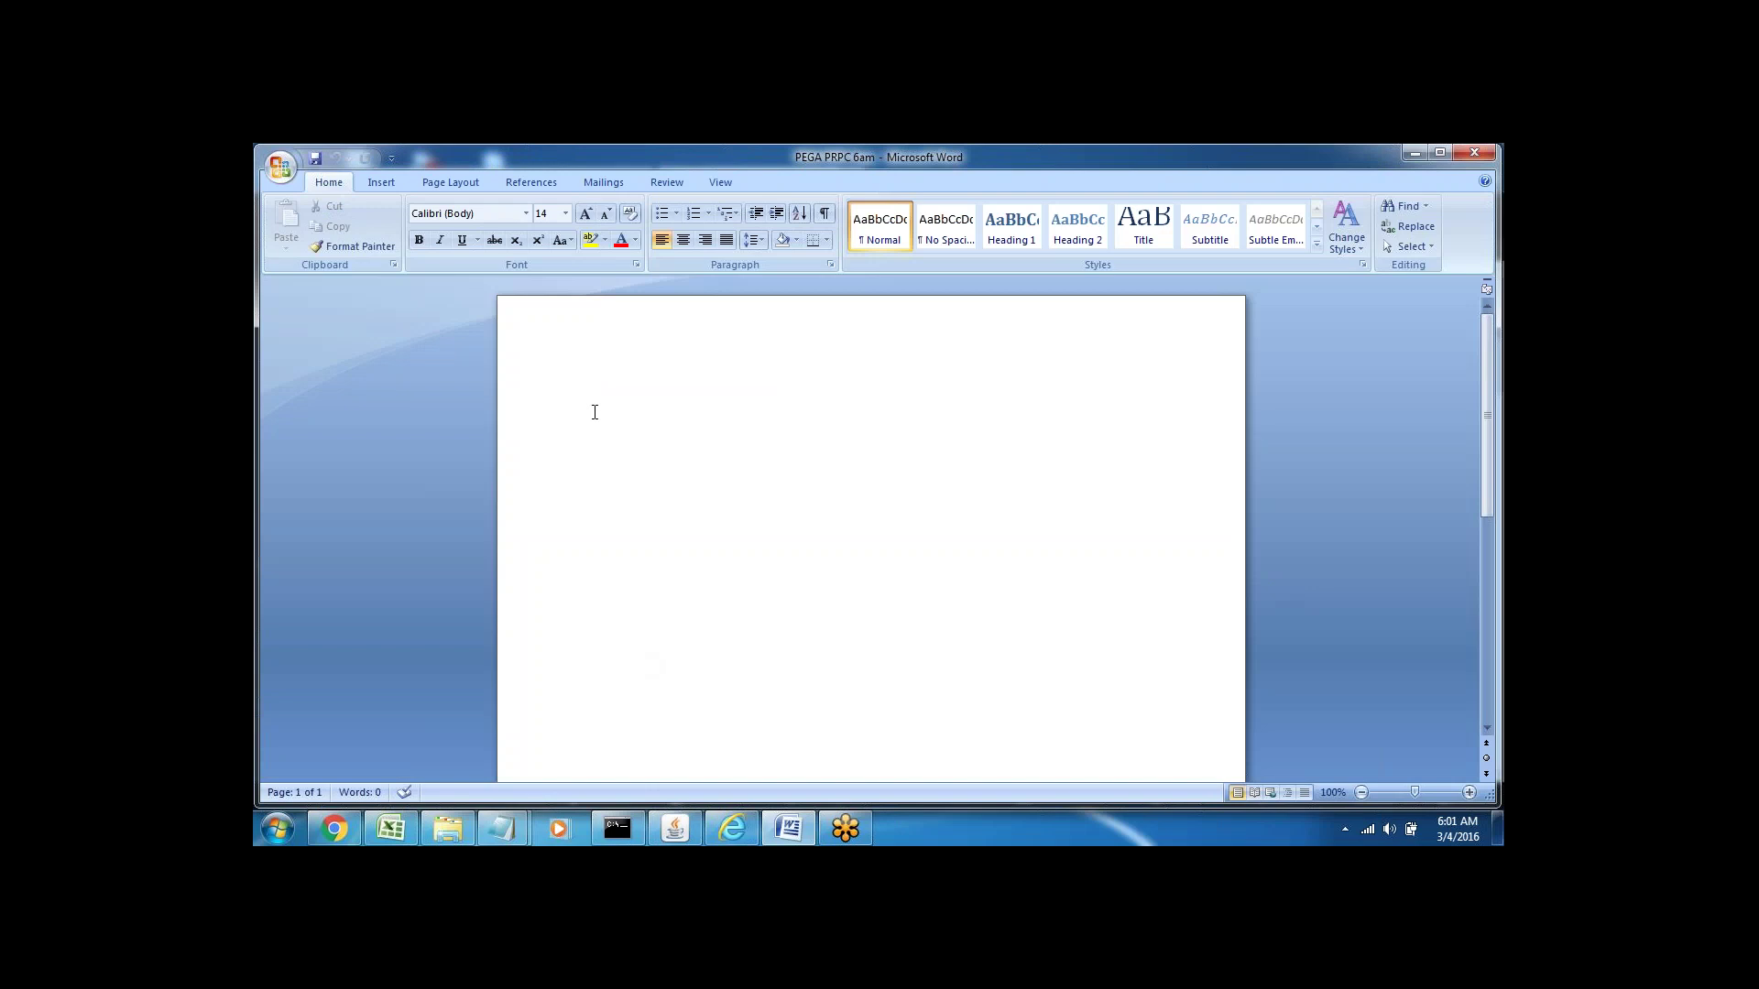
# - Write "Fetch Mul – List/group of Property" as the first line of the blank document
pyautogui.write('Fetc')
pyautogui.write('h Mu')
pyautogui.write('l - ')
pyautogui.write('List ')
pyautogui.write('/gro')
pyautogui.write('up of')
pyautogui.write(' Property')
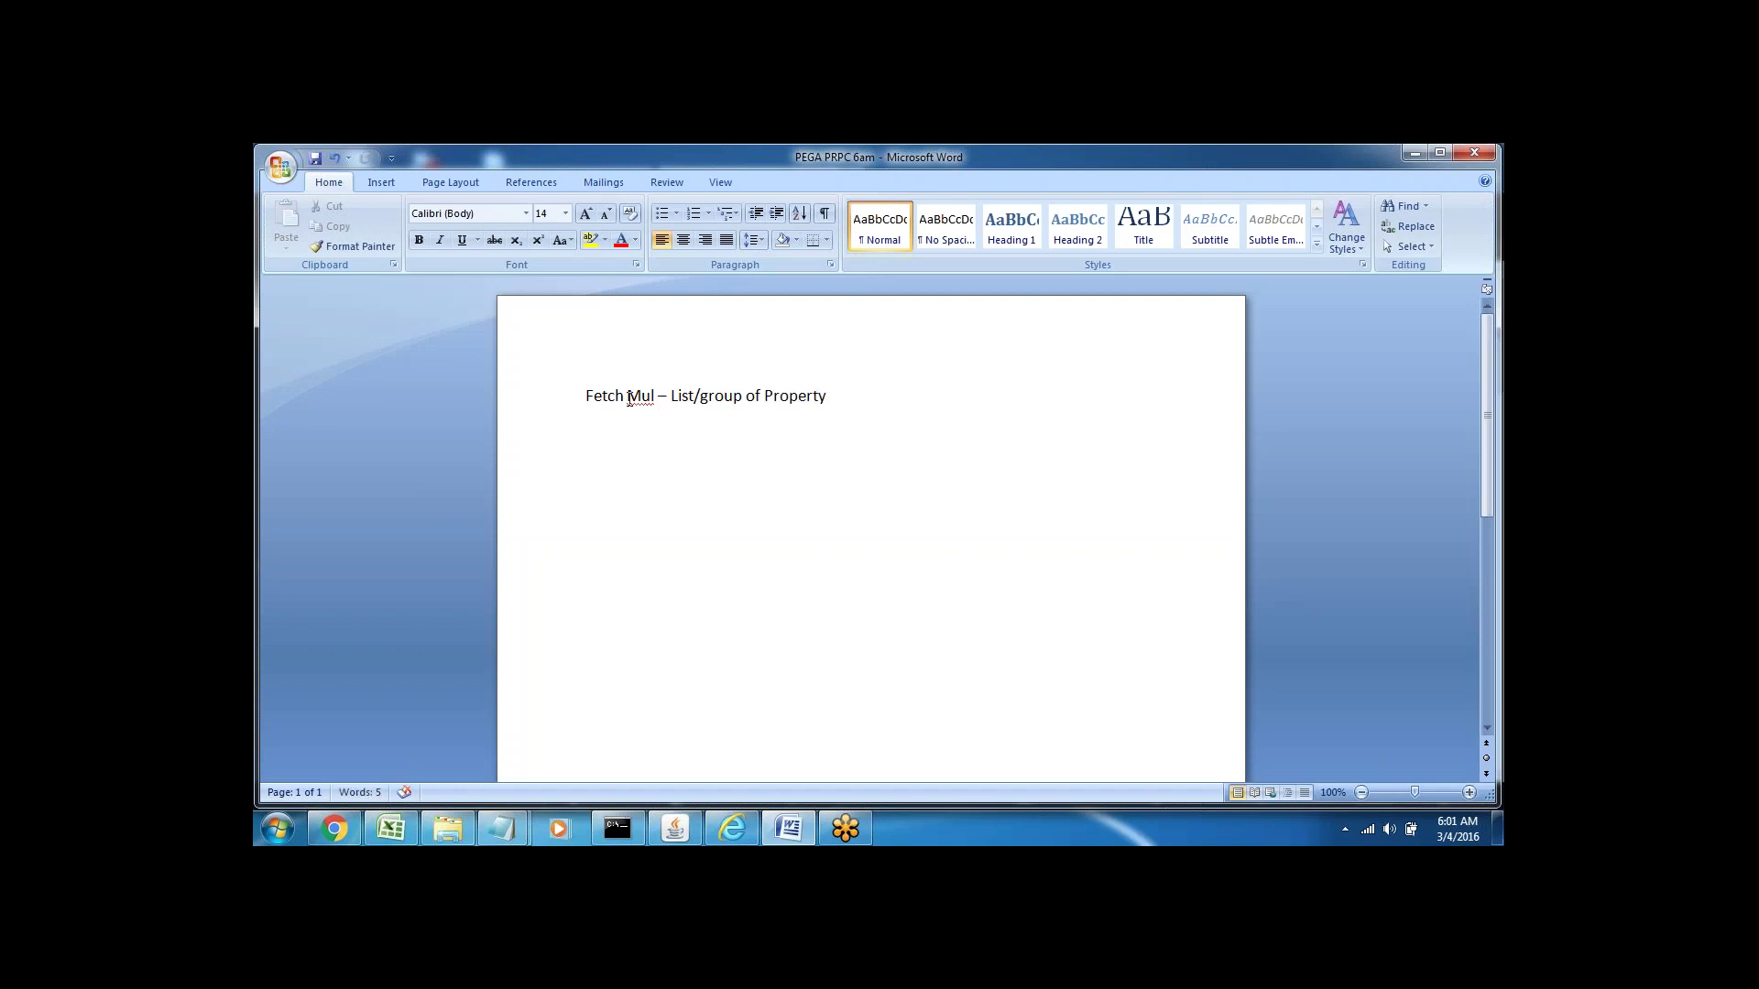
pyautogui.moveTo(693, 396); pyautogui.dragTo(700, 396)
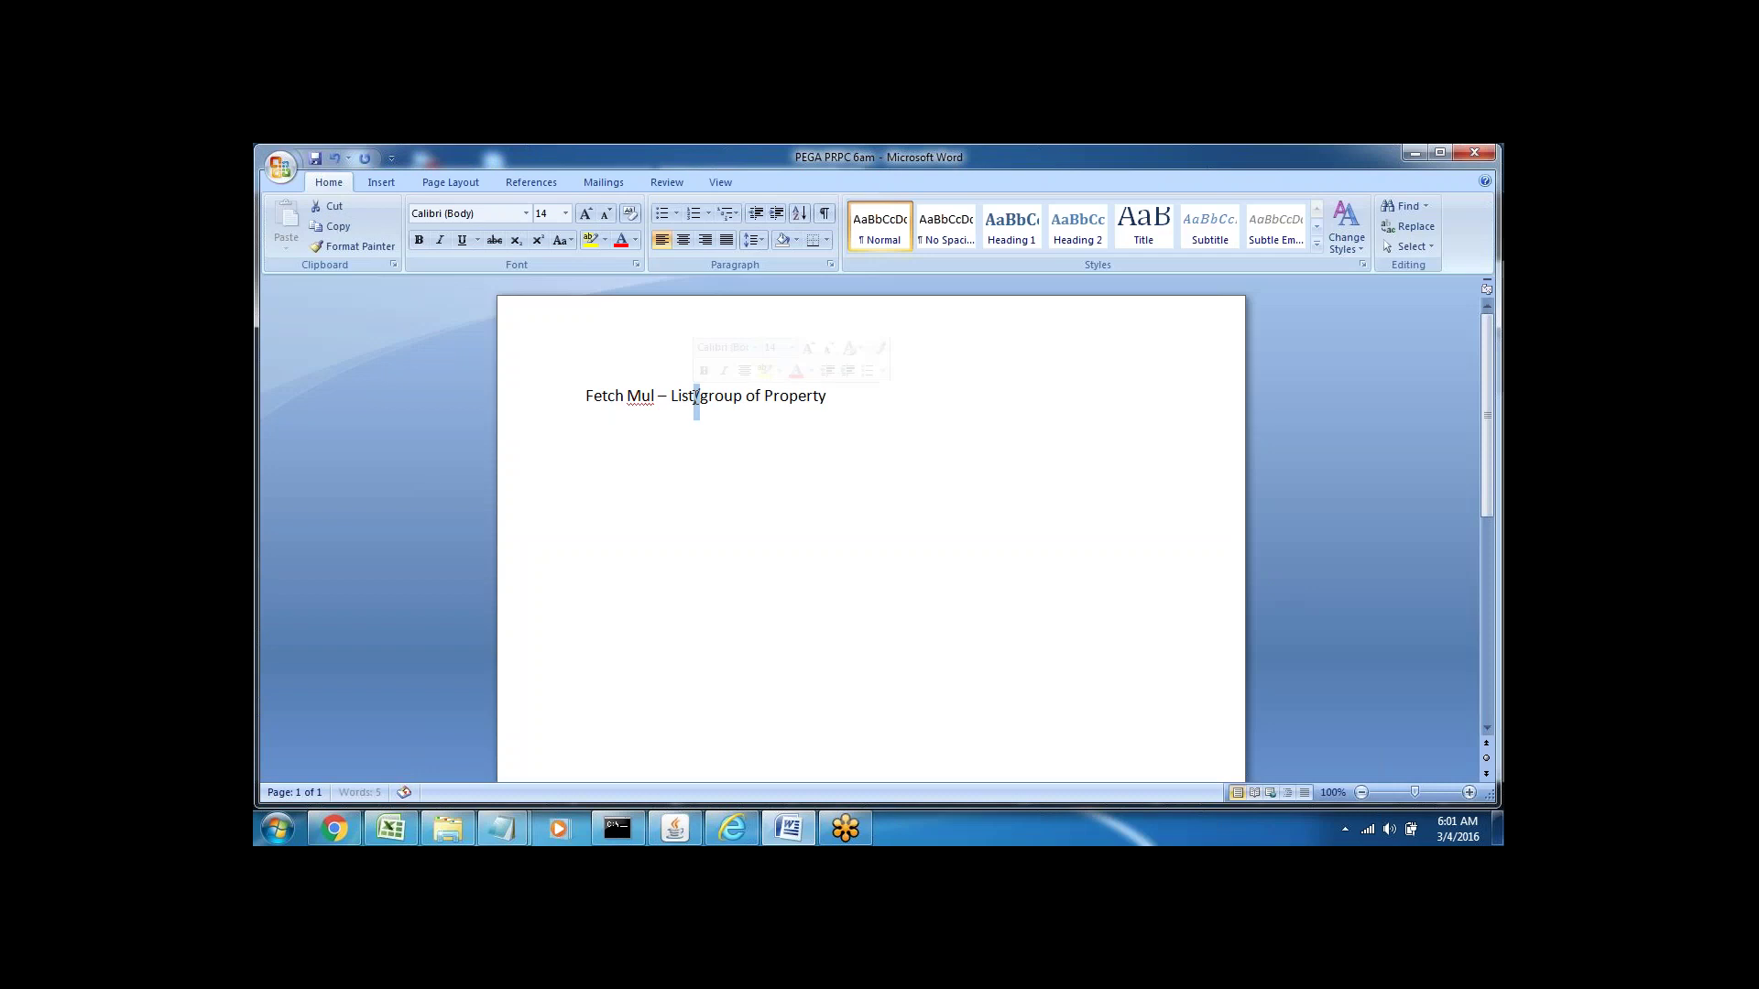
pyautogui.doubleClick(683, 395)
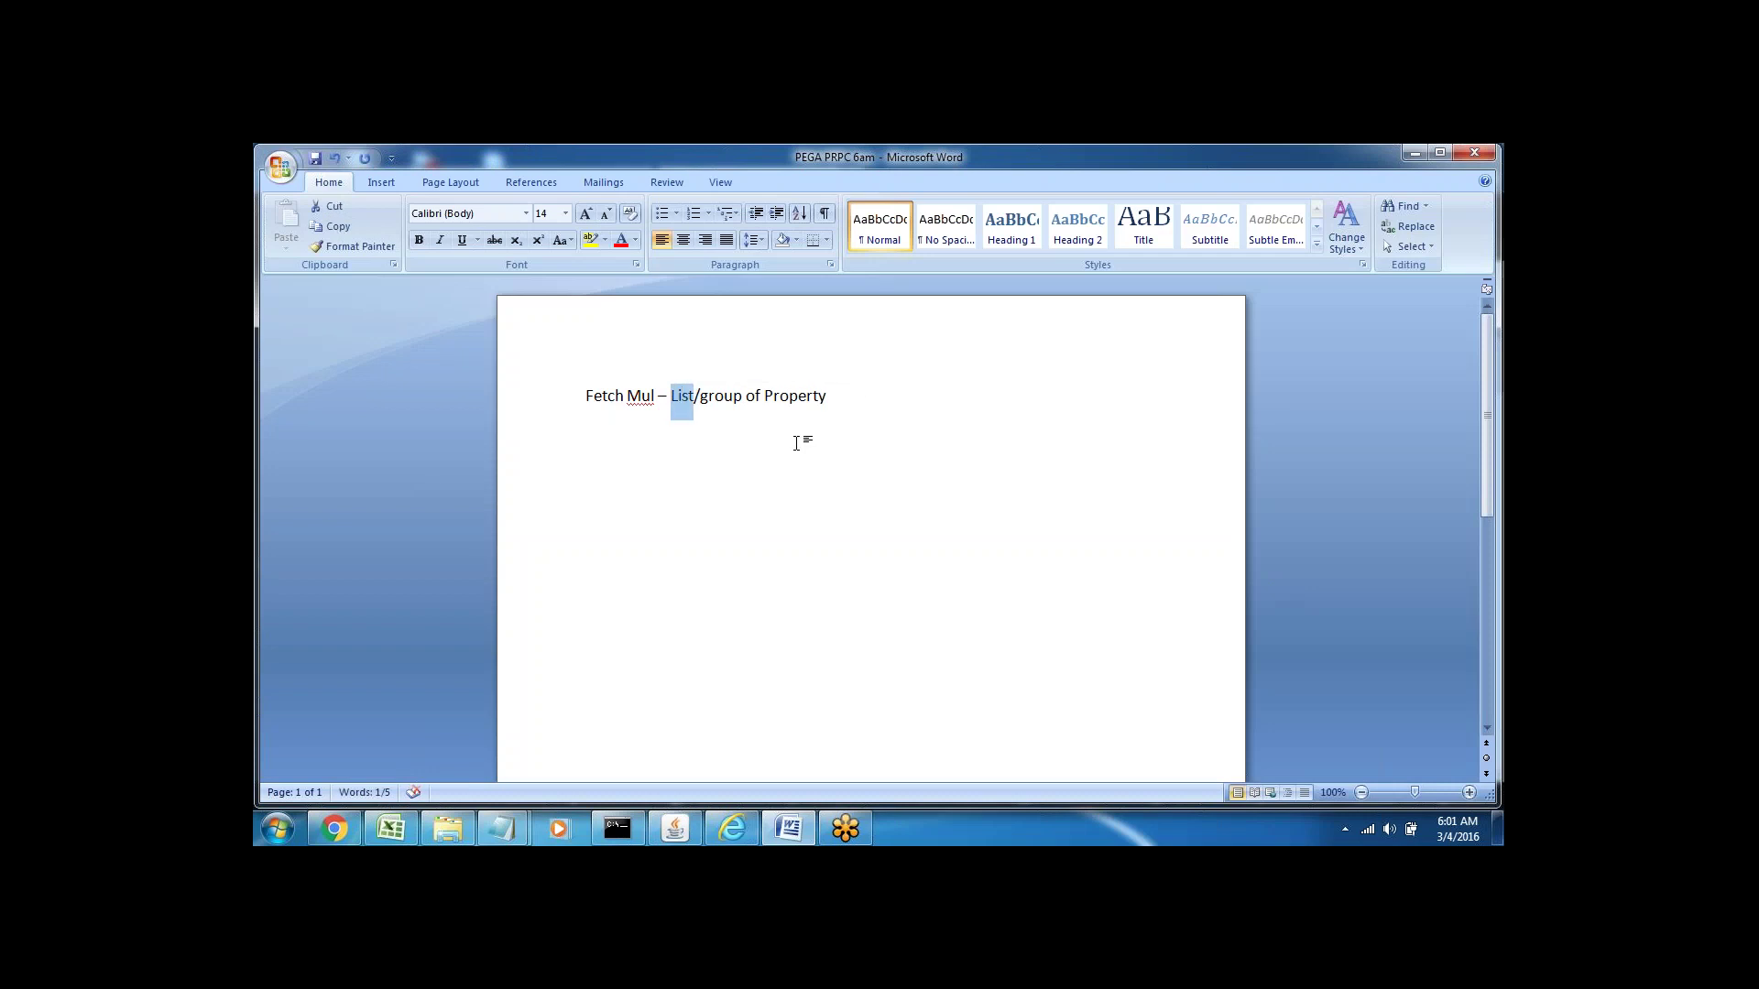
# - Add a second line reading "Repeating –" below the heading line and start a new line under it
pyautogui.click(833, 397)
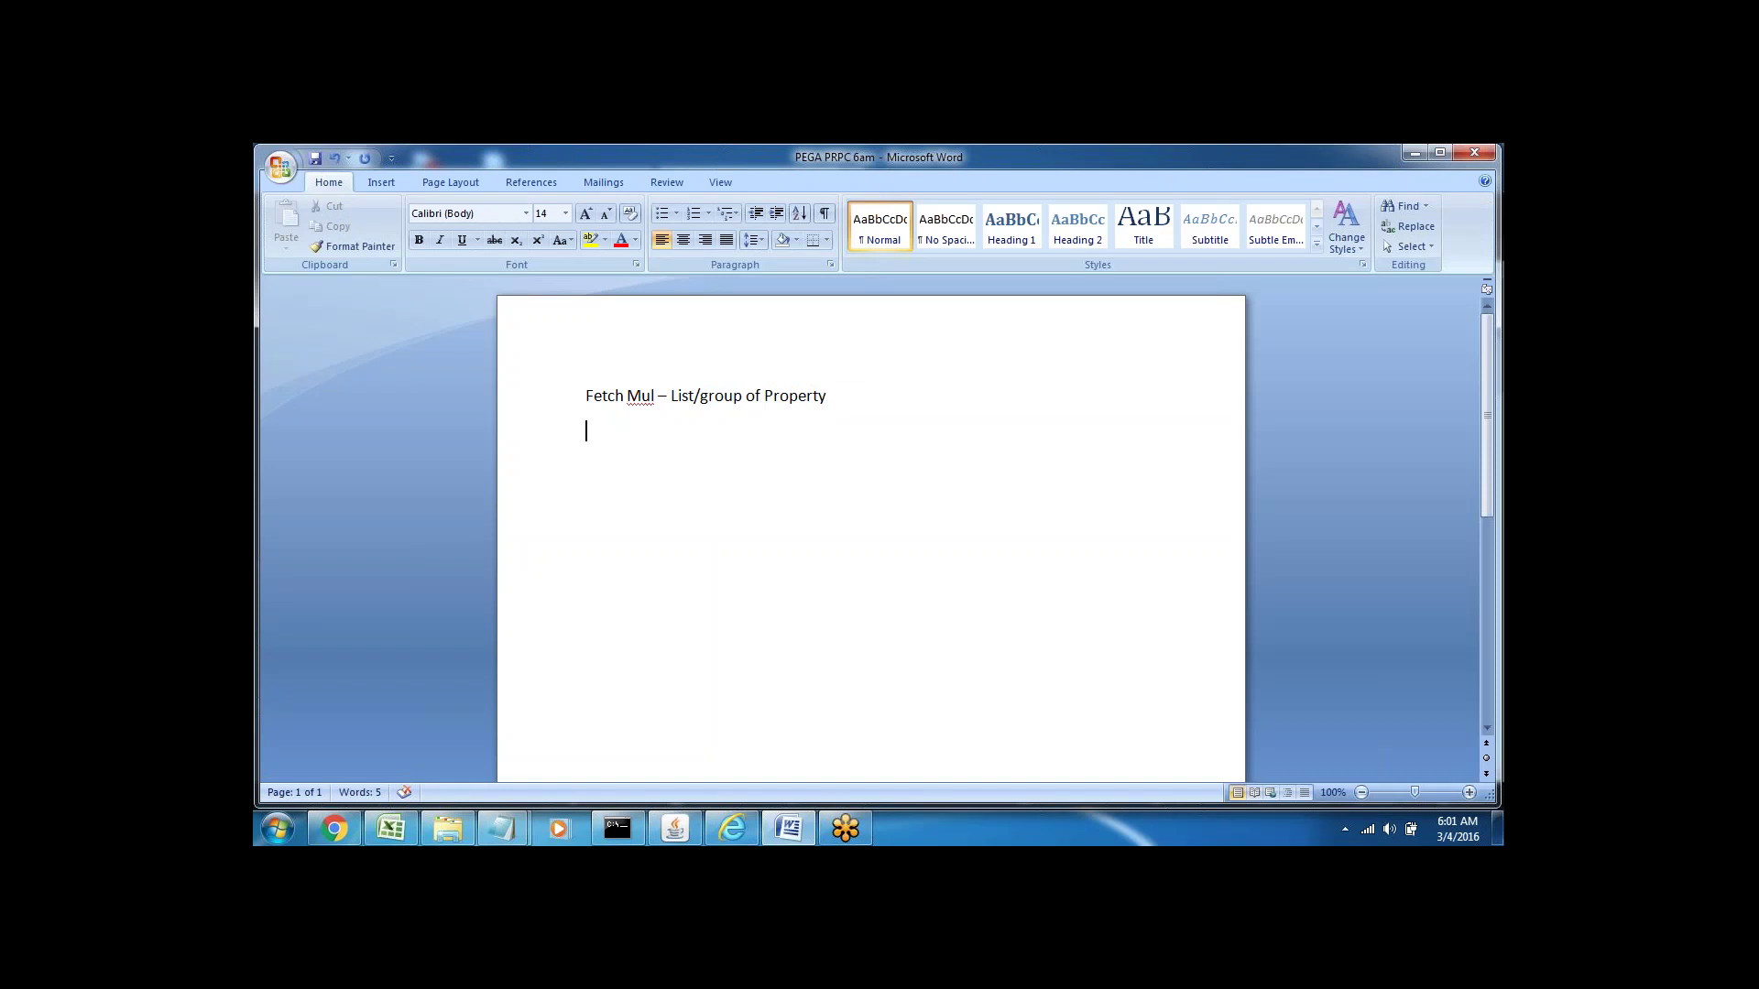
pyautogui.write('Repeating')
pyautogui.doubleClick(621, 424)
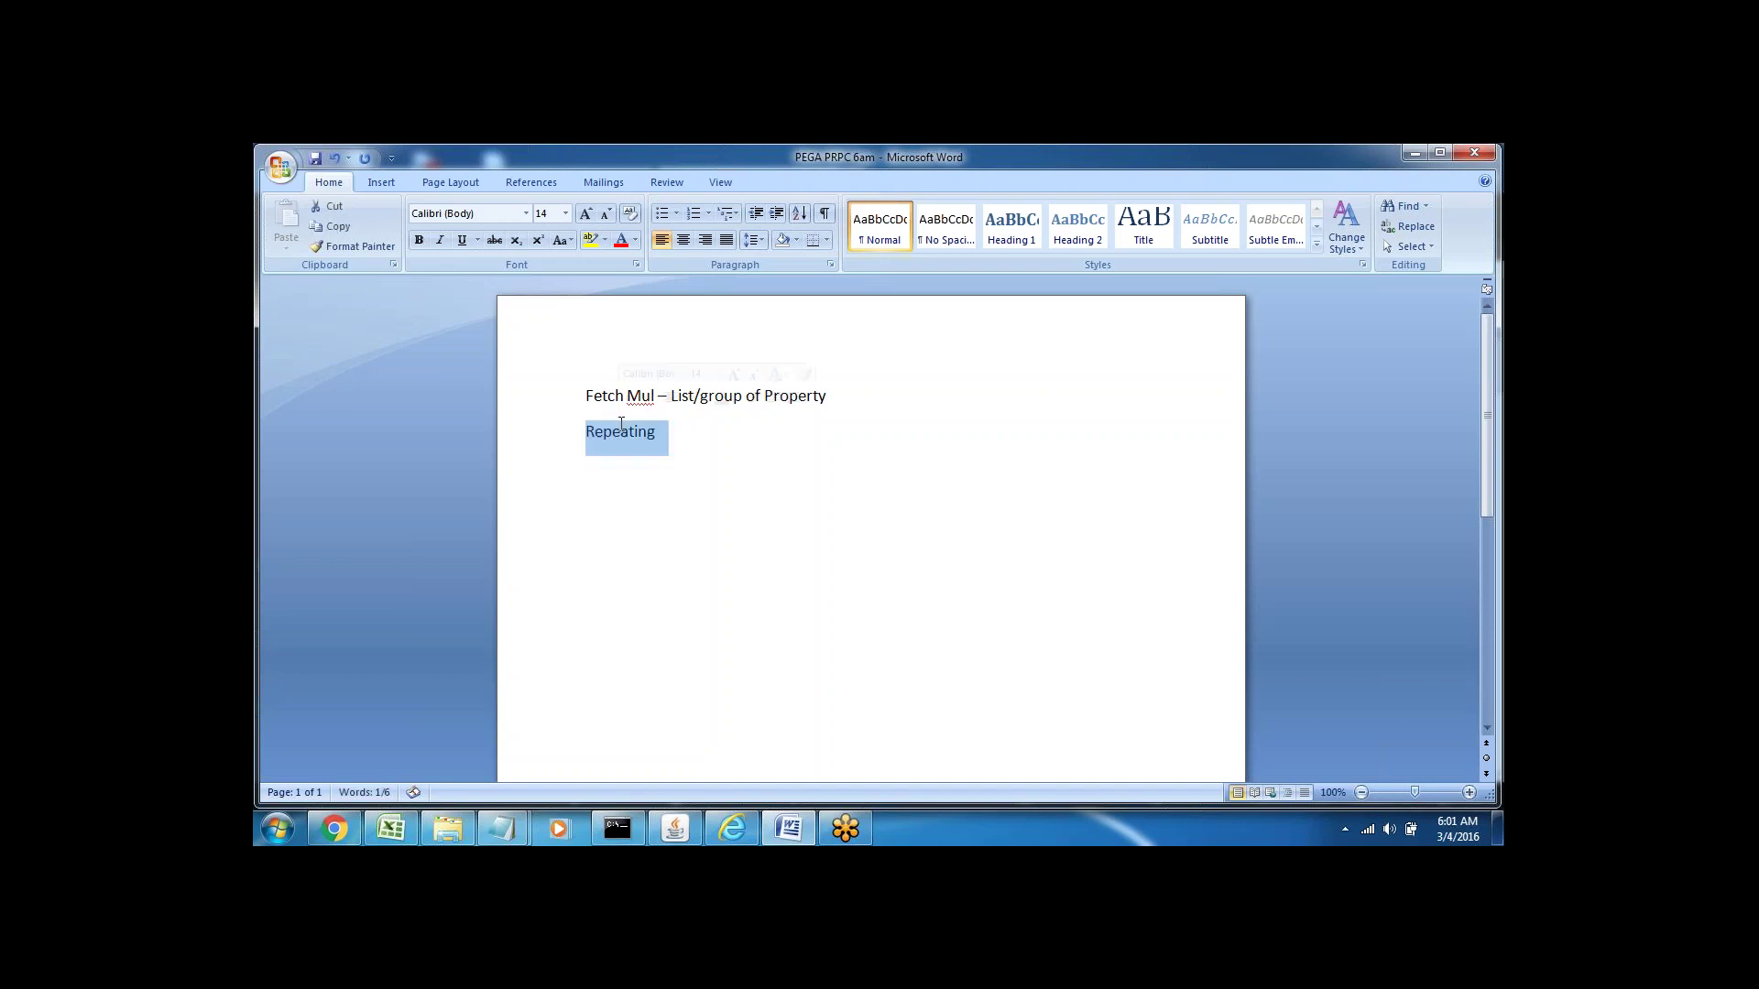
pyautogui.click(684, 432)
pyautogui.write('--')
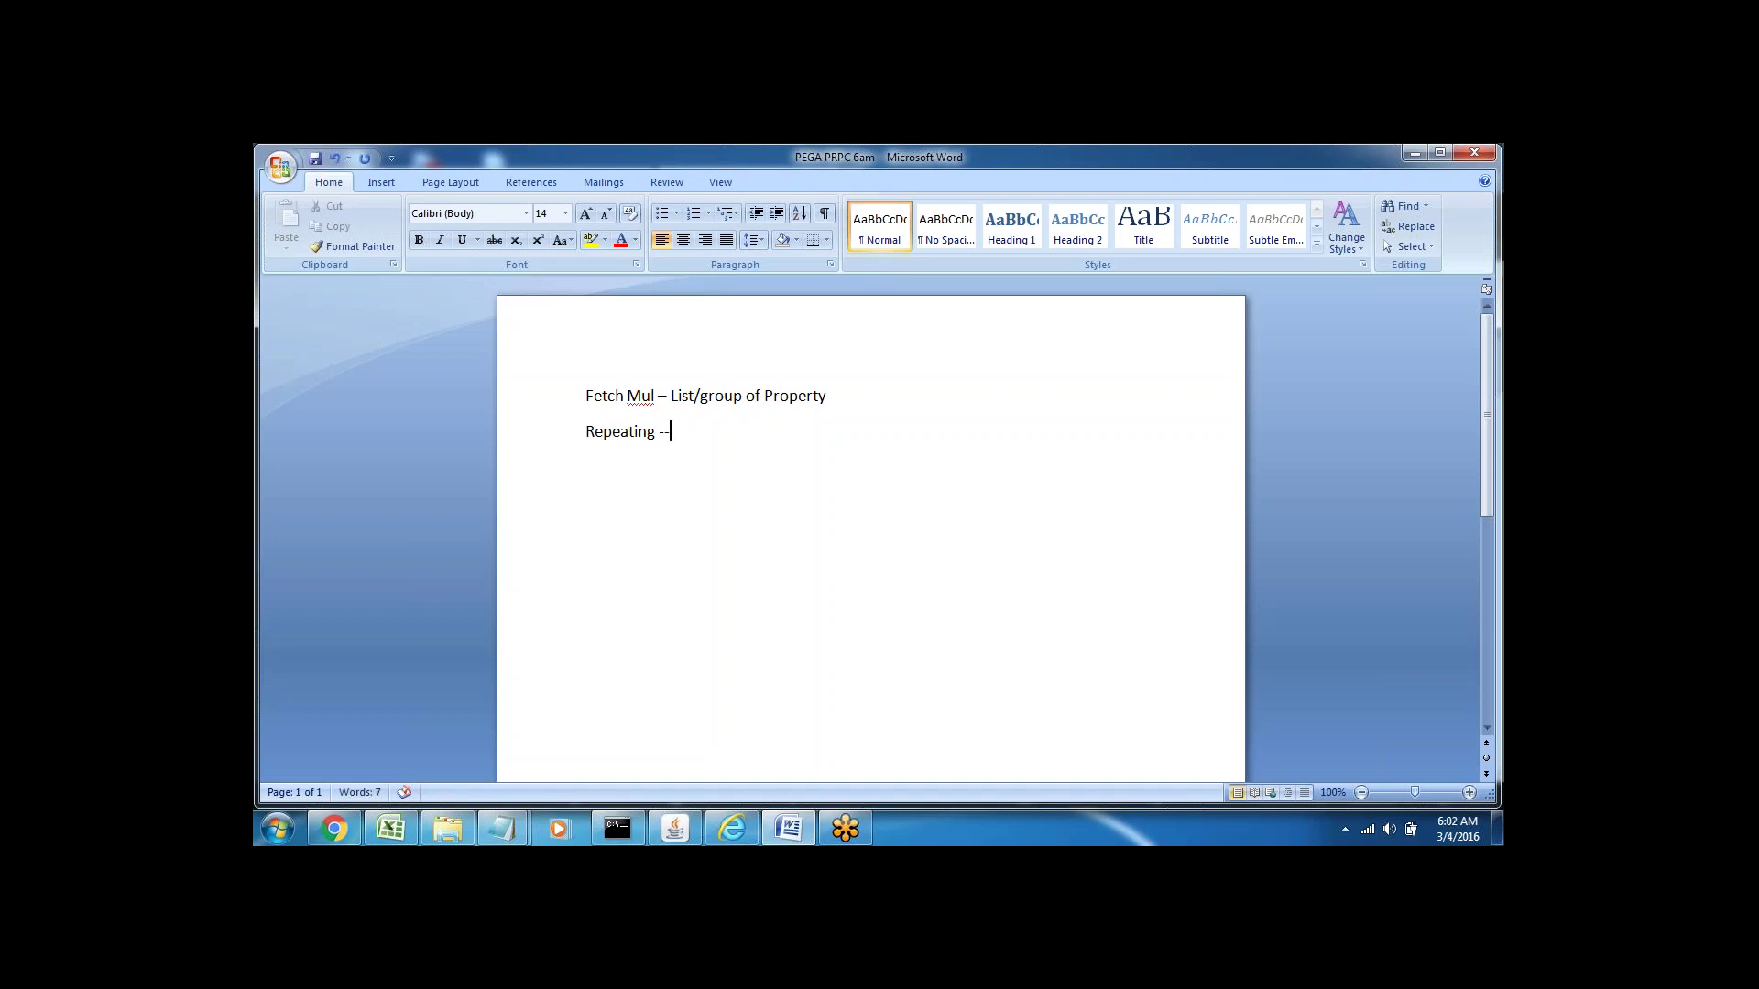
pyautogui.doubleClick(593, 429)
pyautogui.click(694, 395)
pyautogui.press('Return')
pyautogui.doubleClick(617, 432)
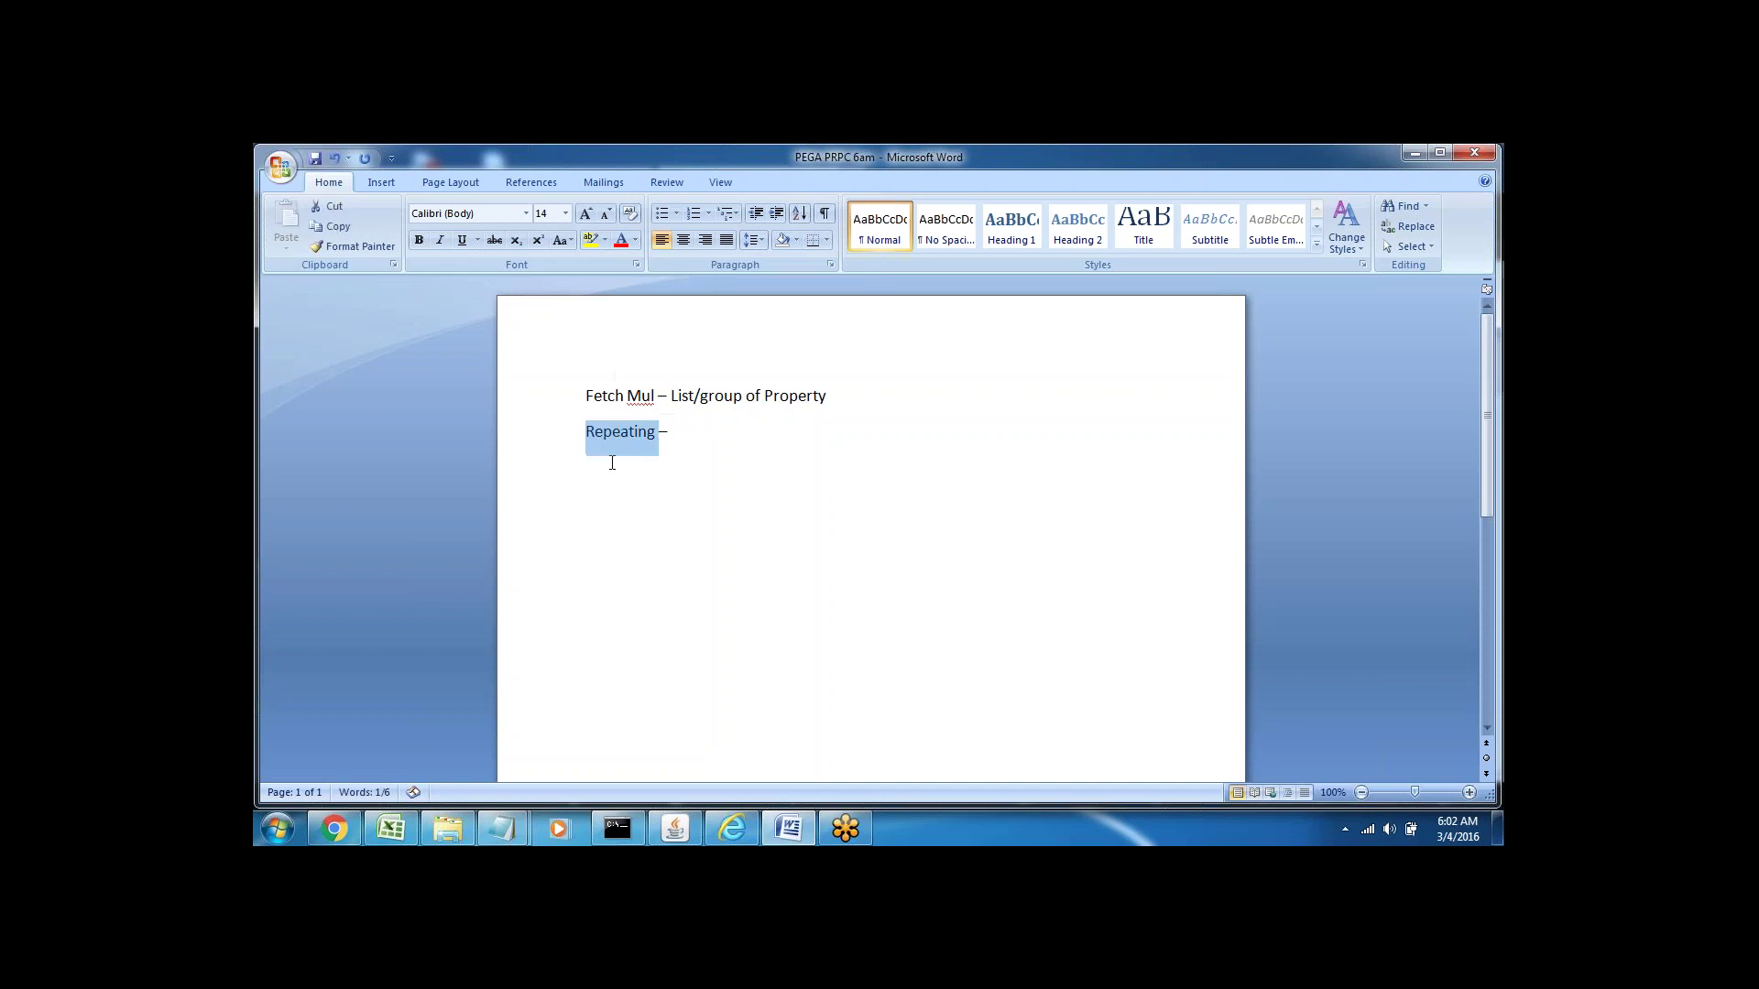
pyautogui.click(611, 467)
# - Add the lines "Data Page" and "Activity" below the Repeating line
pyautogui.click(675, 436)
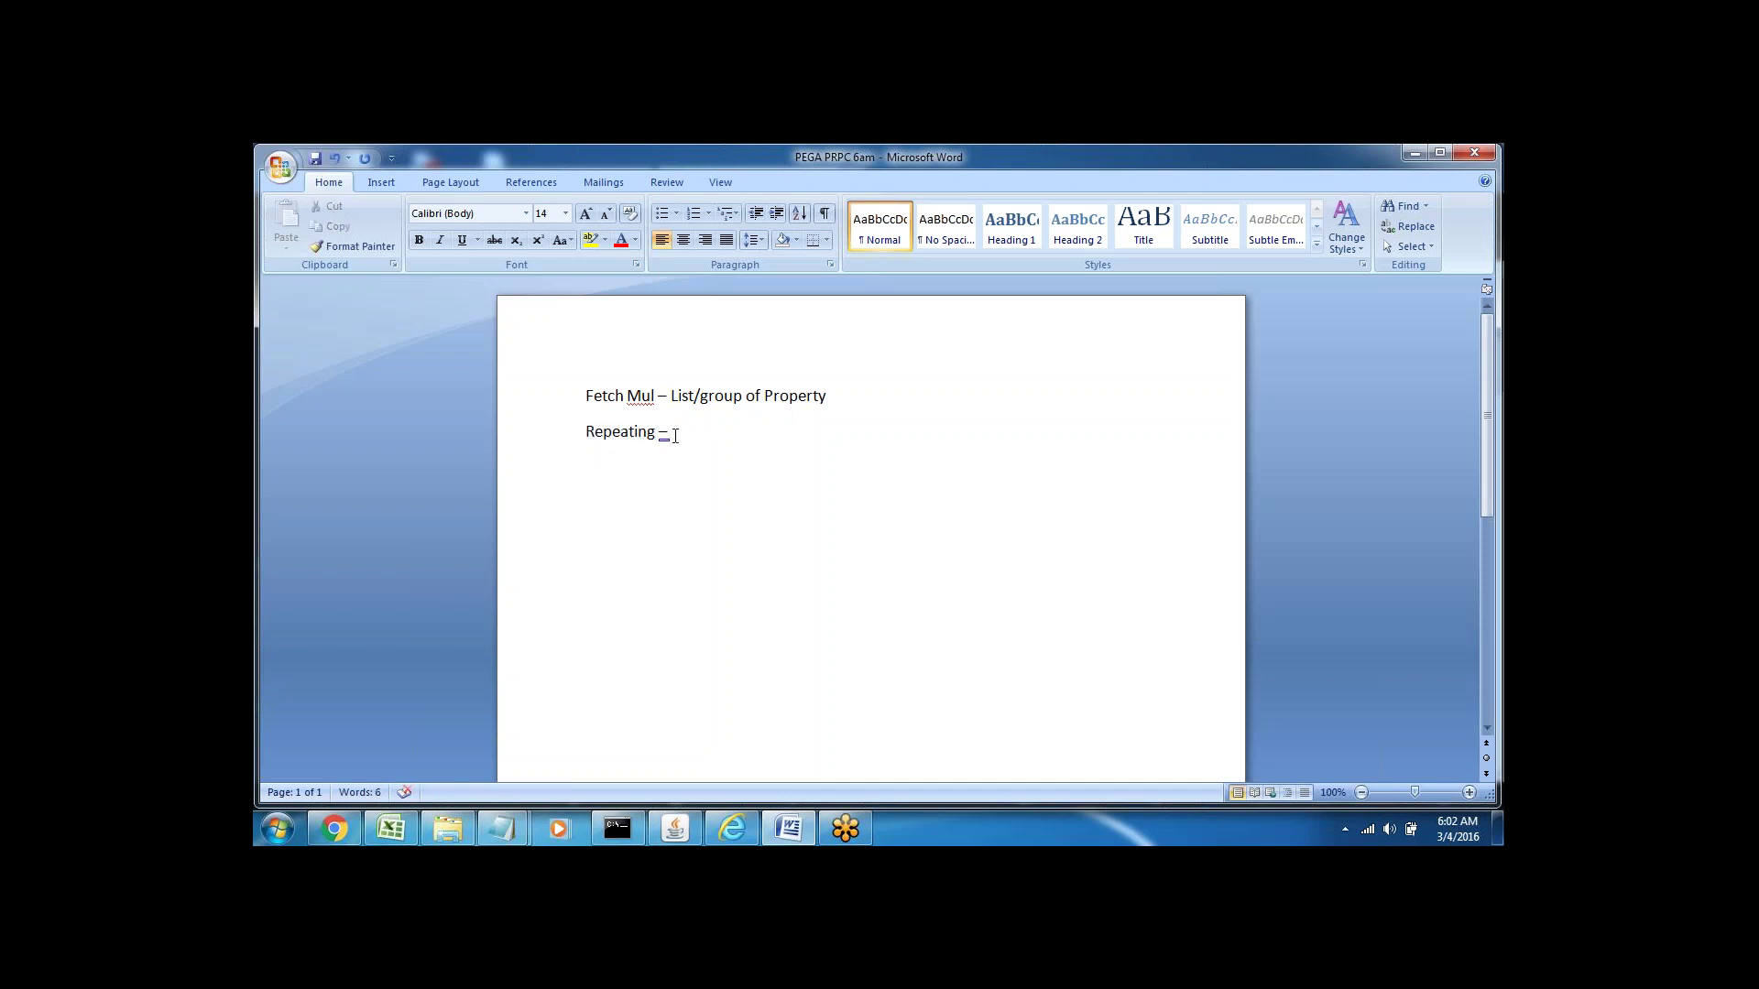
pyautogui.write('Dis')
pyautogui.press('BackSpace')
pyautogui.press('BackSpace')
pyautogui.write('ata Page')
pyautogui.press('Return')
pyautogui.write('Activi')
pyautogui.tripleClick(614, 488)
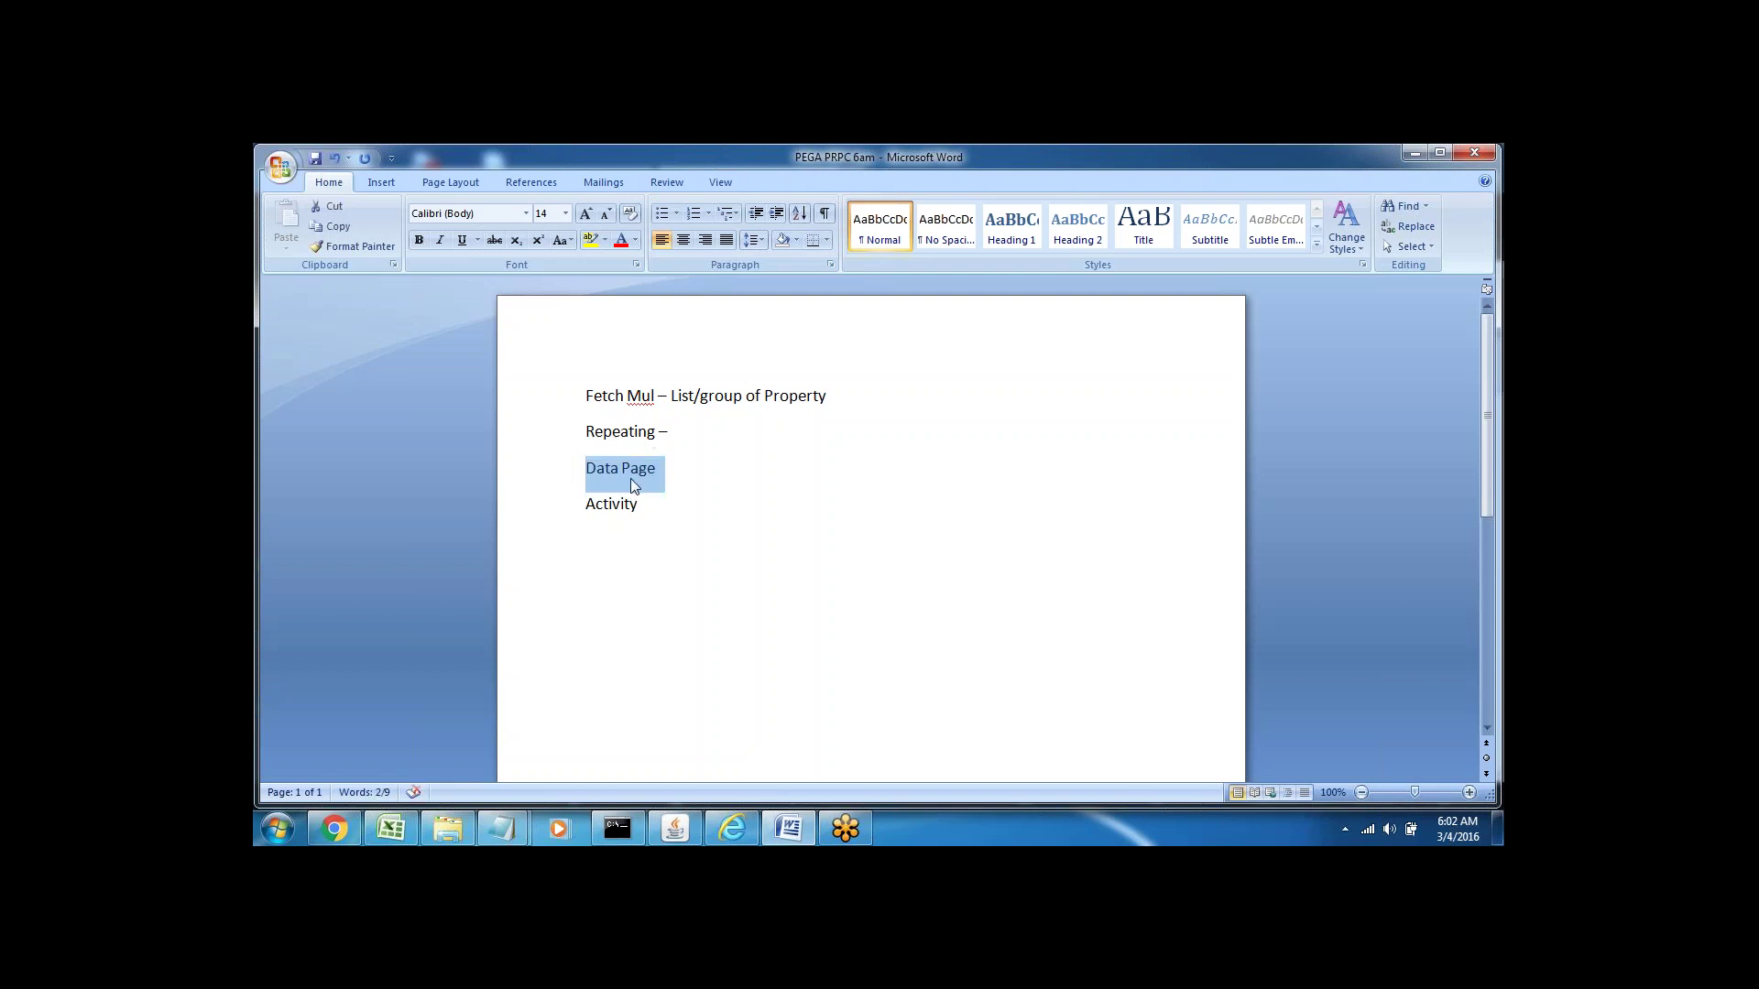
pyautogui.click(699, 436)
pyautogui.tripleClick(636, 431)
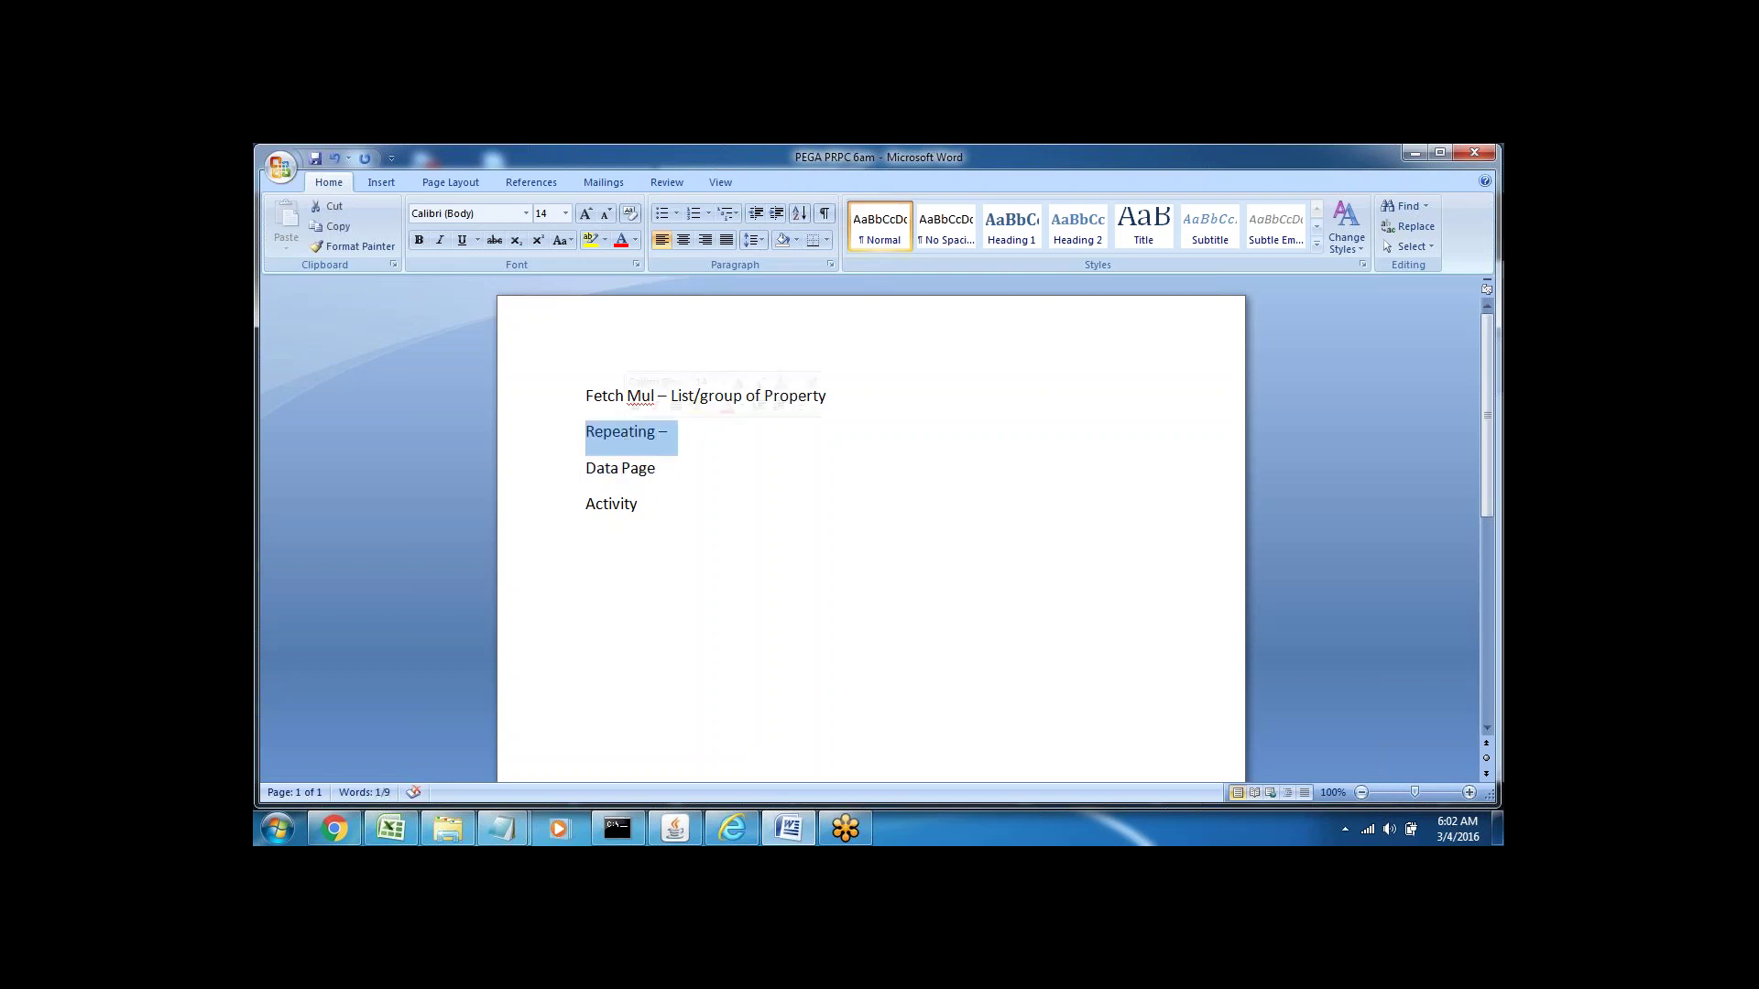
pyautogui.click(669, 432)
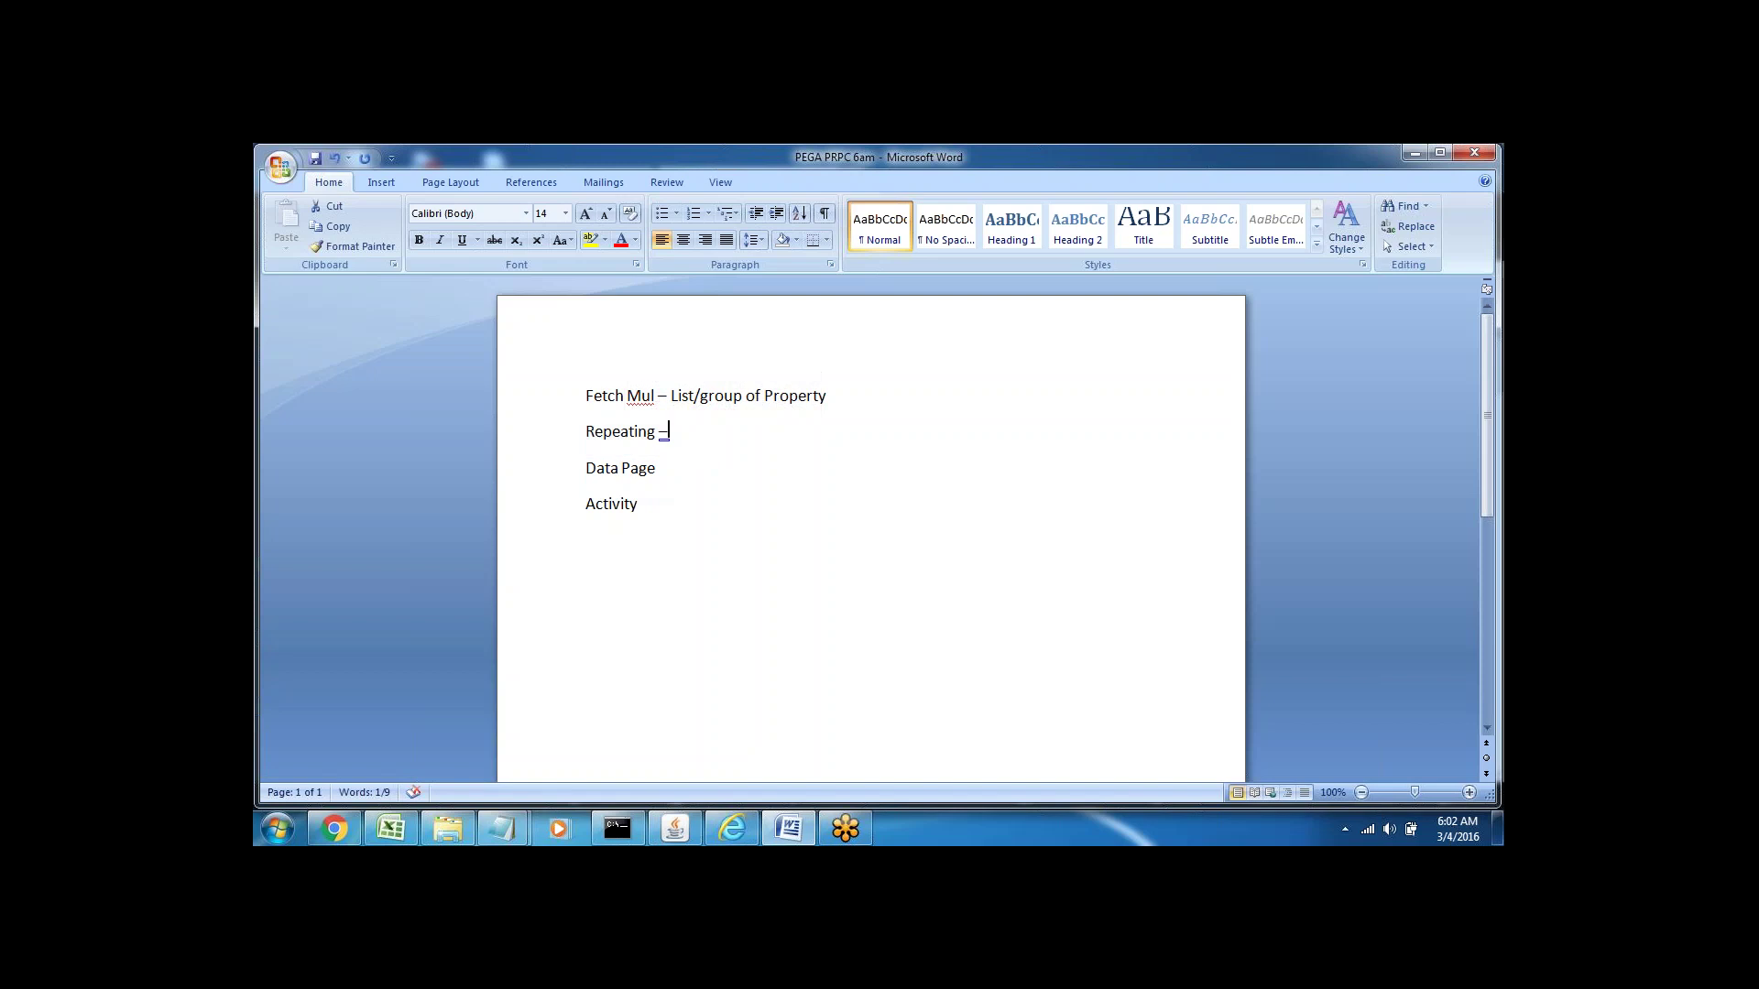
pyautogui.doubleClick(636, 437)
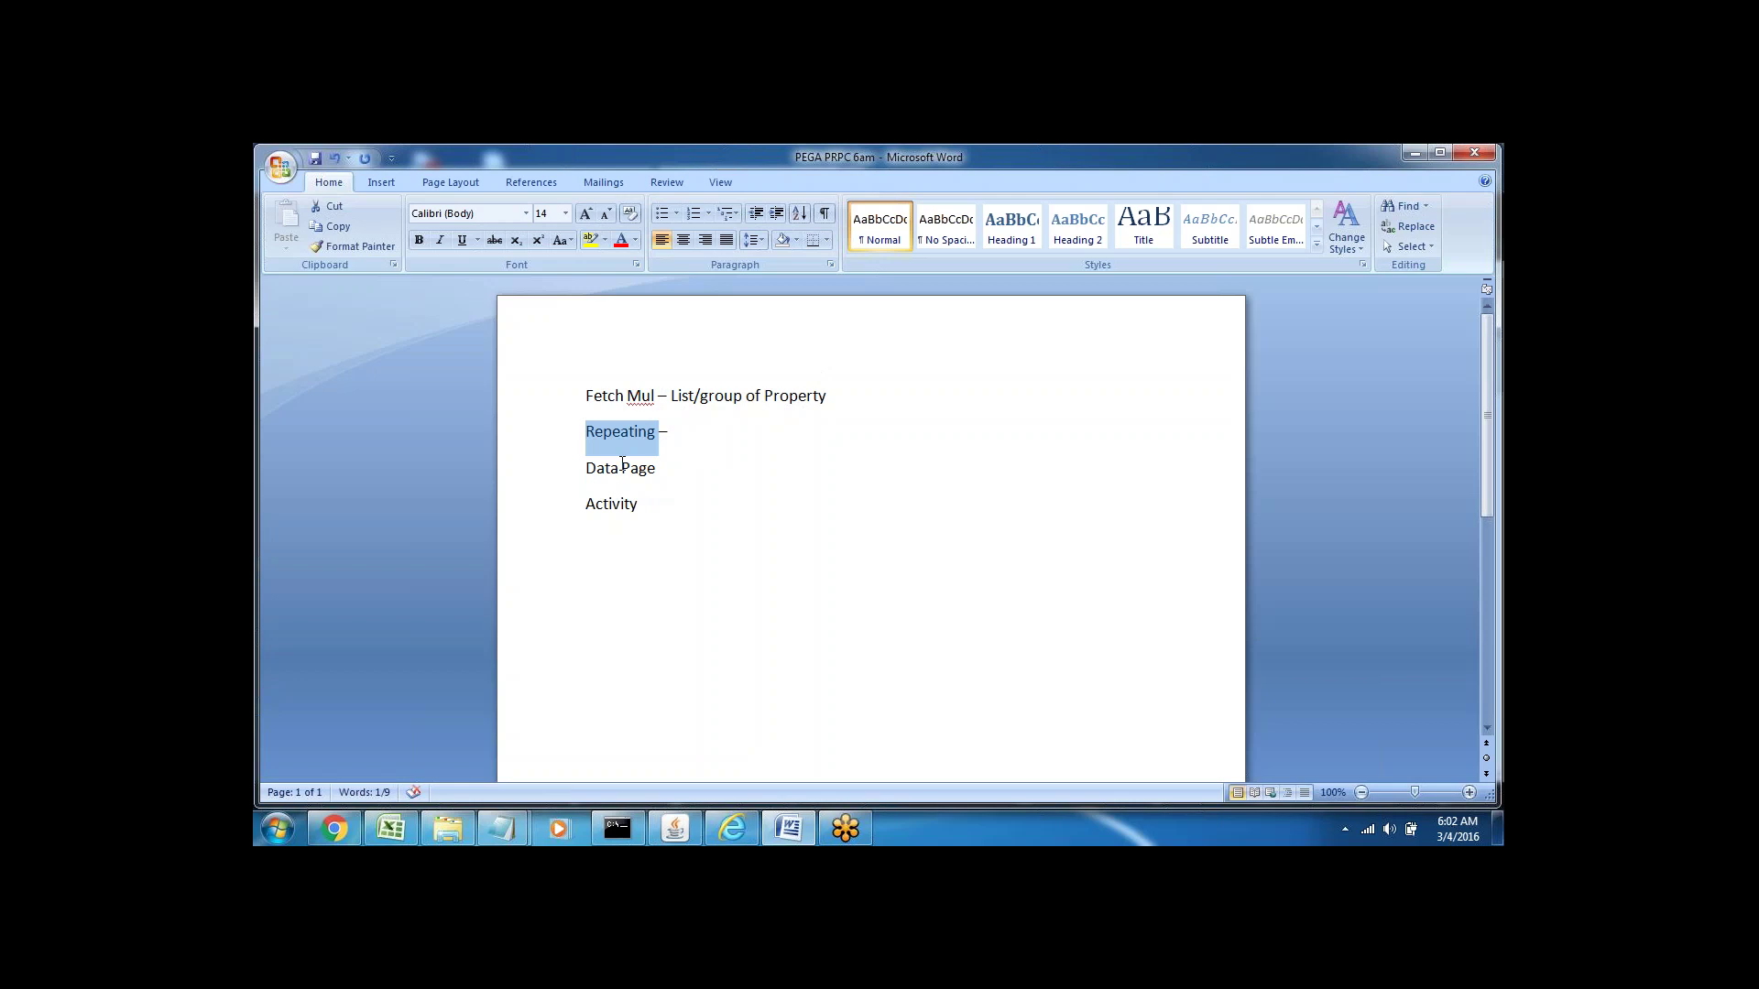
pyautogui.tripleClick(622, 467)
pyautogui.click(657, 468)
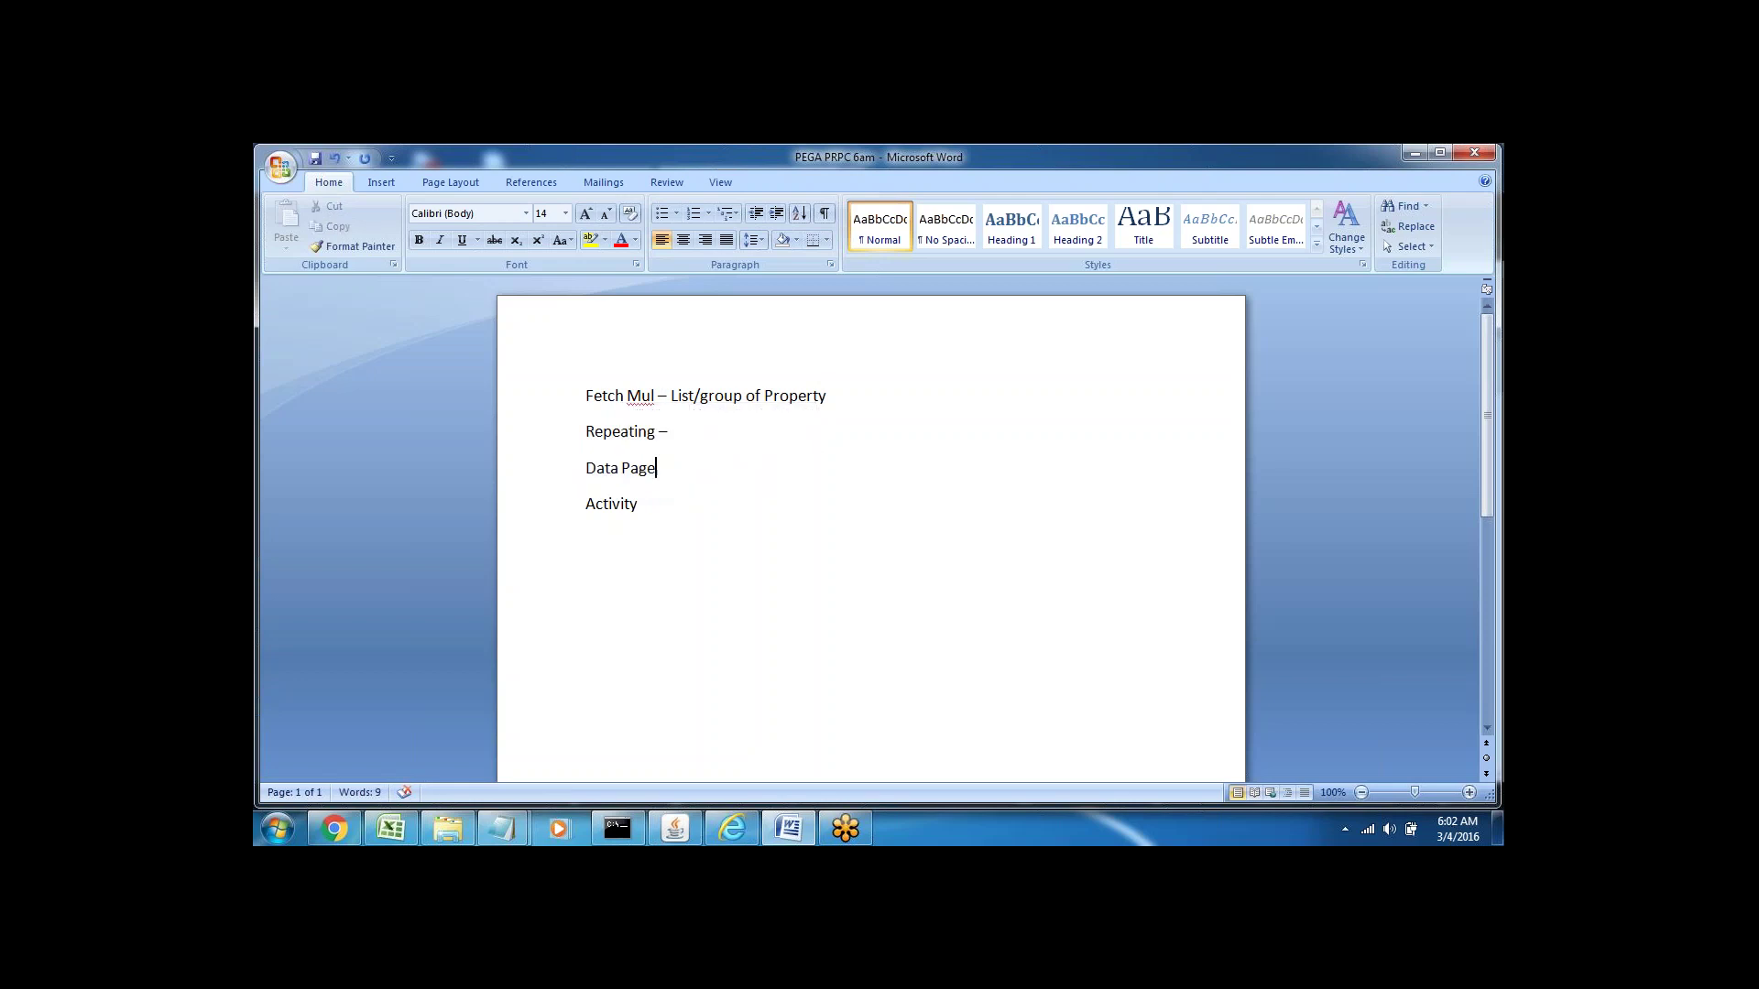
pyautogui.click(686, 430)
pyautogui.tripleClick(678, 395)
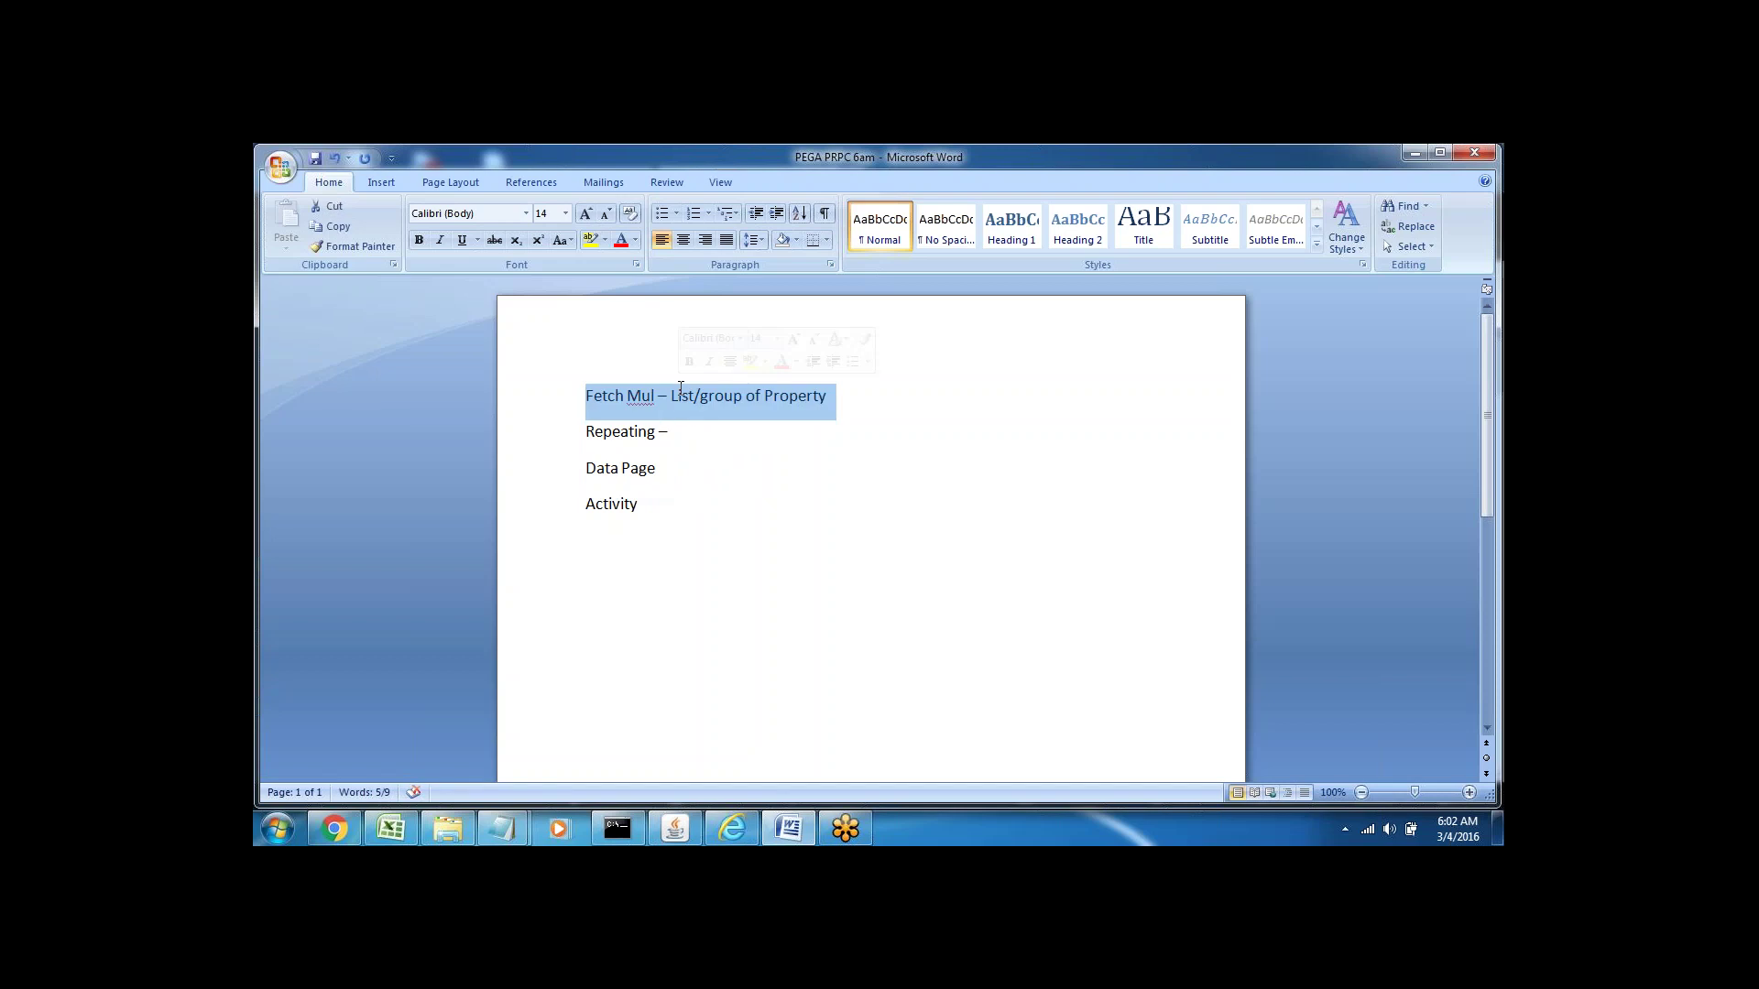
pyautogui.doubleClick(627, 432)
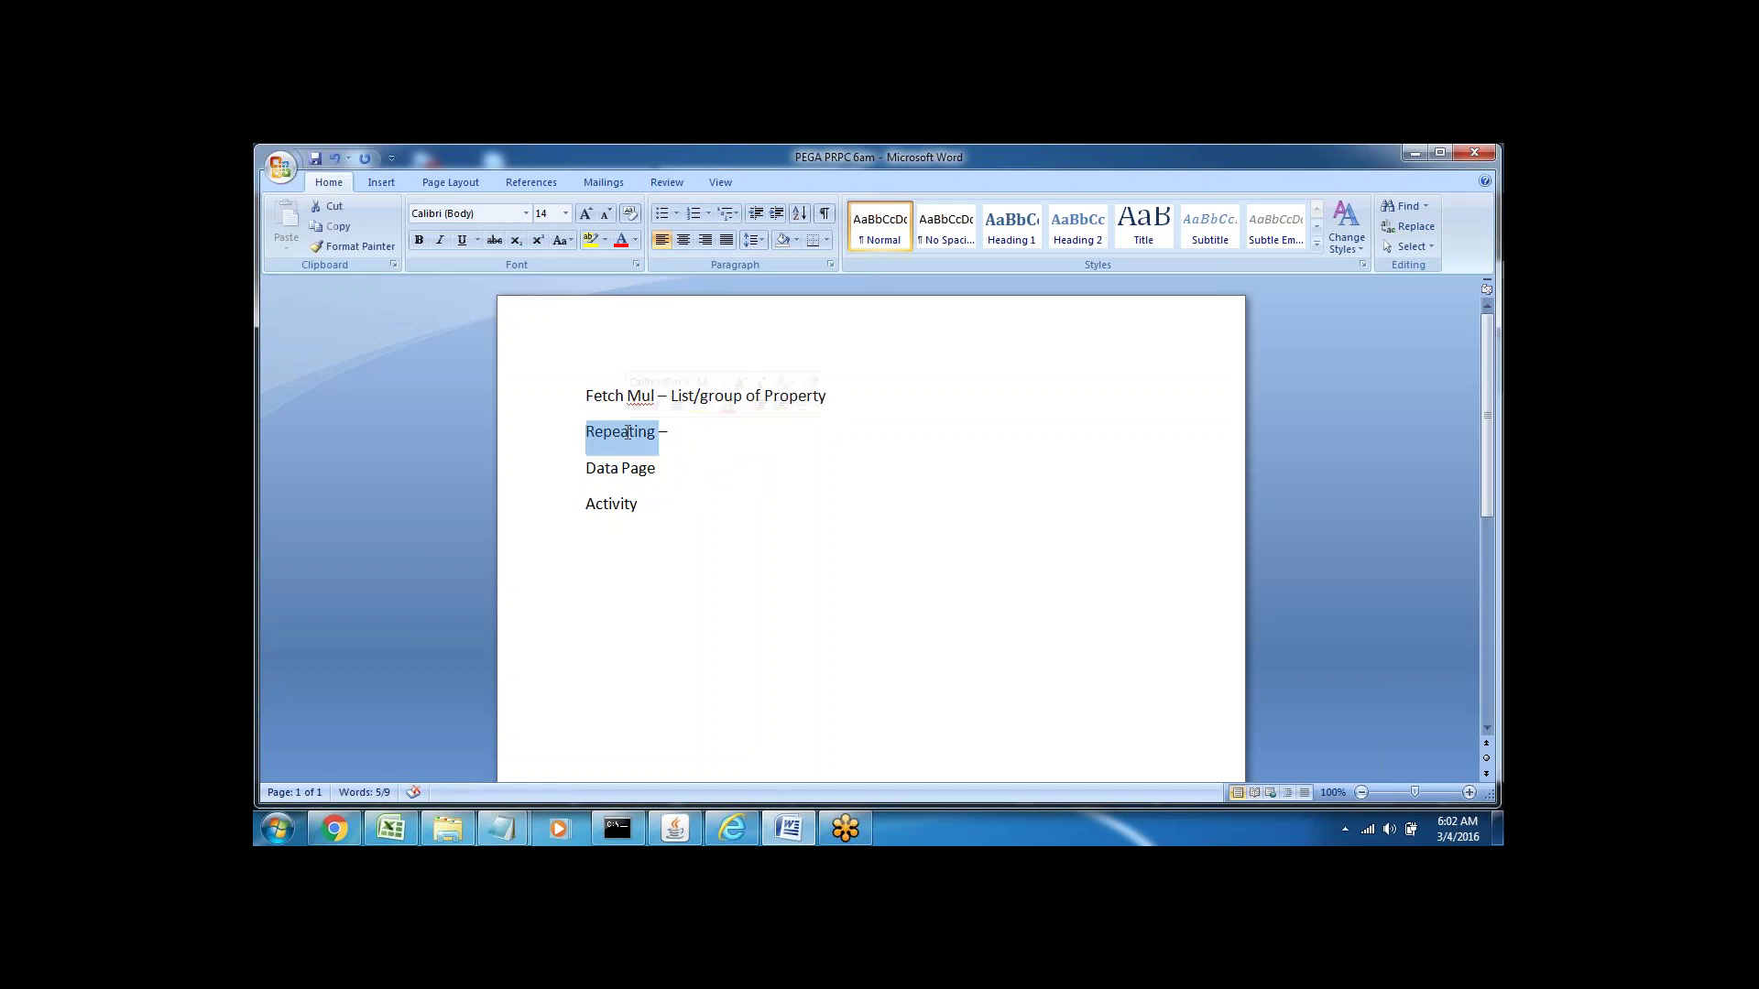
# - Complete the Repeating line with "Layout settings" and insert an empty line below it
pyautogui.click(687, 431)
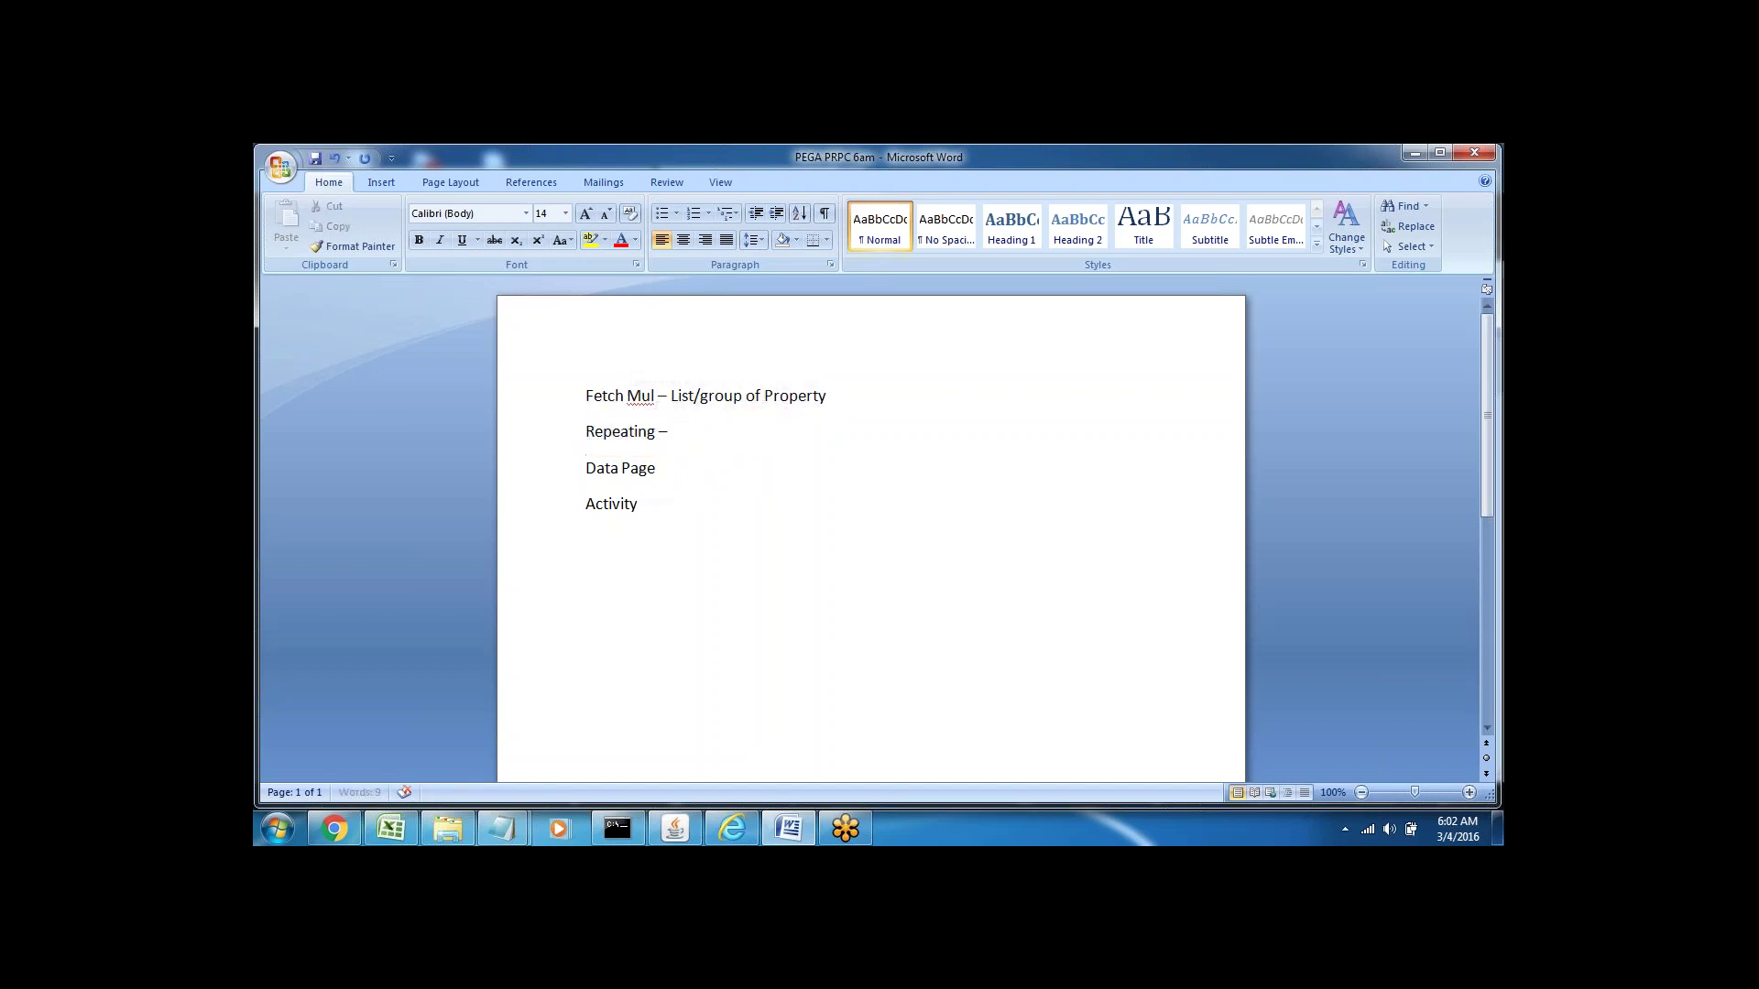
pyautogui.write('Layout settings')
pyautogui.moveTo(586, 469); pyautogui.dragTo(665, 472)
pyautogui.click(700, 503)
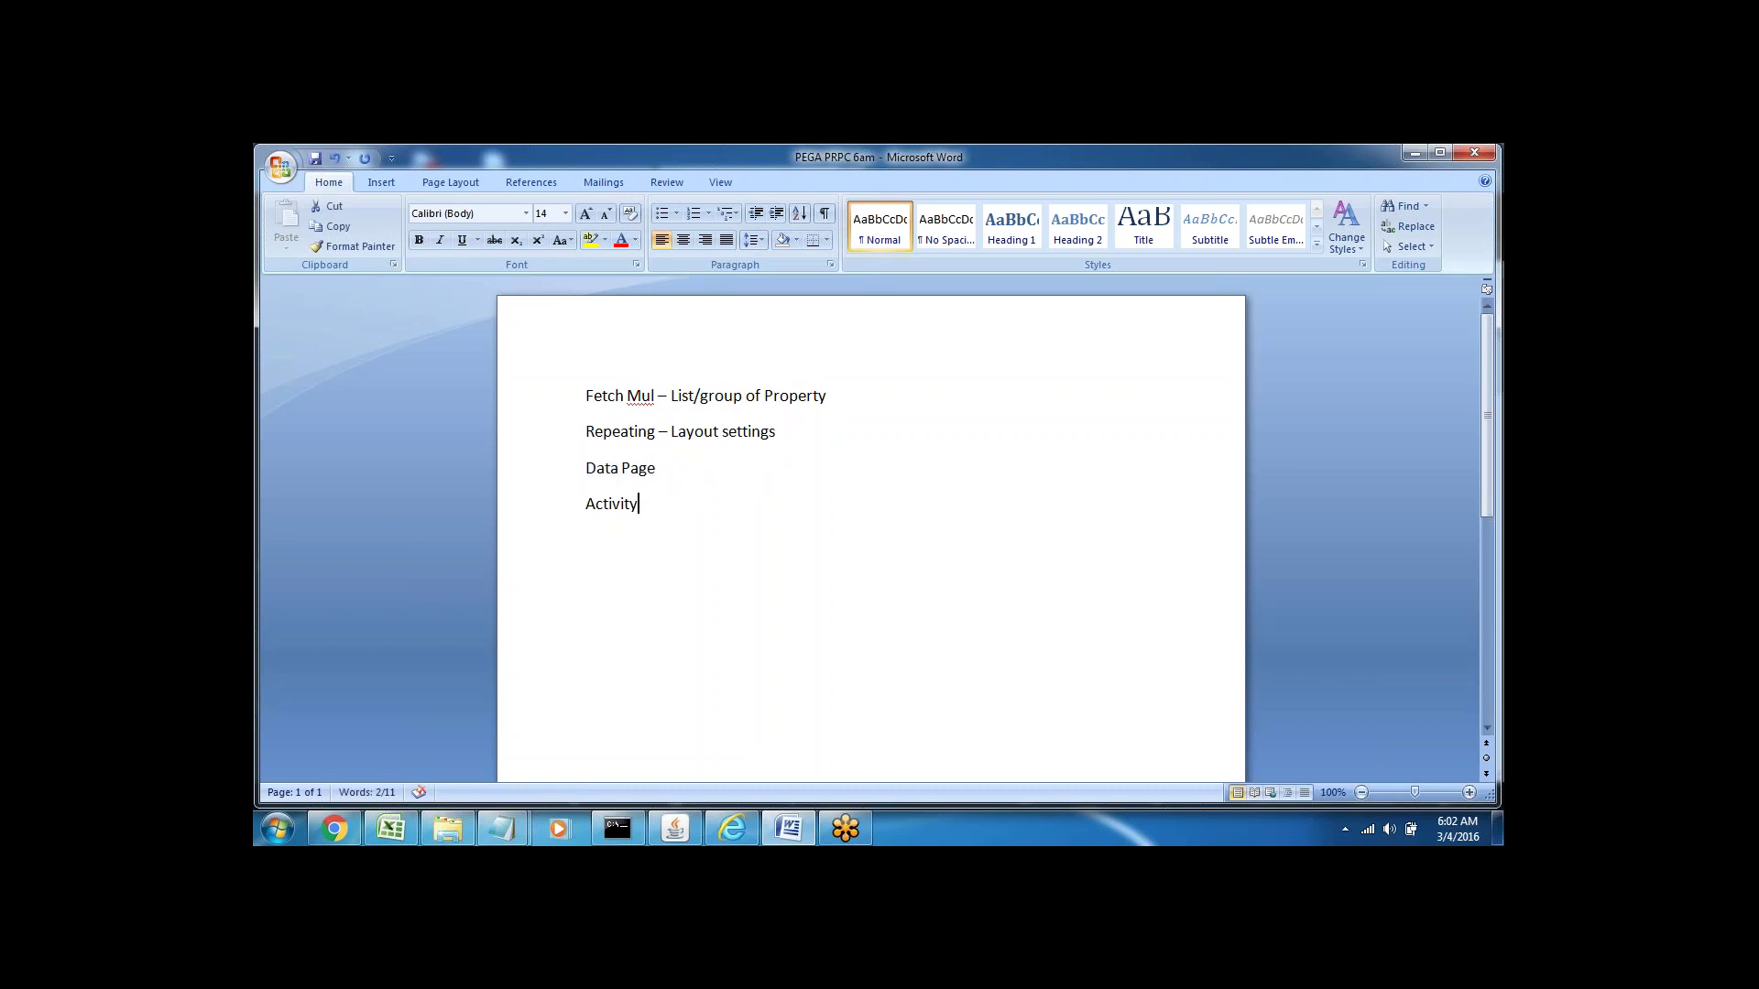
pyautogui.click(781, 438)
pyautogui.press('Return')
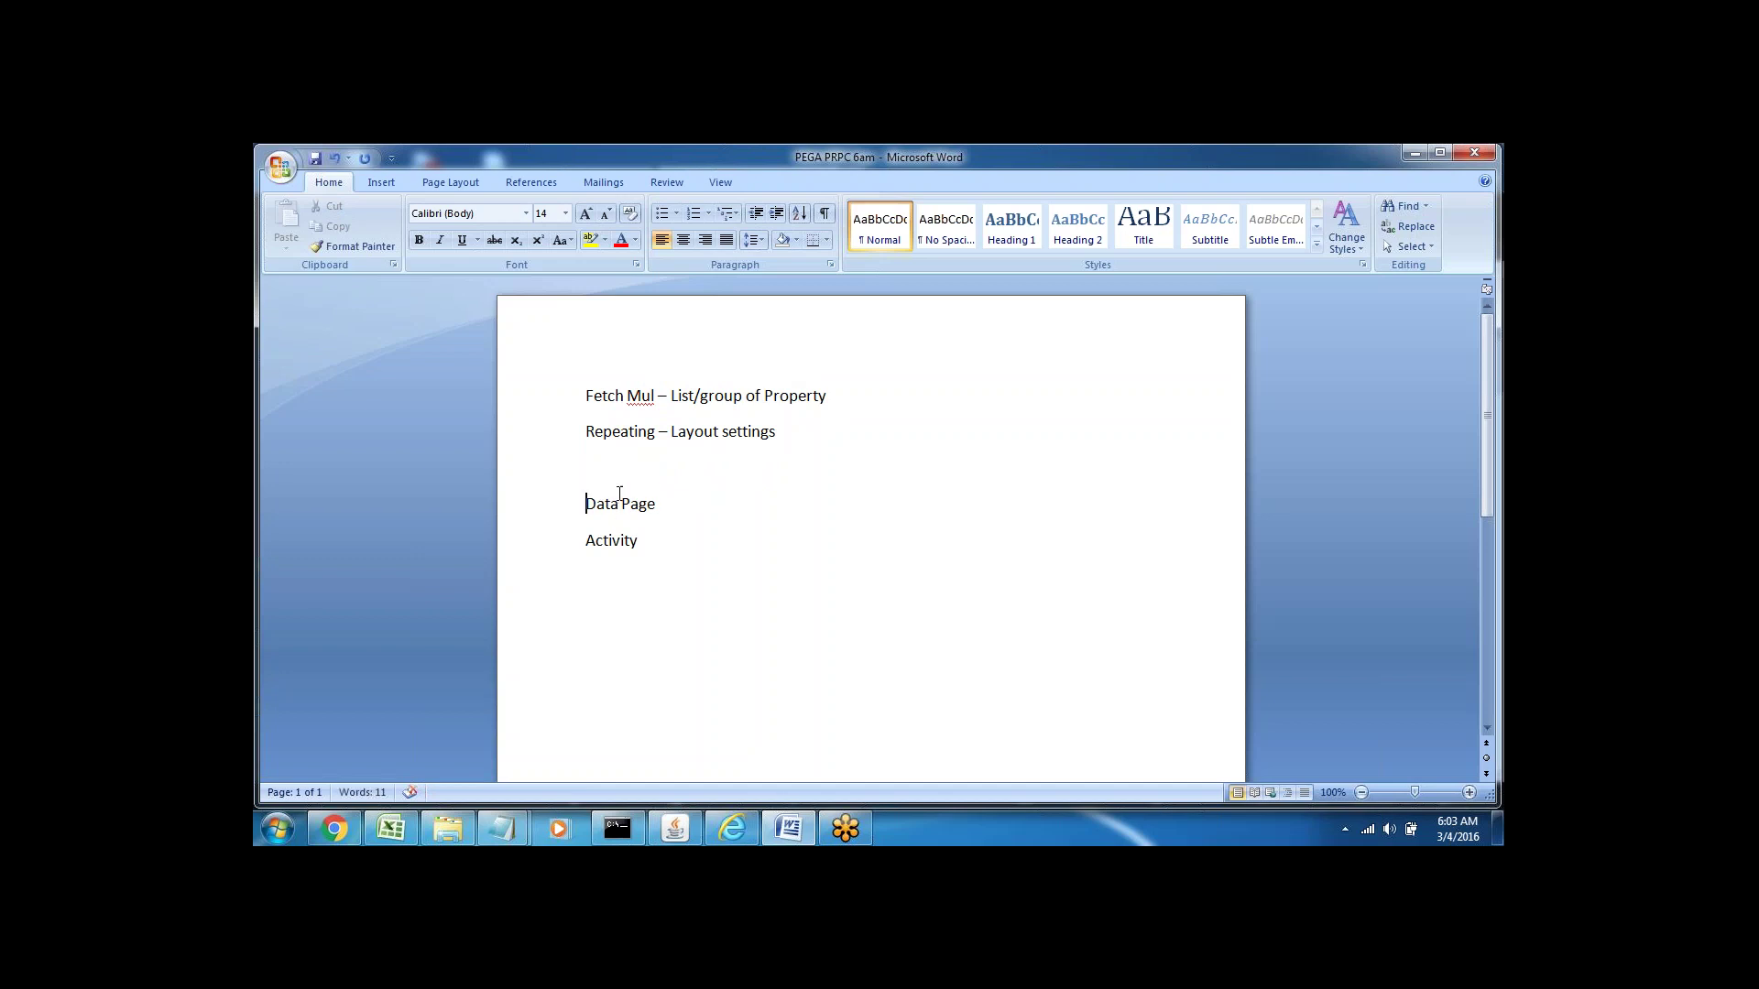
pyautogui.click(540, 403)
pyautogui.moveTo(587, 432); pyautogui.dragTo(781, 434)
pyautogui.press('Down')
pyautogui.tripleClick(603, 438)
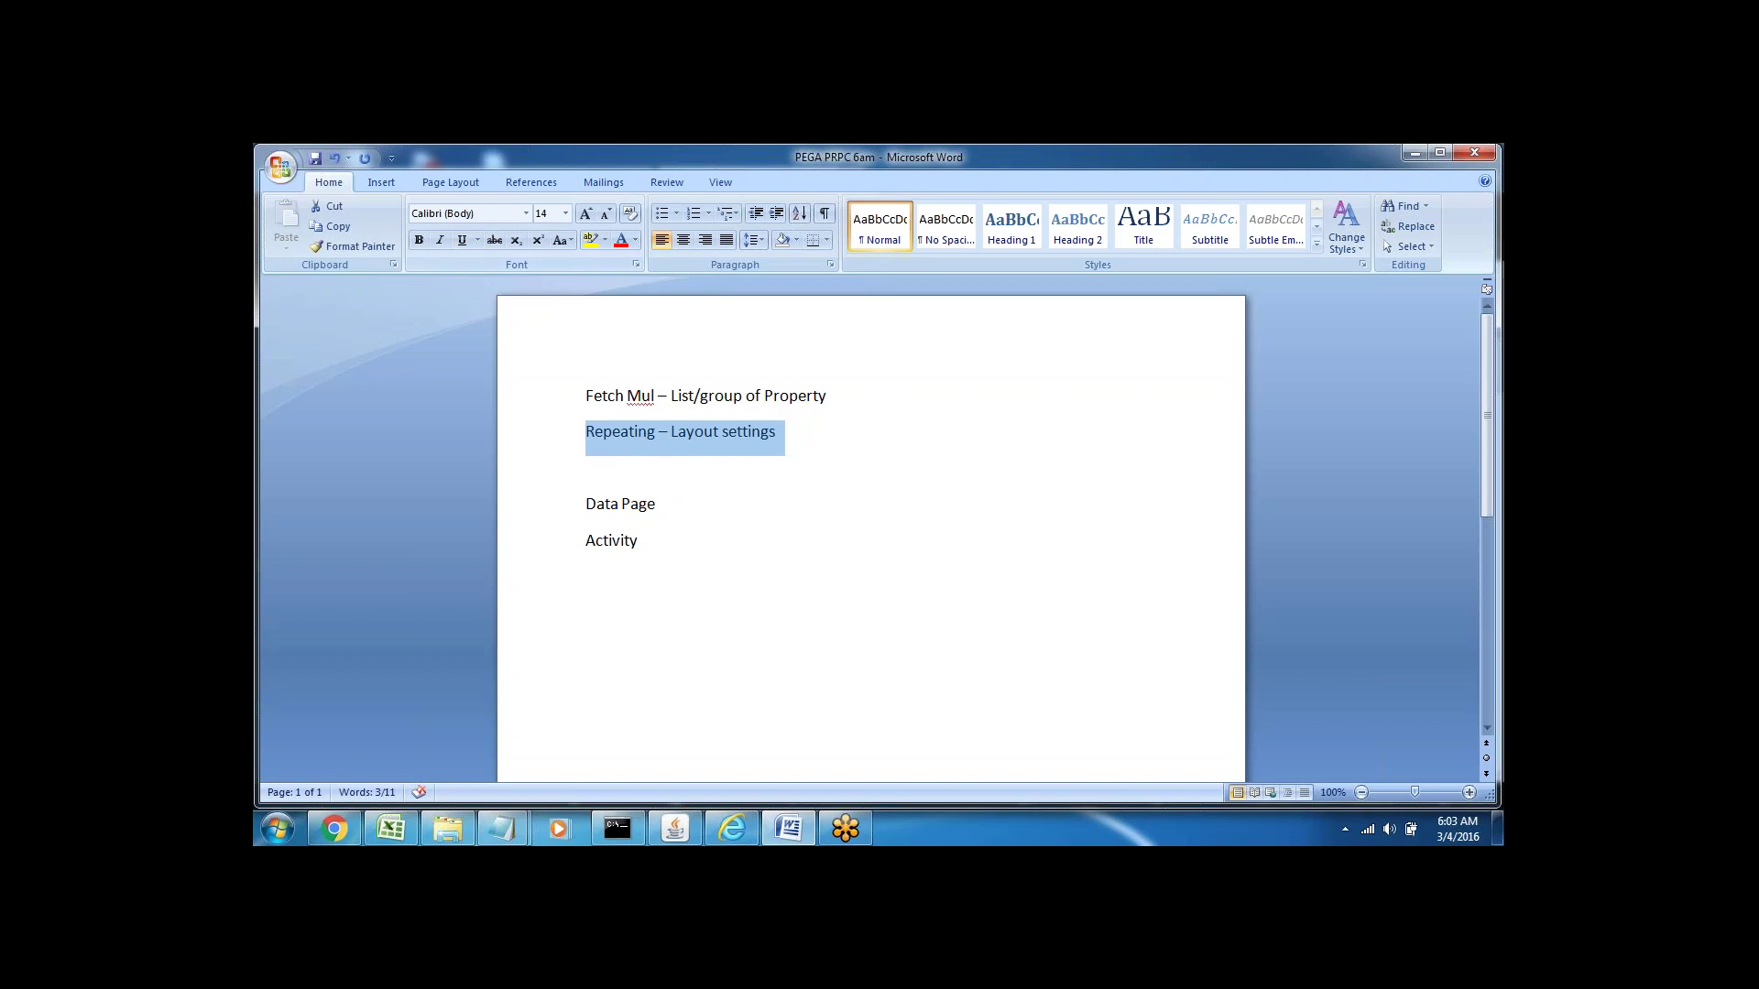
pyautogui.press('Down')
pyautogui.press('Down')
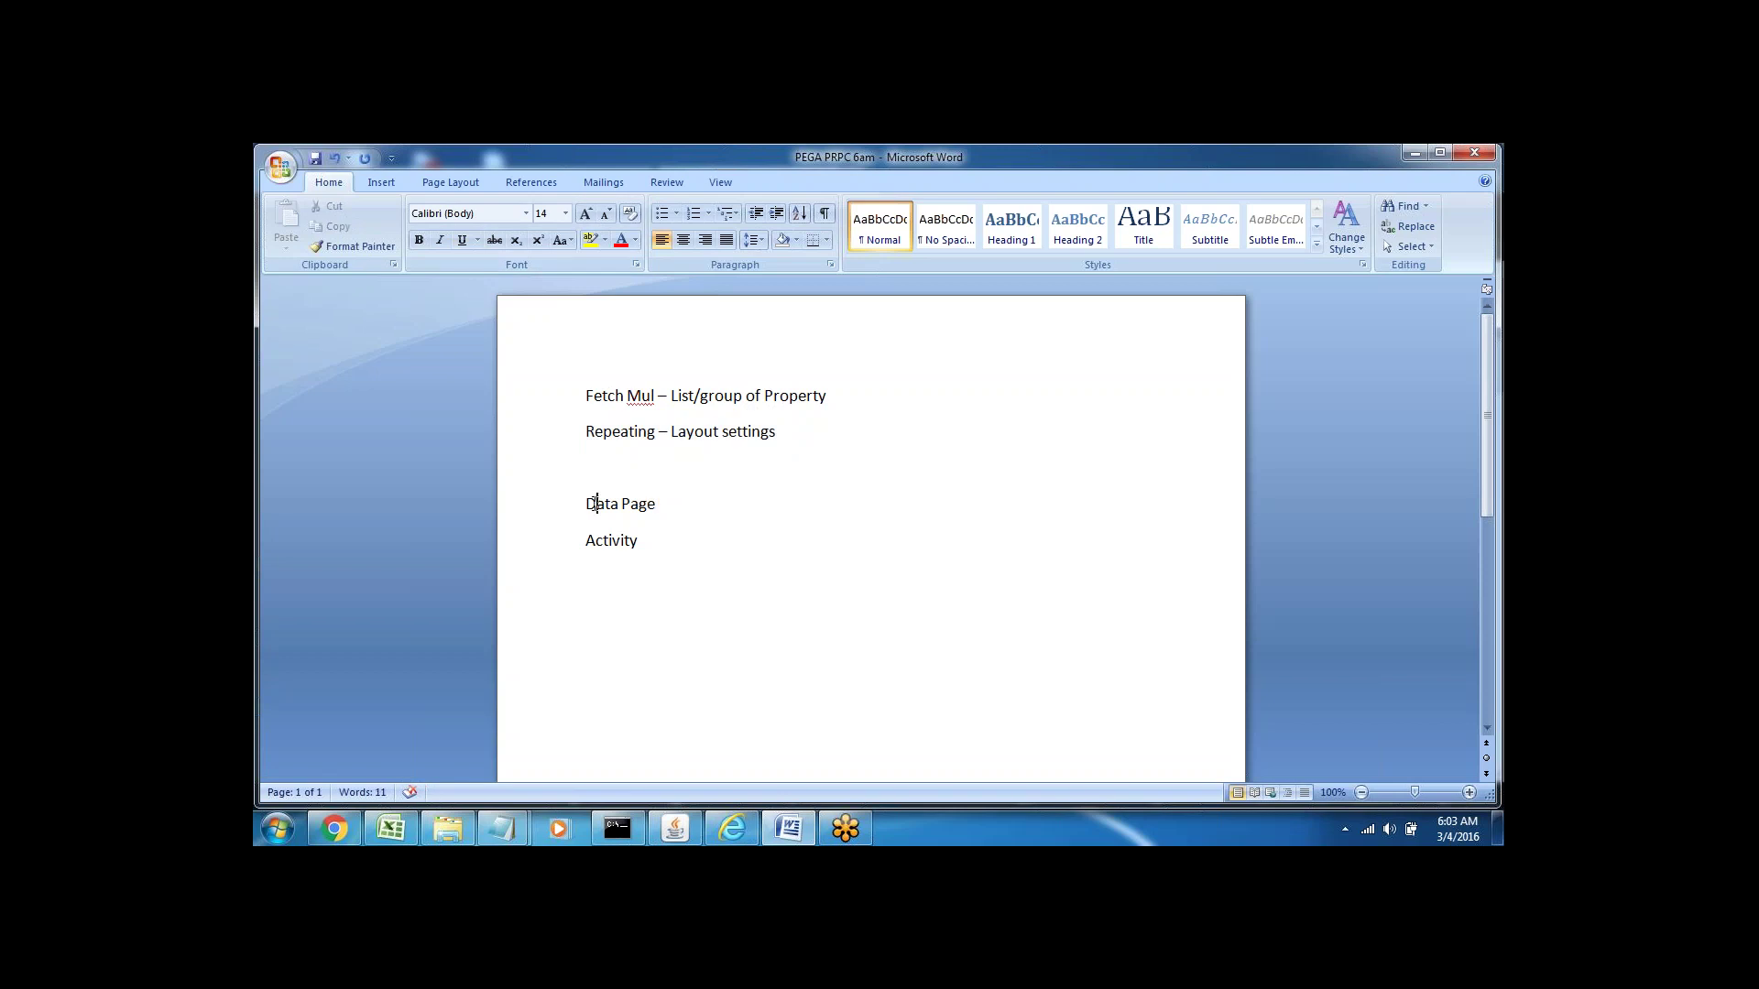
pyautogui.tripleClick(593, 505)
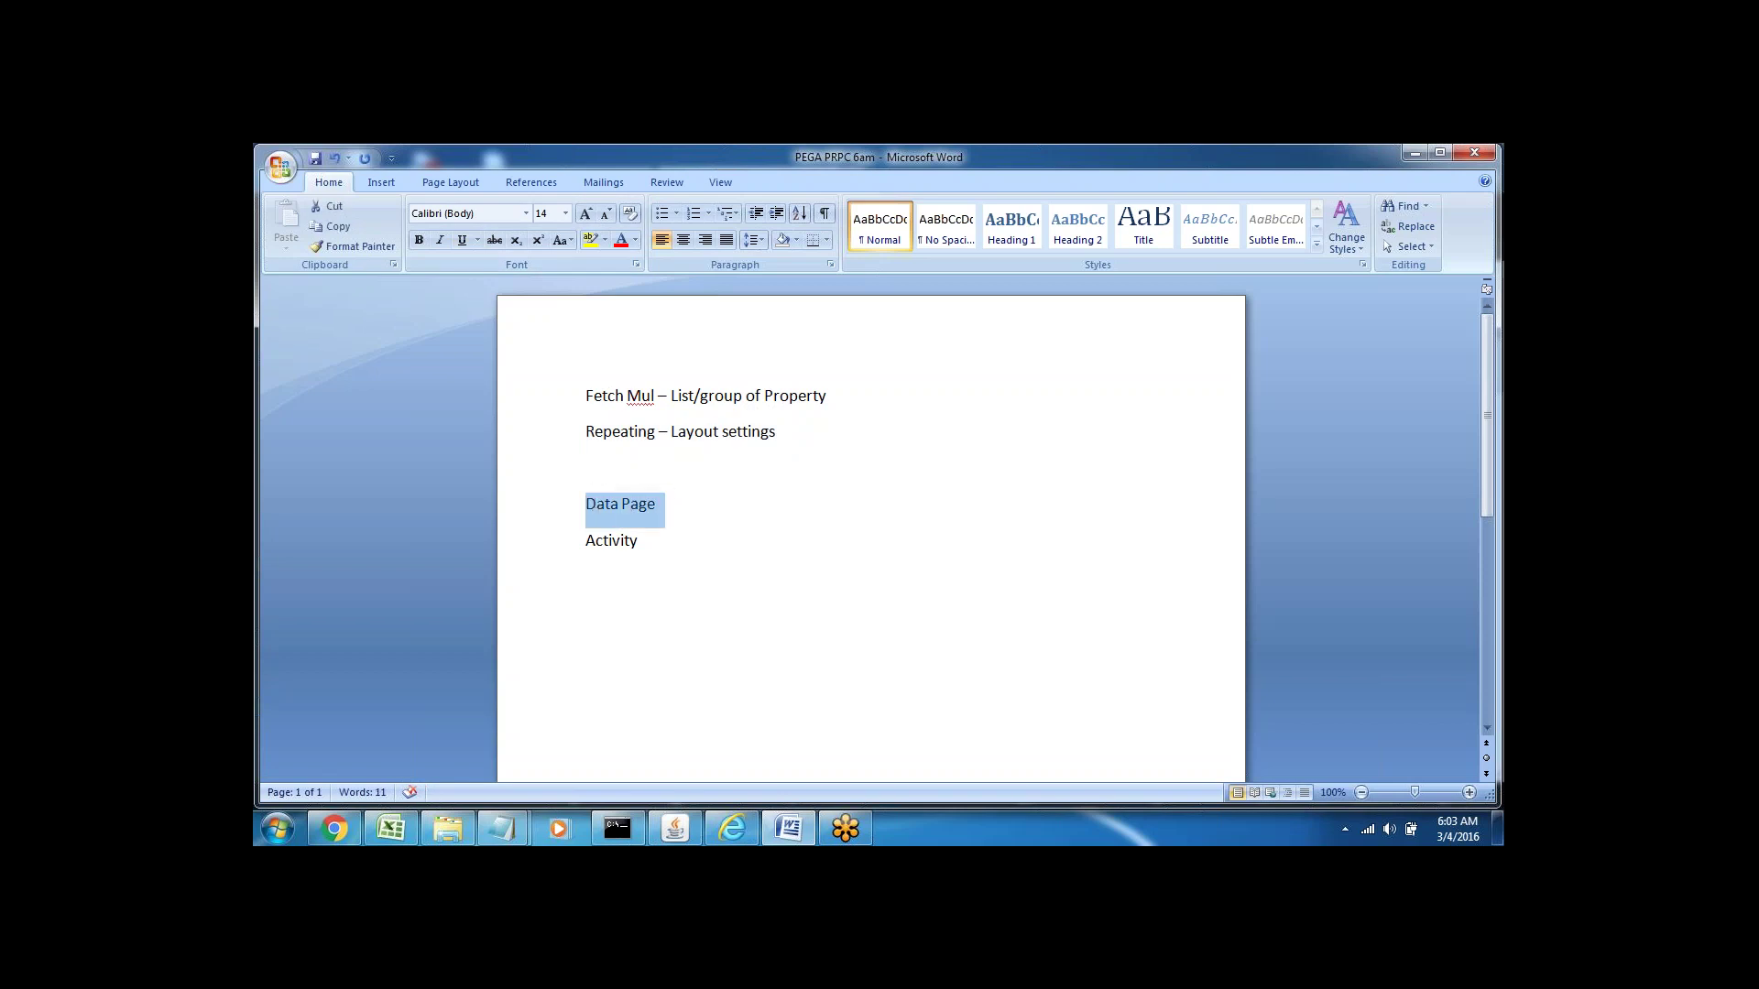
pyautogui.tripleClick(624, 541)
pyautogui.press('Down')
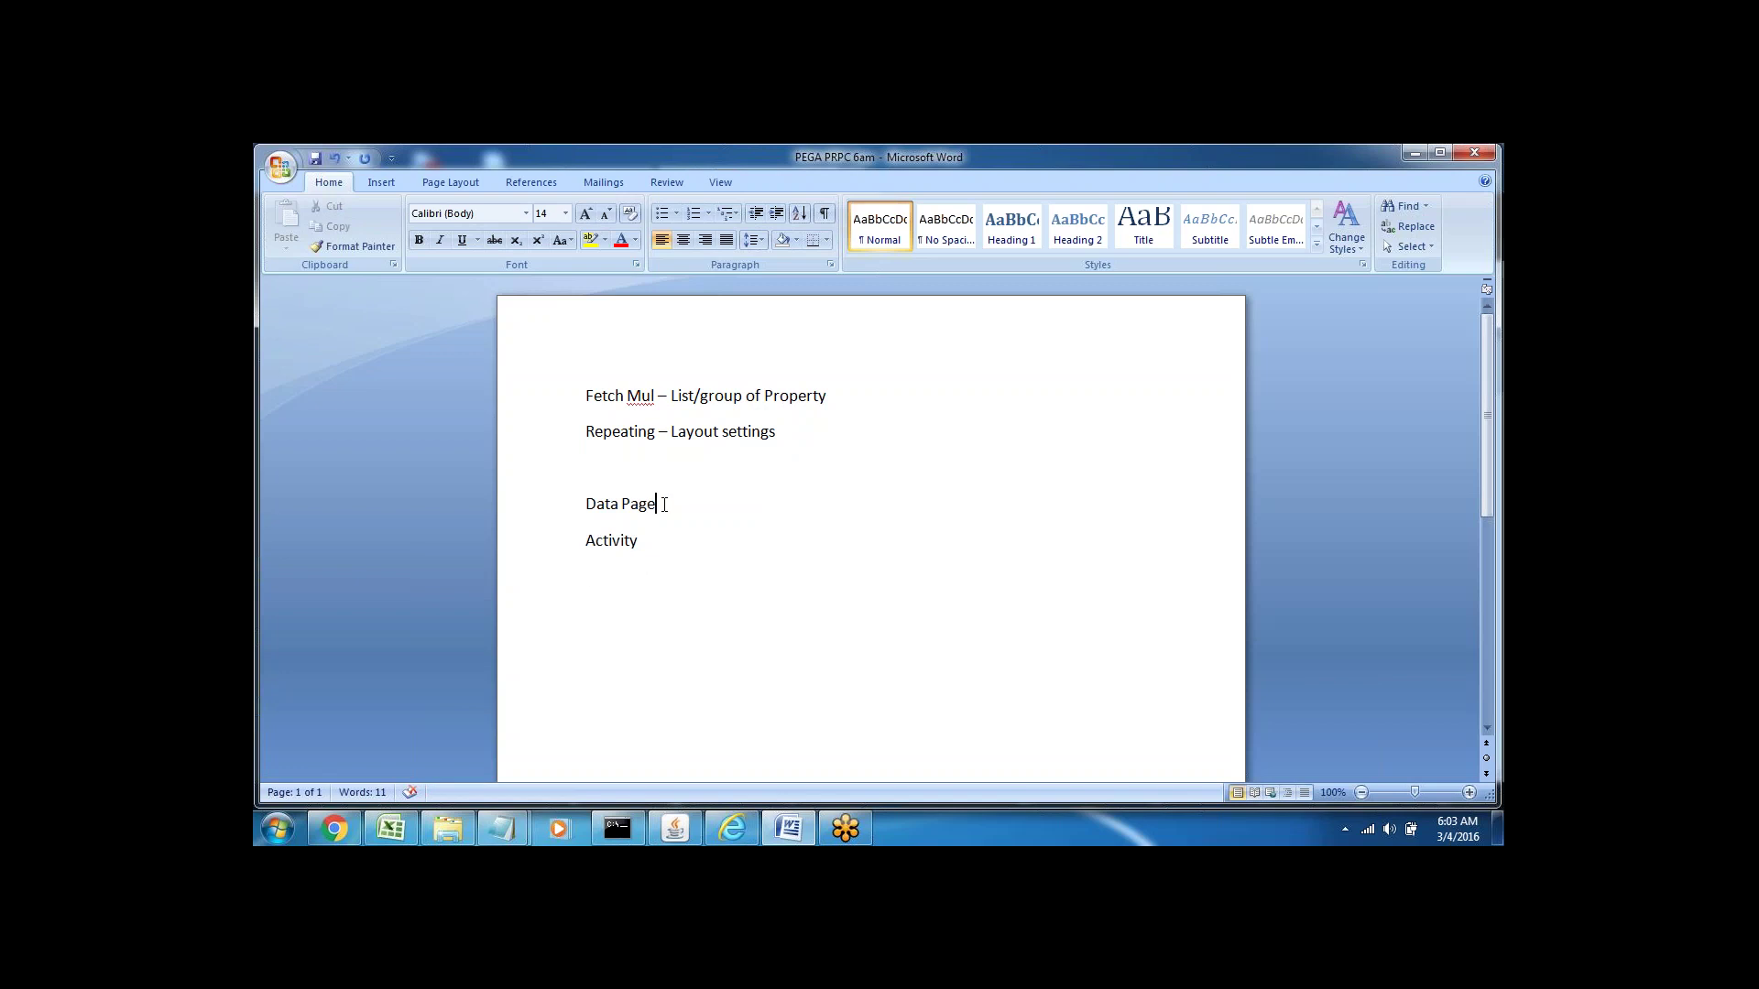
# - Append "- Data Class" to the Data Page line and "-data class" to the Activity line
pyautogui.click(664, 505)
pyautogui.write('- Data Class')
pyautogui.doubleClick(625, 540)
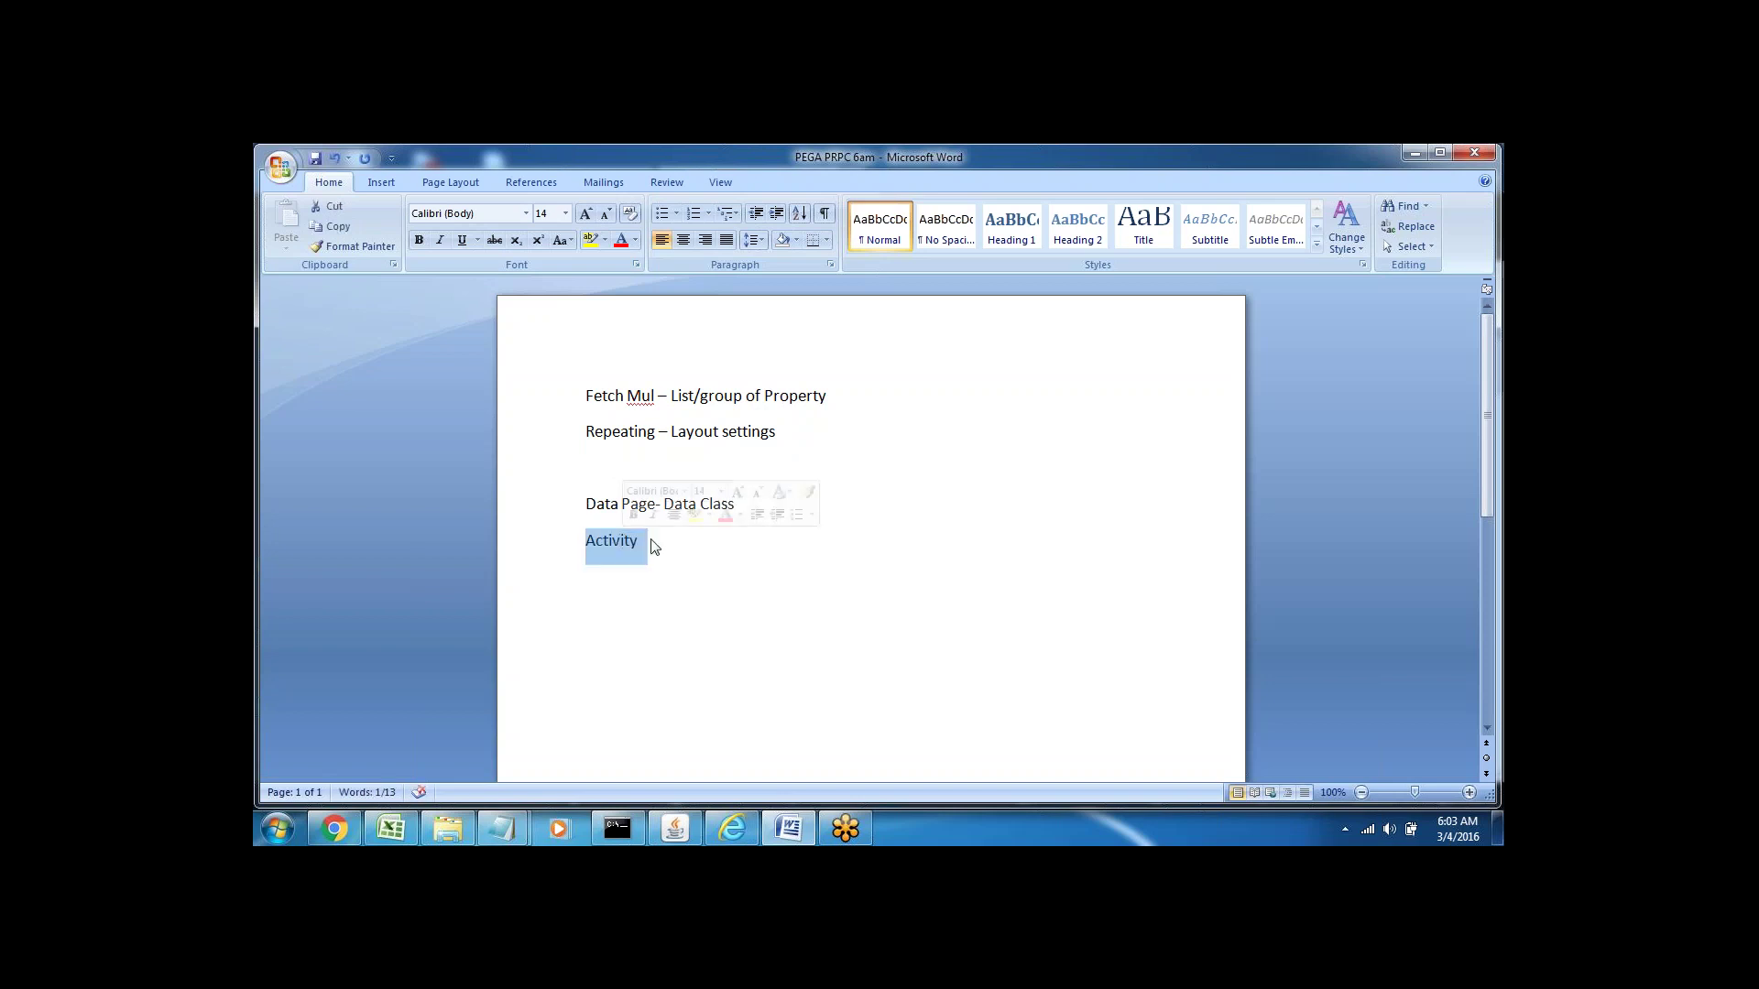
pyautogui.press('Right')
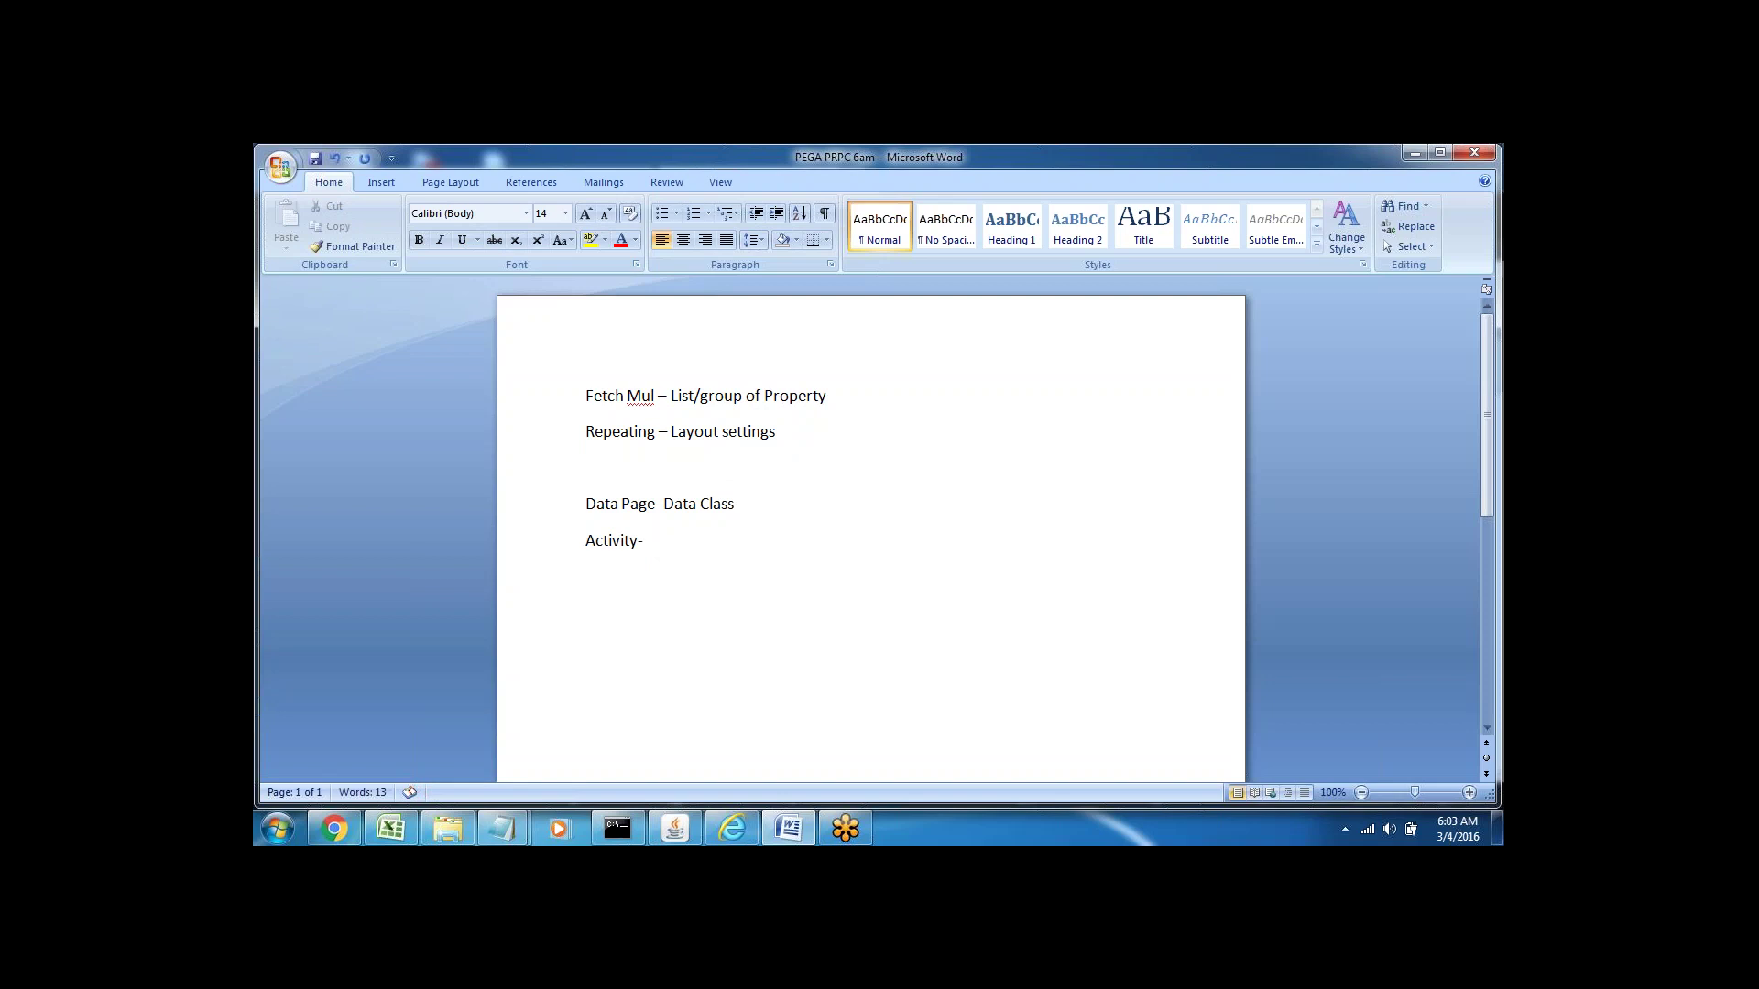
pyautogui.write('-data class')
# - Make the heading line "Fetch Mul – List/group of Property" bold
pyautogui.click(549, 396)
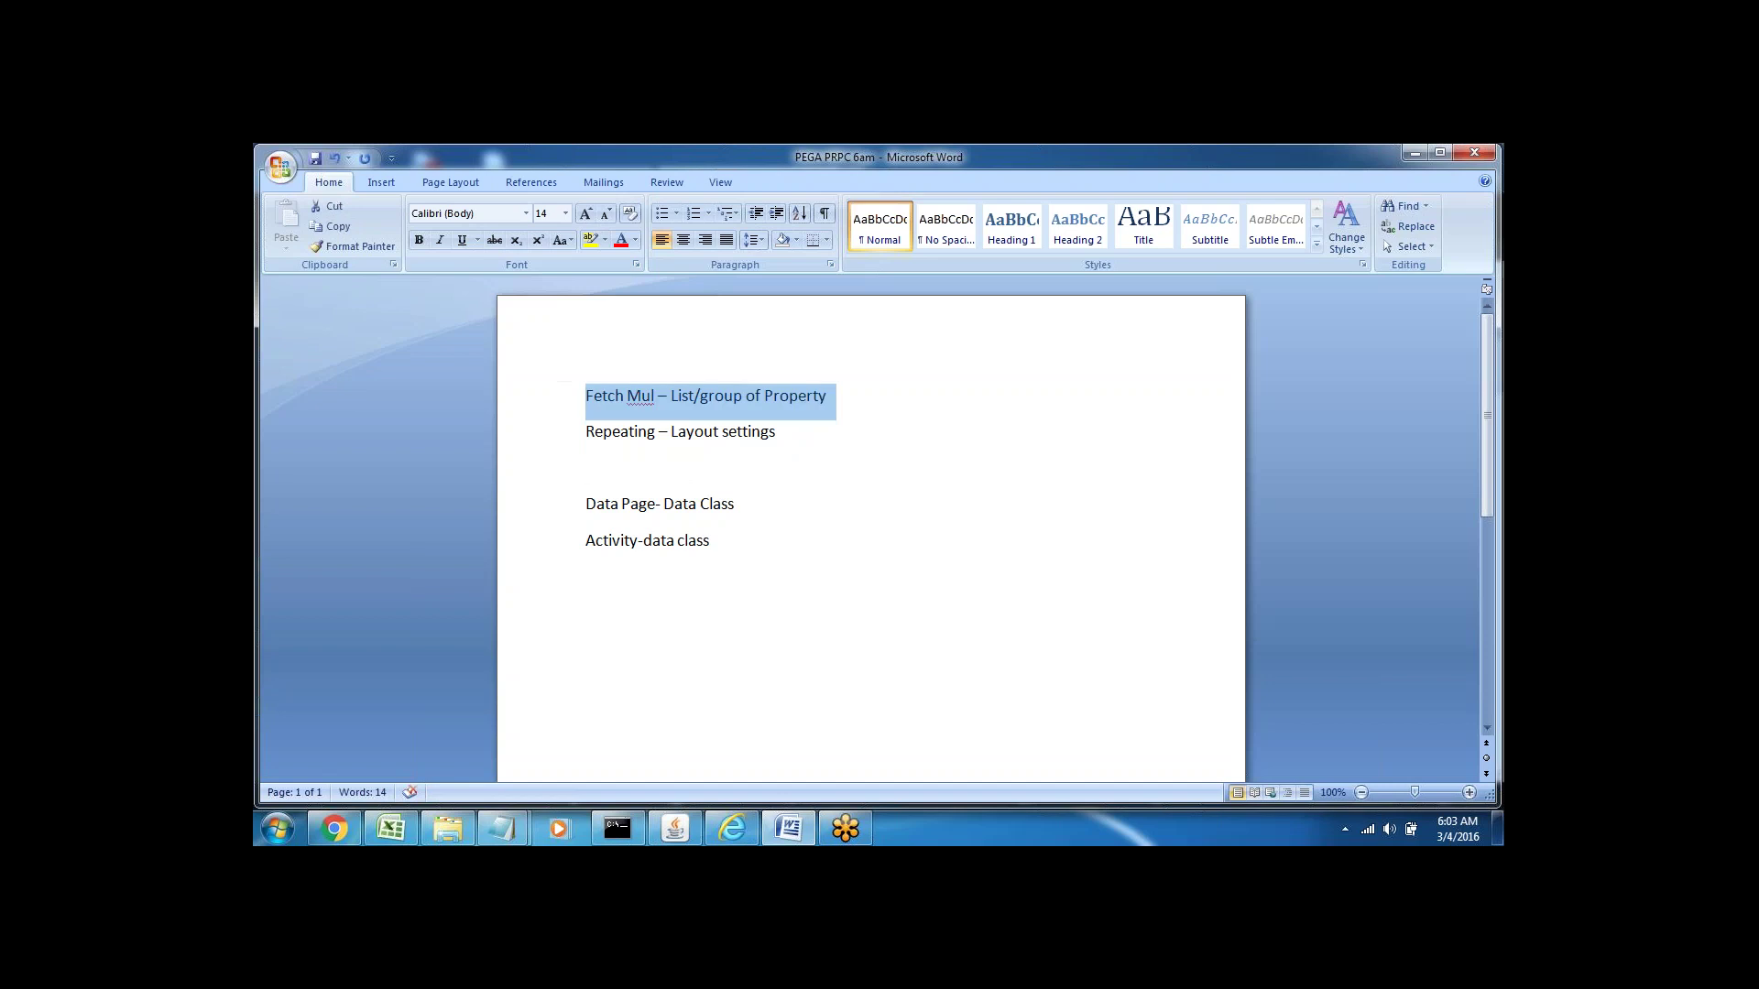
pyautogui.click(419, 240)
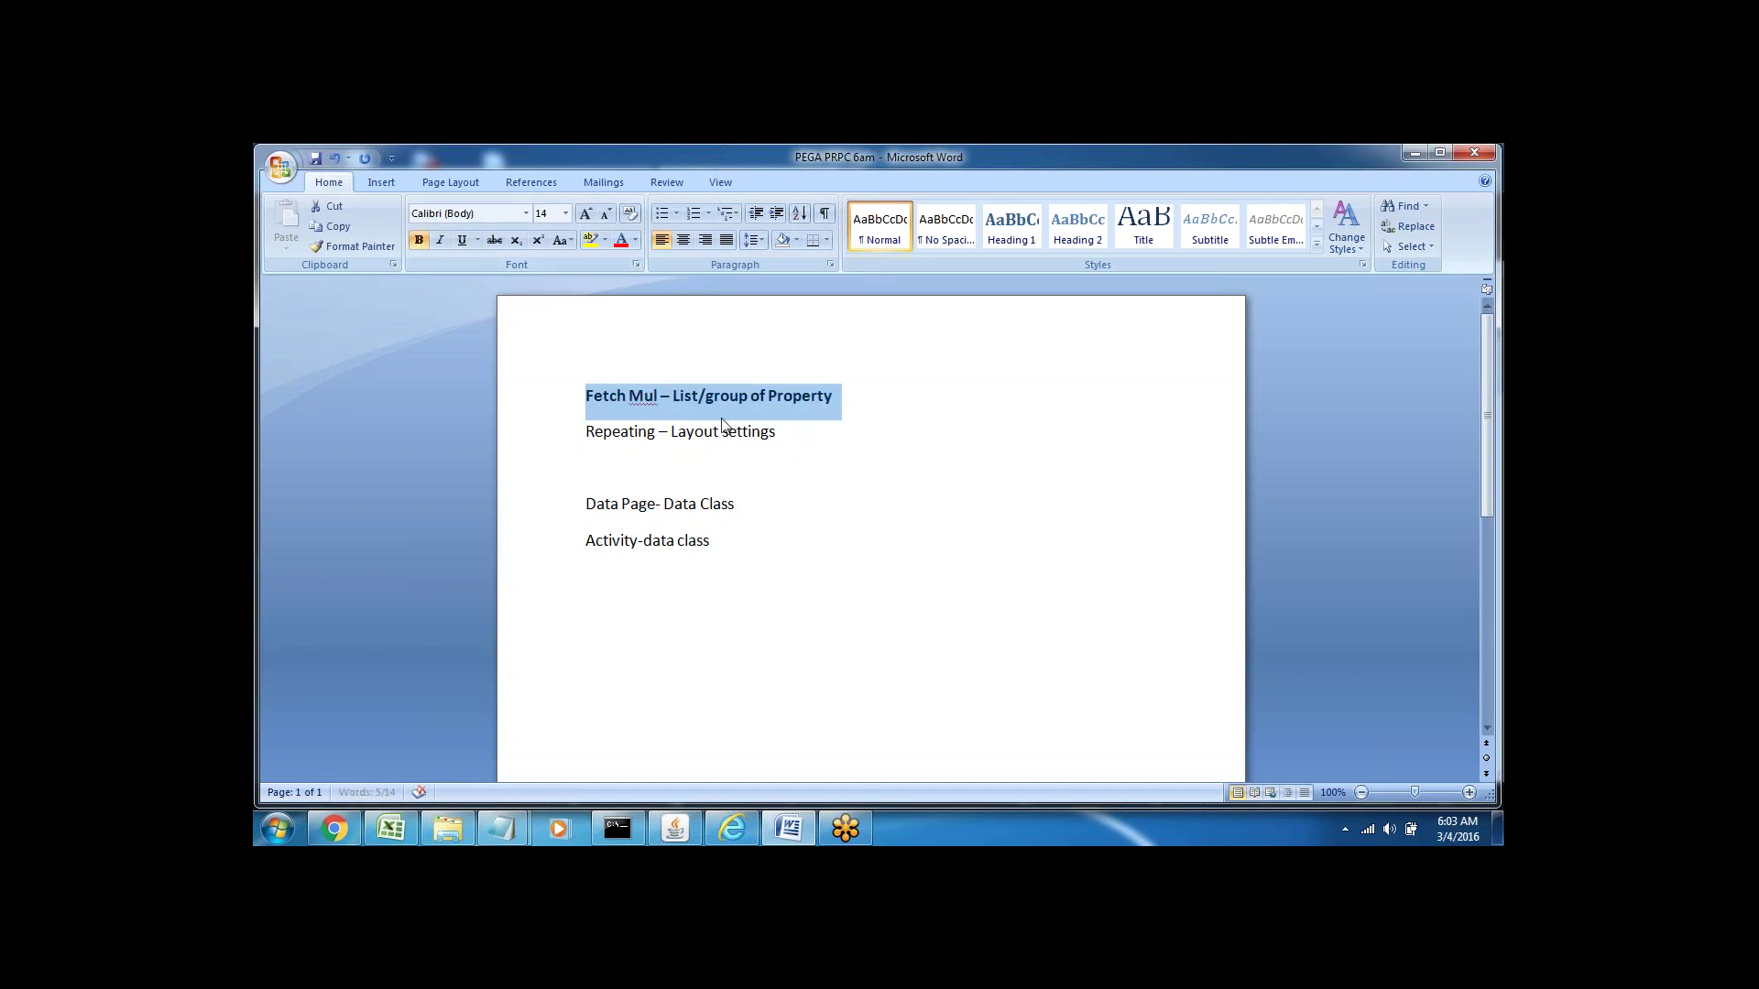
# - Delete "data class" from the end of the Activity line, keeping the hyphen
pyautogui.click(731, 544)
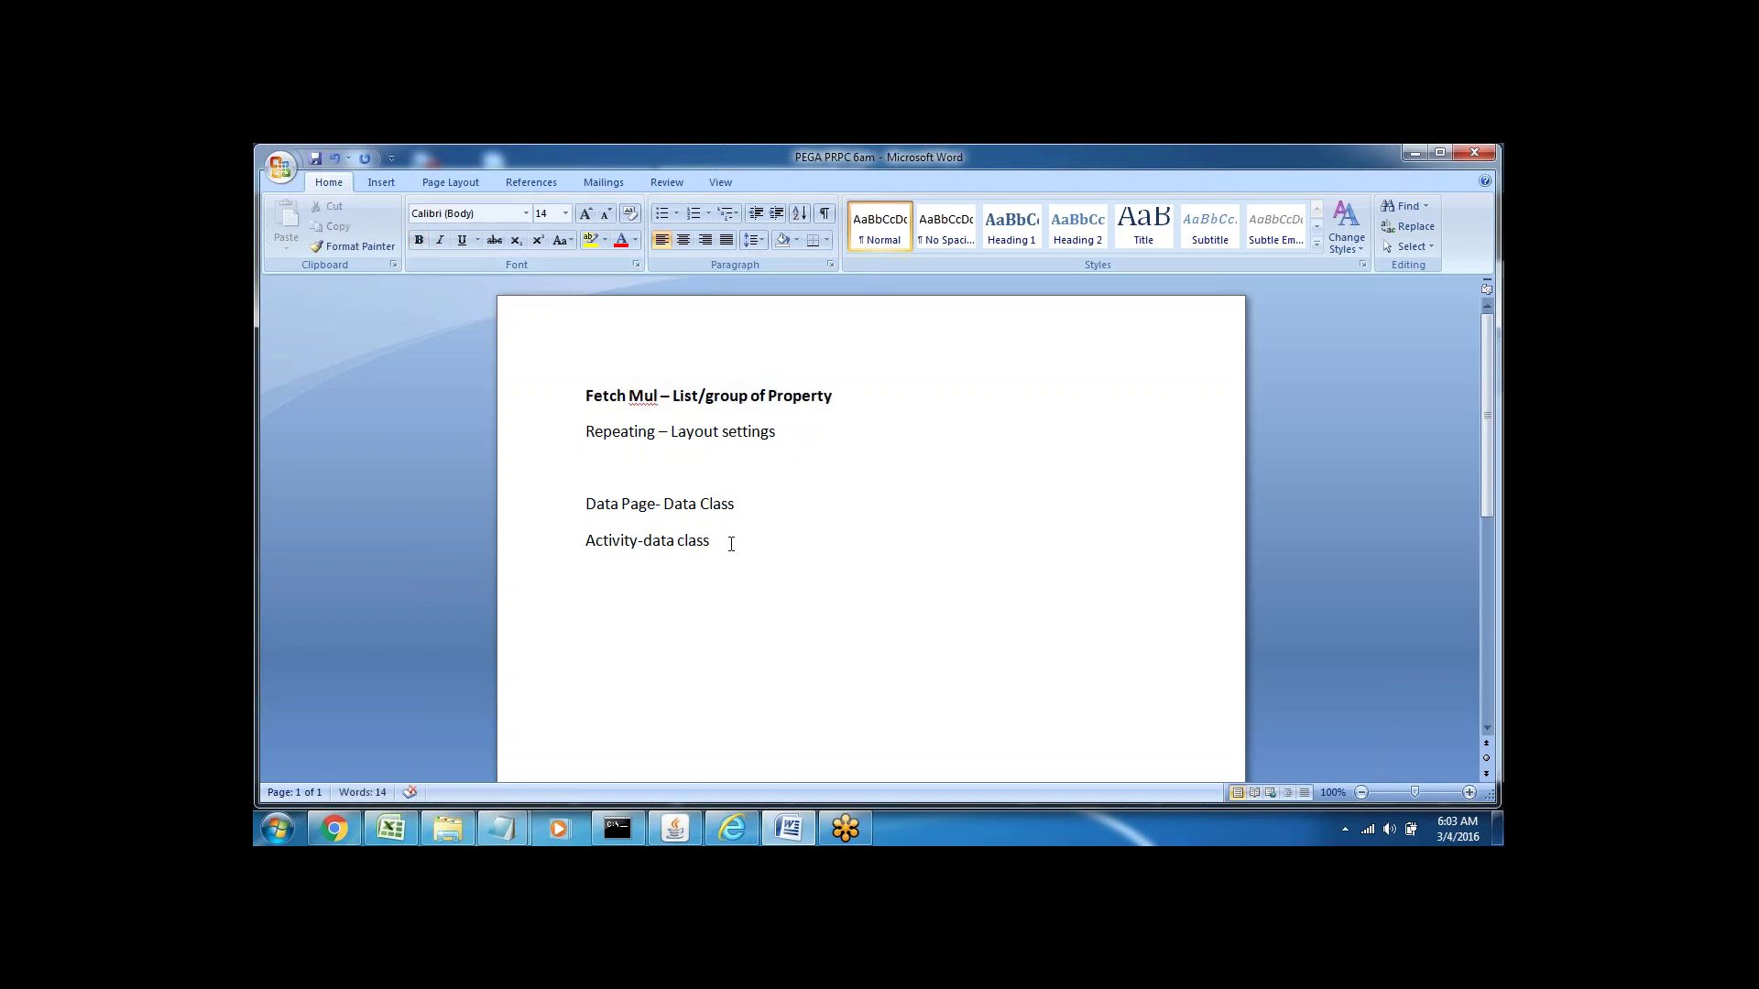
pyautogui.press('BackSpace')
pyautogui.press('BackSpace')
pyautogui.press('BackSpace')
pyautogui.press('BackSpace')
pyautogui.press('BackSpace')
pyautogui.click(746, 506)
pyautogui.tripleClick(654, 502)
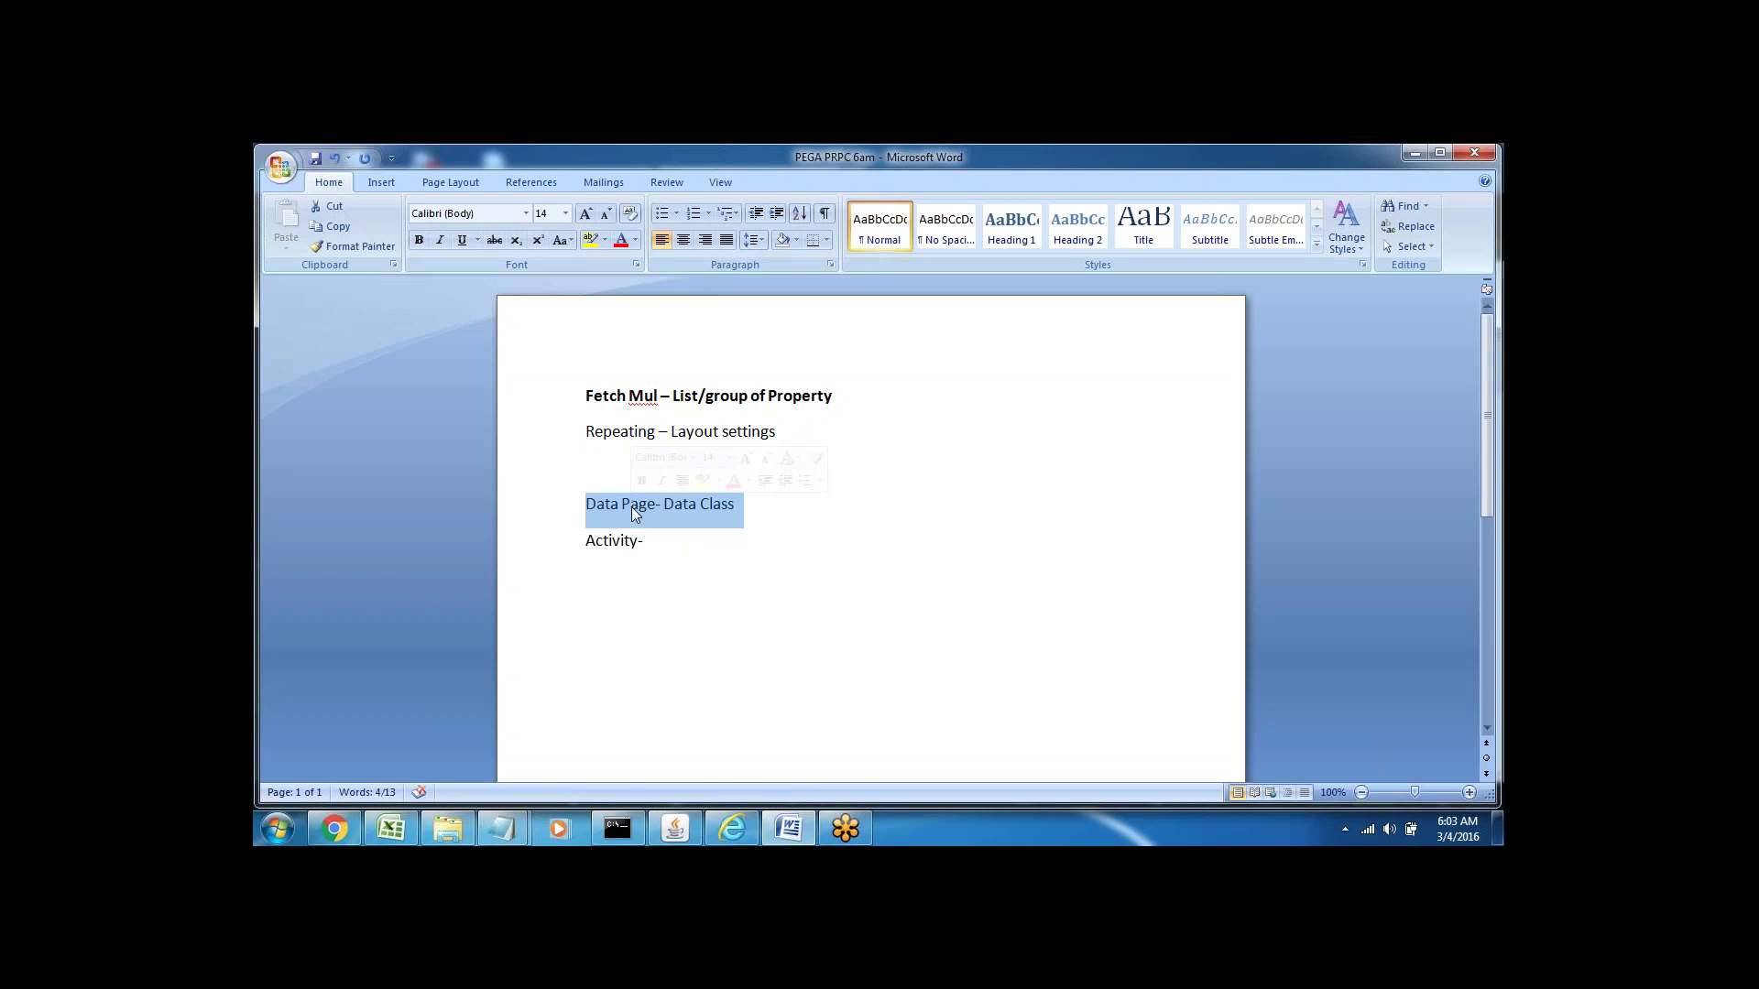
pyautogui.click(746, 511)
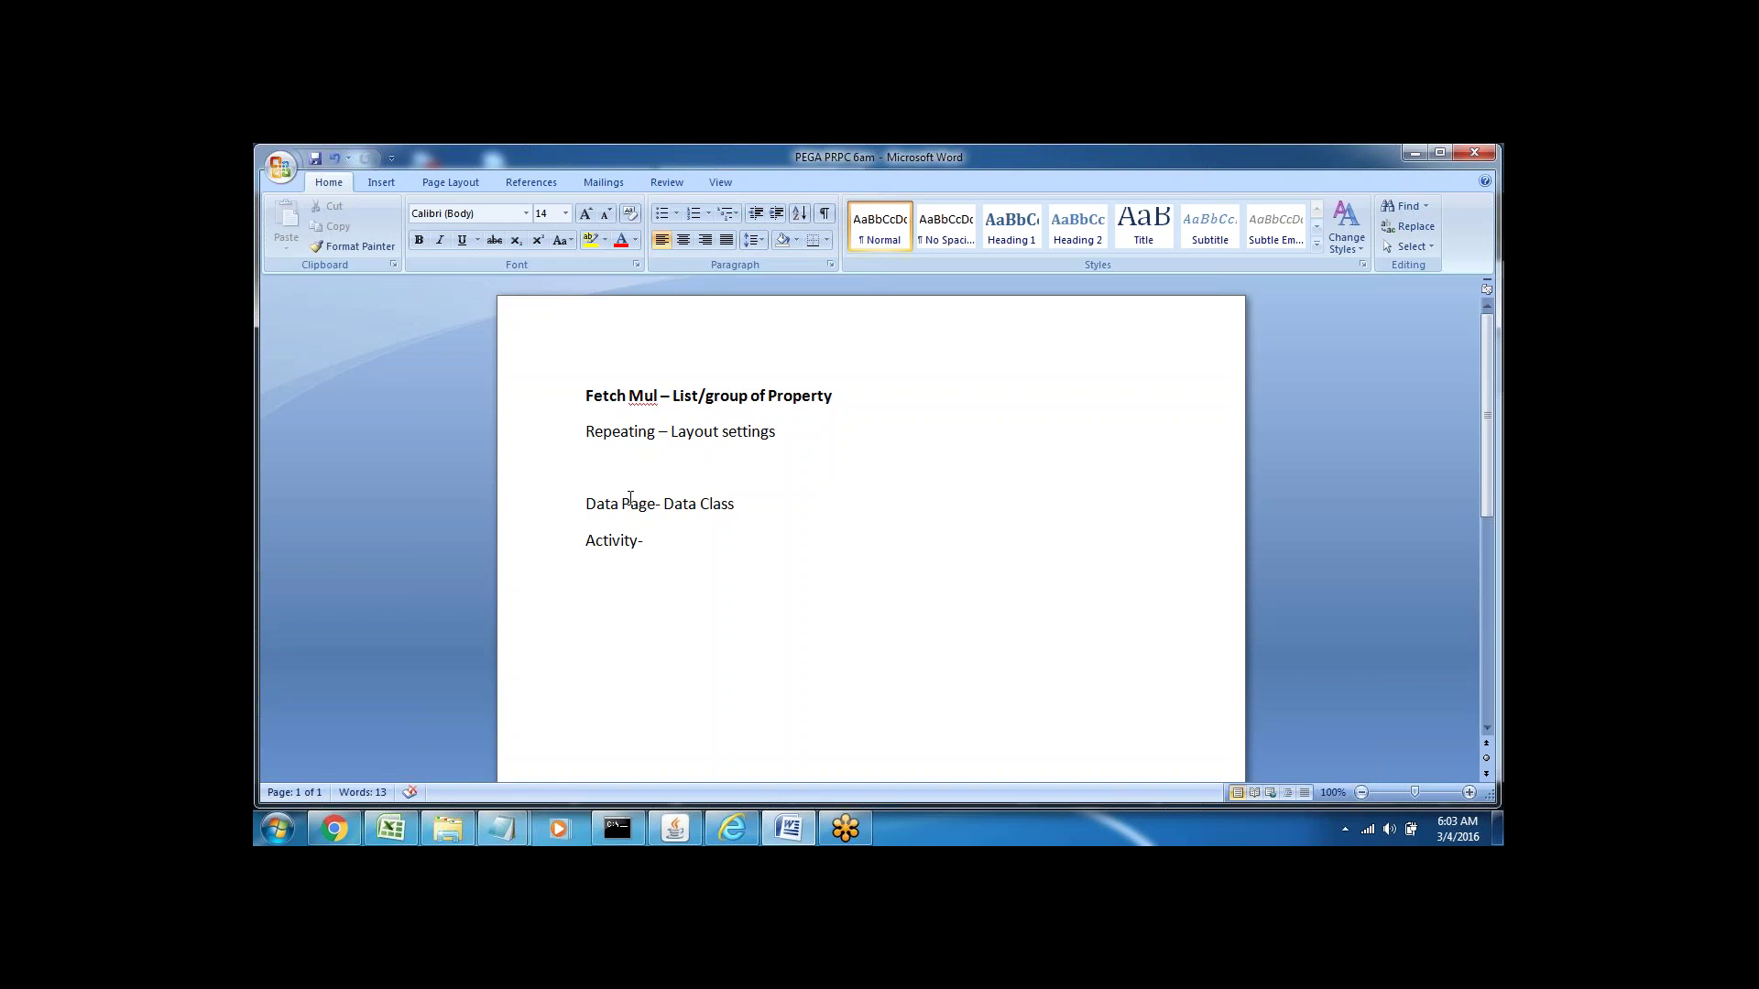
pyautogui.moveTo(586, 504); pyautogui.dragTo(742, 512)
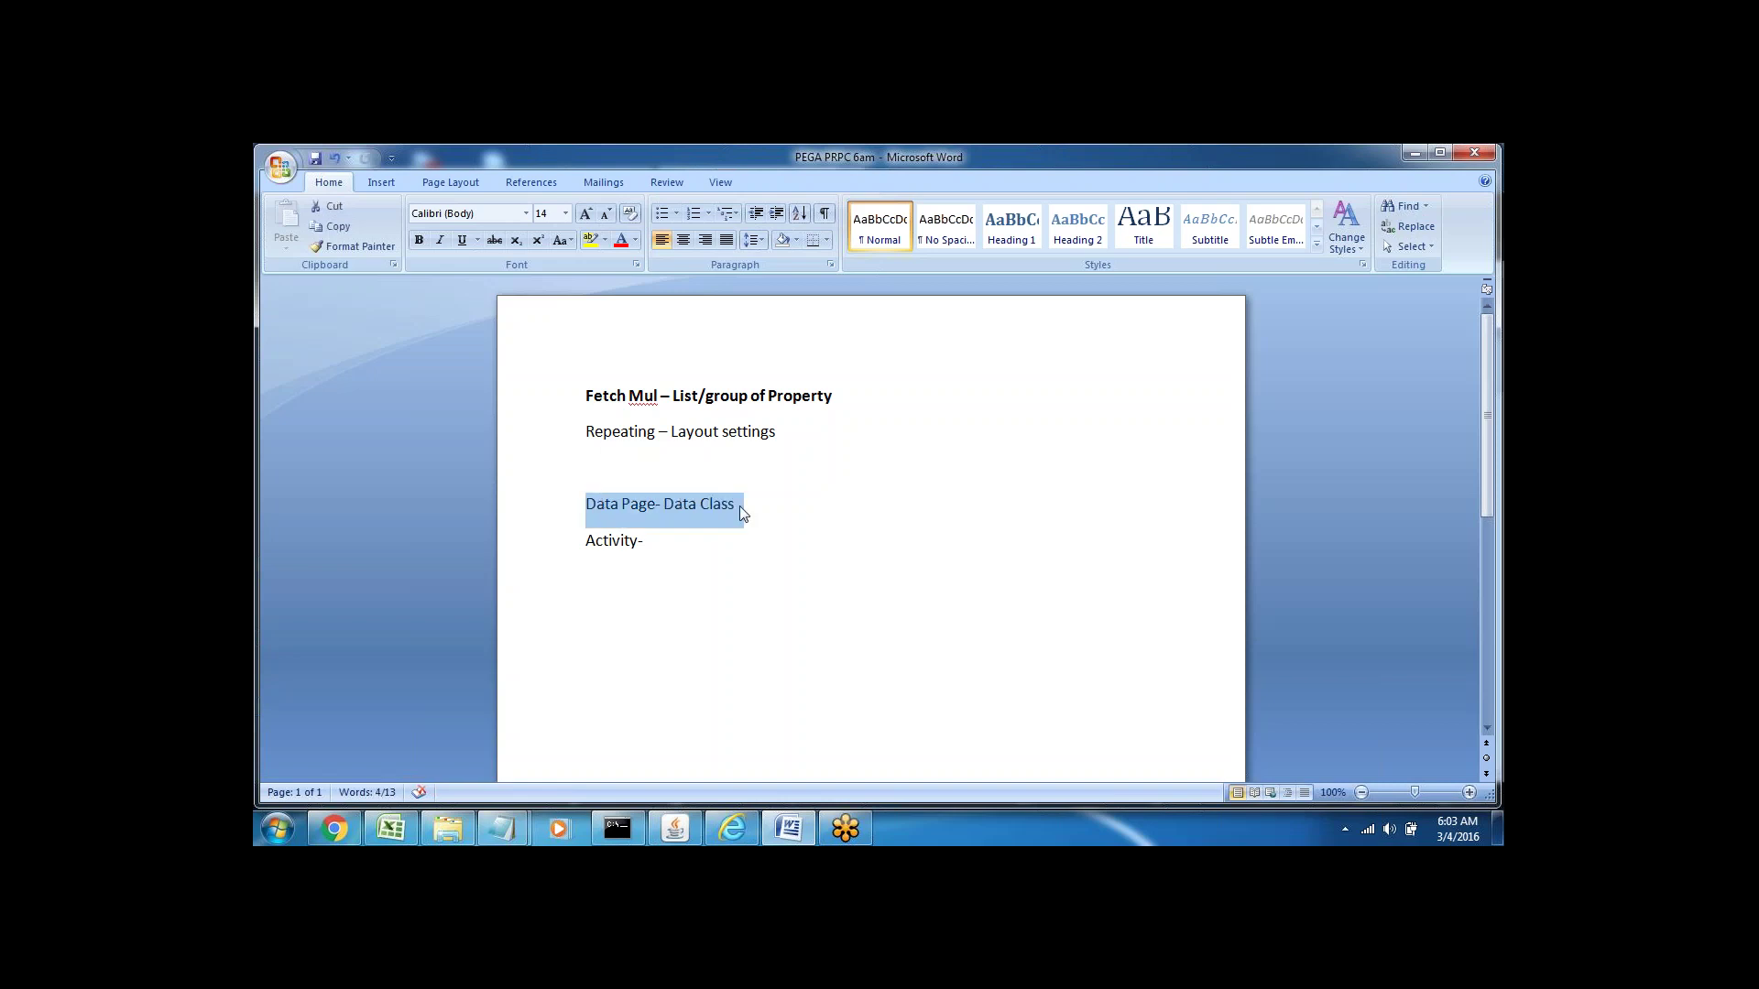
# - Insert a new line reading "Struture- List" between the Data Page and Activity lines
pyautogui.click(742, 511)
pyautogui.press('Return')
pyautogui.write('S')
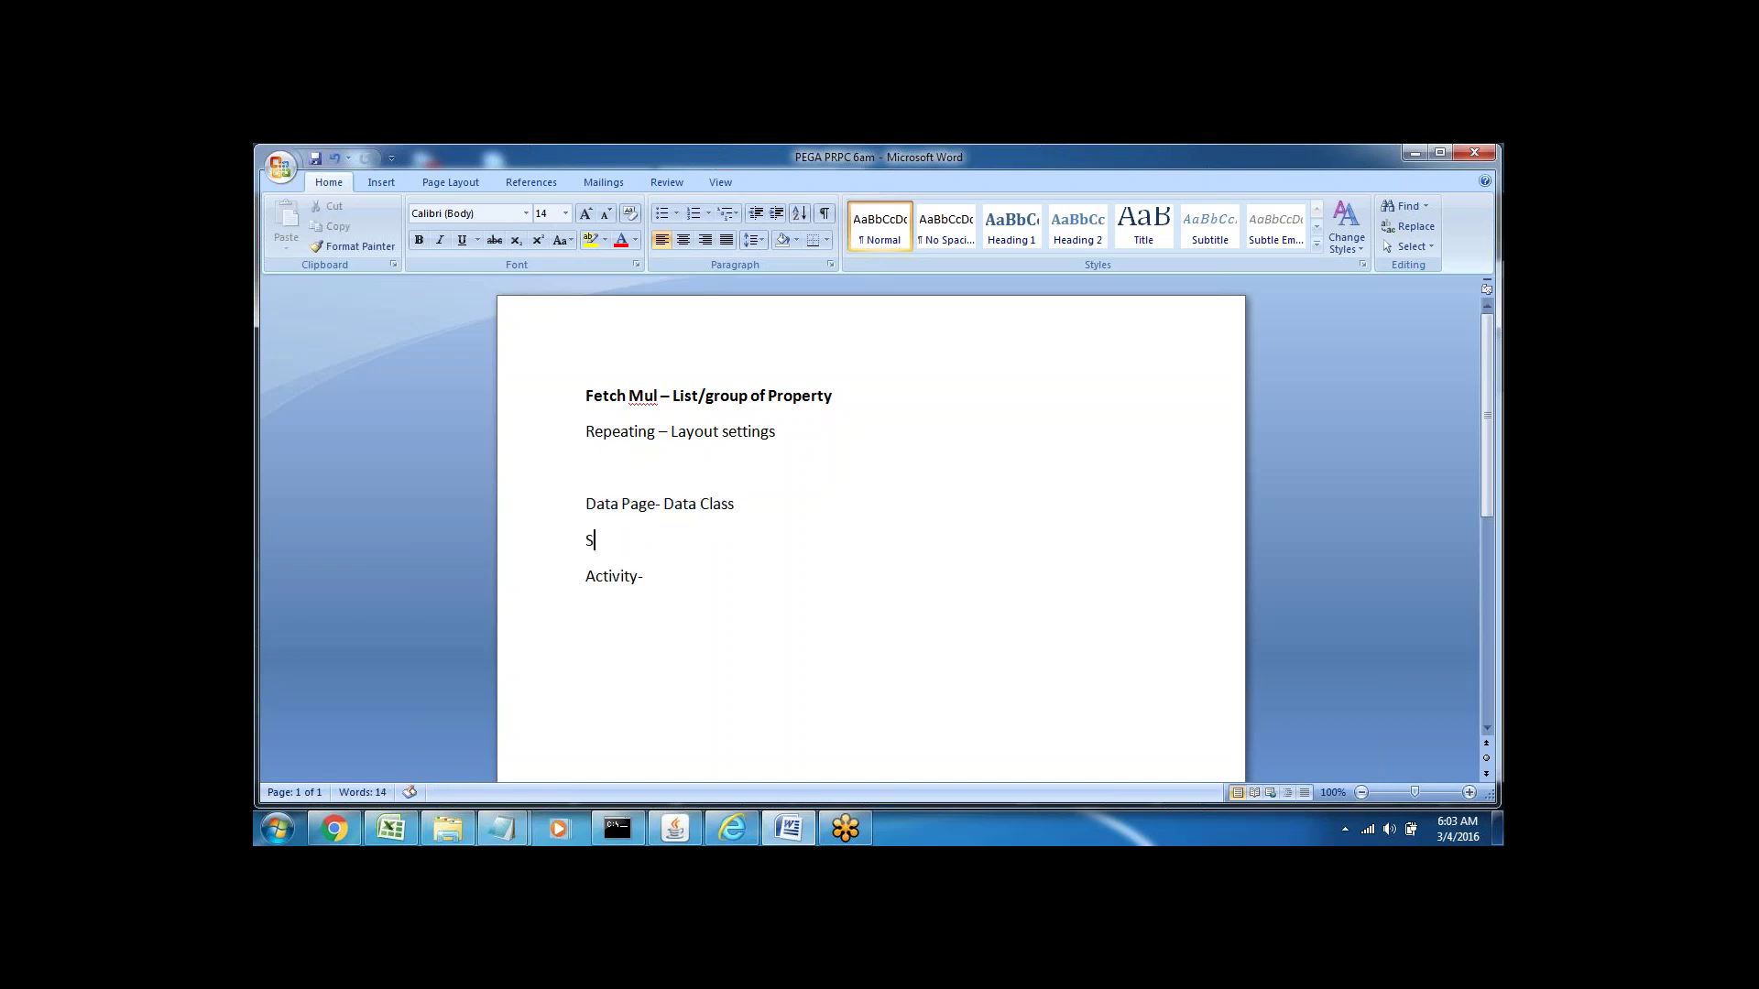
pyautogui.write('truture- List')
pyautogui.doubleClick(664, 541)
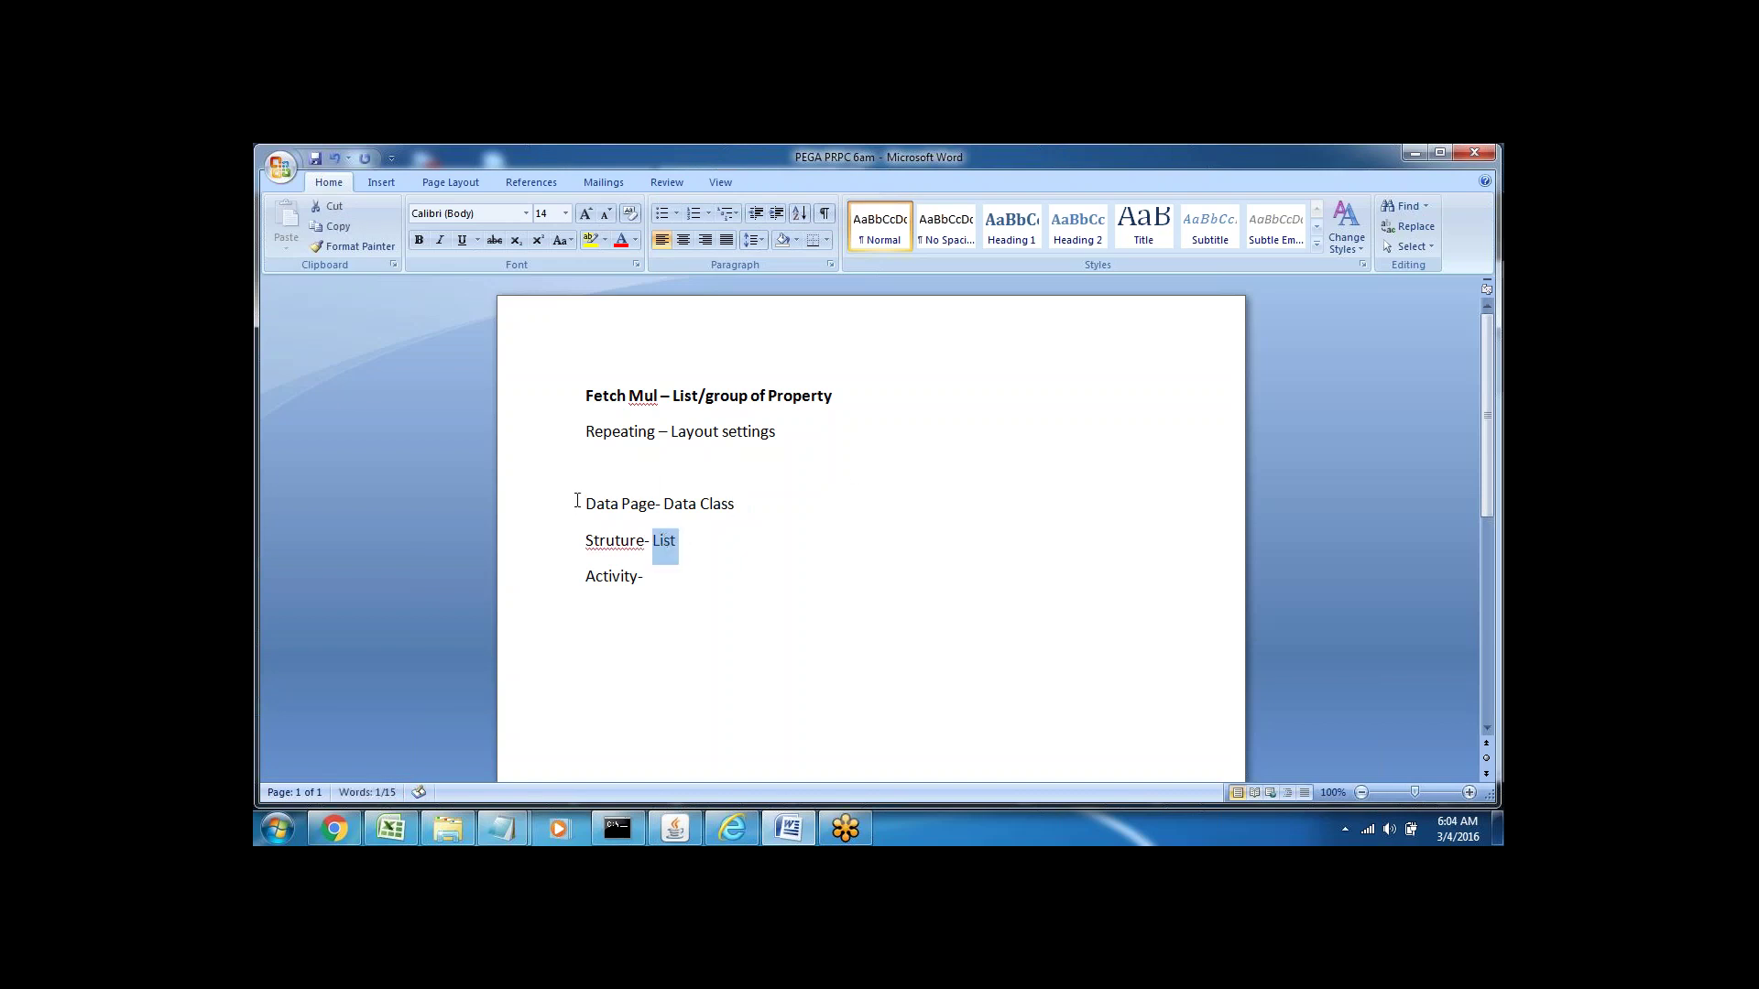
pyautogui.click(577, 504)
pyautogui.moveTo(586, 540); pyautogui.dragTo(691, 545)
pyautogui.click(663, 541)
pyautogui.tripleClick(610, 540)
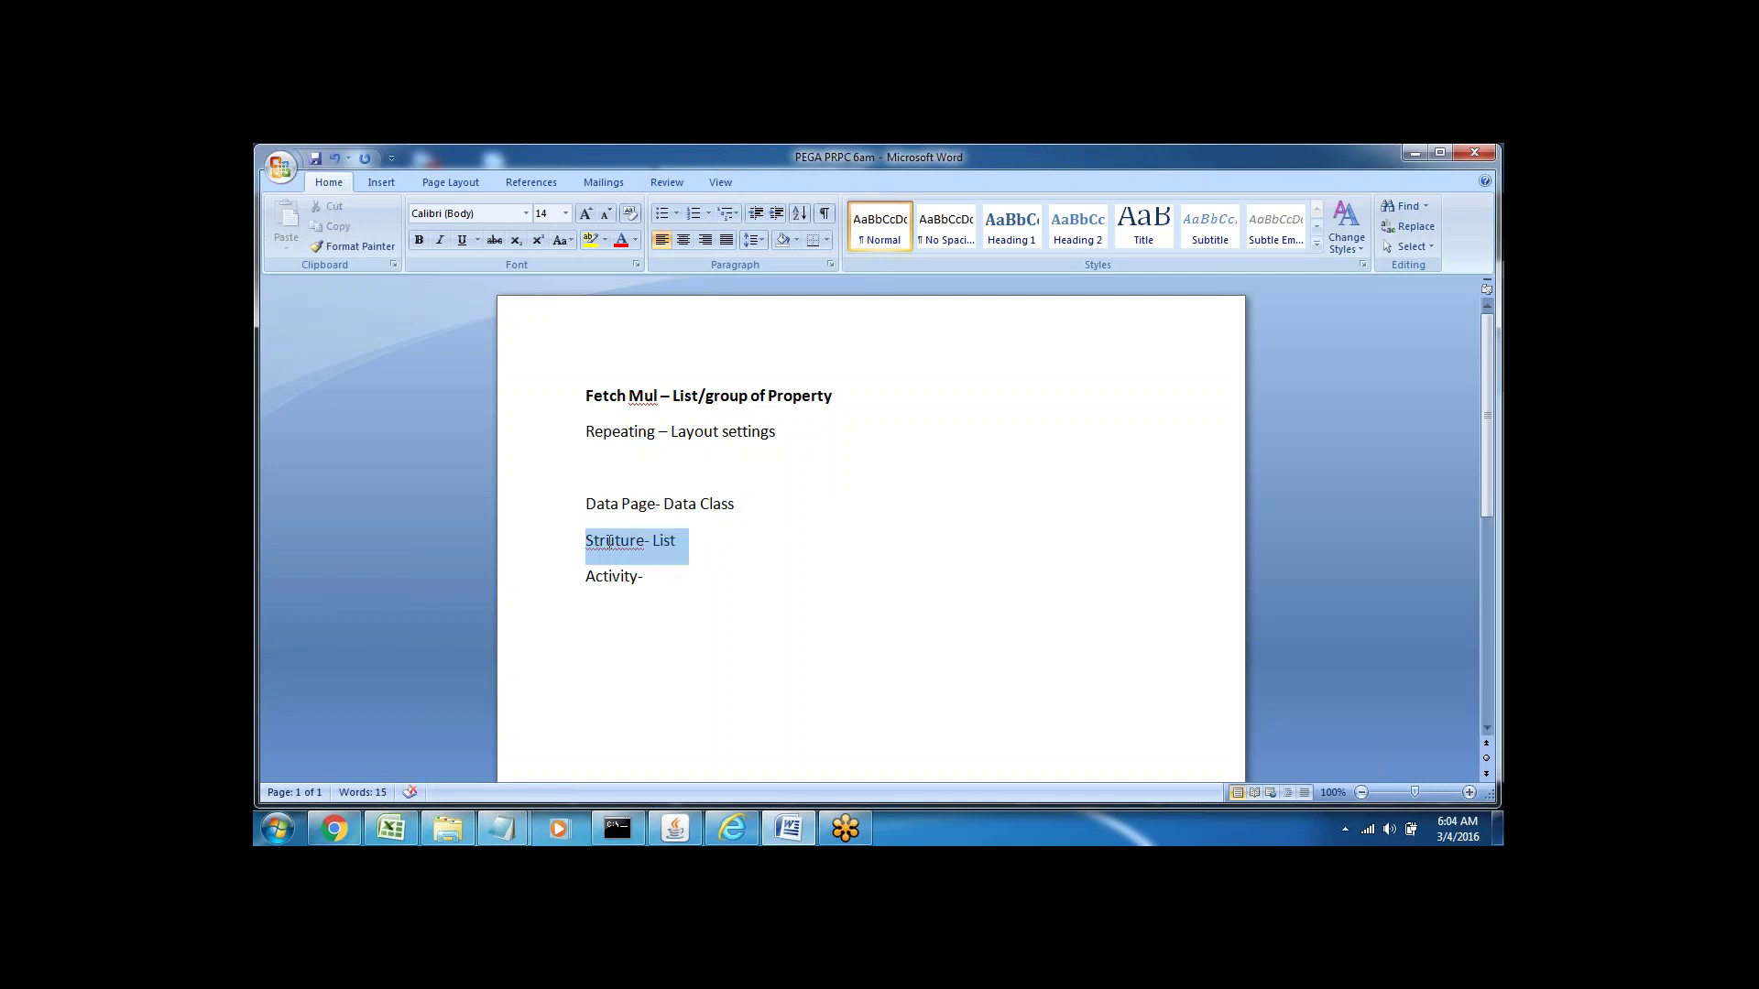
pyautogui.click(676, 541)
pyautogui.tripleClick(614, 575)
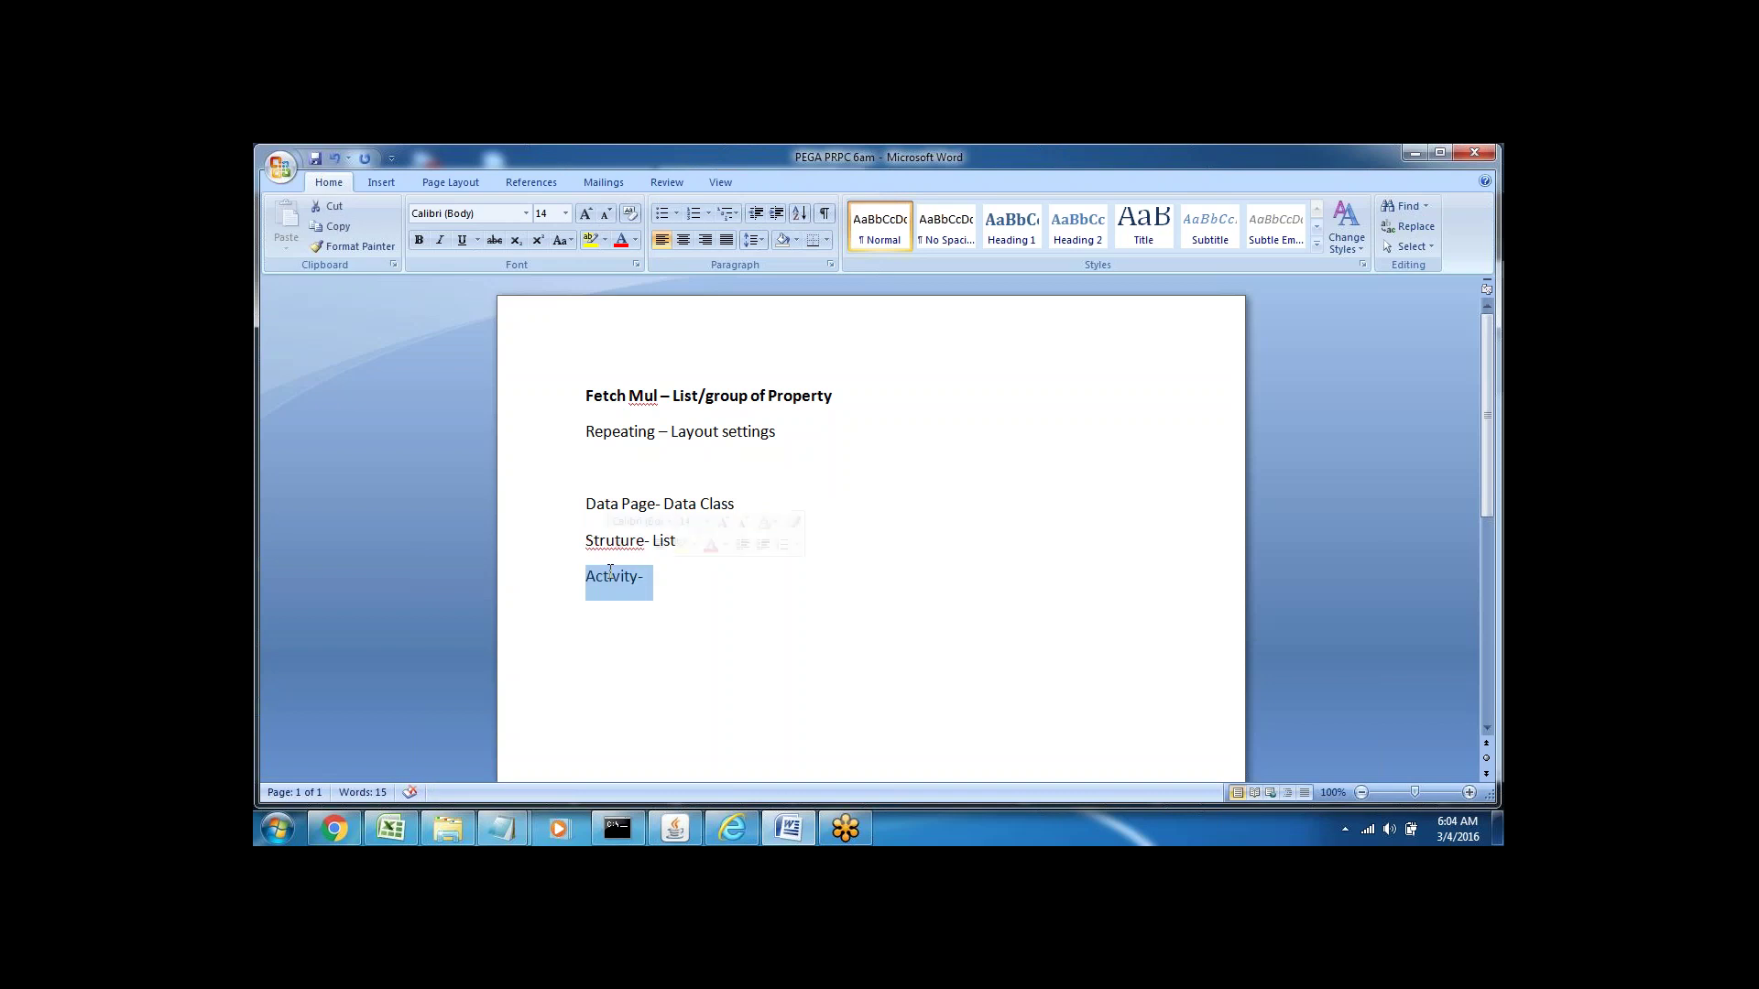
# - Complete the Activity line with "Code-Pega-list" after the hyphen
pyautogui.click(679, 581)
pyautogui.write('ode-Pega-list')
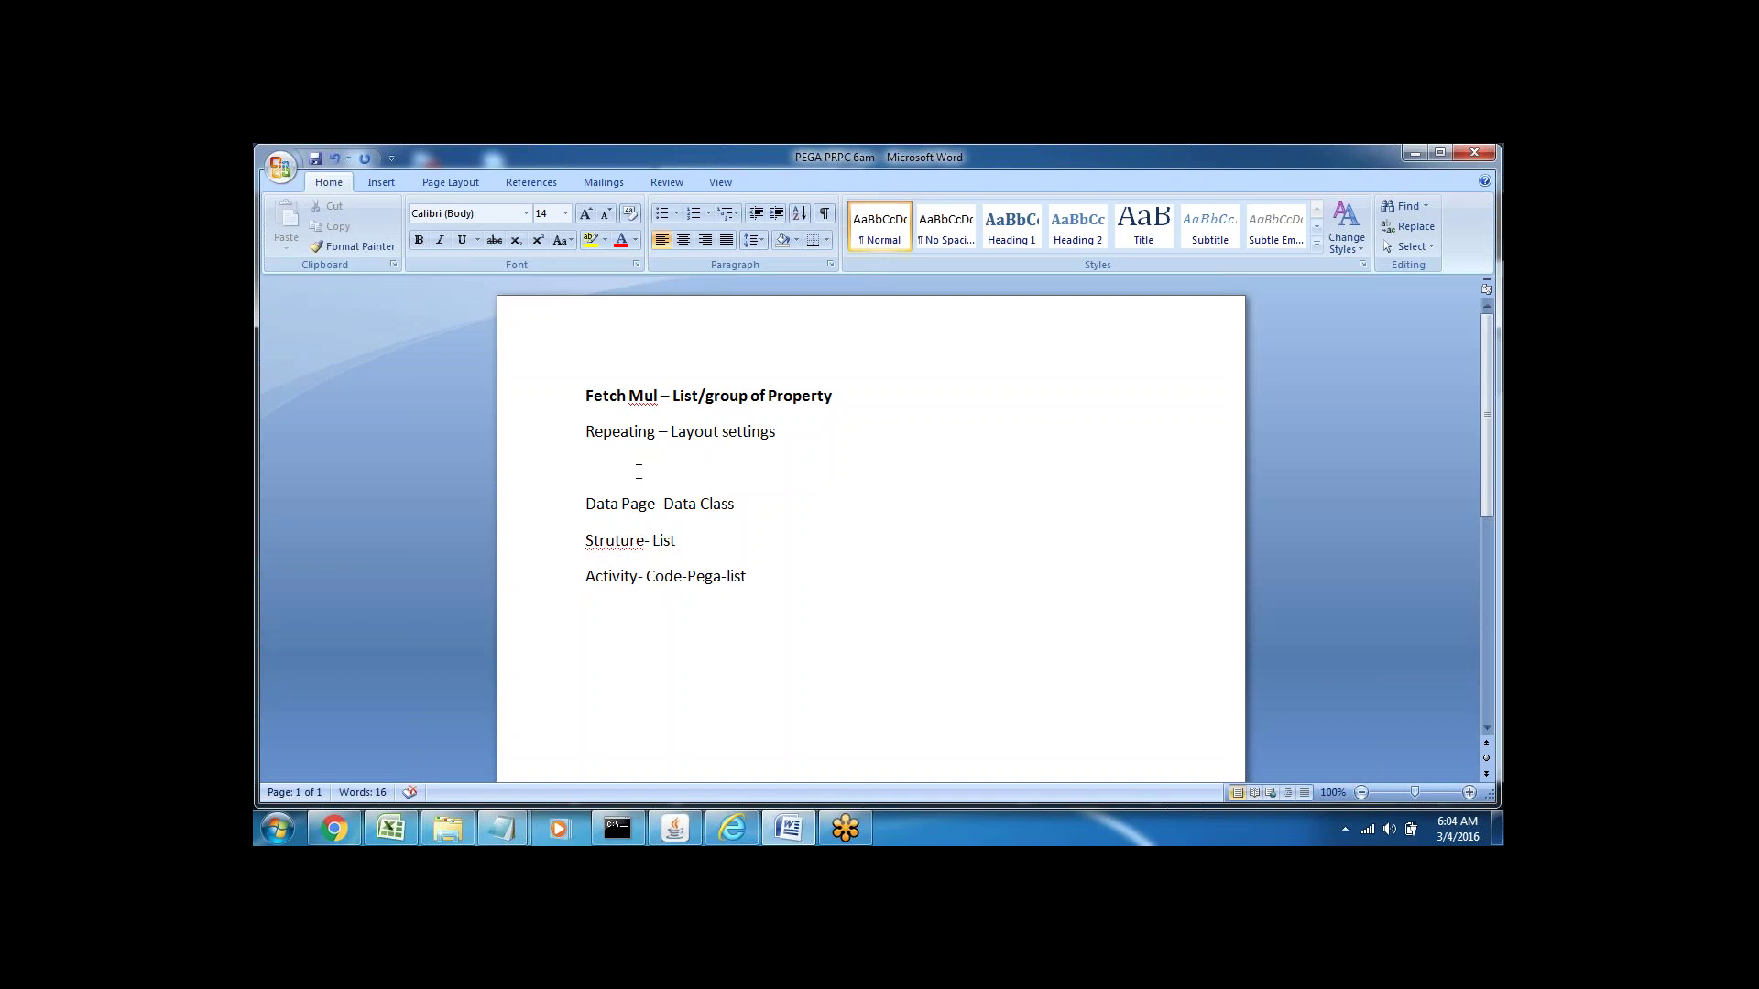
# - Review the heading, Repeating, Data Page, Struture and Activity lines of the notes, highlighting each as it is discussed
pyautogui.click(554, 540)
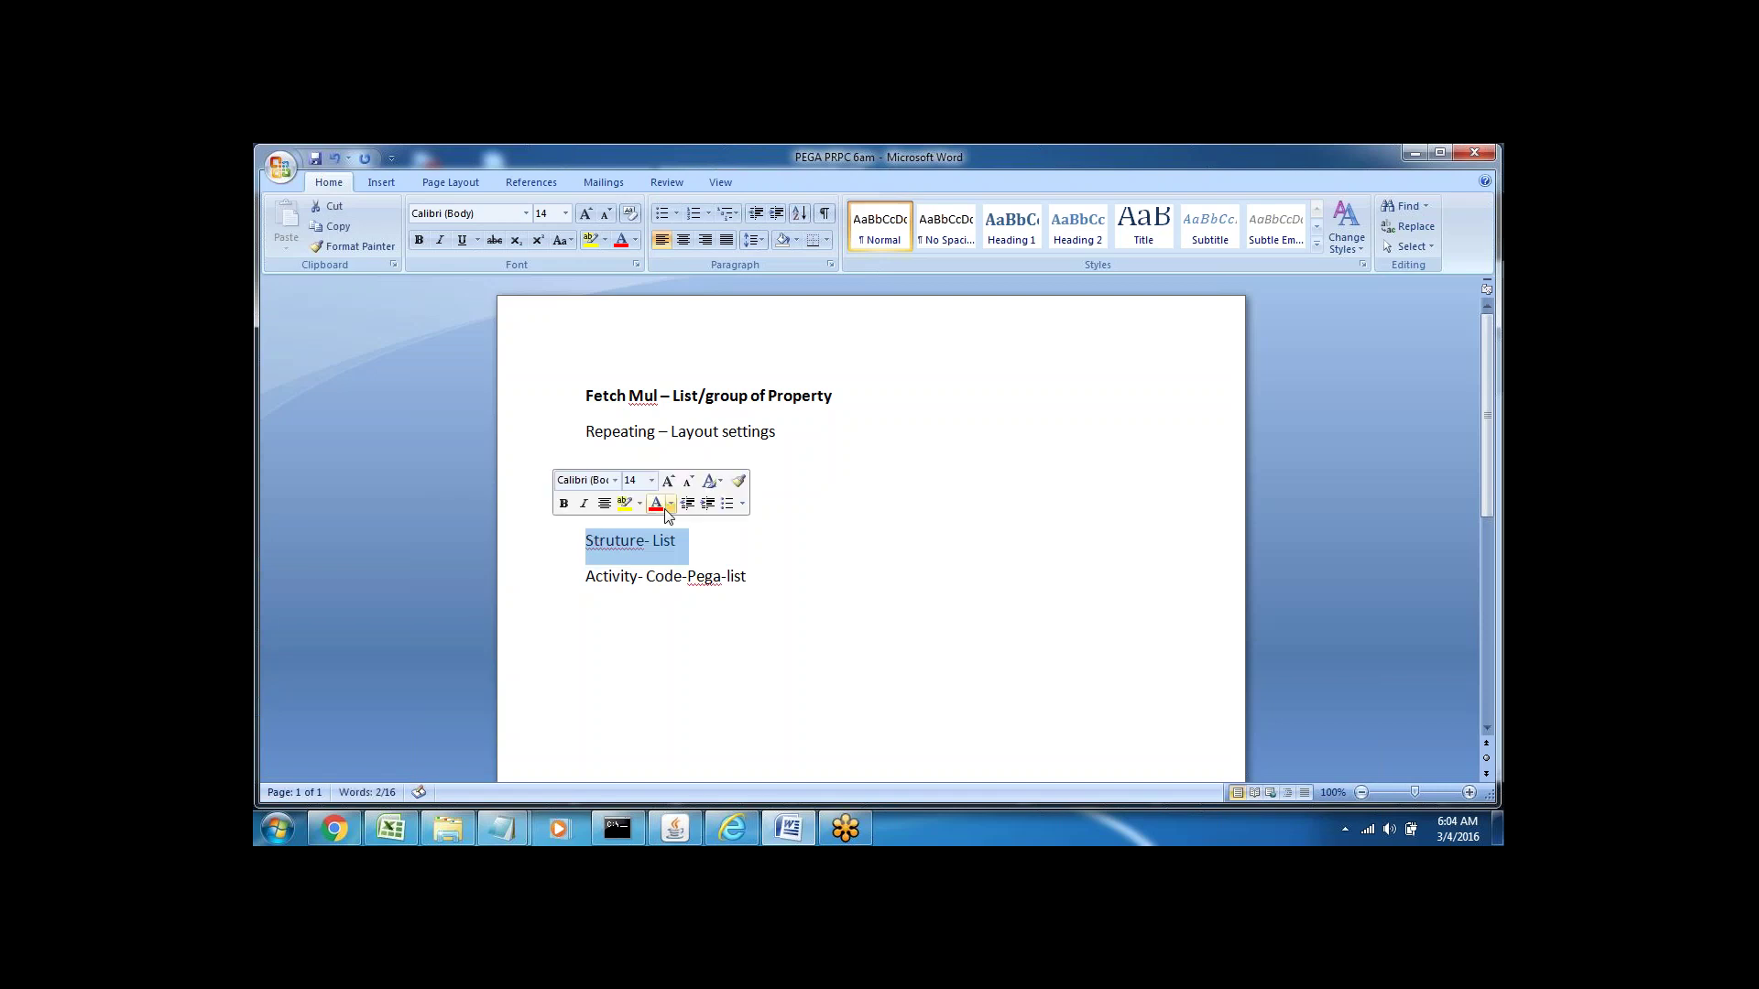
pyautogui.click(556, 506)
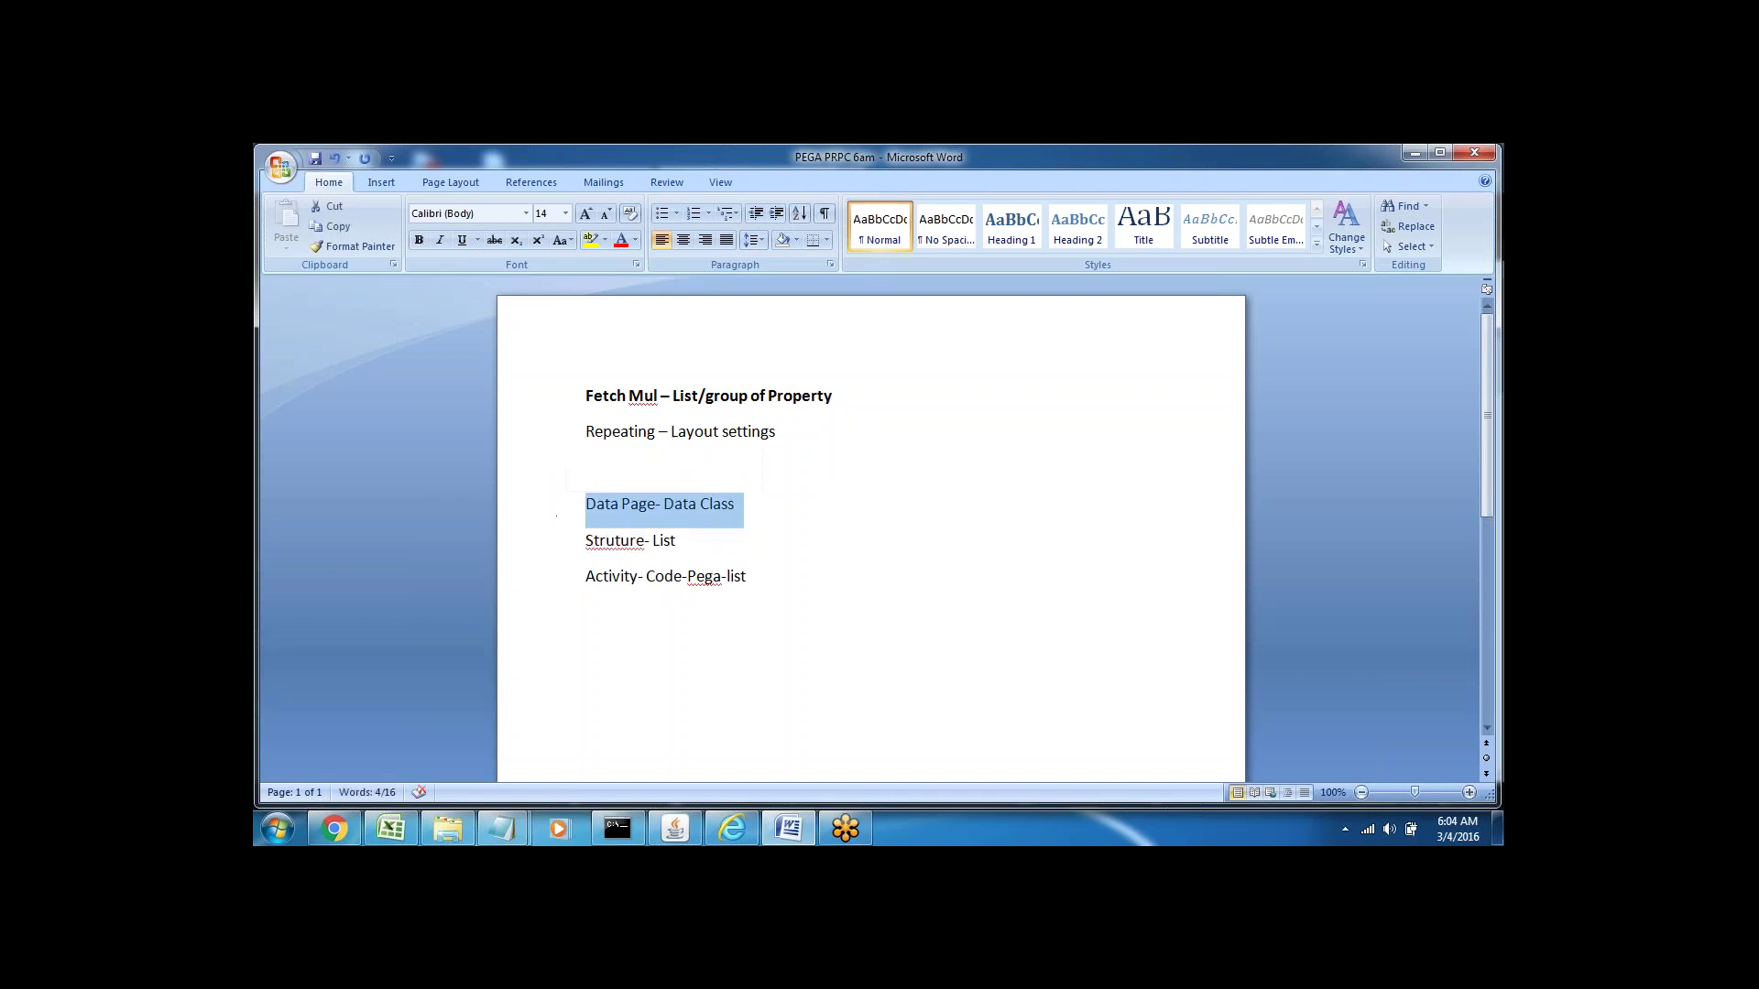
pyautogui.tripleClick(605, 547)
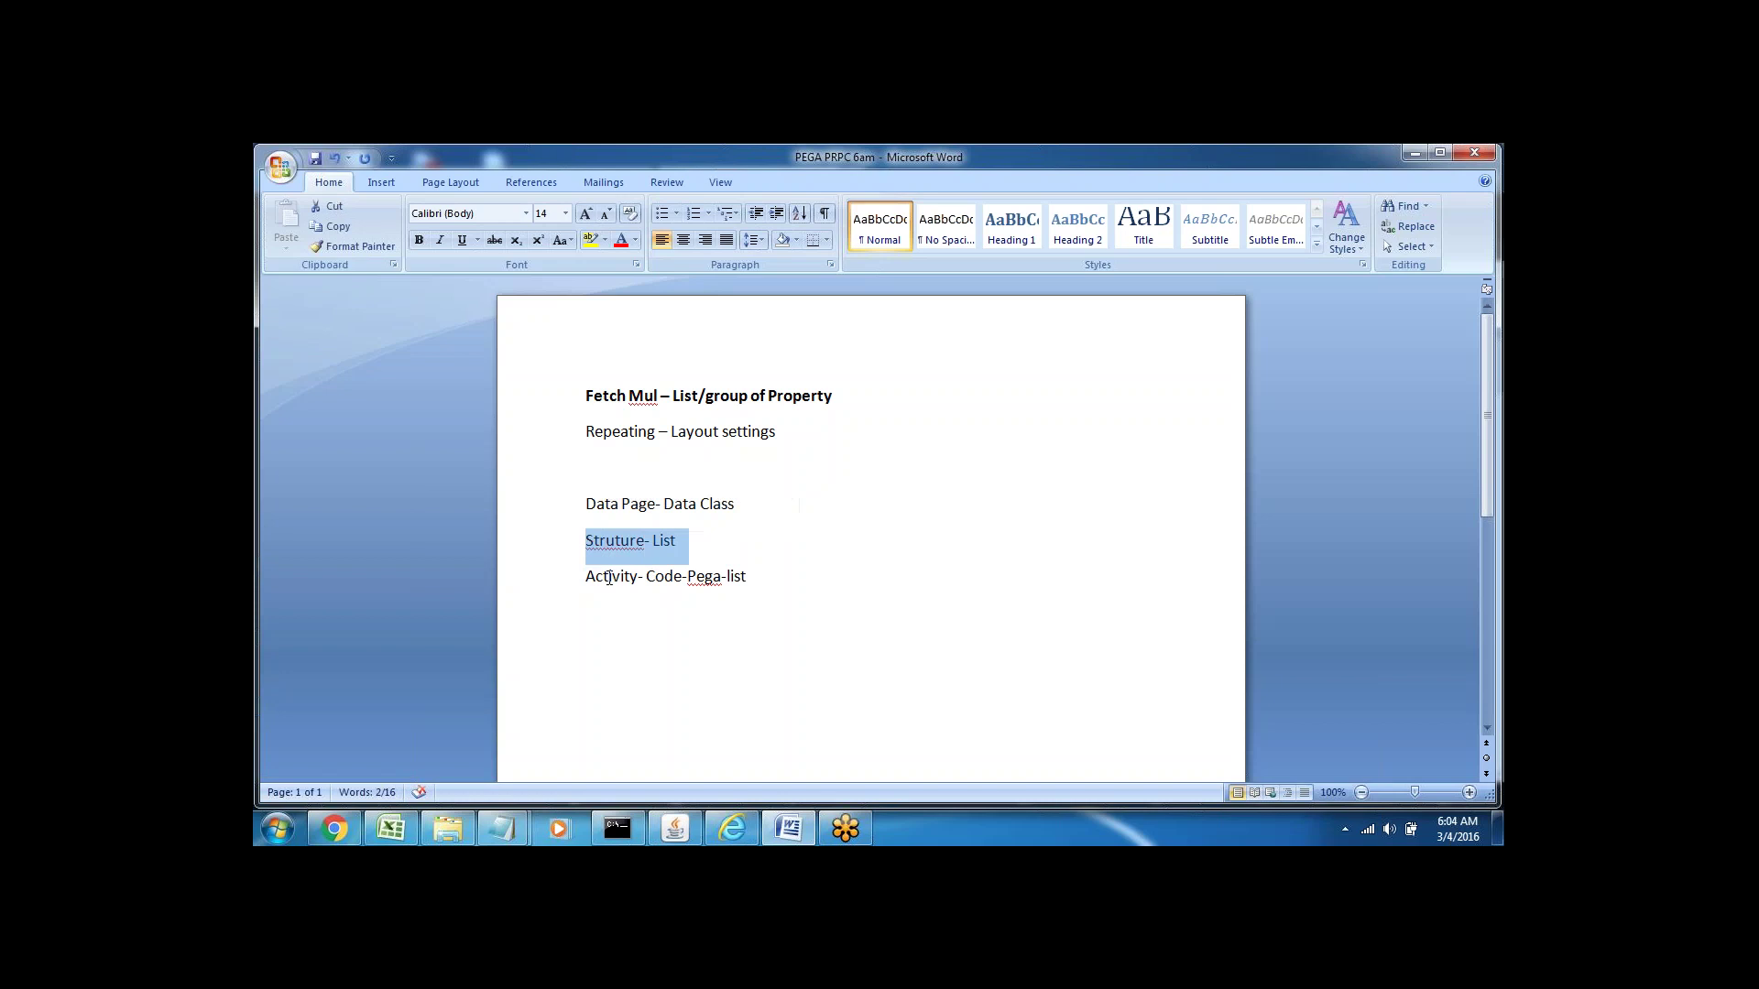
pyautogui.doubleClick(609, 577)
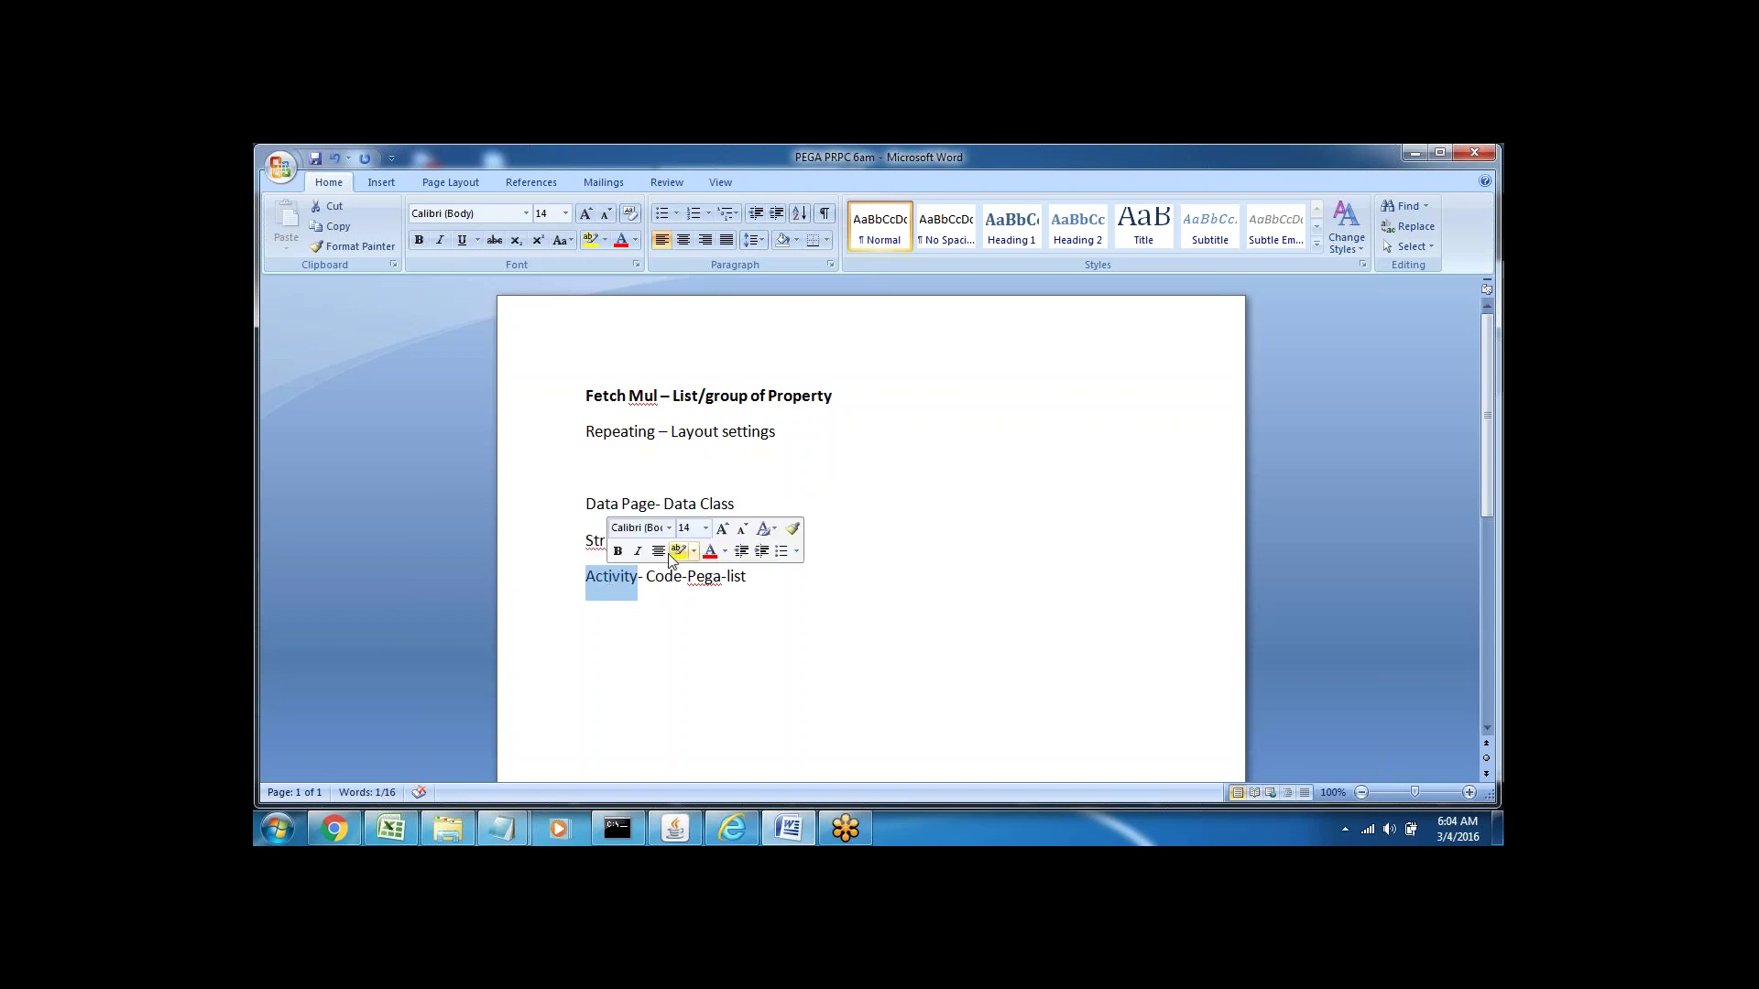
pyautogui.click(648, 627)
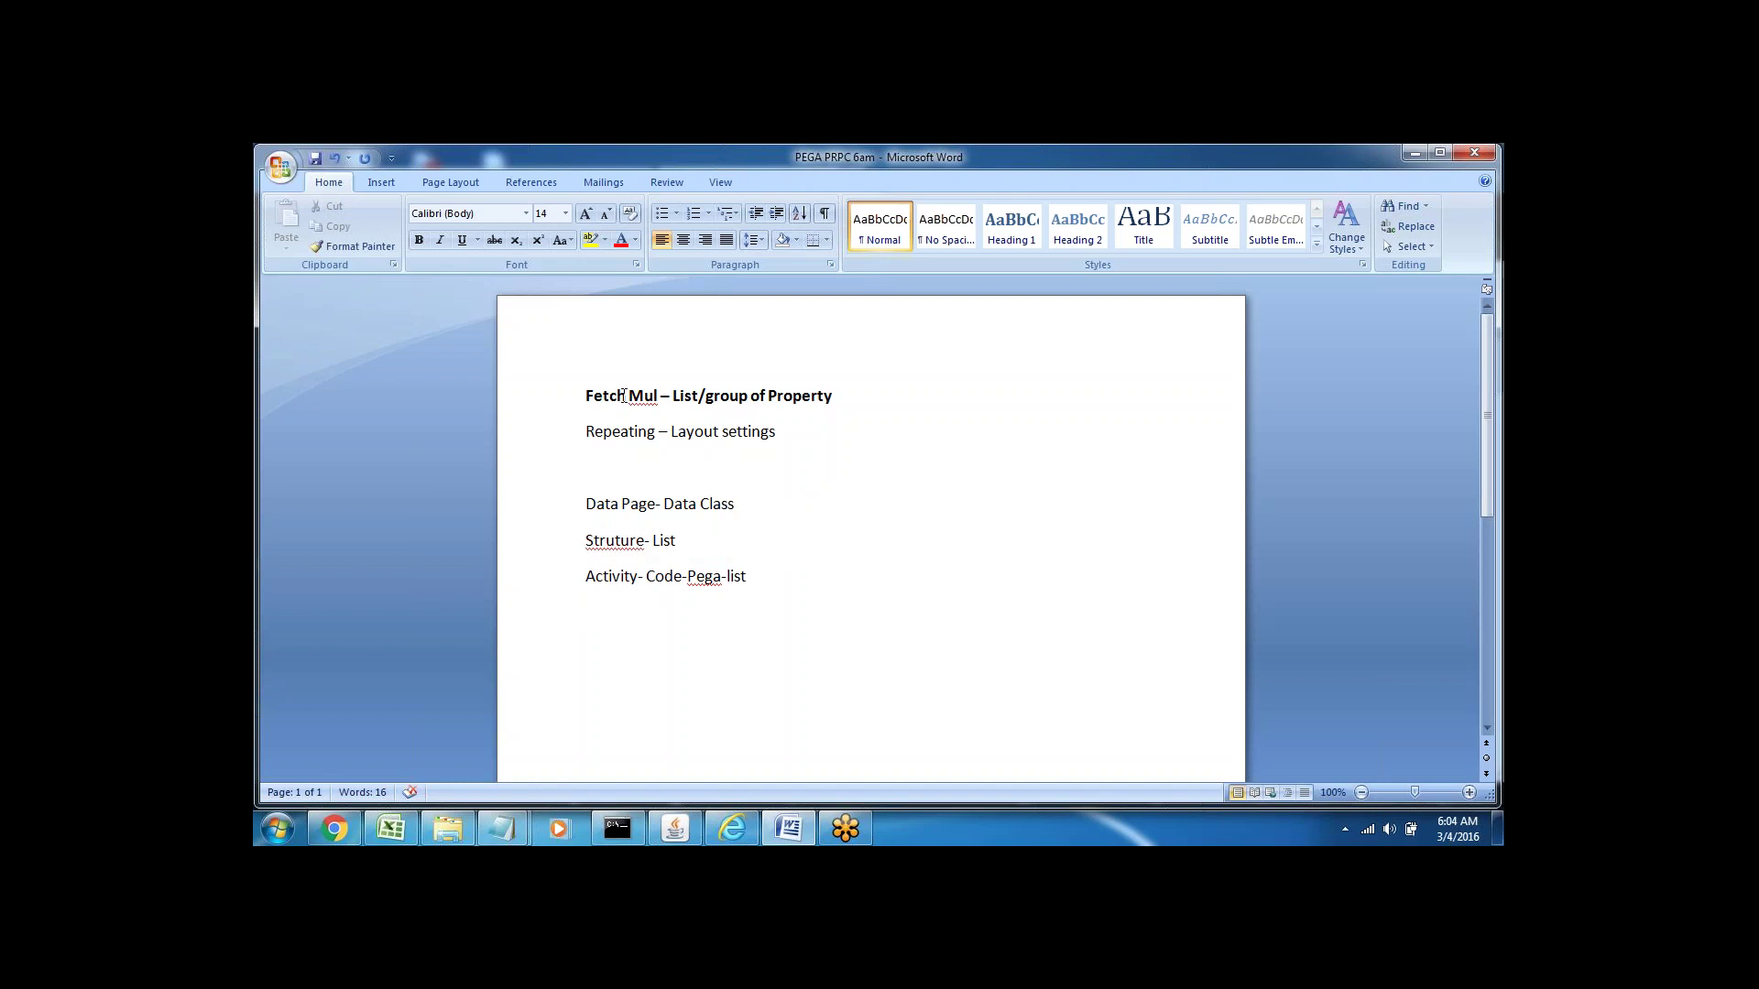
pyautogui.tripleClick(579, 399)
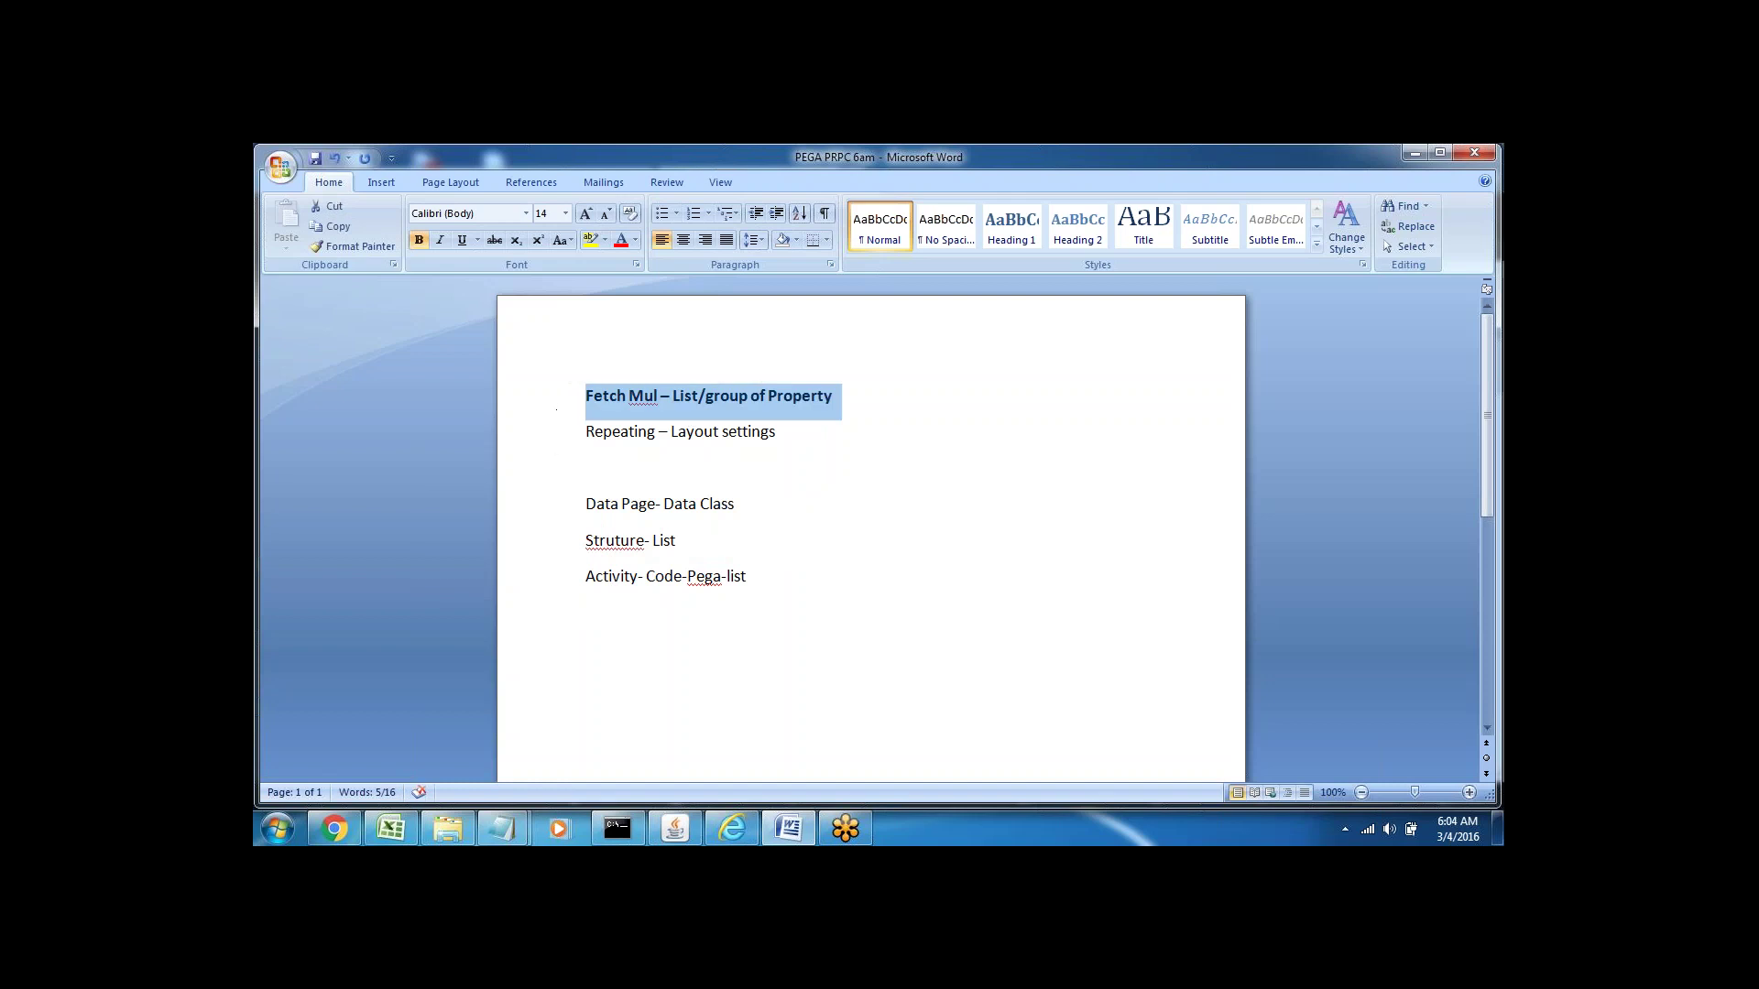
pyautogui.click(554, 441)
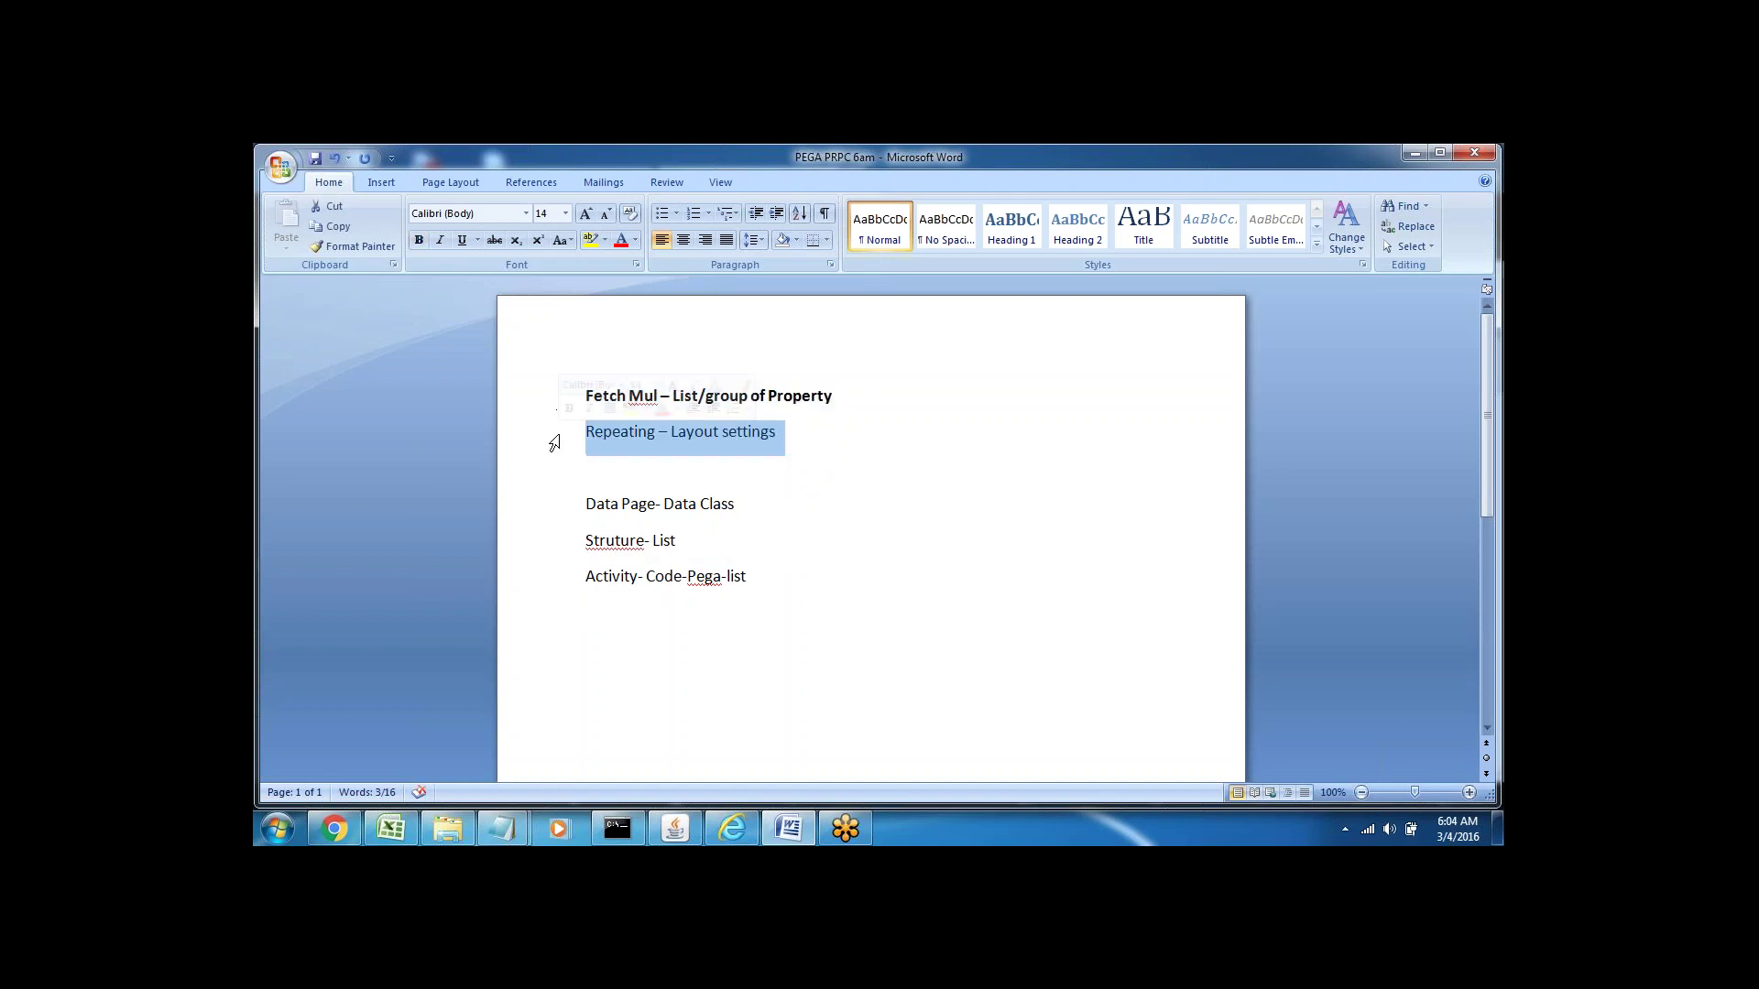
pyautogui.doubleClick(602, 577)
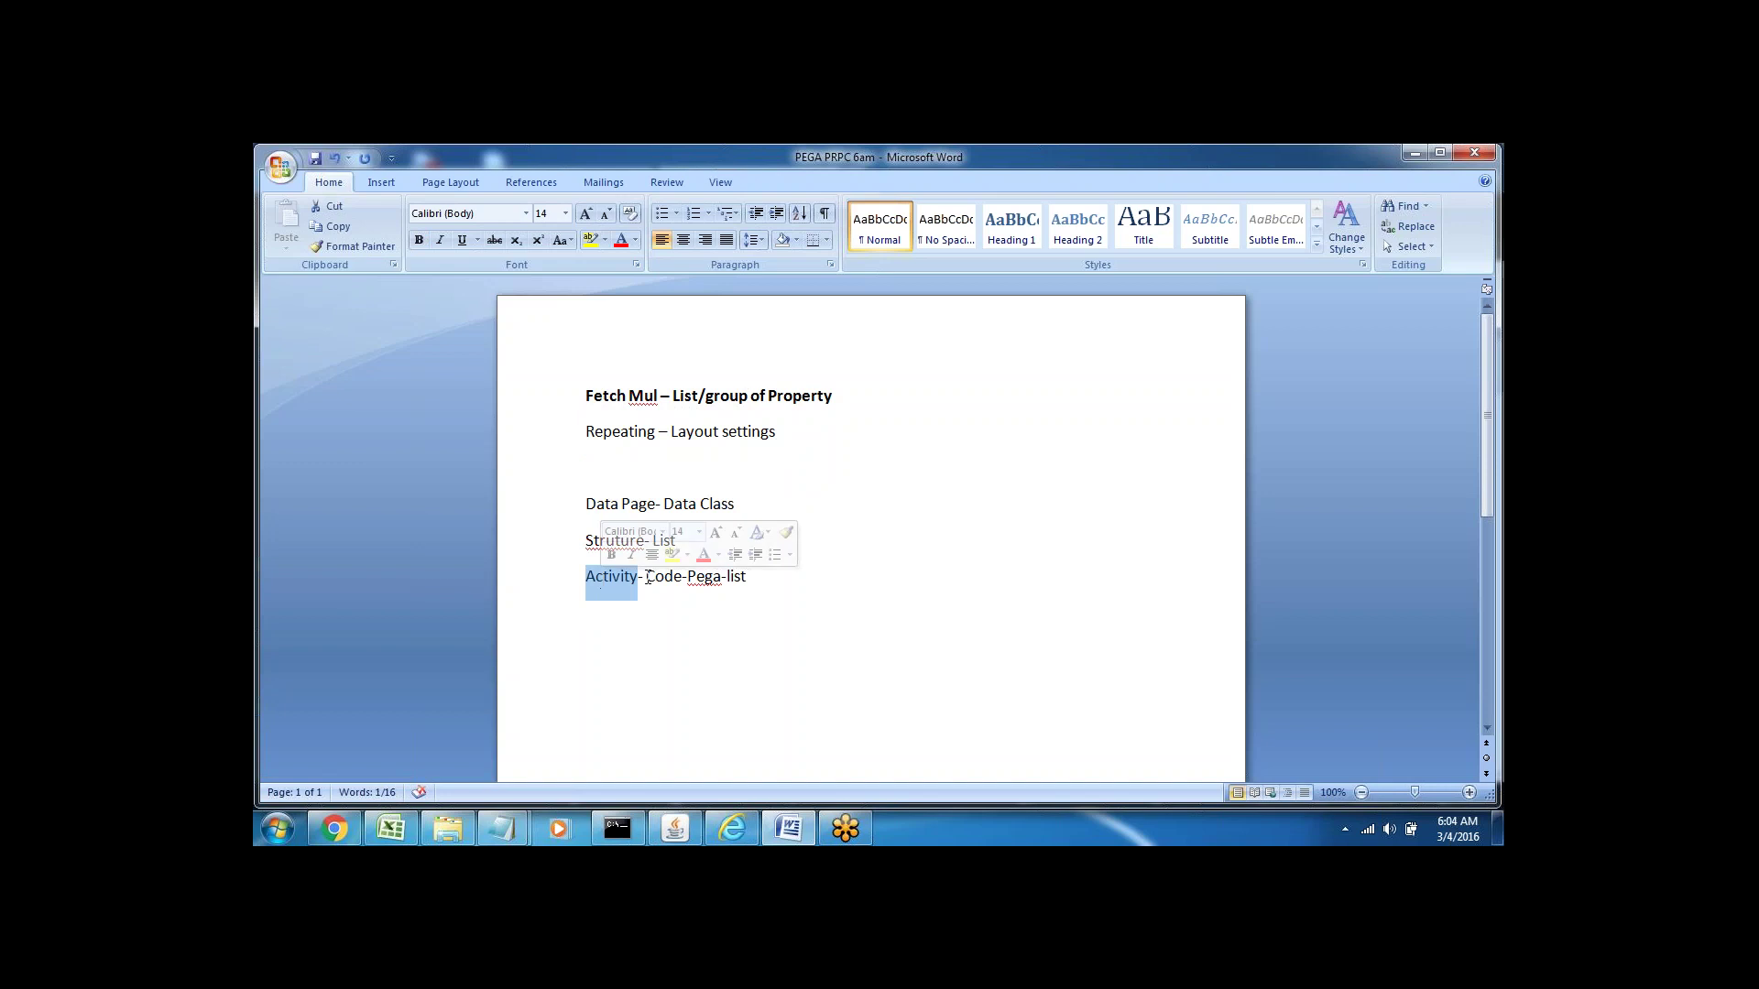
pyautogui.click(647, 577)
pyautogui.moveTo(647, 577); pyautogui.dragTo(747, 577)
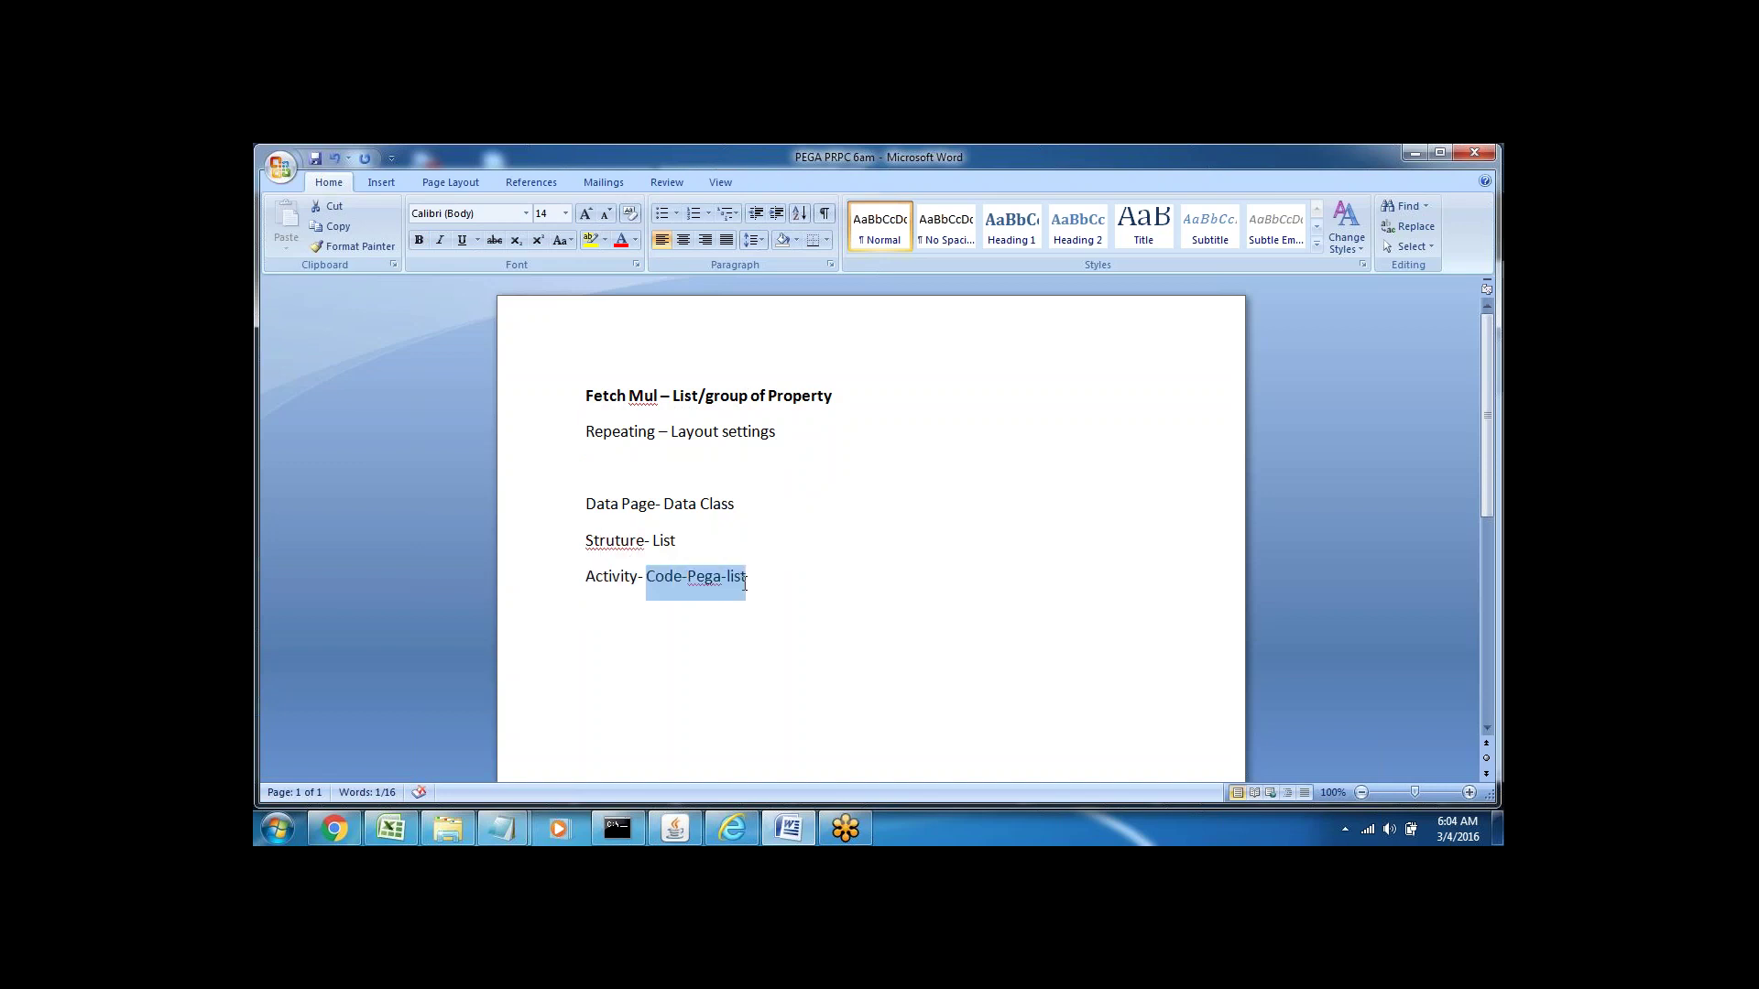
# - Append the word "Class" after "Code-Pega-list" at the end of the Activity line
pyautogui.click(746, 577)
pyautogui.write('C')
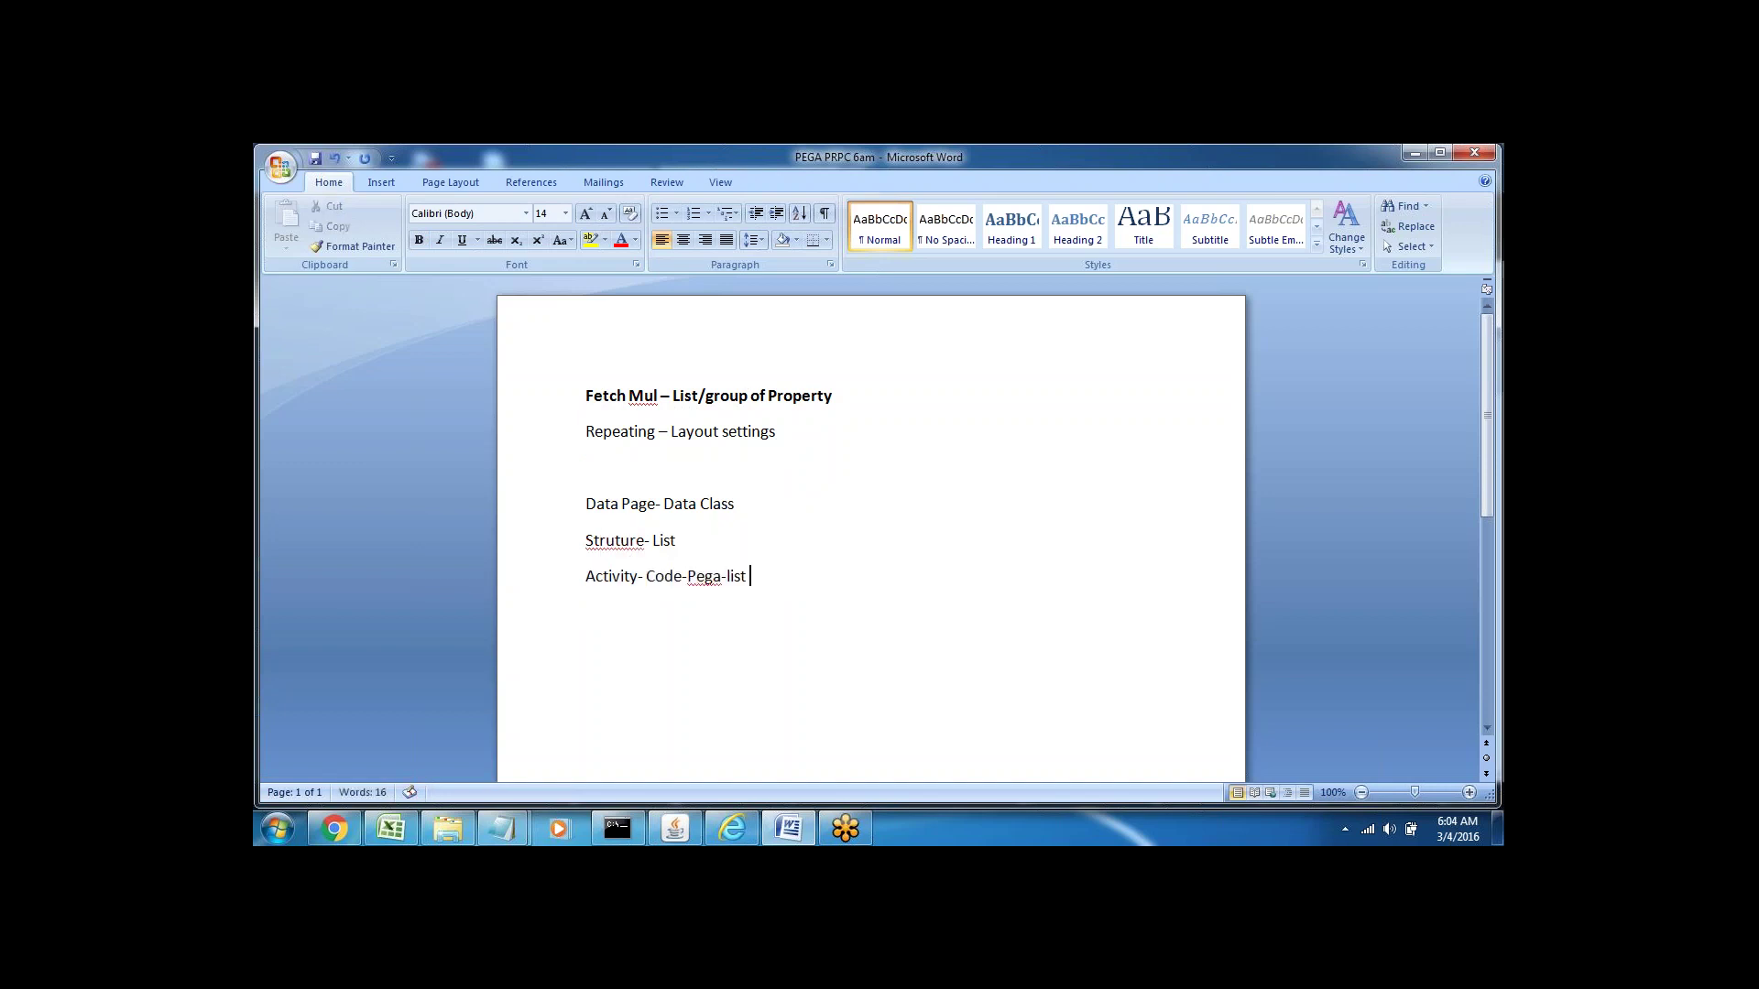
pyautogui.write('lass')
# - Go back over the notes from the heading to the Activity line, focusing on the Data Page, list structure and Code-Pega-list class
pyautogui.click(610, 575)
pyautogui.moveTo(647, 575); pyautogui.dragTo(783, 579)
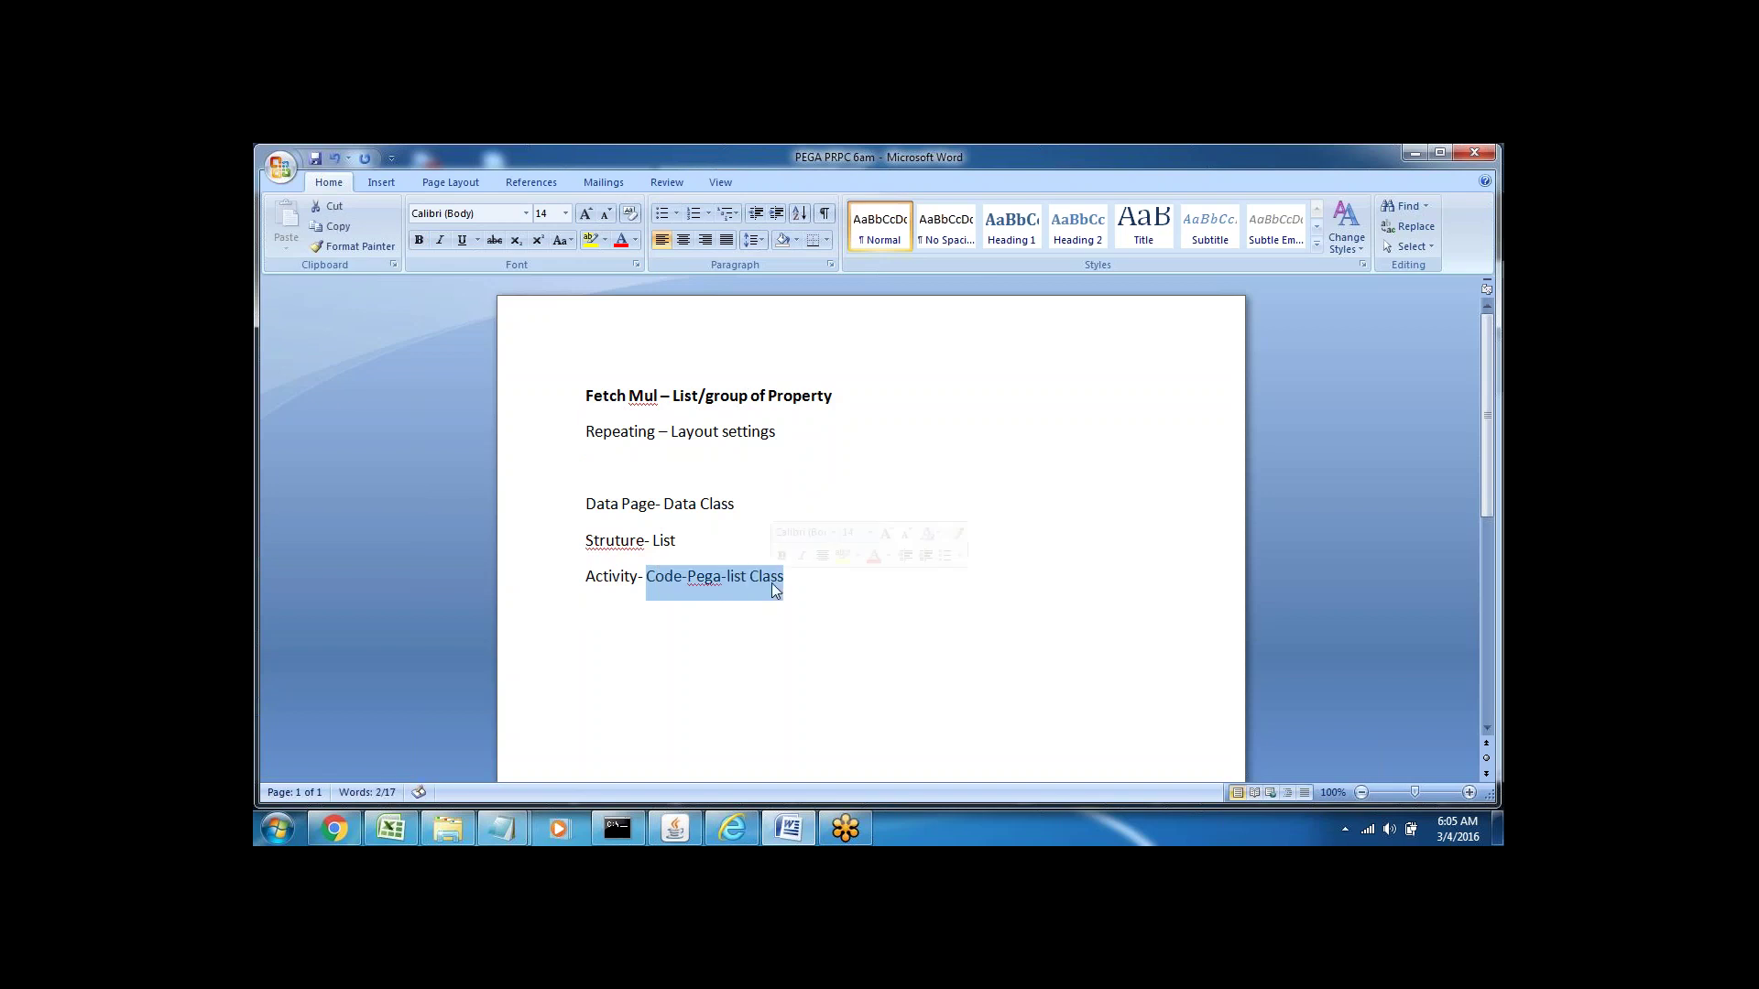
pyautogui.click(785, 577)
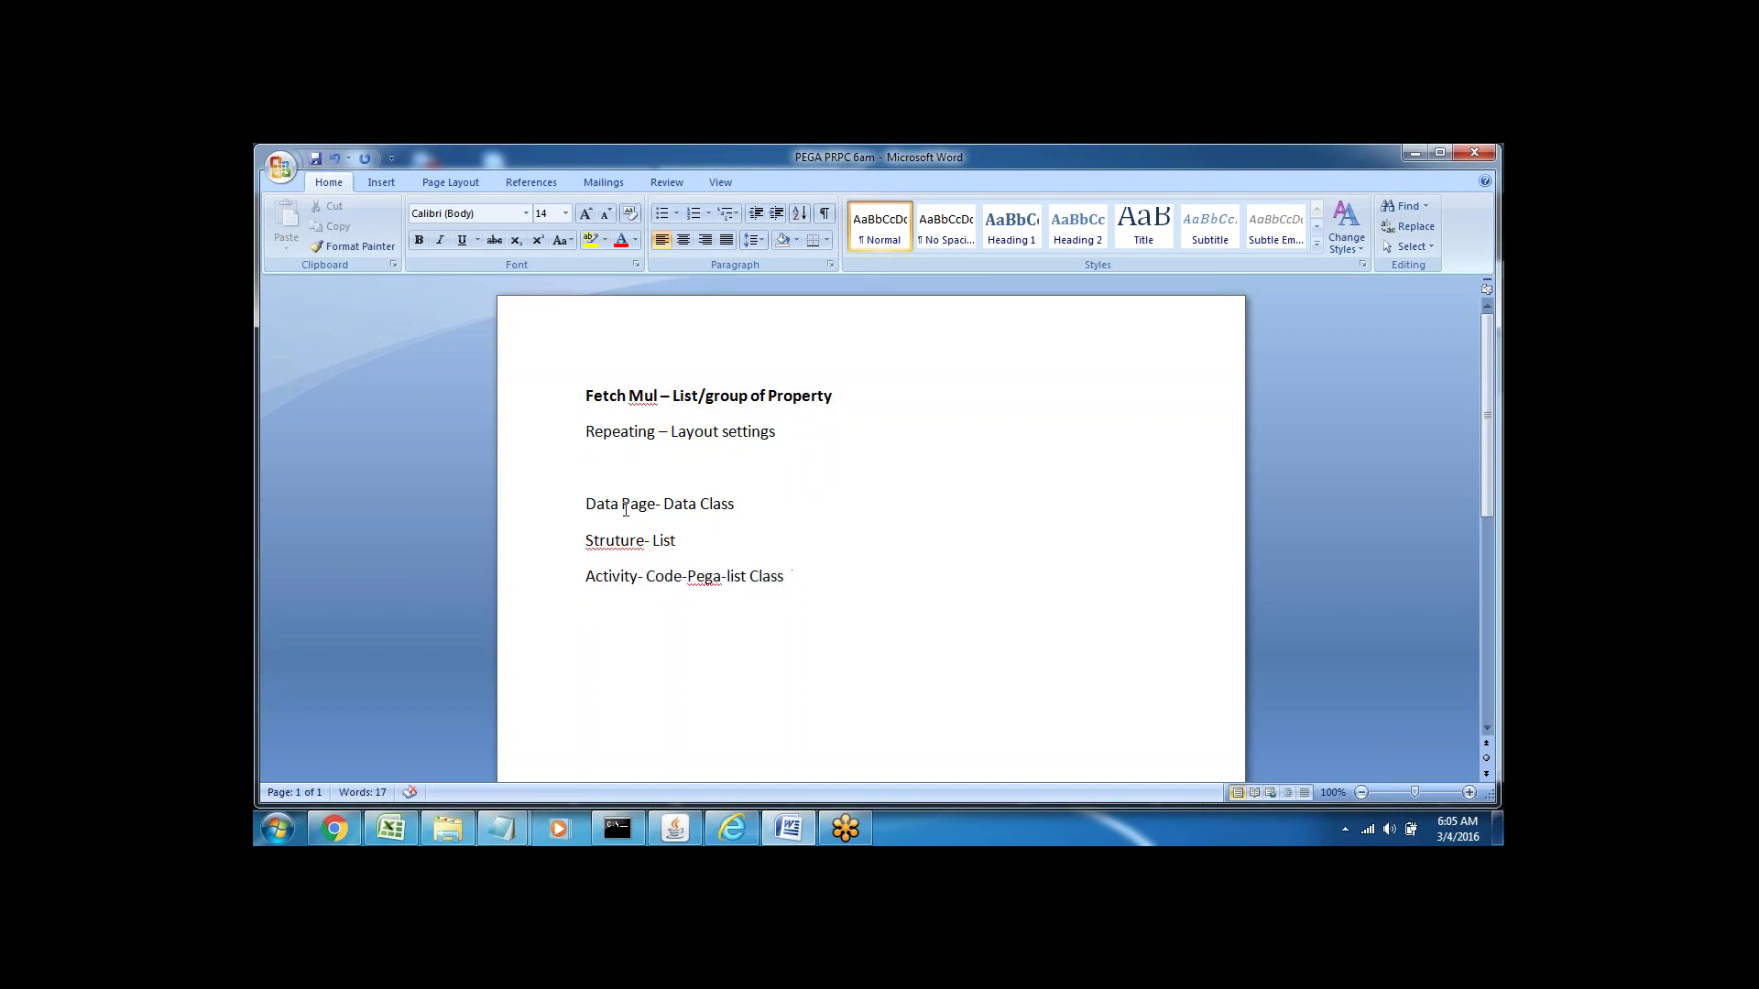
pyautogui.click(564, 509)
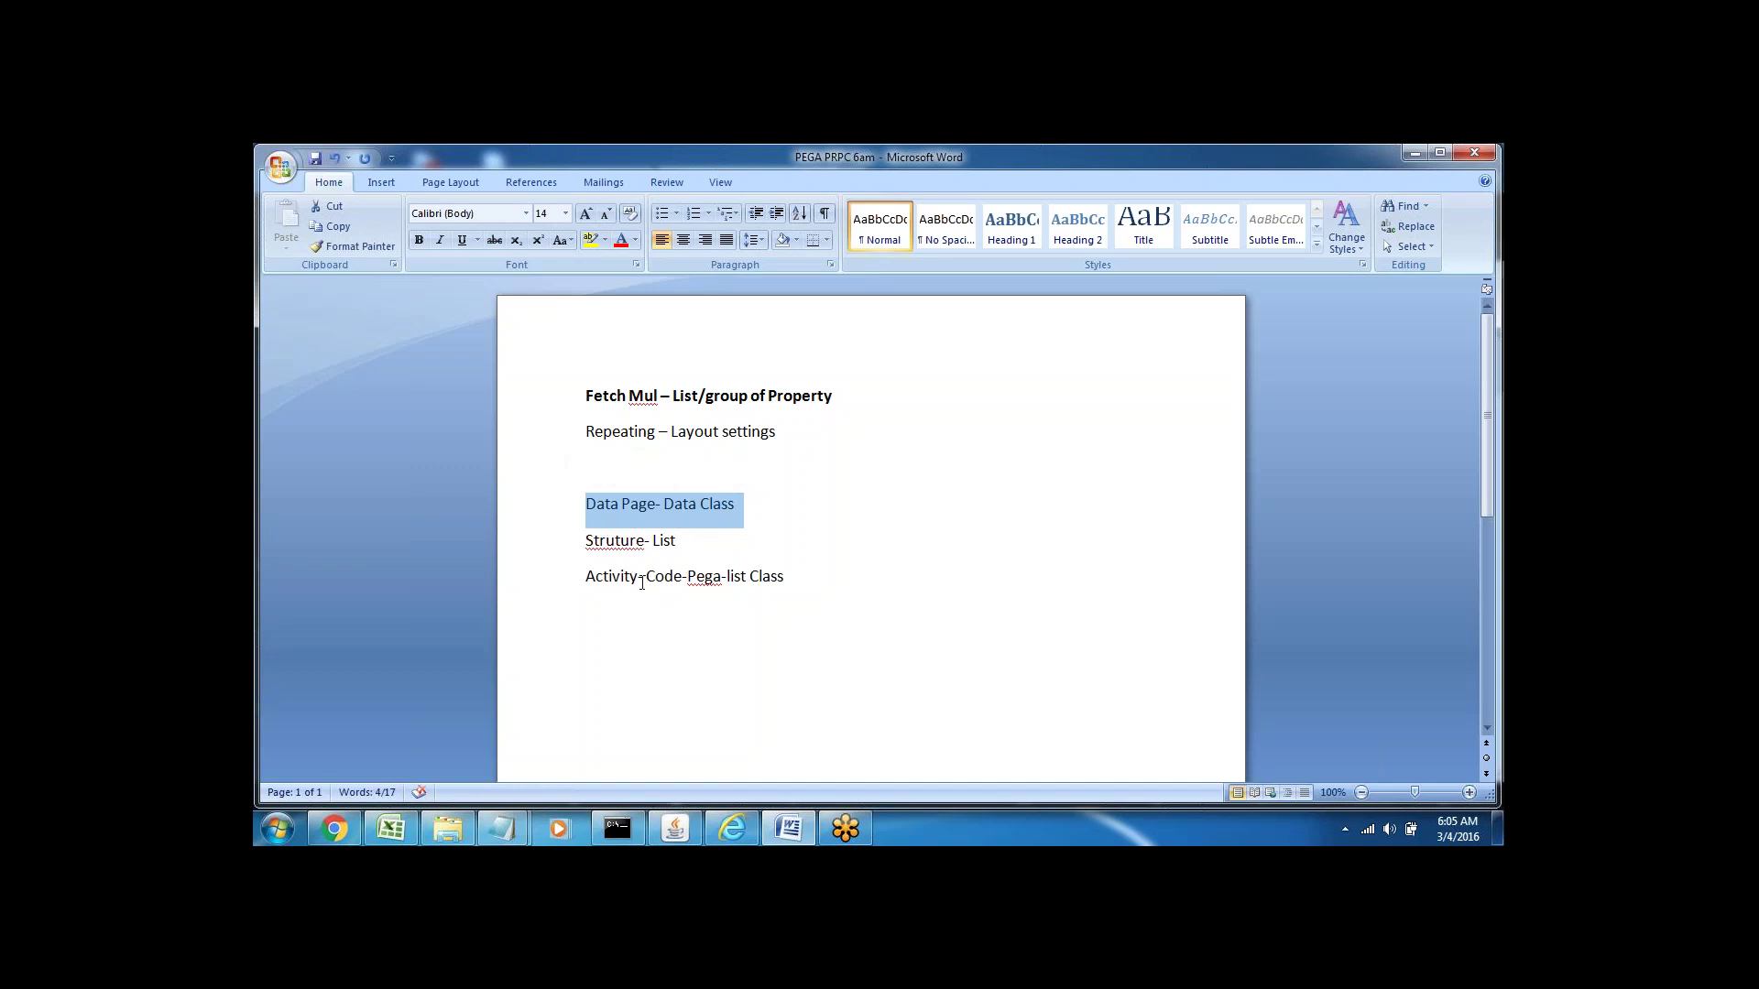
pyautogui.doubleClick(609, 576)
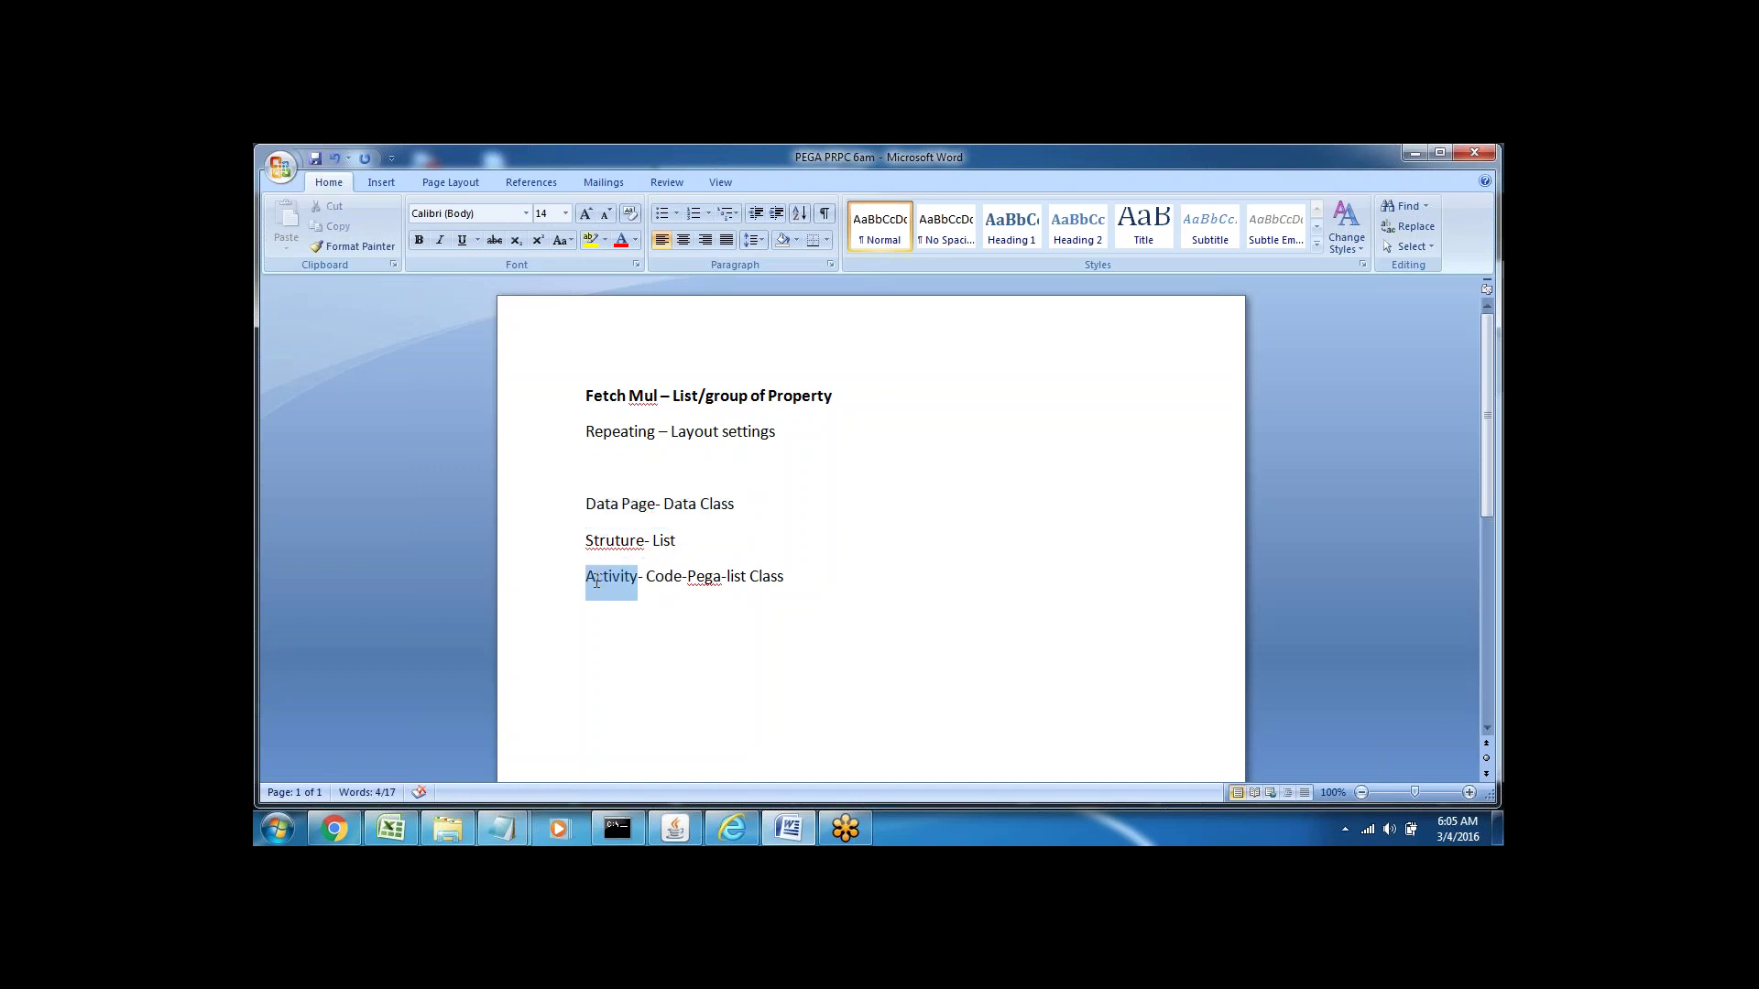
pyautogui.press('Down')
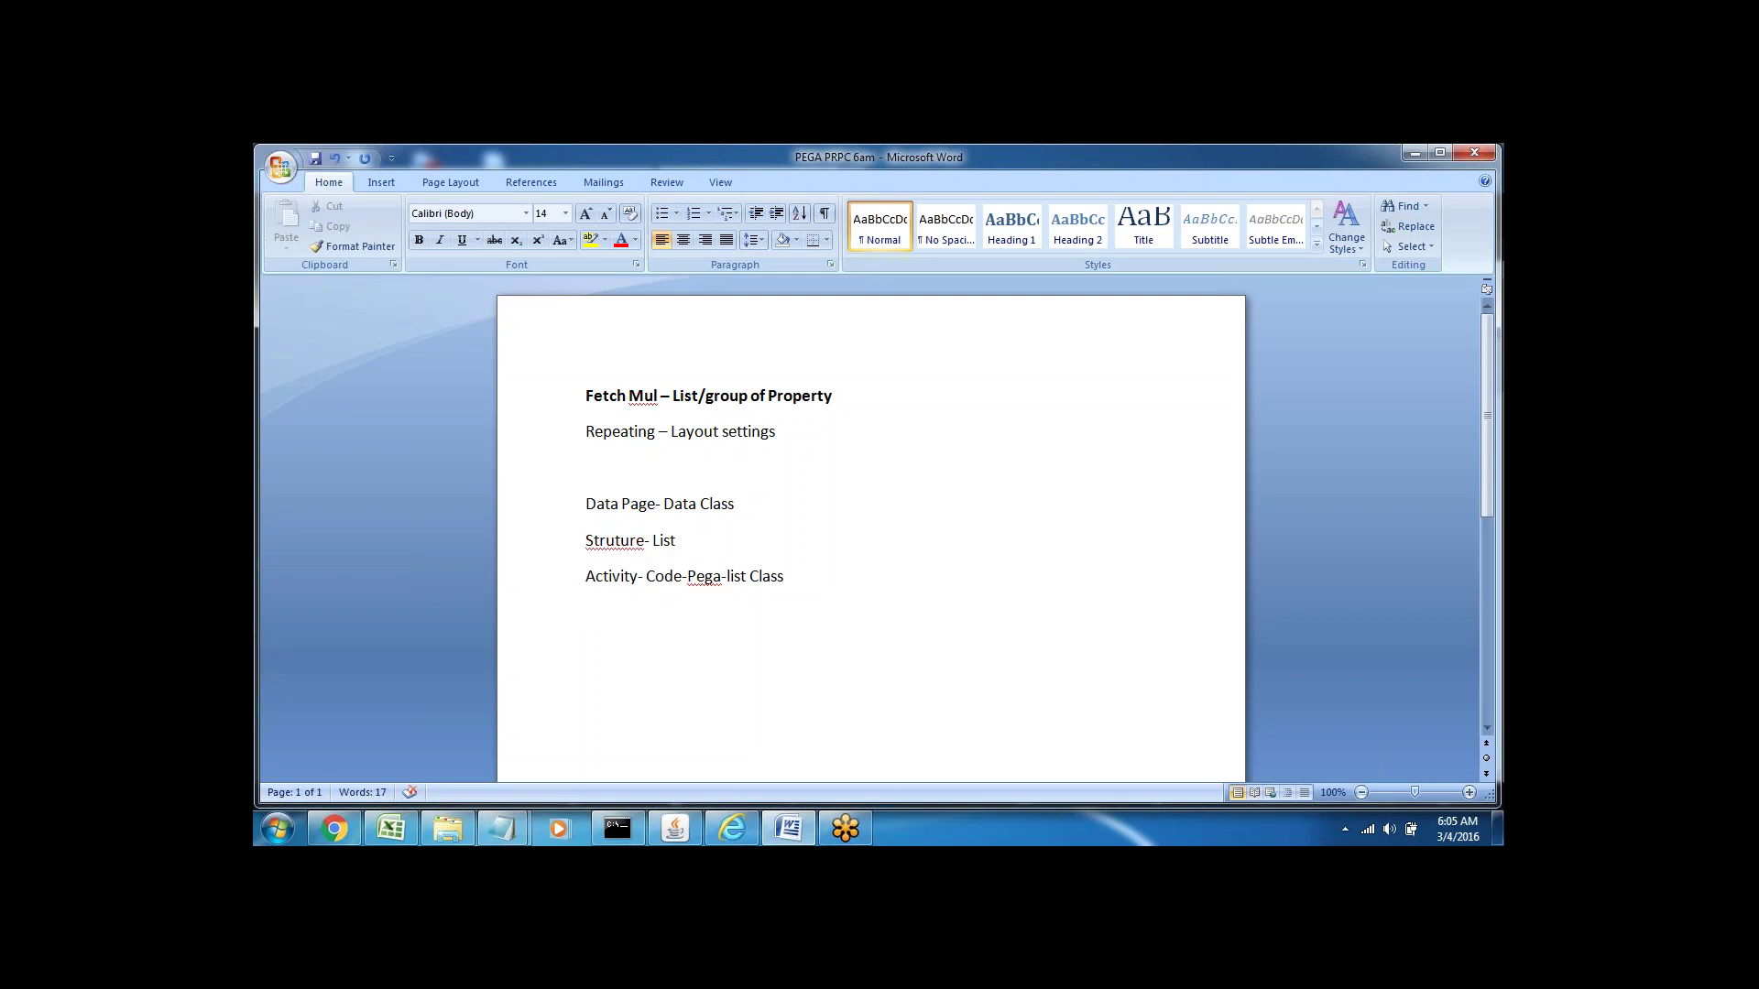
pyautogui.doubleClick(604, 575)
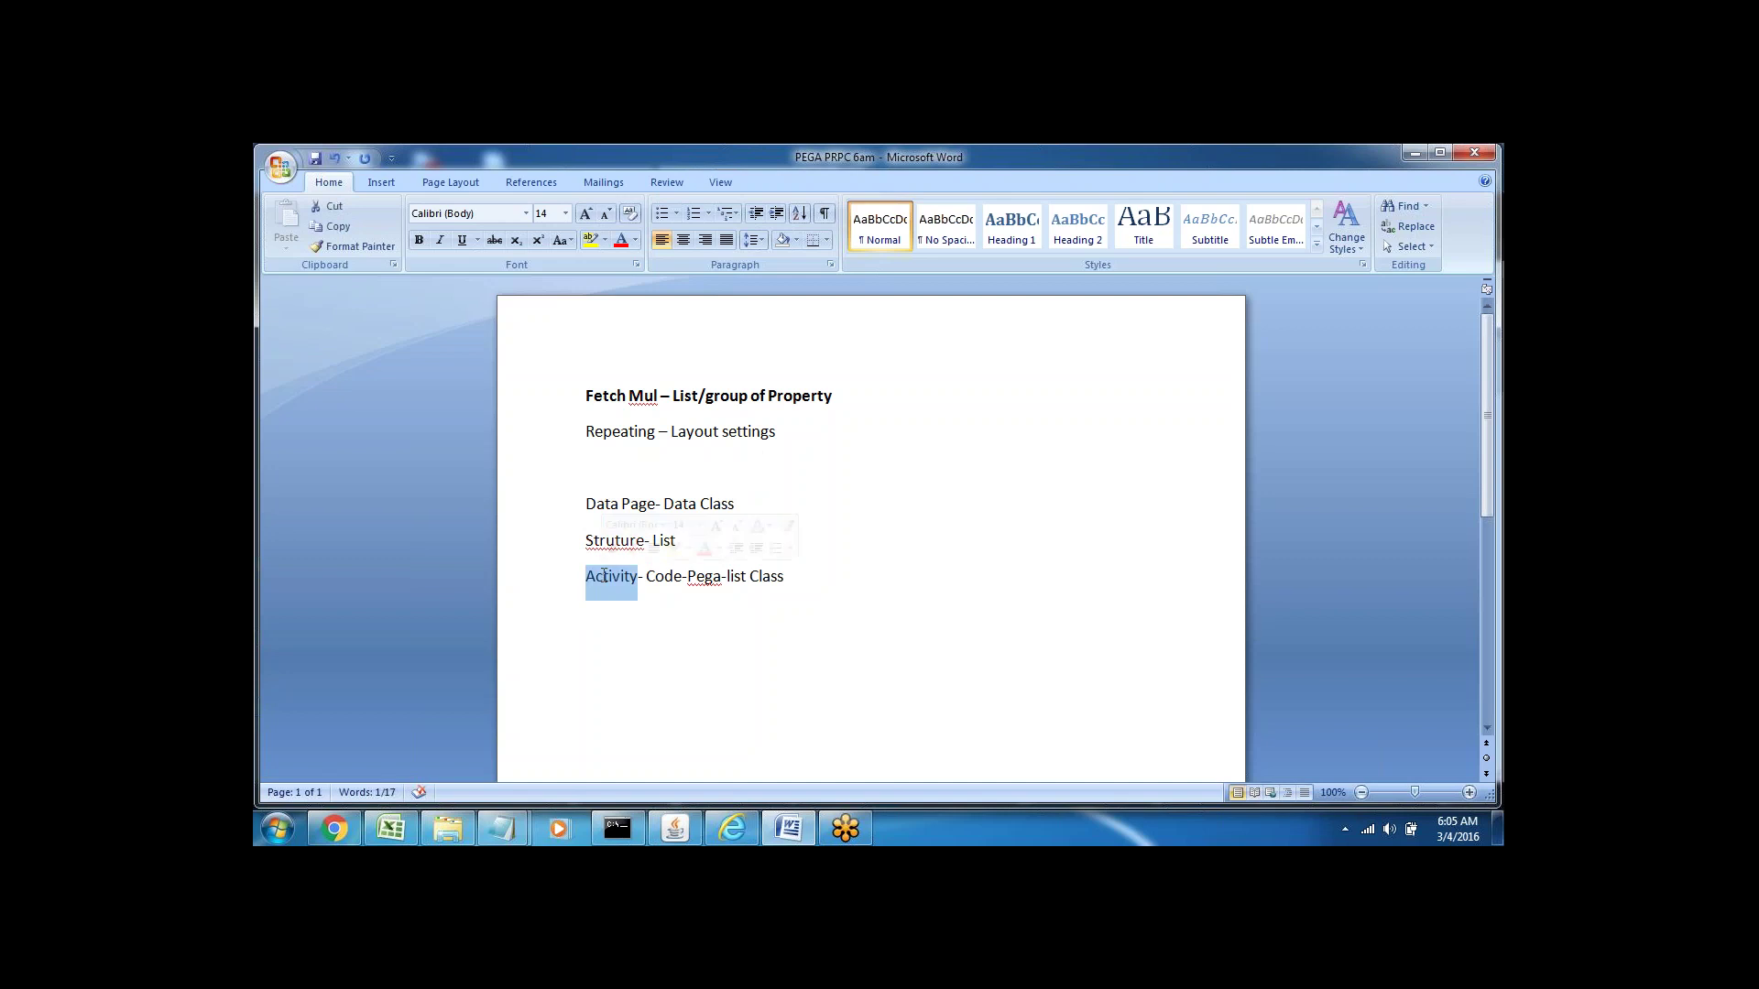
pyautogui.click(648, 577)
pyautogui.moveTo(648, 577); pyautogui.dragTo(786, 577)
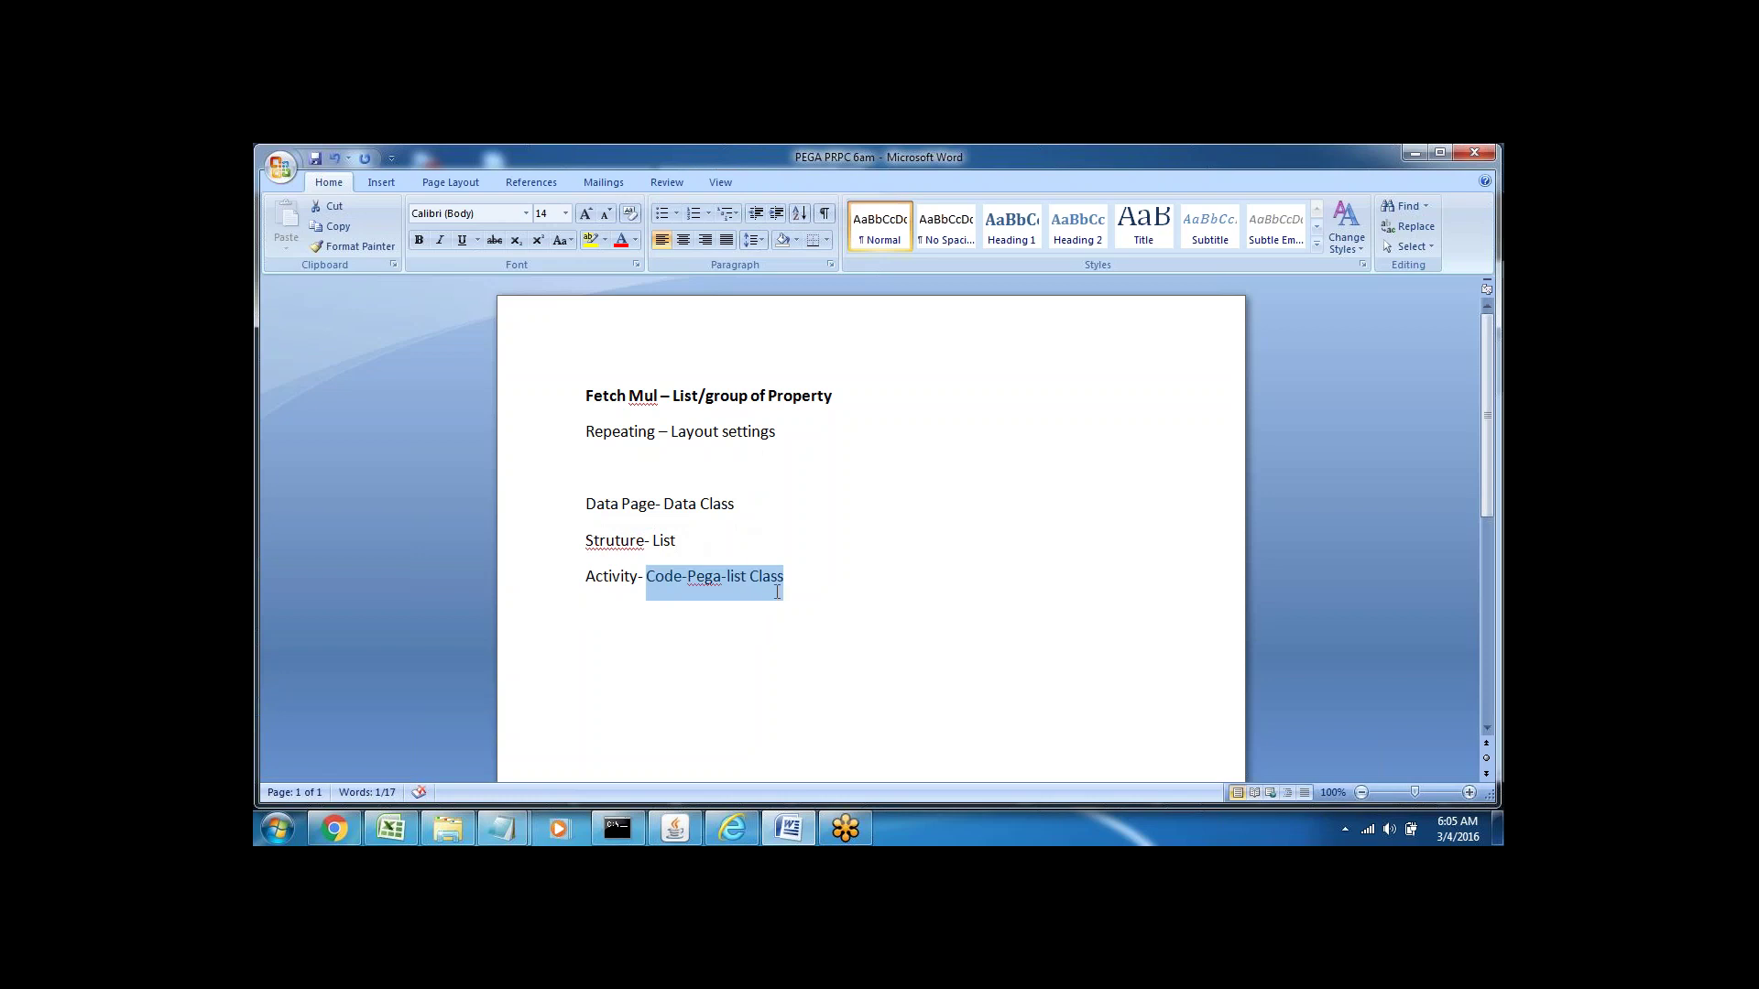
pyautogui.click(819, 603)
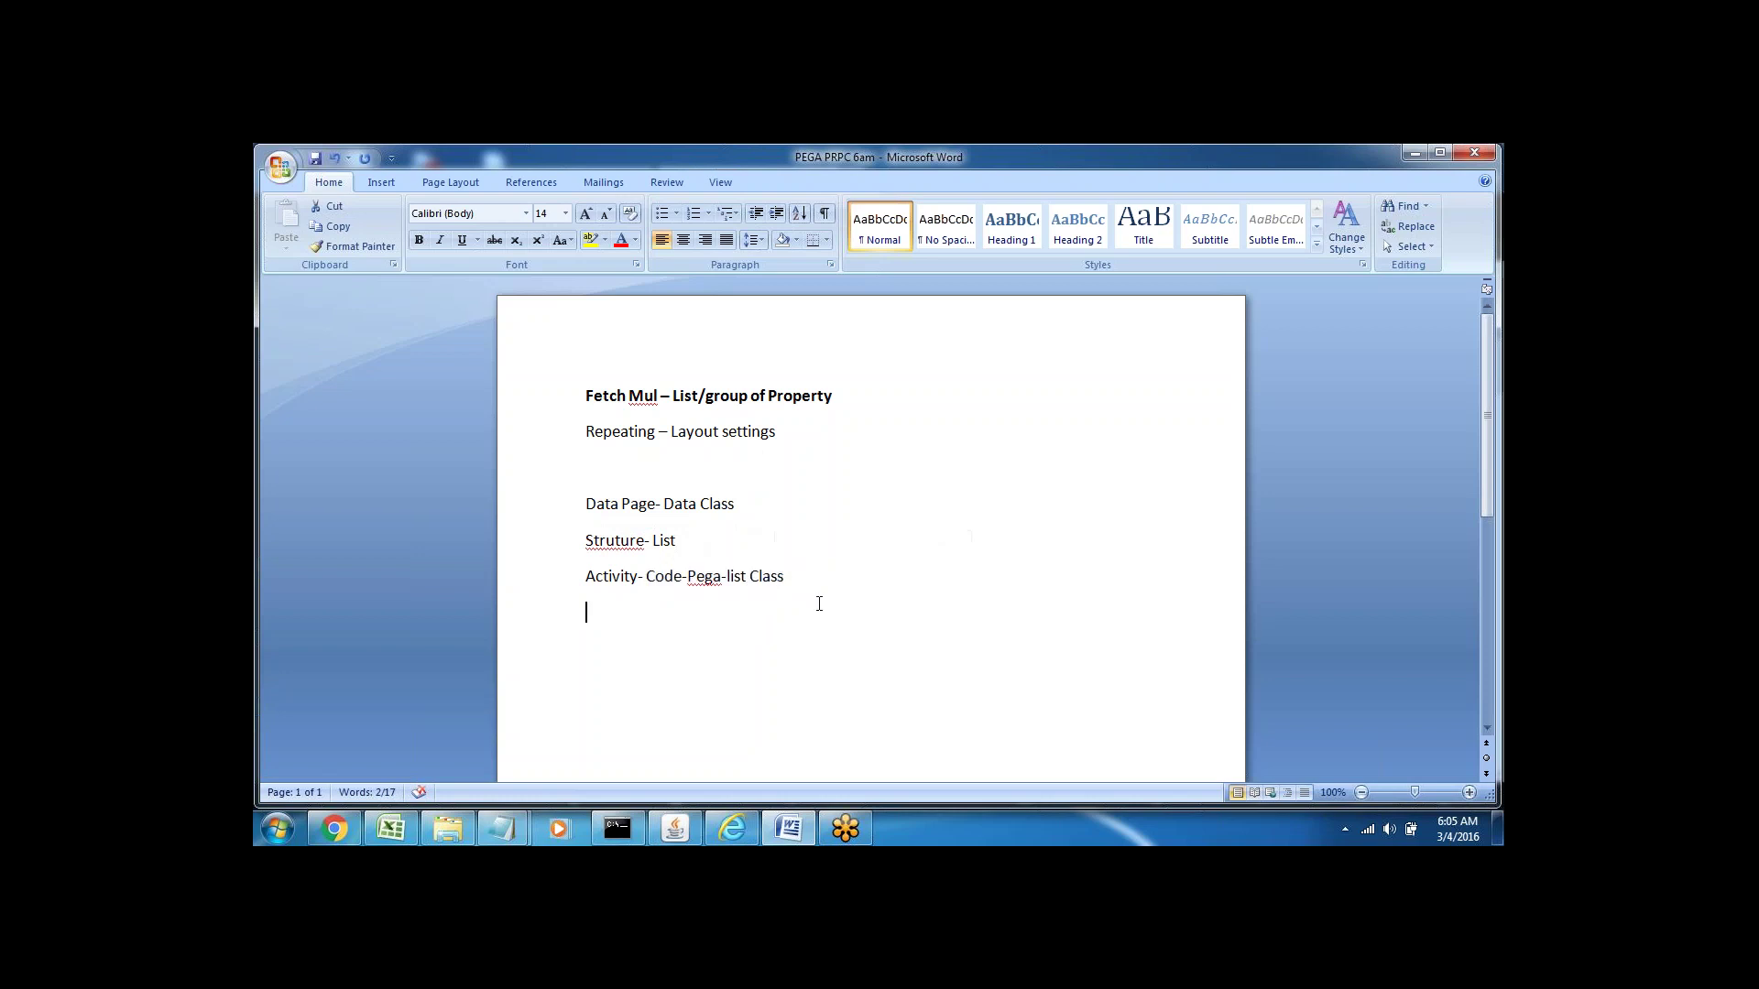
pyautogui.doubleClick(663, 543)
pyautogui.moveTo(647, 576); pyautogui.dragTo(748, 578)
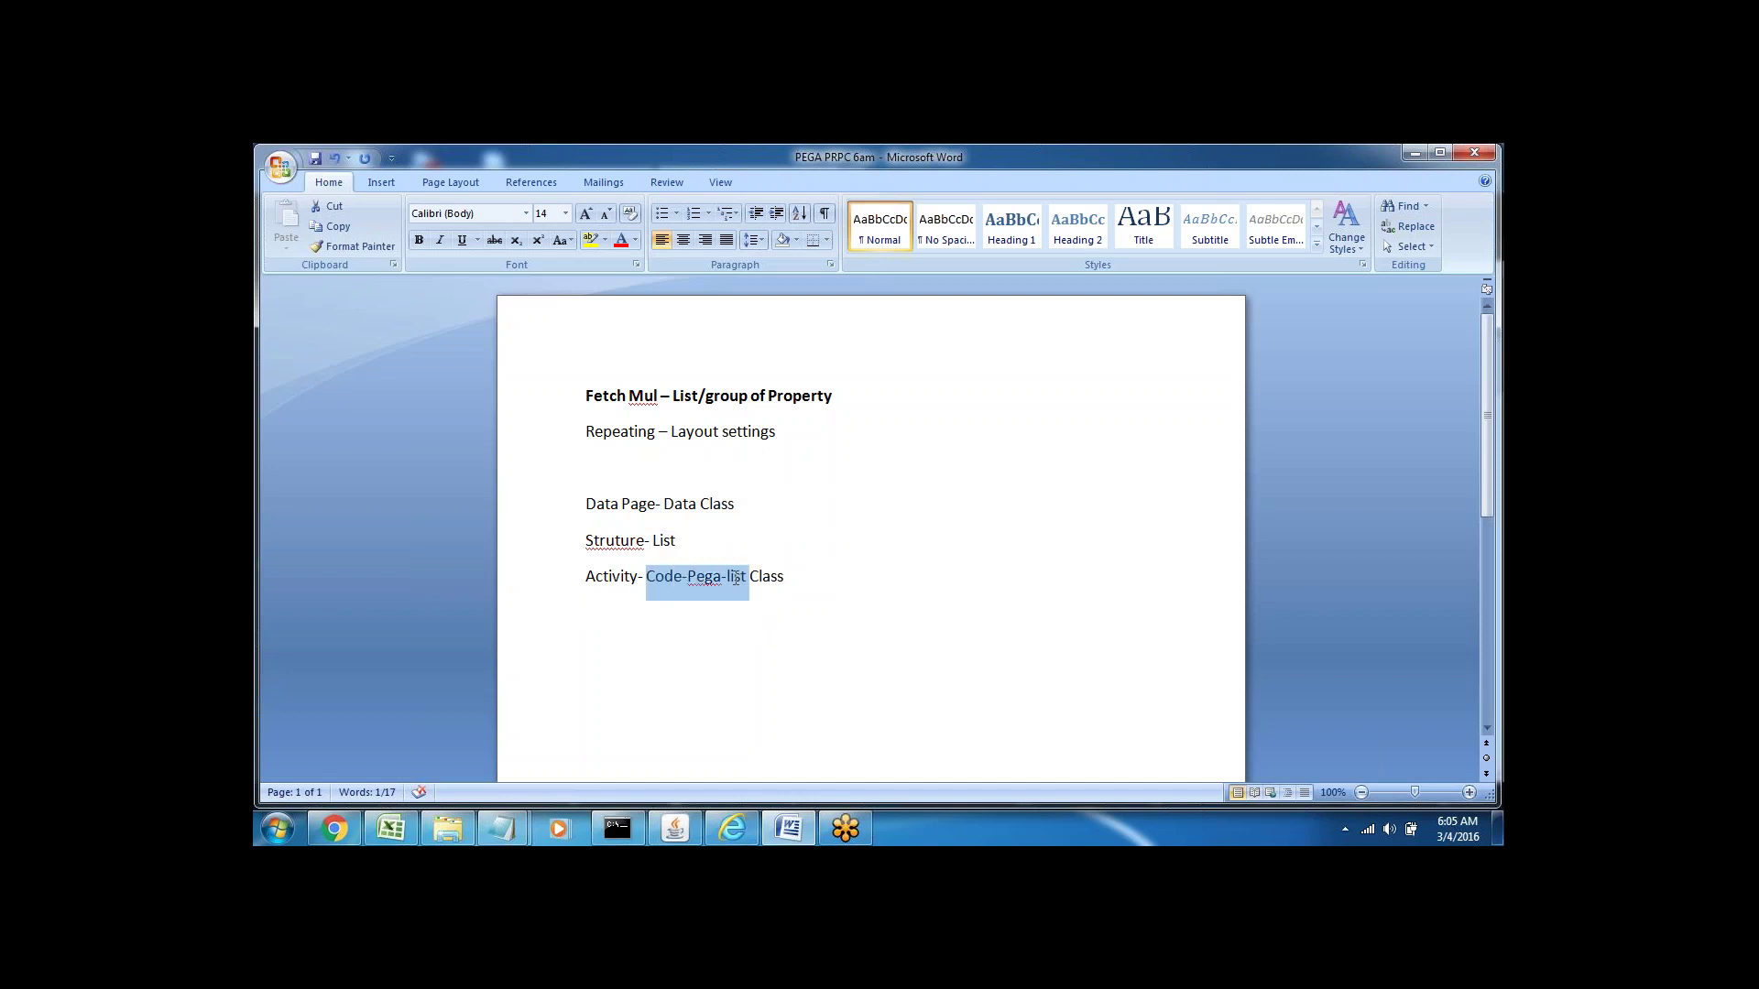
pyautogui.click(585, 606)
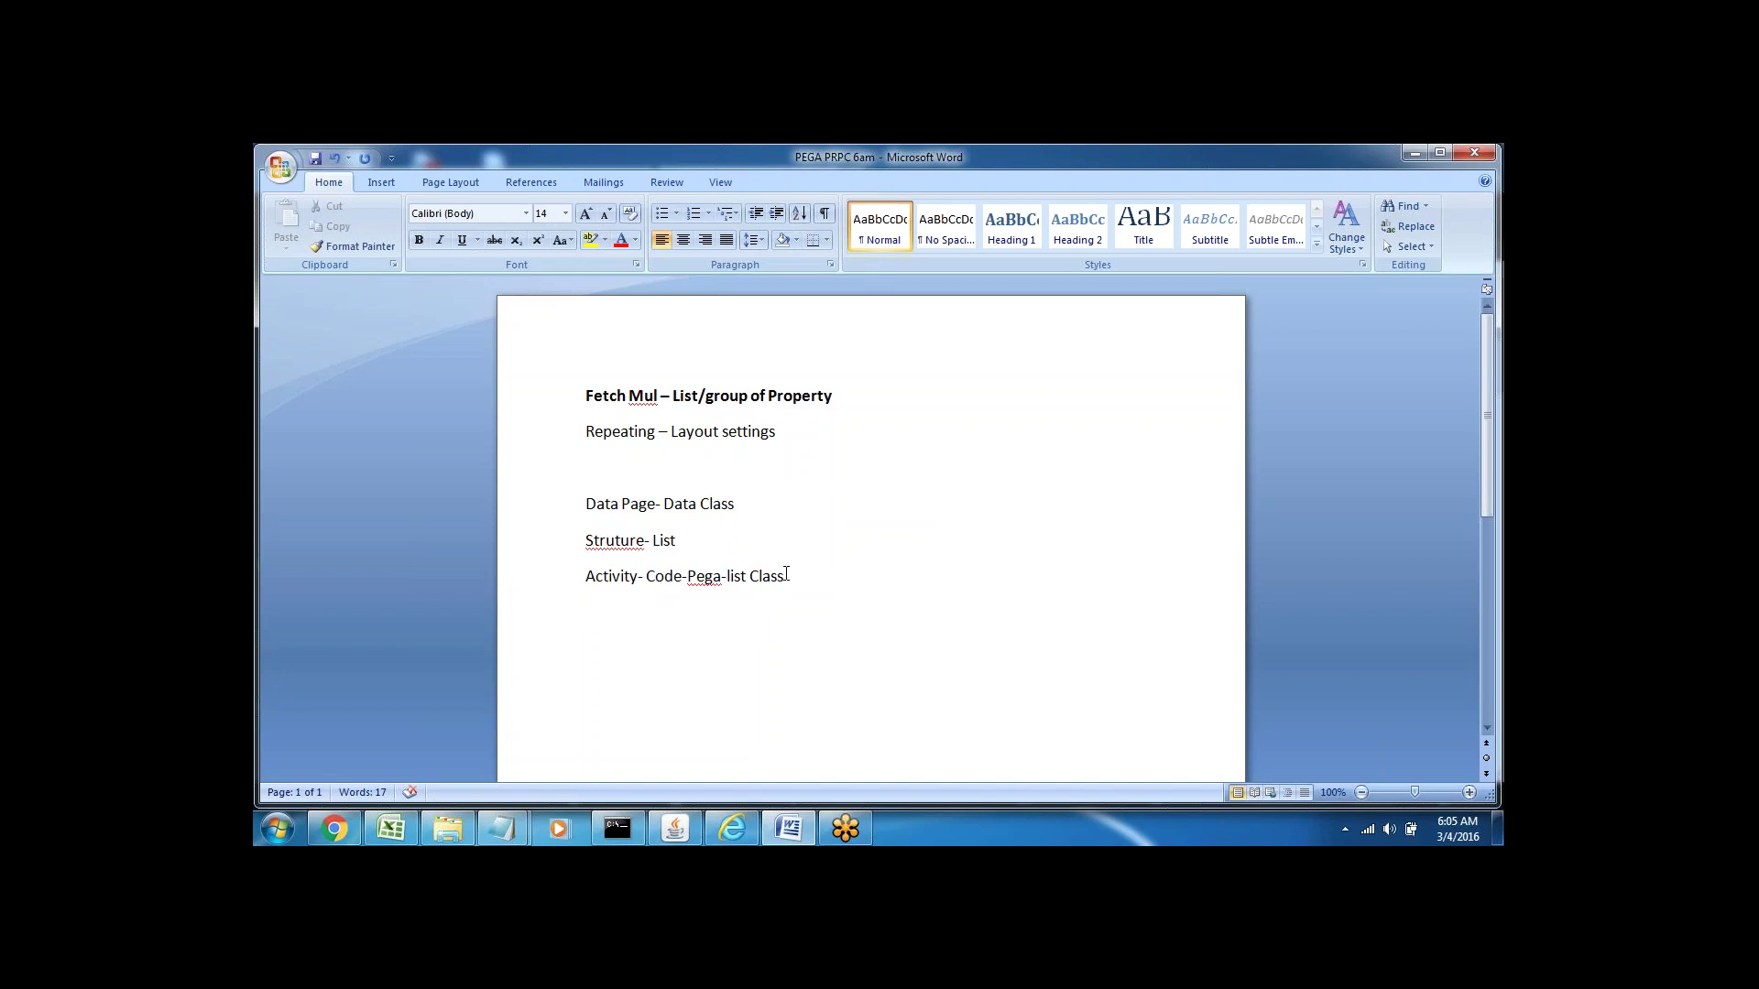
pyautogui.click(544, 403)
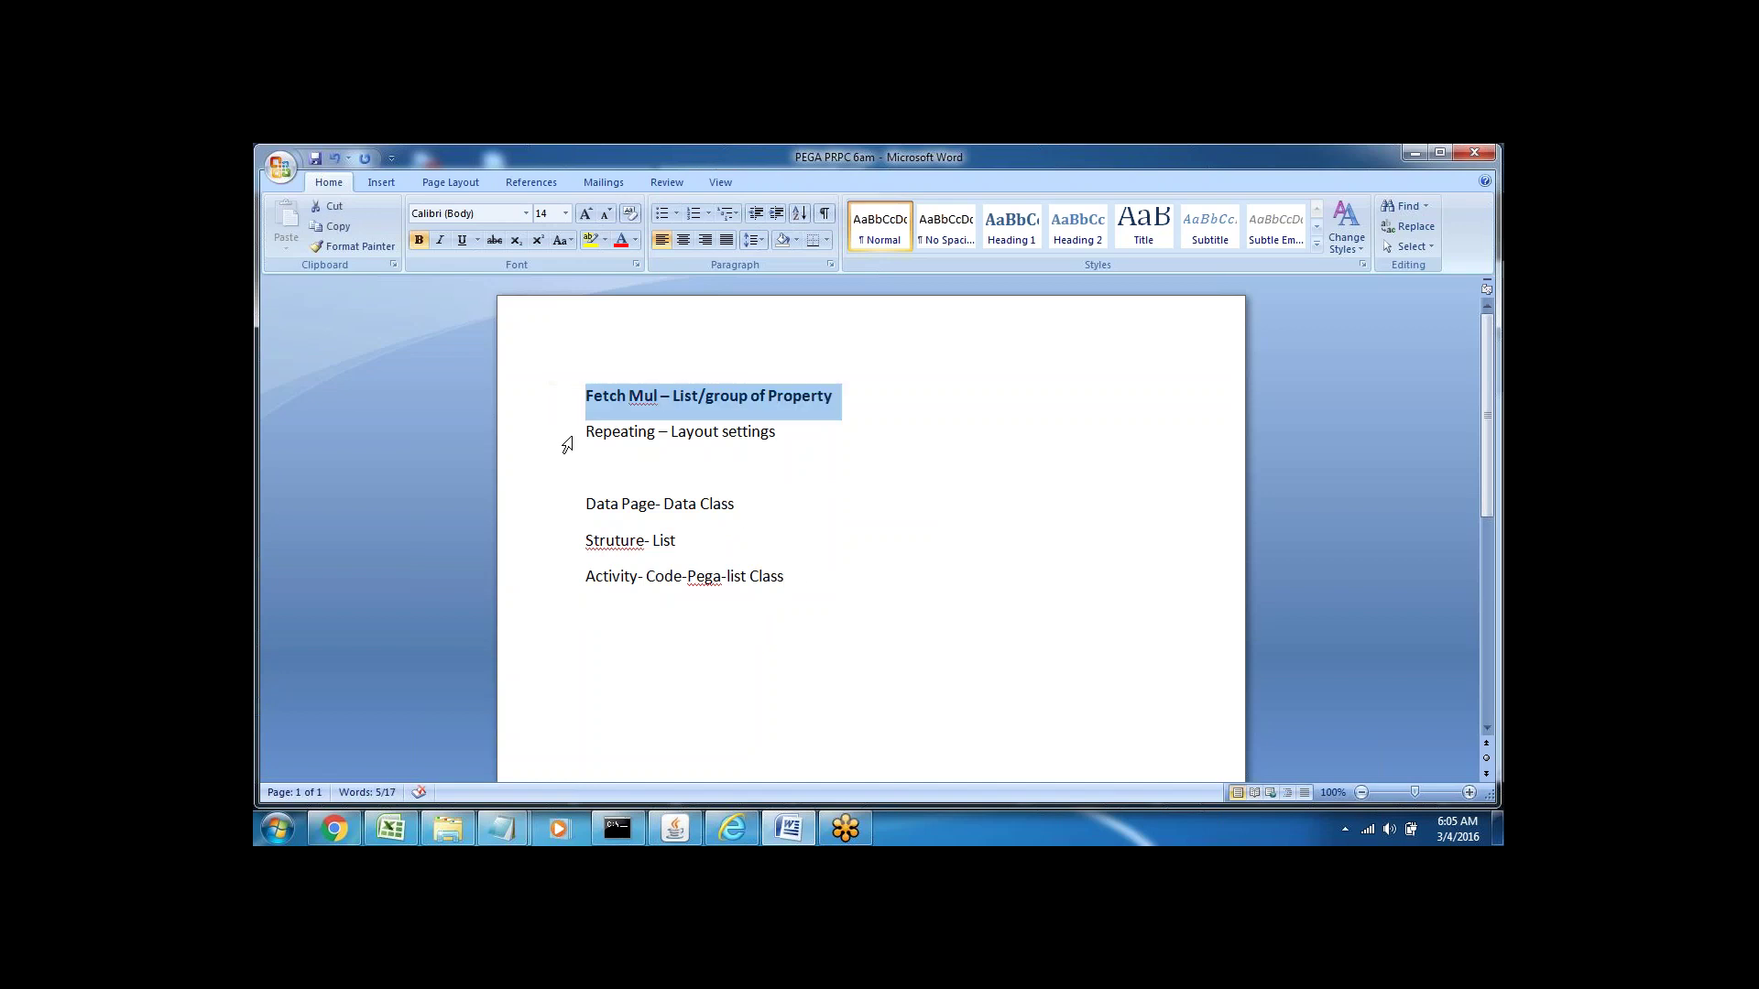
pyautogui.click(540, 443)
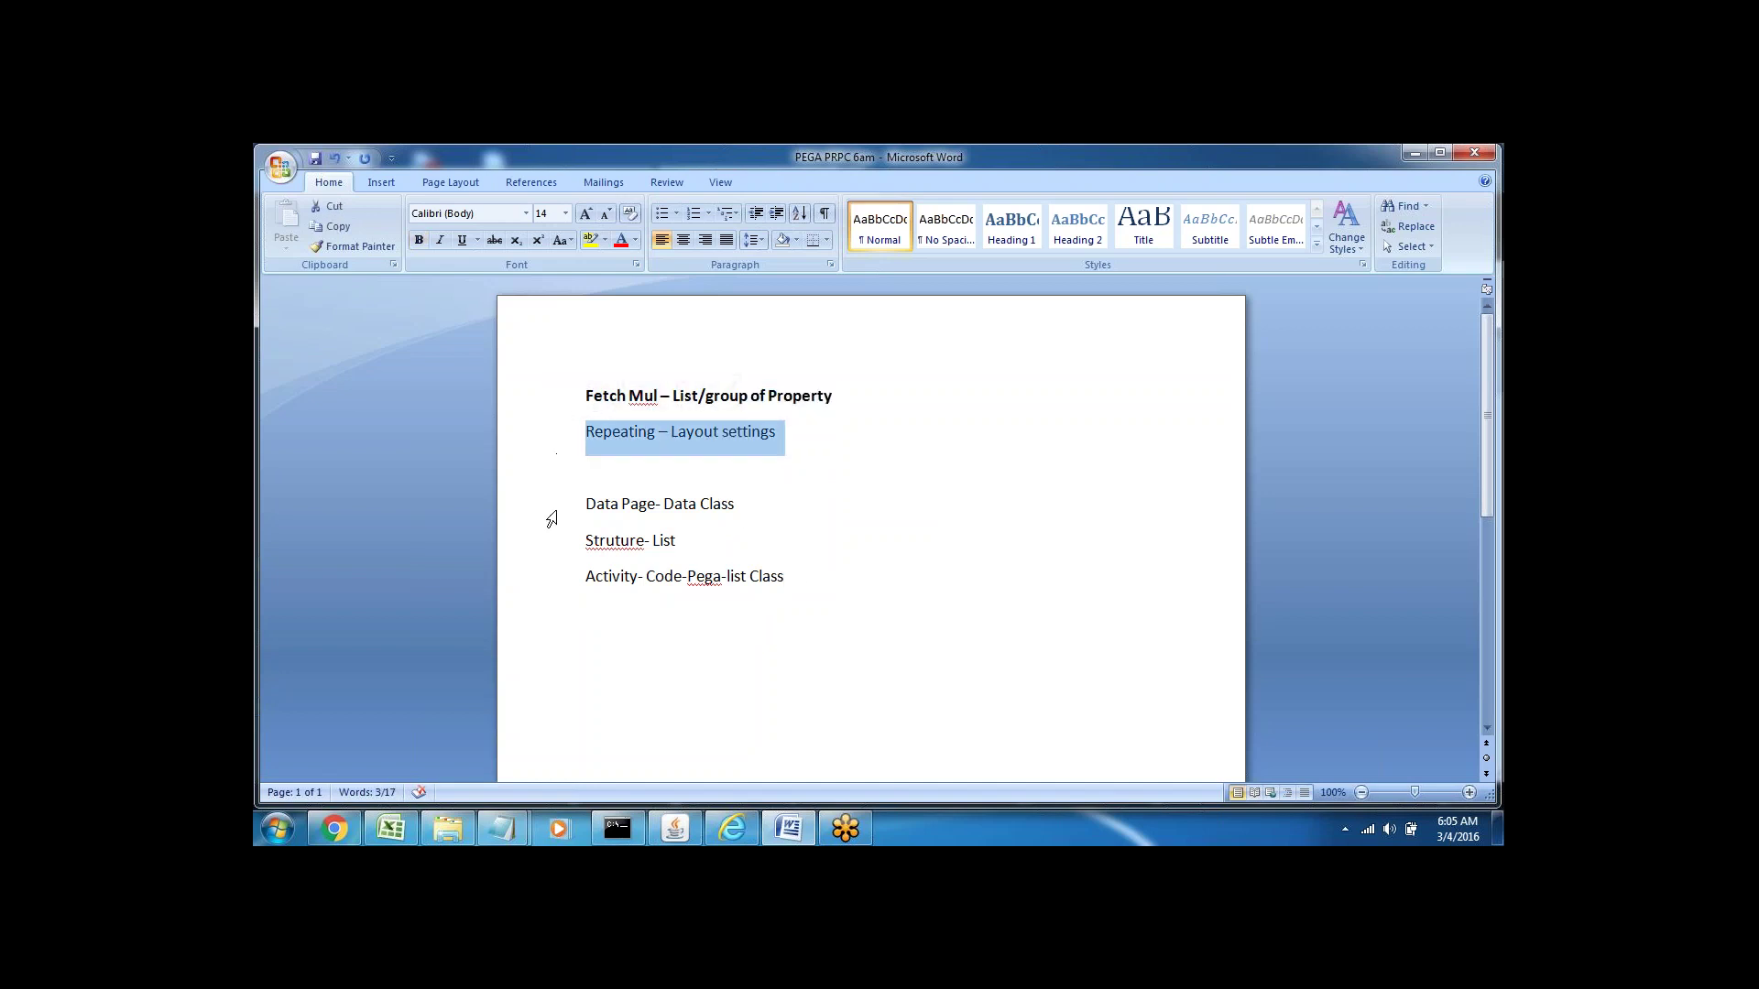
pyautogui.click(548, 514)
pyautogui.click(662, 540)
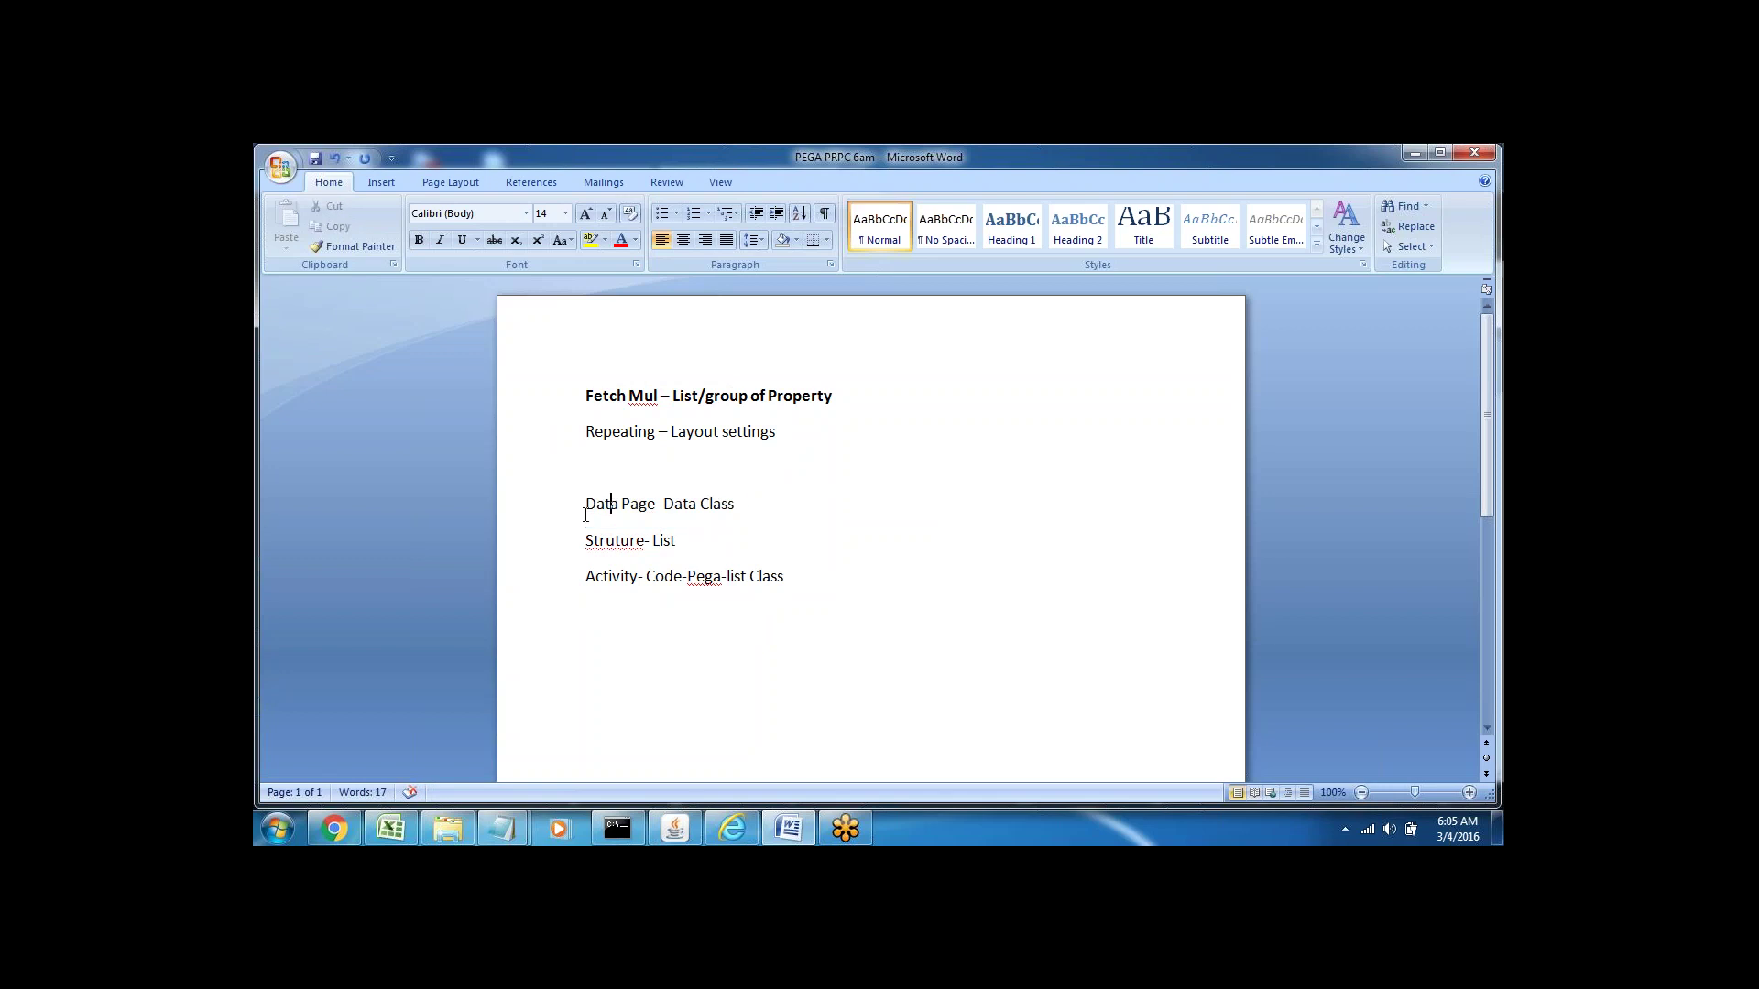
pyautogui.click(561, 514)
pyautogui.click(561, 593)
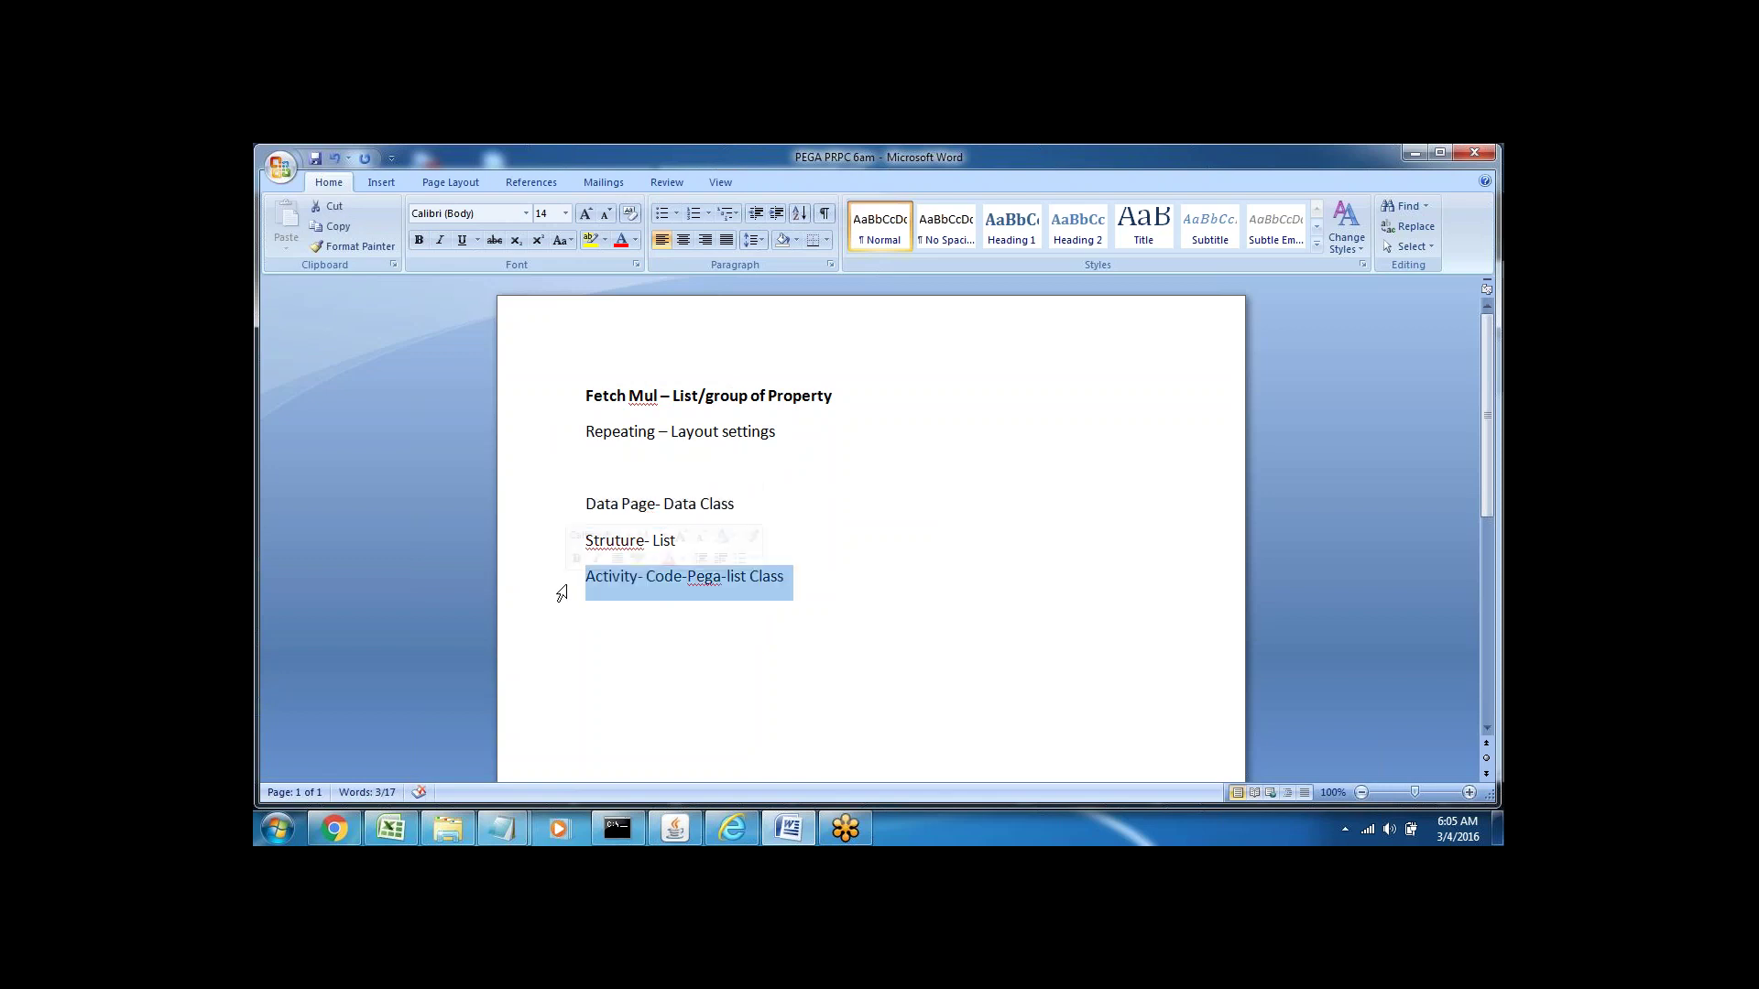
pyautogui.click(732, 641)
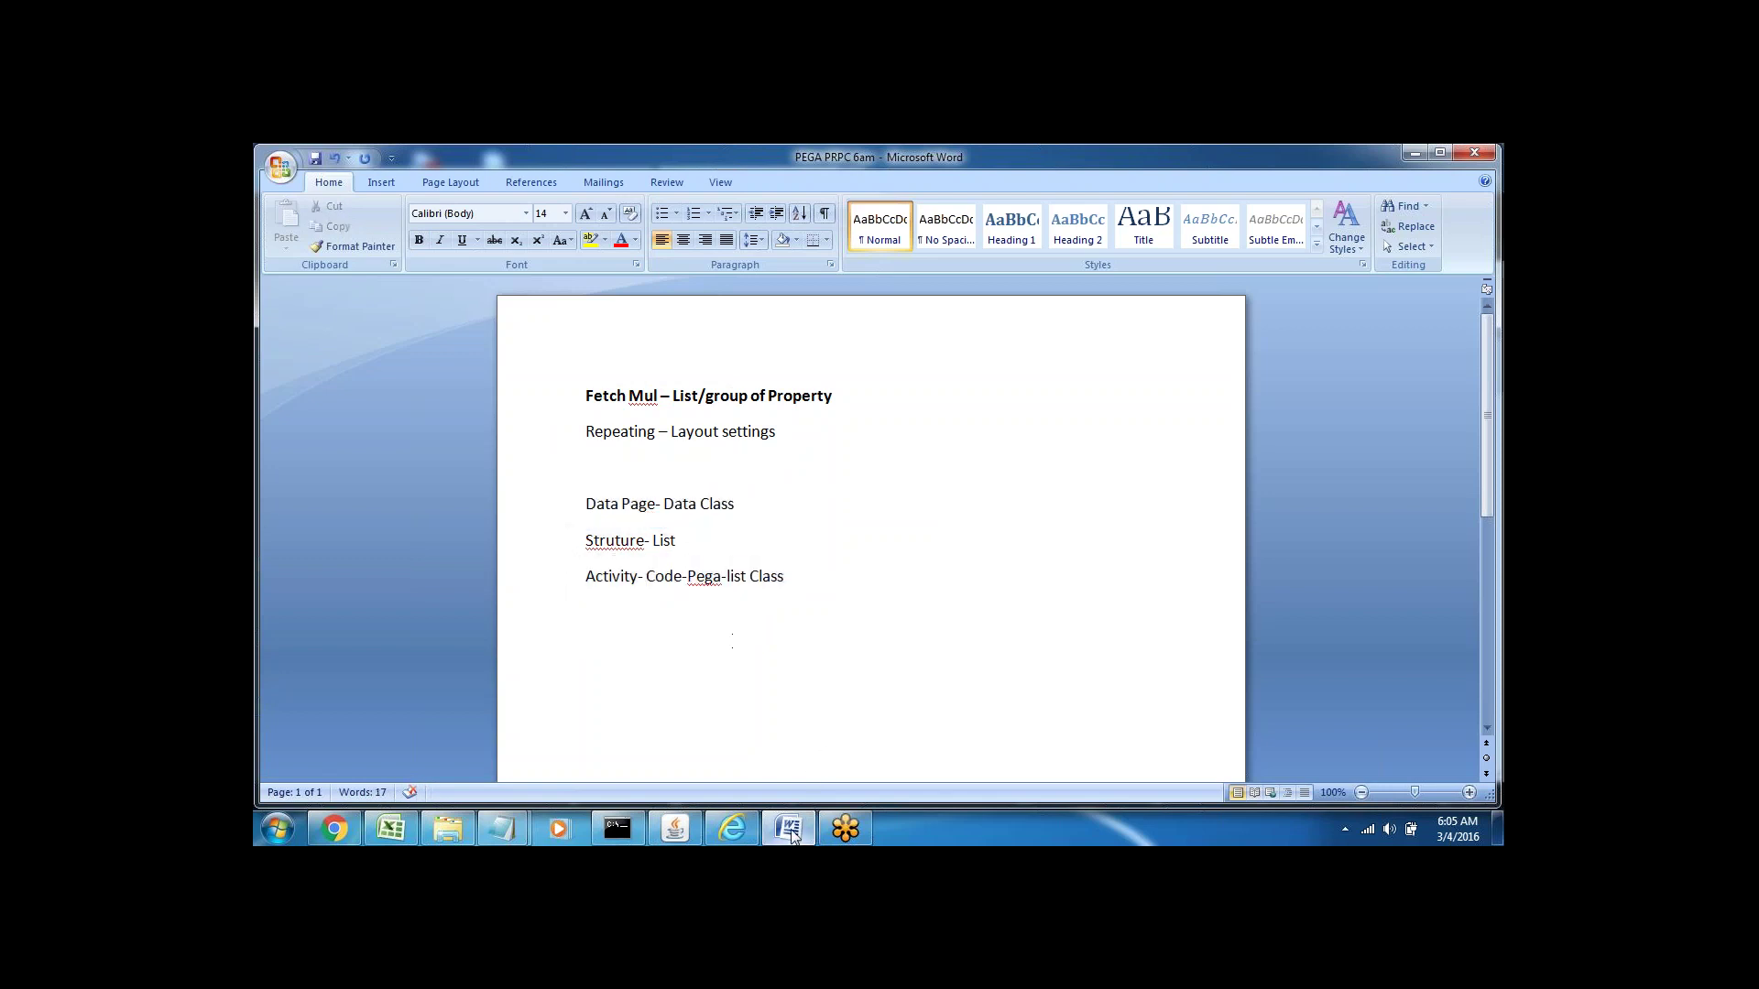
# - Switch to Pega Designer Studio and list the Section rules under User Interface of the PayTM class in the application explorer
pyautogui.hotkey('alt', 'Tab')
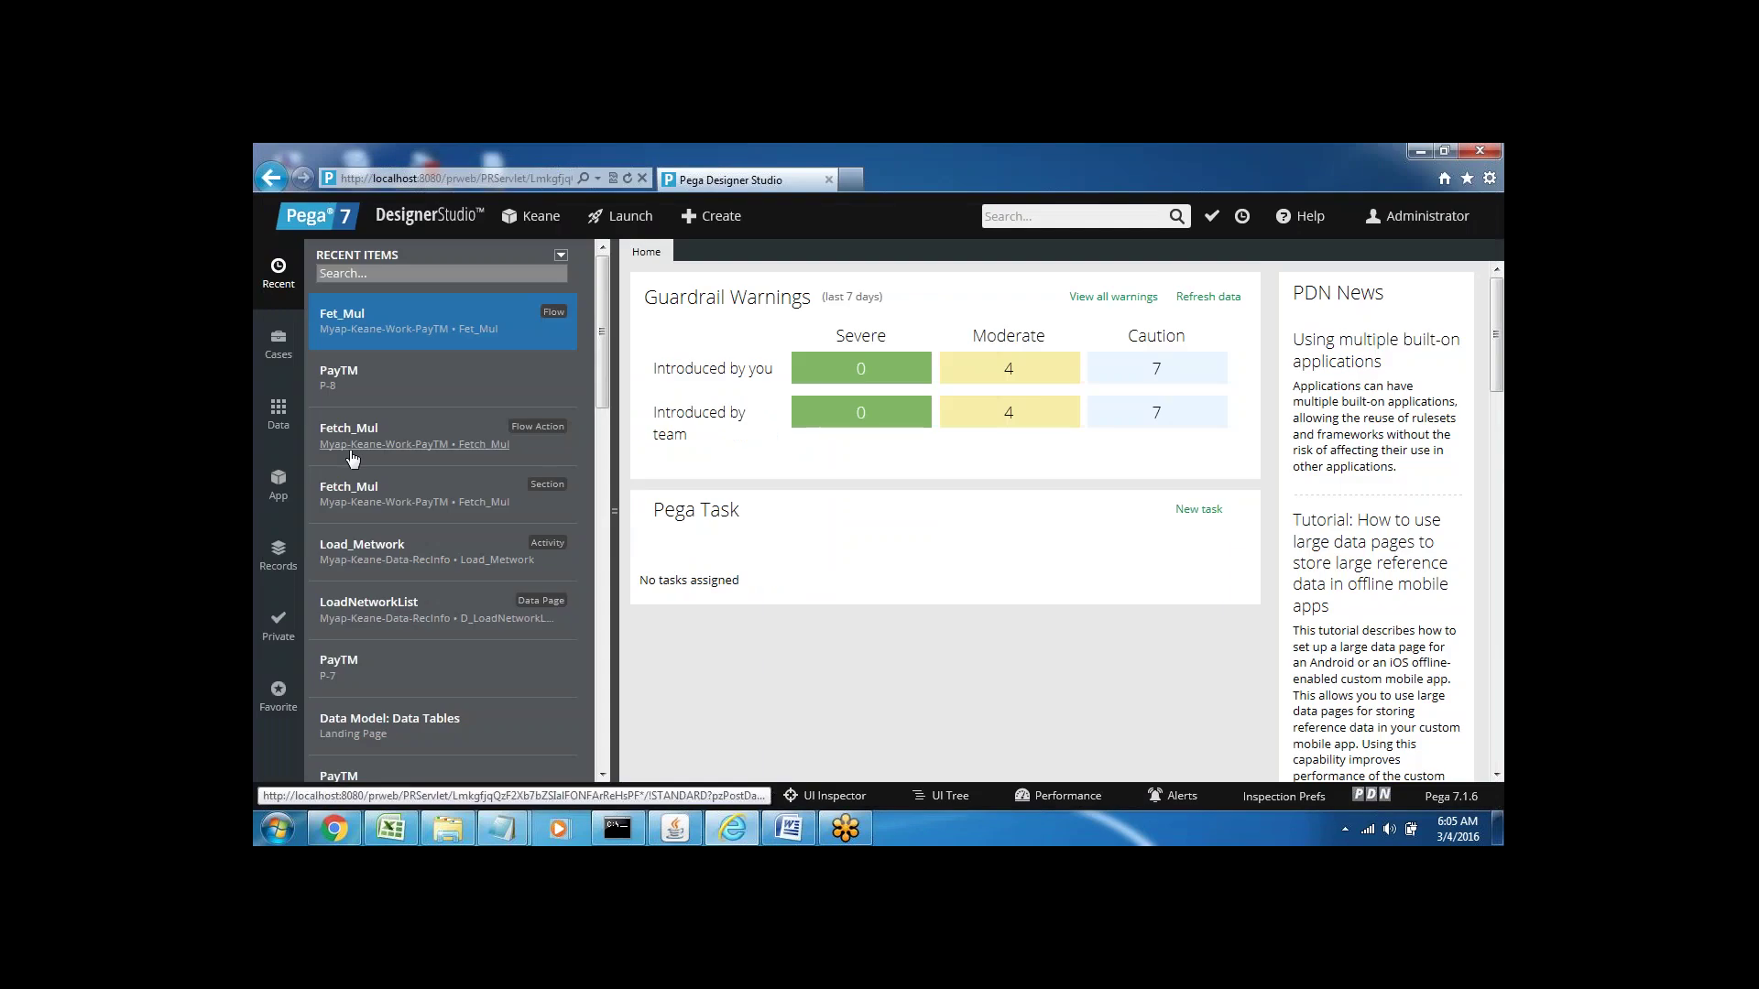
pyautogui.click(278, 493)
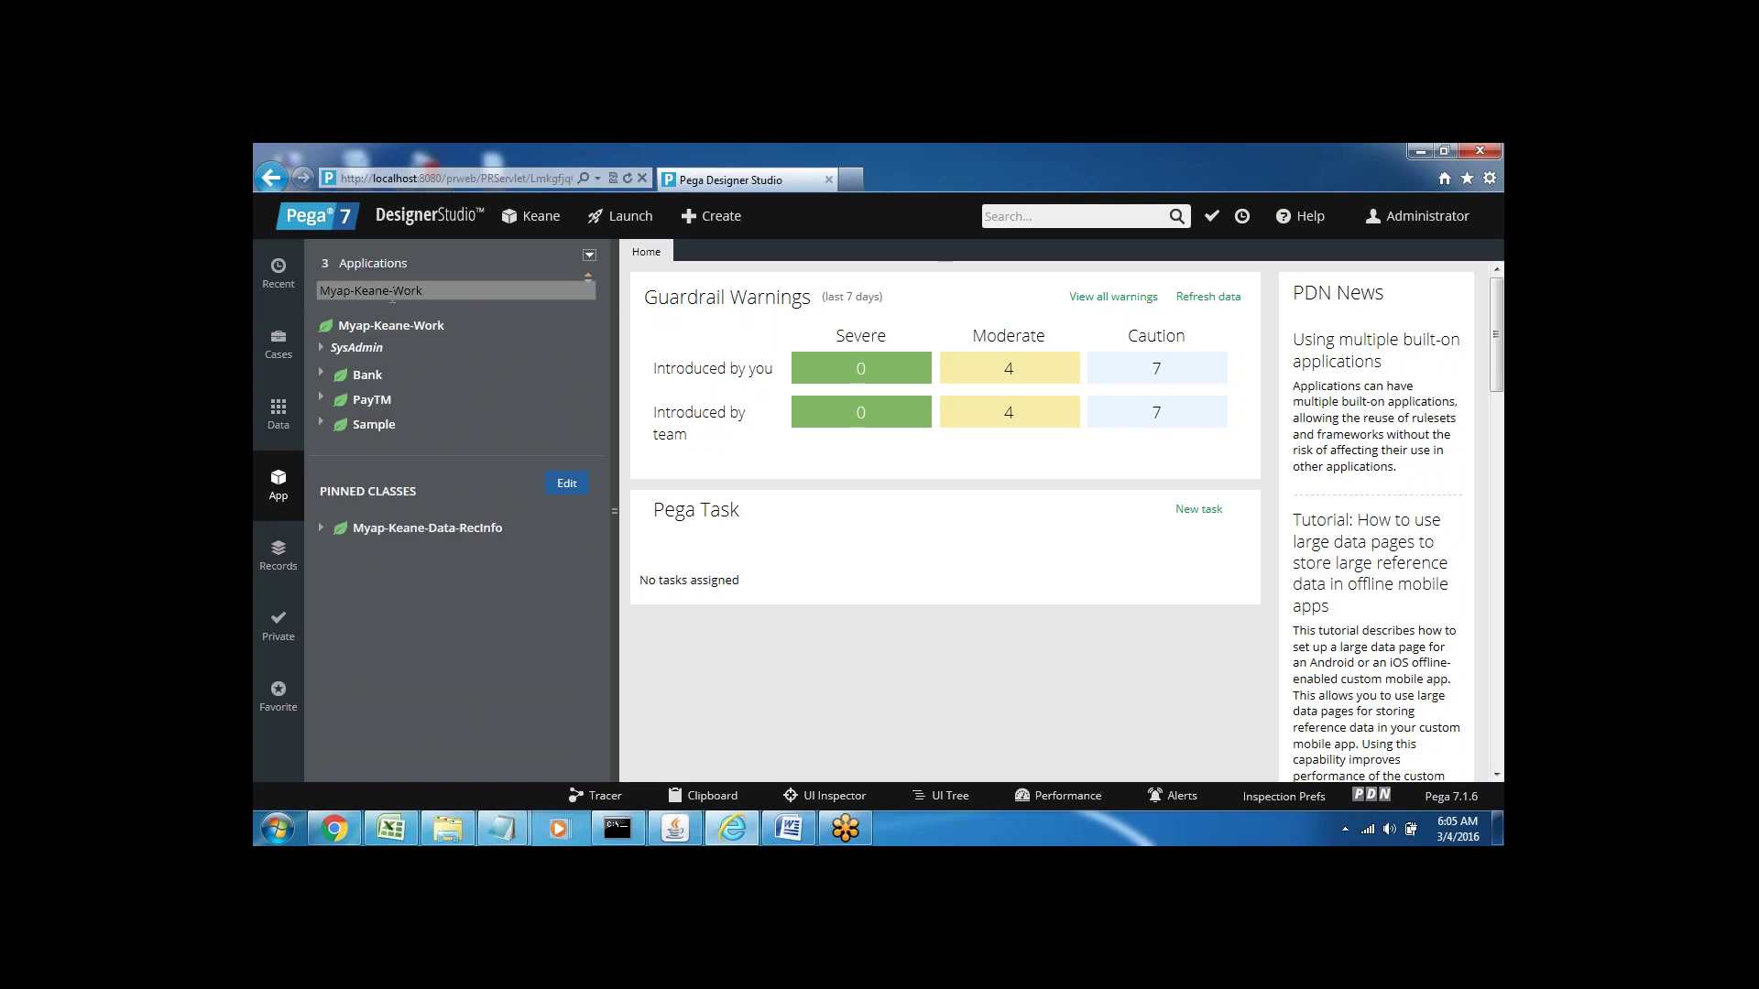
pyautogui.click(321, 400)
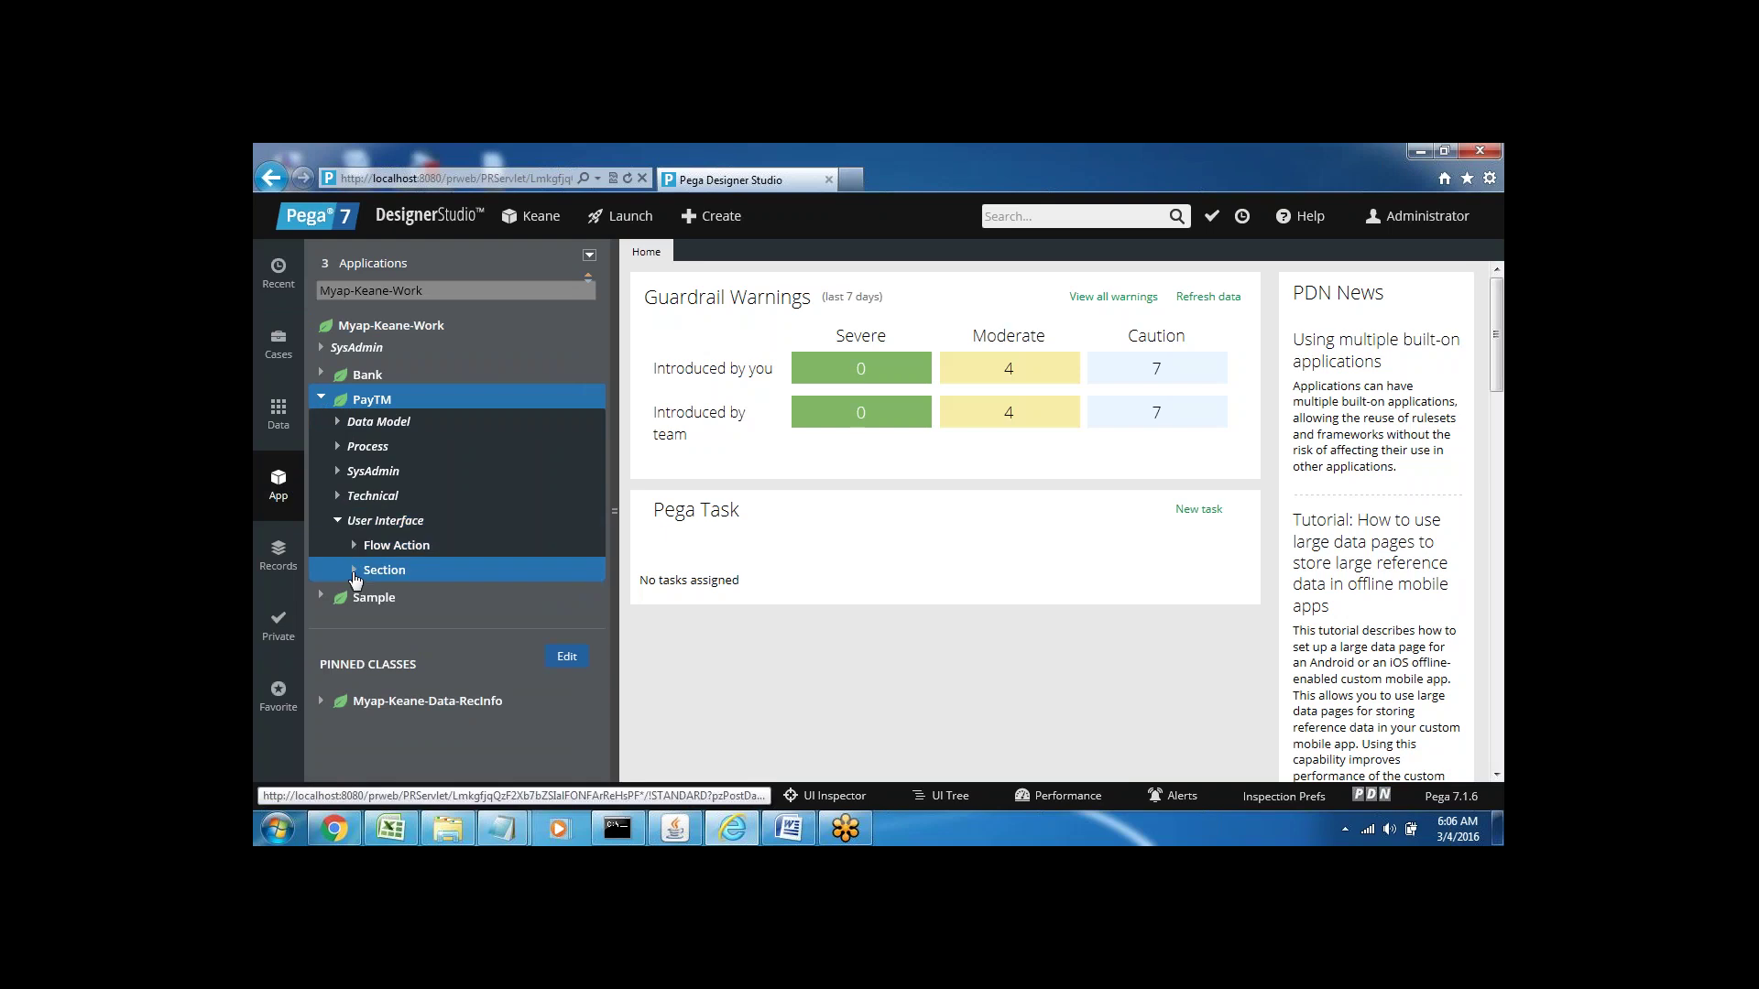
pyautogui.click(353, 570)
# - Switch back to the Word notes and add the line "Repeating - Grid" directly below "Repeating – Layout settings"
pyautogui.click(789, 829)
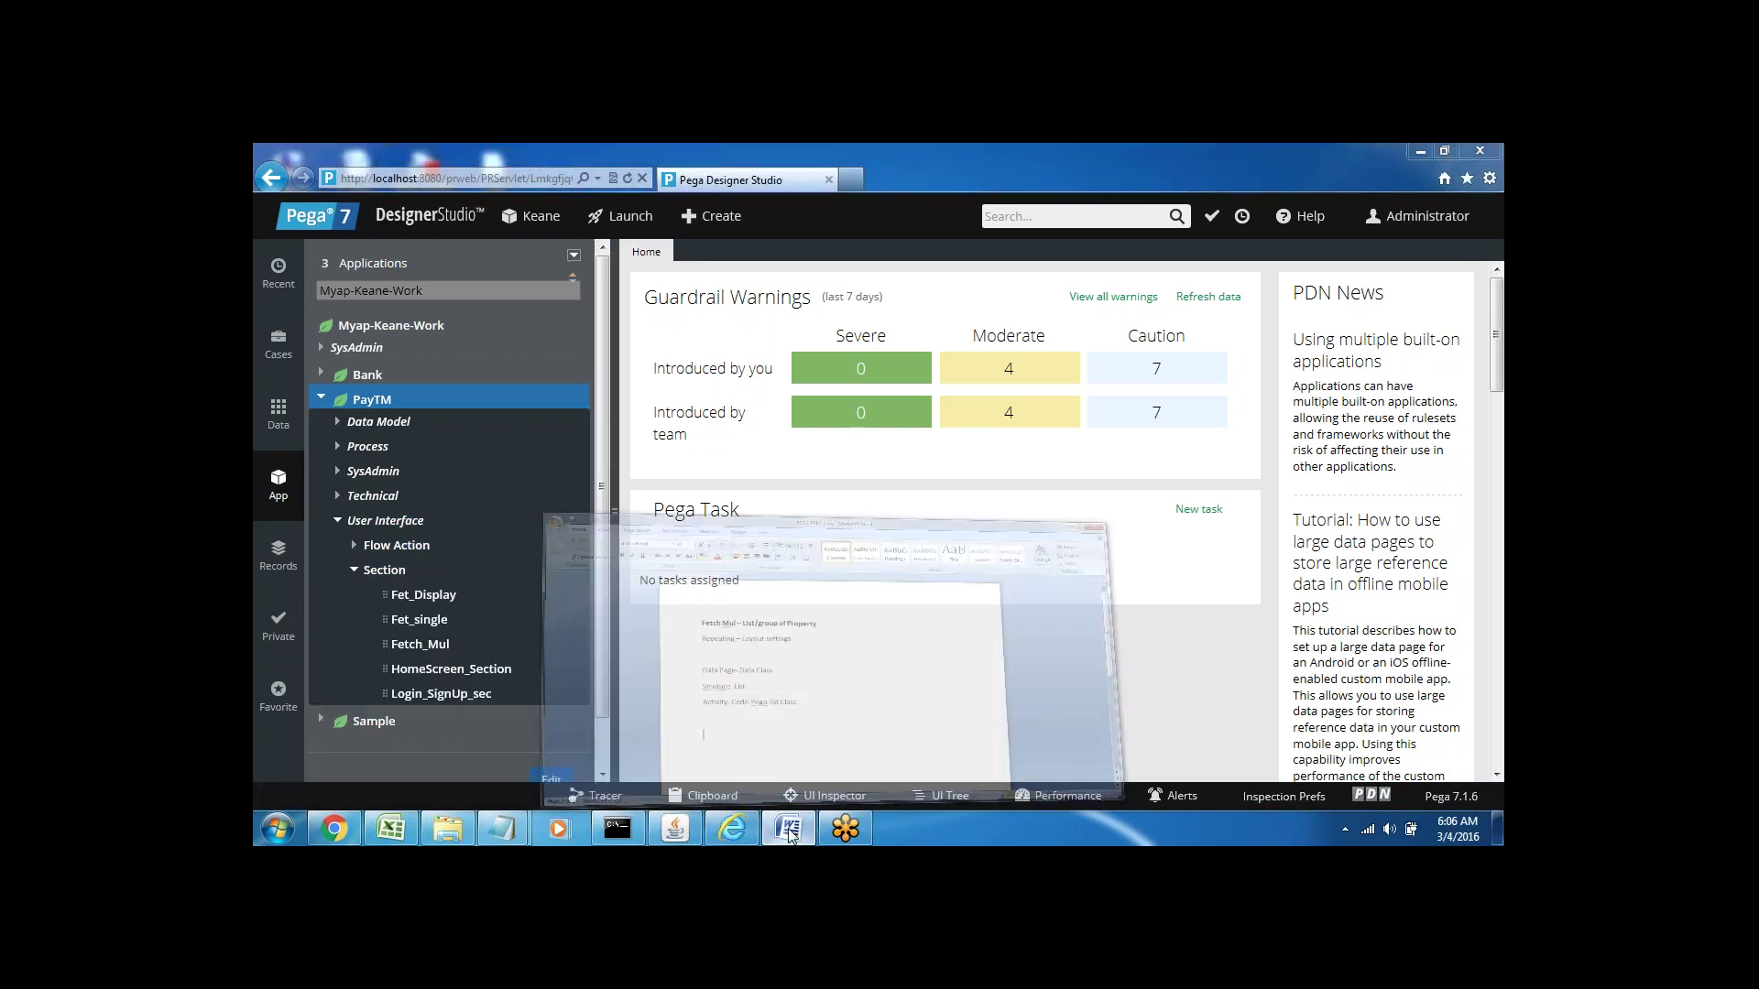
pyautogui.click(553, 441)
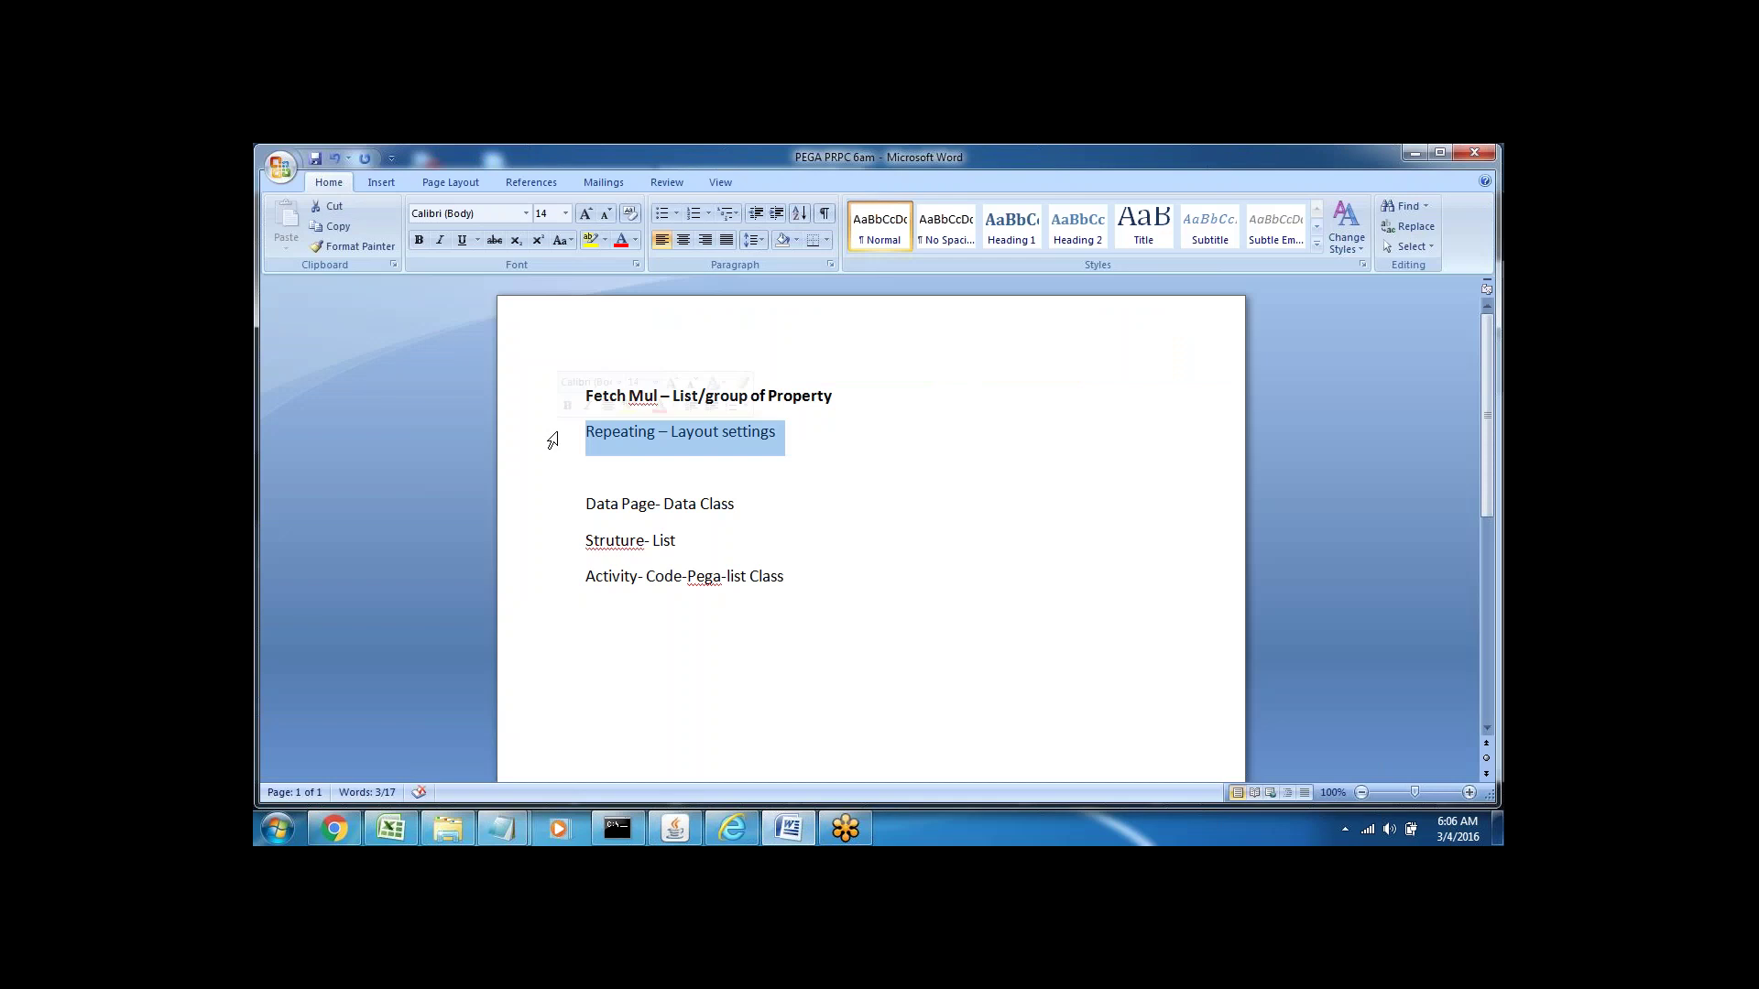
pyautogui.click(619, 456)
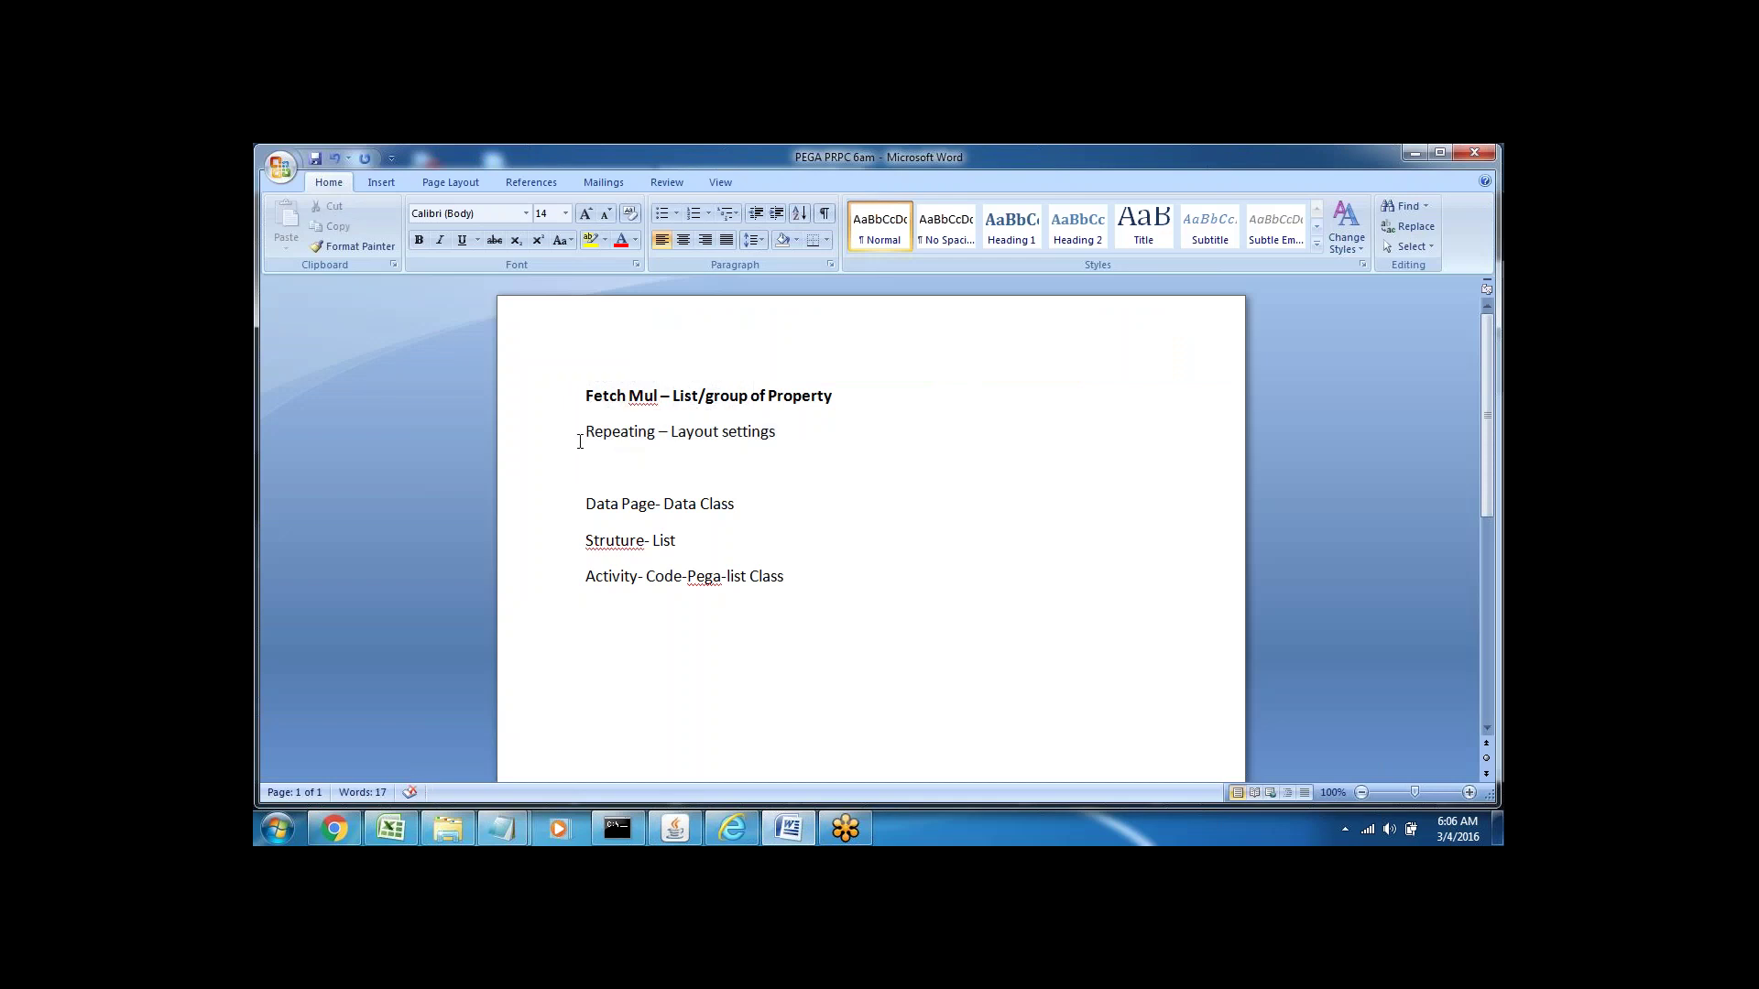
pyautogui.click(550, 439)
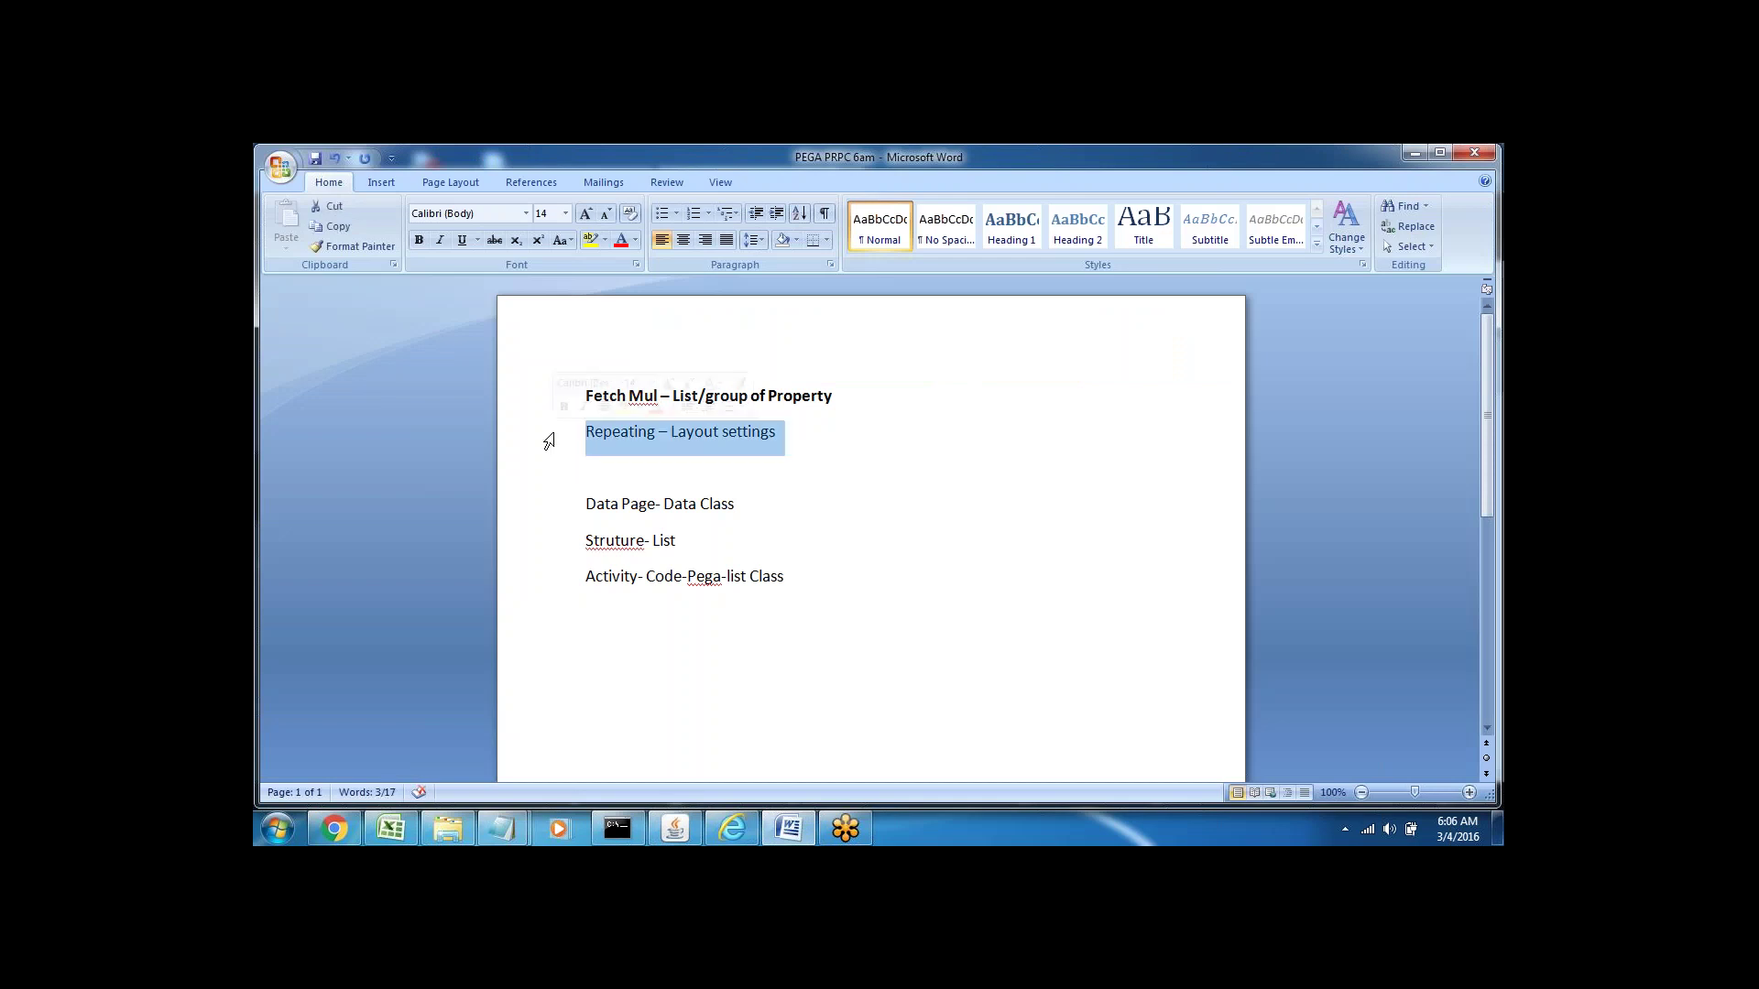
pyautogui.click(784, 436)
pyautogui.press('Return')
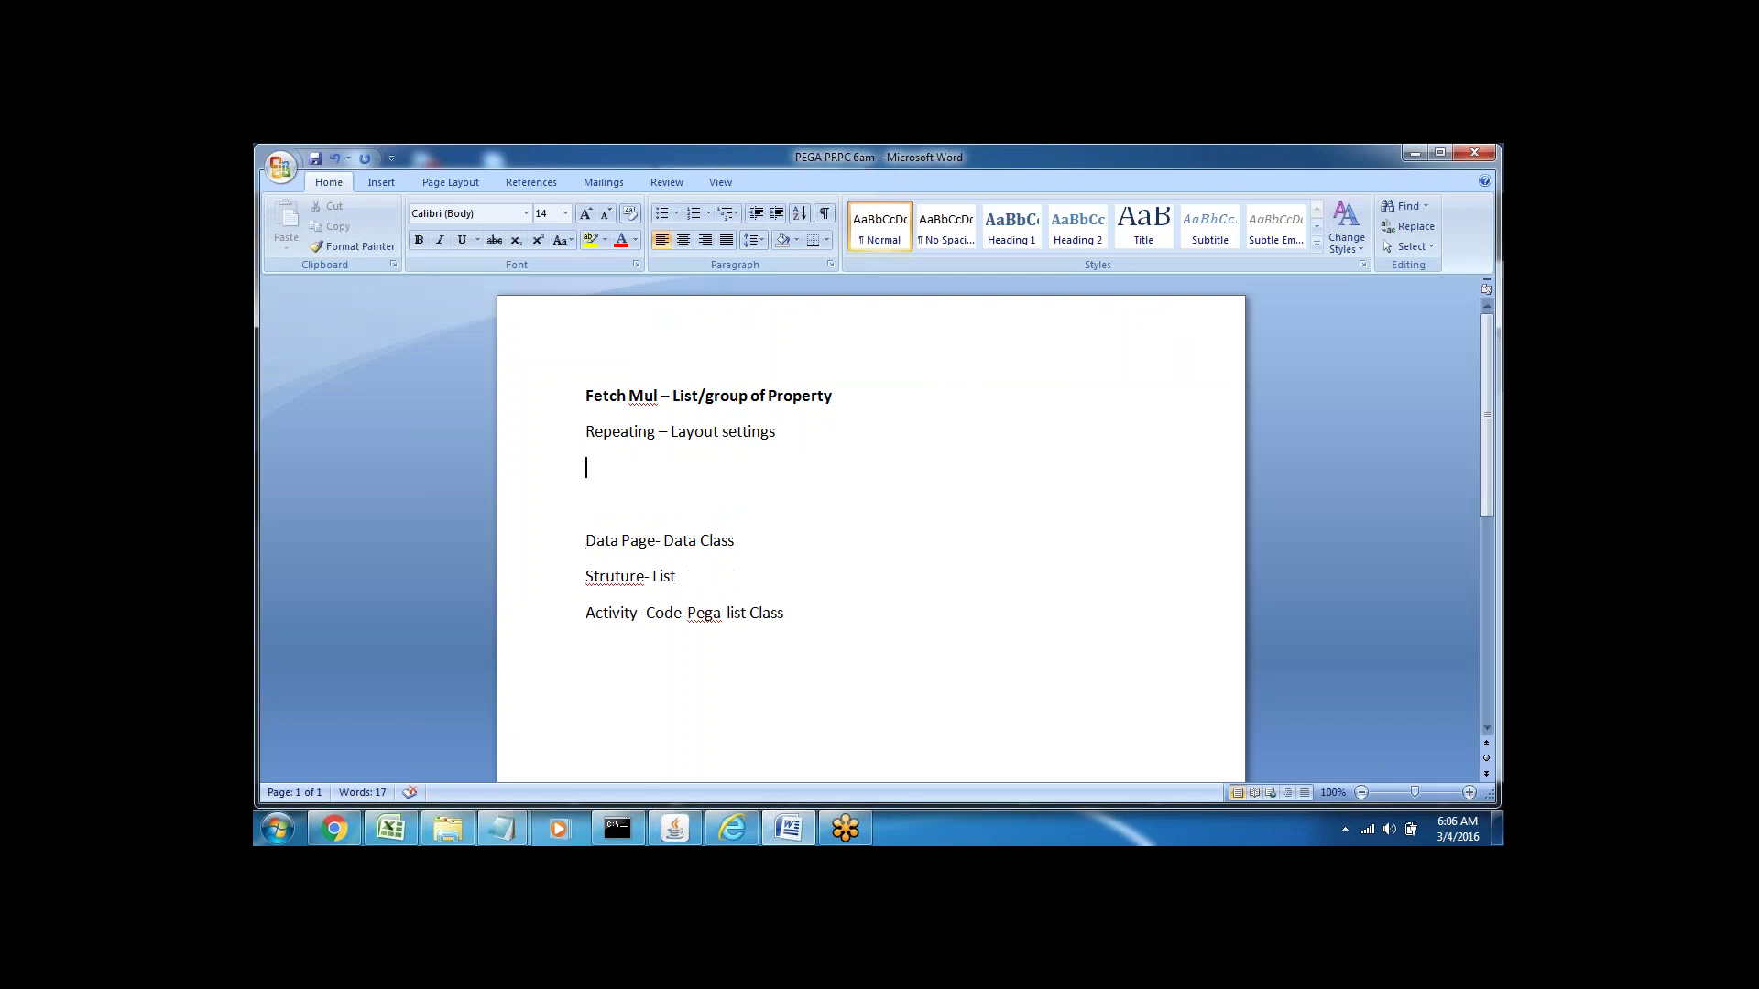
pyautogui.write('Repeating - Grid')
pyautogui.click(532, 475)
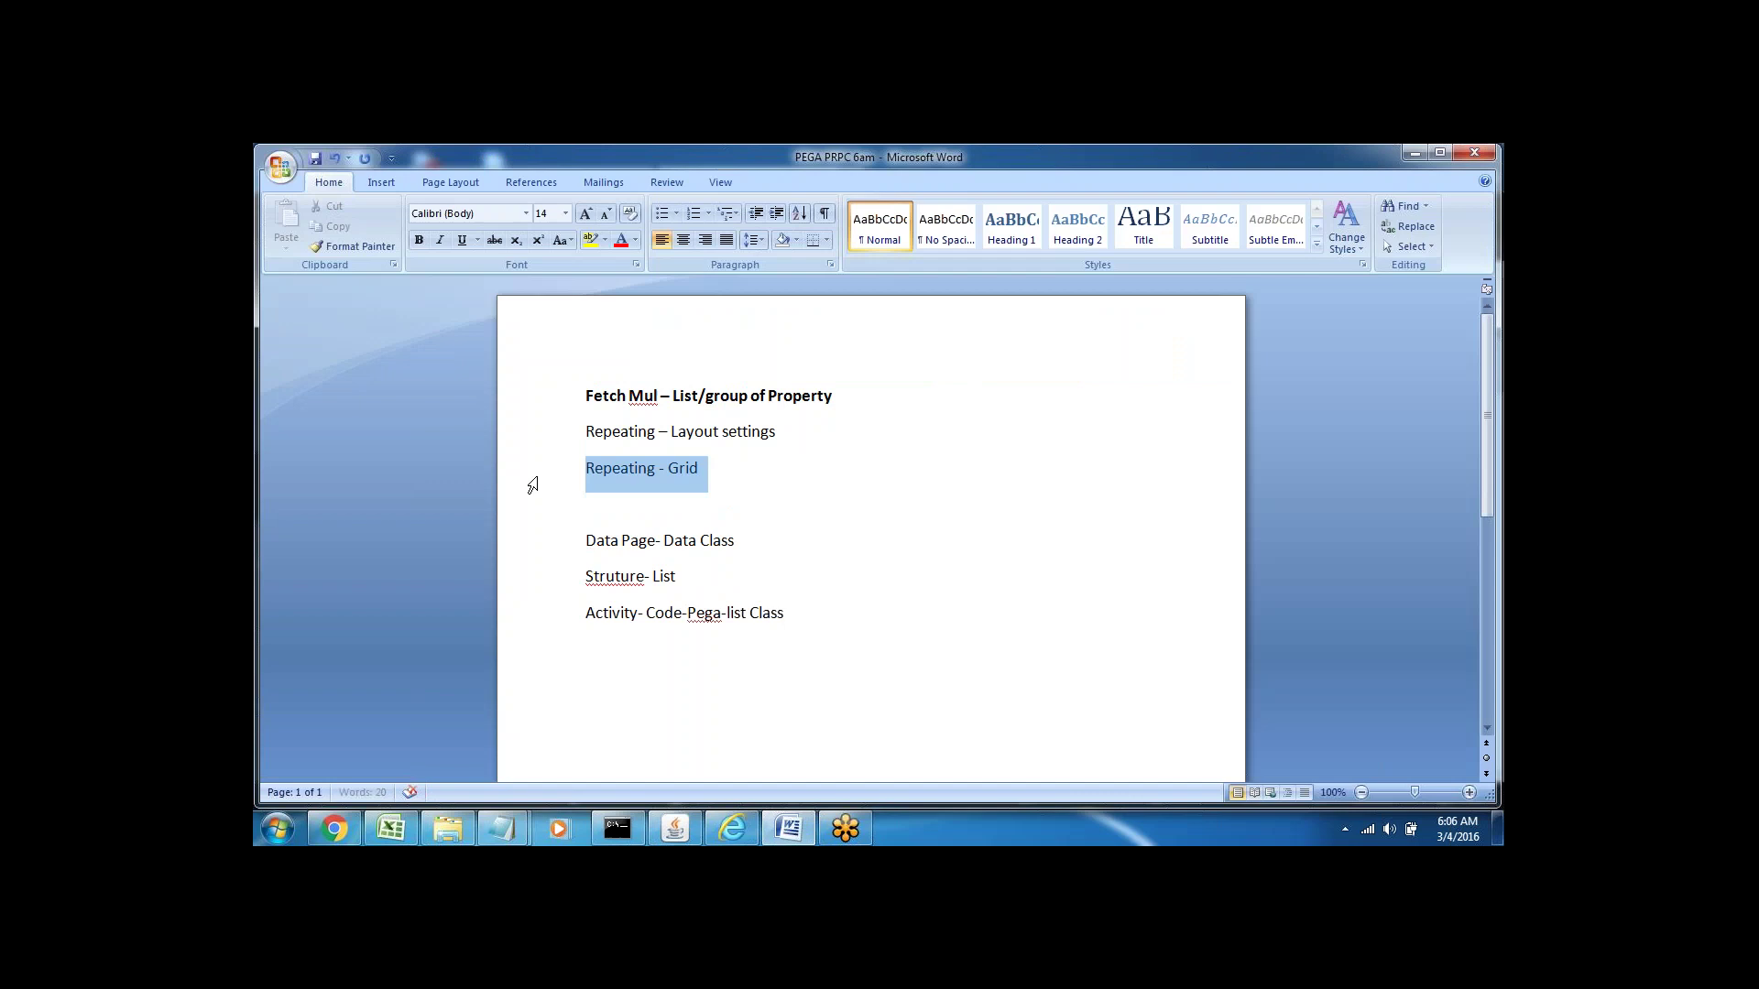
pyautogui.click(719, 476)
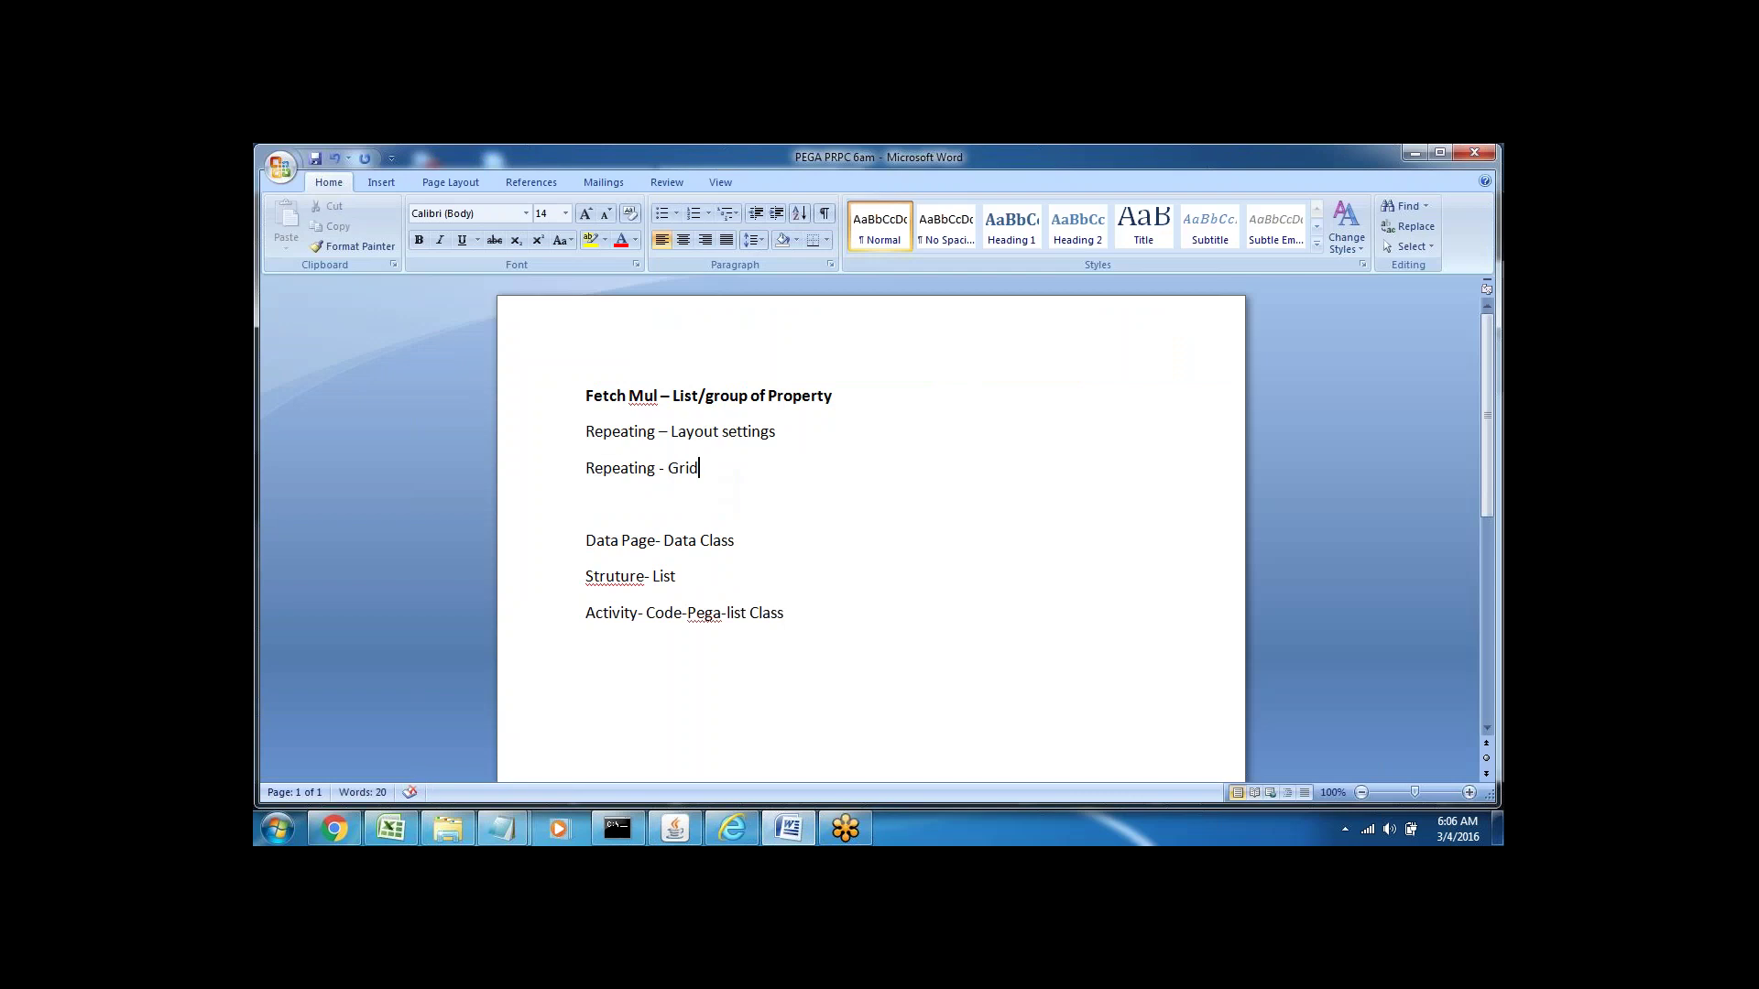
# - Switch from the Word notes to Pega Designer Studio, open HomeScreen_Section of the PayTM class and collapse the application explorer
pyautogui.tripleClick(612, 472)
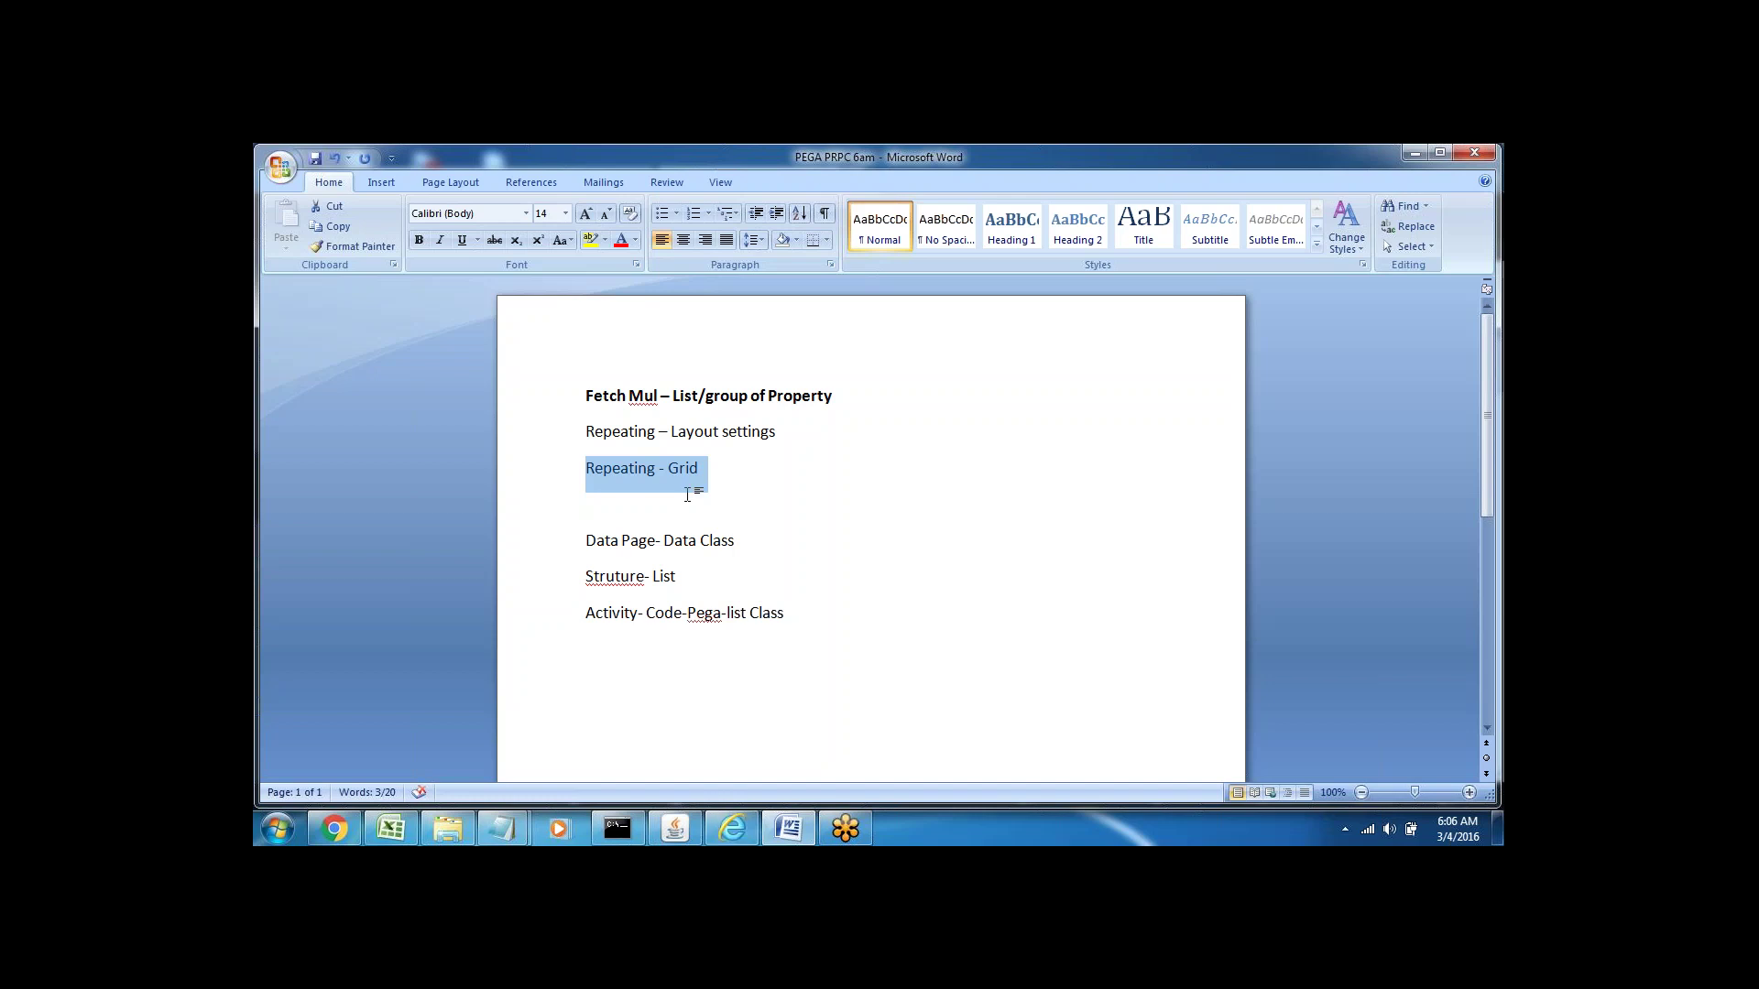
pyautogui.hotkey('alt', 'Tab')
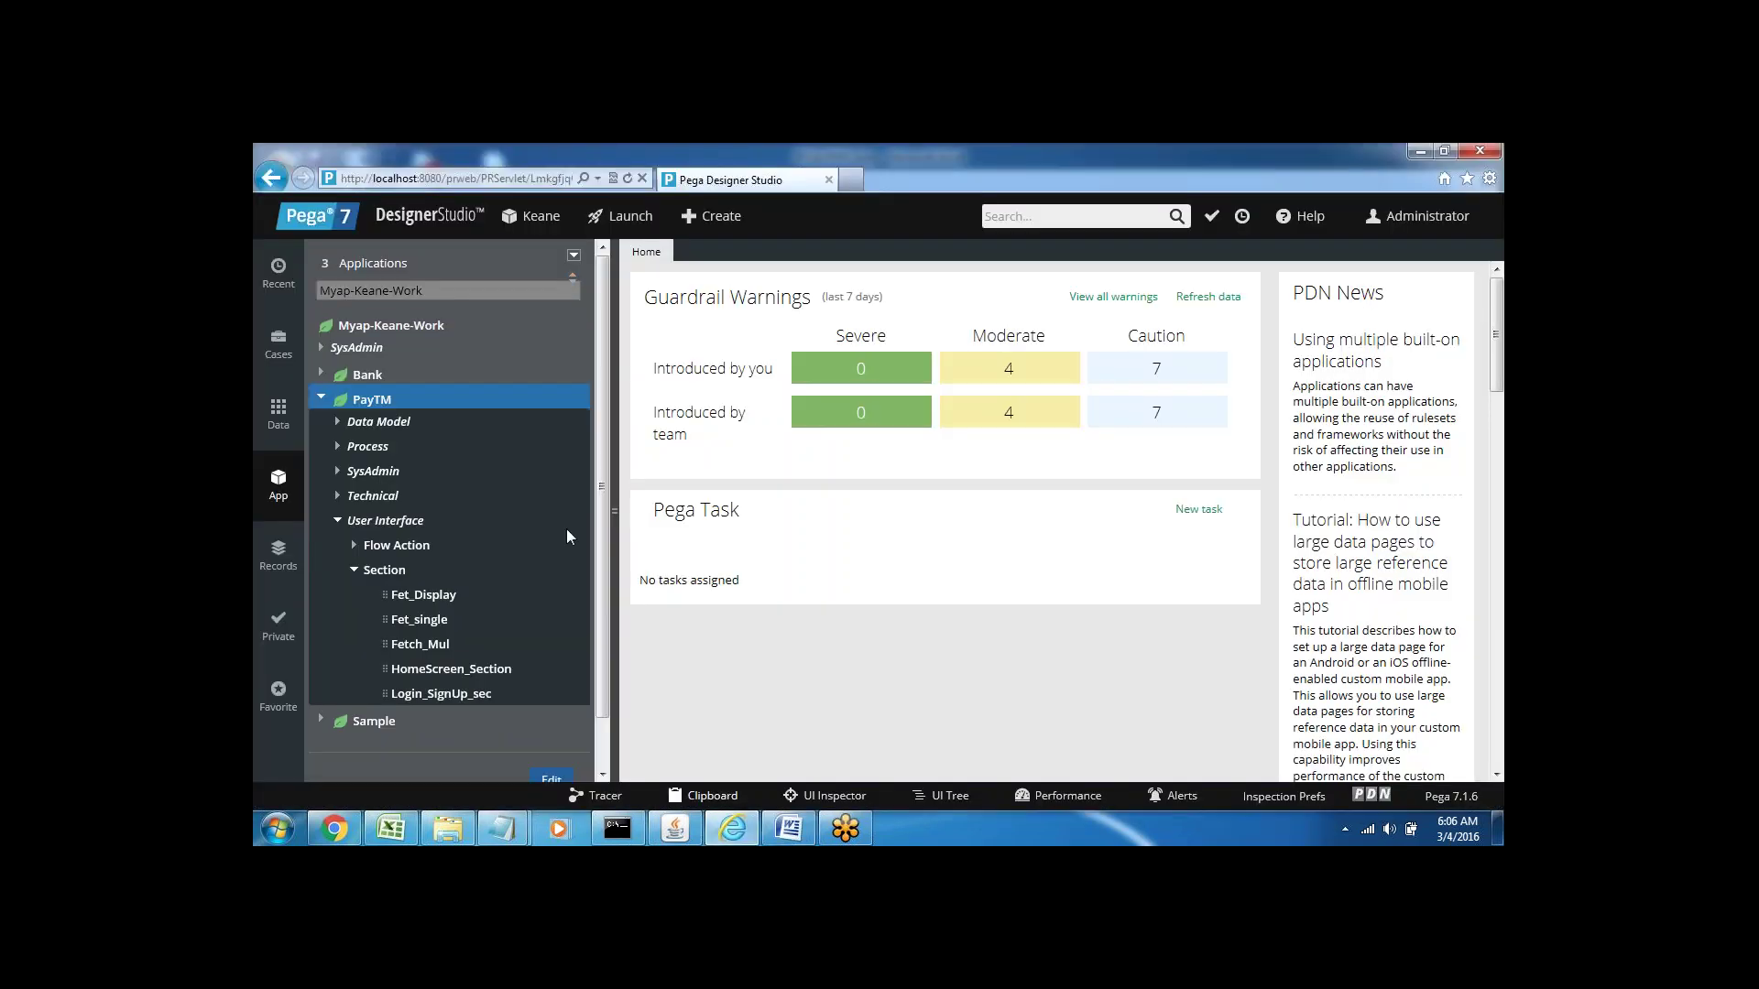
pyautogui.click(430, 677)
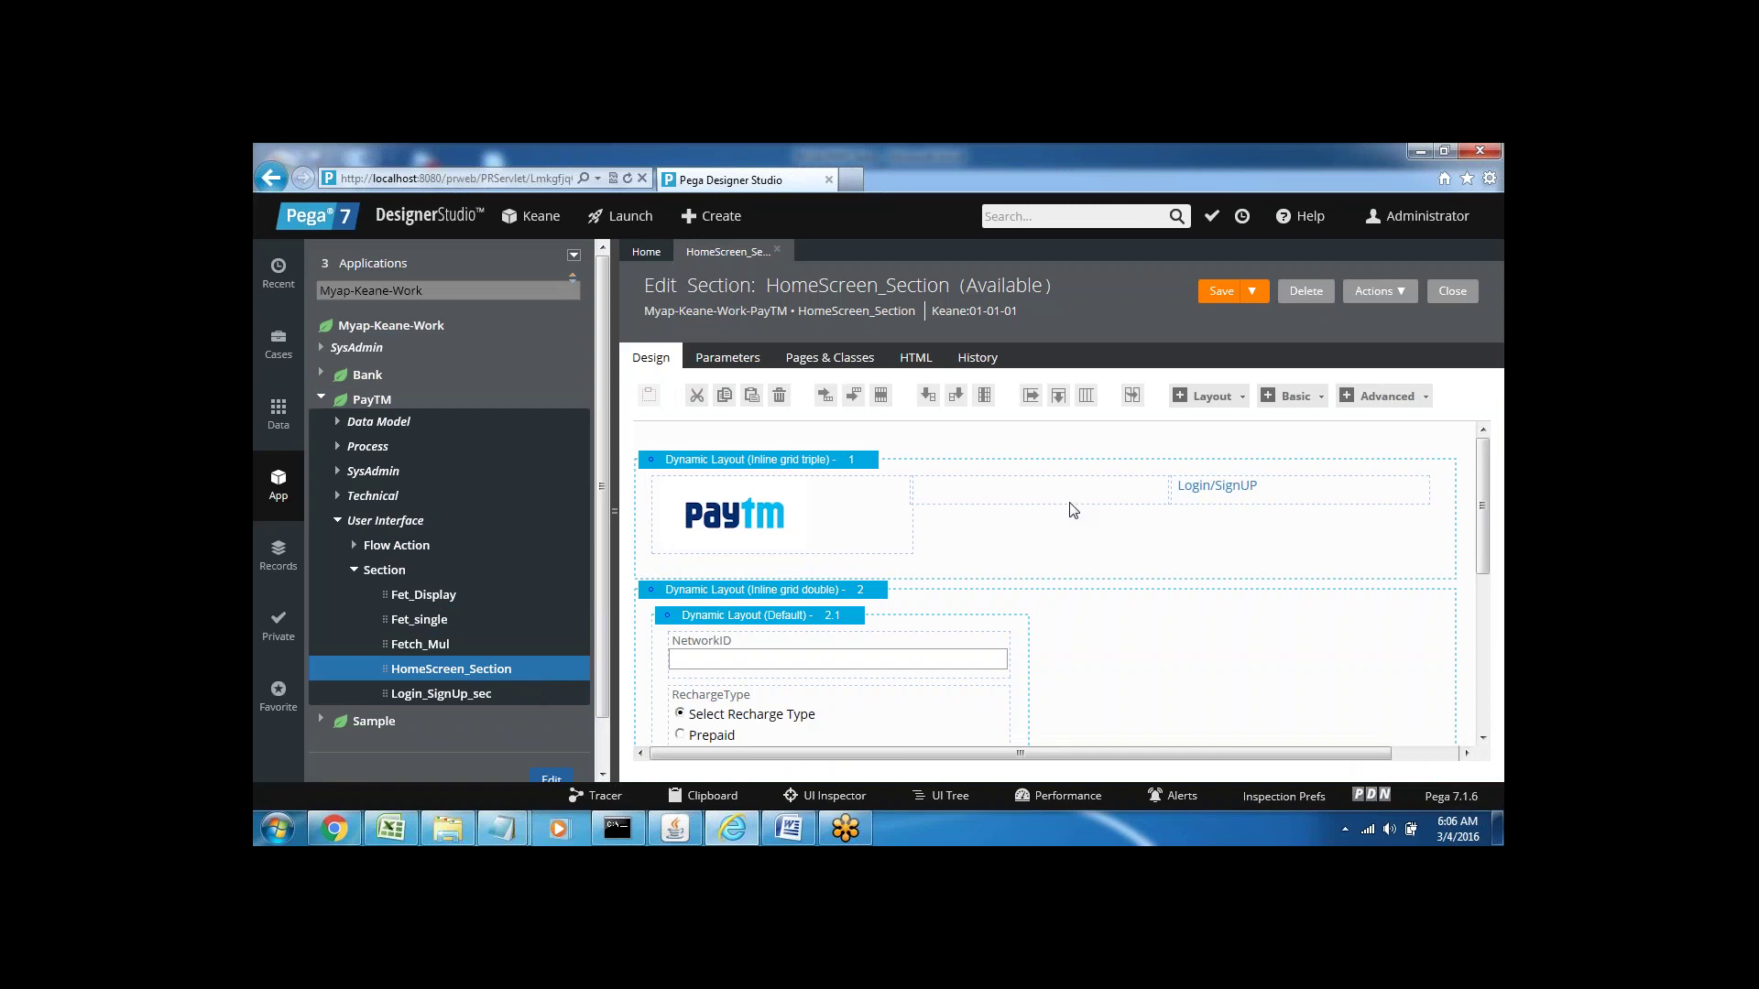
pyautogui.click(615, 515)
pyautogui.click(993, 546)
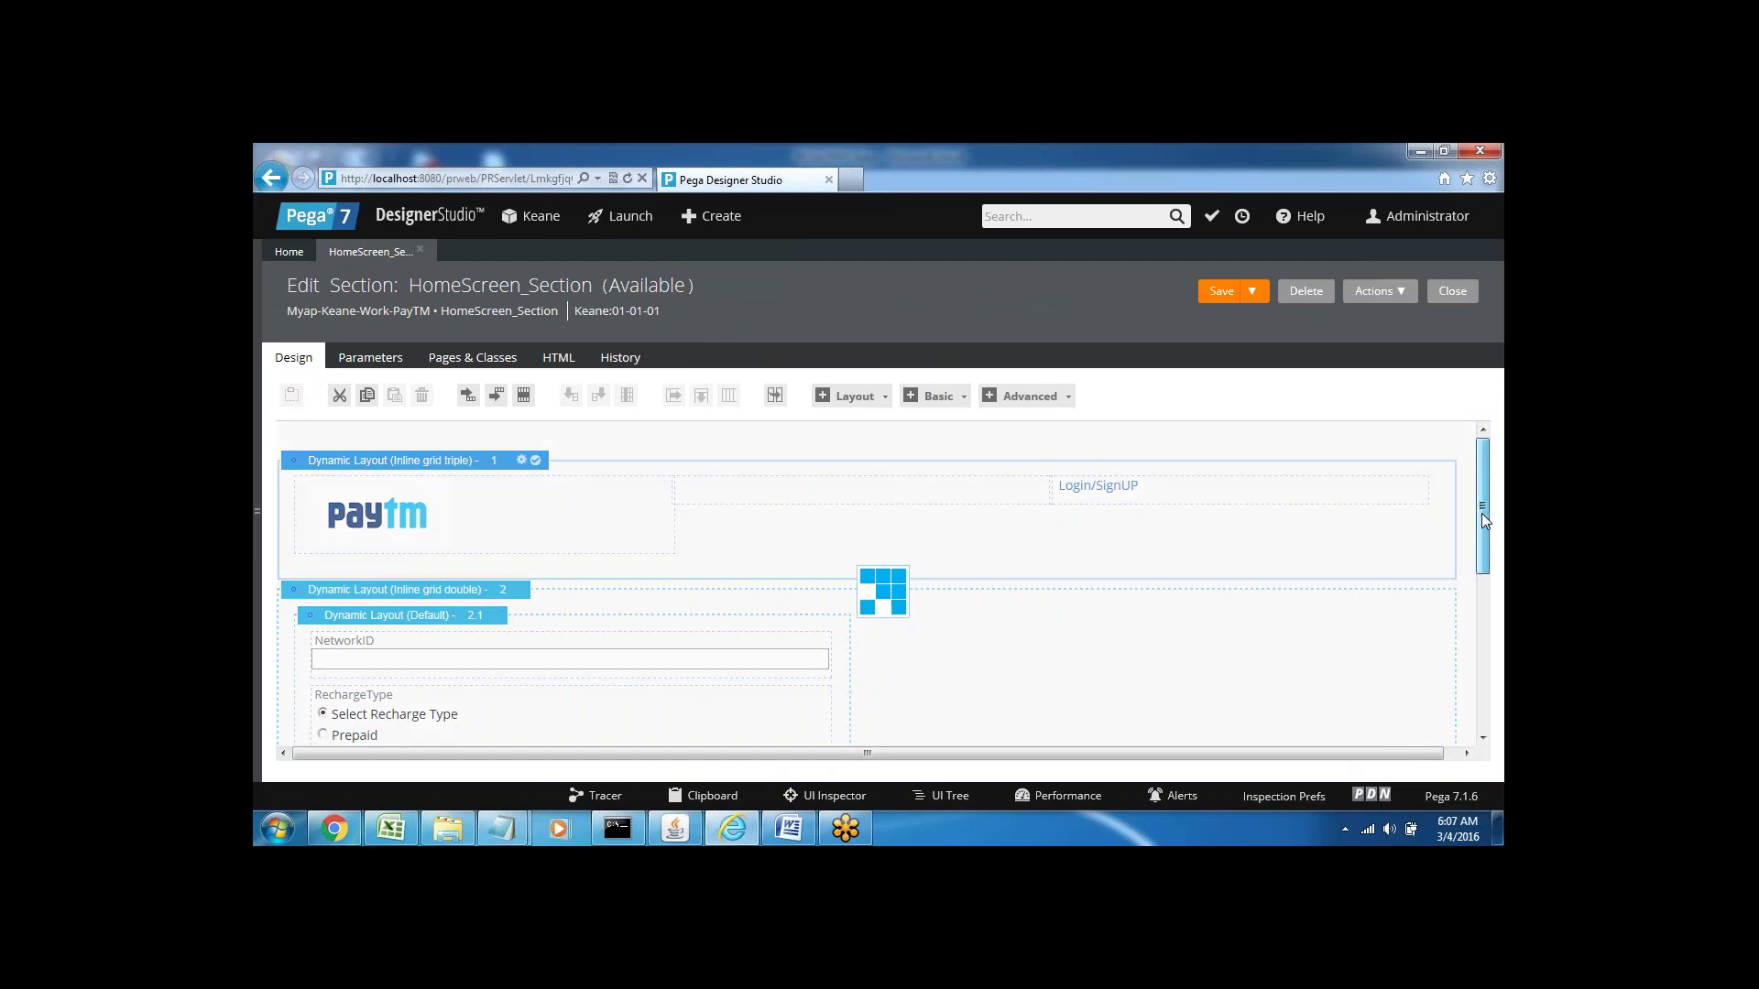
pyautogui.moveTo(1482, 518); pyautogui.dragTo(1483, 586)
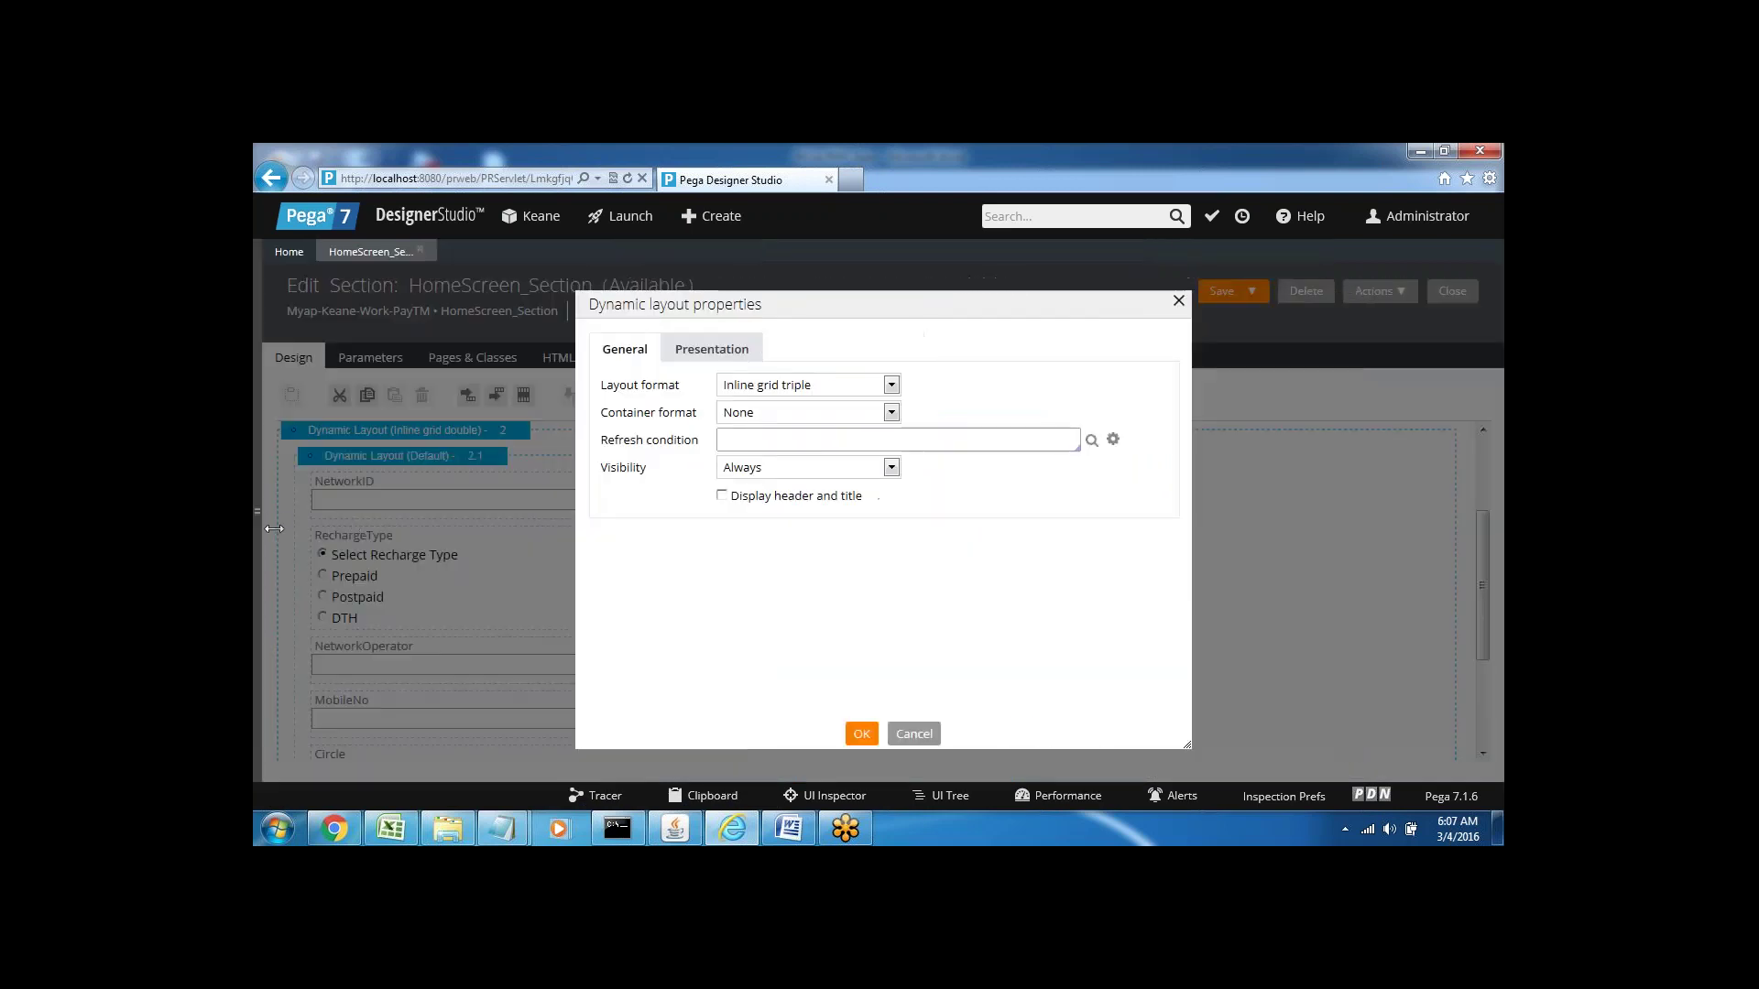
pyautogui.click(1180, 301)
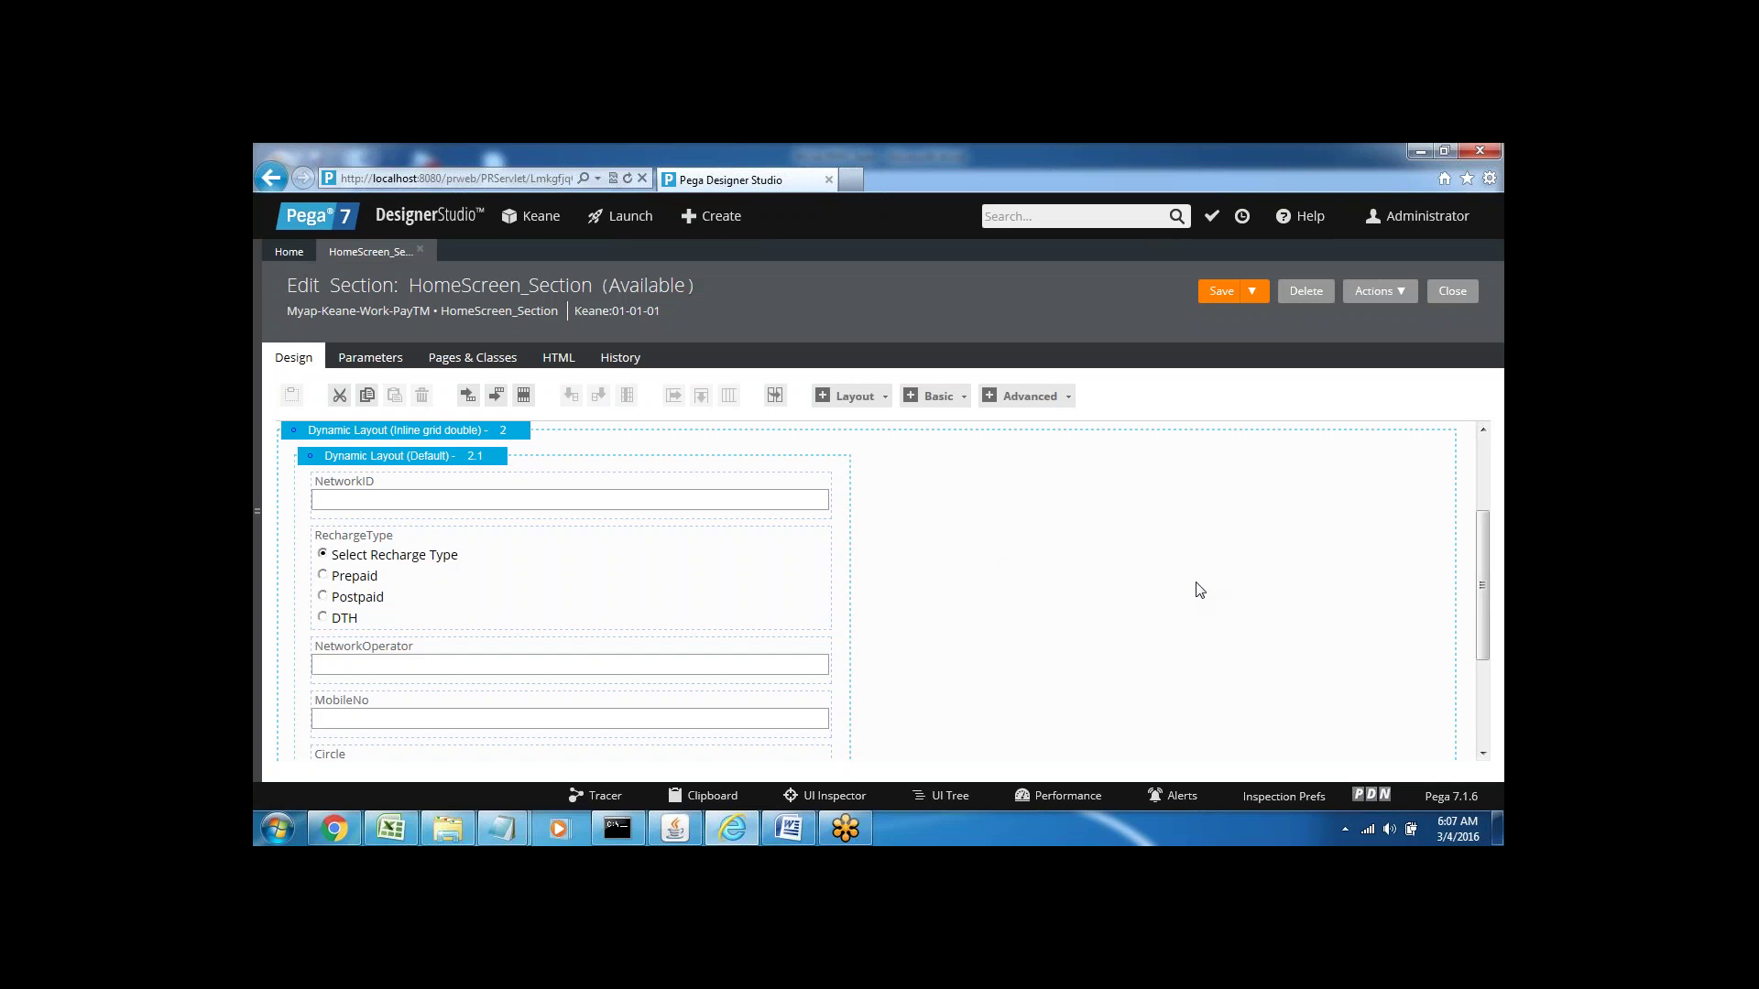
# - Add a Dynamic Layout in the empty second column of the inline grid double layout, beside the recharge fields
pyautogui.moveTo(1485, 562); pyautogui.dragTo(1482, 510)
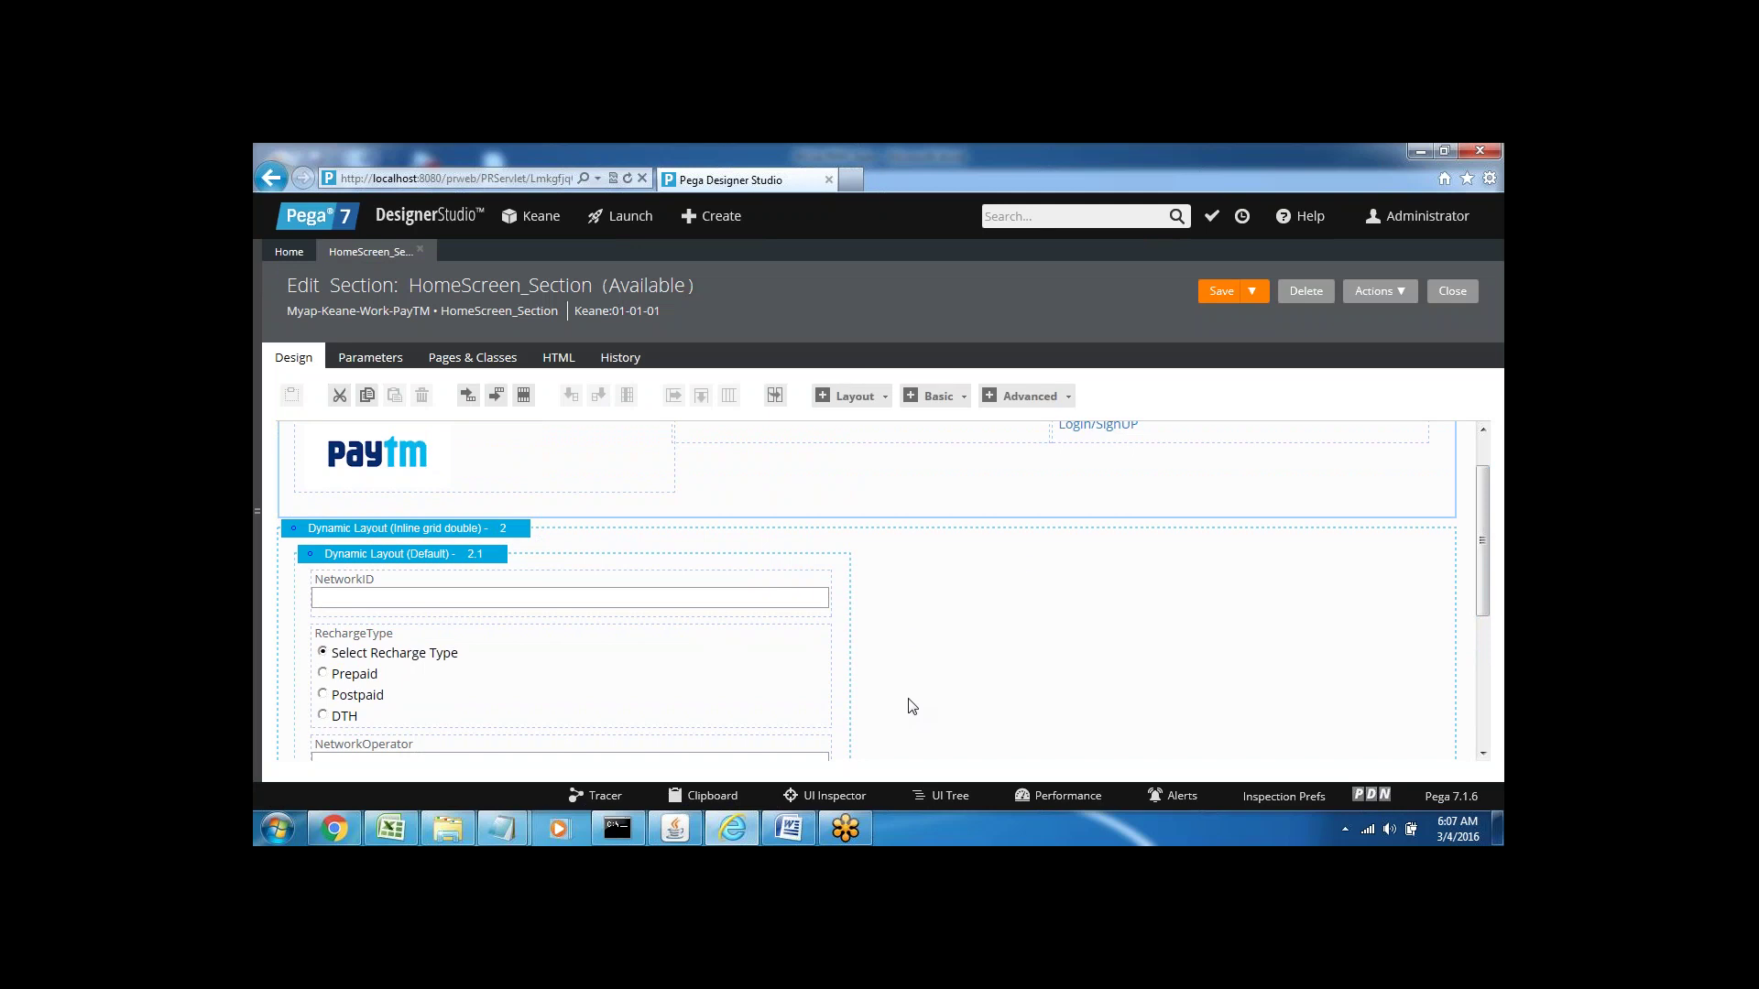
pyautogui.click(882, 400)
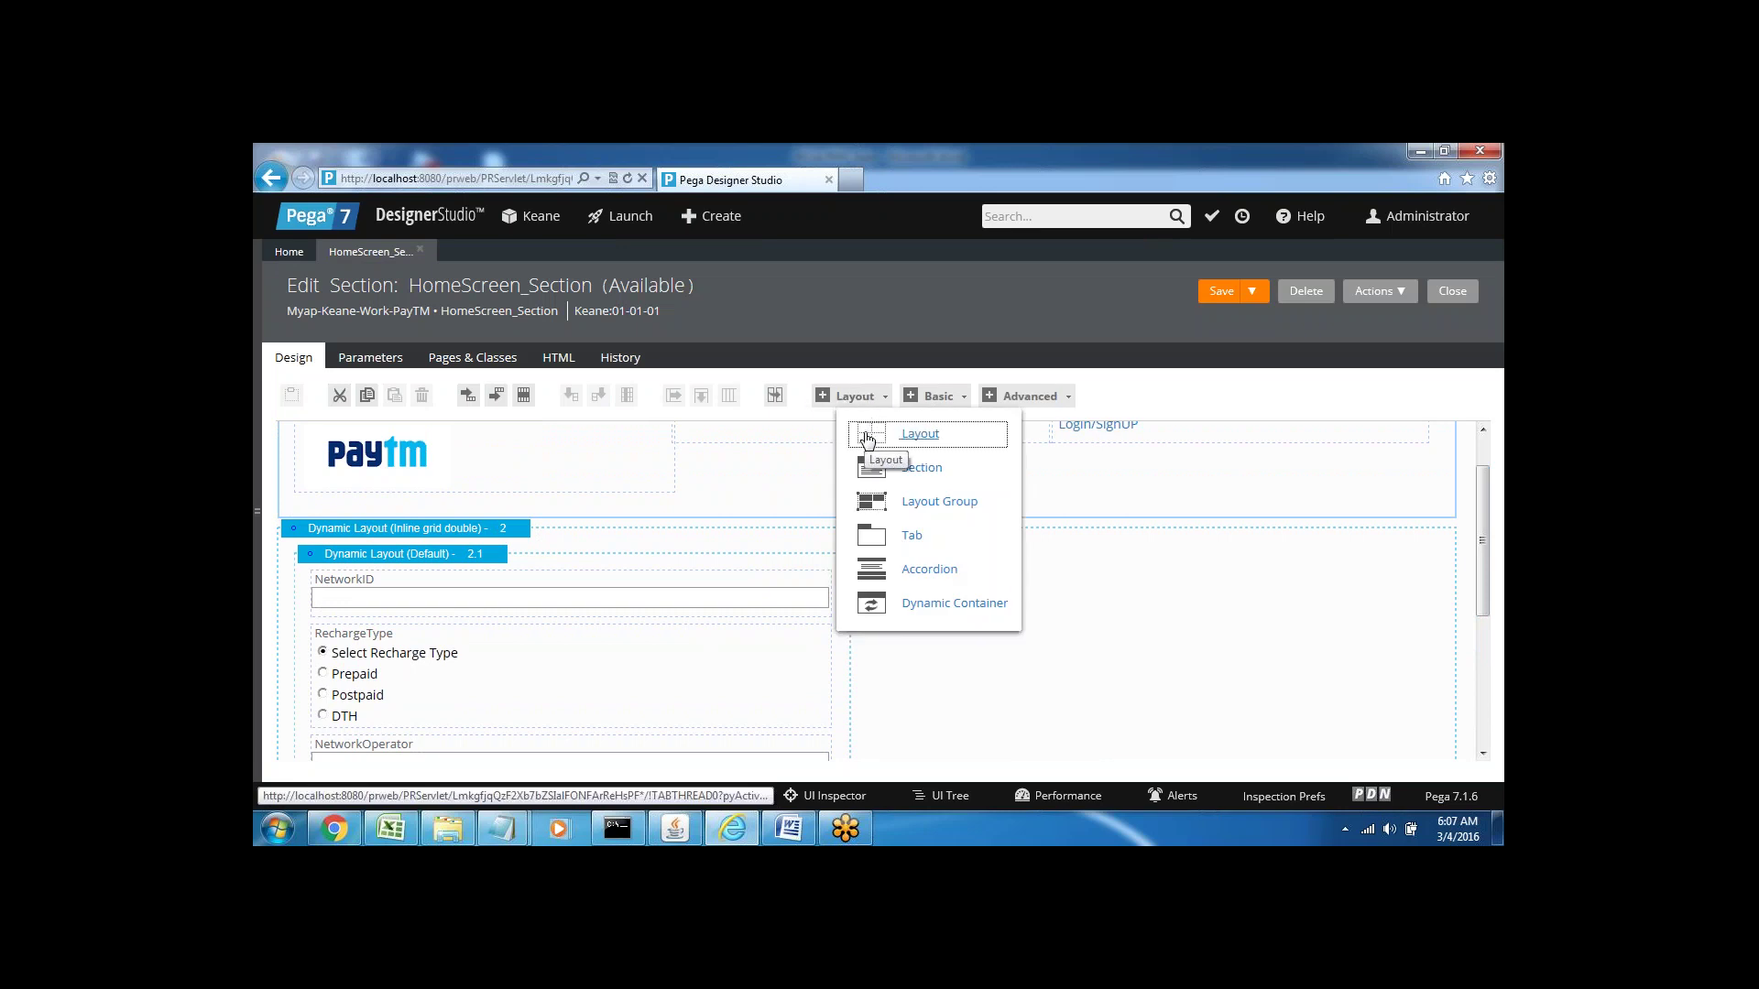
pyautogui.moveTo(868, 441); pyautogui.dragTo(973, 598)
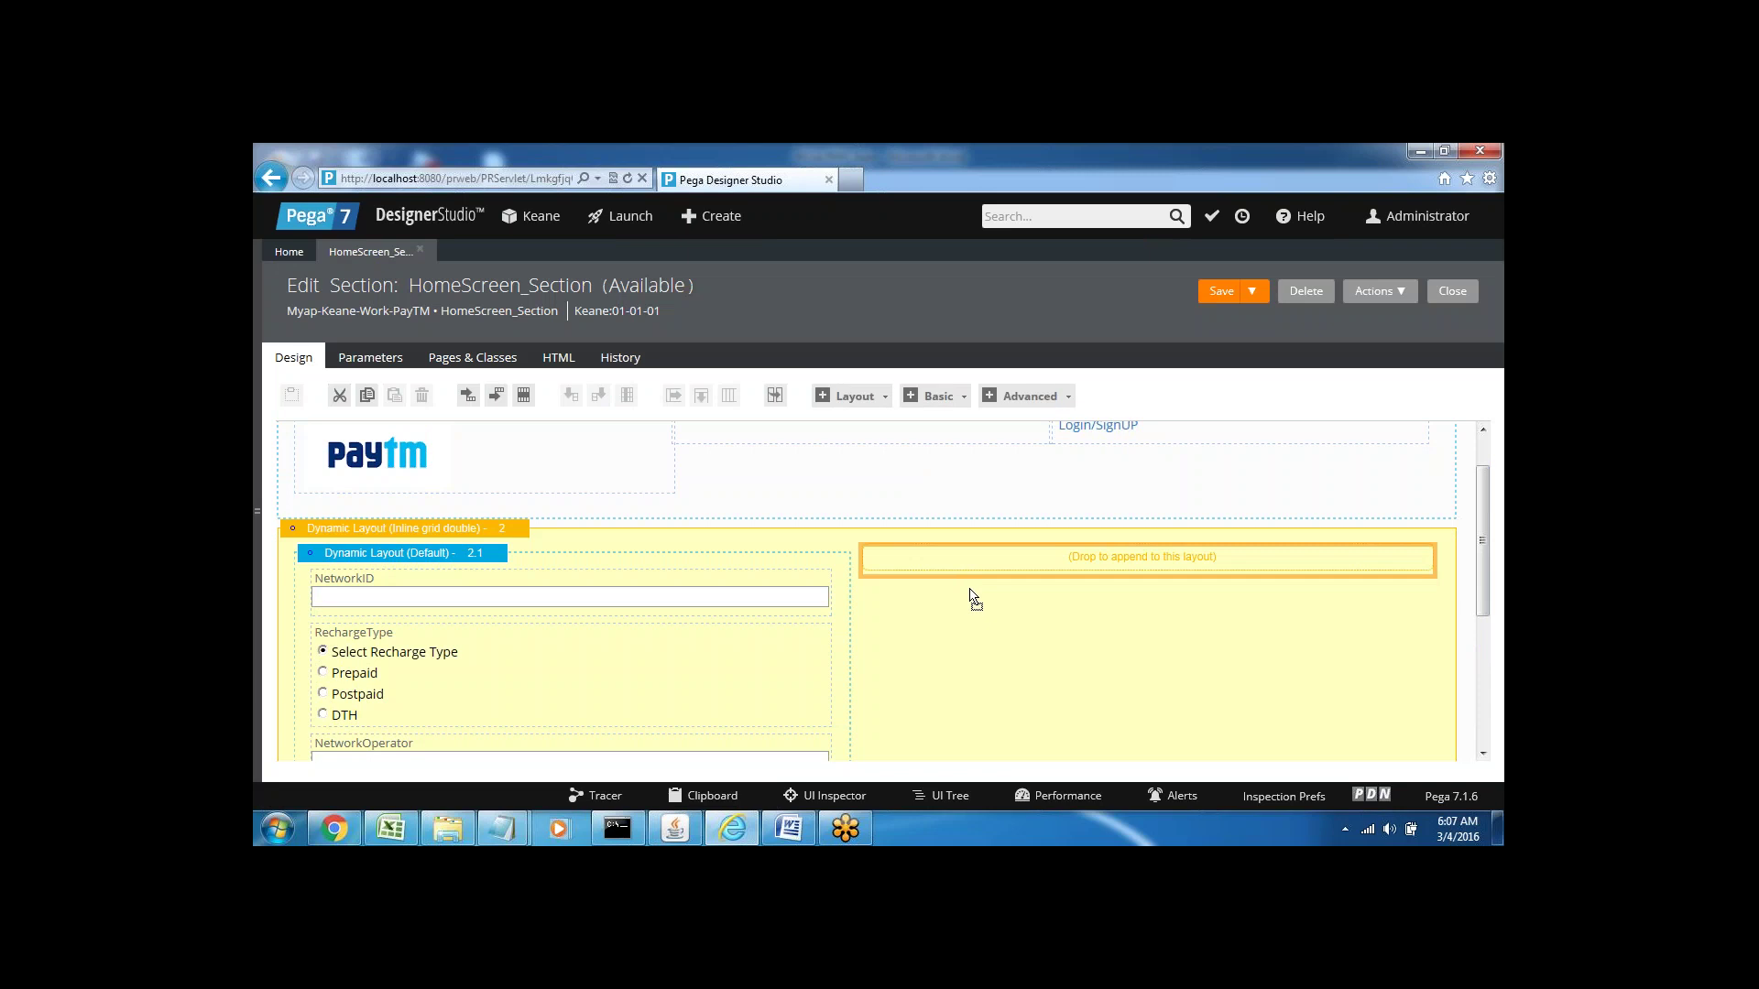
pyautogui.moveTo(973, 597); pyautogui.dragTo(973, 597)
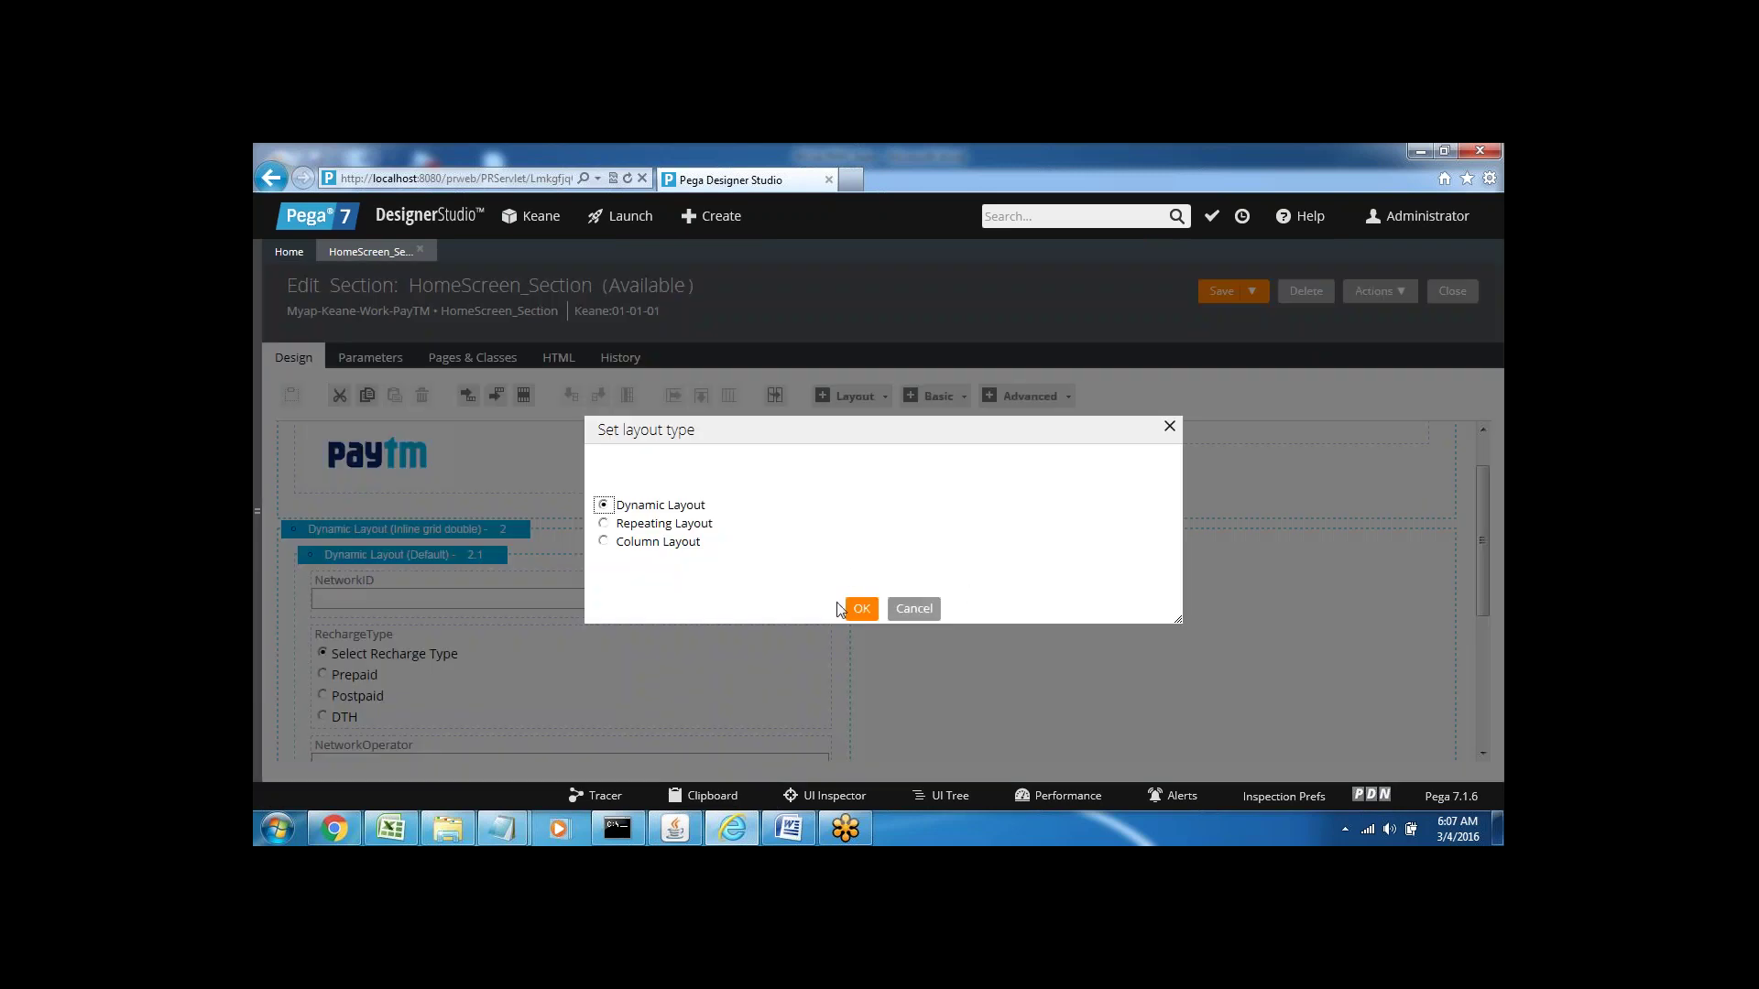
pyautogui.click(861, 609)
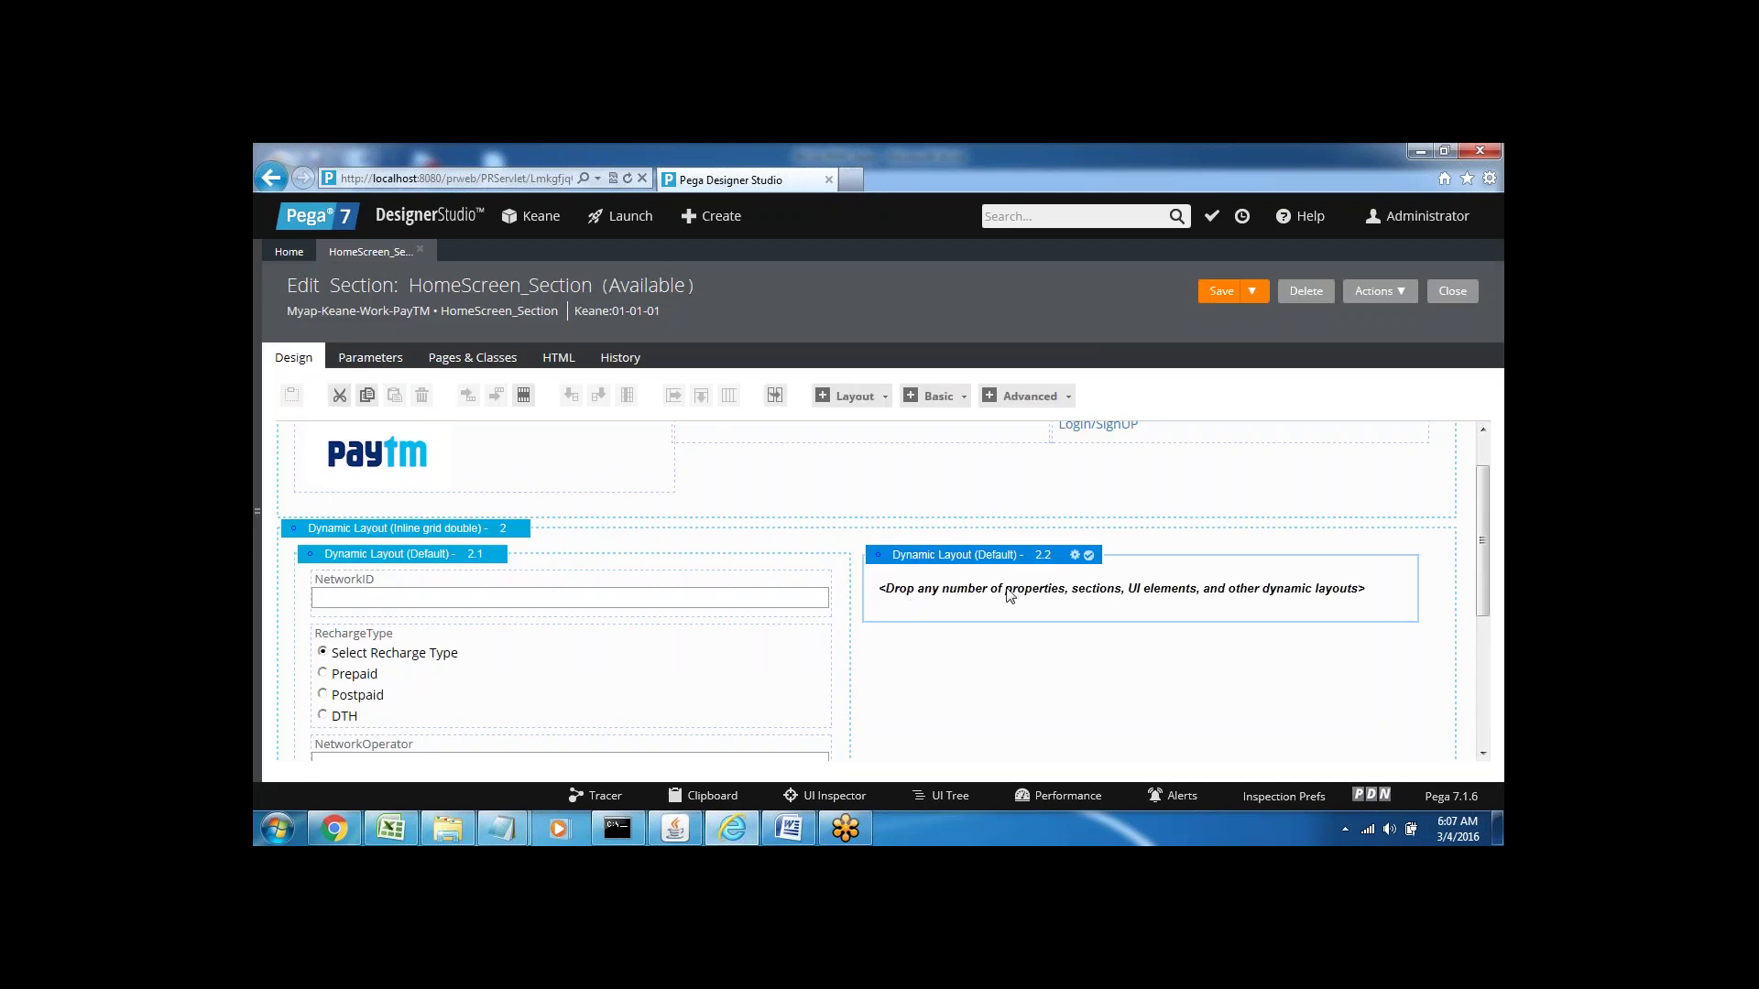
# - Add a Repeating Layout of type Grid inside the new, empty dynamic layout
pyautogui.click(879, 396)
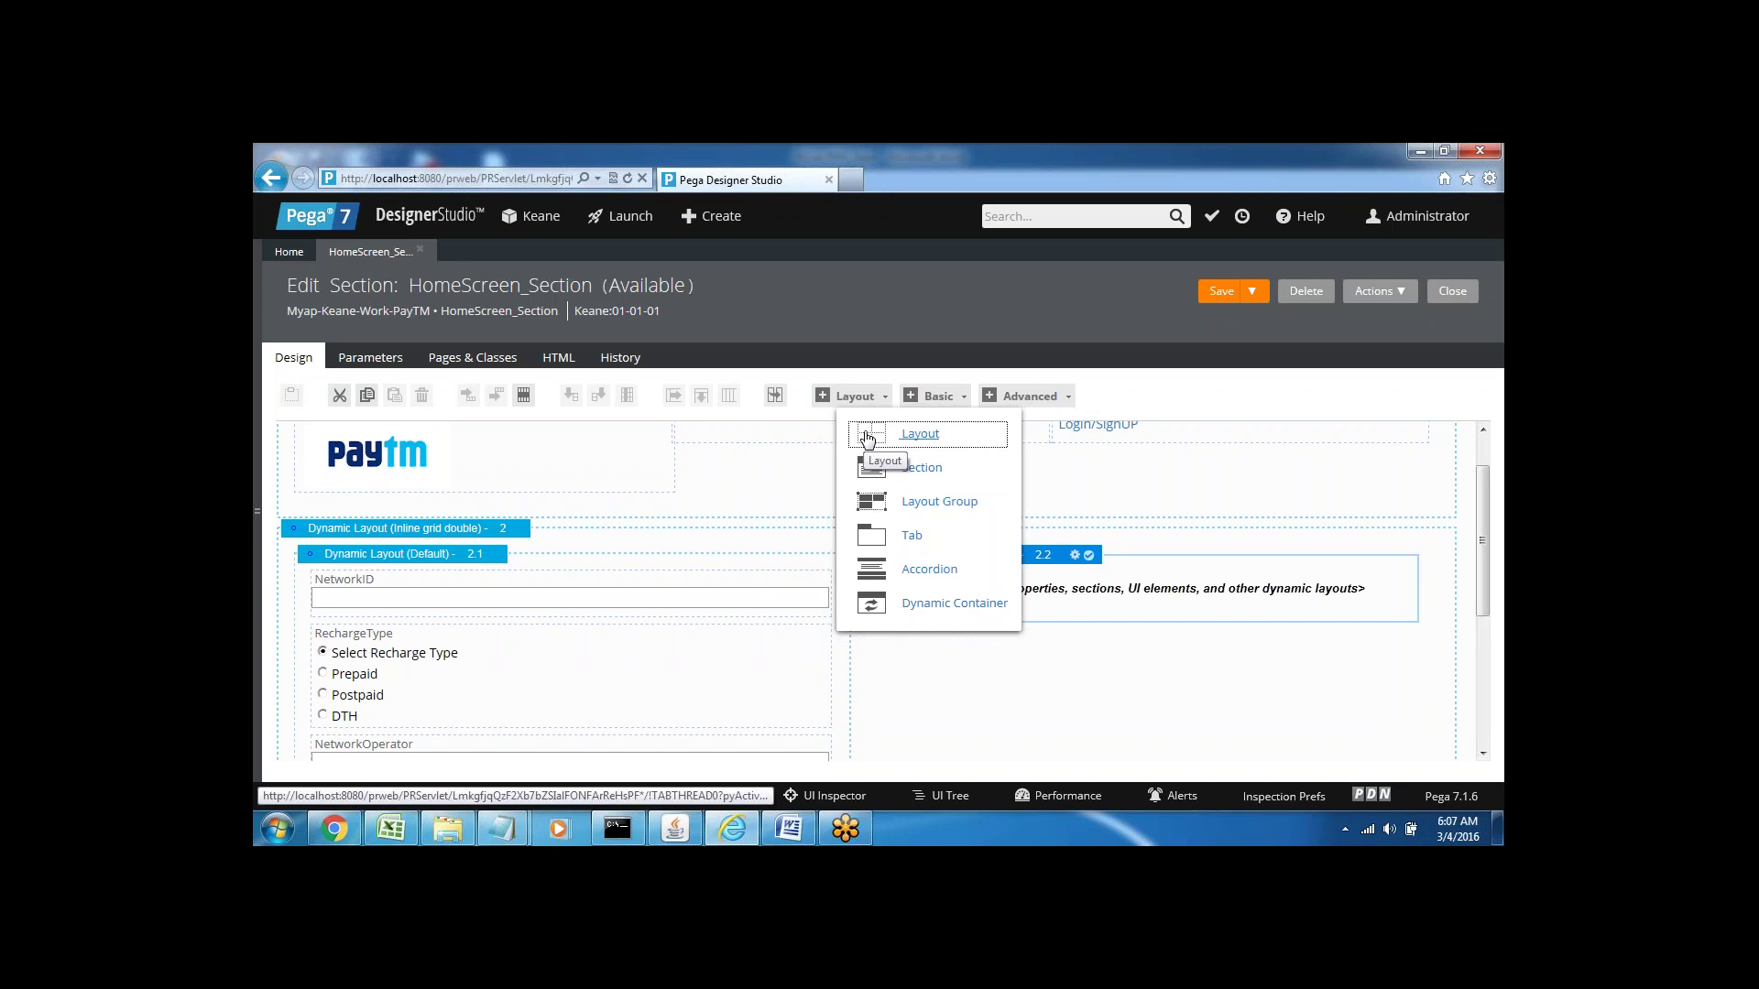
pyautogui.moveTo(868, 439); pyautogui.dragTo(1020, 598)
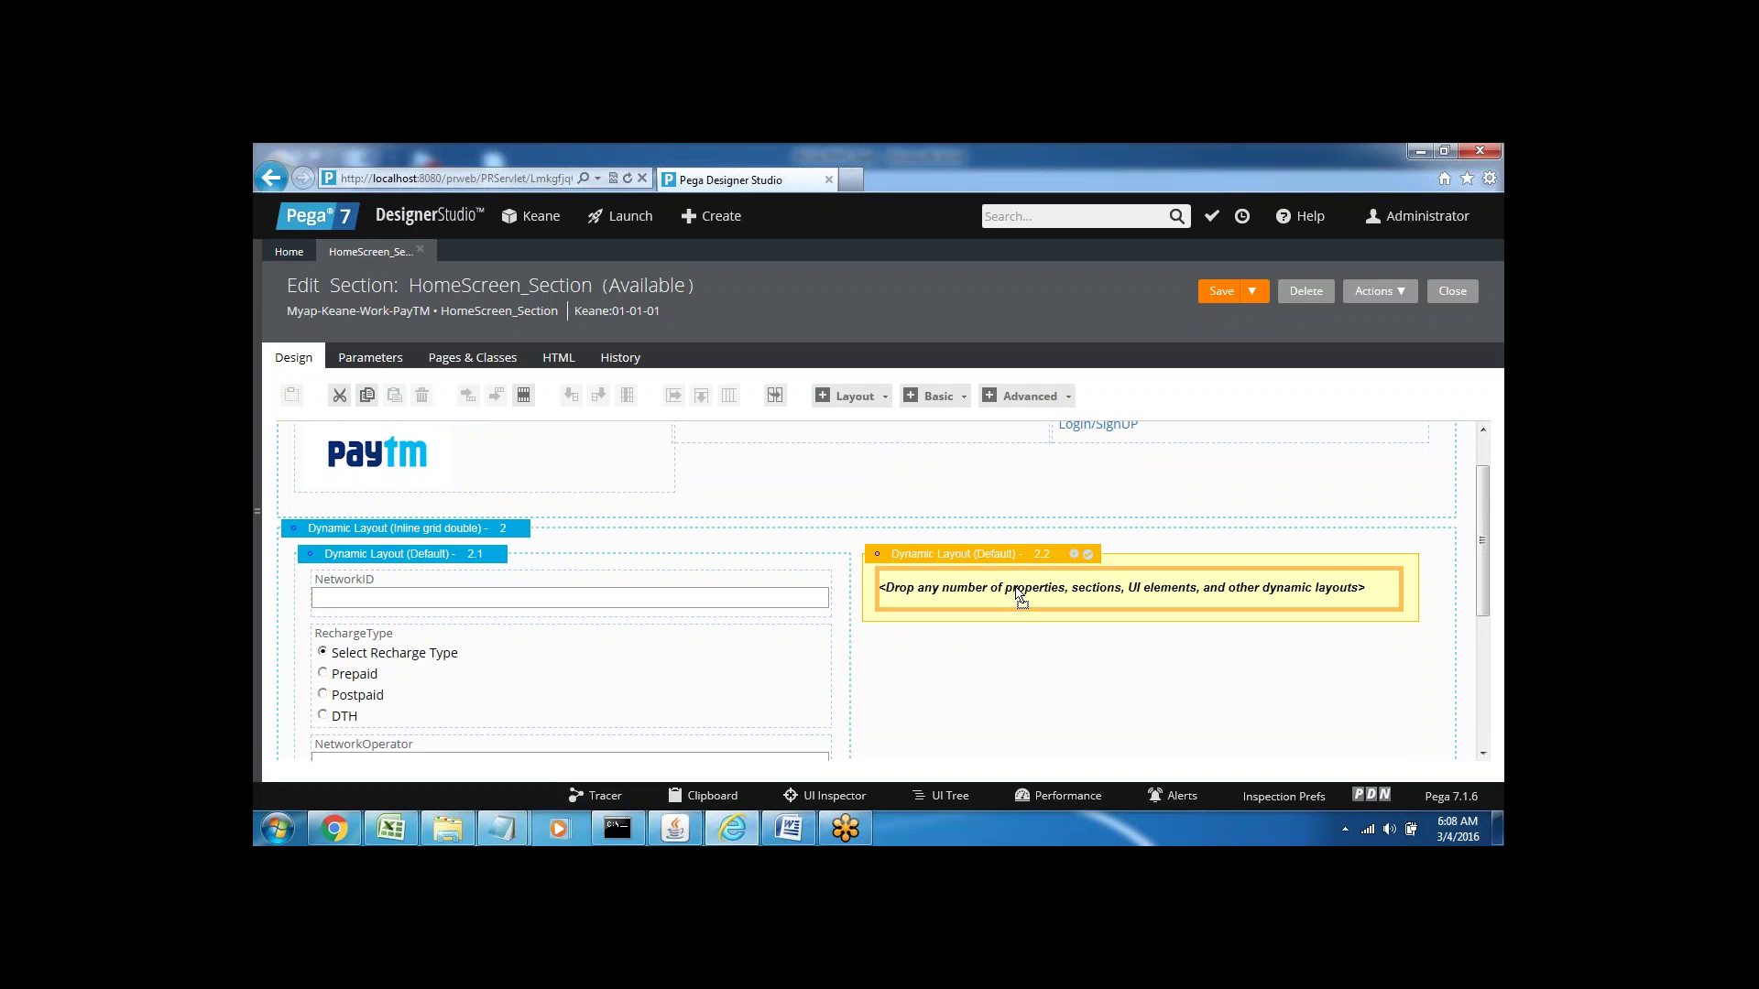
pyautogui.moveTo(1019, 596); pyautogui.dragTo(1020, 597)
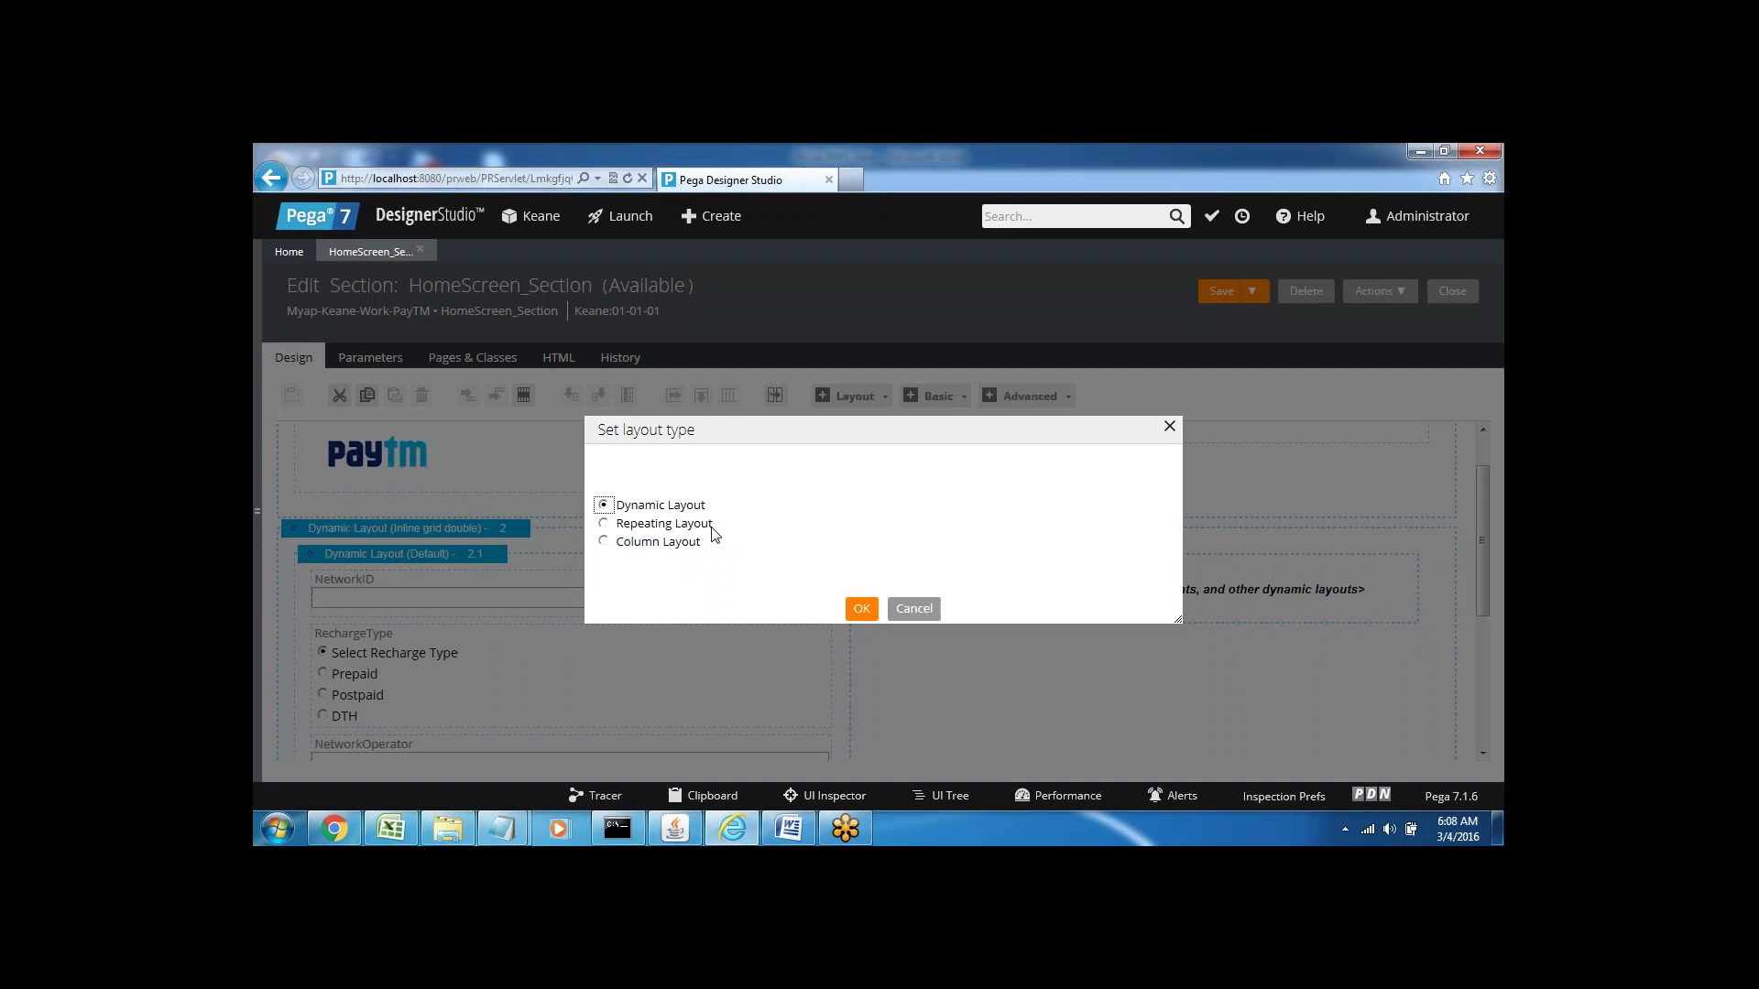
pyautogui.click(604, 525)
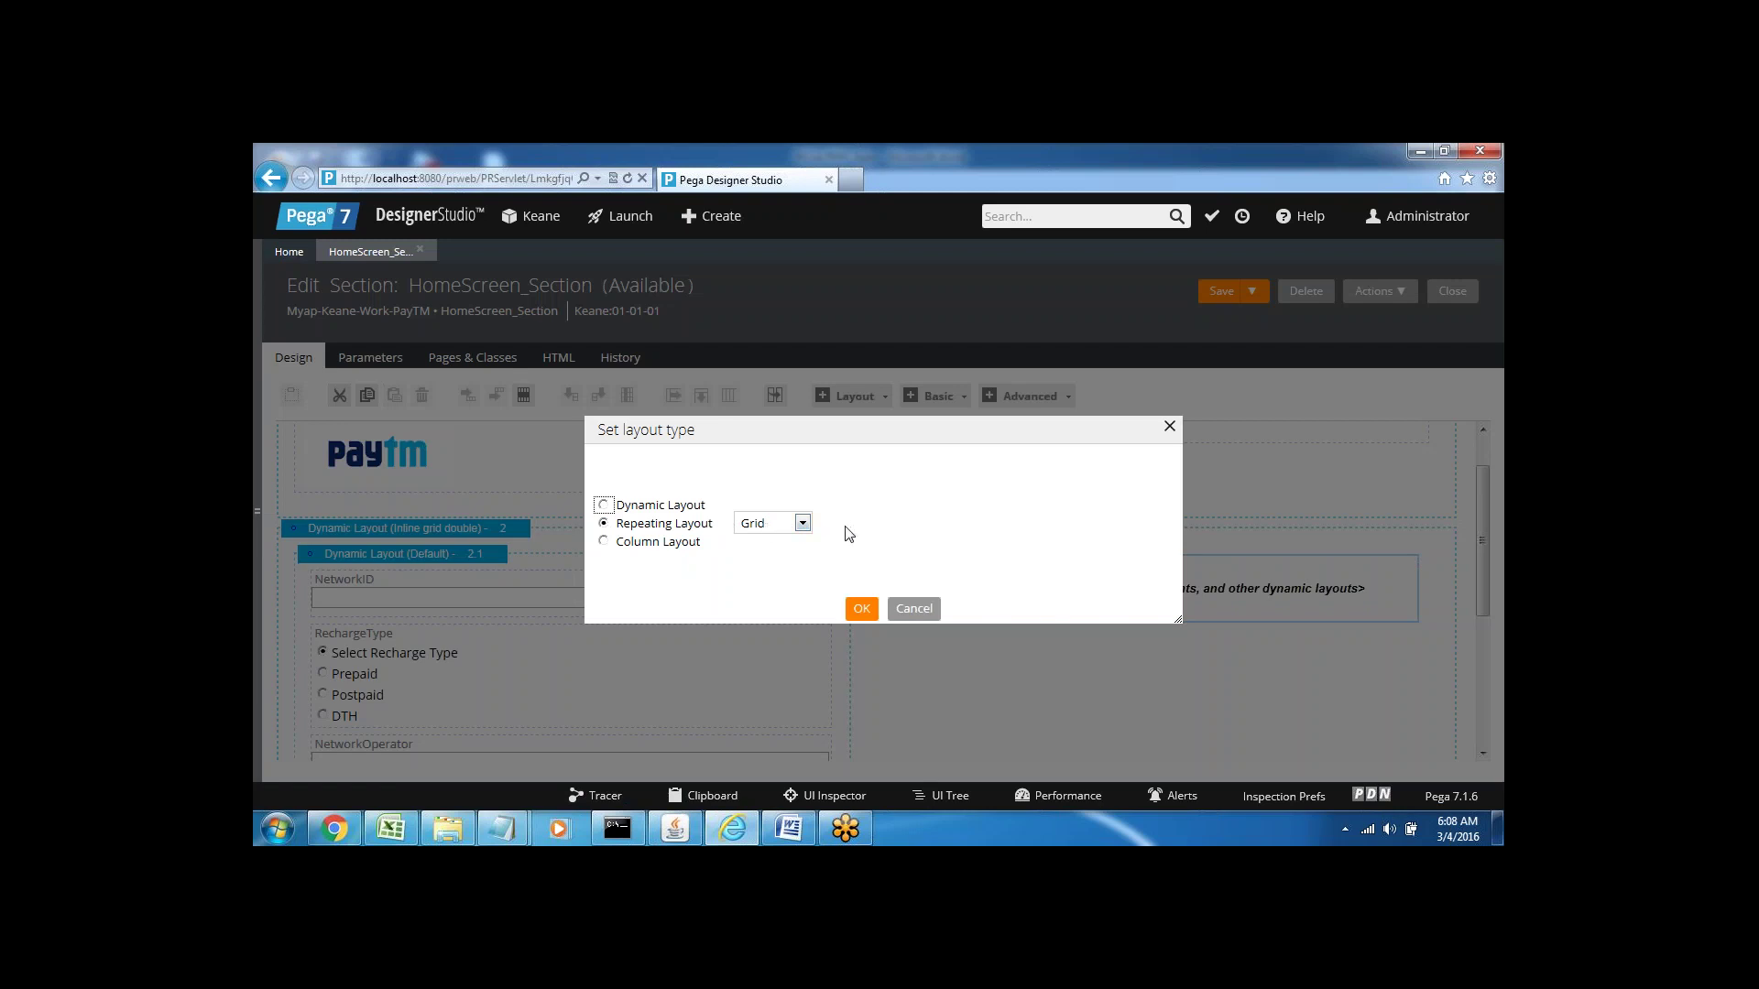
pyautogui.click(860, 611)
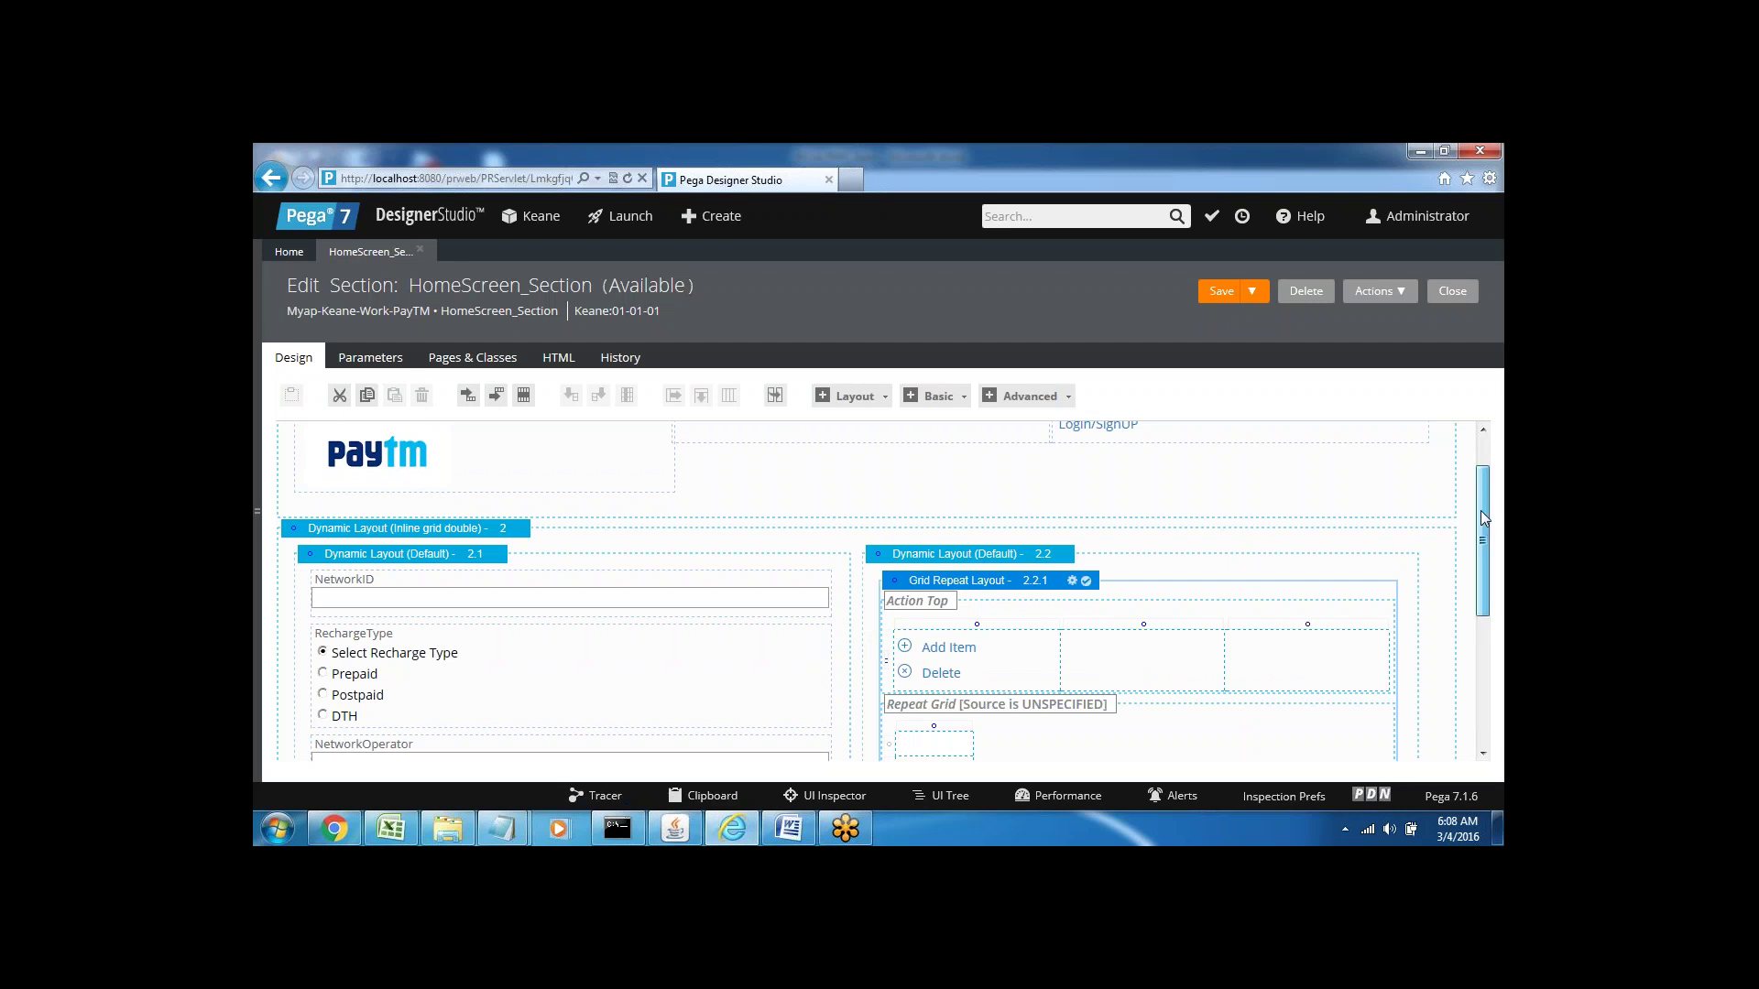
# - Remove the Add Item and Delete actions from the grid's Action Top cell by clearing its included section, allowing clipboard access
pyautogui.moveTo(1480, 509); pyautogui.dragTo(1484, 566)
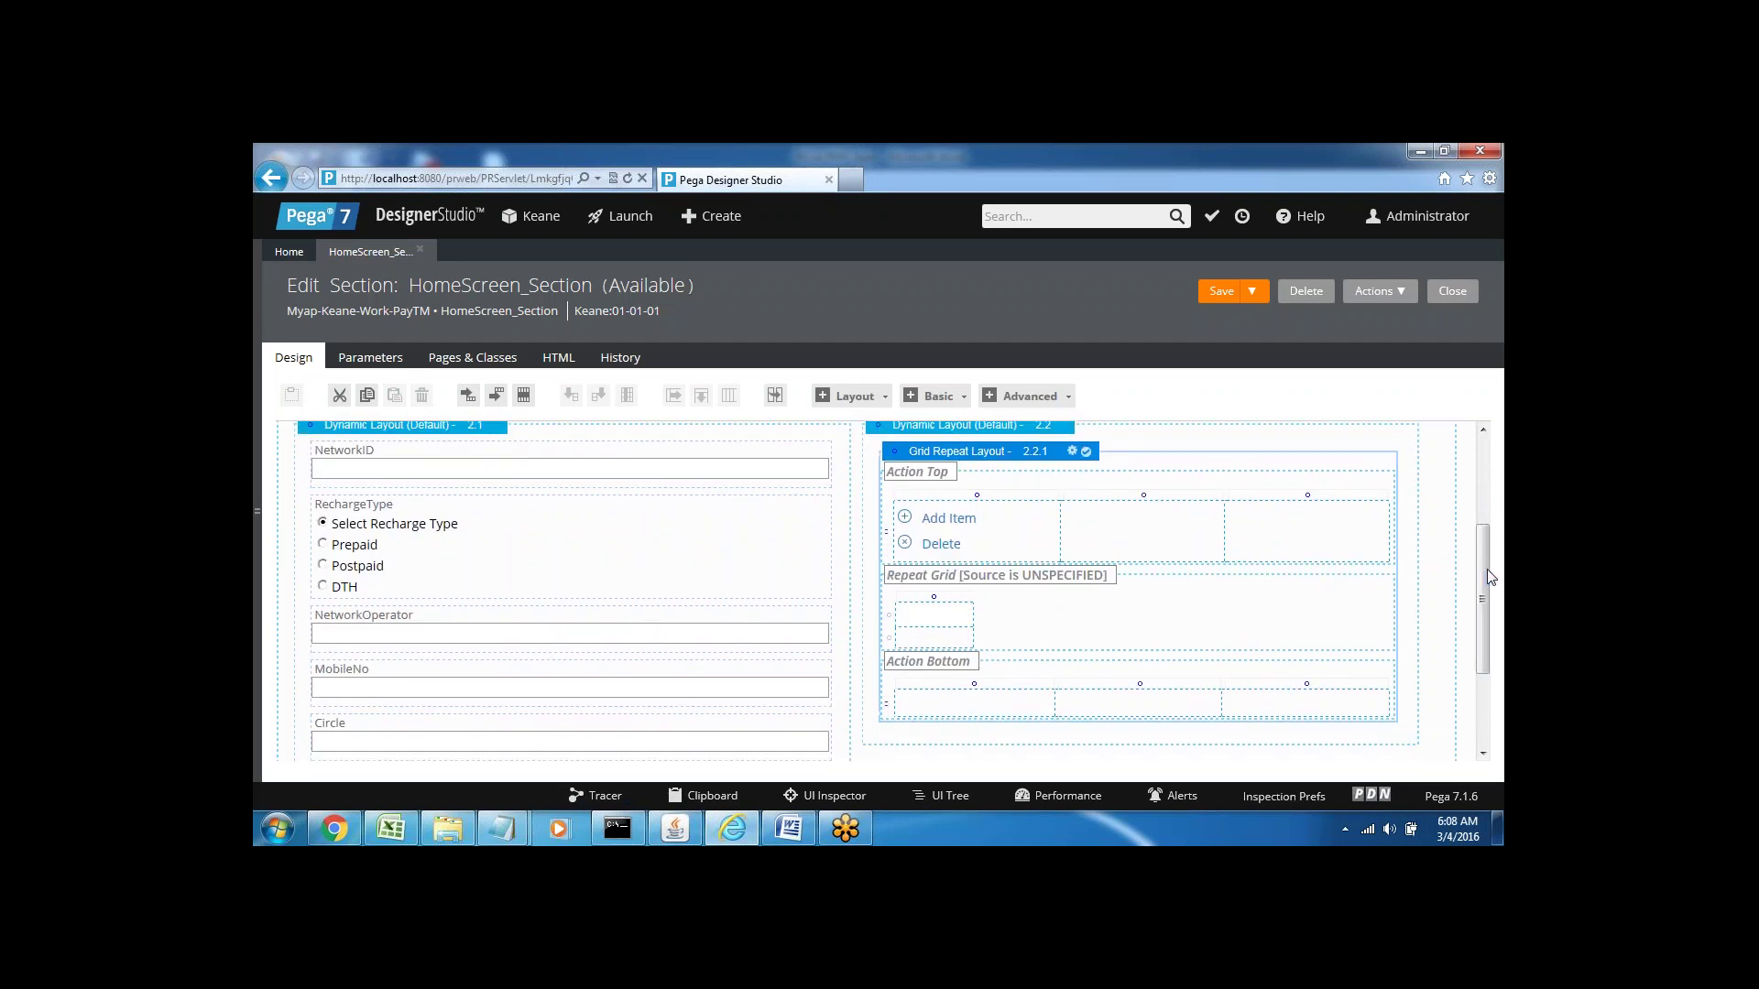
pyautogui.click(1004, 532)
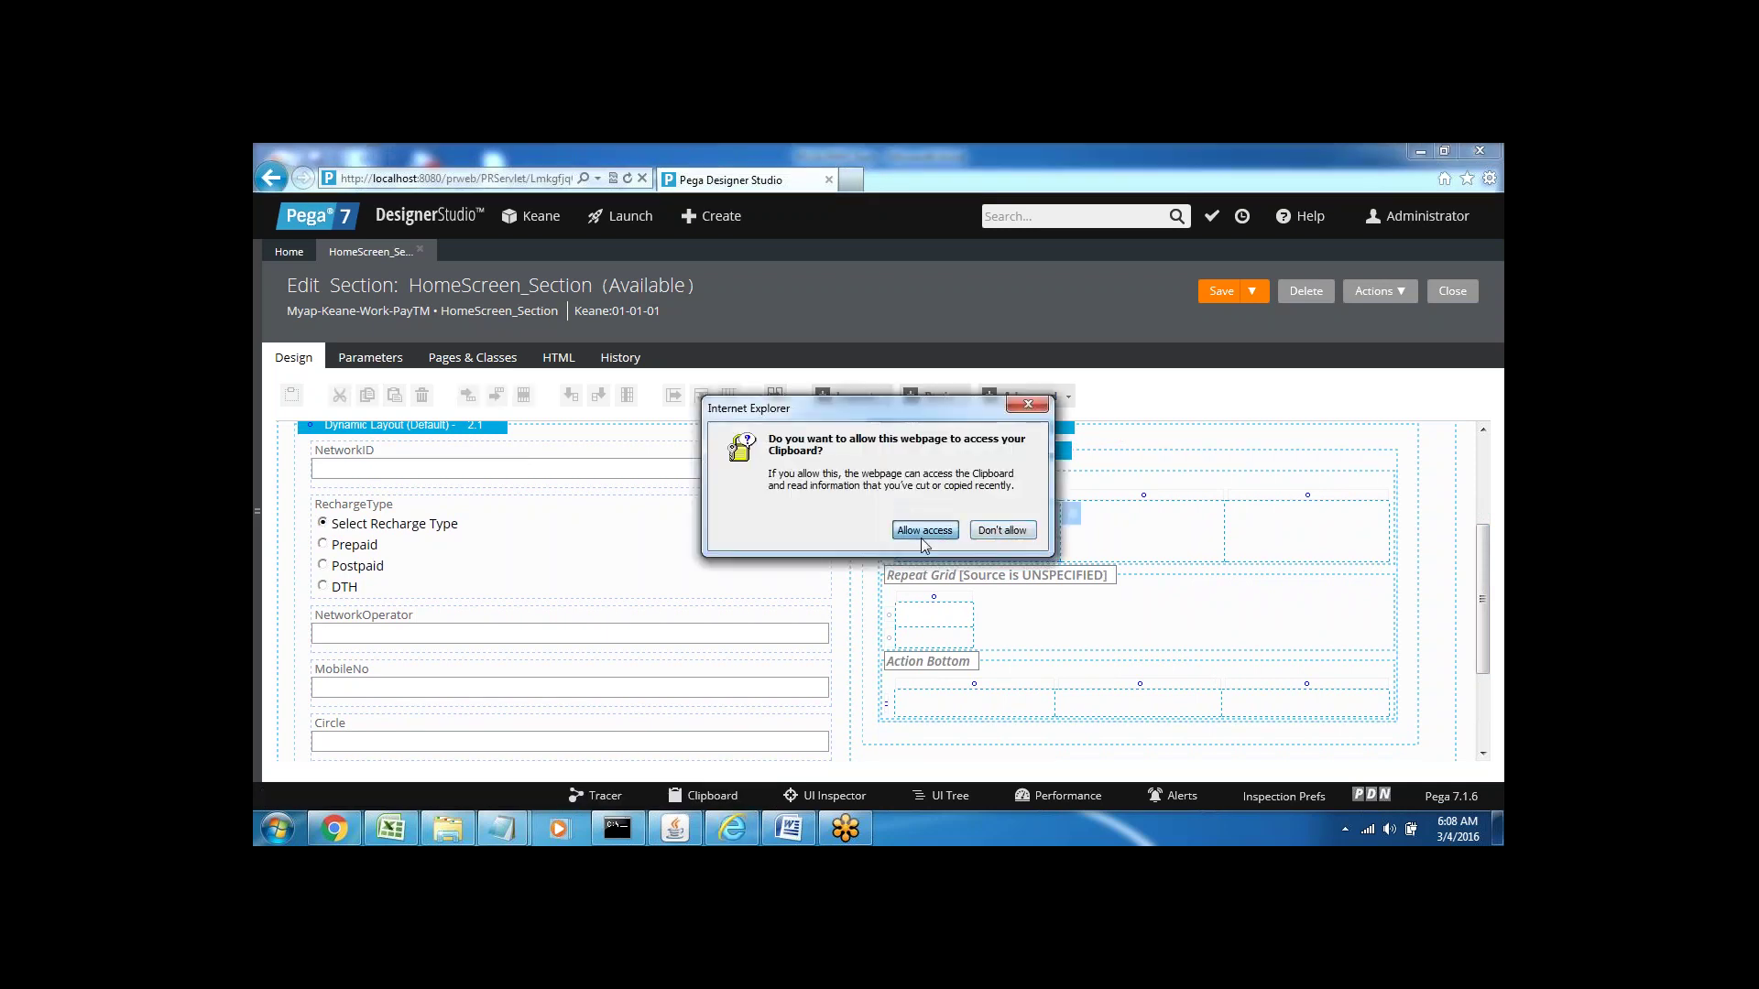
pyautogui.click(924, 530)
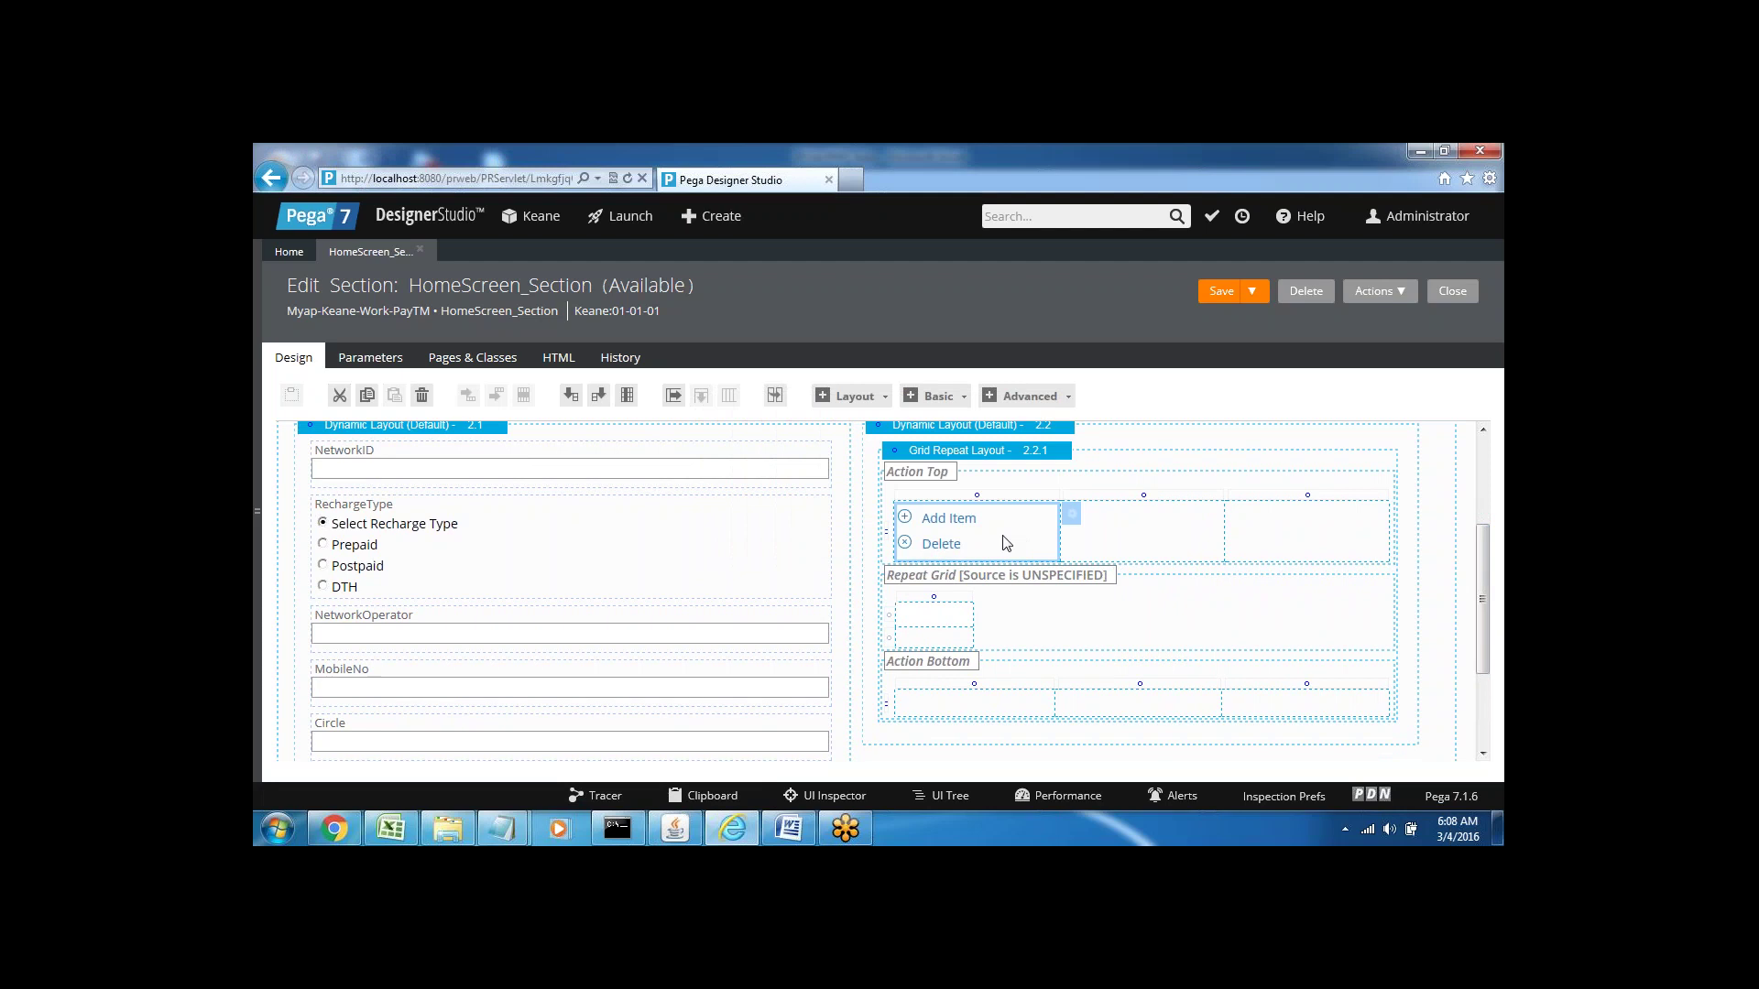
pyautogui.click(1072, 516)
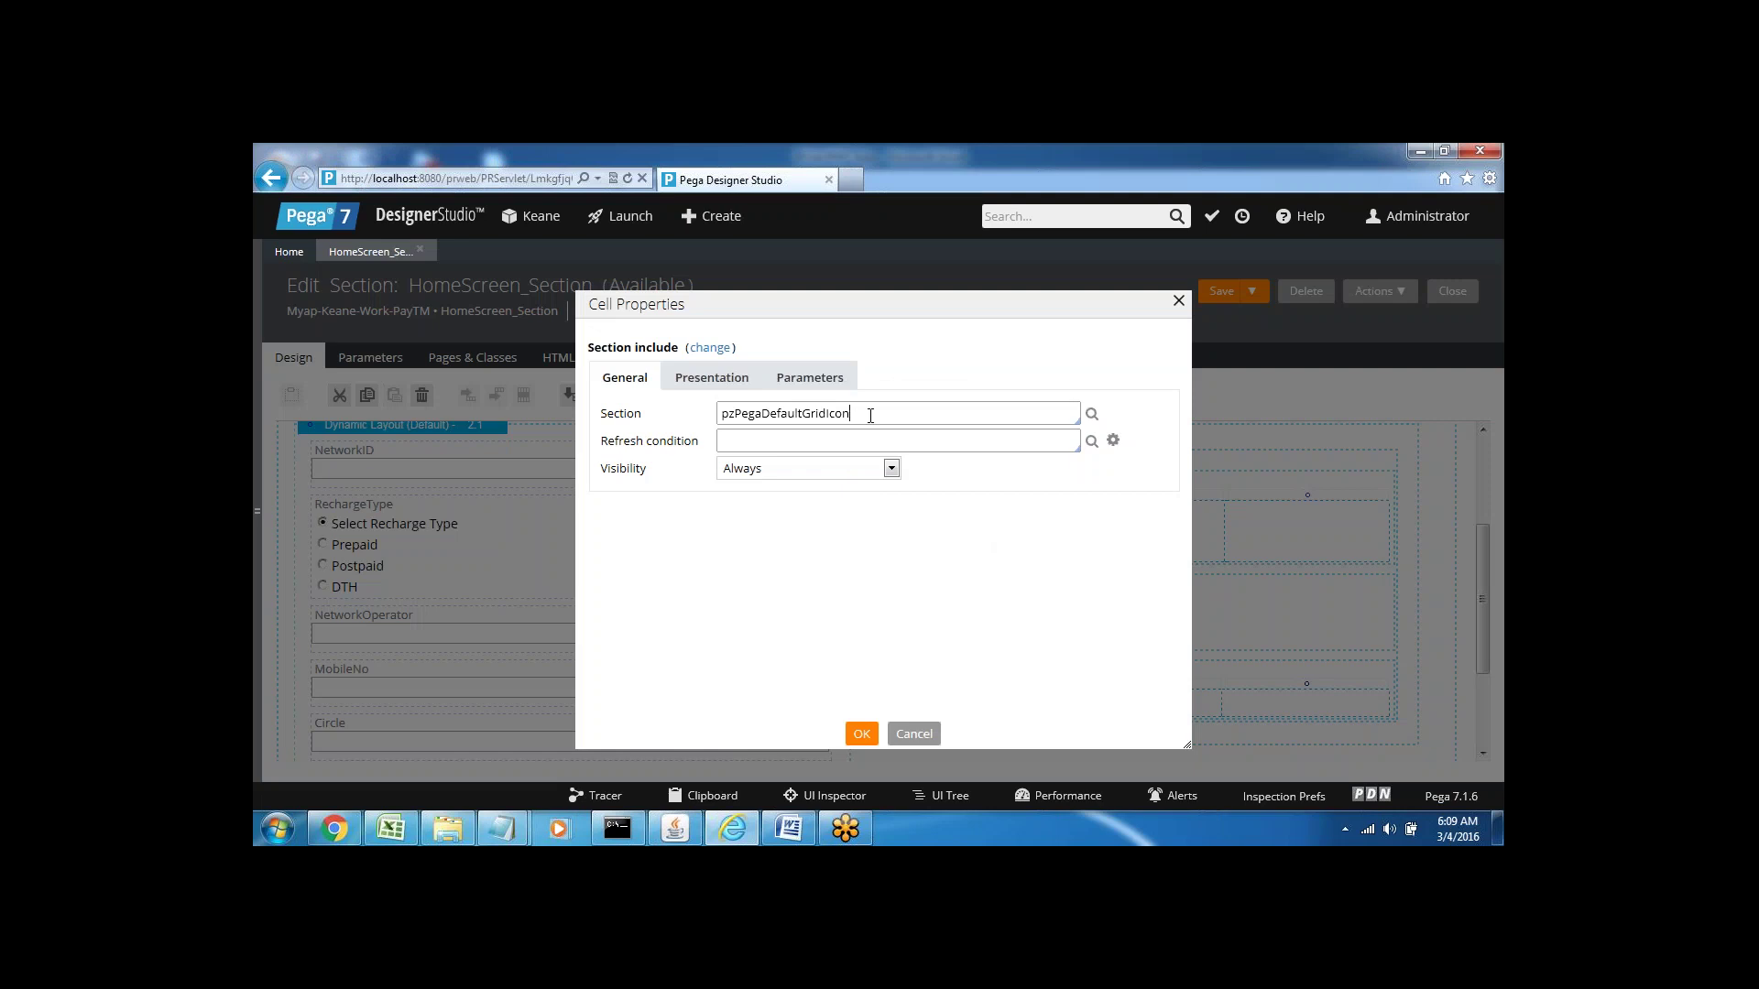
pyautogui.press('BackSpace')
pyautogui.press('BackSpace')
pyautogui.press('BackSpace')
pyautogui.press('BackSpace')
pyautogui.press('BackSpace')
pyautogui.press('BackSpace')
pyautogui.press('BackSpace')
pyautogui.press('BackSpace')
pyautogui.press('BackSpace')
pyautogui.press('BackSpace')
pyautogui.press('BackSpace')
pyautogui.press('BackSpace')
pyautogui.press('BackSpace')
pyautogui.press('BackSpace')
pyautogui.press('BackSpace')
pyautogui.press('BackSpace')
pyautogui.press('BackSpace')
pyautogui.press('BackSpace')
pyautogui.press('BackSpace')
pyautogui.press('BackSpace')
pyautogui.click(862, 735)
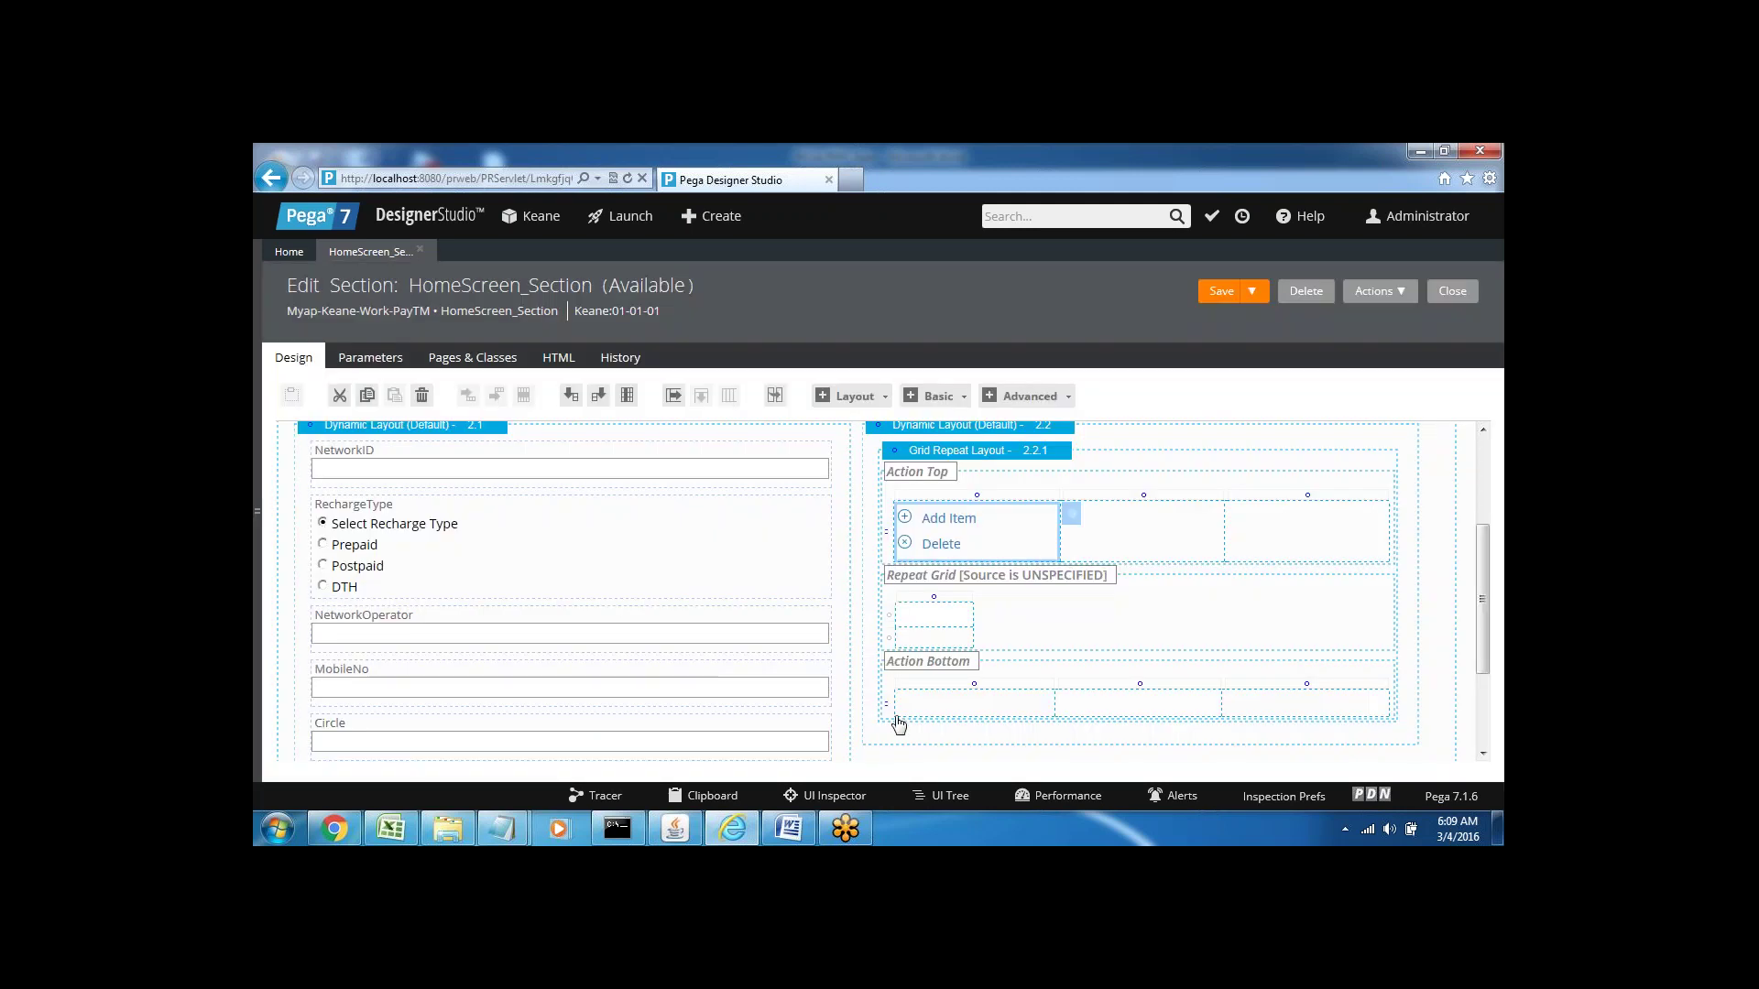
# - Label the repeat grid's first header cell "Network Operator" and widen its column to fit the text on one line
pyautogui.click(1113, 548)
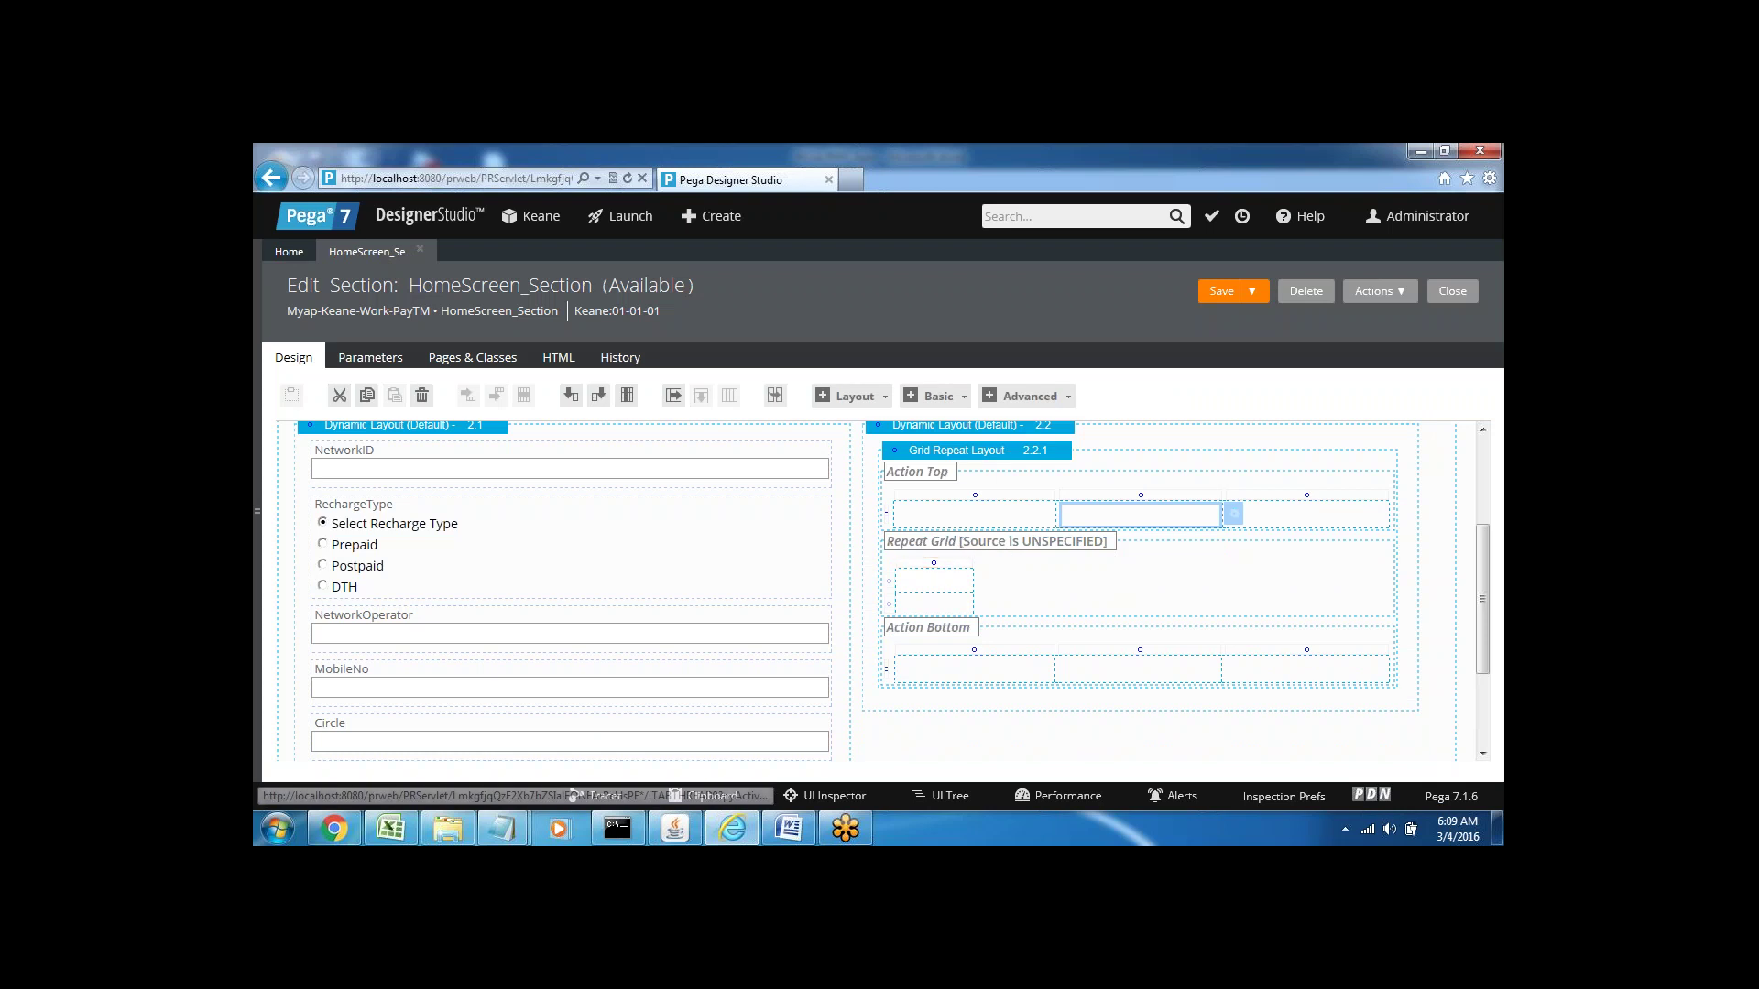
pyautogui.click(1007, 577)
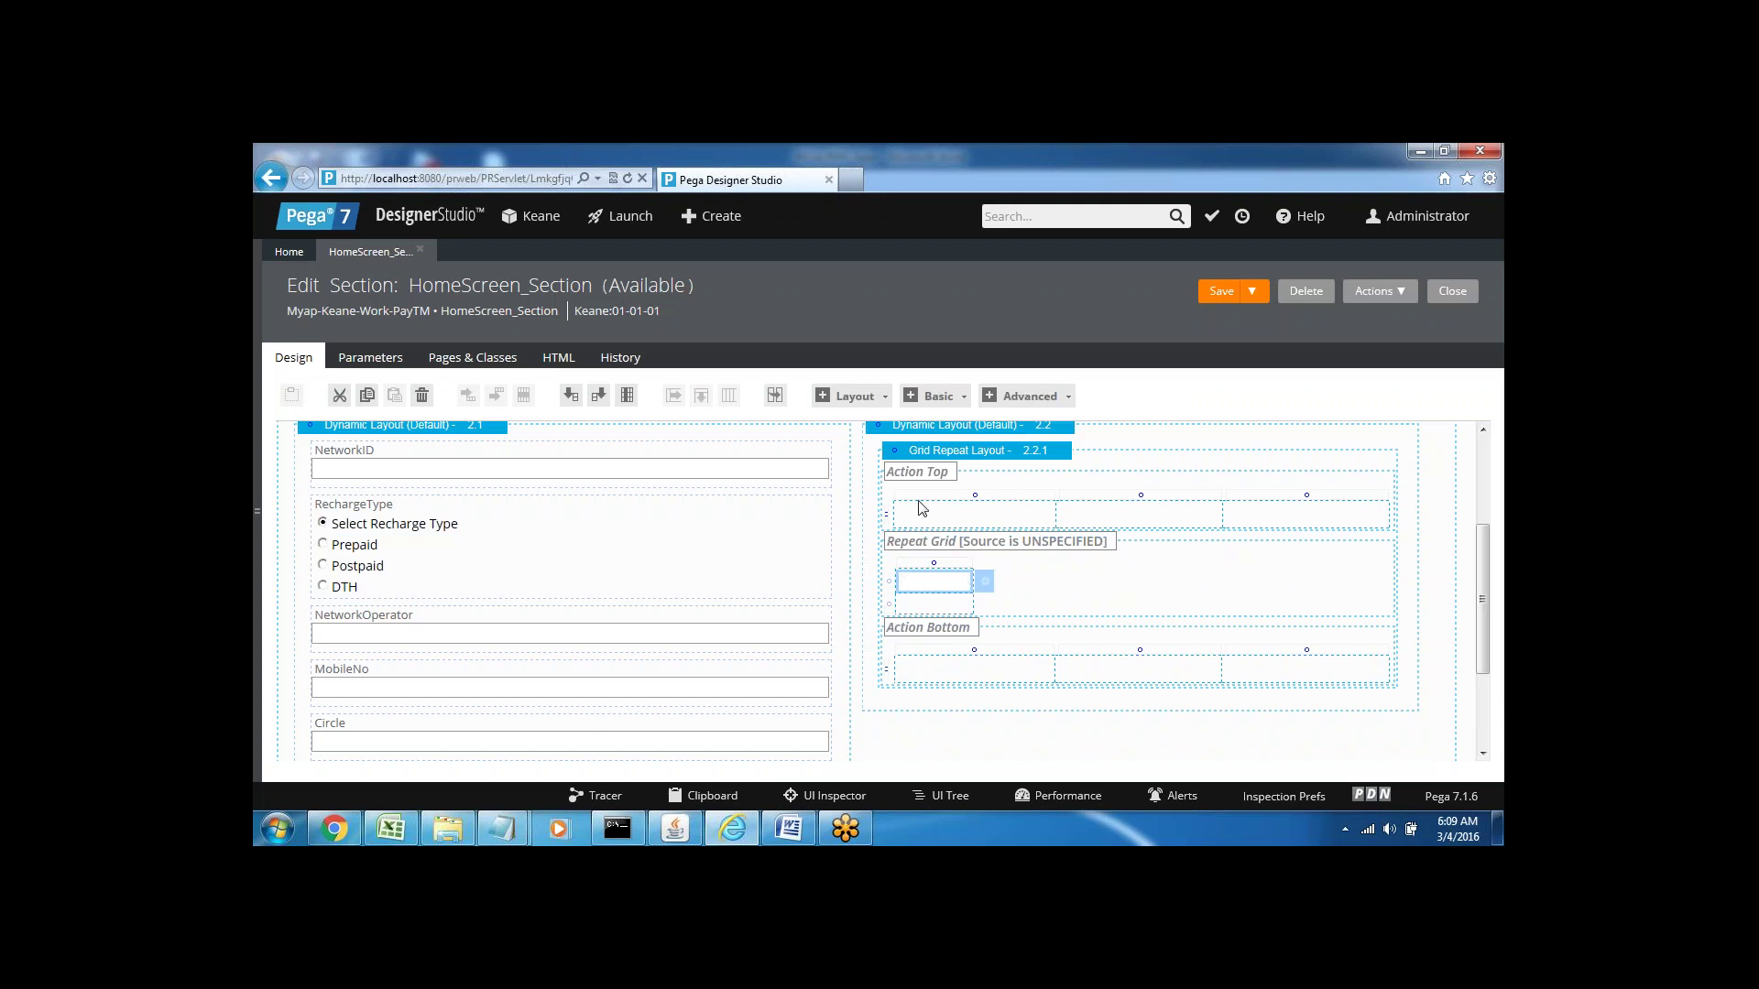
pyautogui.click(982, 452)
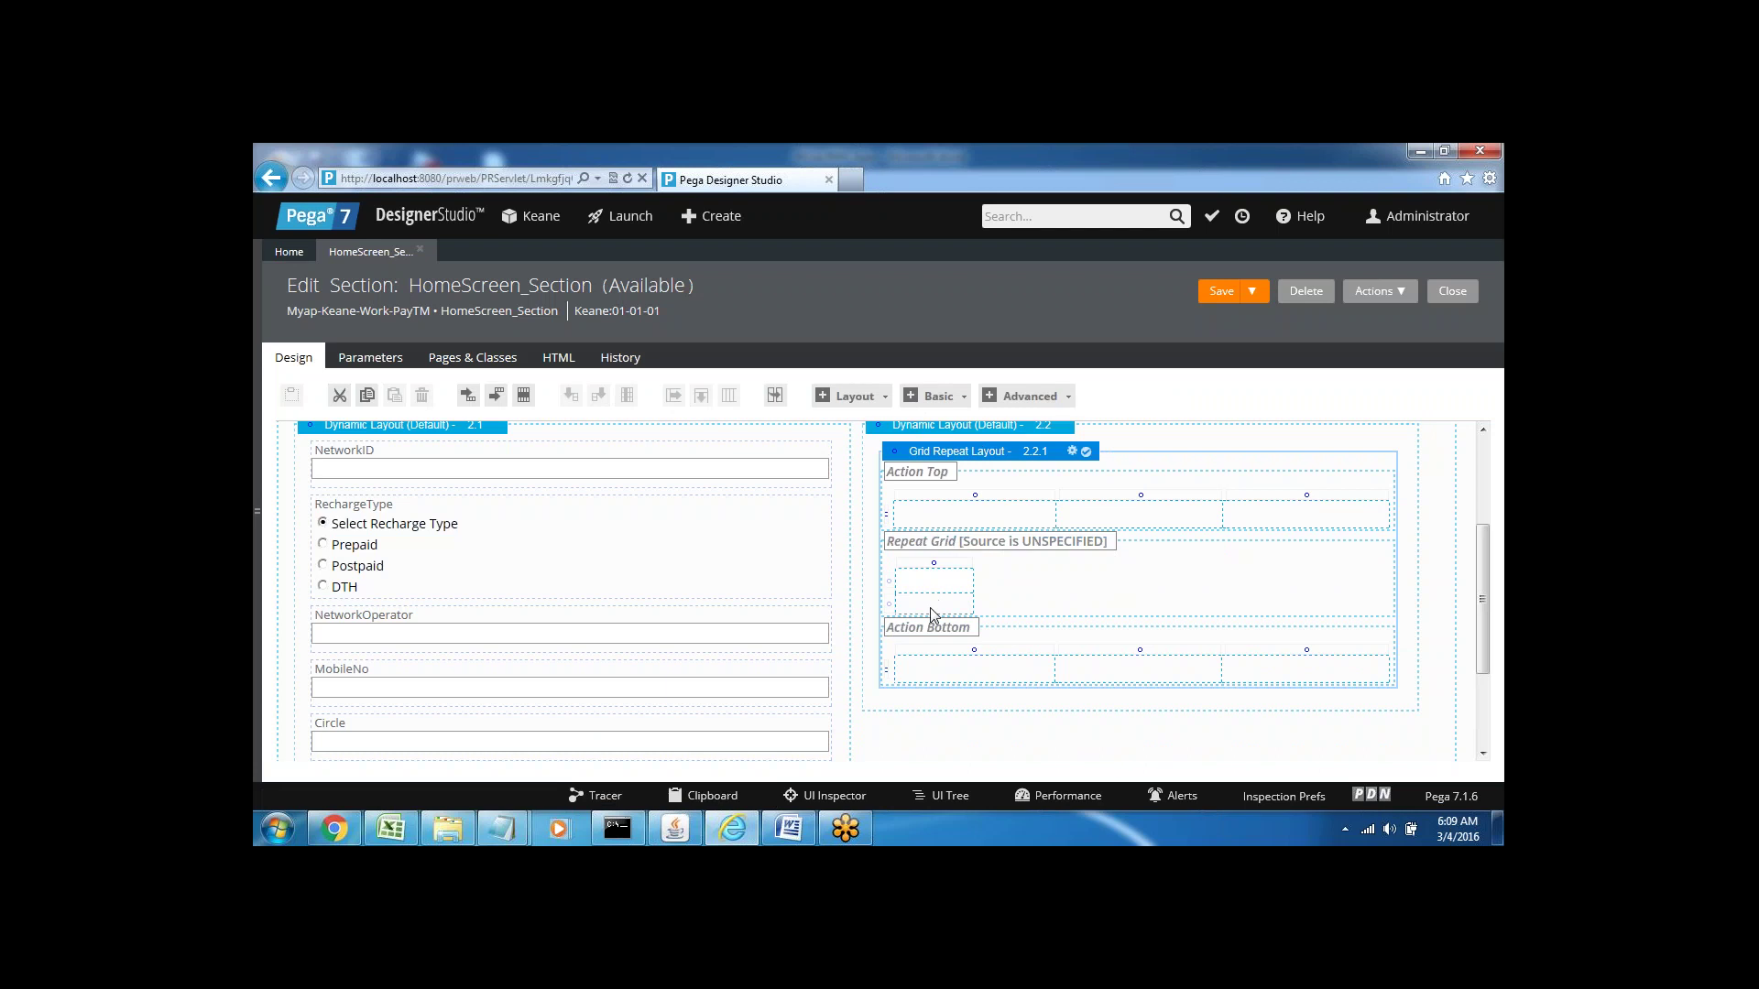
pyautogui.click(936, 580)
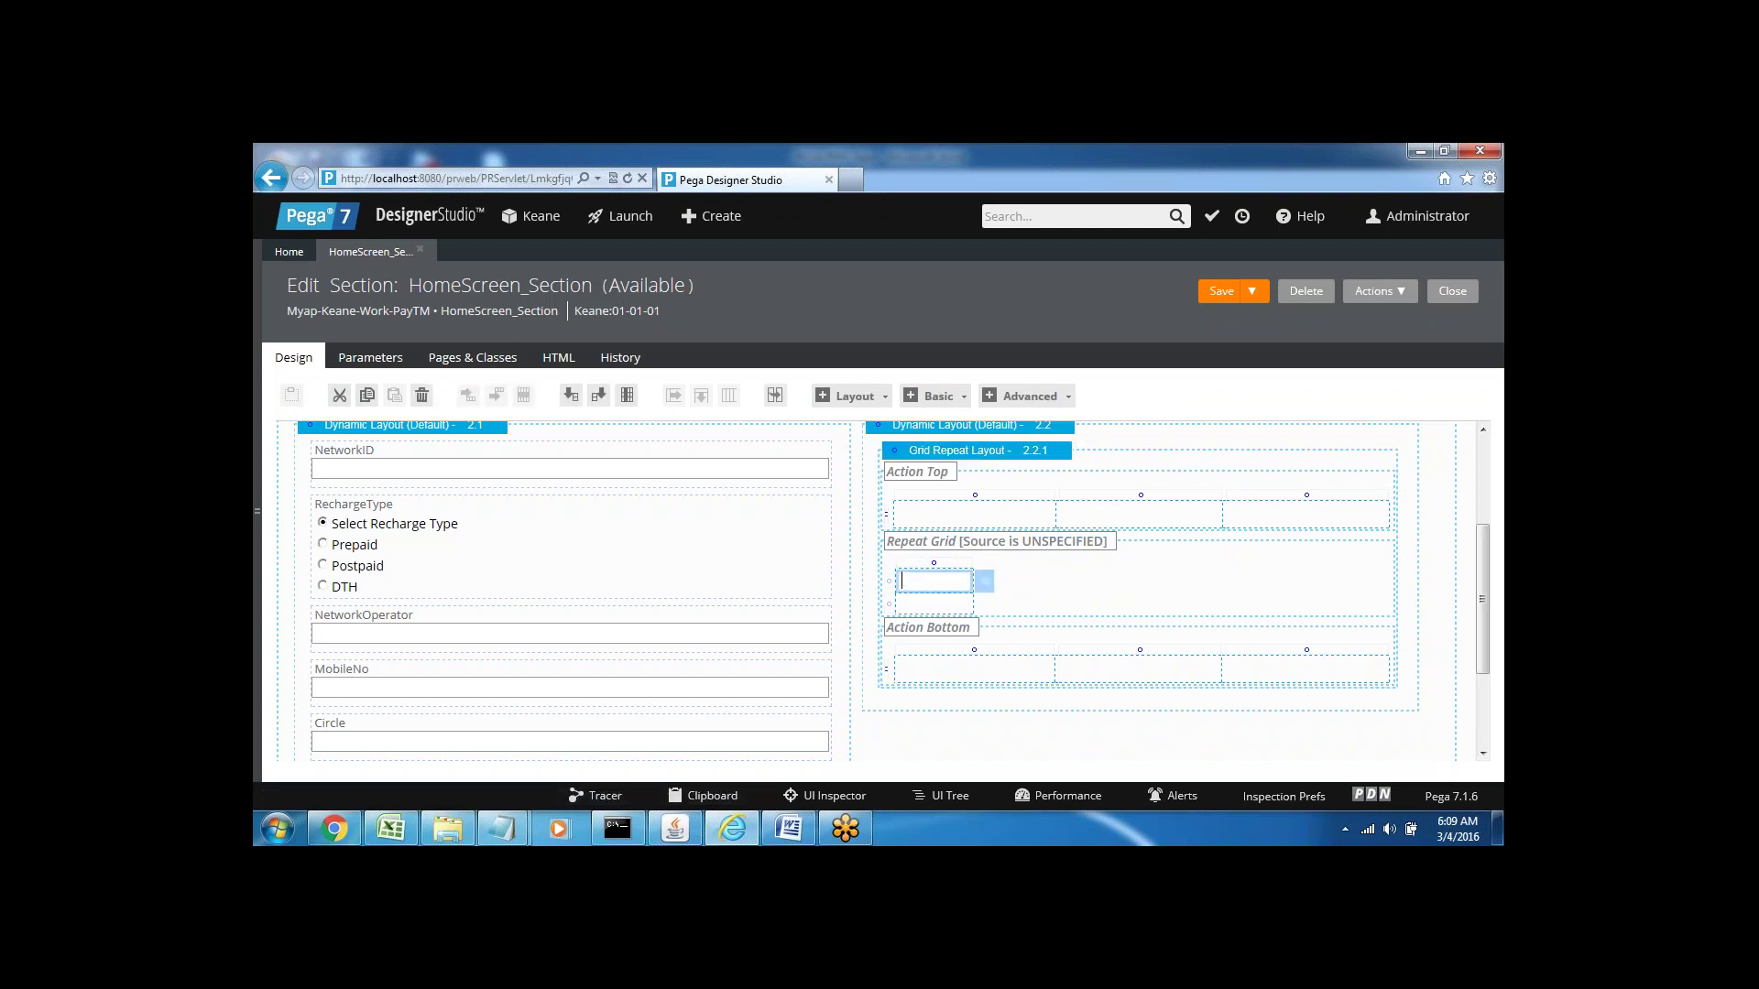
pyautogui.click(984, 584)
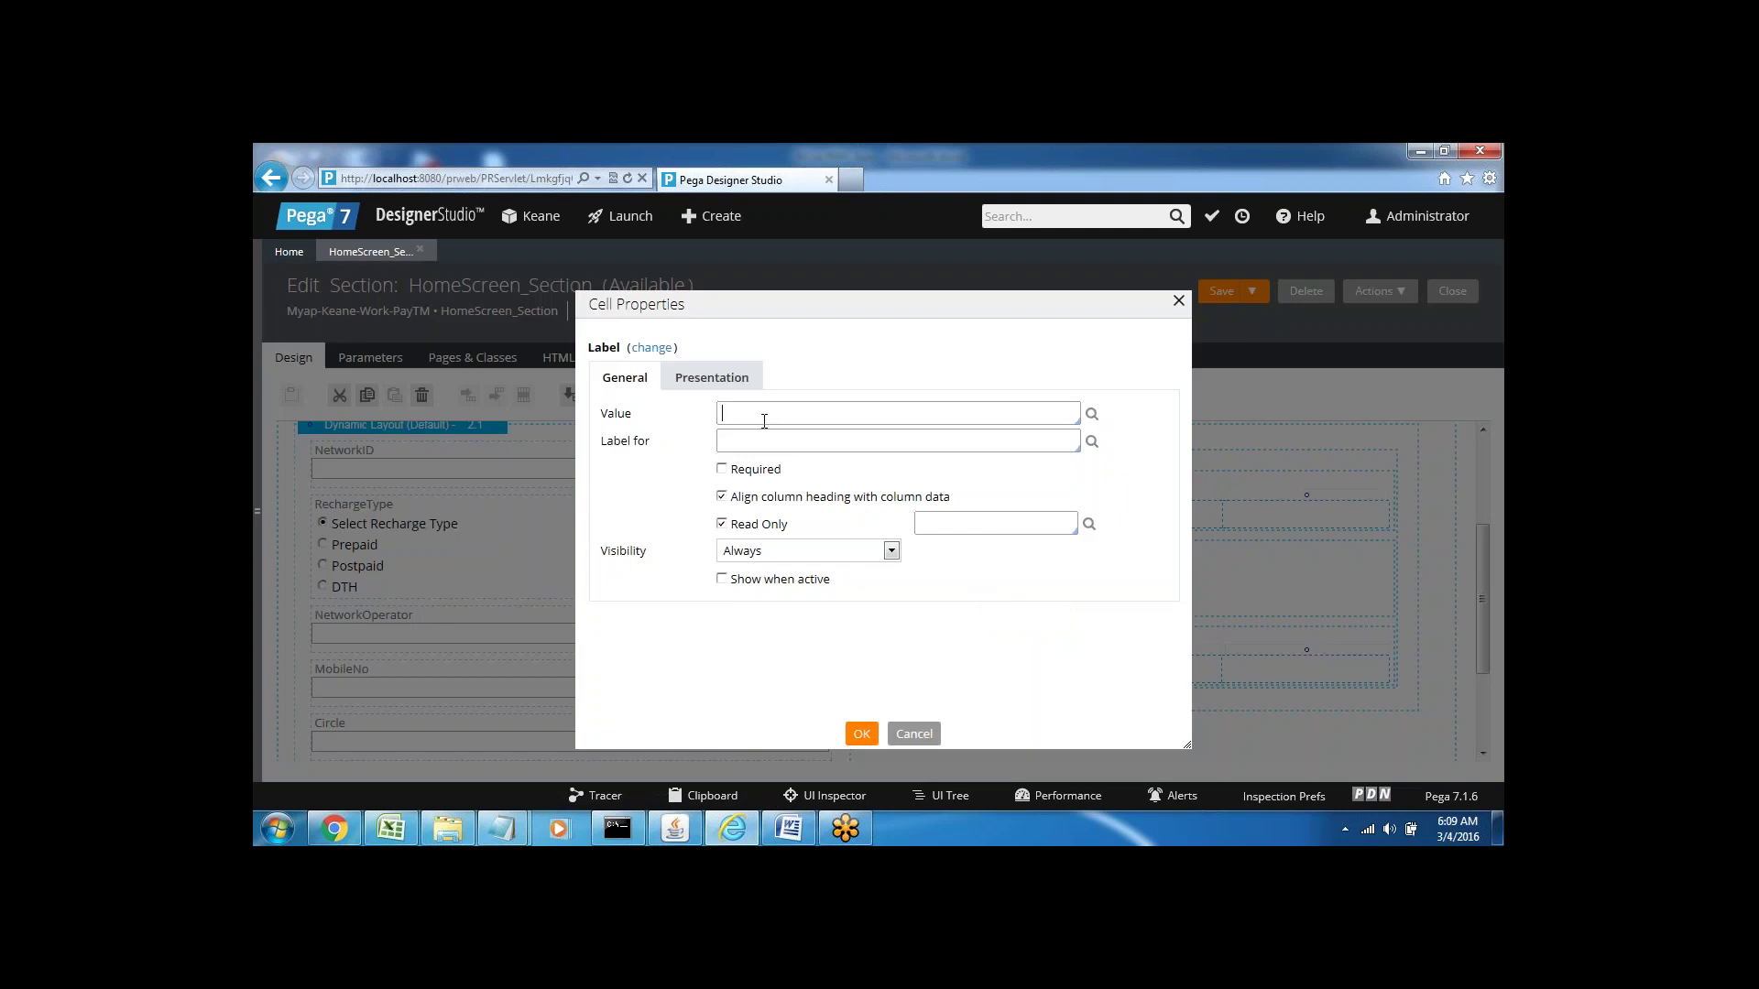
pyautogui.write('Network Operator')
pyautogui.click(861, 736)
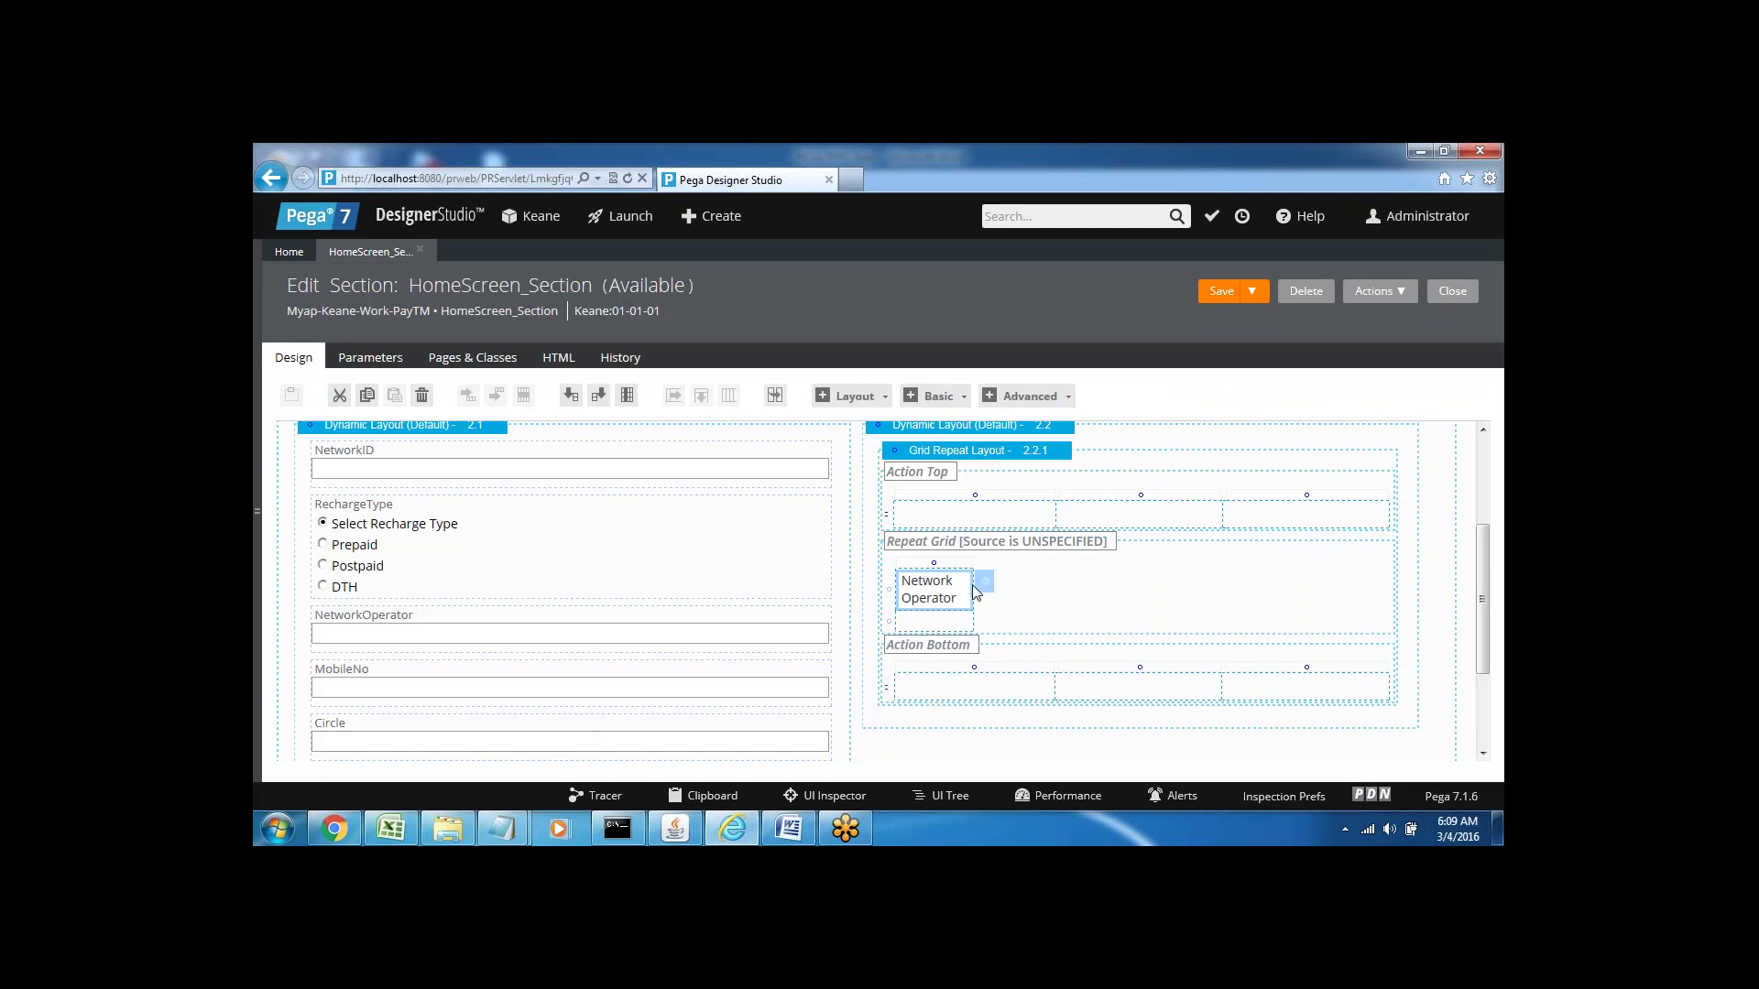
pyautogui.moveTo(977, 587); pyautogui.dragTo(1023, 582)
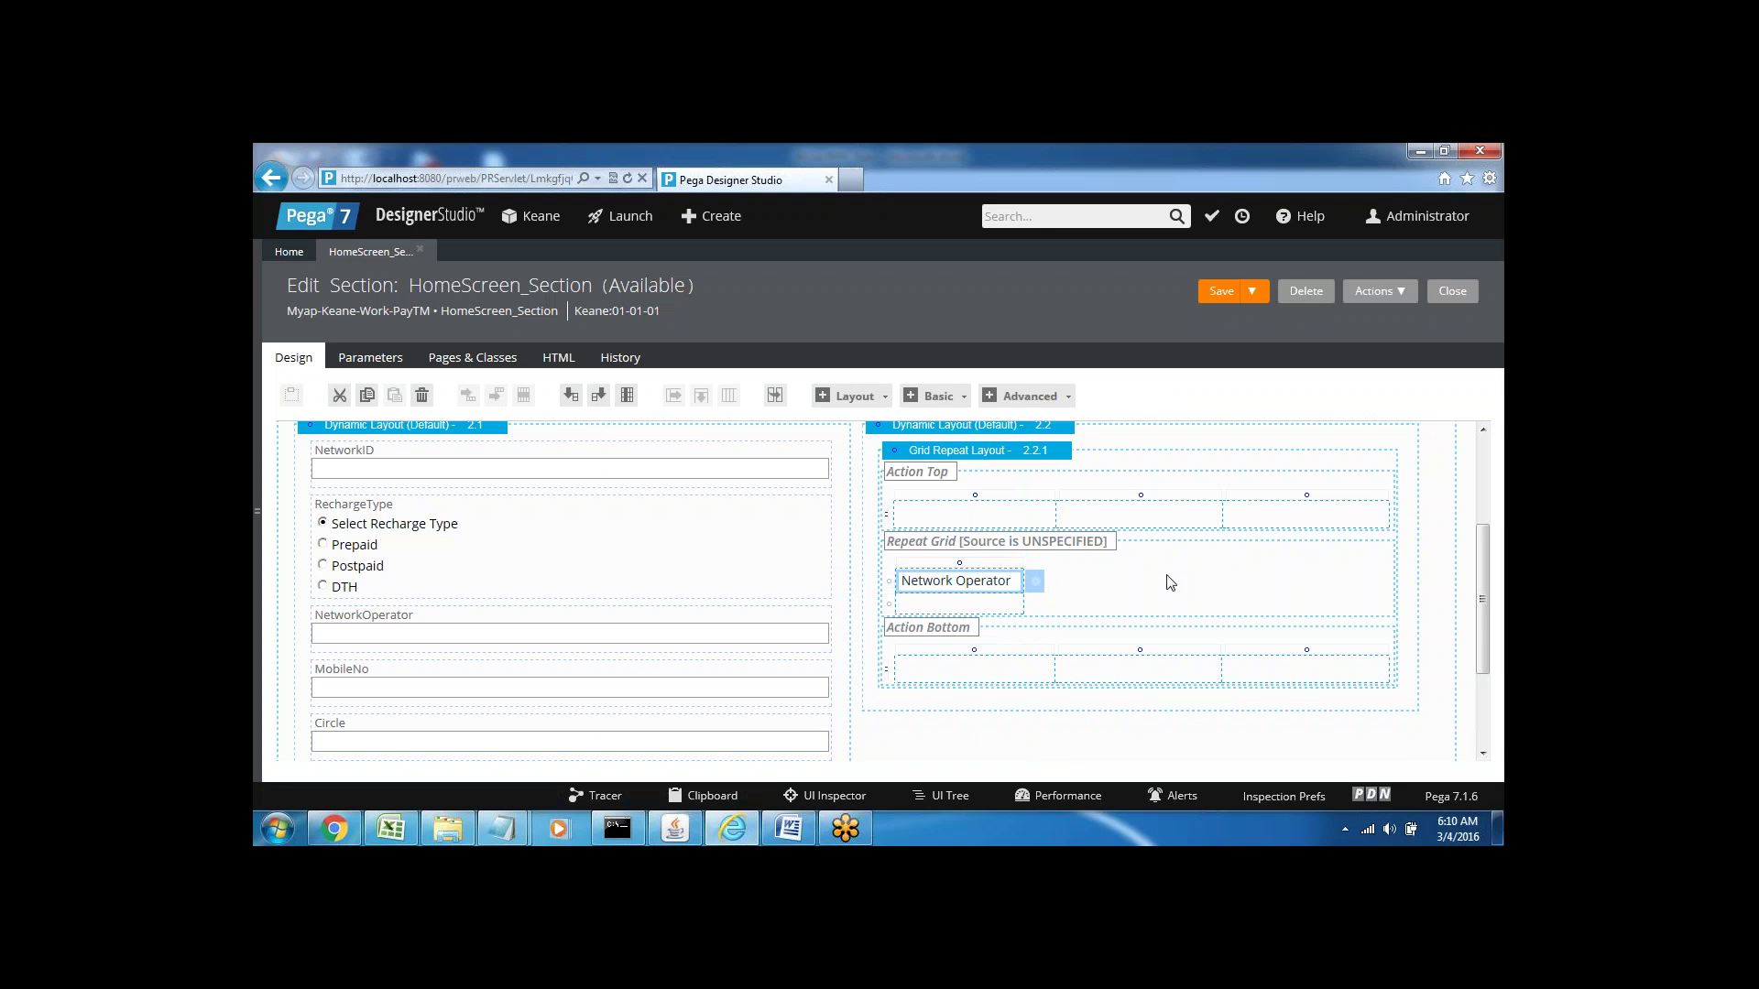
# - Insert a column after Network Operator, label its header "Recharge Type" and widen it to fit the text on one line
pyautogui.click(599, 397)
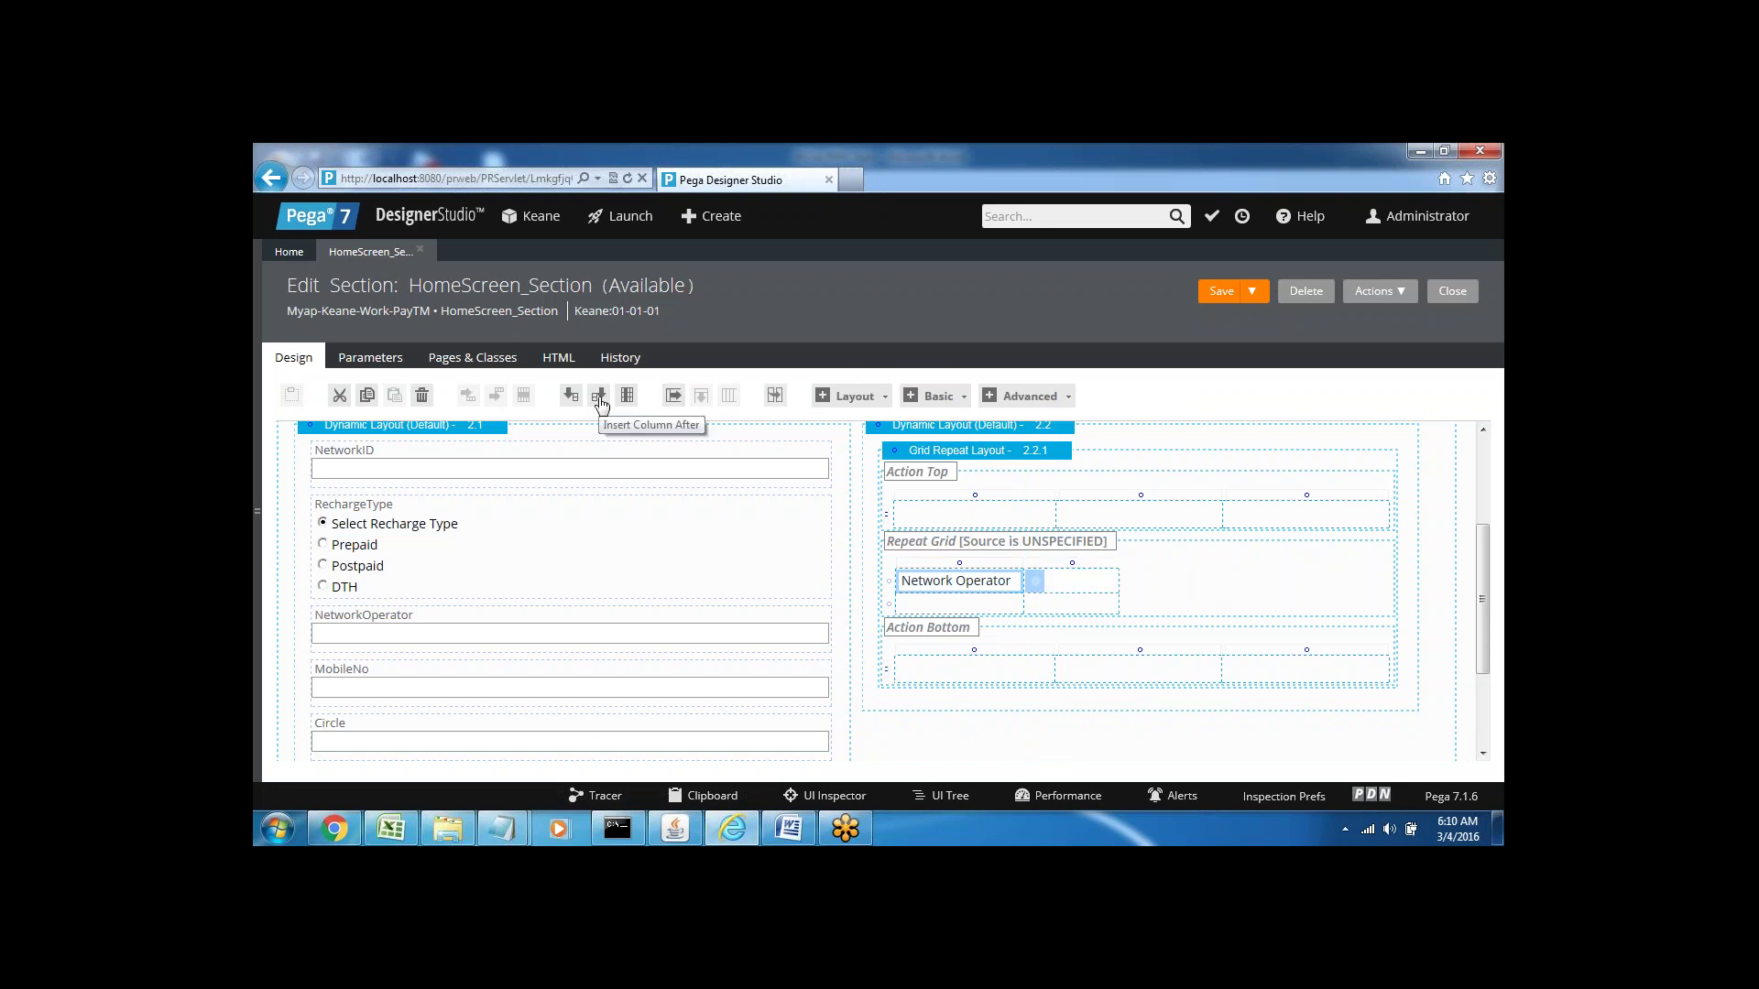
pyautogui.click(1073, 582)
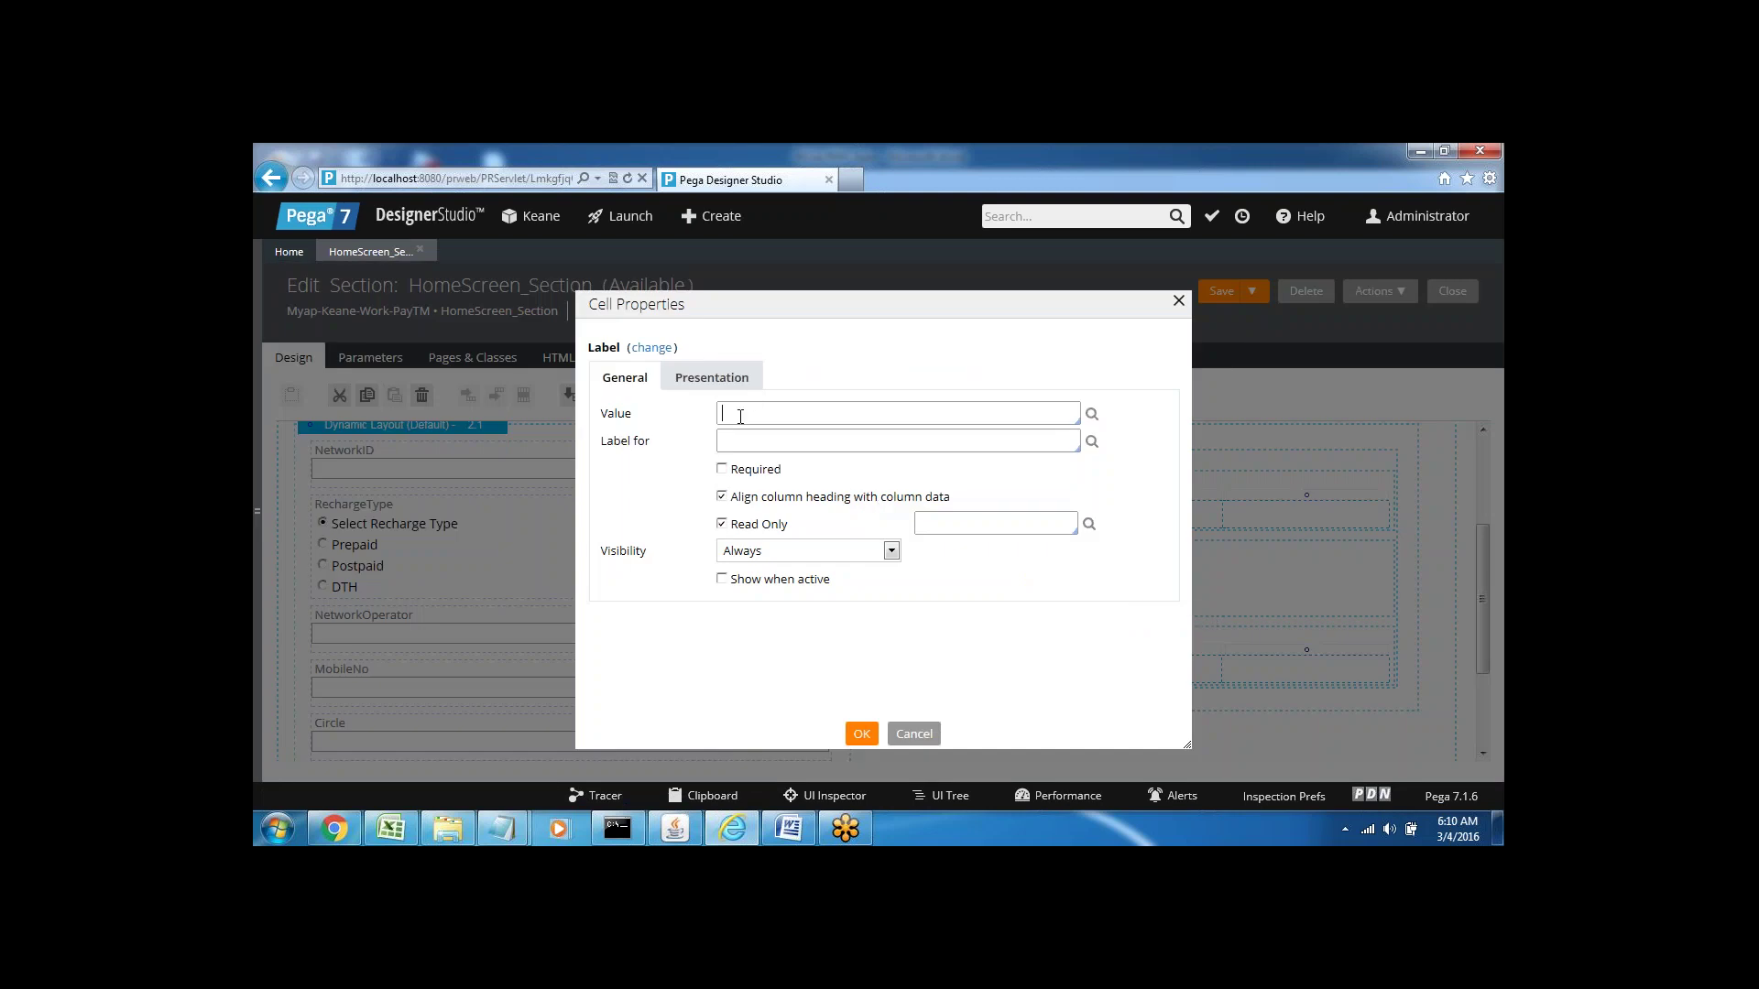
pyautogui.write('Recharge Type')
pyautogui.click(861, 733)
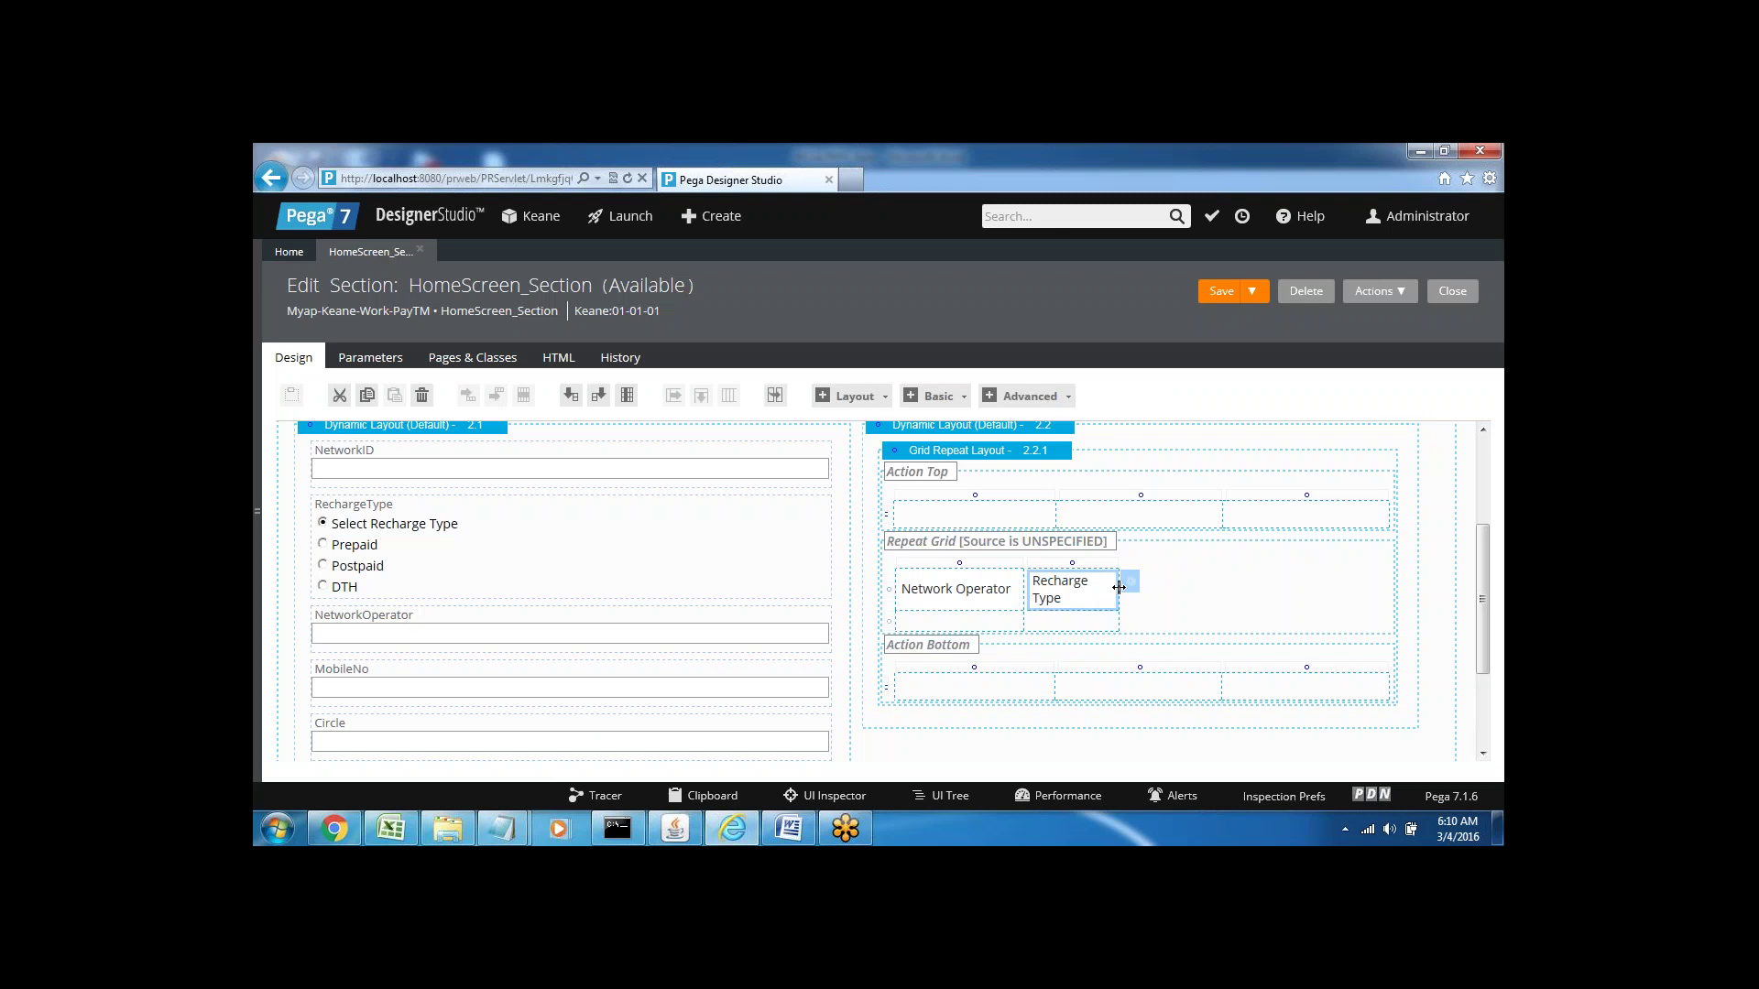
pyautogui.moveTo(1119, 584); pyautogui.dragTo(1144, 583)
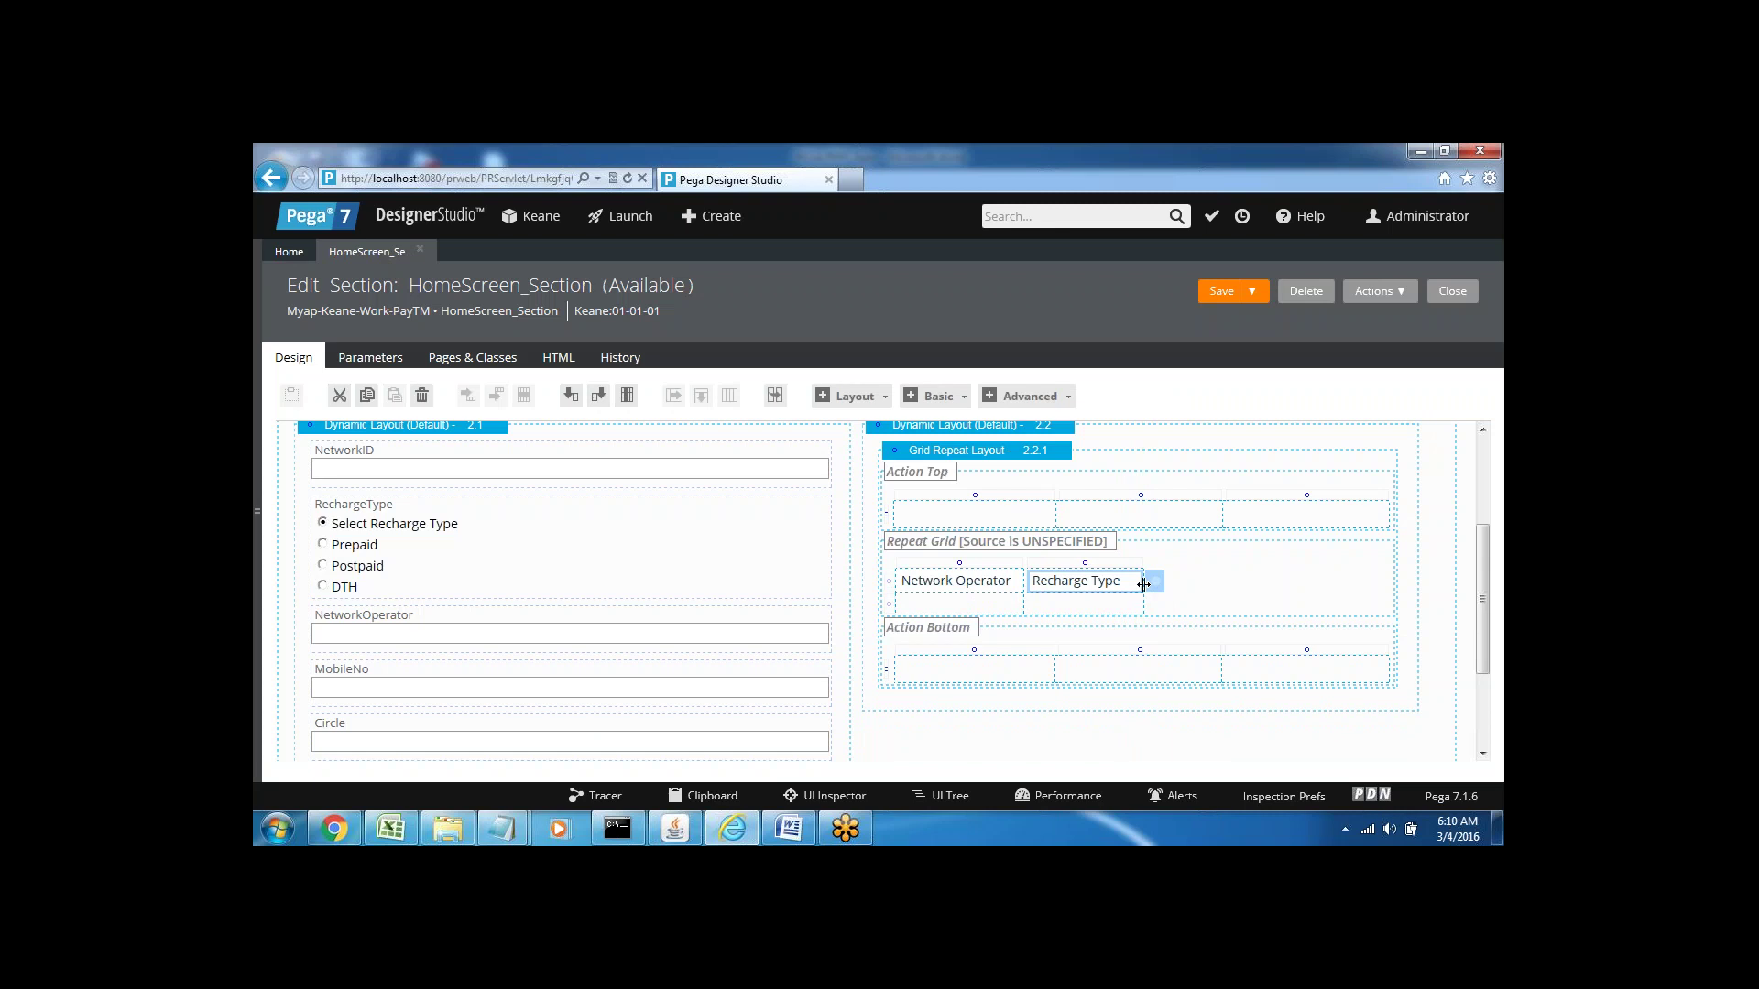
# - Insert a third column after Recharge Type in the repeat grid and label its header "Circle"
pyautogui.click(598, 395)
pyautogui.click(1193, 580)
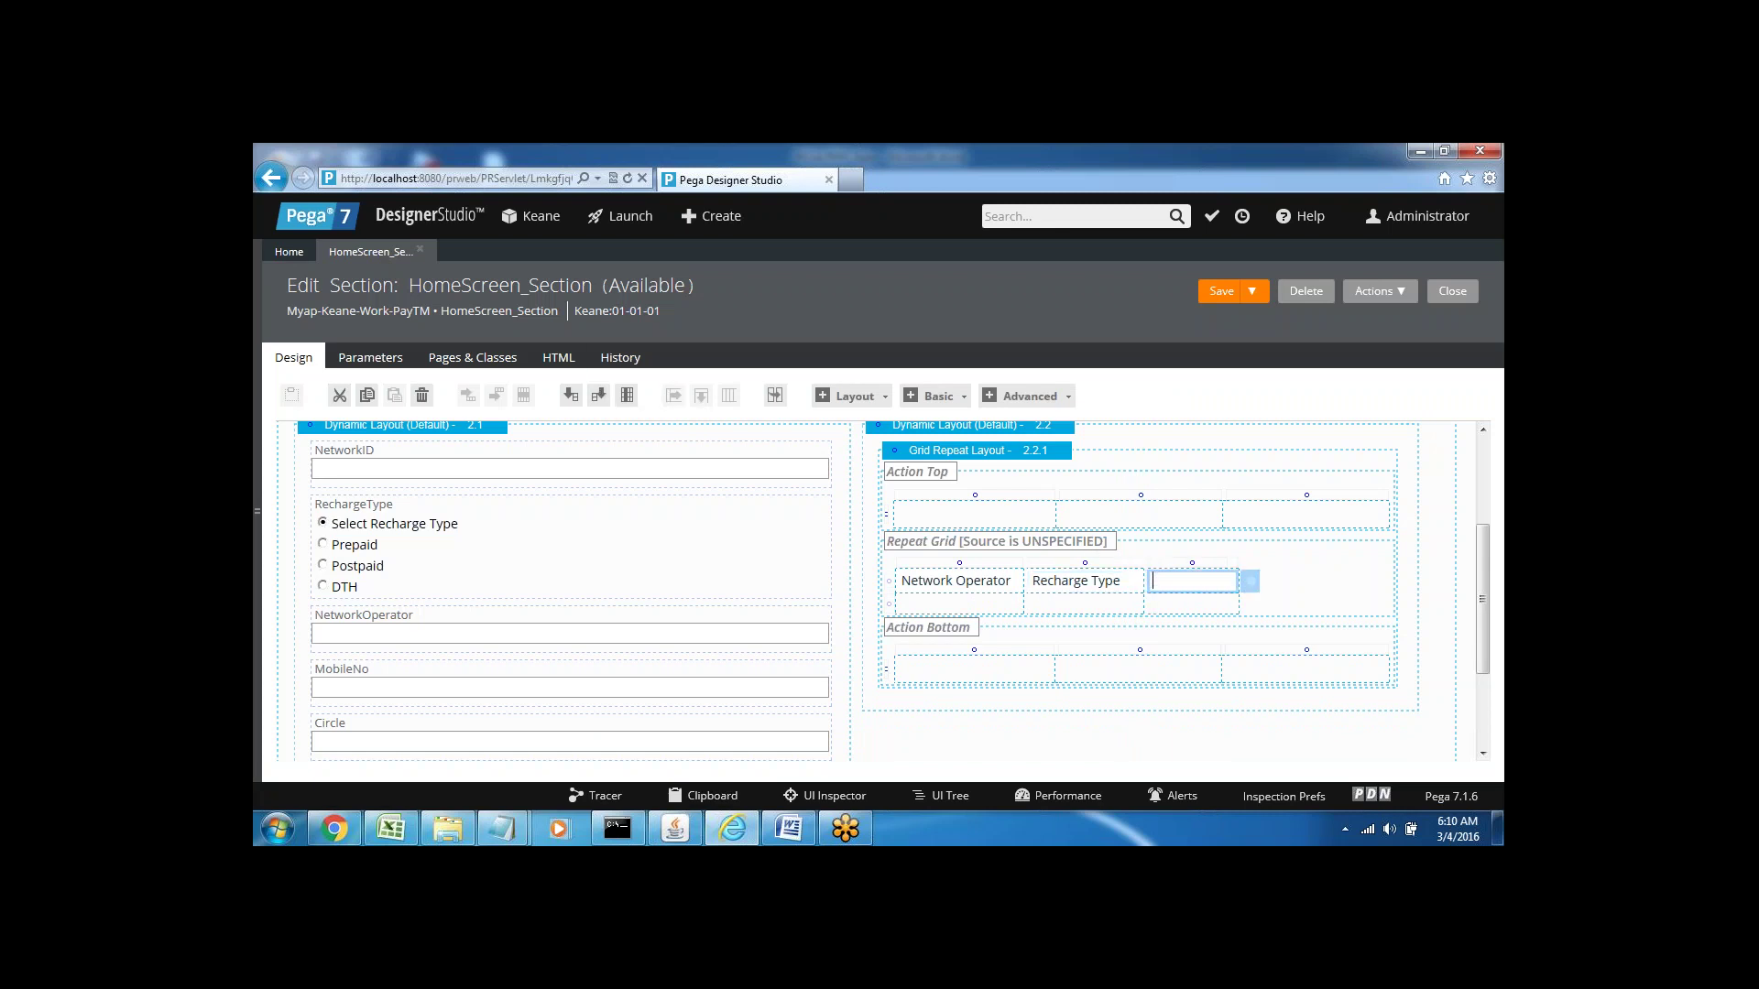
pyautogui.click(1253, 591)
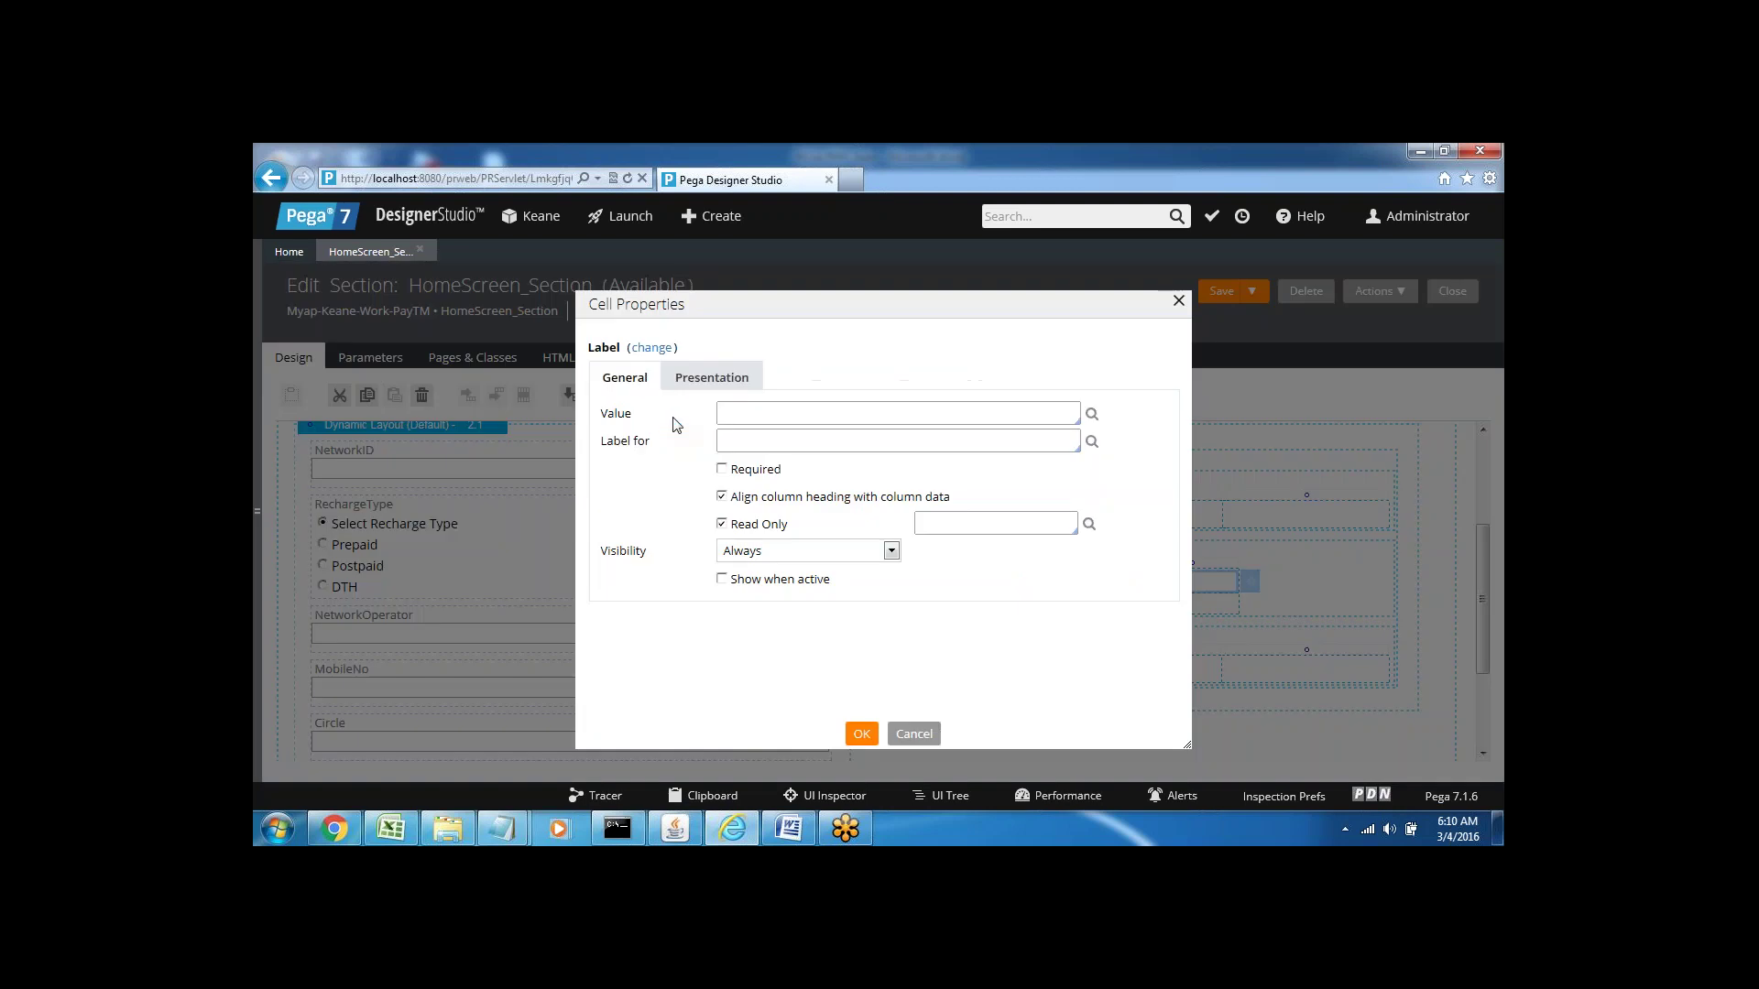
pyautogui.write('Circle')
pyautogui.click(861, 736)
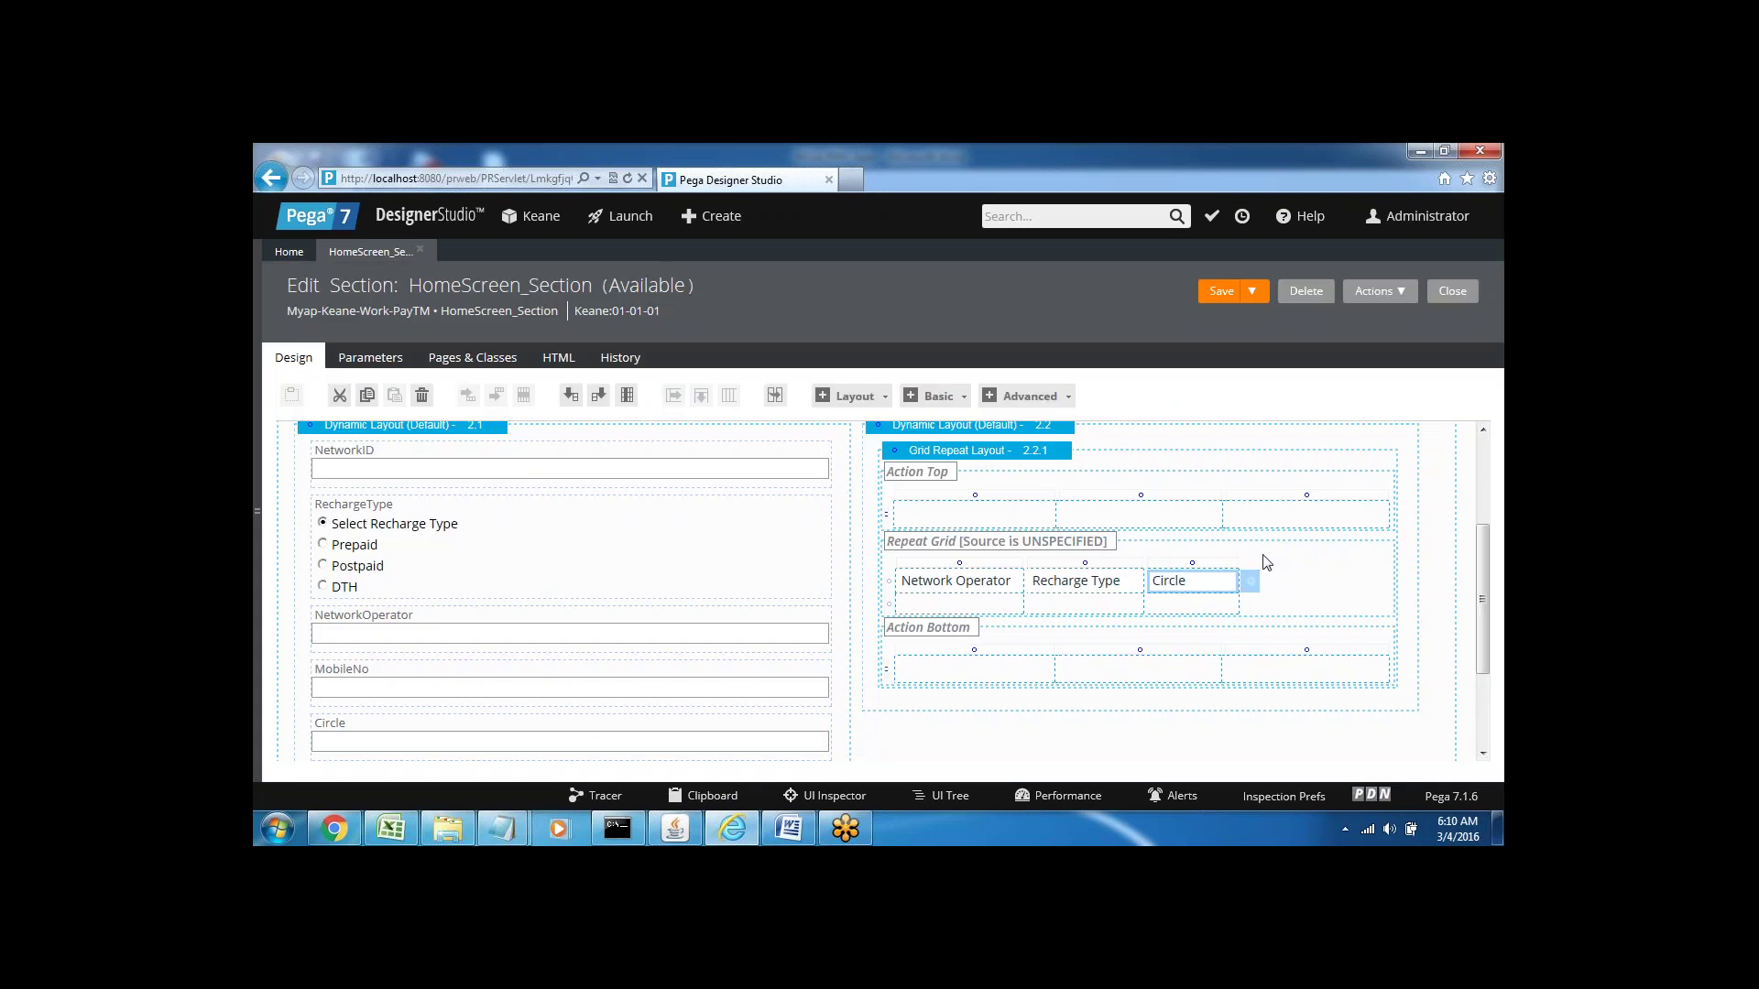
# - Insert a fourth column after Circle in the repeat grid and label its header "Amount"
pyautogui.click(600, 395)
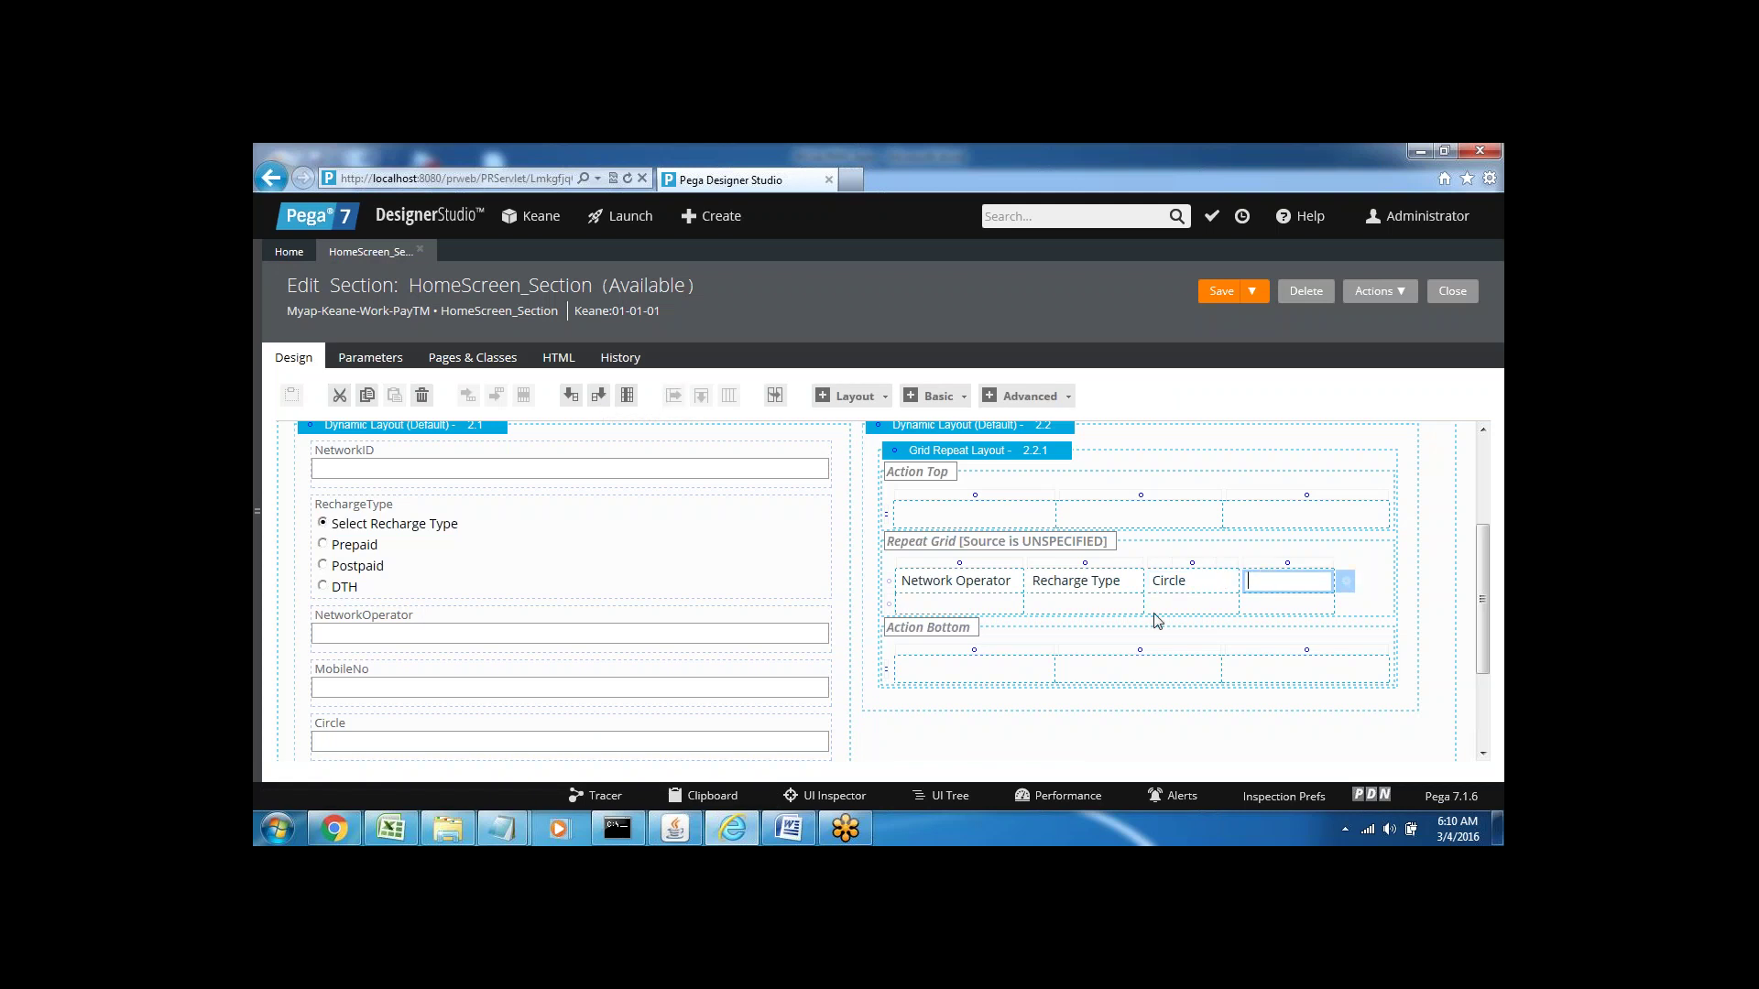
pyautogui.click(1346, 586)
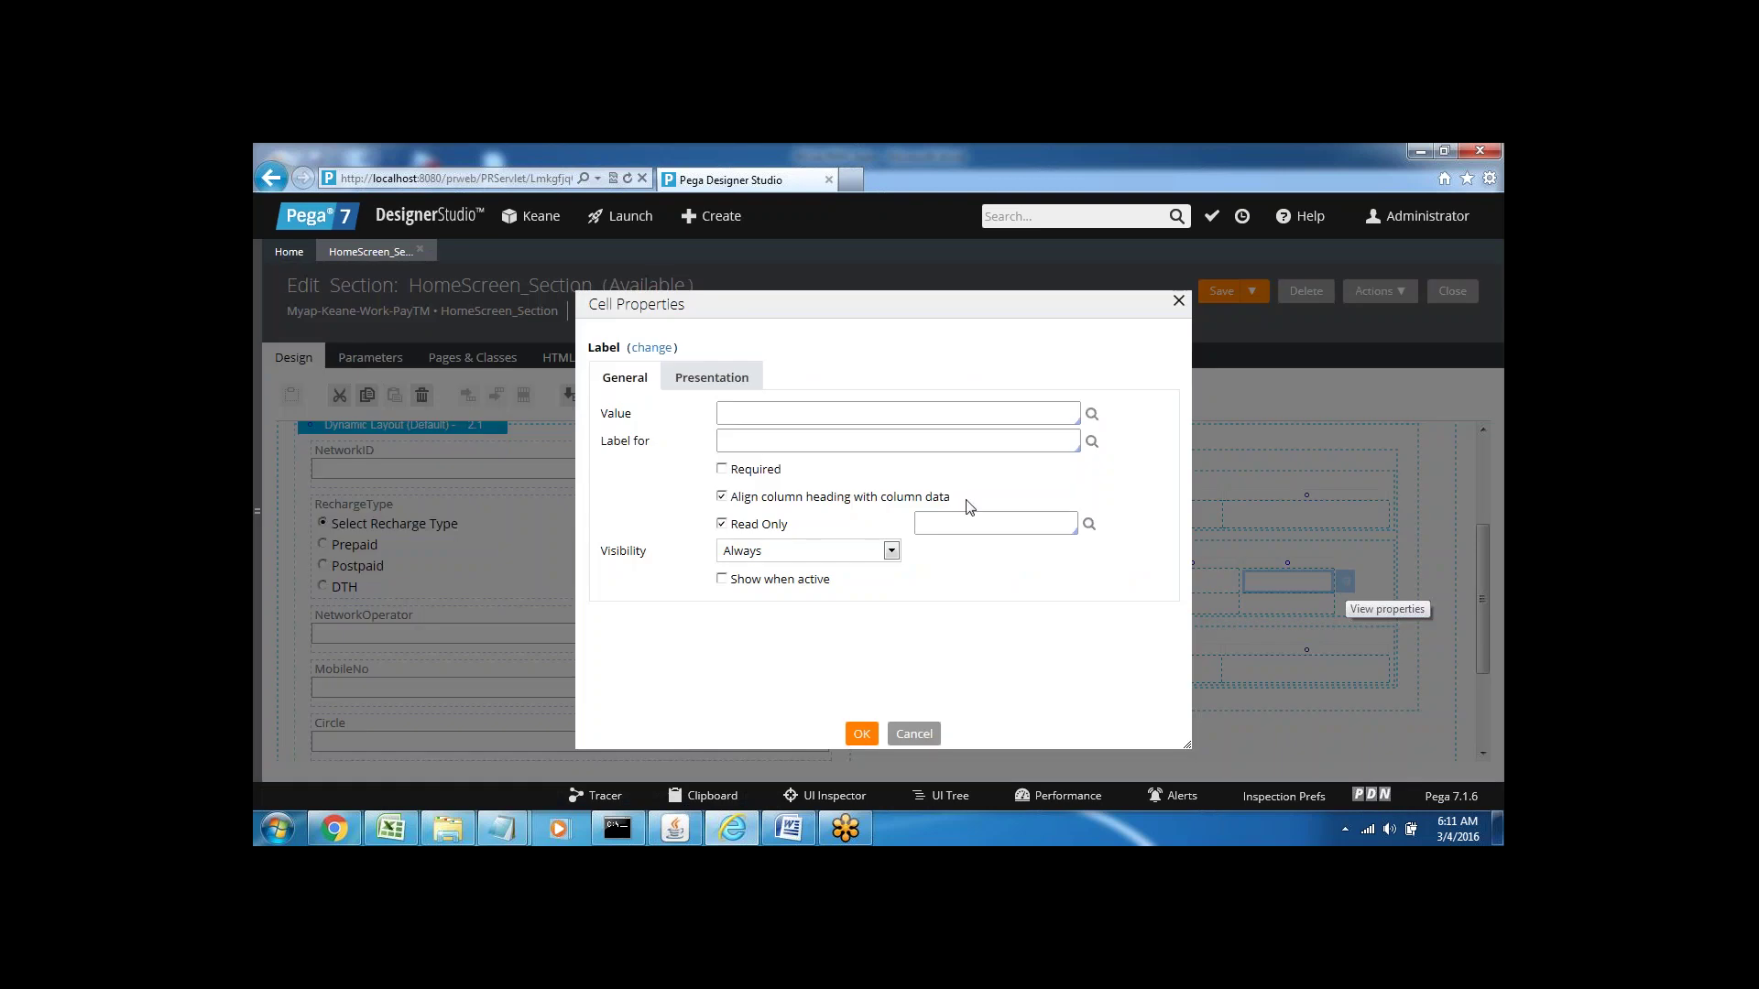
pyautogui.click(748, 418)
pyautogui.write('Amount')
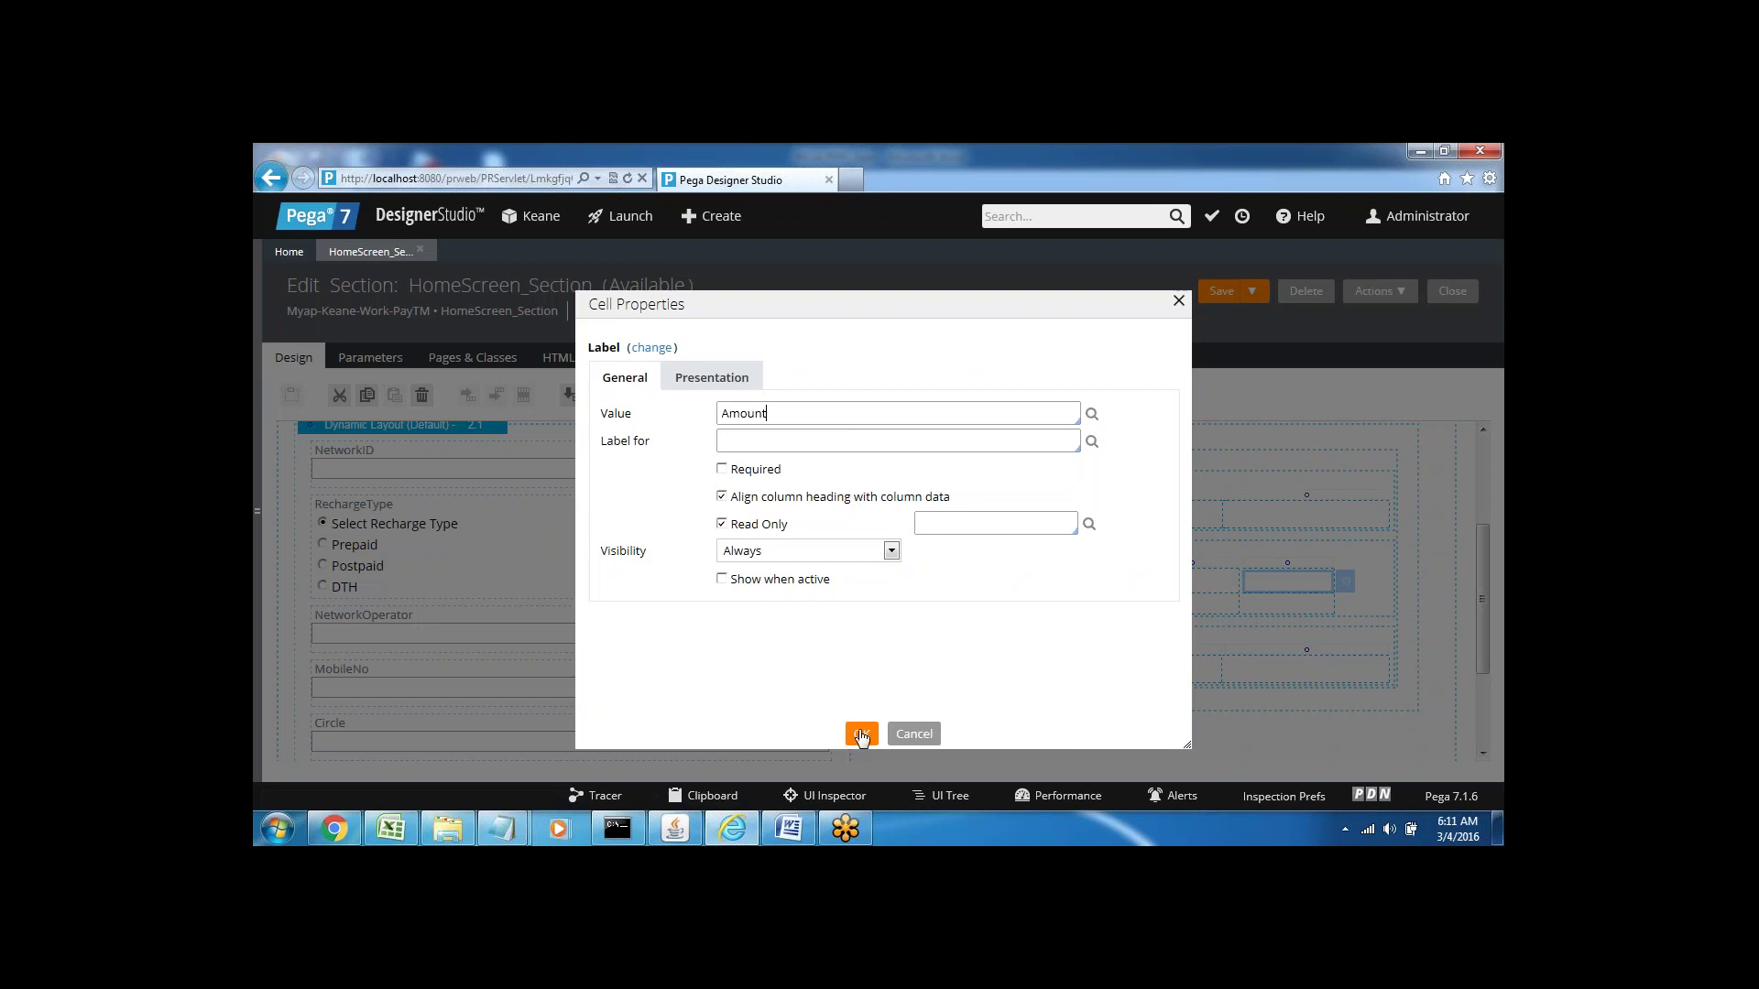
pyautogui.click(862, 735)
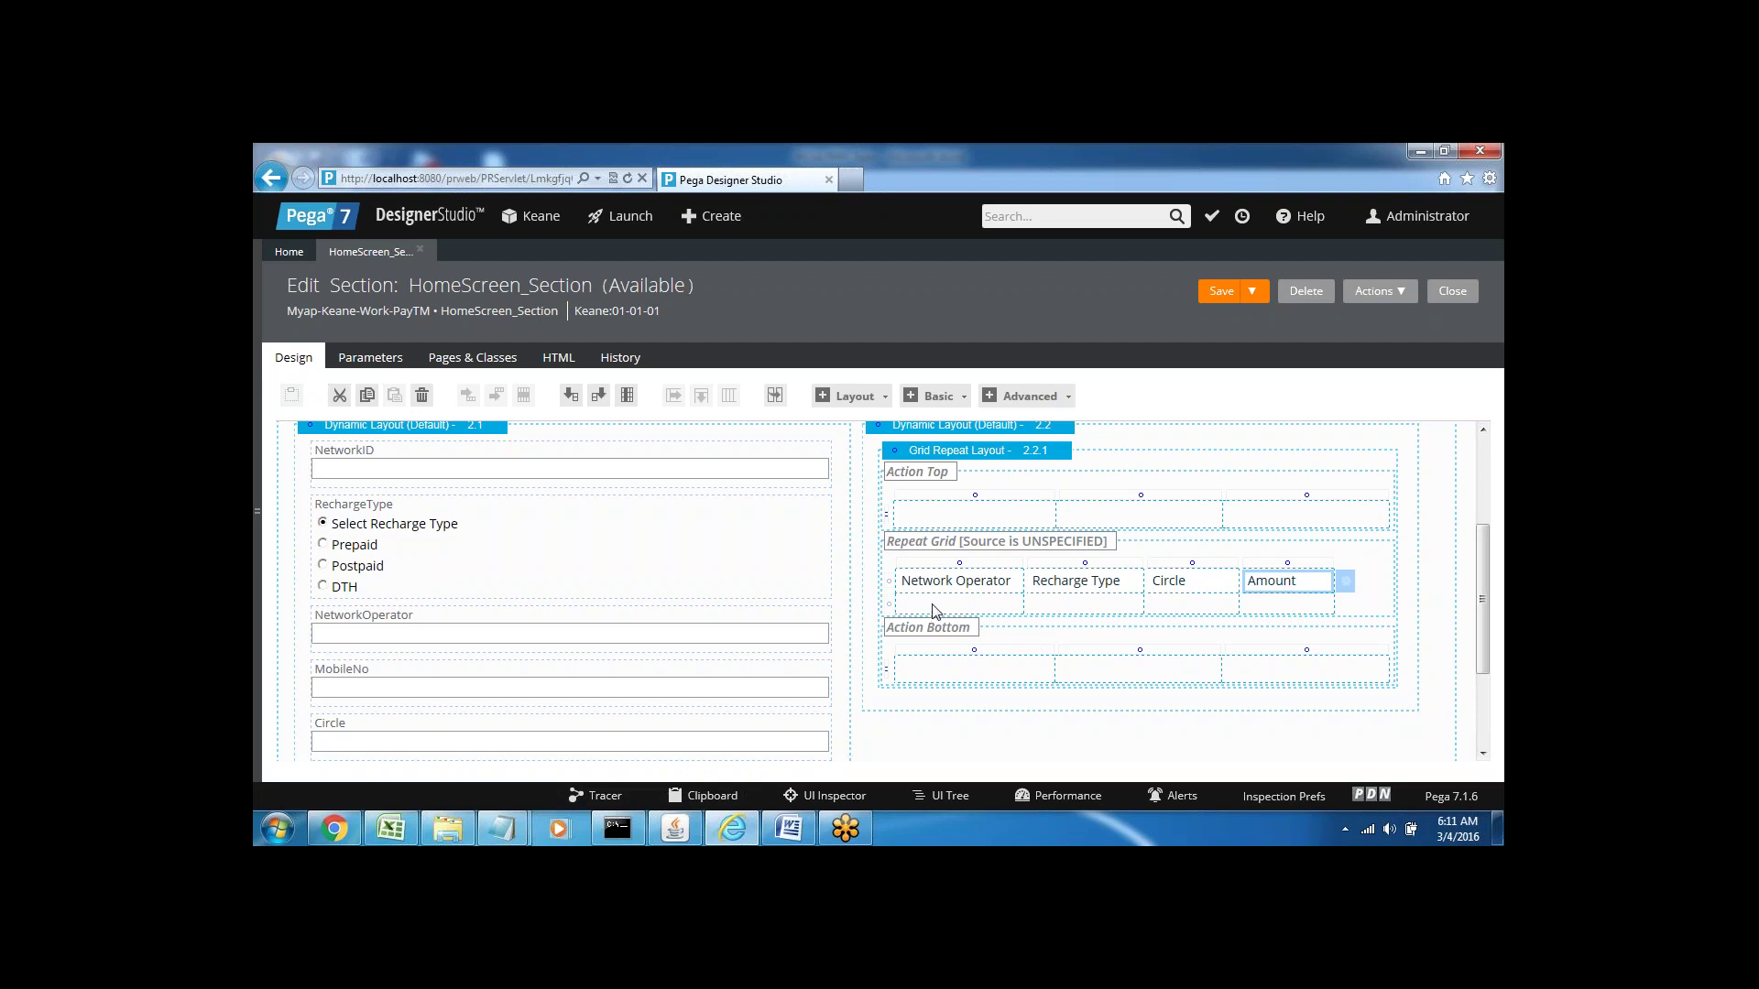
pyautogui.click(1028, 458)
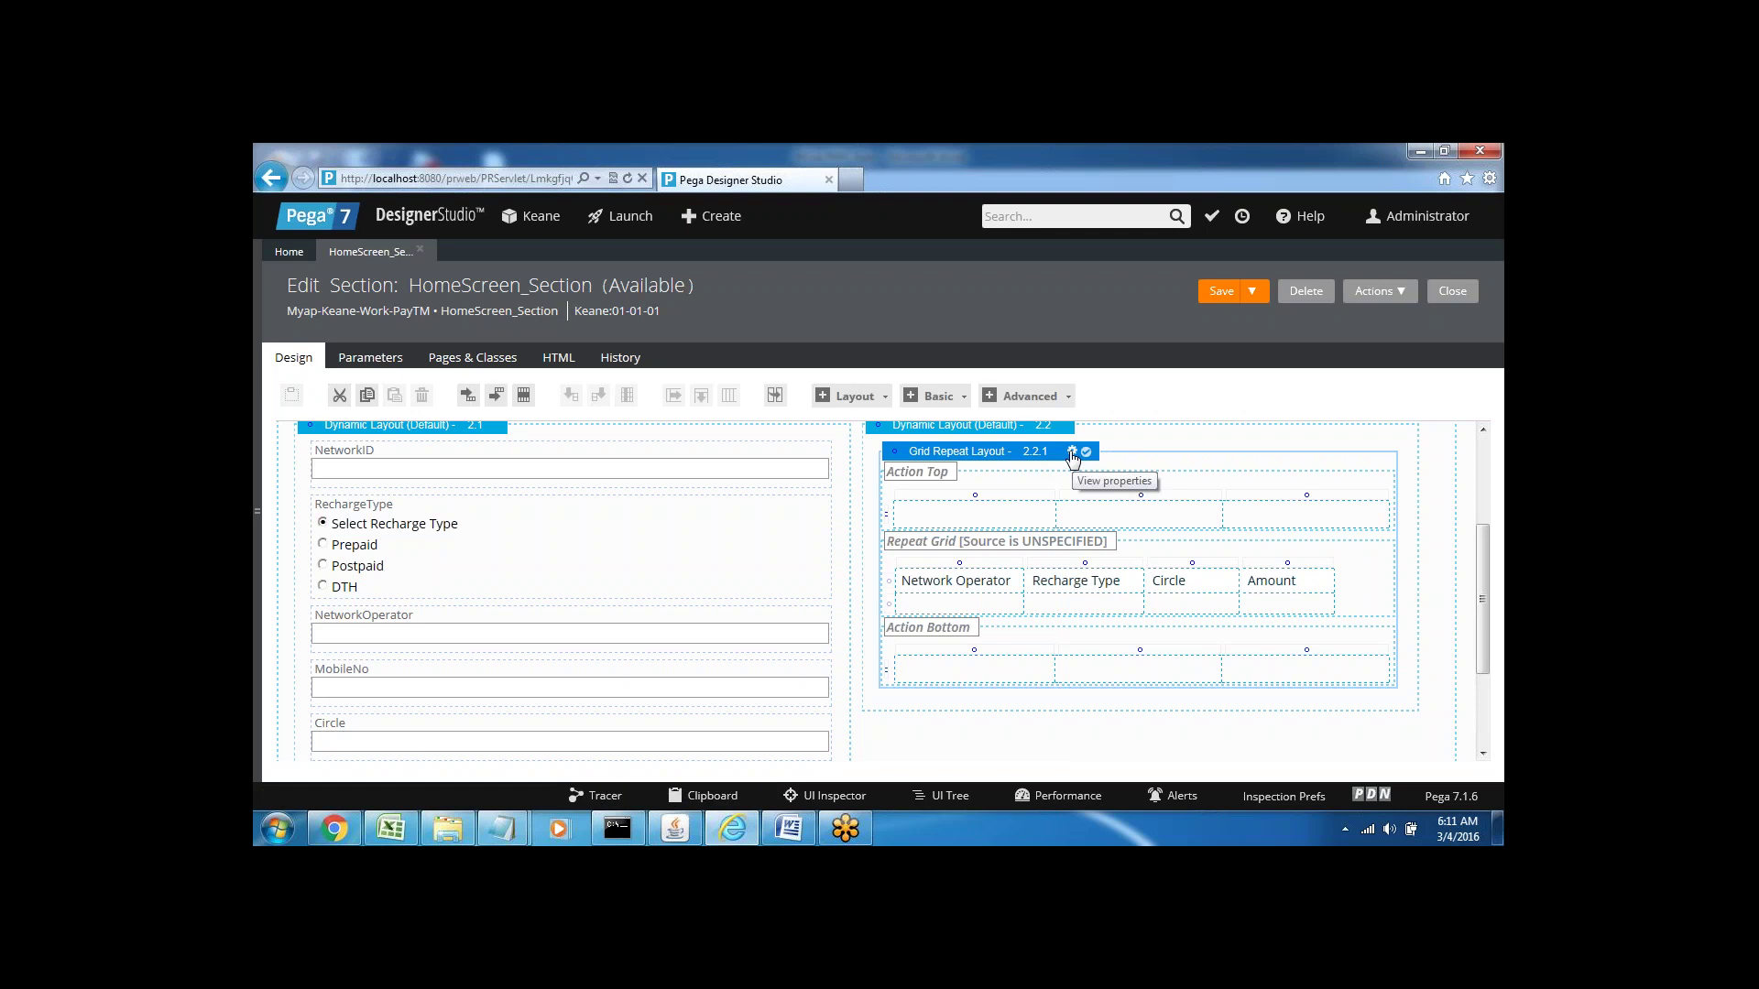
pyautogui.click(1072, 451)
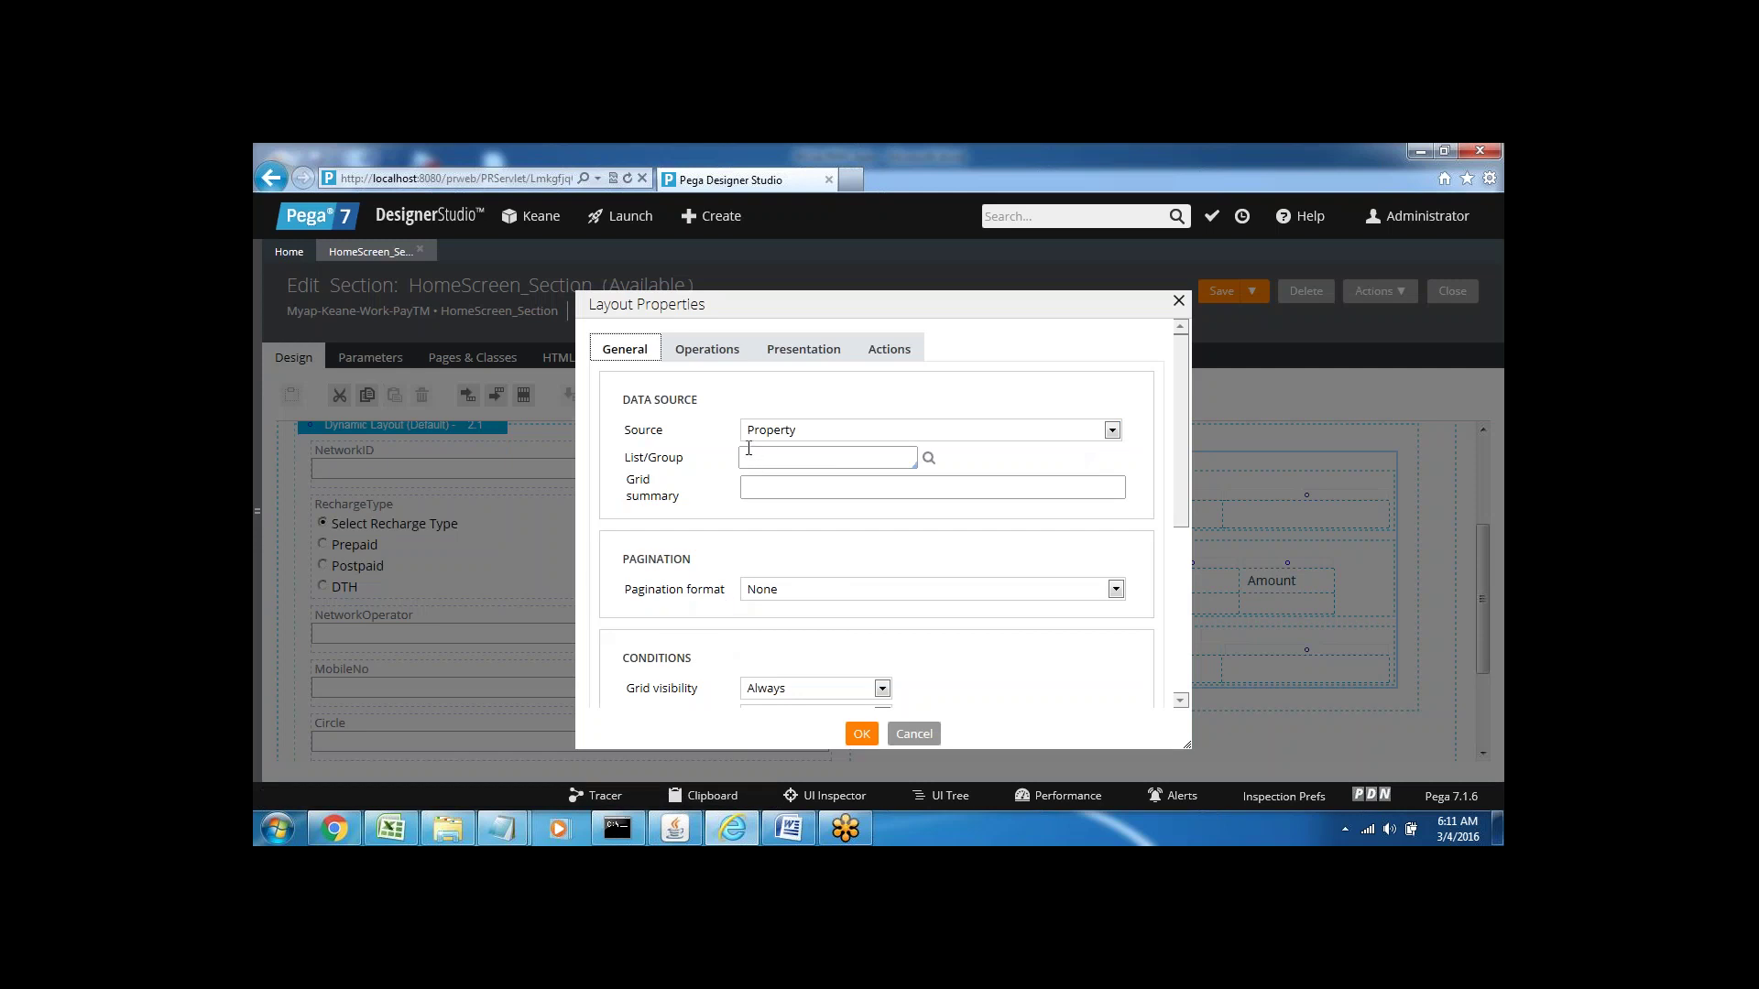
pyautogui.click(775, 428)
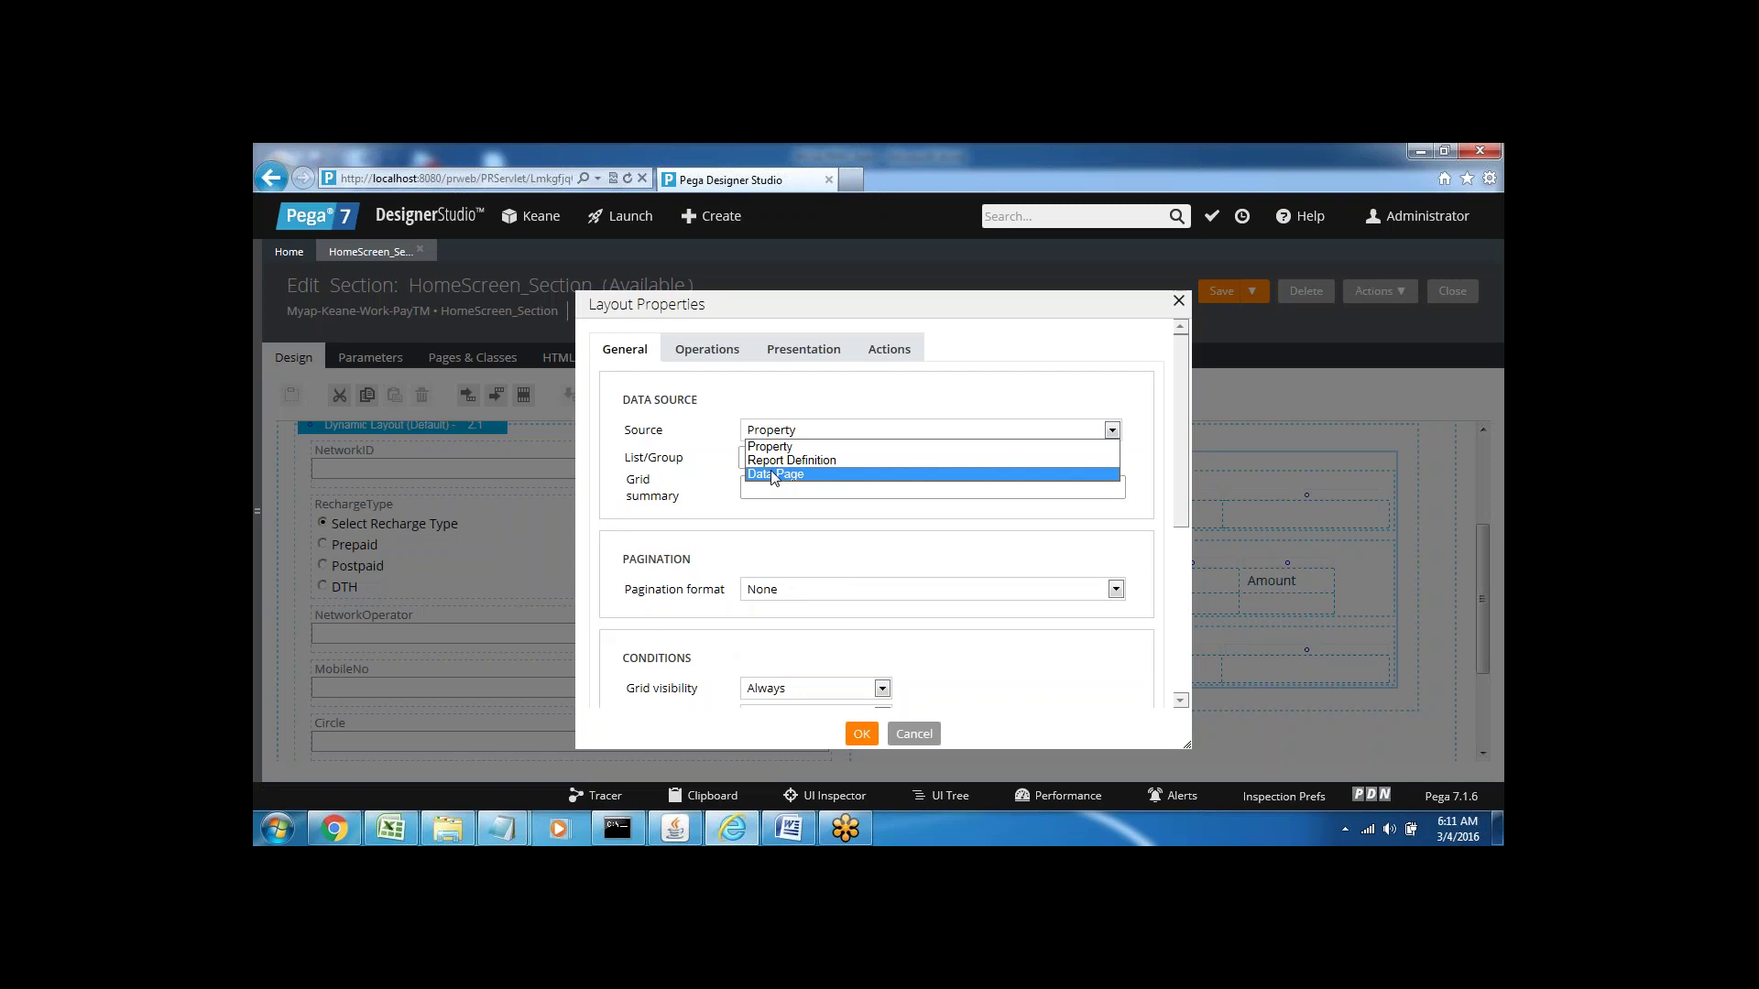
pyautogui.click(770, 474)
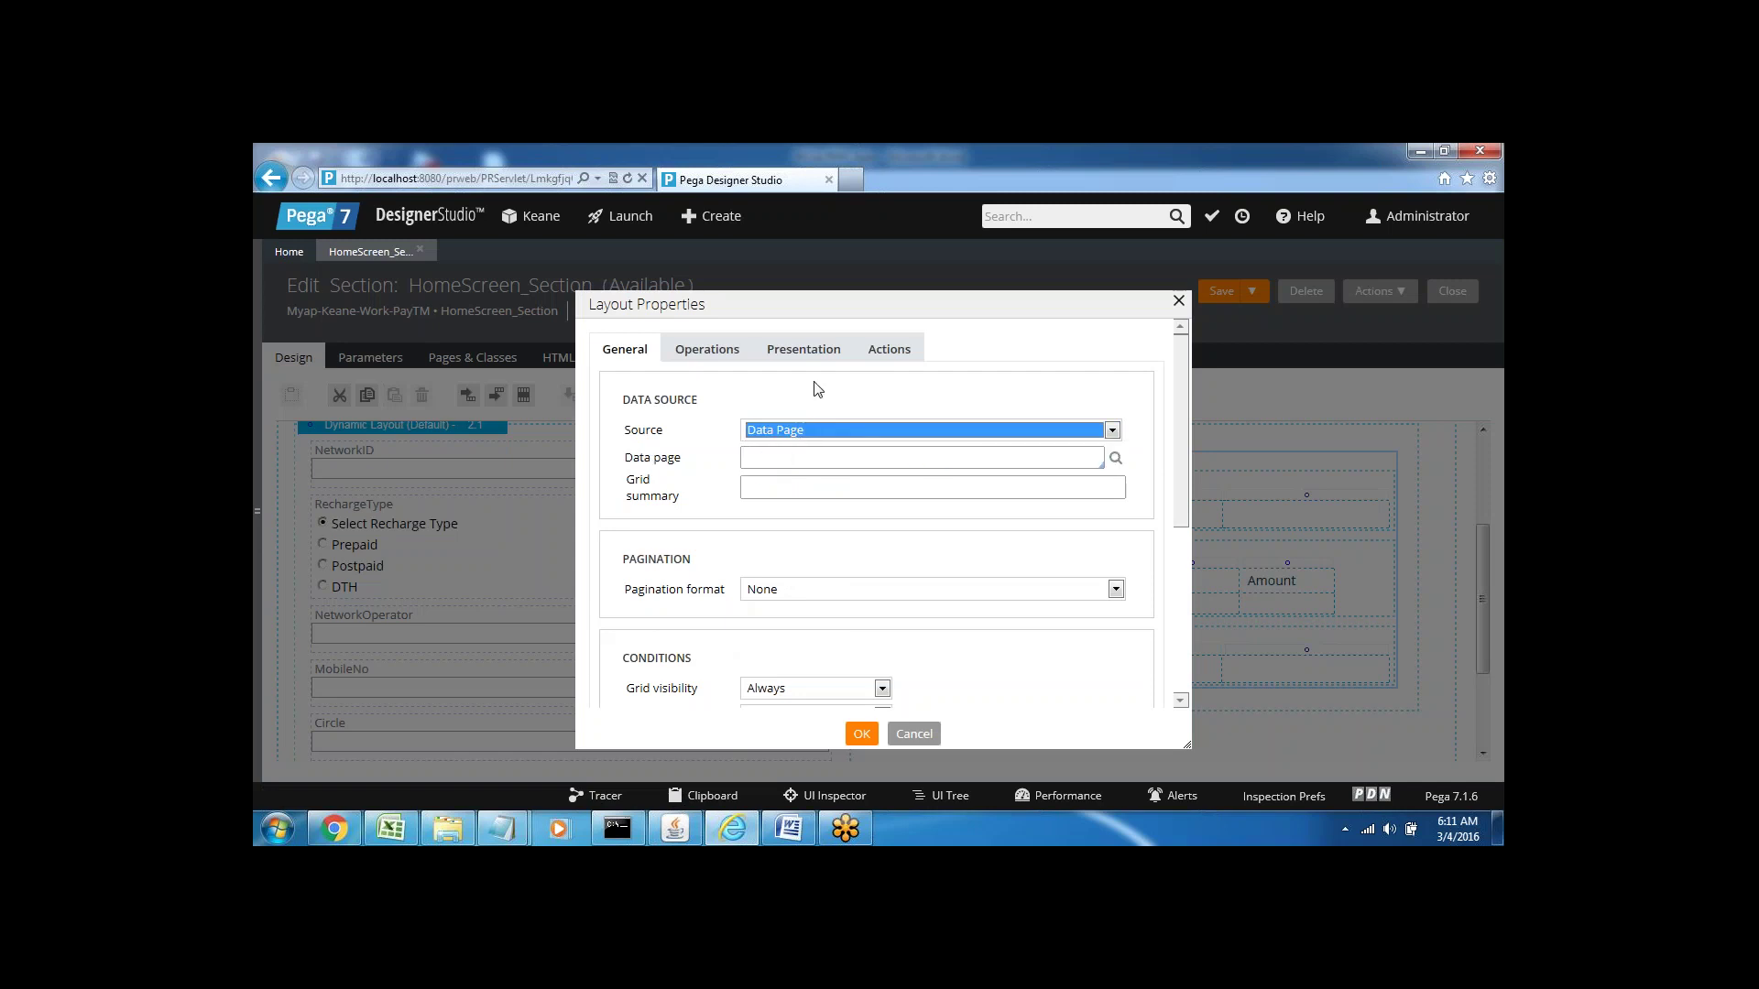
pyautogui.click(786, 430)
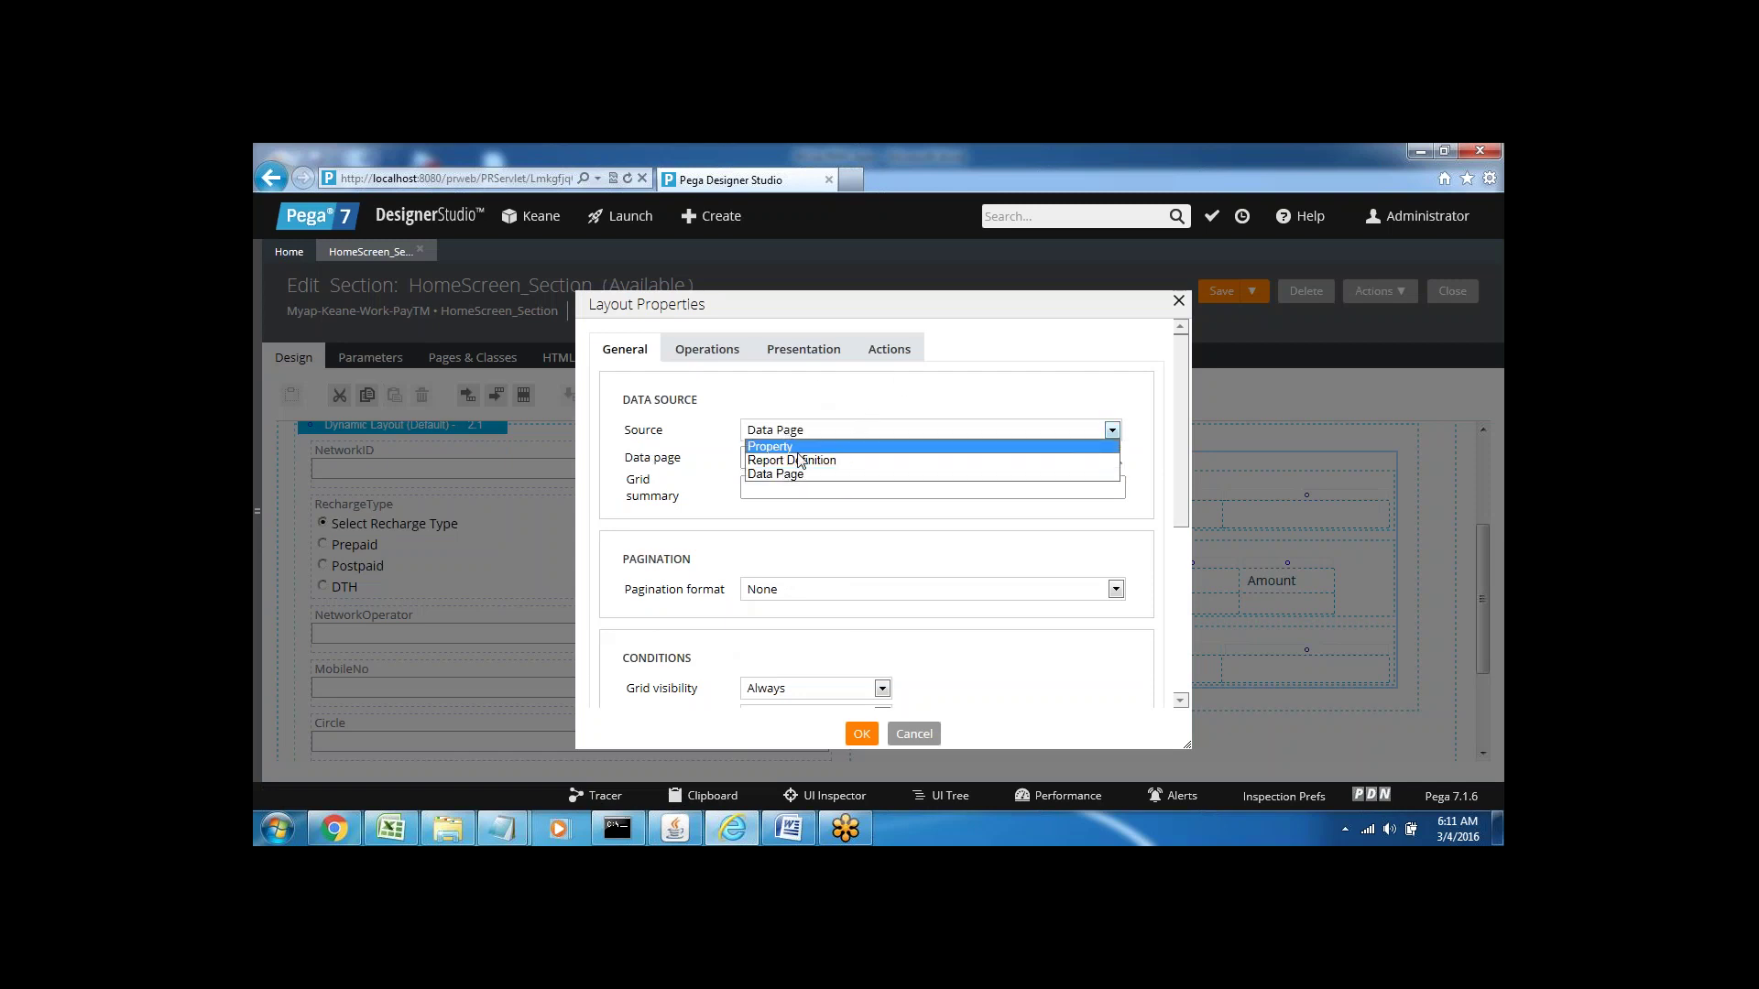
pyautogui.click(793, 448)
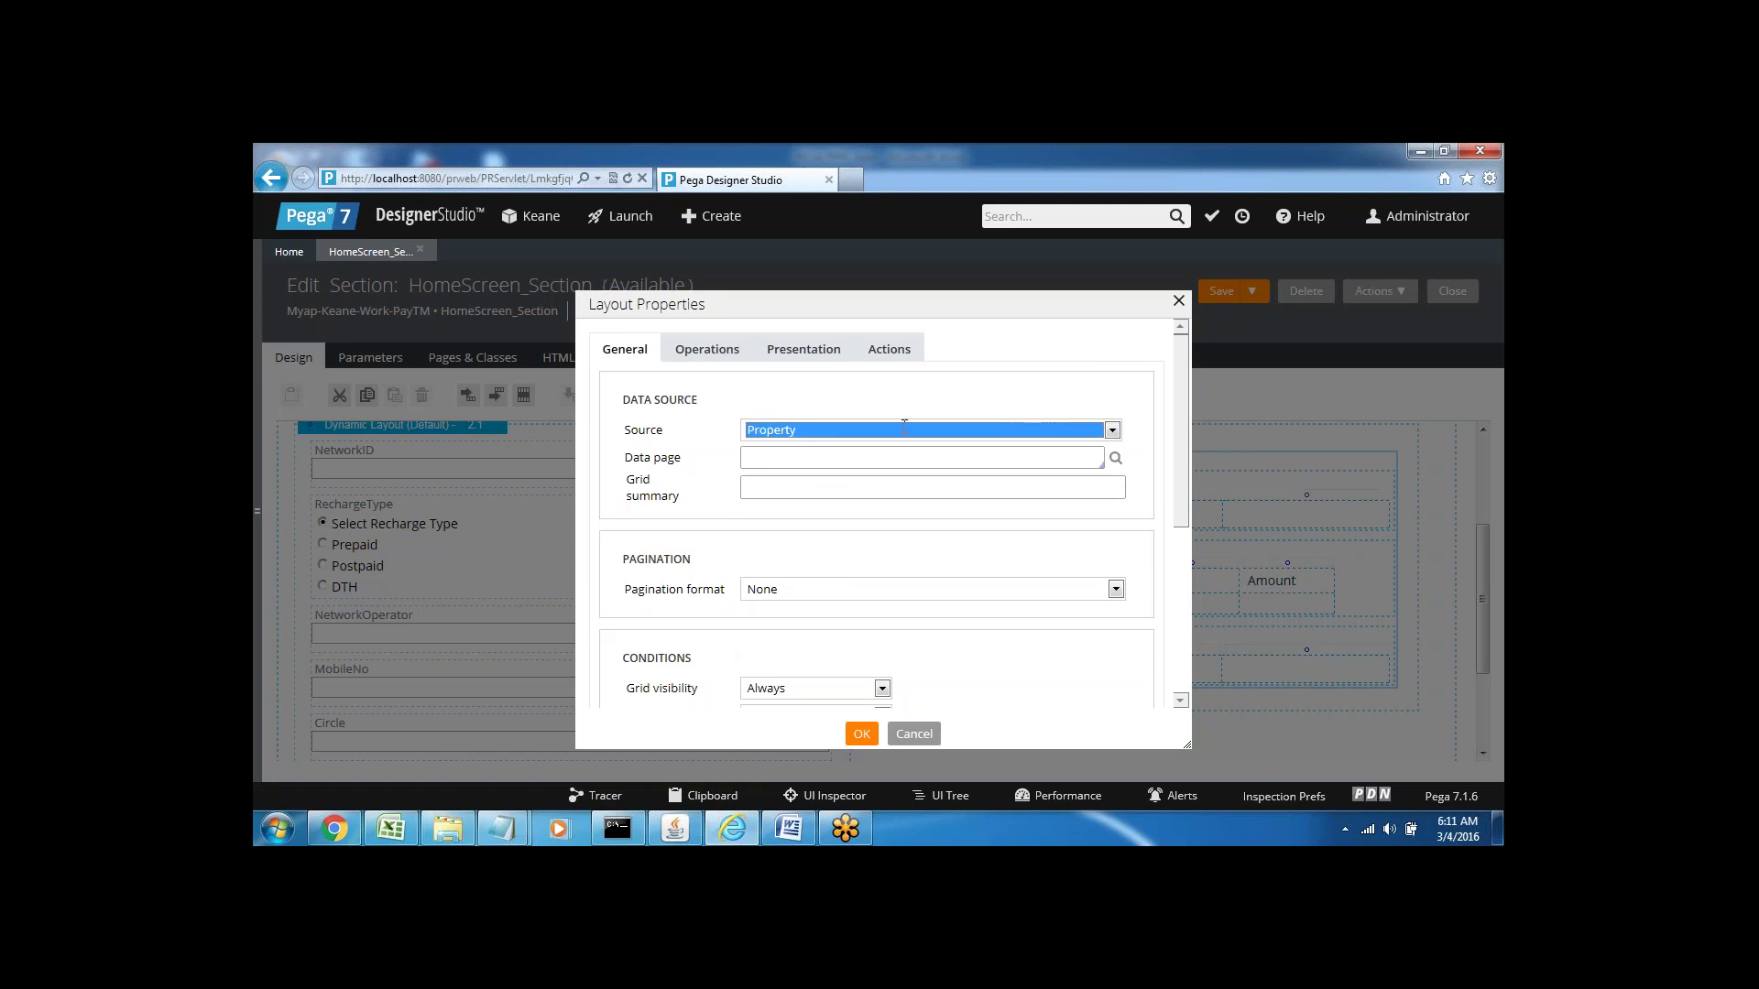
pyautogui.click(1178, 303)
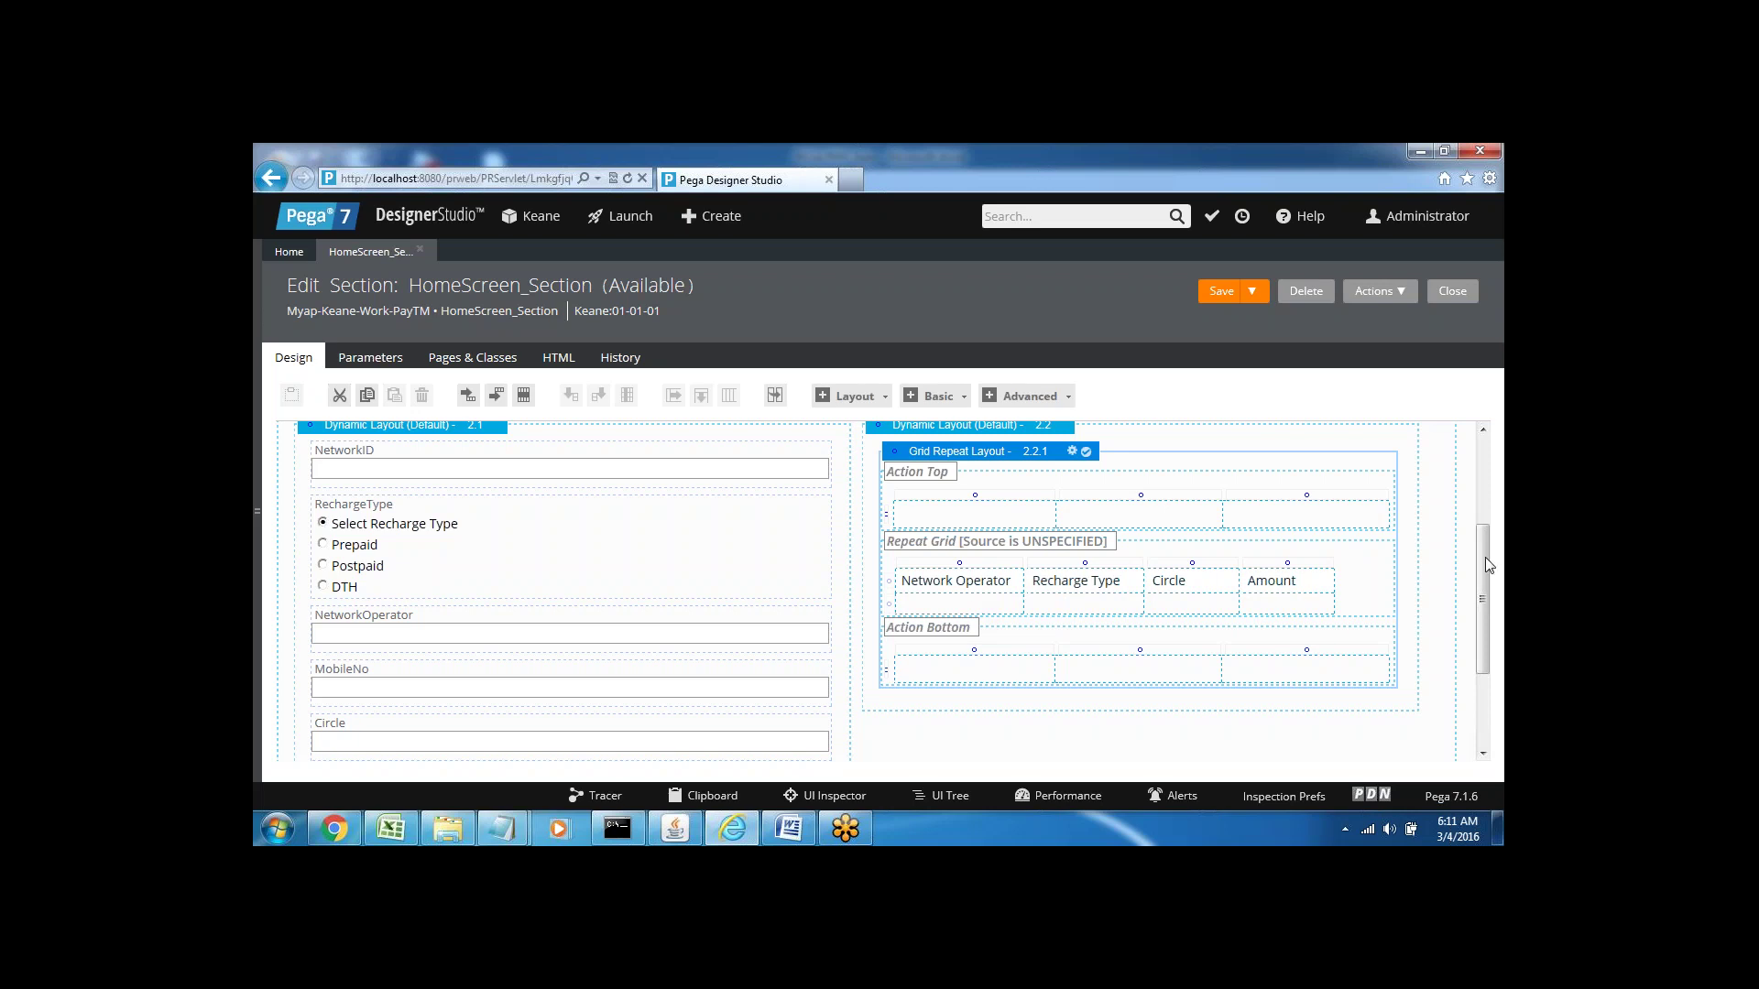
# - Switch to the Word notes and review the lines on the data page's class, its list structure and the Code-Pega-List activity
pyautogui.moveTo(1486, 557); pyautogui.dragTo(1485, 554)
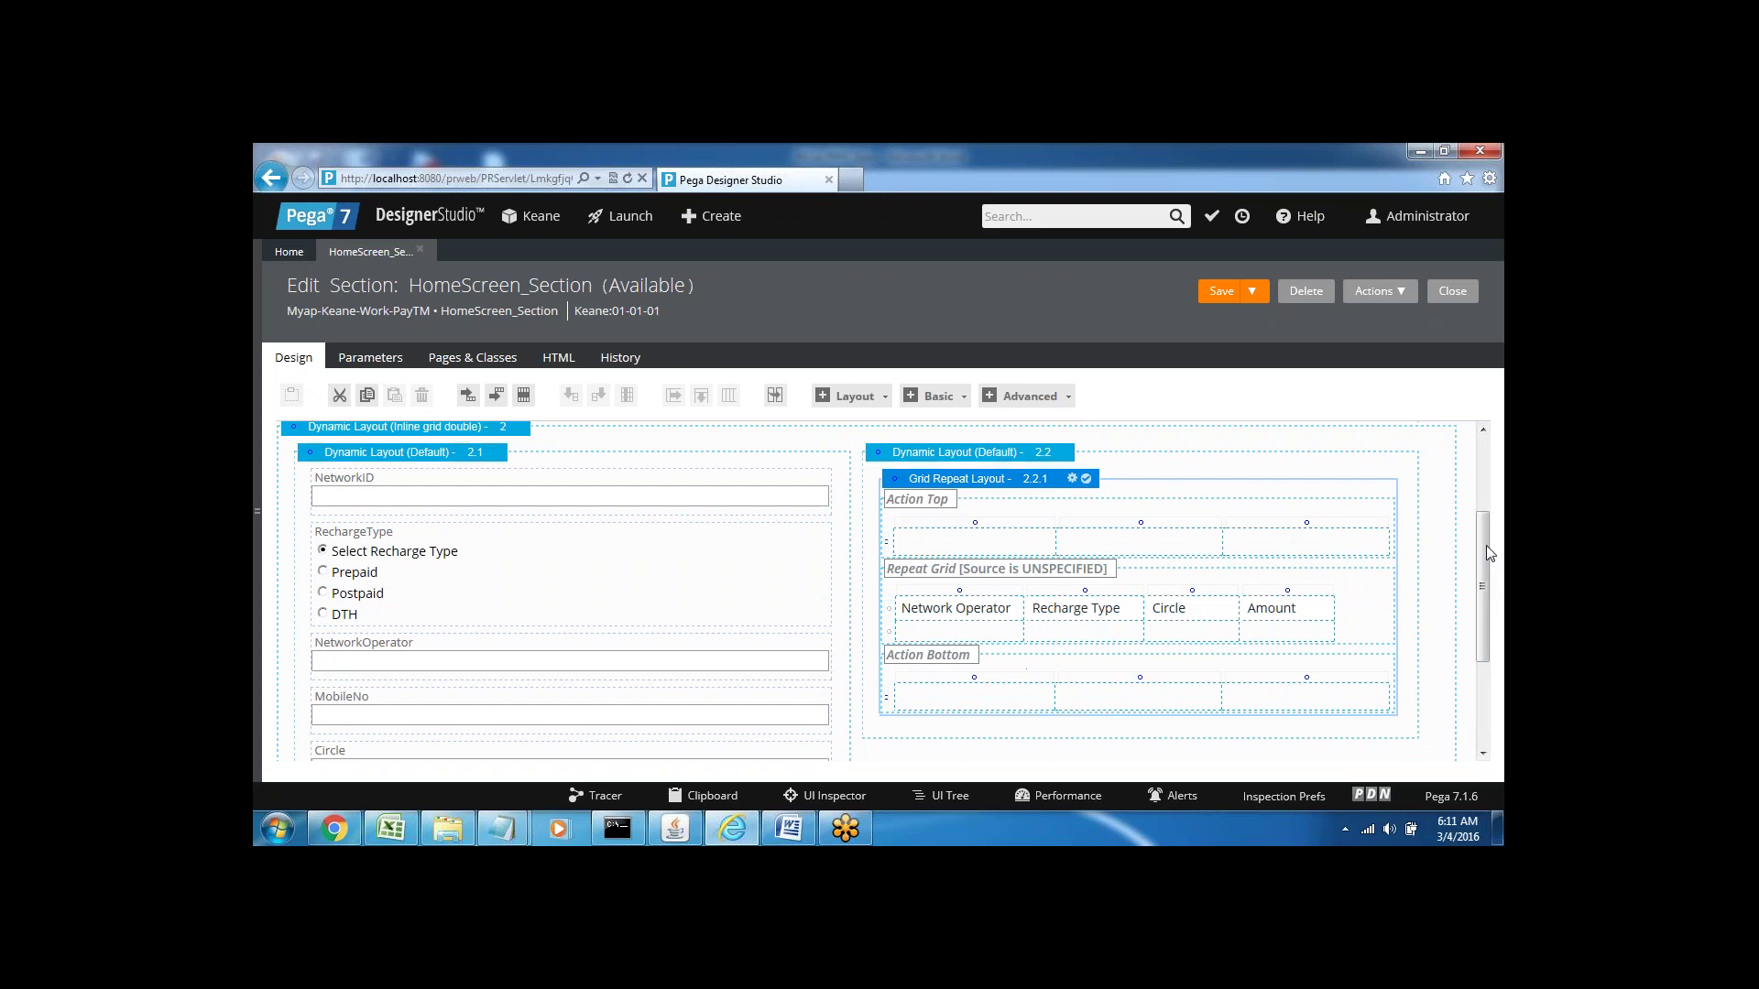
pyautogui.click(793, 829)
pyautogui.click(587, 504)
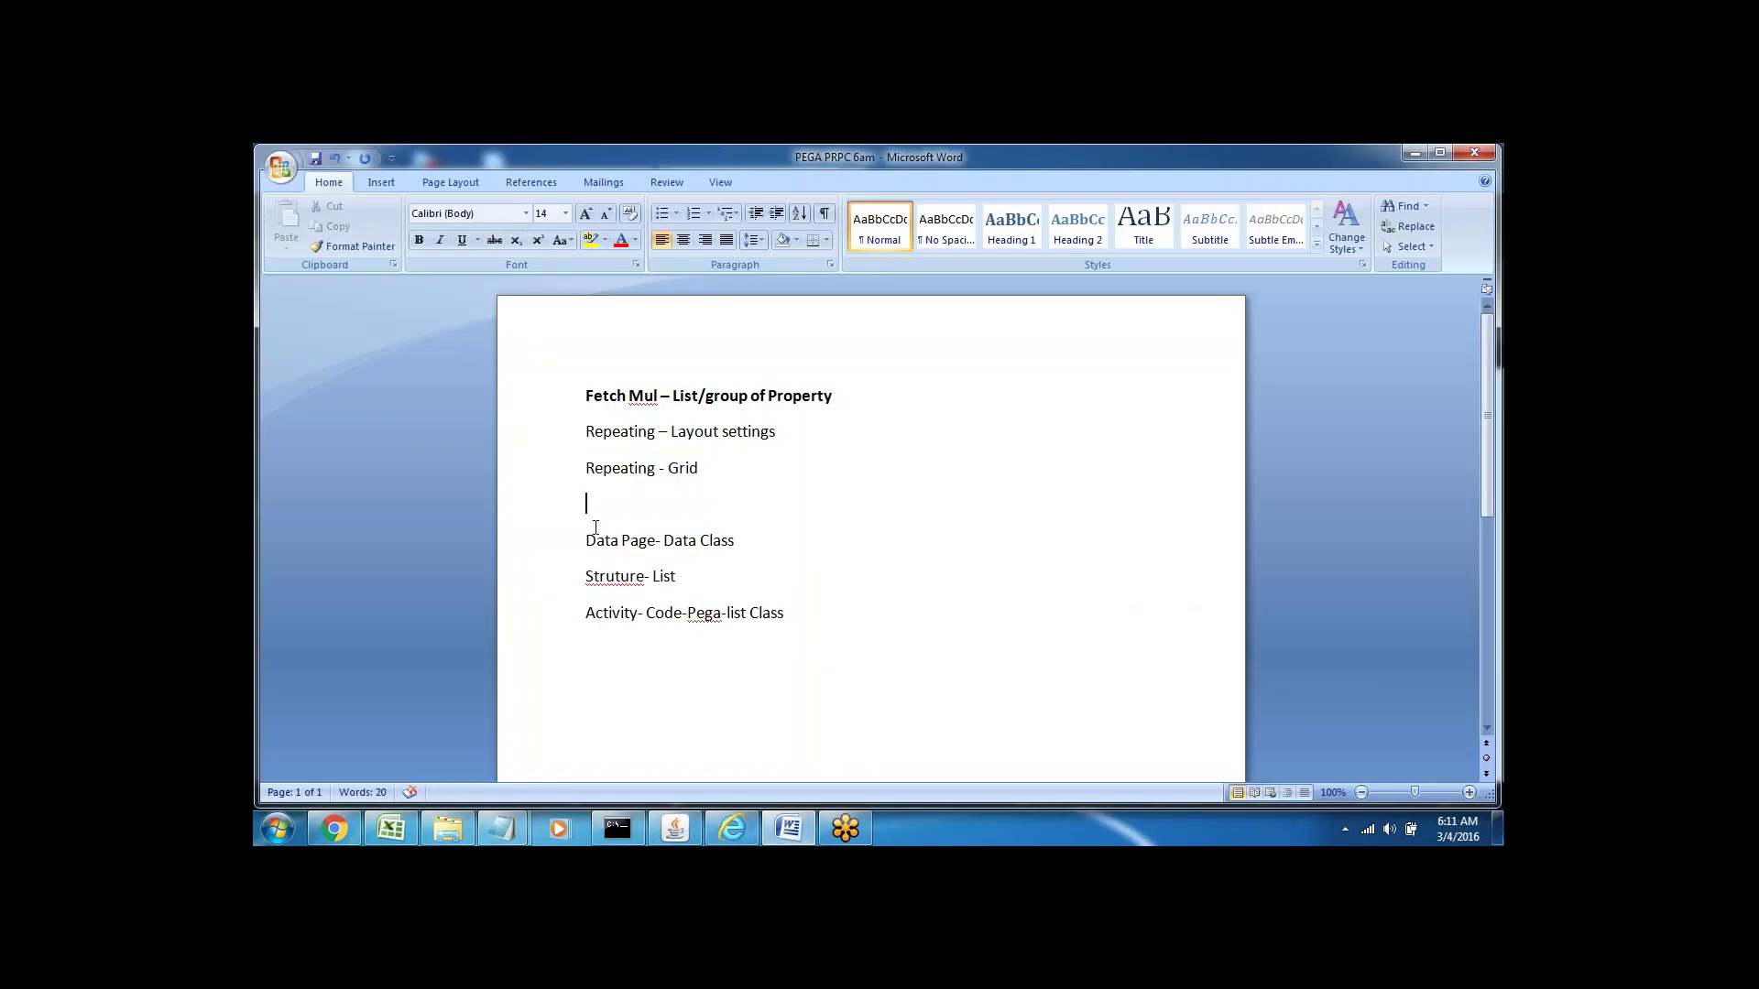
pyautogui.click(555, 547)
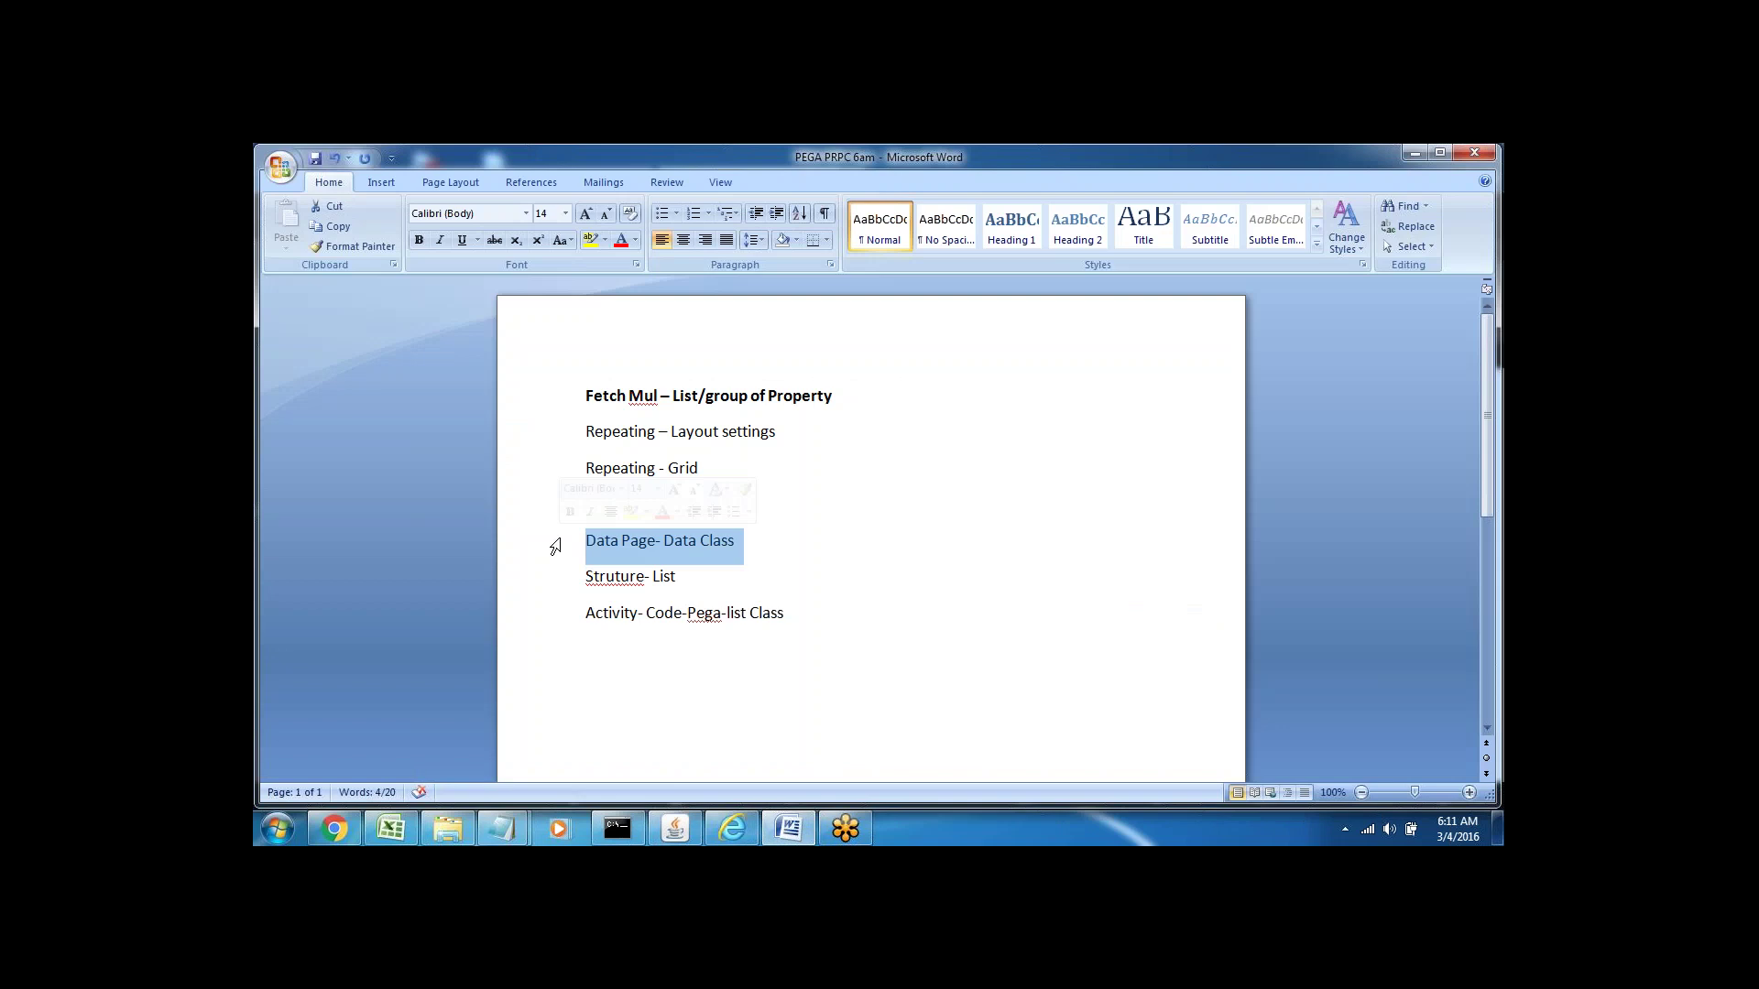
pyautogui.click(772, 548)
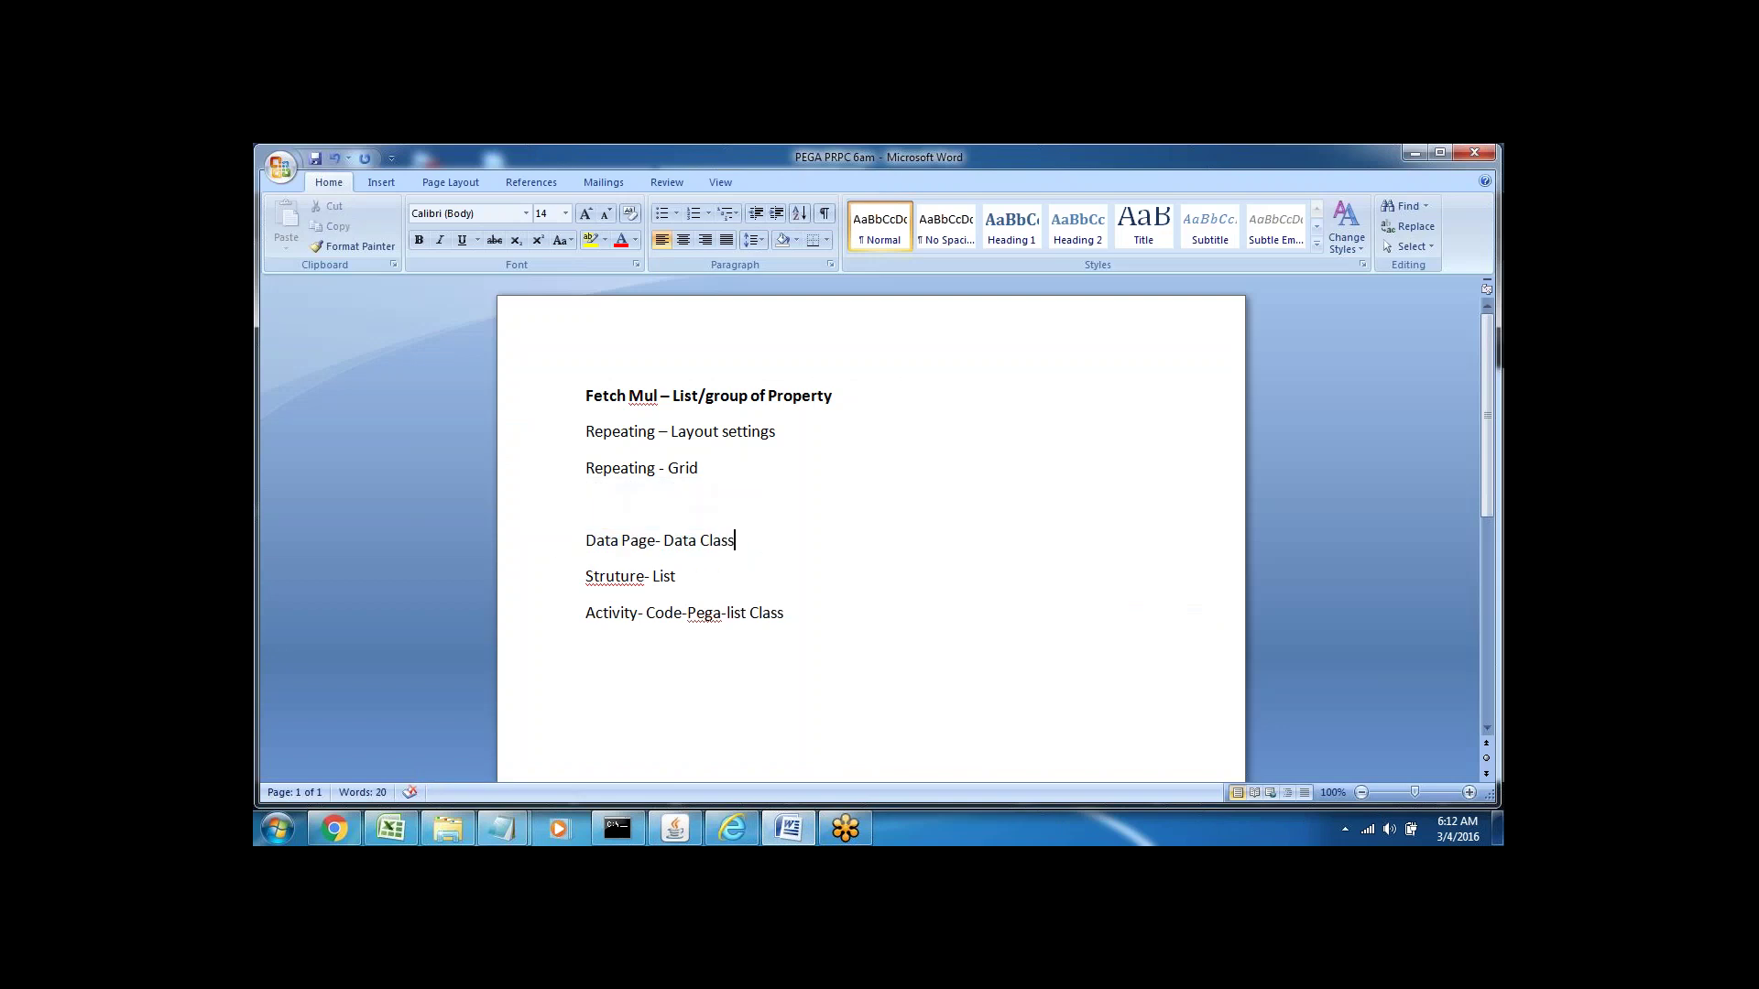
pyautogui.doubleClick(593, 584)
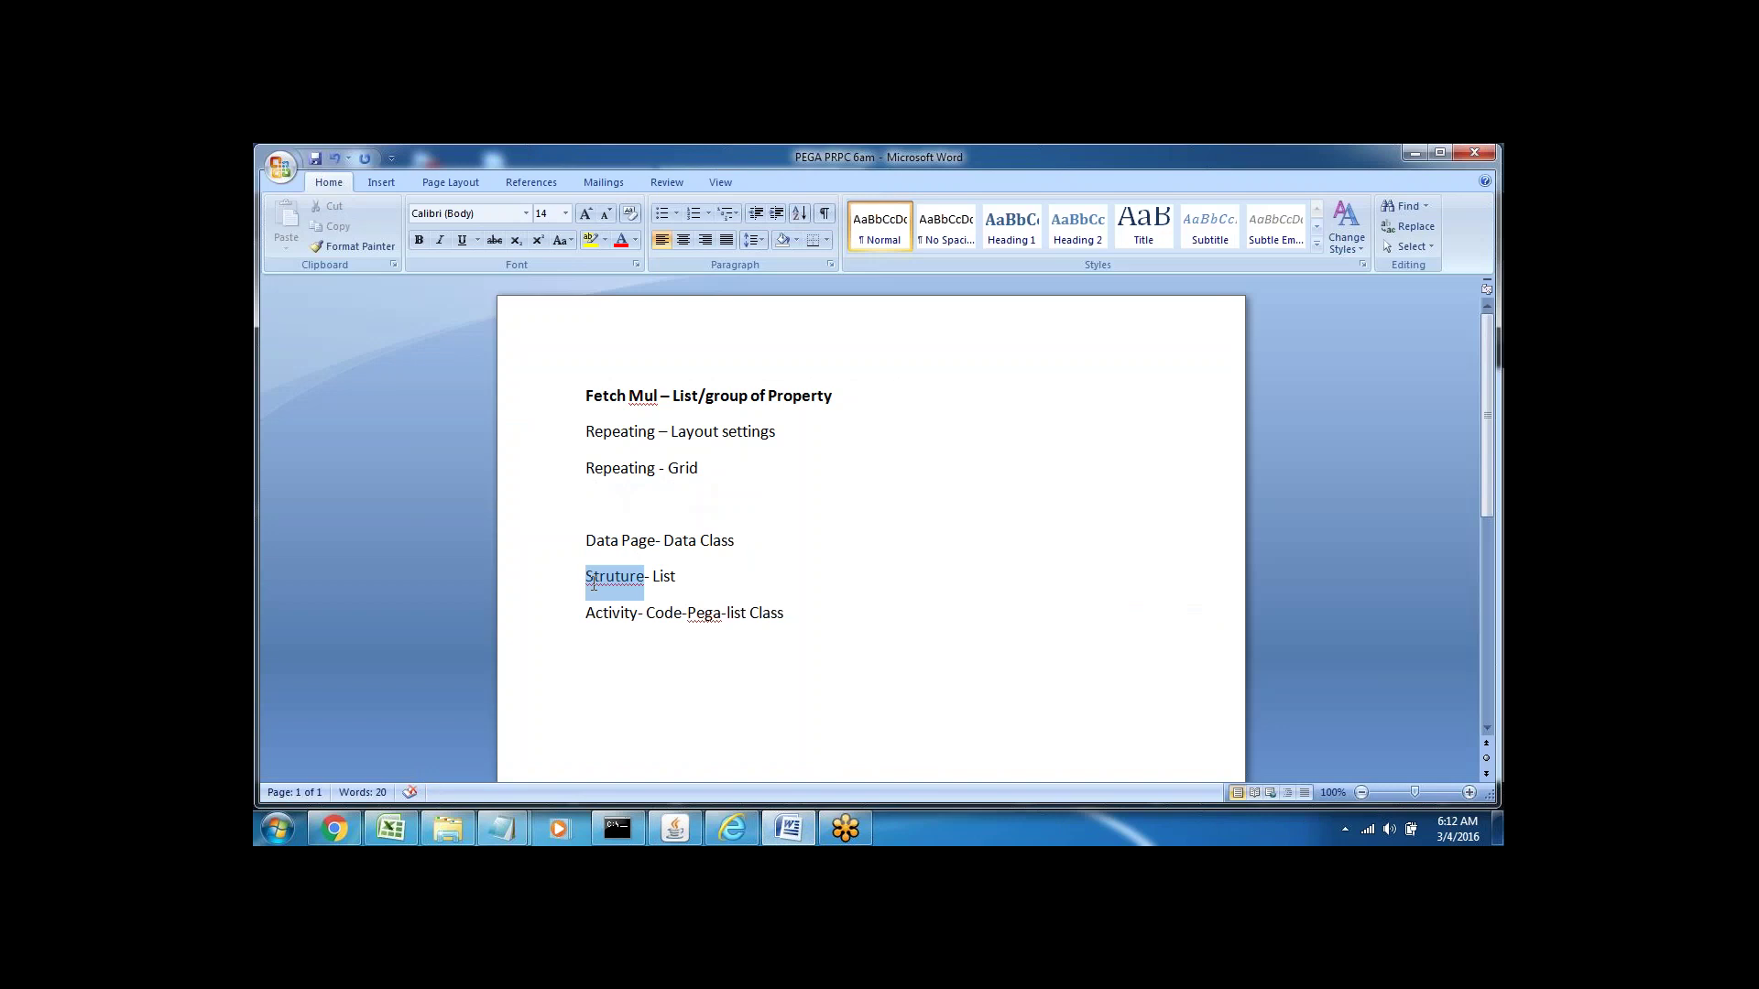
pyautogui.click(665, 579)
pyautogui.doubleClick(665, 579)
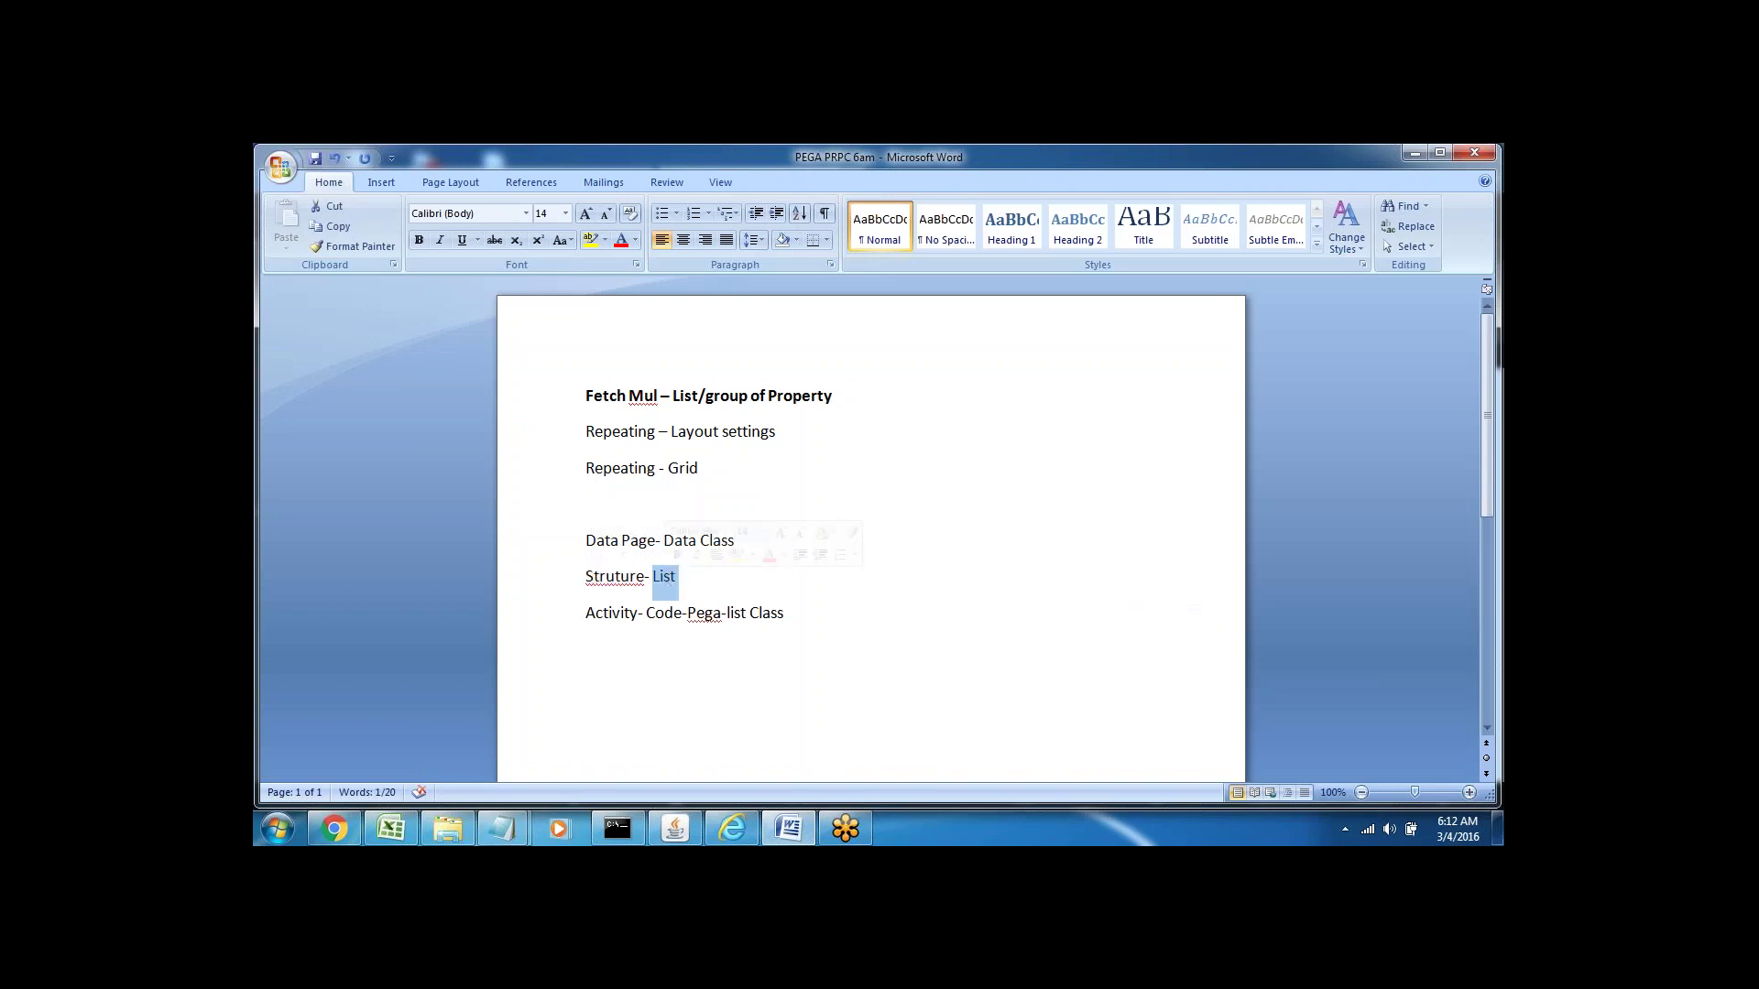
pyautogui.click(617, 577)
pyautogui.doubleClick(617, 577)
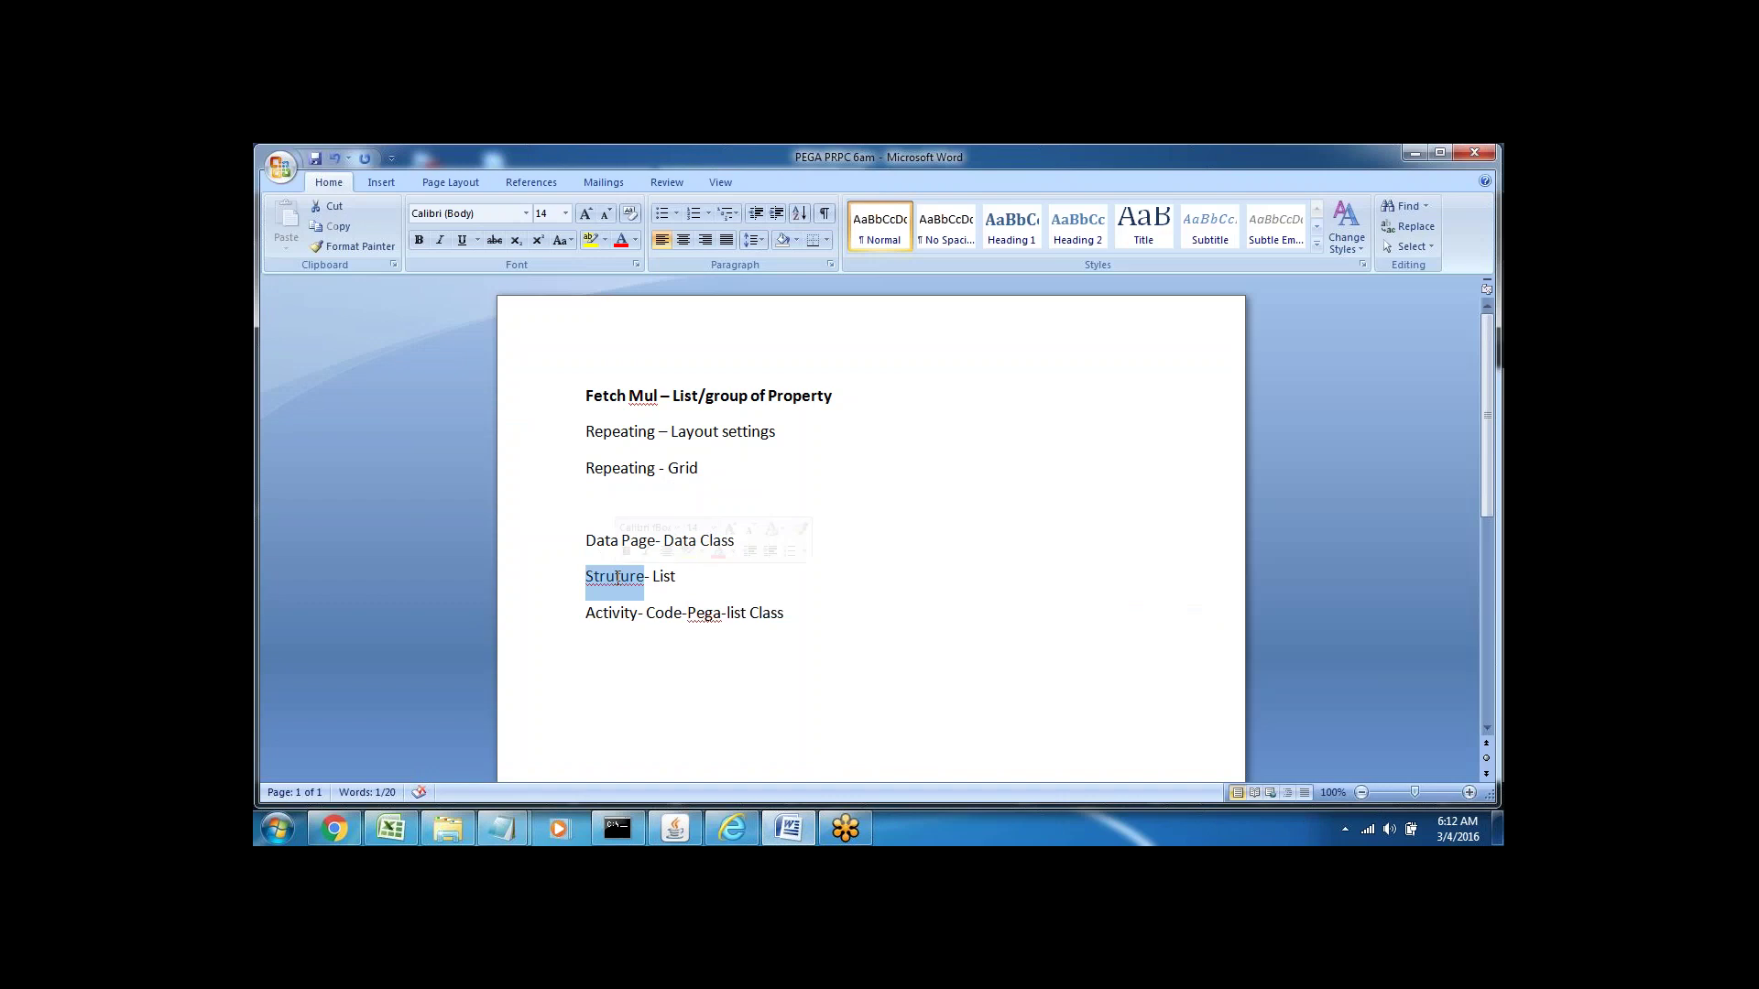
pyautogui.click(664, 577)
pyautogui.doubleClick(664, 577)
pyautogui.click(608, 648)
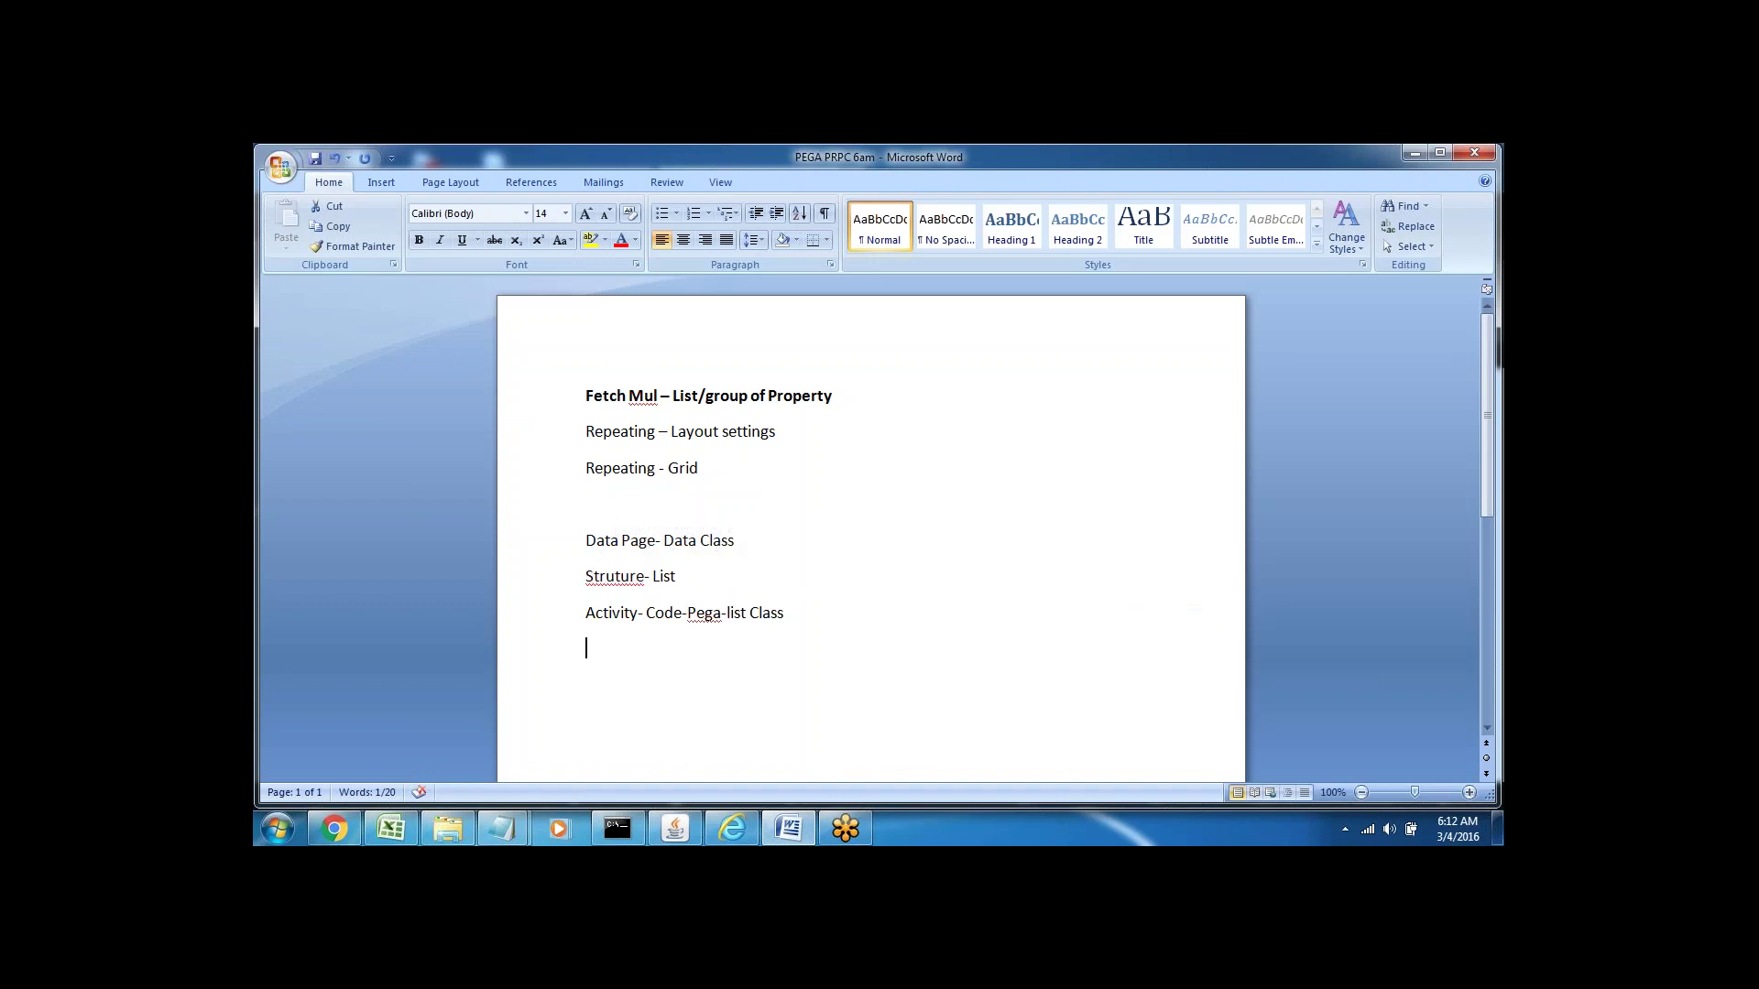
pyautogui.doubleClick(601, 618)
pyautogui.click(591, 646)
pyautogui.moveTo(647, 613); pyautogui.dragTo(746, 614)
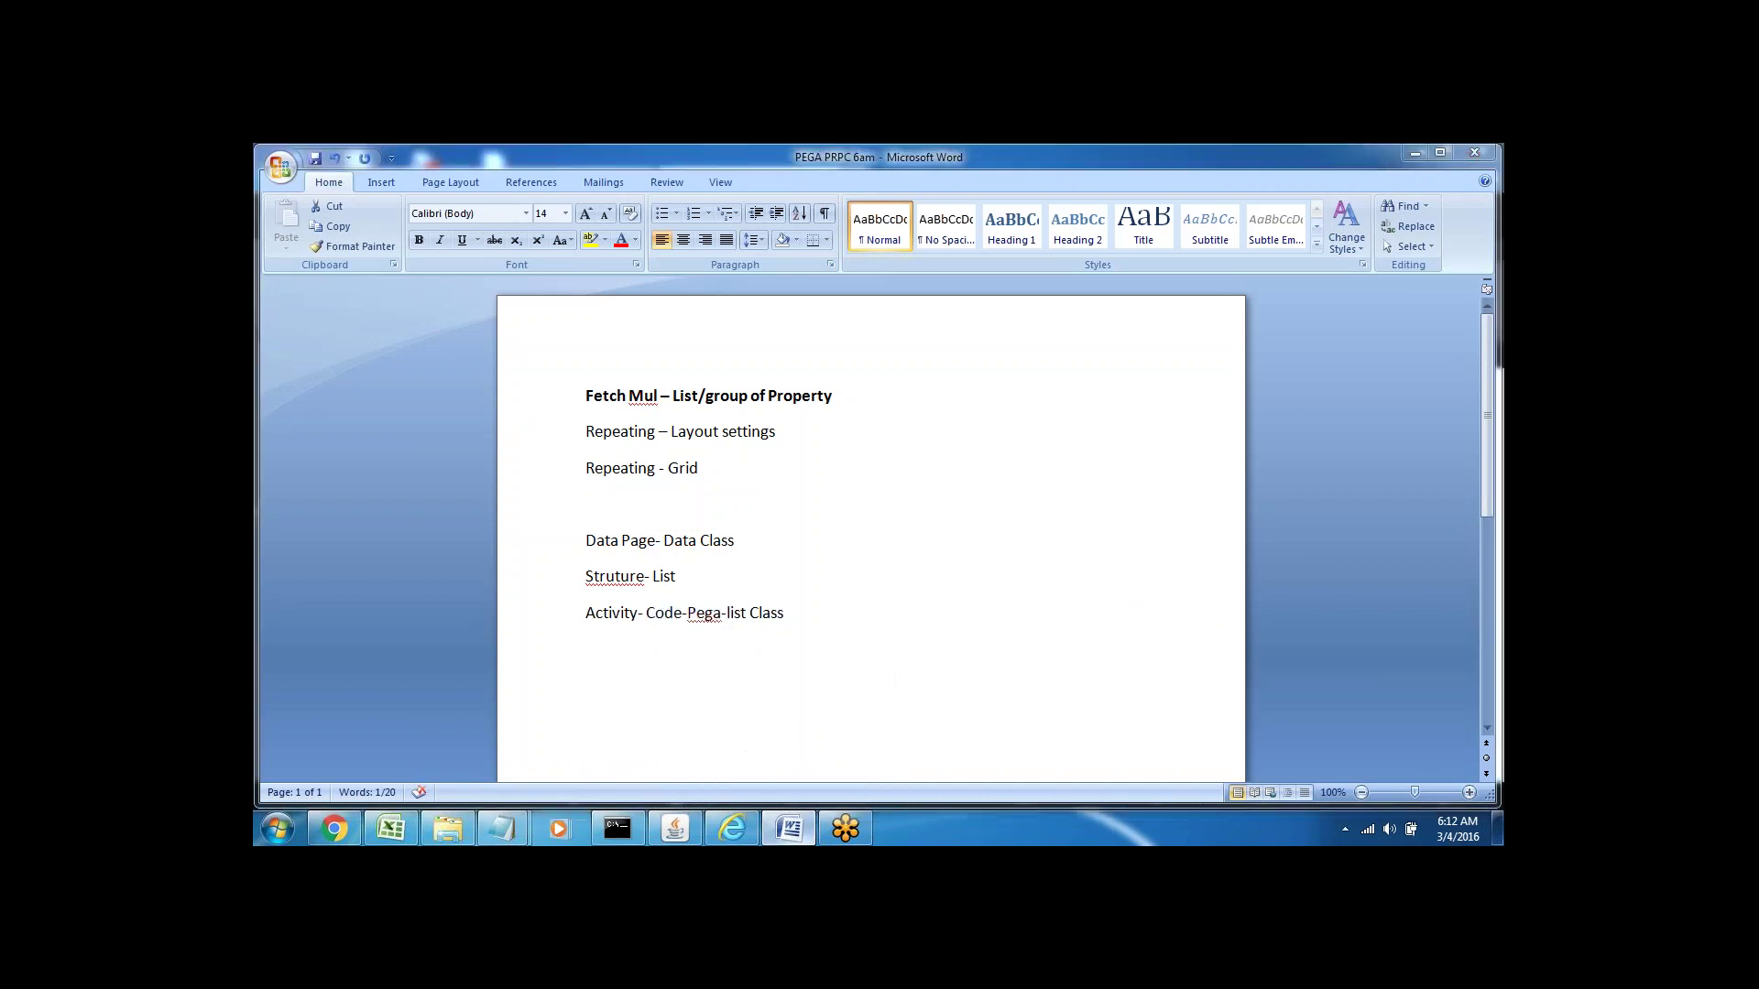
pyautogui.hotkey('alt', 'Tab')
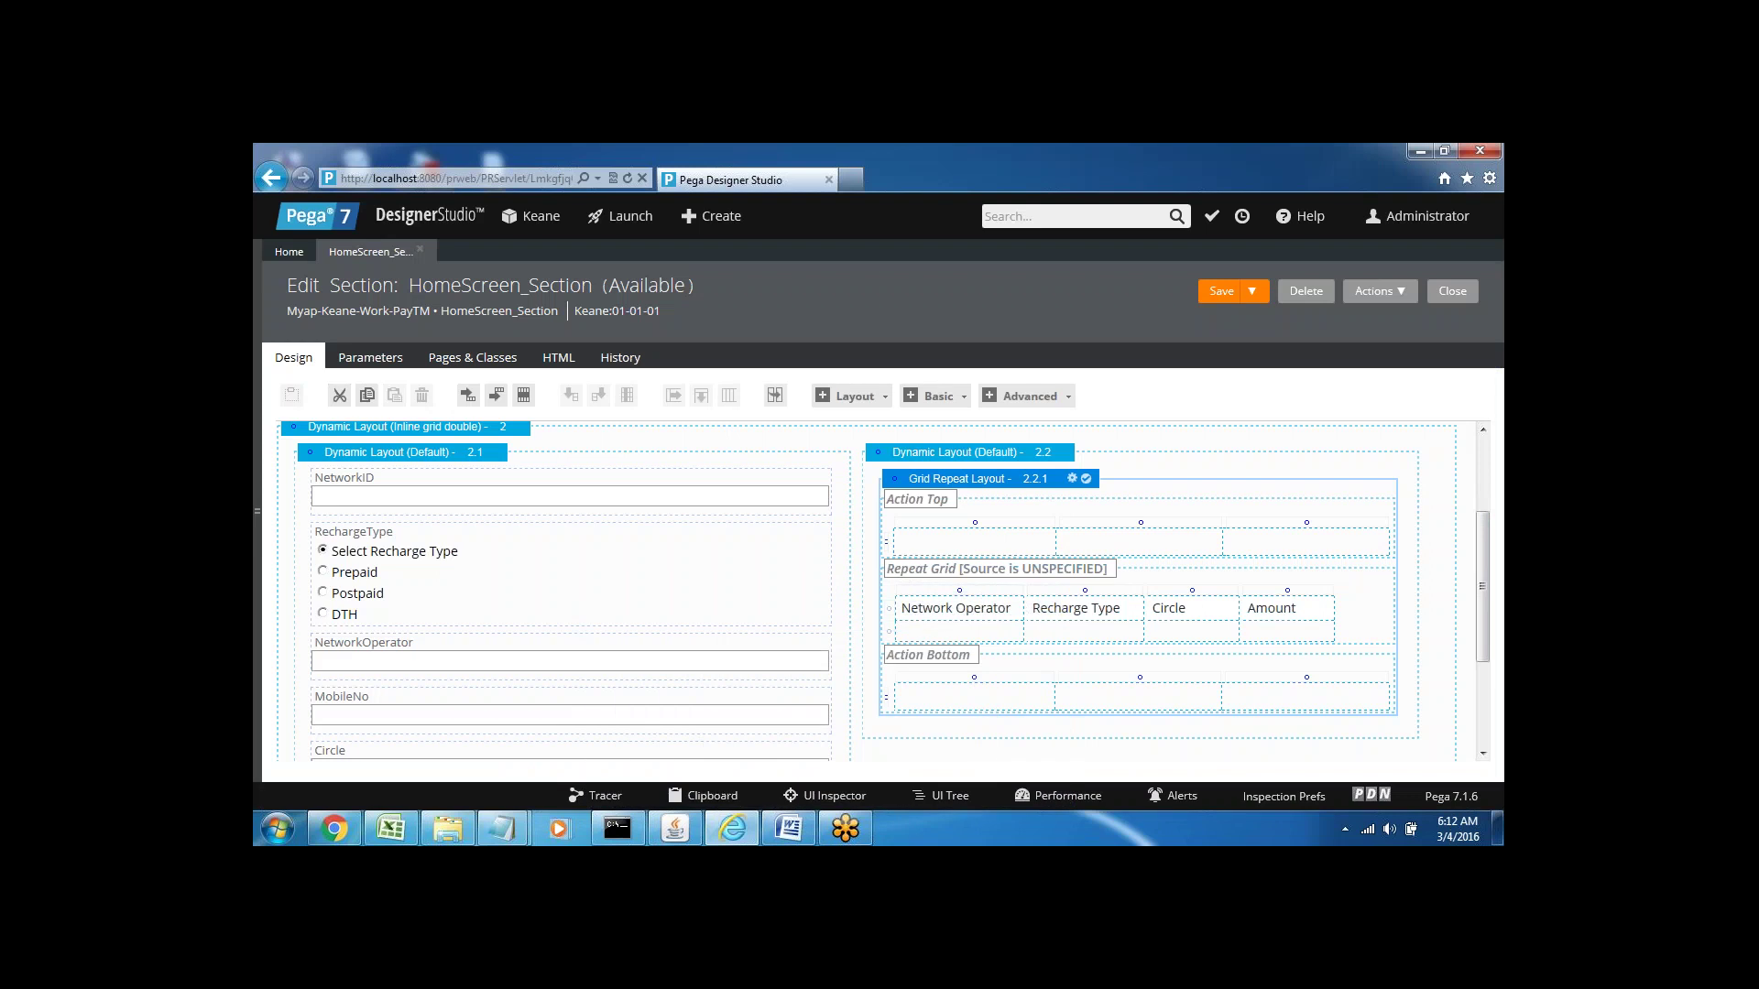
pyautogui.click(789, 829)
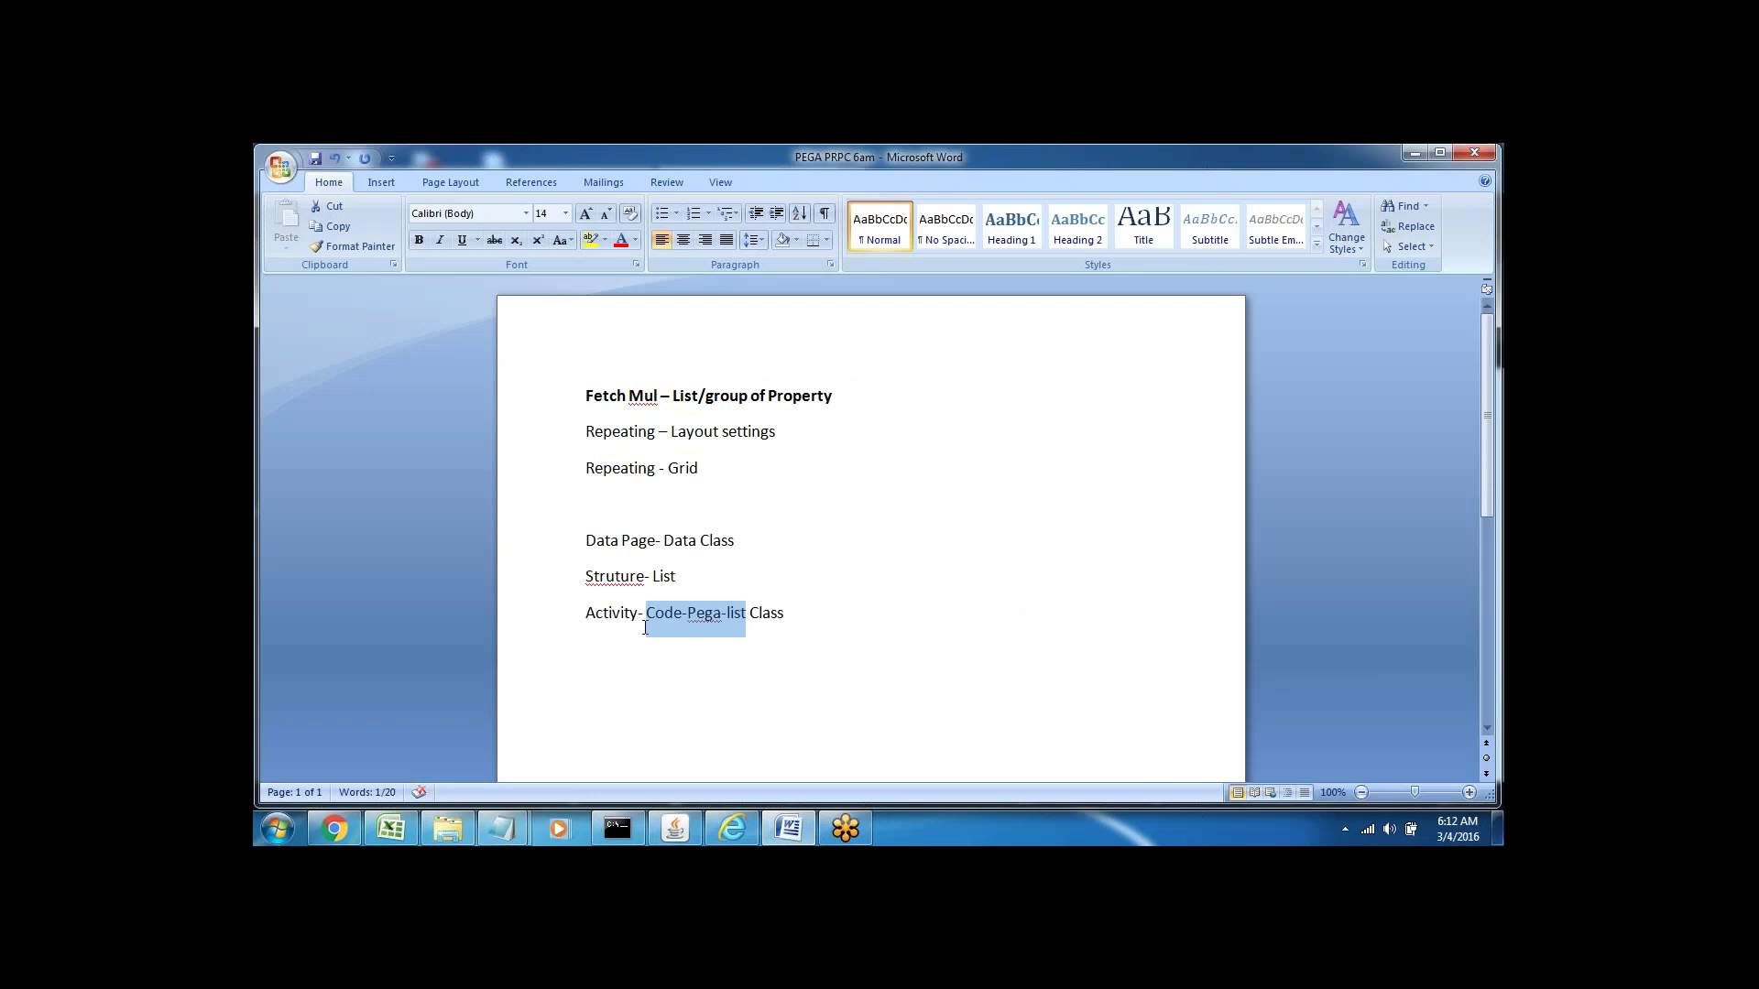
pyautogui.tripleClick(630, 577)
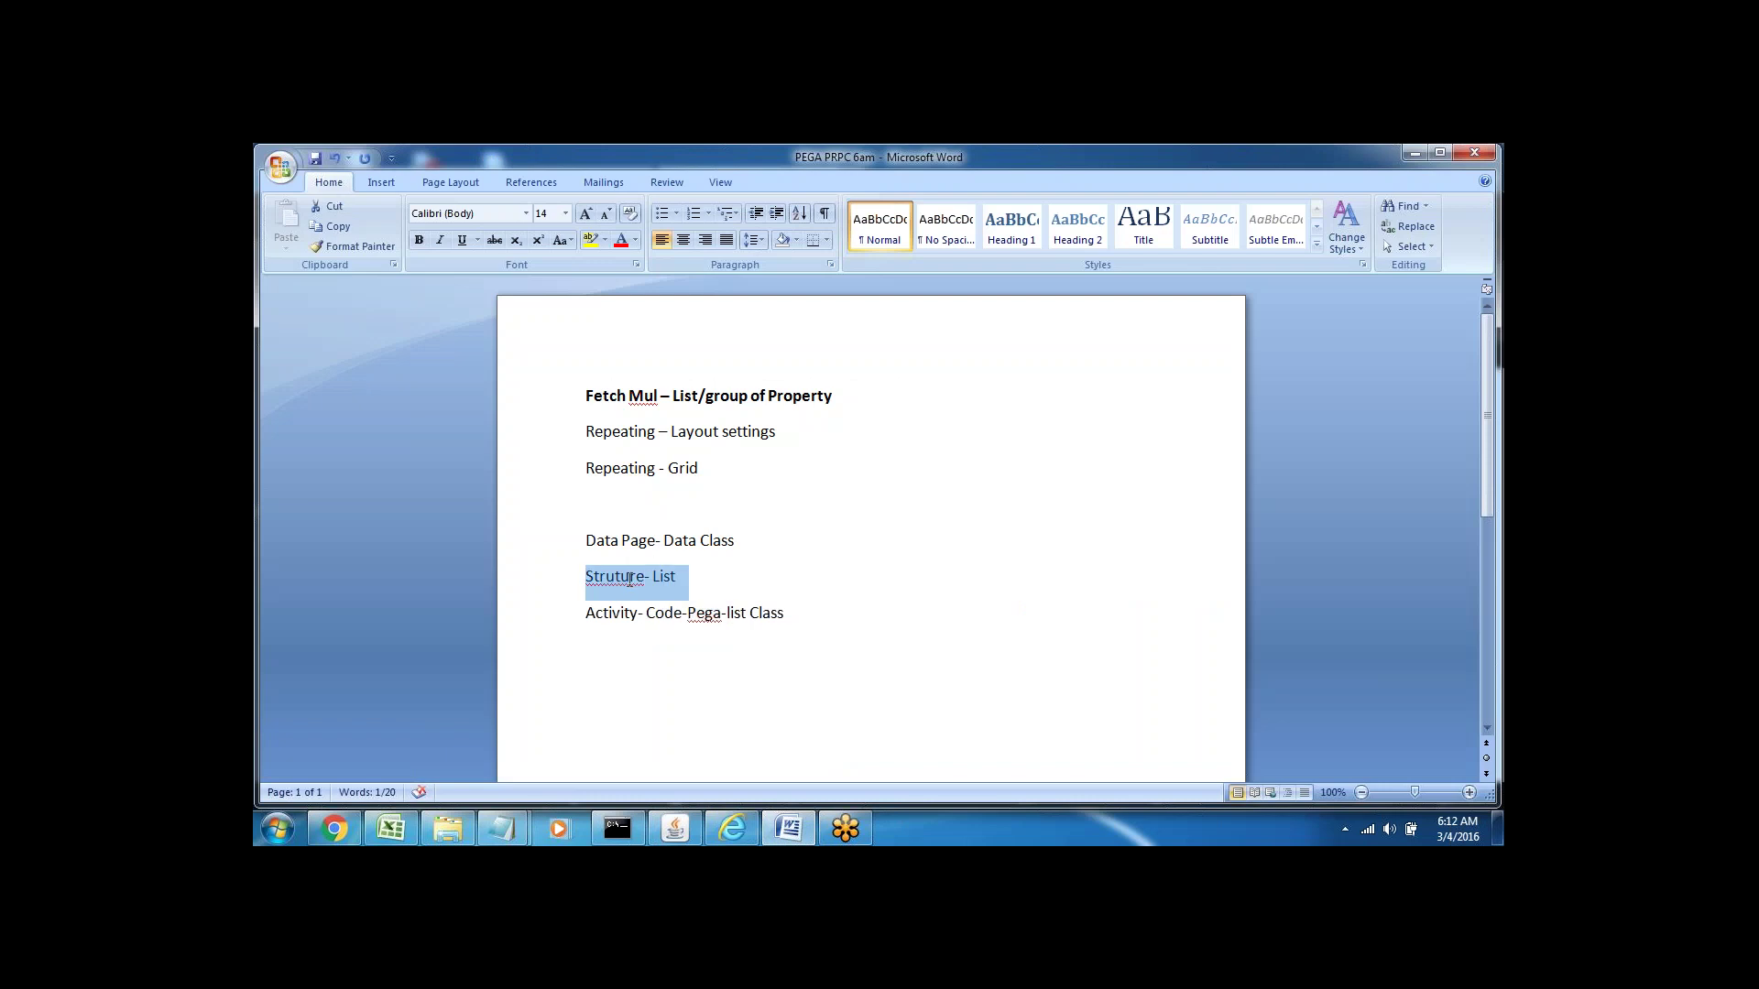
pyautogui.doubleClick(600, 621)
pyautogui.click(600, 624)
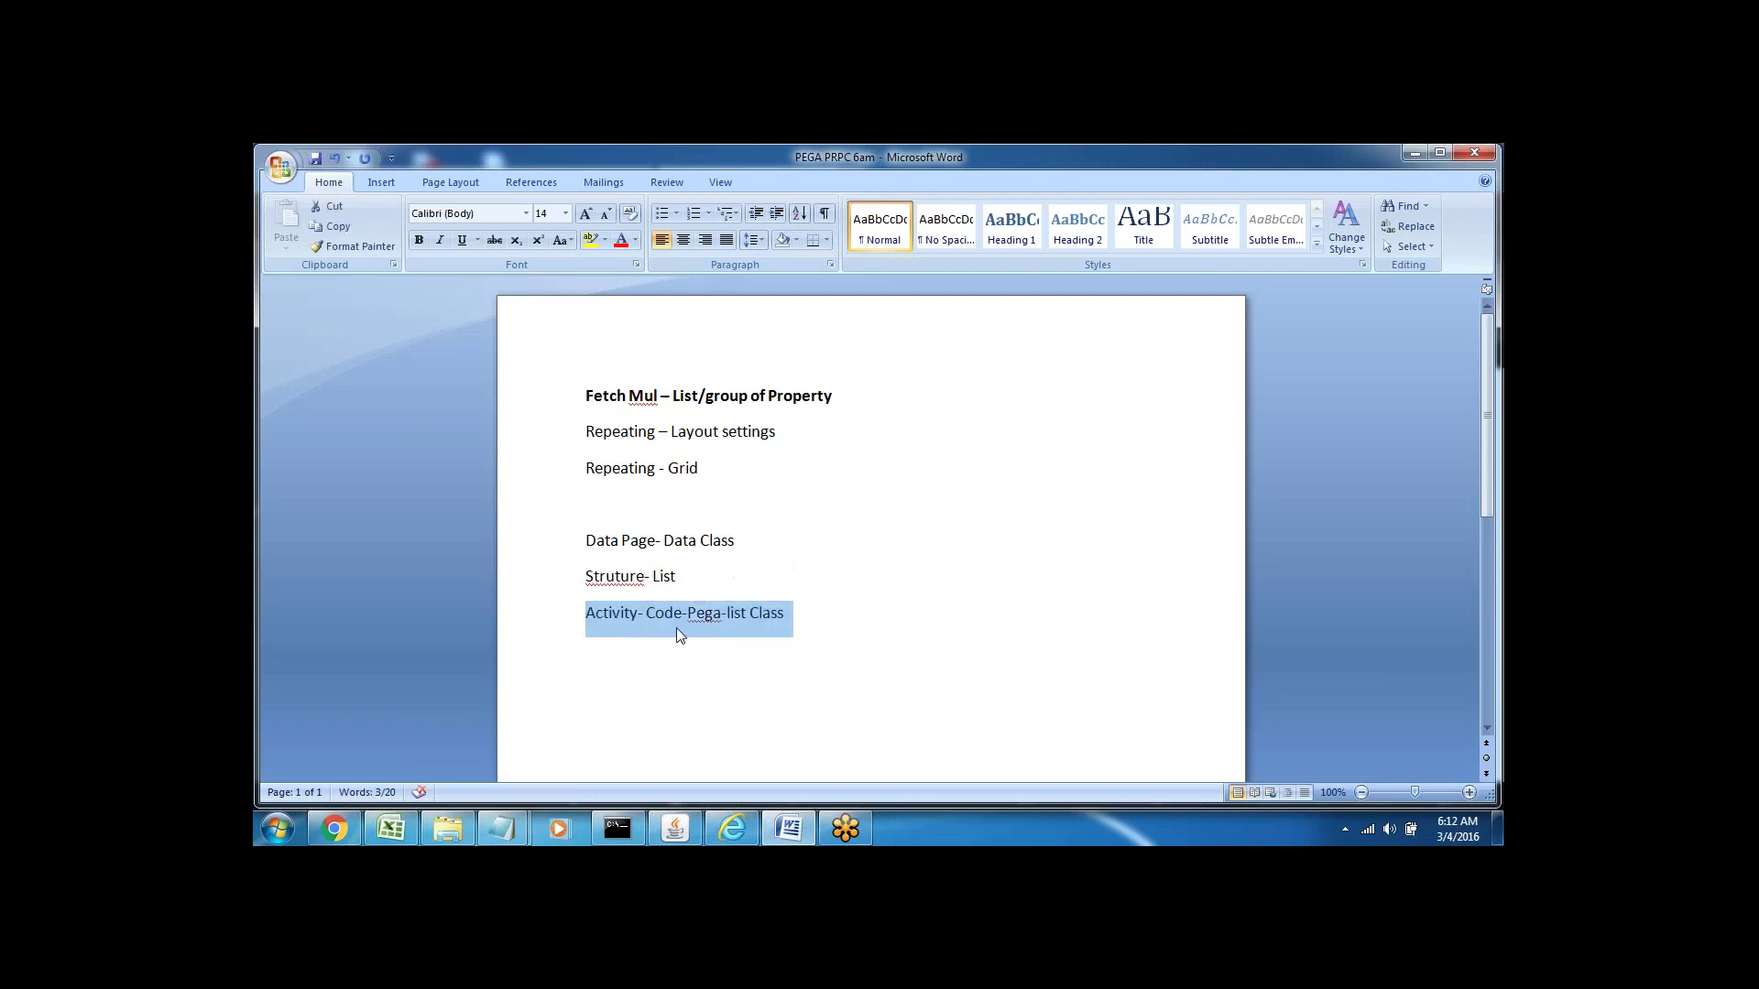
pyautogui.click(788, 829)
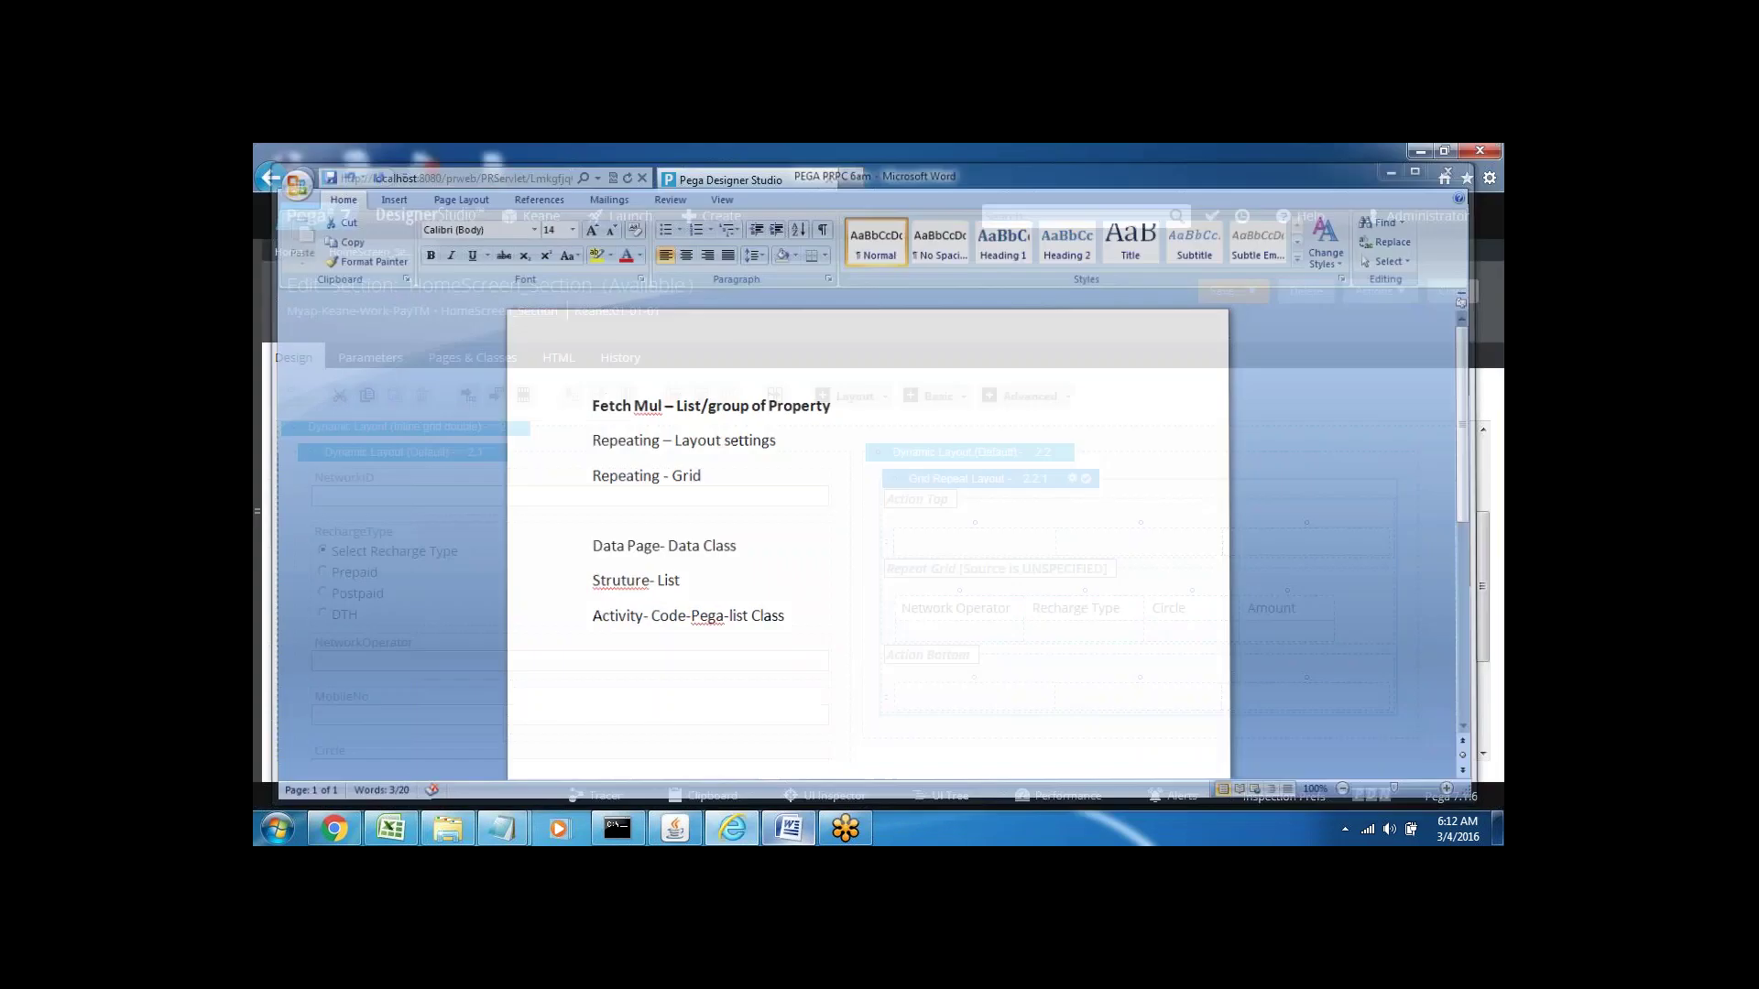
# - Refresh the App Explorer in Designer Studio and start creating a data page under the pinned class Myap-Keane-Data-RecInfo
pyautogui.click(264, 510)
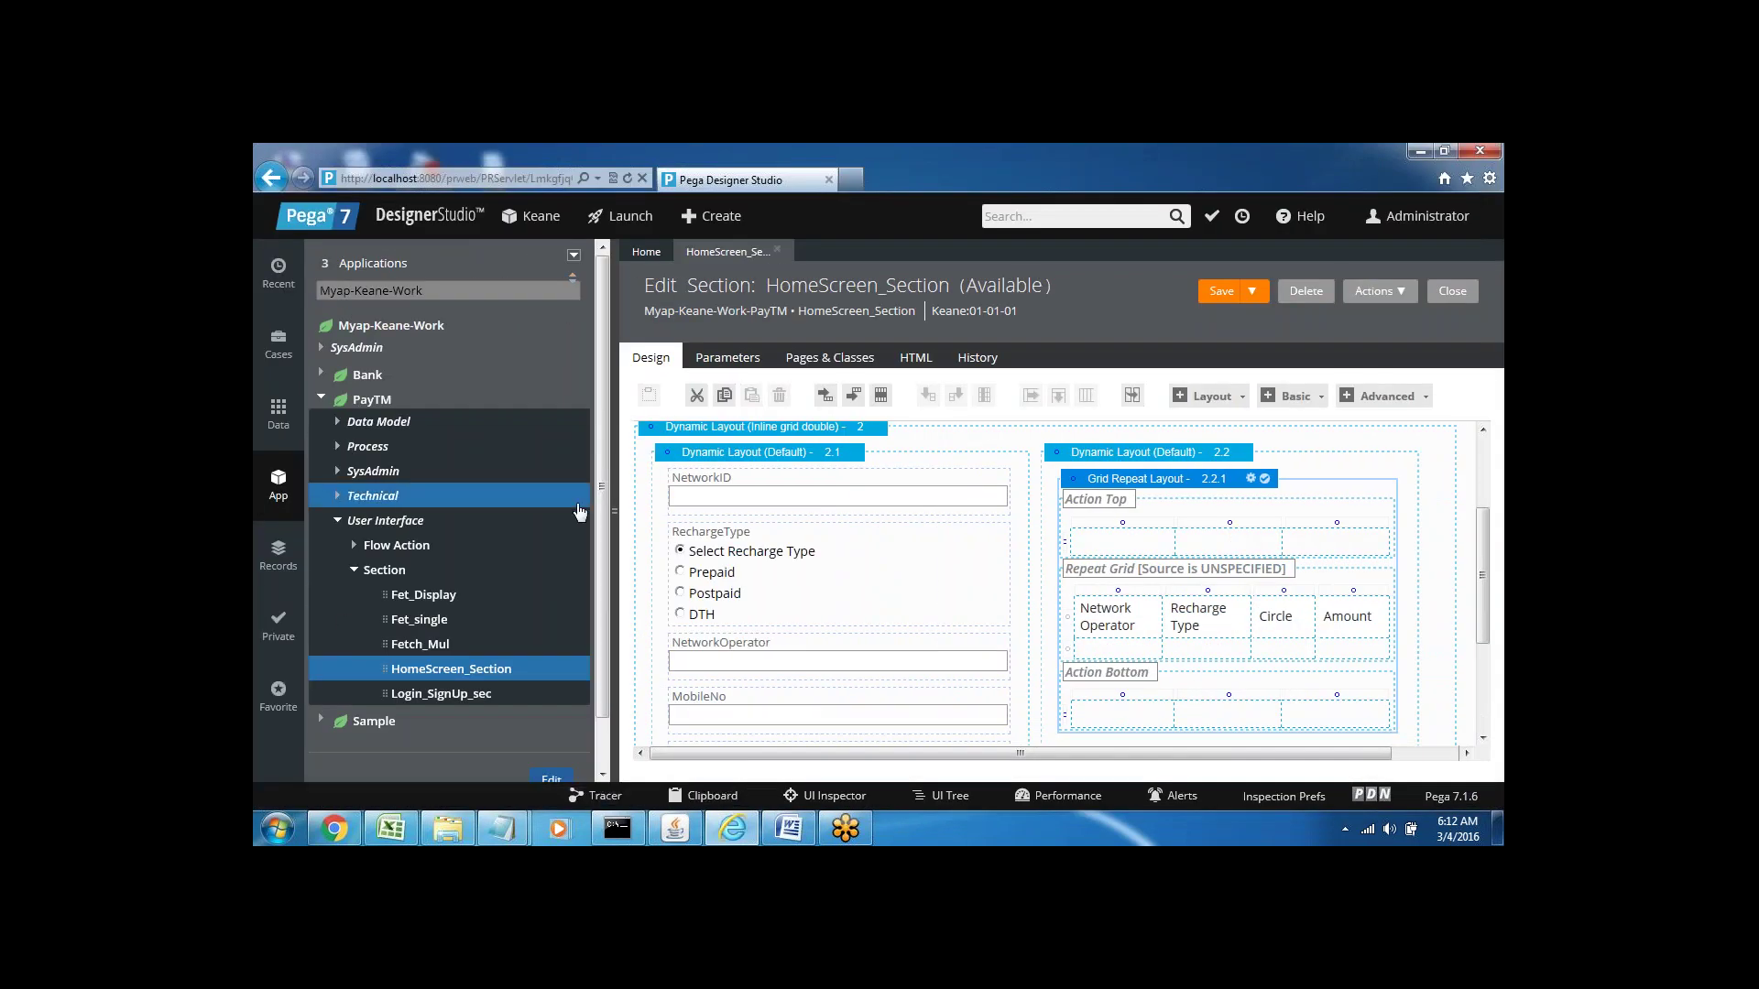
pyautogui.click(573, 258)
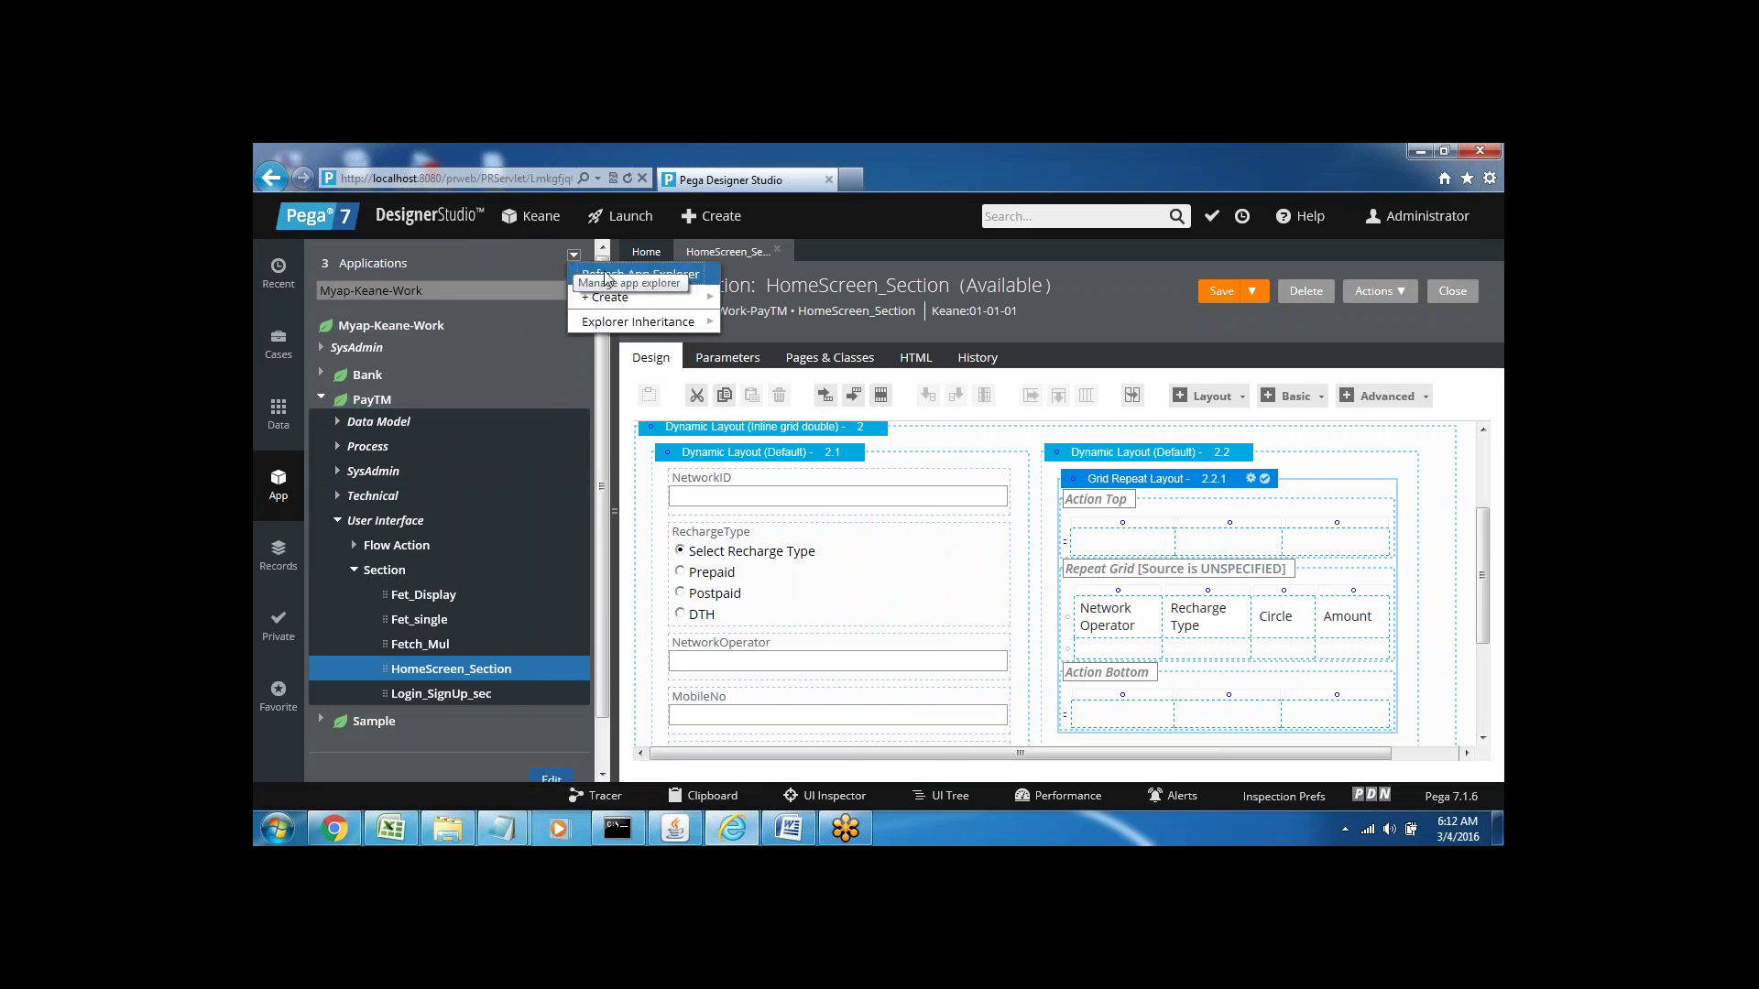
pyautogui.click(603, 276)
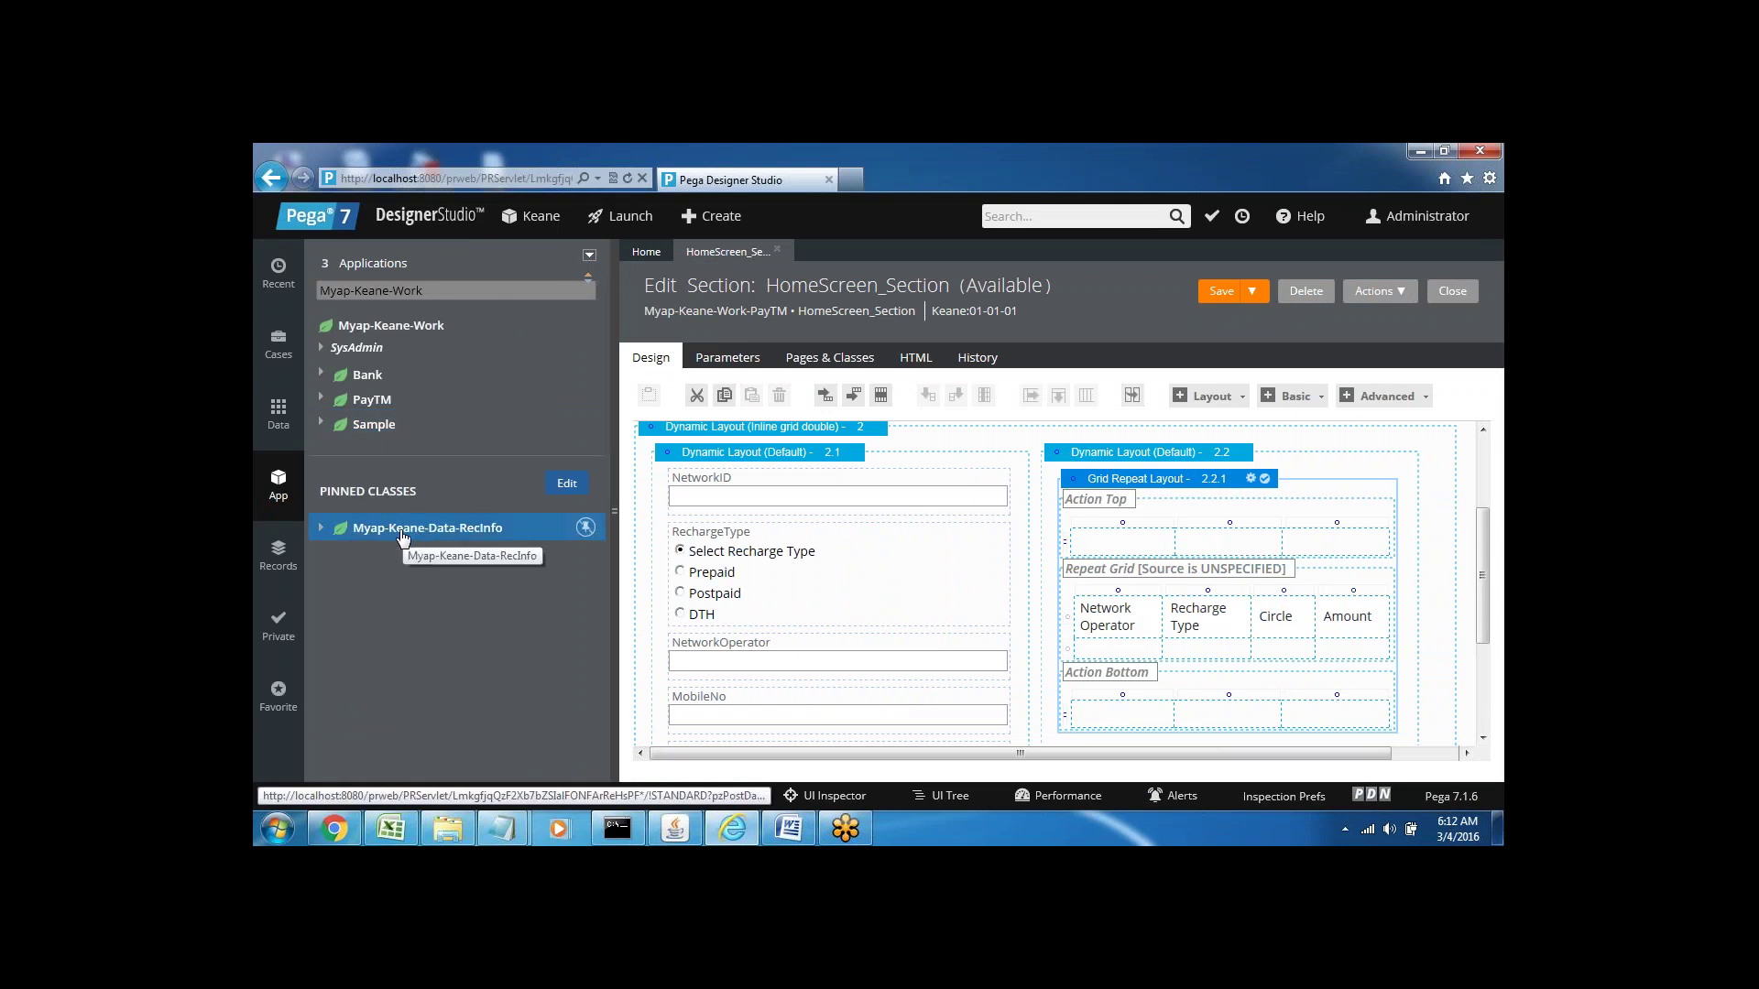
pyautogui.rightClick(403, 538)
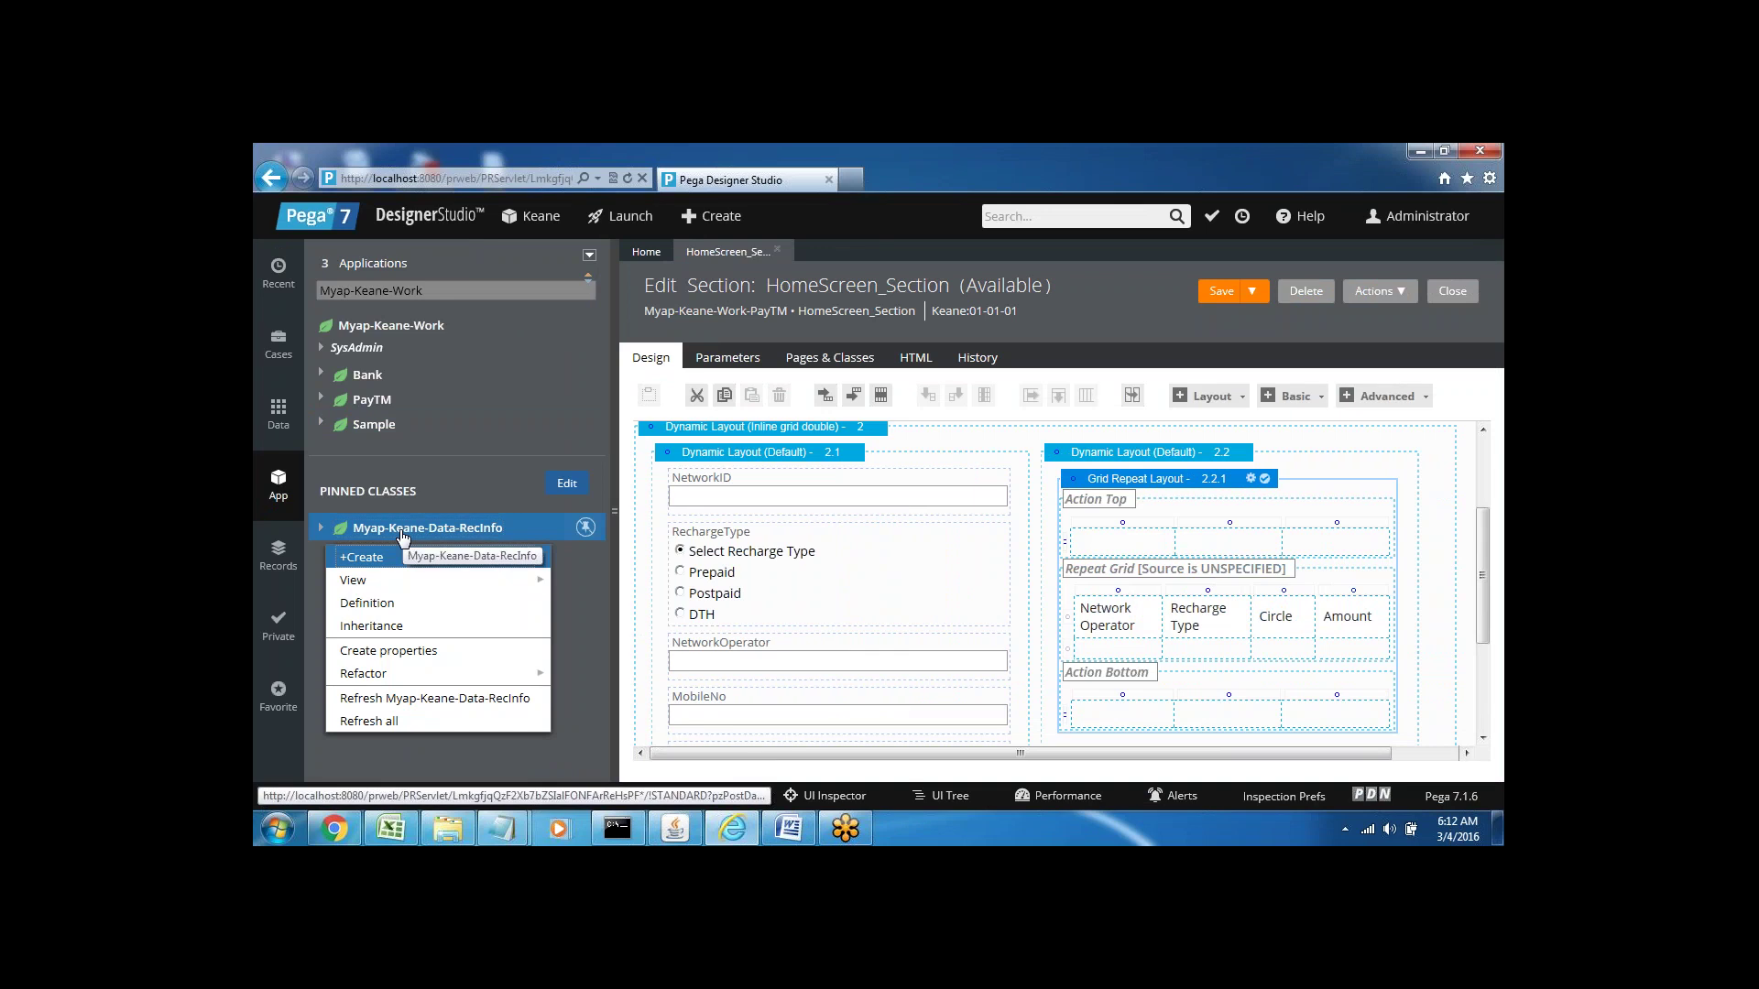
pyautogui.moveTo(495, 559)
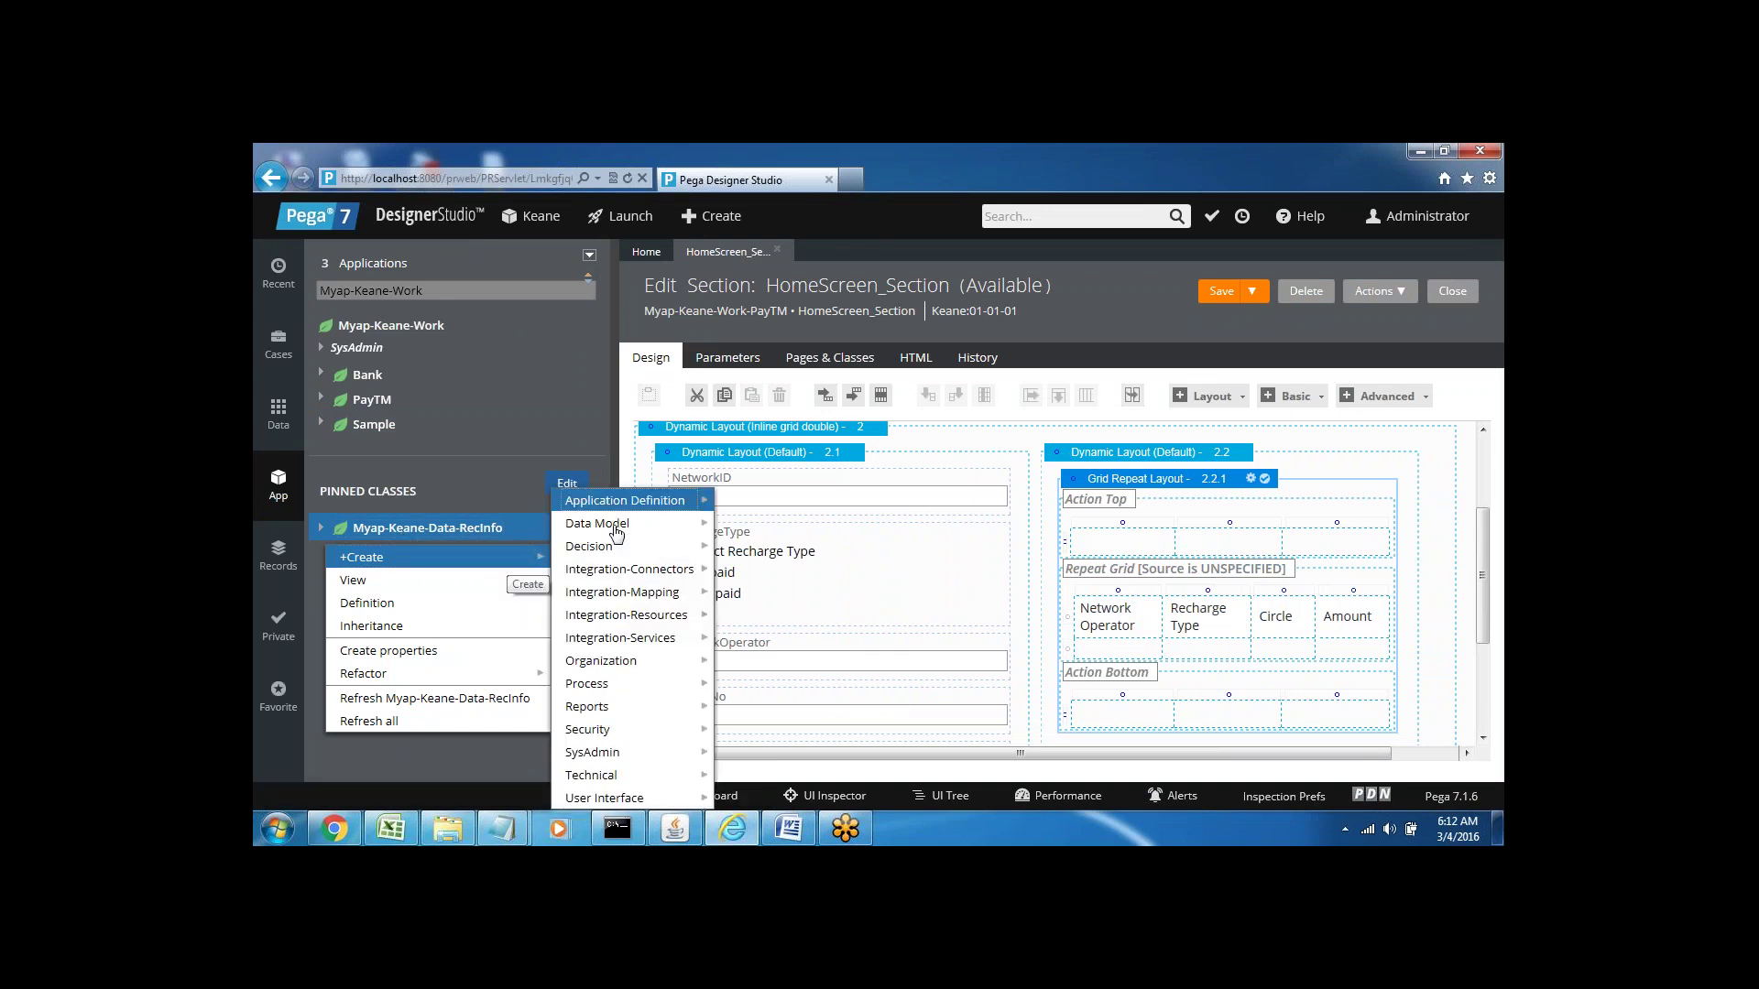
pyautogui.moveTo(640, 526)
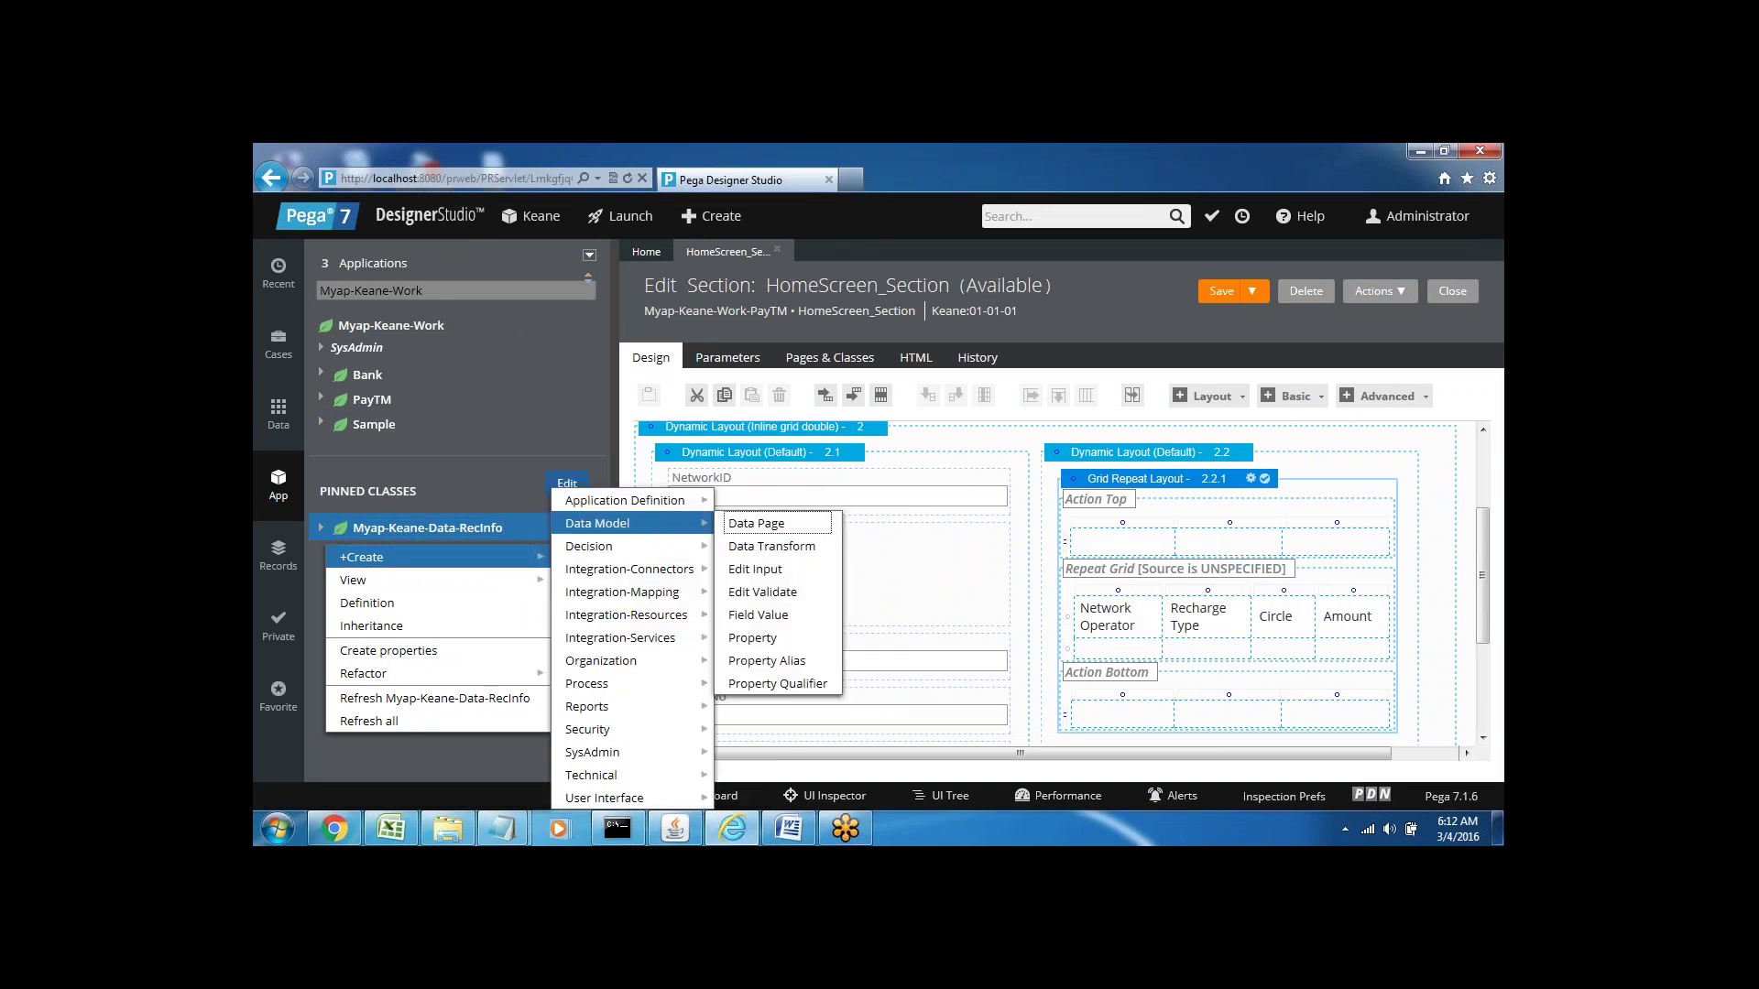
pyautogui.click(764, 524)
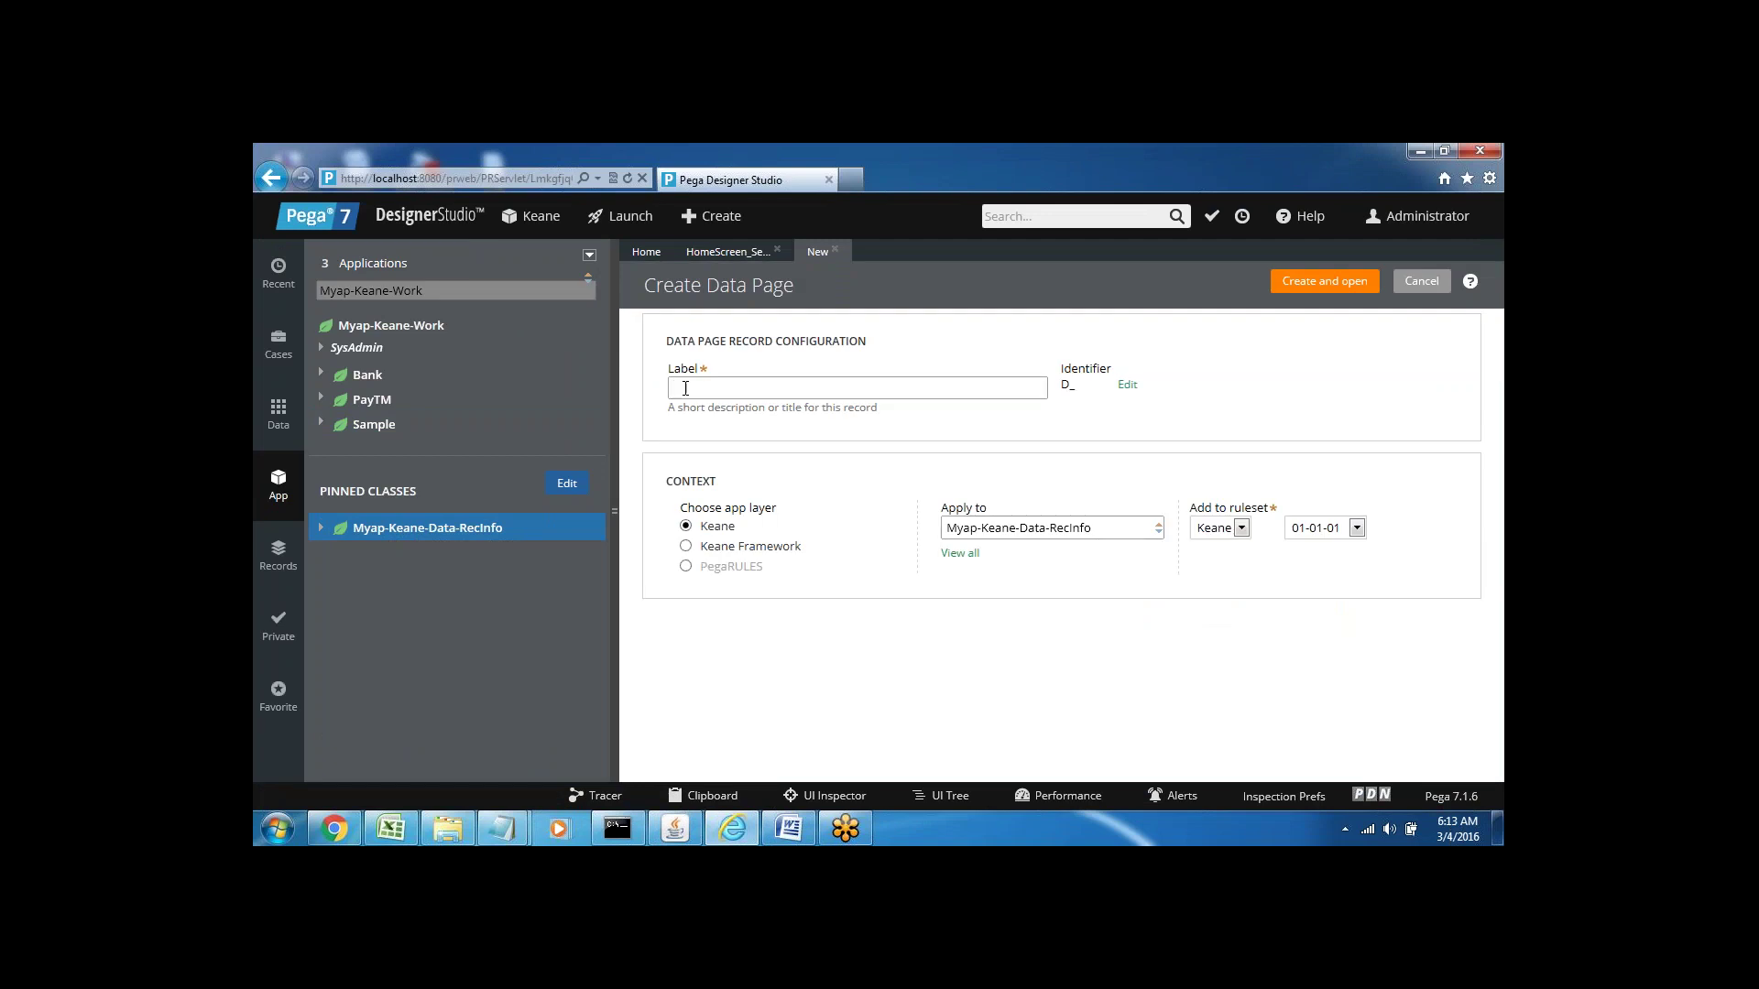
# - Label the new data page LoadRecinfo, keeping Myap-Keane-Data-RecInfo as its class, and create and open it
pyautogui.write('Loa')
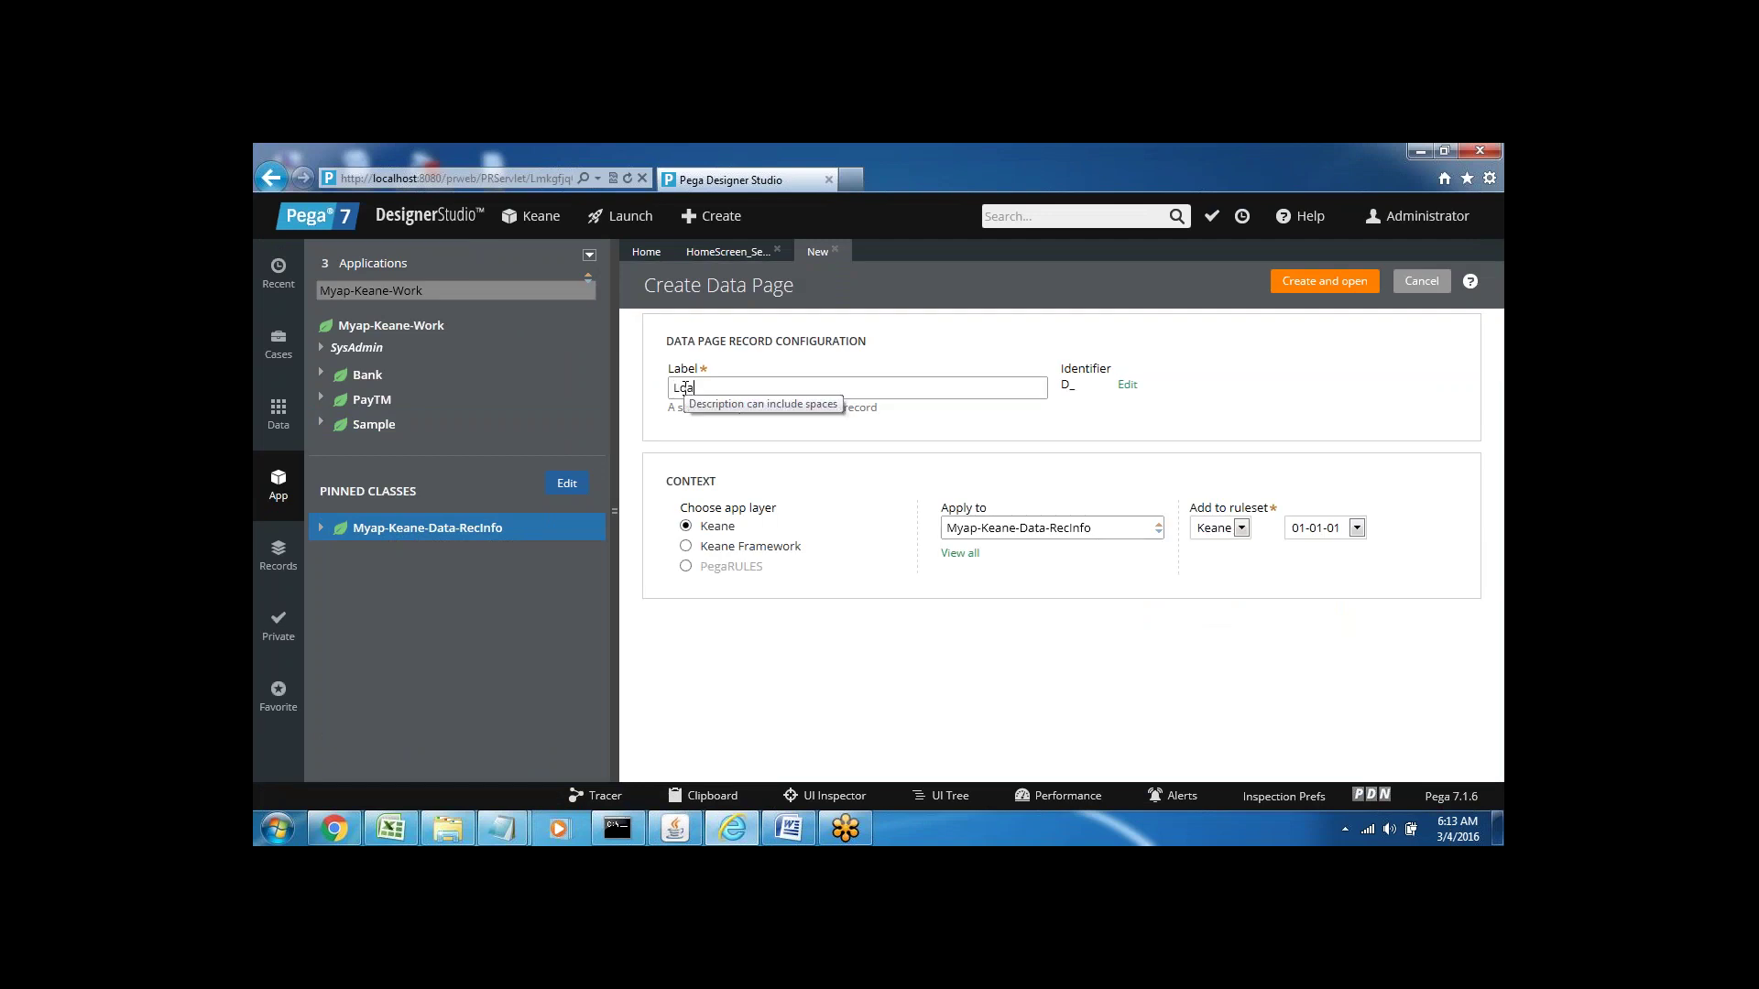
pyautogui.write('dRecinfo')
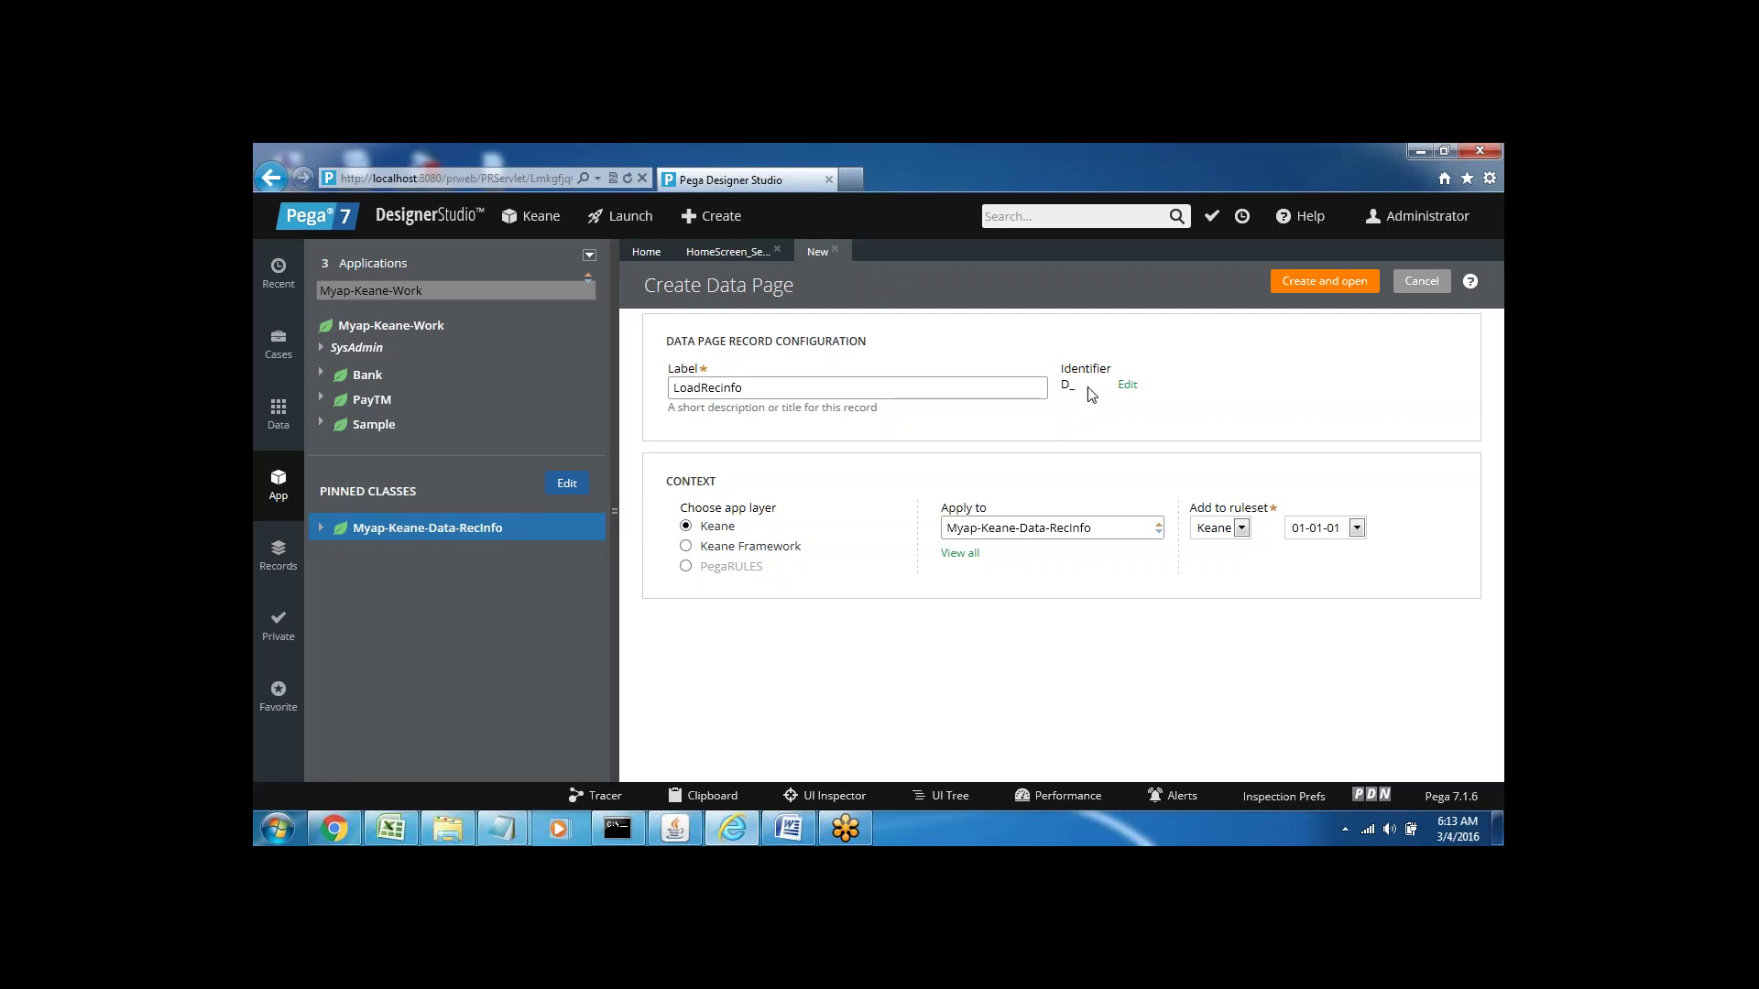
pyautogui.press('Tab')
pyautogui.doubleClick(1065, 383)
pyautogui.click(1106, 410)
pyautogui.doubleClick(1064, 383)
pyautogui.moveTo(1063, 384); pyautogui.dragTo(1076, 383)
pyautogui.click(1115, 391)
pyautogui.doubleClick(1105, 384)
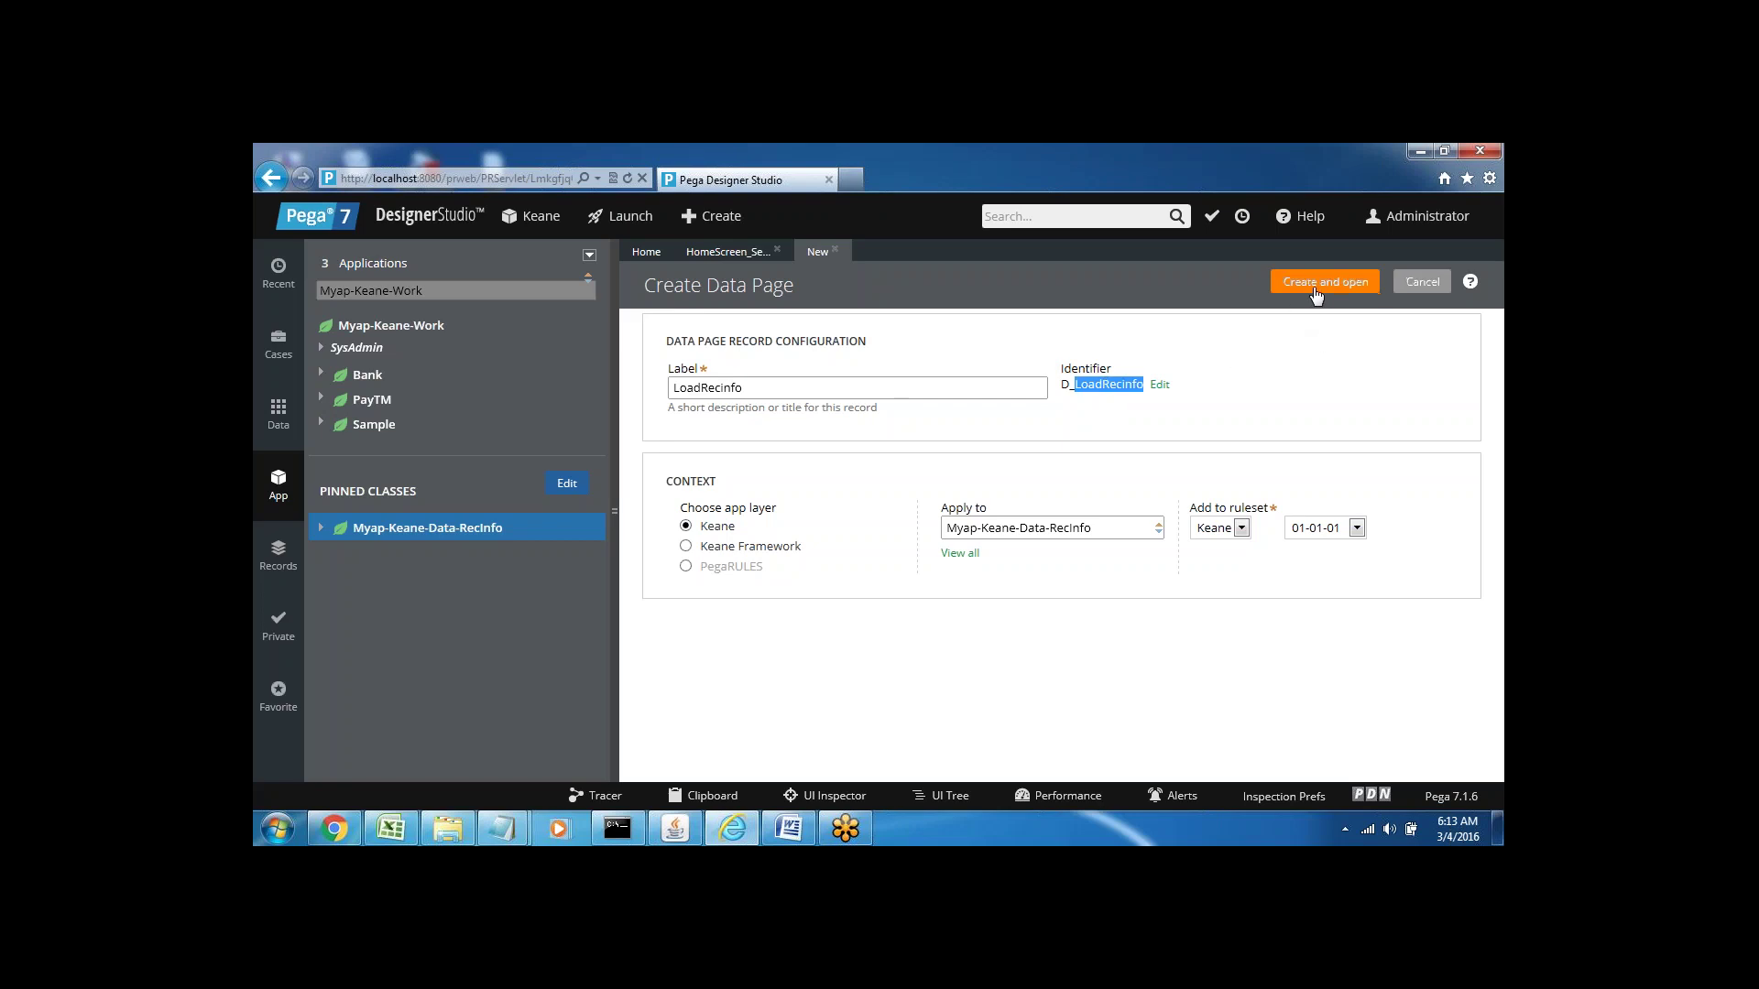
pyautogui.click(1316, 292)
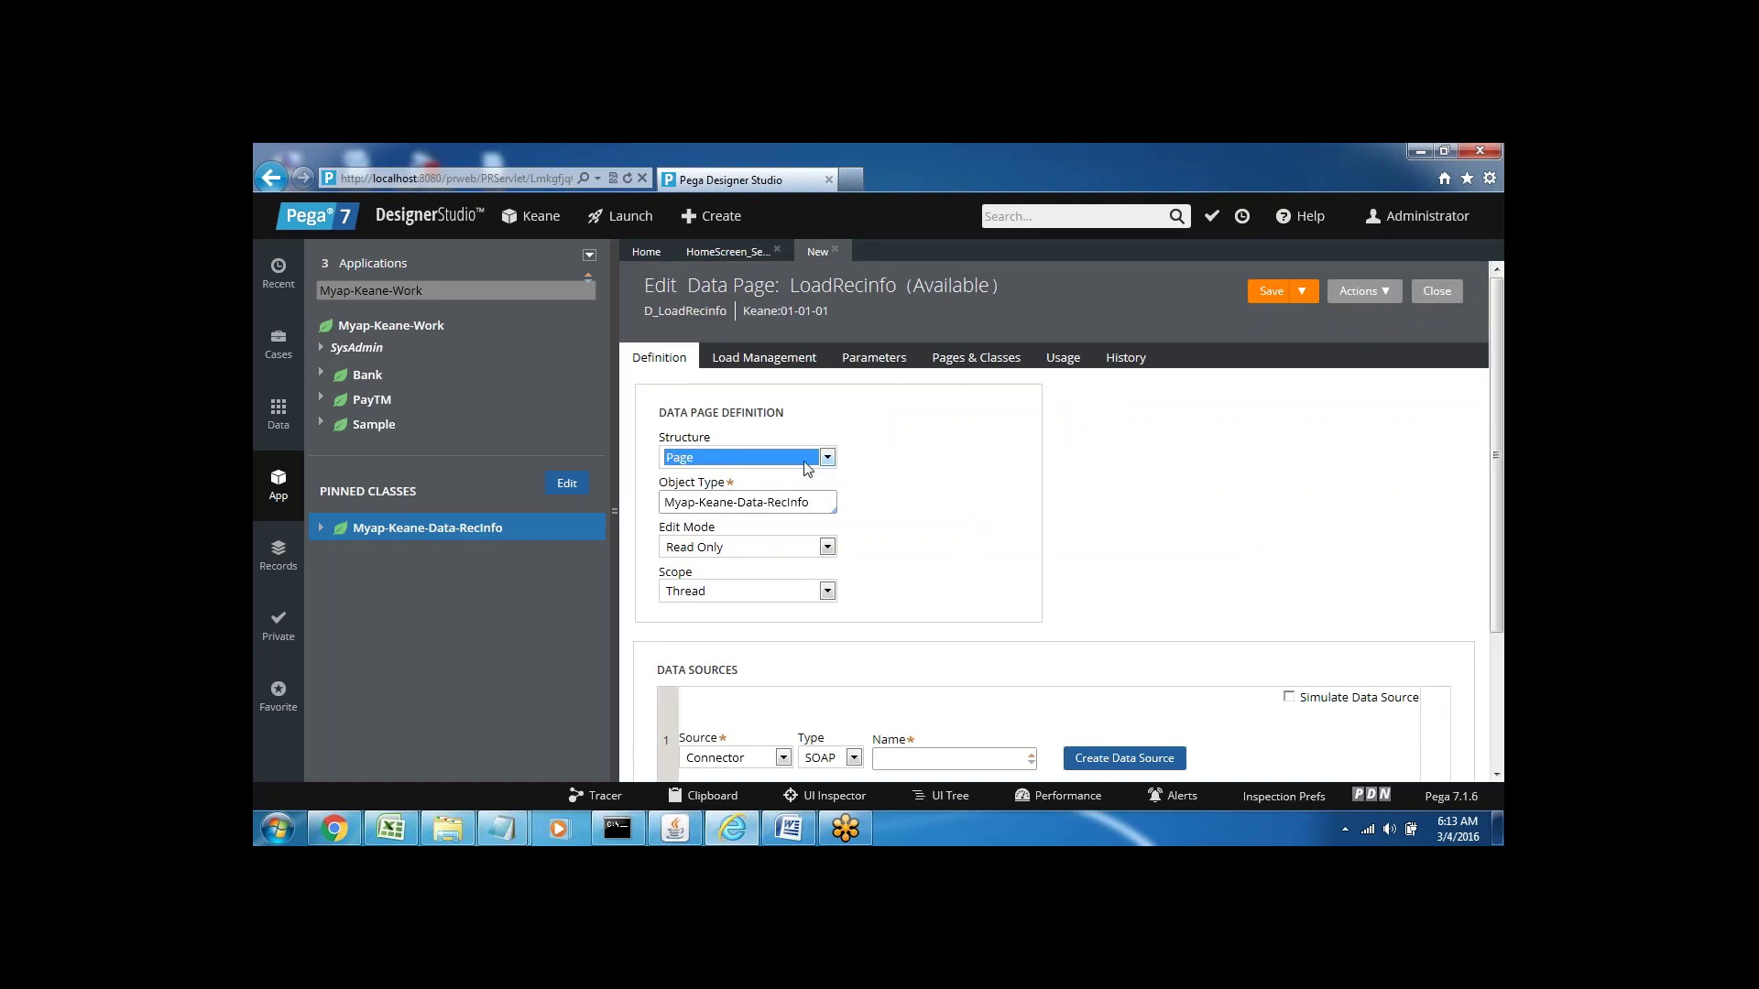
# - Set the LoadRecinfo data page's structure to List and its data source to Load Activity
pyautogui.click(706, 458)
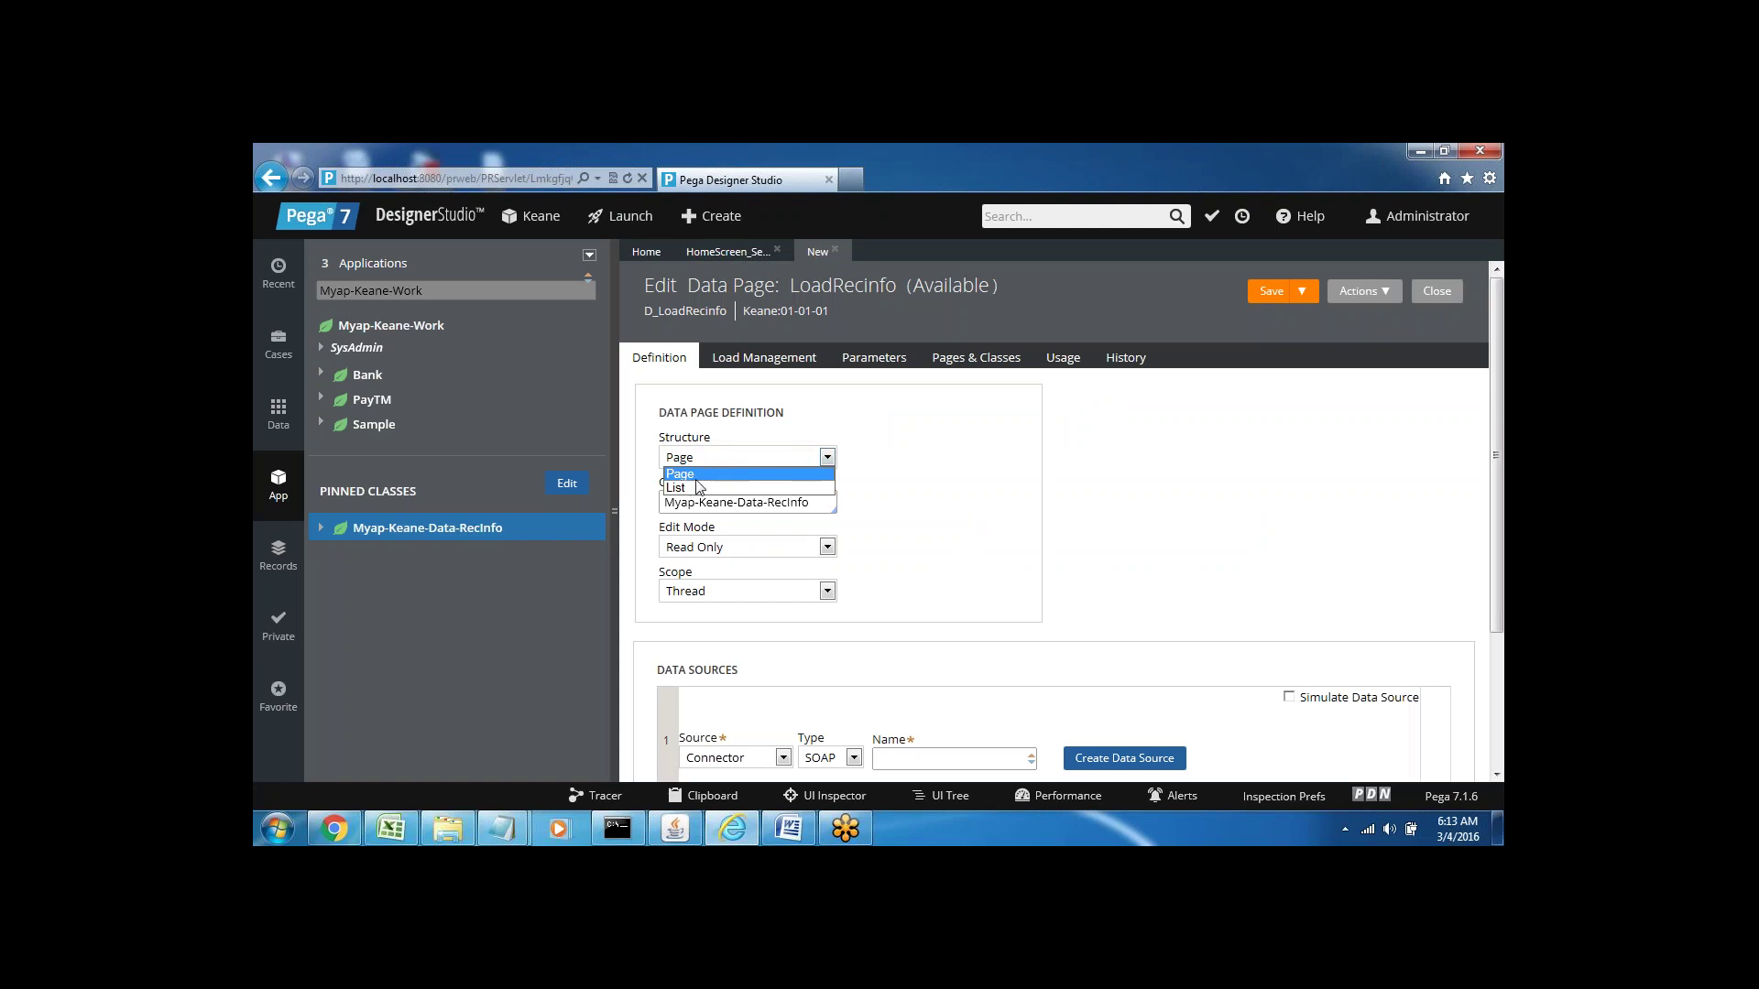
pyautogui.click(683, 488)
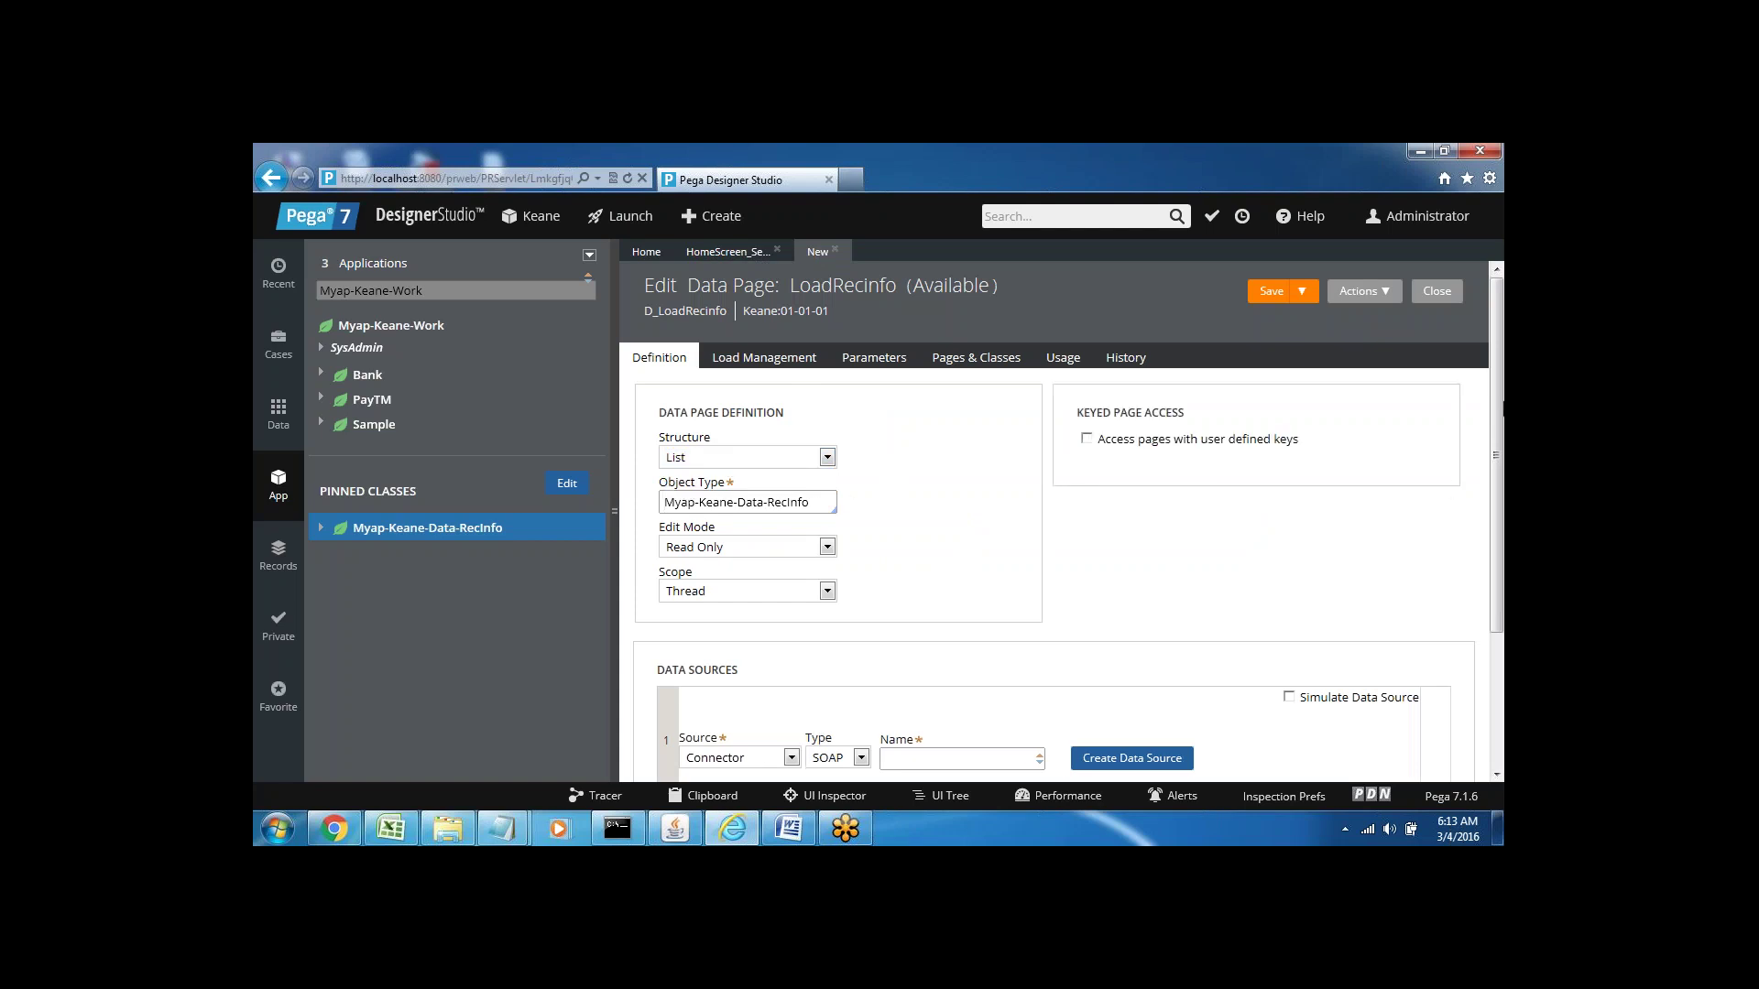
pyautogui.moveTo(1499, 409); pyautogui.dragTo(1502, 529)
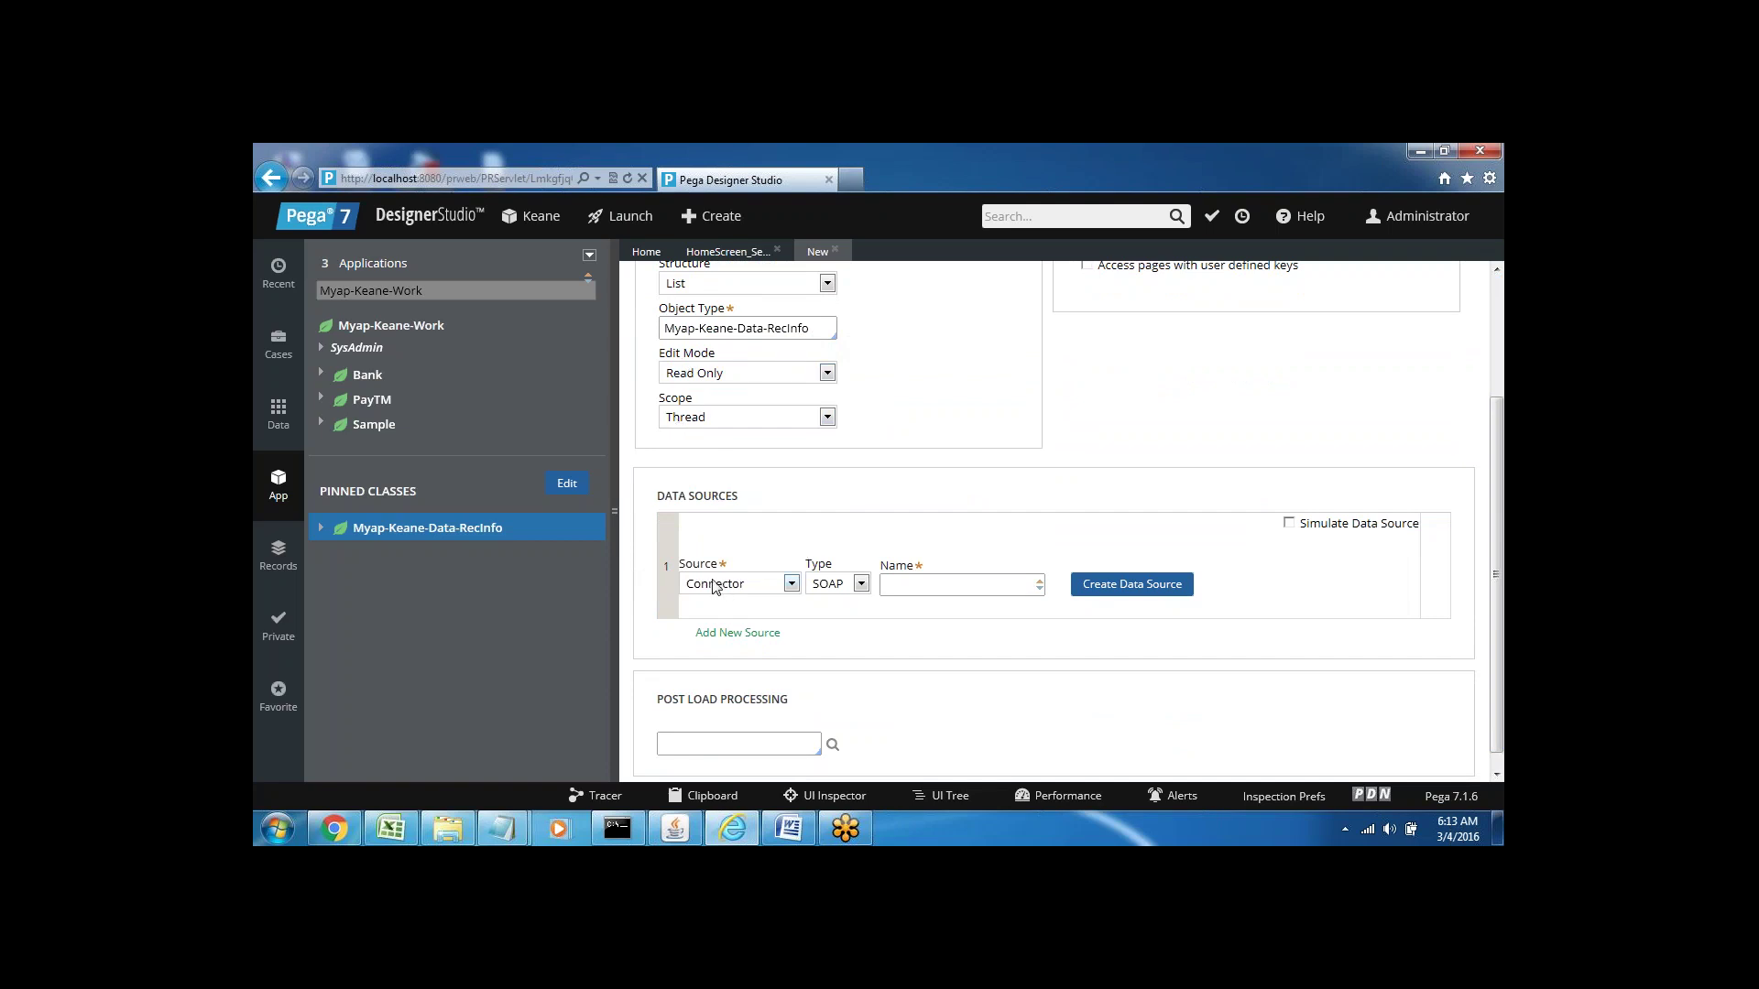
pyautogui.click(791, 583)
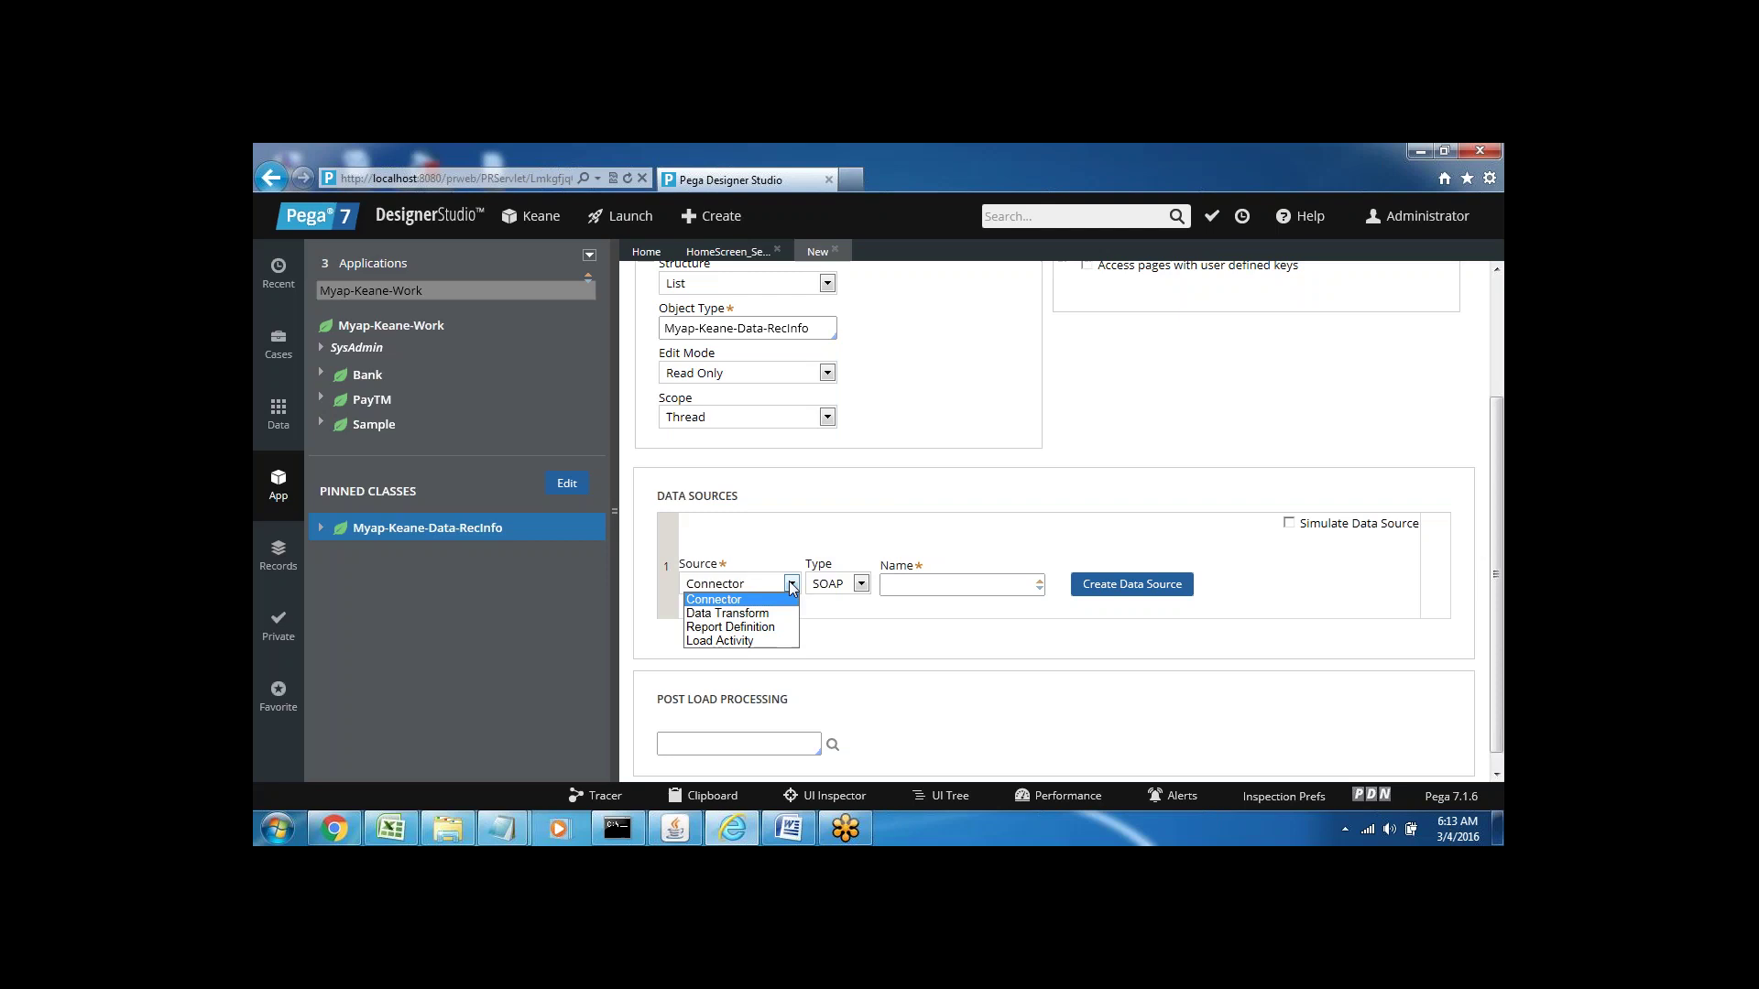
pyautogui.click(739, 641)
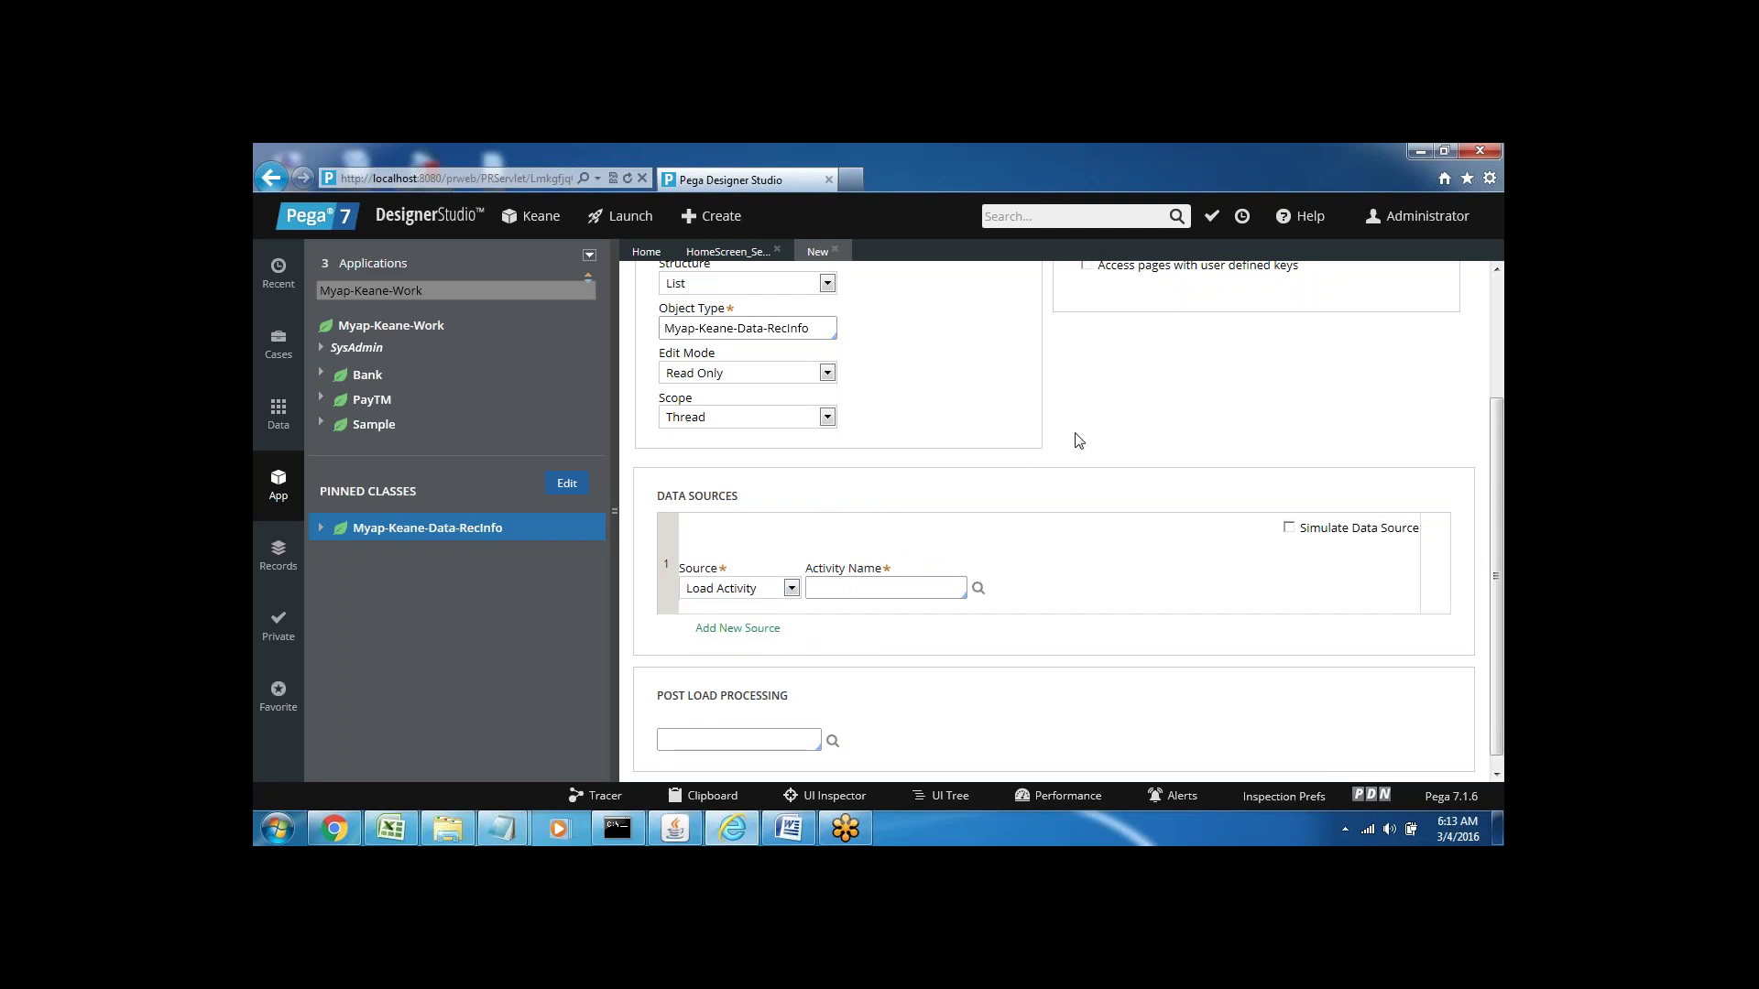
pyautogui.click(828, 586)
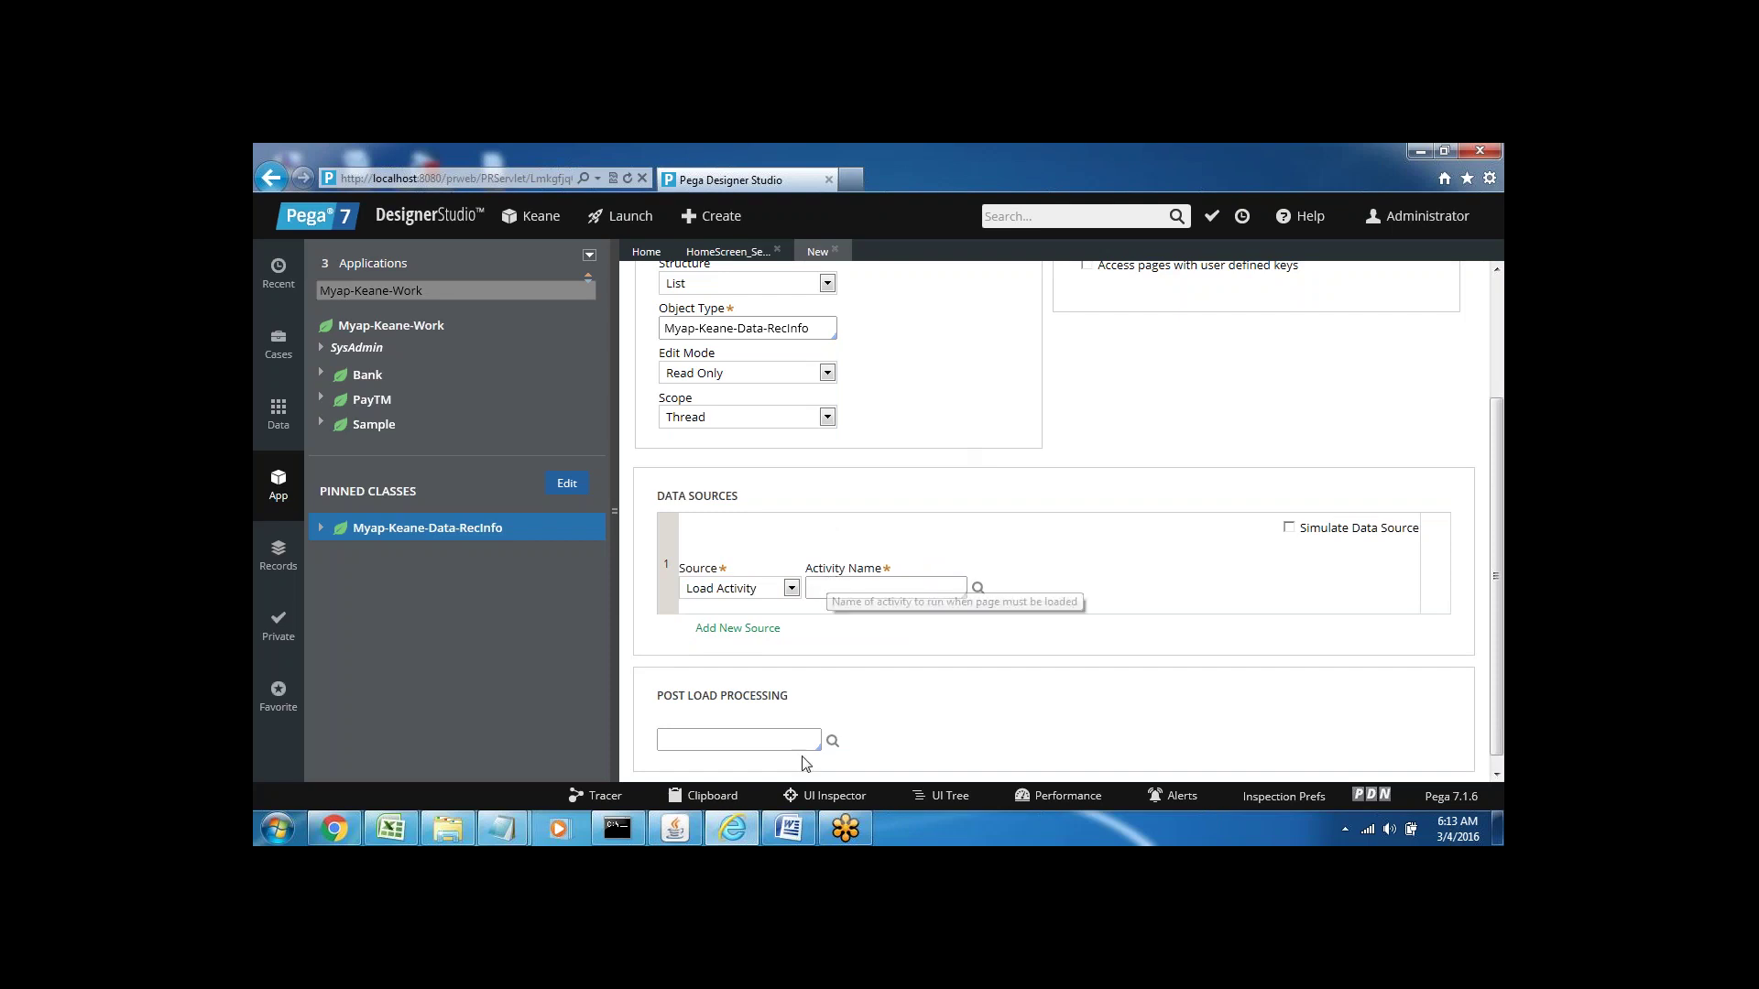
# - Switch to the Word notes to check the class noted for the activity, and return to Designer Studio
pyautogui.click(788, 829)
pyautogui.click(699, 656)
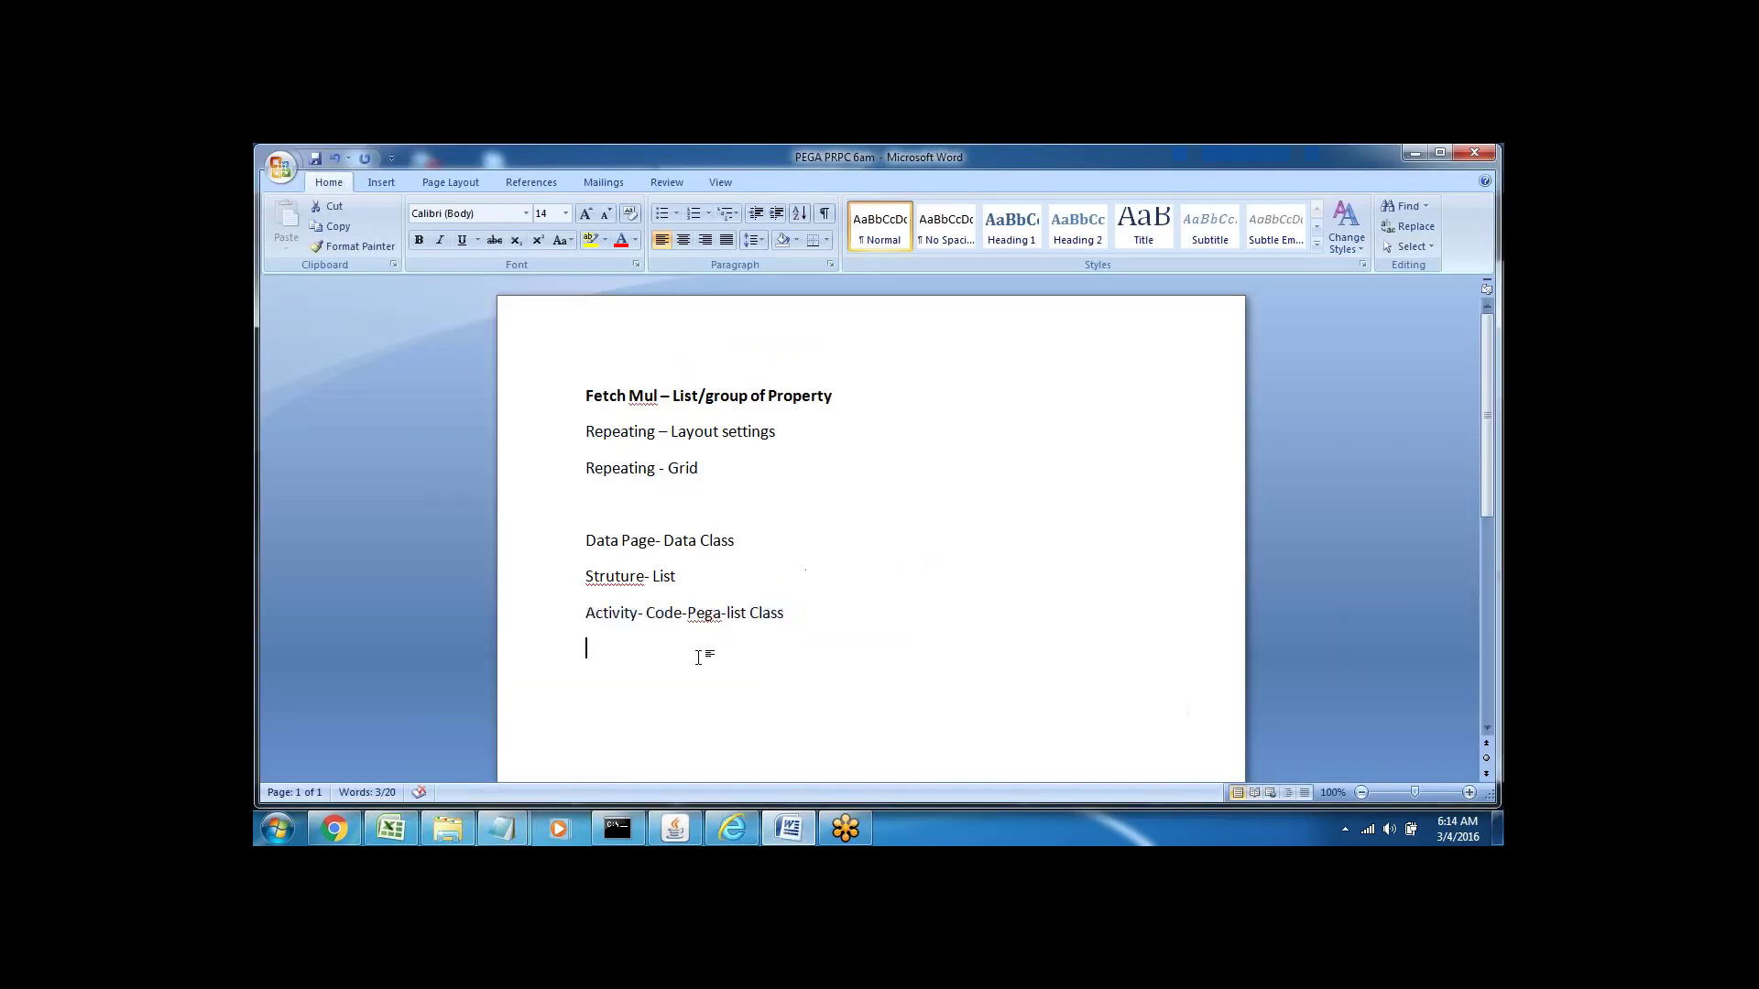
pyautogui.doubleClick(595, 612)
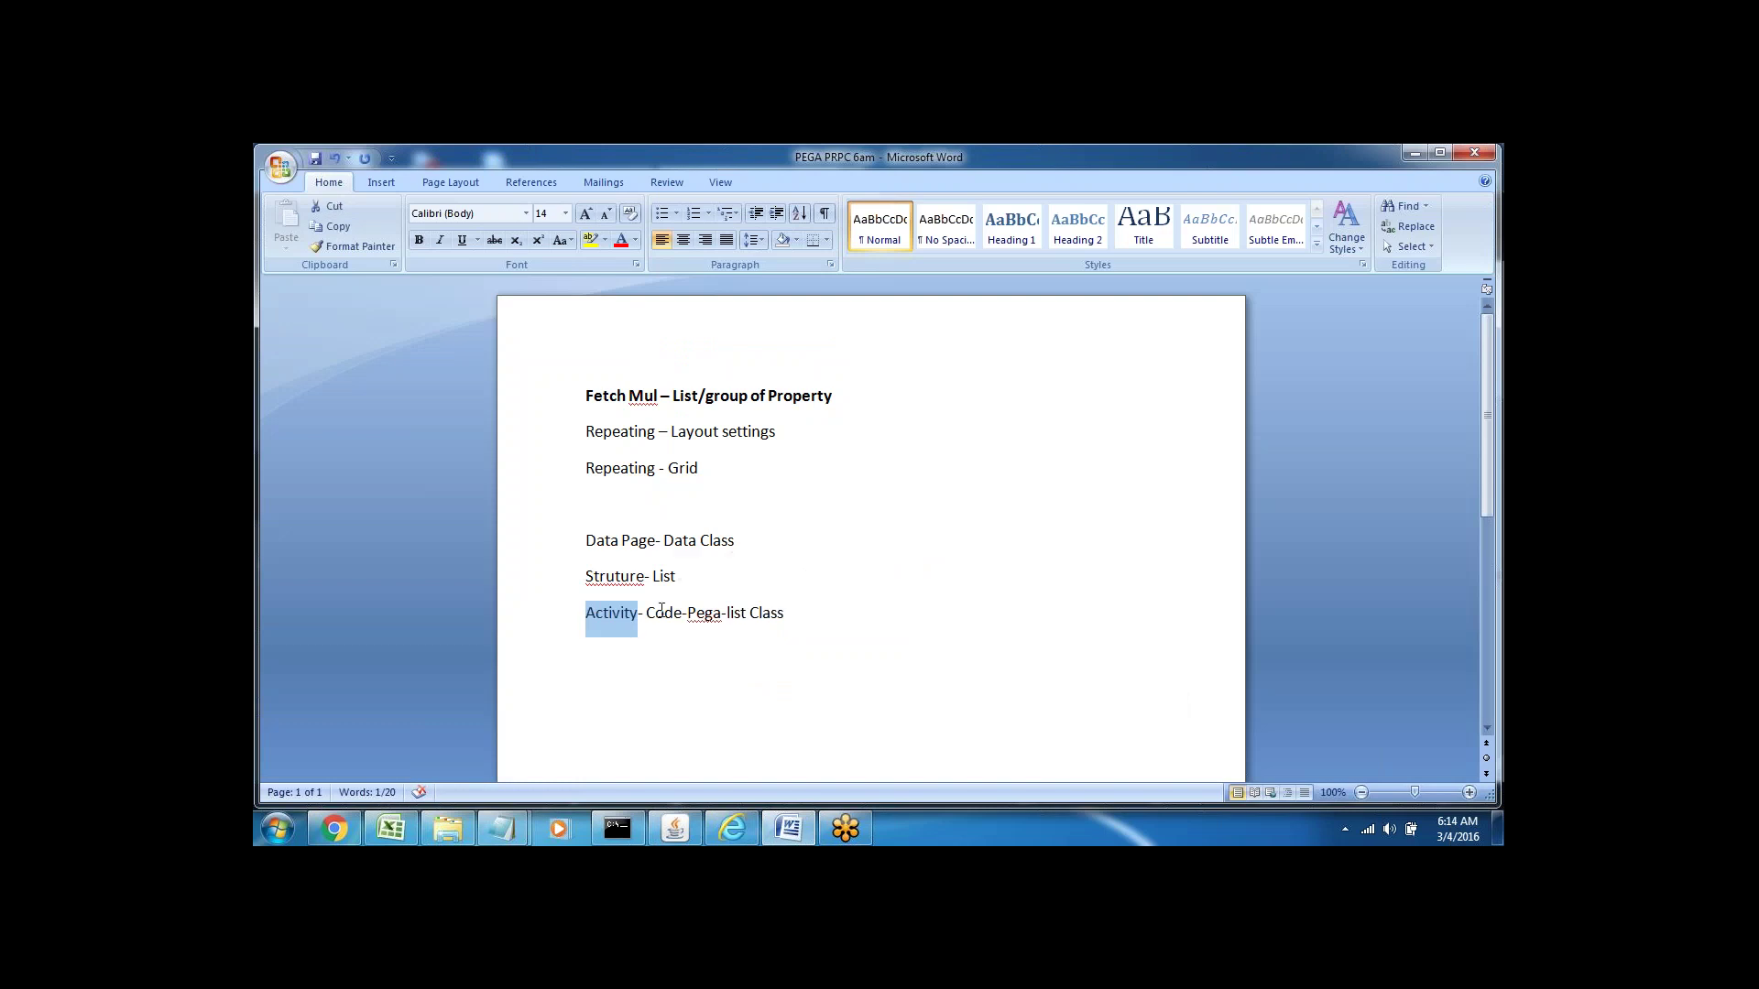
pyautogui.click(789, 831)
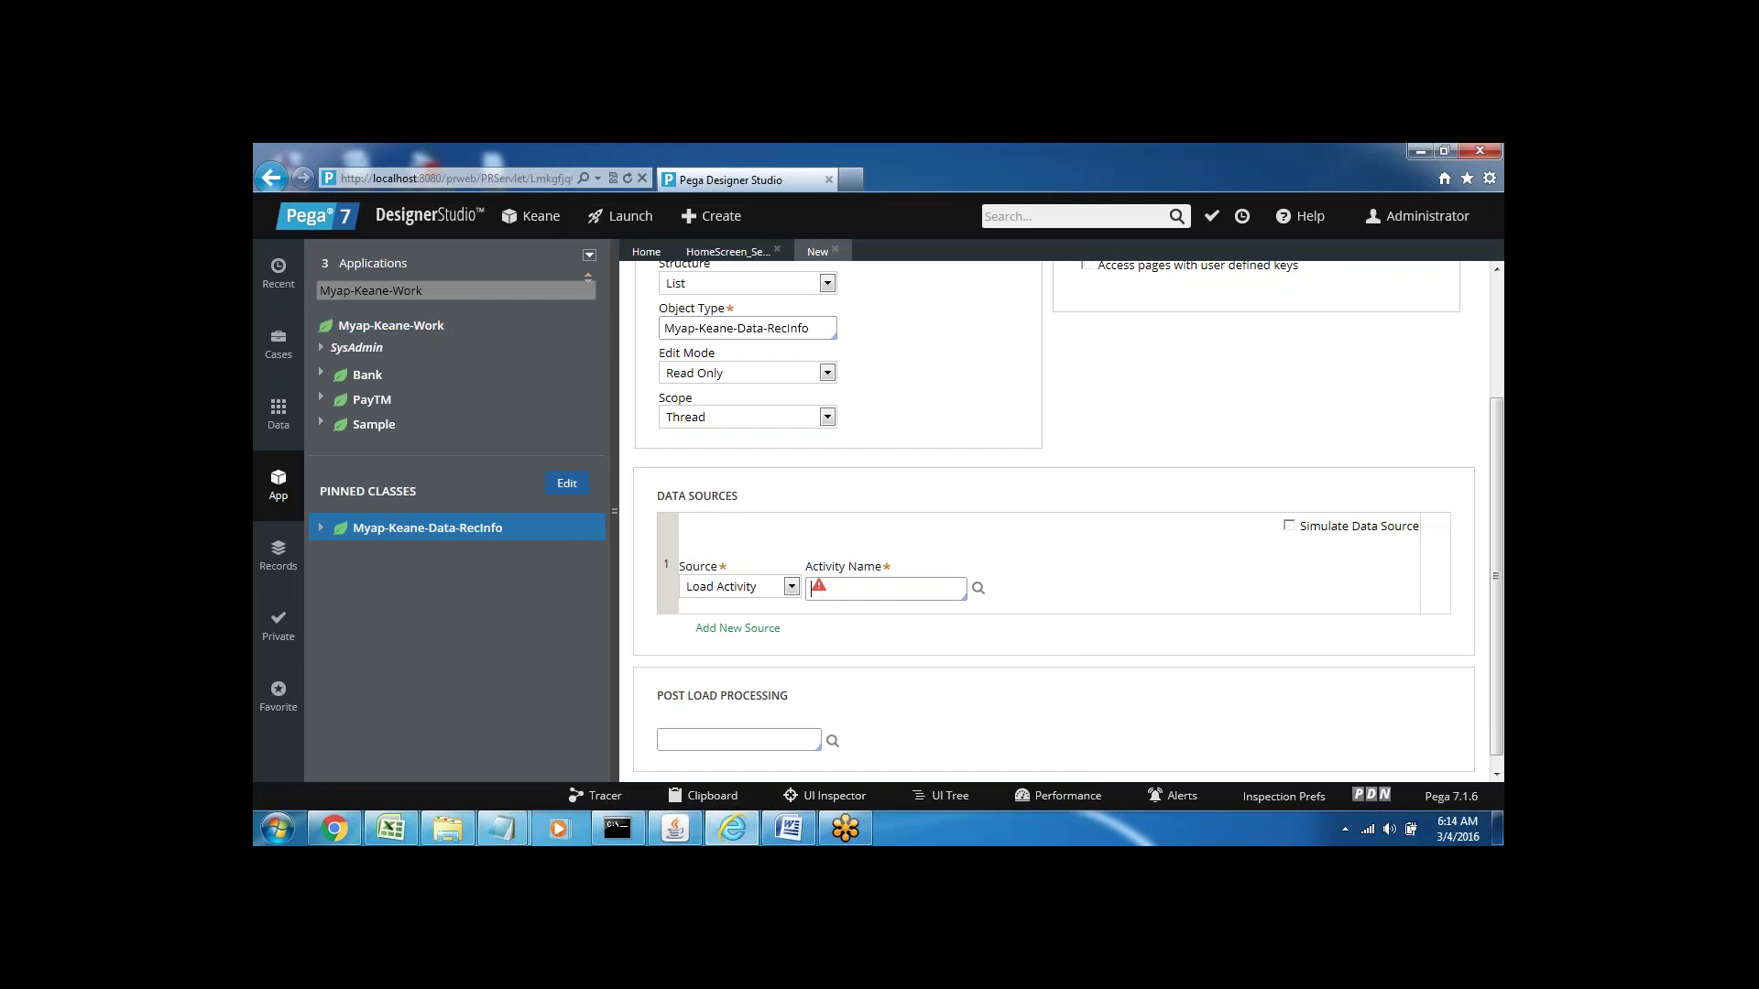
# - Look up the class Code-Pega-List in the App Explorer and load it
pyautogui.click(430, 290)
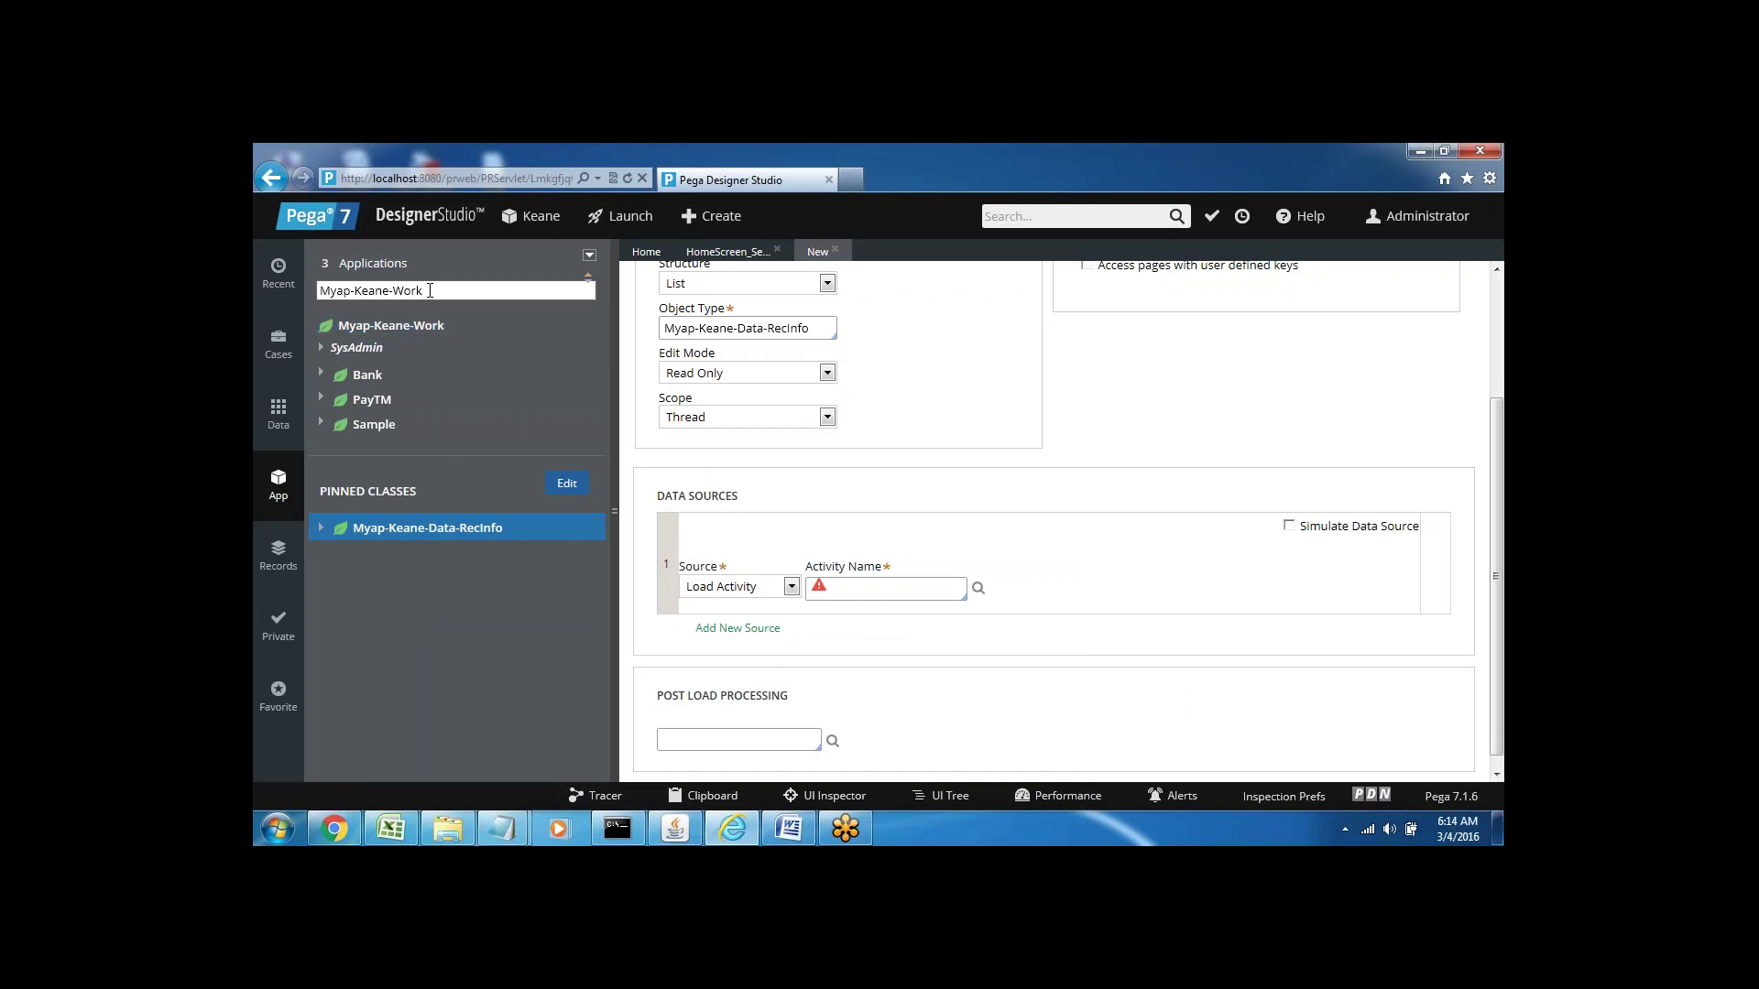
pyautogui.click(276, 495)
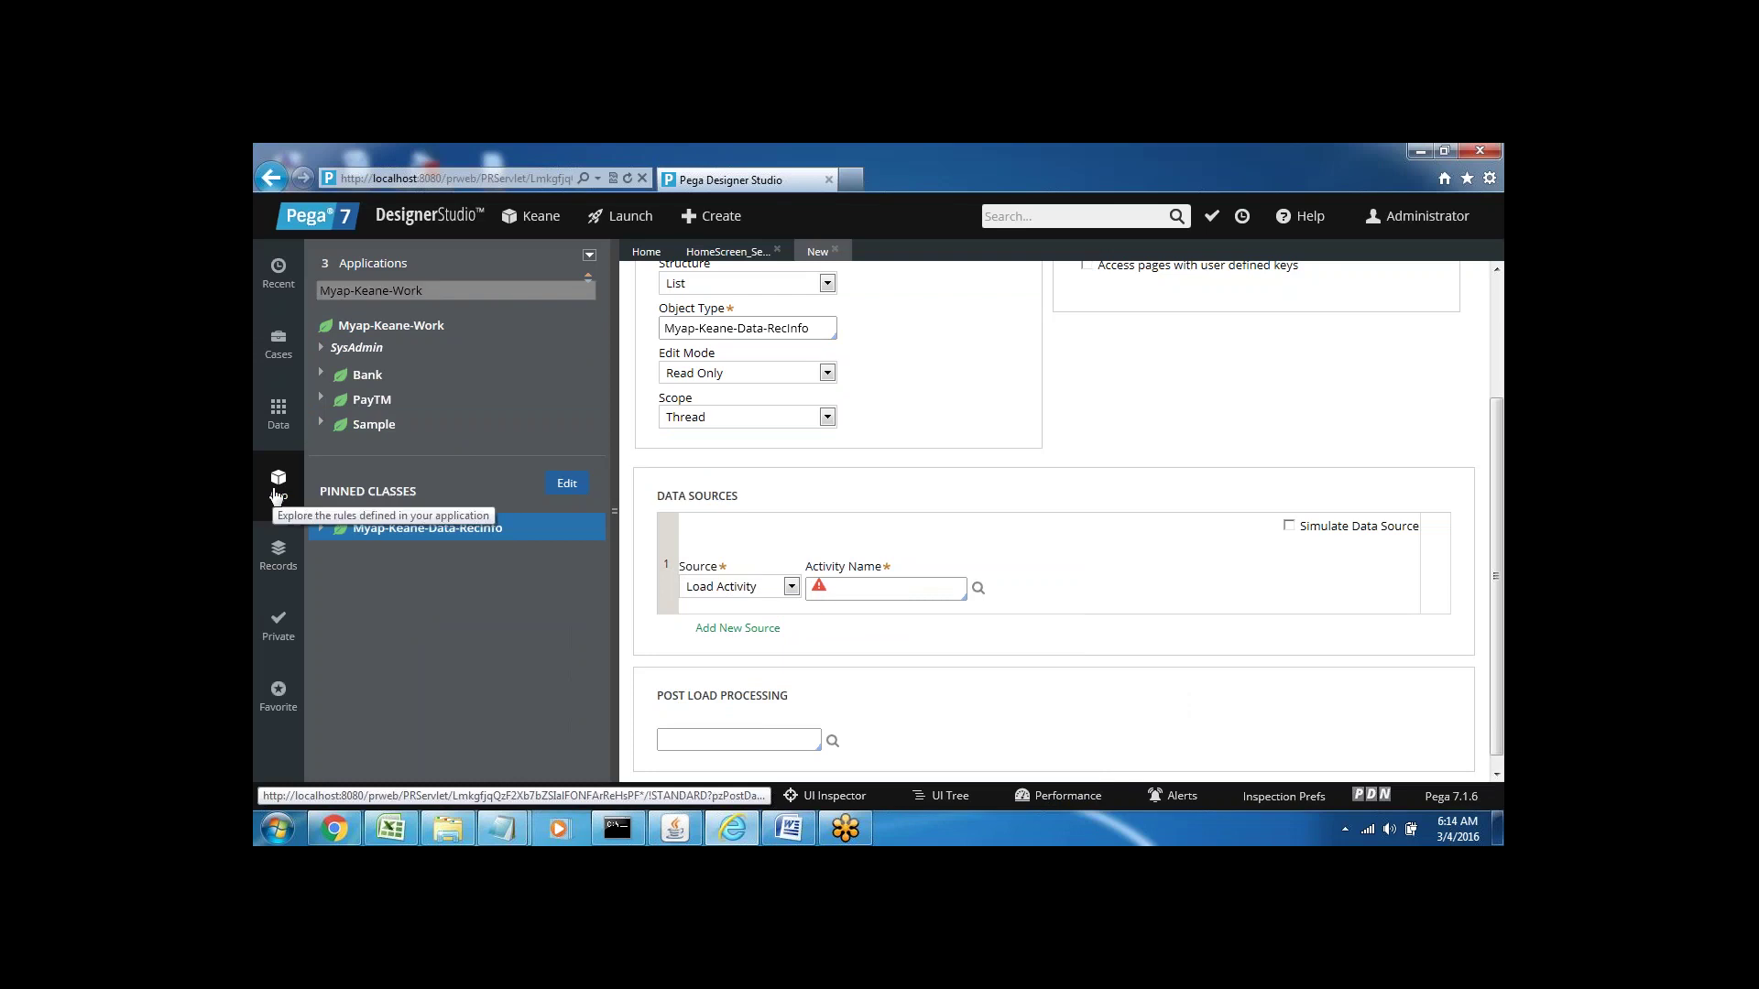
pyautogui.click(428, 290)
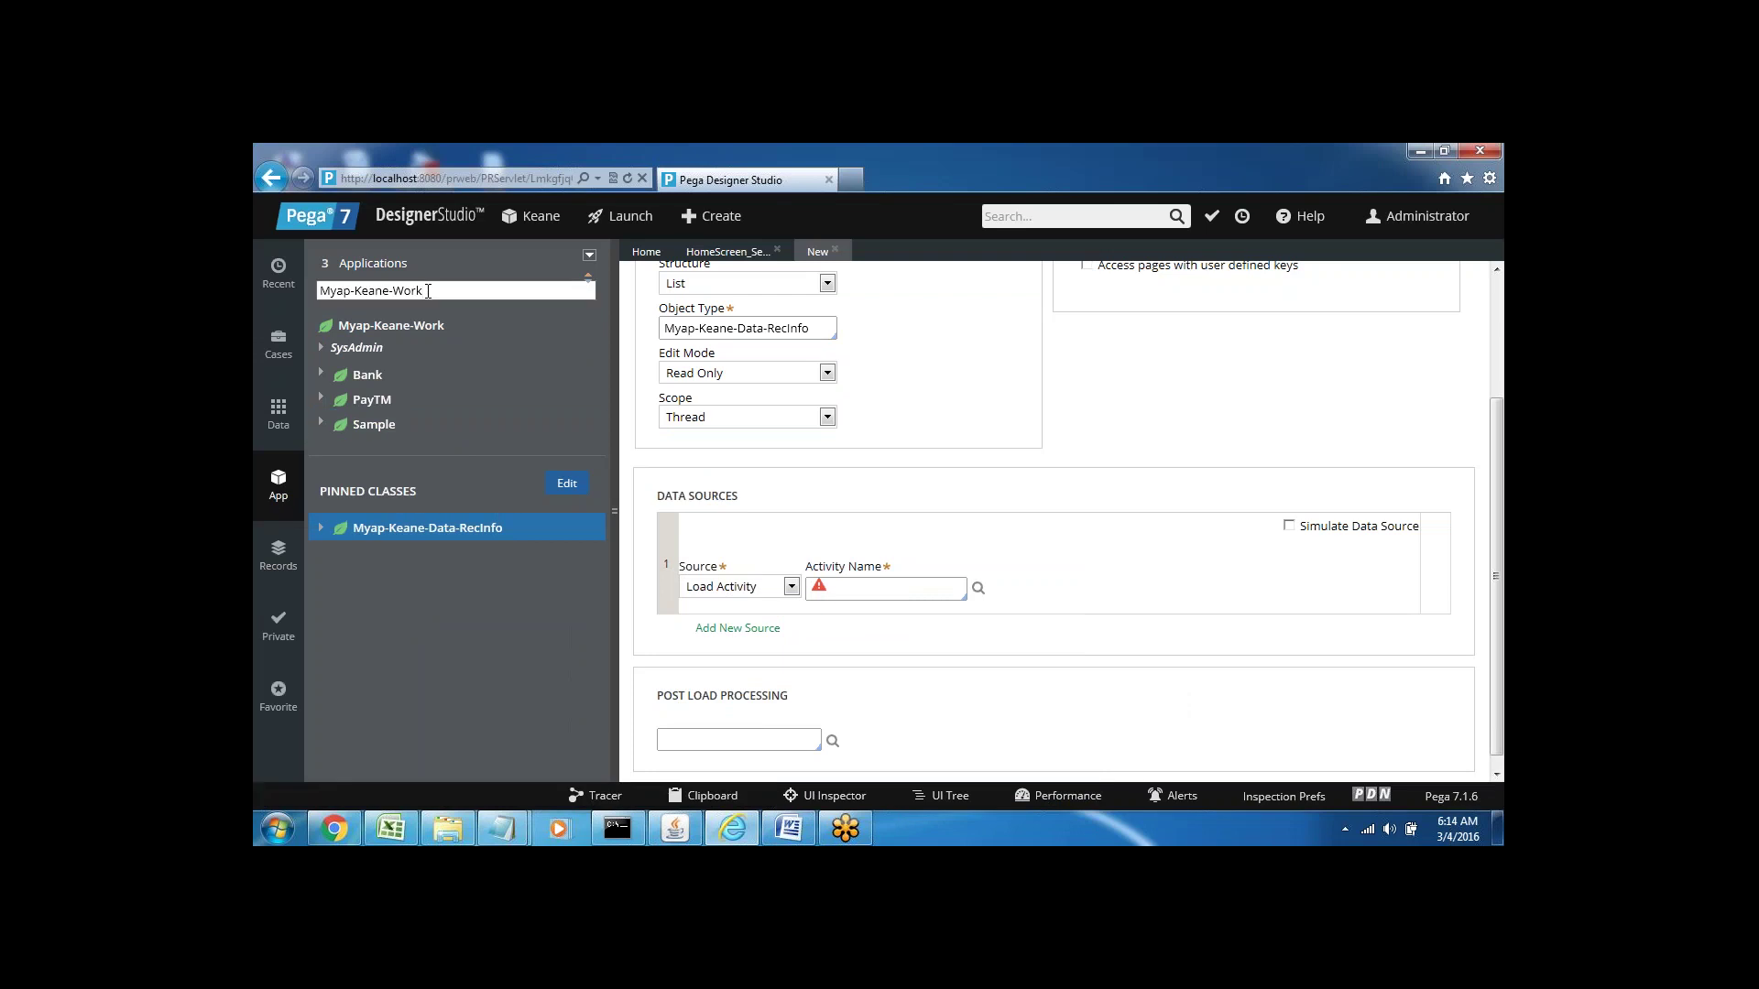
pyautogui.press('BackSpace')
pyautogui.press('BackSpace')
pyautogui.press('BackSpace')
pyautogui.press('BackSpace')
pyautogui.press('BackSpace')
pyautogui.press('BackSpace')
pyautogui.press('BackSpace')
pyautogui.press('BackSpace')
pyautogui.press('BackSpace')
pyautogui.press('BackSpace')
pyautogui.press('BackSpace')
pyautogui.press('BackSpace')
pyautogui.press('BackSpace')
pyautogui.press('BackSpace')
pyautogui.write('code-pega-')
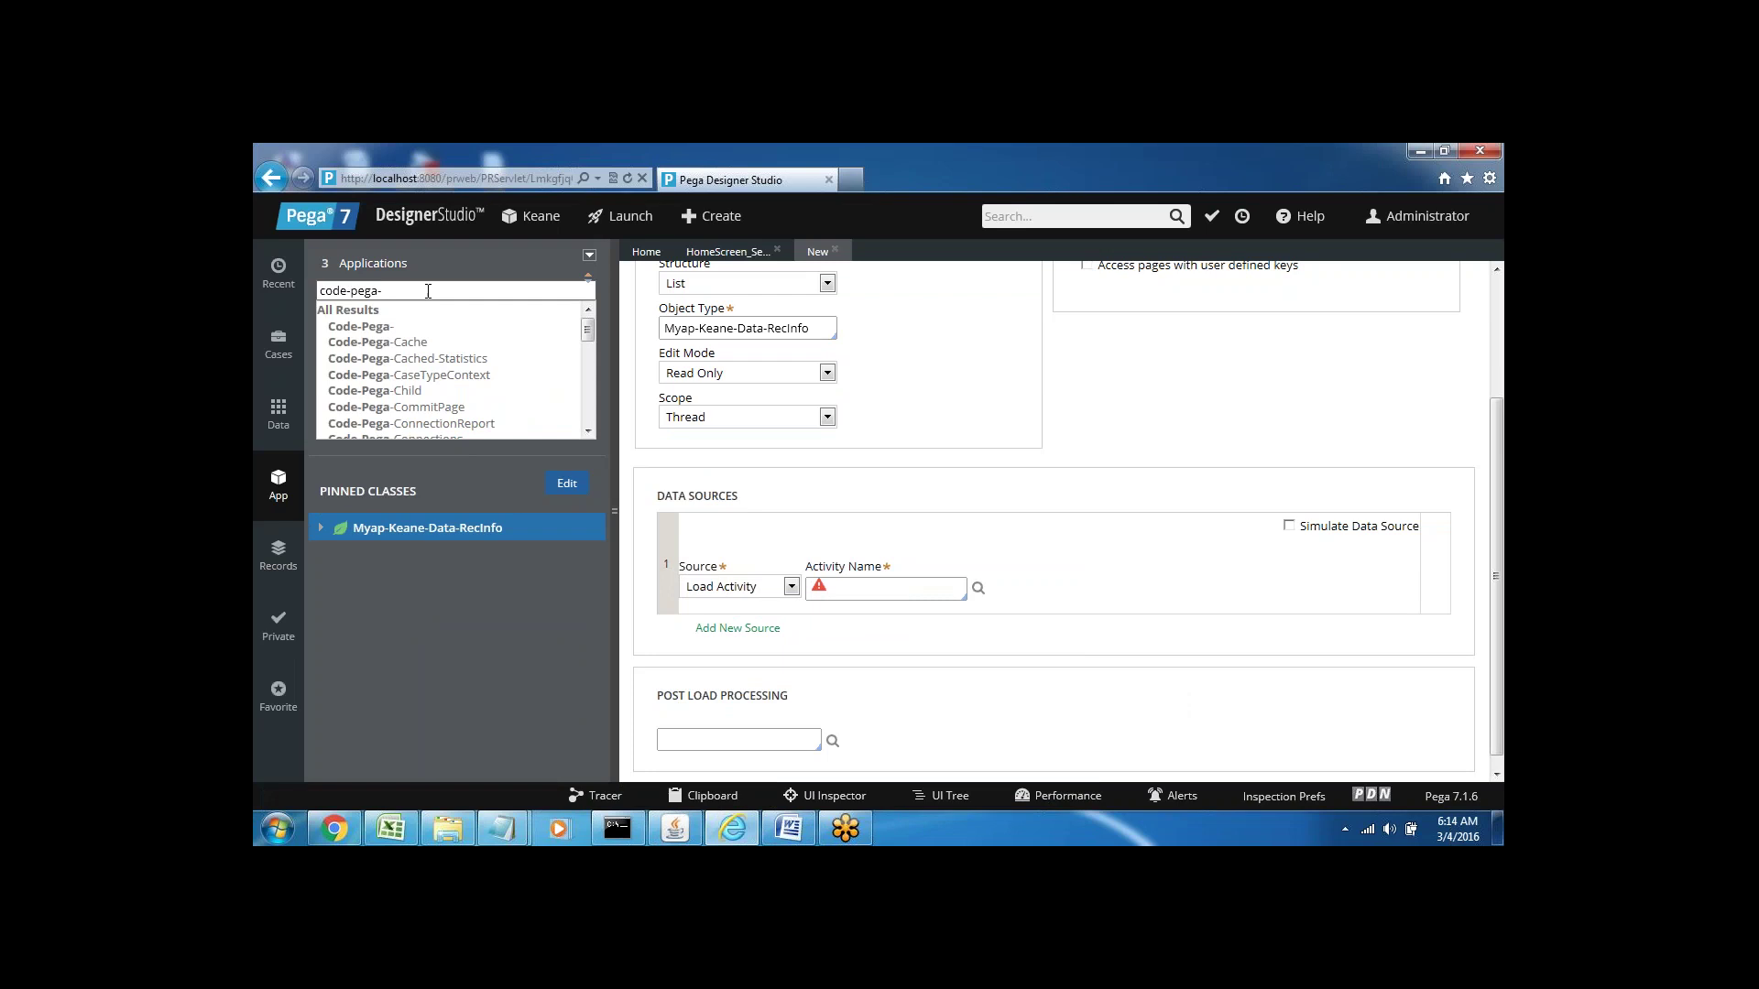
pyautogui.write('list')
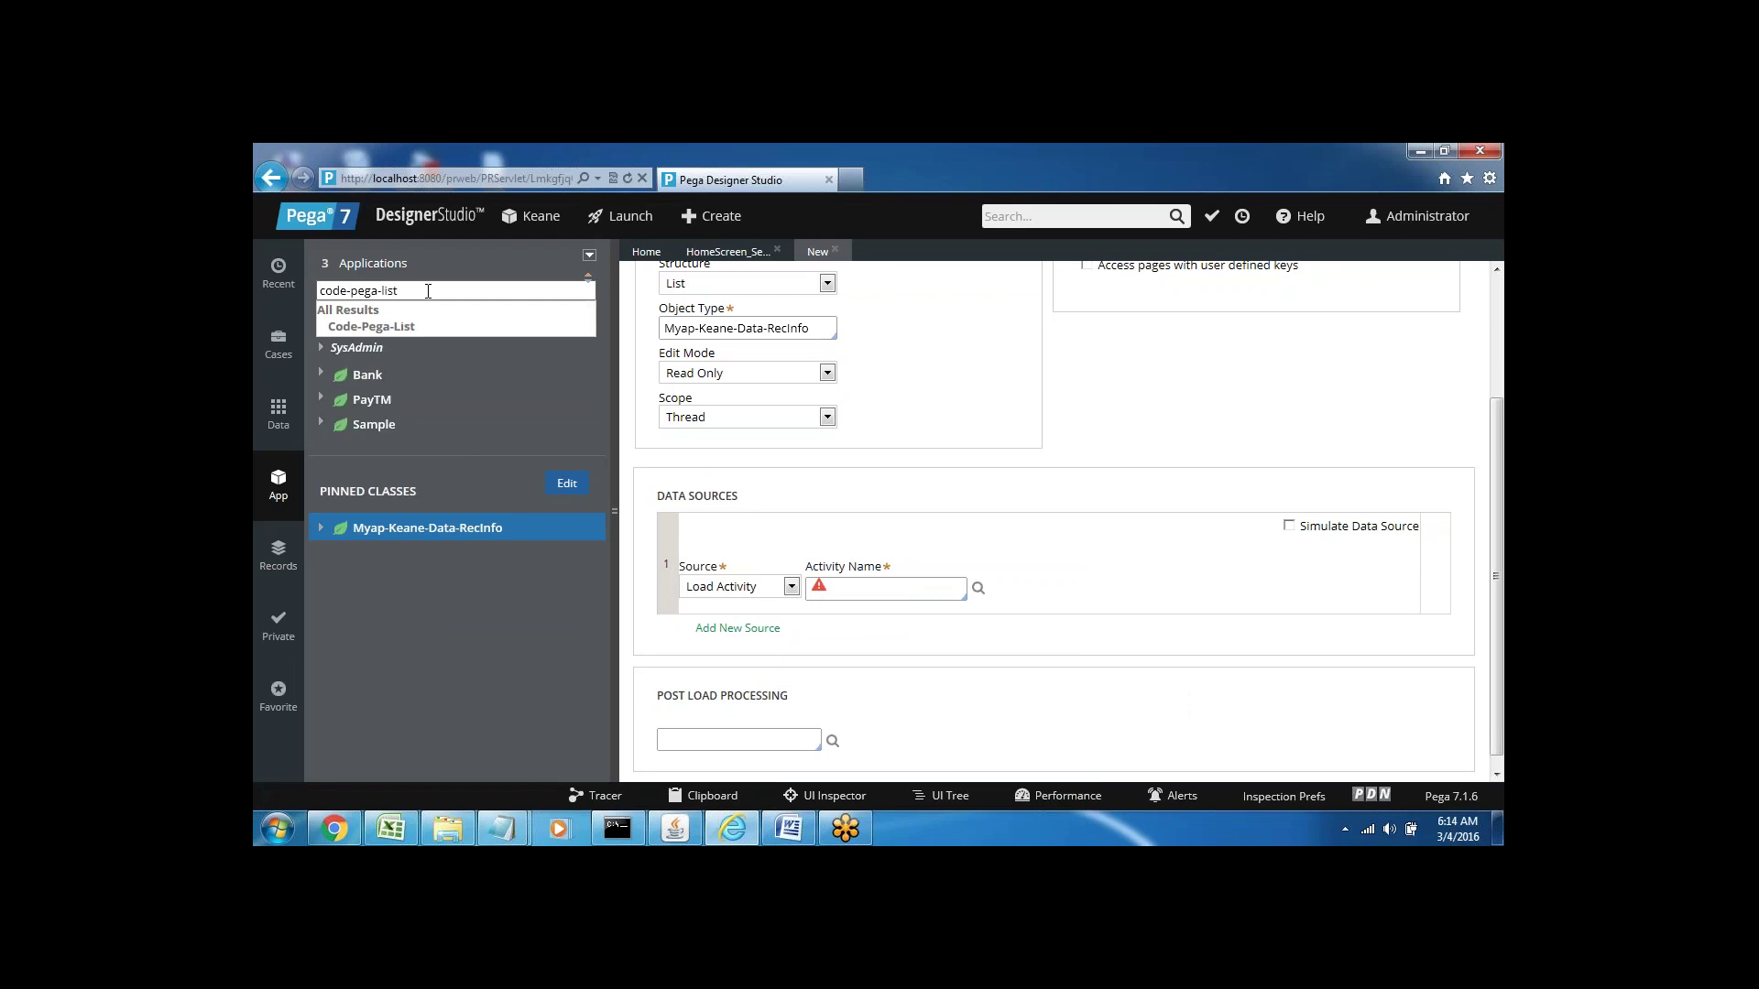
pyautogui.press('Down')
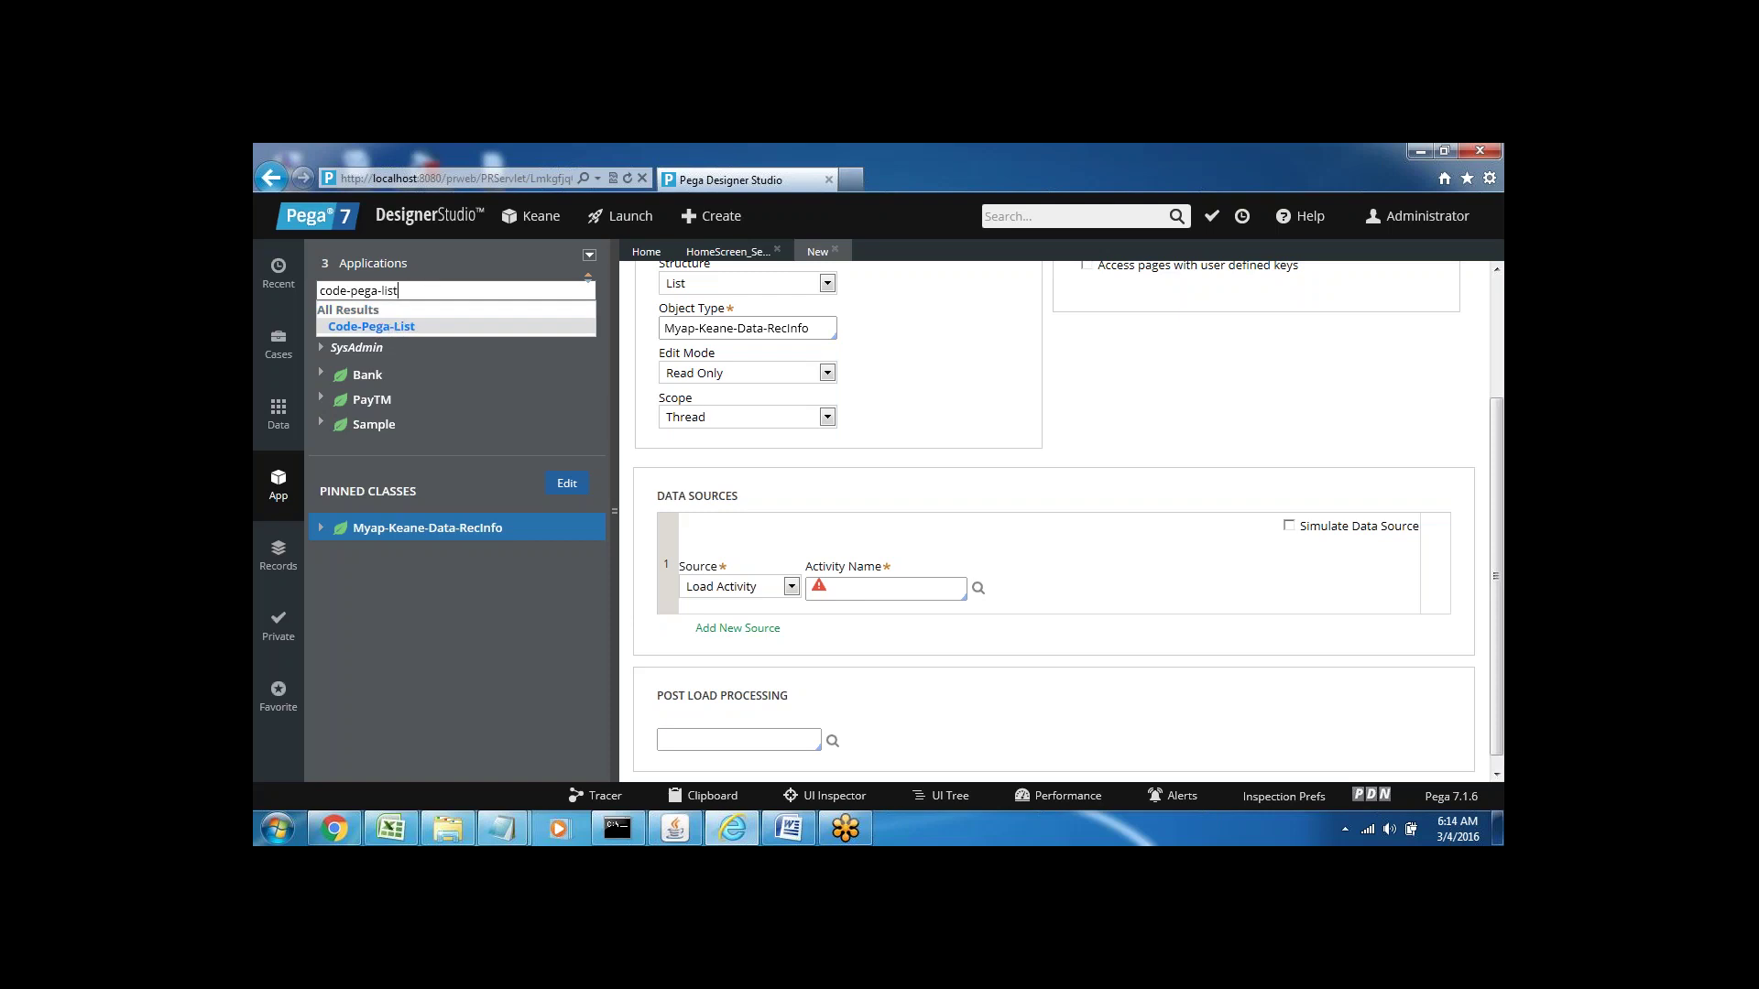
pyautogui.click(394, 327)
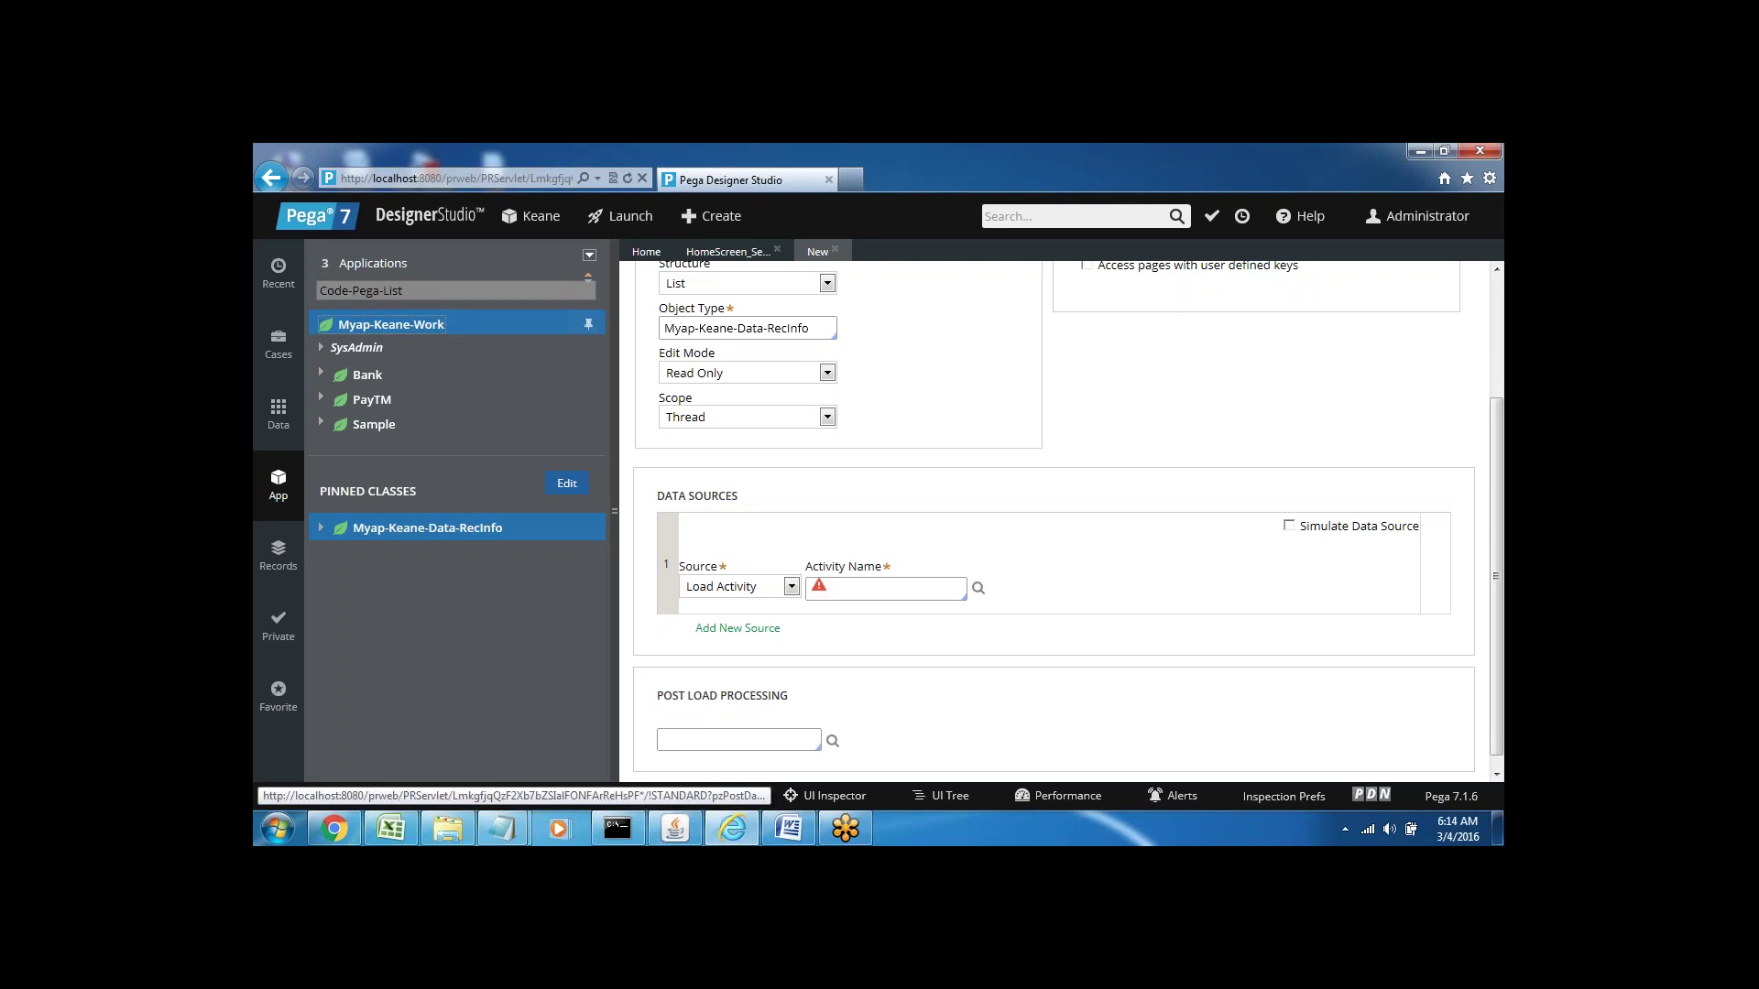
# - Close the list of Code-Pega-List instances and pin the Code-Pega-List class in the App Explorer
pyautogui.click(553, 322)
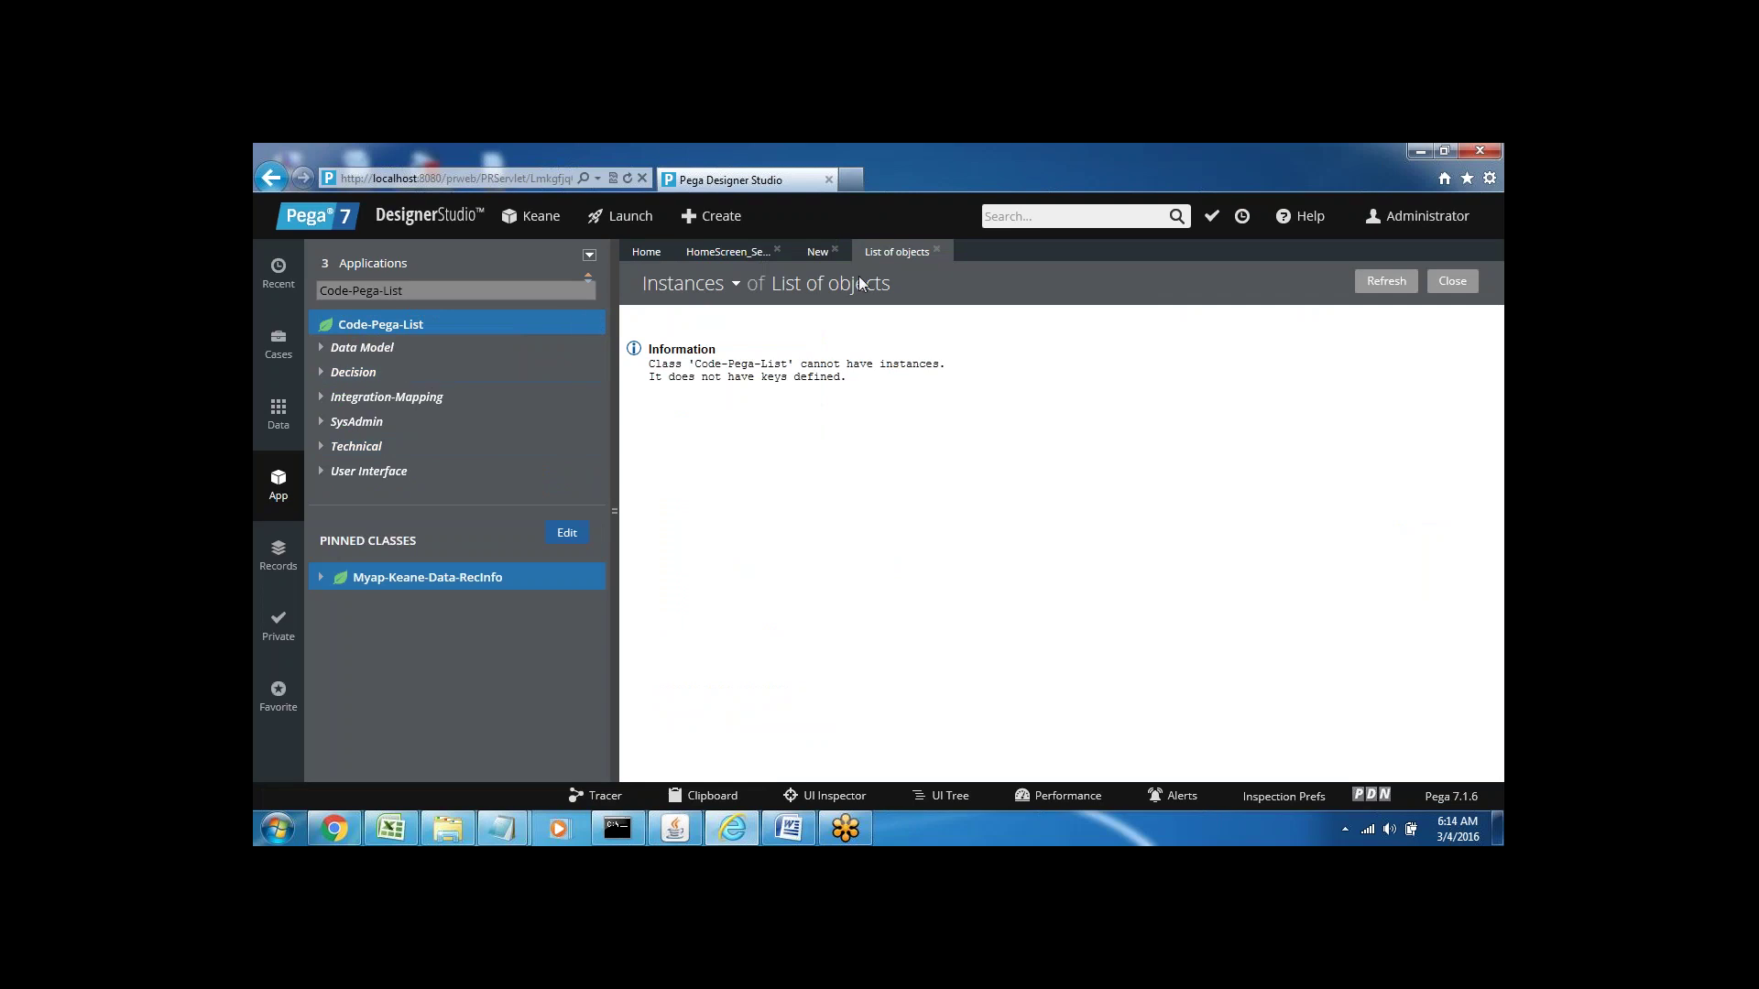
pyautogui.click(936, 250)
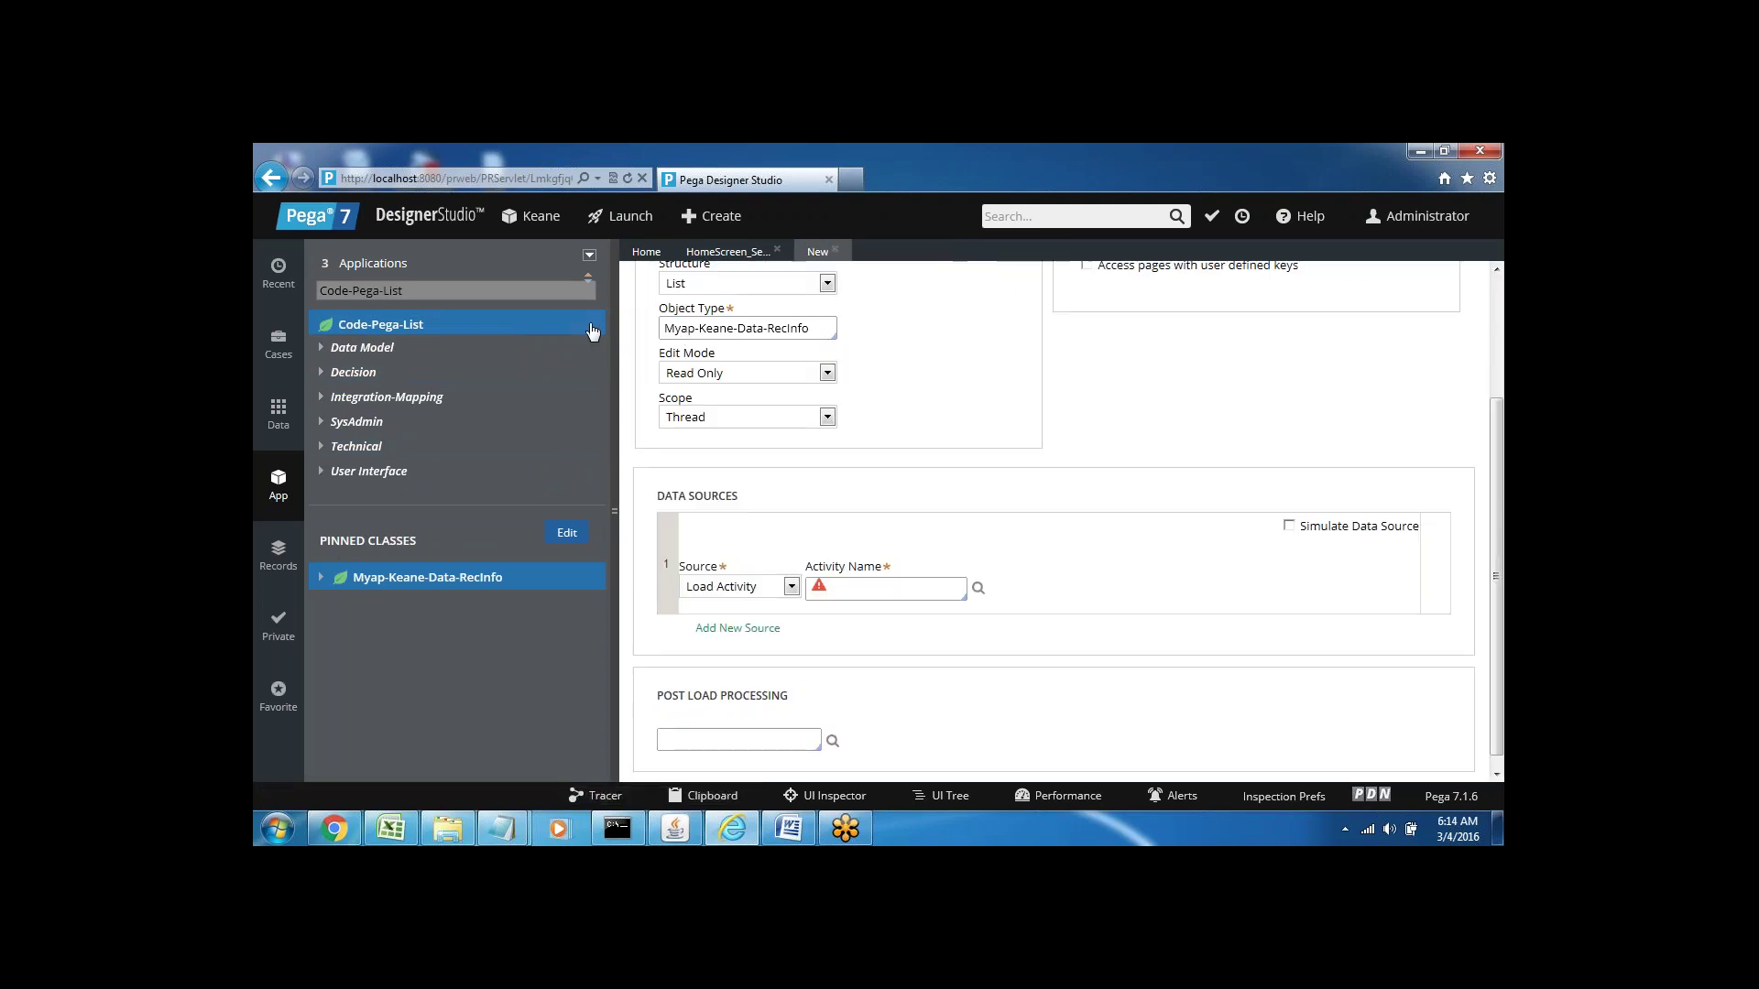
pyautogui.click(432, 293)
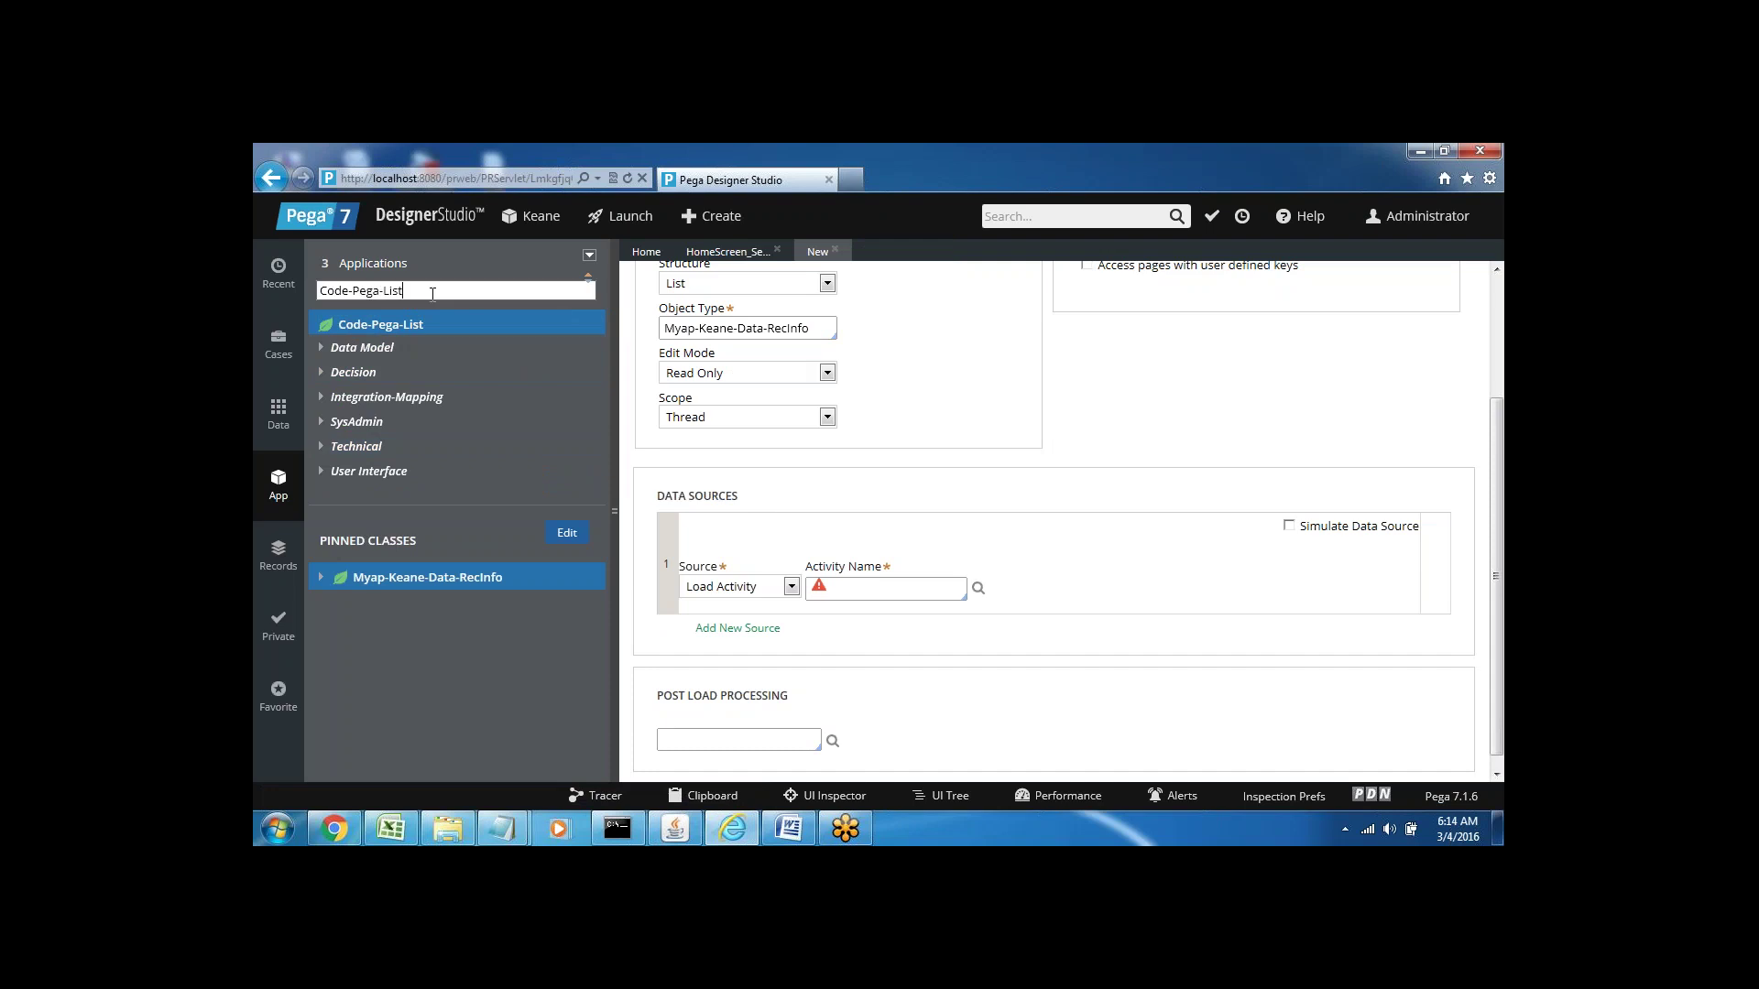
pyautogui.click(588, 328)
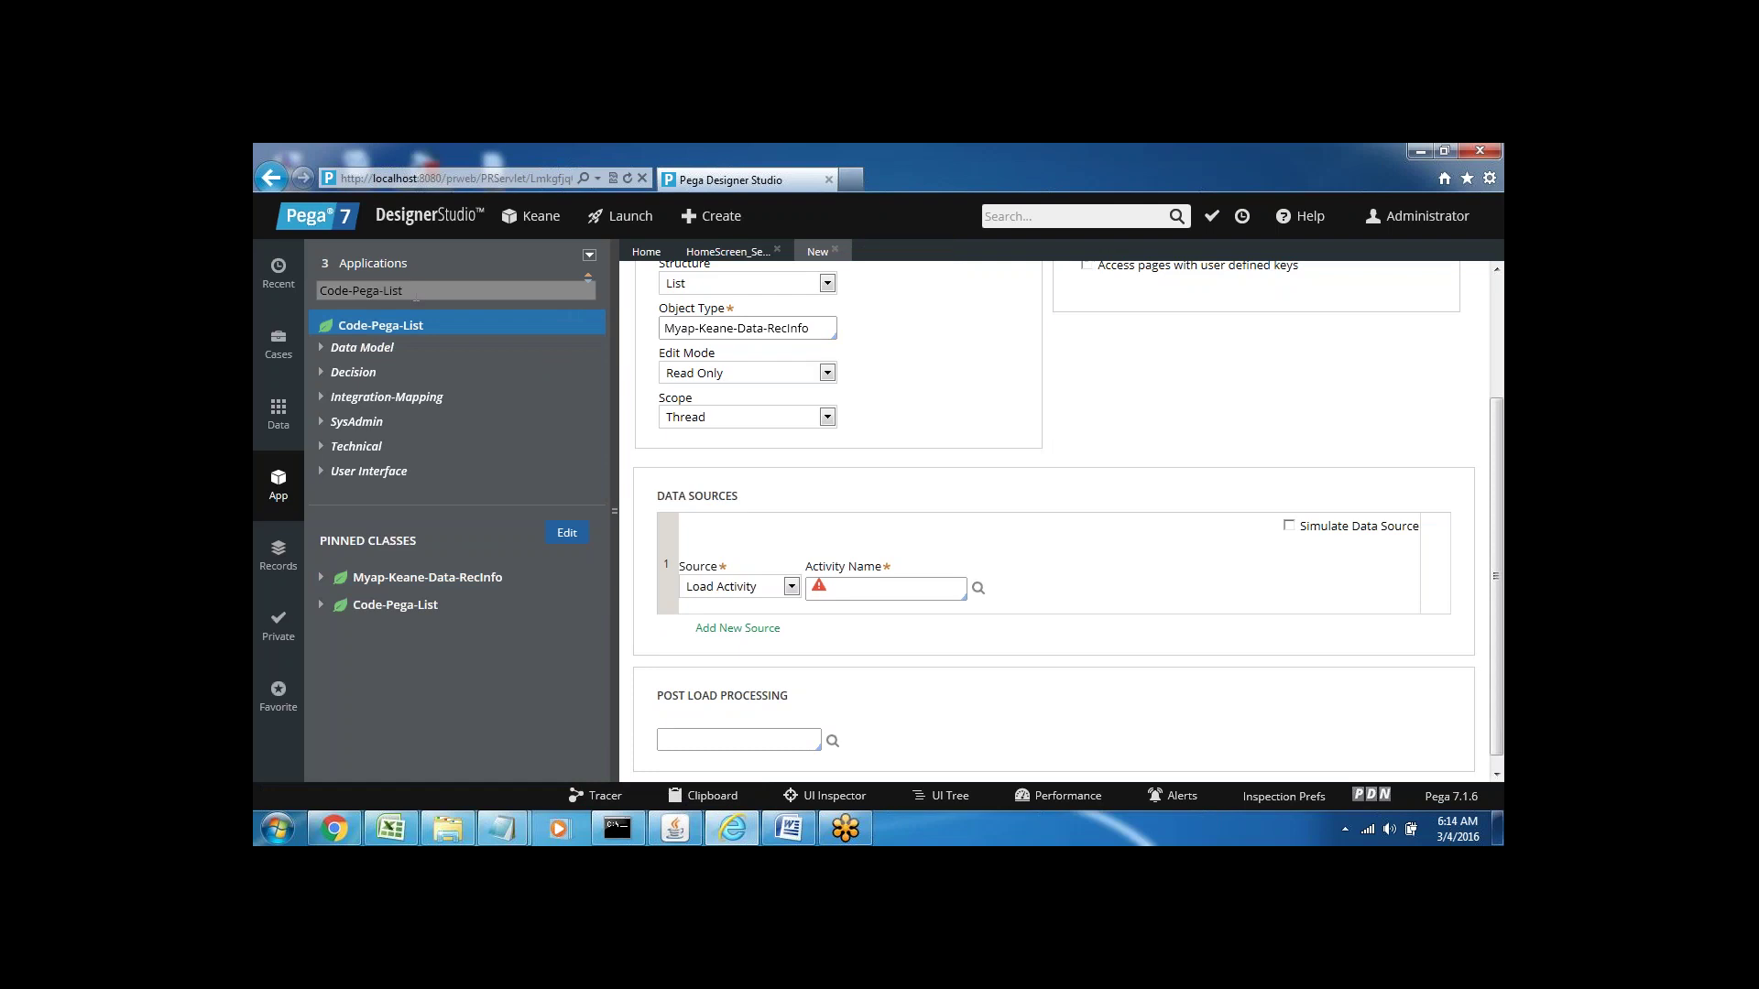
# - Search the App Explorer for "kea" and switch it back to the class Myap-Keane-Work
pyautogui.click(421, 295)
pyautogui.press('BackSpace')
pyautogui.press('BackSpace')
pyautogui.press('BackSpace')
pyautogui.press('BackSpace')
pyautogui.press('BackSpace')
pyautogui.press('BackSpace')
pyautogui.press('BackSpace')
pyautogui.press('BackSpace')
pyautogui.press('BackSpace')
pyautogui.press('BackSpace')
pyautogui.press('BackSpace')
pyautogui.press('BackSpace')
pyautogui.press('BackSpace')
pyautogui.press('BackSpace')
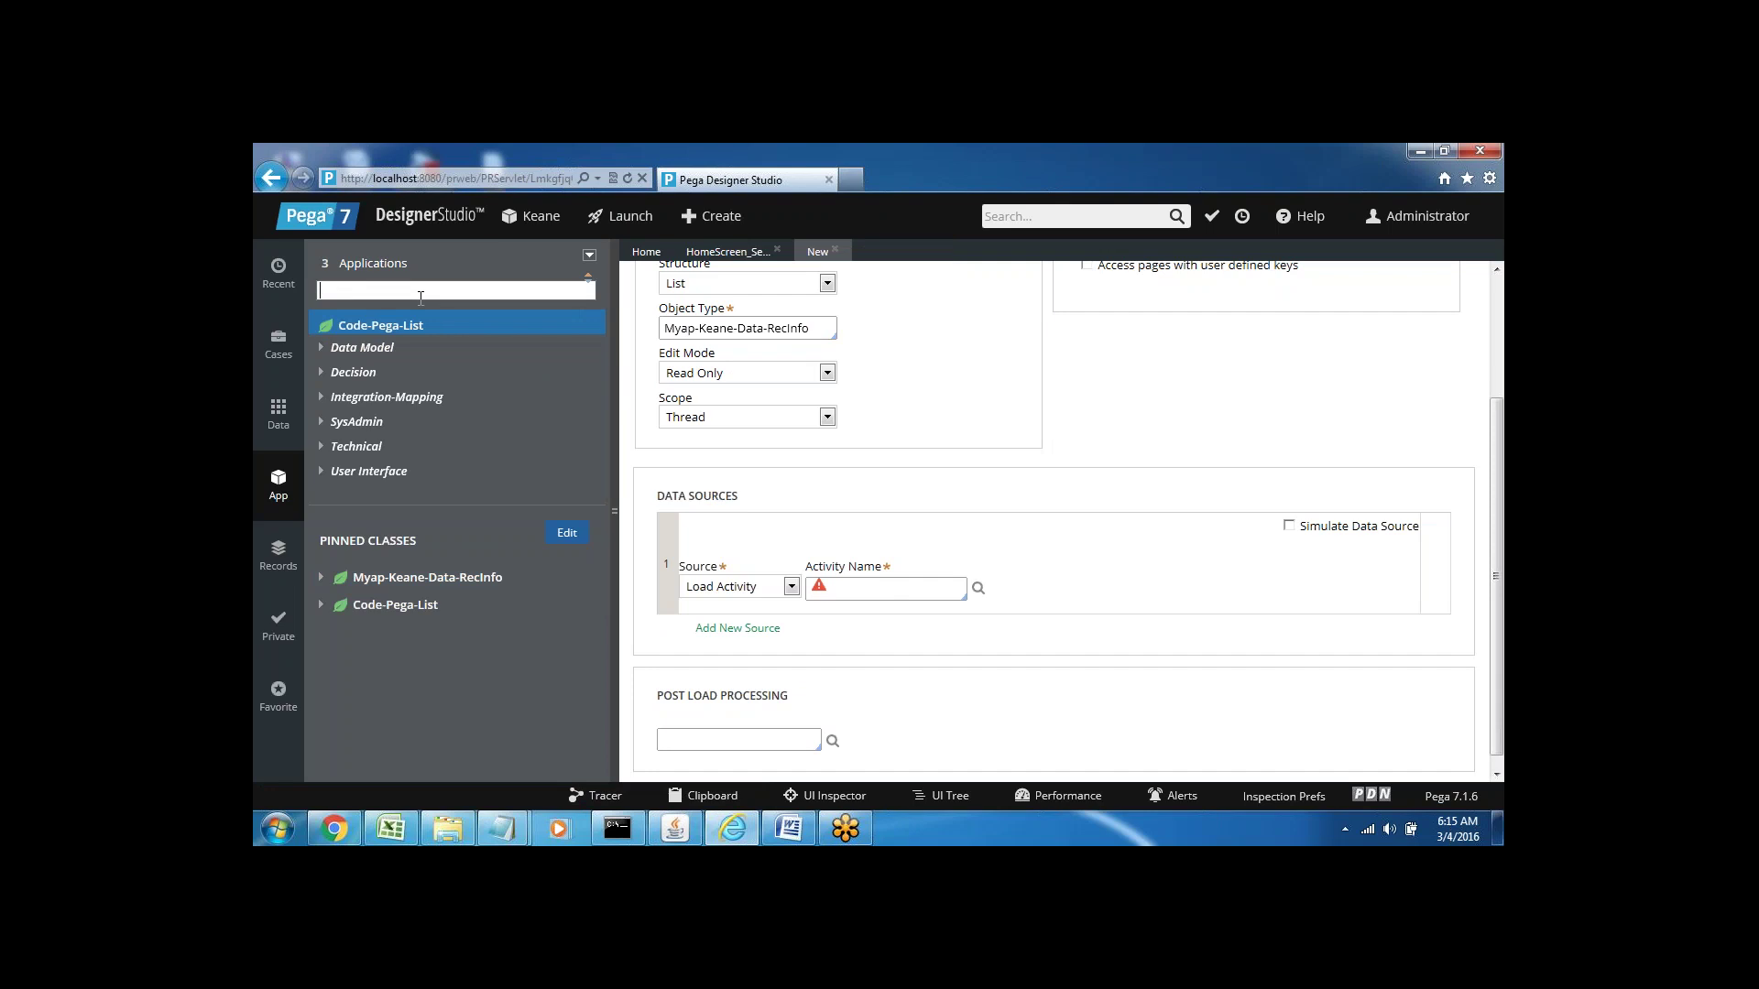
pyautogui.write('kea')
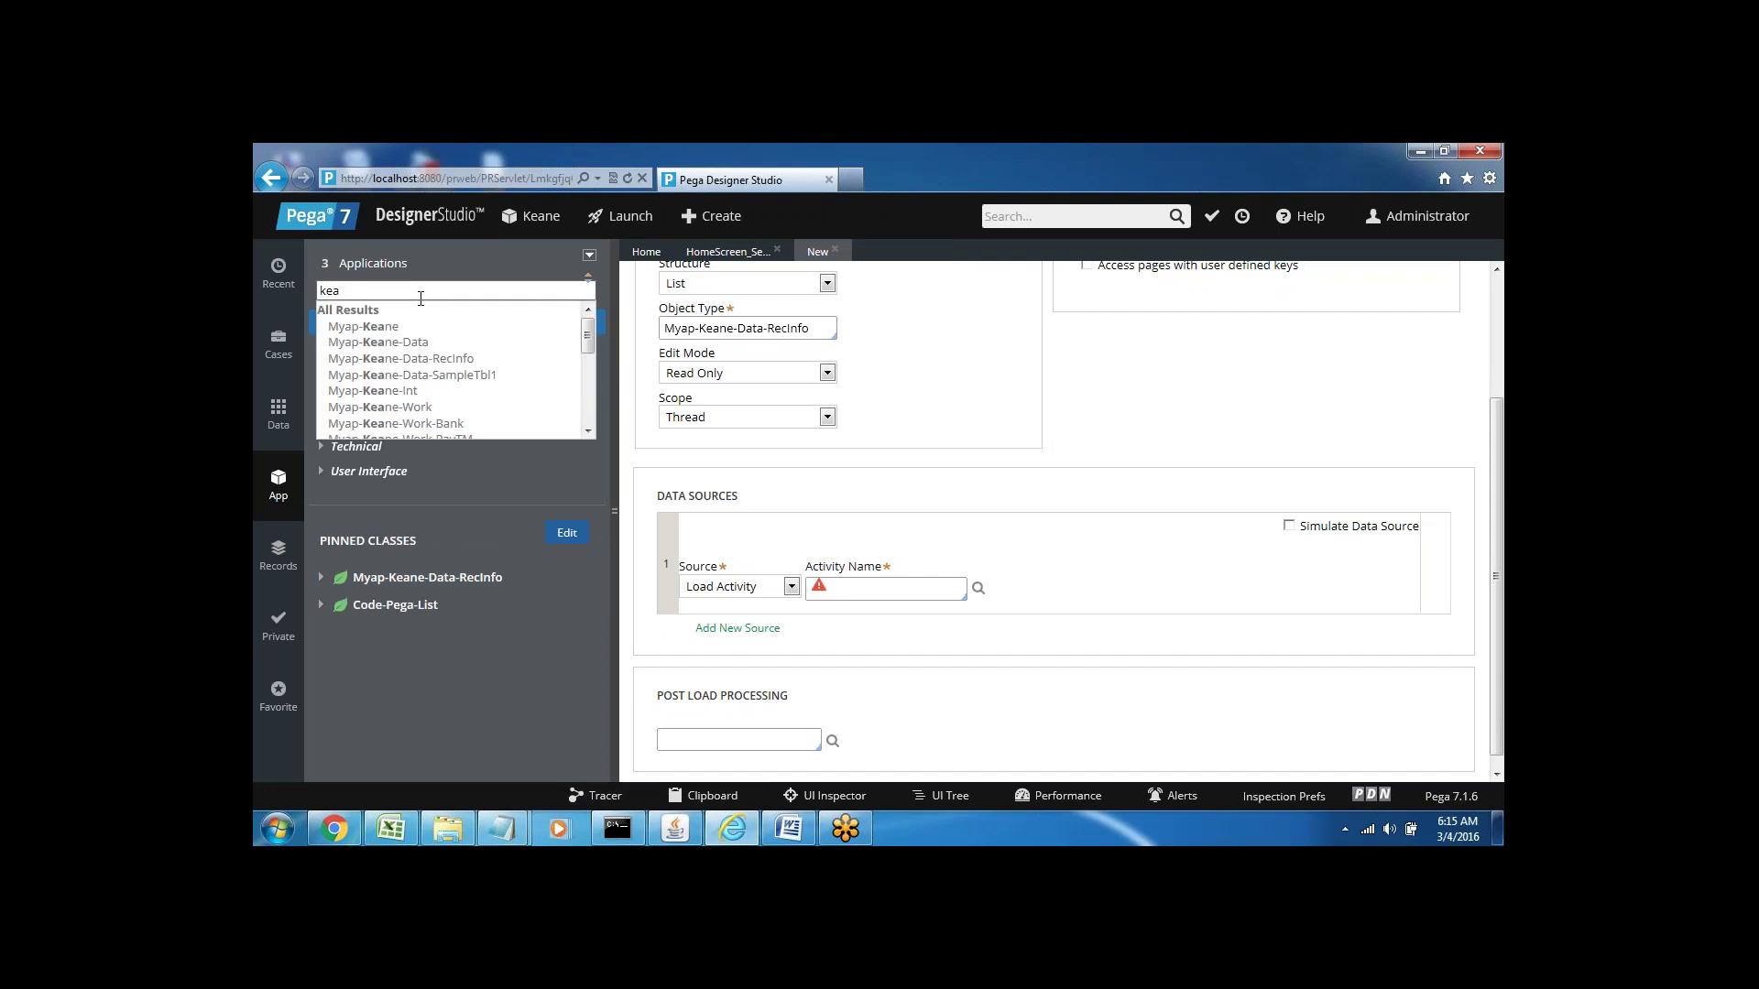
pyautogui.click(421, 406)
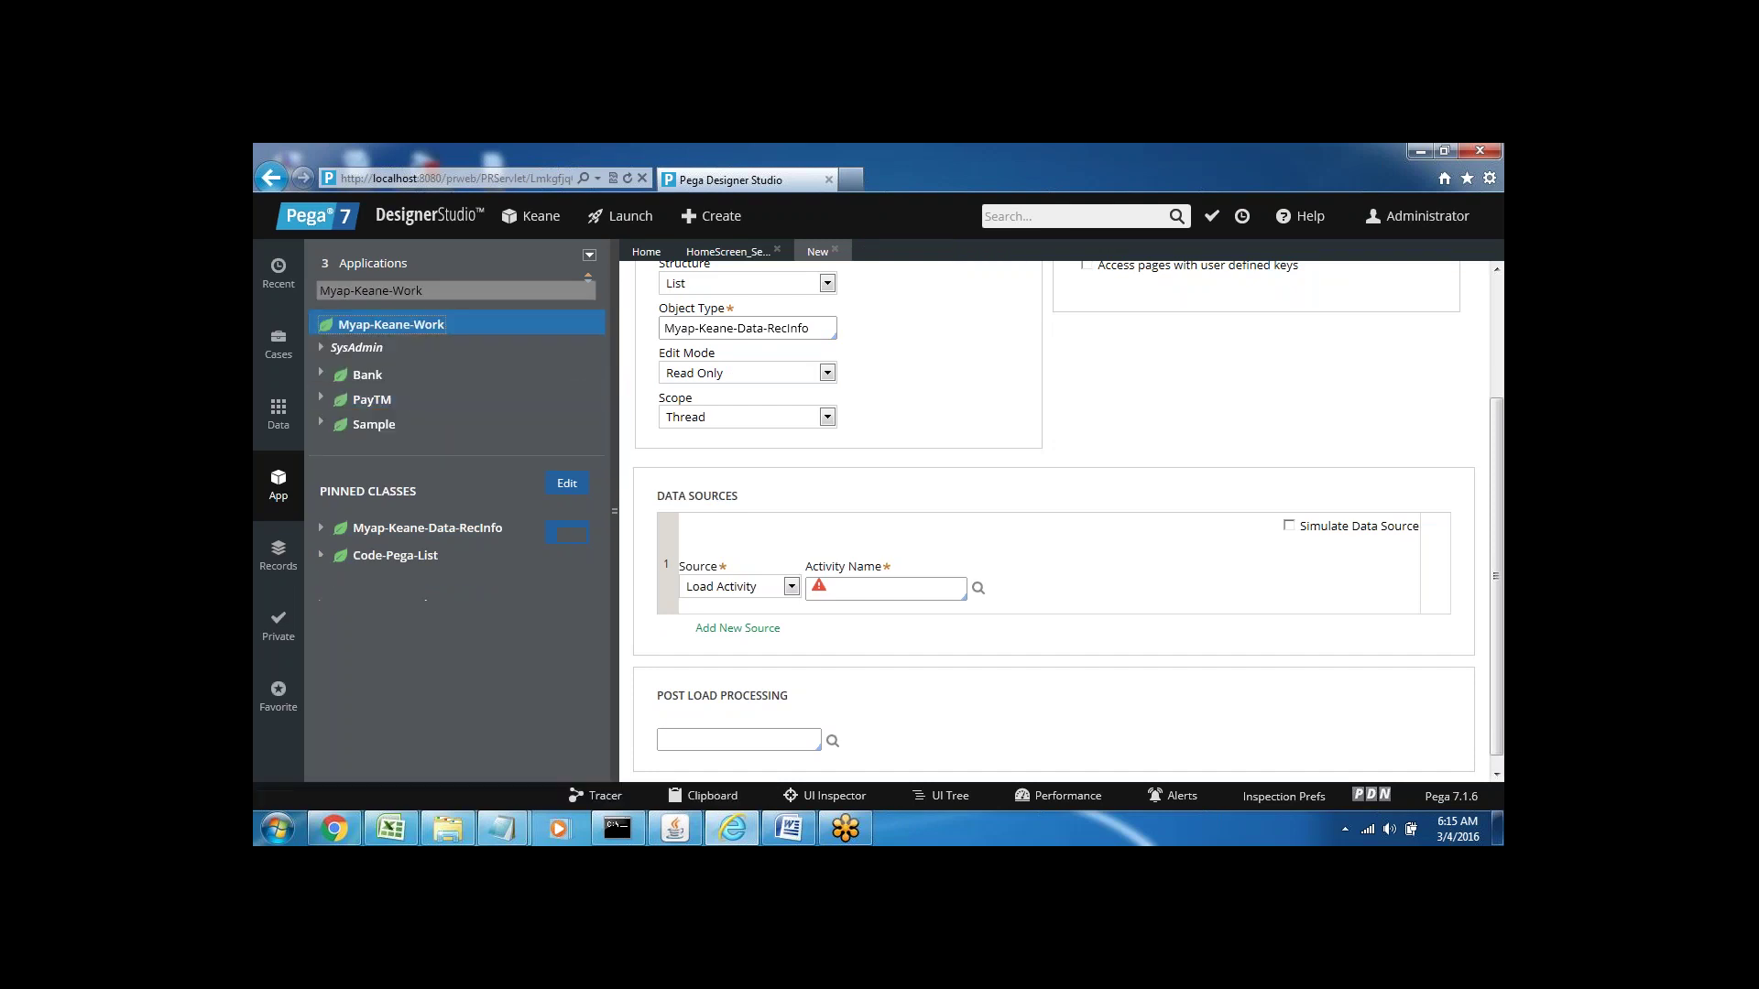
pyautogui.rightClick(386, 561)
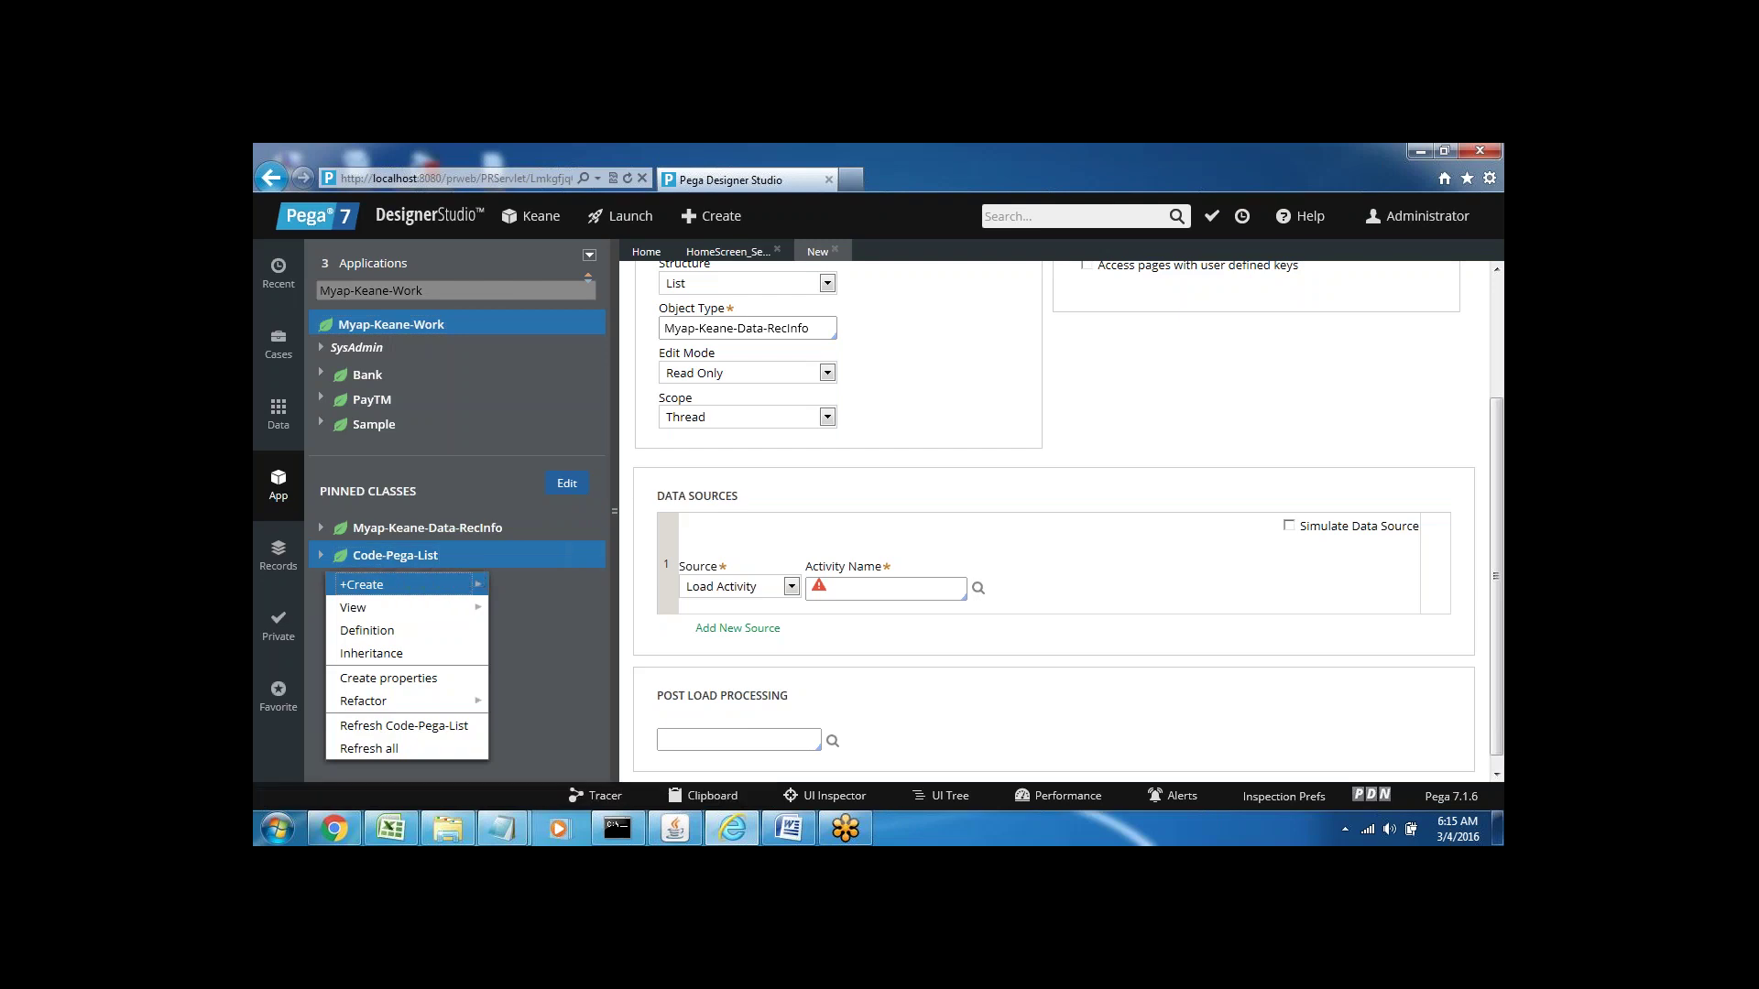
pyautogui.moveTo(410, 589)
pyautogui.moveTo(543, 574)
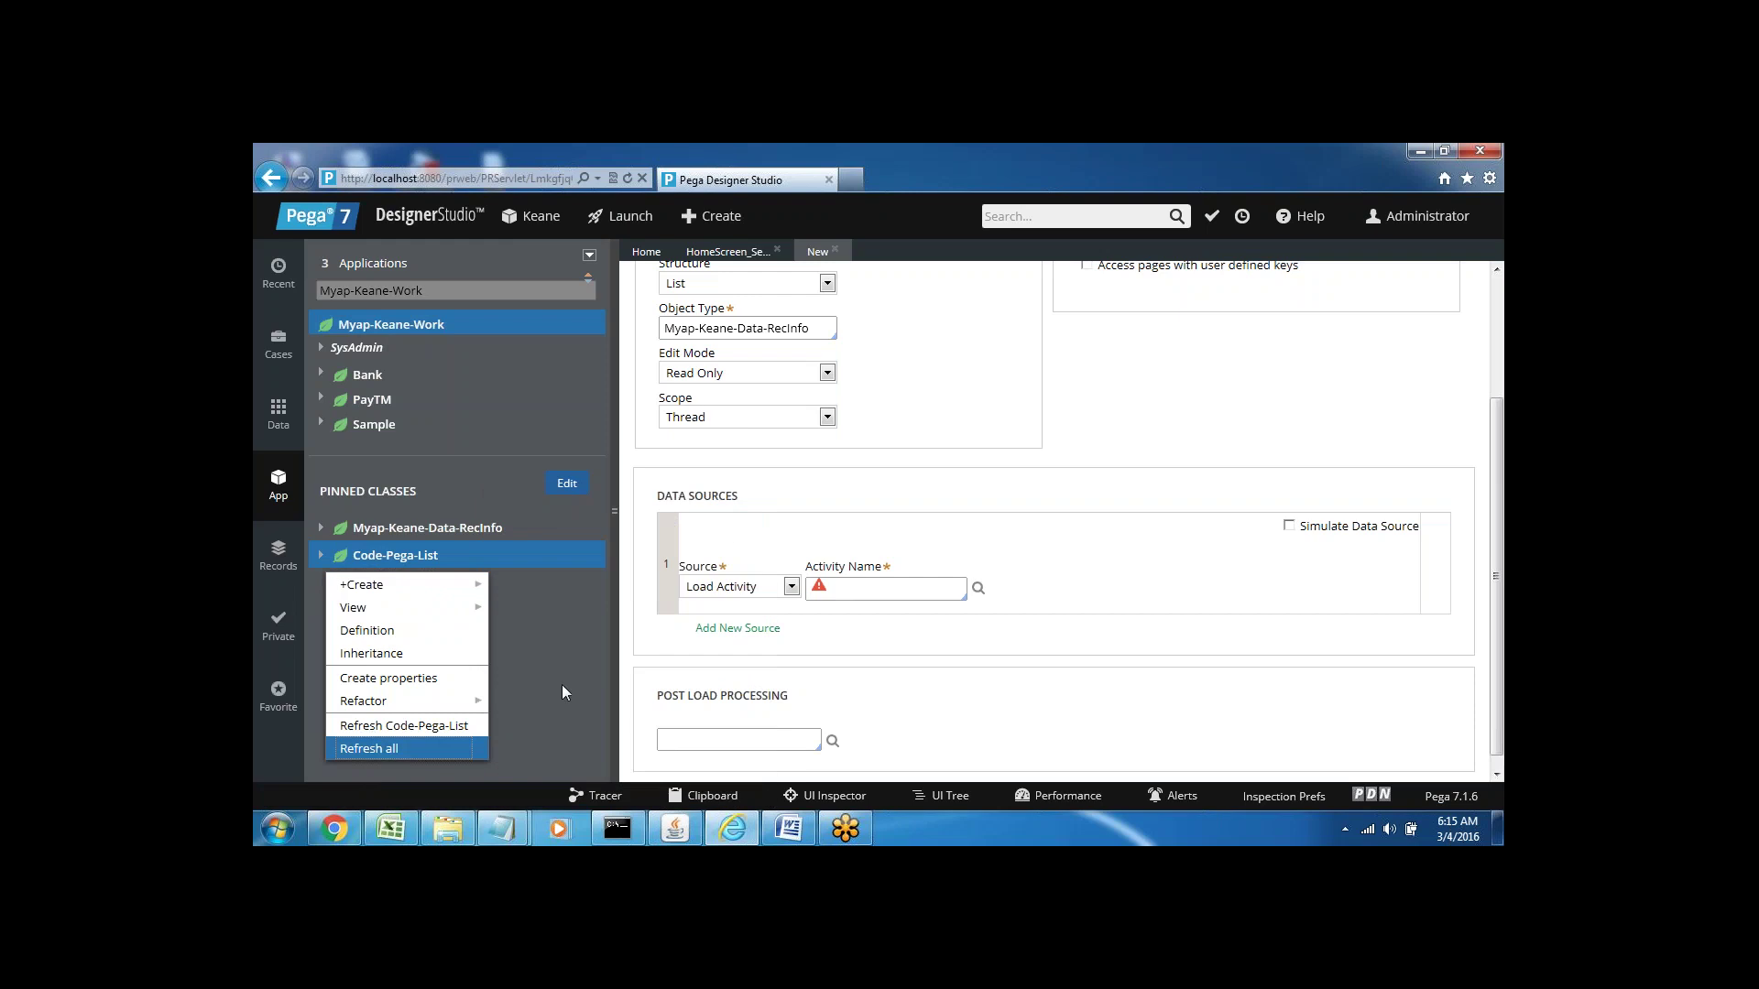
pyautogui.click(562, 688)
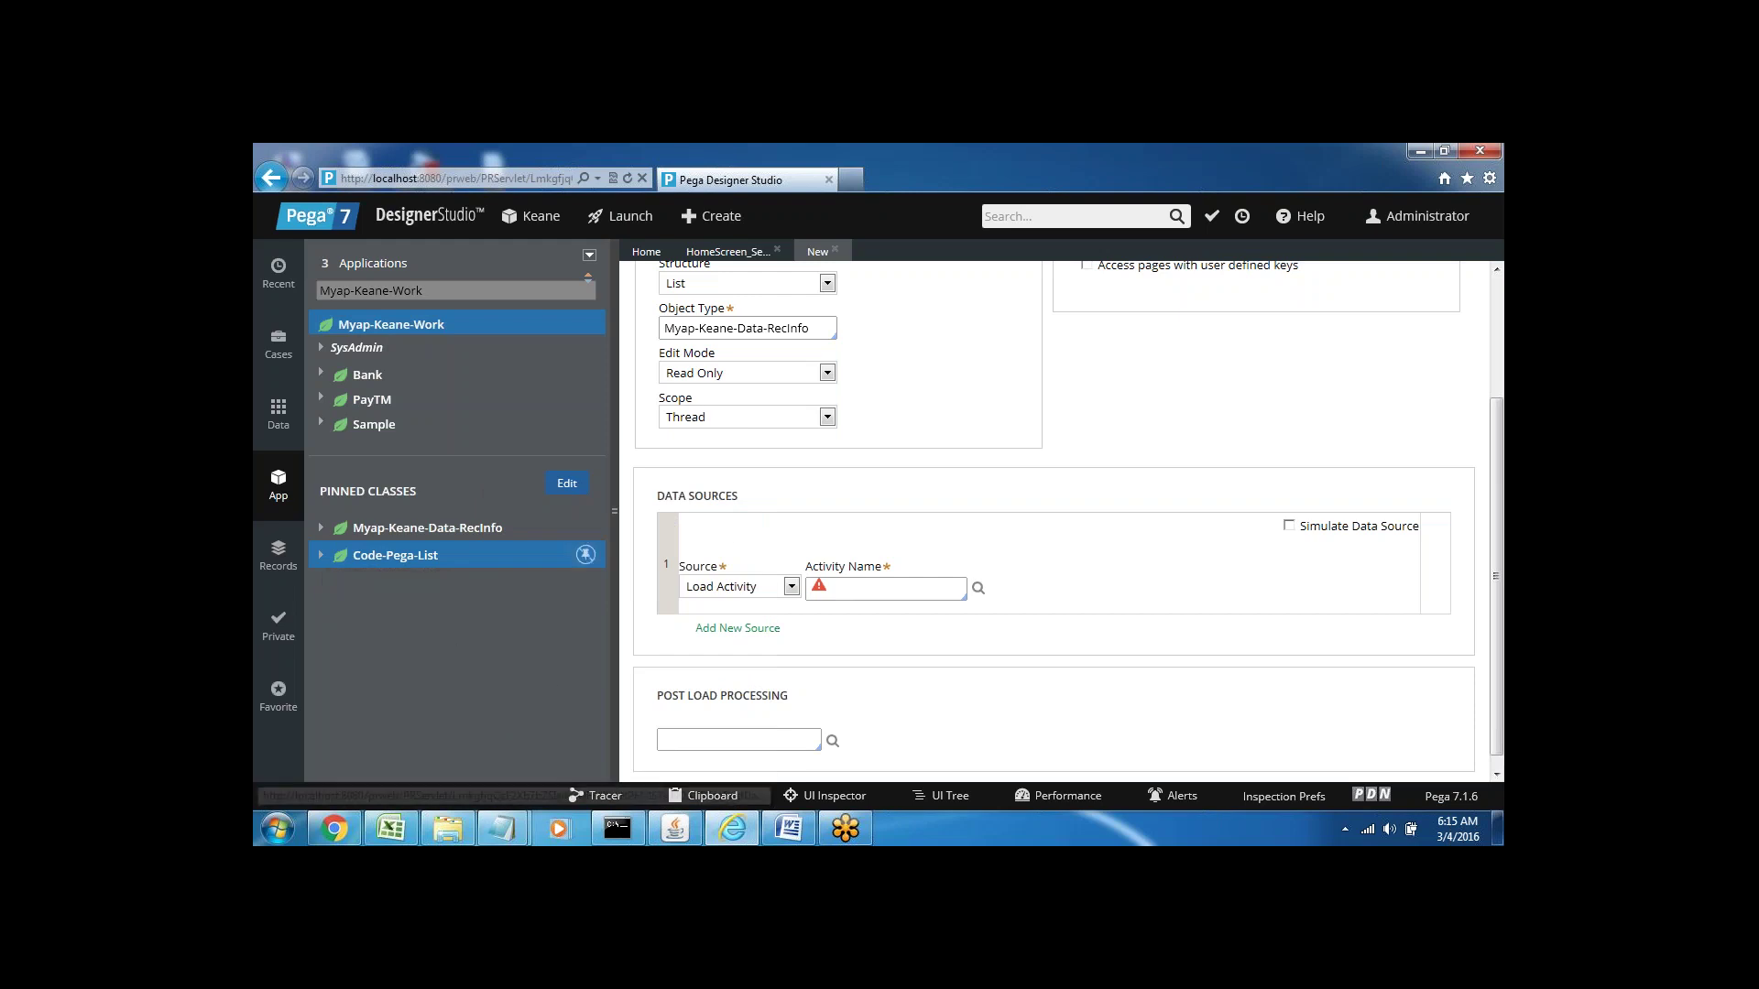
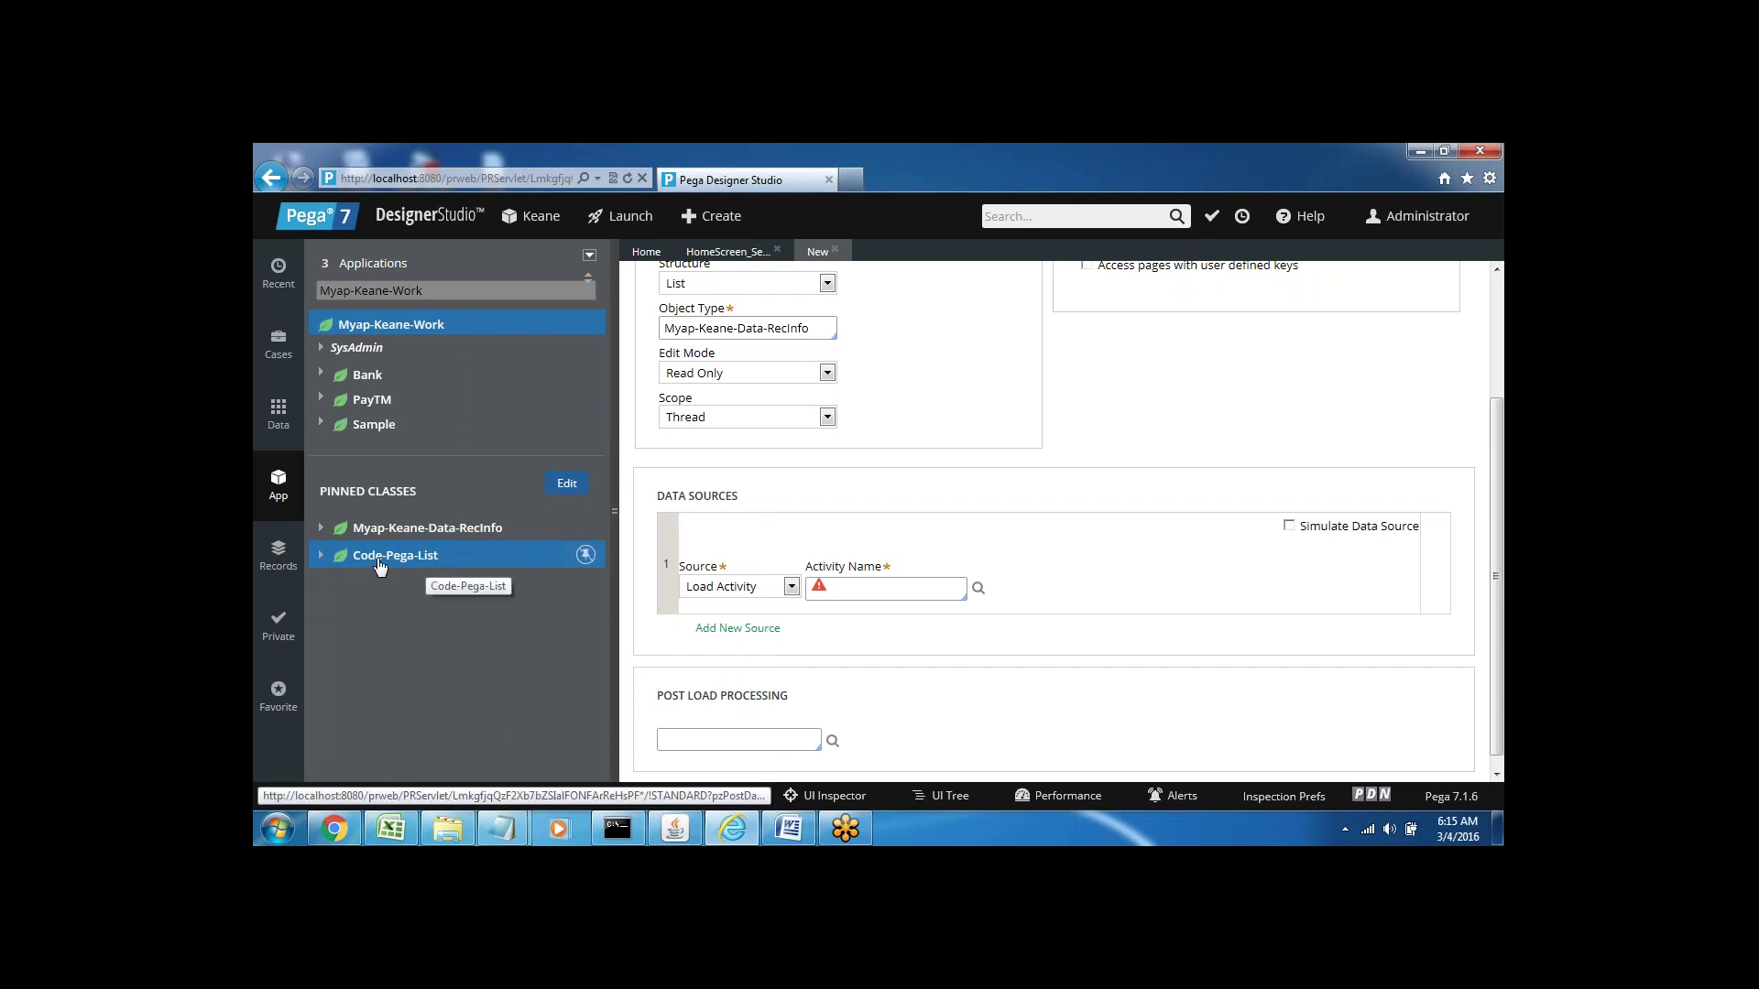
# - Create and open a new activity named Load_Rec_Act in the pinned class Code-Pega-List, keeping the Keane ruleset
pyautogui.rightClick(396, 560)
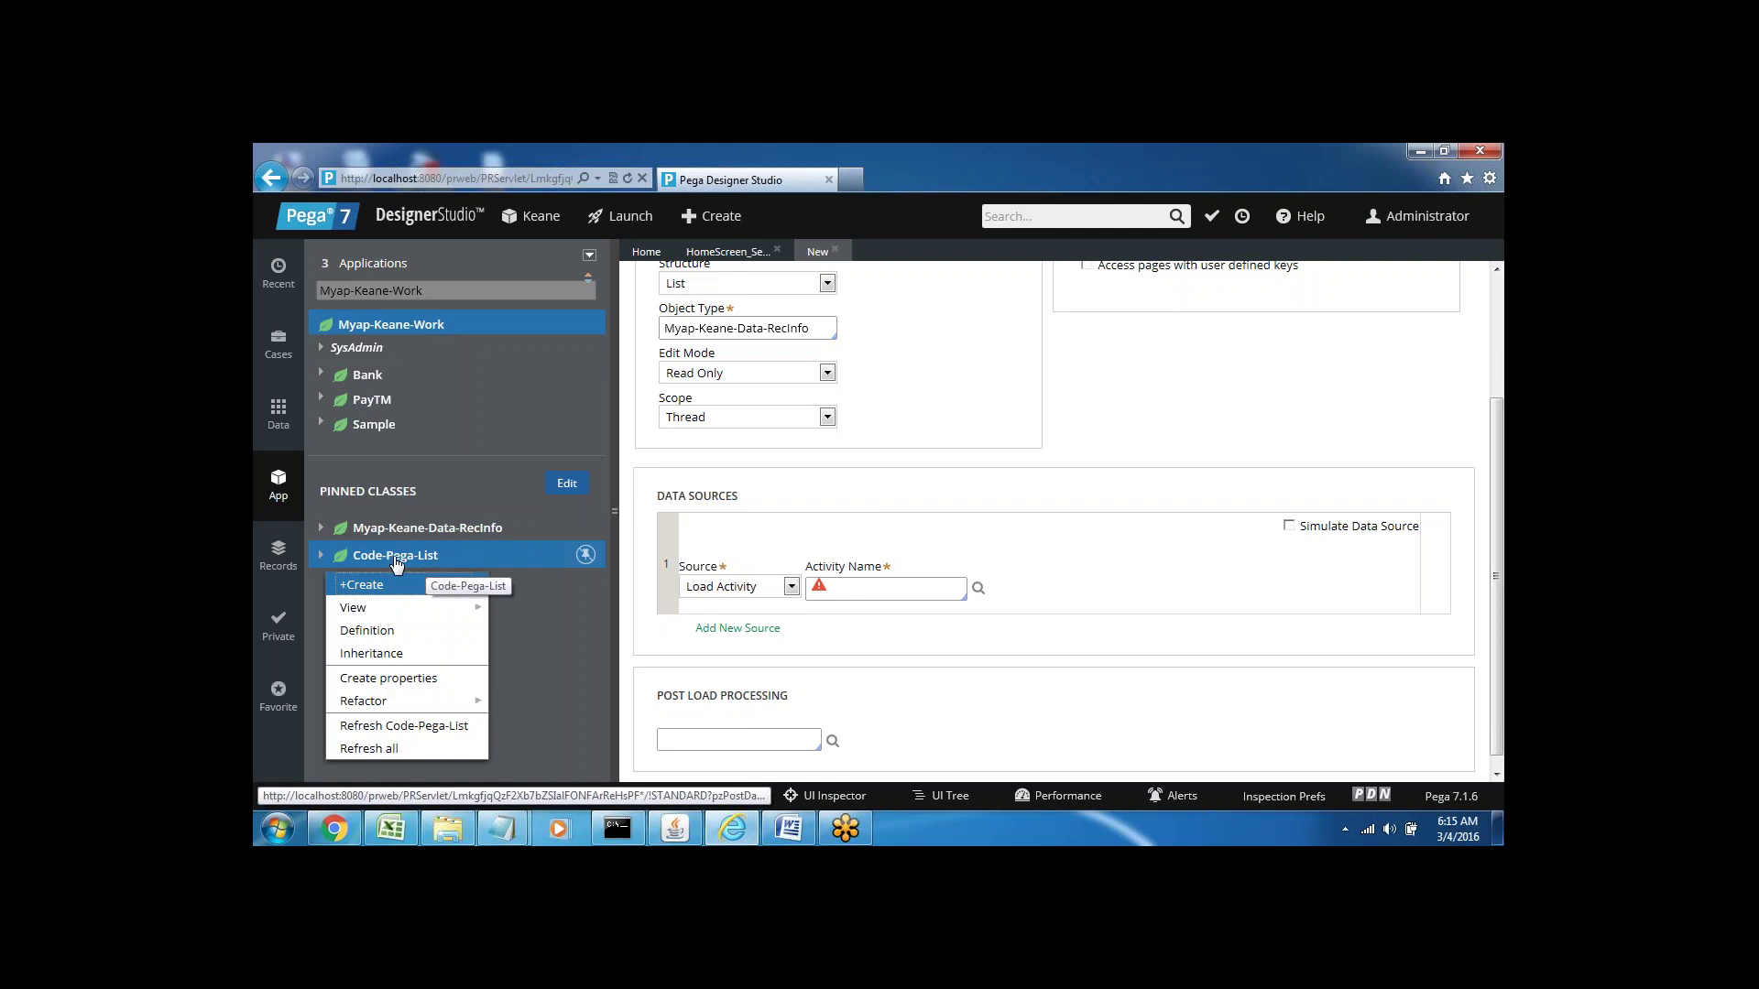
pyautogui.moveTo(421, 590)
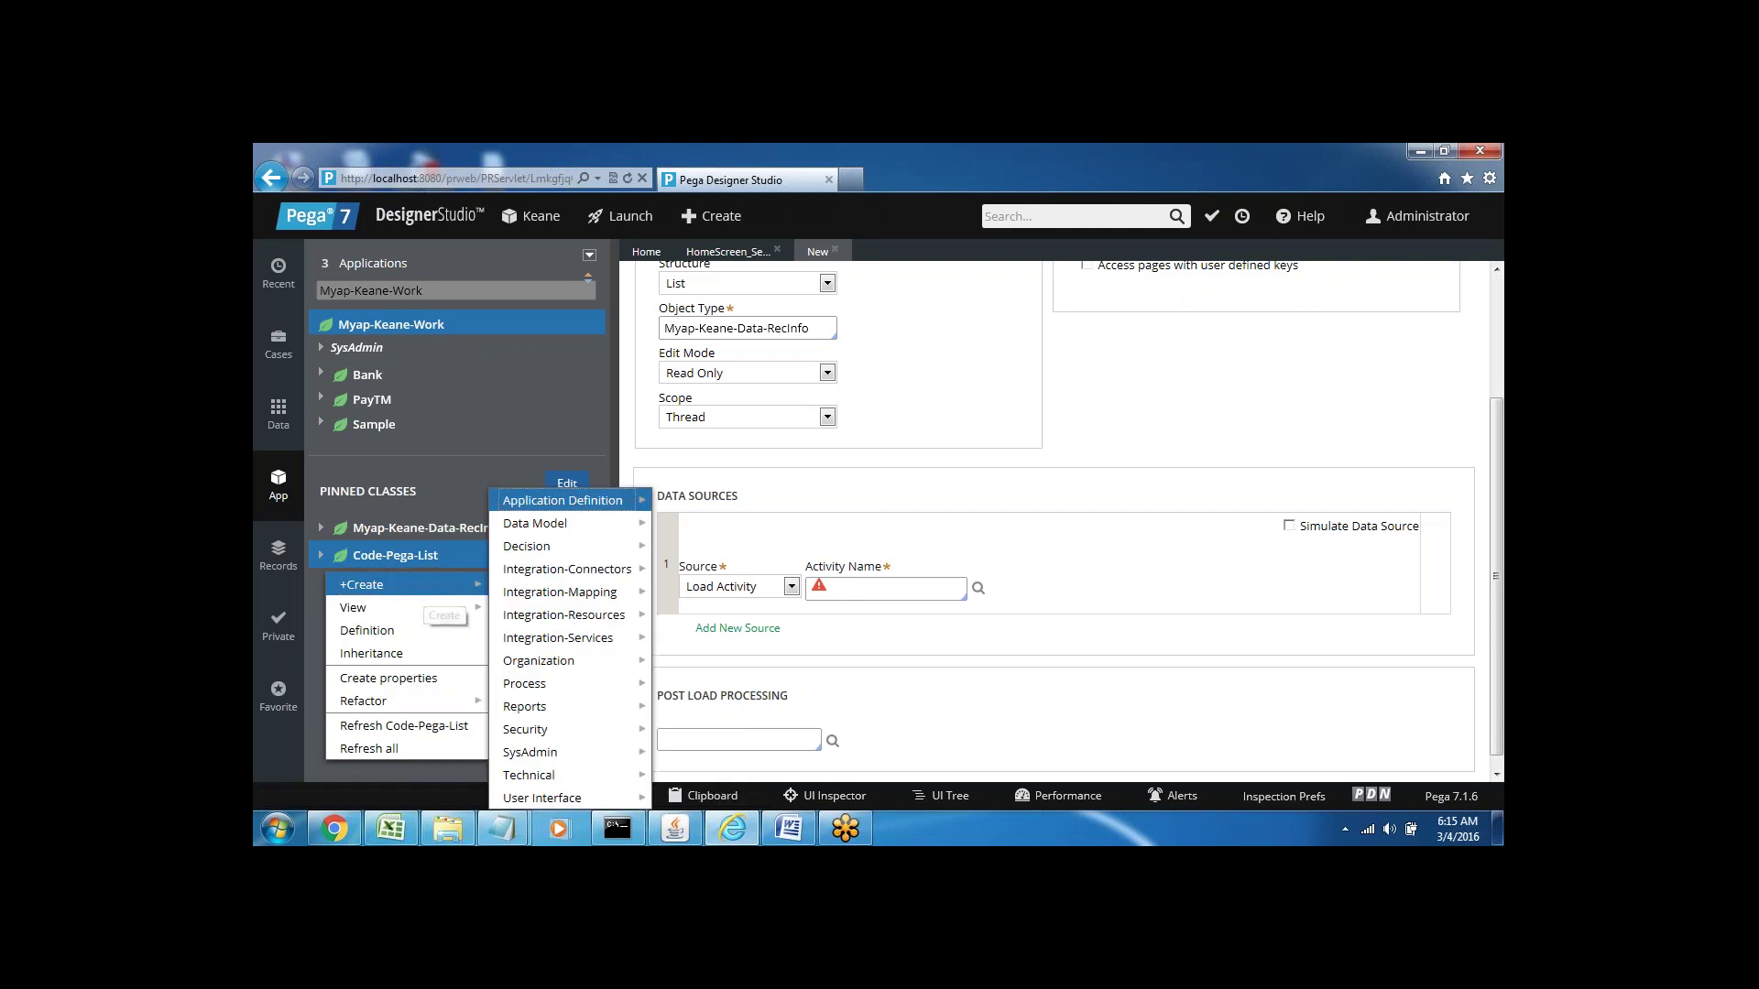
pyautogui.moveTo(549, 775)
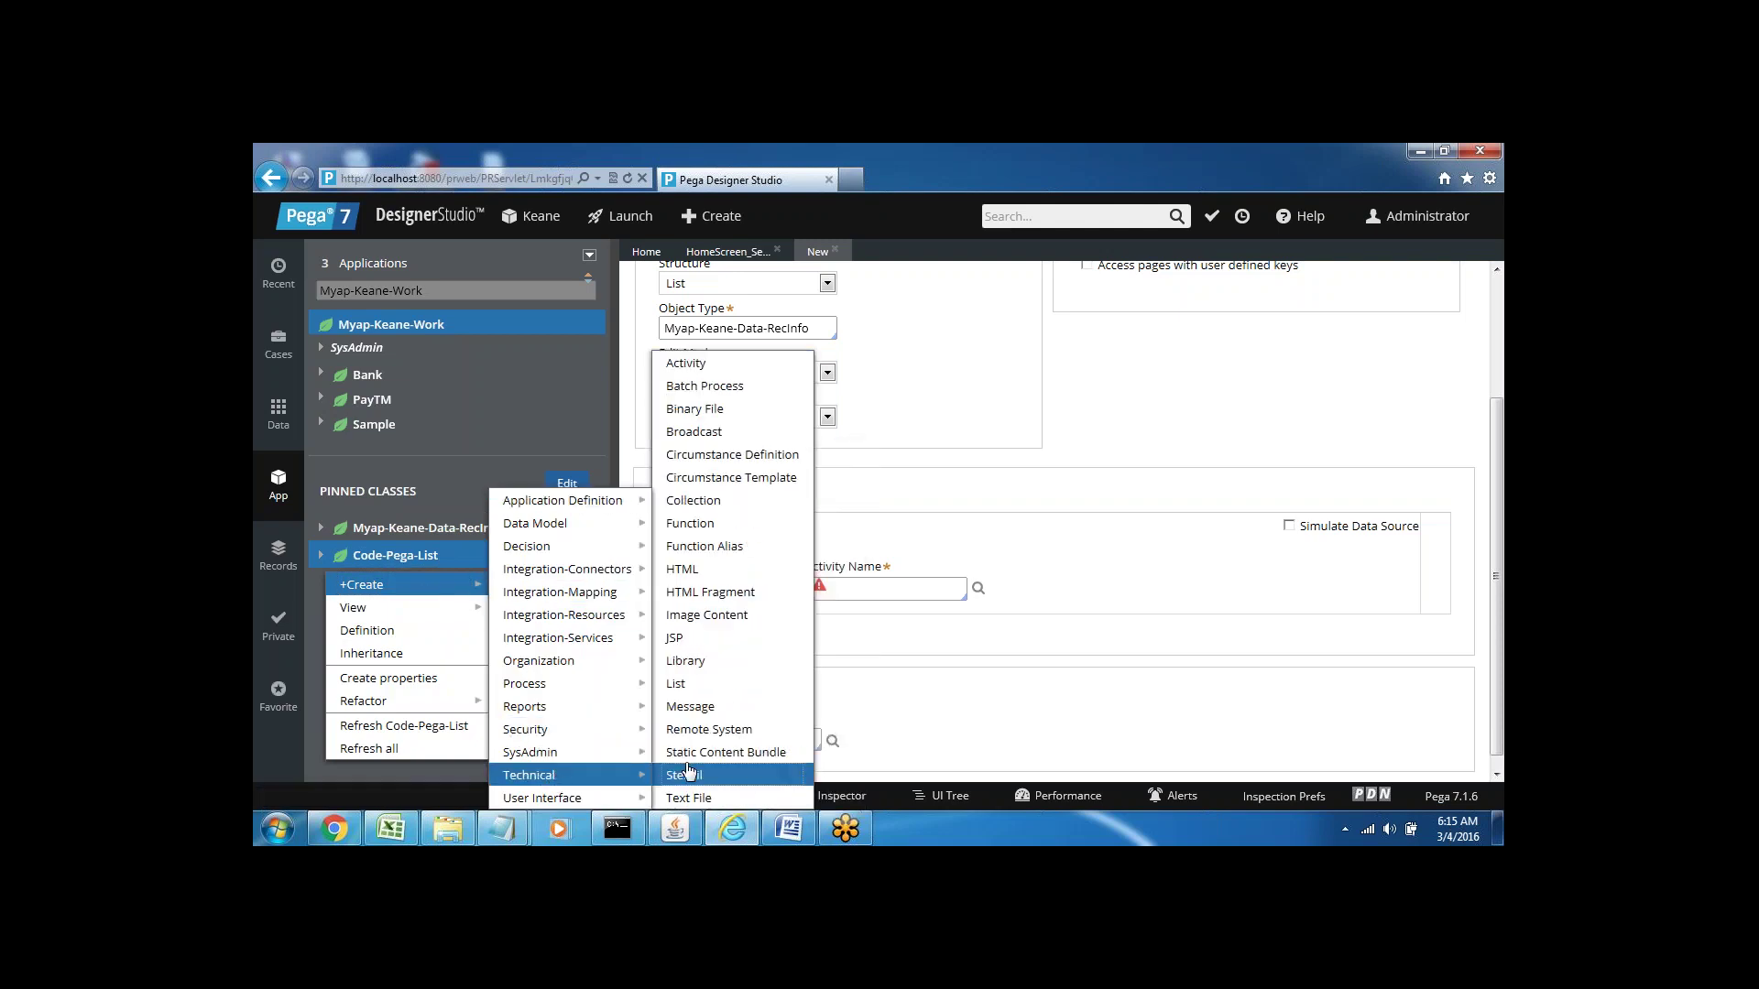
pyautogui.click(715, 368)
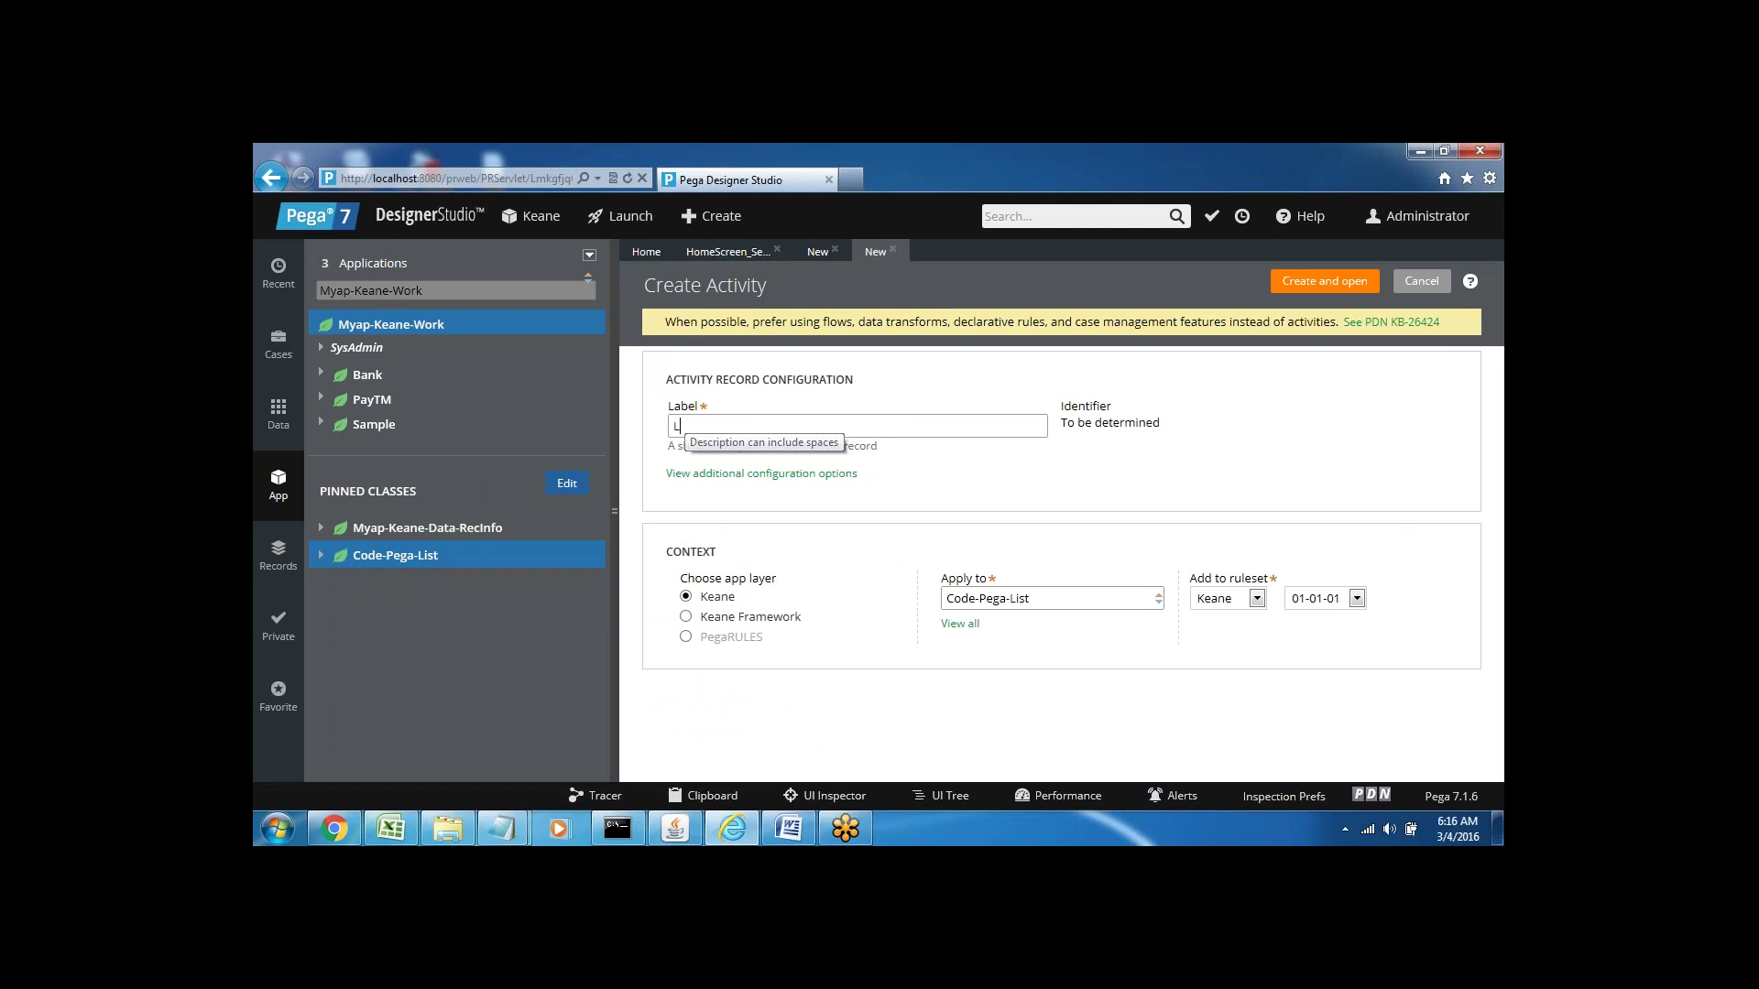
pyautogui.write('oad_Rec')
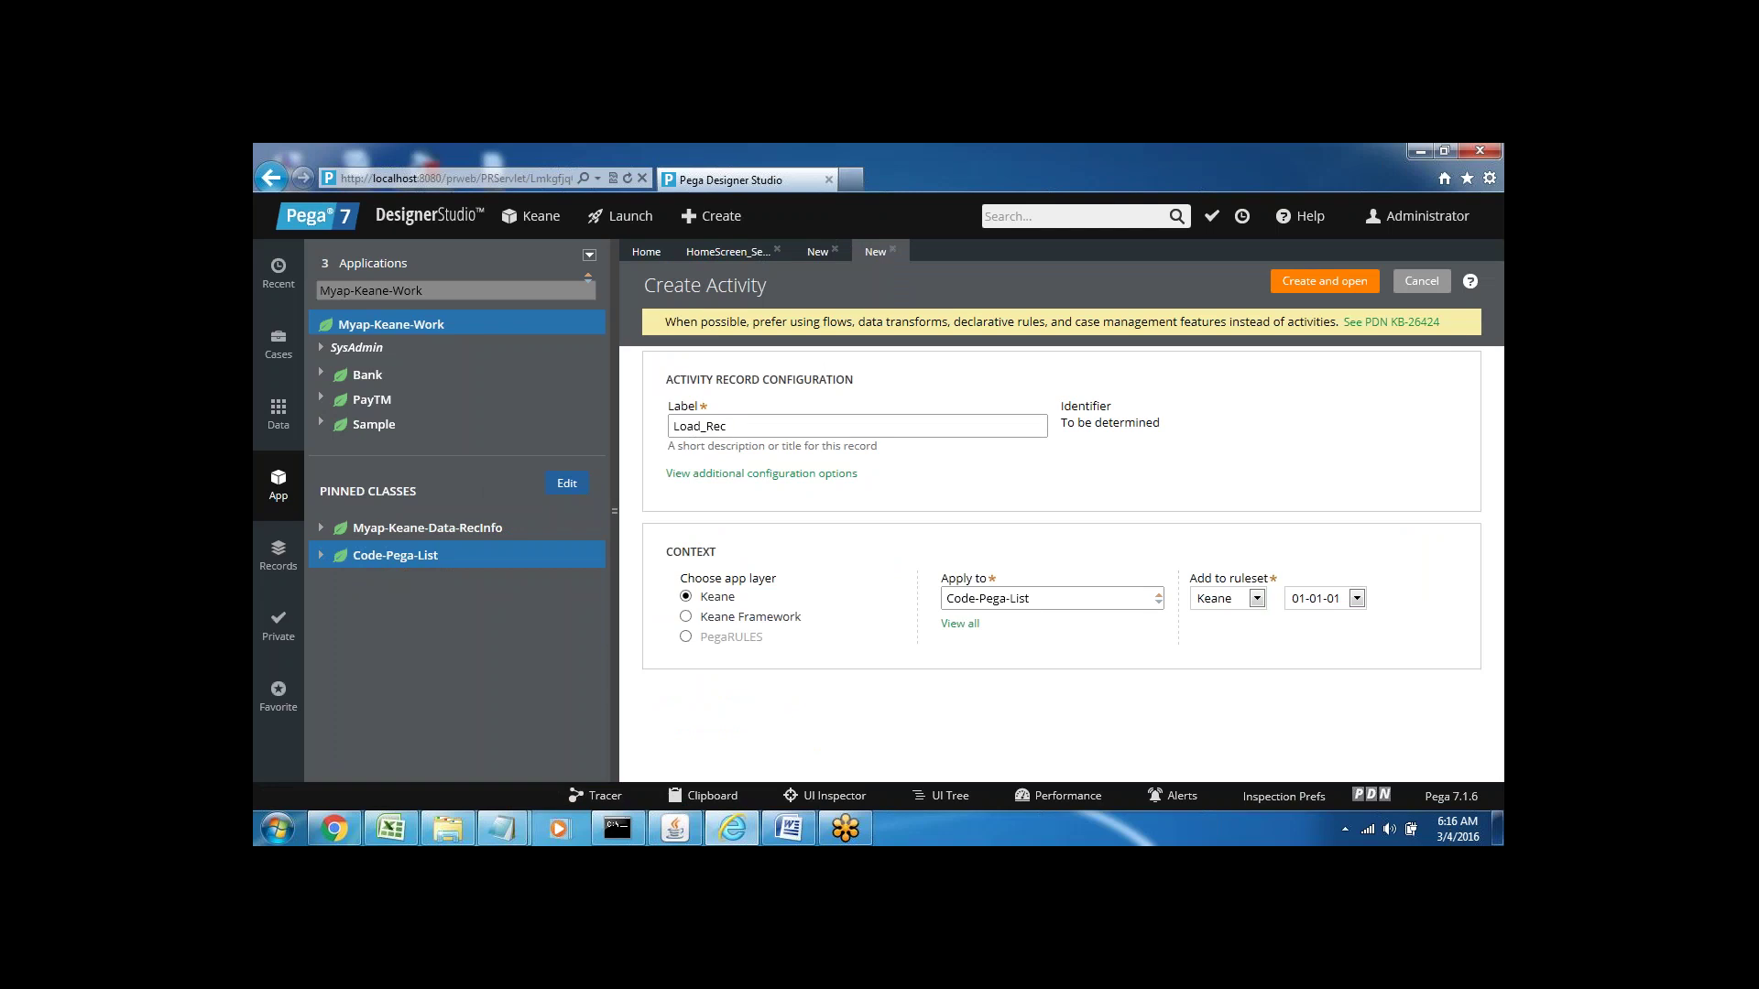
pyautogui.write('_Act')
pyautogui.click(1316, 285)
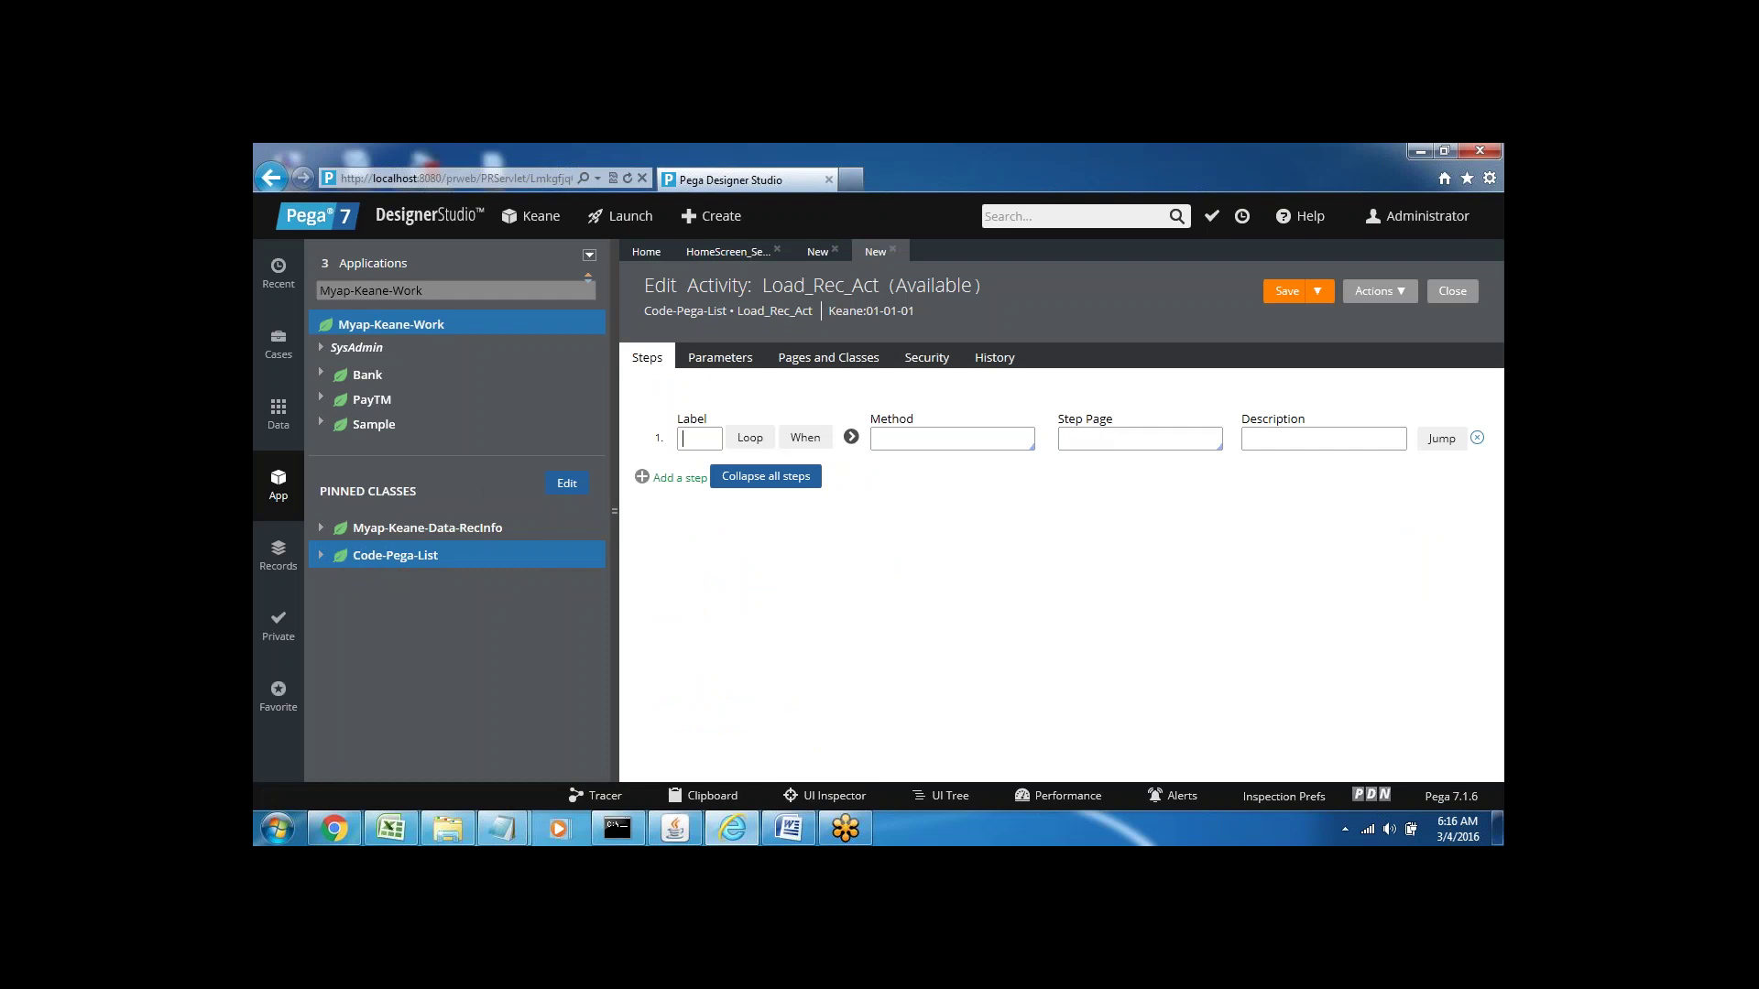
# - Set the first activity step's method to Obj-Browse, expand its parameters and collapse the explorer area for more room
pyautogui.click(897, 450)
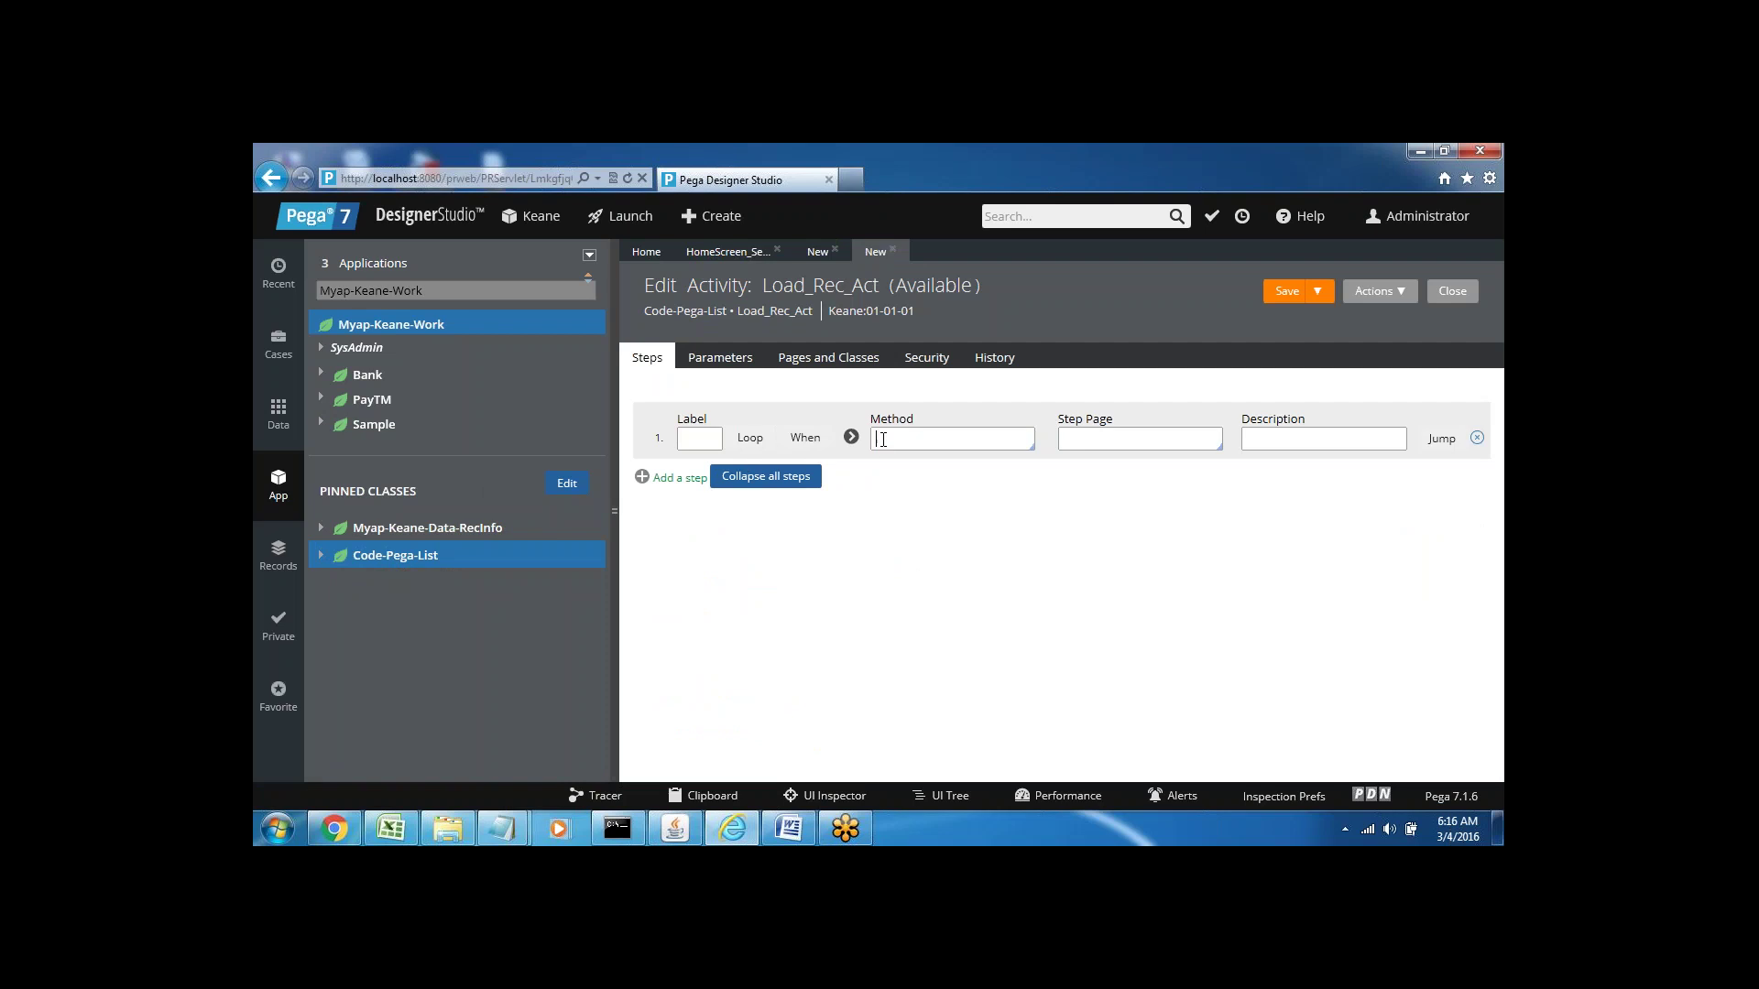
pyautogui.write('obj')
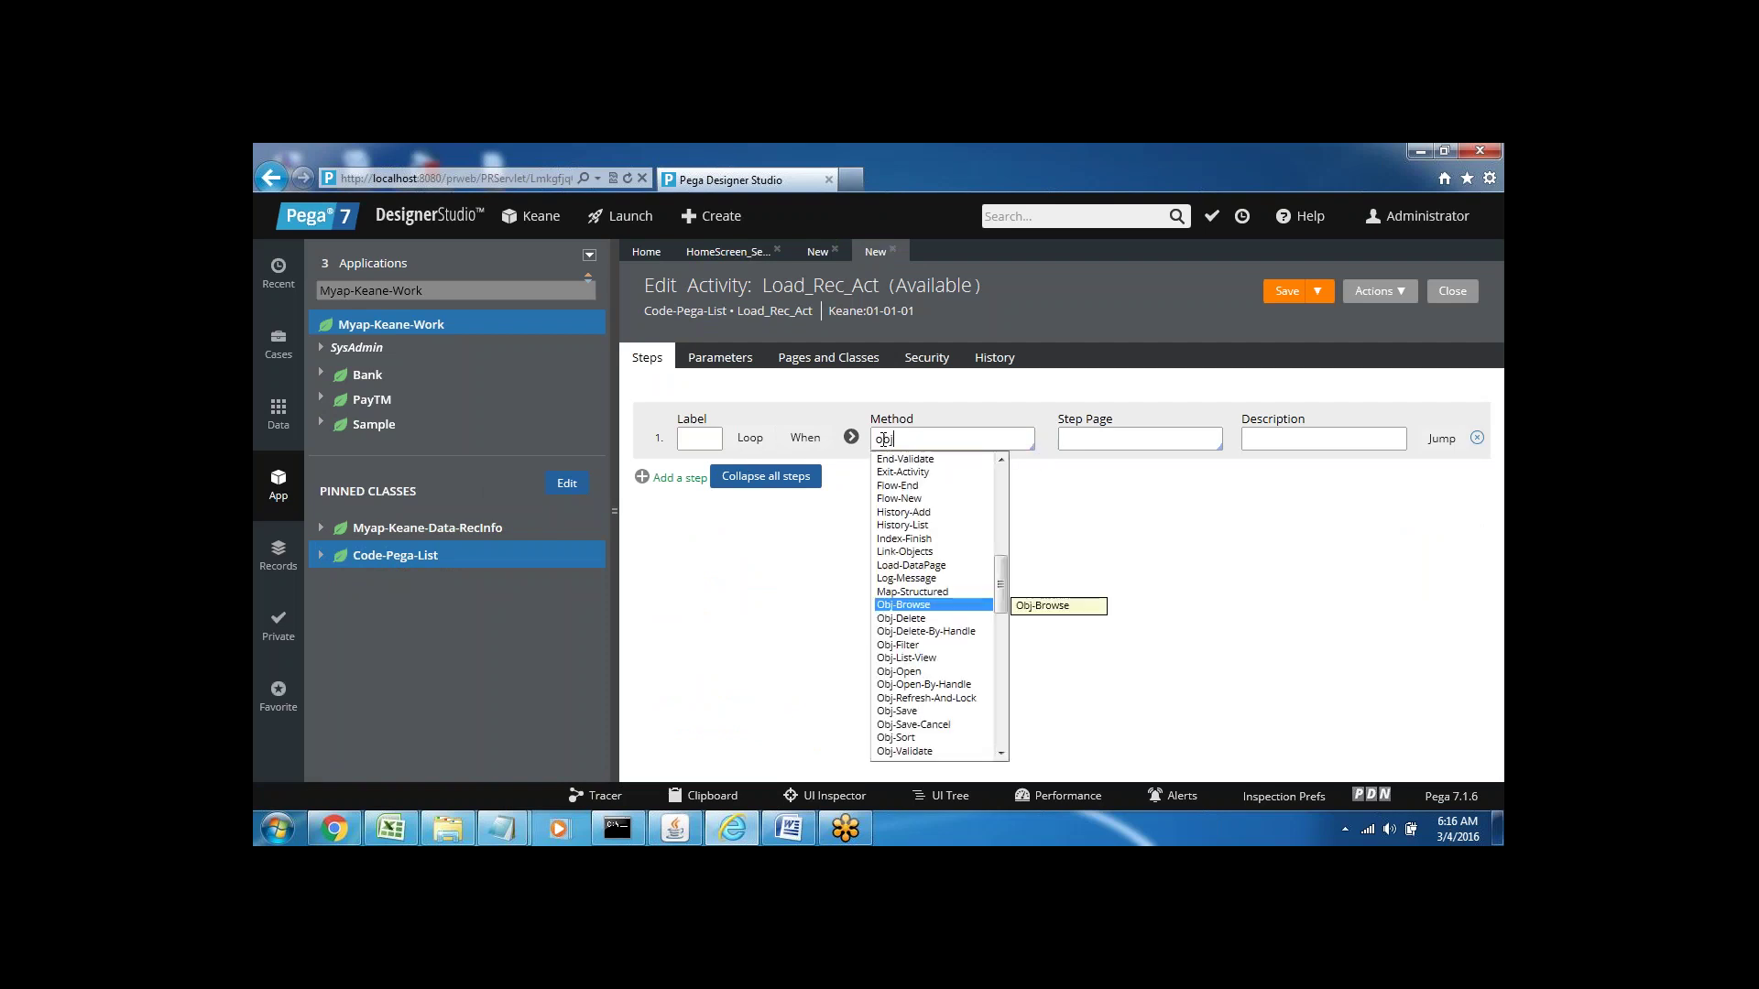
pyautogui.press('Return')
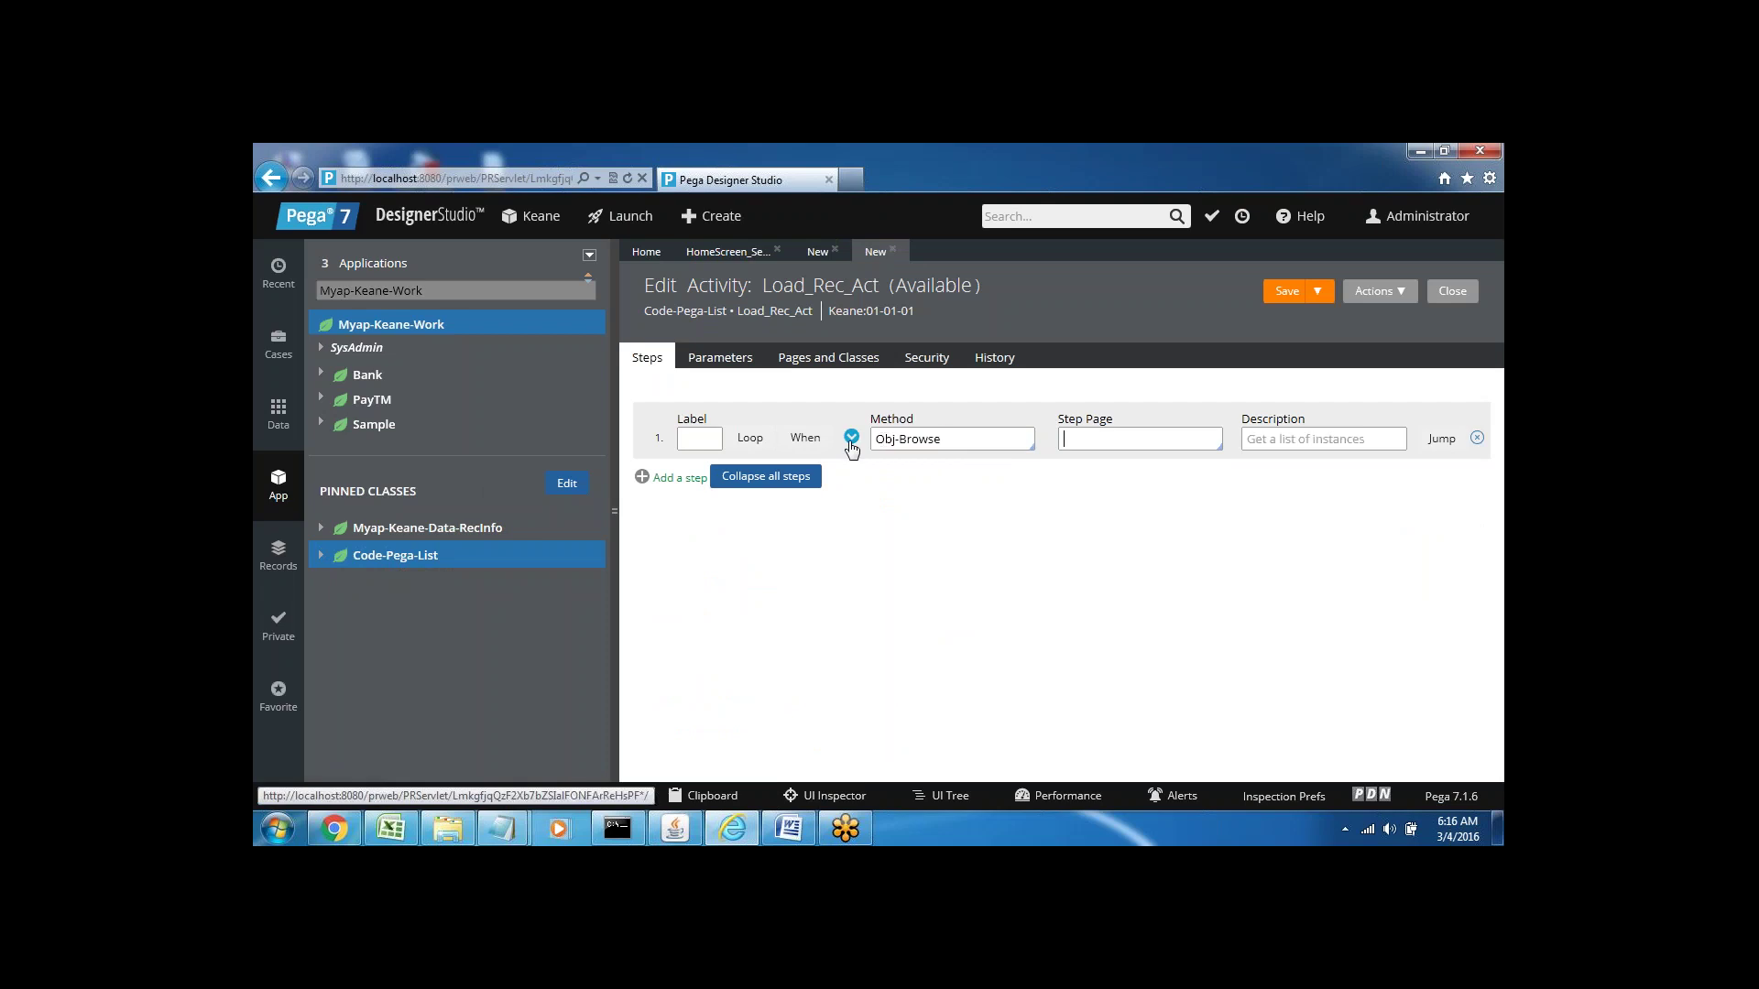
pyautogui.click(851, 438)
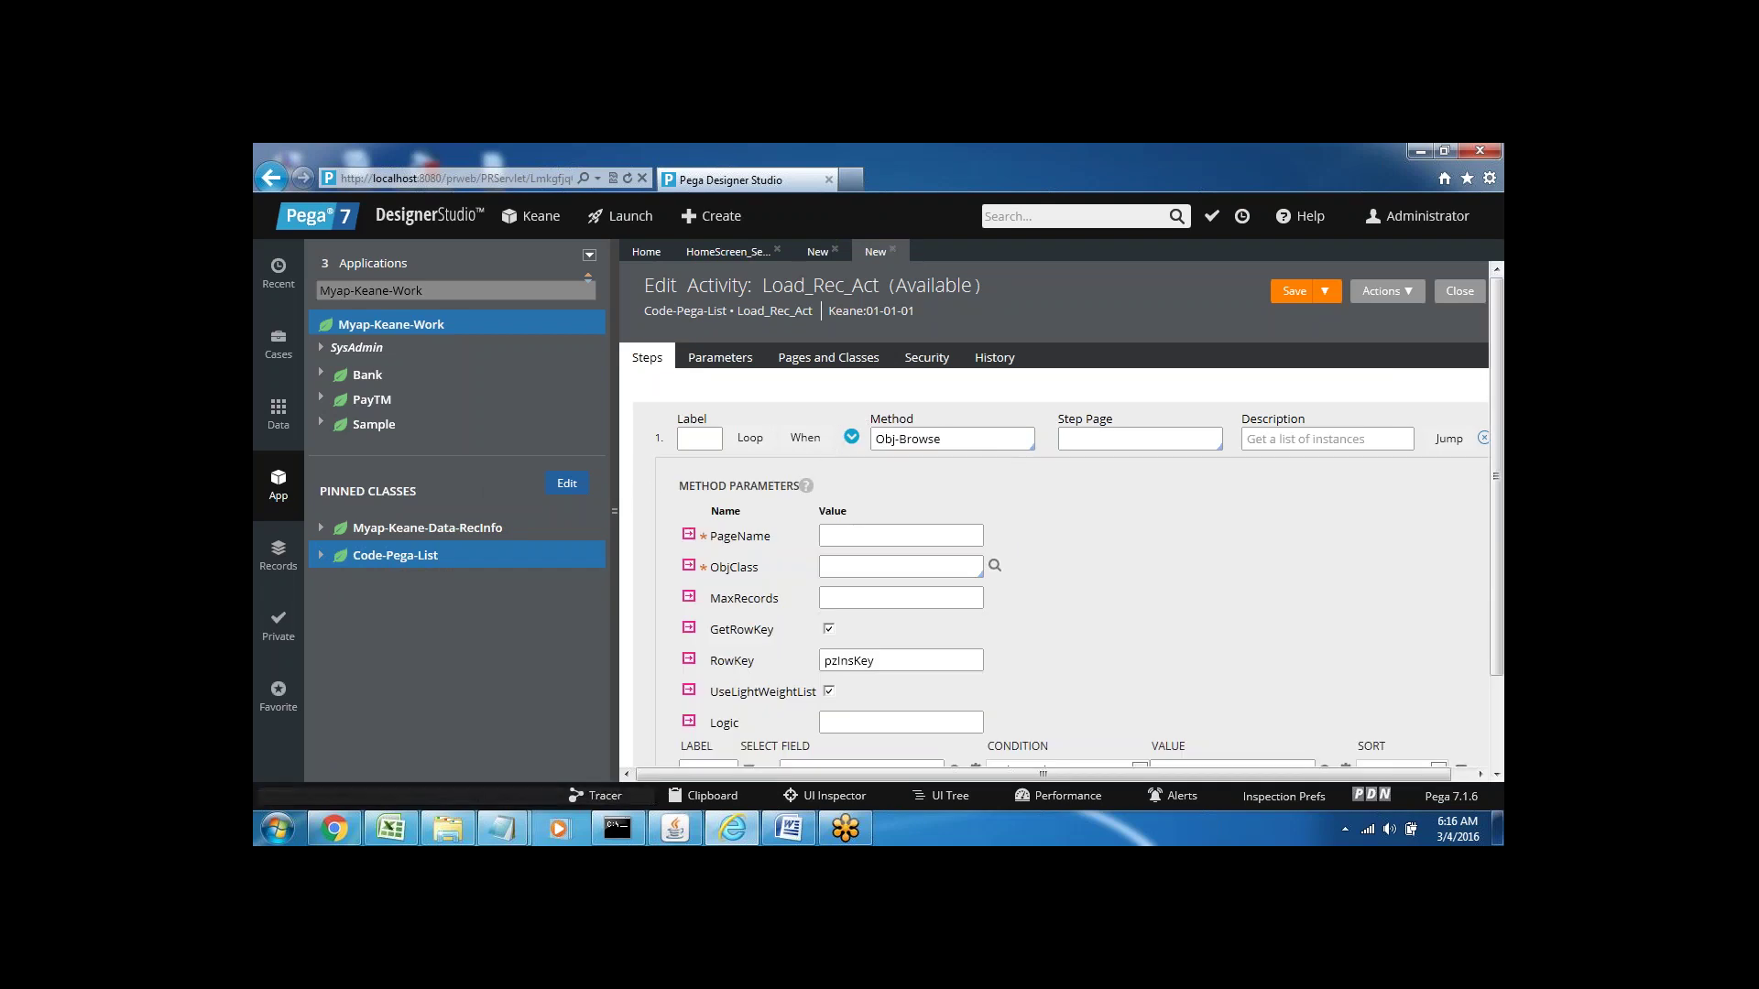
pyautogui.click(615, 512)
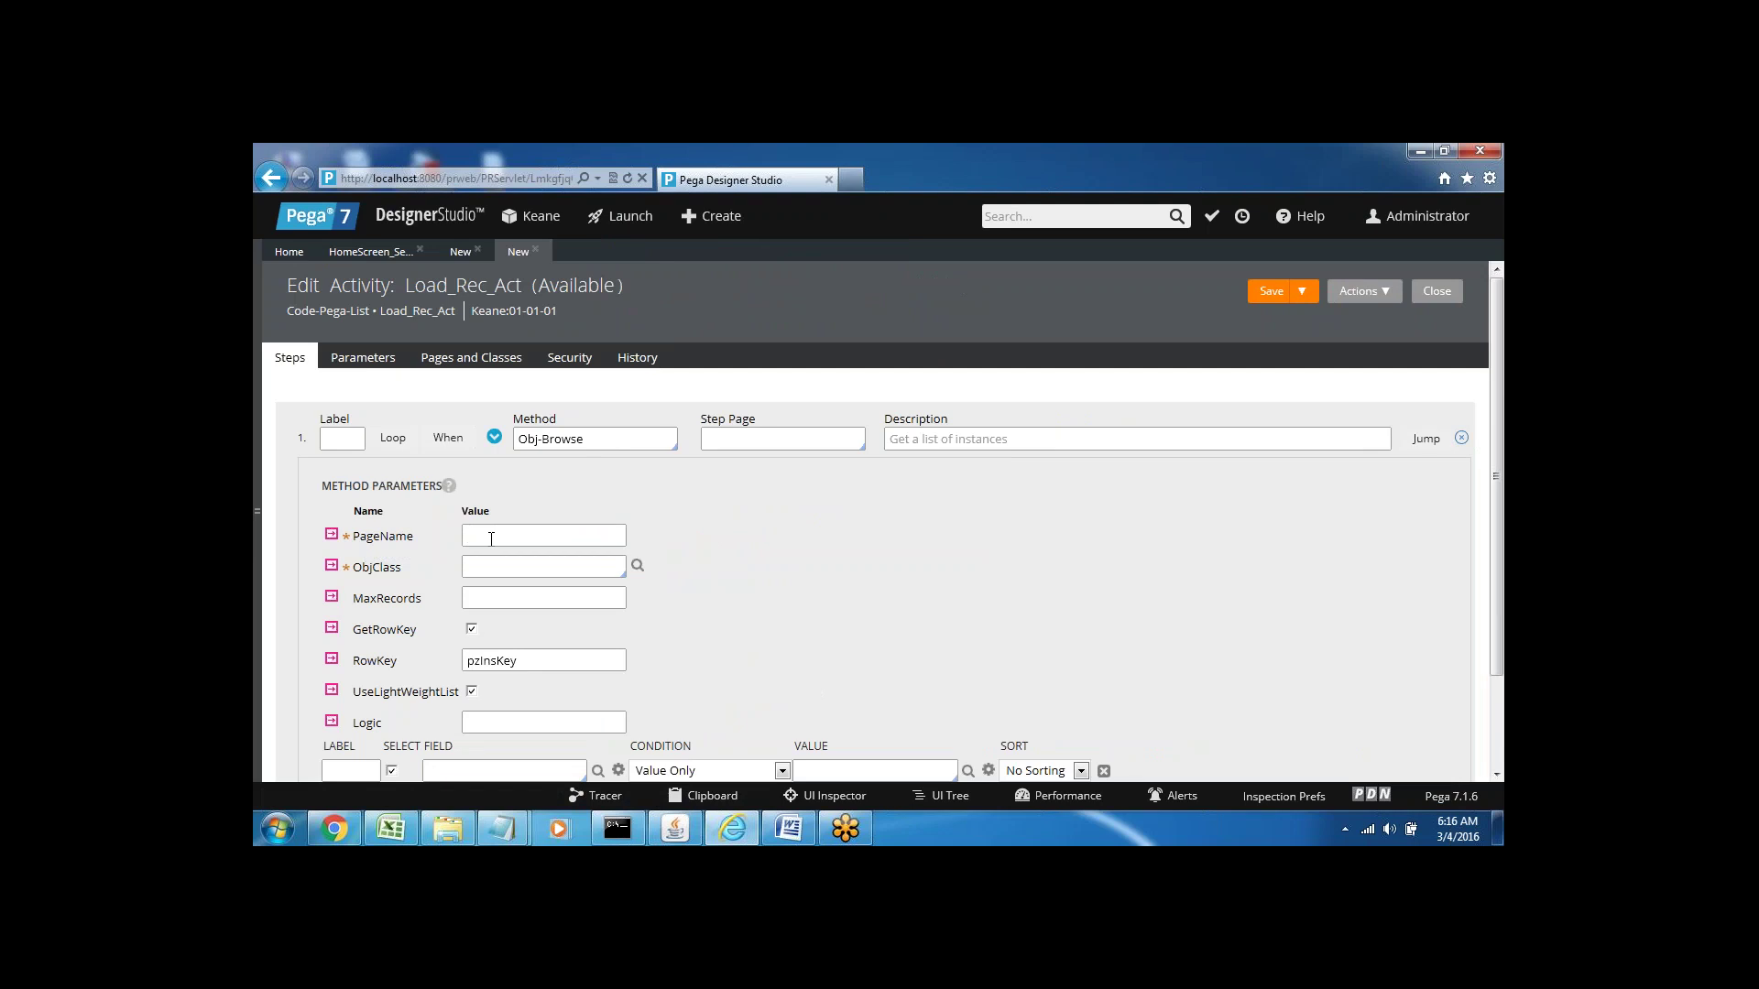
# - Copy the identifier D_LoadRecinfo from the LoadRecinfo data page and paste it as the PageName of the Obj-Browse step
pyautogui.click(461, 251)
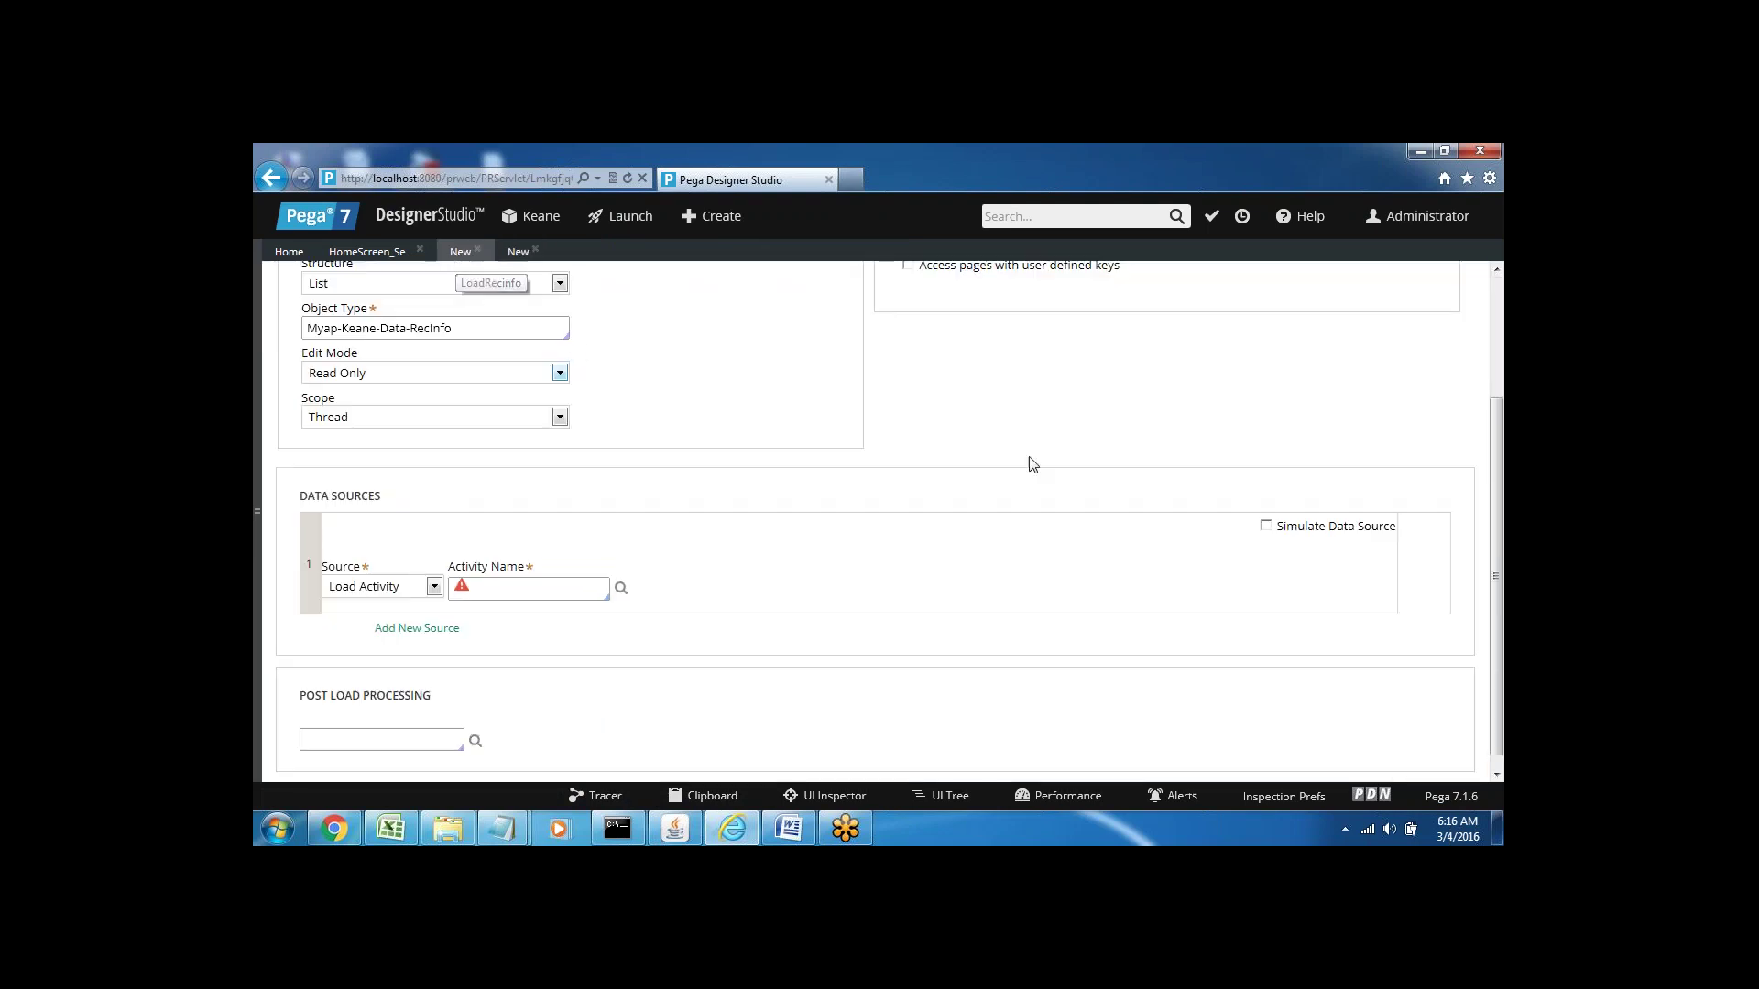
pyautogui.moveTo(1498, 438); pyautogui.dragTo(1496, 314)
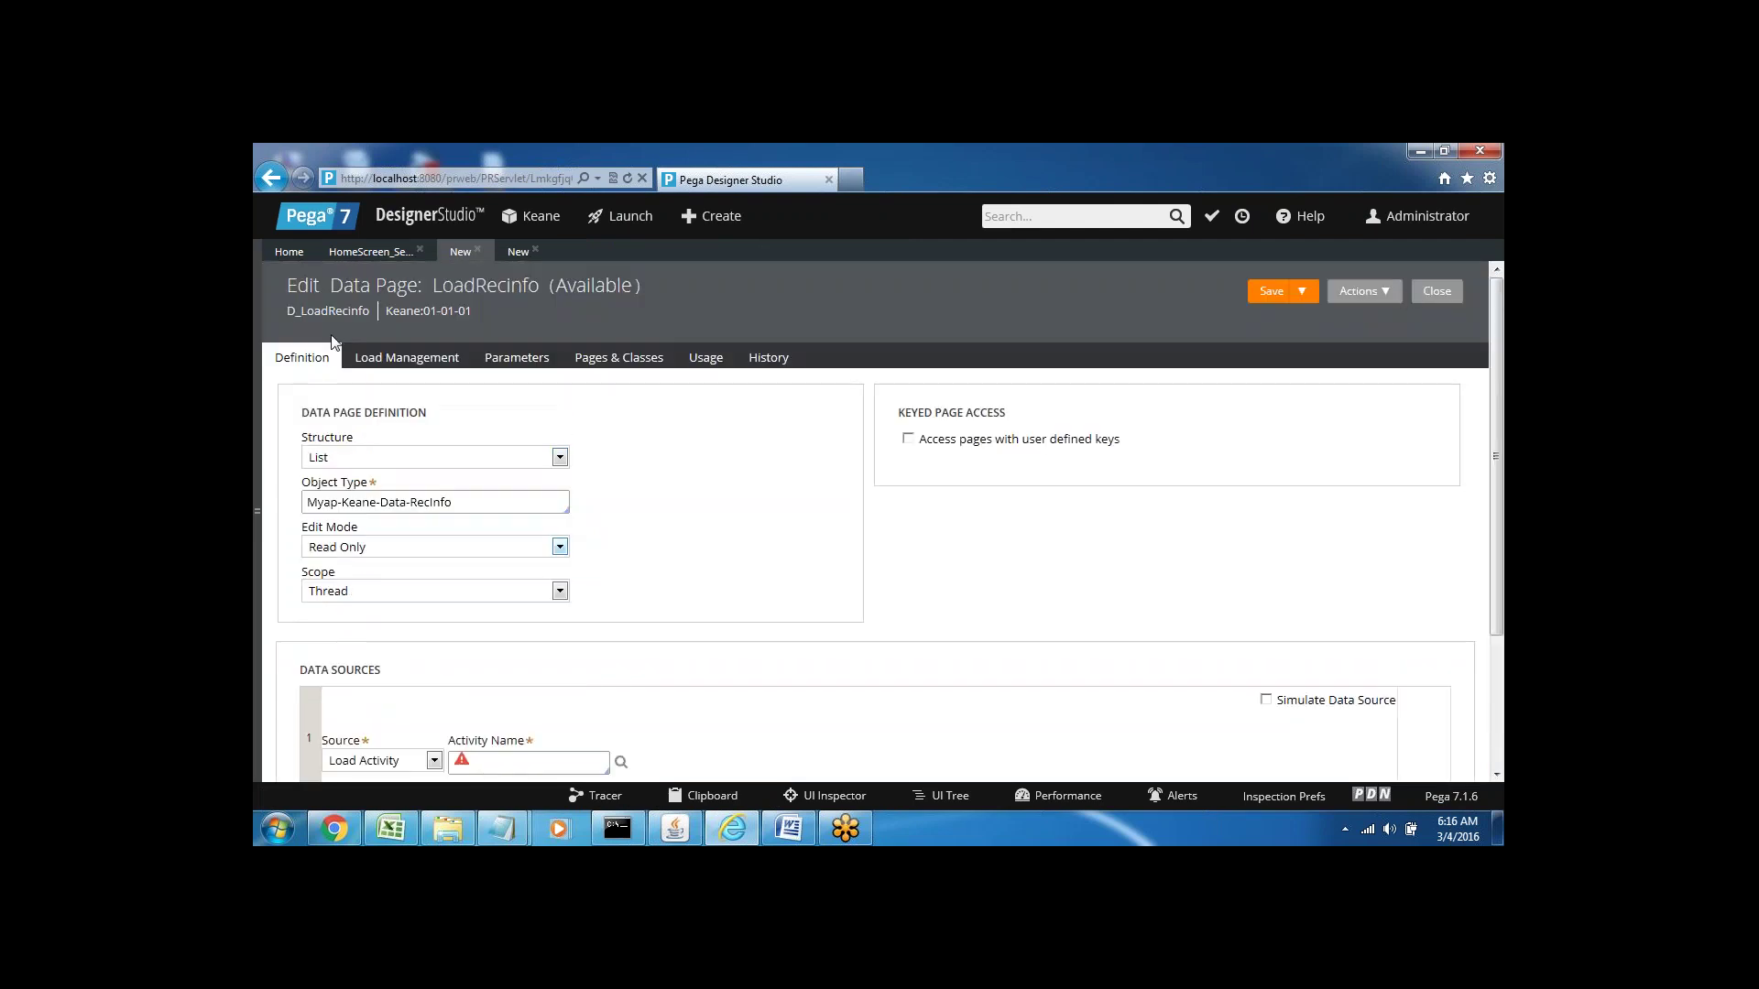
pyautogui.doubleClick(291, 310)
pyautogui.rightClick(324, 316)
pyautogui.click(367, 344)
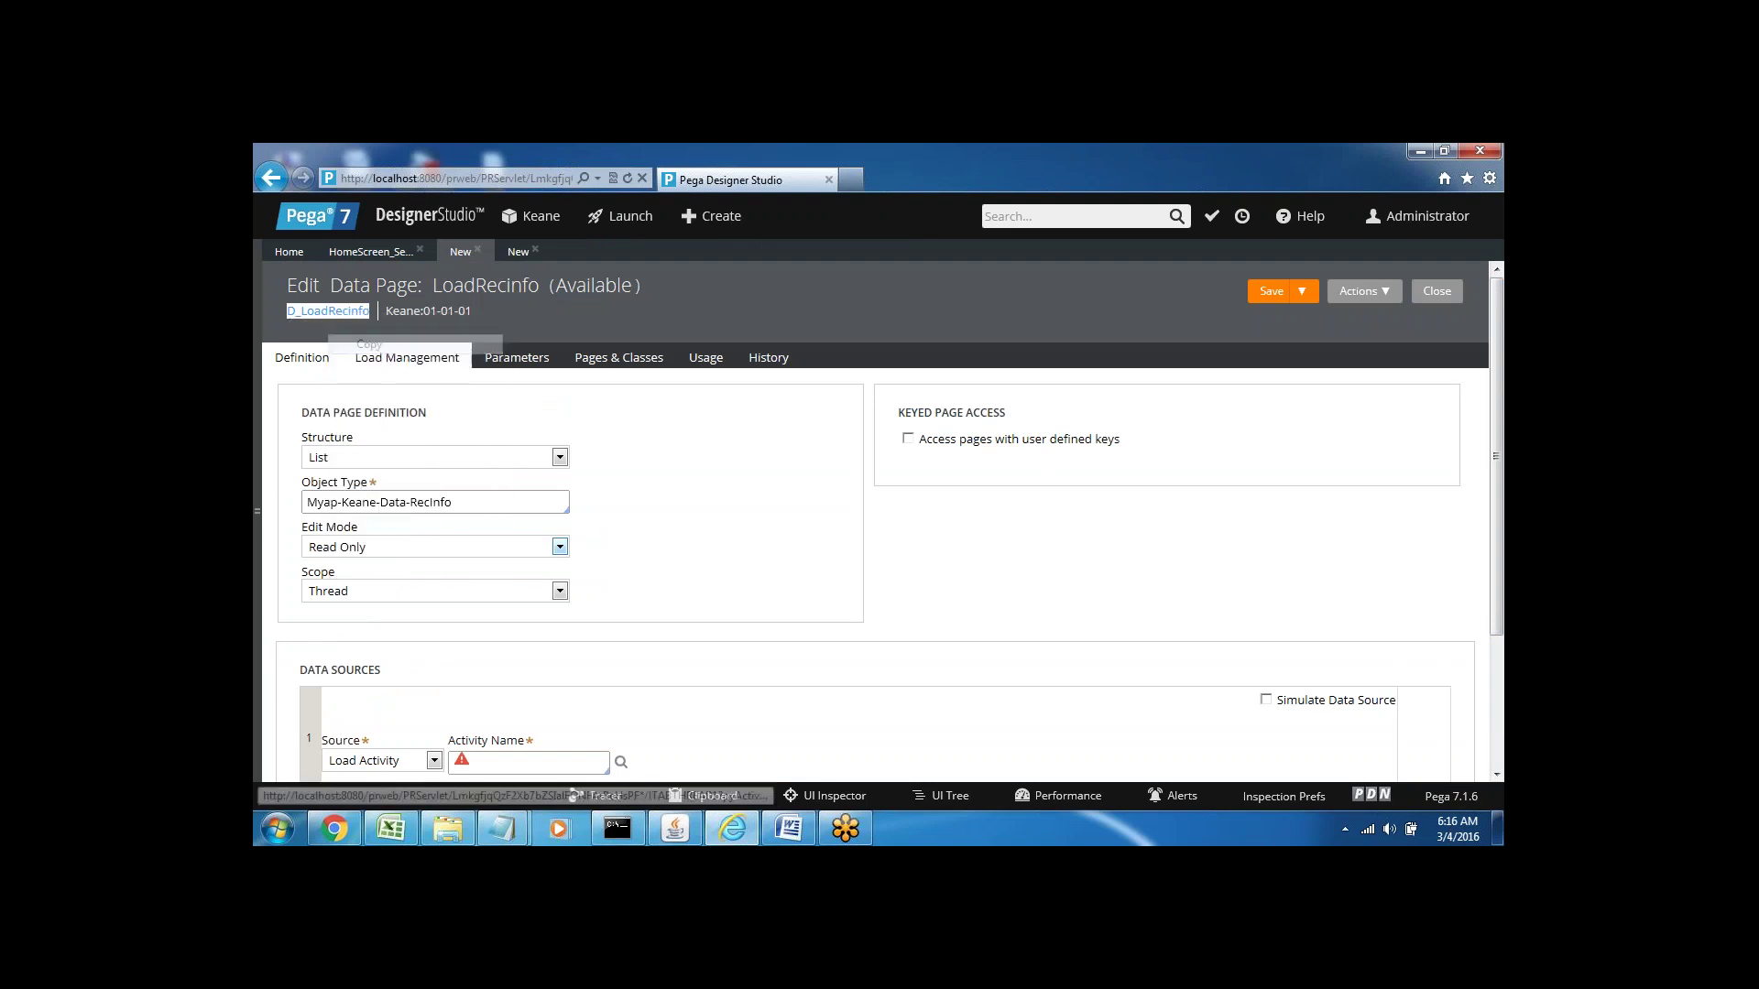
pyautogui.click(518, 251)
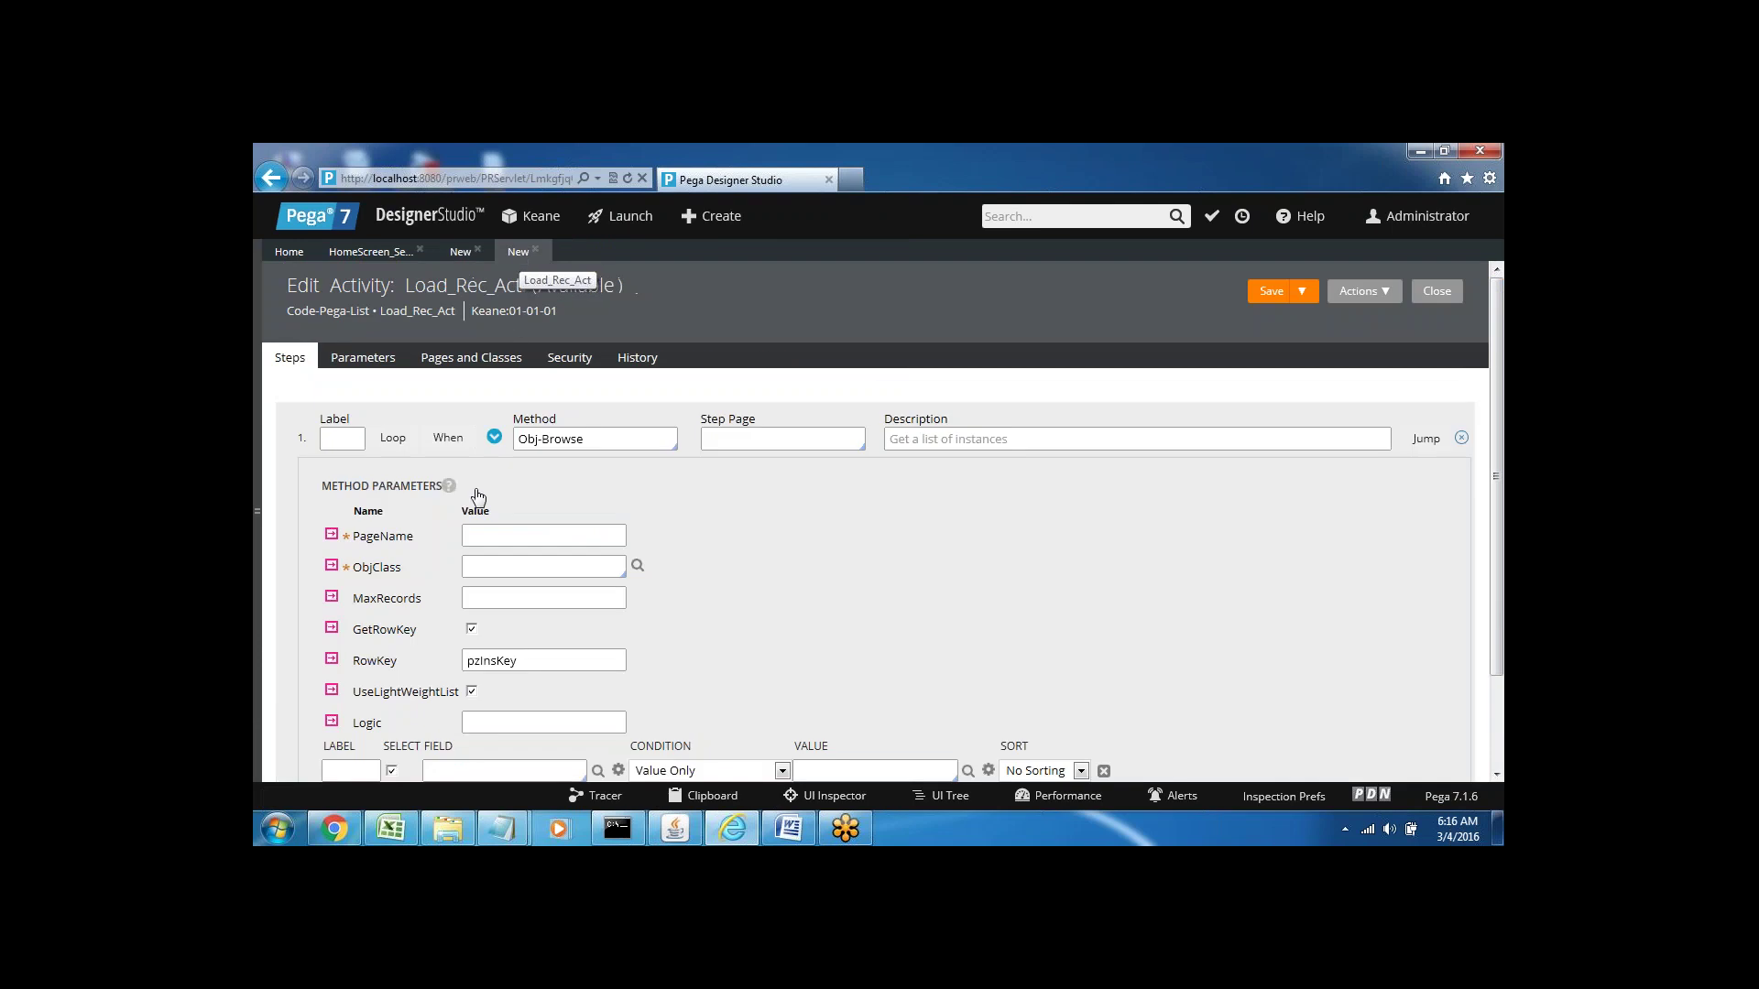
pyautogui.click(484, 536)
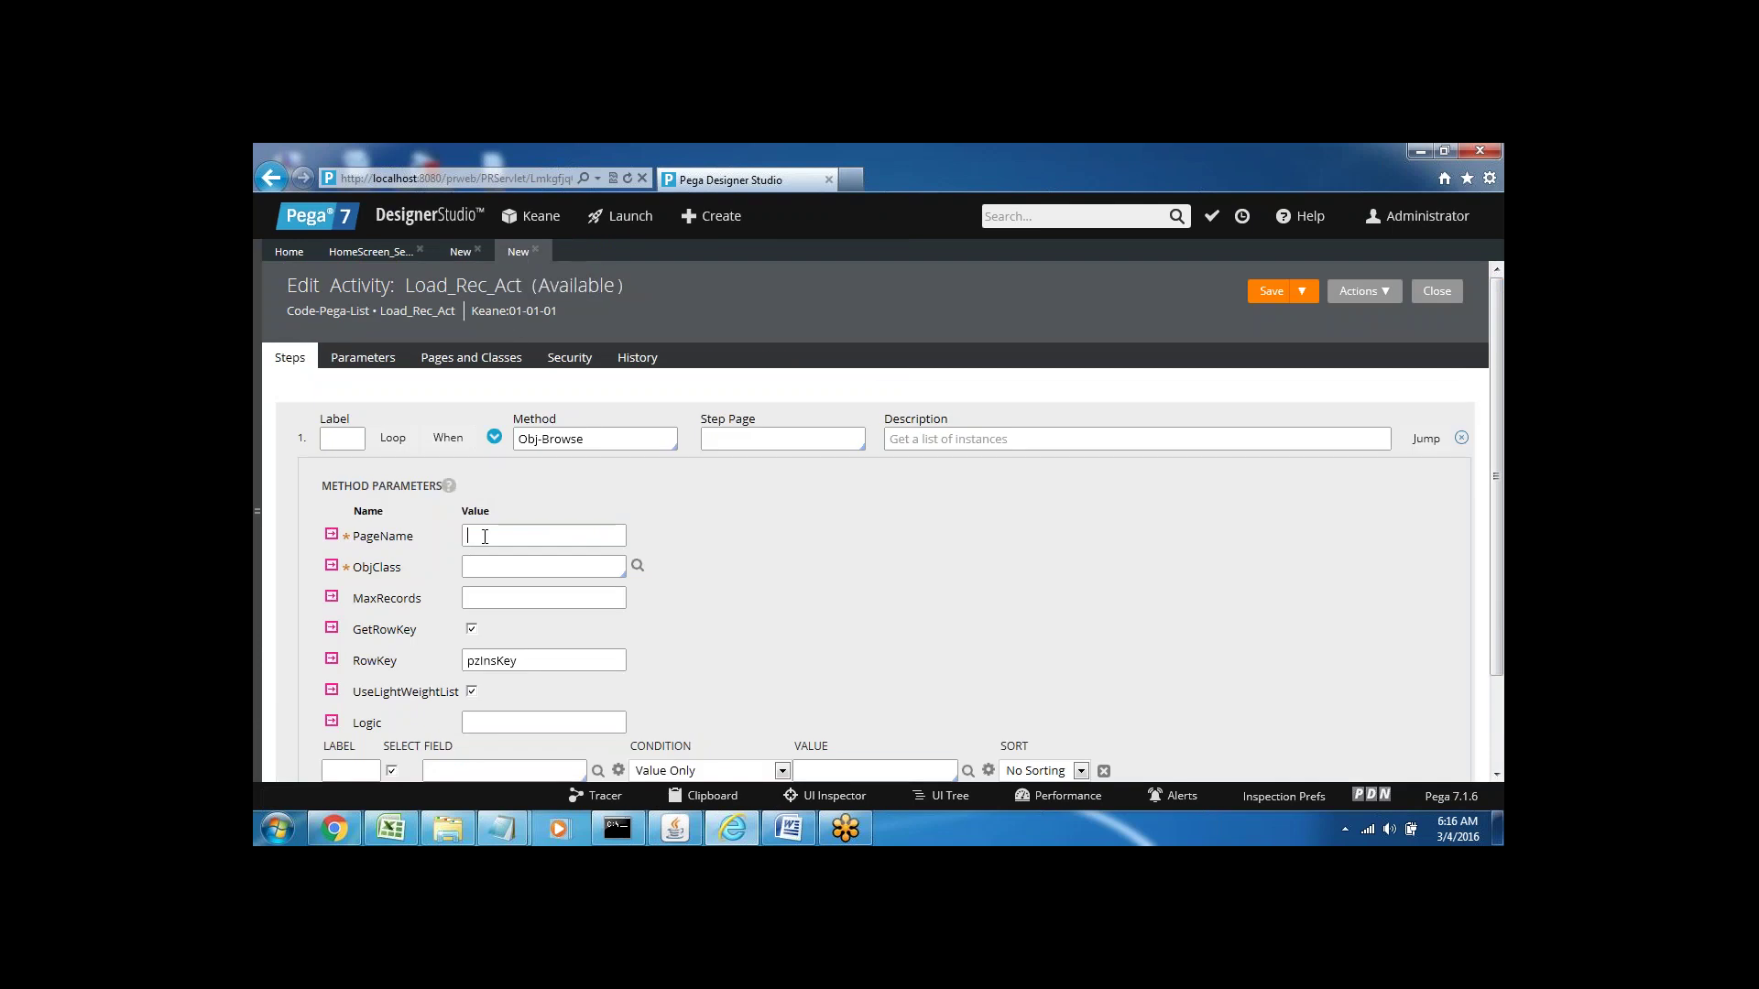
pyautogui.hotkey('ctrl', 'v')
# - Set the ObjClass parameter of the Obj-Browse step to Myap-Keane-Data-RecInfo
pyautogui.click(489, 561)
pyautogui.write('myap')
pyautogui.press('Down')
pyautogui.press('Down')
pyautogui.press('Down')
pyautogui.press('Down')
pyautogui.press('Down')
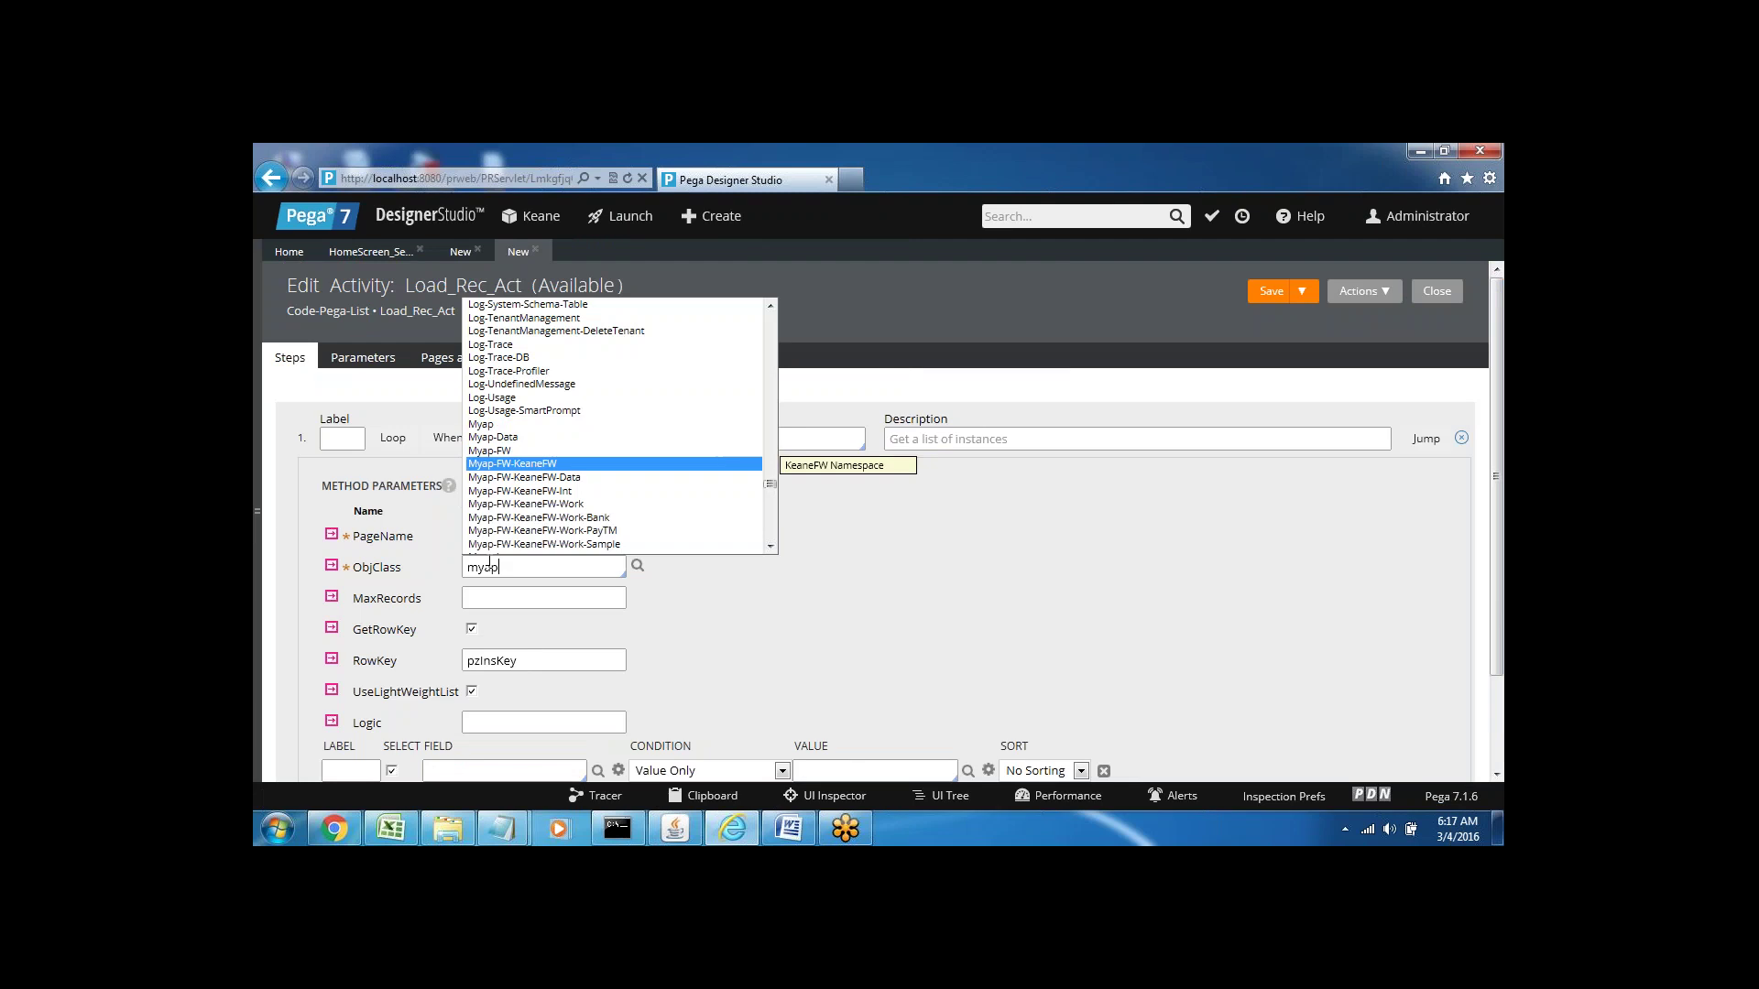
pyautogui.press('Down')
pyautogui.press('Down')
pyautogui.press('Down')
pyautogui.press('Down')
pyautogui.press('Down')
pyautogui.press('Down')
pyautogui.press('Down')
pyautogui.press('Down')
pyautogui.press('Down')
pyautogui.press('Down')
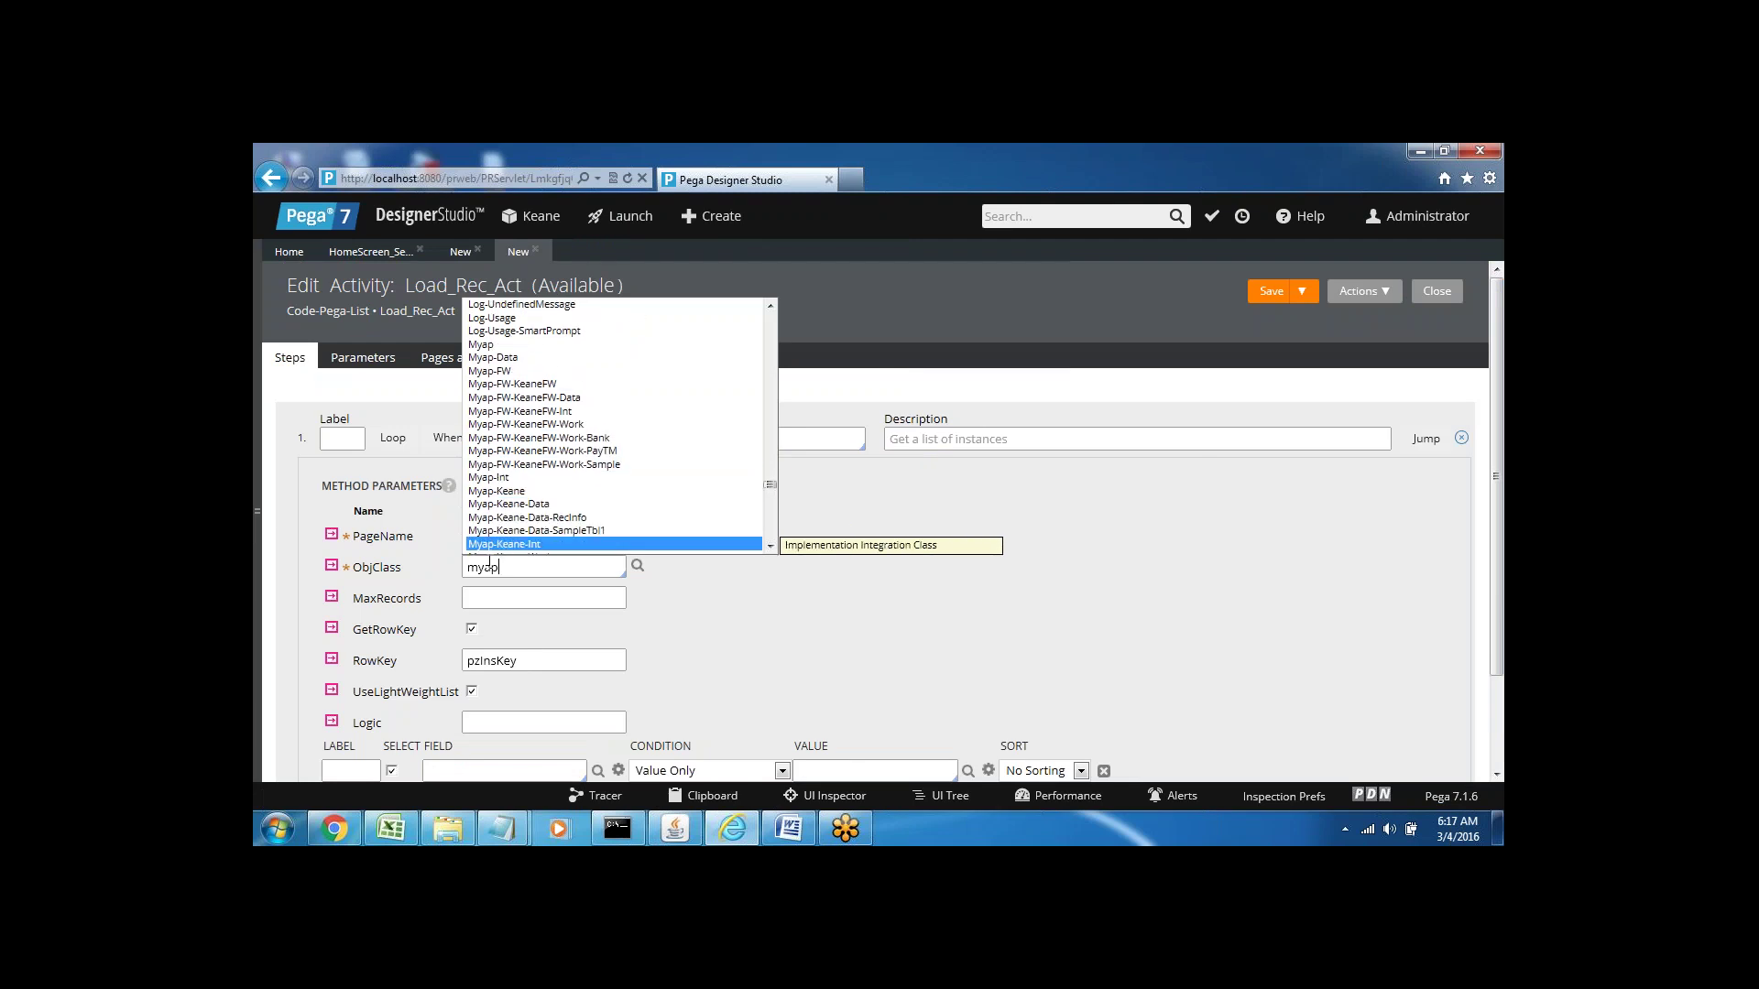
pyautogui.press('Up')
pyautogui.press('Up')
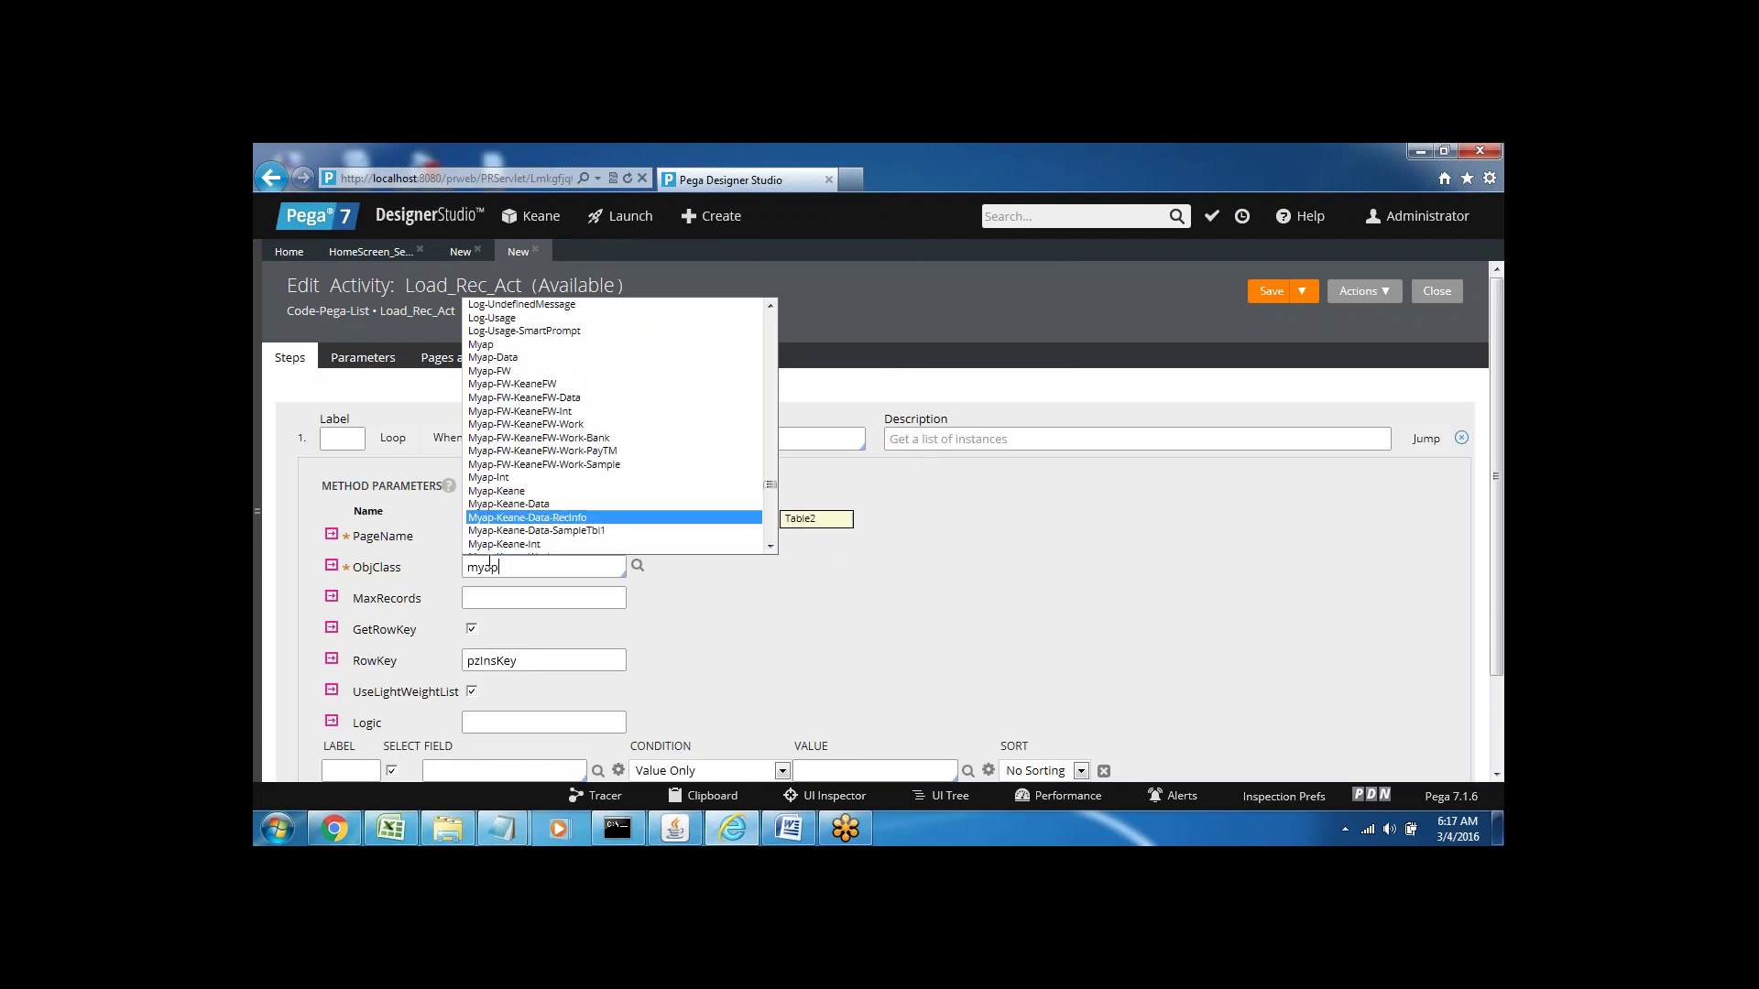
pyautogui.press('Return')
pyautogui.click(498, 596)
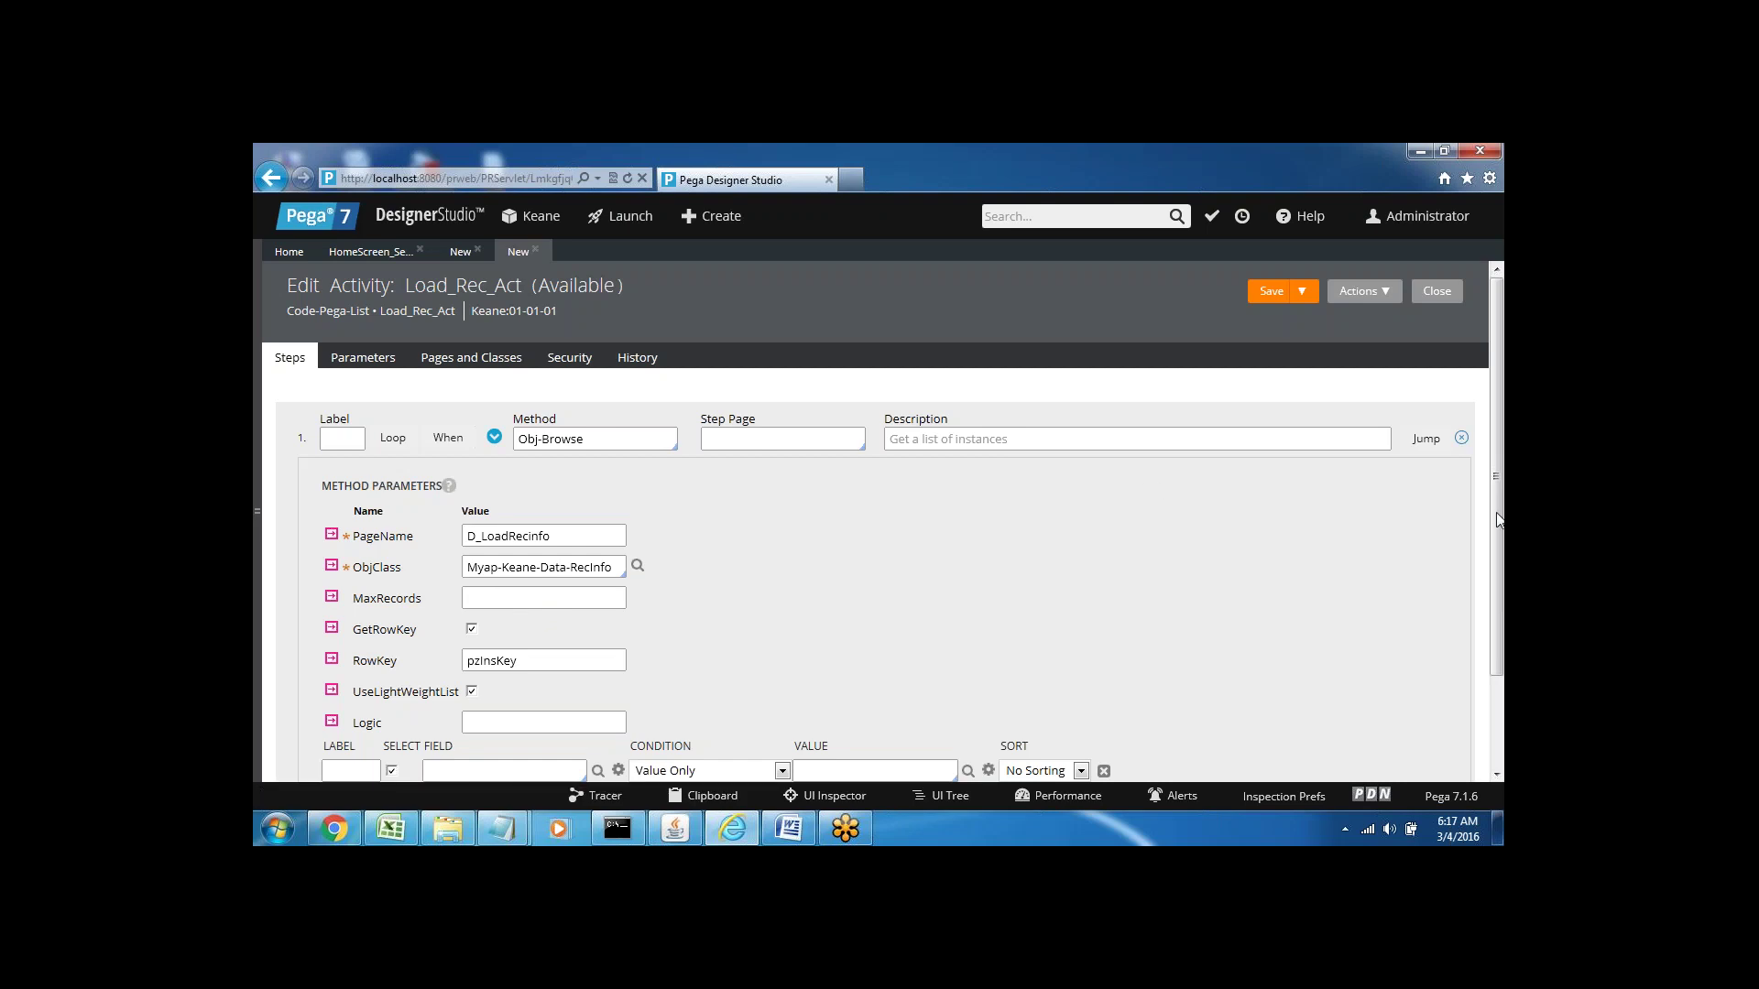
# - Choose .NetworkOperator as the field in the first row of the Obj-Browse field list
pyautogui.scroll(-3, 1498, 520)
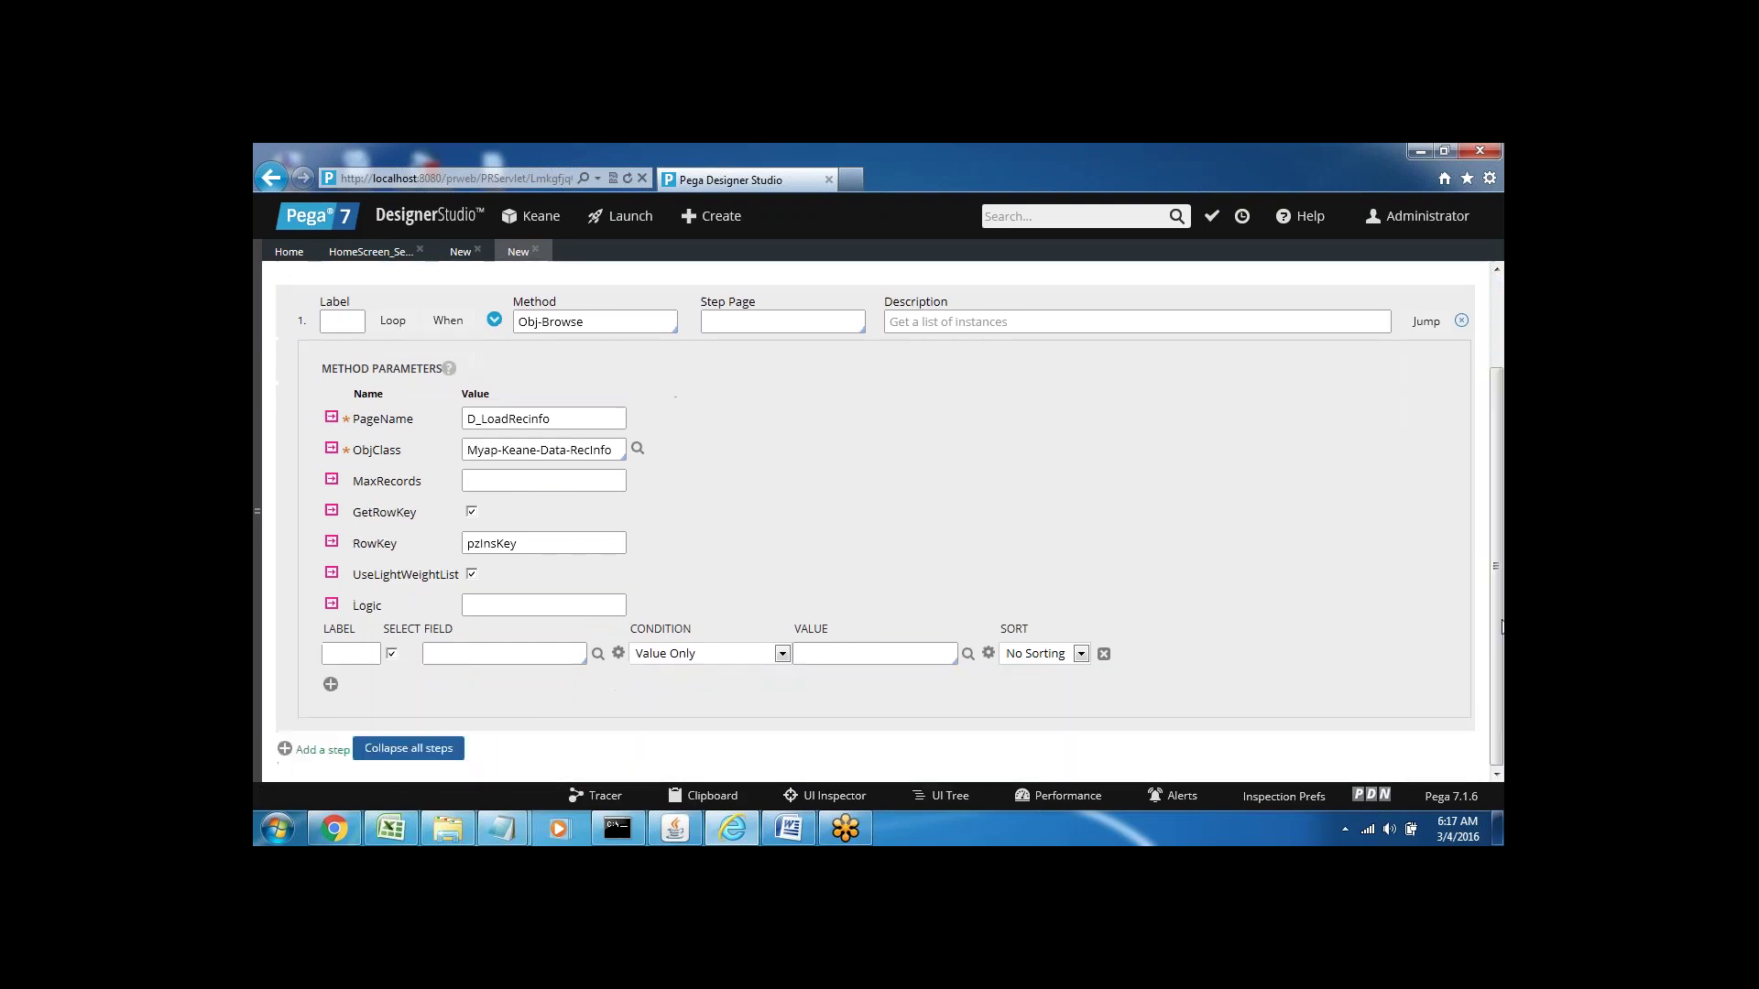
pyautogui.click(467, 653)
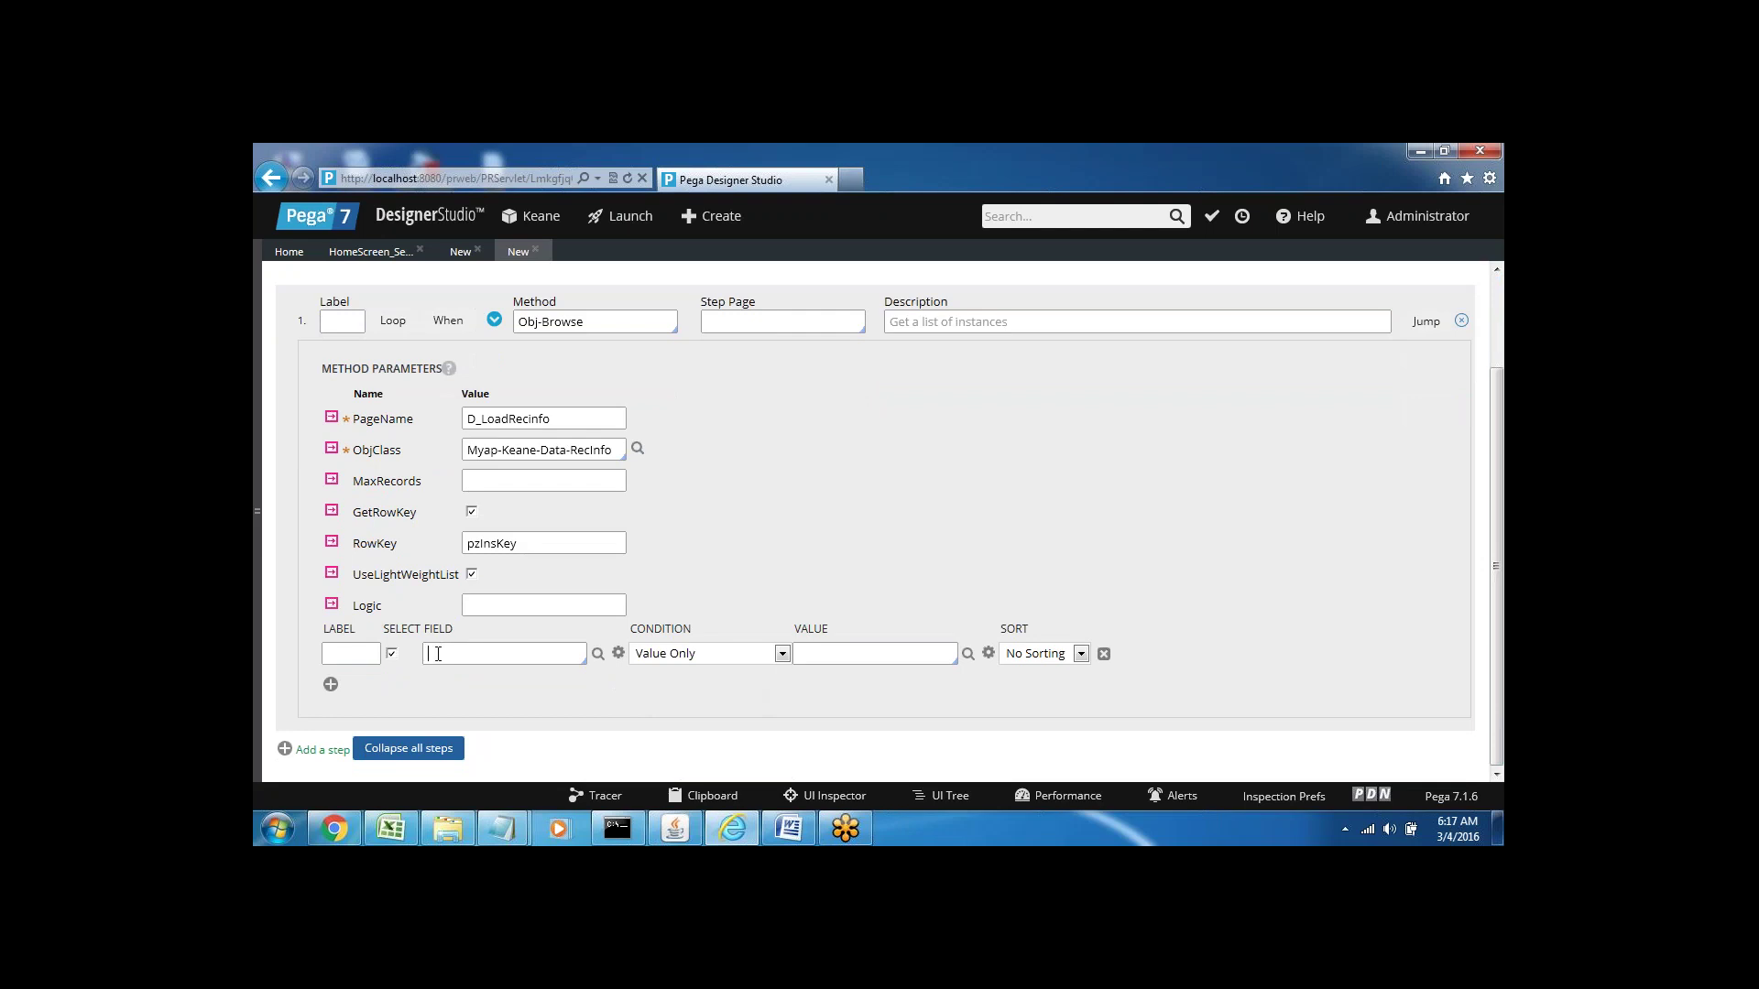
pyautogui.write('.')
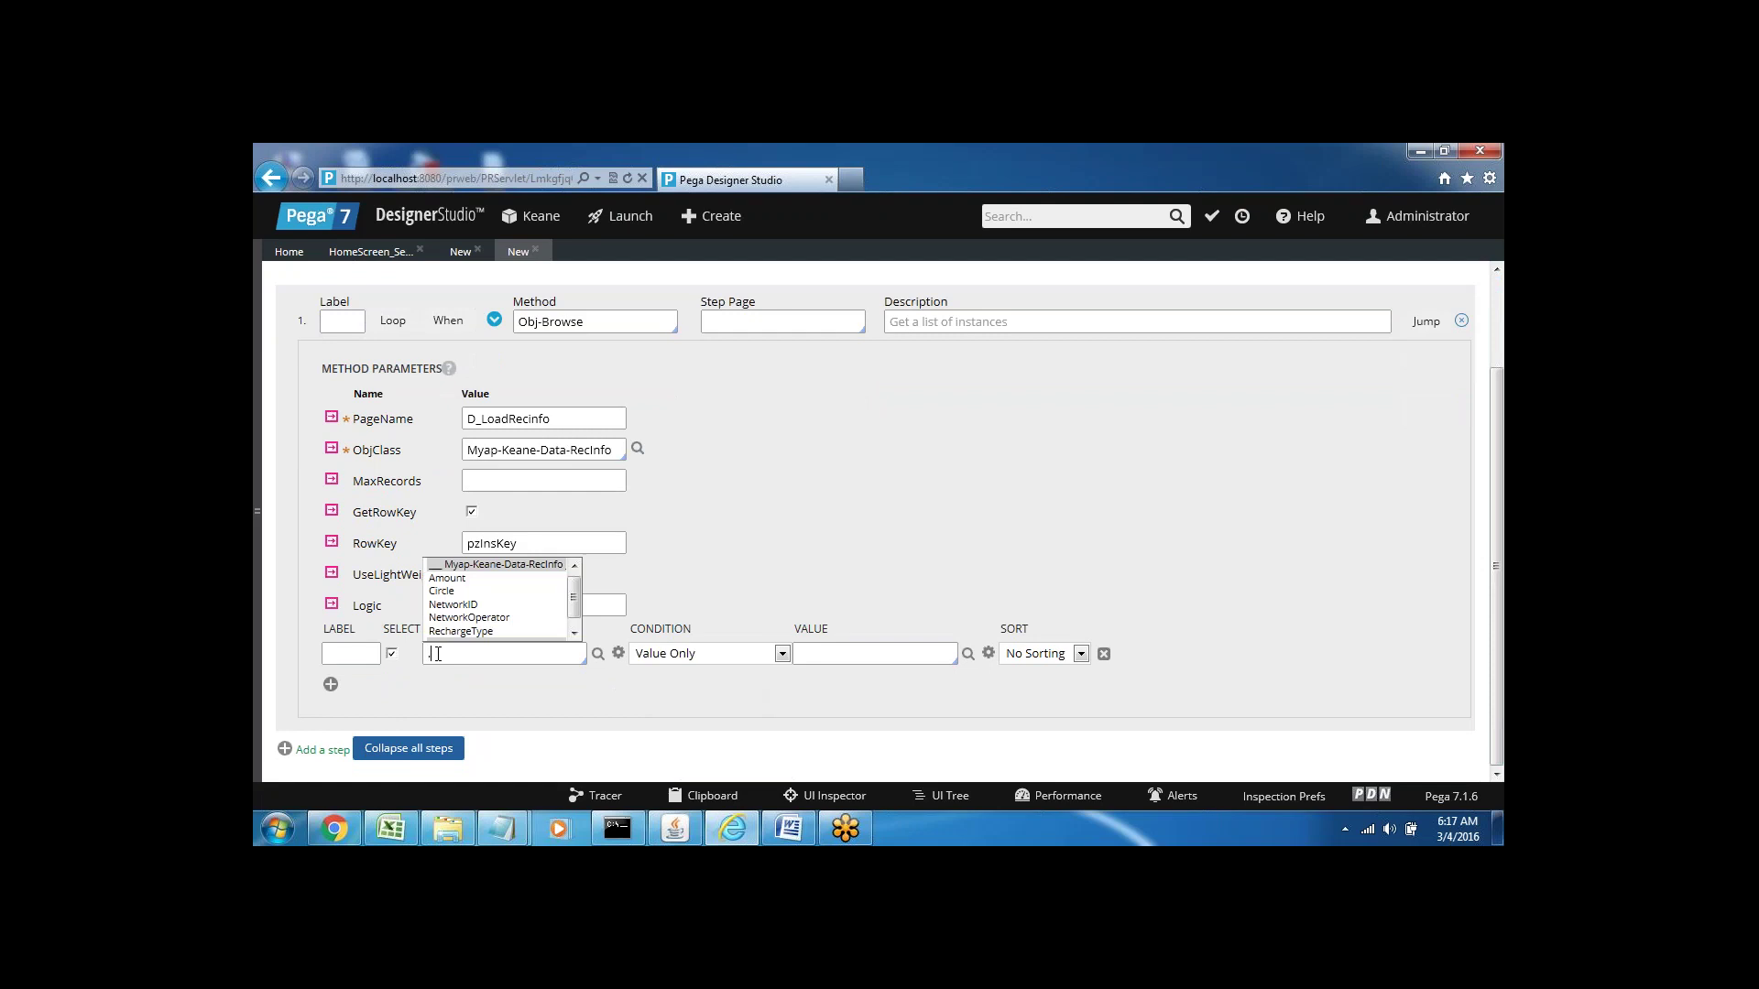
pyautogui.press('Down')
pyautogui.press('Down')
pyautogui.press('Down')
pyautogui.press('Down')
pyautogui.press('Return')
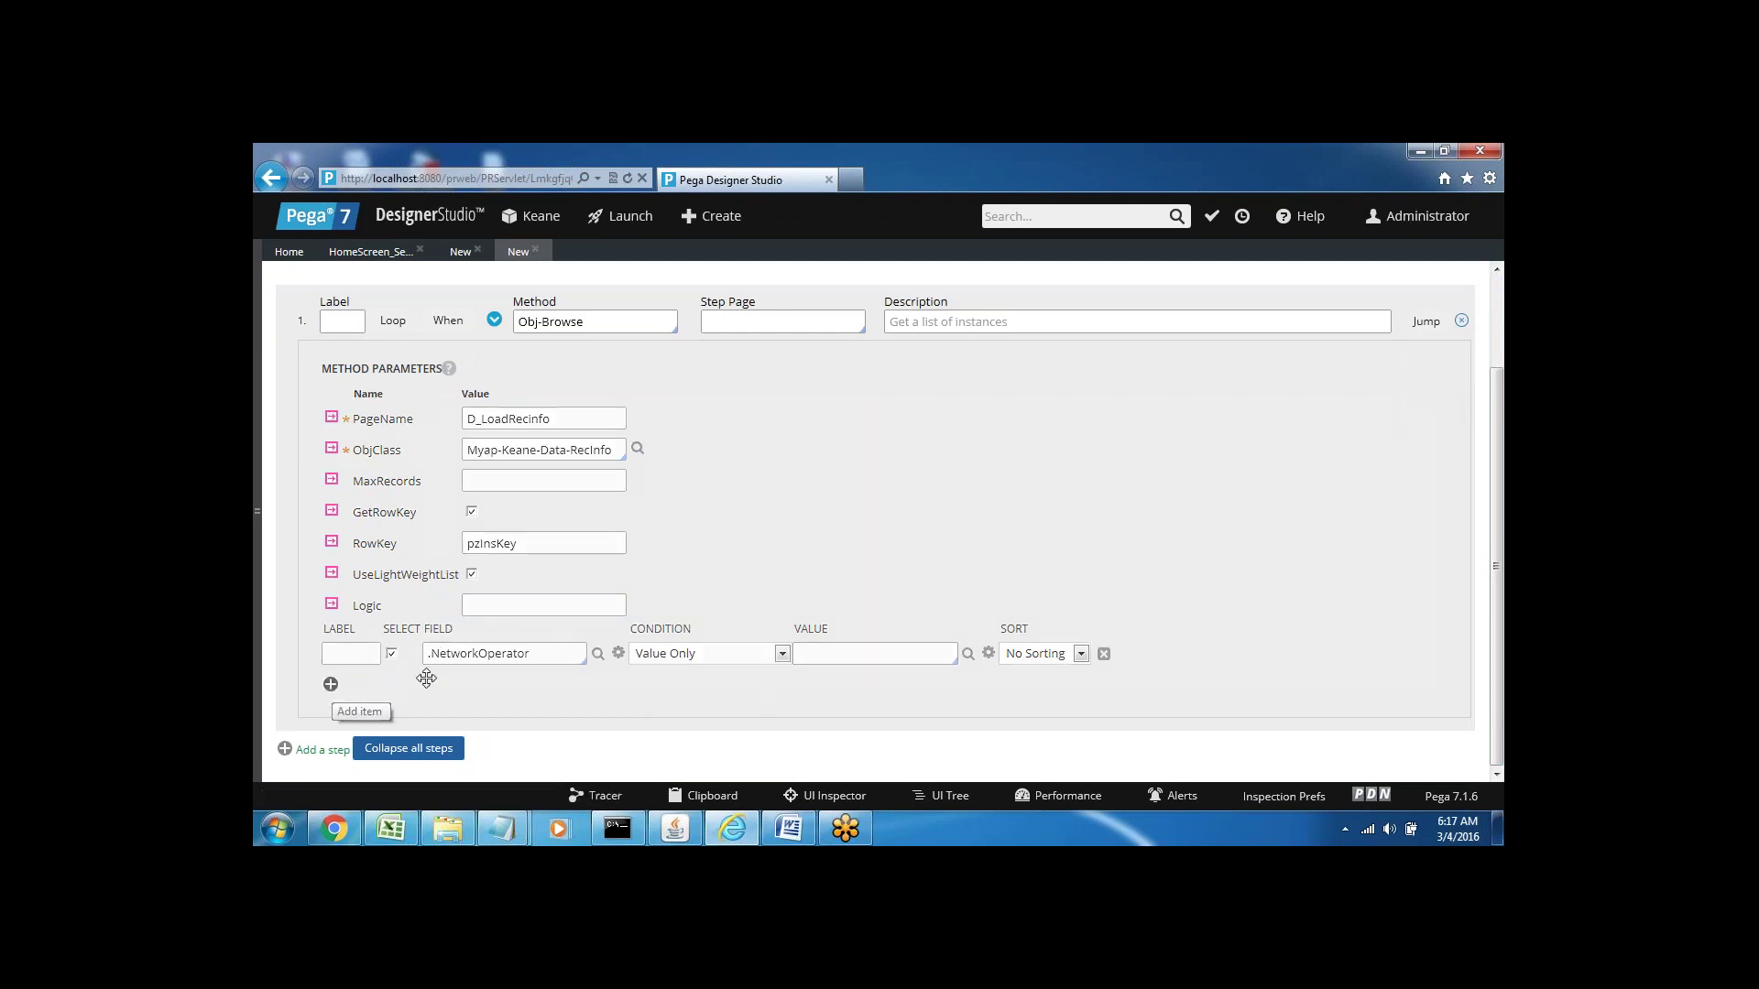
# - Add a second row to the Obj-Browse field list with the field .RechargeType
pyautogui.click(449, 688)
pyautogui.write('.')
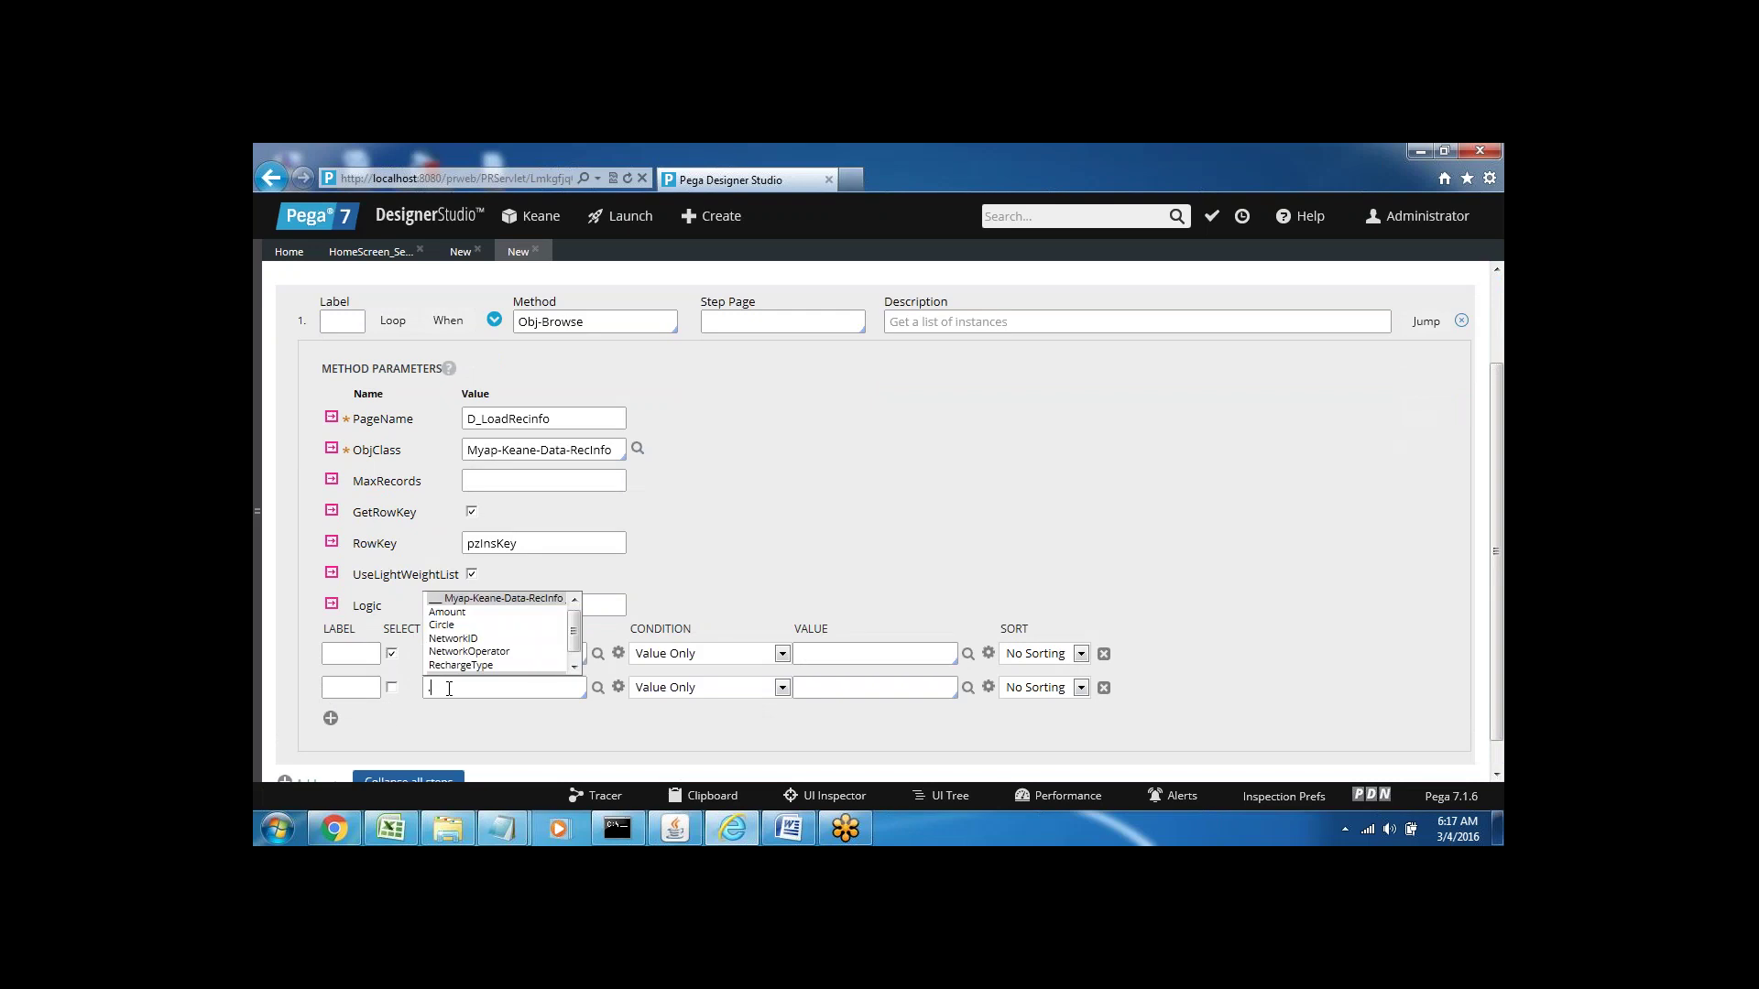
pyautogui.press('Down')
pyautogui.press('Down')
pyautogui.press('Down')
pyautogui.press('Down')
pyautogui.press('Down')
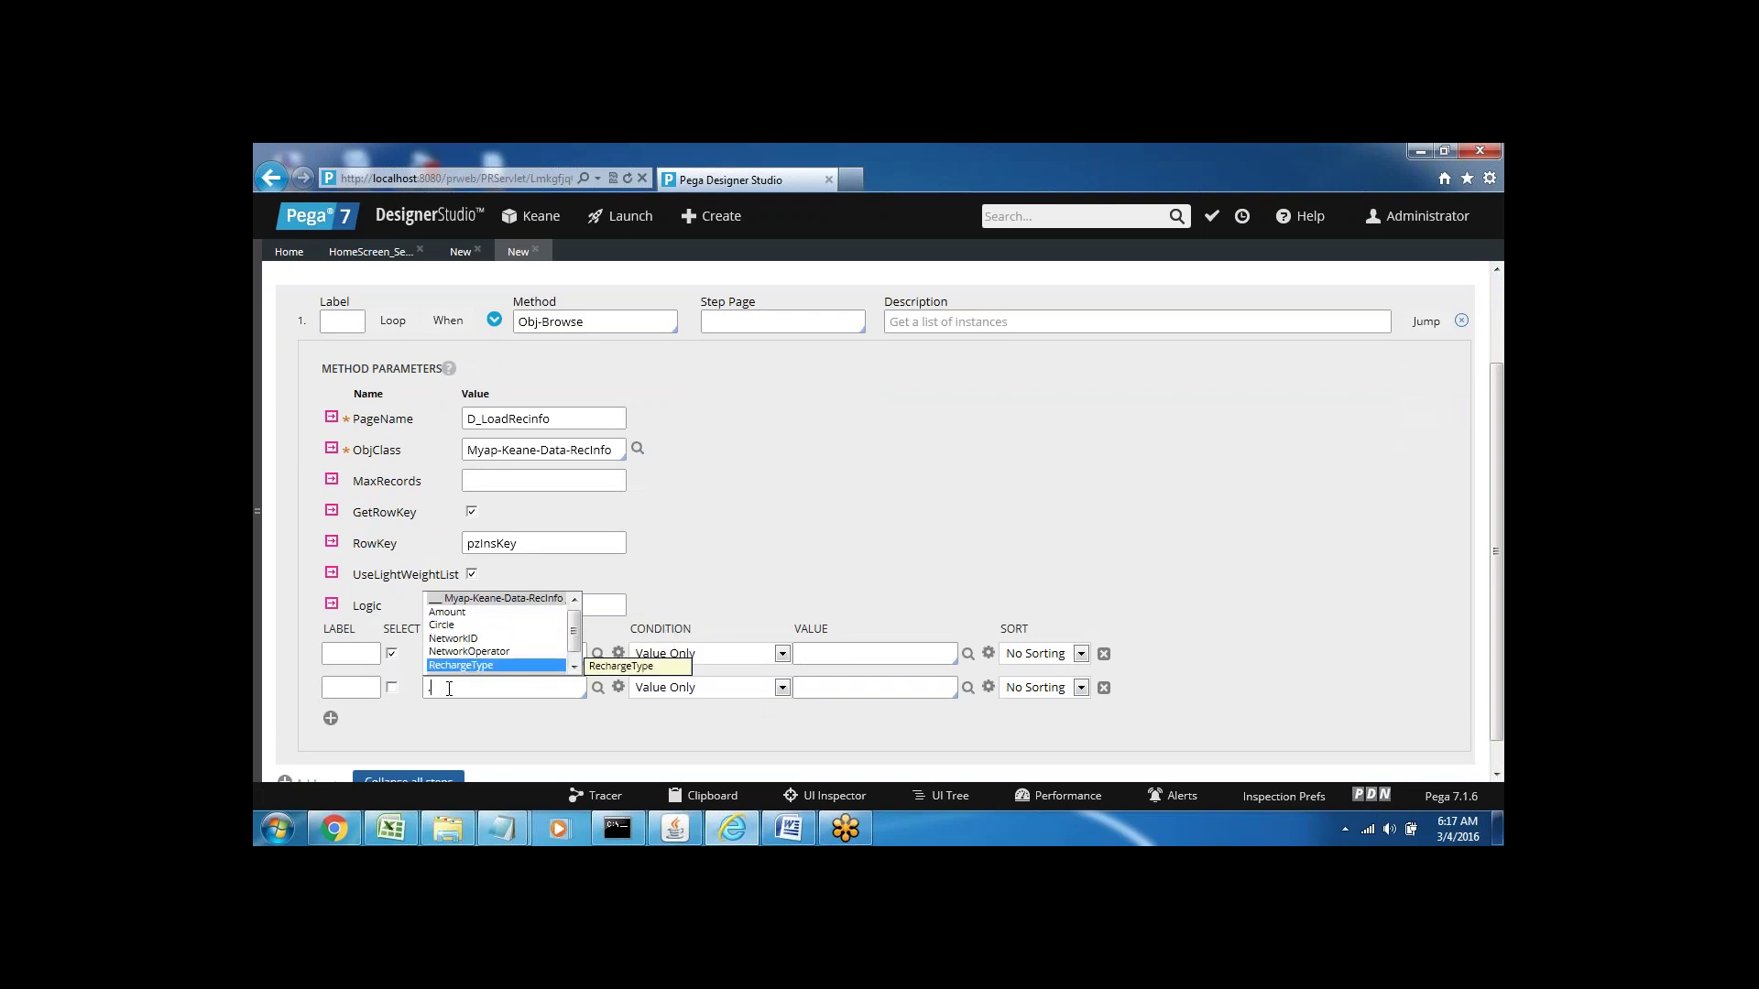
pyautogui.press('Return')
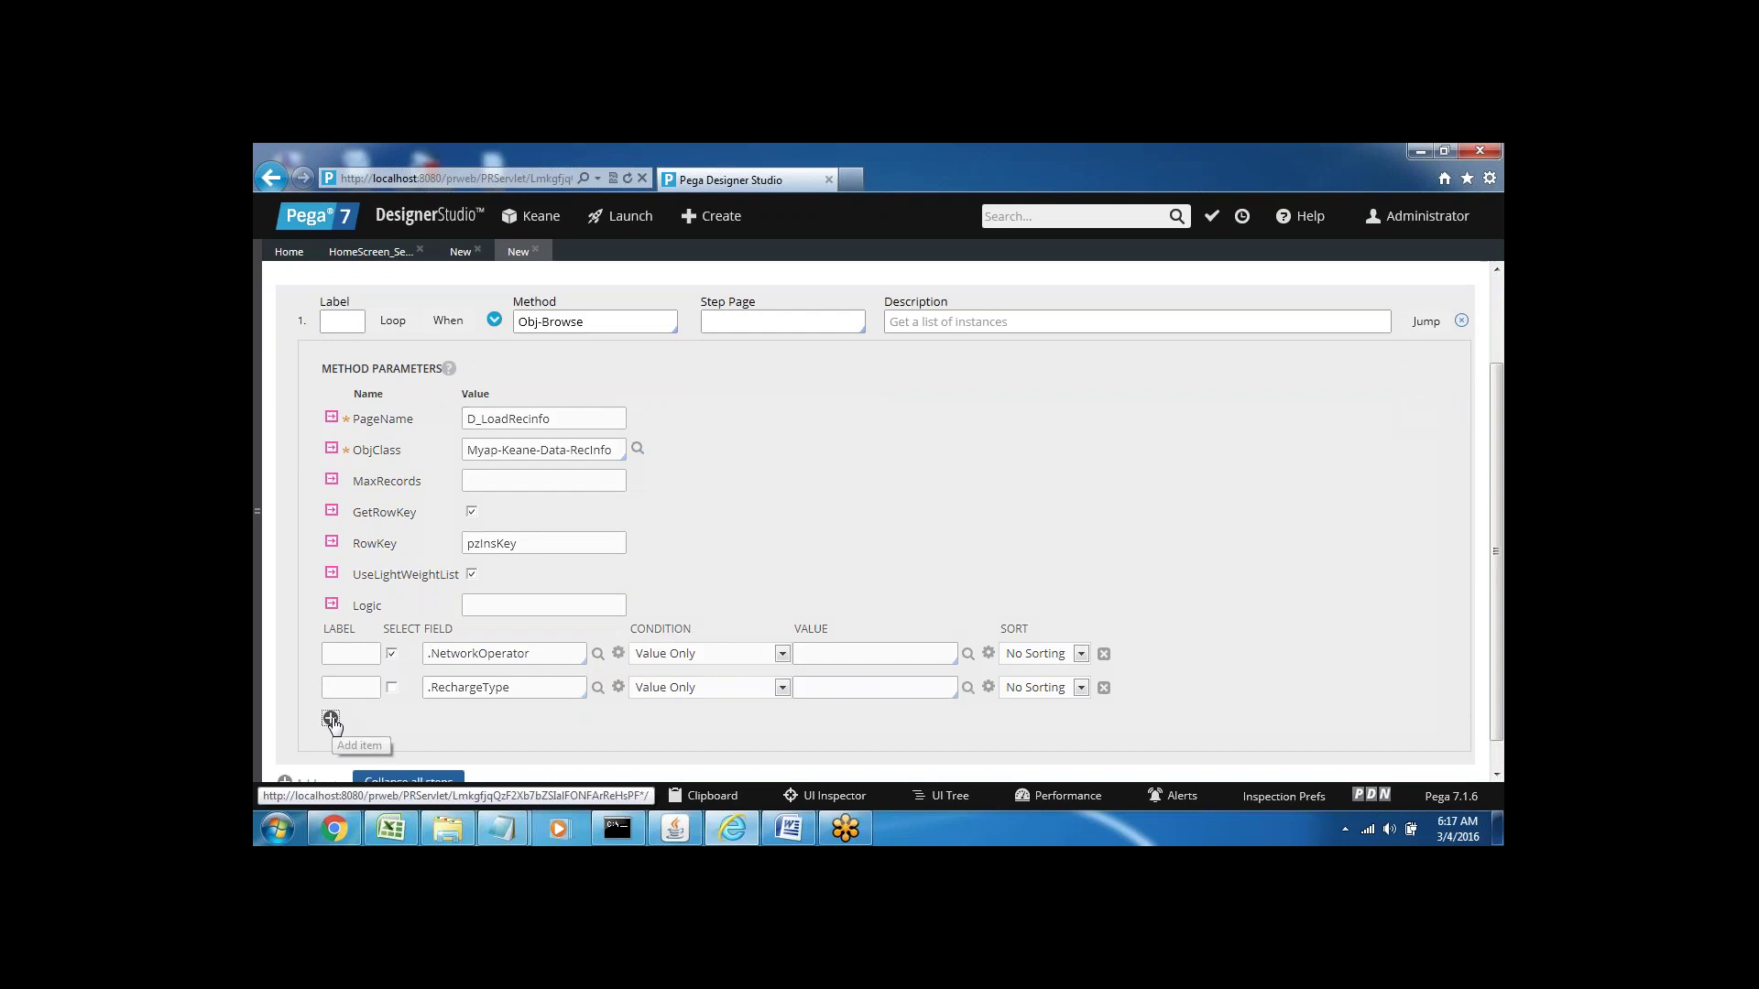
# - Add a third row to the Obj-Browse field list with the field .Circle
pyautogui.click(331, 718)
pyautogui.click(445, 722)
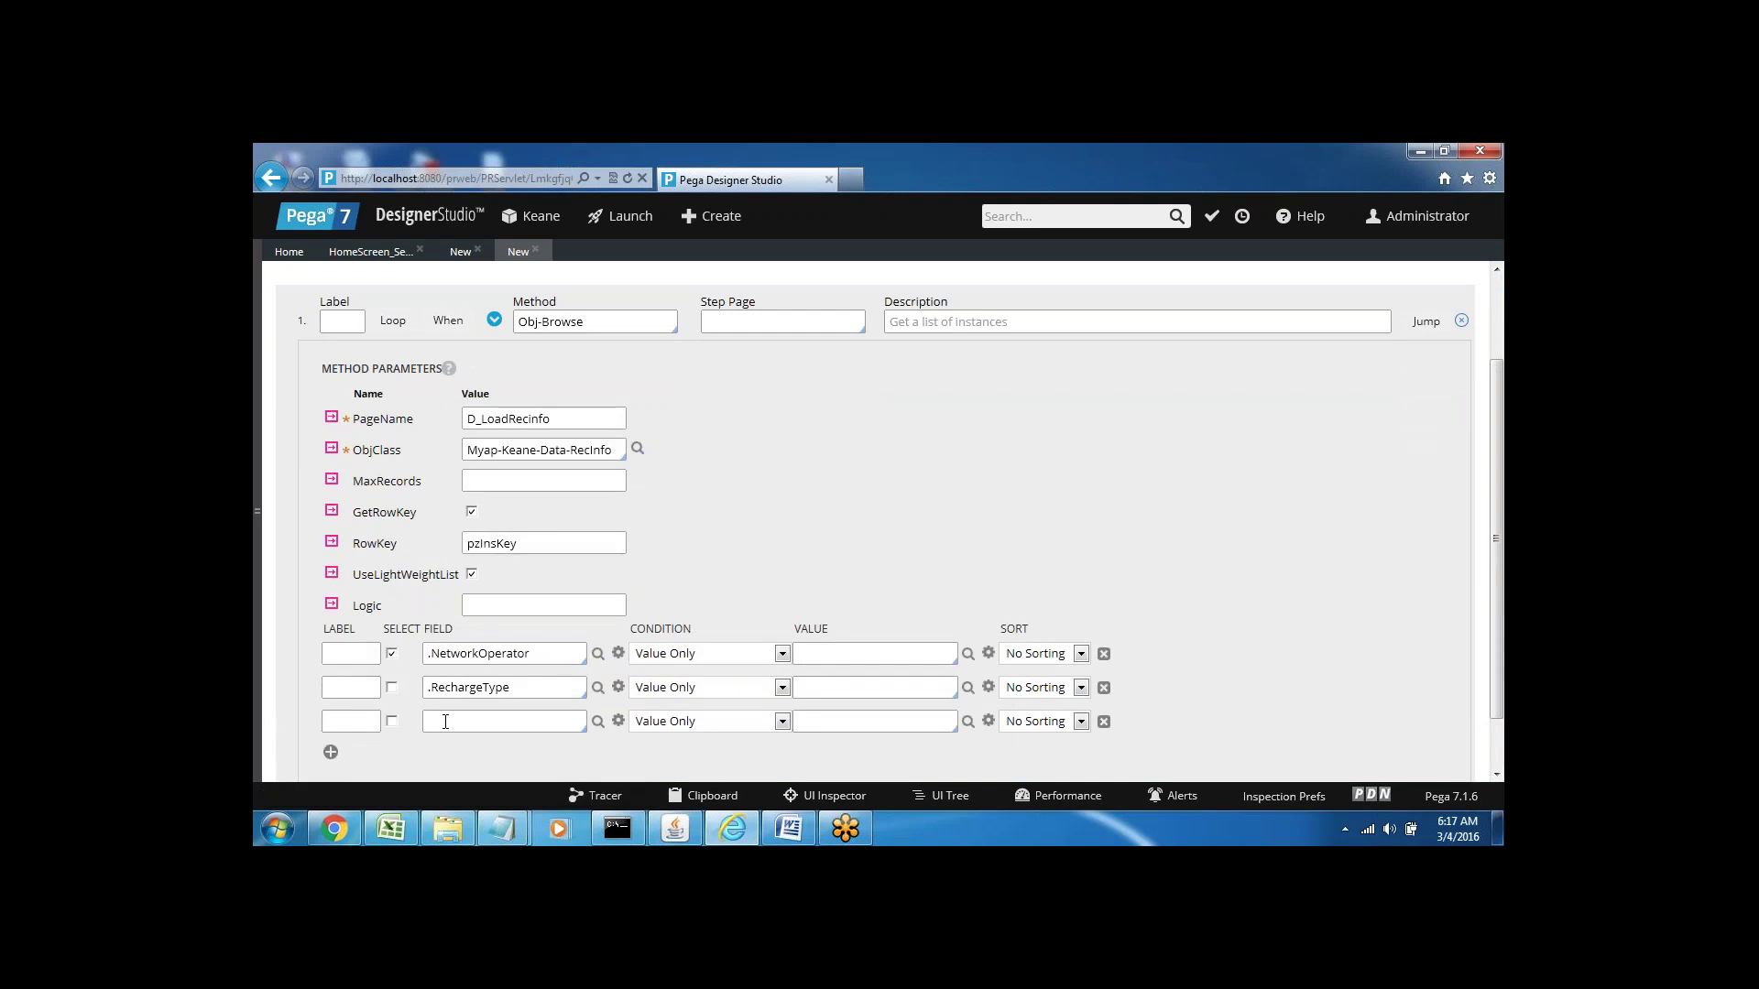
pyautogui.press('Down')
pyautogui.press('Down')
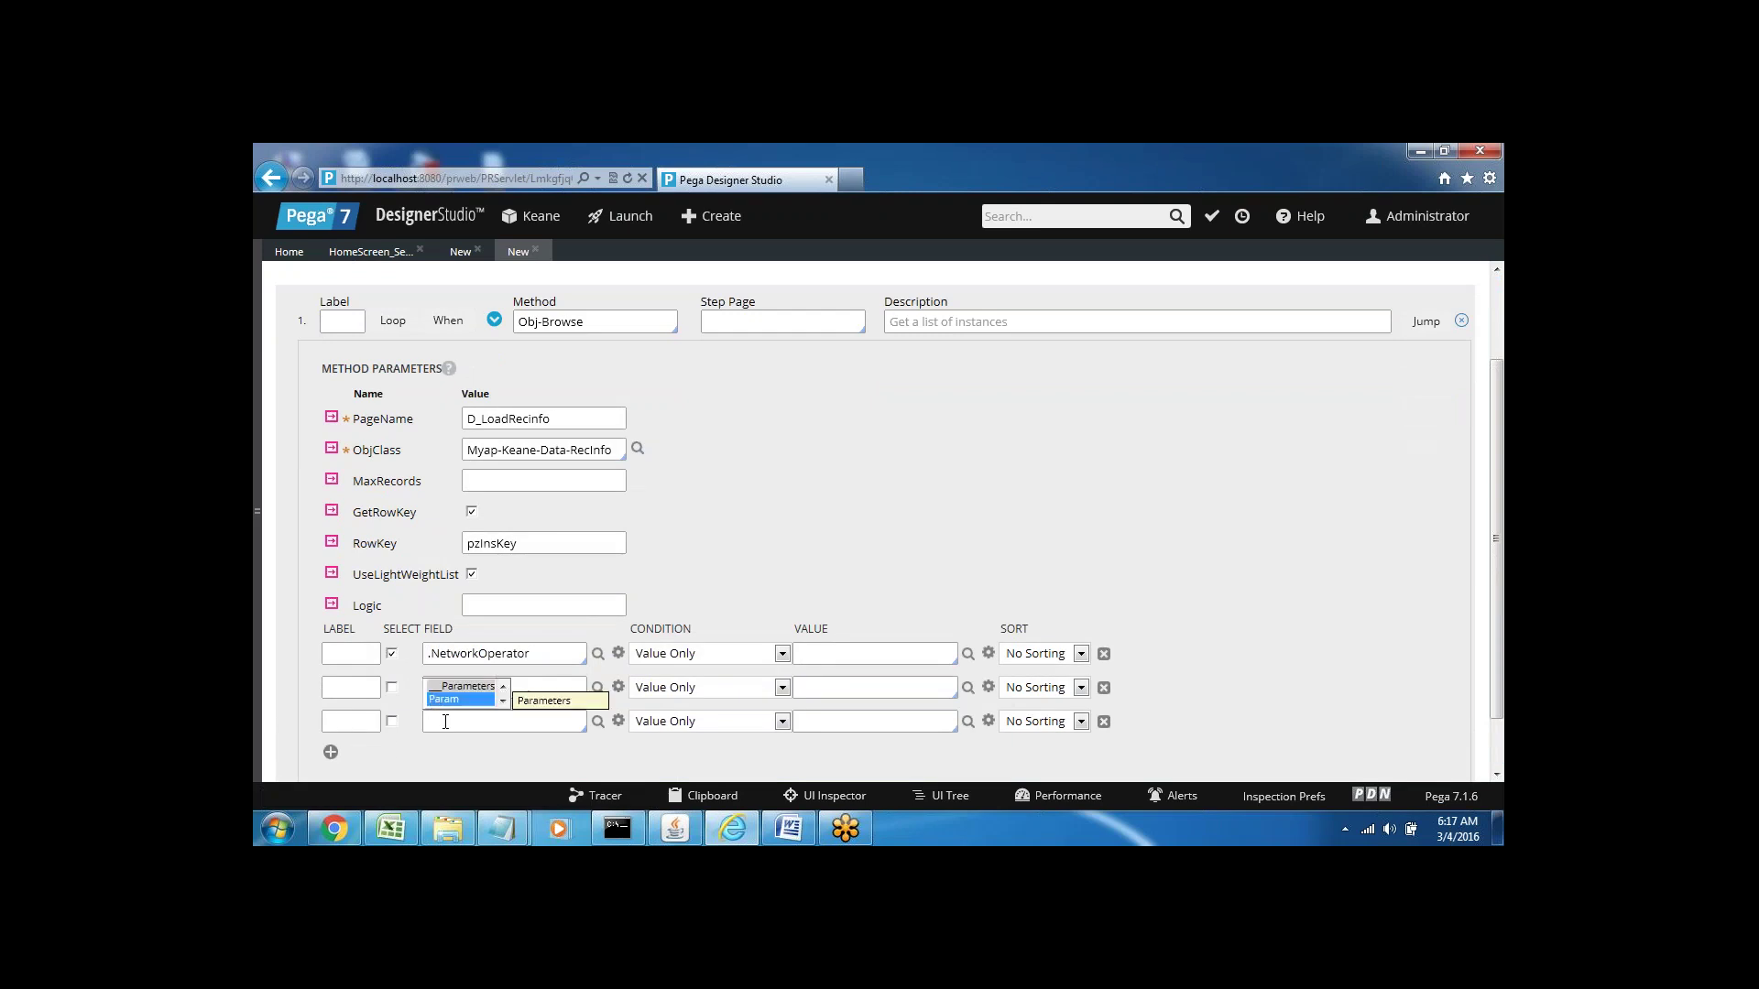
pyautogui.press('Up')
pyautogui.press('Up')
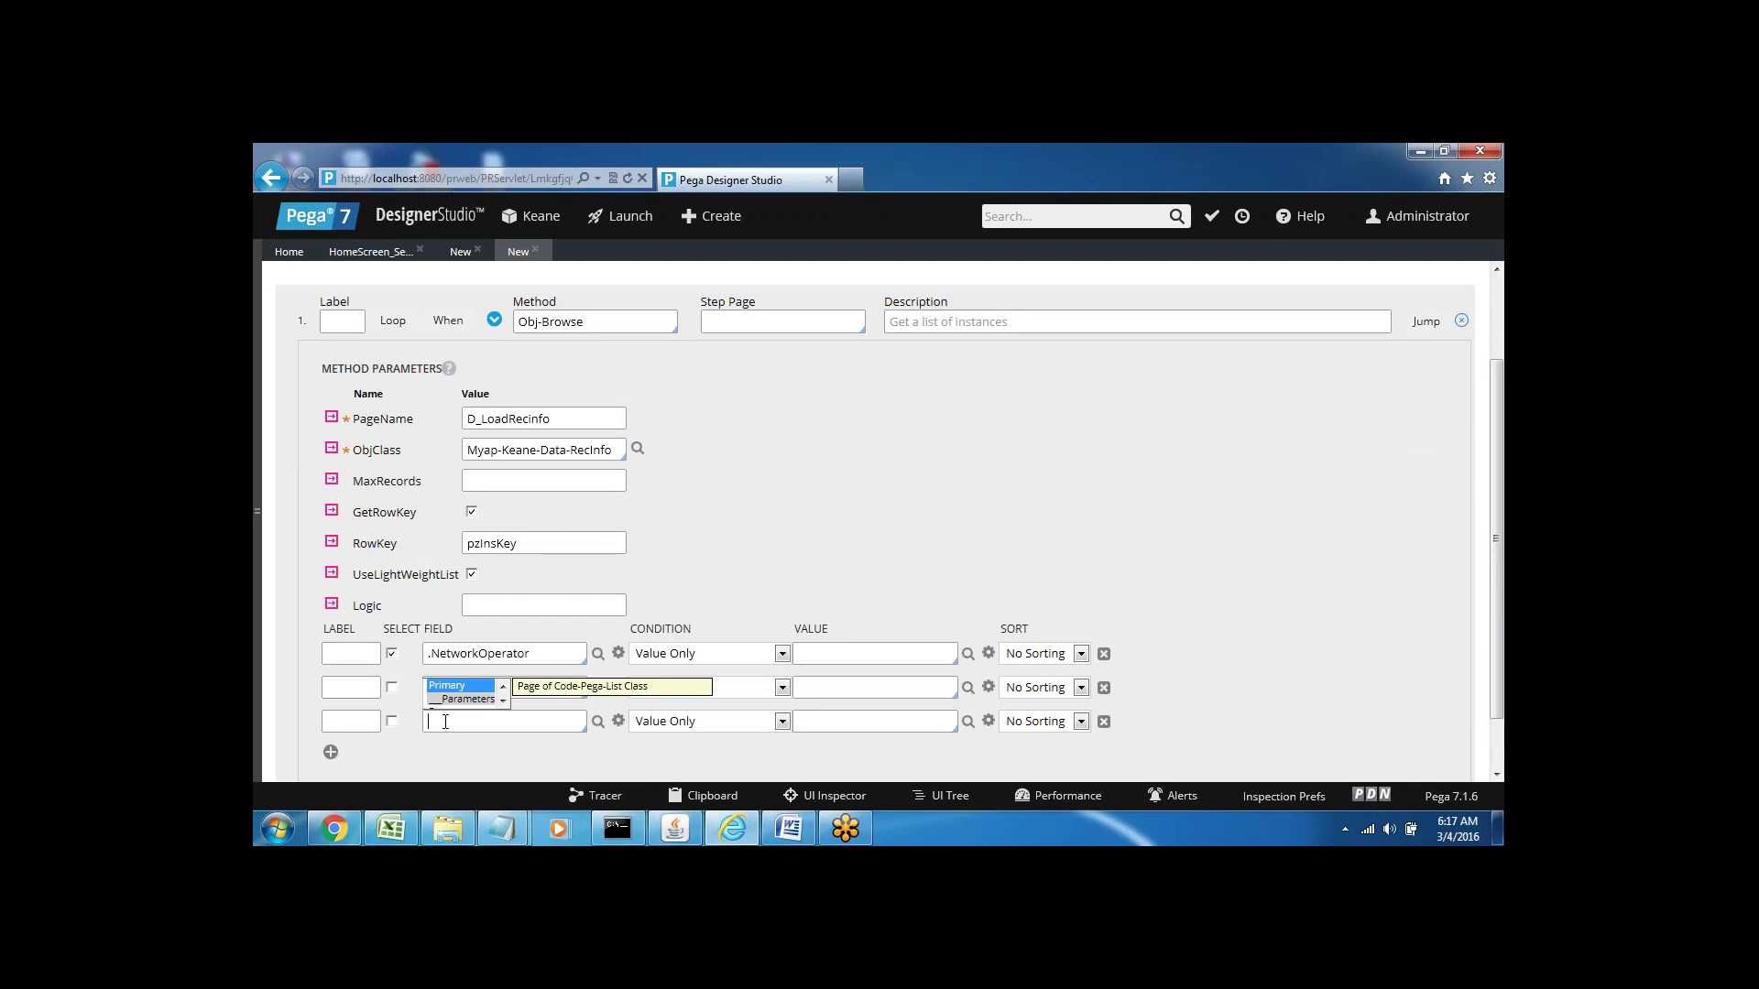
pyautogui.click(448, 686)
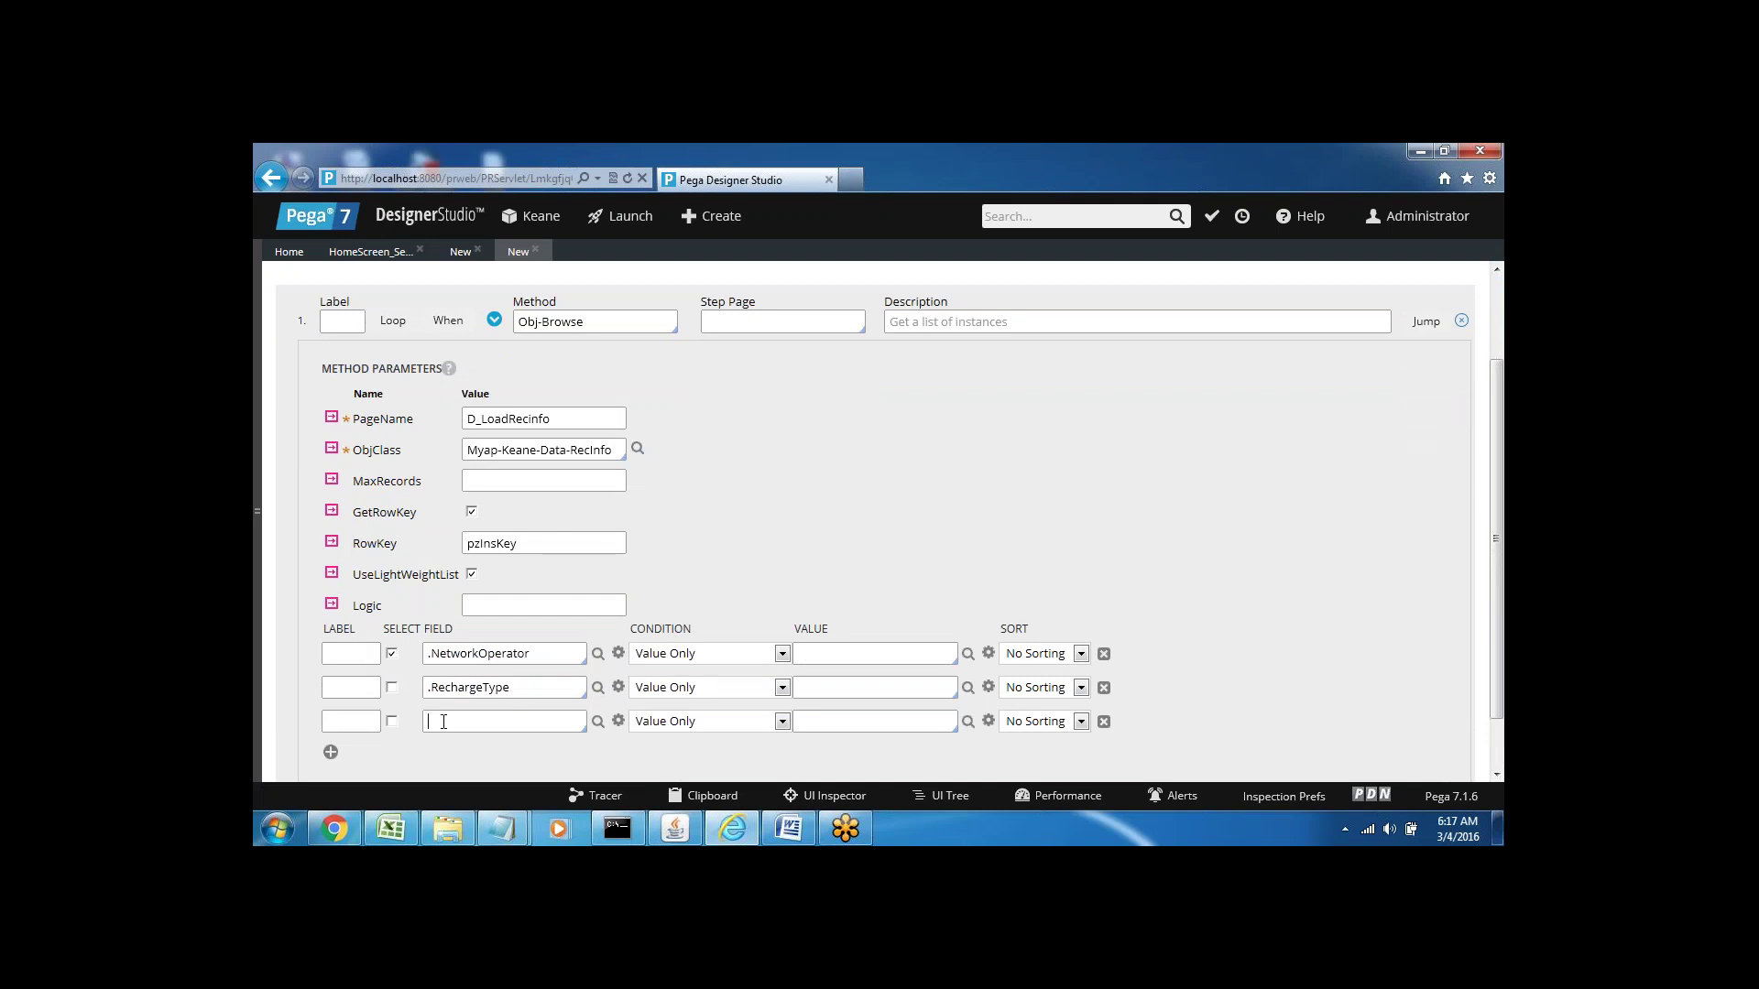
pyautogui.click(444, 722)
pyautogui.write('.')
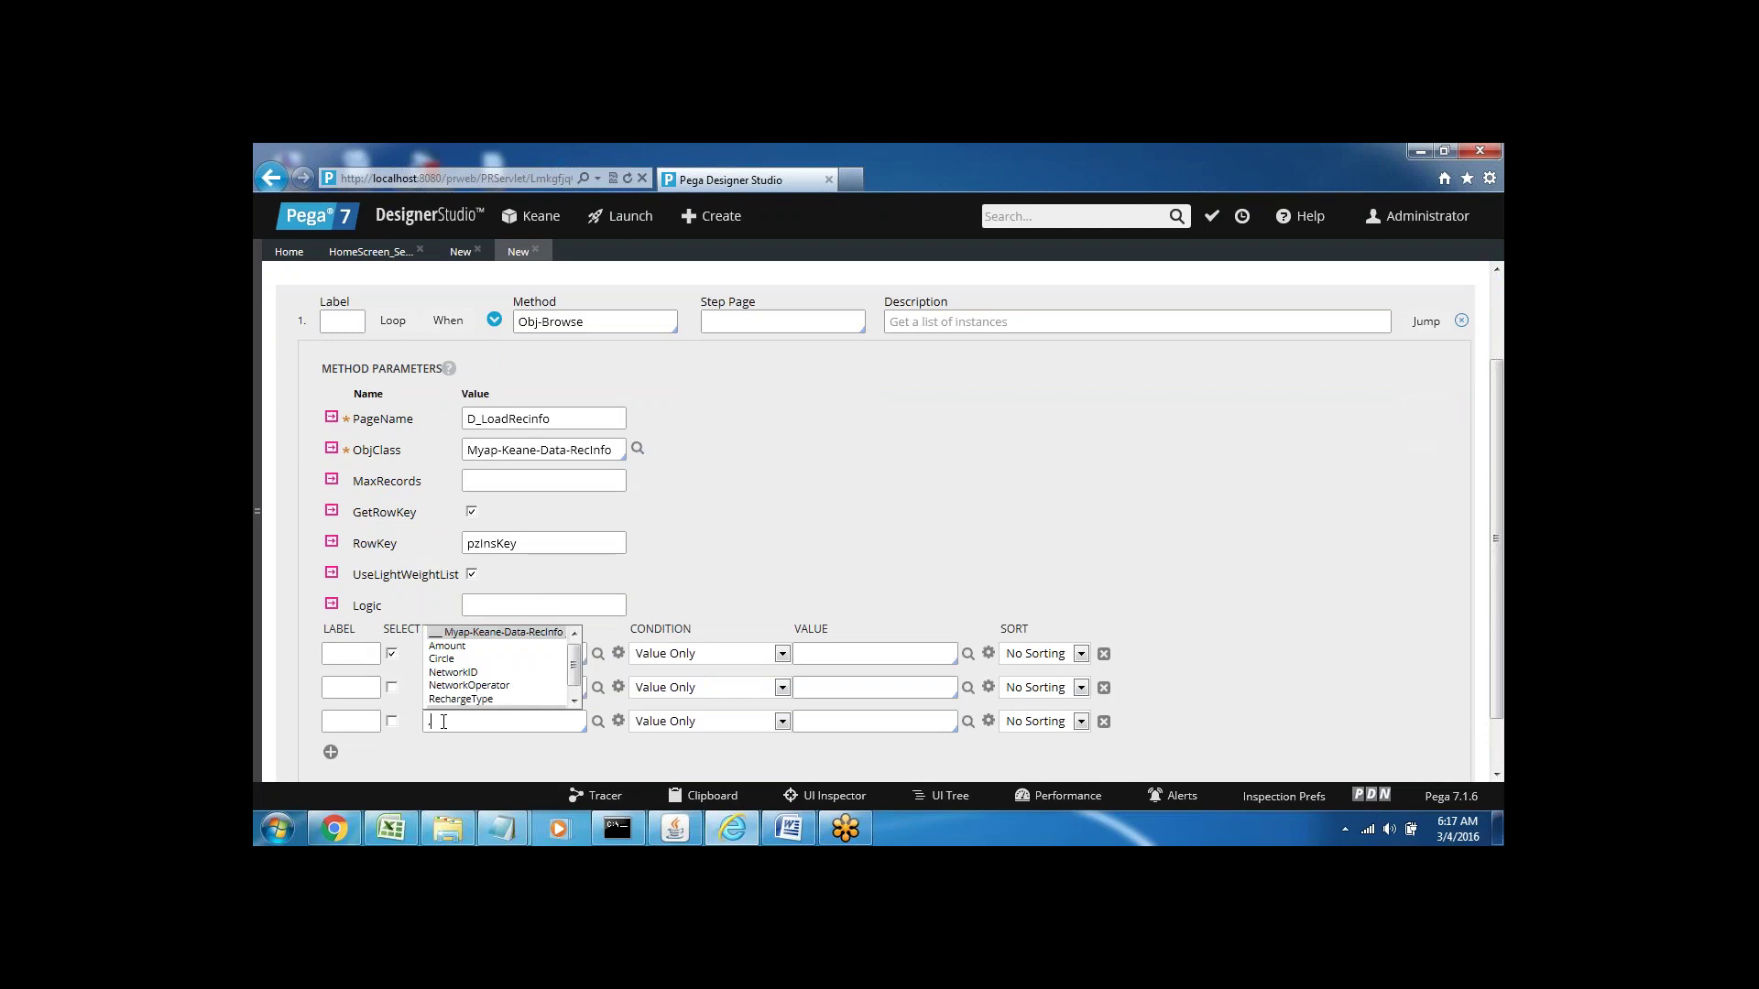
pyautogui.press('Down')
pyautogui.press('Down')
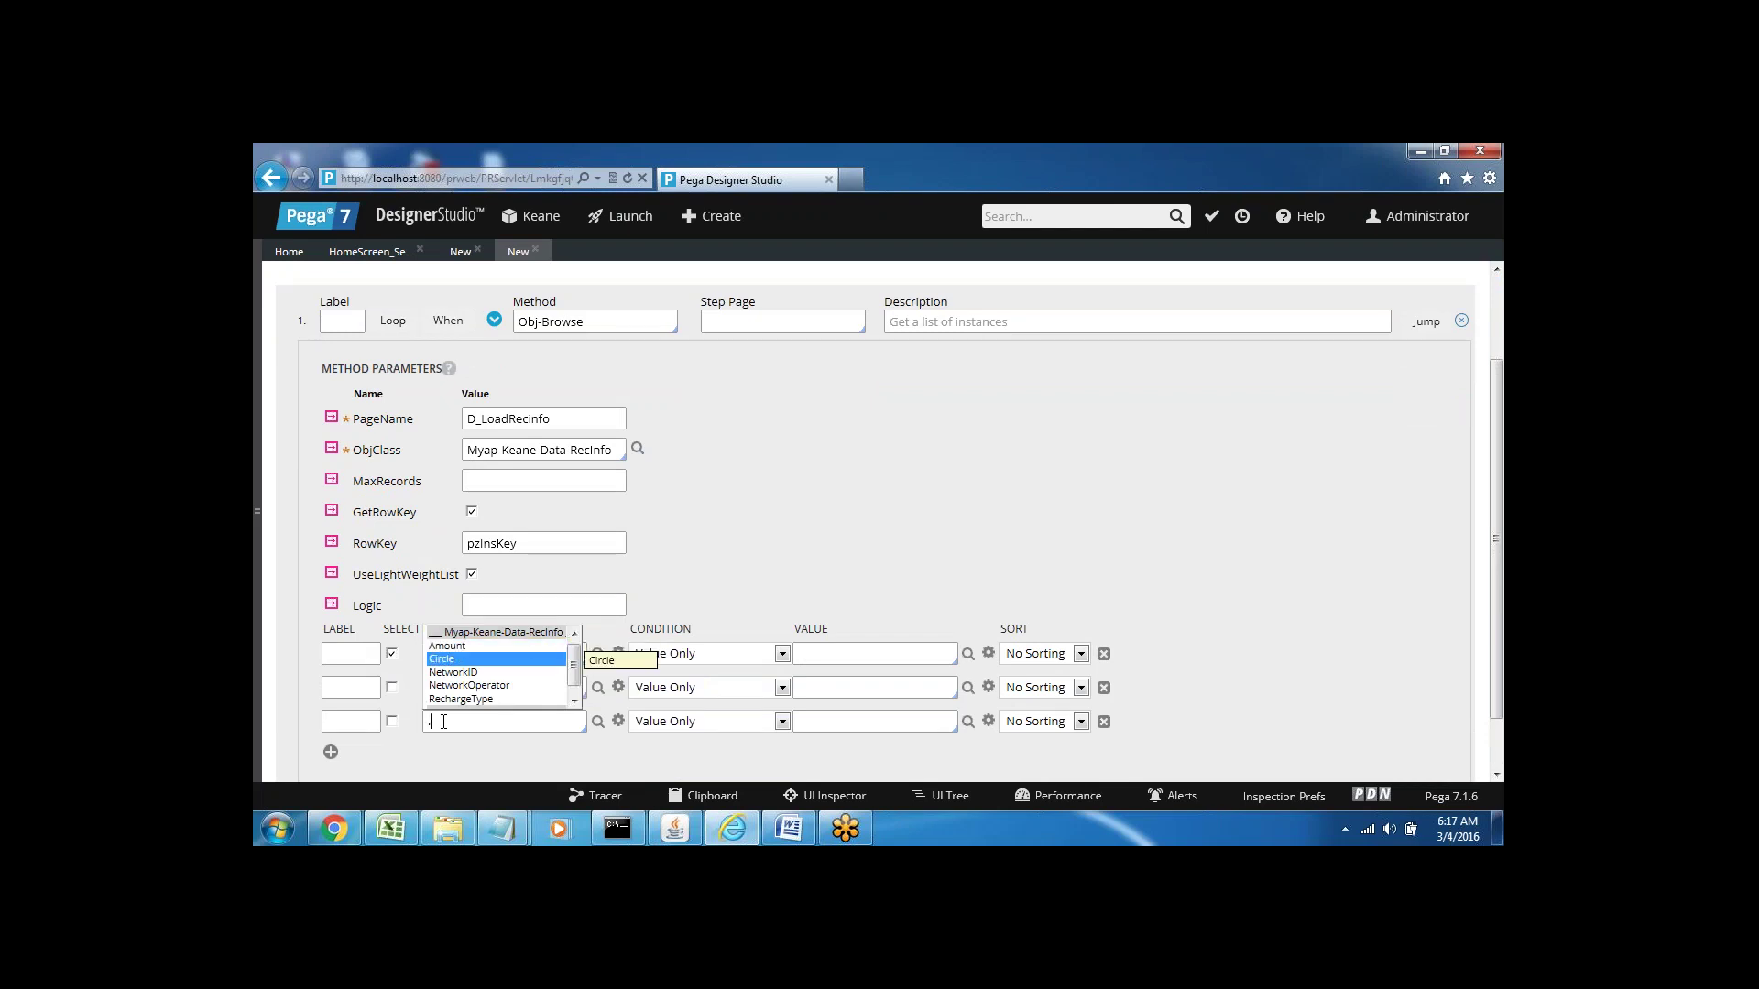
pyautogui.press('Return')
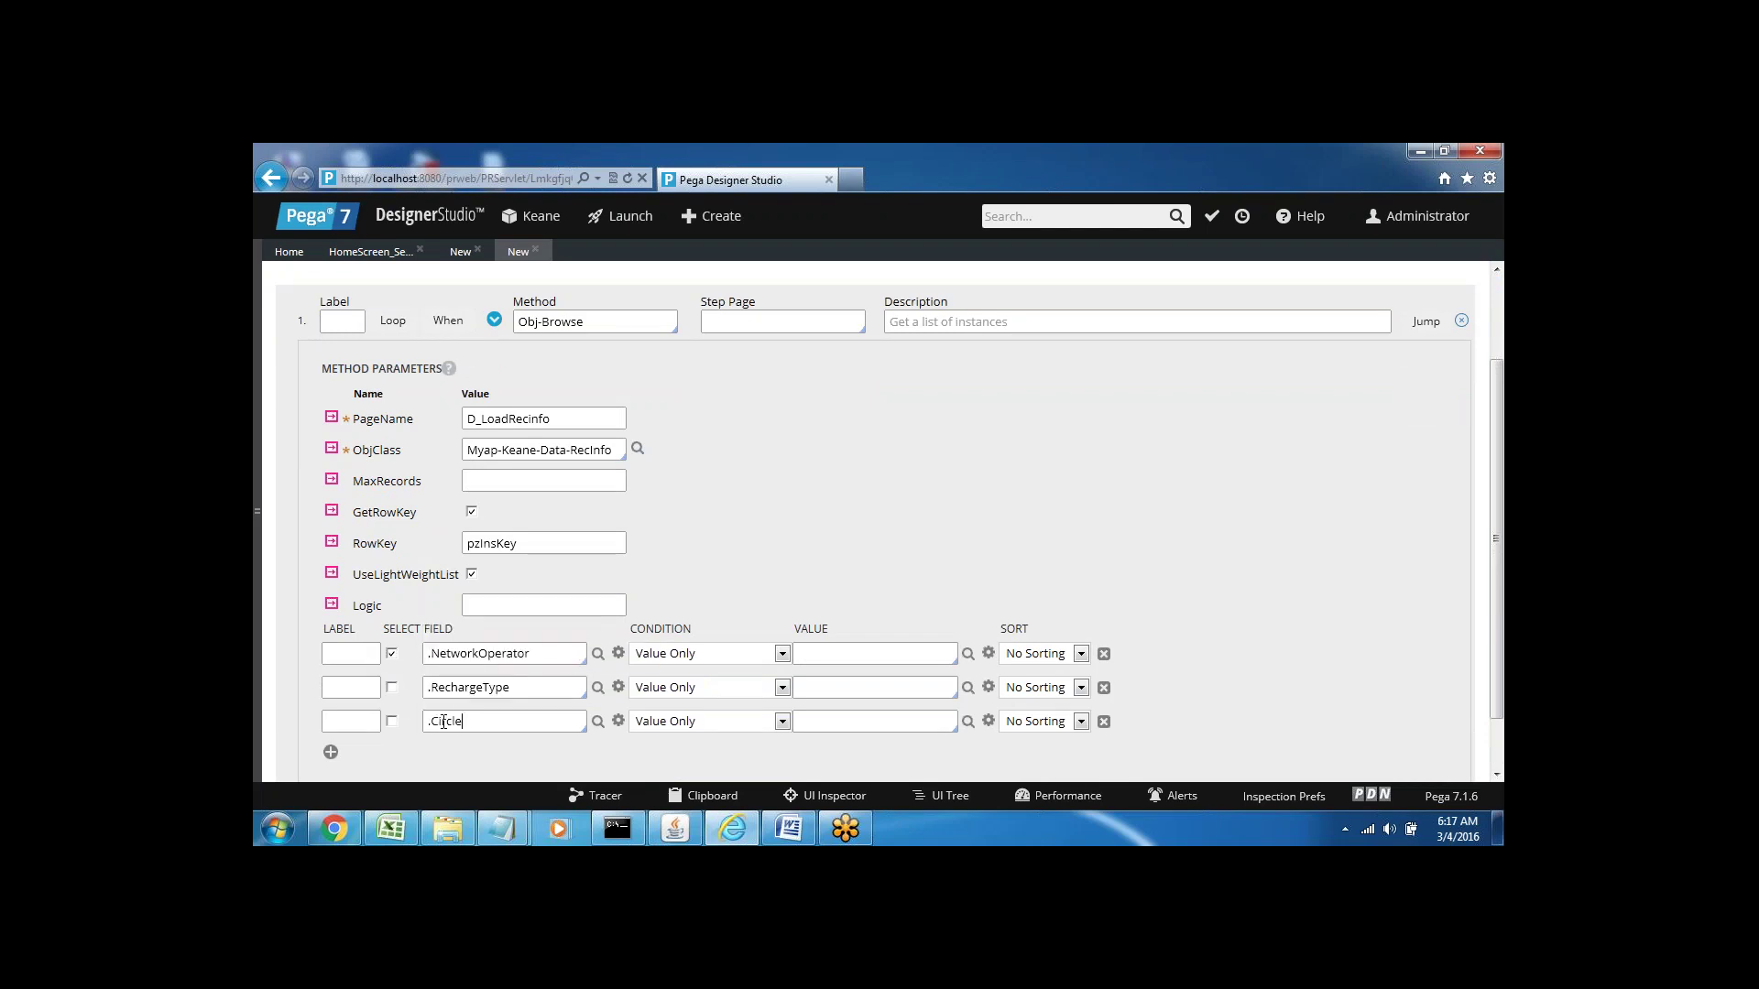
# - Add a fourth row to the Obj-Browse field list with the field .Amount
pyautogui.click(331, 752)
pyautogui.click(446, 753)
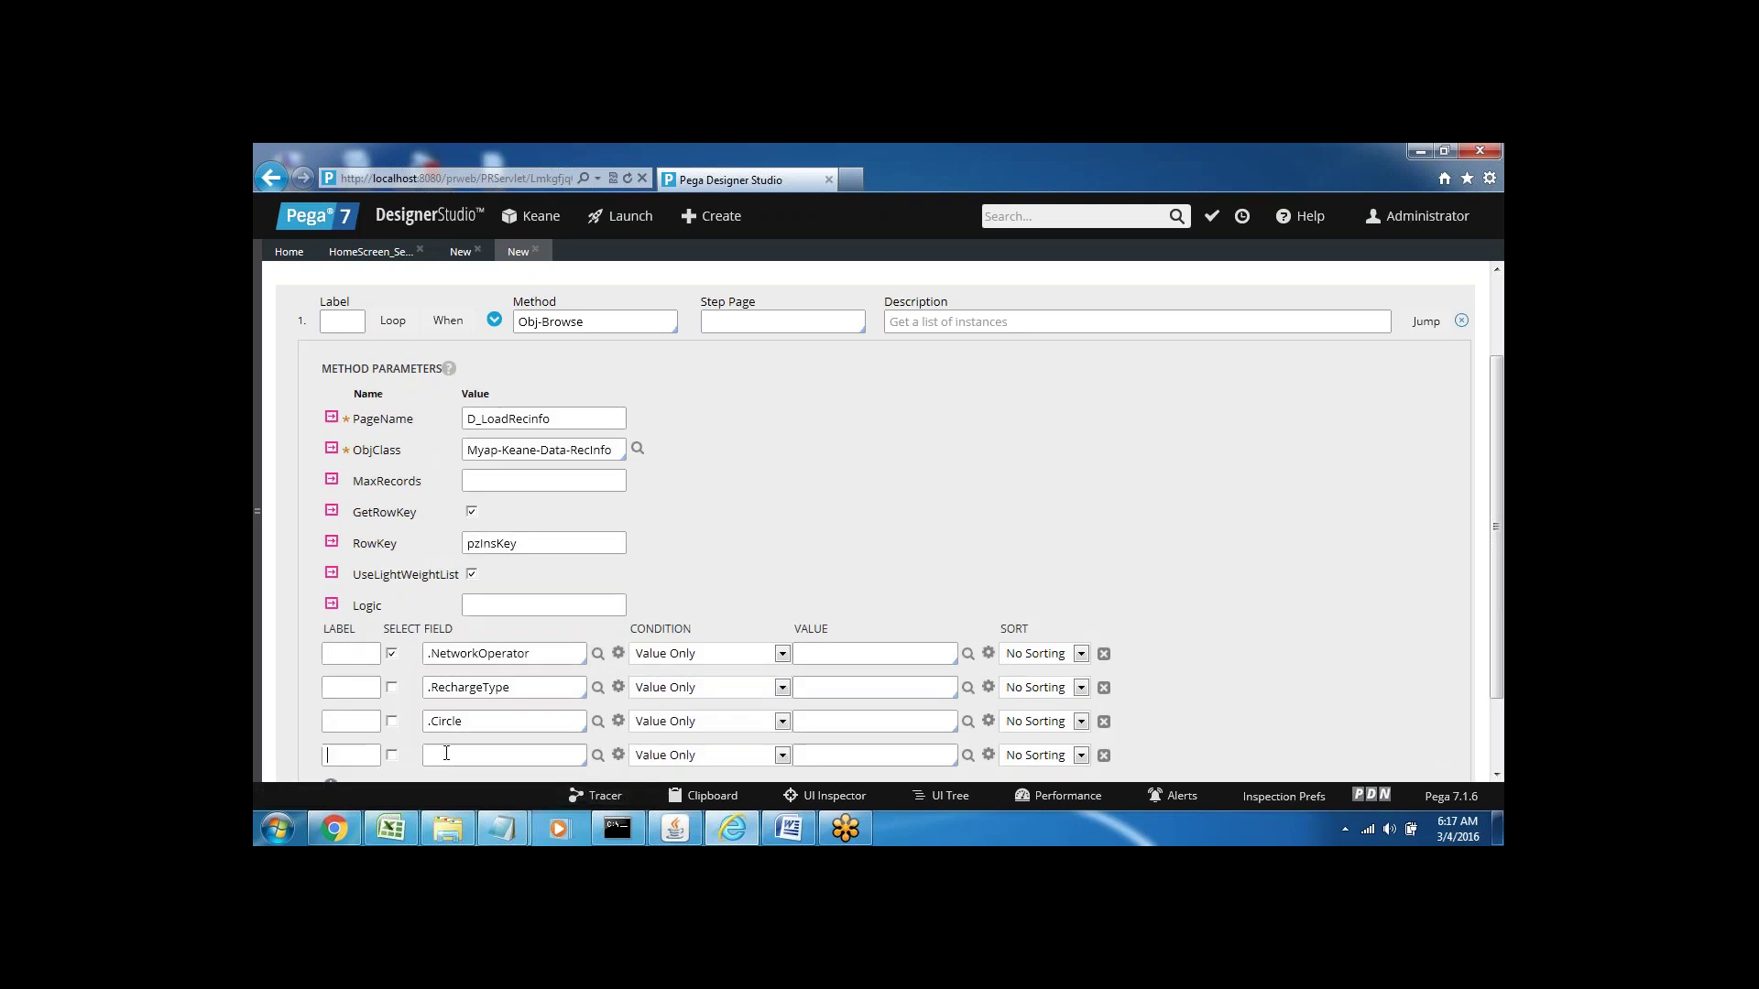
pyautogui.write('.')
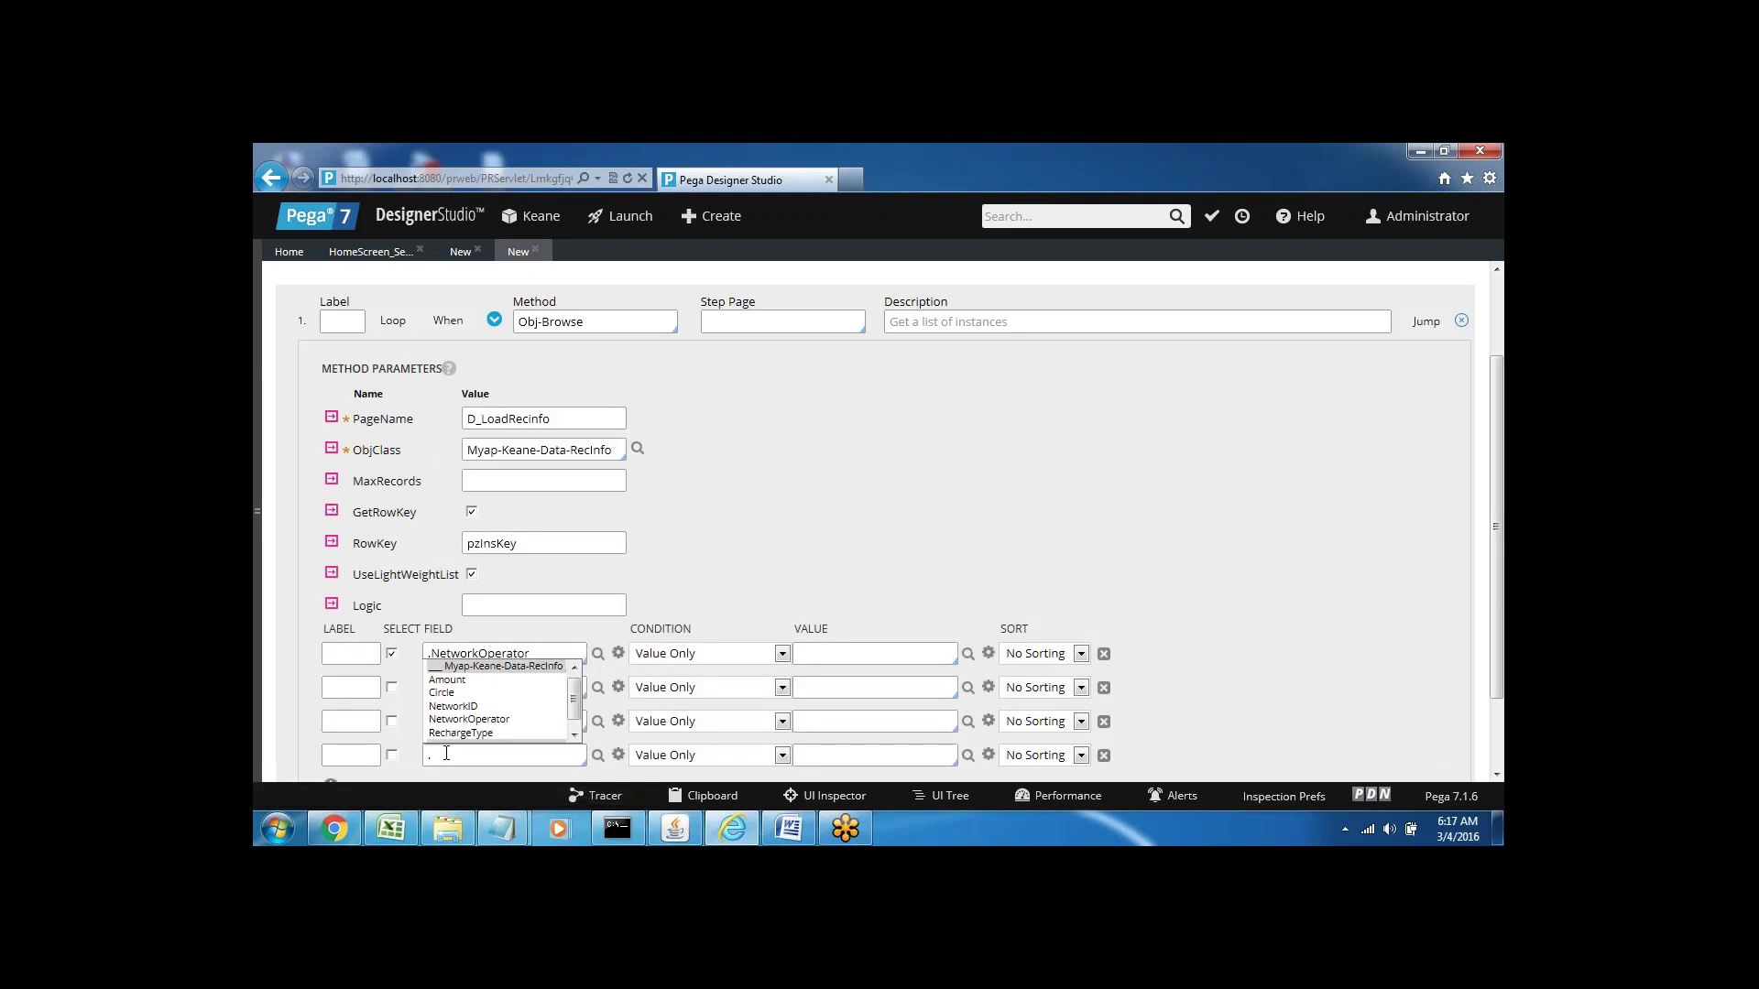
pyautogui.press('Down')
pyautogui.press('Return')
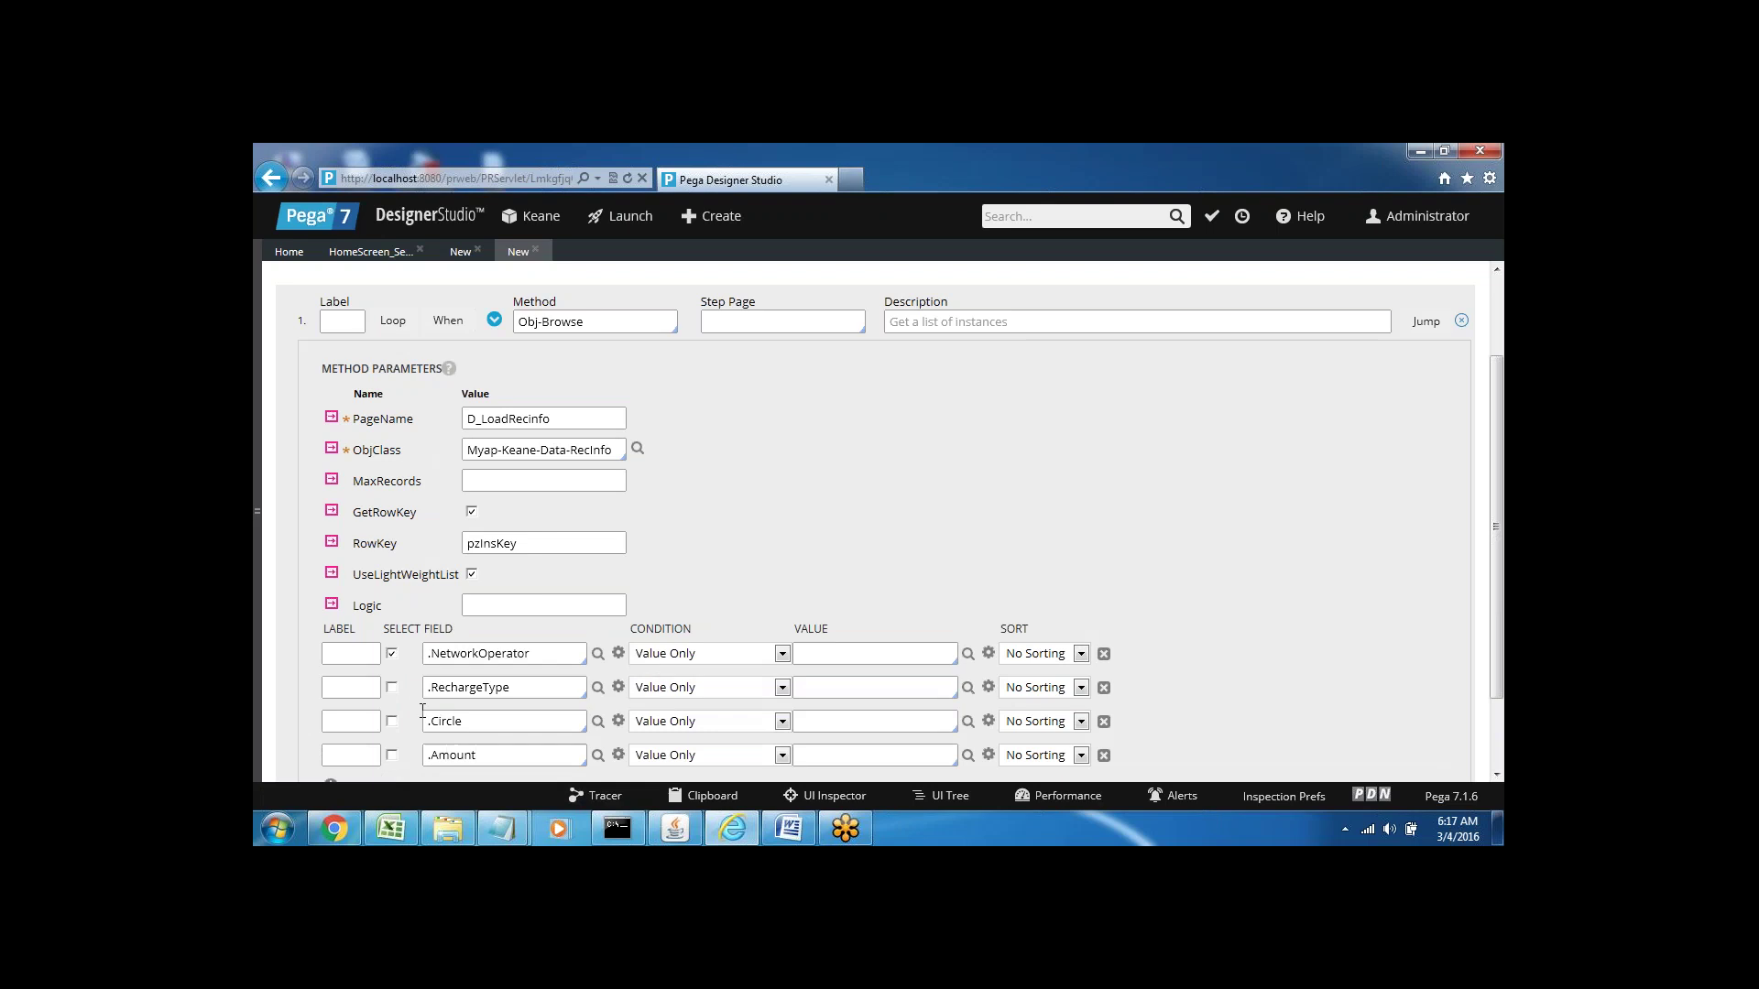
# - Enable Select for the .RechargeType, .Circle and .Amount rows of the Obj-Browse field list and save the activity
pyautogui.click(392, 688)
pyautogui.click(392, 721)
pyautogui.click(392, 754)
pyautogui.moveTo(1496, 500); pyautogui.dragTo(1500, 569)
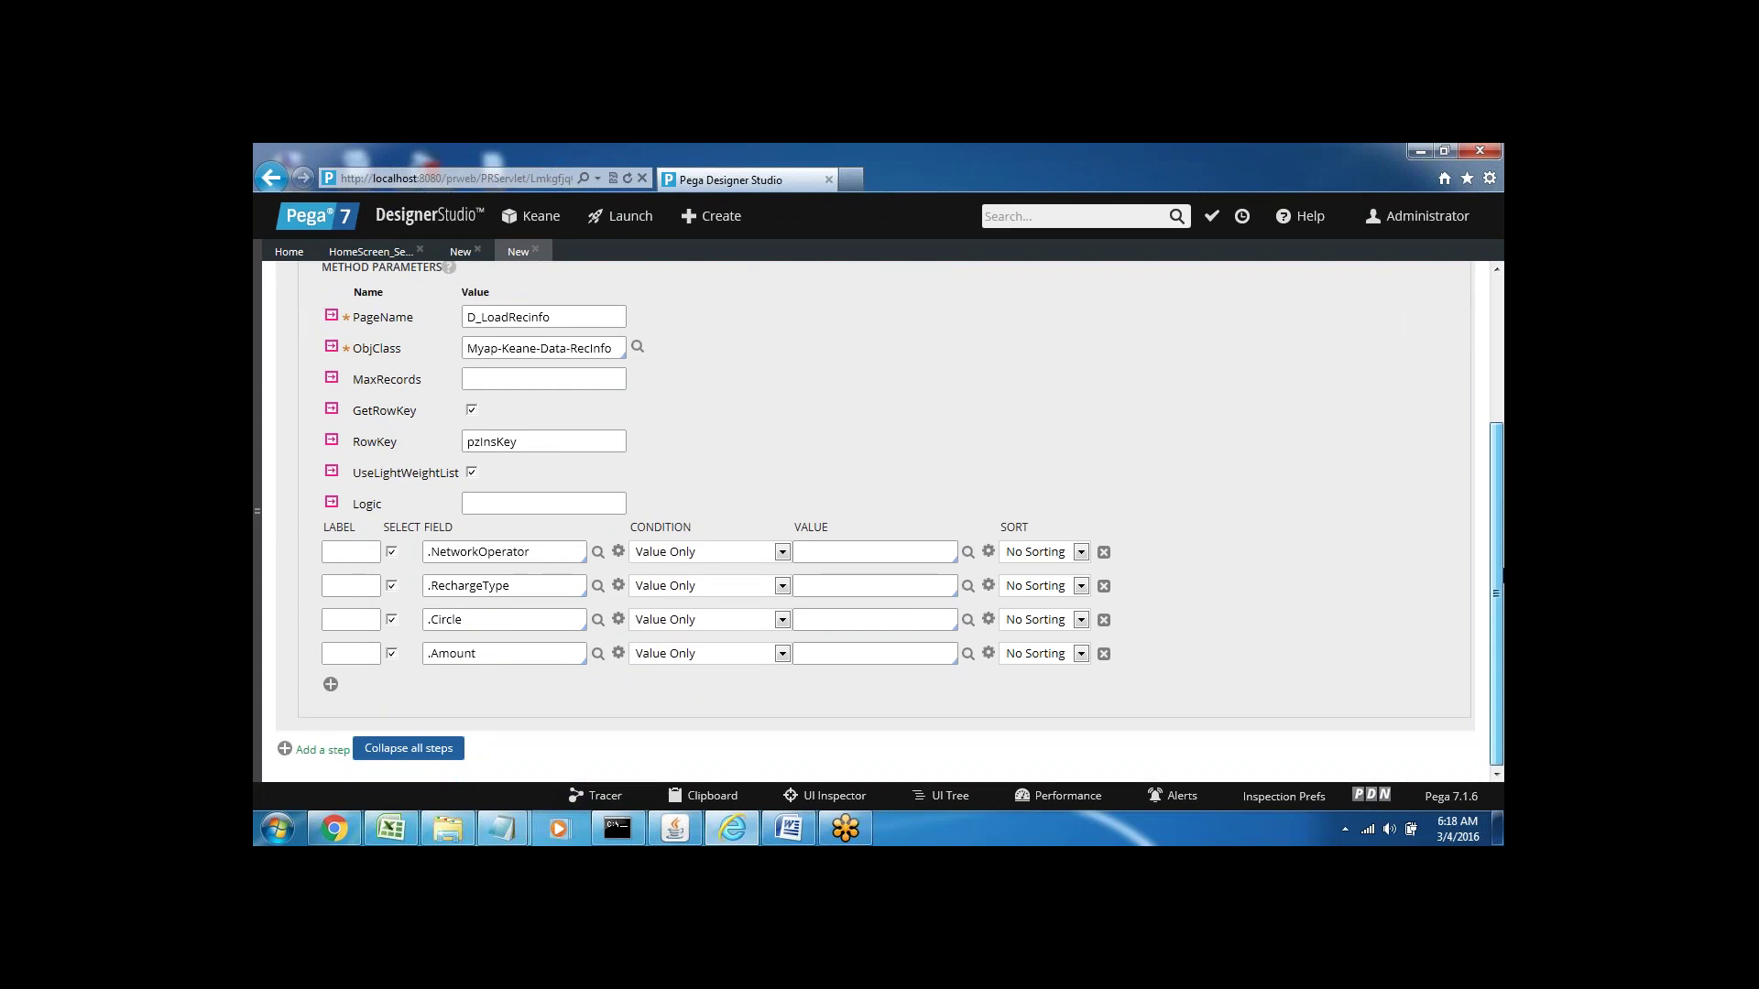
pyautogui.moveTo(1502, 572); pyautogui.dragTo(1502, 509)
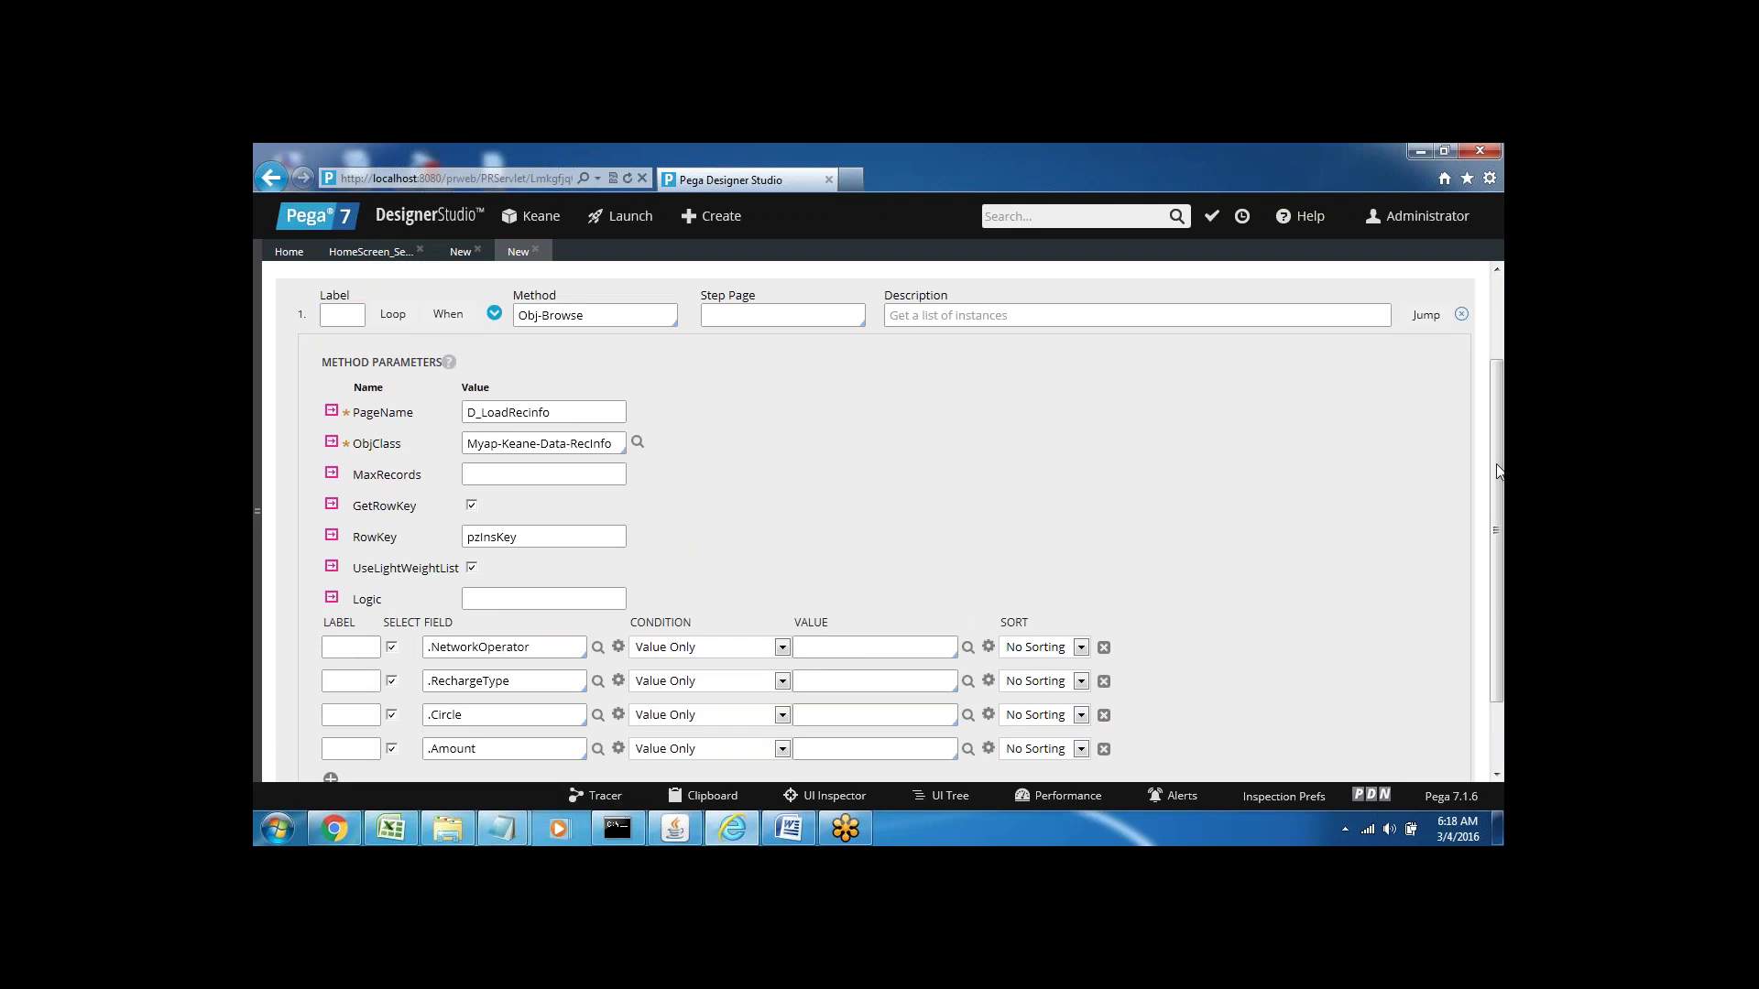
pyautogui.moveTo(1499, 471); pyautogui.dragTo(1496, 412)
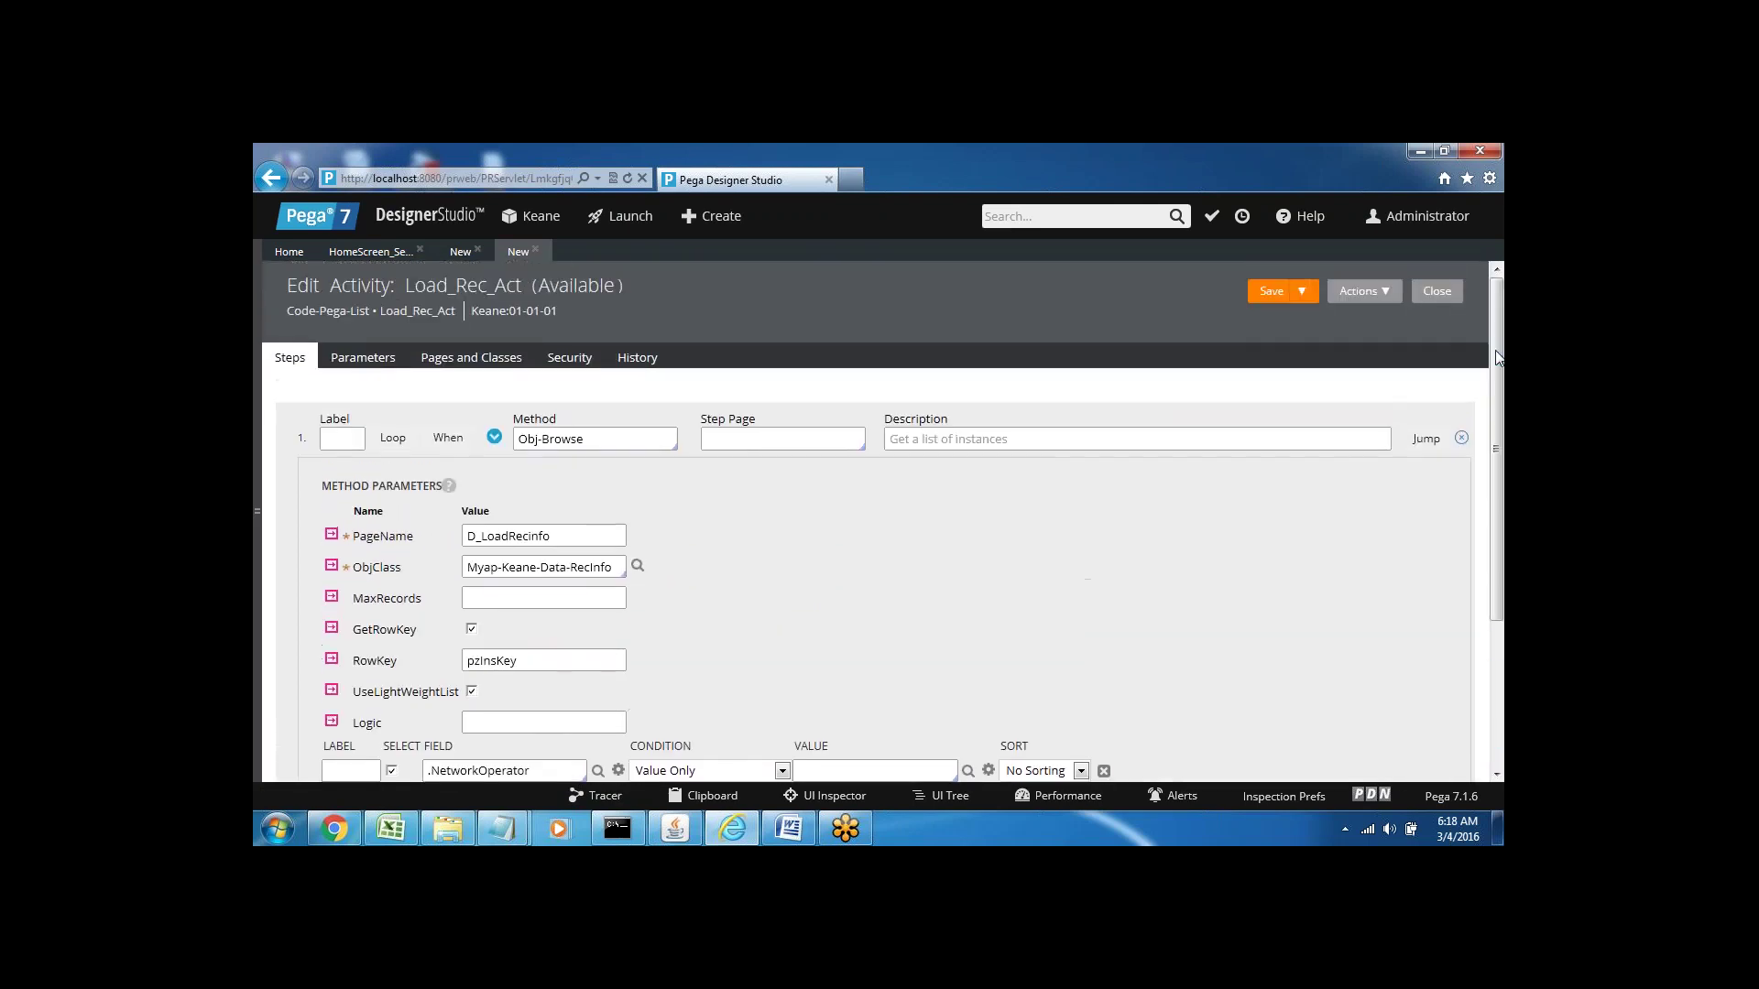
pyautogui.click(1272, 293)
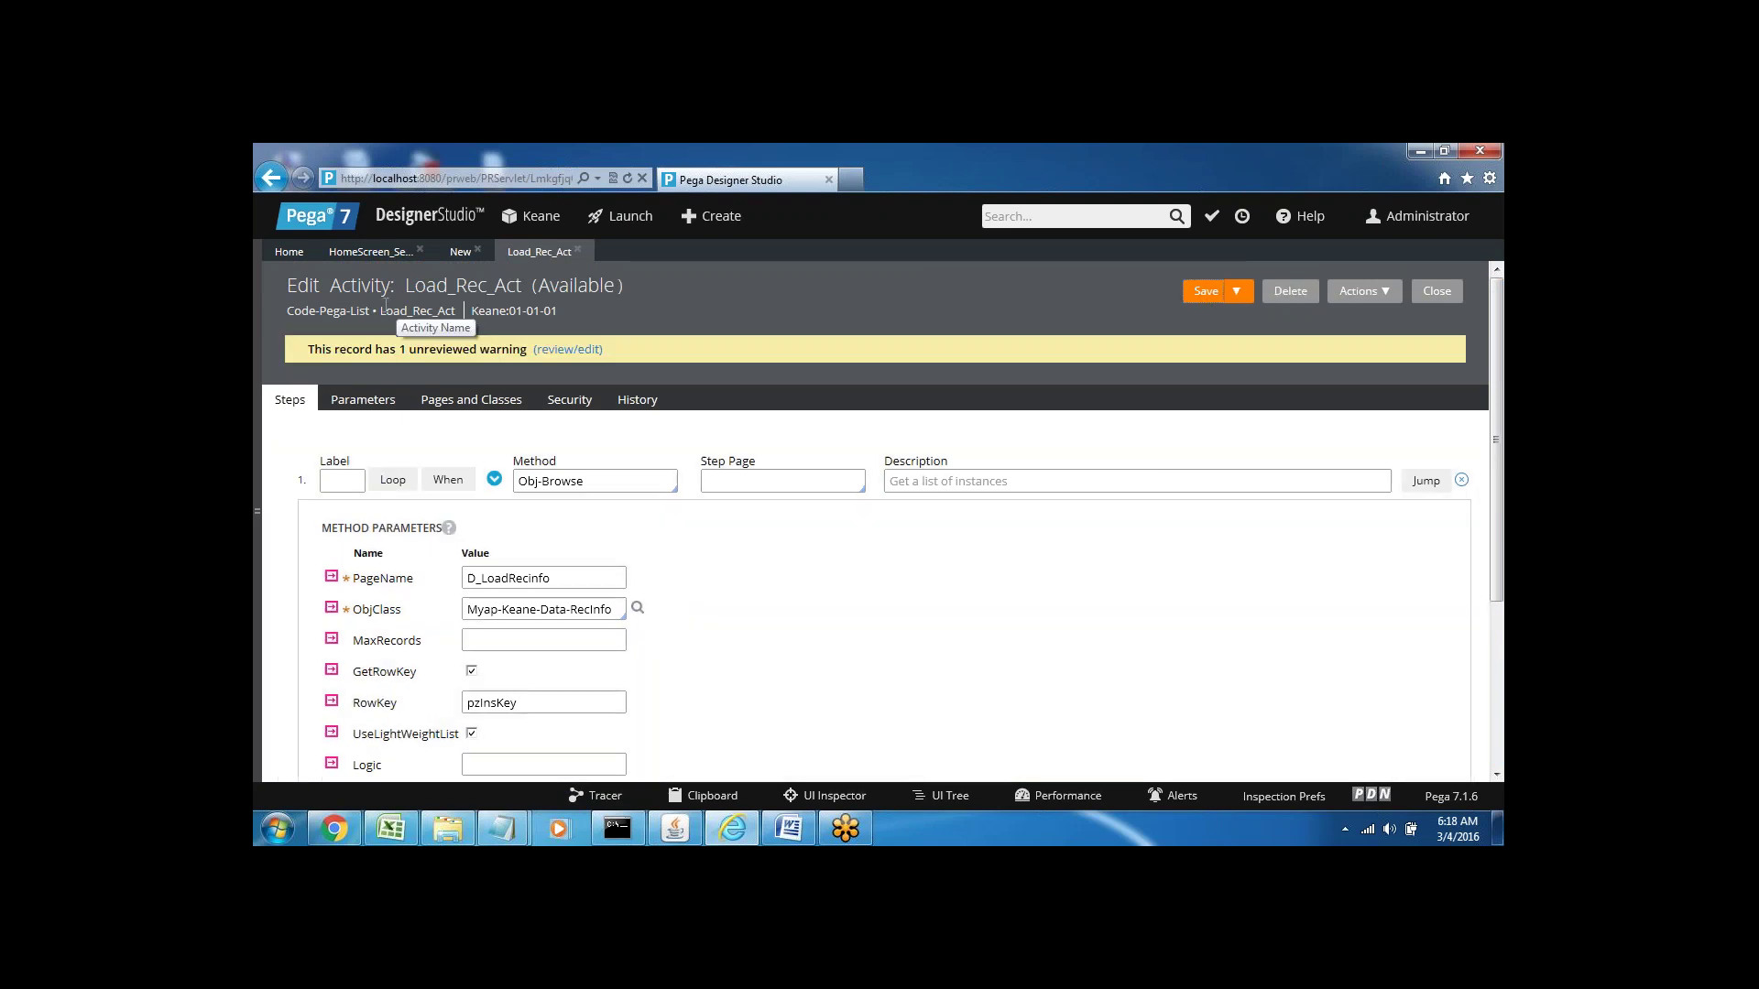
# - Copy the activity name Load_Rec_Act into the Activity Name of data page LoadRecinfo's load source and save the data page
pyautogui.moveTo(385, 311); pyautogui.dragTo(451, 312)
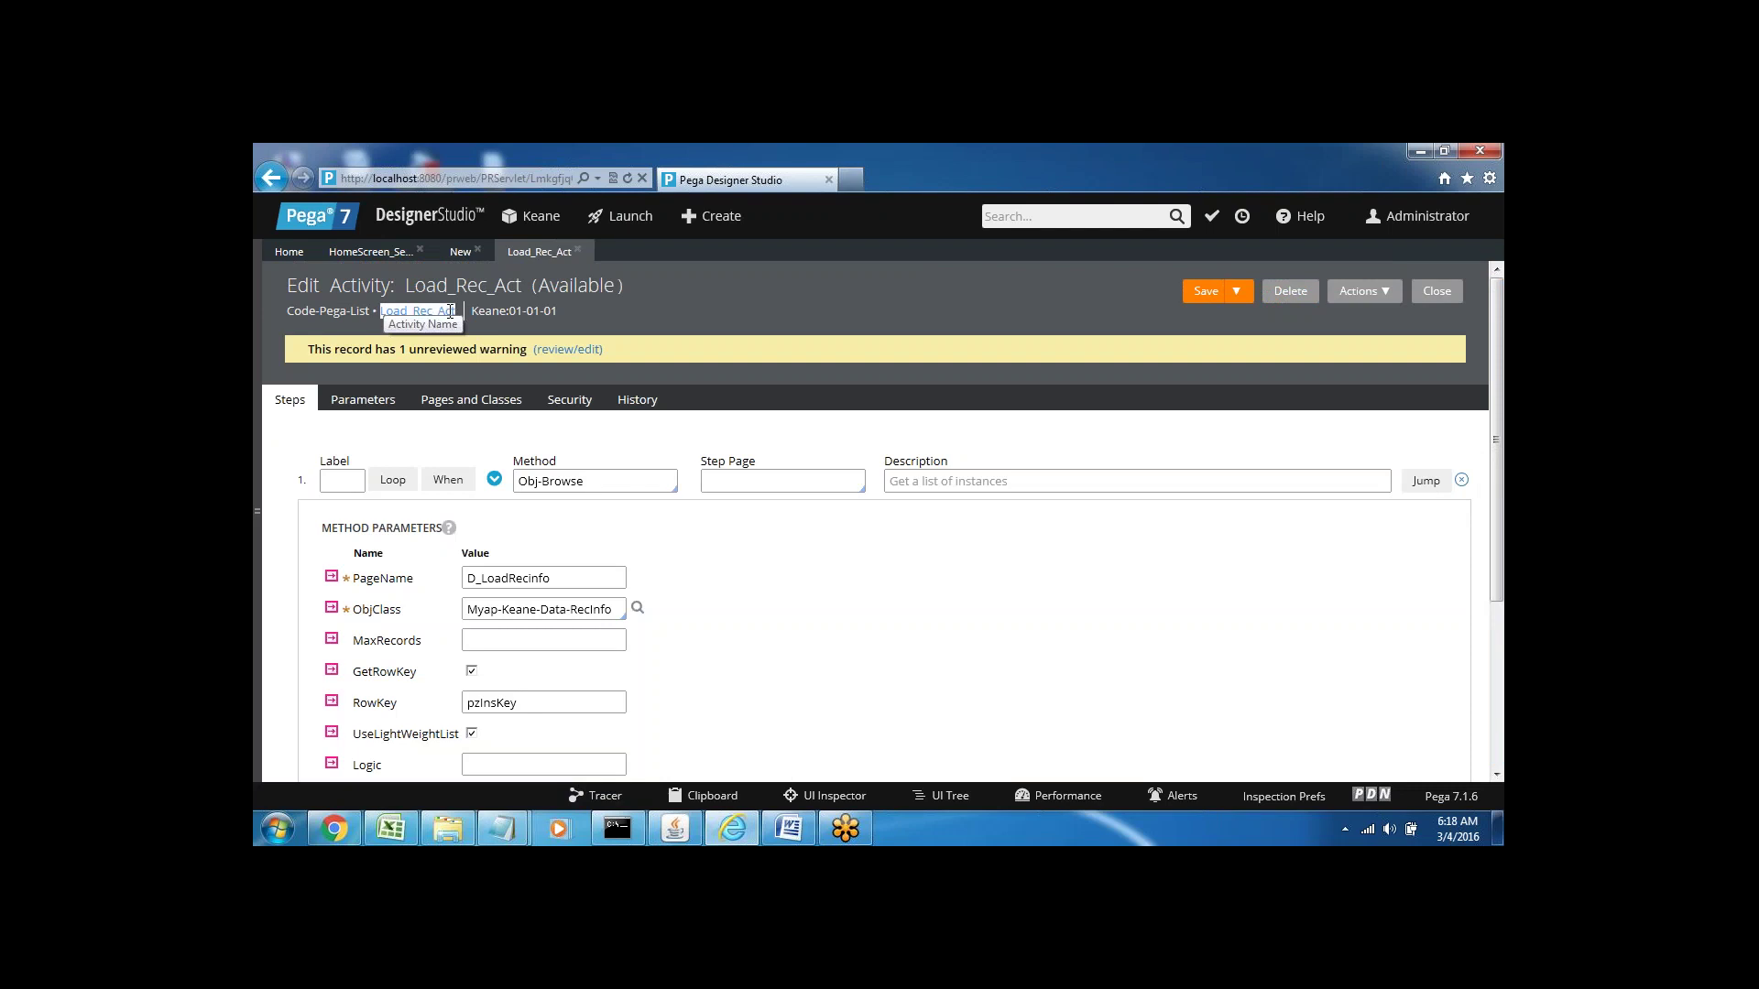
pyautogui.click(614, 301)
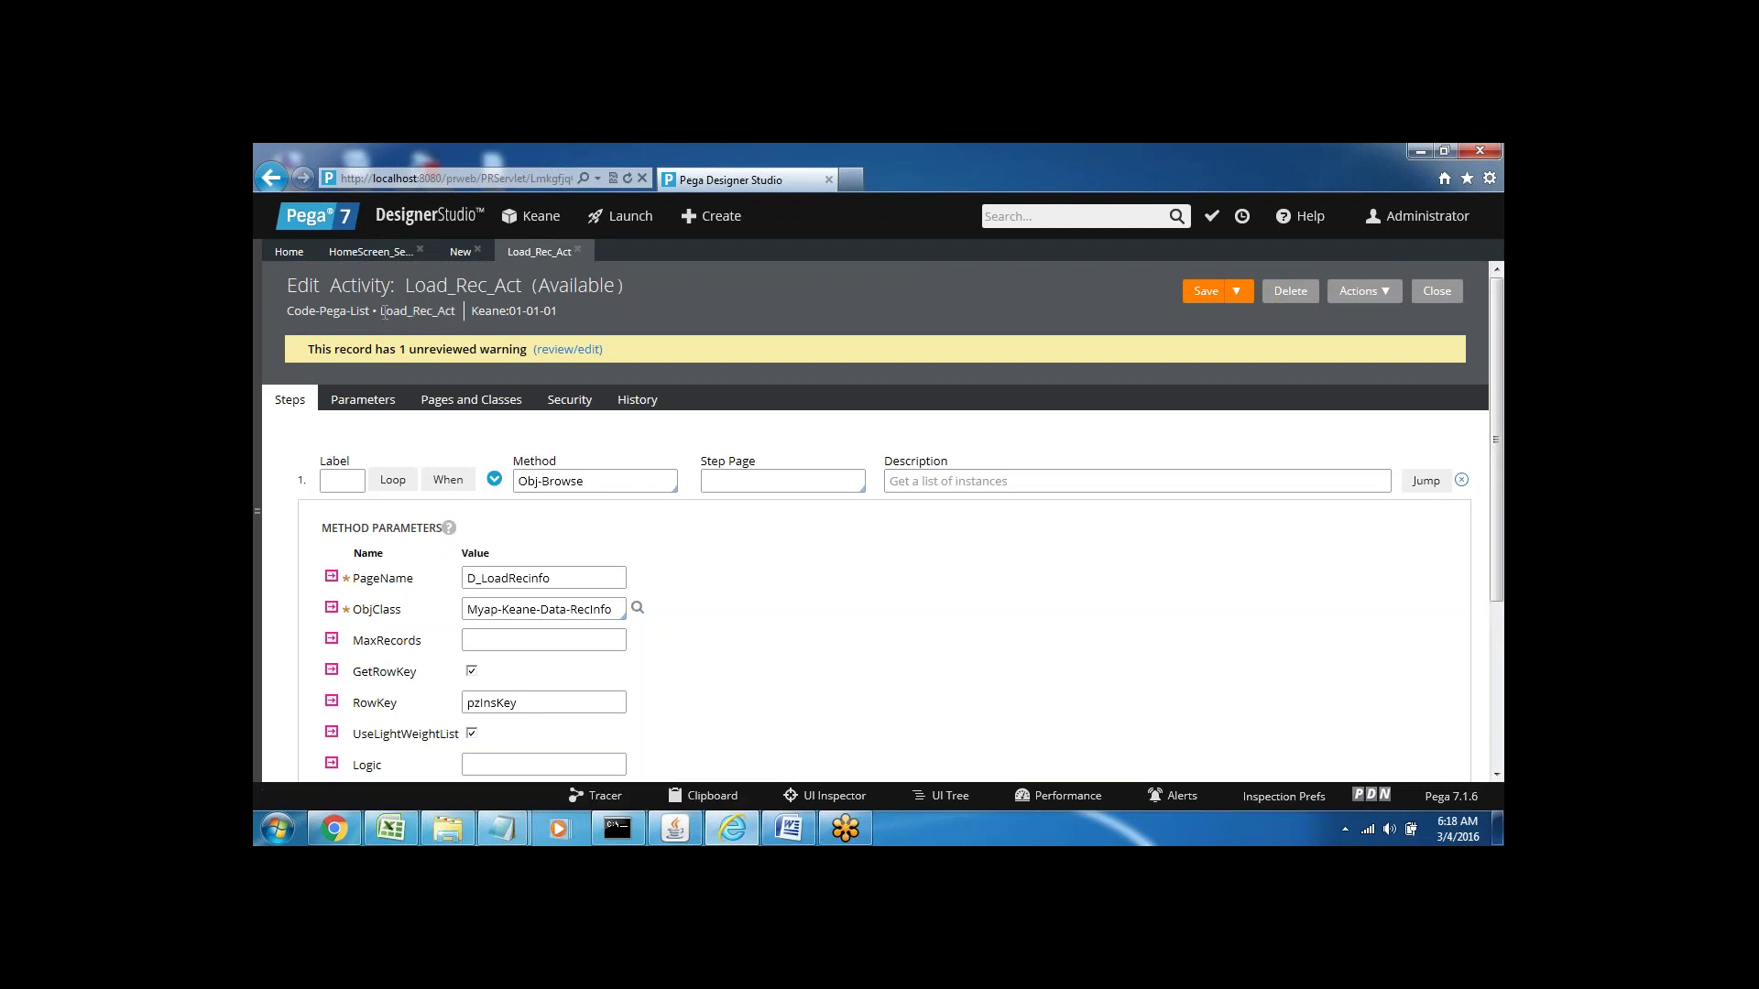
pyautogui.moveTo(385, 312); pyautogui.dragTo(452, 312)
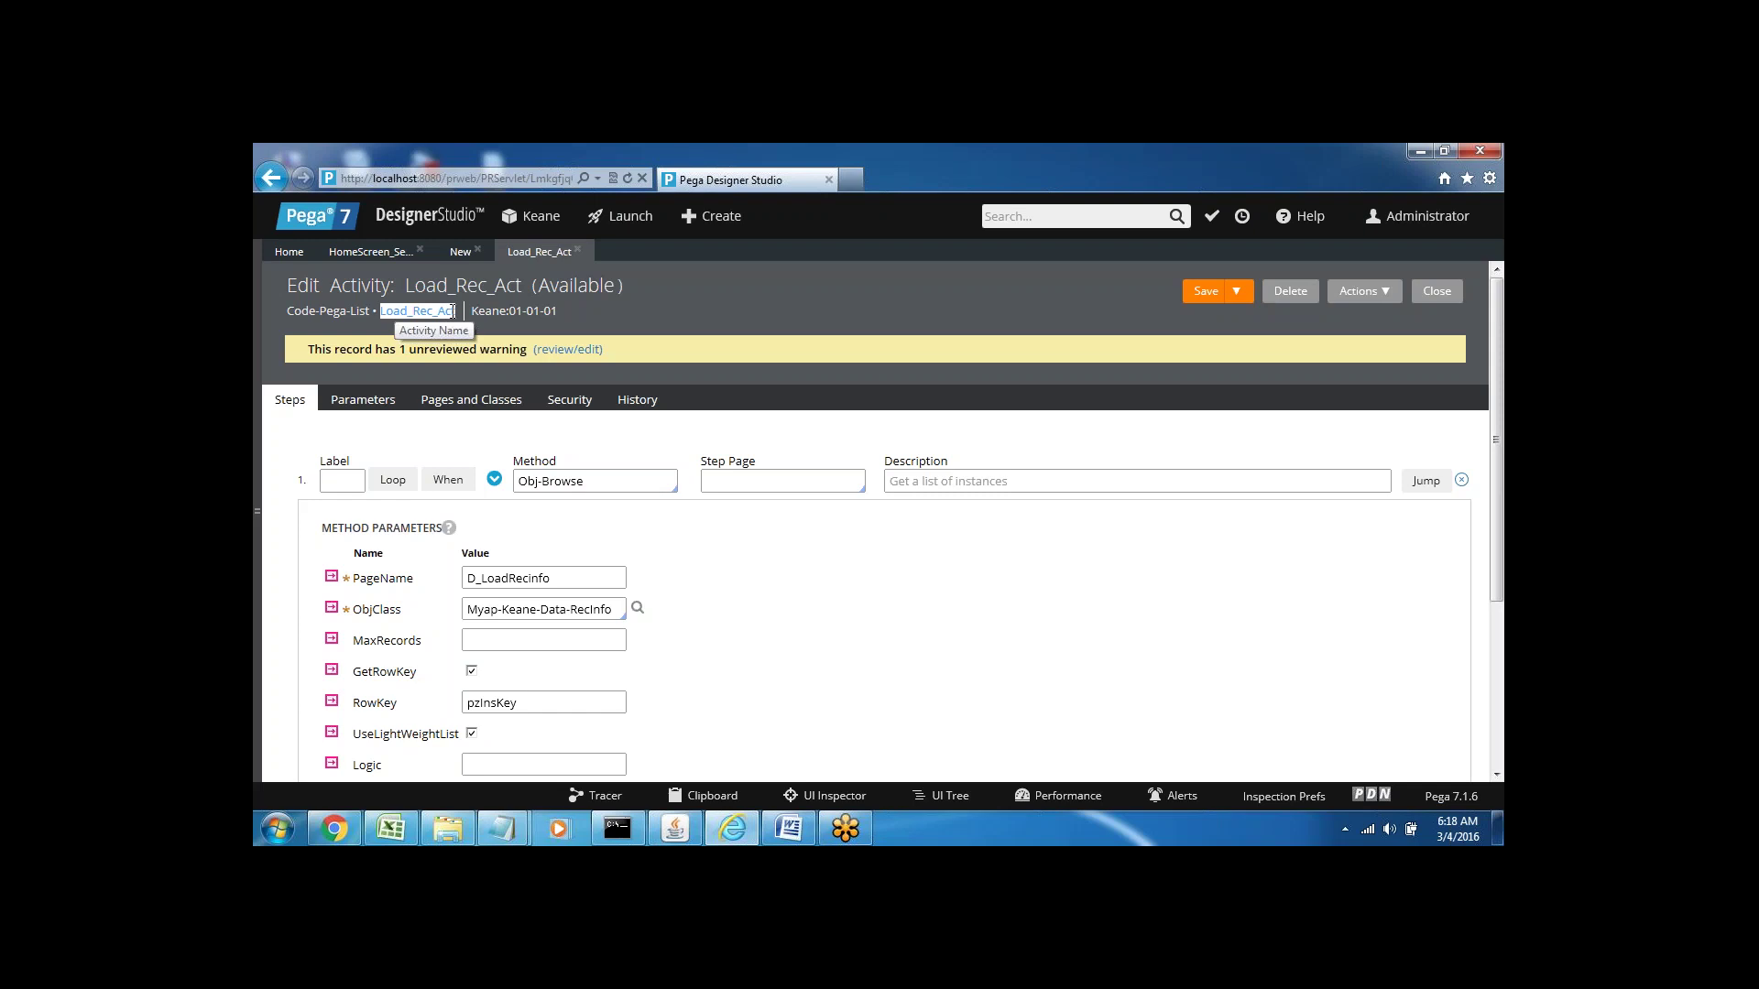
pyautogui.click(460, 251)
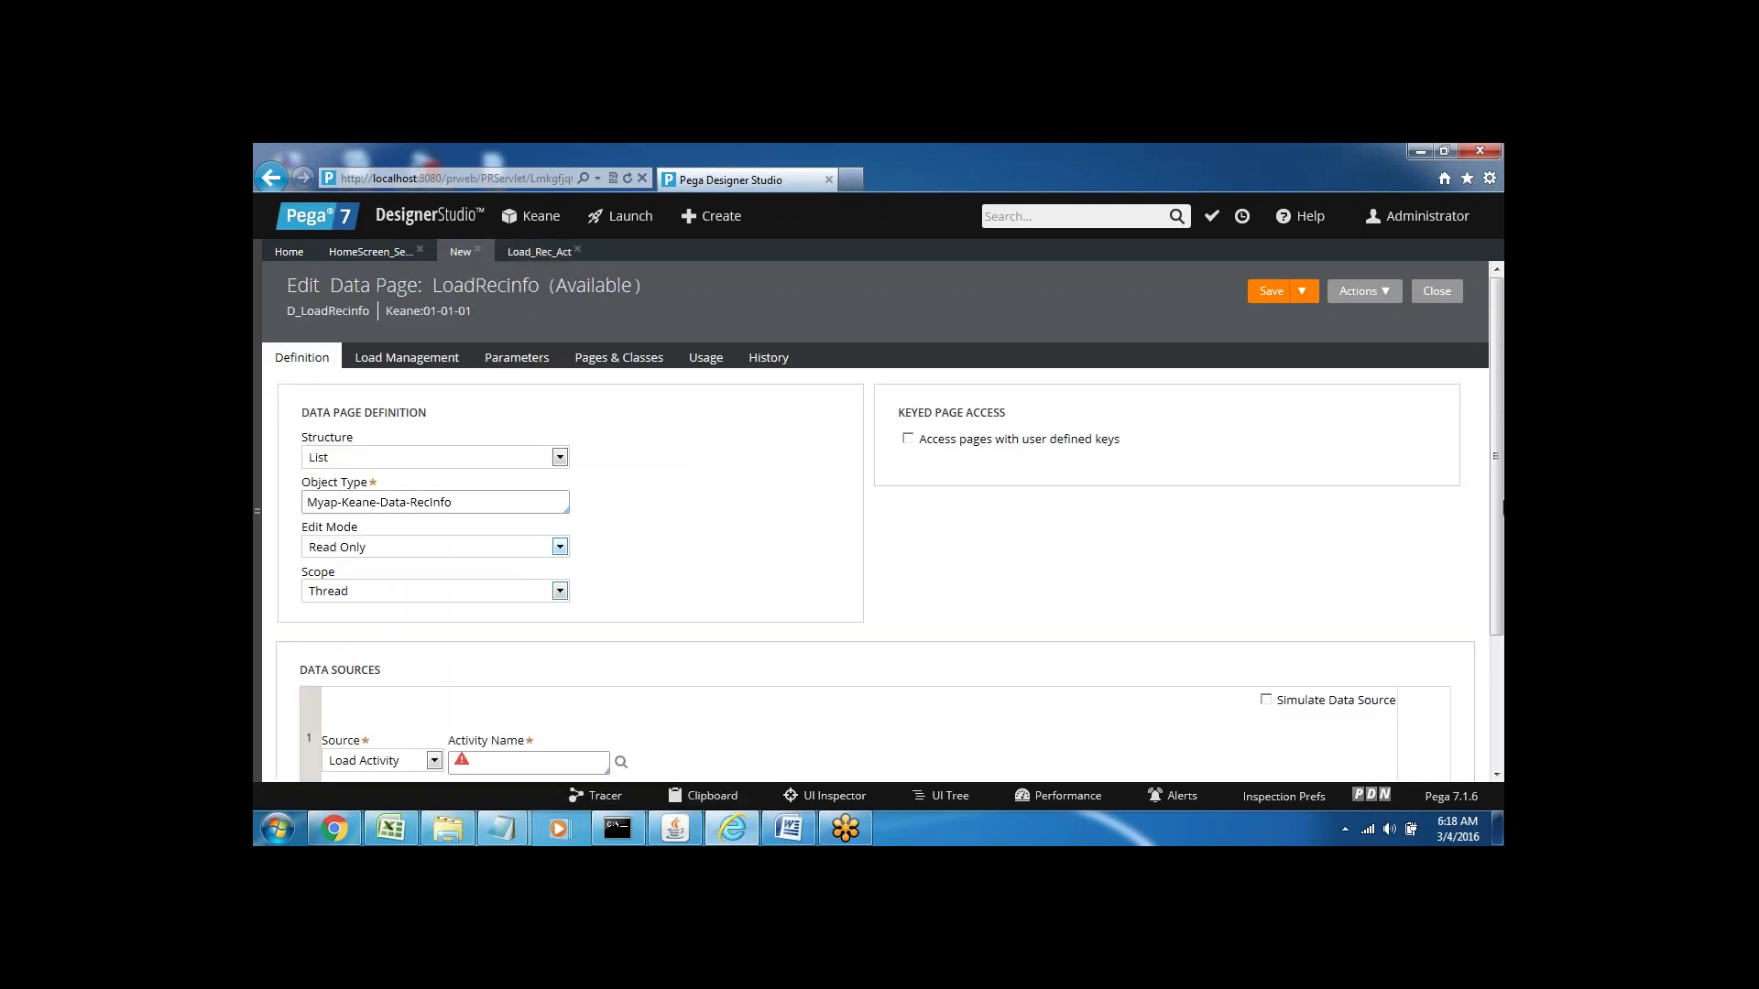
pyautogui.moveTo(1493, 506); pyautogui.dragTo(1502, 609)
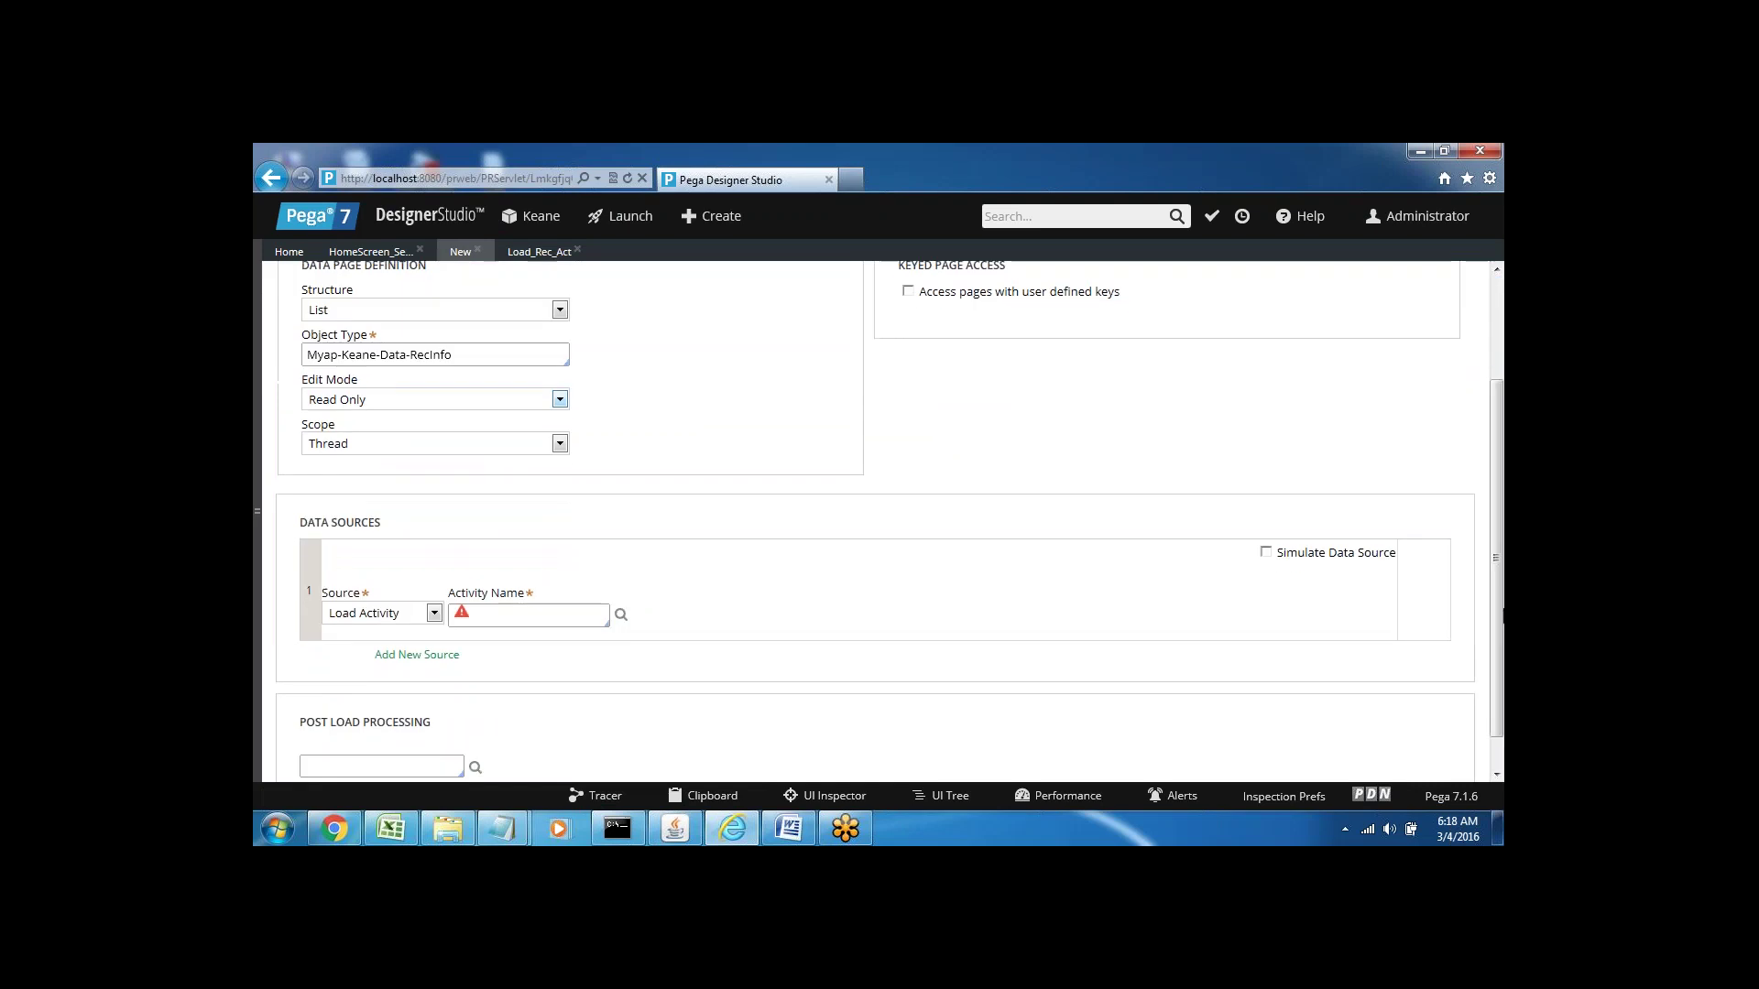
pyautogui.click(507, 613)
pyautogui.write('Load_Rec_Act')
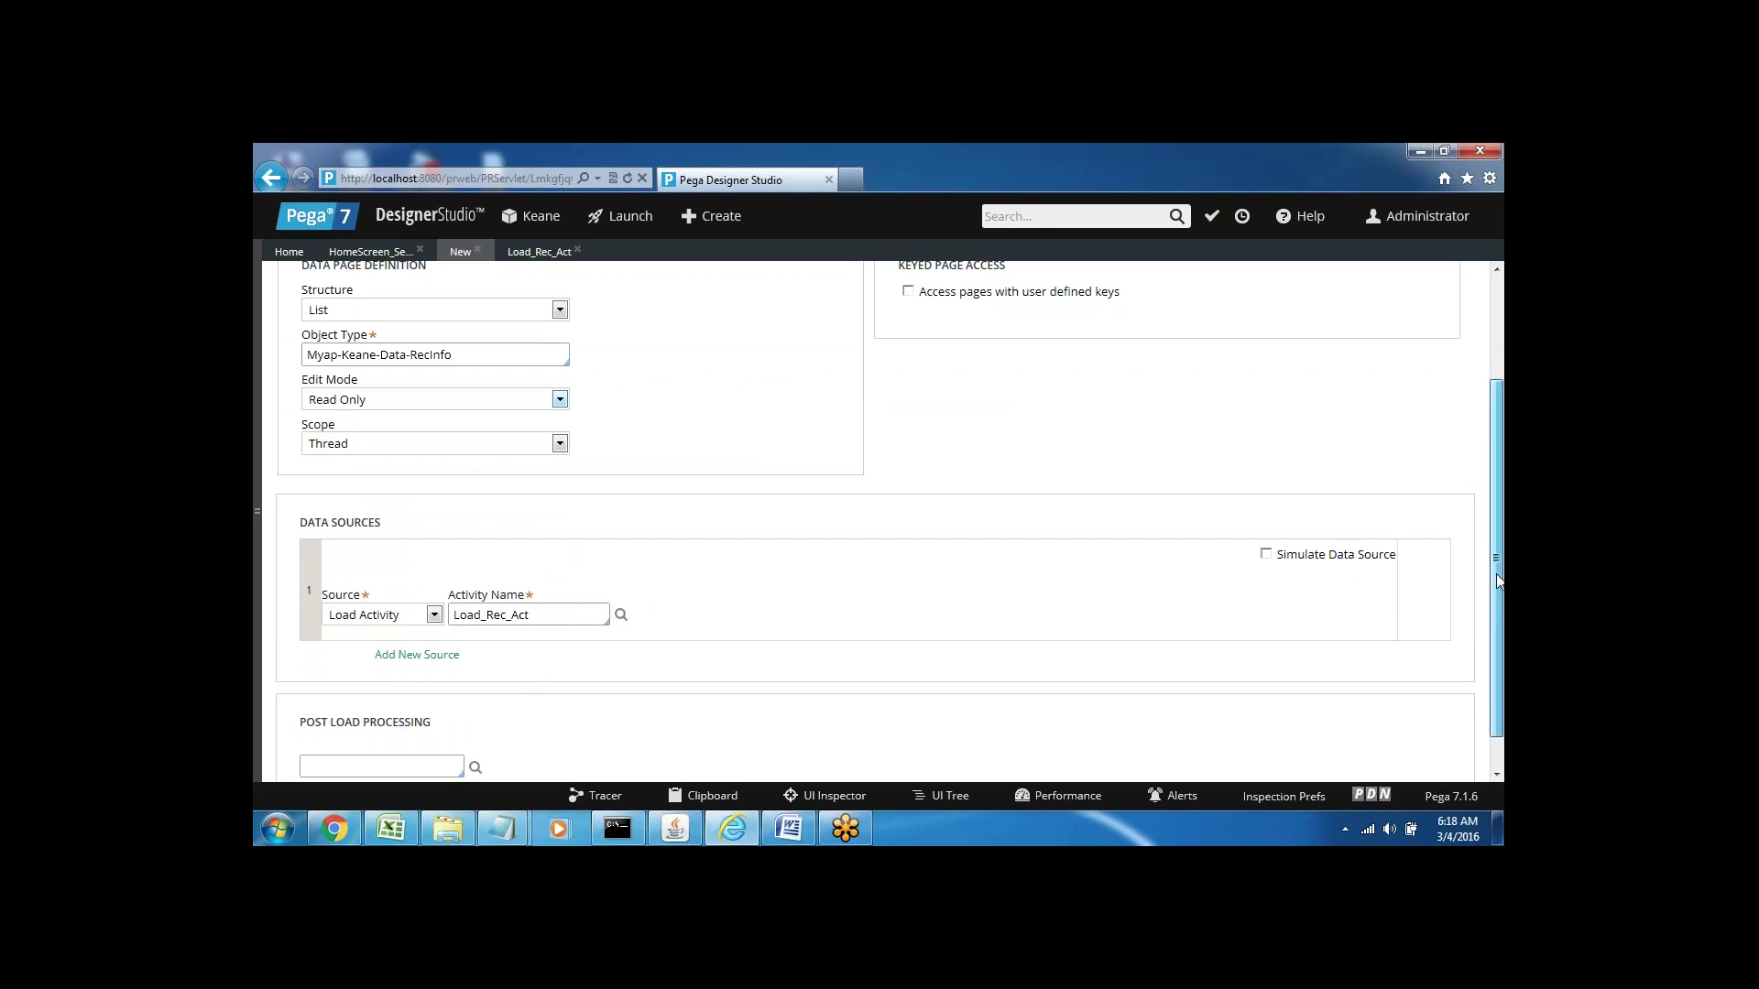
pyautogui.moveTo(1499, 575); pyautogui.dragTo(1498, 515)
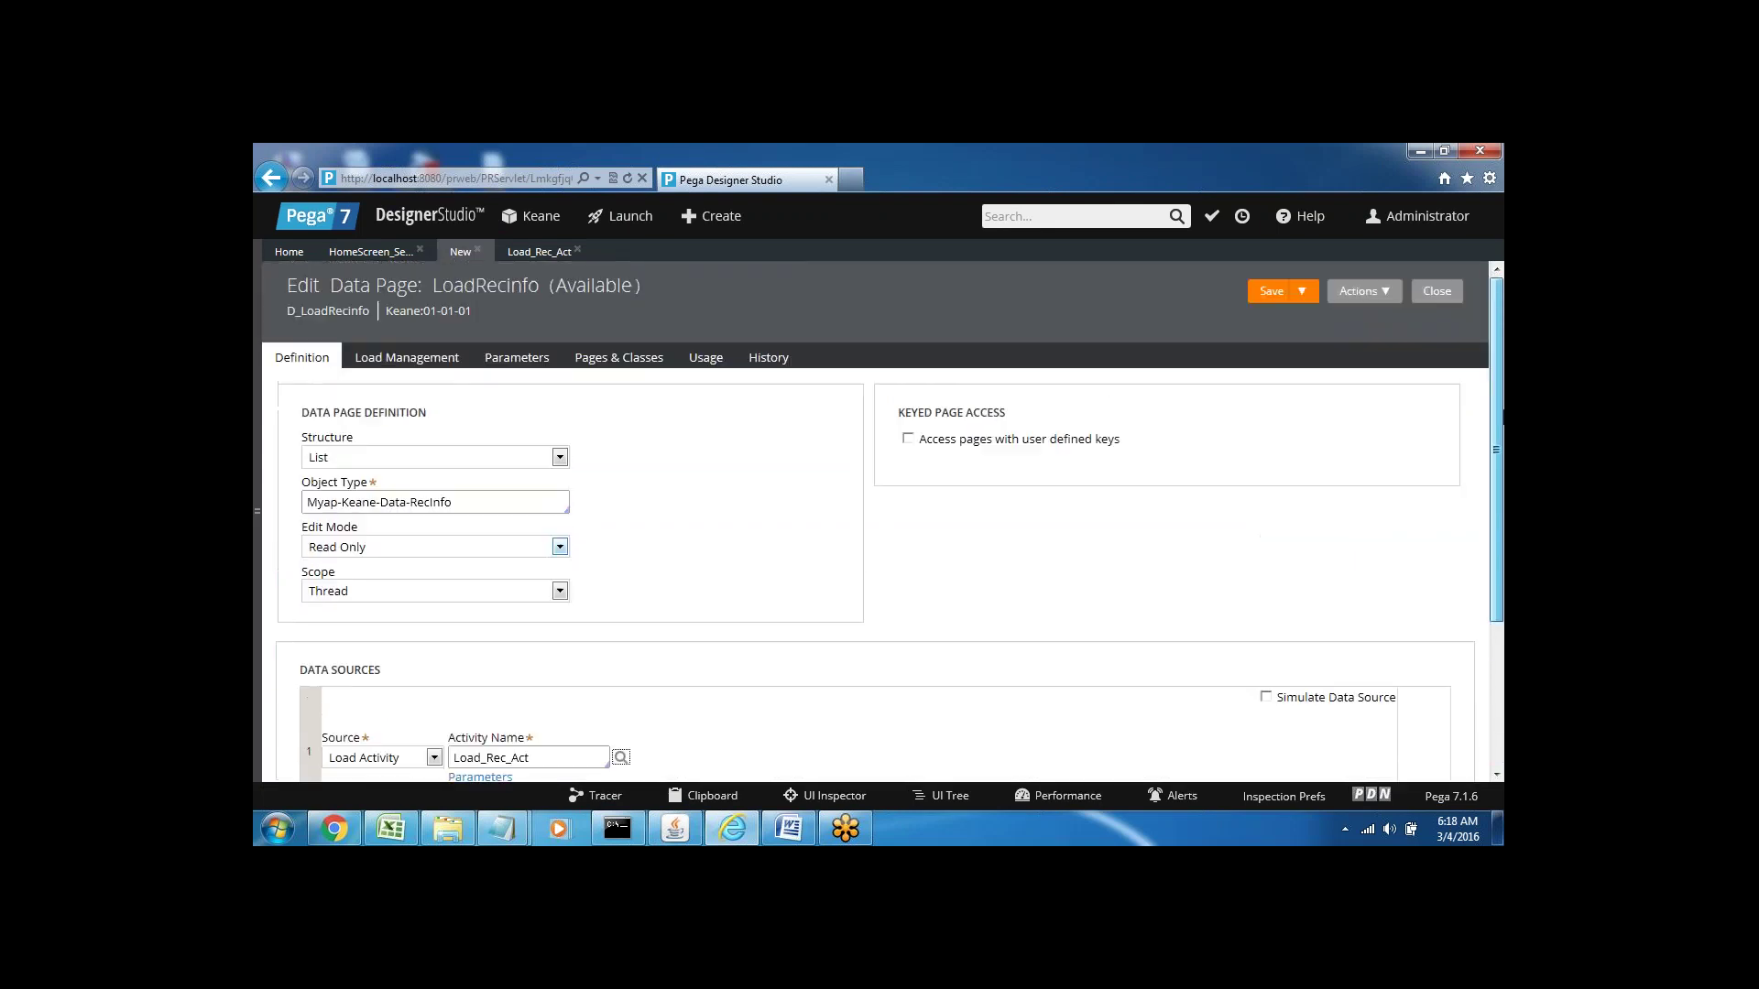
pyautogui.click(1270, 297)
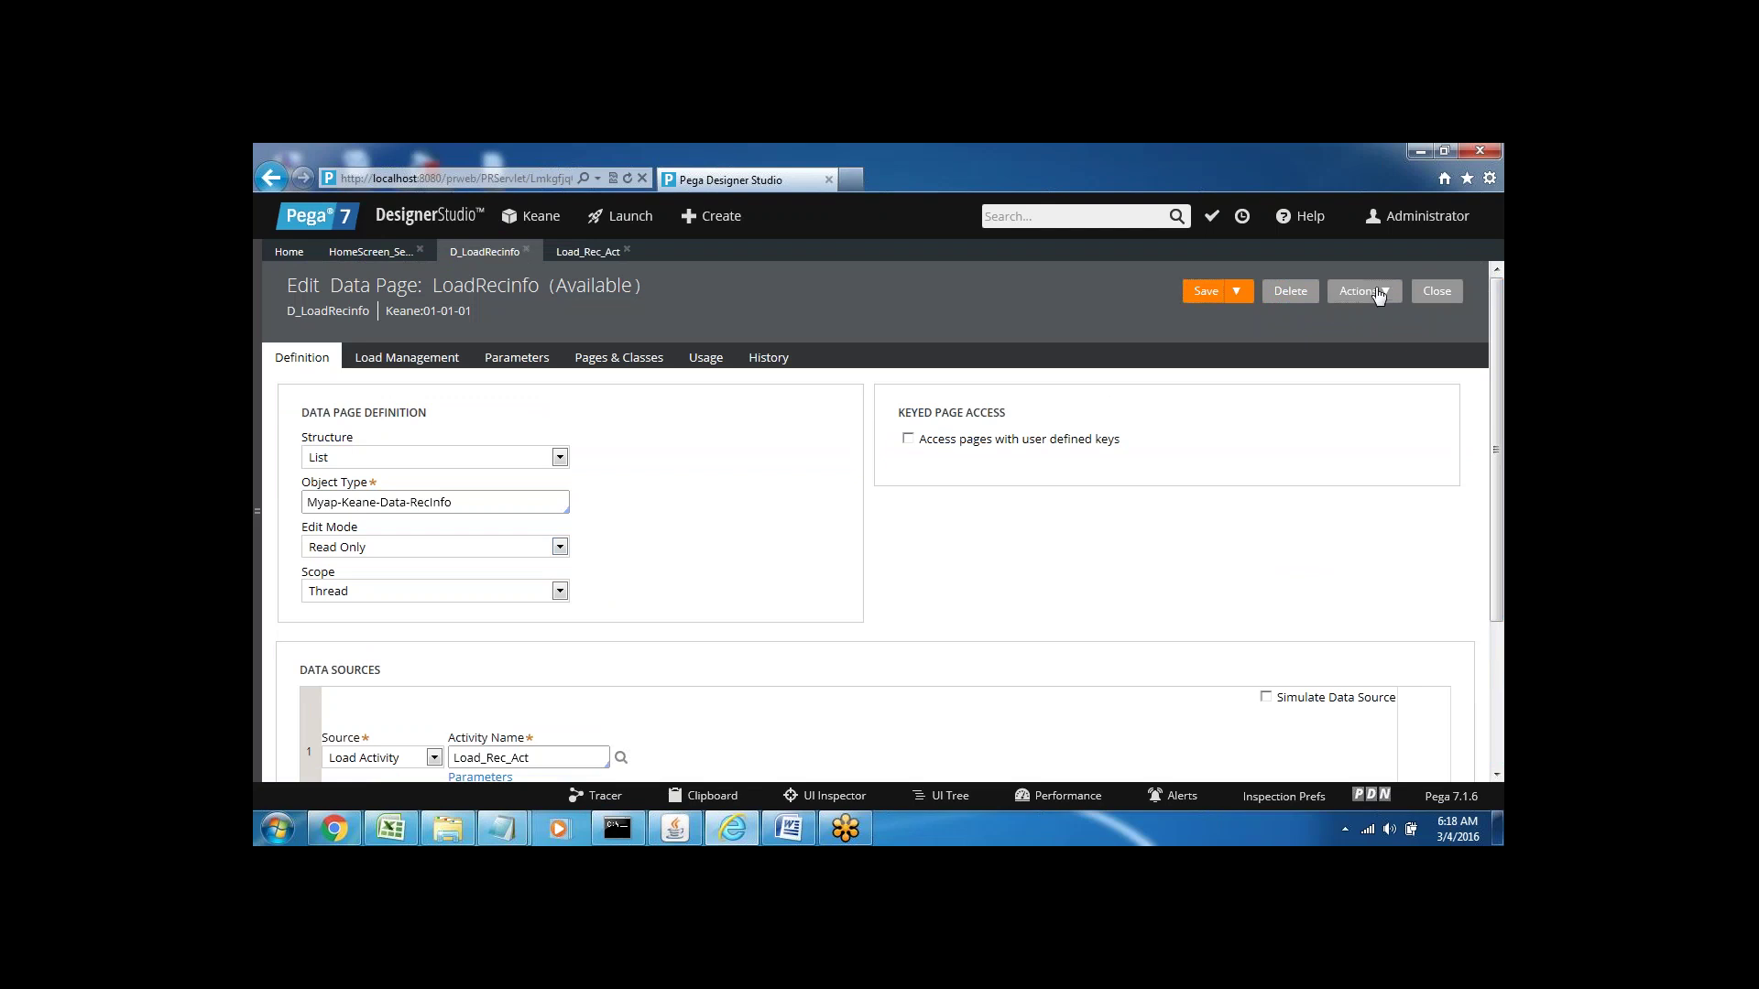
# - Run data page D_LoadRecinfo without flushing its instances, review the records in the output XML, and close the run windows
pyautogui.click(1378, 293)
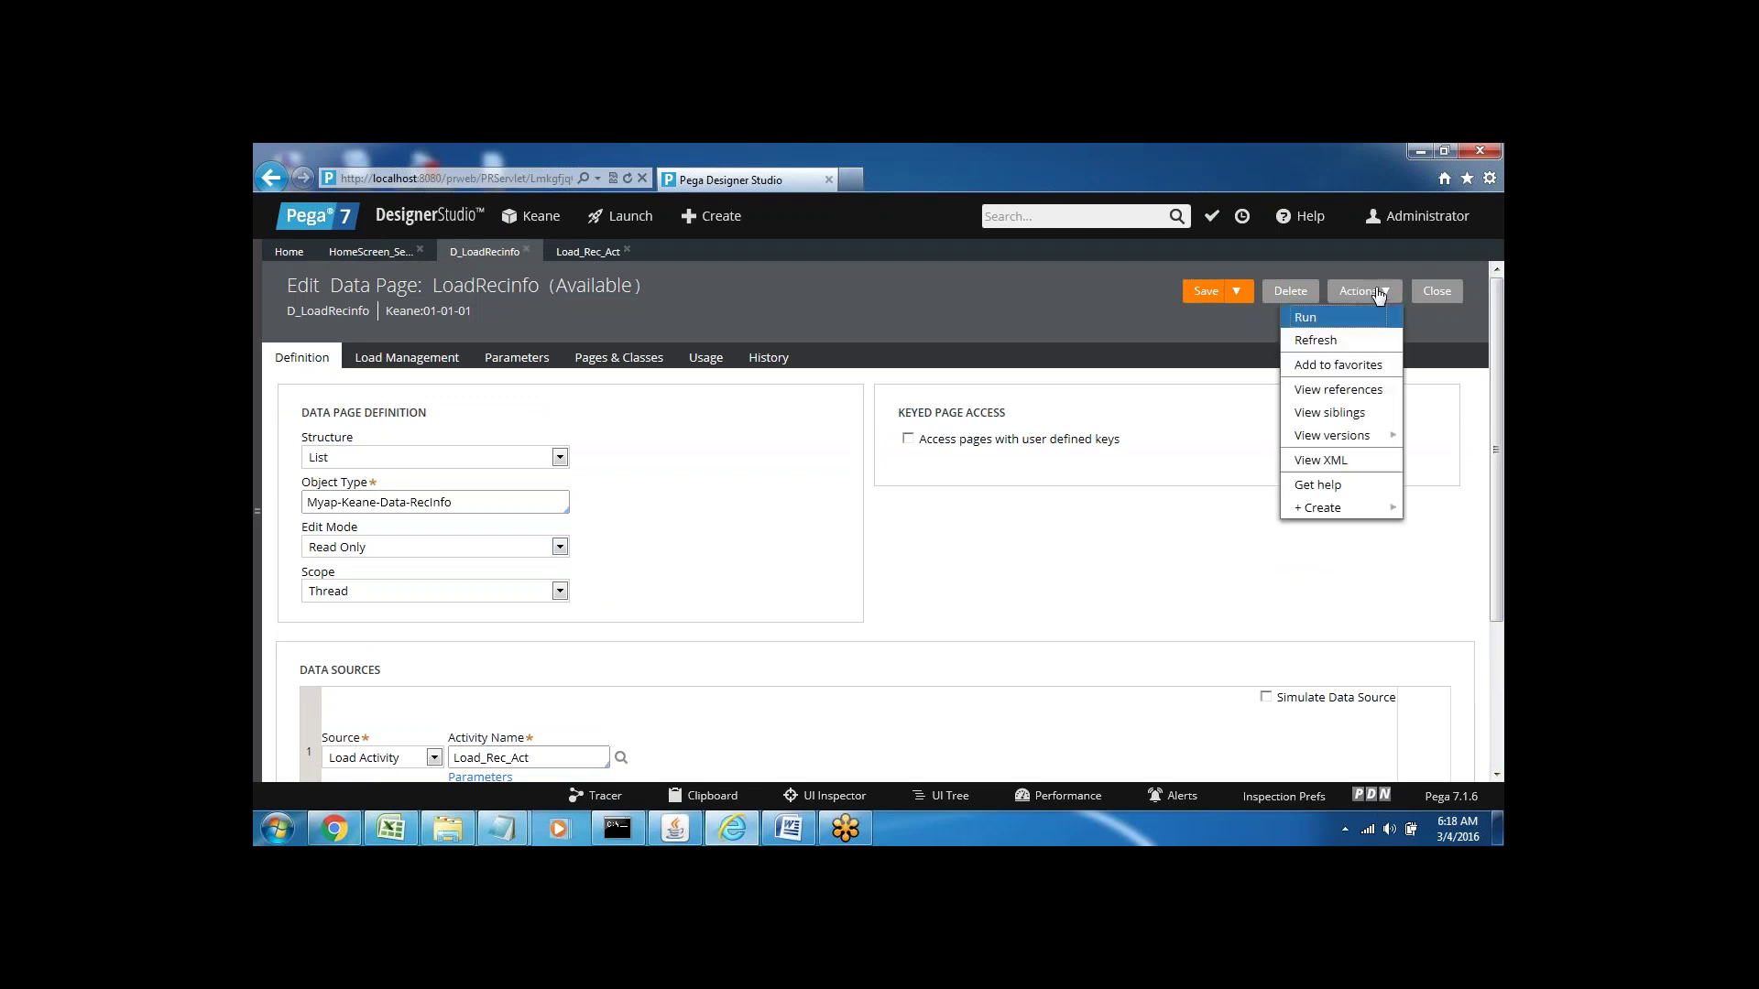
pyautogui.click(1314, 326)
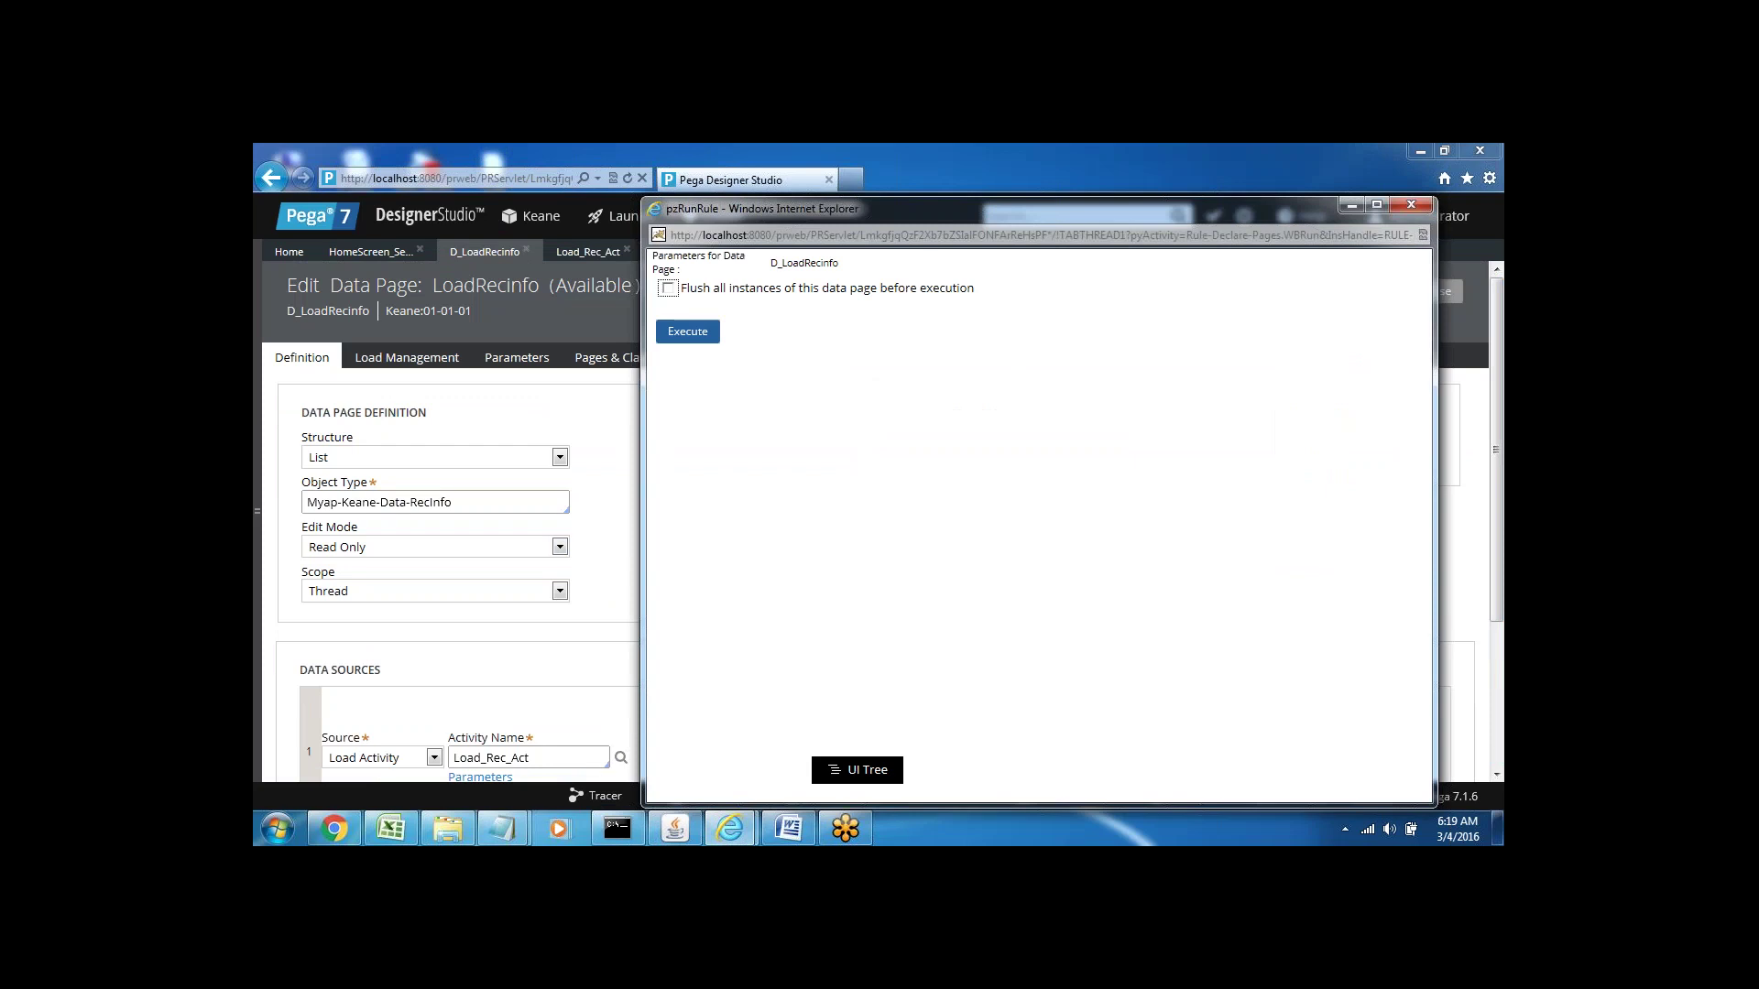
pyautogui.click(689, 339)
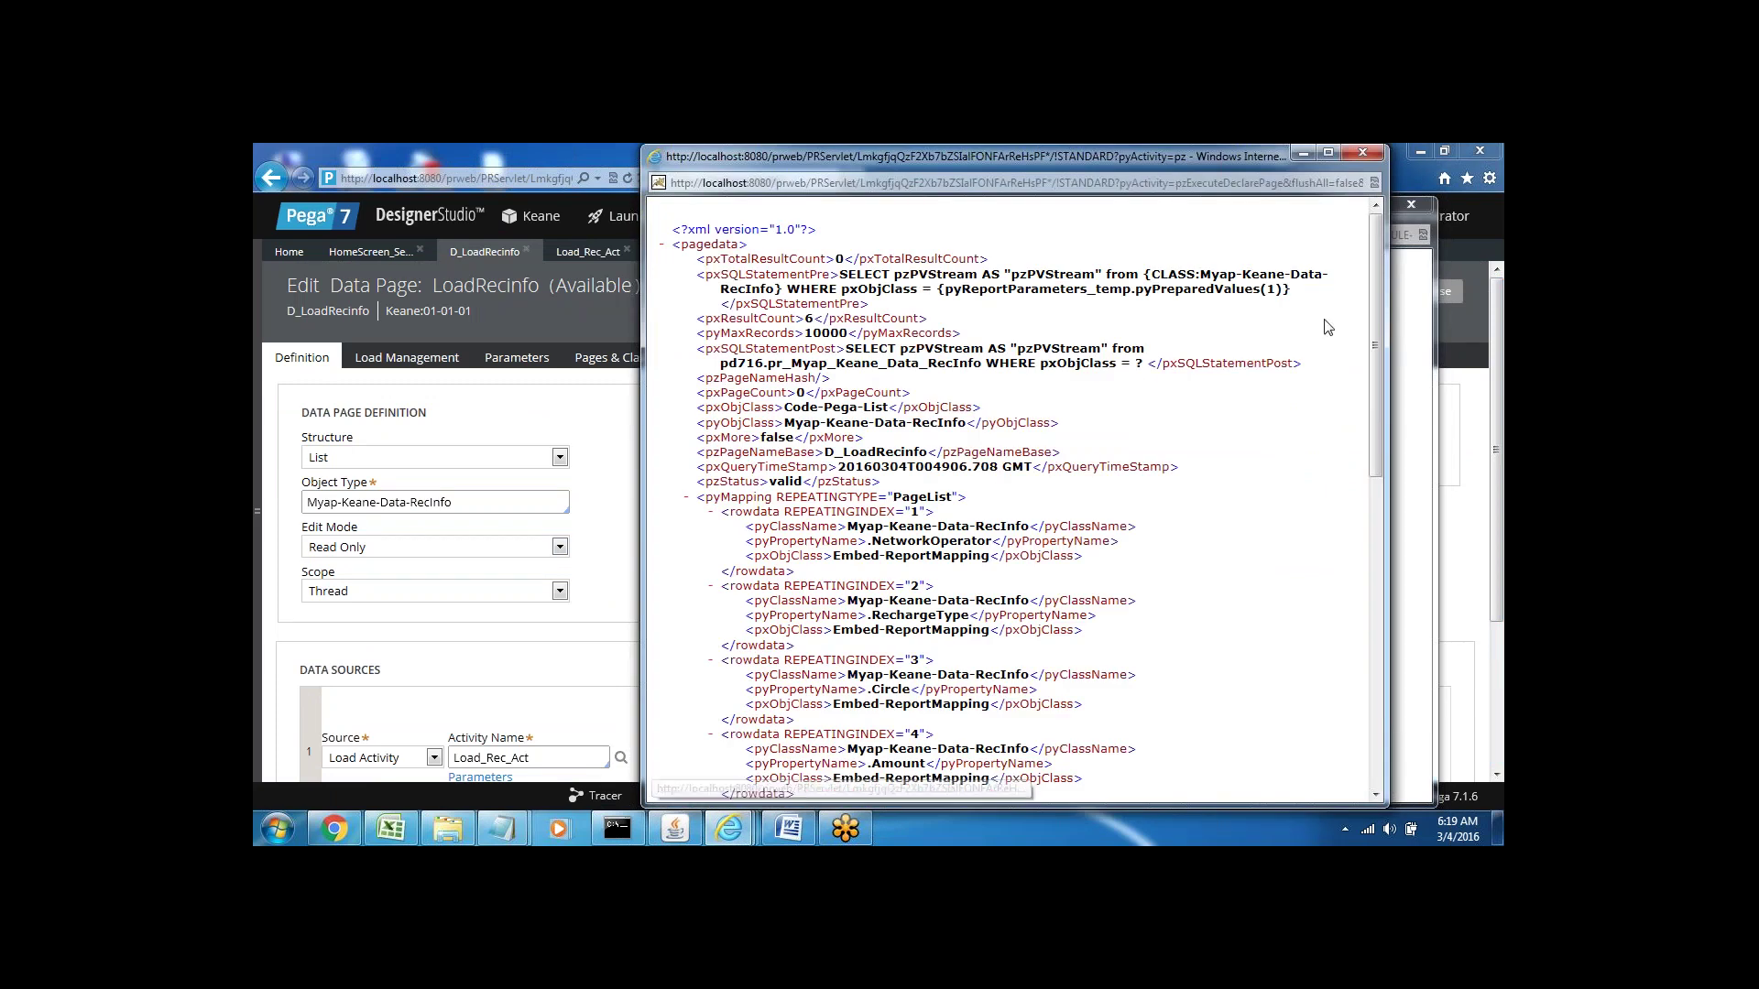
pyautogui.moveTo(1379, 333); pyautogui.dragTo(1410, 495)
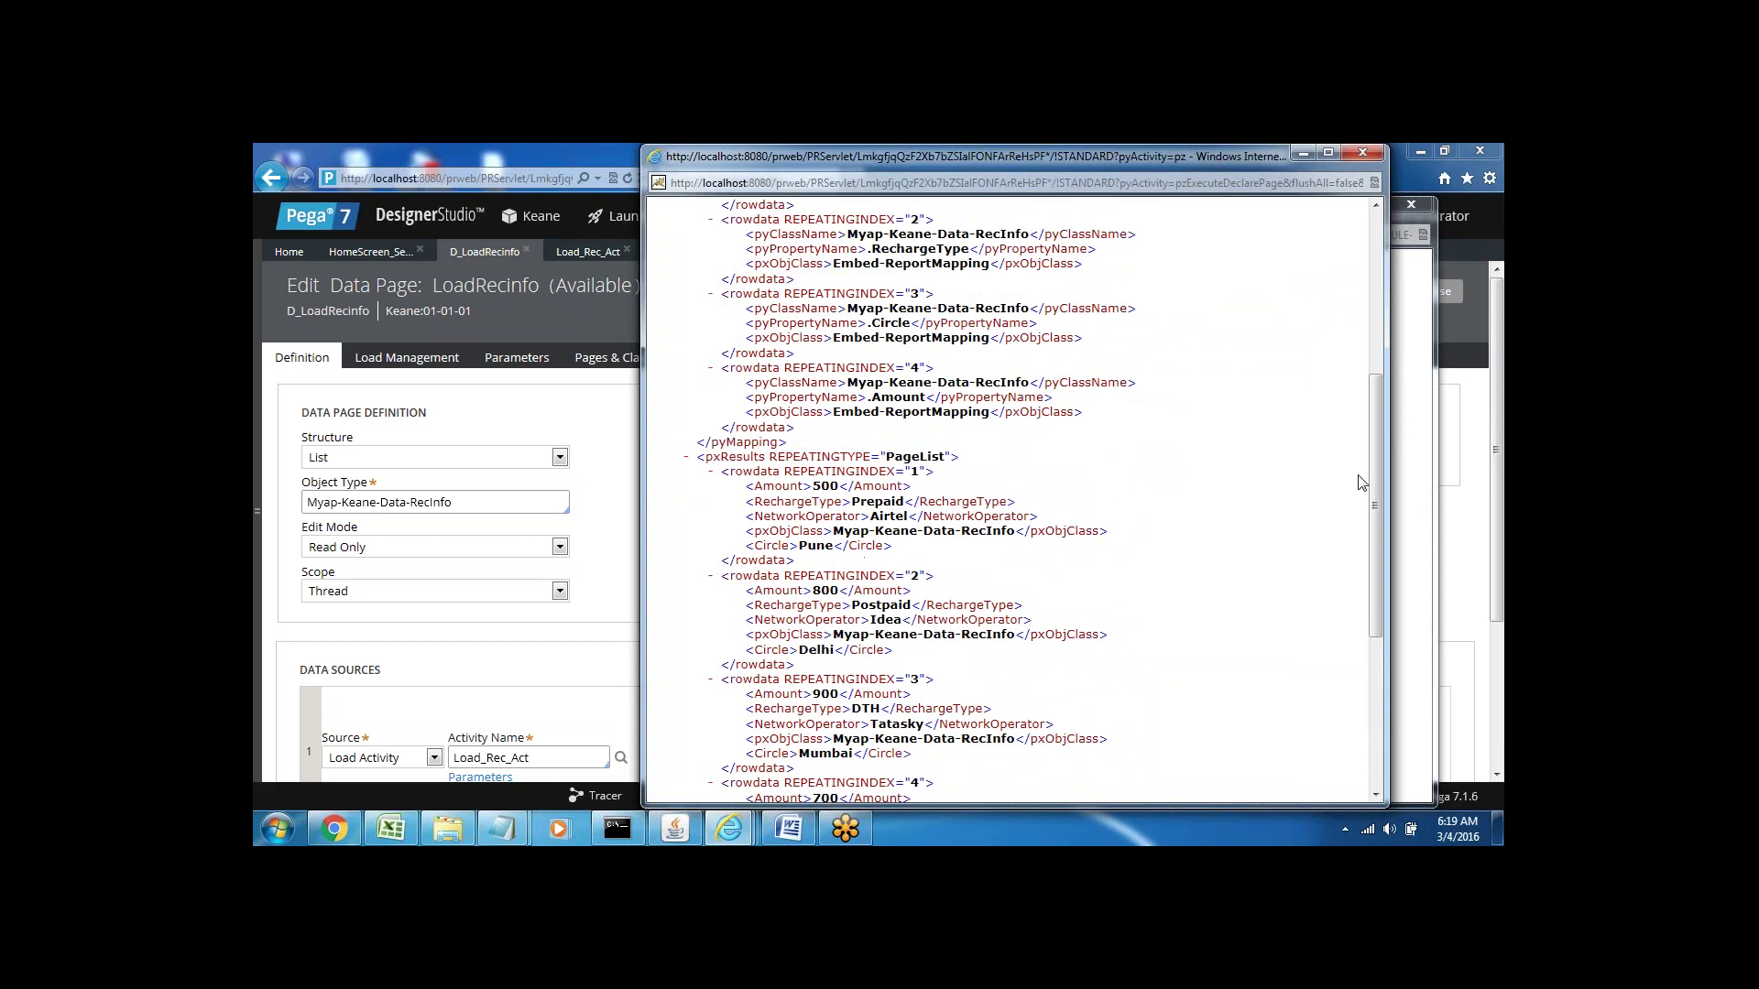
pyautogui.moveTo(1380, 468); pyautogui.dragTo(1380, 584)
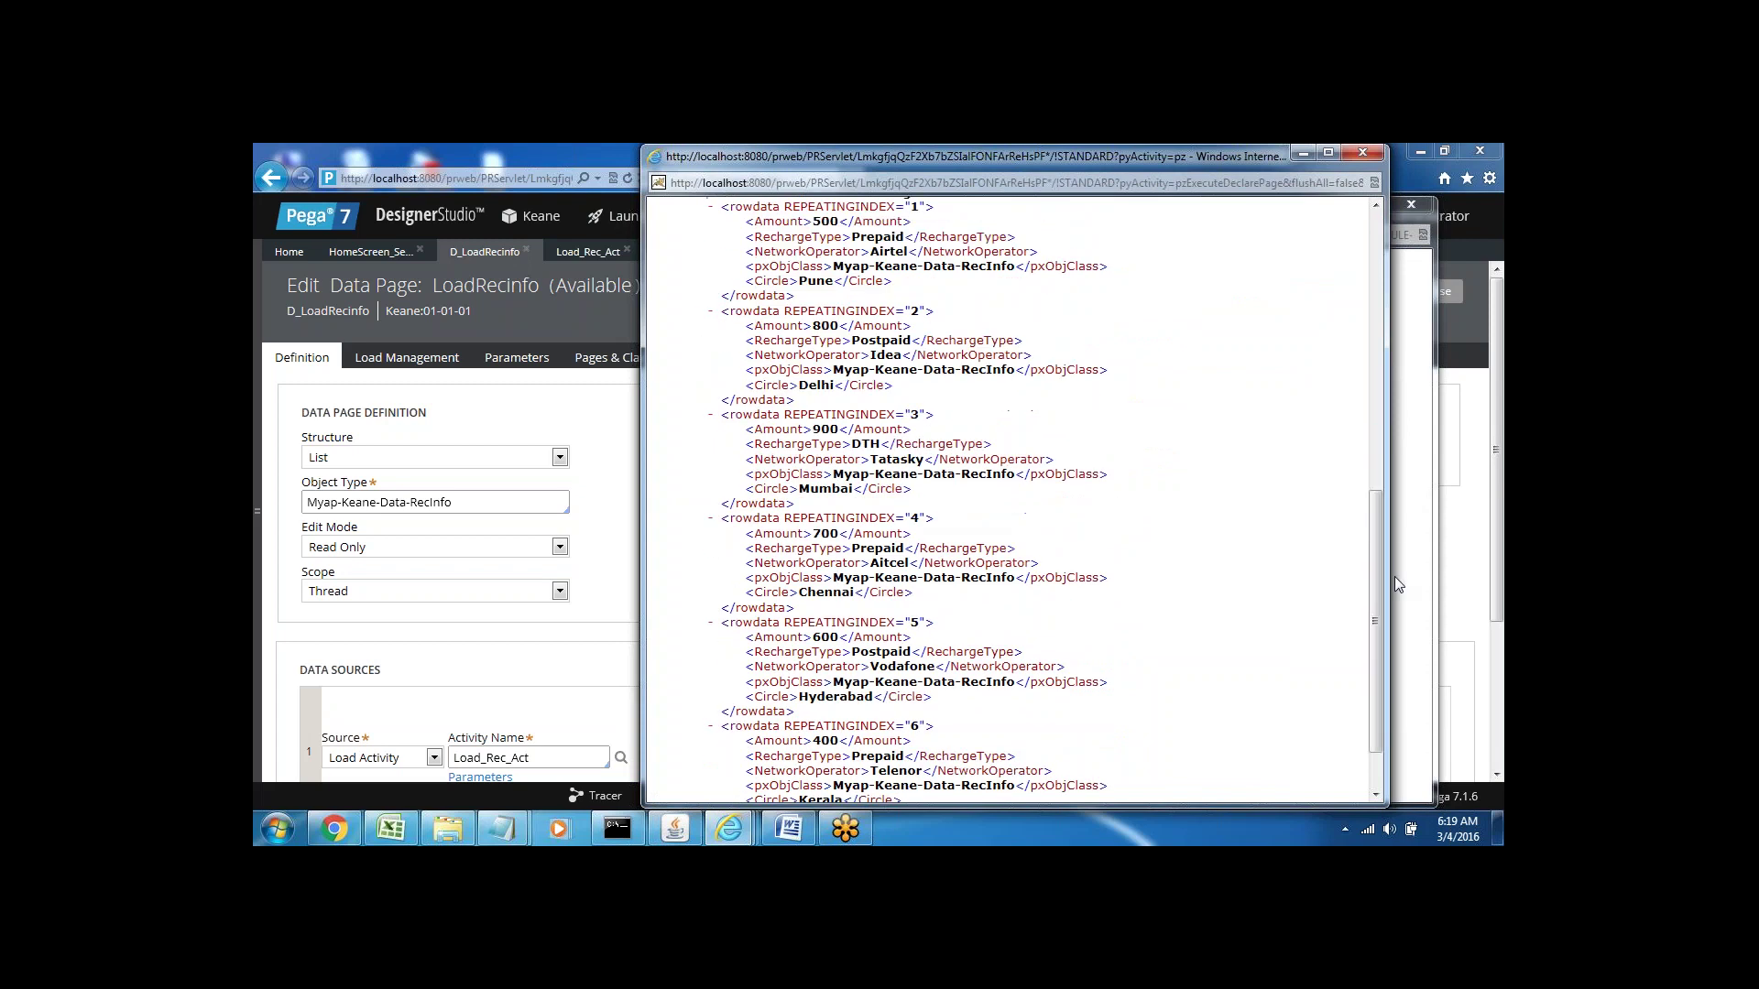
pyautogui.click(1362, 157)
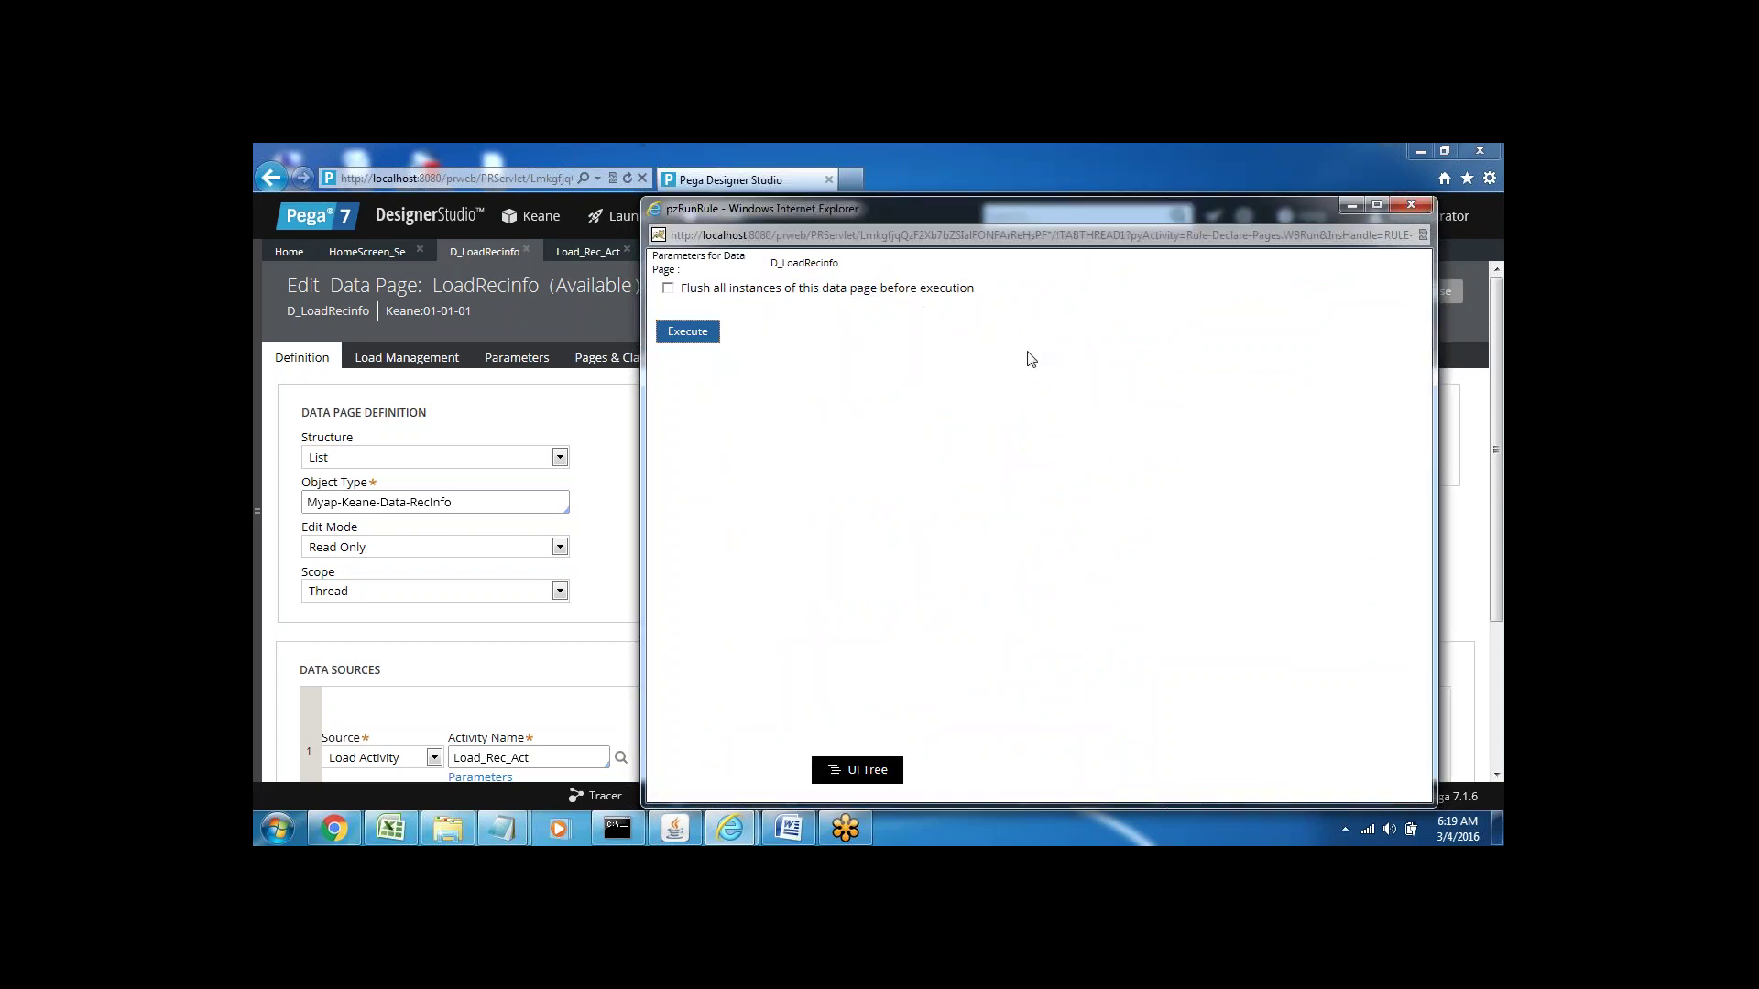
pyautogui.click(1410, 204)
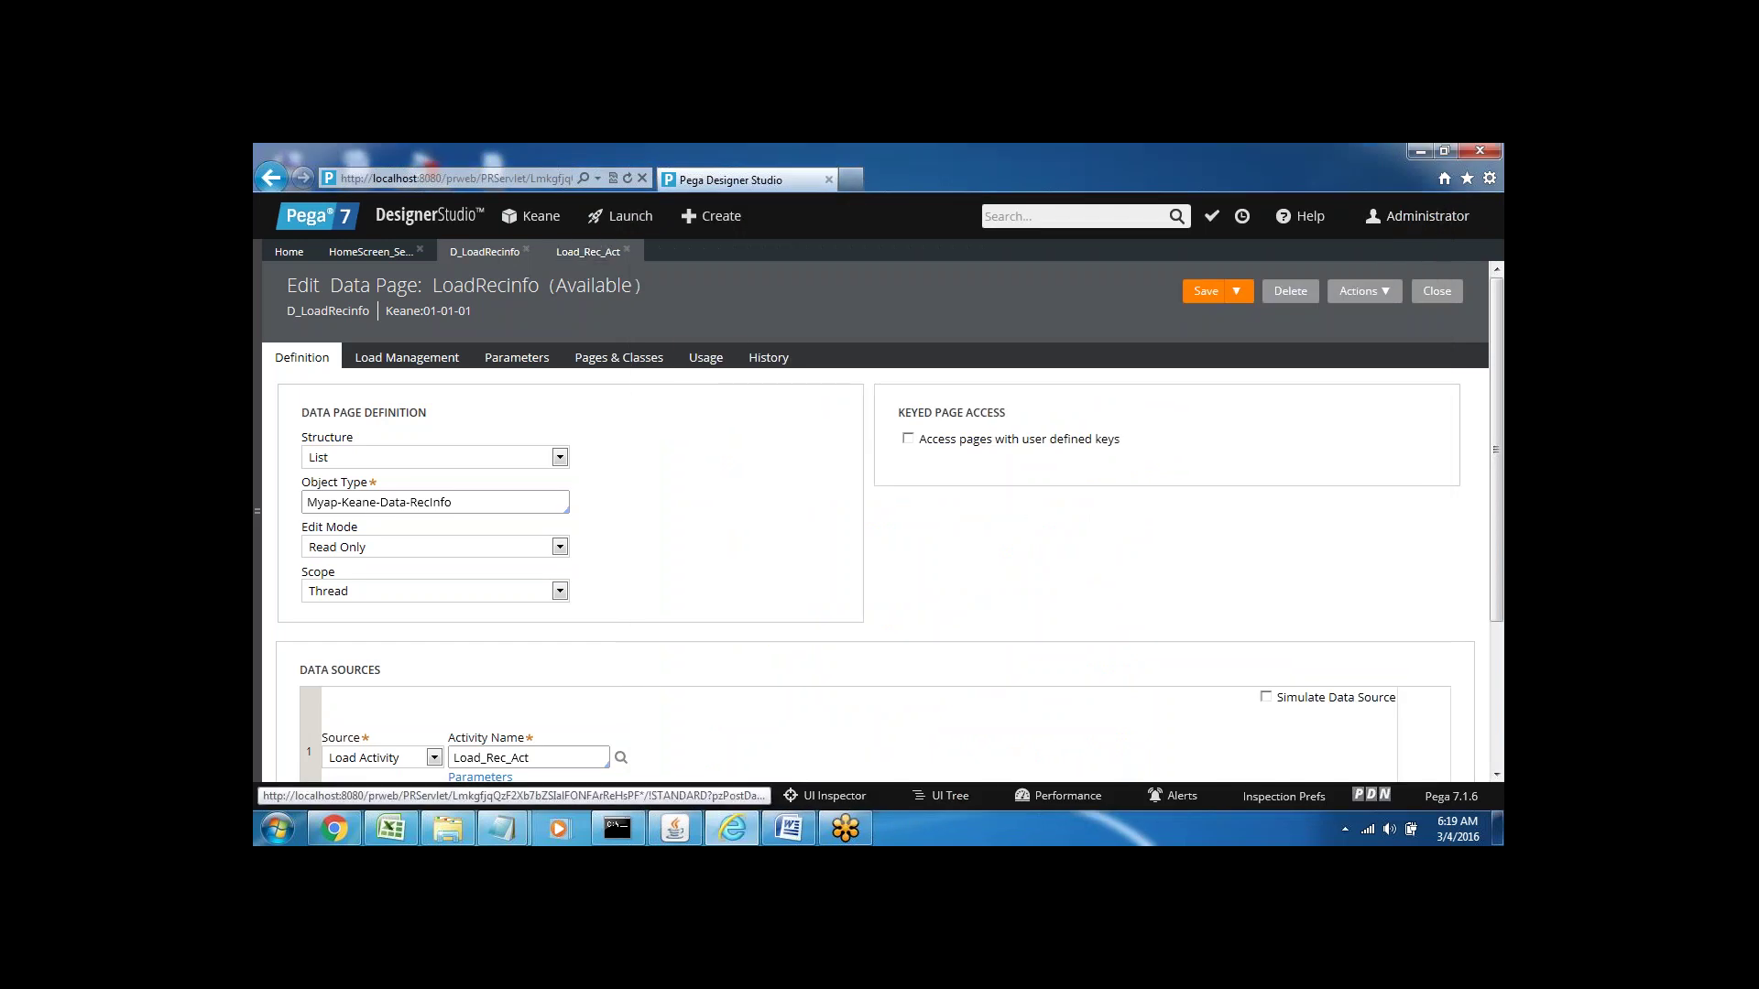
# - In HomeScreen_Section, set the Grid Repeat Layout's source to Data Page with D_LoadRecinfo as the data page
pyautogui.click(370, 256)
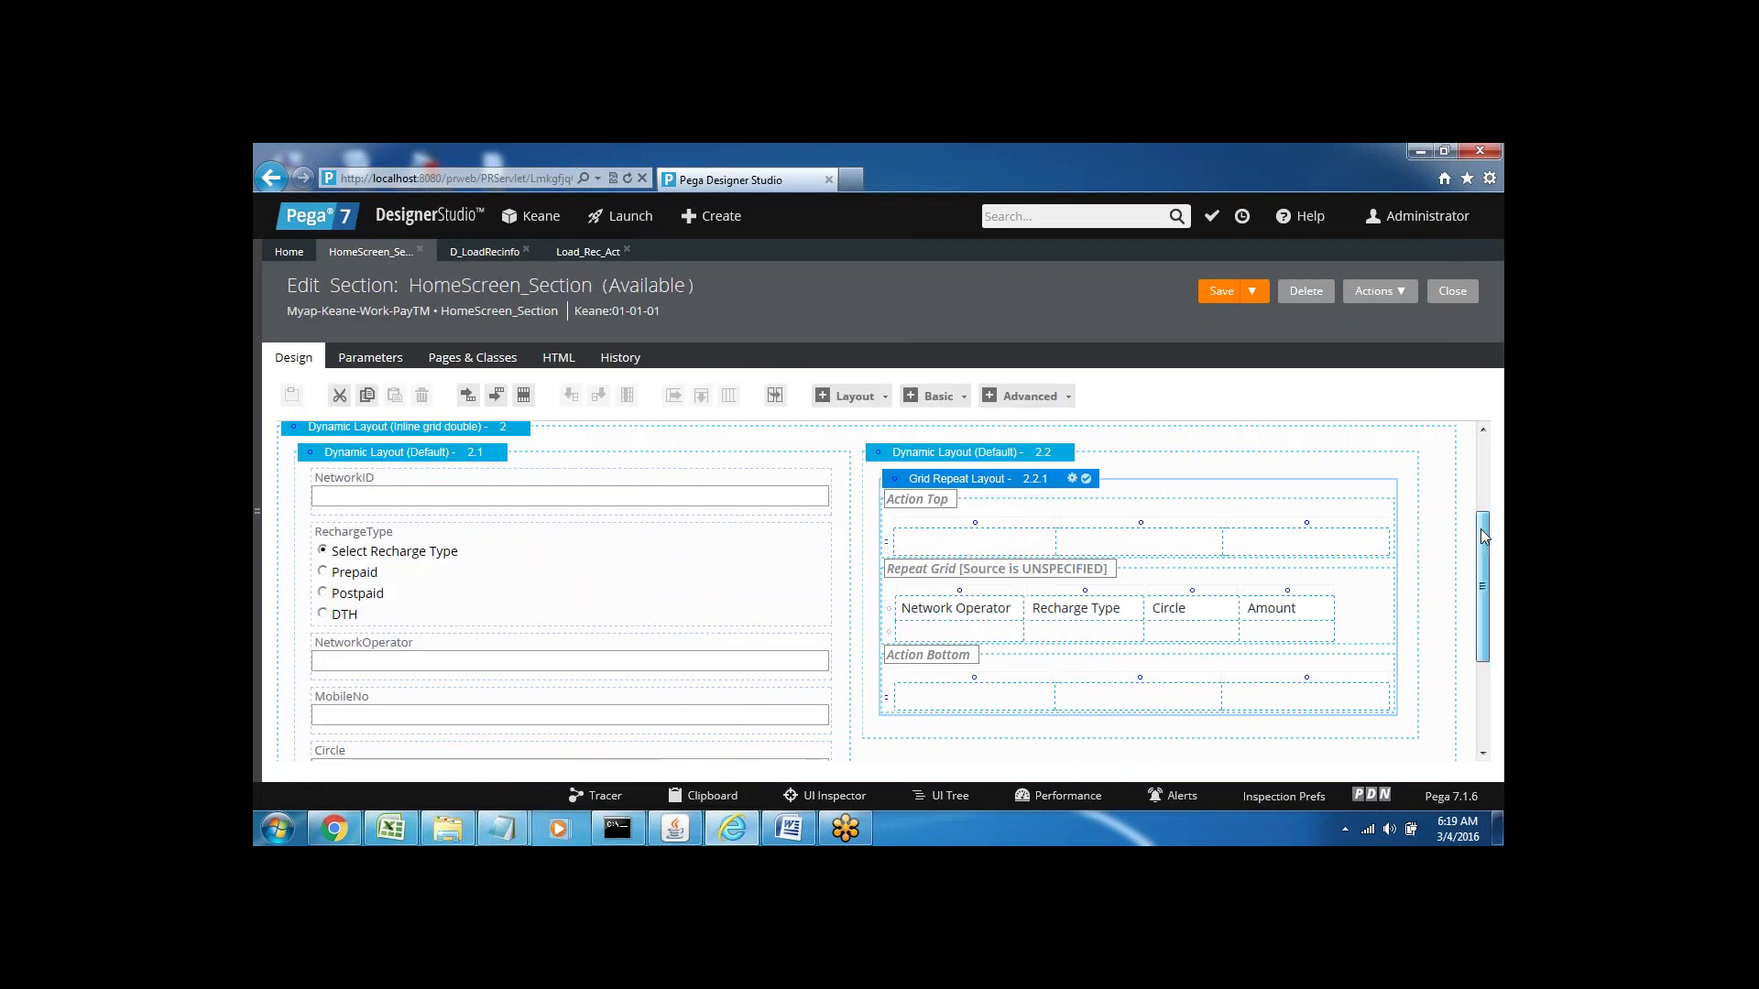
pyautogui.moveTo(1480, 529)
pyautogui.mouseDown()
pyautogui.moveTo(1486, 592)
pyautogui.moveTo(1488, 488)
pyautogui.moveTo(1496, 519)
pyautogui.mouseUp()
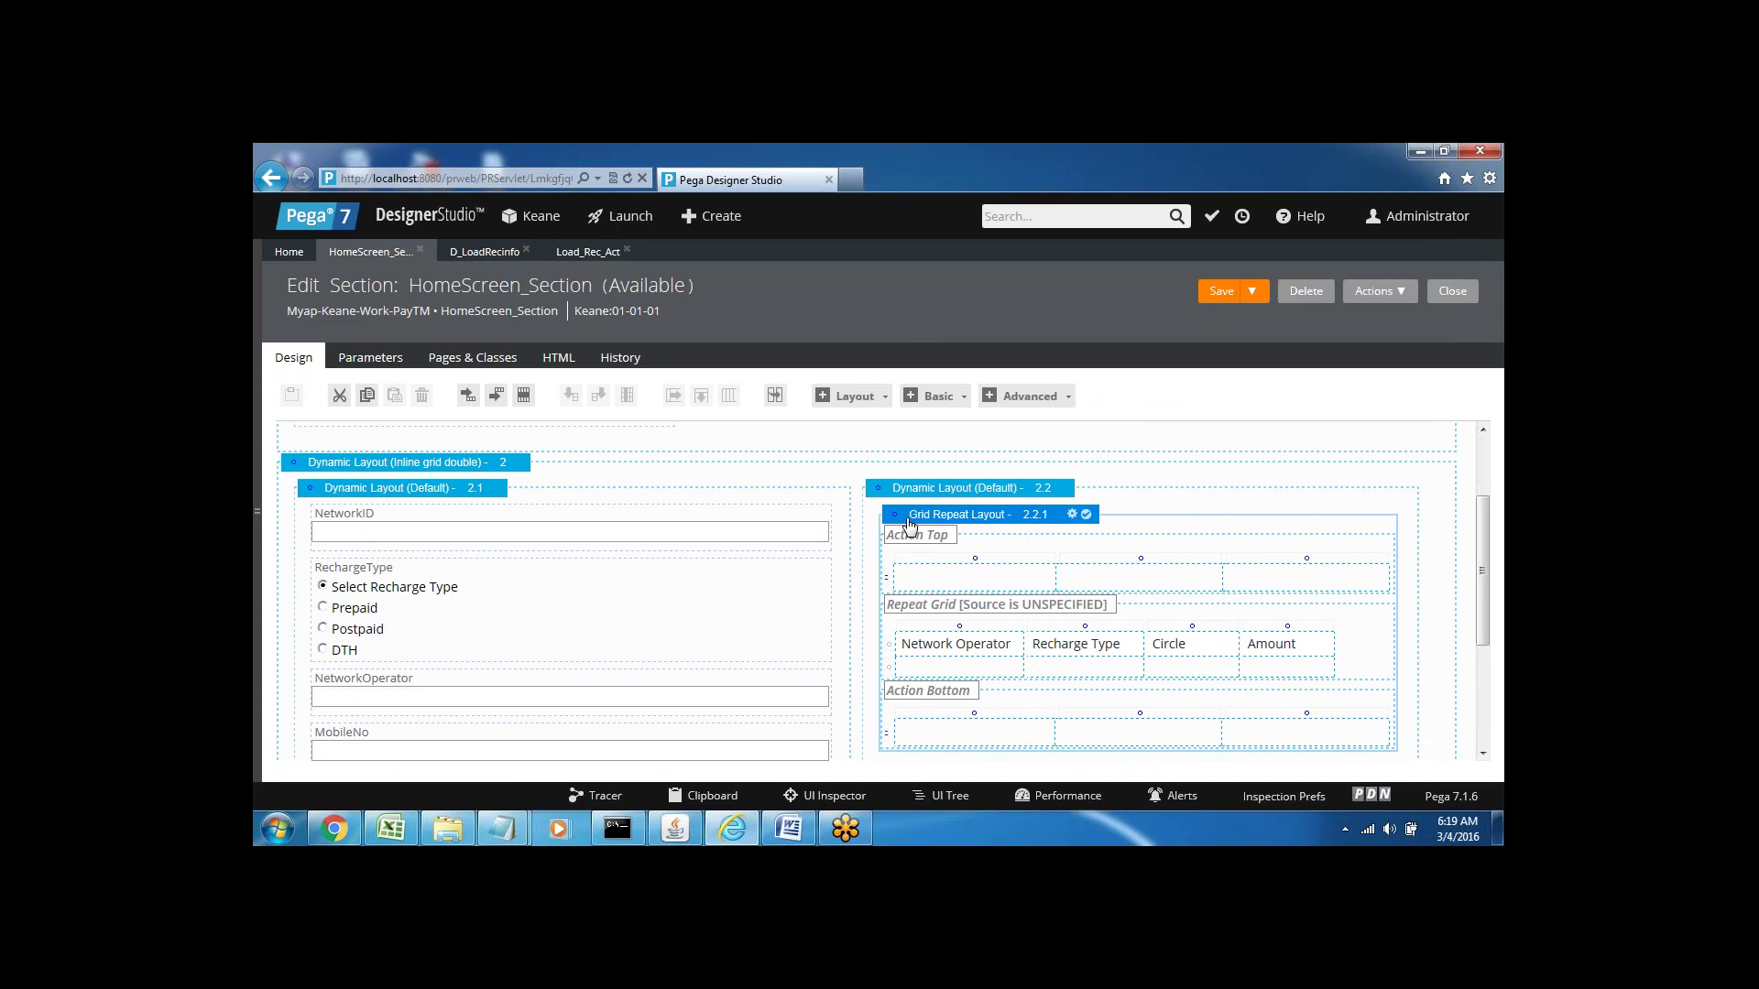
pyautogui.click(1072, 516)
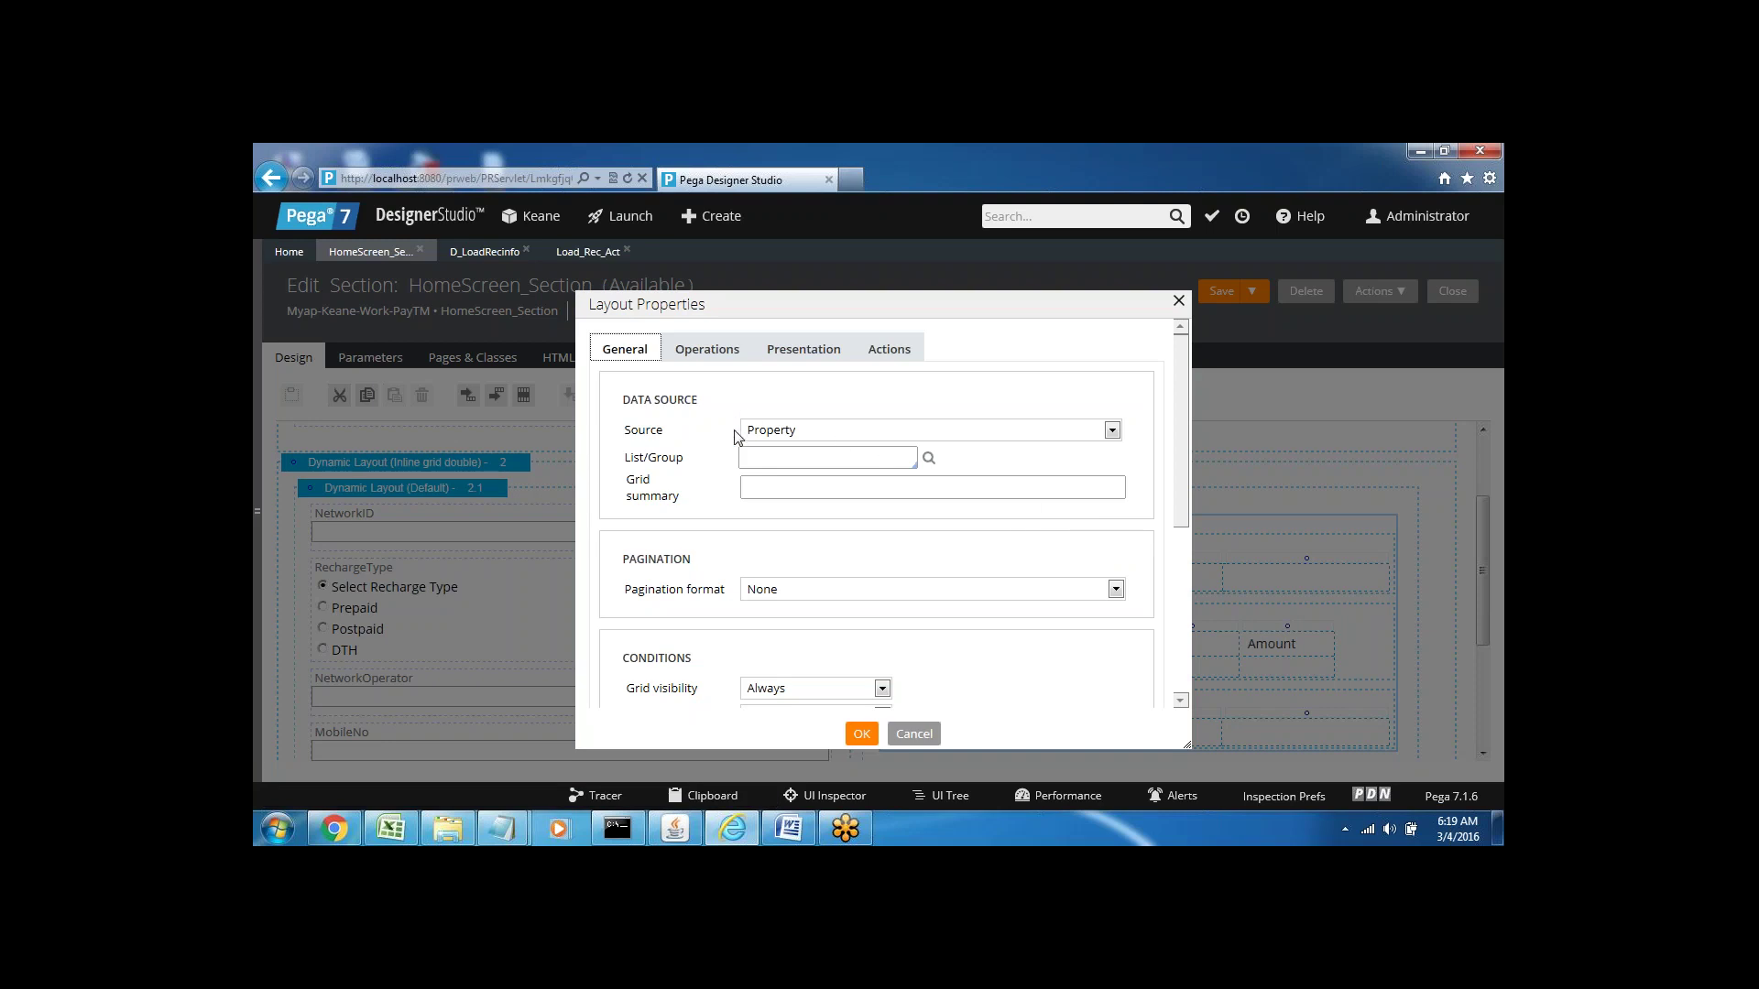
pyautogui.click(786, 431)
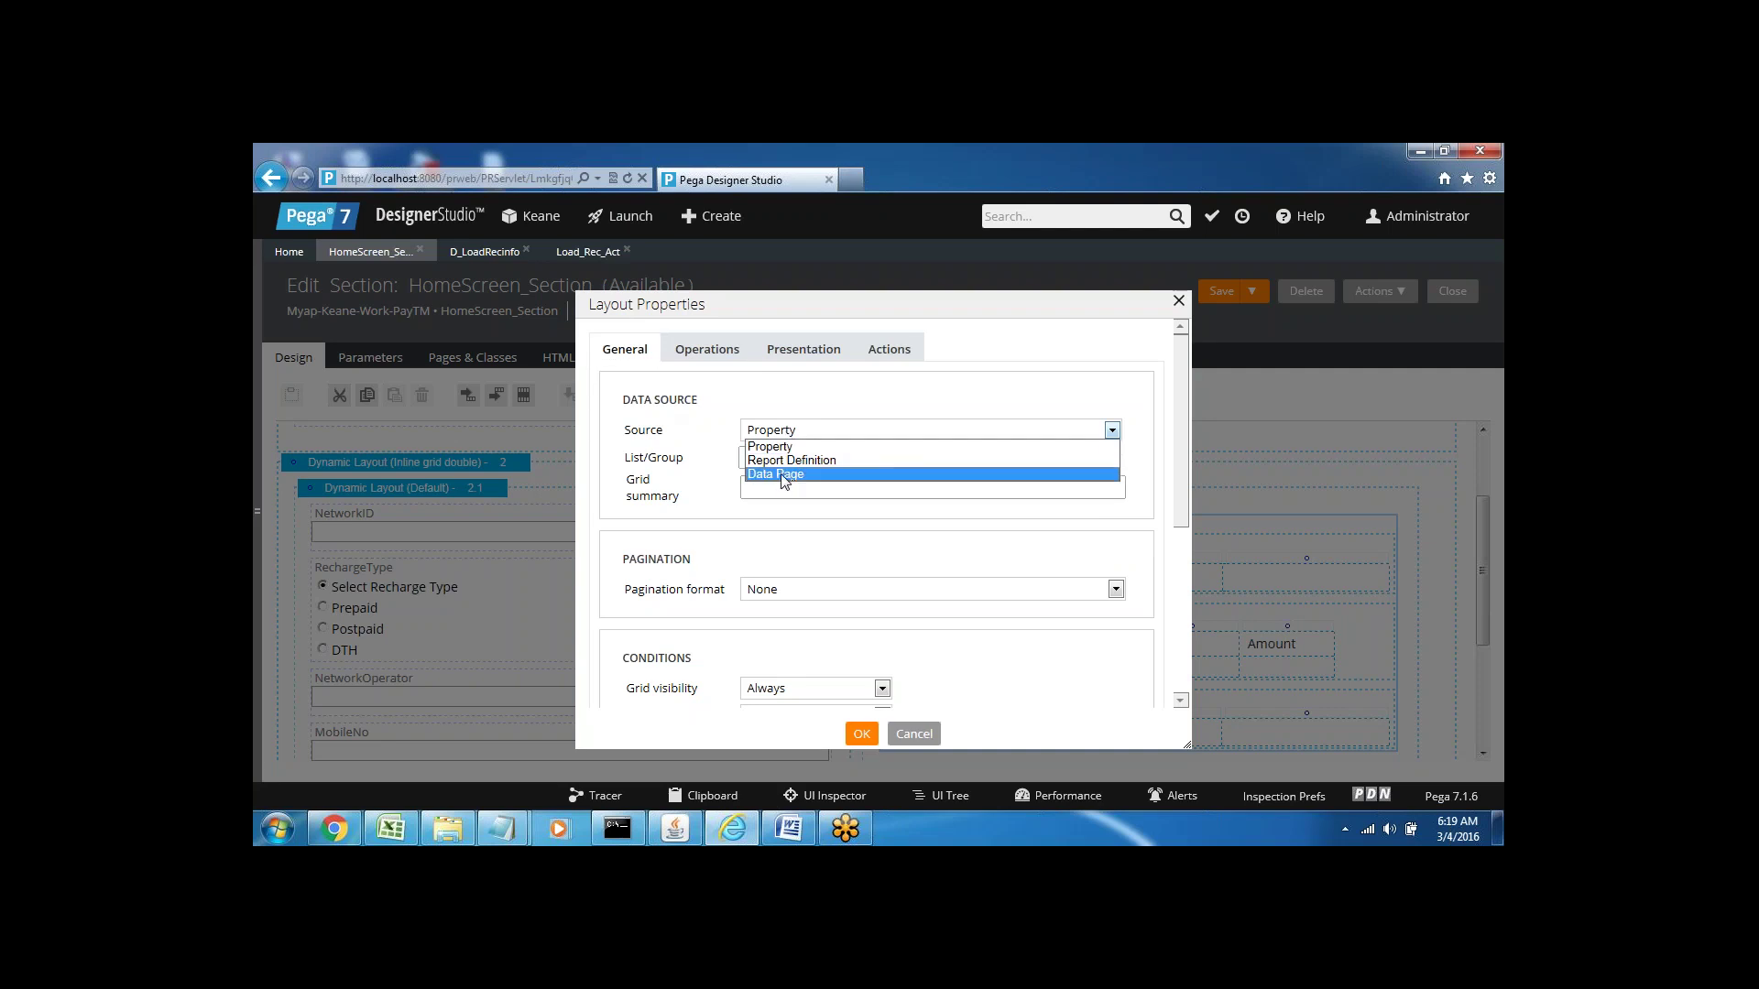
pyautogui.click(781, 475)
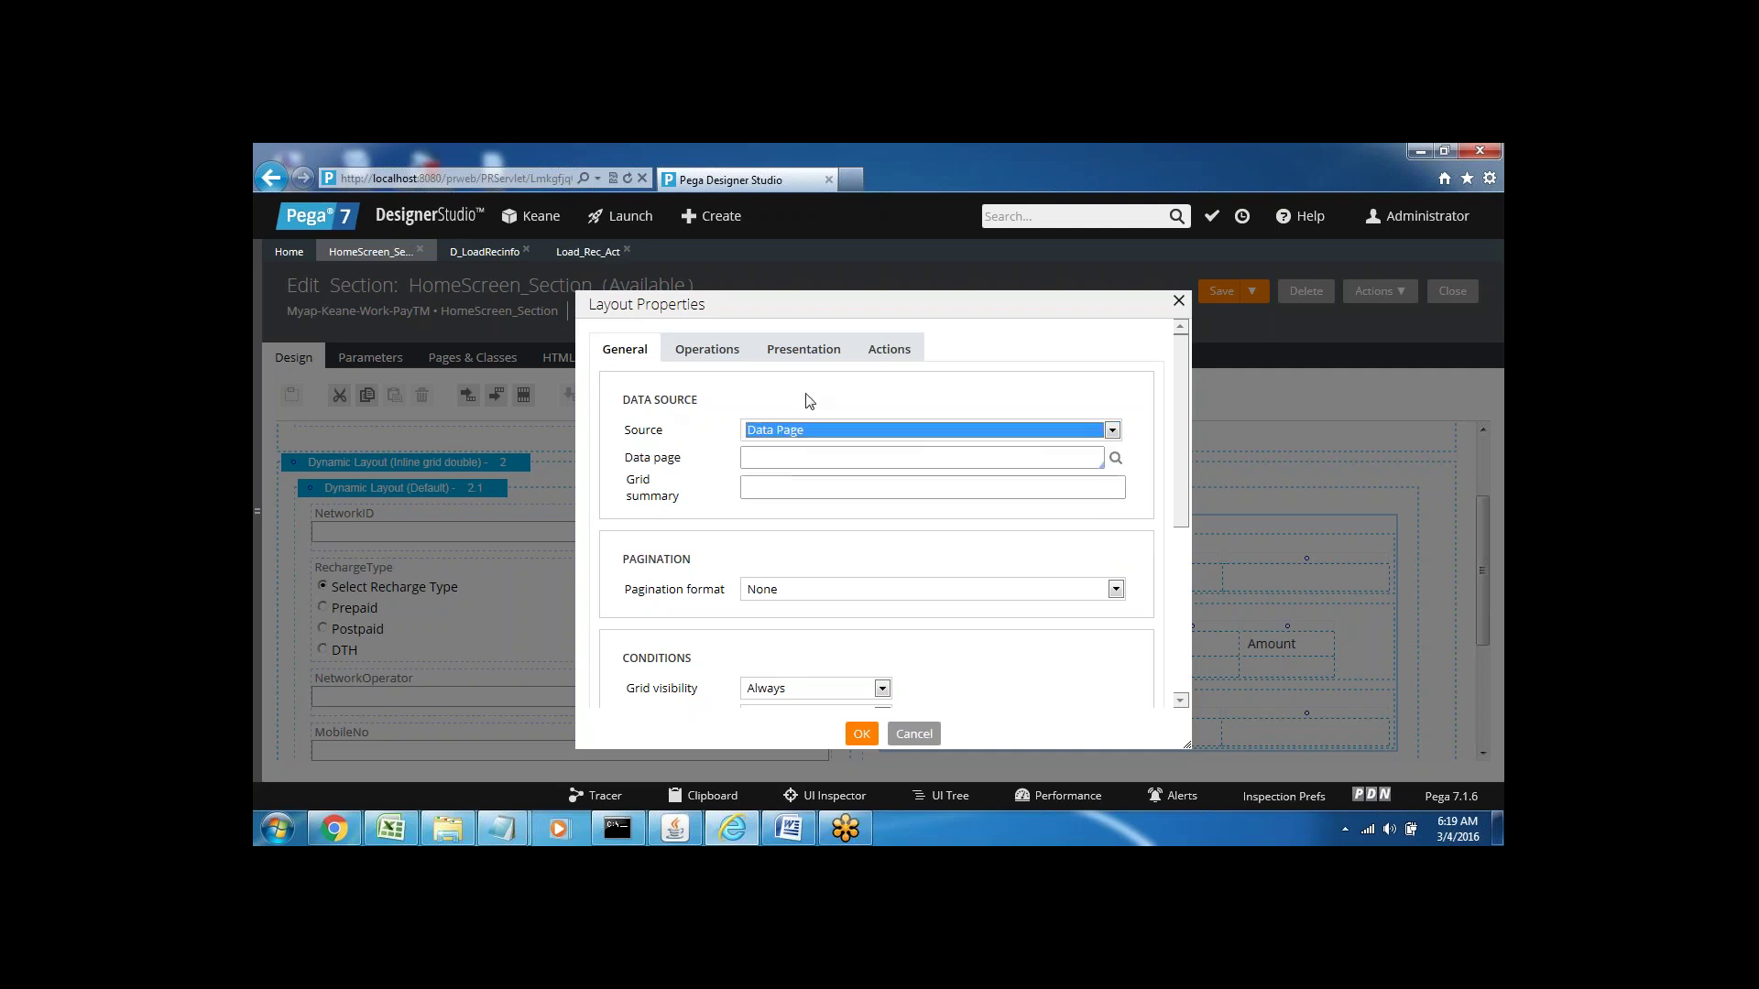
pyautogui.click(764, 461)
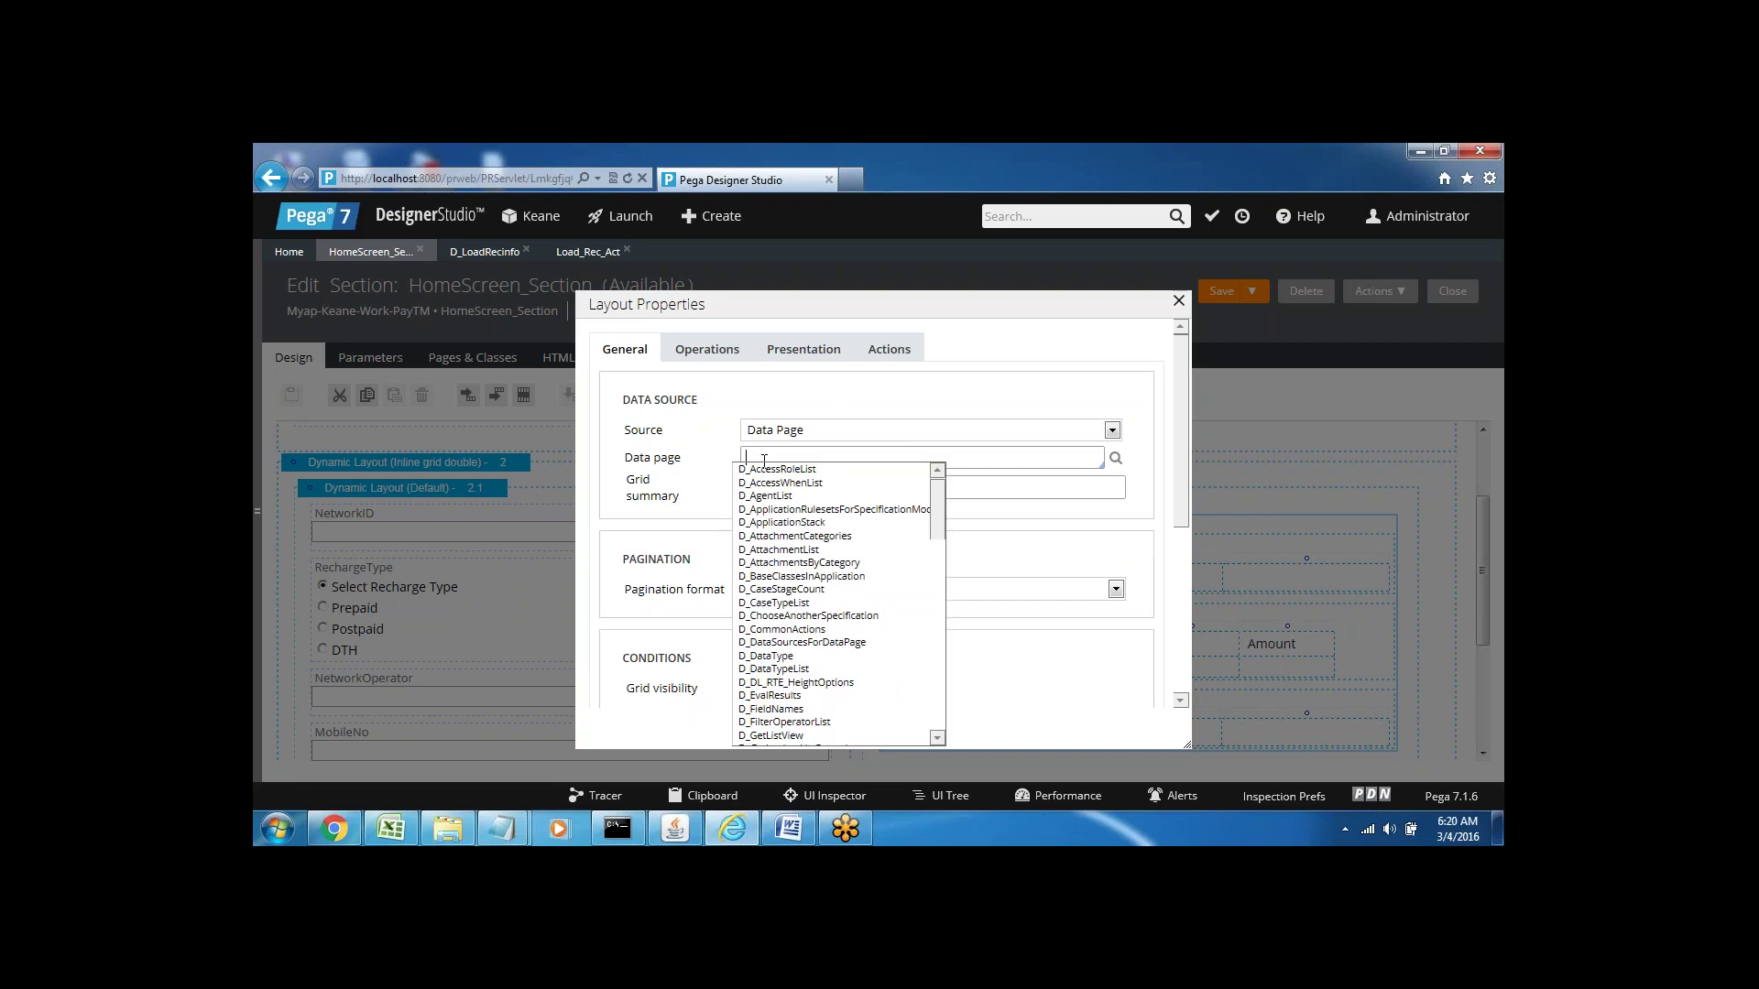
pyautogui.write('D')
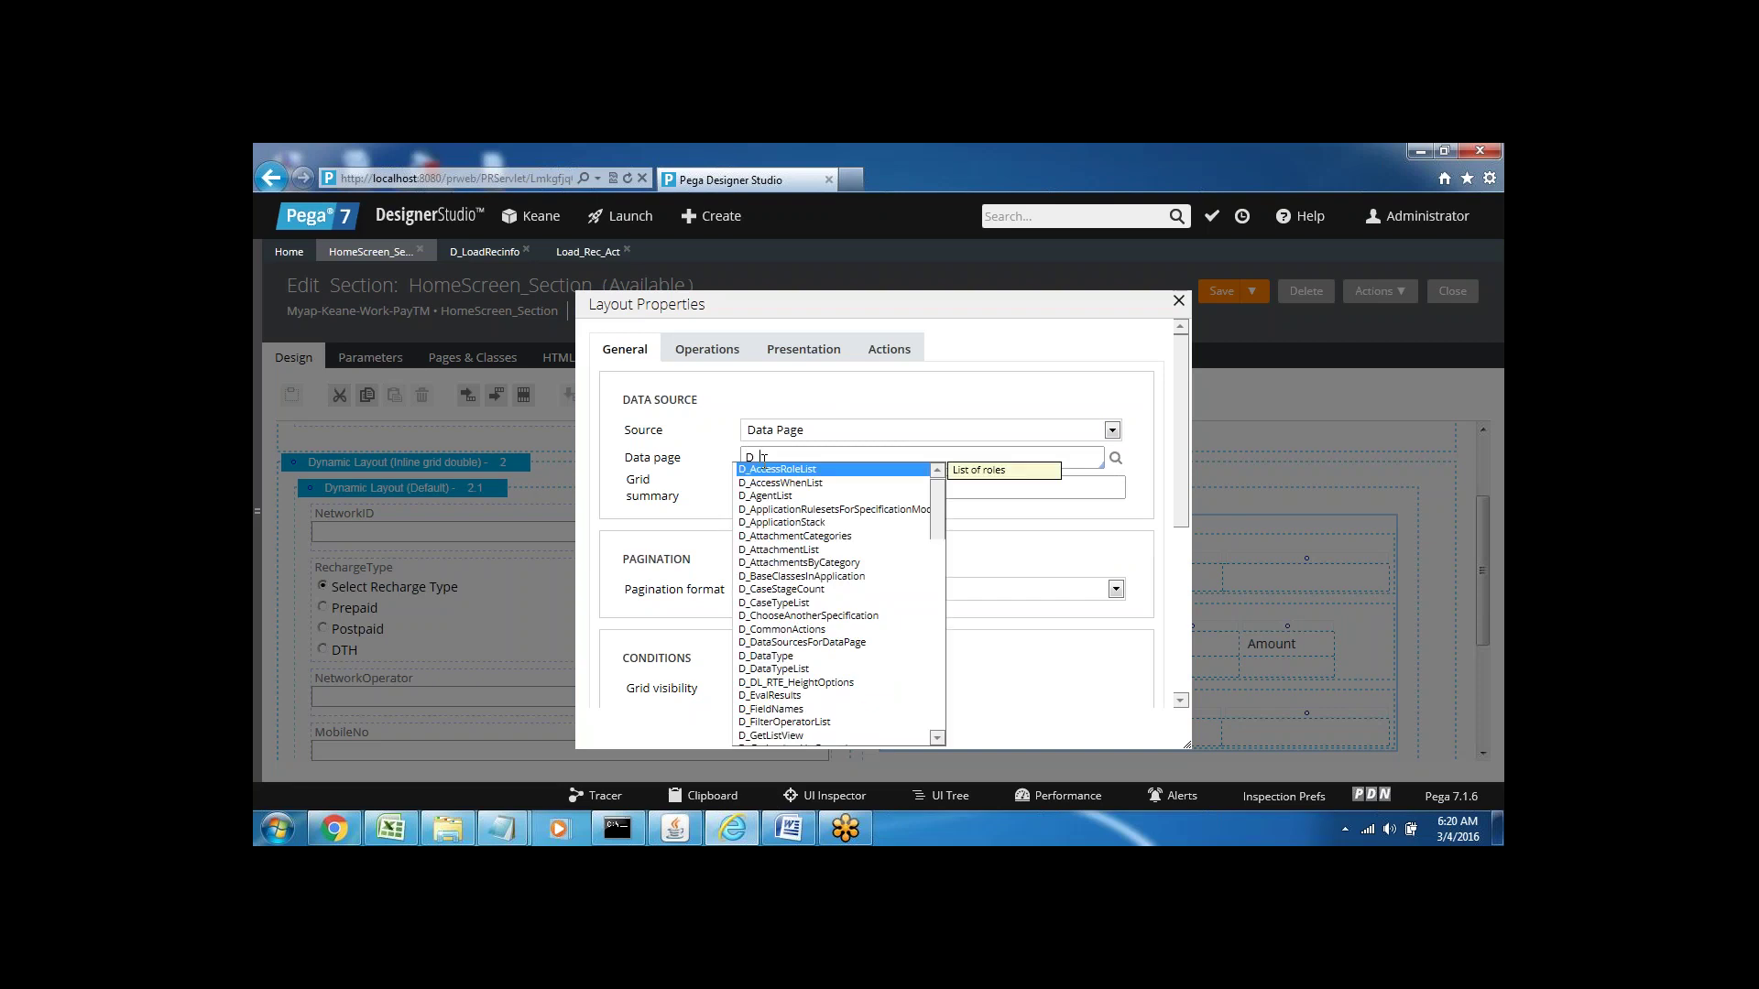
pyautogui.write('_loadre')
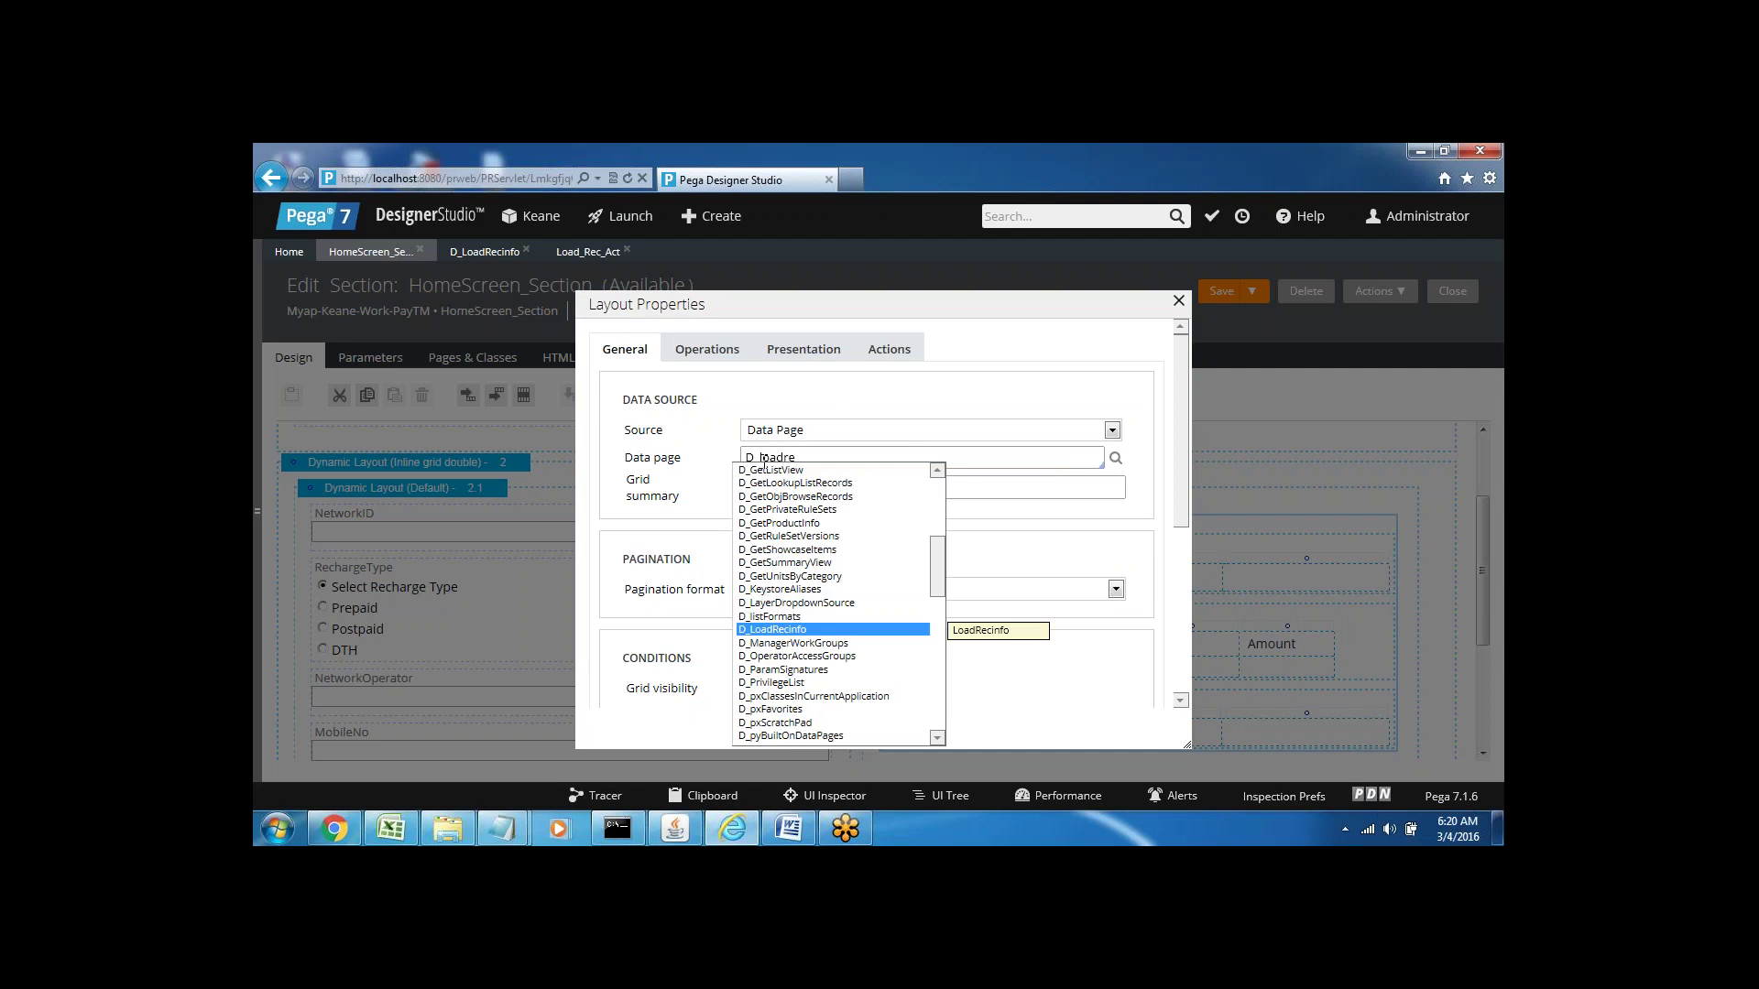
pyautogui.press('Return')
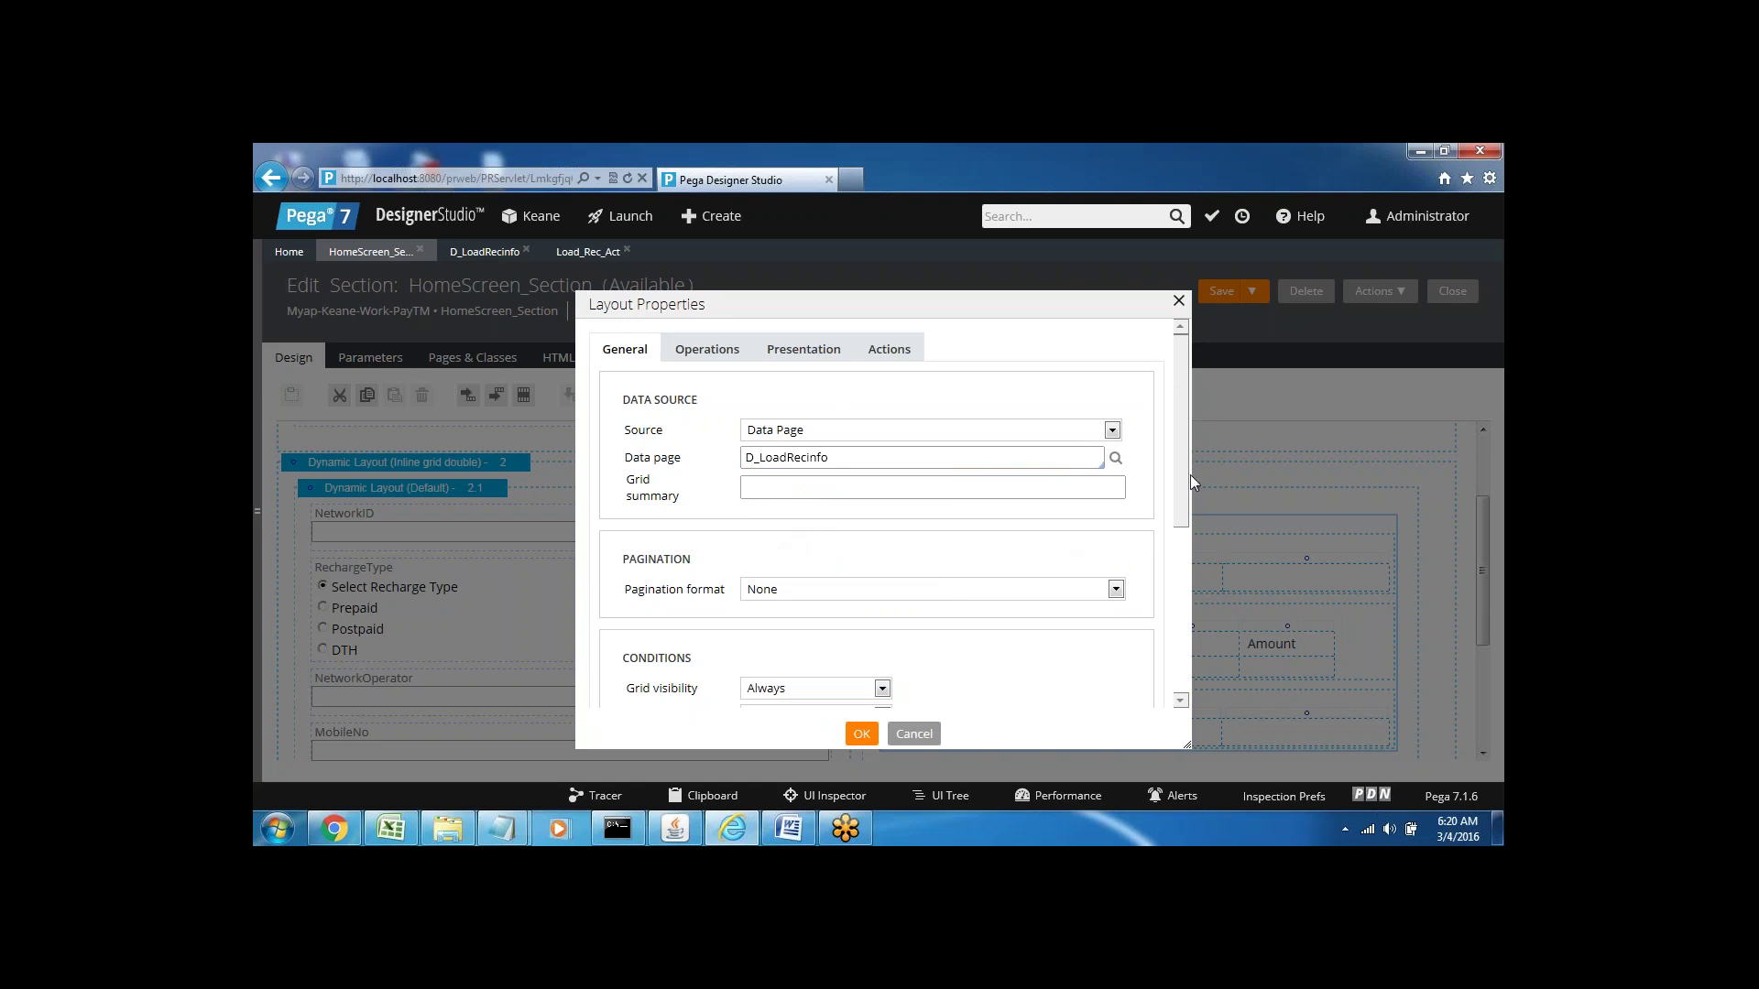
pyautogui.moveTo(1185, 482); pyautogui.dragTo(1187, 645)
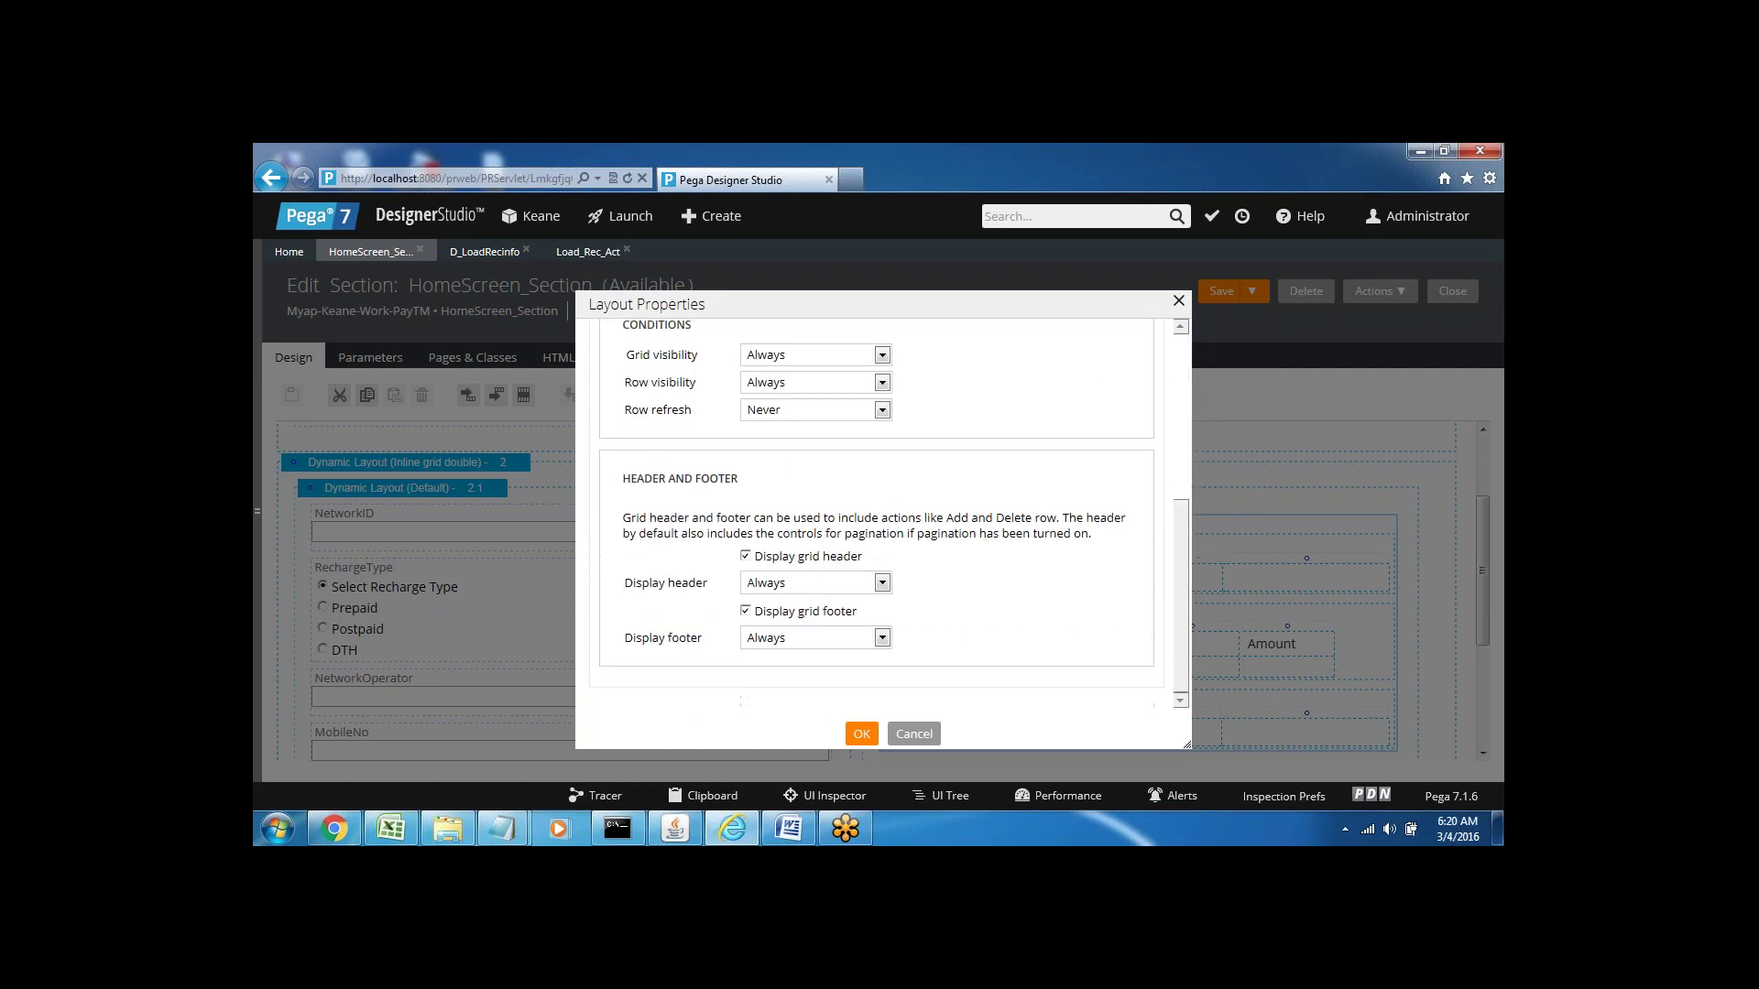
pyautogui.click(861, 735)
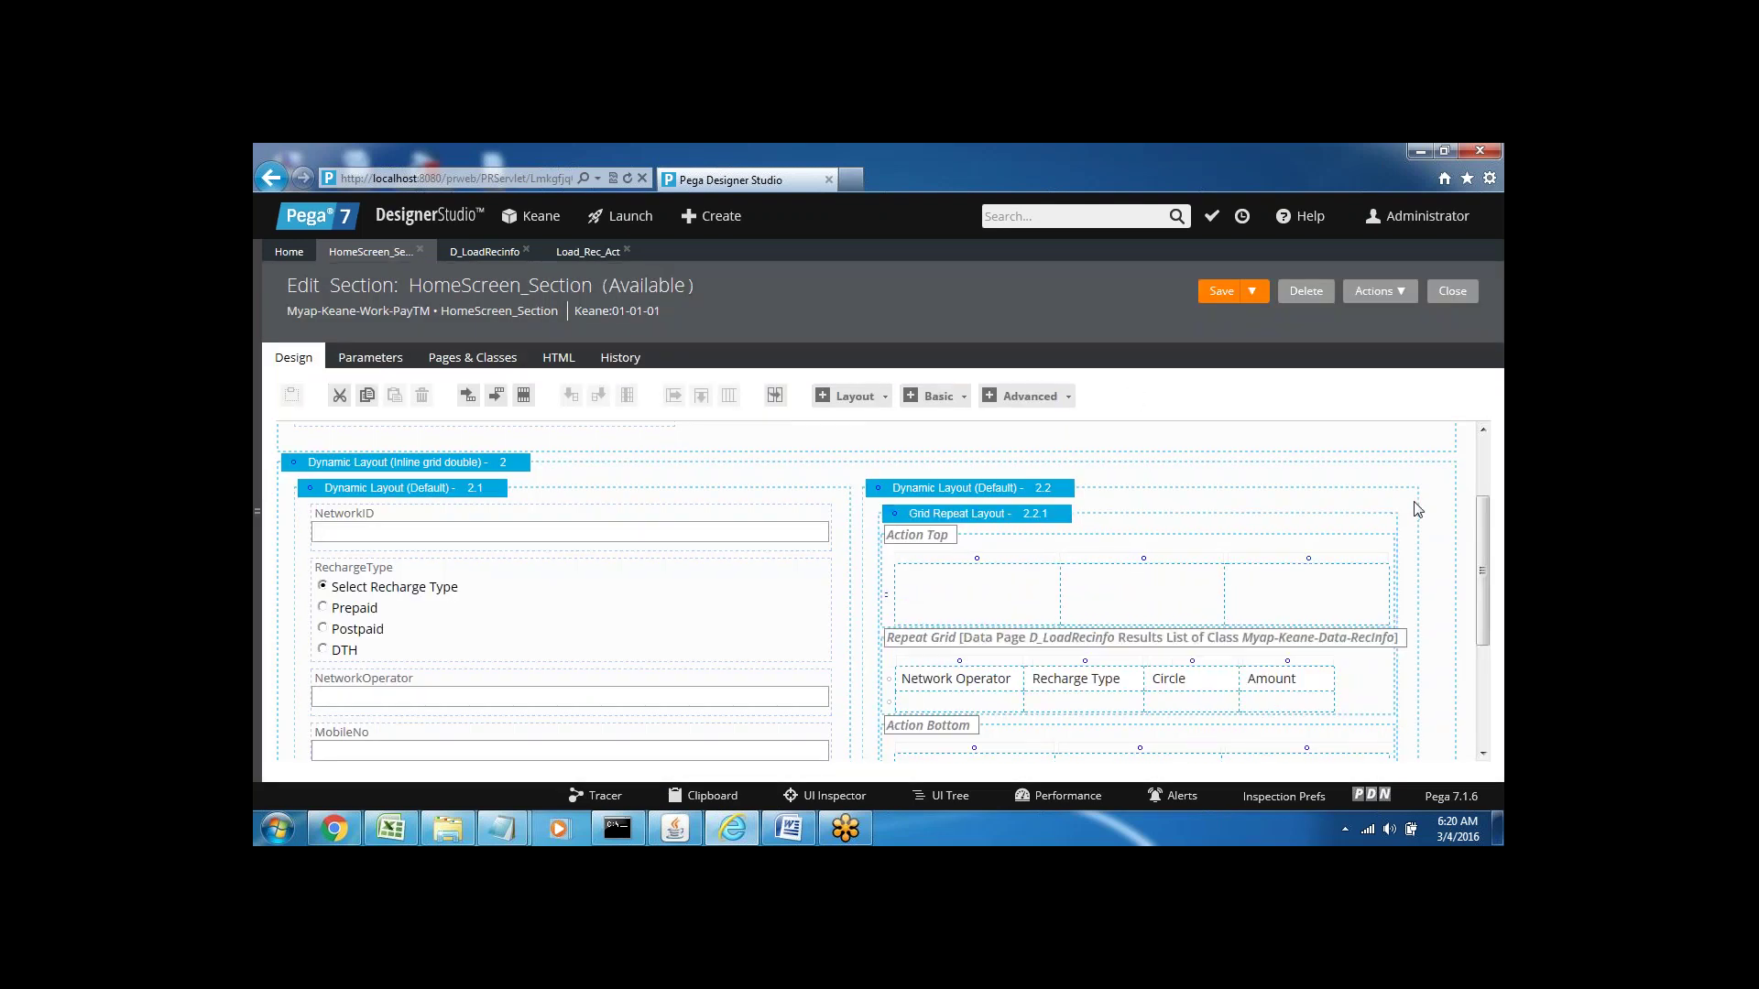
# - Bind the empty cell under Network Operator in the repeat grid to the property .NetworkOperator
pyautogui.moveTo(1484, 529); pyautogui.dragTo(1483, 600)
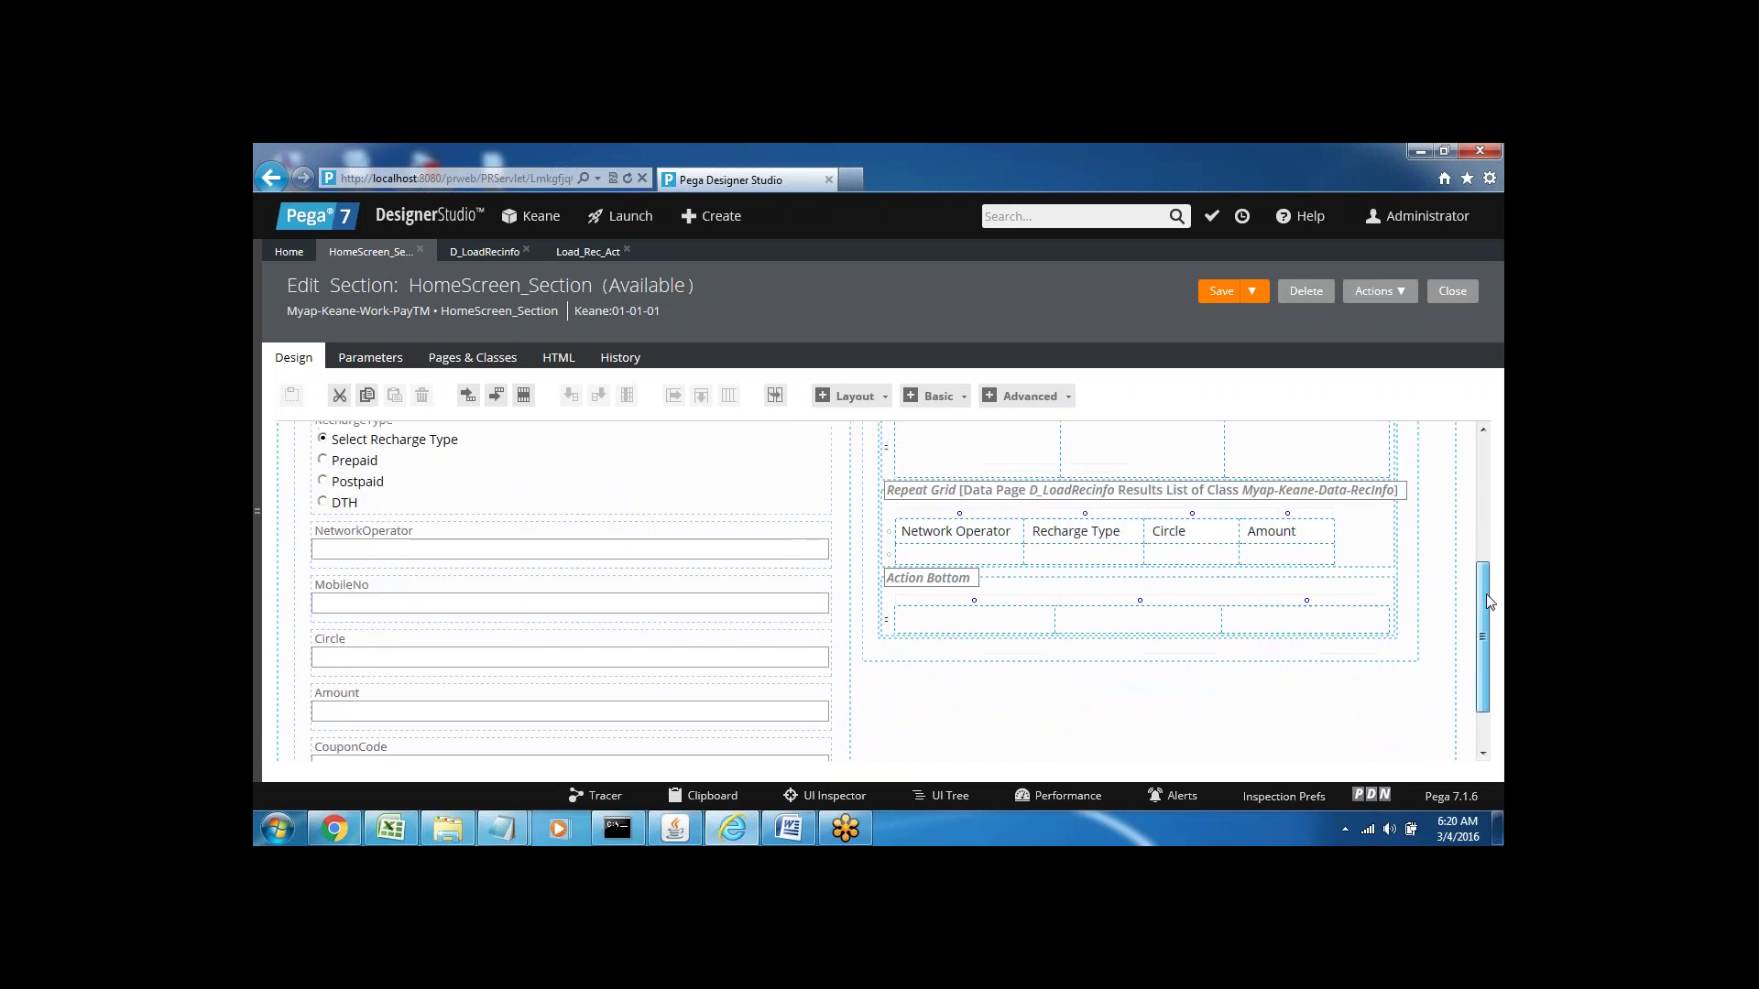
pyautogui.click(974, 520)
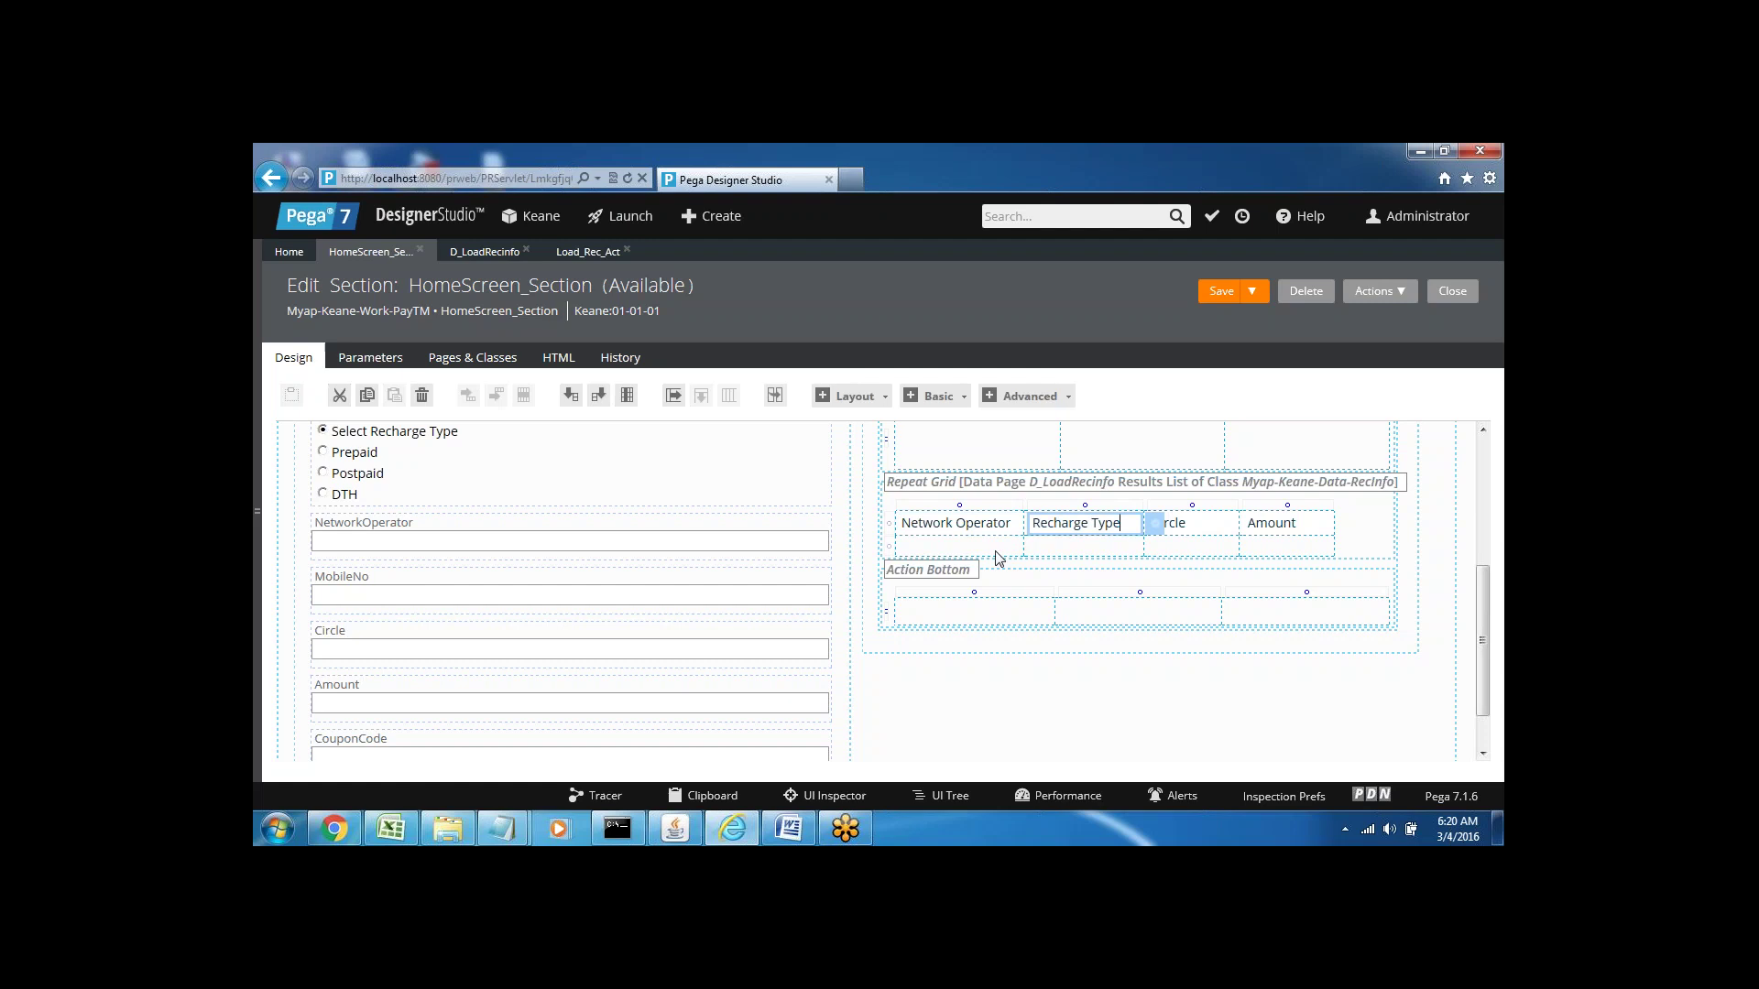
pyautogui.click(974, 548)
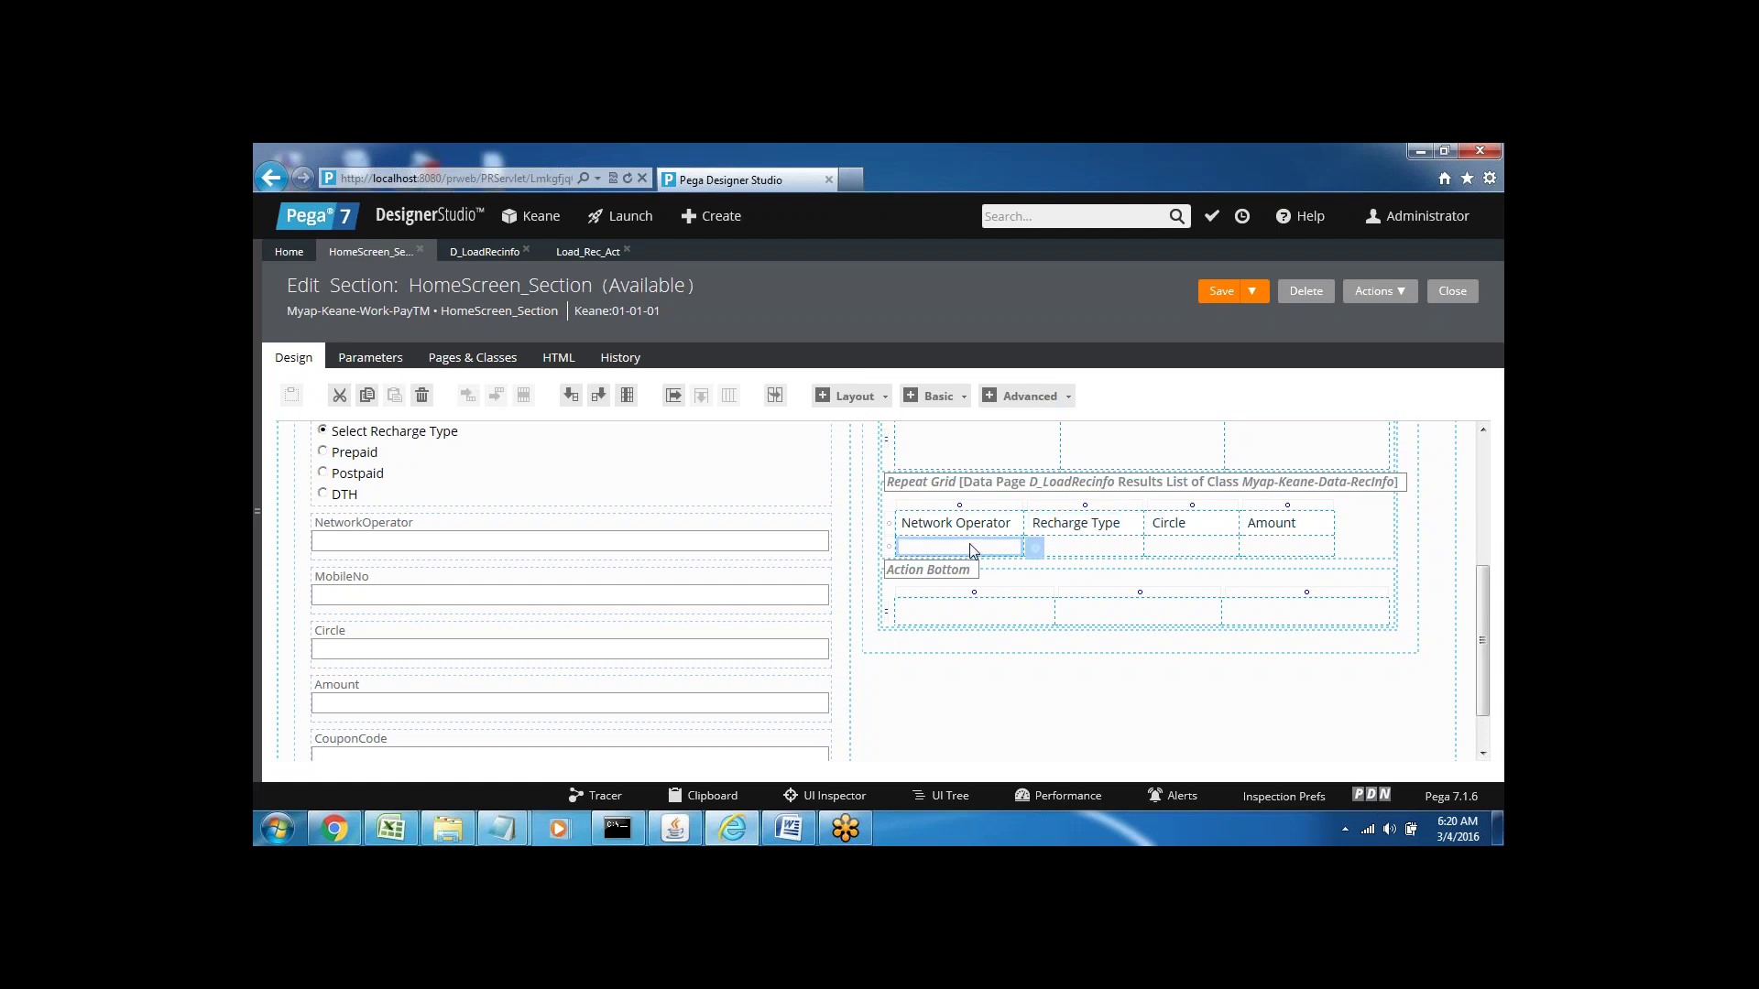
pyautogui.click(1035, 551)
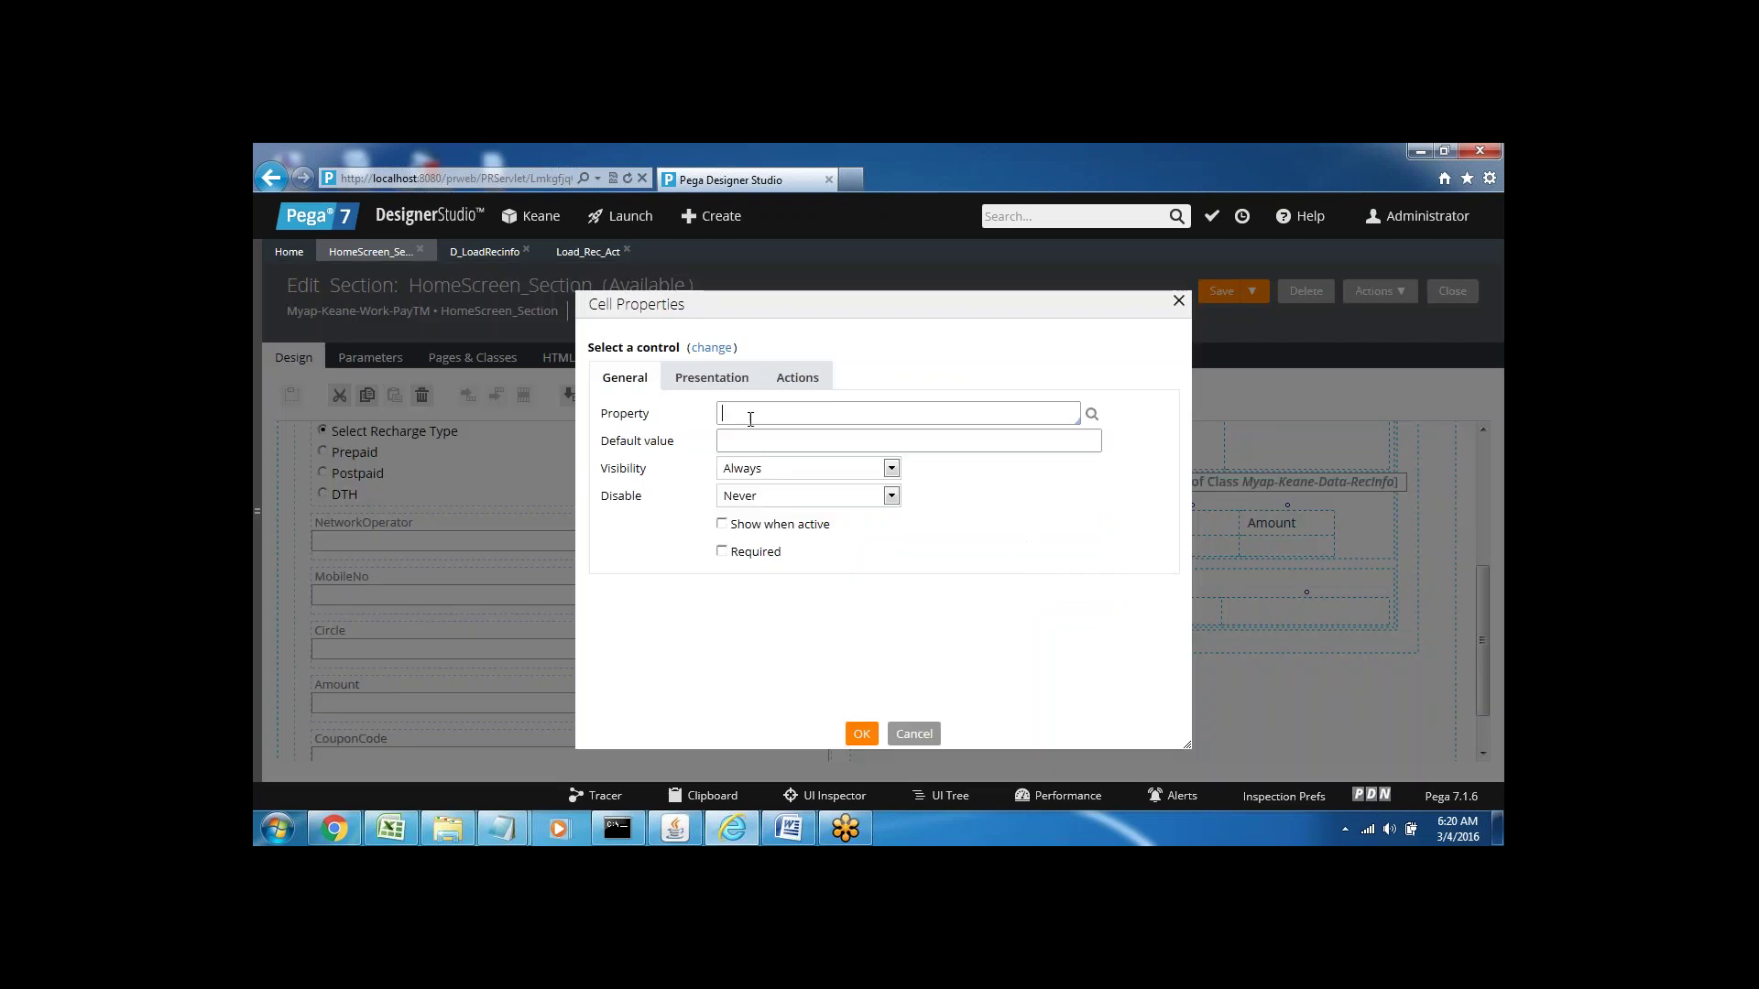
pyautogui.press('Down')
pyautogui.press('Down')
pyautogui.press('Down')
pyautogui.press('Down')
pyautogui.press('Down')
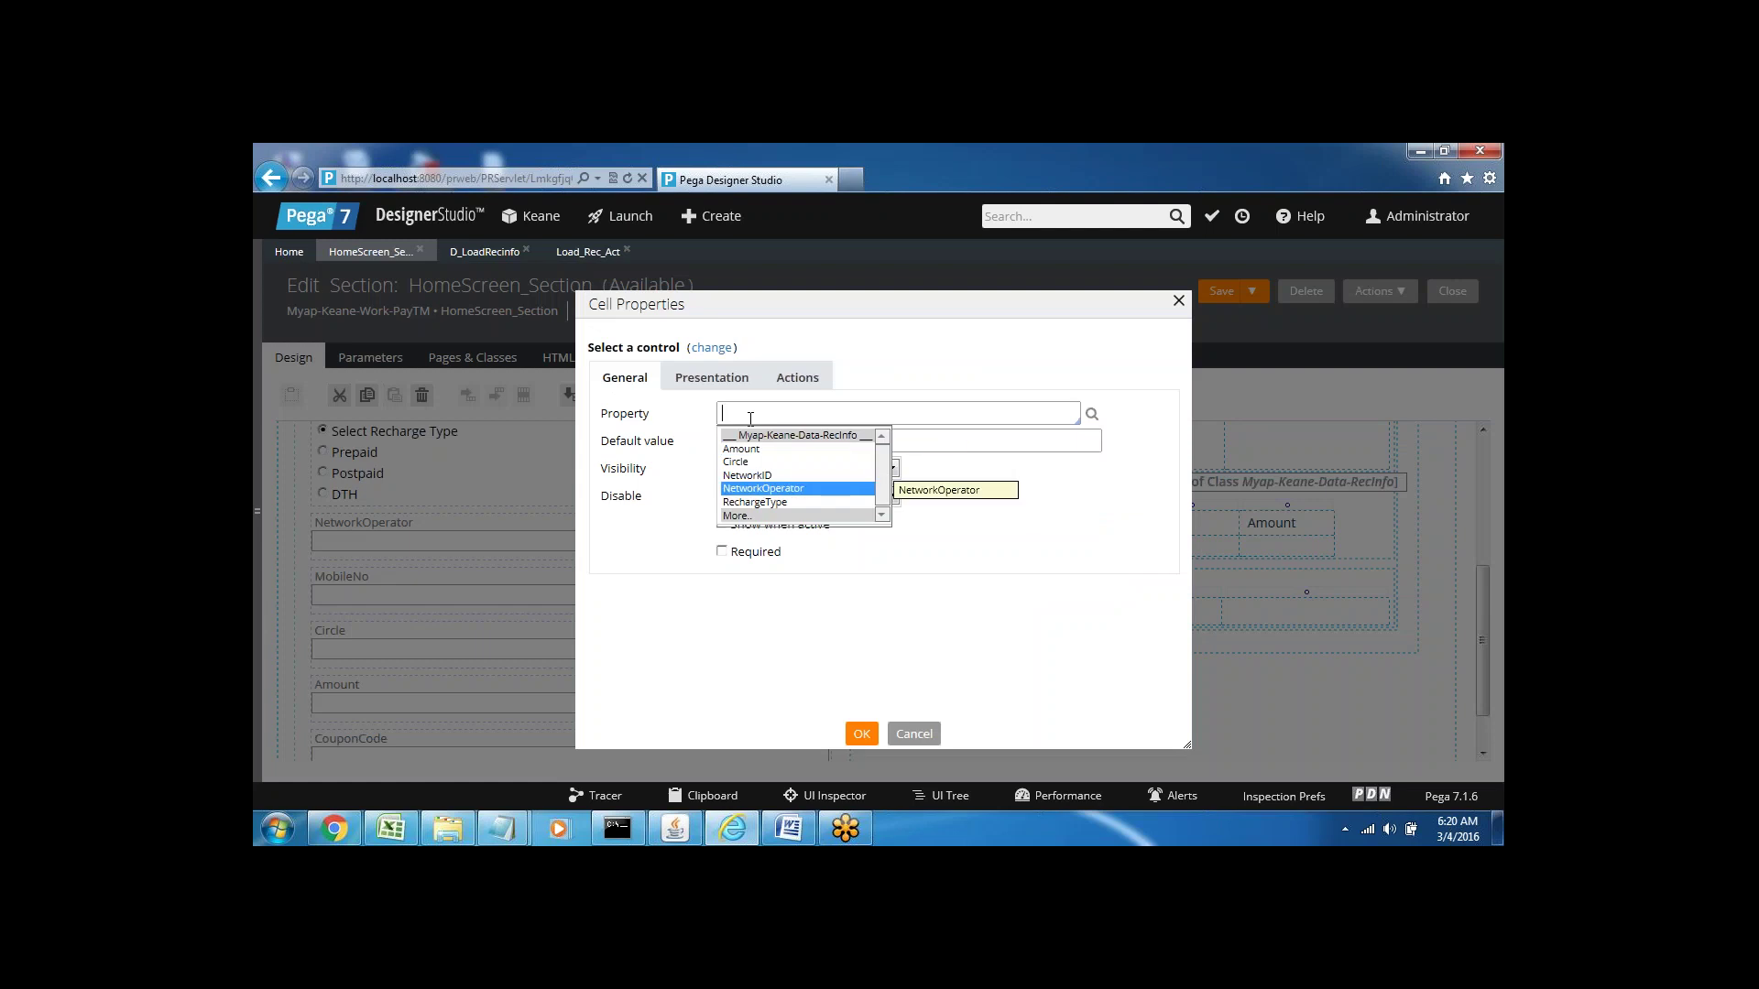
pyautogui.press('Return')
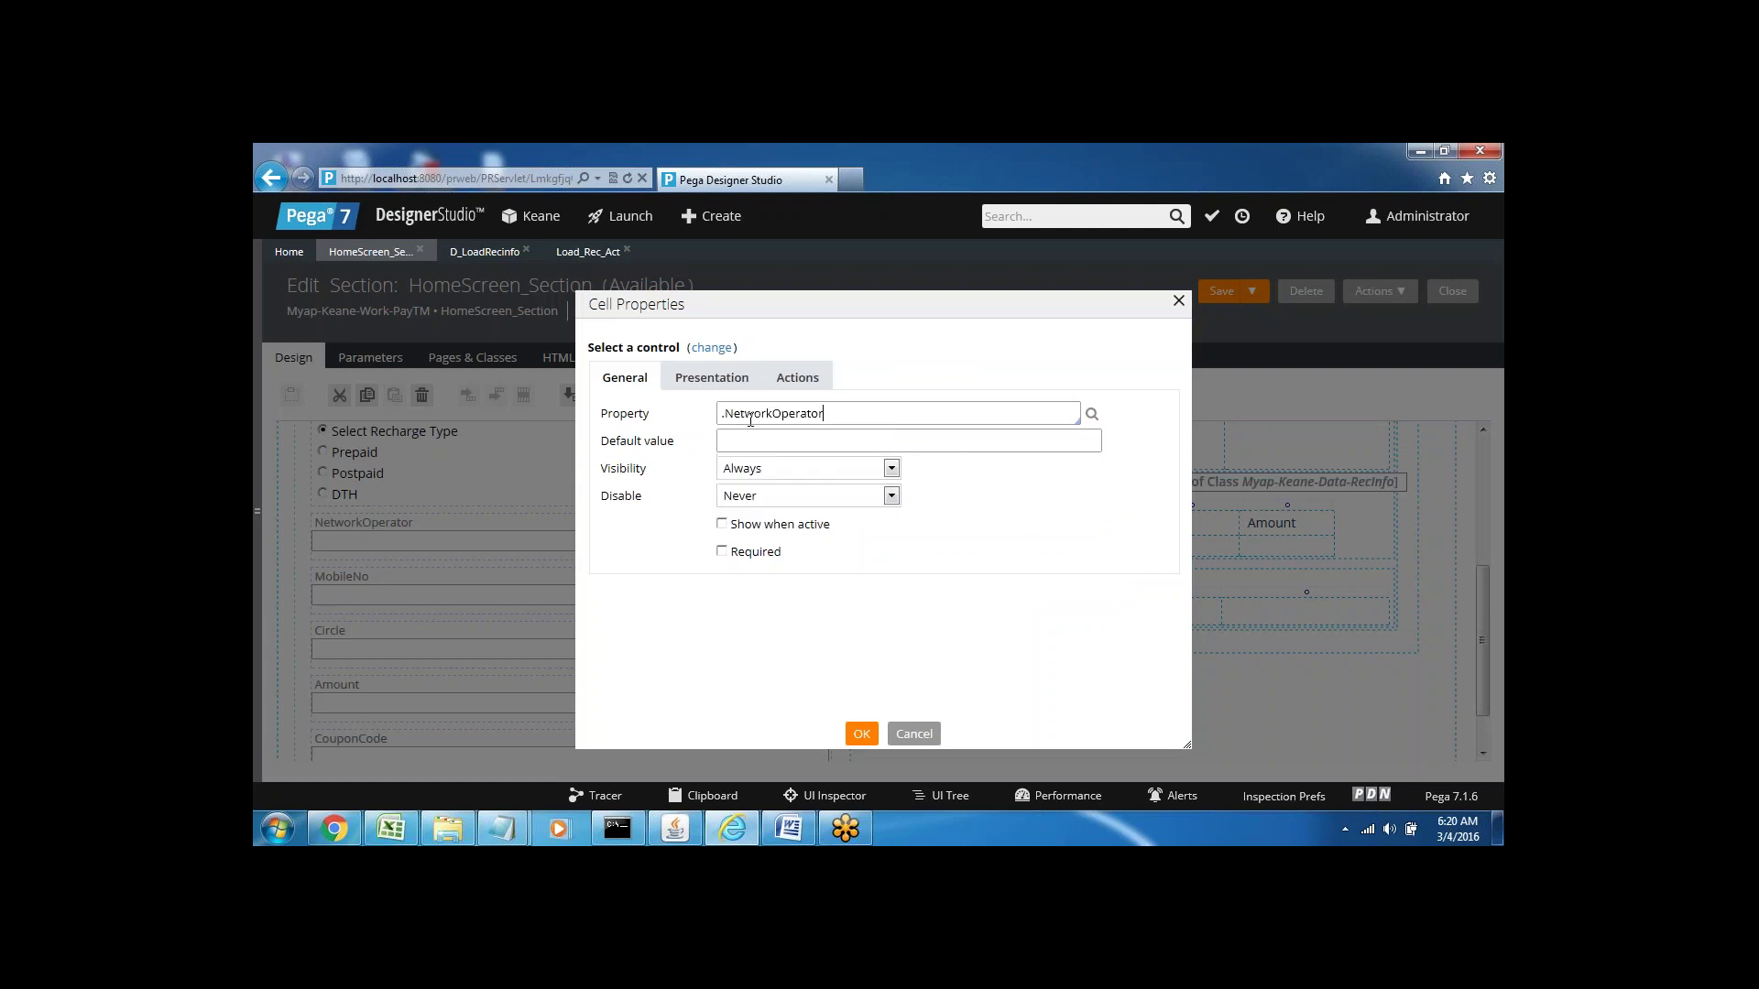
pyautogui.click(861, 734)
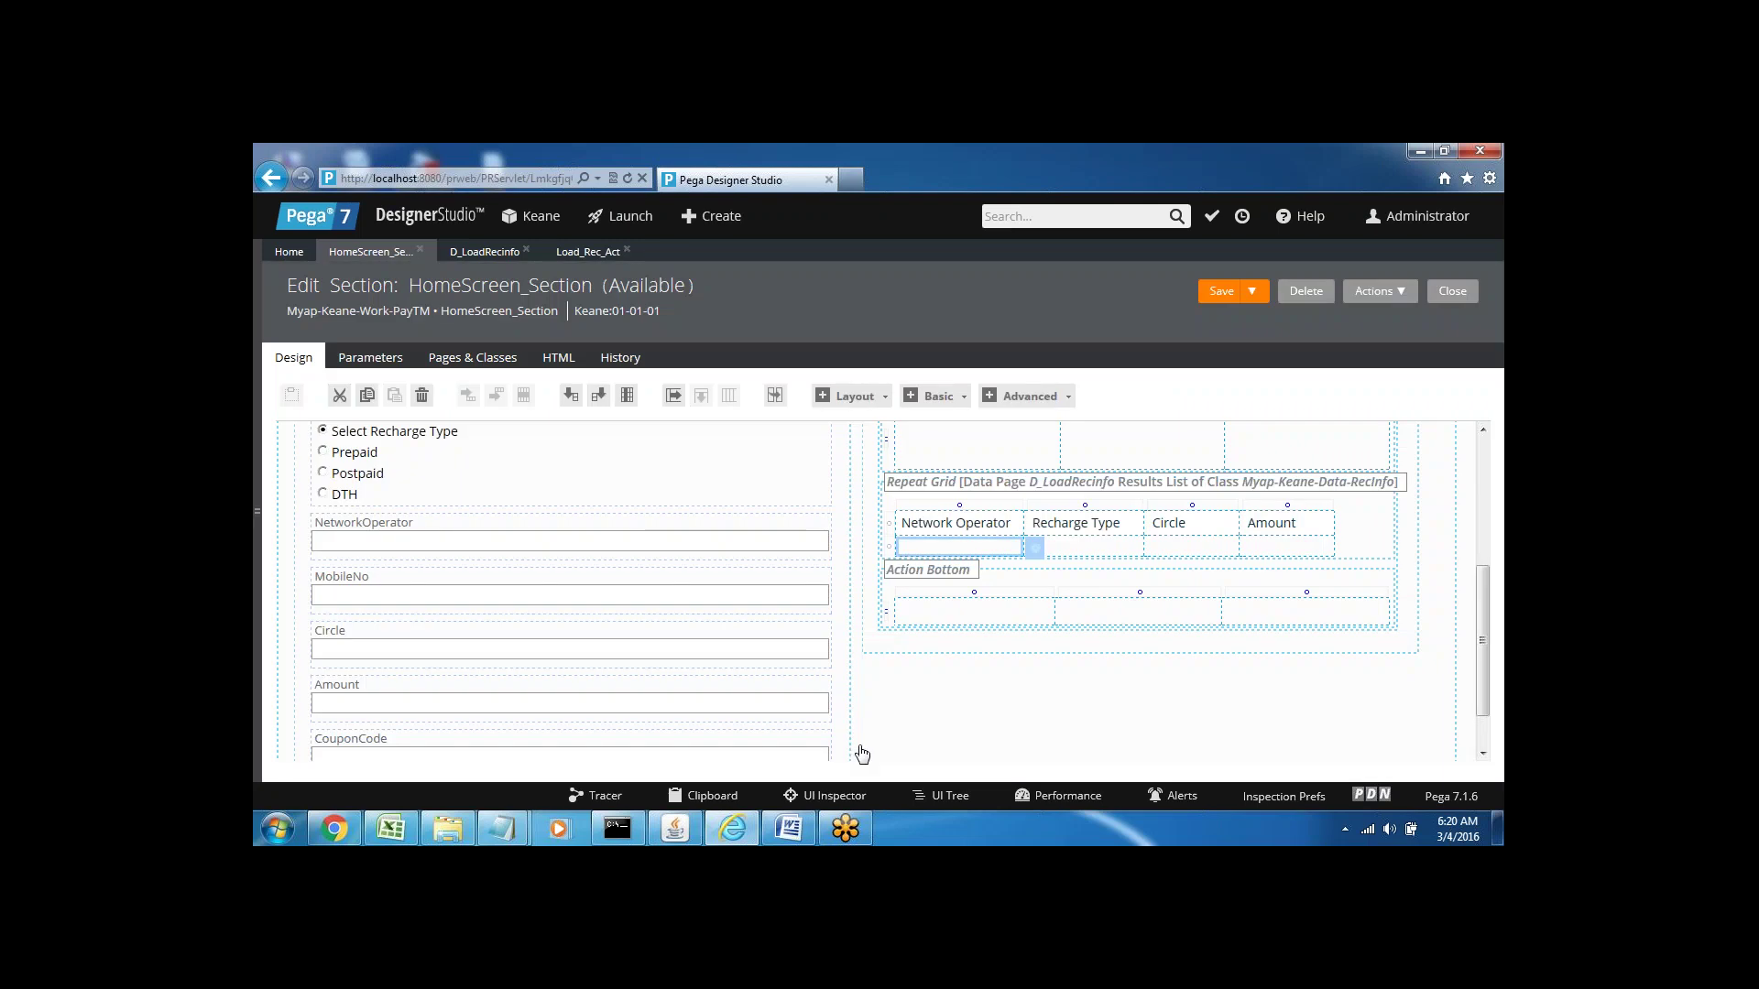
# - Bind the empty cell under Recharge Type in the repeat grid to the property .RechargeType
pyautogui.click(1081, 550)
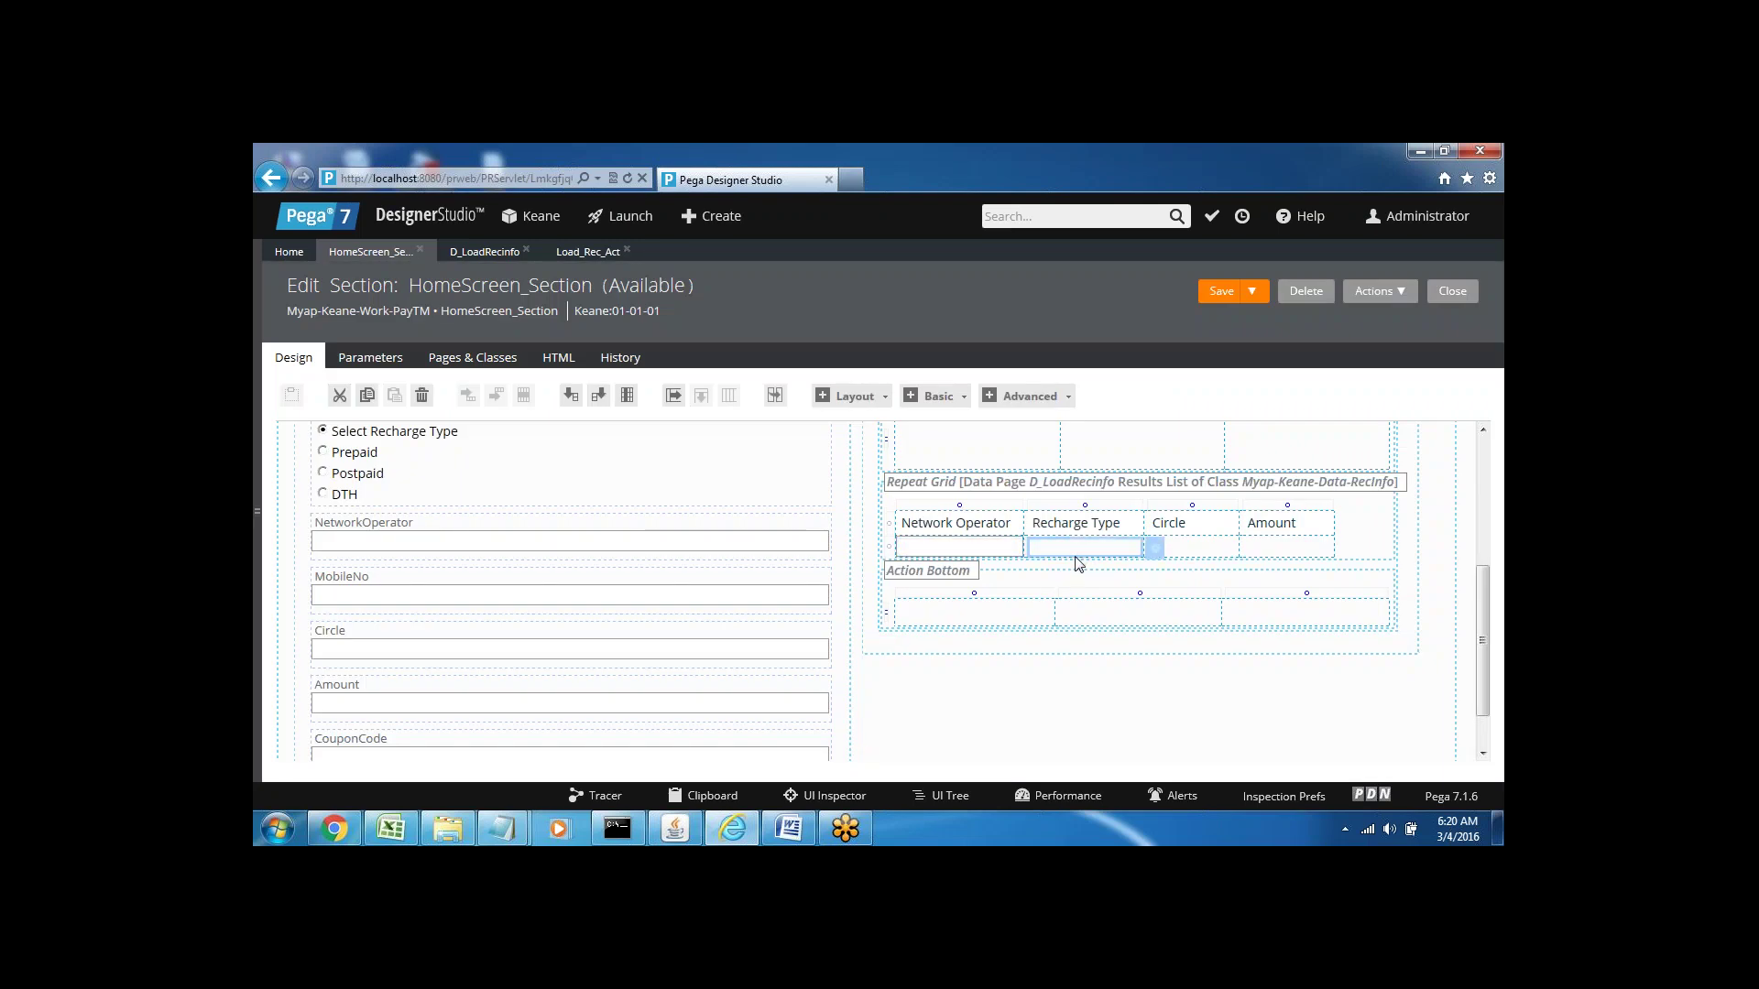
pyautogui.click(1156, 553)
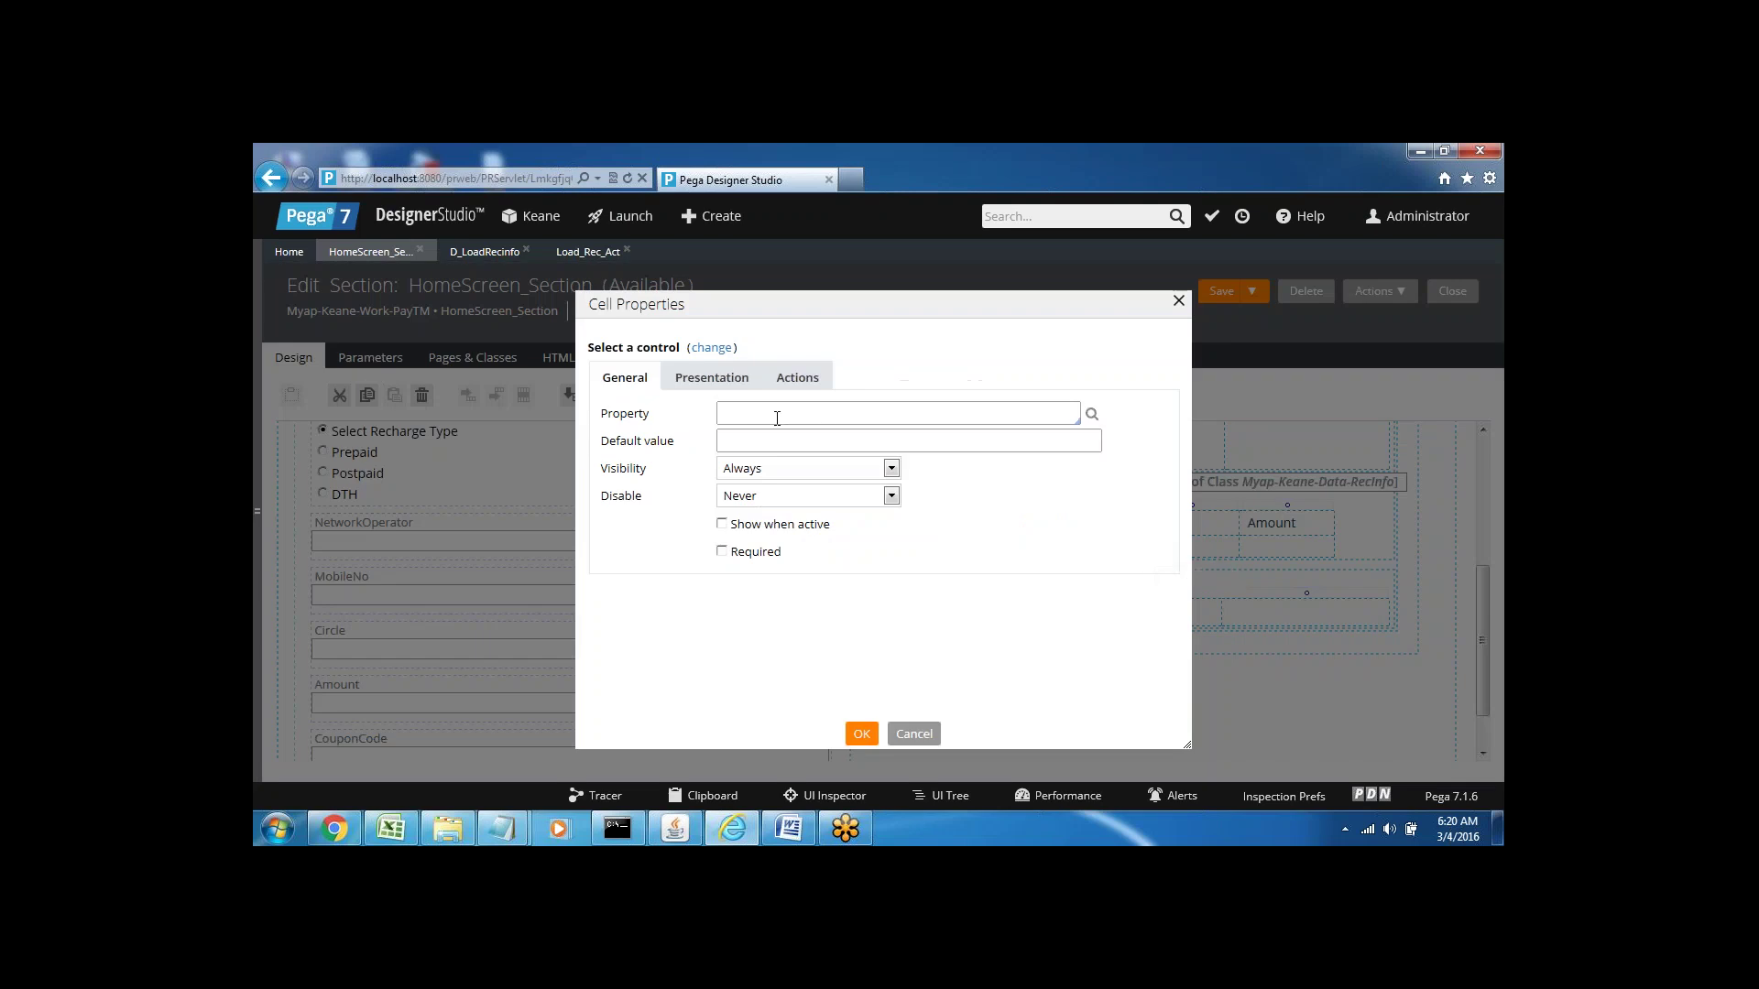
pyautogui.press('Down')
pyautogui.press('Down')
pyautogui.press('Down')
pyautogui.press('Down')
pyautogui.press('Down')
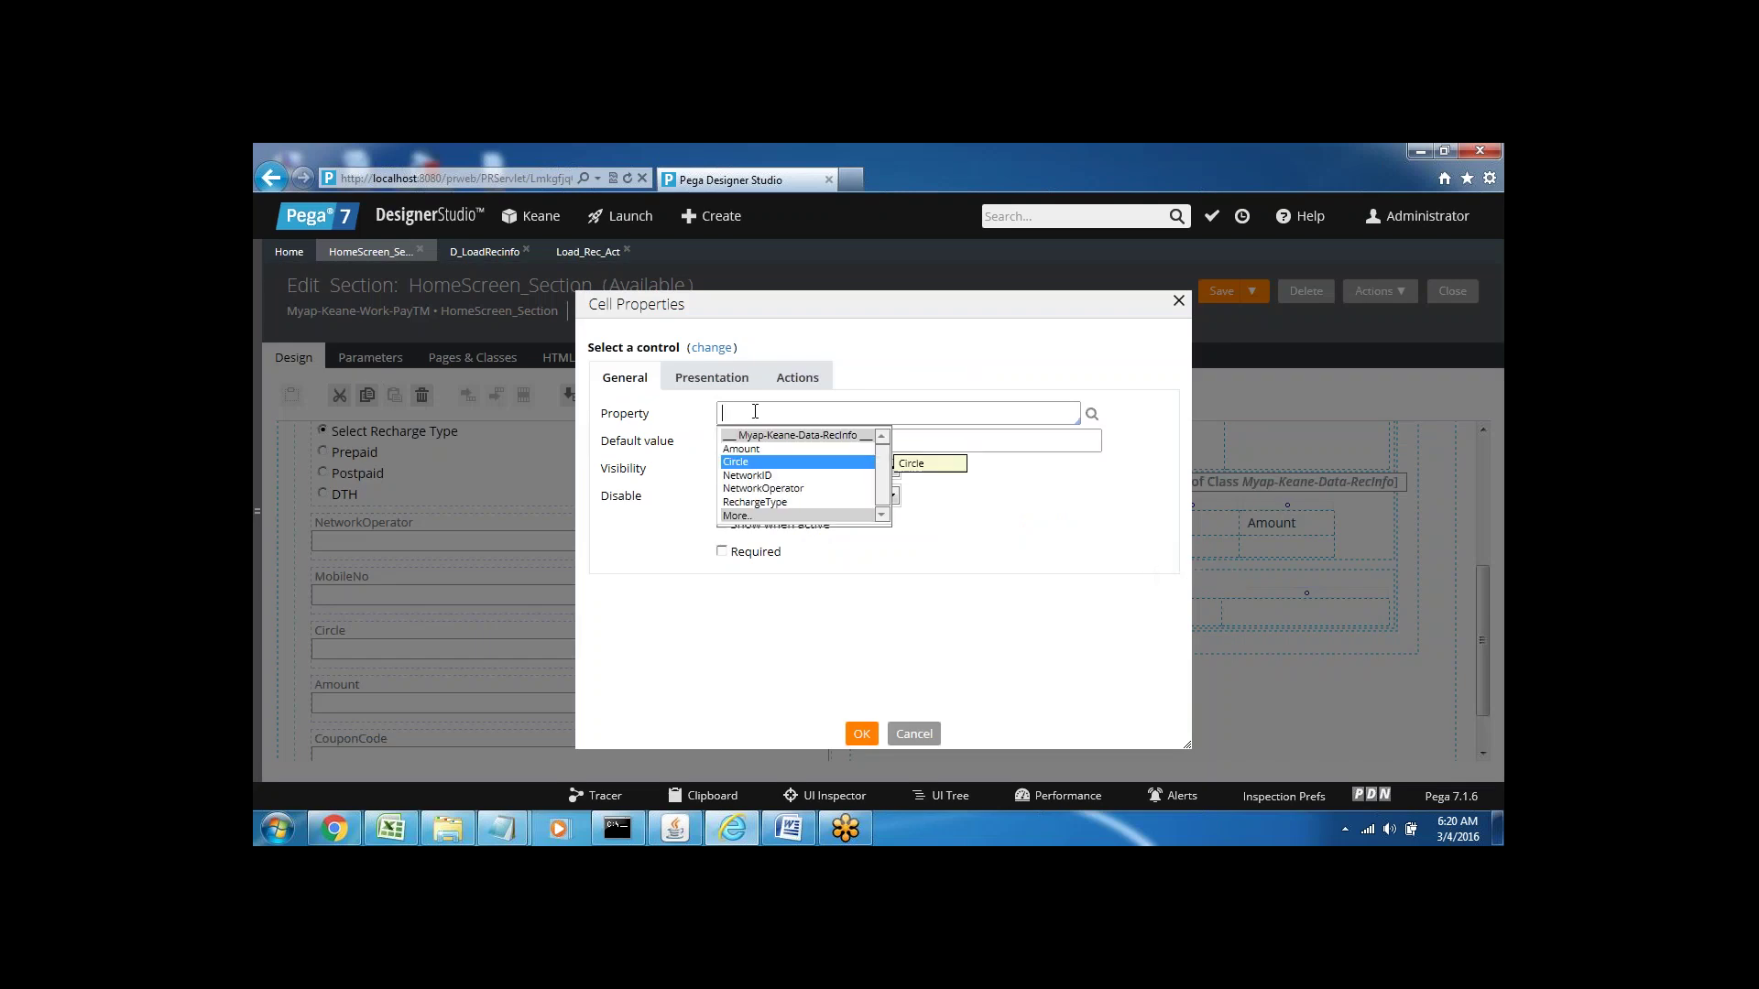
pyautogui.press('Return')
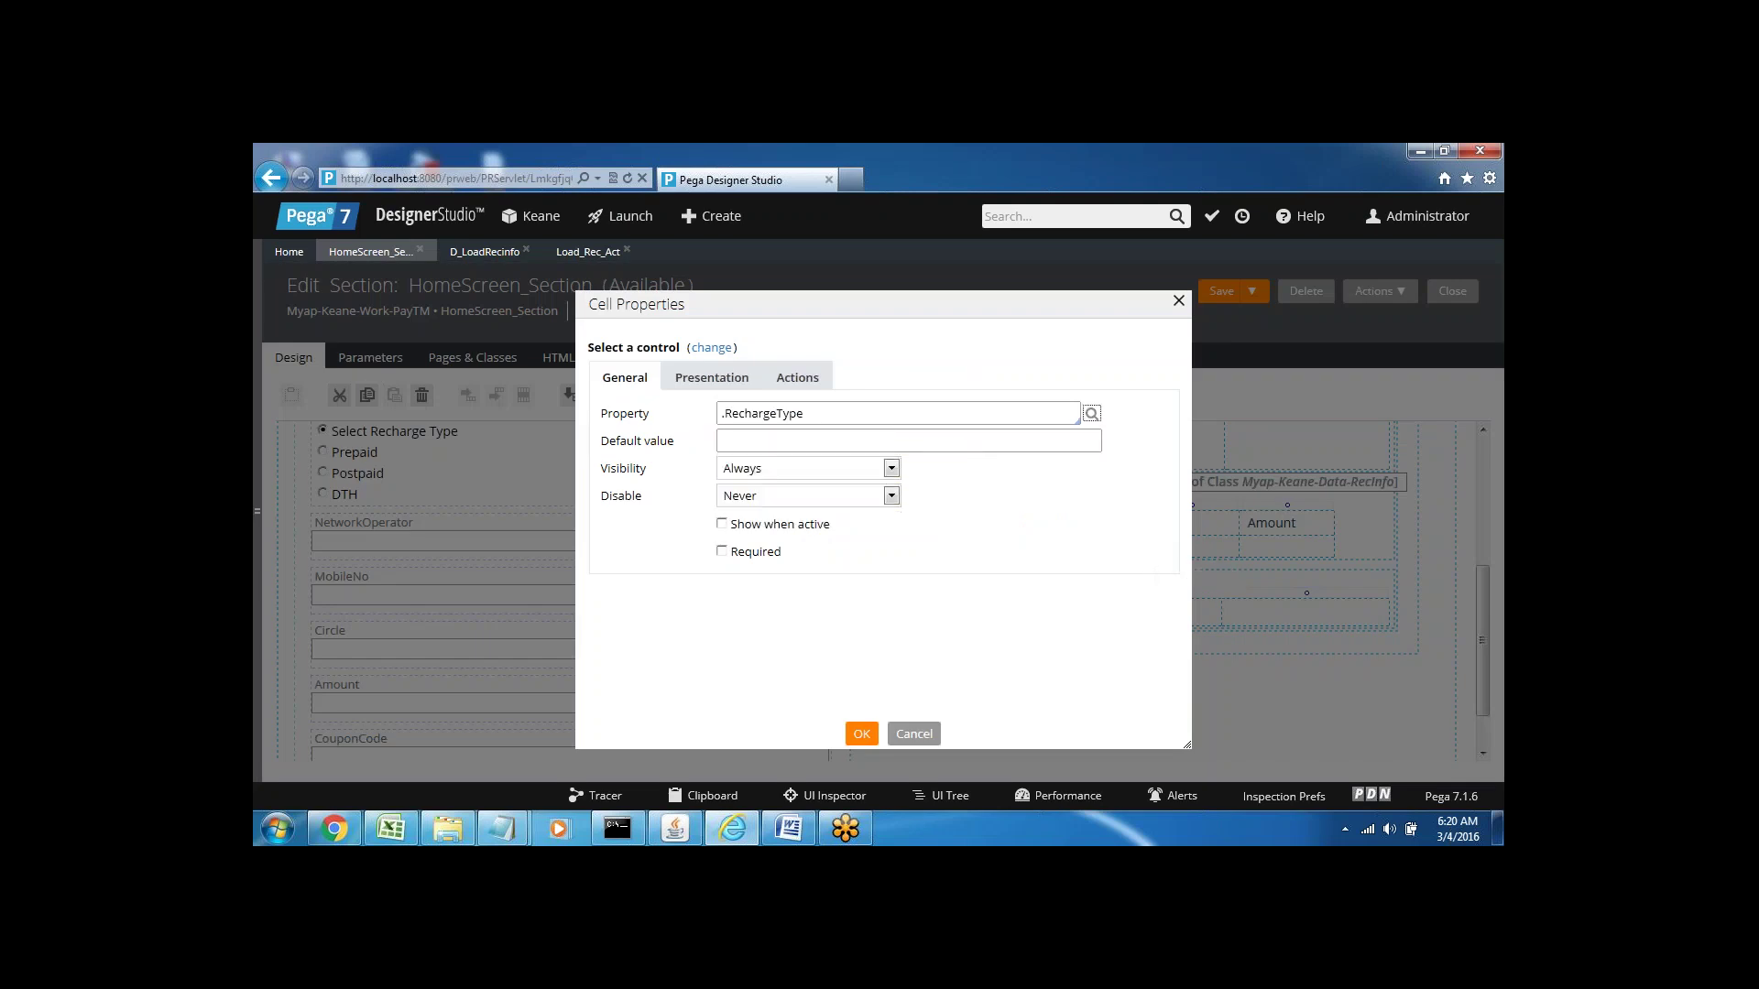
pyautogui.click(860, 738)
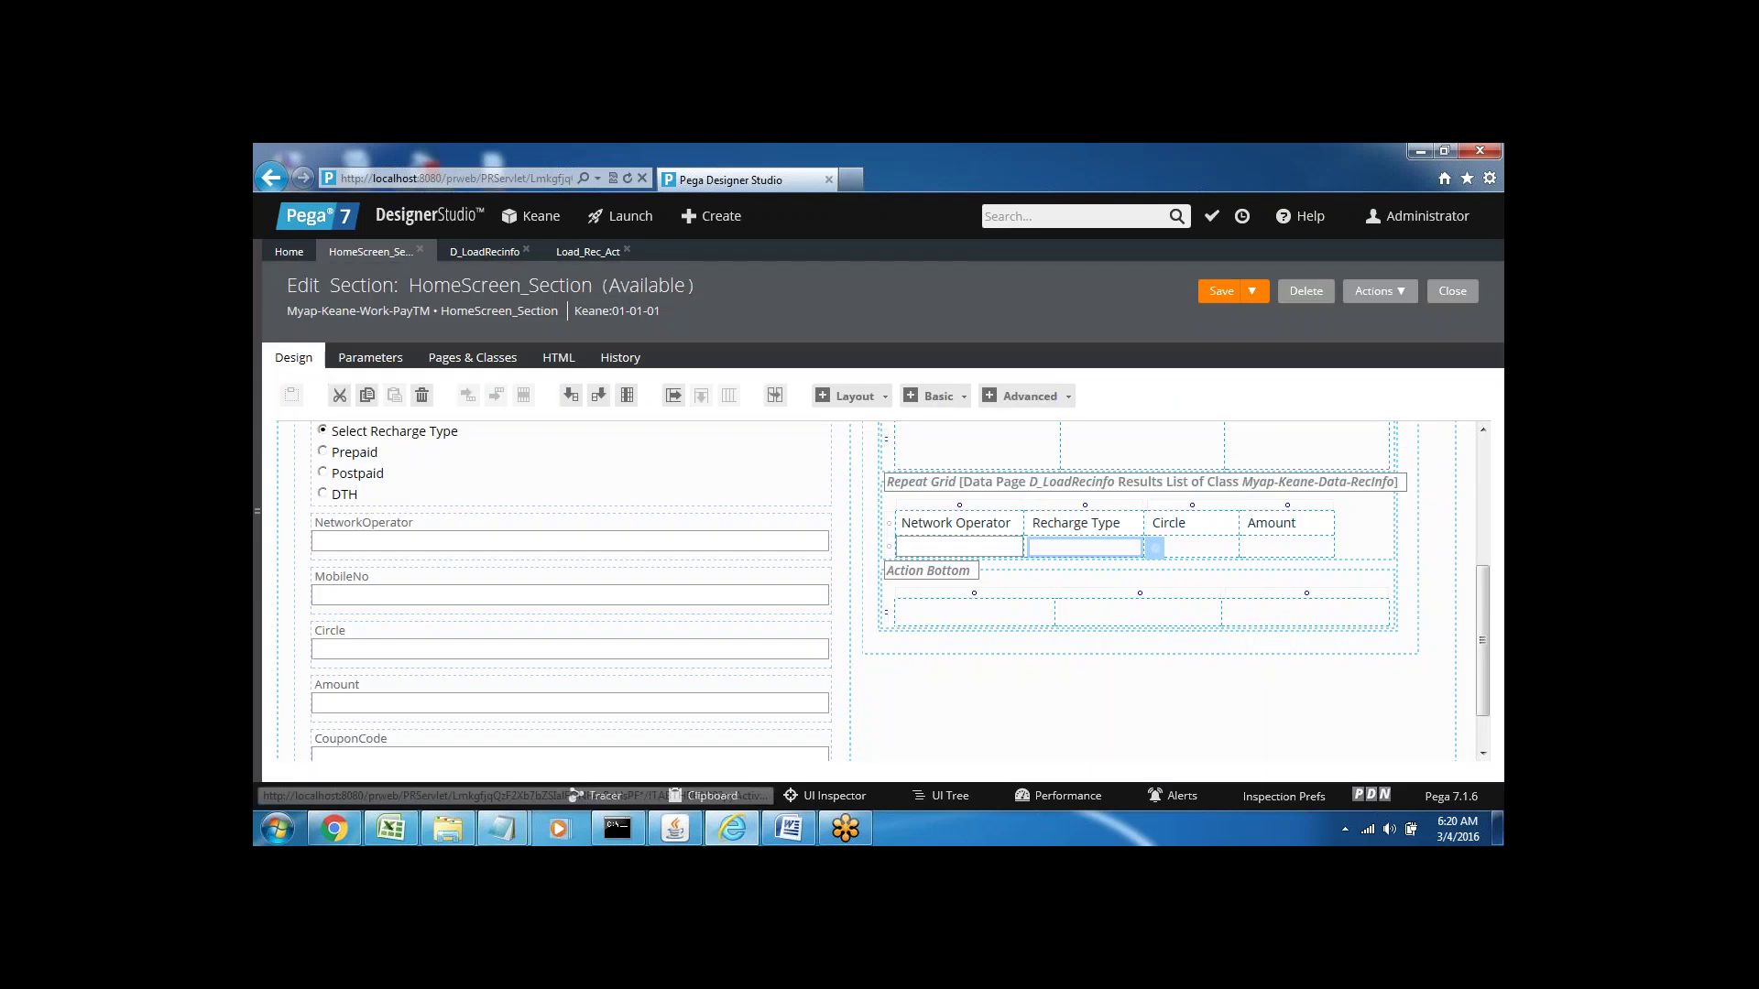
# - Bind the empty cell under Circle in the repeat grid to the property .Circle
pyautogui.click(1193, 547)
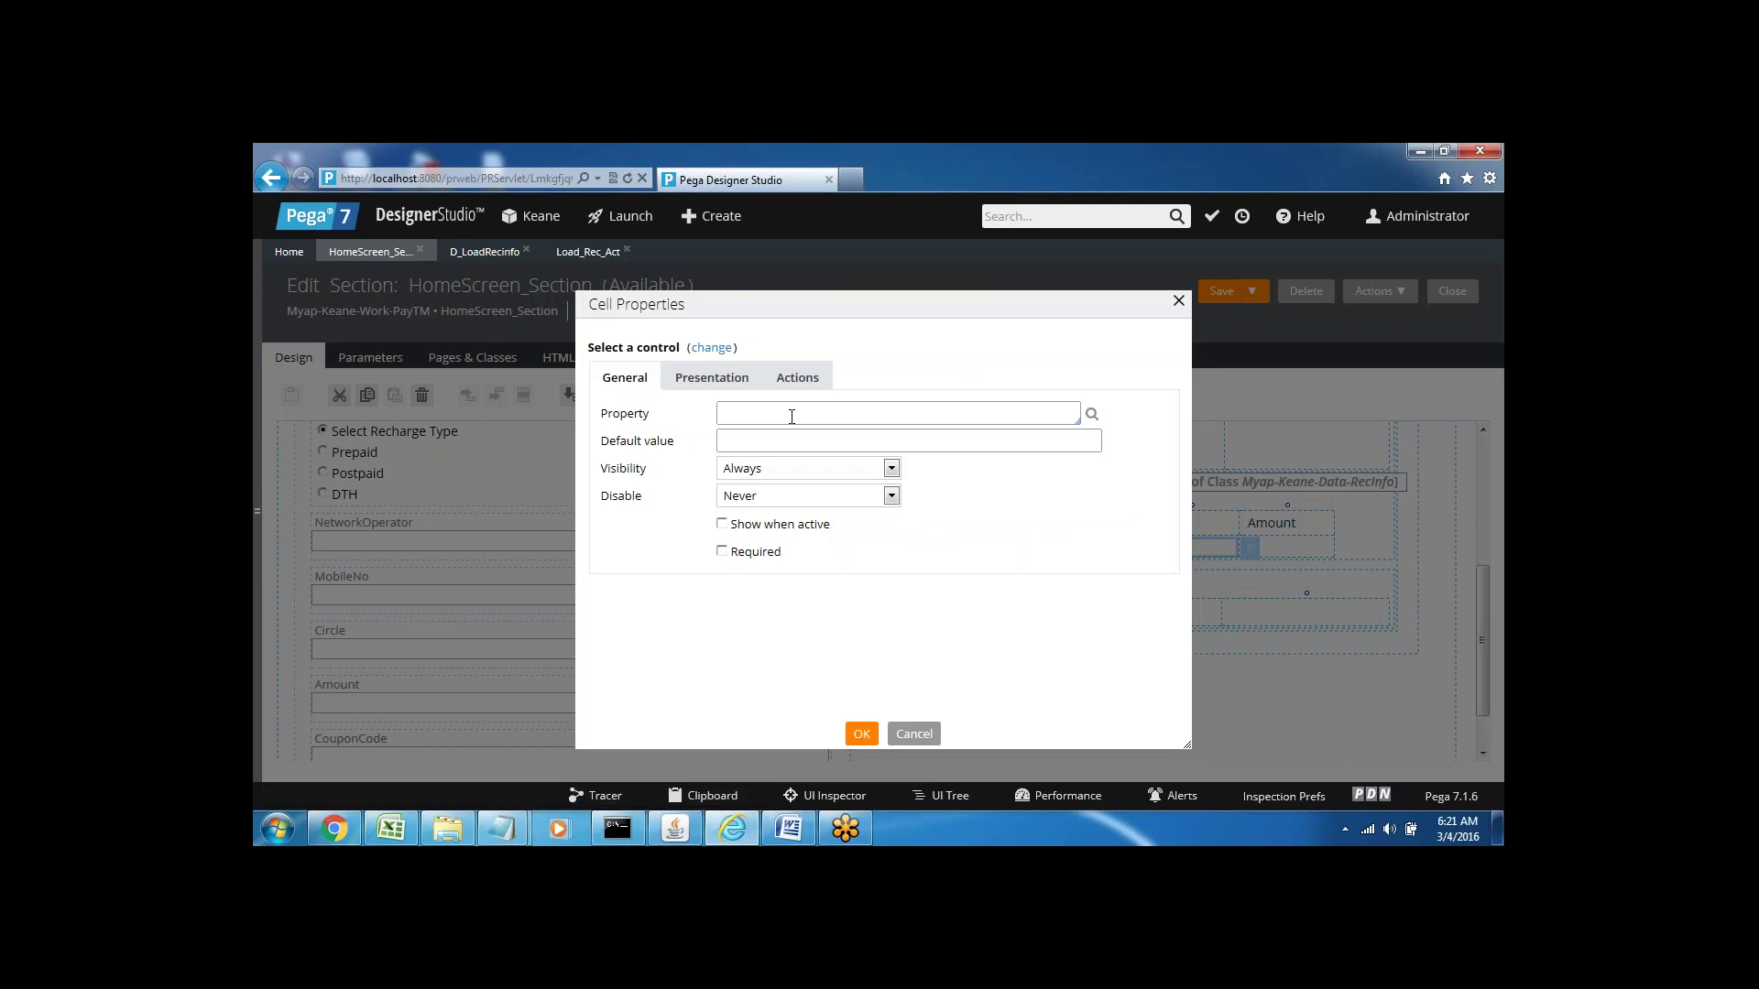
pyautogui.press('Down')
pyautogui.press('Down')
pyautogui.press('Down')
pyautogui.press('Down')
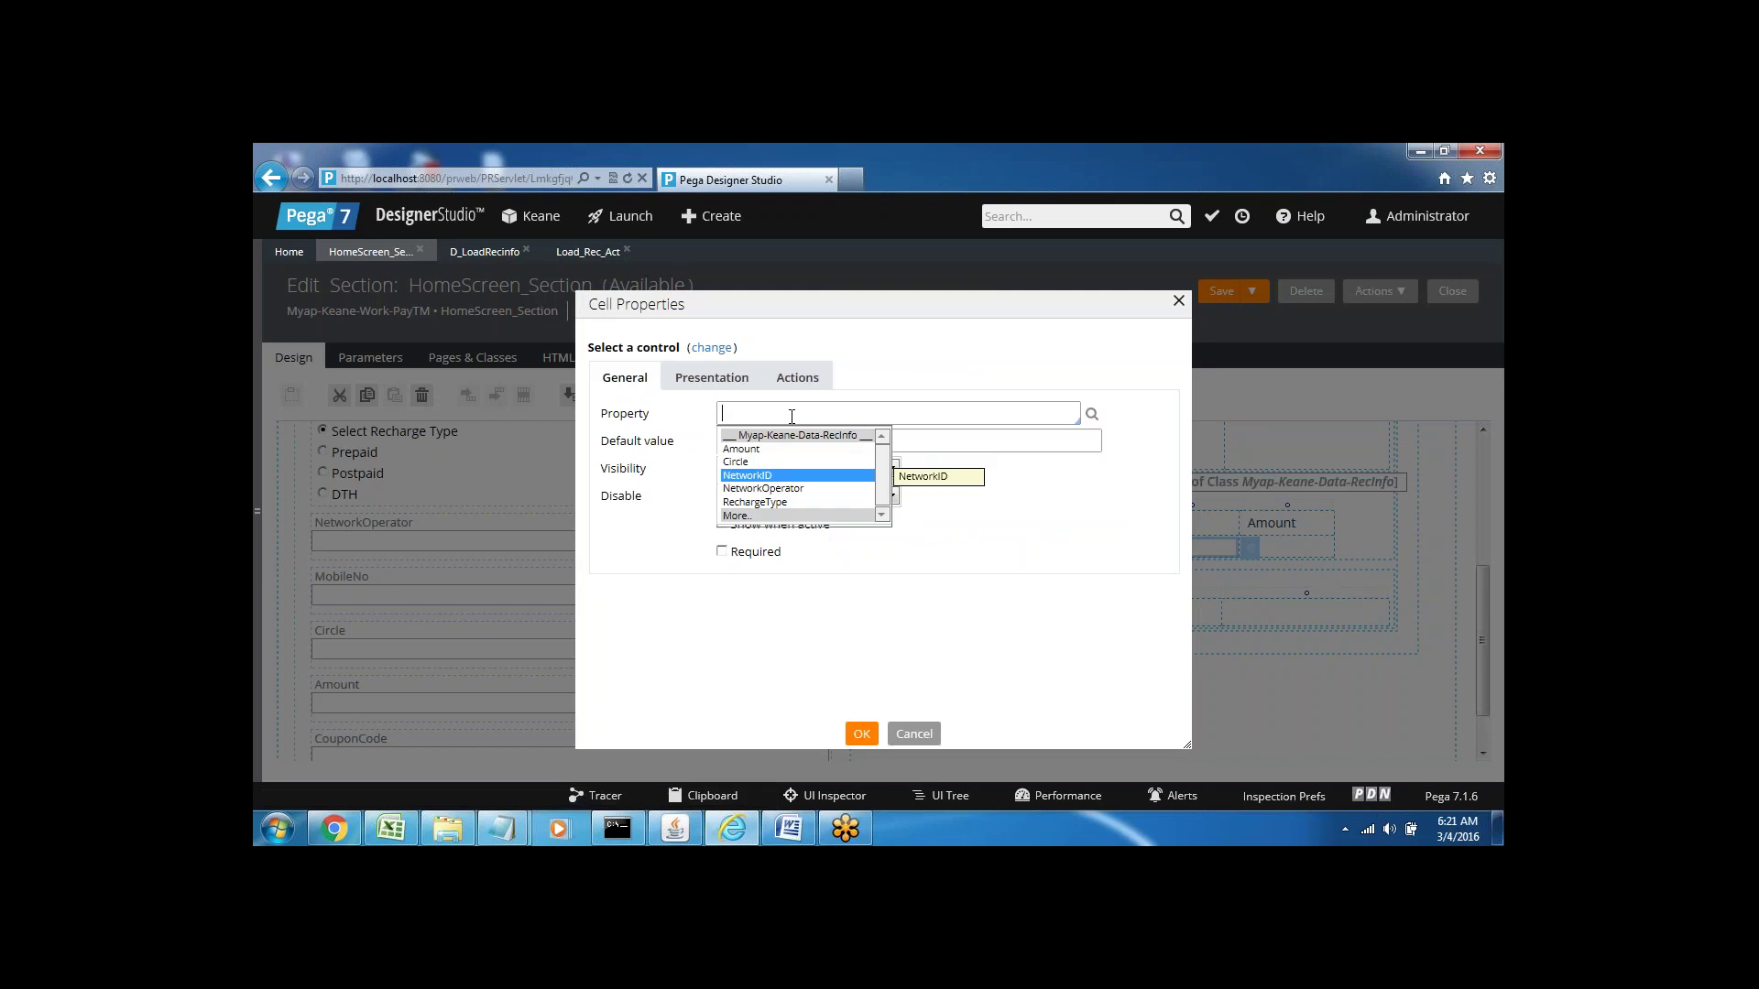
pyautogui.press('Up')
pyautogui.press('Return')
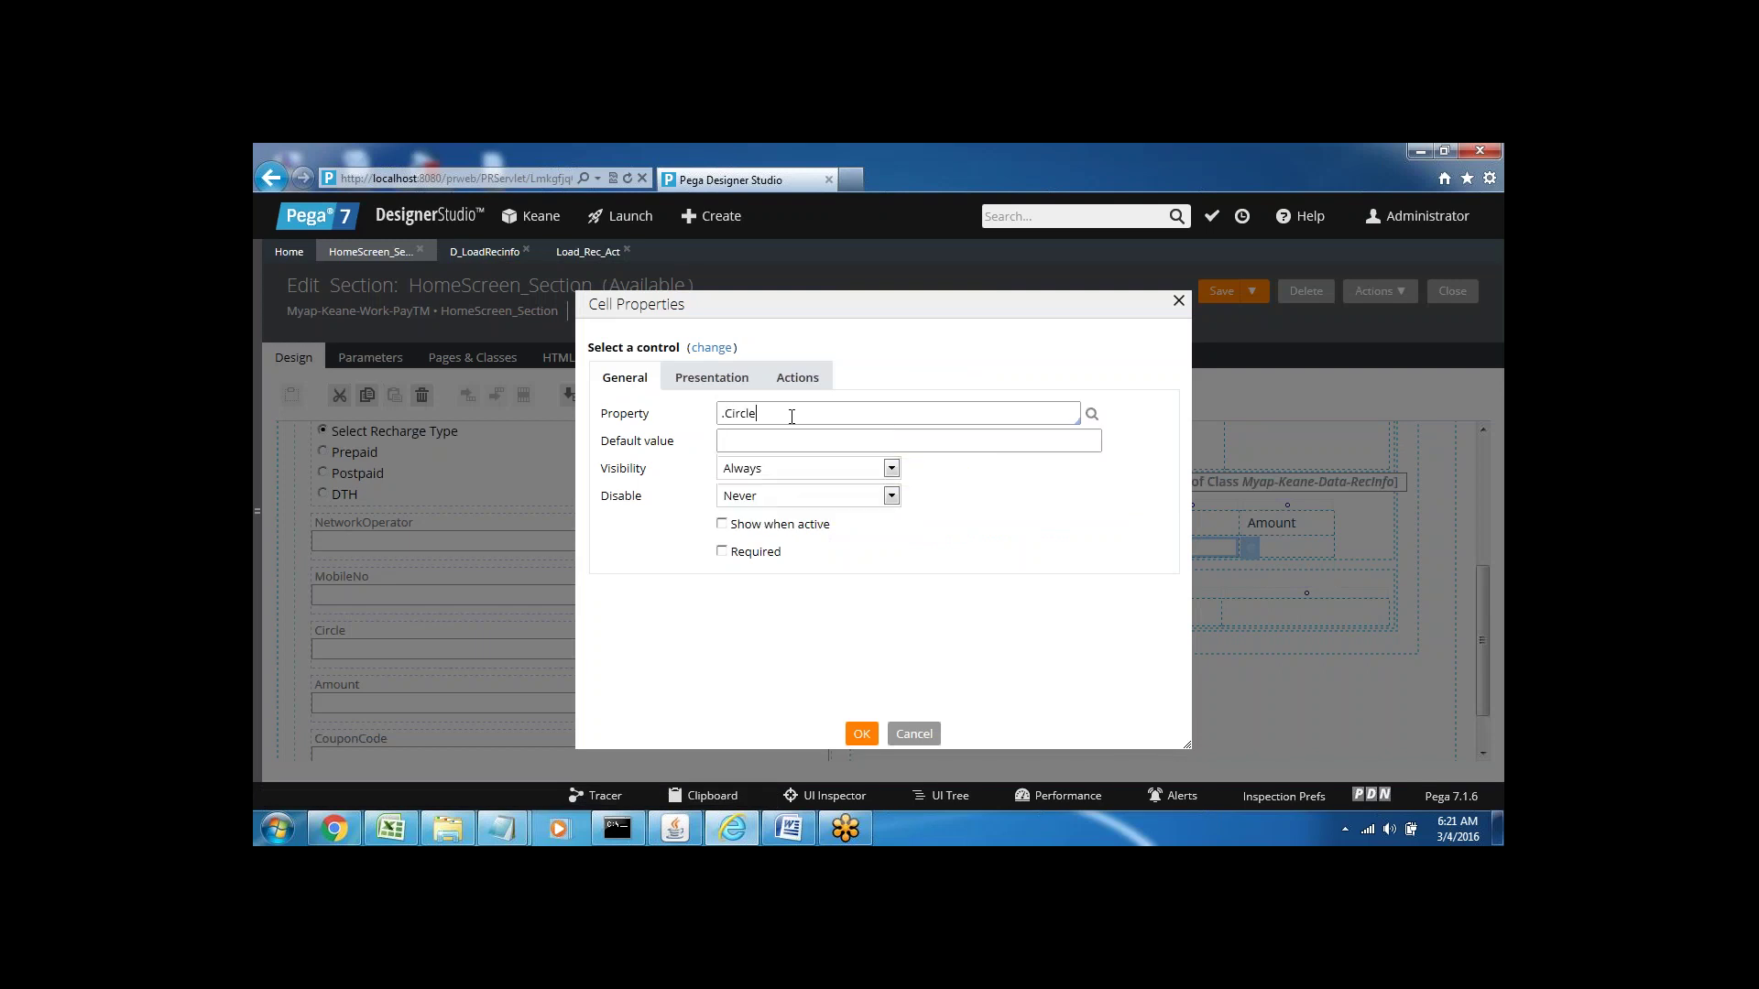
pyautogui.click(861, 730)
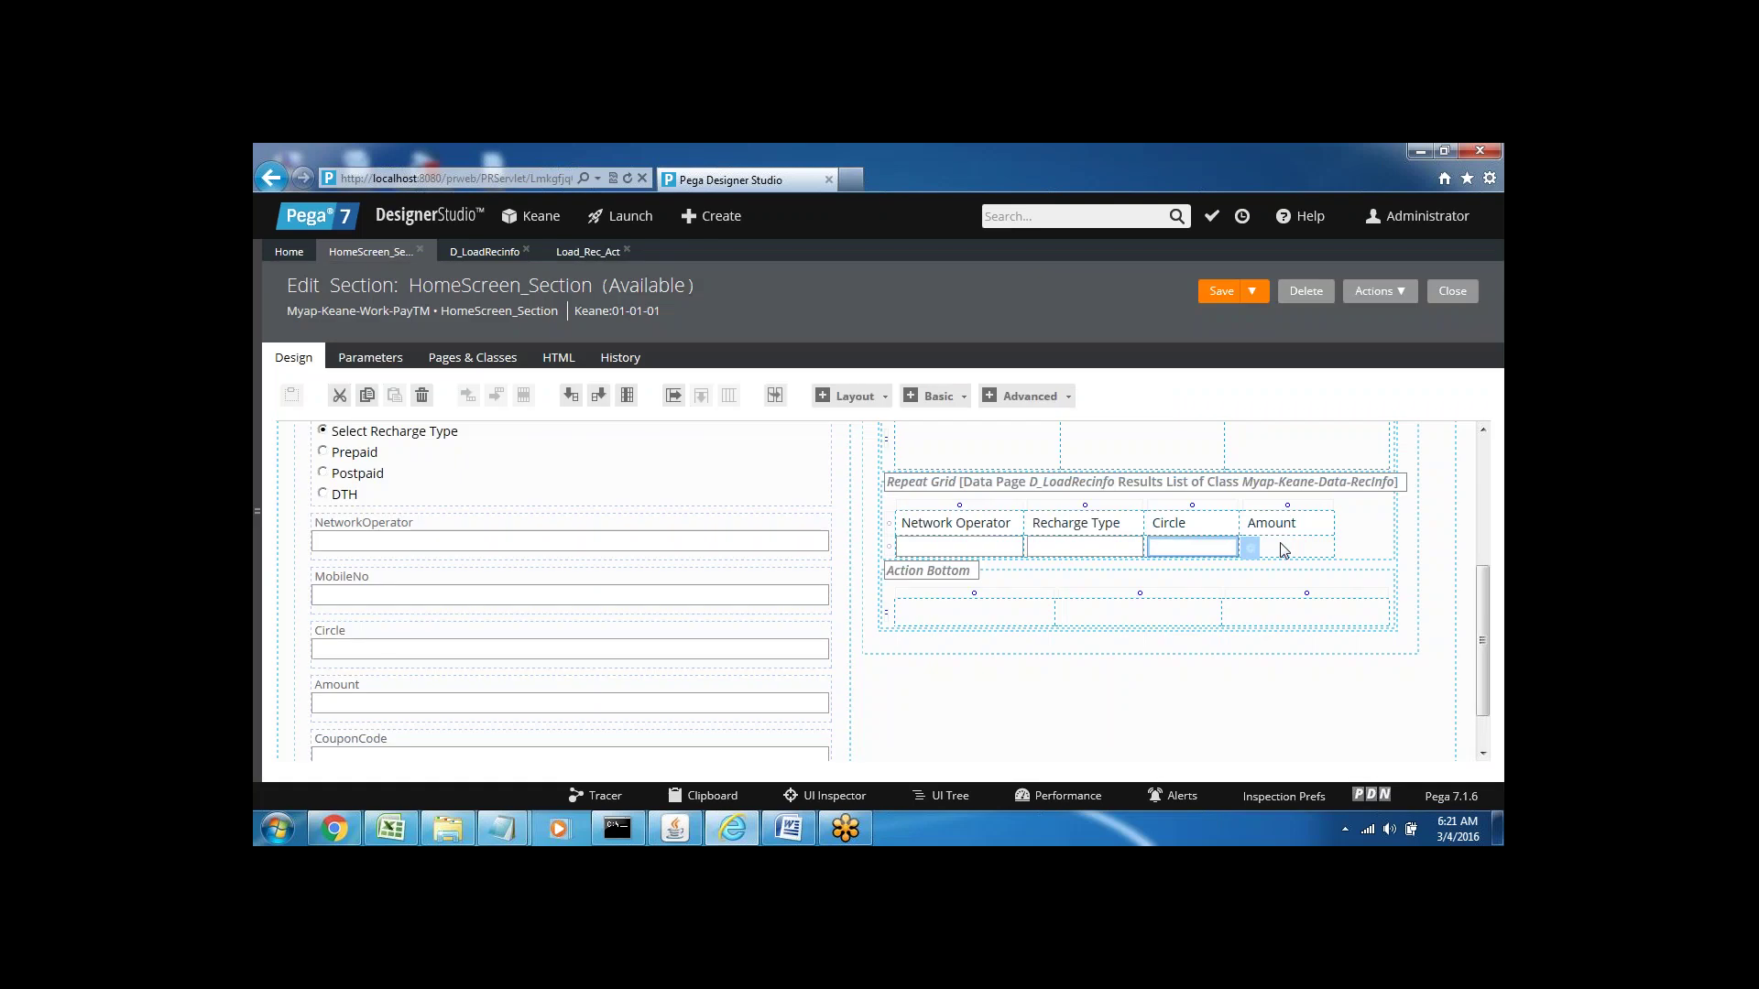
# - Bind the empty cell under Amount in the repeat grid to the Amount property
pyautogui.click(1285, 547)
pyautogui.click(1346, 552)
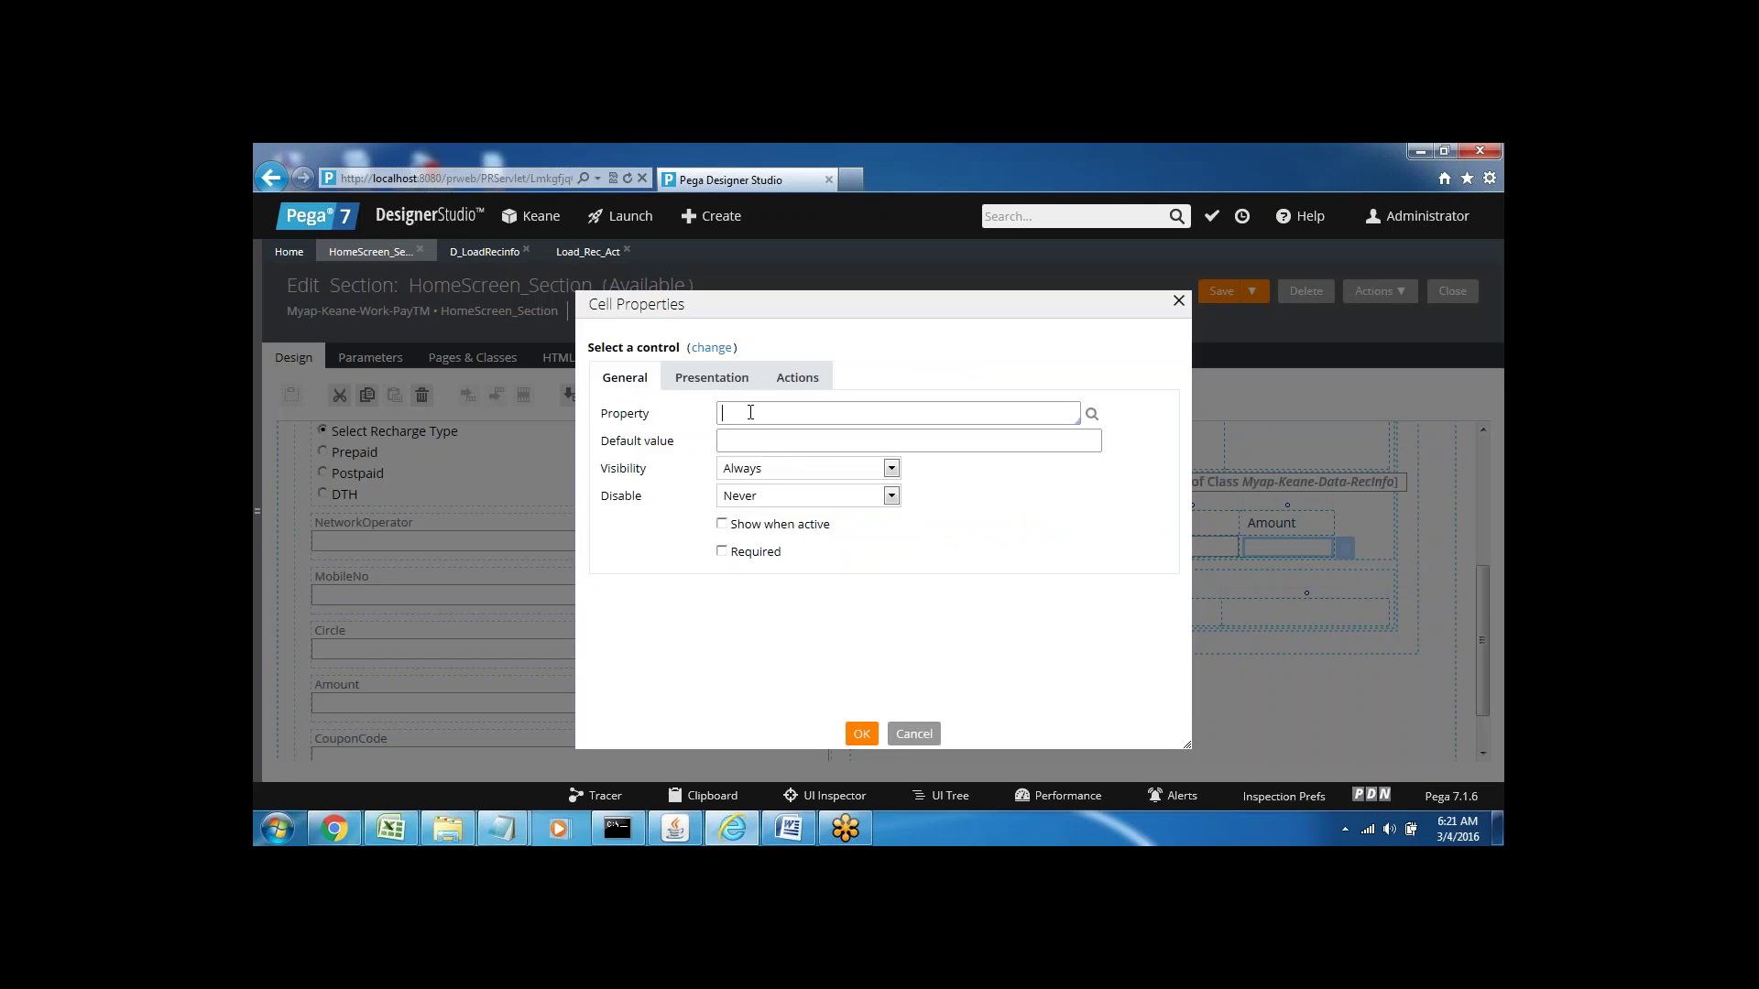
pyautogui.click(750, 412)
pyautogui.press('Return')
pyautogui.click(859, 734)
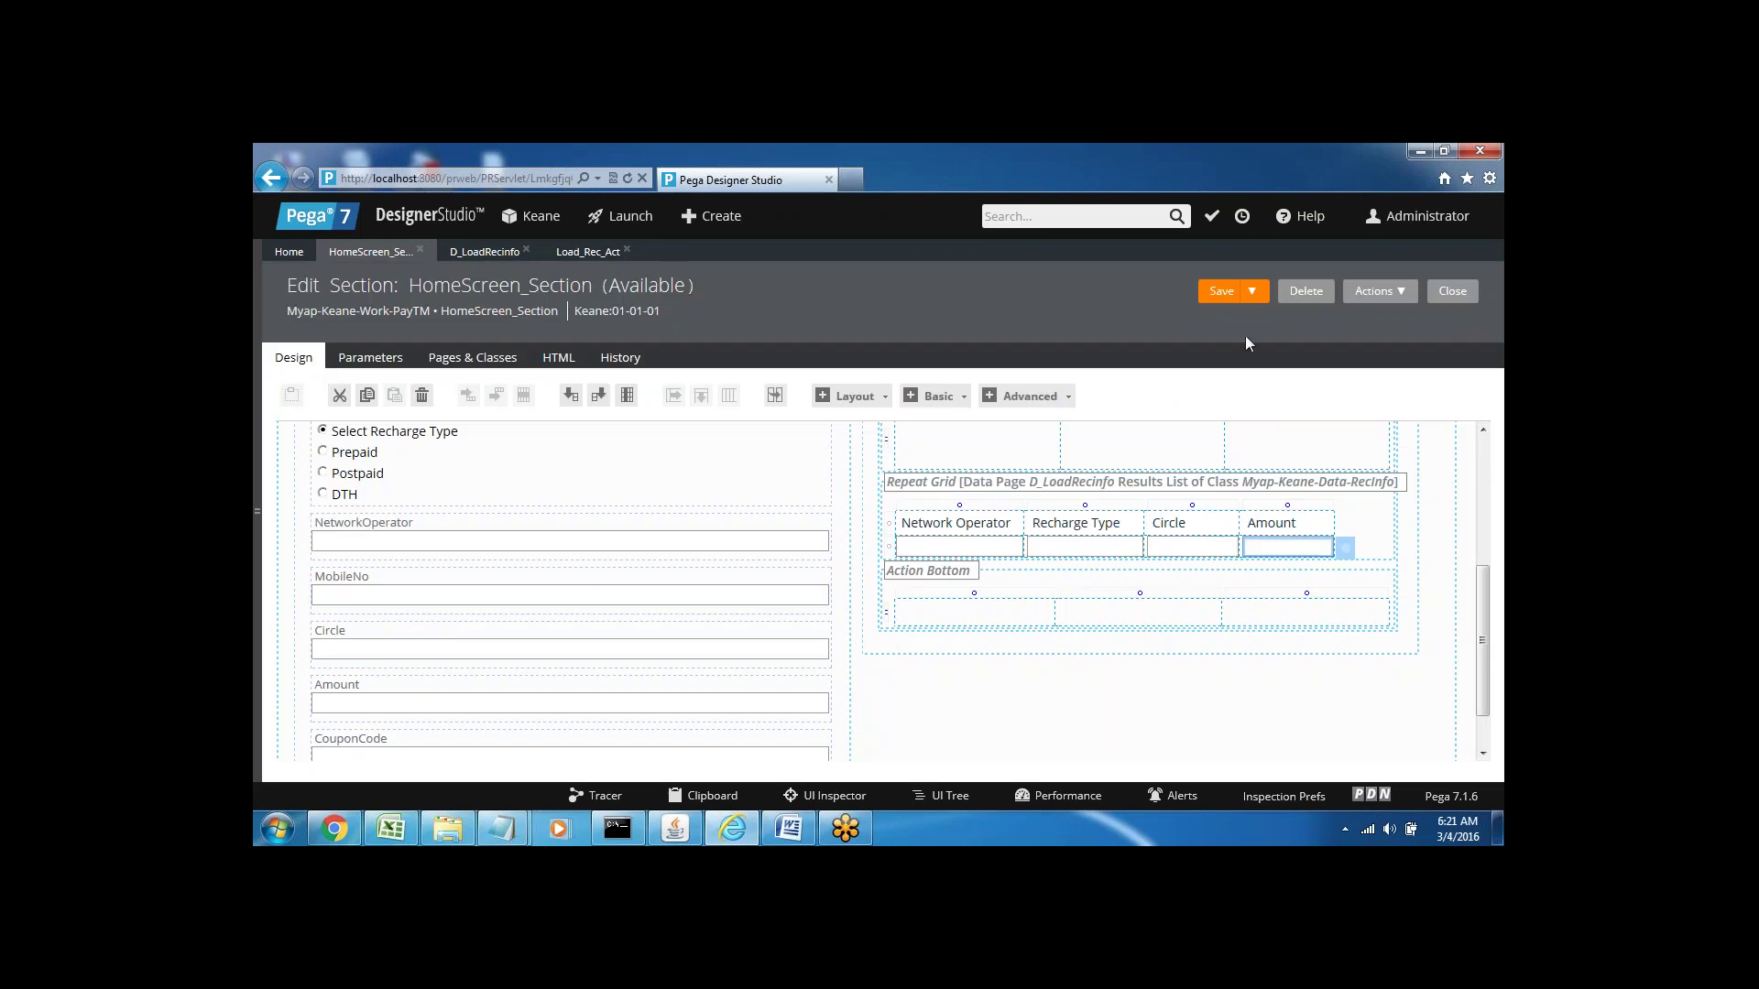
# - Save HomeScreen_Section and create a new PayTM Case to display the grid
pyautogui.click(1221, 295)
pyautogui.scroll(3, 1481, 513)
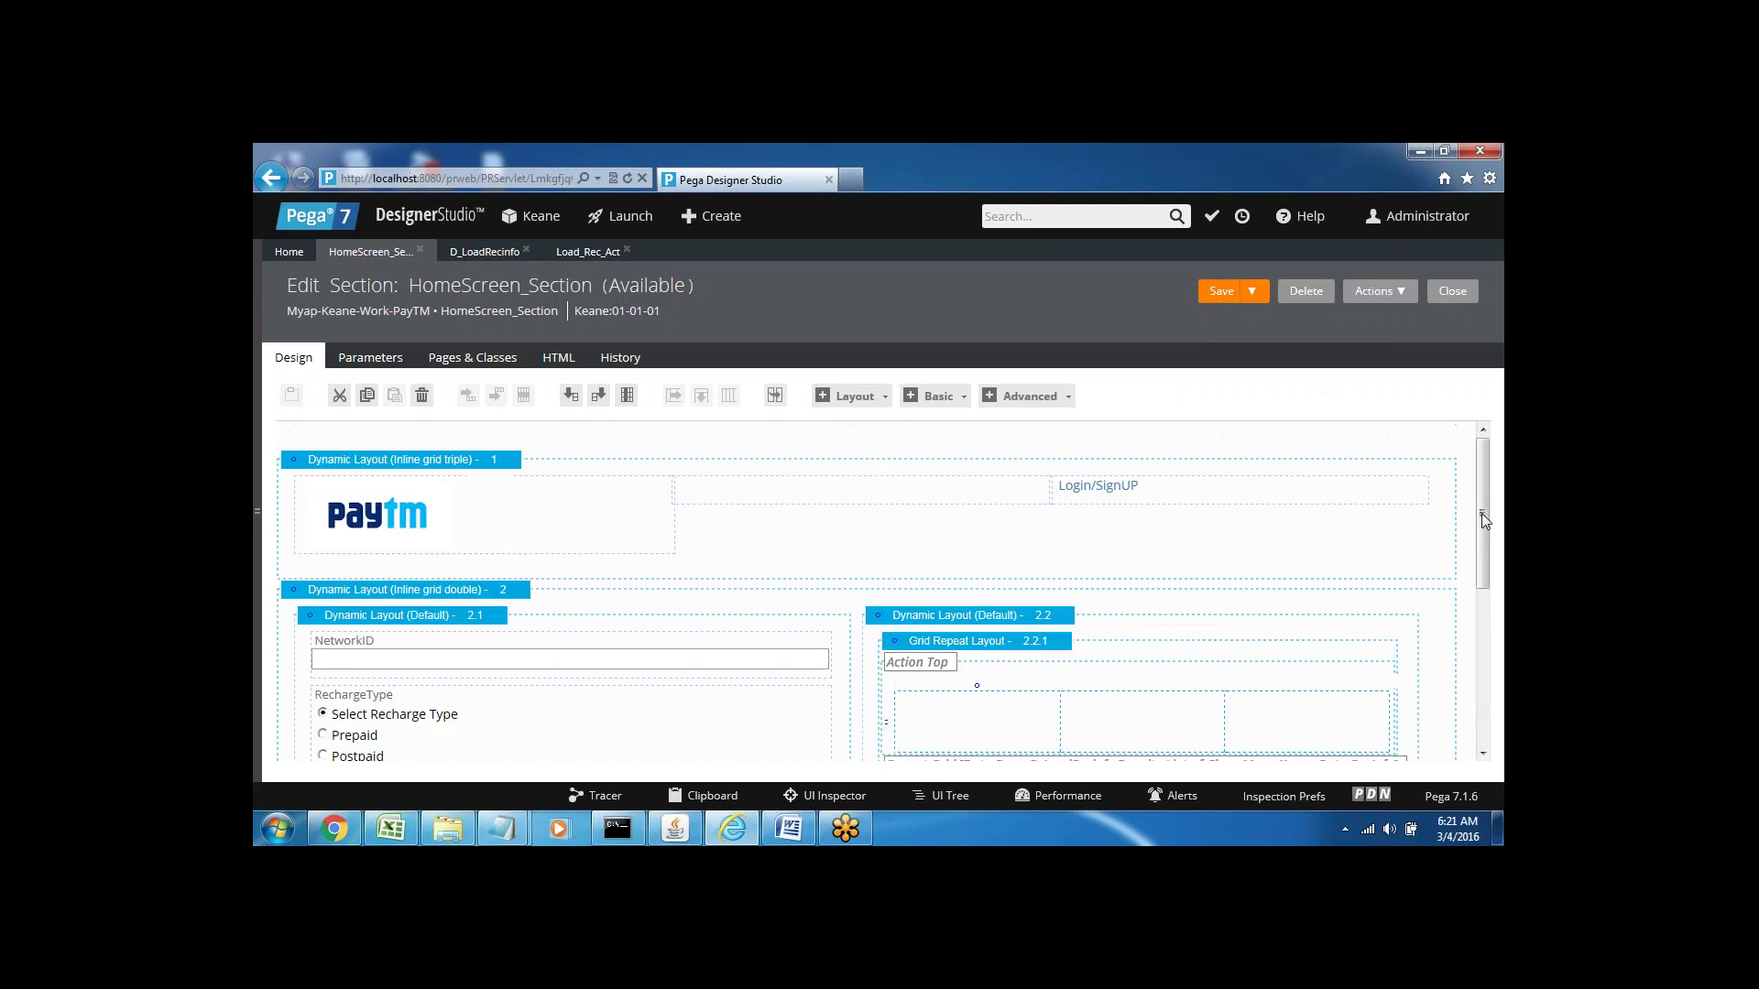
pyautogui.click(1220, 293)
pyautogui.click(721, 219)
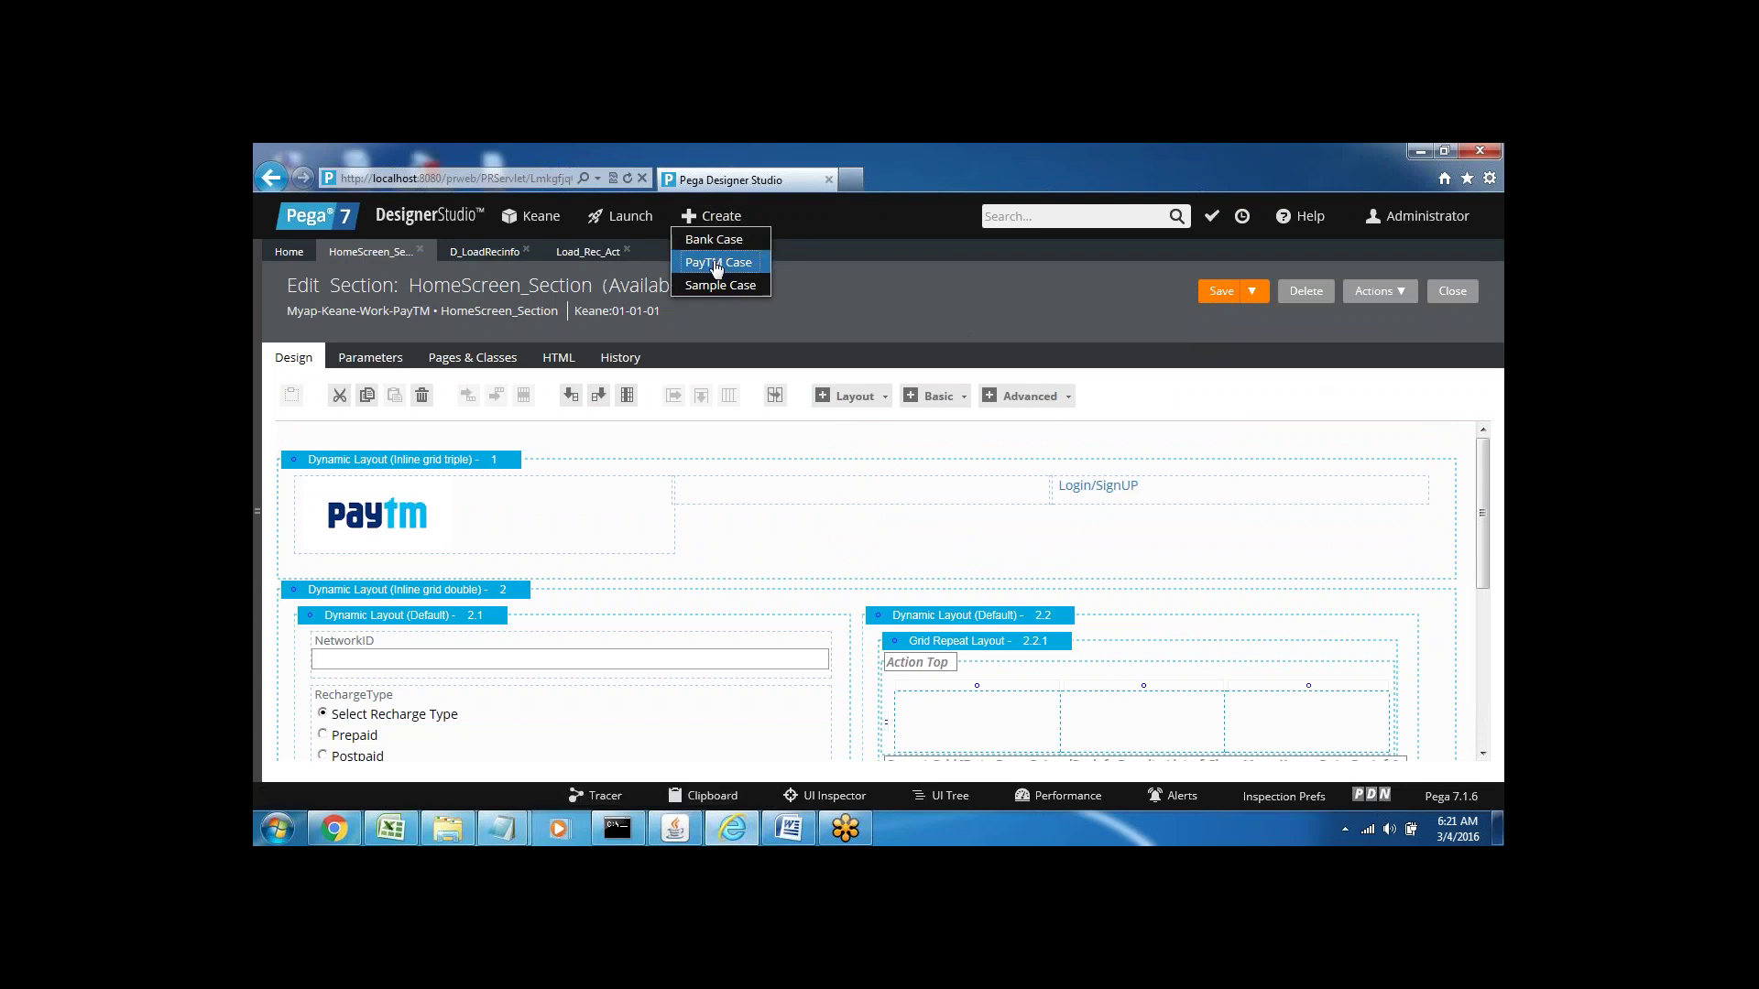
pyautogui.click(713, 265)
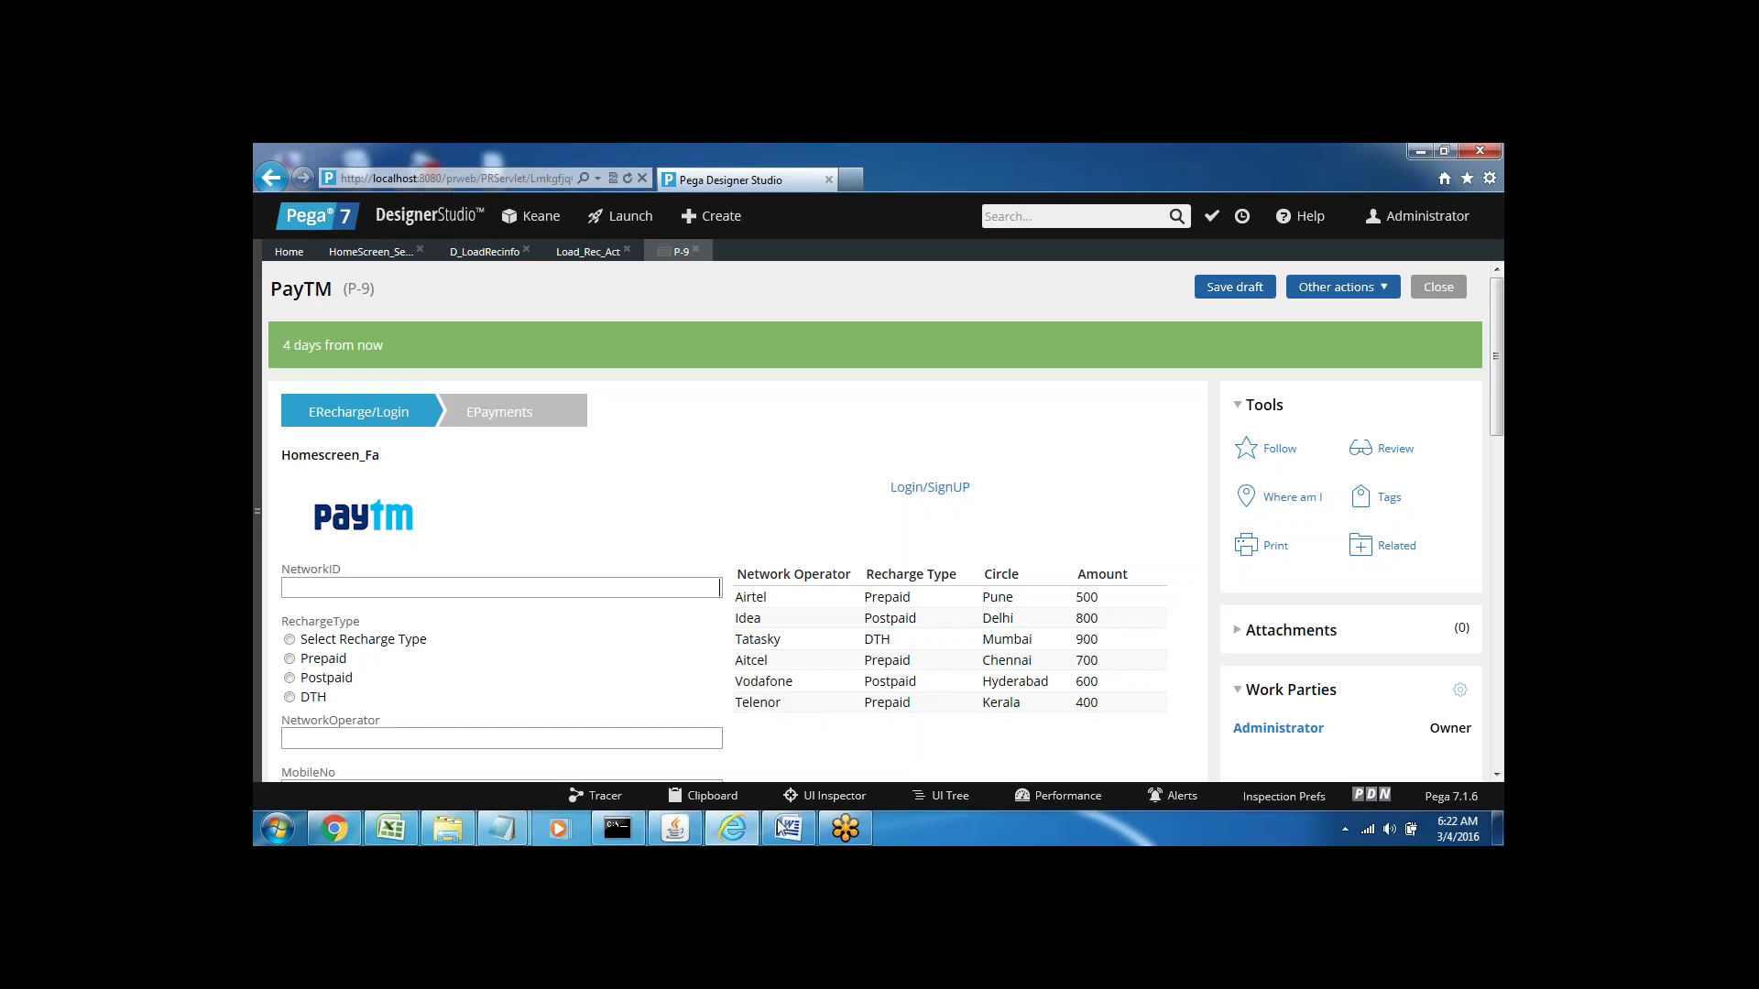
# - Return to HomeScreen_Section and set the Grid Repeat Layout's pagination format to Page 1 of X
pyautogui.click(573, 266)
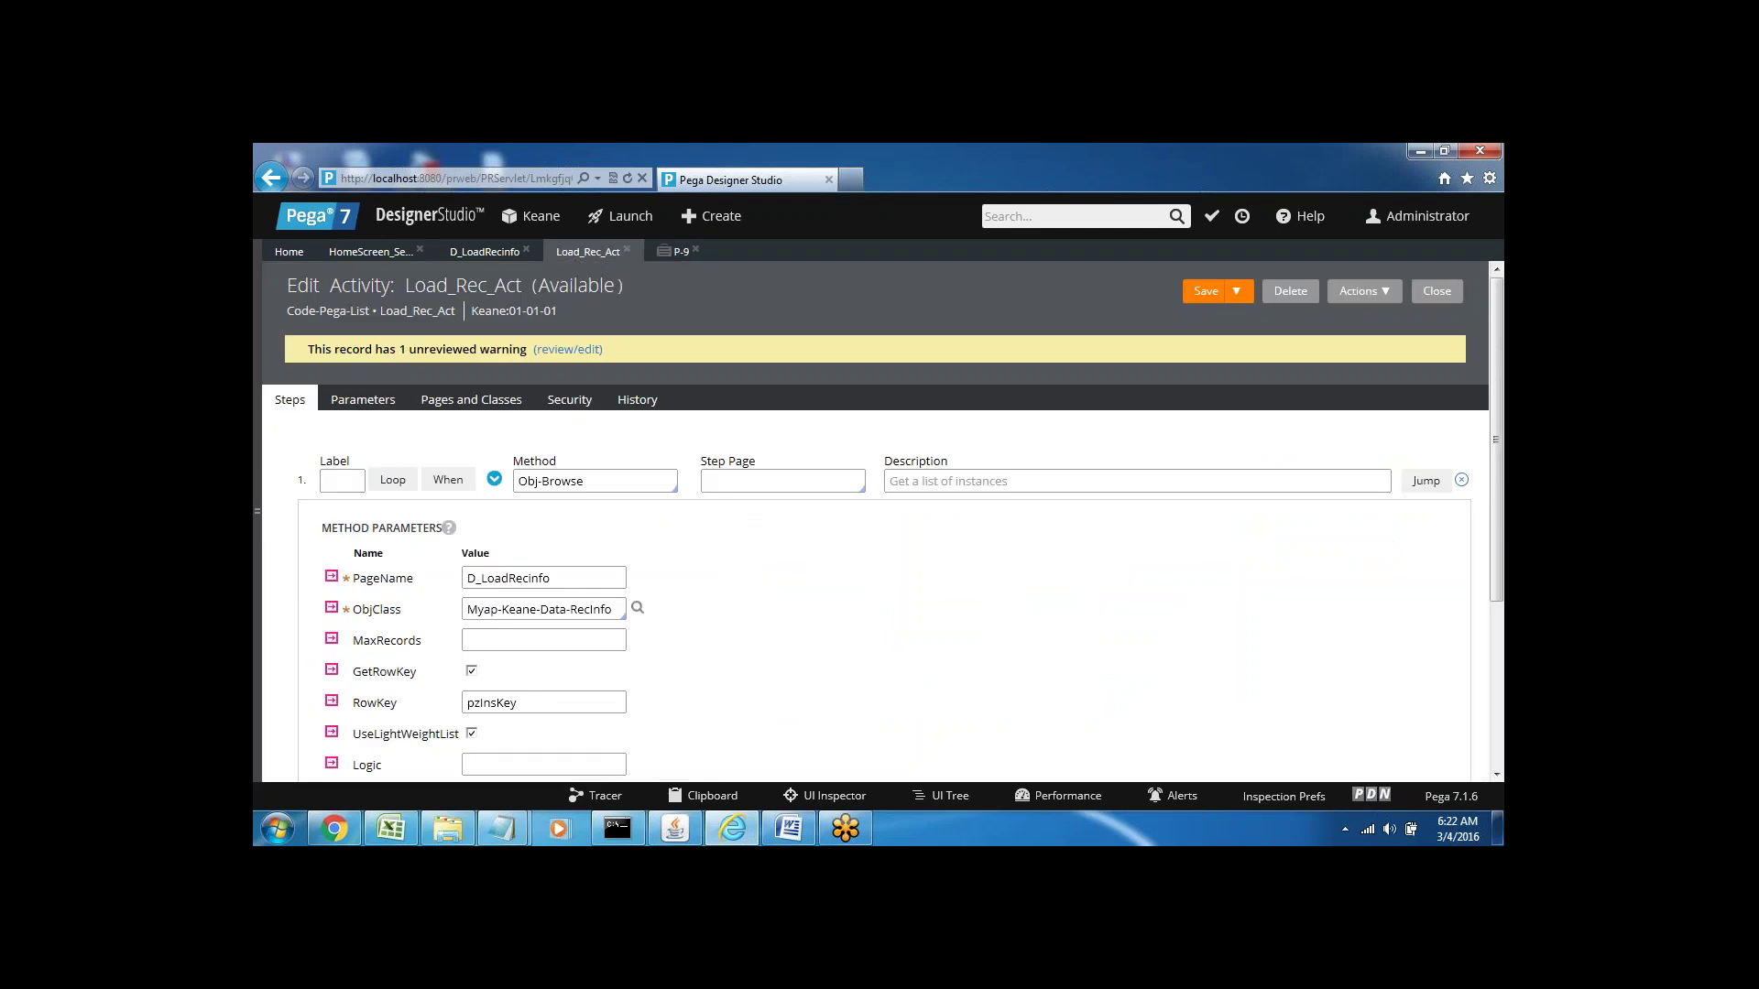
pyautogui.click(396, 257)
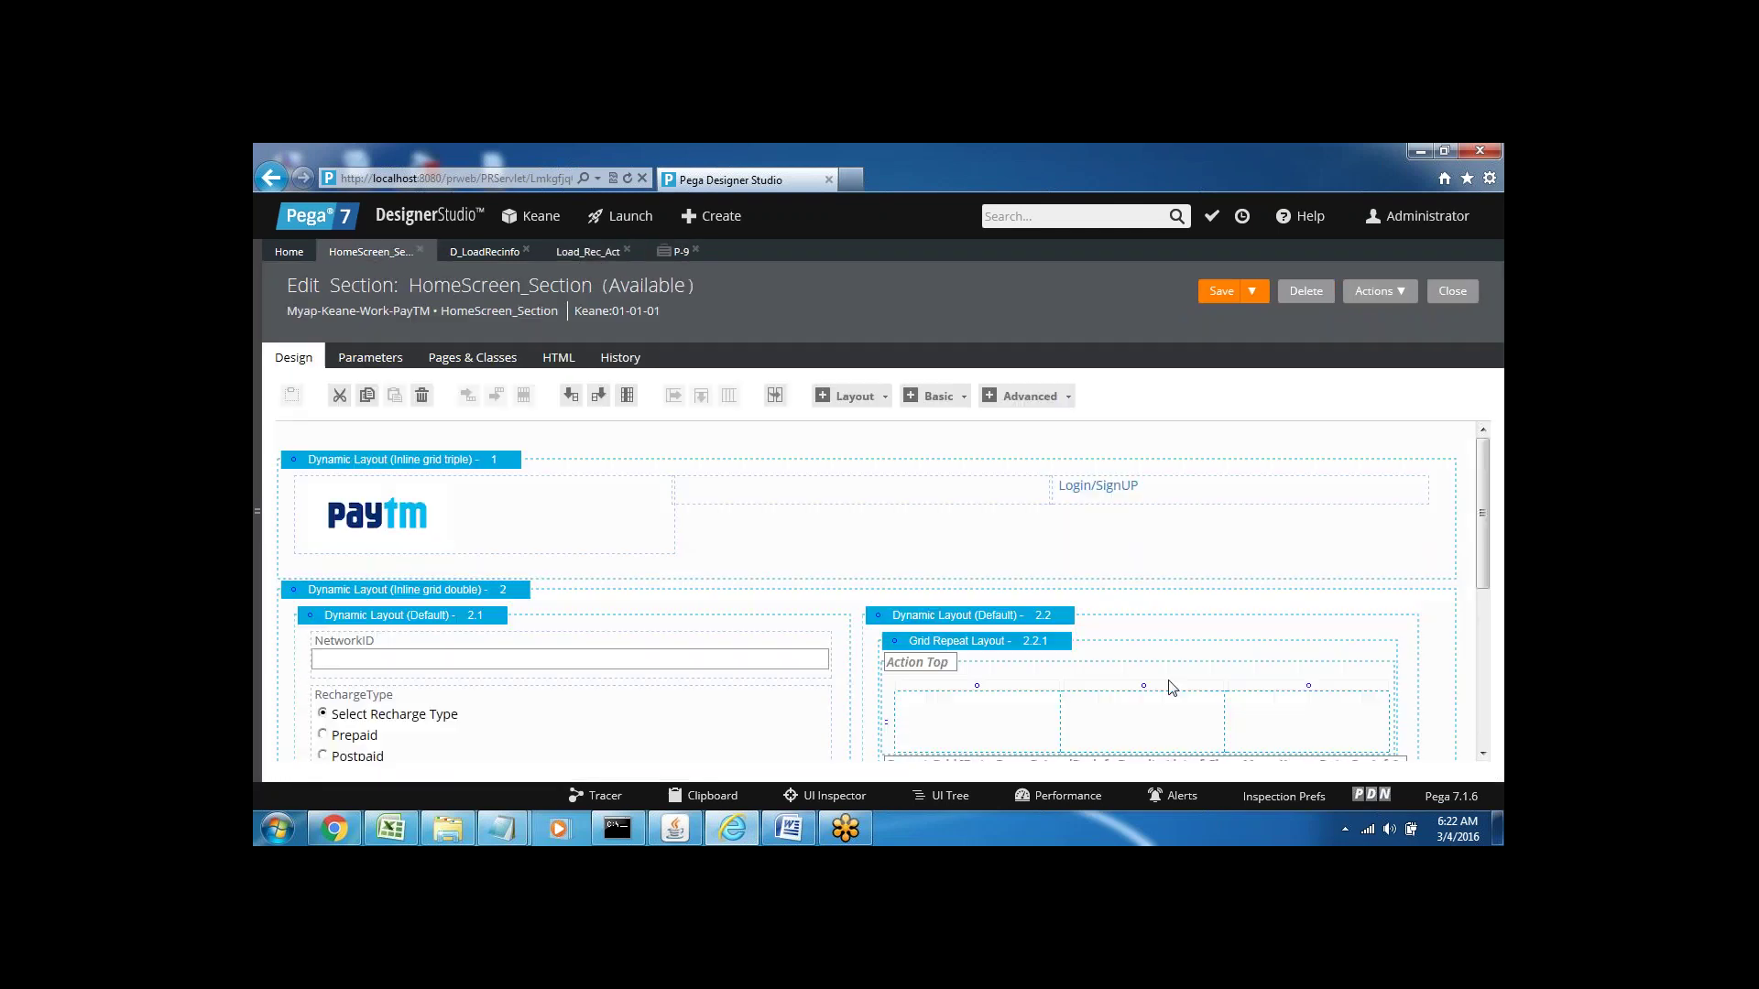
pyautogui.click(1050, 649)
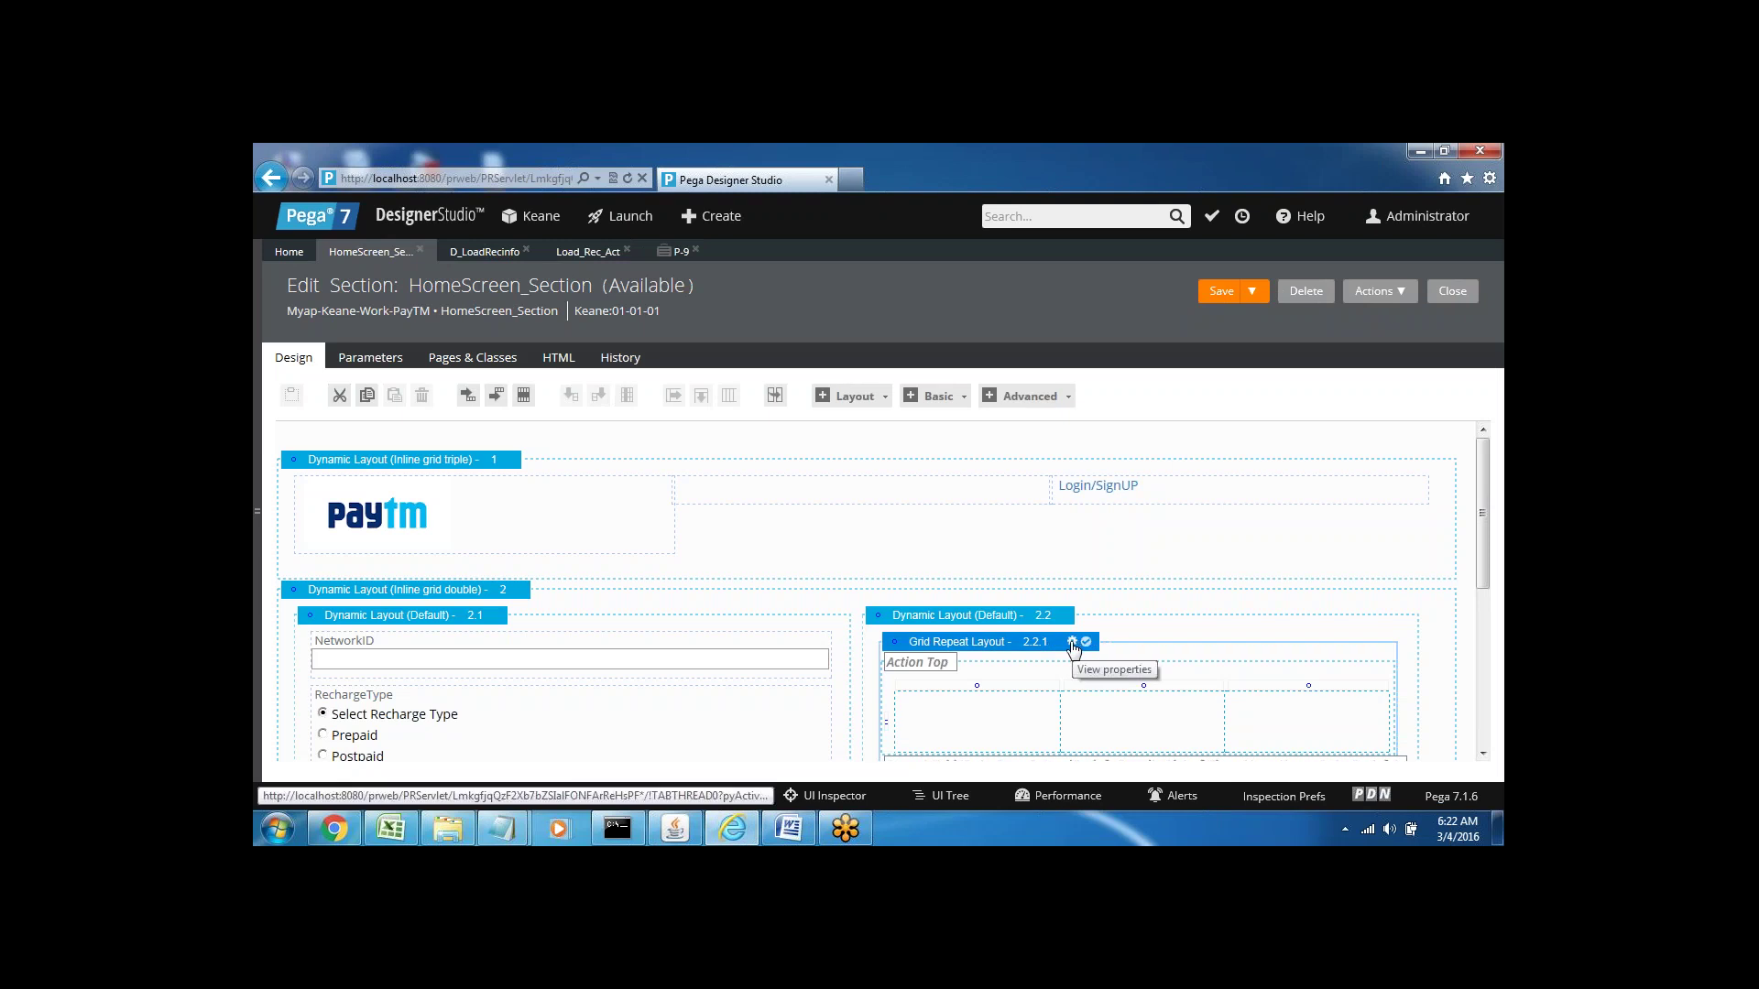
pyautogui.click(1072, 642)
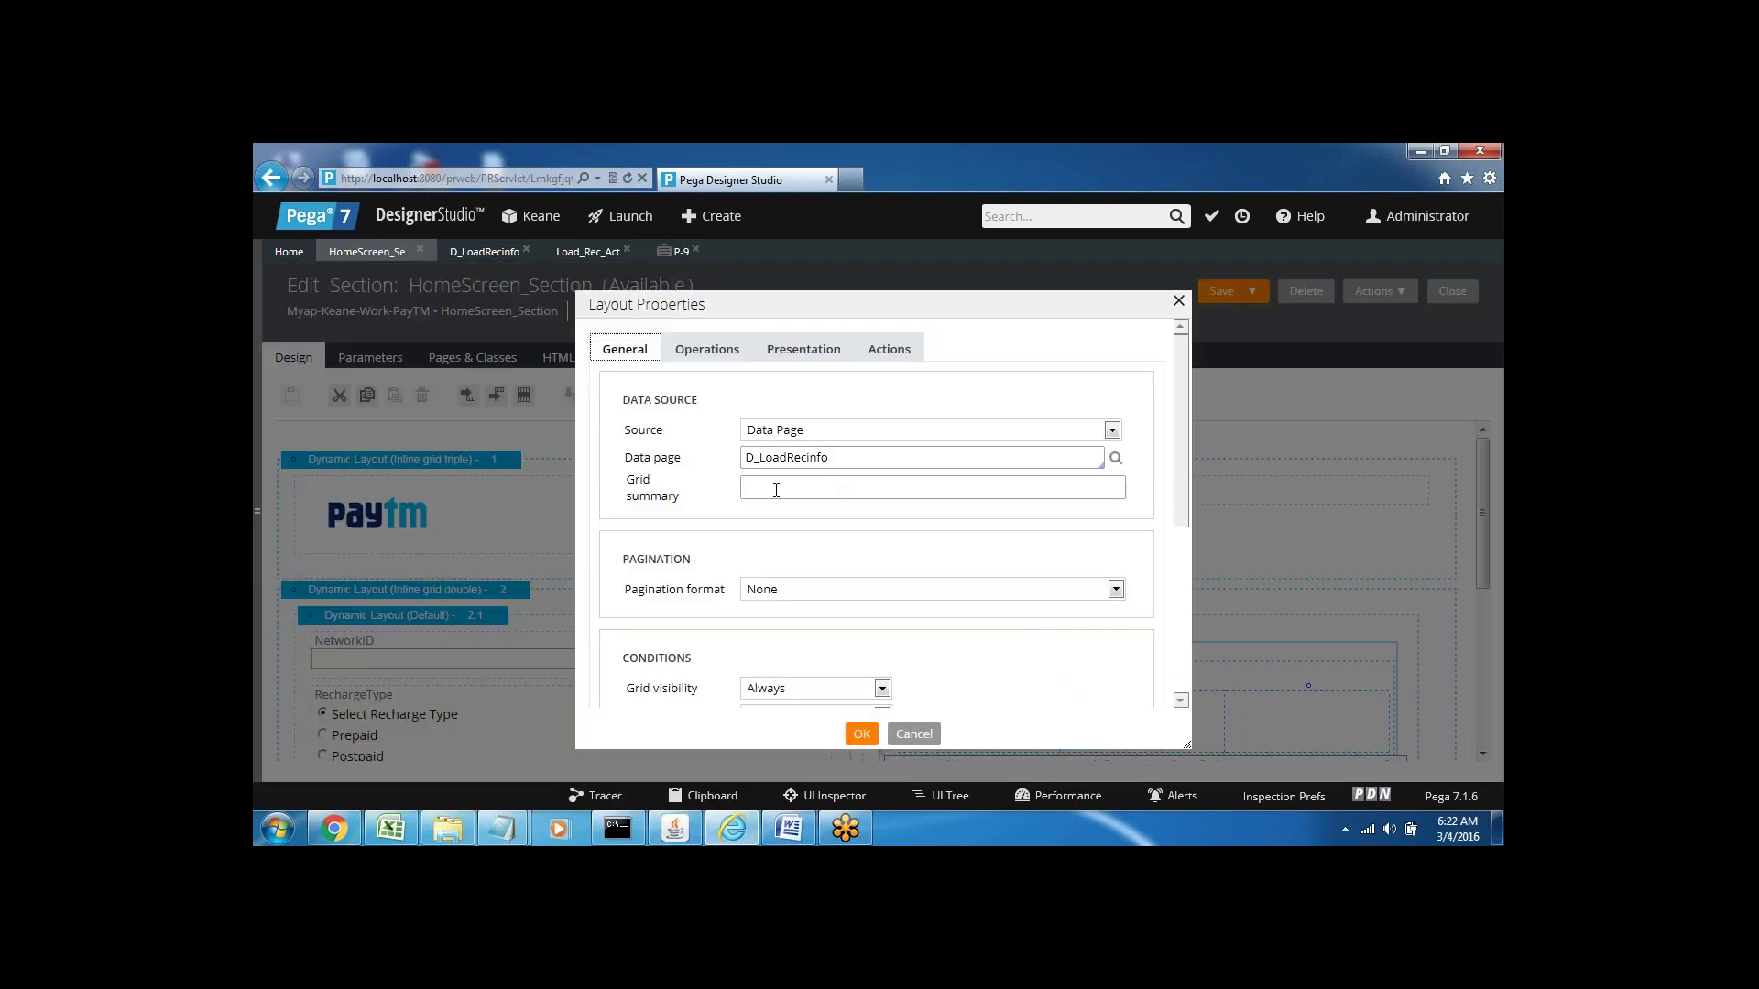
pyautogui.click(774, 489)
pyautogui.click(760, 591)
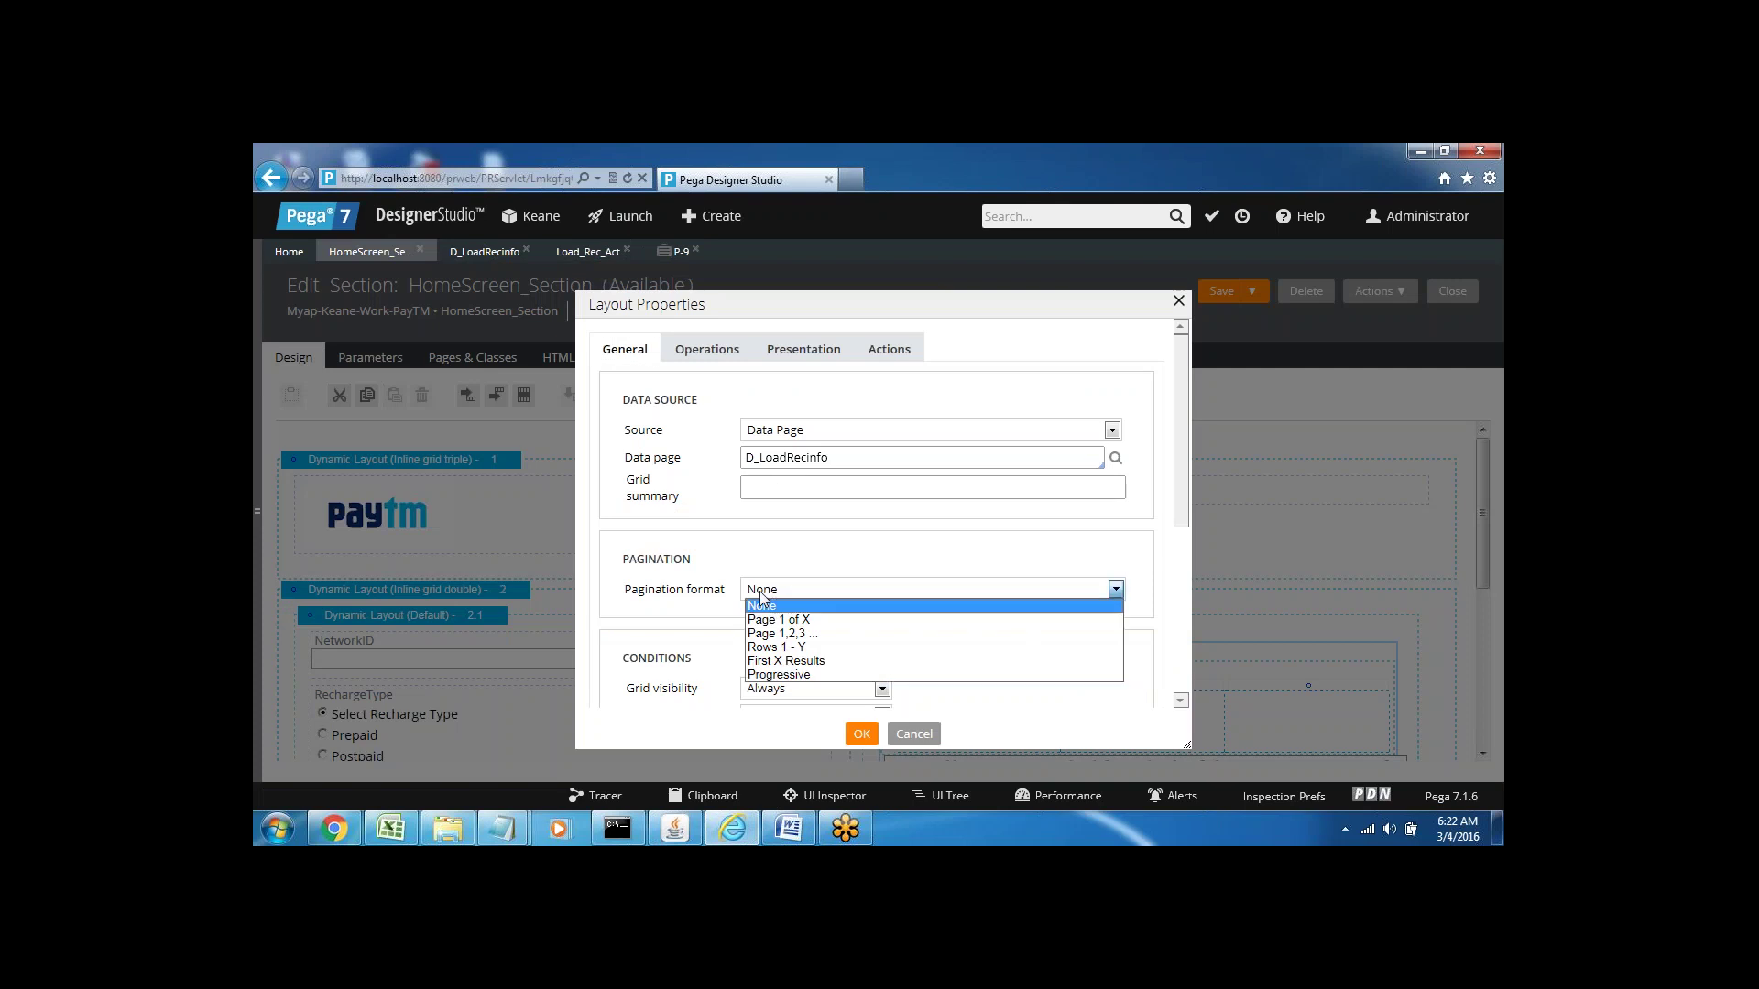
pyautogui.click(771, 620)
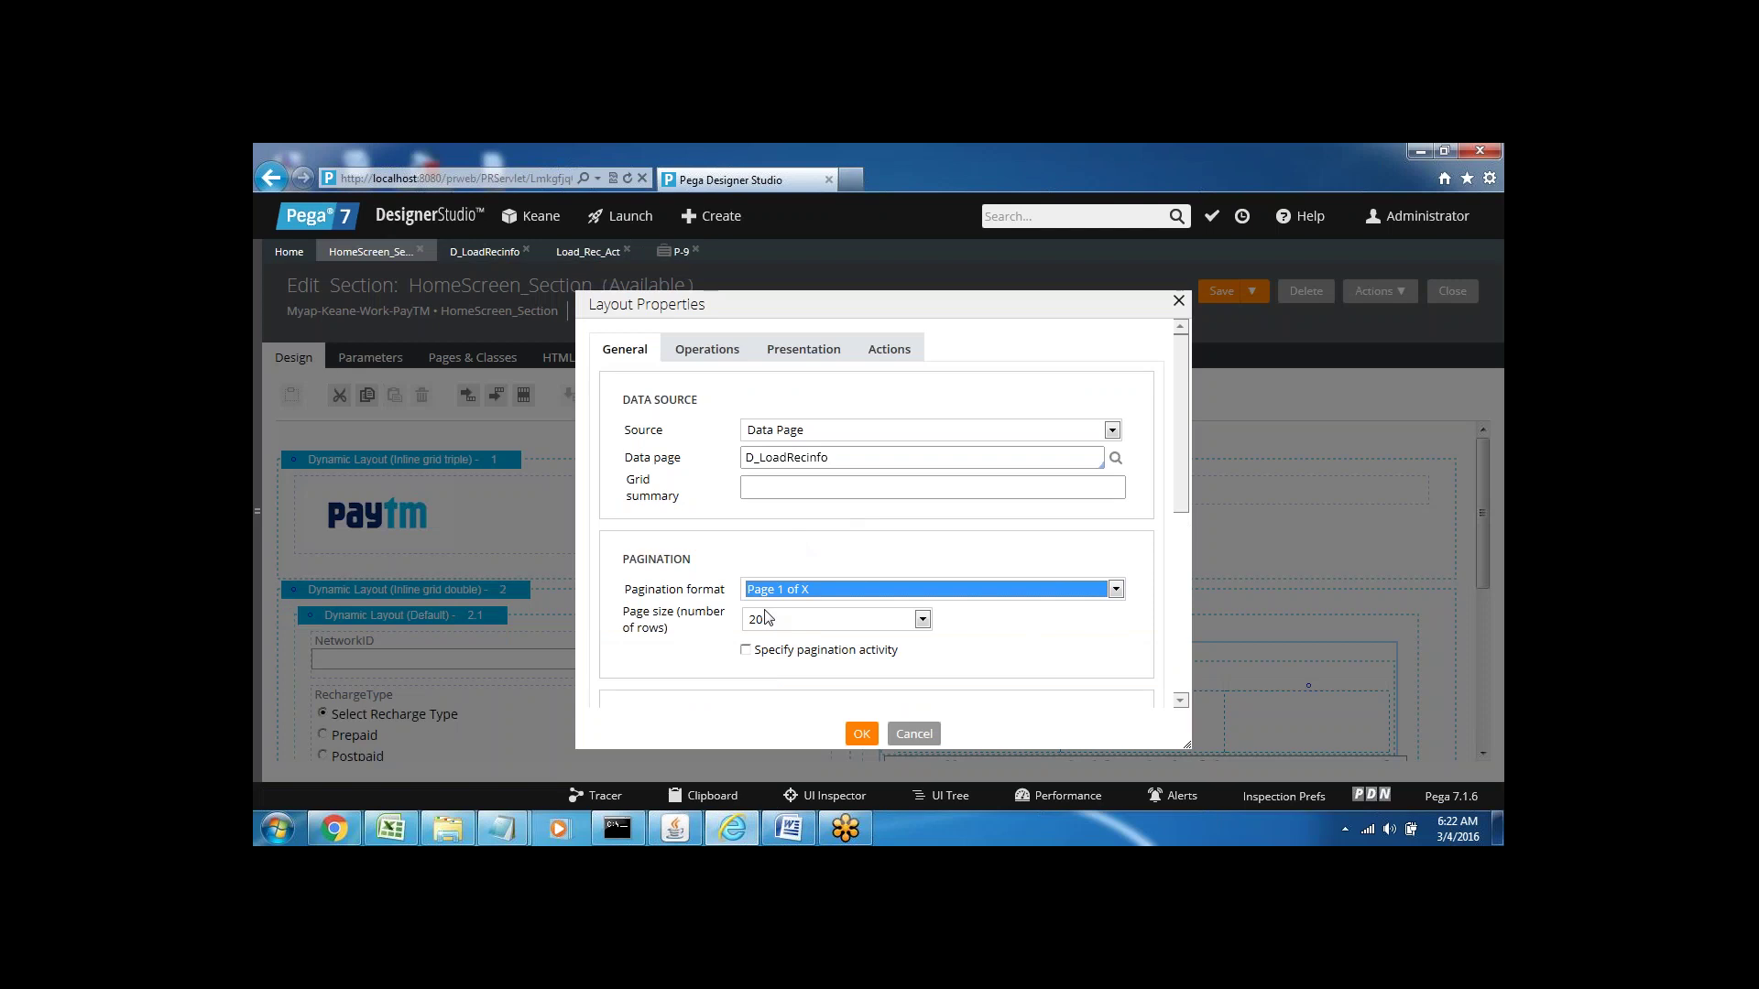
# - Try a page size of 10 rows in the grid's pagination settings and return it to 20 rows
pyautogui.doubleClick(644, 564)
pyautogui.doubleClick(656, 591)
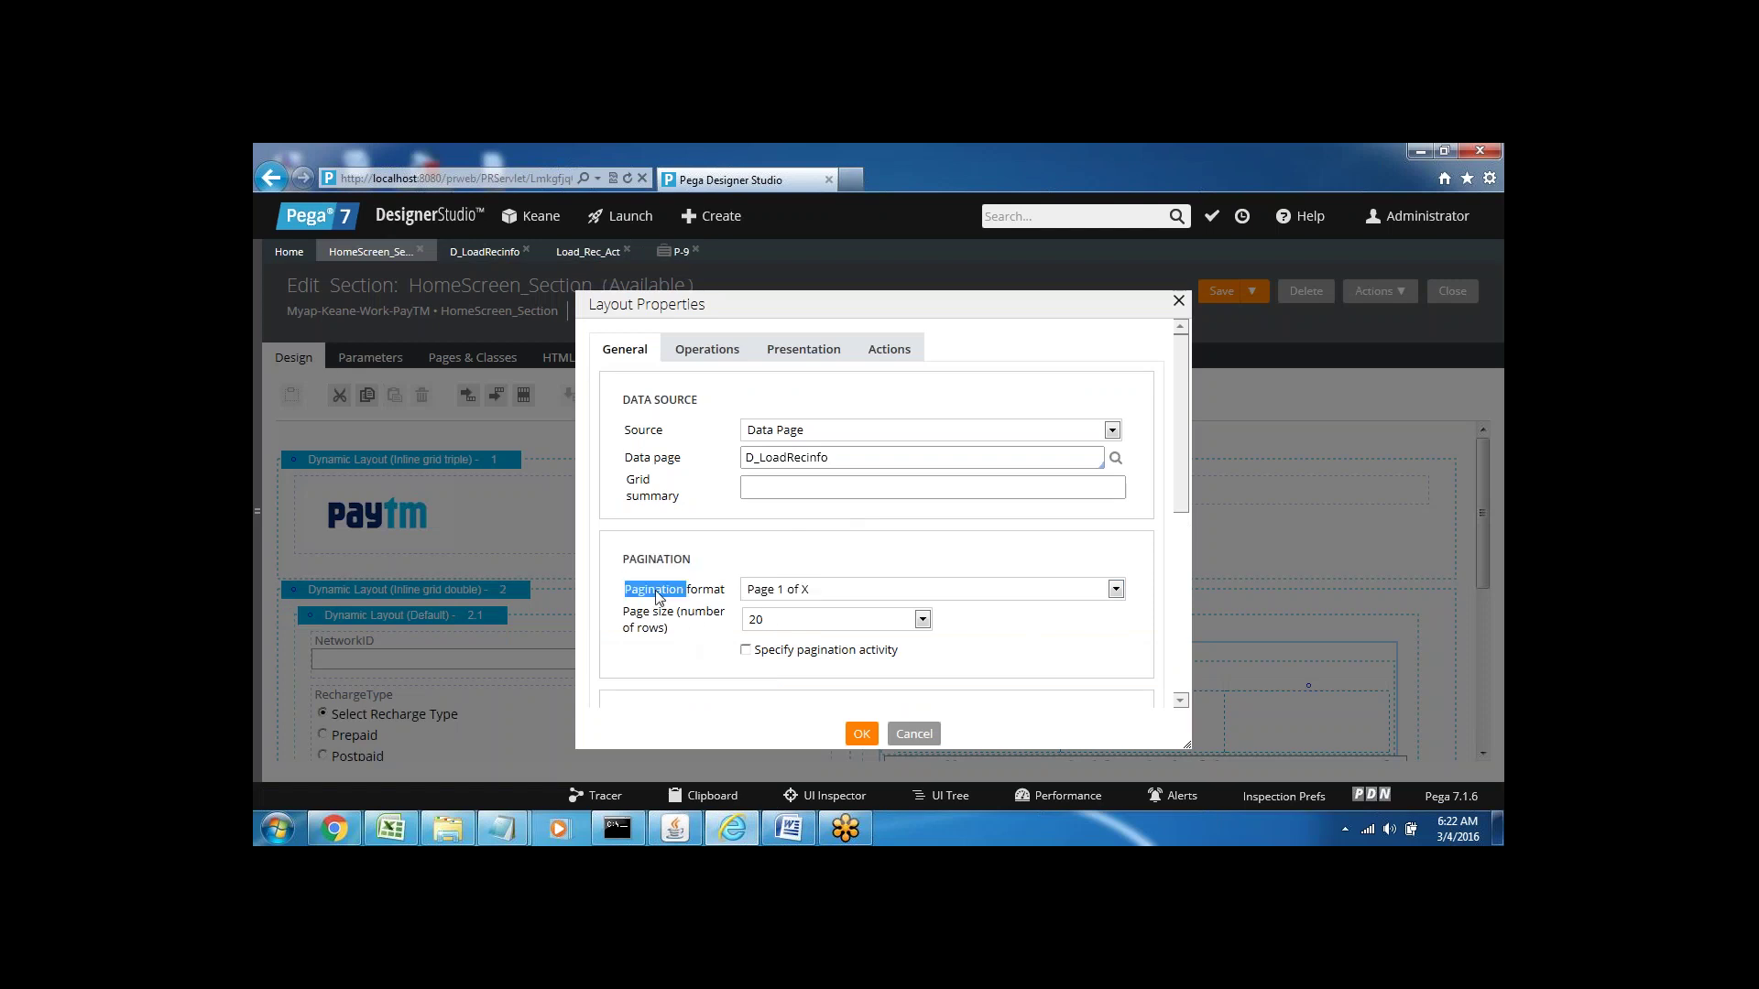
pyautogui.doubleClick(681, 613)
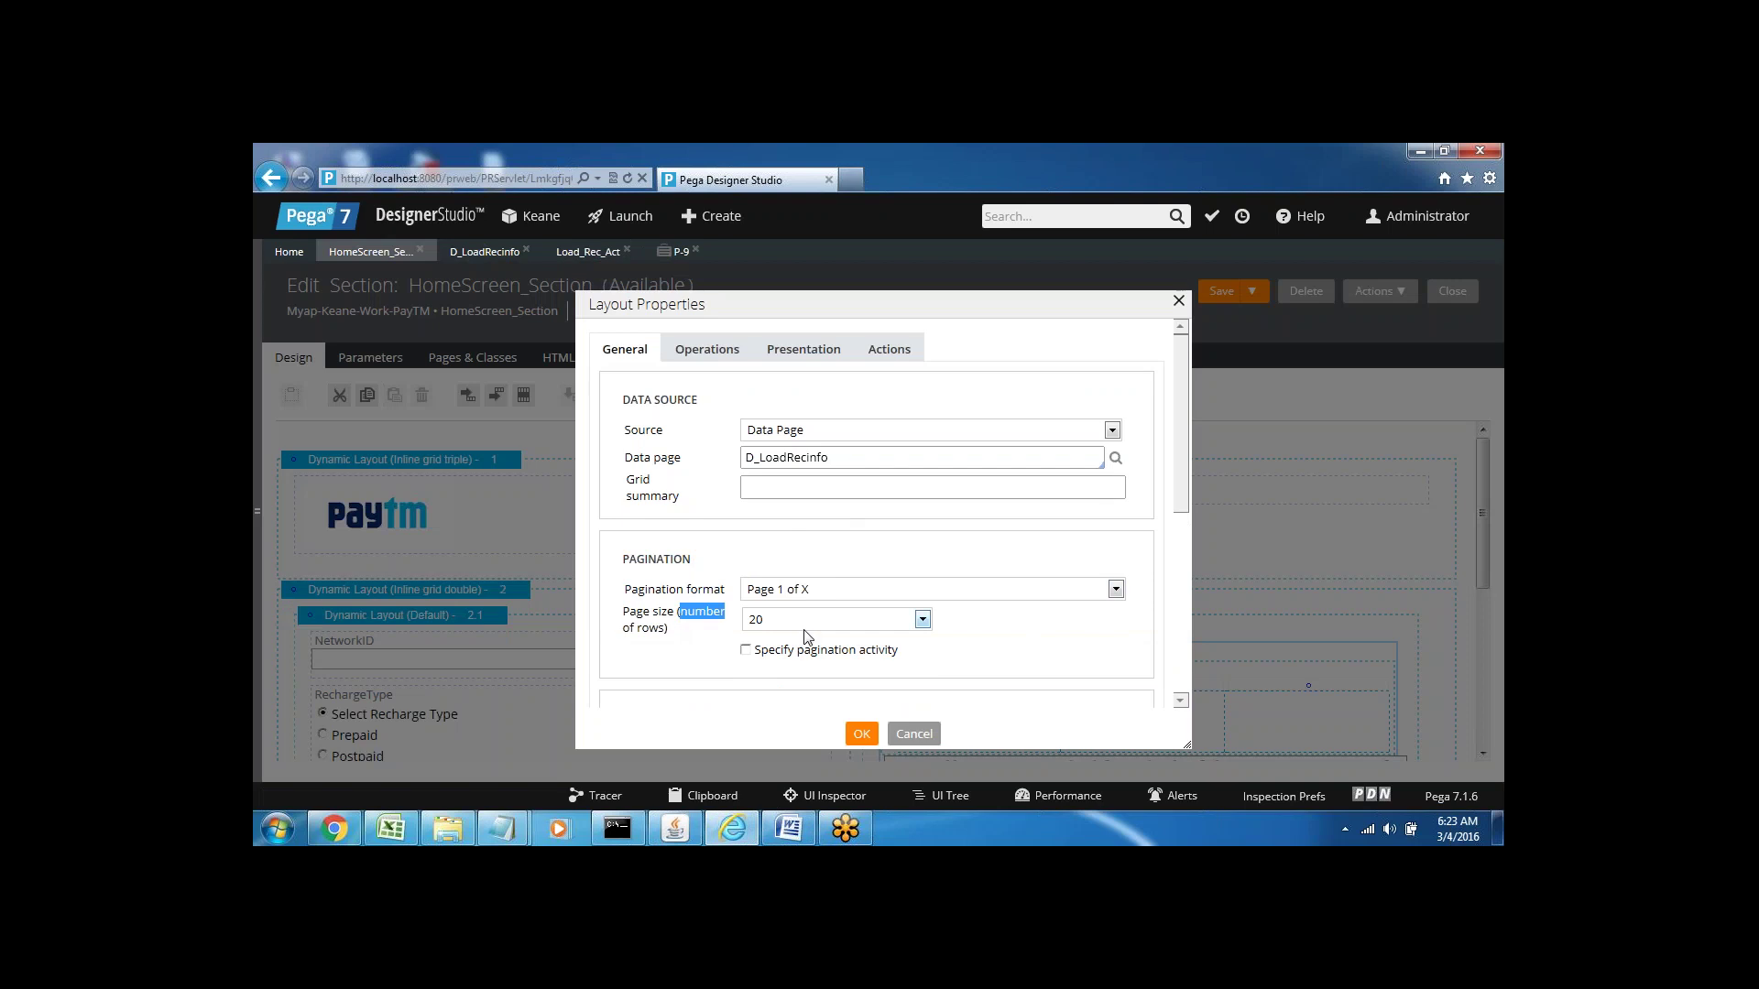
pyautogui.click(780, 624)
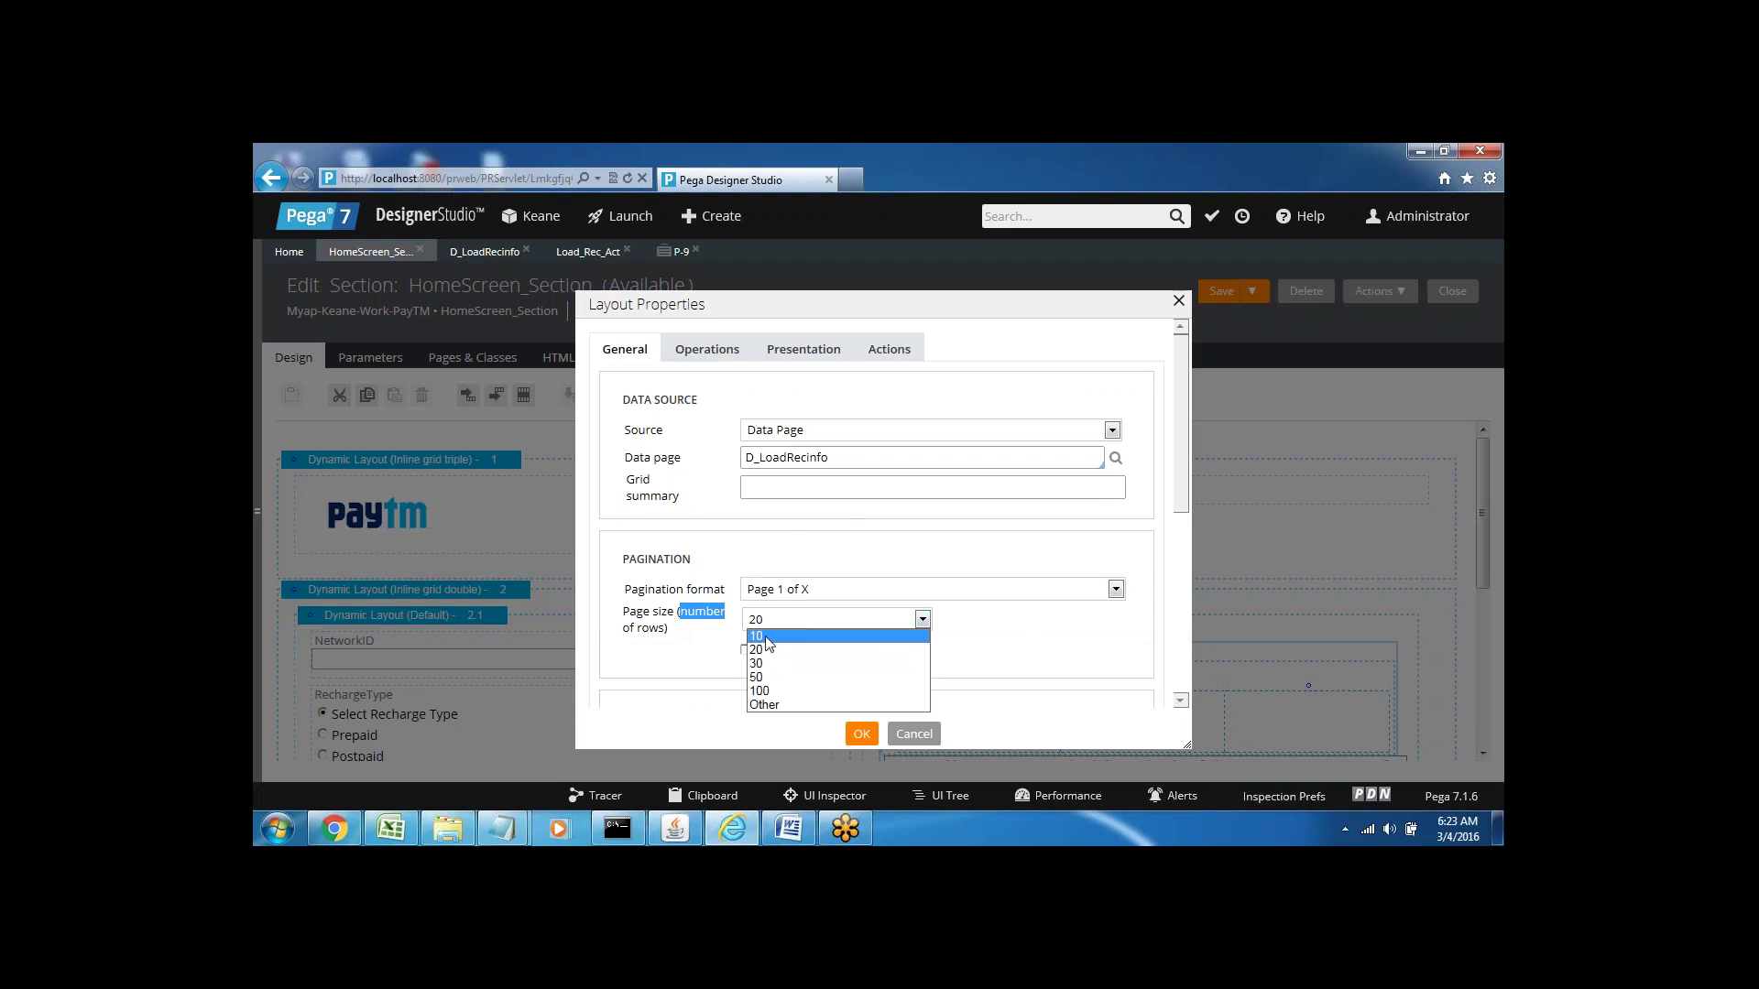
pyautogui.click(767, 636)
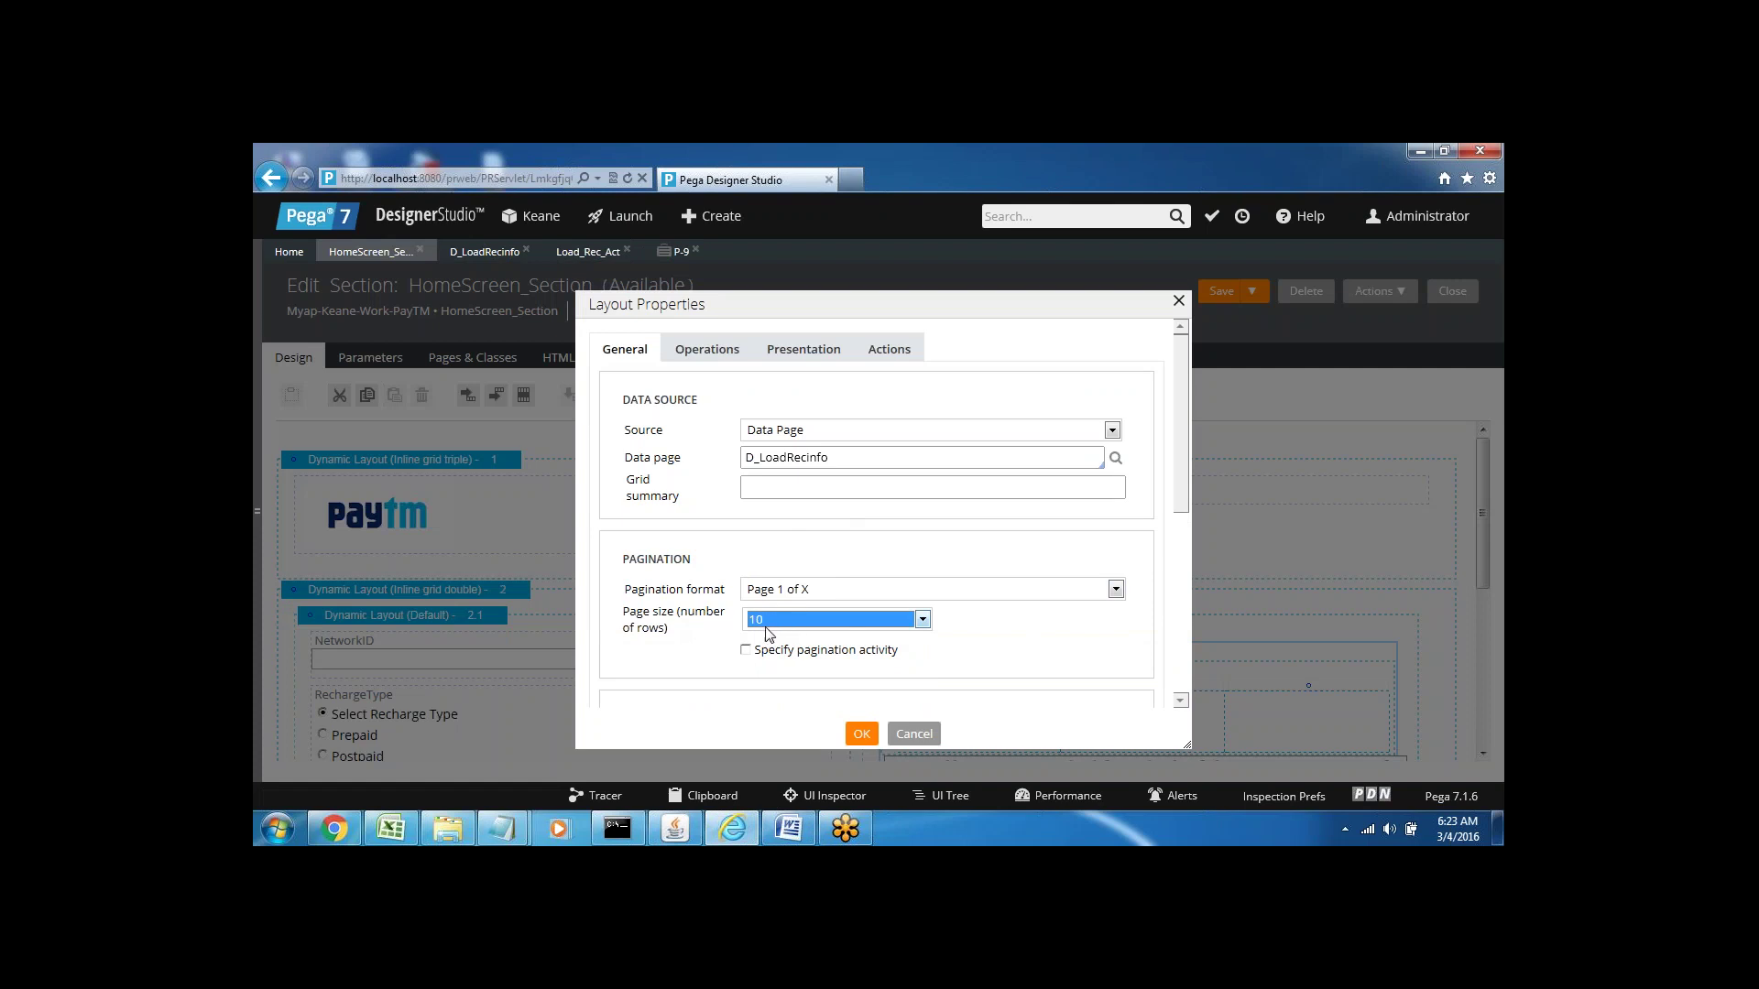
pyautogui.click(769, 625)
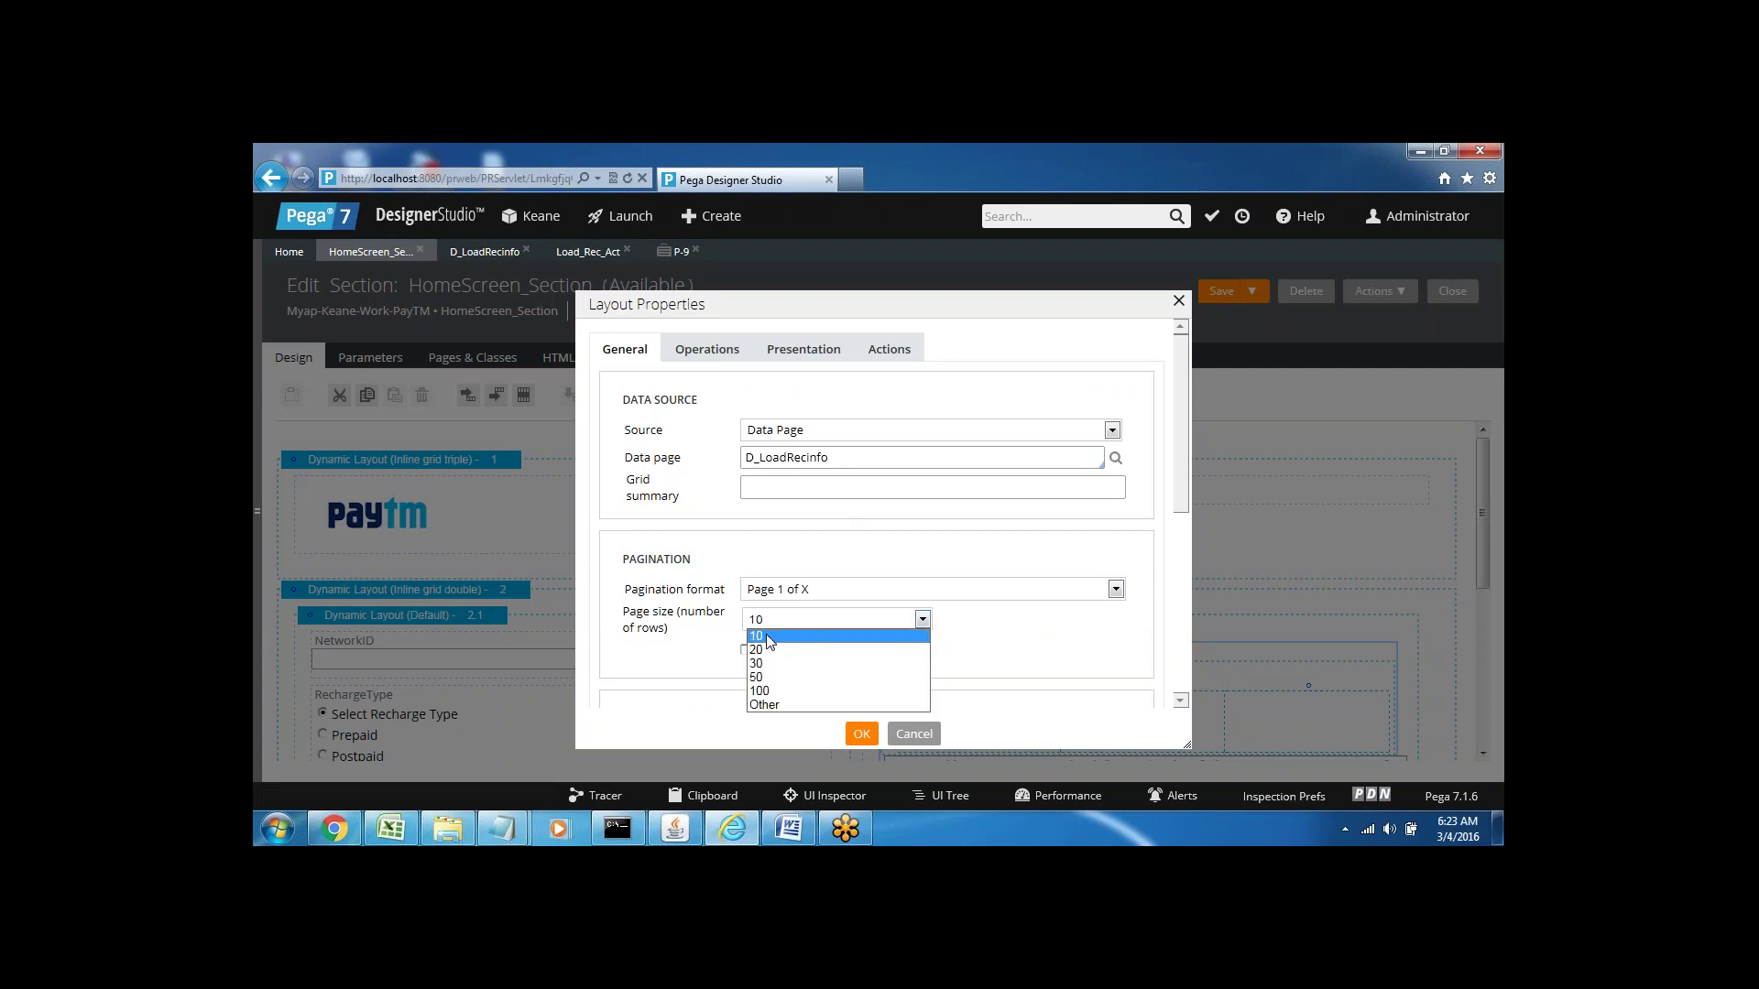
pyautogui.click(765, 634)
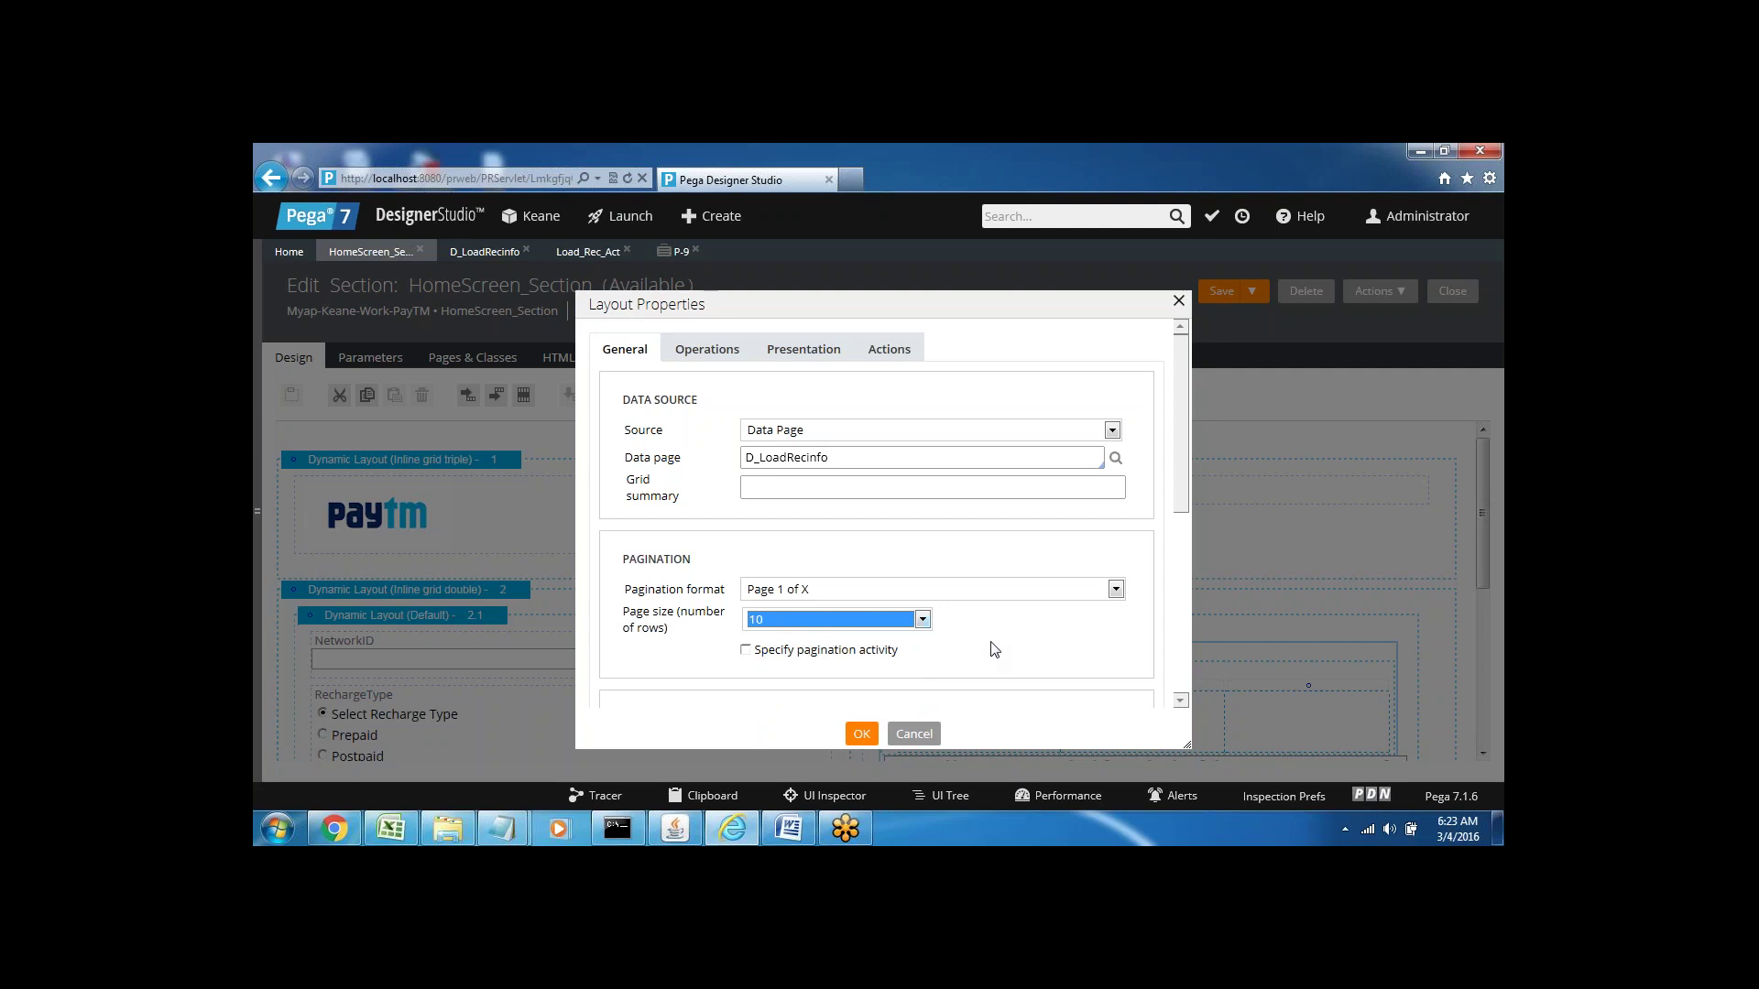
pyautogui.click(803, 619)
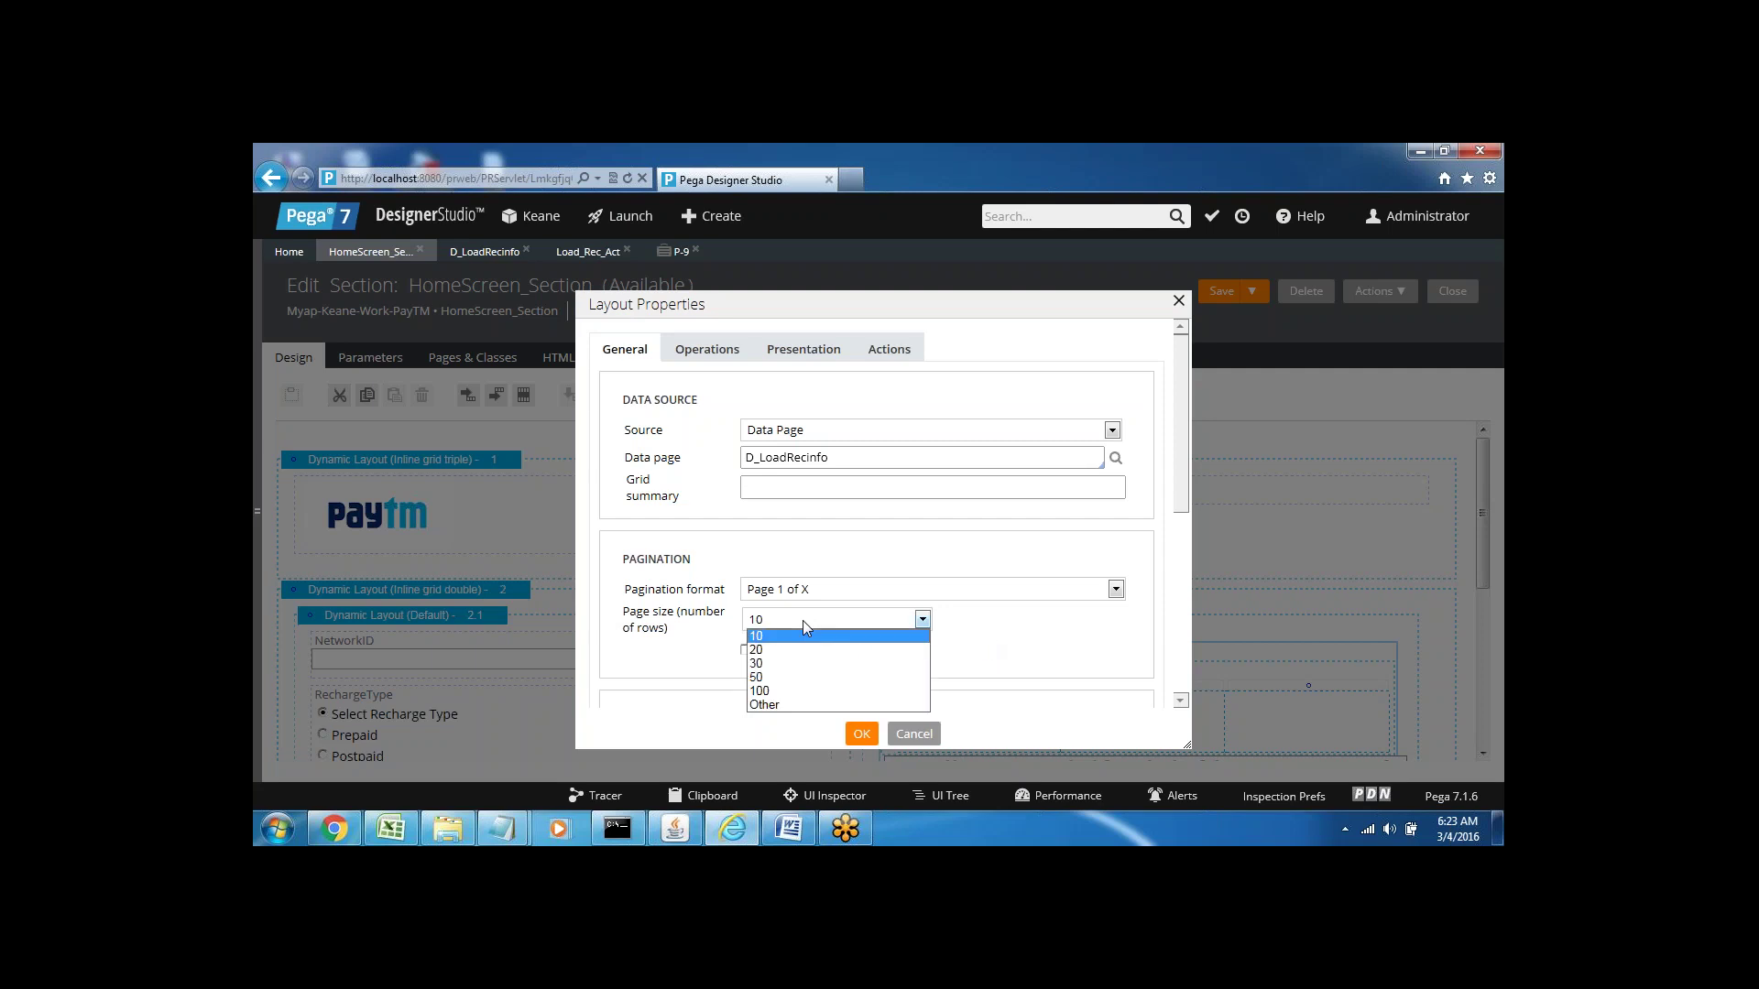
pyautogui.click(763, 651)
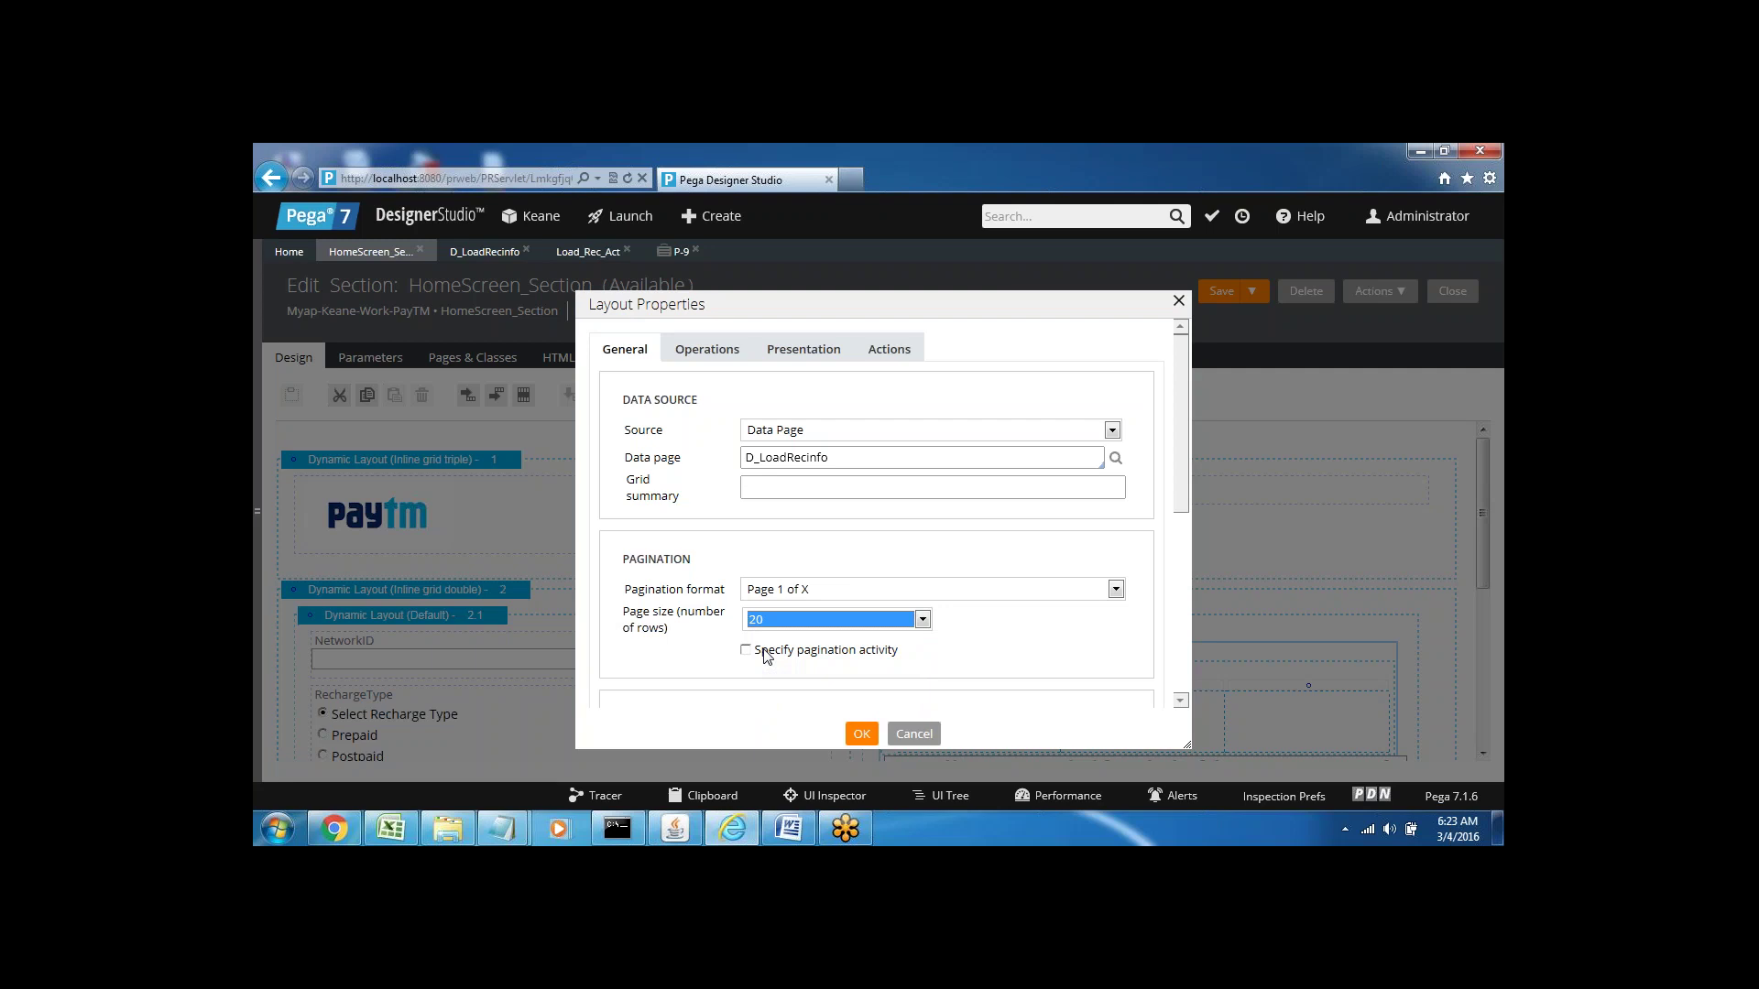
# - Apply the Grid Repeat Layout's Page 1 of X pagination with 20 rows per page and save HomeScreen_Section
pyautogui.click(992, 629)
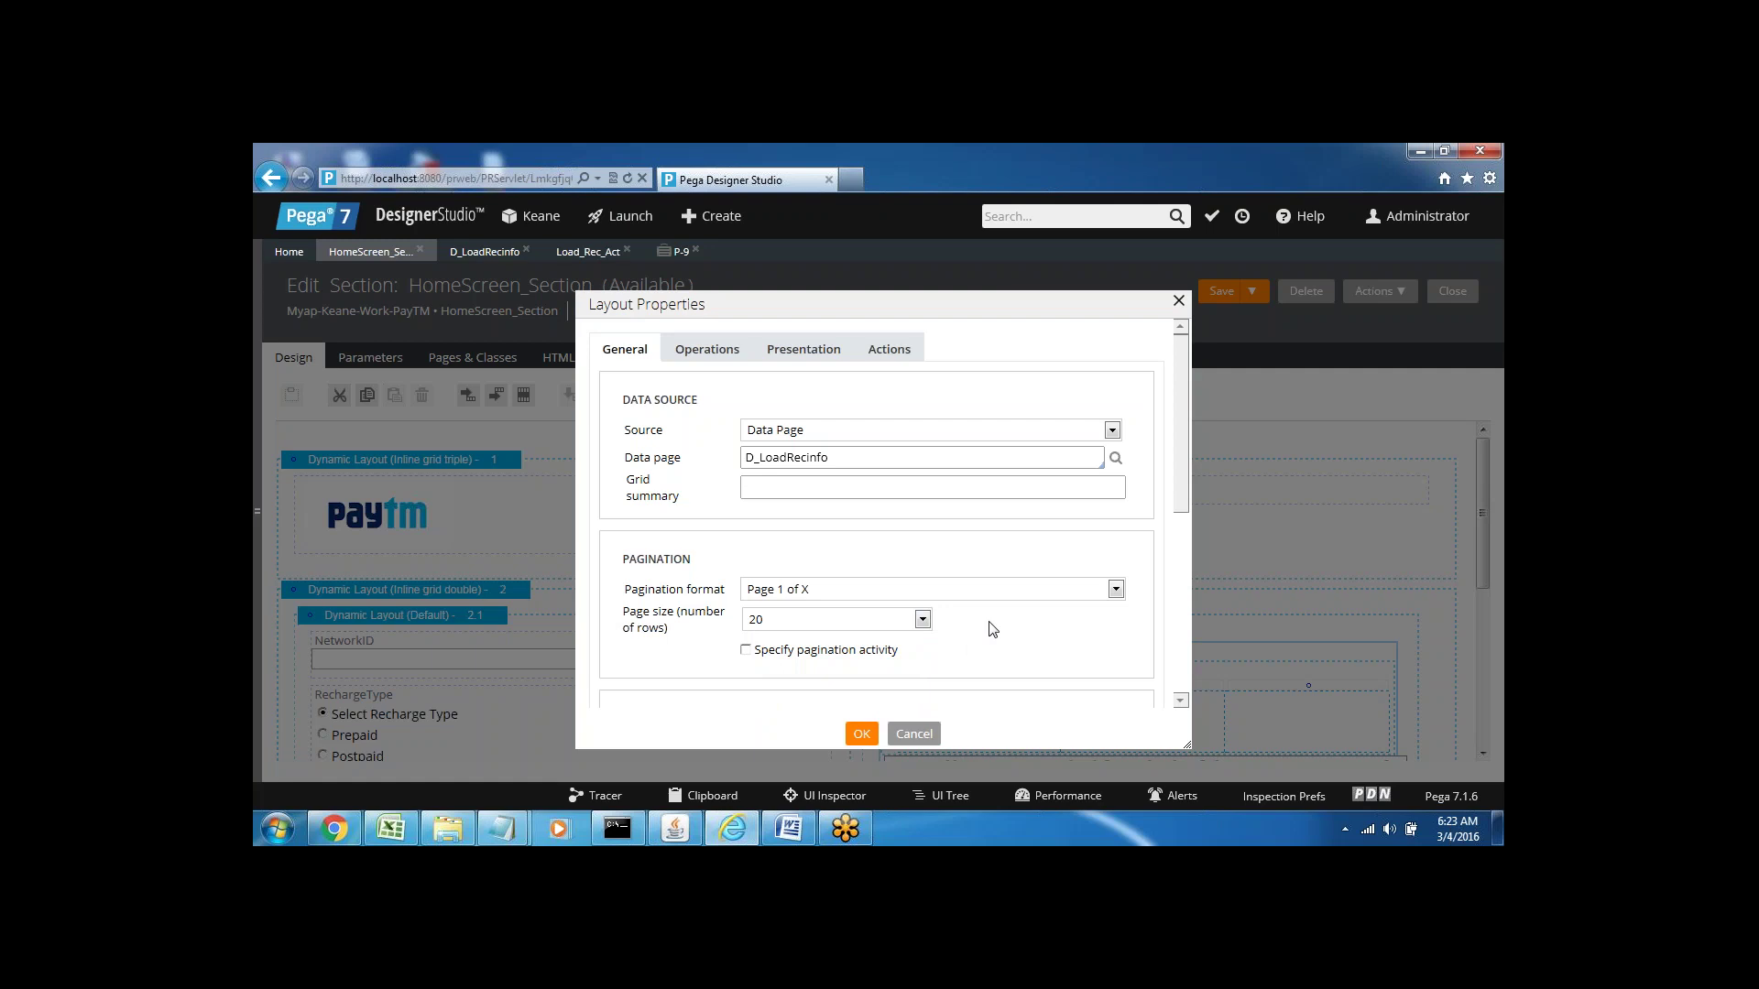
pyautogui.click(861, 735)
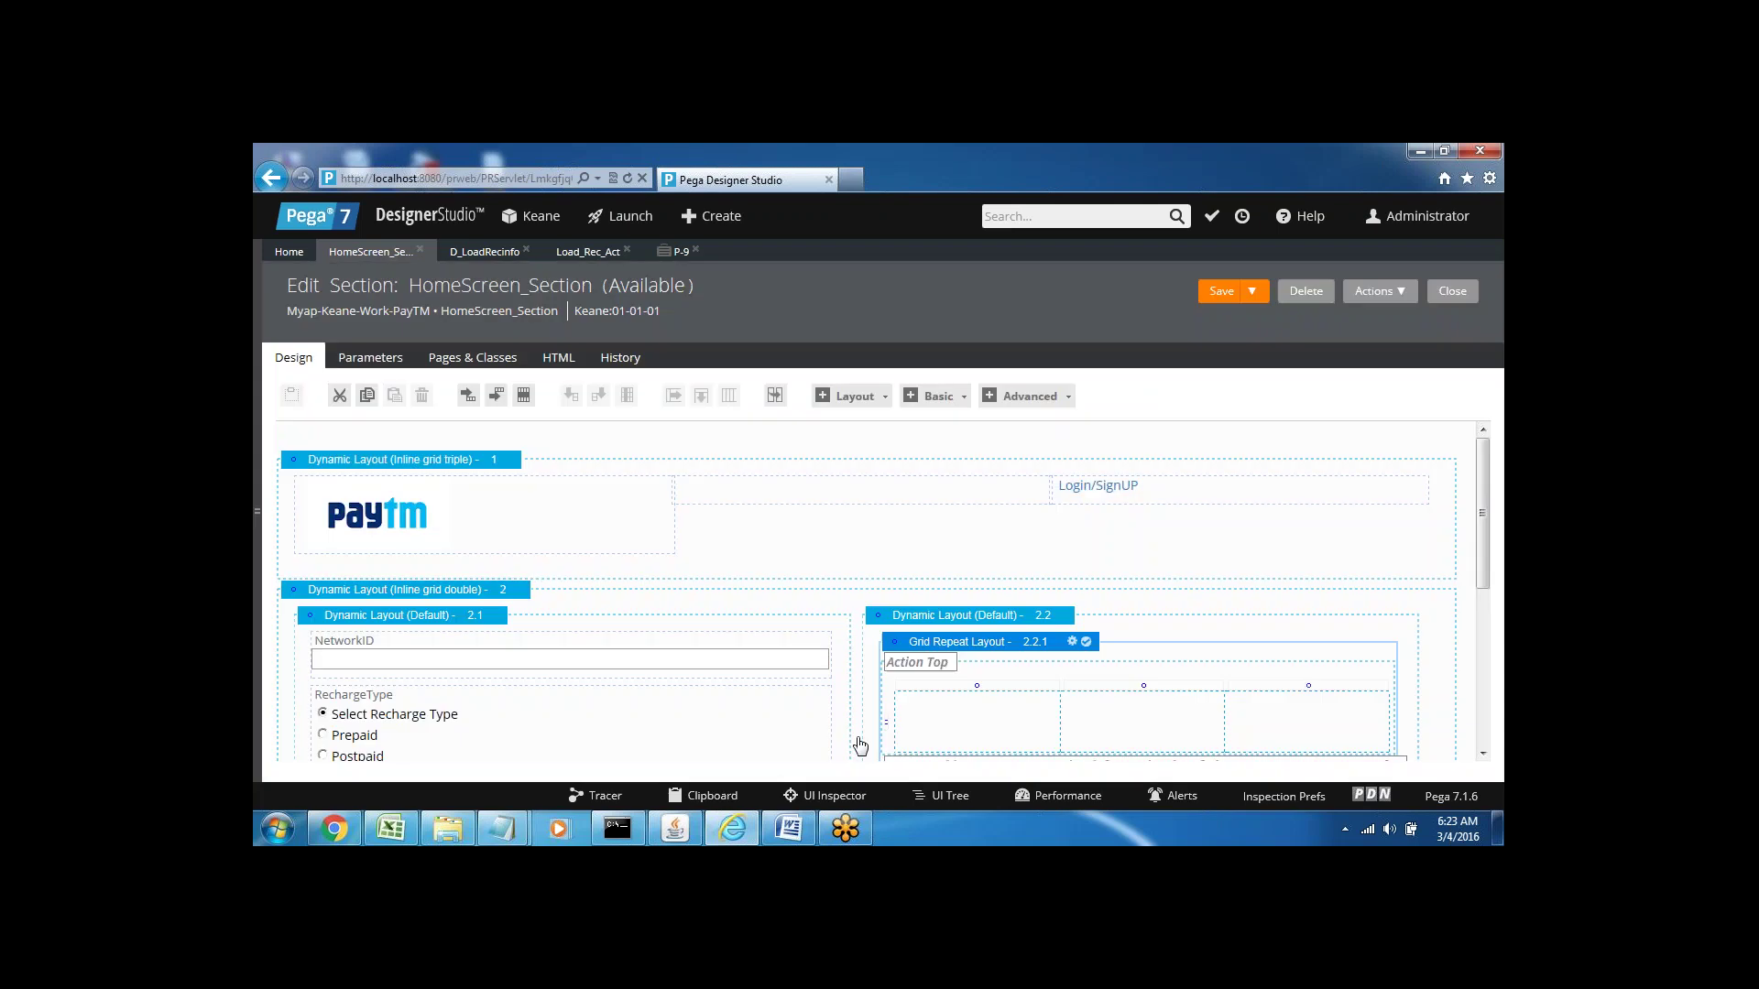
pyautogui.click(1223, 293)
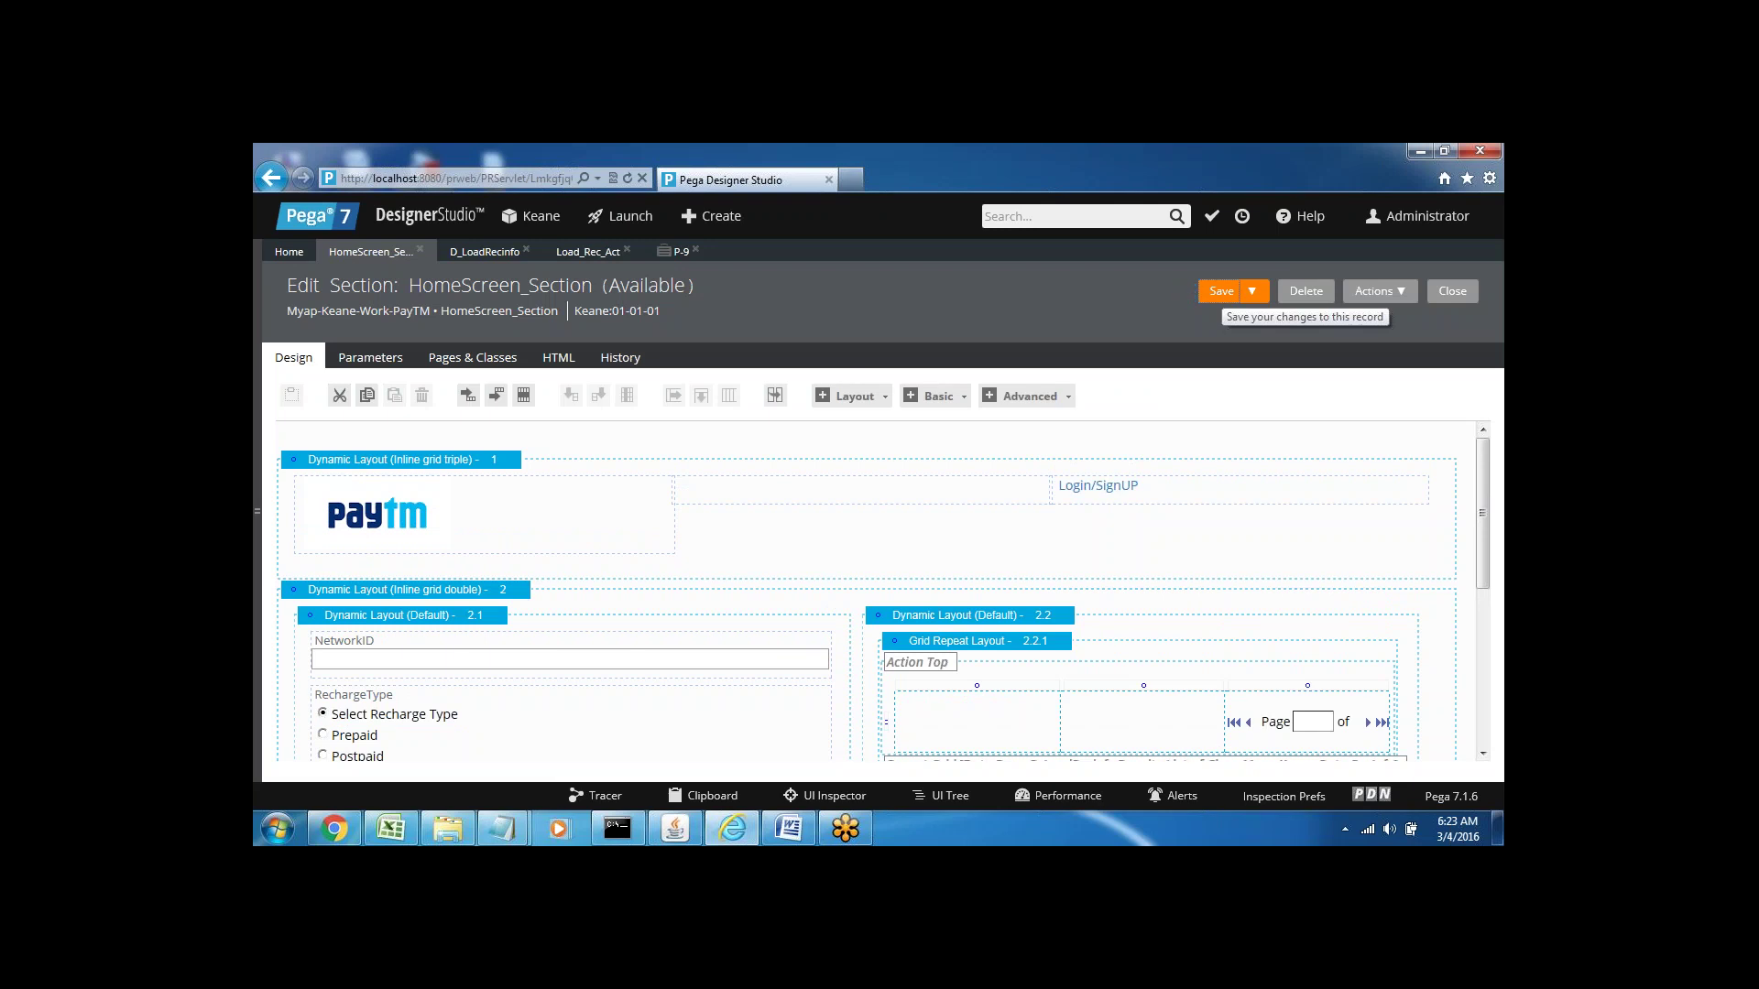
# - Check the grid's pagination layout in the section design and create a new PayTM Case
pyautogui.moveTo(1478, 459); pyautogui.dragTo(1493, 588)
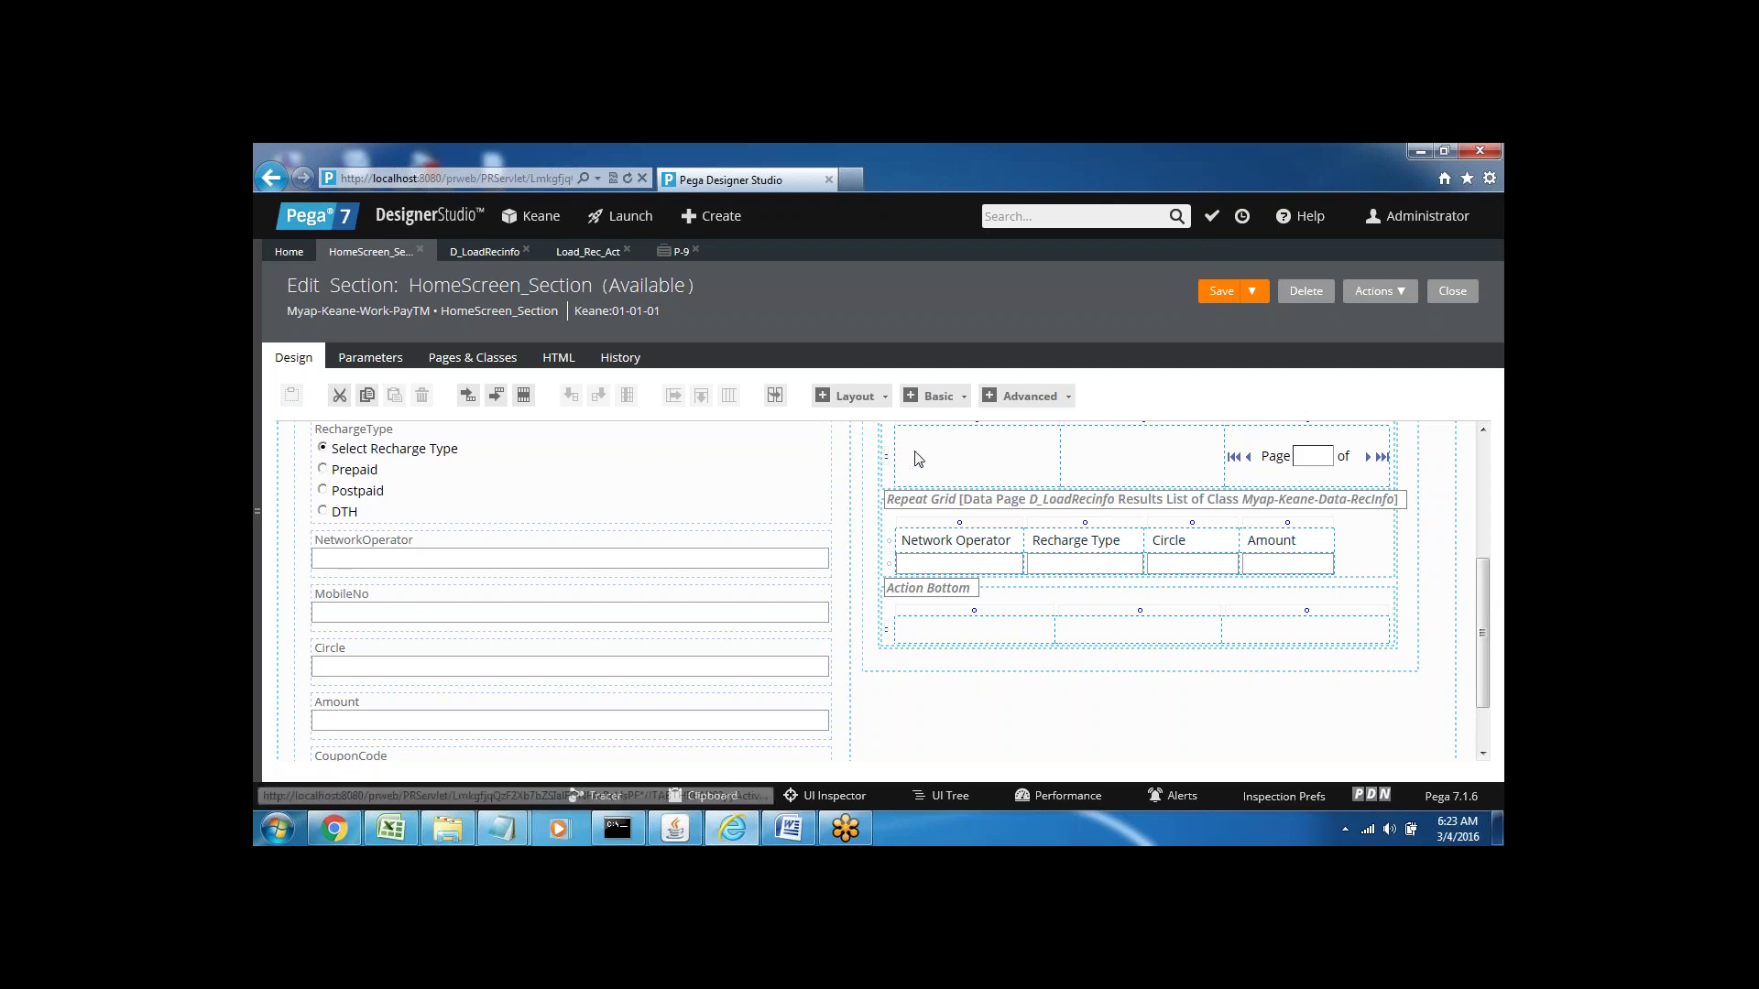
pyautogui.click(711, 216)
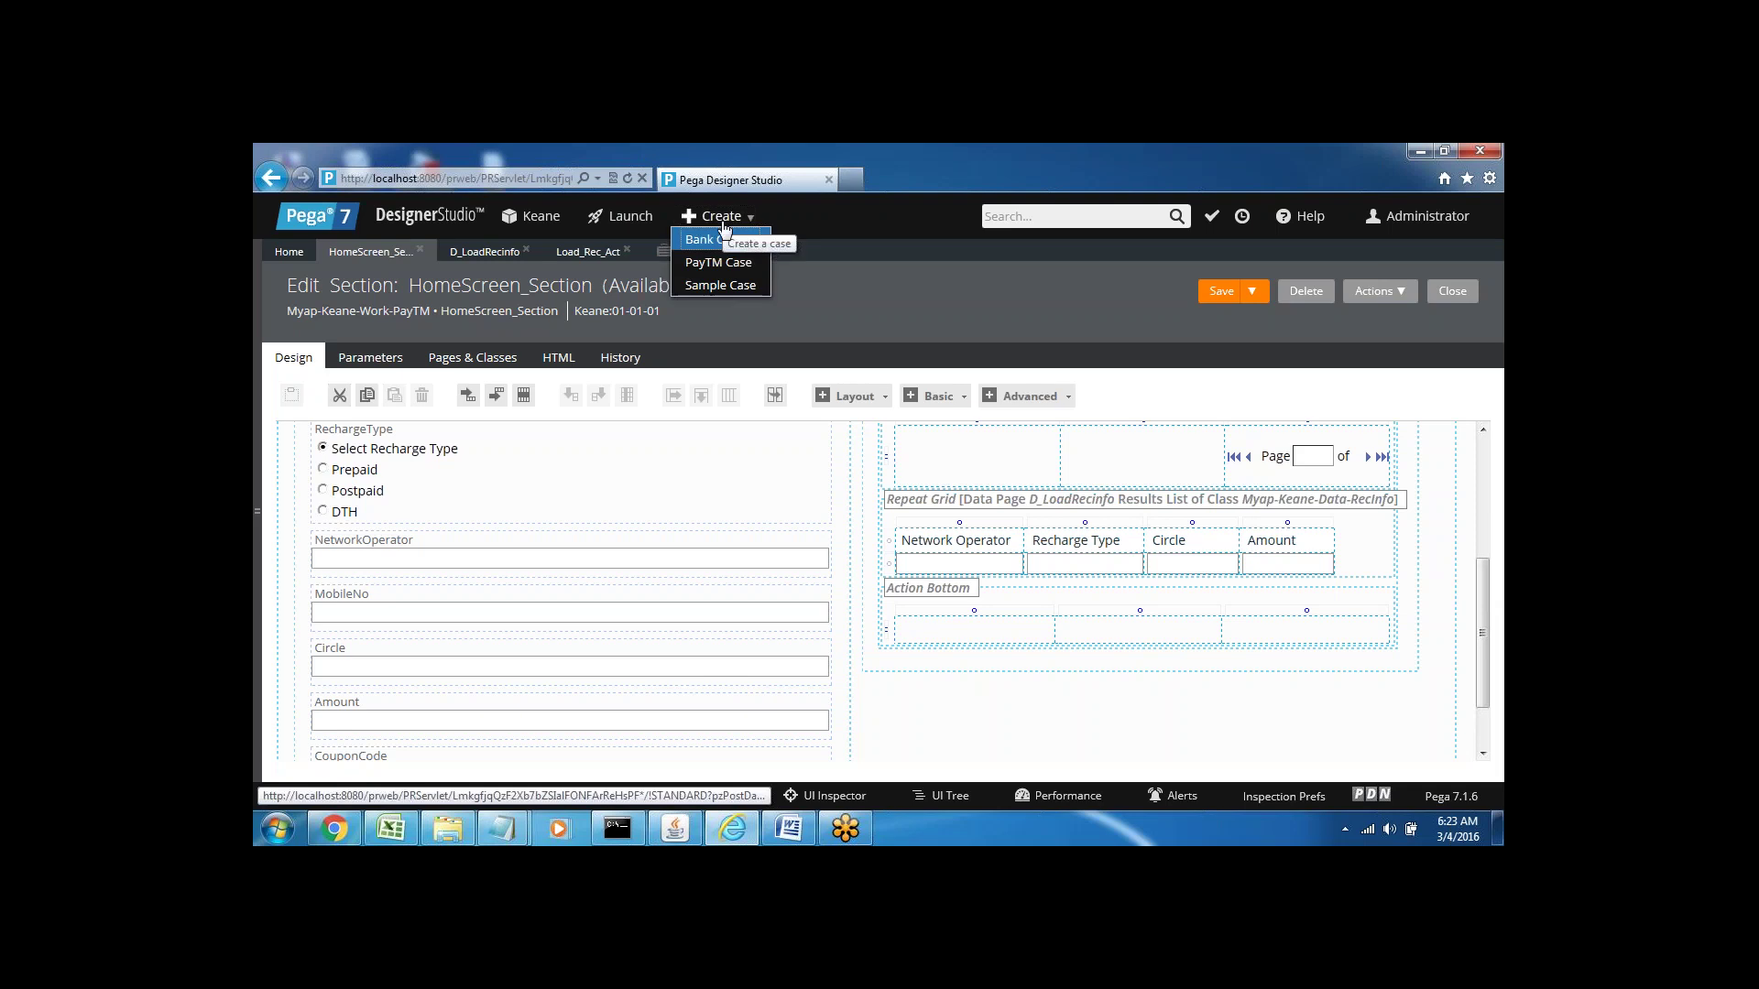
pyautogui.click(708, 265)
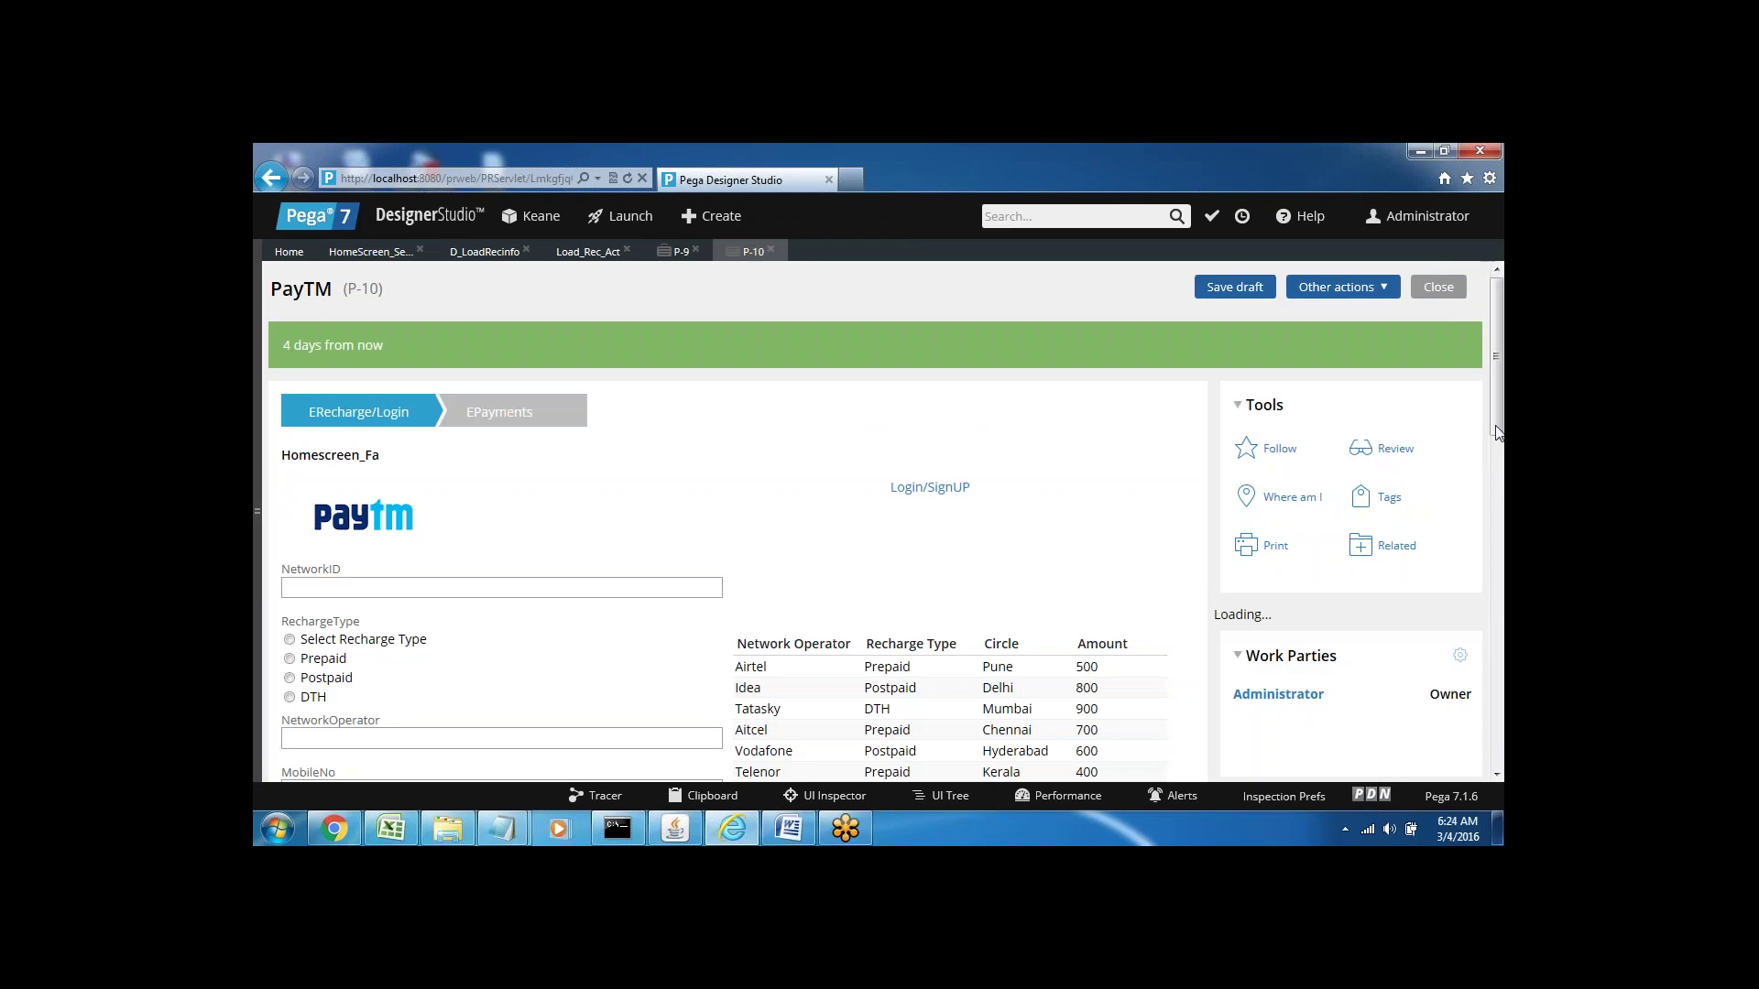
# - Switch from the new PayTM case to the PEGA PRPC 6am notes in Word
pyautogui.moveTo(1497, 440)
pyautogui.mouseDown()
pyautogui.moveTo(1500, 538)
pyautogui.moveTo(1498, 434)
pyautogui.mouseUp()
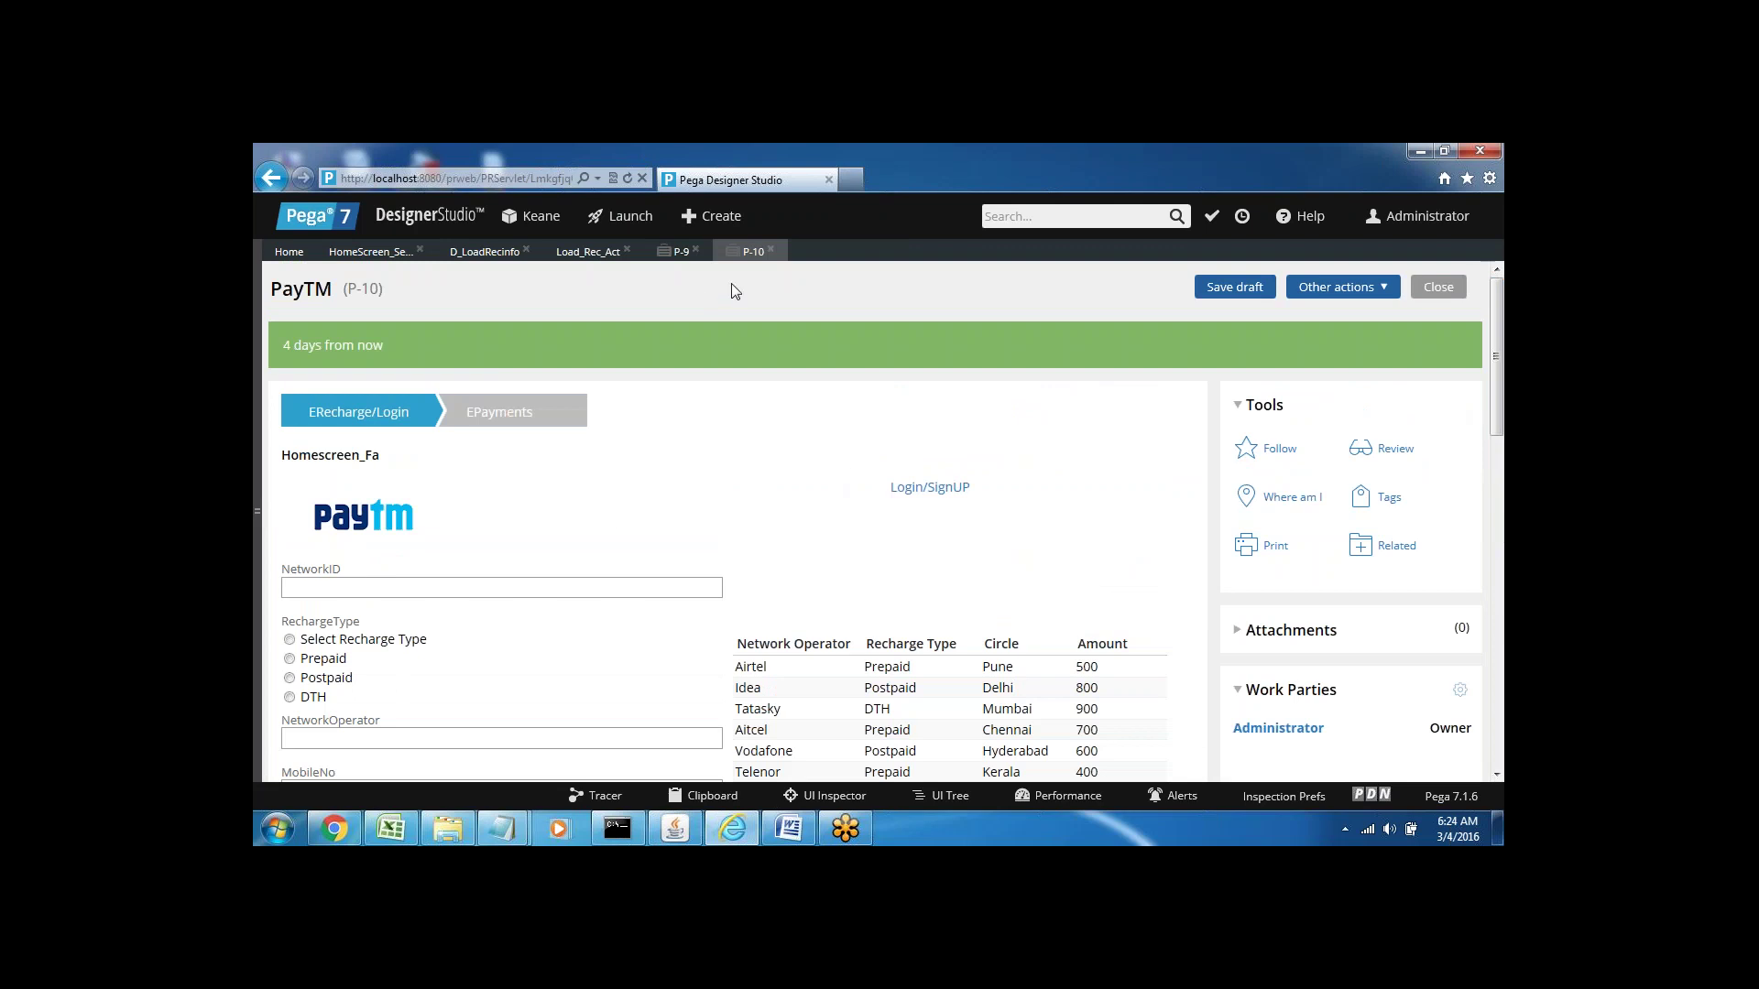
pyautogui.click(787, 829)
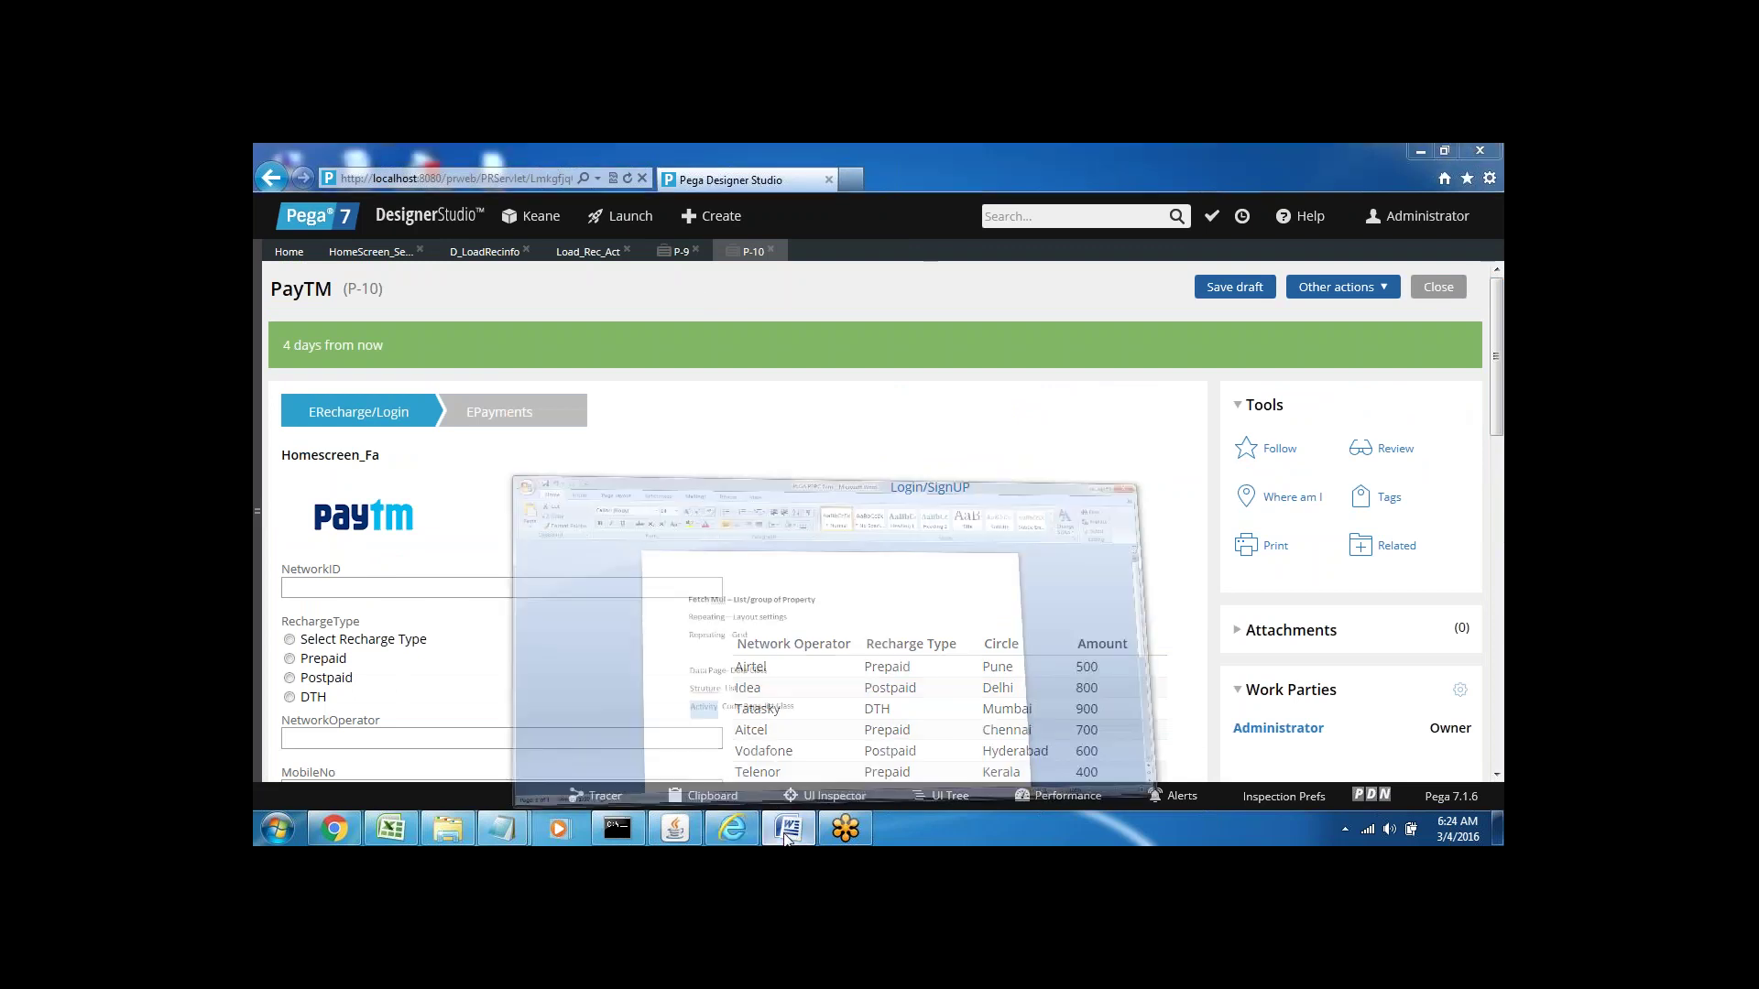
pyautogui.click(685, 657)
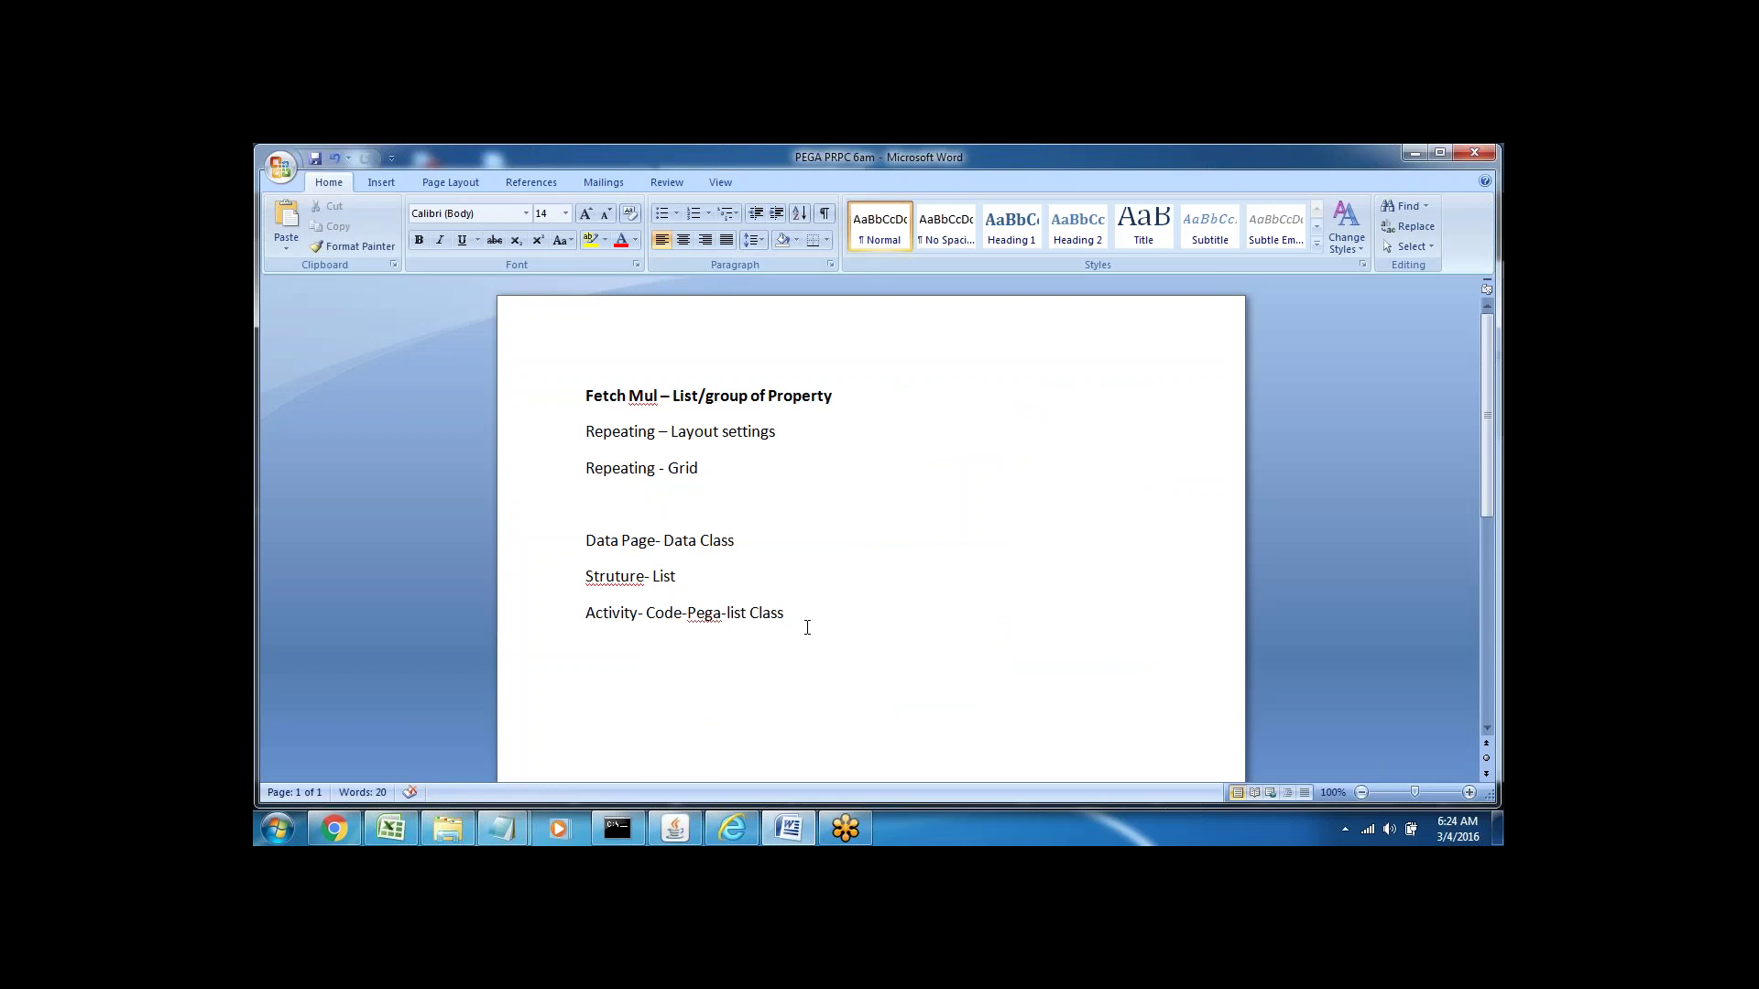
# - Add a line reading "Report Definition" below the Activity line in the notes and highlight it
pyautogui.doubleClick(600, 543)
pyautogui.click(659, 647)
pyautogui.press('Return')
pyautogui.write('Report Definition')
pyautogui.moveTo(587, 540); pyautogui.dragTo(737, 541)
pyautogui.click(680, 576)
pyautogui.click(565, 667)
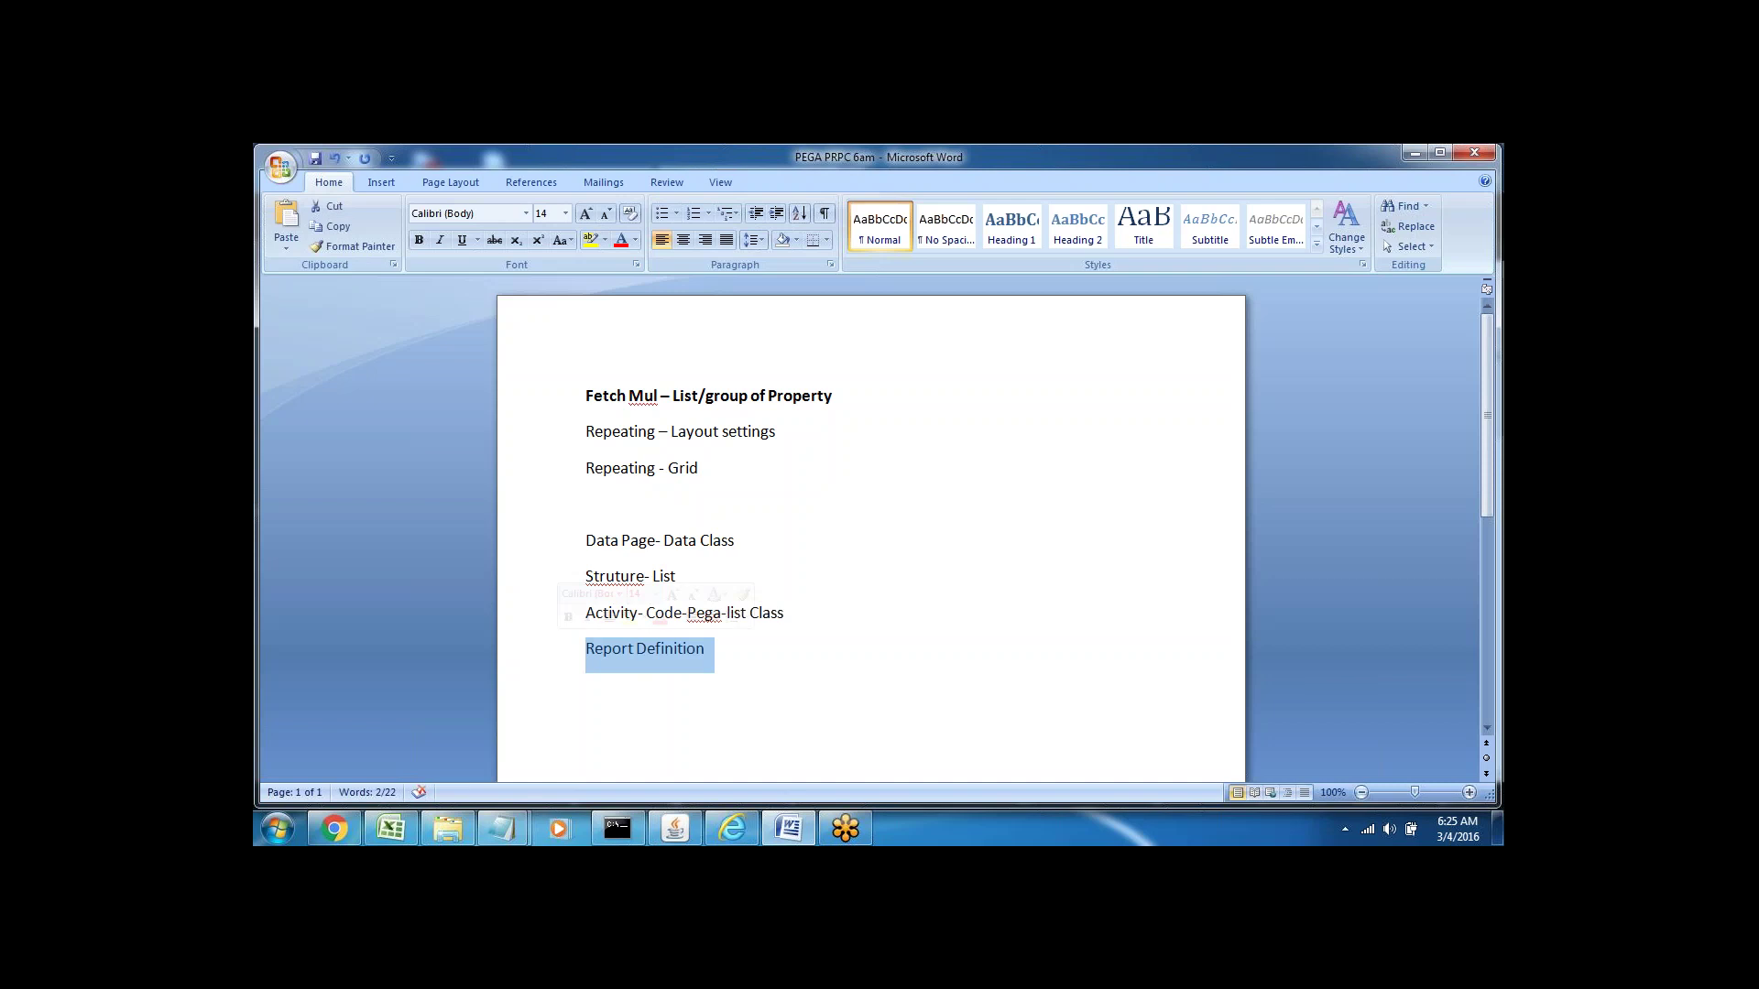
pyautogui.click(586, 683)
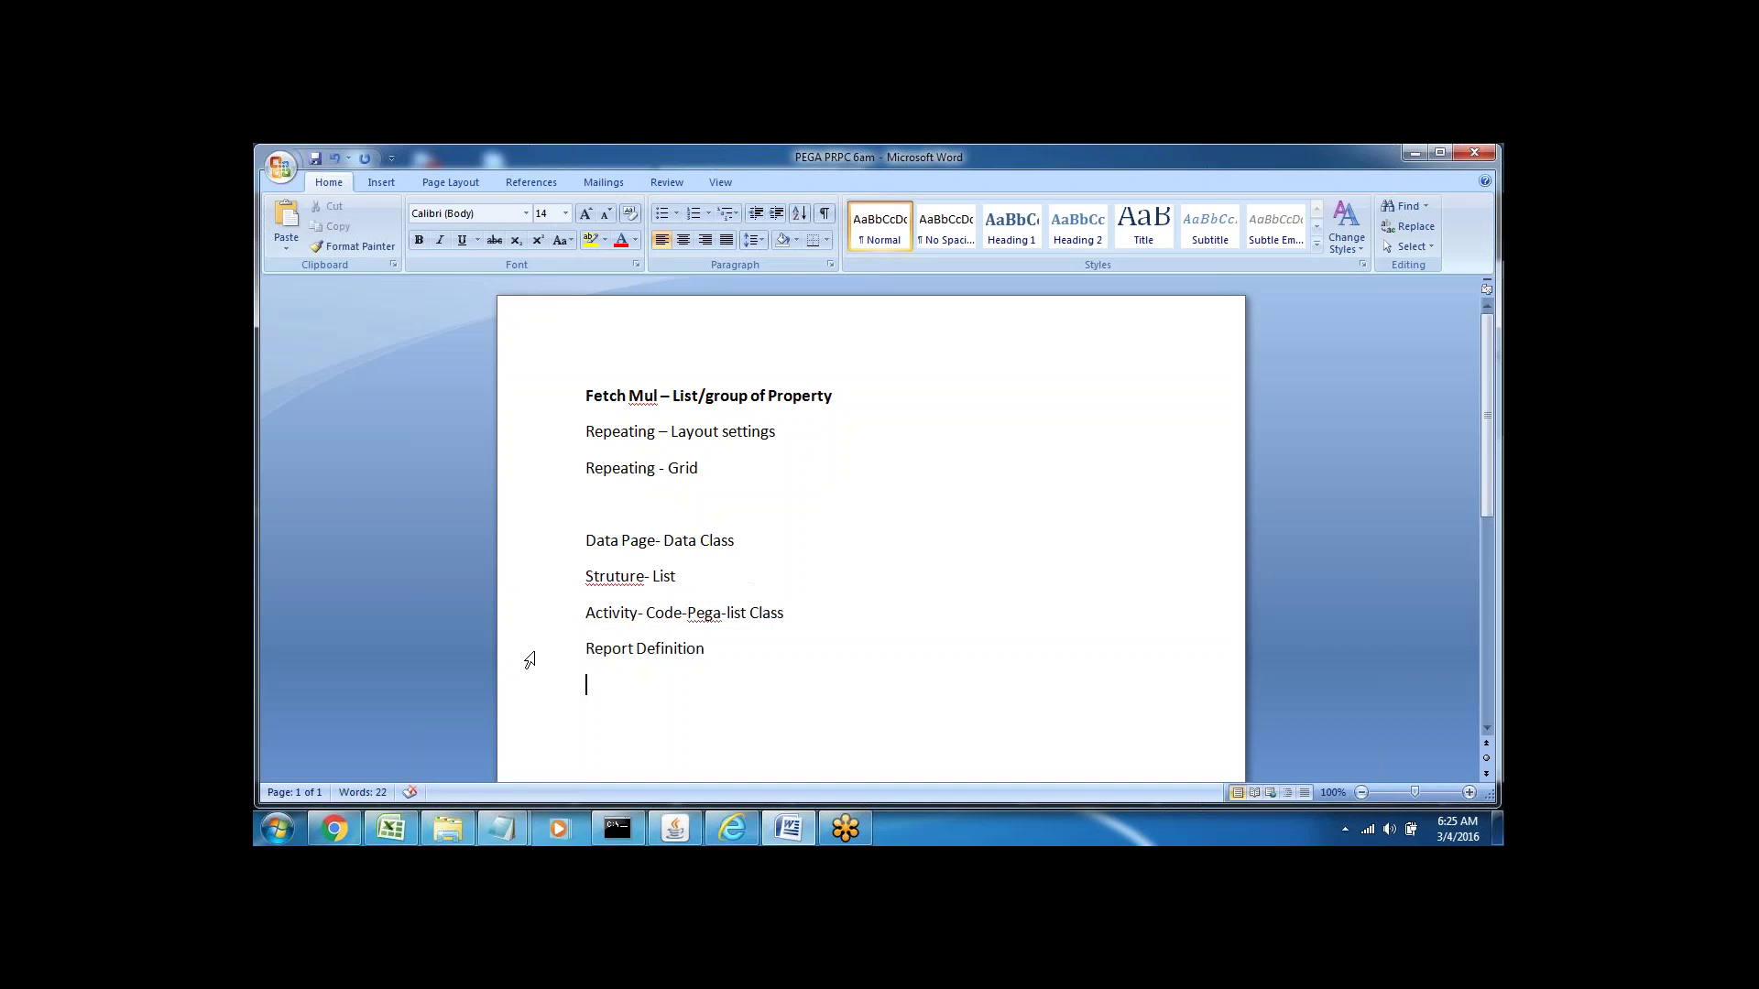
pyautogui.click(530, 659)
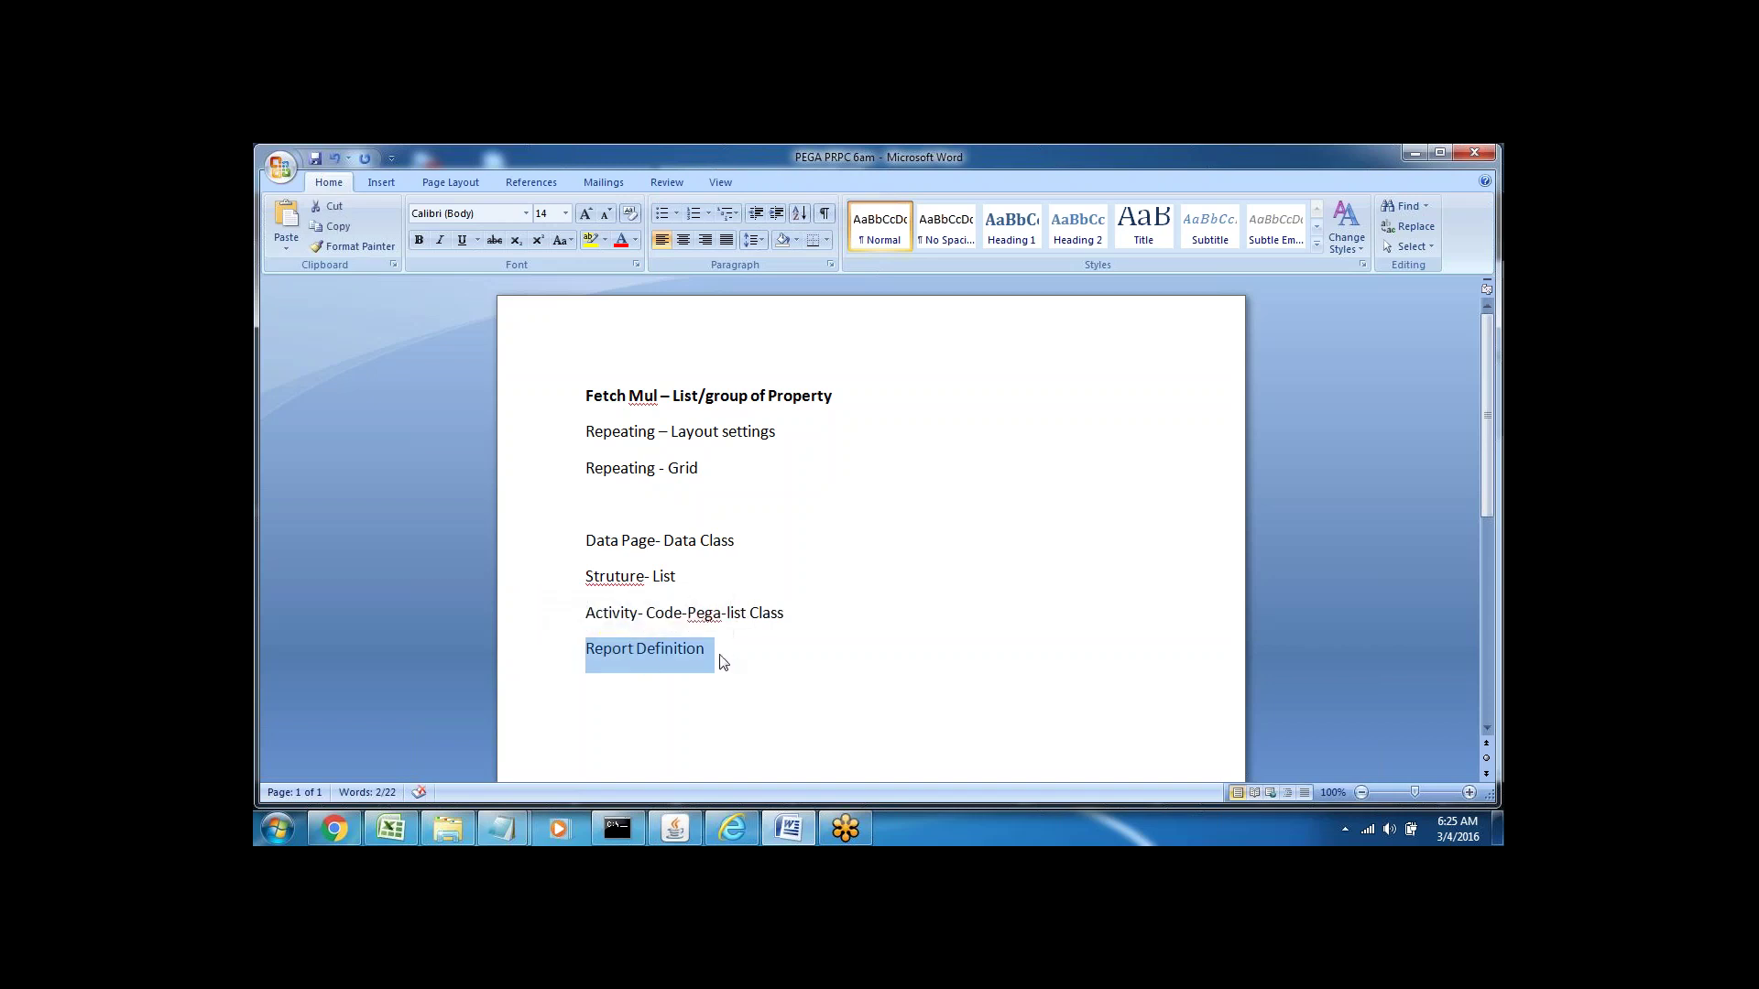
# - Delete the "Report Definition" line from the end of the notes
pyautogui.press('Right')
pyautogui.press('BackSpace')
pyautogui.press('BackSpace')
pyautogui.press('BackSpace')
pyautogui.press('BackSpace')
pyautogui.press('BackSpace')
pyautogui.press('BackSpace')
pyautogui.press('BackSpace')
pyautogui.press('BackSpace')
pyautogui.press('BackSpace')
pyautogui.press('BackSpace')
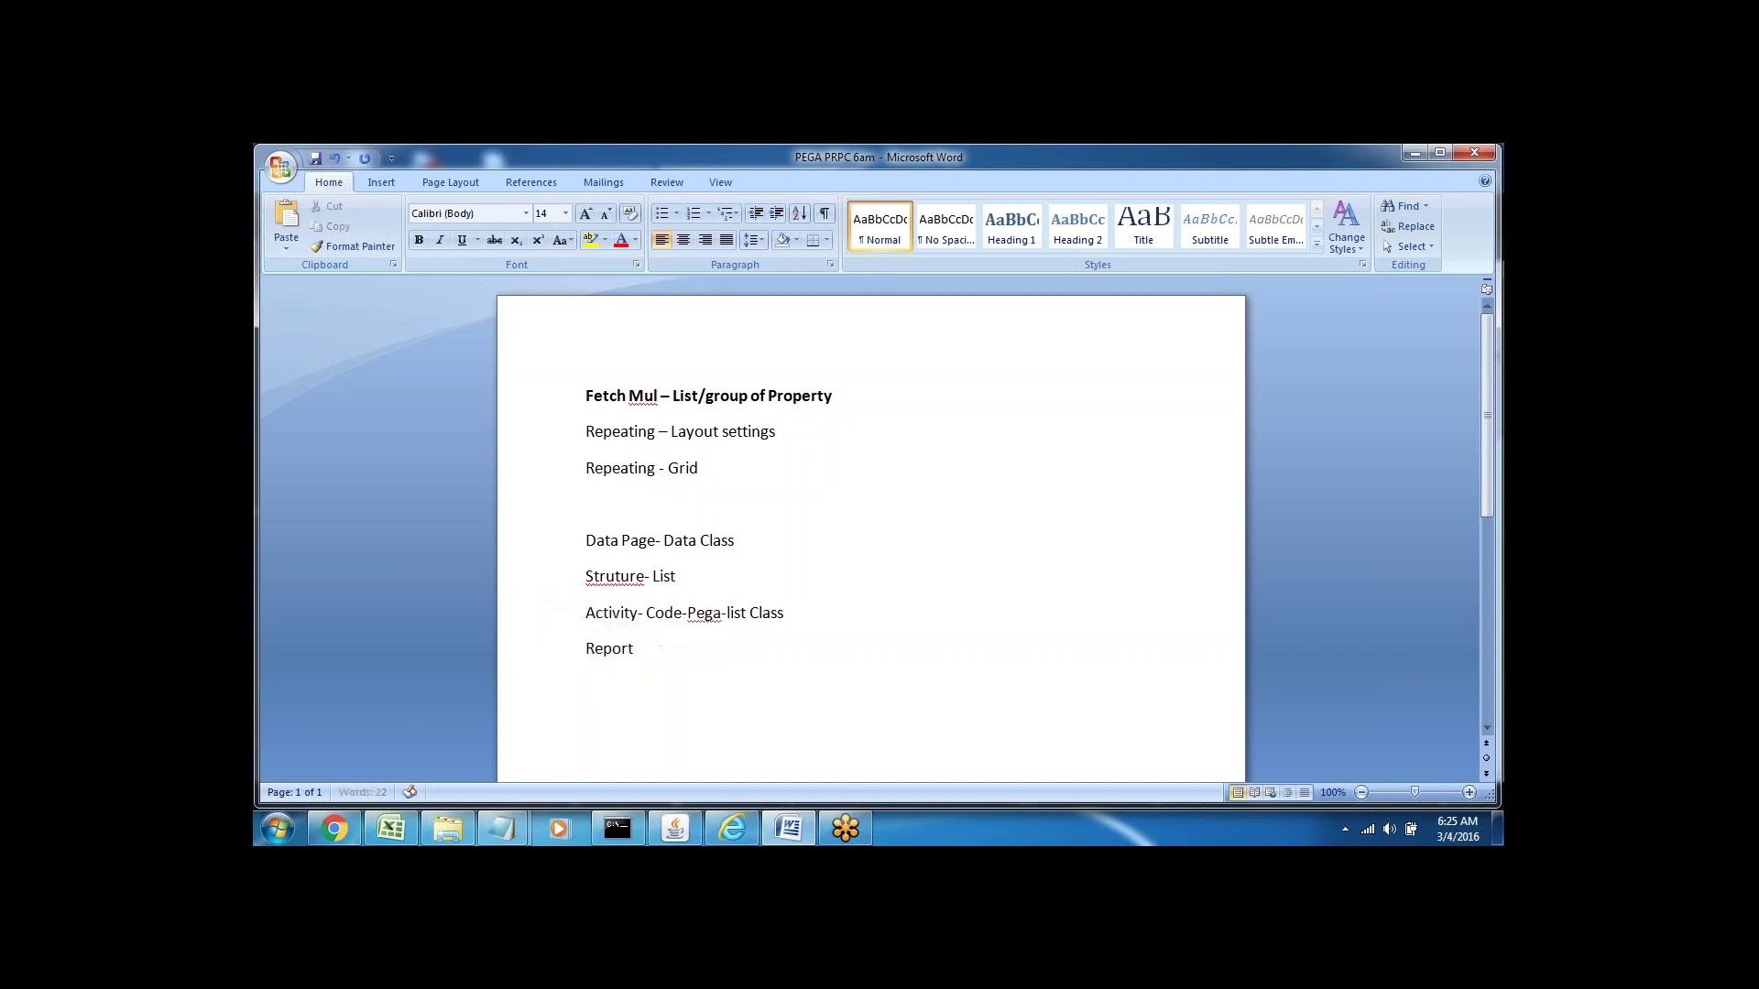
pyautogui.press('BackSpace')
pyautogui.press('BackSpace')
pyautogui.press('BackSpace')
pyautogui.press('BackSpace')
pyautogui.press('BackSpace')
# - Add a "Network ID--" line to the notes, one blank line below the Activity line
pyautogui.scroll(-2, 870, 532)
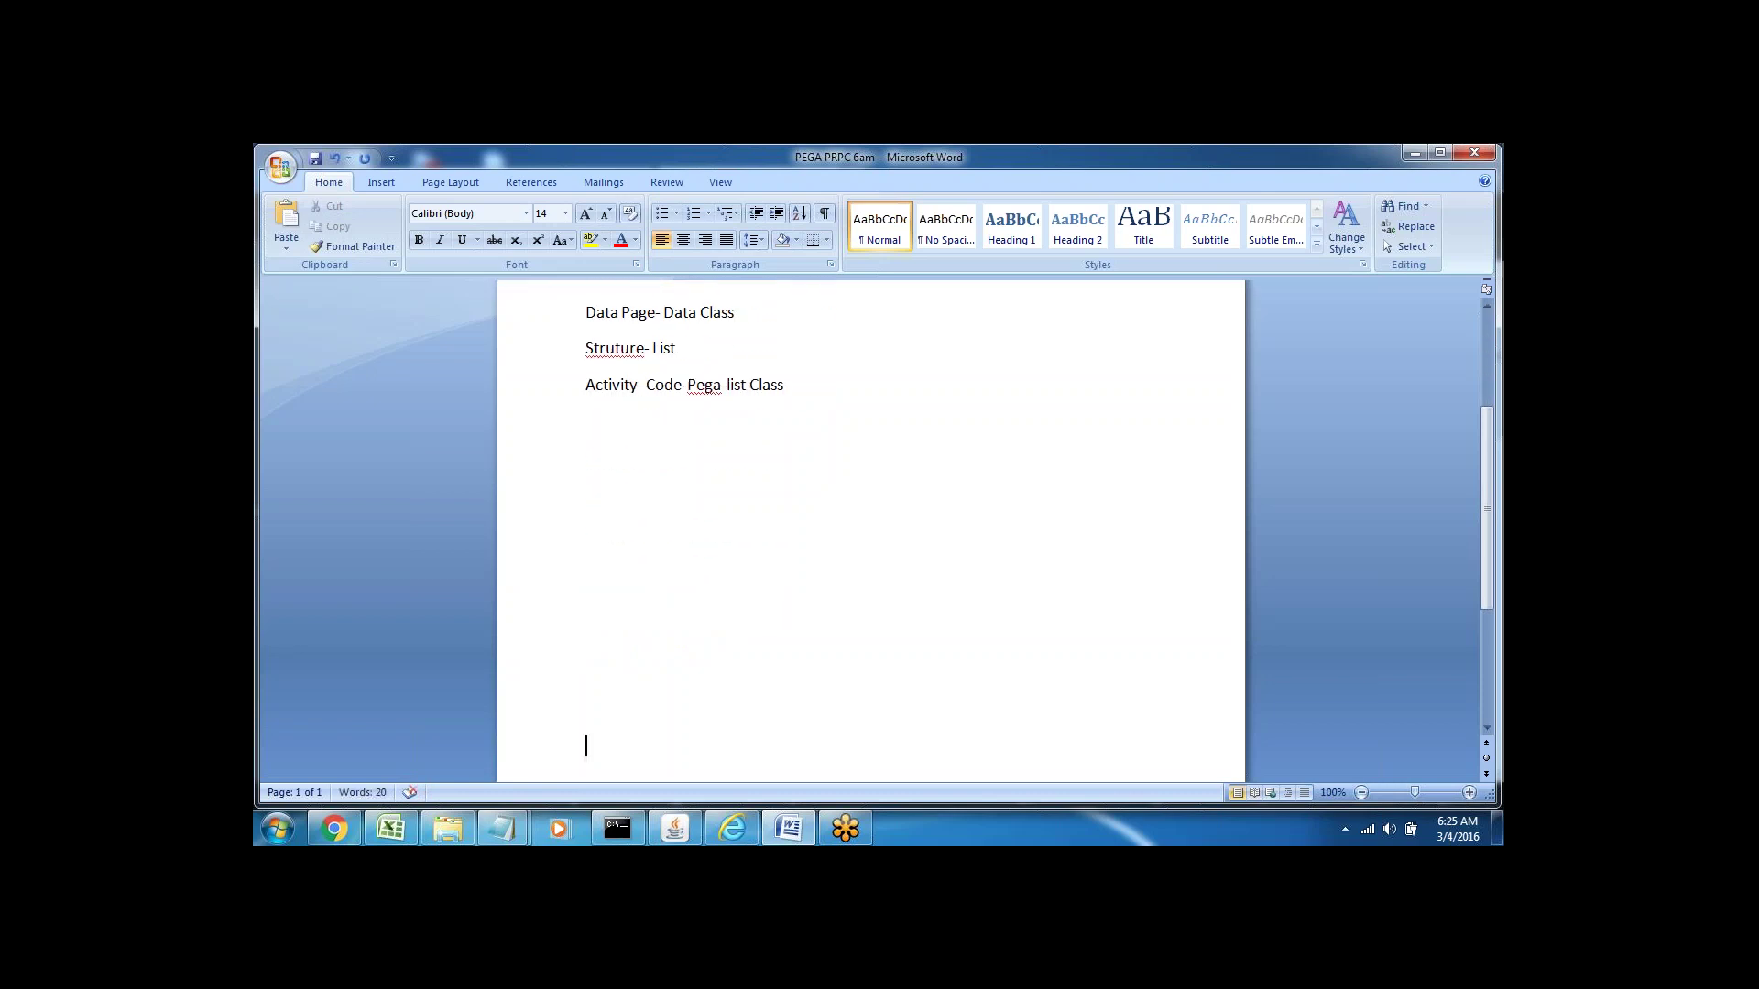
pyautogui.click(584, 453)
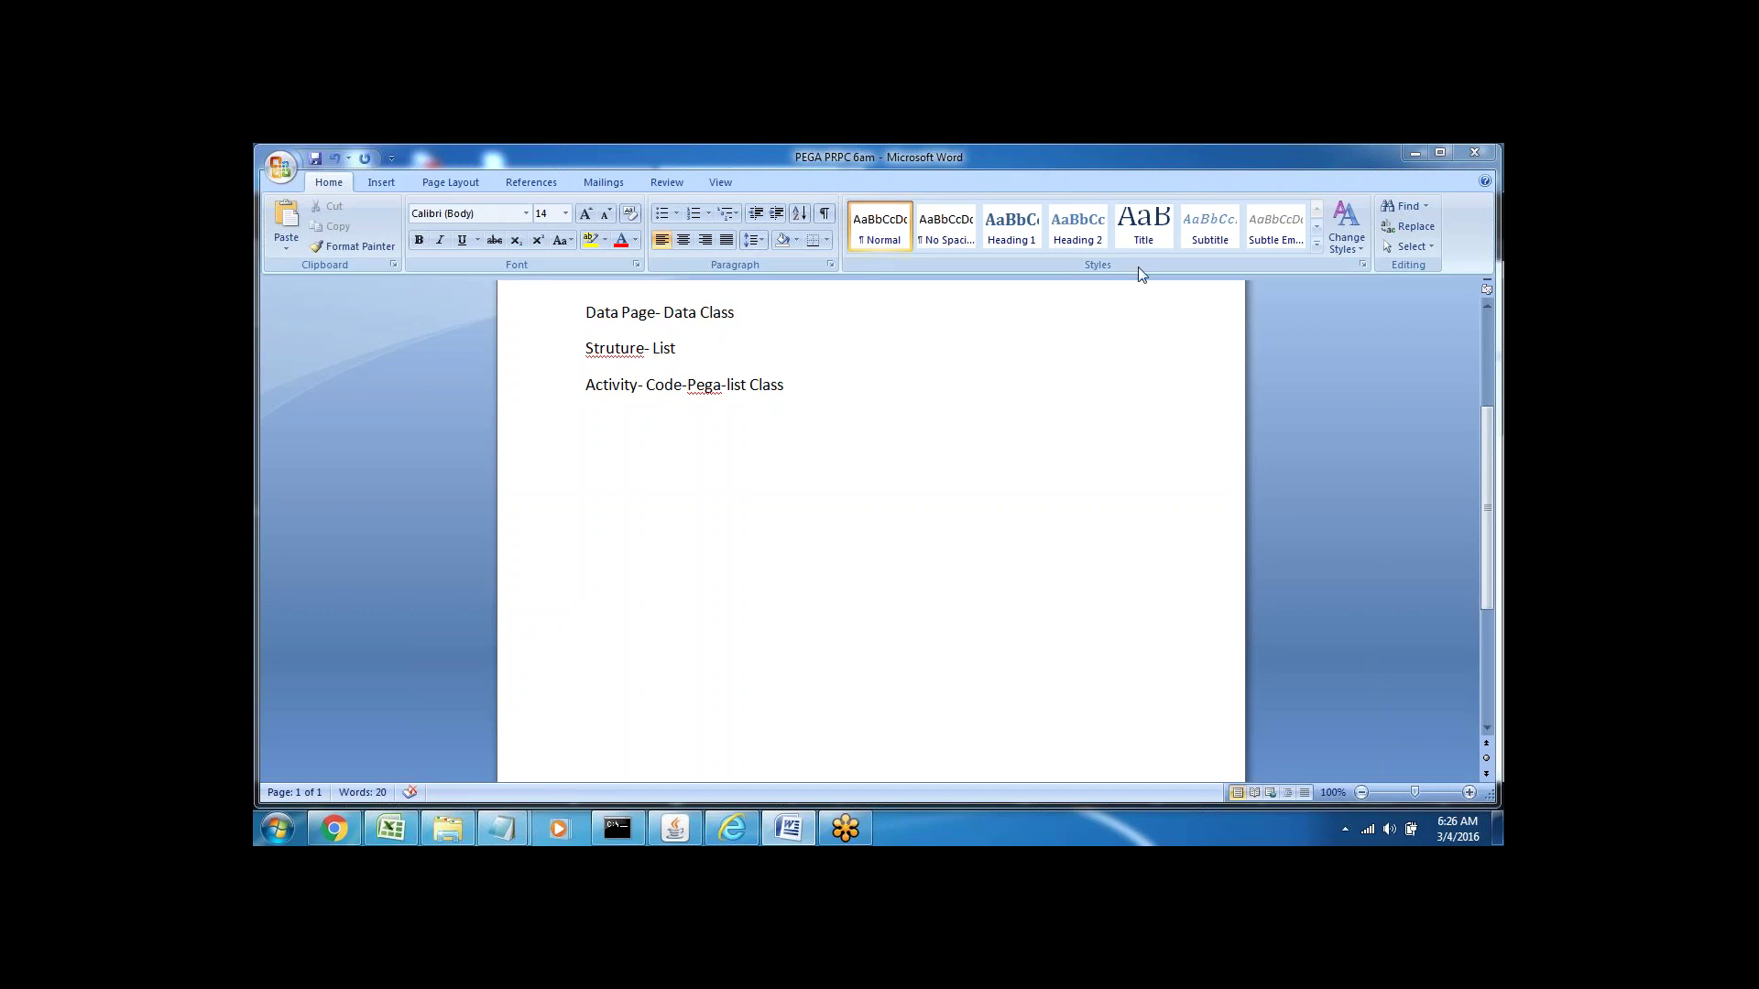
pyautogui.click(601, 469)
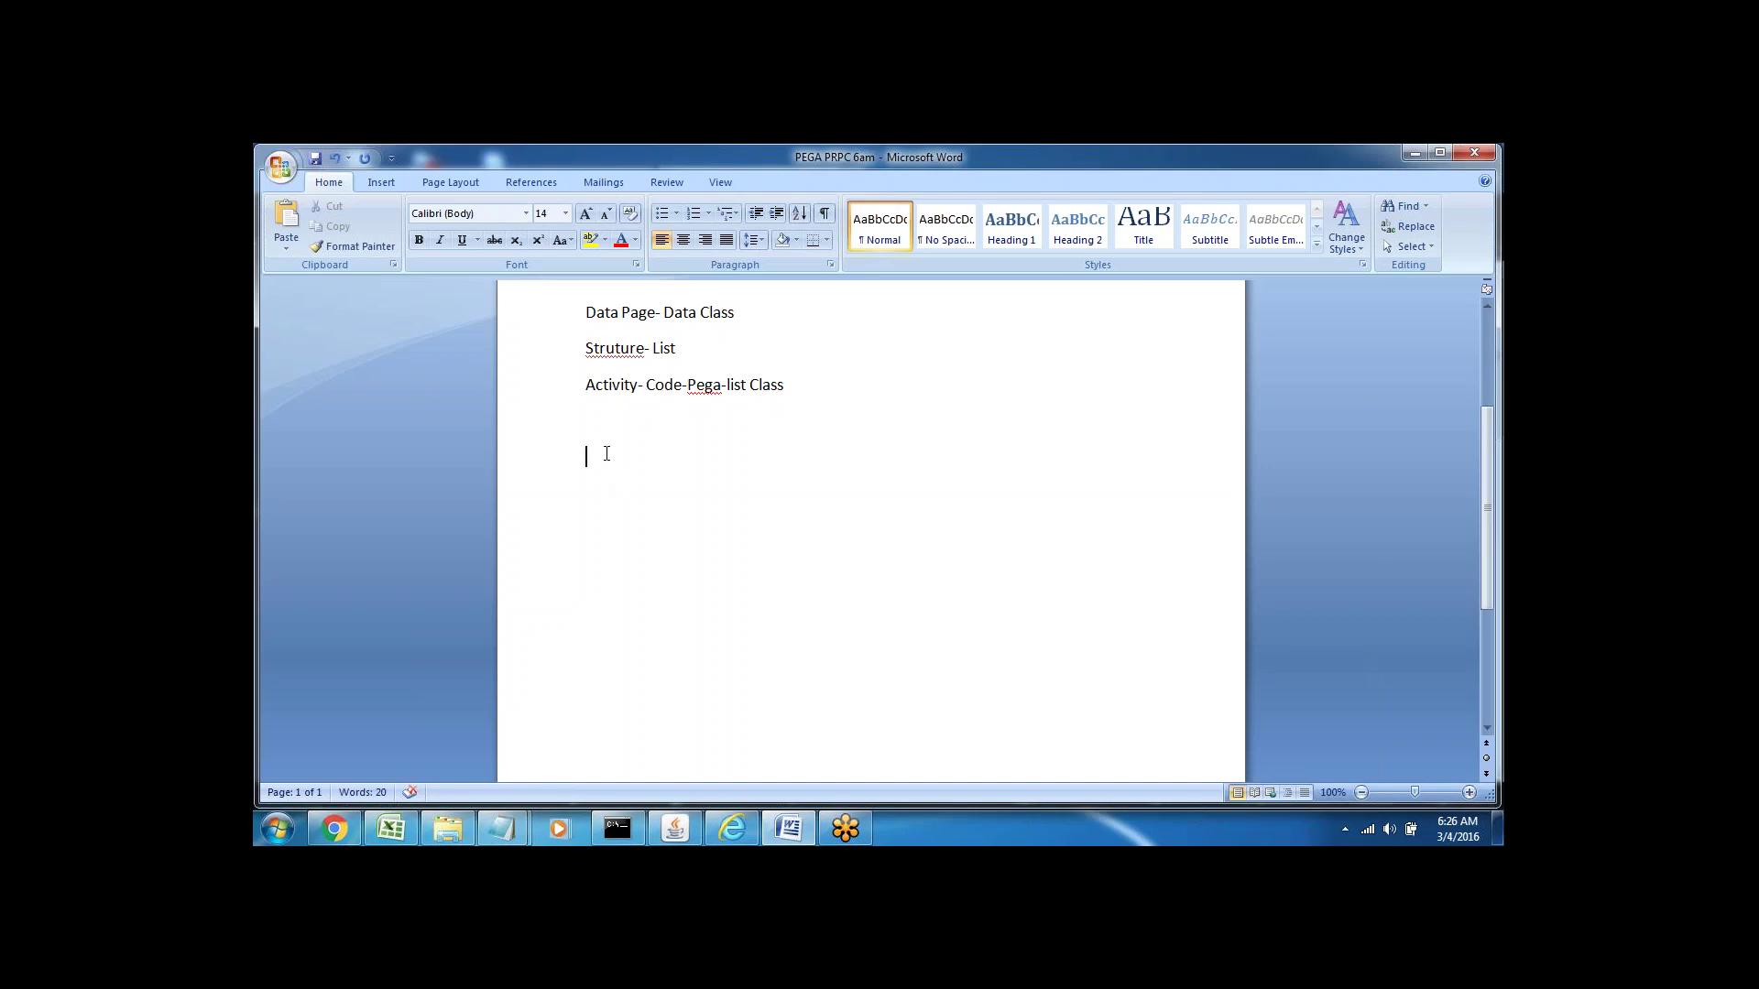
pyautogui.write('Network ID--')
pyautogui.click(507, 463)
pyautogui.click(702, 500)
pyautogui.click(702, 459)
pyautogui.click(547, 446)
pyautogui.click(544, 475)
# - Add the line "Default--Sorting (Ascending)" directly below the Network ID line
pyautogui.click(605, 512)
pyautogui.write('Default')
pyautogui.click(701, 458)
pyautogui.click(655, 496)
pyautogui.write('--')
pyautogui.write('So')
pyautogui.write('rting ')
pyautogui.write('(Asc')
pyautogui.write('ending')
pyautogui.write(')')
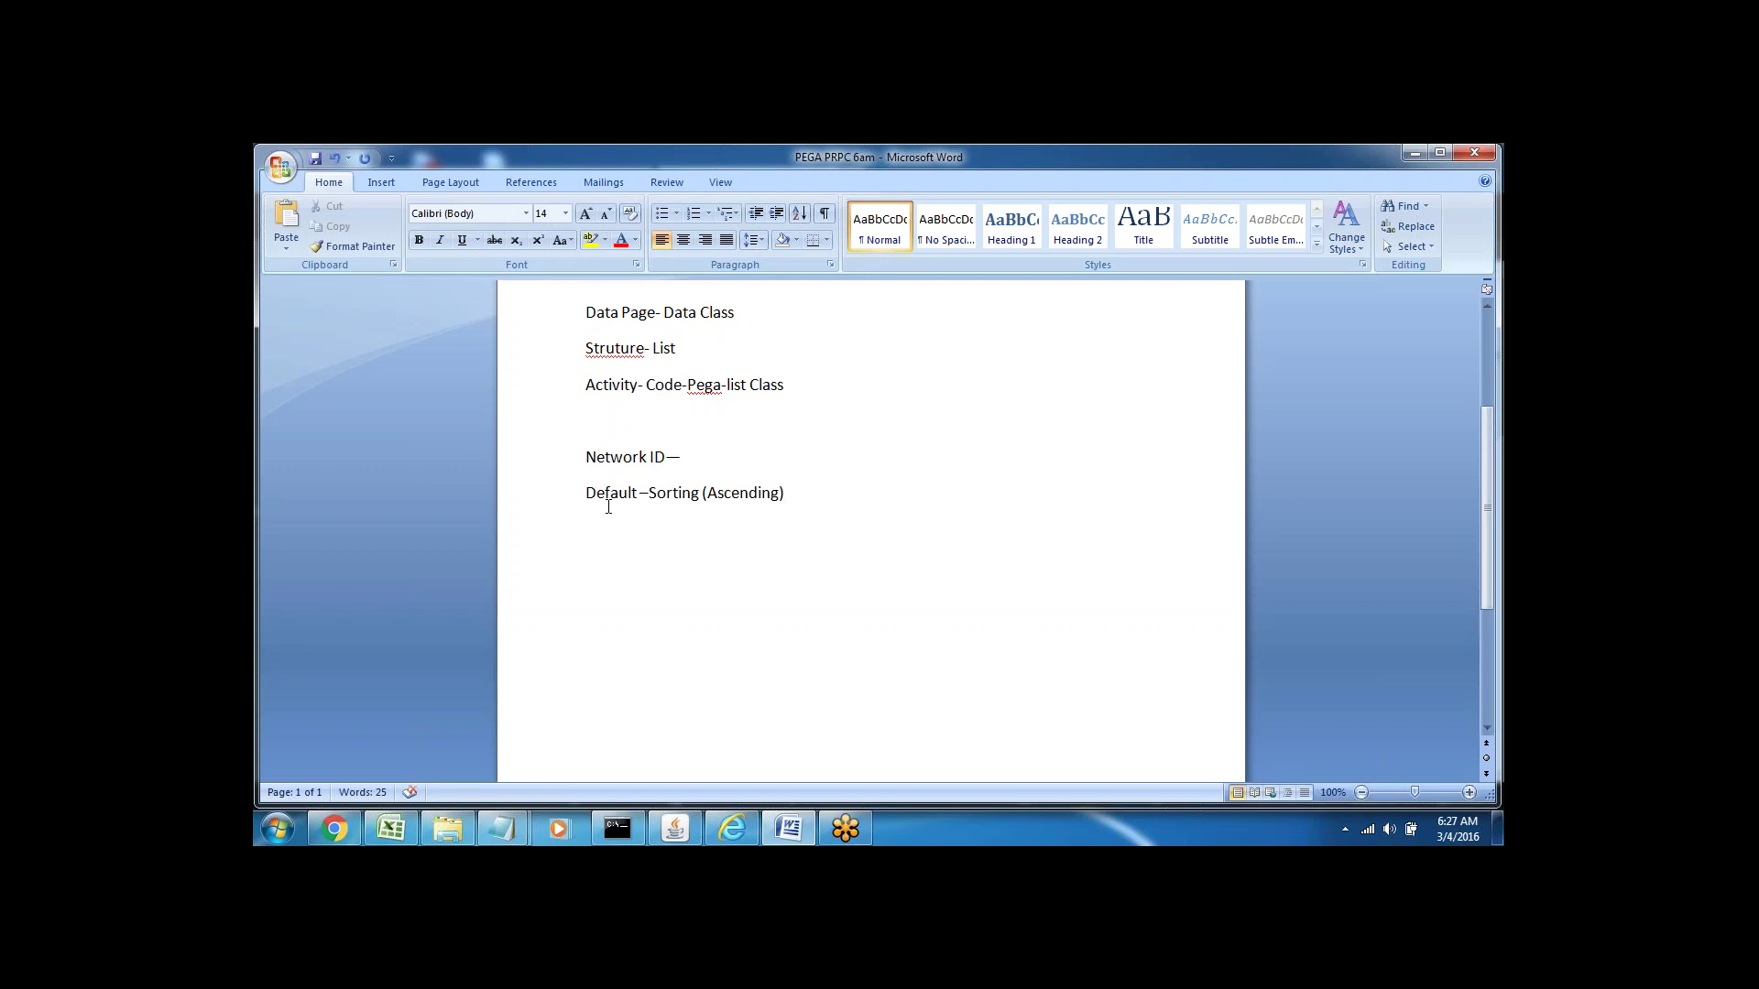
# - Review the default ascending sorting and Network ID notes, comparing them with the grid in the PayTM case
pyautogui.click(534, 512)
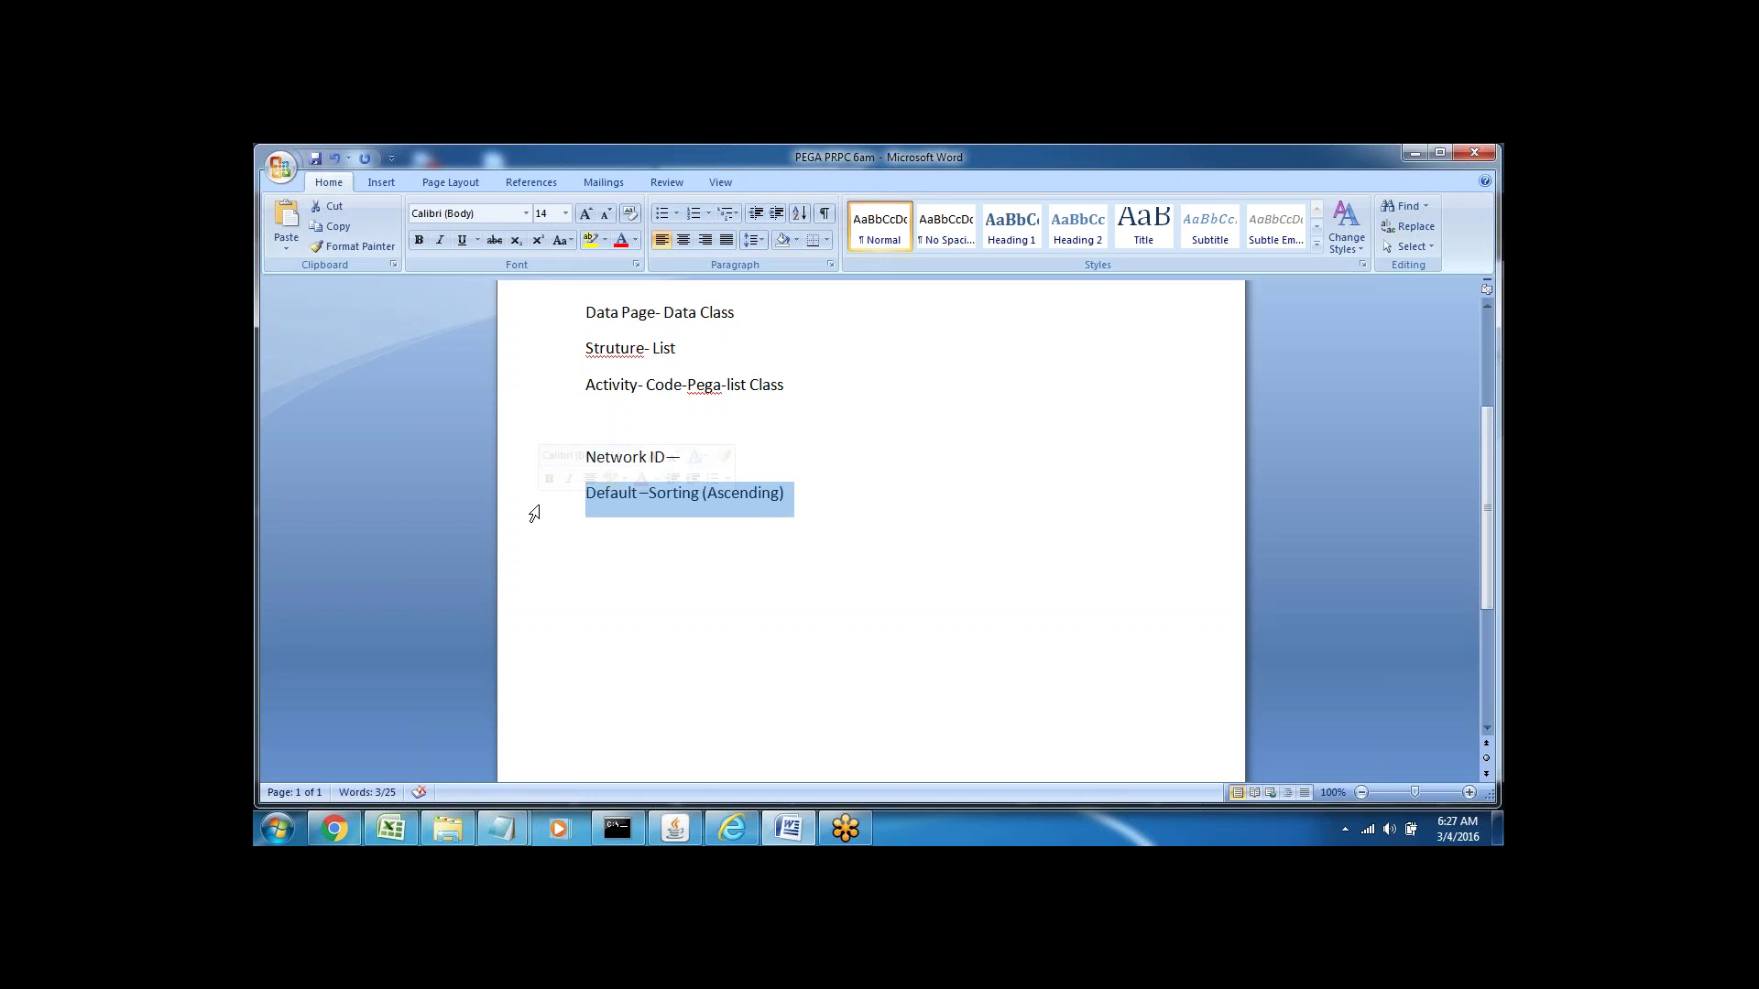
pyautogui.click(731, 836)
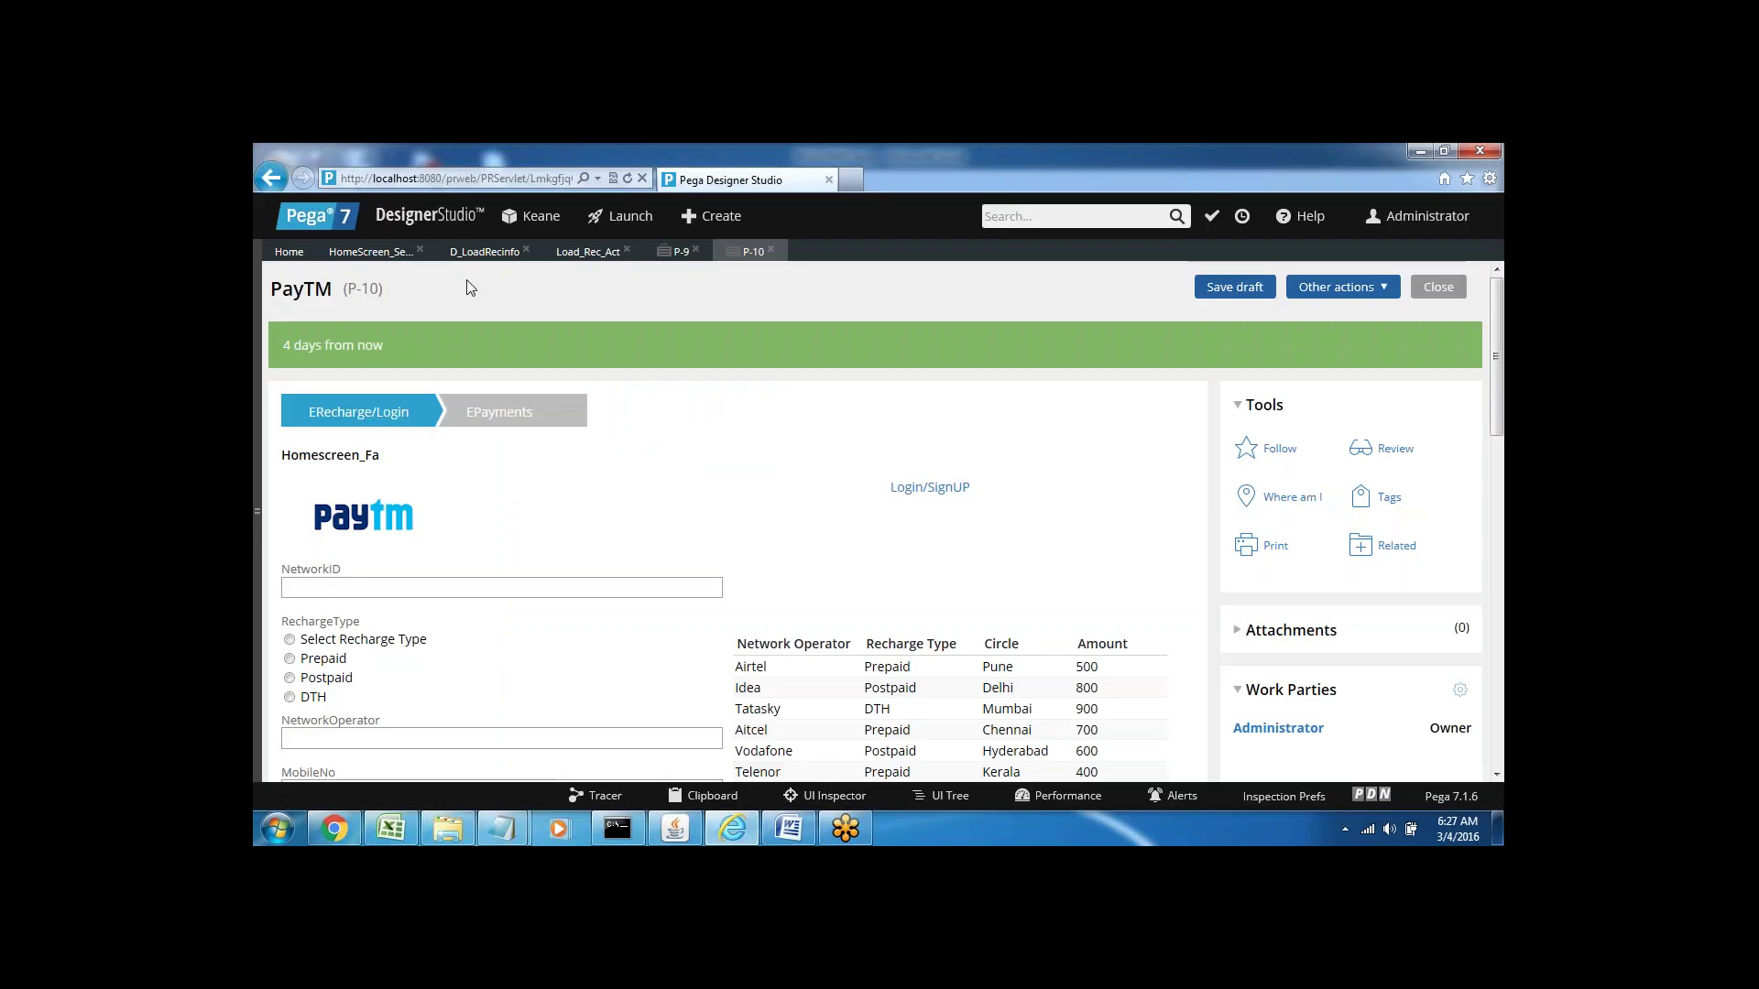
pyautogui.click(731, 835)
pyautogui.click(589, 601)
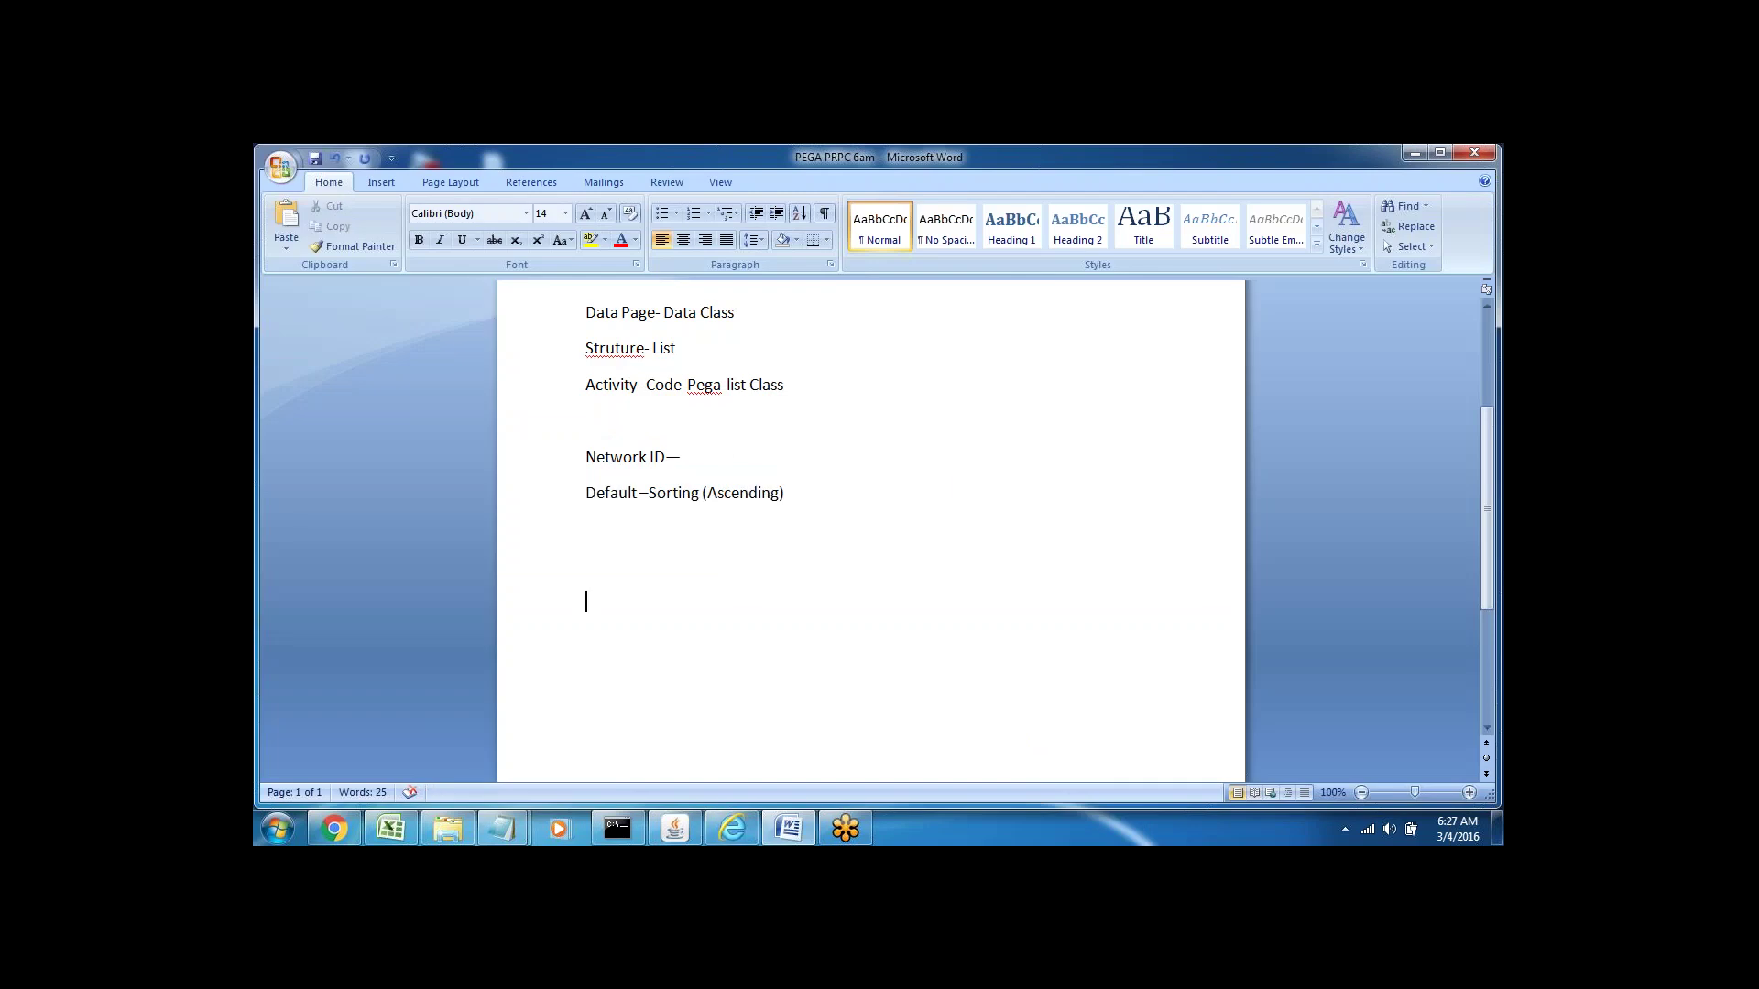
pyautogui.click(731, 829)
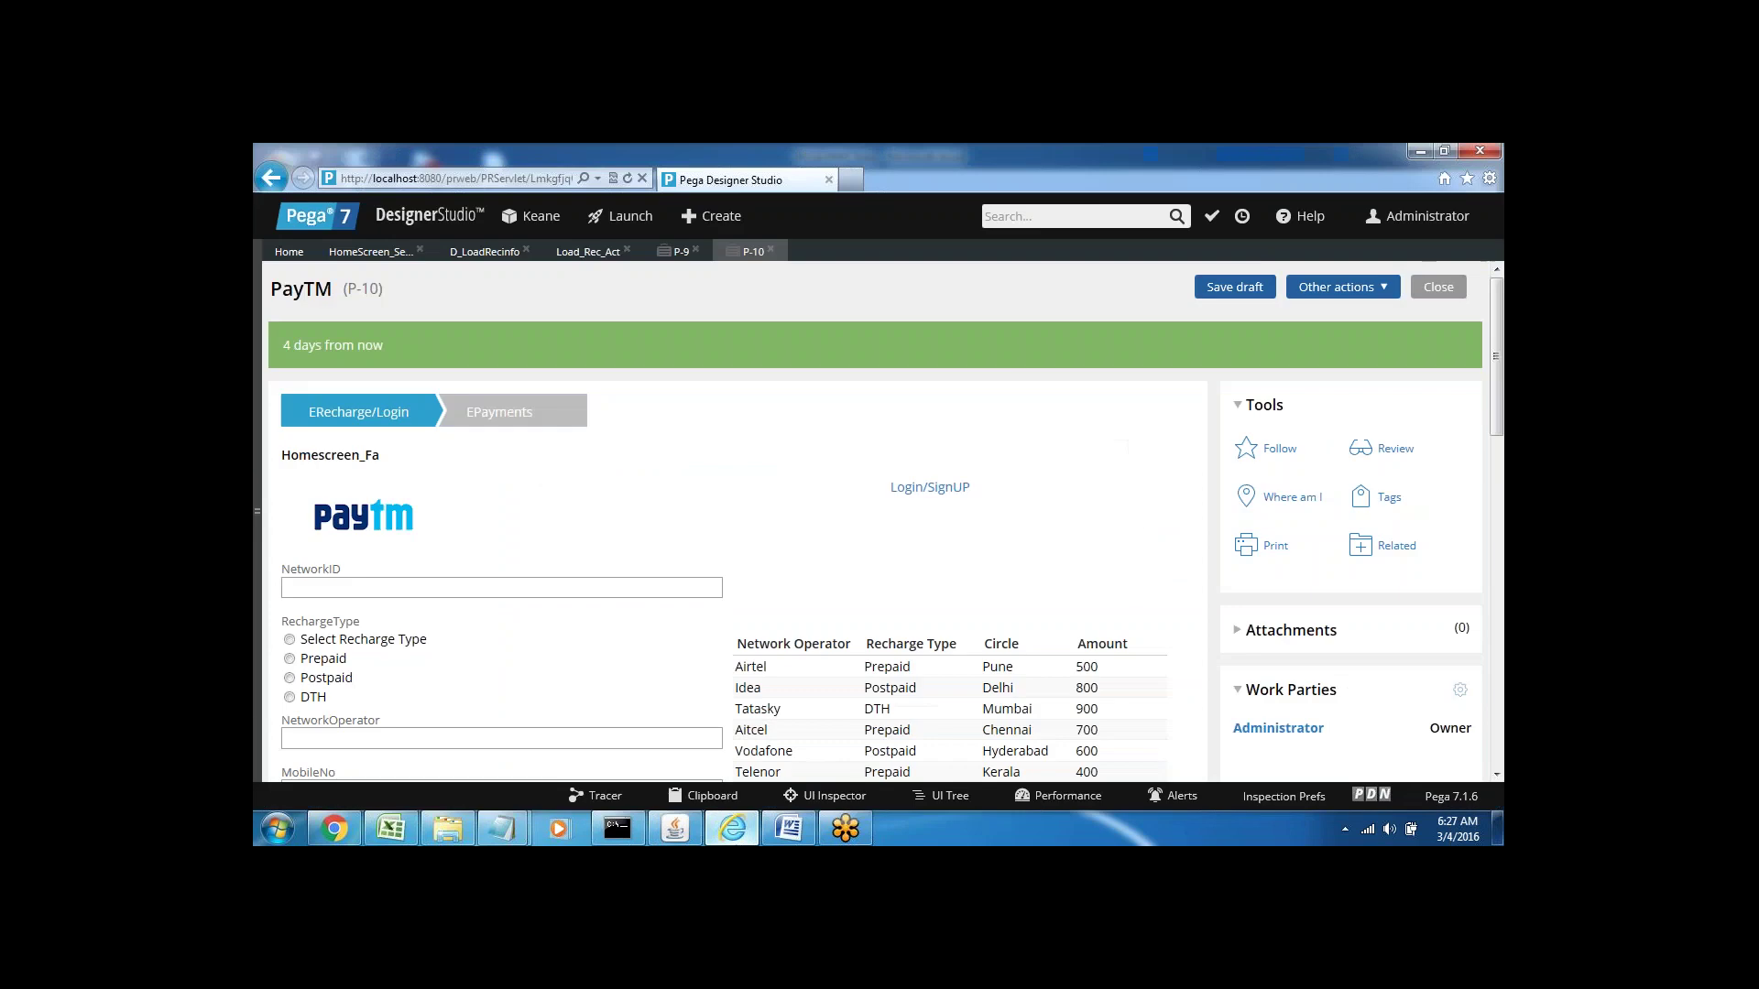
pyautogui.click(731, 829)
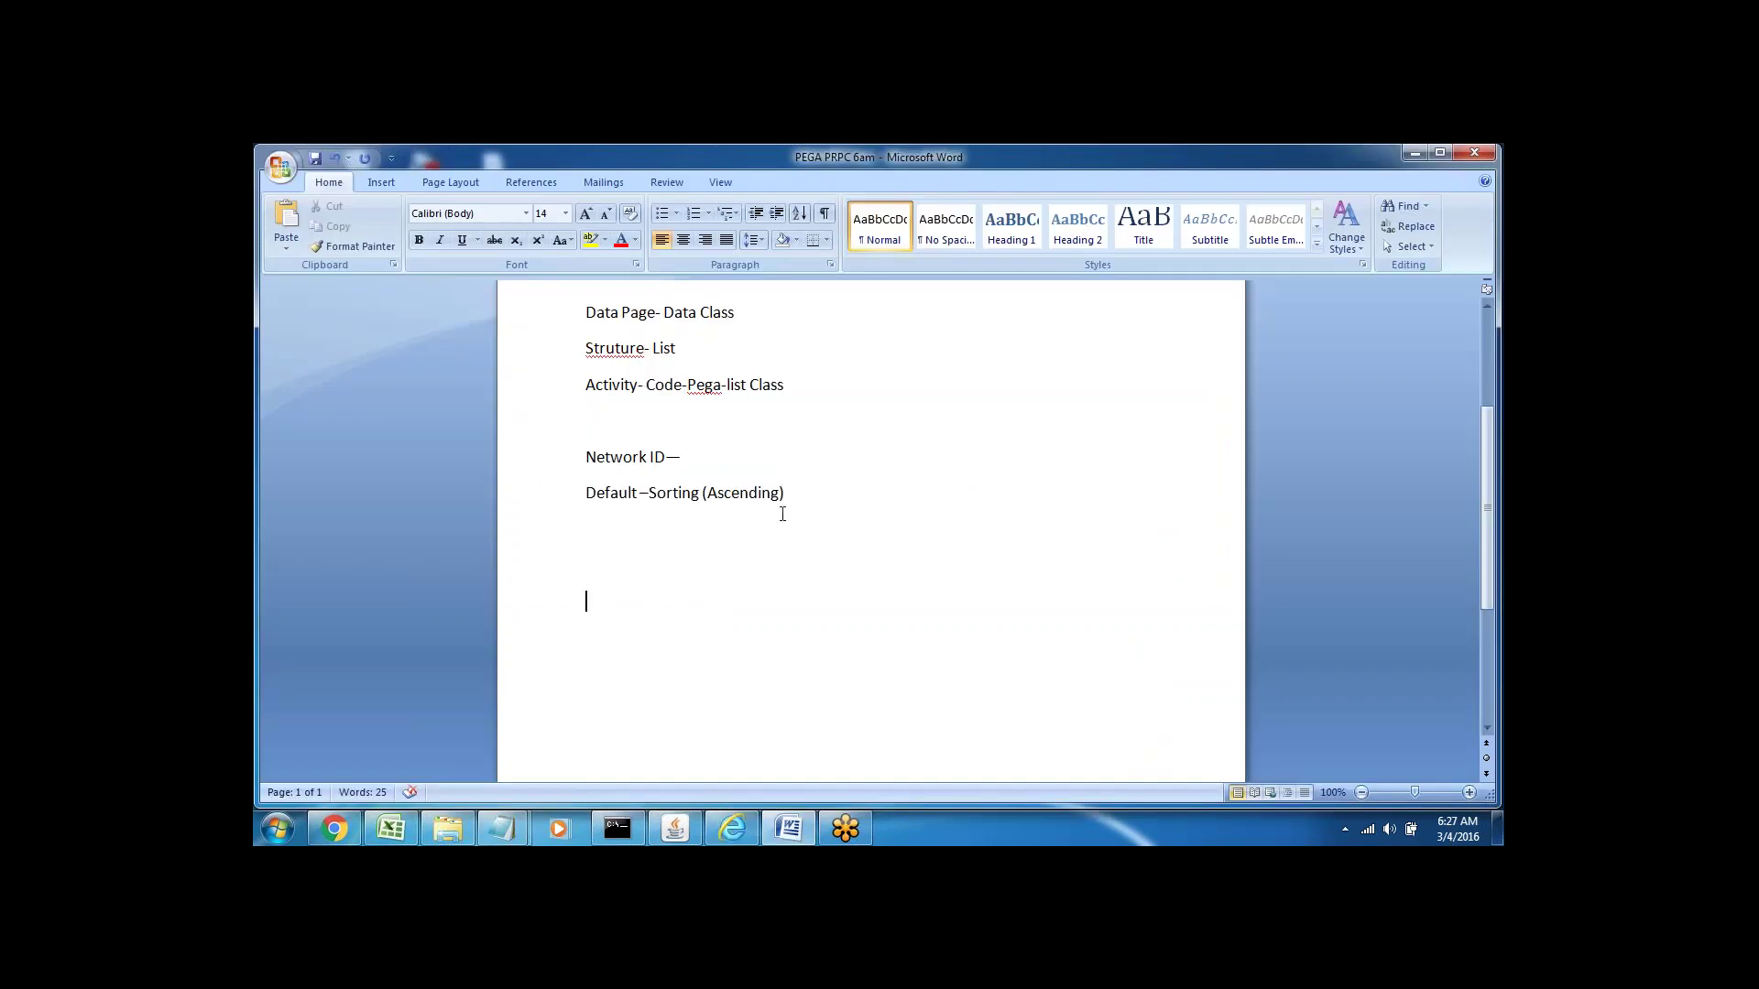
pyautogui.click(547, 497)
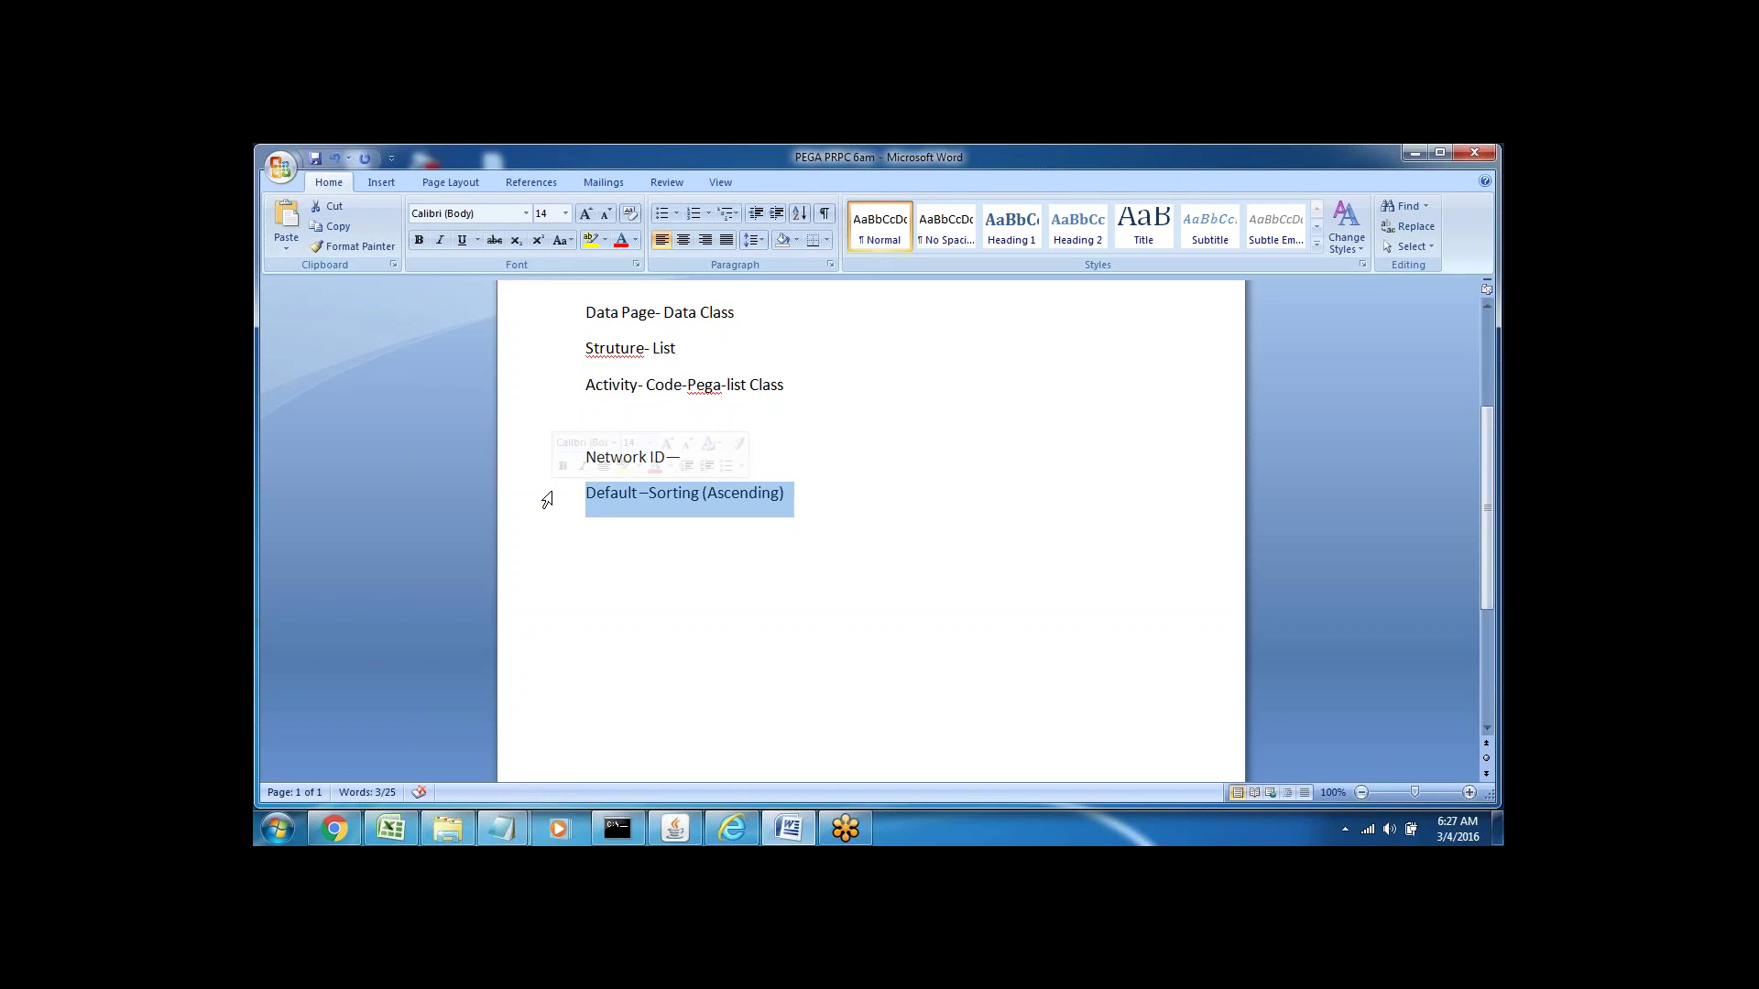
pyautogui.click(591, 526)
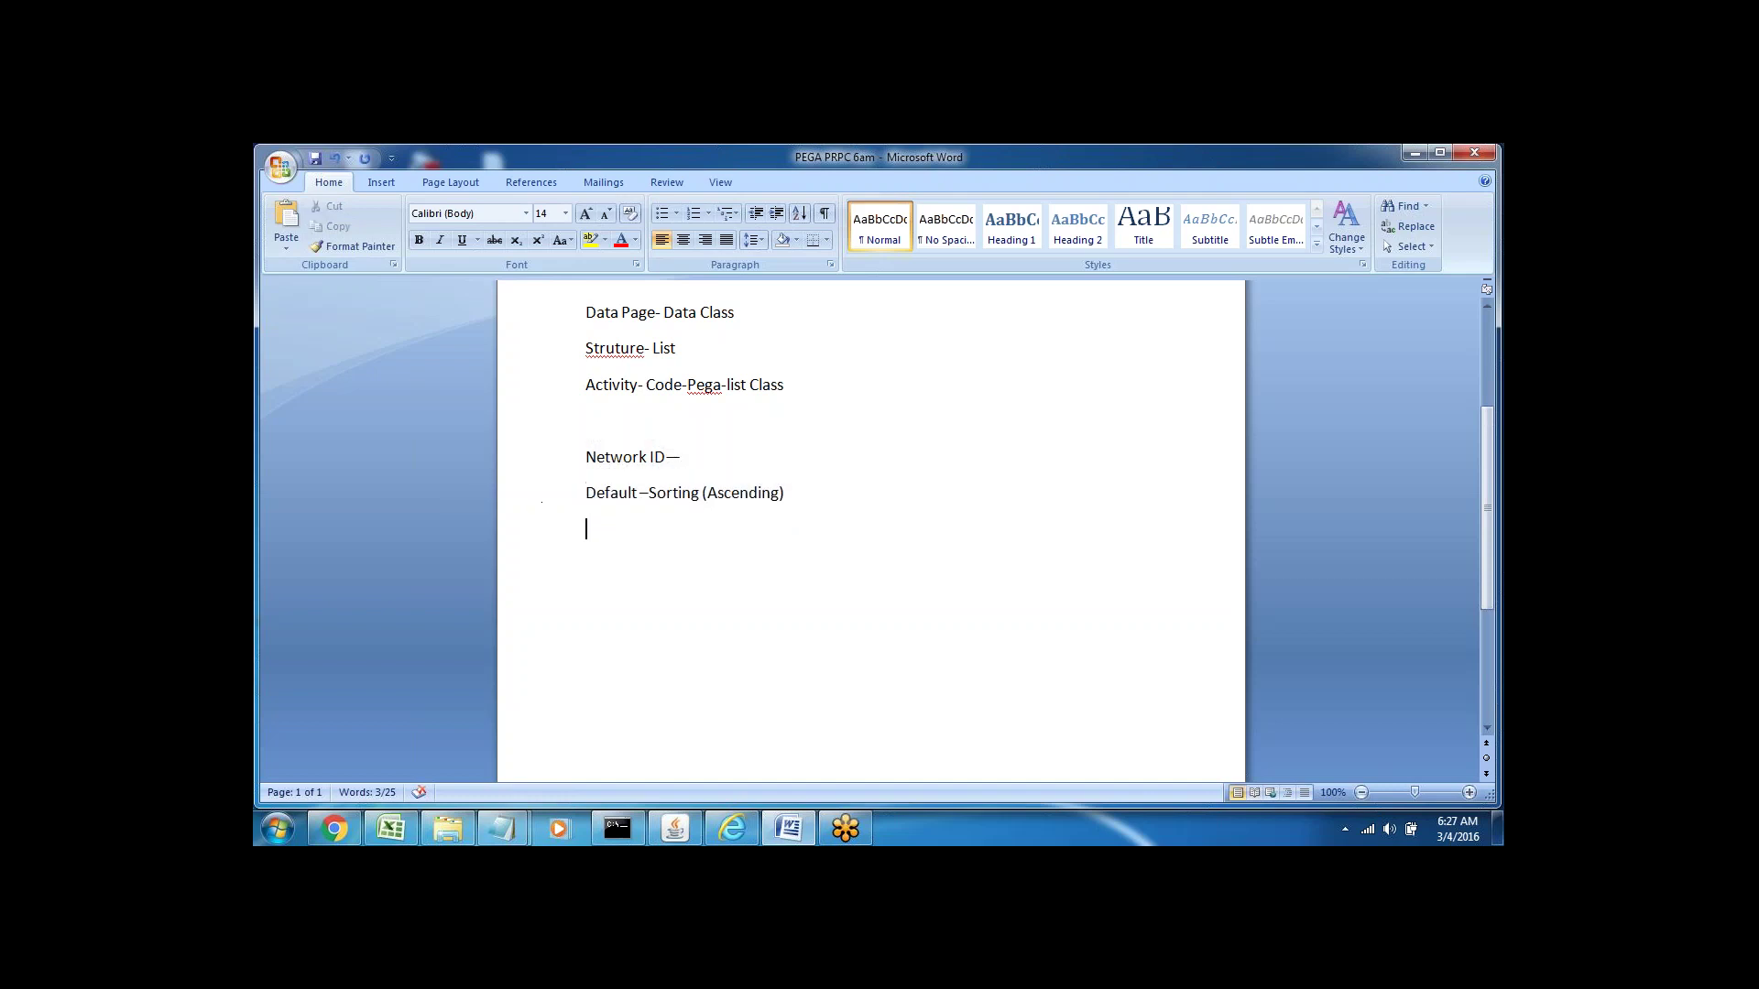
pyautogui.doubleClick(731, 497)
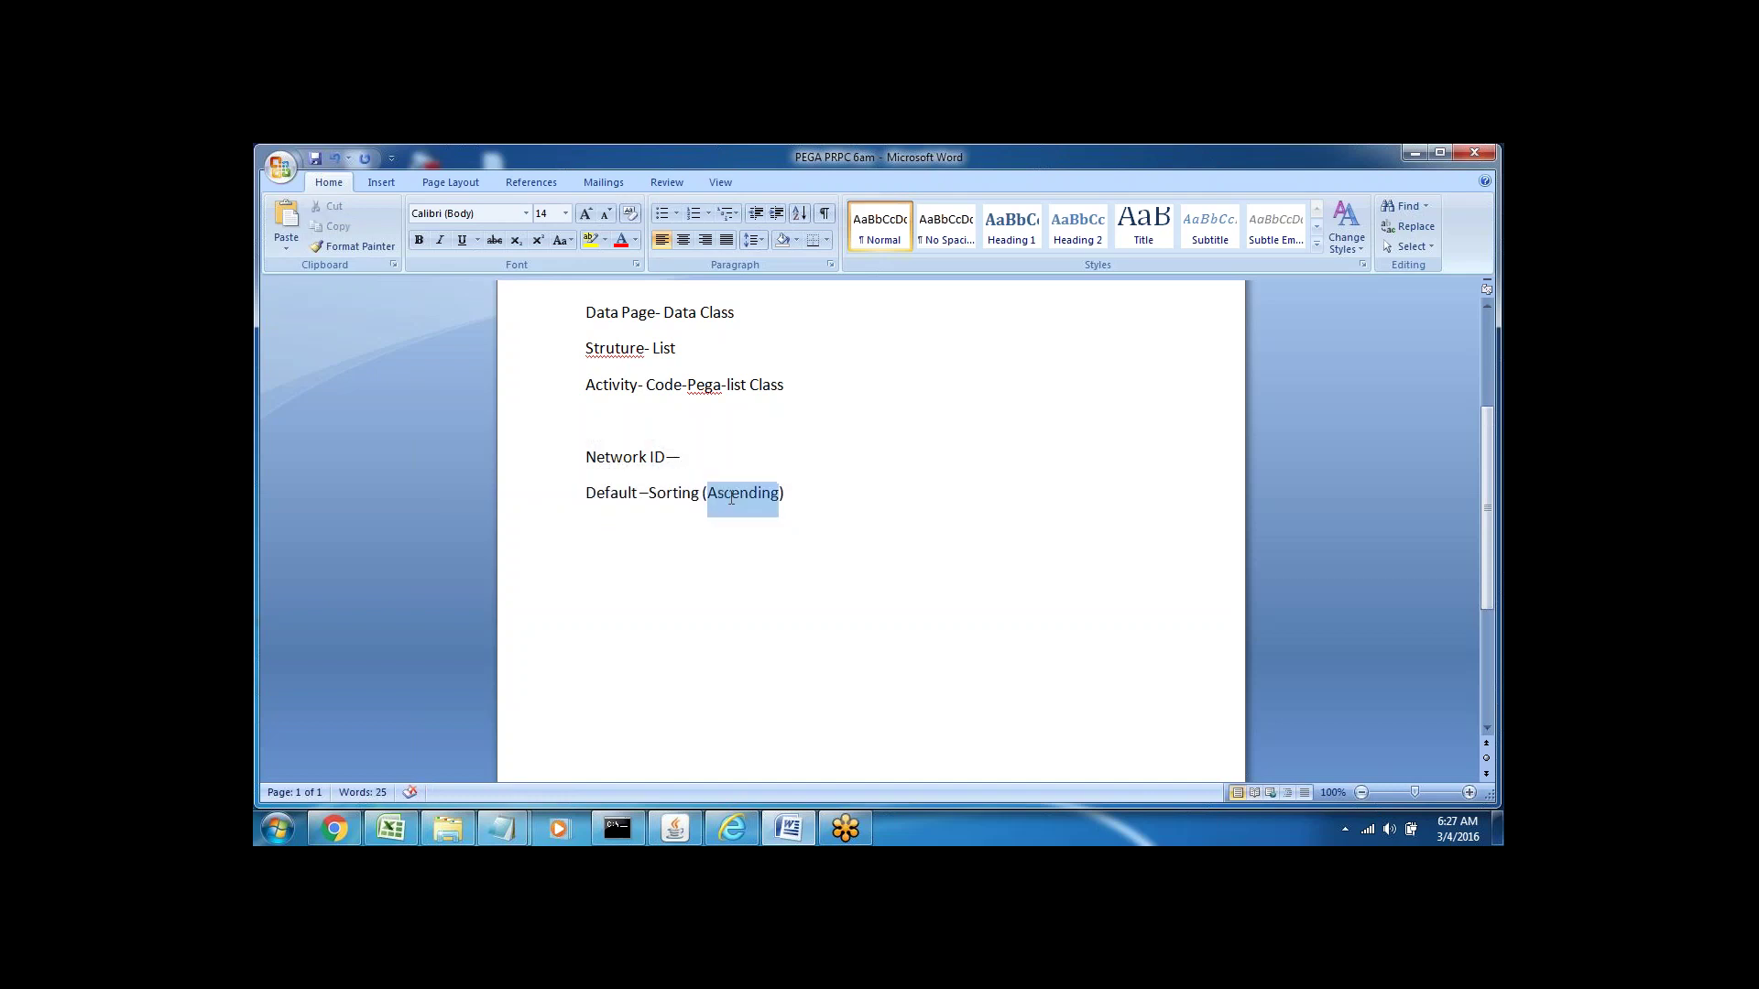
pyautogui.click(578, 496)
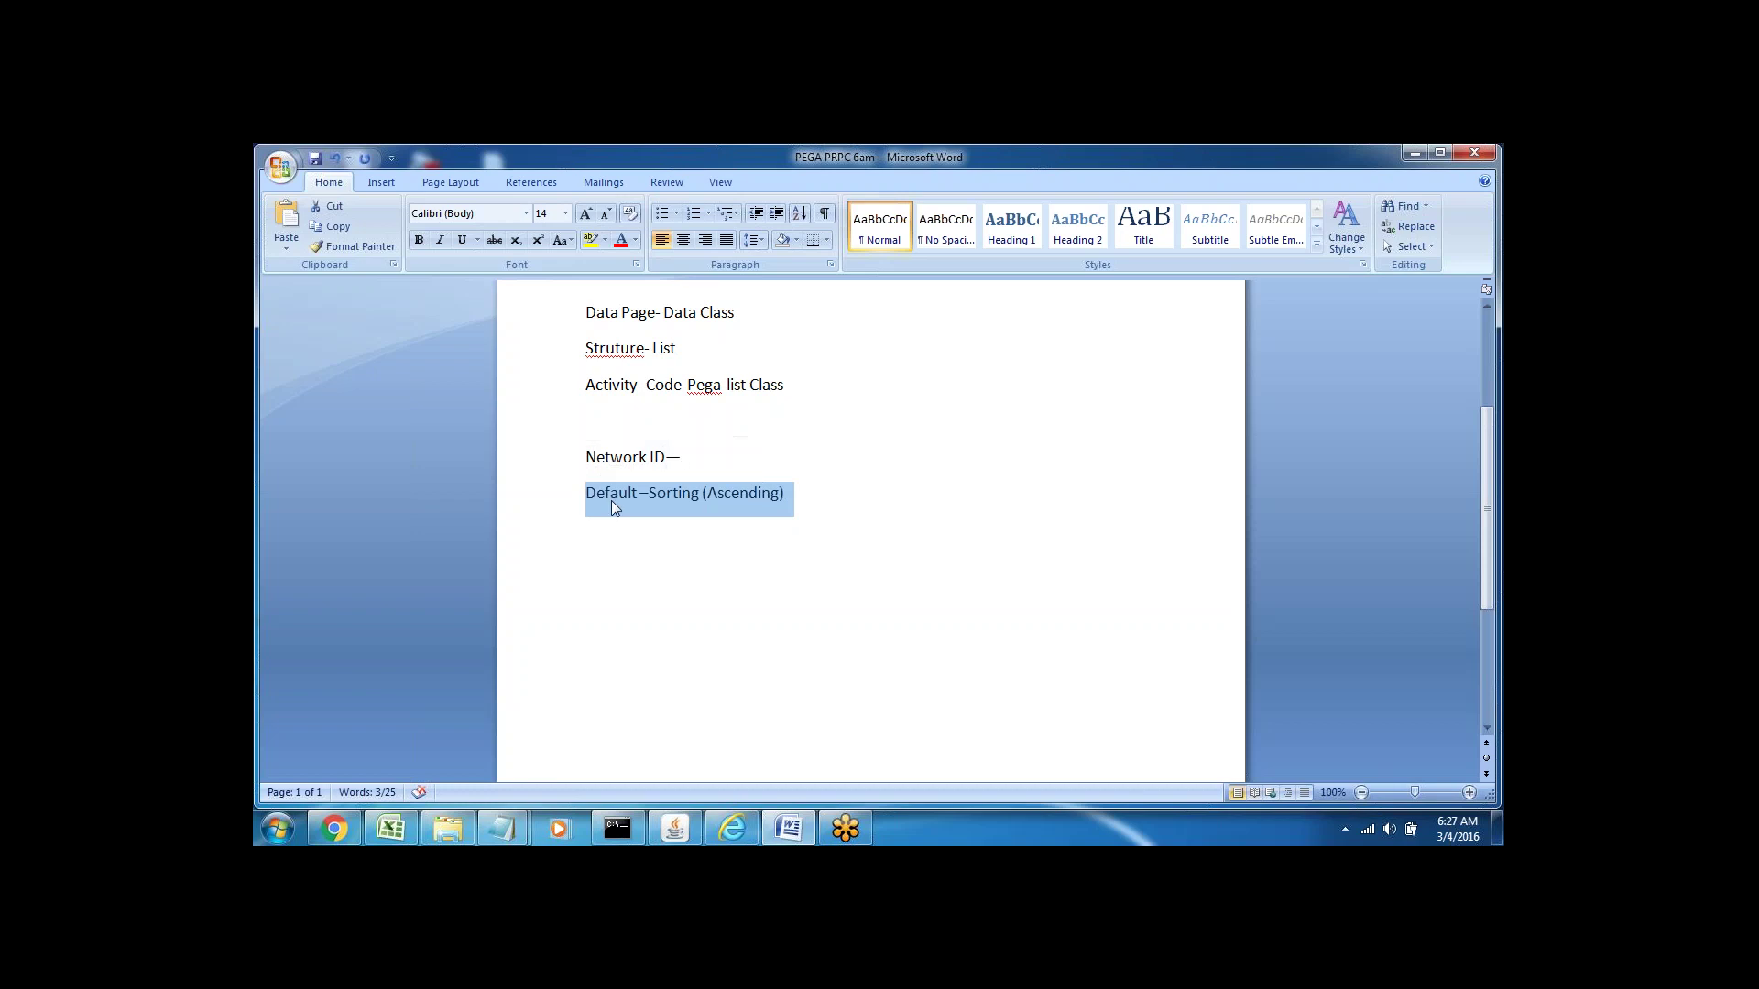
pyautogui.click(612, 500)
pyautogui.click(528, 500)
pyautogui.click(612, 529)
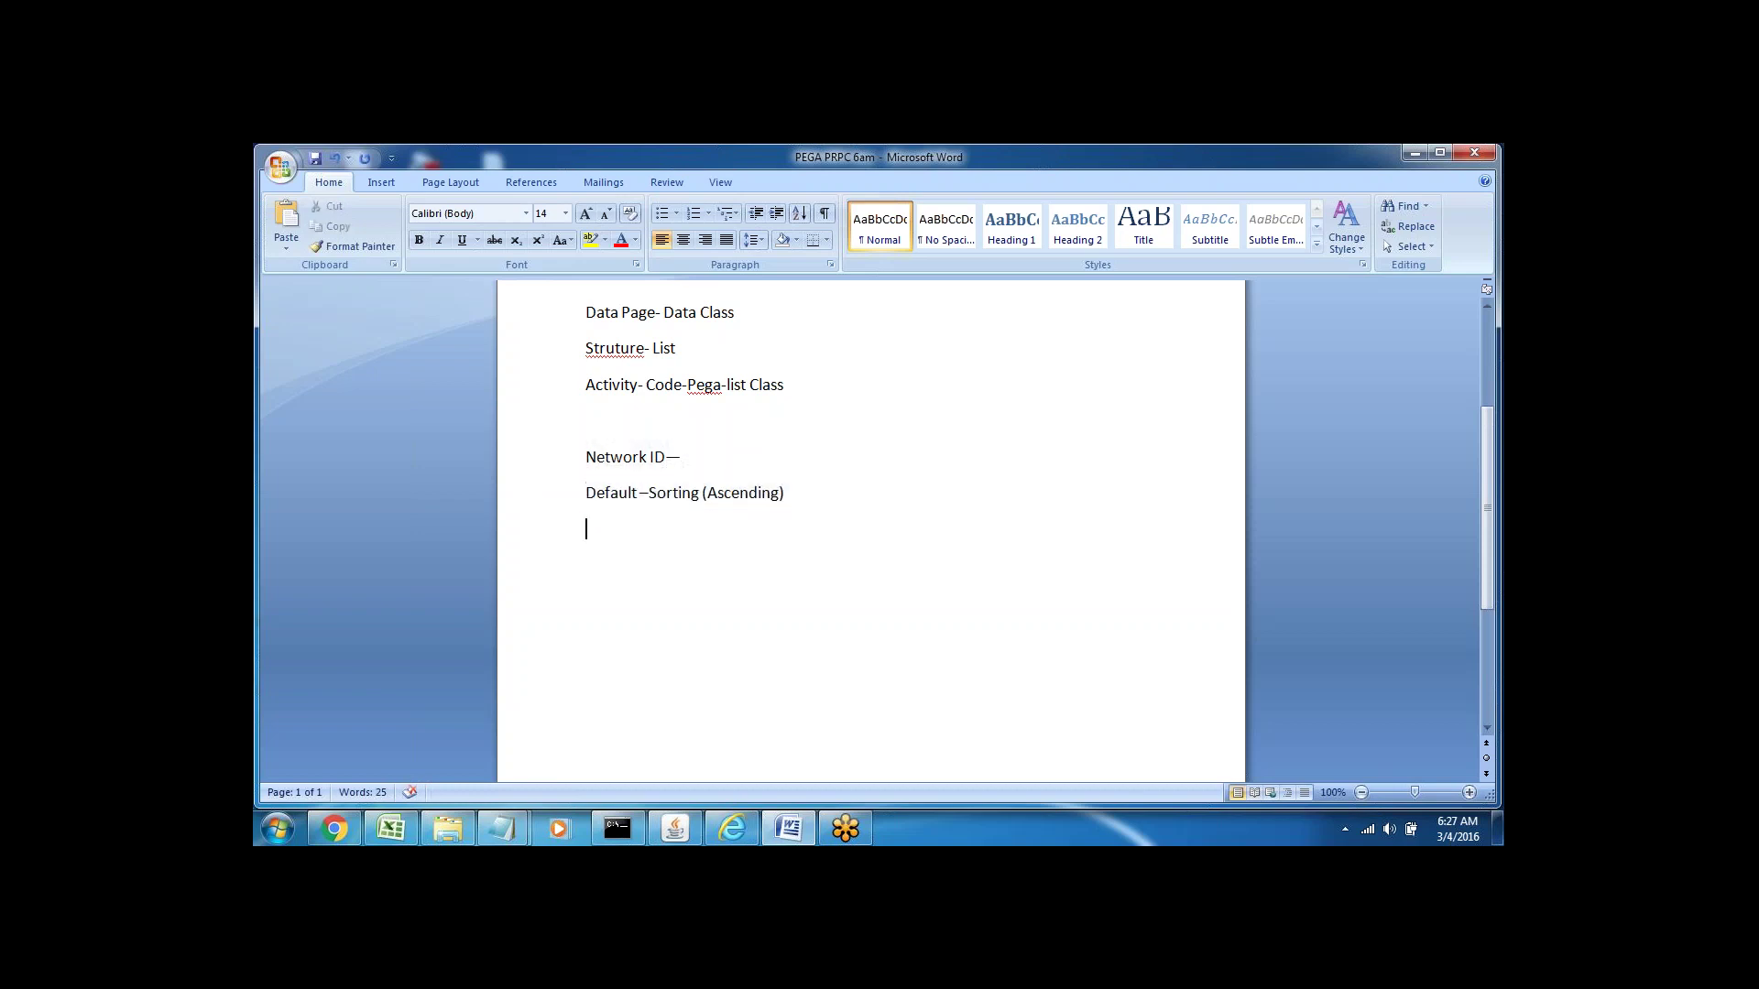
pyautogui.click(552, 462)
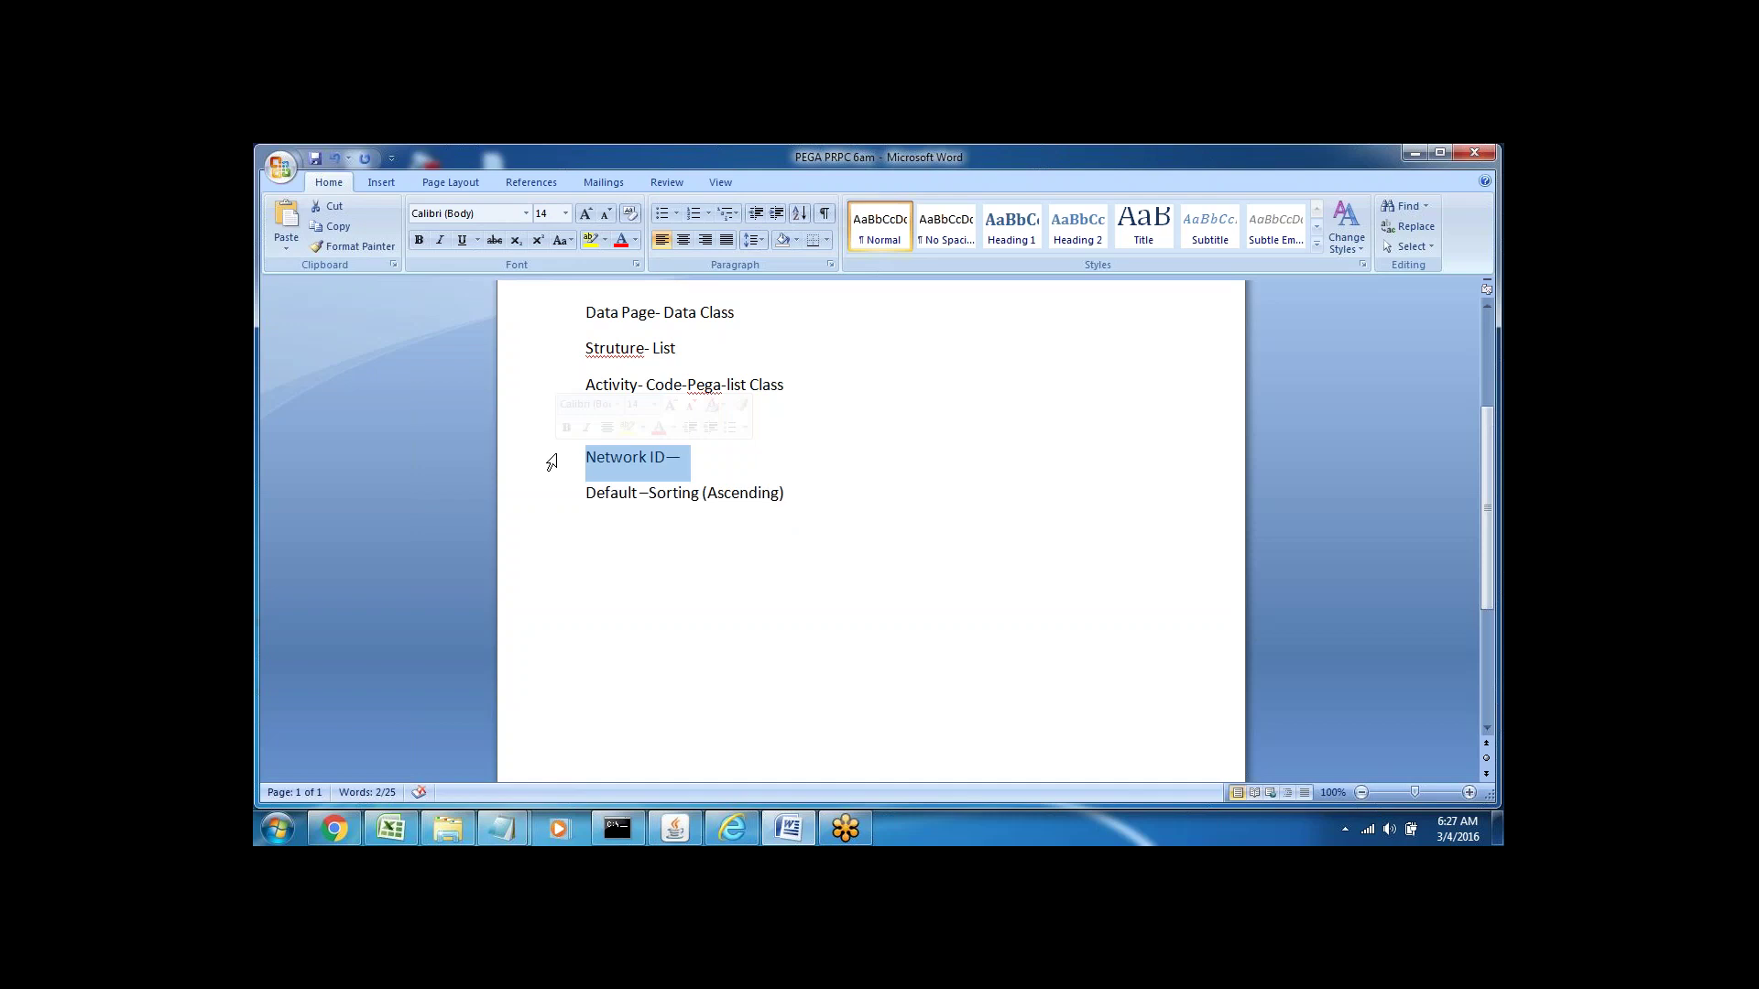
# - Examine the Network Operator column of the PayTM case's grid and return to the Network ID line in the Word notes
pyautogui.click(732, 829)
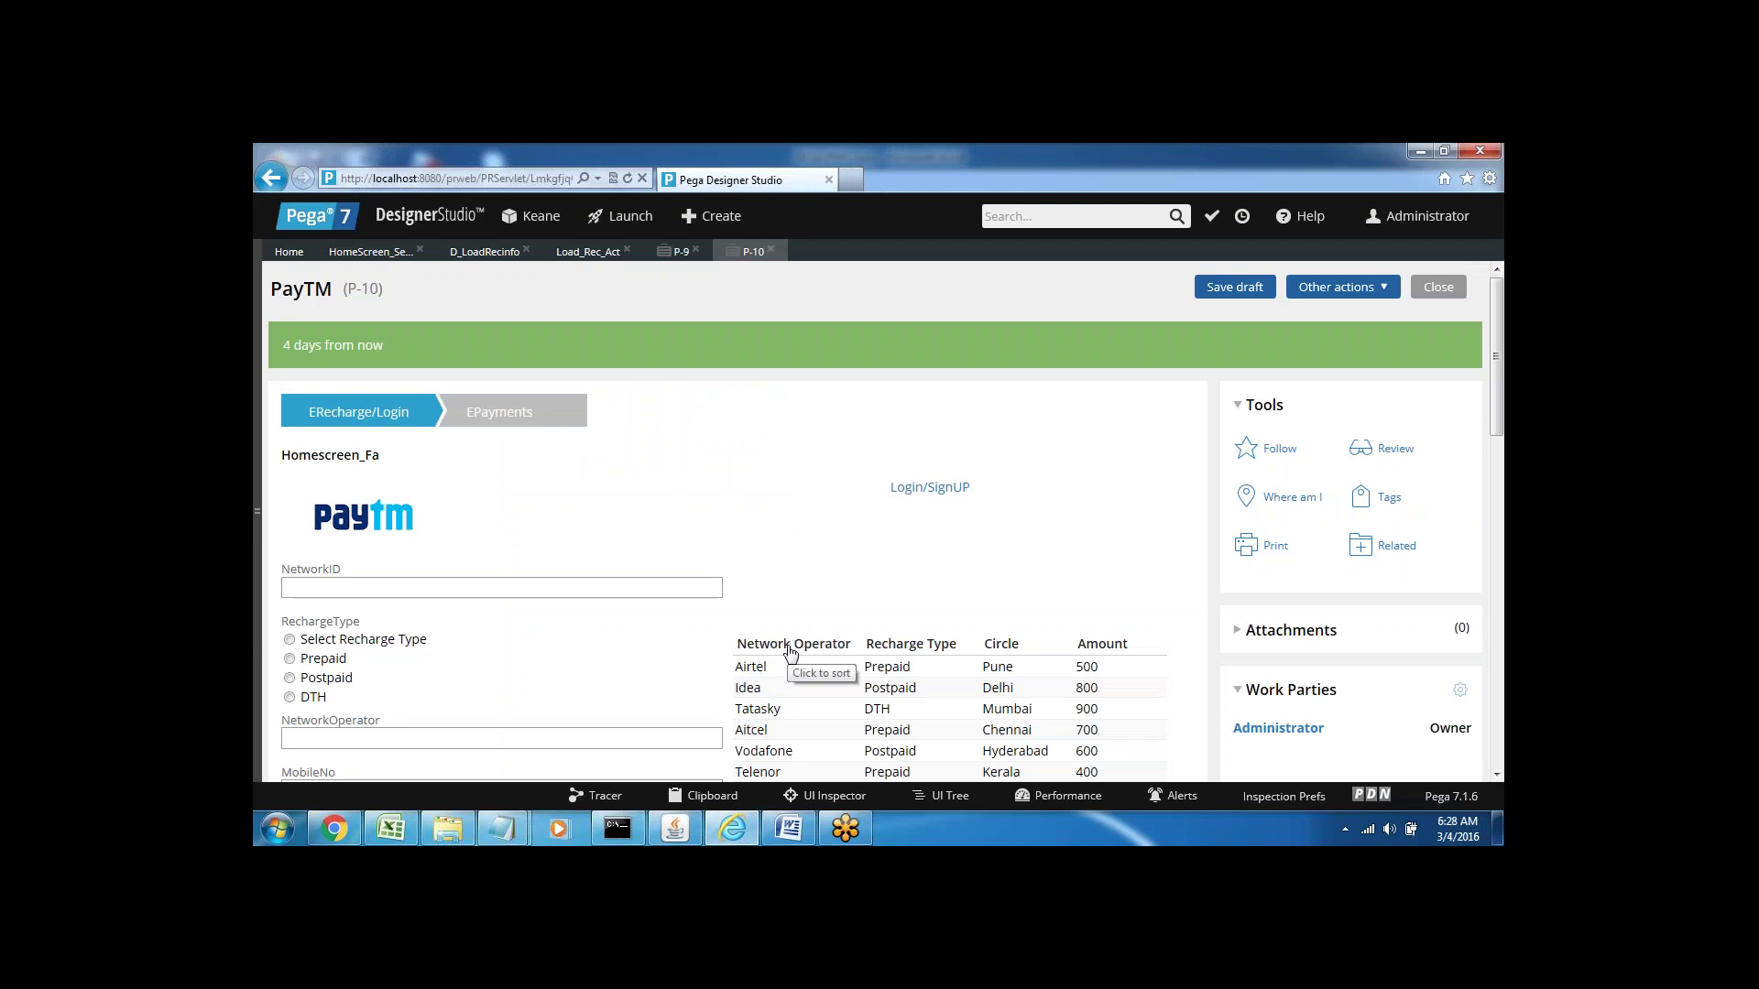
pyautogui.moveTo(788, 829)
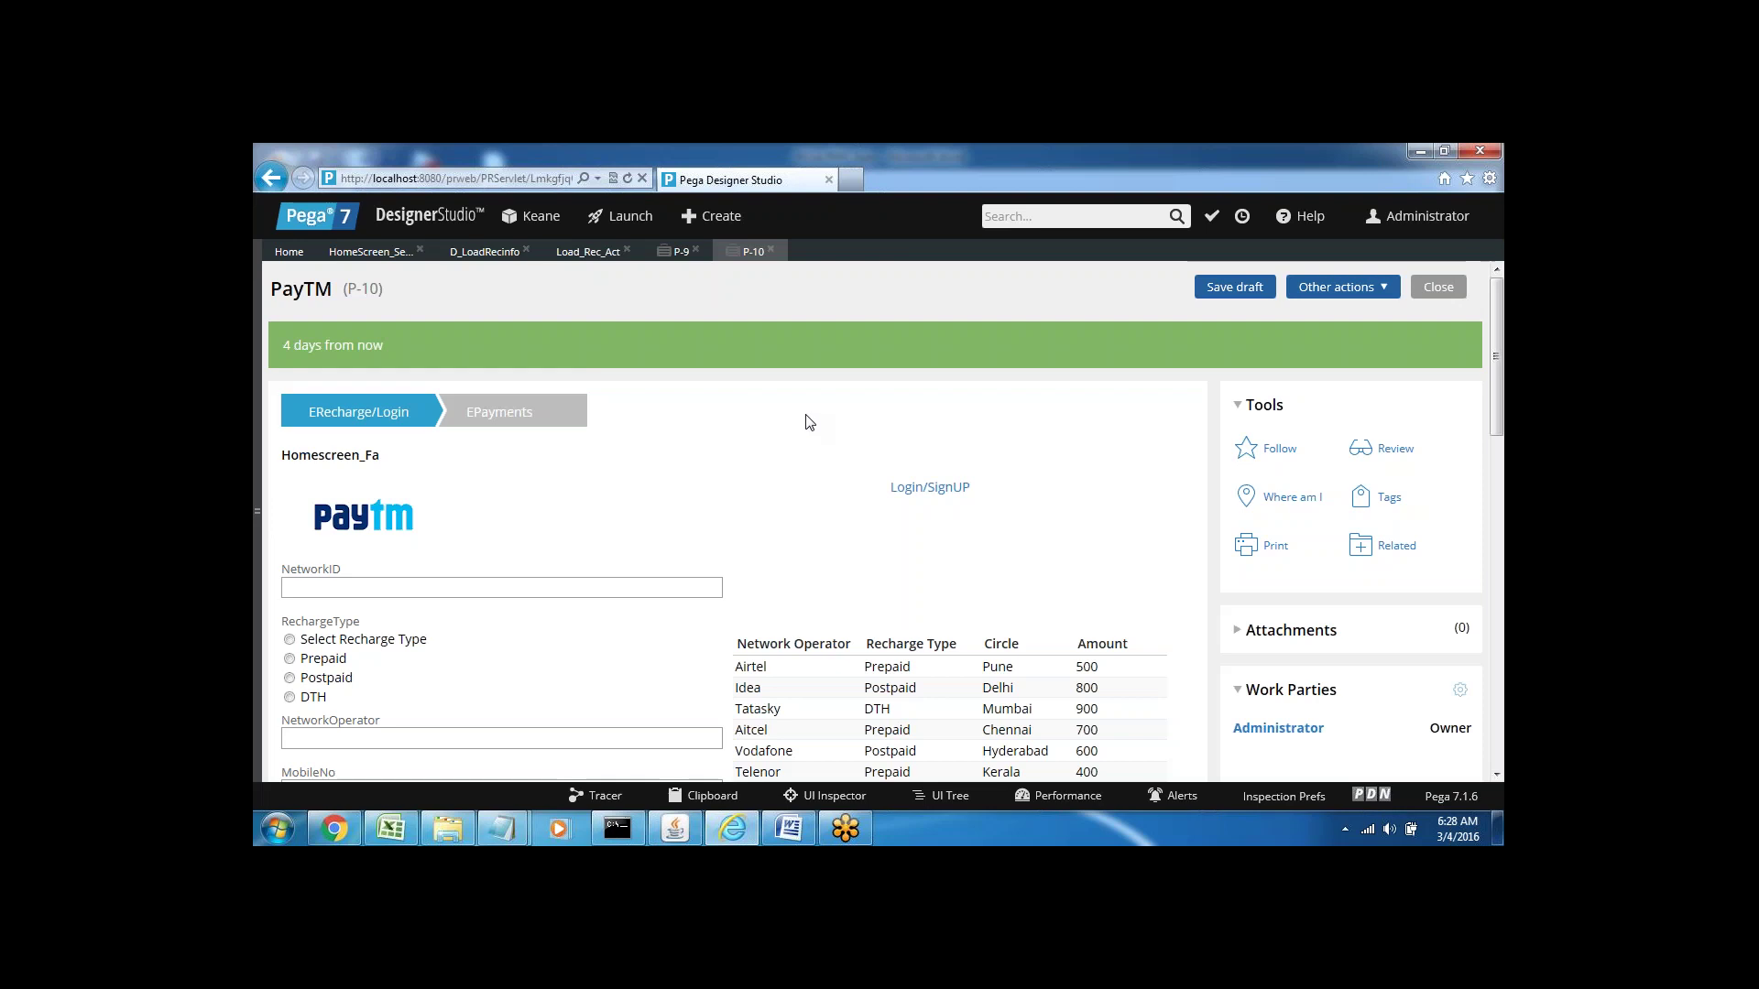
pyautogui.click(788, 829)
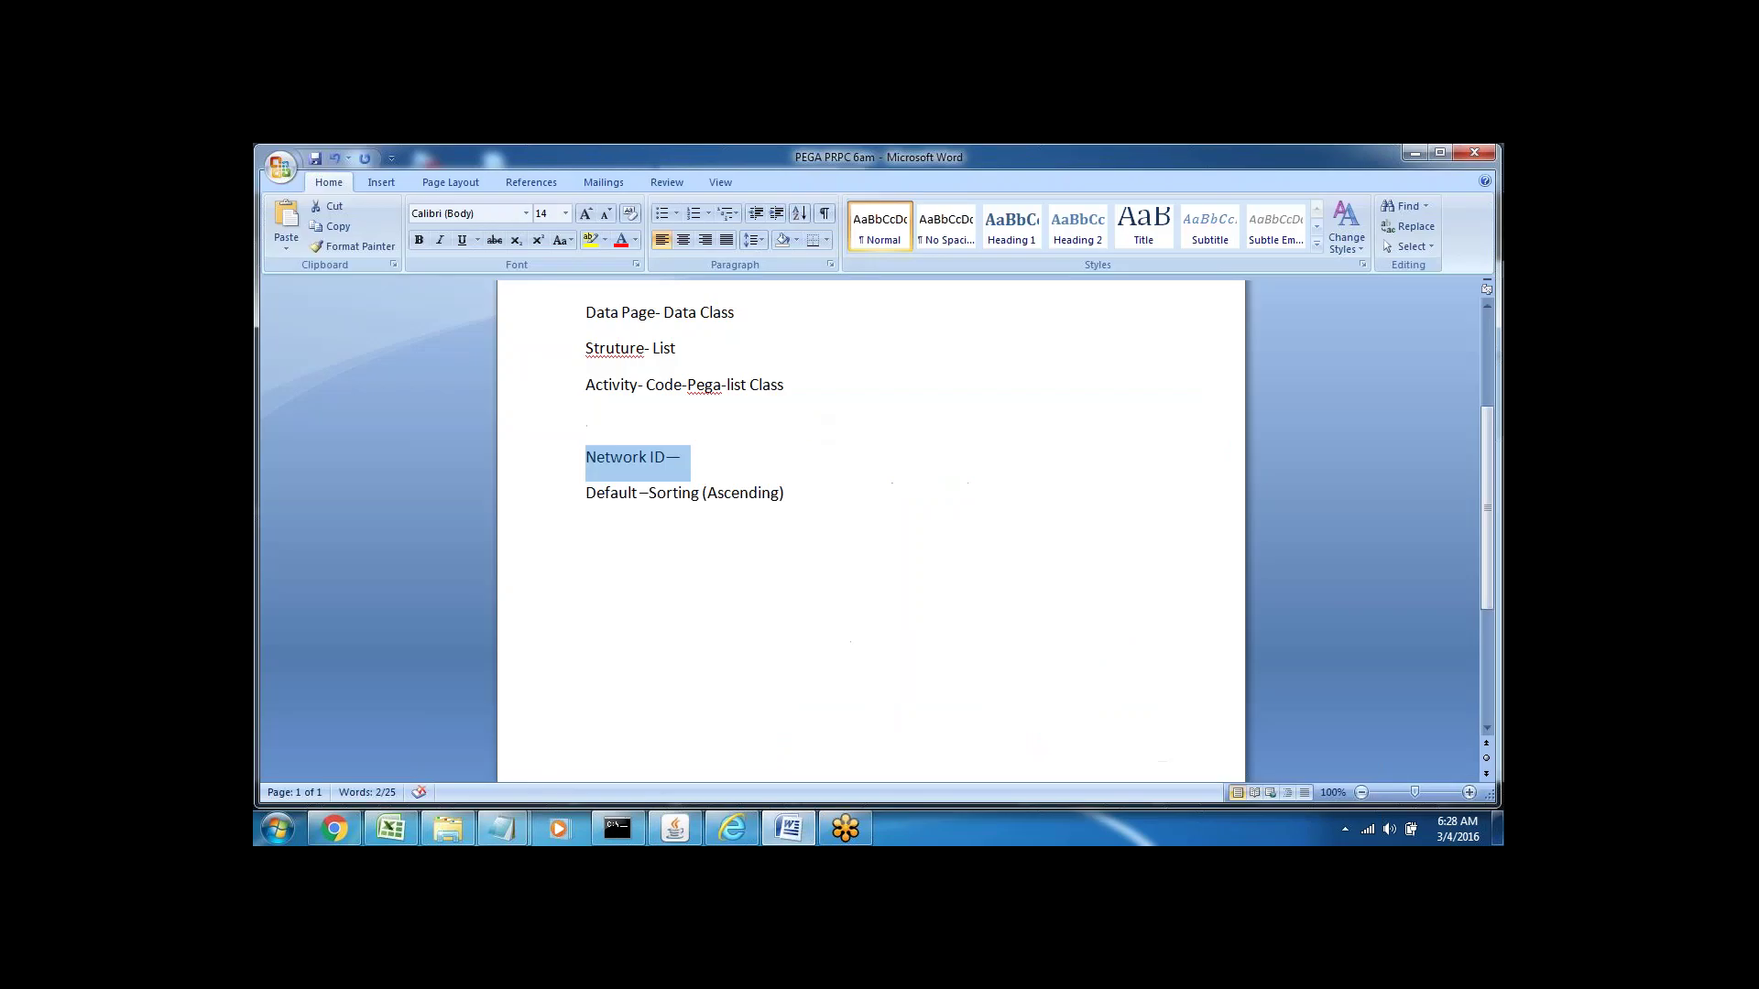
pyautogui.click(608, 537)
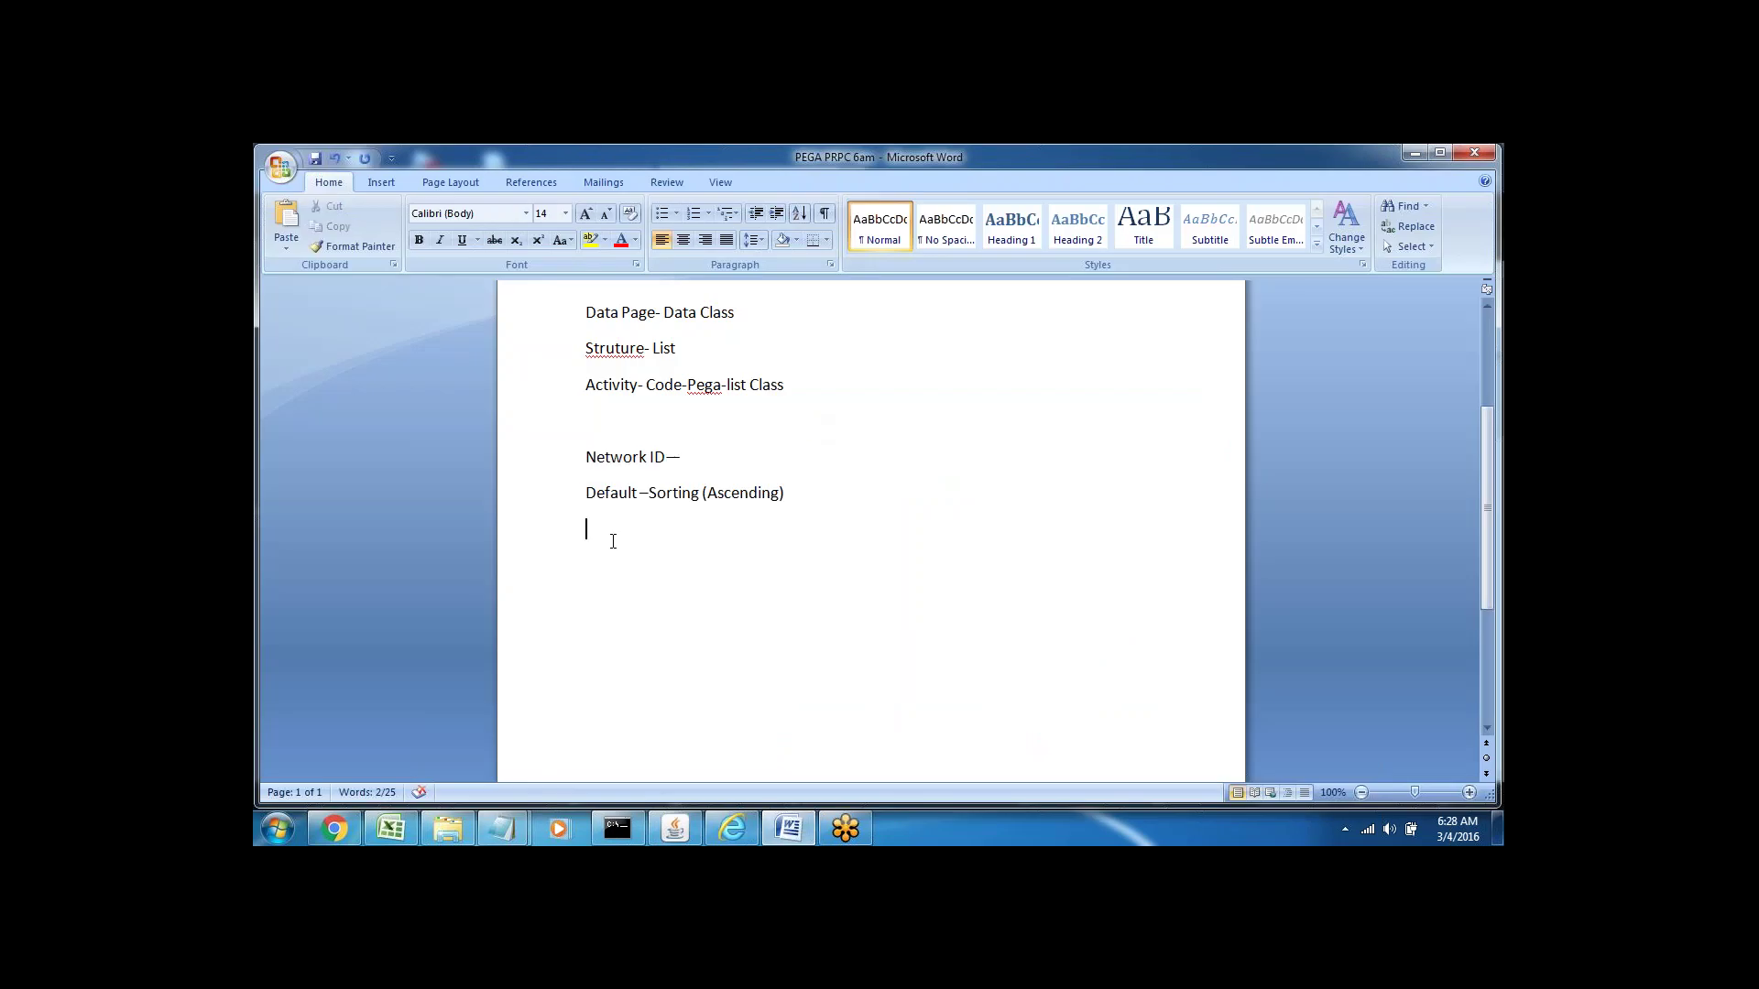
pyautogui.click(561, 475)
pyautogui.press('Down')
pyautogui.click(541, 477)
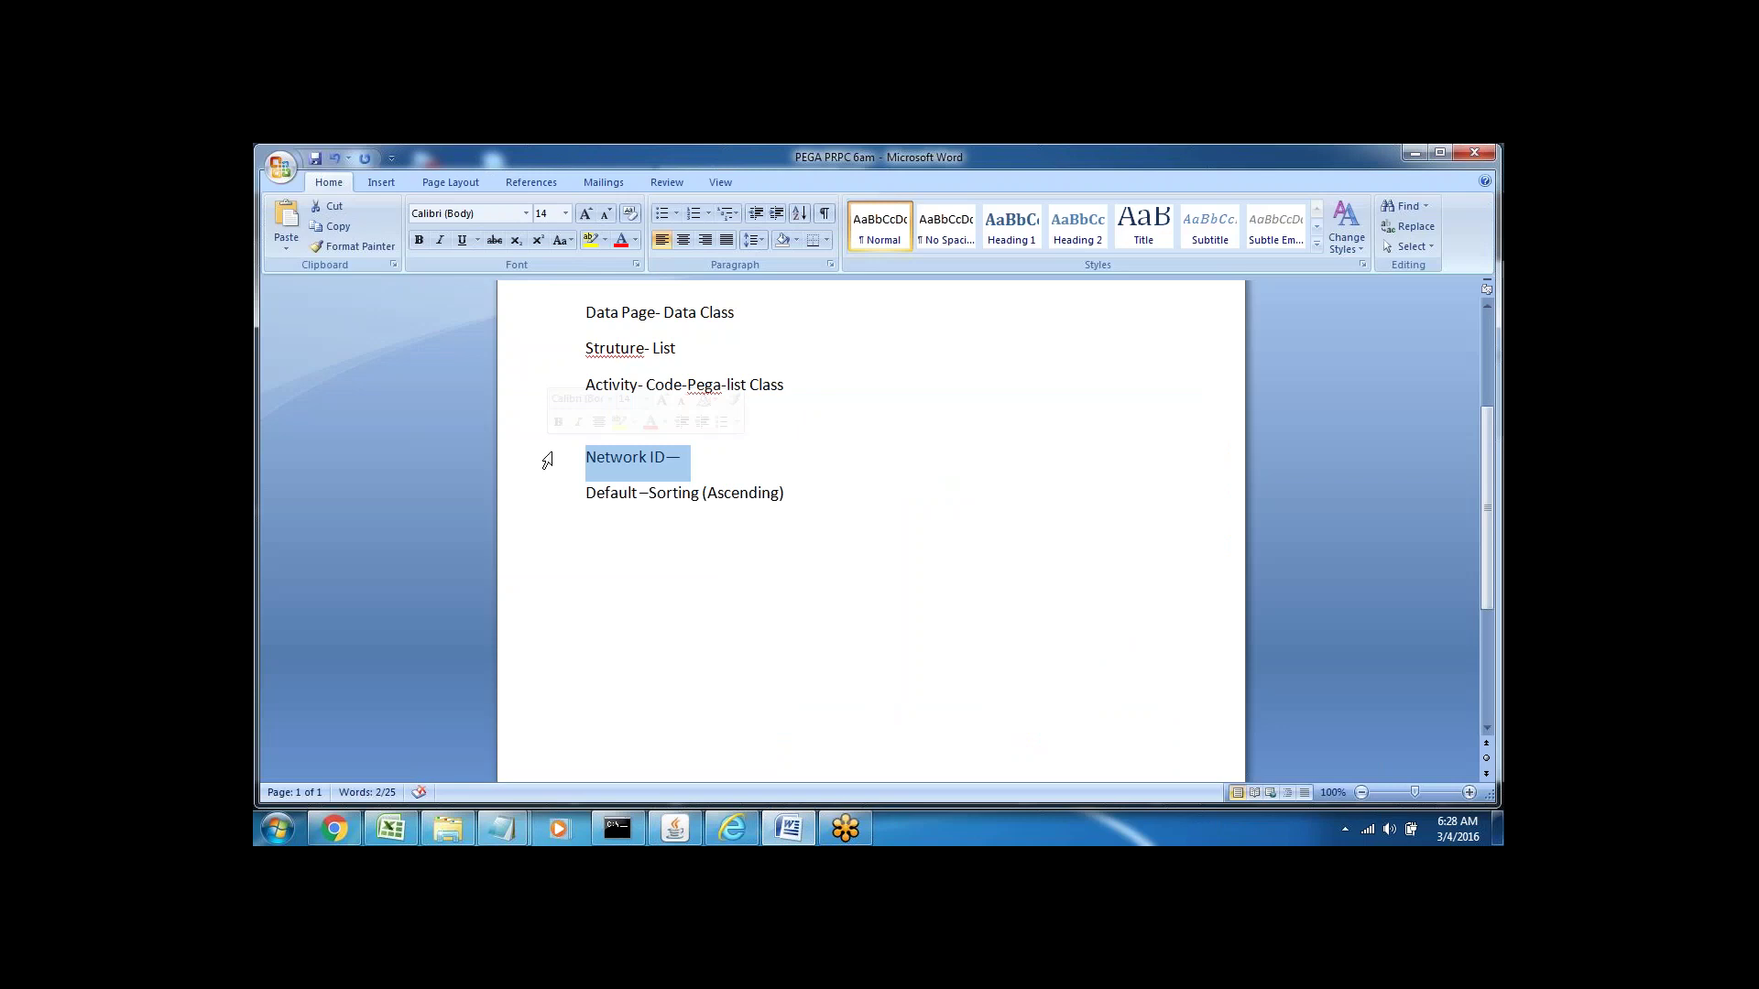
pyautogui.click(599, 537)
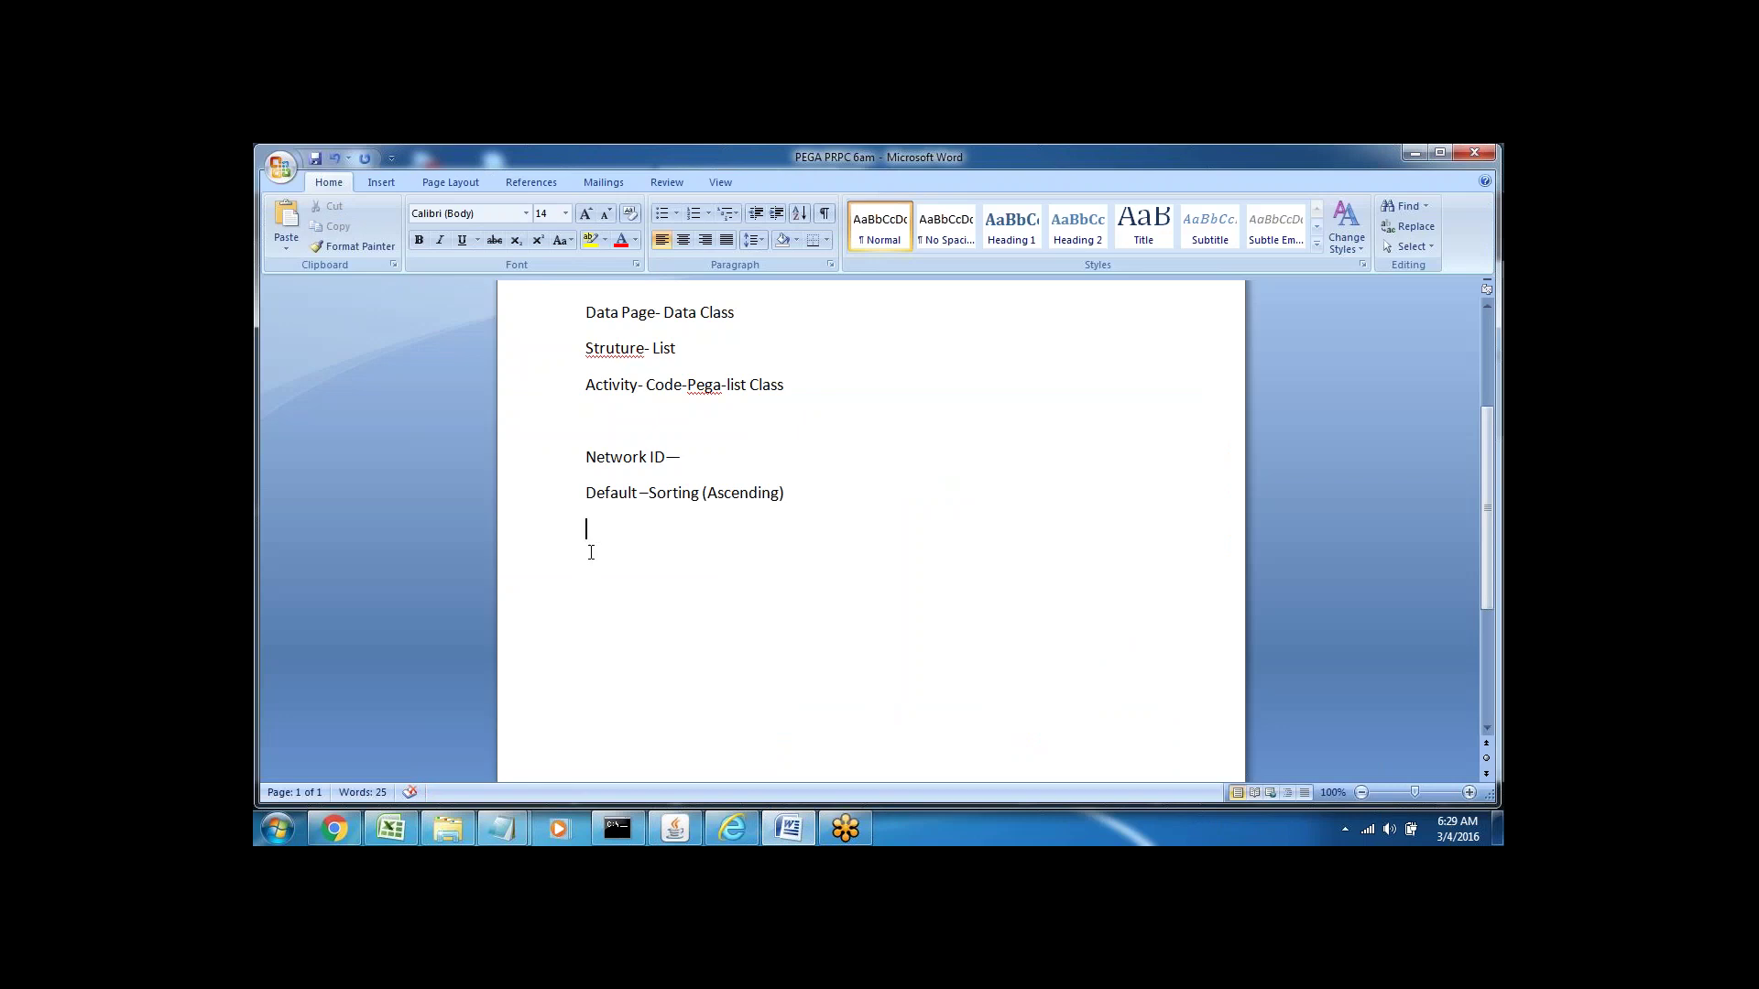
# - Switch to Pega Designer Studio and examine the Table2 data table's records, comparing the NetworkID and NetworkOperator columns
pyautogui.click(732, 829)
pyautogui.click(417, 219)
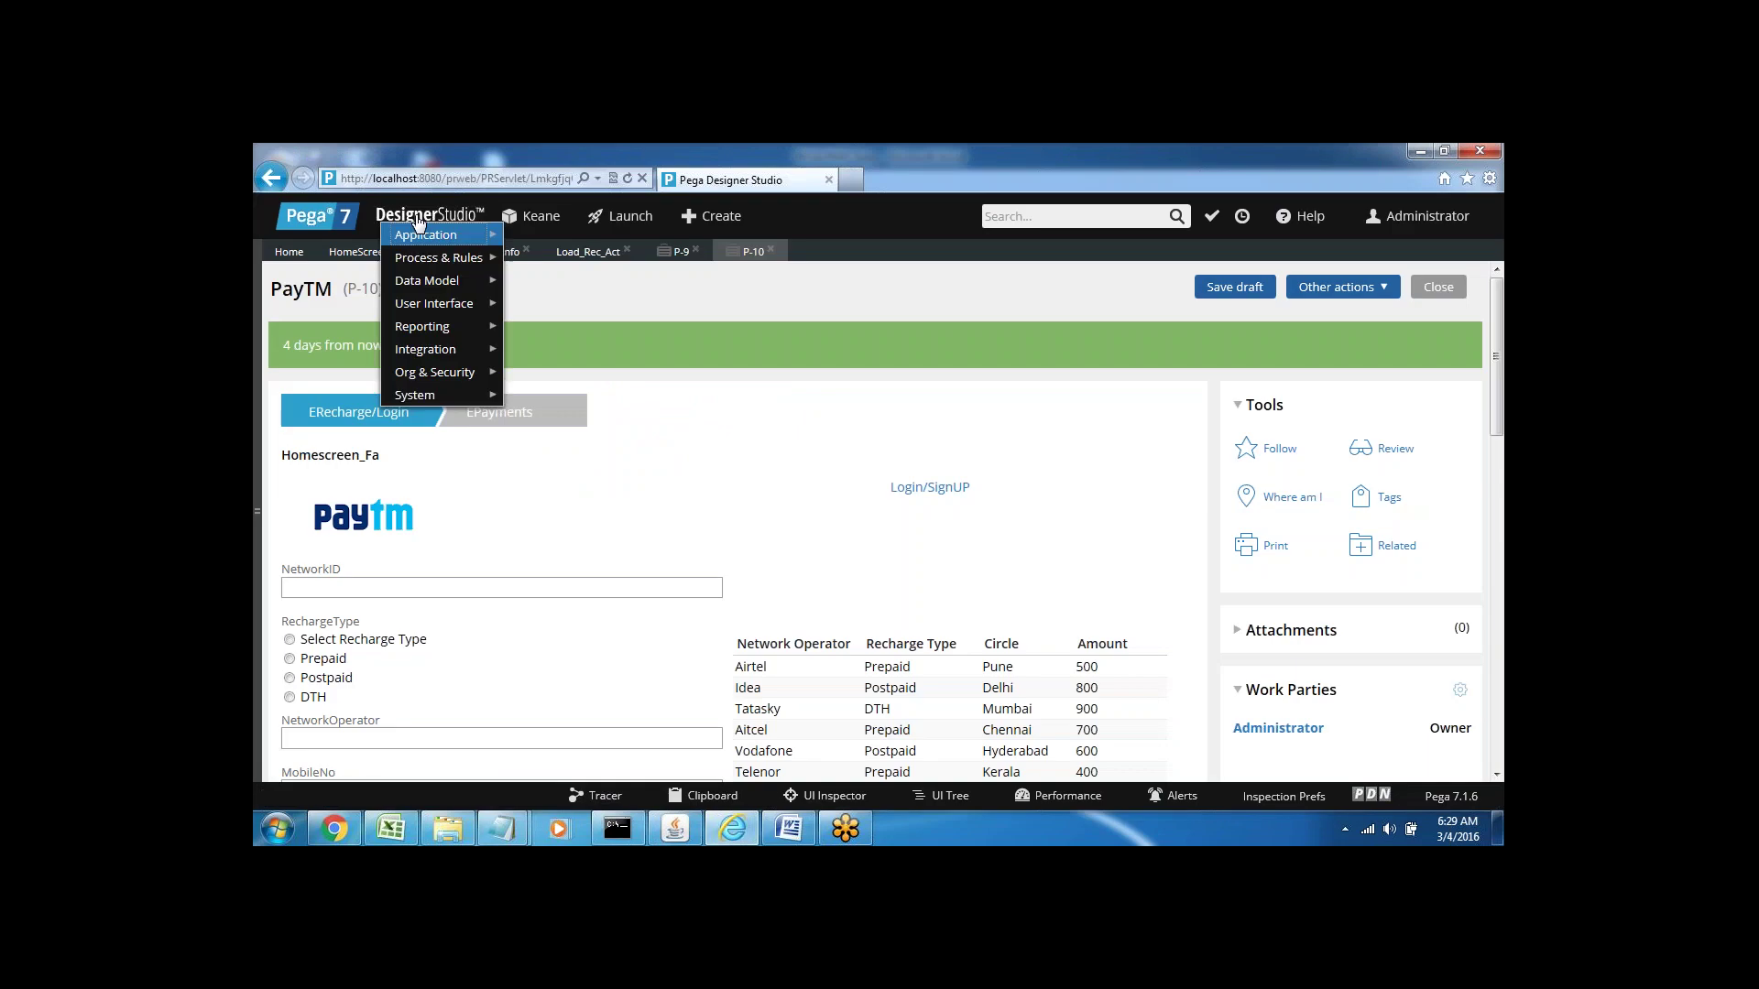
pyautogui.moveTo(567, 307)
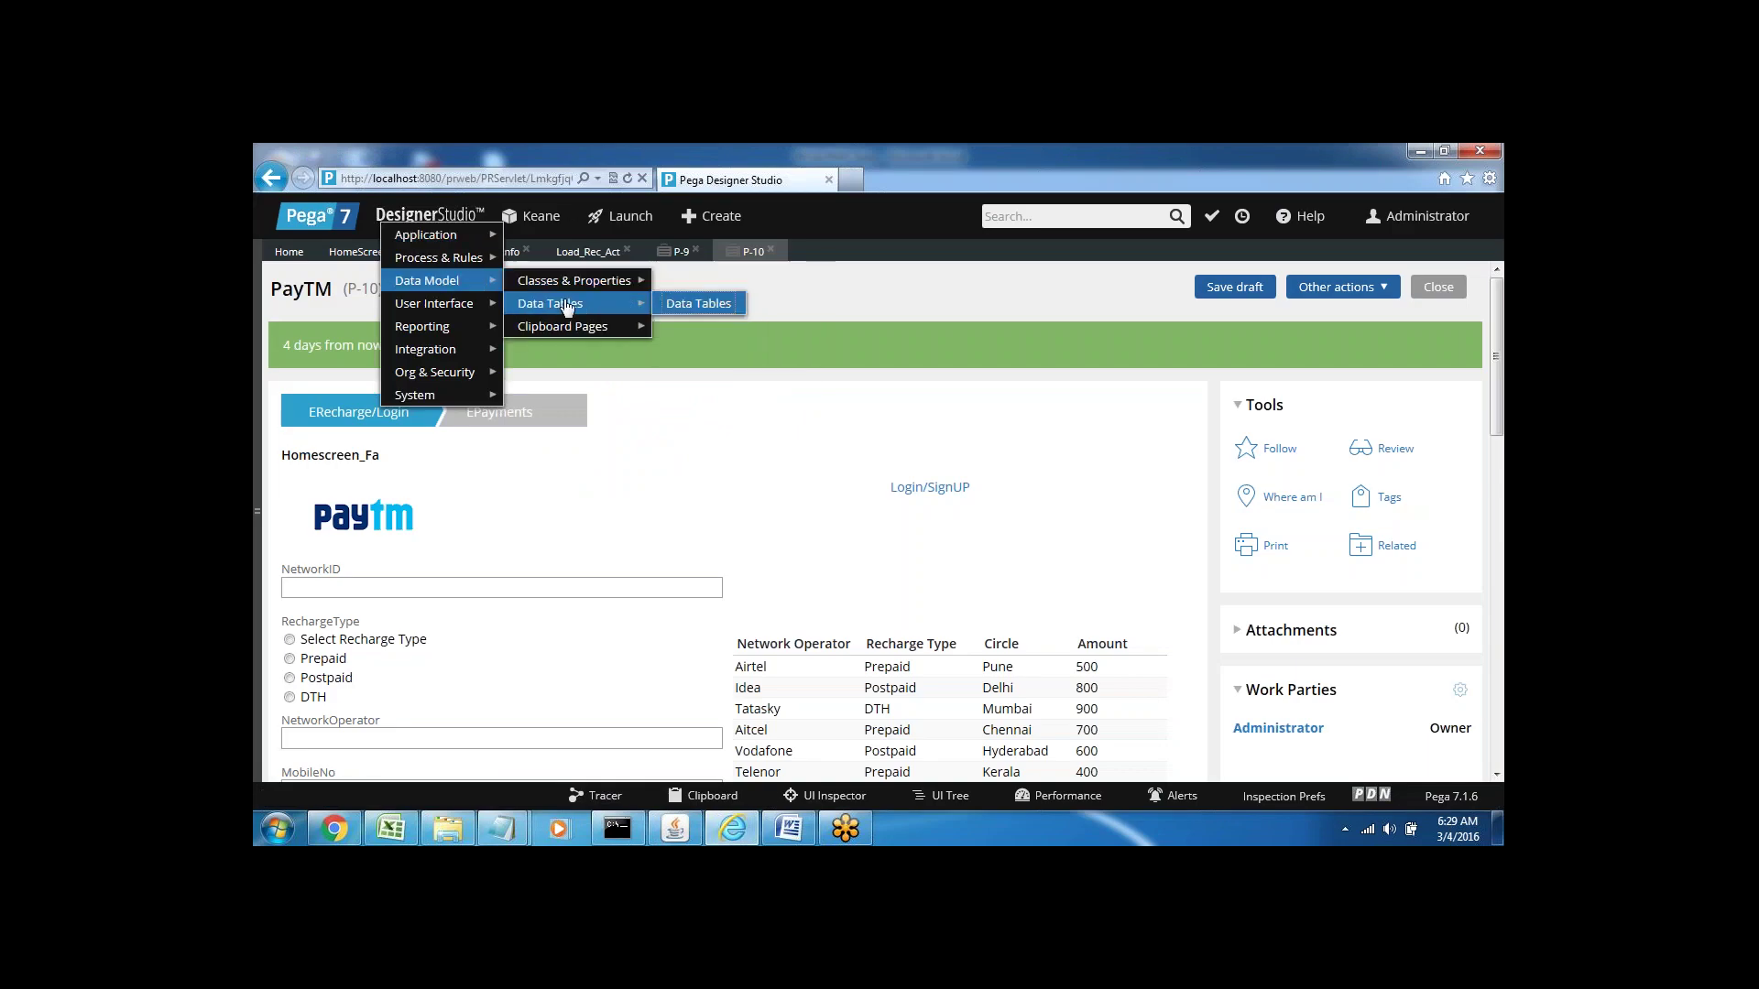
pyautogui.click(707, 308)
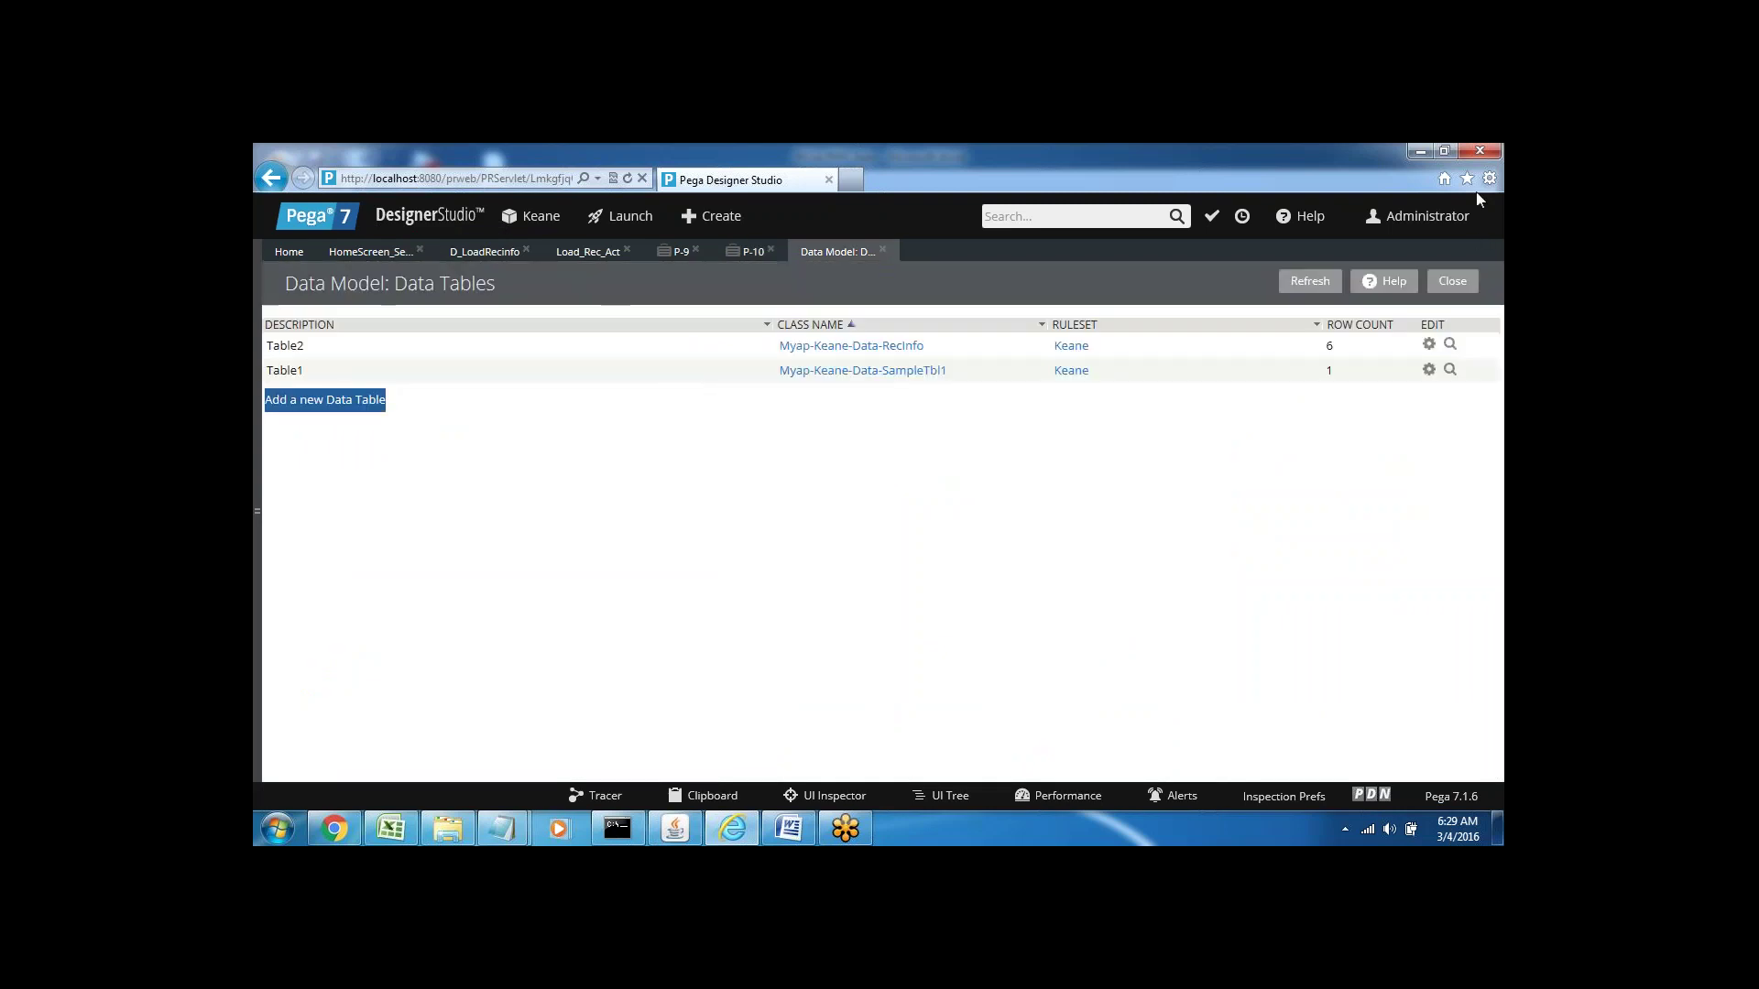
pyautogui.click(1429, 347)
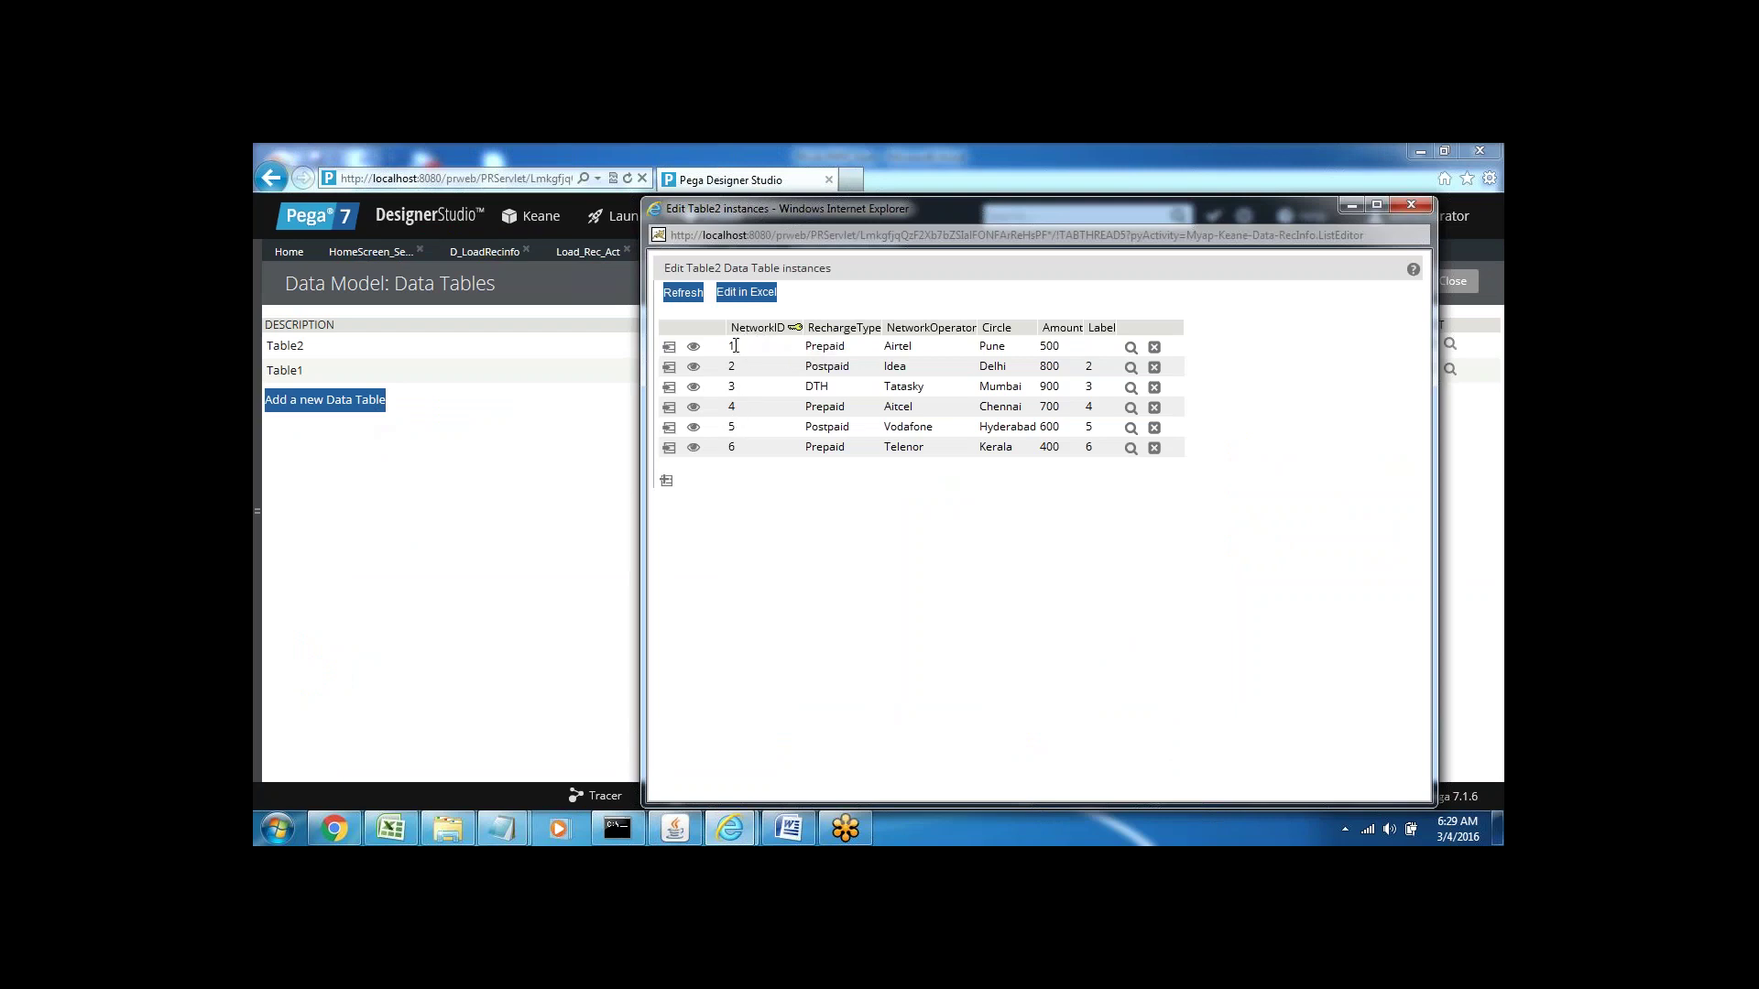
pyautogui.doubleClick(911, 331)
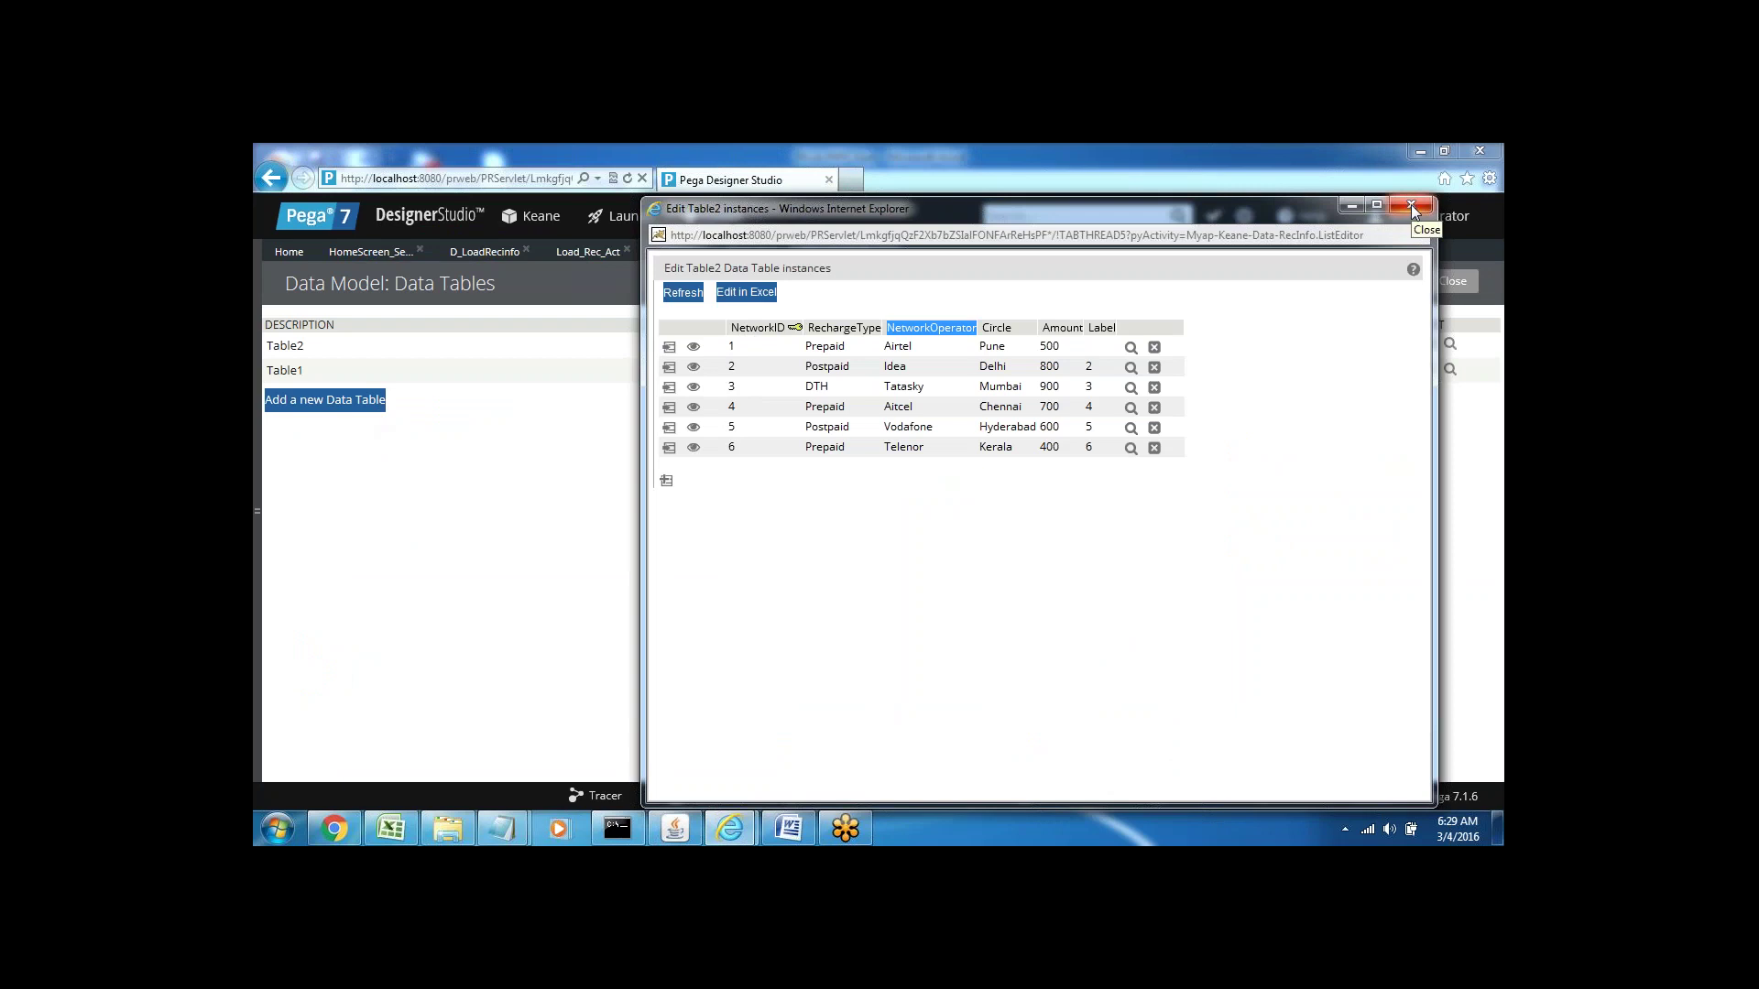
pyautogui.click(1412, 205)
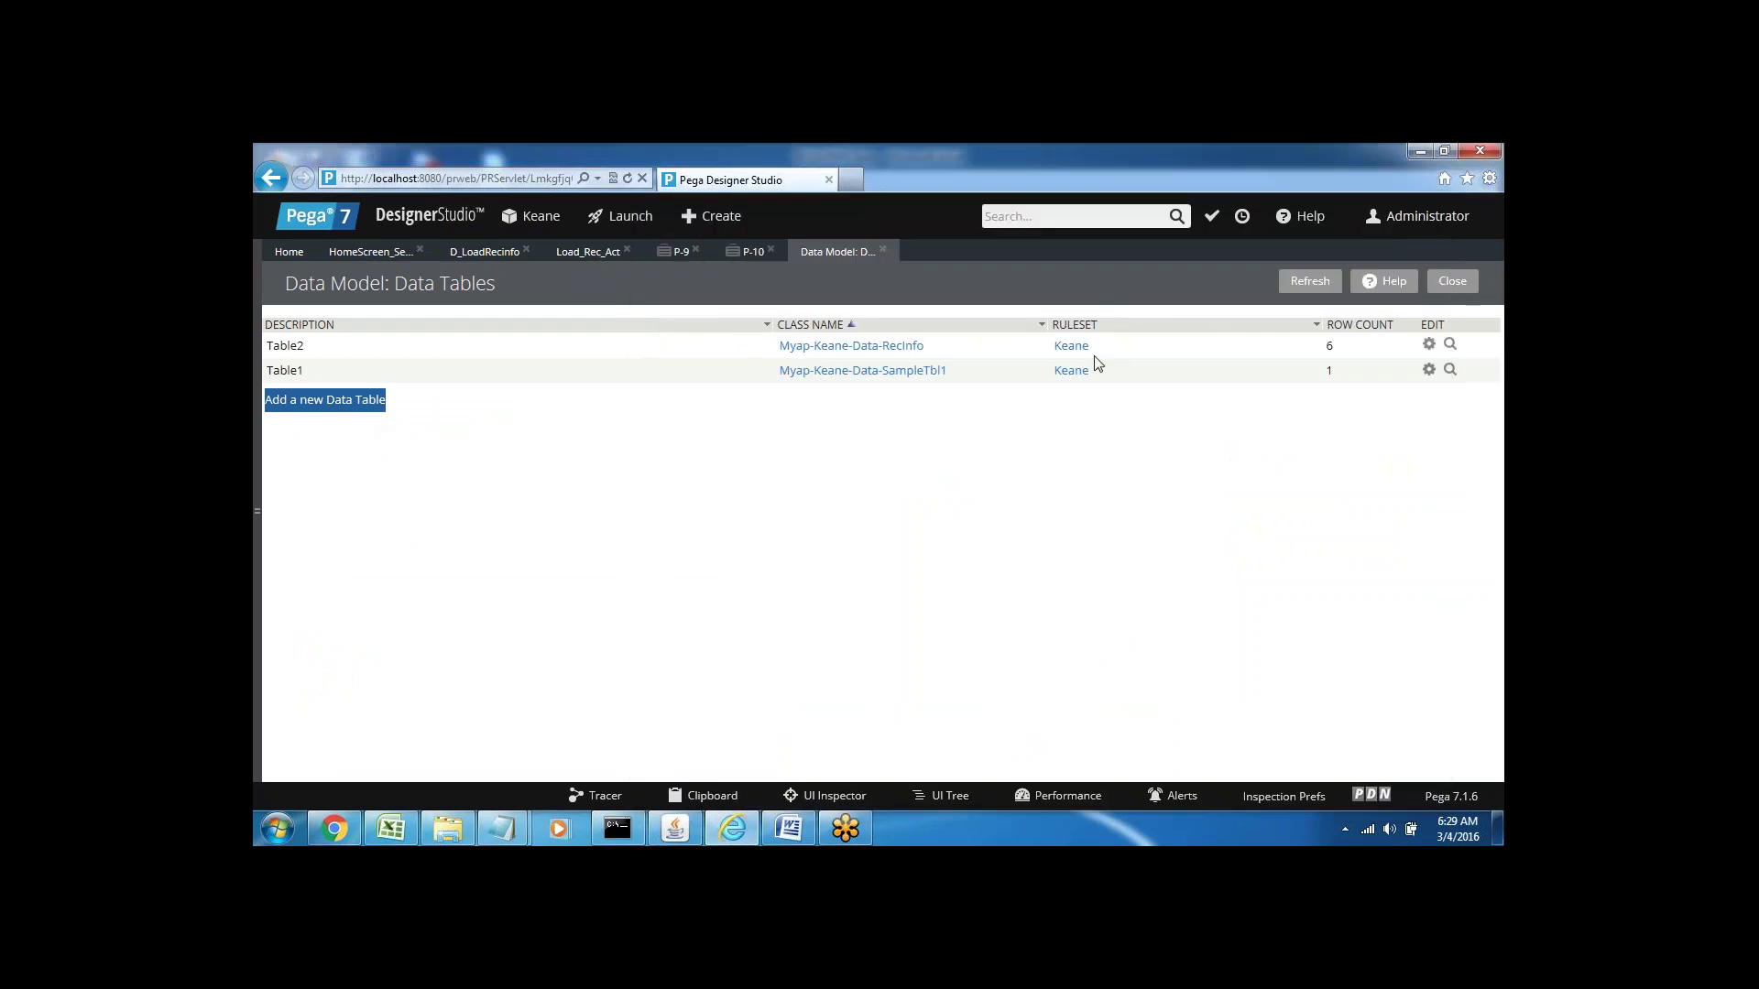
pyautogui.click(1420, 151)
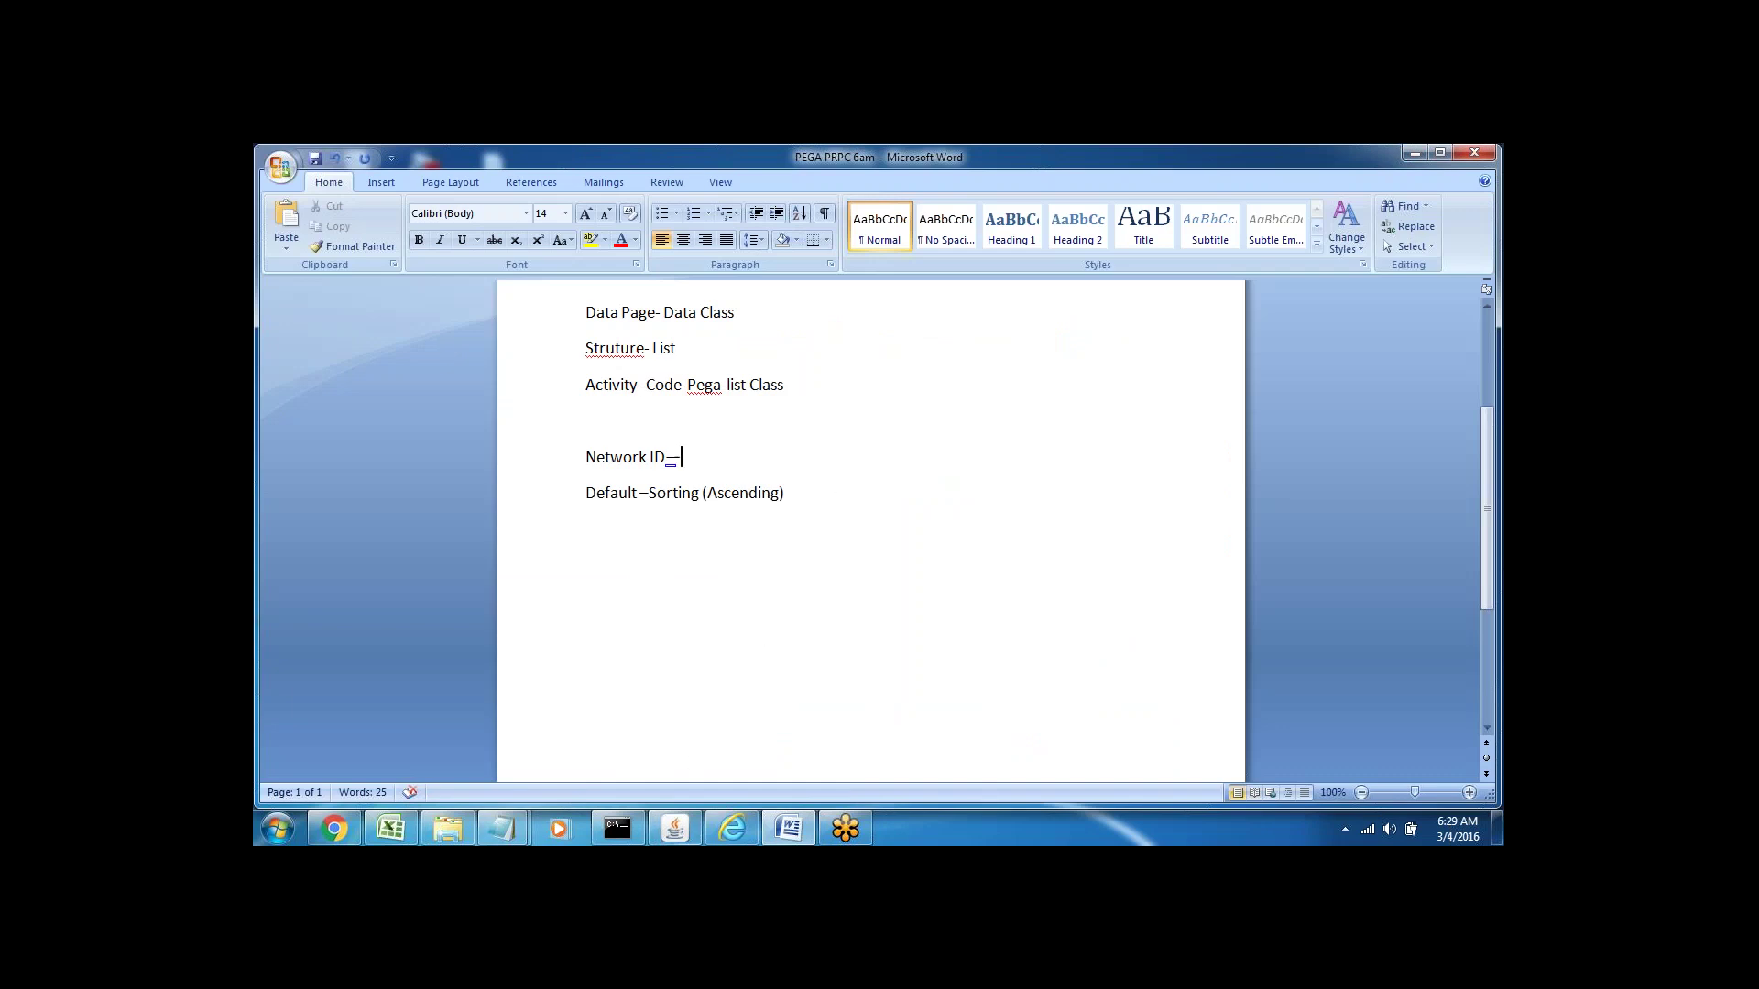
# - Back in Pega Designer Studio, show the application explorer and expand the Bank and PayTM classes
pyautogui.click(732, 828)
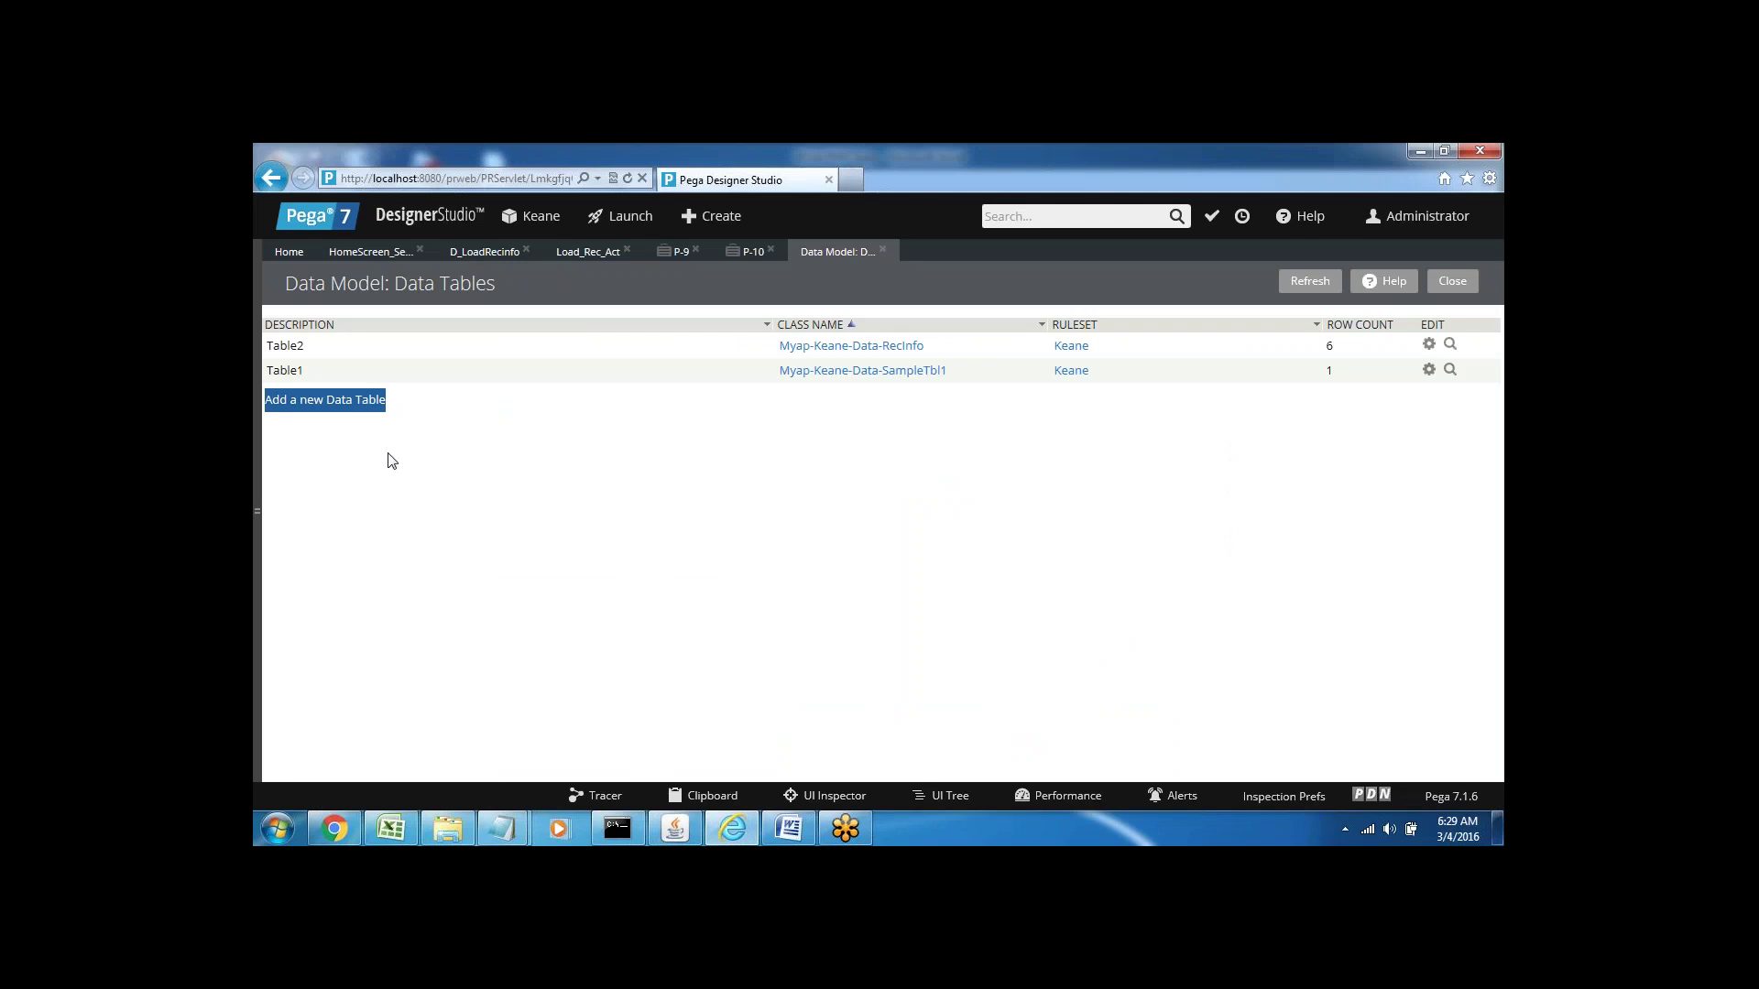
pyautogui.click(264, 509)
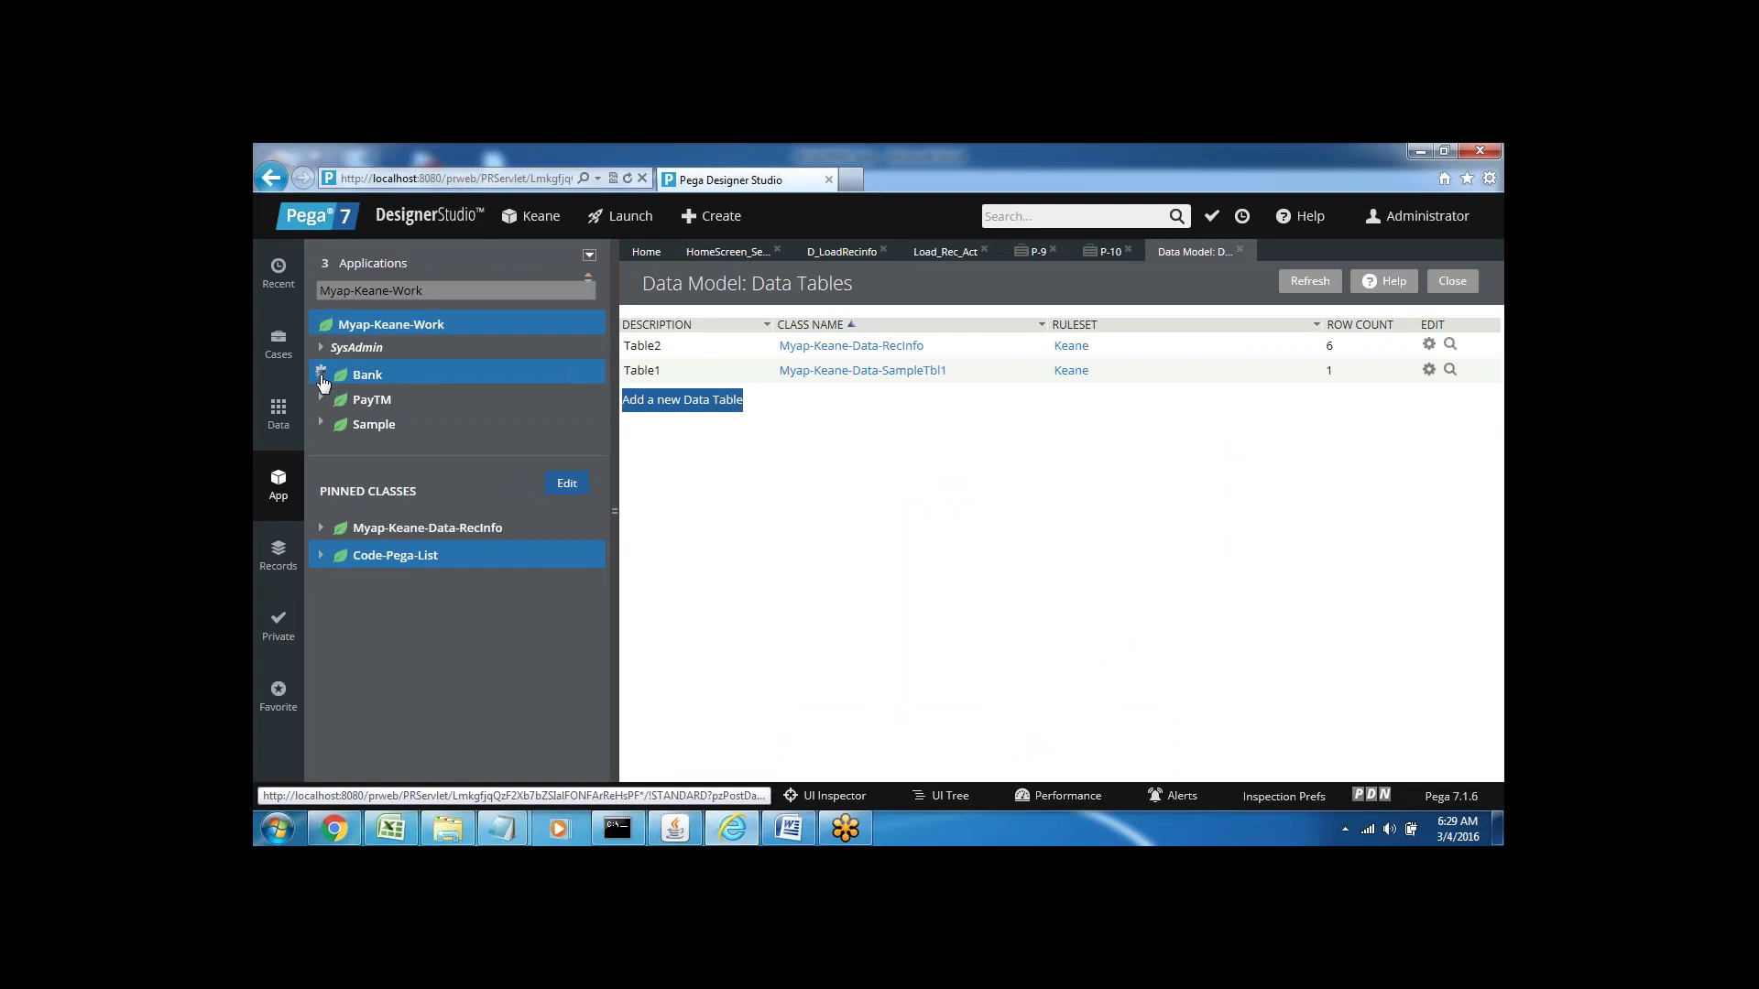
pyautogui.click(320, 374)
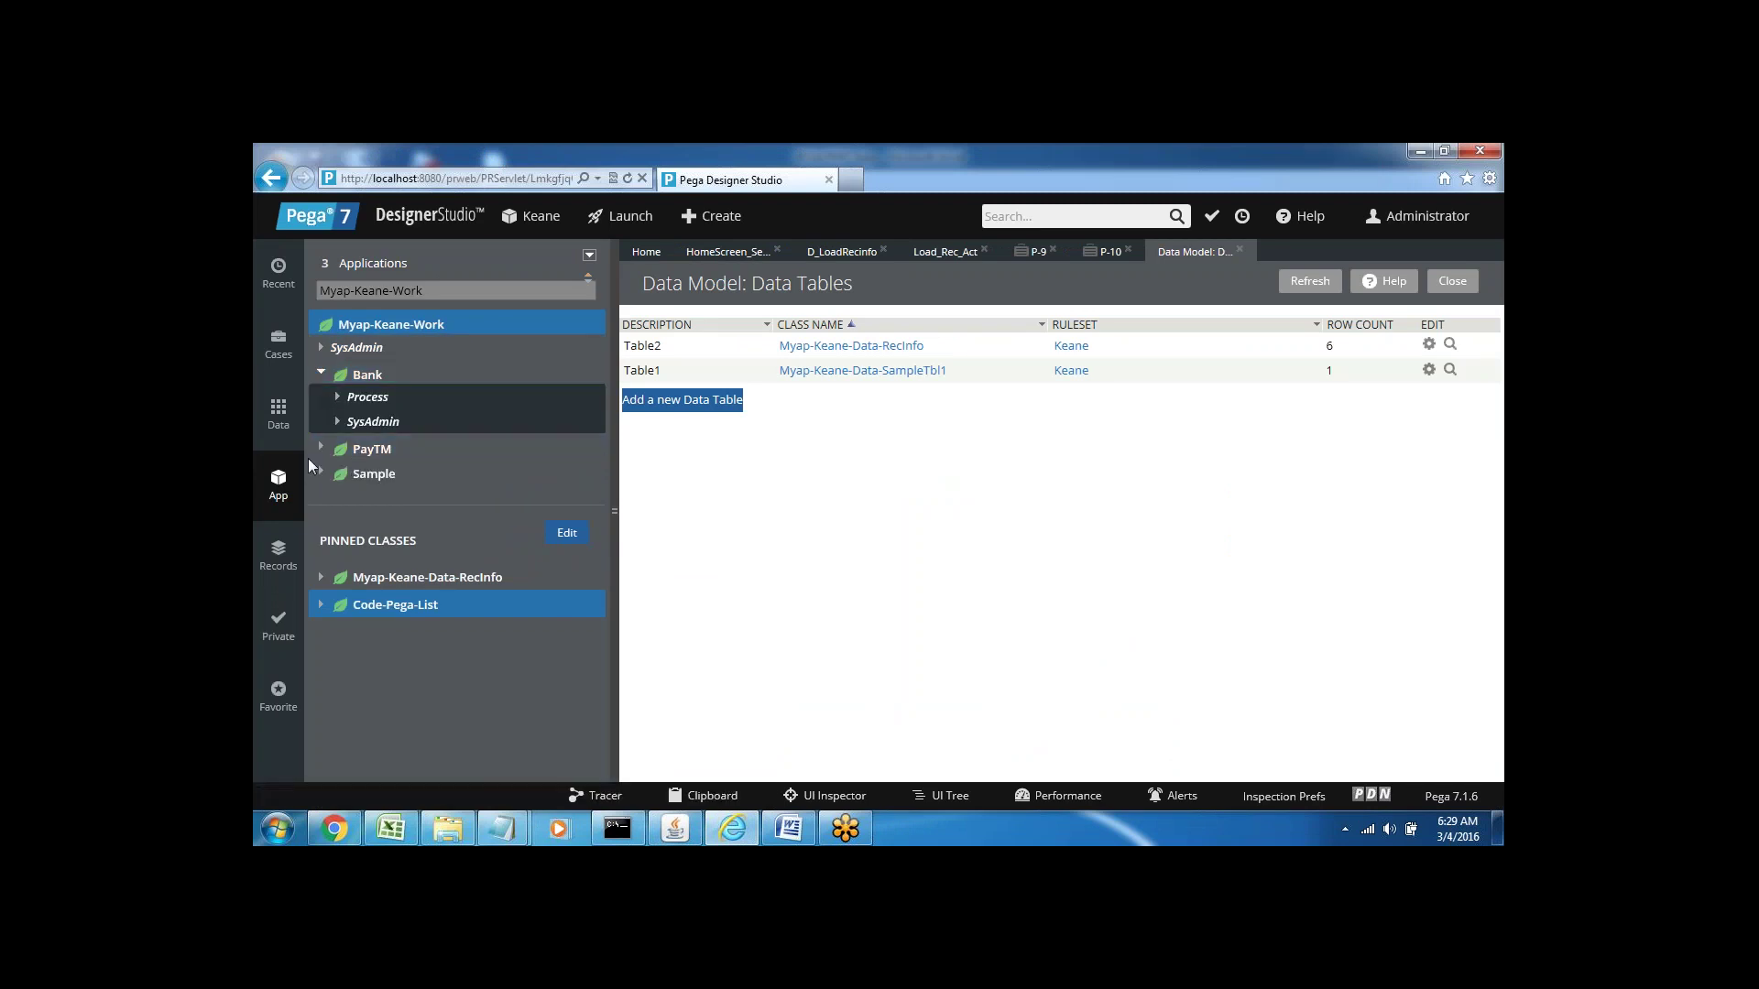
pyautogui.click(320, 448)
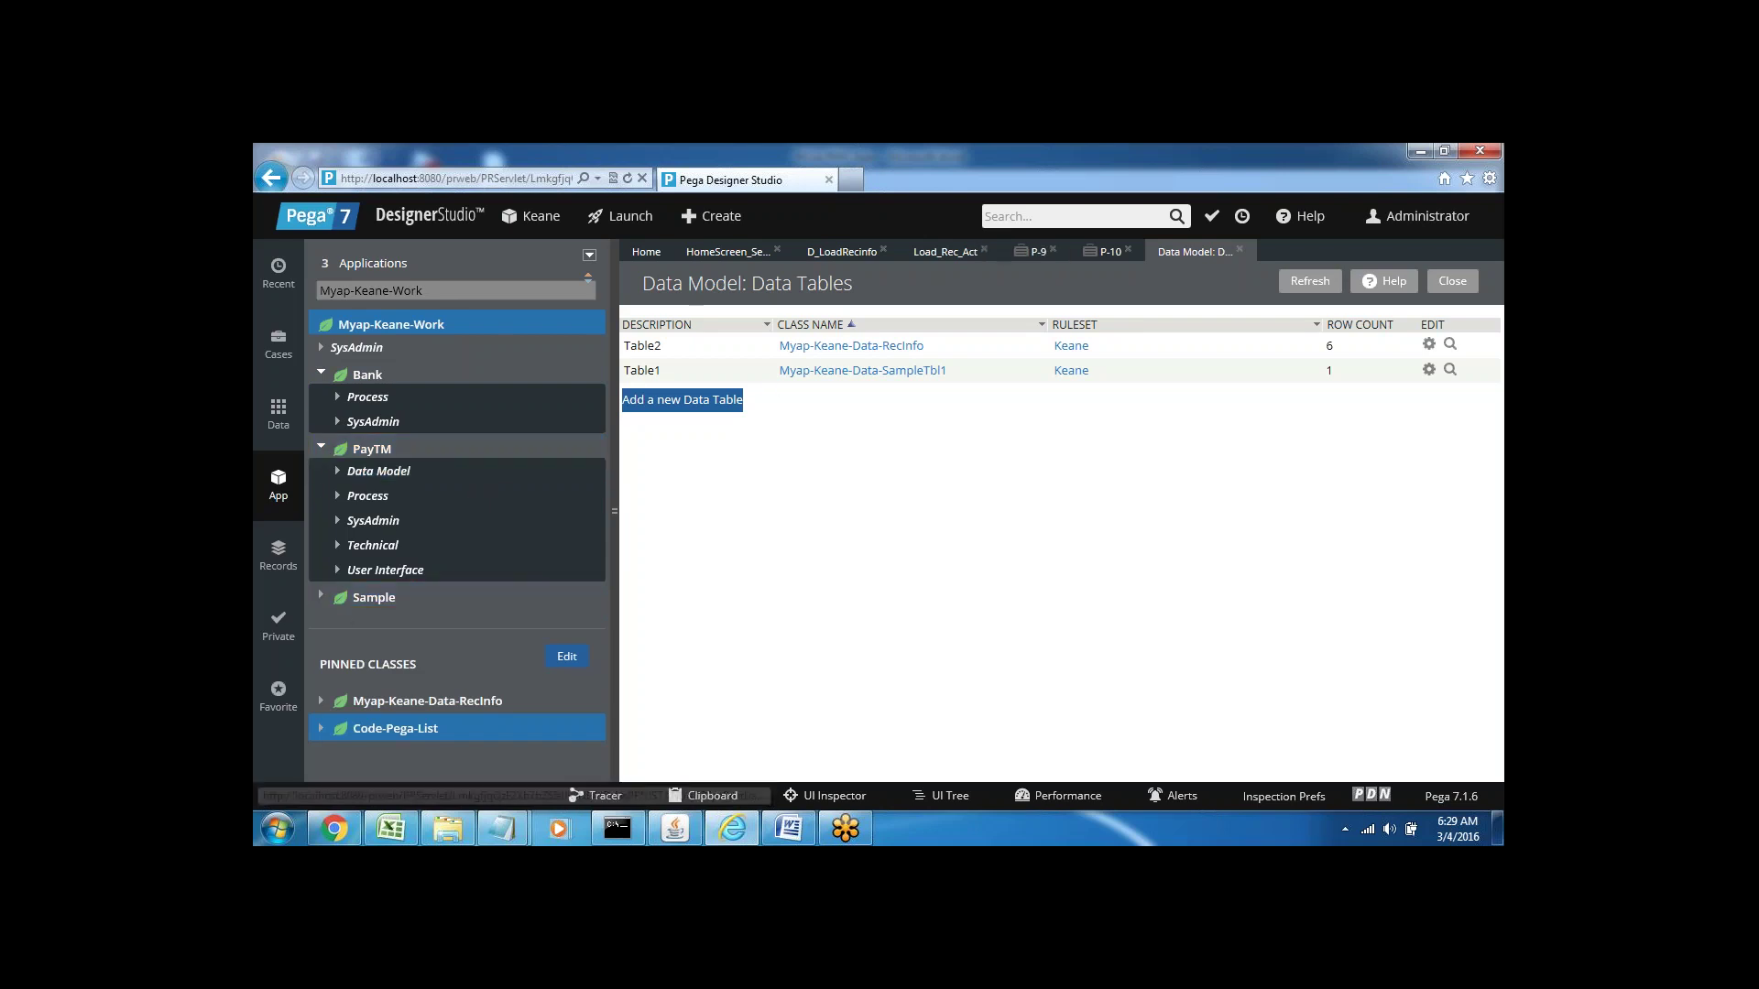
# - Close the open P-9 and P-10 cases, the Load_Rec_Act activity and the D_LoadRecinfo data page
pyautogui.click(1054, 250)
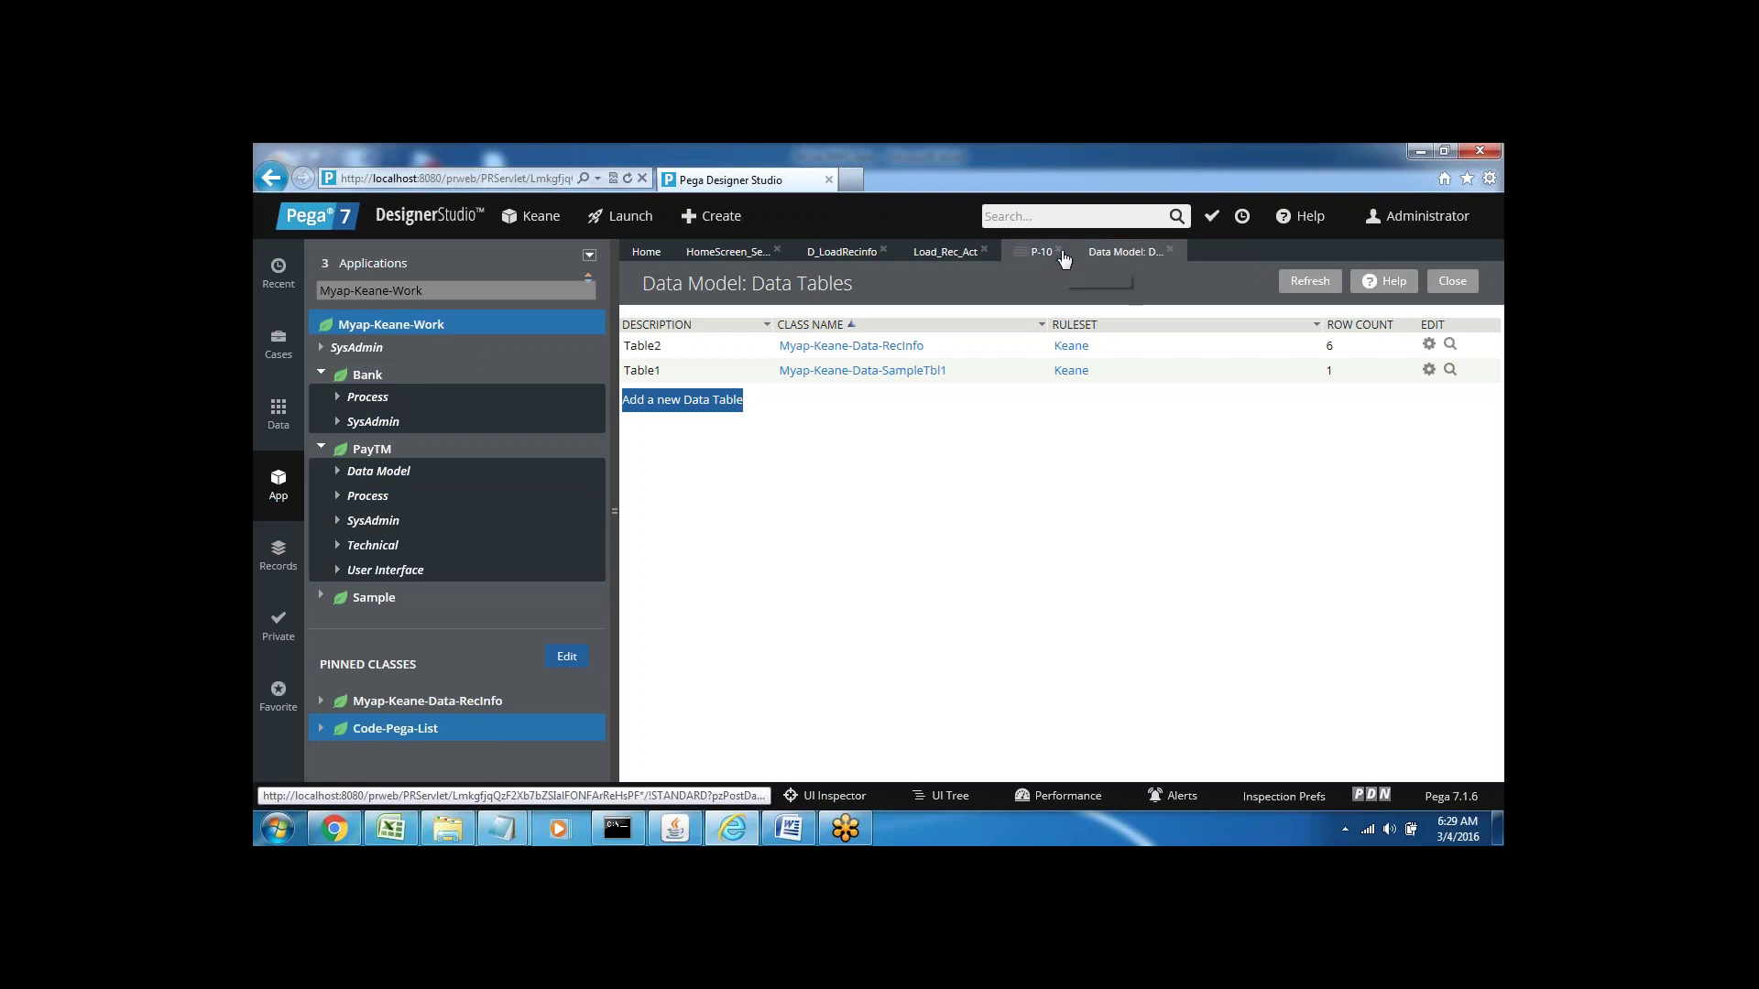
pyautogui.click(1059, 251)
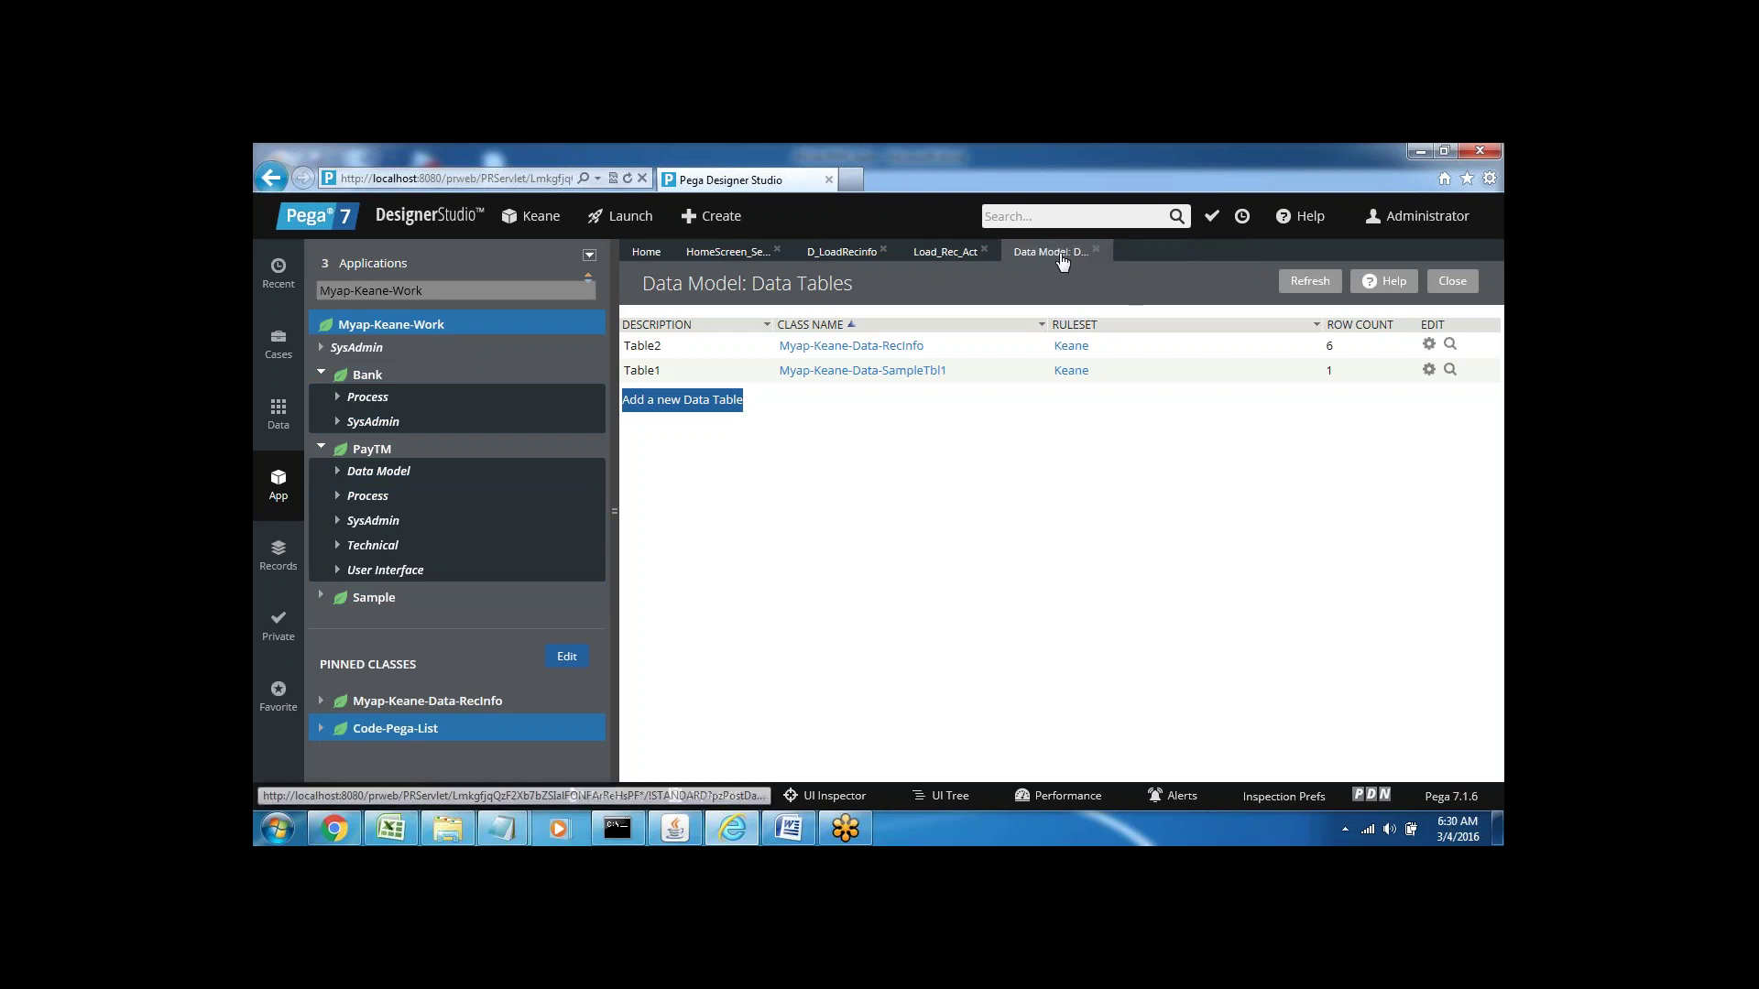
pyautogui.click(985, 255)
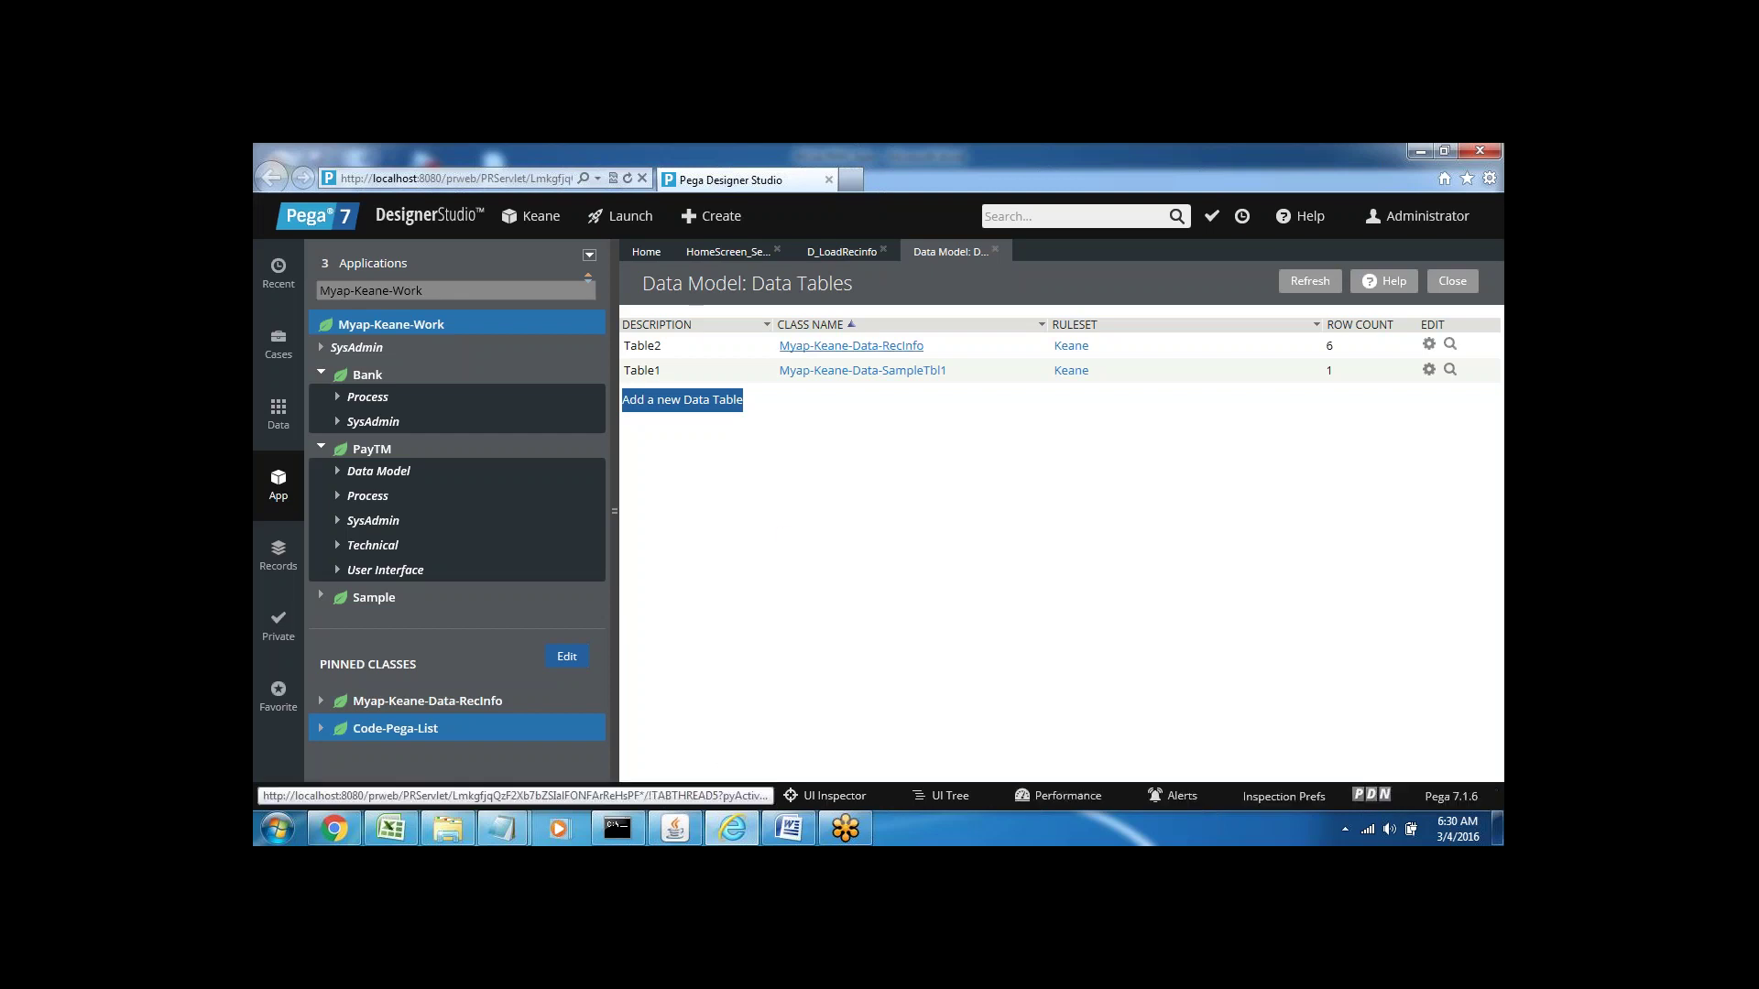
pyautogui.click(784, 834)
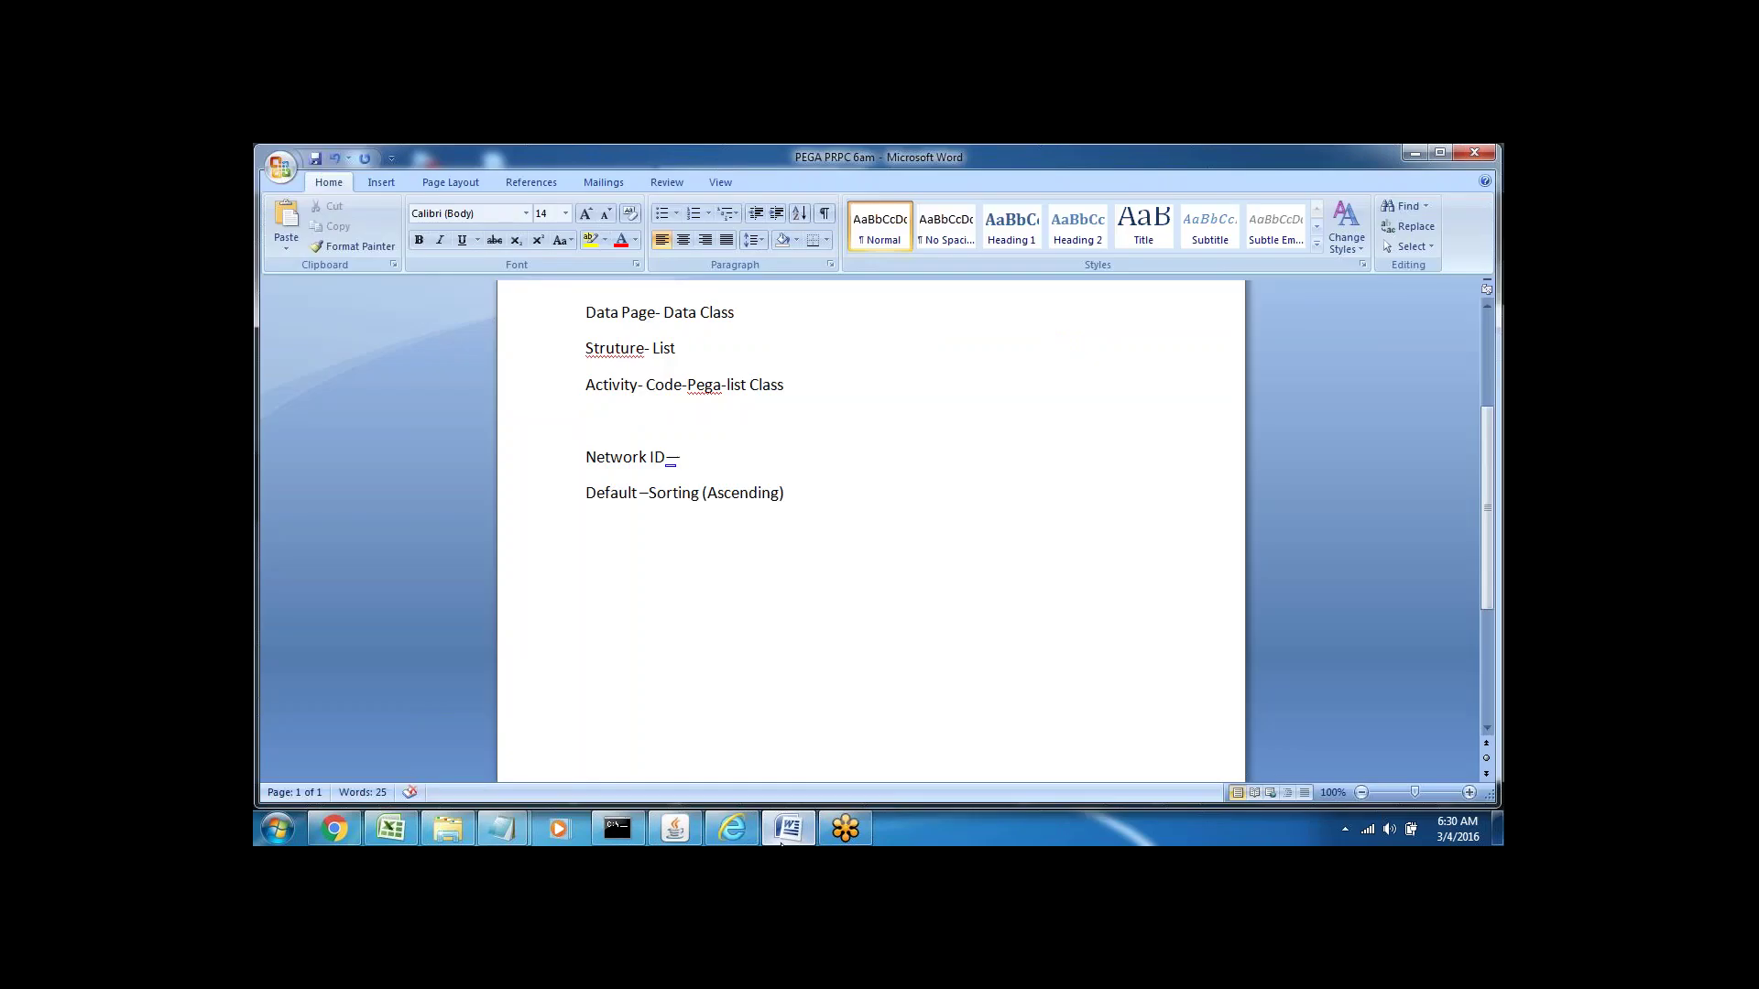
pyautogui.click(783, 834)
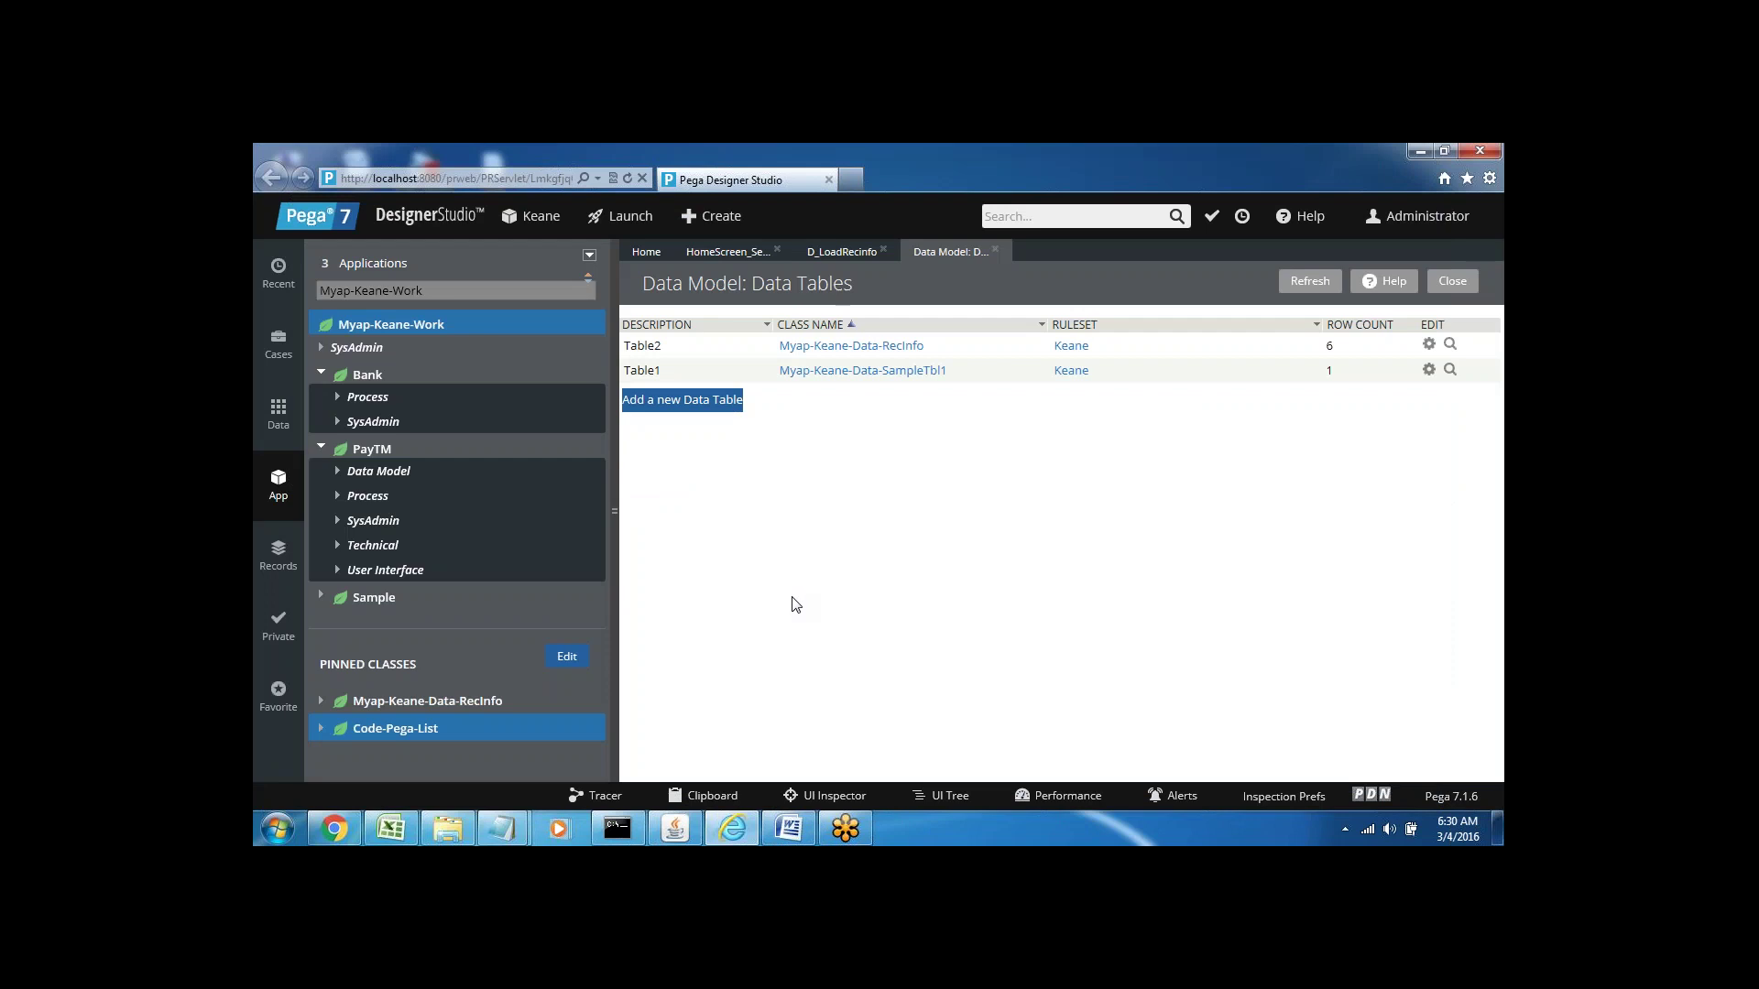
pyautogui.click(854, 258)
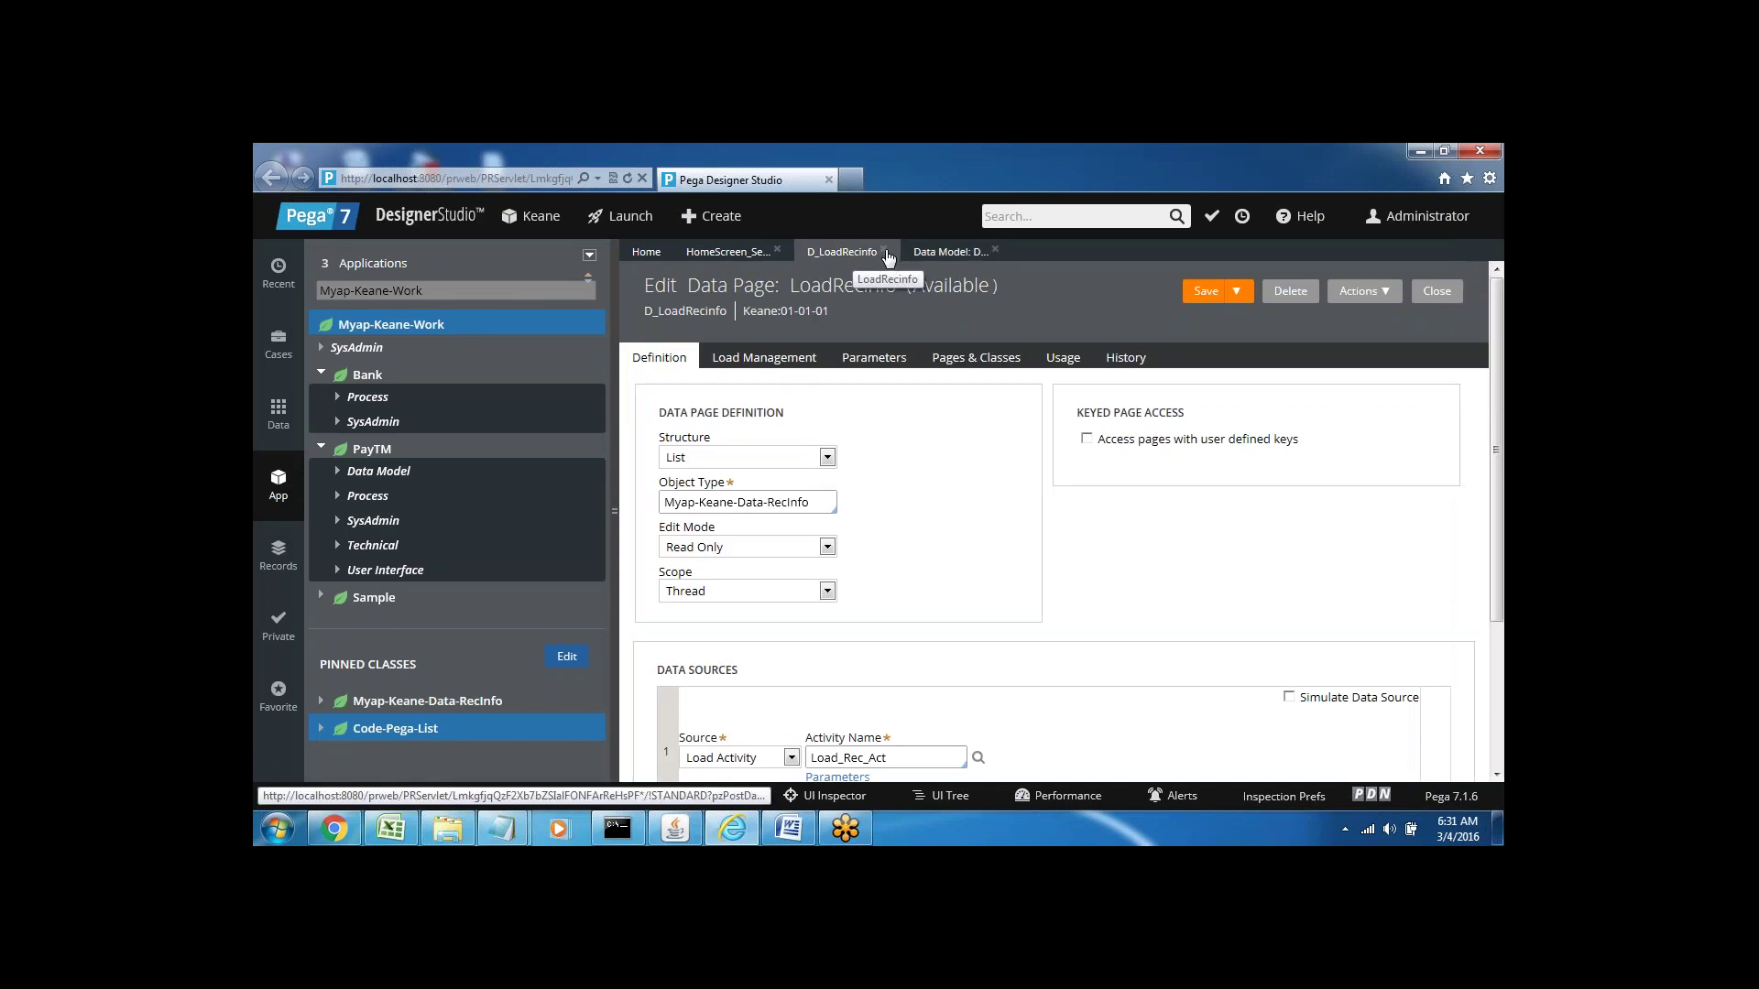
pyautogui.click(887, 249)
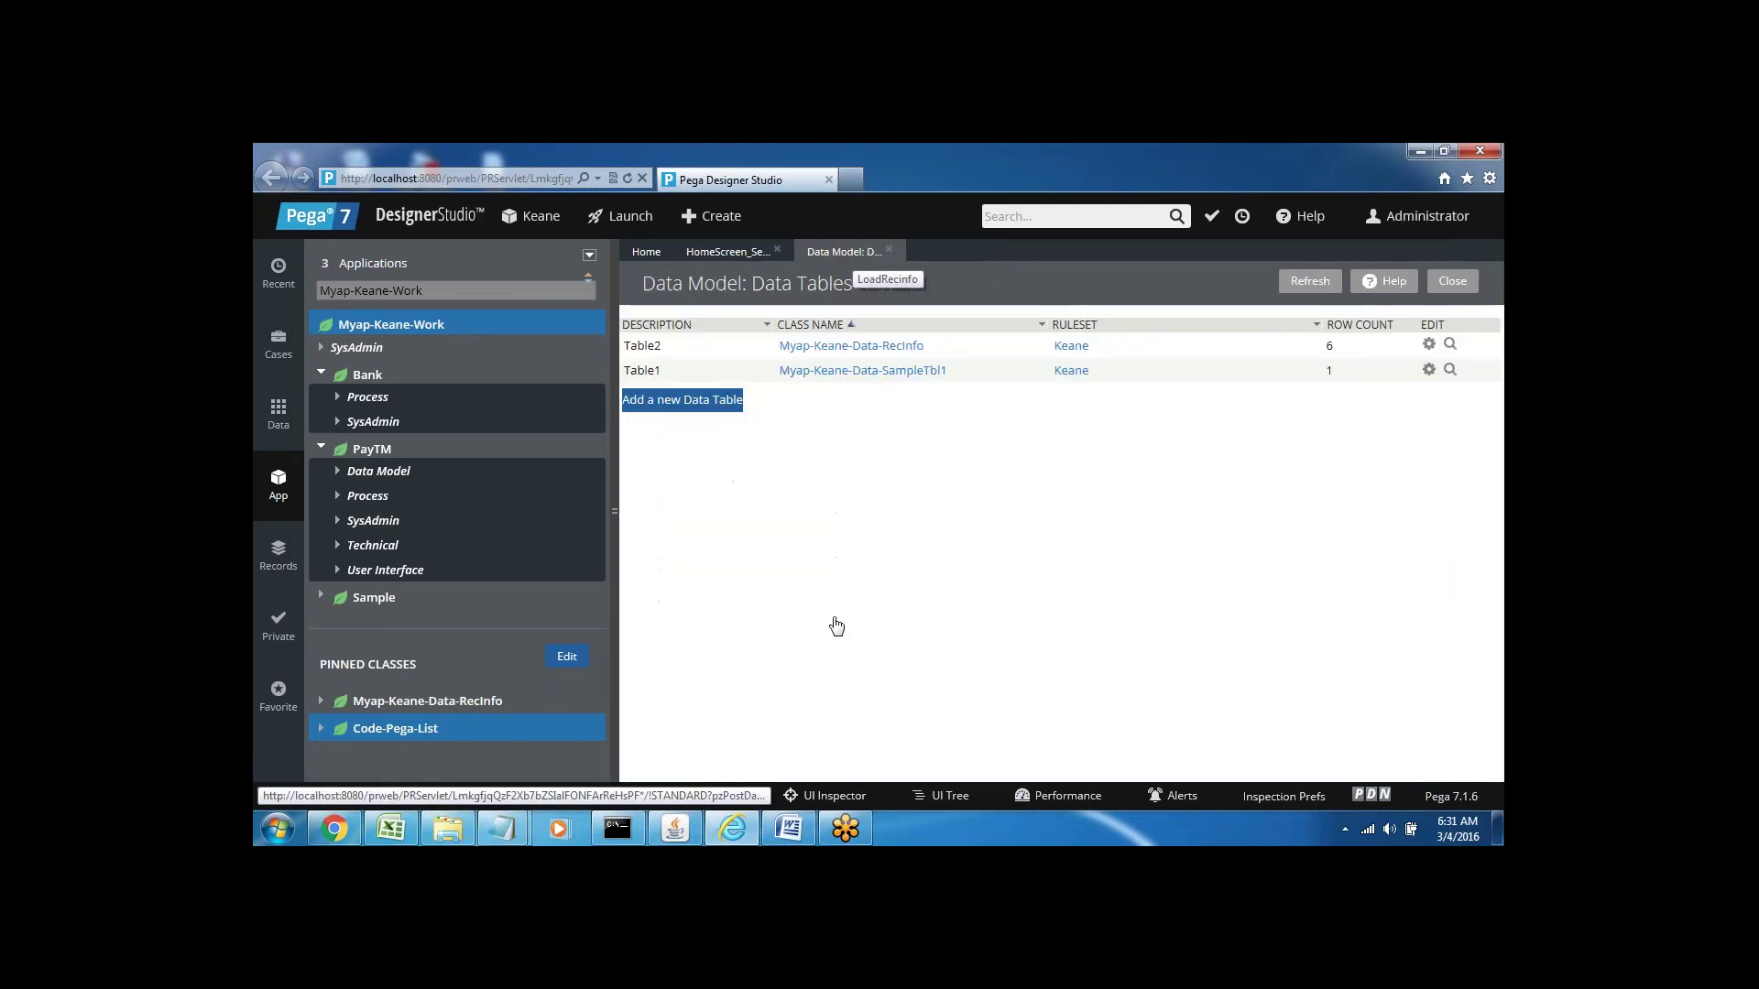
# - Switch to the Word notes and add a "Decision category –" line, one blank line below the default sorting line
pyautogui.click(788, 829)
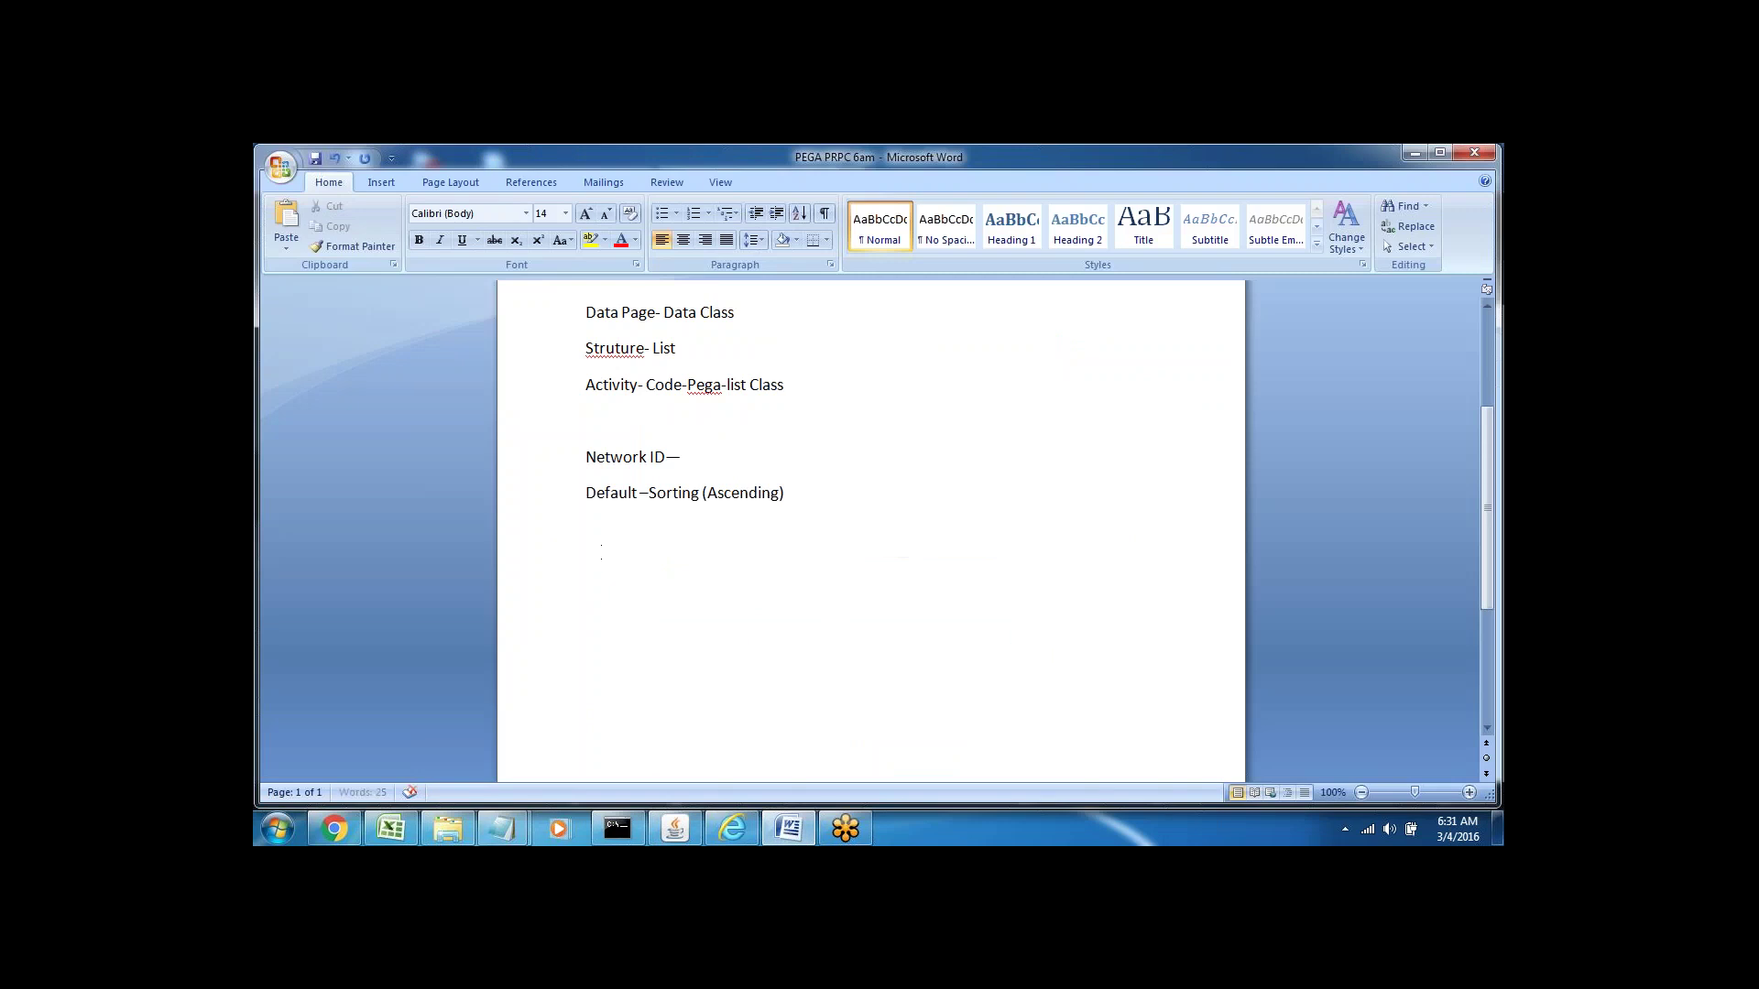
pyautogui.press('Return')
pyautogui.write('Decision category -')
pyautogui.press('BackSpace')
pyautogui.press('Return')
pyautogui.hotkey('shift', 'Up')
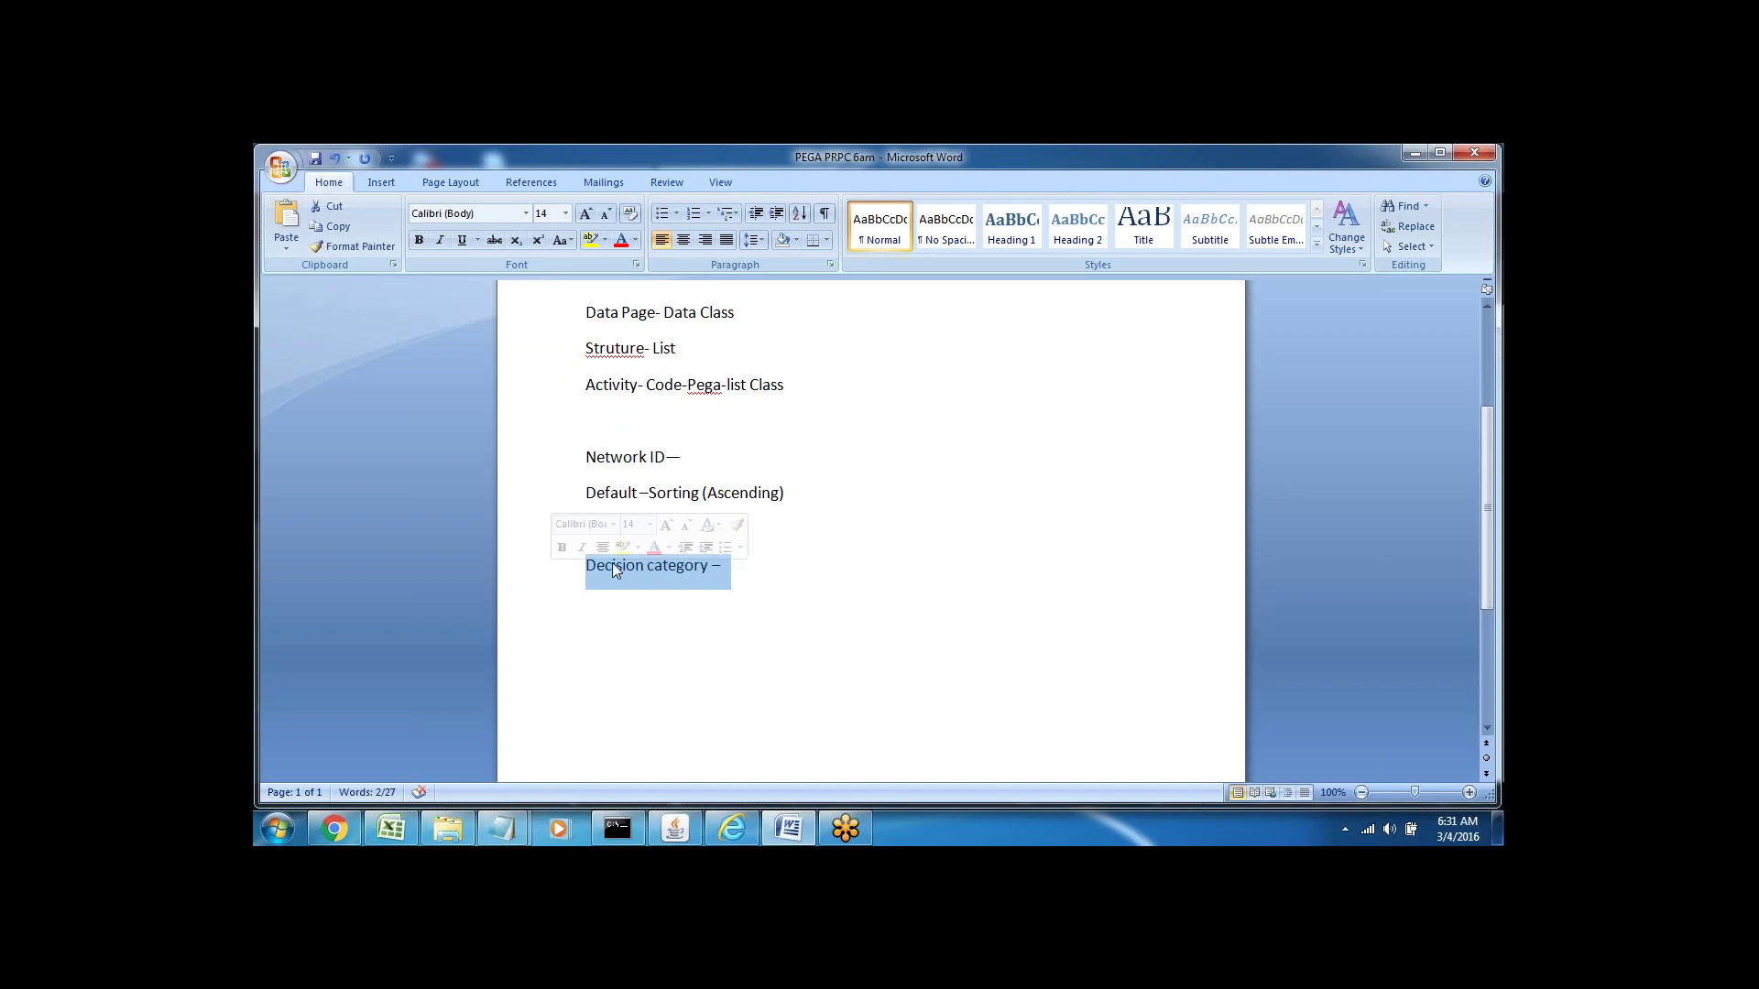
pyautogui.click(758, 577)
pyautogui.press('Return')
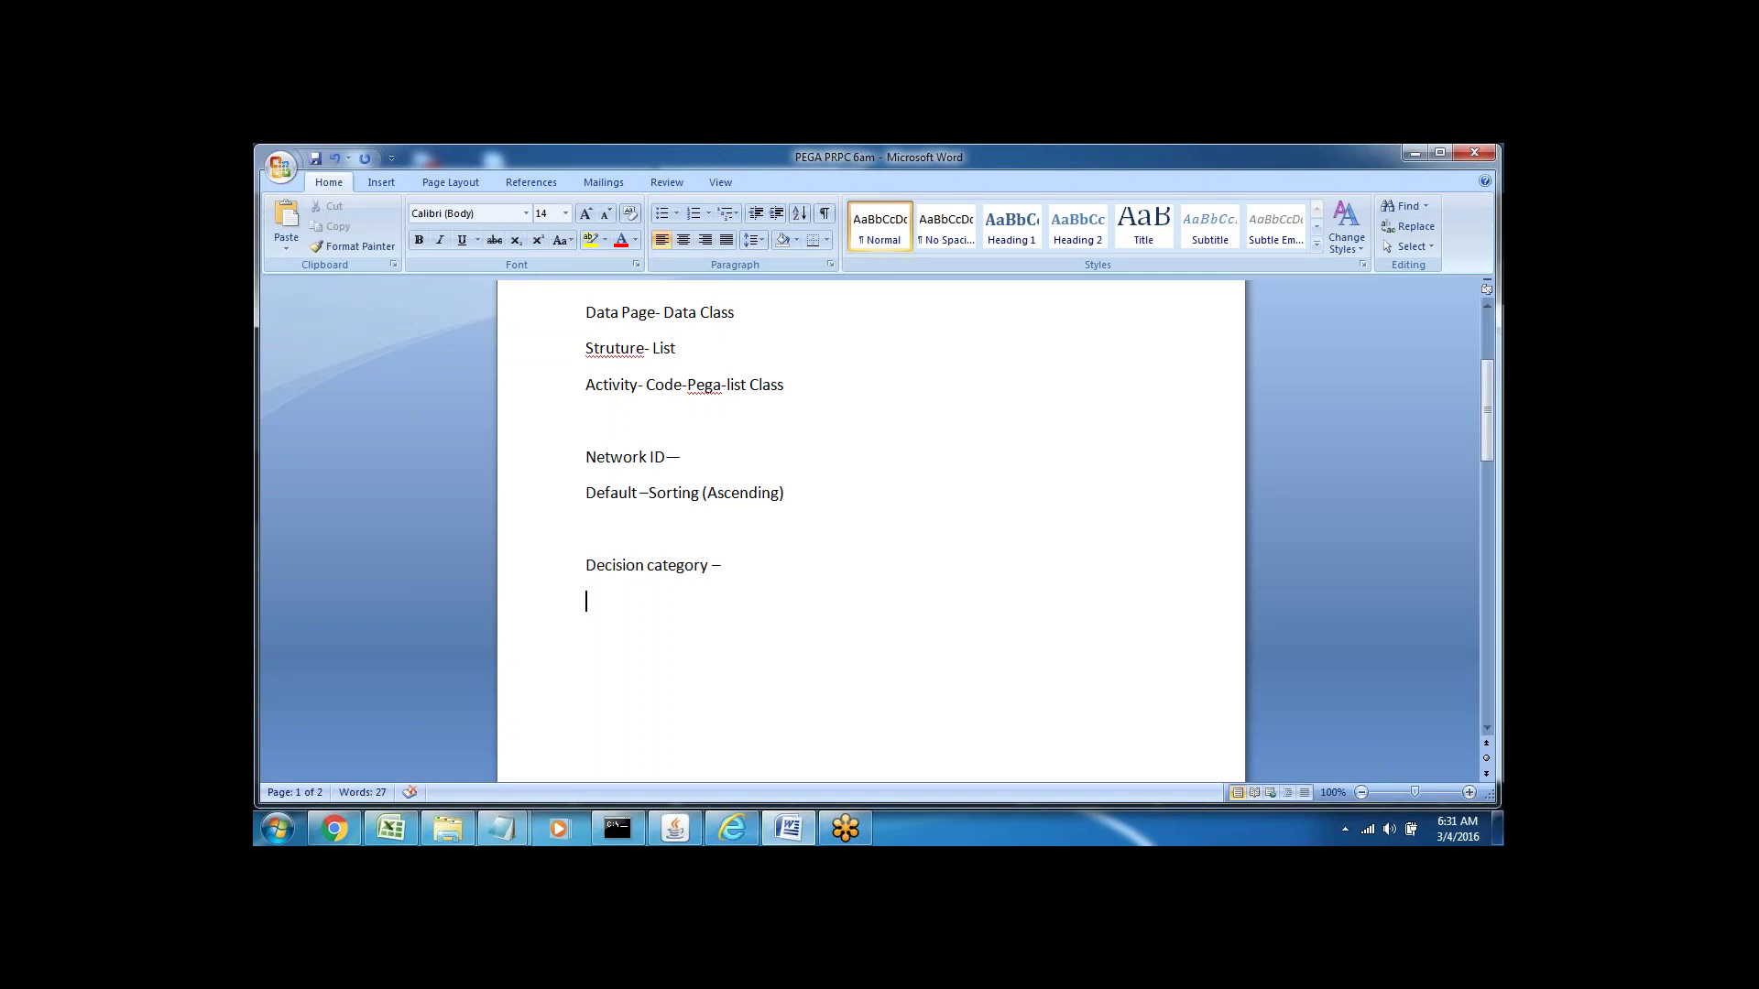
pyautogui.write('Condition Rules')
pyautogui.click(546, 570)
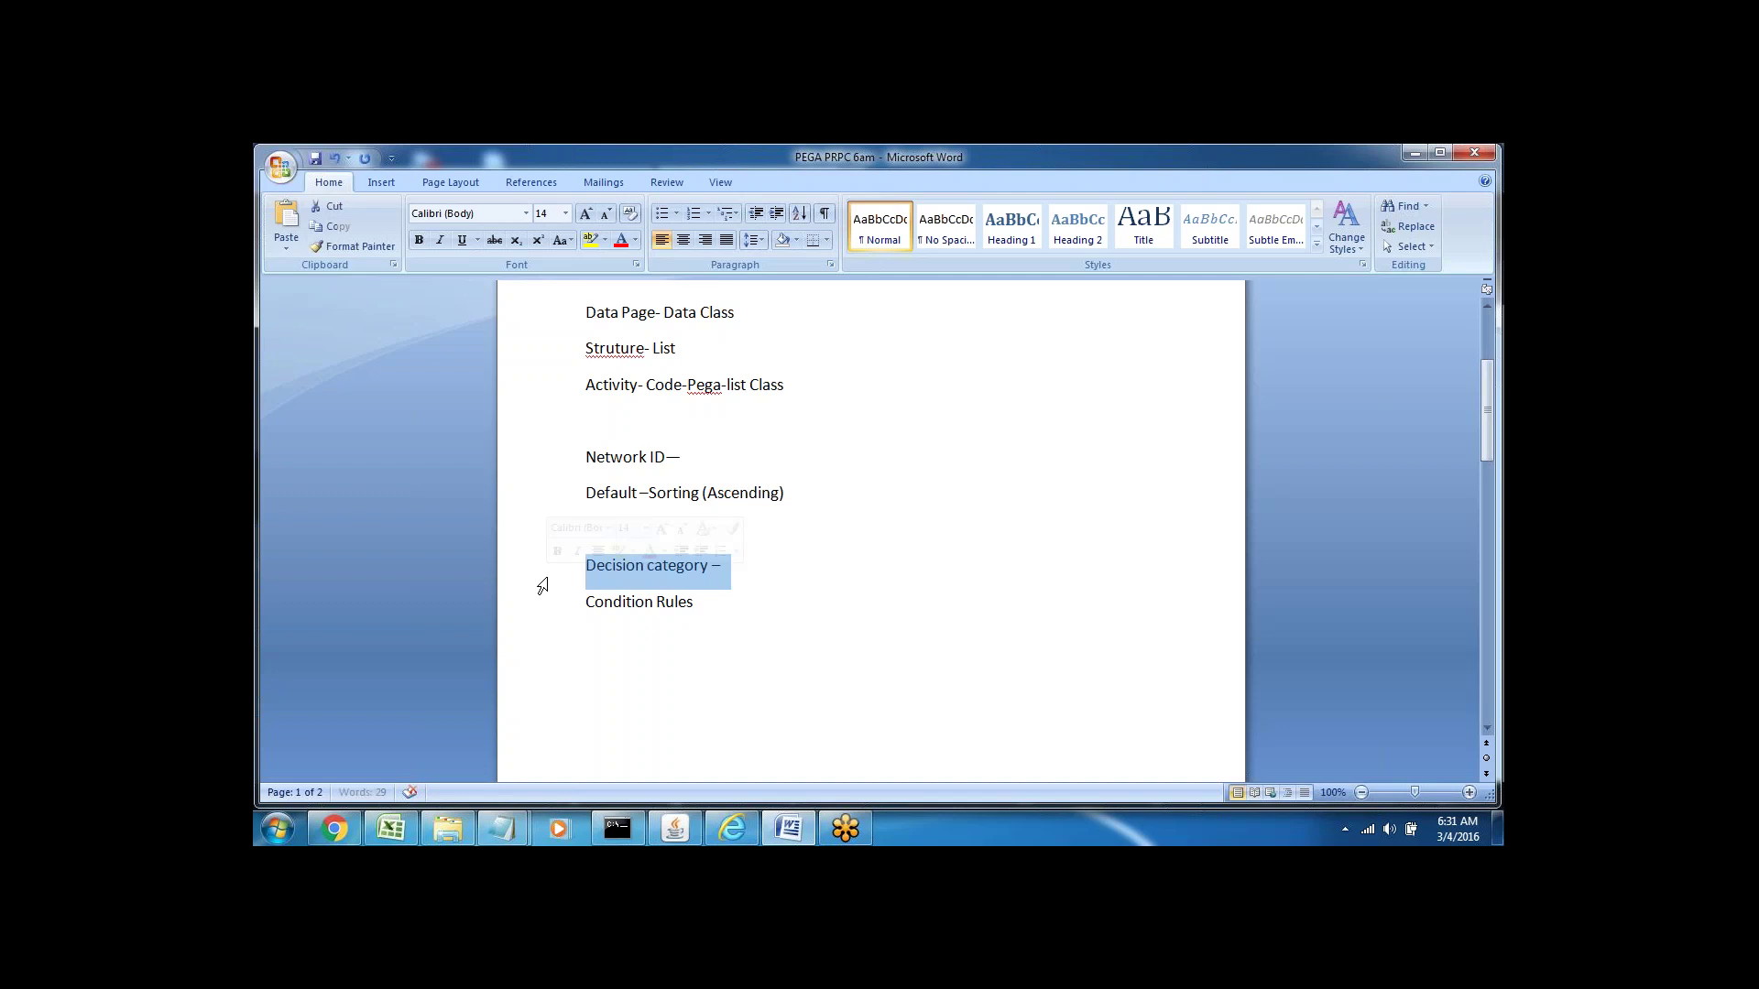
pyautogui.click(546, 605)
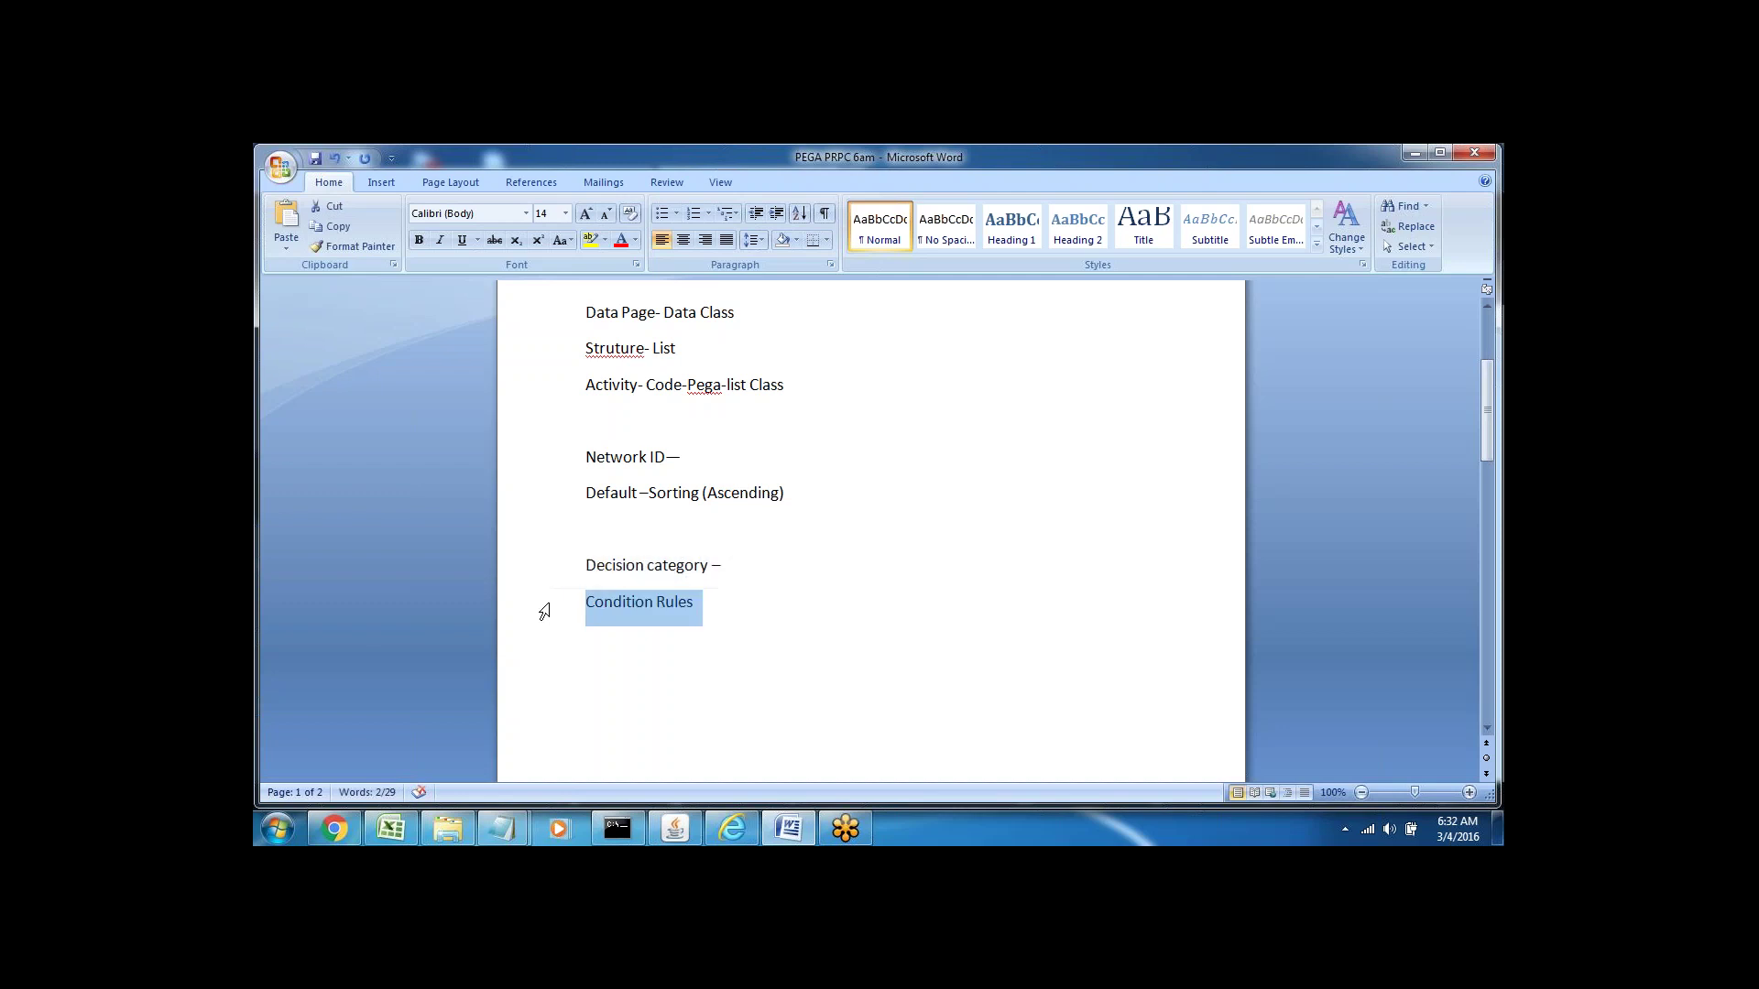
pyautogui.press('Delete')
# - Add the line "Decision Rules" directly below the Decision category line
pyautogui.press('Return')
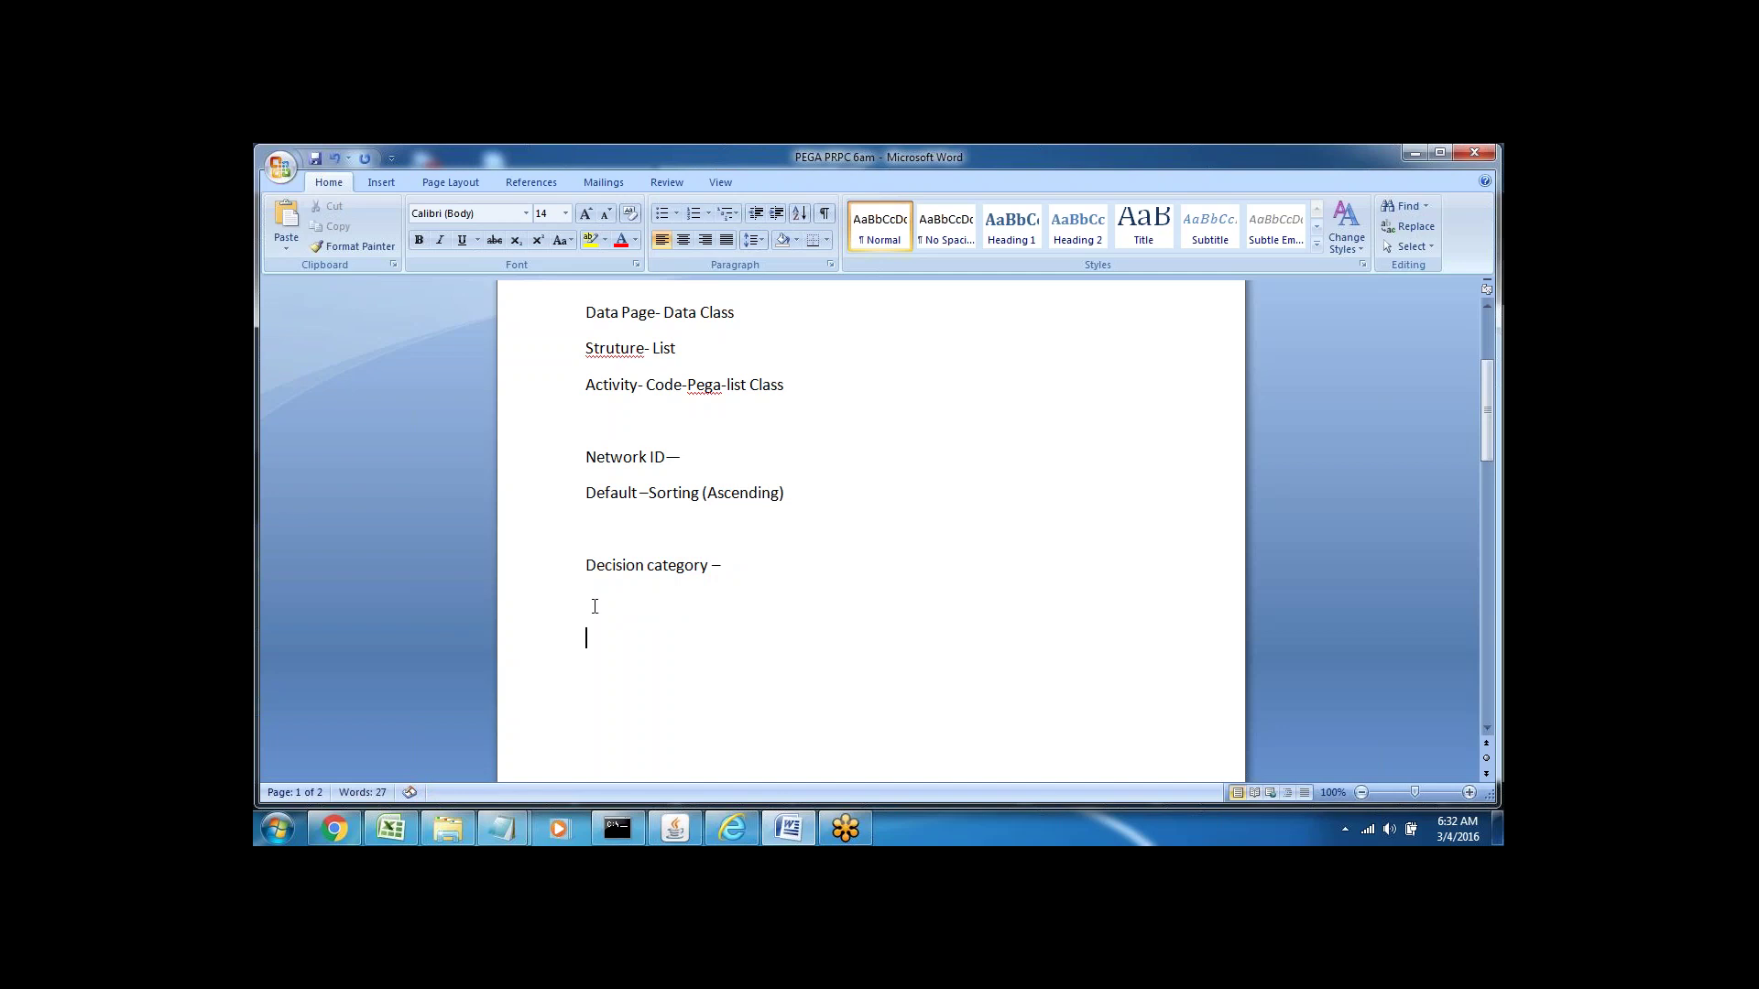
pyautogui.write('Decision -')
pyautogui.press('BackSpace')
pyautogui.press('BackSpace')
pyautogui.write('Rules')
# - Add the line "Declarative Rules", leaving one blank line below the Decision Rules line
pyautogui.press('Return')
pyautogui.write('Declare')
pyautogui.press('BackSpace')
pyautogui.write('arative')
pyautogui.press('BackSpace')
pyautogui.press('BackSpace')
pyautogui.press('BackSpace')
pyautogui.press('BackSpace')
pyautogui.press('BackSpace')
pyautogui.write('tive Rules')
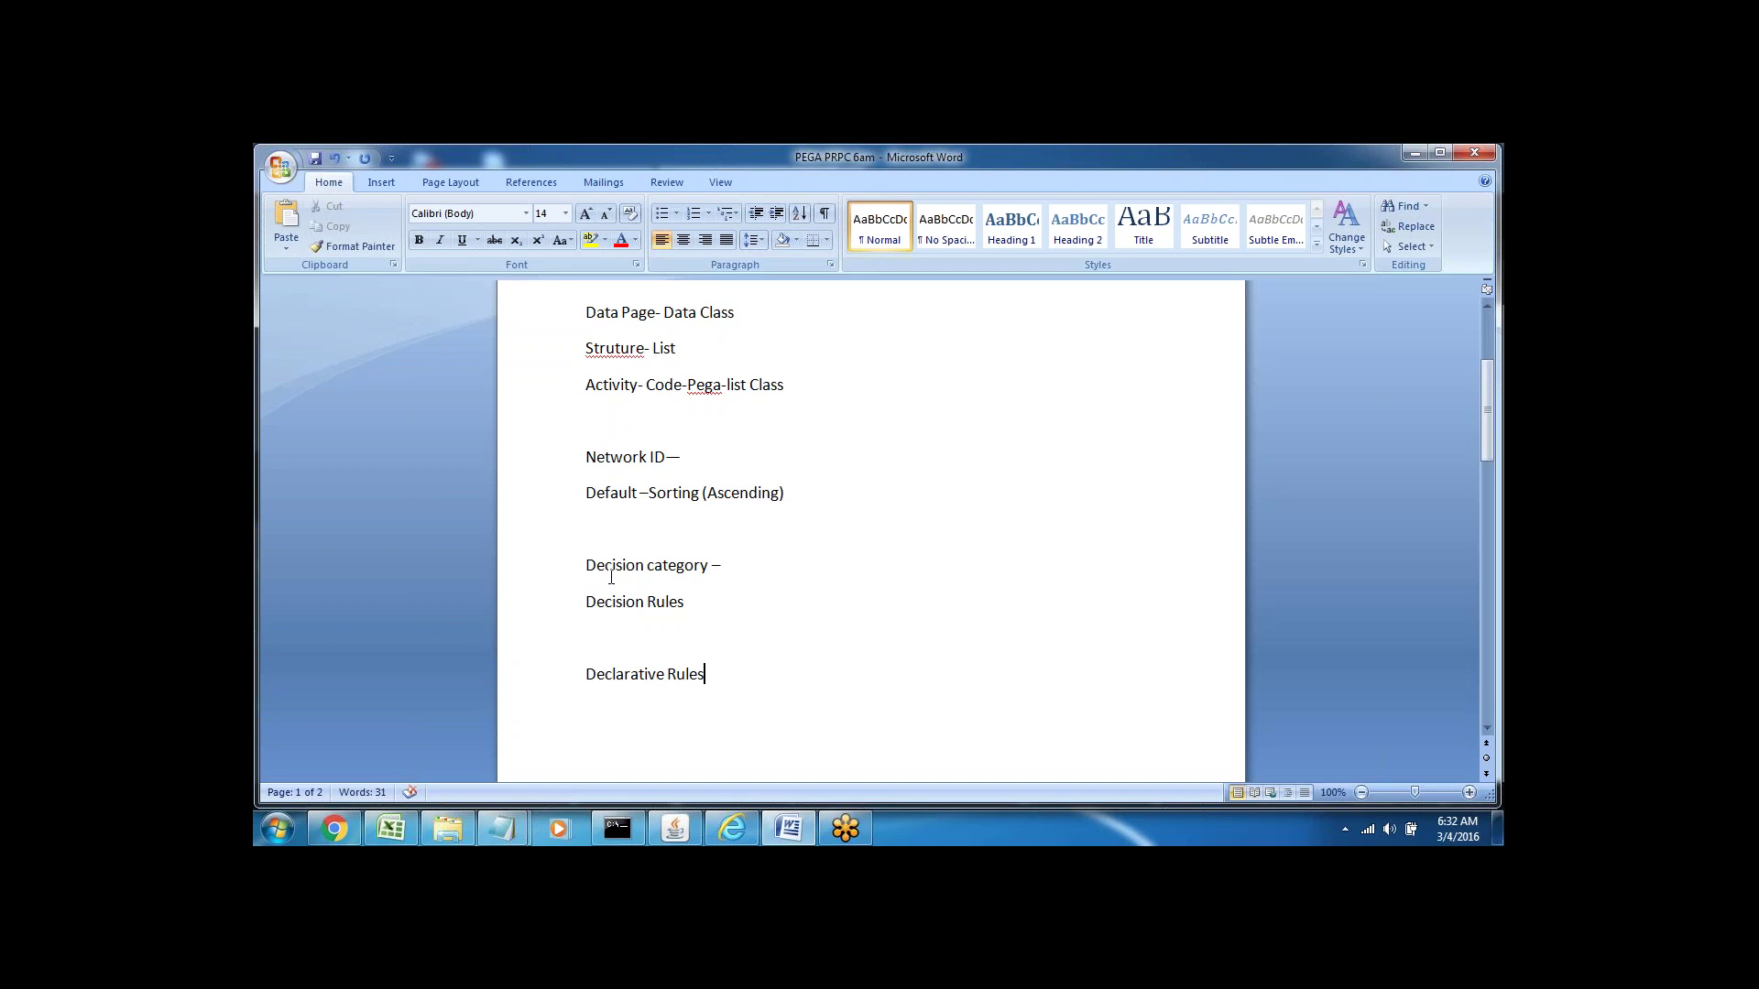
# - Insert the line "Decision table" directly below the Decision Rules heading
pyautogui.click(541, 575)
pyautogui.click(538, 601)
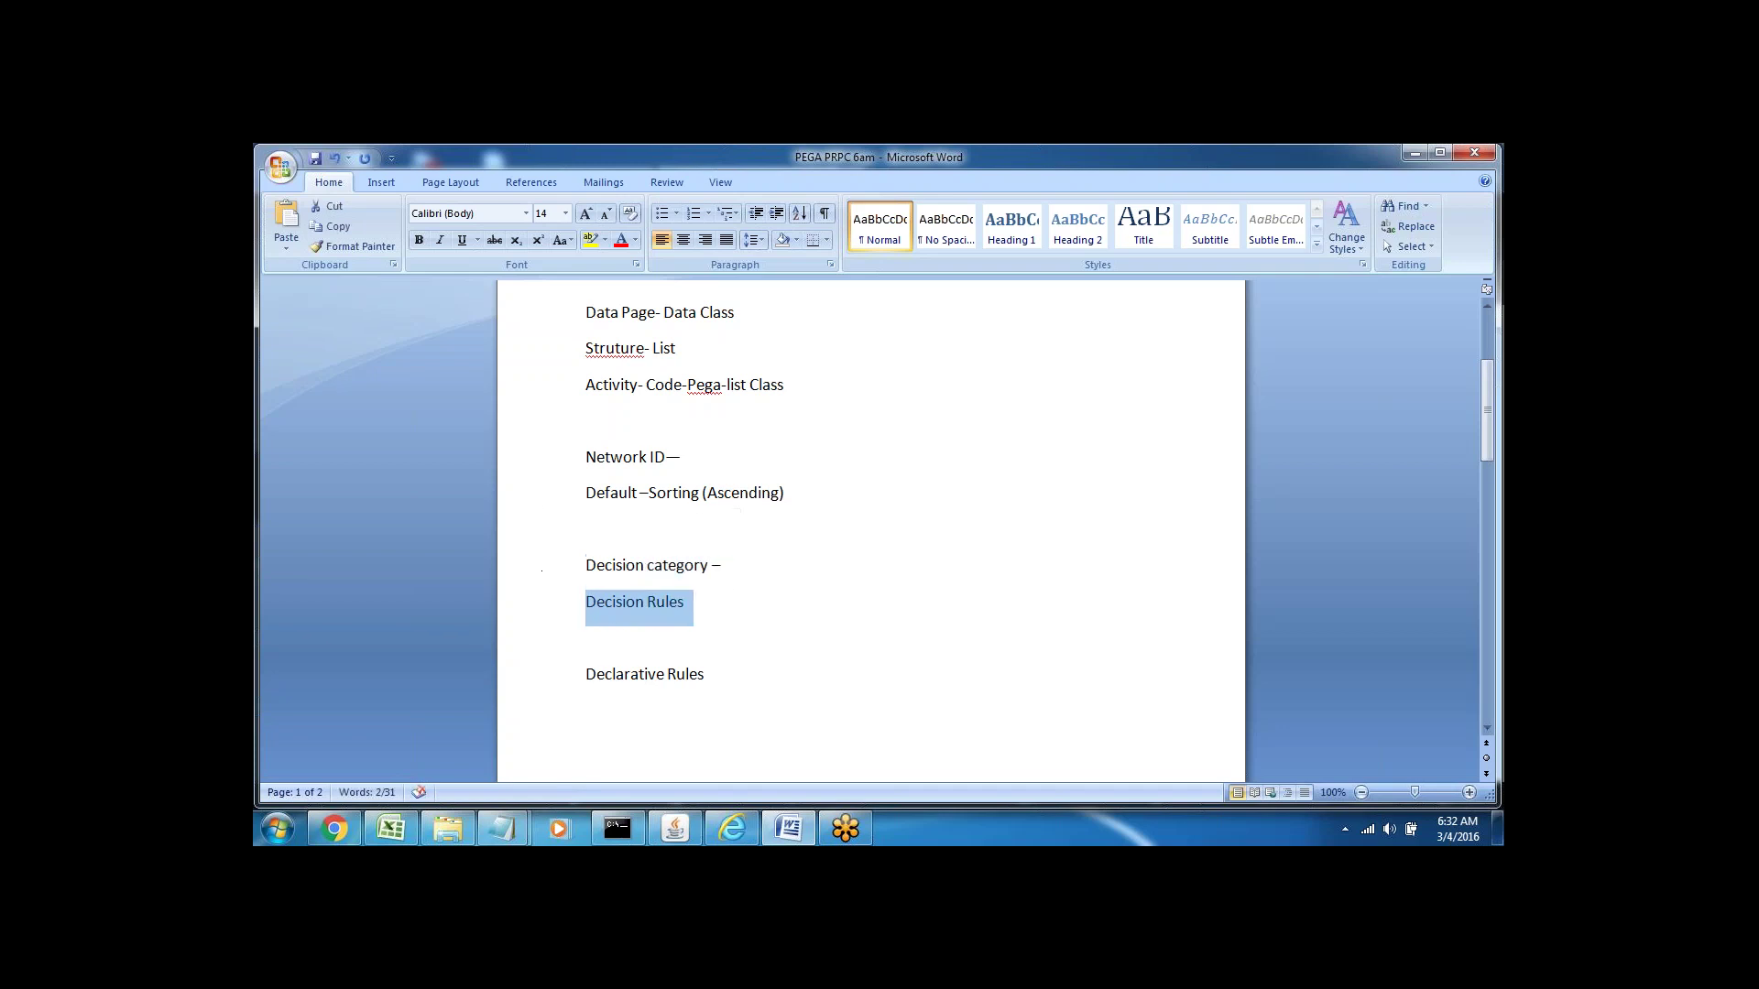
pyautogui.click(592, 632)
pyautogui.click(706, 601)
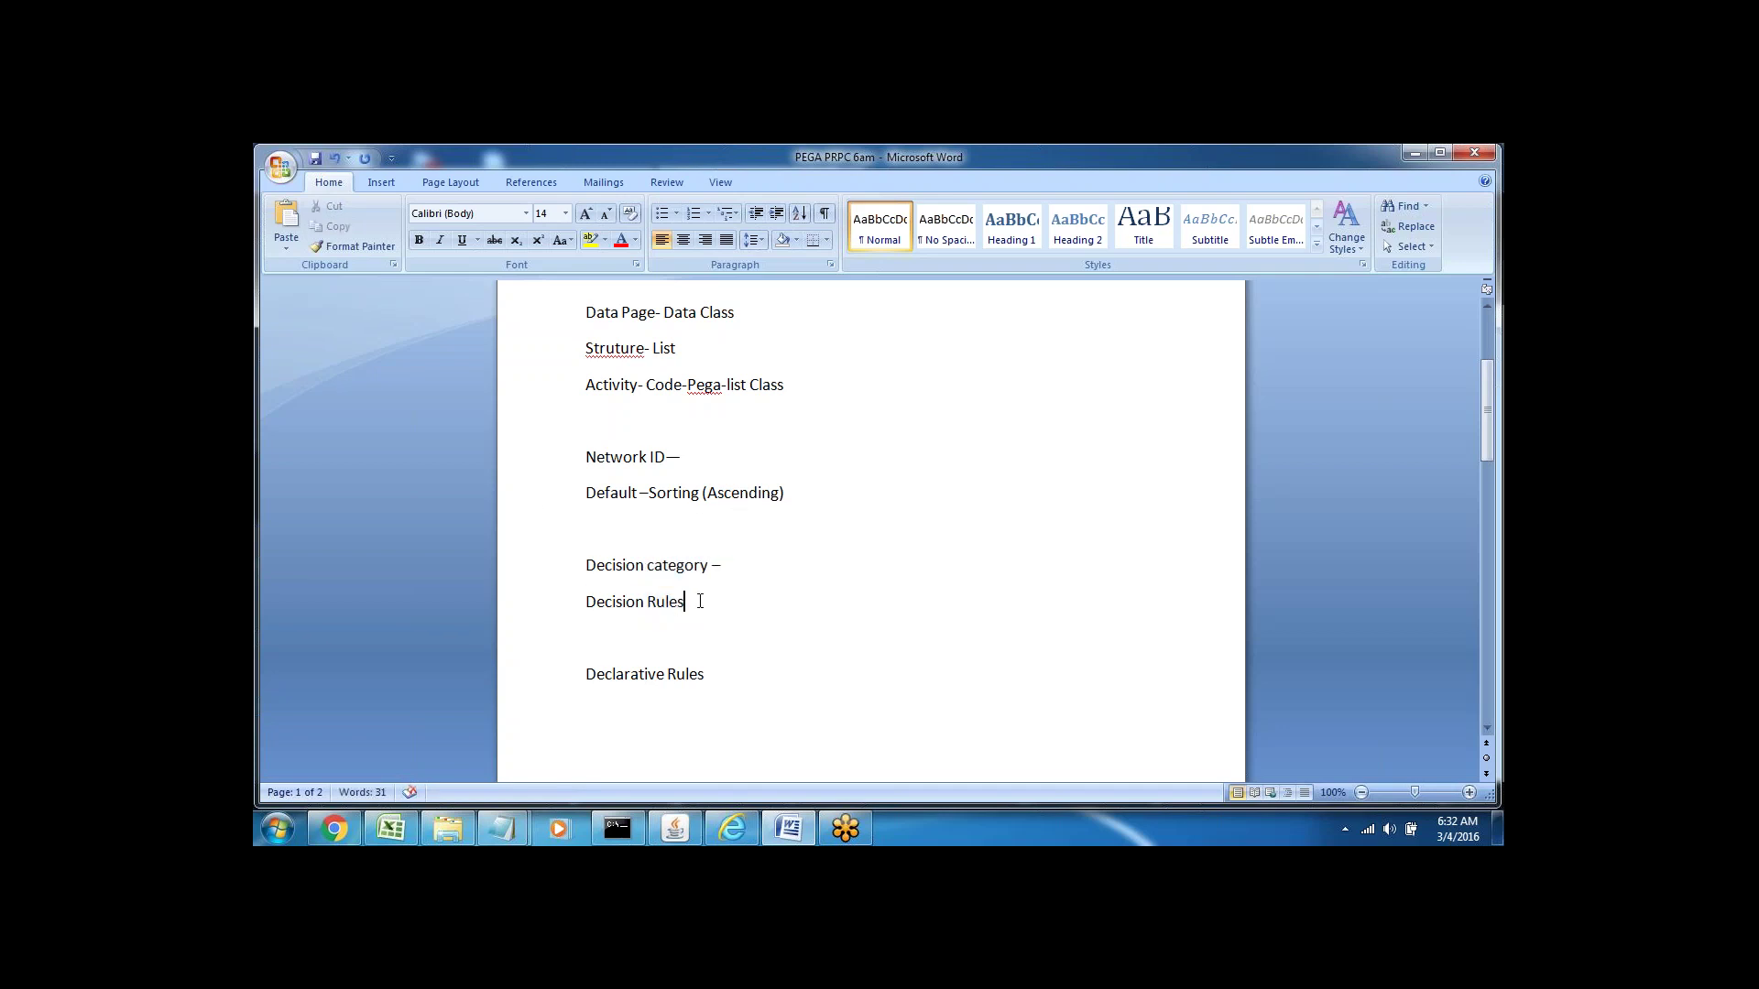
pyautogui.press('Return')
pyautogui.write('De')
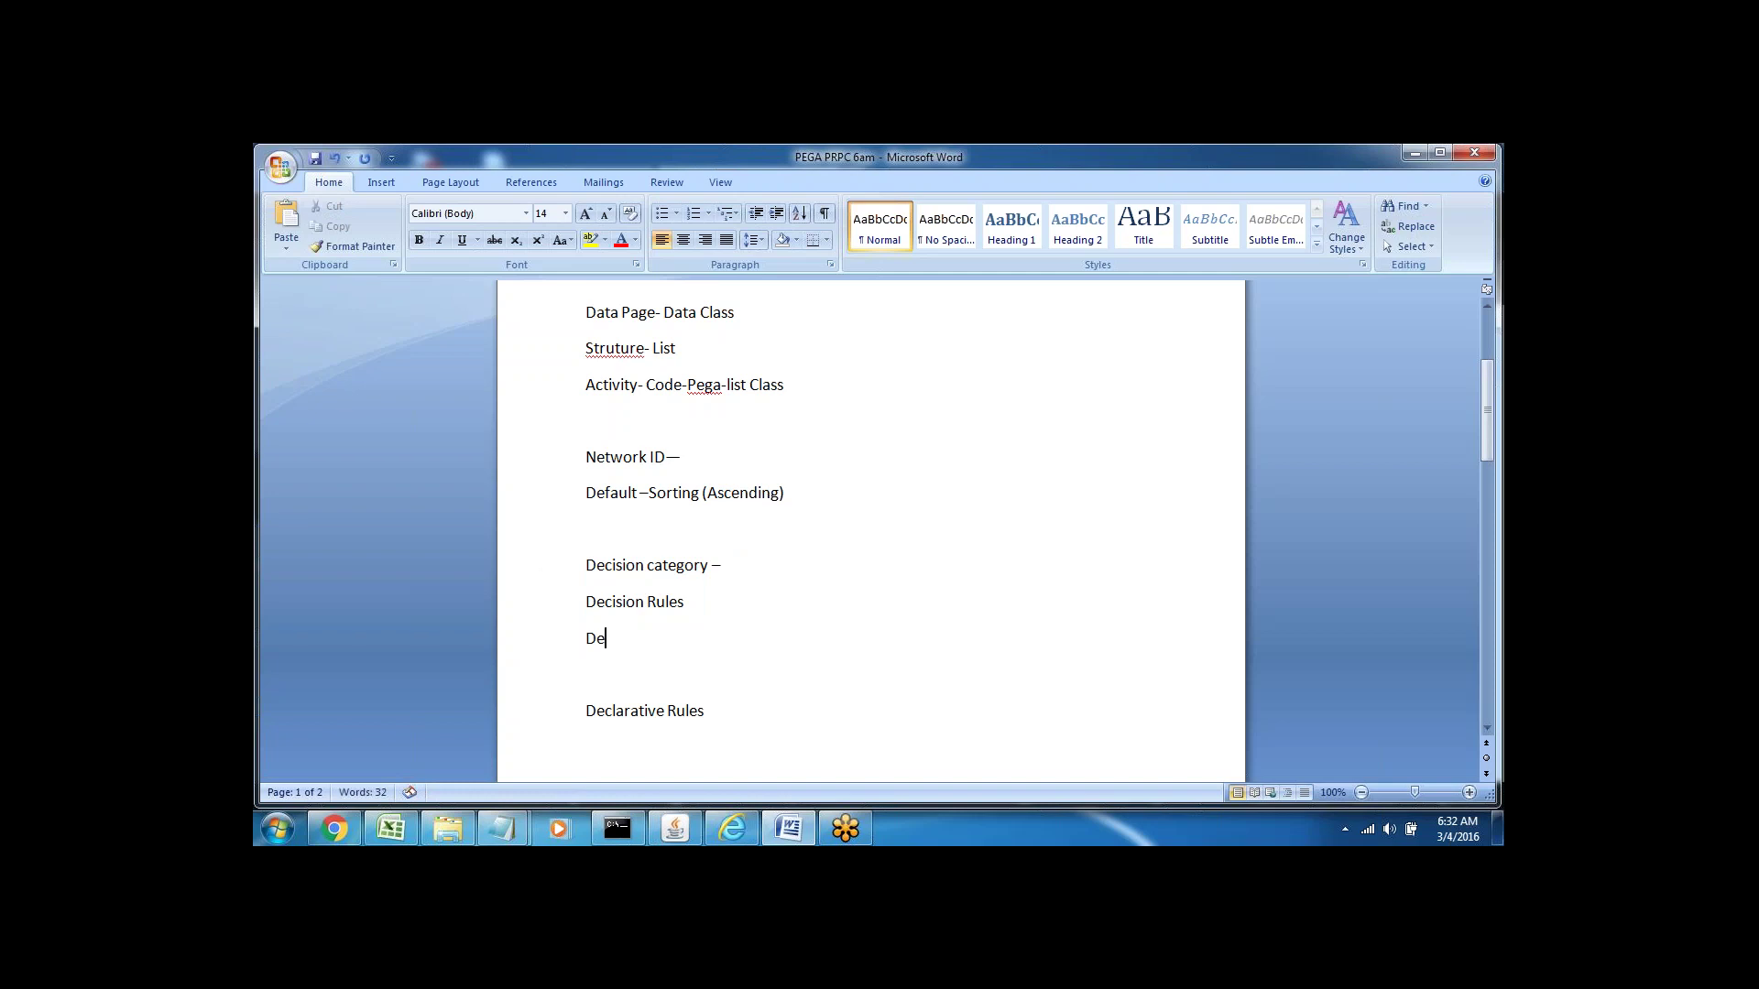
pyautogui.write('cision table')
pyautogui.press('Return')
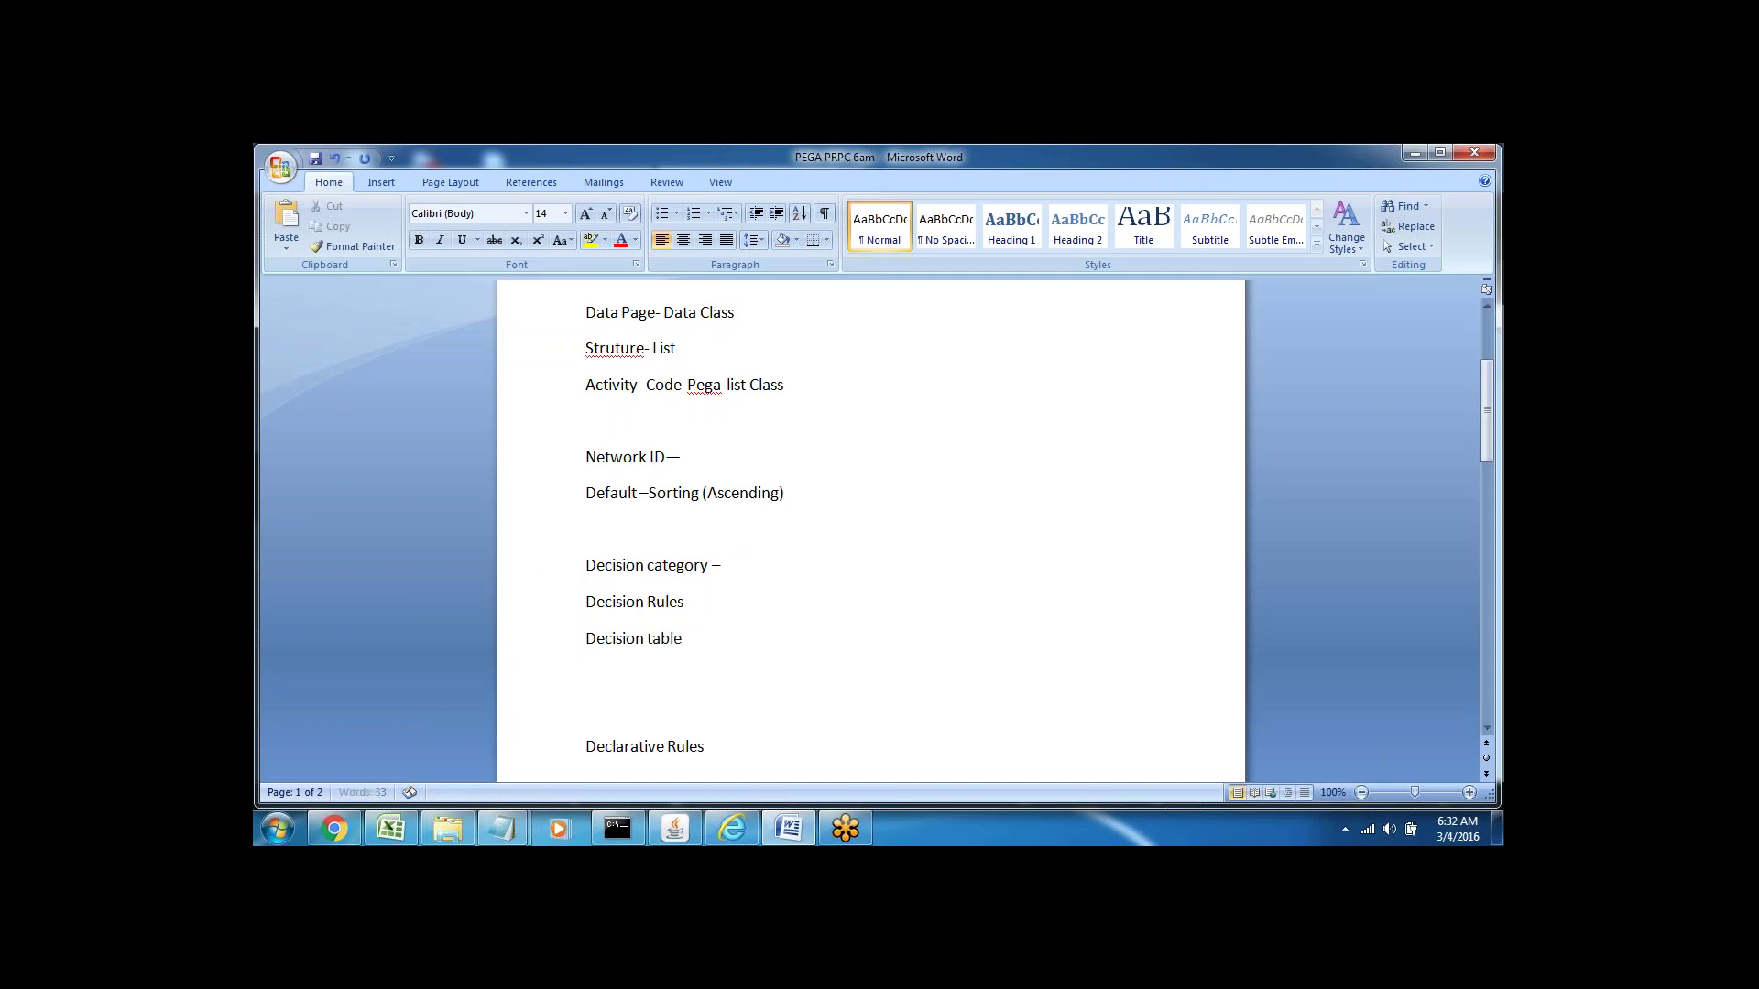
# - List "Decision tree", "Map Value" and "When" on separate lines below the Decision table line
pyautogui.write('Decisiom tr')
pyautogui.press('BackSpace')
pyautogui.write('n  tree')
pyautogui.press('Return')
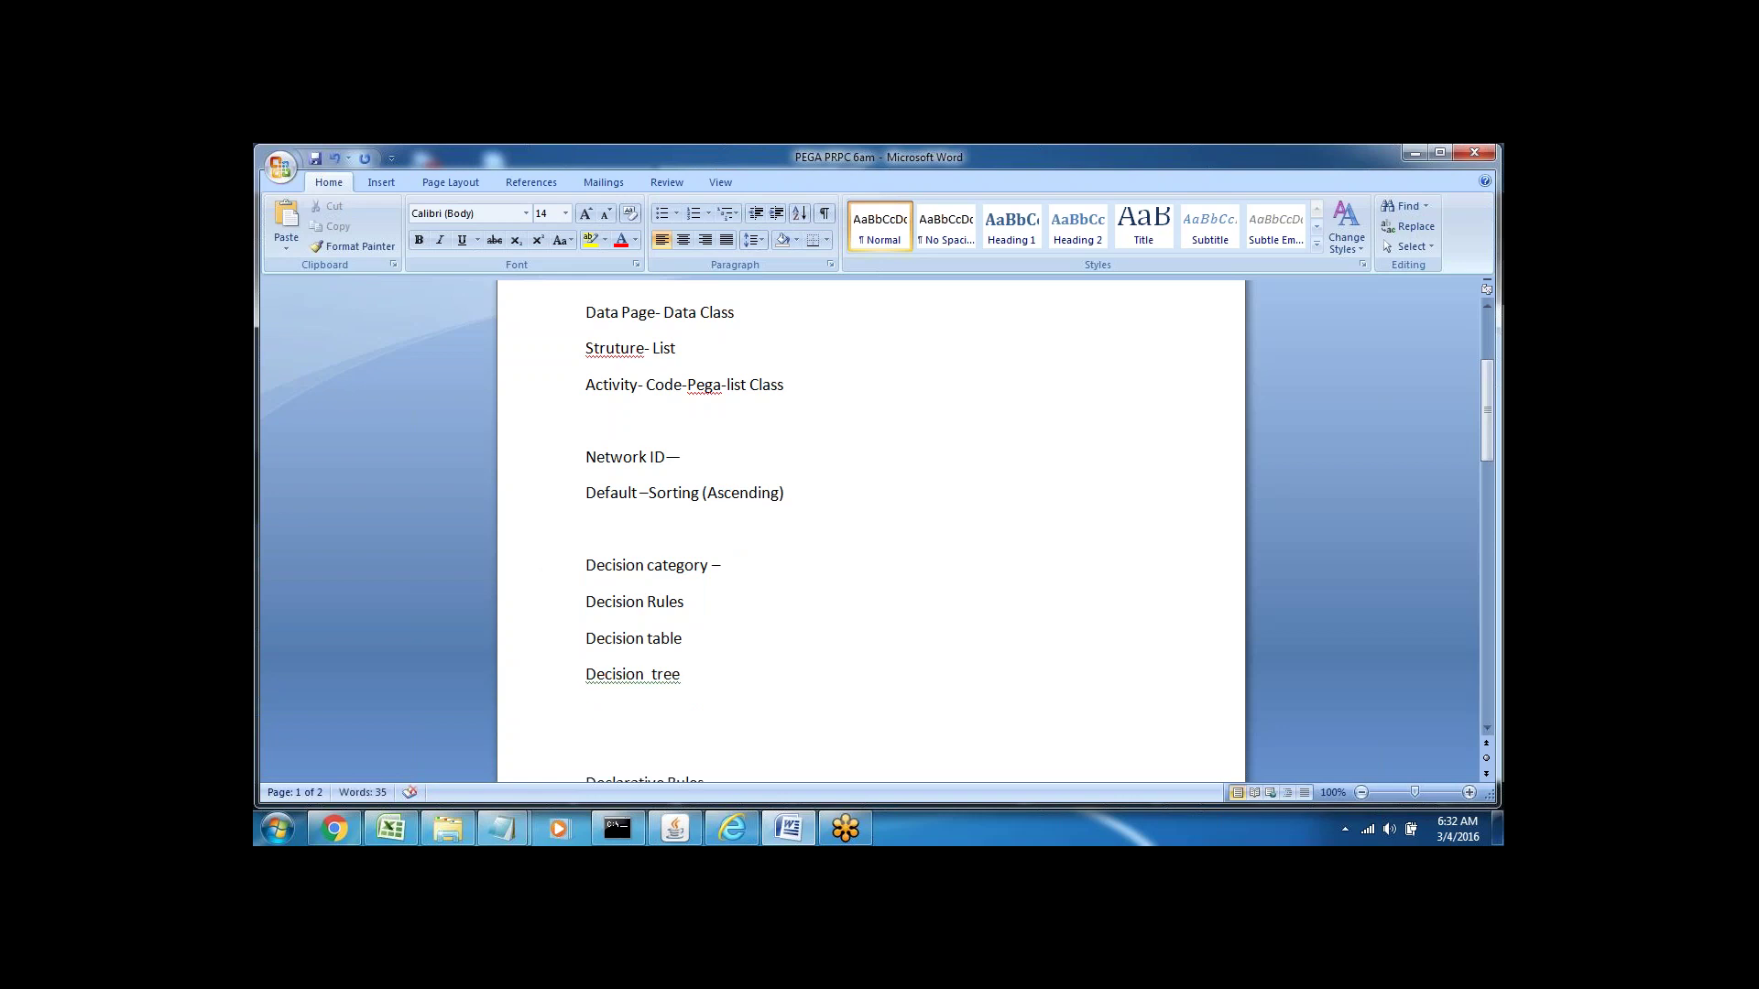
pyautogui.write('Map Value')
pyautogui.press('Return')
pyautogui.write('When')
# - Remove the extra space in the Decision tree line and keep a single blank line above the Declarative Rules heading
pyautogui.click(651, 674)
pyautogui.press('BackSpace')
pyautogui.press('Return')
pyautogui.press('Return')
pyautogui.write('Declarative Rules')
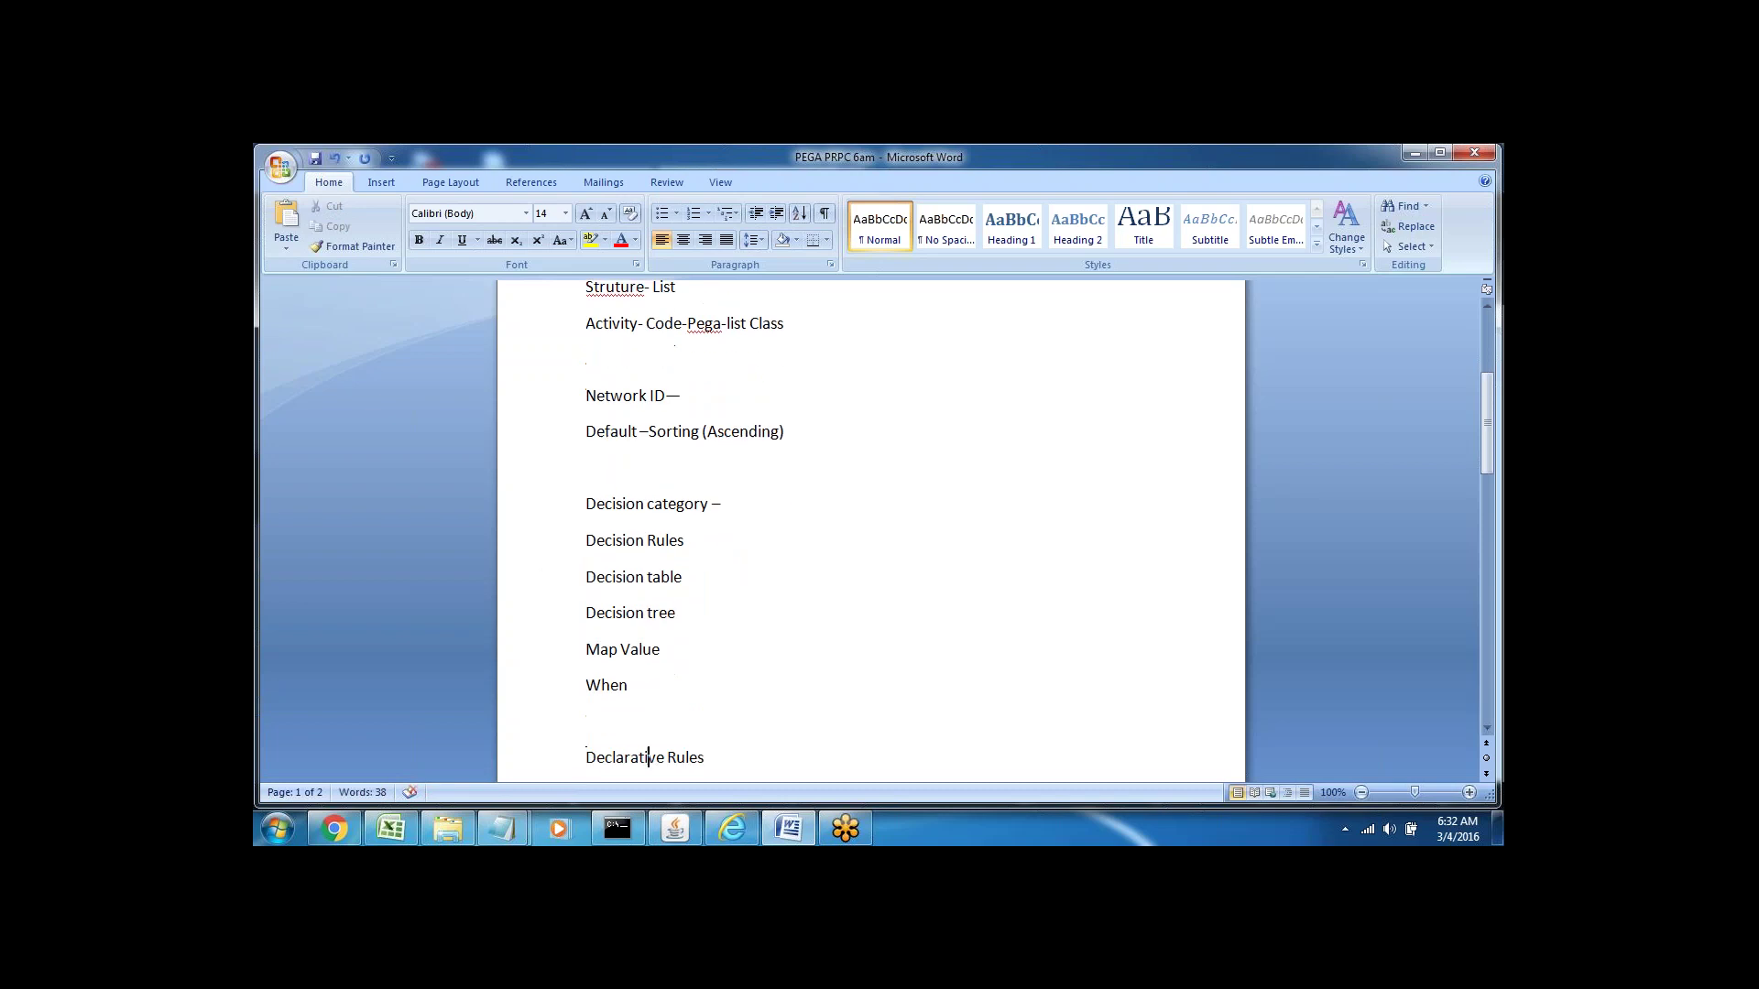
# - Add the line "Declare Expressions" below the Declarative Rules heading and begin another line with "Declare Co"
pyautogui.press('Return')
pyautogui.press('Return')
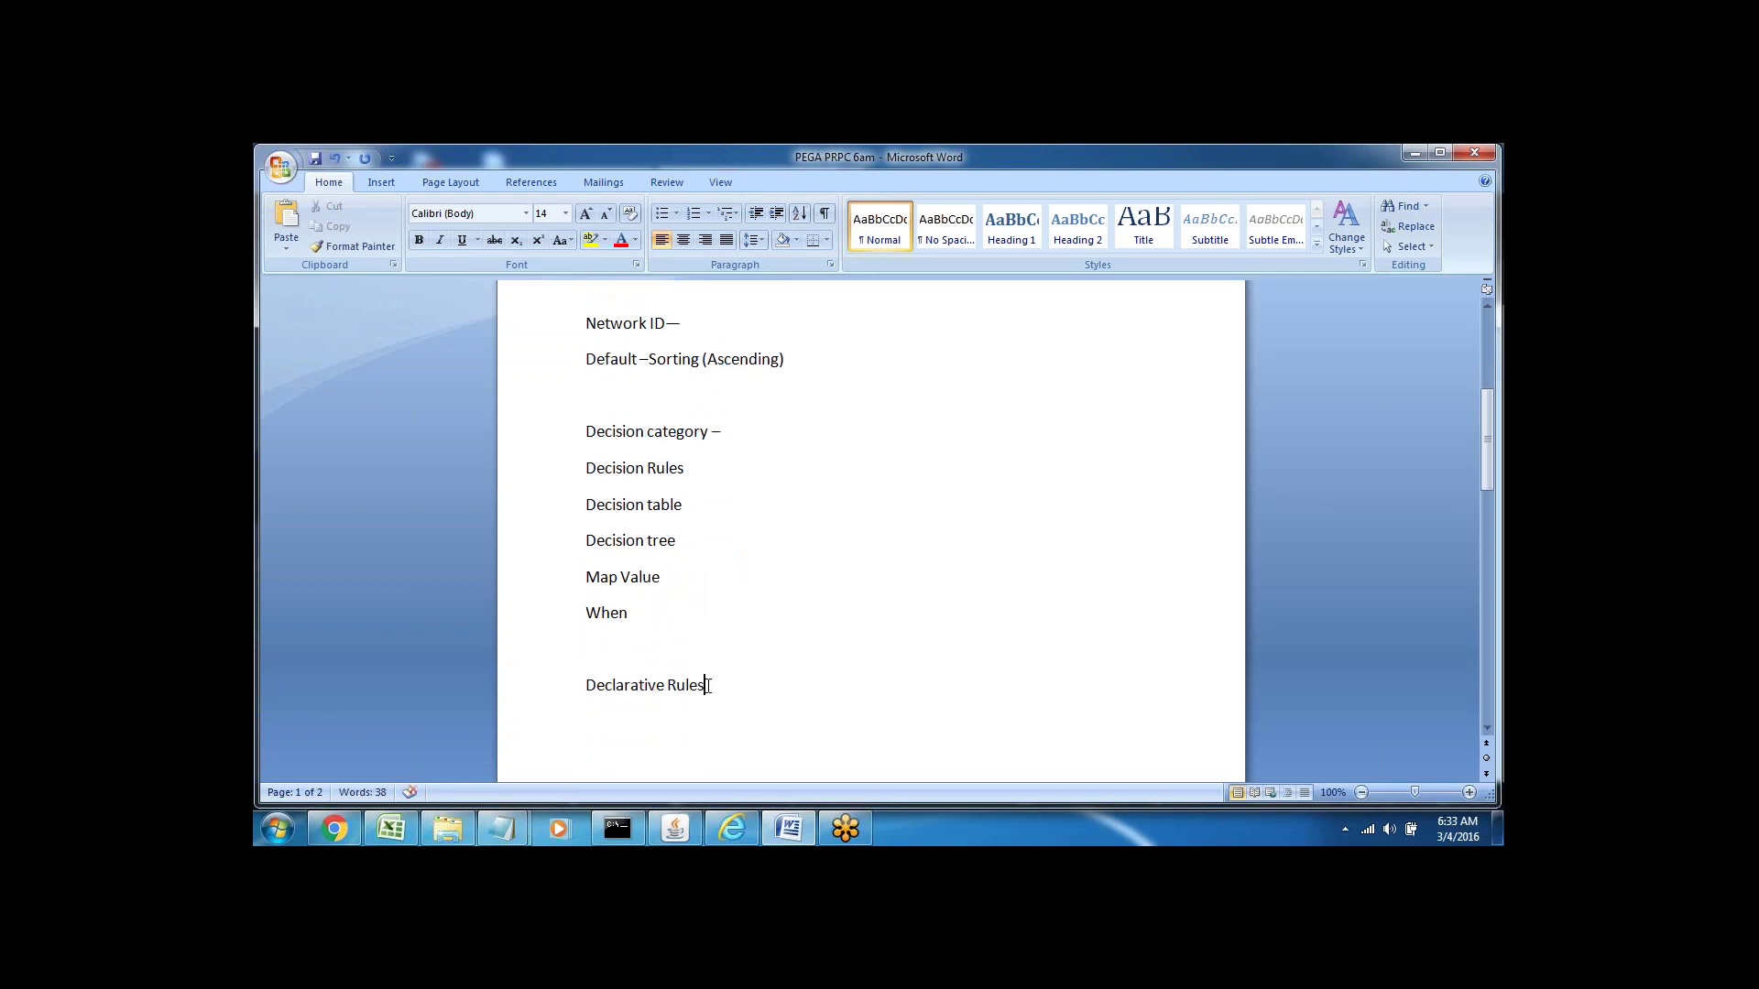
pyautogui.scroll(-5, 633, 378)
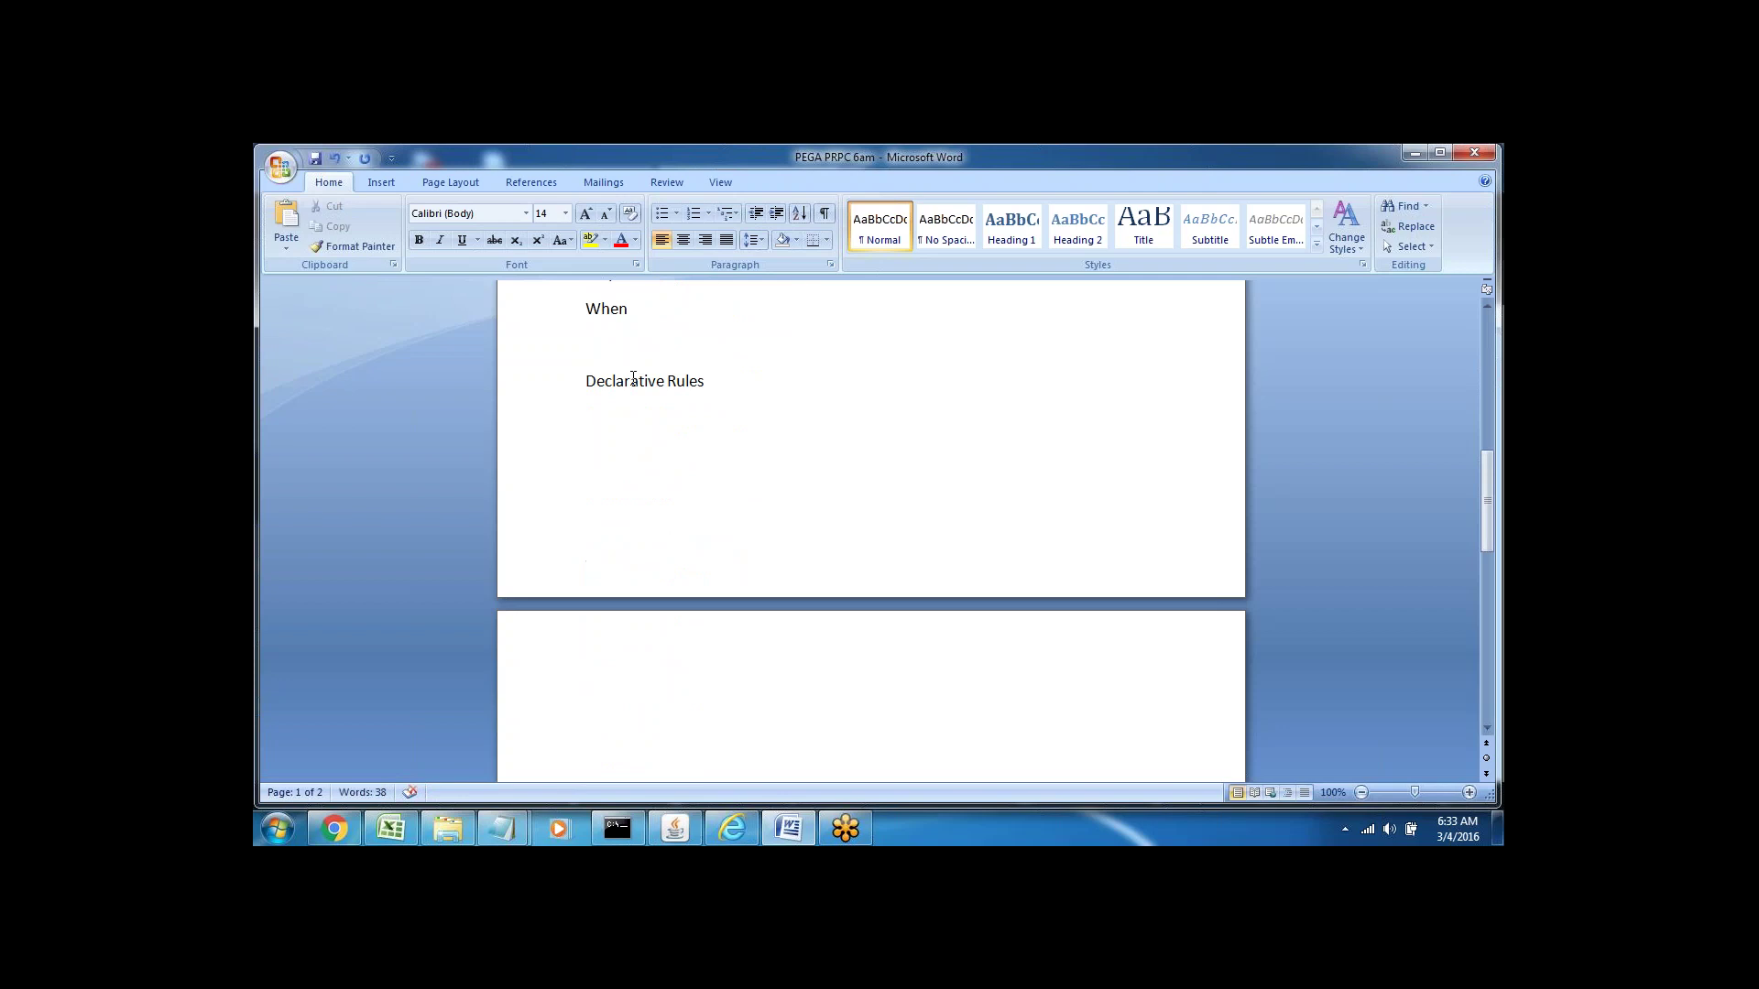
pyautogui.write('Declare Expressions')
pyautogui.press('Return')
pyautogui.write('Declare Co')
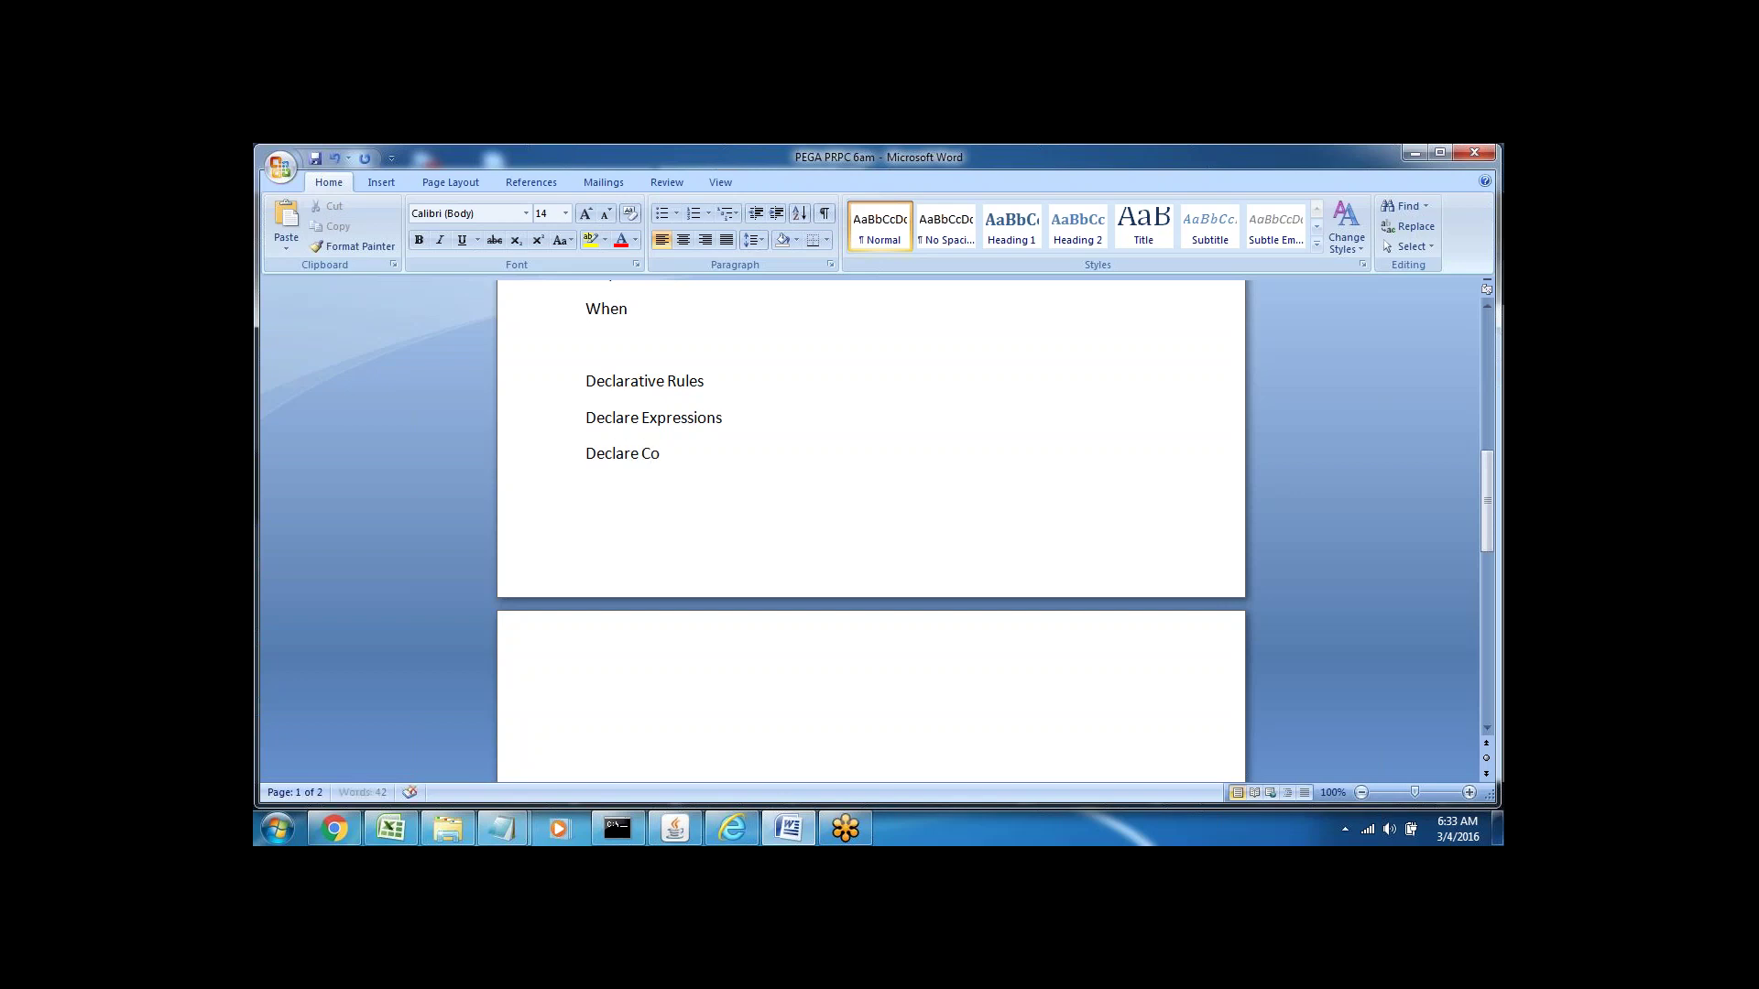
# - Complete the "Declare Constraints" line under Declarative Rules and add "Declare Onchange" on the line below it
pyautogui.write('nstraints')
pyautogui.press('Return')
pyautogui.write('Declare Oncange')
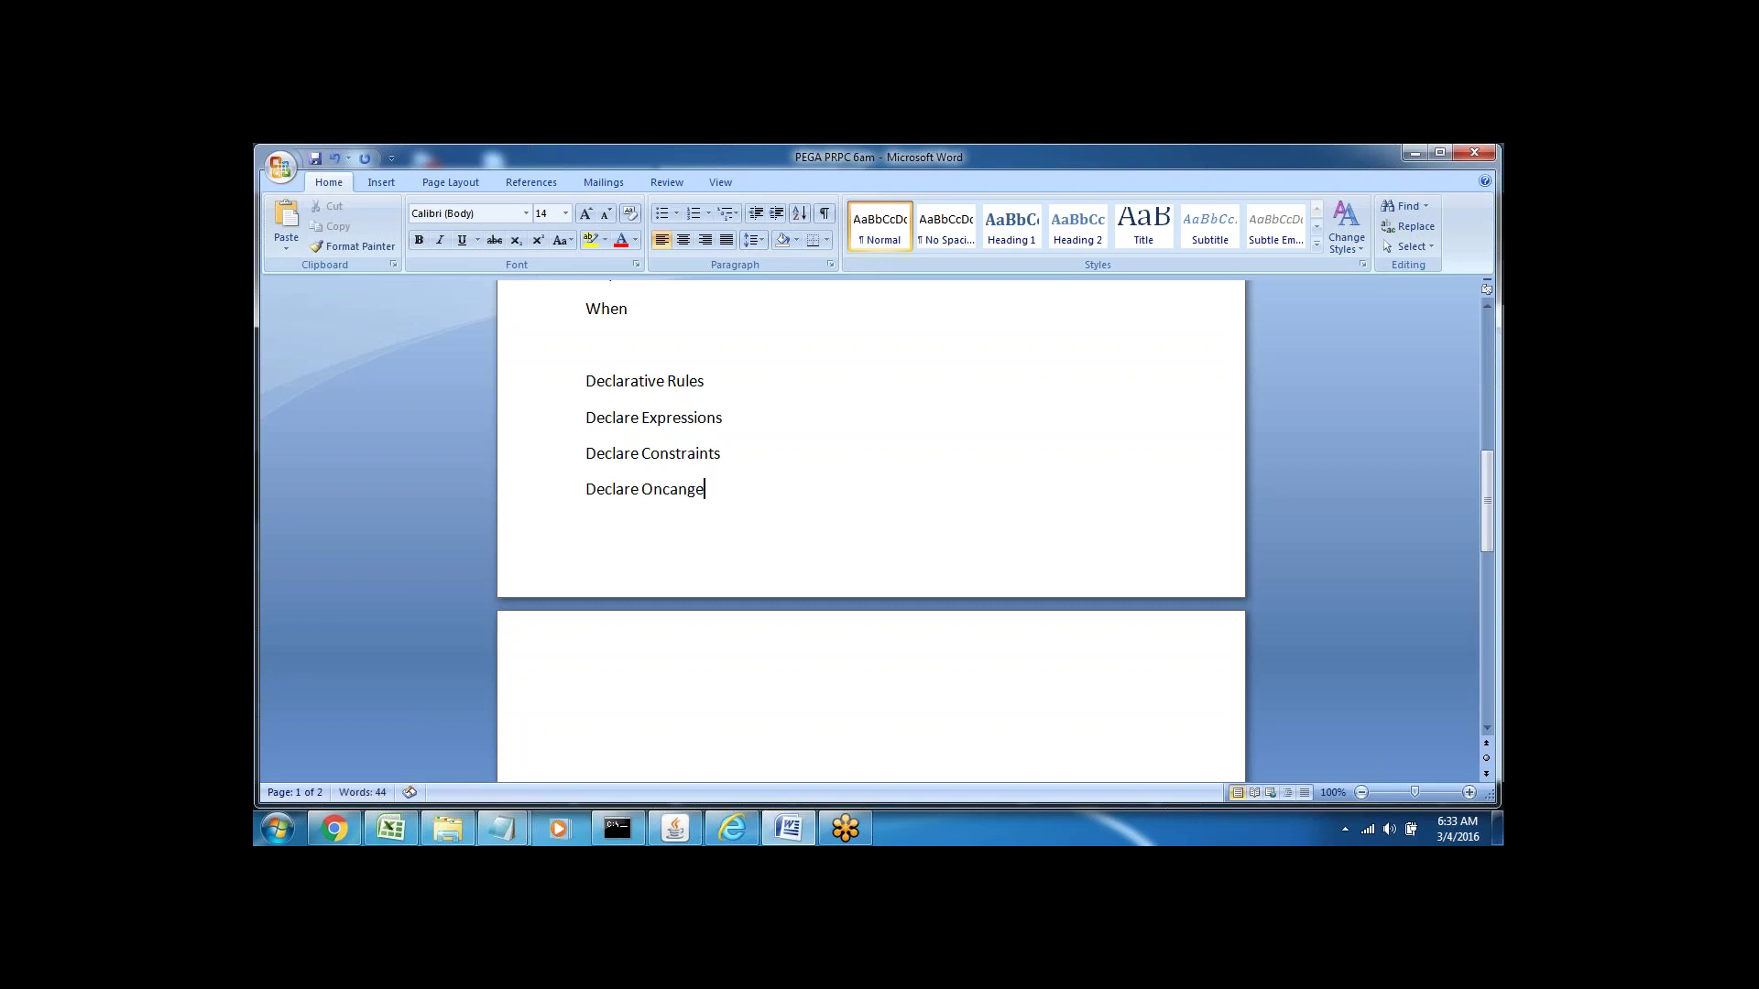
pyautogui.press('BackSpace')
pyautogui.press('BackSpace')
pyautogui.press('BackSpace')
pyautogui.write('hange')
# - Make the "Decision category –" line bold
pyautogui.press('Up')
pyautogui.press('Up')
pyautogui.press('Up')
pyautogui.press('Up')
pyautogui.press('Up')
pyautogui.press('Up')
pyautogui.press('Up')
pyautogui.press('Up')
pyautogui.press('Up')
pyautogui.press('Up')
pyautogui.press('Up')
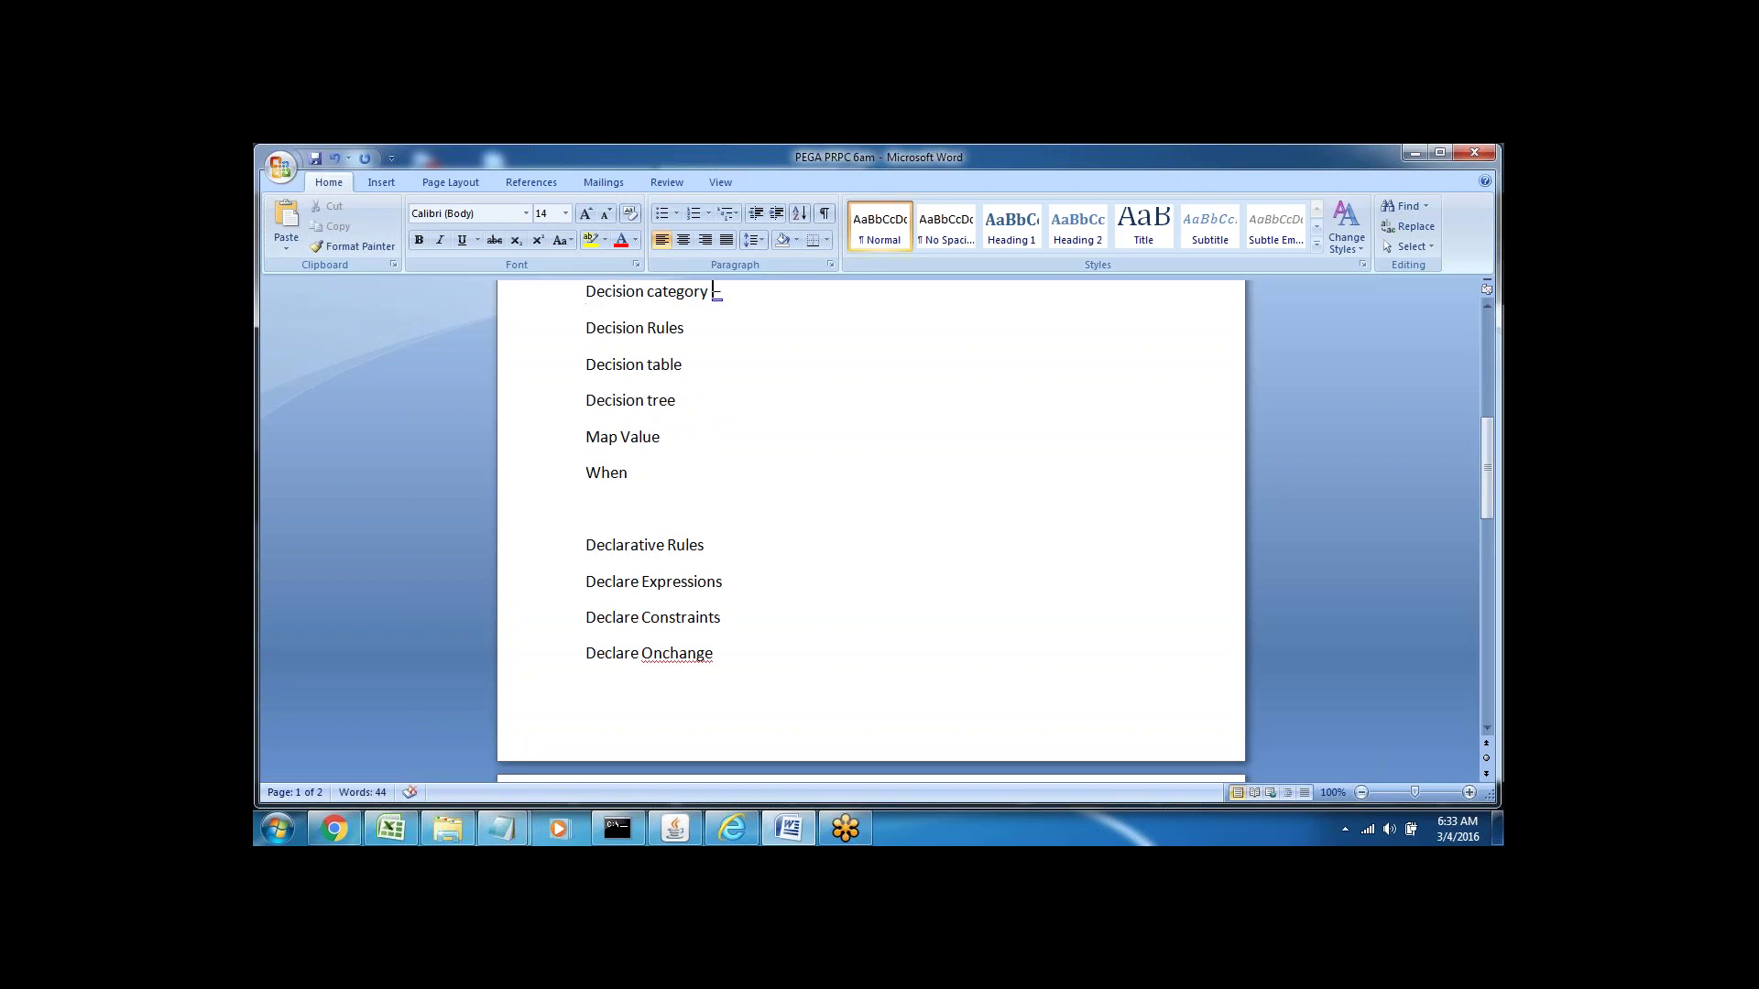
pyautogui.click(550, 331)
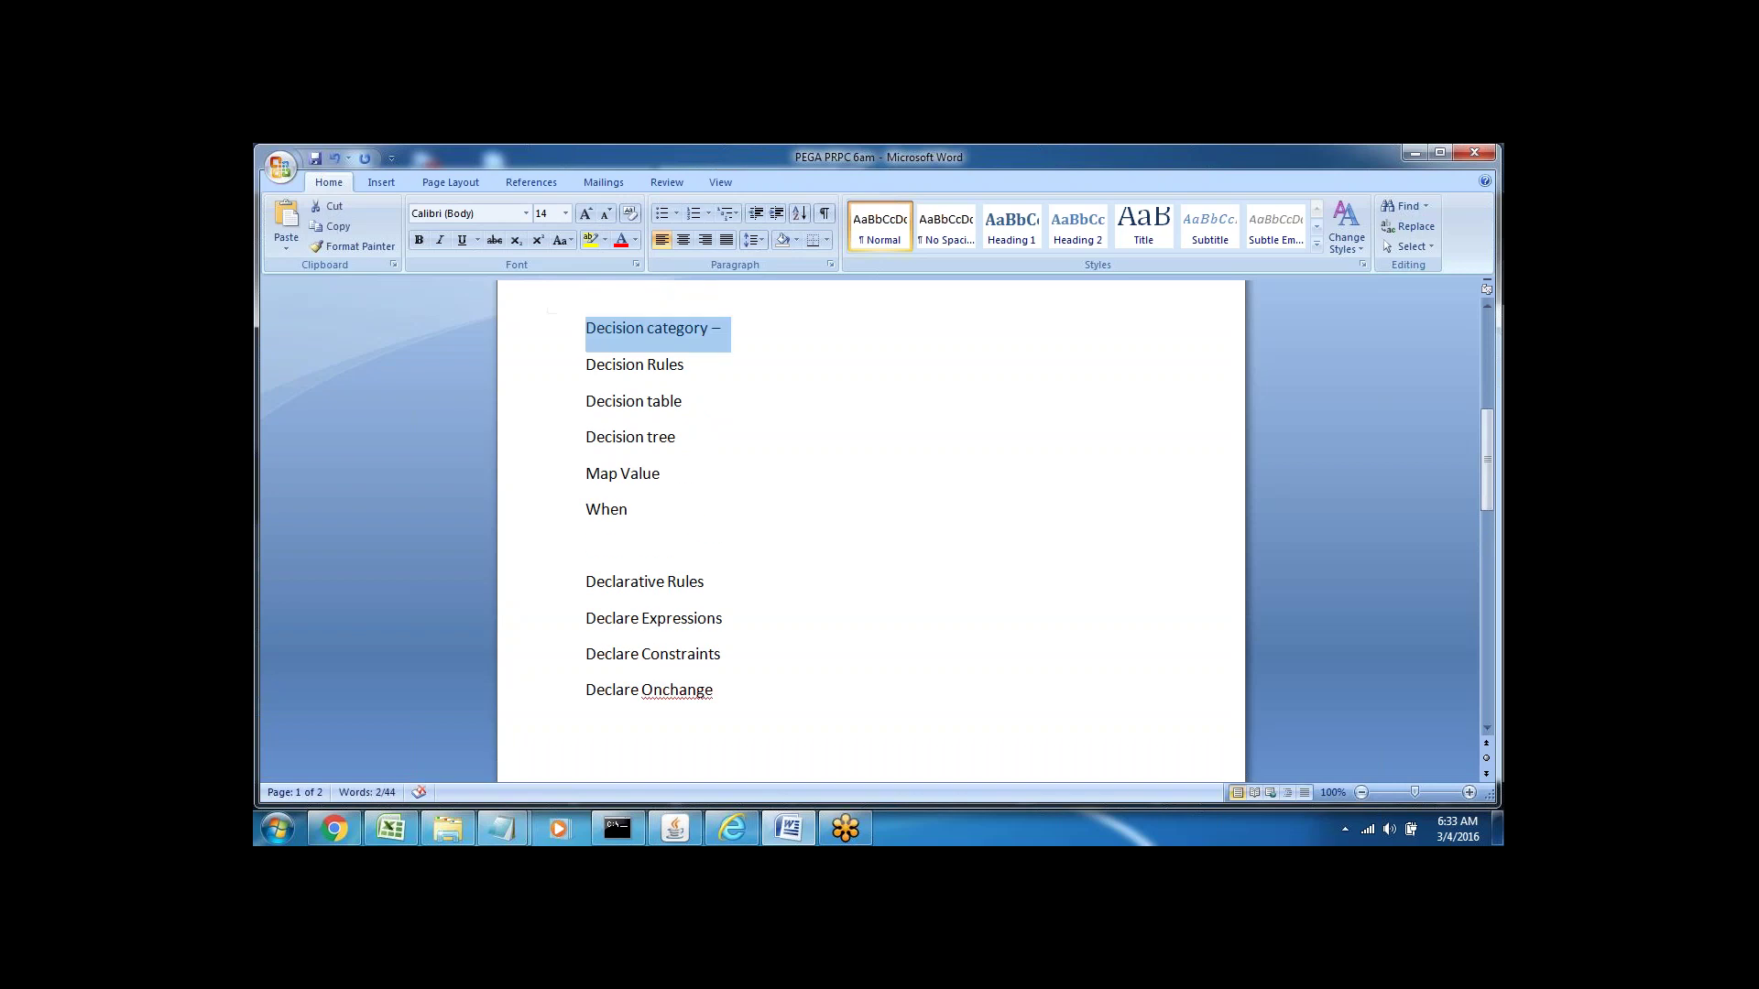
pyautogui.click(419, 240)
# - Make the "Decision Rules" and "Declarative Rules" headings bold
pyautogui.click(541, 363)
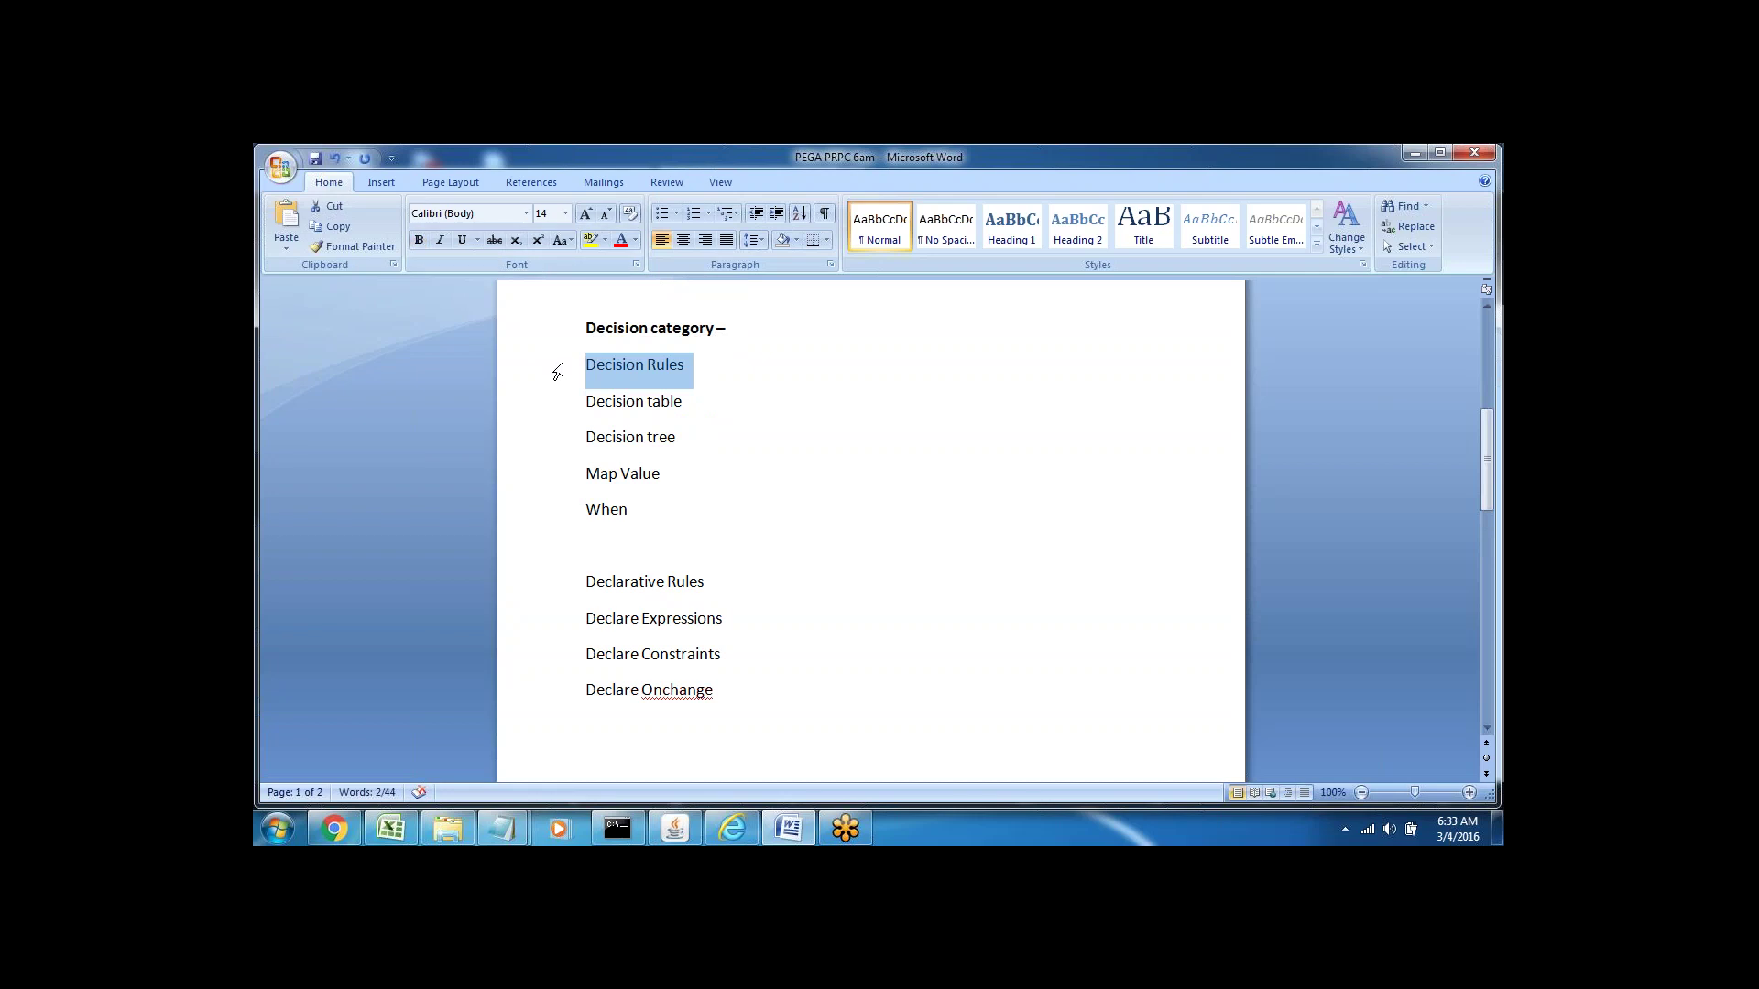
pyautogui.click(796, 408)
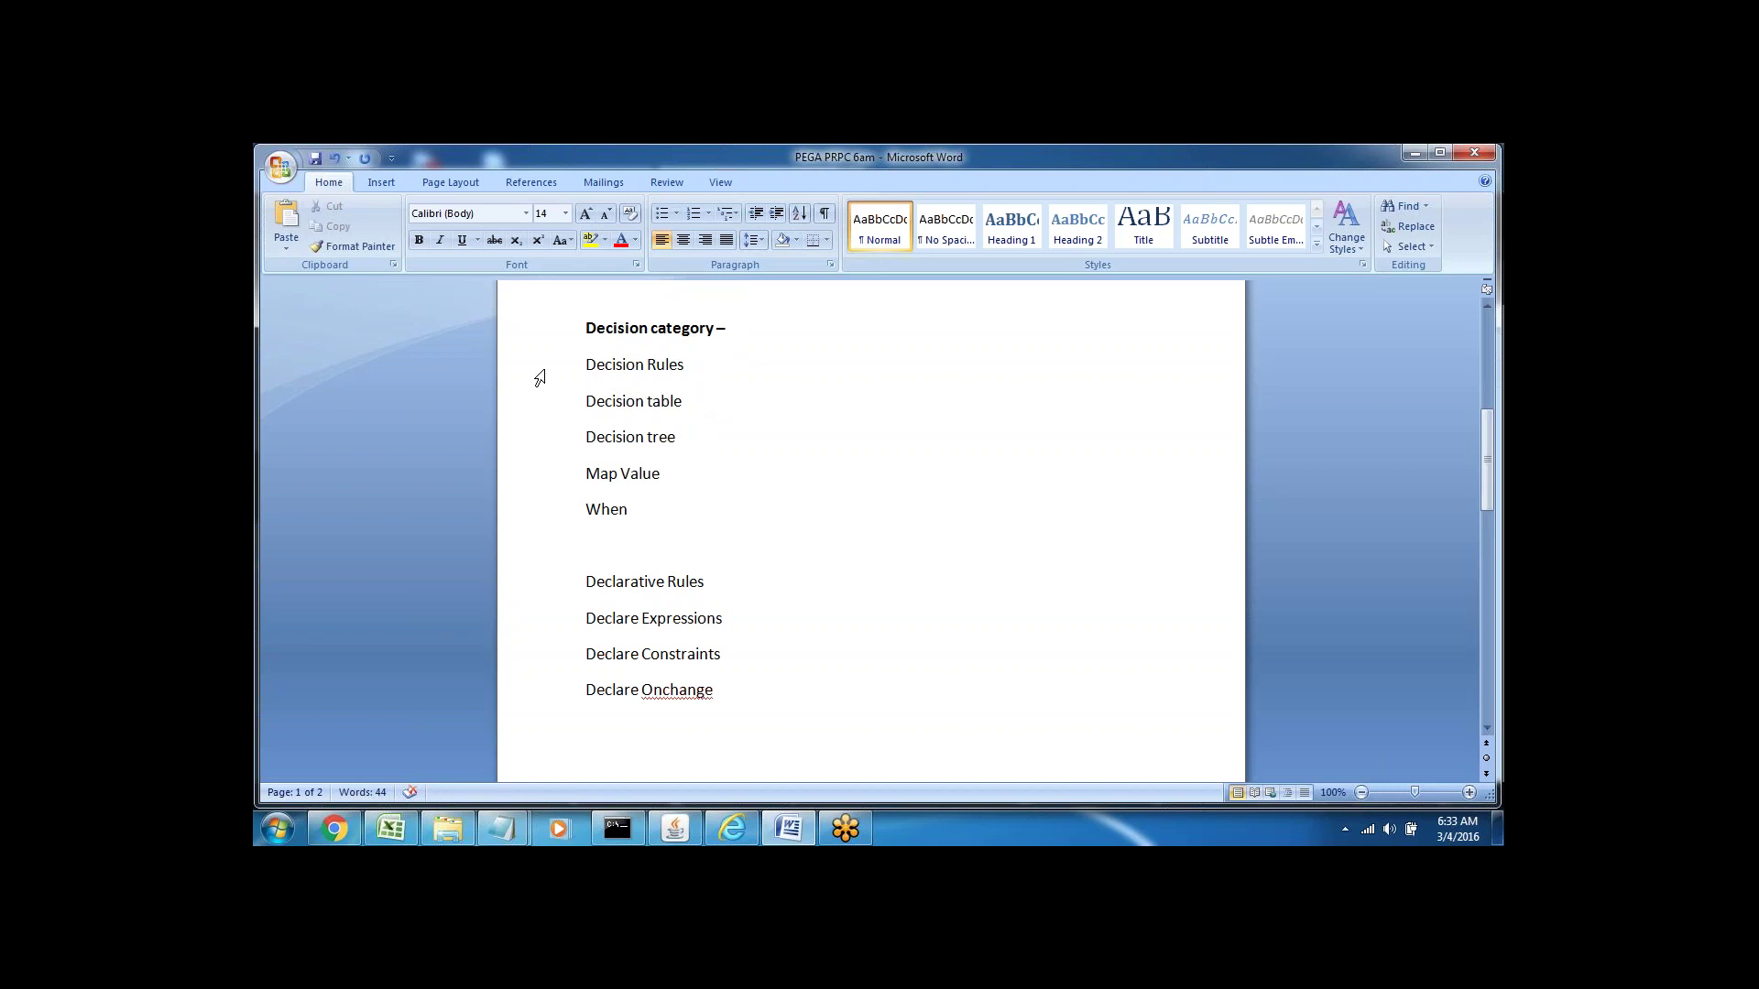
pyautogui.click(538, 379)
pyautogui.hotkey('ctrl', 'b')
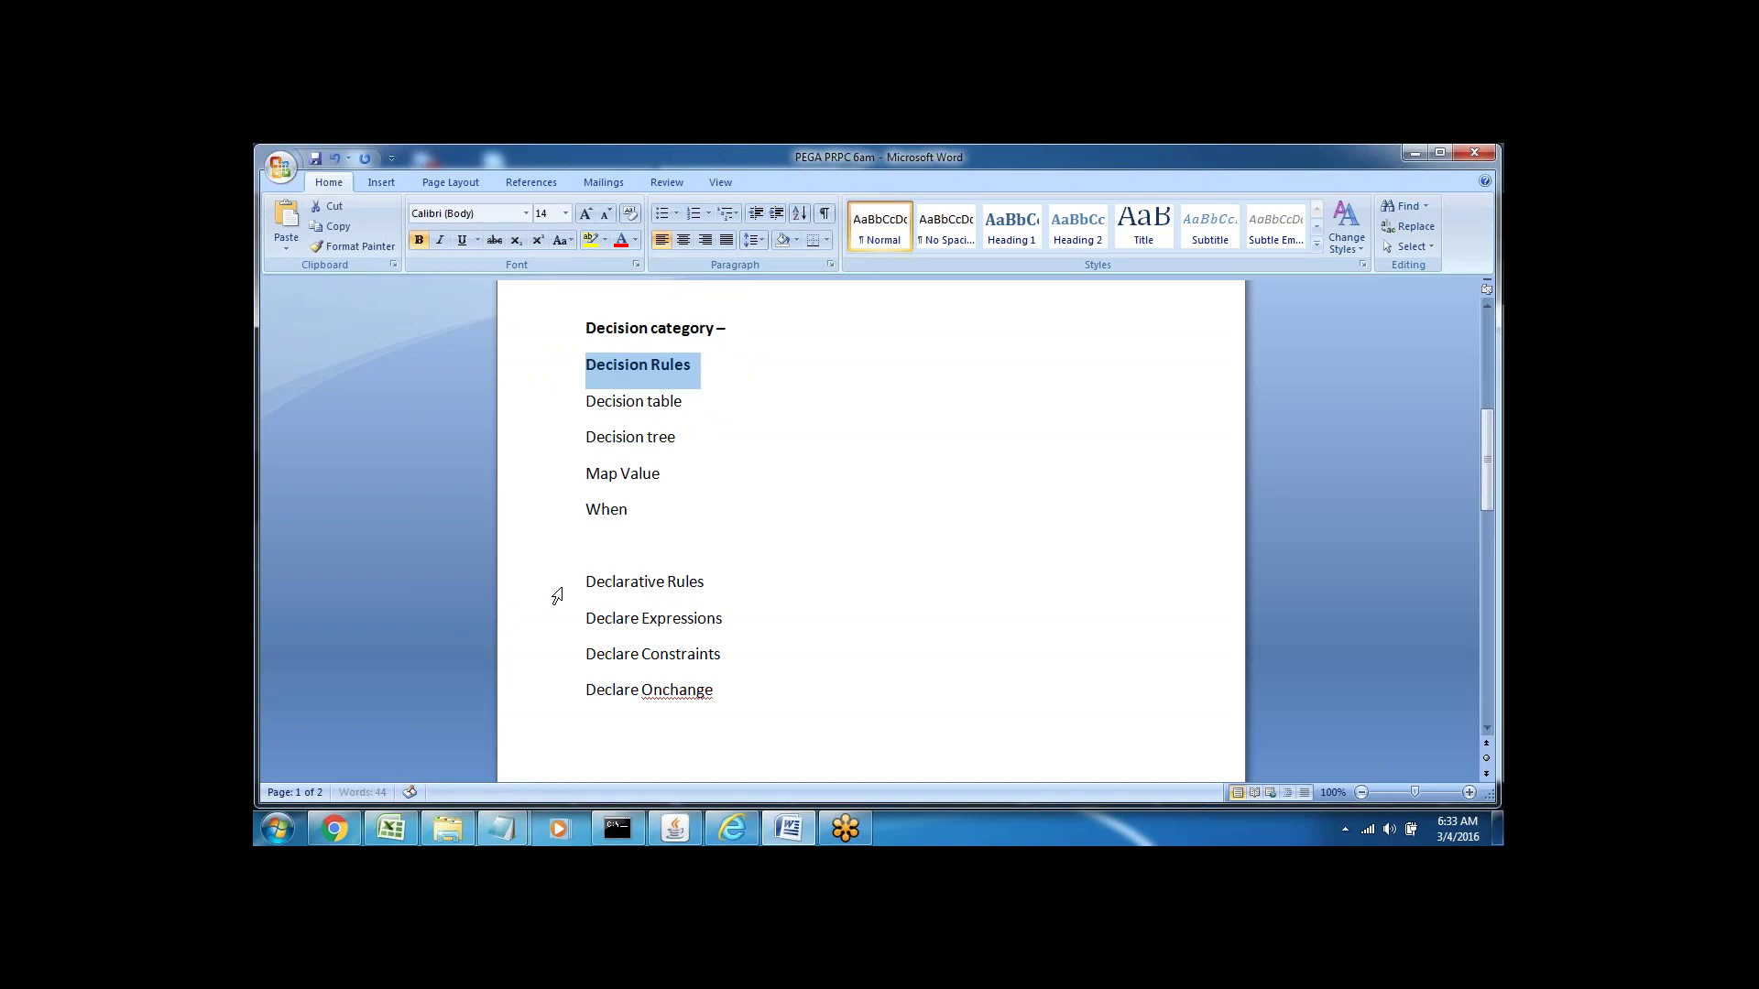
pyautogui.click(554, 598)
pyautogui.click(419, 240)
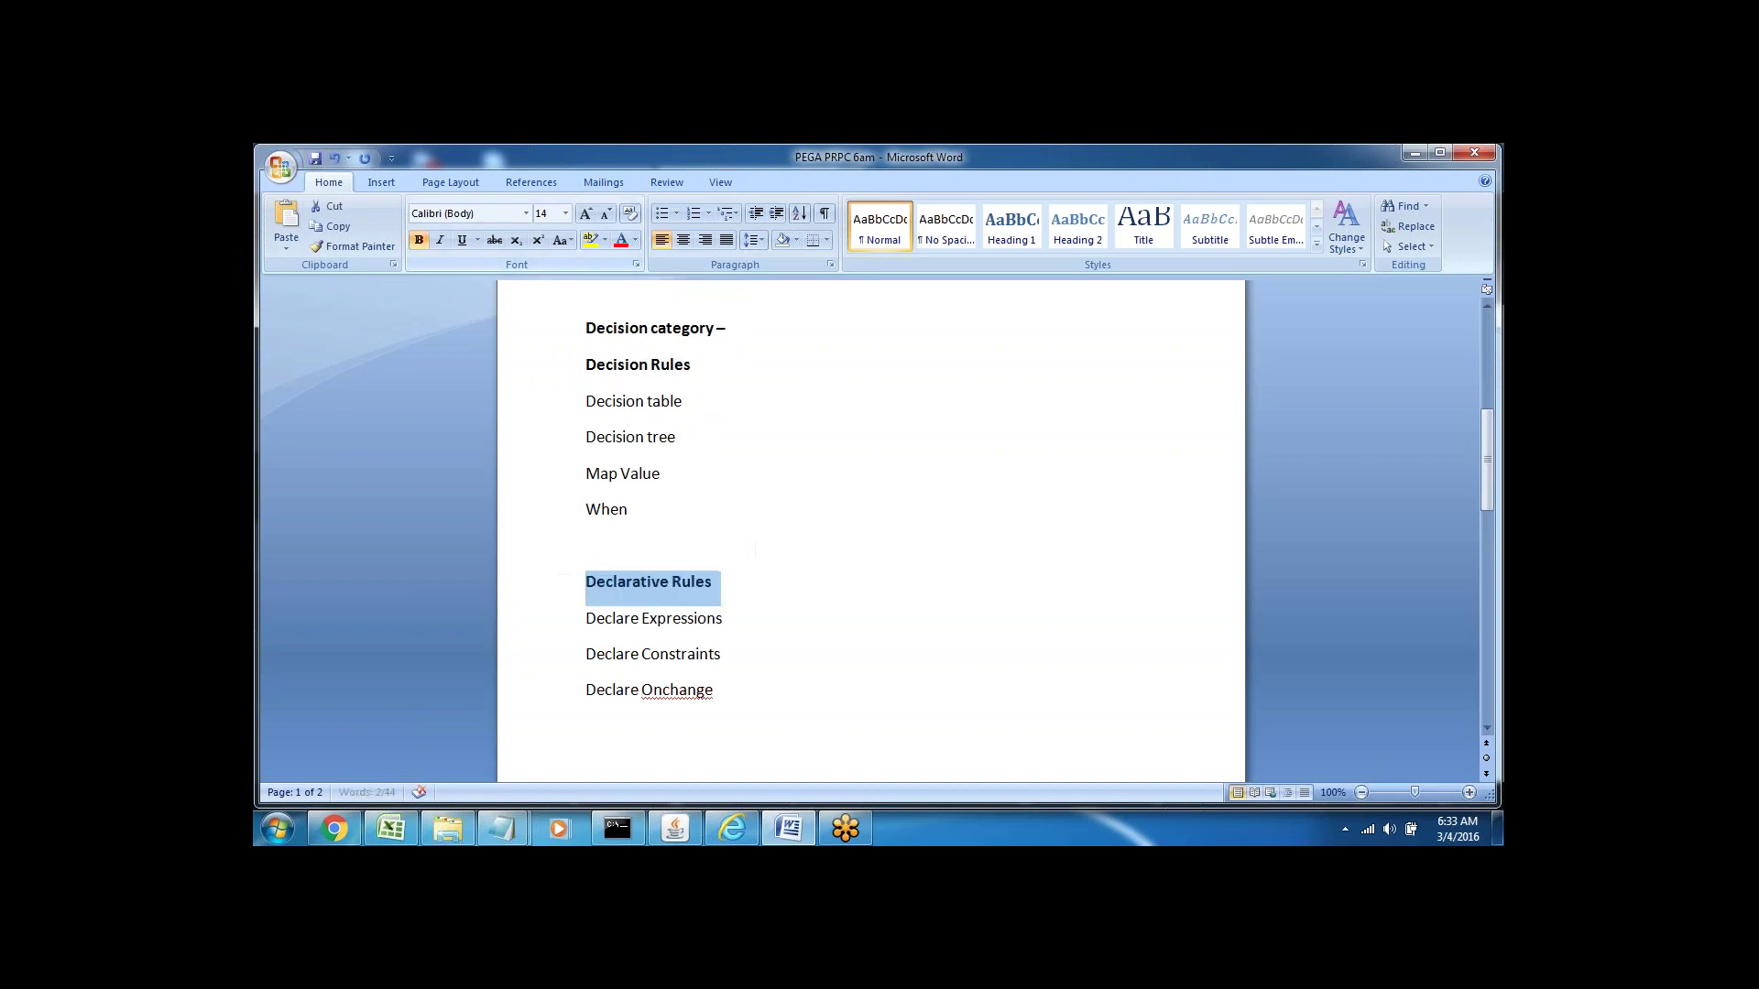
# - Append a dash and the word "Condition" to the Decision Rules heading
pyautogui.click(707, 363)
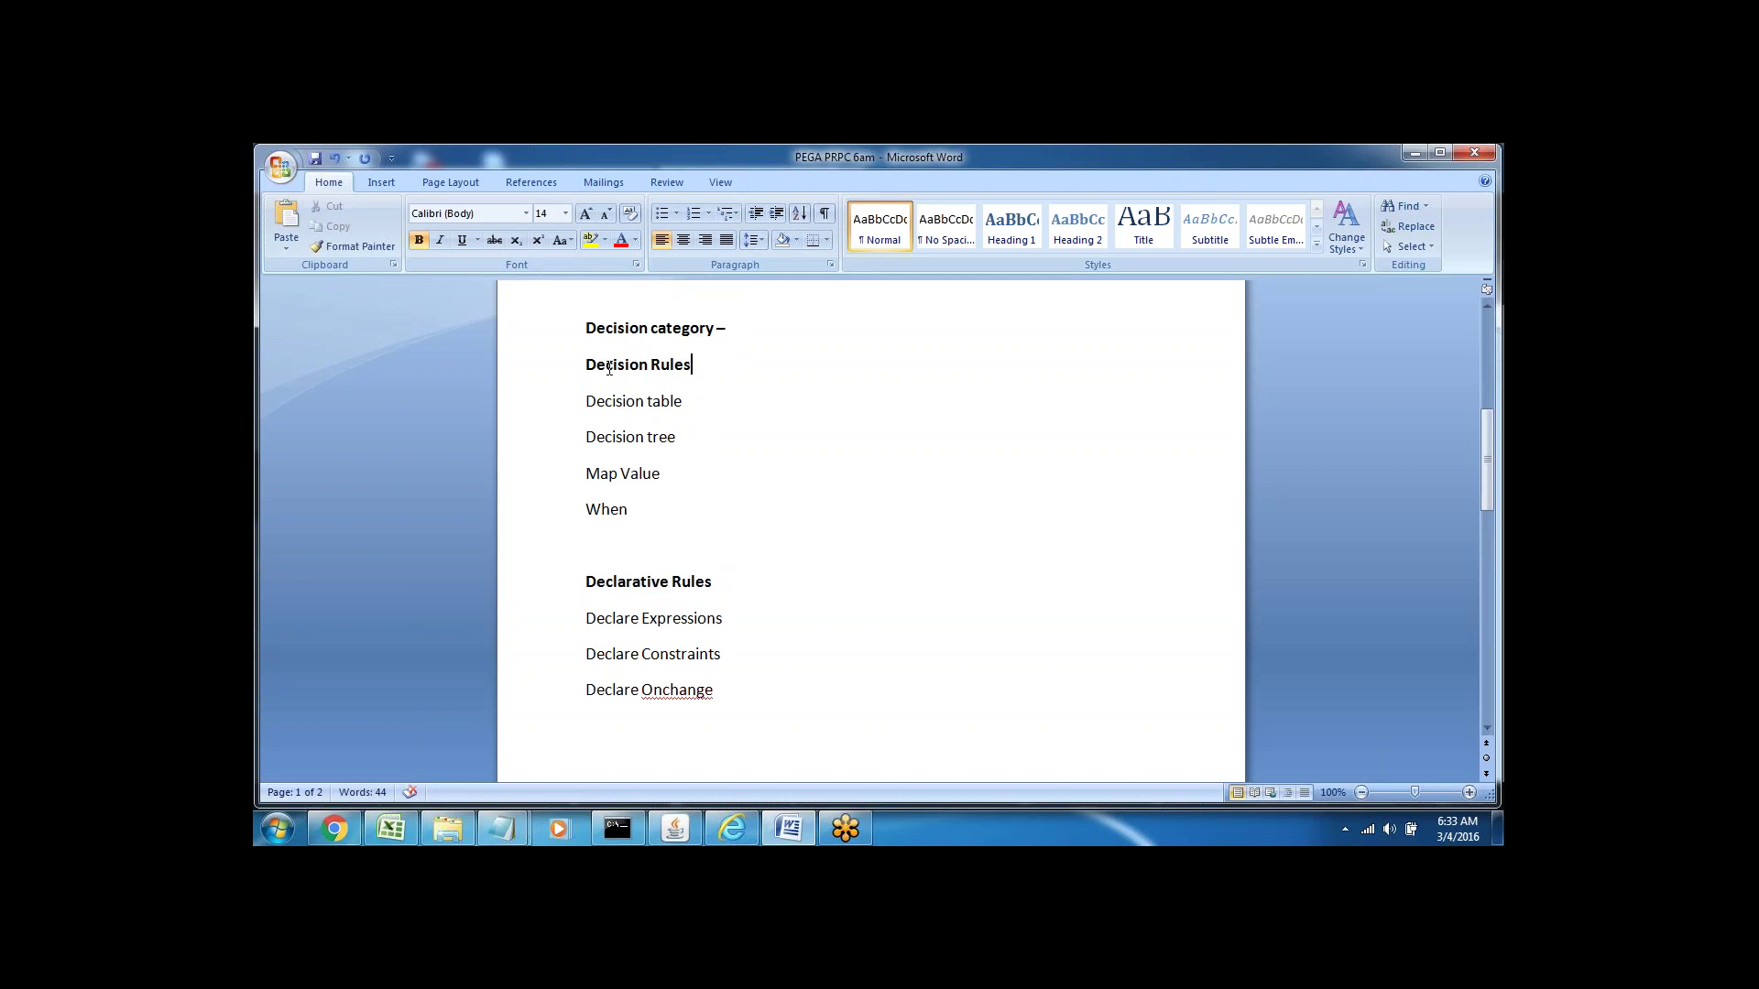
pyautogui.moveTo(607, 364); pyautogui.dragTo(704, 366)
pyautogui.click(713, 369)
pyautogui.moveTo(586, 365); pyautogui.dragTo(703, 368)
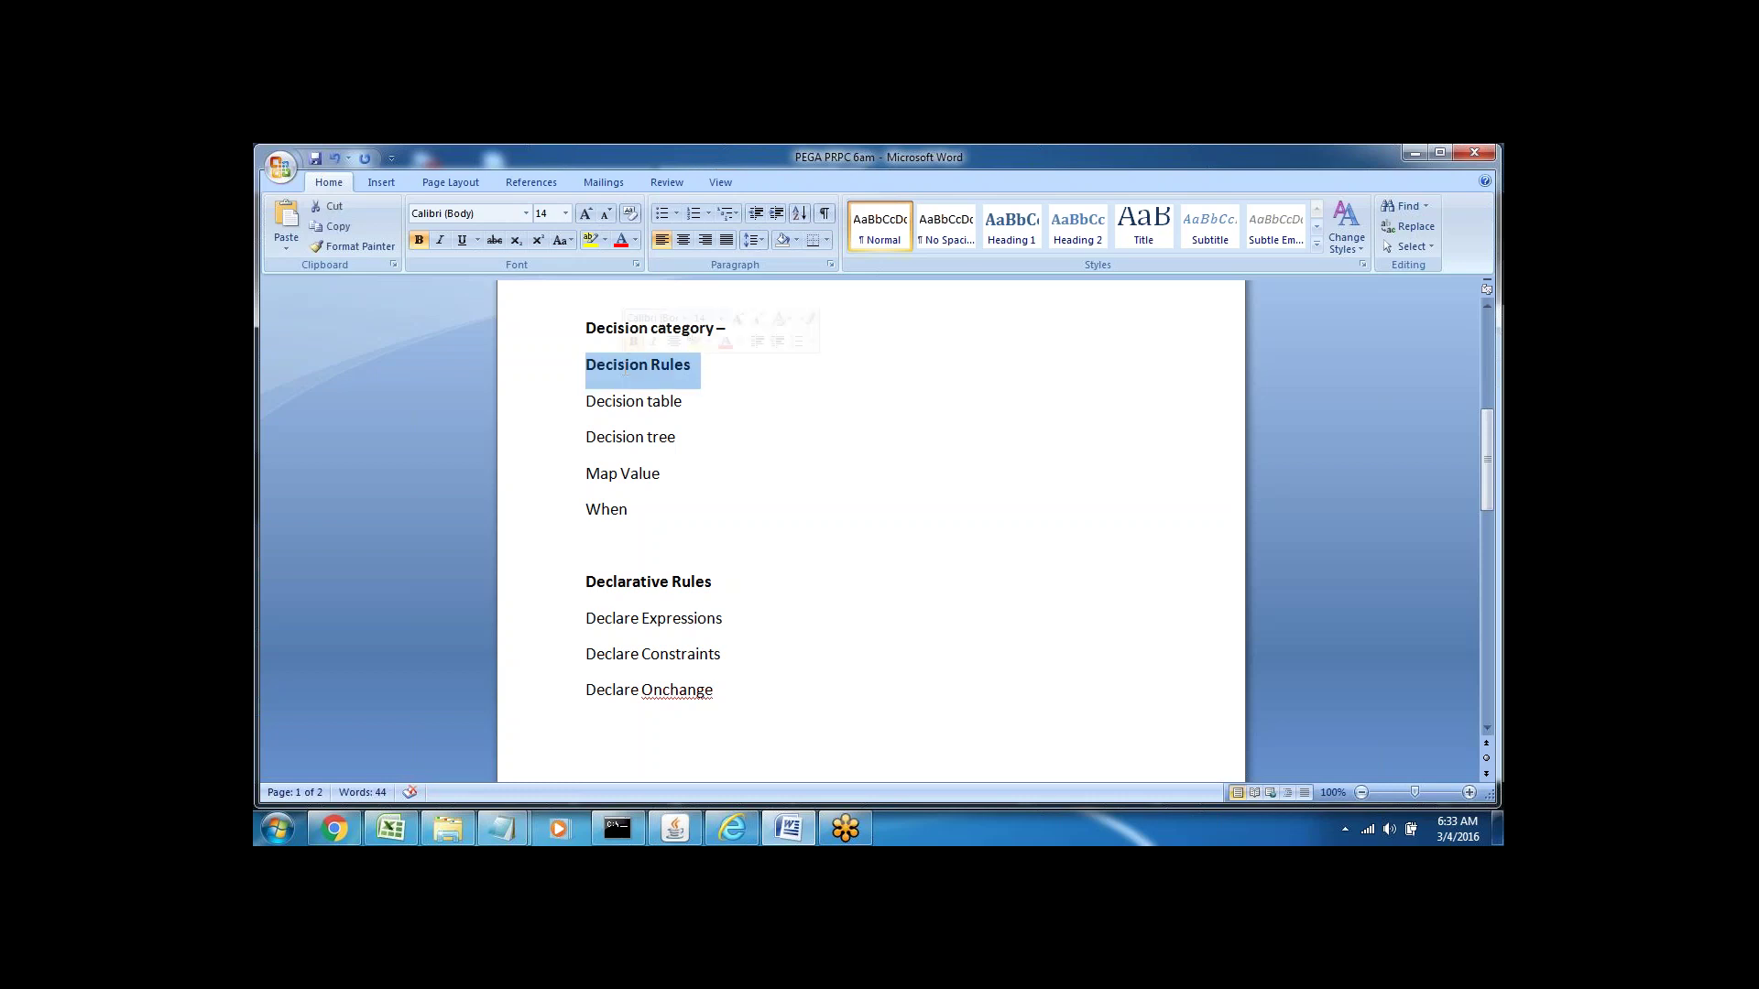
pyautogui.click(700, 385)
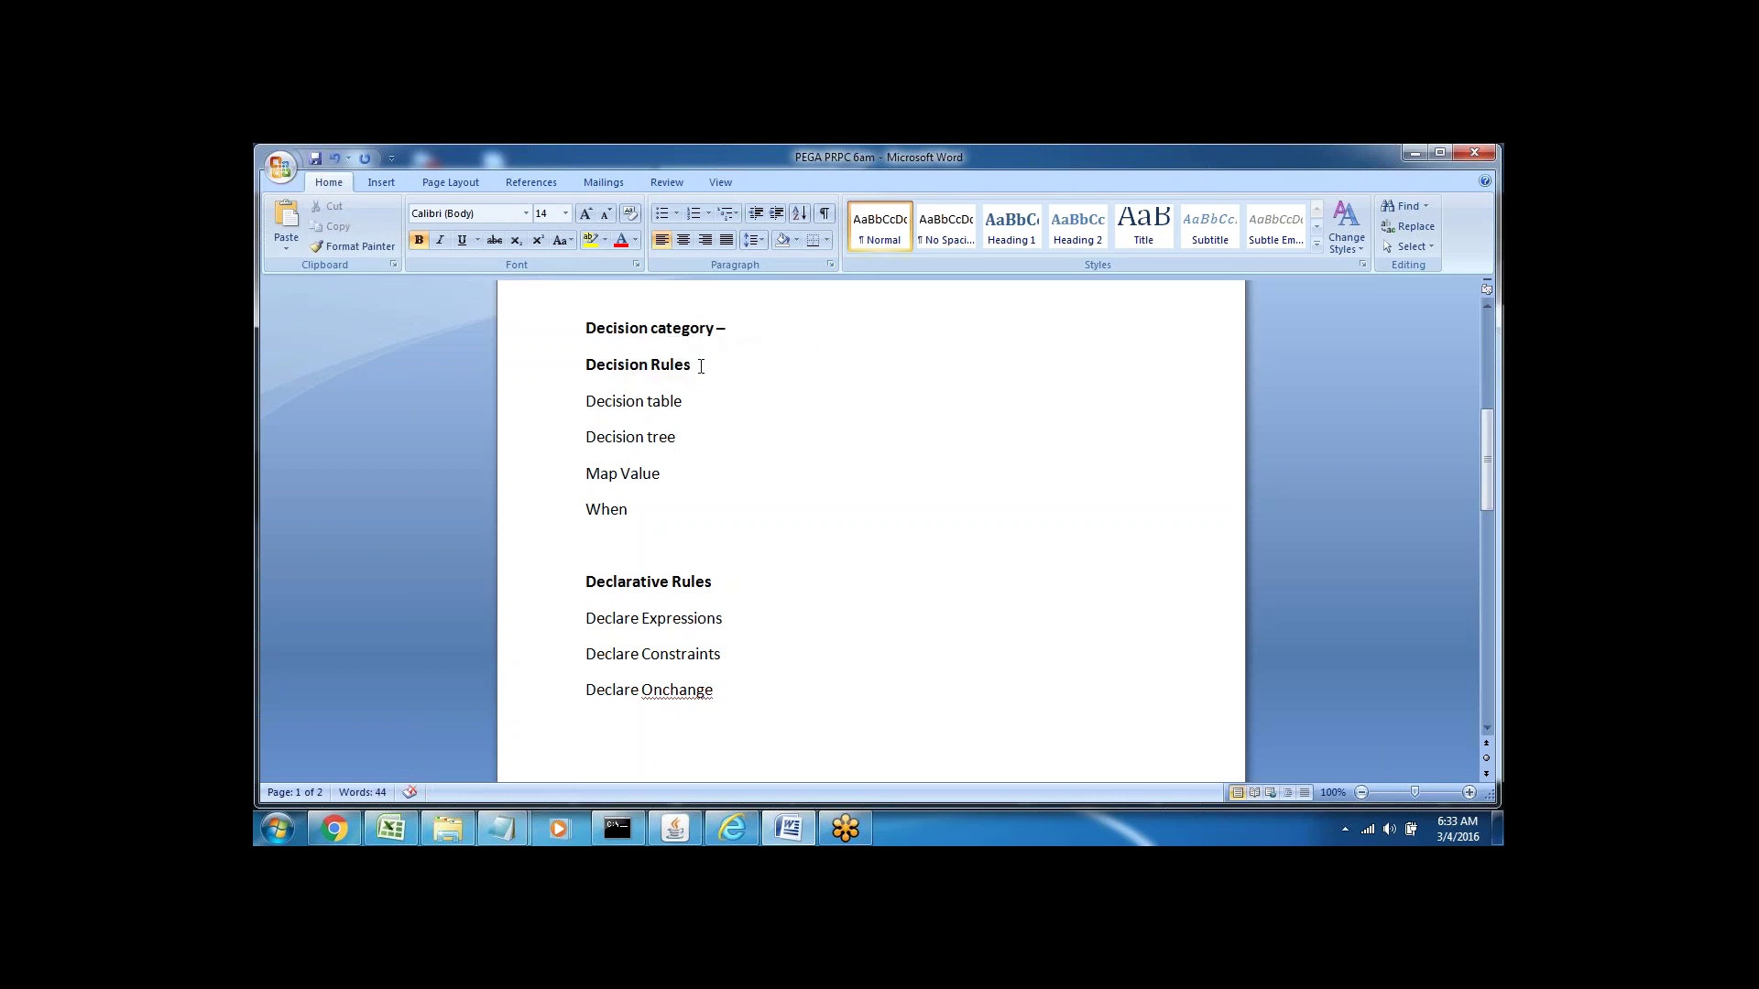
pyautogui.write('--')
pyautogui.write(' Condit')
pyautogui.write('ion')
pyautogui.doubleClick(604, 403)
pyautogui.doubleClick(619, 439)
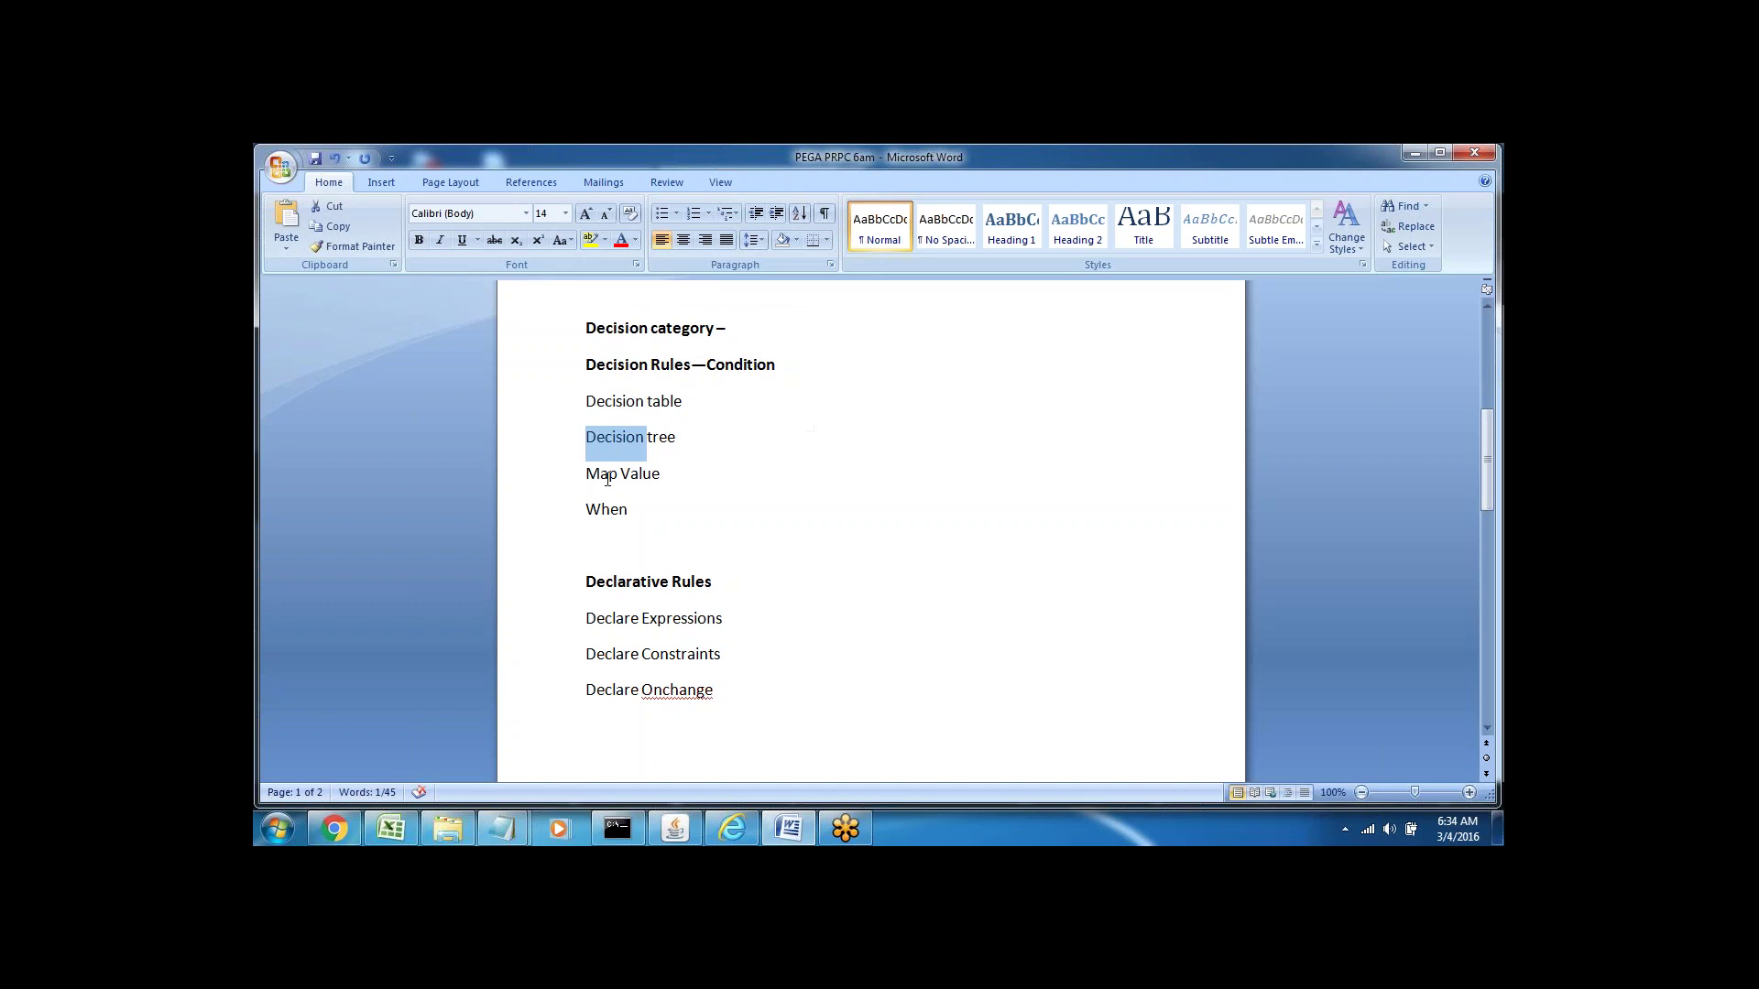
pyautogui.moveTo(588, 476); pyautogui.dragTo(667, 477)
pyautogui.doubleClick(607, 510)
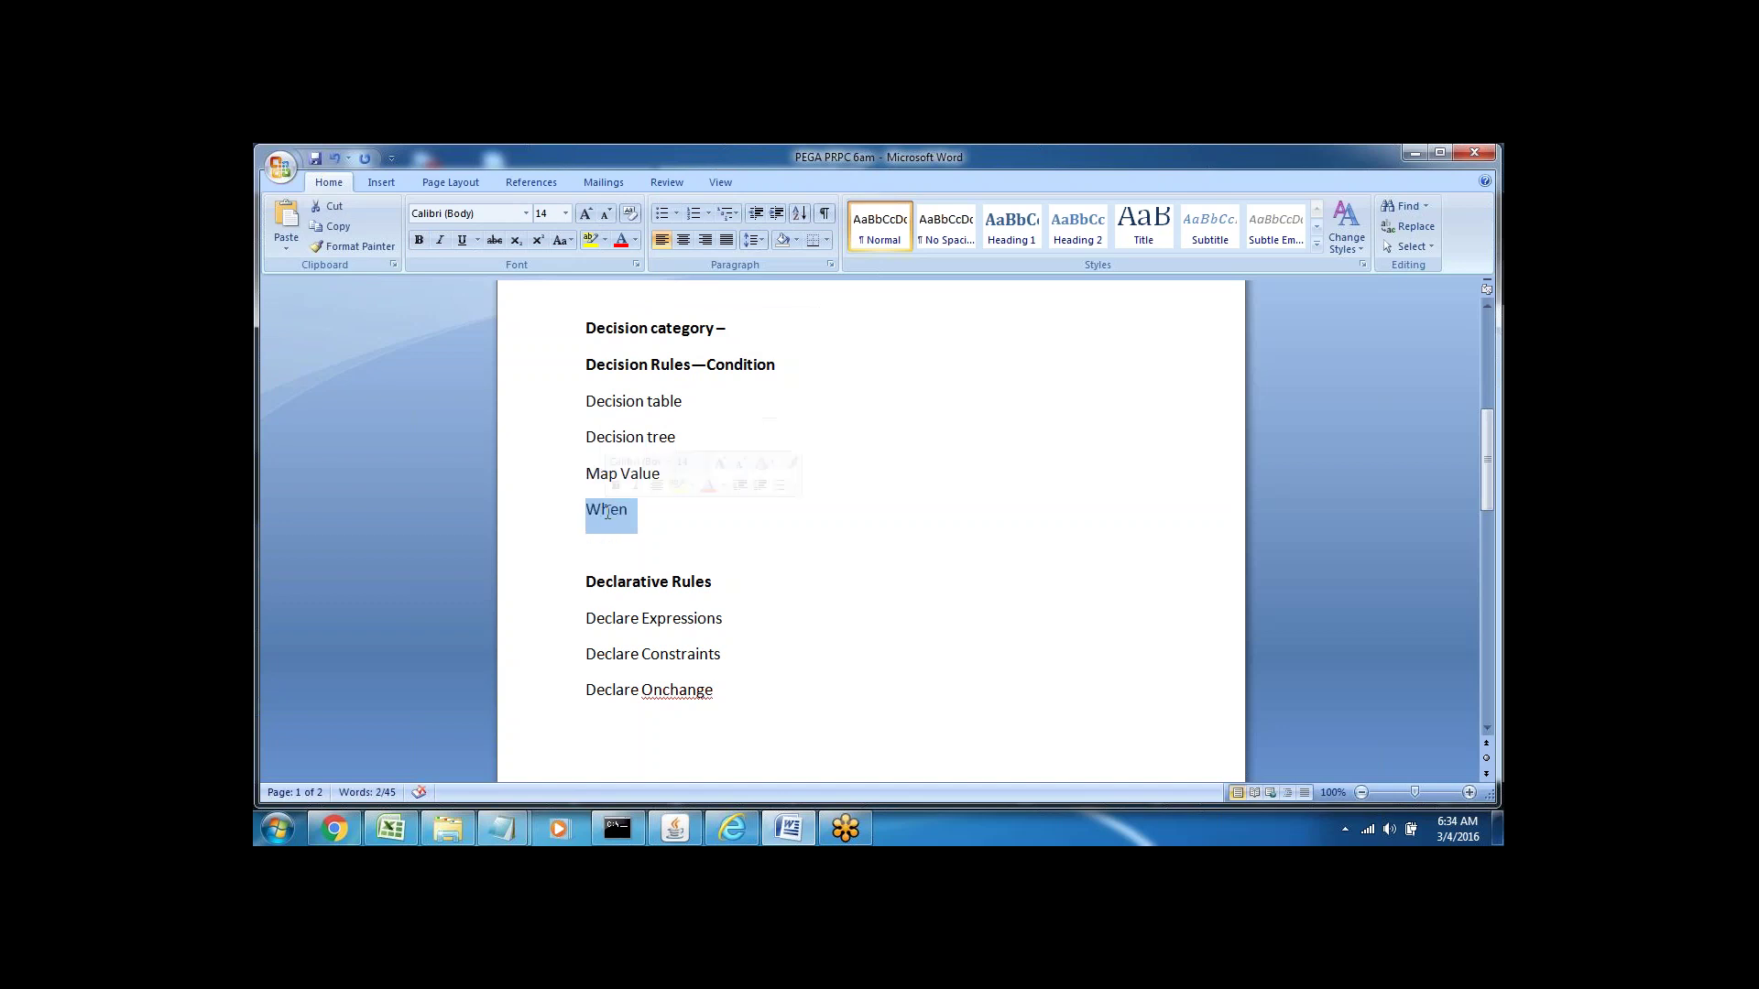
pyautogui.click(589, 543)
pyautogui.moveTo(591, 401); pyautogui.dragTo(687, 403)
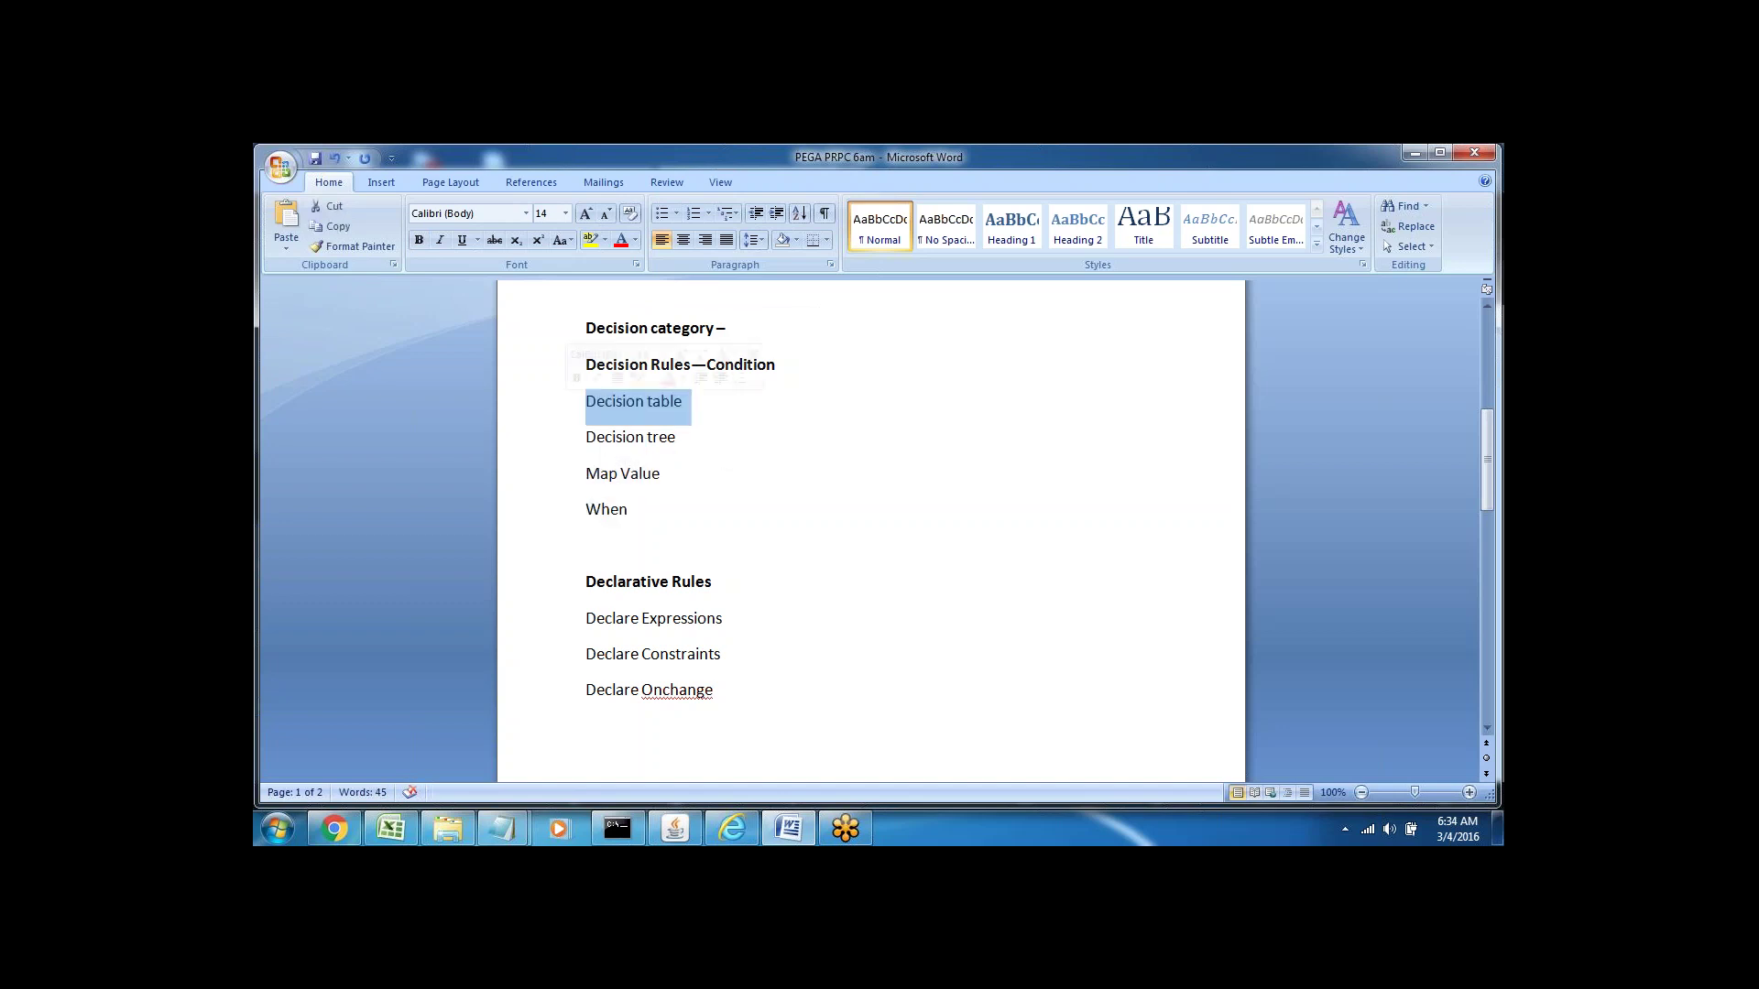
pyautogui.click(561, 442)
pyautogui.click(678, 450)
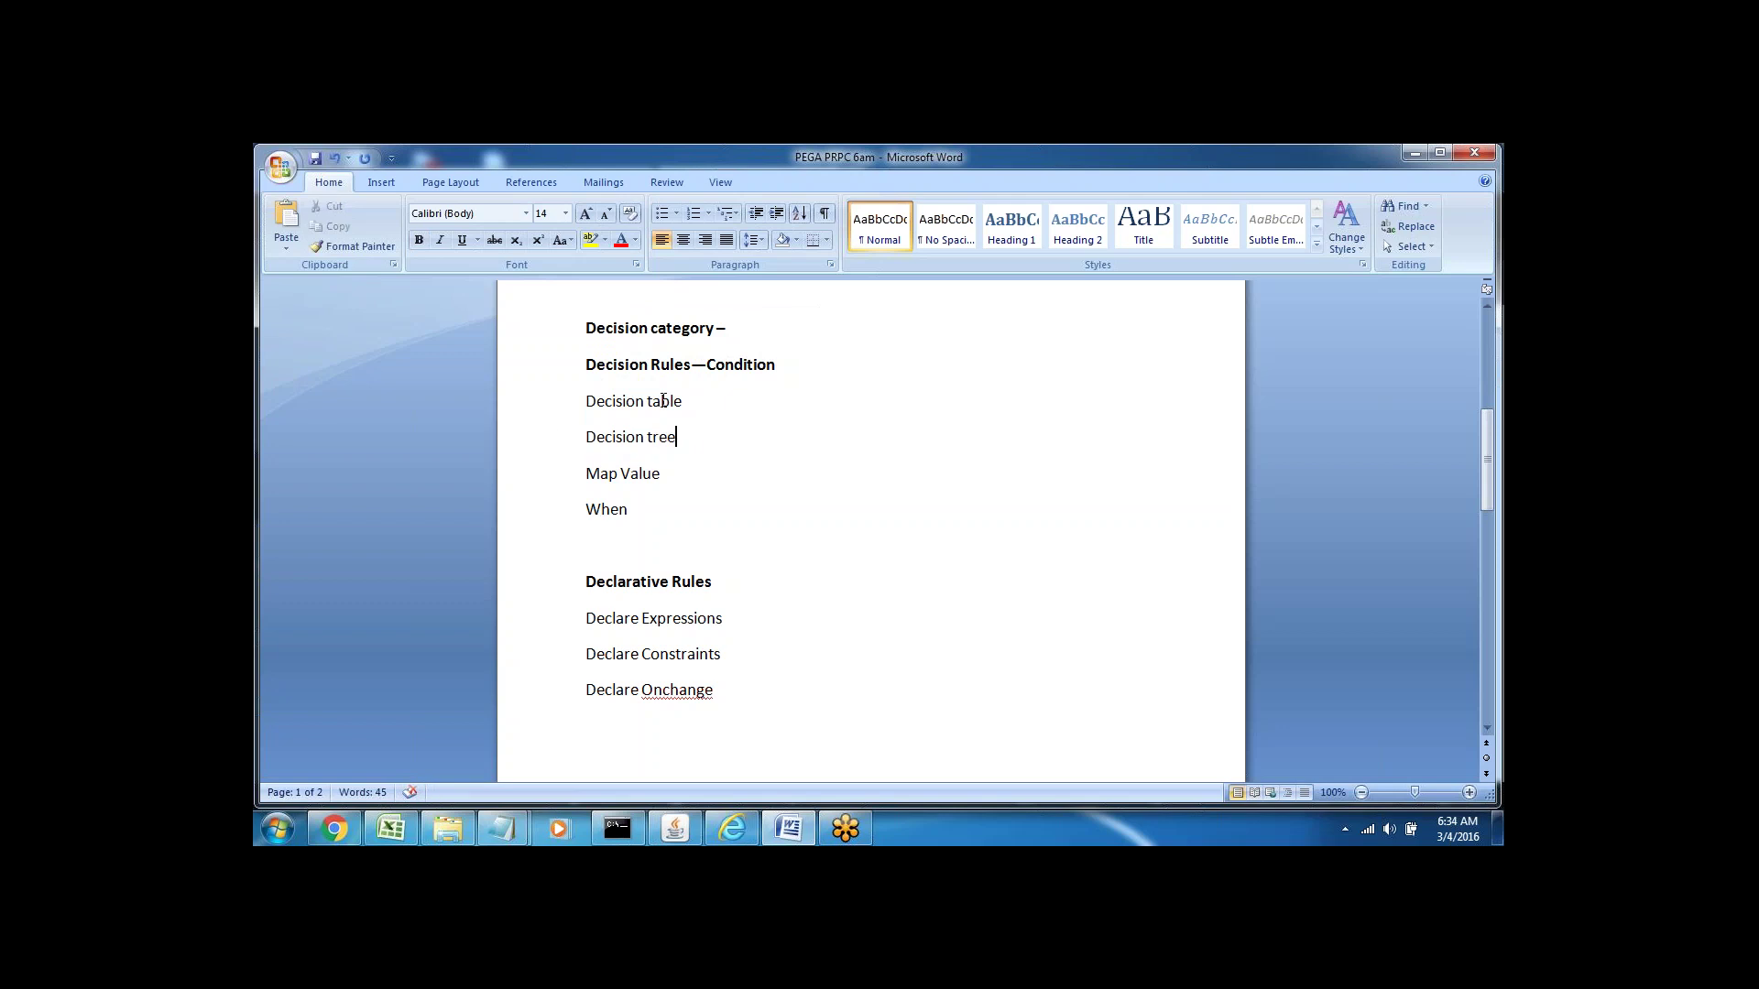
pyautogui.doubleClick(623, 402)
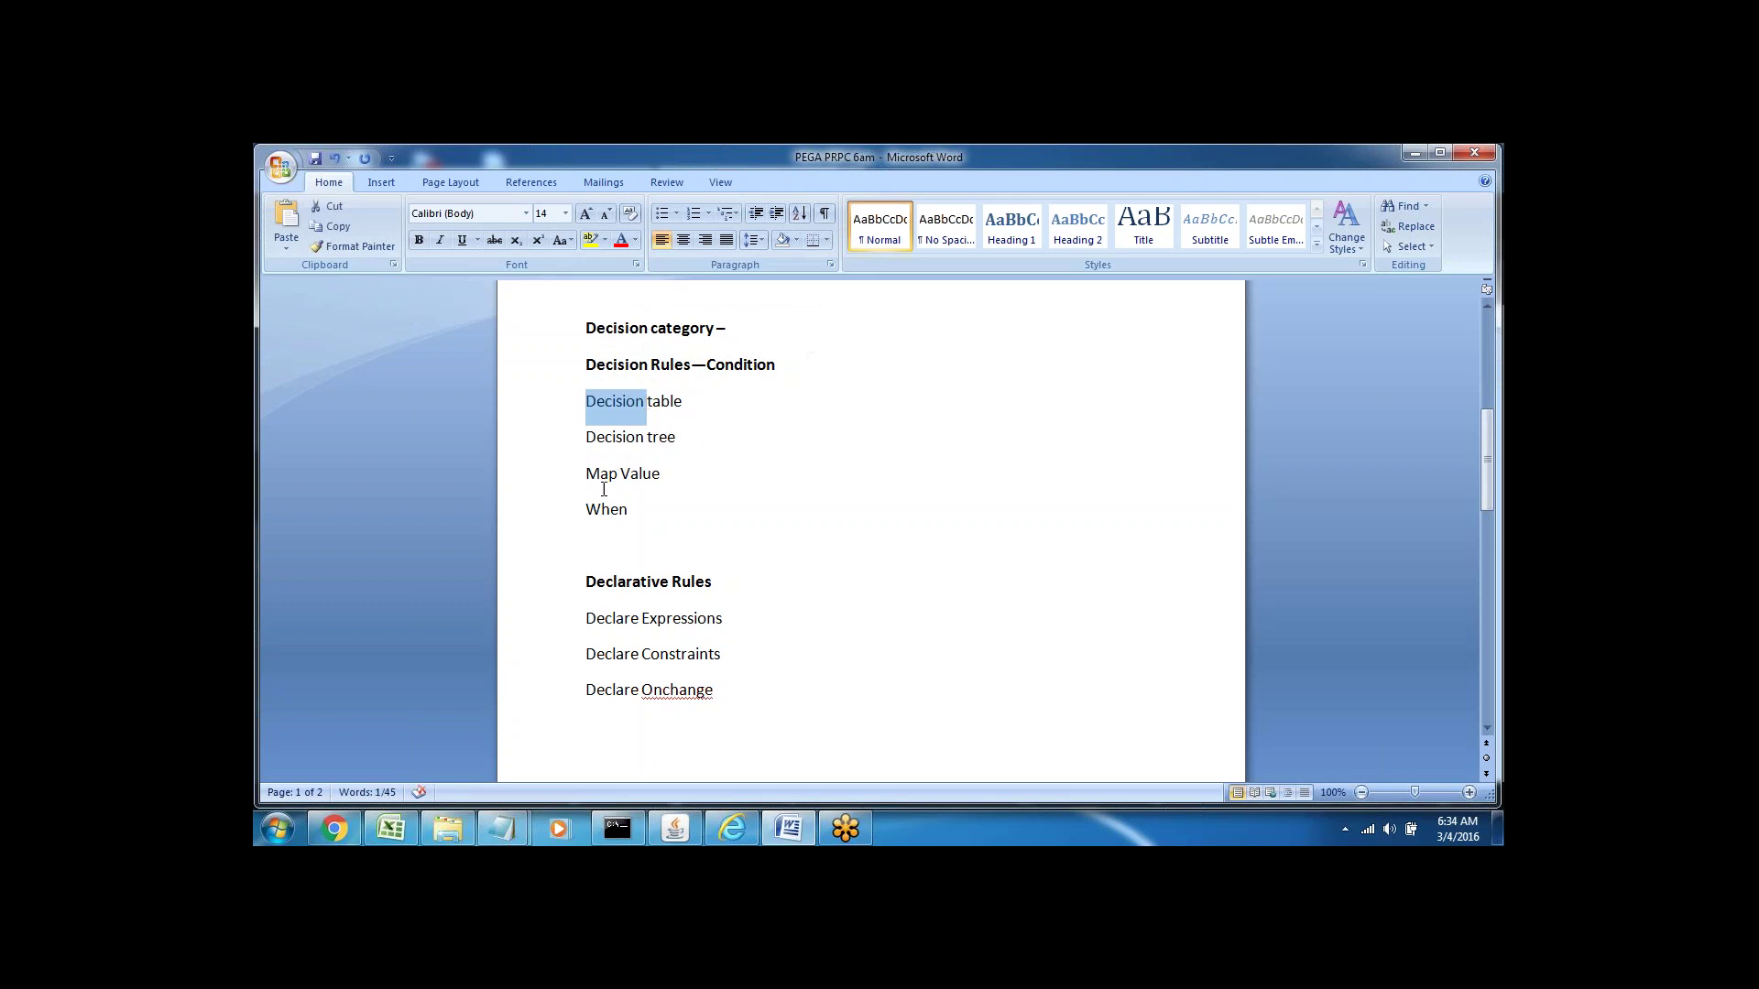
pyautogui.click(597, 481)
pyautogui.doubleClick(605, 511)
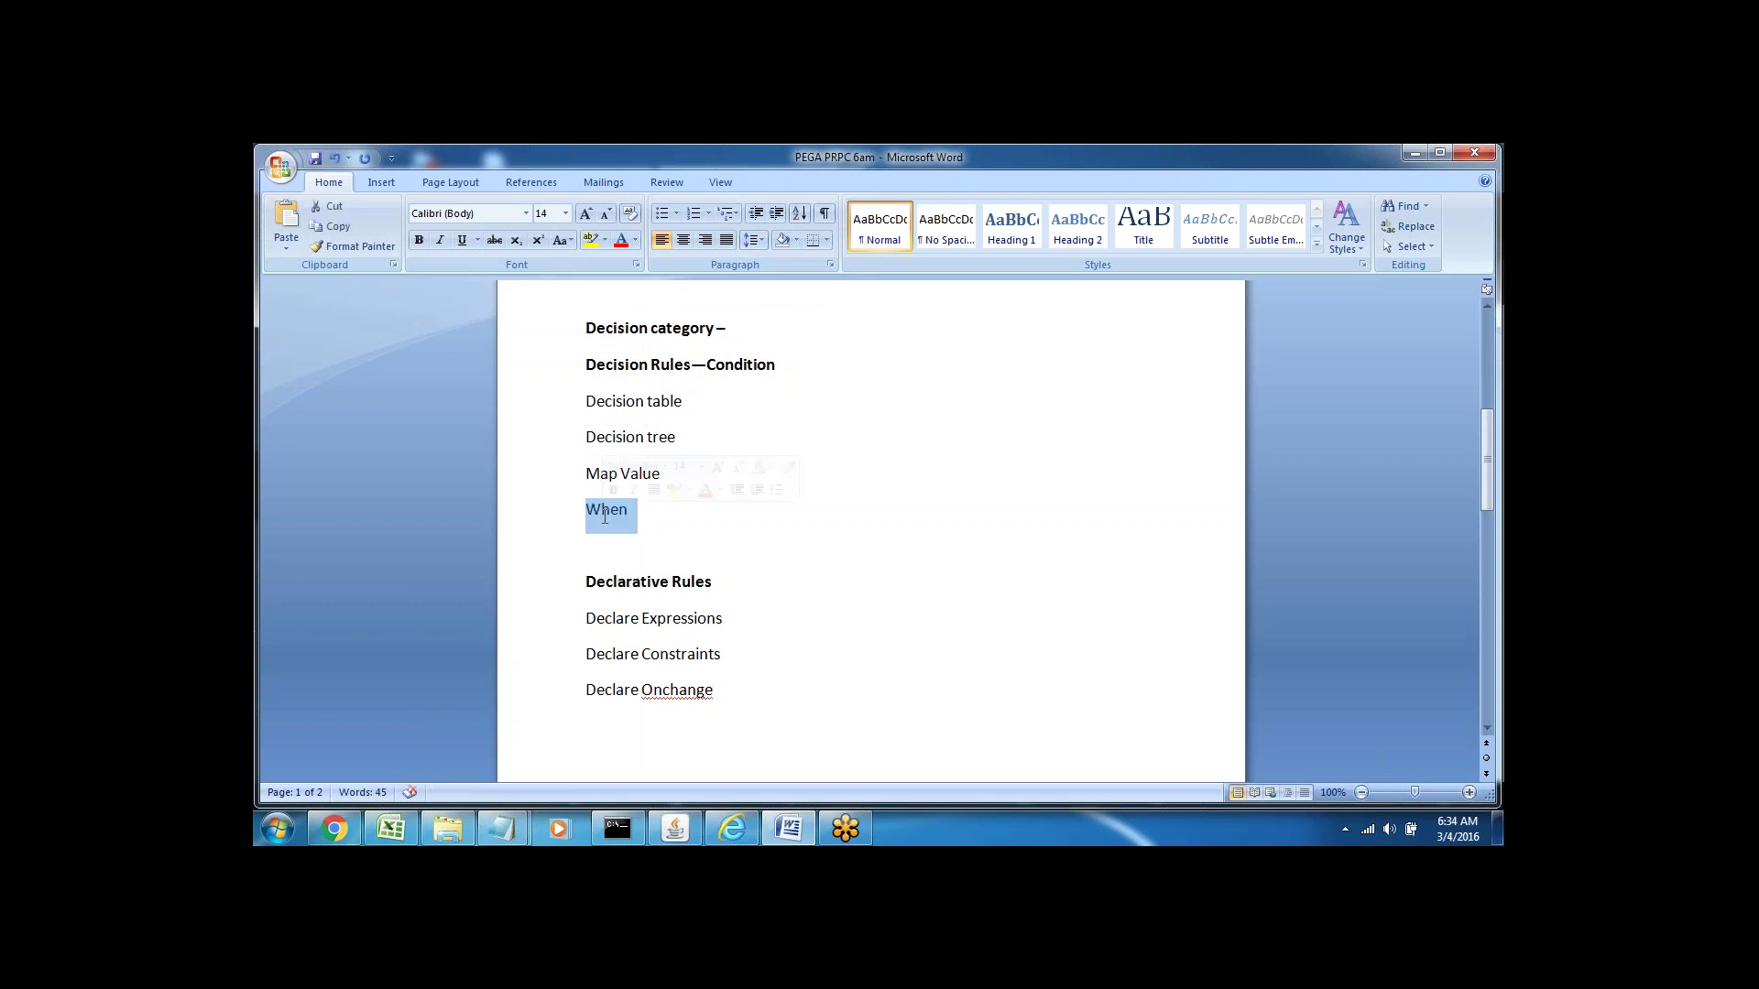
# - Append a dash and "Call" to the Decision Rules heading, and save the document
pyautogui.click(798, 368)
pyautogui.write('--')
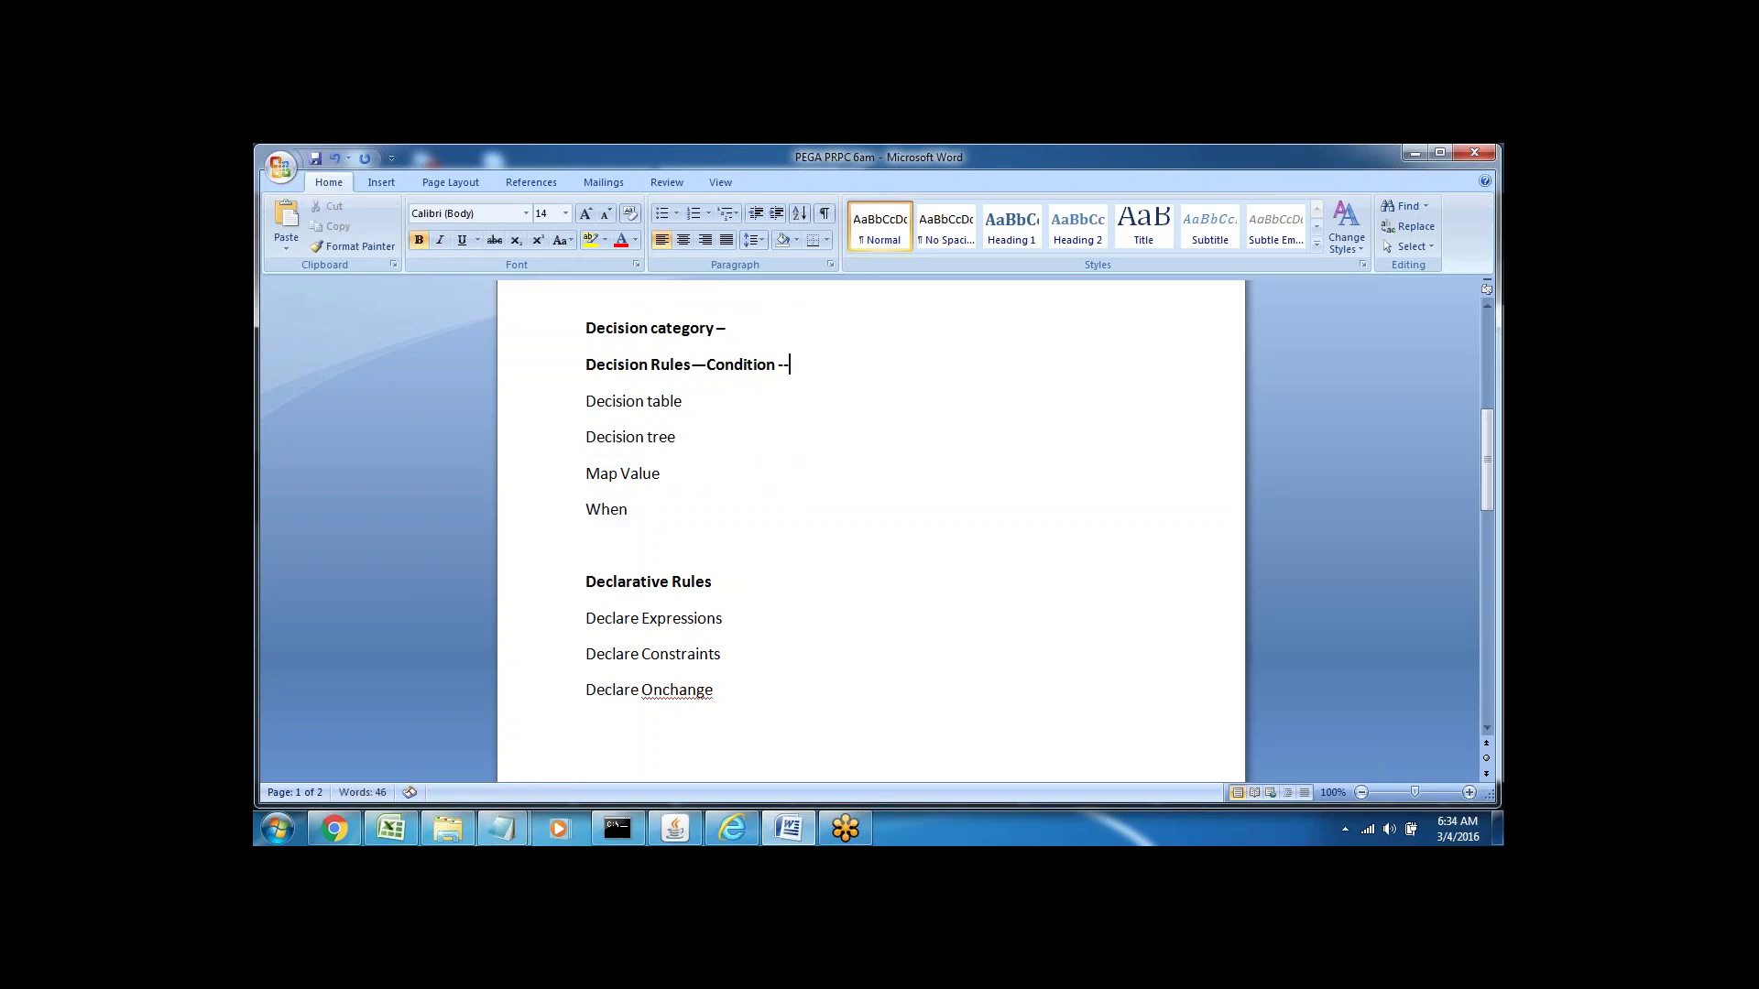
pyautogui.write(' Call')
pyautogui.hotkey('ctrl', 's')
# - Insert three blank lines after the "When" item in the Decision Rules list
pyautogui.moveTo(588, 395); pyautogui.dragTo(669, 478)
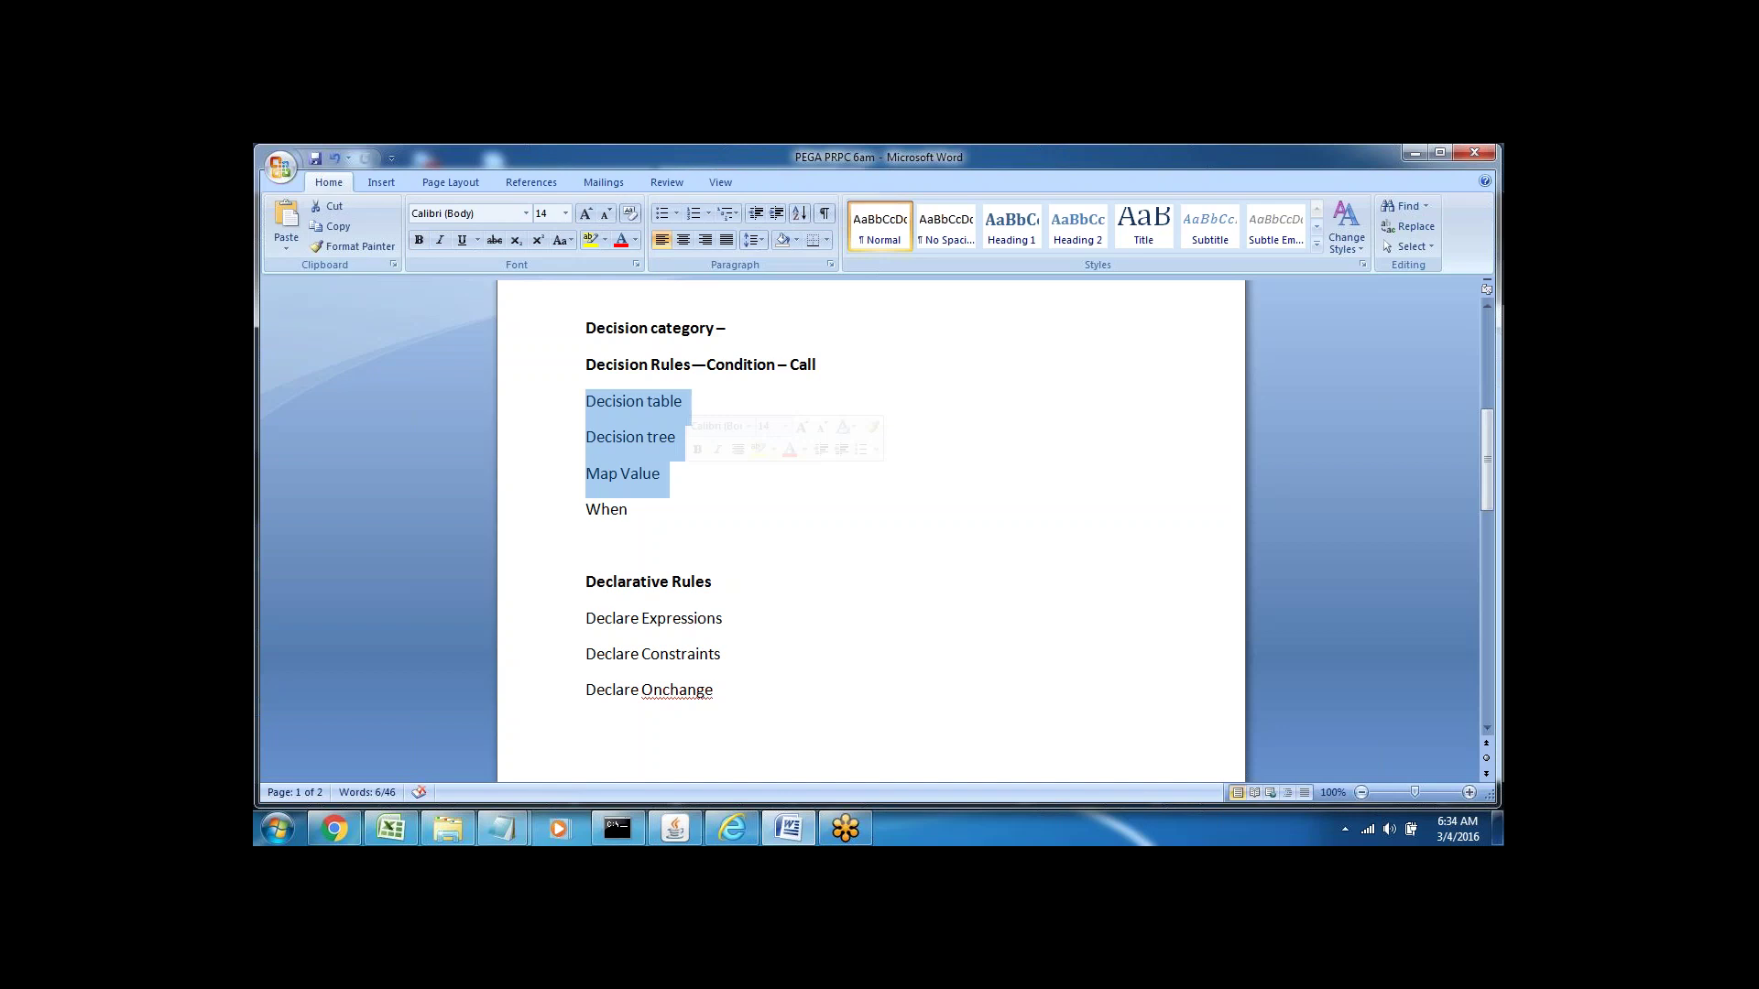
pyautogui.tripleClick(612, 509)
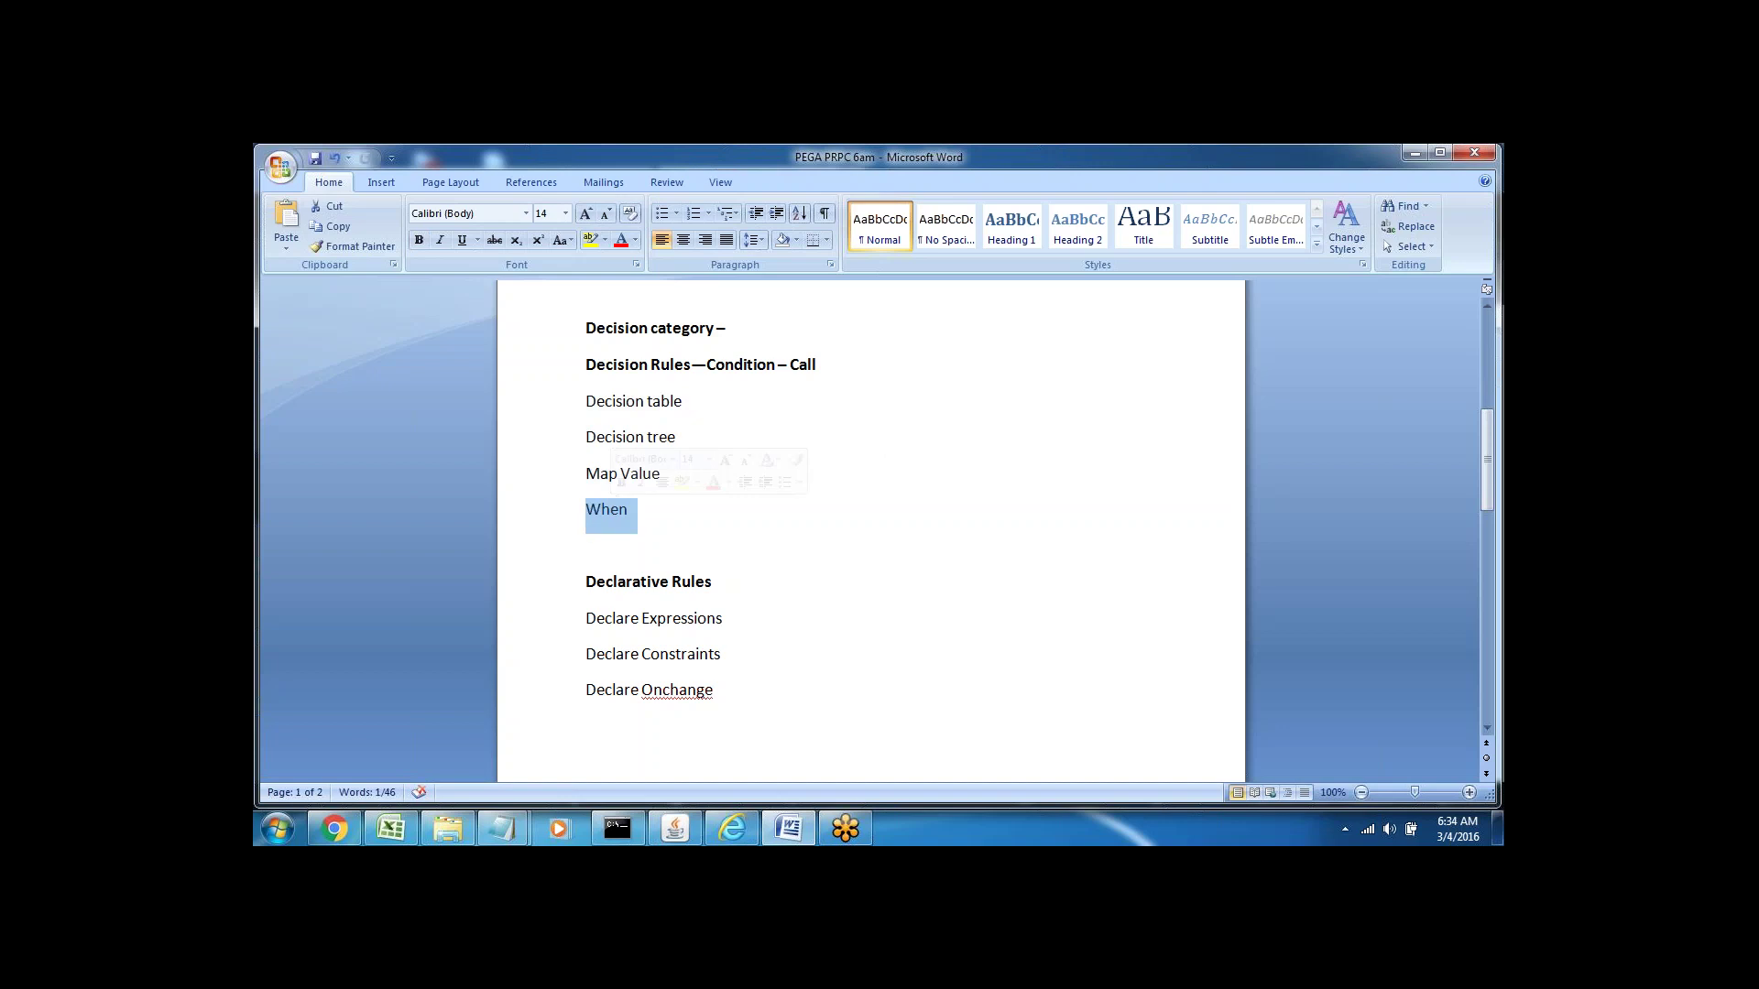
pyautogui.click(668, 518)
pyautogui.press('Return')
pyautogui.press('Return')
pyautogui.press('Return')
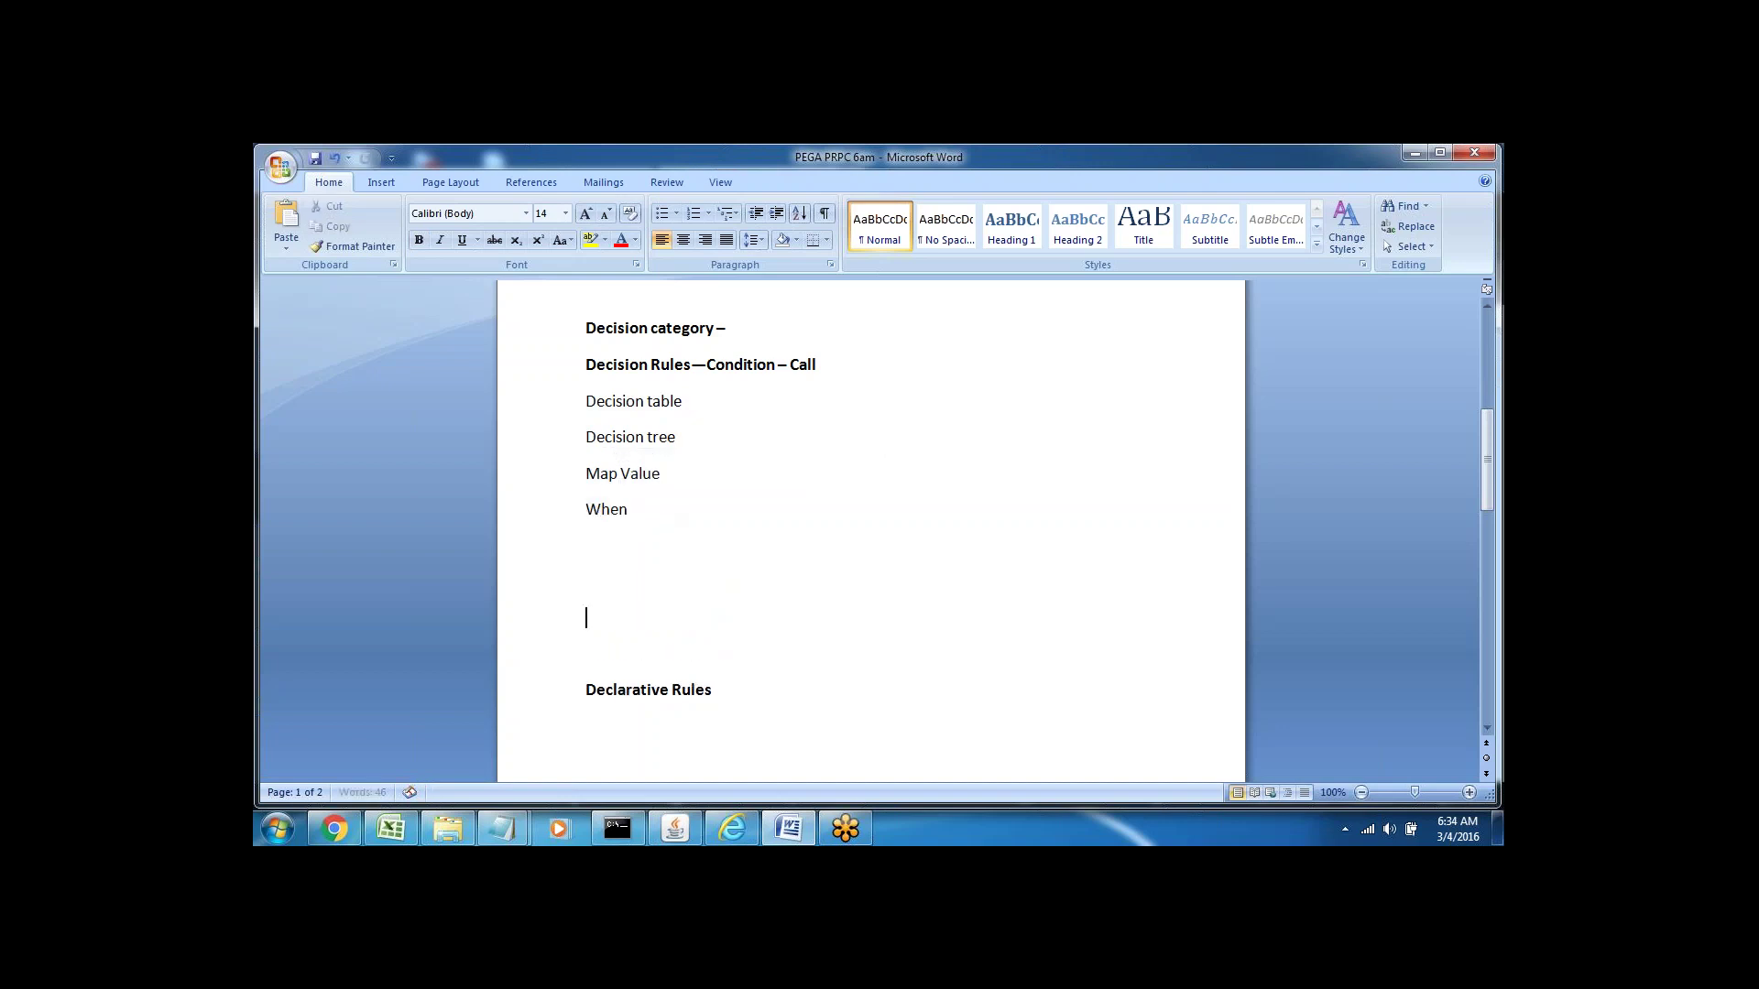
pyautogui.tripleClick(806, 364)
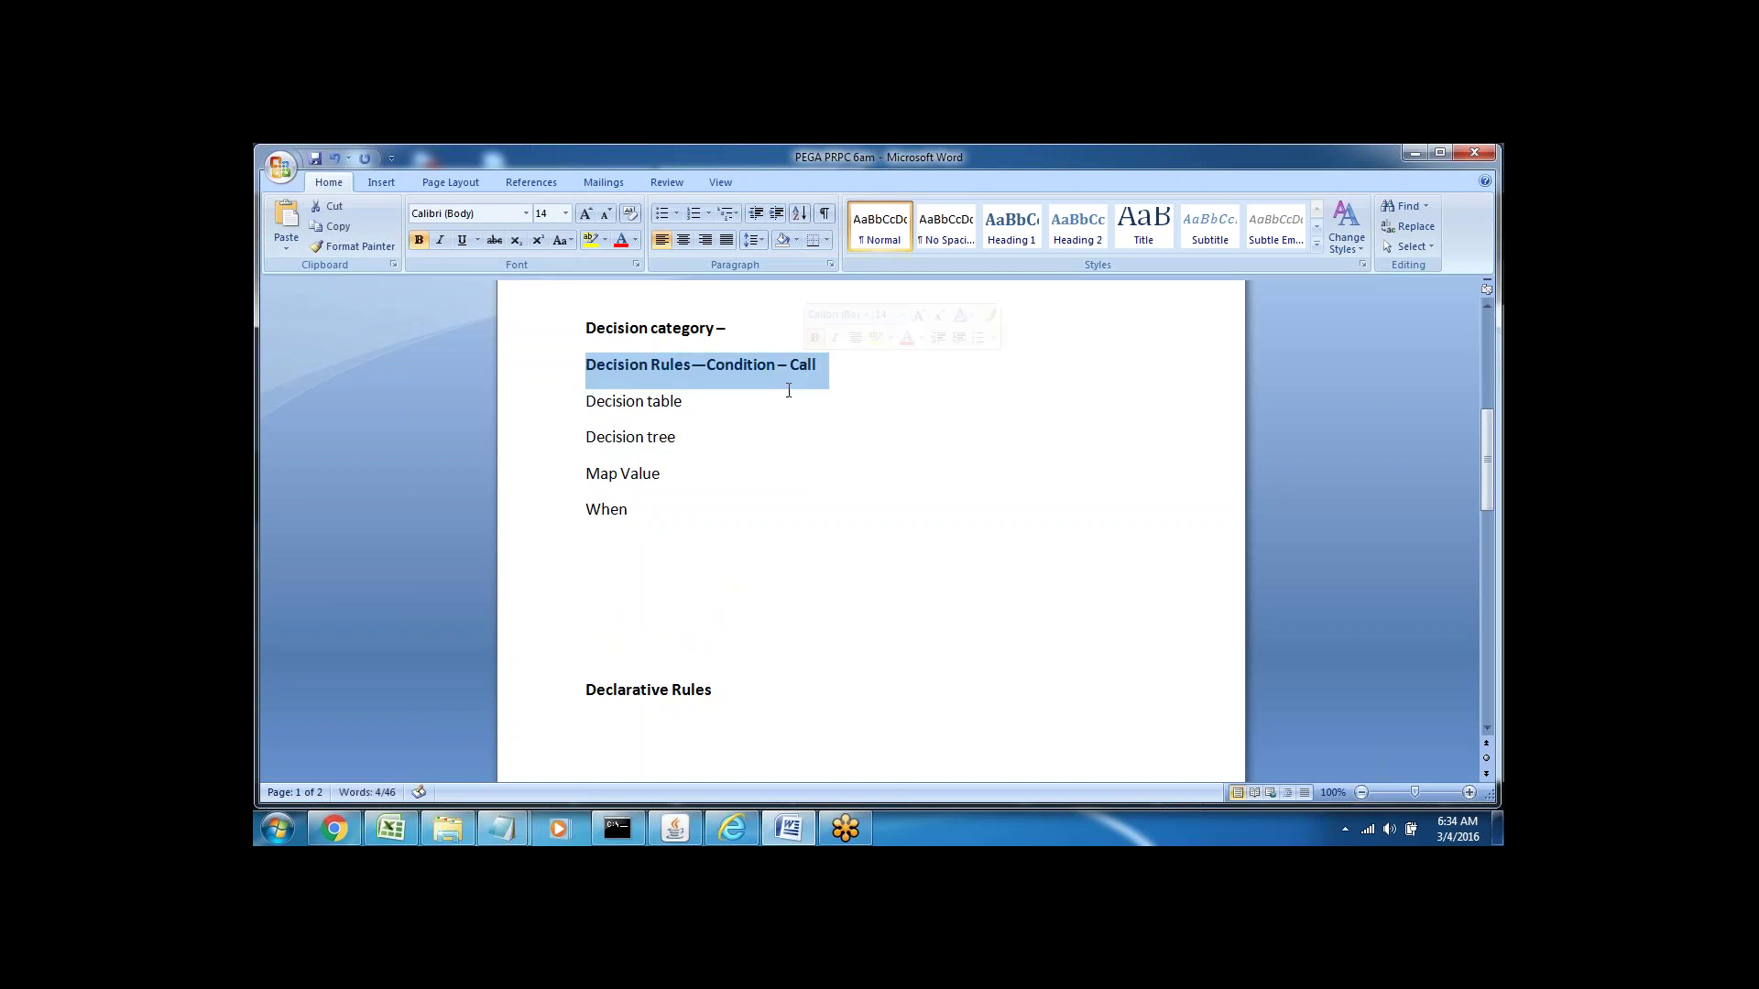
pyautogui.click(741, 446)
pyautogui.tripleClick(578, 361)
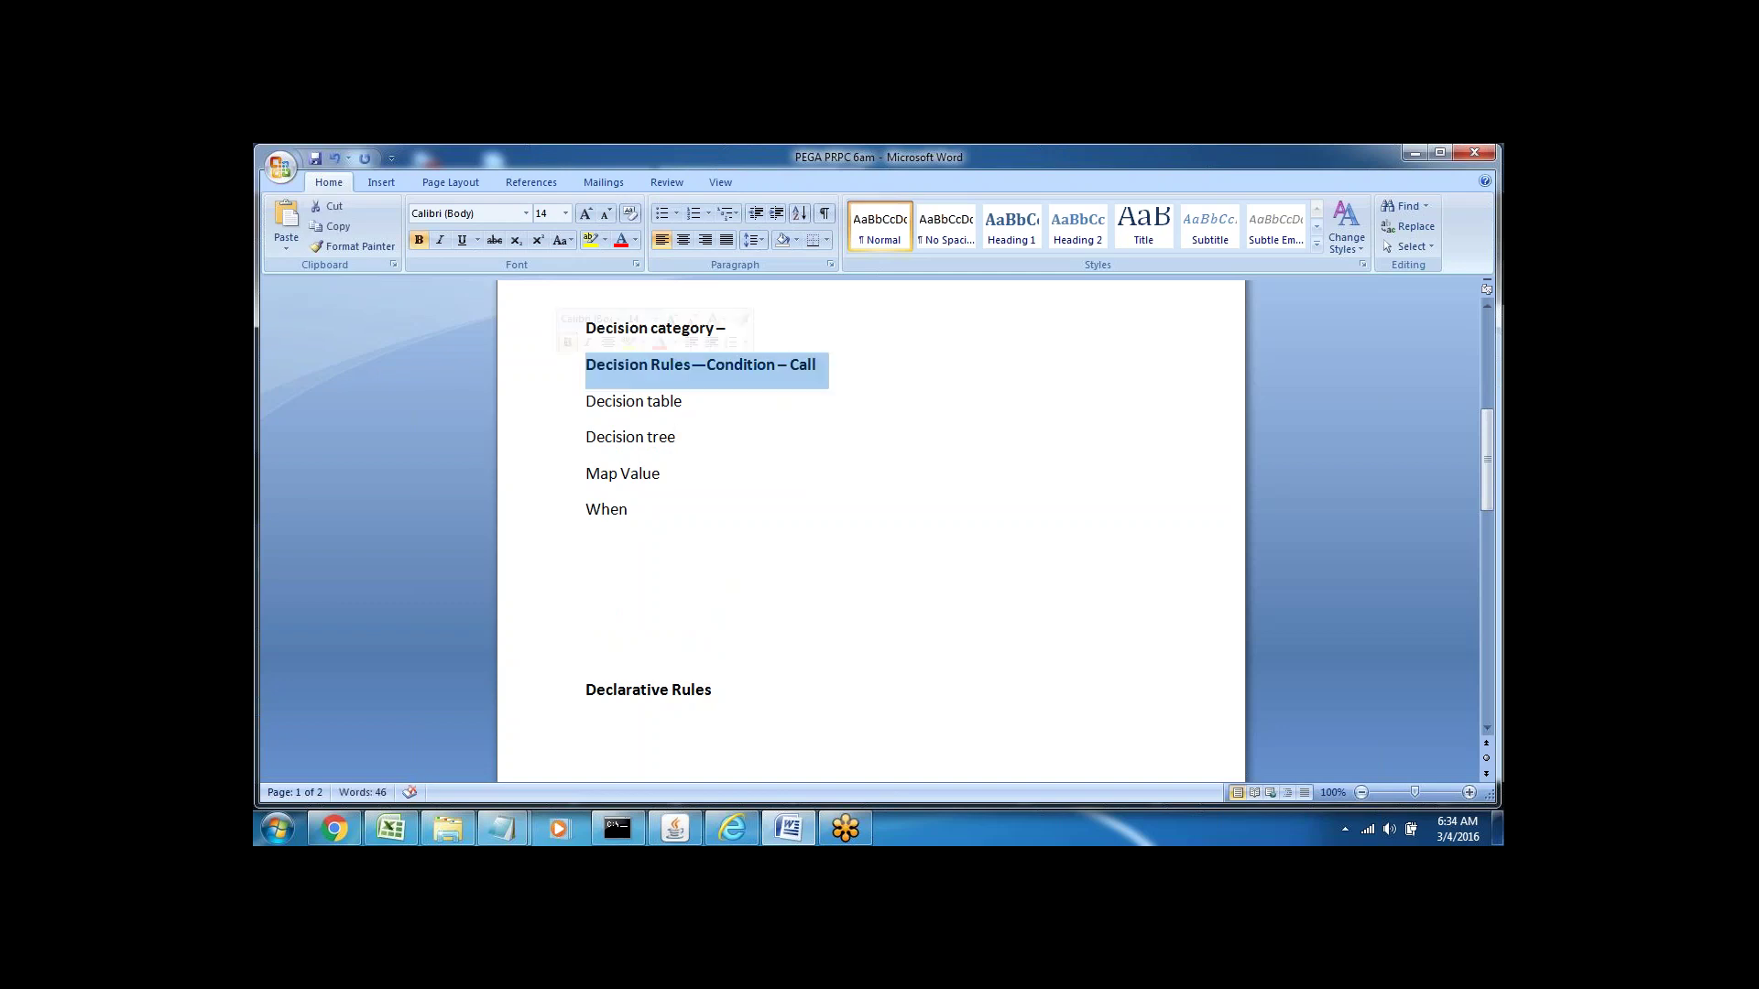
pyautogui.click(561, 444)
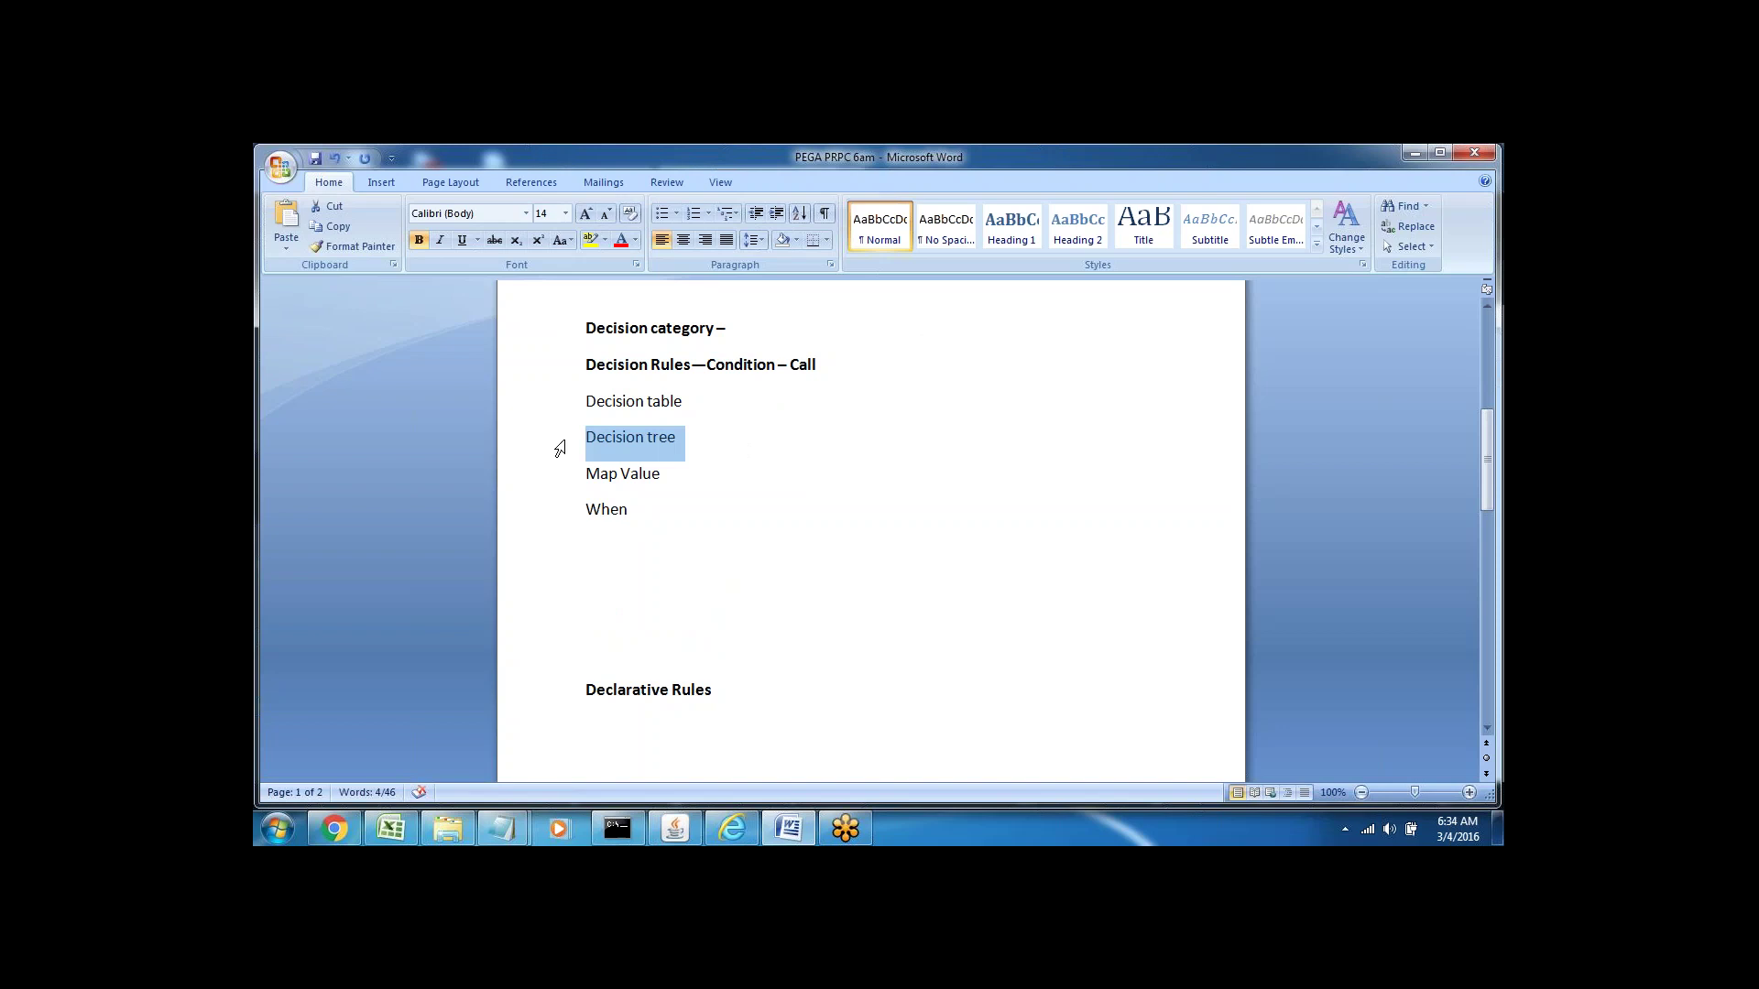
# - Below the "When" item, write "3 ways" followed by the lines "Flows", "Activity" and "Declare Expresions"
pyautogui.click(606, 559)
pyautogui.press('Return')
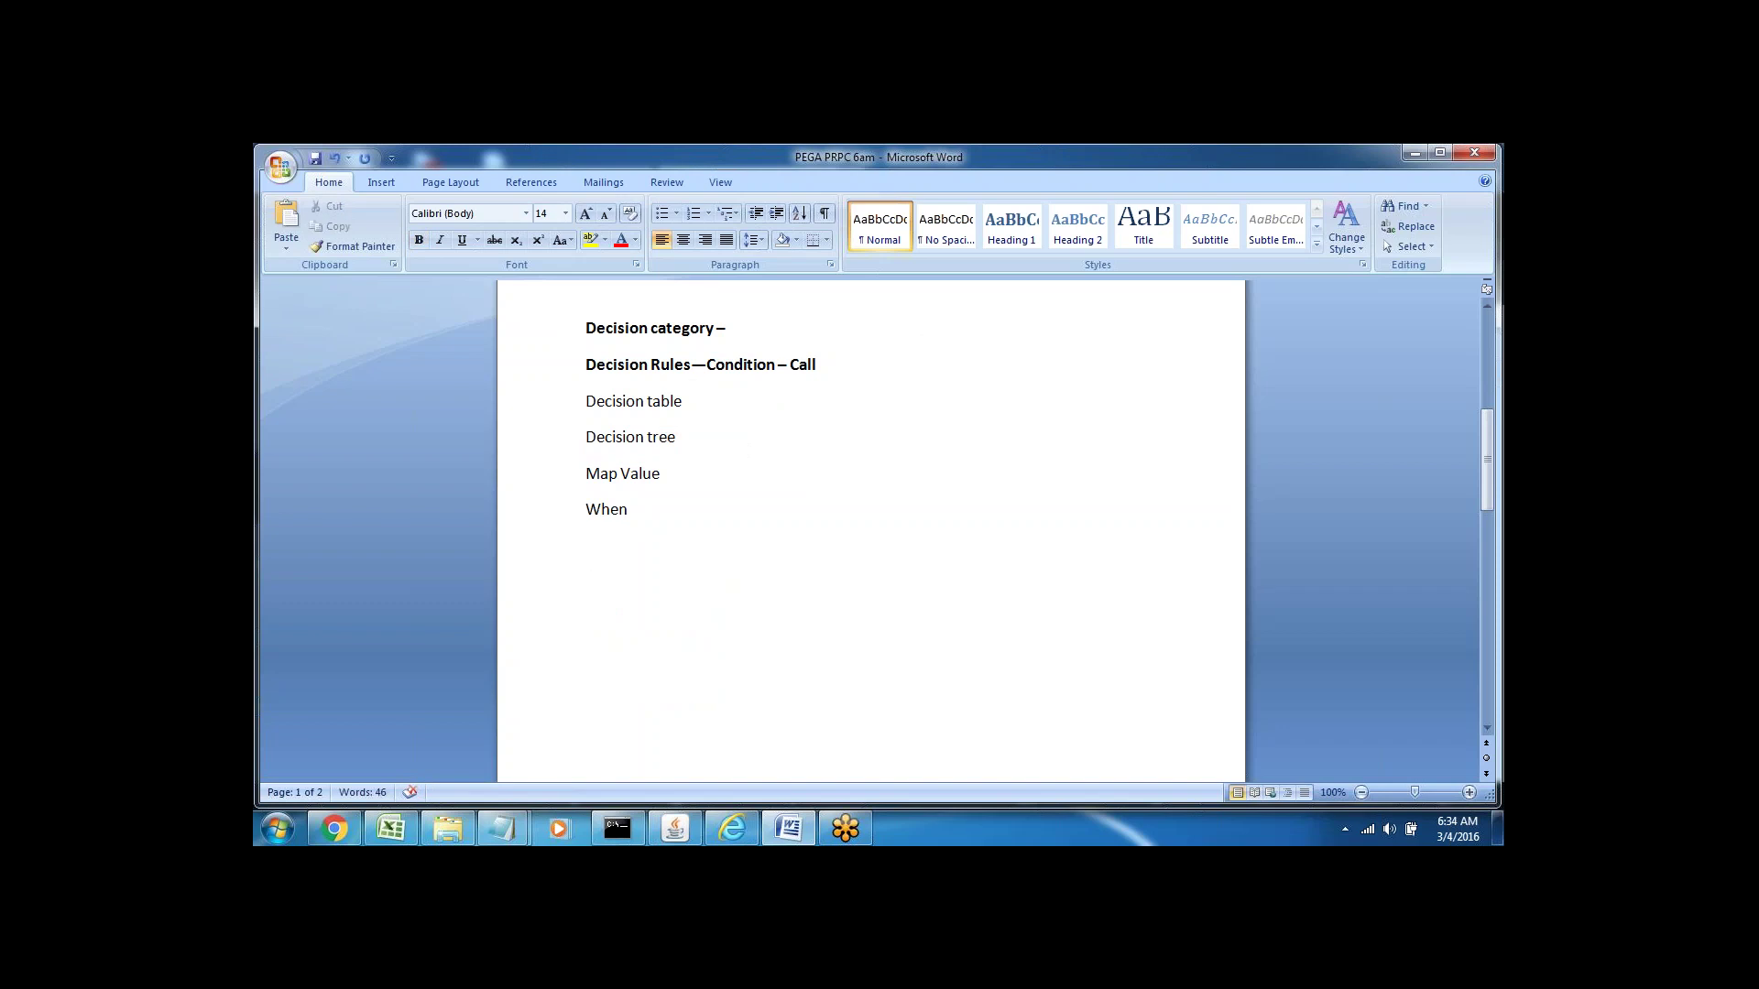
pyautogui.write('3 ways')
pyautogui.press('Return')
pyautogui.write('Flows')
pyautogui.press('Return')
pyautogui.write('Activity')
pyautogui.press('Return')
pyautogui.write('Declare Ex')
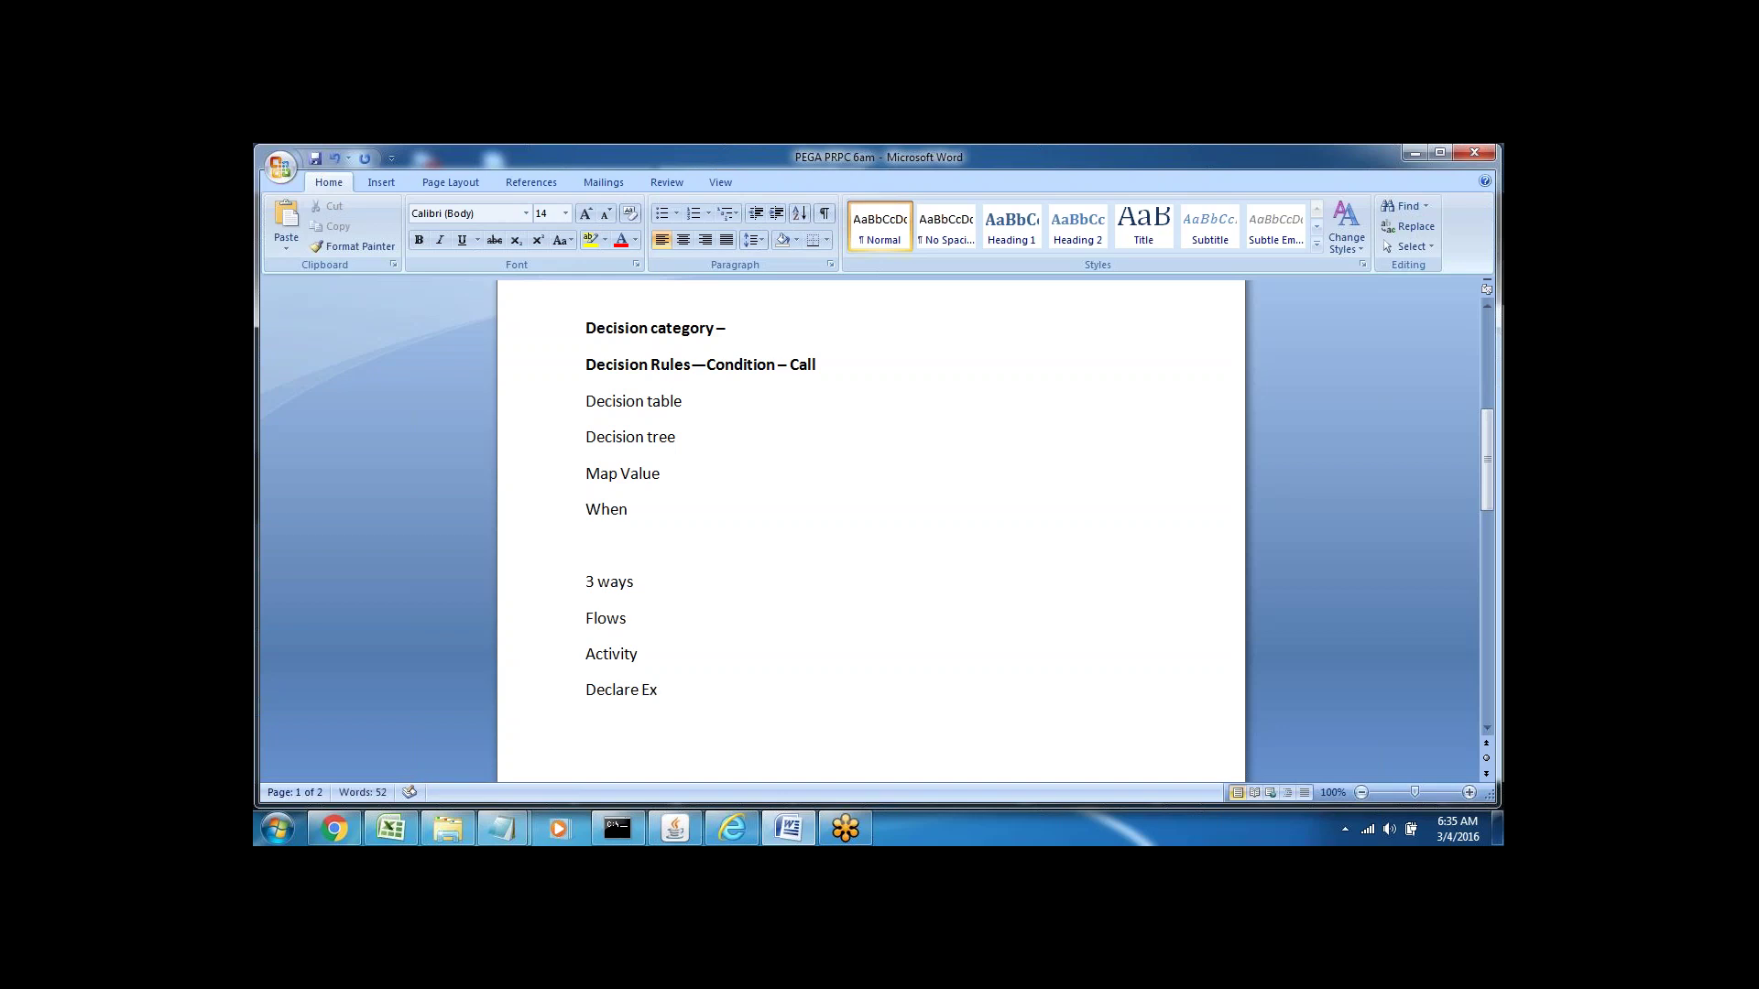
pyautogui.write('presions')
# - Append "-- Only Condition" to the Flows line and make the word "Flows" bold
pyautogui.click(644, 620)
pyautogui.write('--  Only Condition')
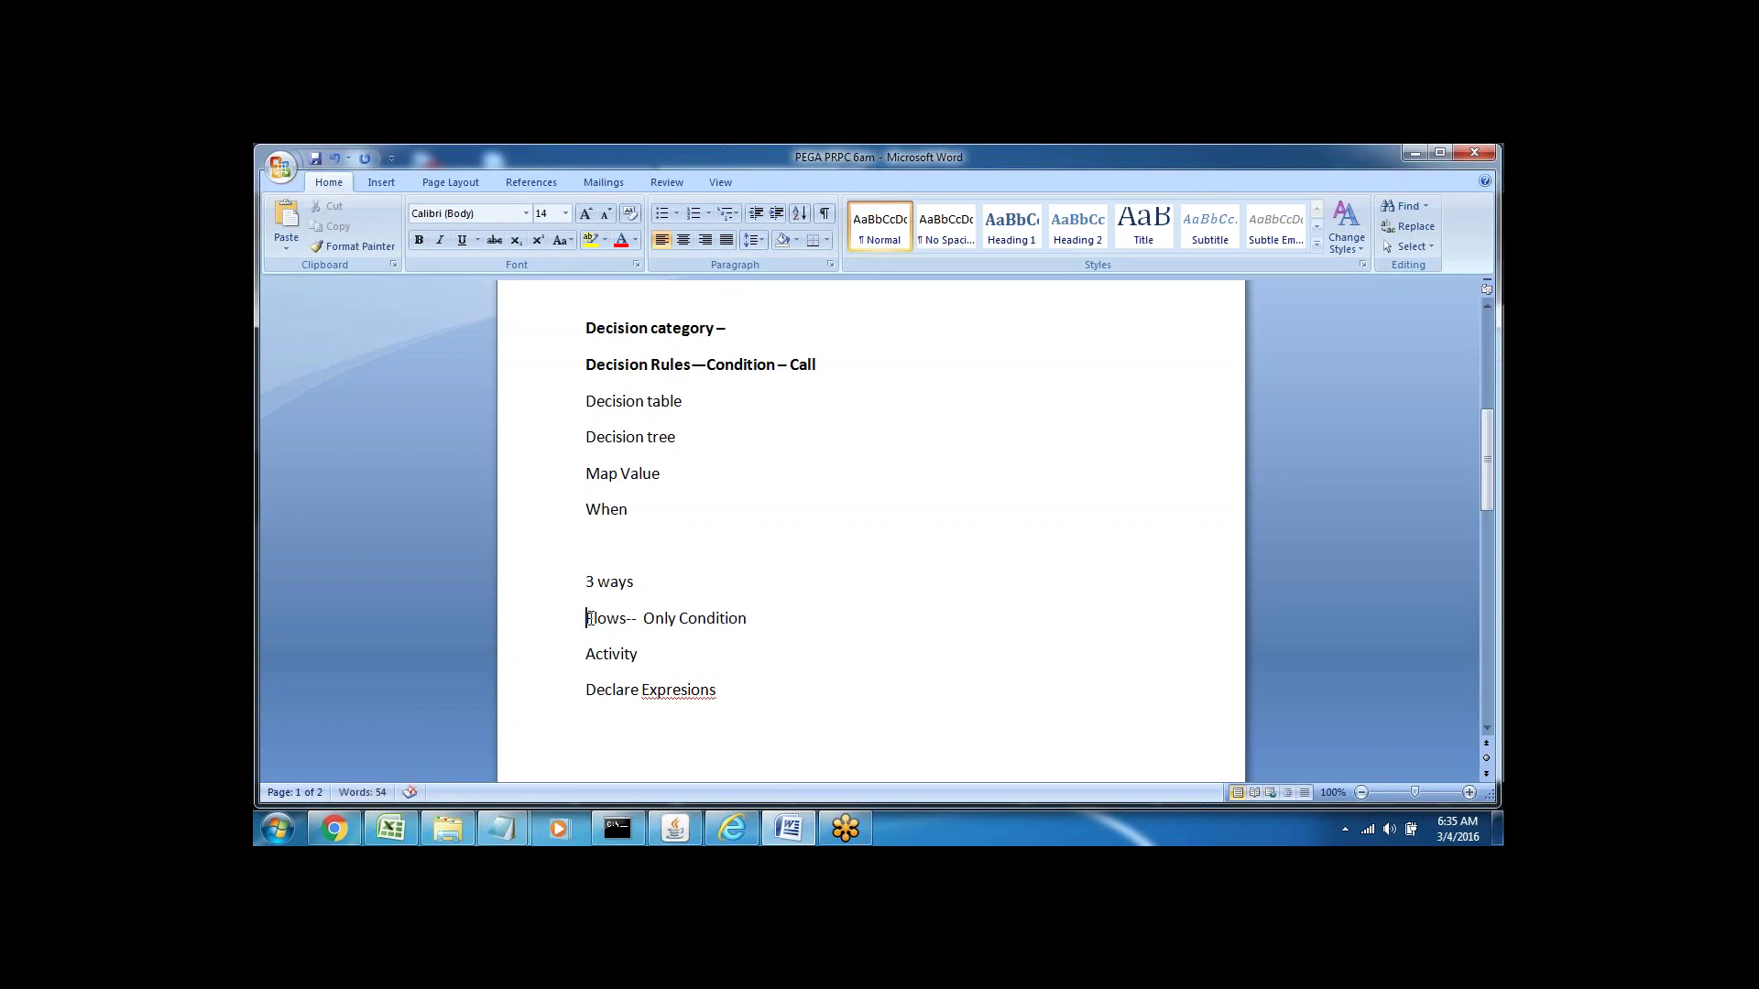
pyautogui.doubleClick(595, 619)
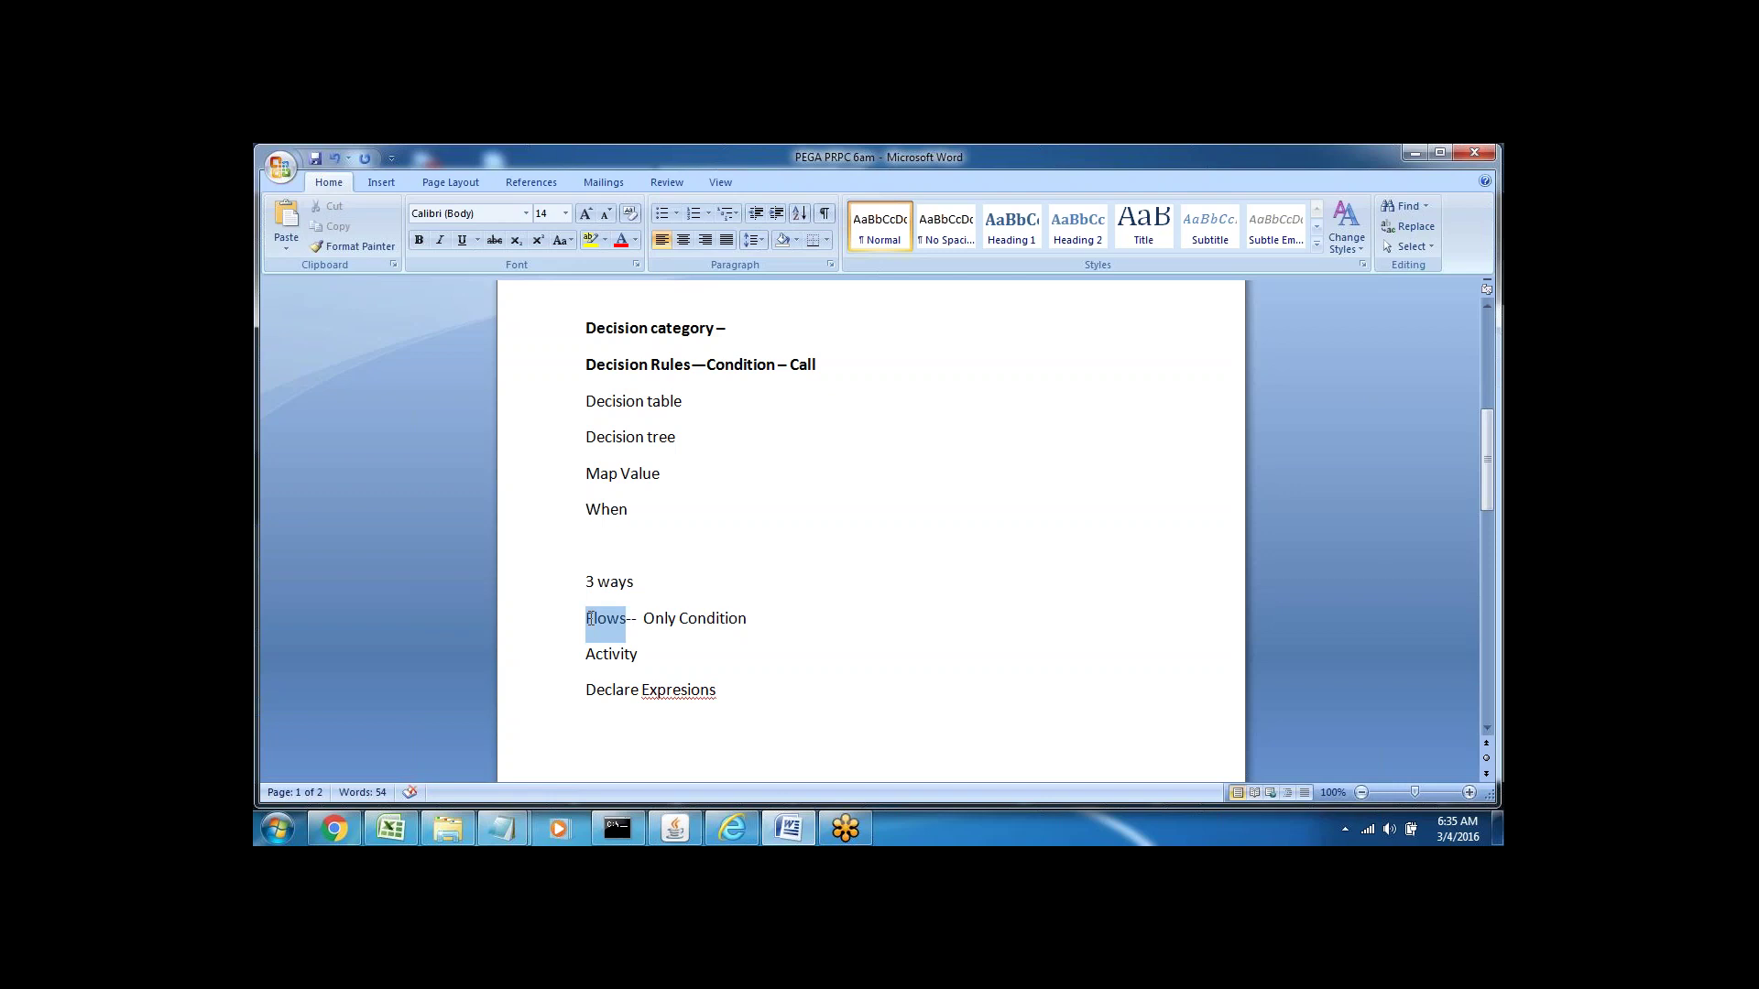
pyautogui.click(417, 242)
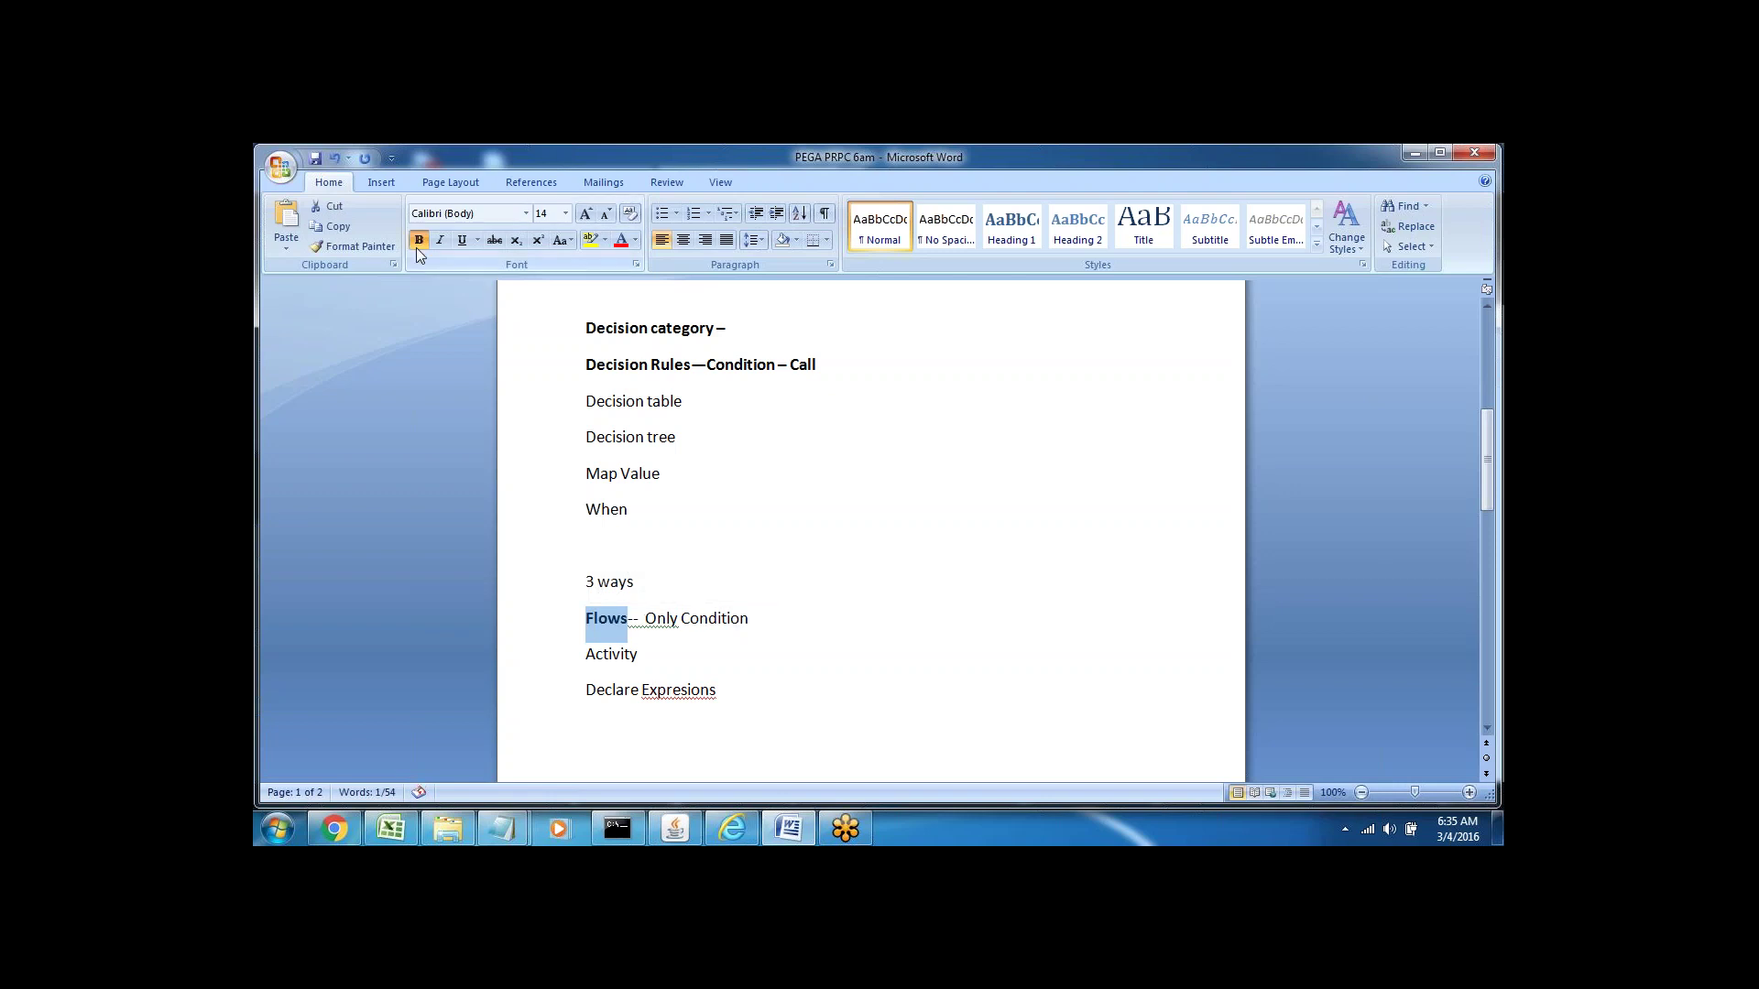
# - Replace the word "Only" with "Direct" in the Flows line
pyautogui.click(647, 618)
pyautogui.moveTo(646, 618); pyautogui.dragTo(751, 618)
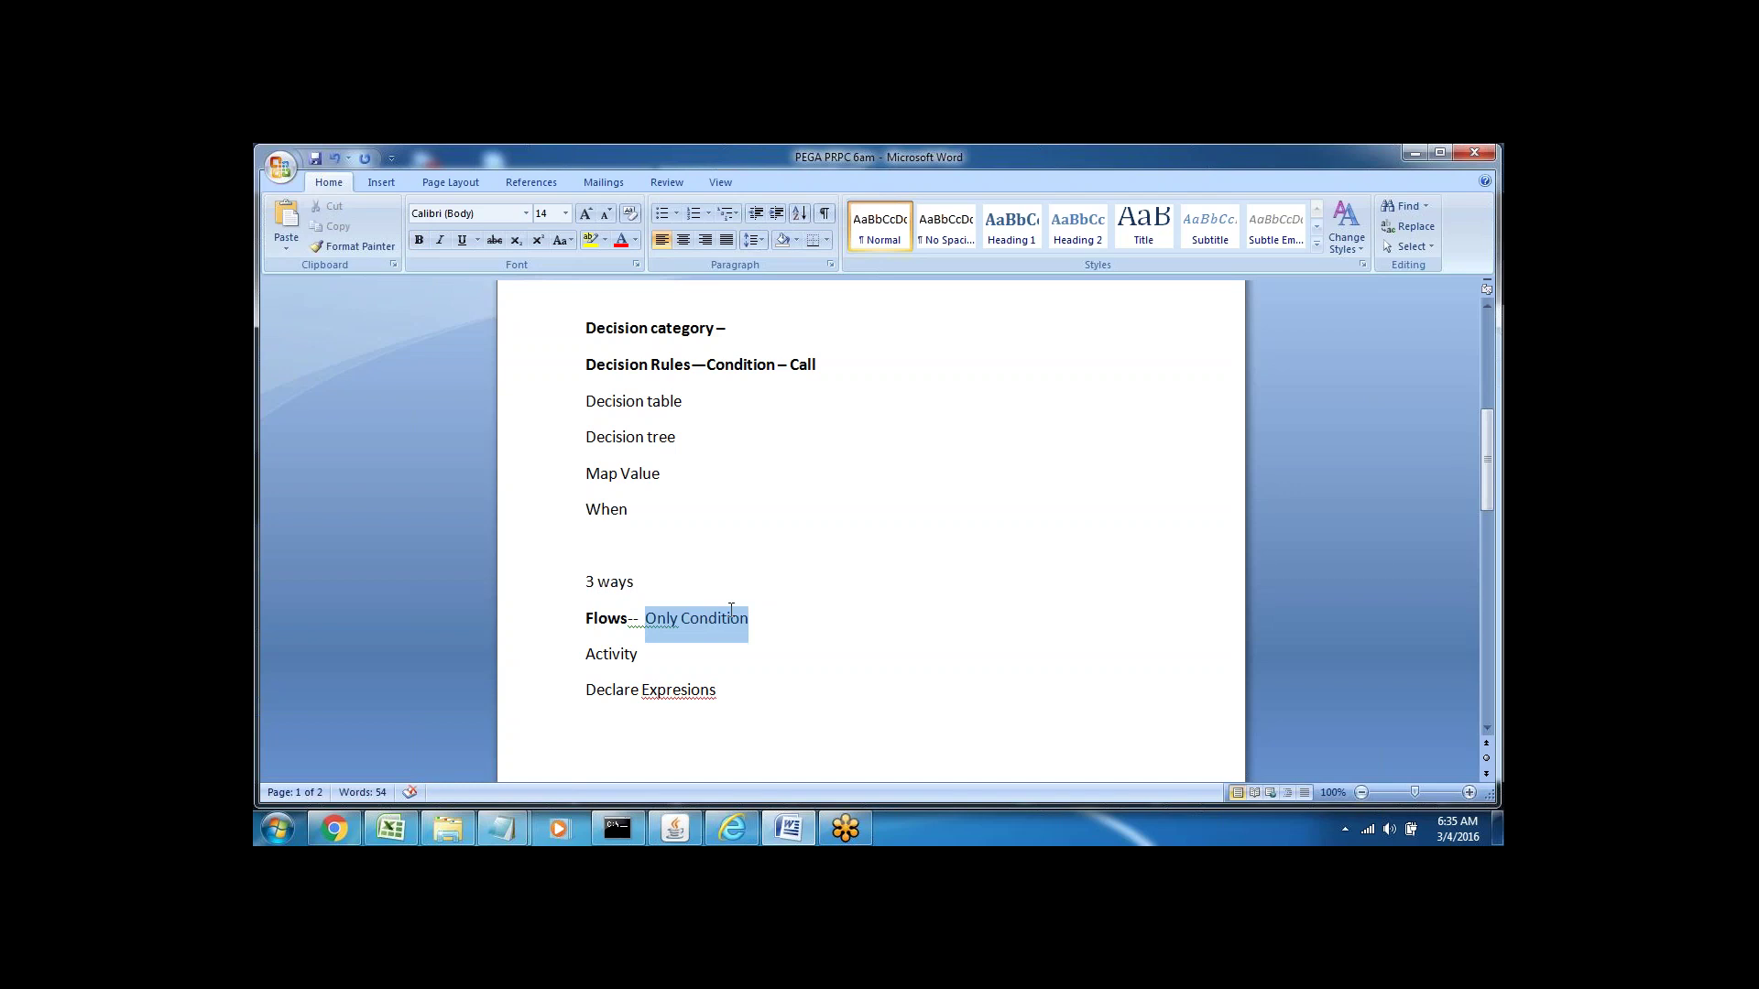
pyautogui.click(700, 619)
pyautogui.doubleClick(655, 620)
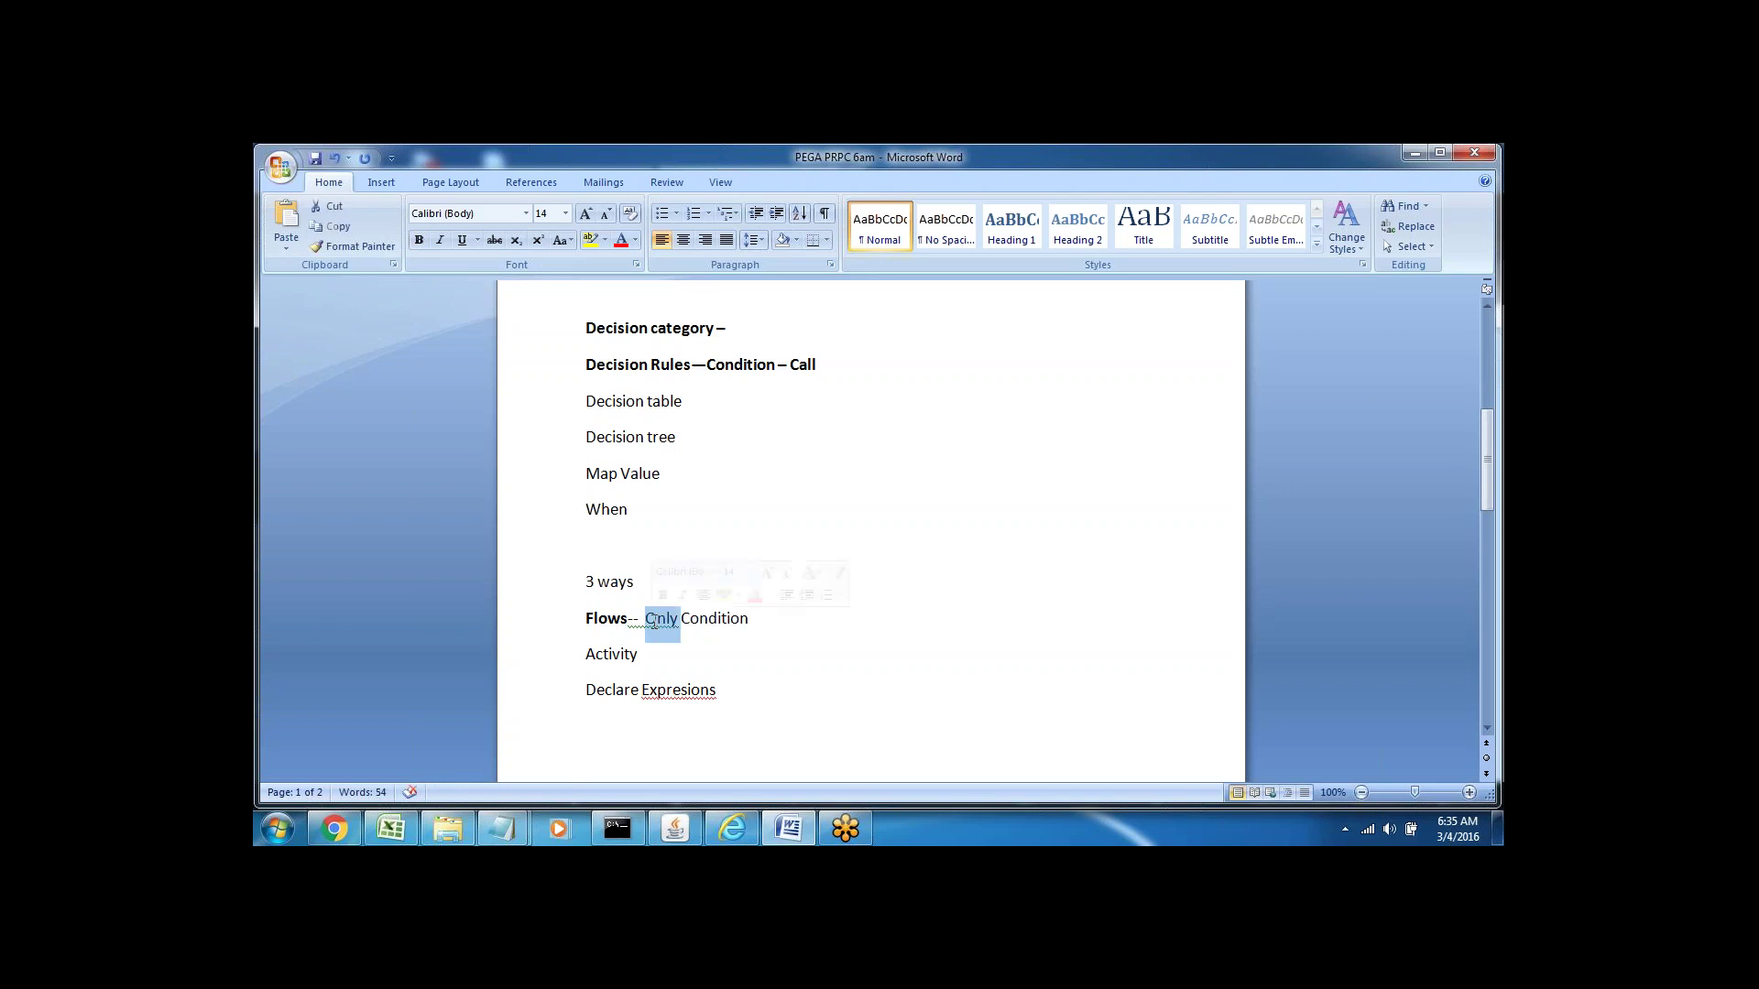
pyautogui.write('Direct')
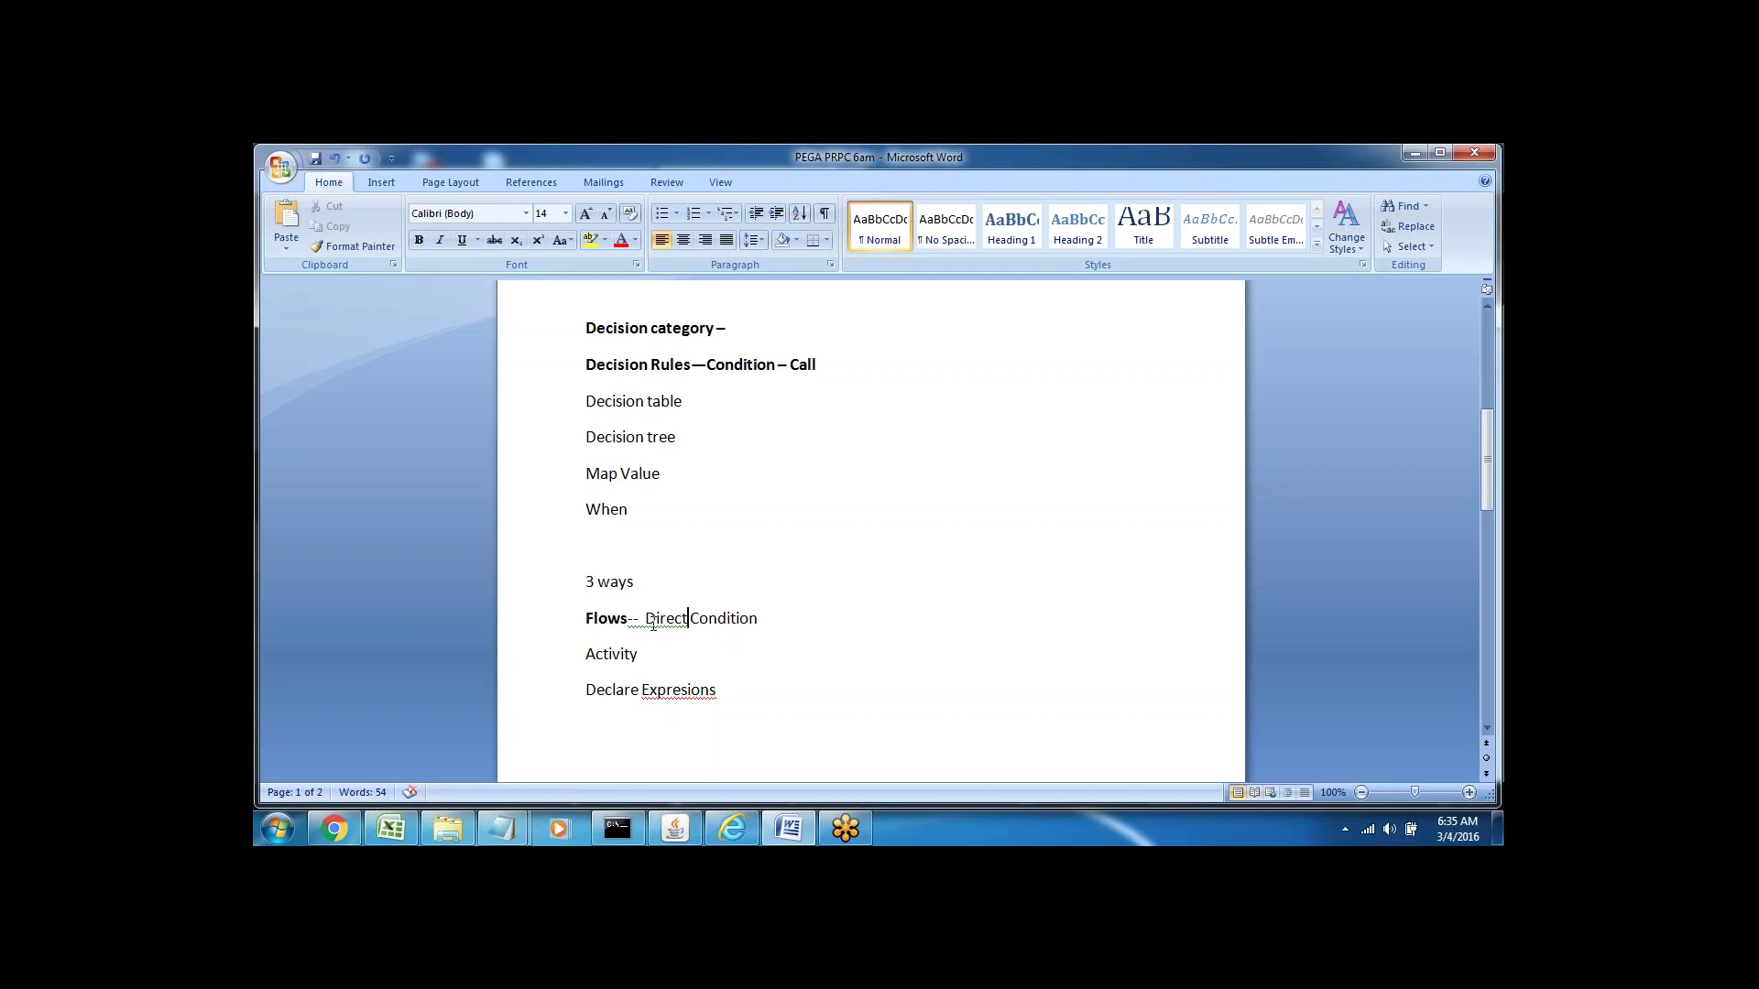
# - Append "– Cond + Page level Expressions" to the Activity line and make the word "Activity" bold
pyautogui.click(653, 652)
pyautogui.write('-')
pyautogui.write('Cond')
pyautogui.write(' +')
pyautogui.write(' Page ')
pyautogui.write('level')
pyautogui.write(' Express')
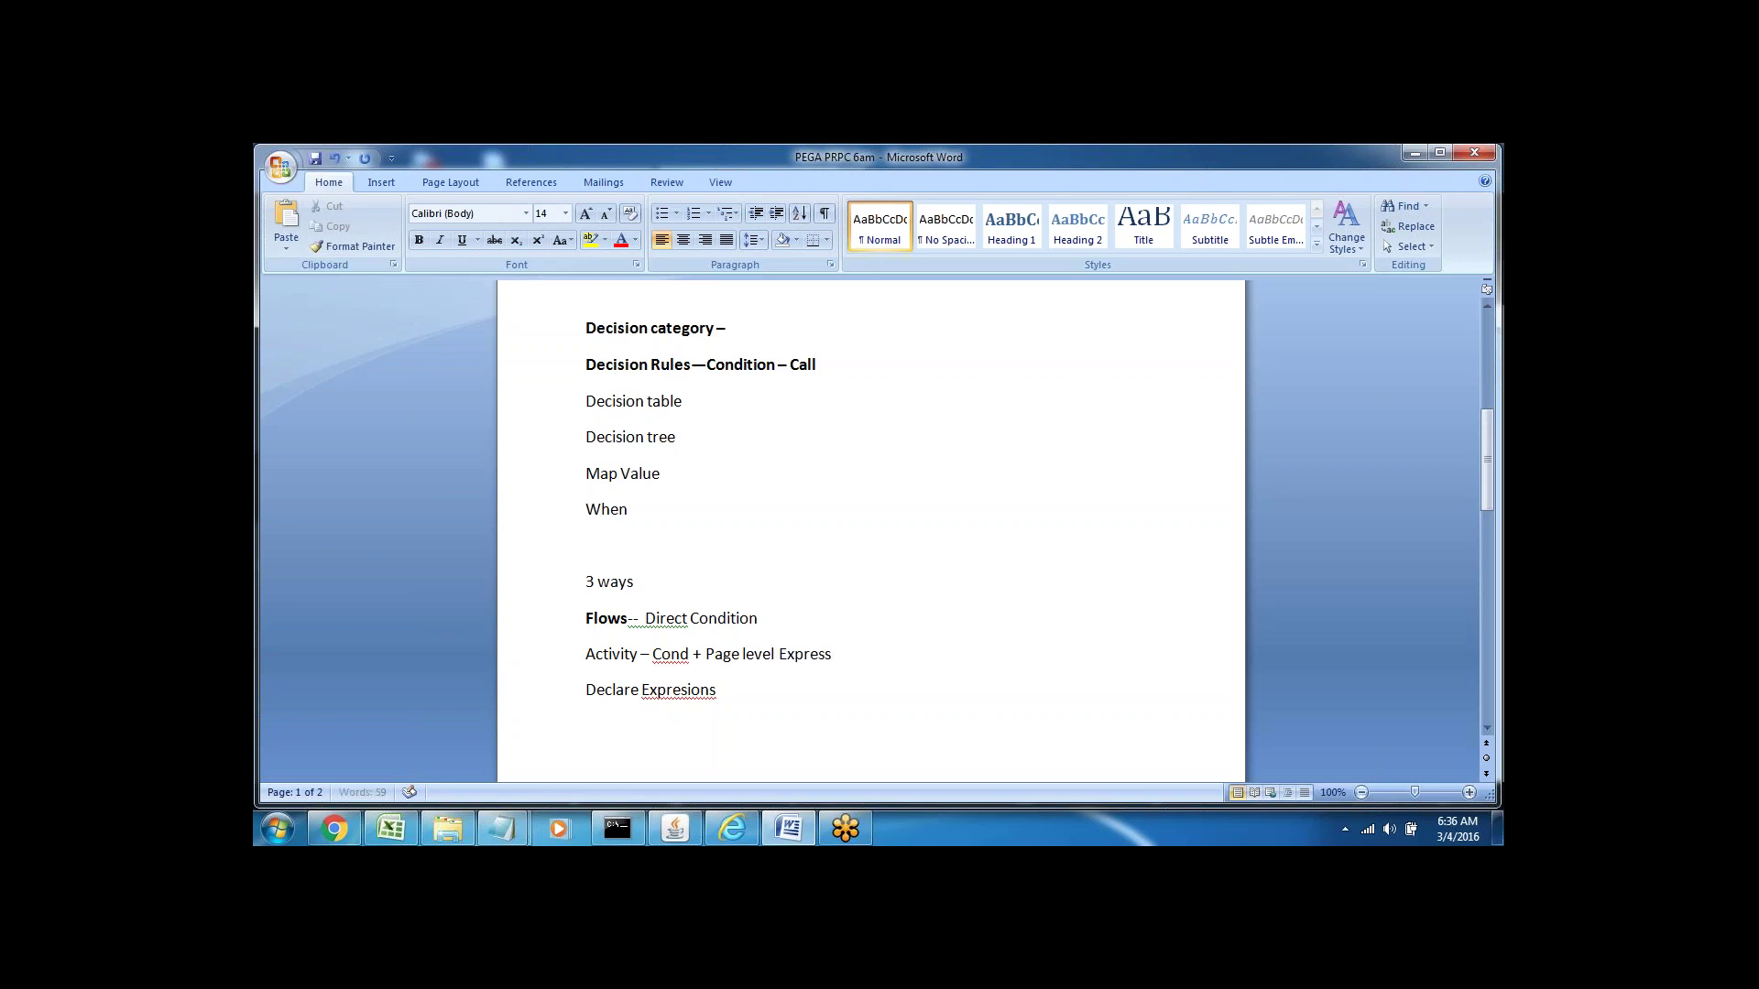
pyautogui.write('ions')
pyautogui.doubleClick(609, 654)
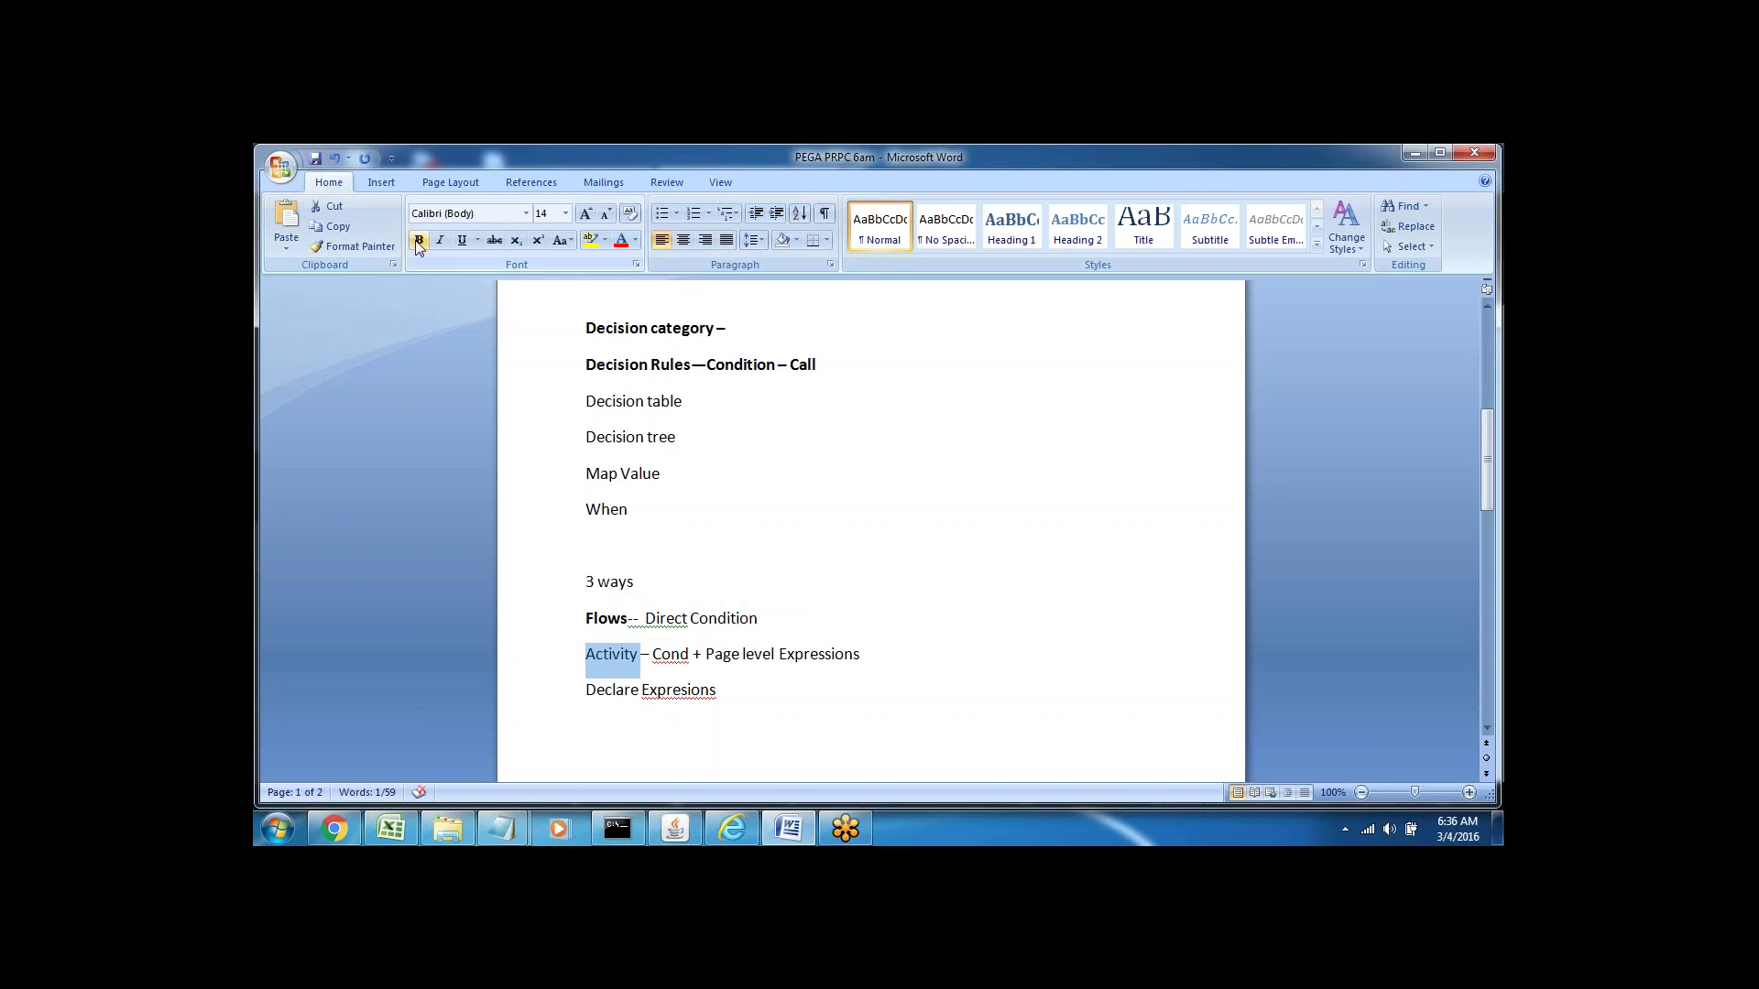
pyautogui.click(421, 241)
# - Correct the misspelled word to "Expressions" in the Declare line and append "- Cond + Property level expressions"
pyautogui.click(708, 690)
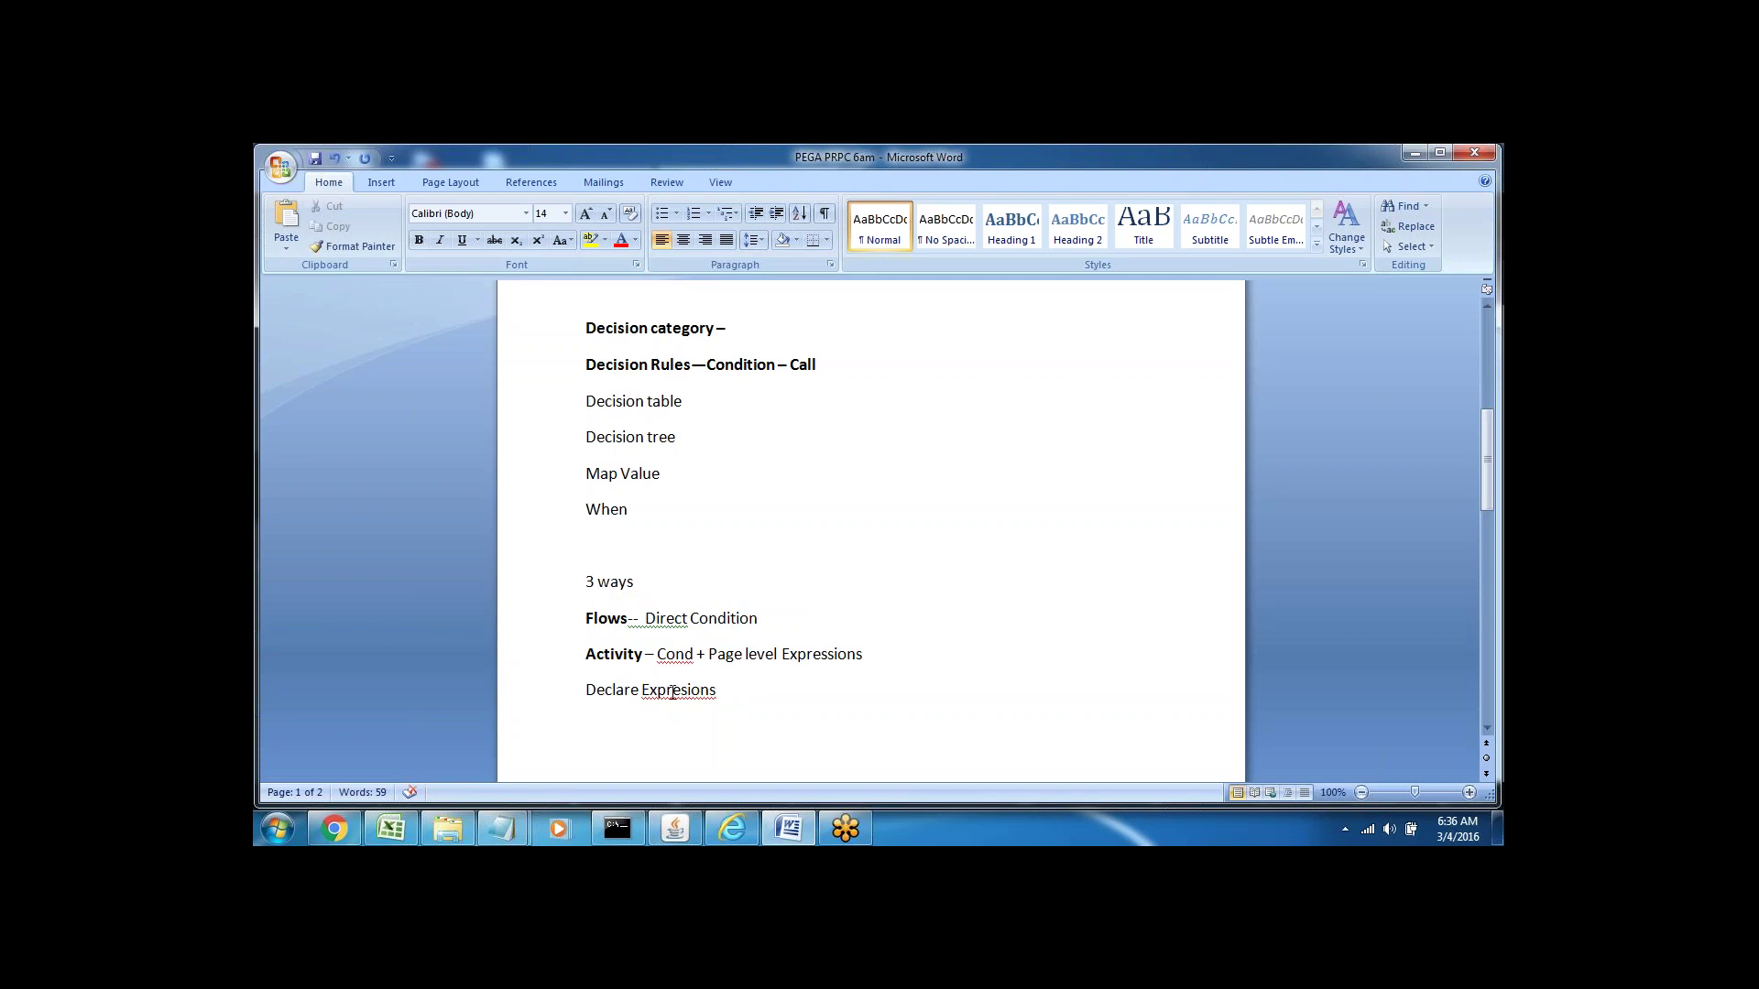
pyautogui.click(687, 689)
pyautogui.write('s')
pyautogui.click(731, 692)
pyautogui.write('- Cond + Property l')
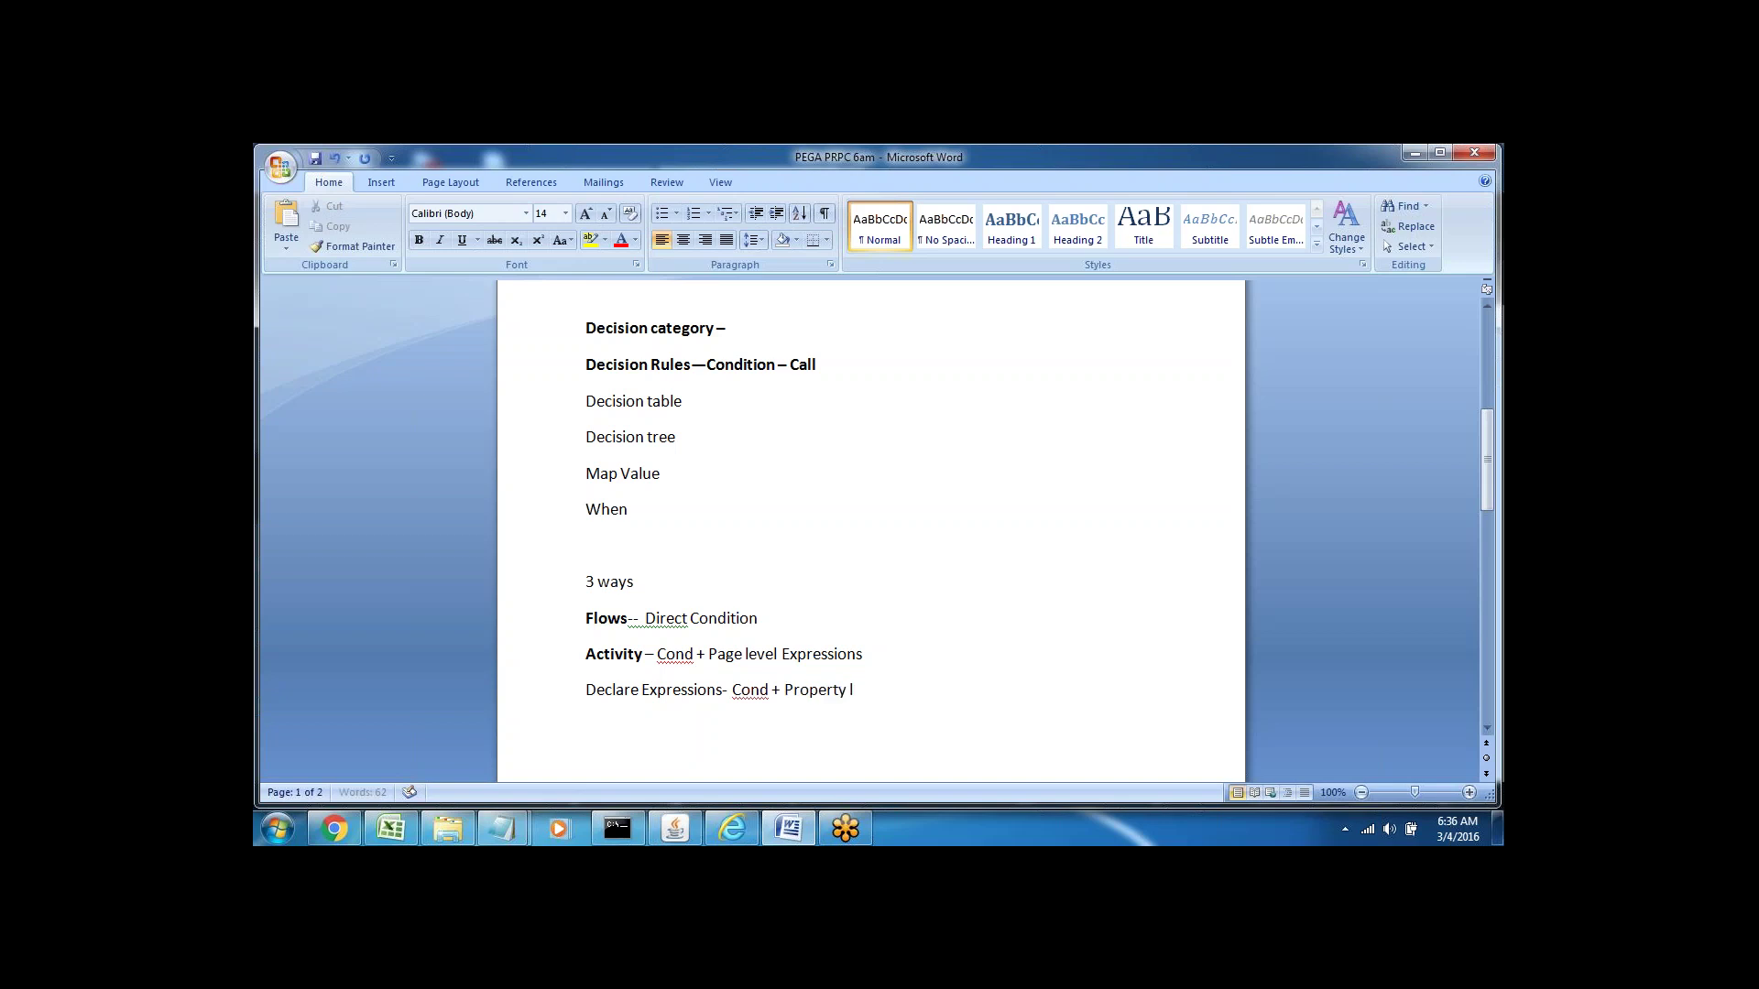
pyautogui.write('evel expressions')
# - Make the words "Declare Expressions" bold
pyautogui.doubleClick(613, 701)
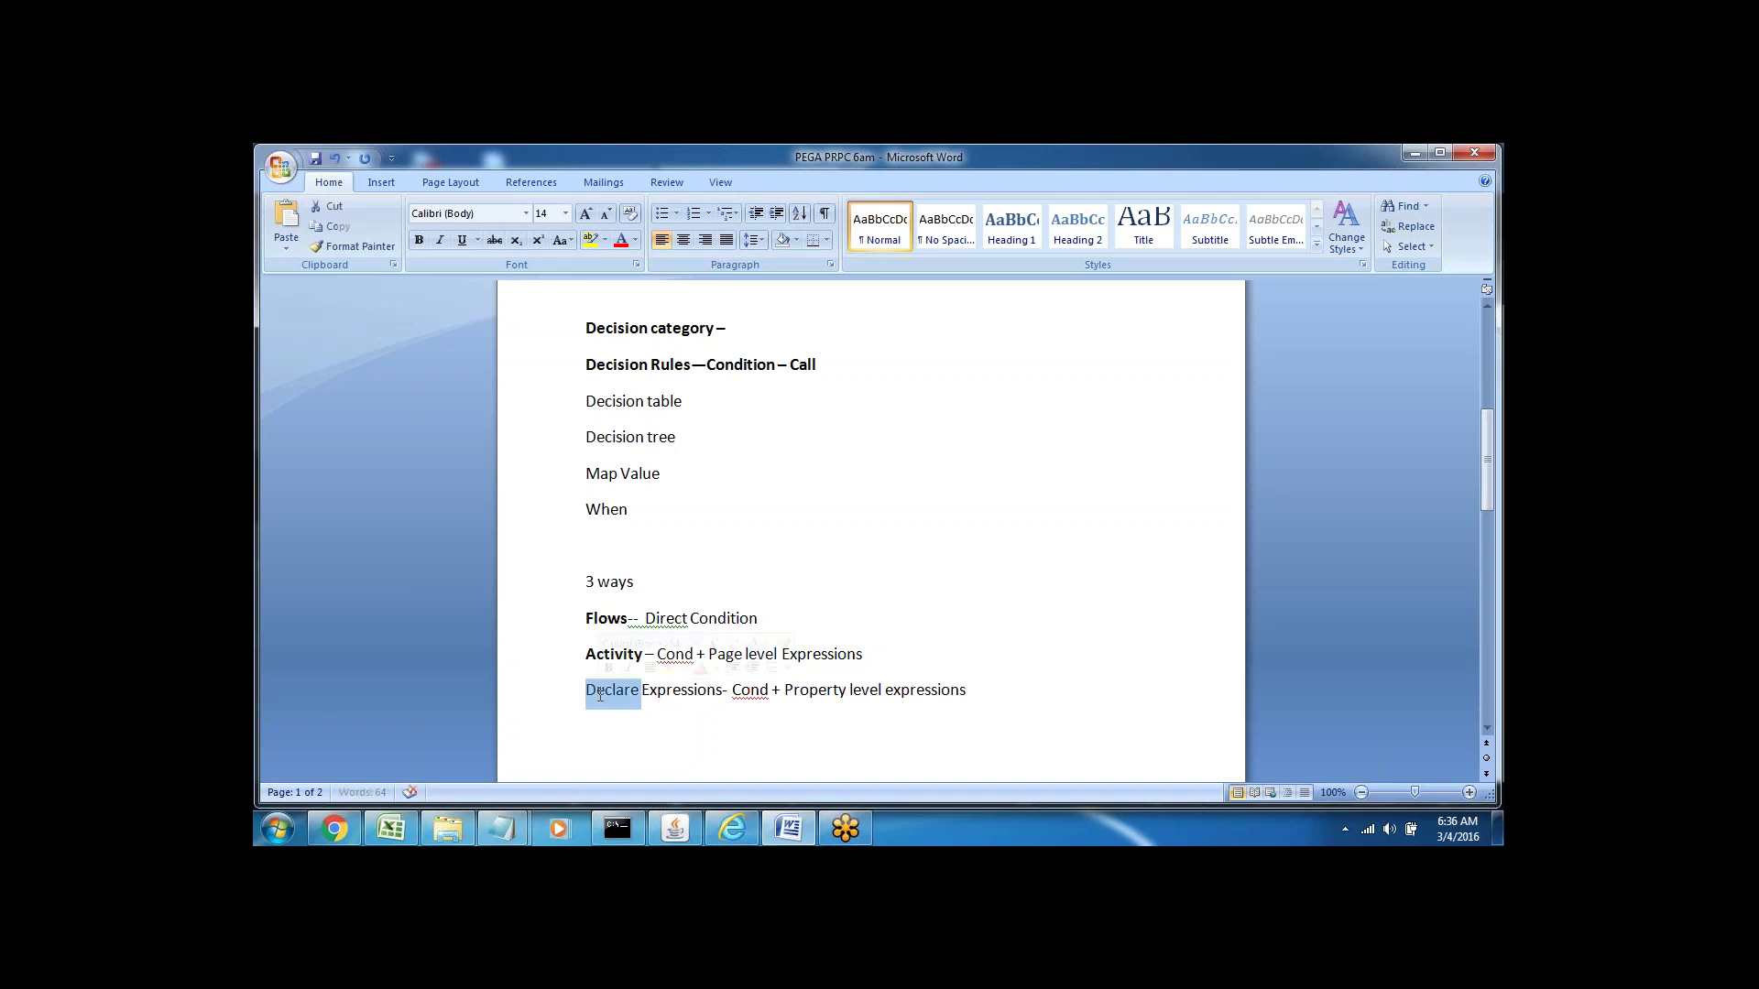
pyautogui.click(673, 692)
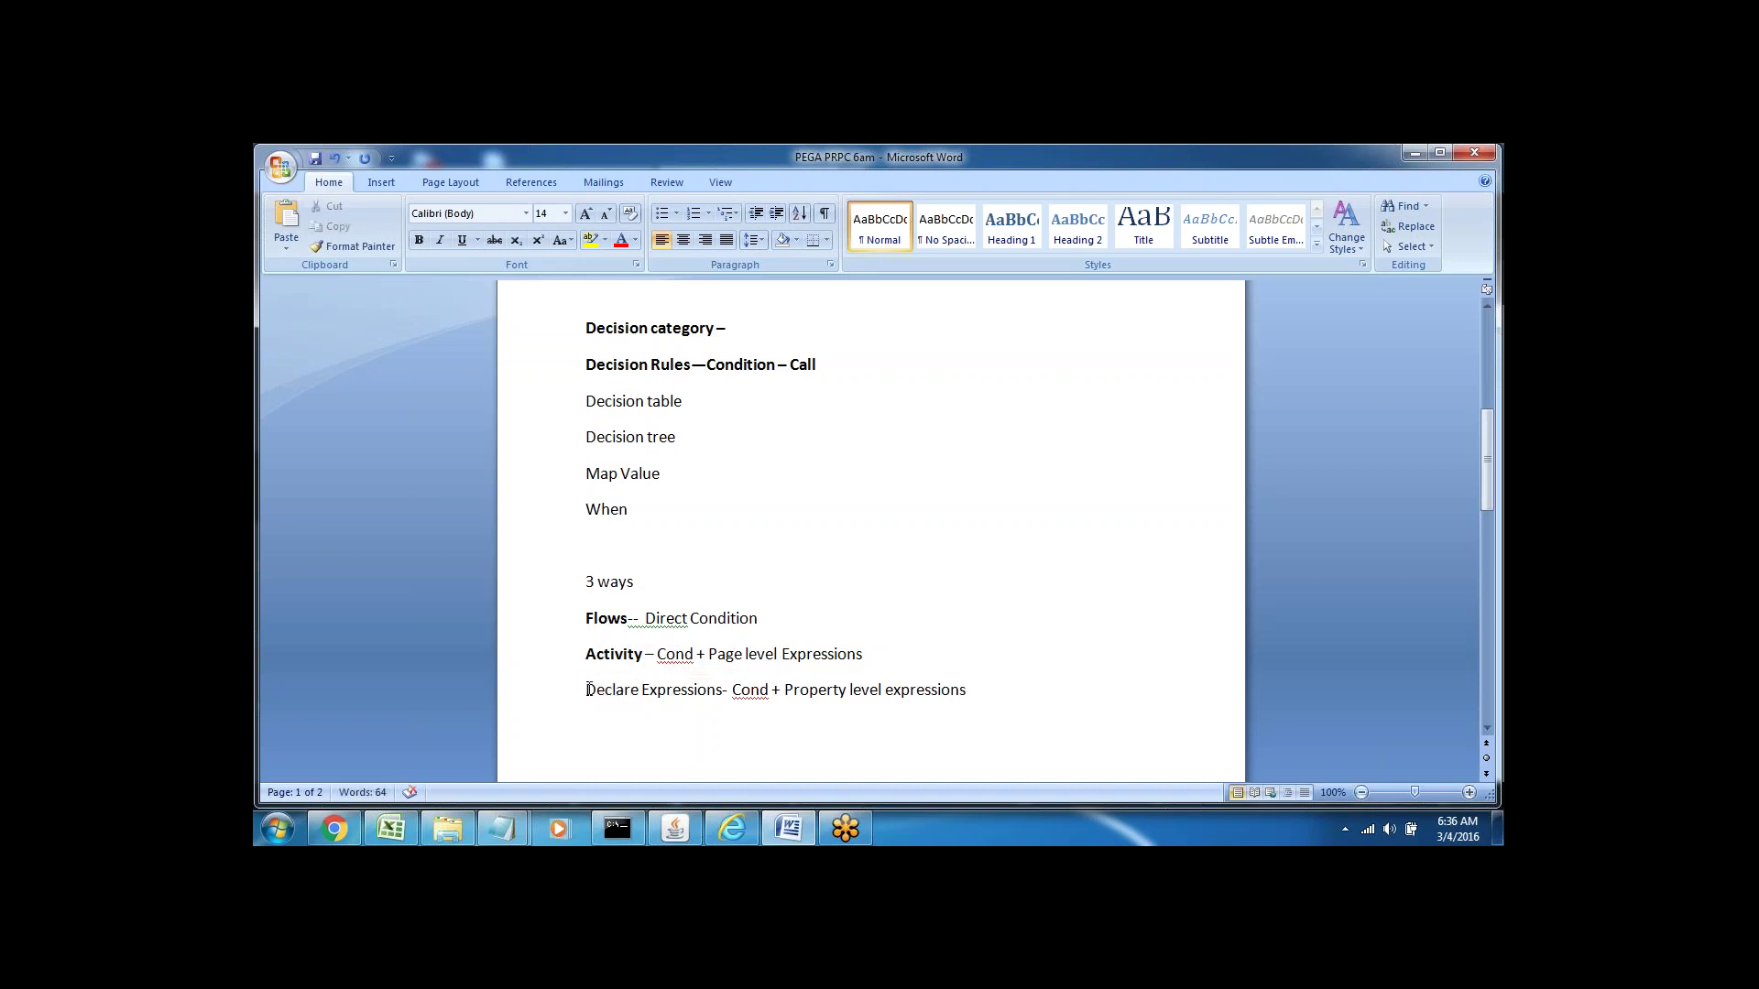
pyautogui.moveTo(587, 690); pyautogui.dragTo(722, 696)
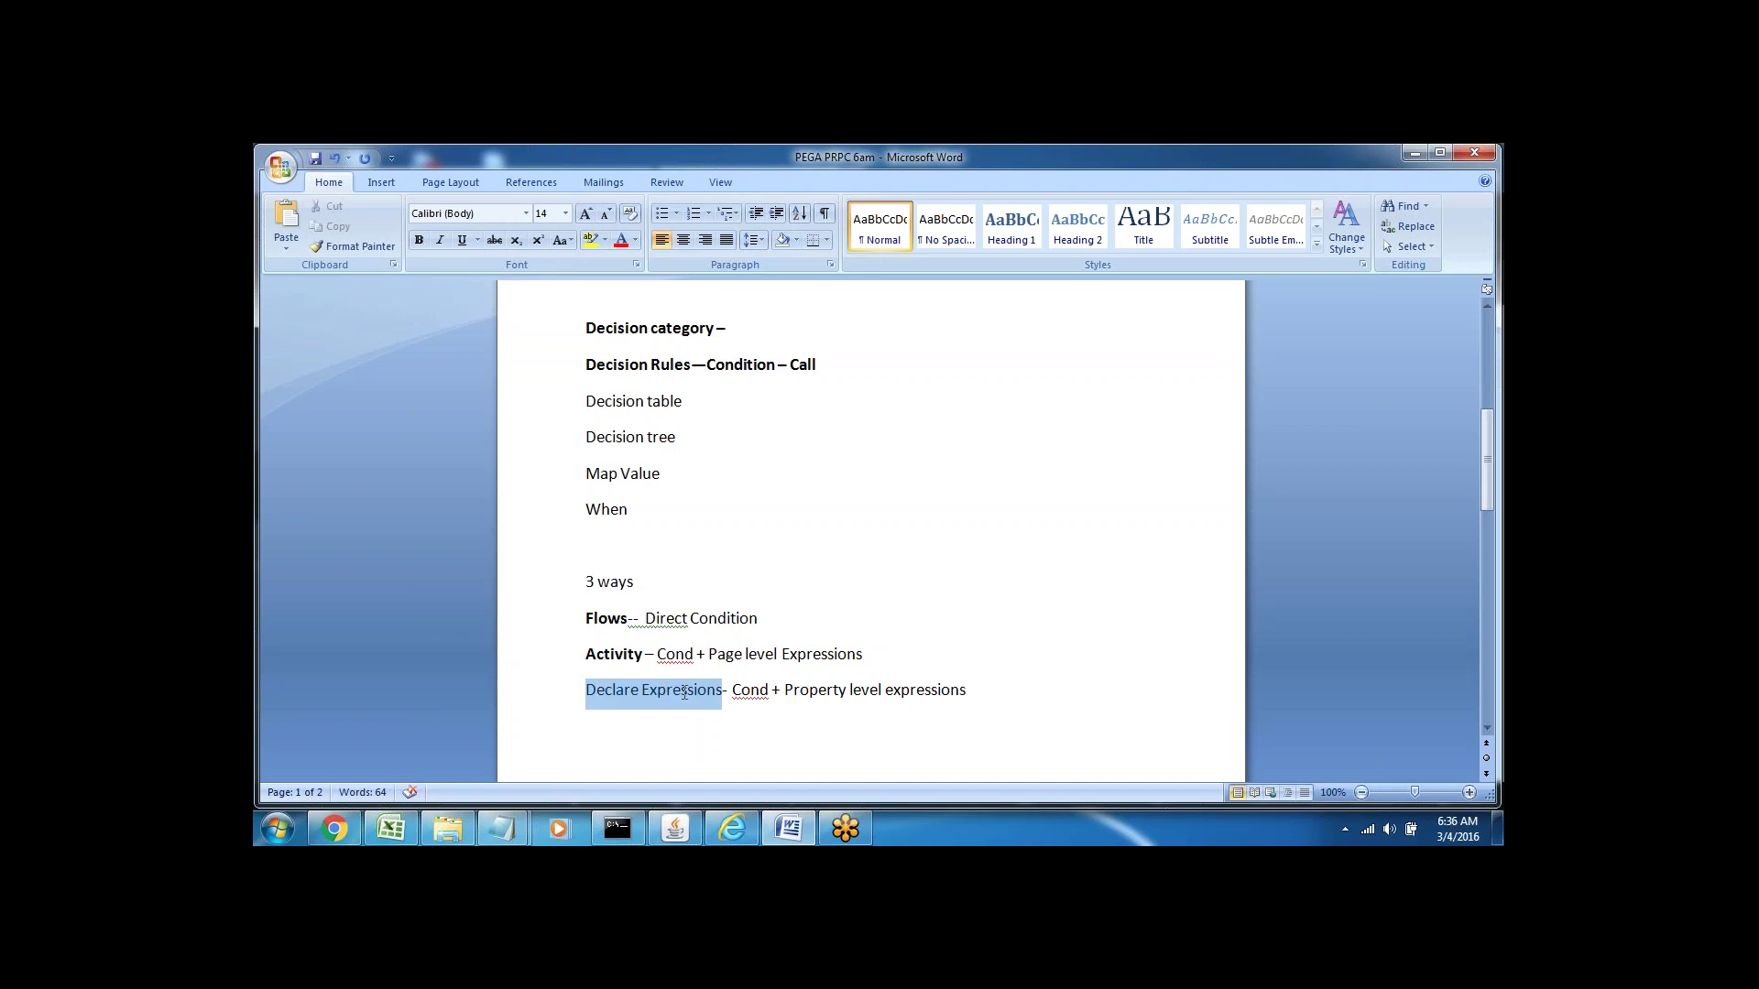
pyautogui.click(420, 241)
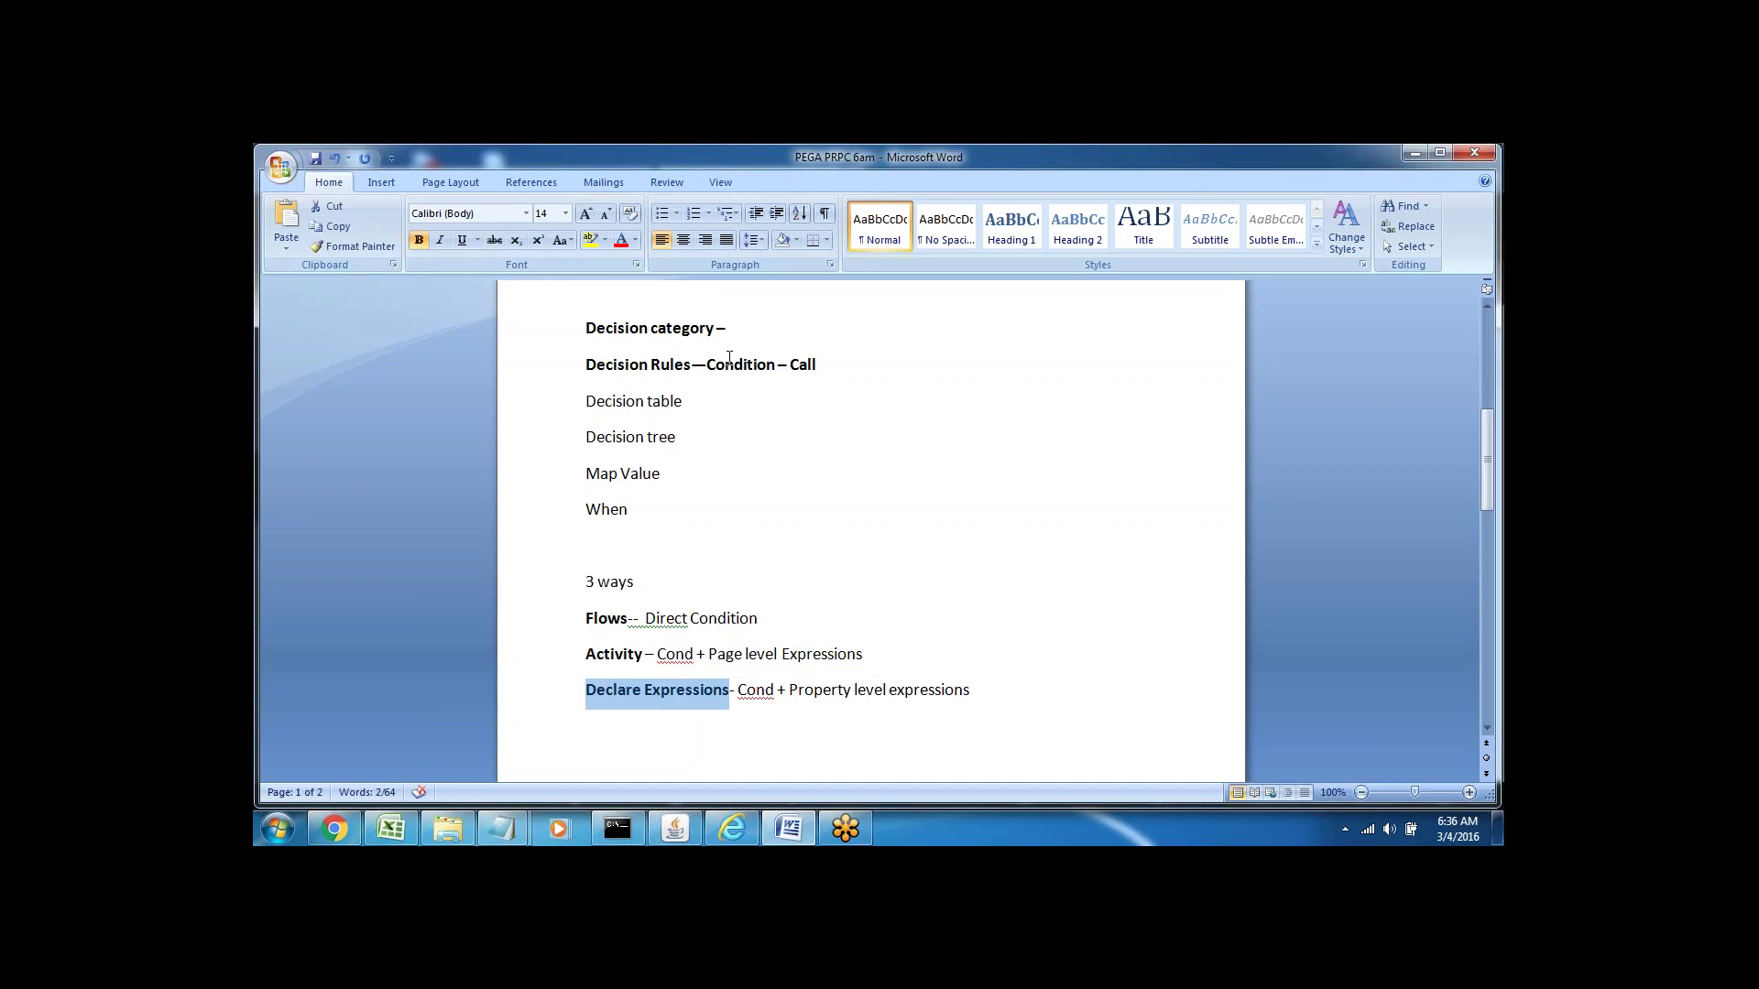
# - Review the Decision Rules heading's condition and call parts against the Flows, Activity and Declare Expressions lines
pyautogui.doubleClick(726, 365)
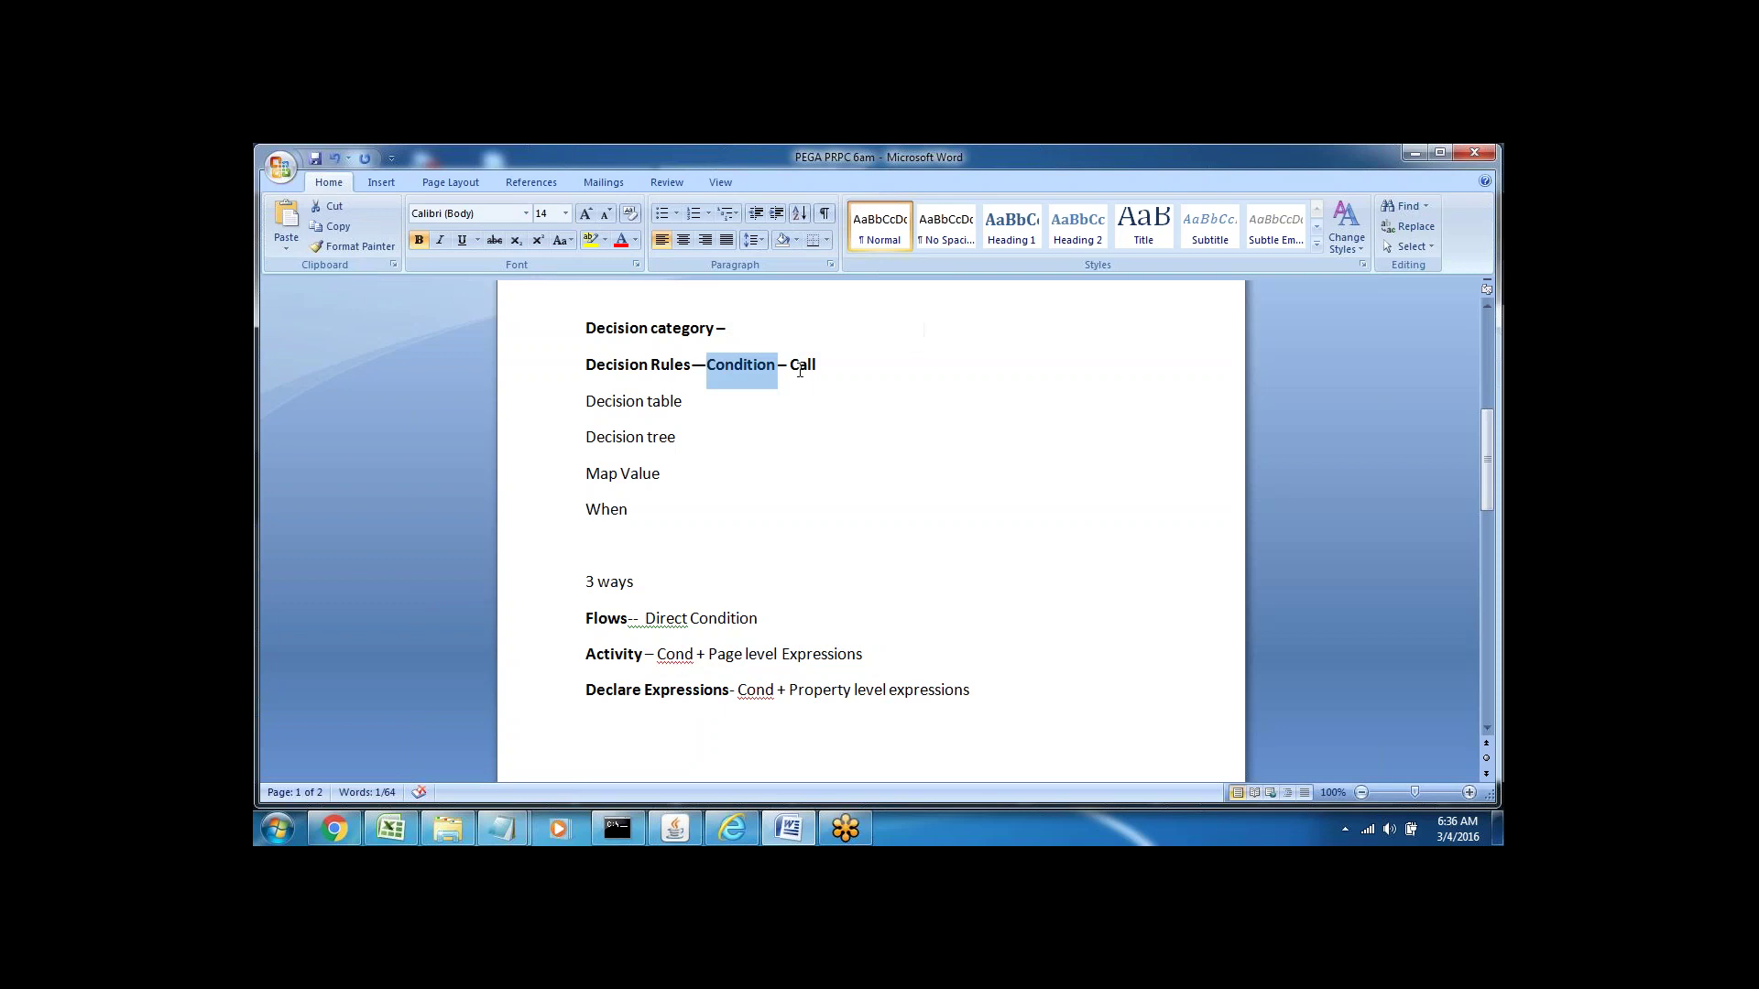
pyautogui.doubleClick(801, 365)
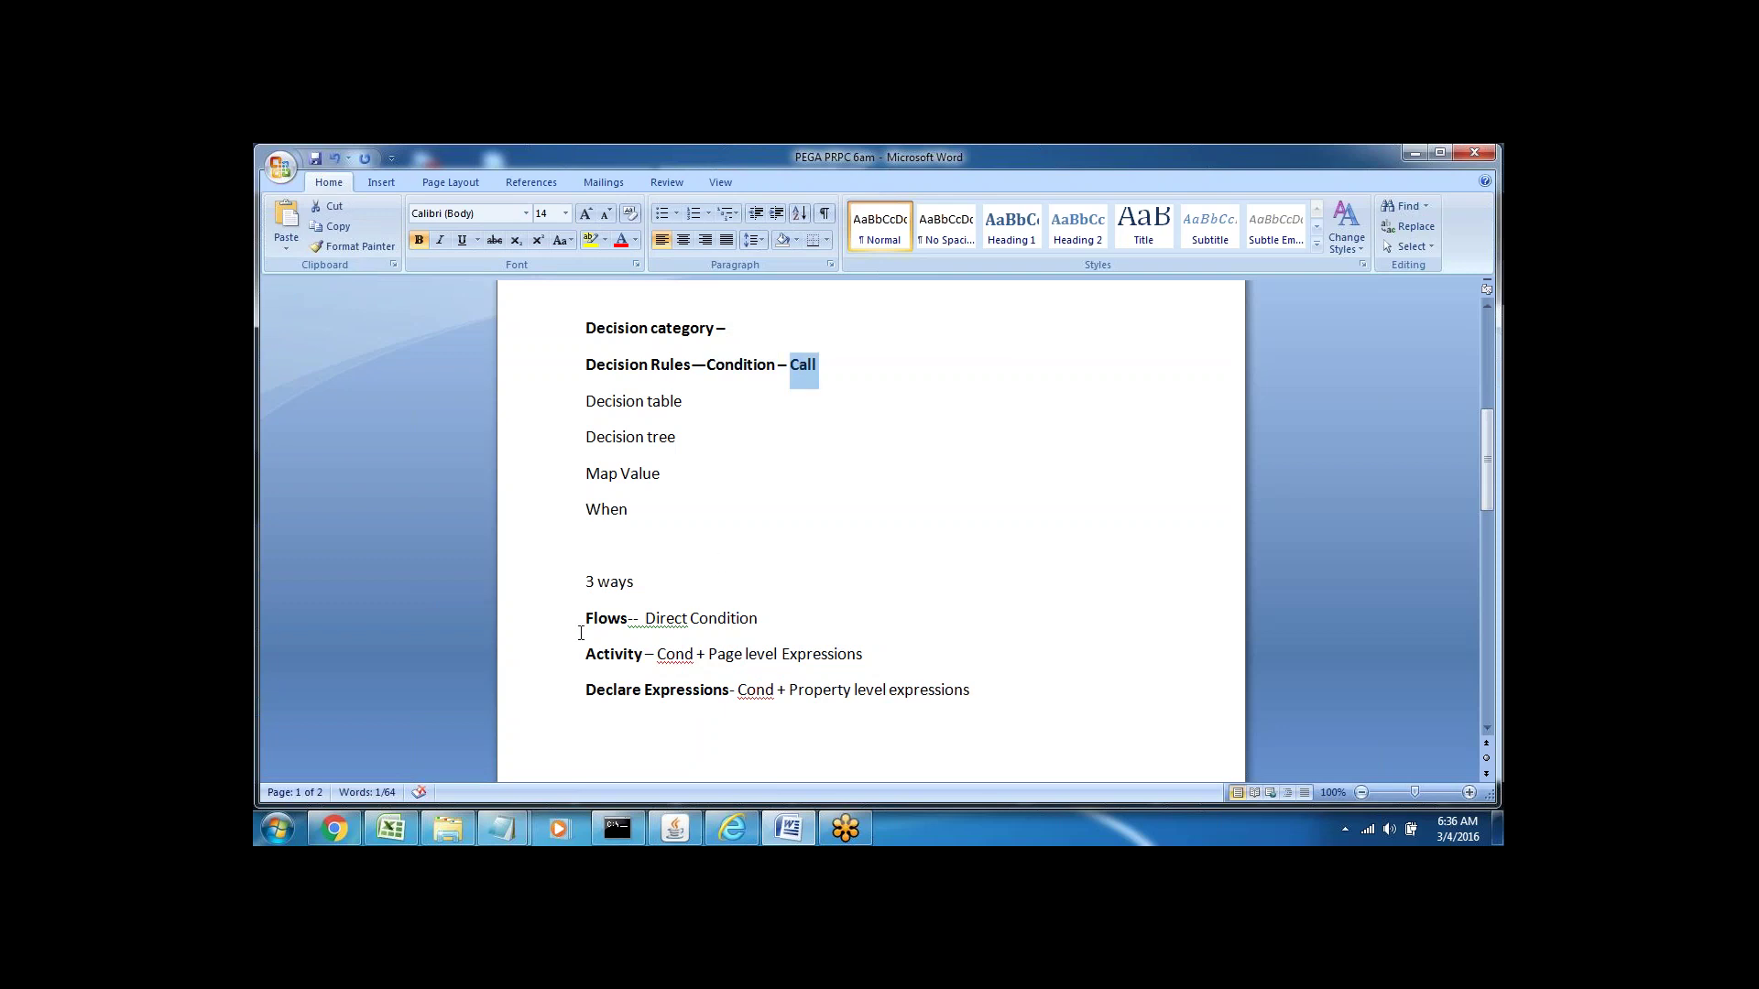
pyautogui.click(575, 621)
pyautogui.click(552, 658)
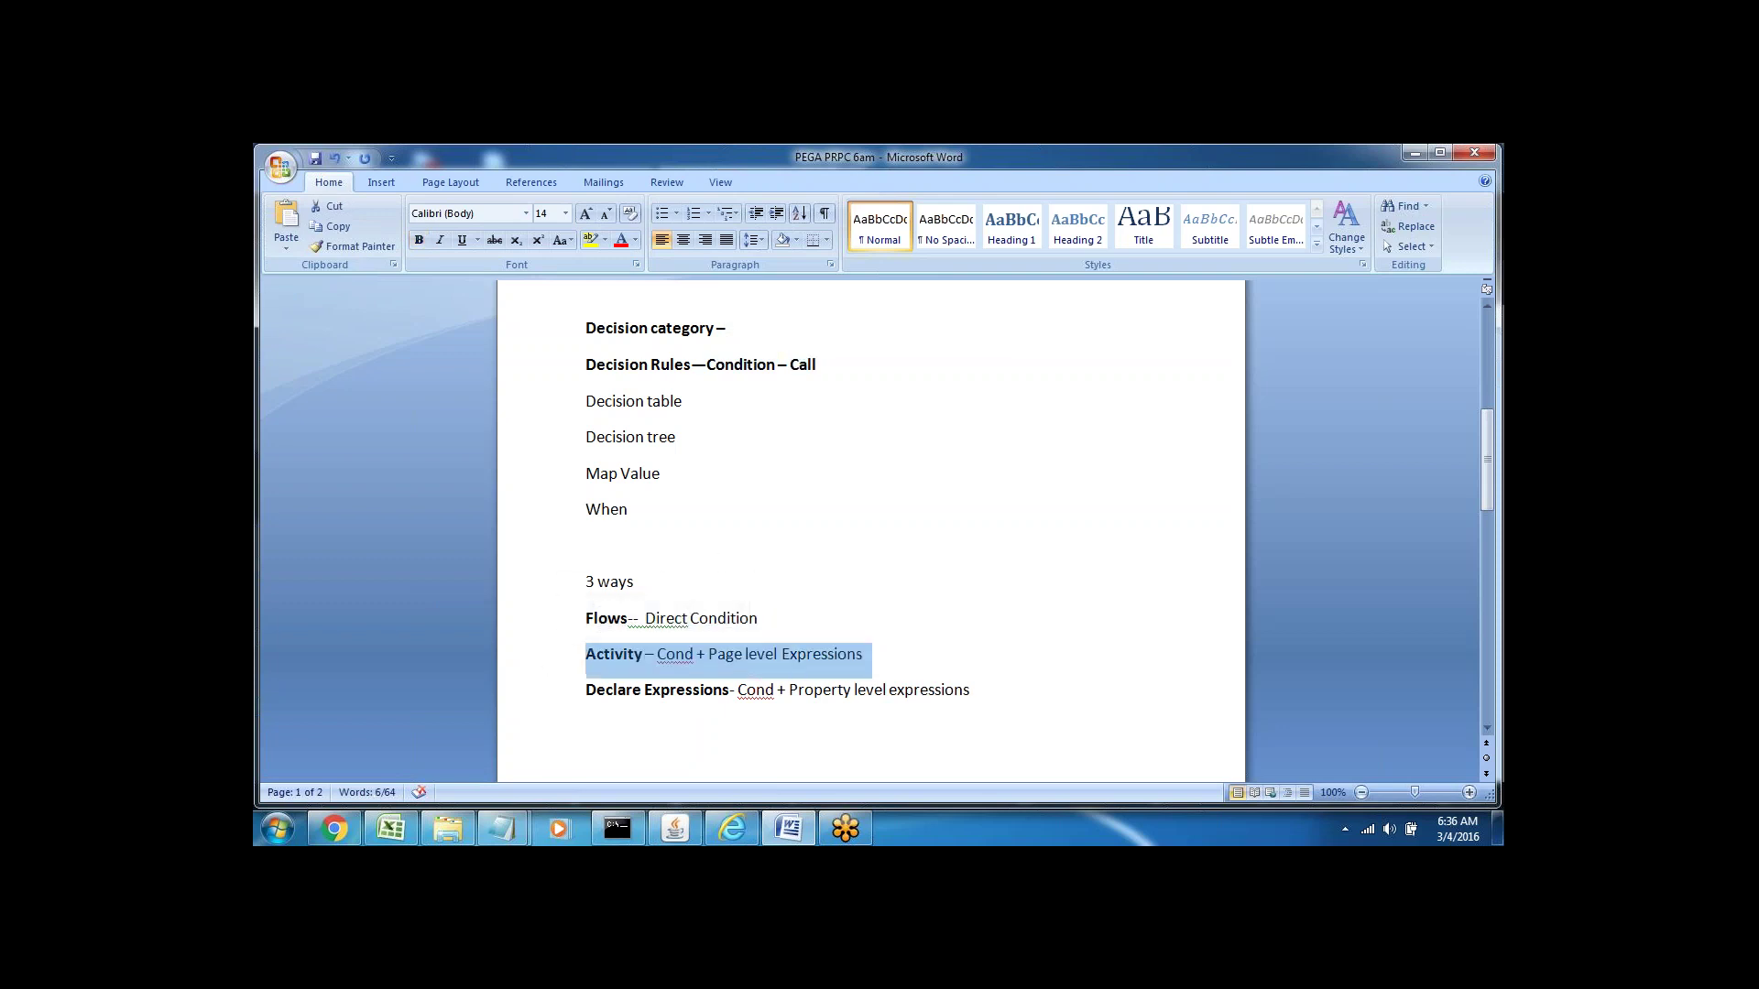
pyautogui.click(609, 687)
pyautogui.click(550, 621)
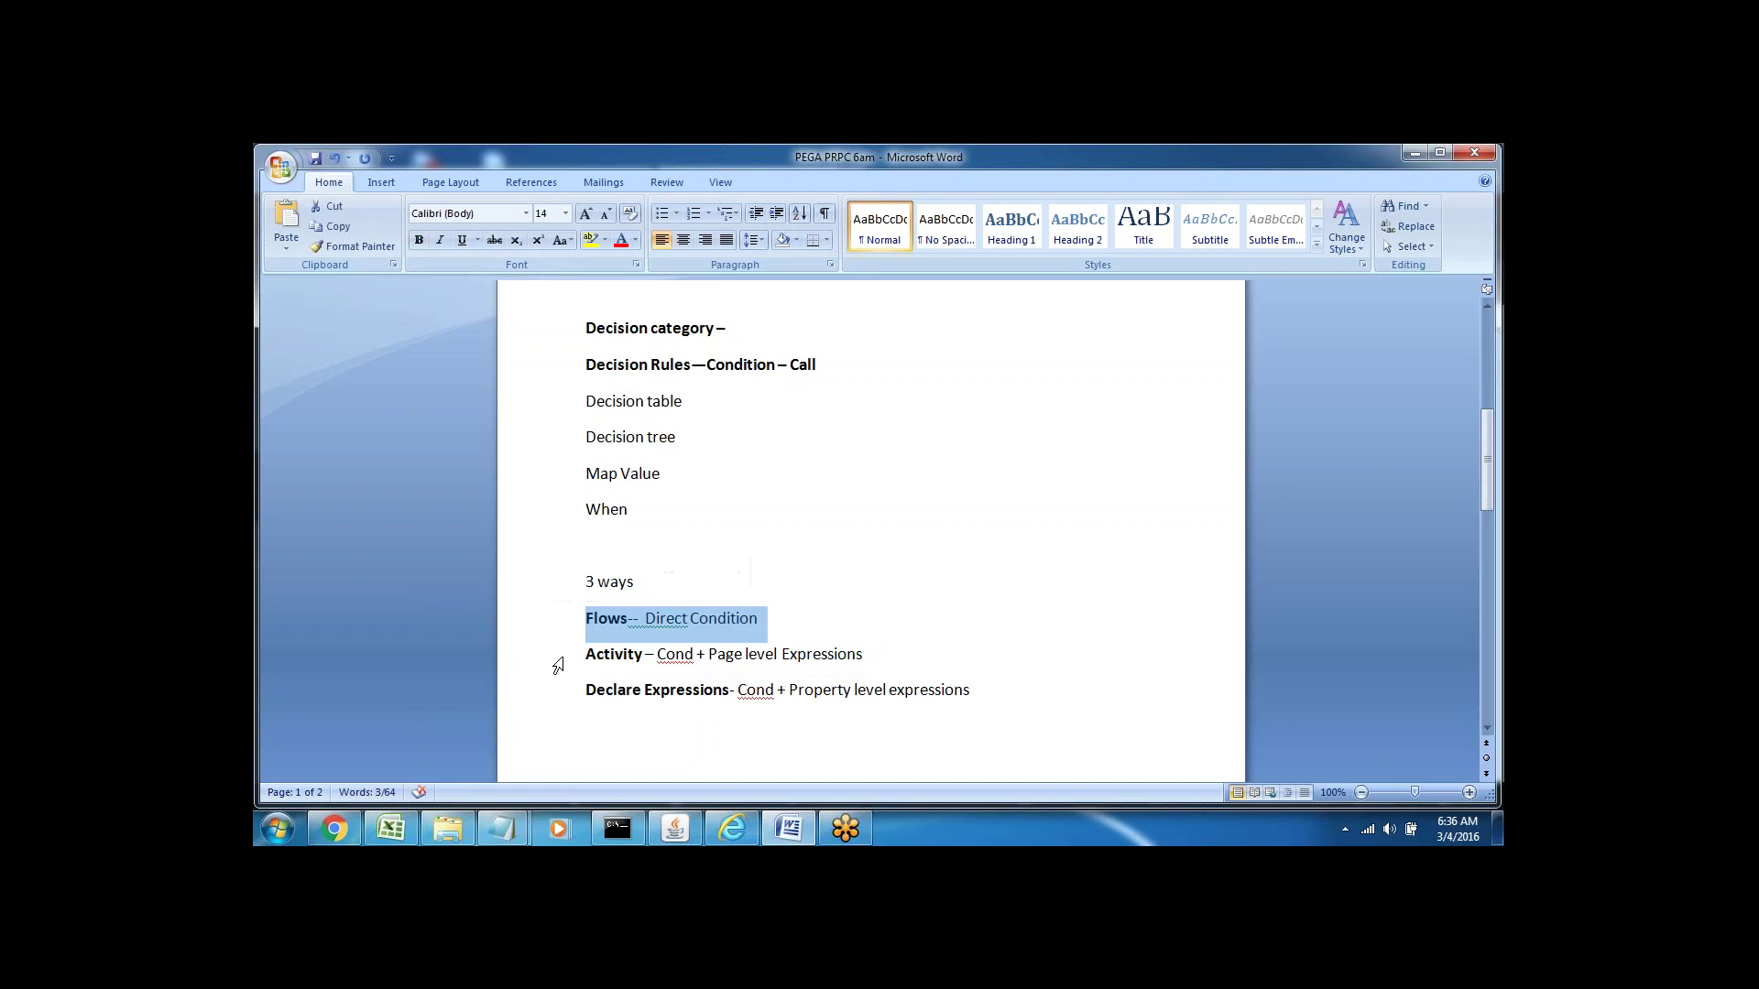
pyautogui.click(558, 663)
pyautogui.click(556, 708)
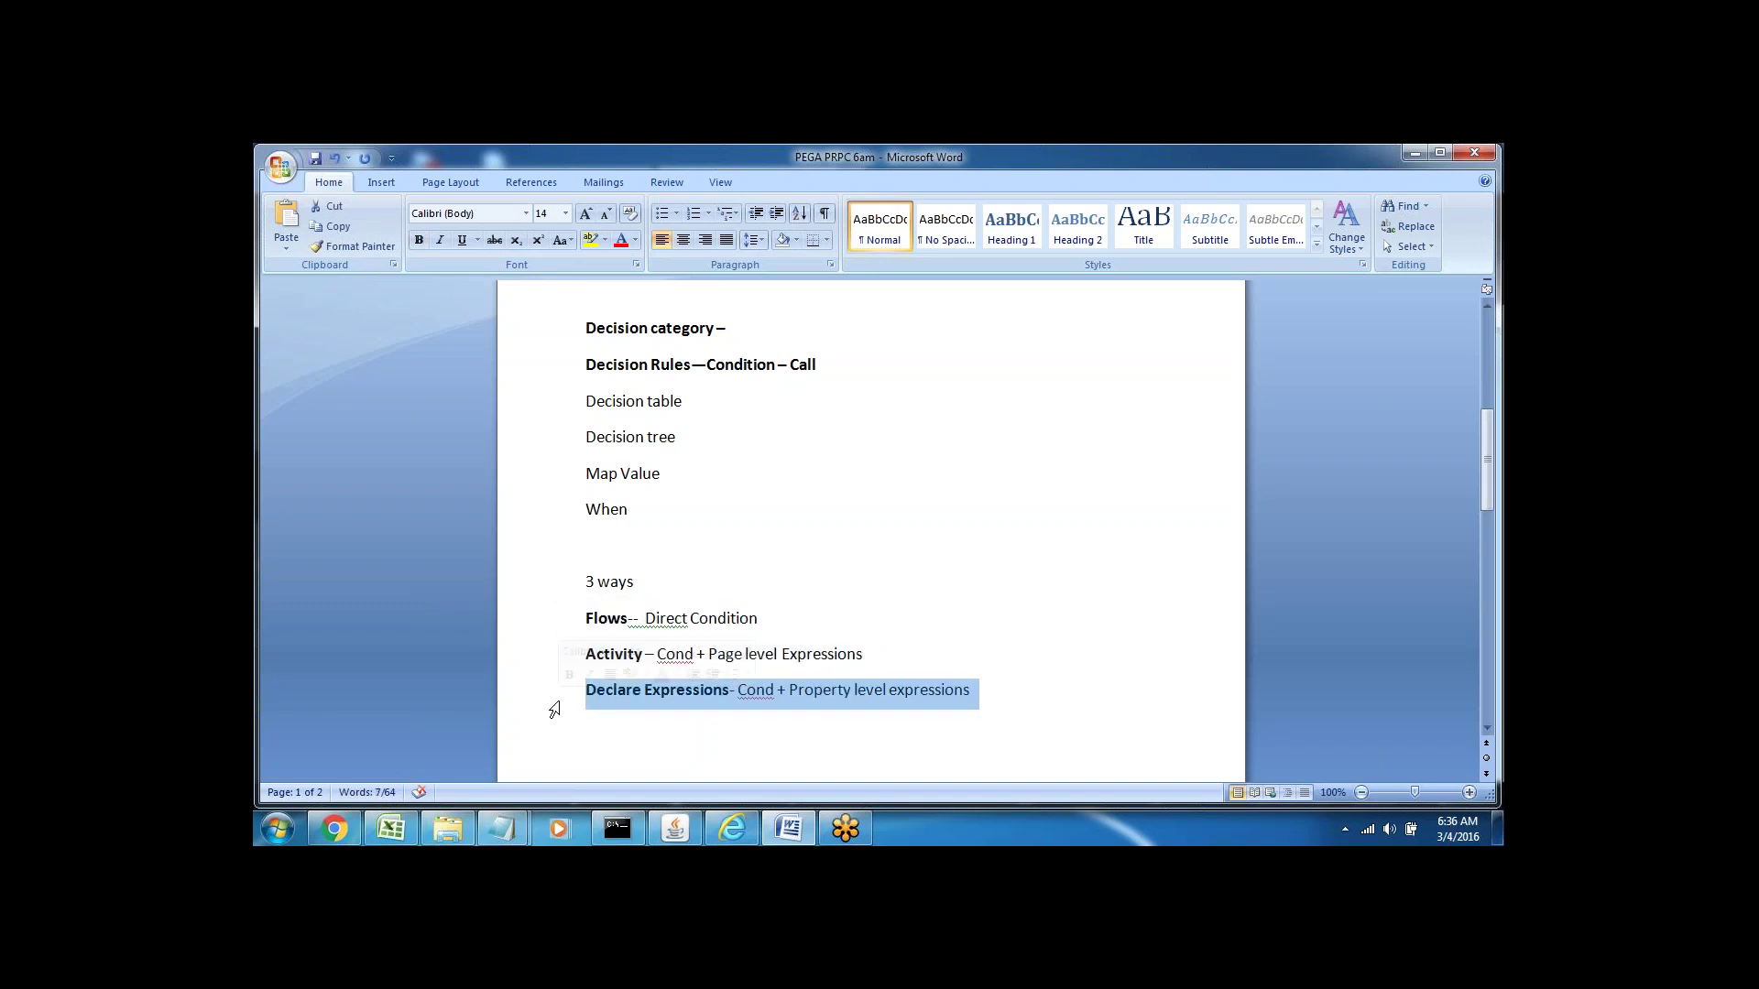
pyautogui.click(633, 690)
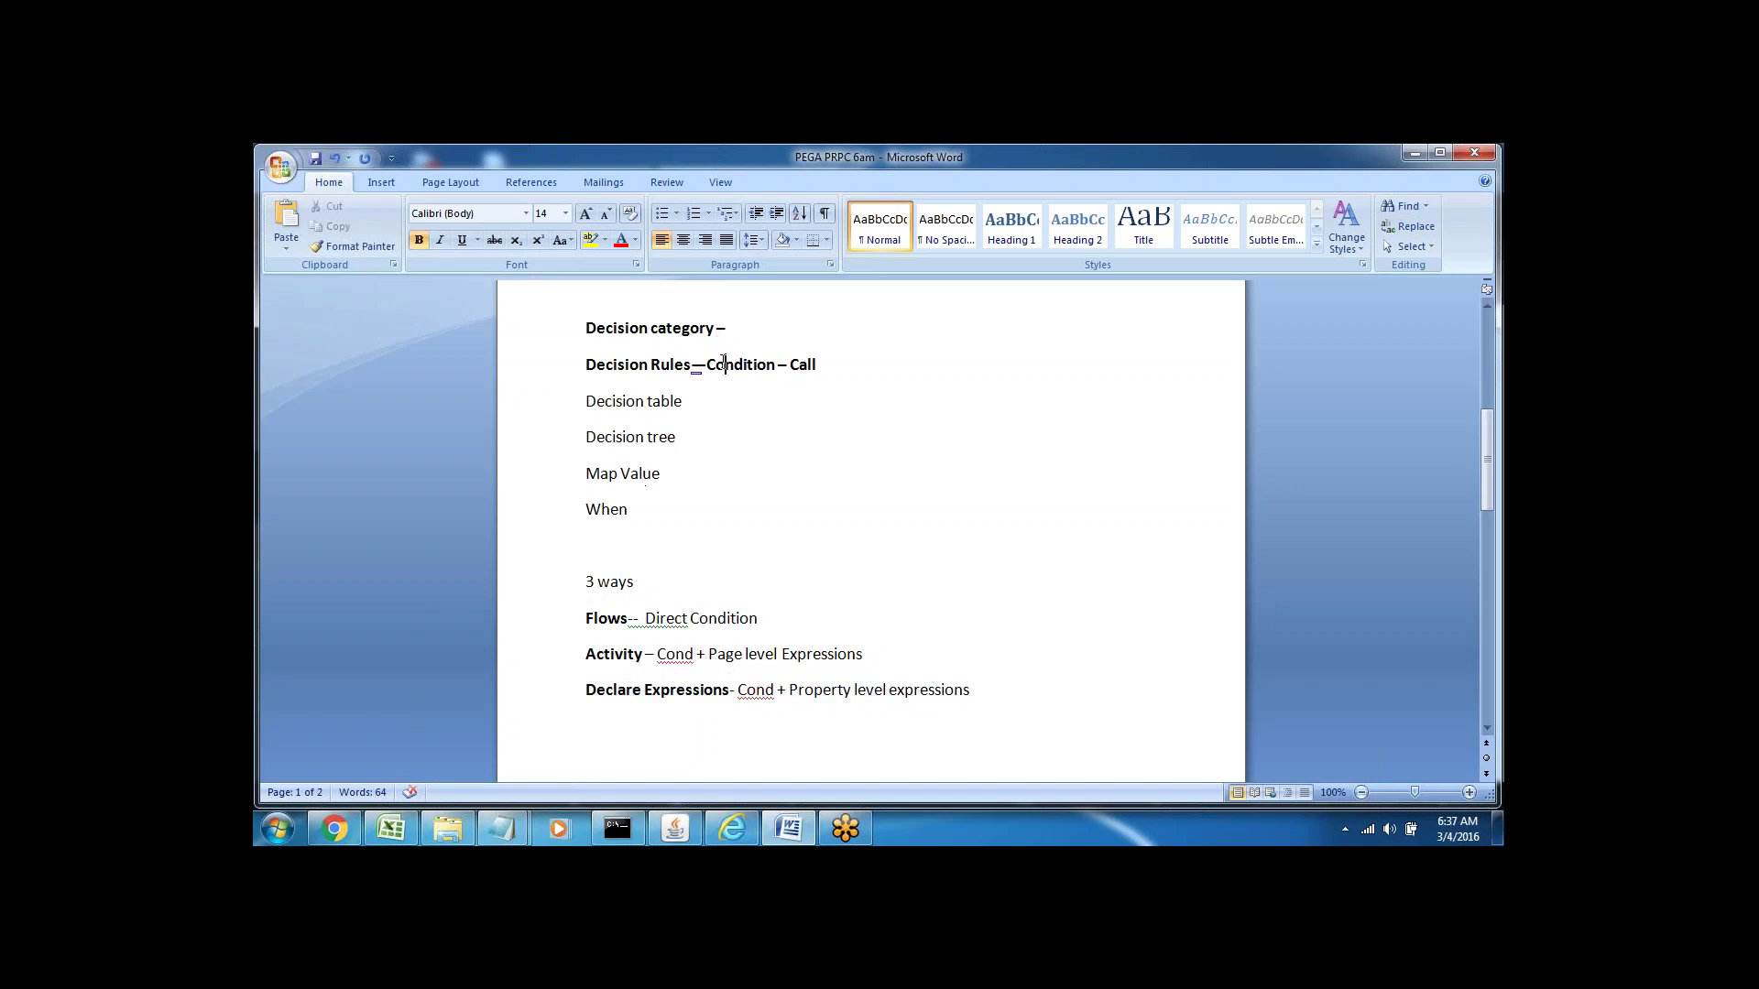
pyautogui.doubleClick(732, 366)
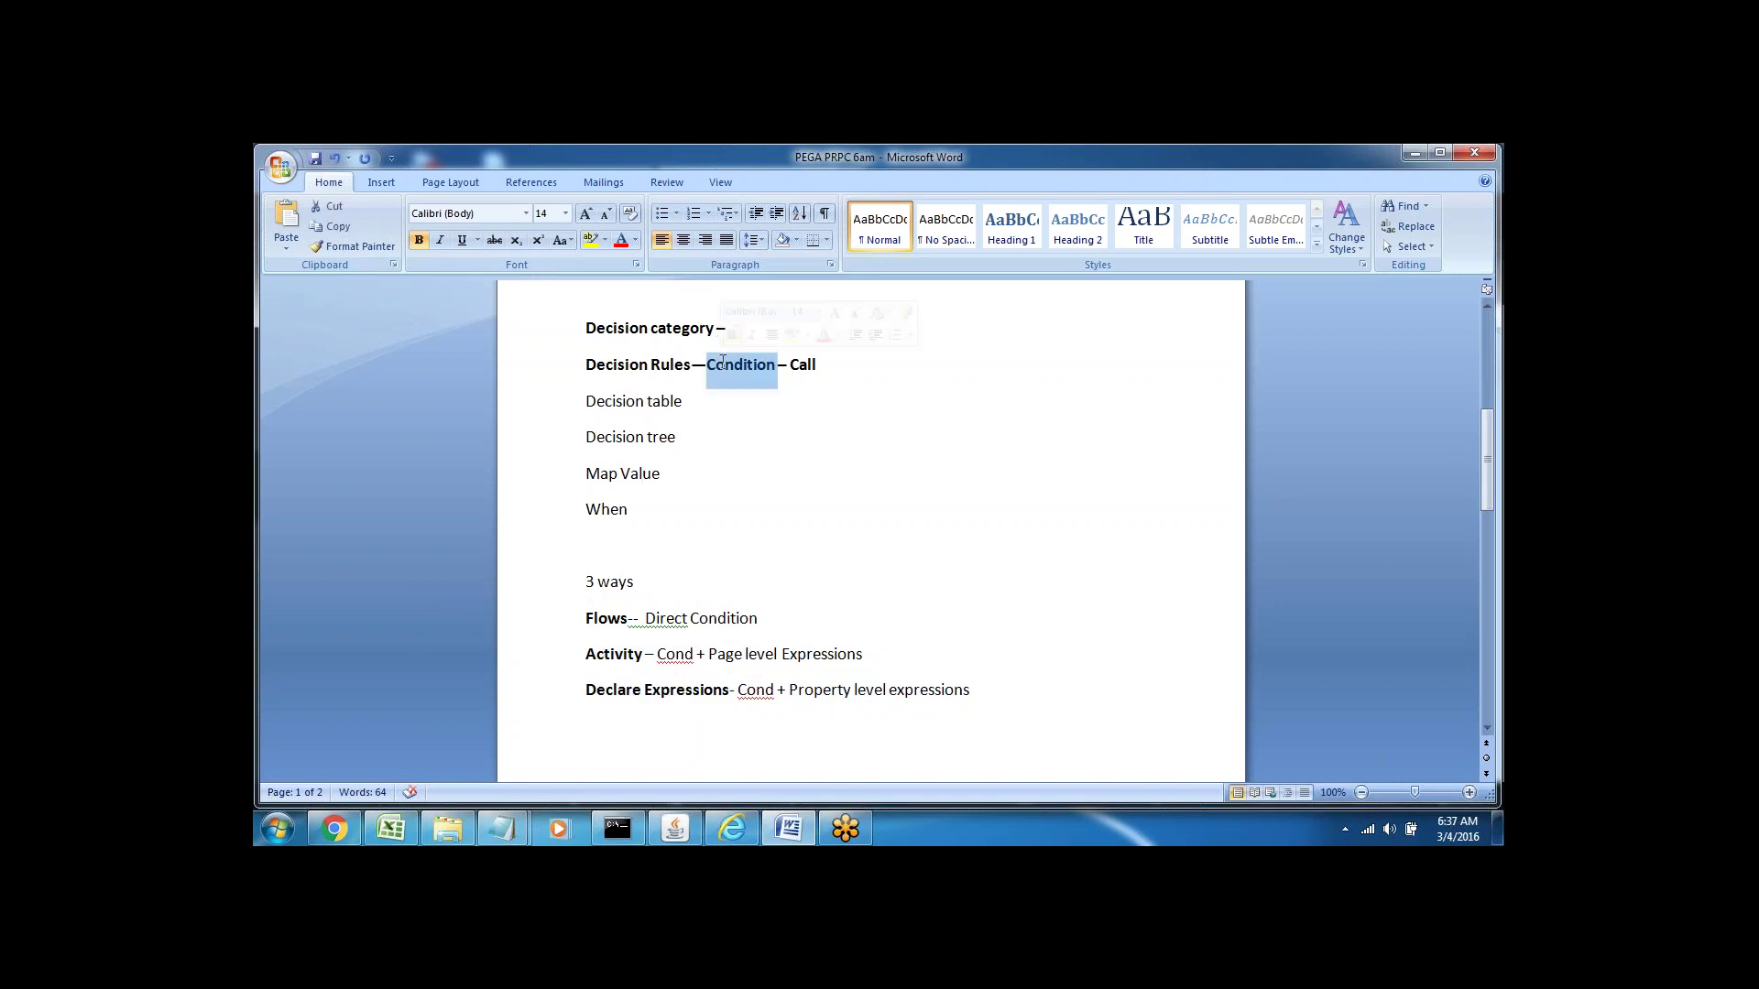
pyautogui.doubleClick(606, 619)
pyautogui.click(606, 656)
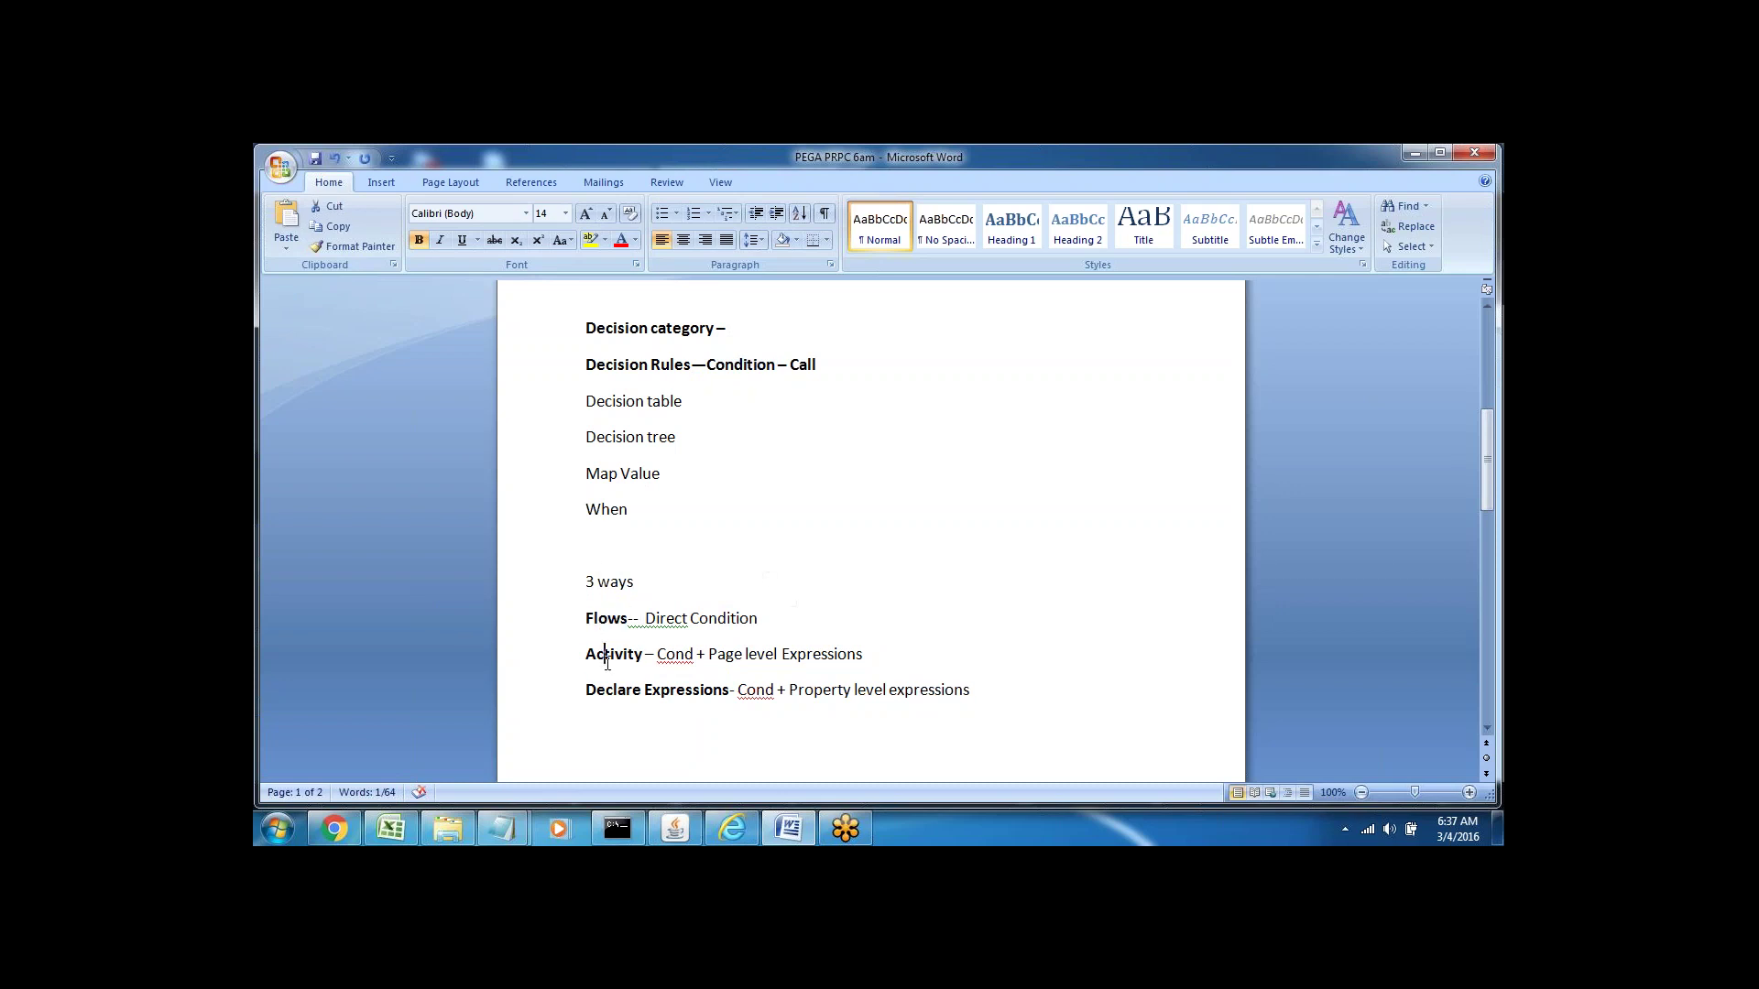
pyautogui.doubleClick(607, 656)
pyautogui.click(743, 526)
pyautogui.moveTo(645, 616); pyautogui.dragTo(757, 619)
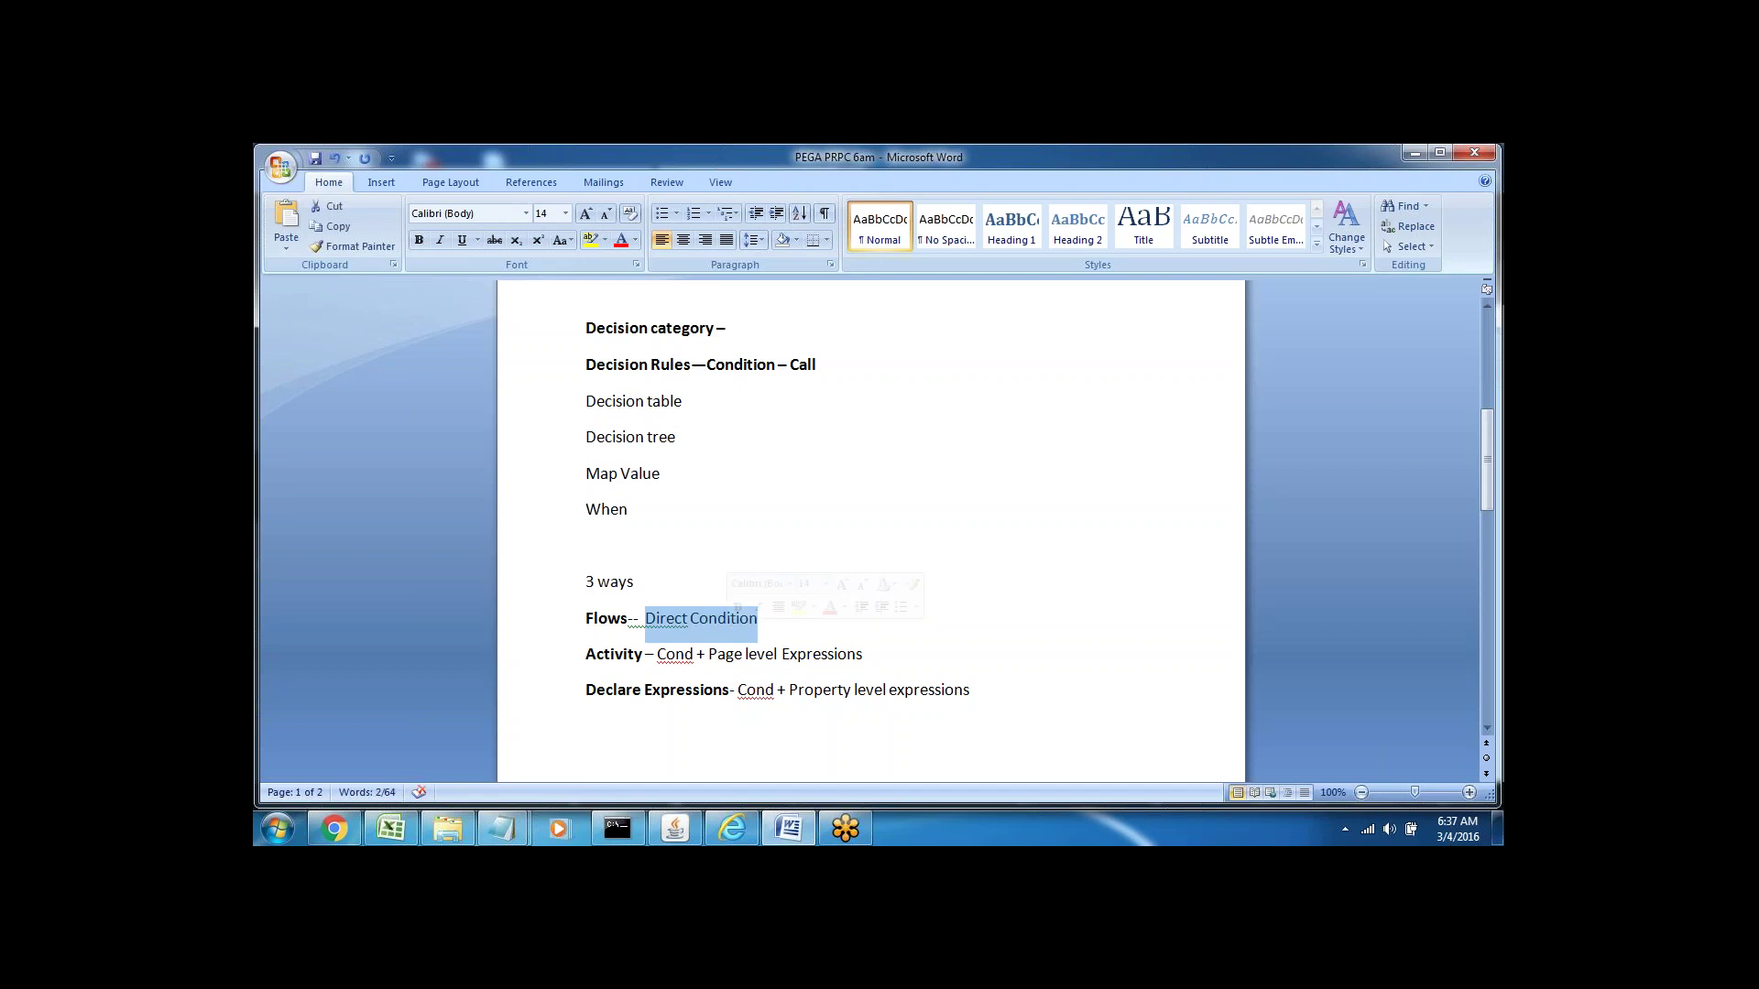
pyautogui.click(823, 364)
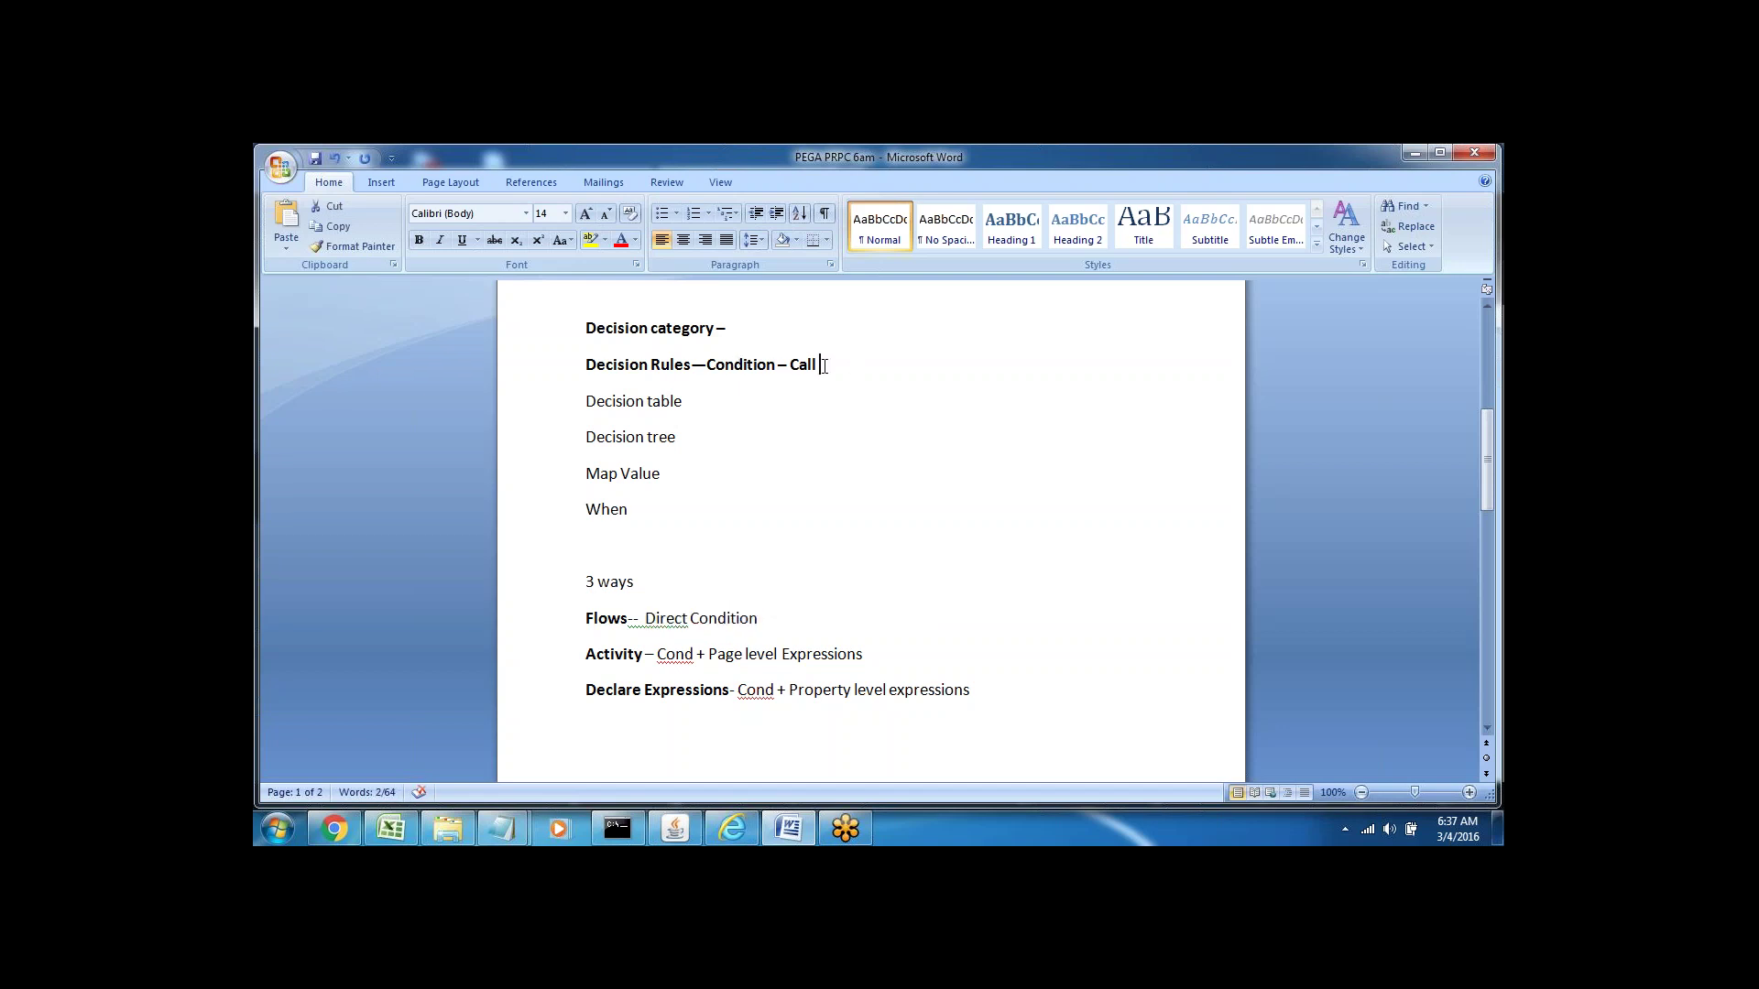
pyautogui.click(551, 406)
pyautogui.click(641, 436)
pyautogui.click(587, 369)
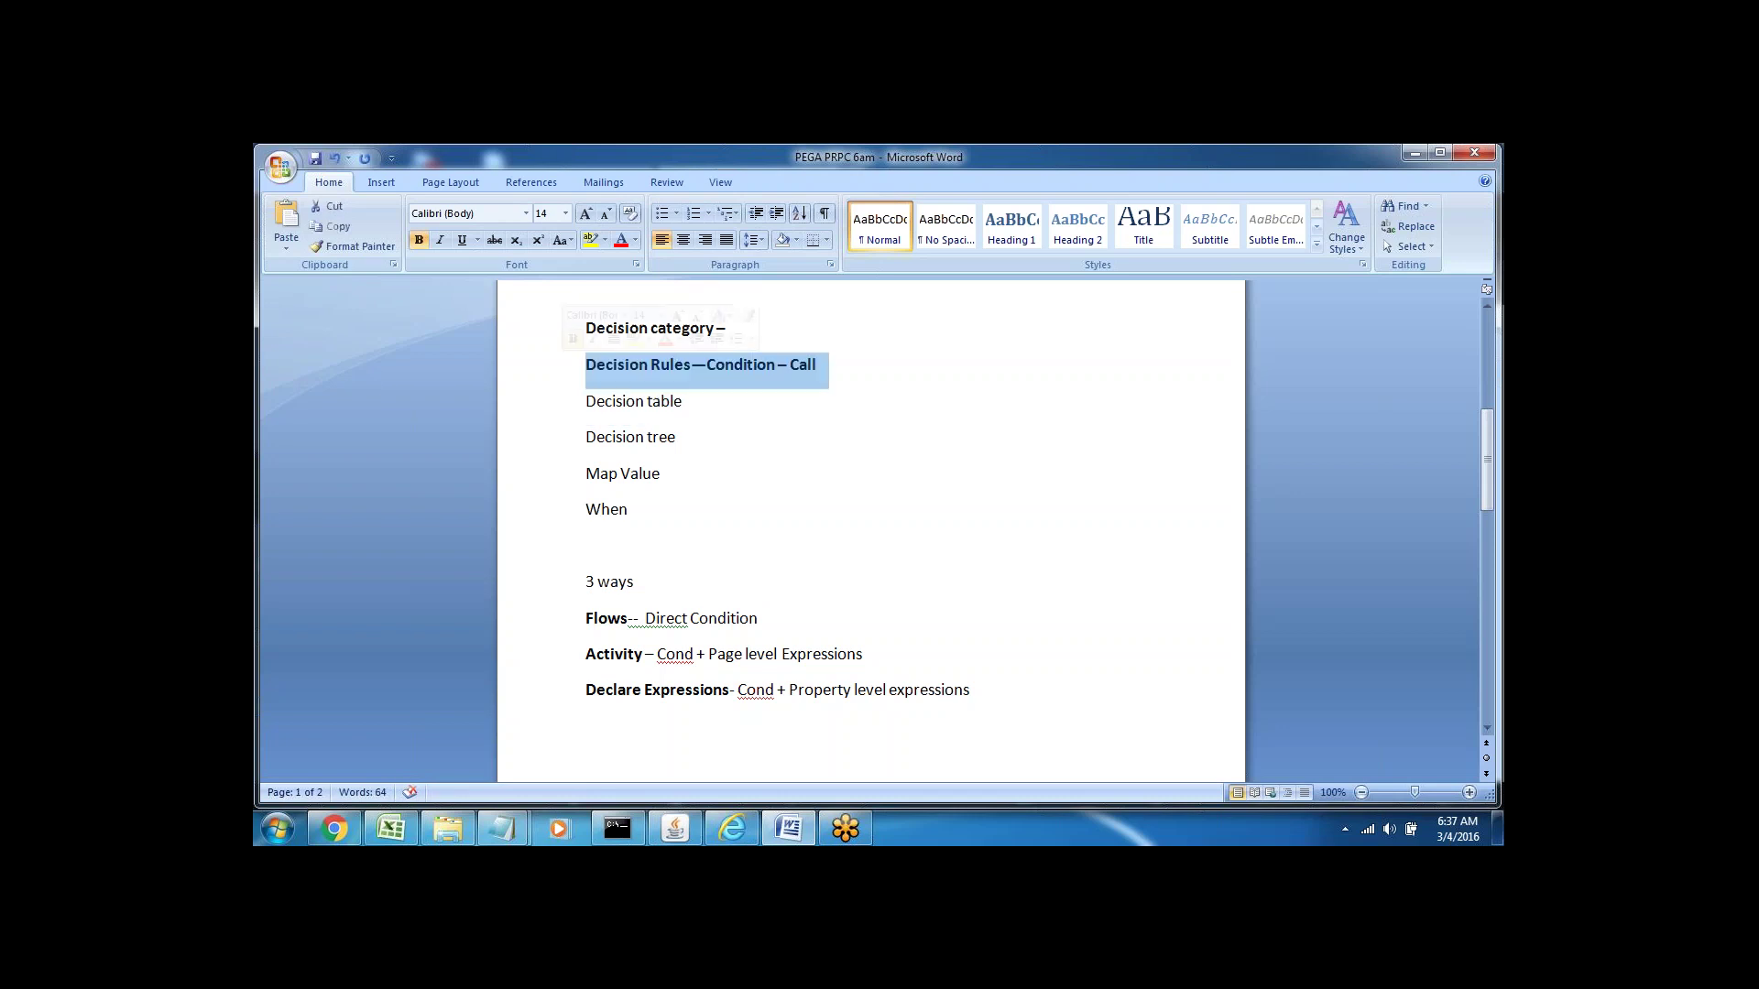
# - Append "- if cond & else if ( And Logic)" to the Decision table line
pyautogui.click(706, 403)
pyautogui.write('-')
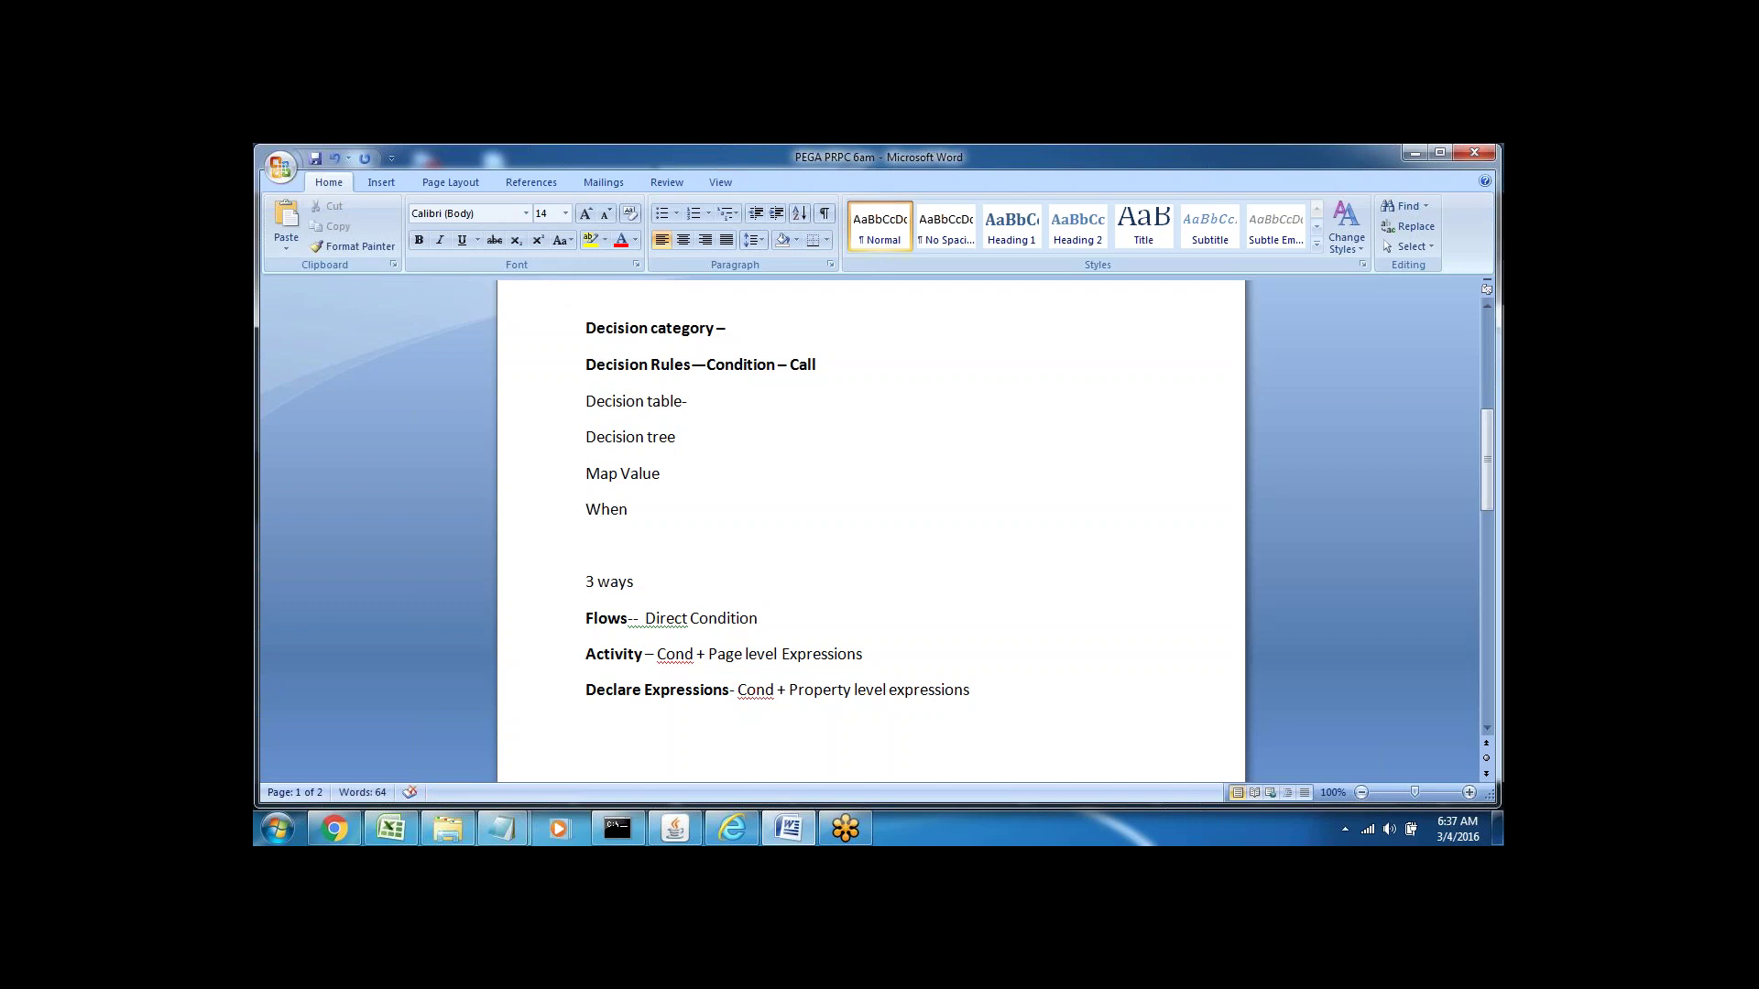
pyautogui.write(' if cond & else if')
pyautogui.tripleClick(720, 411)
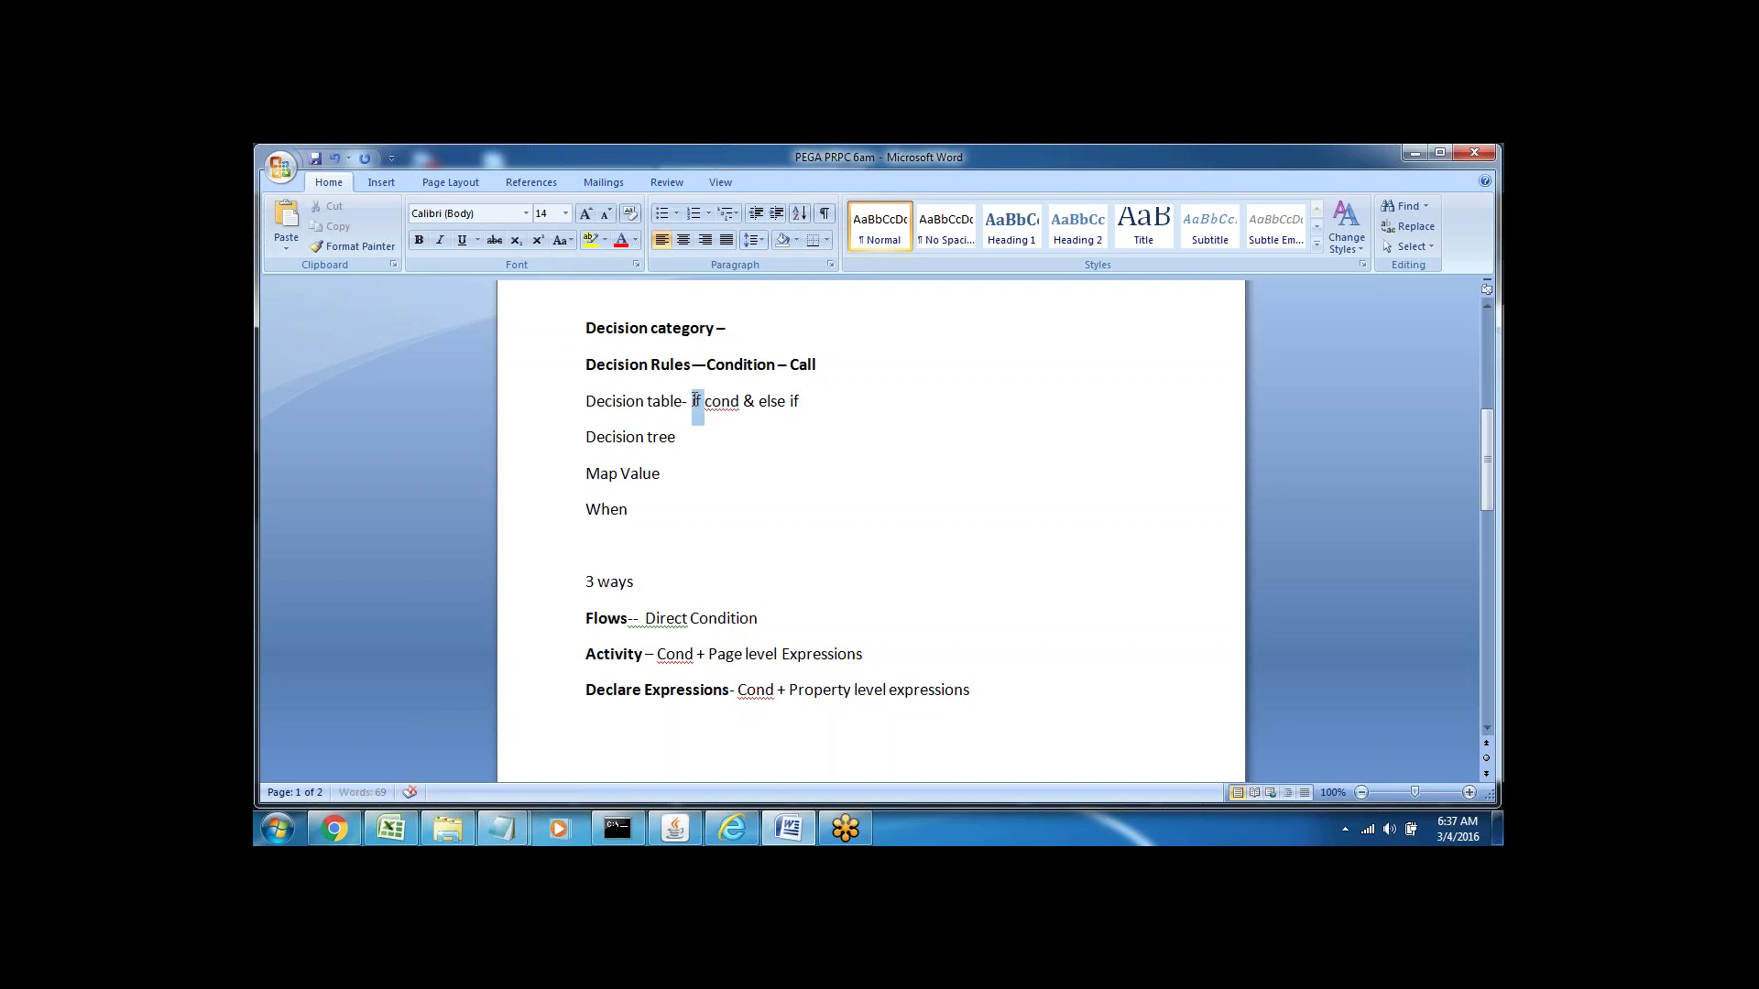
pyautogui.click(782, 410)
pyautogui.tripleClick(723, 407)
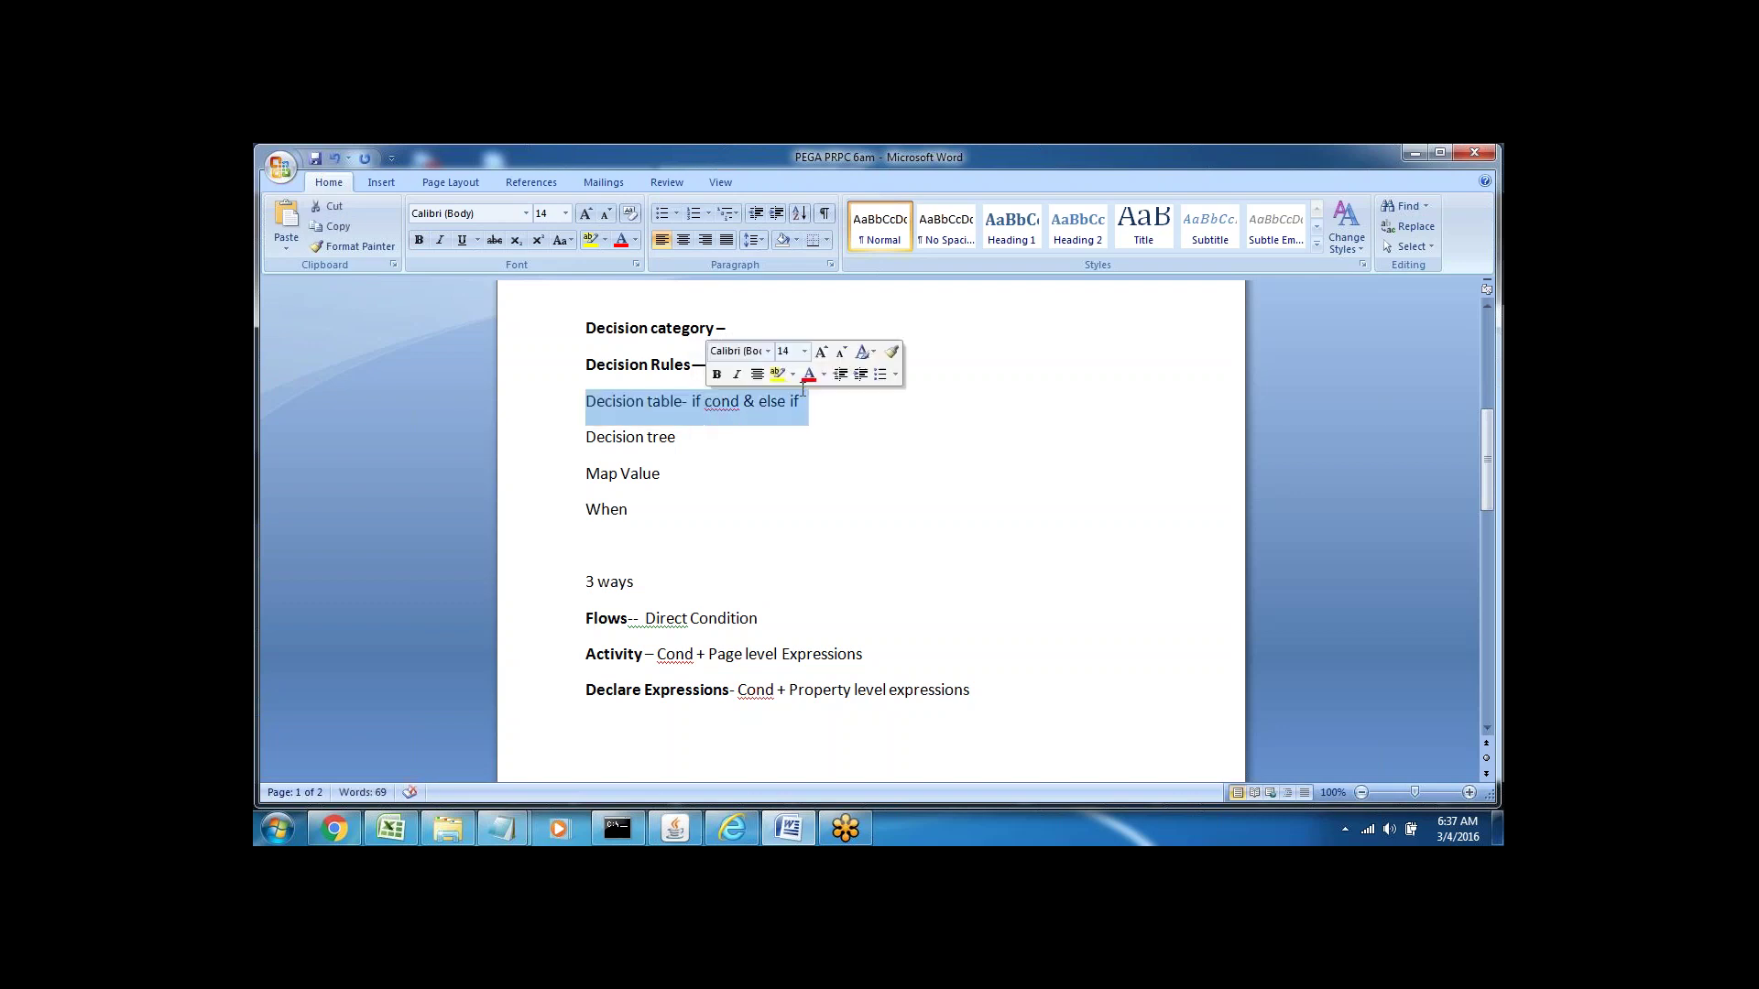
pyautogui.press('End')
pyautogui.write('( ')
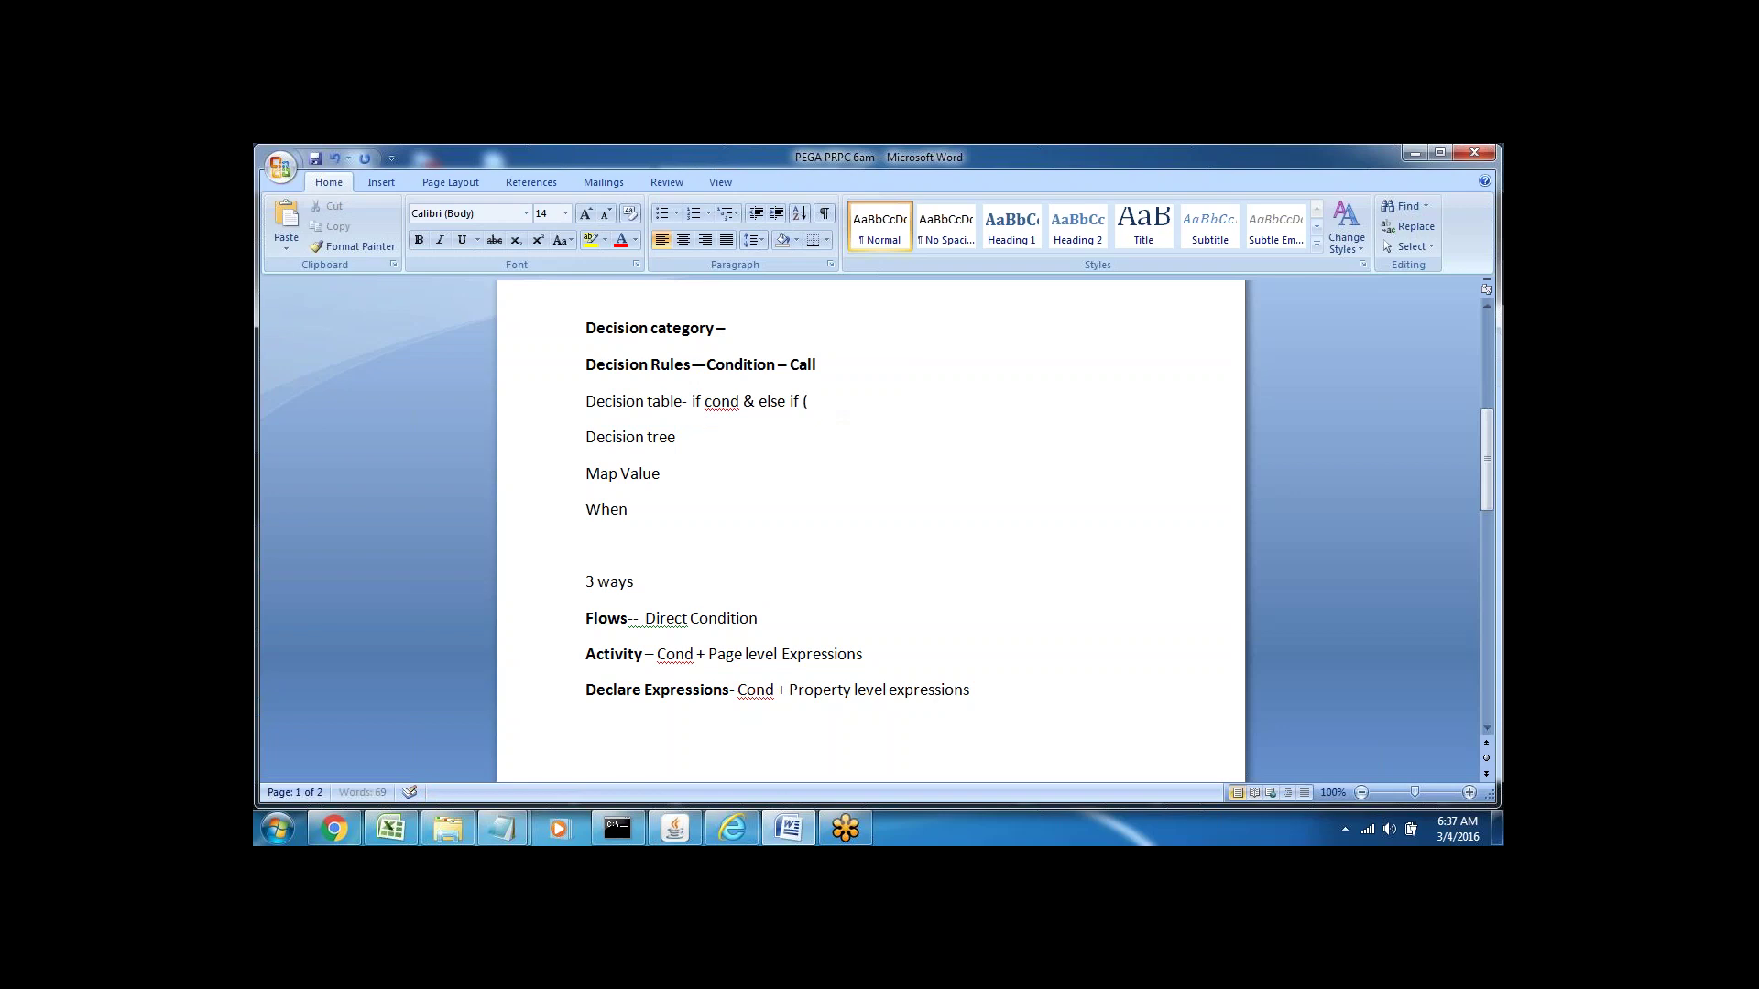
pyautogui.write('And Logic)')
pyautogui.click(547, 408)
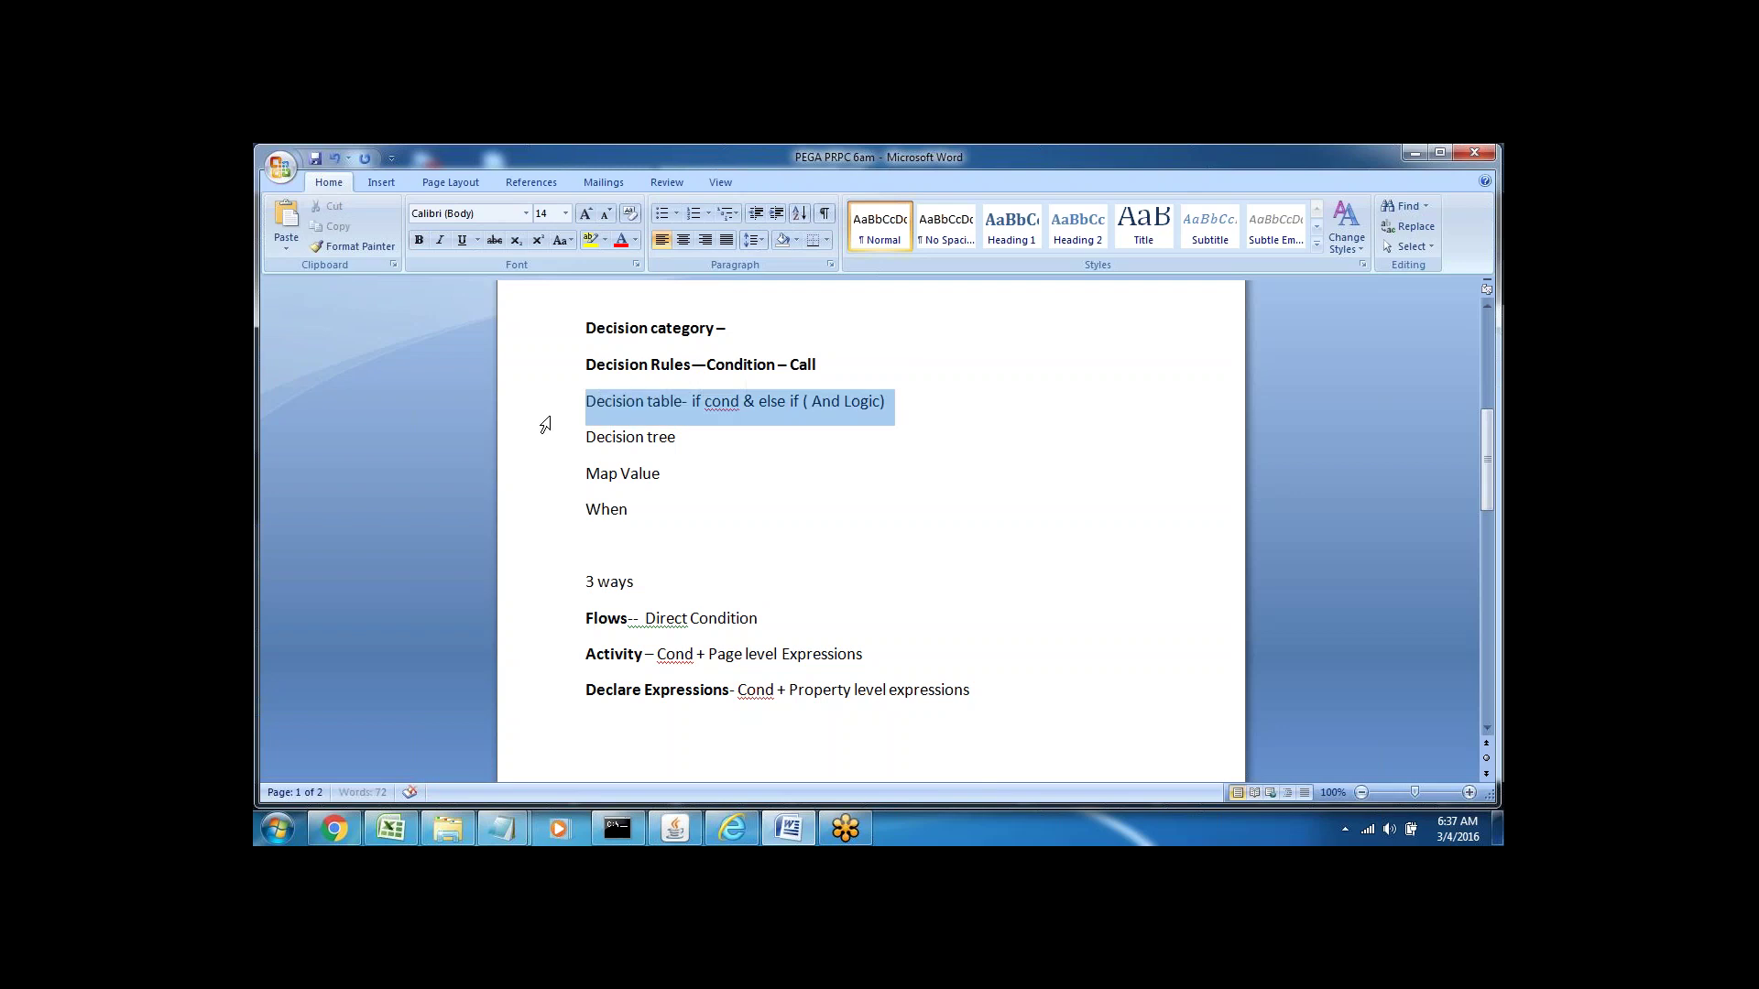
# - Append "- If ,nested if ( OR logic)" to the Decision tree line
pyautogui.click(678, 440)
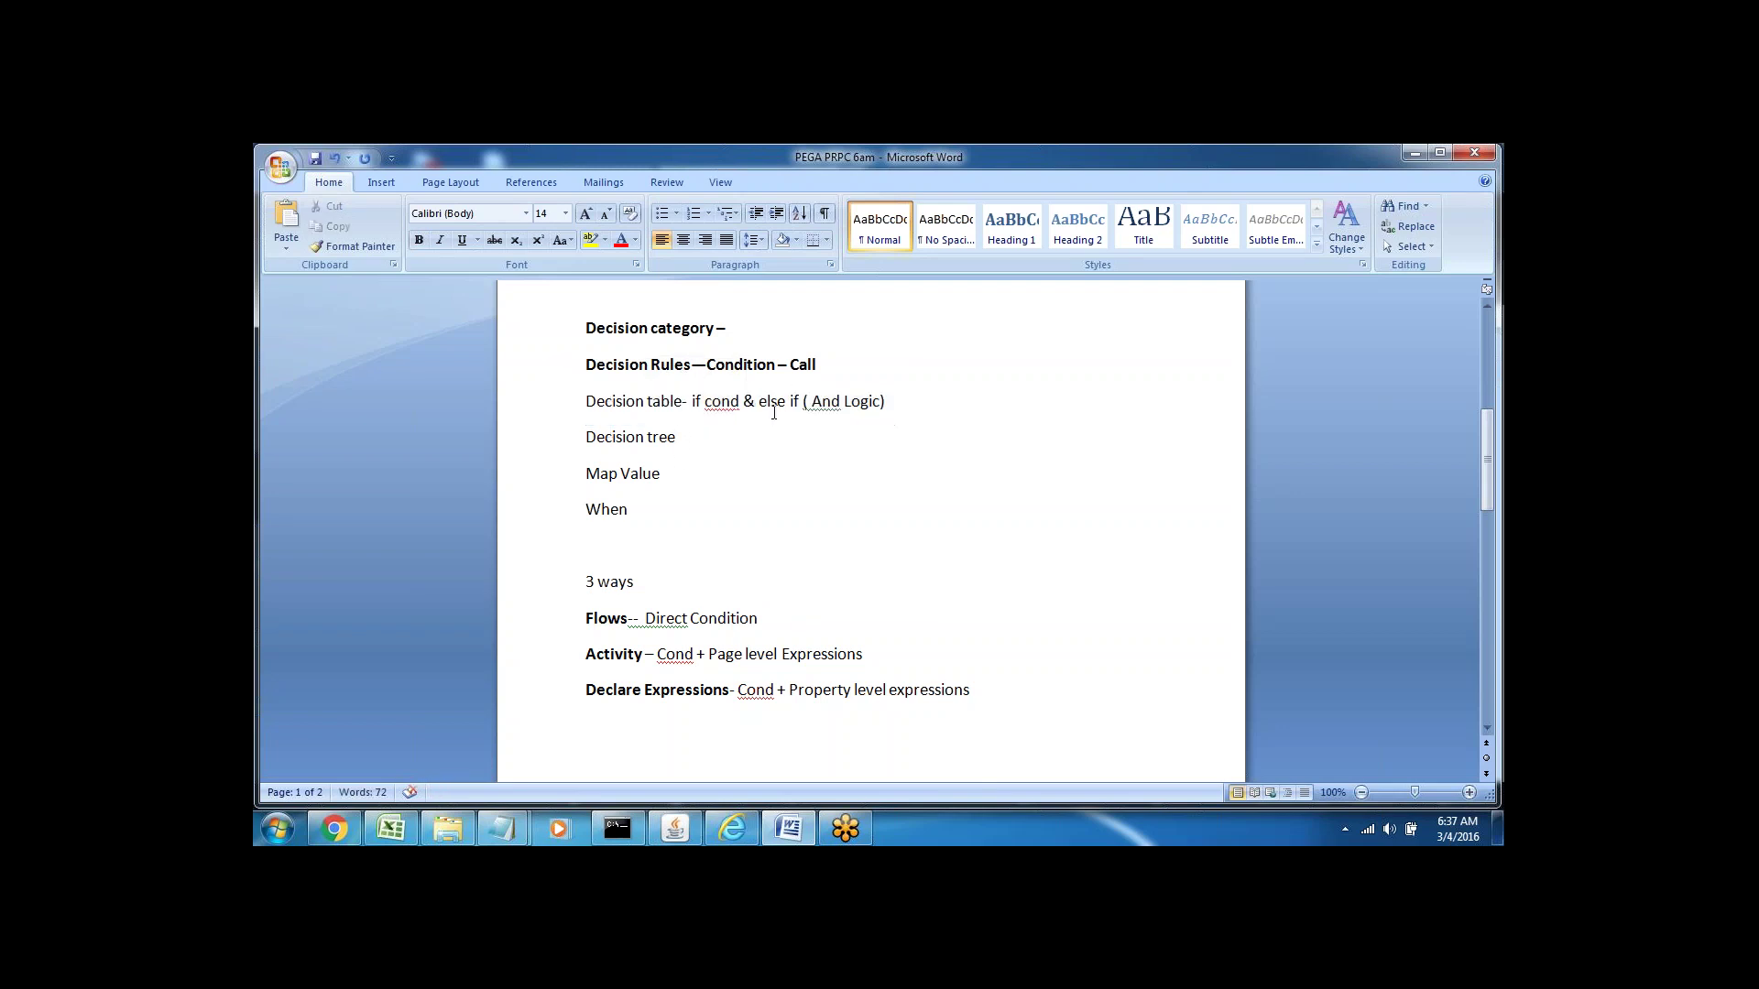
pyautogui.tripleClick(821, 410)
pyautogui.click(696, 412)
pyautogui.doubleClick(631, 403)
pyautogui.click(686, 437)
pyautogui.write('-')
pyautogui.write('If')
pyautogui.write(' ,neste')
pyautogui.write('d ')
pyautogui.write('if ')
pyautogui.write('( ')
pyautogui.write('OR')
pyautogui.write(' lofi')
pyautogui.press('BackSpace')
pyautogui.press('BackSpace')
pyautogui.write('gic)')
pyautogui.click(541, 441)
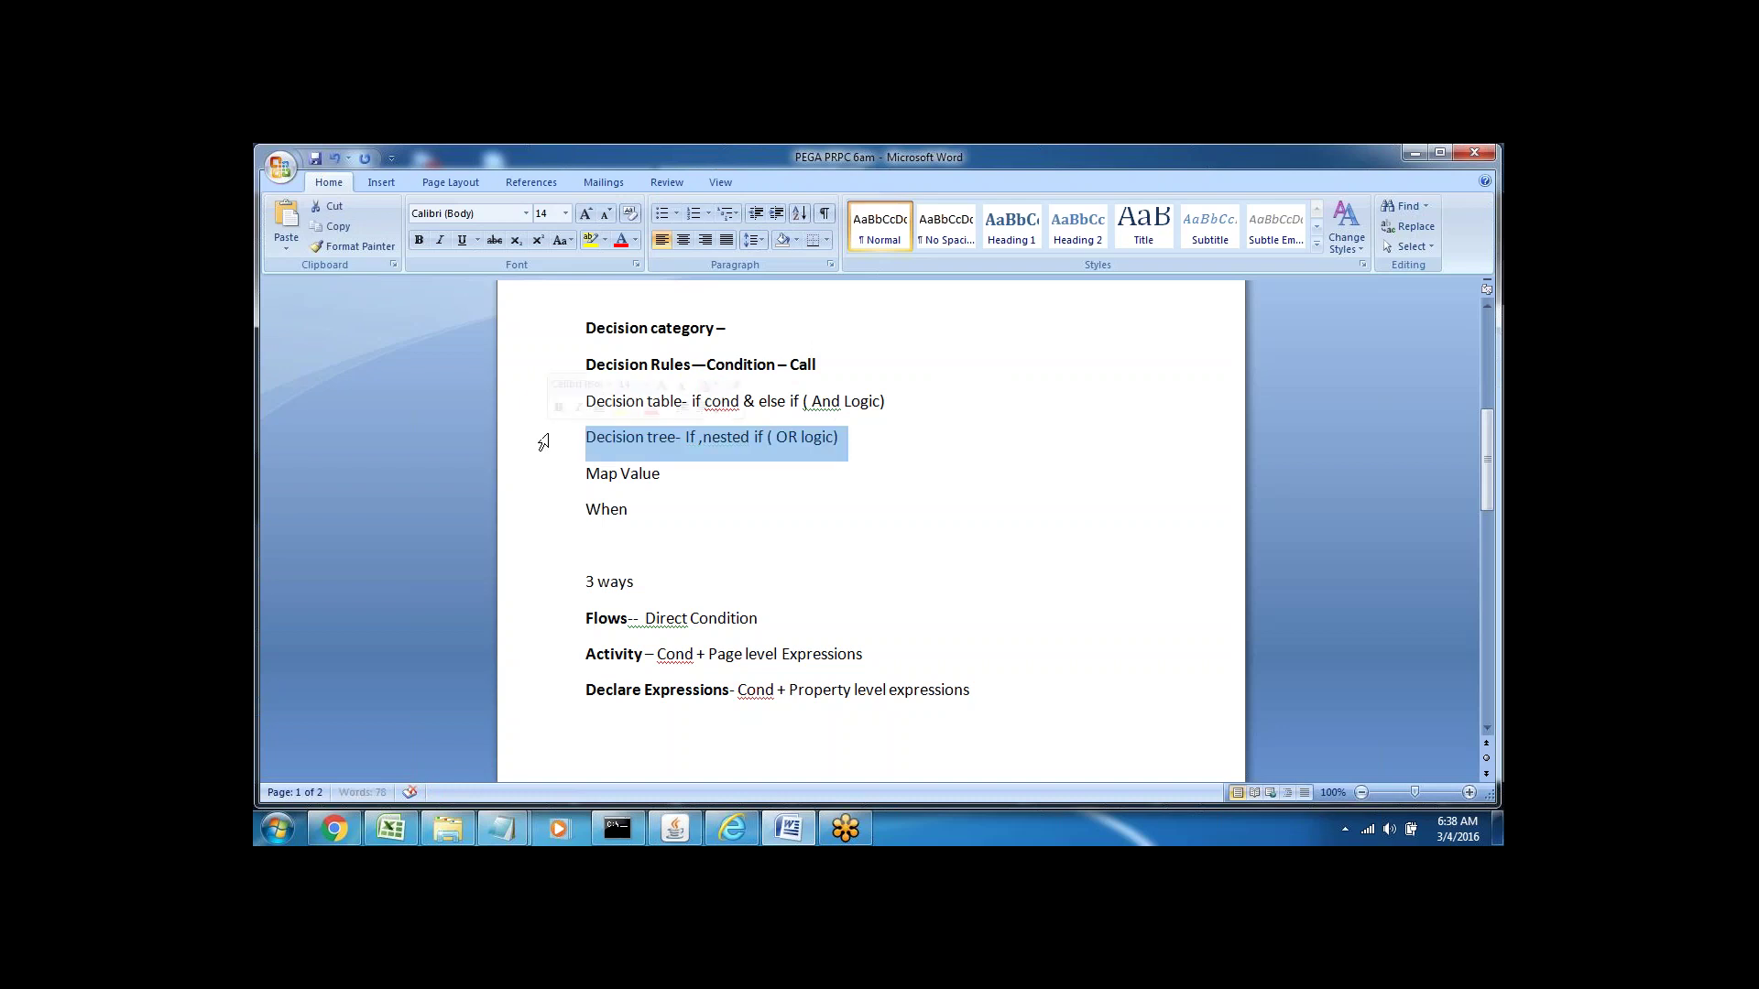
# - Compare the condition types and logic noted in the Decision table and Decision tree lines
pyautogui.click(668, 474)
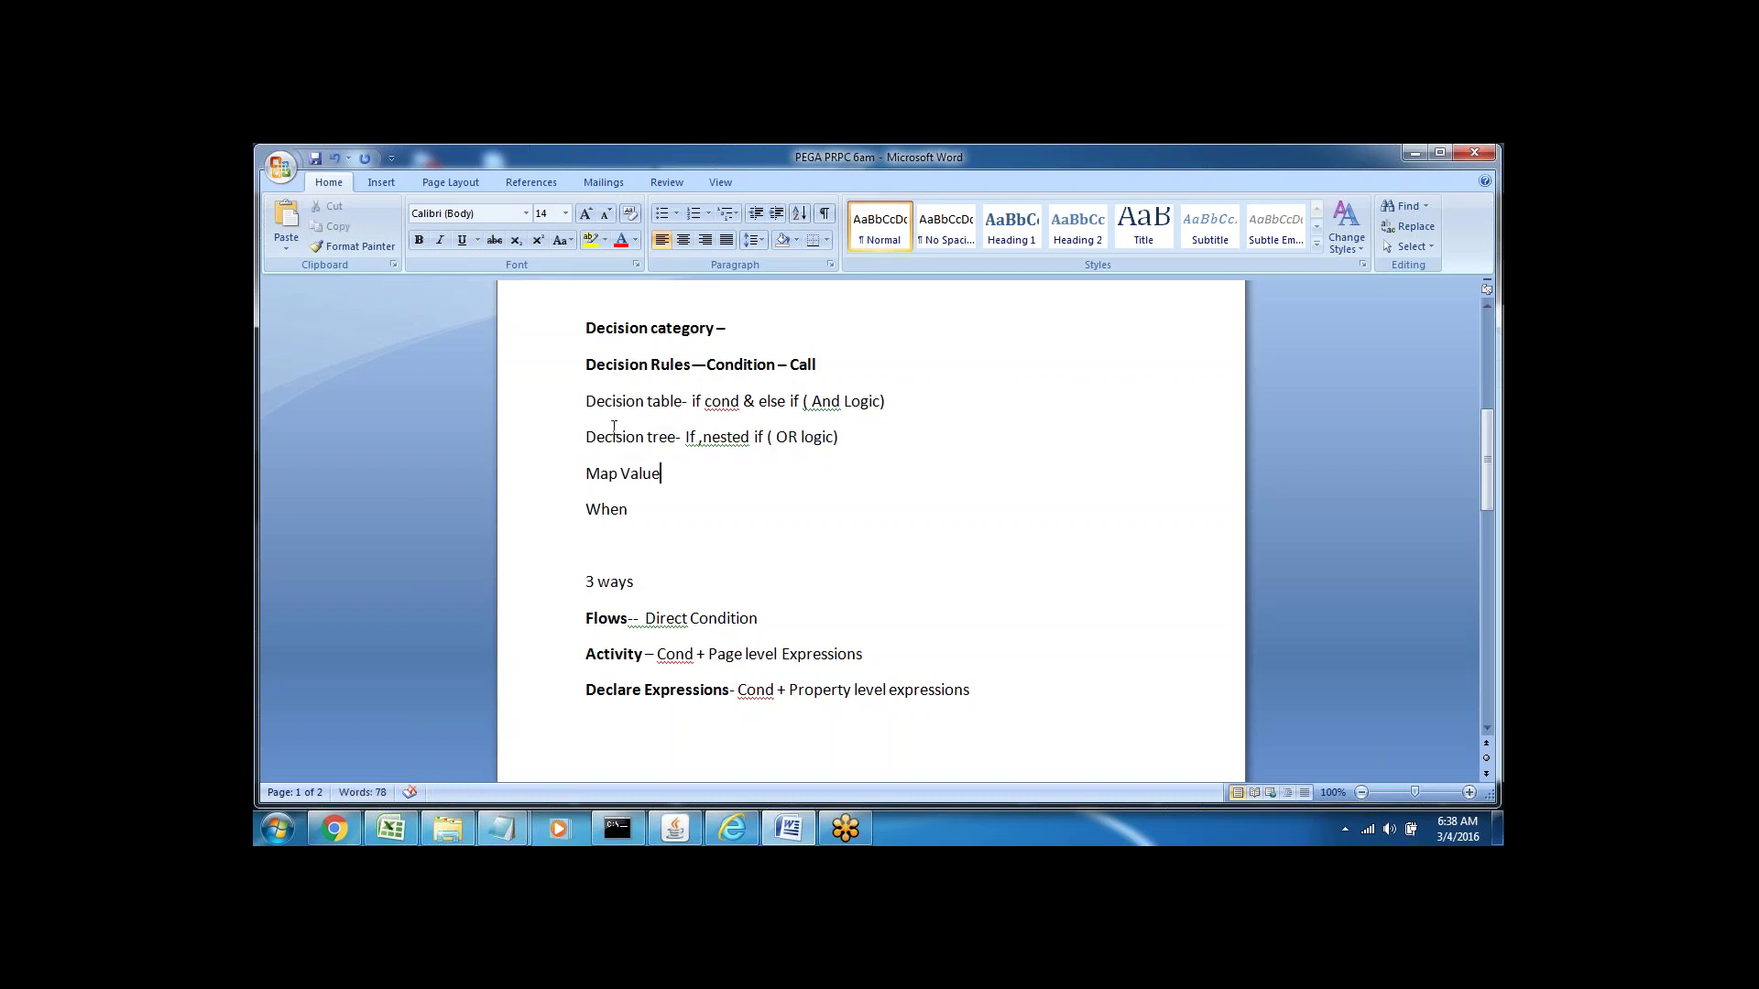
pyautogui.tripleClick(788, 438)
pyautogui.click(664, 473)
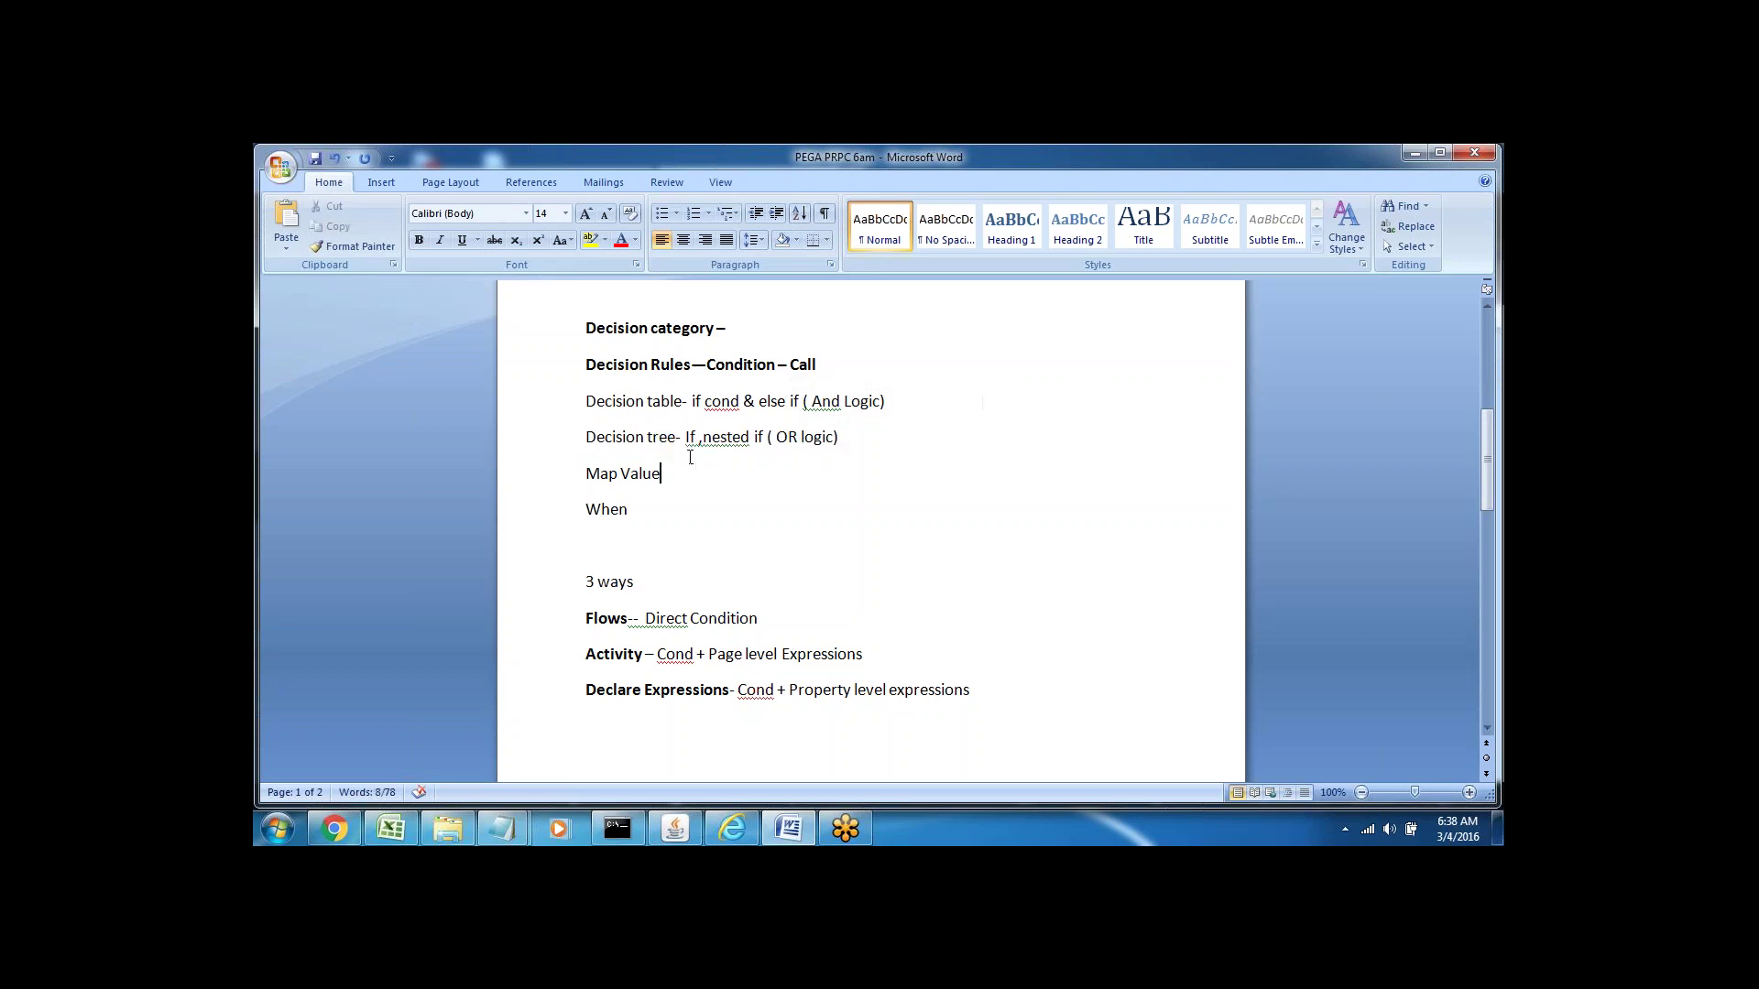
pyautogui.tripleClick(613, 438)
pyautogui.click(664, 474)
pyautogui.tripleClick(586, 400)
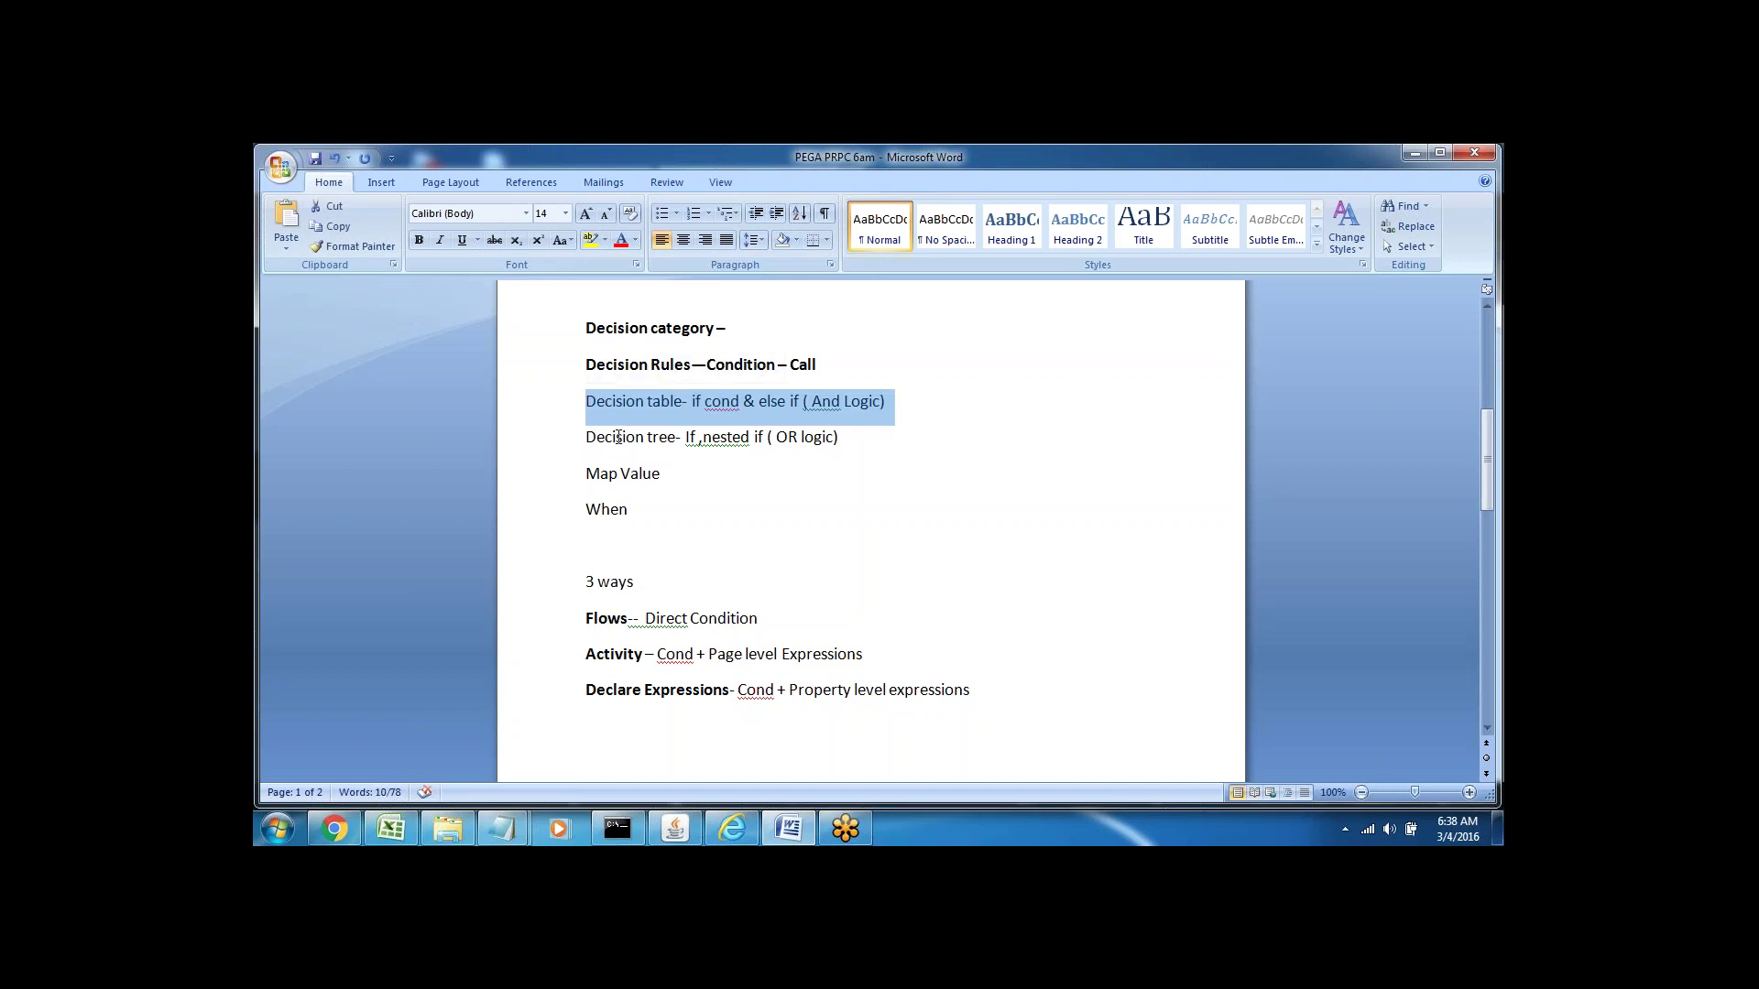
pyautogui.click(611, 437)
pyautogui.tripleClick(612, 437)
pyautogui.click(712, 439)
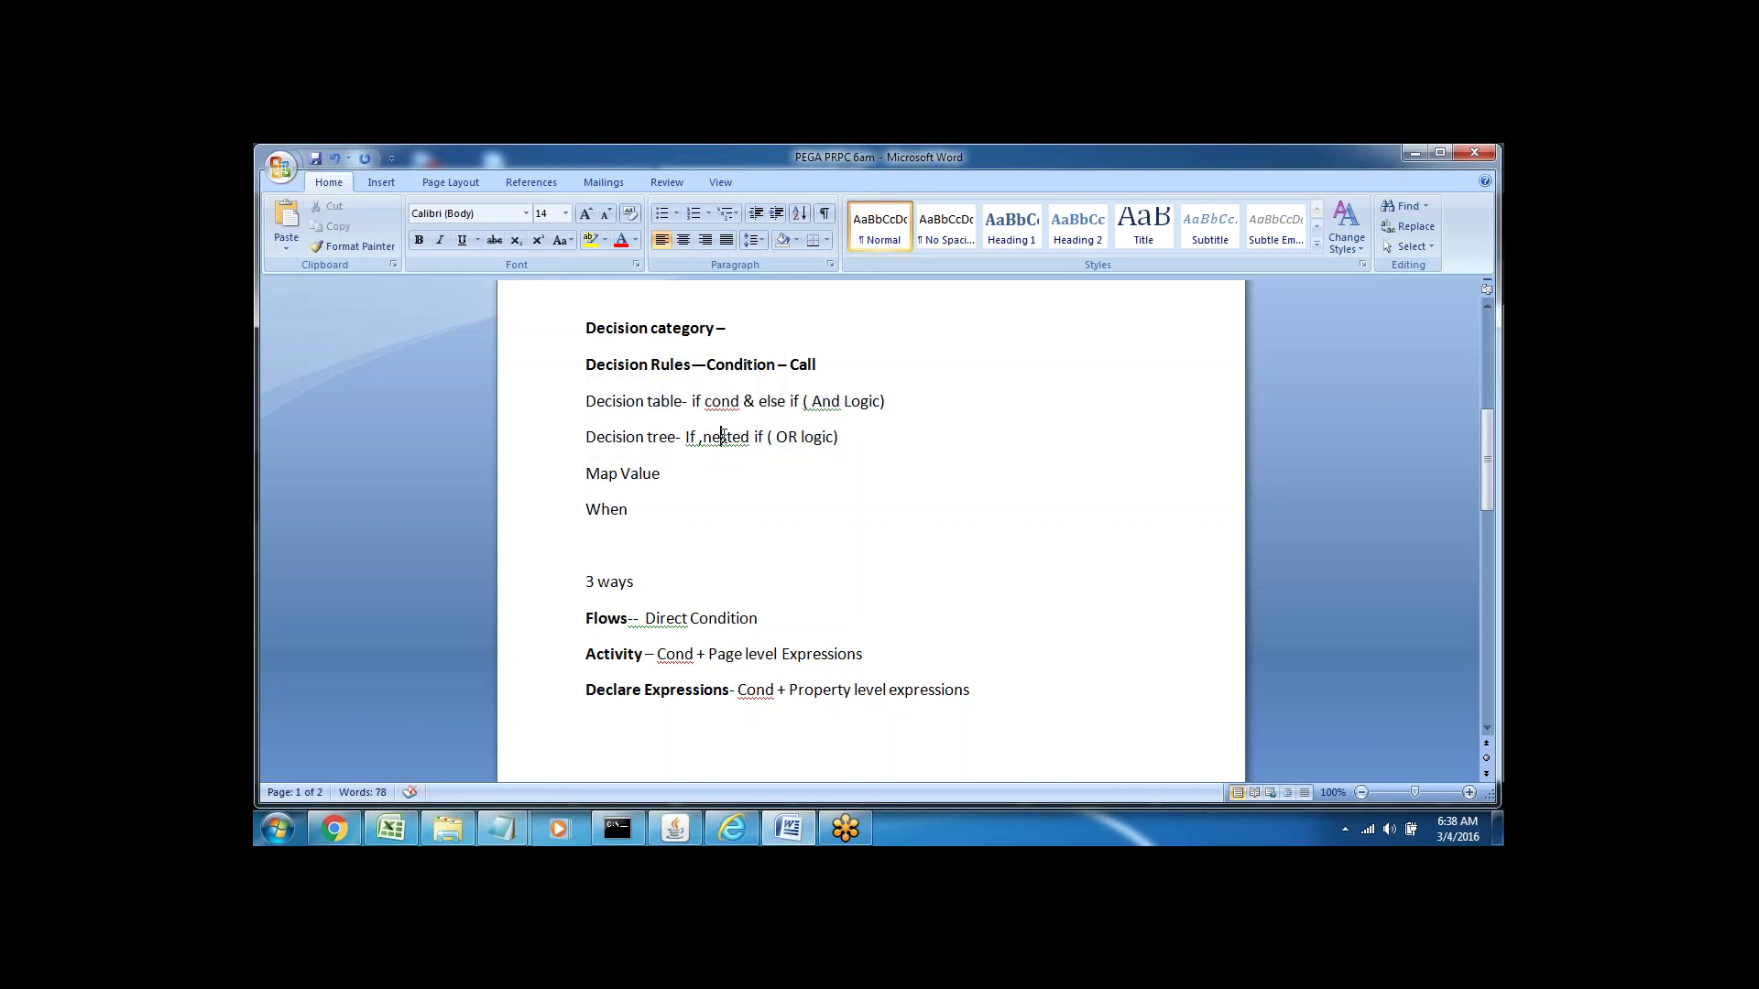
pyautogui.moveTo(686, 439); pyautogui.dragTo(771, 439)
pyautogui.tripleClick(788, 441)
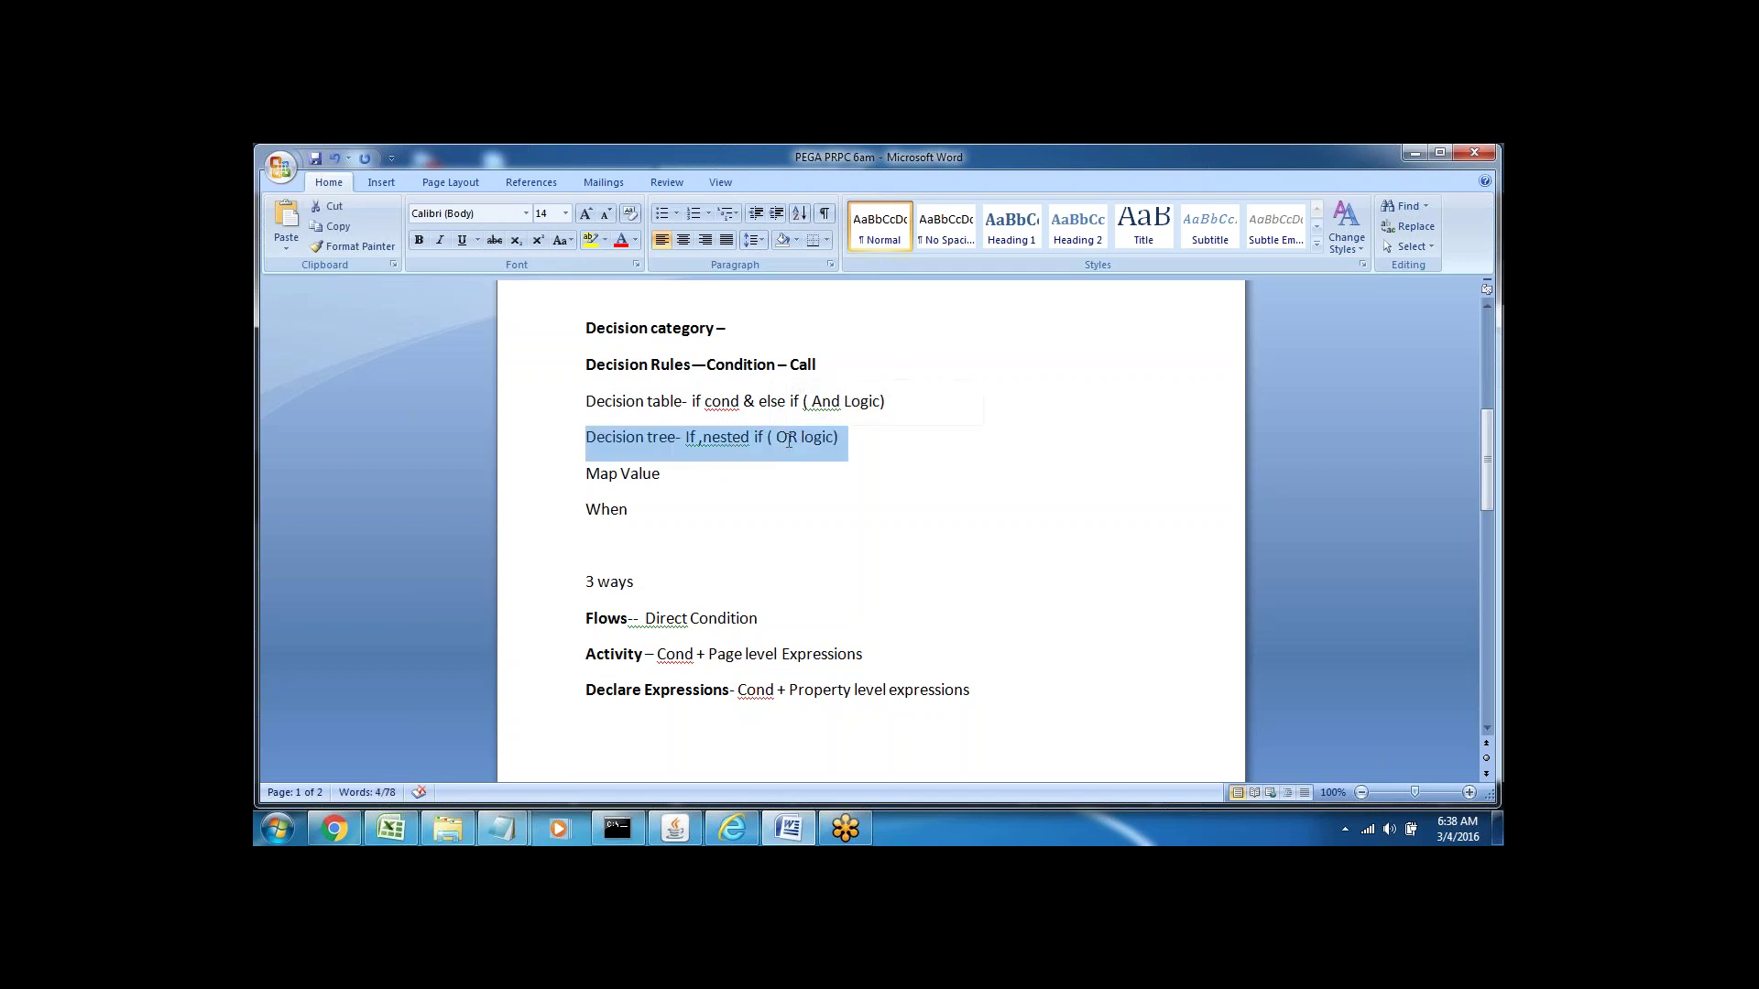
# - Append "- Matrix Condition ( 2 property)" to the Map Value line
pyautogui.click(703, 477)
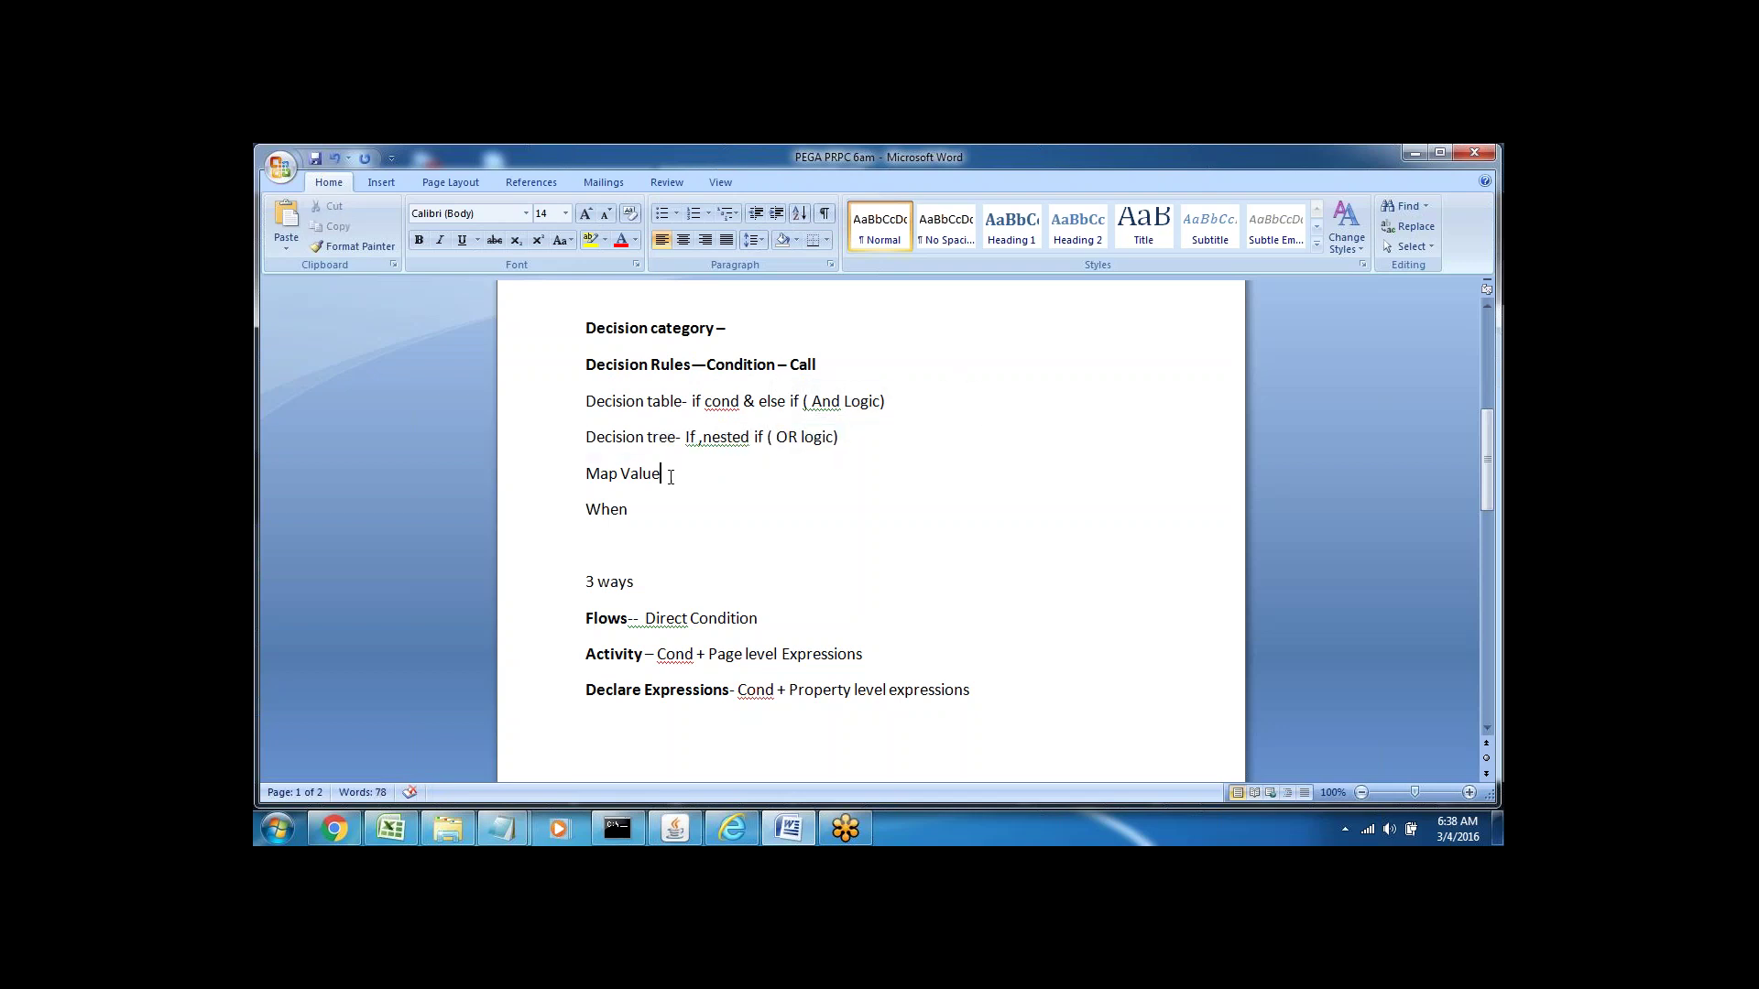
pyautogui.write('- Matrix Condition')
pyautogui.click(551, 488)
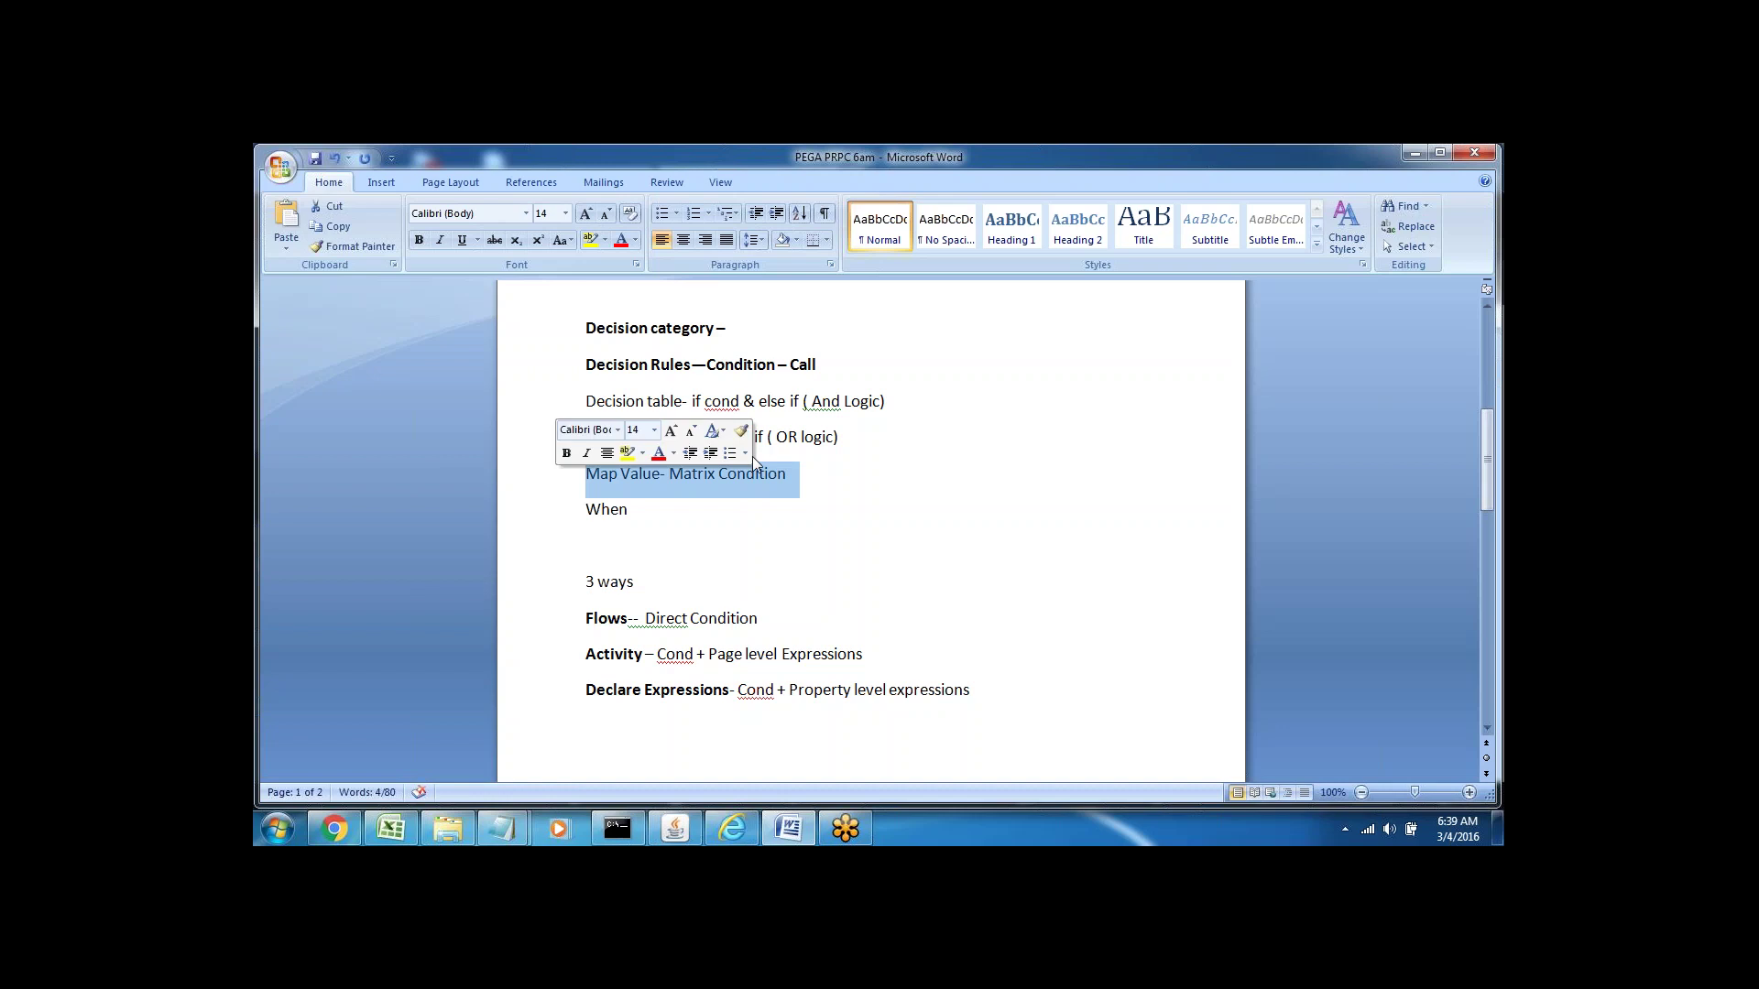
pyautogui.click(814, 484)
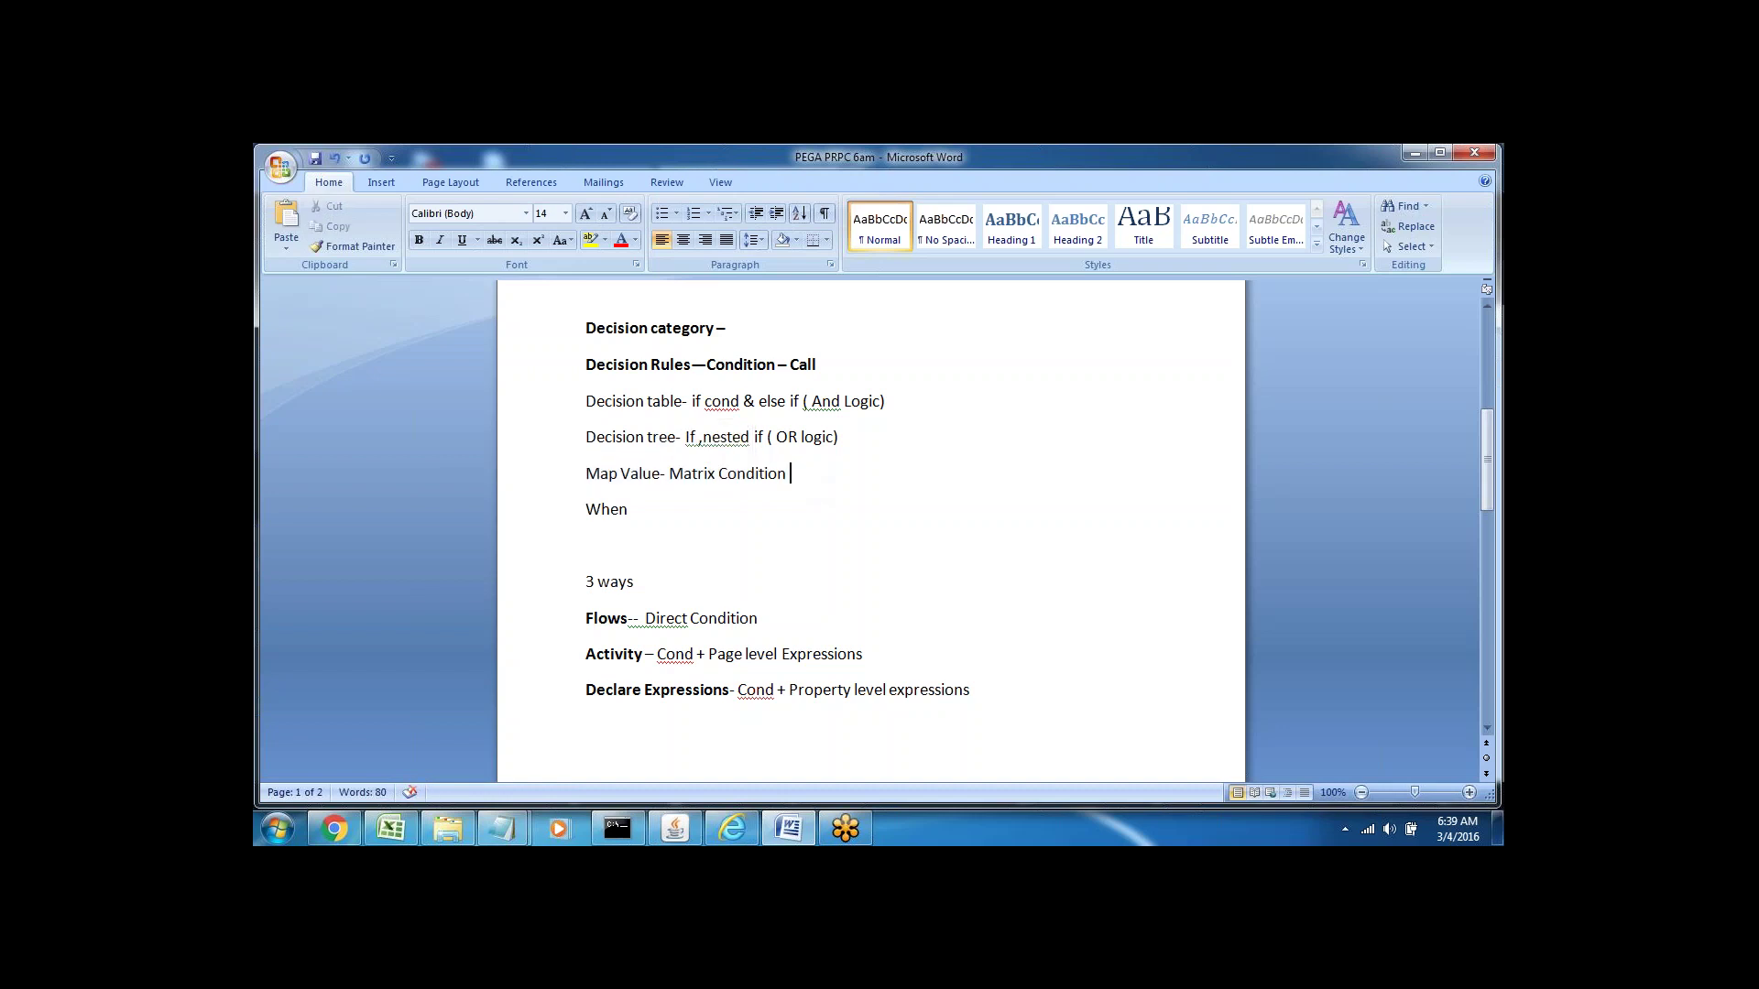
pyautogui.tripleClick(709, 478)
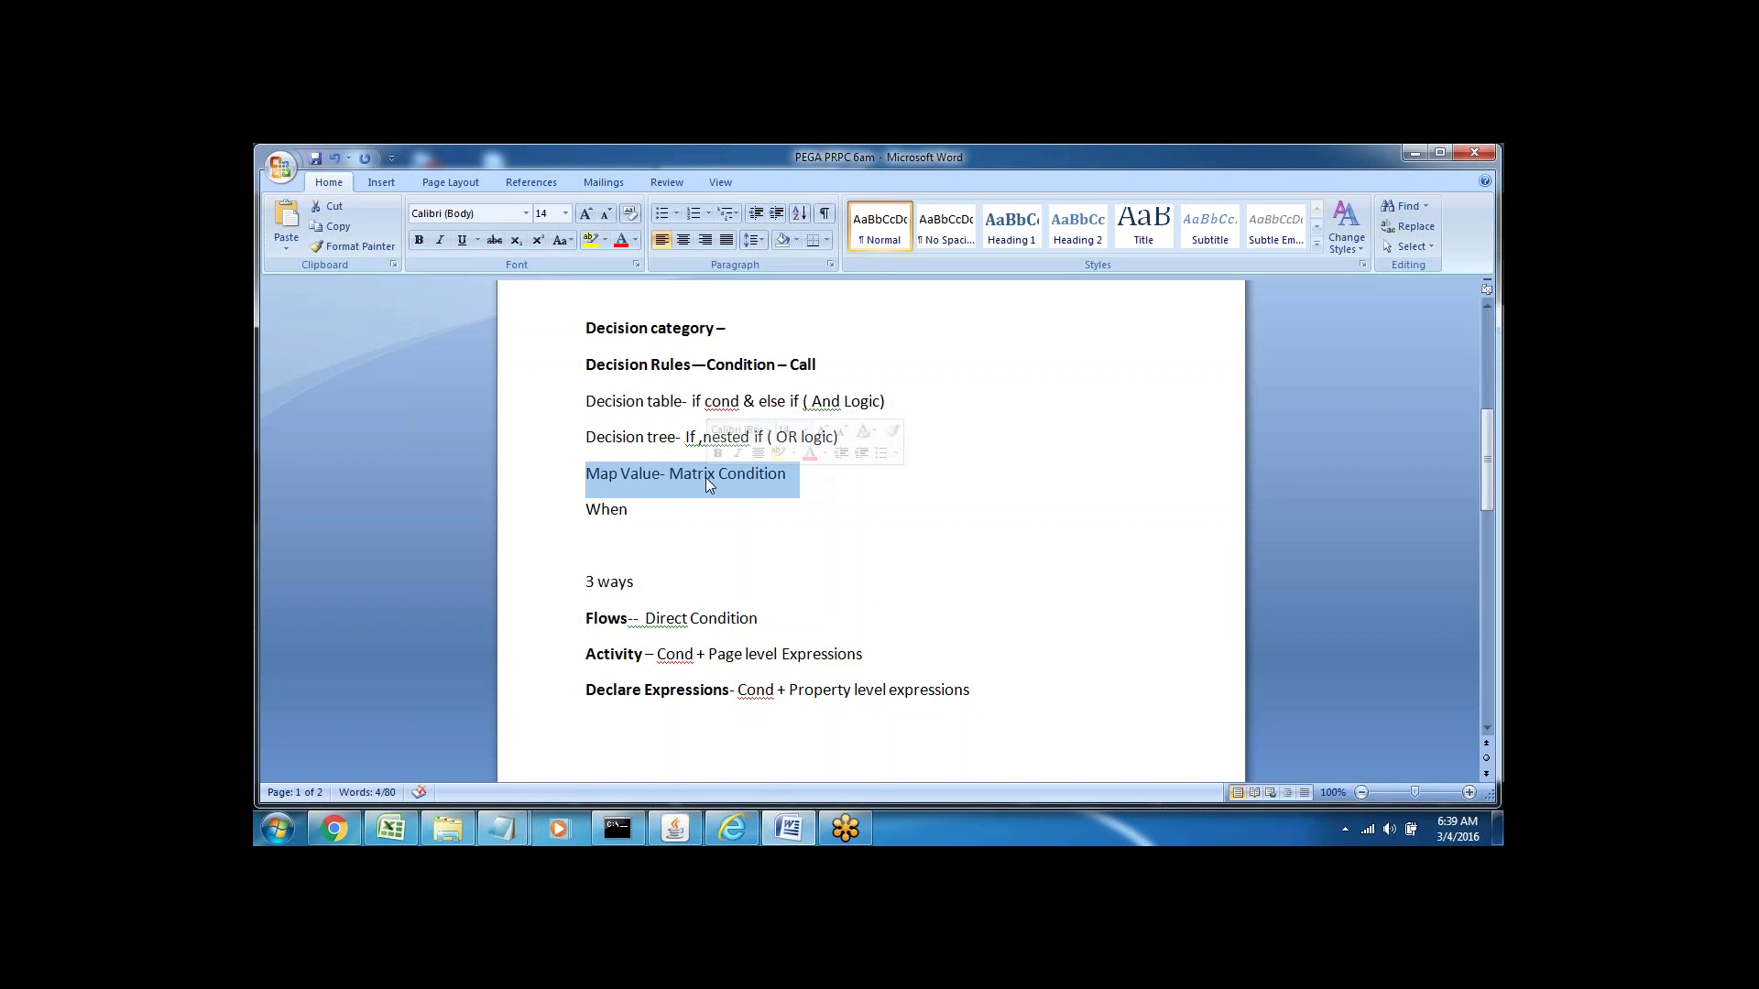
pyautogui.click(813, 480)
pyautogui.write('(')
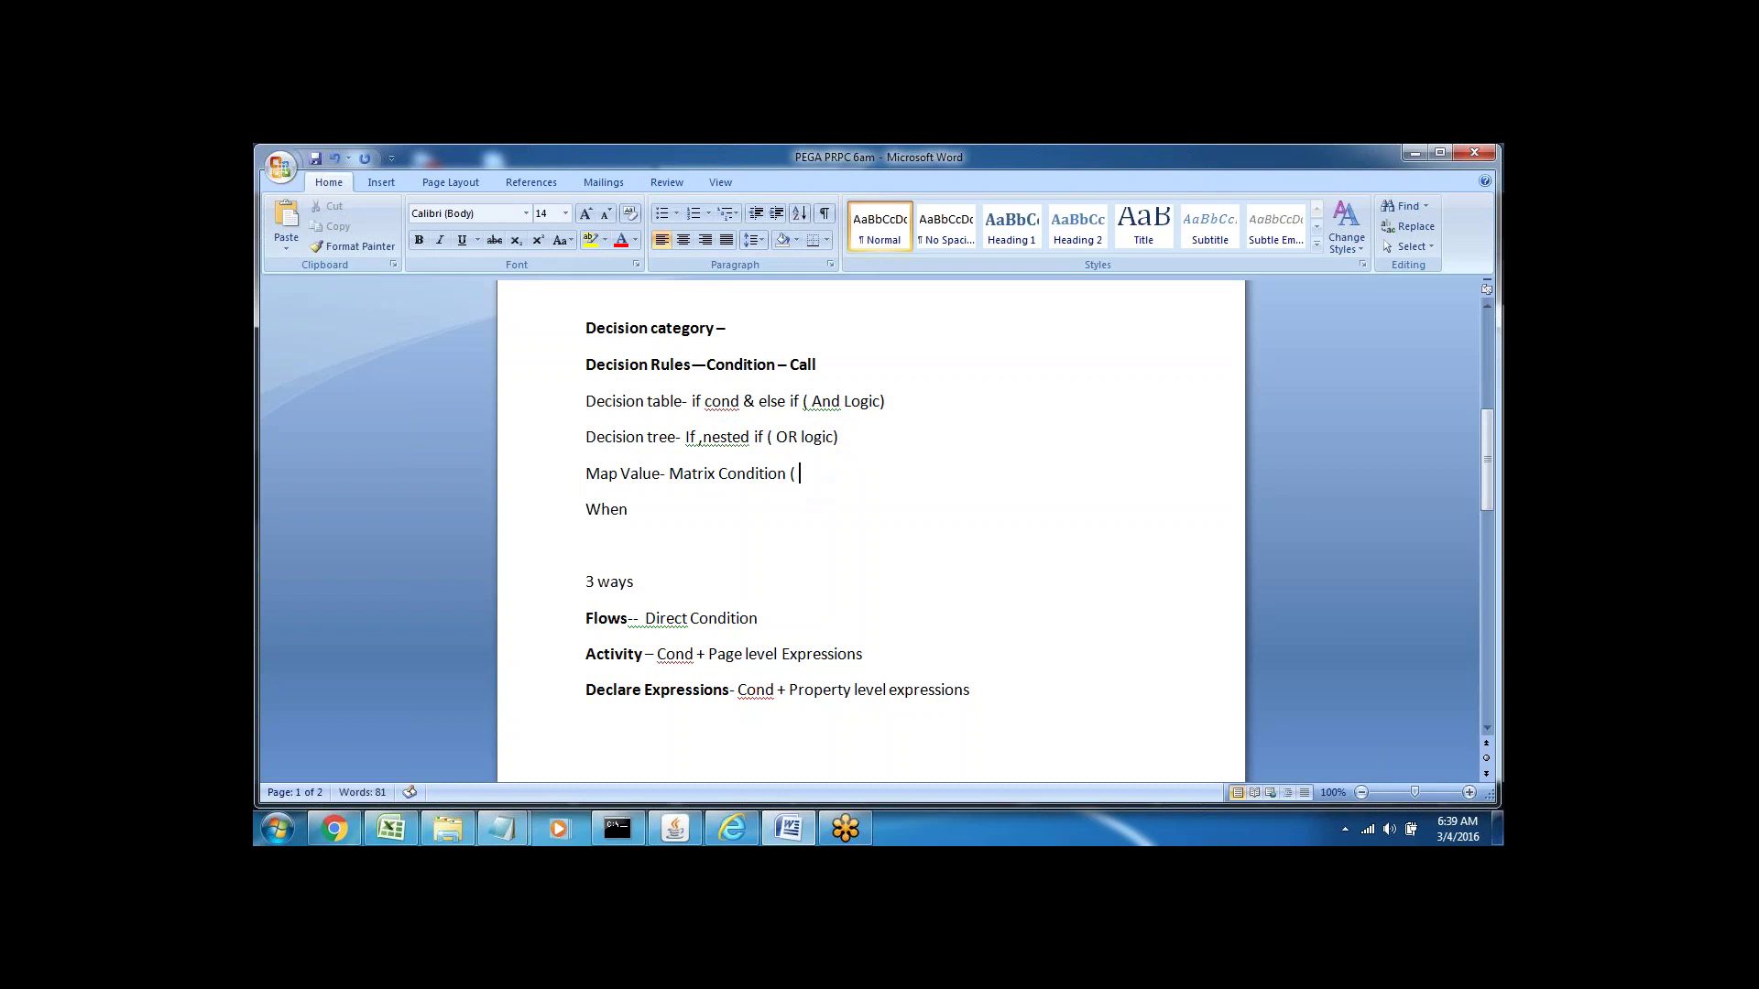
pyautogui.write(' 2 property)')
# - Append "-" to the When line in the decision rules list
pyautogui.click(638, 510)
pyautogui.write('-')
pyautogui.doubleClick(594, 510)
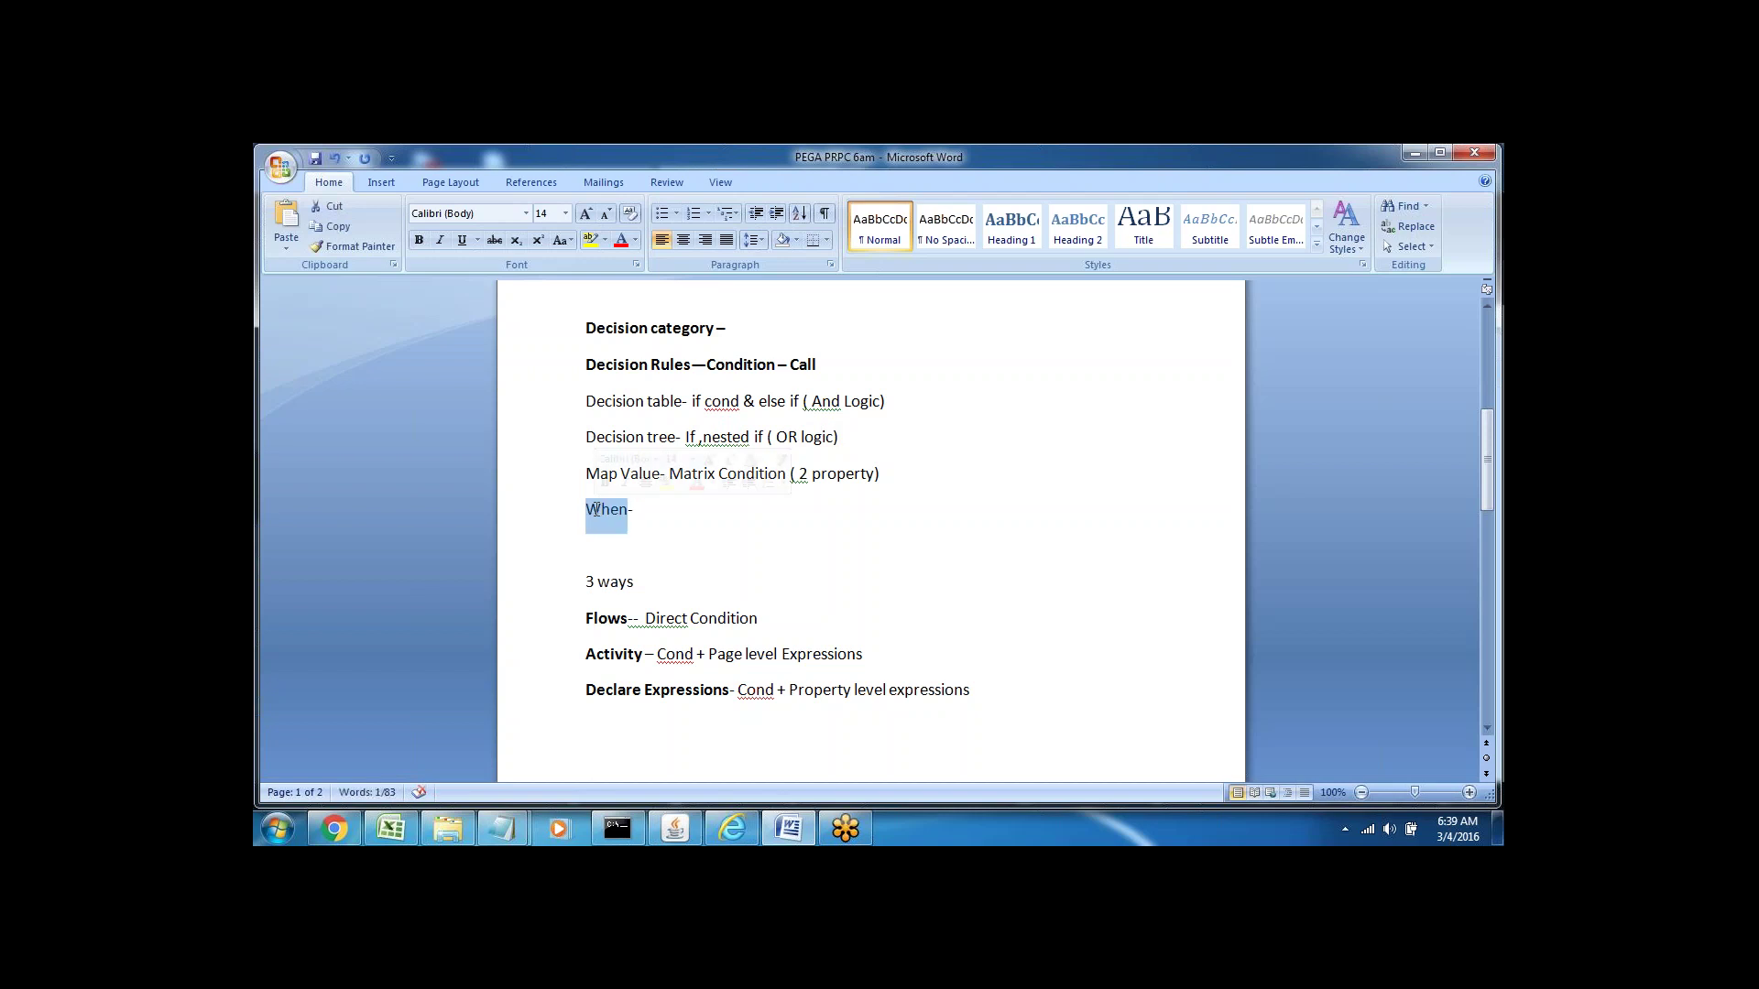
pyautogui.click(667, 510)
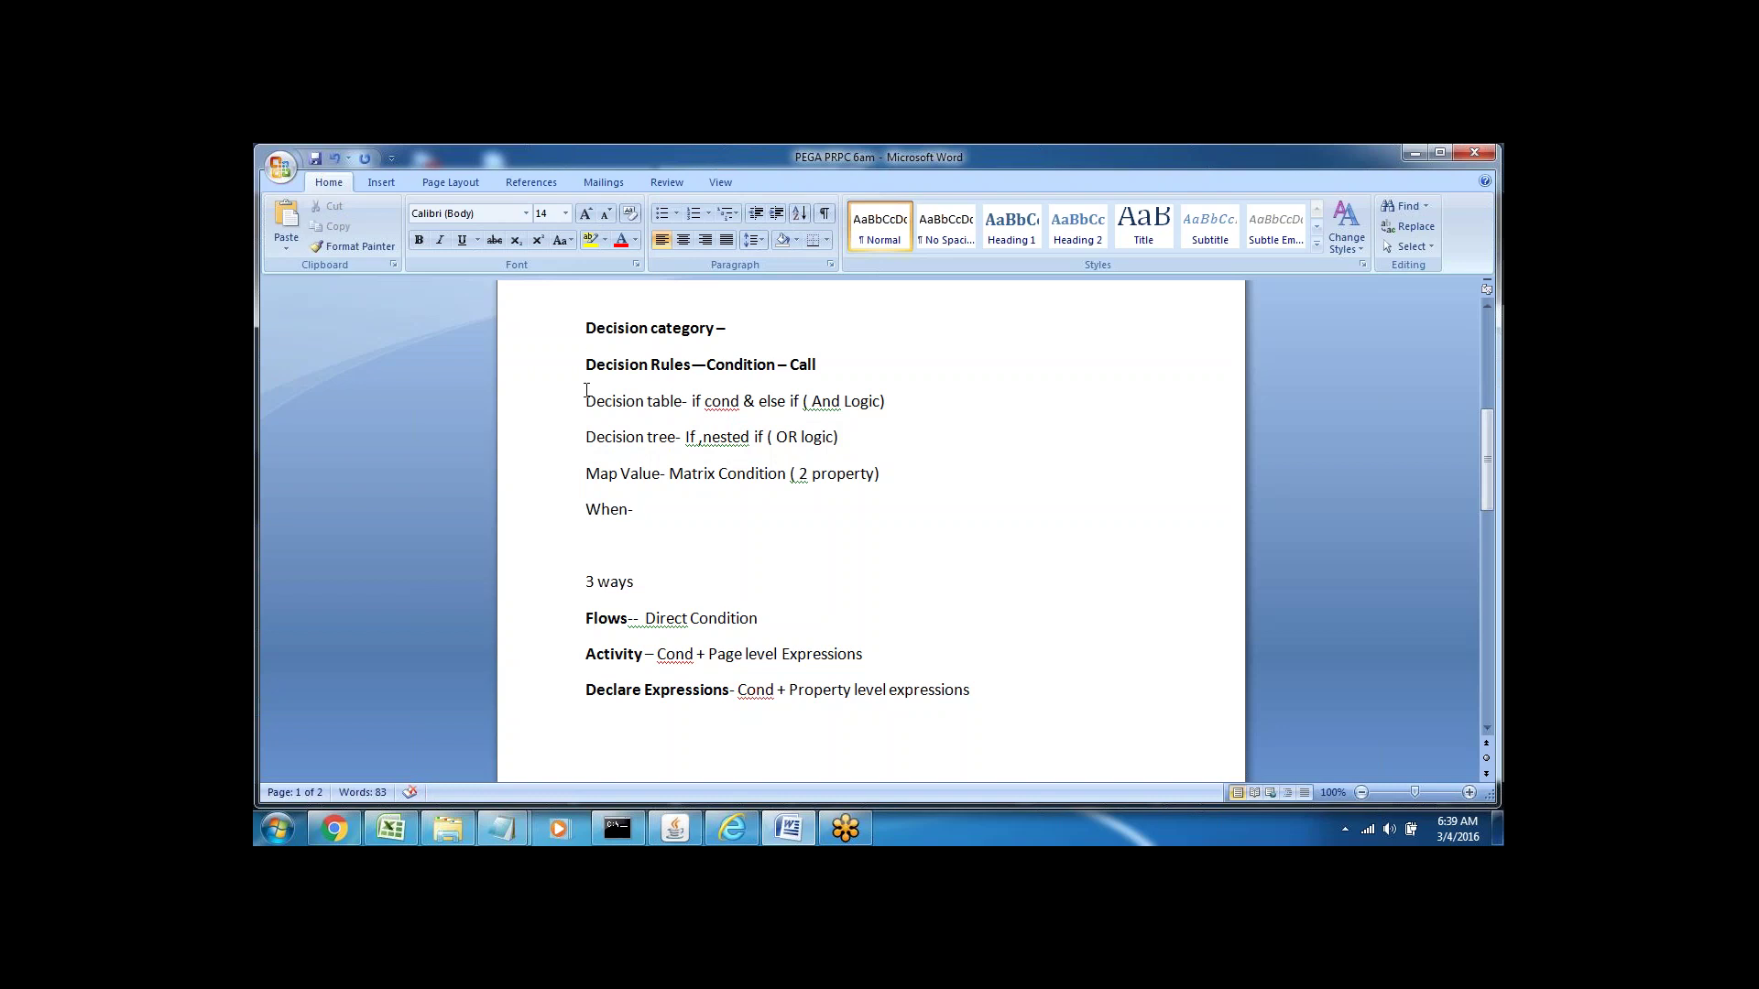
# - Review the four decision rules and the Flows, Activity and Declare Expressions lines listed under "3 ways"
pyautogui.moveTo(585, 404); pyautogui.dragTo(671, 503)
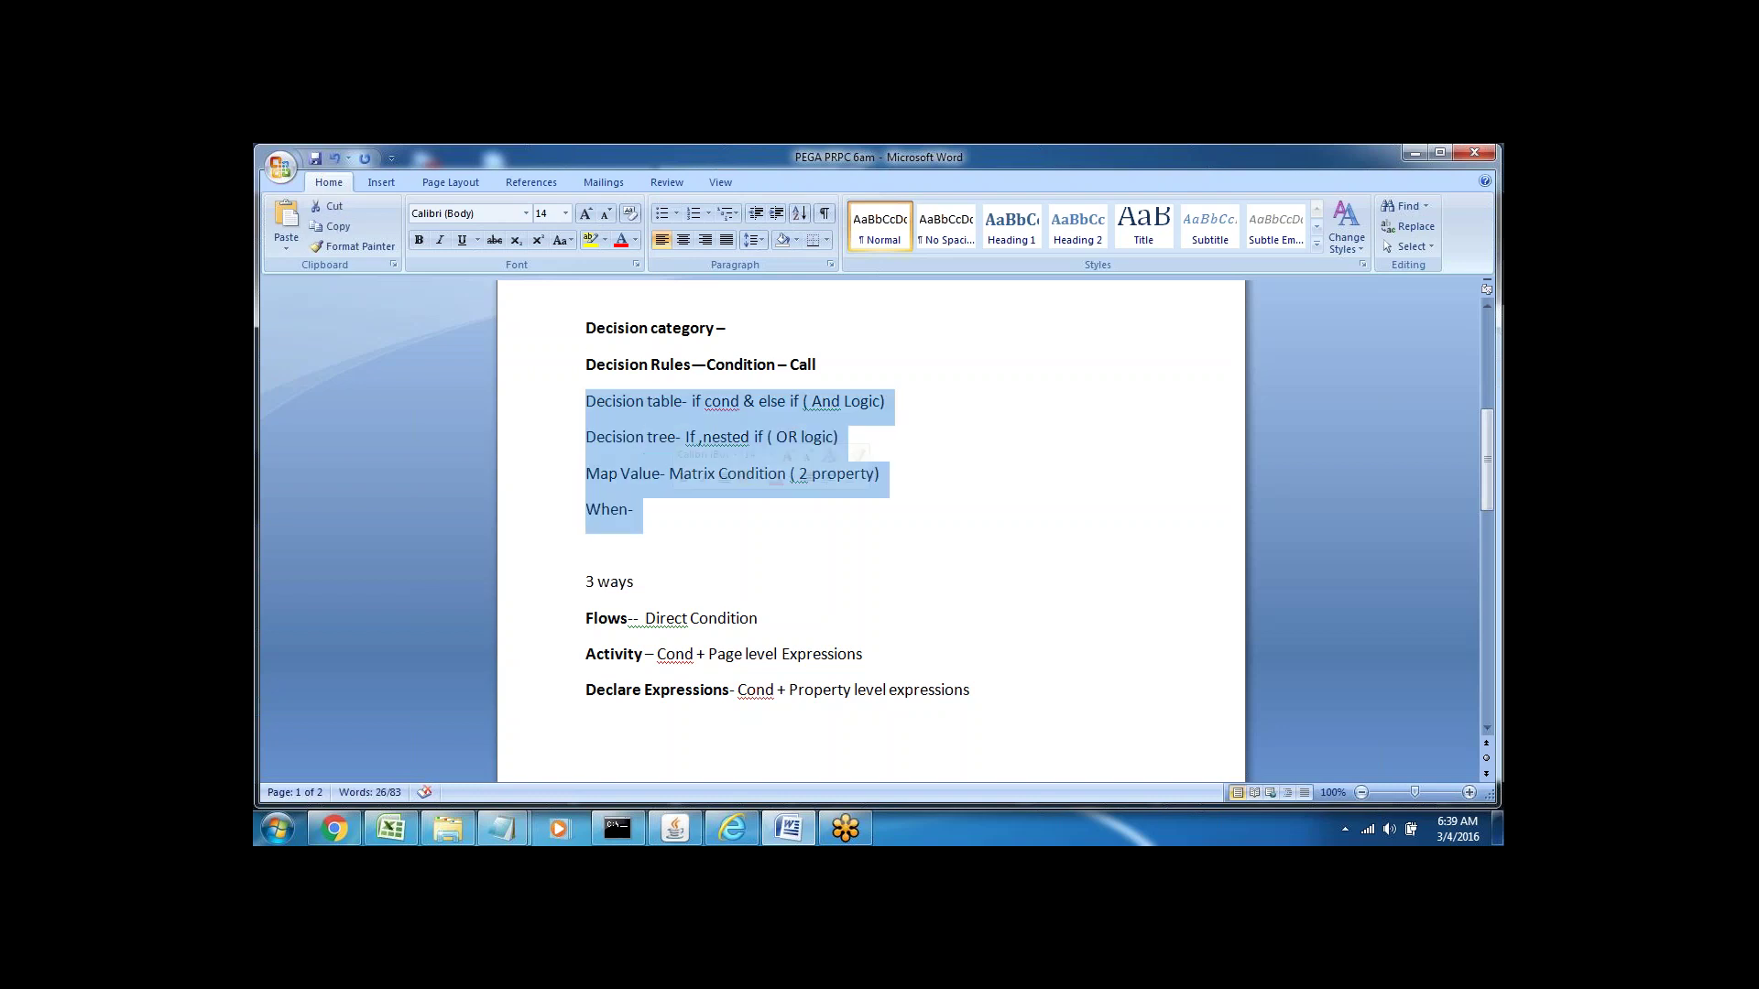
pyautogui.click(635, 583)
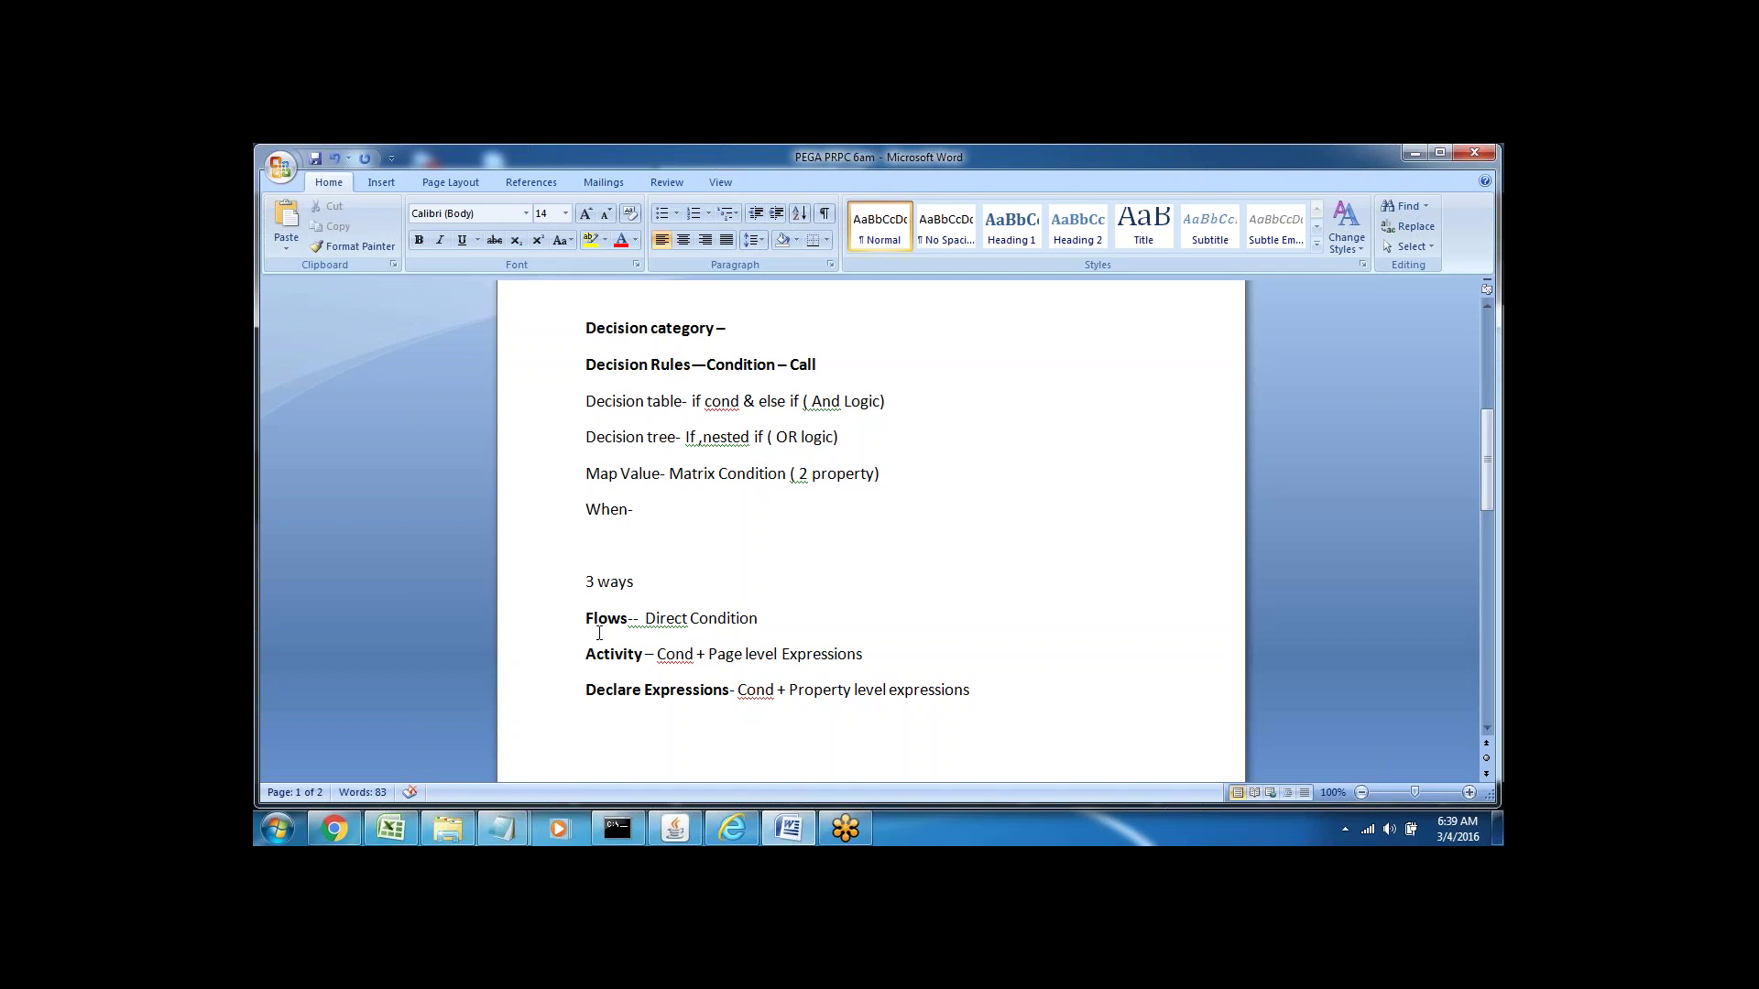
pyautogui.click(553, 631)
pyautogui.click(546, 661)
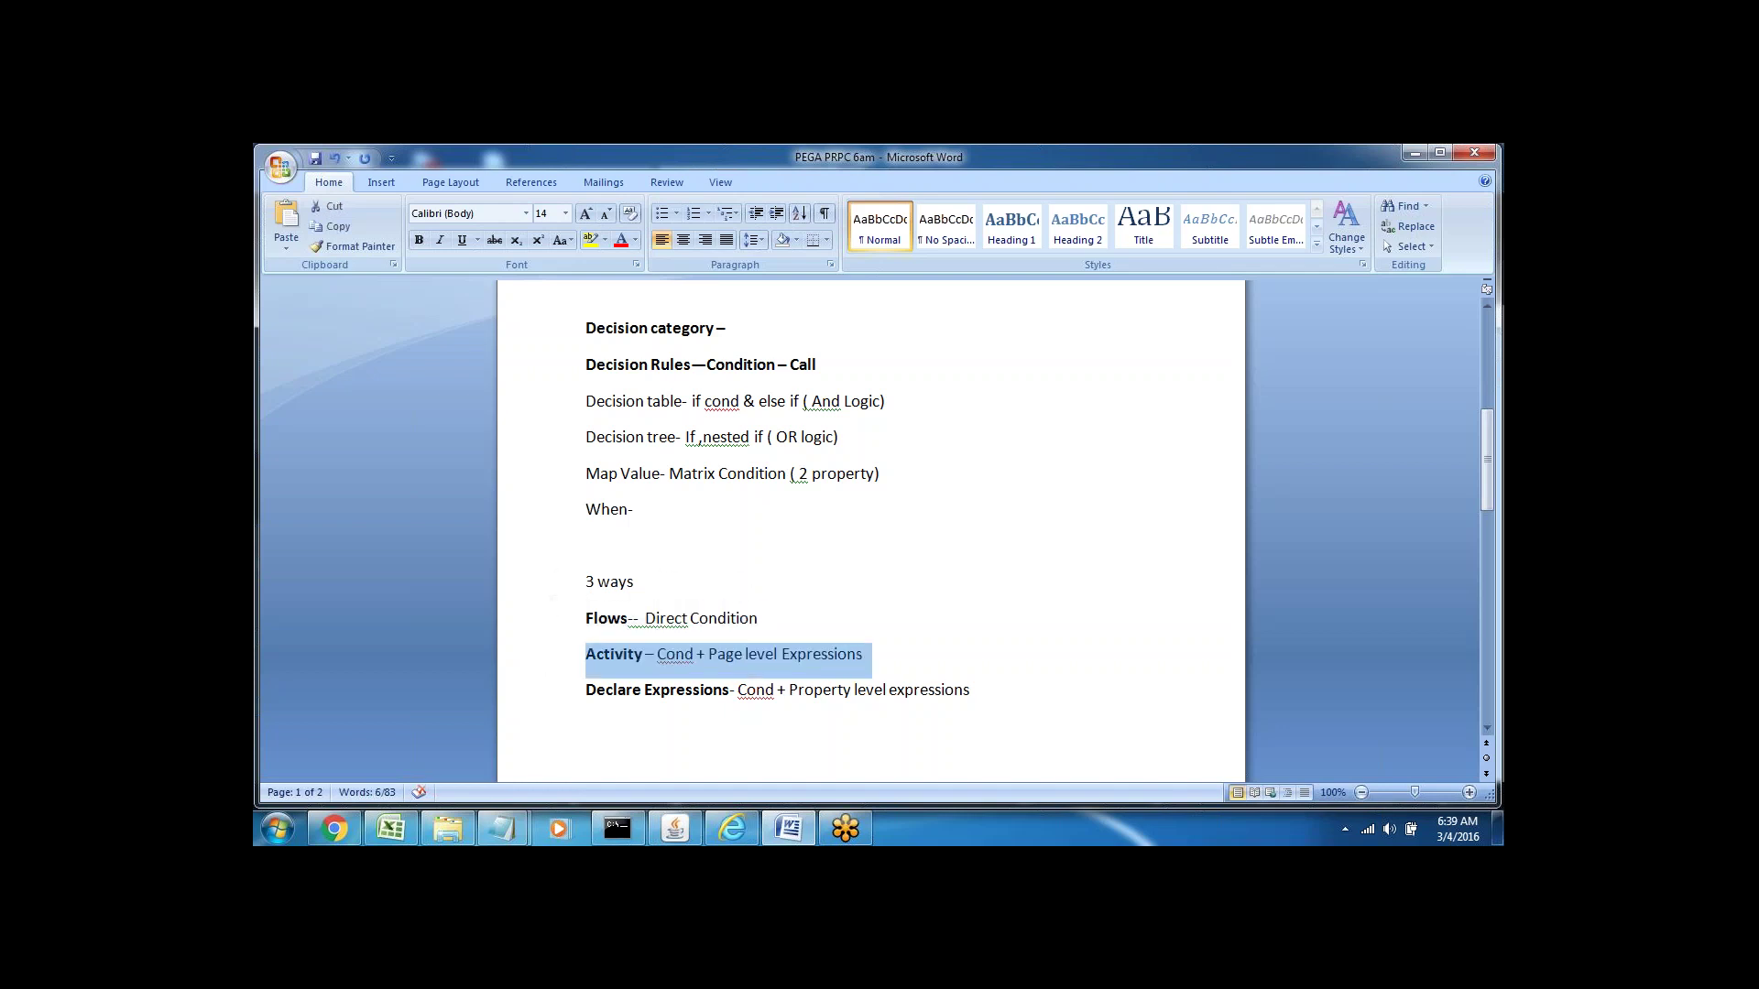
pyautogui.click(546, 693)
pyautogui.click(606, 730)
pyautogui.click(551, 620)
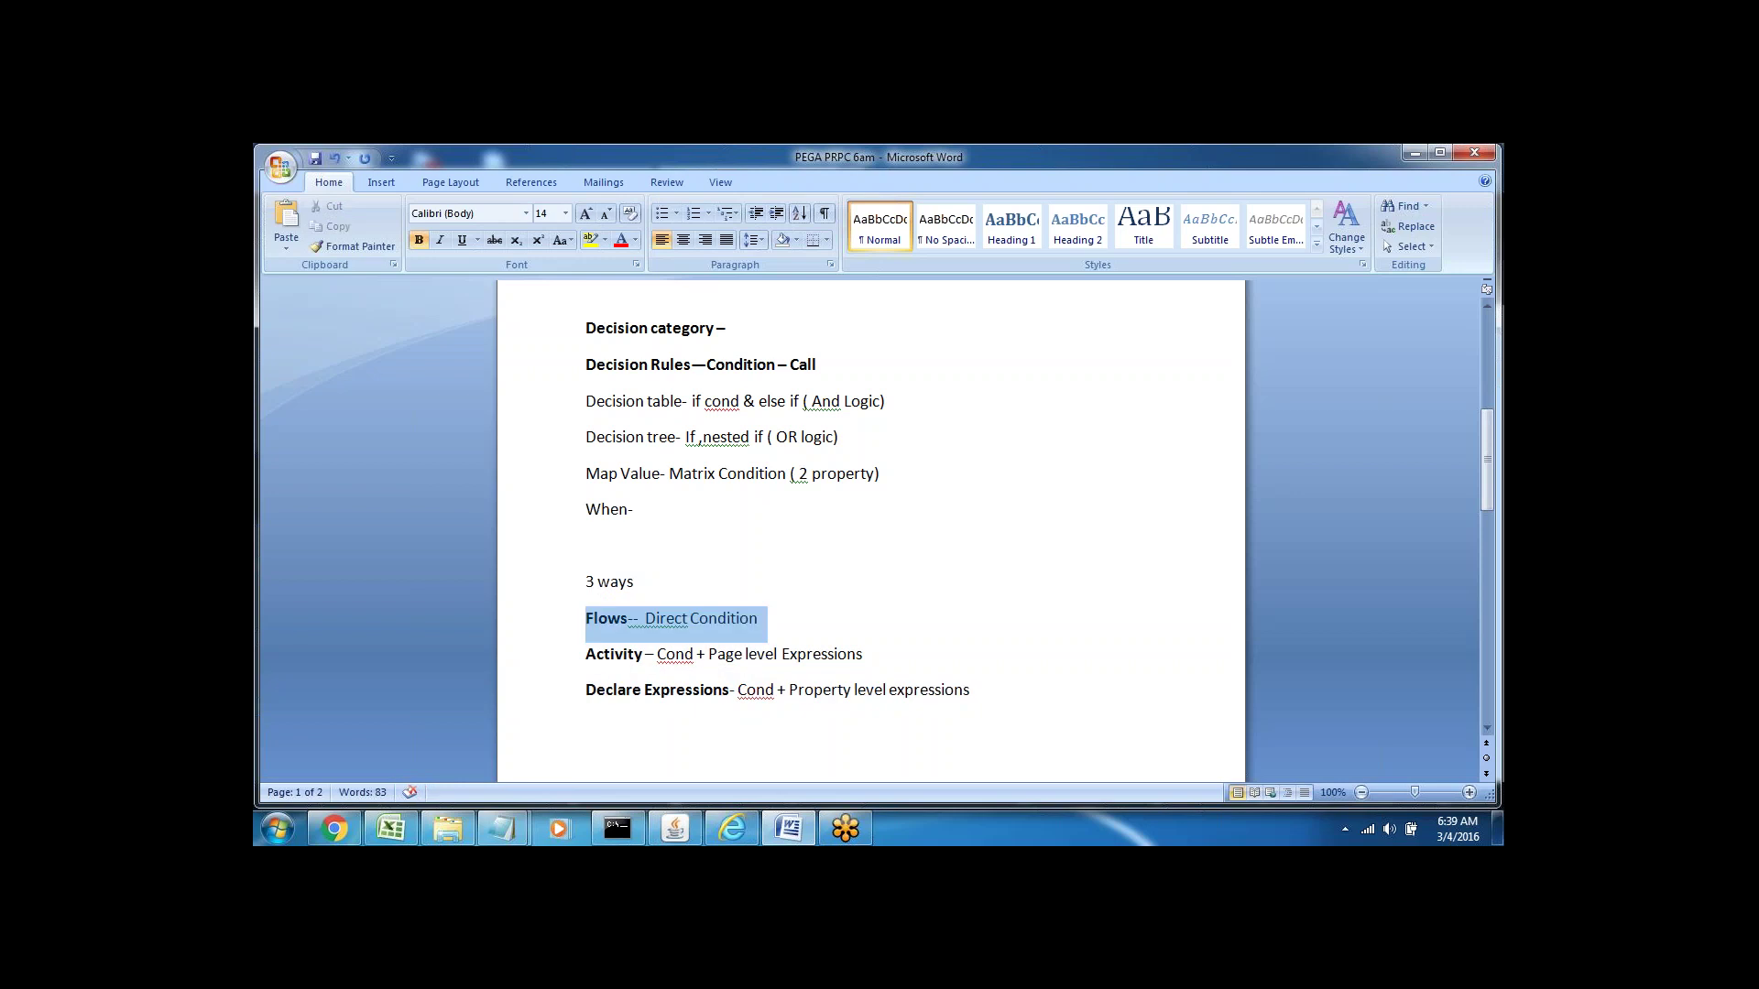
pyautogui.click(592, 548)
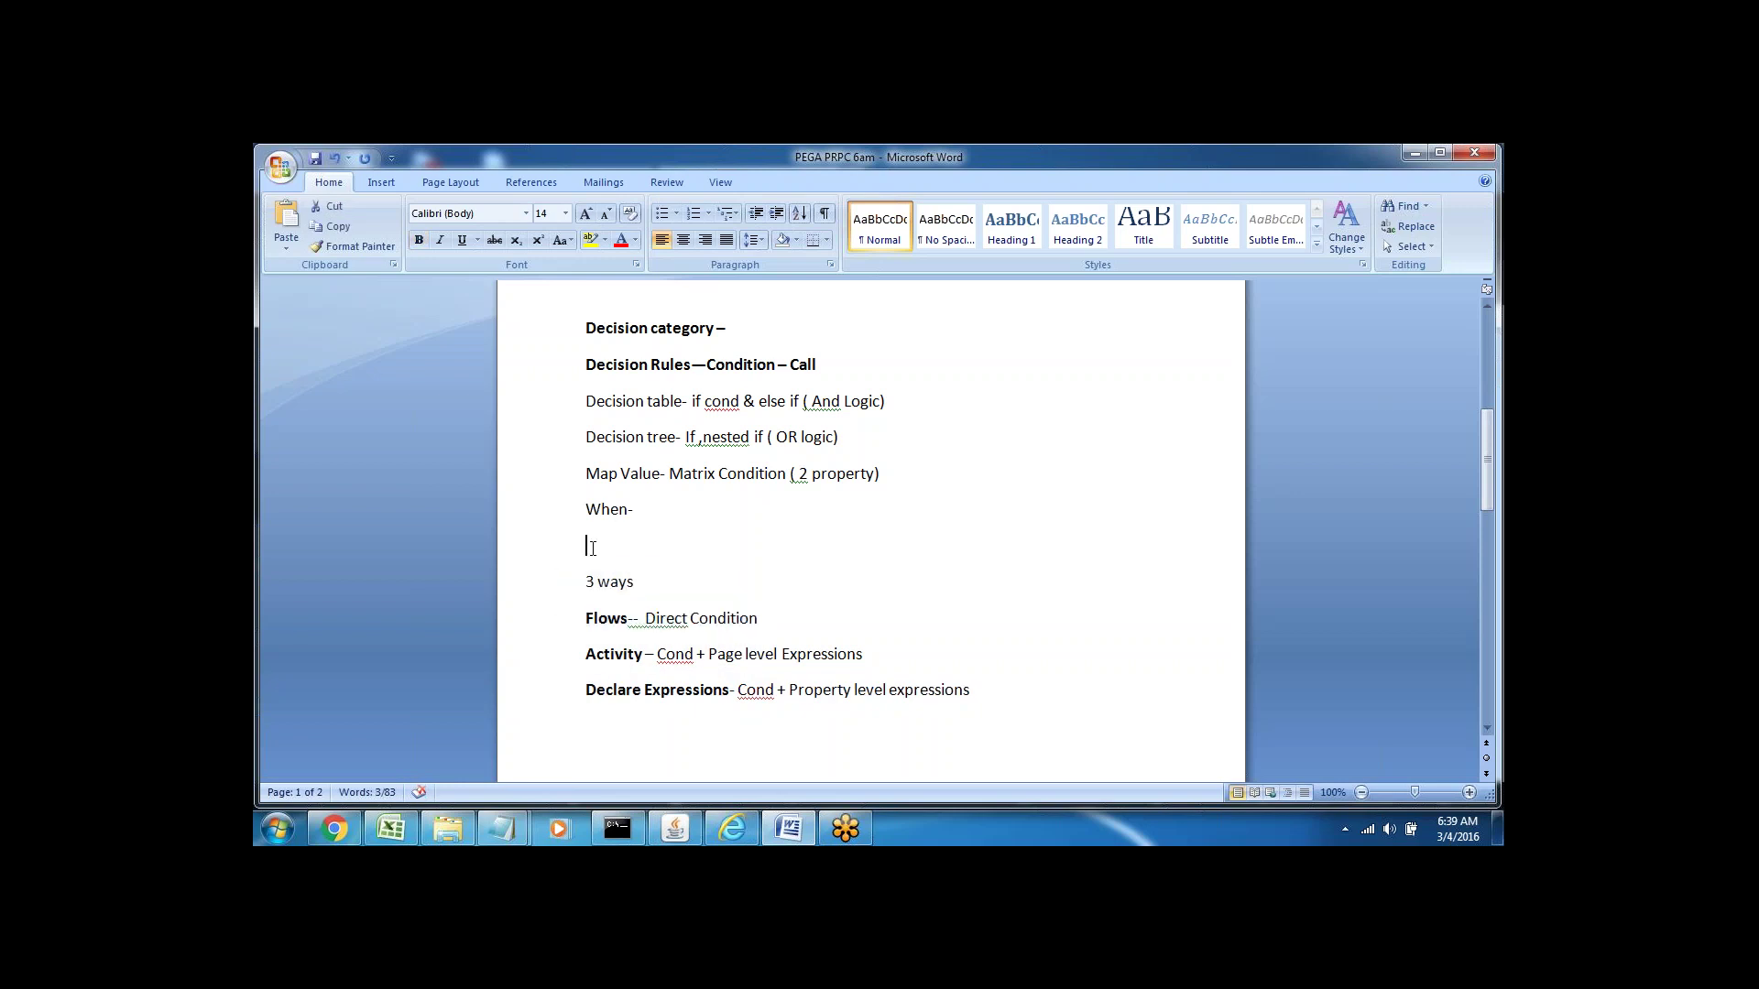
pyautogui.tripleClick(590, 621)
pyautogui.click(660, 616)
pyautogui.tripleClick(661, 617)
pyautogui.doubleClick(661, 617)
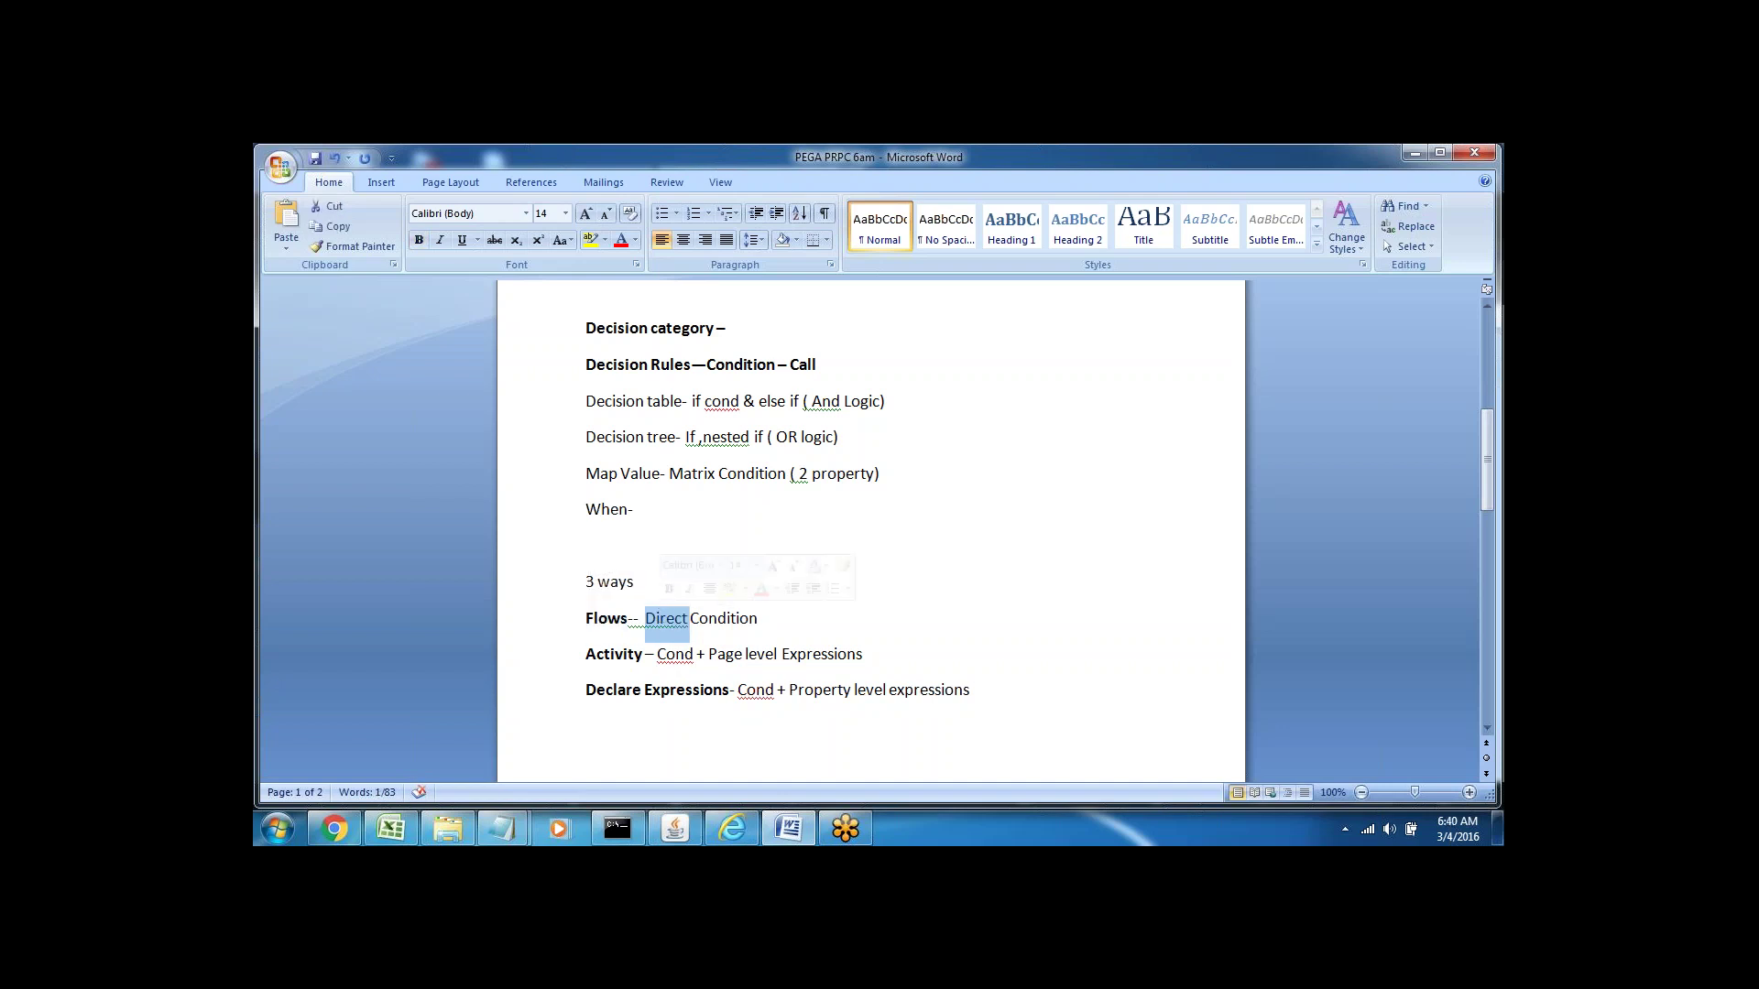
pyautogui.doubleClick(719, 616)
pyautogui.click(615, 655)
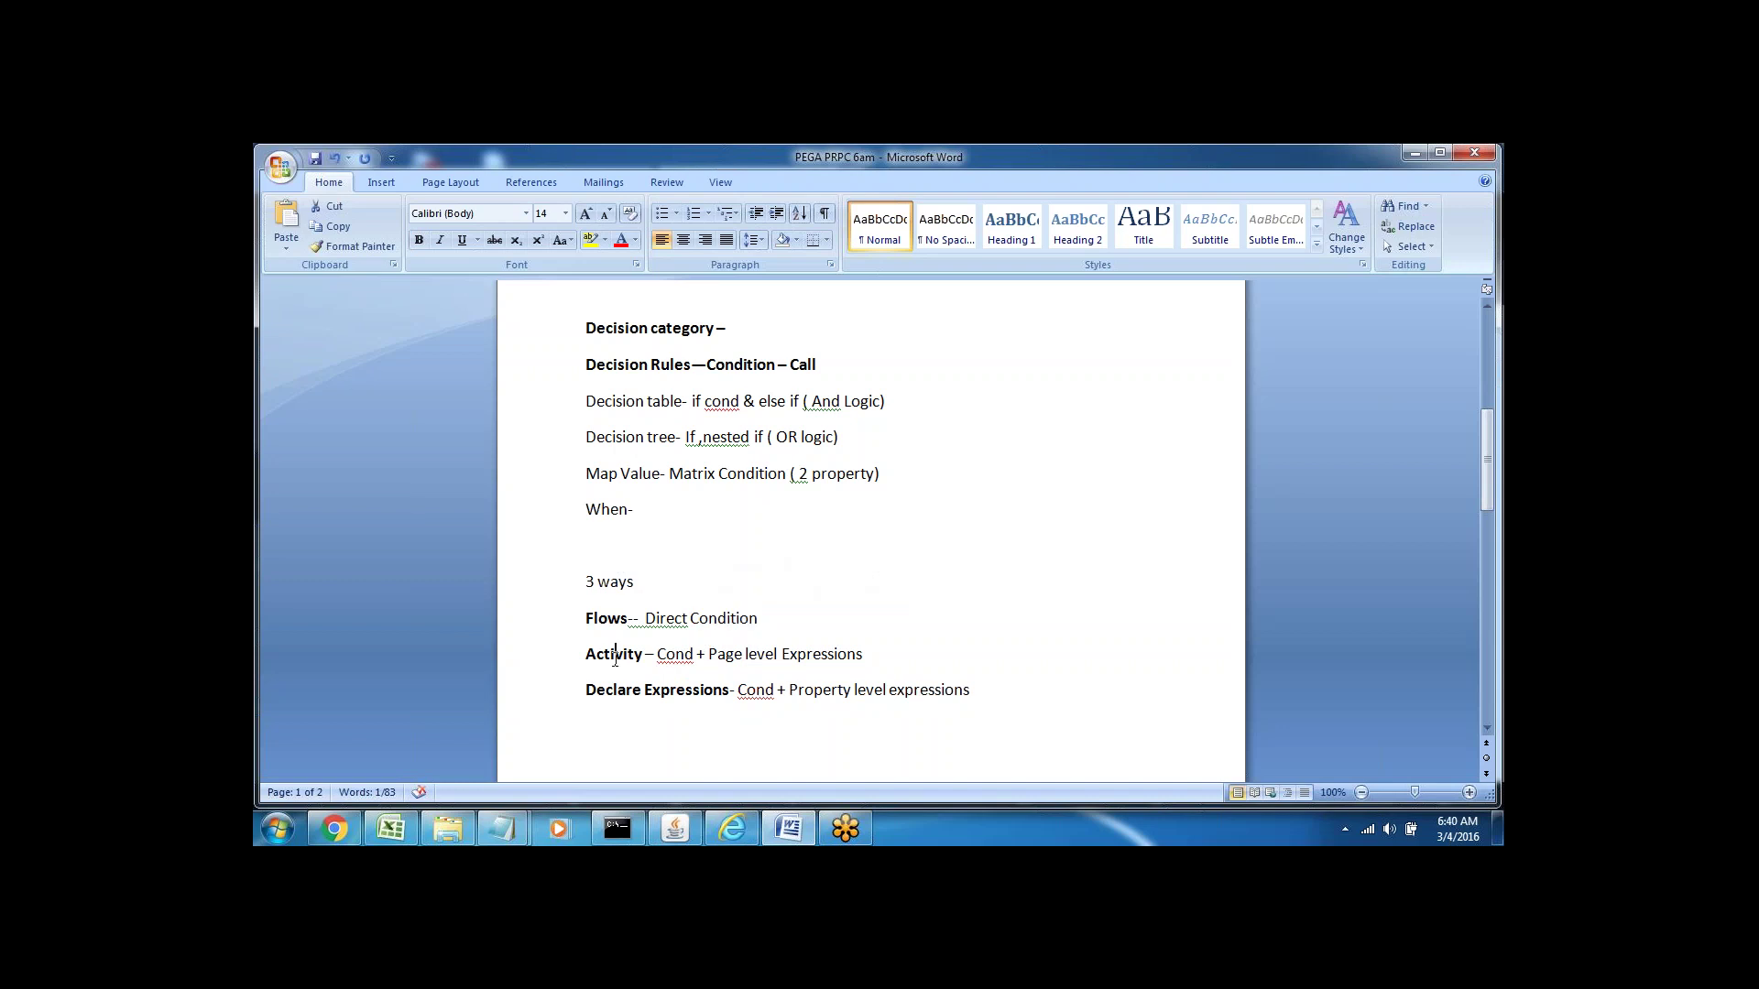
pyautogui.click(600, 701)
# - Delete the blank lines above the Declarative Rules heading and append "--" to the heading
pyautogui.scroll(-3, 601, 724)
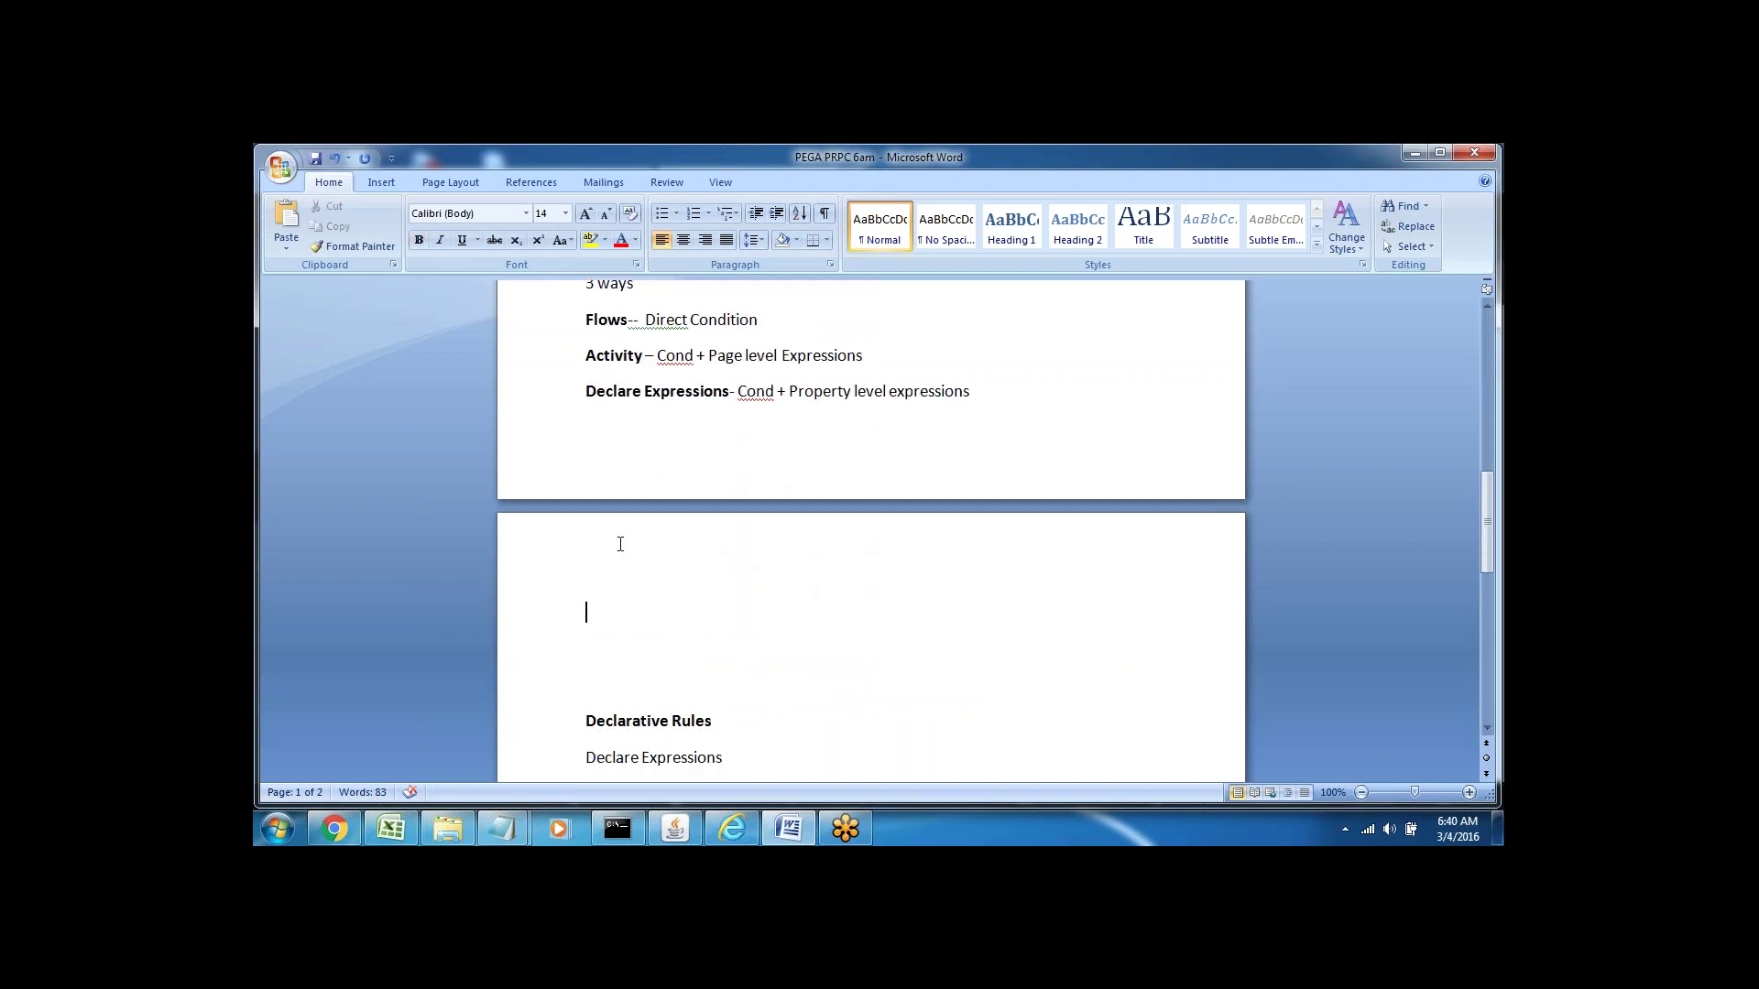
pyautogui.press('Delete')
pyautogui.press('Delete')
pyautogui.press('Delete')
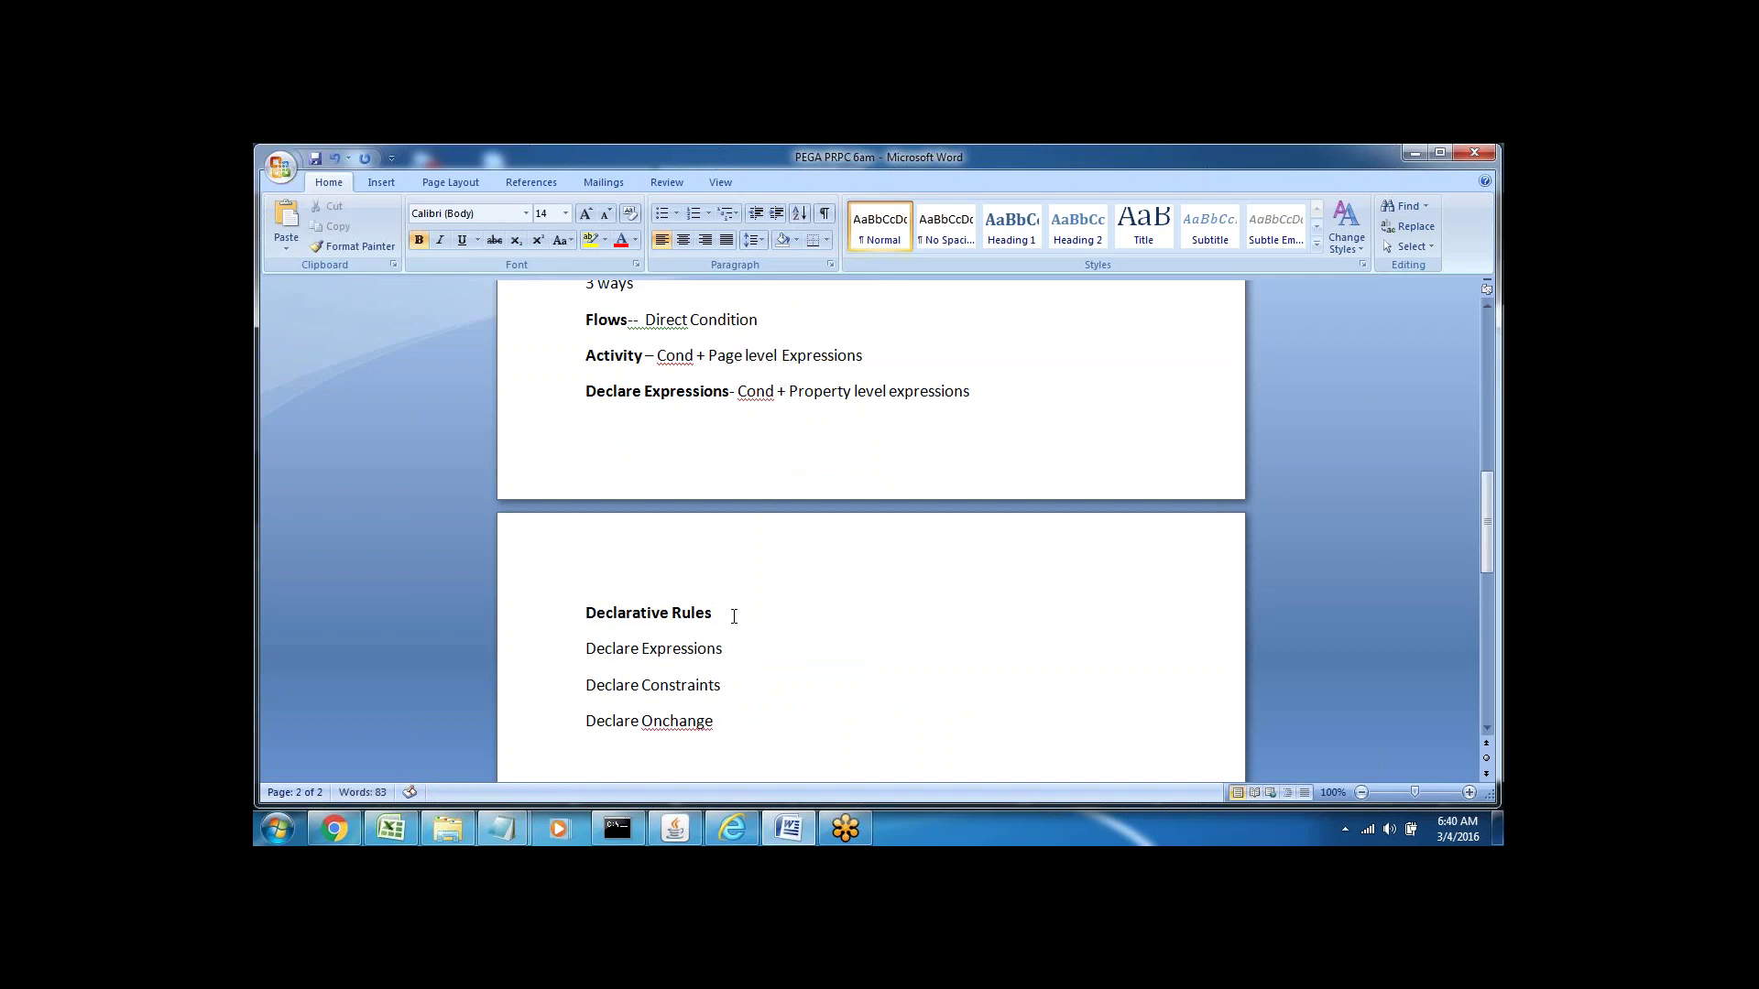
pyautogui.write('--')
# - Extend the Declarative Rules heading with "X Prp--"
pyautogui.scroll(3, 736, 385)
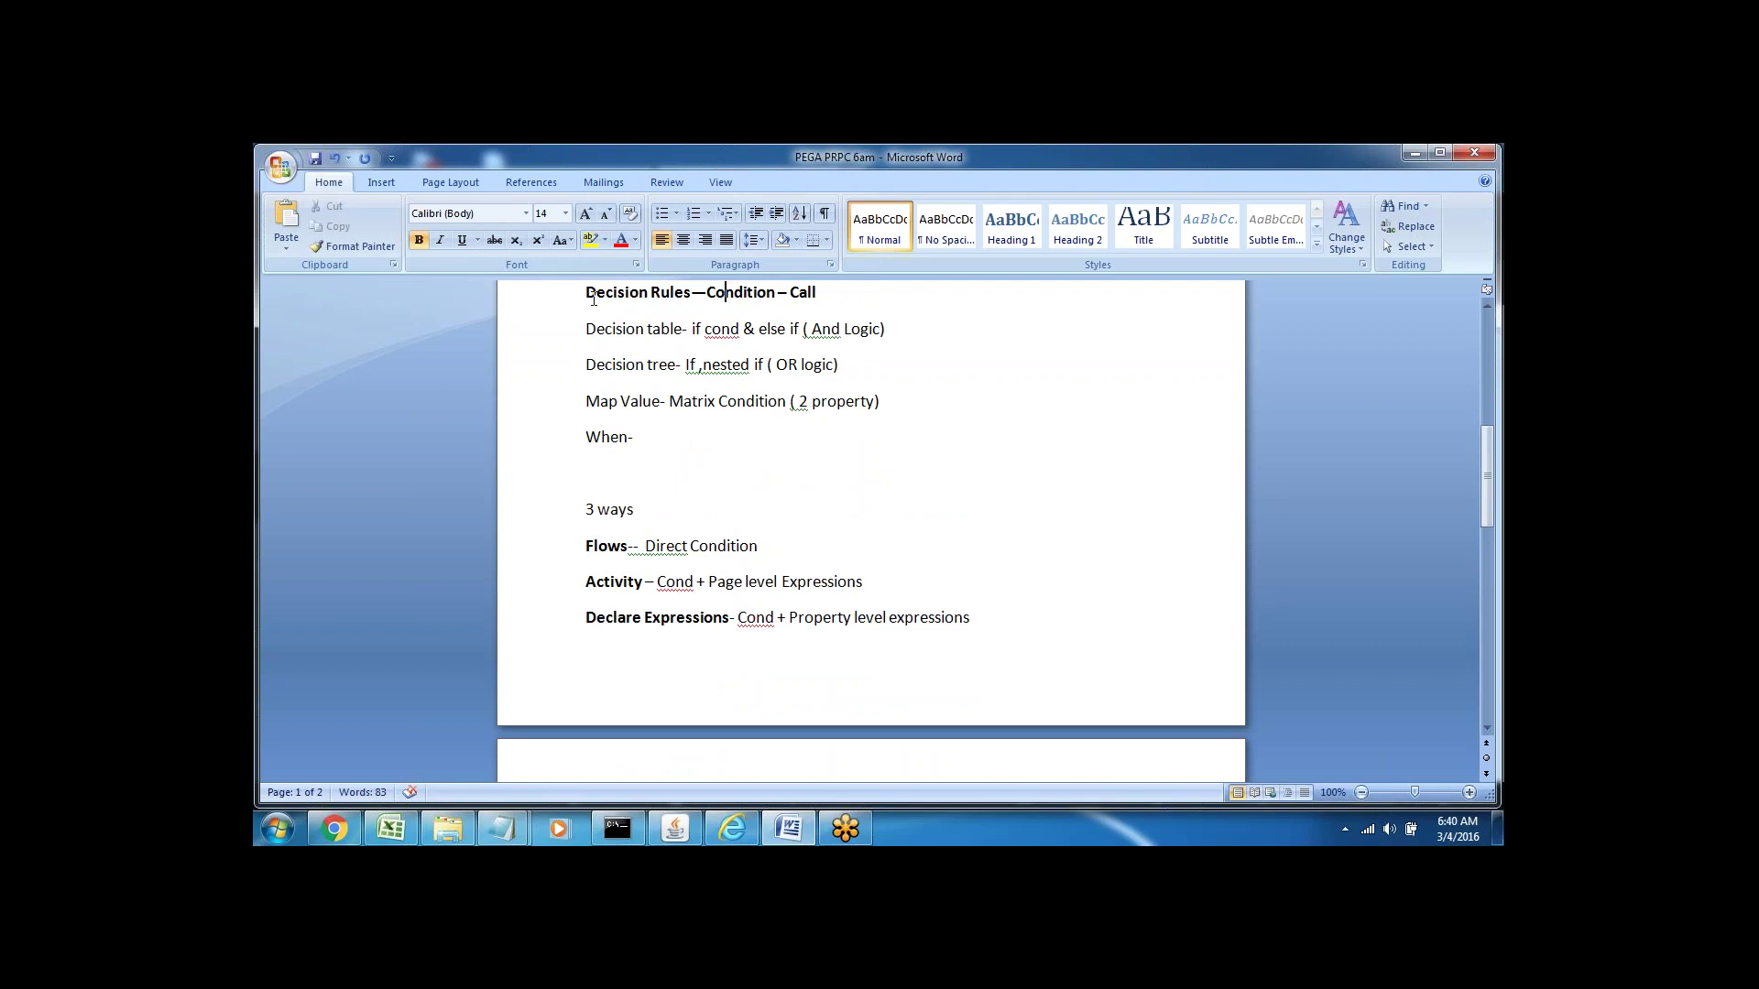
pyautogui.click(547, 303)
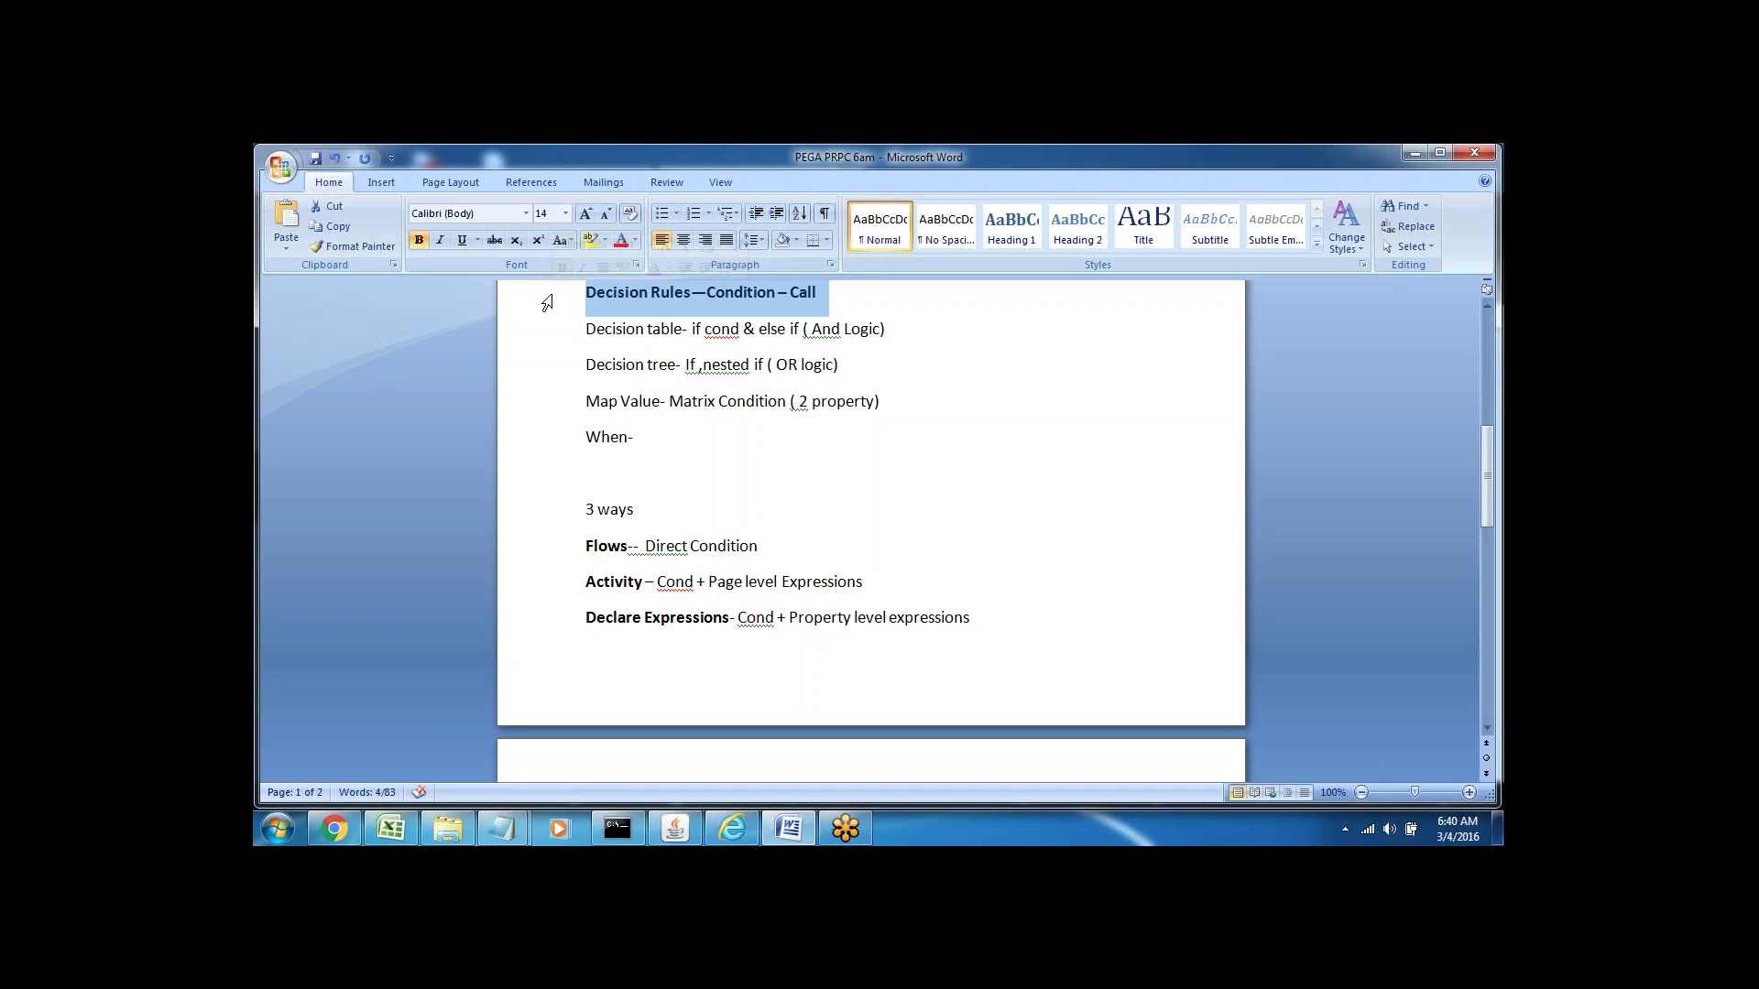
pyautogui.click(597, 456)
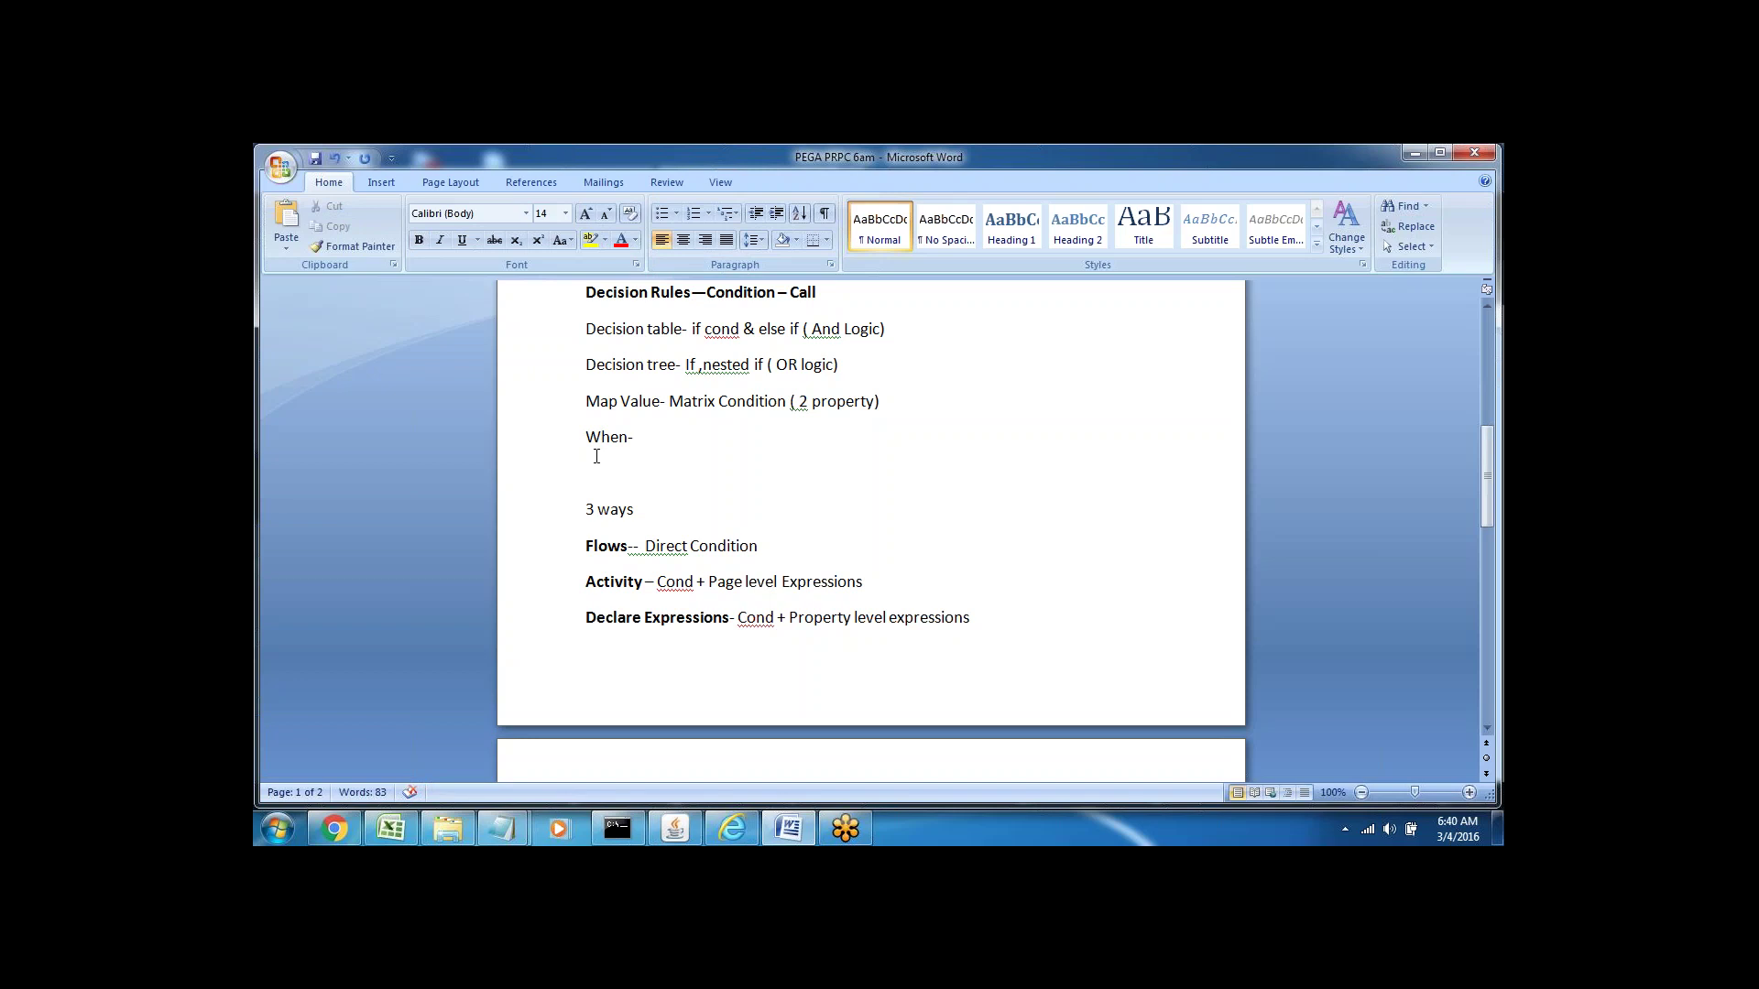
pyautogui.click(596, 456)
pyautogui.scroll(-4, 597, 456)
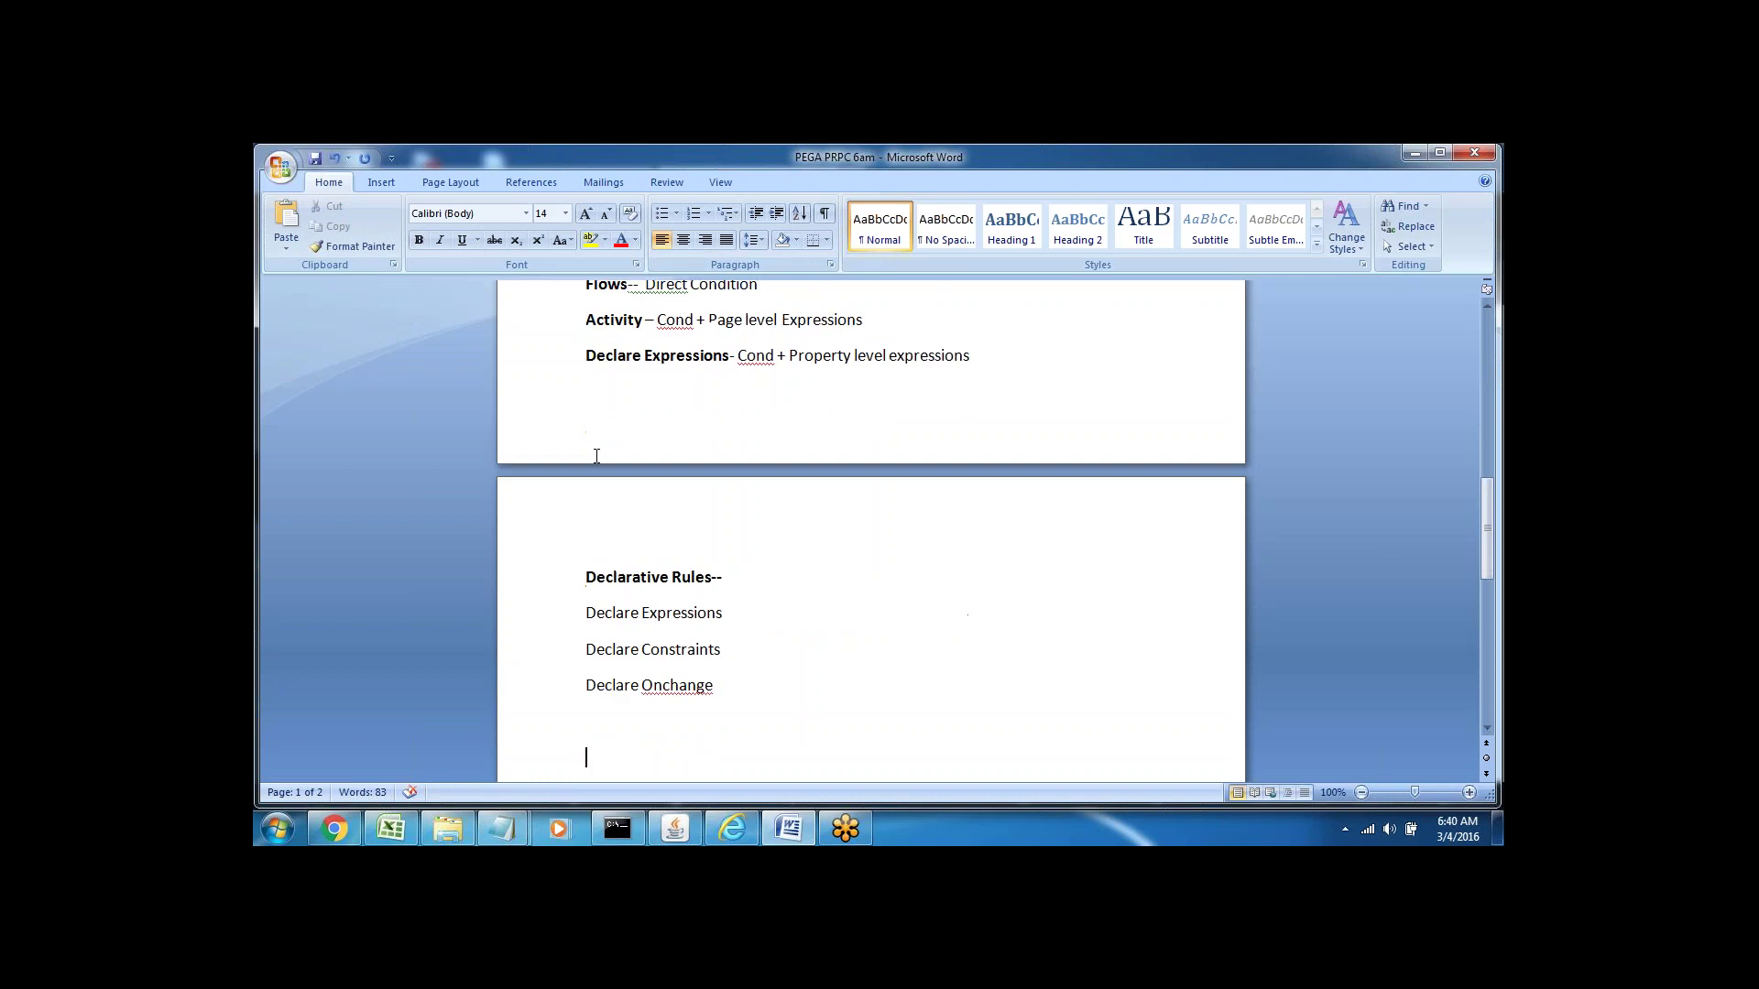
pyautogui.click(763, 461)
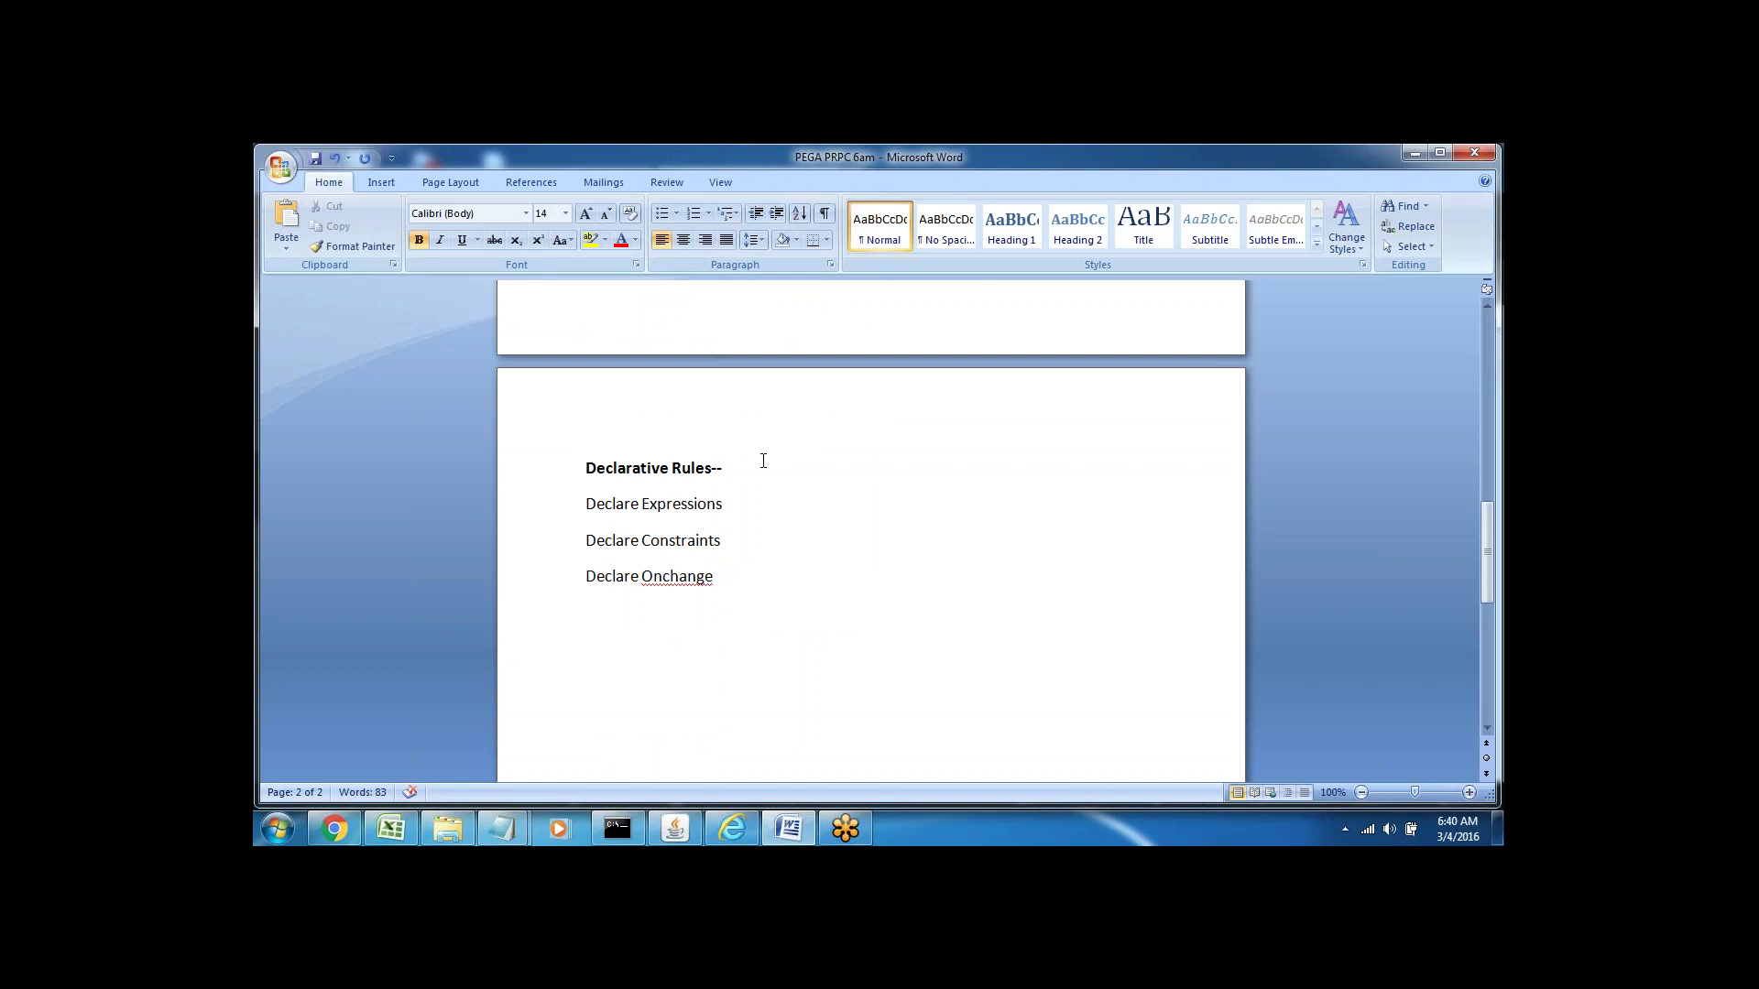
pyautogui.write('P')
pyautogui.press('BackSpace')
pyautogui.press('BackSpace')
pyautogui.write('X Prp--')
# - Examine the Declarative Rules heading together with the Declare Expressions, Declare Constraints and Declare Onchange entries
pyautogui.doubleClick(632, 470)
pyautogui.doubleClick(744, 470)
pyautogui.doubleClick(616, 504)
pyautogui.doubleClick(677, 541)
pyautogui.doubleClick(663, 576)
pyautogui.click(780, 468)
pyautogui.tripleClick(753, 468)
pyautogui.click(824, 487)
pyautogui.doubleClick(728, 468)
pyautogui.moveTo(597, 511); pyautogui.dragTo(730, 512)
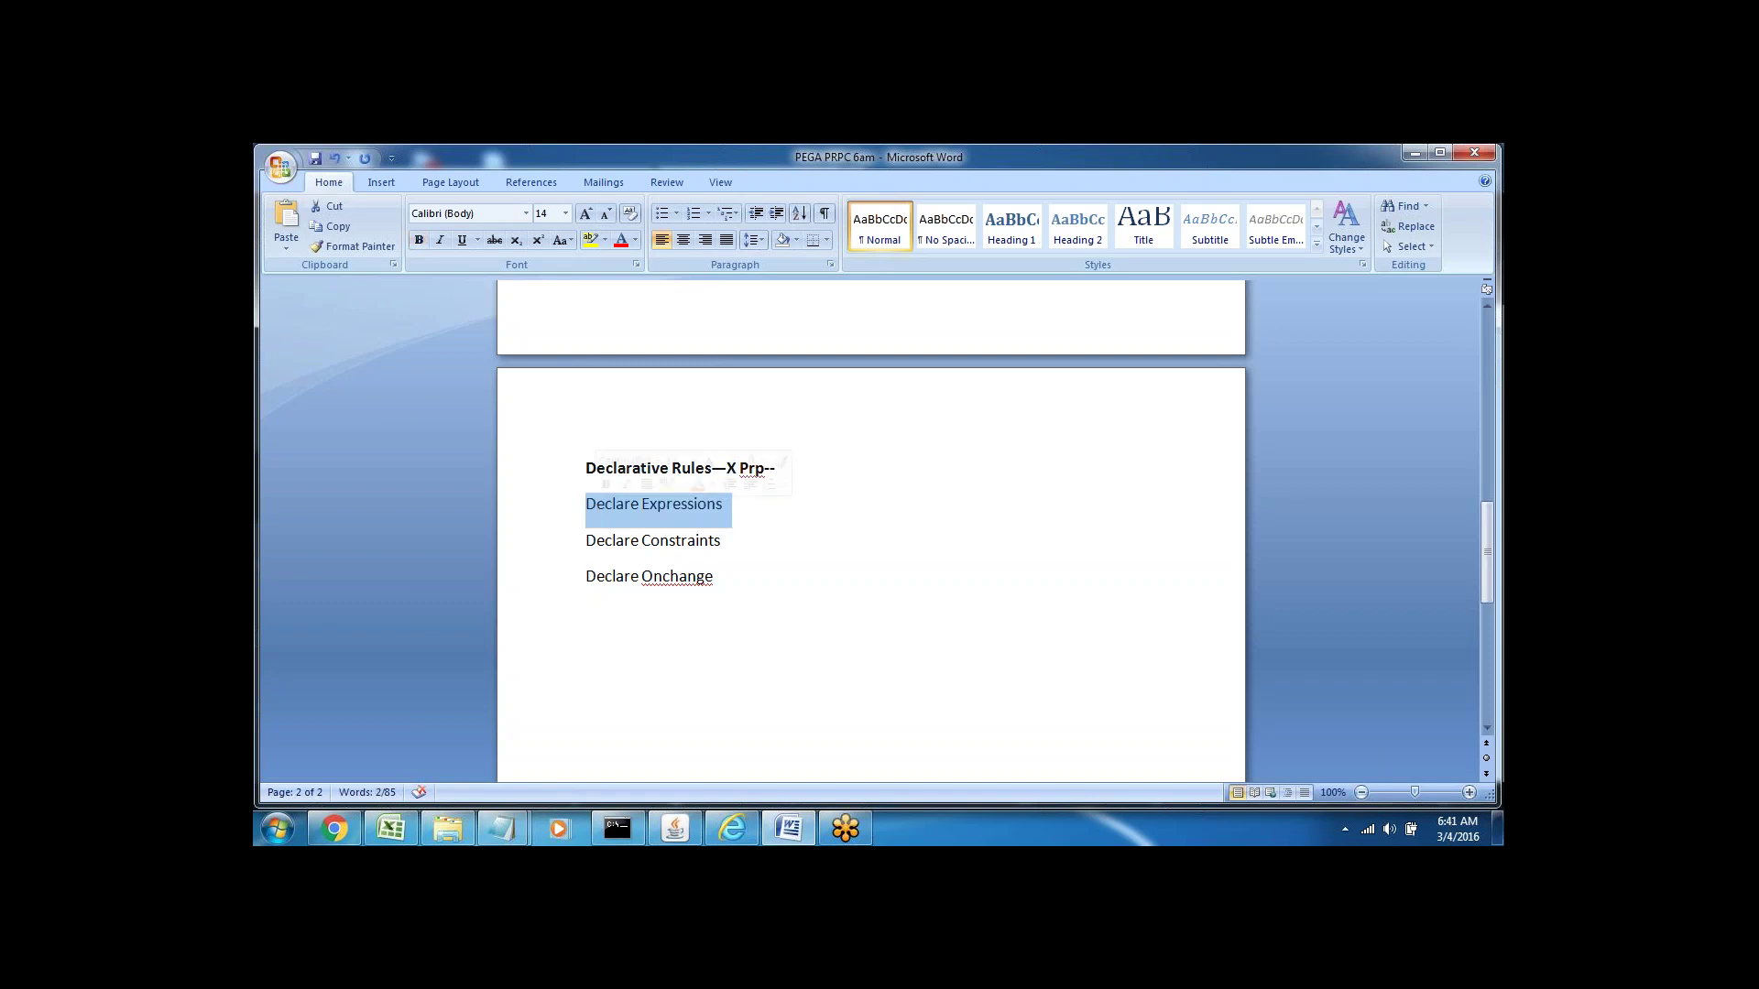
pyautogui.tripleClick(685, 546)
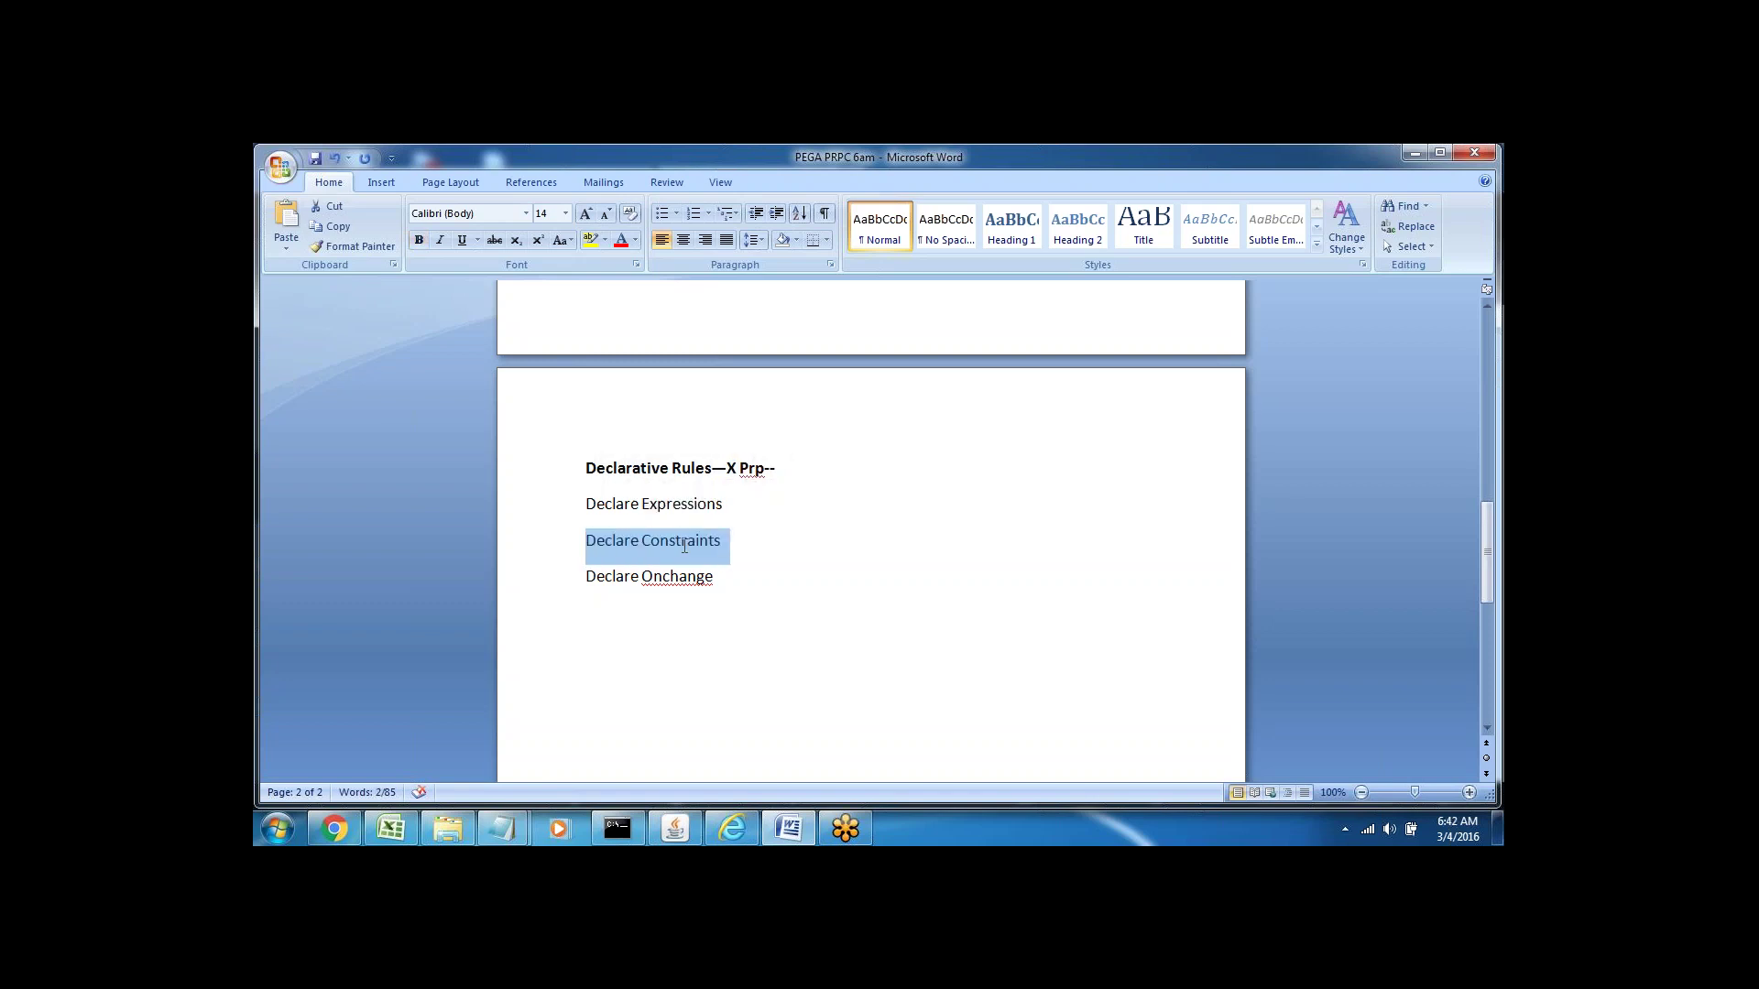
pyautogui.click(696, 541)
pyautogui.doubleClick(688, 542)
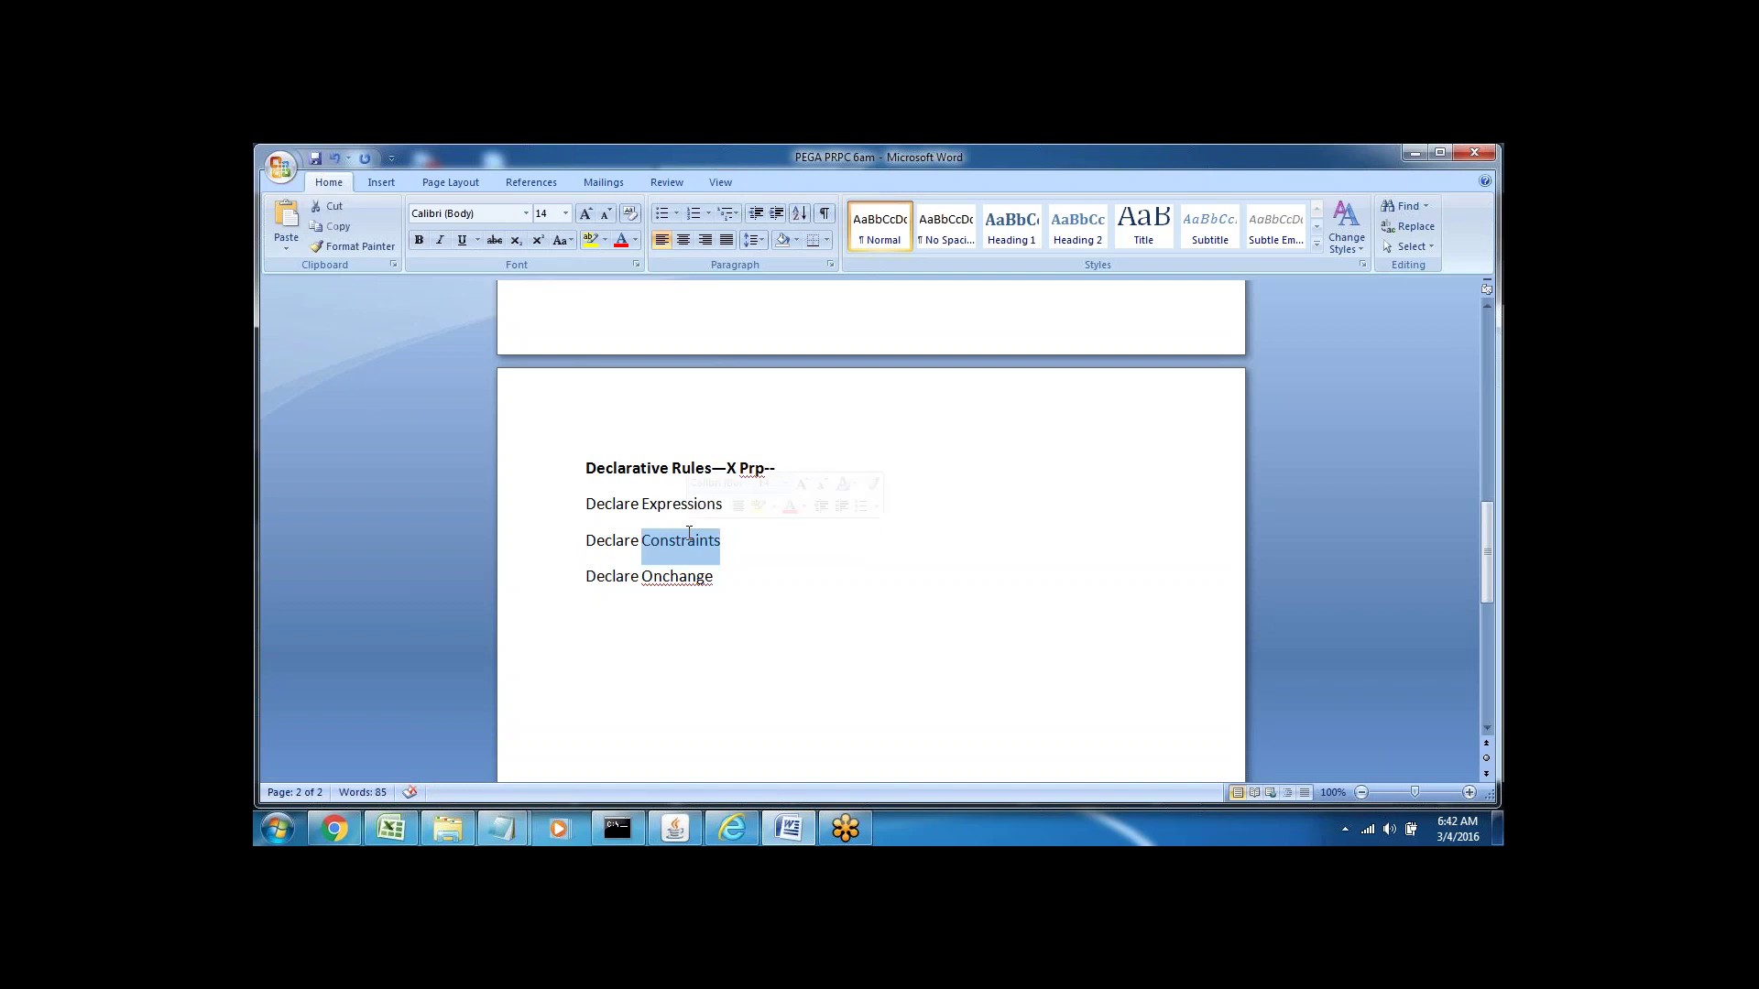
pyautogui.click(673, 577)
pyautogui.doubleClick(672, 575)
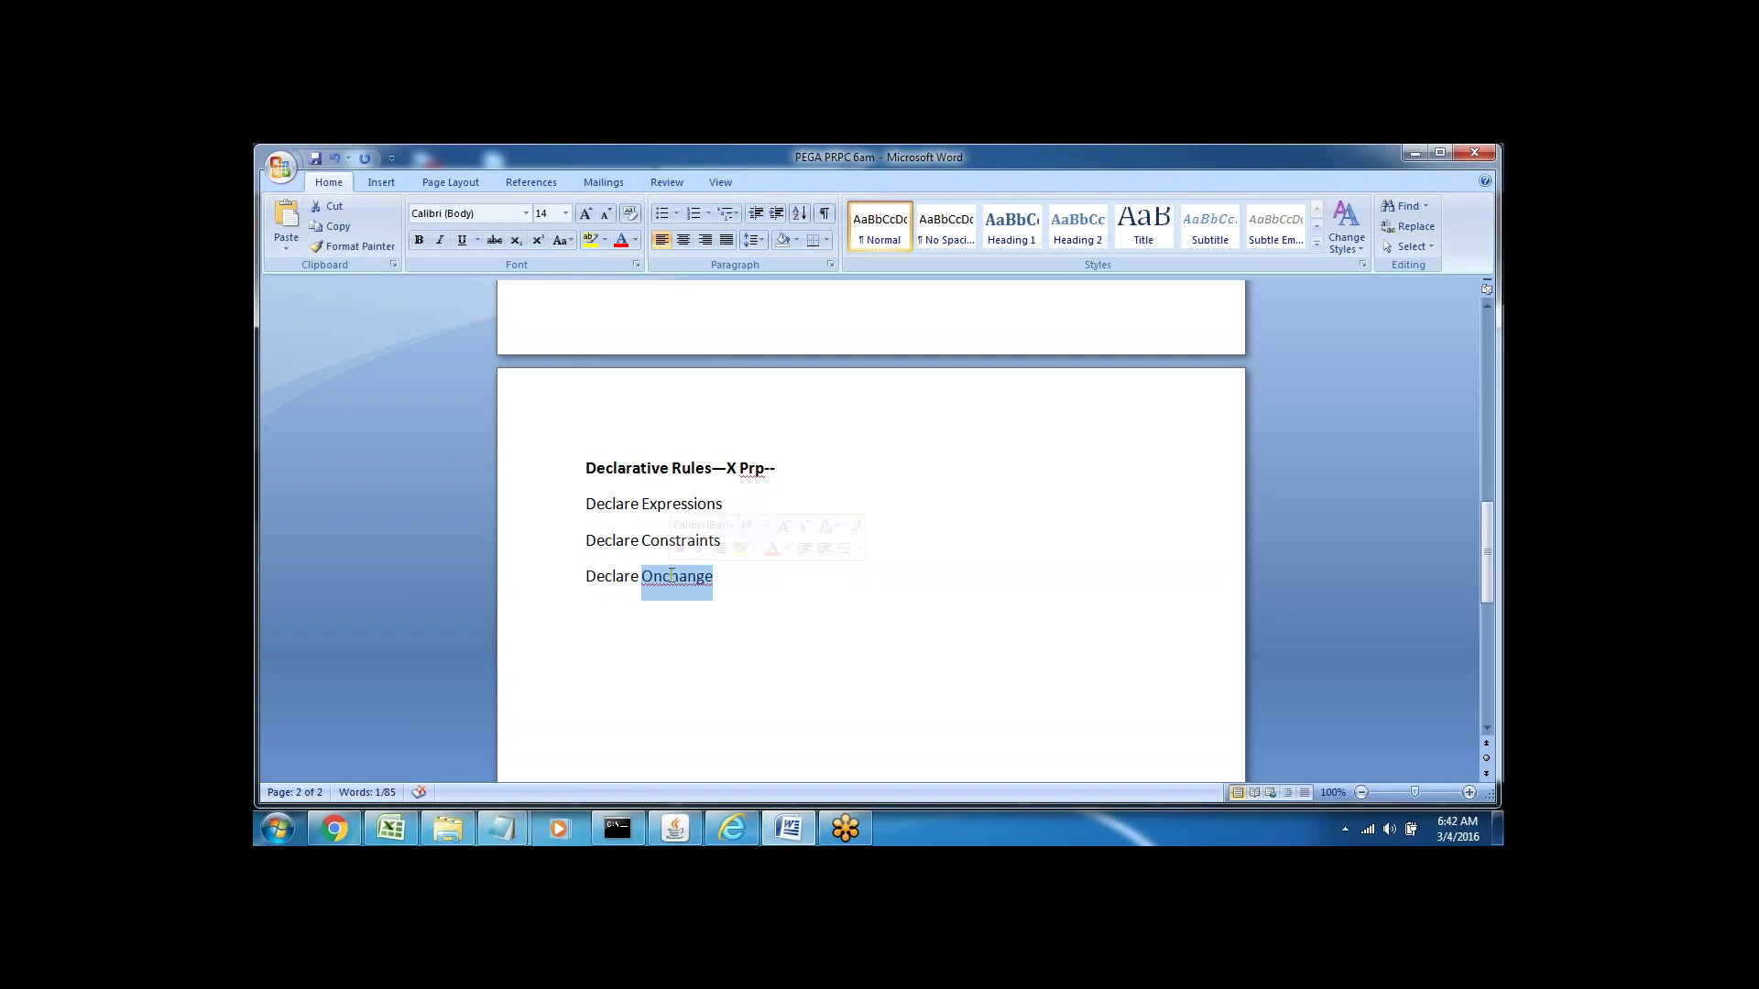
pyautogui.tripleClick(628, 468)
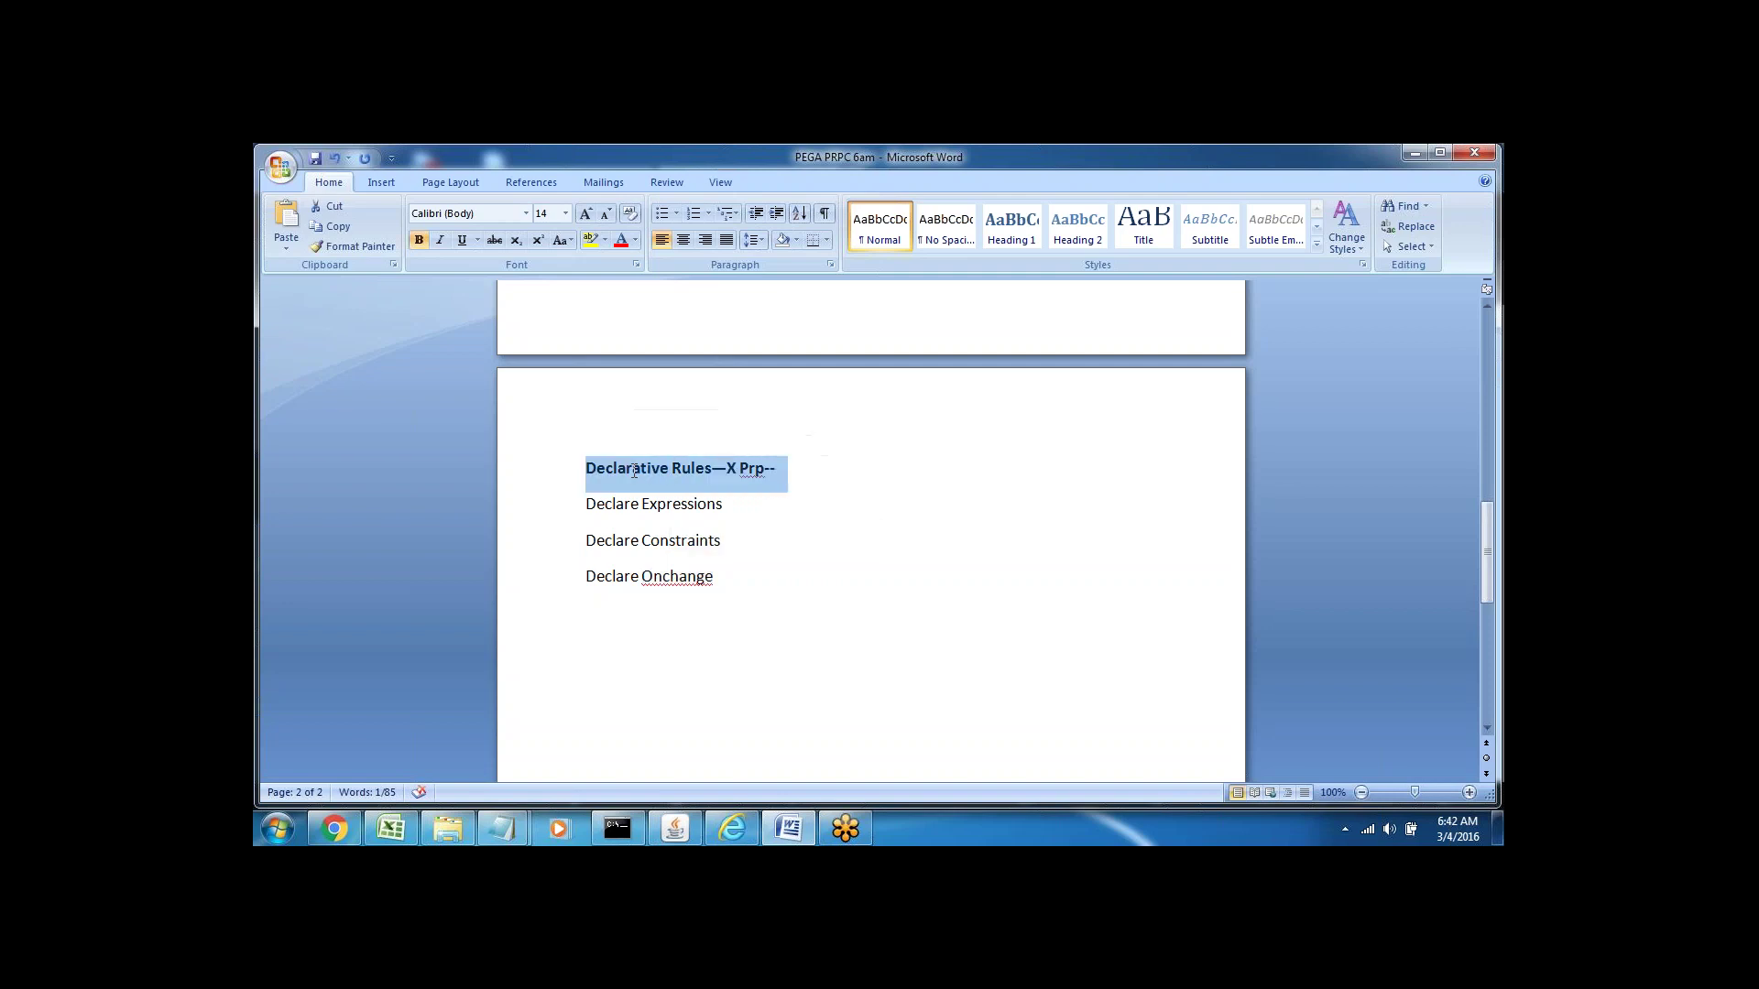
# - Append "Fixed Condition" to the end of the Declarative Rules heading
pyautogui.click(795, 474)
pyautogui.write('Prp—F')
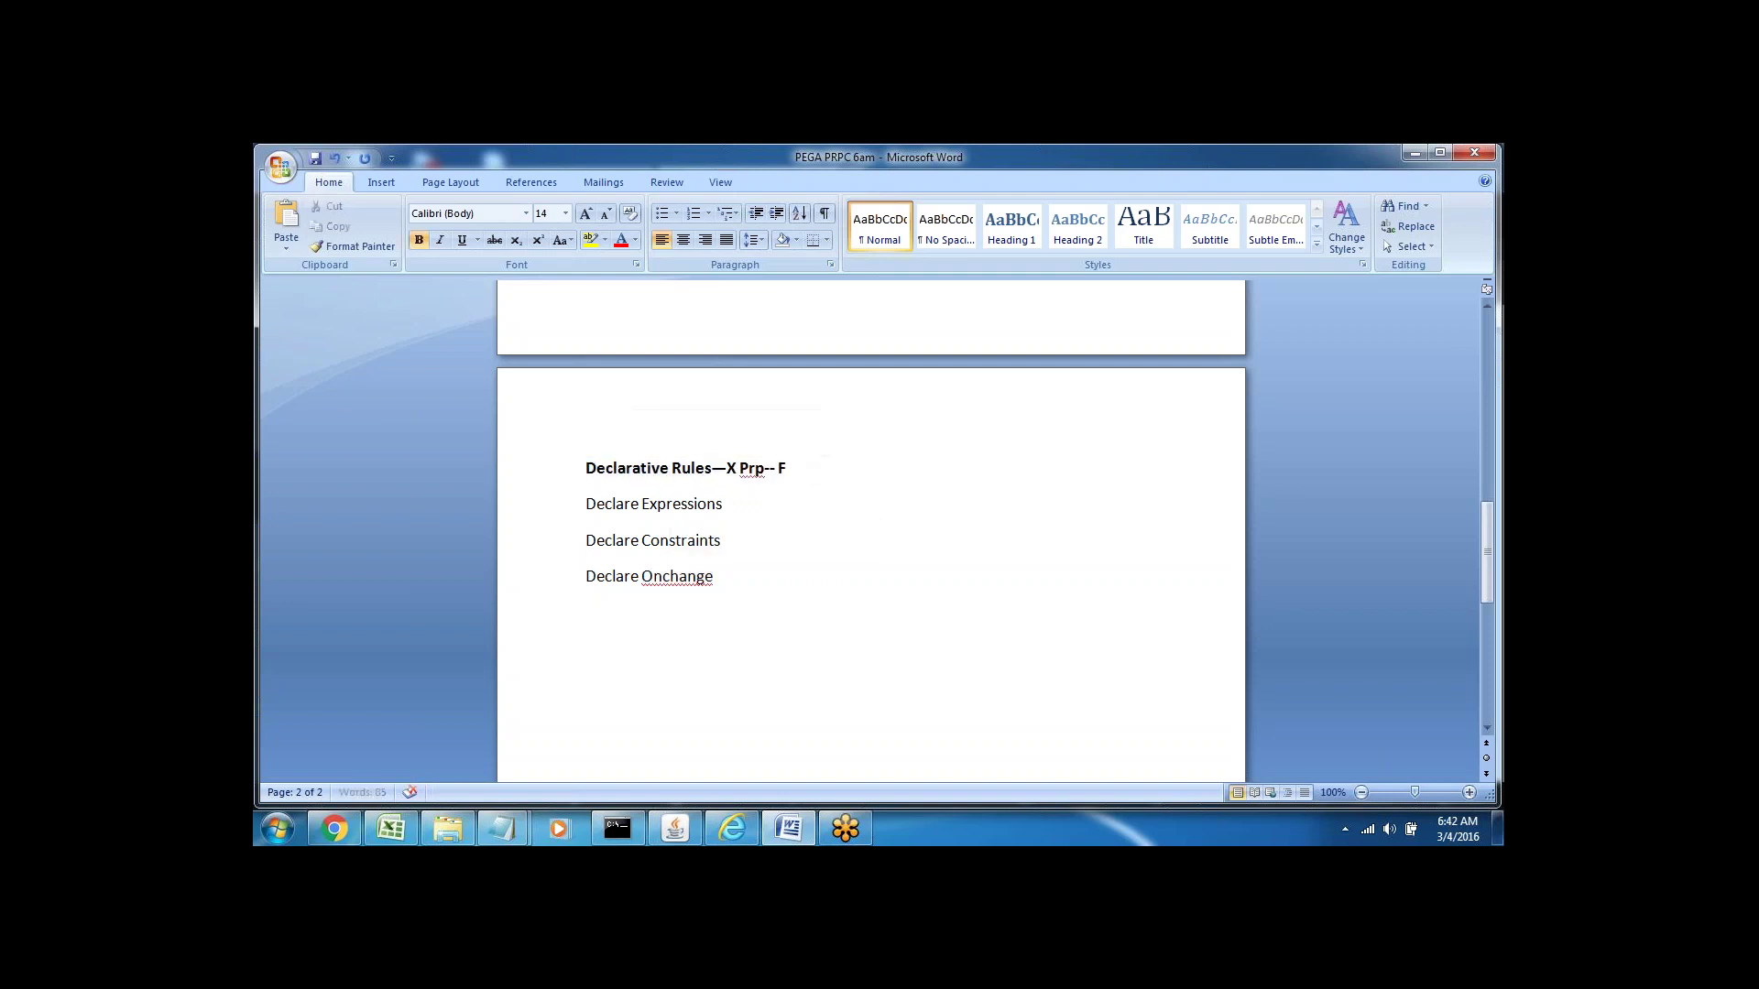
pyautogui.write('ixed Condition')
# - Review the "X Prp" and "Fixed Condition" parts of the Declarative Rules heading alongside the Declare Expressions entry
pyautogui.moveTo(727, 468); pyautogui.dragTo(746, 469)
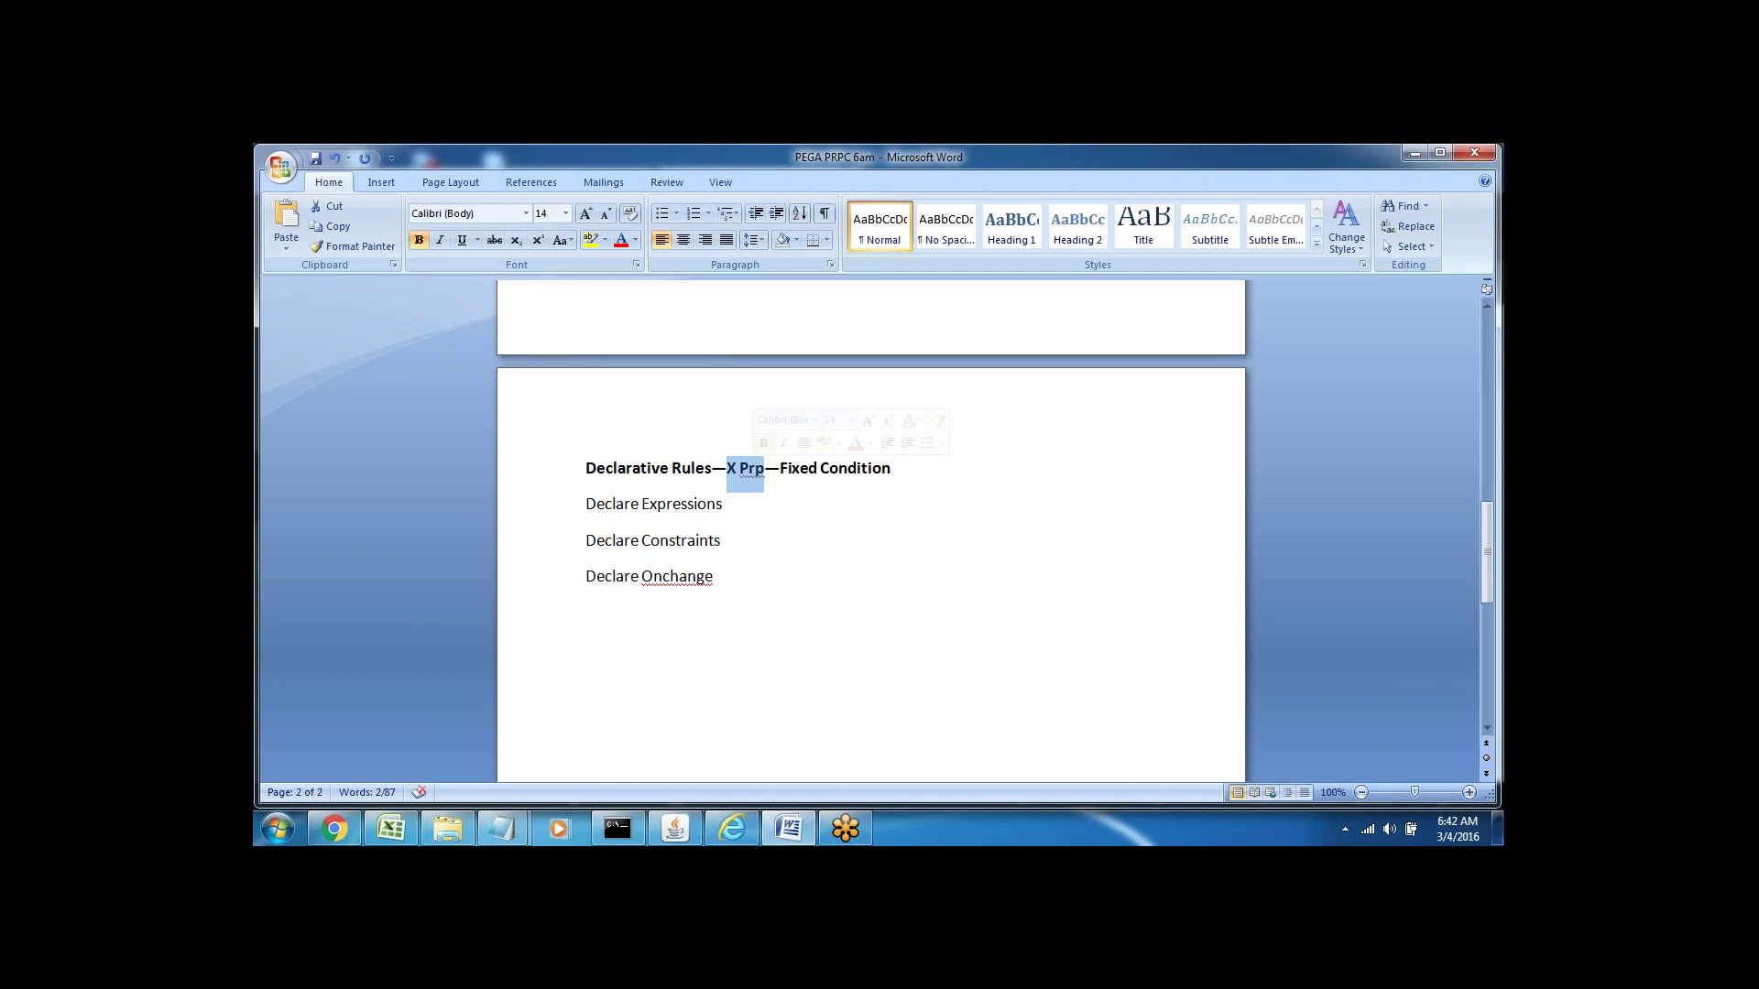
pyautogui.doubleClick(642, 469)
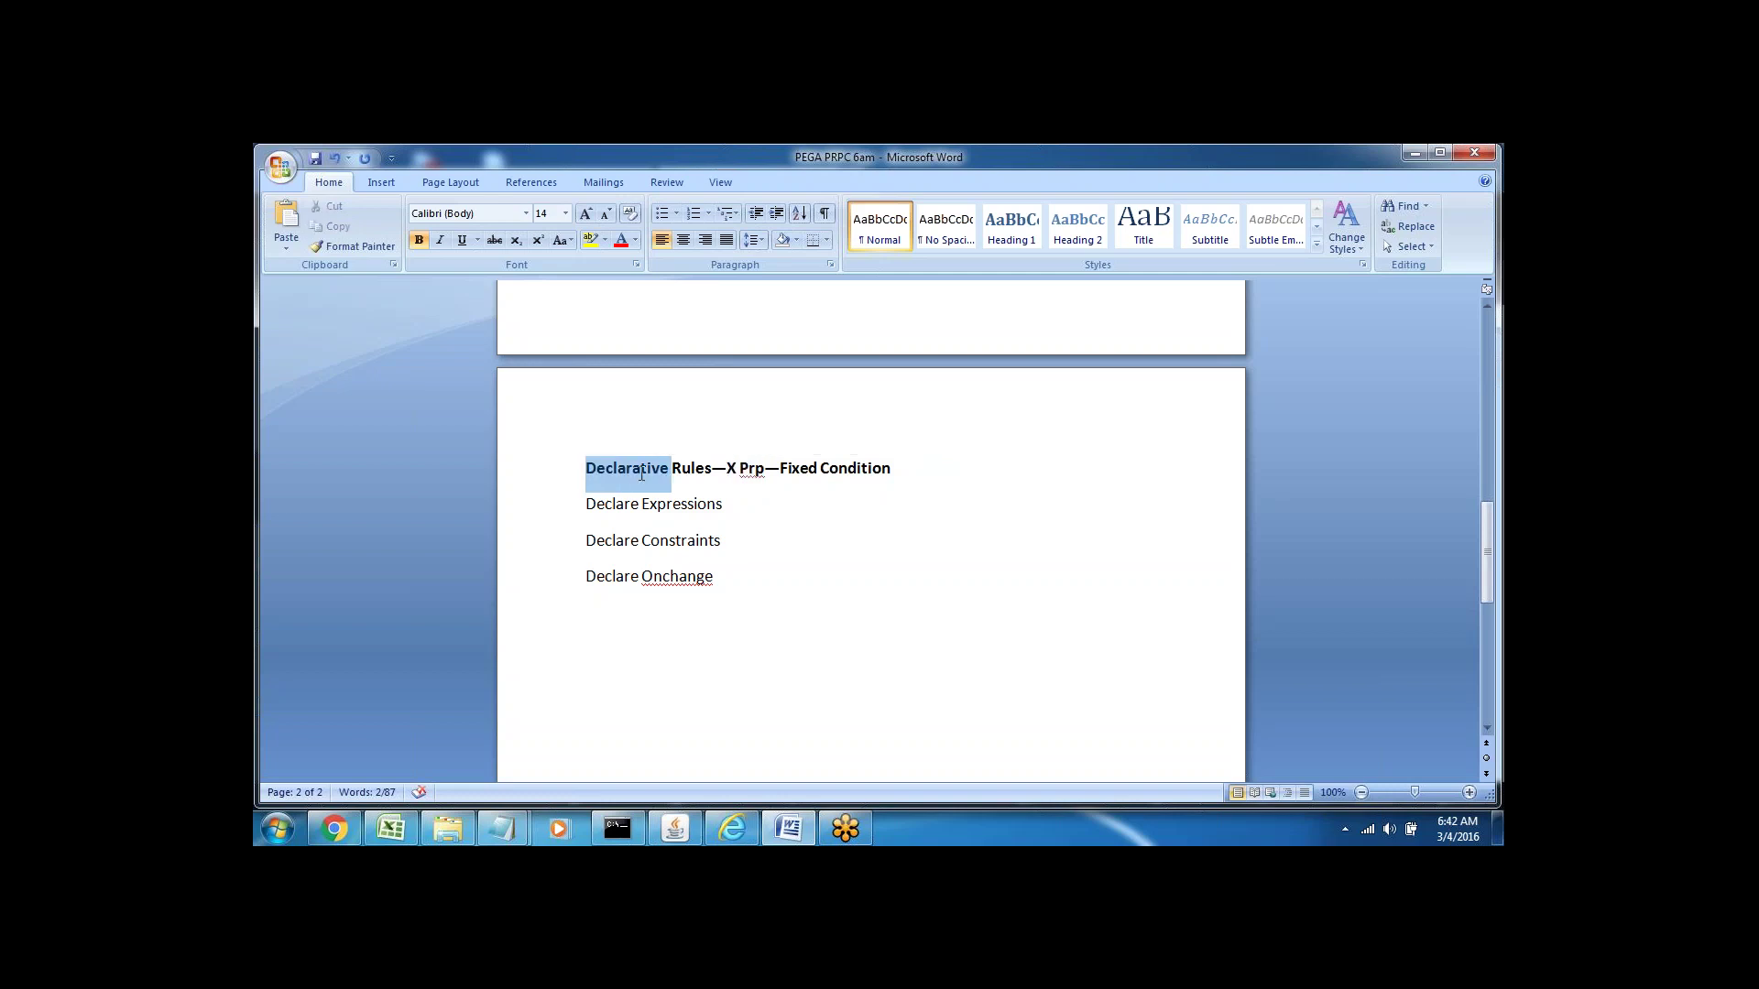
pyautogui.tripleClick(781, 475)
pyautogui.click(779, 472)
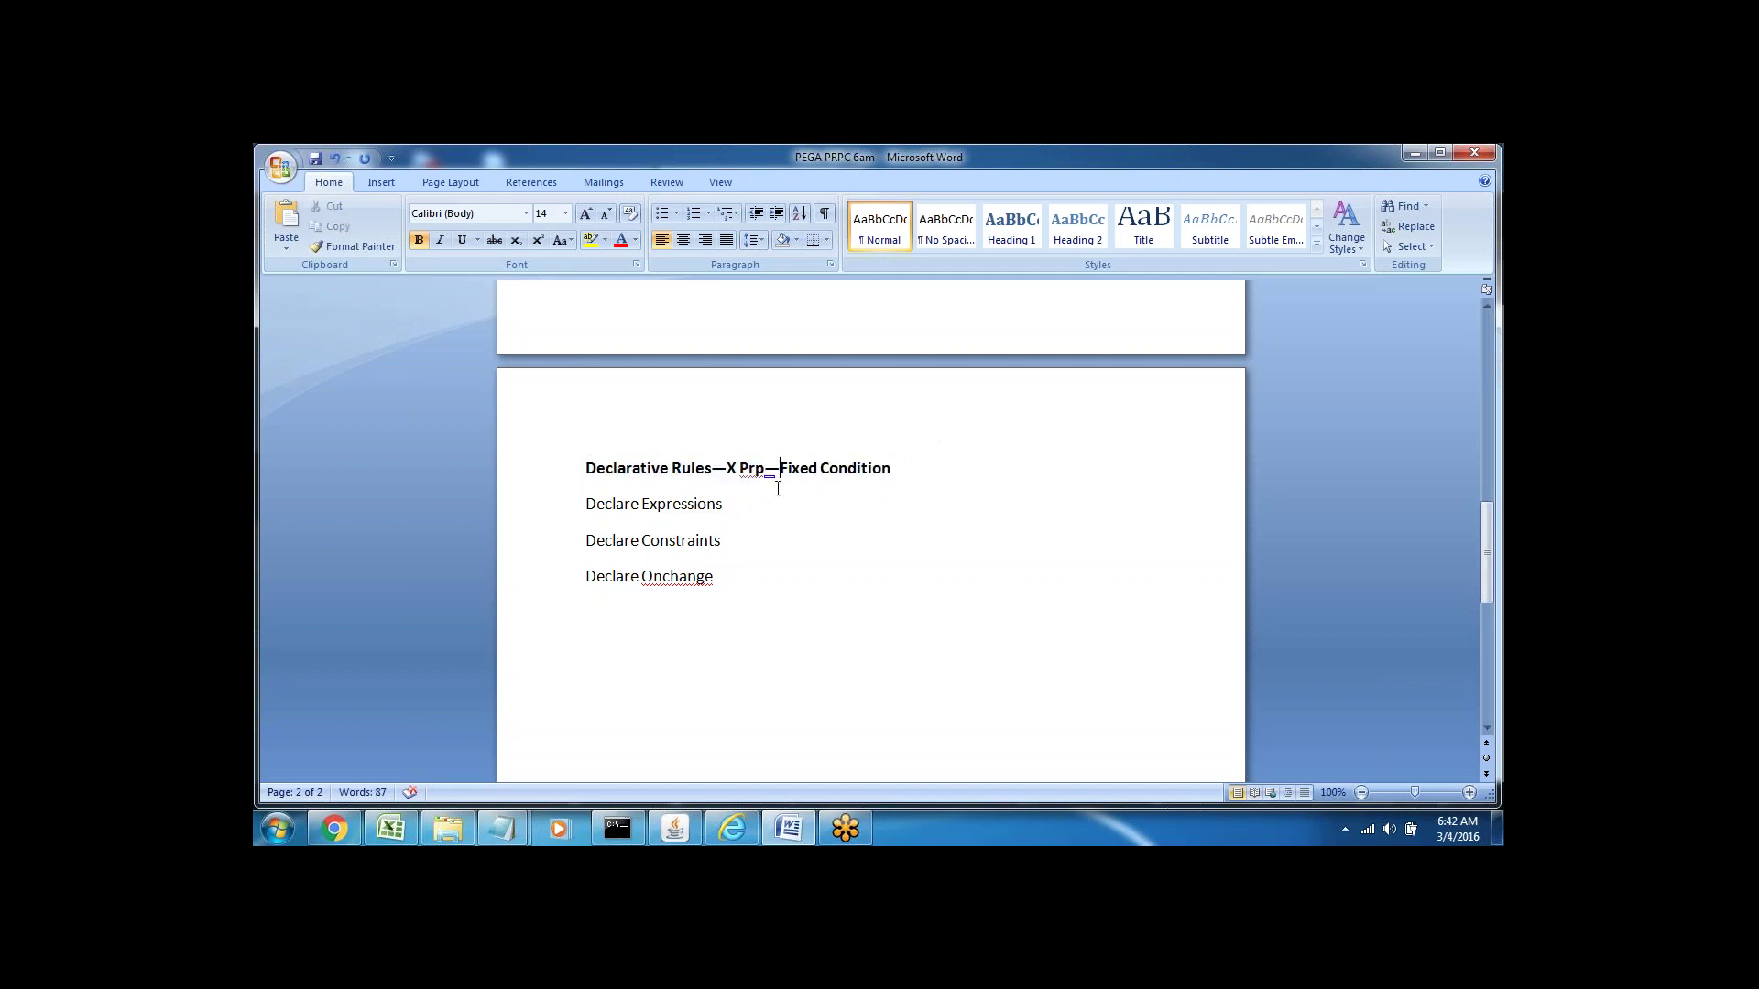
pyautogui.press('Down')
pyautogui.click(552, 518)
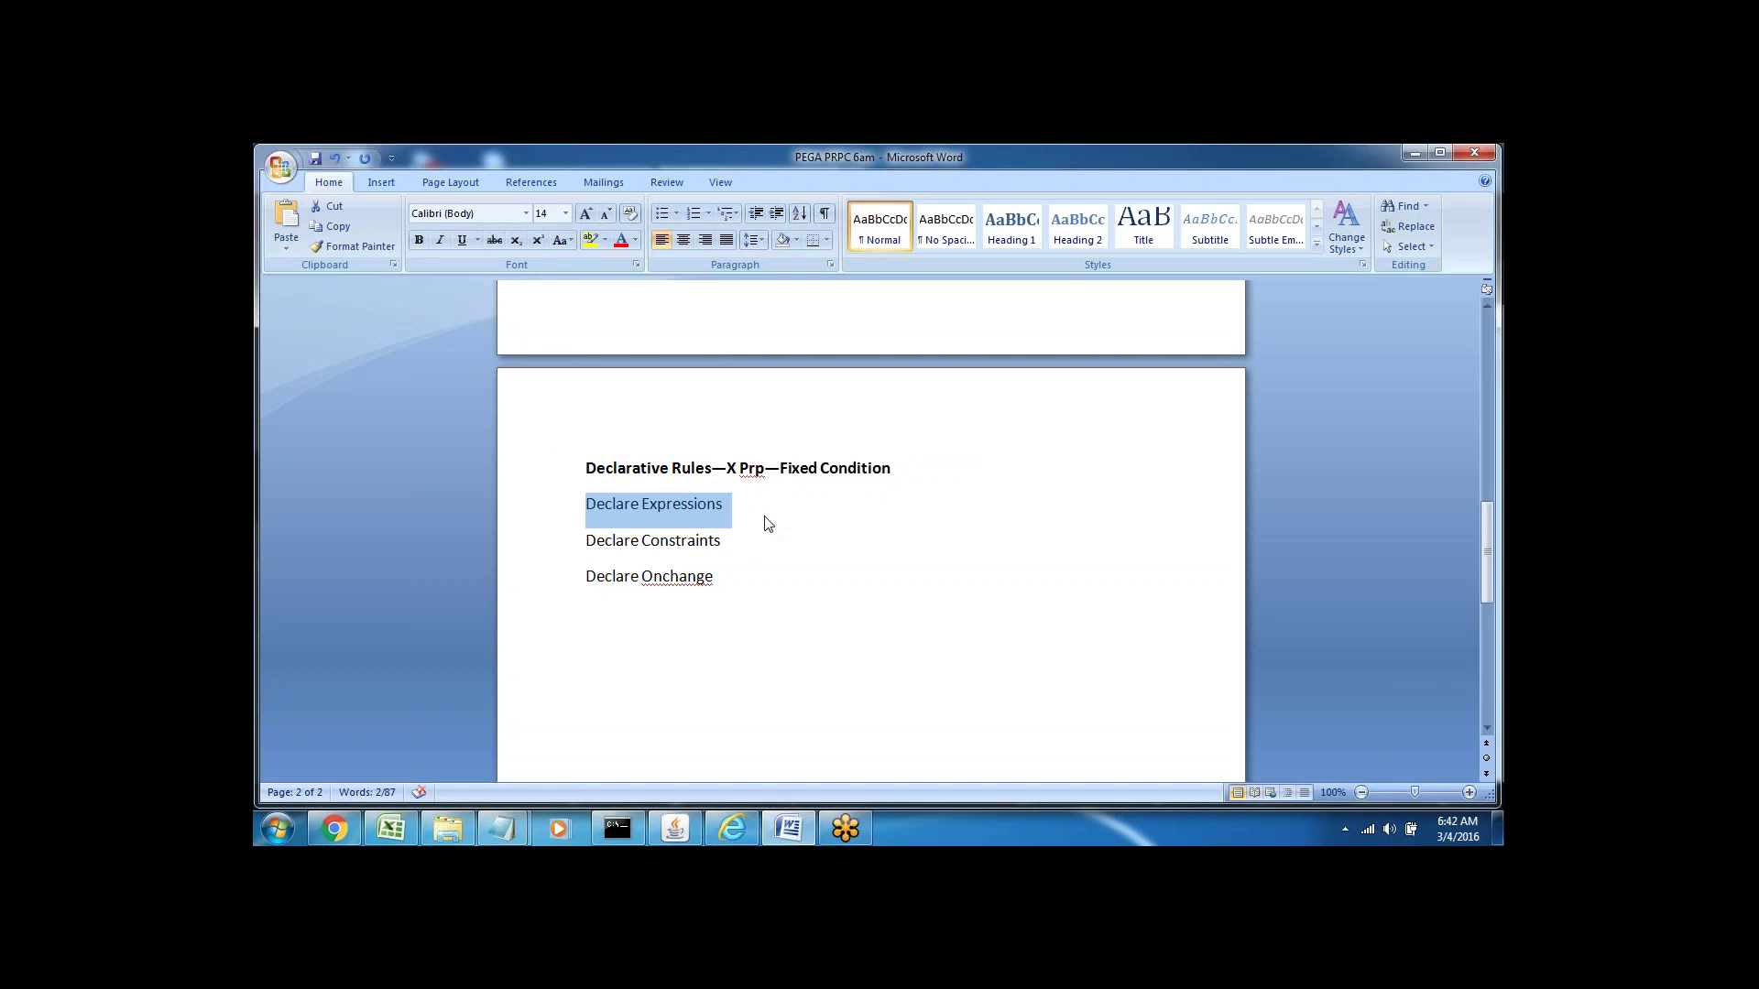
pyautogui.click(740, 515)
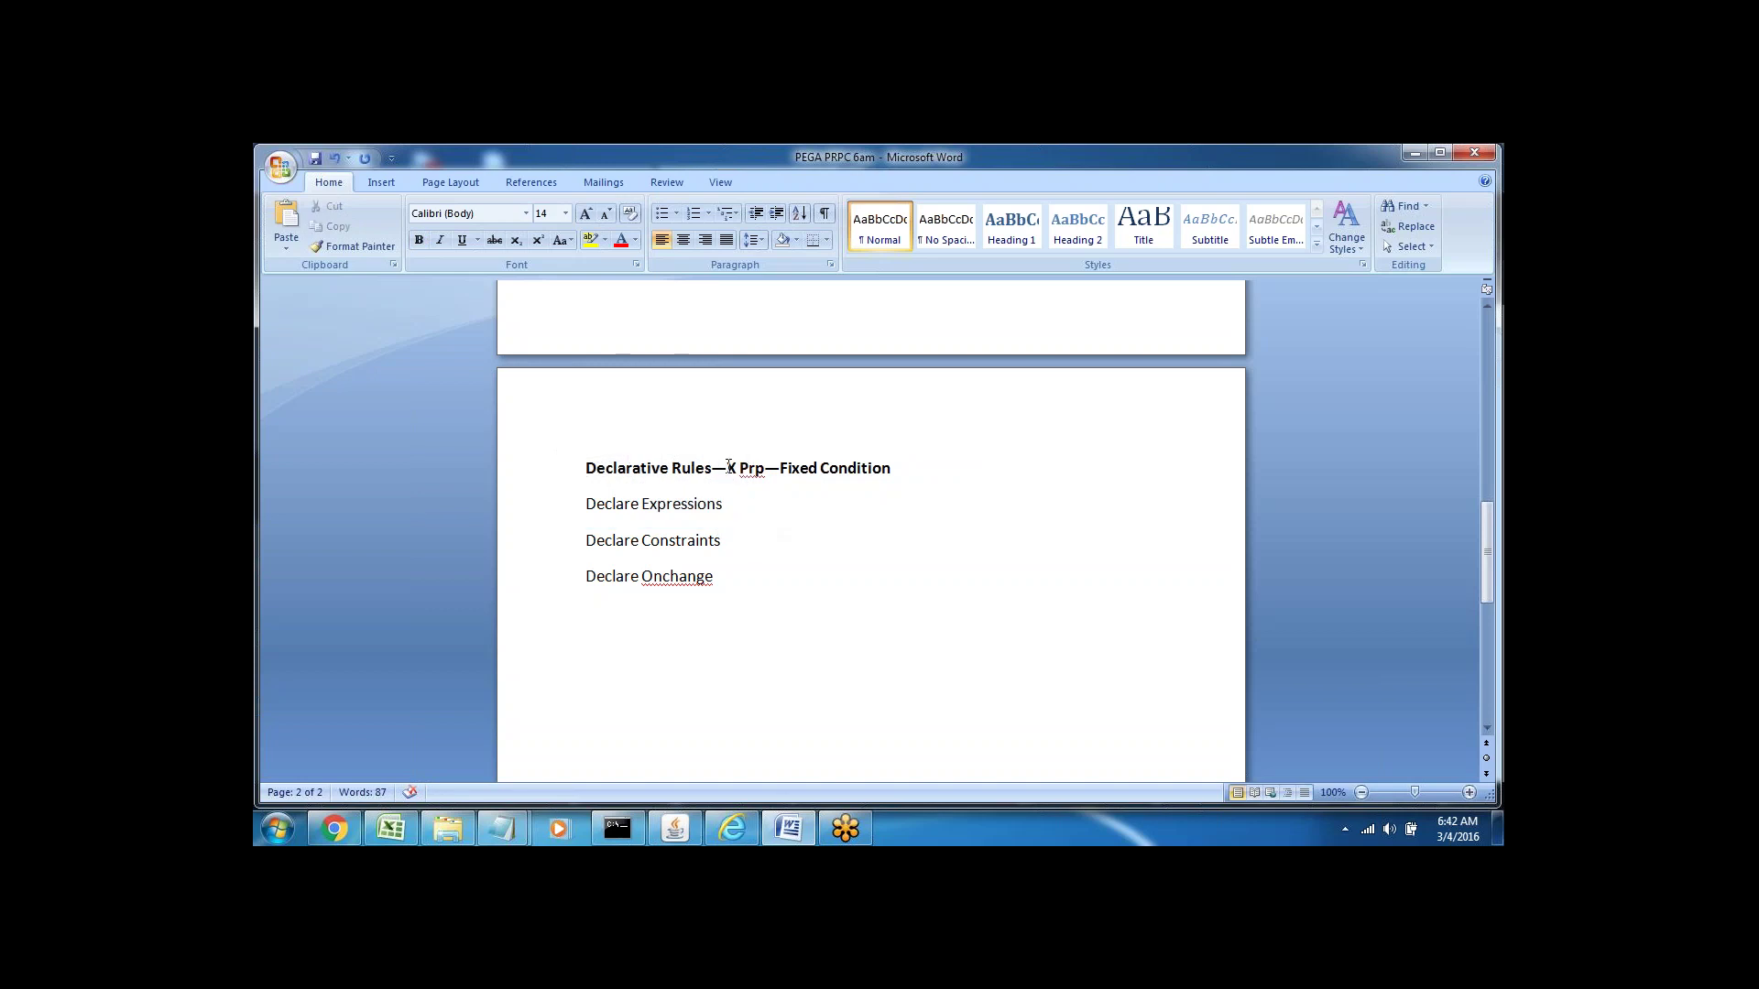
pyautogui.moveTo(728, 467); pyautogui.dragTo(764, 469)
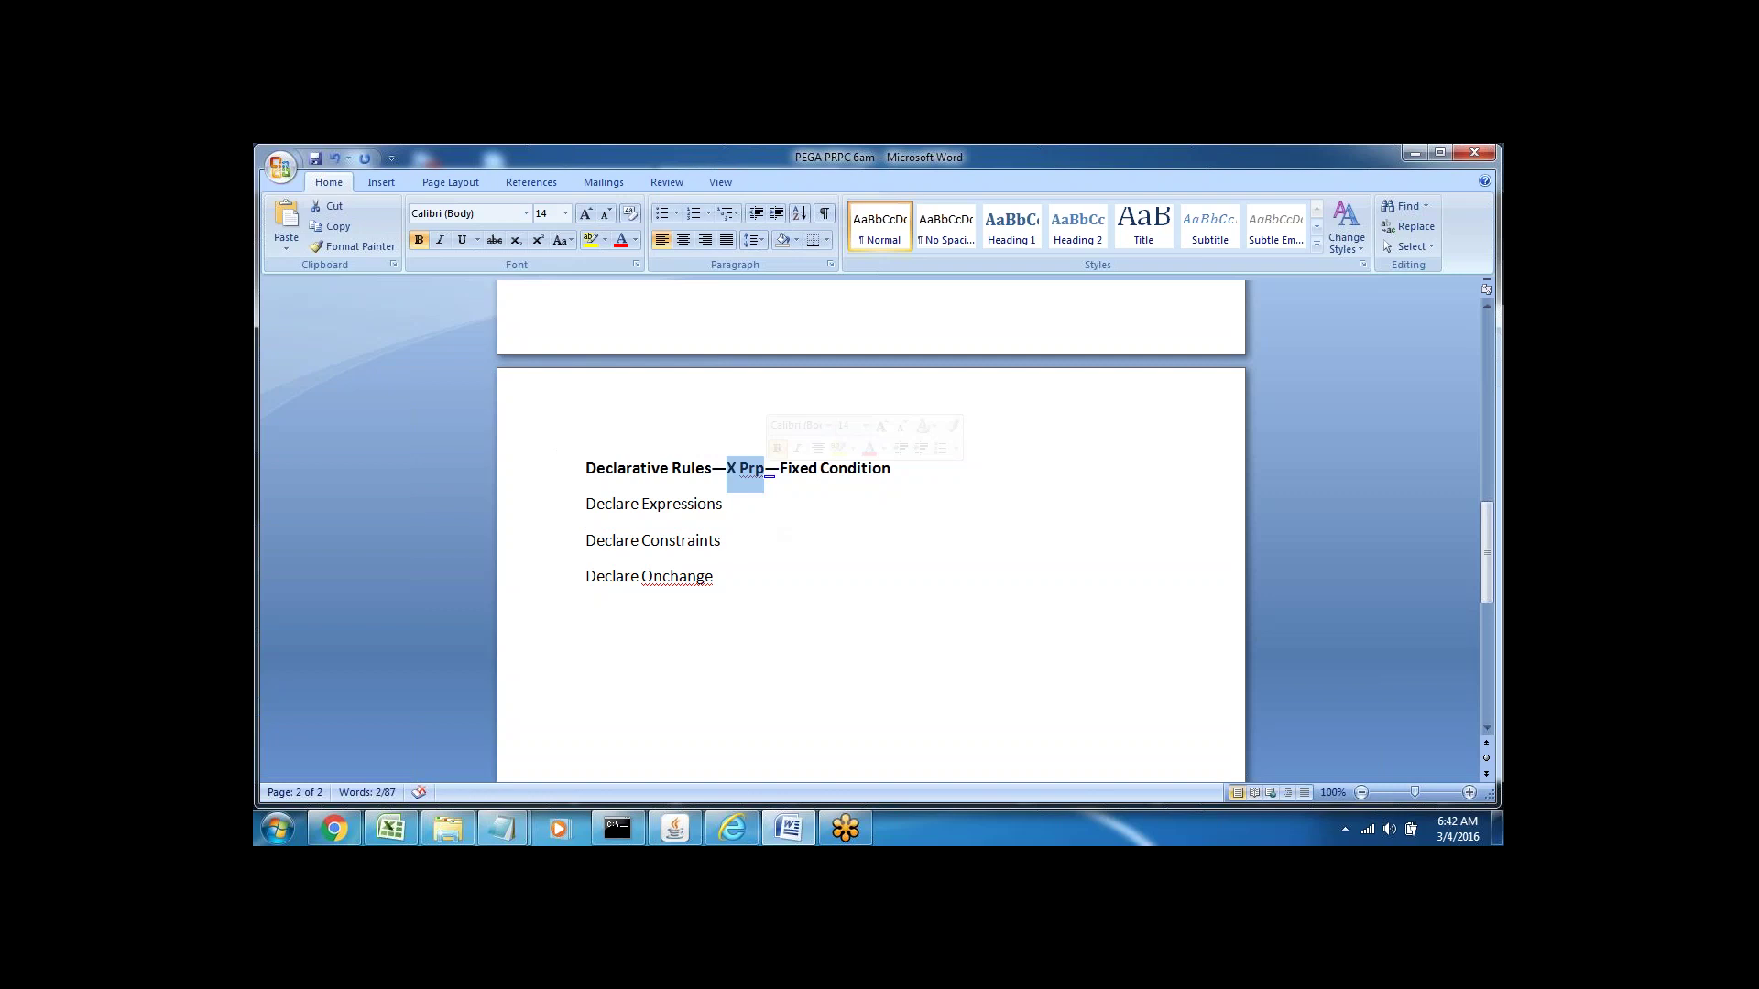
# - Compare the Condition and Call parts of the Decision Rules heading with the three ways of calling decision rules
pyautogui.press('Up')
pyautogui.press('Up')
pyautogui.press('Up')
pyautogui.press('Up')
pyautogui.press('Up')
pyautogui.press('Up')
pyautogui.press('Up')
pyautogui.press('Up')
pyautogui.press('Up')
pyautogui.press('Up')
pyautogui.press('Up')
pyautogui.press('Up')
pyautogui.press('Up')
pyautogui.press('Up')
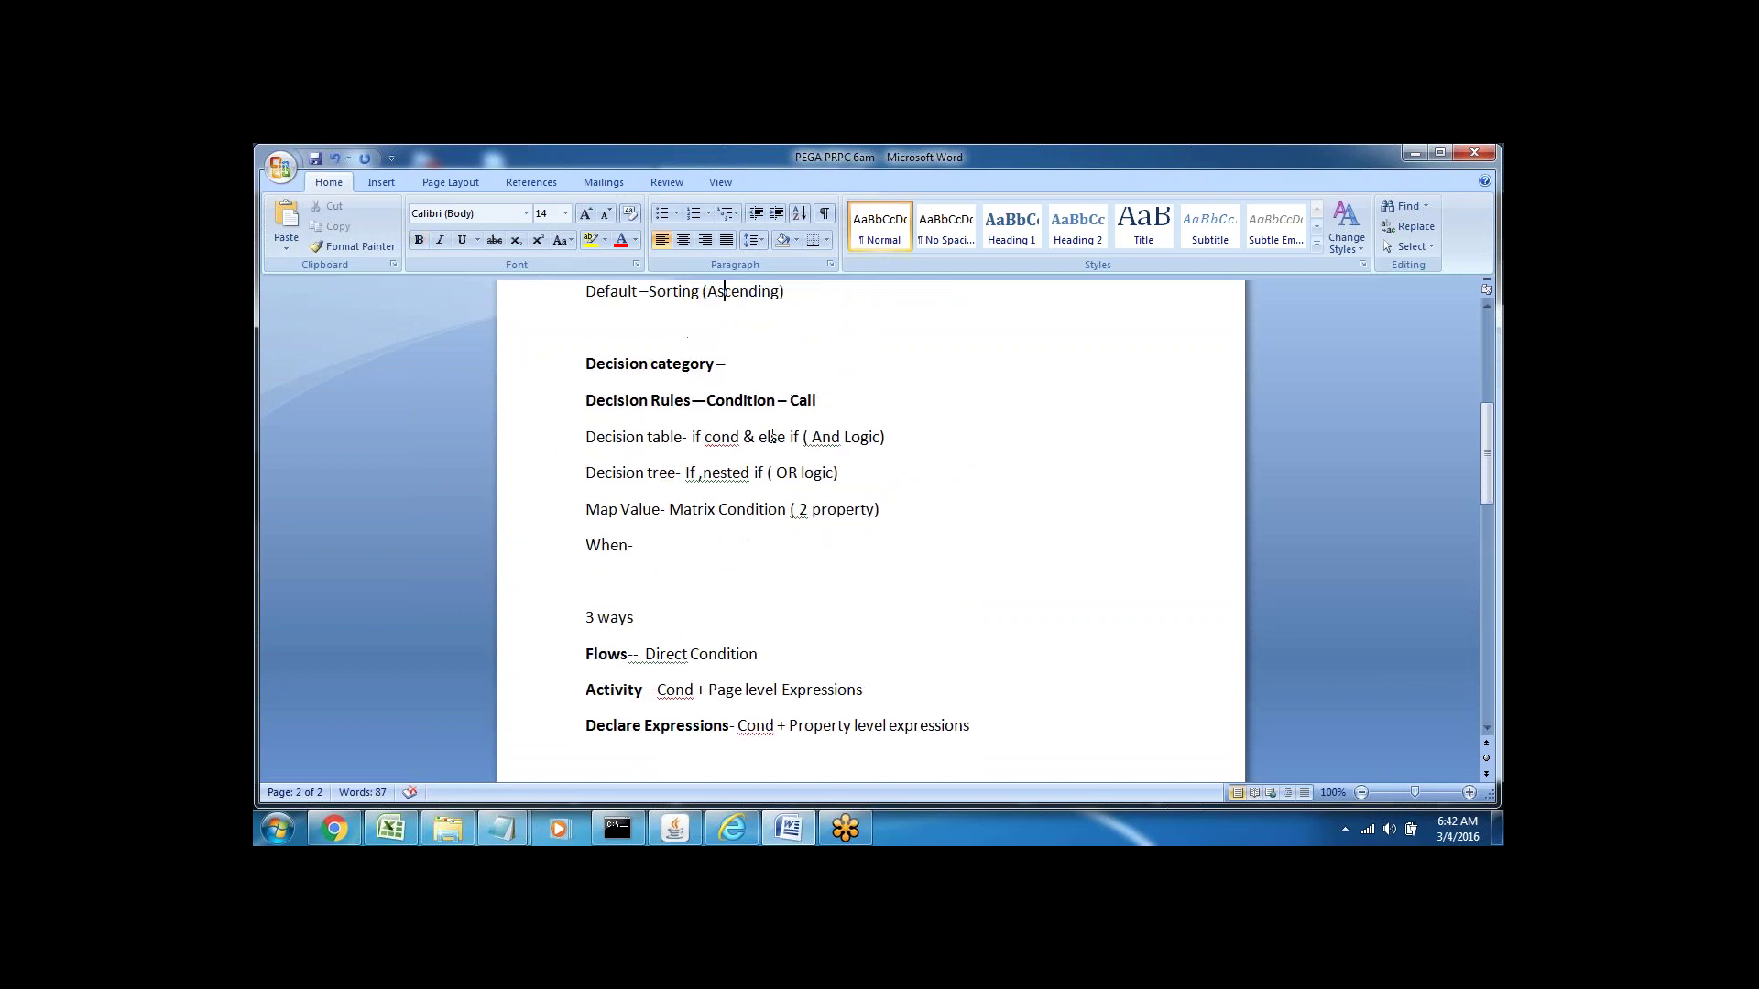
pyautogui.doubleClick(766, 399)
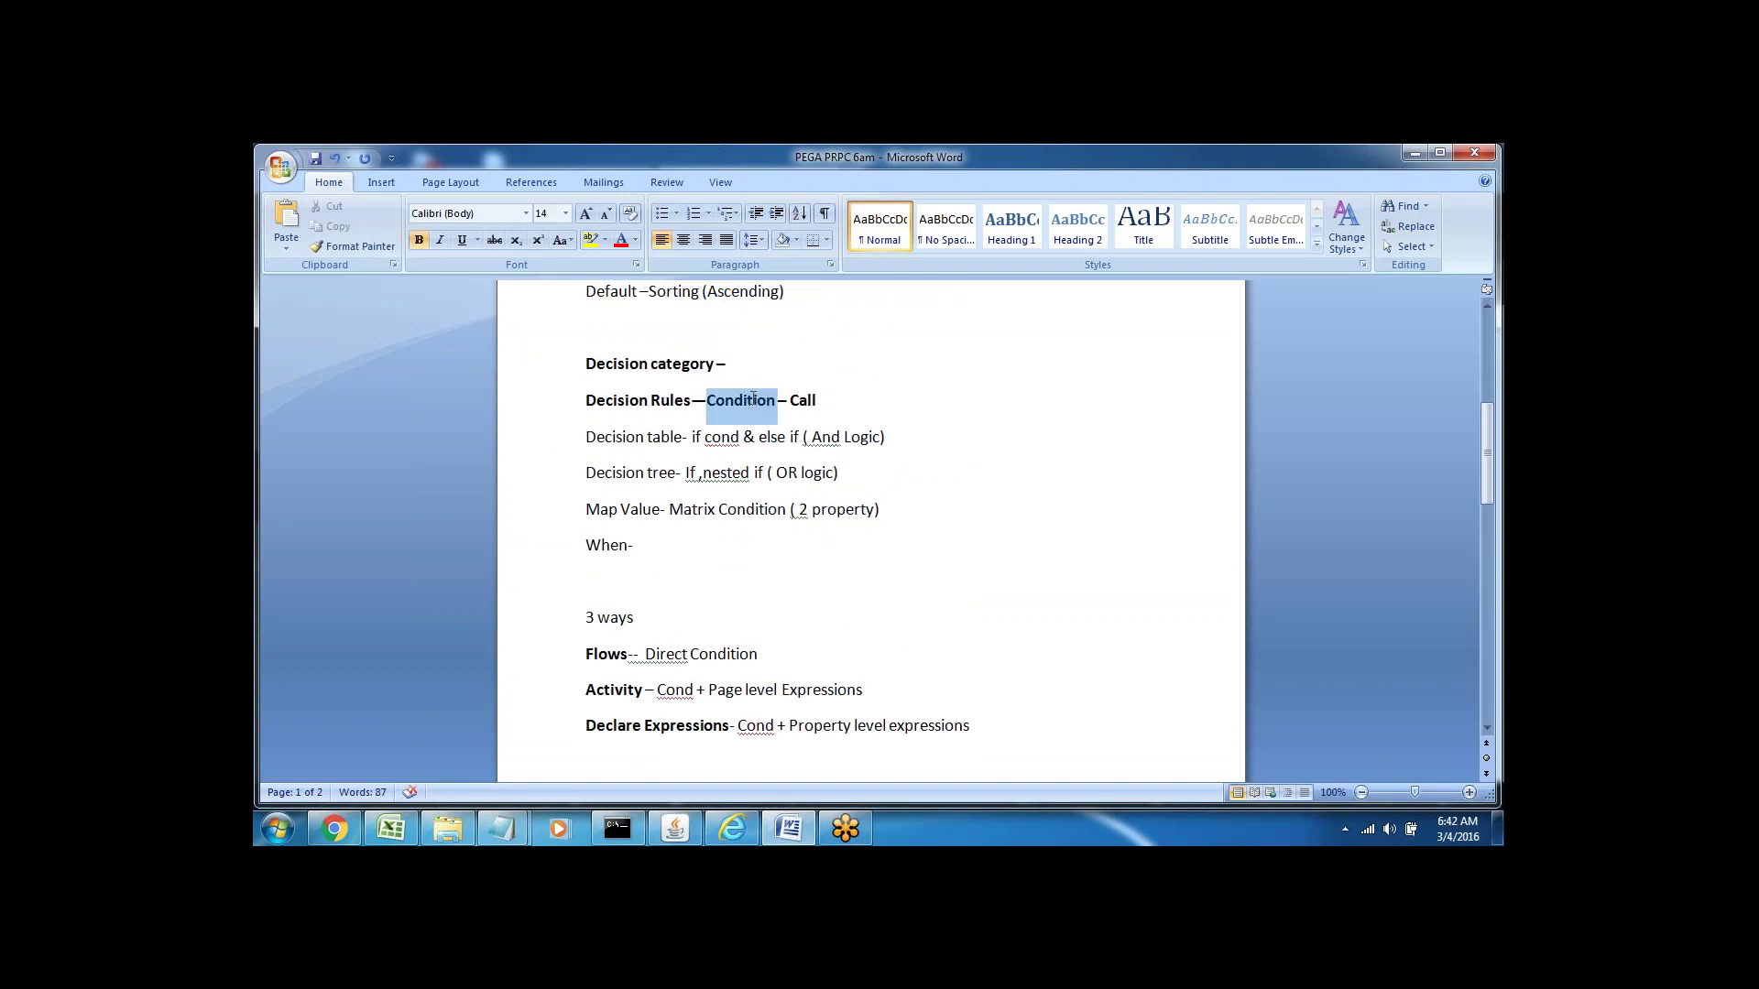
pyautogui.doubleClick(806, 400)
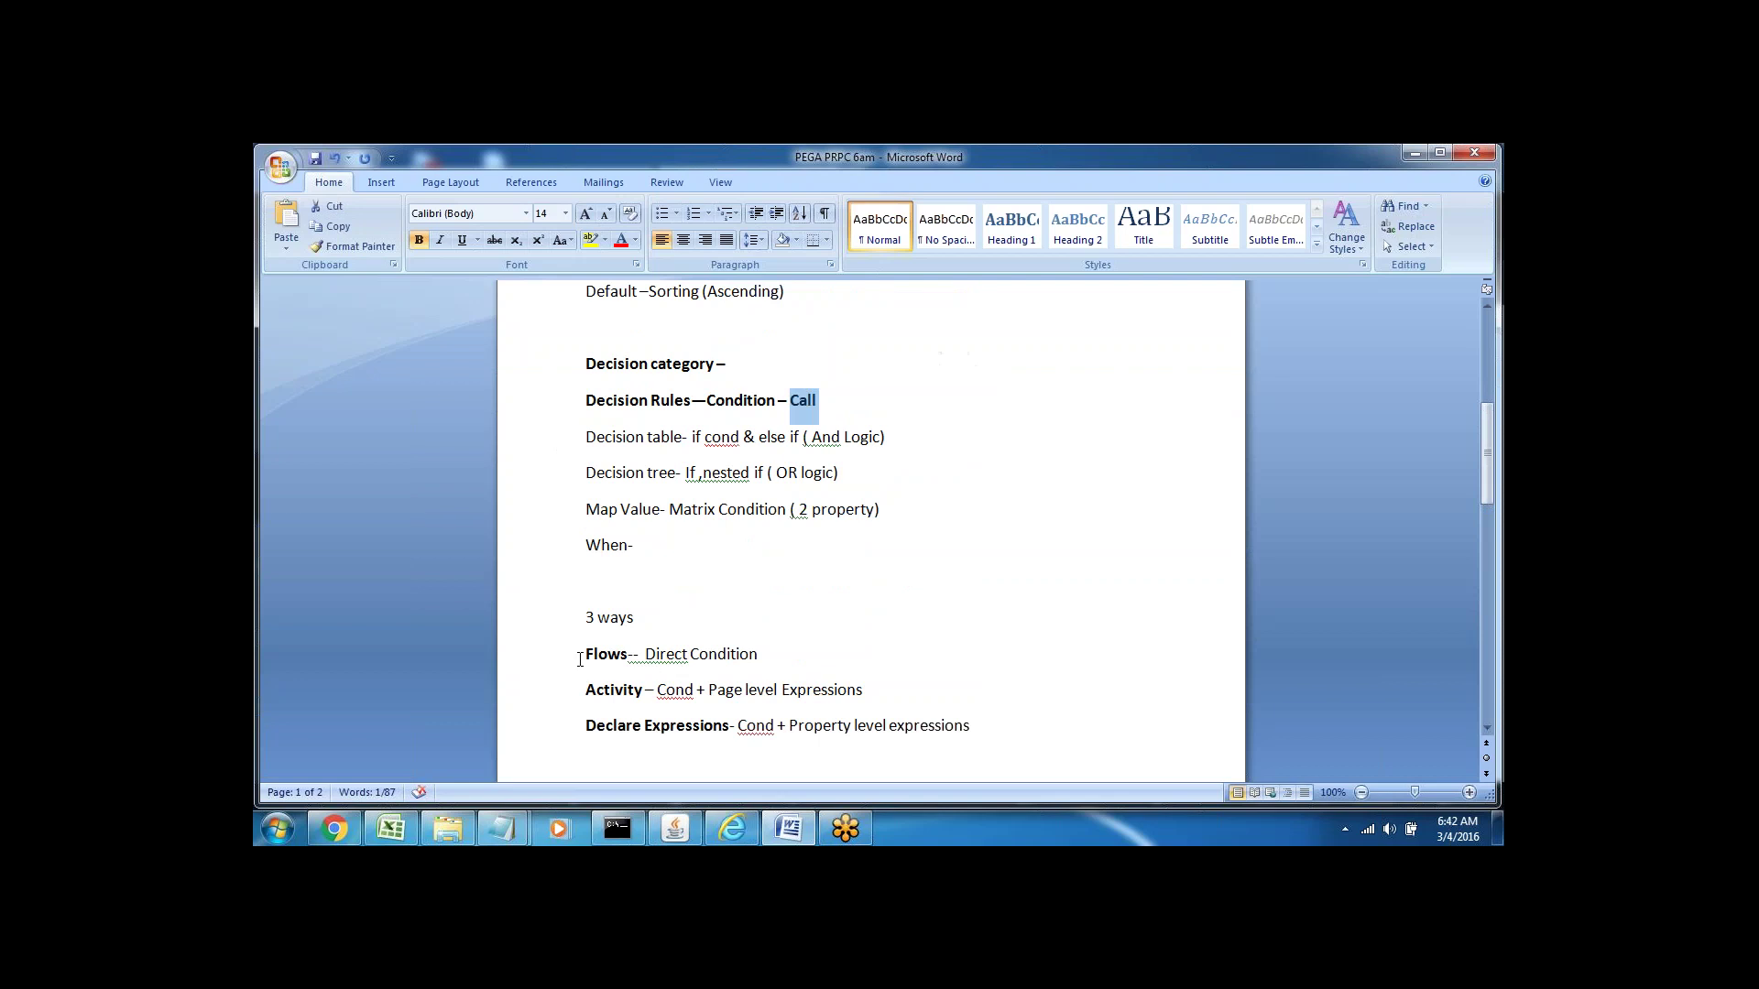
pyautogui.click(580, 658)
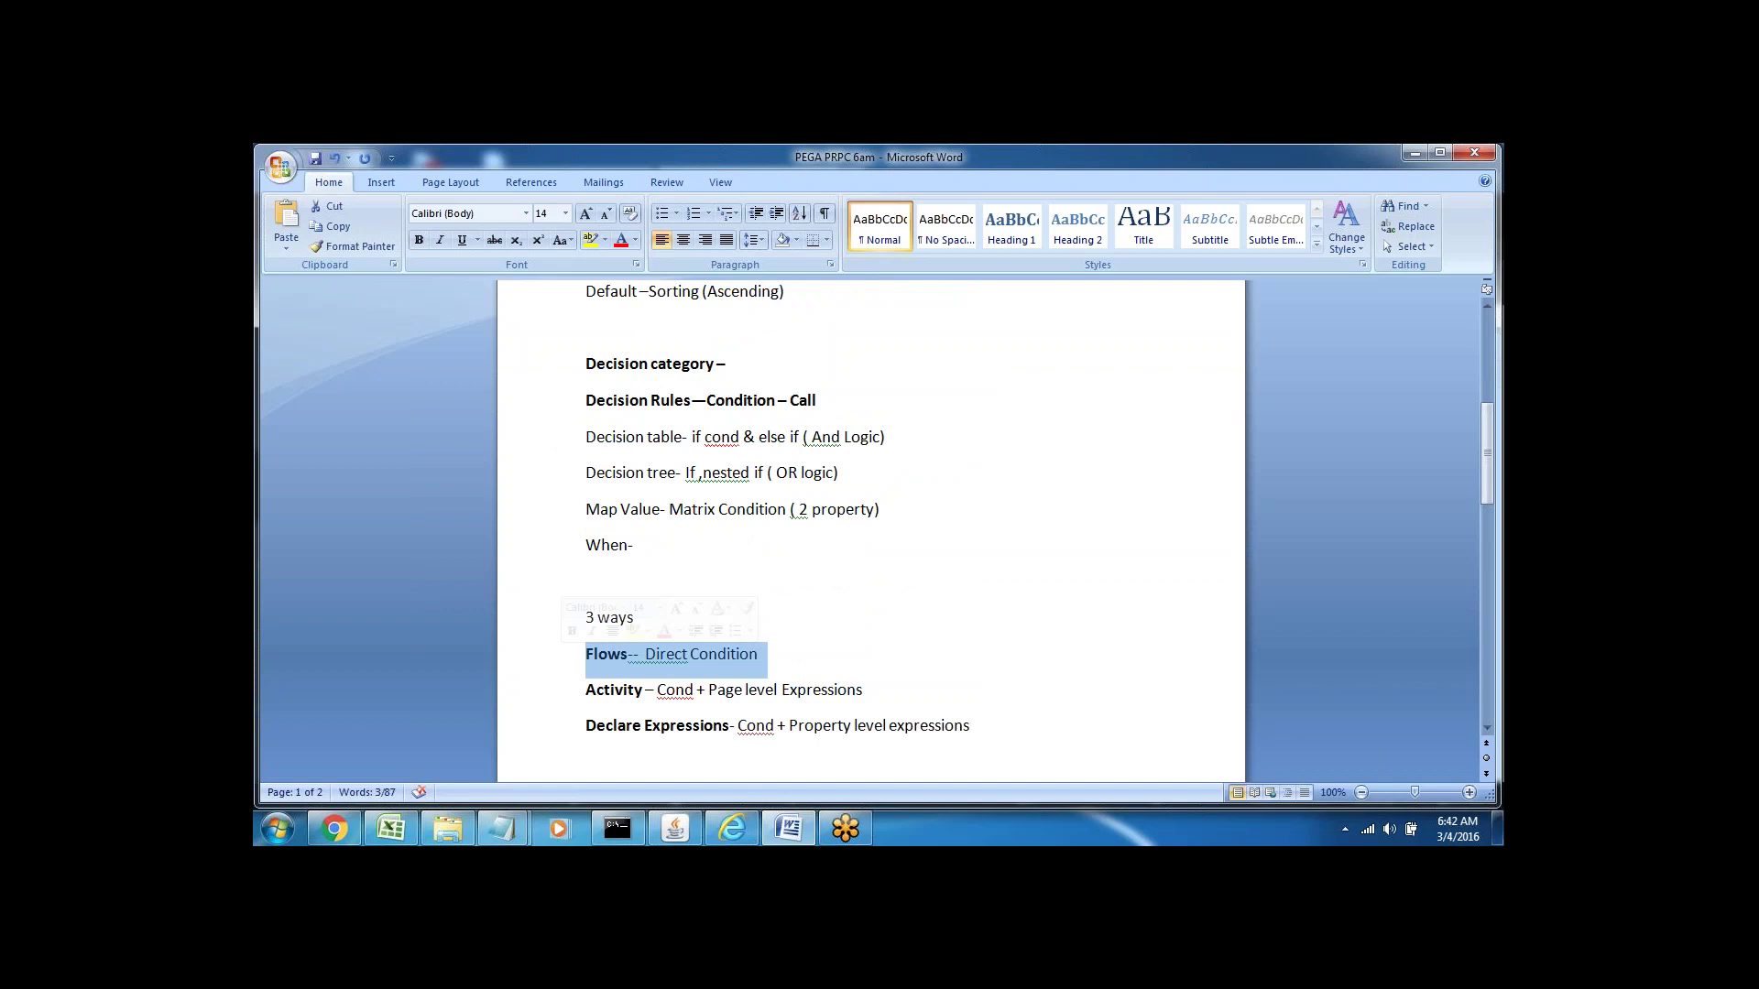
pyautogui.click(584, 411)
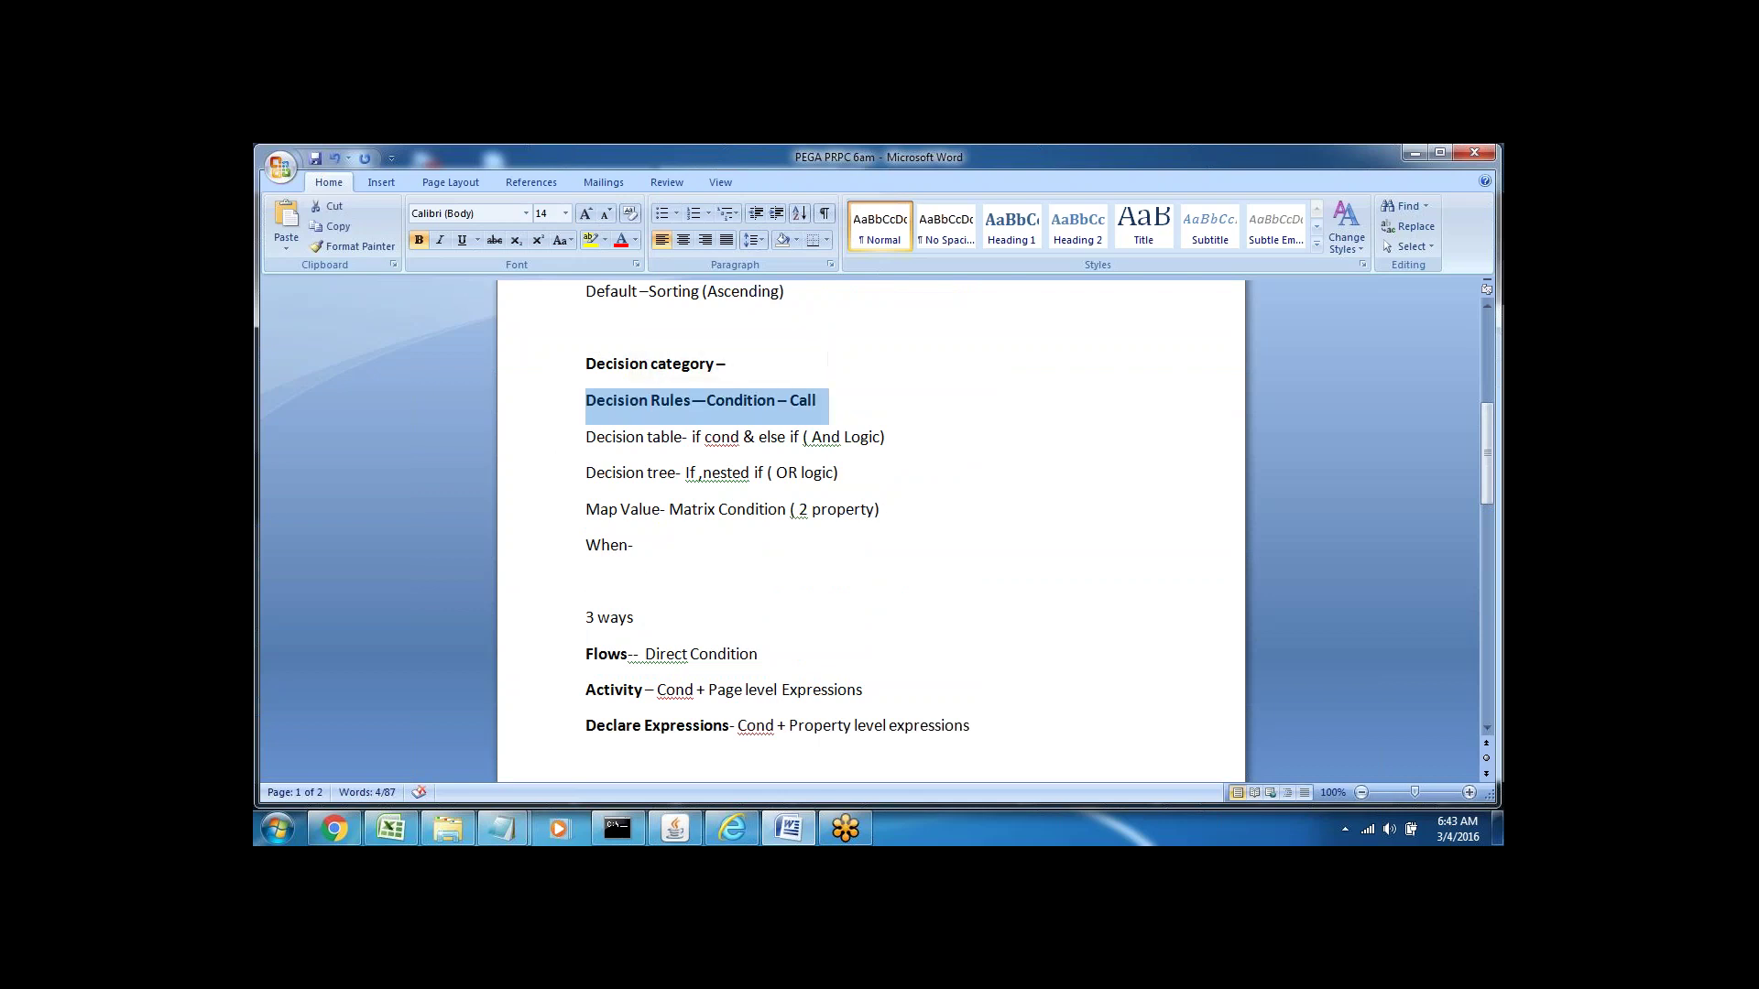
pyautogui.click(587, 654)
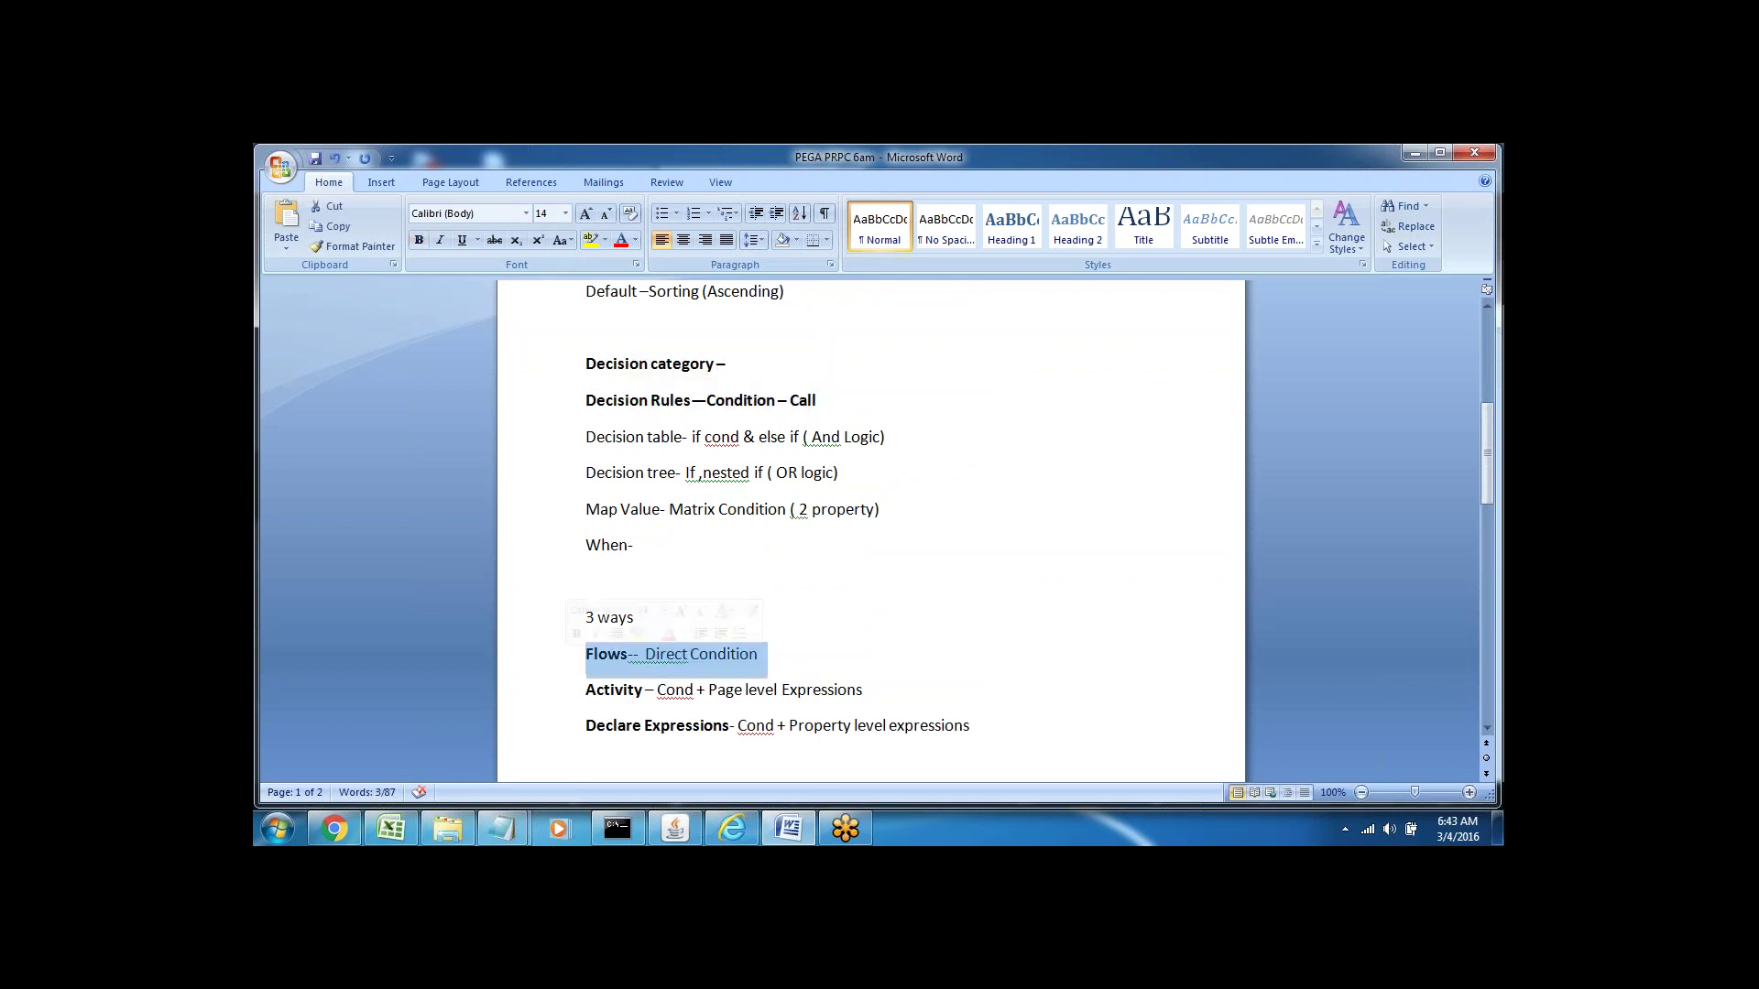
pyautogui.click(556, 690)
pyautogui.click(582, 730)
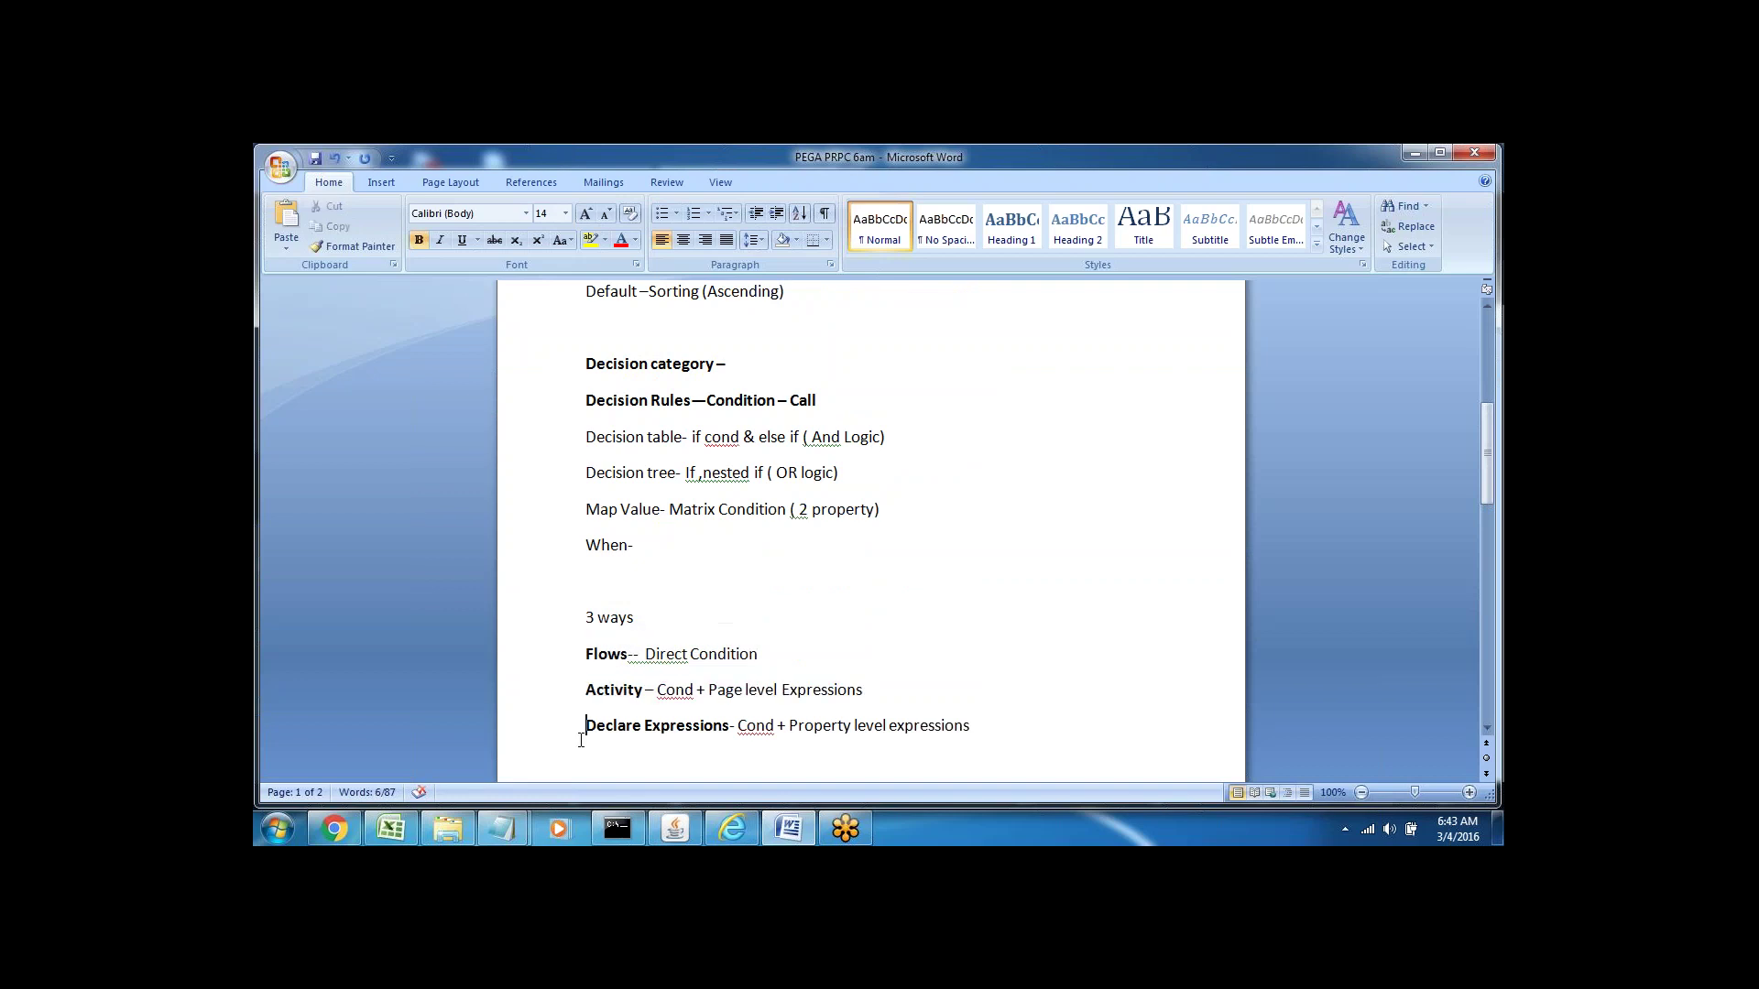
# - Add the line "Decision Shape –Type-" under the Flows entry of the 3 ways list
pyautogui.click(788, 654)
pyautogui.hotkey('ctrl', 'End')
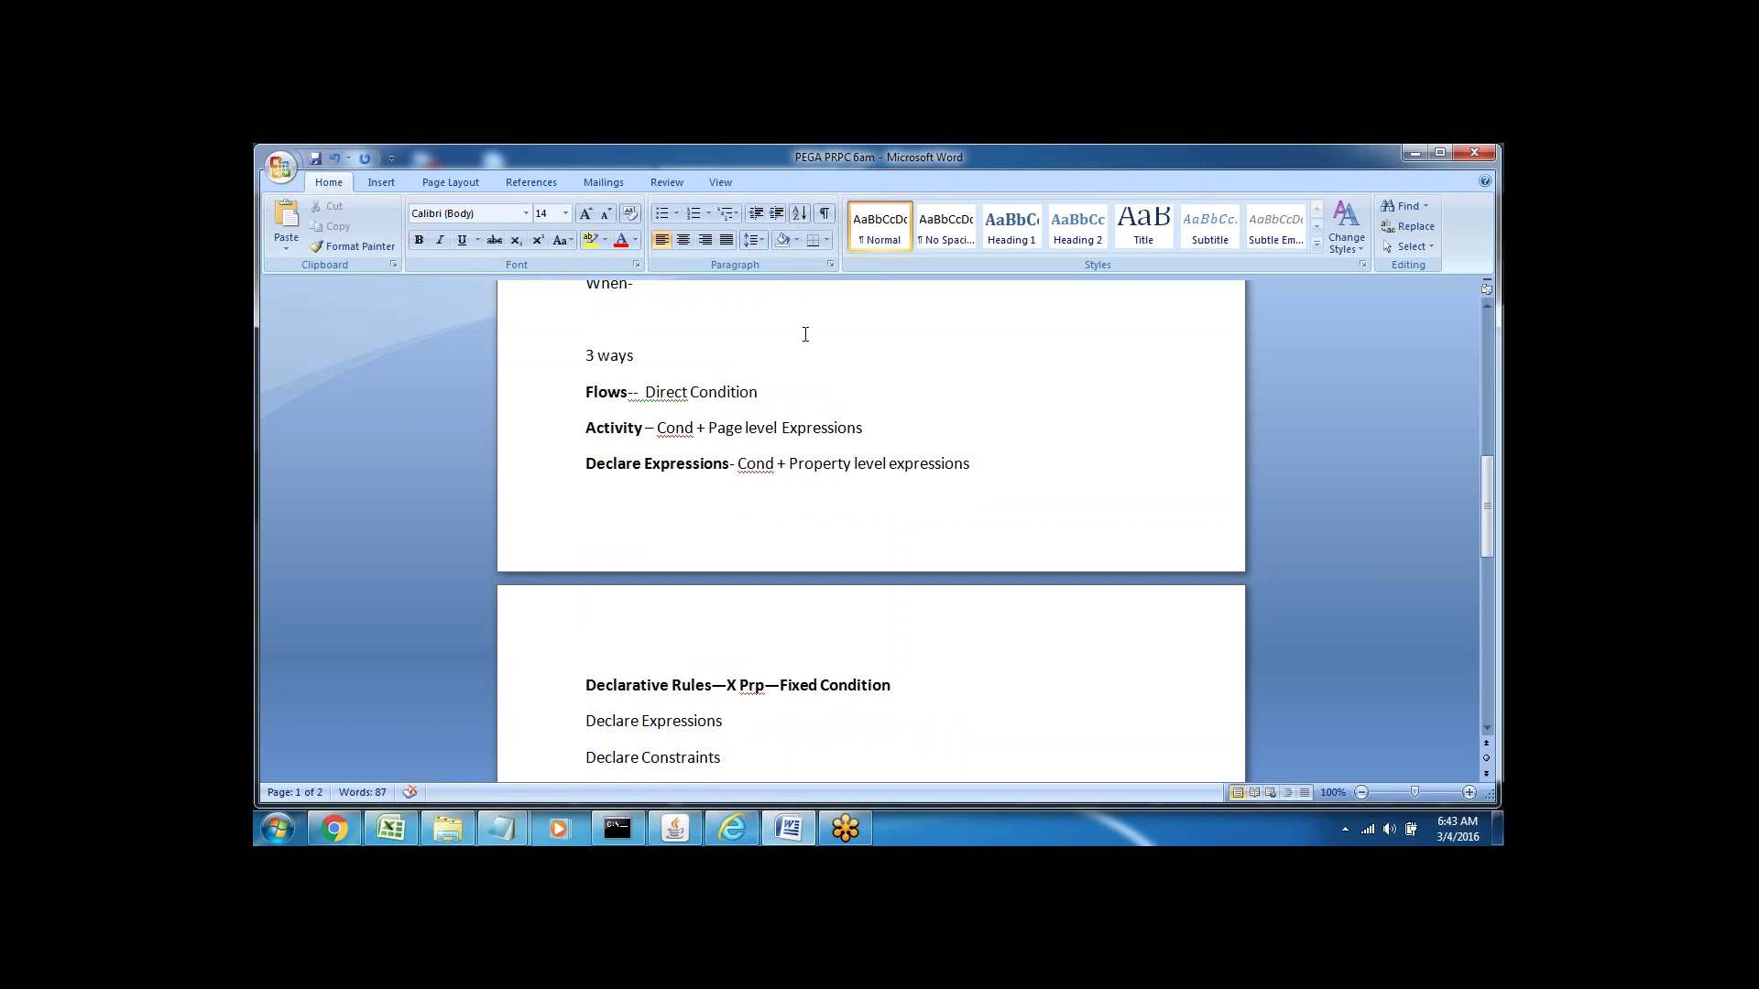
pyautogui.click(774, 390)
pyautogui.press('Return')
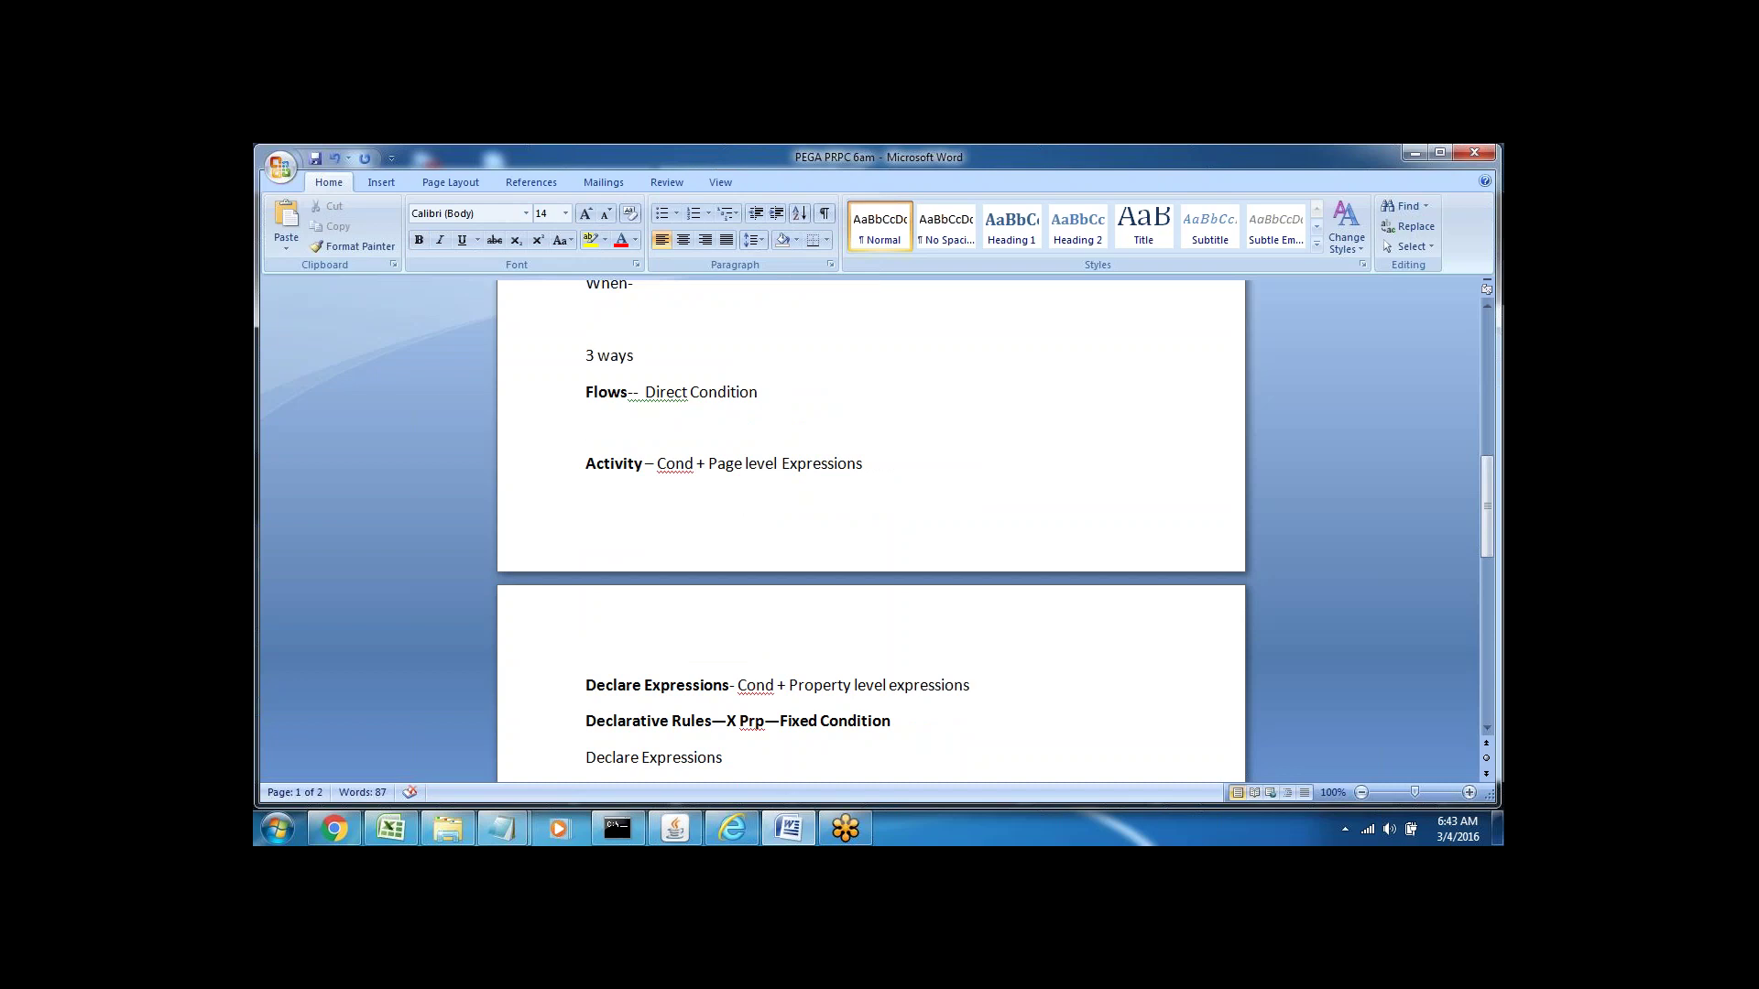
pyautogui.write('Decis')
pyautogui.write('ion Shape –Typ')
pyautogui.write('e --')
pyautogui.write('Type')
pyautogui.write('-')
# - Examine the Type part of the Decision Shape line beneath Flows
pyautogui.doubleClick(714, 431)
pyautogui.click(746, 432)
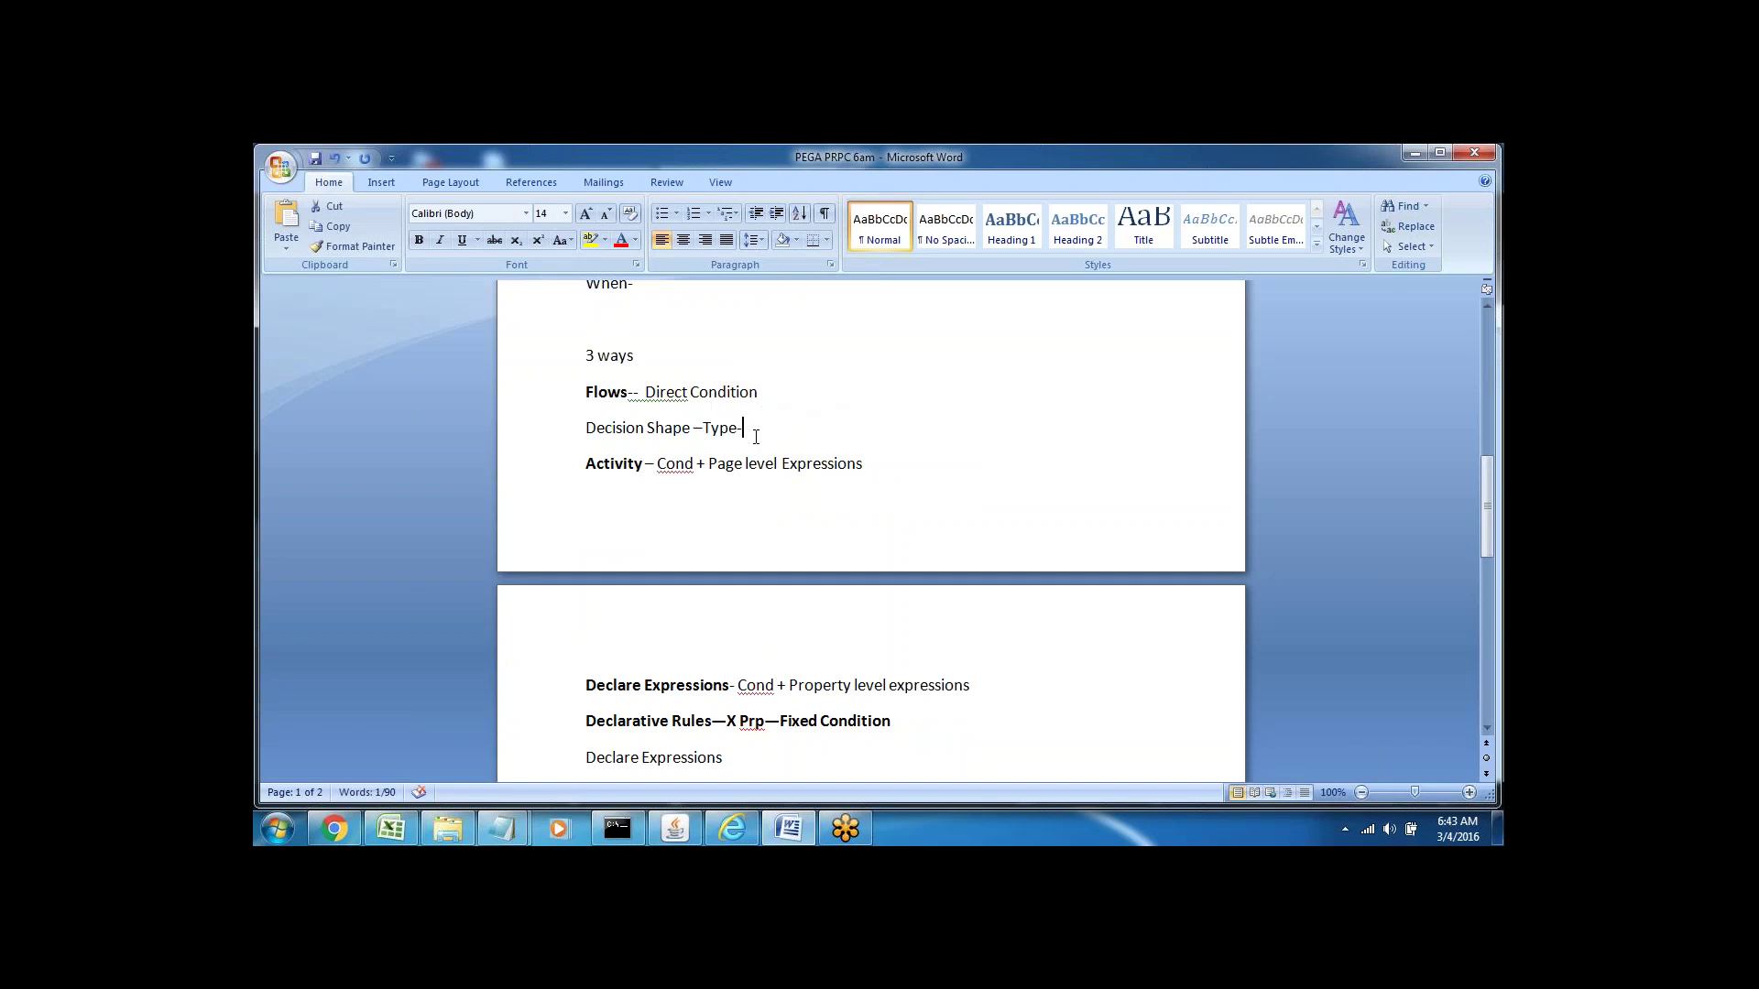
pyautogui.click(722, 430)
pyautogui.doubleClick(721, 427)
pyautogui.press('End')
pyautogui.doubleClick(716, 428)
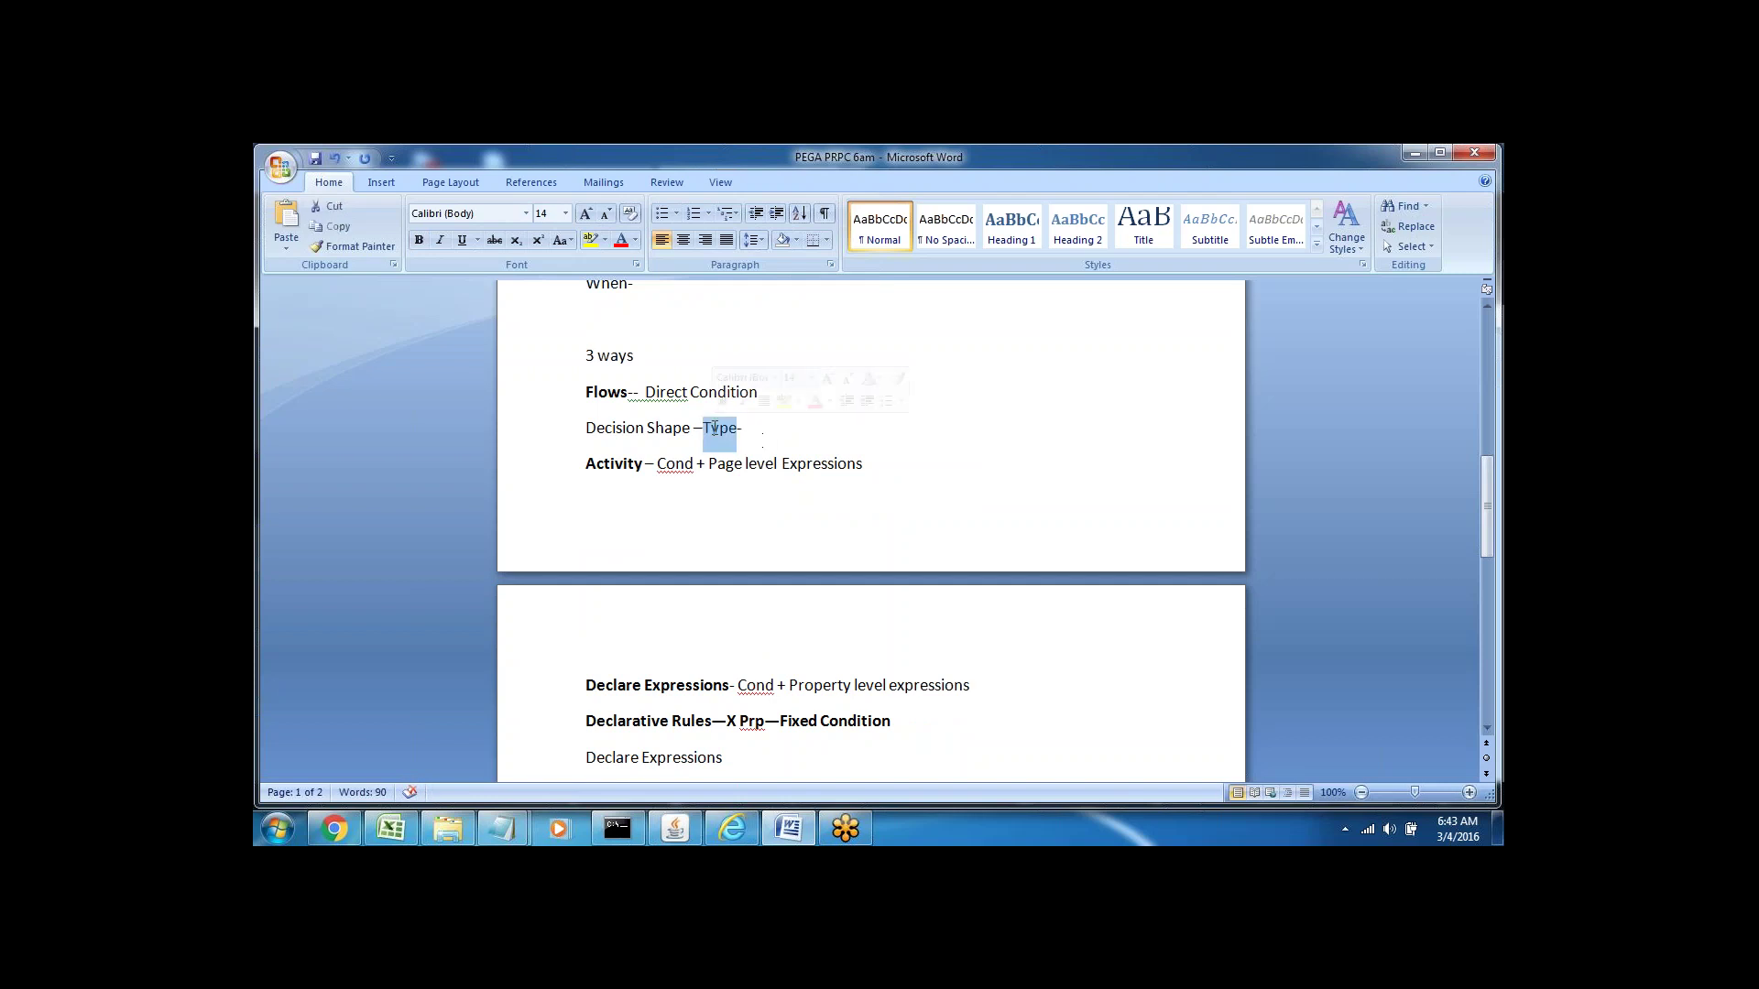
pyautogui.press('End')
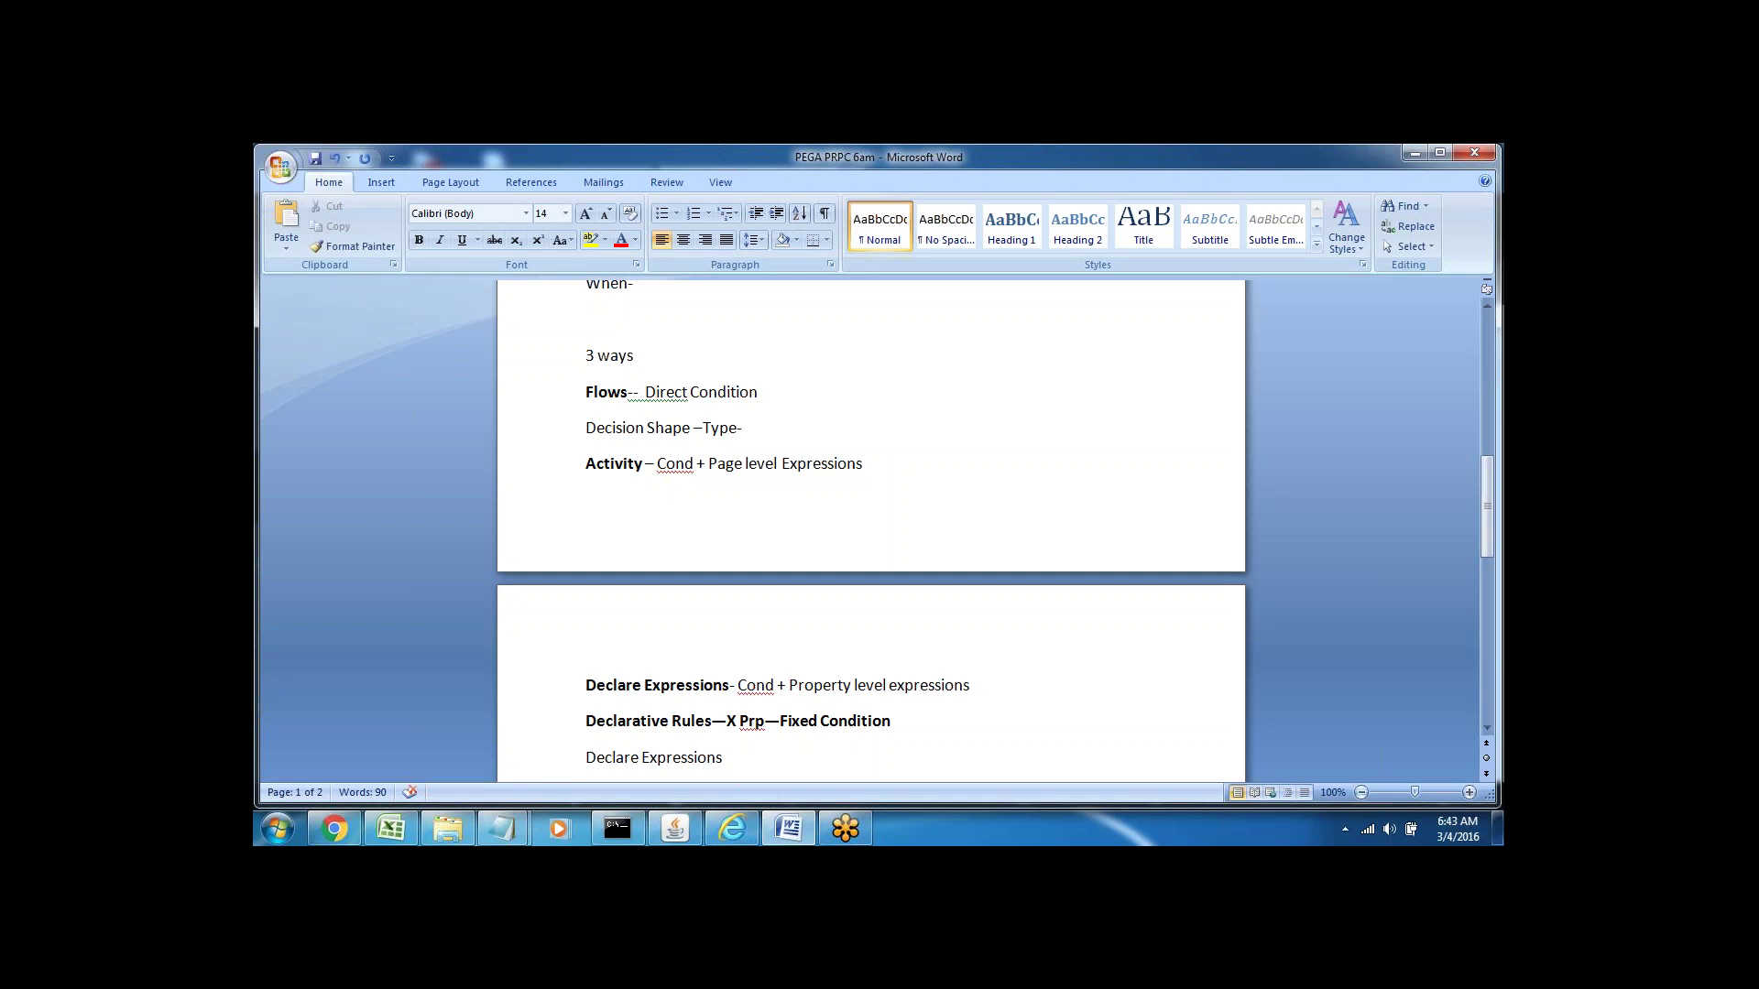
# - Add the line "Property Map Decision Table" beneath the Activity entry, with an empty line after it
pyautogui.doubleClick(602, 464)
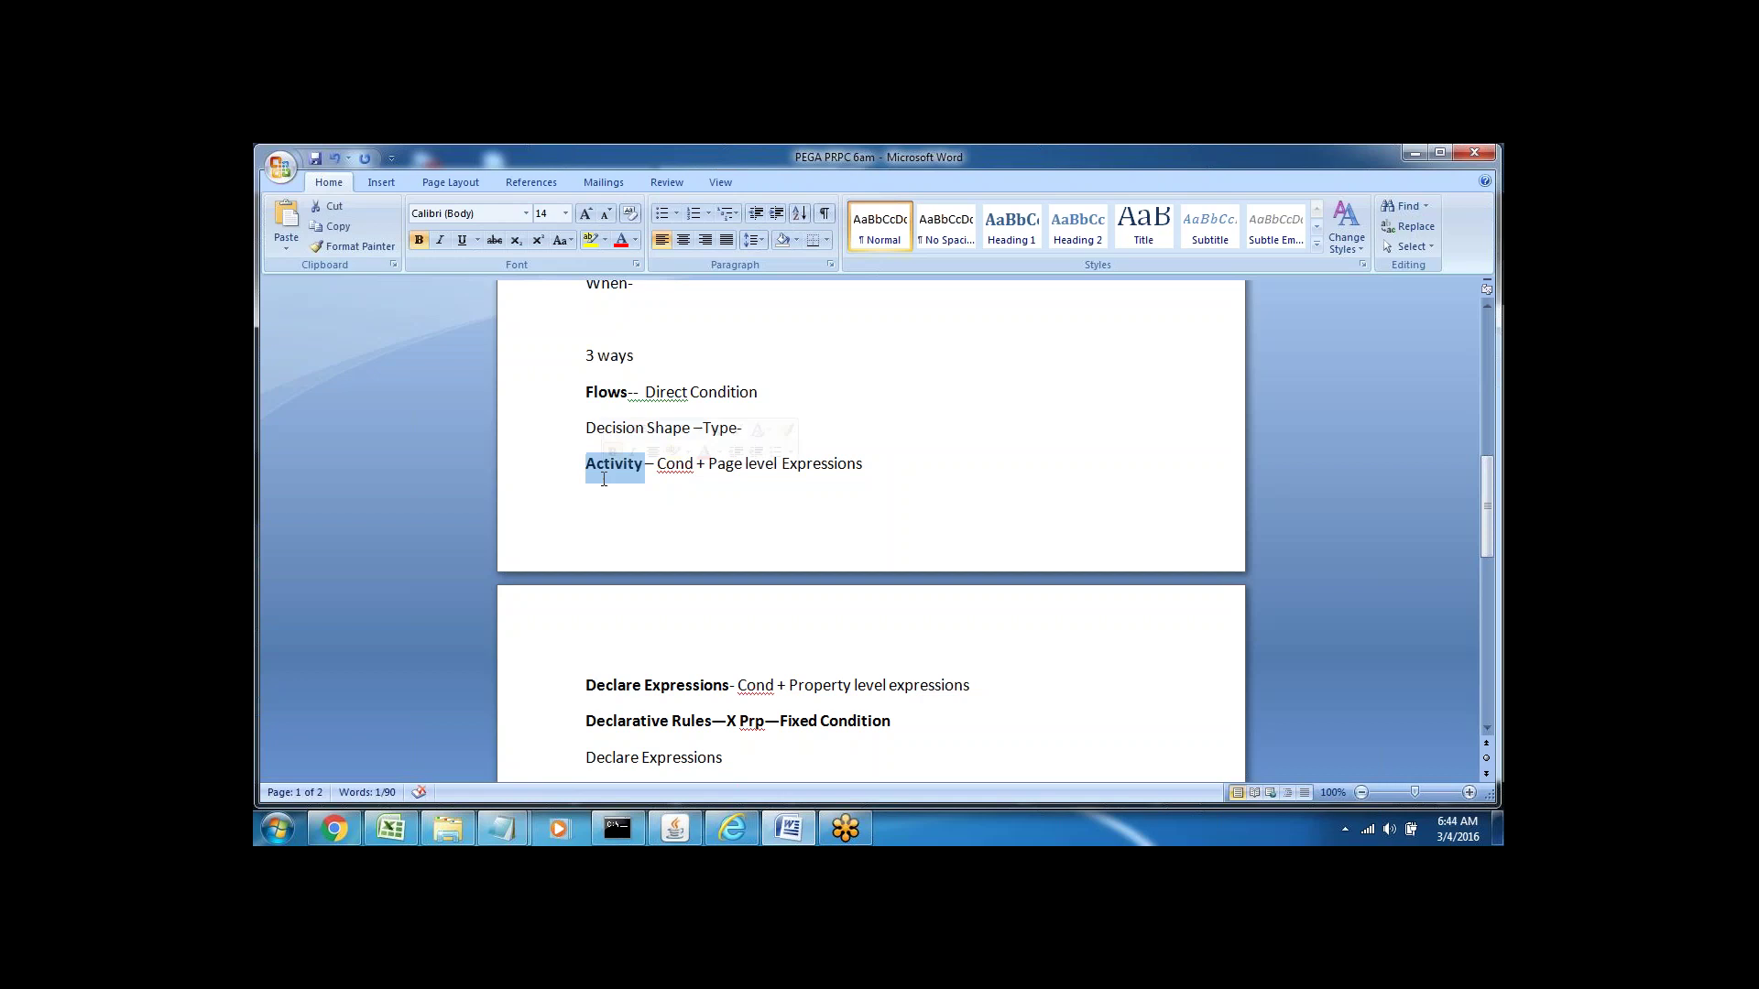
pyautogui.click(888, 473)
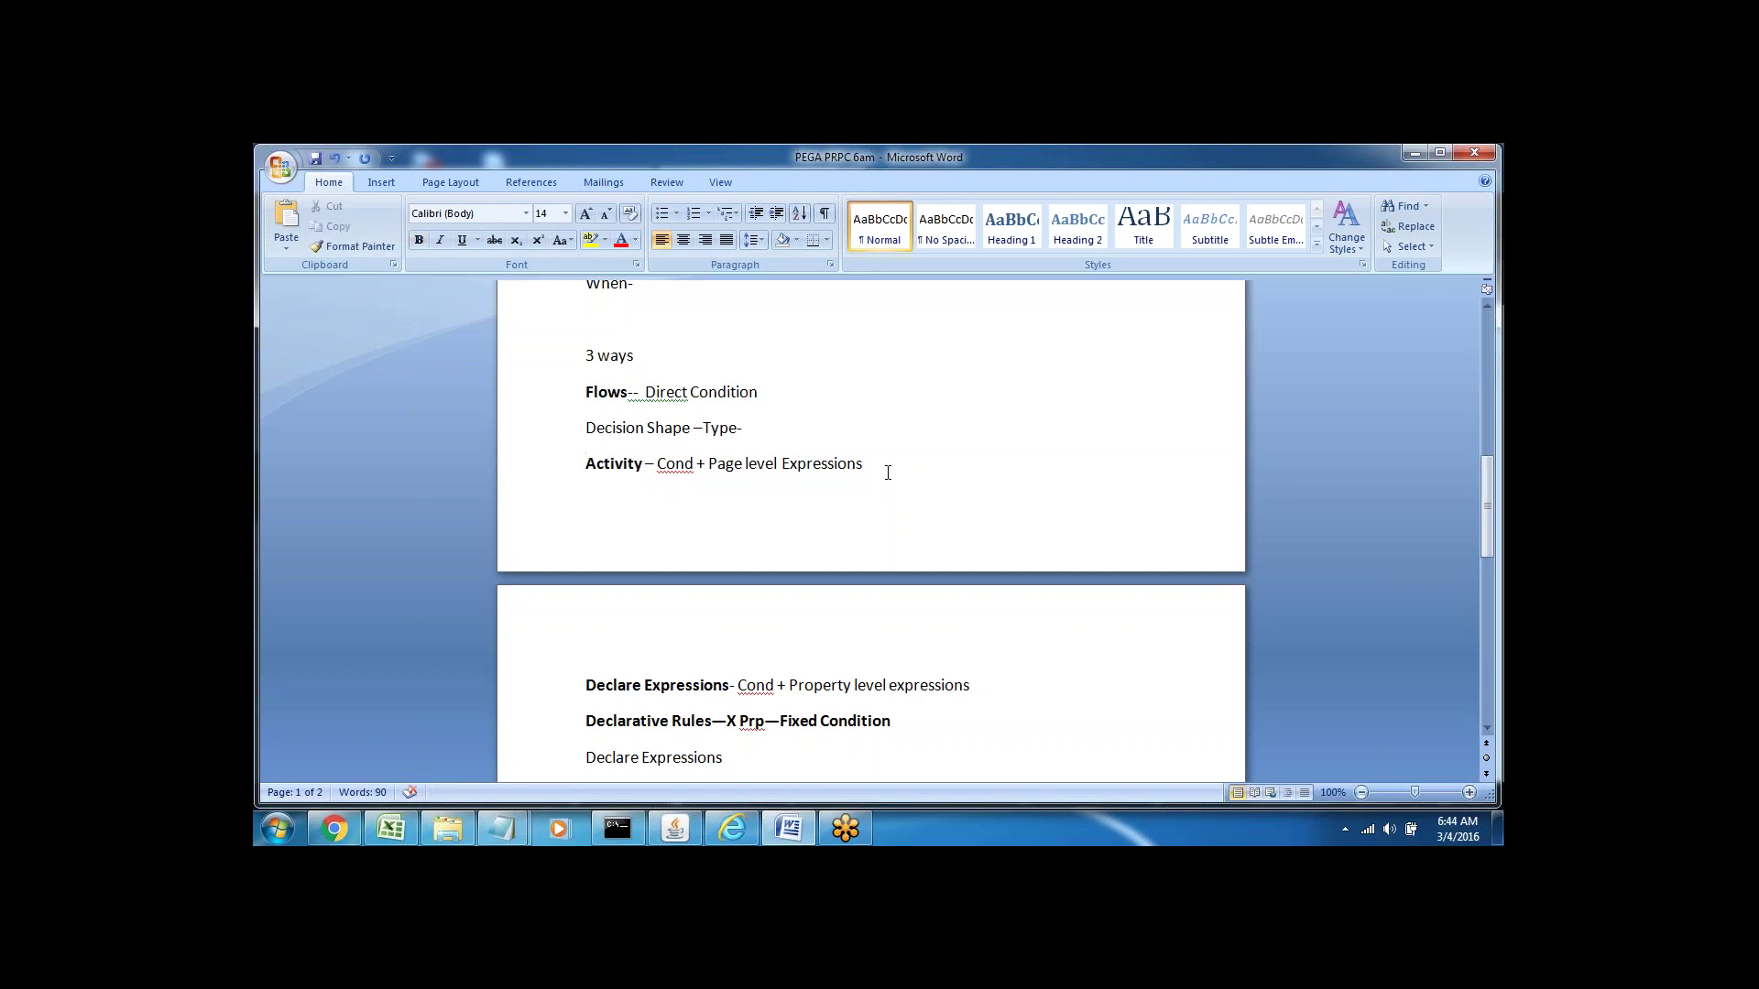
pyautogui.press('Return')
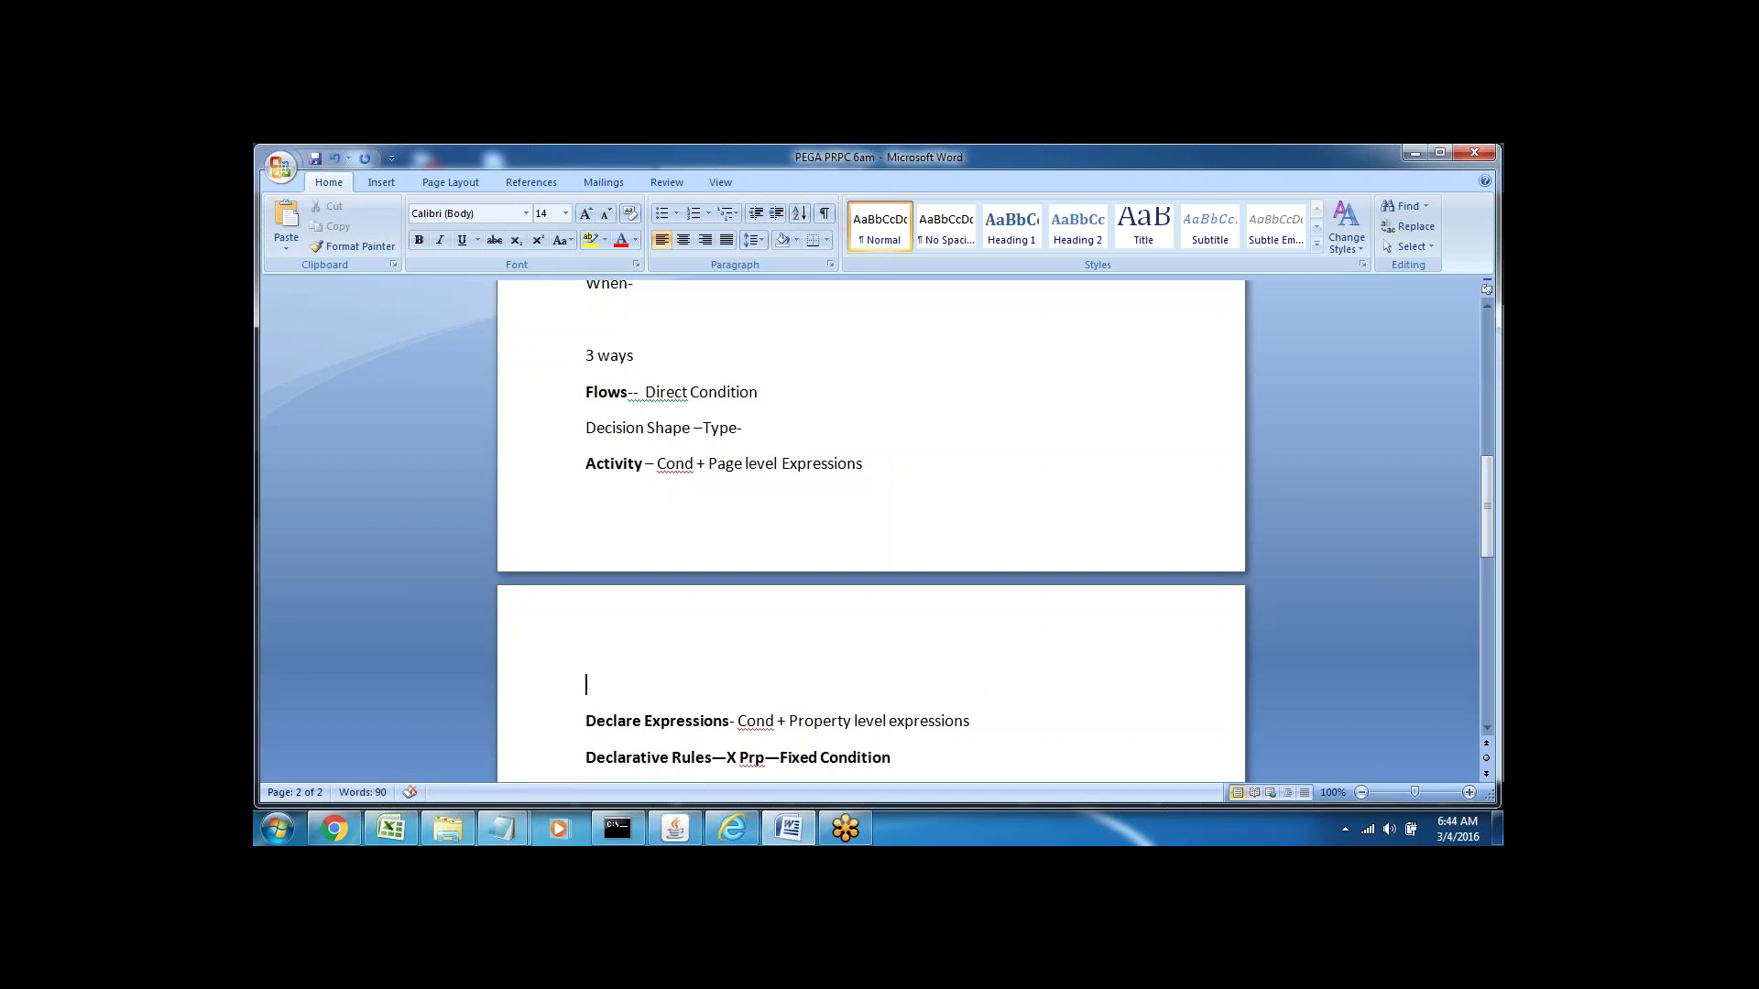
pyautogui.press('Down')
pyautogui.press('Down')
pyautogui.press('Down')
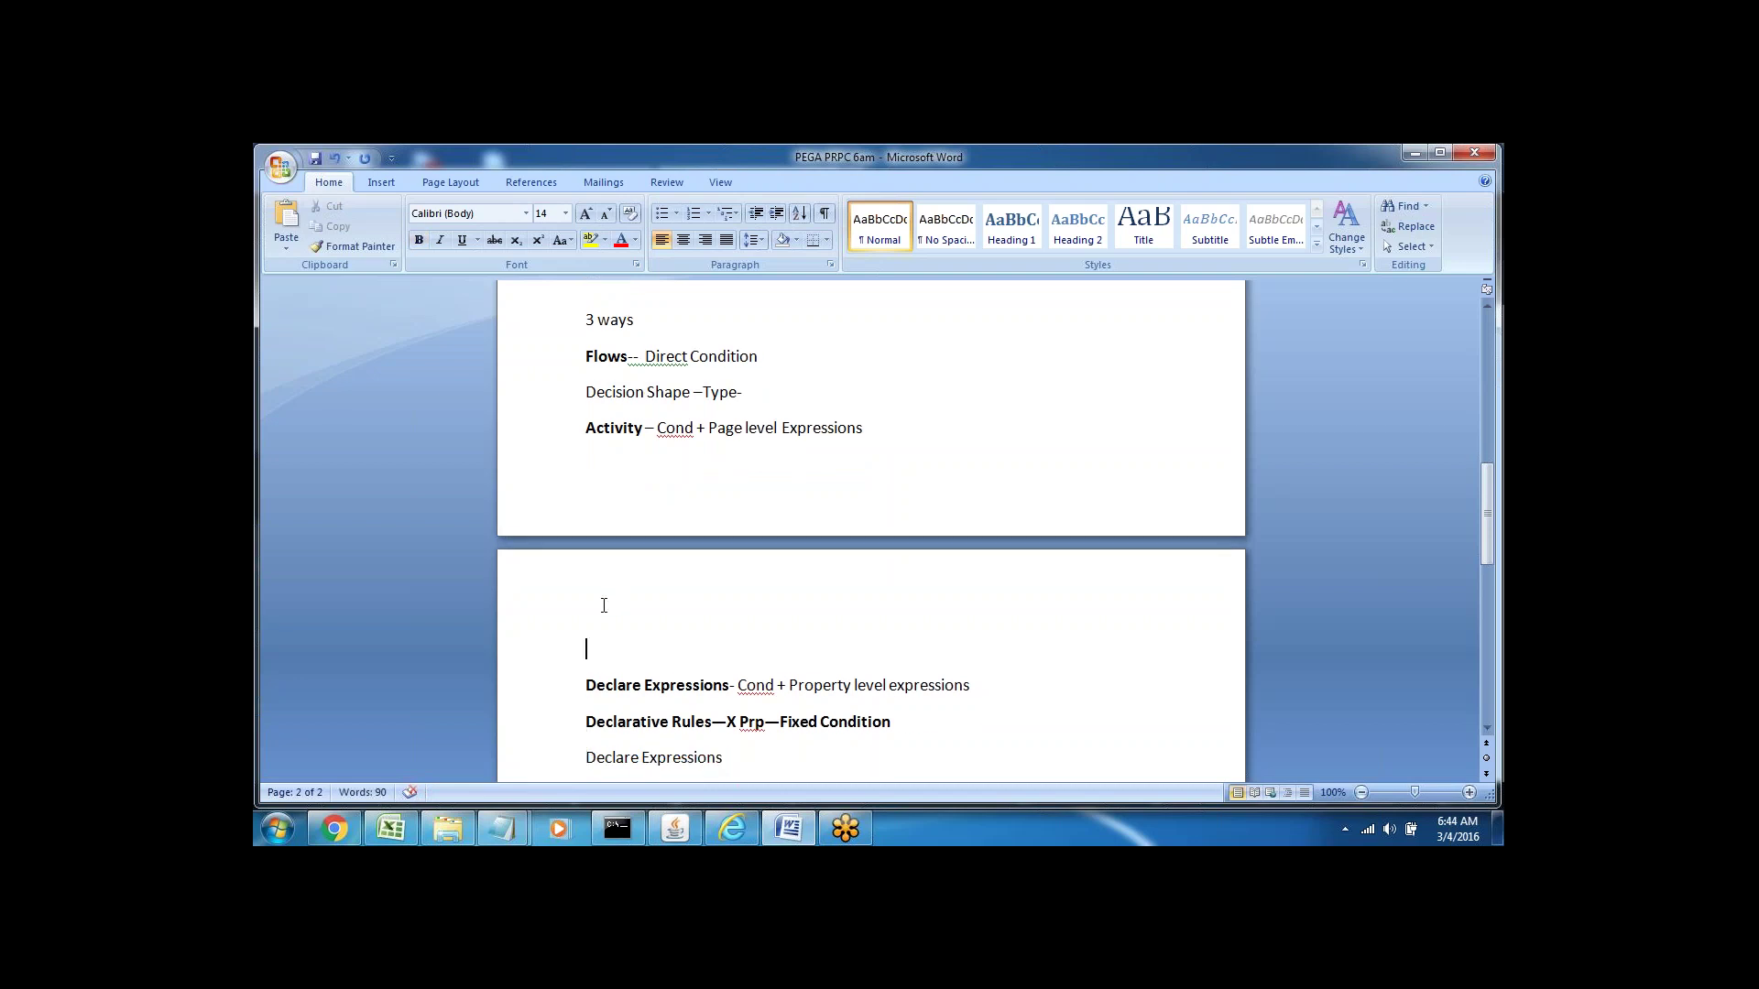
pyautogui.write('PropertyMap')
pyautogui.press('BackSpace')
pyautogui.press('BackSpace')
pyautogui.press('BackSpace')
pyautogui.write('De')
pyautogui.press('BackSpace')
pyautogui.press('BackSpace')
pyautogui.write('Map Decision')
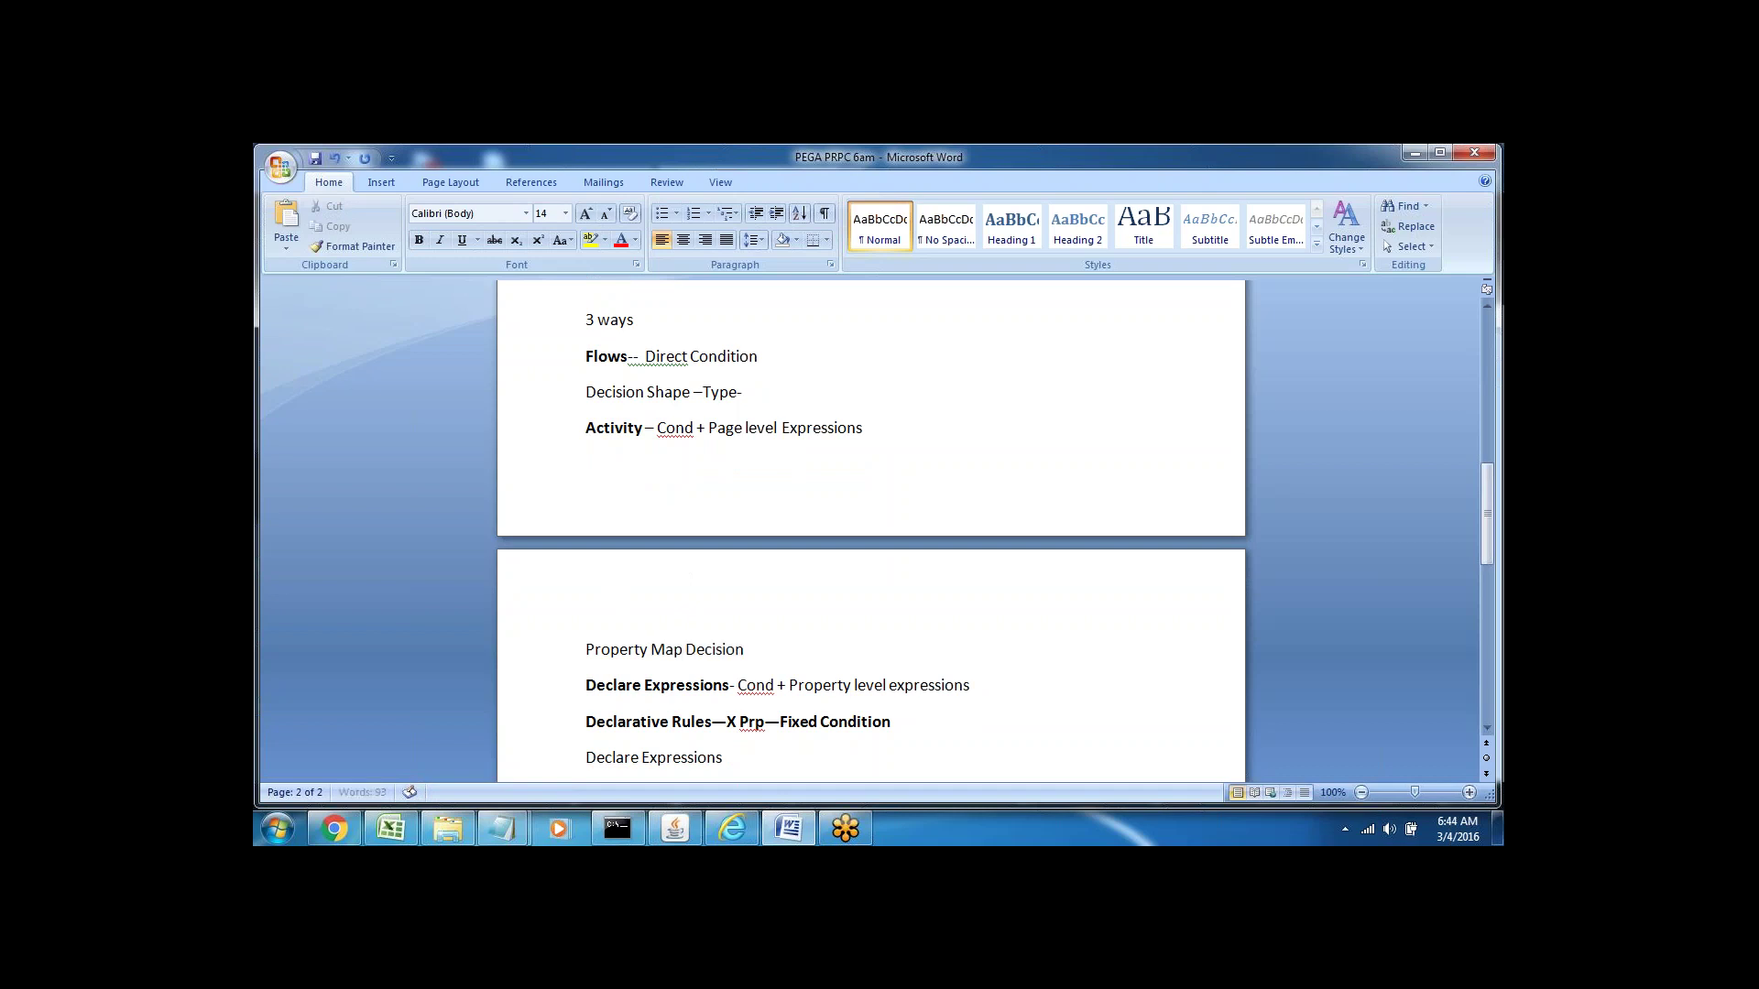
pyautogui.write(' Table')
pyautogui.press('Return')
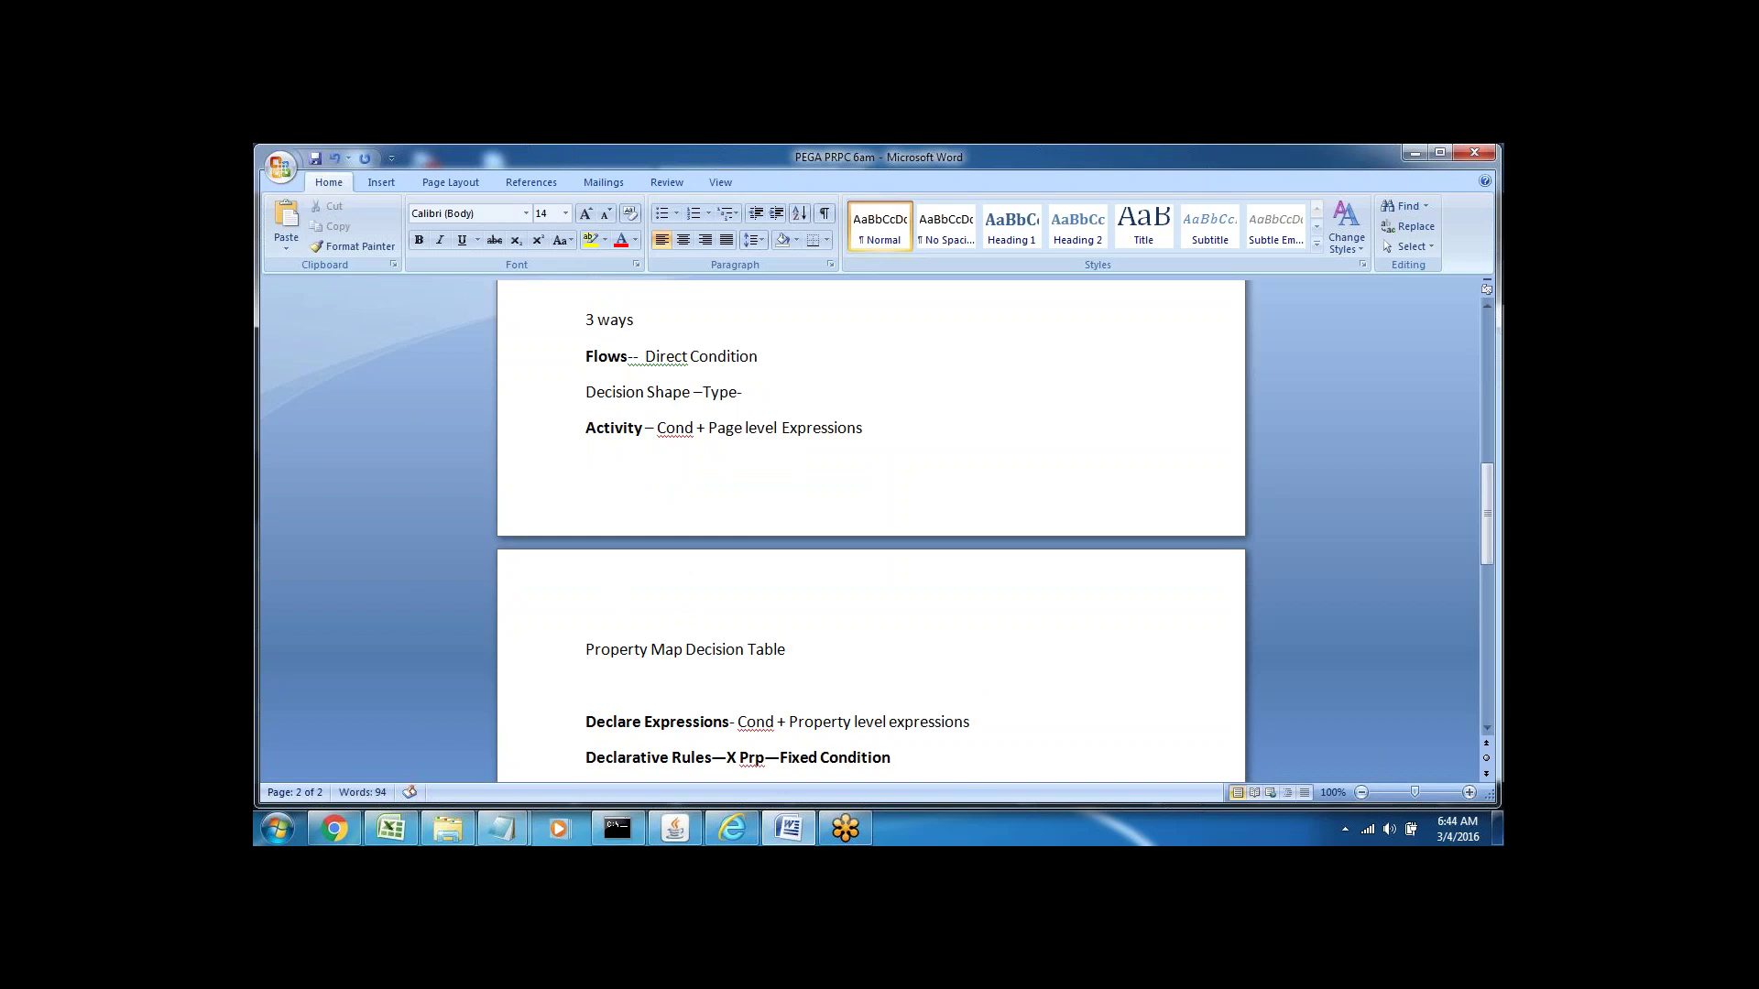
# - Duplicate the Property Map Decision Table line below itself and change the copy to "Property Map Decision Tree"
pyautogui.click(538, 654)
pyautogui.hotkey('ctrl', 'c')
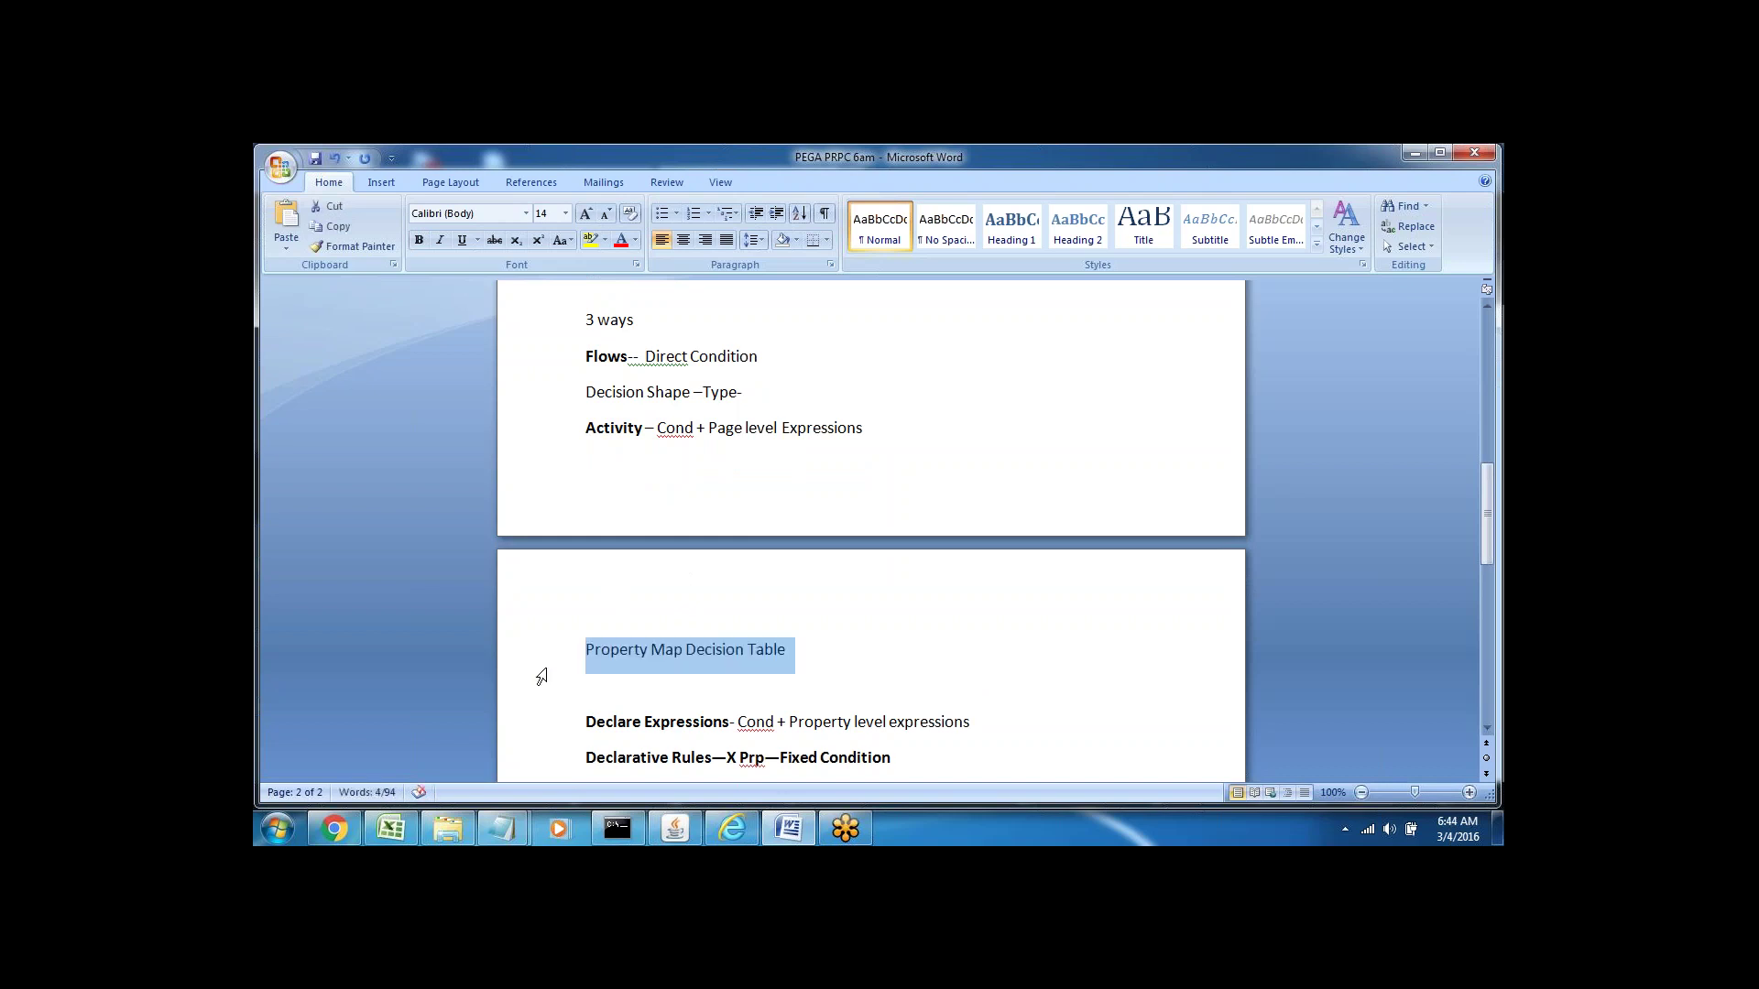
pyautogui.click(593, 685)
pyautogui.hotkey('ctrl', 'v')
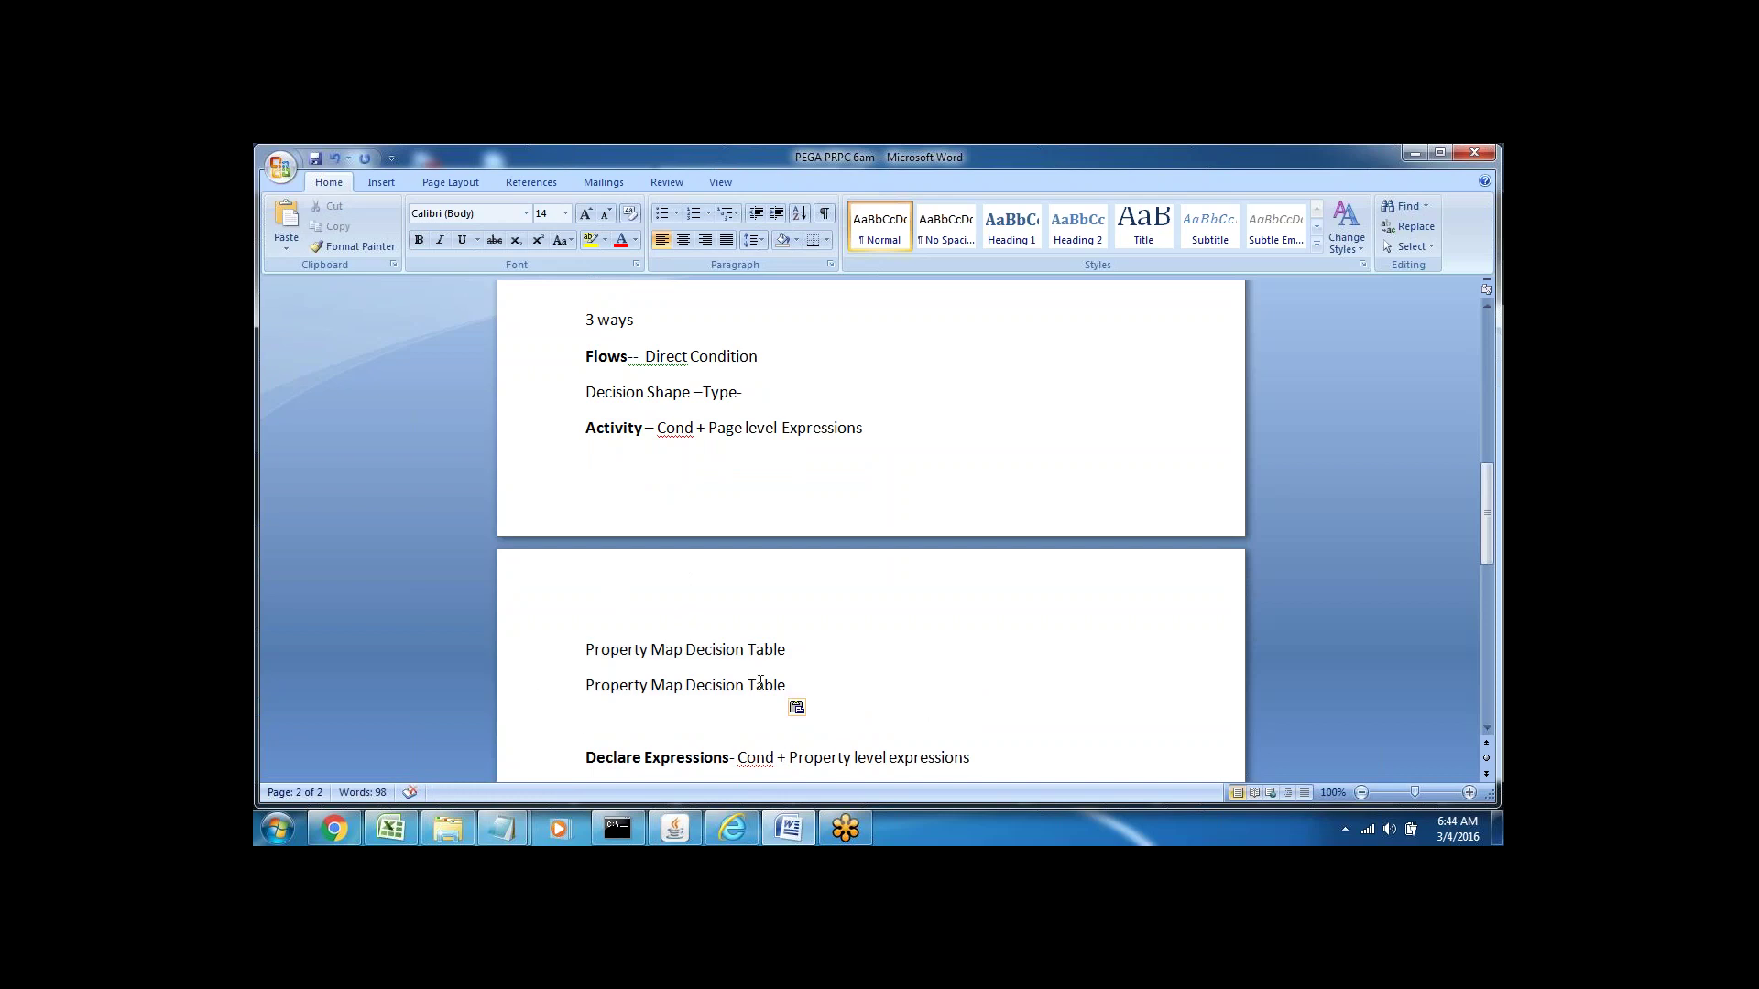
pyautogui.doubleClick(766, 685)
pyautogui.write('Tree')
# - Paste another copy of the line, change it to "Property Map Value/Value Pair", and save the document
pyautogui.press('Return')
pyautogui.hotkey('ctrl', 'v')
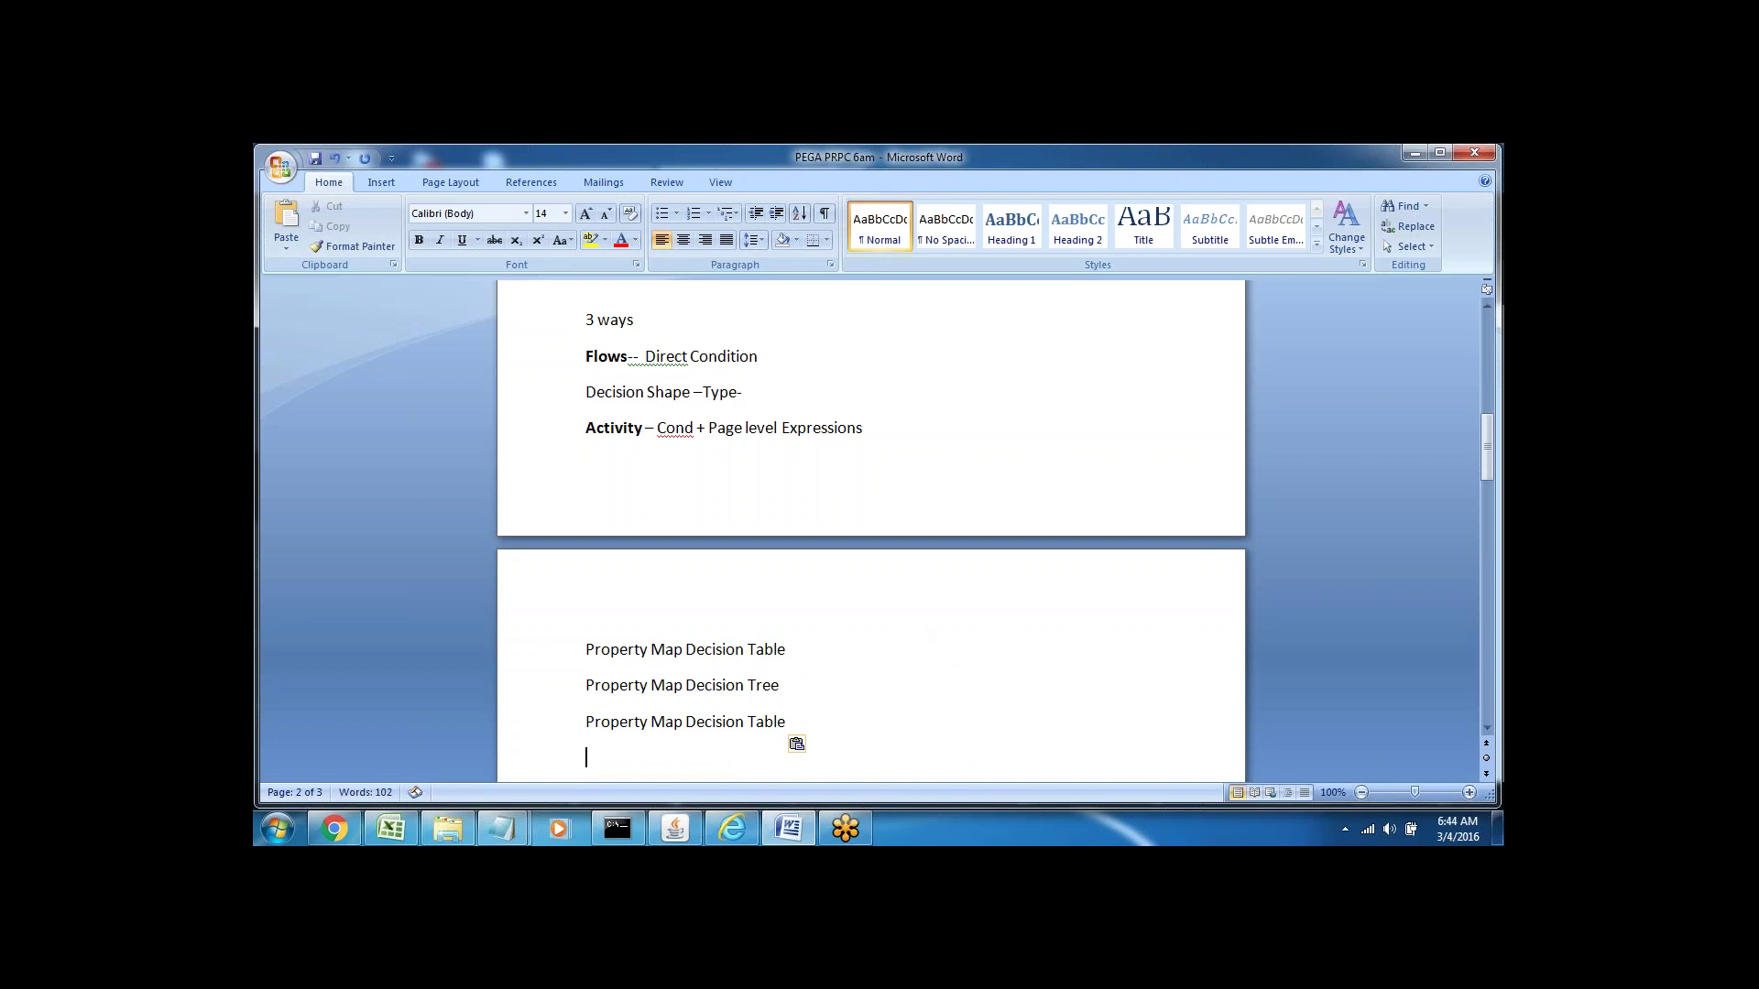
pyautogui.press('BackSpace')
pyautogui.press('BackSpace')
pyautogui.press('BackSpace')
pyautogui.press('BackSpace')
pyautogui.press('BackSpace')
pyautogui.press('BackSpace')
pyautogui.press('BackSpace')
pyautogui.press('BackSpace')
pyautogui.press('BackSpace')
pyautogui.press('BackSpace')
pyautogui.press('BackSpace')
pyautogui.press('BackSpace')
pyautogui.press('BackSpace')
pyautogui.press('BackSpace')
pyautogui.press('BackSpace')
pyautogui.write('Value/')
pyautogui.write('Value Pair')
pyautogui.hotkey('ctrl', 's')
# - Remove the blank lines between the Property Map Value/Value Pair line and the Declare Expressions entry
pyautogui.press('Return')
pyautogui.press('Down')
pyautogui.press('Down')
pyautogui.press('Down')
pyautogui.press('Down')
pyautogui.press('Down')
pyautogui.press('Down')
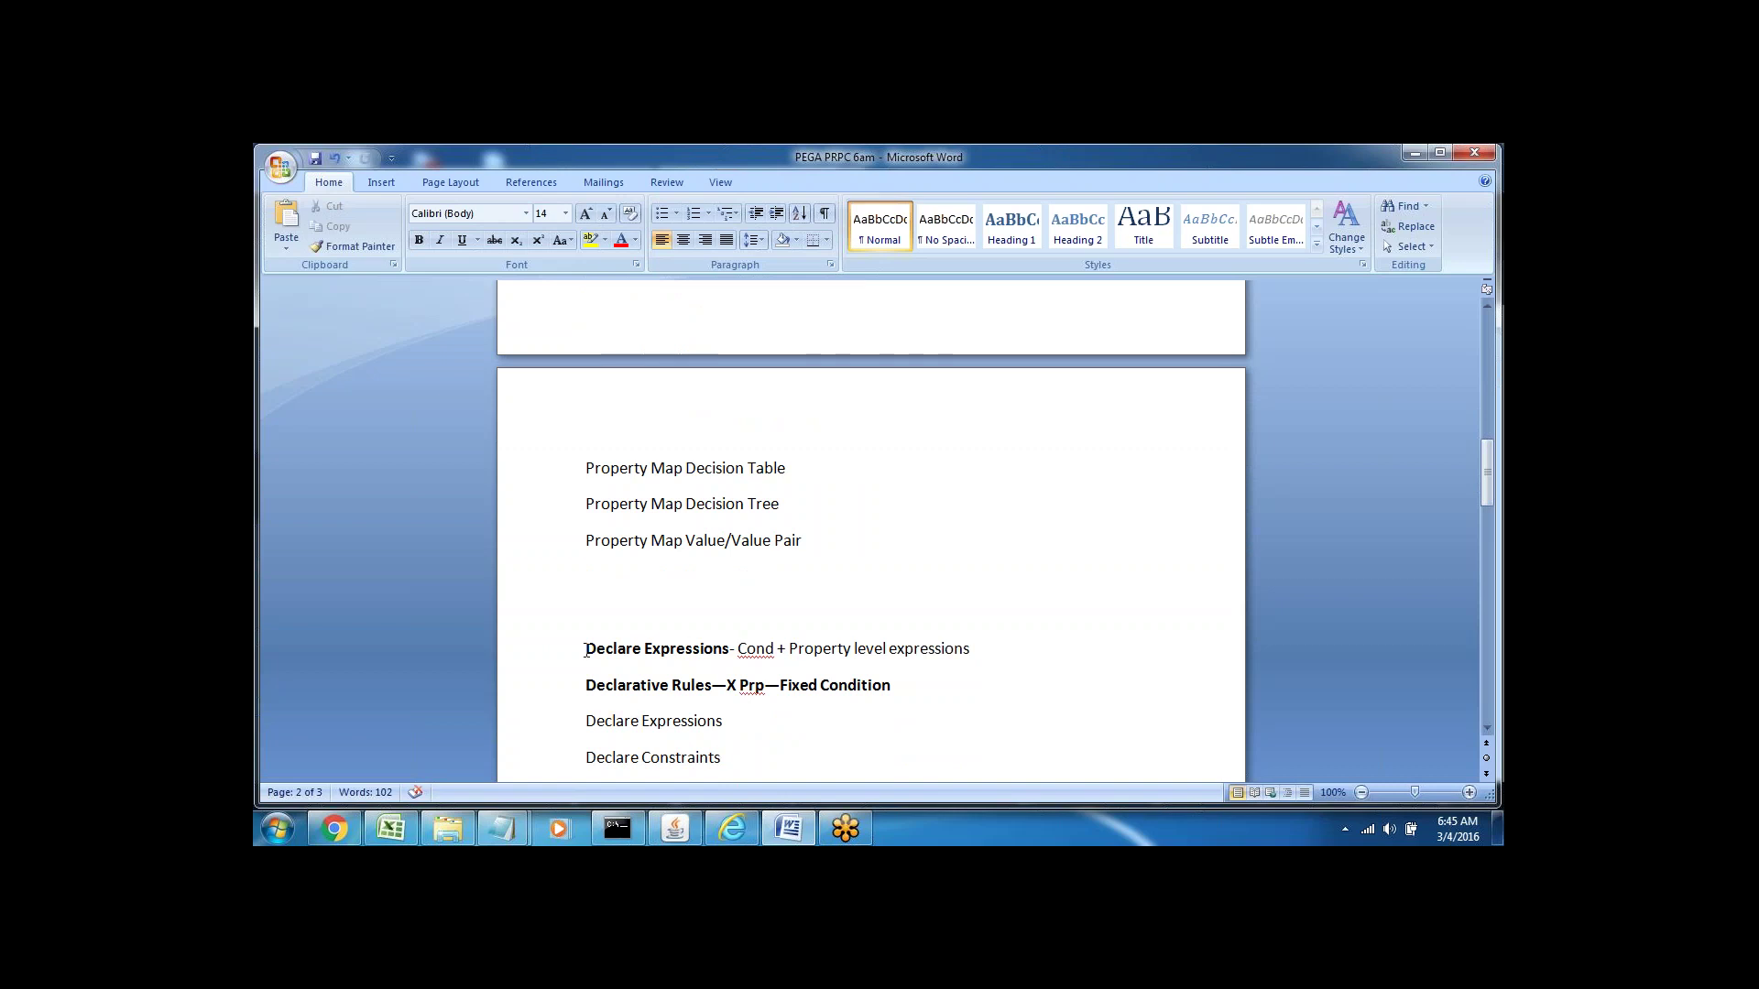
pyautogui.click(536, 652)
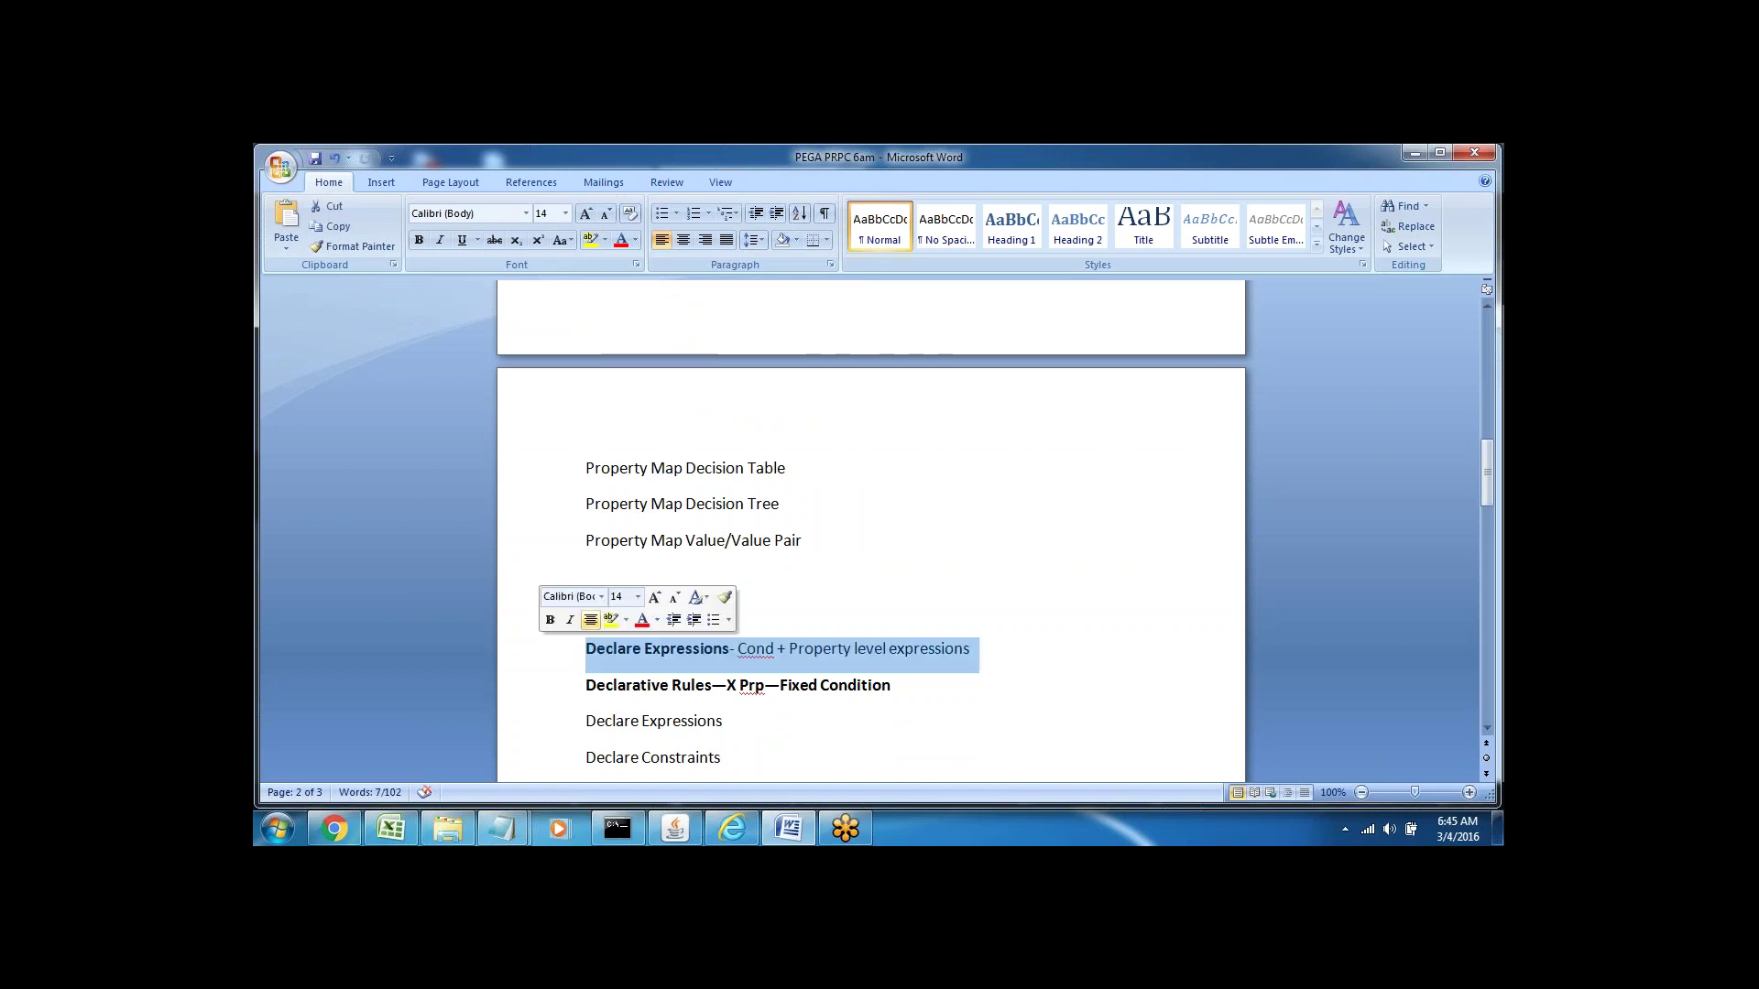
pyautogui.click(613, 577)
pyautogui.press('Delete')
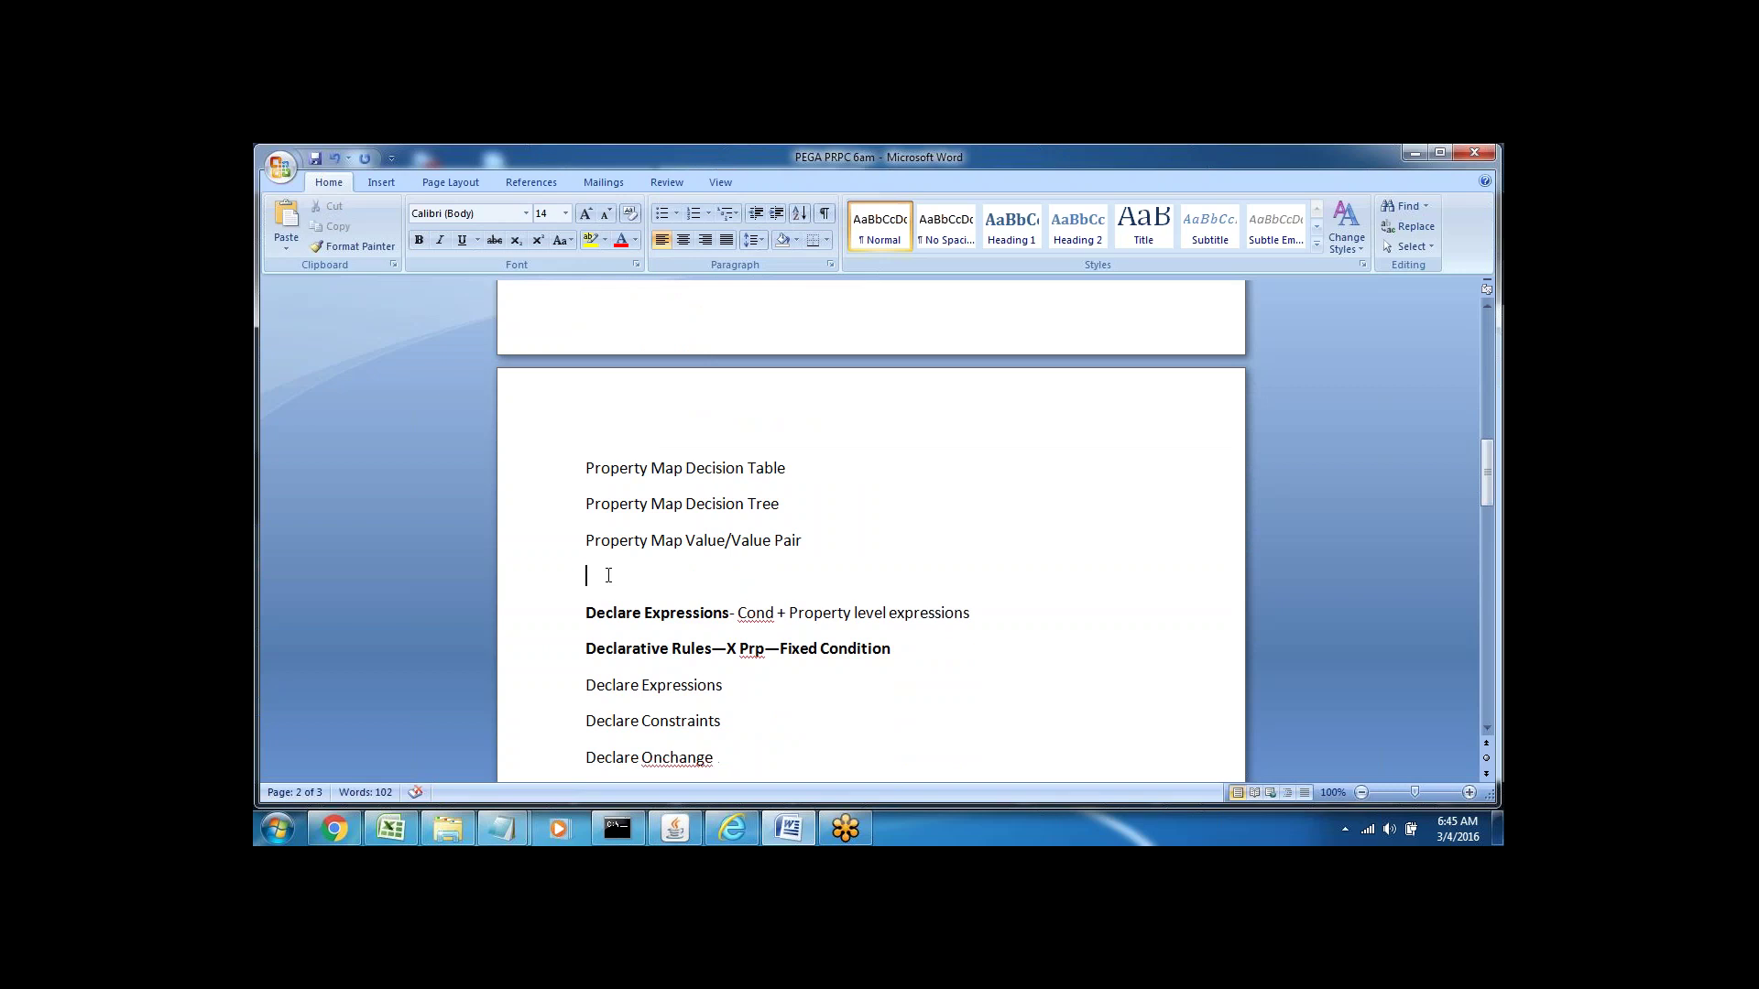
pyautogui.press('Delete')
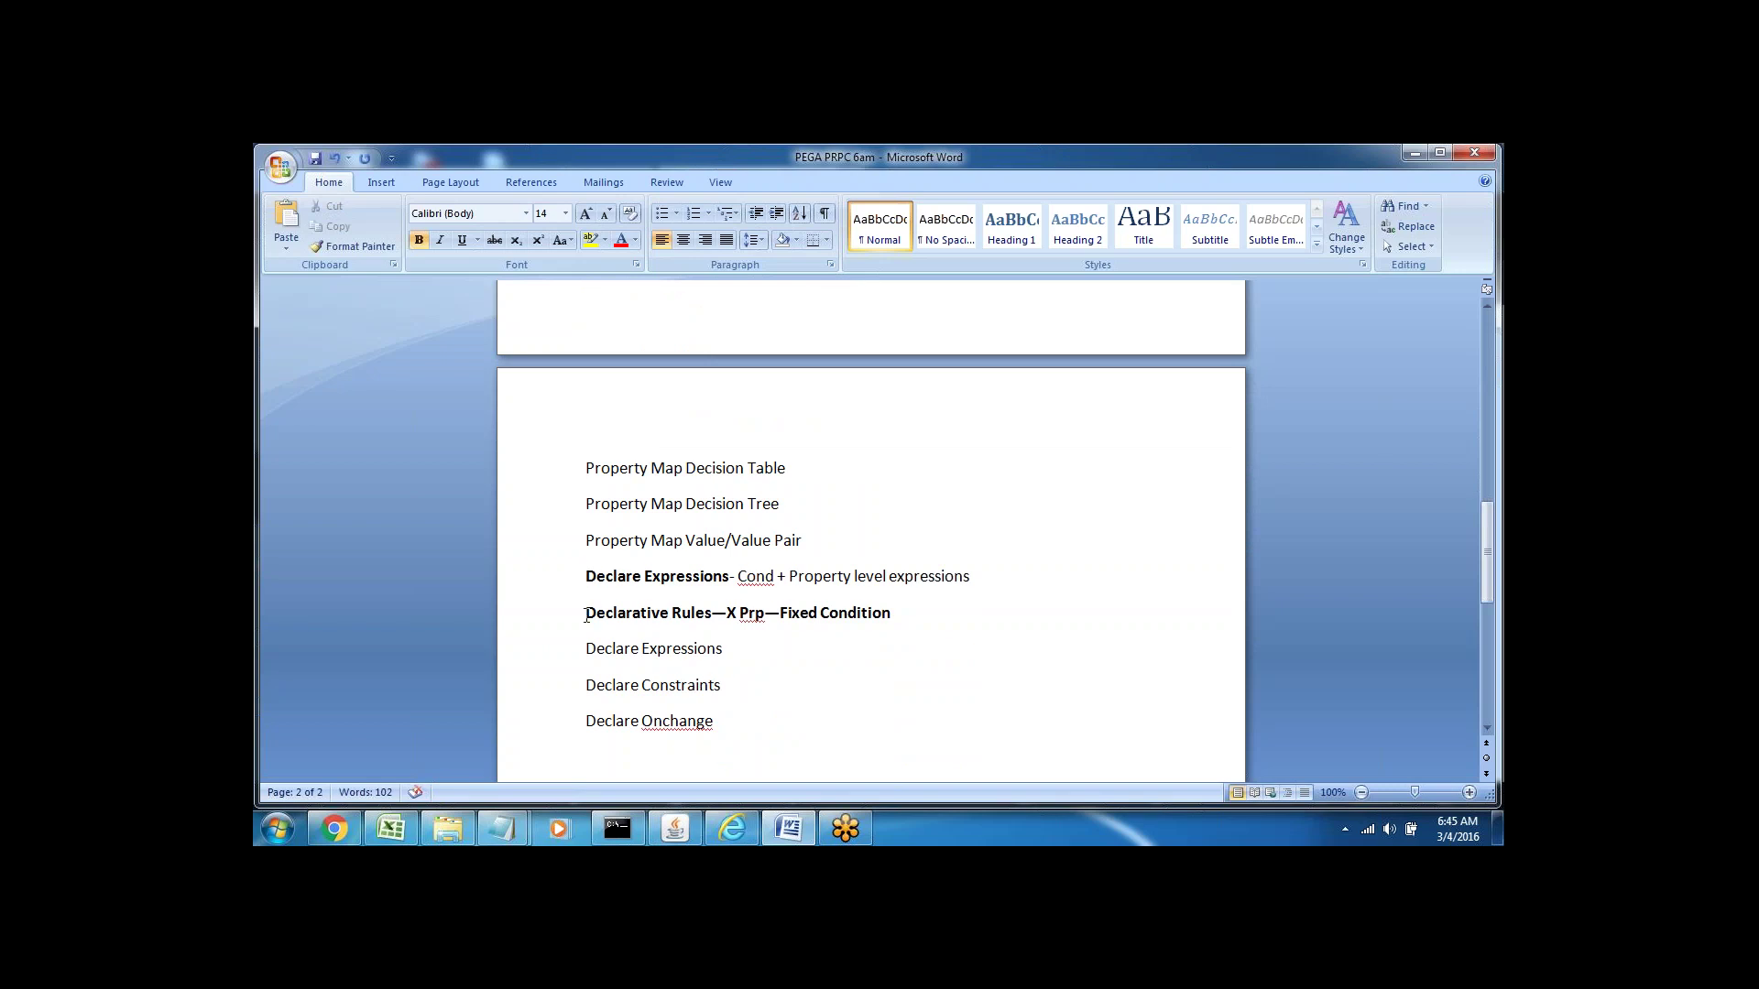
# - Insert blank lines above the Declarative Rules heading and enter "Results of Decision Table" under Declare Expressions
pyautogui.press('Return')
pyautogui.press('Return')
pyautogui.press('Return')
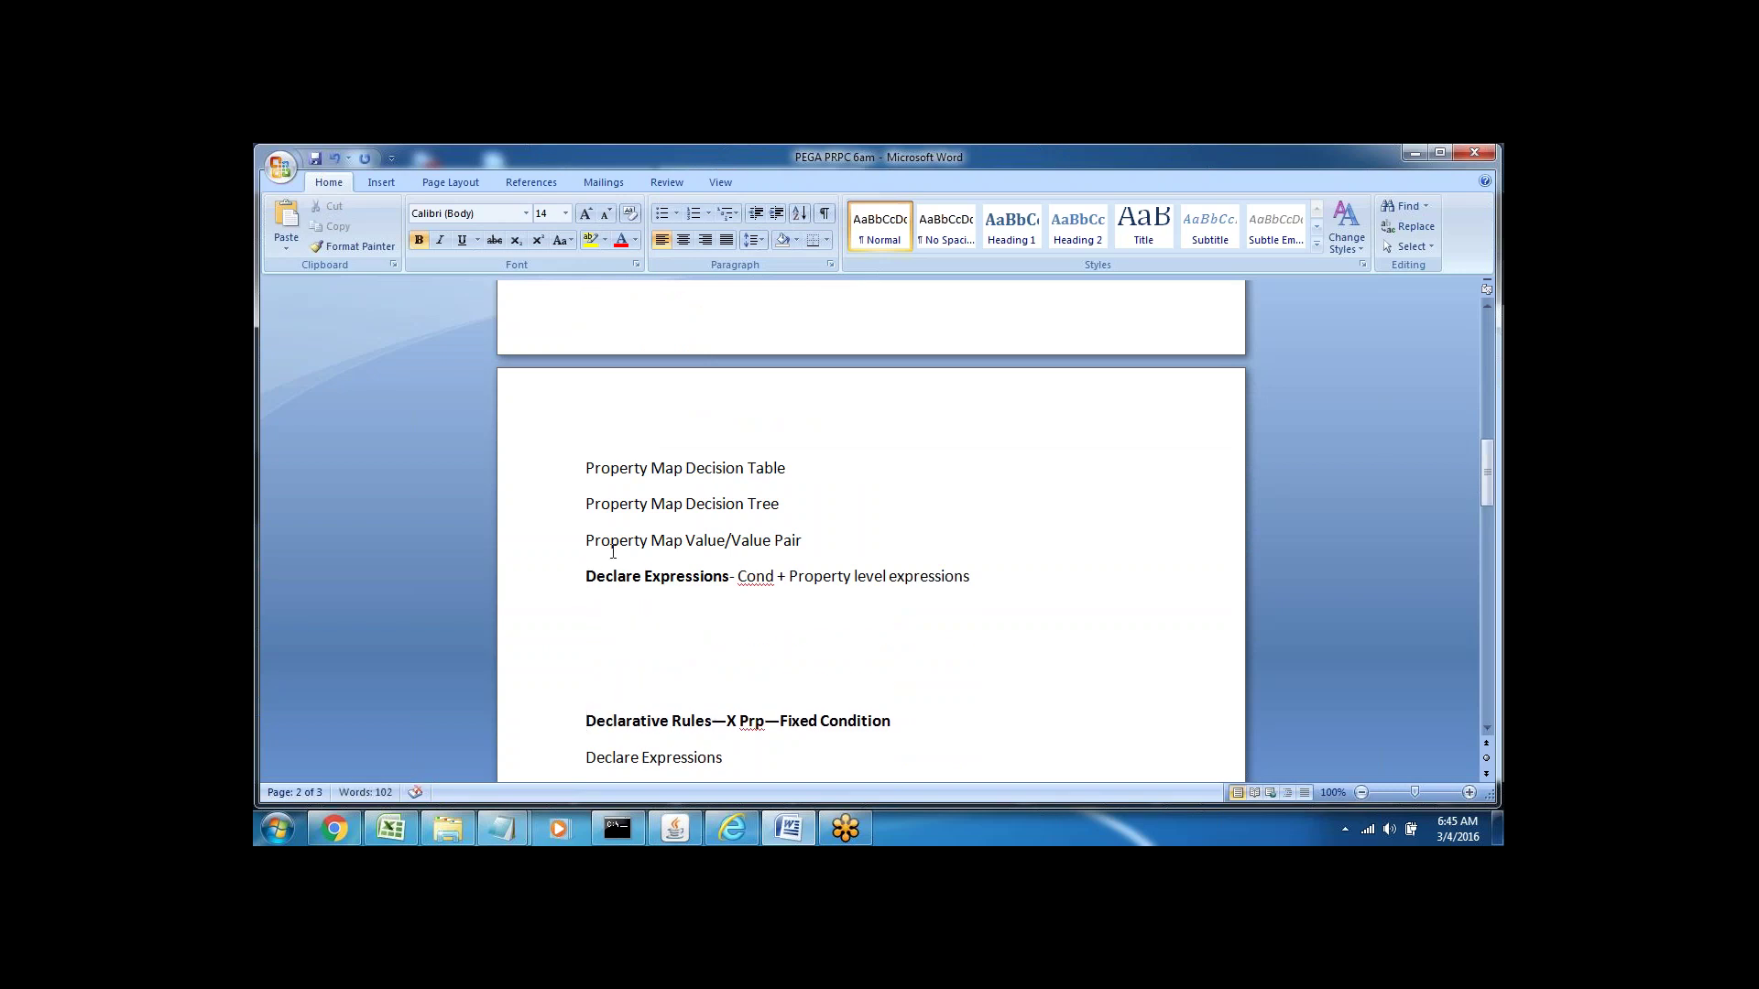
pyautogui.click(608, 602)
pyautogui.write('Results of Decision Table')
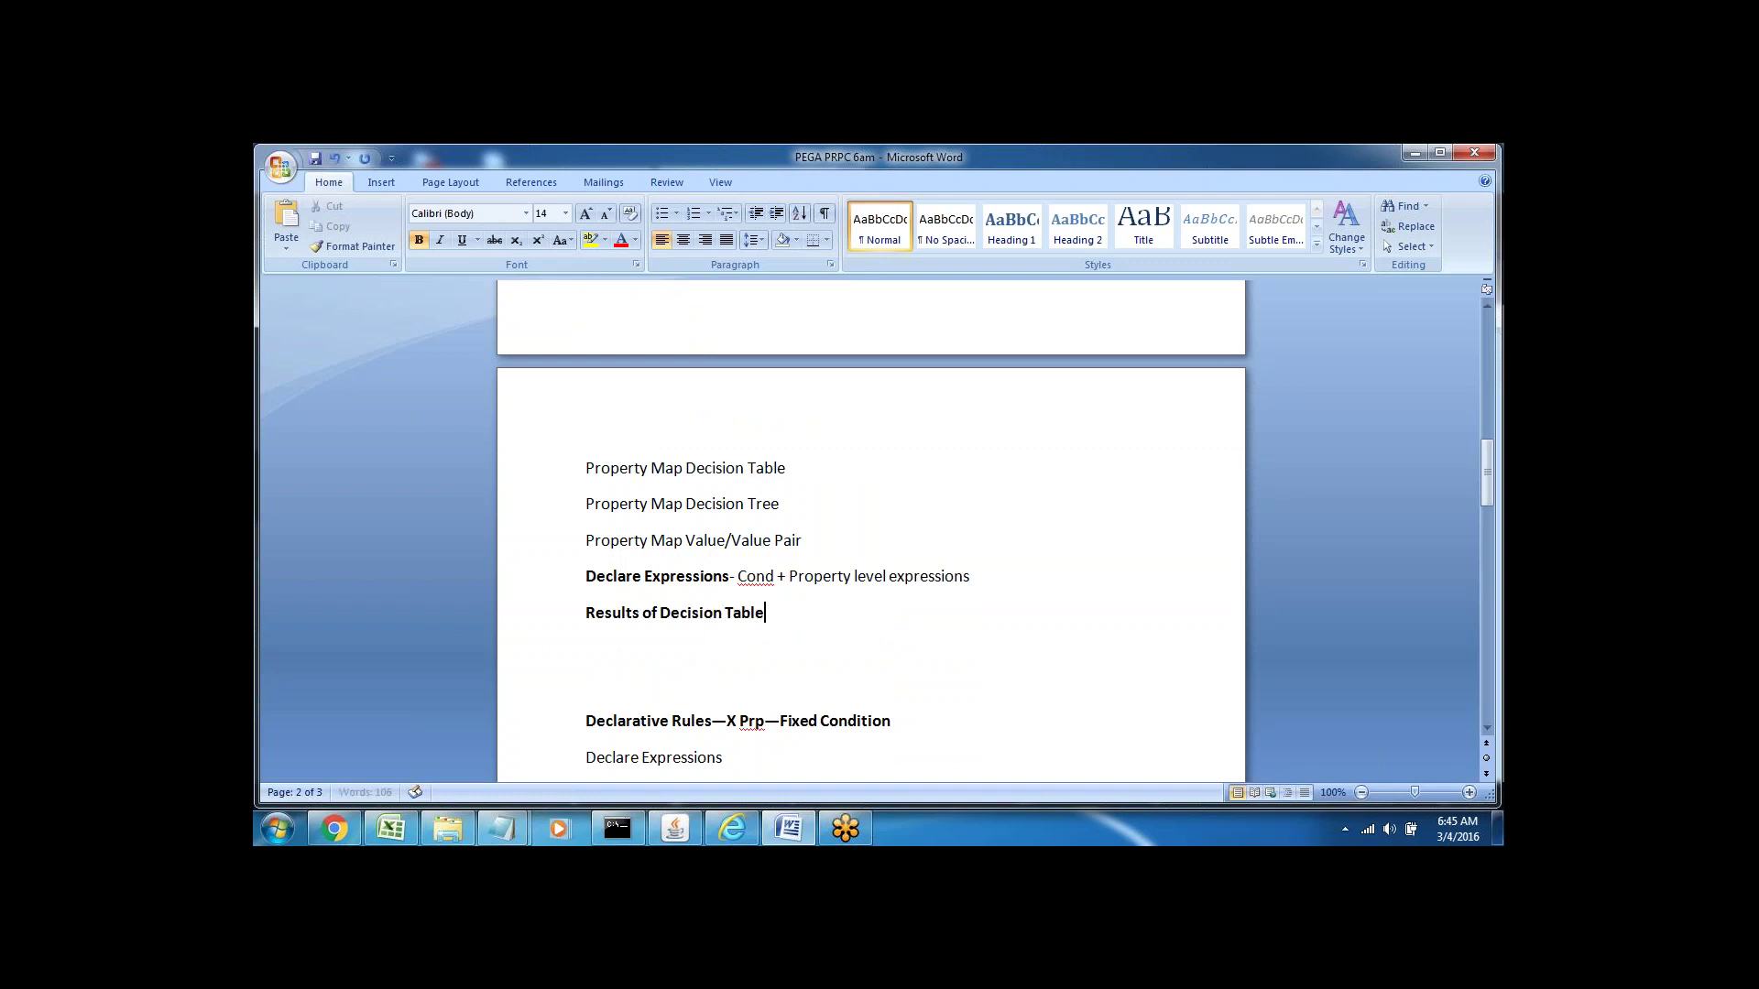
# - Add the lines "Results of Decsiion tree" and "Results of map value" below Results of Decision Table
pyautogui.press('Return')
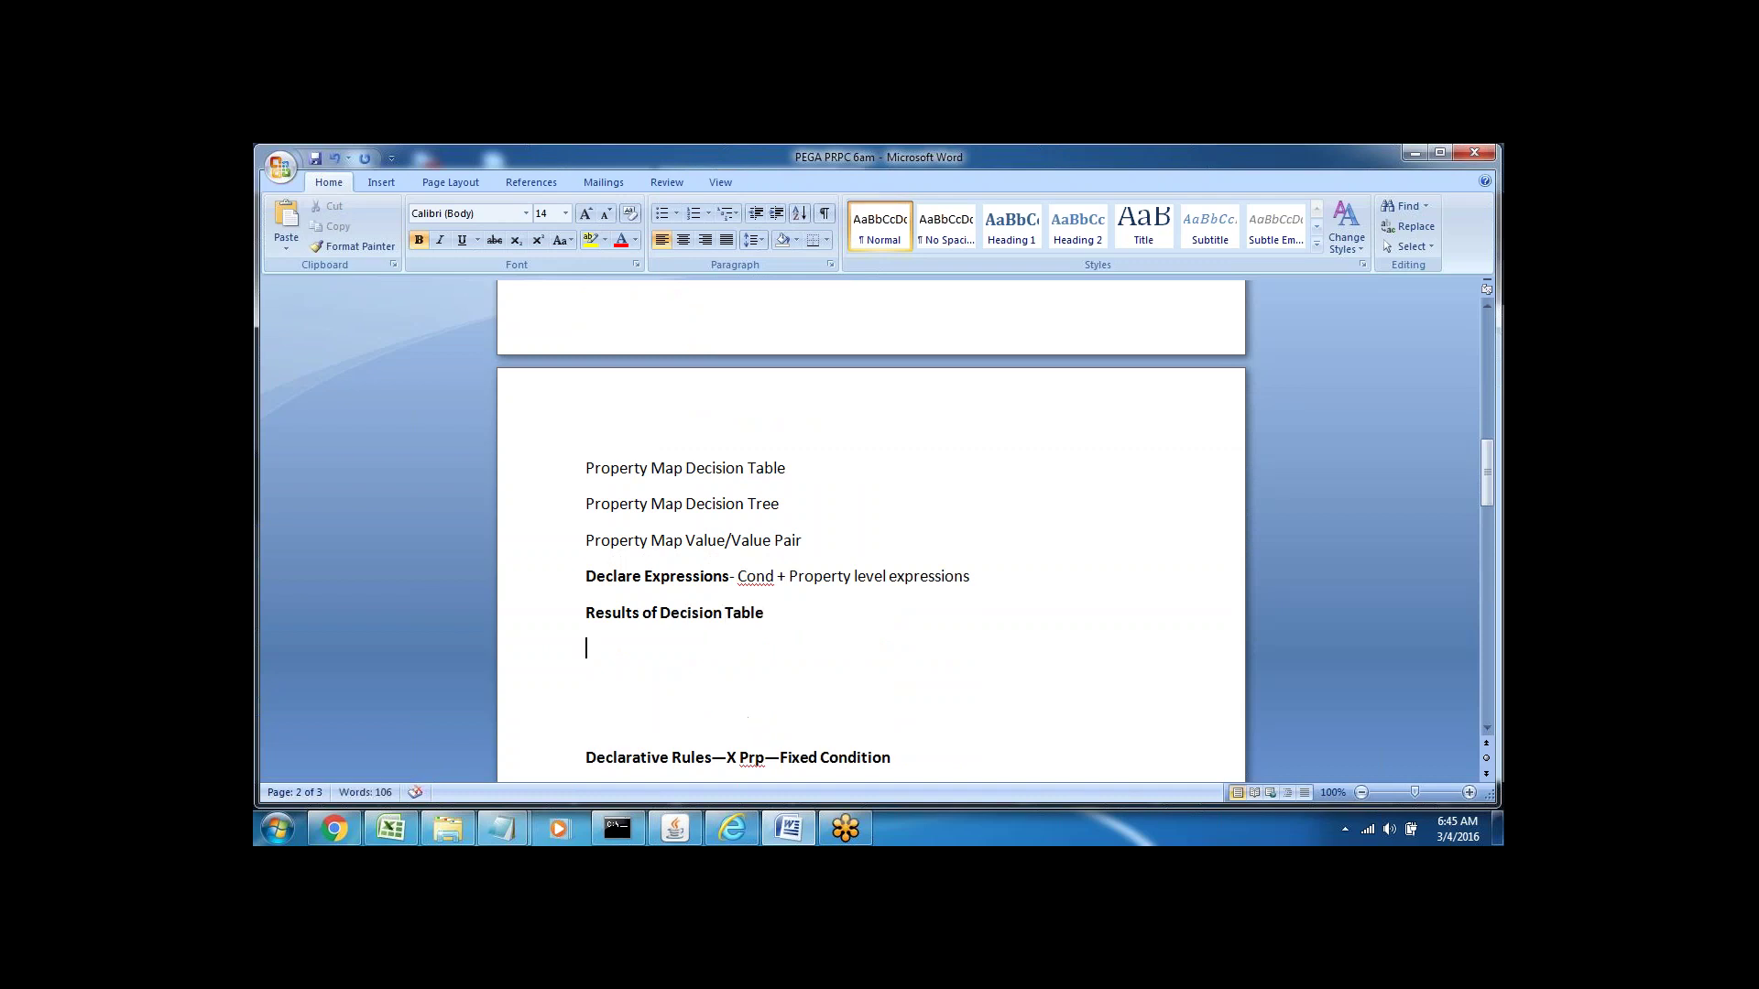
pyautogui.write('Results of Decsiion tree')
pyautogui.press('Return')
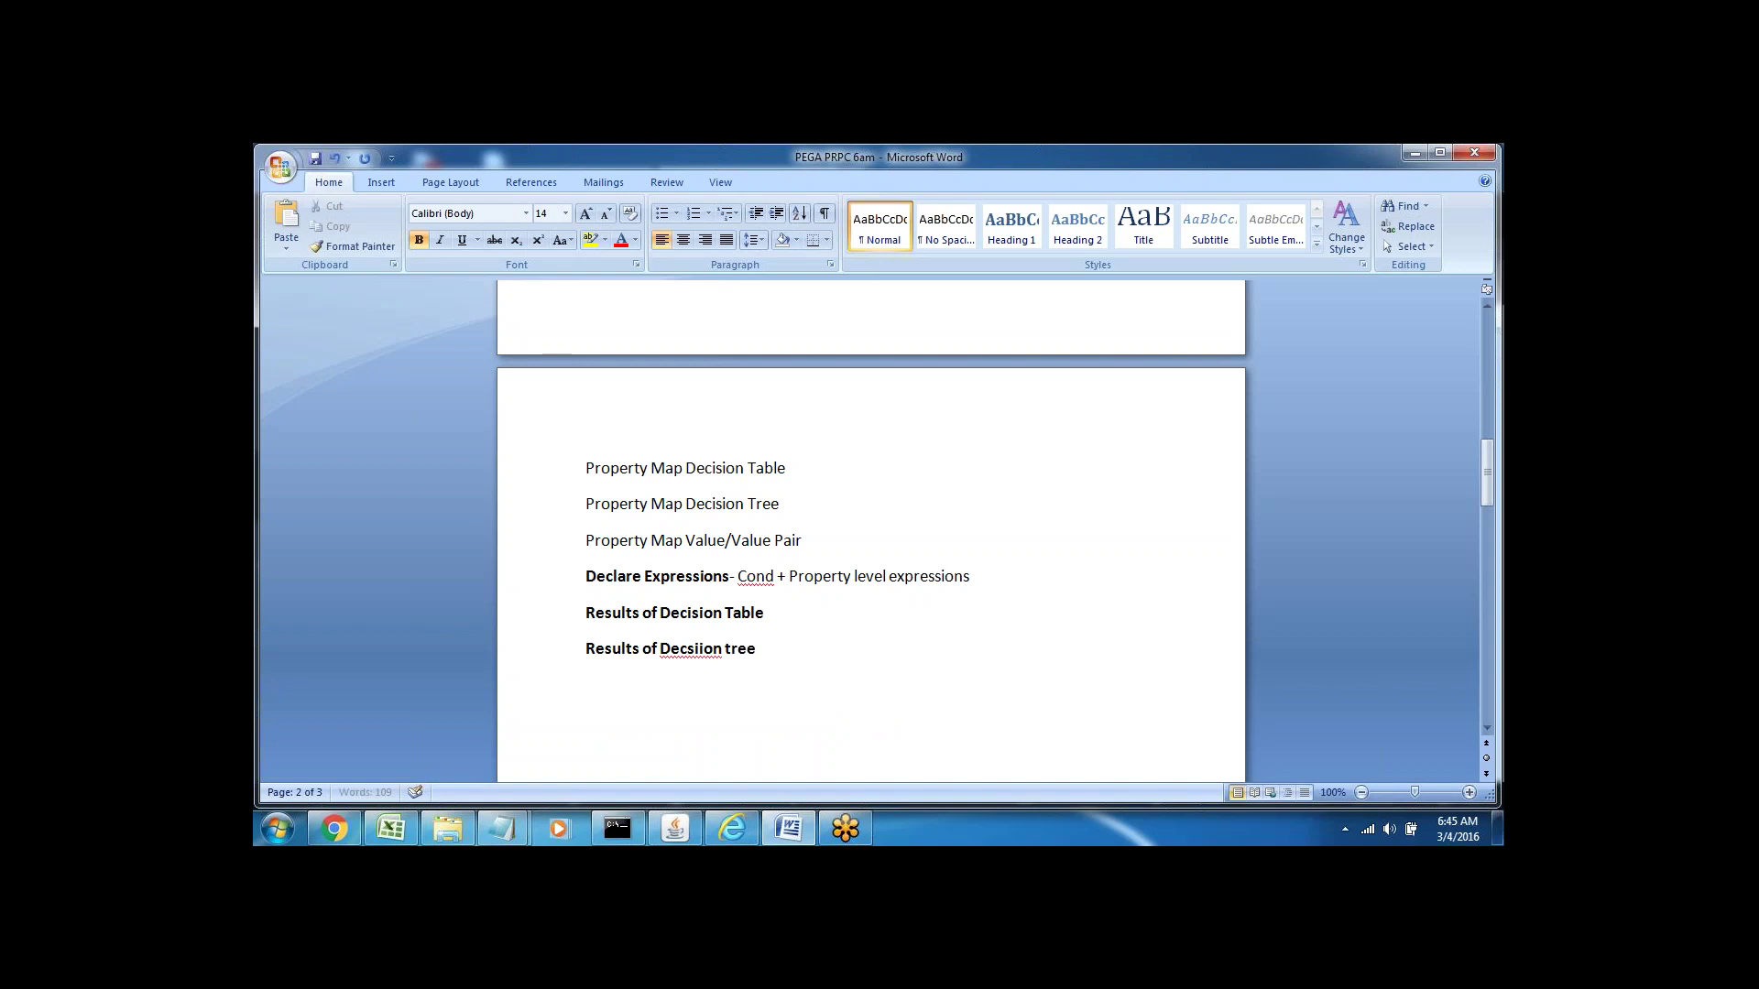
pyautogui.write('results of map value')
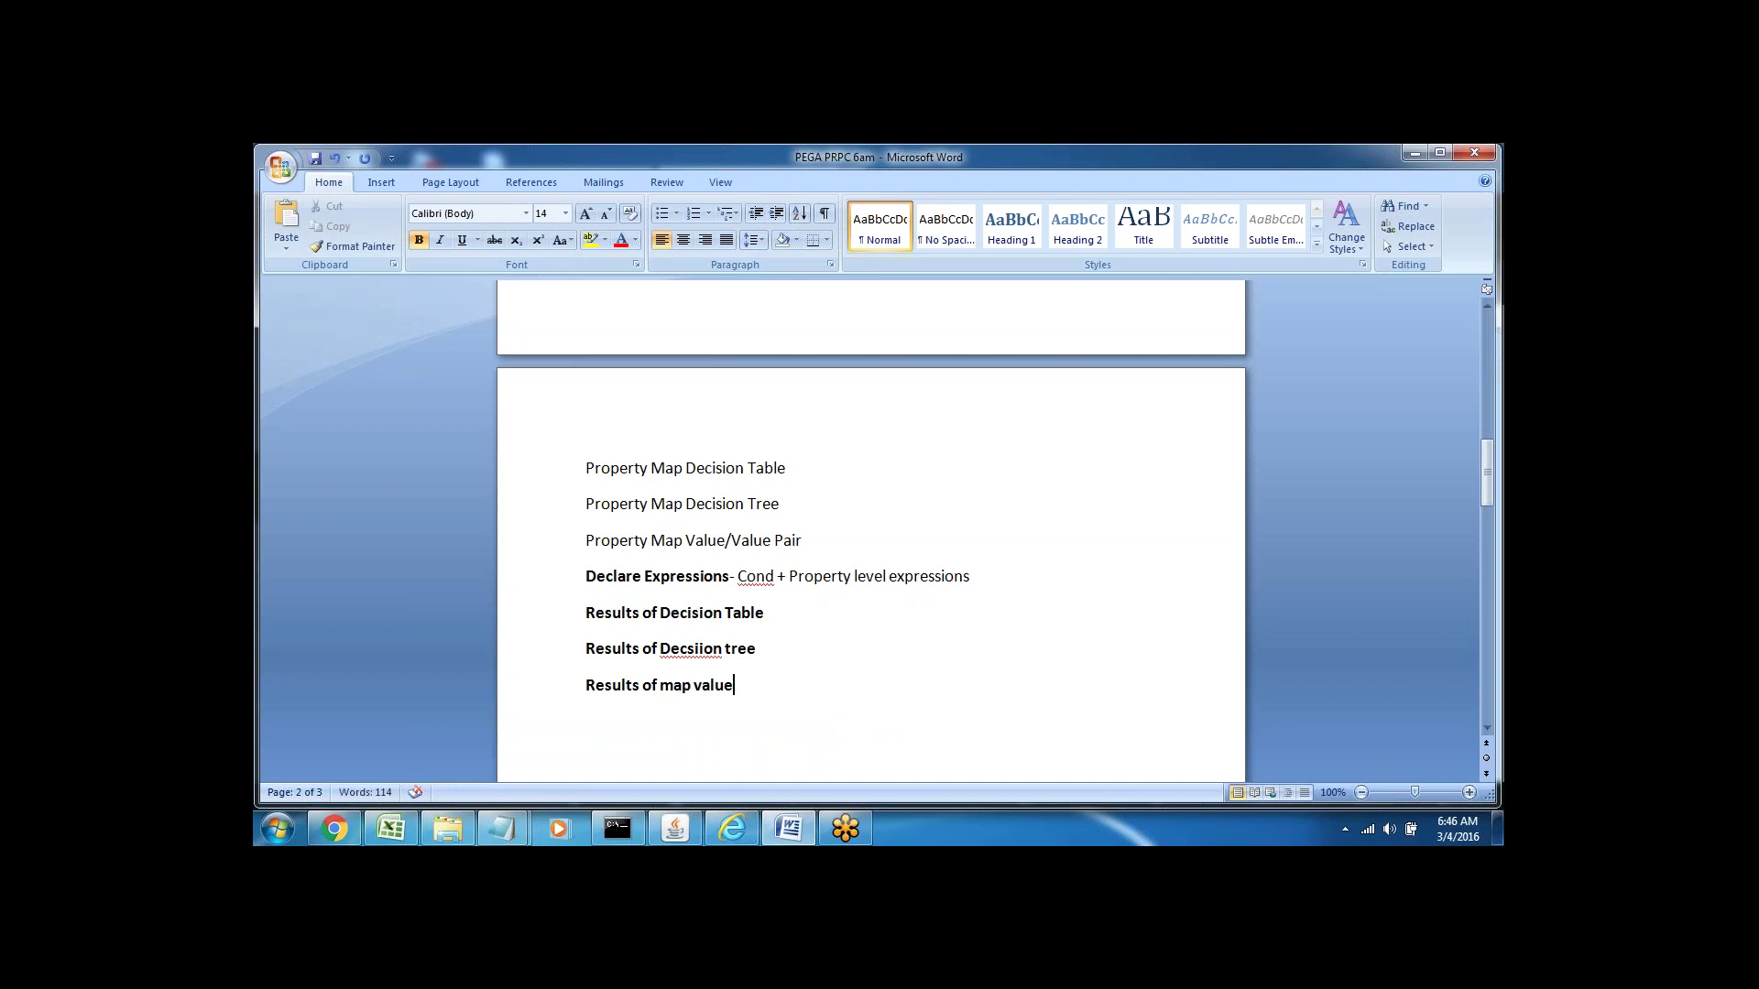
# - Review the notes from the Results lines up through the three ways of calling to the decision rules and their conditions
pyautogui.click(546, 627)
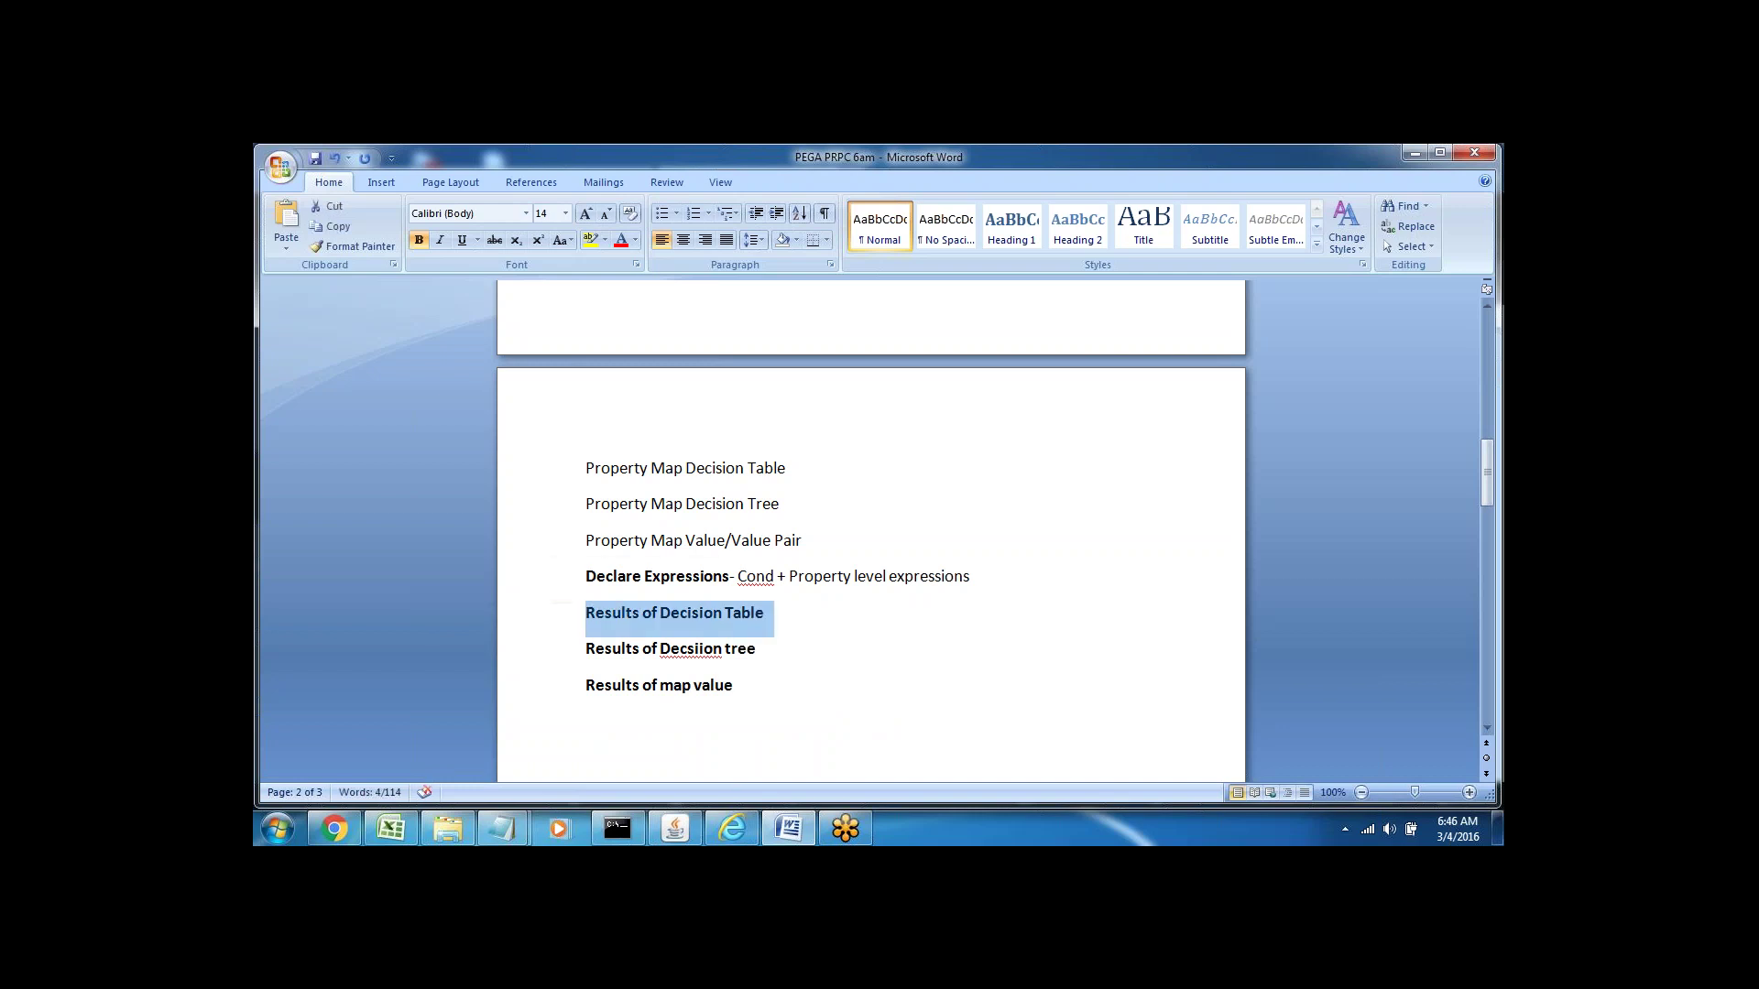
pyautogui.click(613, 614)
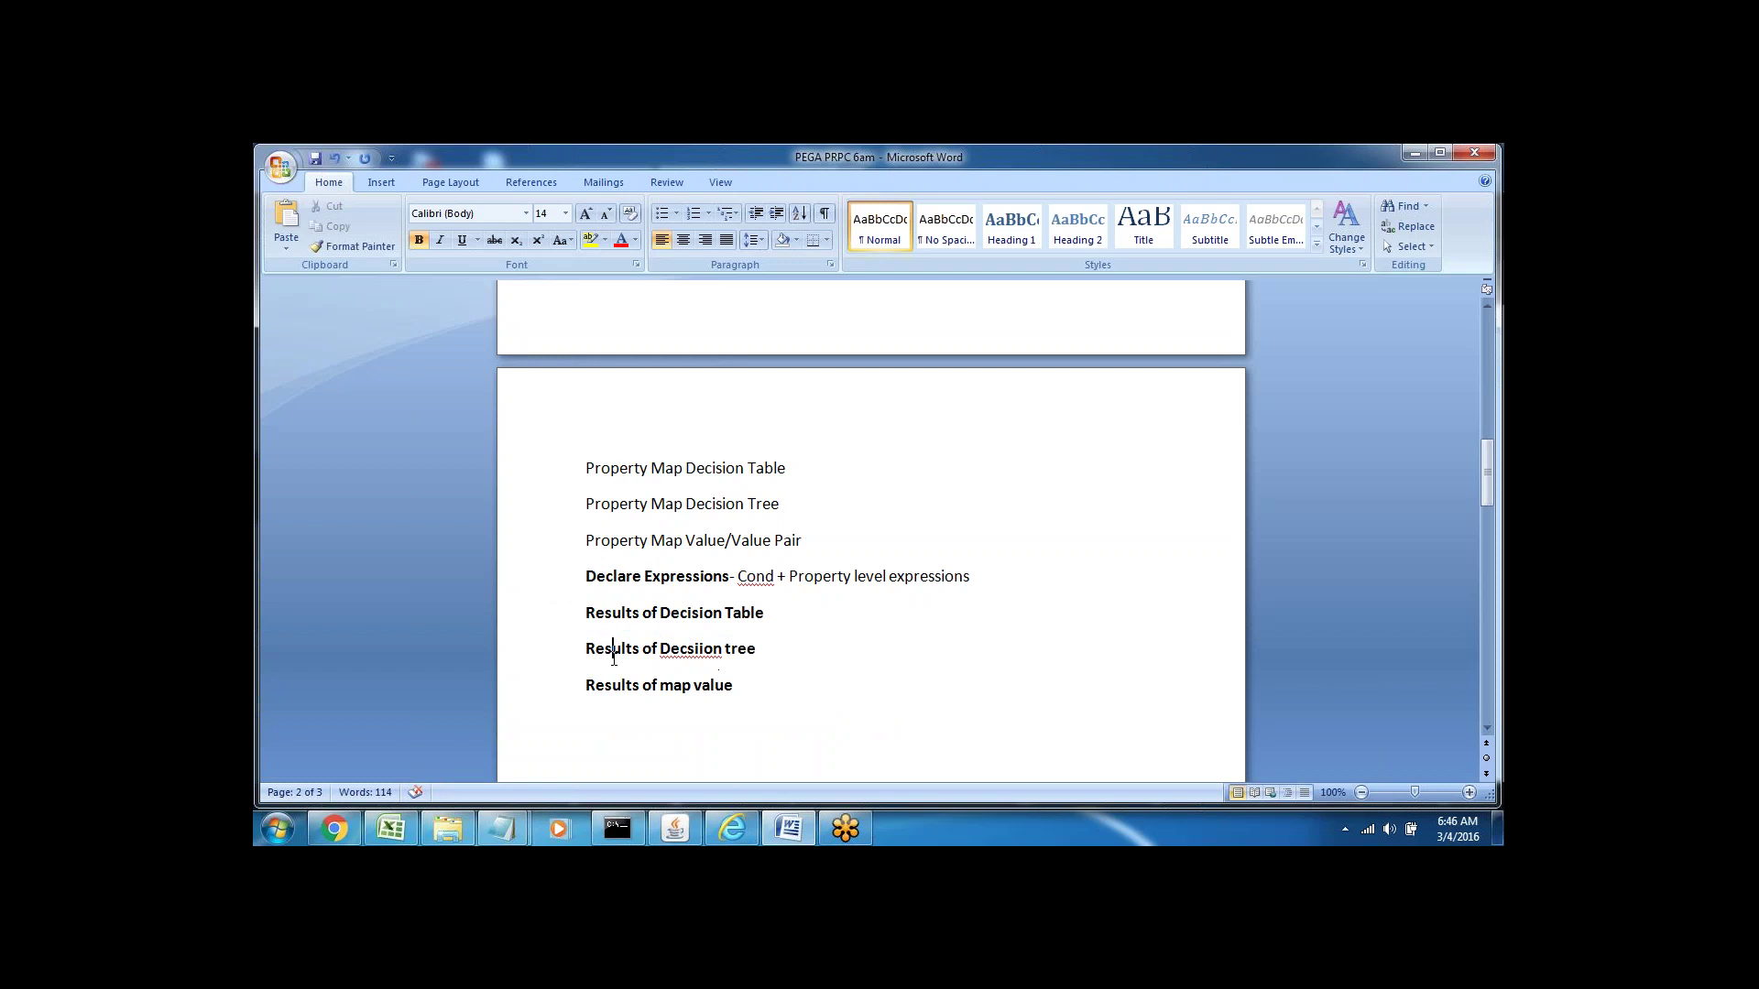
pyautogui.press('Up')
pyautogui.press('Up')
pyautogui.press('Up')
pyautogui.press('Up')
pyautogui.press('Up')
pyautogui.press('Up')
pyautogui.press('Up')
pyautogui.press('Up')
pyautogui.press('Up')
pyautogui.press('Up')
pyautogui.press('Up')
pyautogui.press('Up')
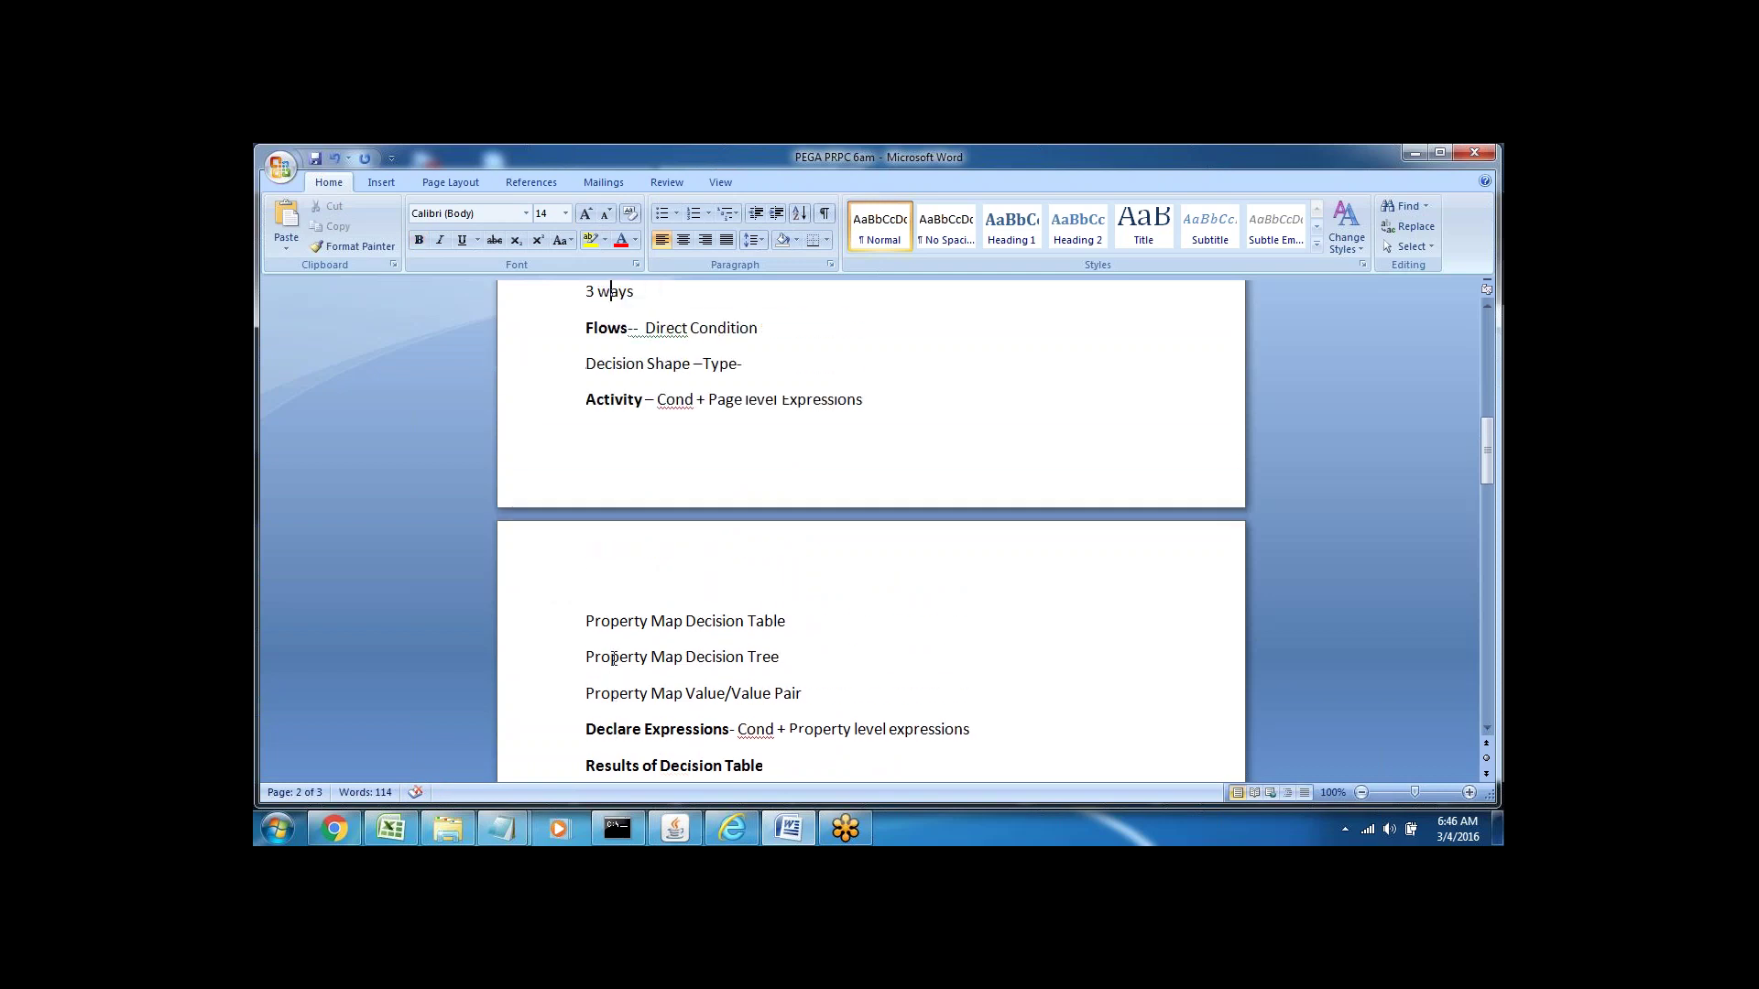
pyautogui.press('Up')
pyautogui.press('Up')
pyautogui.press('Up')
pyautogui.press('Up')
pyautogui.press('Up')
pyautogui.press('Up')
pyautogui.press('Up')
pyautogui.press('Up')
pyautogui.press('Up')
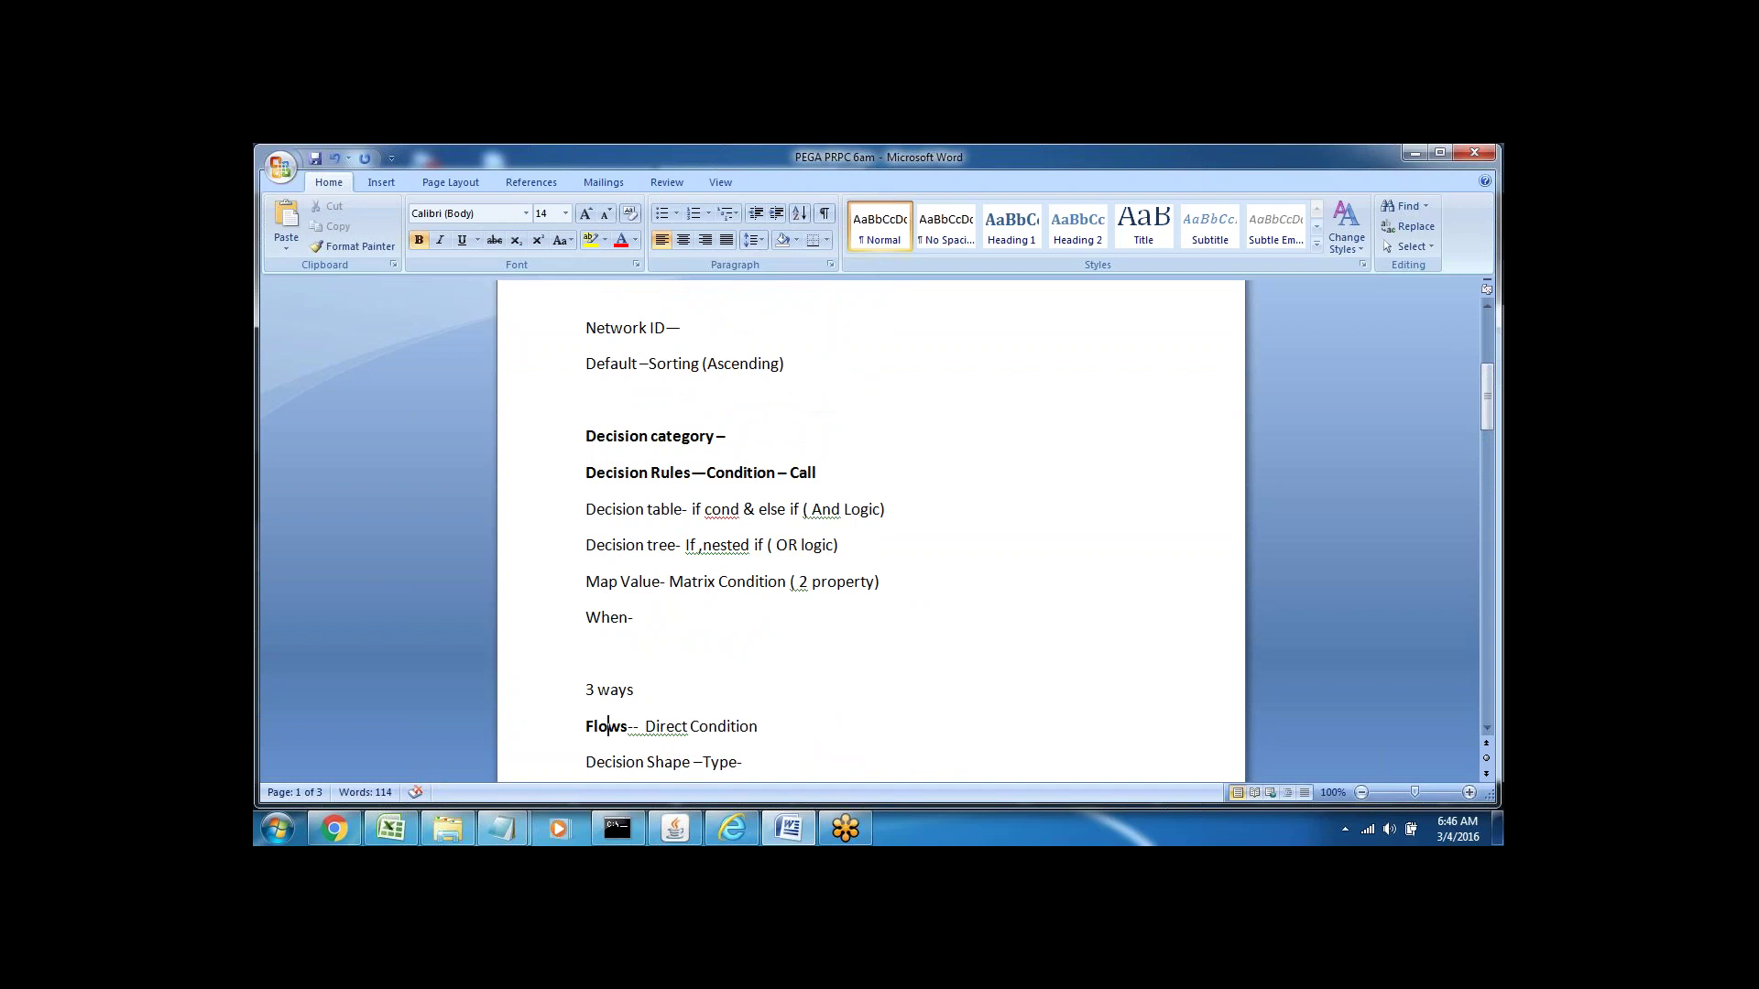
pyautogui.press('Down')
pyautogui.press('Down')
pyautogui.press('Down')
pyautogui.press('Down')
pyautogui.press('Down')
pyautogui.press('Down')
pyautogui.press('Down')
pyautogui.press('Down')
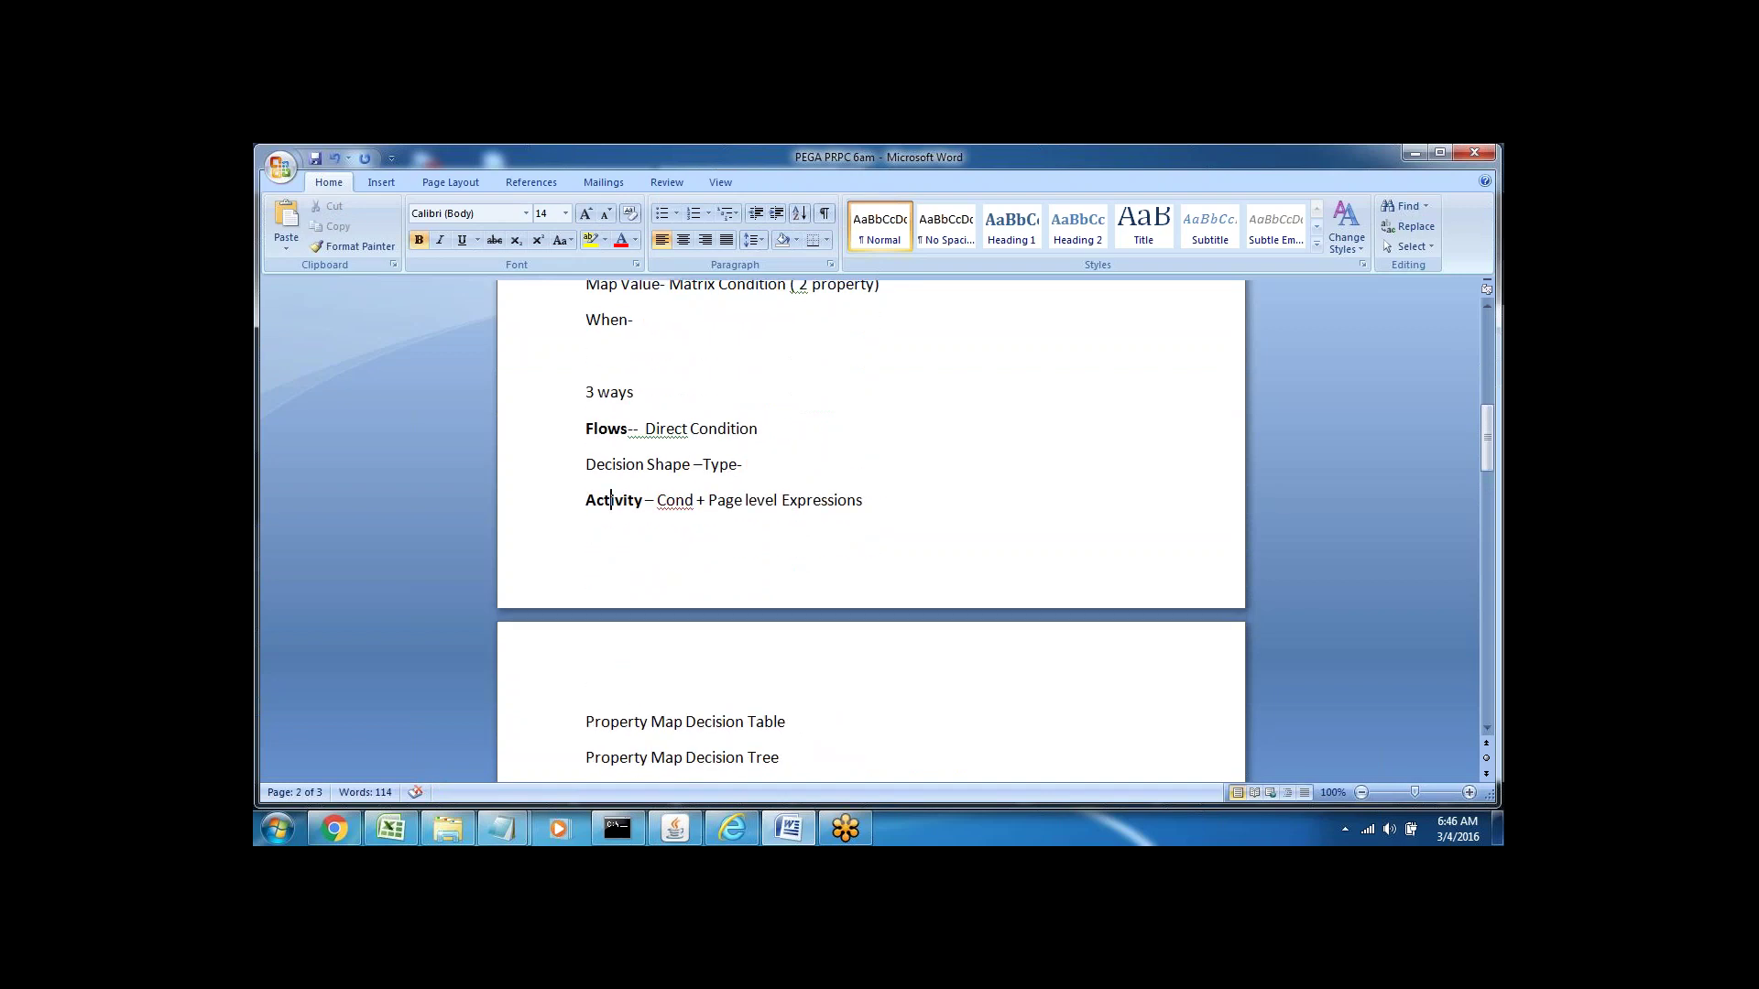
pyautogui.press('Up')
pyautogui.press('Up')
pyautogui.press('Up')
pyautogui.press('Up')
pyautogui.press('Up')
pyautogui.press('Up')
pyautogui.press('Up')
pyautogui.press('Up')
pyautogui.press('Up')
pyautogui.press('Up')
pyautogui.press('Up')
pyautogui.press('Up')
pyautogui.press('Up')
pyautogui.press('Up')
pyautogui.press('Up')
pyautogui.press('Up')
pyautogui.press('Up')
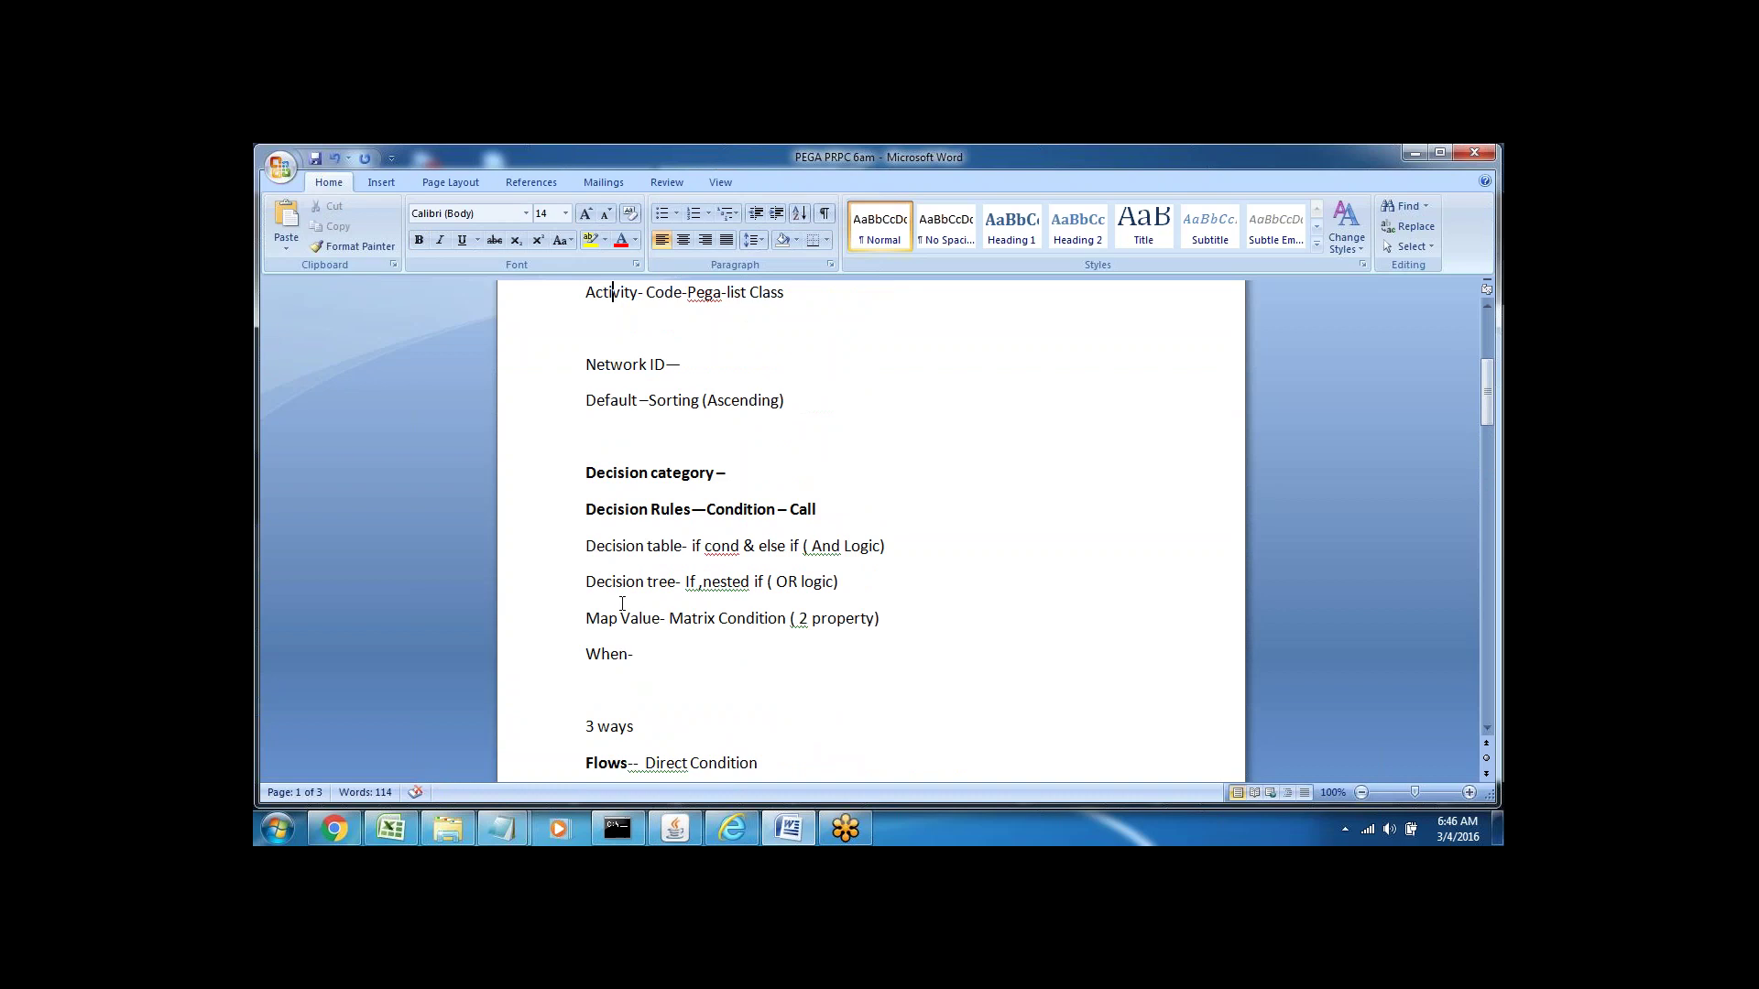
pyautogui.click(534, 554)
pyautogui.click(636, 632)
# - Switch to Pega Designer Studio and refresh the App Explorer
pyautogui.hotkey('alt', 'Tab')
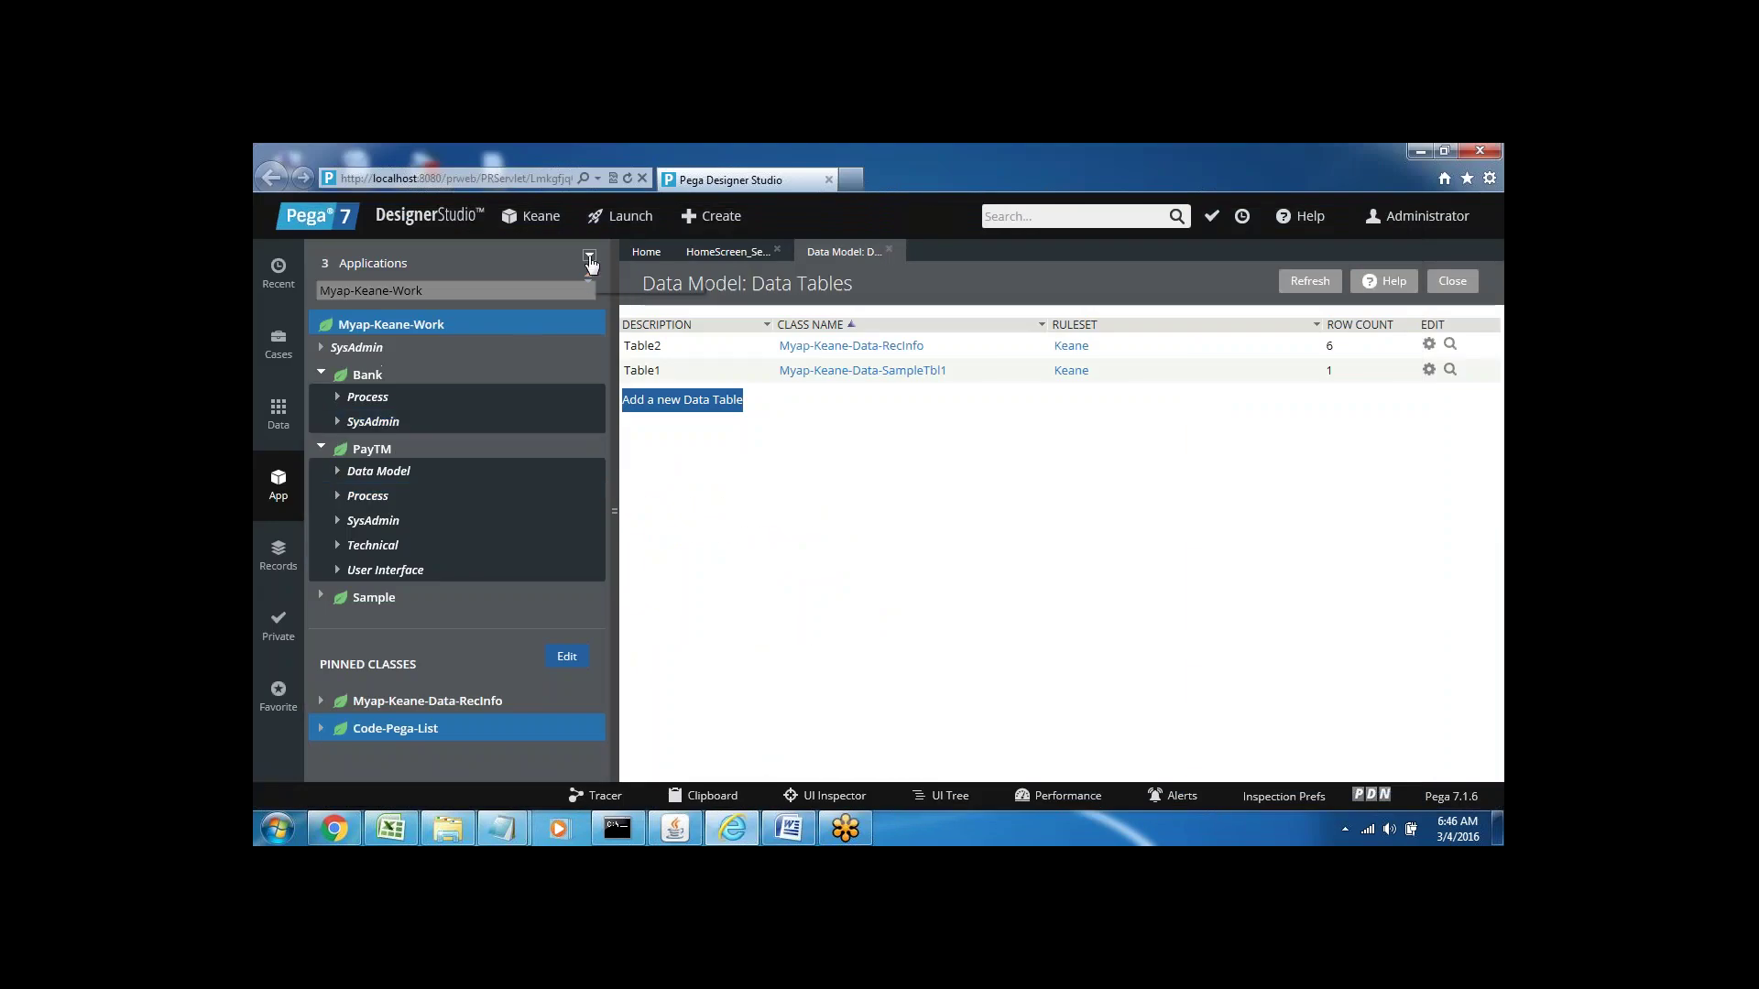
pyautogui.click(589, 258)
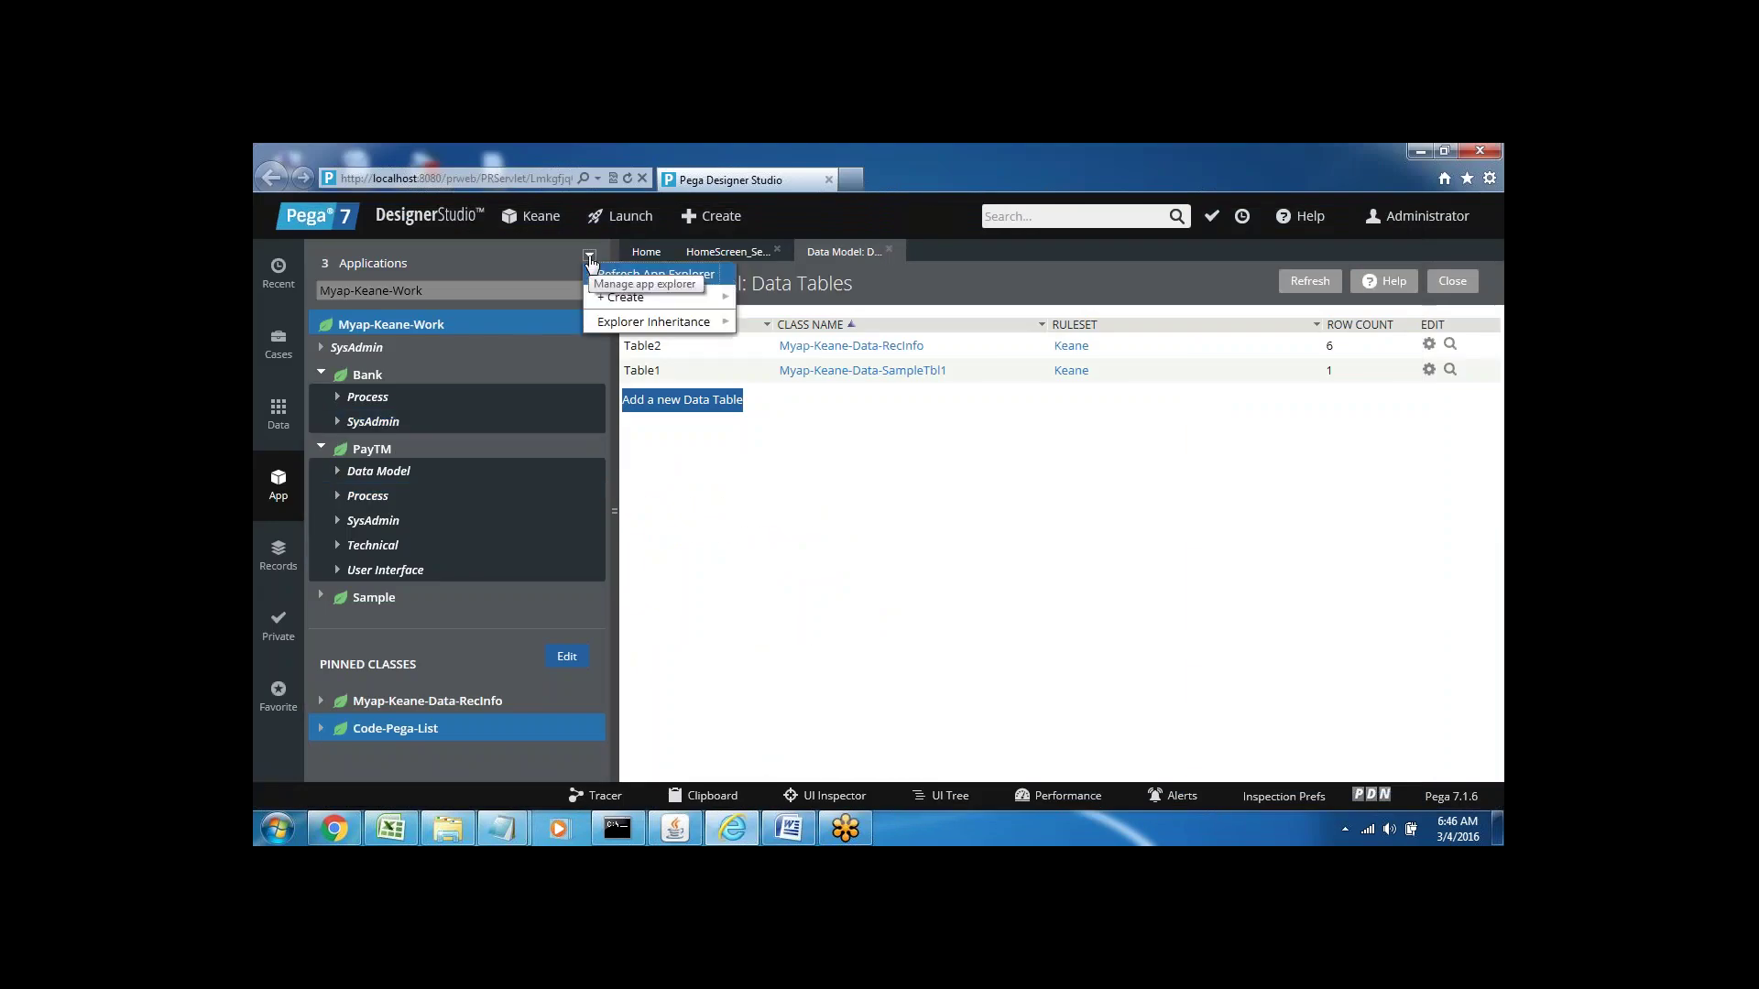
pyautogui.click(655, 274)
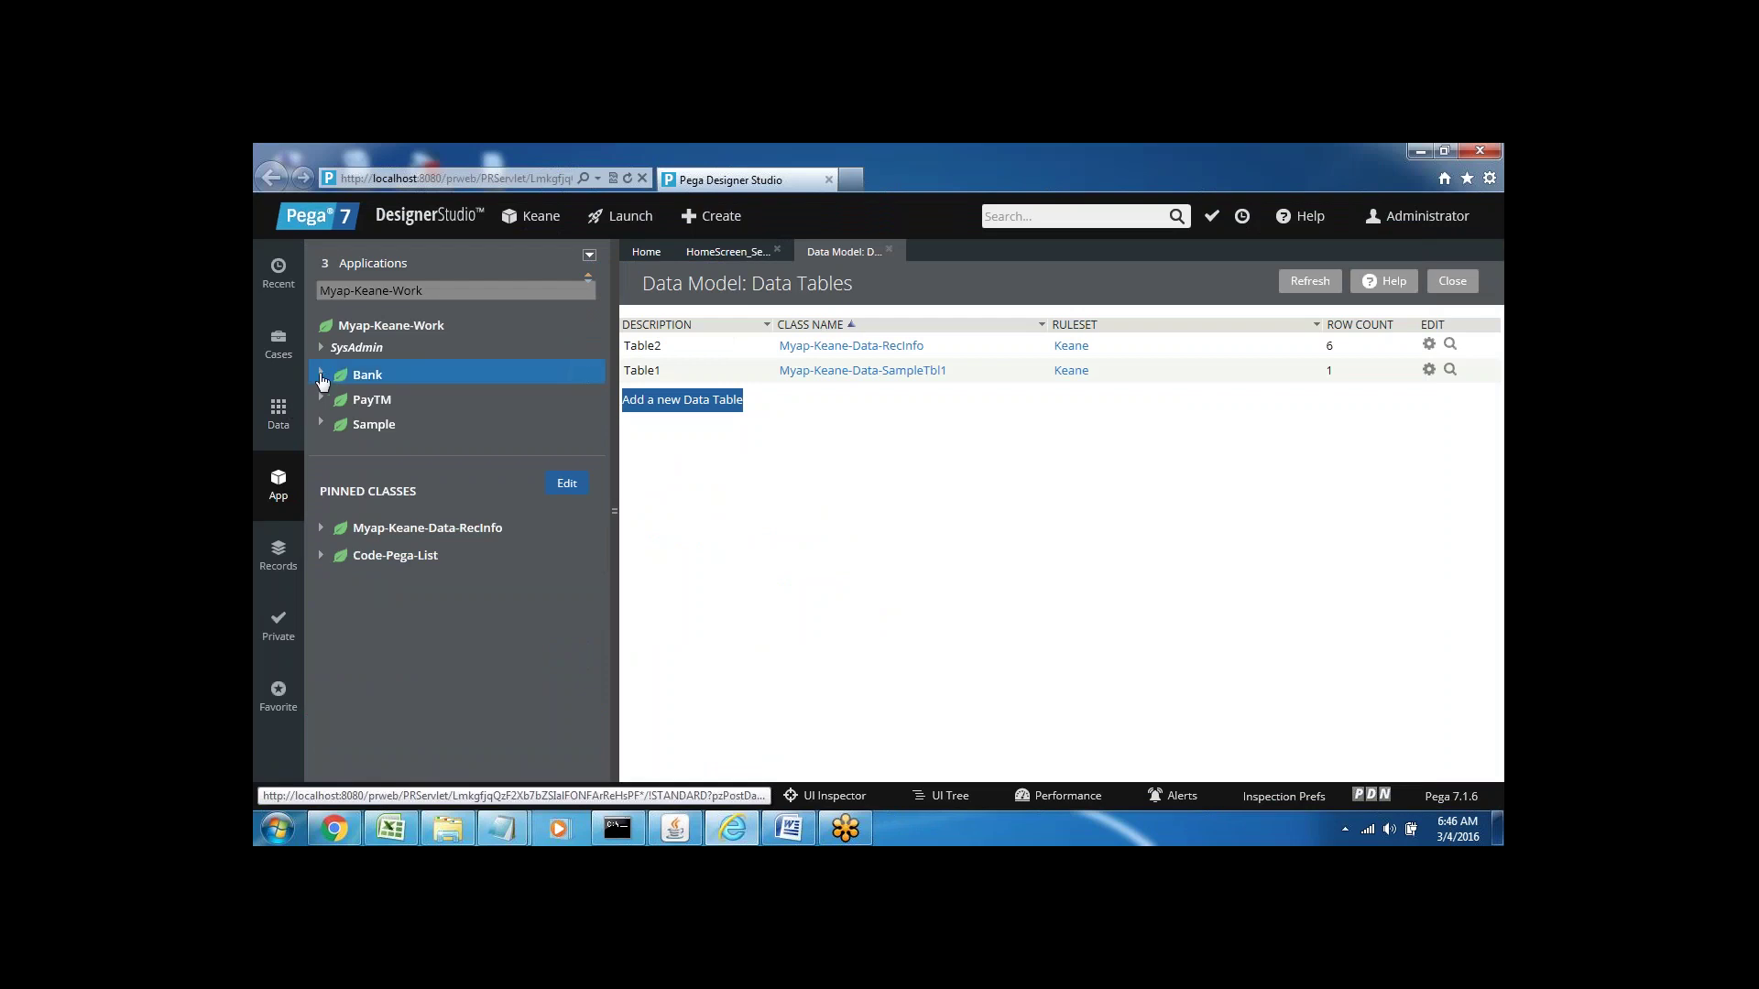
# - Expand the Bank class, and briefly view the rule categories of the PayTM class before collapsing it
pyautogui.click(319, 376)
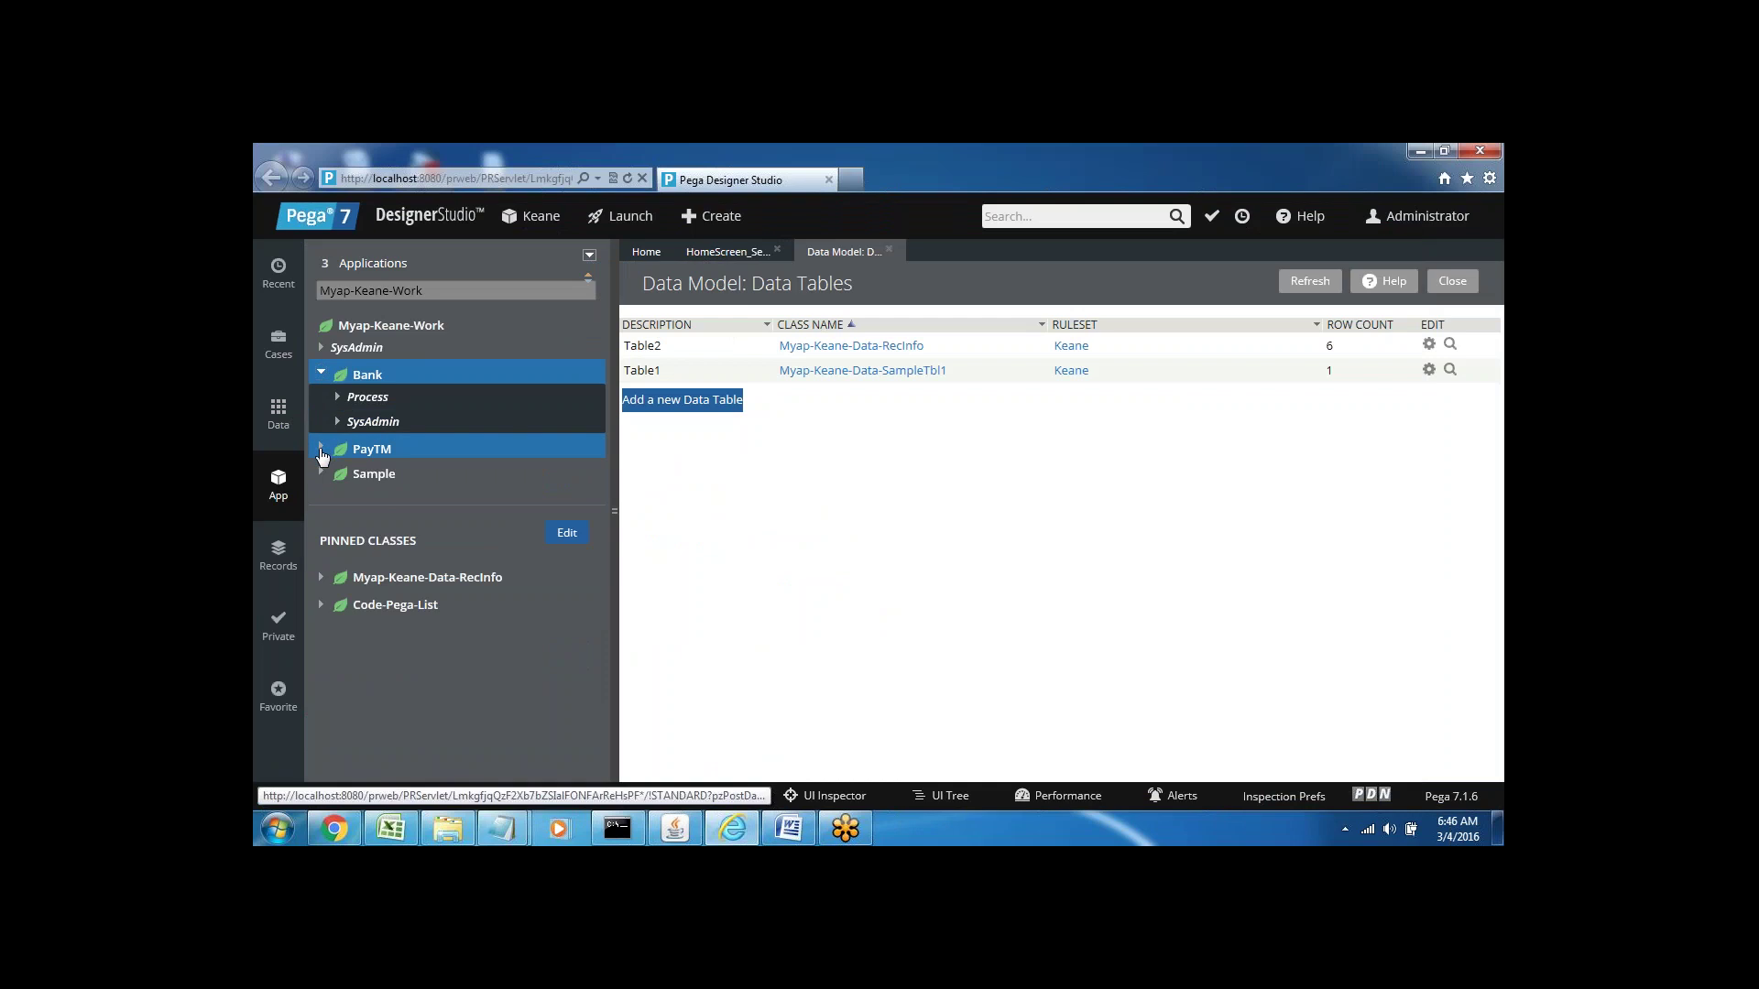
pyautogui.click(322, 450)
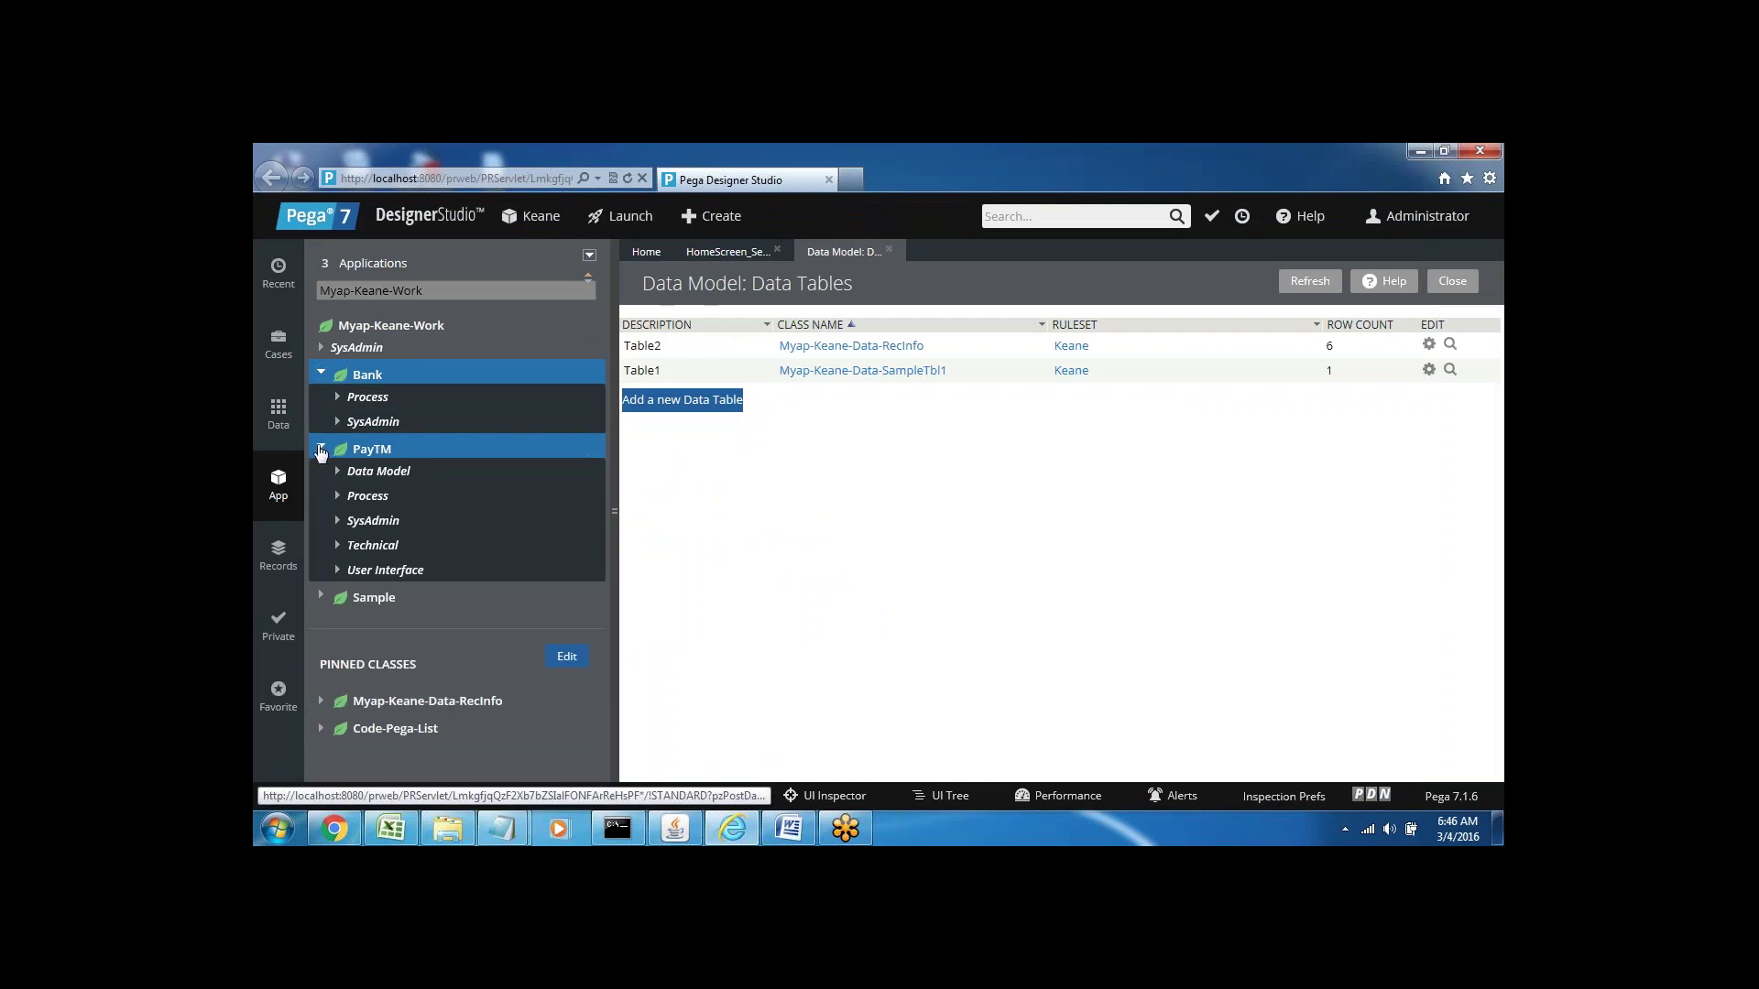
pyautogui.click(321, 450)
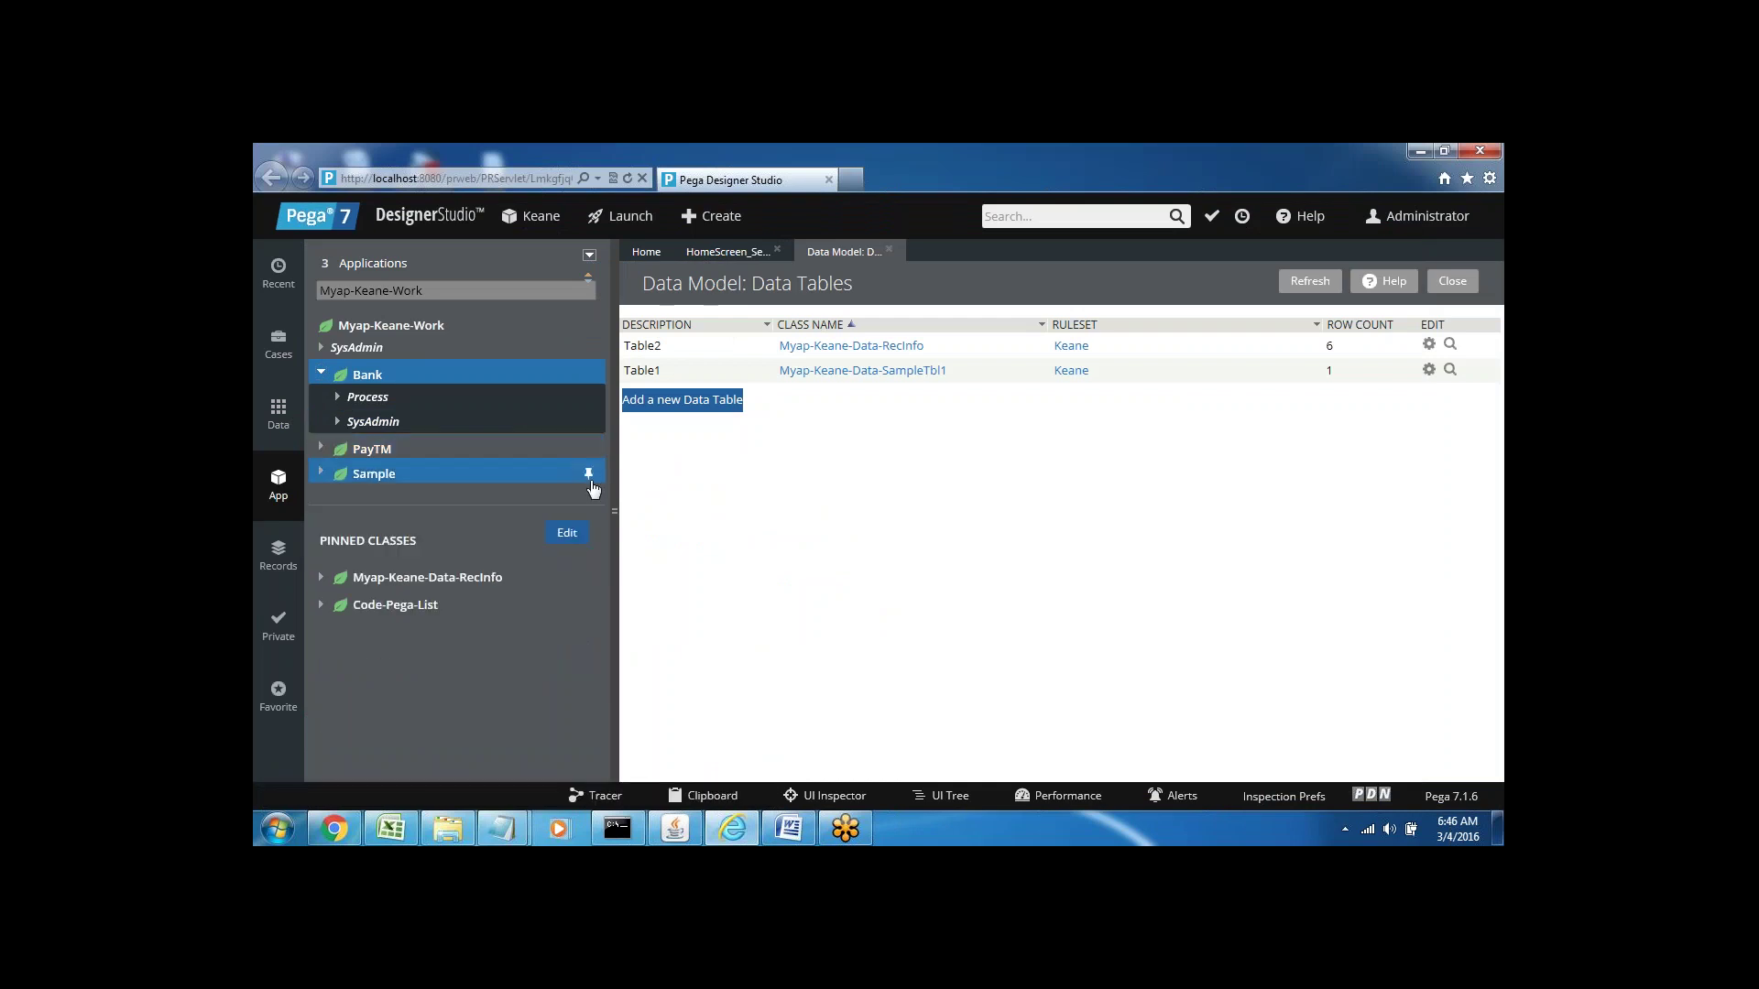
# - Switch to the Word notes and add the lines EName, ESalary, Loan Amount and "Loan Type-" in the blank space below the Declarative Rules section
pyautogui.click(789, 828)
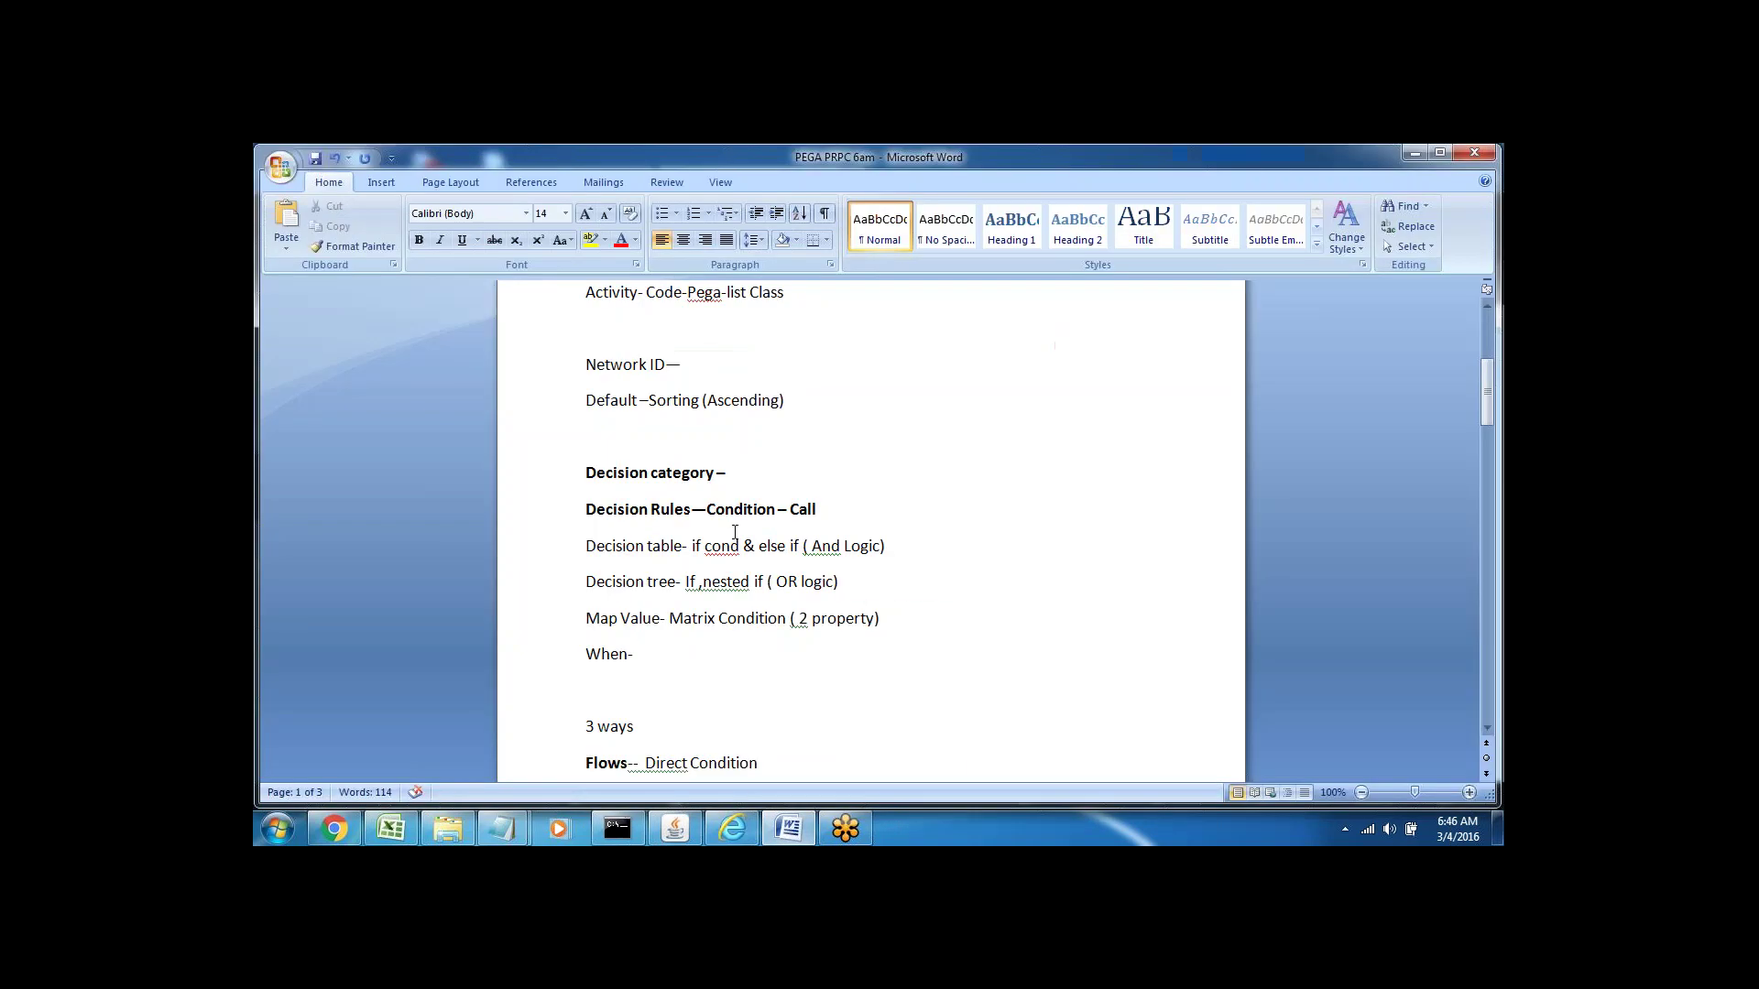
pyautogui.click(556, 510)
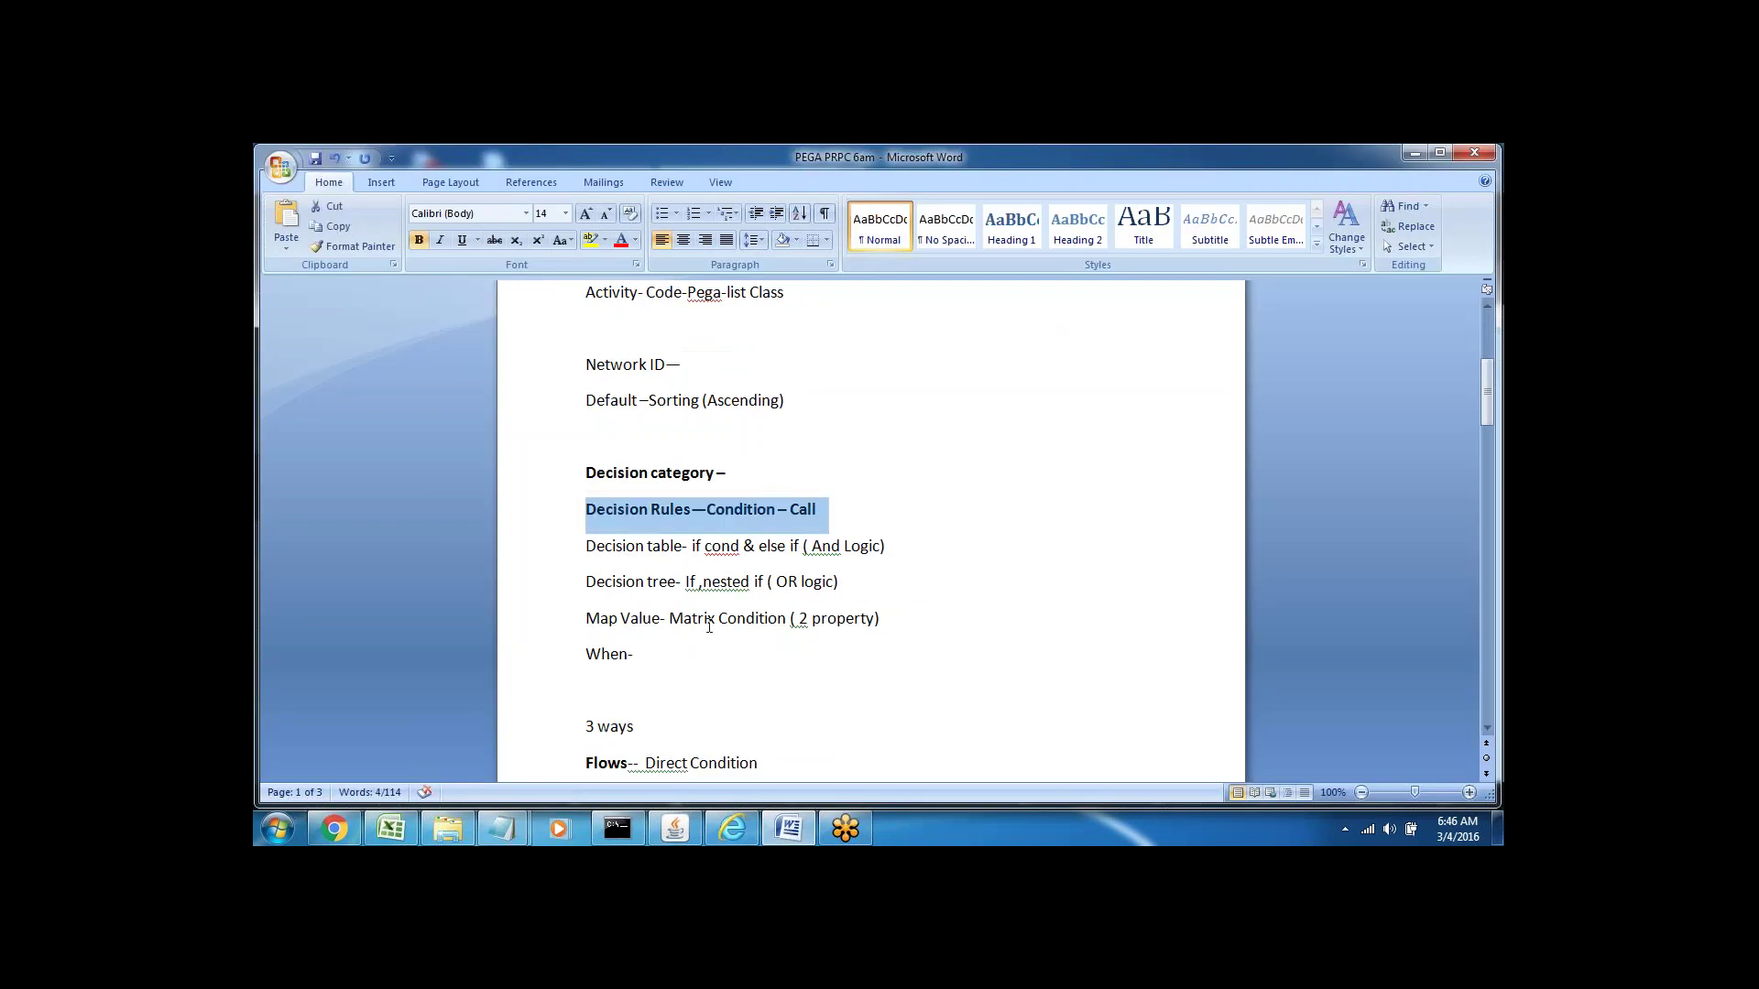
pyautogui.click(666, 703)
pyautogui.press('Down')
pyautogui.press('Down')
pyautogui.press('Down')
pyautogui.press('Down')
pyautogui.press('Down')
pyautogui.press('Down')
pyautogui.press('Down')
pyautogui.press('Down')
pyautogui.press('Down')
pyautogui.press('Down')
pyautogui.press('Down')
pyautogui.press('Down')
pyautogui.press('Down')
pyautogui.press('Down')
pyautogui.press('Down')
pyautogui.press('Down')
pyautogui.press('Down')
pyautogui.press('Down')
pyautogui.press('Down')
pyautogui.press('Down')
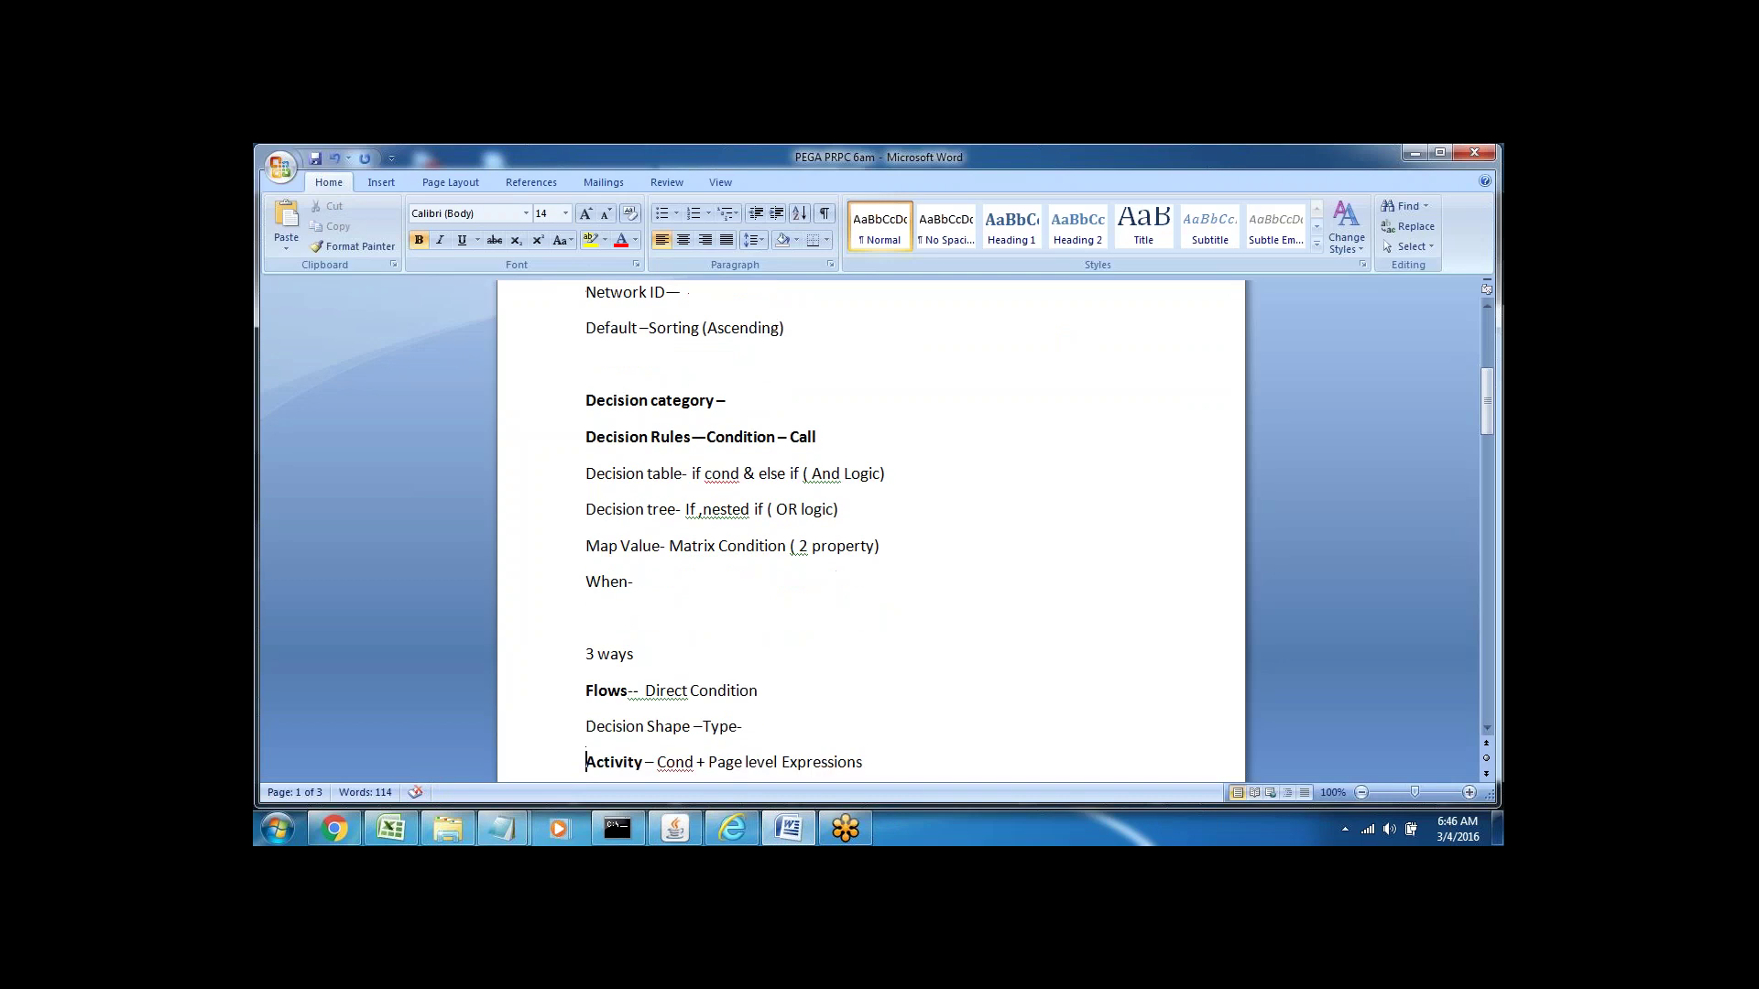
pyautogui.press('Down')
pyautogui.press('Down')
pyautogui.press('Down')
pyautogui.press('Down')
pyautogui.press('Down')
pyautogui.press('Down')
pyautogui.press('Down')
pyautogui.press('Down')
pyautogui.press('Down')
pyautogui.press('Down')
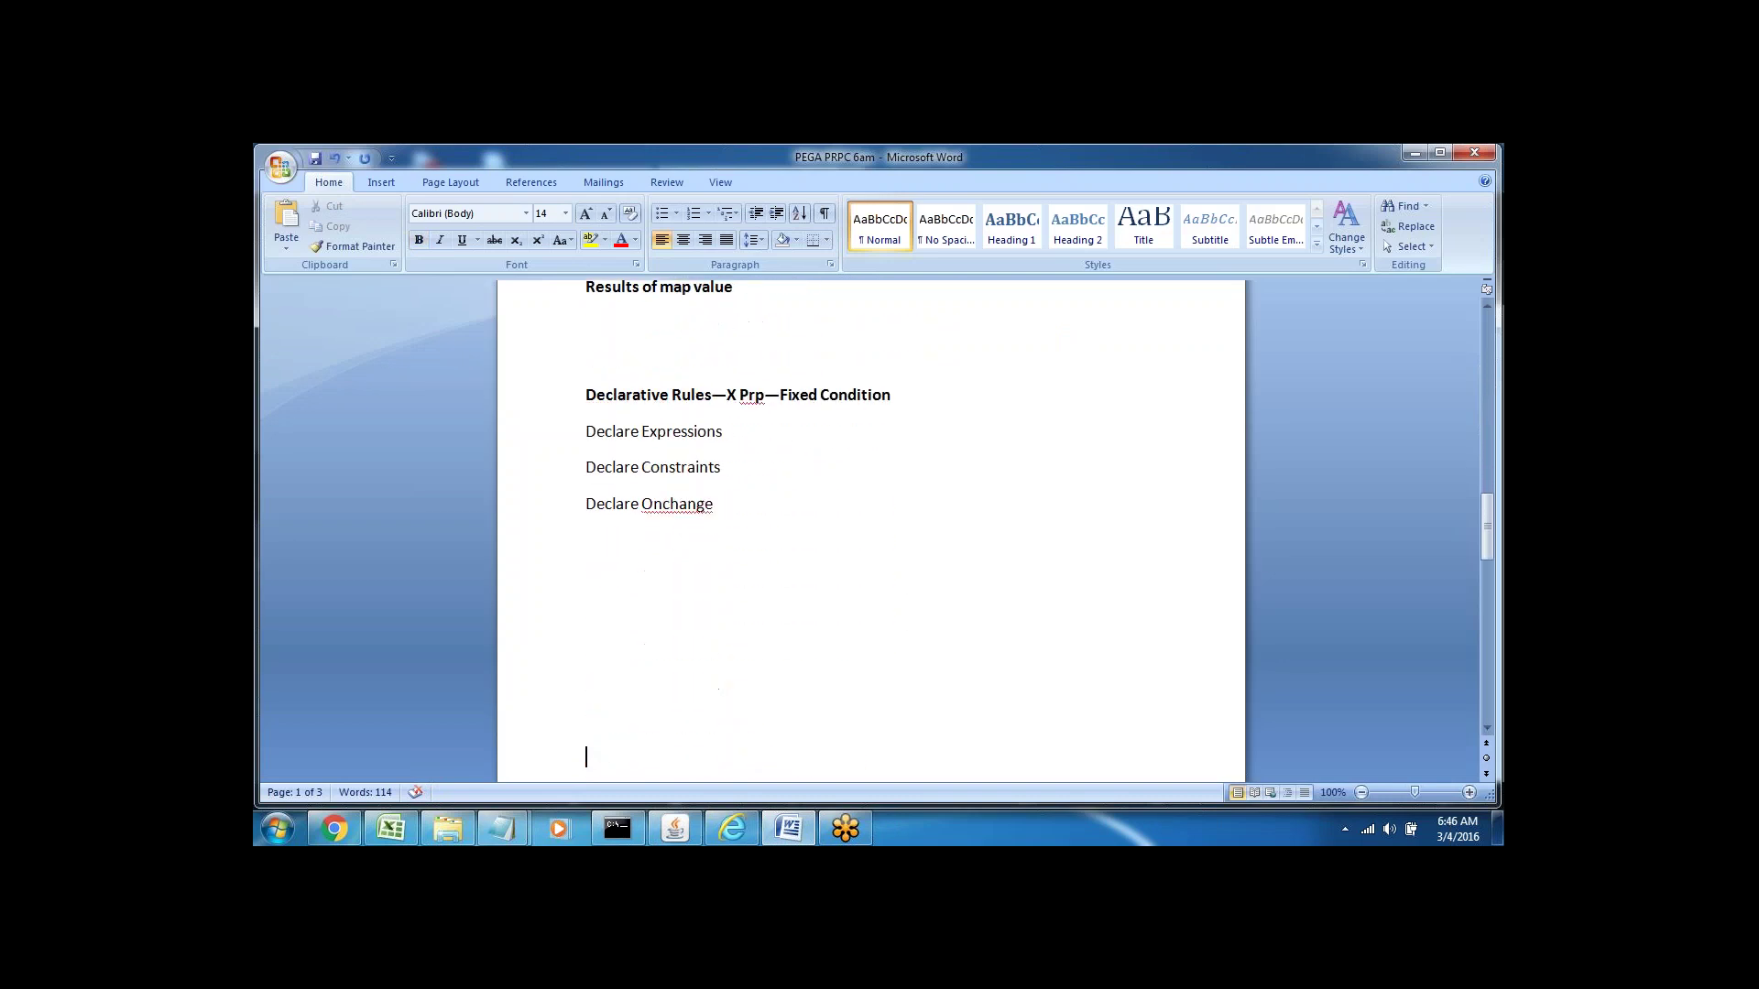
pyautogui.doubleClick(587, 330)
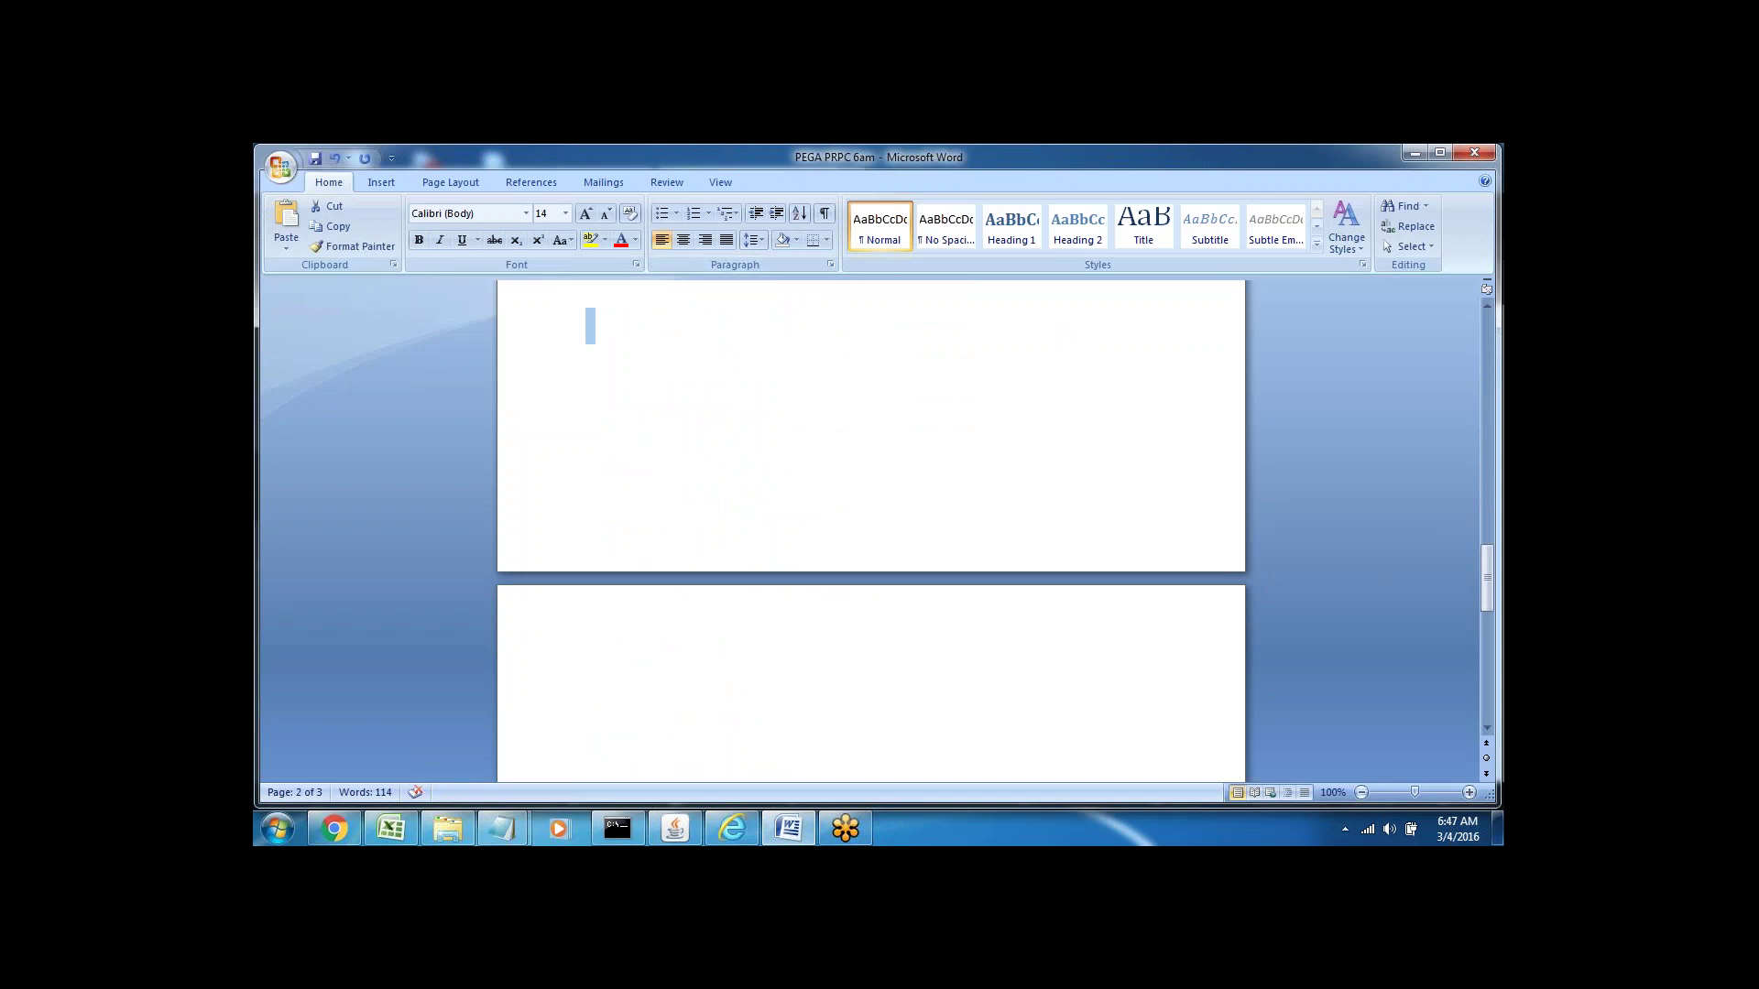
pyautogui.write('EName')
pyautogui.press('Return')
pyautogui.write('ESala')
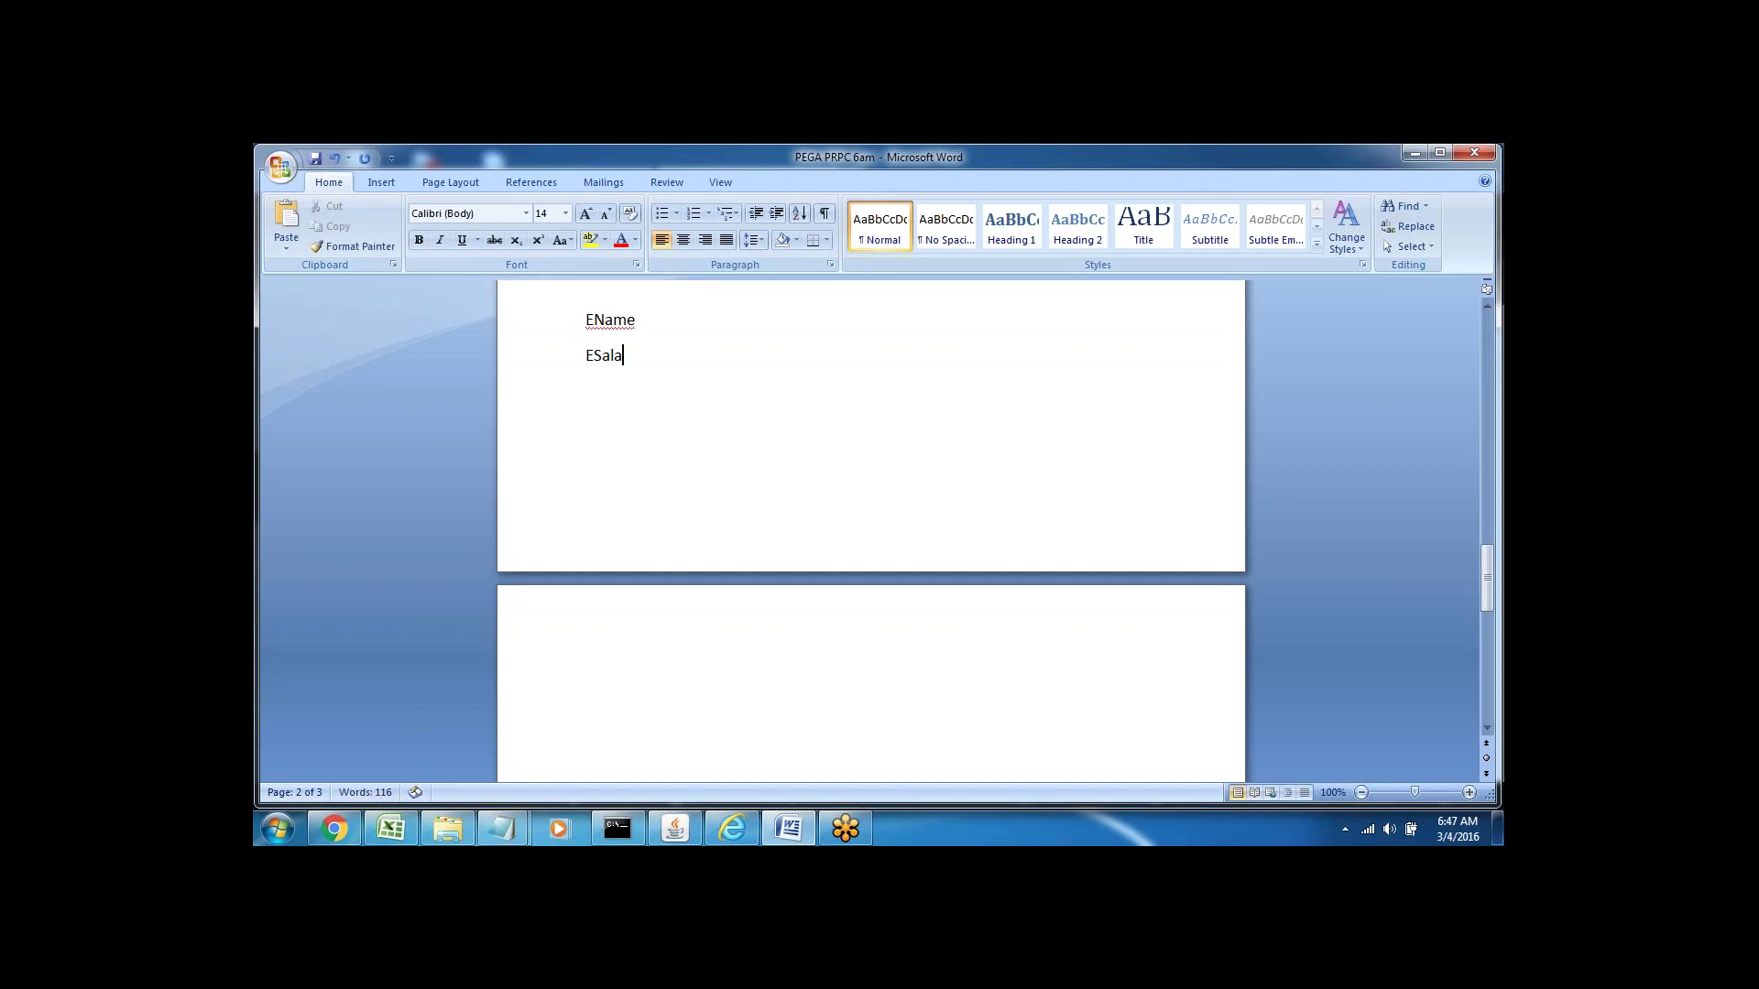
pyautogui.write('ryLoan AMount')
pyautogui.press('Return')
pyautogui.write('Lo')
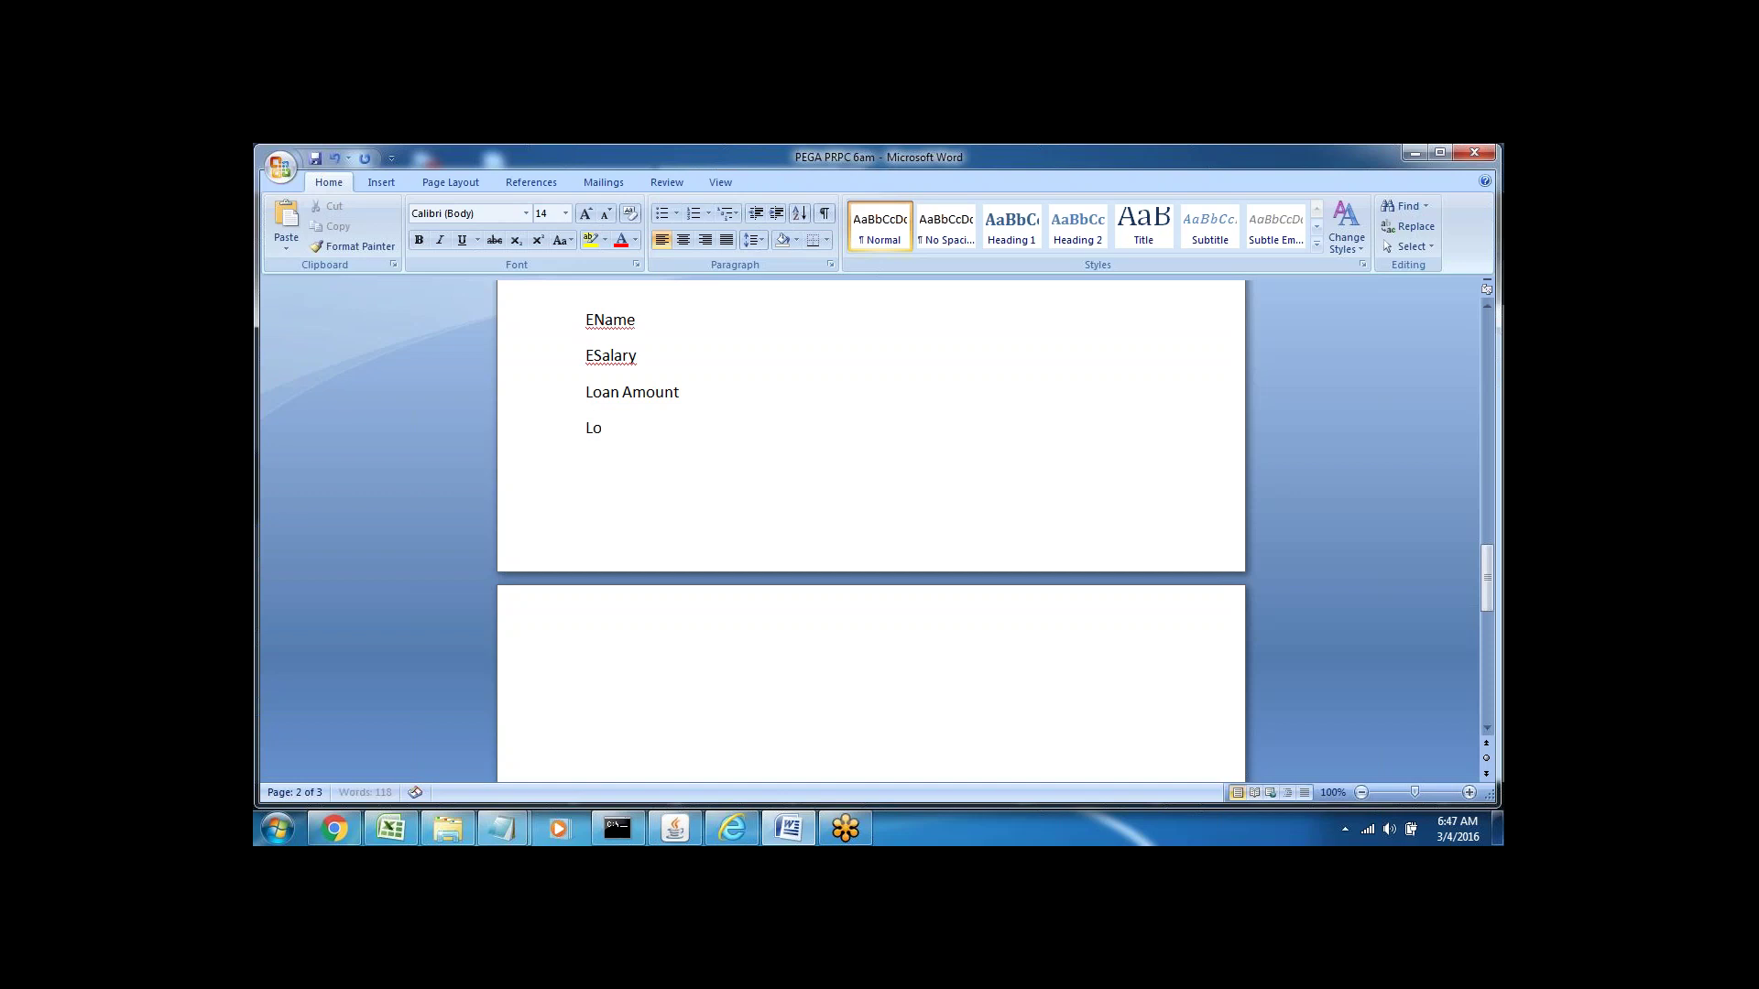
pyautogui.write('an Type-')
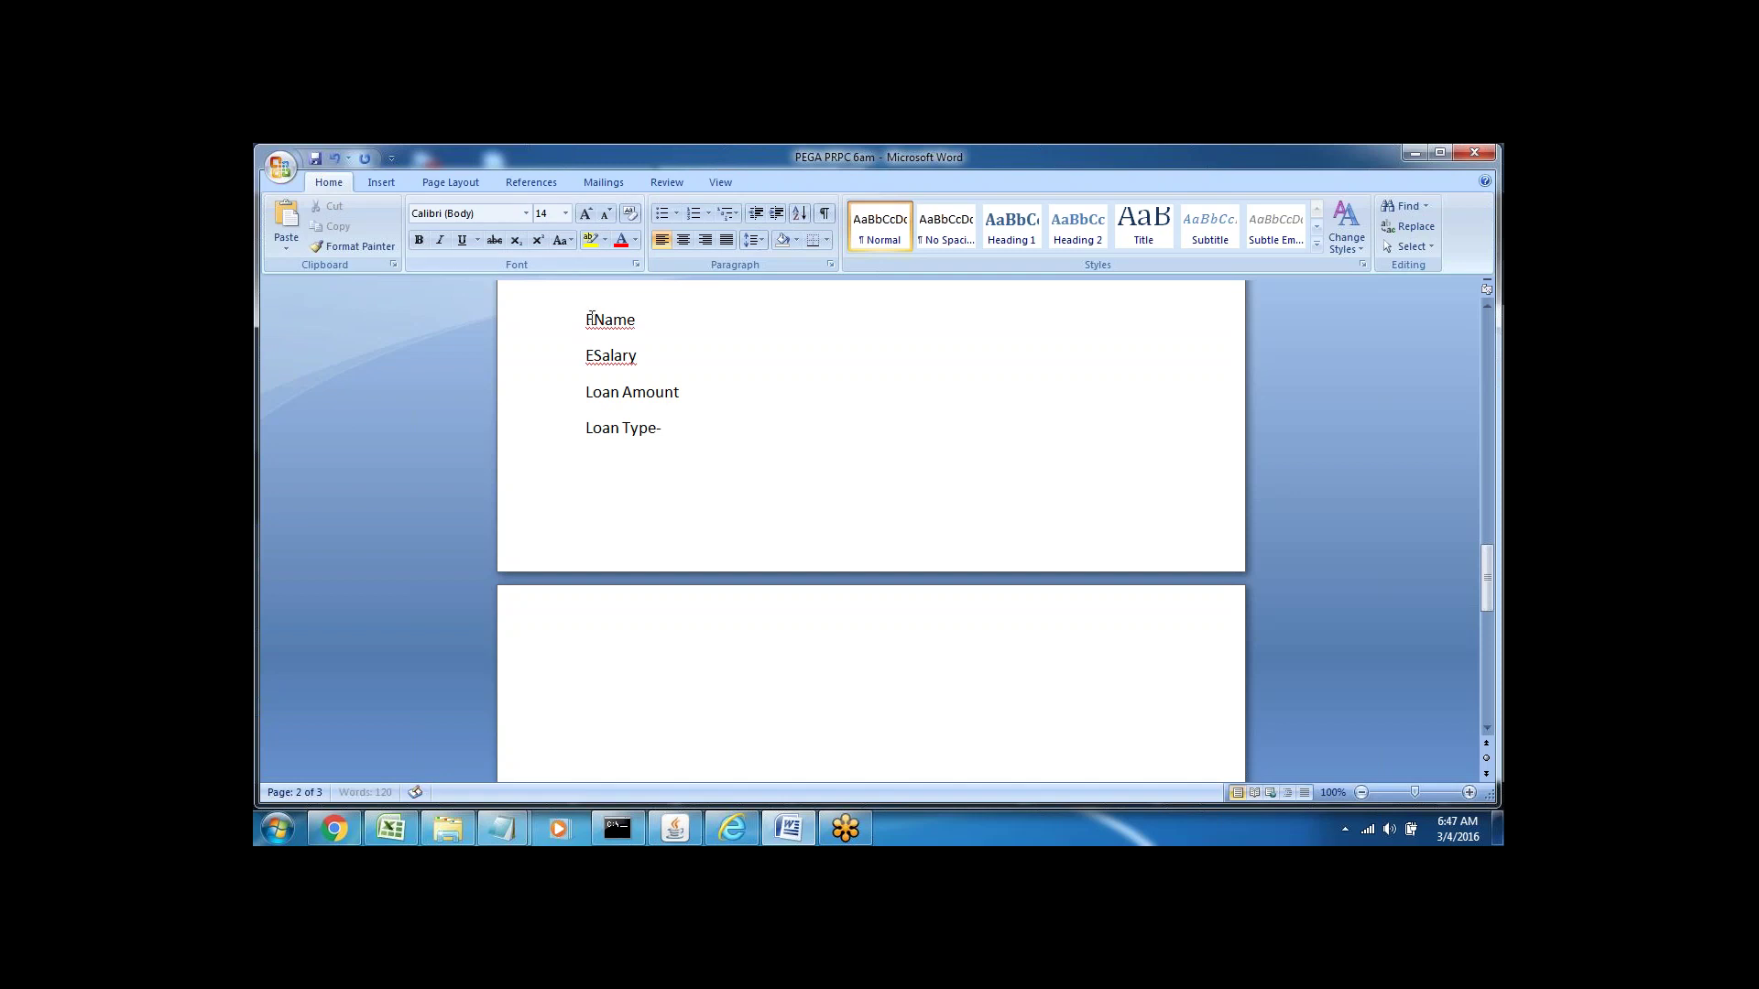
pyautogui.moveTo(584, 319); pyautogui.dragTo(693, 441)
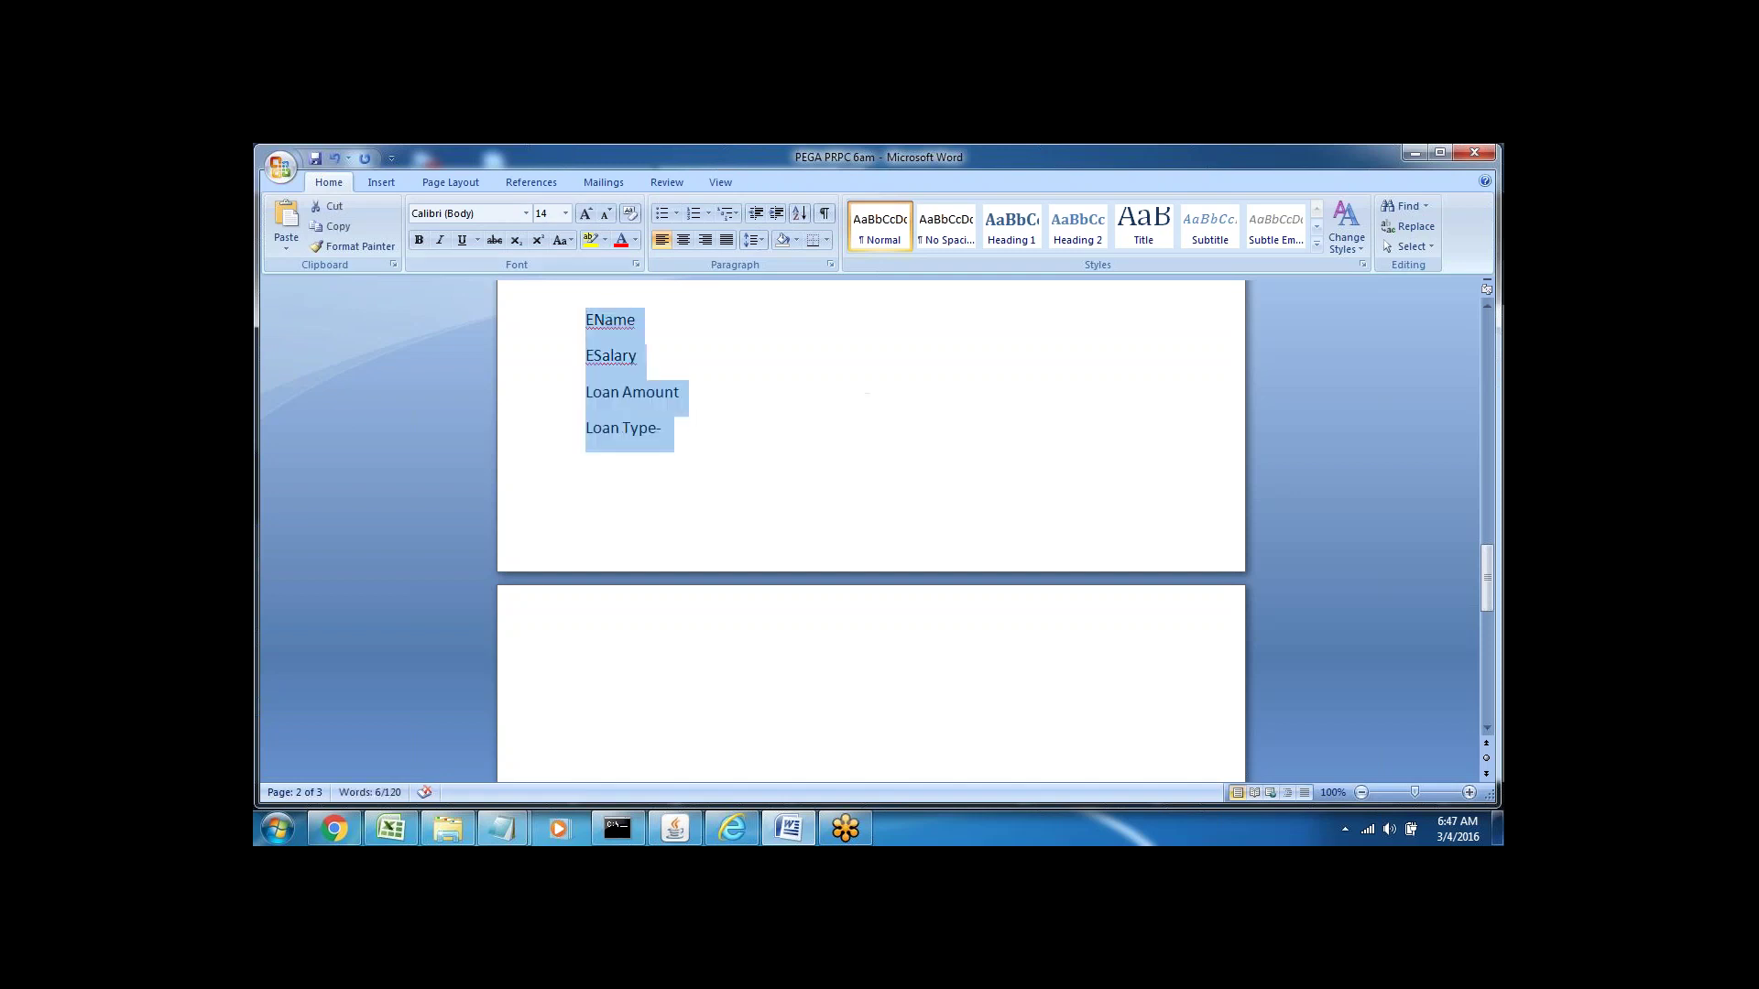
# - Switch to Pega Designer Studio and begin creating properties in the Bank class, entering EName as the first single-value text property
pyautogui.click(732, 829)
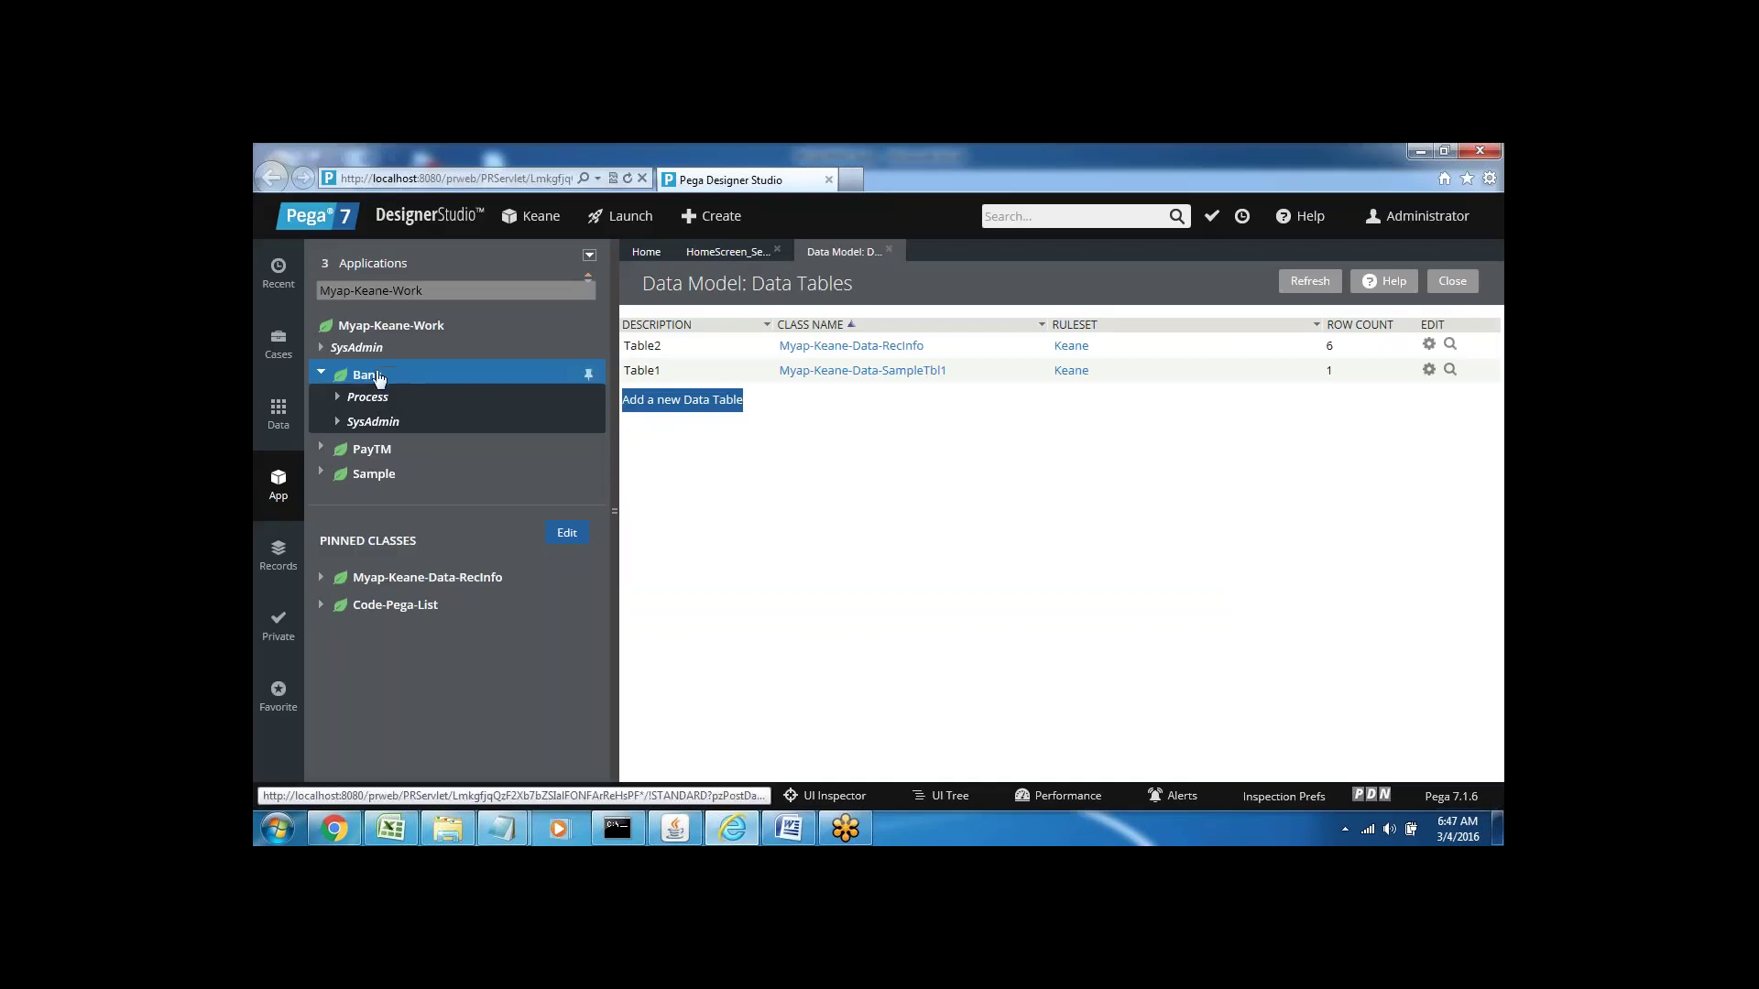
pyautogui.rightClick(367, 377)
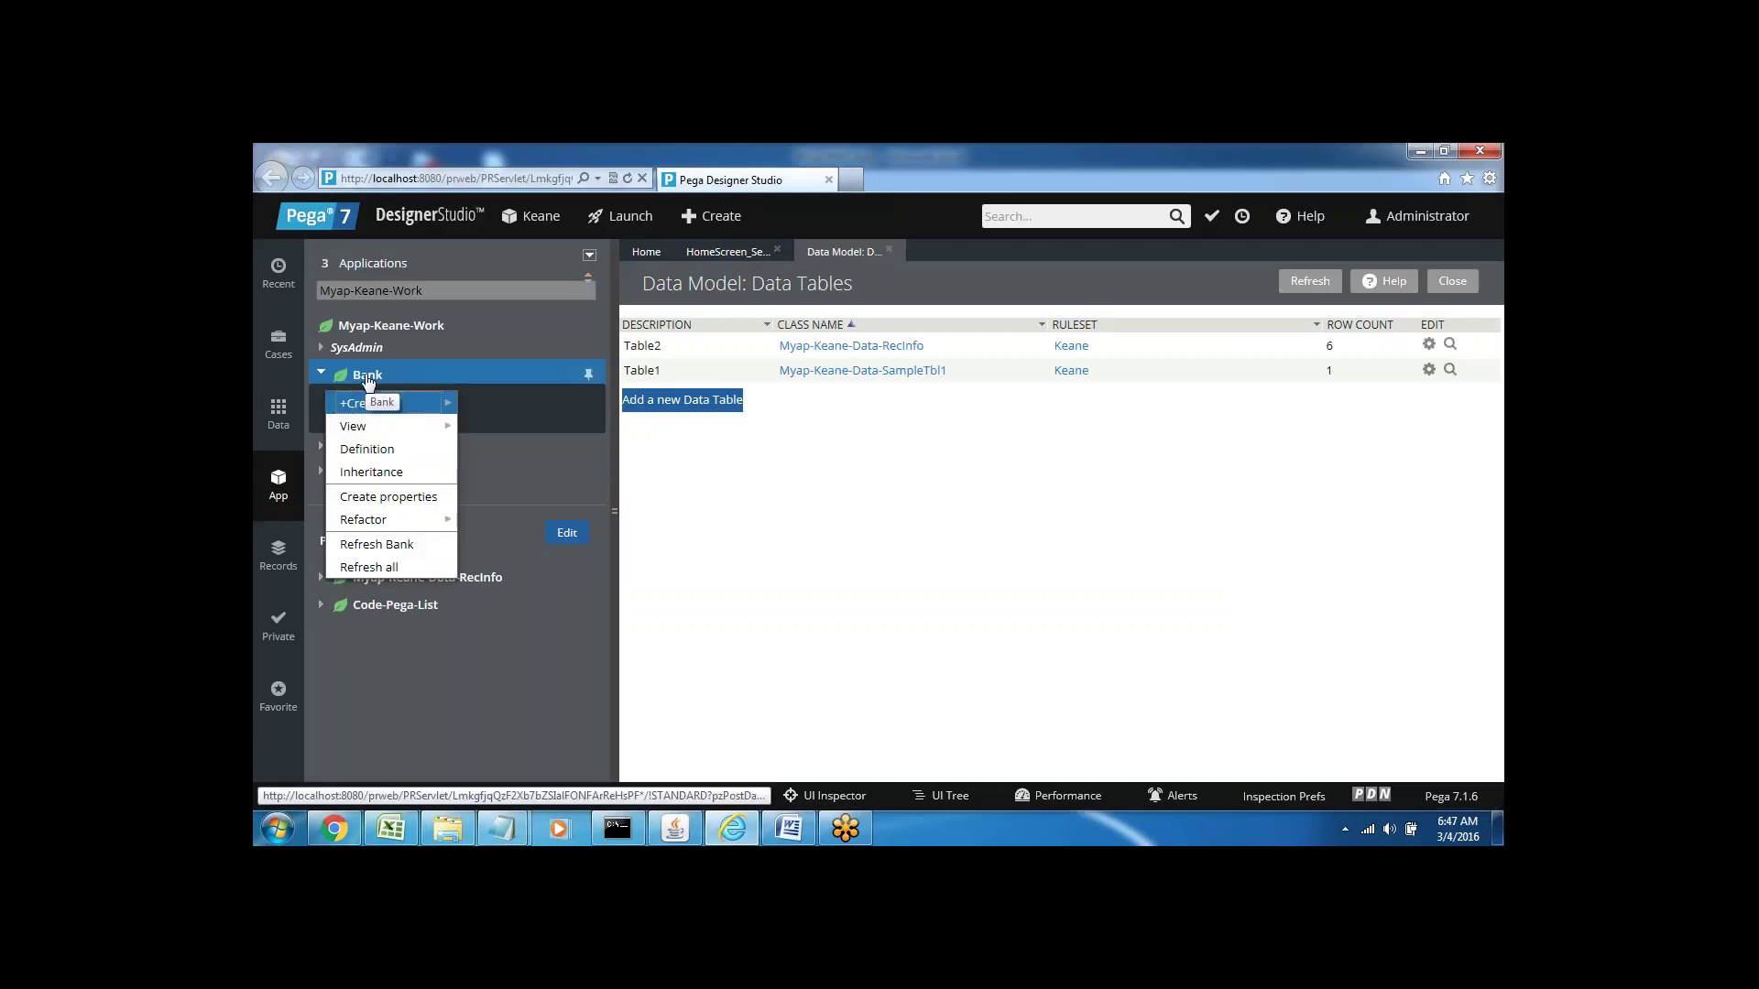
pyautogui.click(374, 498)
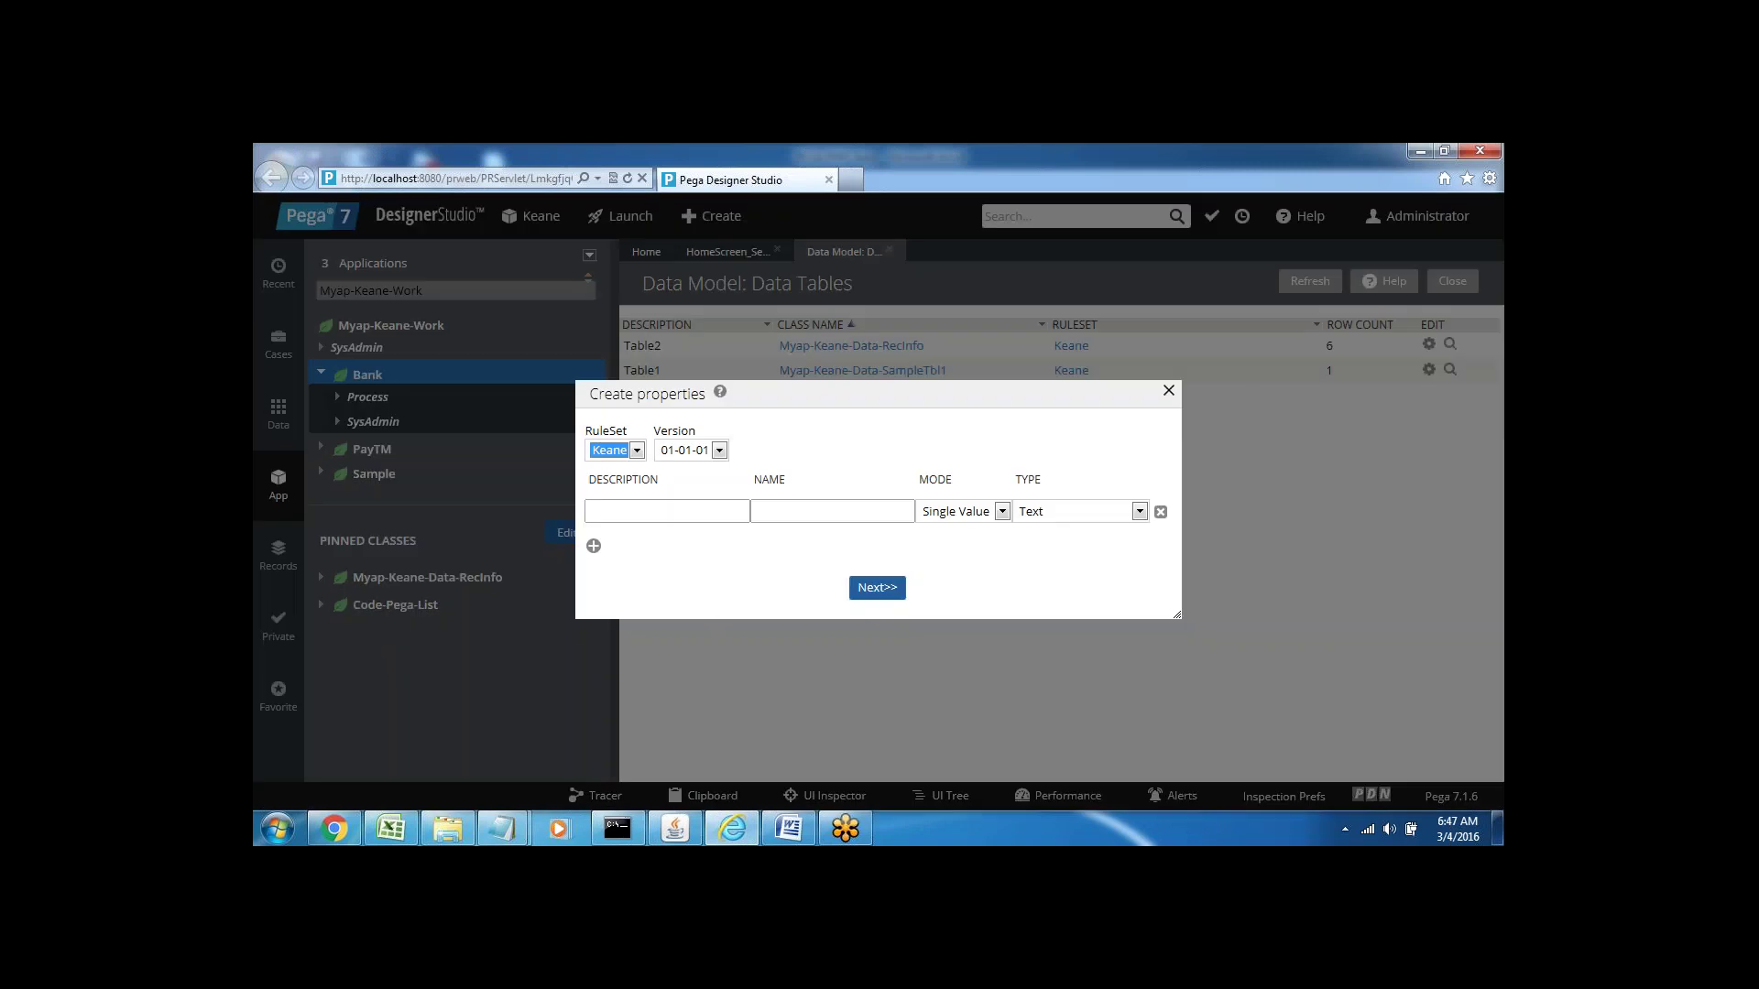
pyautogui.click(614, 511)
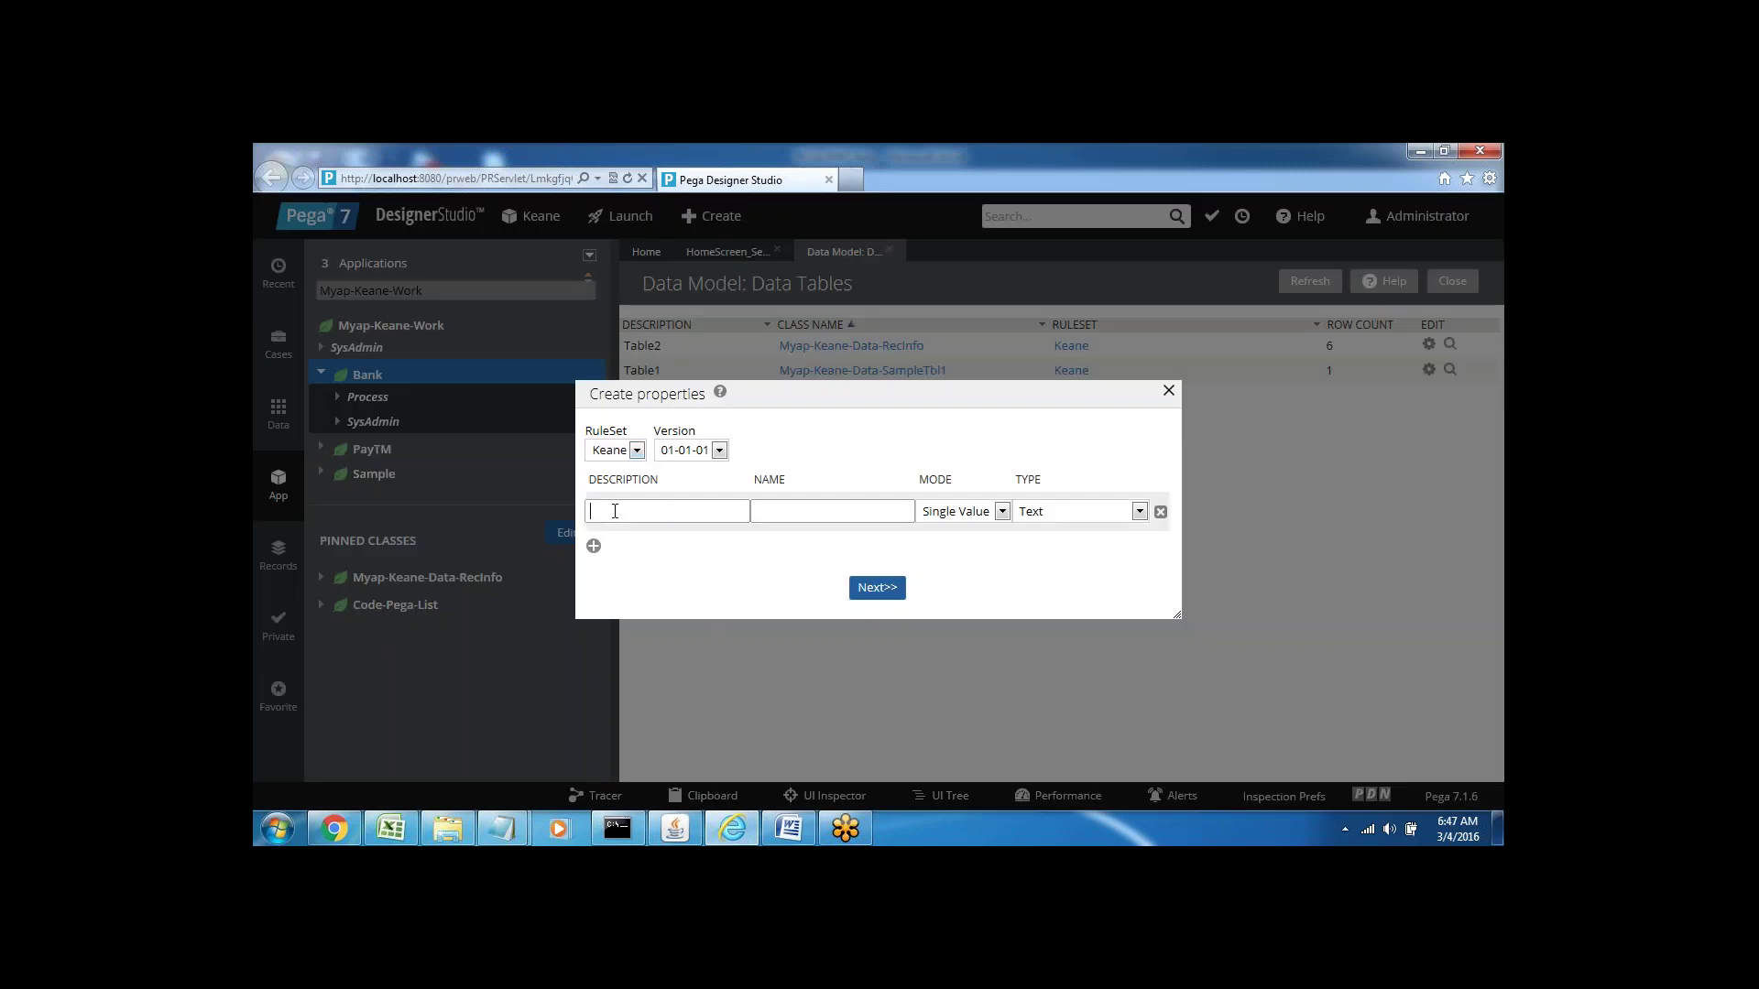
pyautogui.write('EName')
pyautogui.click(793, 511)
# - Add three more properties to the list, described and named ESalary, LoanAmount and LoanType
pyautogui.click(596, 545)
pyautogui.click(606, 532)
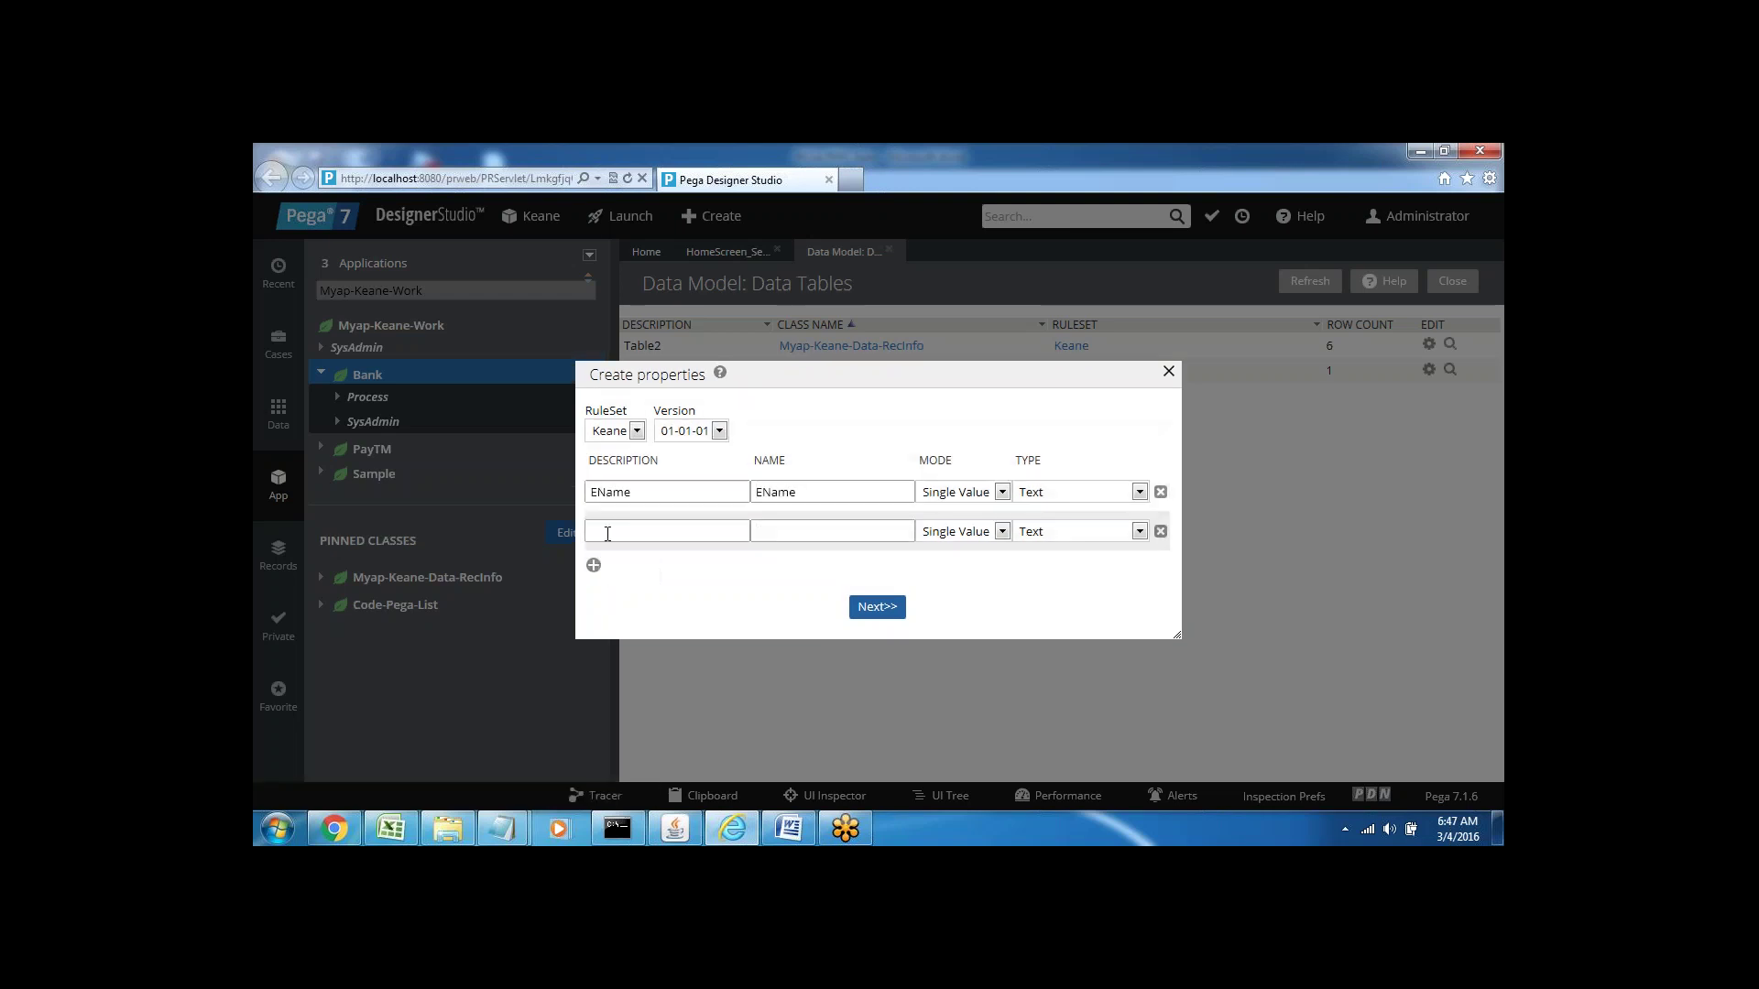
pyautogui.write('ESalary')
pyautogui.click(769, 532)
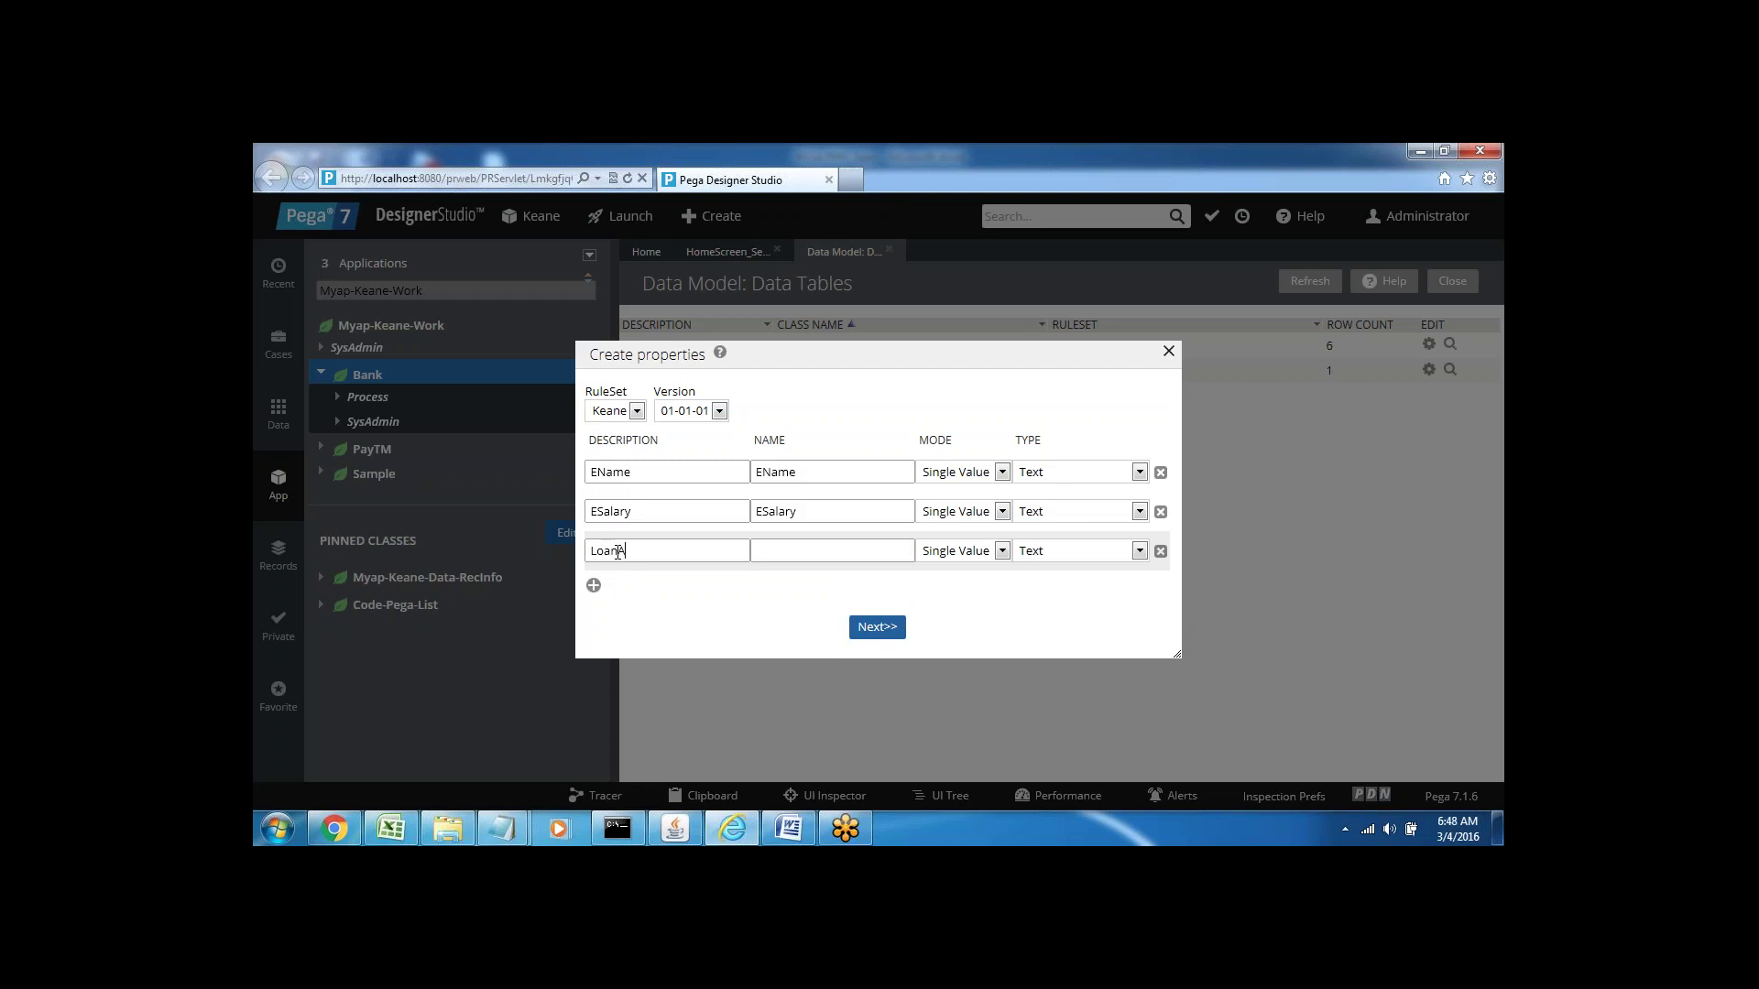
pyautogui.click(780, 548)
pyautogui.click(593, 585)
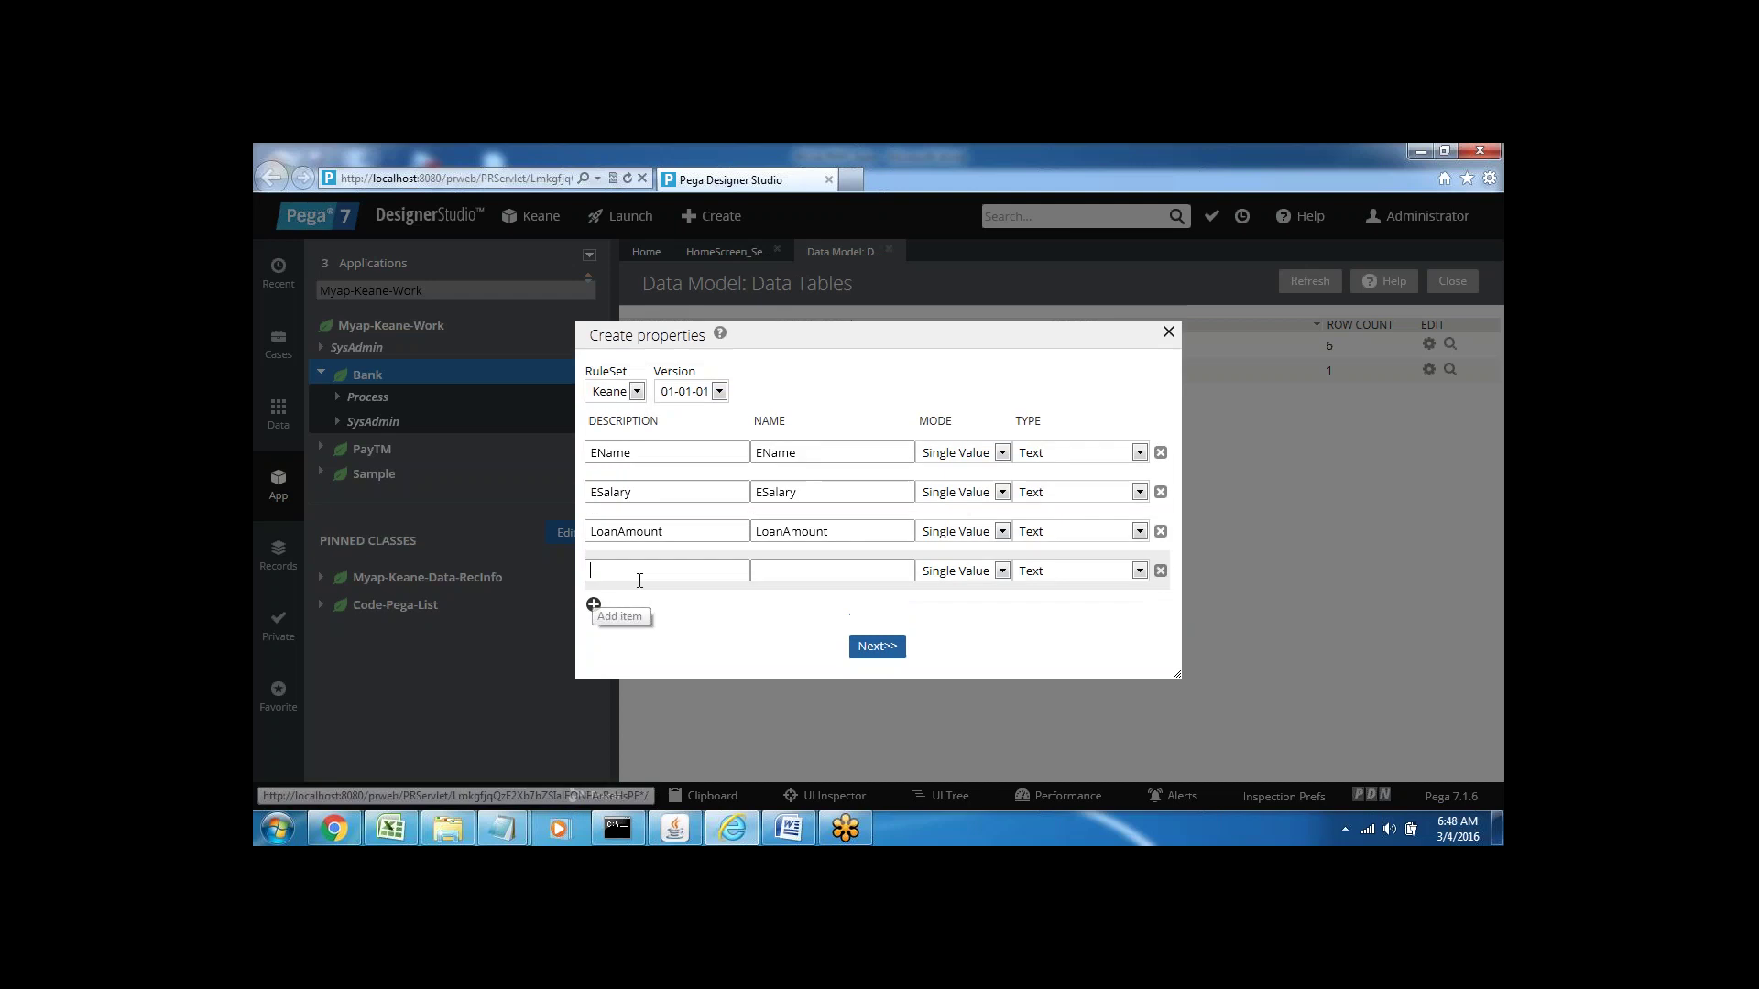
pyautogui.write('LoanType')
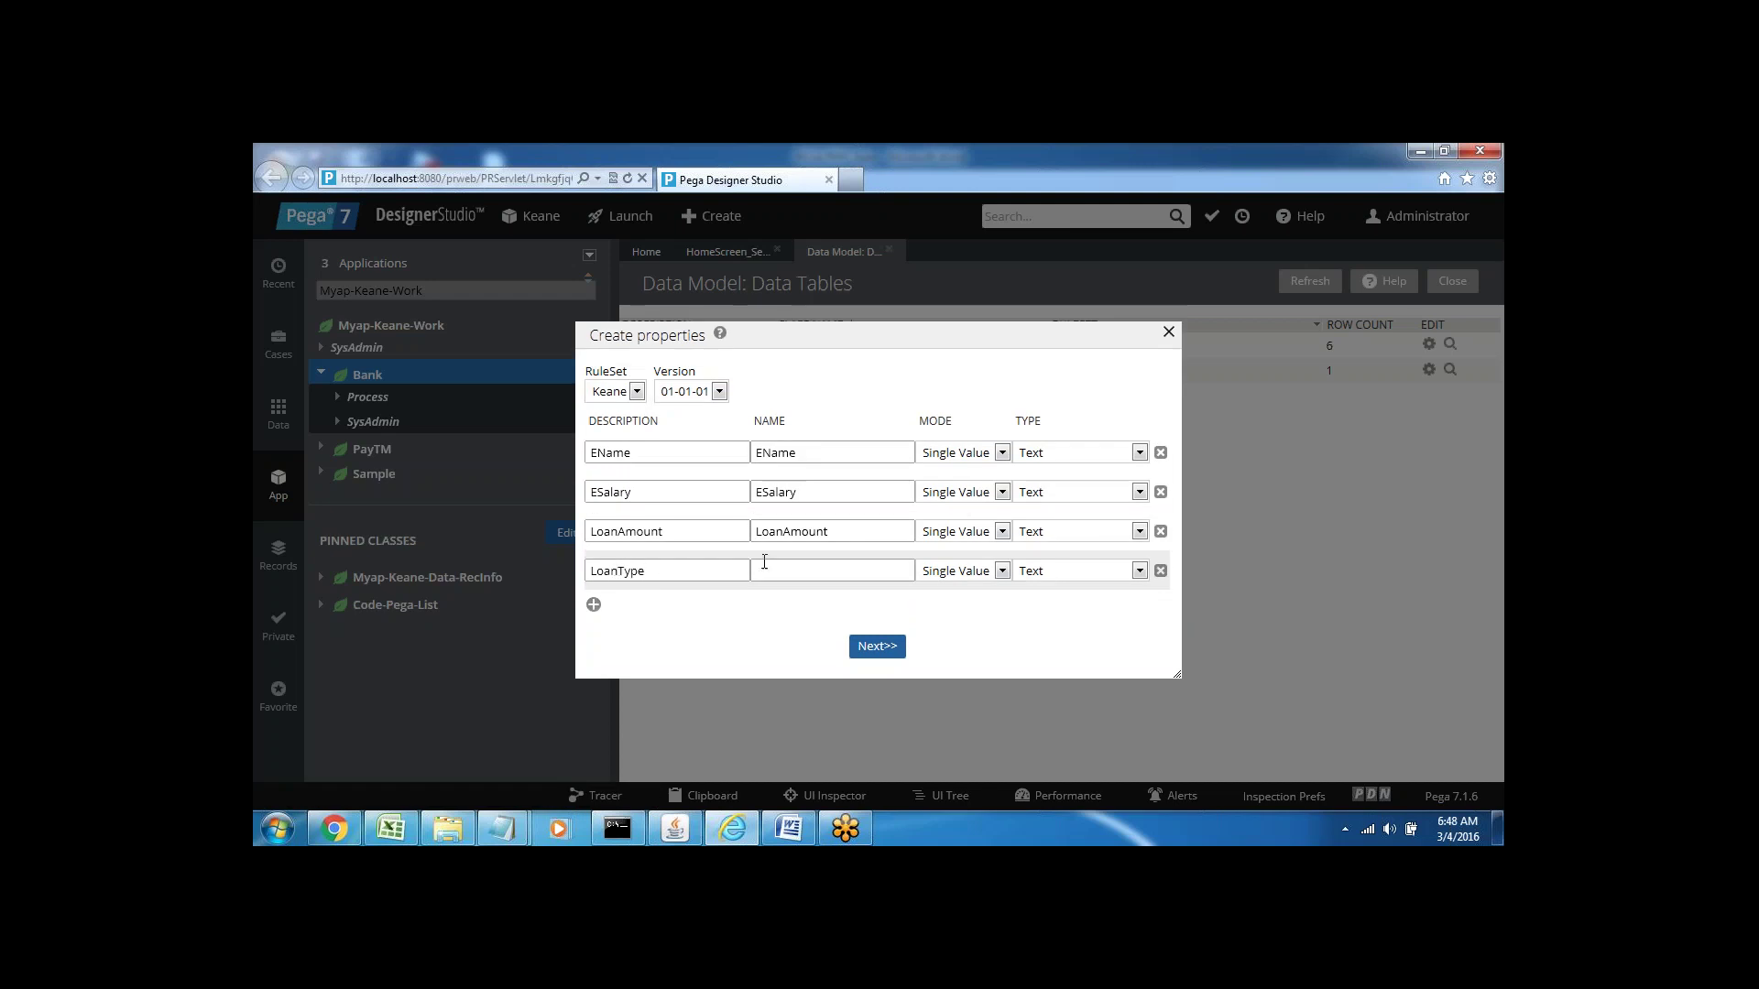
pyautogui.click(782, 568)
# - Set the ESalary and LoanAmount types to Integer, keep the default display formats and submit the creation of the four properties
pyautogui.click(1090, 494)
pyautogui.click(1036, 543)
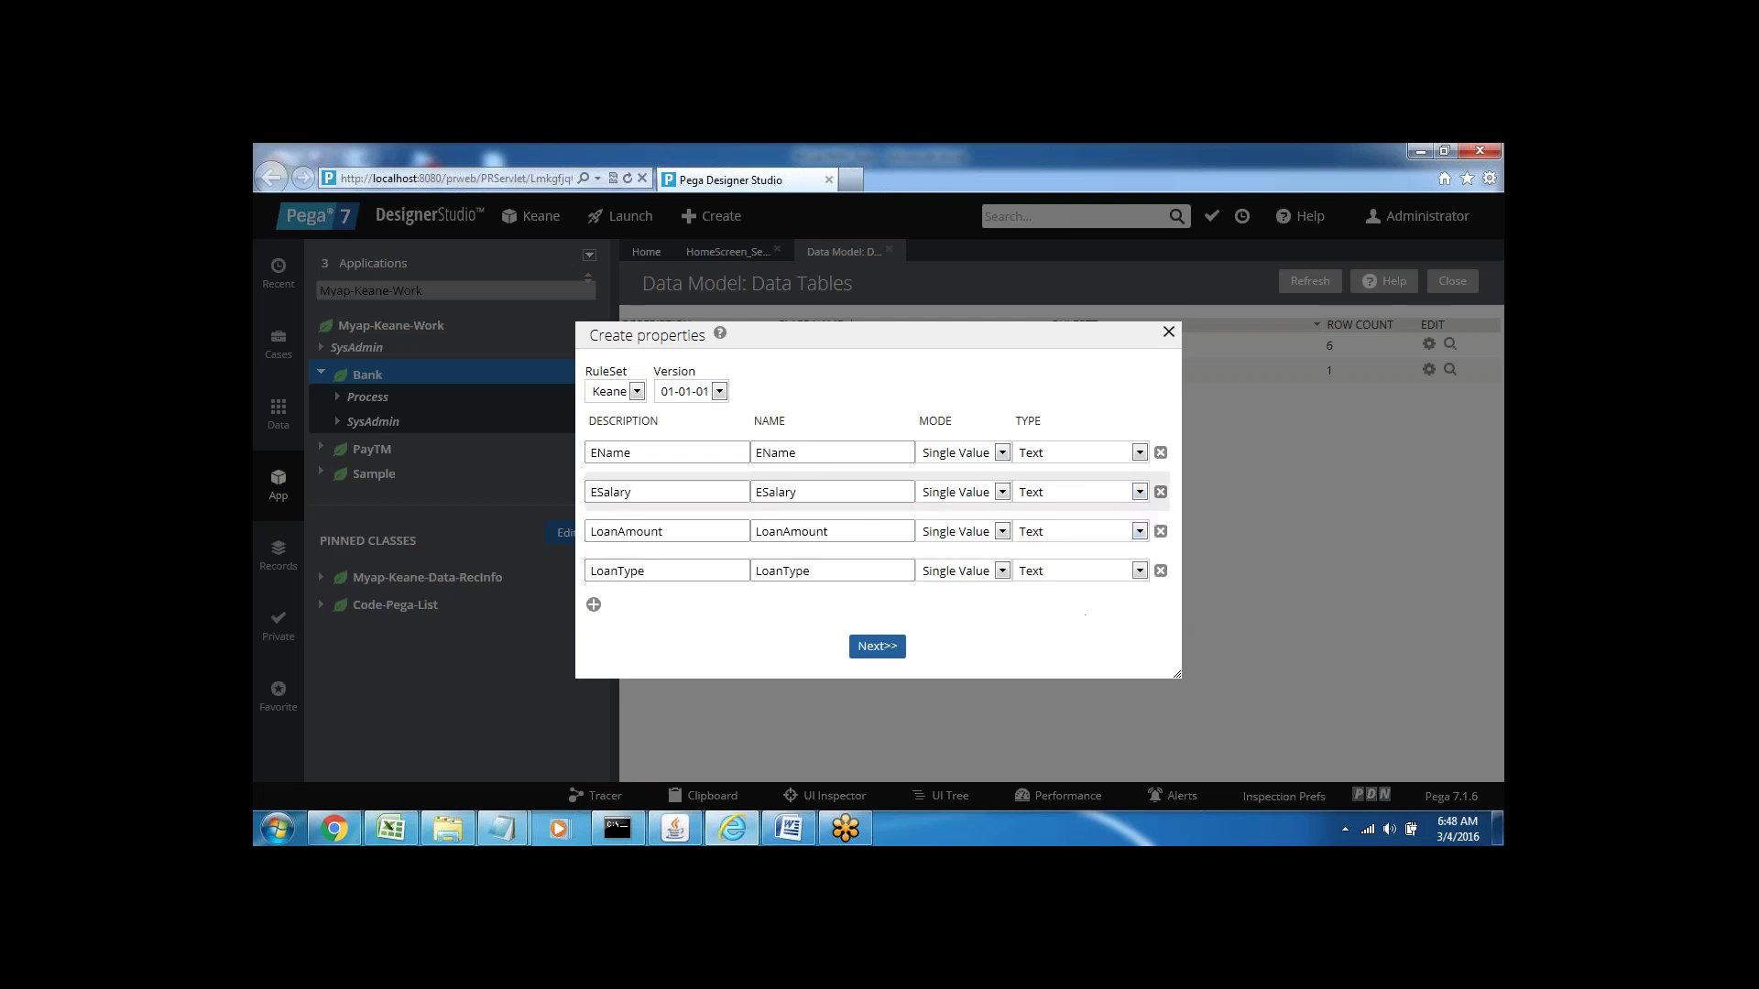
pyautogui.click(1036, 537)
pyautogui.click(1044, 592)
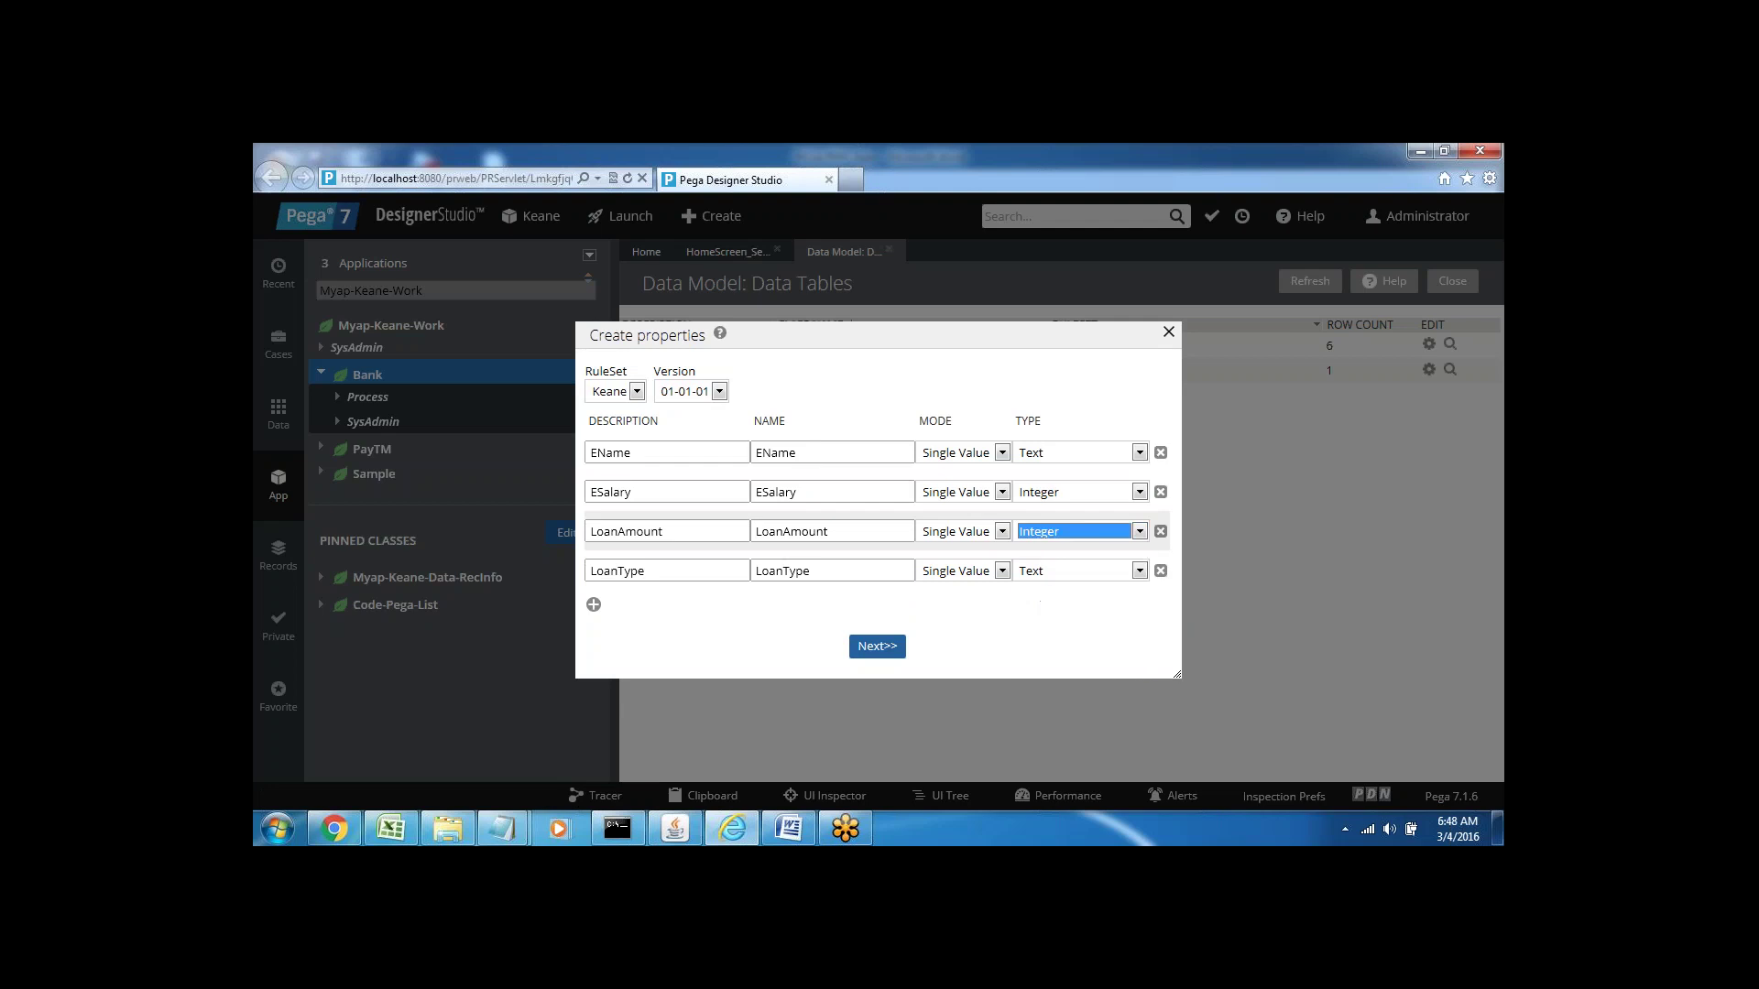
pyautogui.click(874, 652)
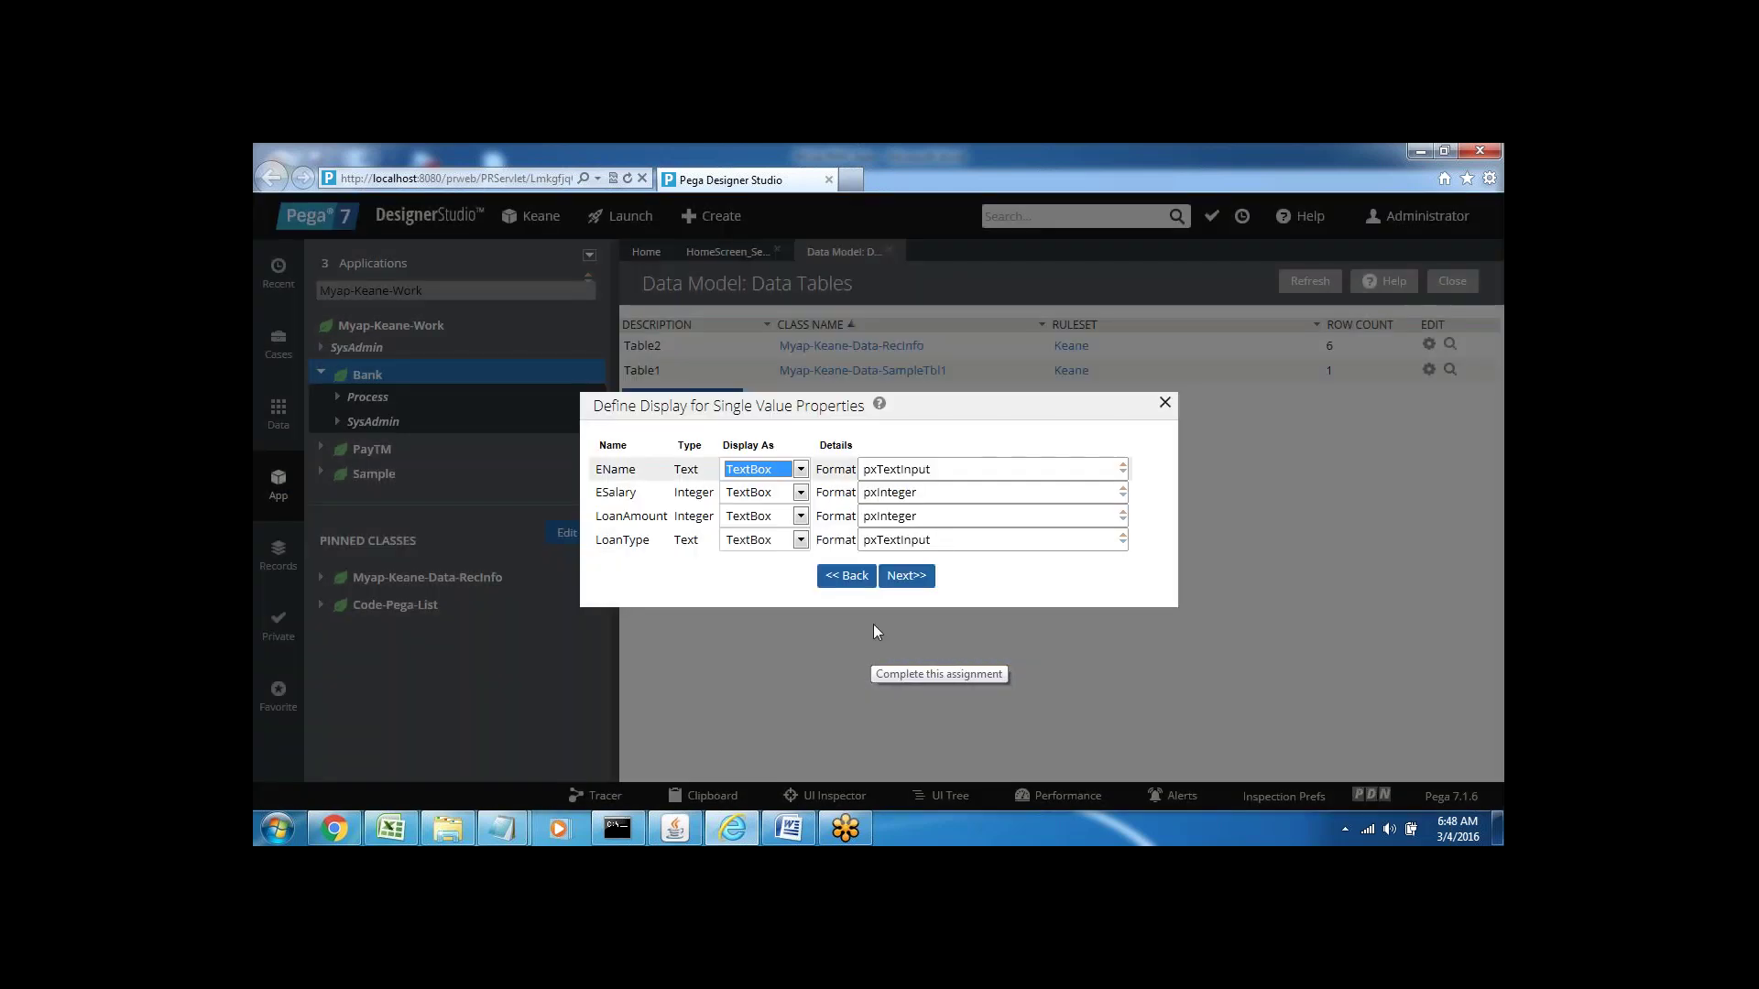
pyautogui.click(899, 582)
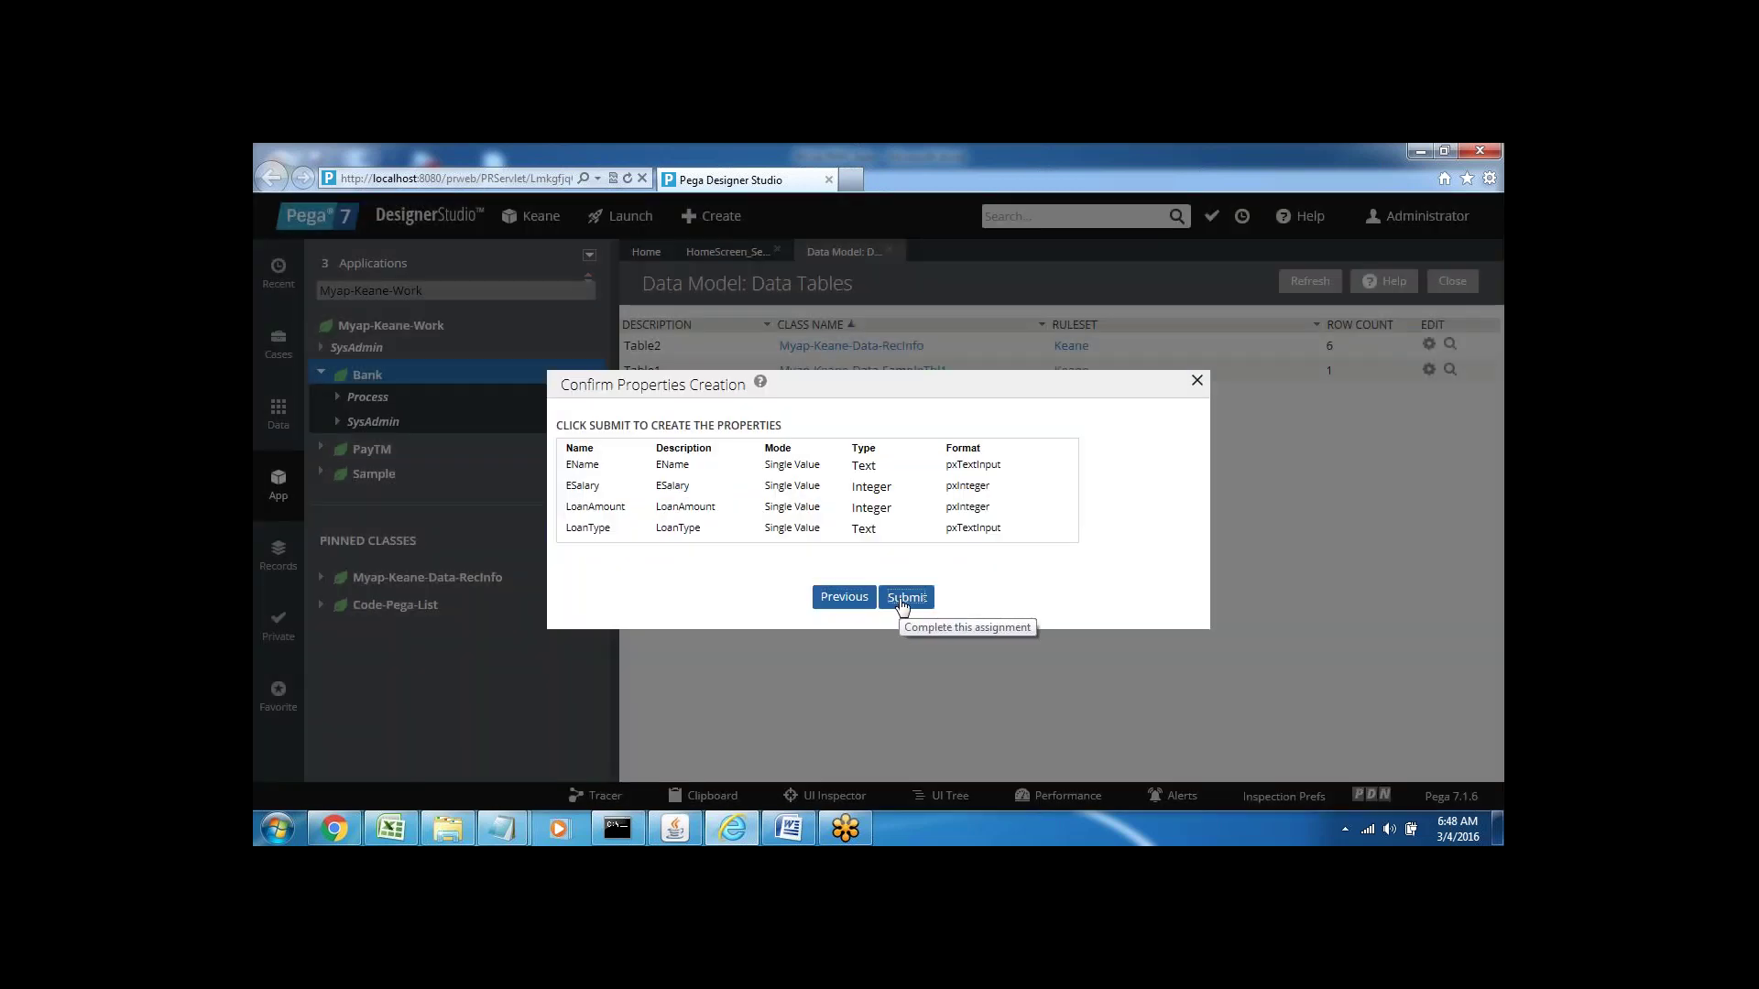
pyautogui.click(902, 604)
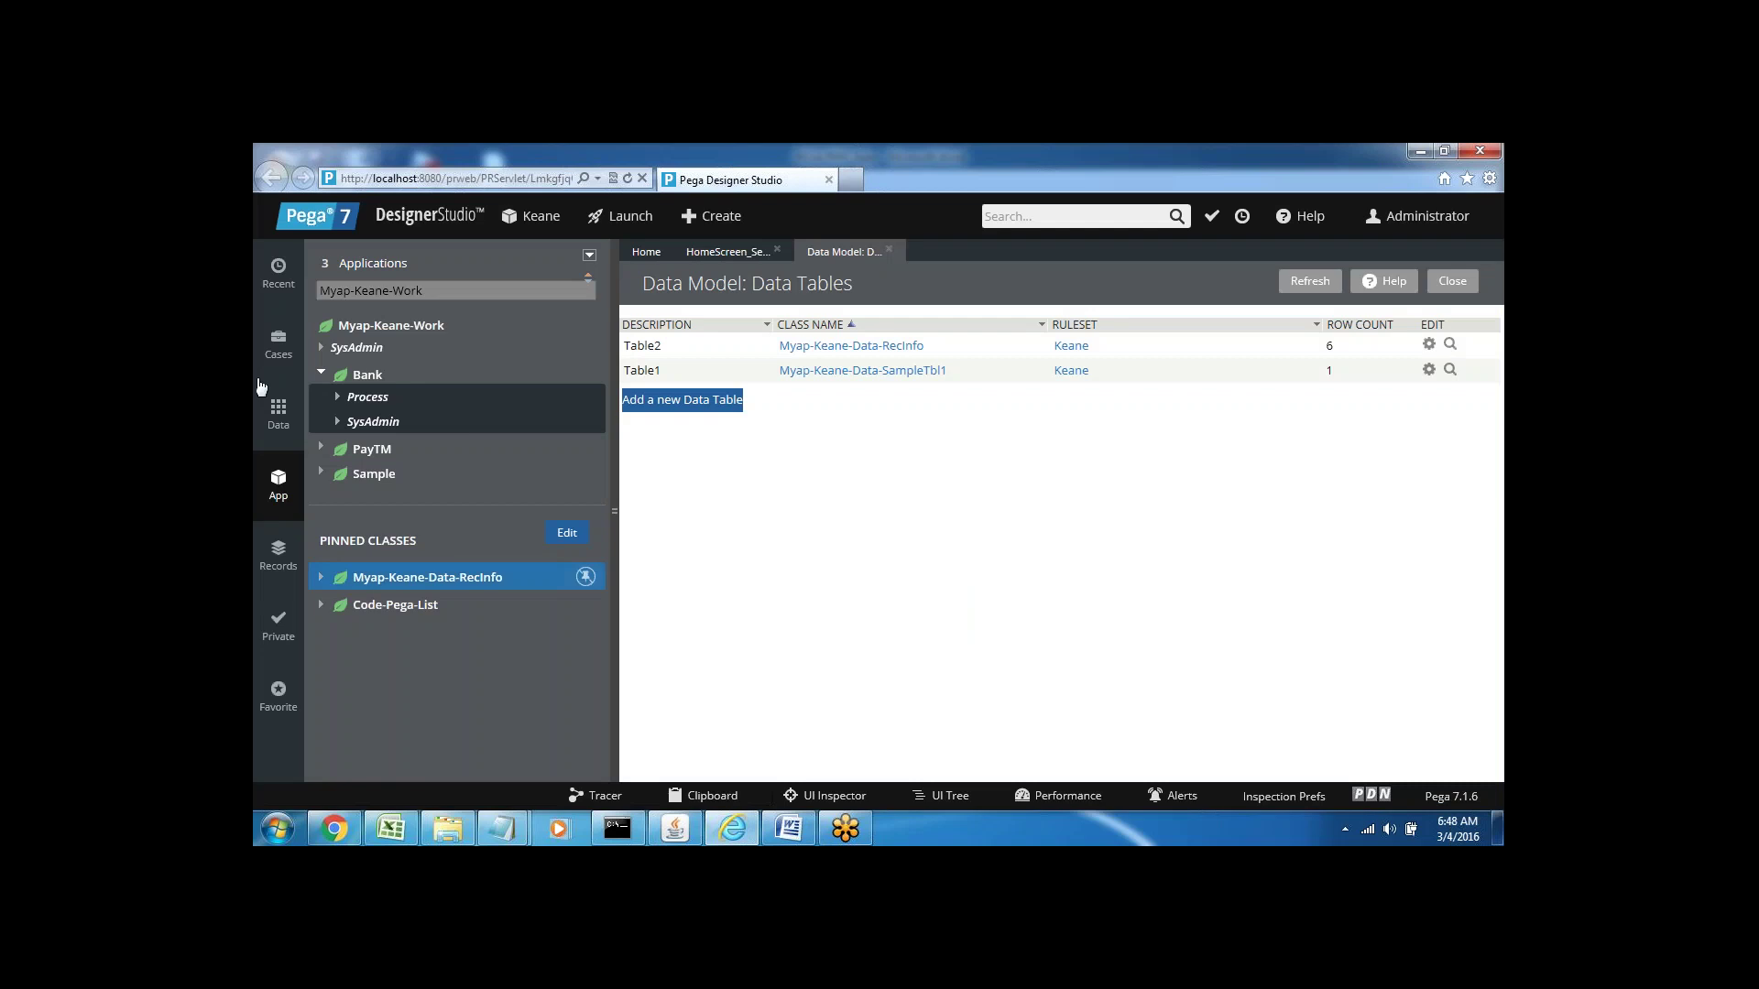
# - Refresh the Bank class in the App Explorer and expand its Data Model to list the properties
pyautogui.rightClick(360, 384)
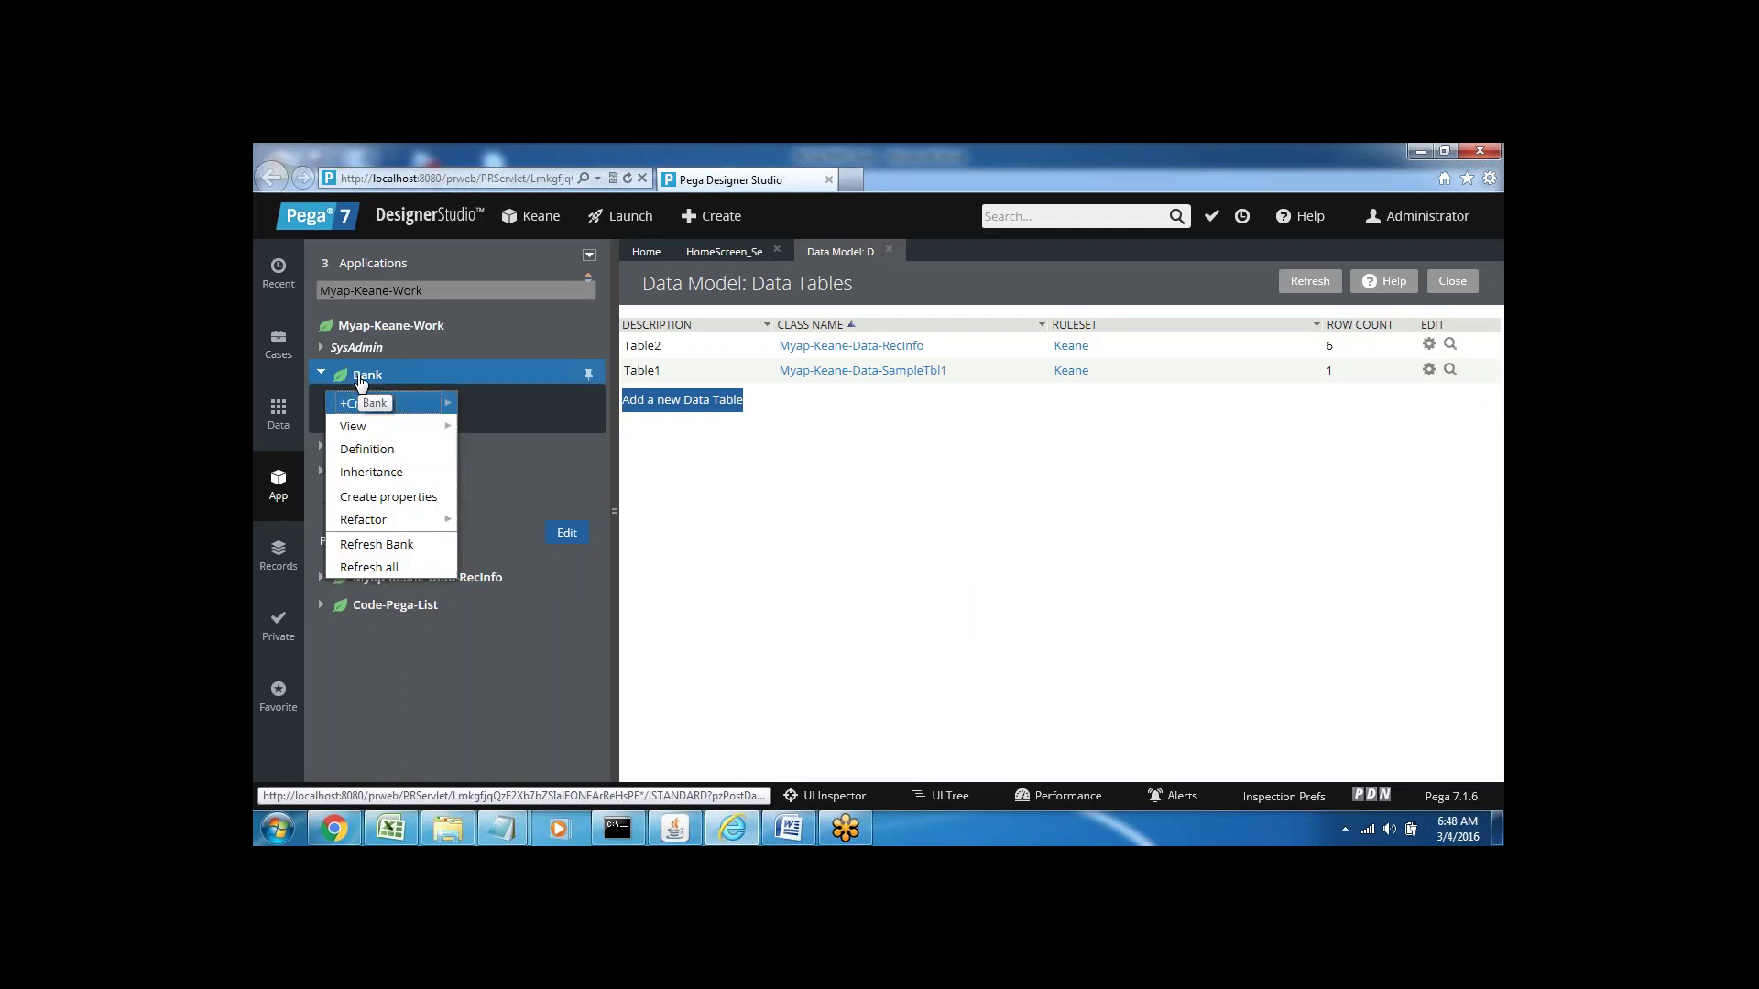
pyautogui.click(384, 547)
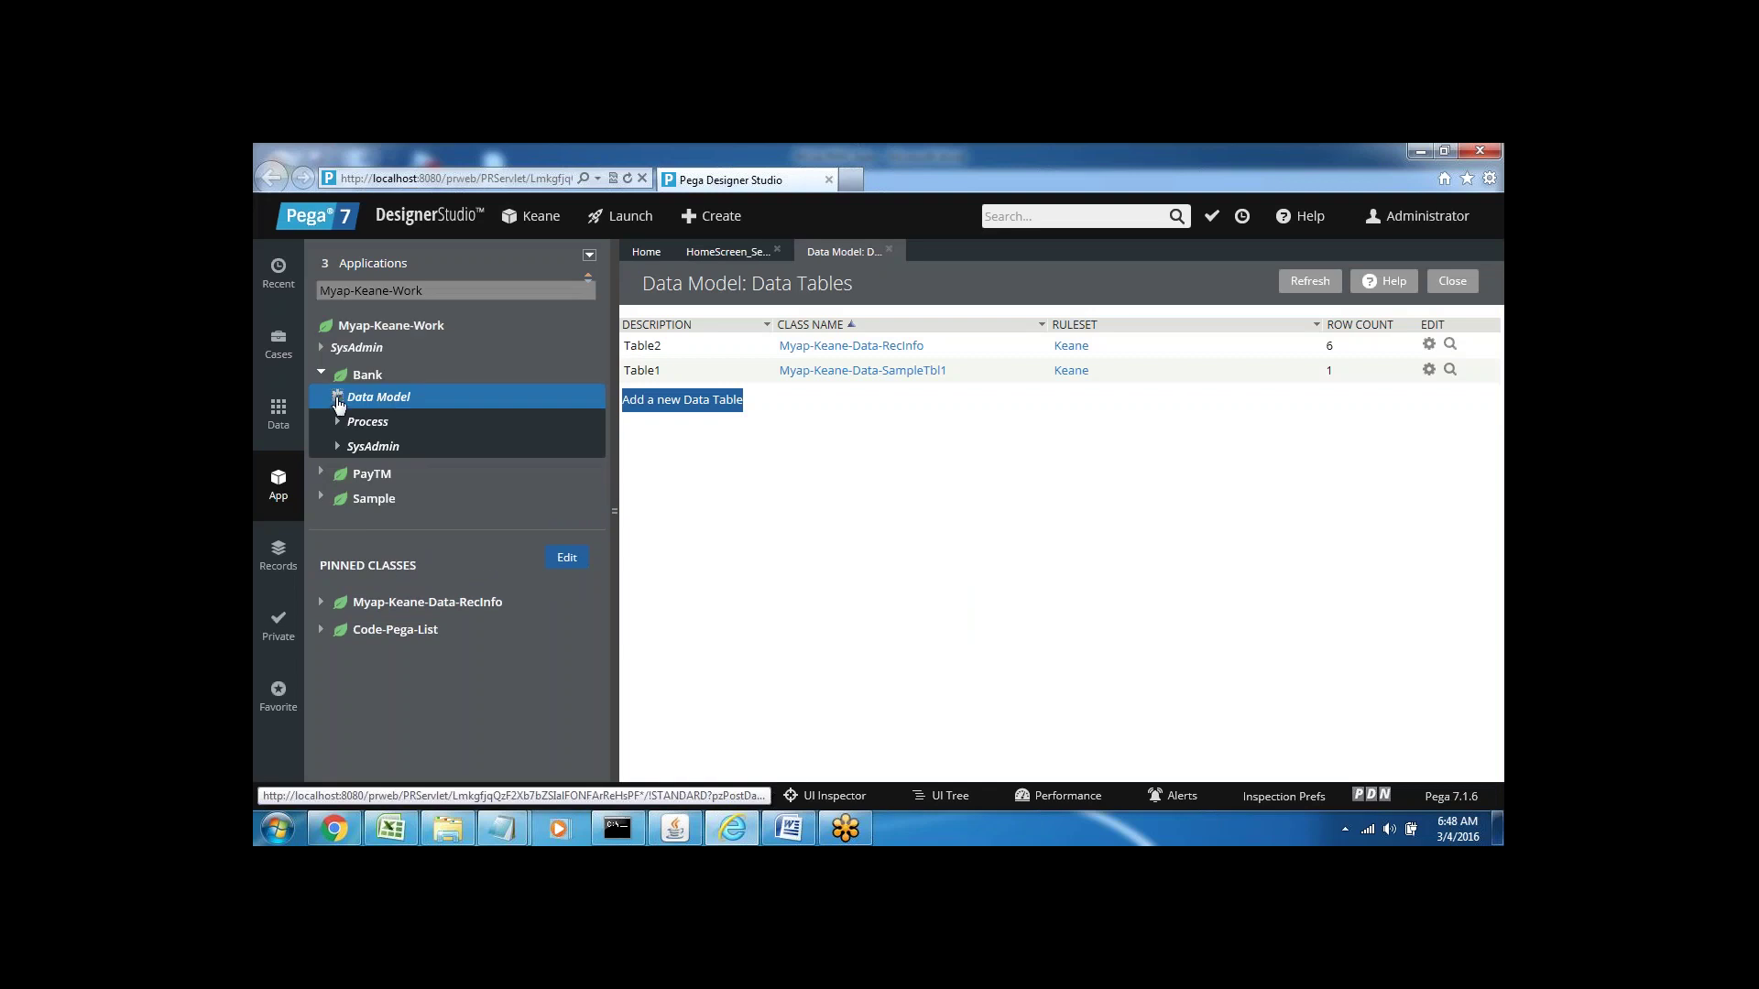
pyautogui.click(335, 399)
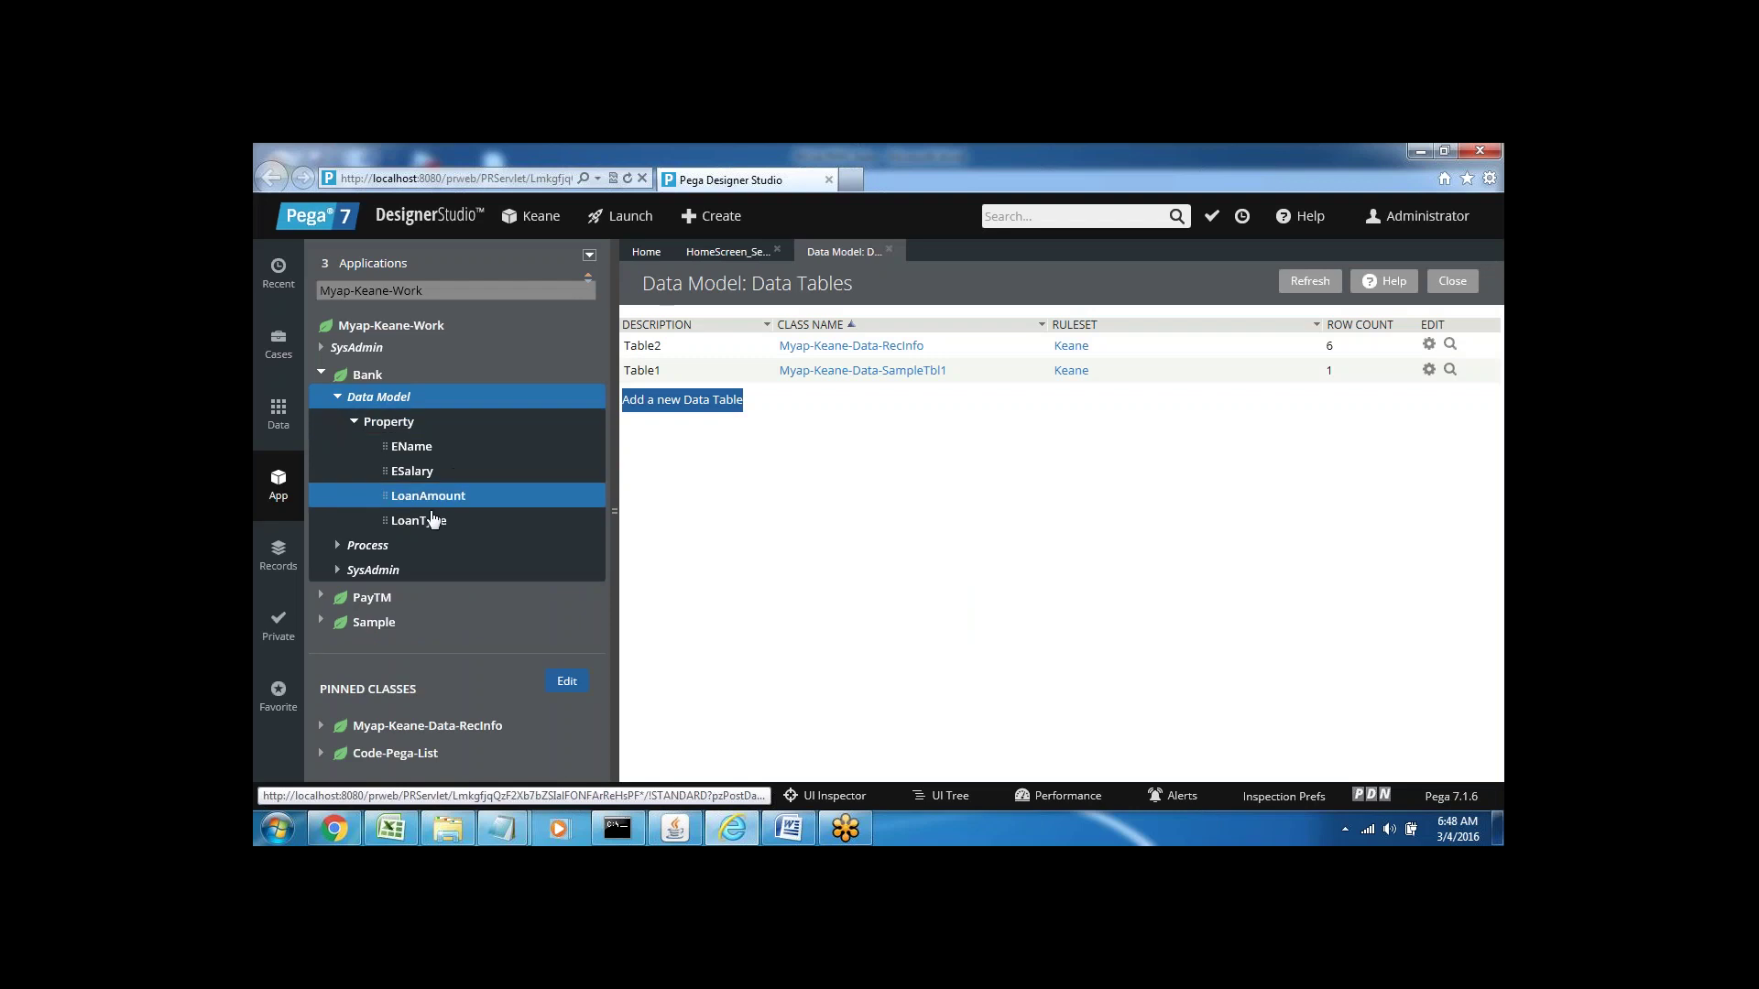
# - Open the LoanType property of the Bank class and set its display and validation table type to Local List
pyautogui.click(419, 522)
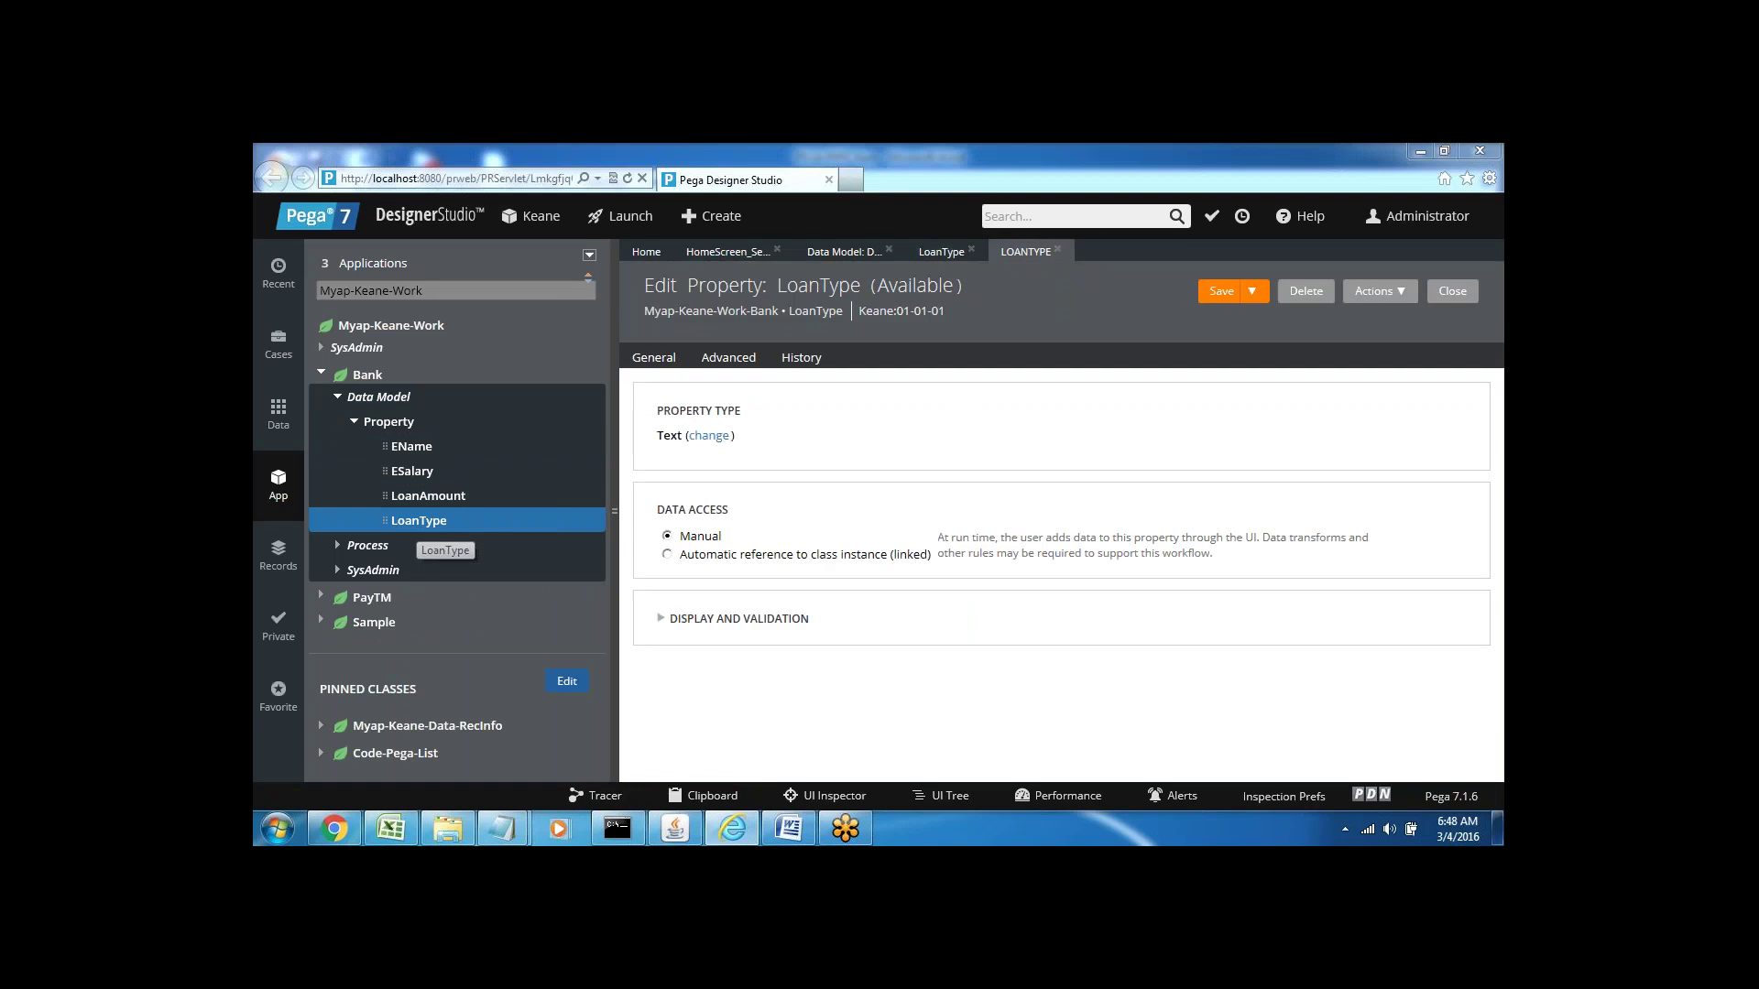
pyautogui.click(660, 619)
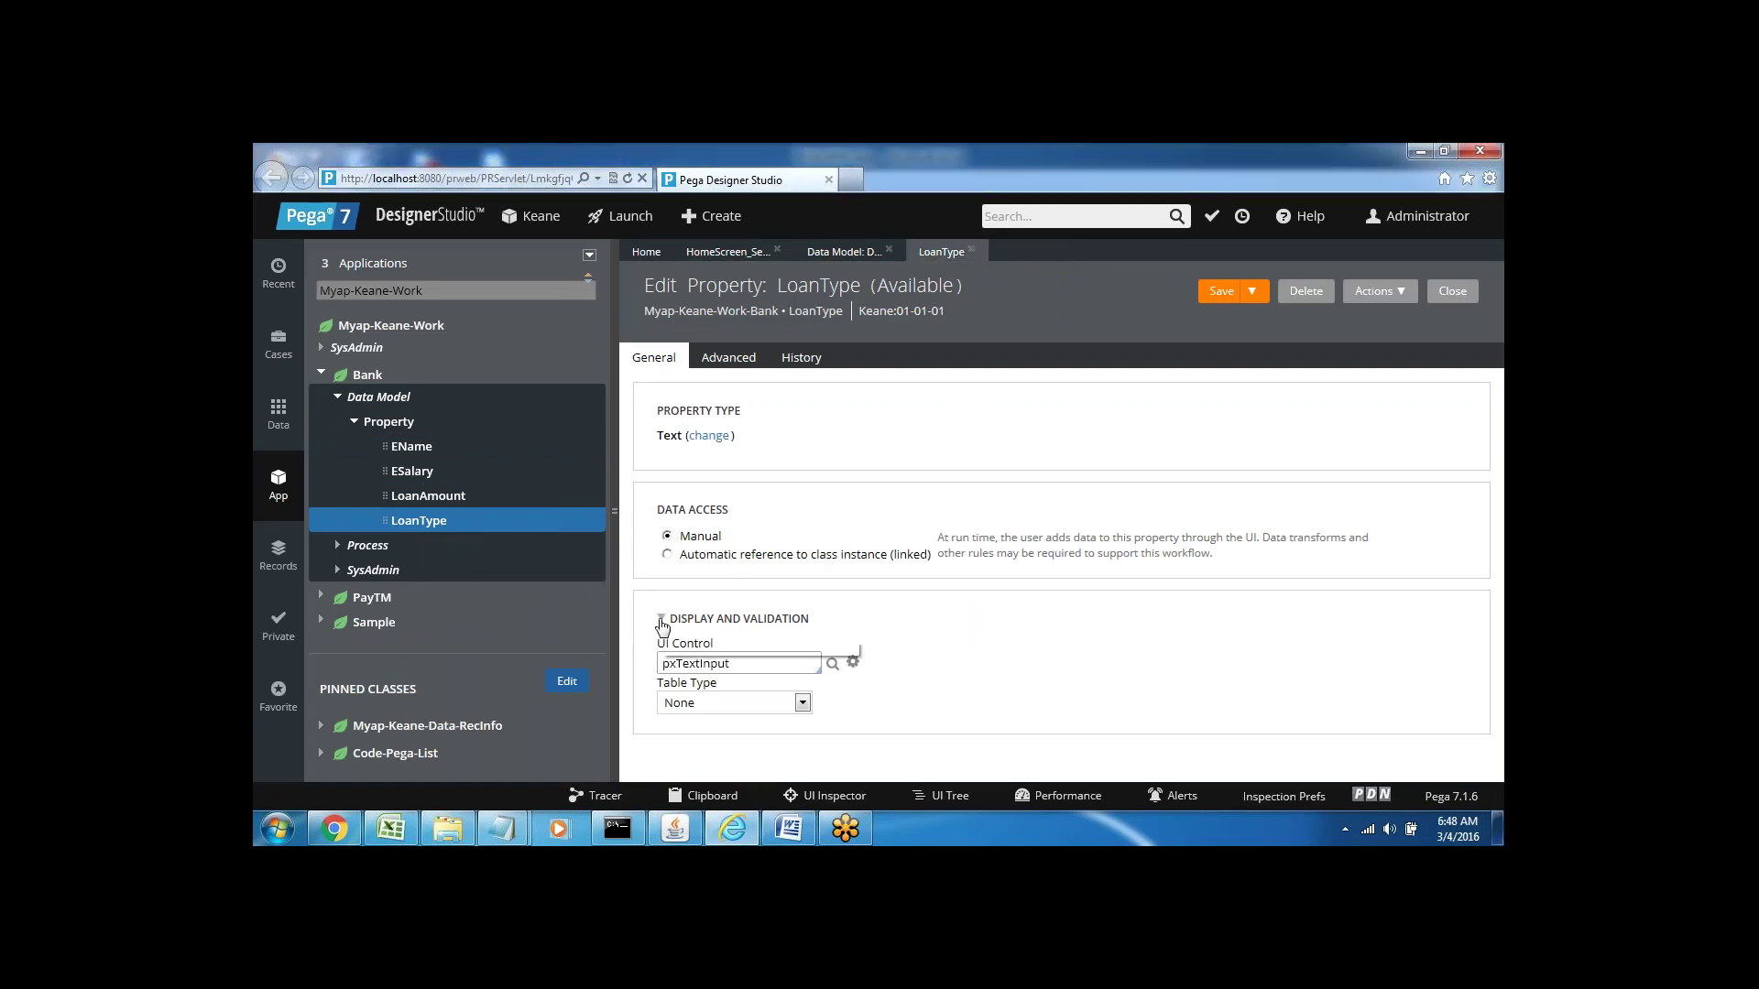
pyautogui.click(693, 703)
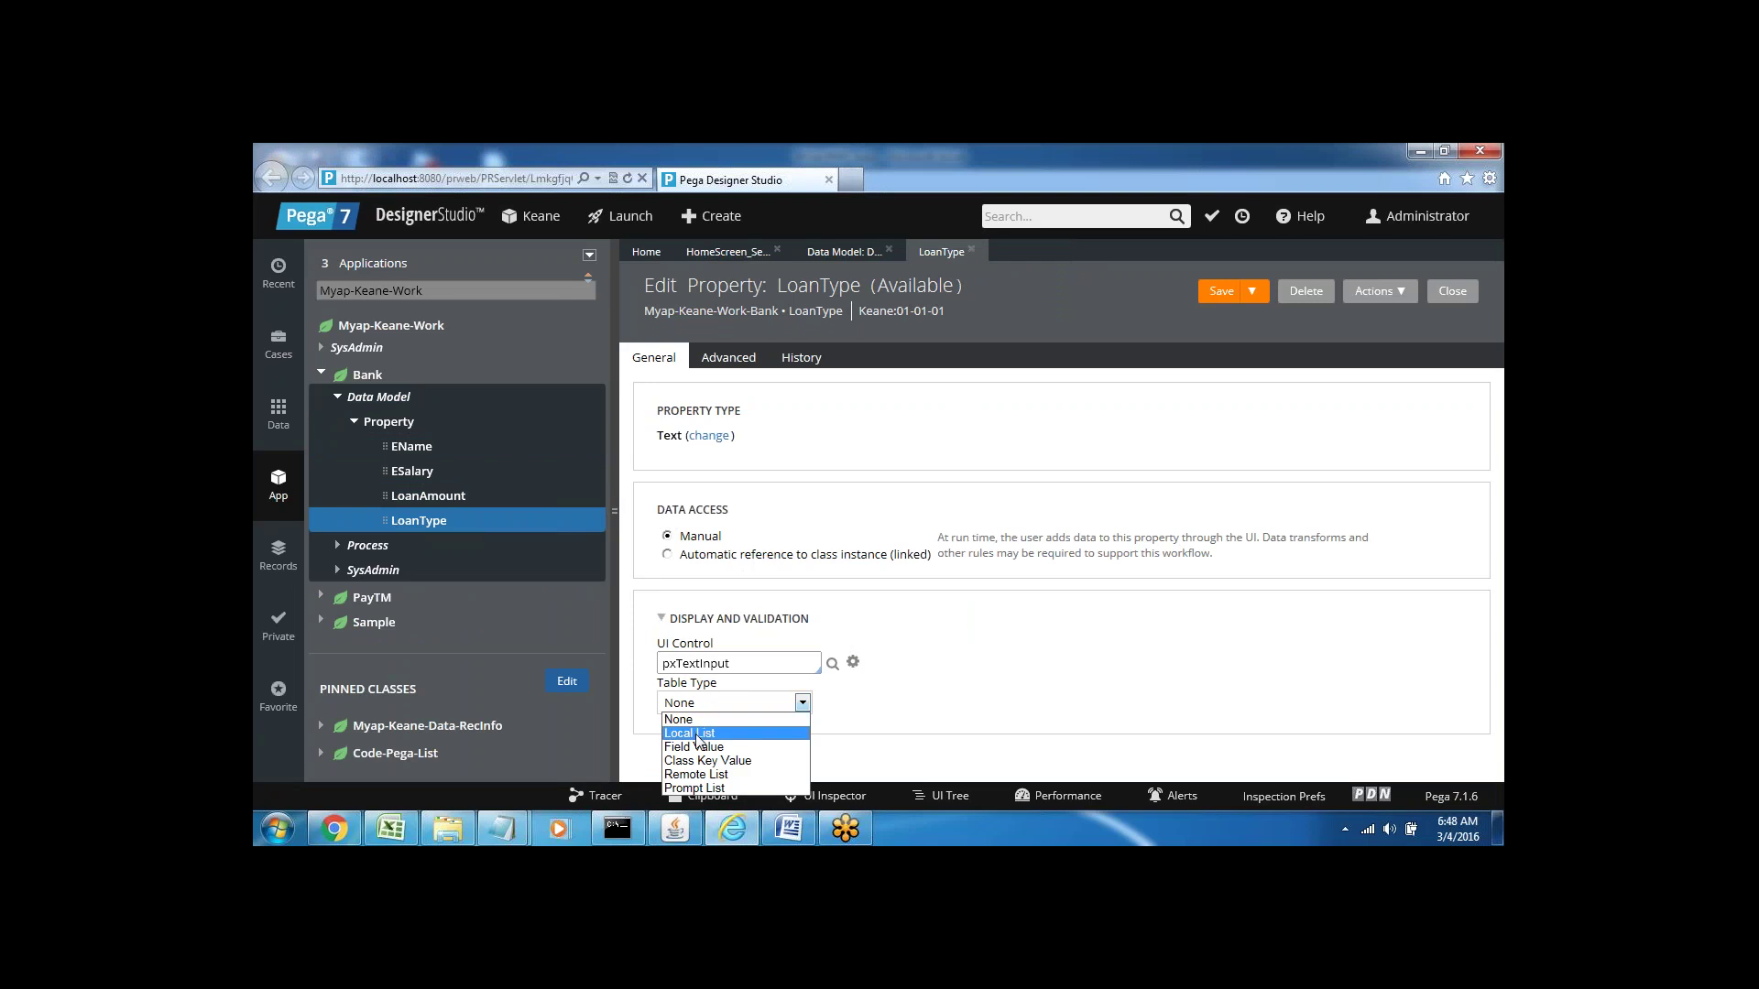
pyautogui.click(693, 738)
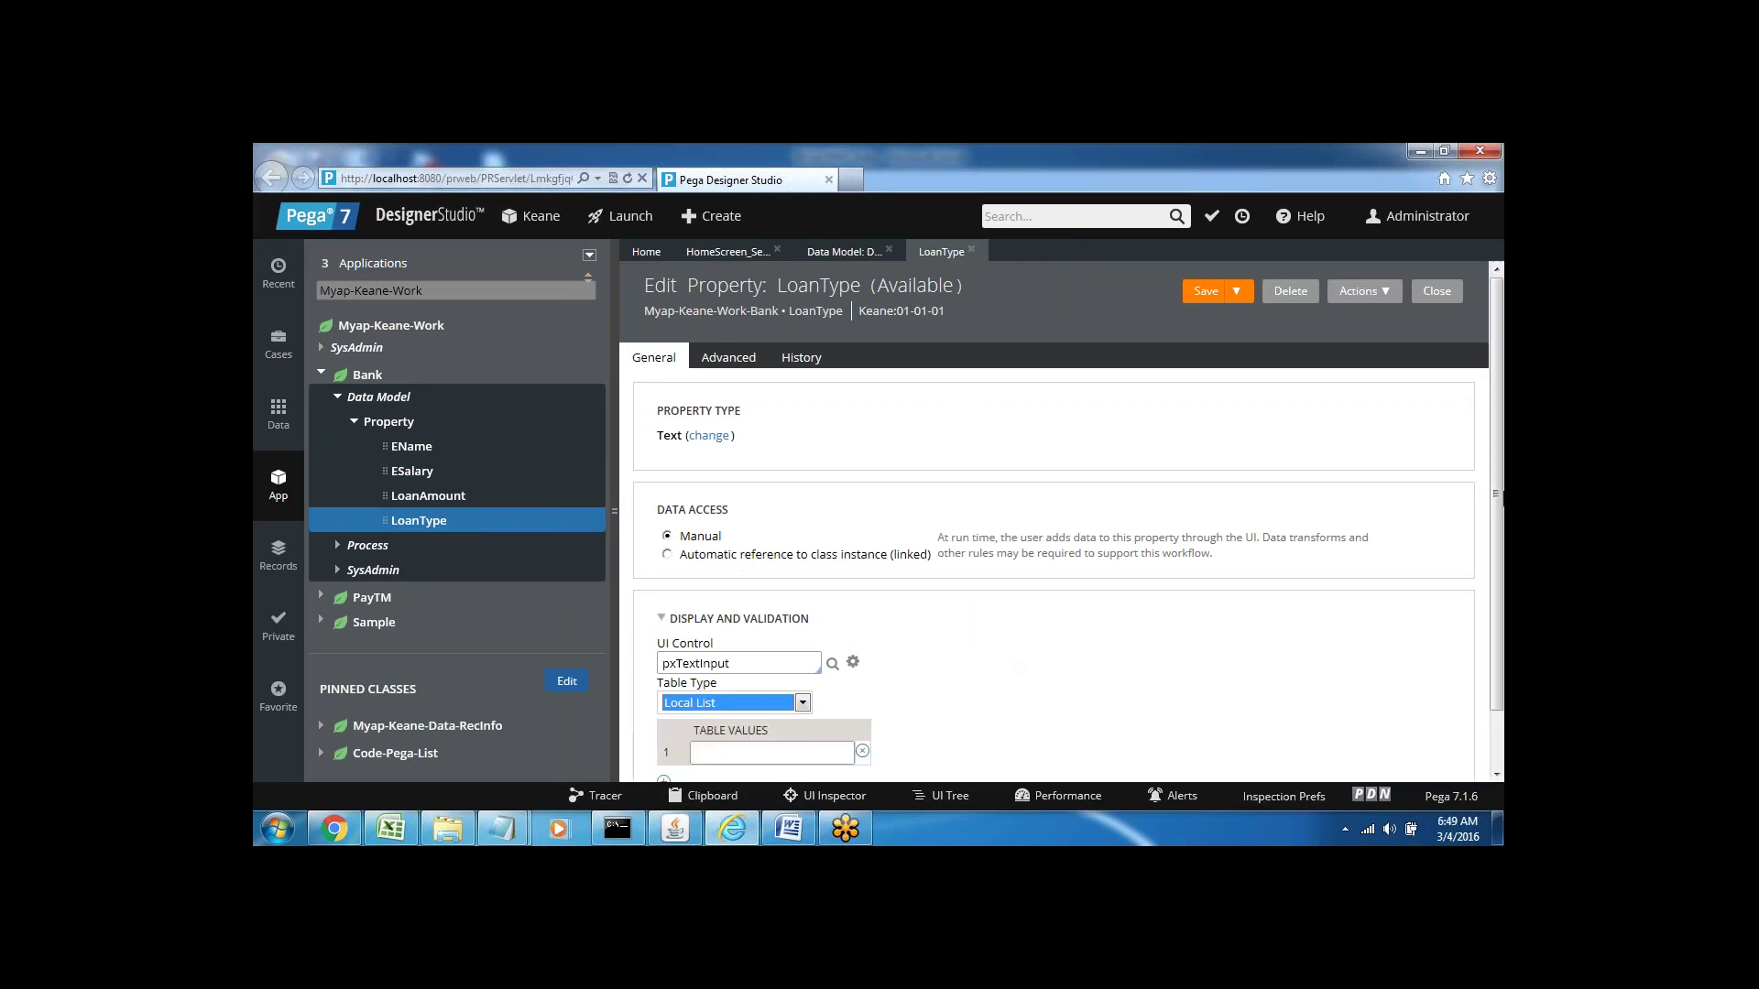
# - Enter the local list values Select Loan Type, Homeloan and Autoloan for LoanType and save the property
pyautogui.moveTo(1498, 506); pyautogui.dragTo(1495, 558)
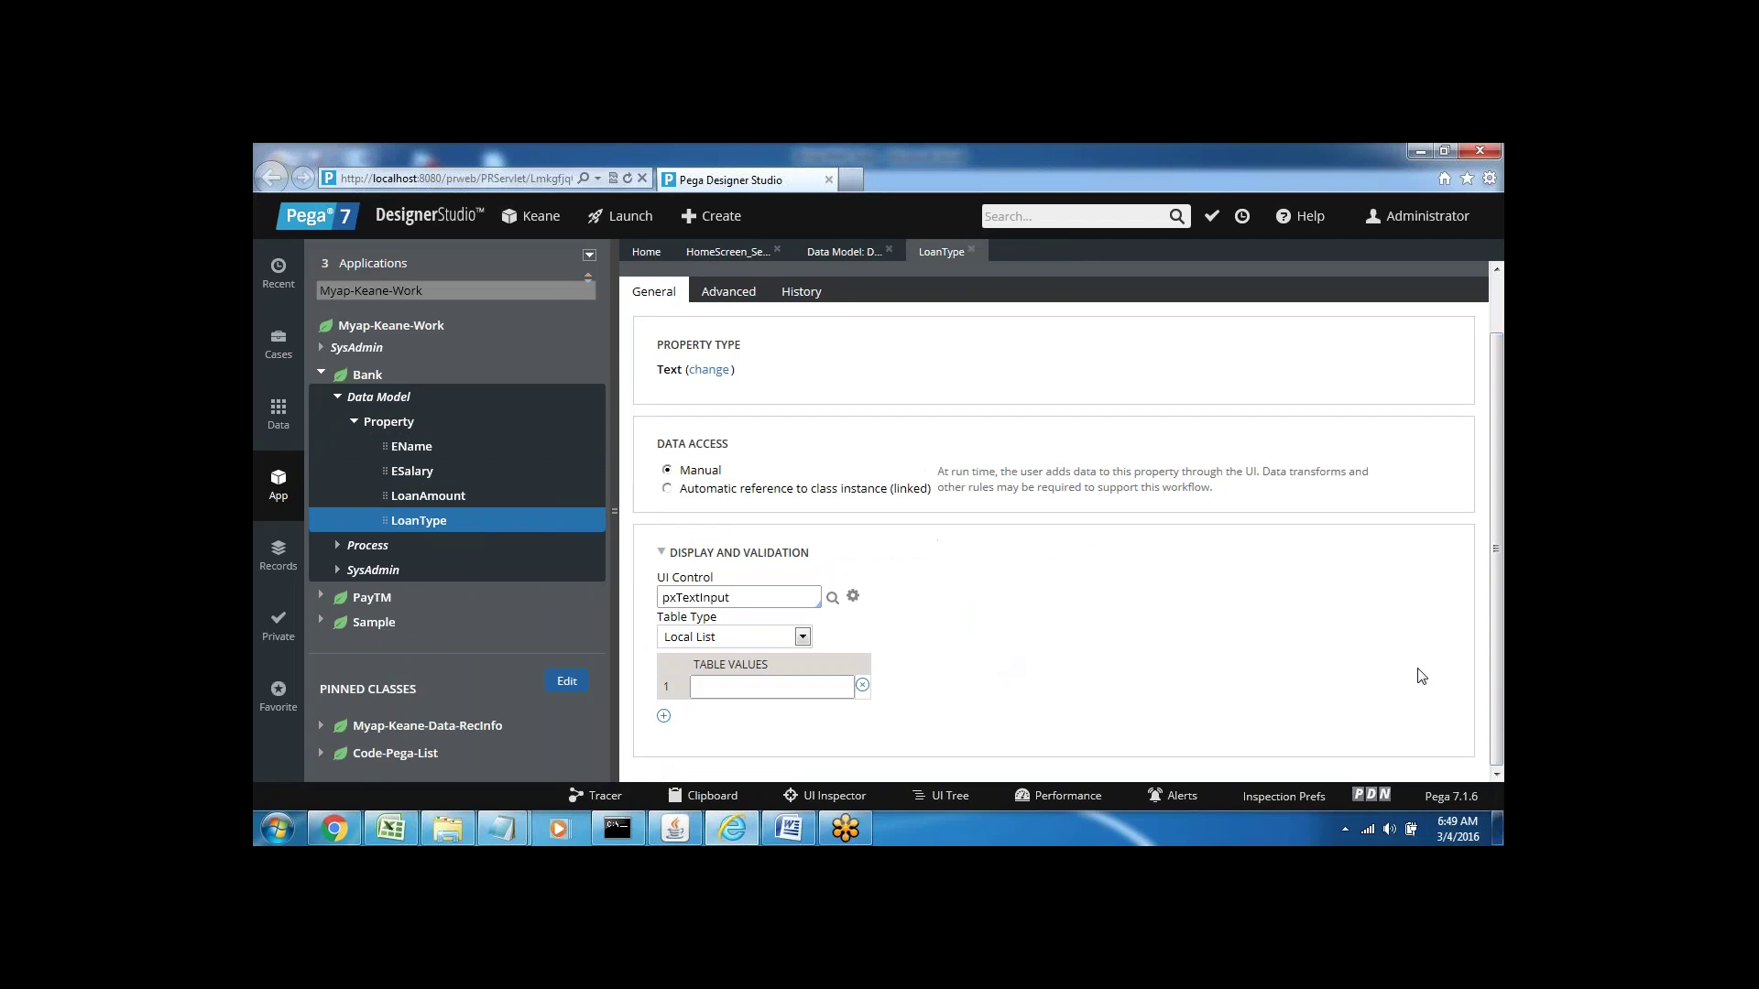
pyautogui.click(745, 691)
pyautogui.click(664, 715)
pyautogui.click(711, 716)
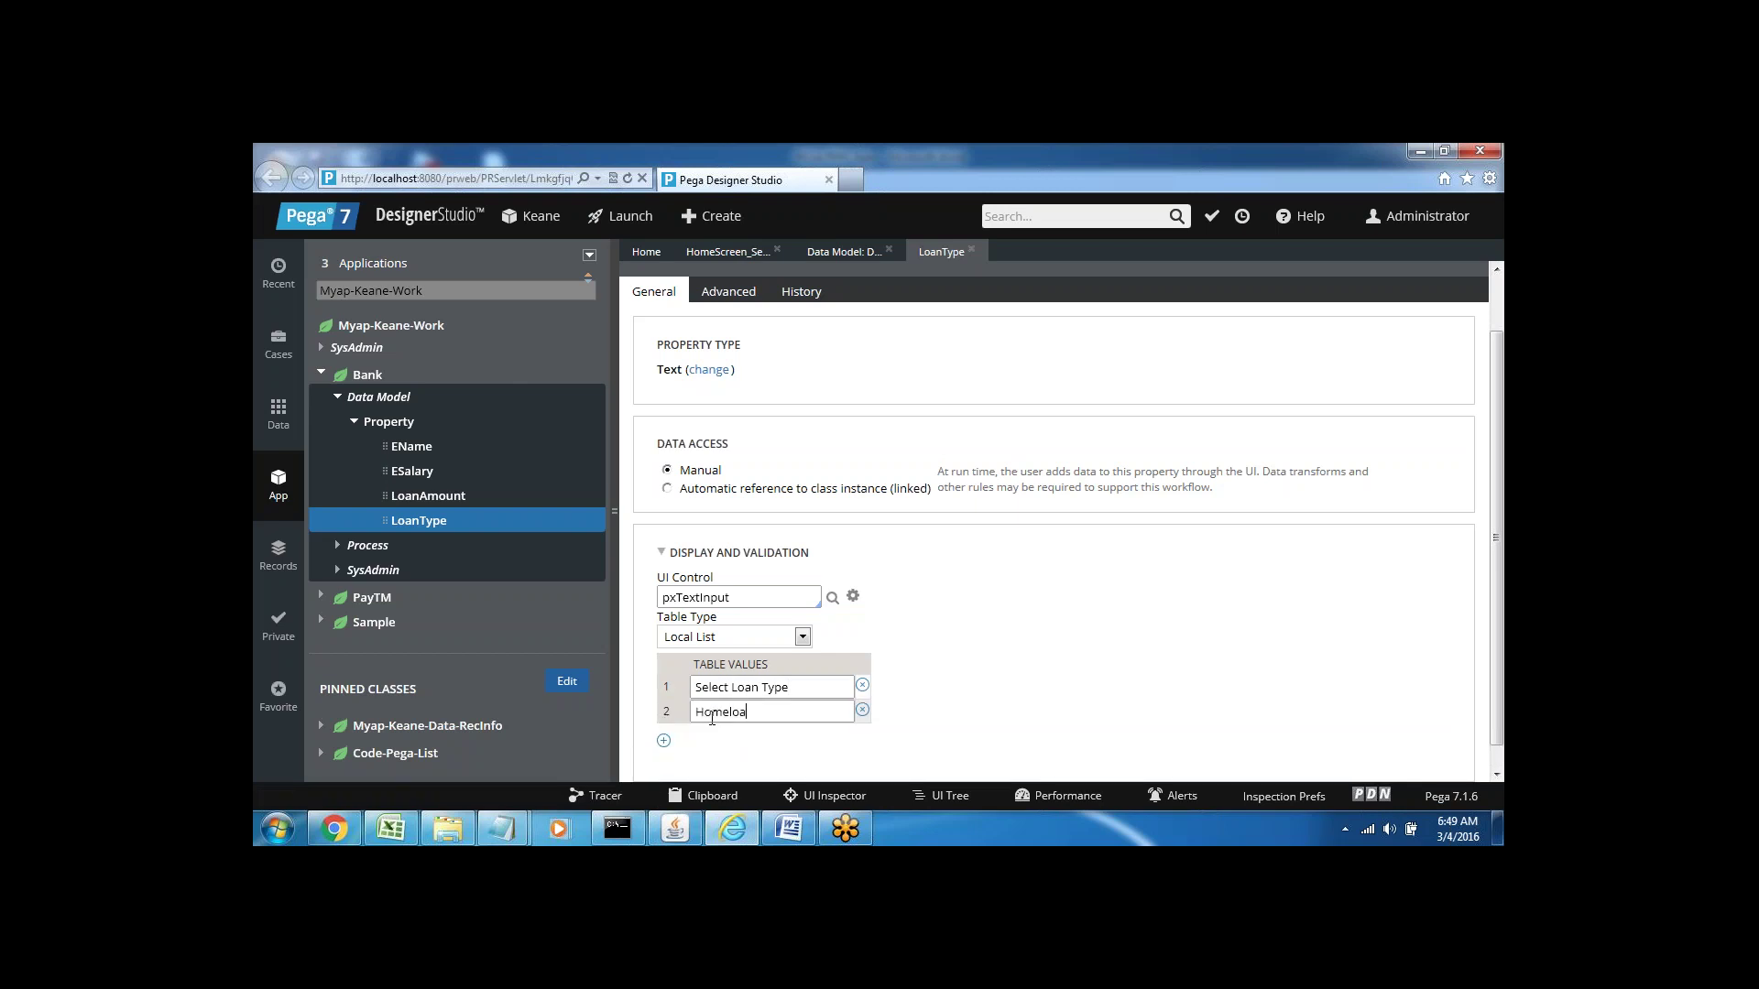
pyautogui.click(663, 740)
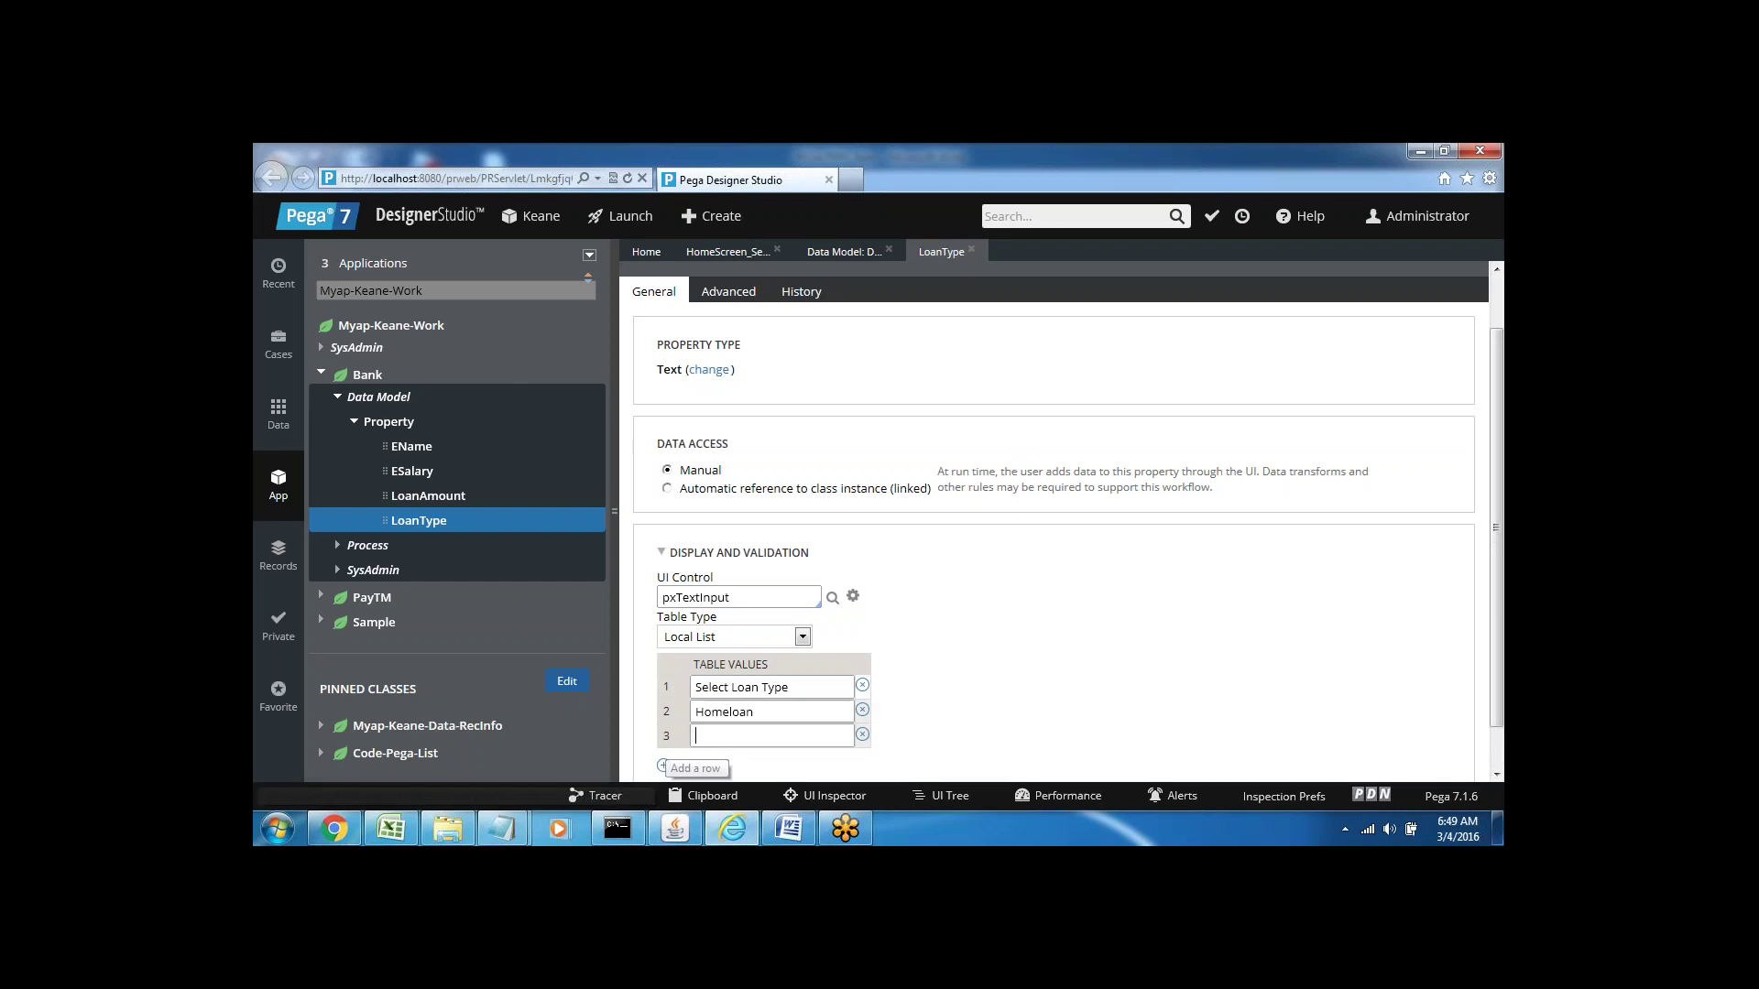
pyautogui.click(715, 736)
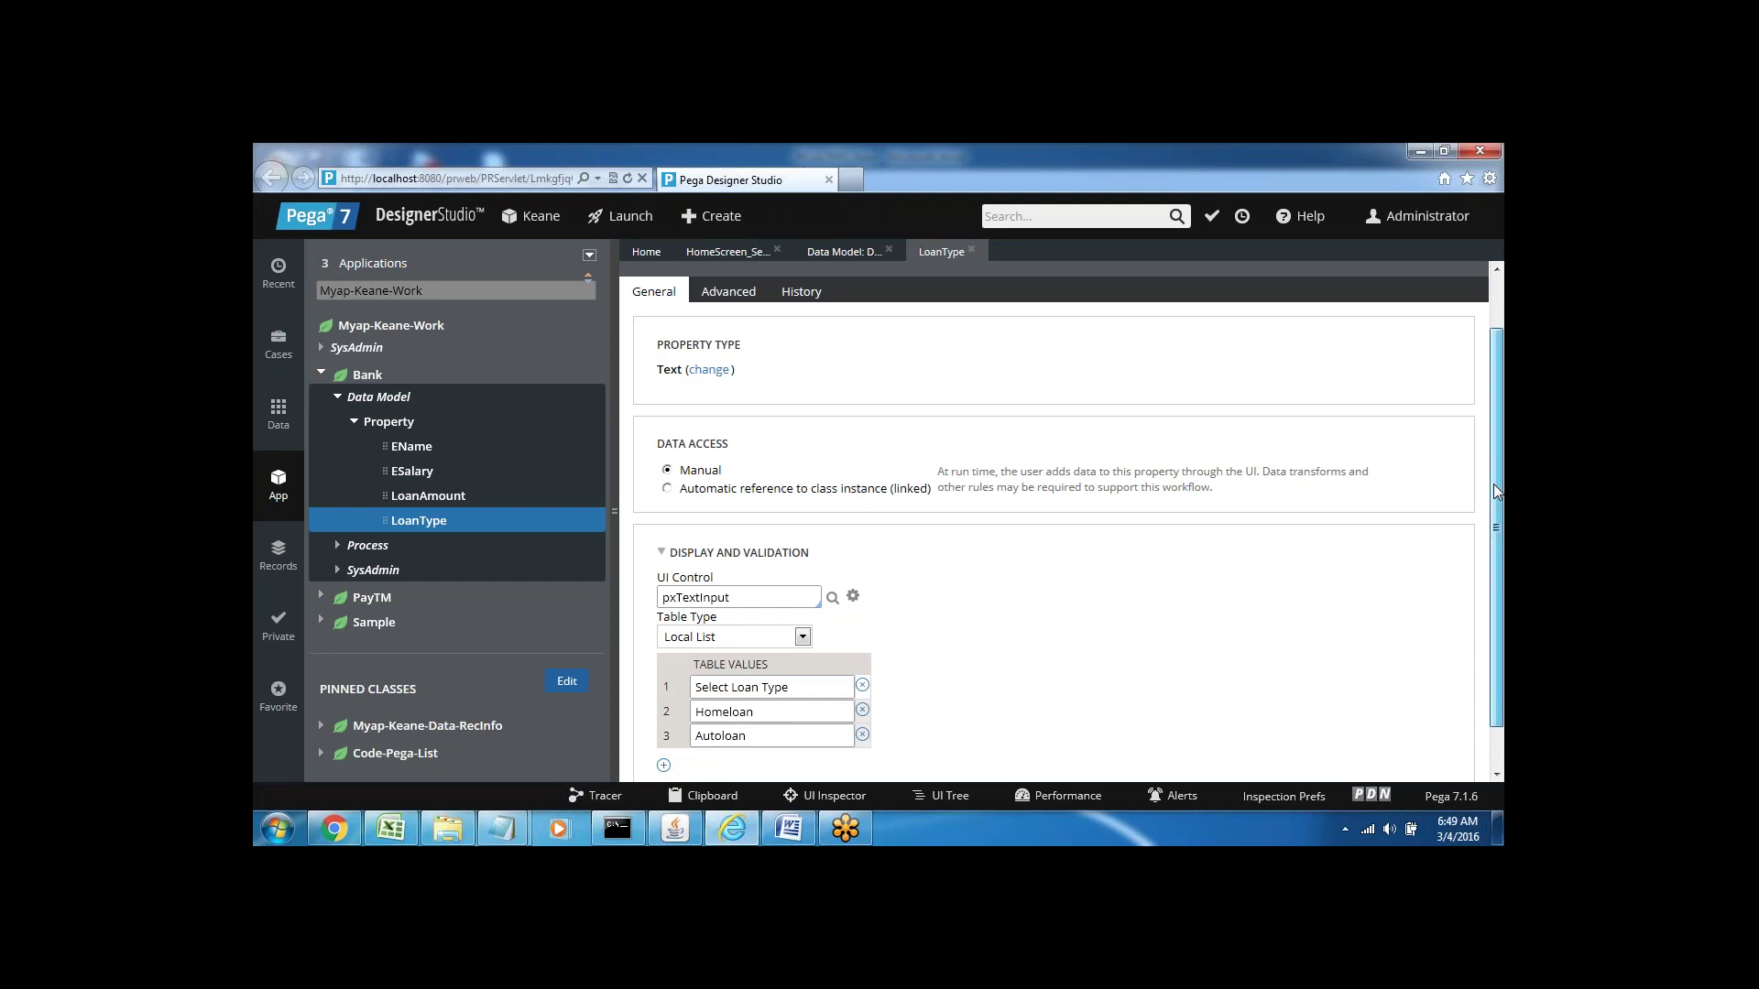
pyautogui.moveTo(1493, 484); pyautogui.dragTo(1492, 401)
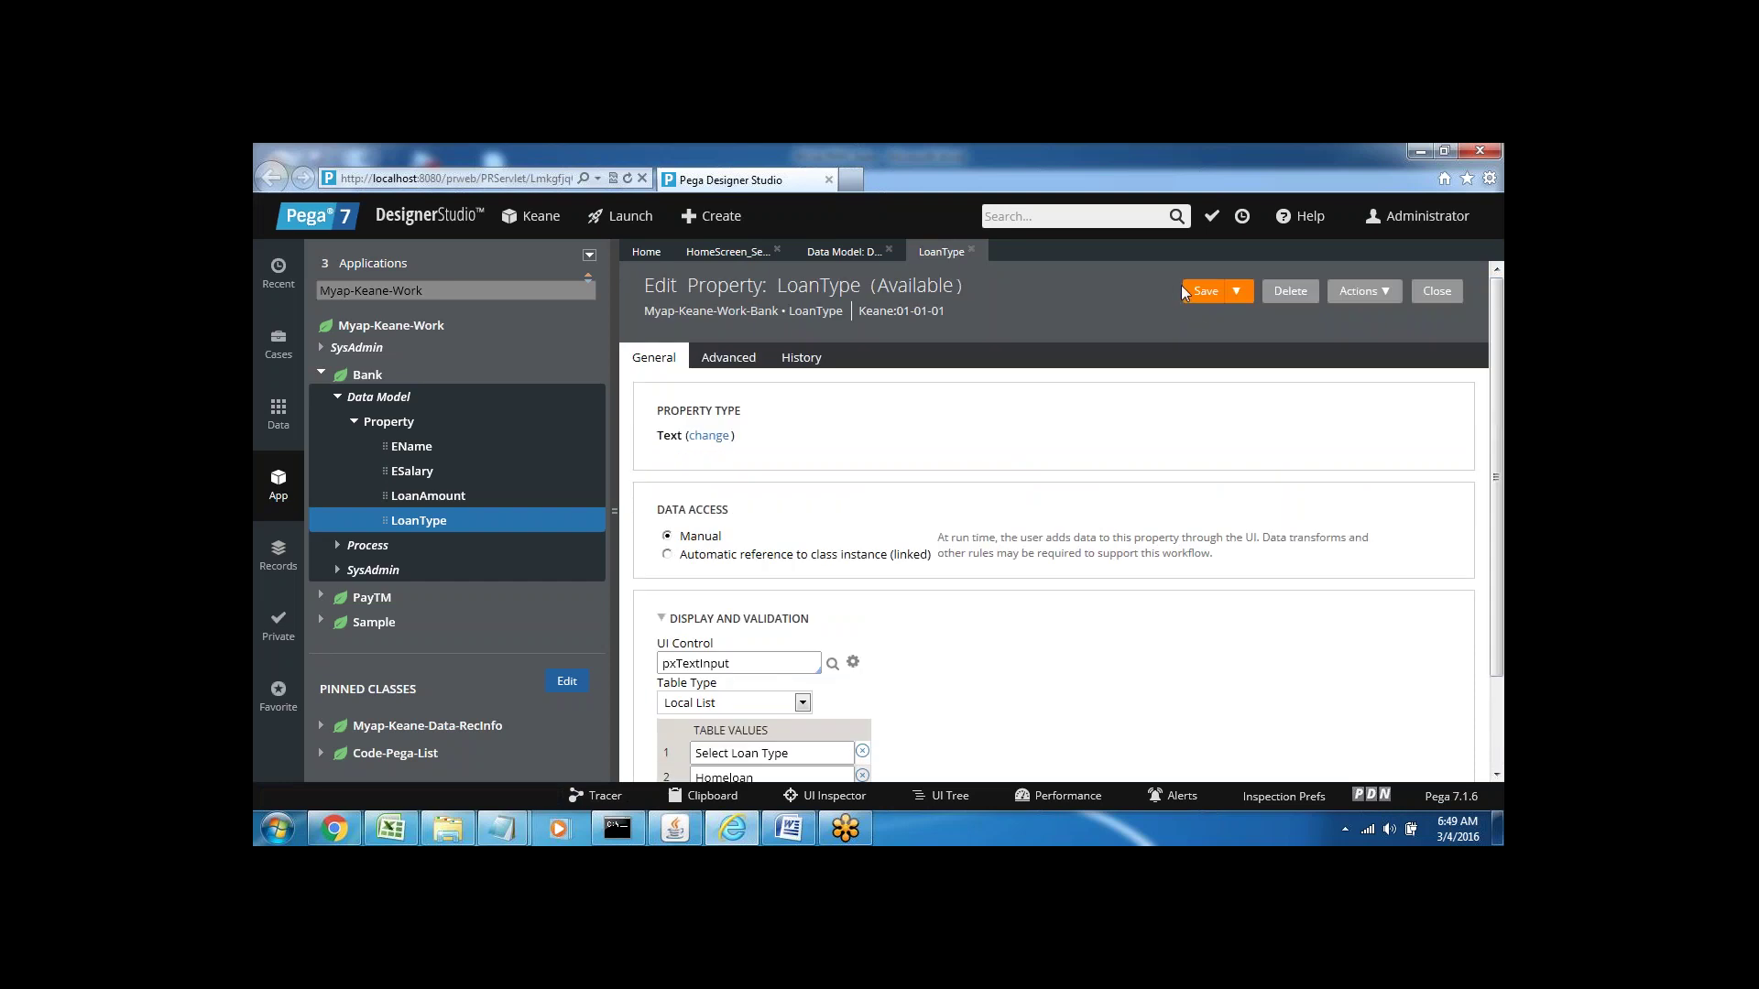
pyautogui.click(1204, 299)
# - Create a section rule labelled Loan_sec in the Bank class and open it for editing
pyautogui.rightClick(366, 381)
pyautogui.moveTo(418, 406)
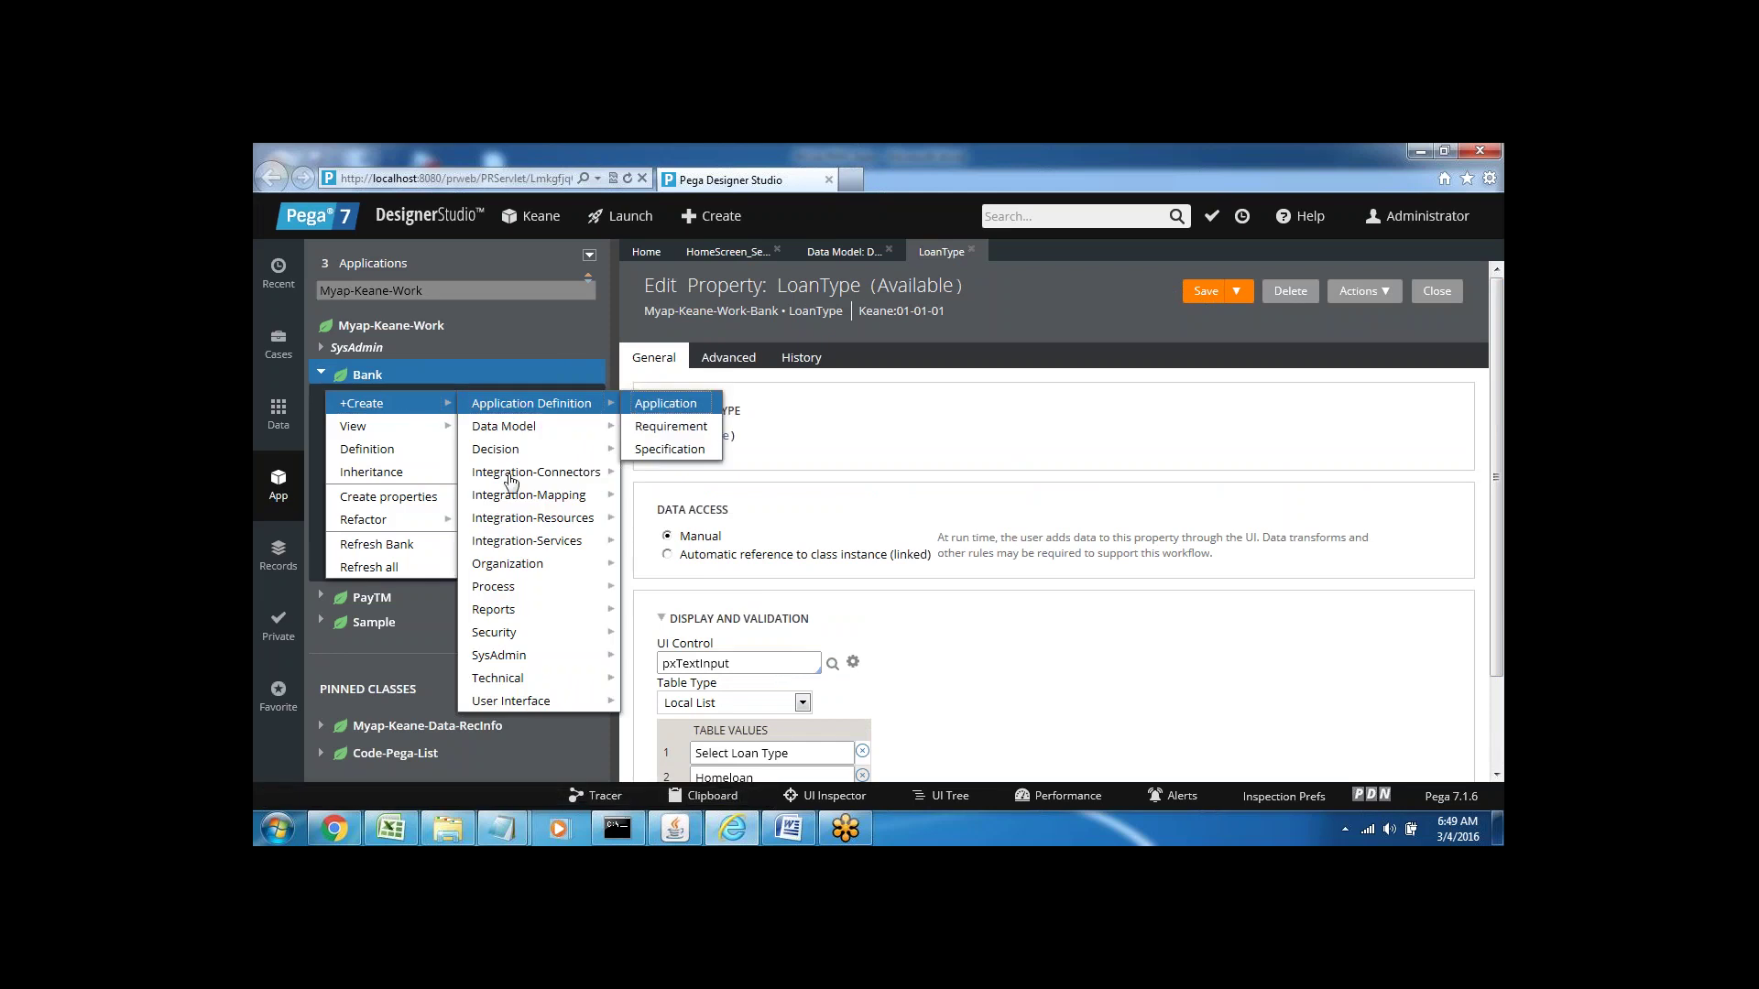
pyautogui.moveTo(530, 687)
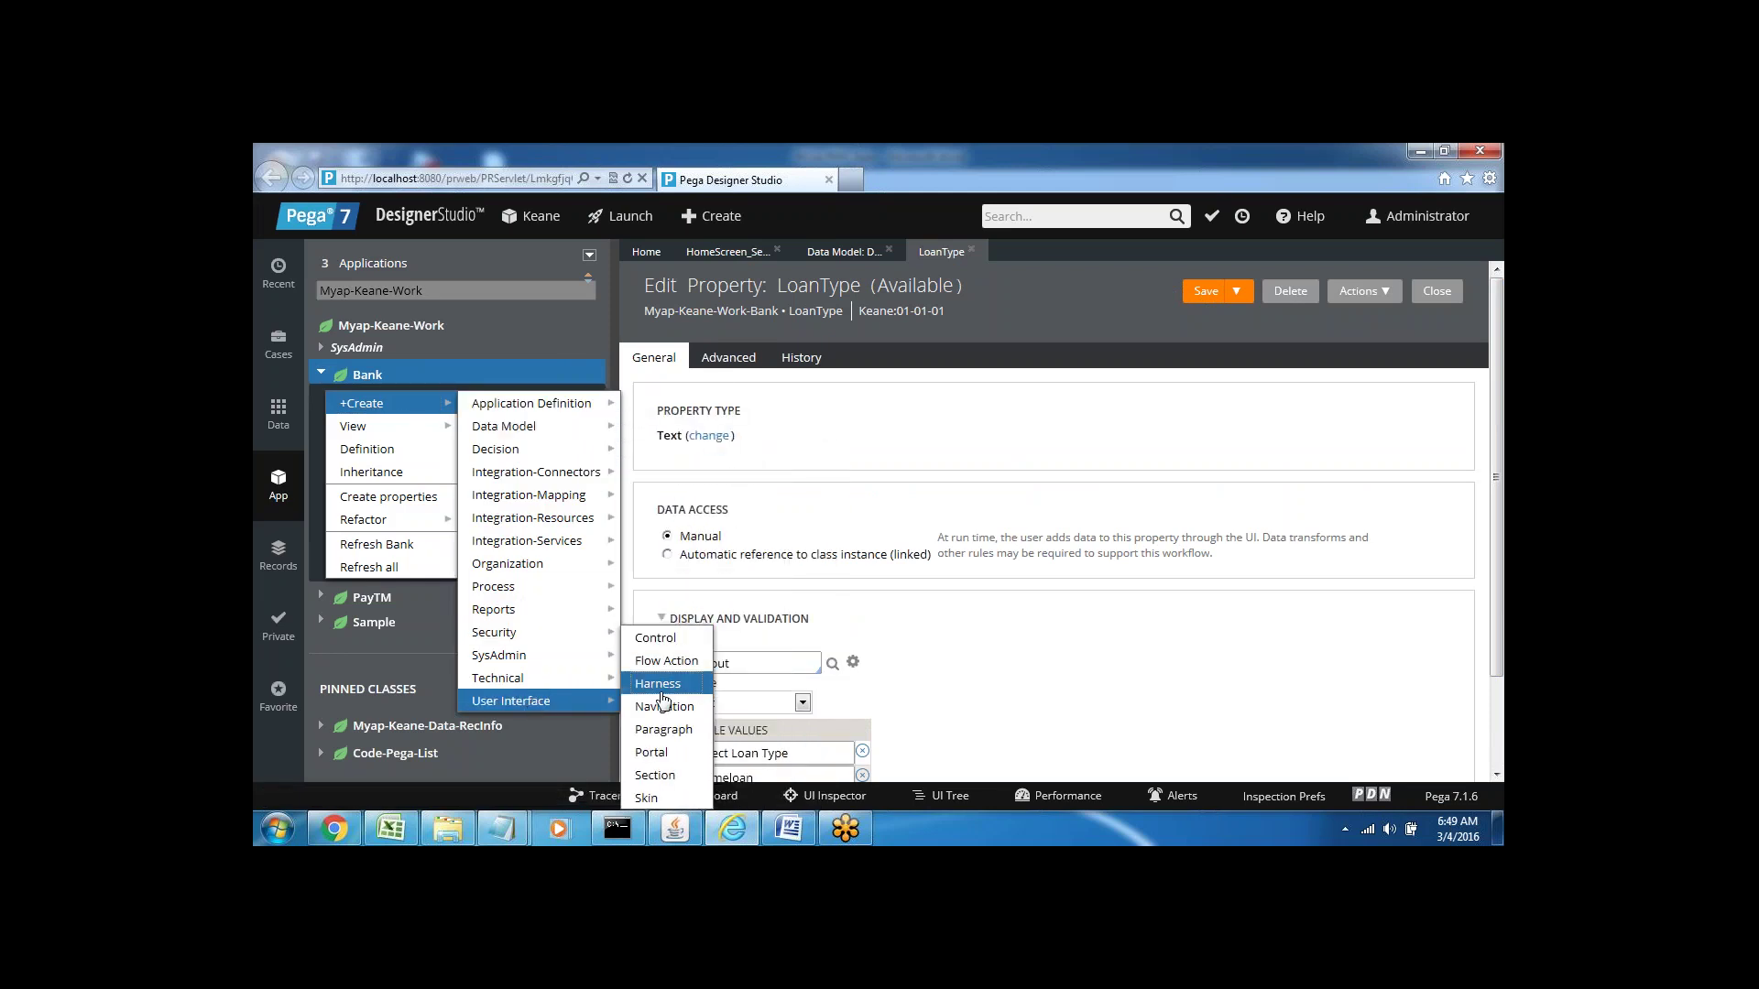
pyautogui.click(663, 779)
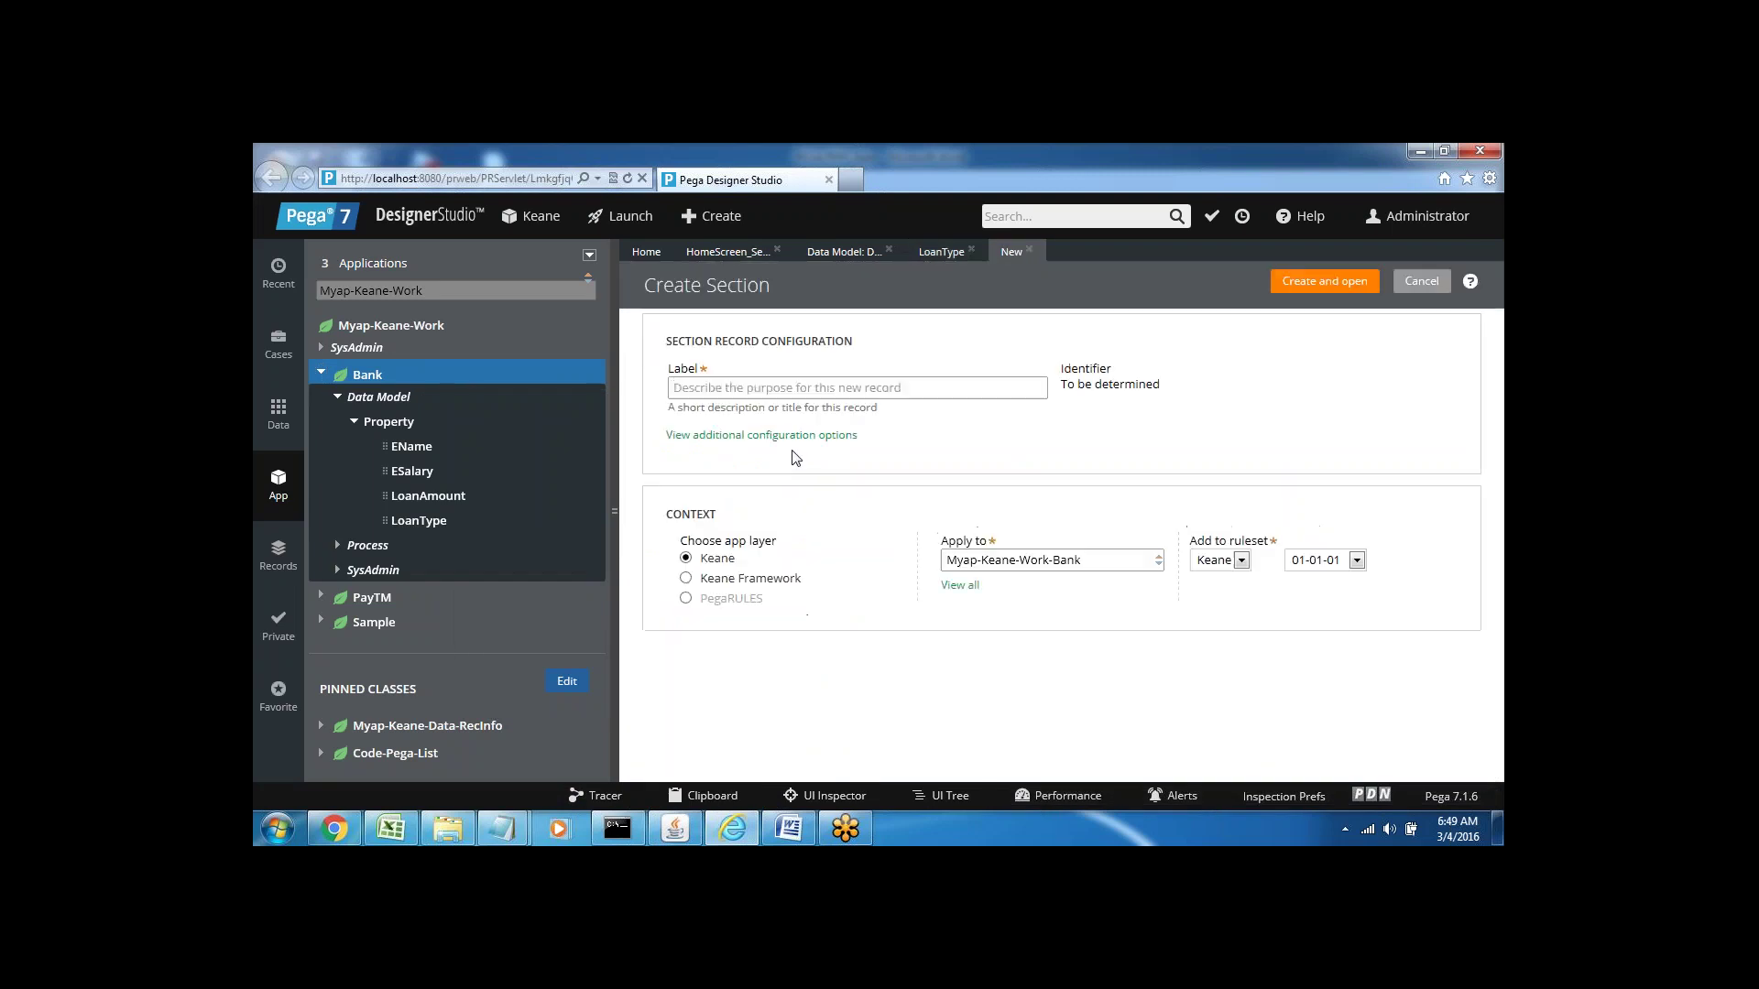
pyautogui.write('L')
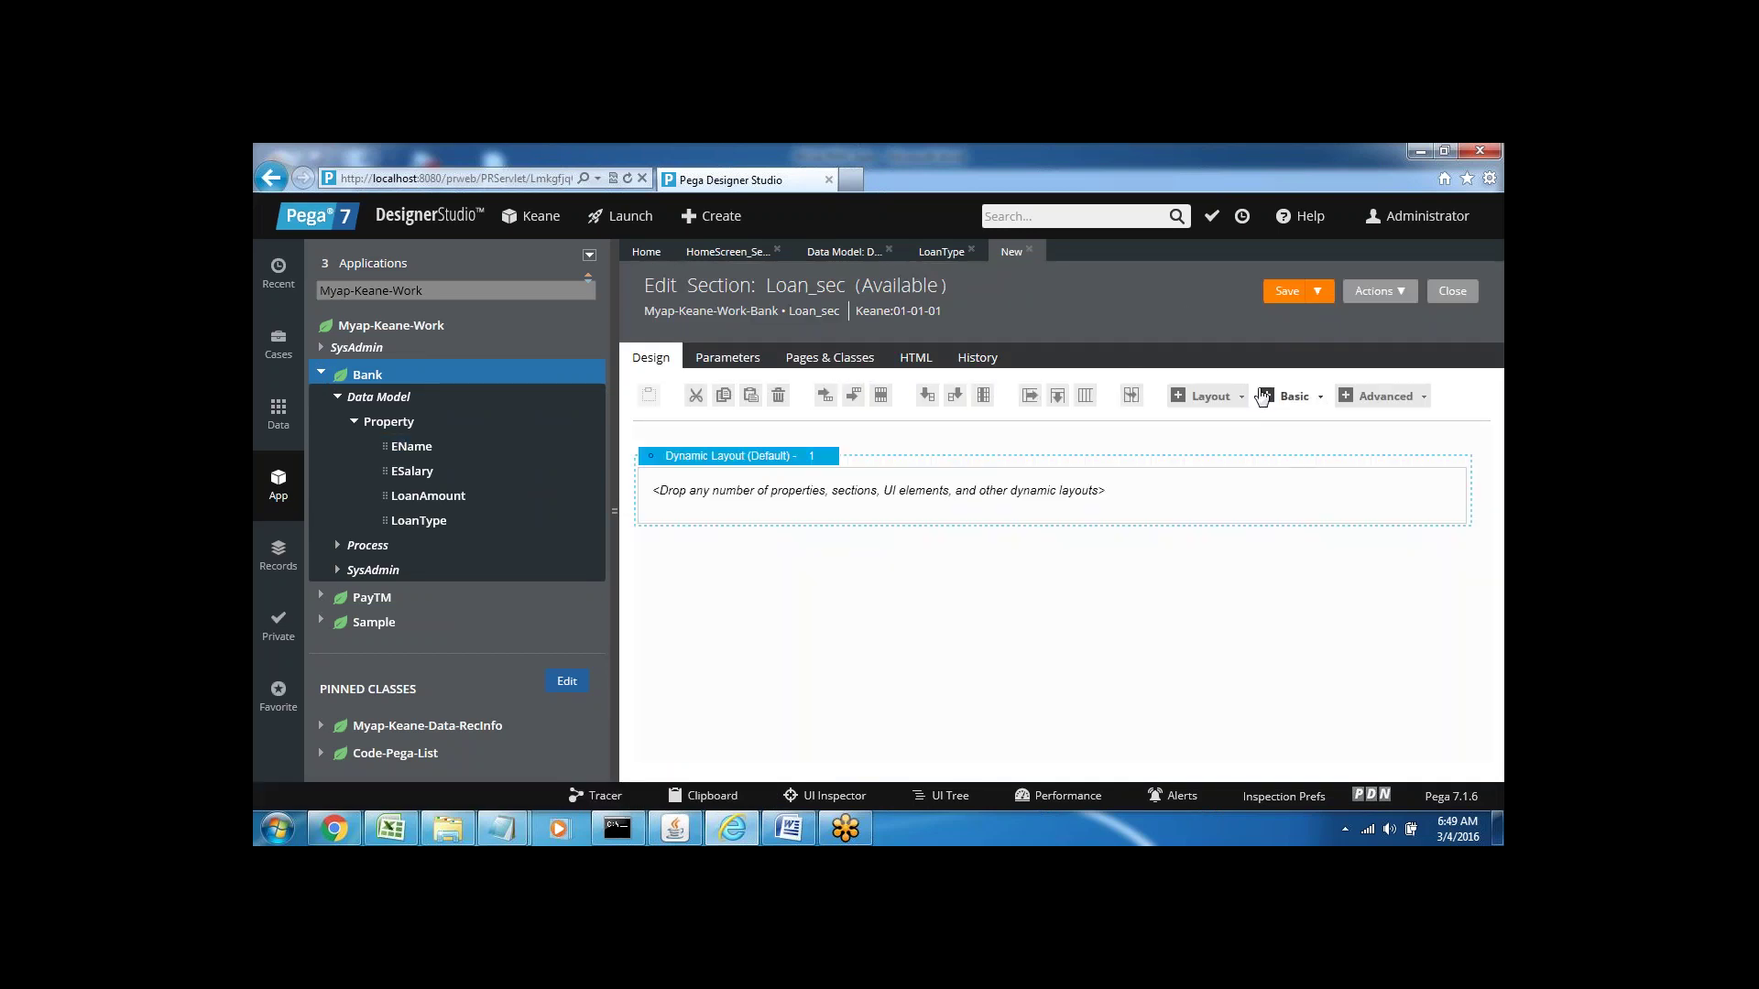
# - Add a Free Form Layout below the default dynamic layout in the Loan_sec section
pyautogui.click(1239, 406)
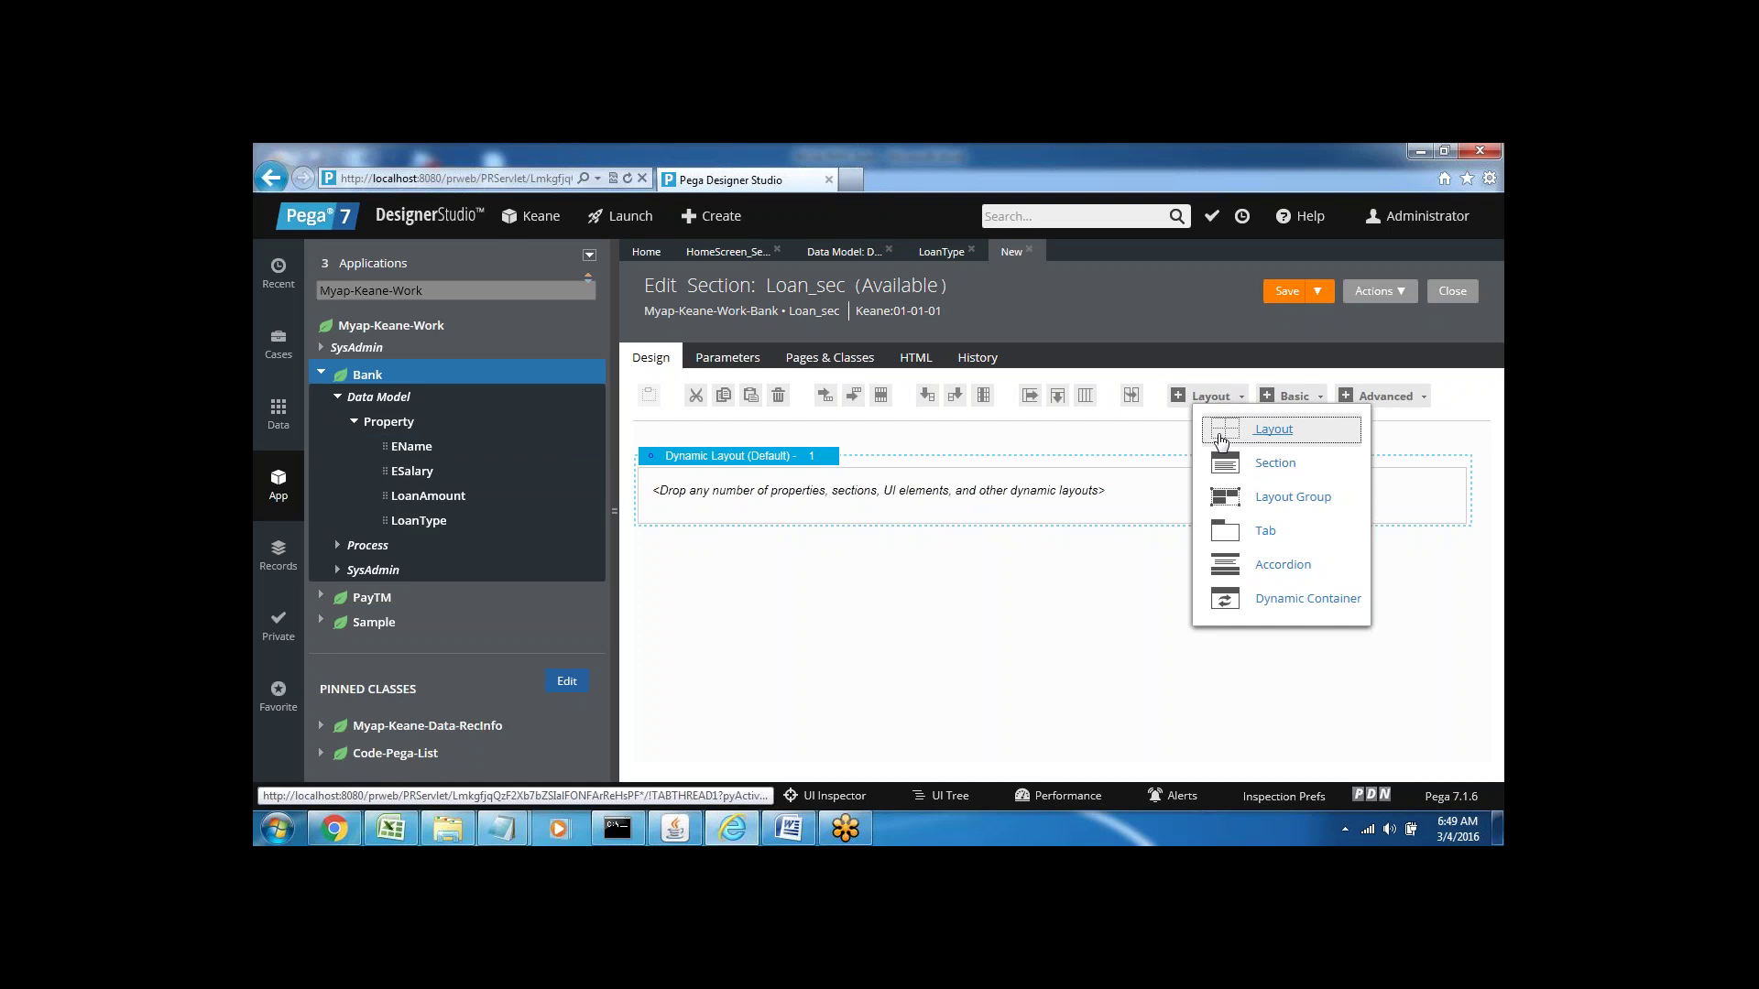
pyautogui.moveTo(1224, 434); pyautogui.dragTo(946, 565)
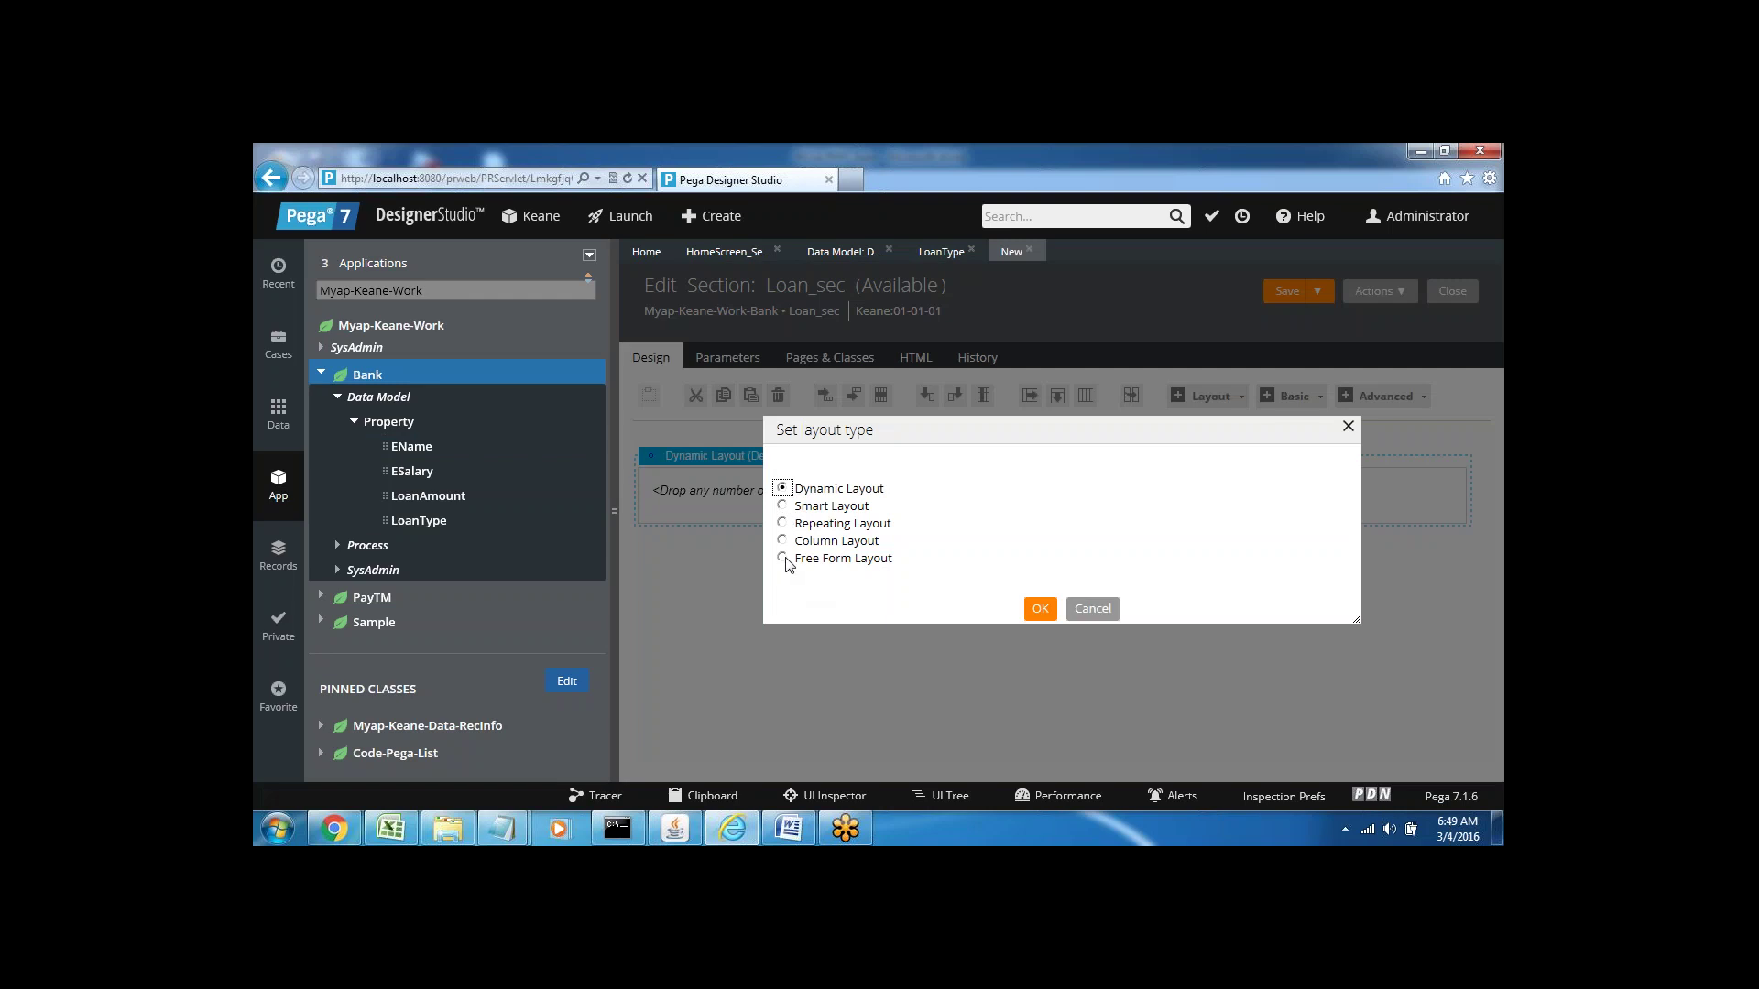
pyautogui.click(783, 558)
pyautogui.click(1038, 610)
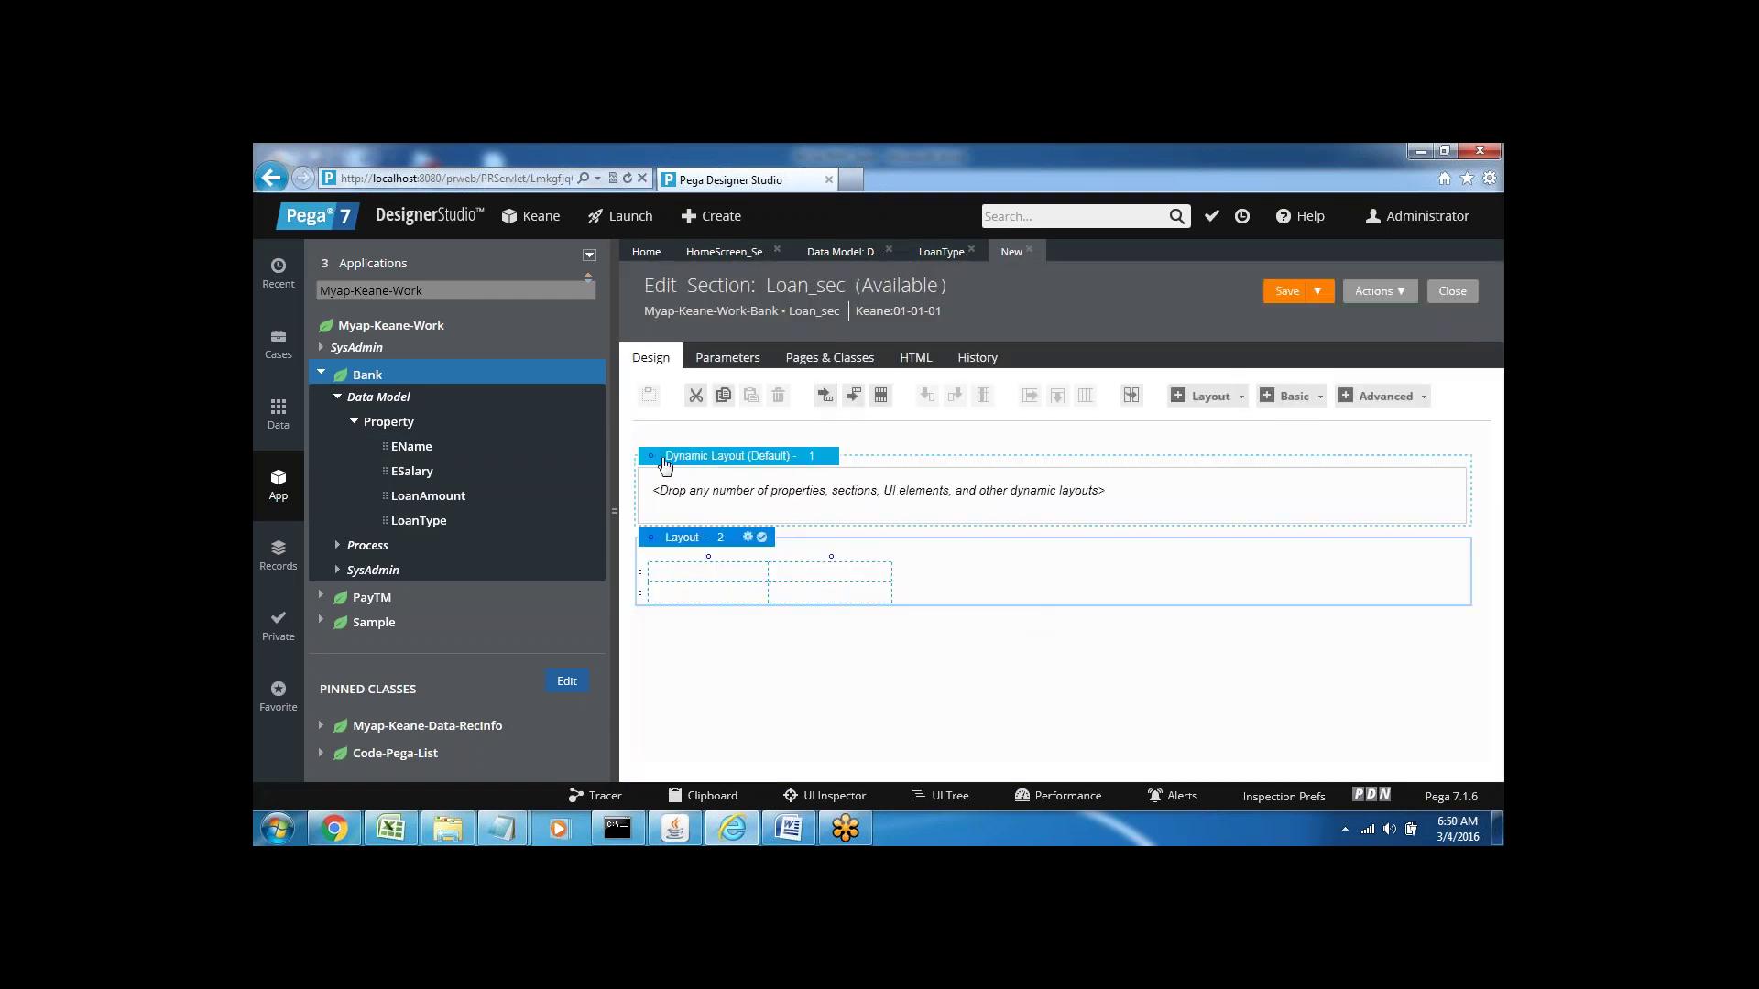
# - Delete the empty default dynamic layout from the section, allowing the webpage to access the clipboard
pyautogui.click(649, 461)
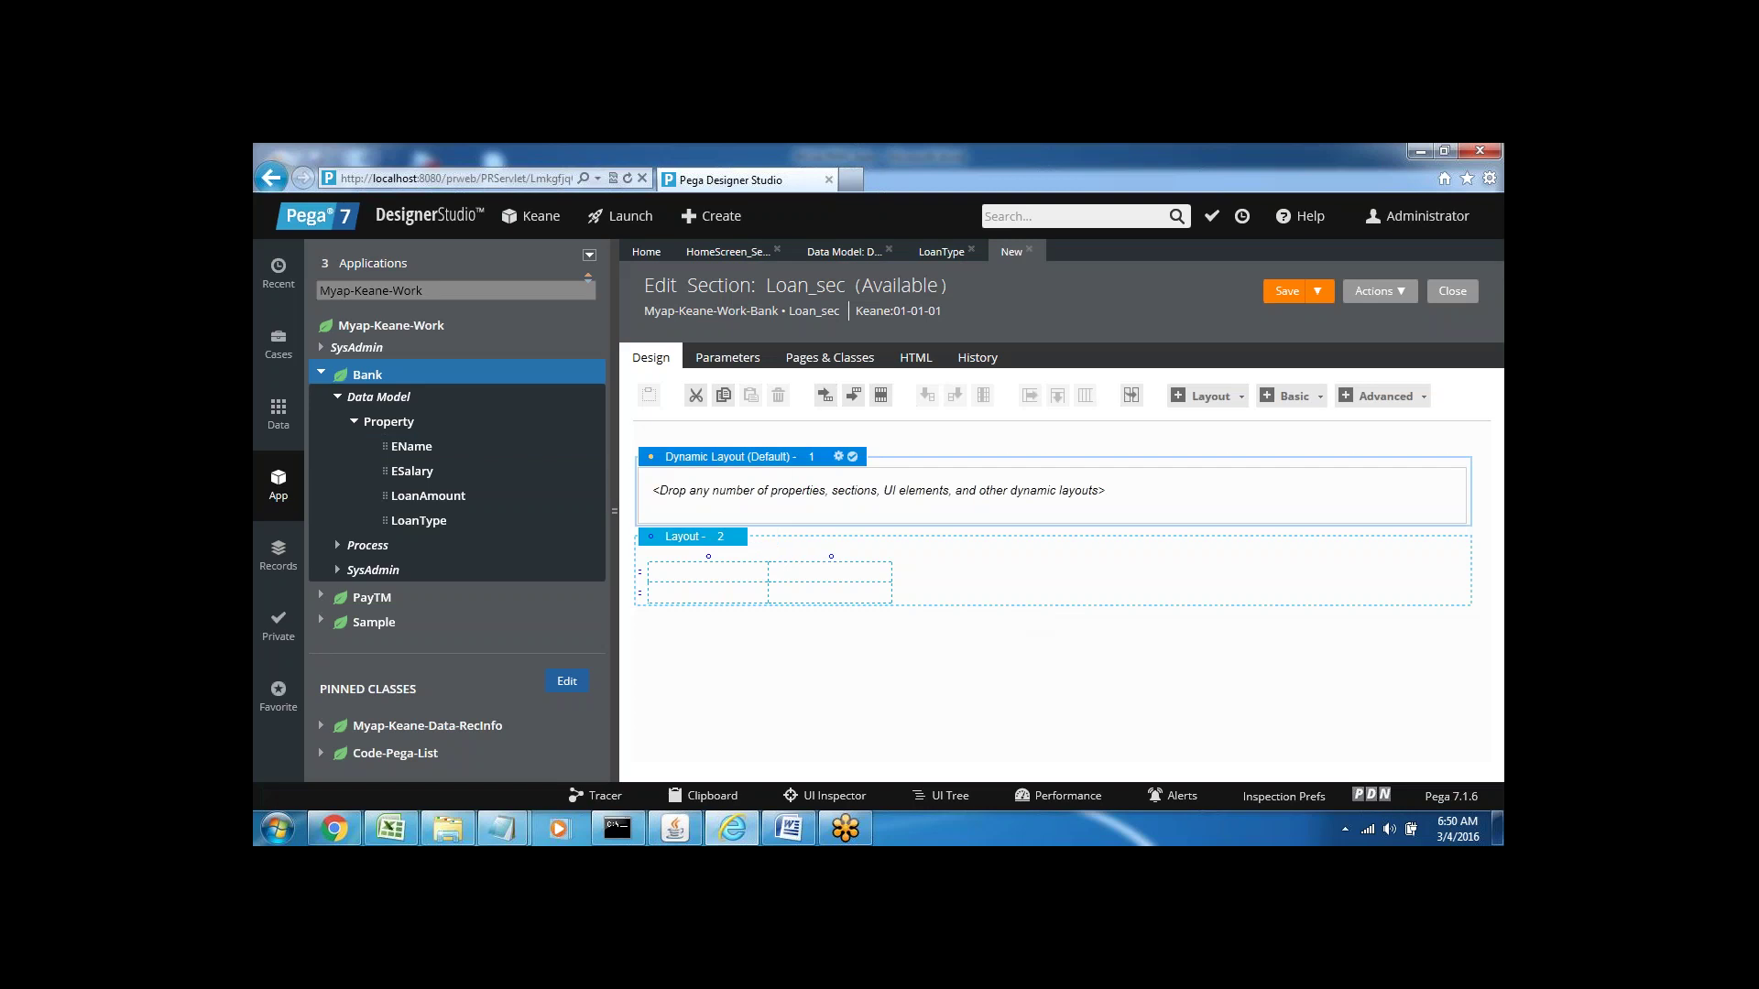
pyautogui.click(882, 395)
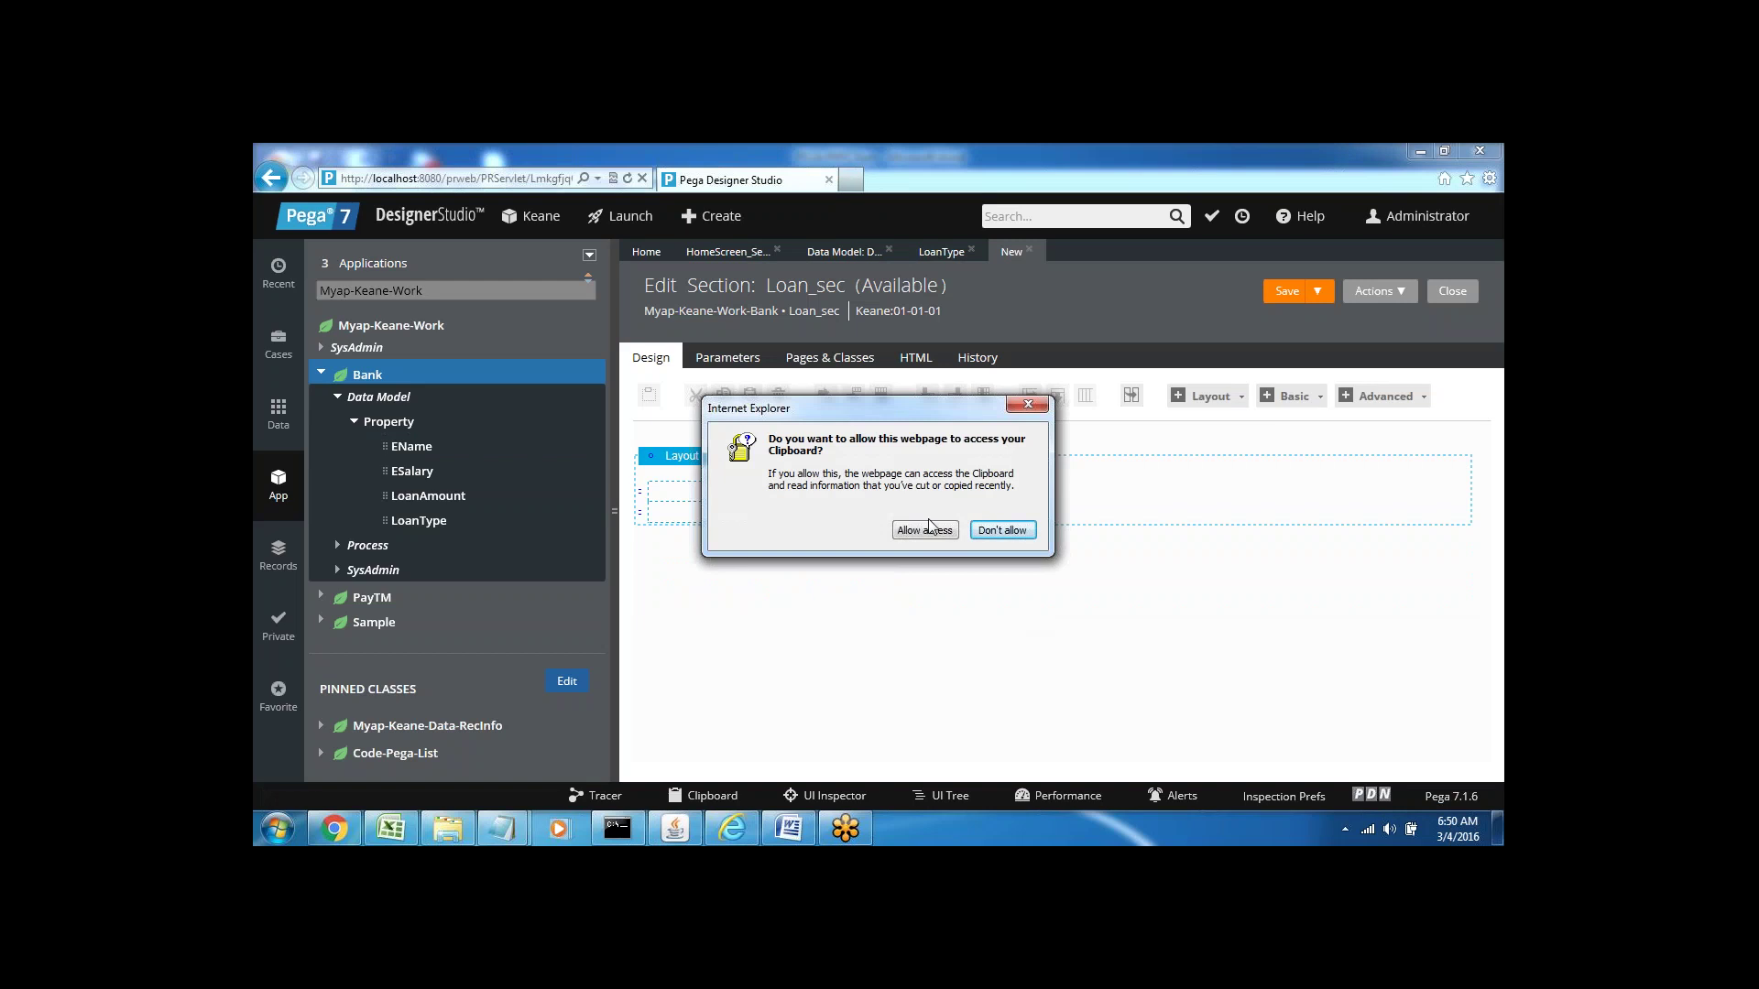
pyautogui.click(927, 529)
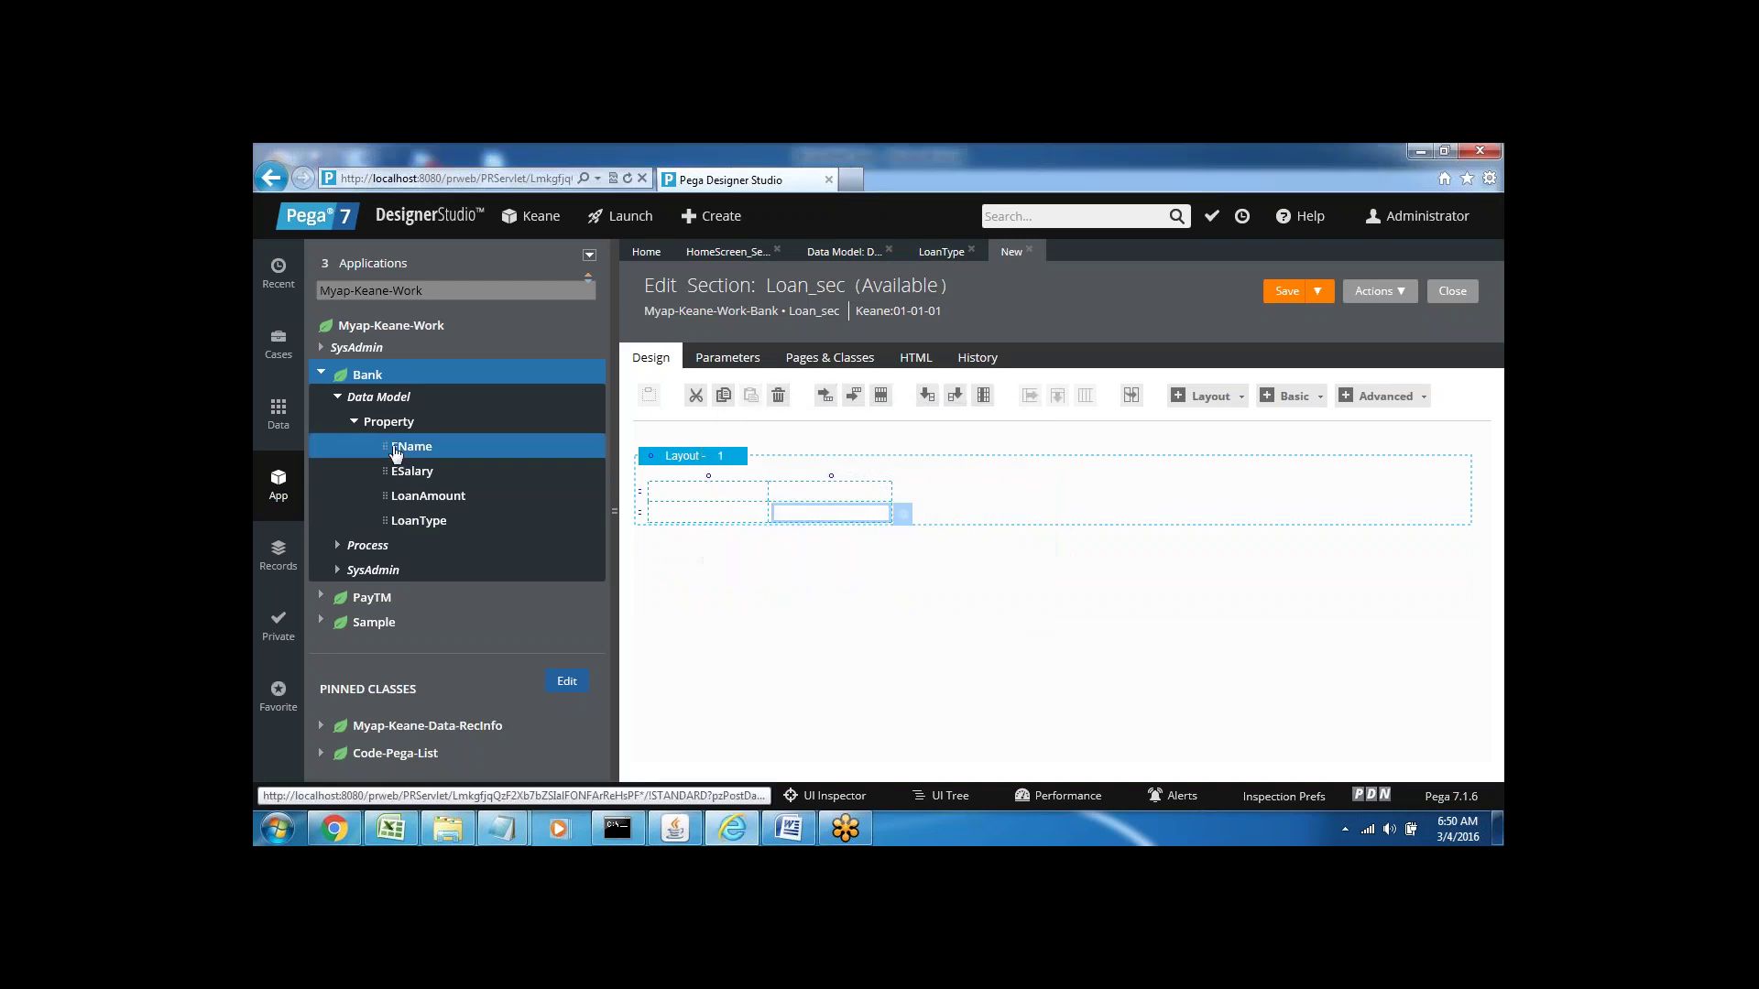
# - Place the EName property in the second row of the free form layout and insert five rows after it
pyautogui.moveTo(396, 455); pyautogui.dragTo(795, 524)
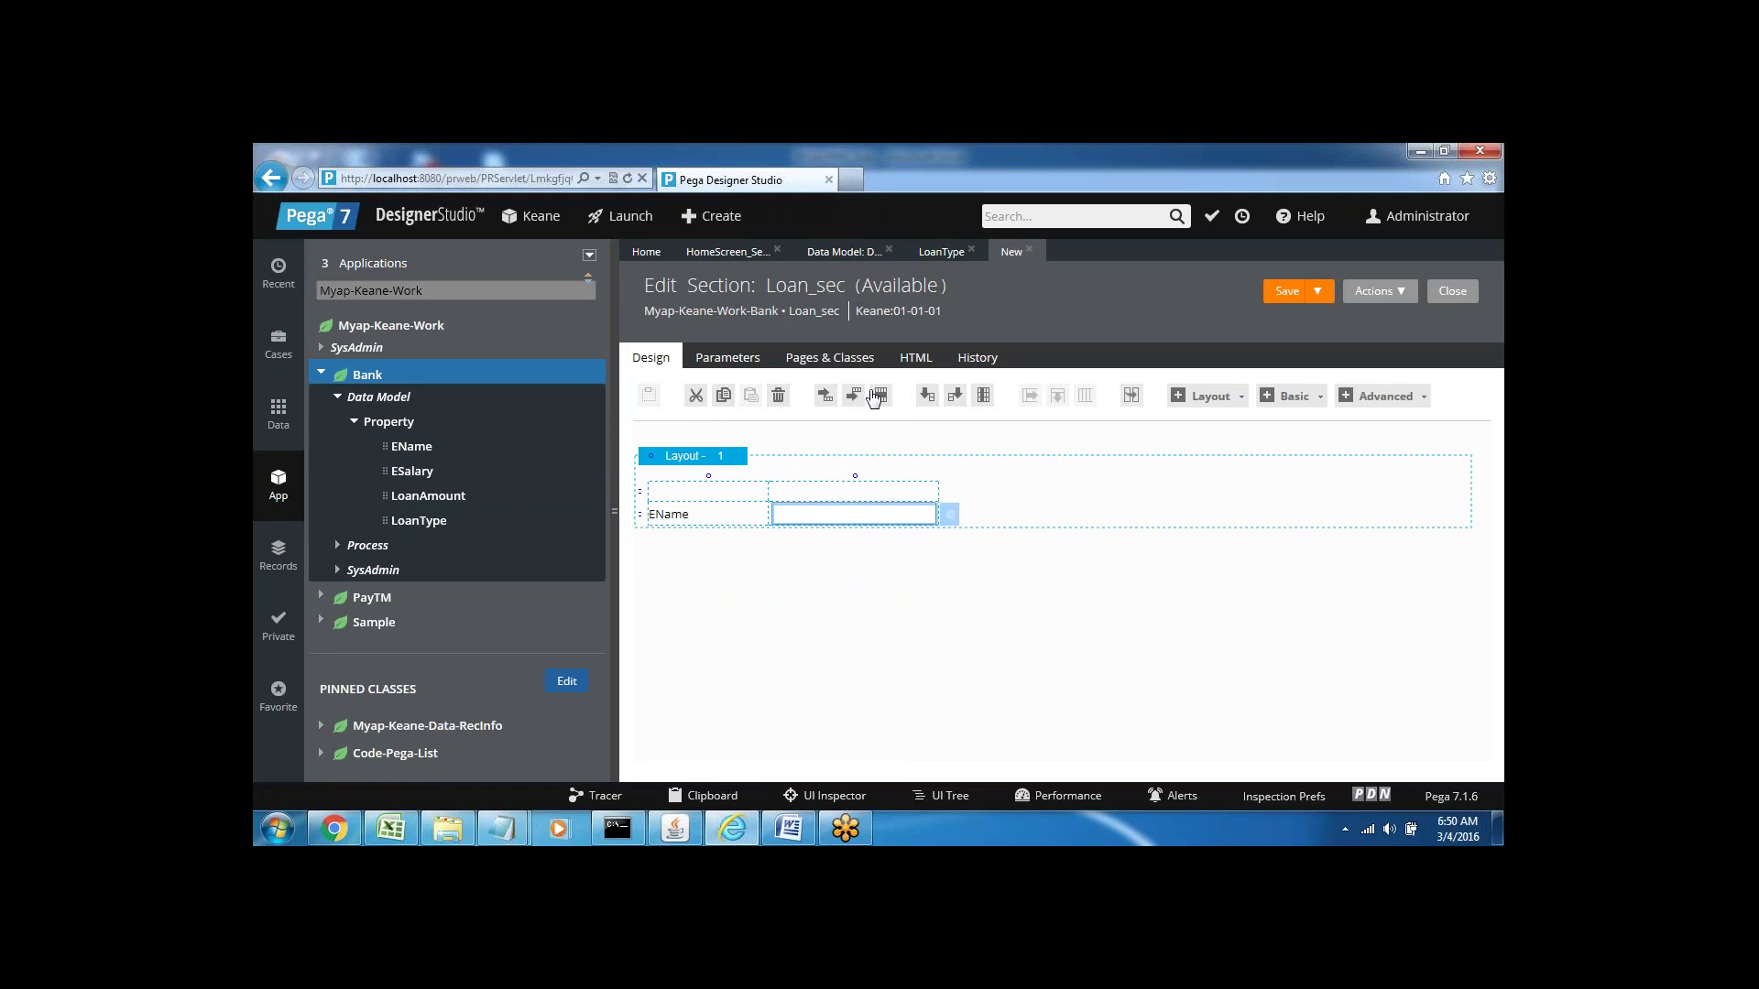
pyautogui.click(852, 396)
pyautogui.click(852, 396)
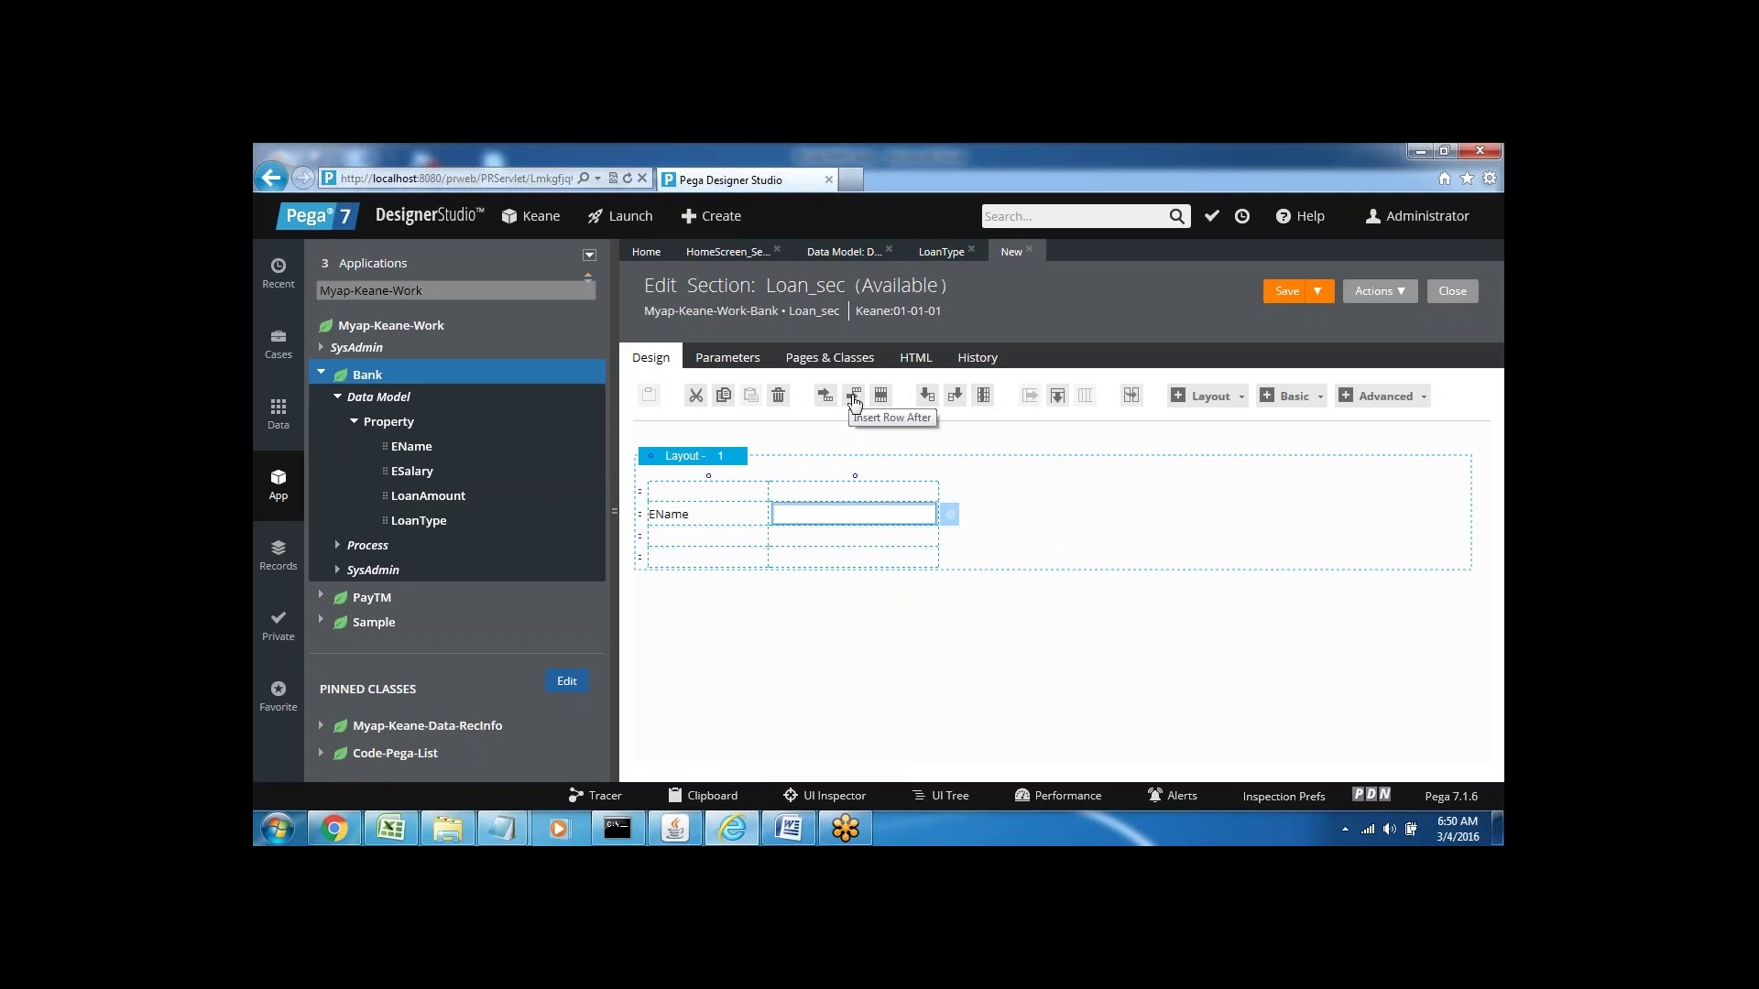
pyautogui.doubleClick(853, 395)
pyautogui.click(853, 395)
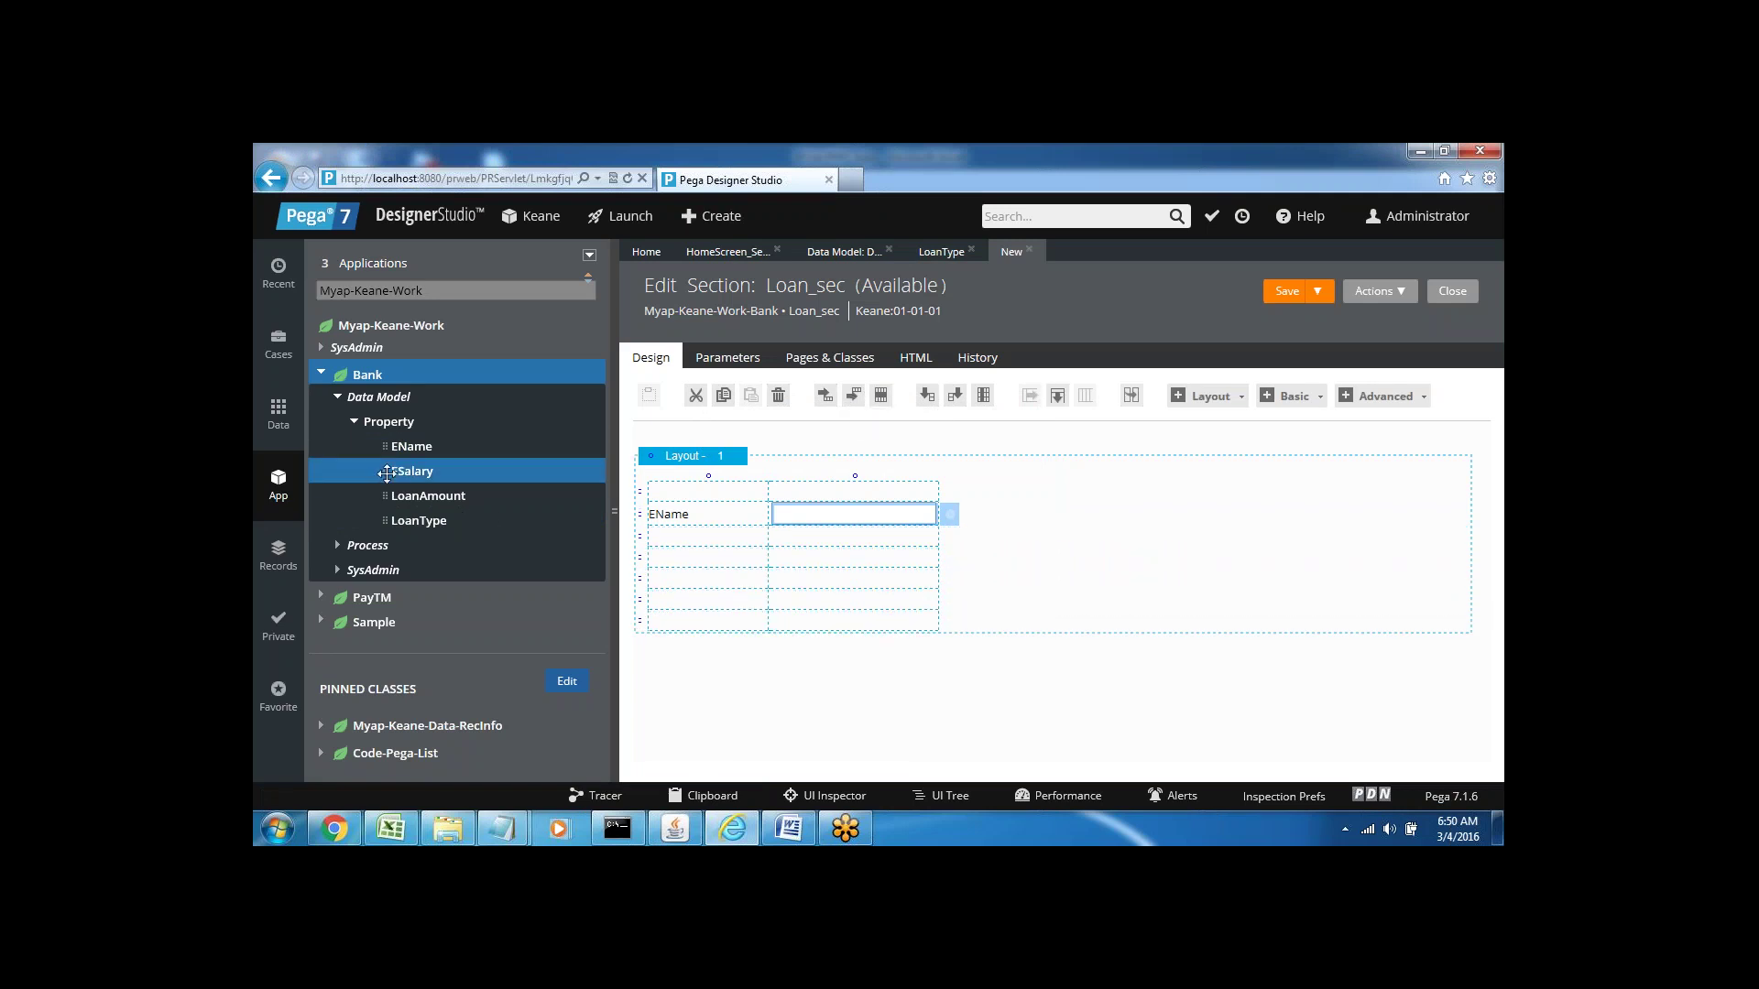
# - Place the ESalary, LoanAmount and LoanType properties in consecutive rows beneath EName
pyautogui.moveTo(387, 473); pyautogui.dragTo(791, 539)
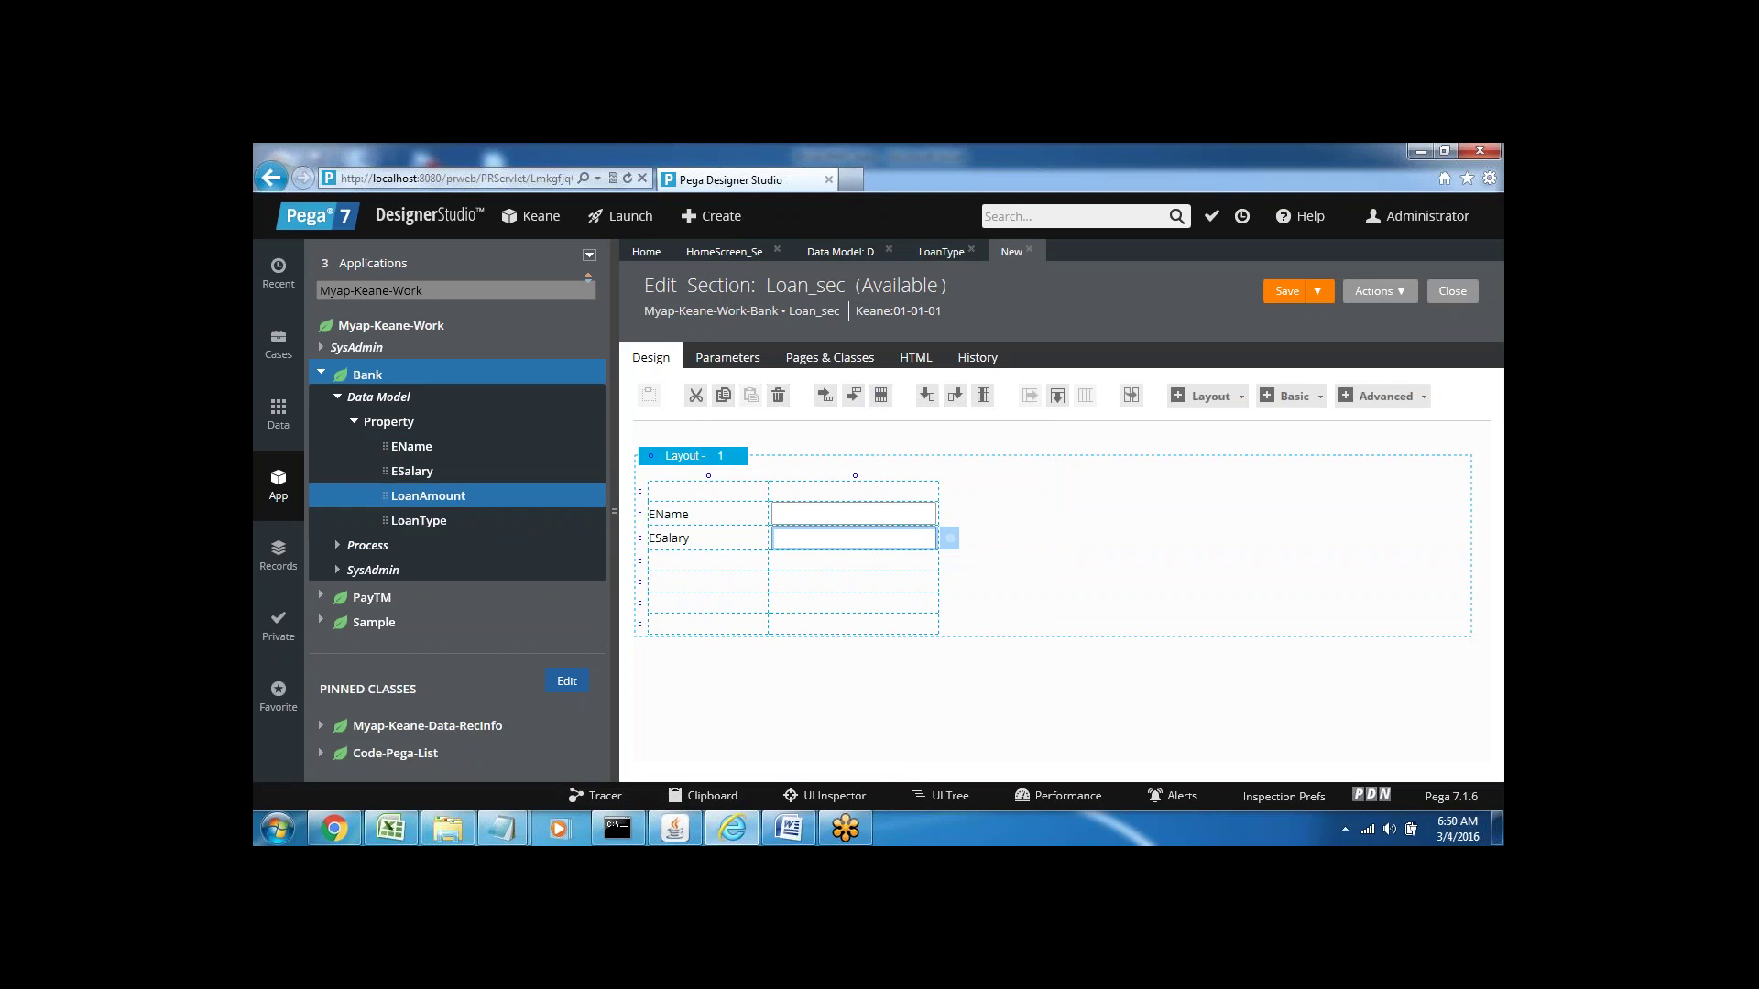
pyautogui.moveTo(383, 497); pyautogui.dragTo(786, 568)
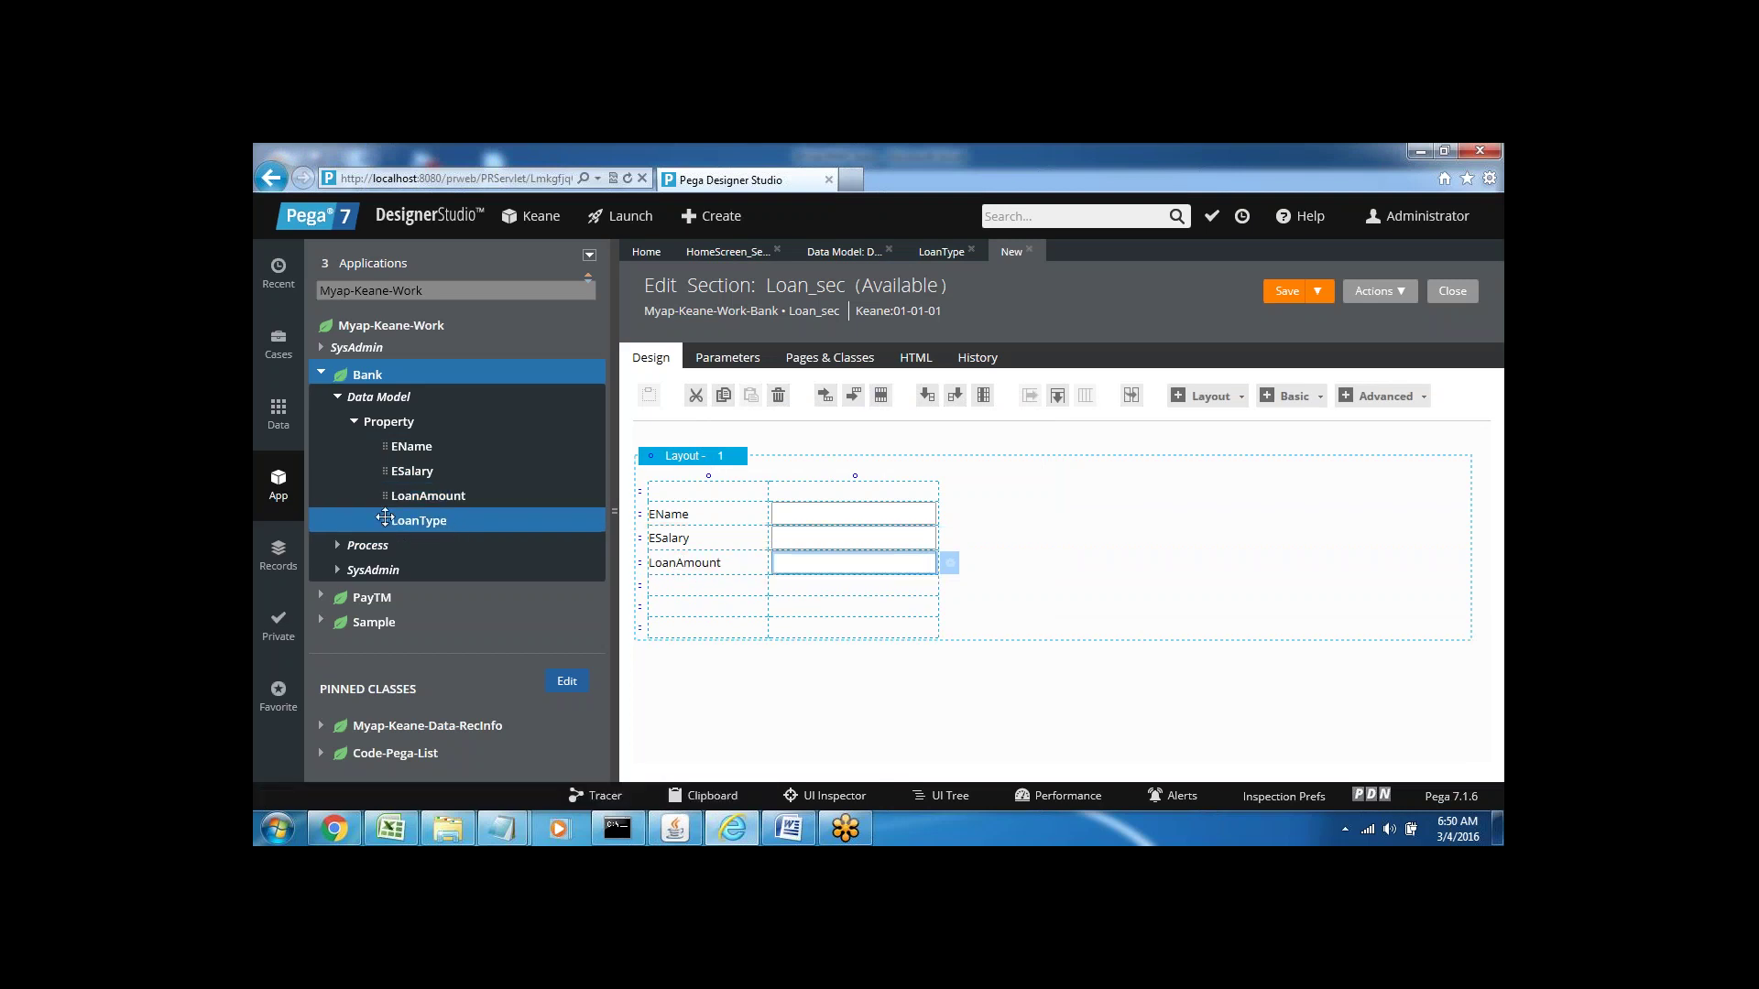
pyautogui.moveTo(385, 517); pyautogui.dragTo(786, 596)
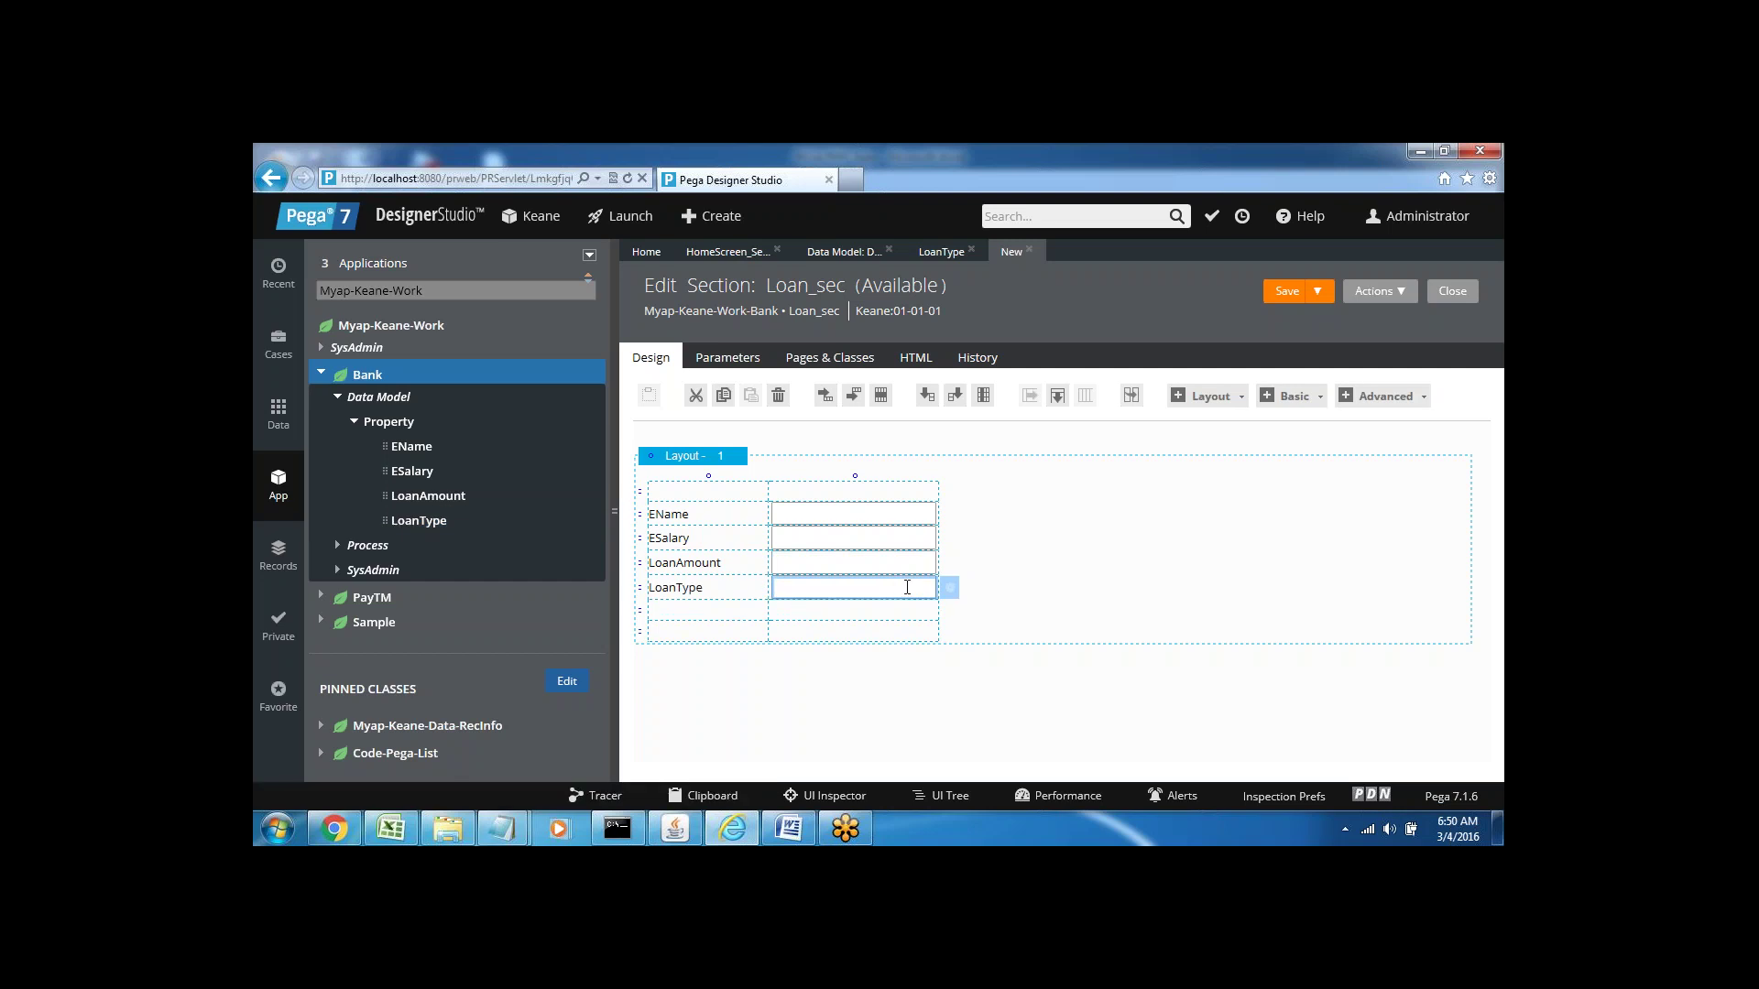
# - Change the control of the LoanType cell from text input to Dropdown and apply it
pyautogui.click(949, 591)
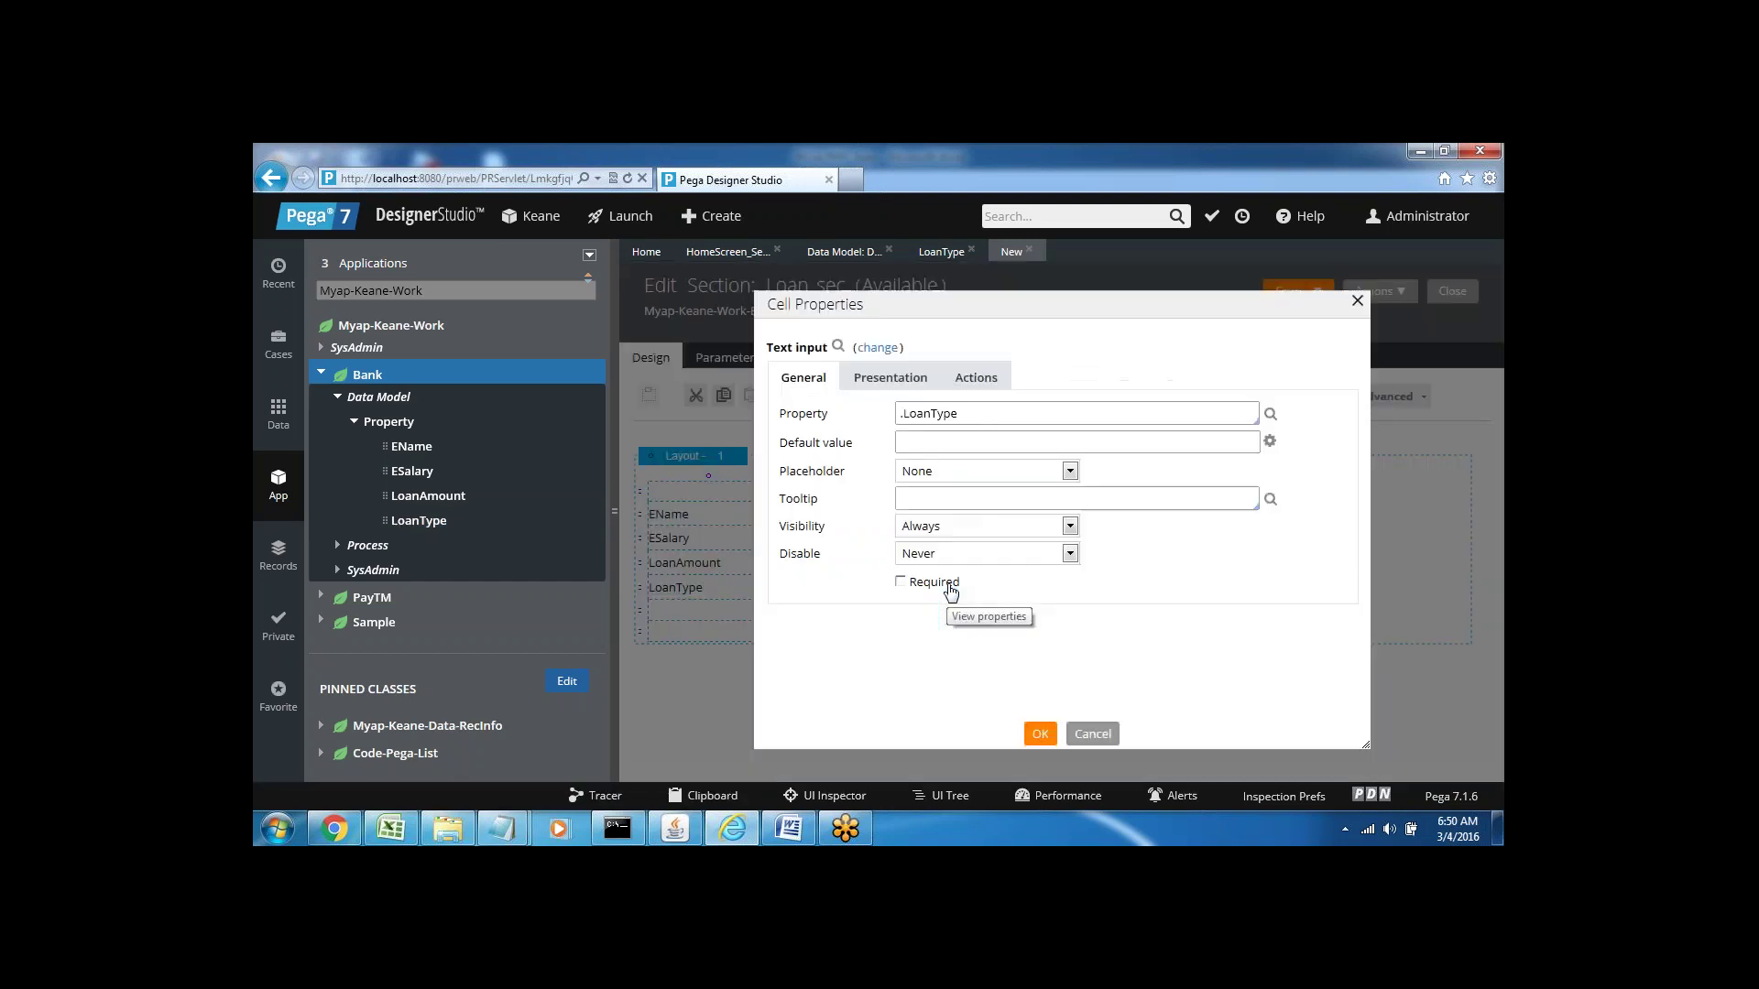
pyautogui.click(876, 348)
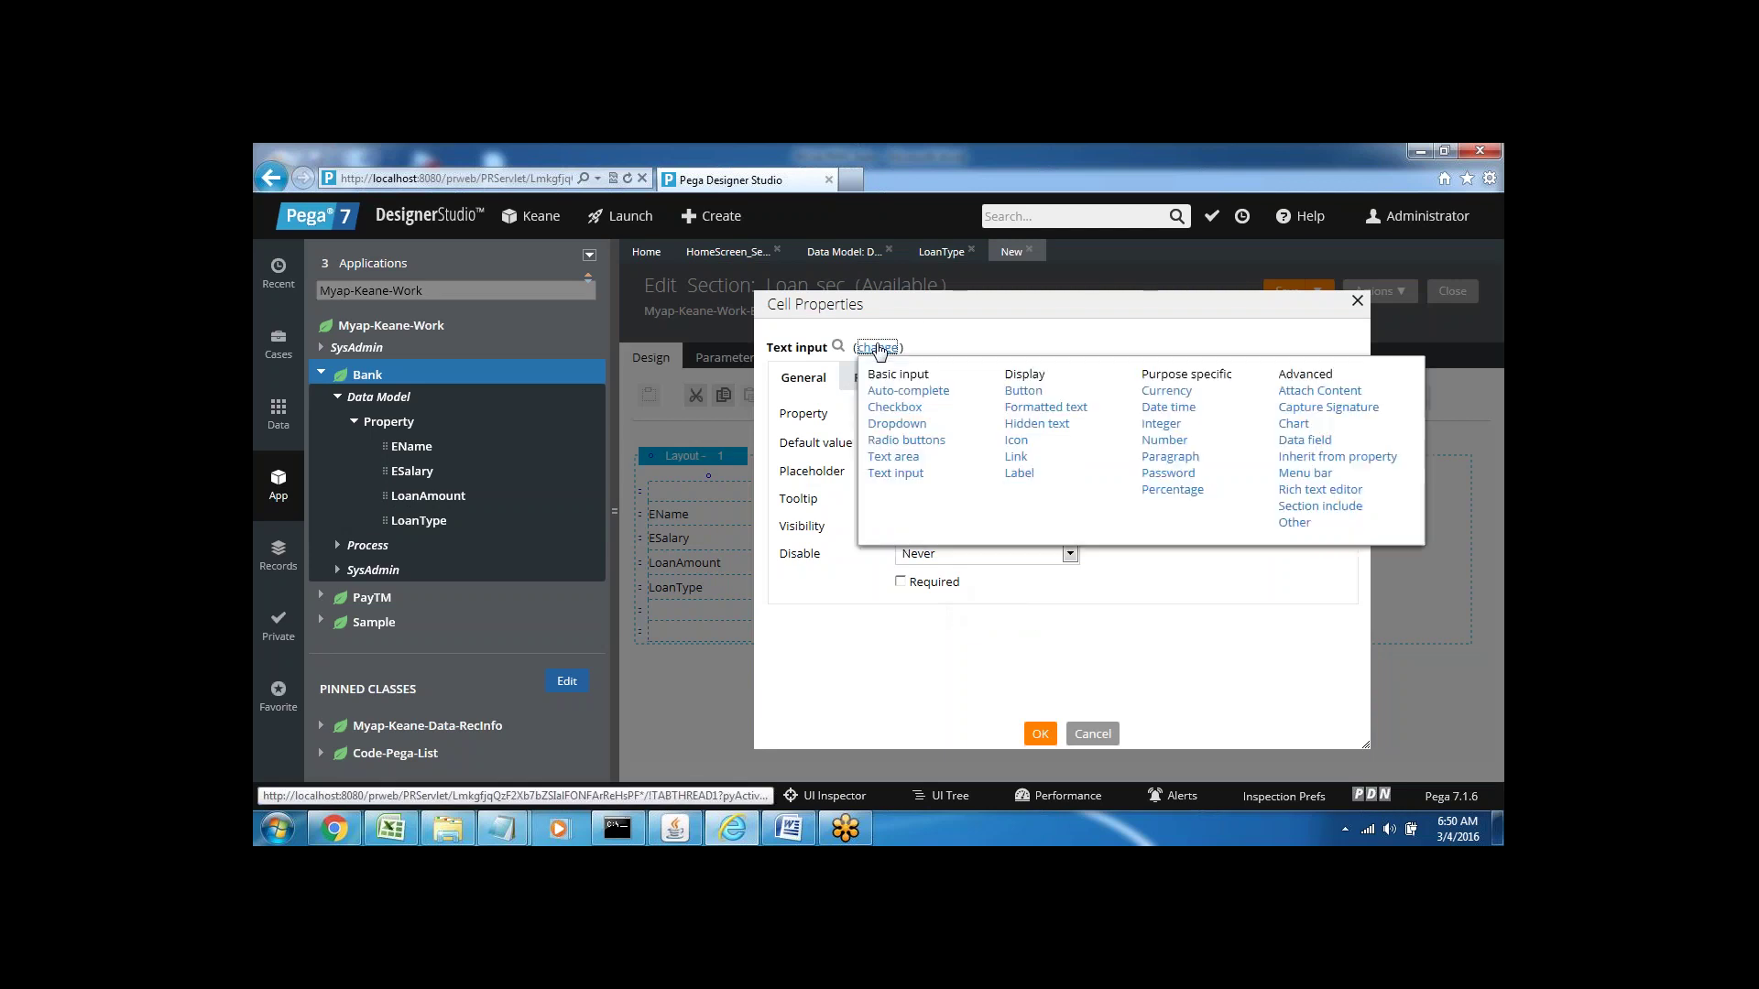
pyautogui.click(893, 424)
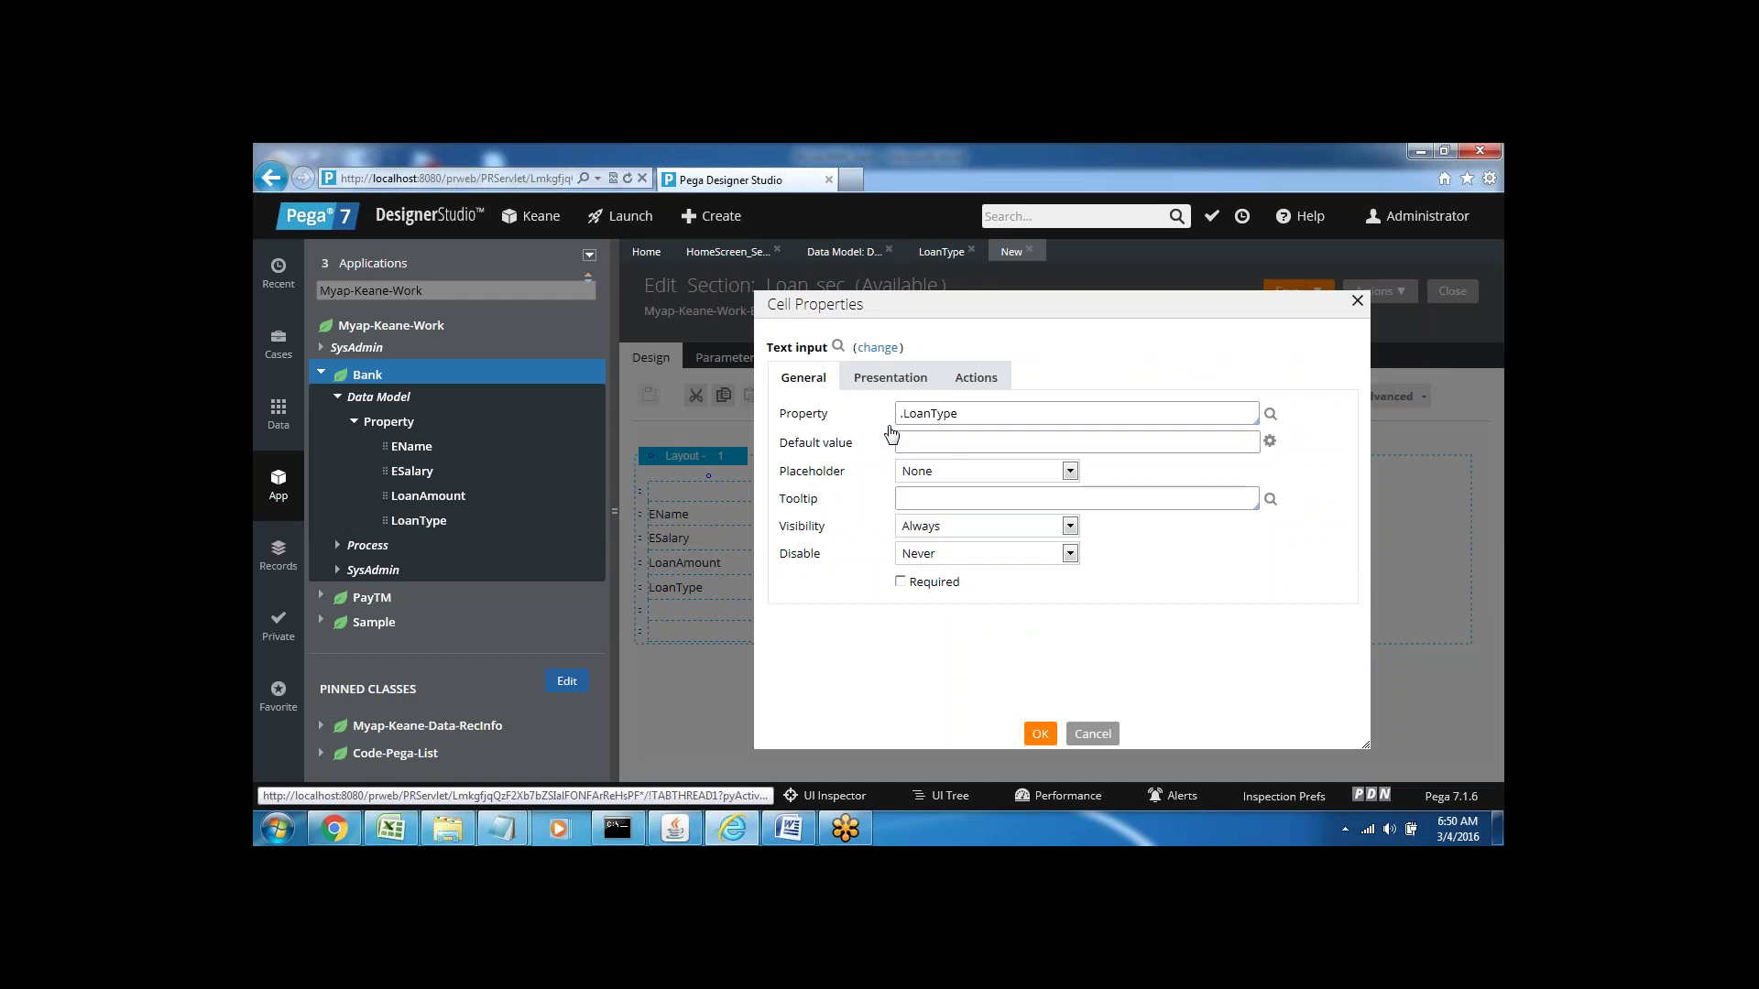
pyautogui.click(1038, 736)
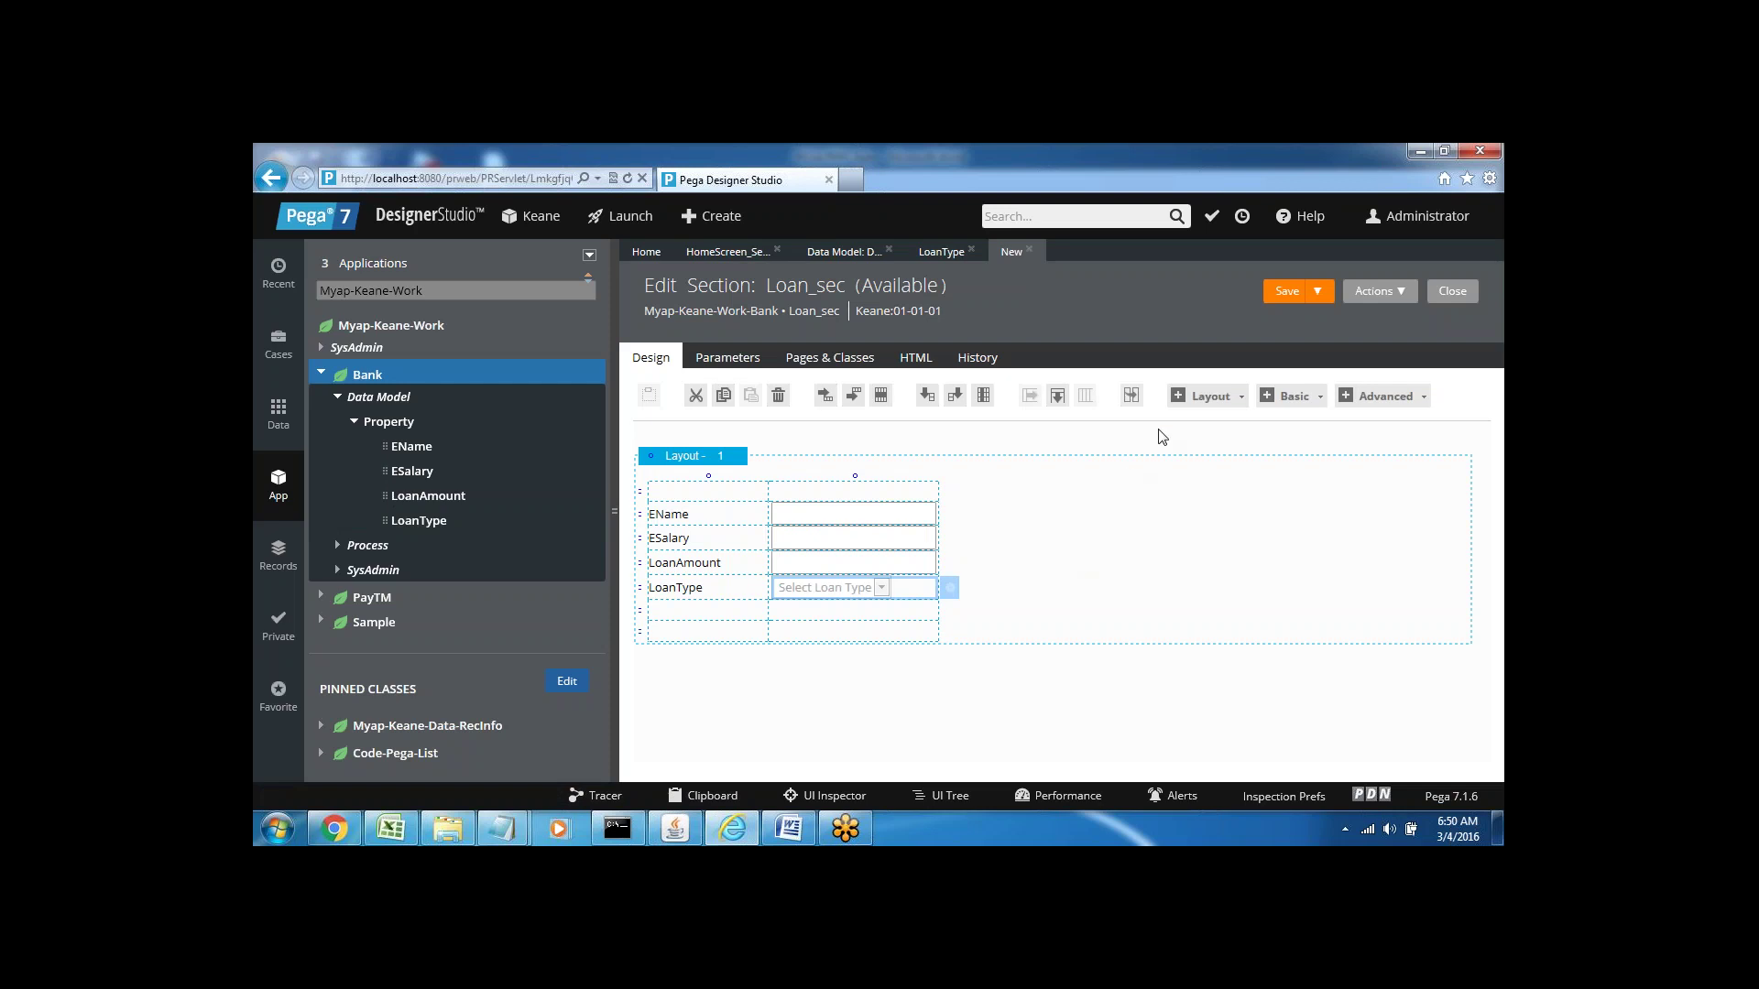
# - Set the editable text alignment of the ESalary cell to Left in its presentation properties
pyautogui.click(875, 517)
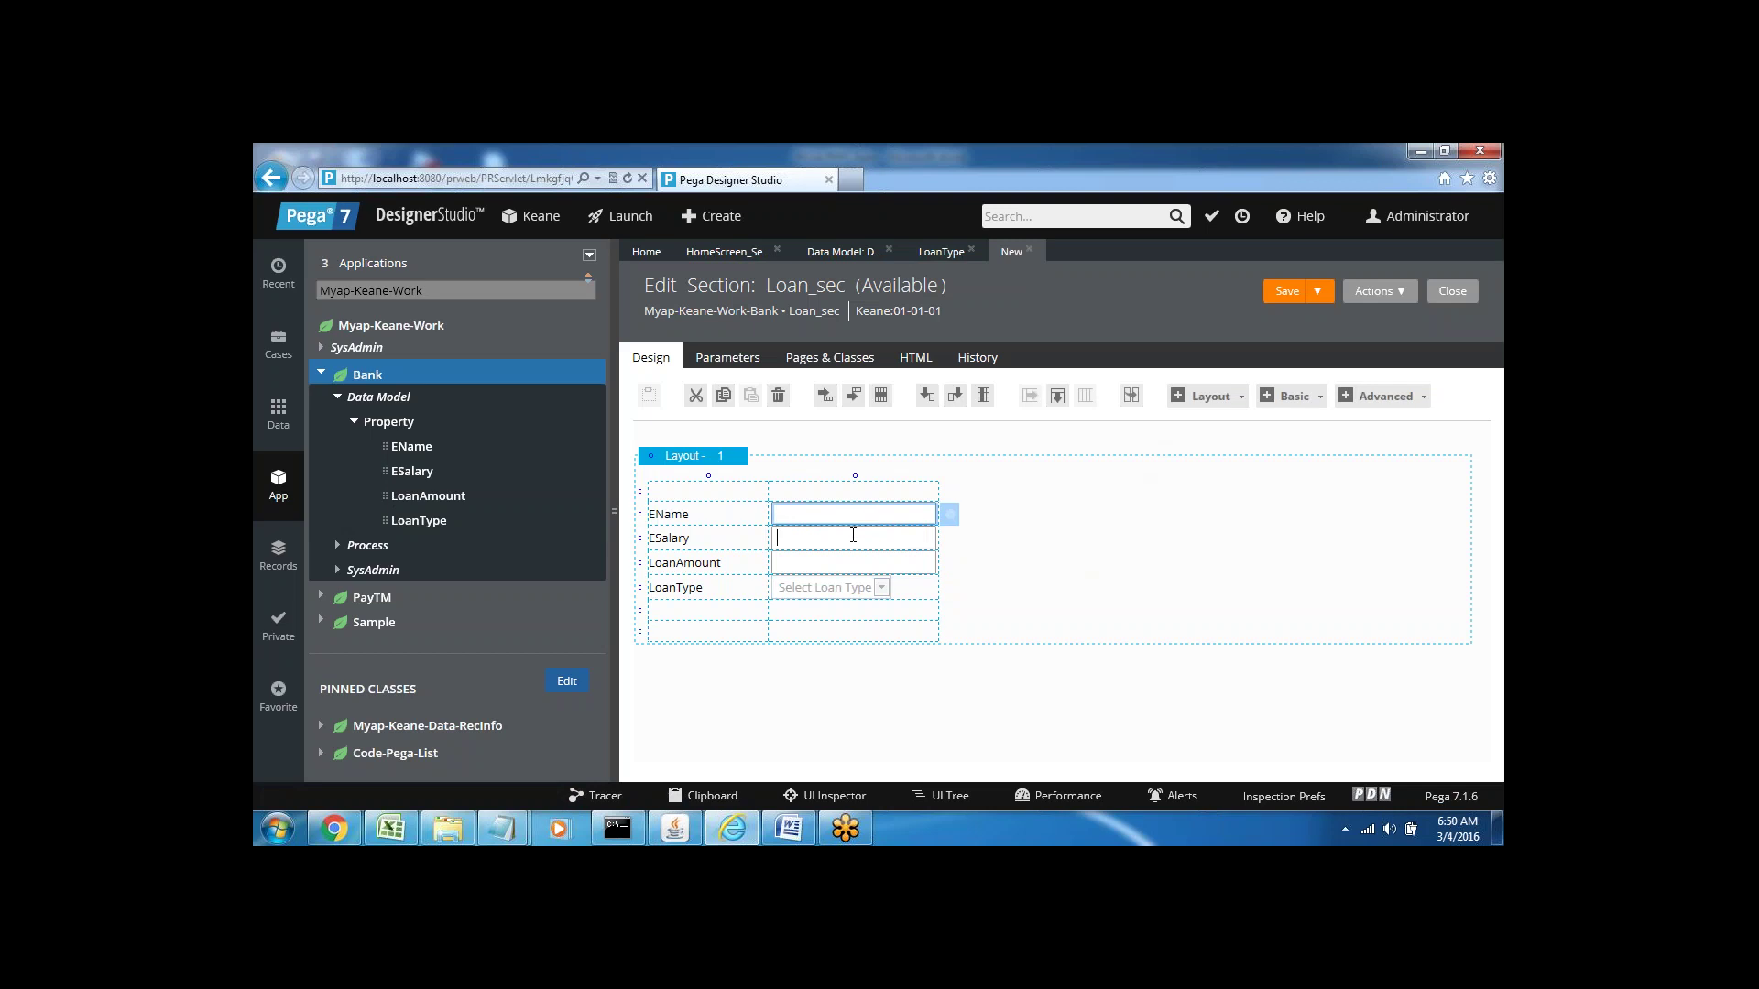
pyautogui.click(853, 535)
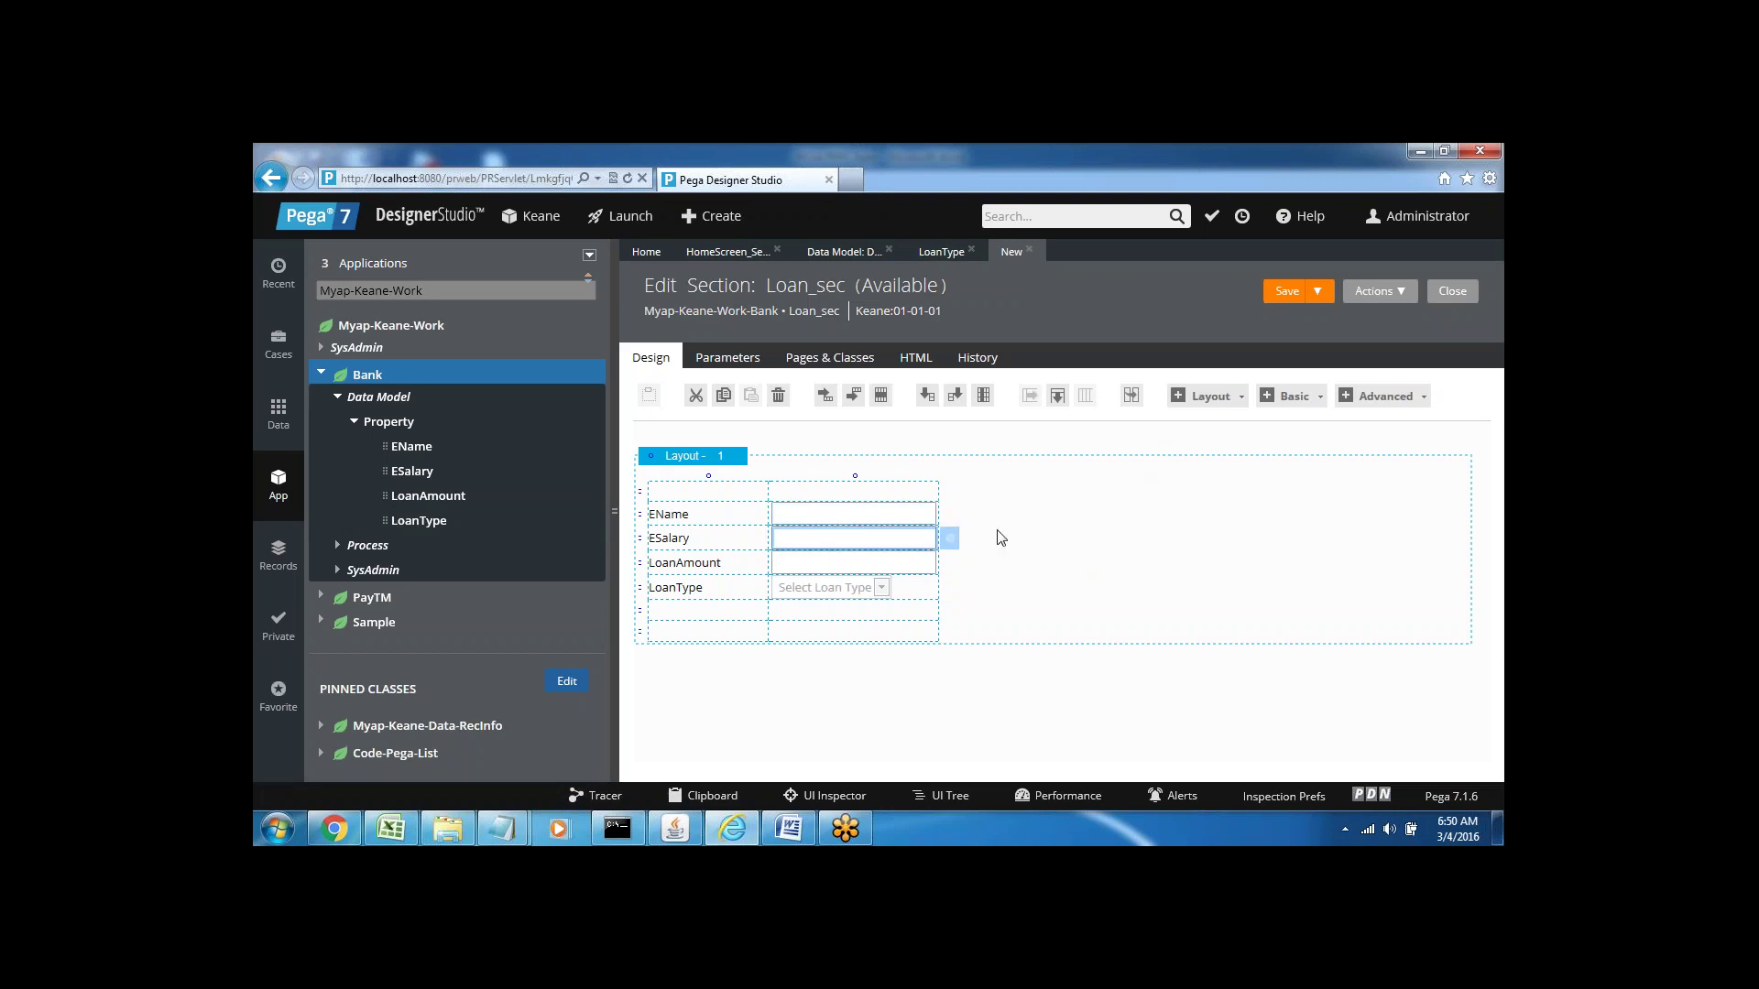
pyautogui.click(951, 543)
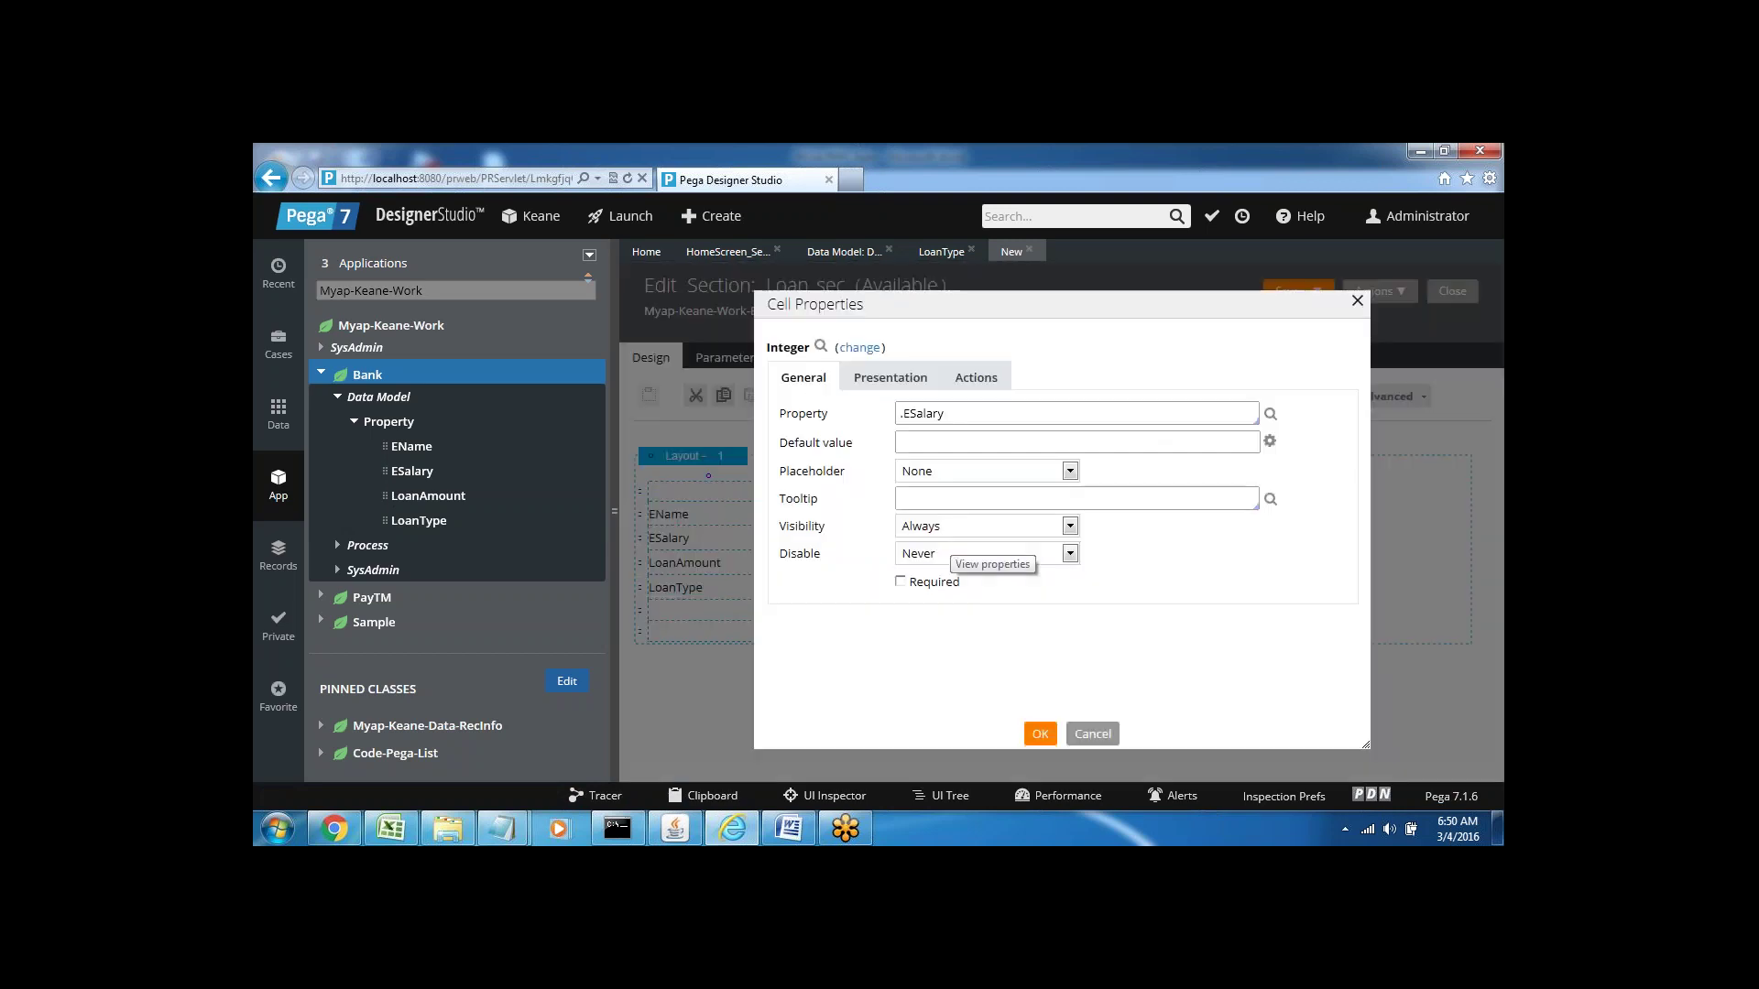
pyautogui.click(891, 379)
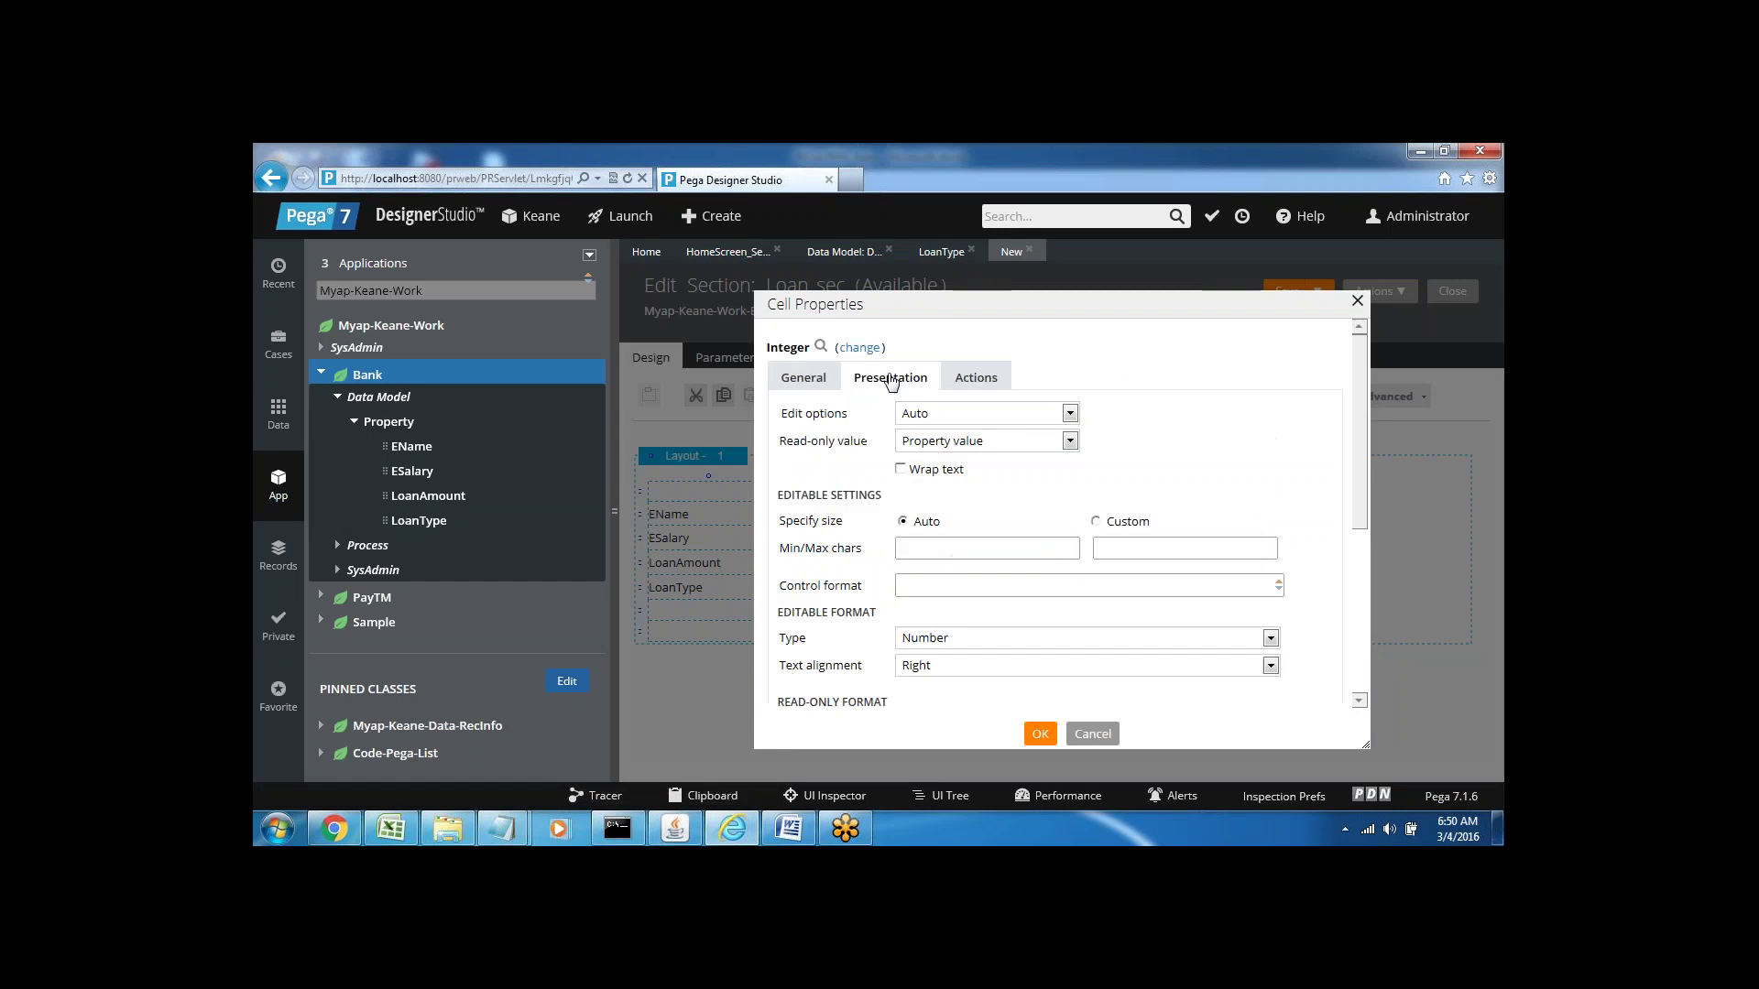
pyautogui.click(930, 667)
pyautogui.click(919, 683)
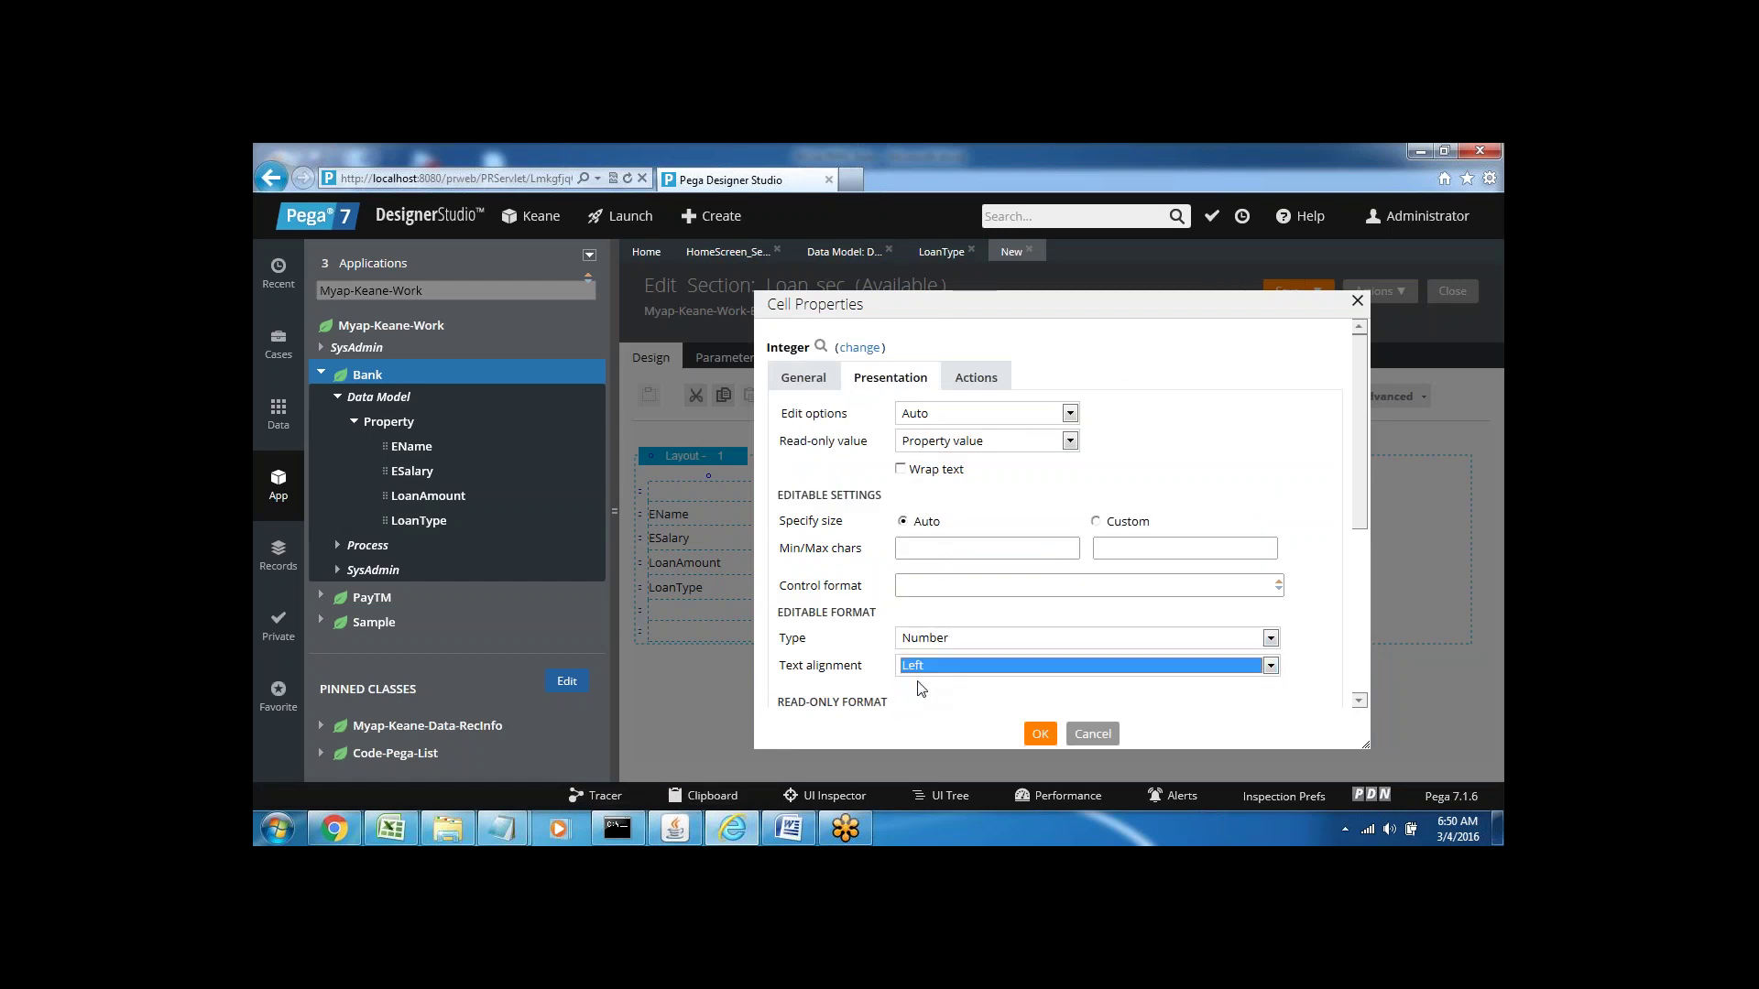
pyautogui.click(1039, 736)
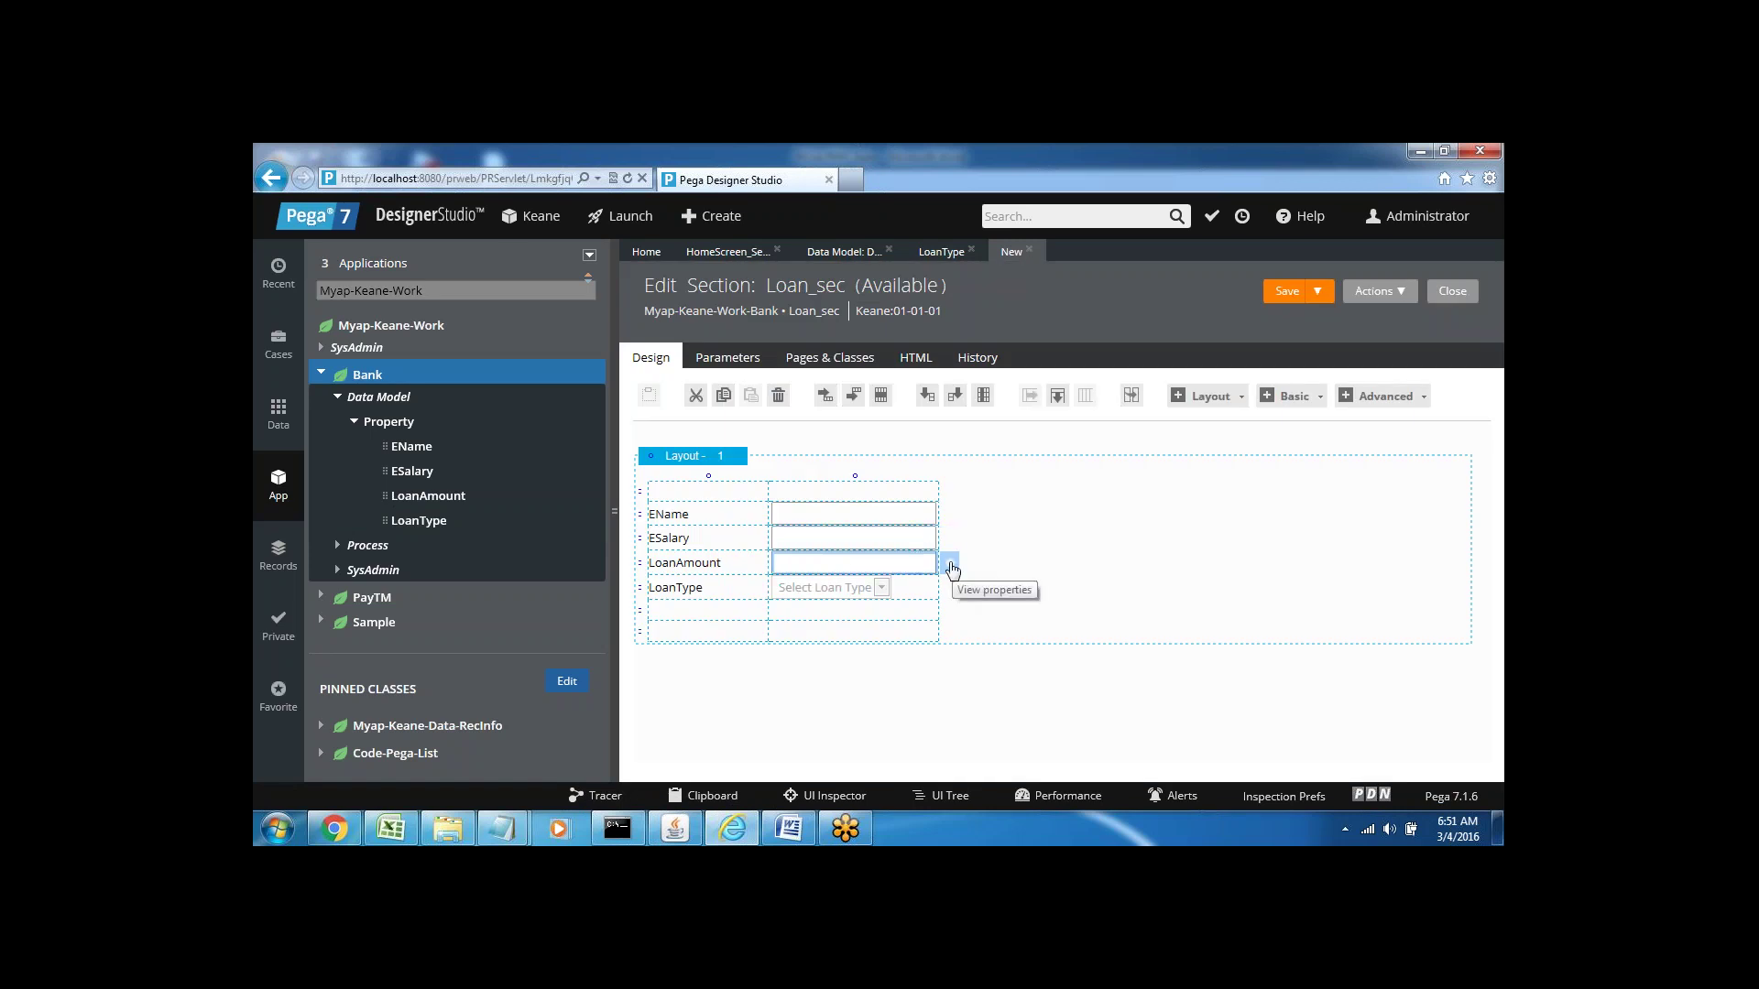
# - Set the LoanAmount cell's editable text alignment to Left and save the Loan_sec section
pyautogui.click(951, 566)
pyautogui.click(890, 379)
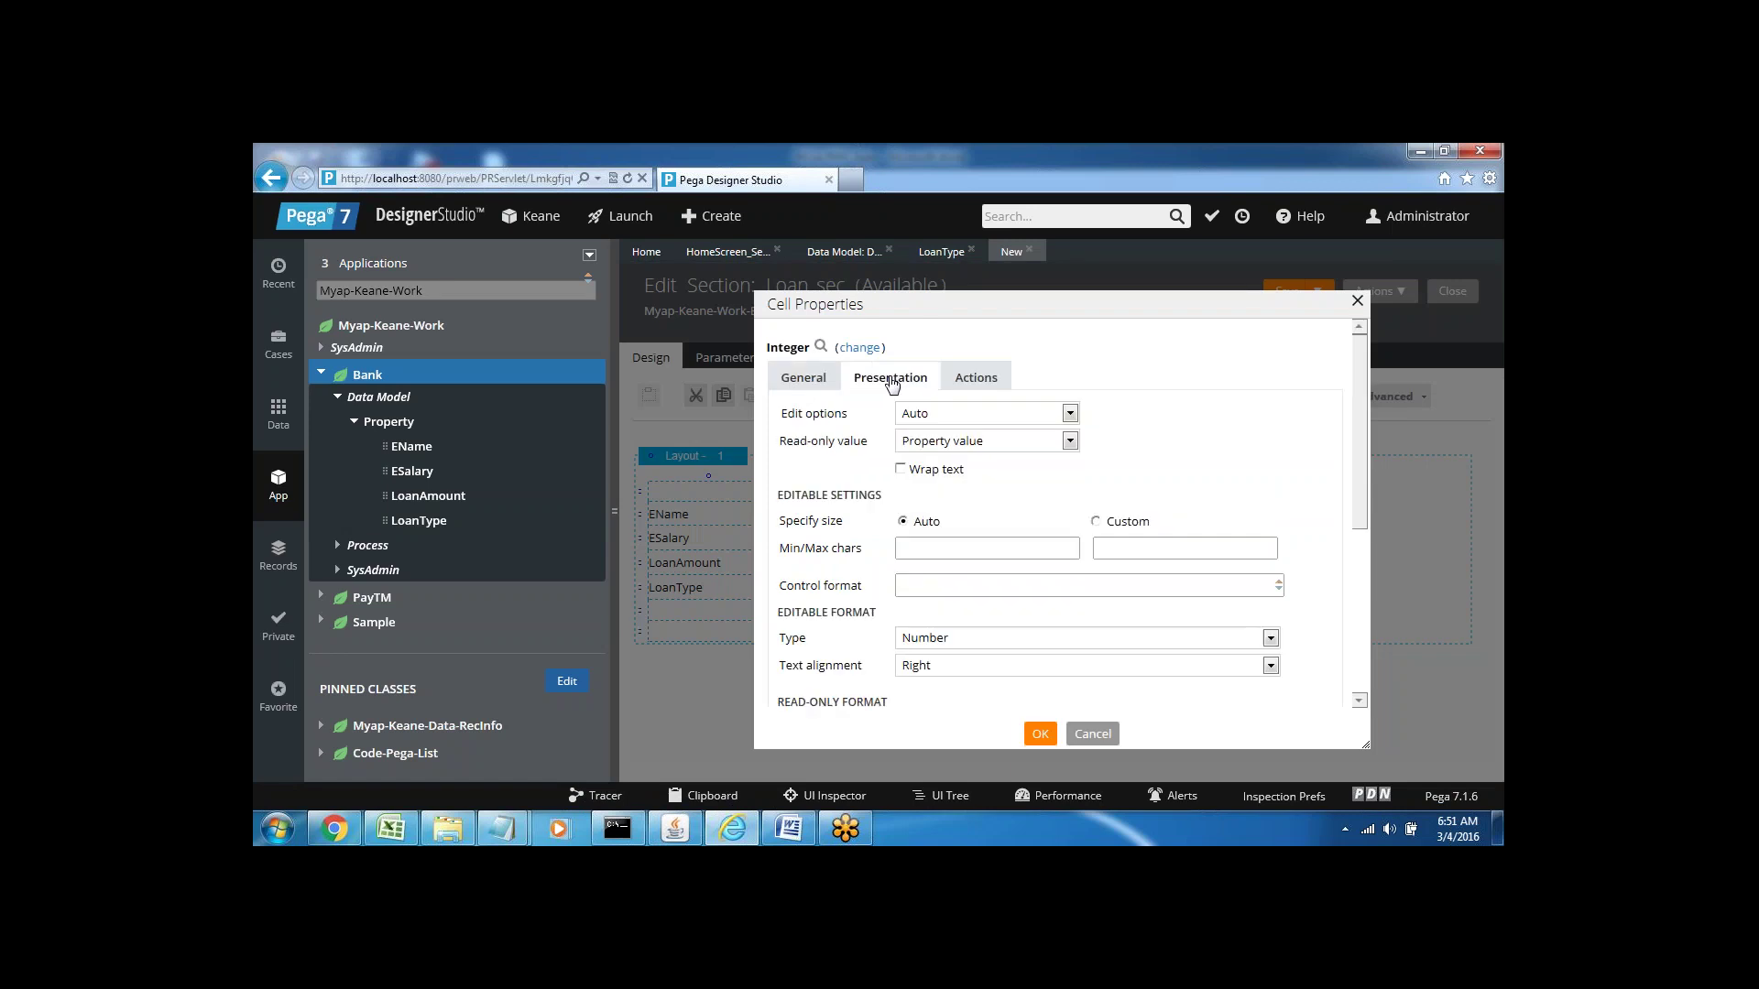
pyautogui.click(934, 670)
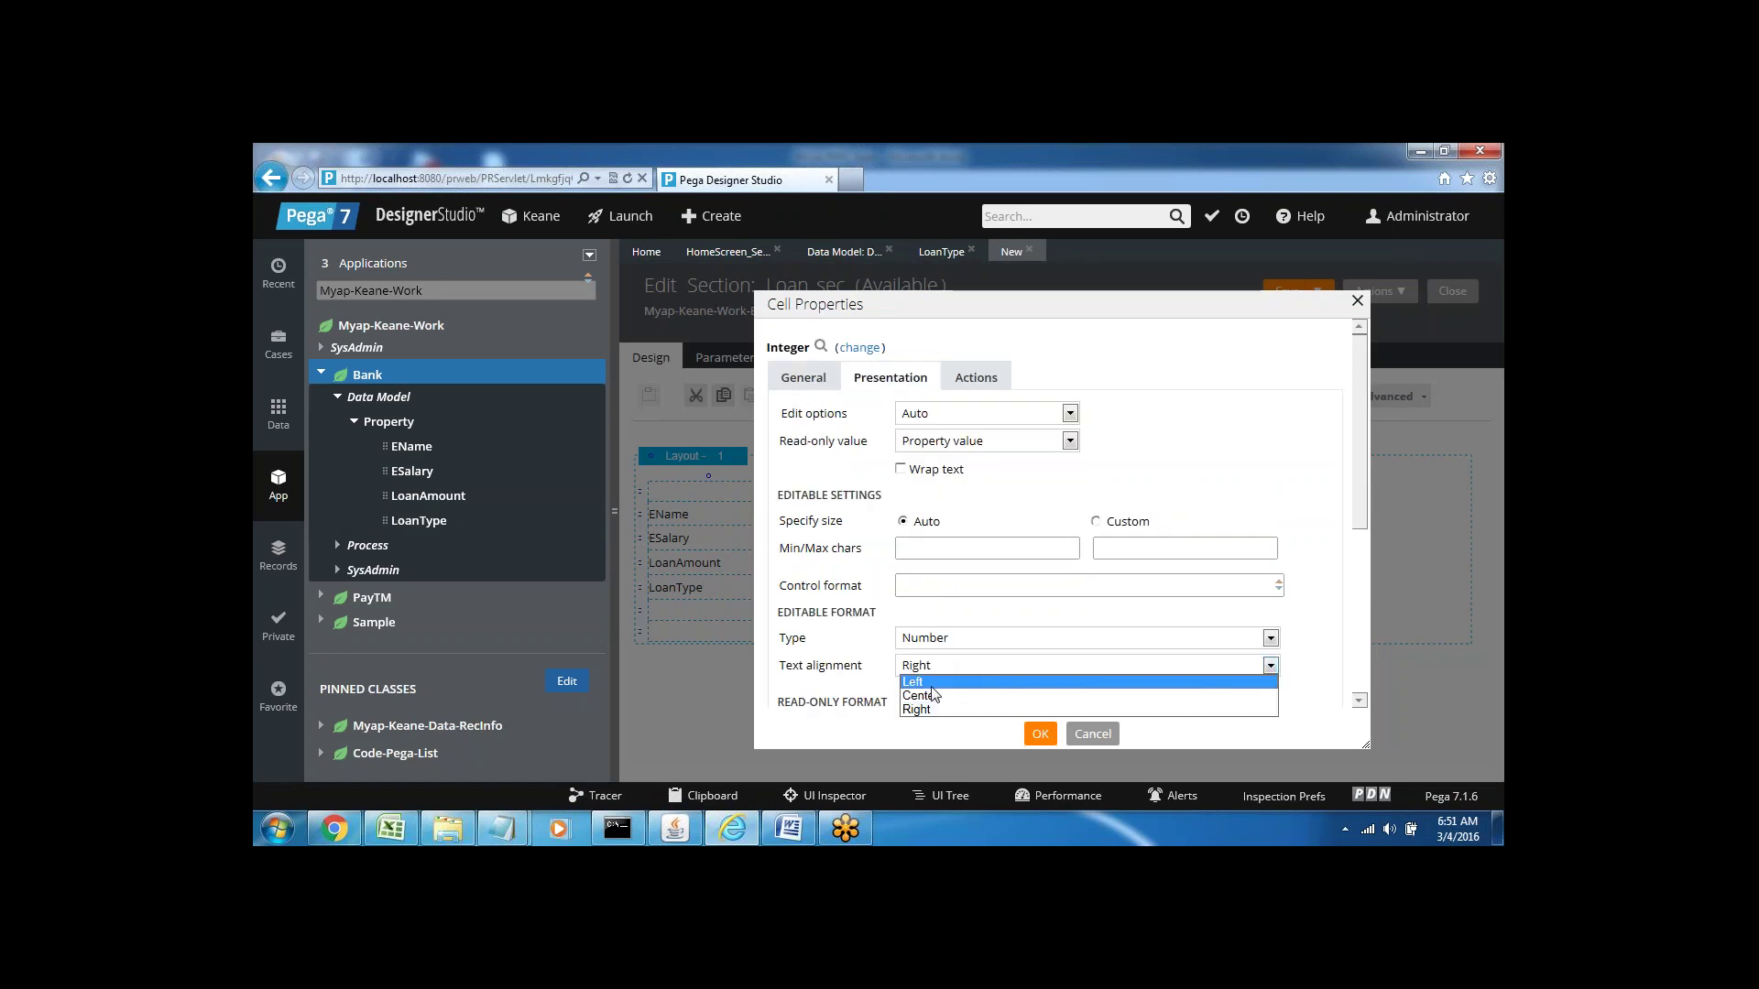
pyautogui.click(931, 684)
pyautogui.click(1035, 735)
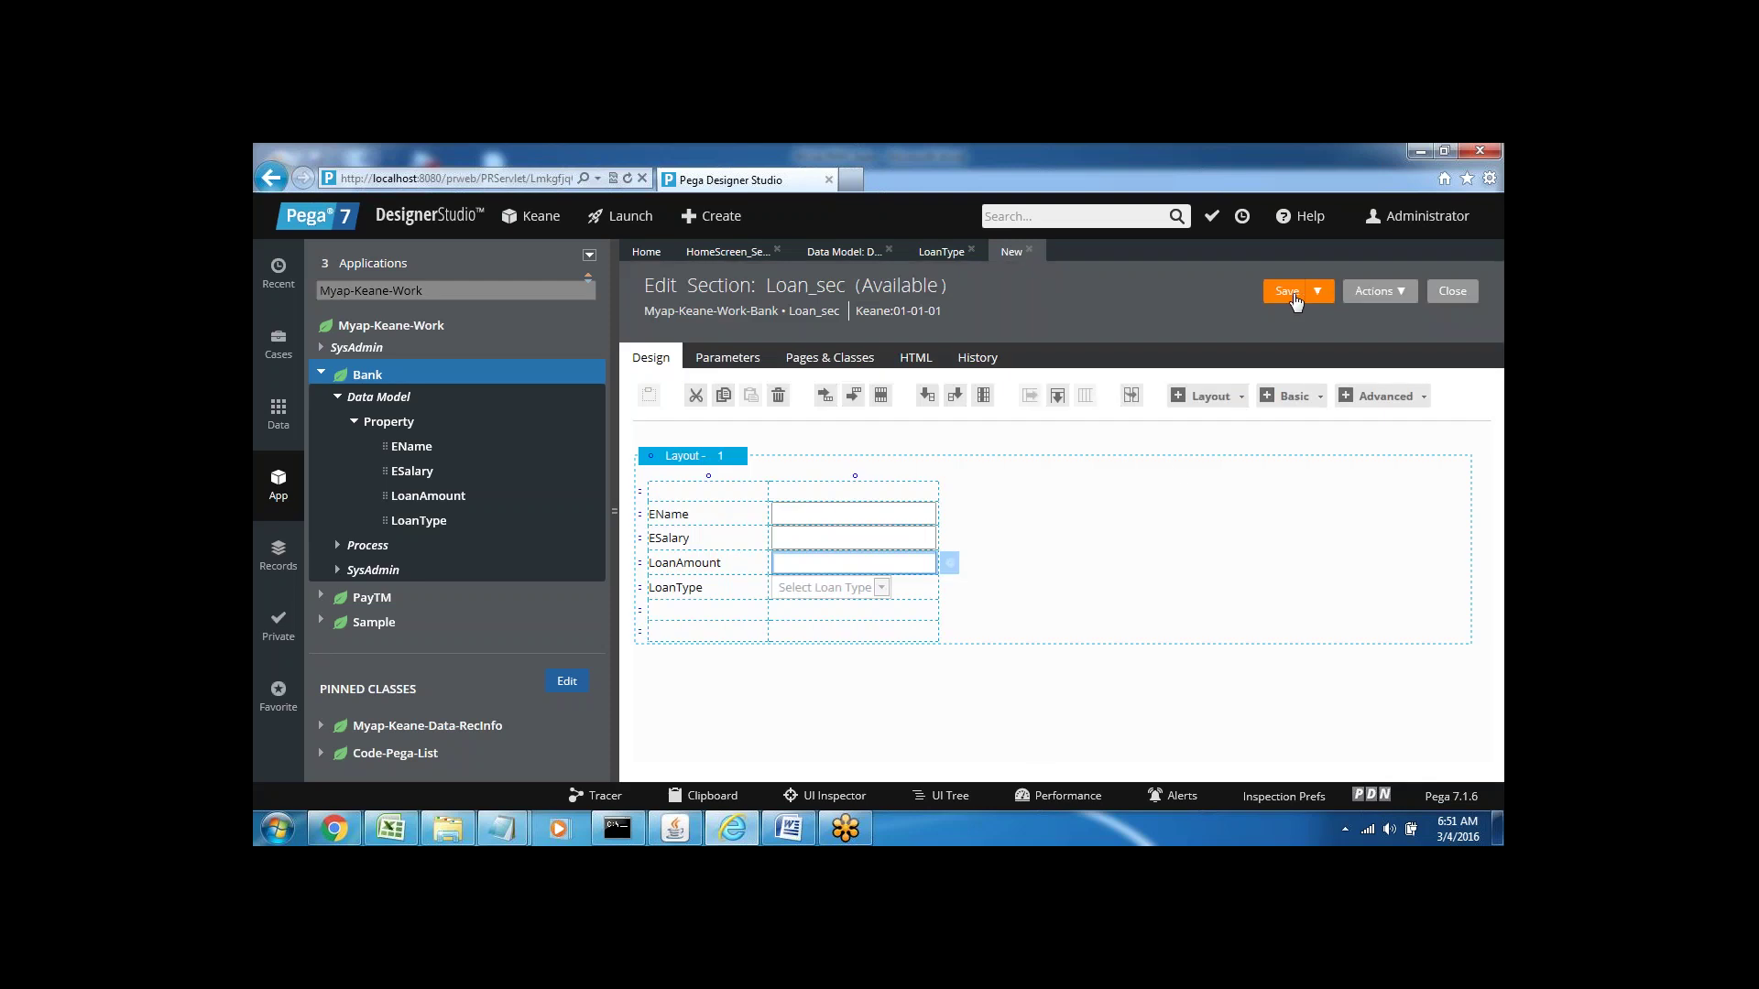
pyautogui.click(1287, 294)
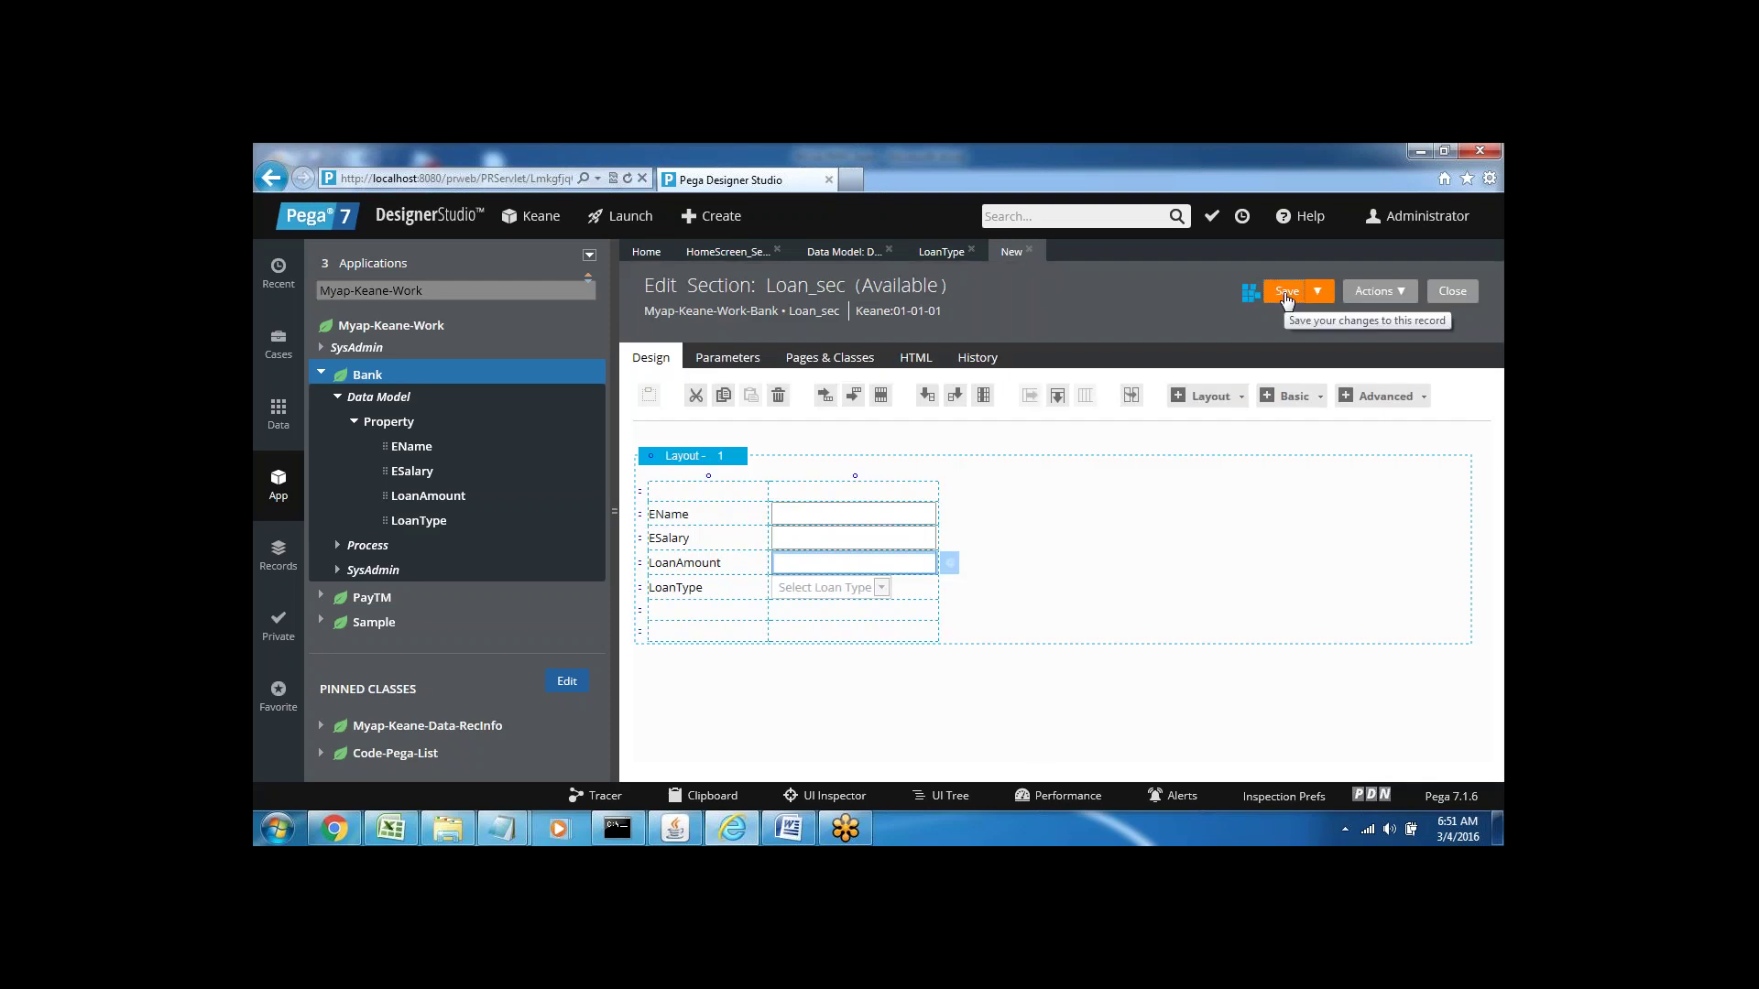
# - Create a flow action labelled Loan_FA in the Bank class
pyautogui.rightClick(364, 382)
pyautogui.moveTo(424, 406)
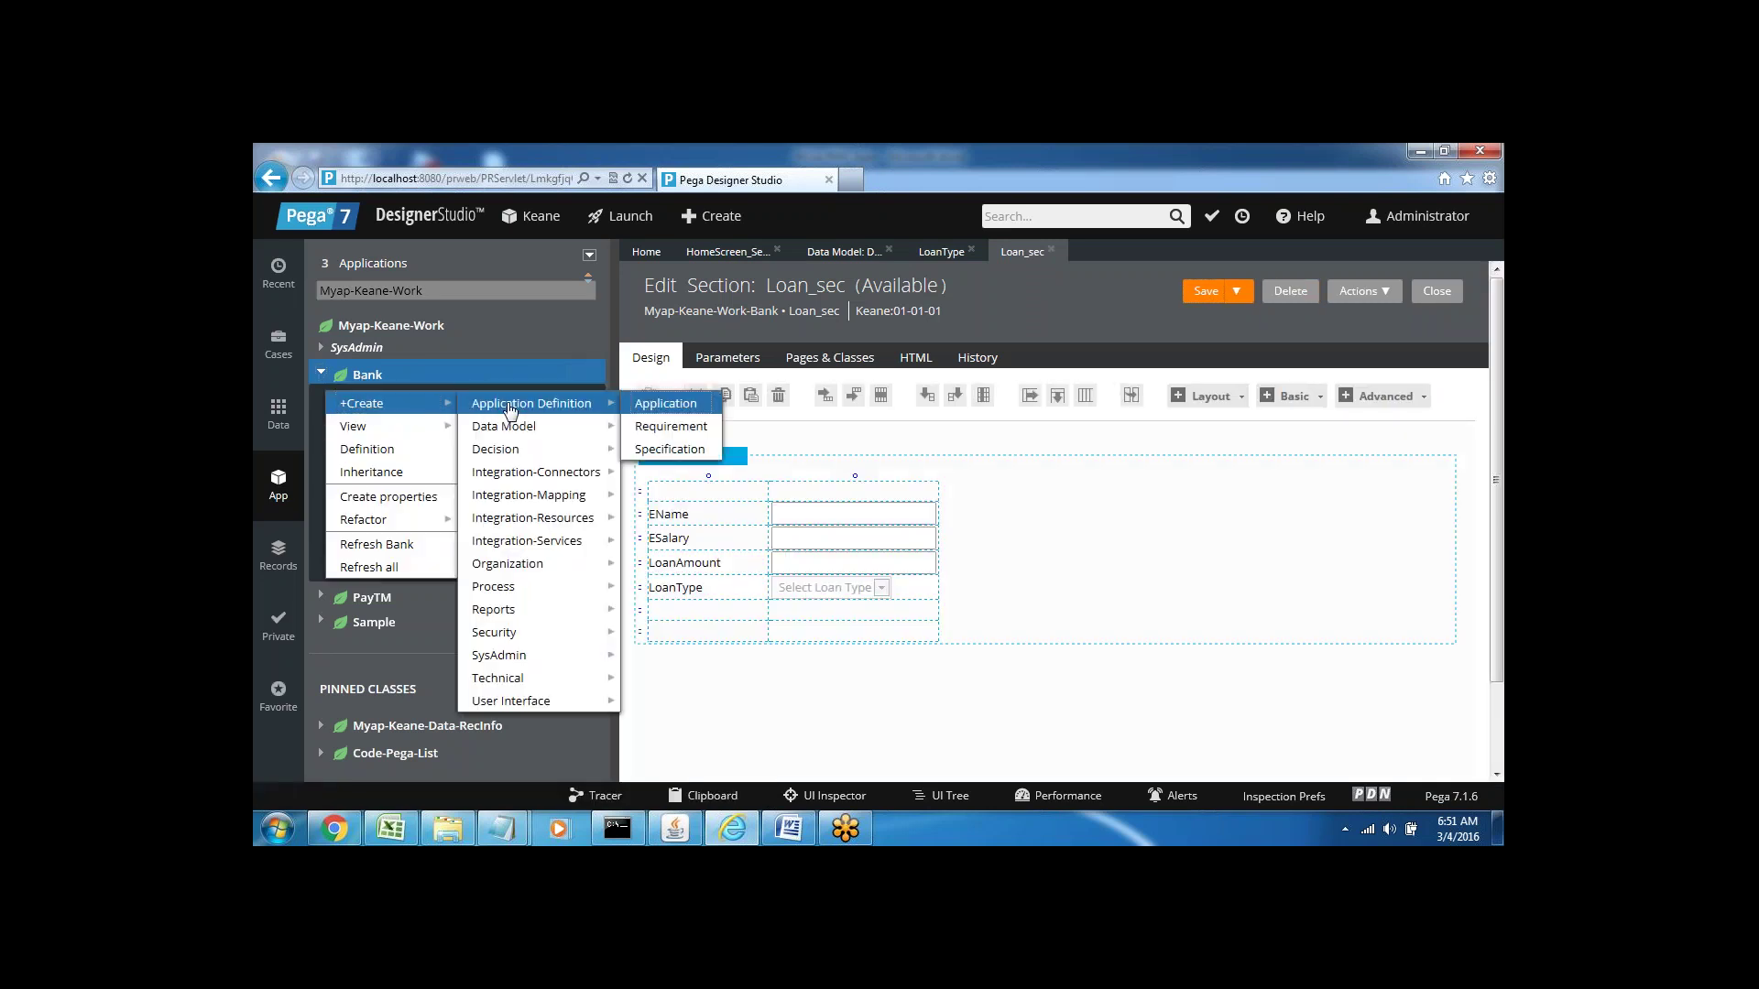
pyautogui.moveTo(549, 701)
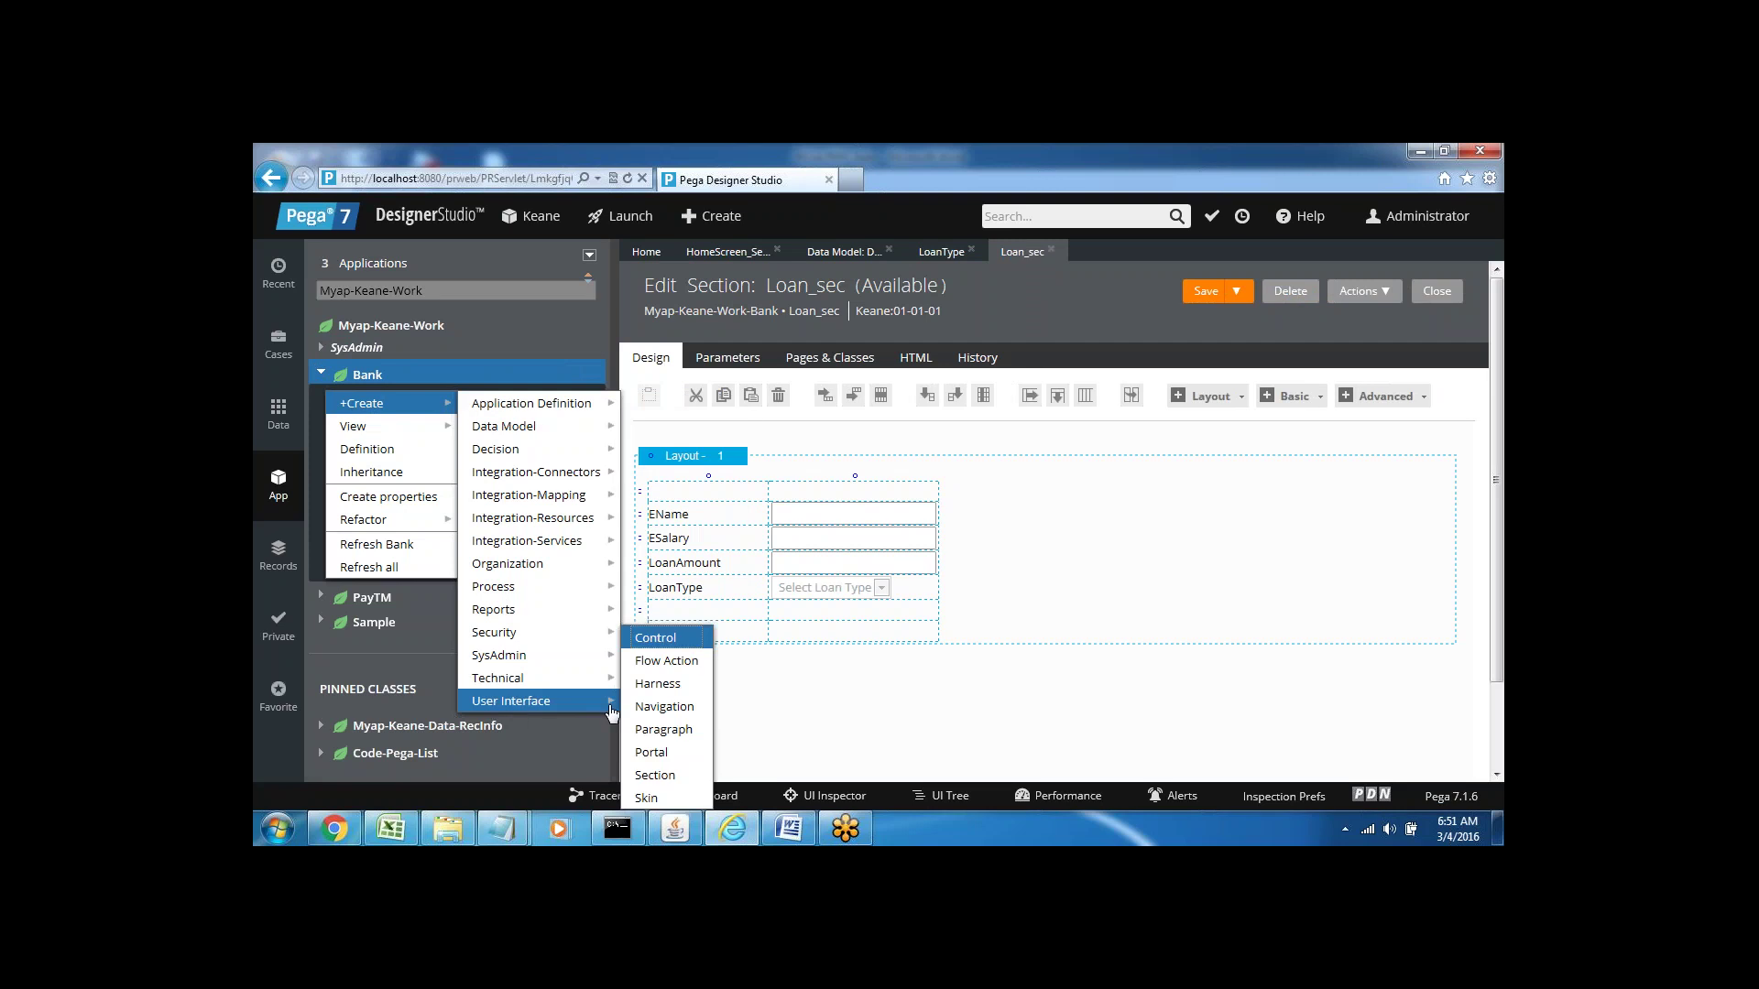
pyautogui.click(665, 660)
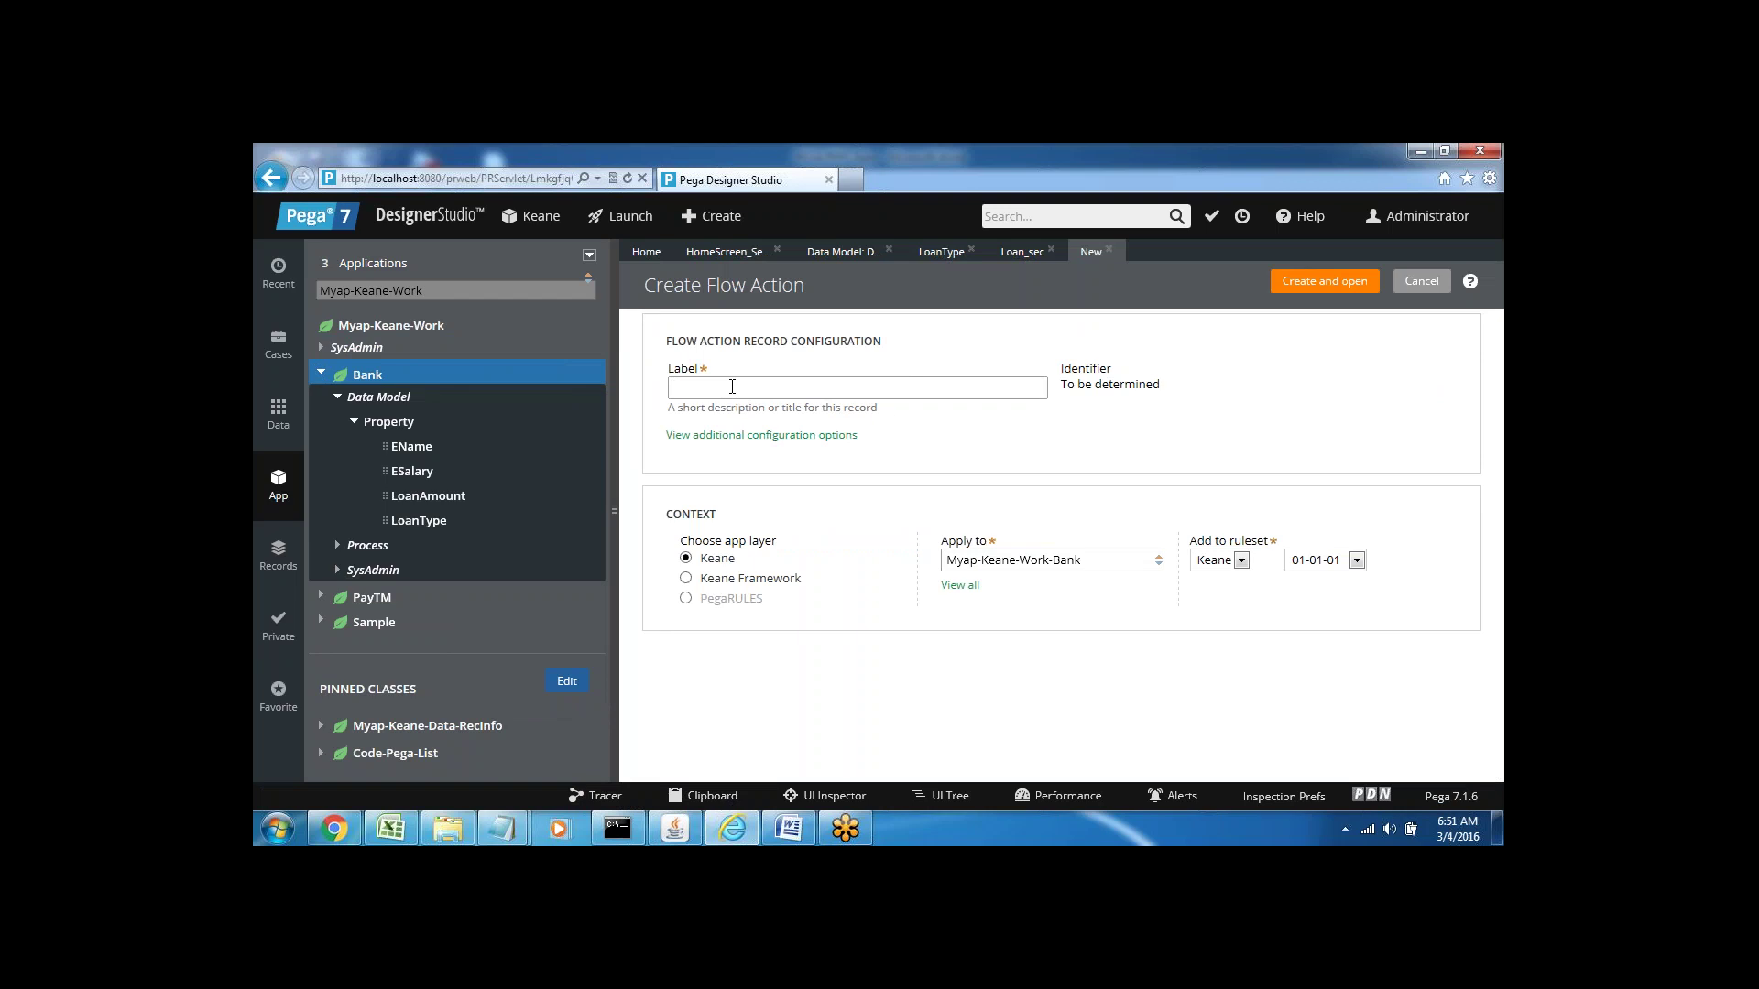
pyautogui.write('Loan_')
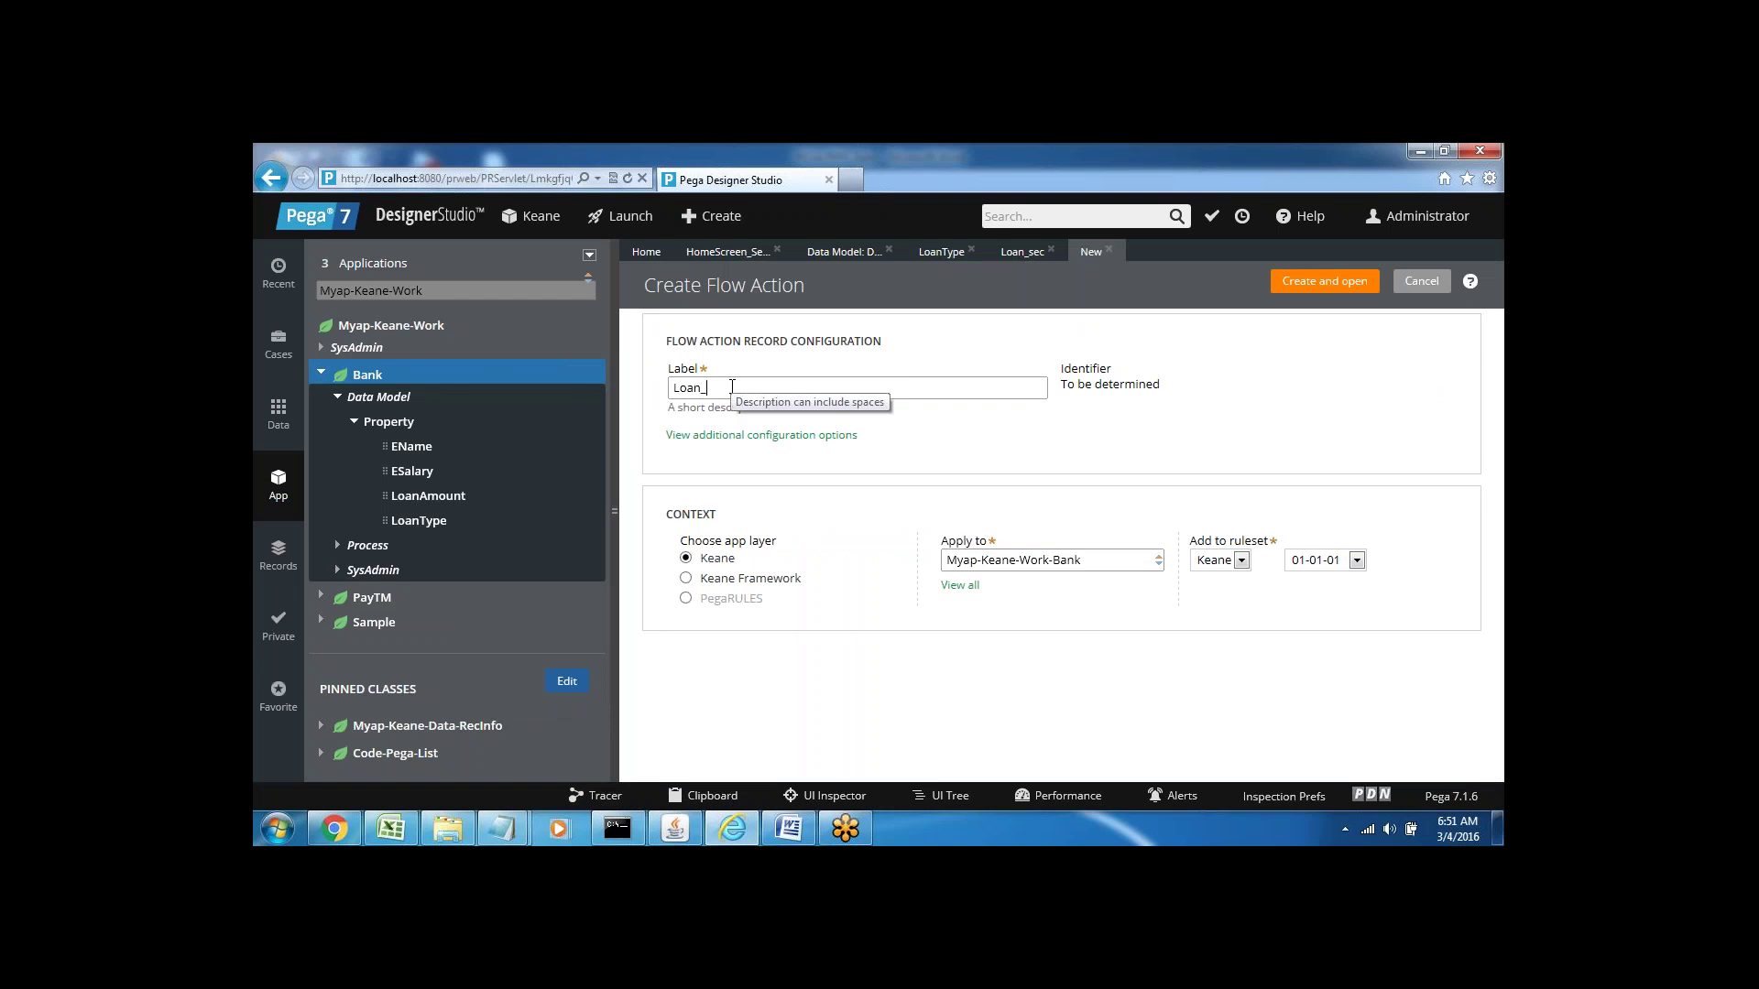
pyautogui.write('FA')
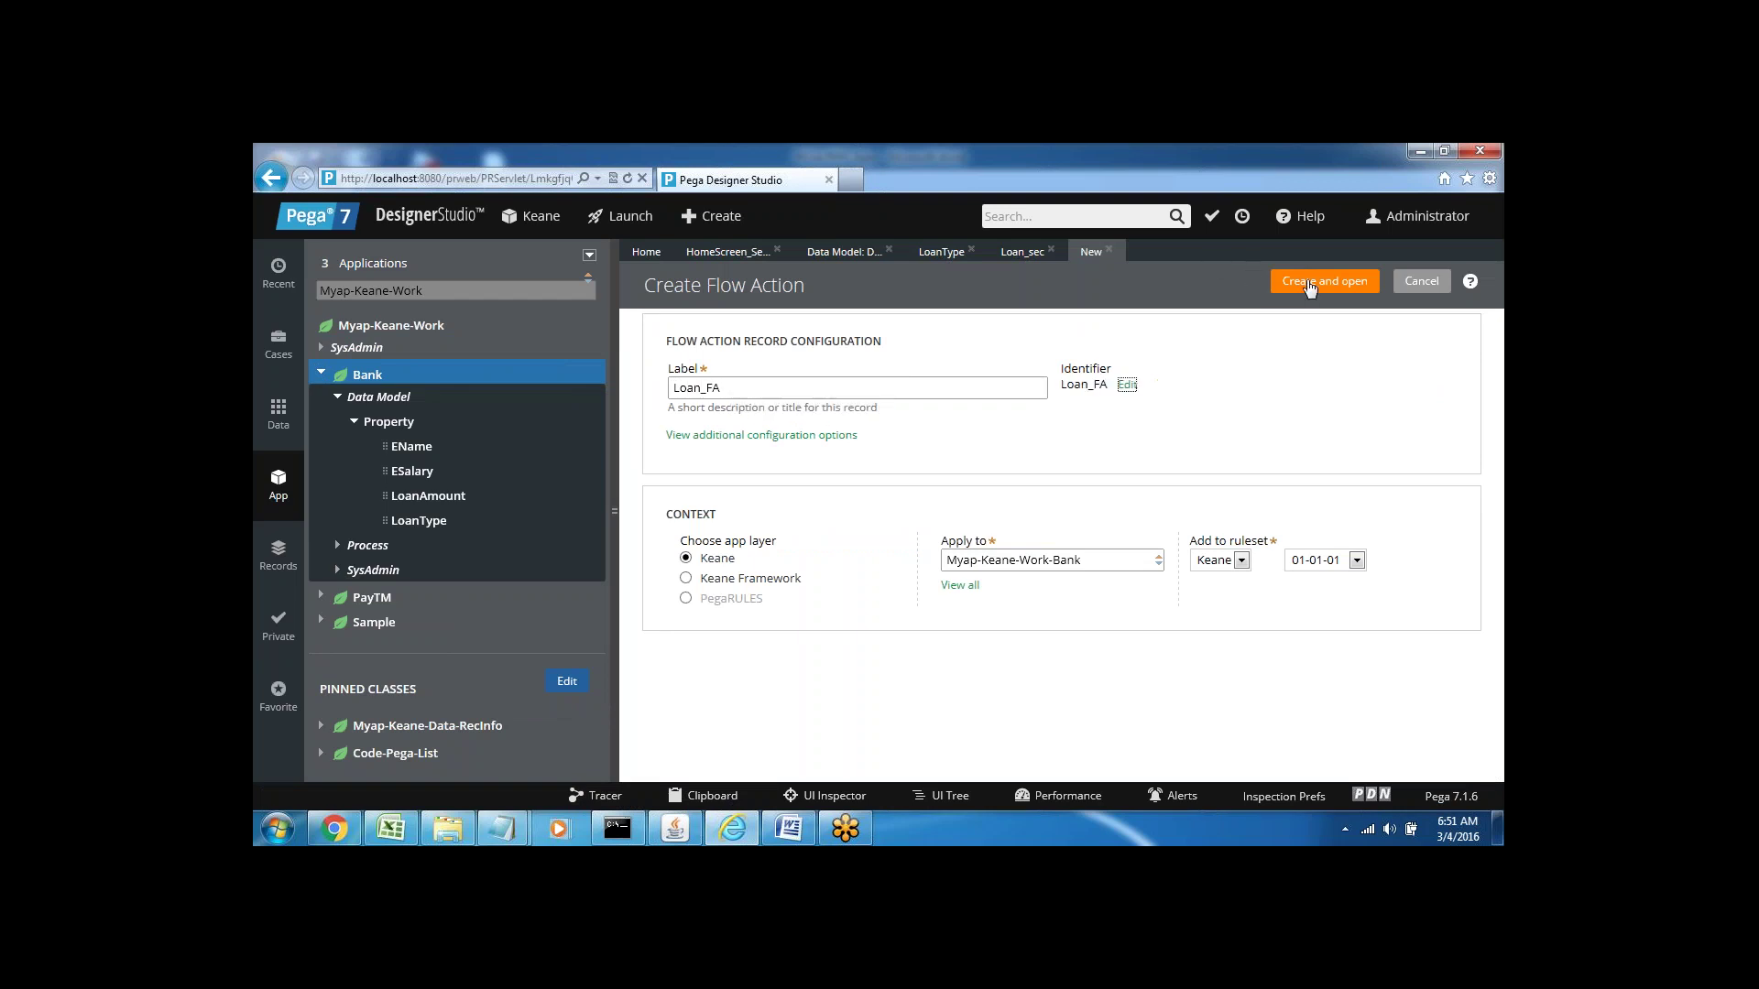
pyautogui.press('Return')
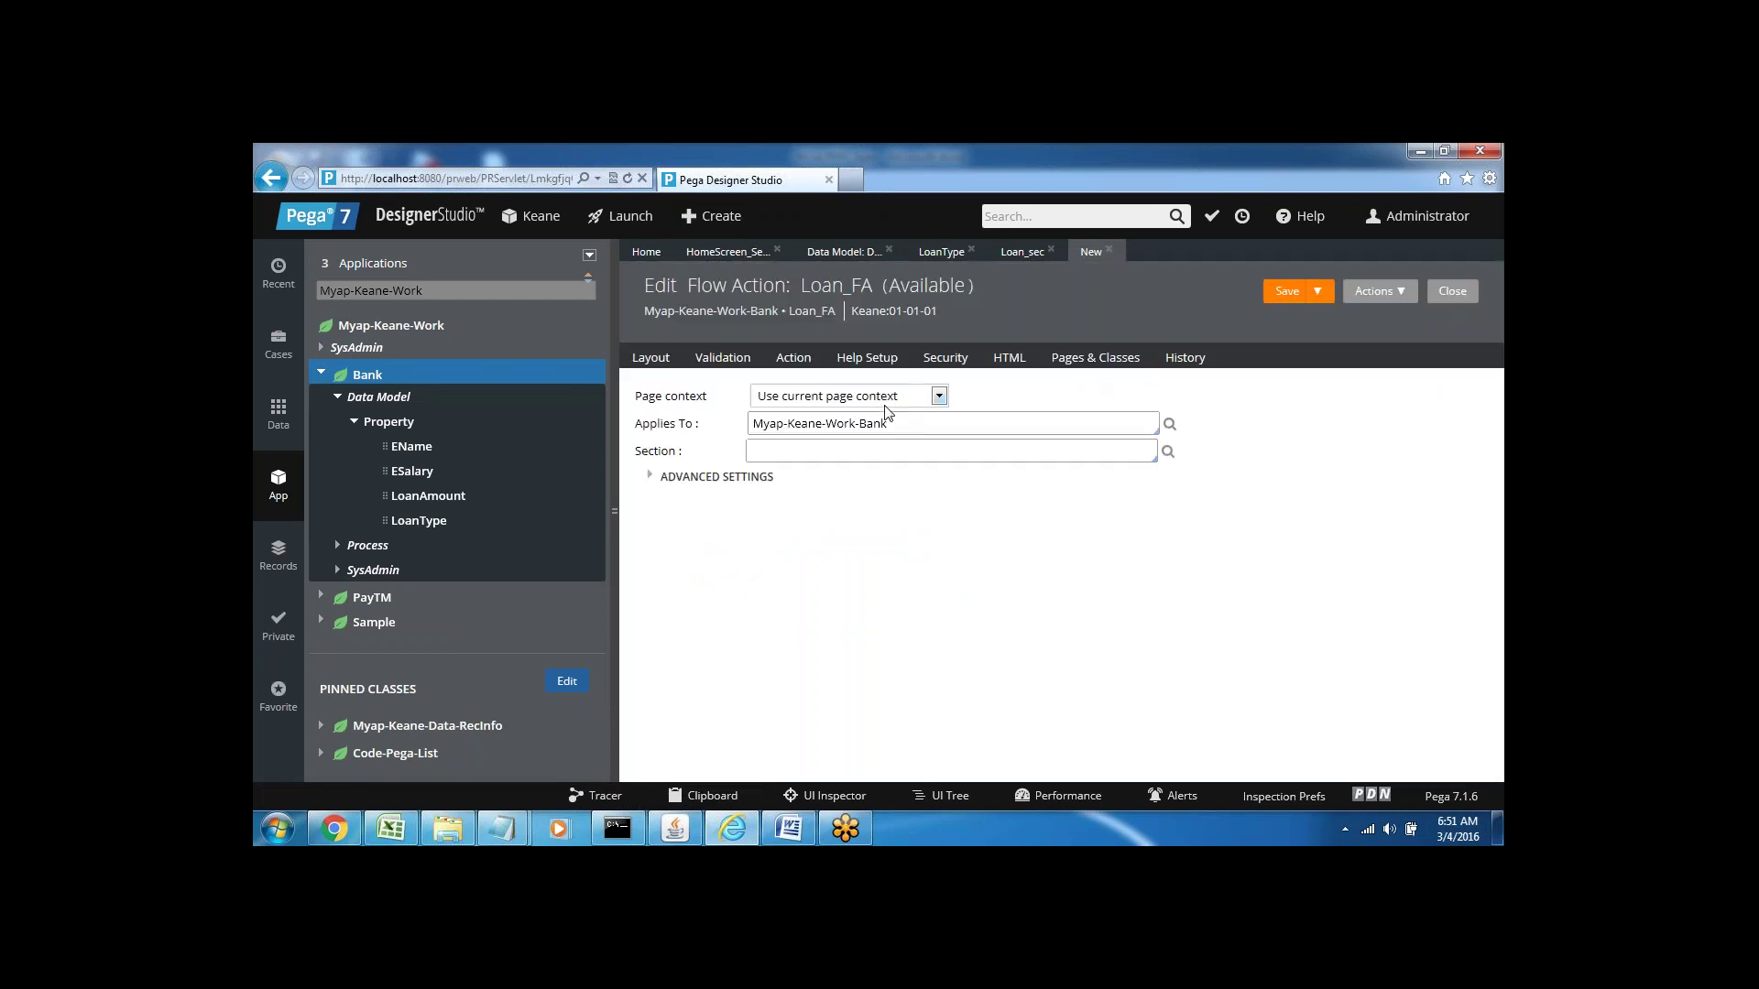
# - Set Loan_sec as the section of the Loan_FA flow action and save it
pyautogui.click(774, 451)
pyautogui.click(773, 486)
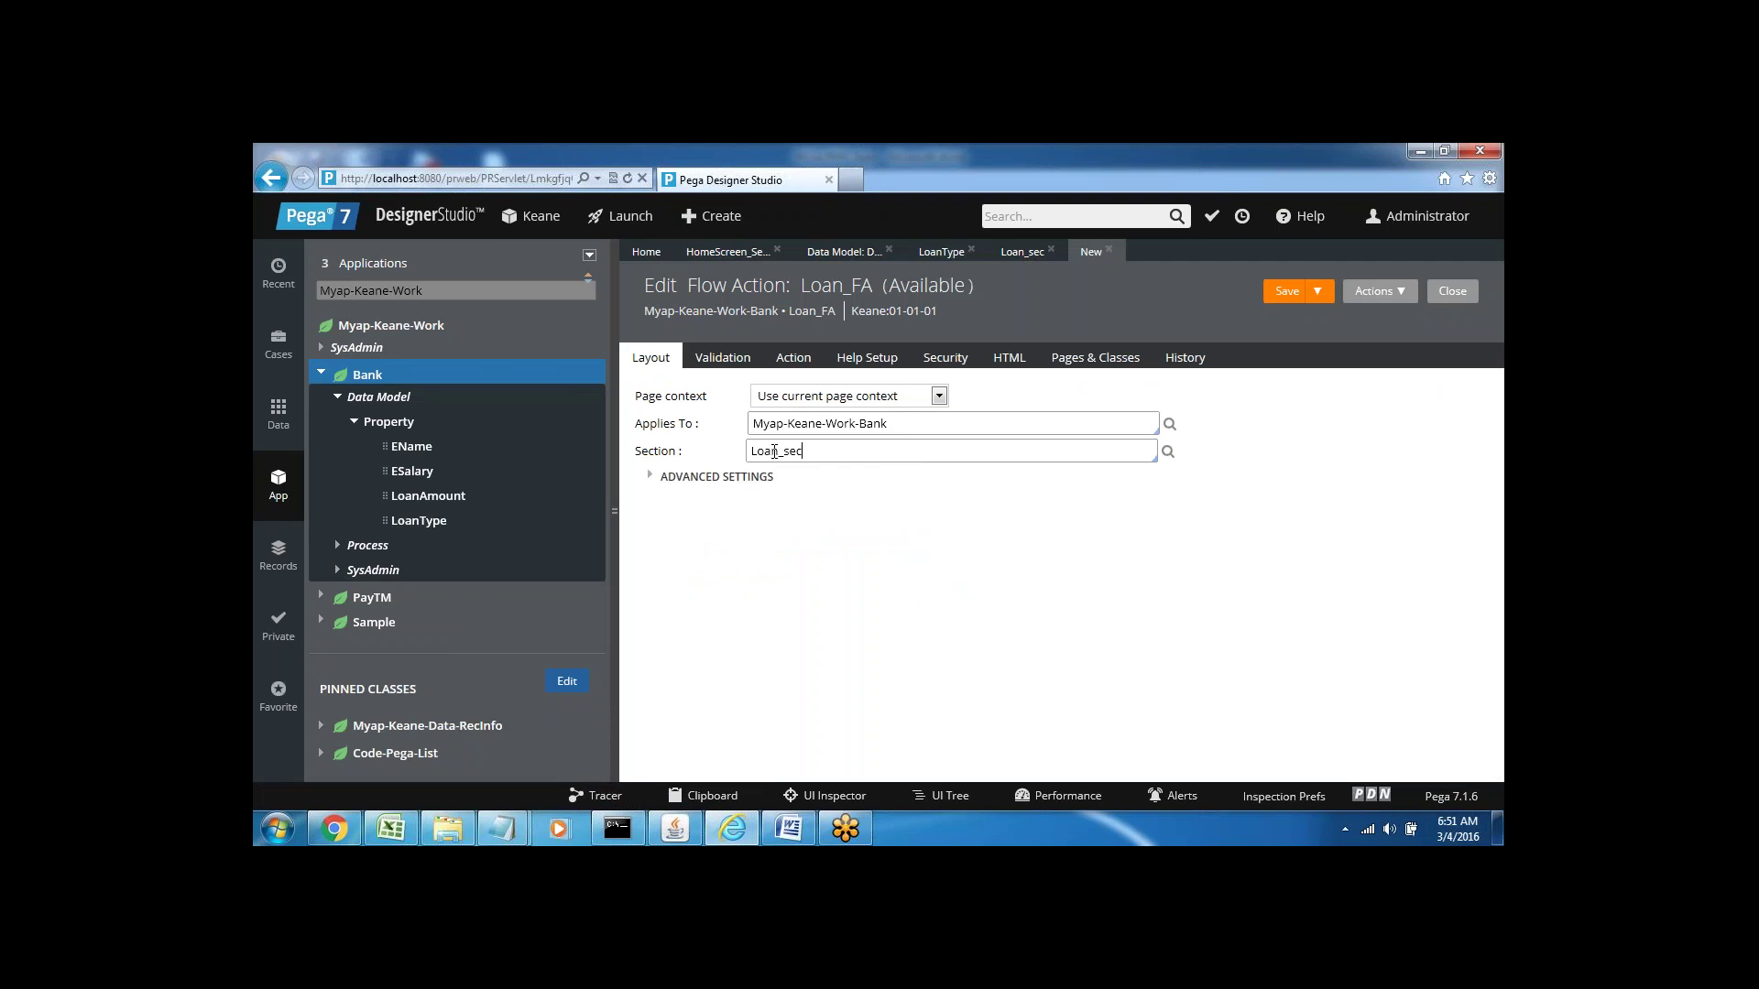
pyautogui.click(1287, 291)
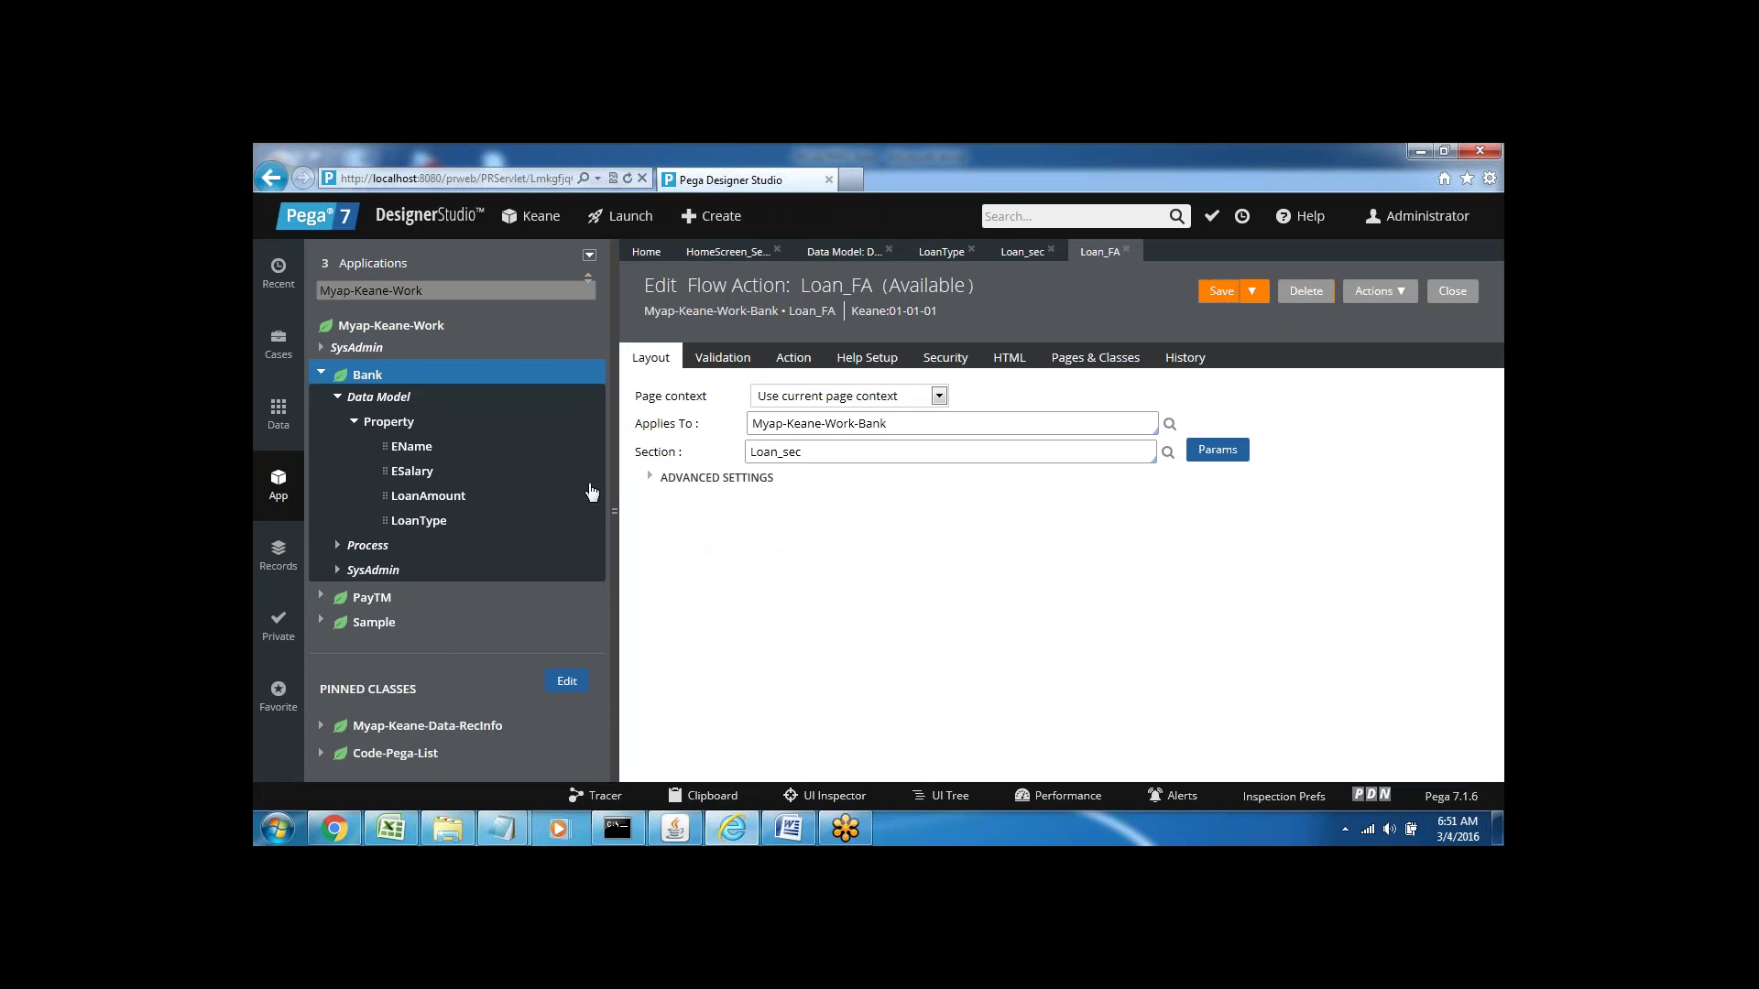
# - Switch to the Word notes and add the heading "Decision –Decision table" on a new page after the loan fields
pyautogui.click(788, 828)
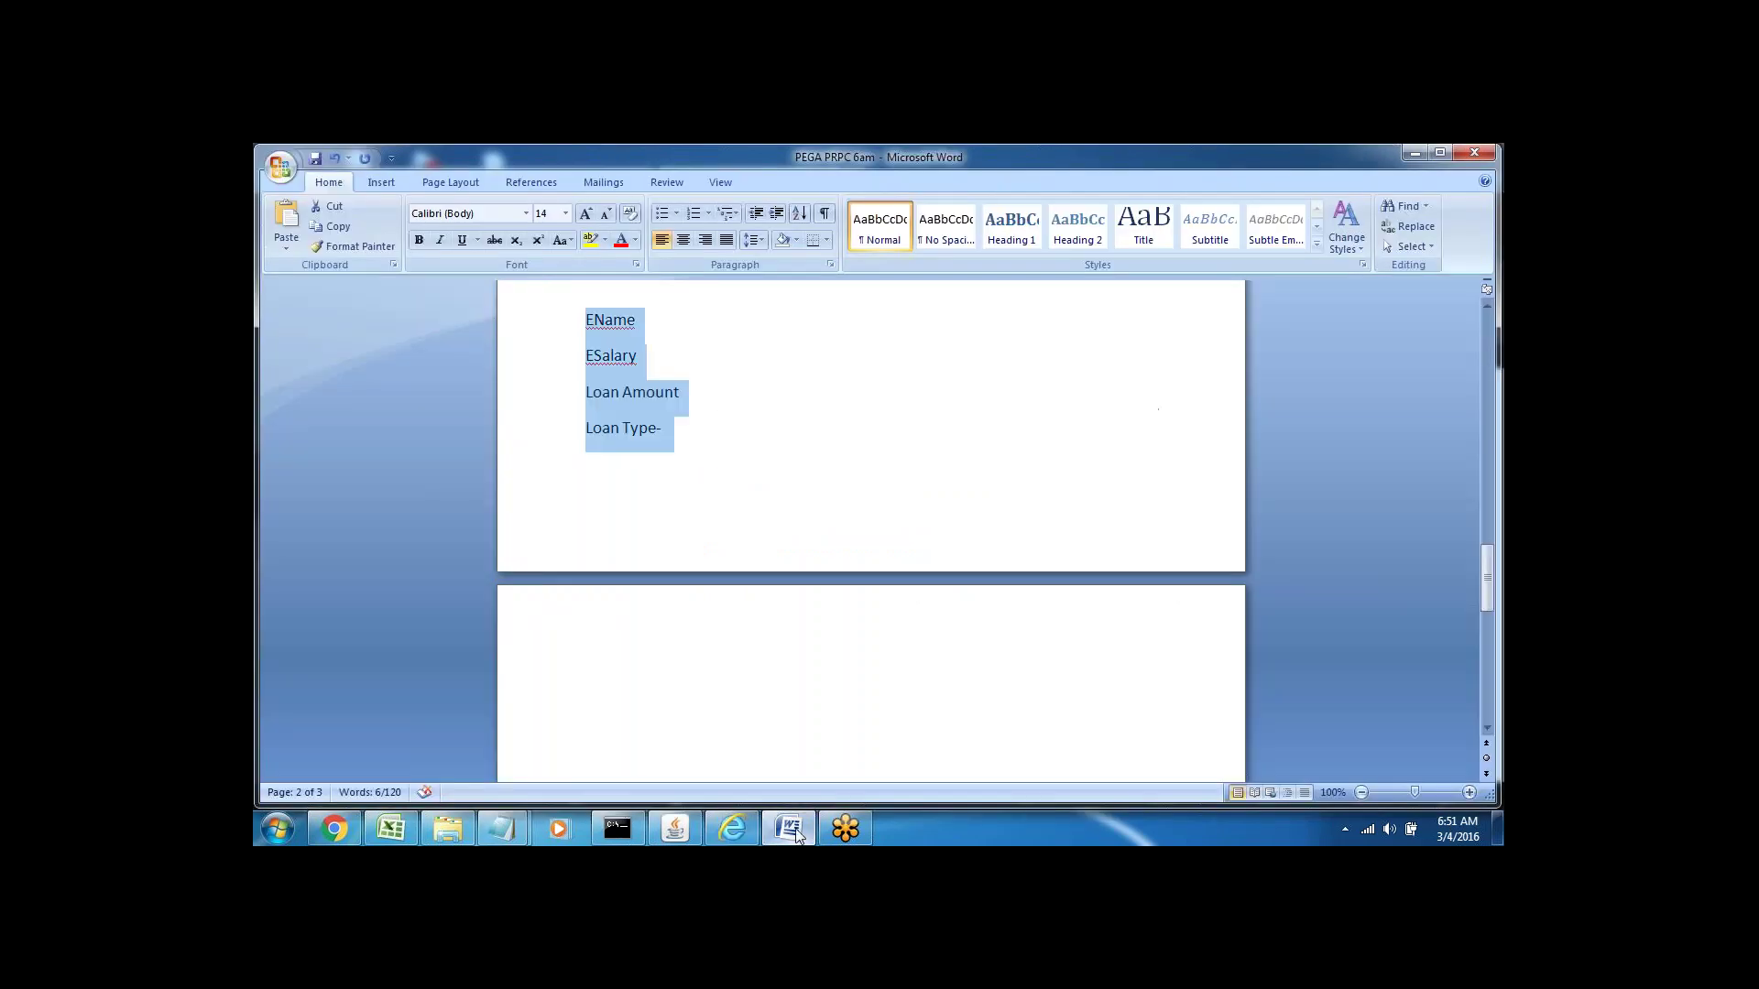
pyautogui.click(612, 532)
pyautogui.press('Return')
pyautogui.press('Return')
pyautogui.press('Return')
pyautogui.press('Return')
pyautogui.press('Return')
pyautogui.press('Return')
pyautogui.press('Return')
pyautogui.press('Return')
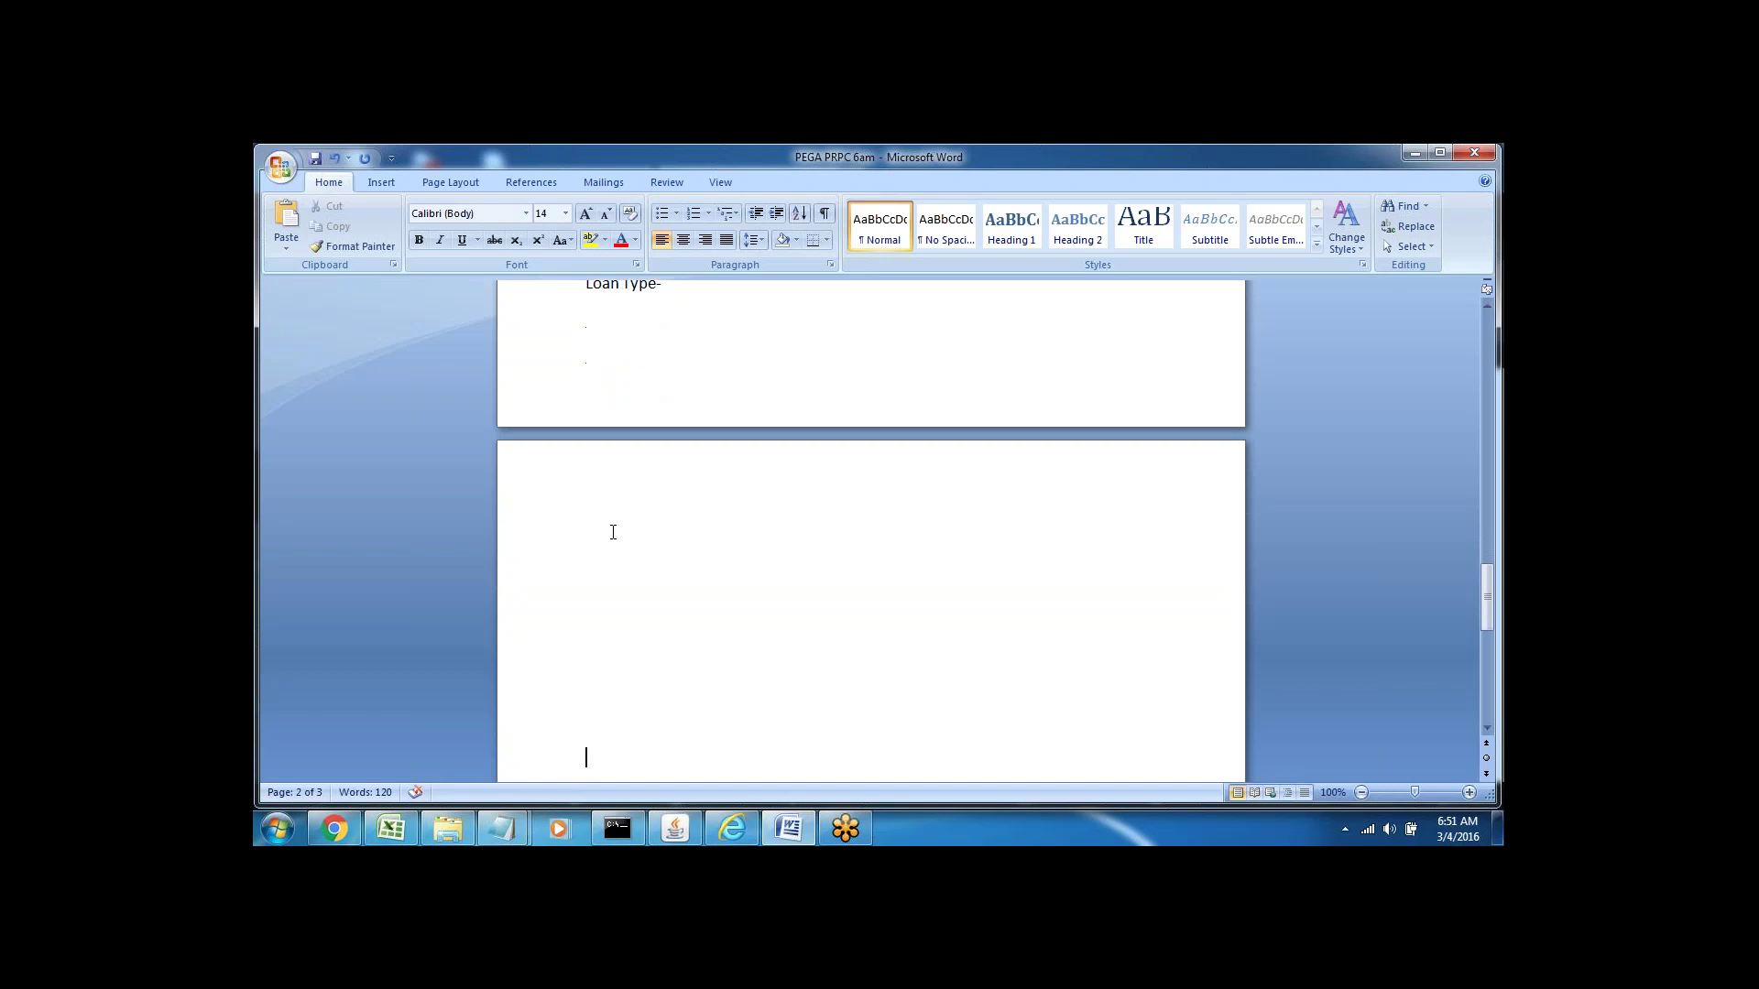
pyautogui.write('Decision')
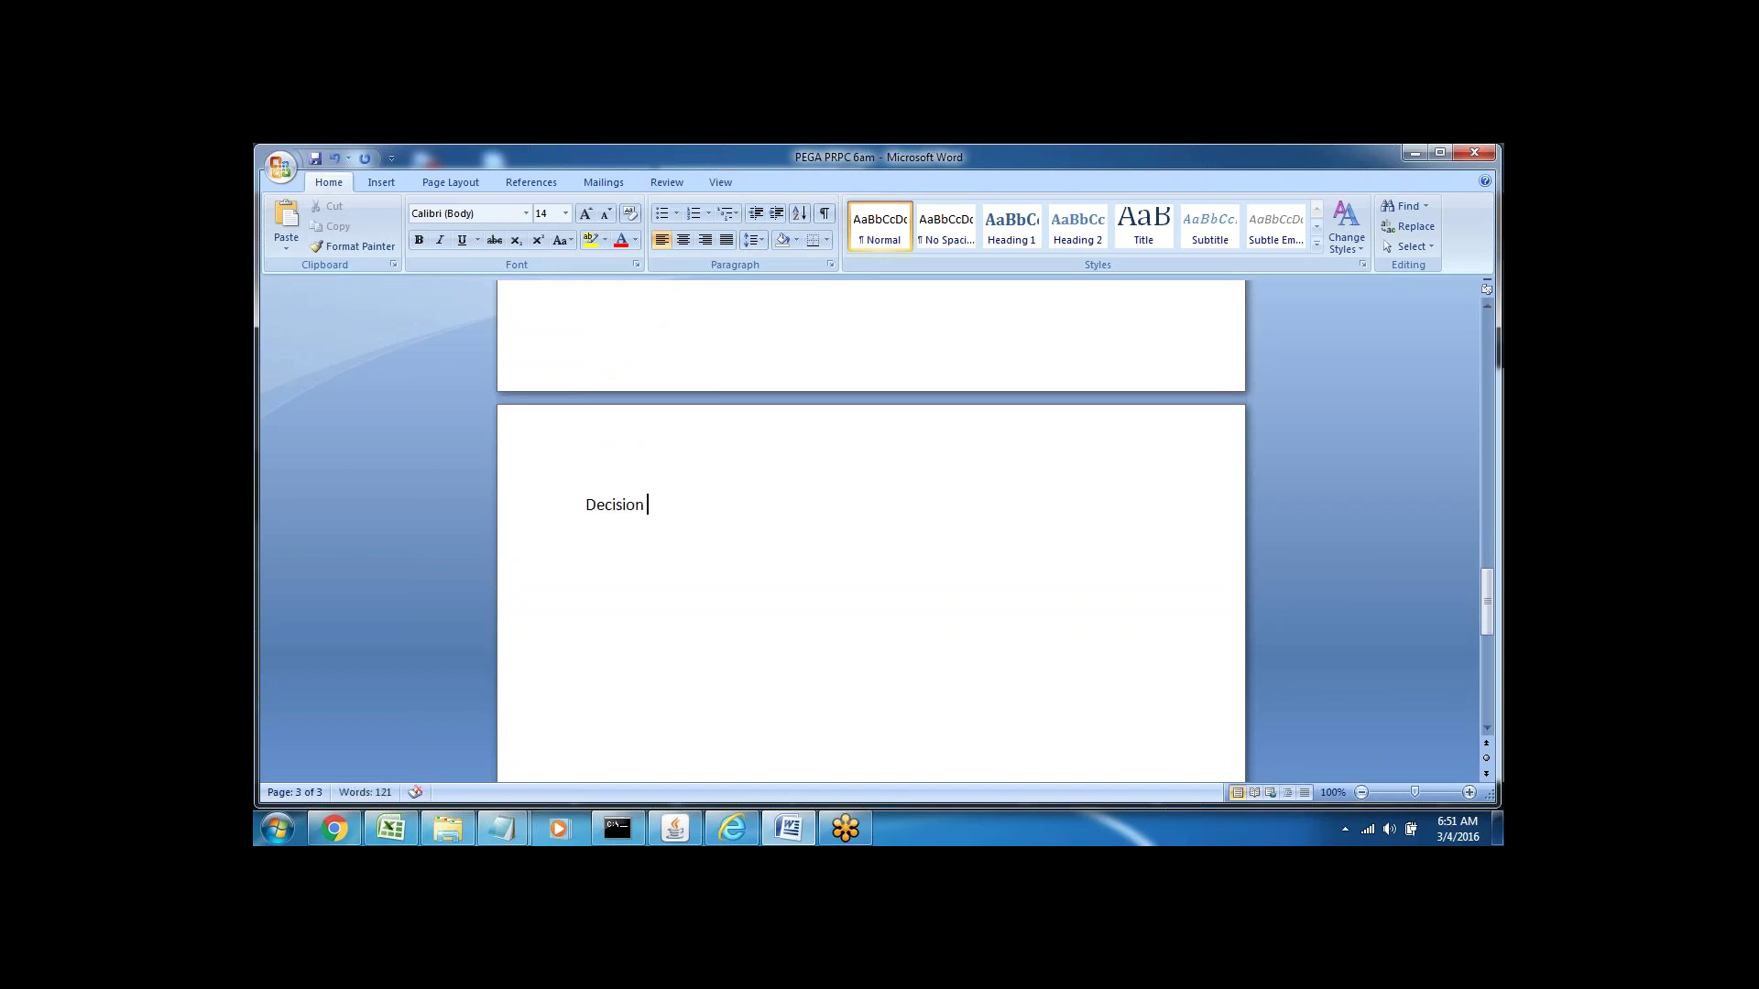
pyautogui.write(' --Dec')
pyautogui.write('ision table')
# - List If, three Elseif lines and, after a gap, Otherwise beneath the Decision table heading
pyautogui.press('Return')
pyautogui.write('If')
pyautogui.press('Return')
pyautogui.write('elseif')
pyautogui.press('Return')
pyautogui.write('e')
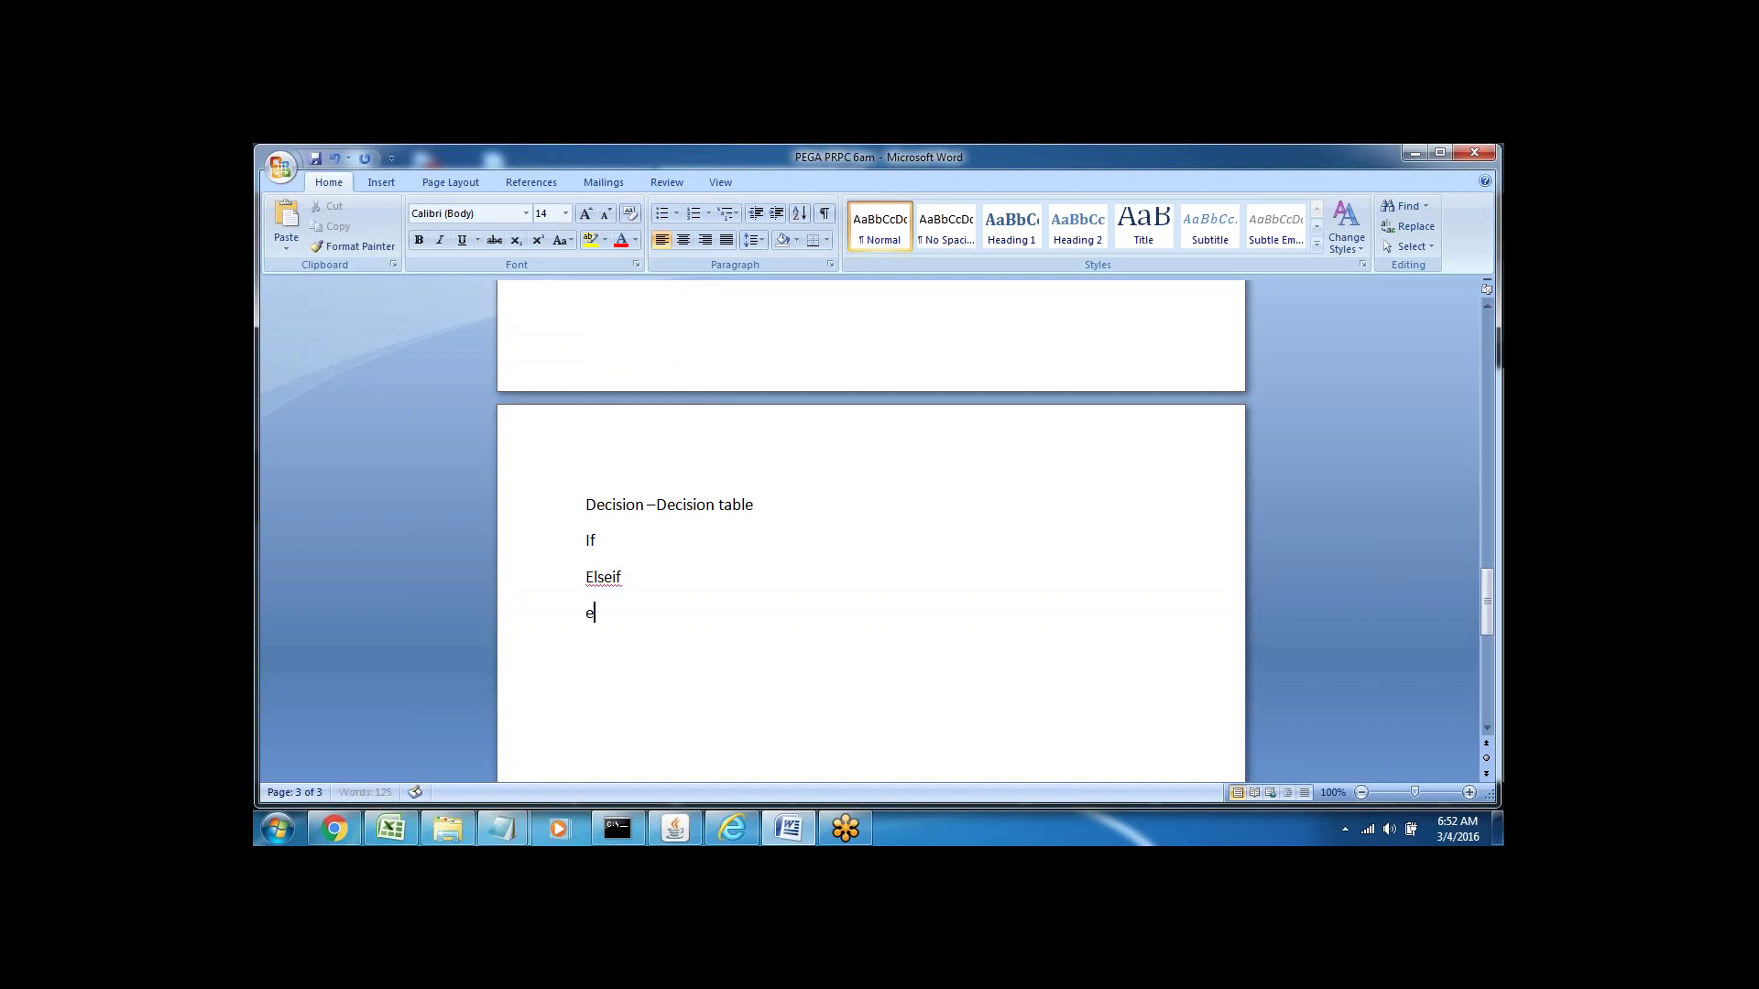
pyautogui.write('lseif')
pyautogui.press('Return')
pyautogui.write('elseif')
pyautogui.press('Return')
pyautogui.press('Return')
pyautogui.press('Return')
pyautogui.write('Otherwise')
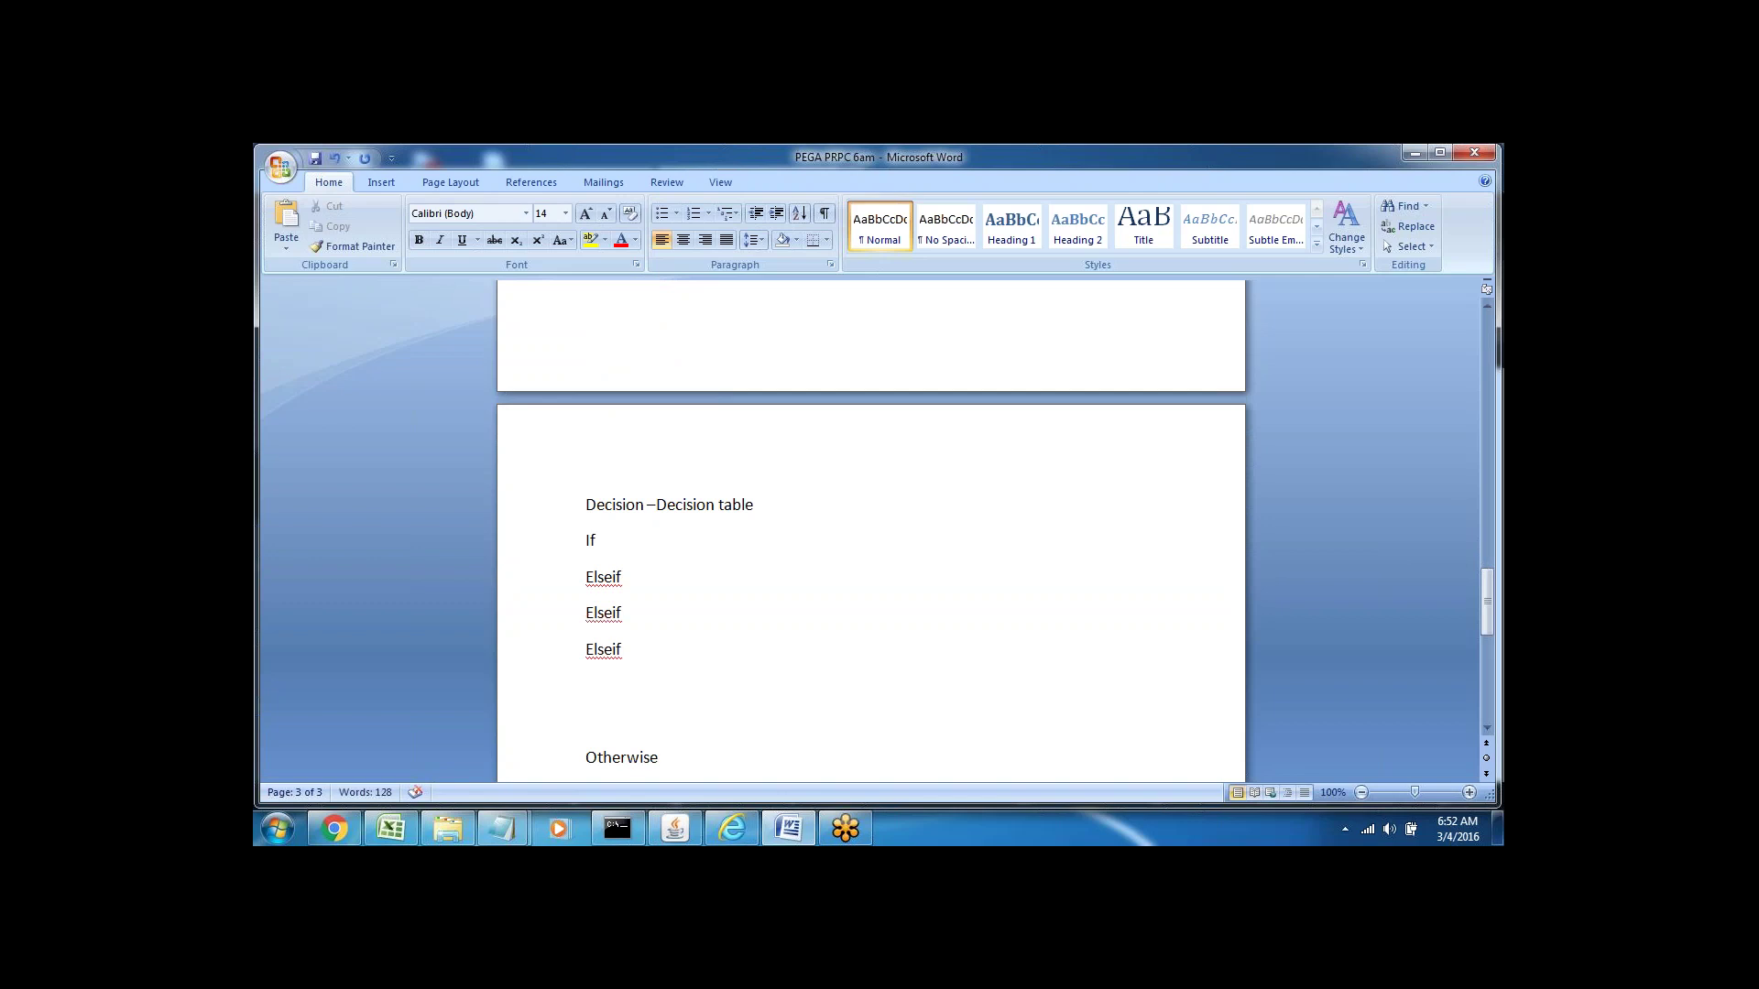
# - Insert a blank line above If, and extend If with dashes and "Result" and the first Elseif with dashes and "Reult"
pyautogui.click(586, 541)
pyautogui.press('Return')
pyautogui.moveTo(600, 629)
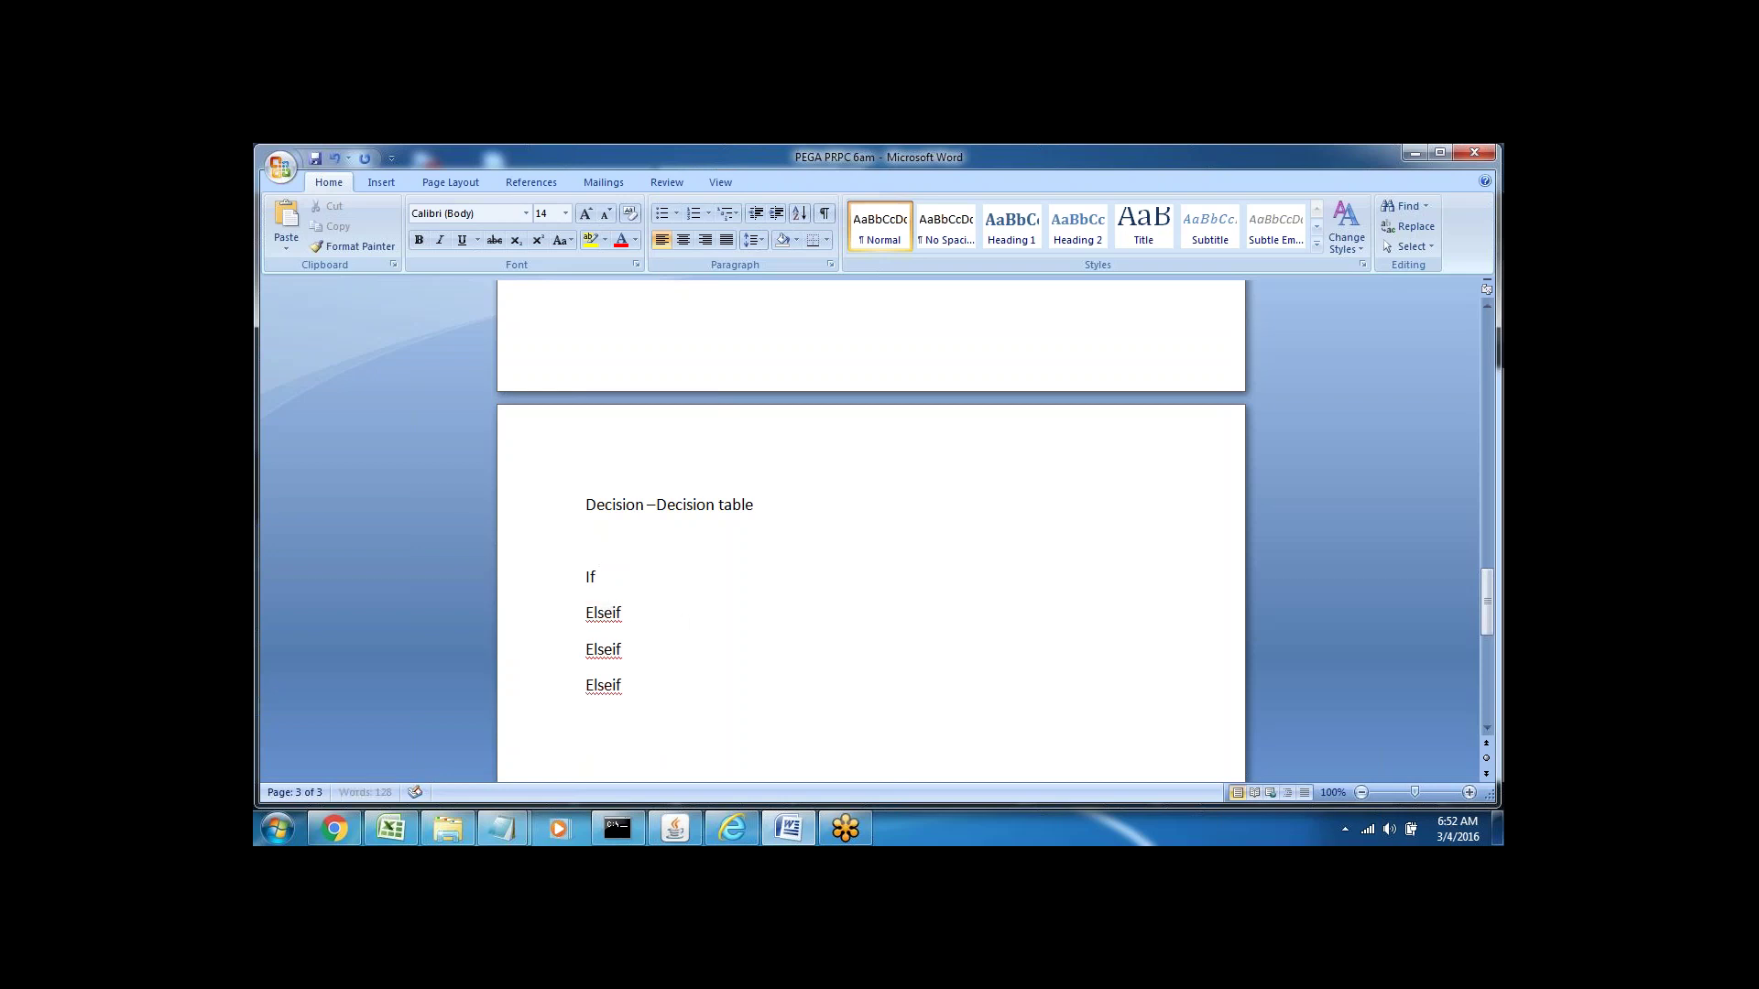
pyautogui.press('Tab')
pyautogui.write('-----------------Result')
pyautogui.click(653, 615)
pyautogui.write('----------------------Reult')
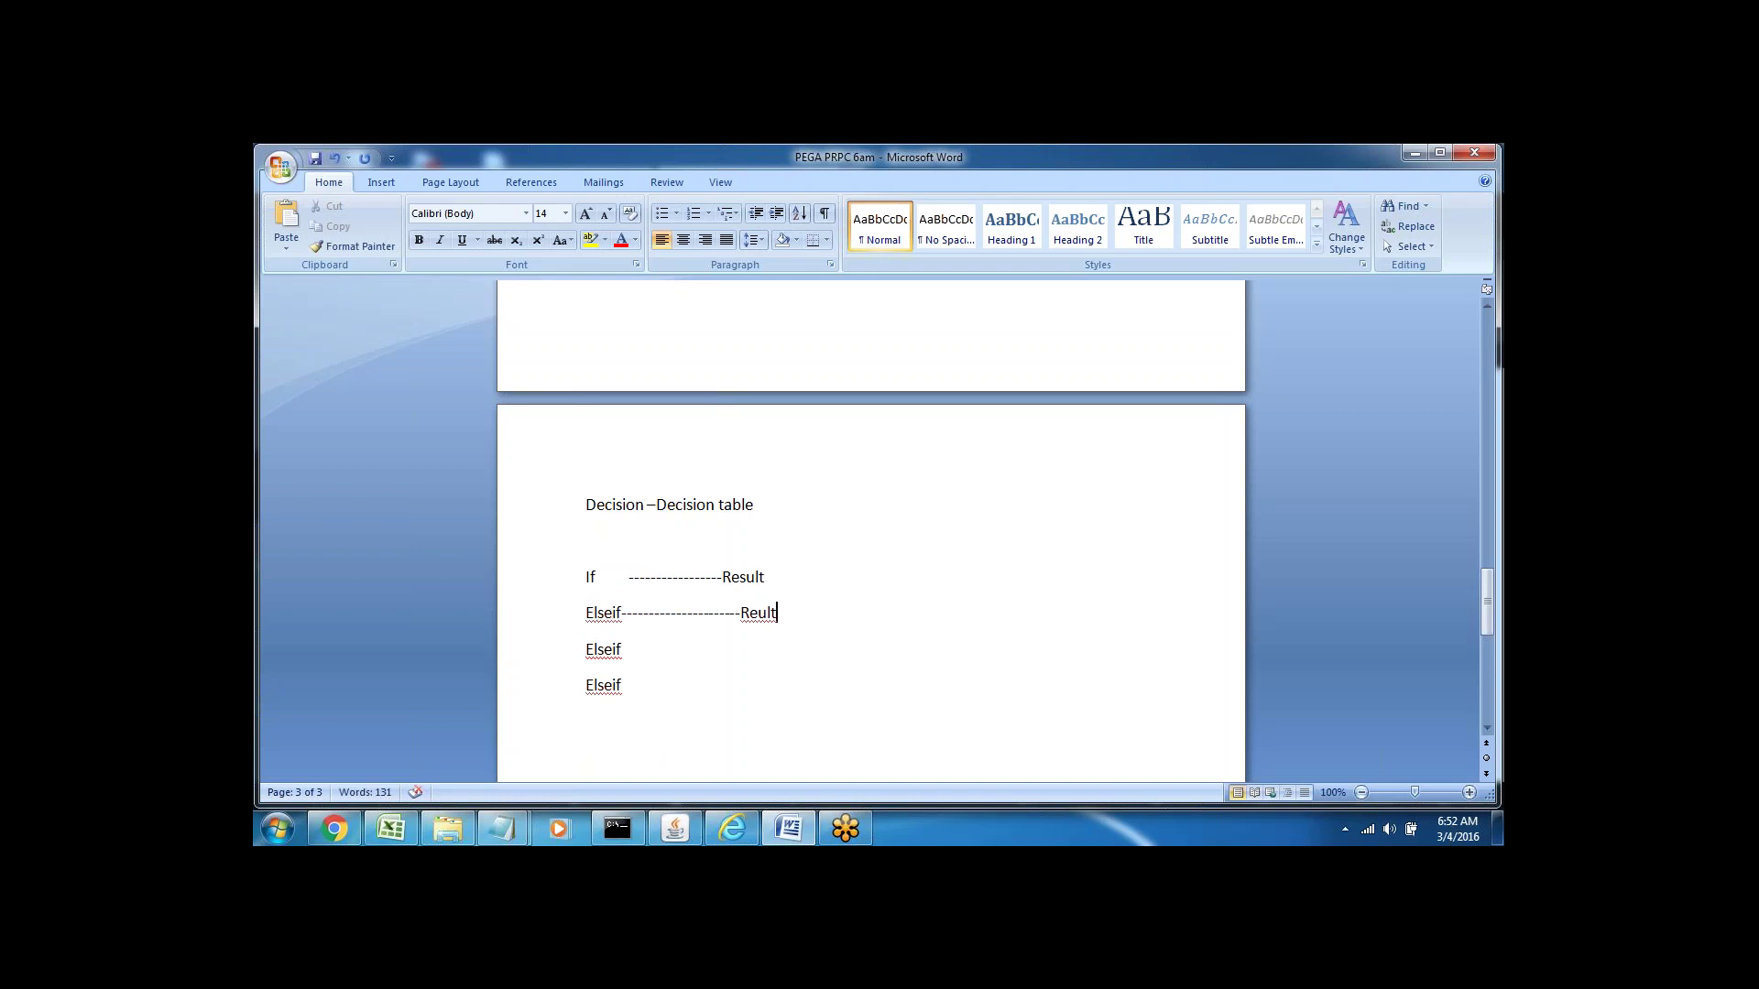
# - Extend the Otherwise line with dashes ending in "Result", and highlight the text from If through Otherwise
pyautogui.press('Down')
pyautogui.press('Down')
pyautogui.press('Return')
pyautogui.press('Return')
pyautogui.write('Otherwise')
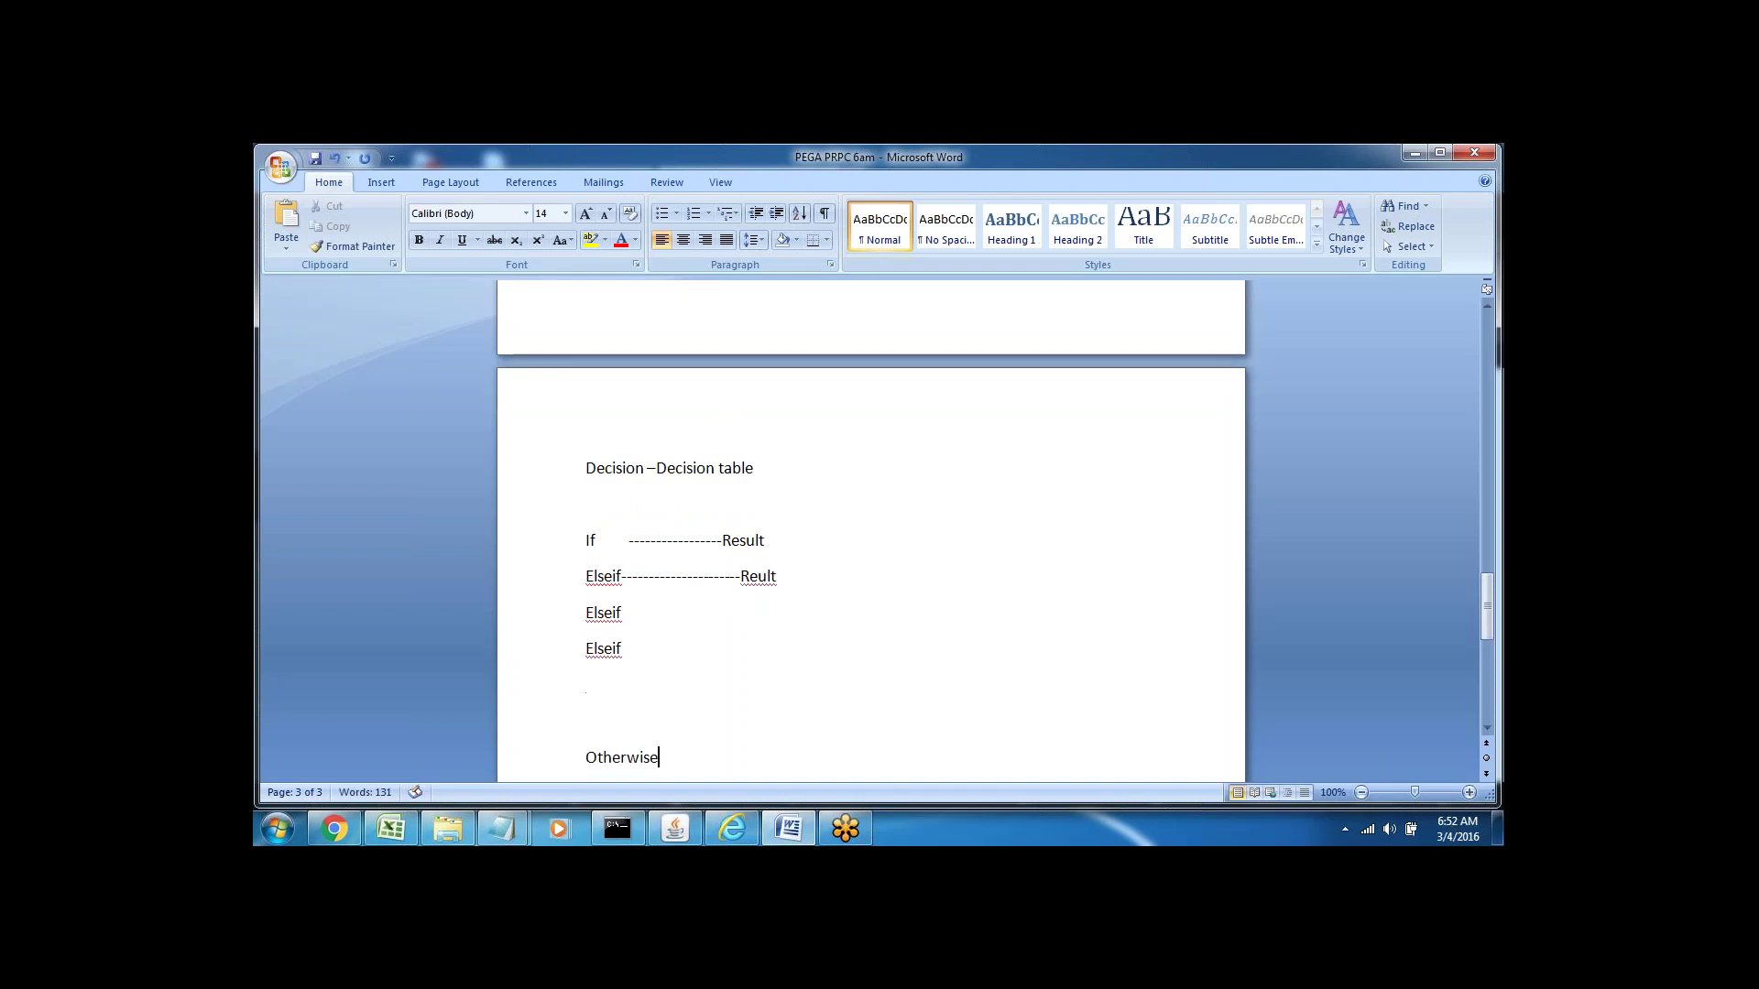
pyautogui.press('Return')
pyautogui.press('Return')
pyautogui.press('Return')
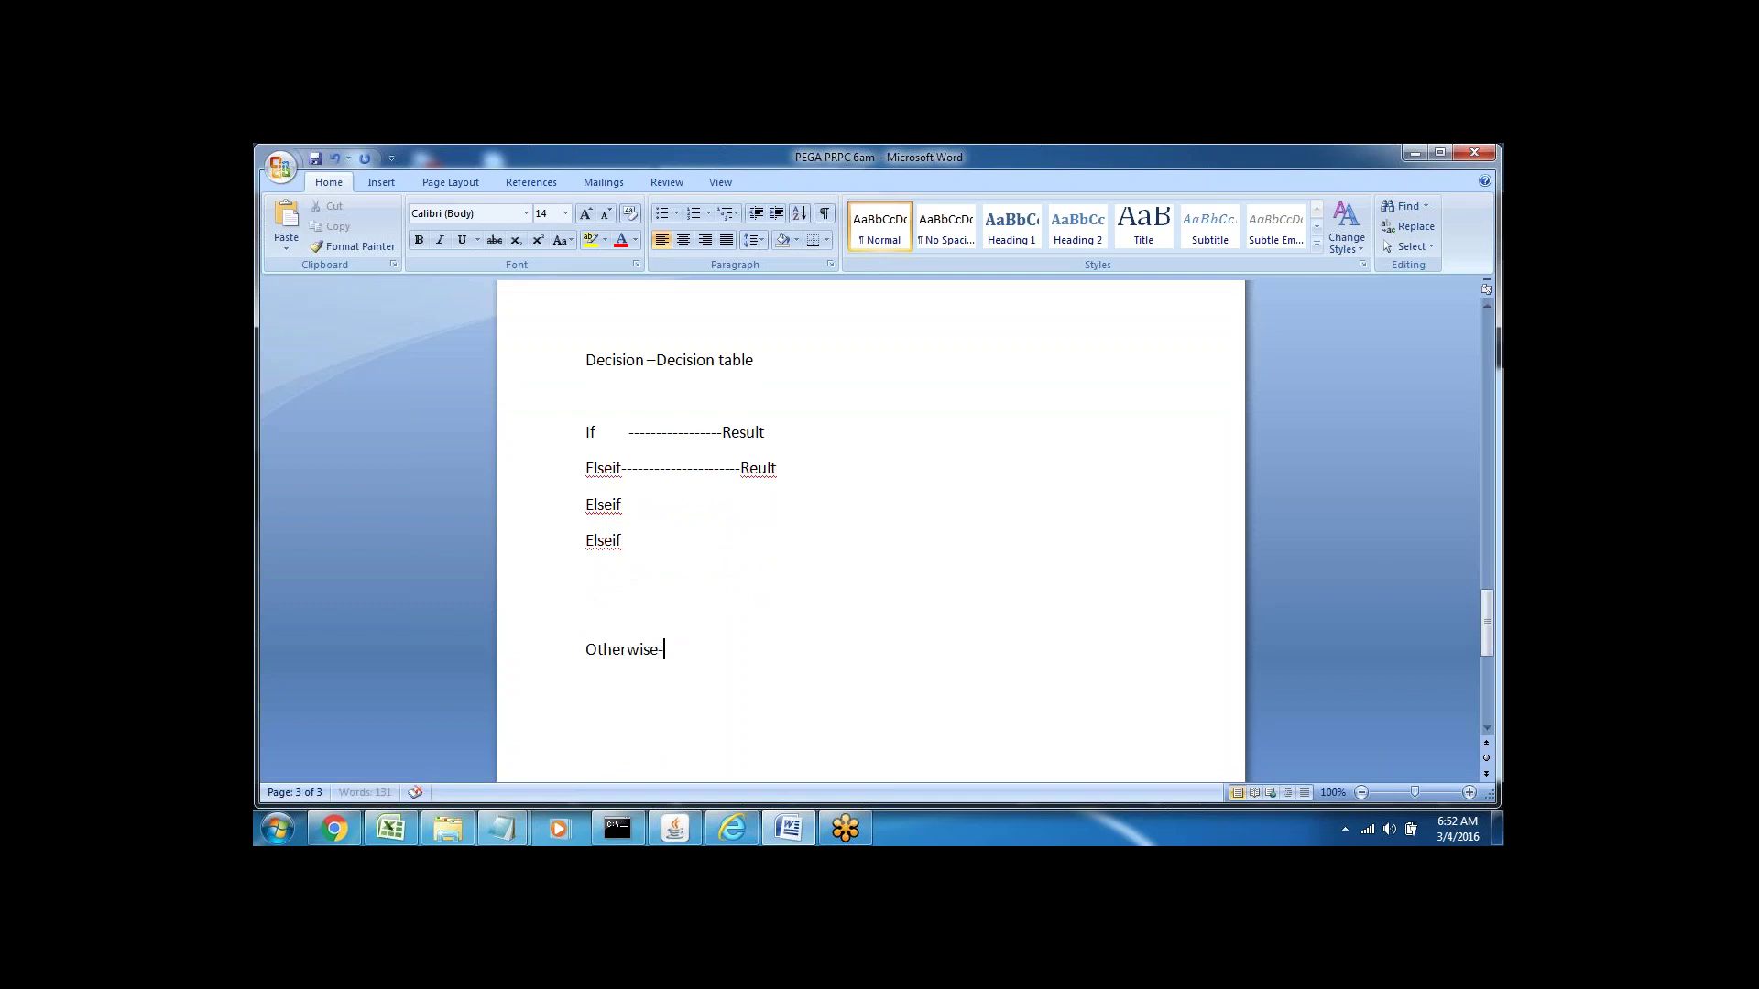
pyautogui.write('---------------')
pyautogui.doubleClick(699, 646)
pyautogui.click(782, 651)
pyautogui.write('Result')
pyautogui.moveTo(590, 649); pyautogui.dragTo(795, 653)
pyautogui.moveTo(586, 432); pyautogui.dragTo(797, 652)
# - Switch to Pega Designer Studio, create a decision table labelled Loan_Table1 in the Bank class, and collapse the explorer panel
pyautogui.click(731, 815)
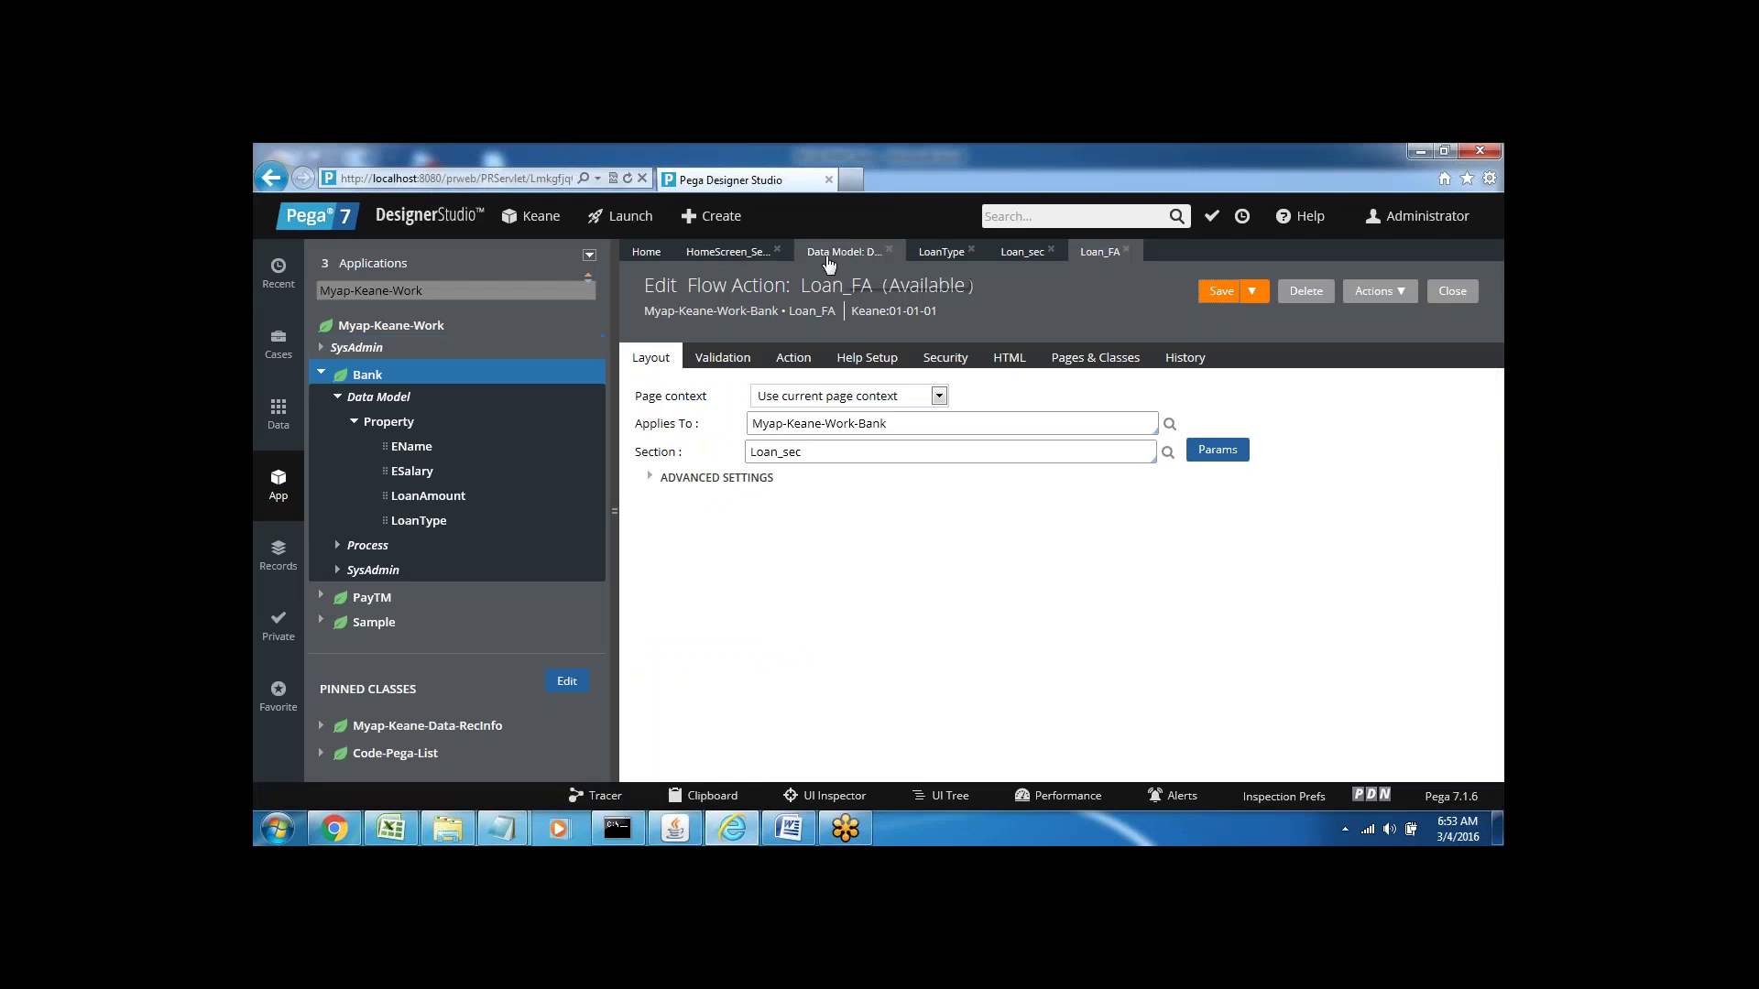
pyautogui.rightClick(366, 379)
pyautogui.moveTo(385, 403)
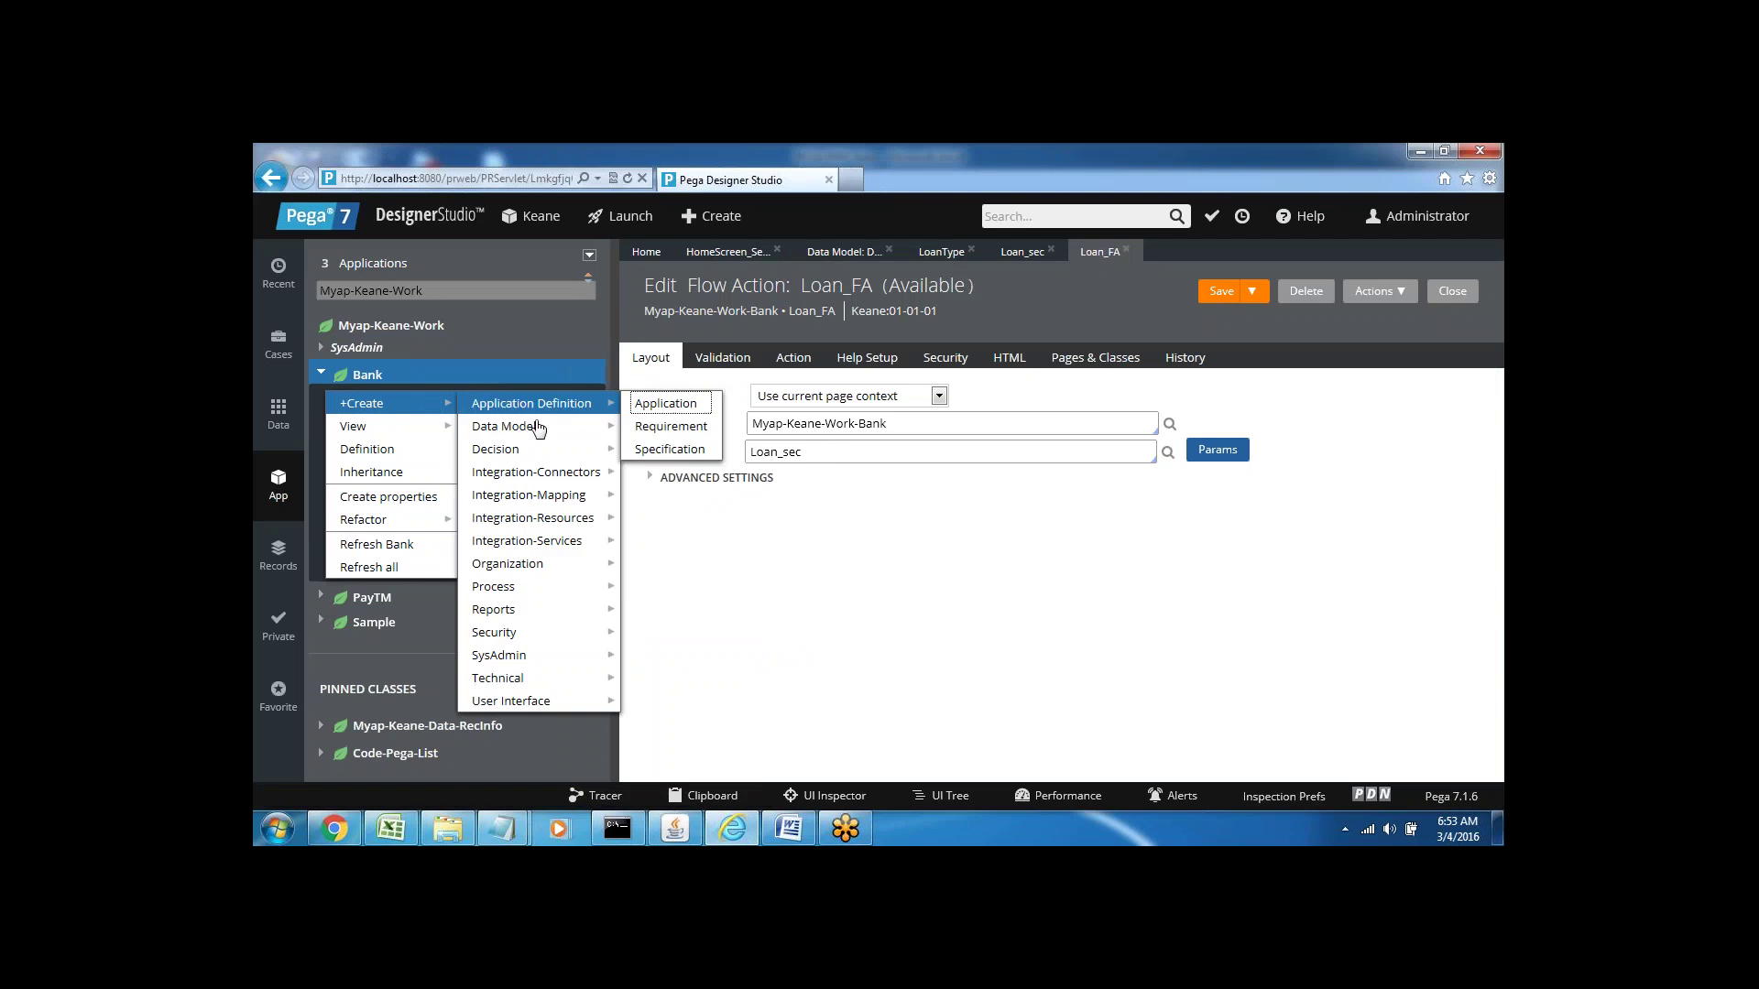
pyautogui.moveTo(536, 451)
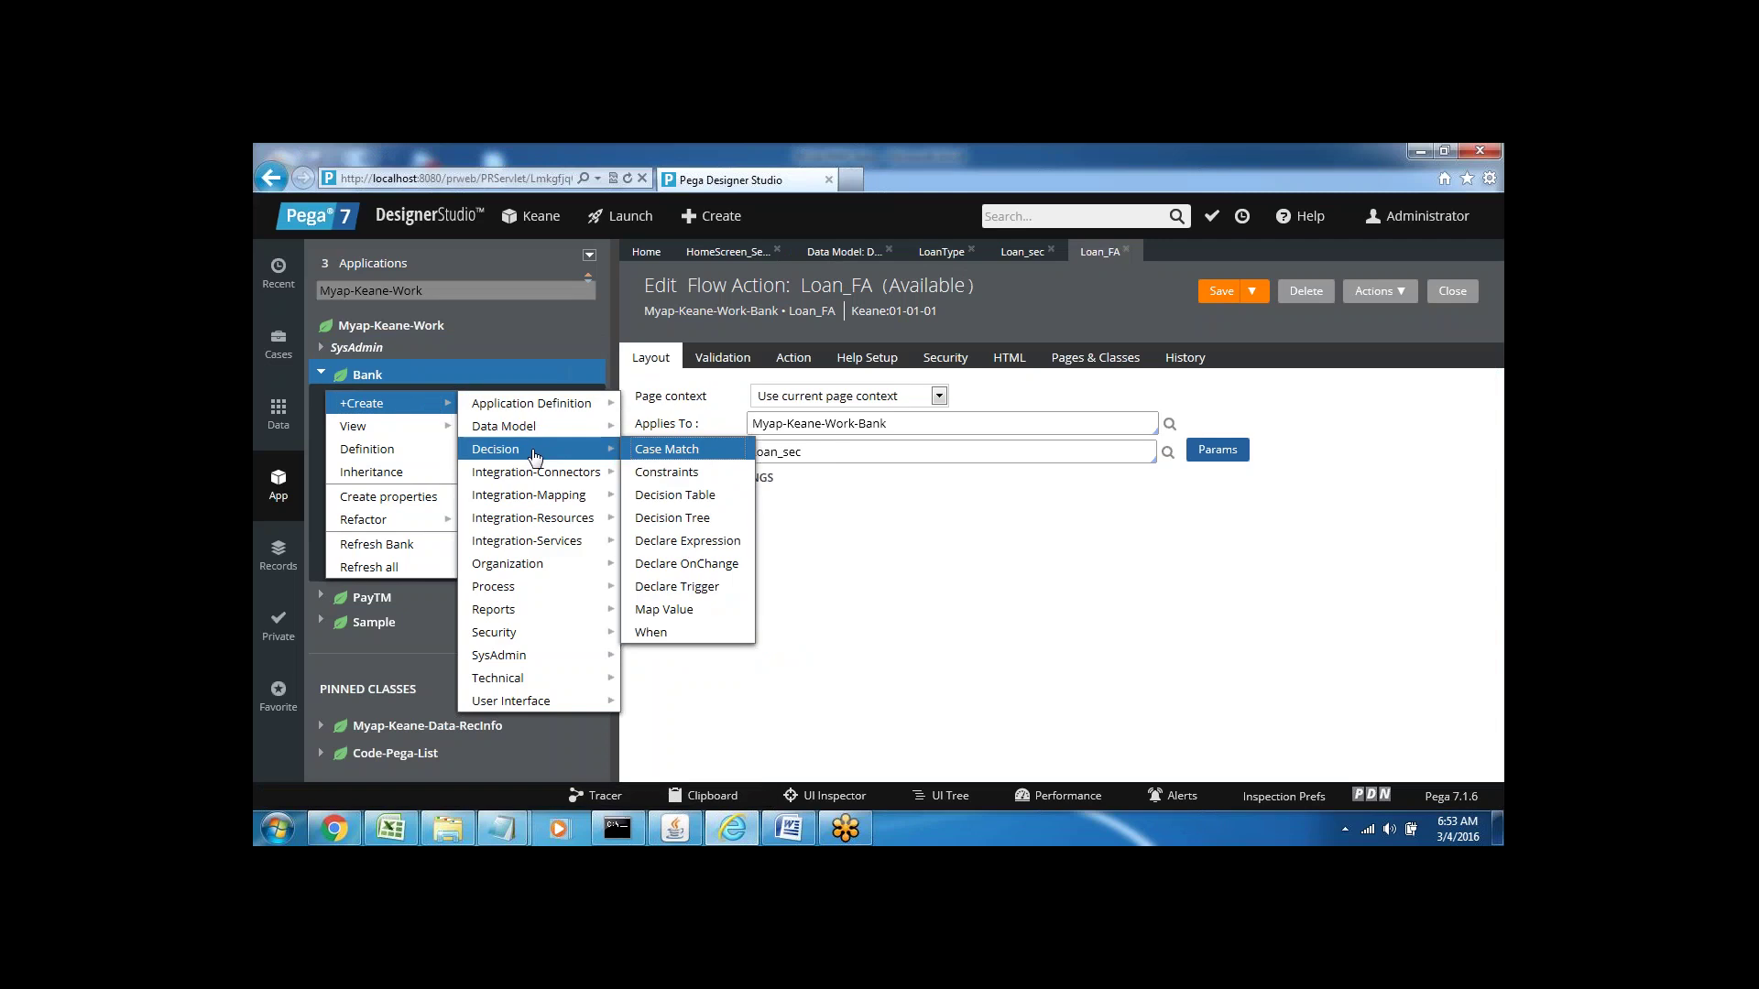
pyautogui.click(681, 503)
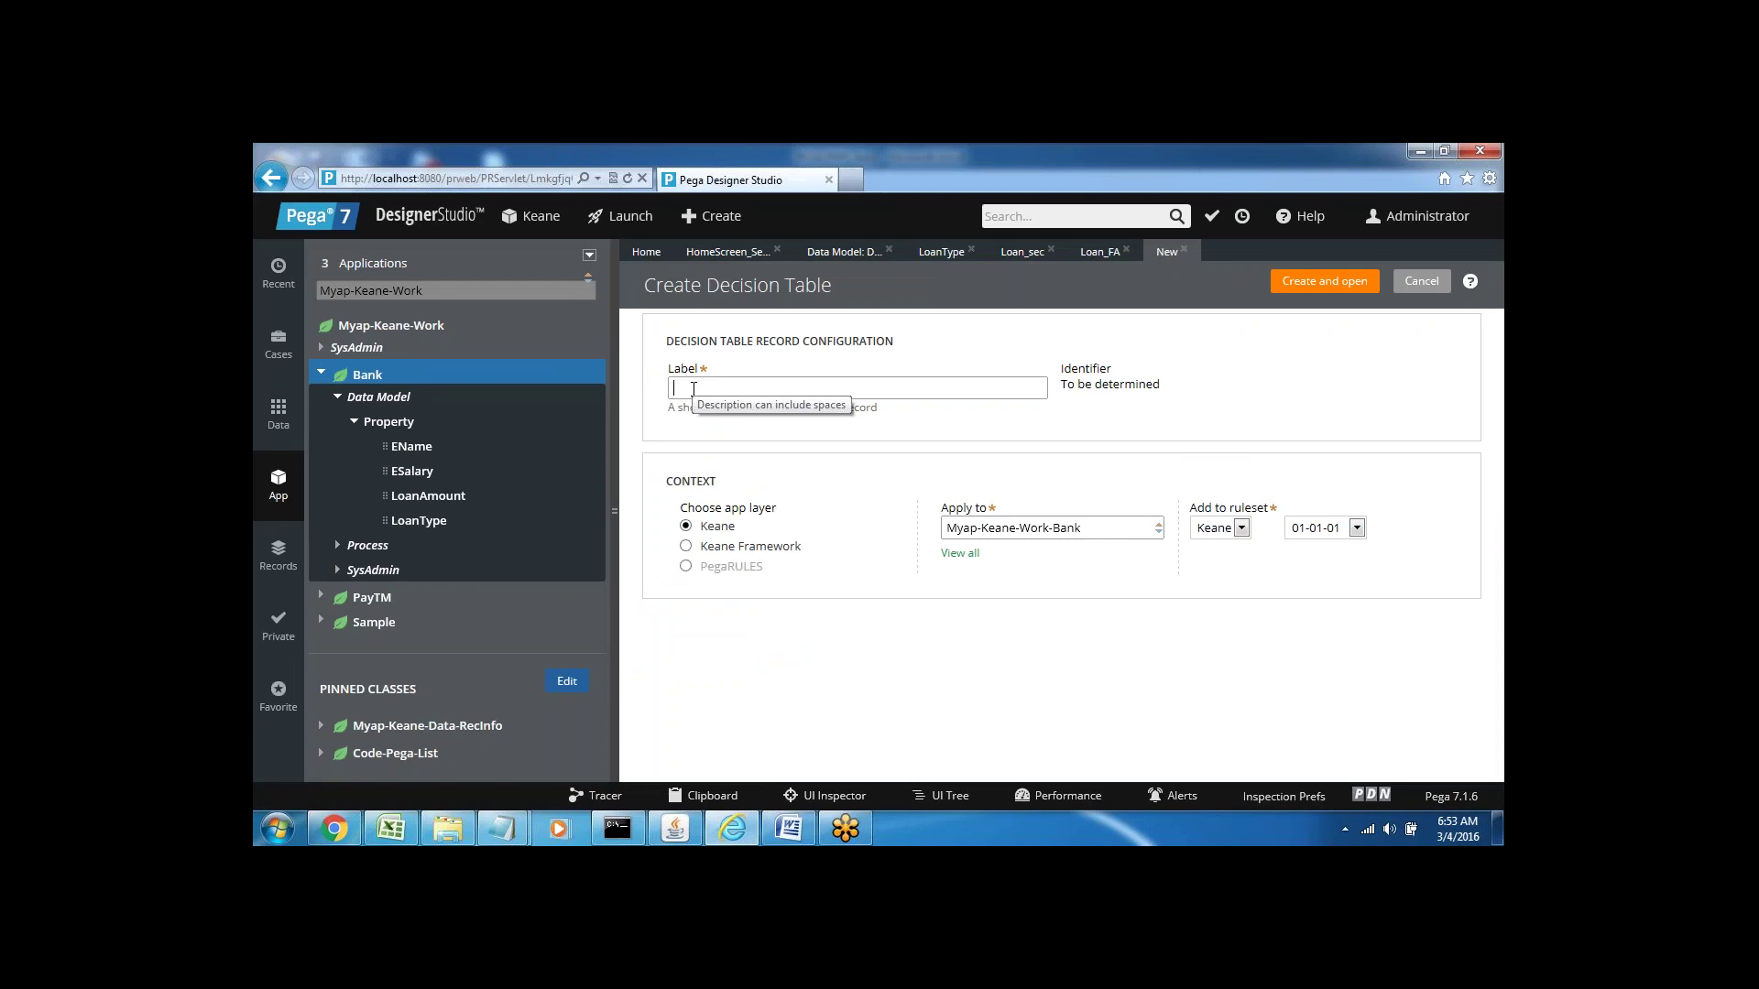
pyautogui.write('Lo')
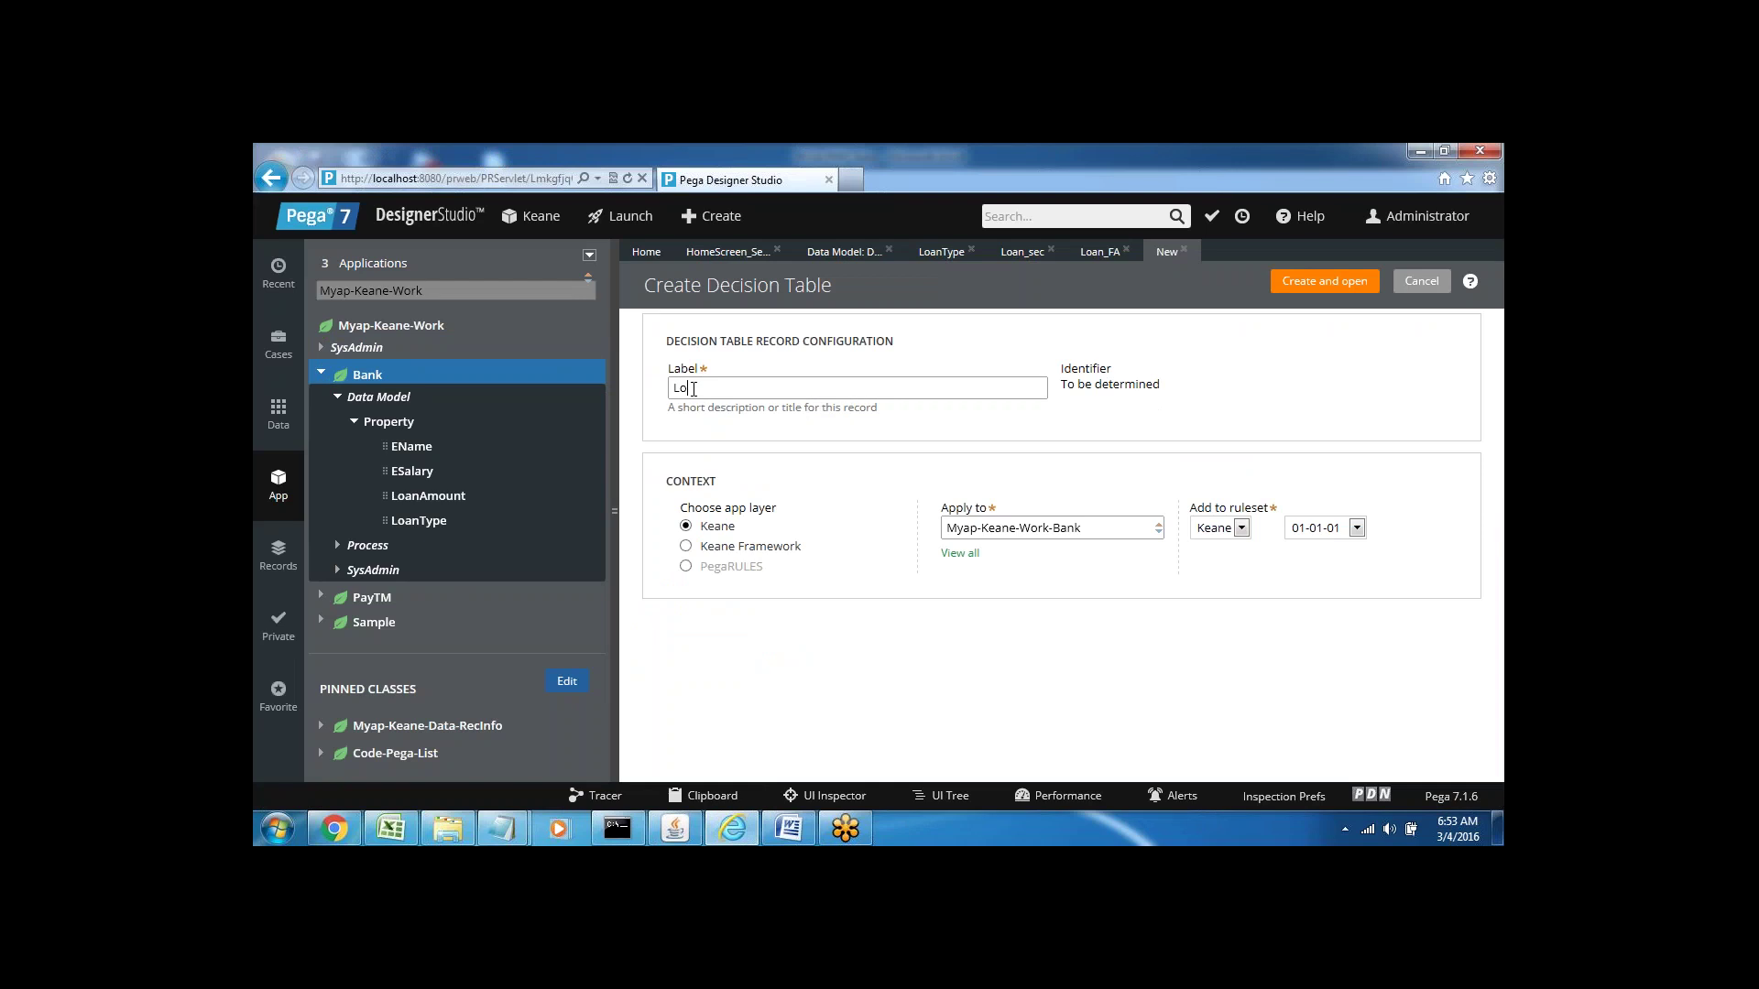
pyautogui.write('an_Table1')
pyautogui.click(1322, 286)
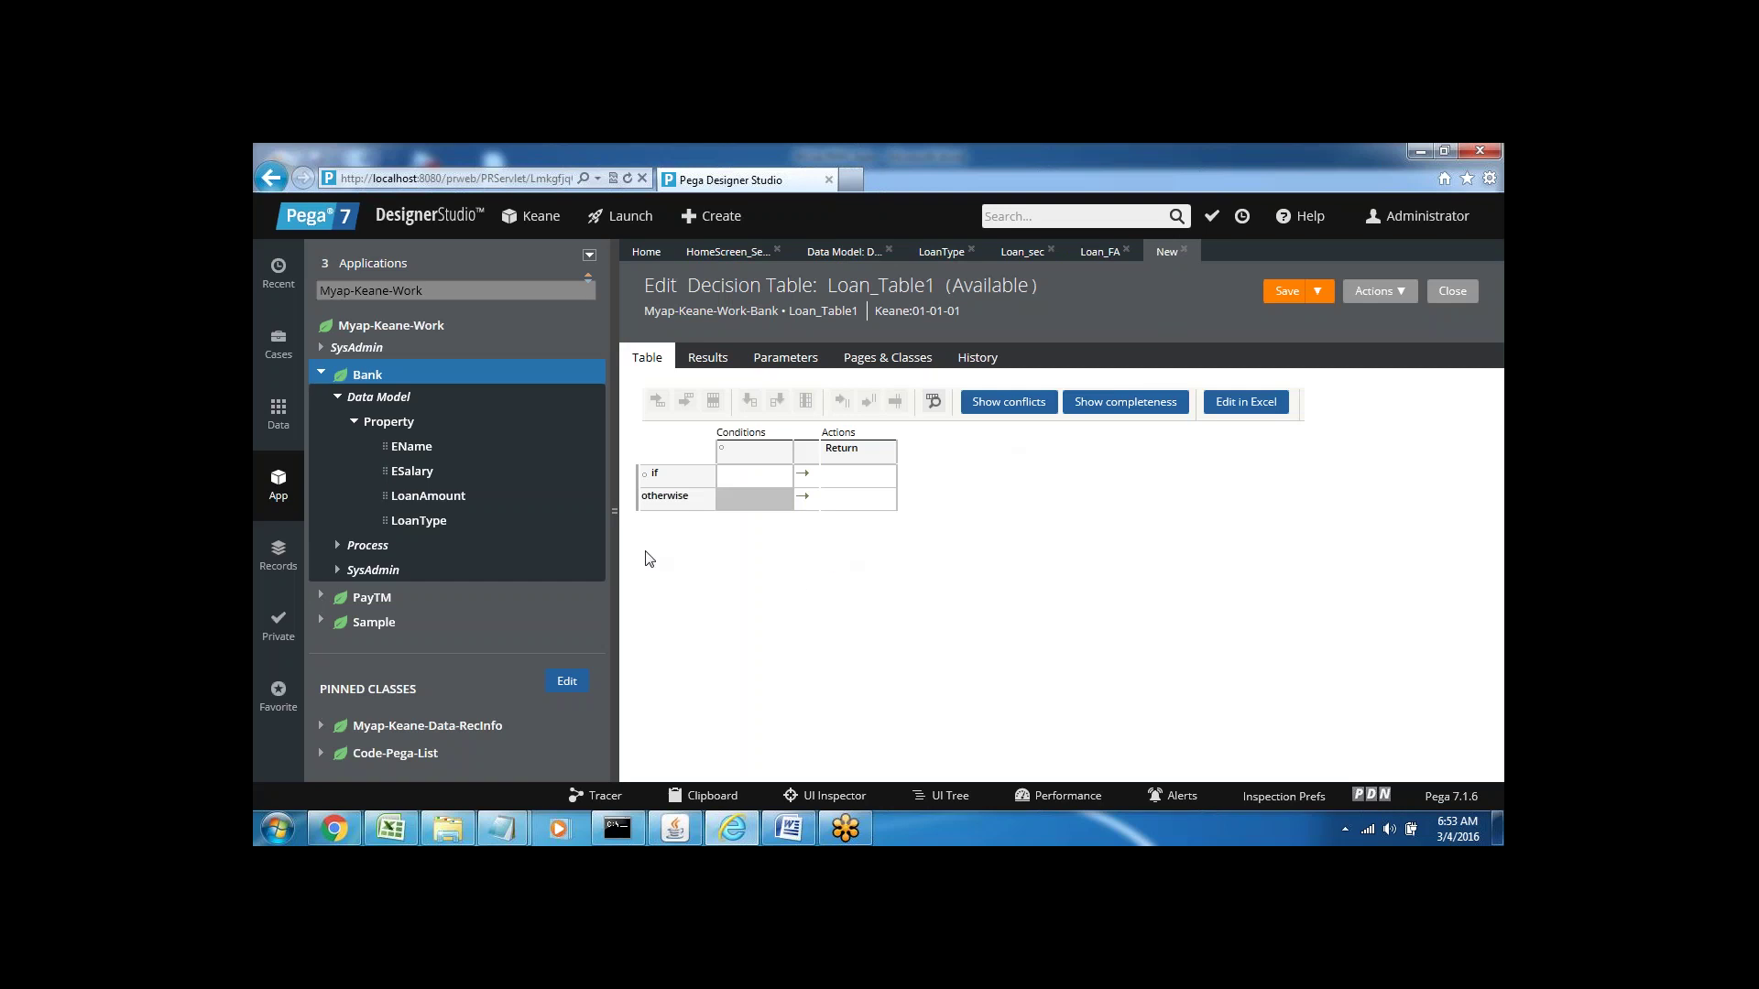
pyautogui.click(613, 509)
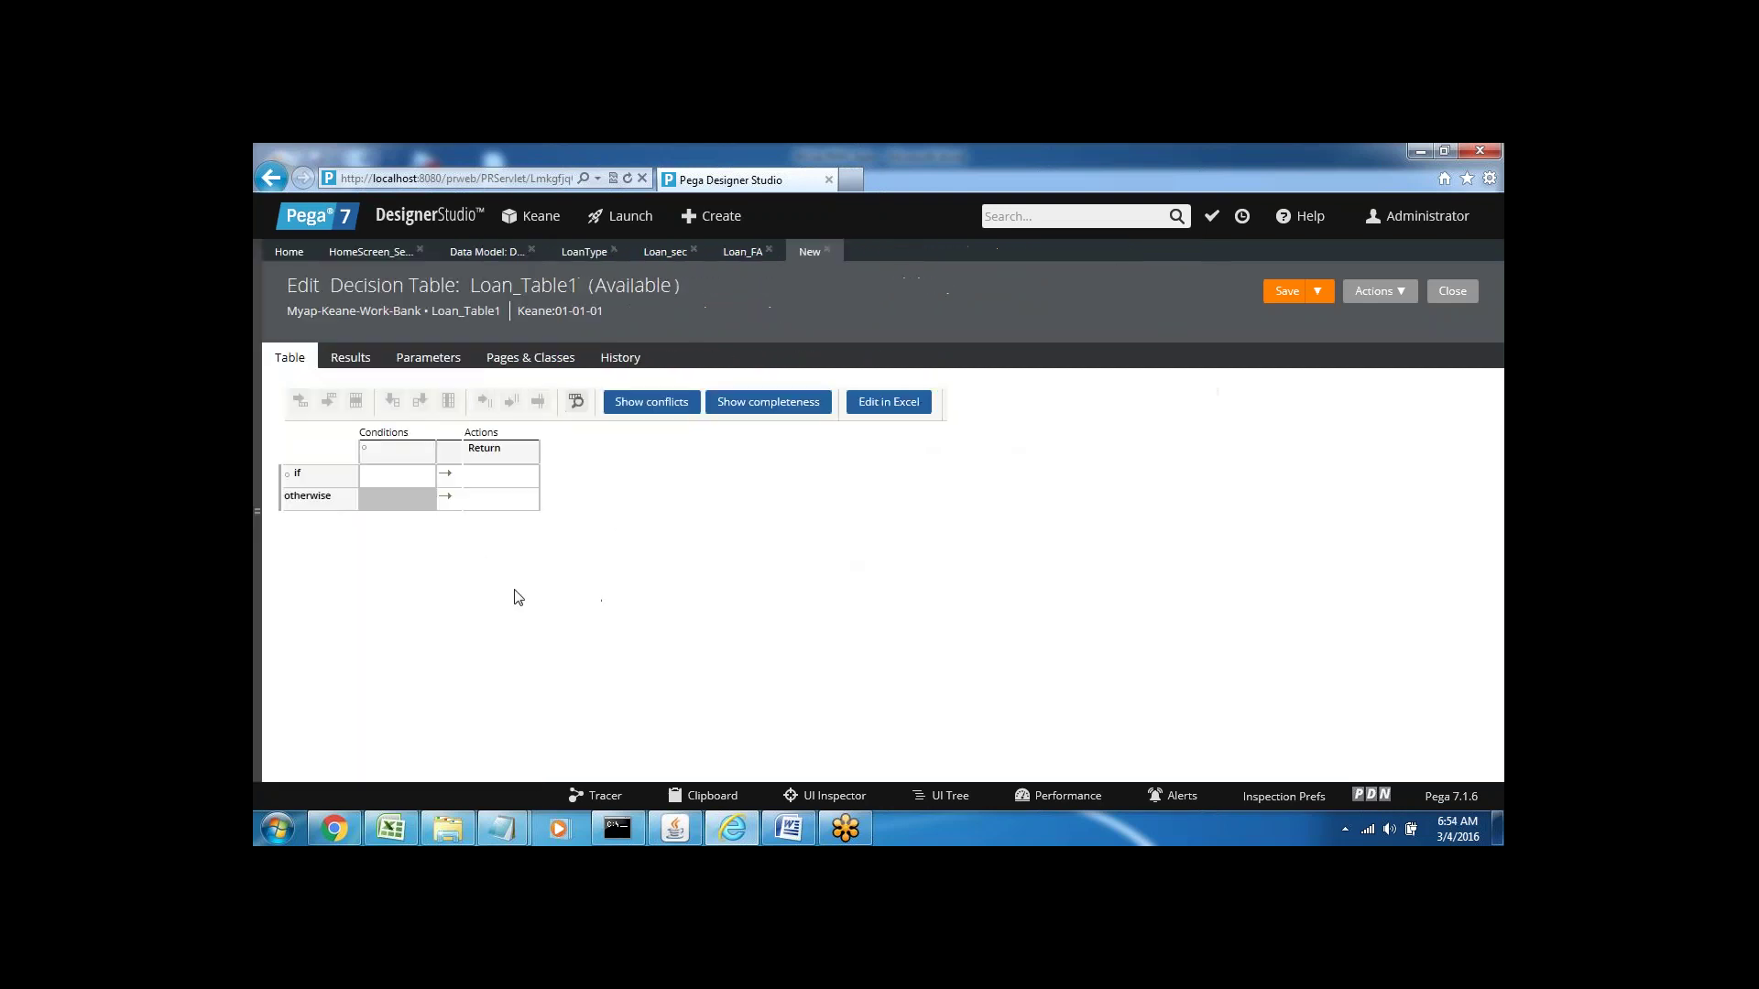
# - In the Word notes, add three spaced P placeholders on the blank line above If, and return to Pega
pyautogui.click(789, 829)
pyautogui.click(672, 627)
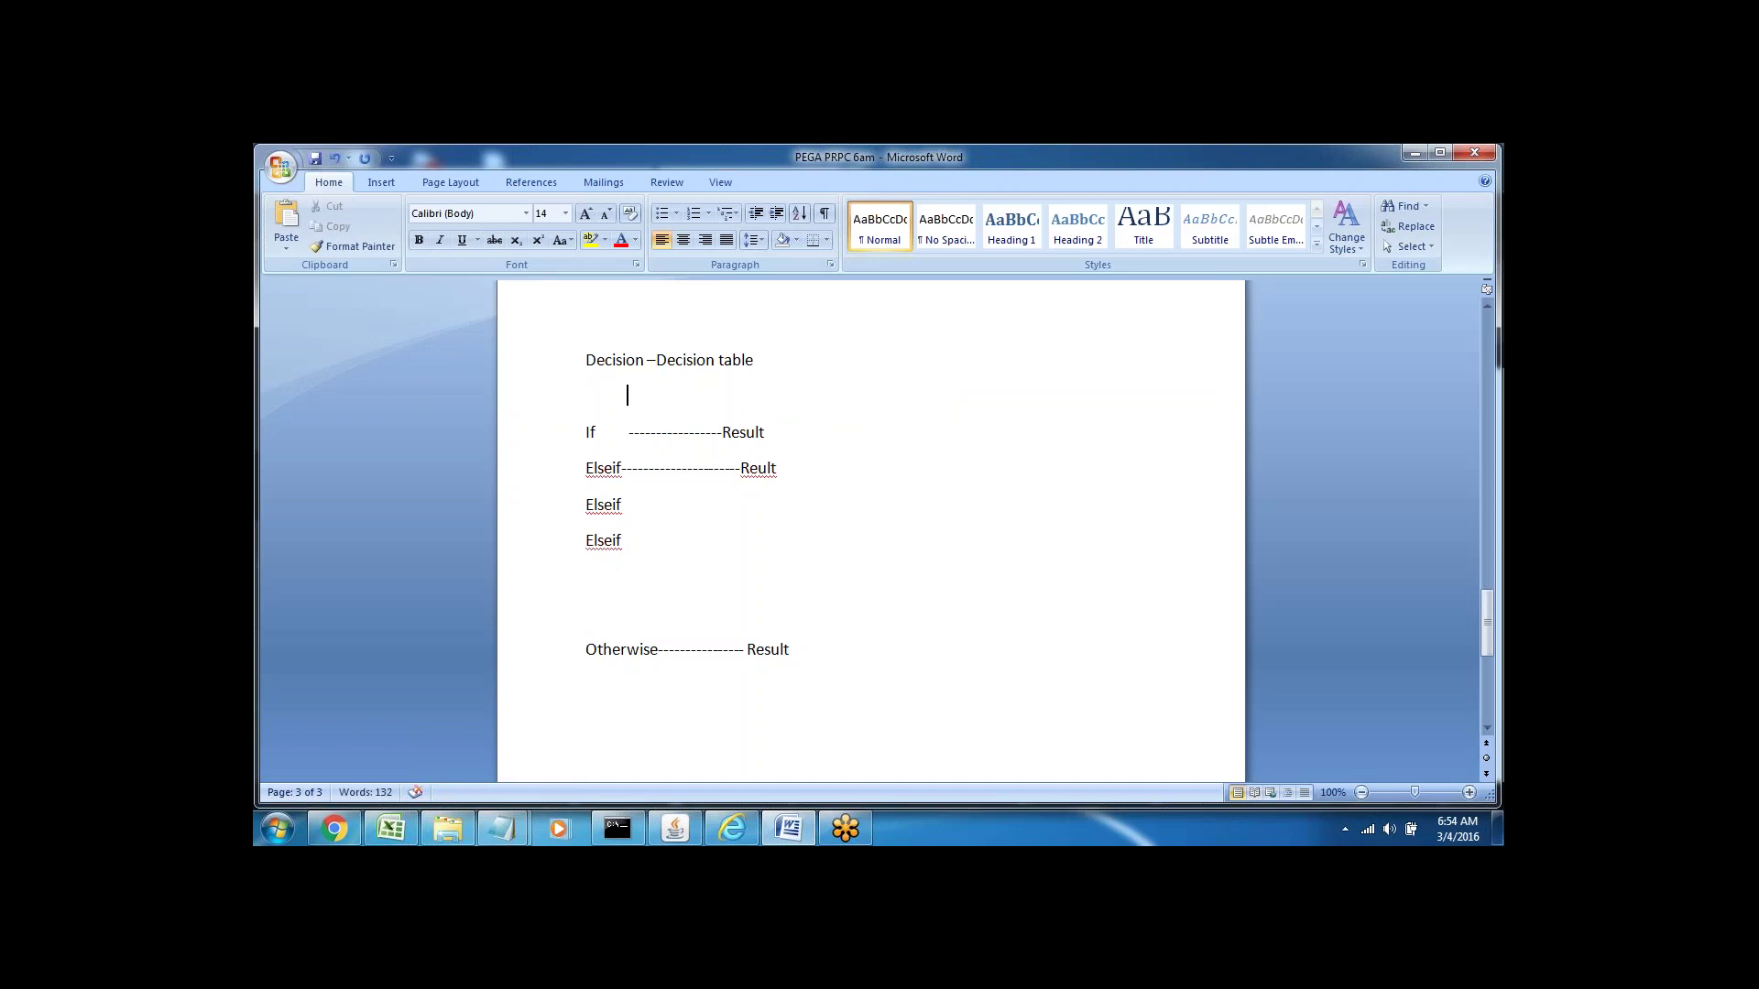
pyautogui.write('P    P     P')
pyautogui.press('alt')
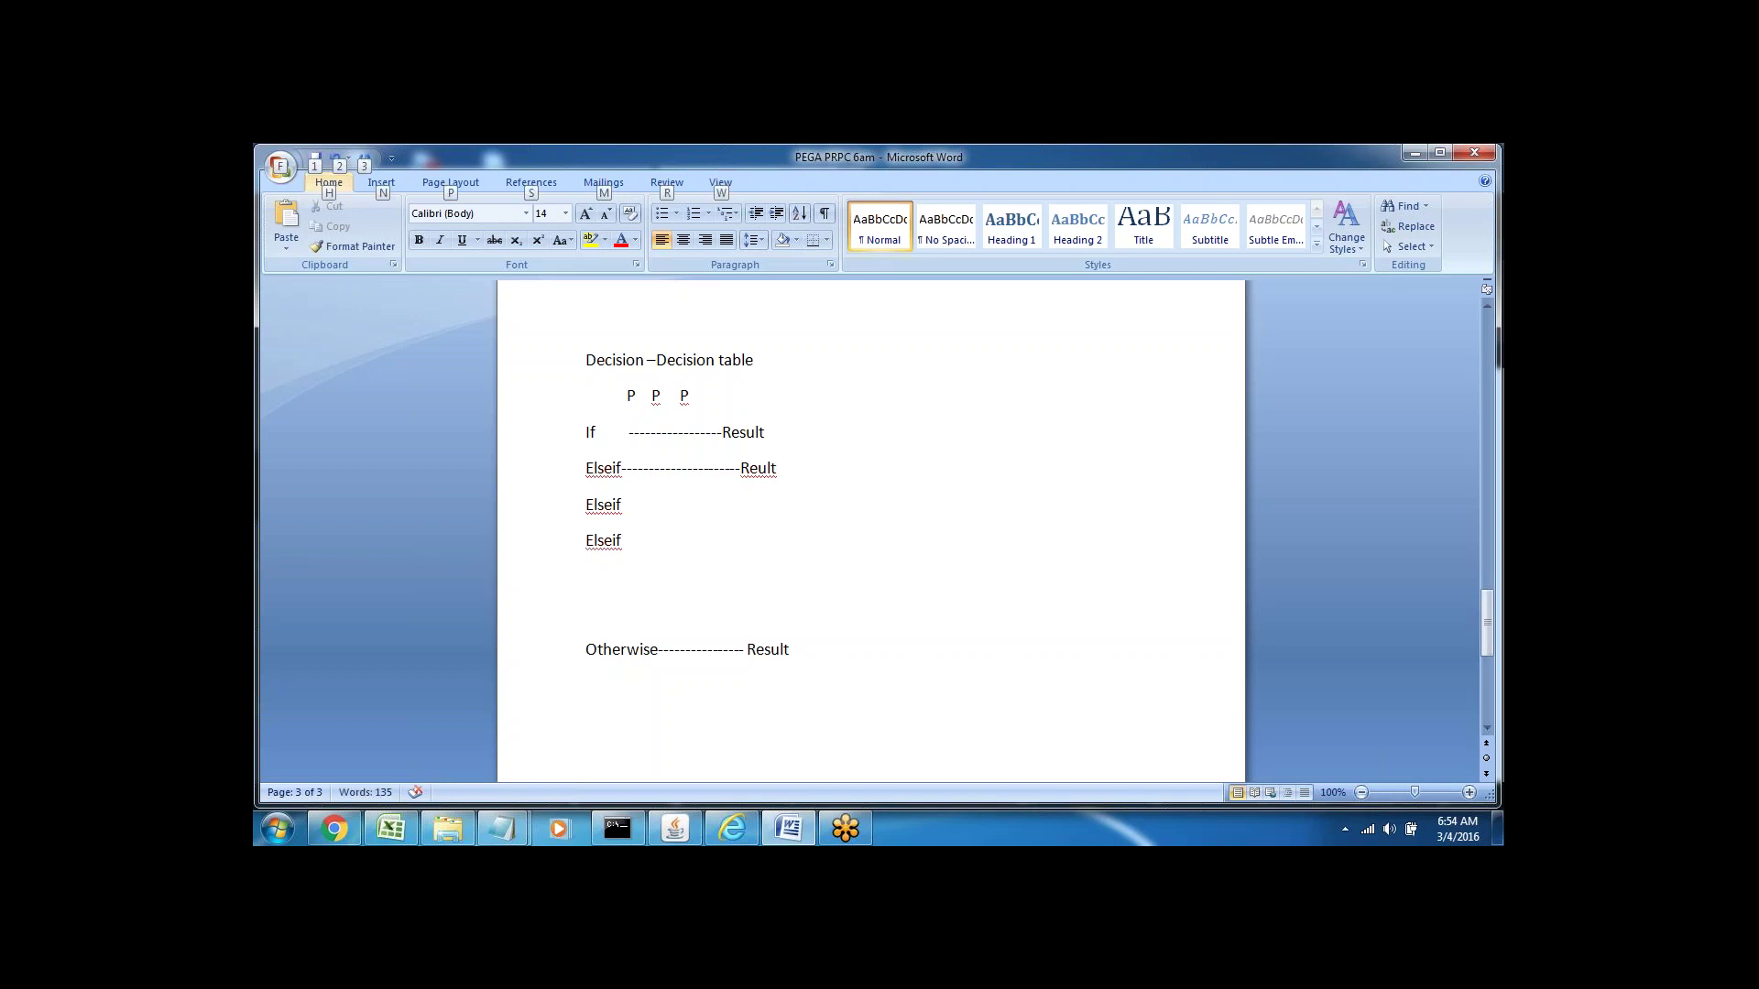
pyautogui.hotkey('alt', 'Tab')
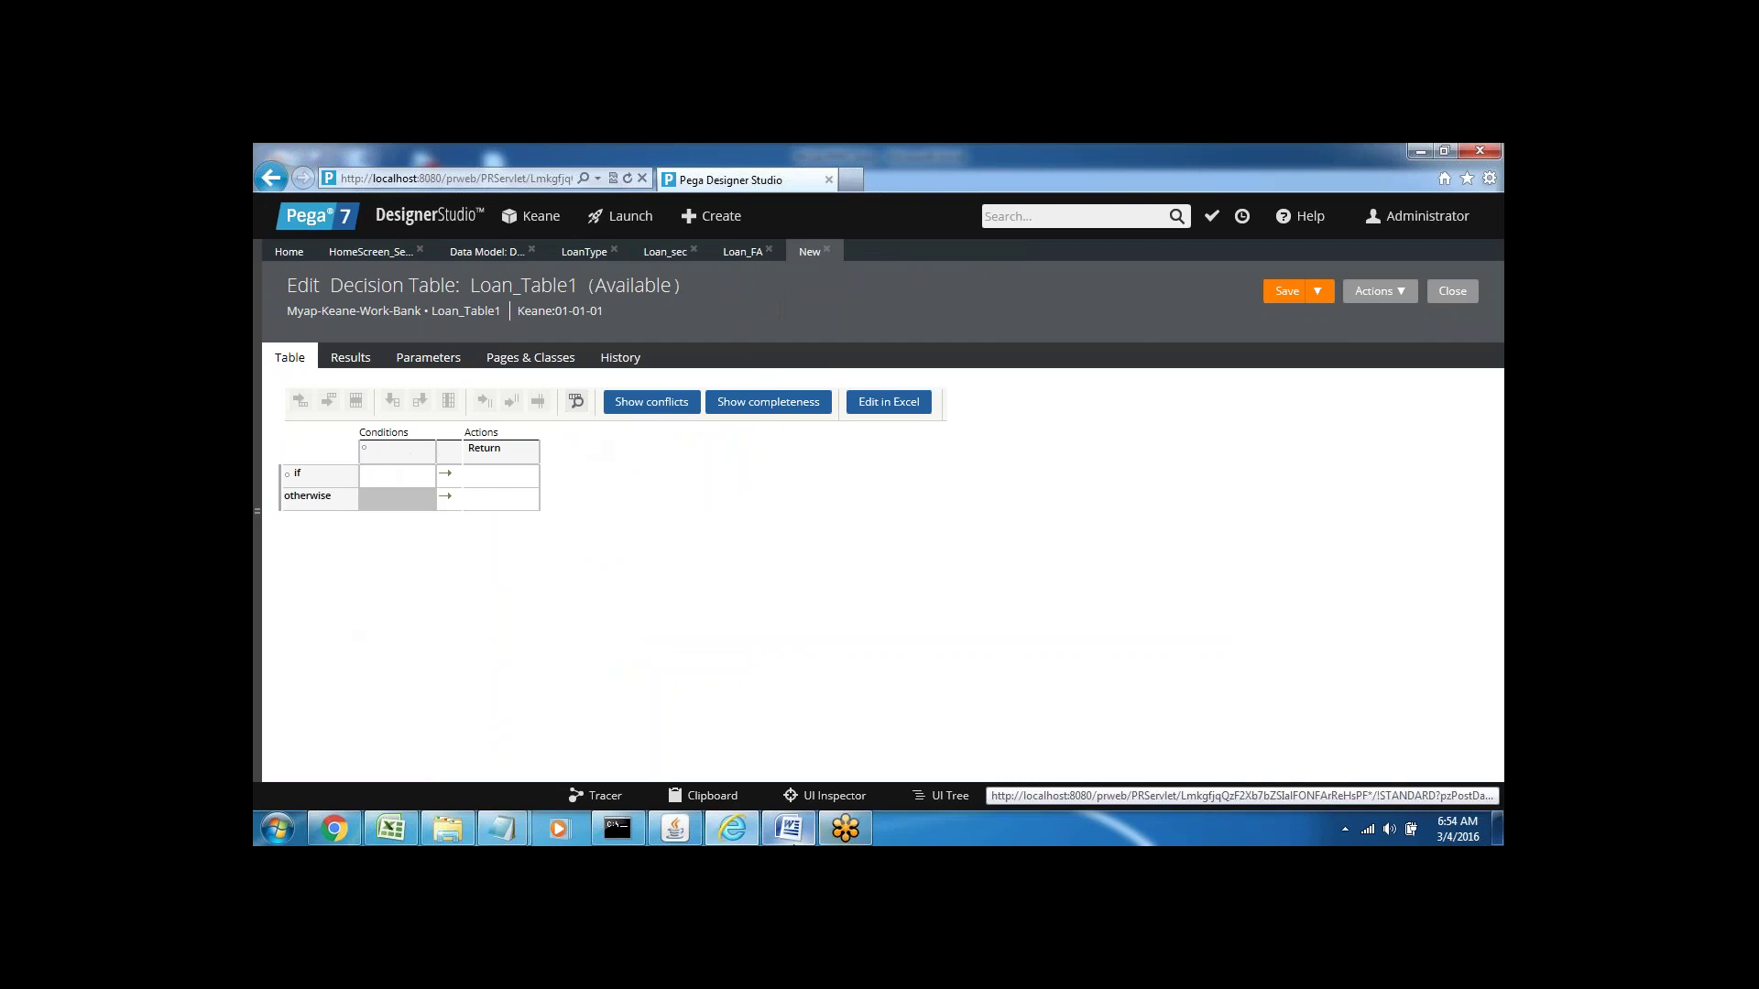
# - In the Word notes, replace the three P placeholders with LoanType, salary and Loanamount, and highlight the If line
pyautogui.click(788, 829)
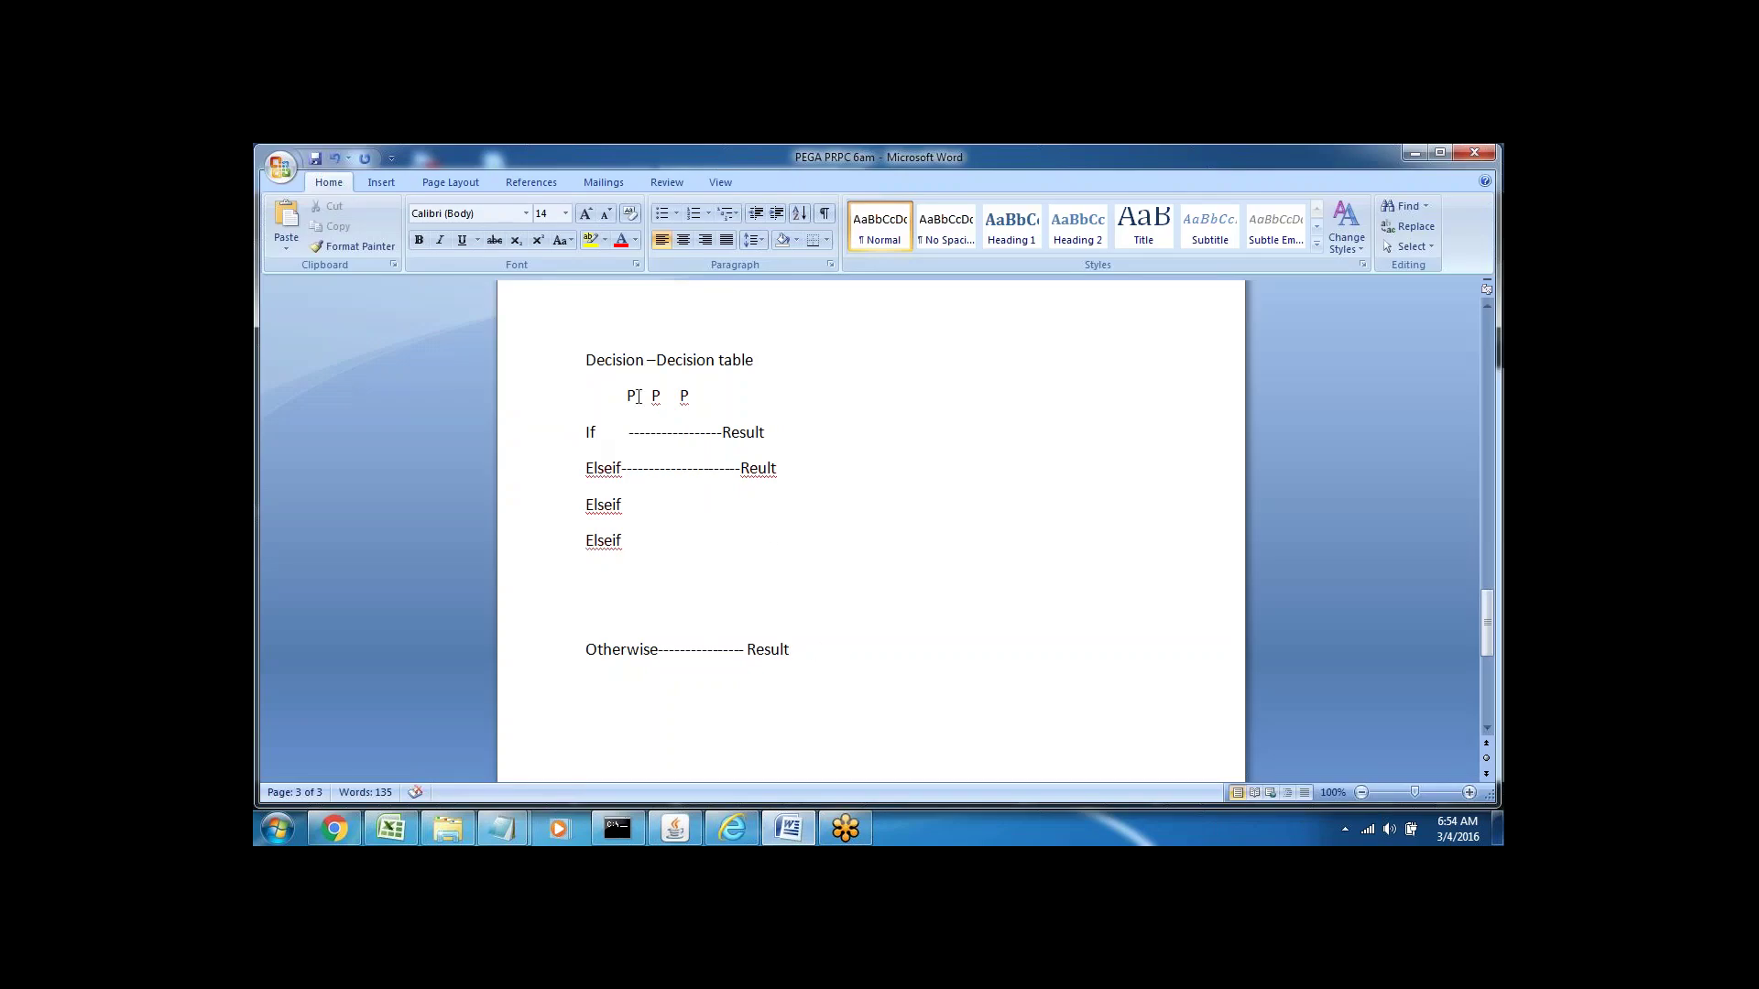
pyautogui.doubleClick(631, 395)
pyautogui.write('LoanType')
pyautogui.tripleClick(648, 396)
pyautogui.click(709, 395)
pyautogui.press('Delete')
pyautogui.write('salary')
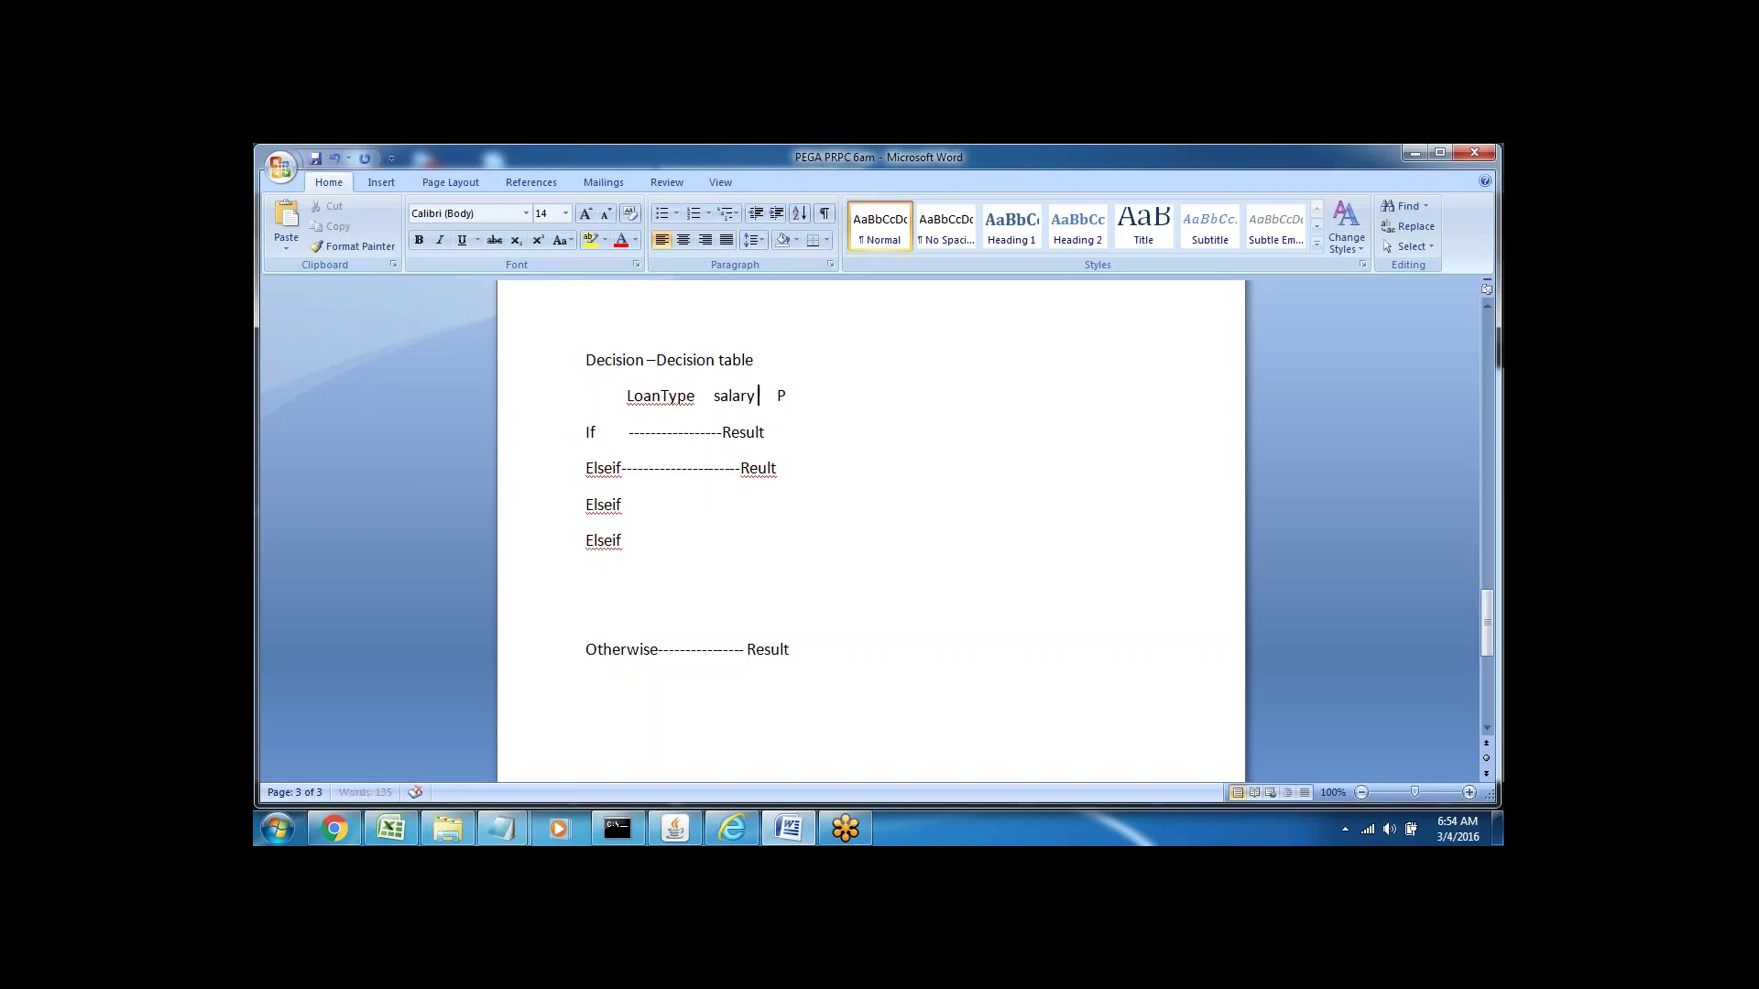
pyautogui.press('Delete')
pyautogui.write('Loanamount')
pyautogui.click(599, 399)
pyautogui.moveTo(586, 431); pyautogui.dragTo(774, 438)
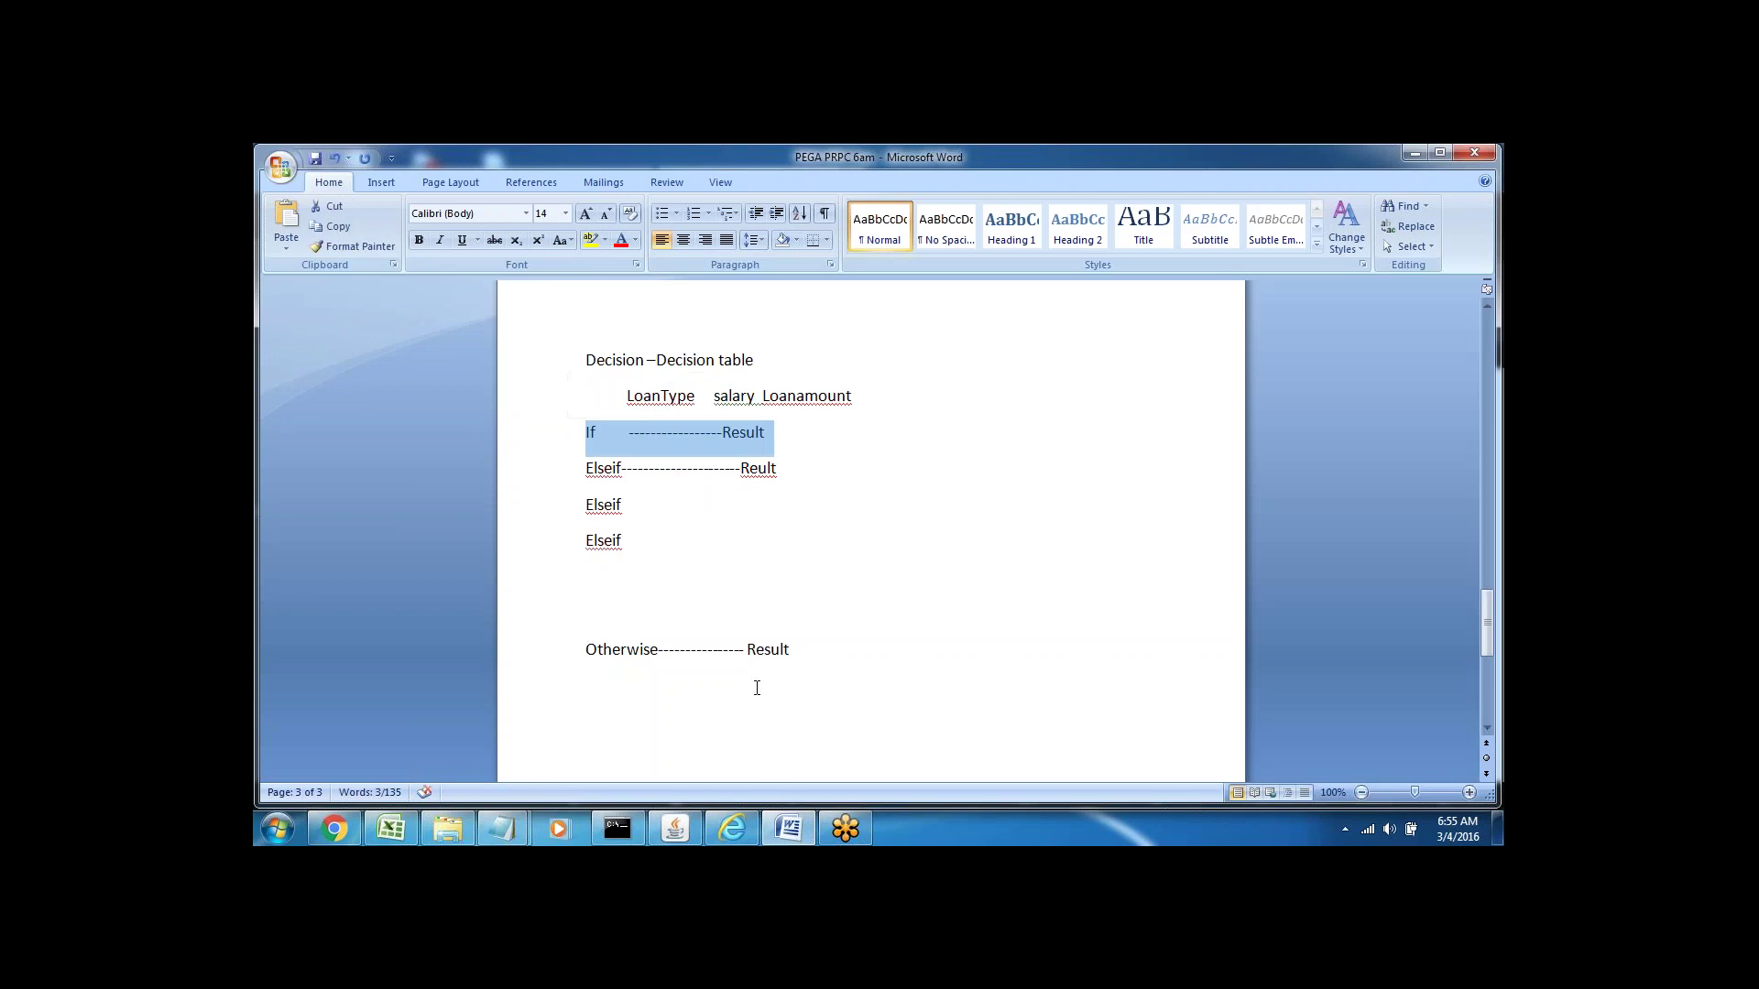
# - Switch to Pega Designer Studio and set the first condition column of the decision table to the property .LoanType
pyautogui.hotkey('alt', 'Tab')
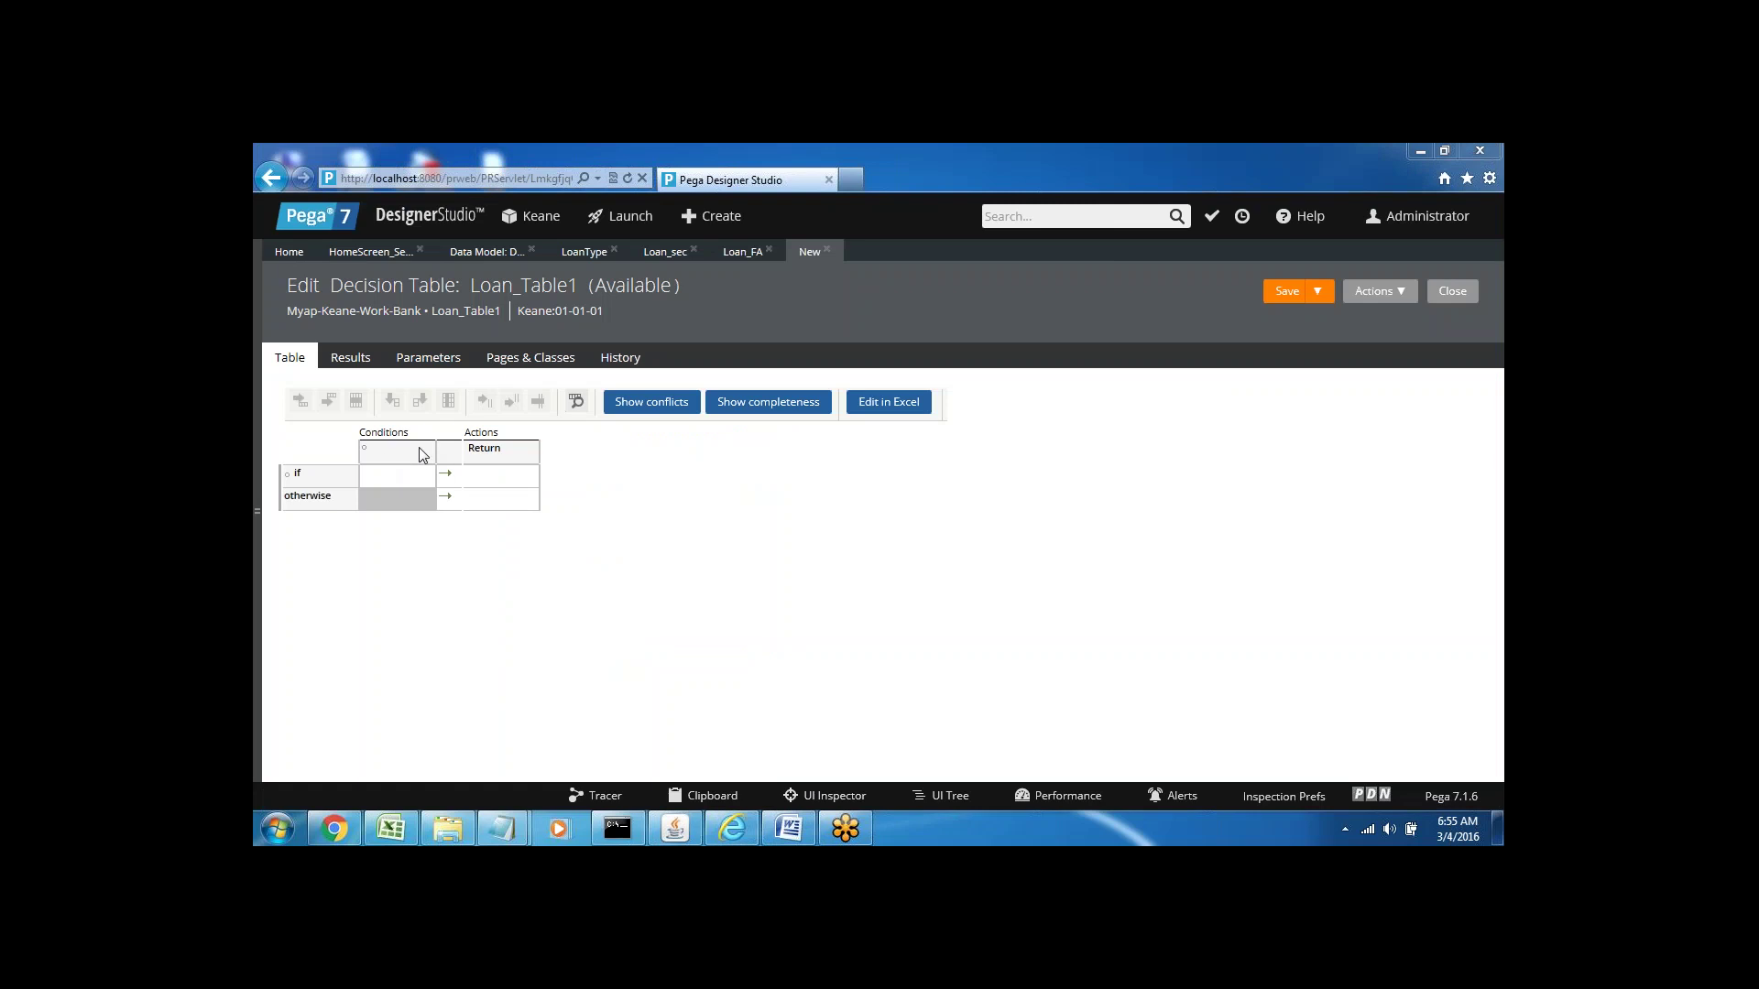
pyautogui.click(395, 459)
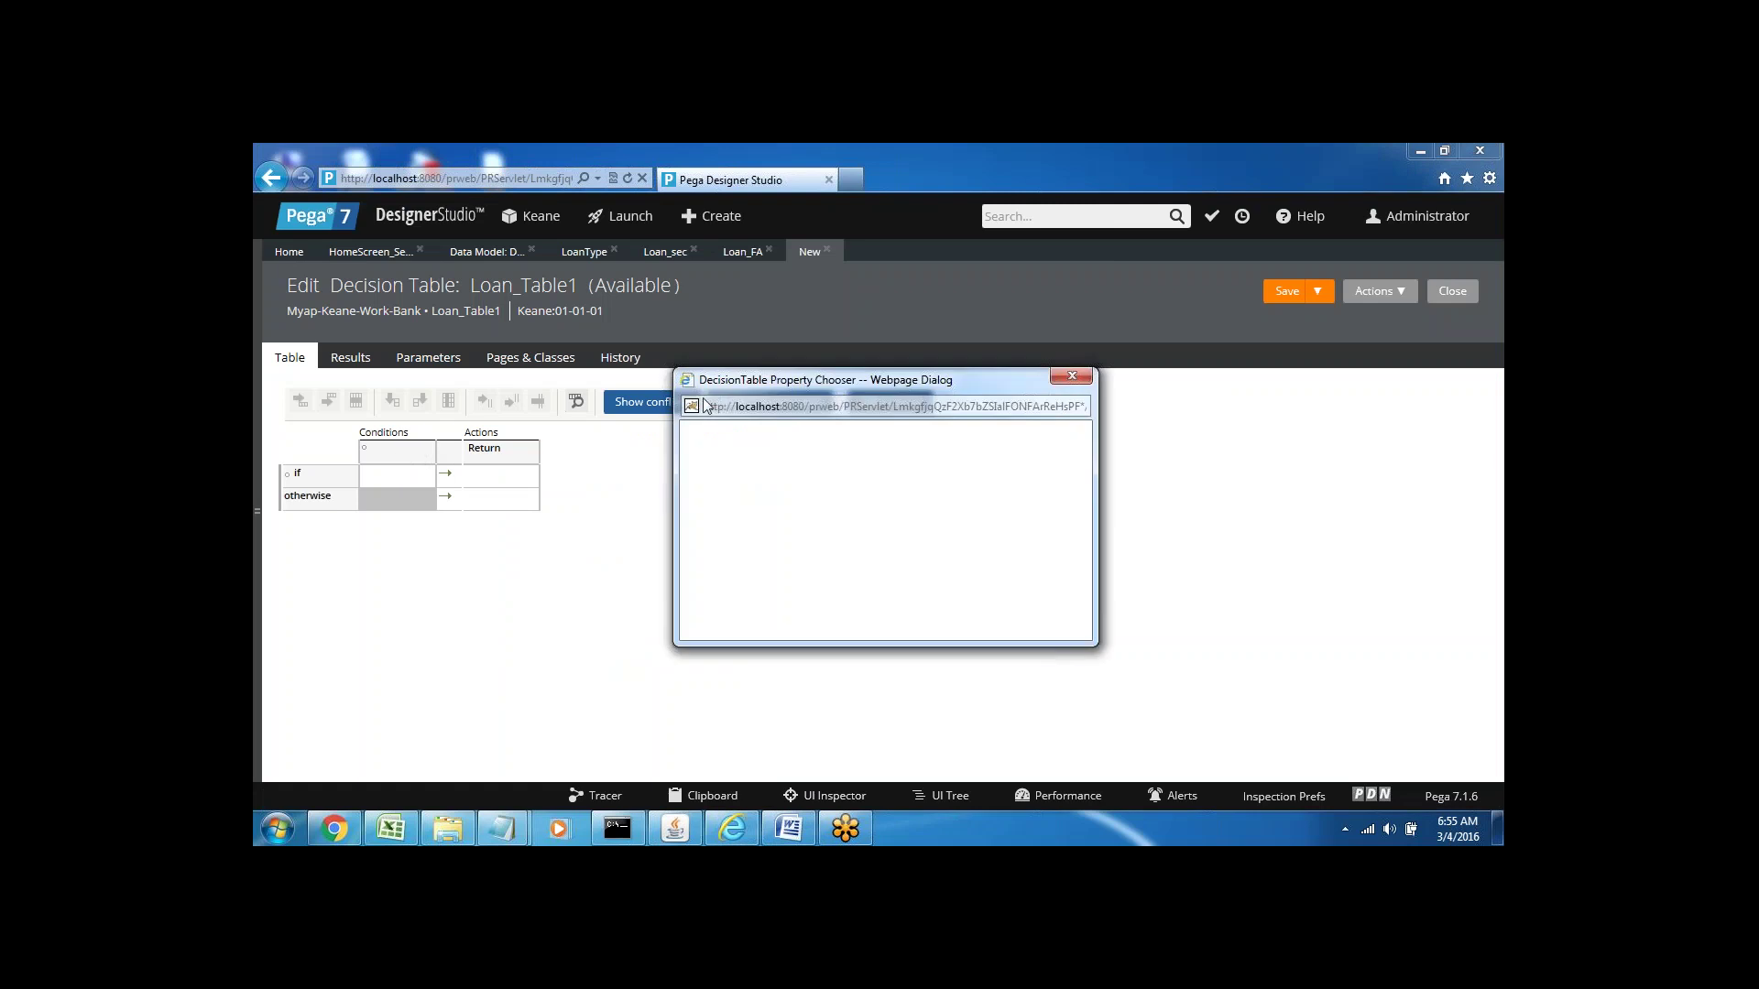
pyautogui.click(1073, 380)
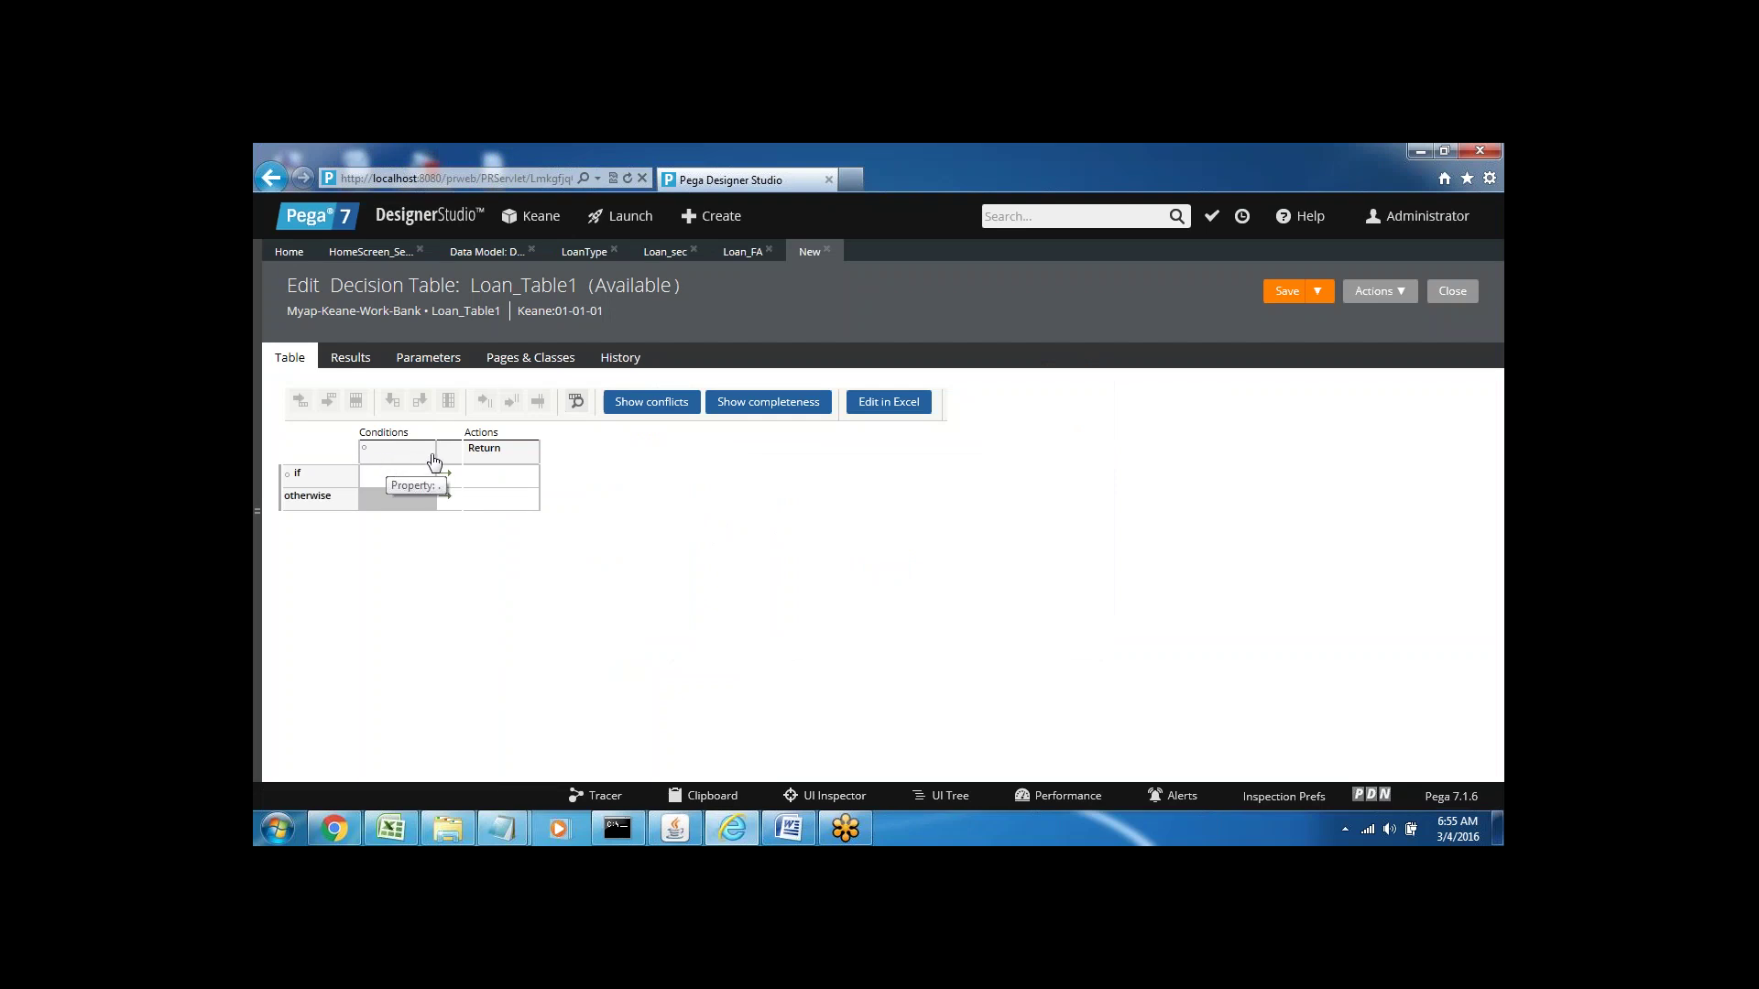
pyautogui.click(385, 455)
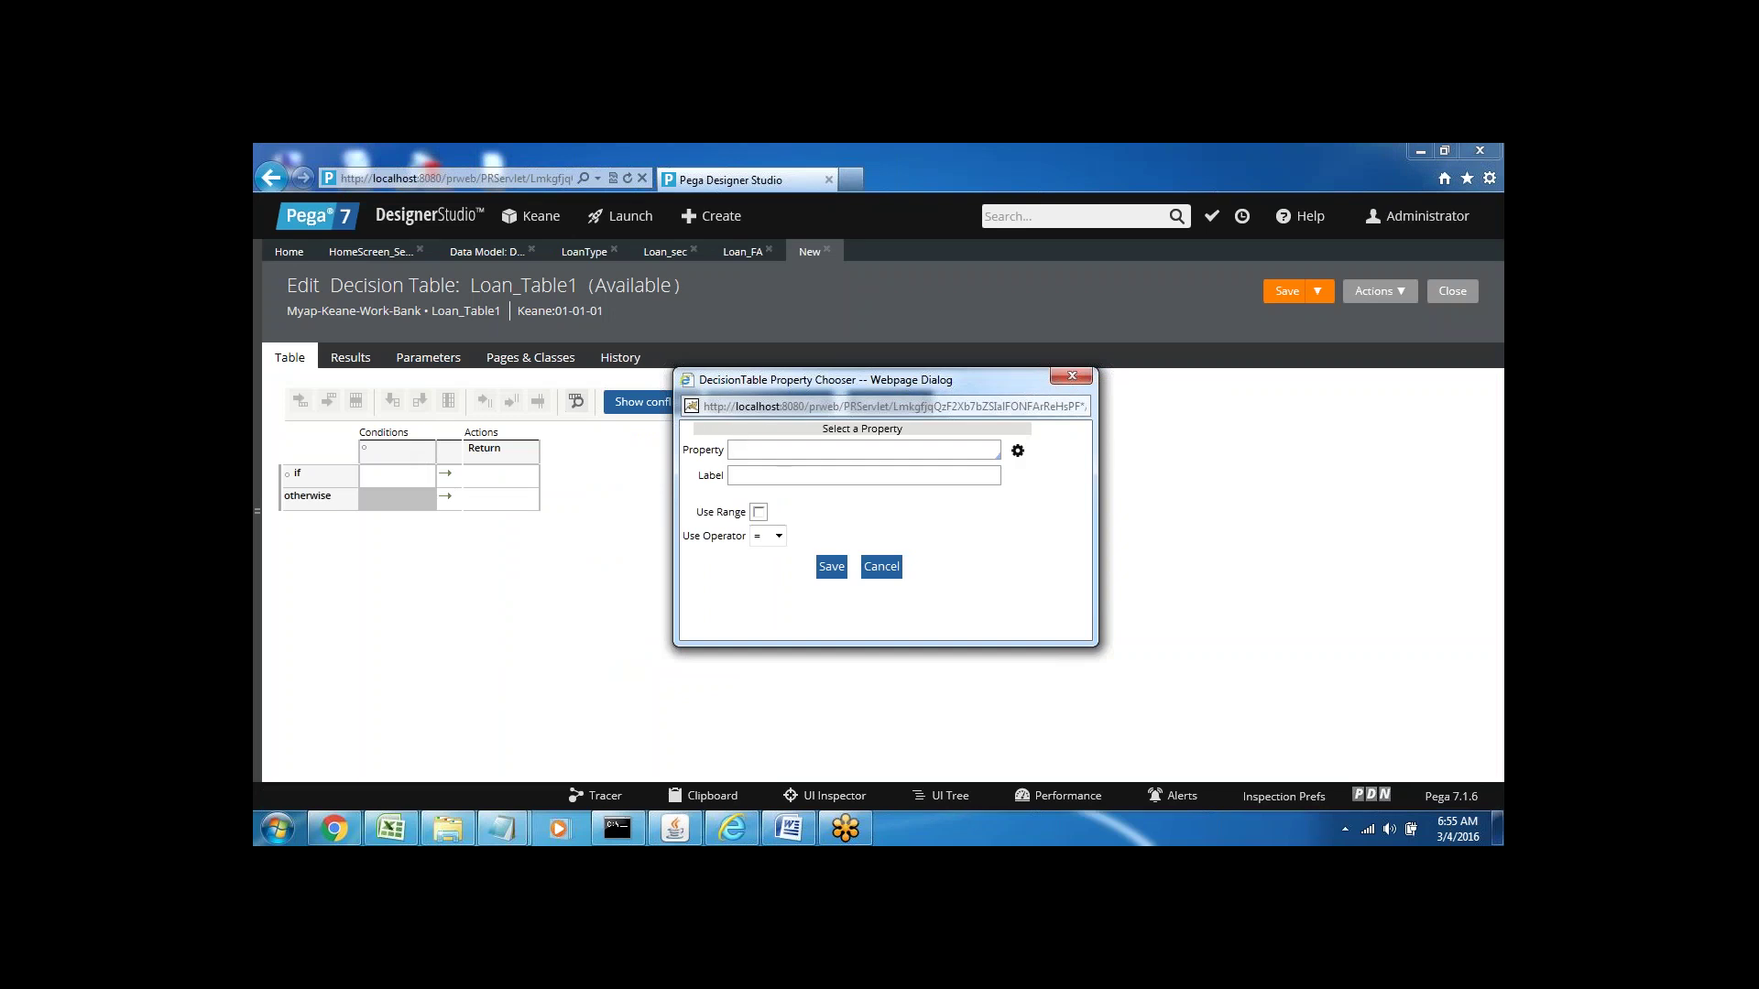
pyautogui.click(752, 451)
pyautogui.press('Down')
pyautogui.press('Down')
pyautogui.press('Down')
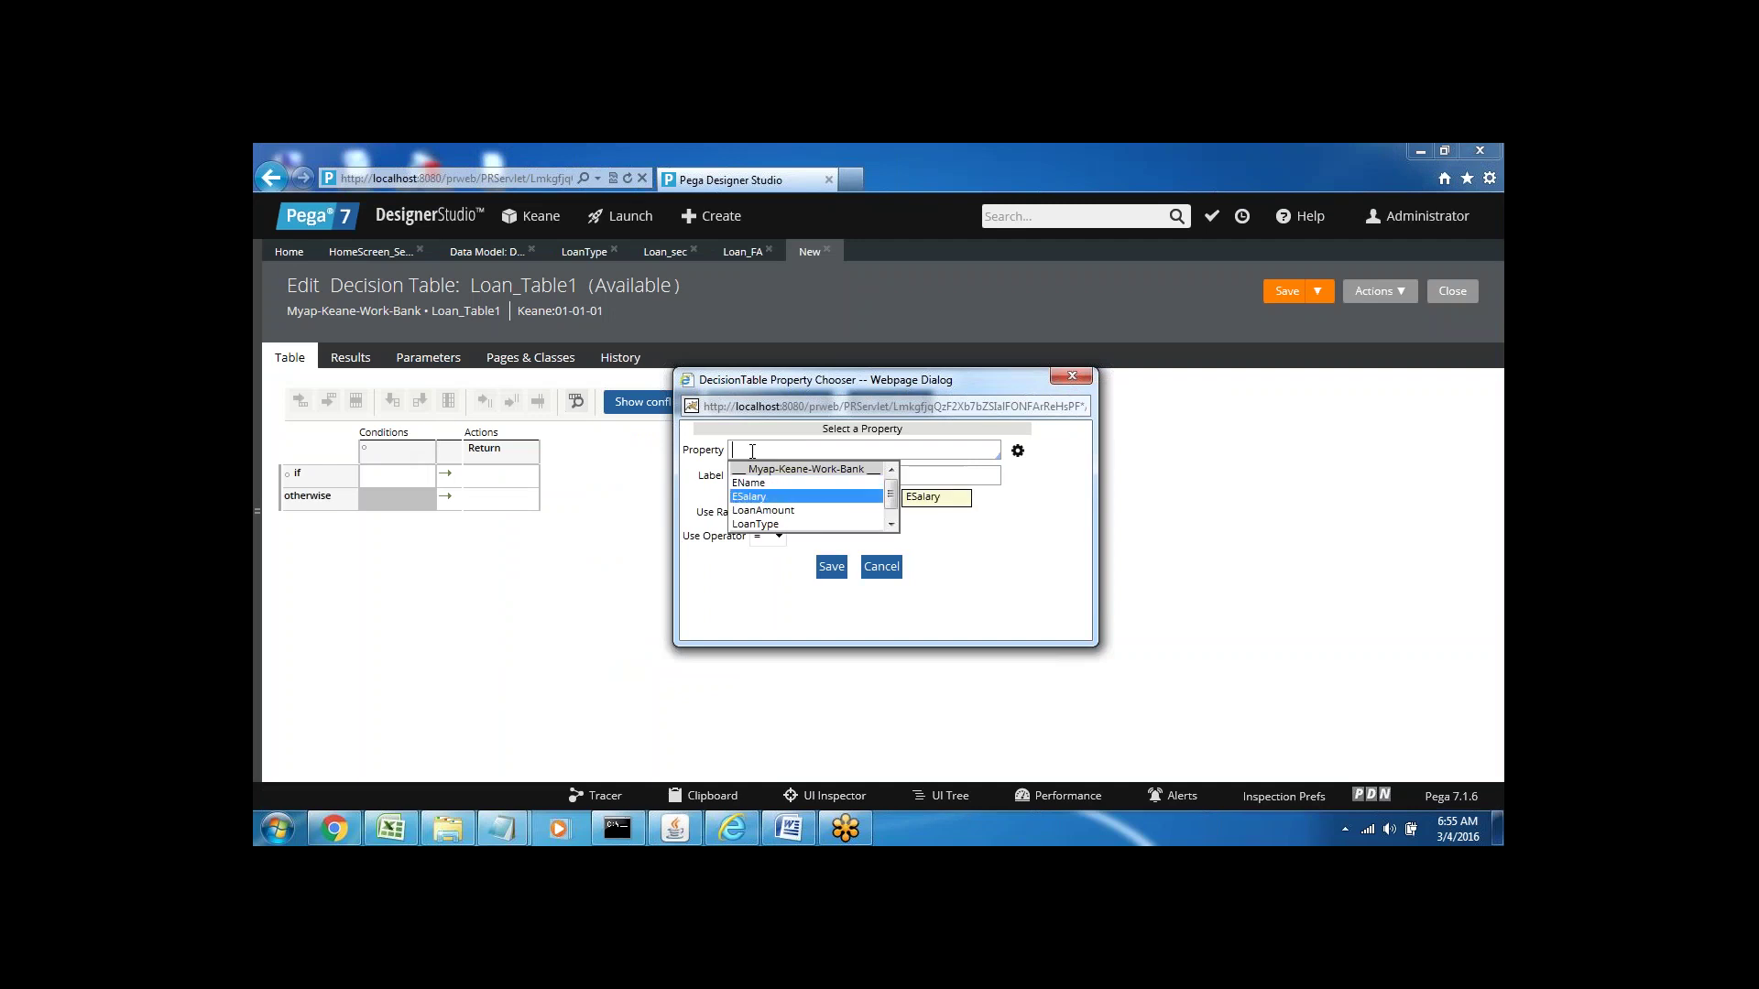
pyautogui.press('Down')
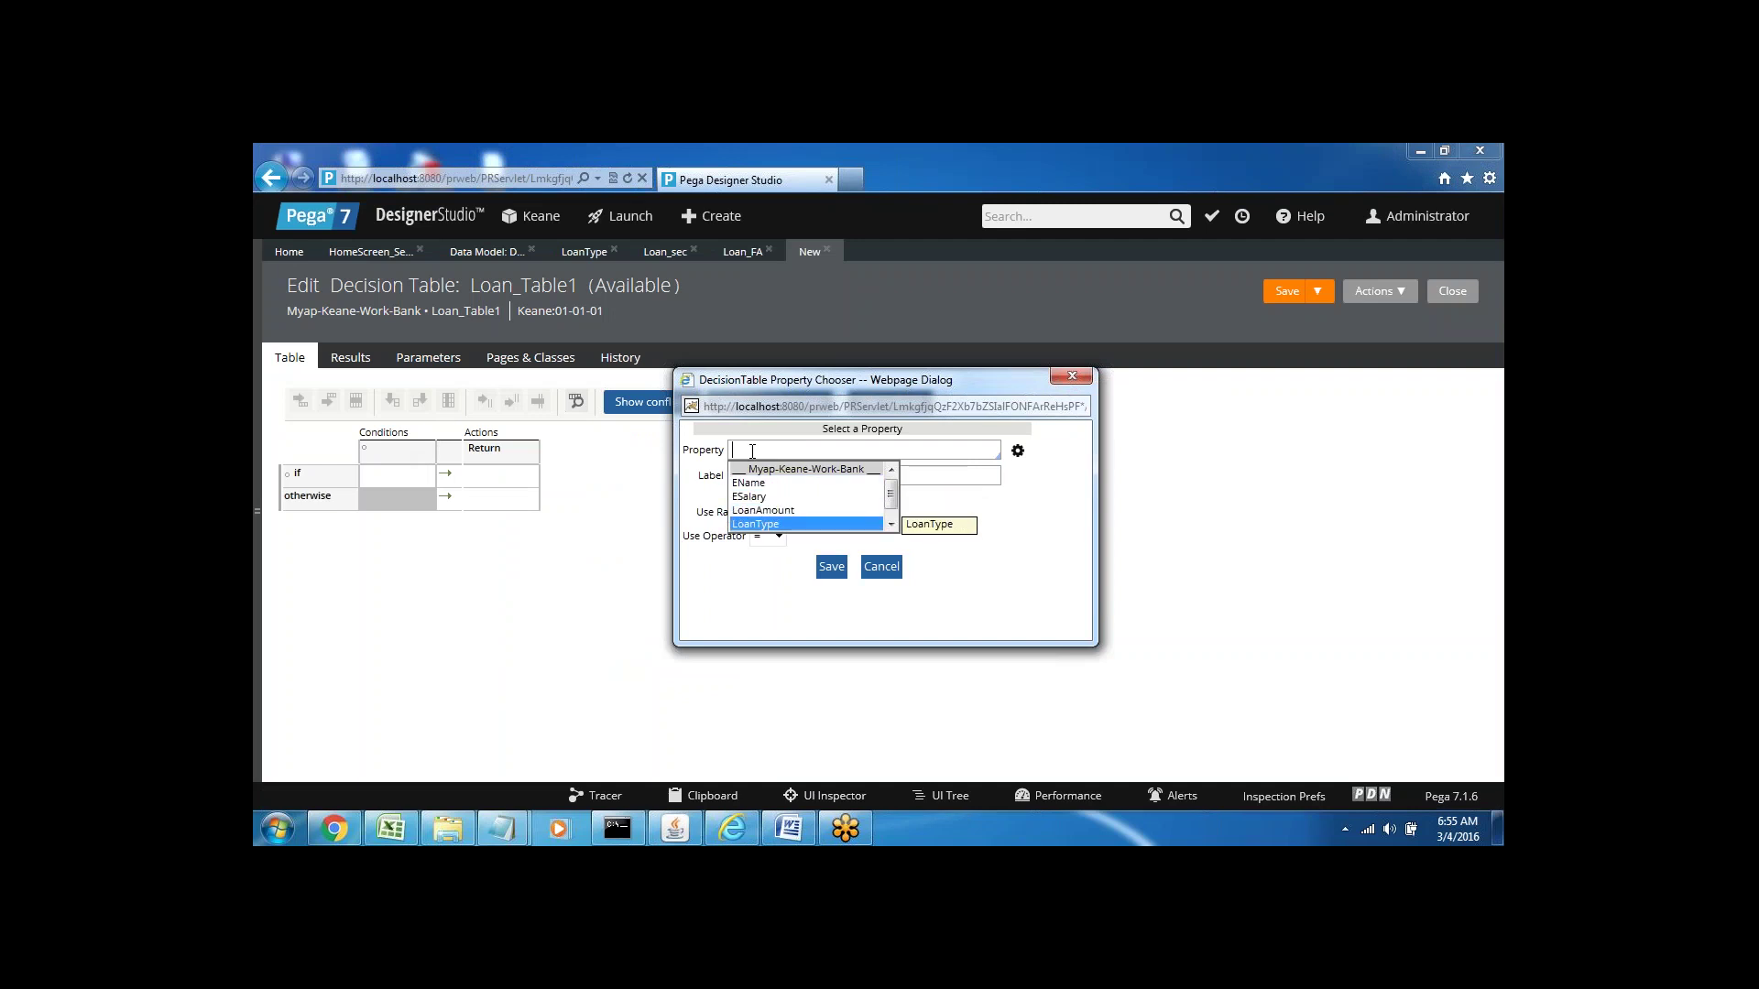
pyautogui.press('Return')
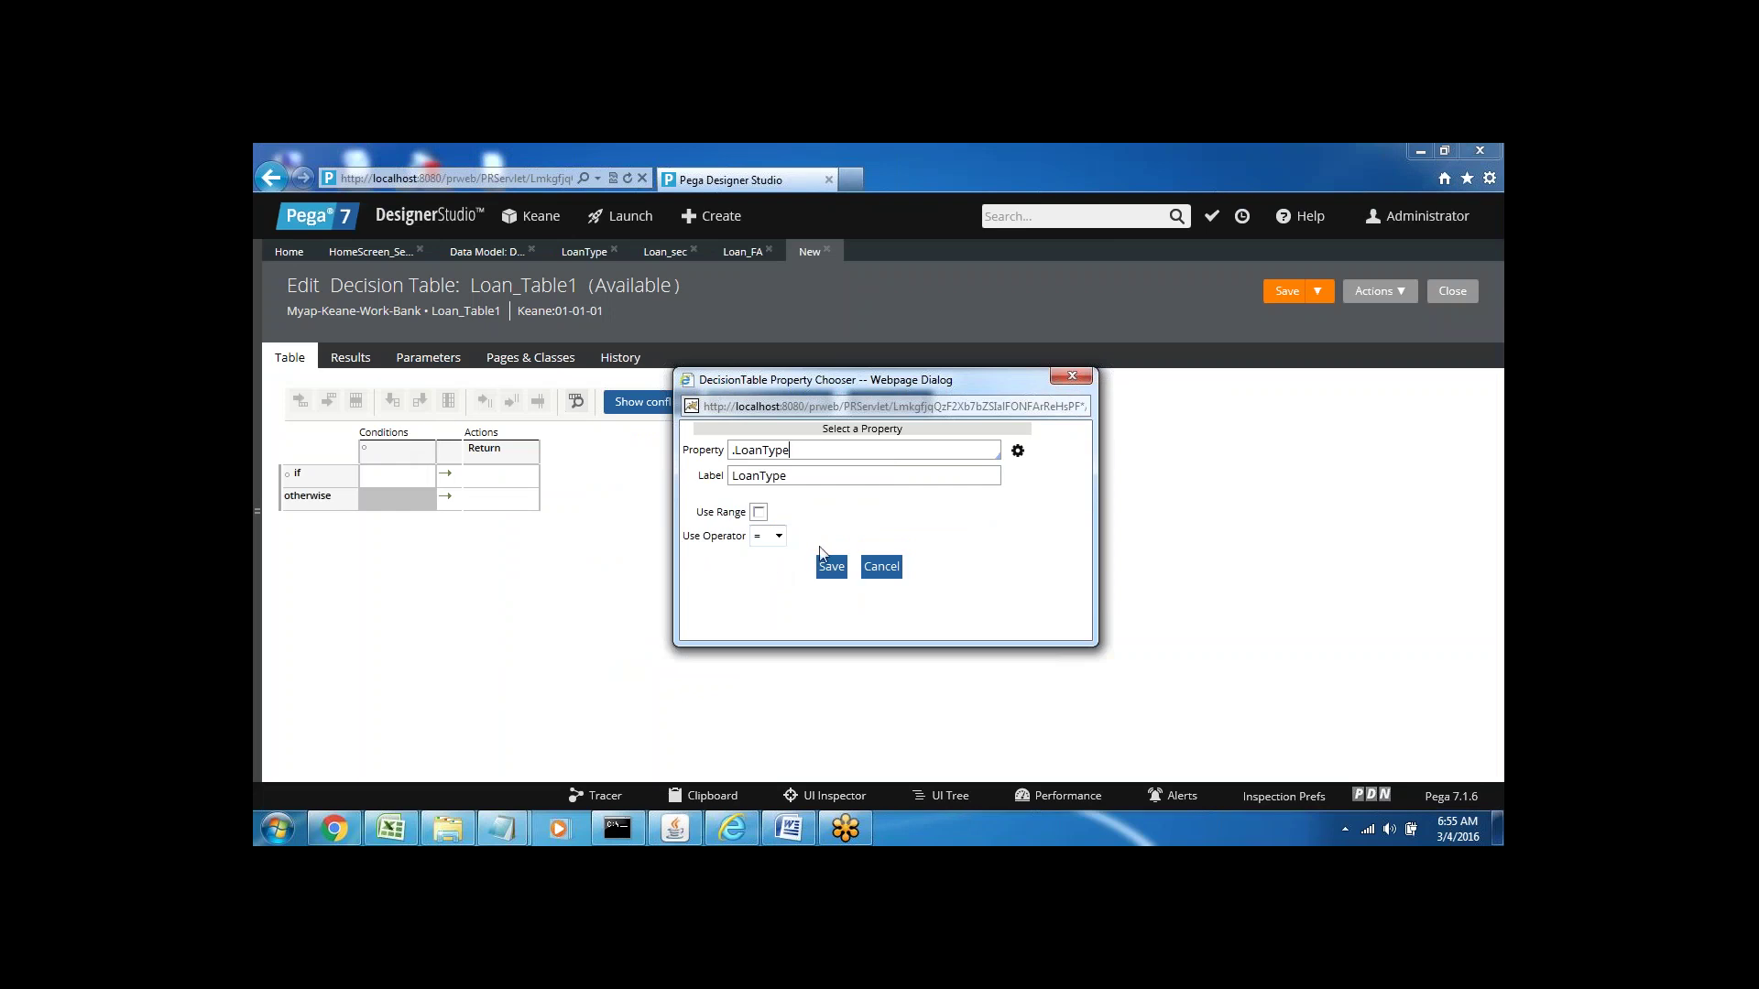
pyautogui.click(832, 570)
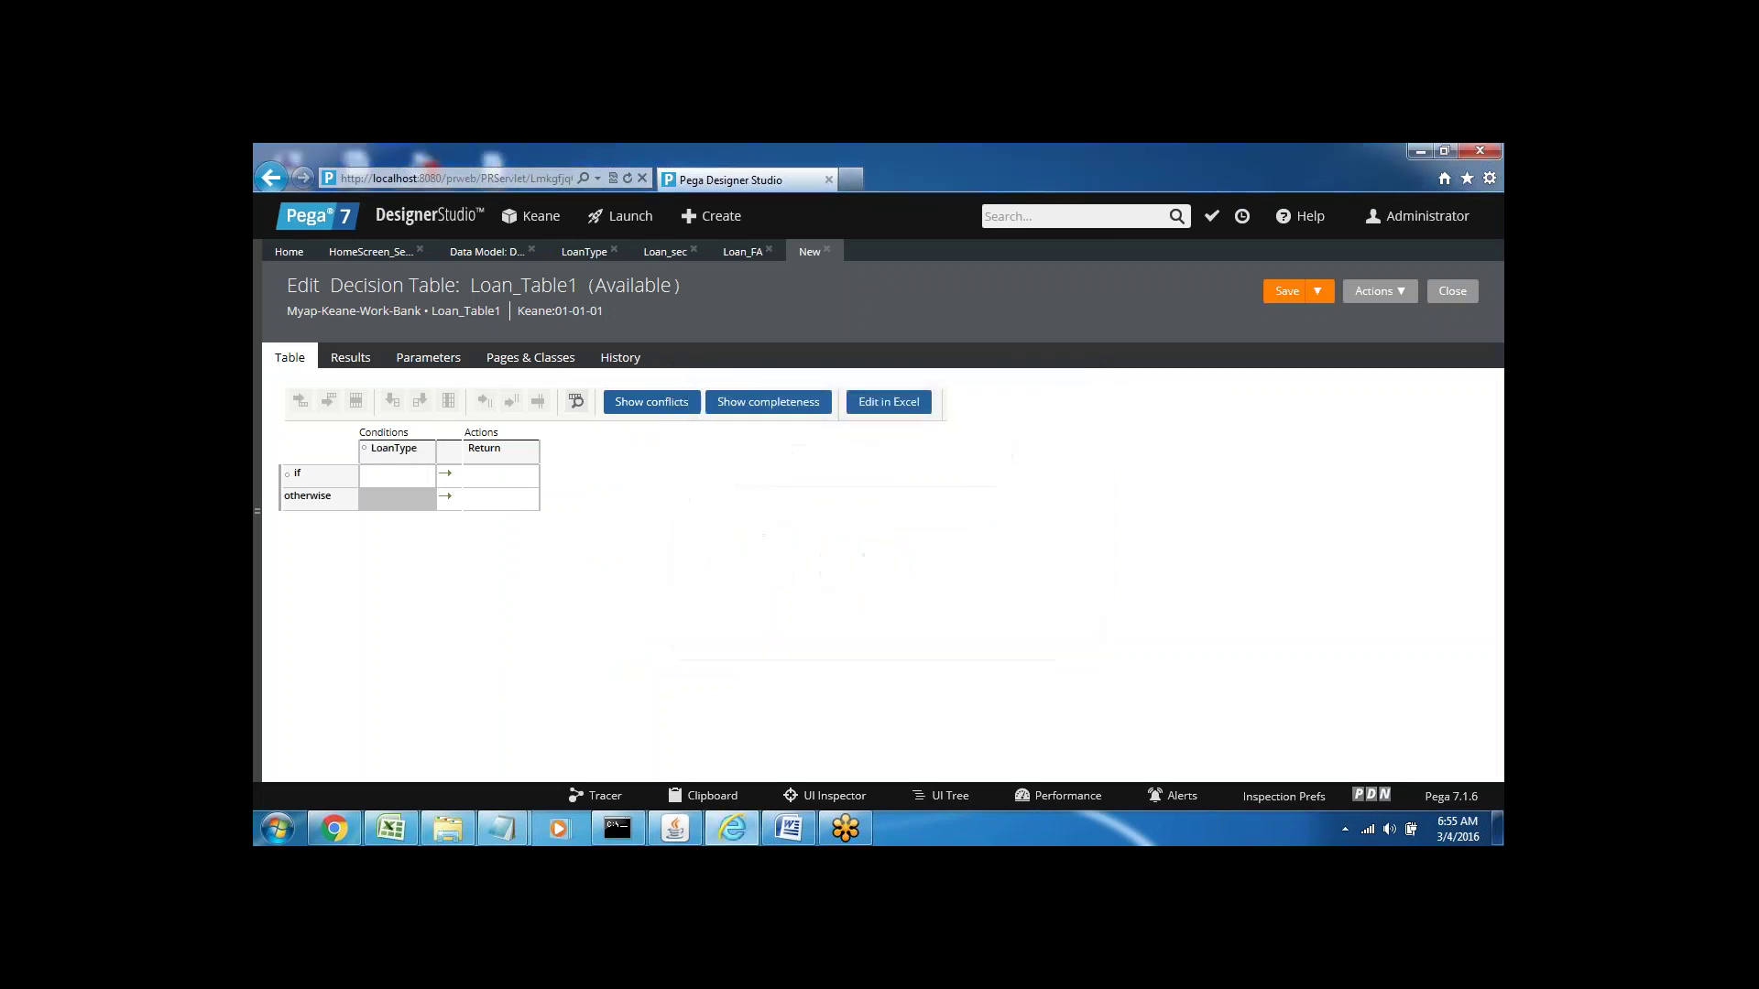
# - Insert a condition column after LoanType for the property .ESalary, using a range from >= to <=
pyautogui.click(404, 482)
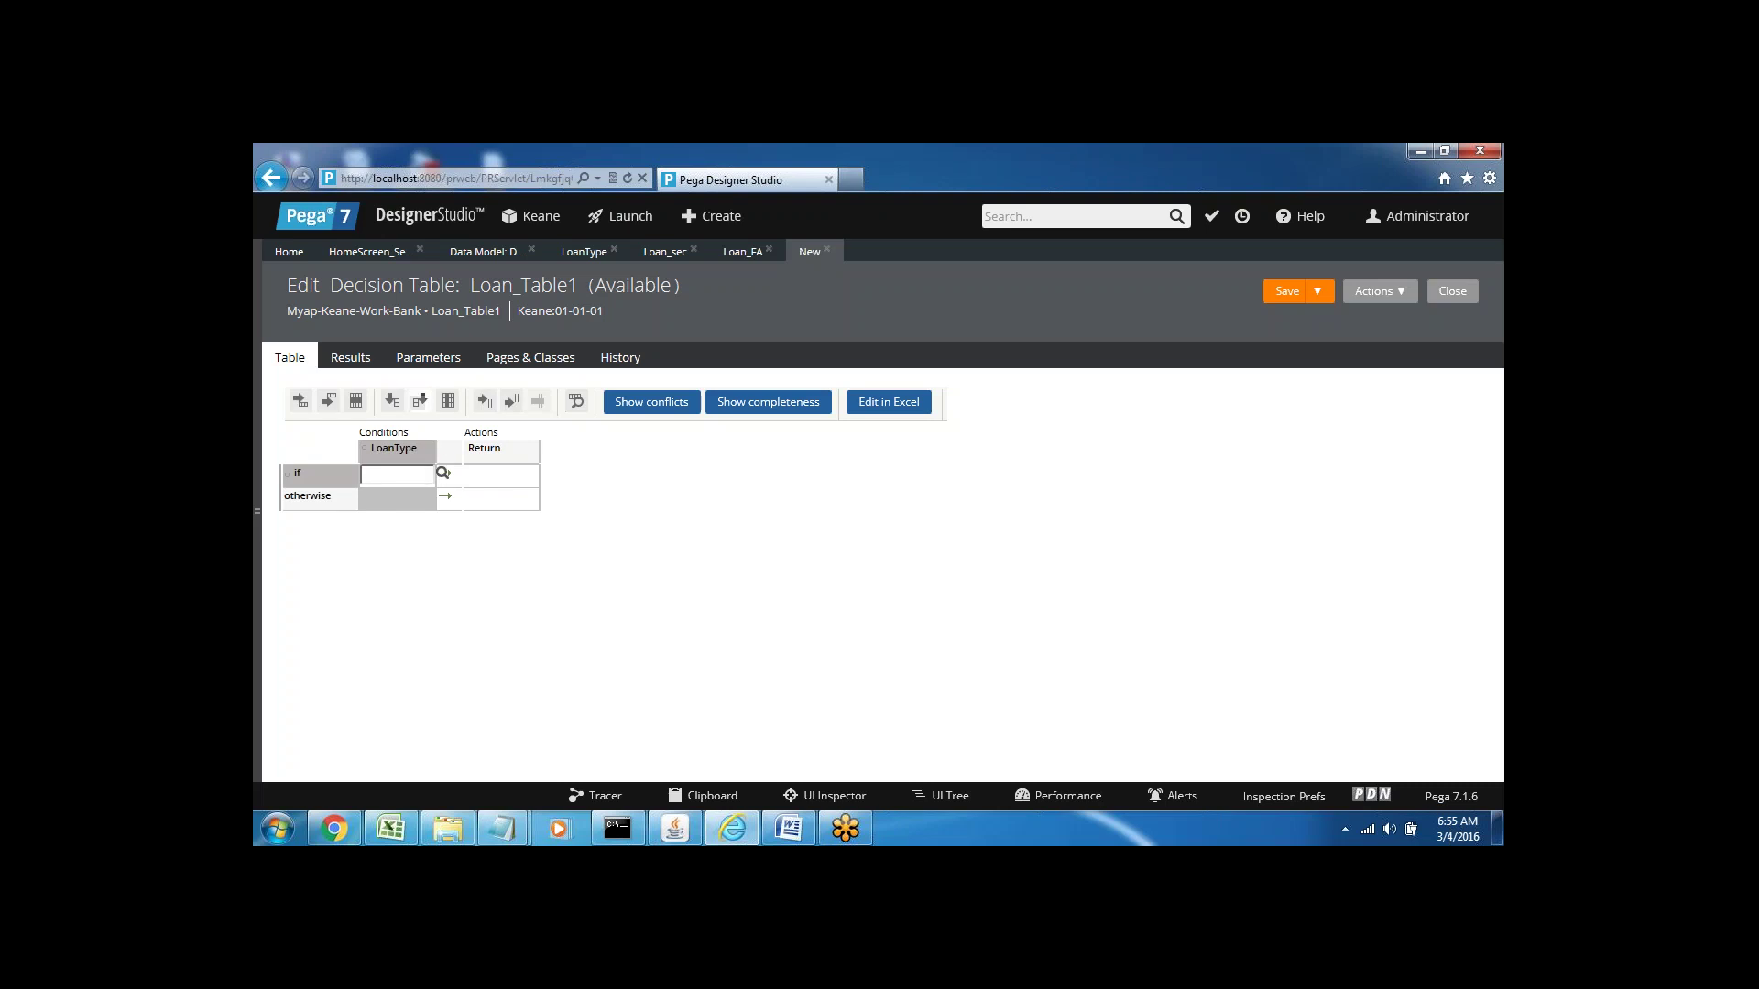
pyautogui.click(489, 481)
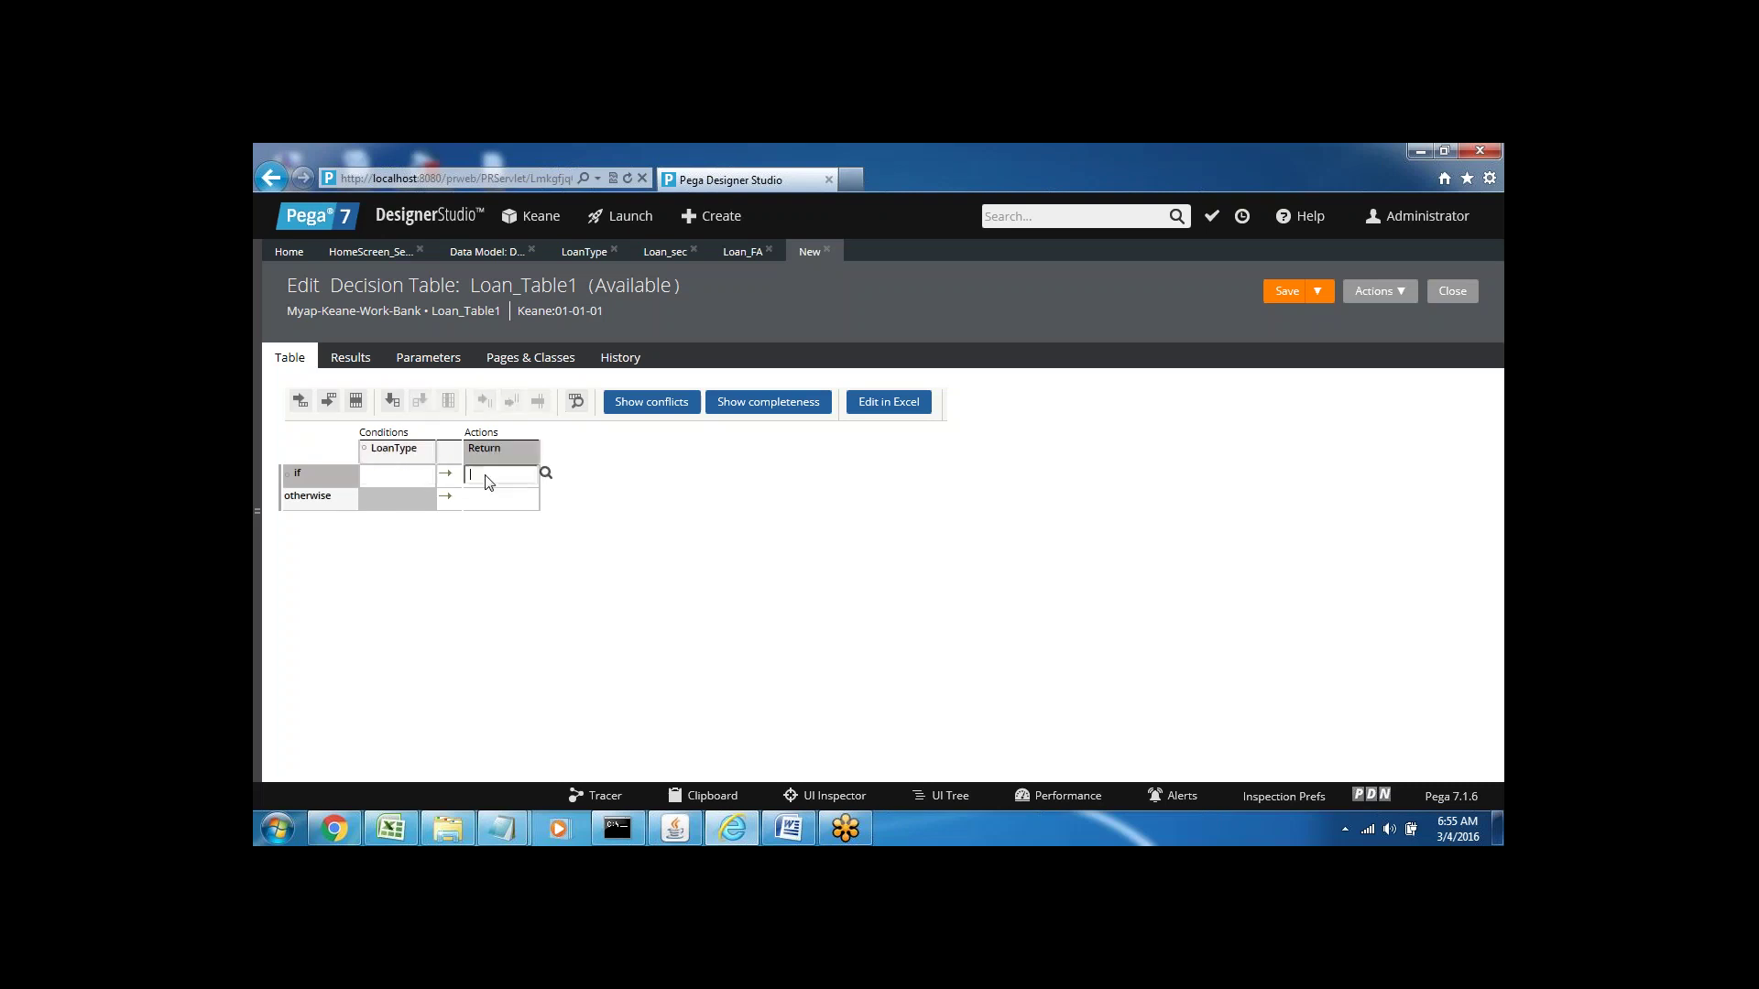
pyautogui.click(396, 485)
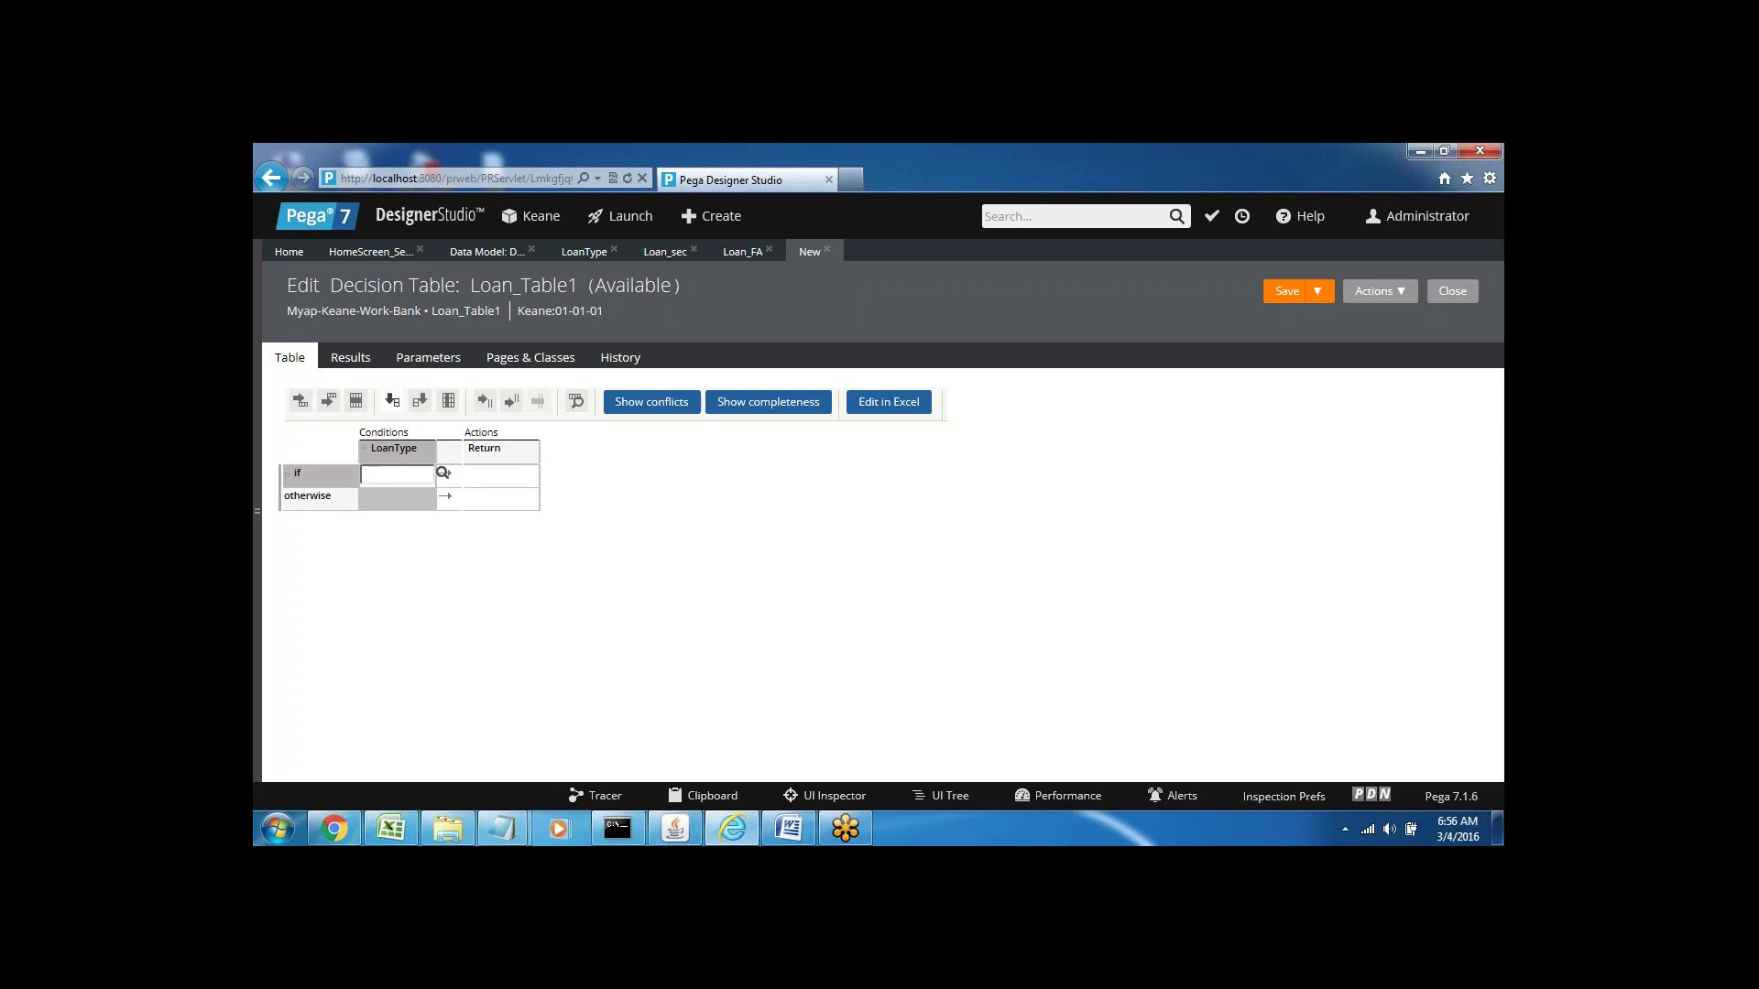
pyautogui.click(422, 404)
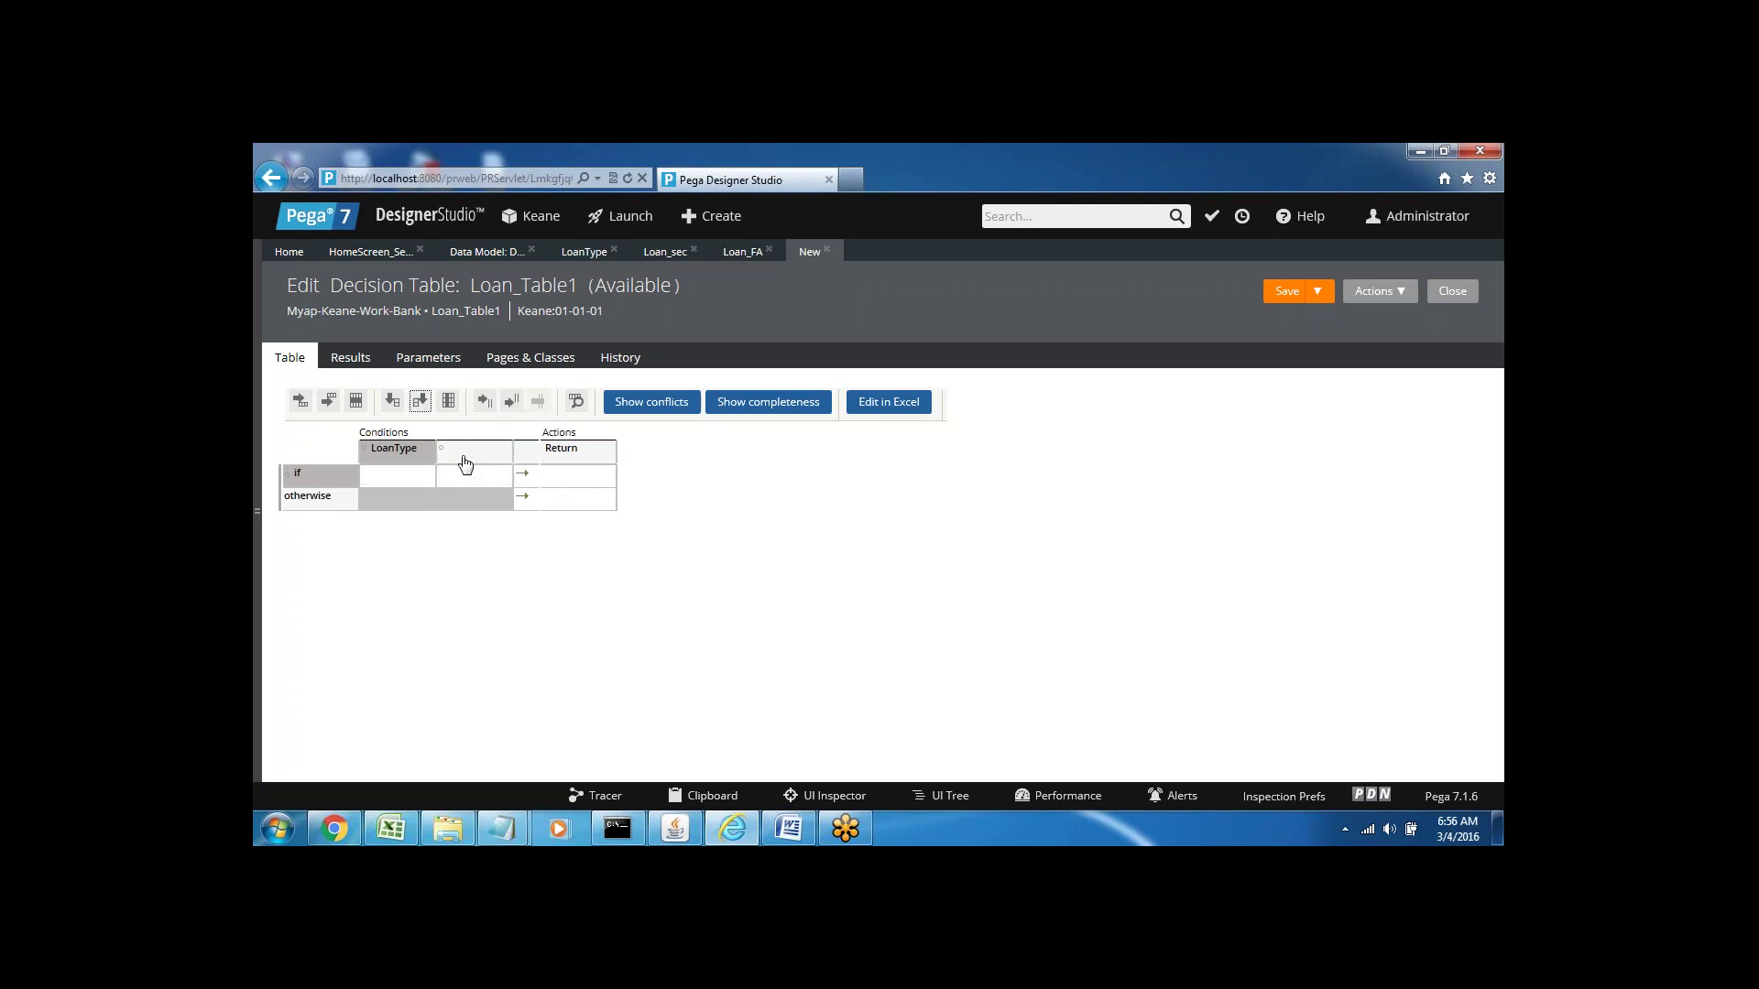
pyautogui.click(467, 456)
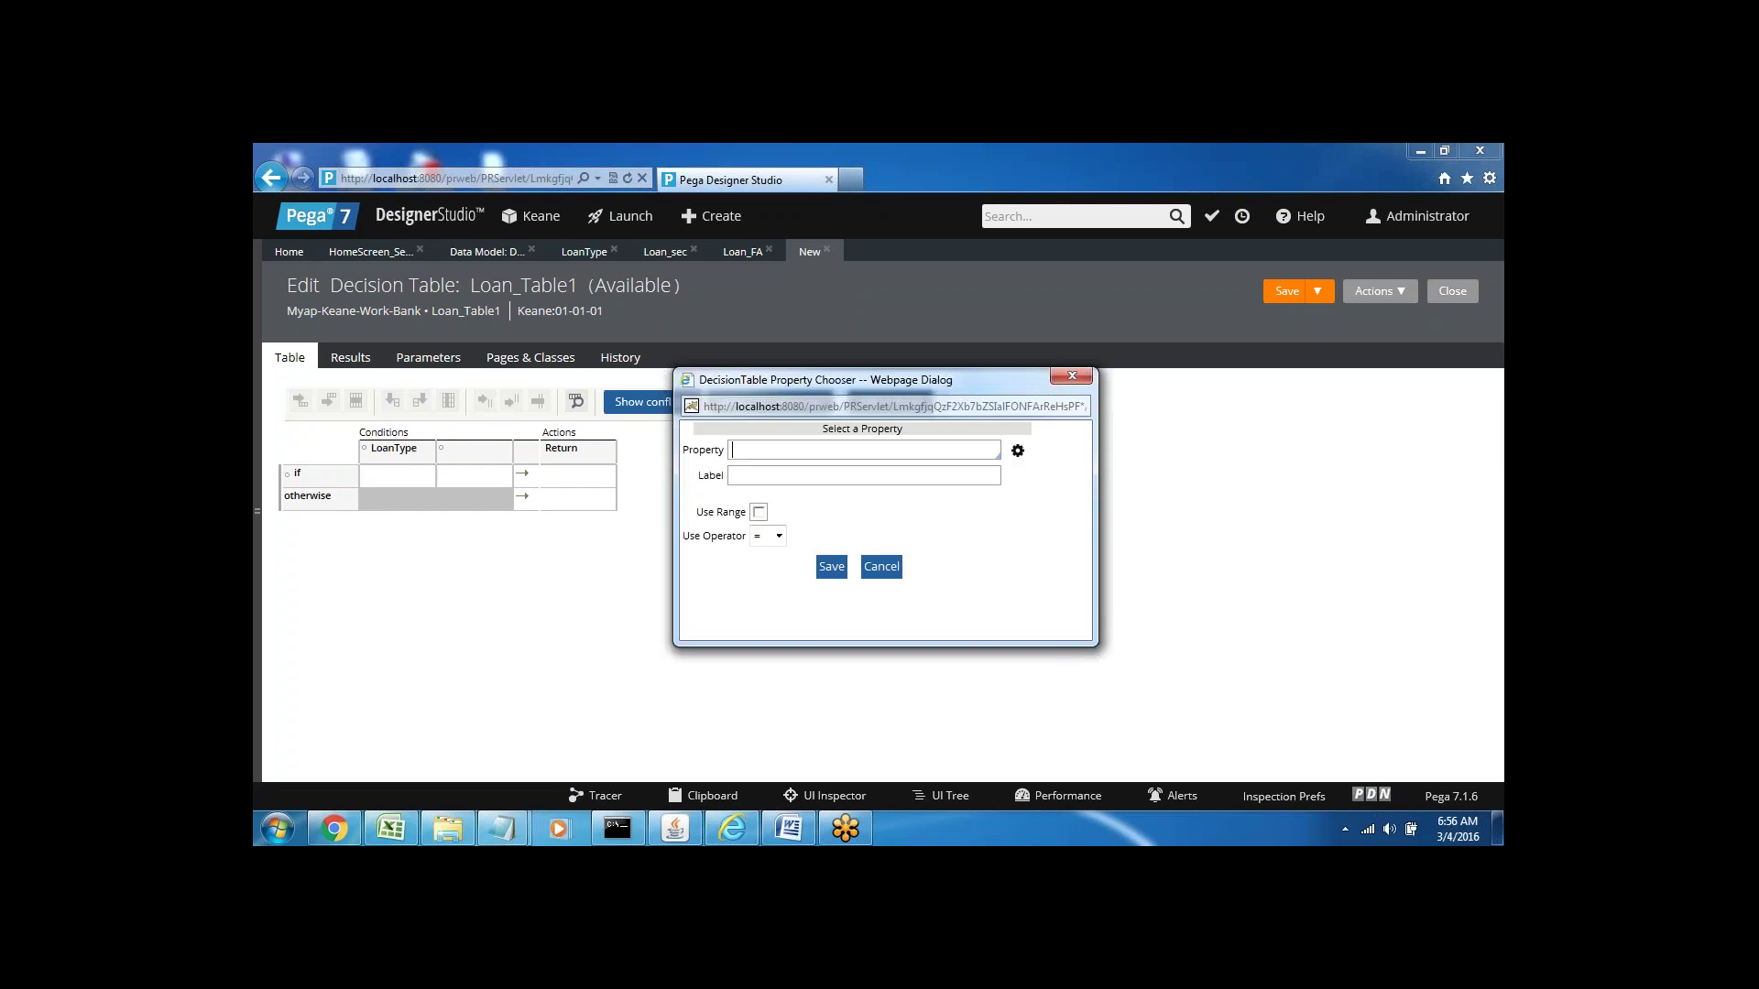
pyautogui.click(742, 453)
pyautogui.press('Down')
pyautogui.press('Down')
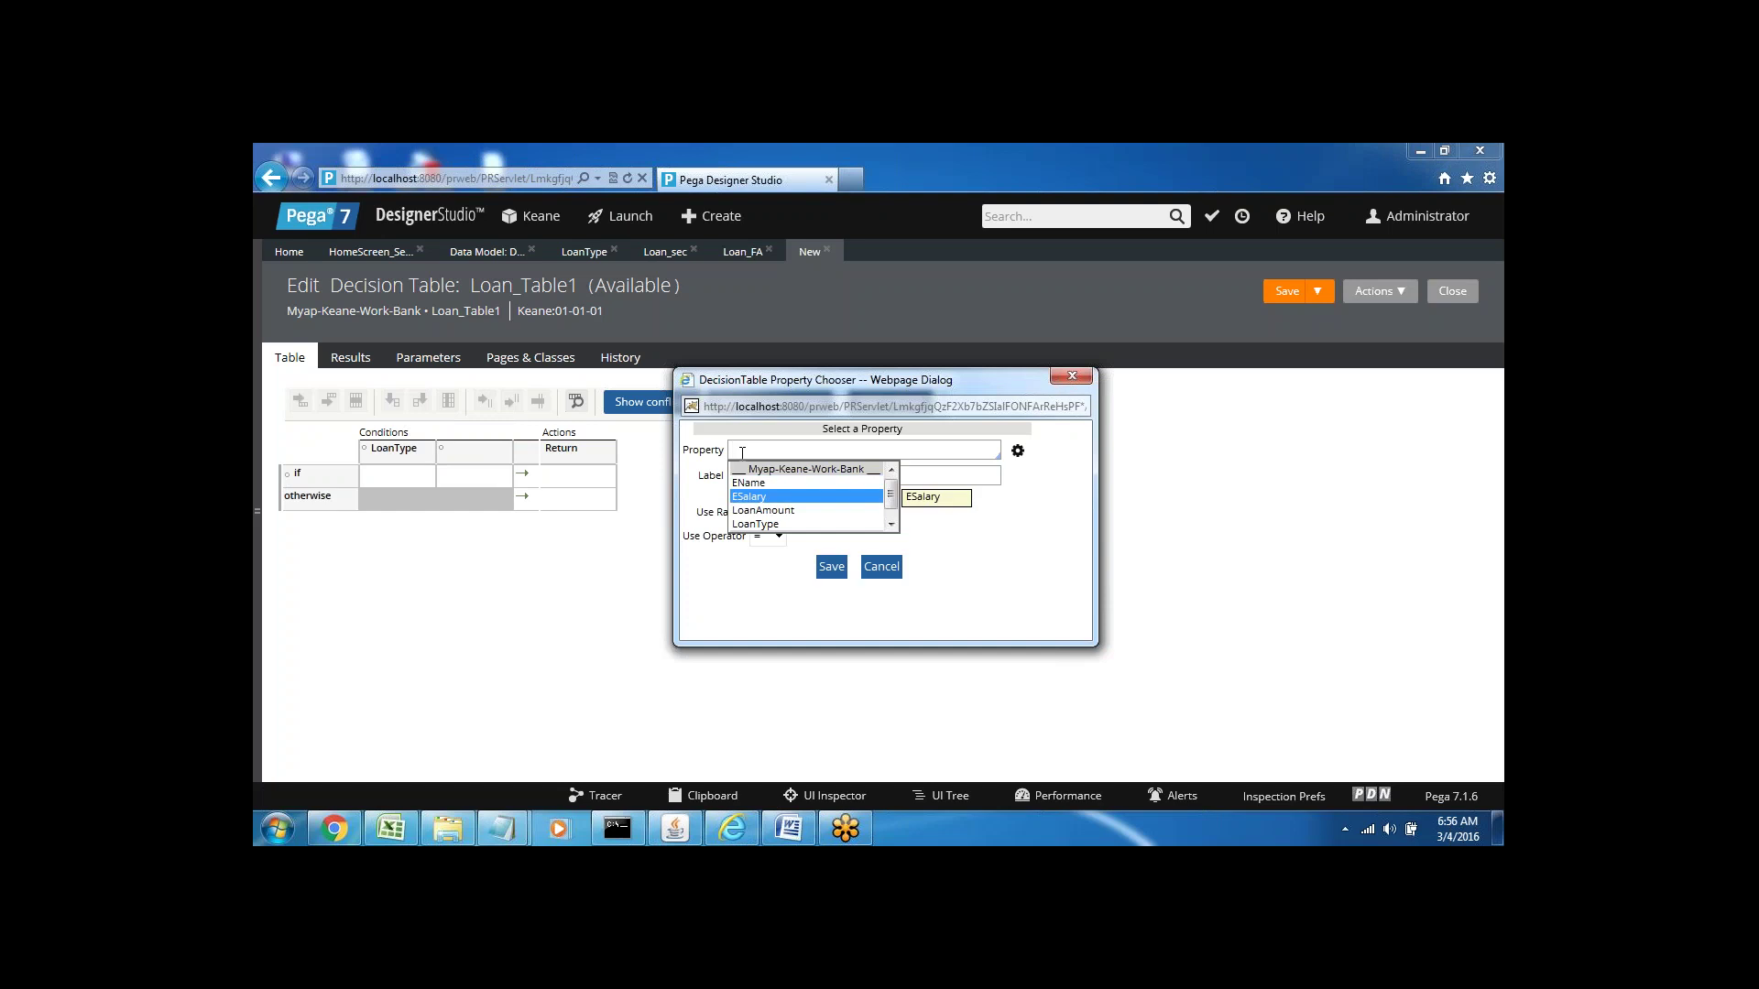
pyautogui.press('Return')
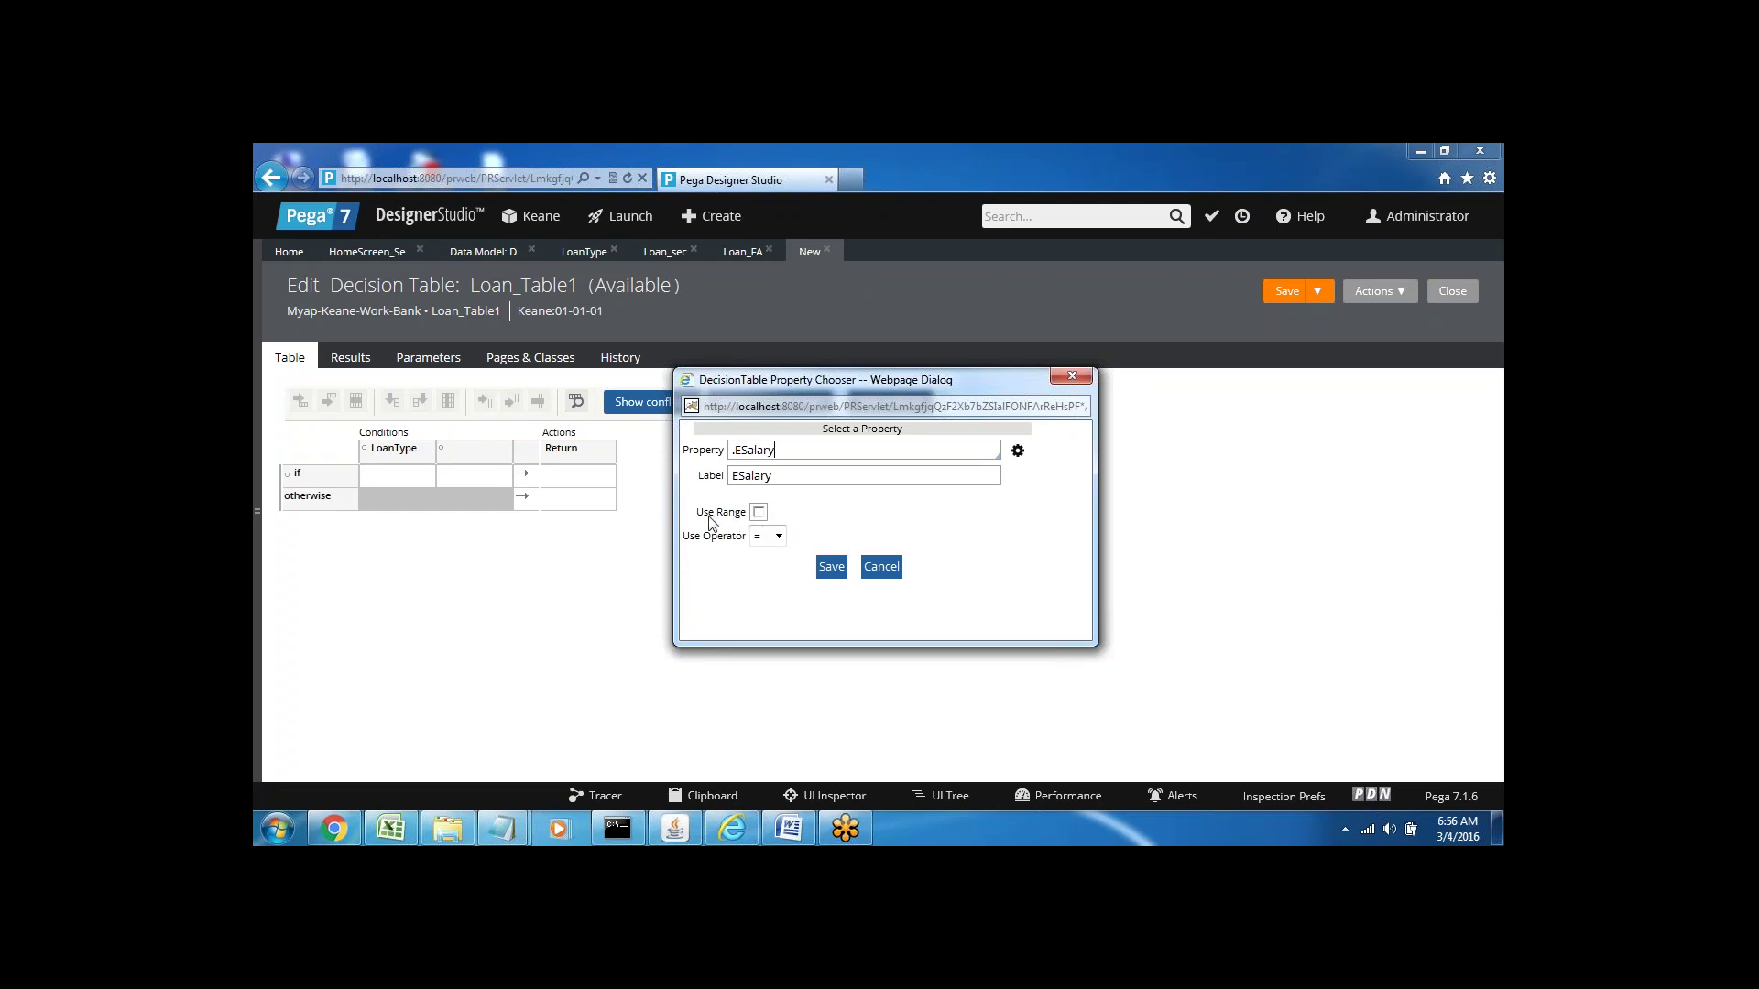
pyautogui.click(759, 513)
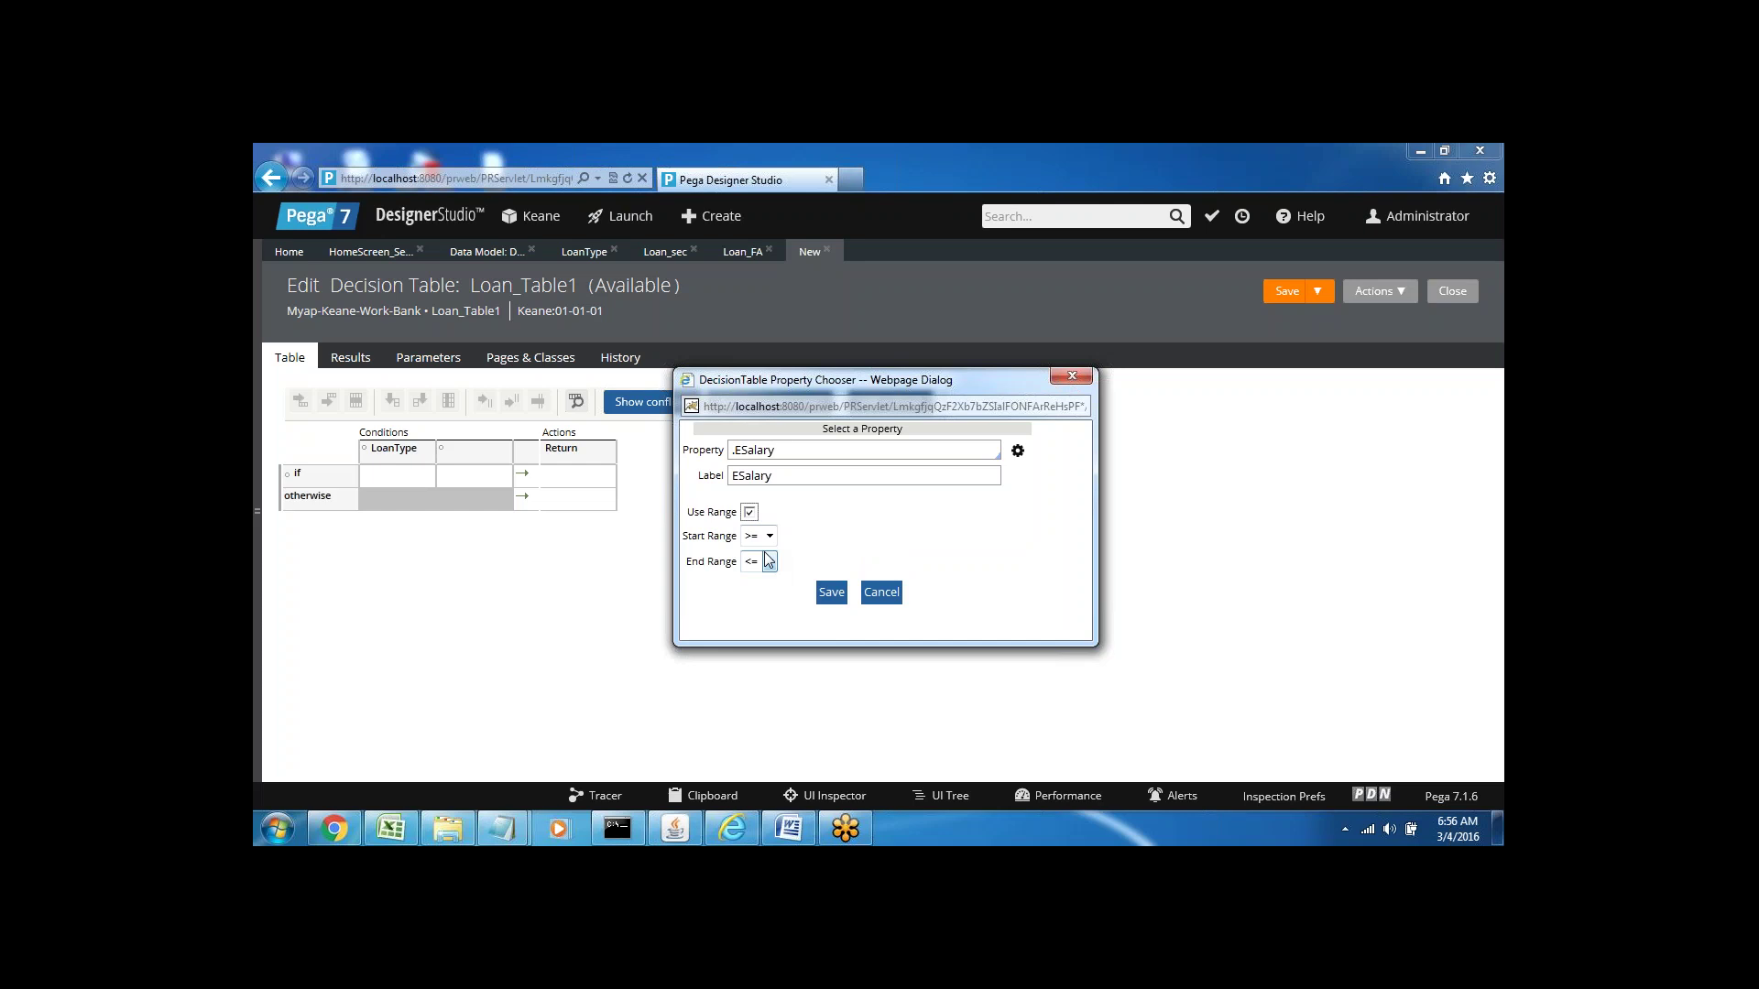
pyautogui.click(830, 592)
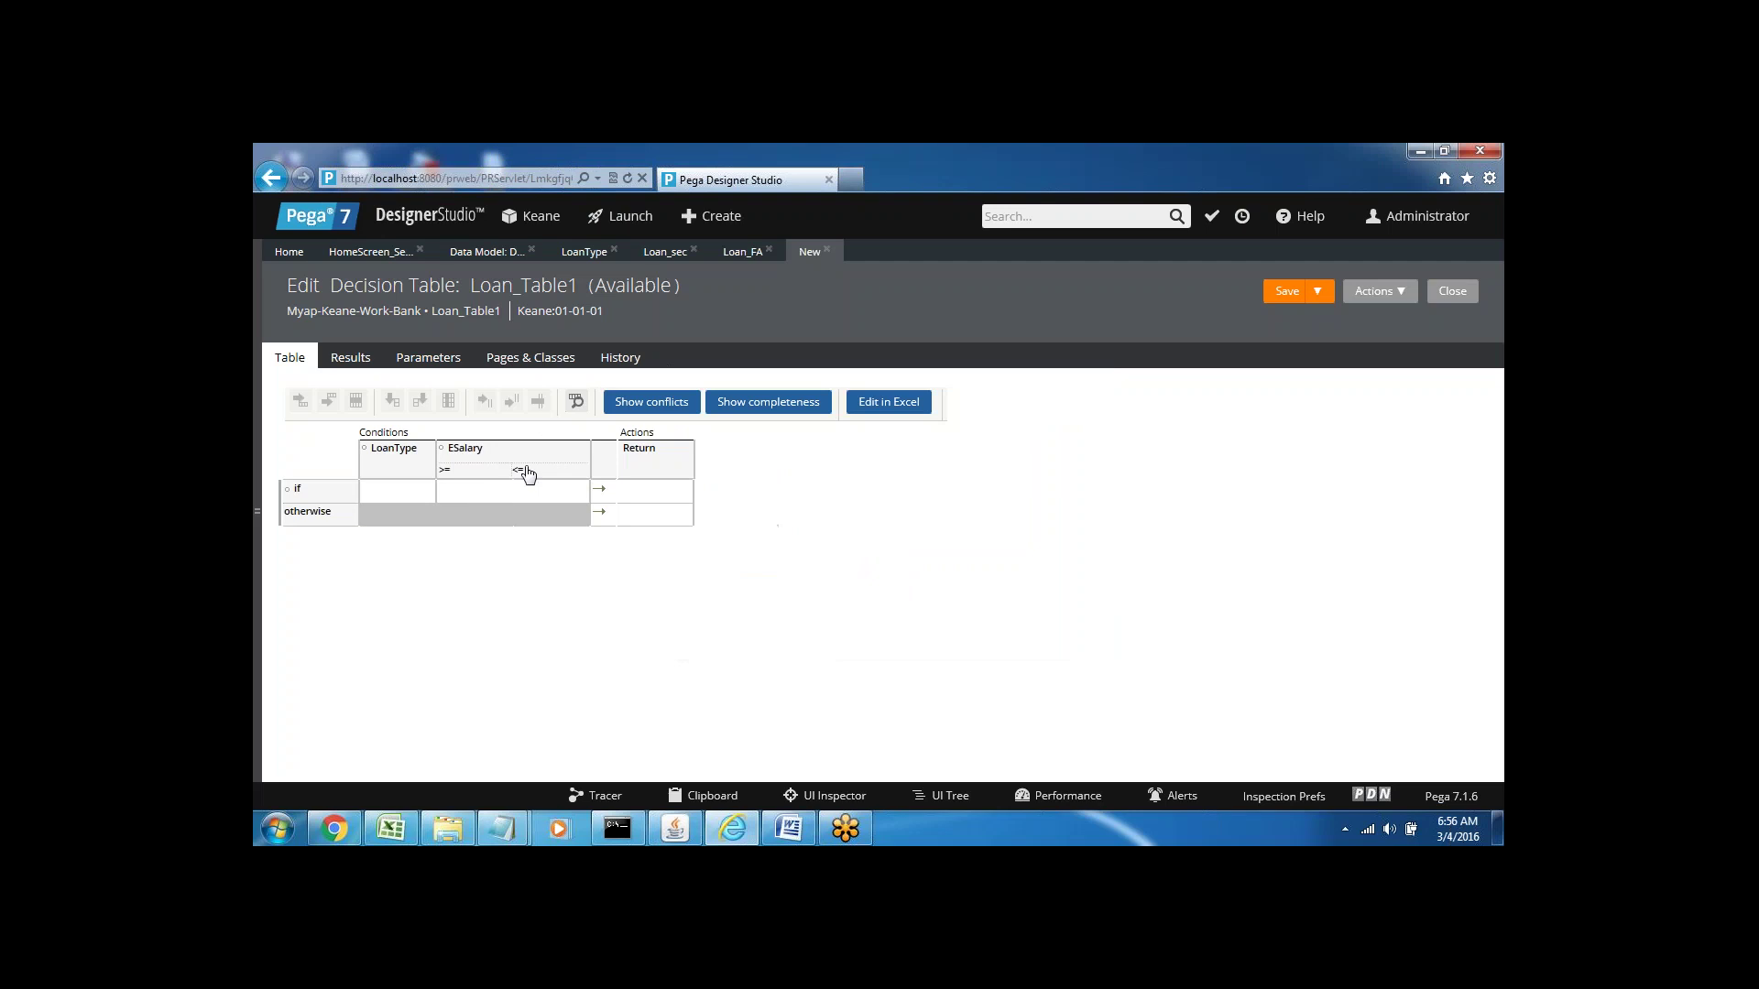
# - Insert a condition column after ESalary for the property .LoanAmount, using a range from >= to <=
pyautogui.click(498, 492)
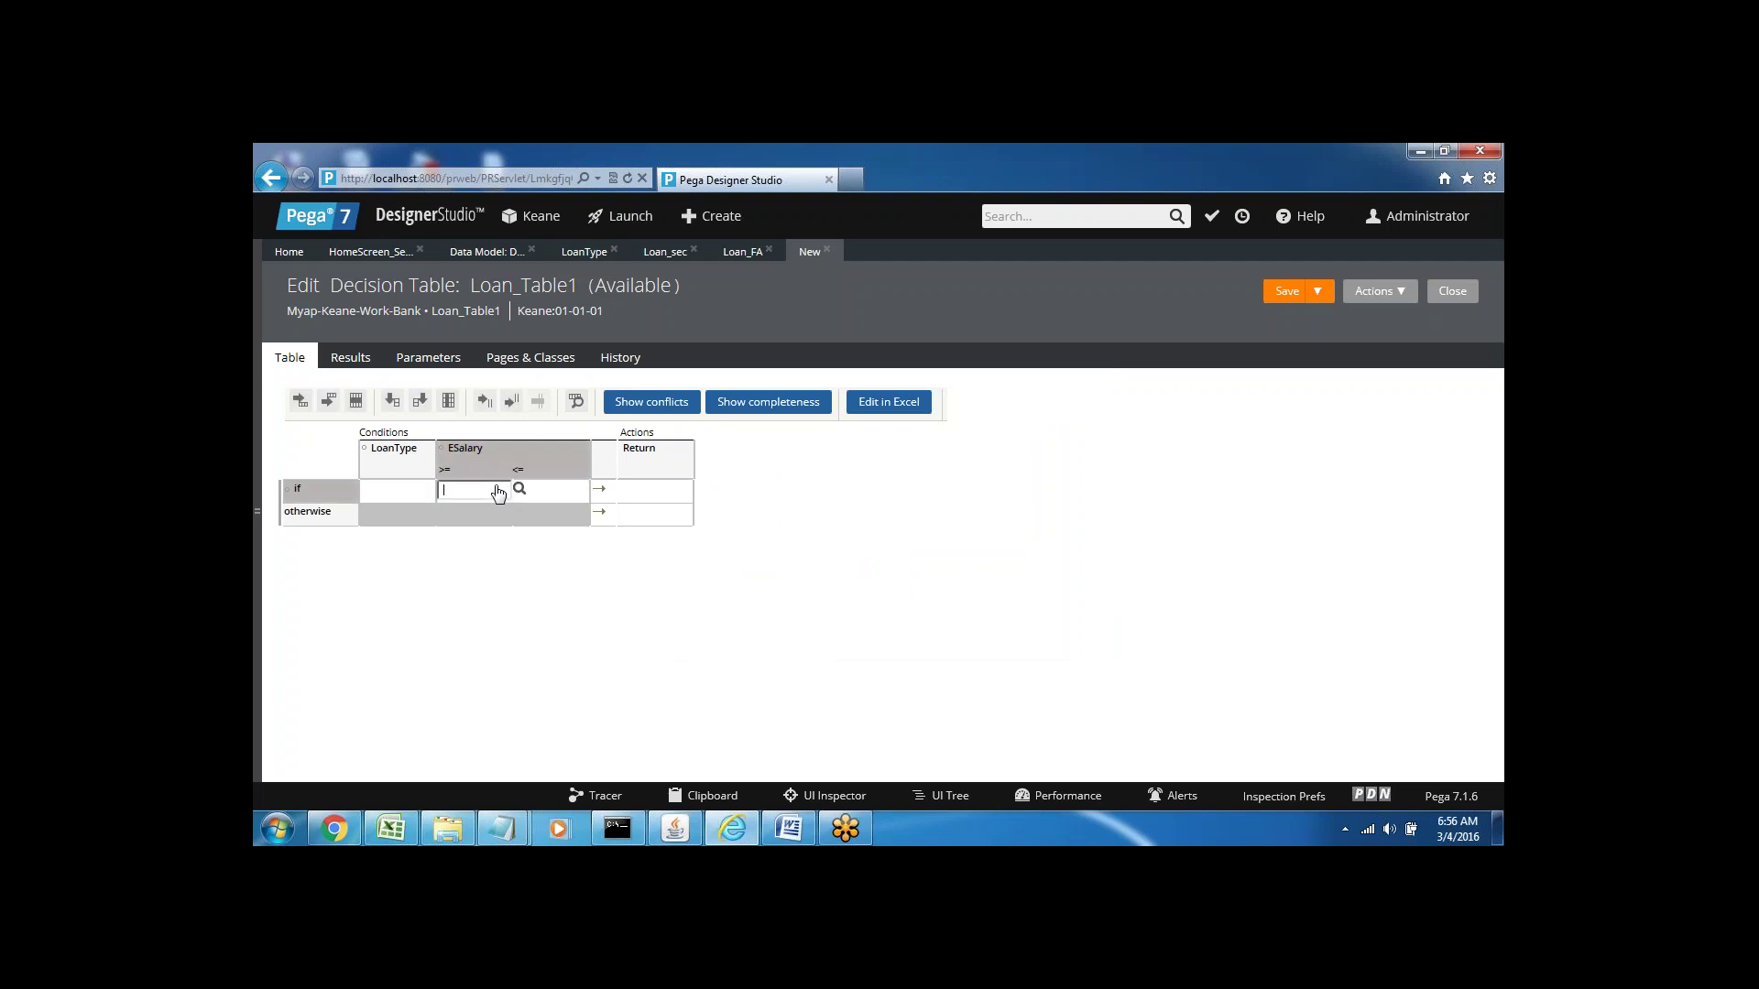
pyautogui.click(421, 403)
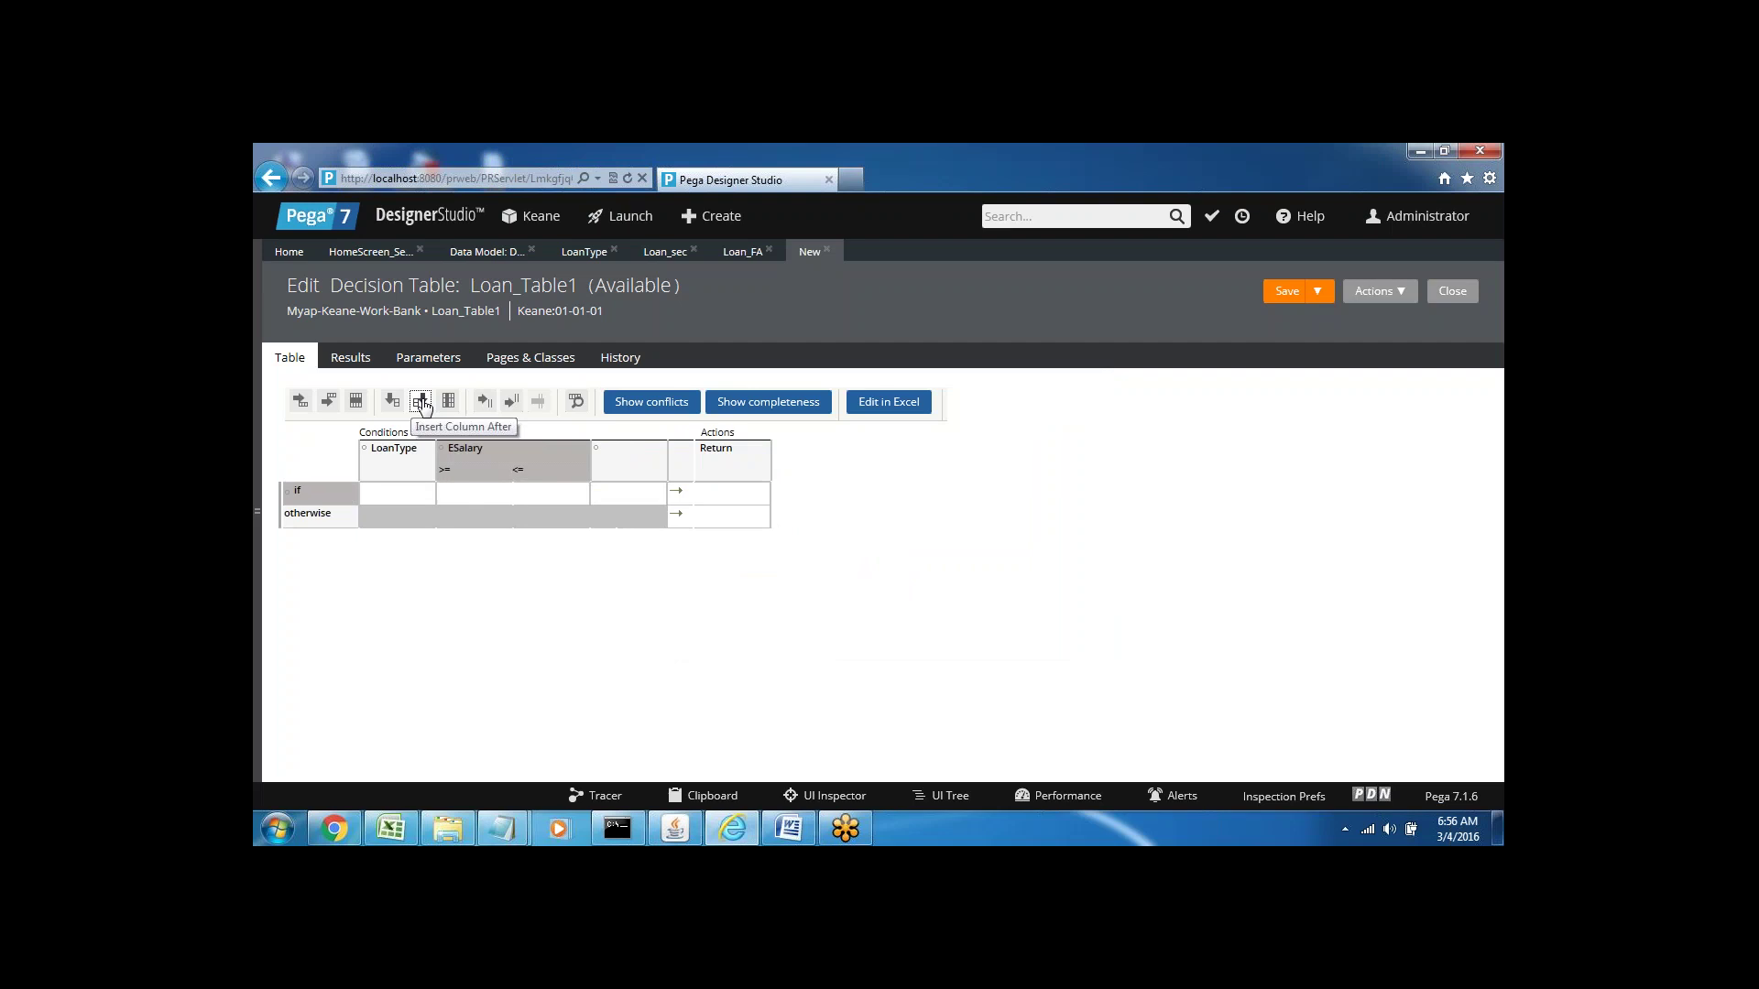
pyautogui.click(631, 462)
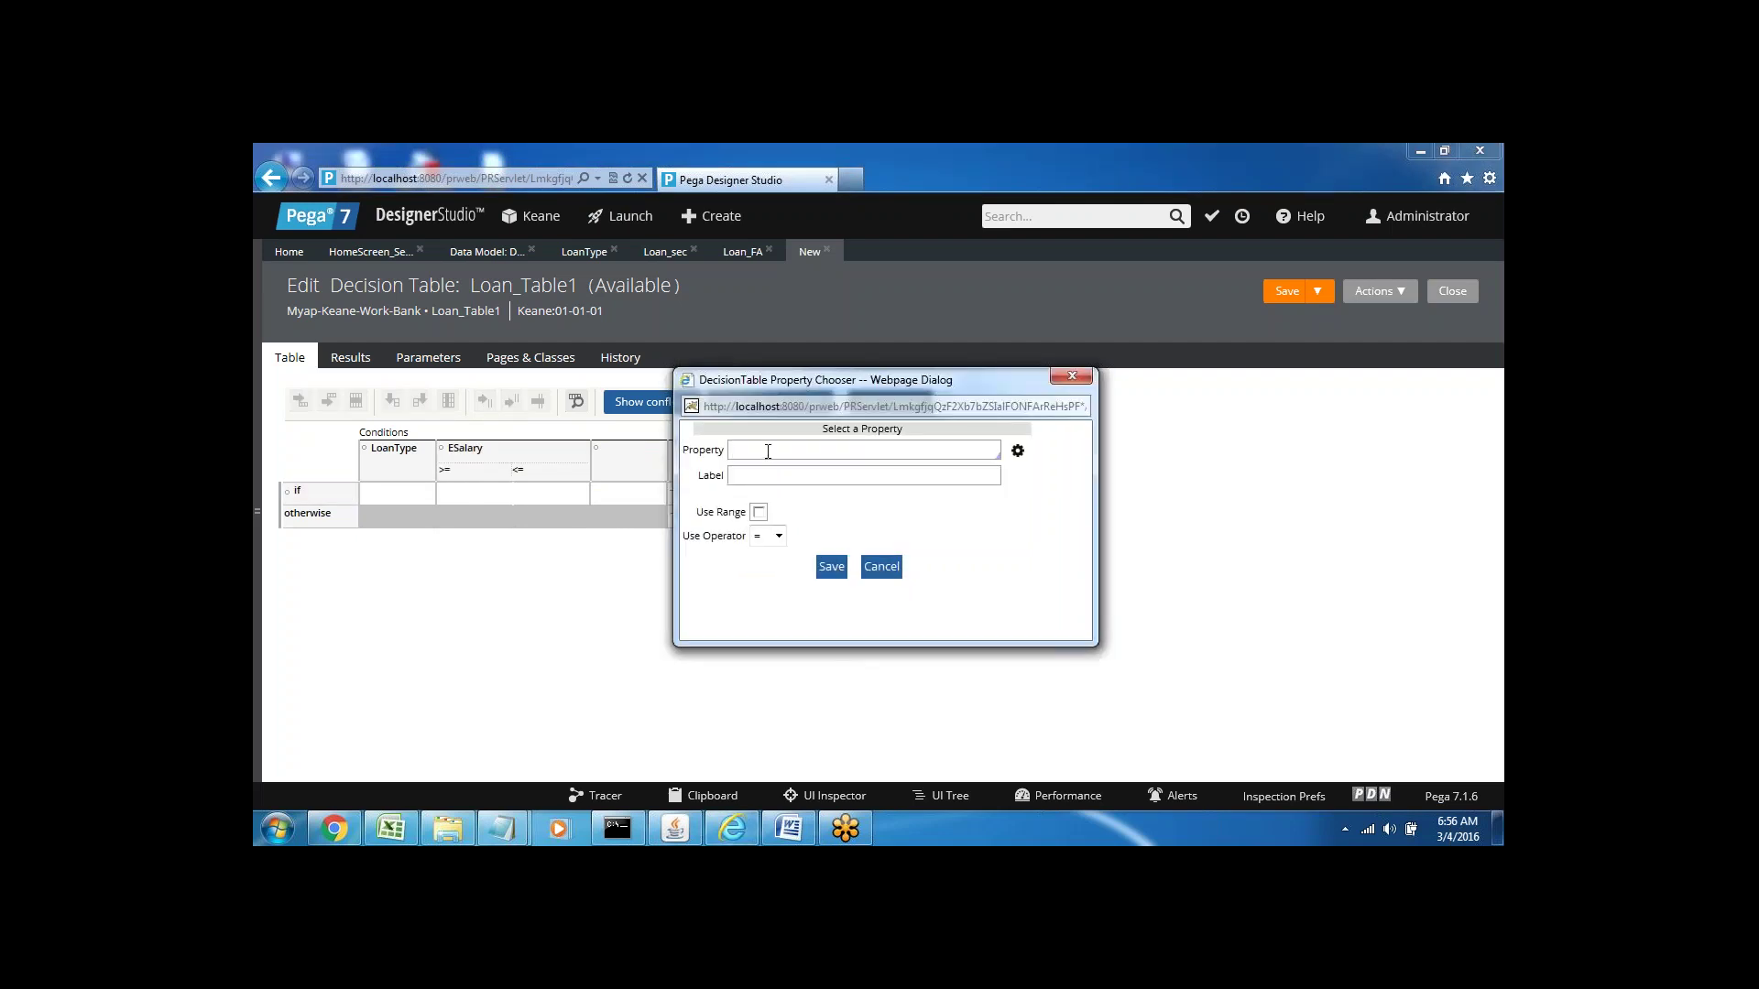
pyautogui.click(759, 449)
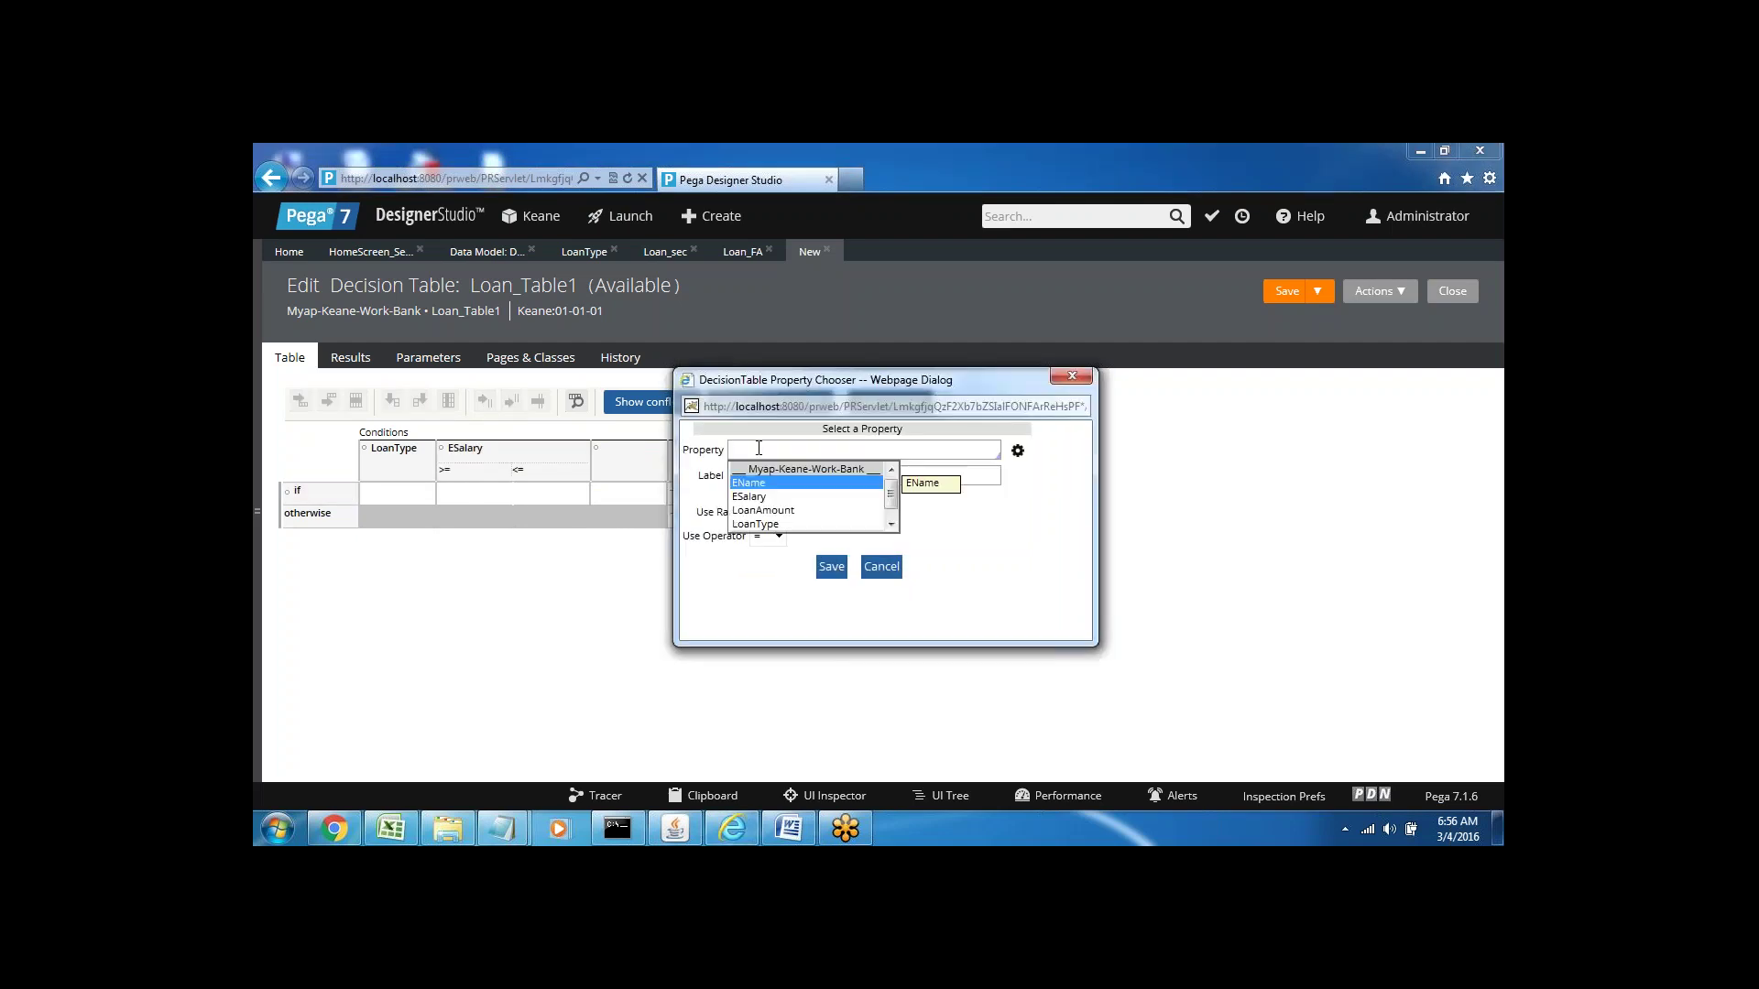
pyautogui.press('Down')
pyautogui.press('Down')
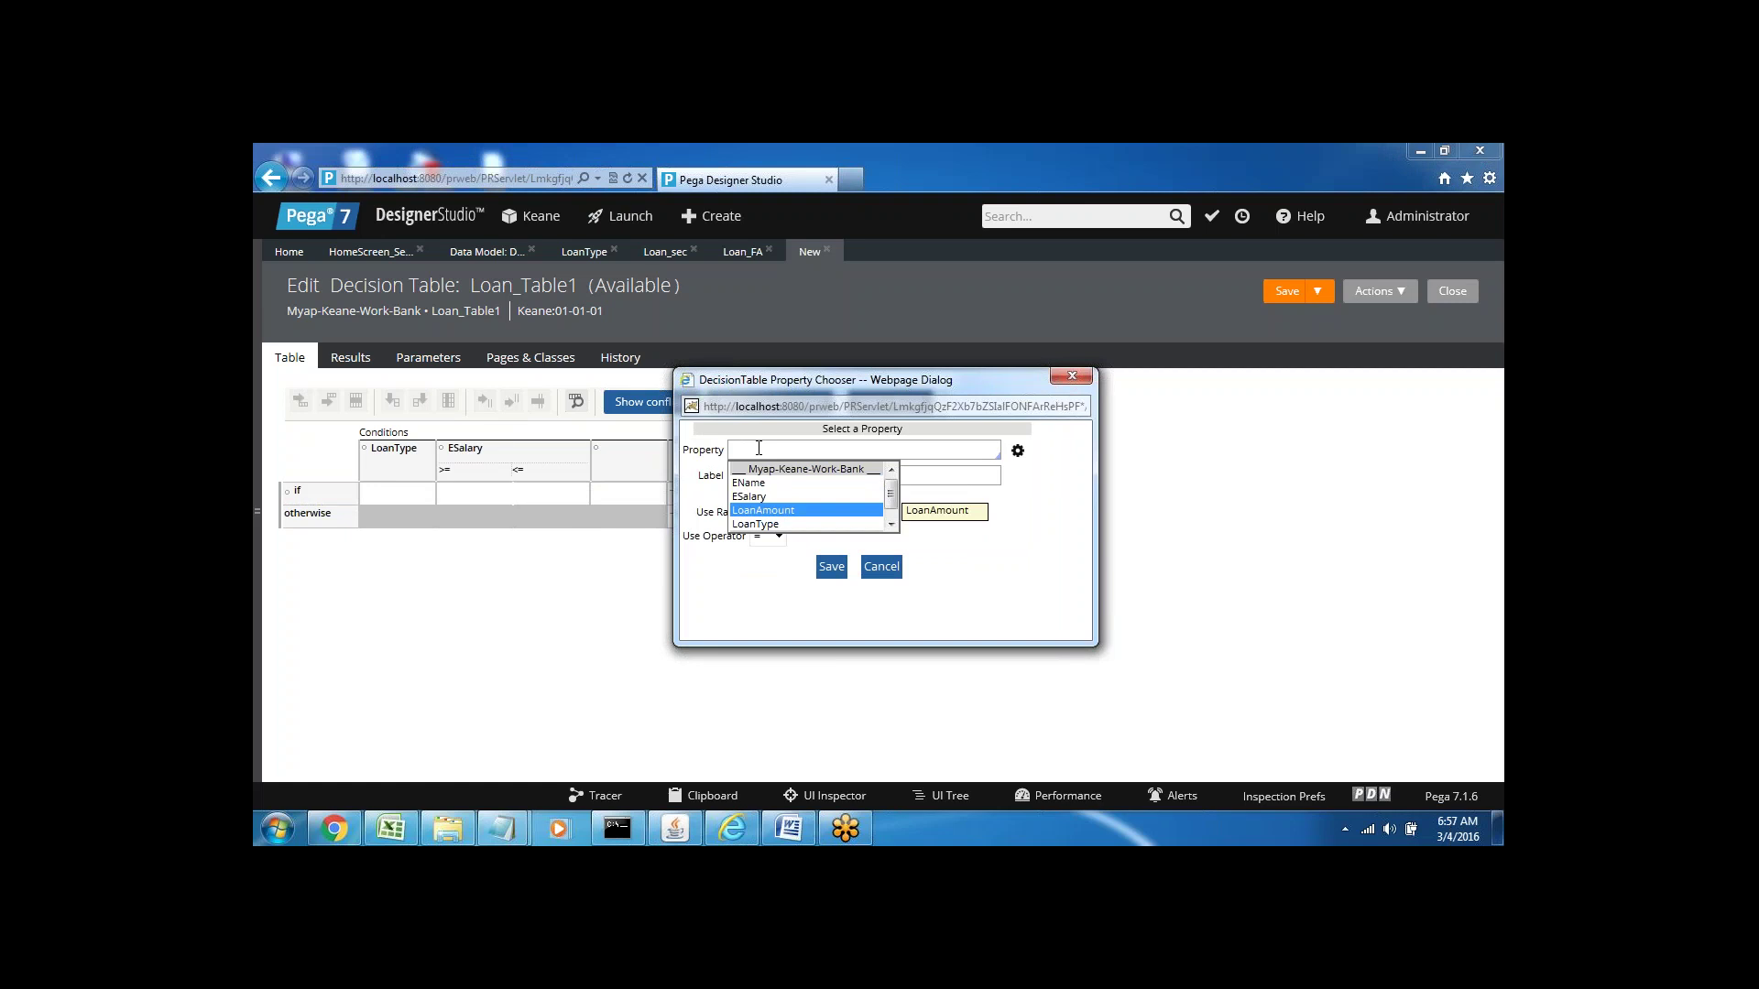
pyautogui.press('Return')
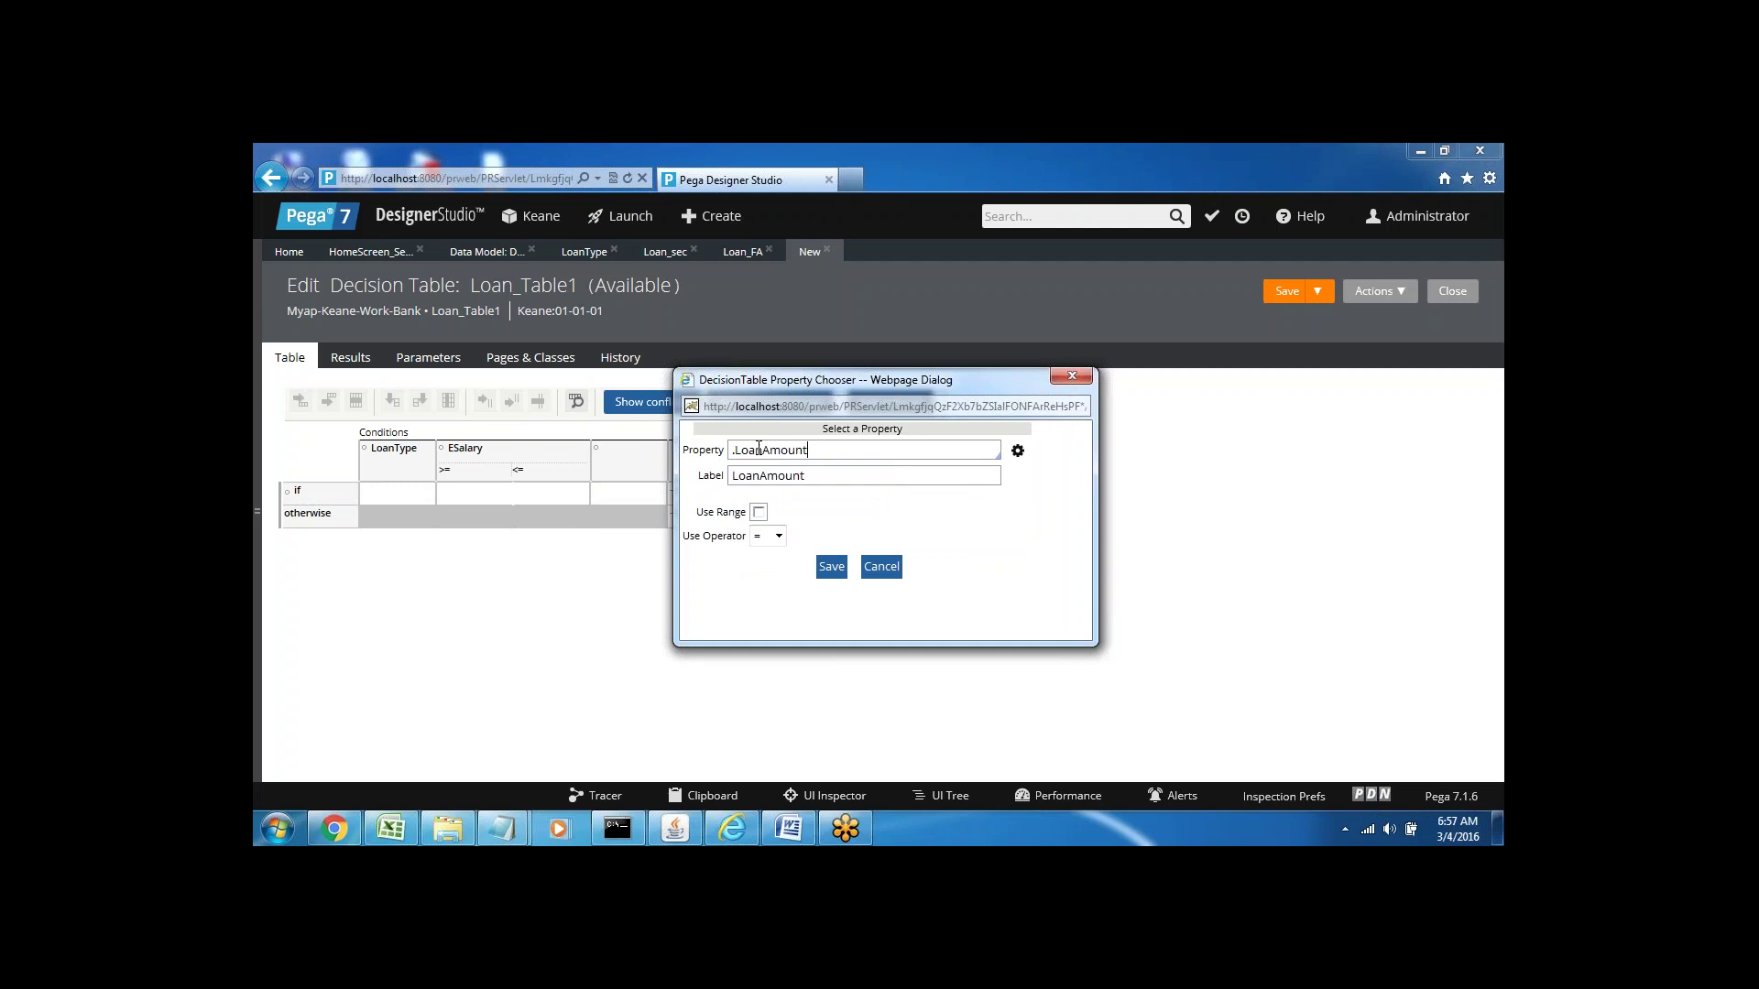
pyautogui.click(759, 513)
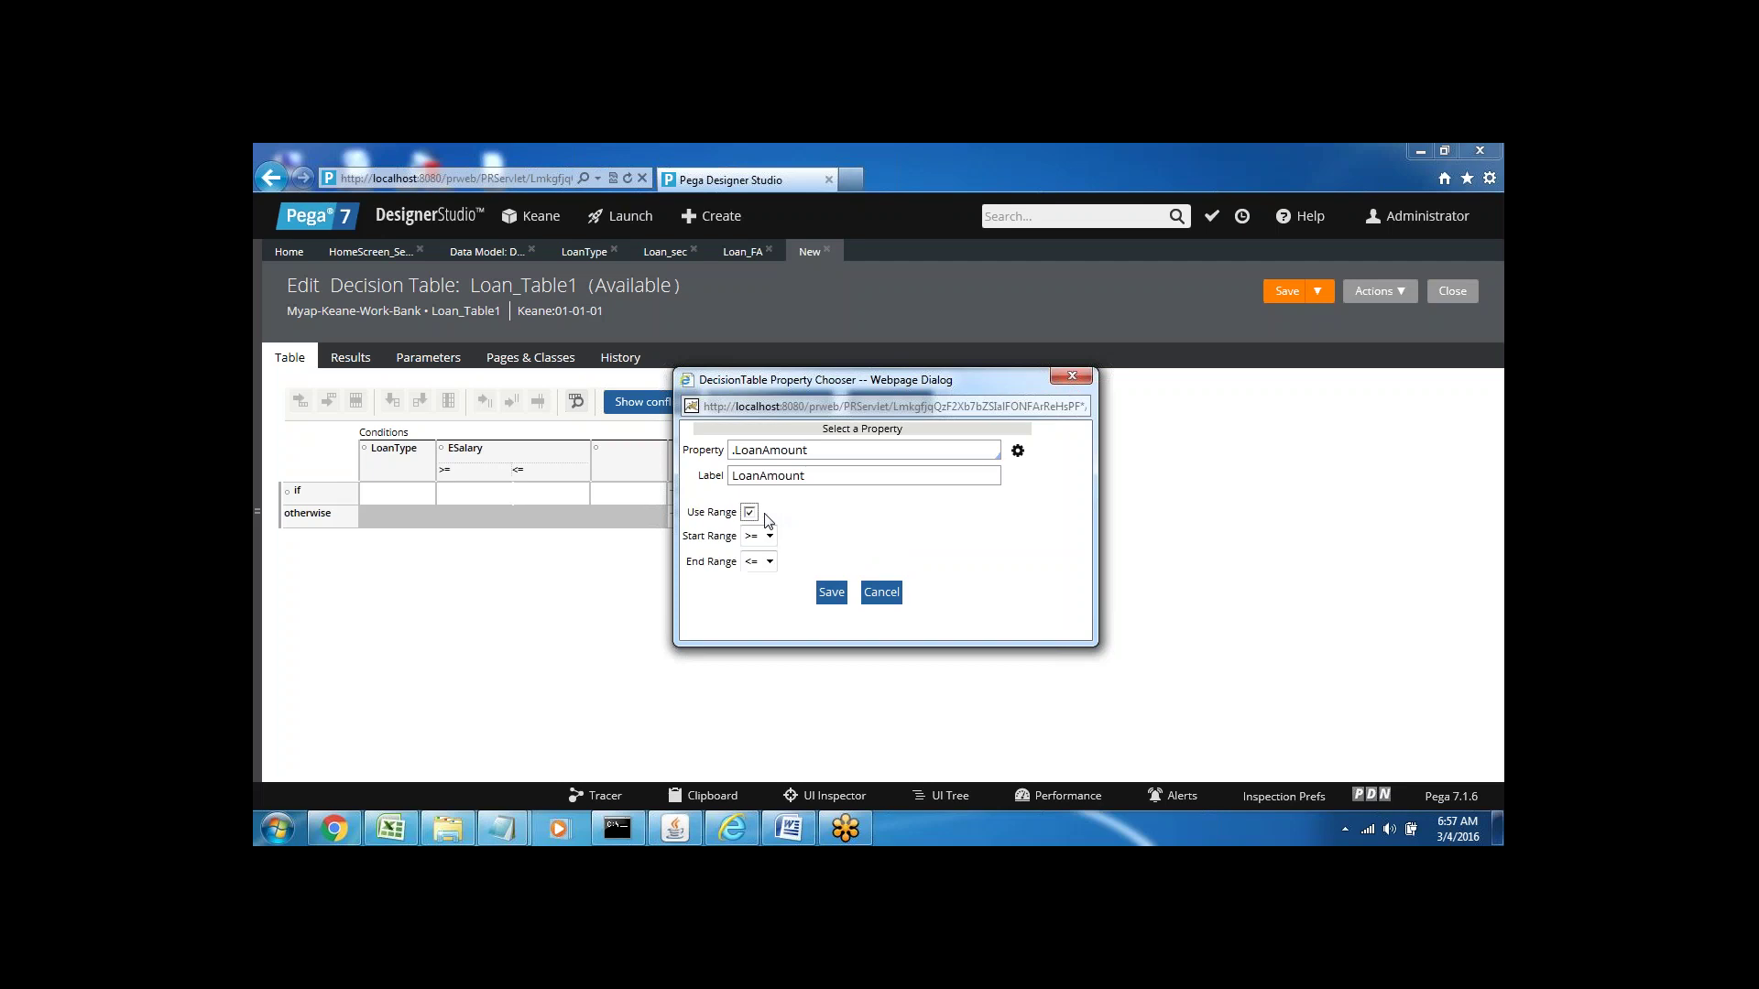
pyautogui.click(830, 593)
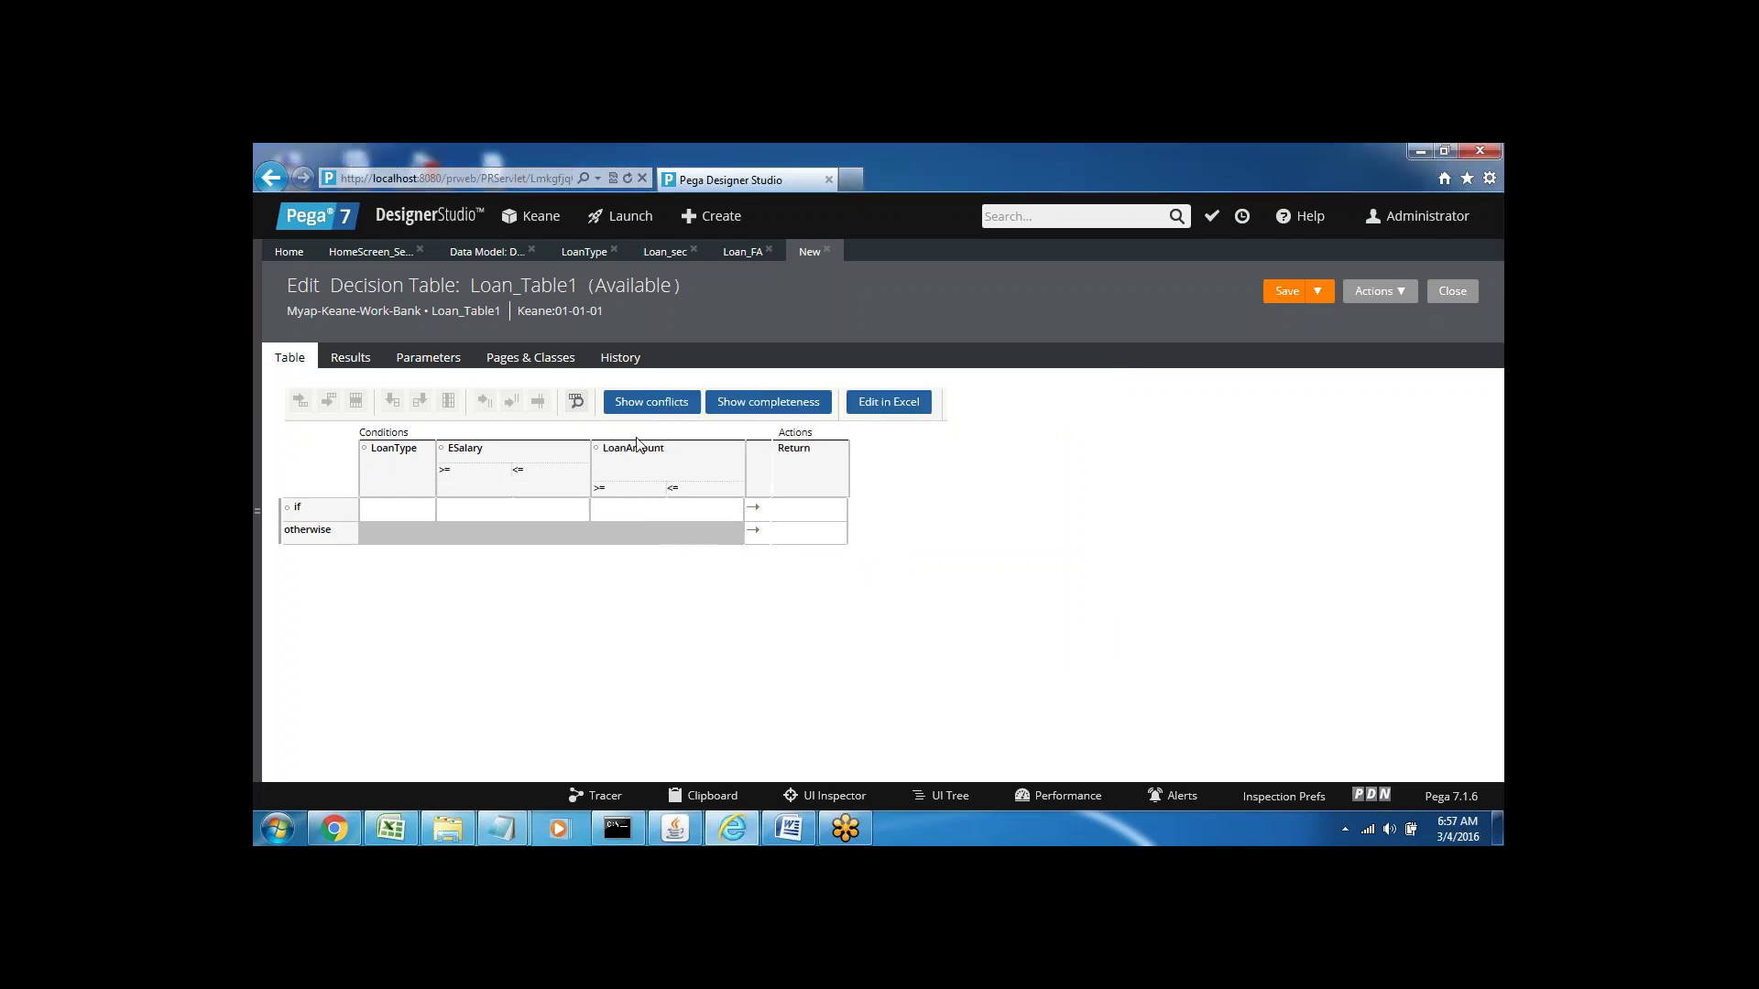
# - Review the start and end range operator choices of the LoanAmount condition column and save the column's property settings
pyautogui.click(636, 447)
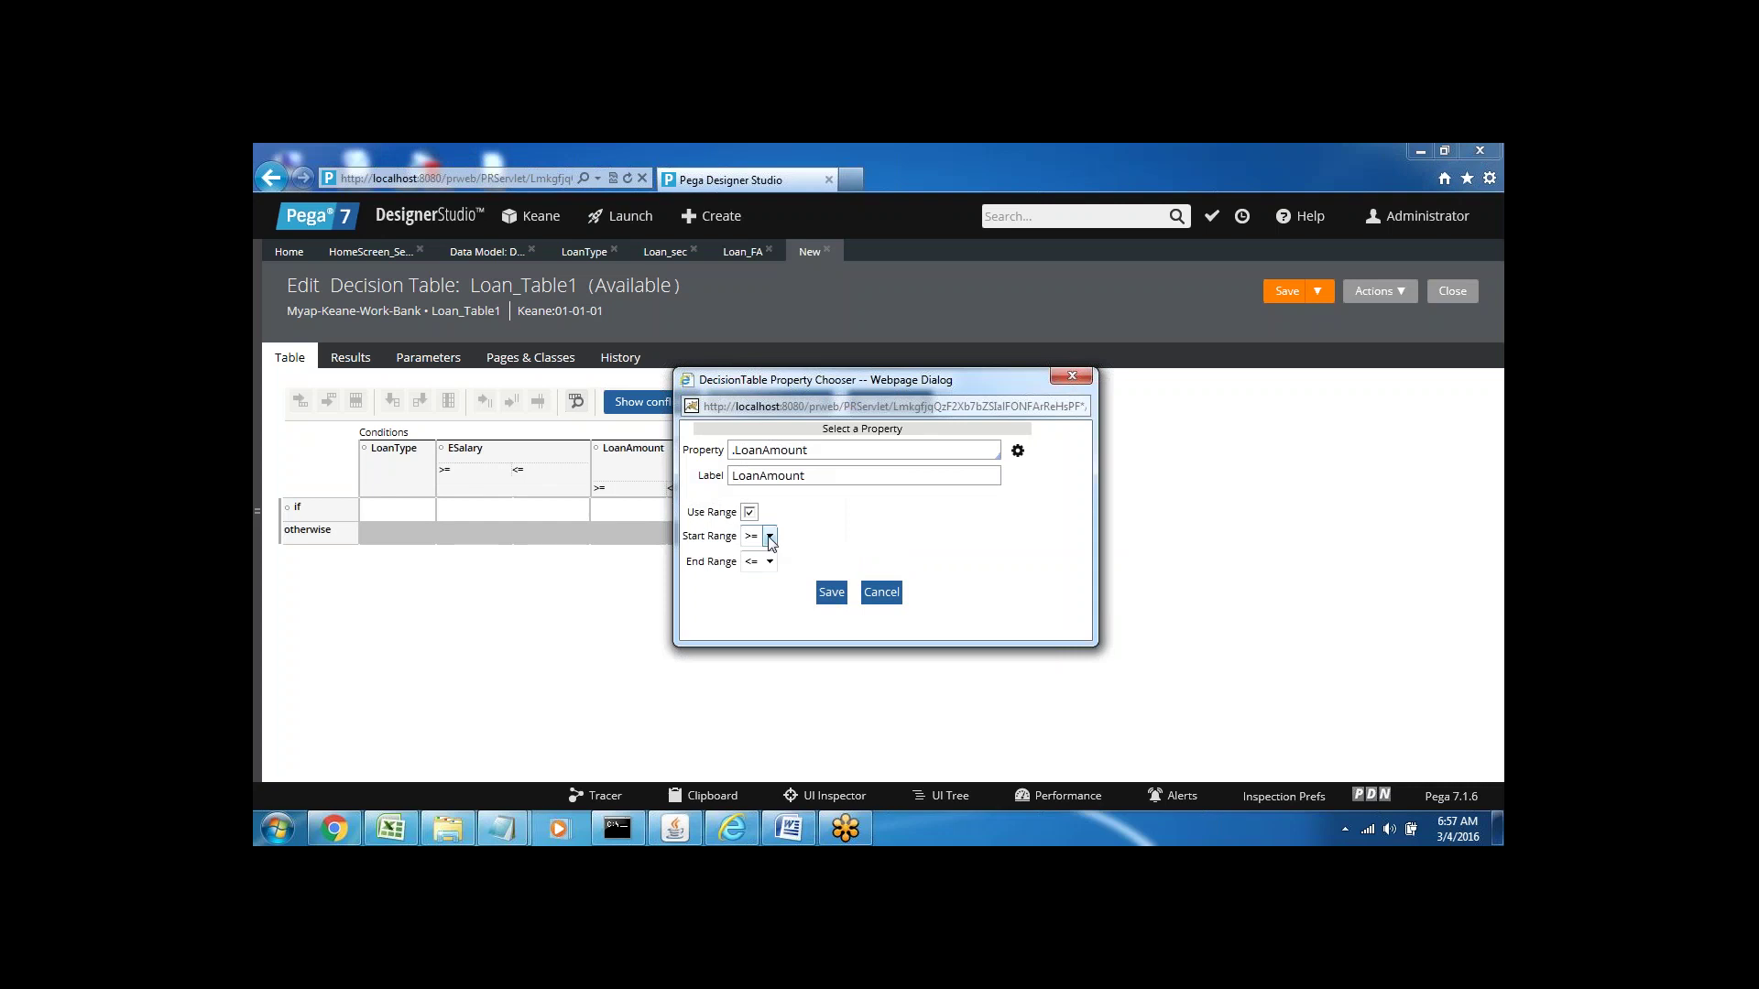
pyautogui.click(770, 537)
pyautogui.click(826, 539)
pyautogui.click(769, 563)
pyautogui.click(836, 546)
pyautogui.click(831, 594)
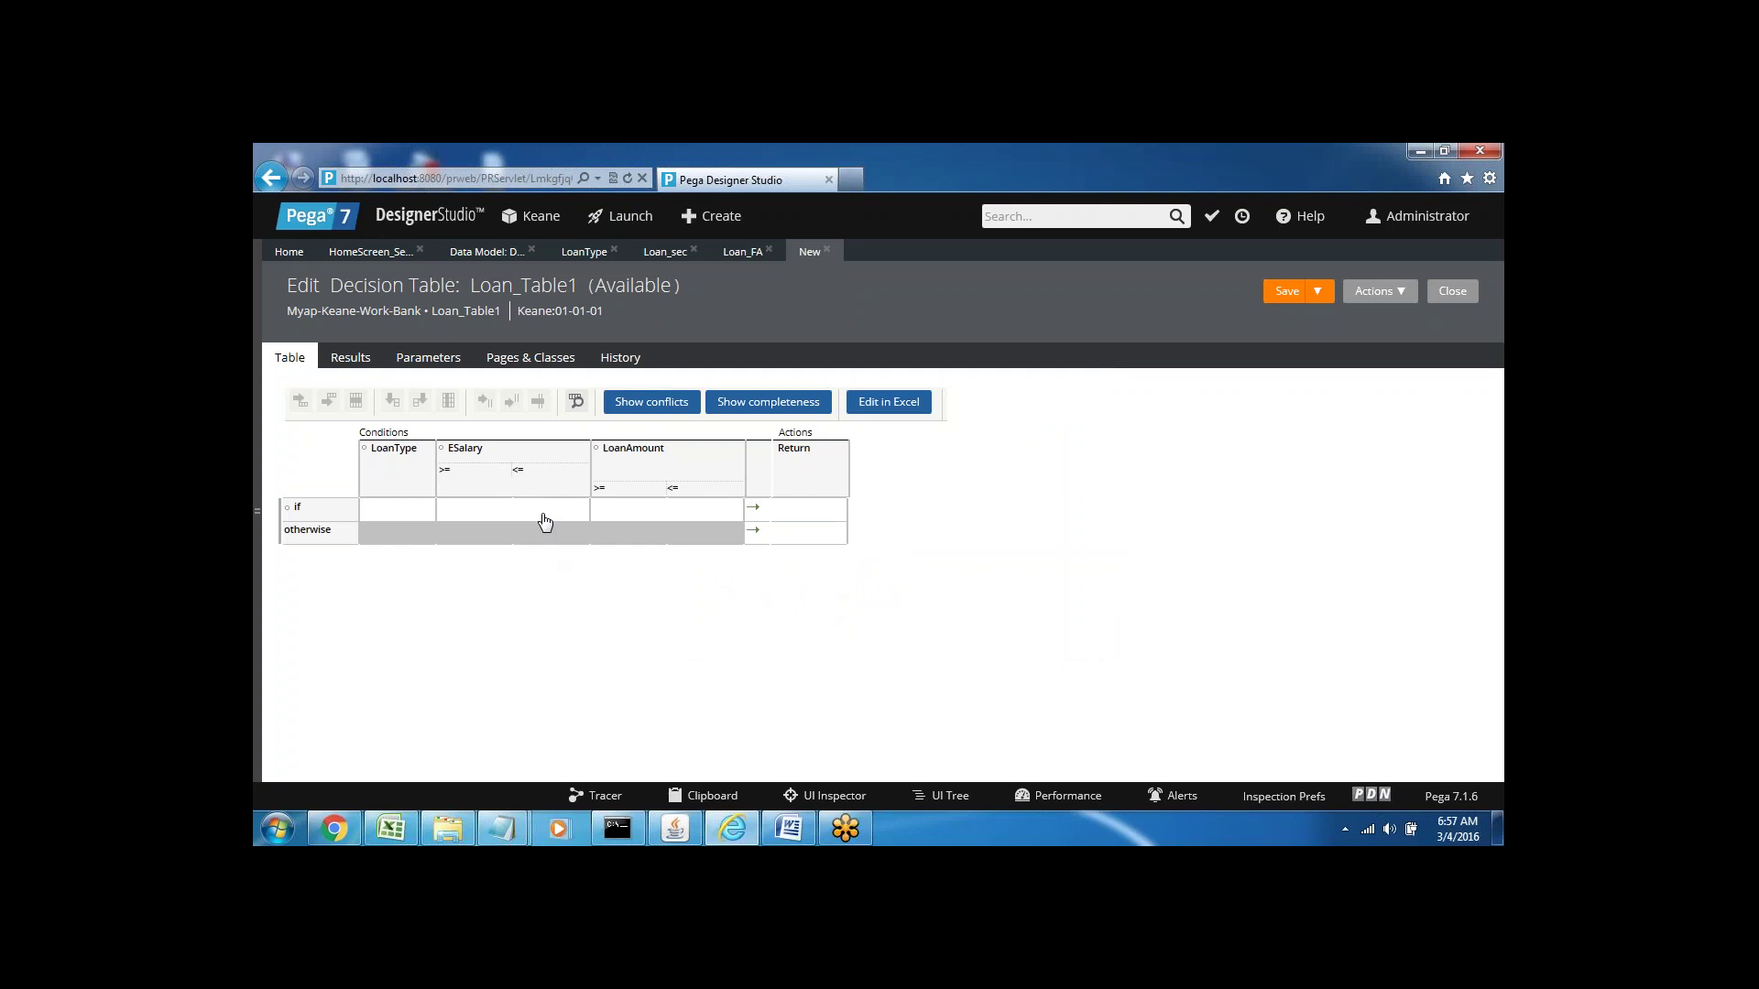
# - Examine the if row's LoanType, ESalary, LoanAmount and Return cells, and open the decision table's results settings
pyautogui.click(403, 513)
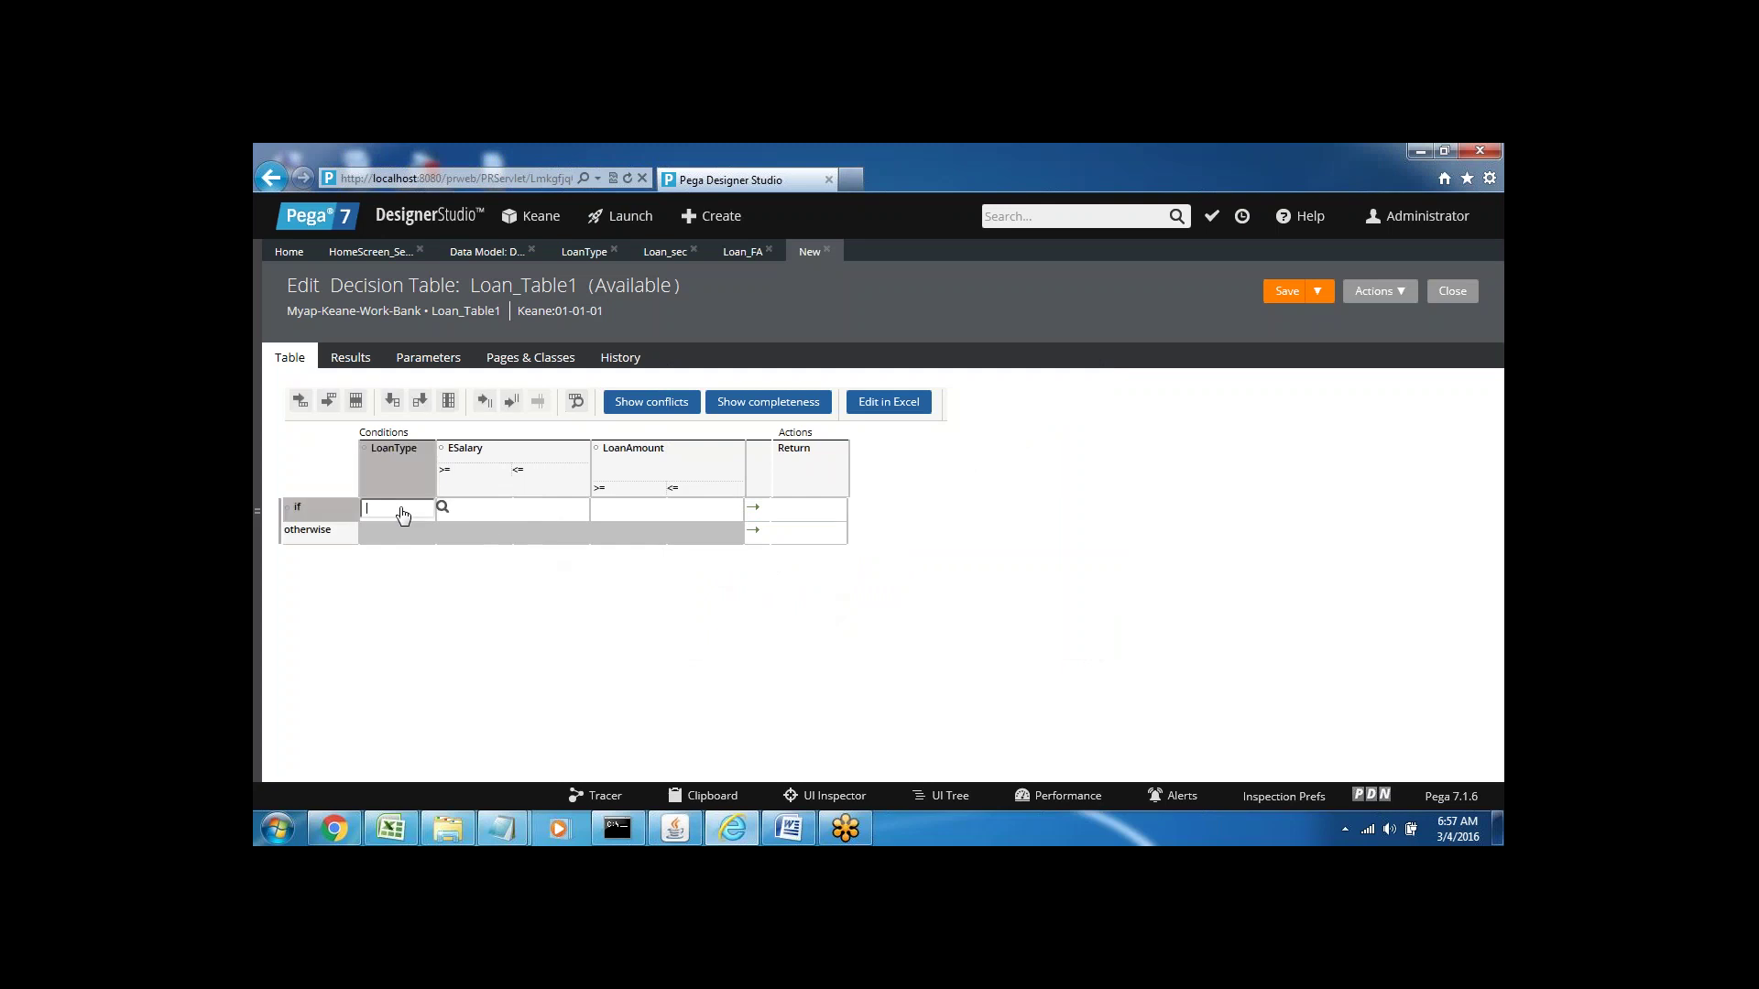
pyautogui.click(463, 514)
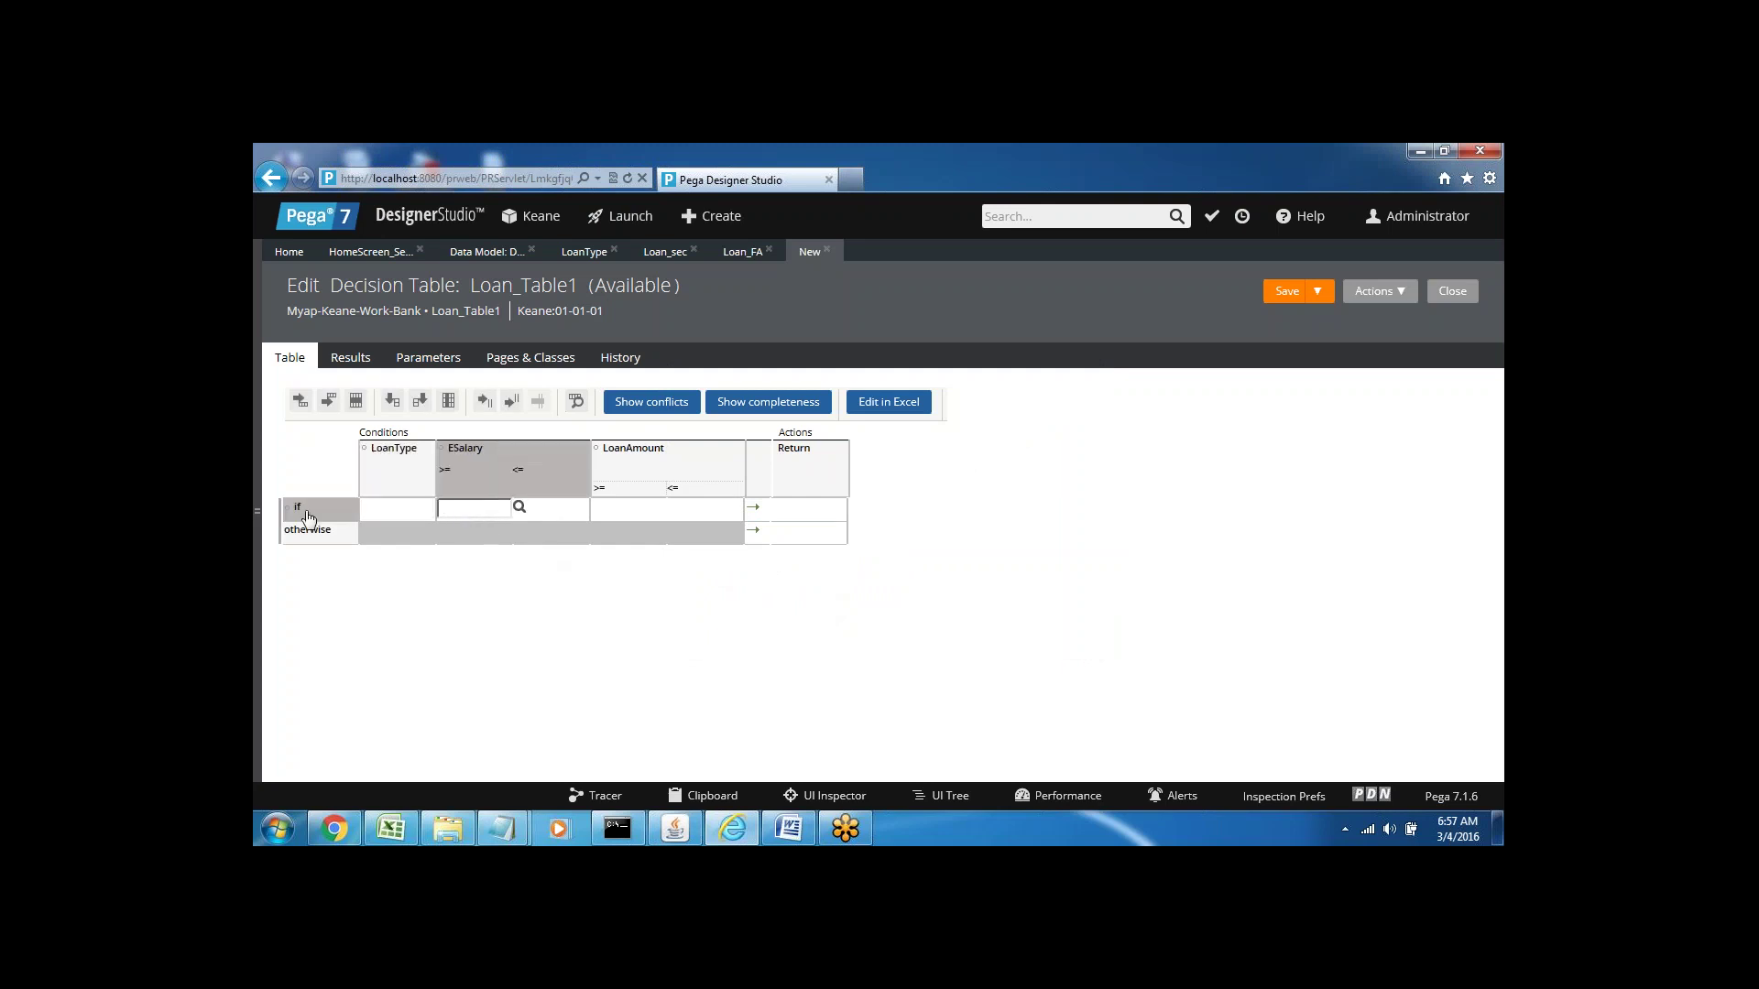
pyautogui.click(396, 512)
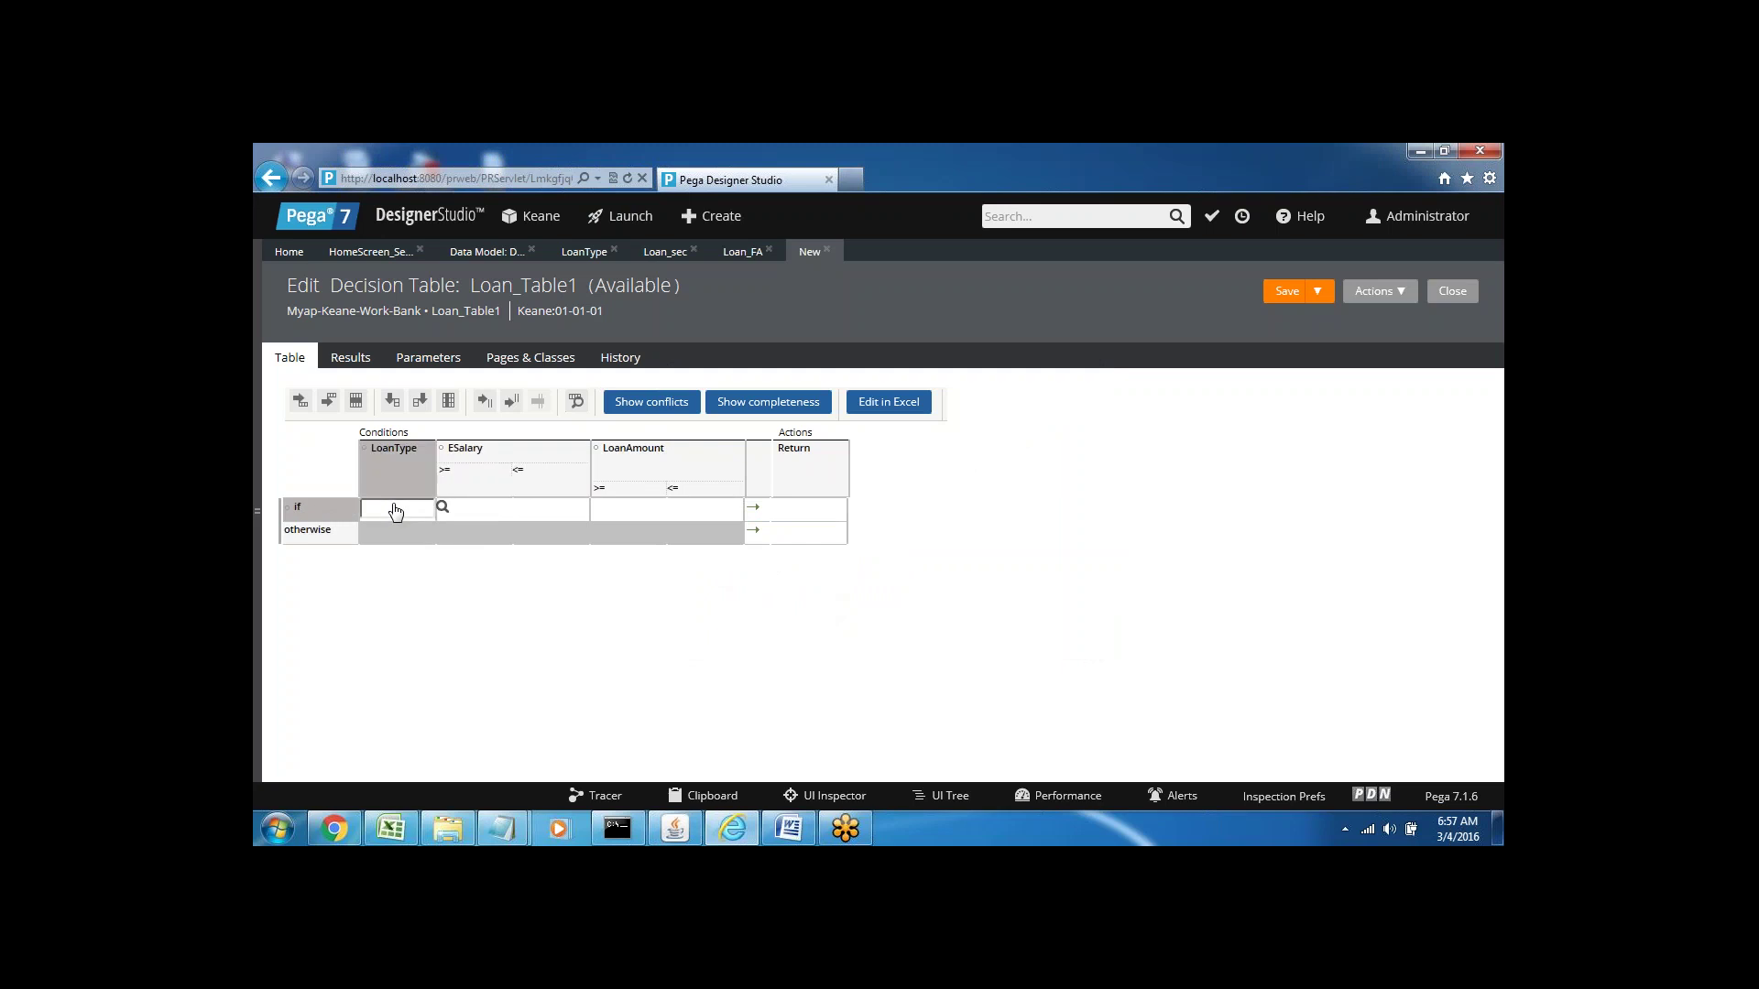
pyautogui.click(790, 510)
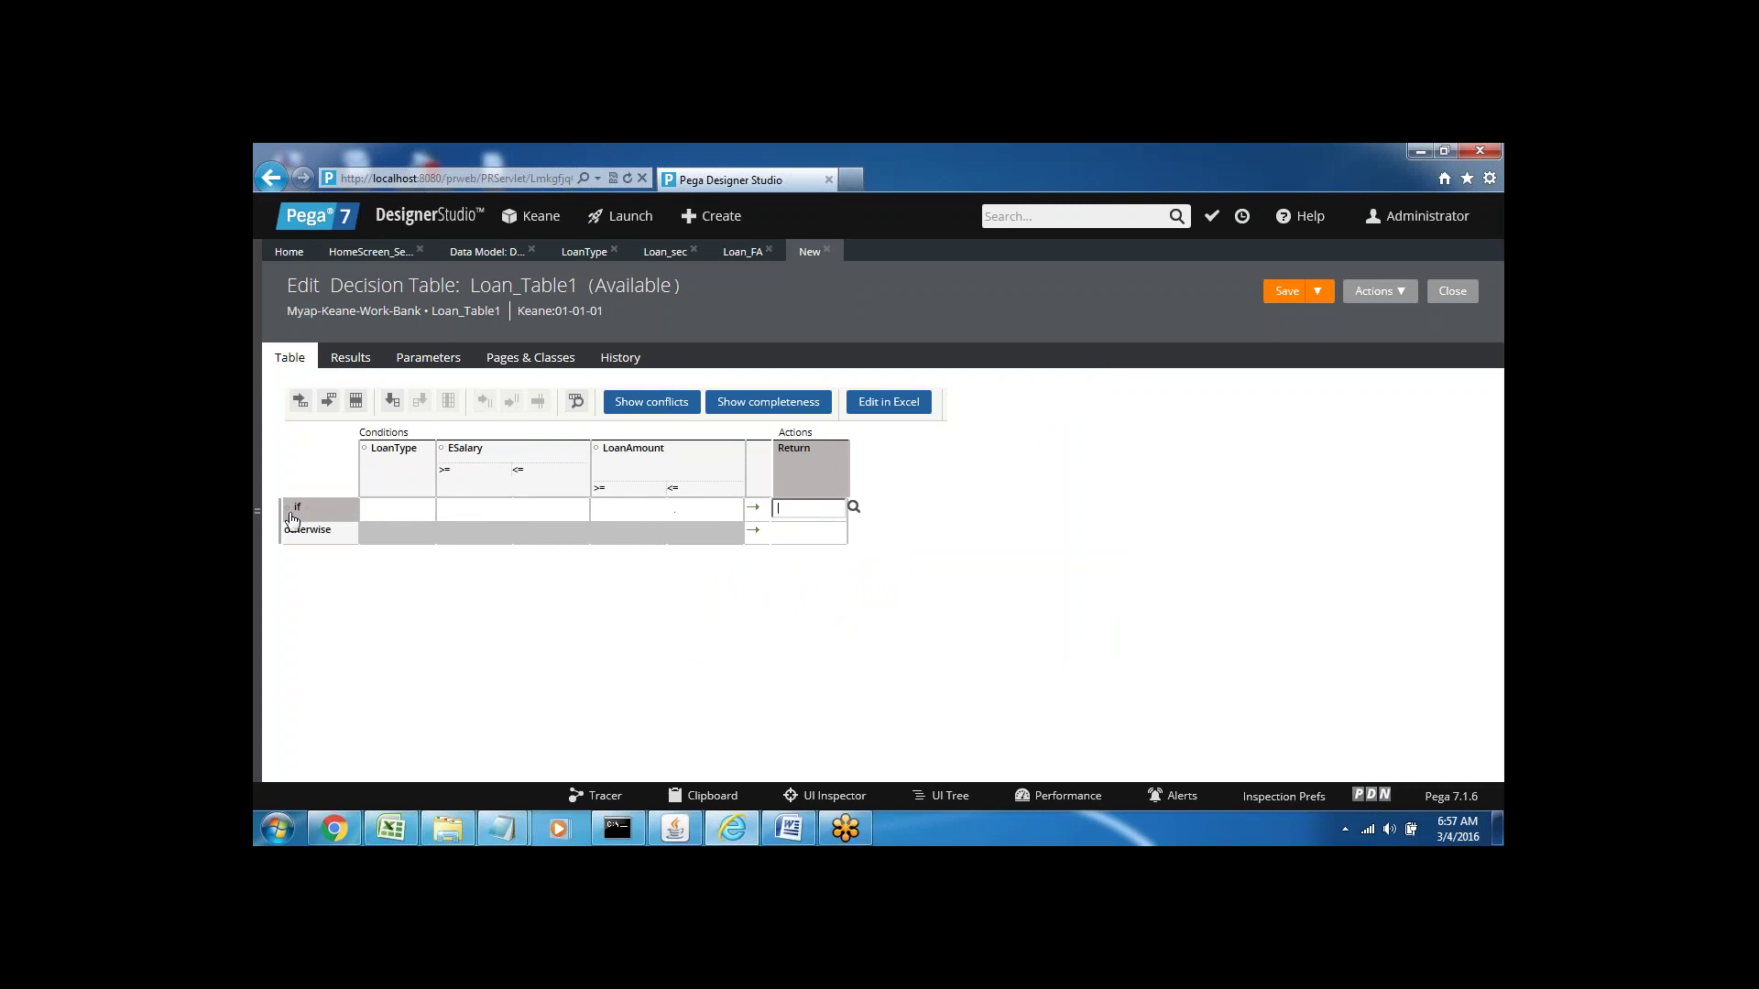
pyautogui.click(384, 519)
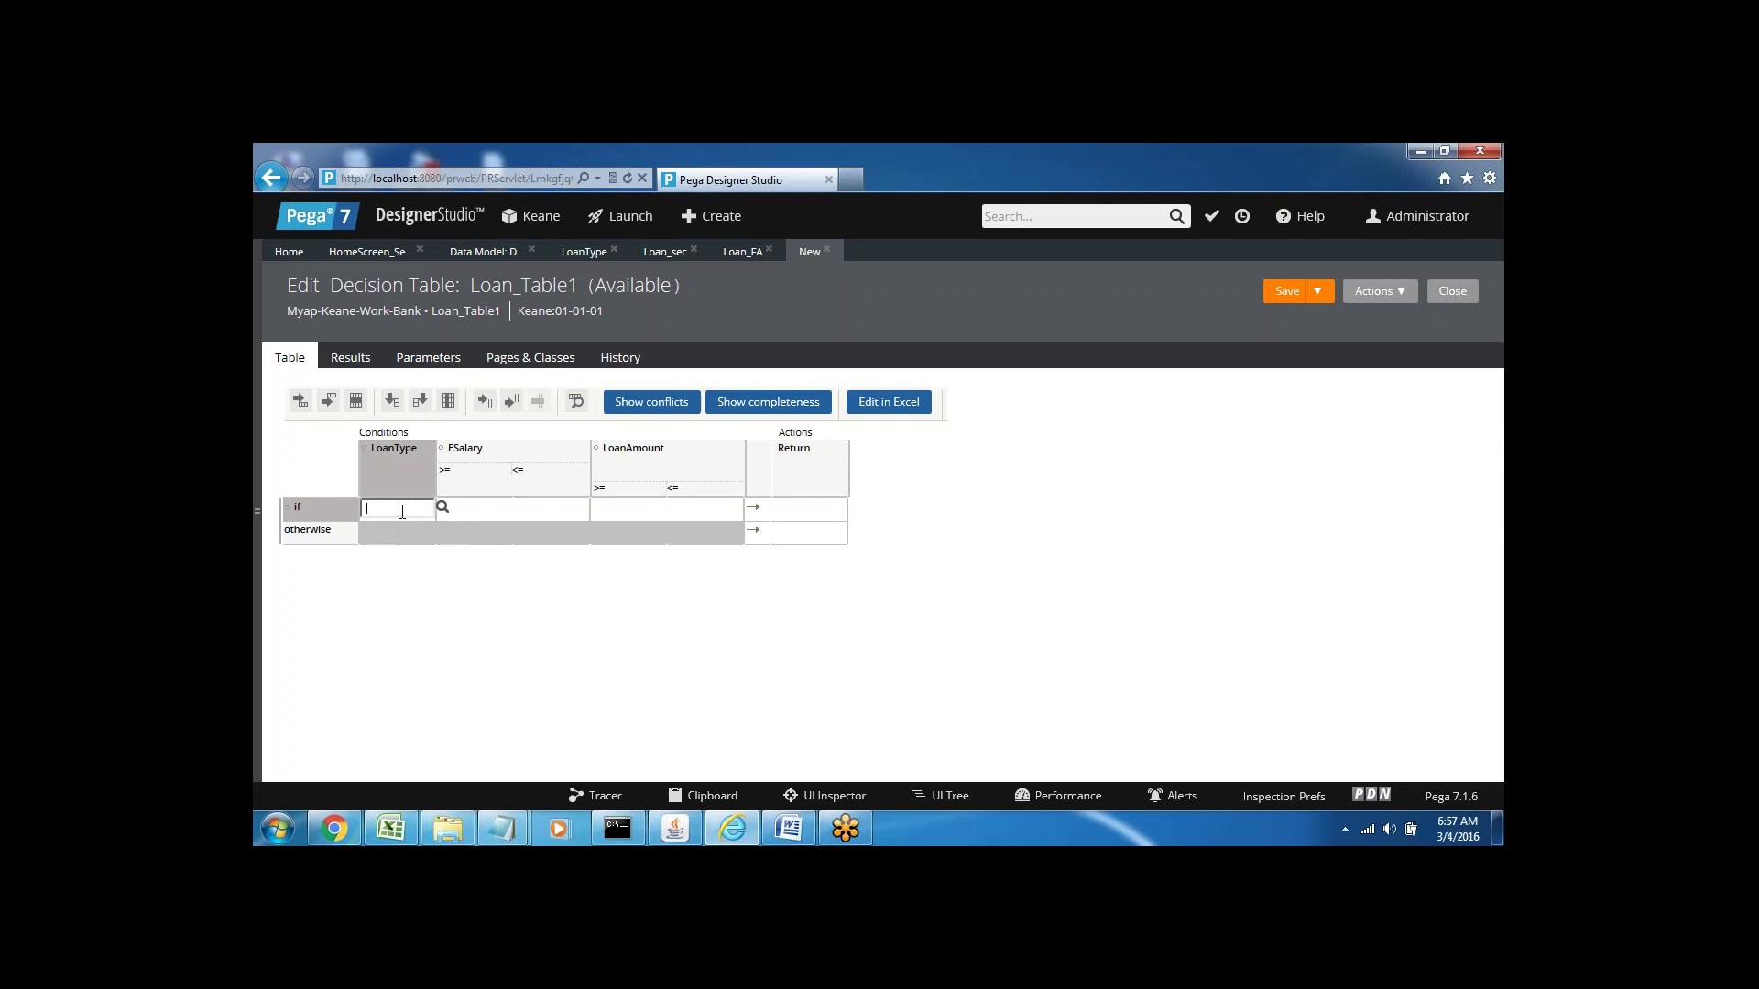
pyautogui.click(478, 513)
pyautogui.click(652, 514)
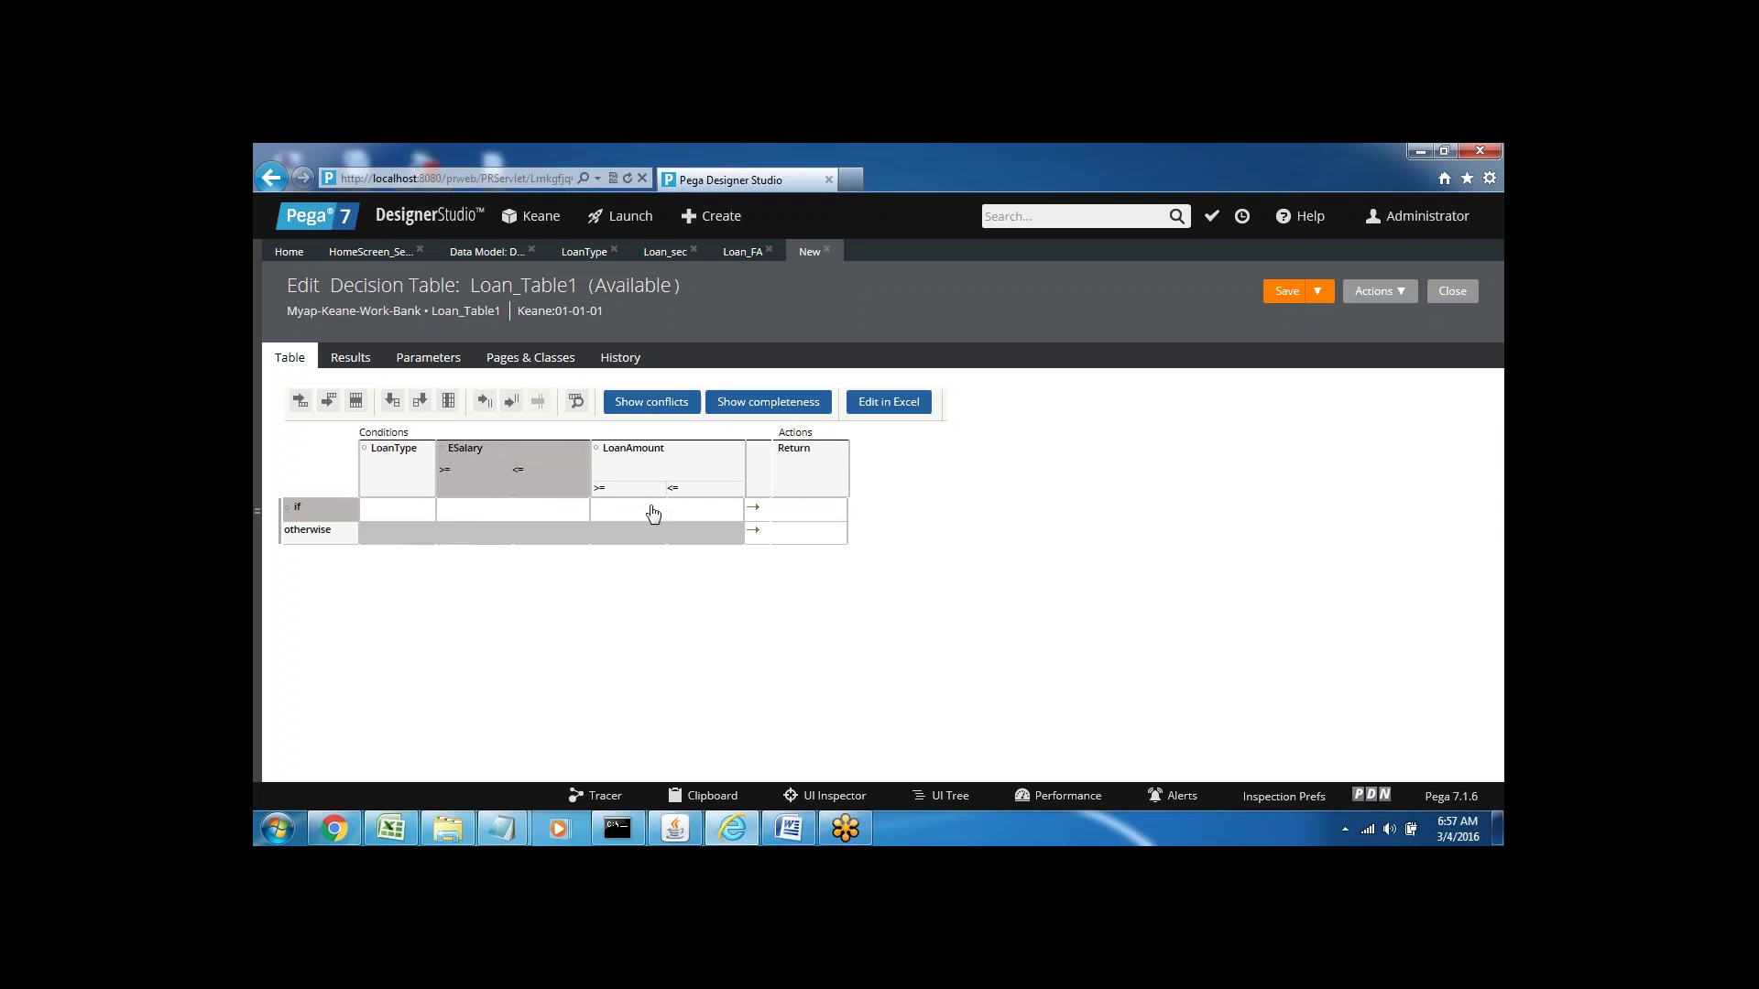
pyautogui.click(798, 519)
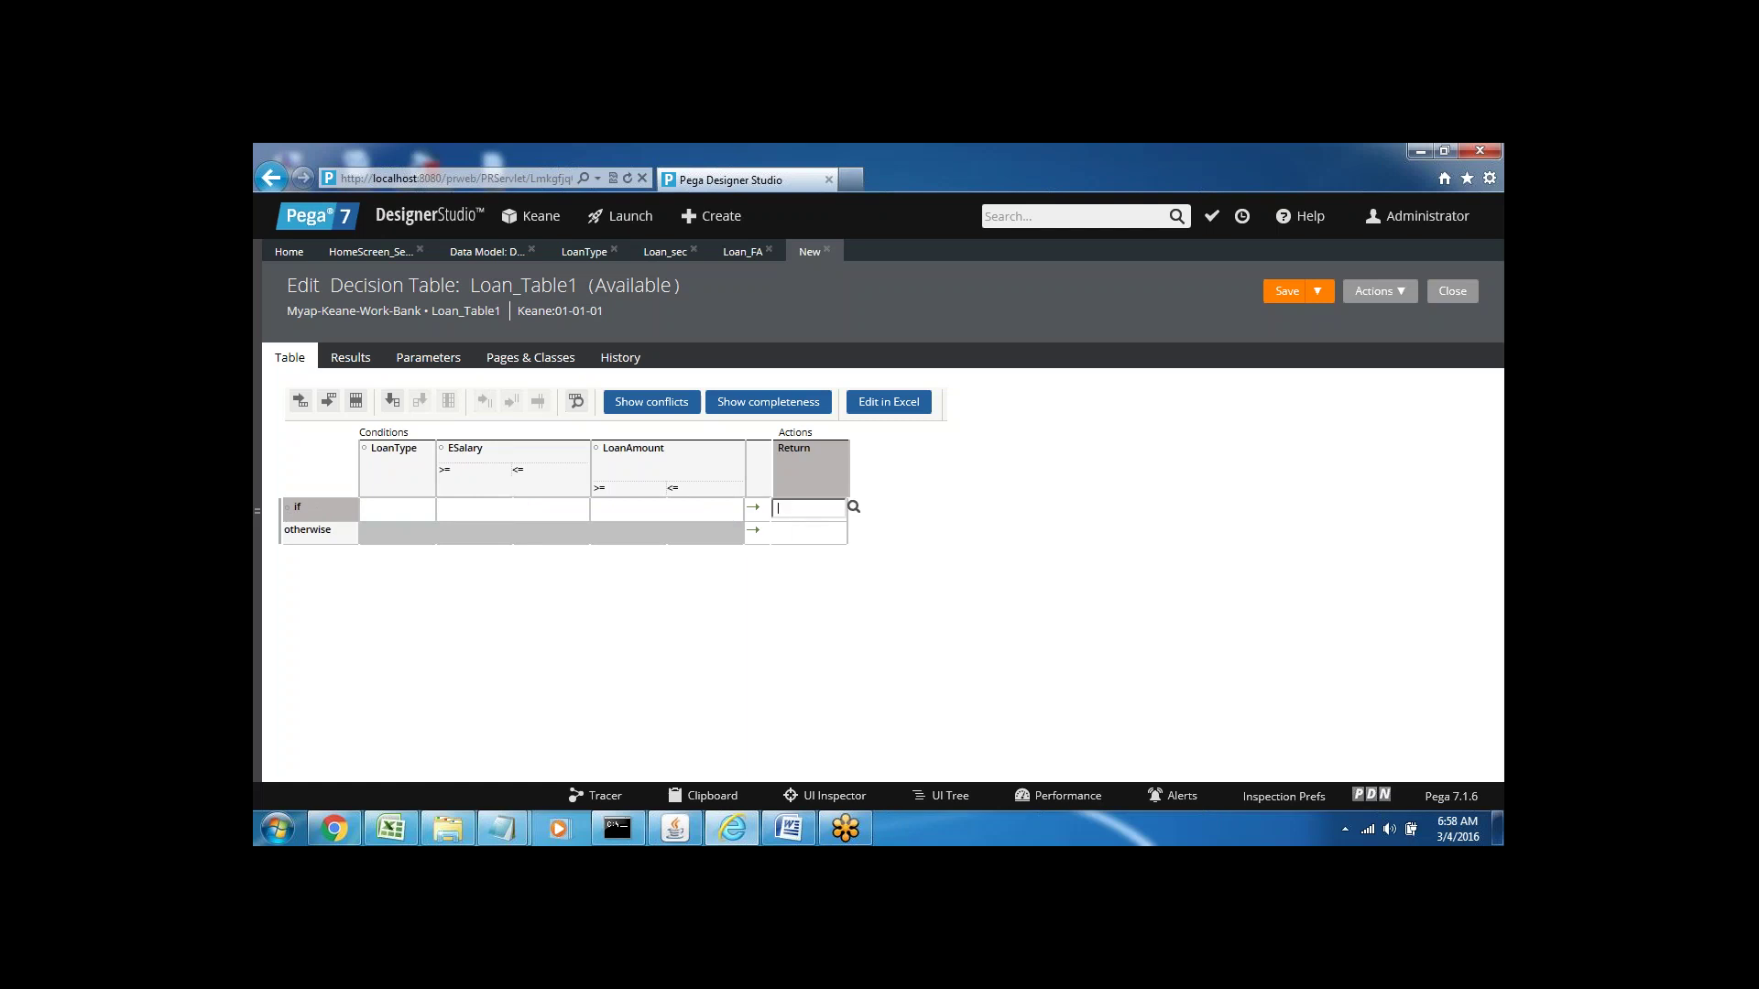
pyautogui.click(349, 364)
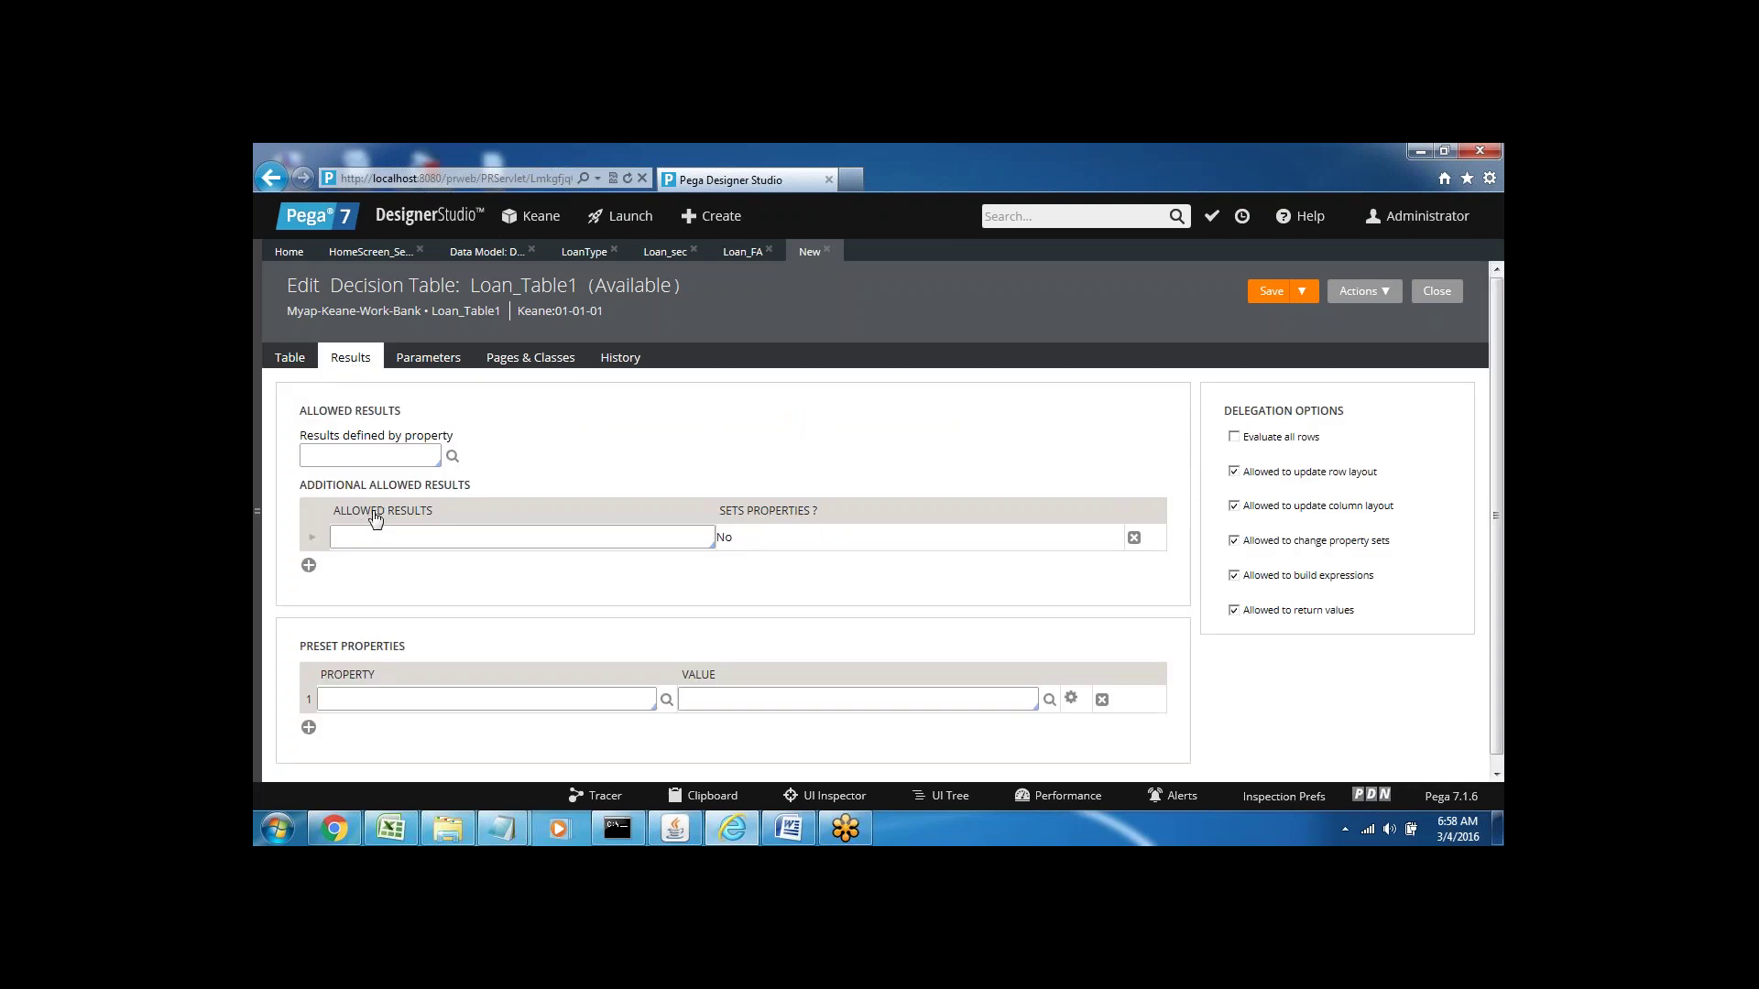
# - Add Approve and Reject as additional allowed results of the decision table
pyautogui.click(352, 538)
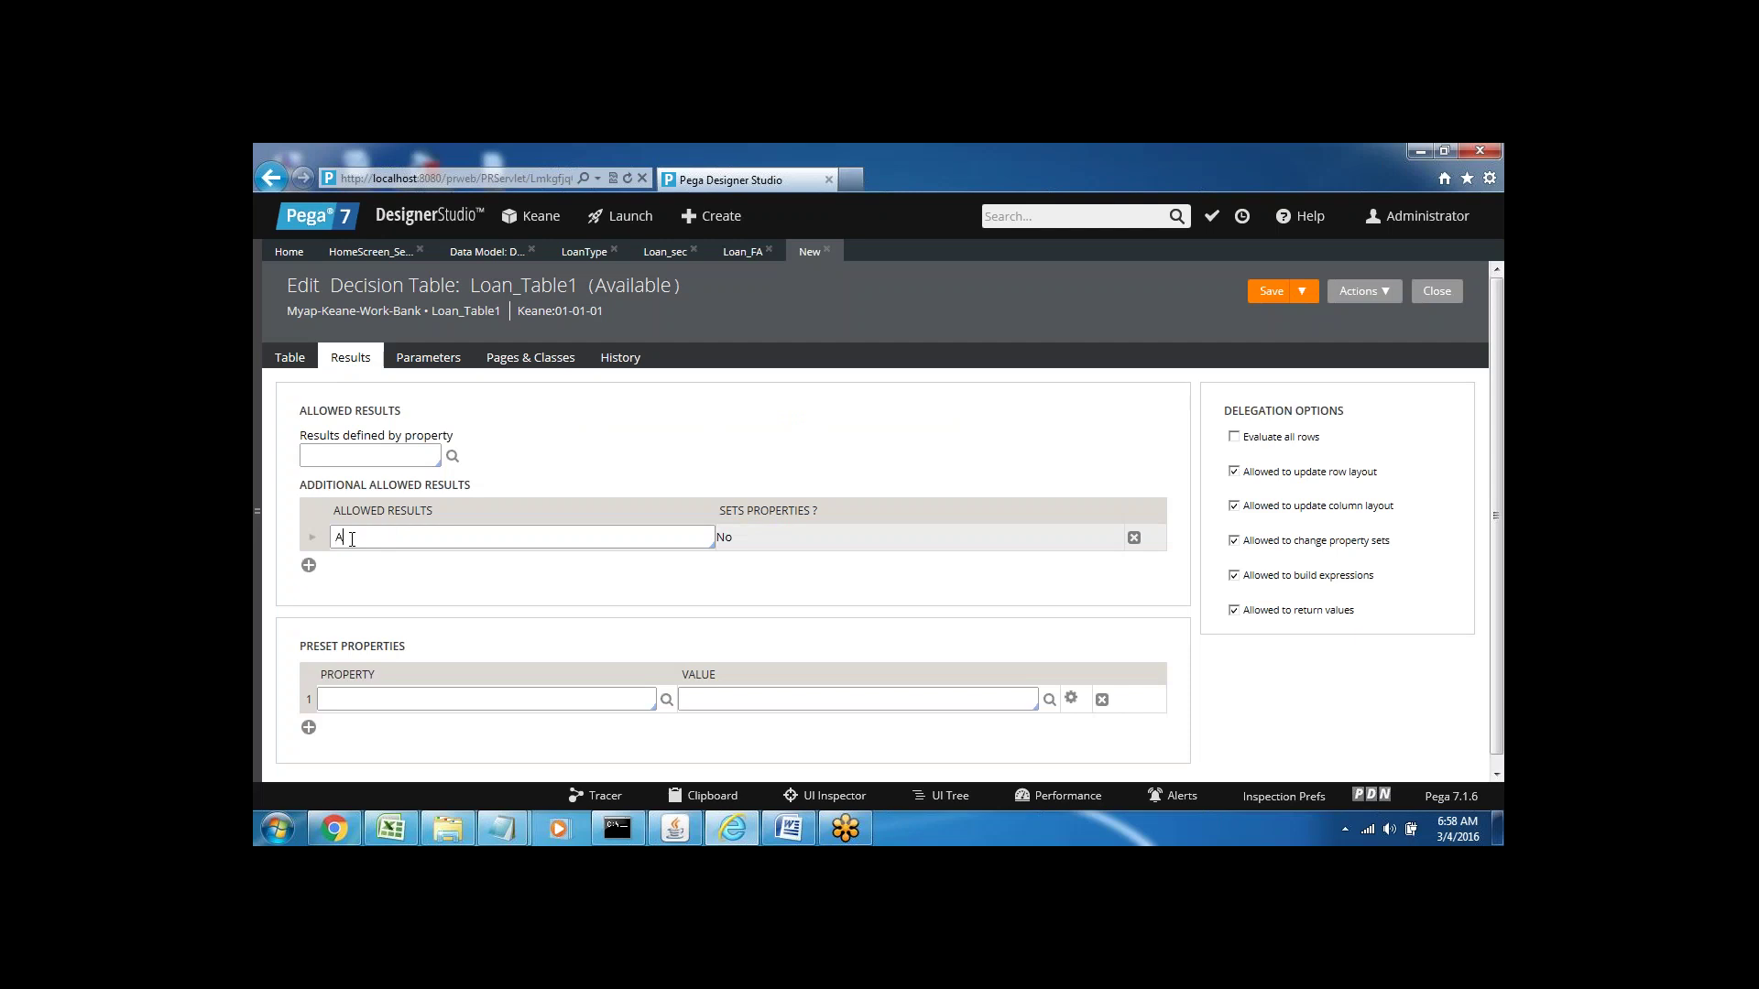
pyautogui.write('Approve')
pyautogui.click(309, 566)
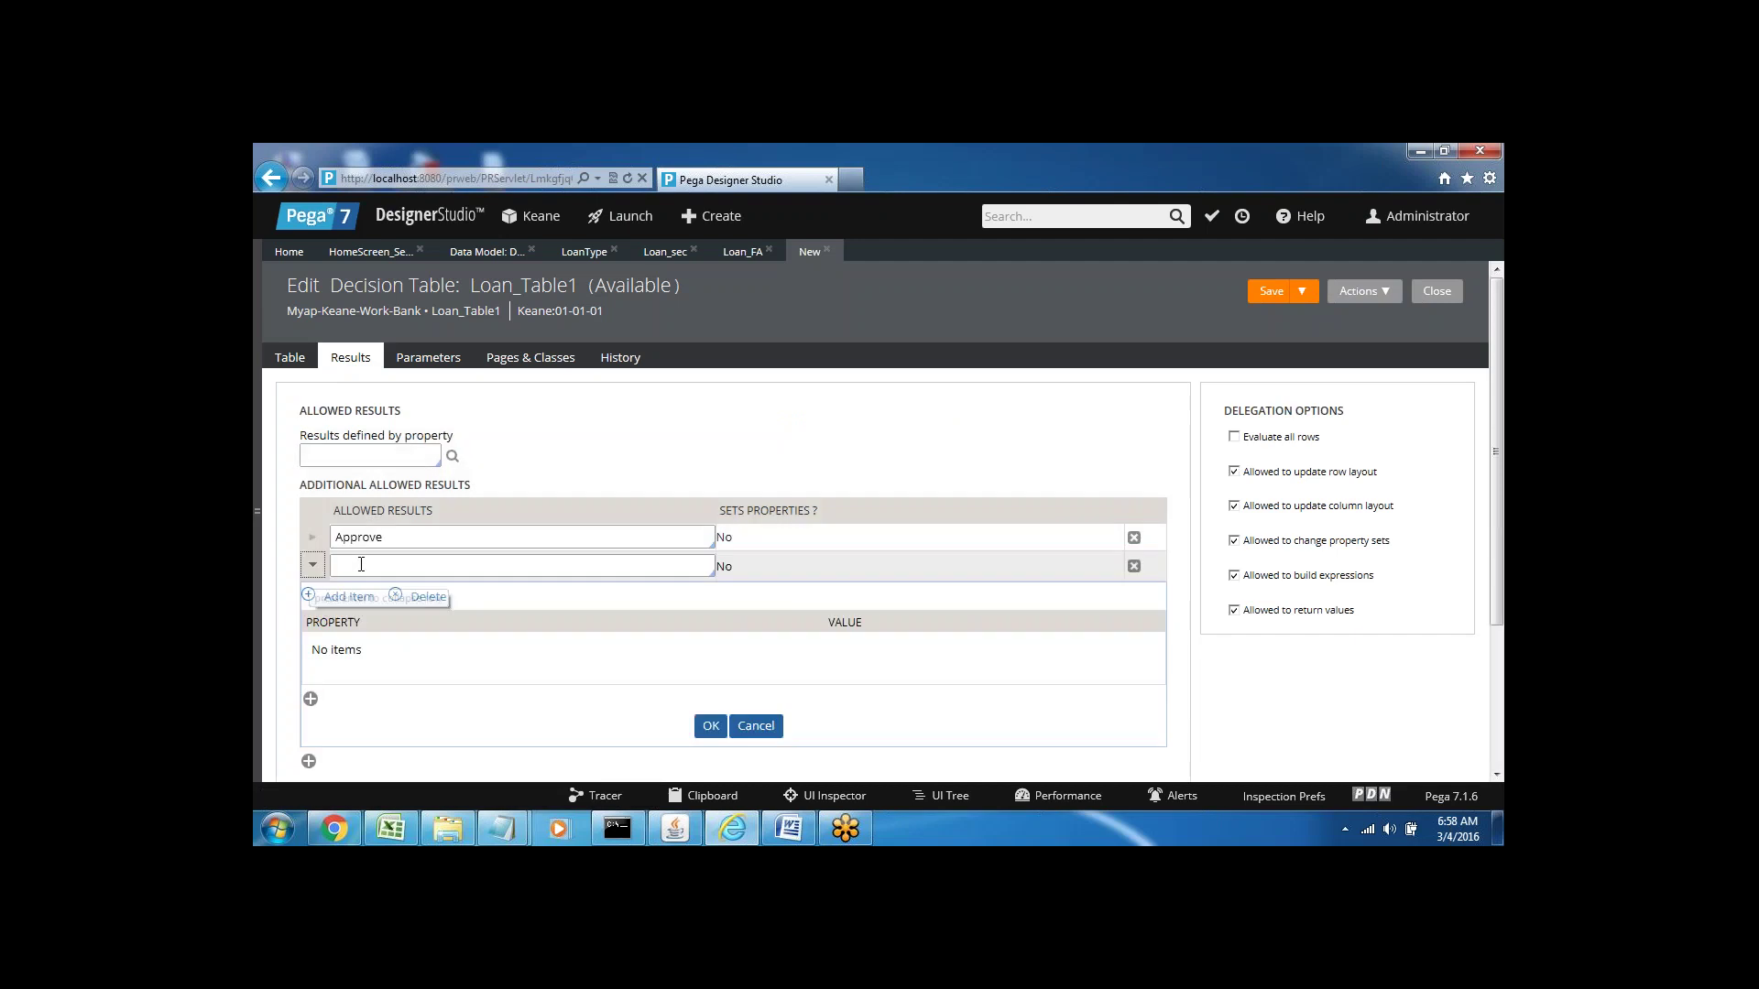
pyautogui.click(361, 565)
pyautogui.write('Re')
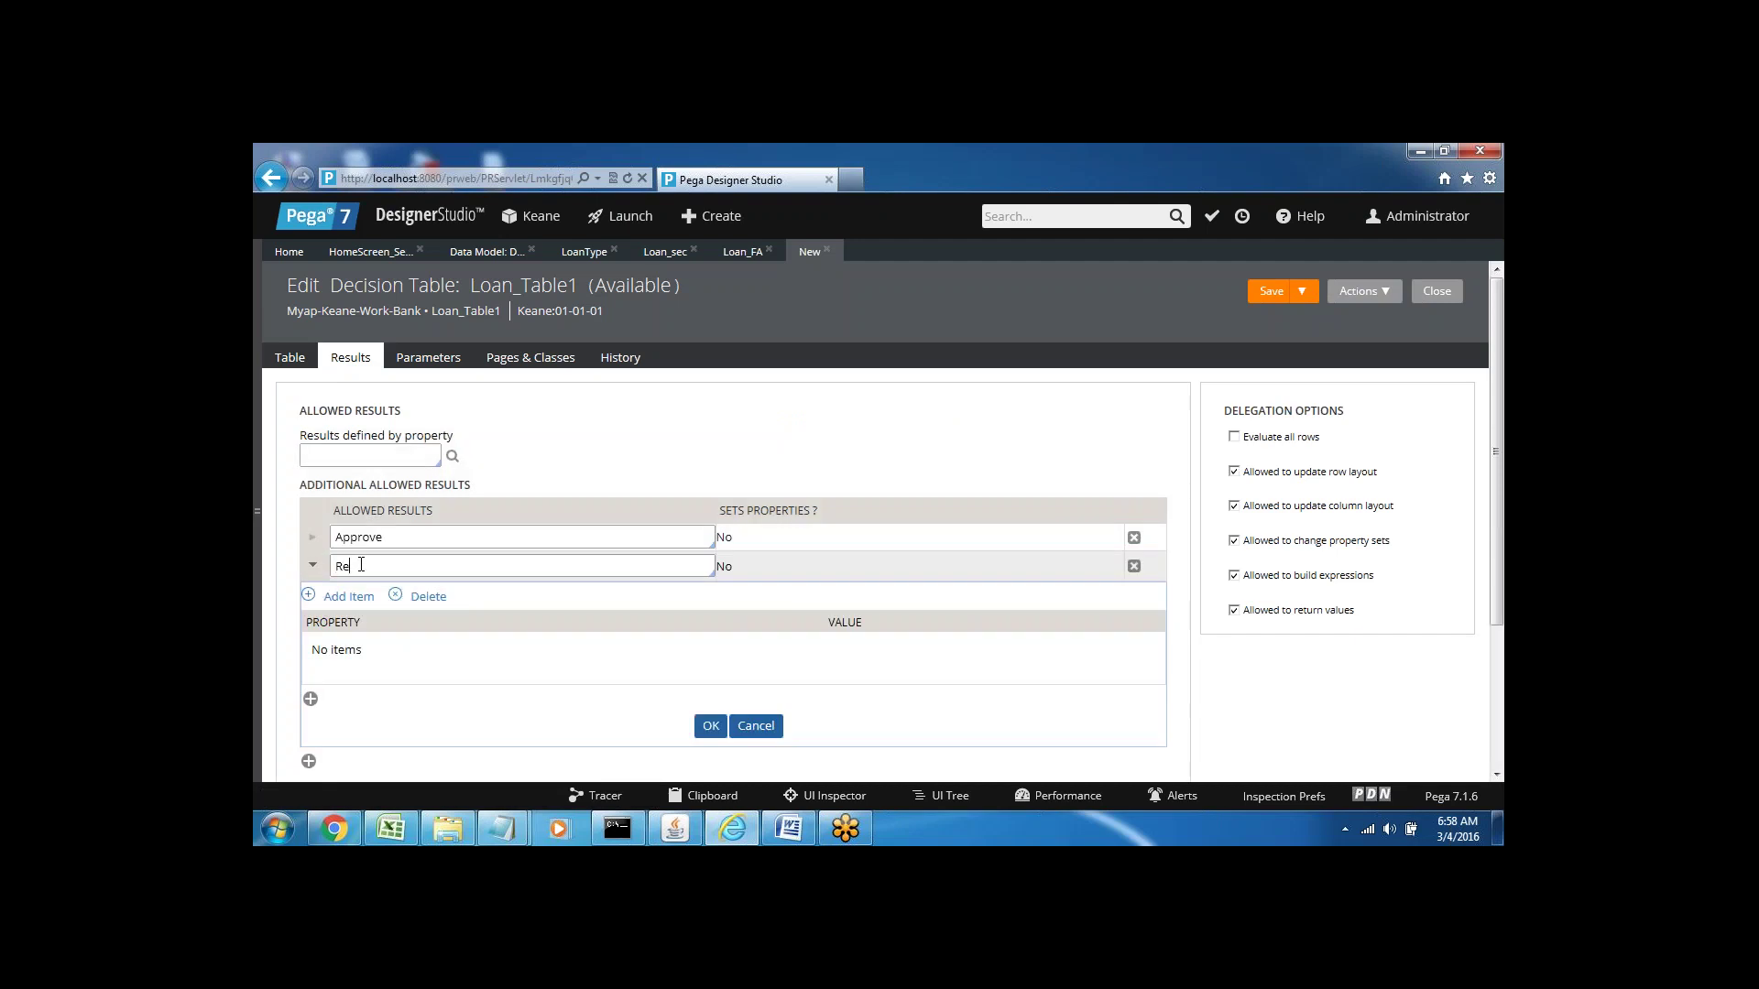
pyautogui.write('ject')
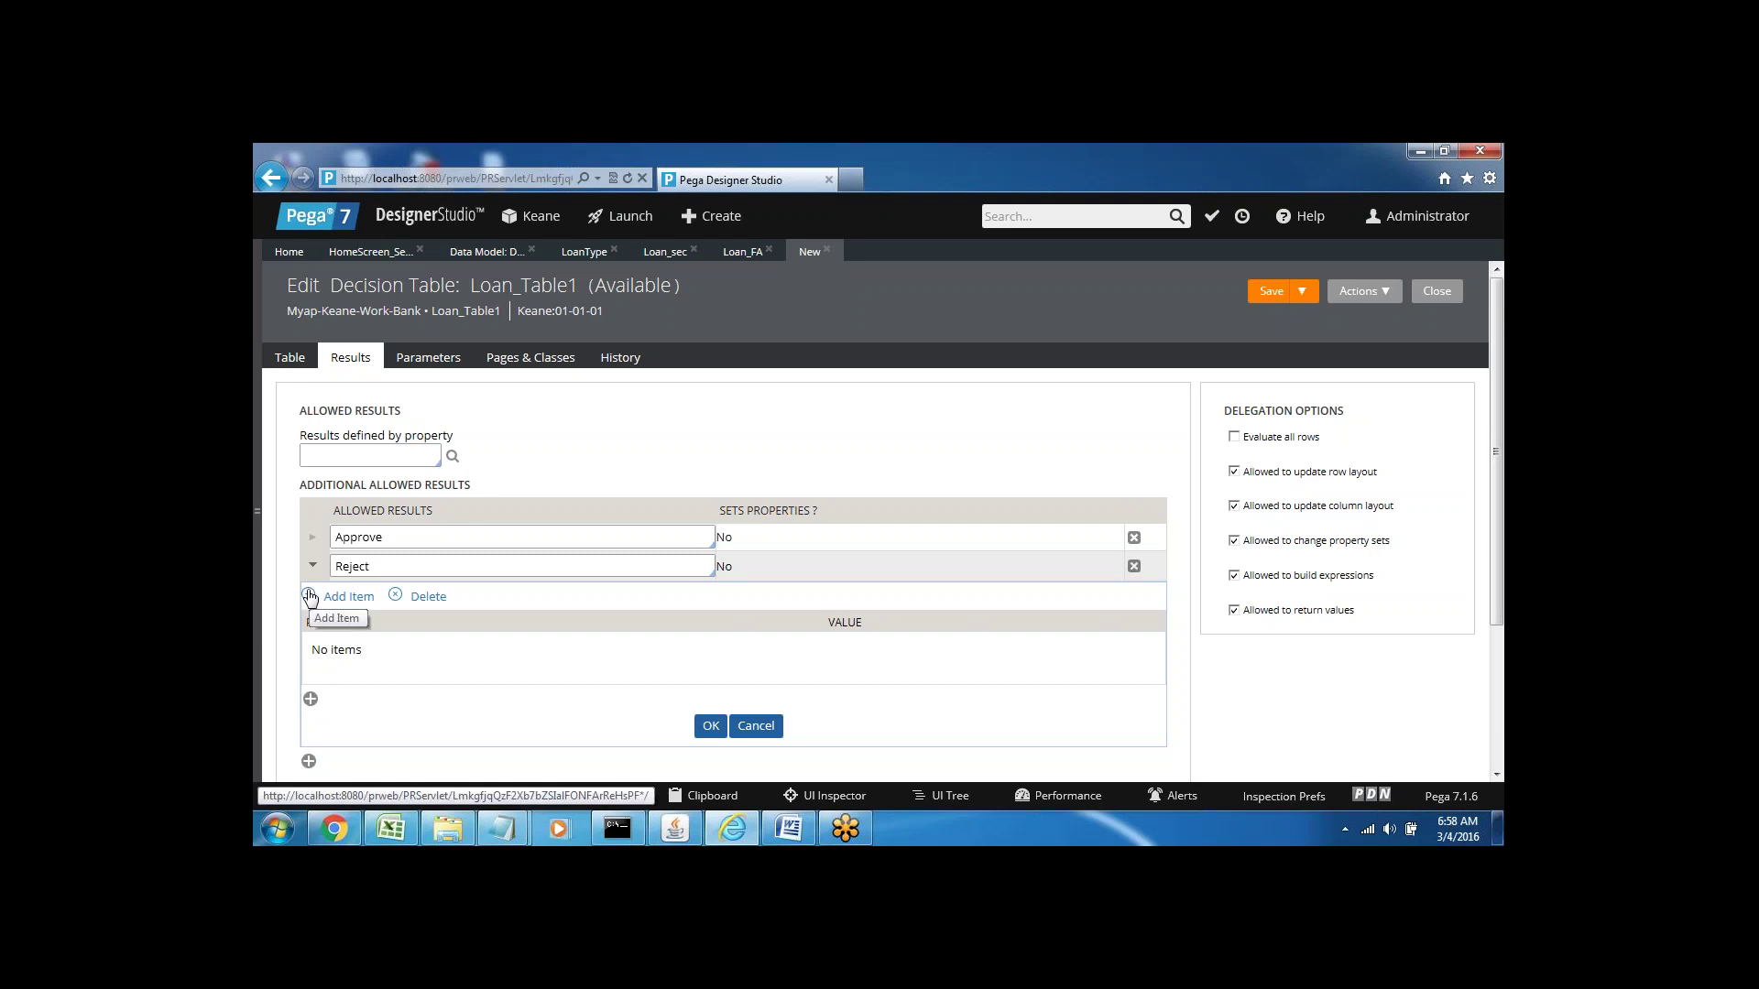
# - Try adding a third allowed result, and delete the Reject row along with its empty property rows
pyautogui.click(310, 595)
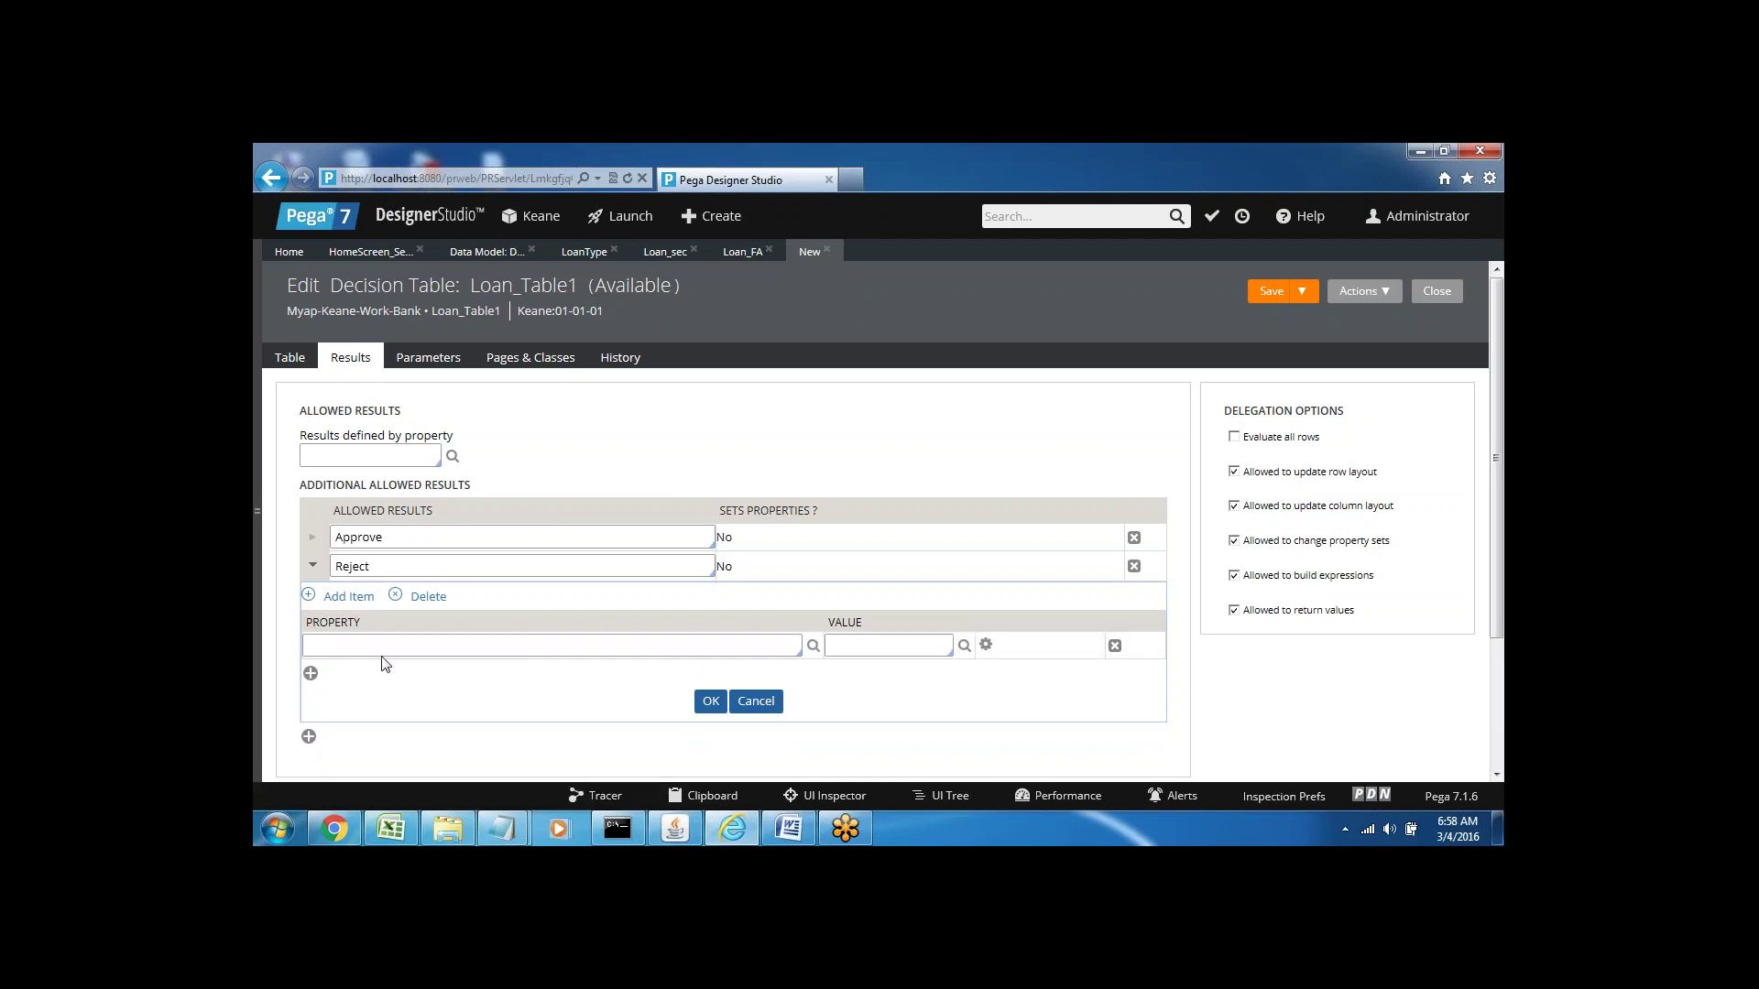
pyautogui.click(309, 736)
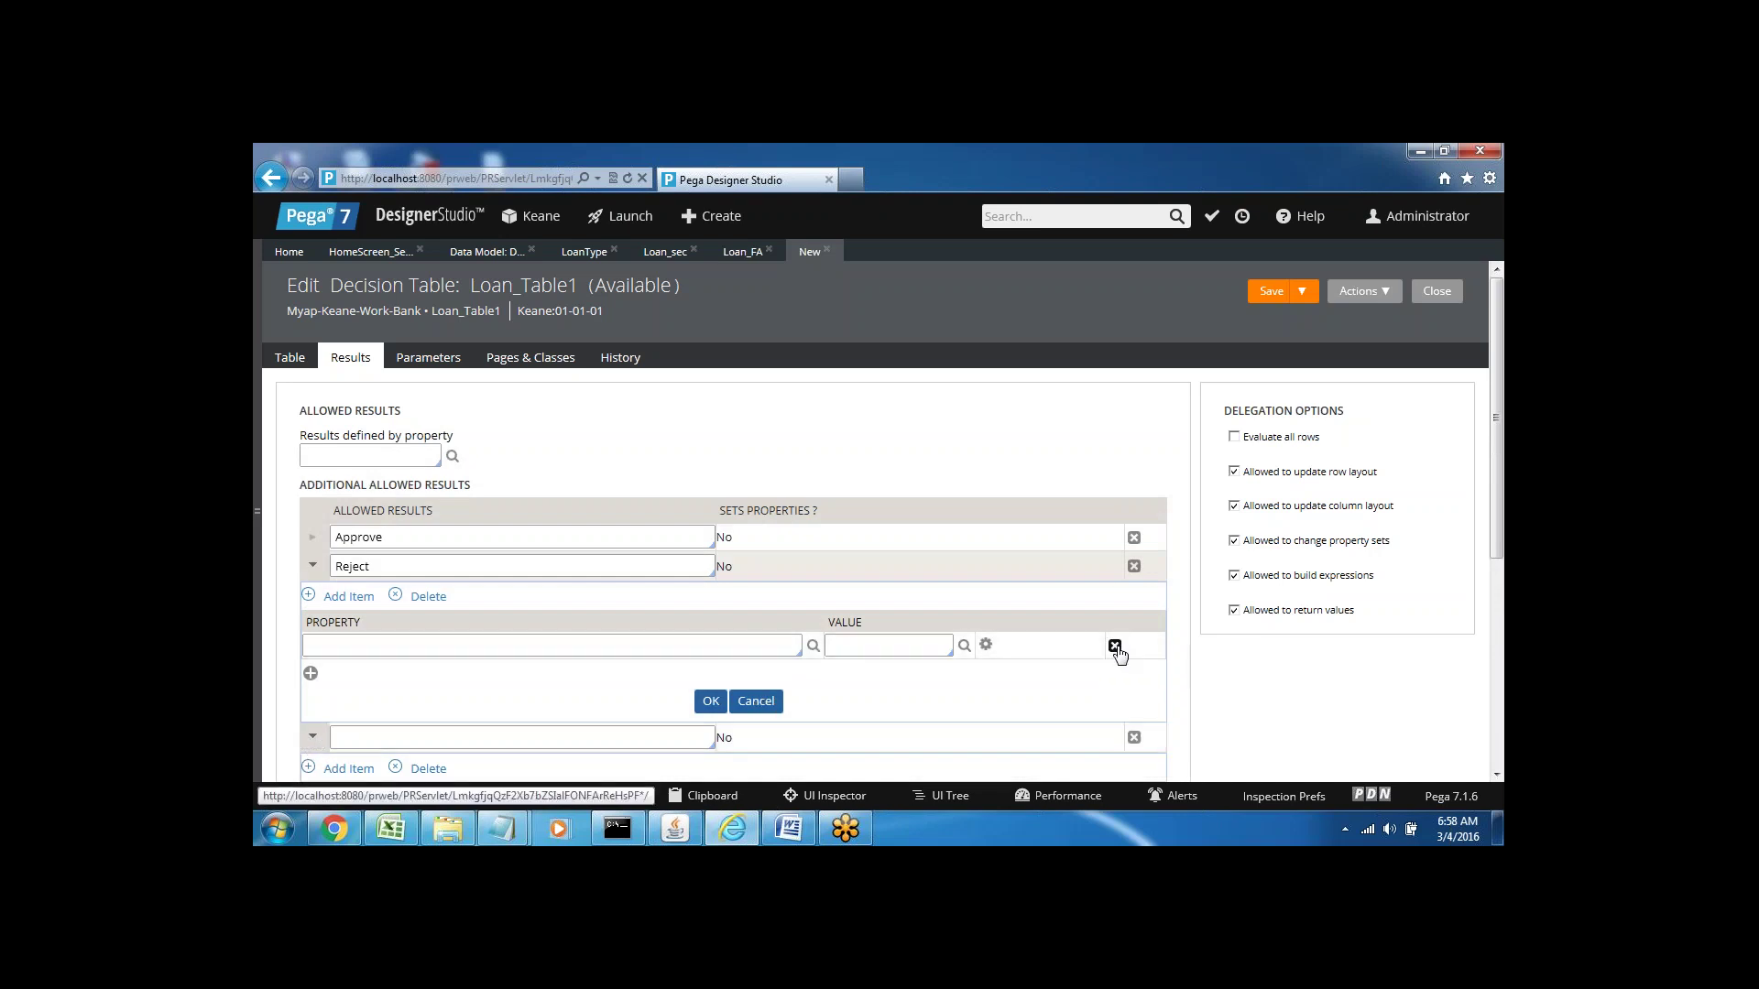
pyautogui.click(427, 597)
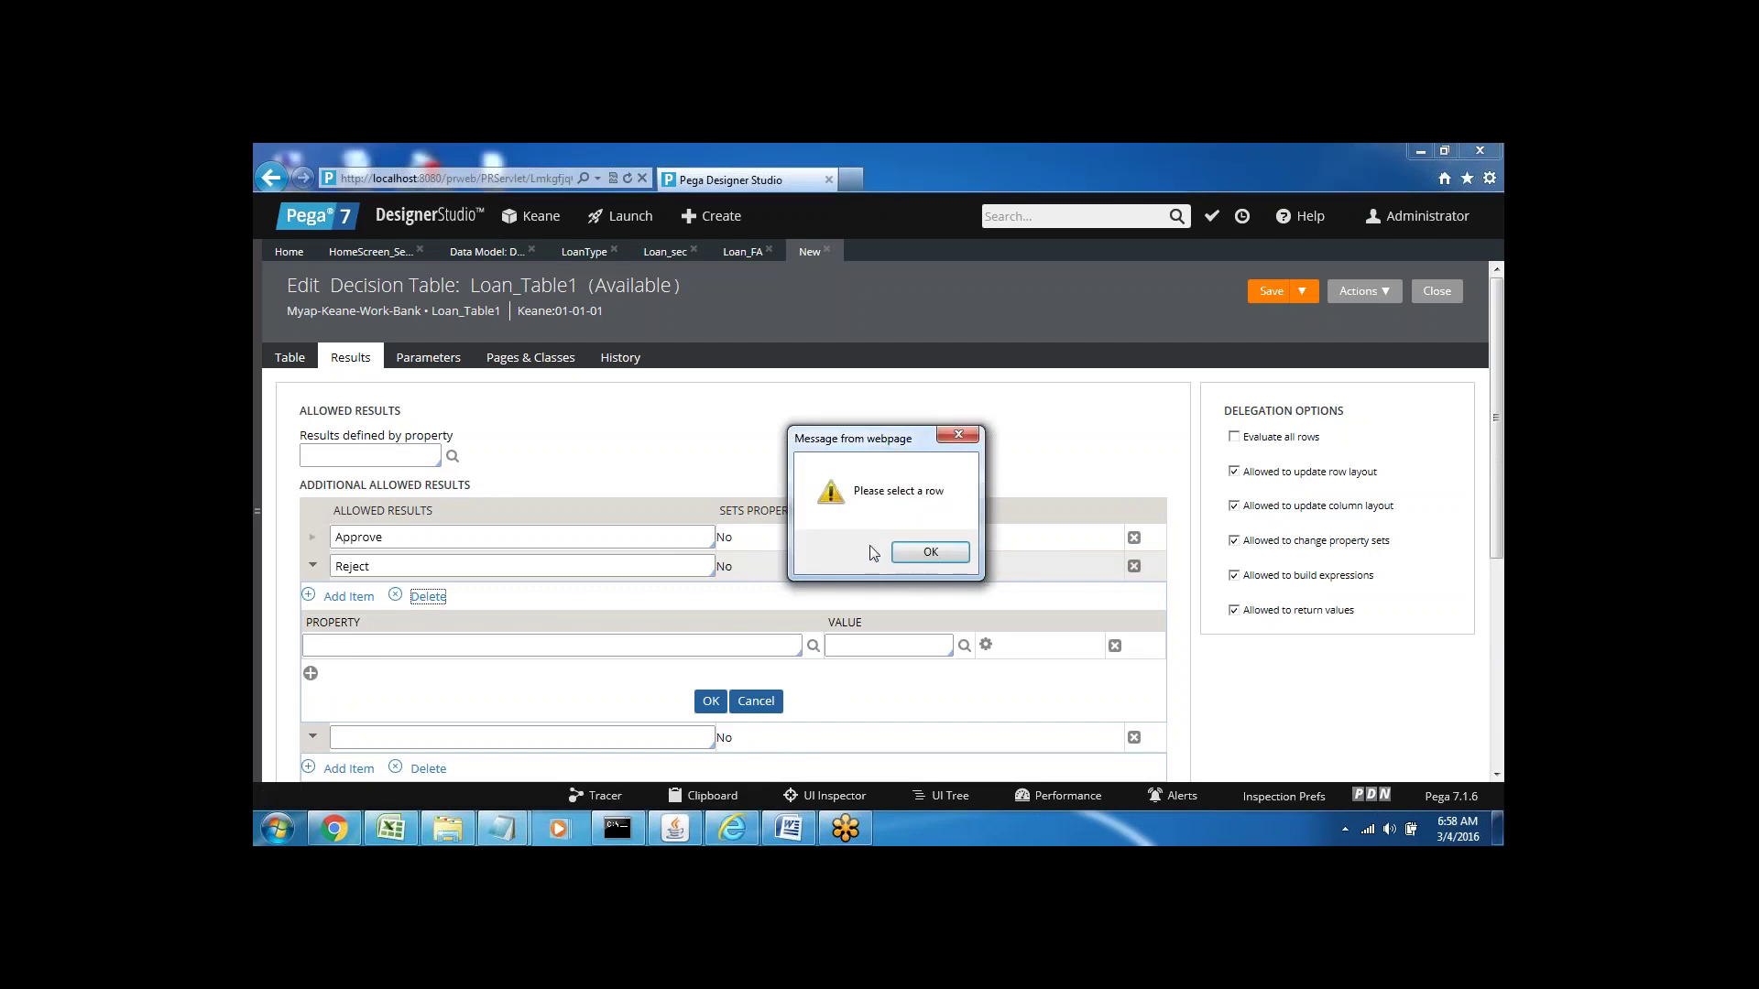
pyautogui.click(930, 551)
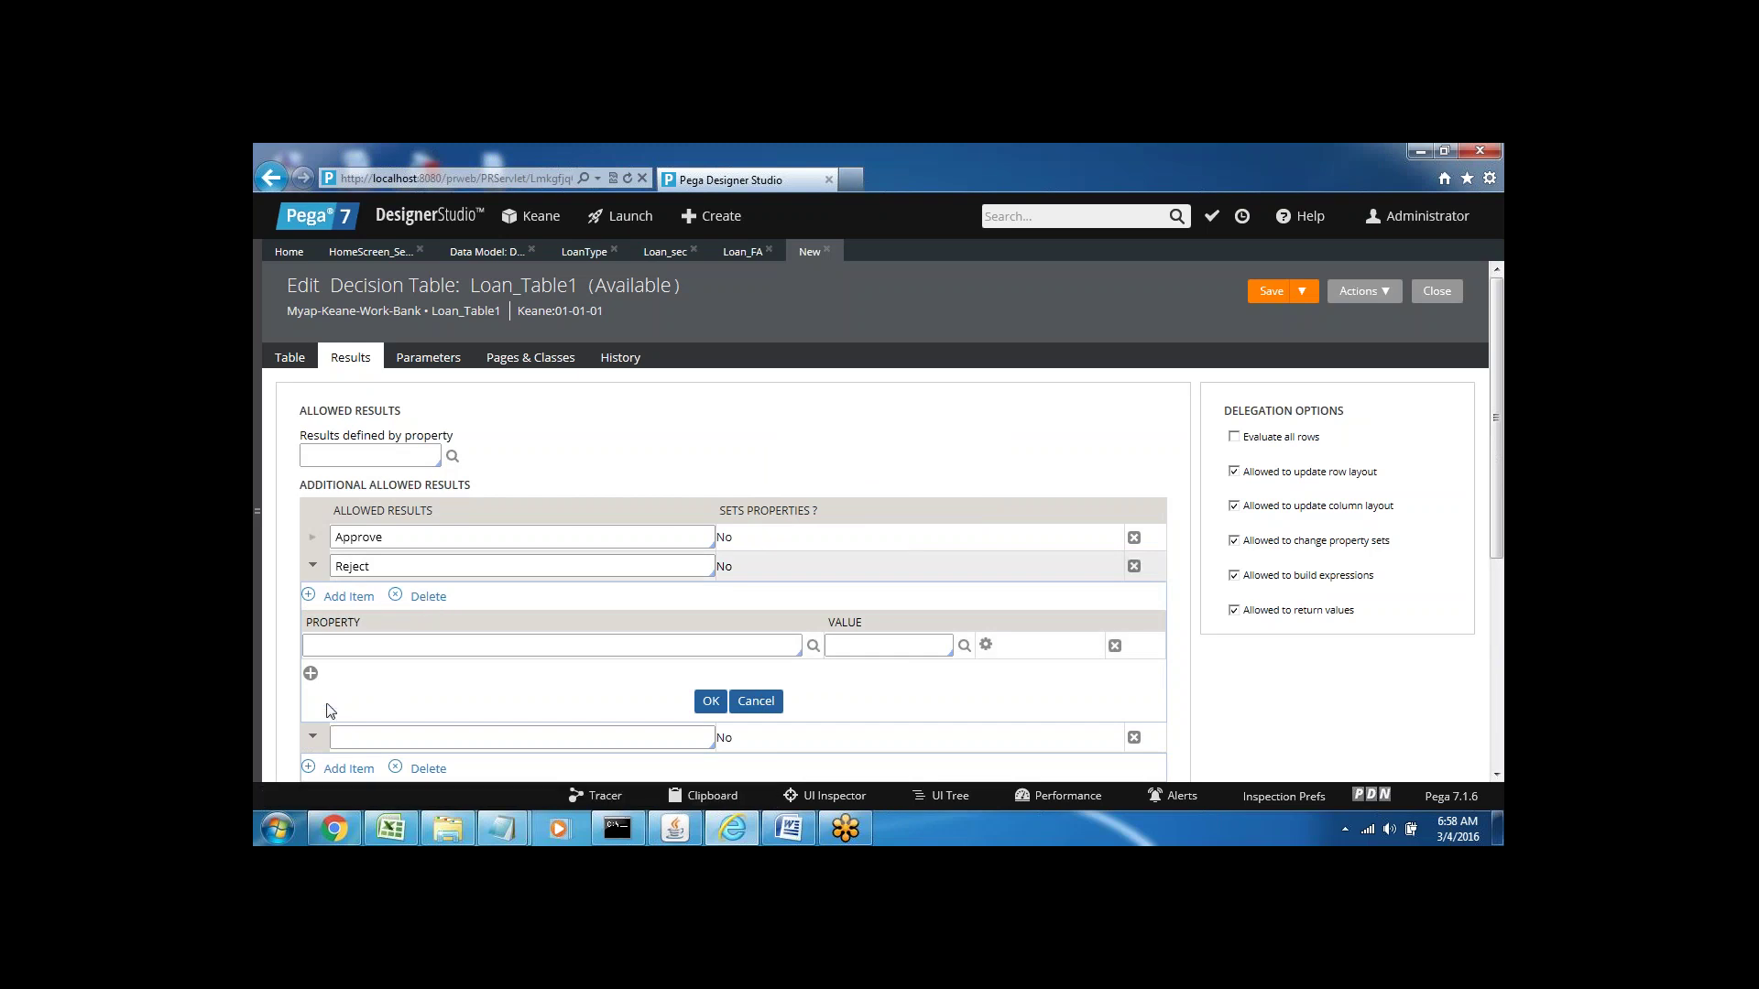
pyautogui.click(310, 674)
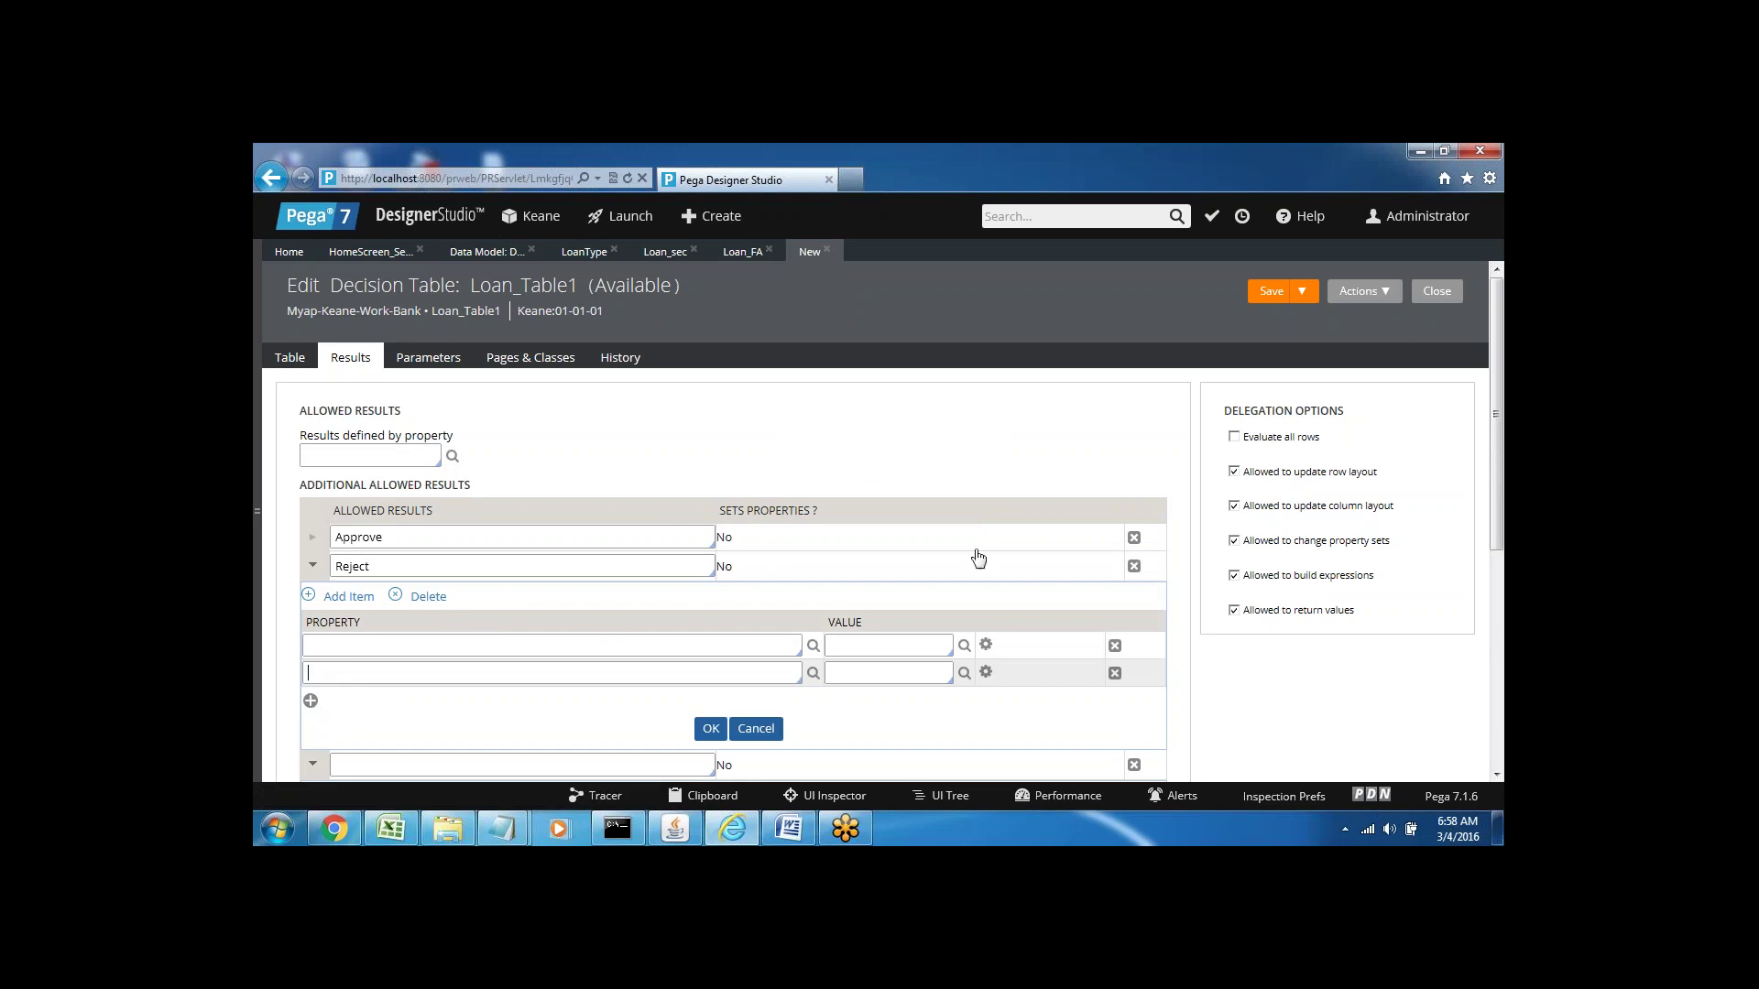
pyautogui.click(1134, 567)
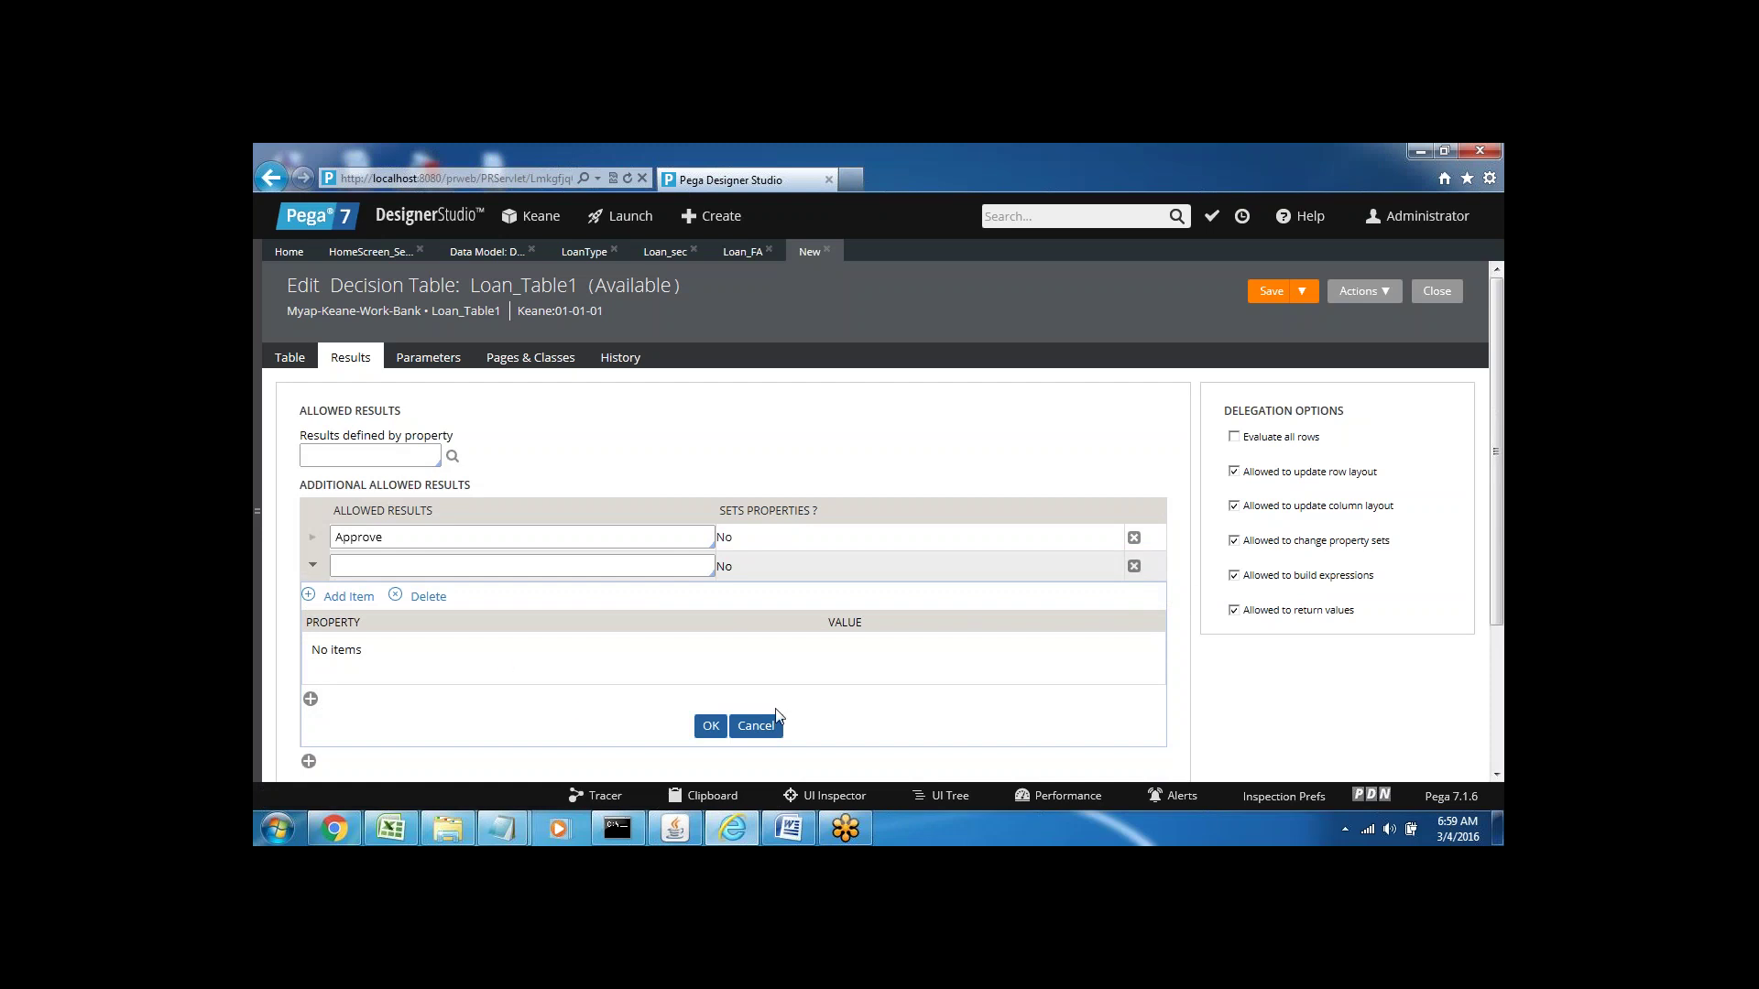
# - Enter Reject as the allowed result in the empty row below Approve
pyautogui.click(312, 605)
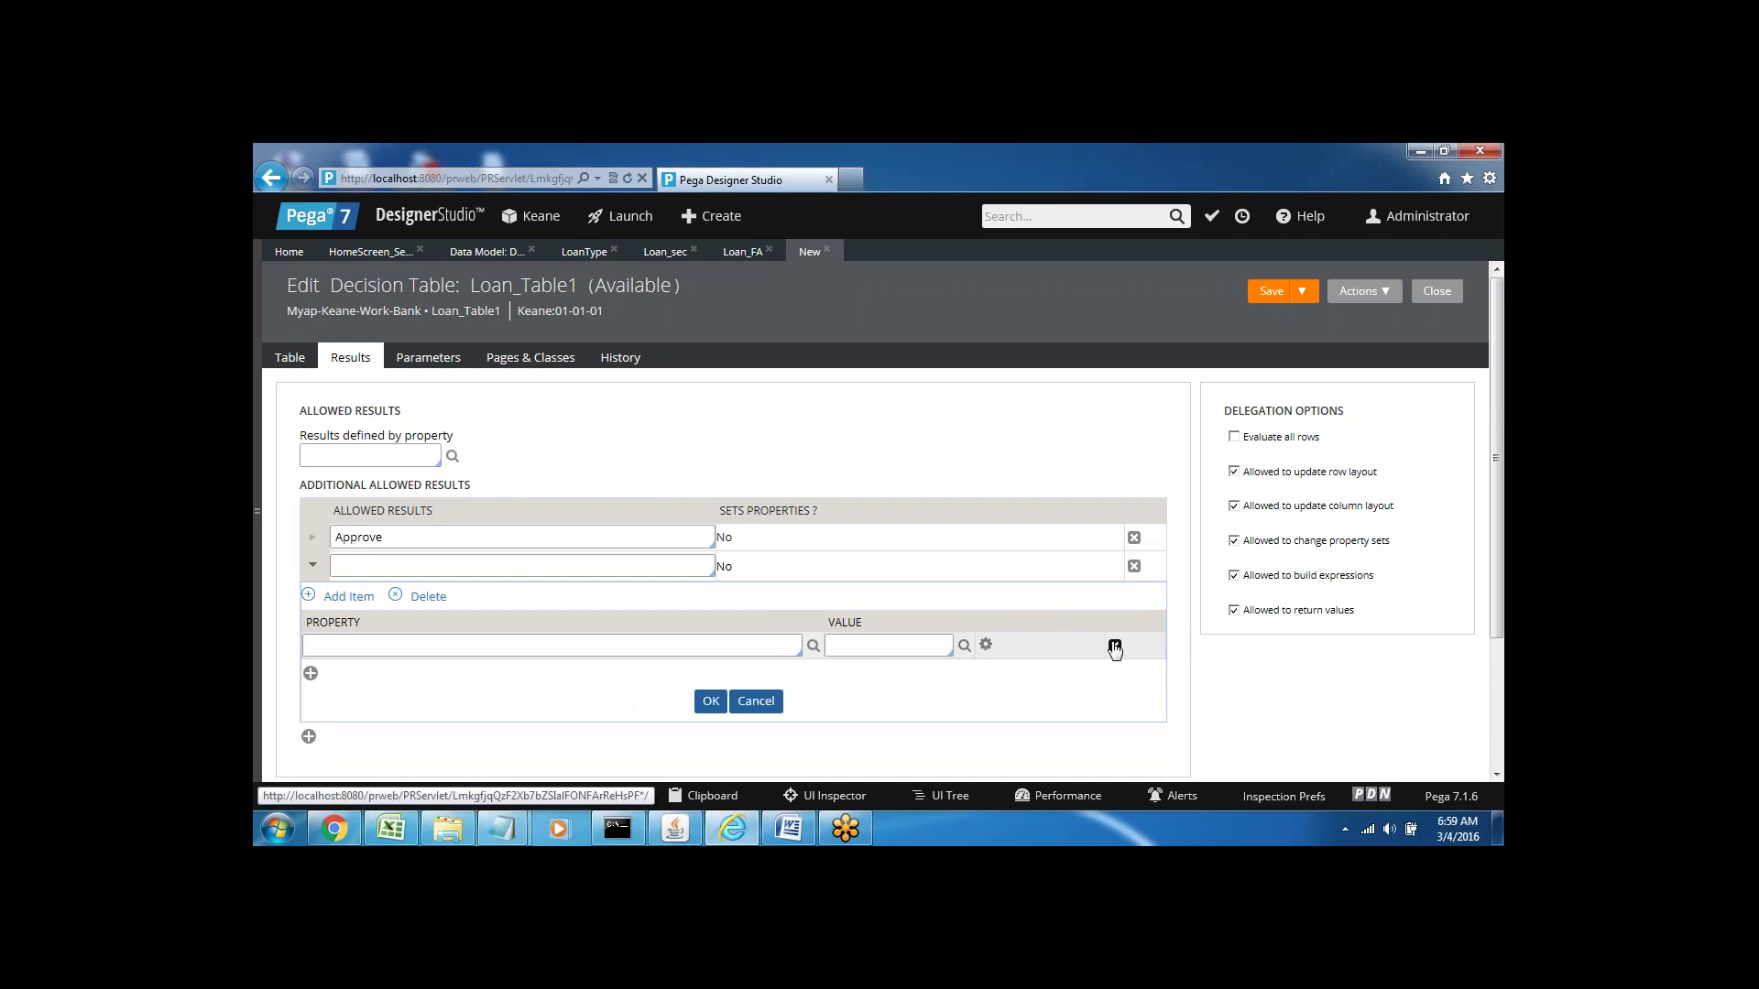
pyautogui.click(348, 564)
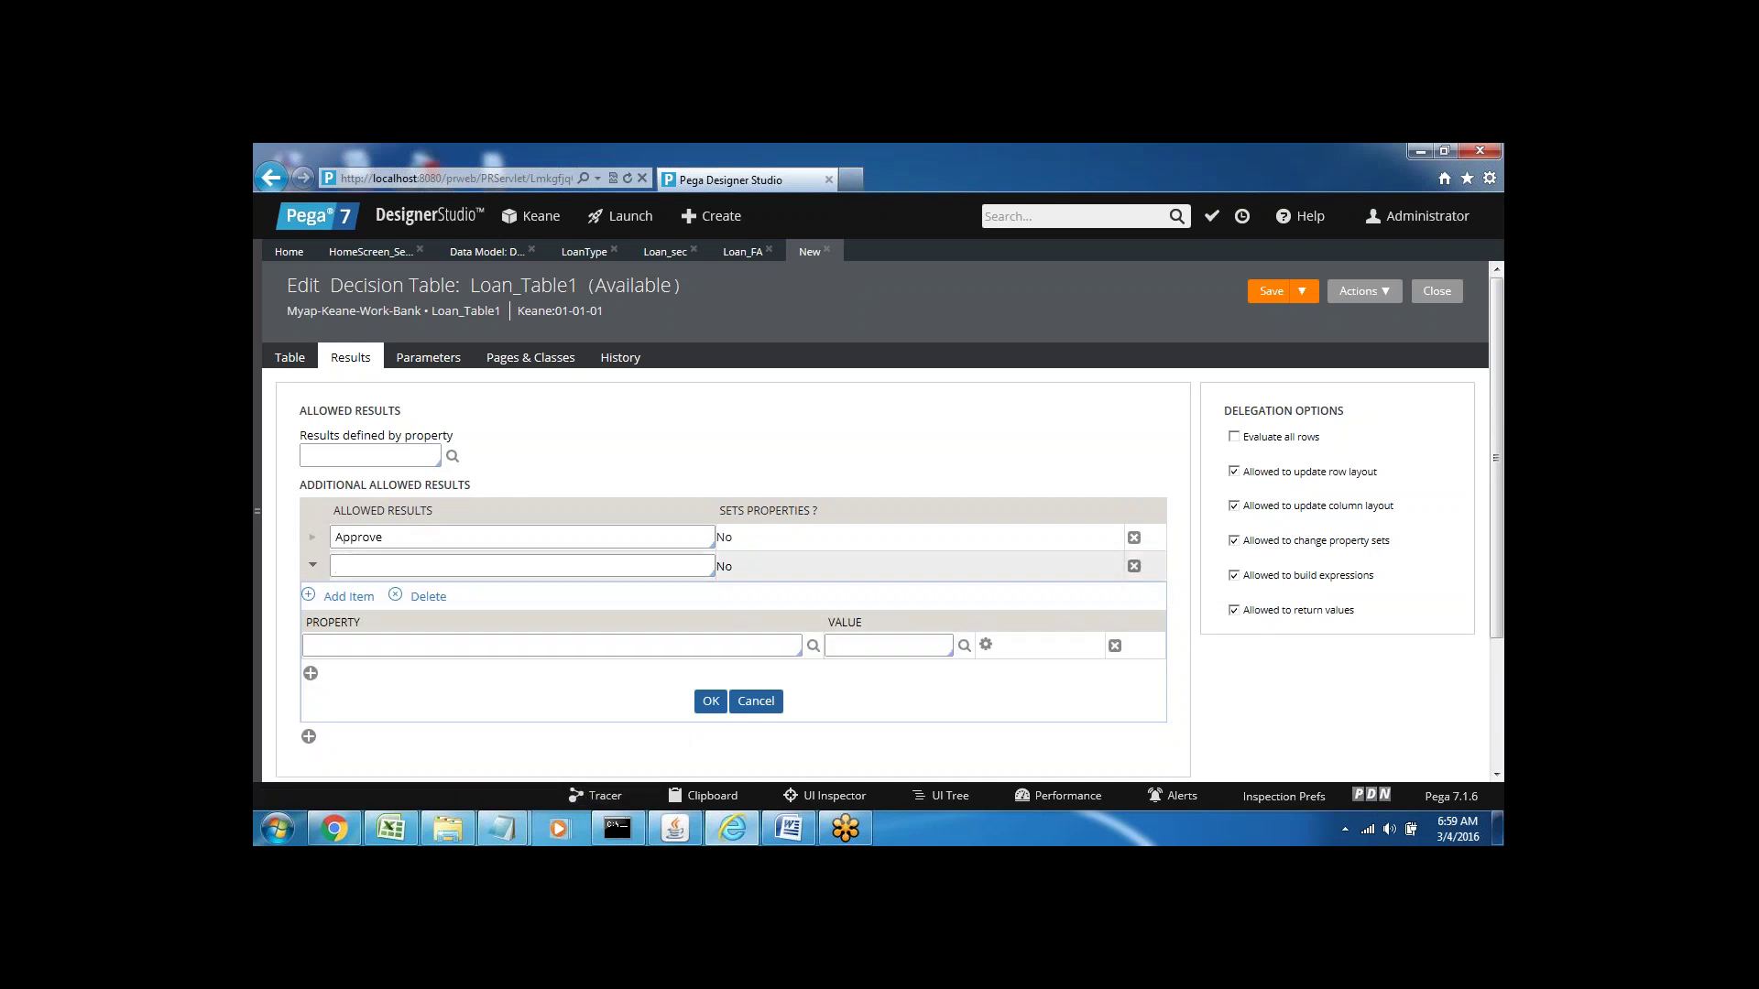
pyautogui.click(348, 597)
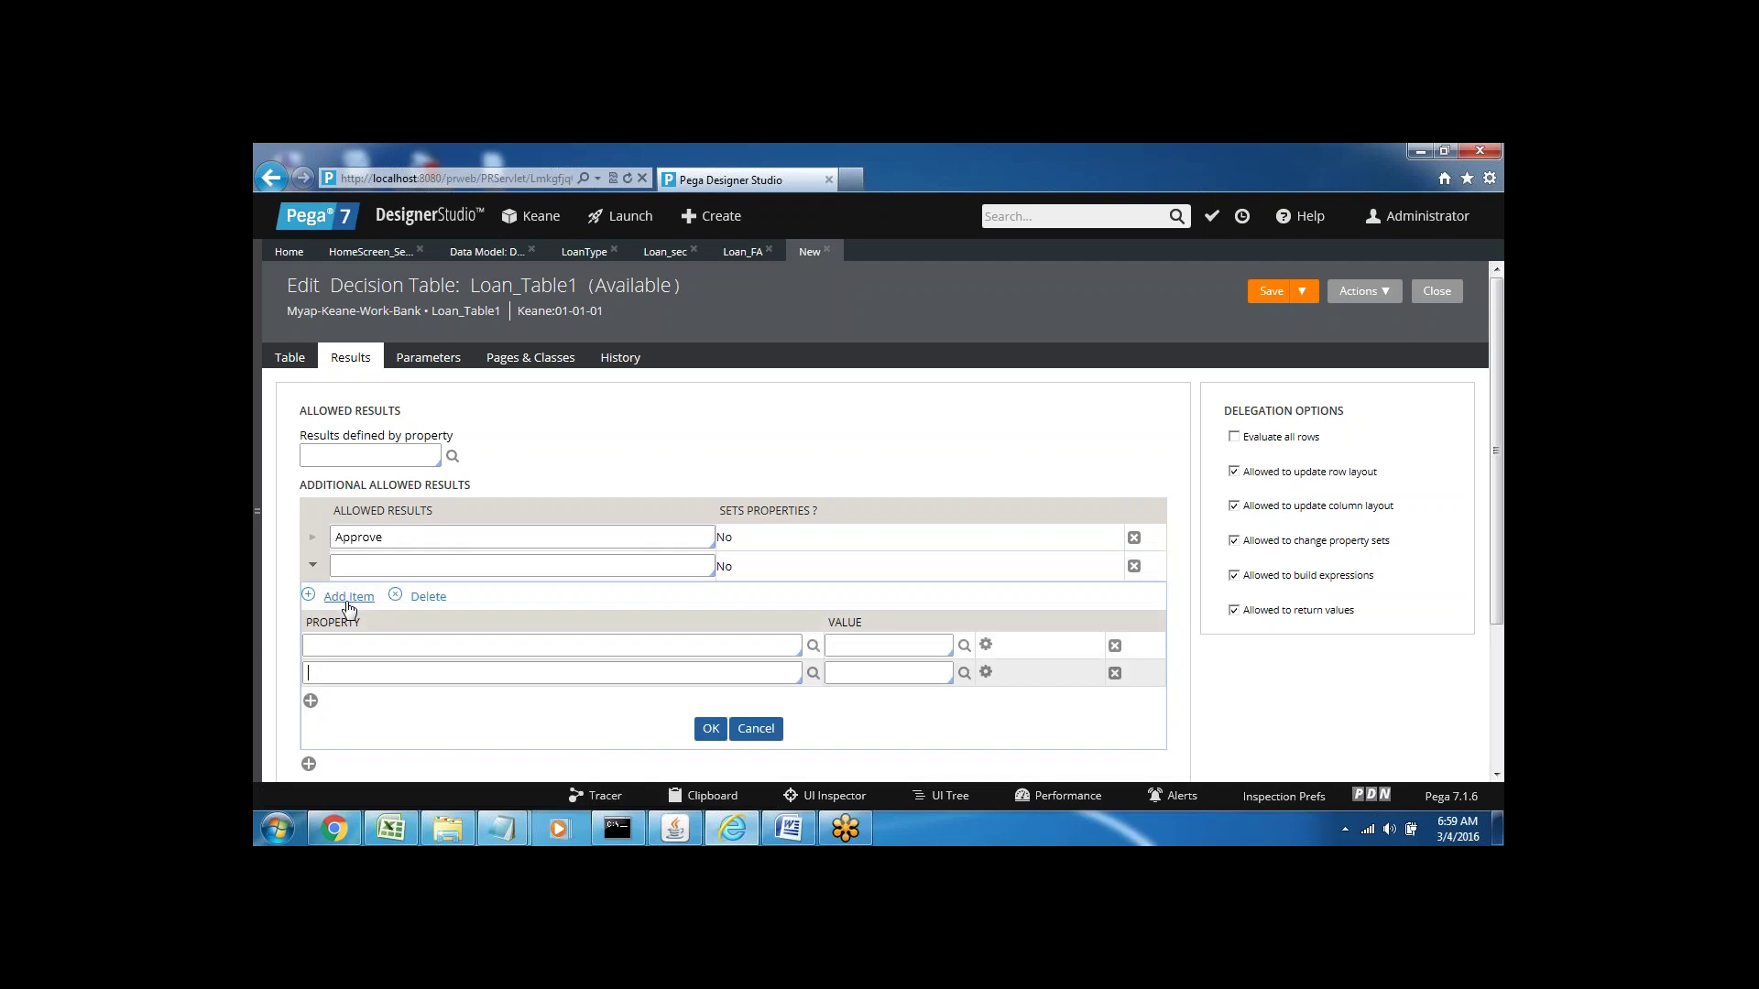
pyautogui.click(288, 358)
pyautogui.click(349, 360)
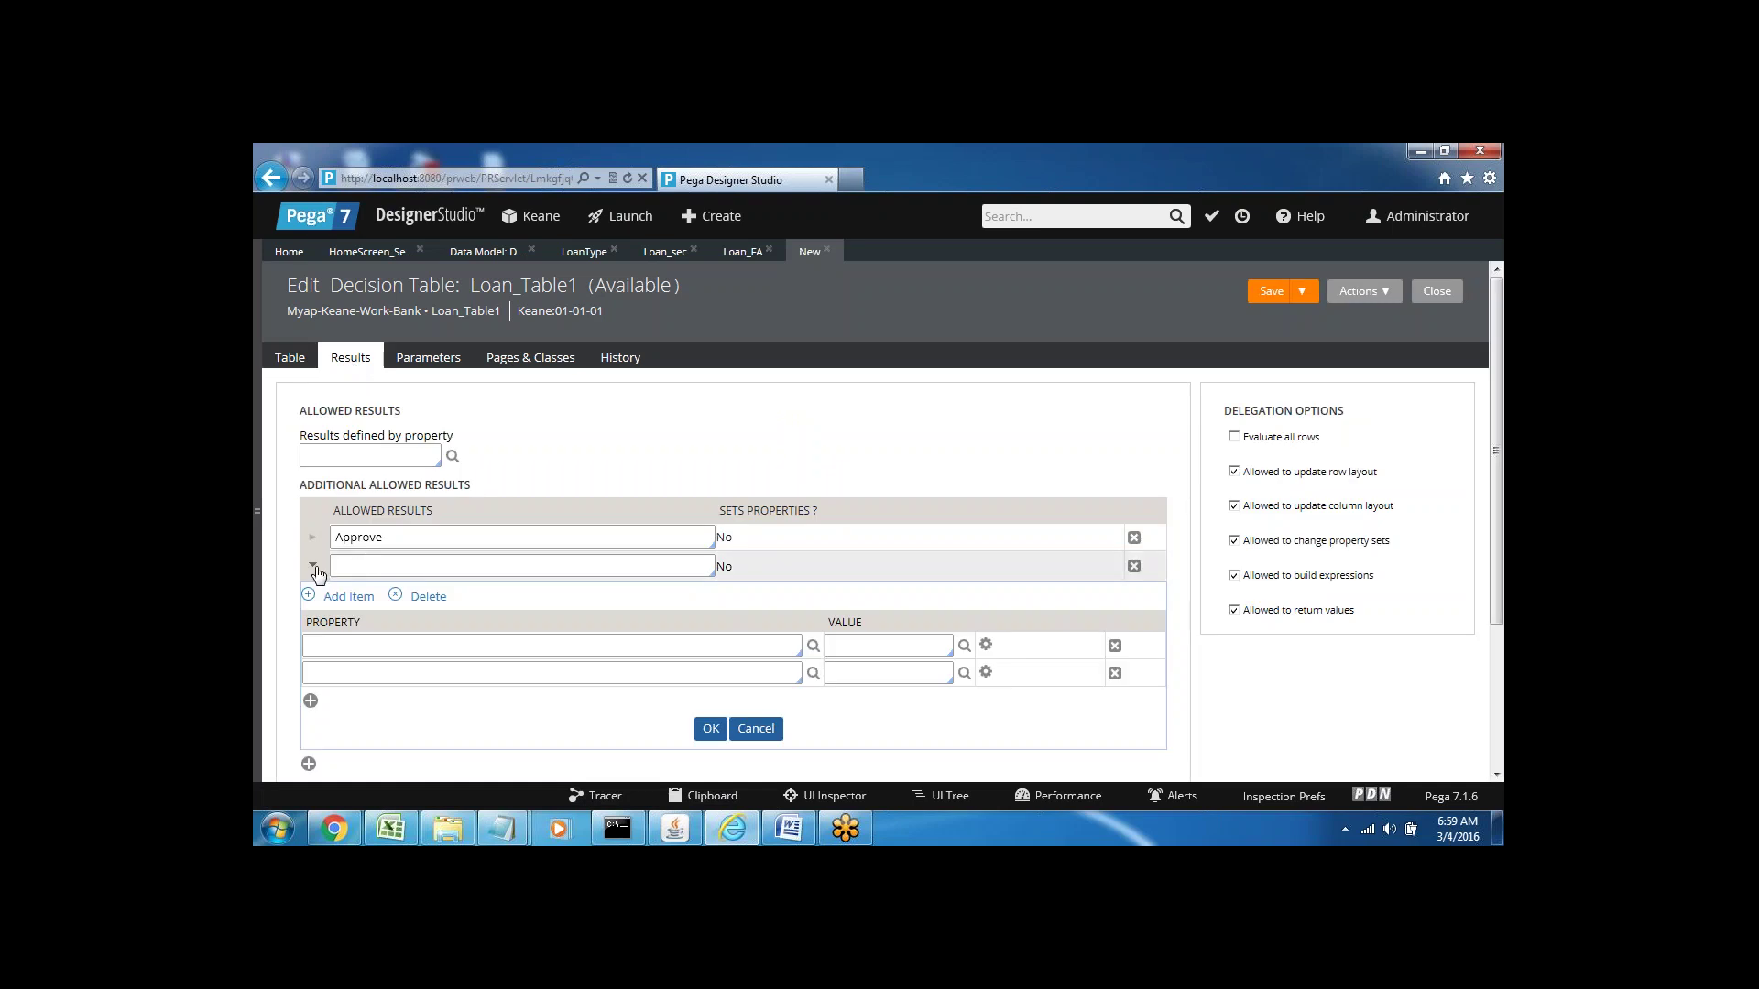
pyautogui.write('Reject')
# - Add RMA as a third allowed result and remove one empty property row under Reject
pyautogui.click(309, 765)
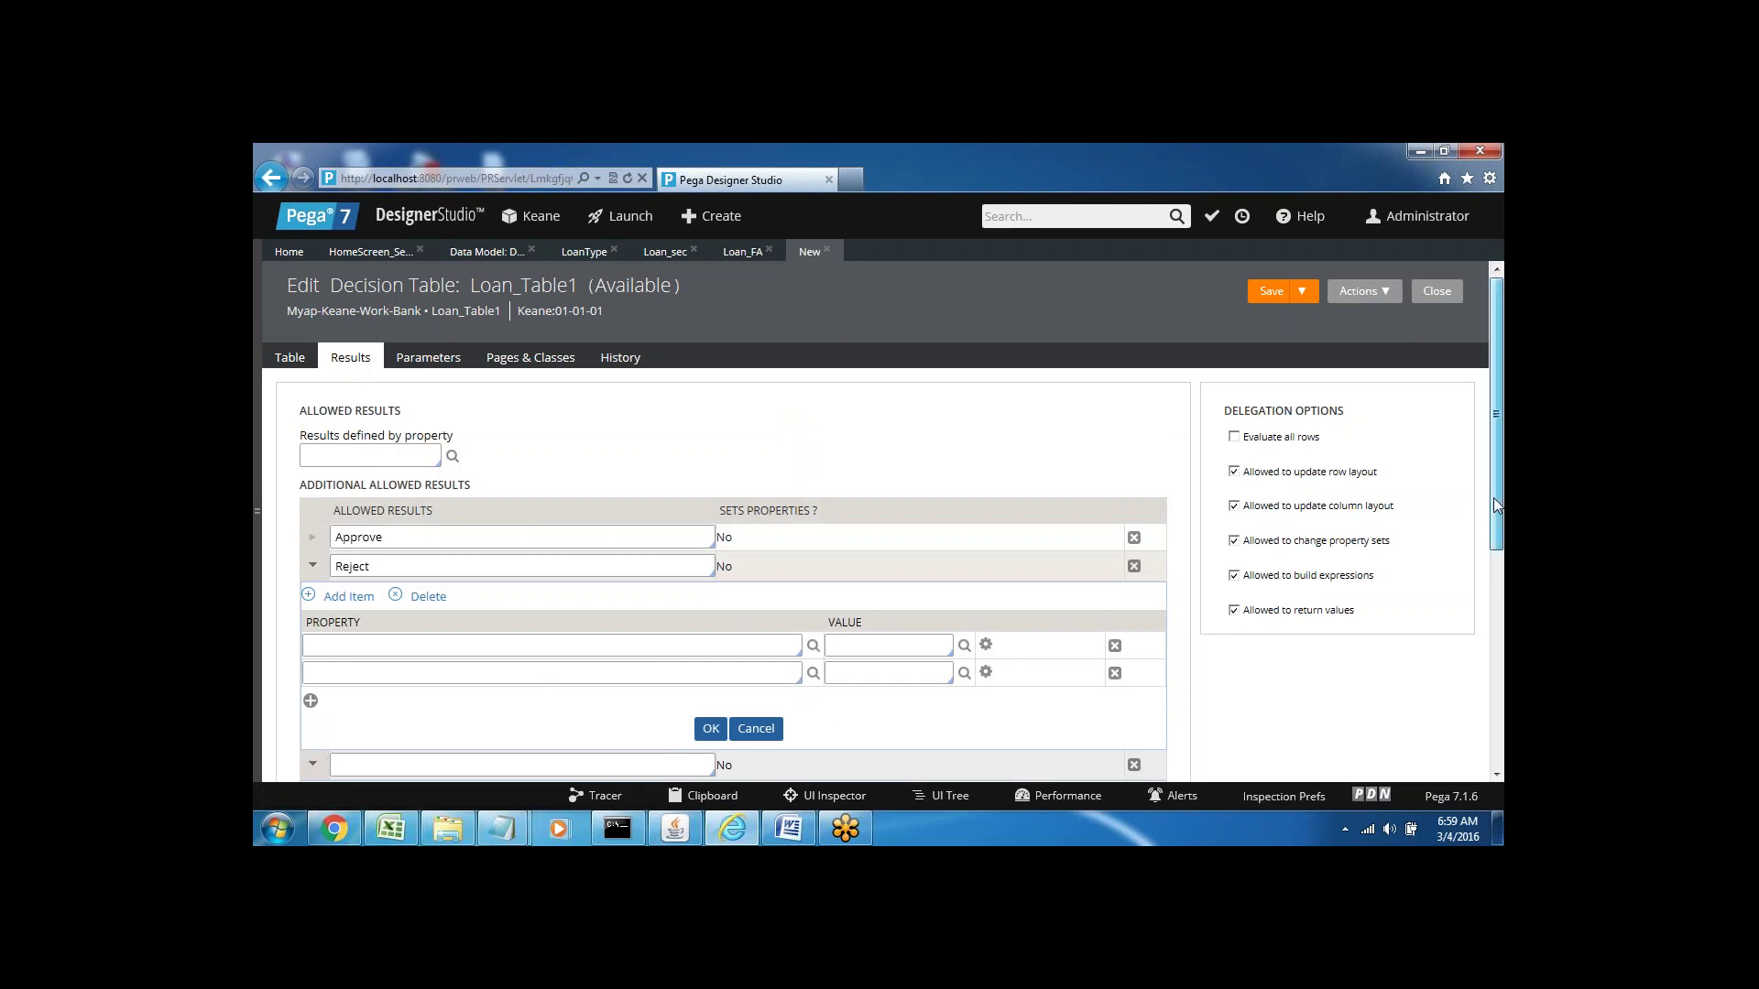
pyautogui.scroll(-2, 1494, 504)
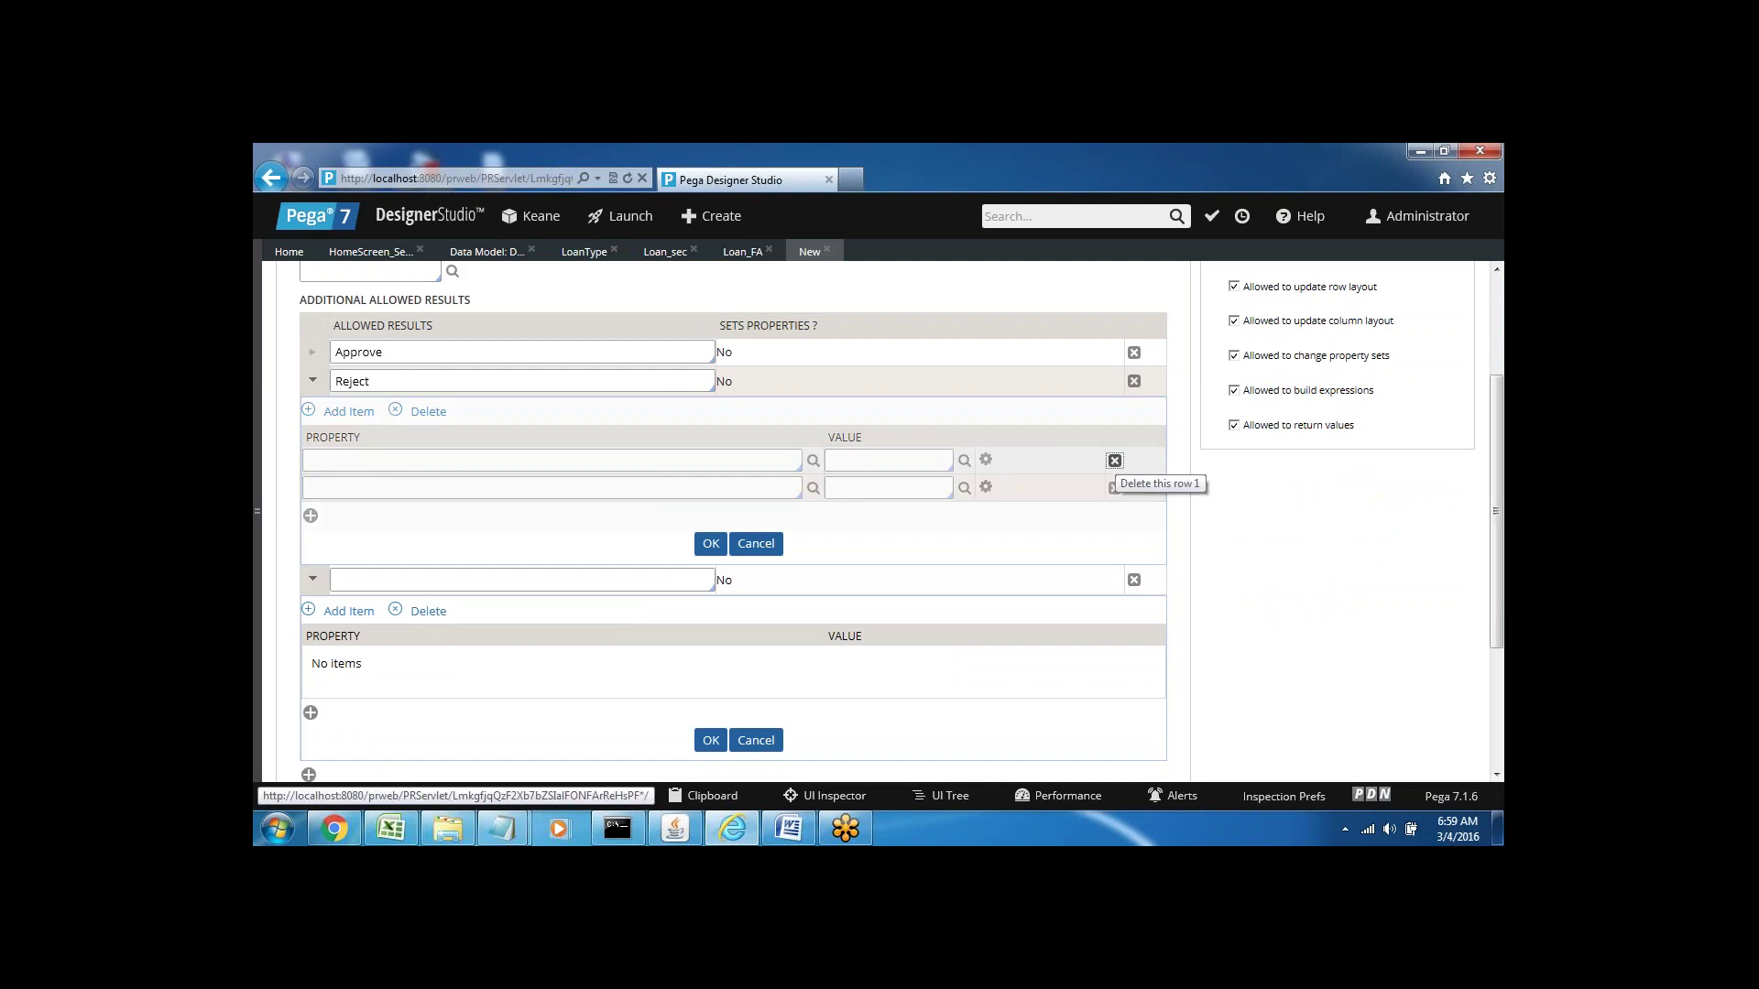
pyautogui.click(1115, 460)
pyautogui.click(410, 458)
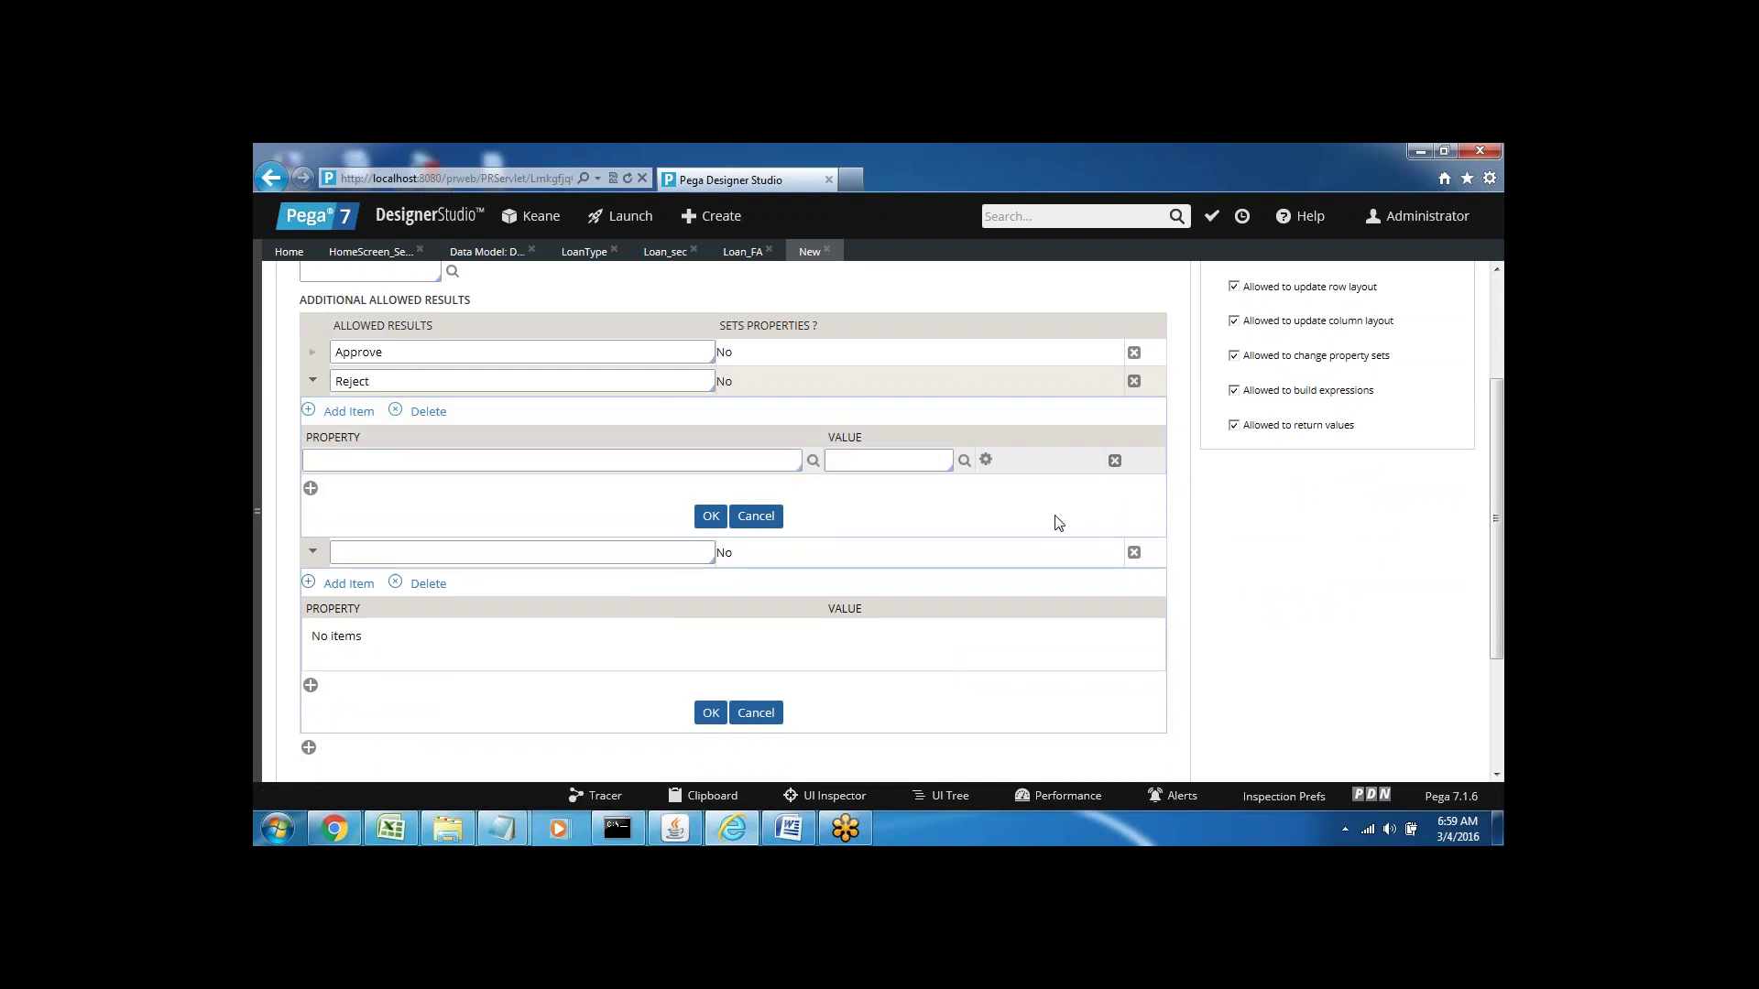
pyautogui.click(362, 553)
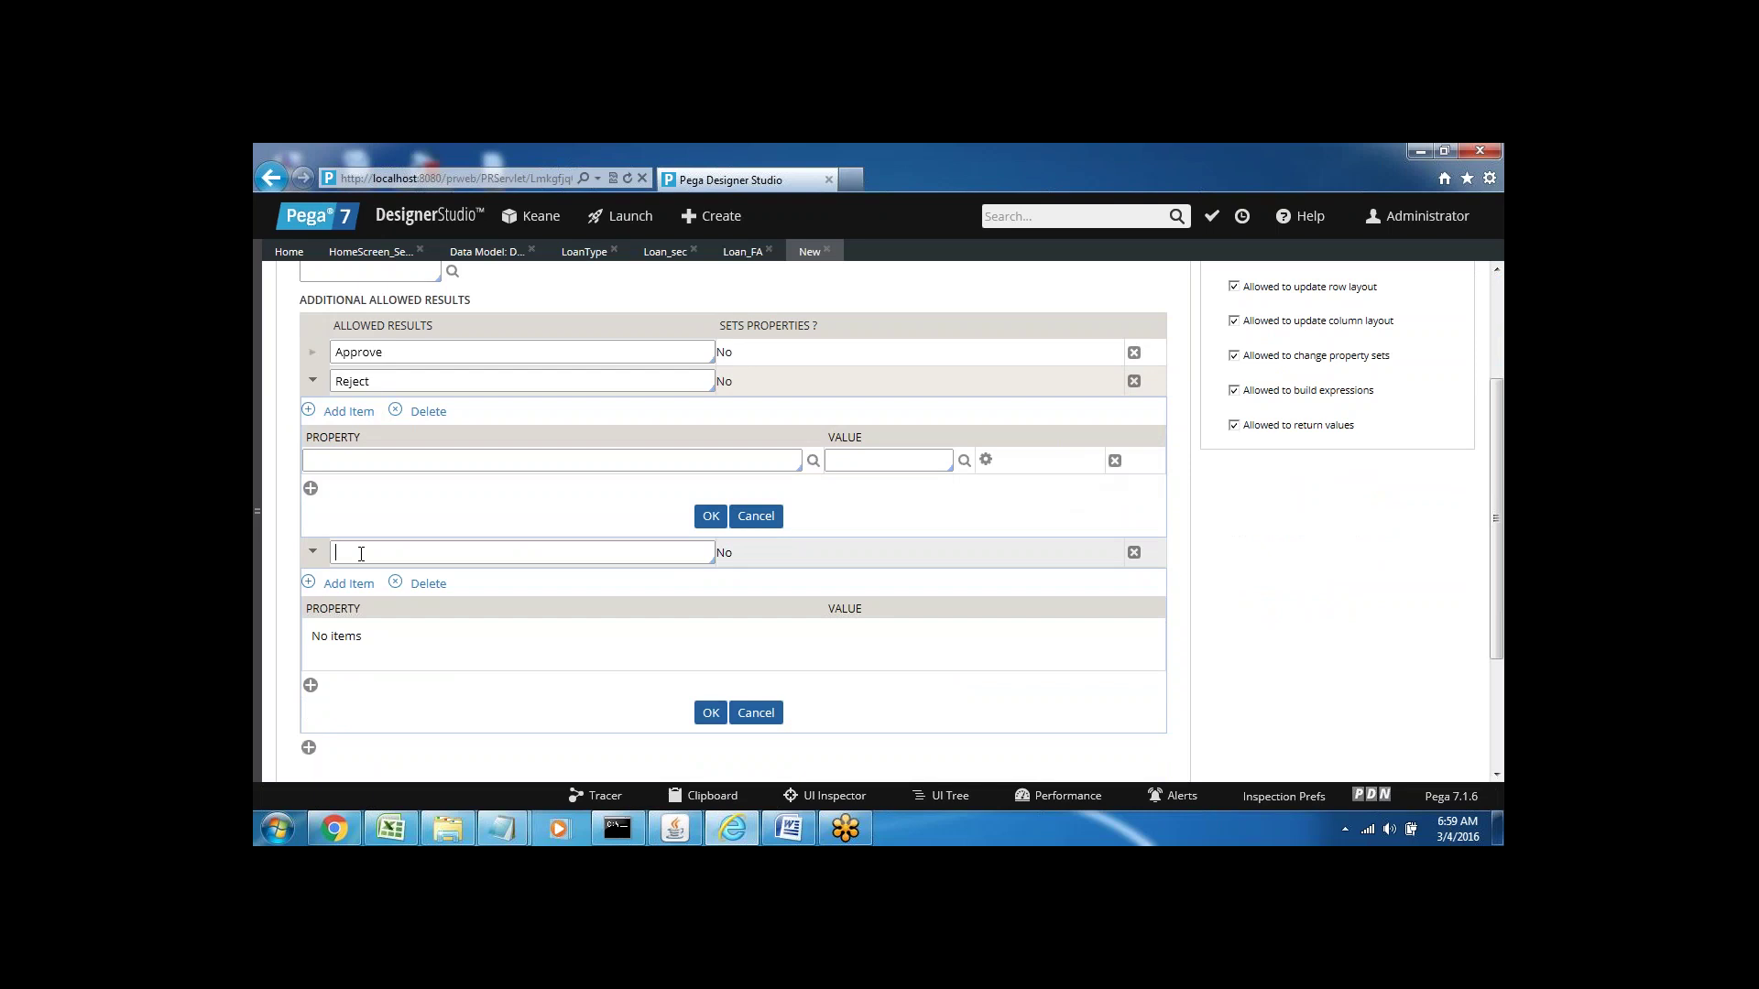
pyautogui.write('RMA')
# - Review the allowed results and select Approve as the if row's Return value in the decision table
pyautogui.doubleClick(361, 351)
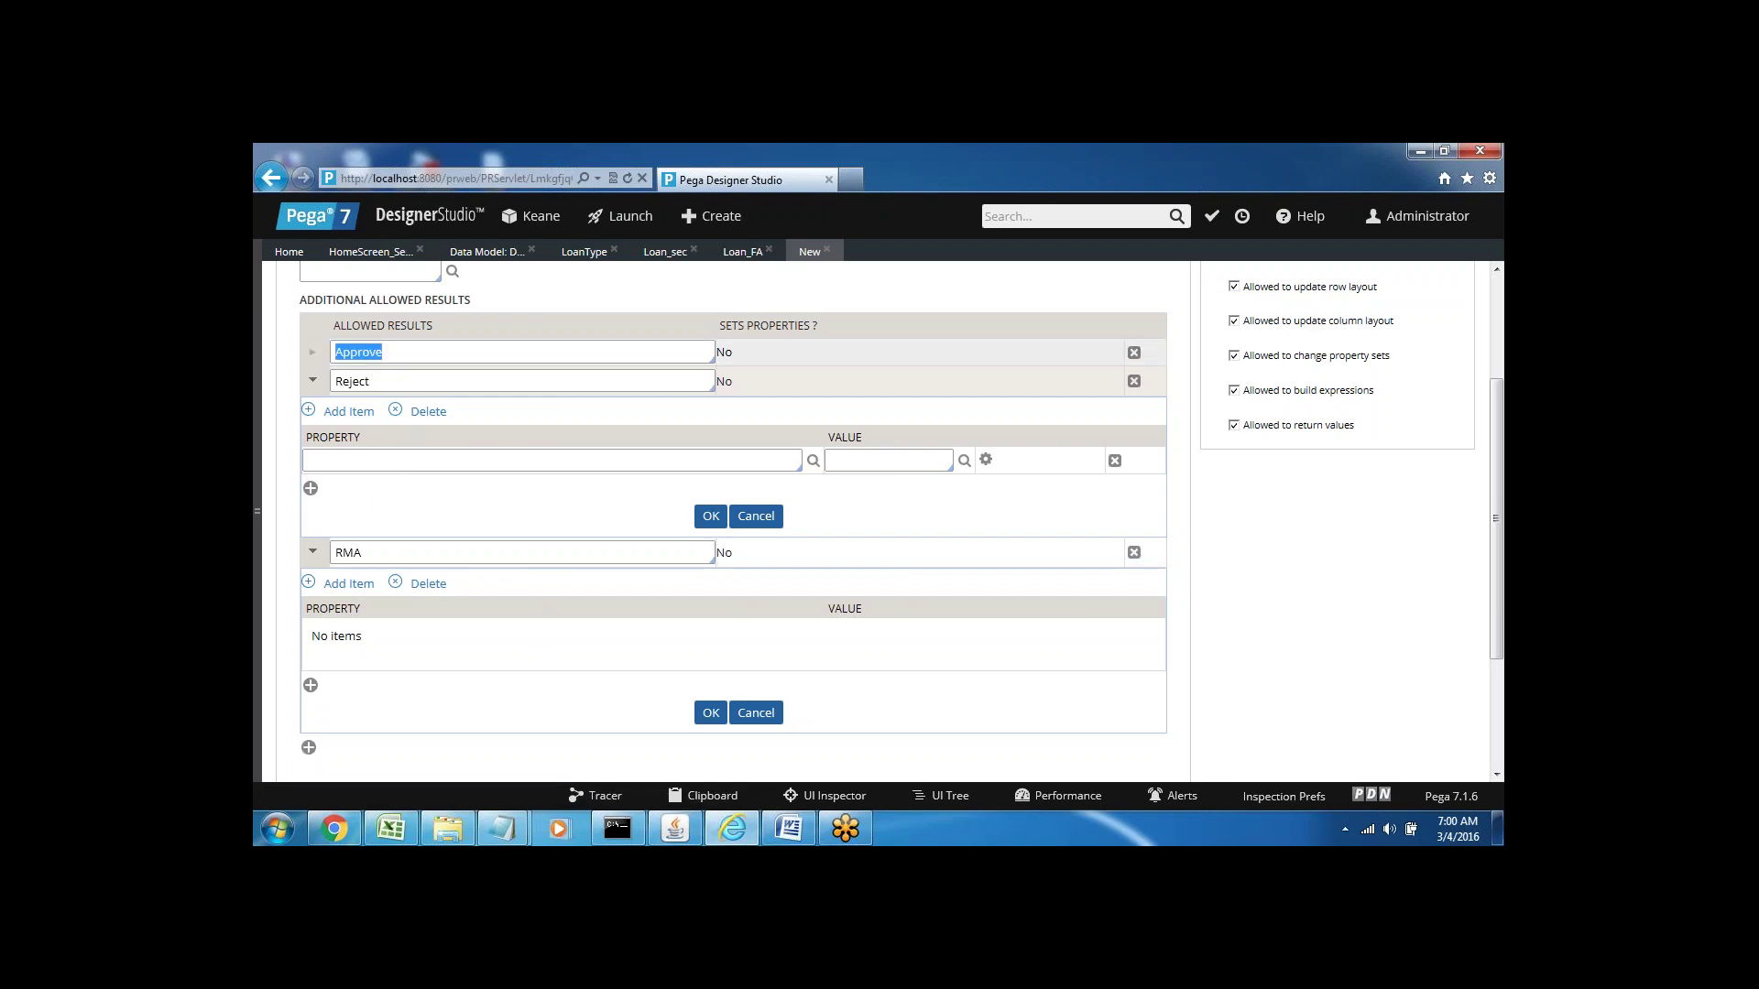
pyautogui.doubleClick(350, 381)
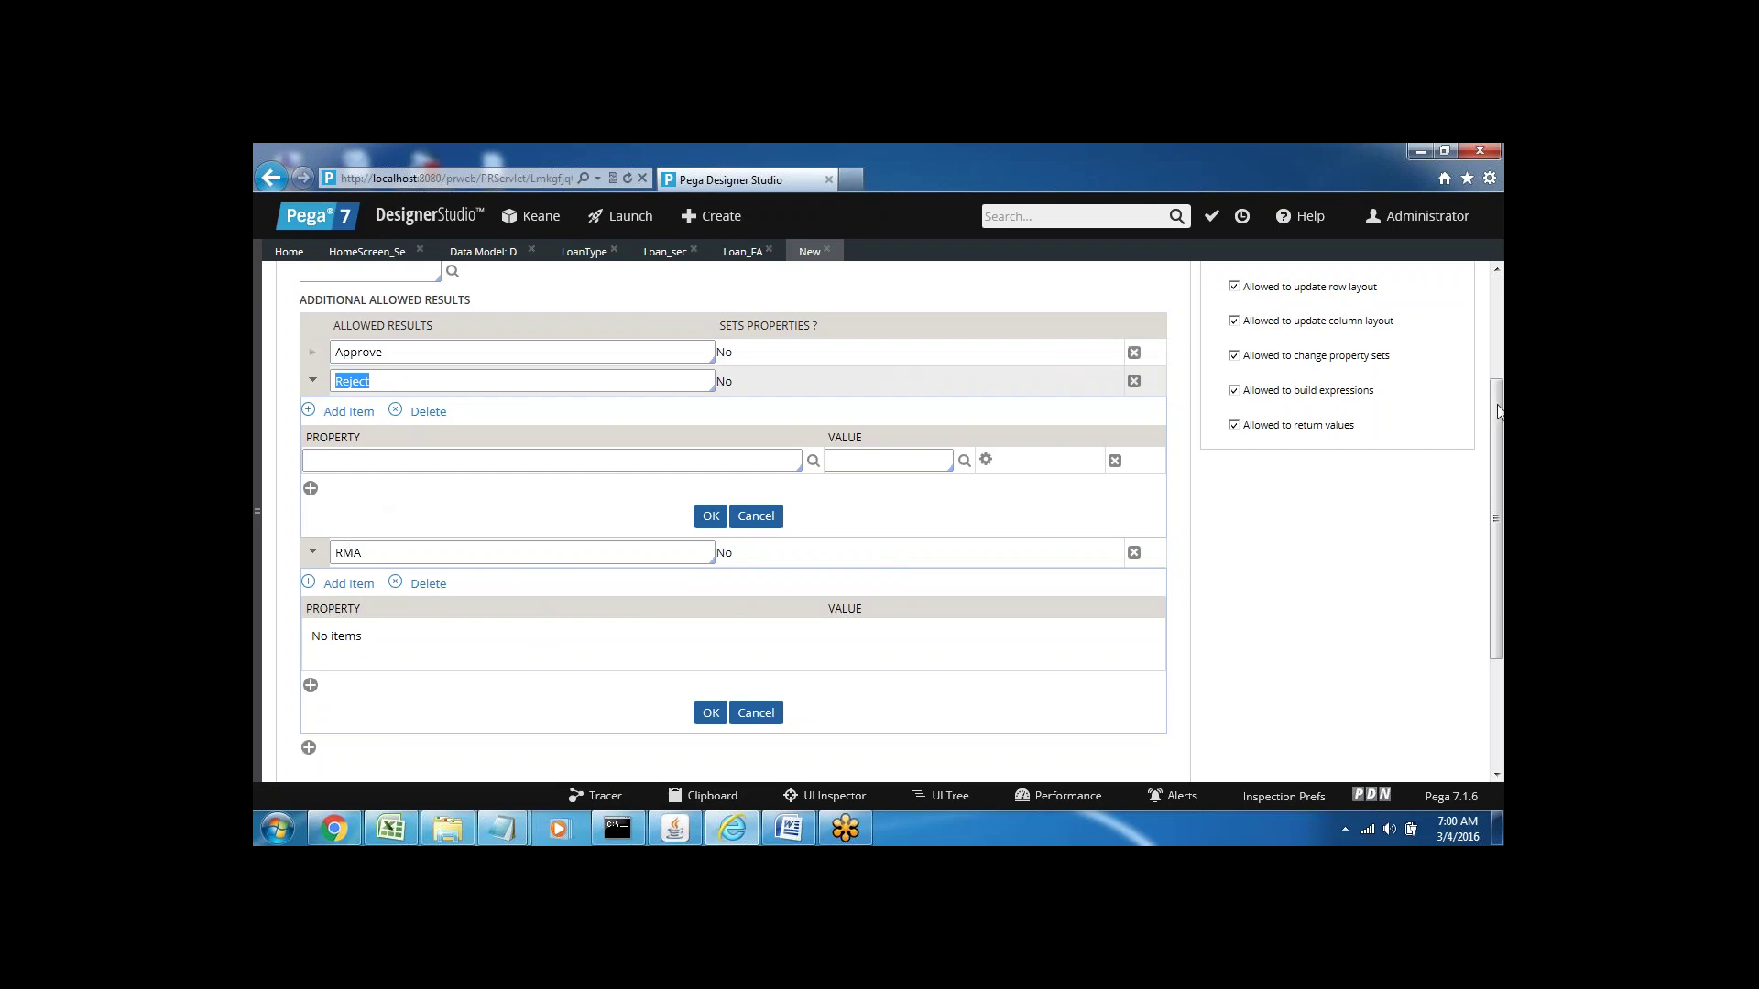
pyautogui.moveTo(1498, 413); pyautogui.dragTo(1502, 303)
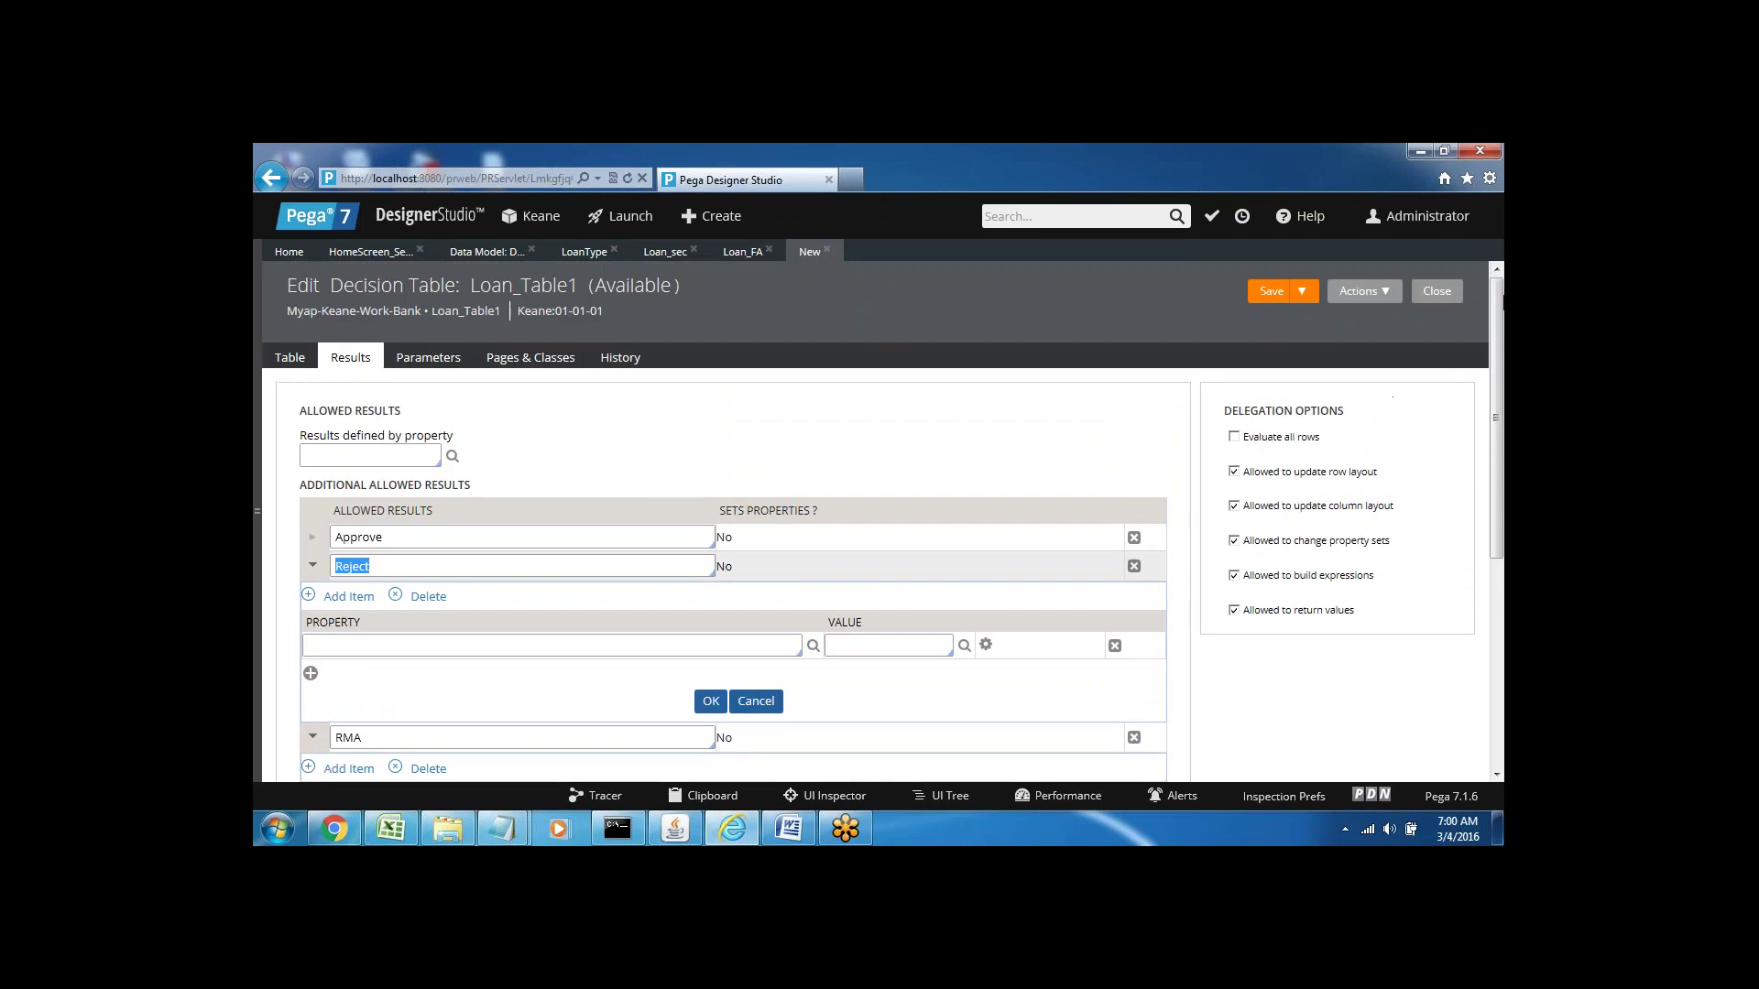
pyautogui.click(291, 359)
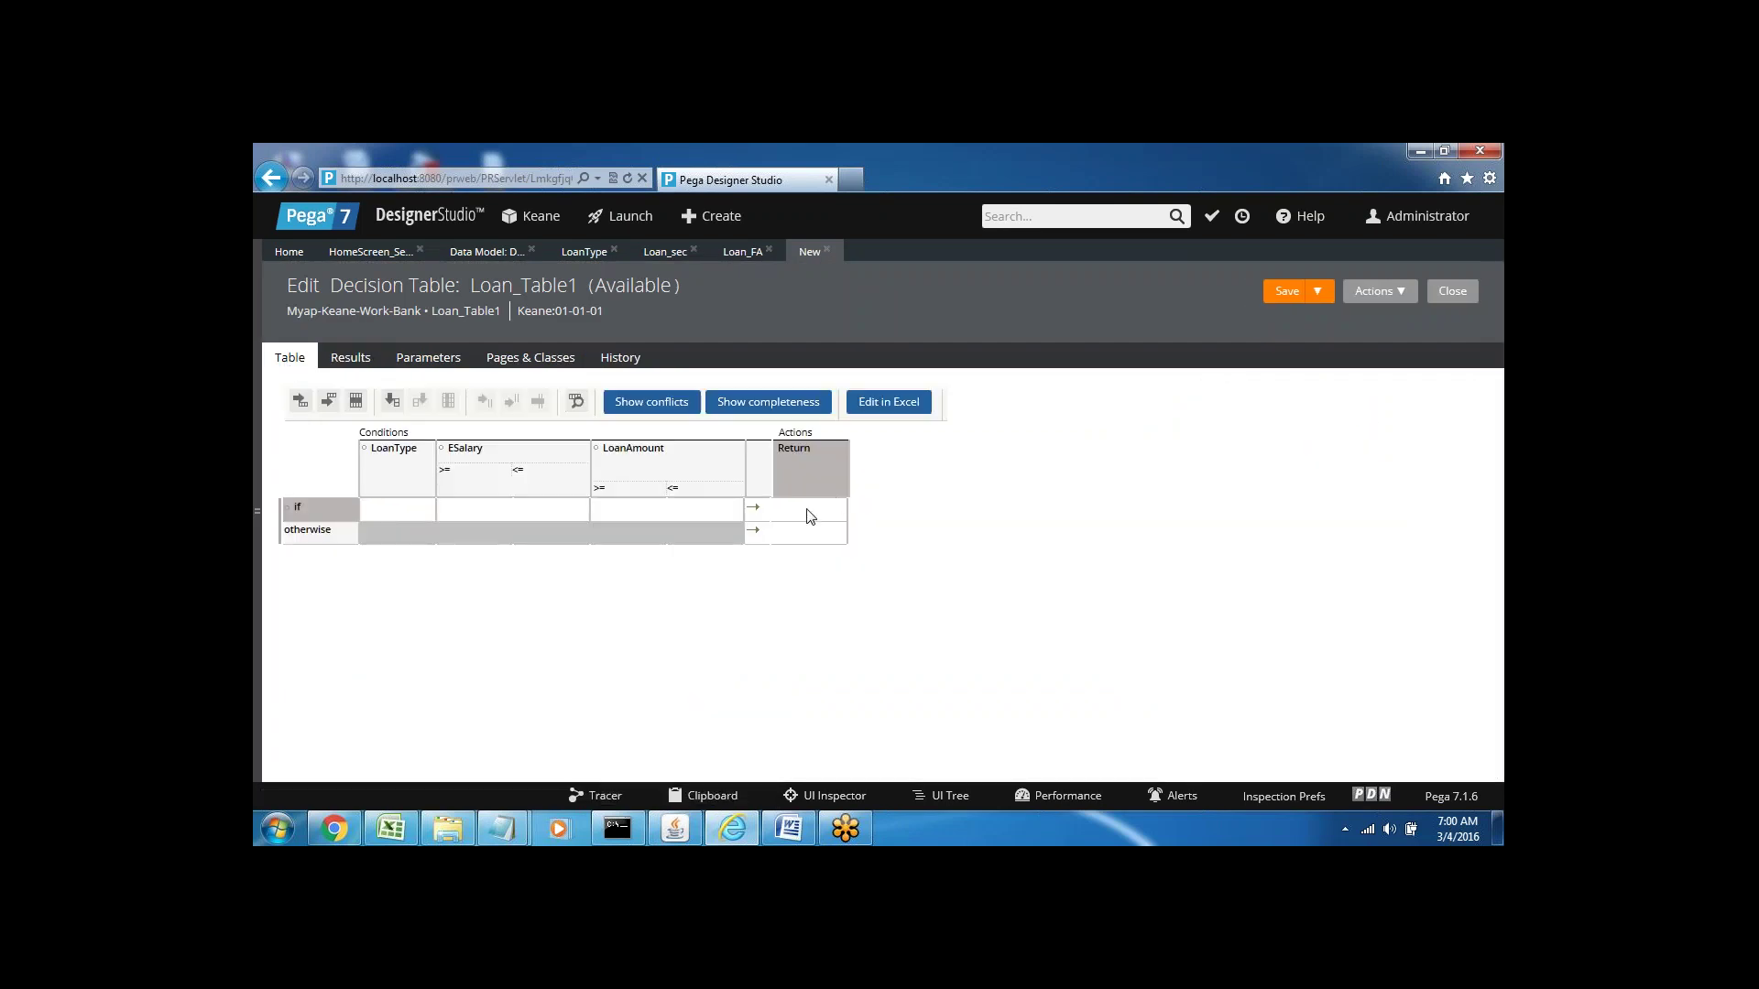
pyautogui.click(806, 517)
pyautogui.click(835, 510)
pyautogui.click(815, 573)
pyautogui.click(349, 361)
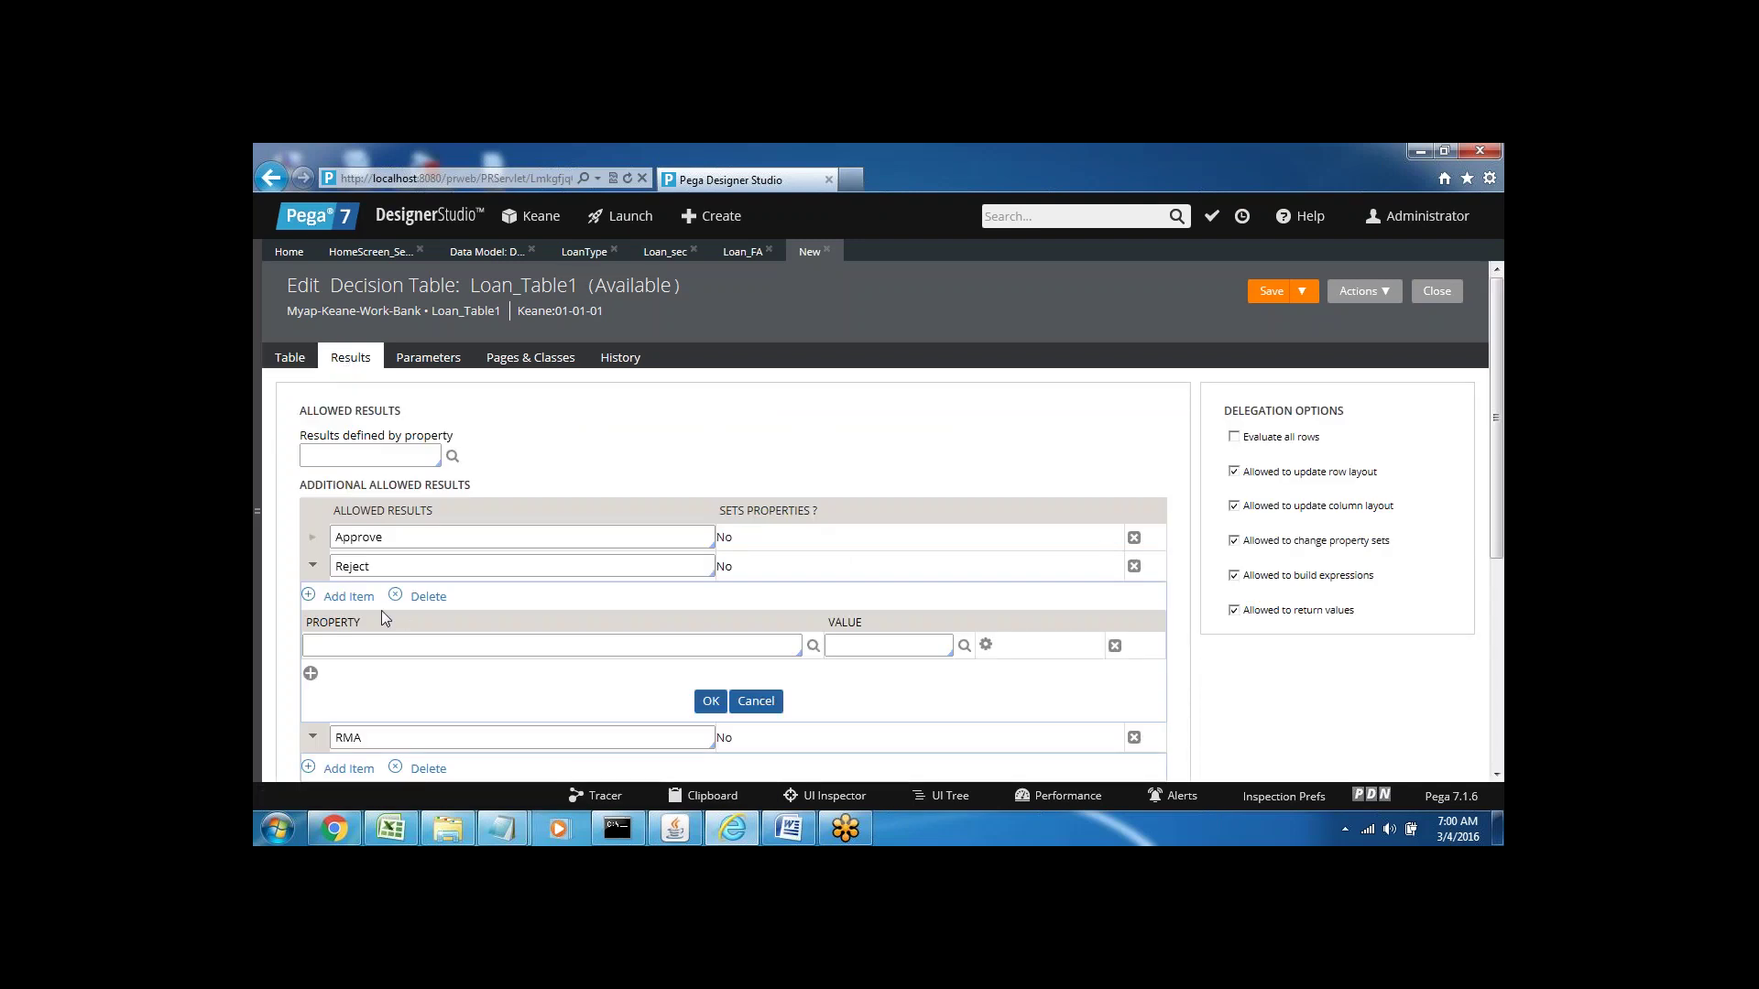
pyautogui.click(290, 360)
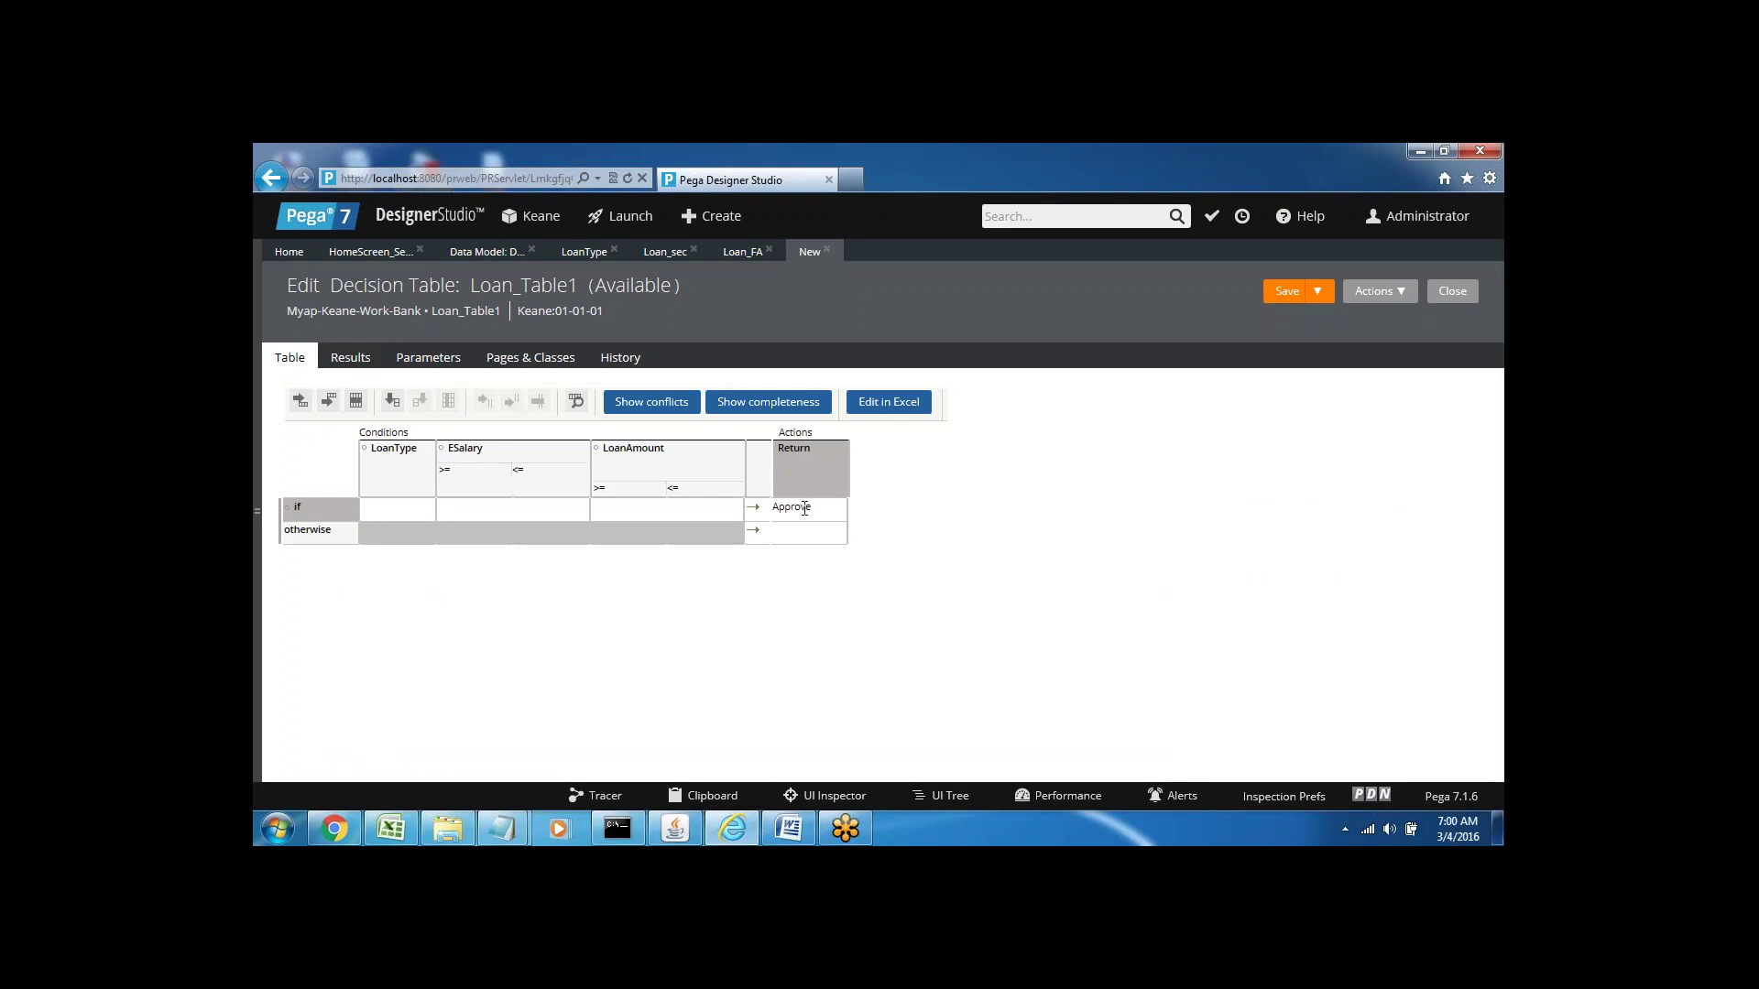
# - Set the if row's LoanType condition to Homeloan from the suggested values
pyautogui.click(385, 513)
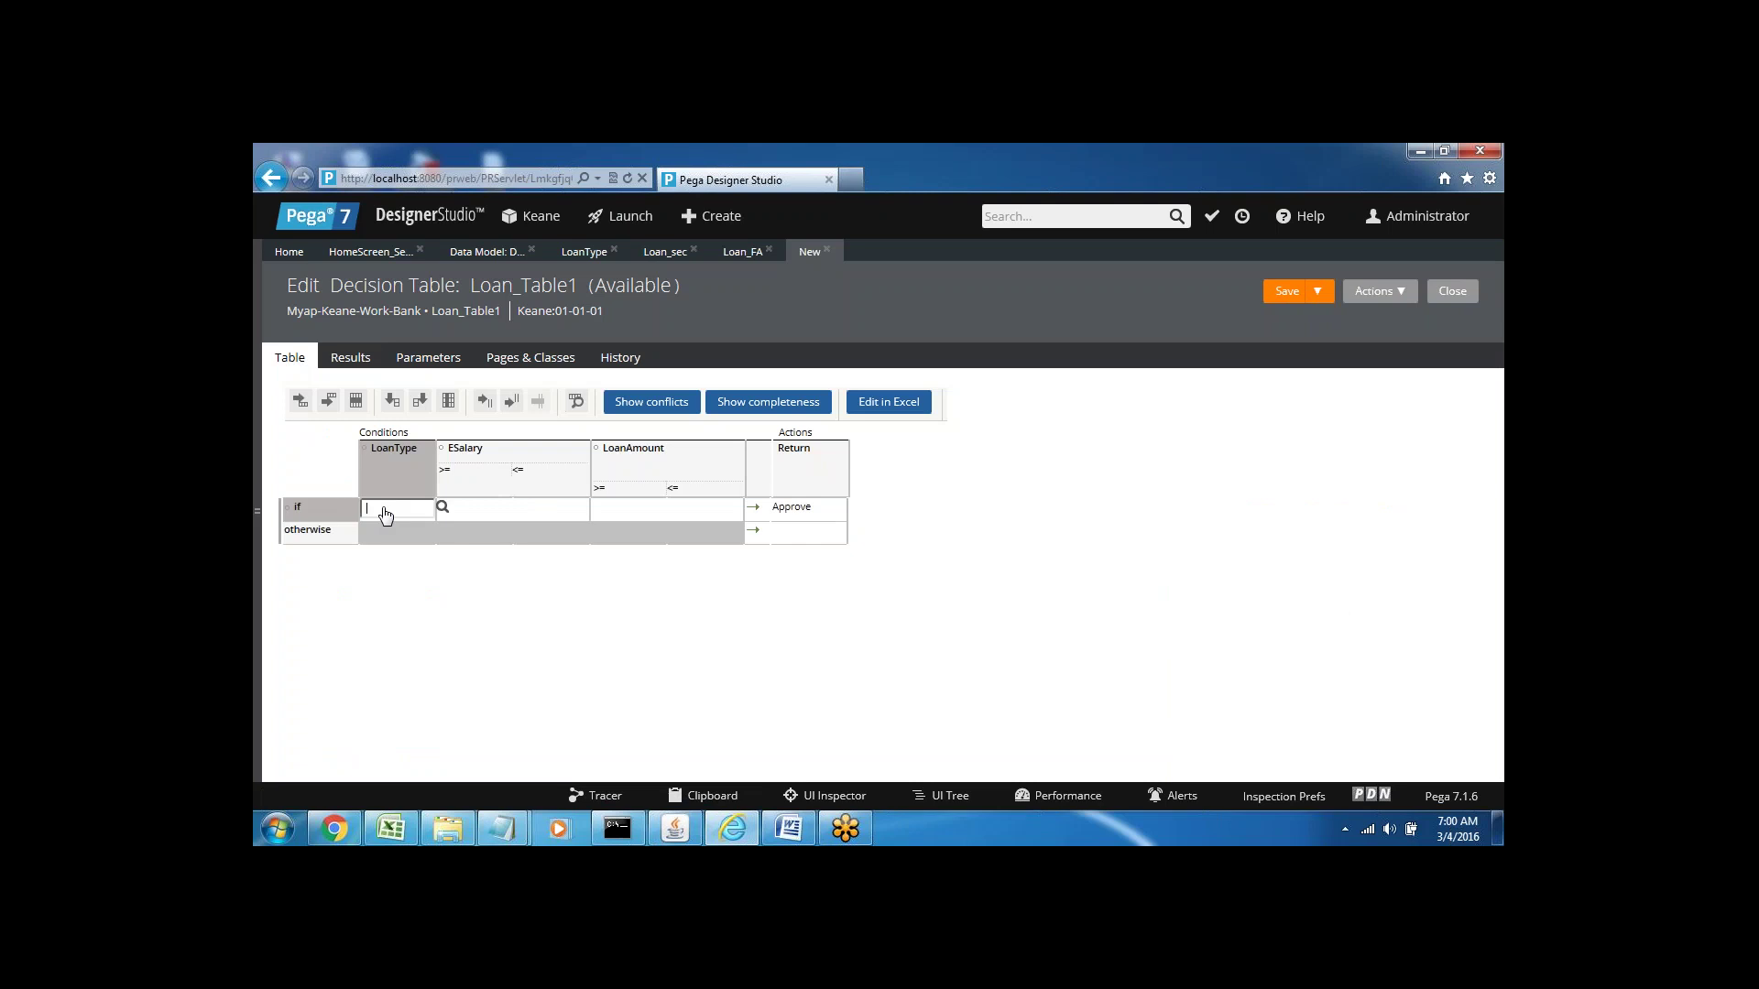
pyautogui.click(385, 513)
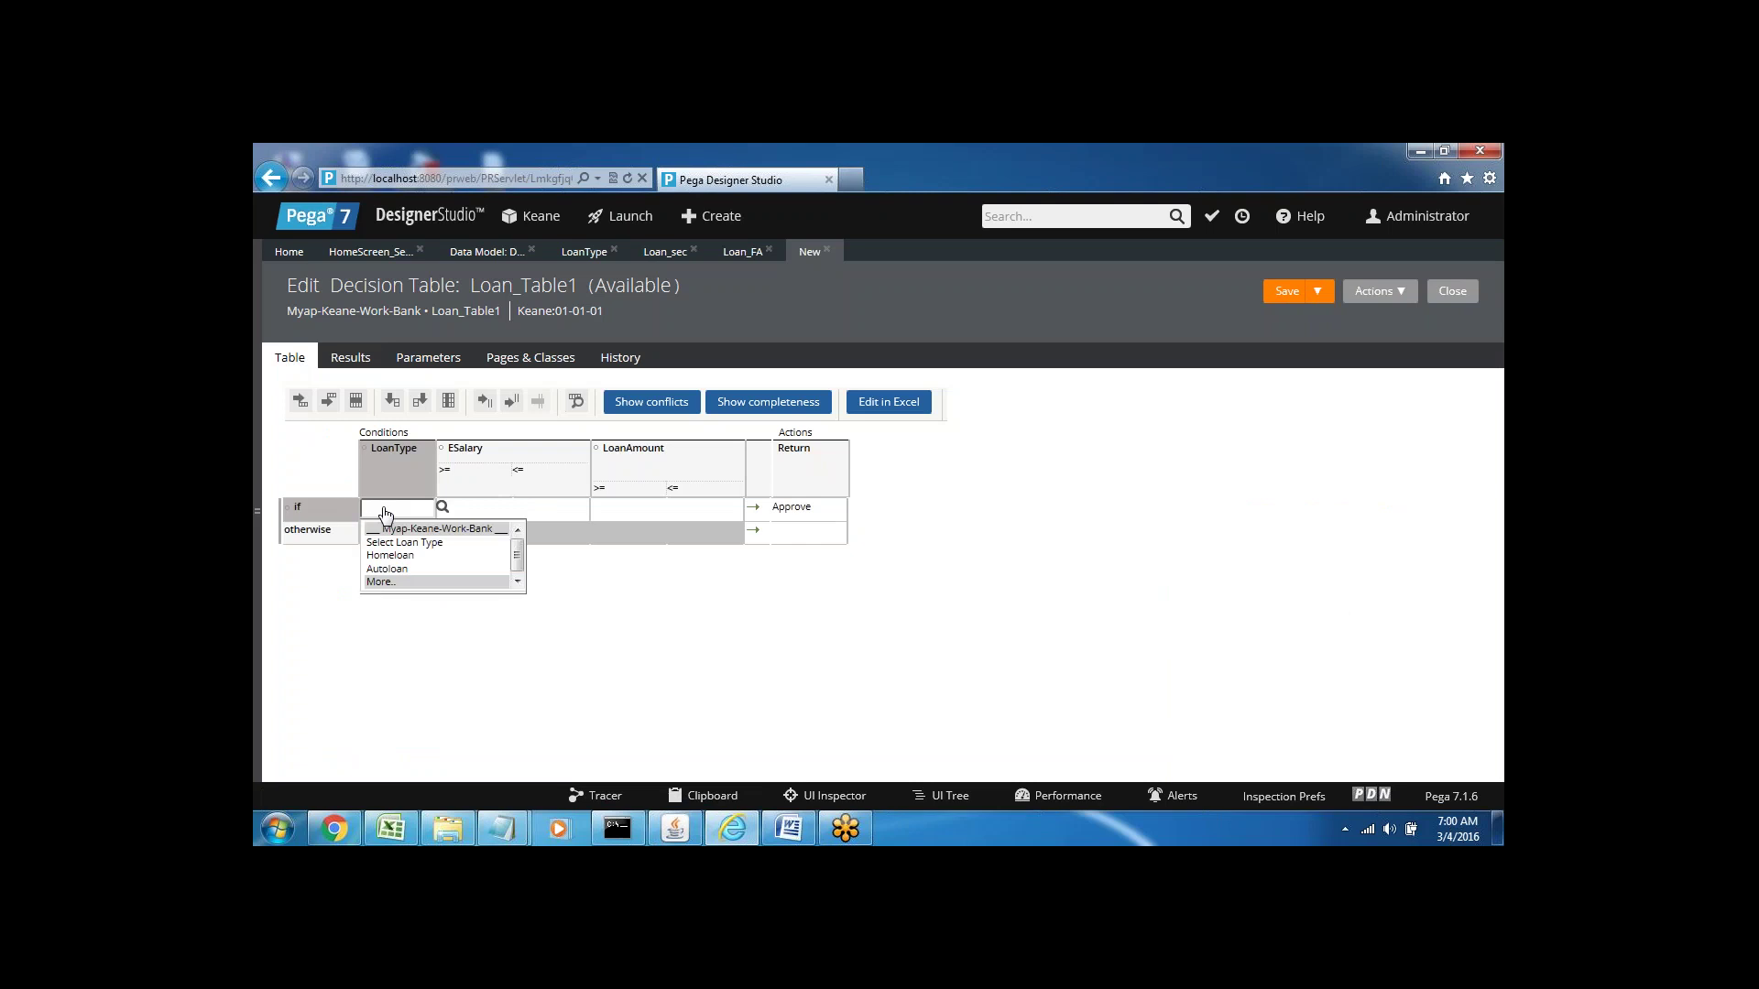
pyautogui.press('Down')
pyautogui.press('Down')
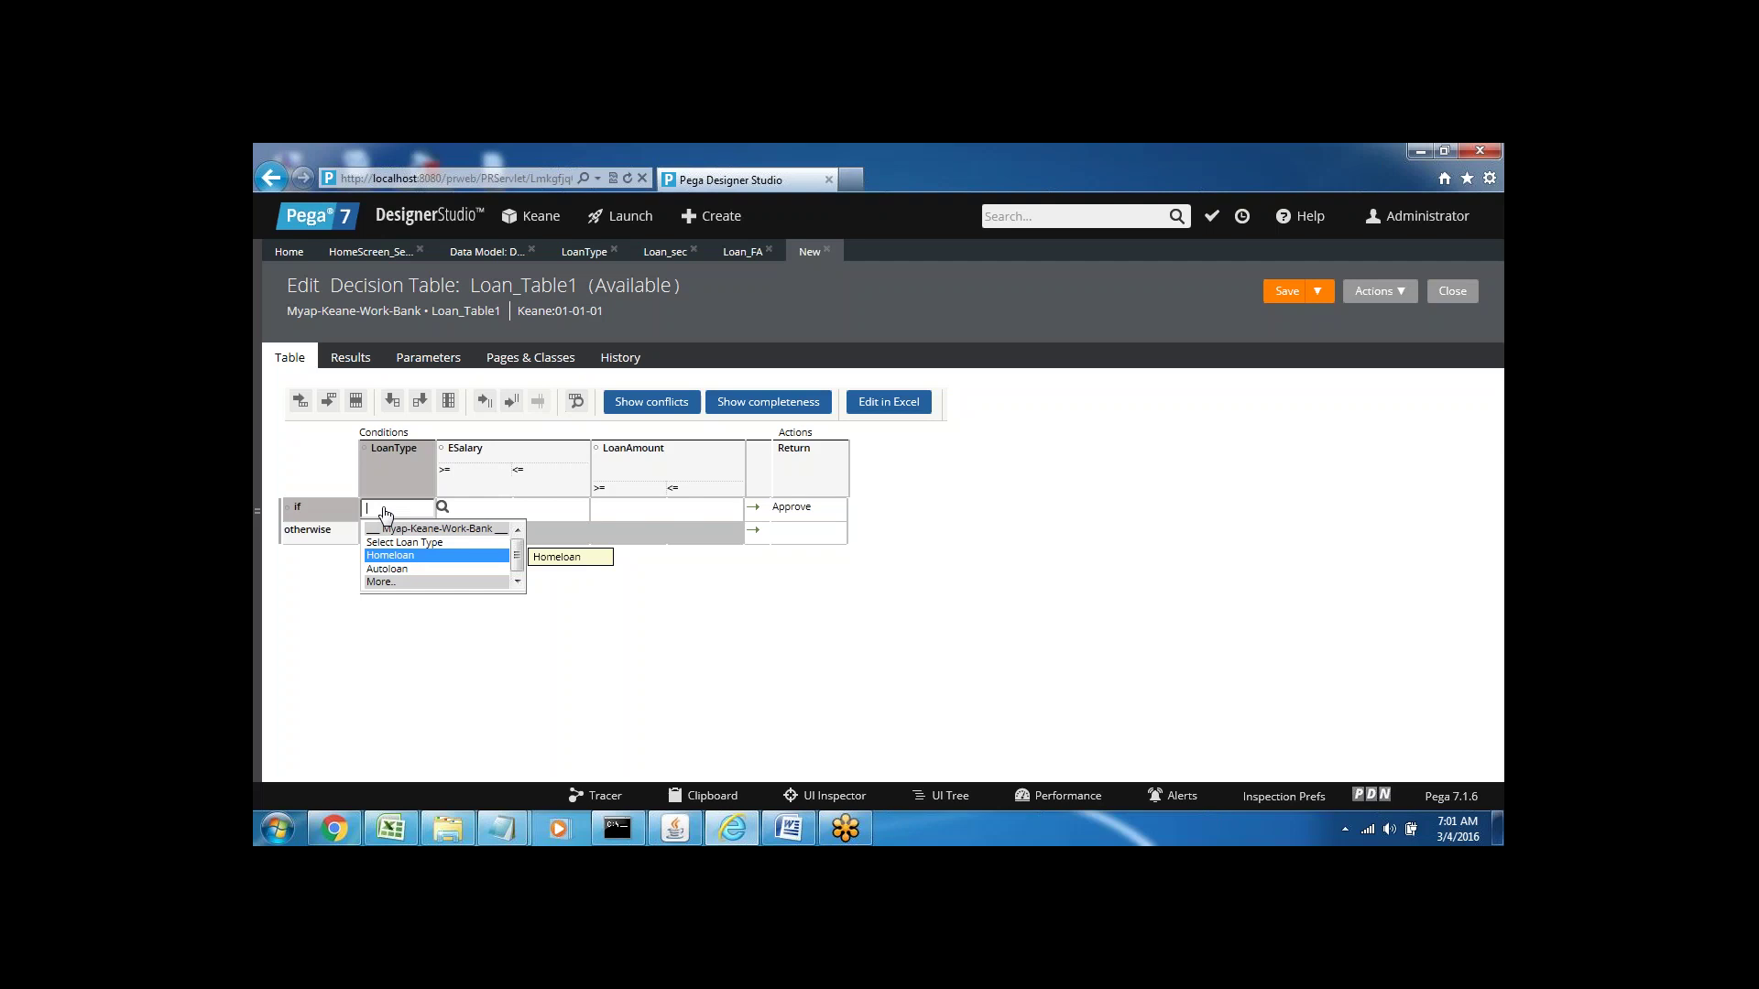
pyautogui.press('Return')
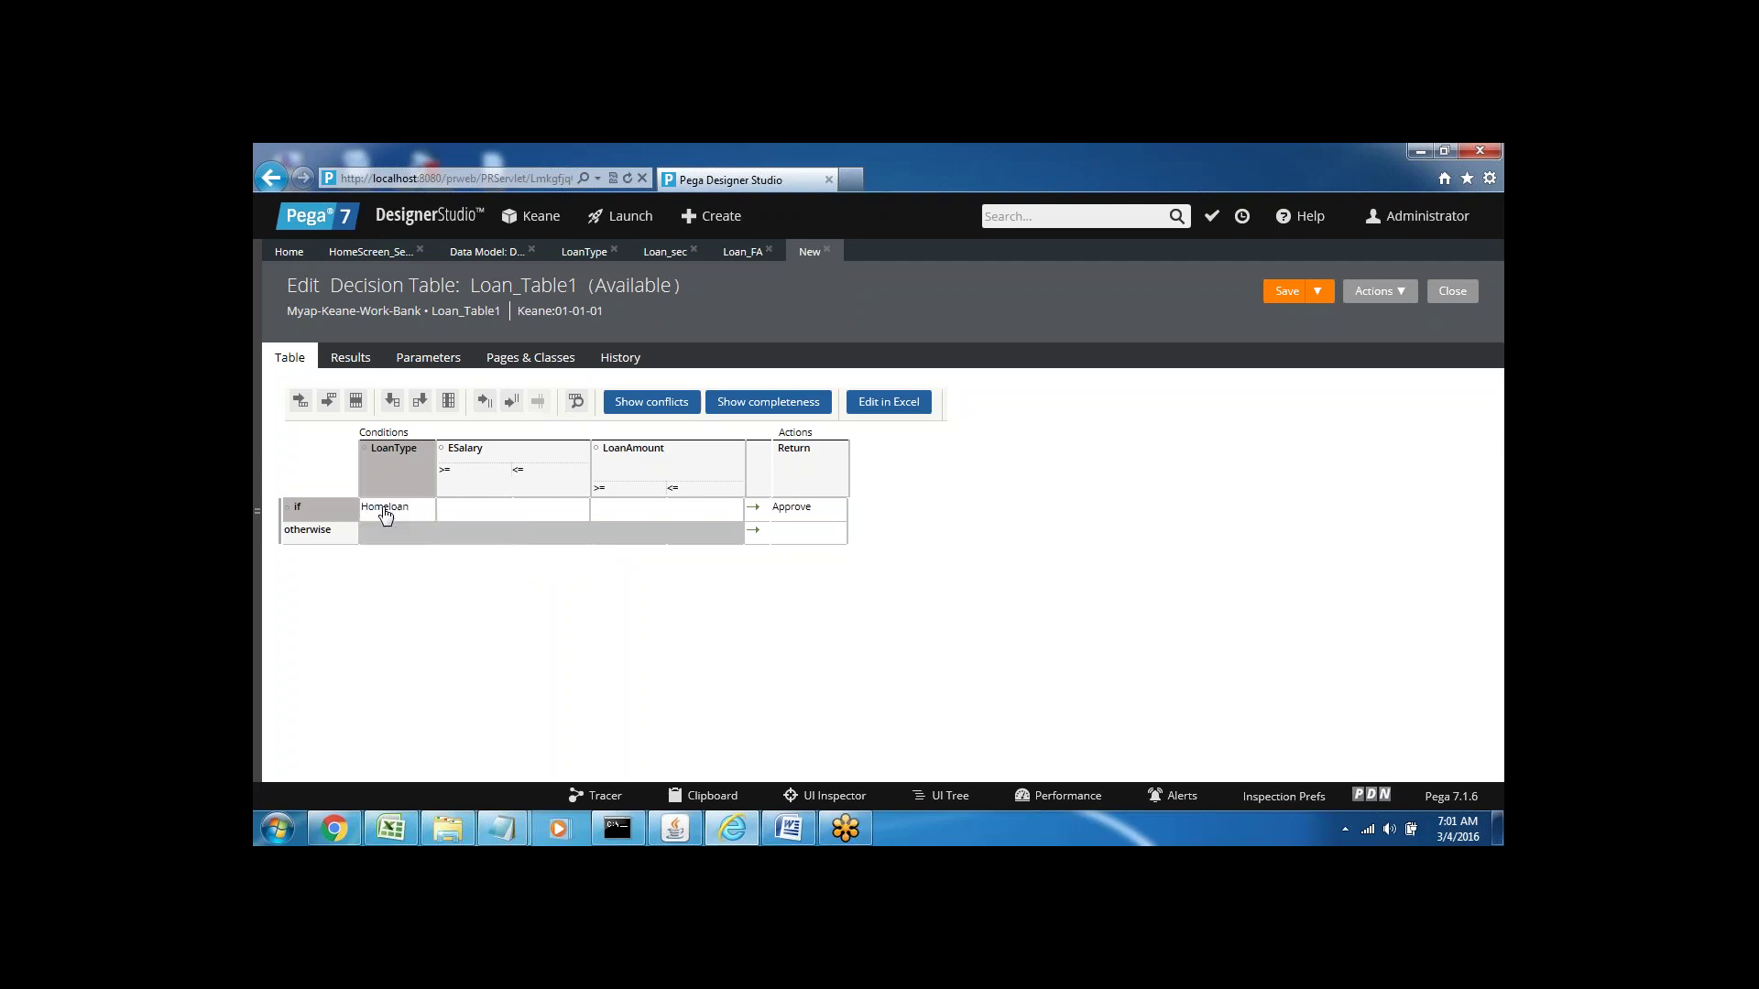
# - Set the Homeloan row's ESalary range to 10000 through 20000 and its LoanAmount range to 200000 through 350000
pyautogui.click(467, 513)
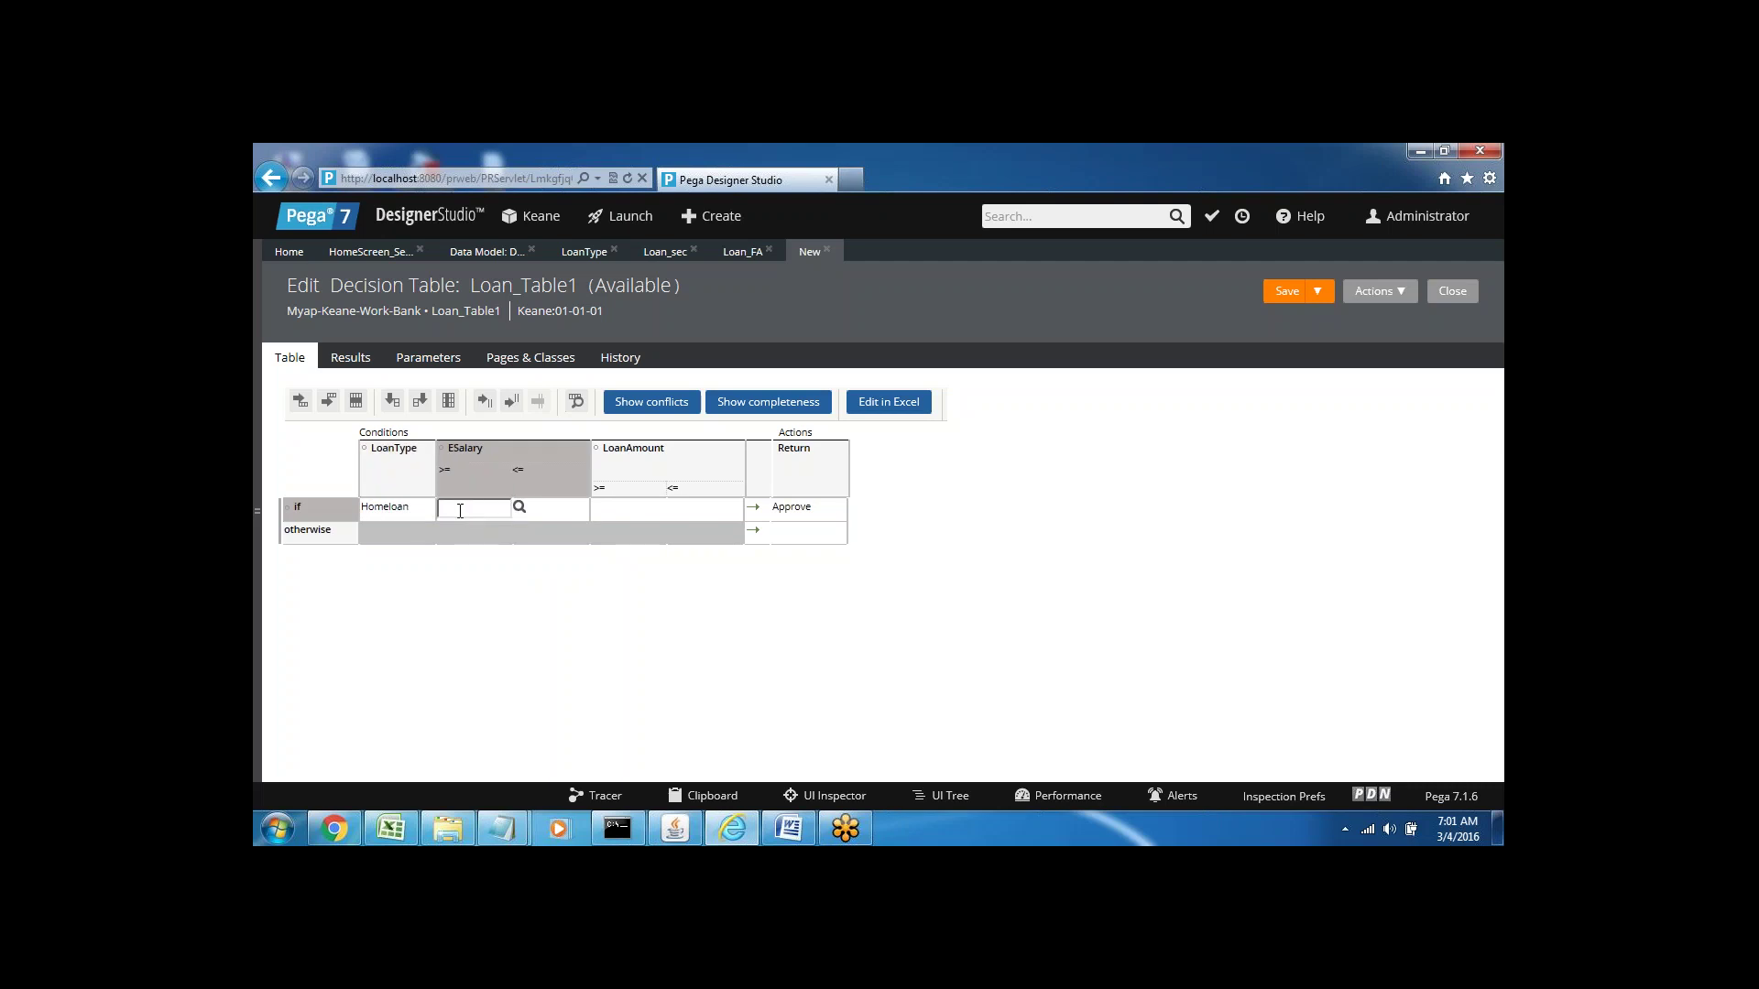
pyautogui.write('100')
pyautogui.click(553, 510)
pyautogui.write('20000')
pyautogui.click(632, 511)
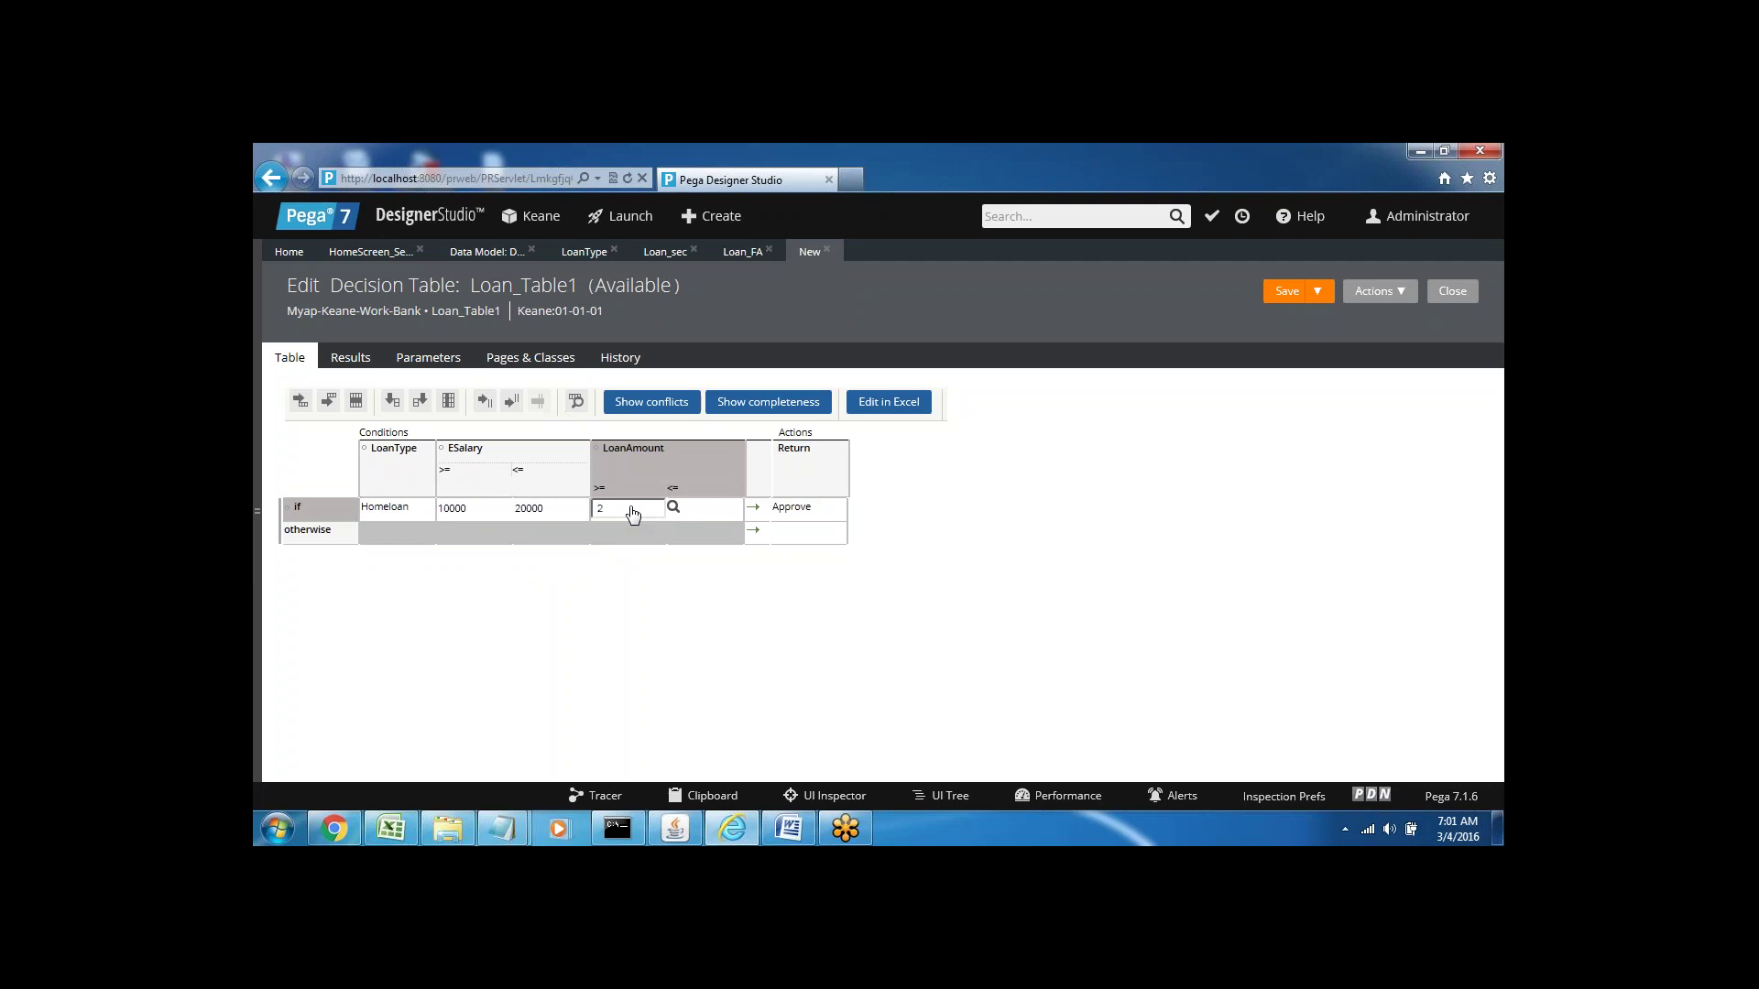
pyautogui.write('200000')
pyautogui.click(701, 510)
pyautogui.write('350000')
# - Check the return choices for the Homeloan row and keep Approve as its result
pyautogui.click(791, 510)
pyautogui.click(835, 512)
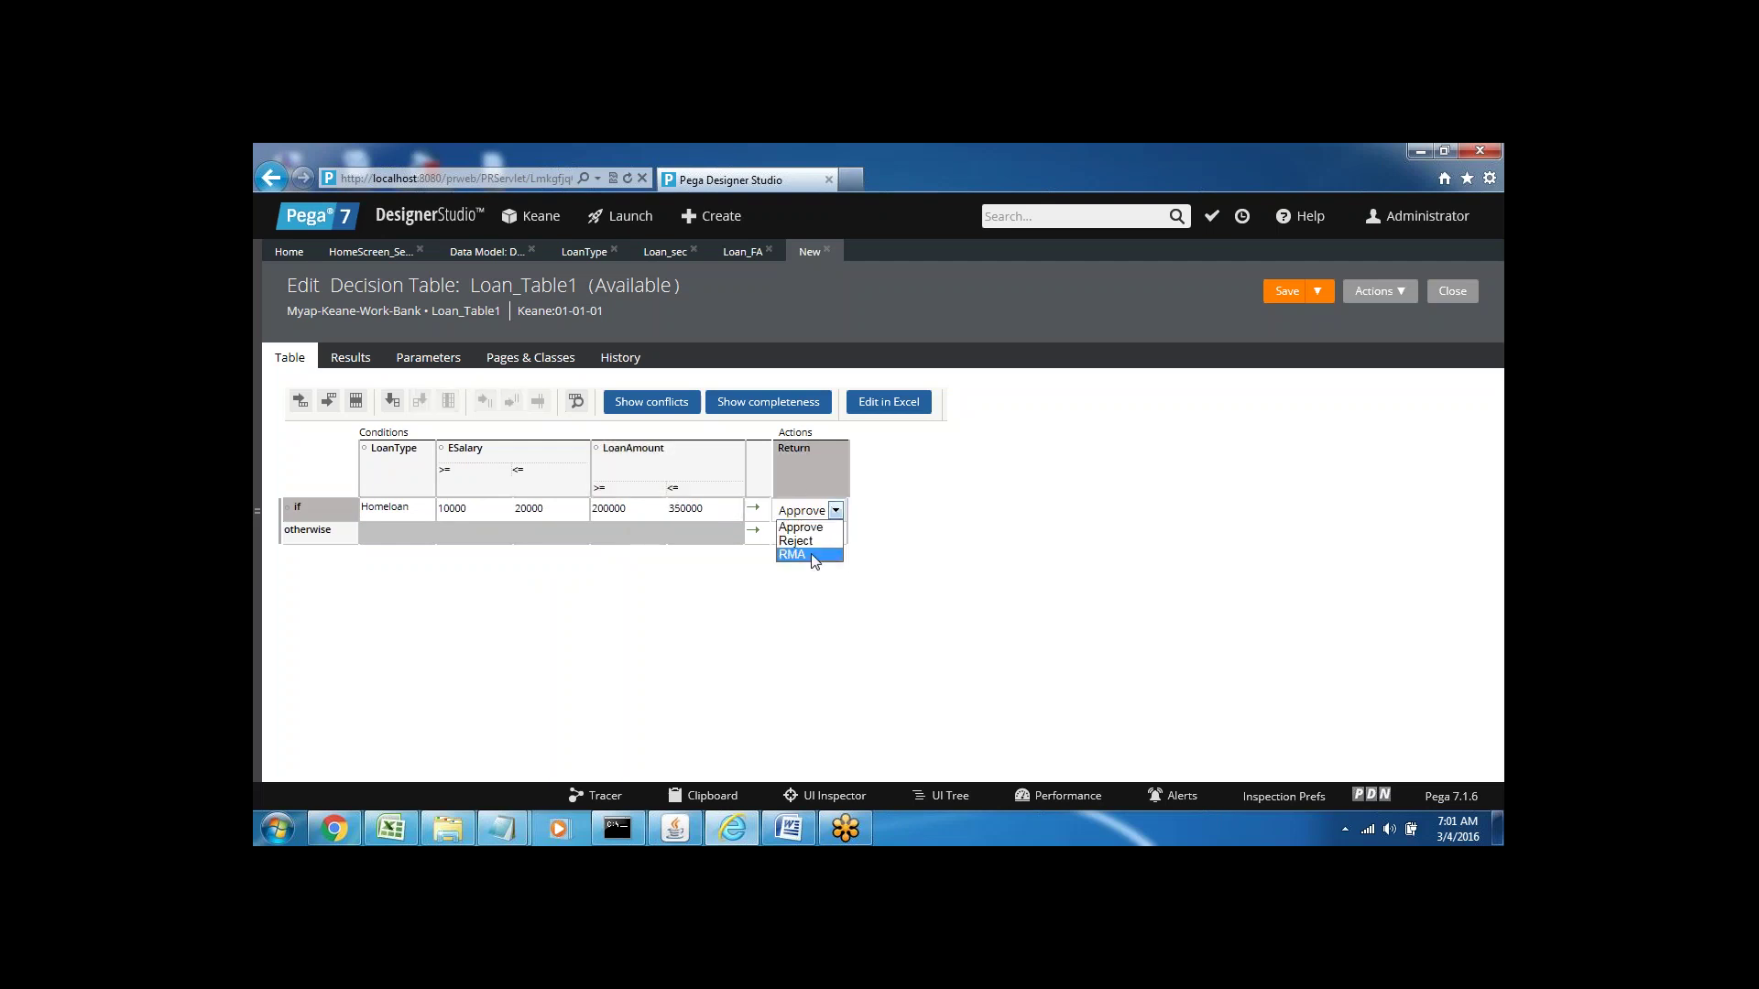
pyautogui.click(800, 529)
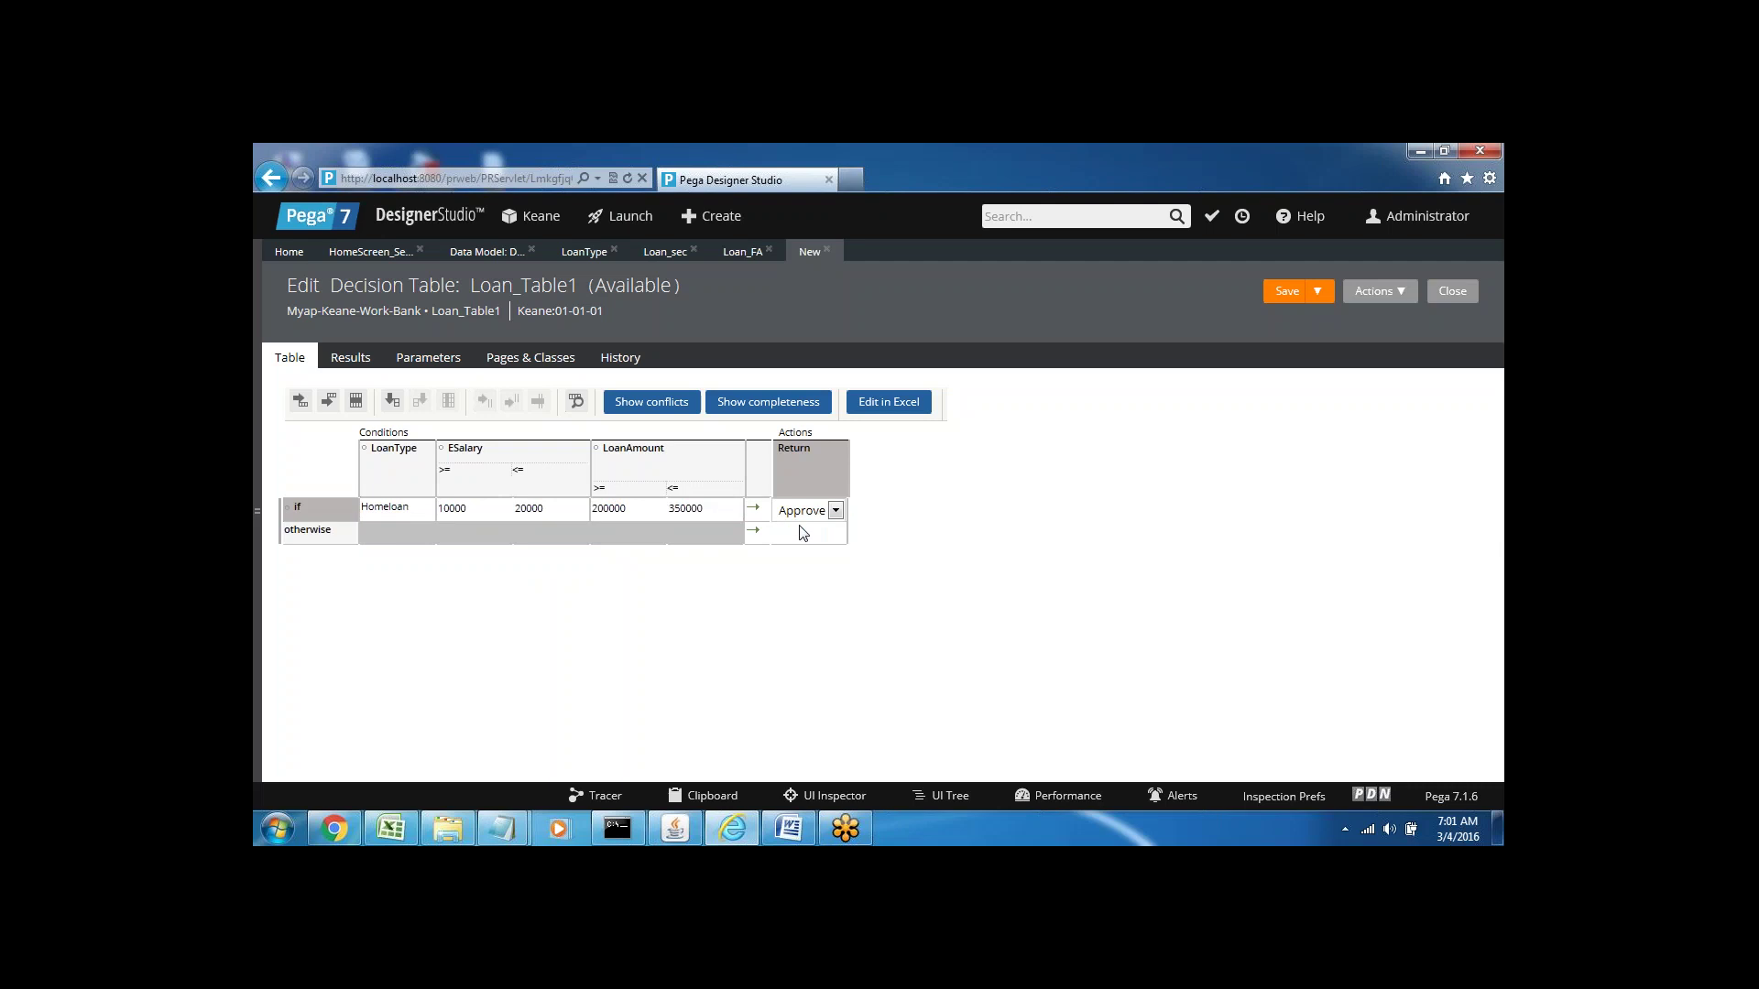
pyautogui.click(774, 630)
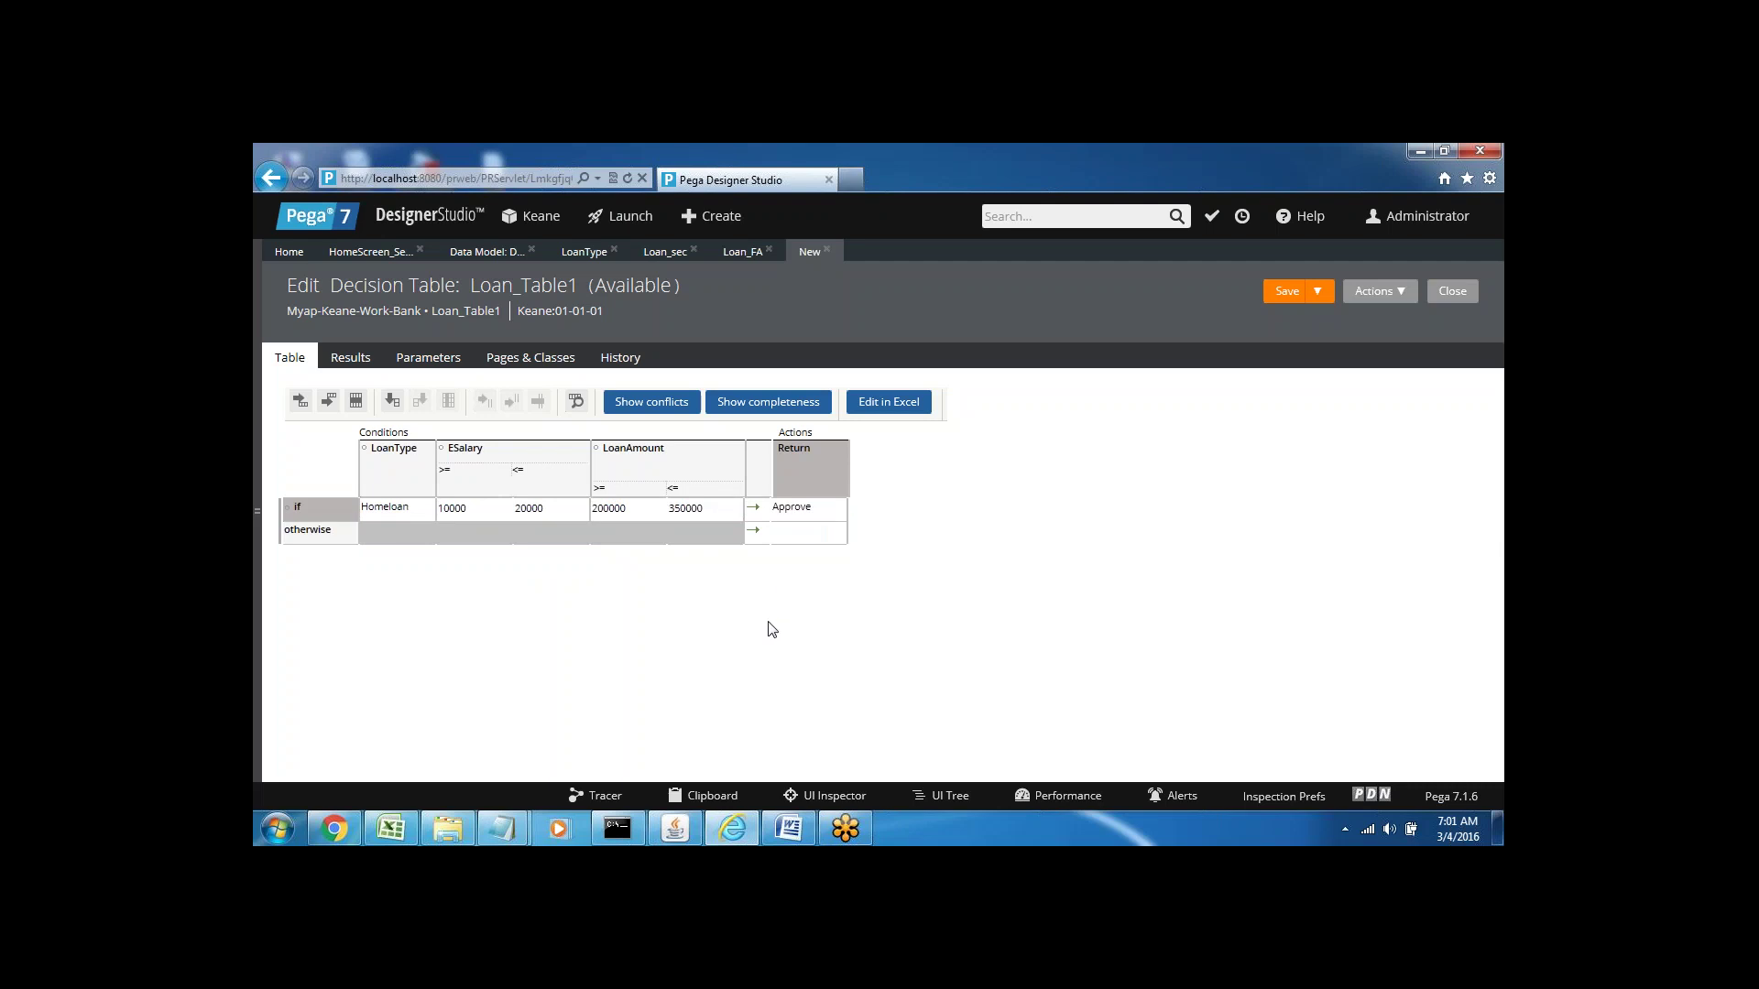
# - Insert an else if row after the Homeloan row
pyautogui.click(403, 510)
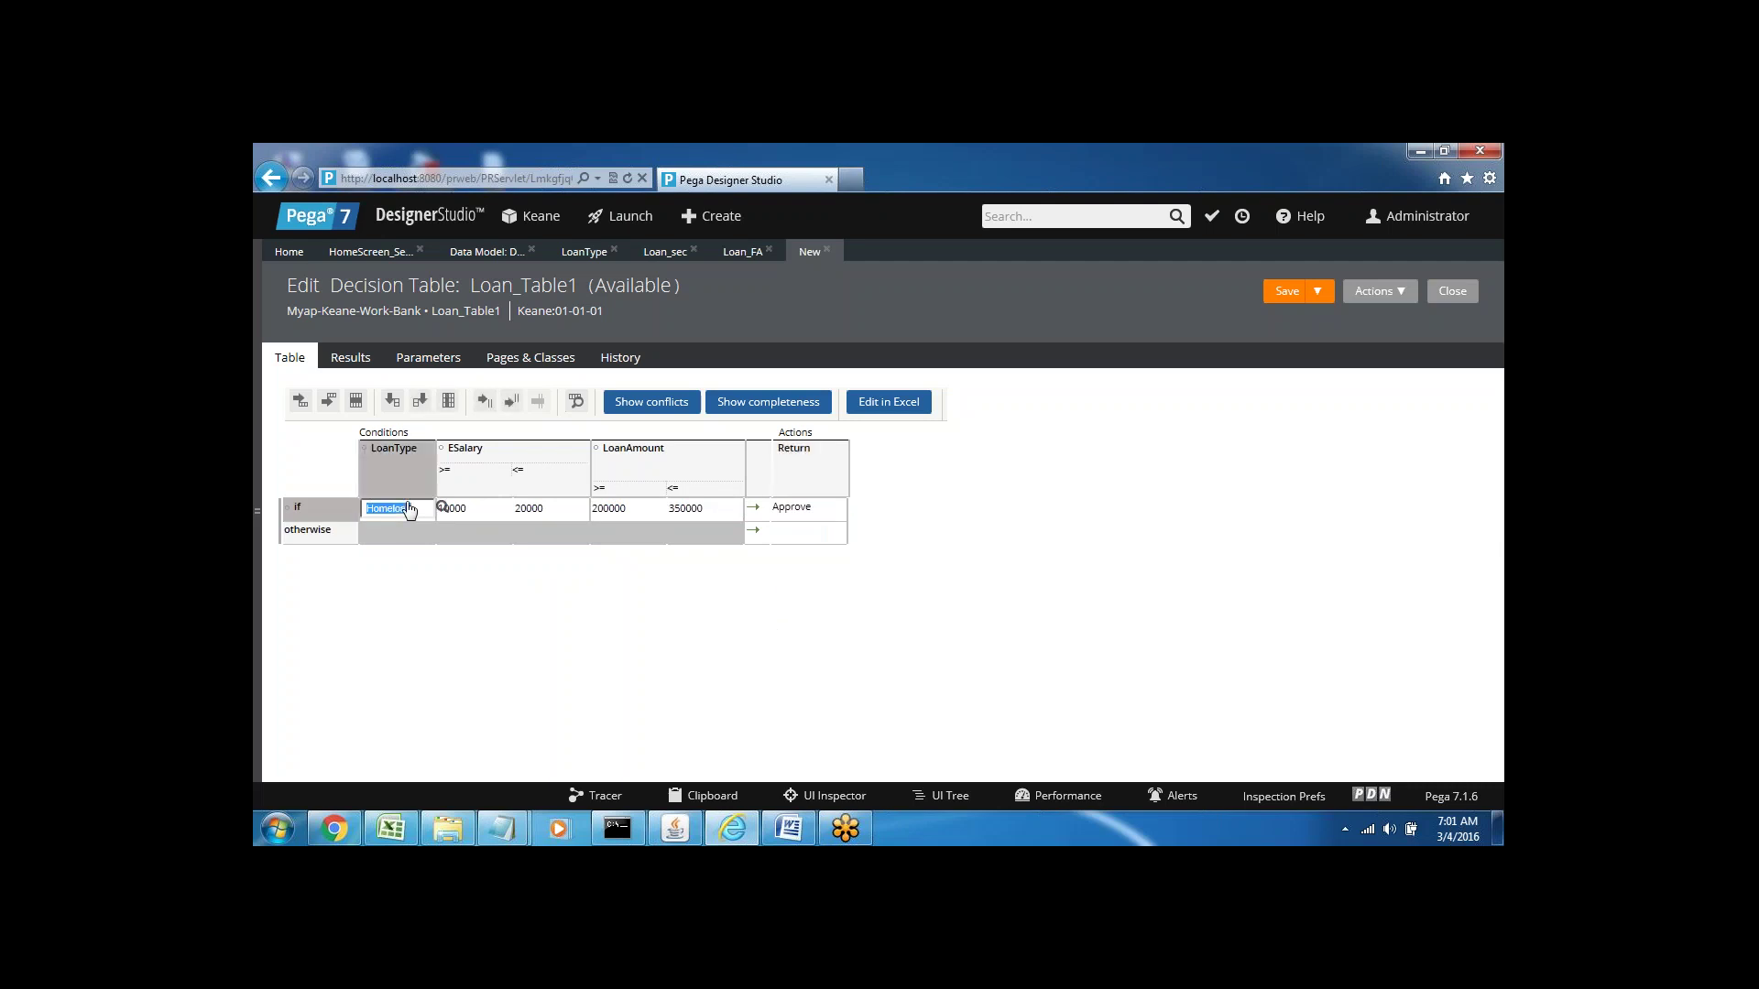
pyautogui.click(327, 405)
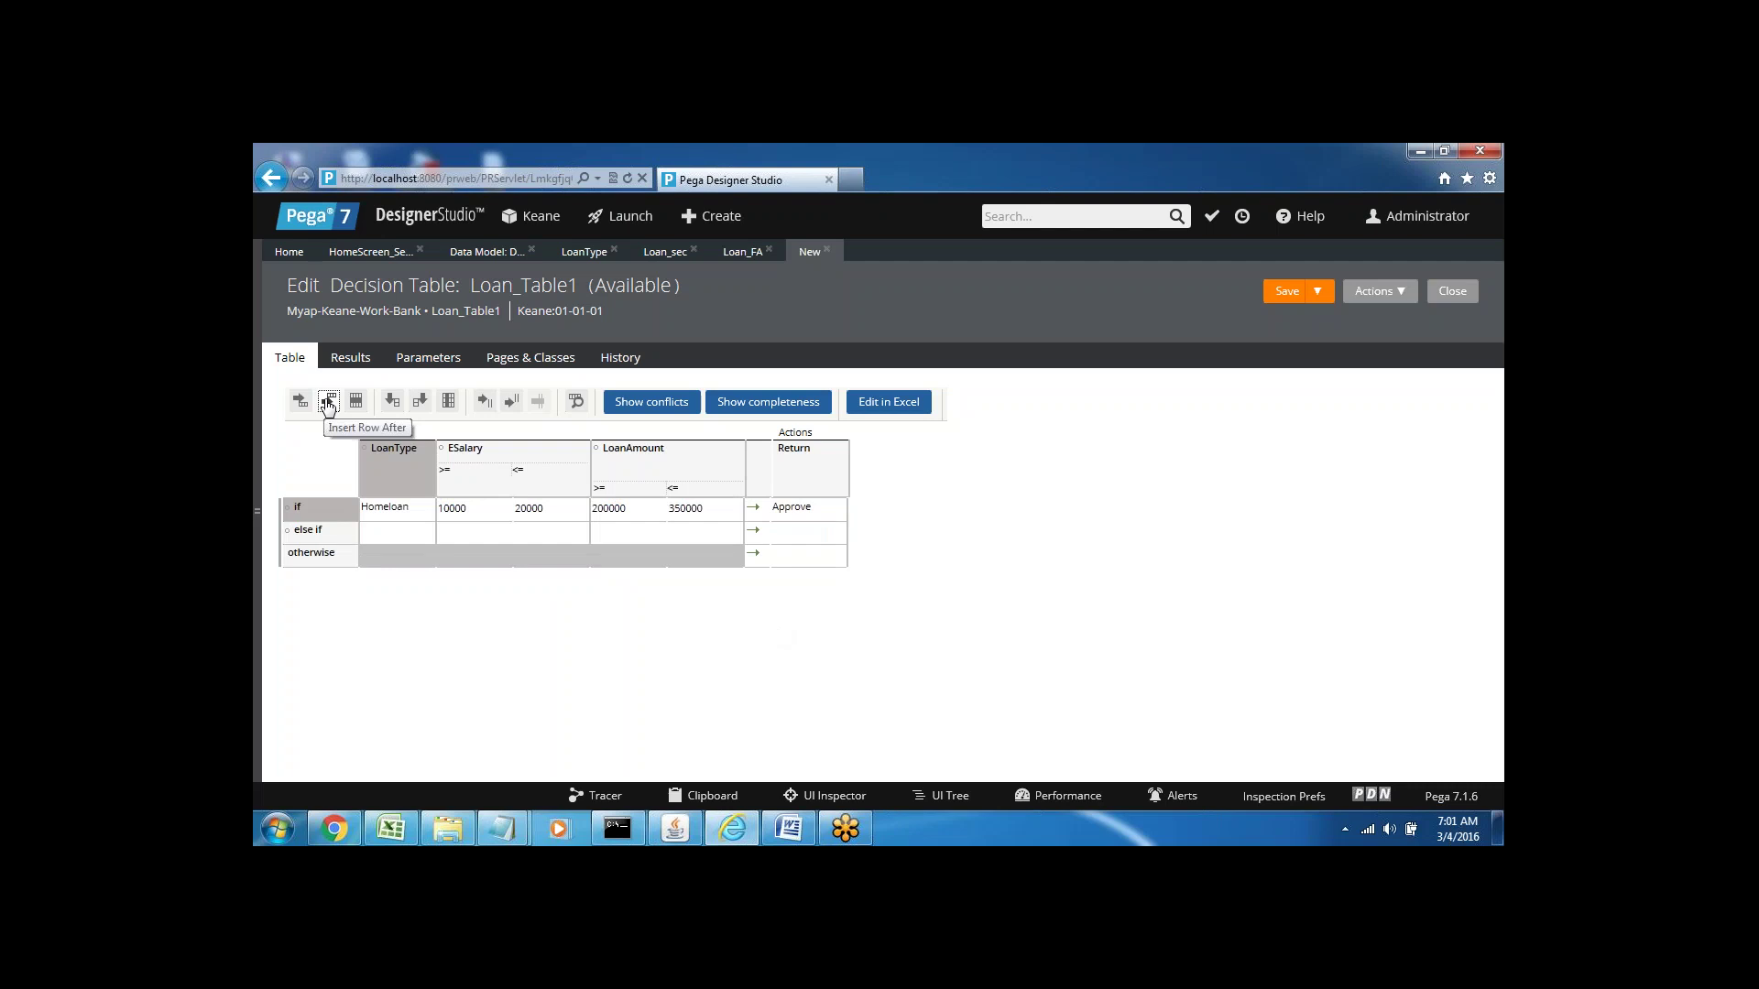
# - Set the first else if row's LoanType to Homeloan and its ESalary range to 22000 through 35000
pyautogui.click(387, 538)
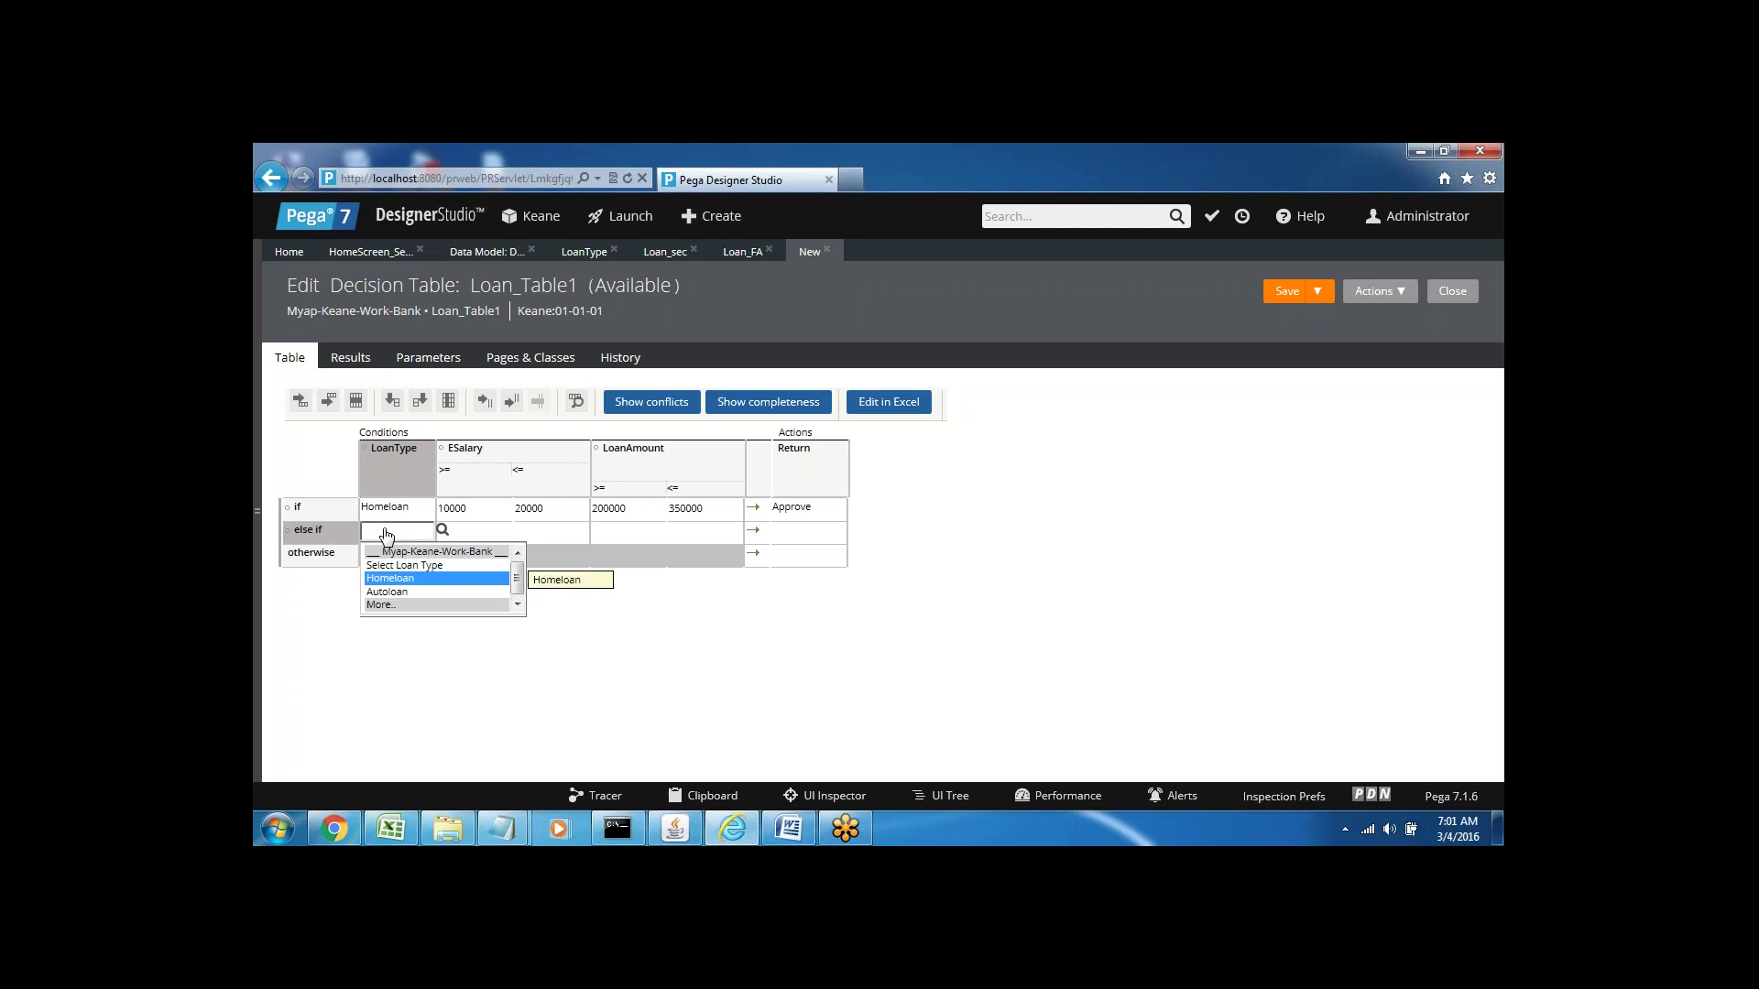
pyautogui.press('Return')
pyautogui.click(458, 539)
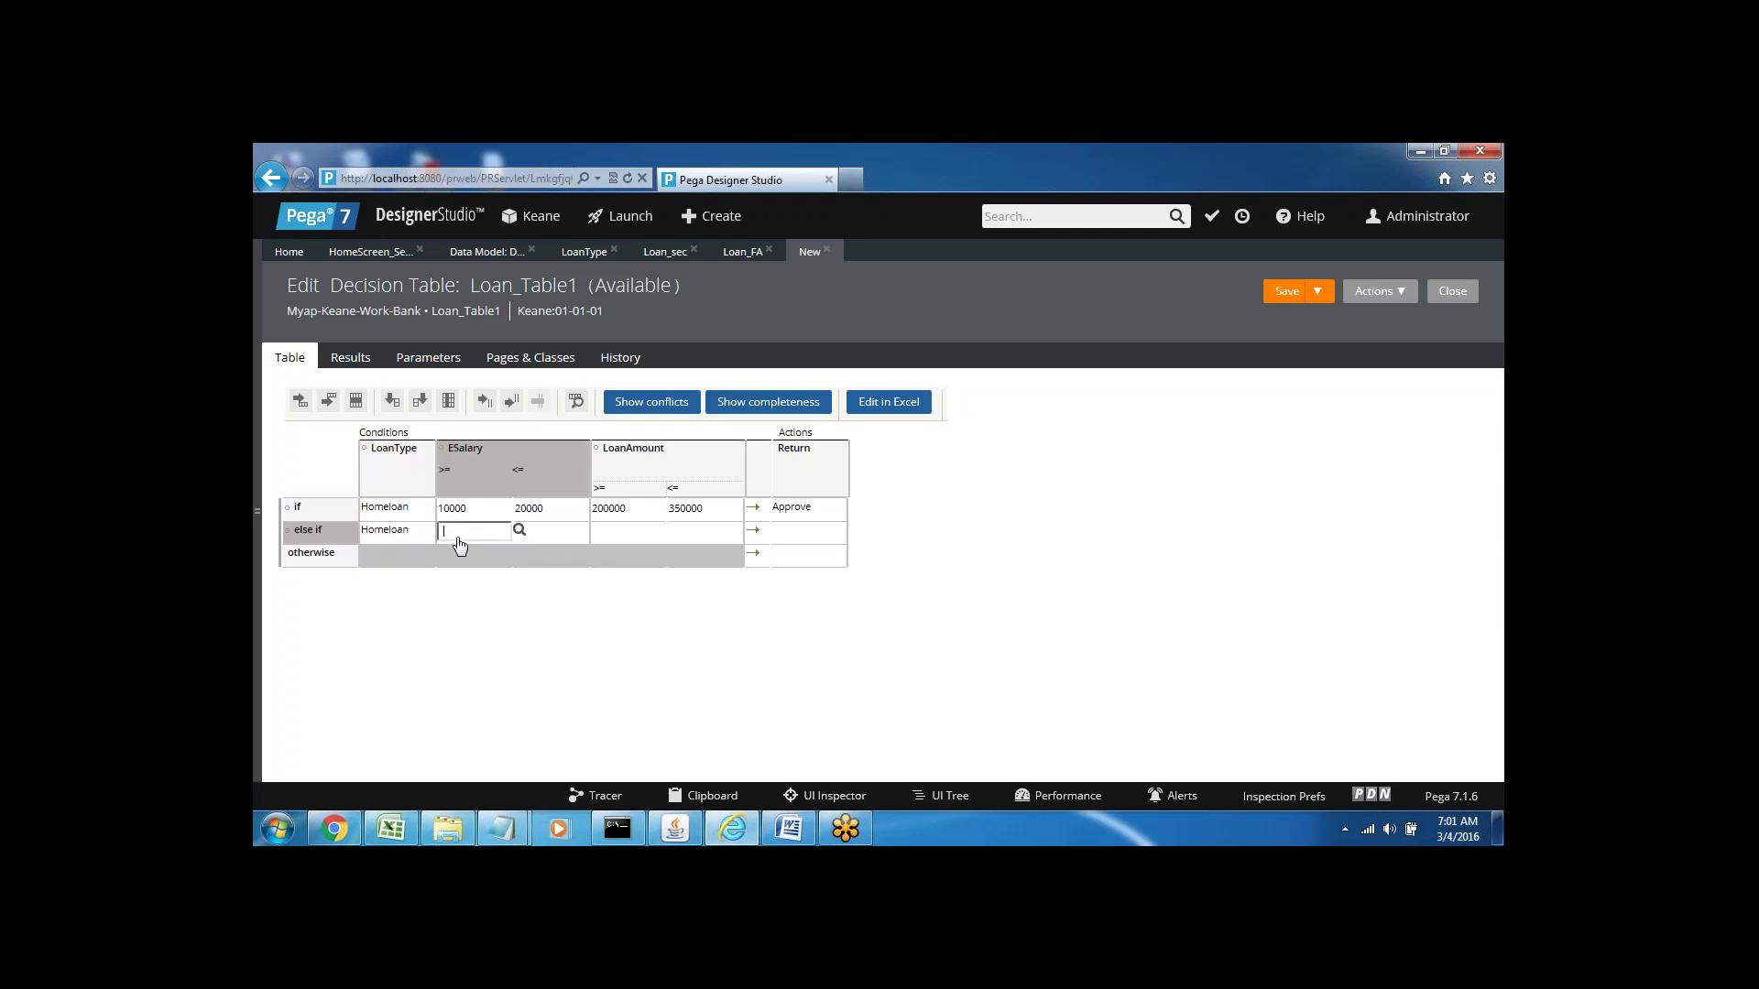
pyautogui.write('22000')
pyautogui.click(558, 542)
pyautogui.write('35000')
# - Set the first else if row's LoanAmount range to 300000 through 600000 and its return value to RMA
pyautogui.click(621, 540)
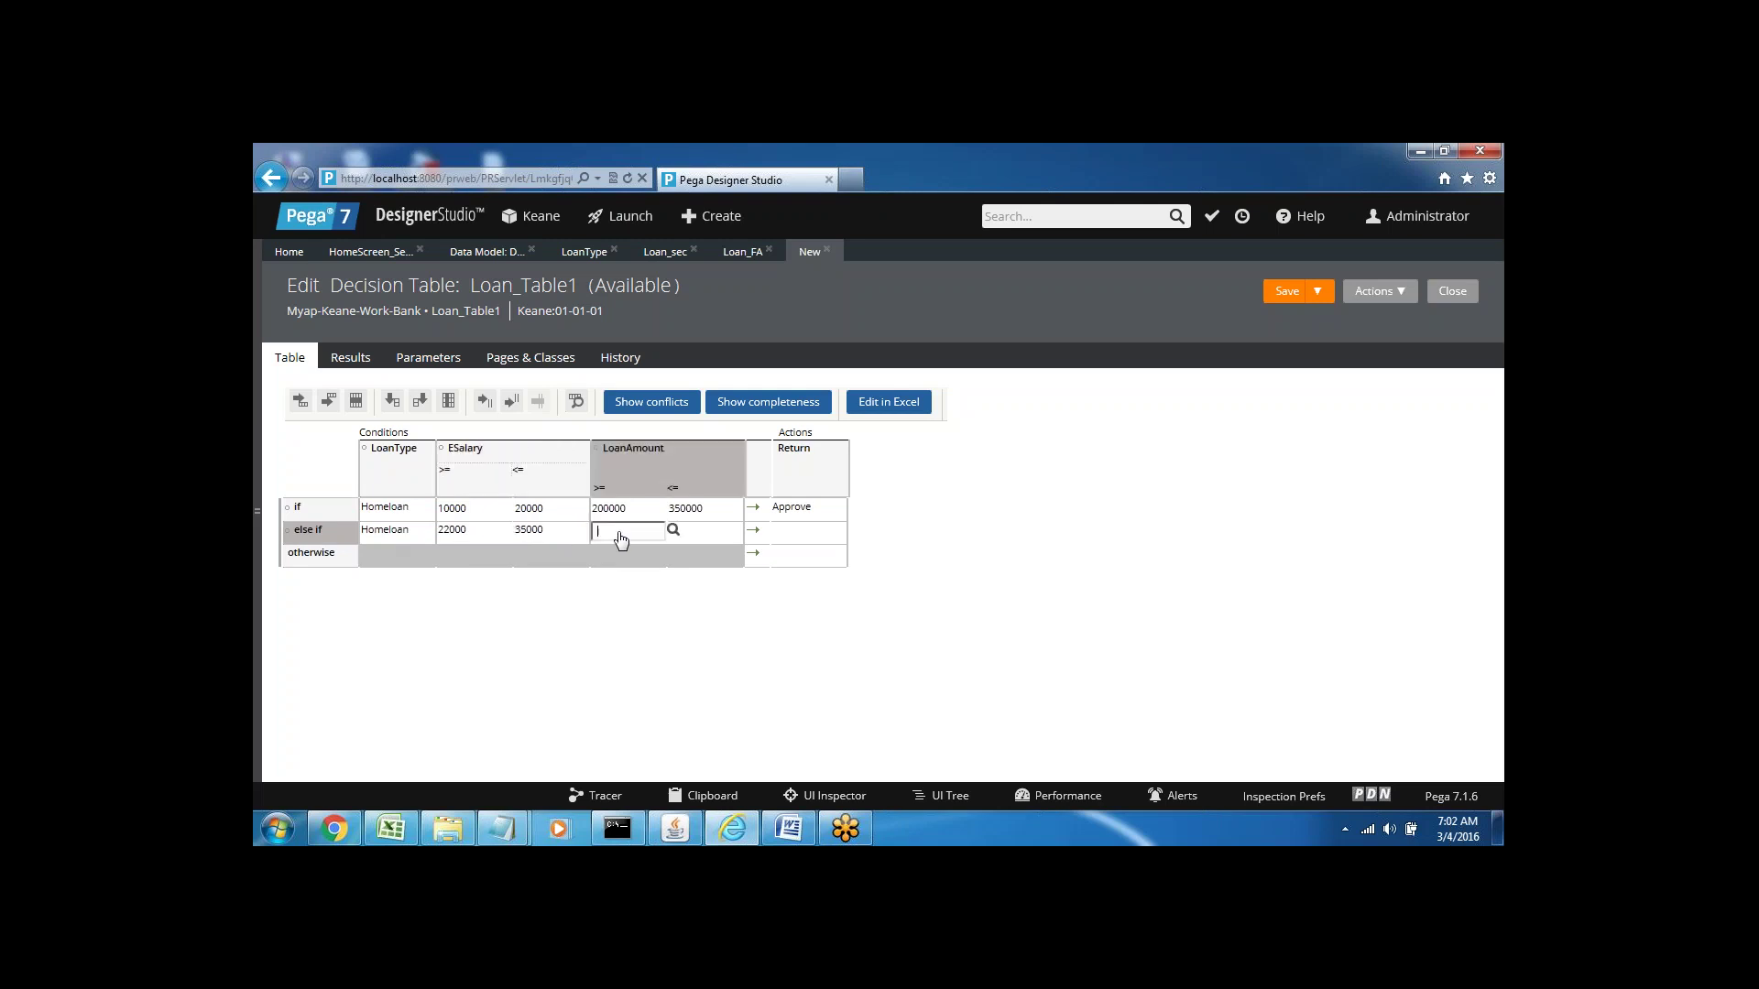
pyautogui.write('300000')
pyautogui.click(713, 539)
pyautogui.write('600000')
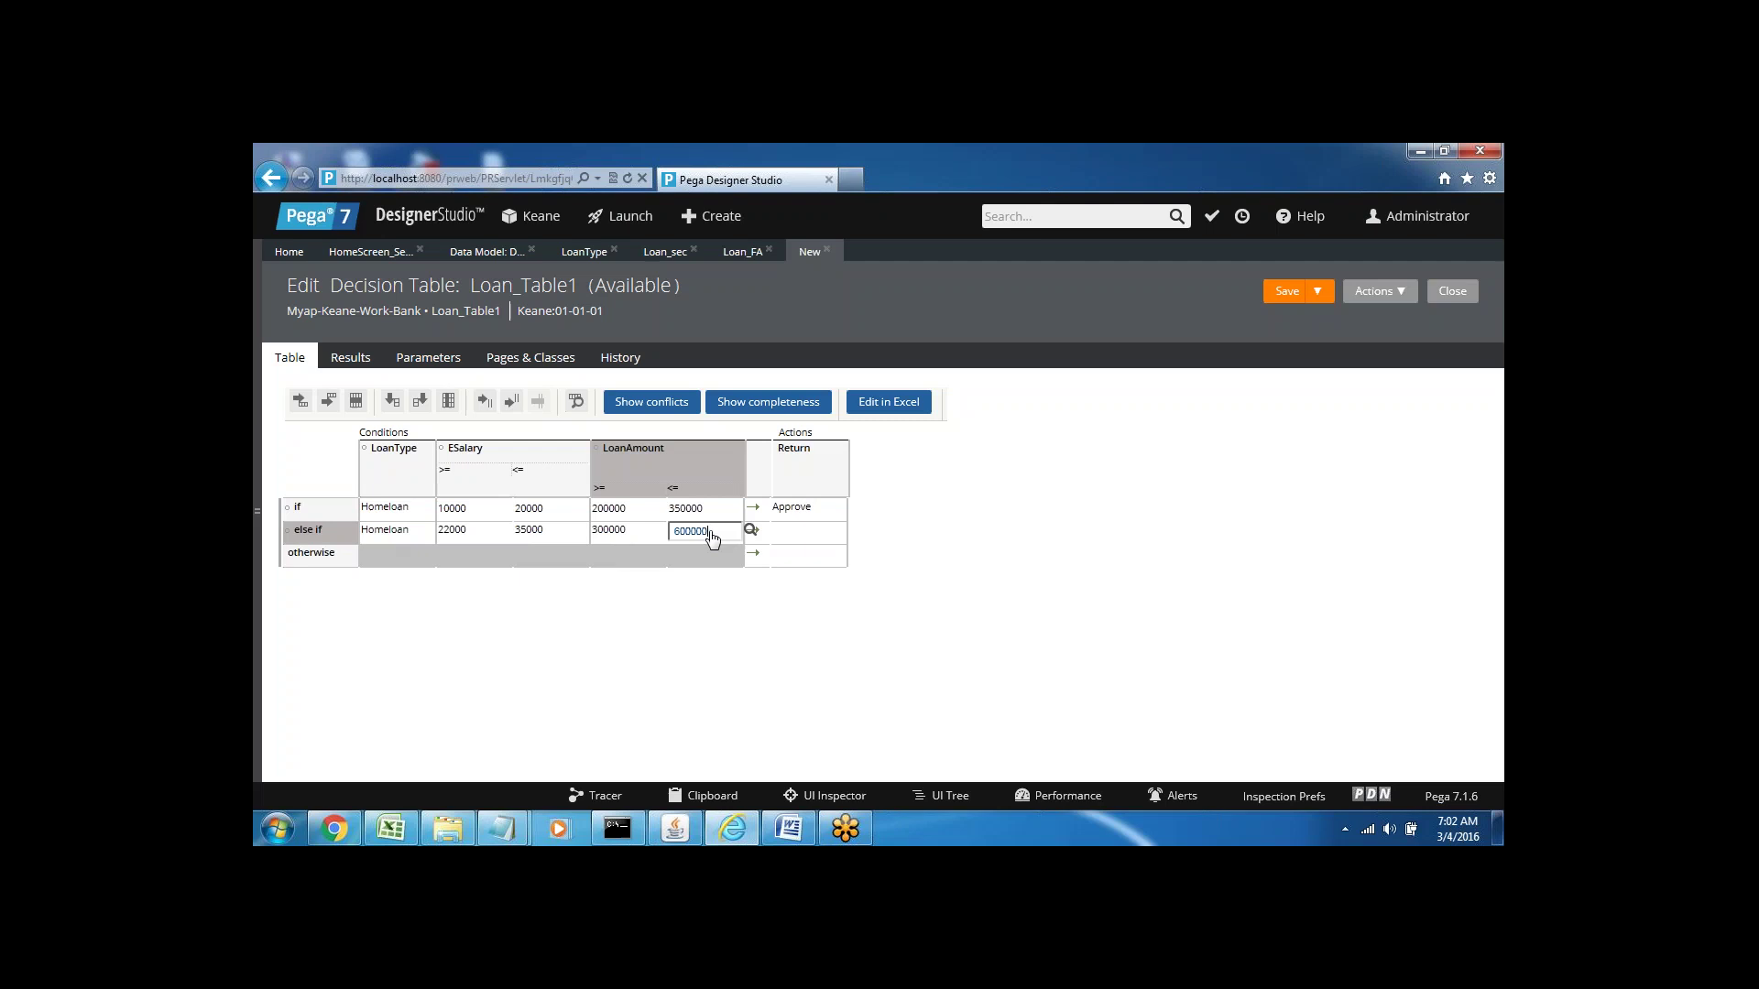
pyautogui.click(809, 540)
pyautogui.click(836, 535)
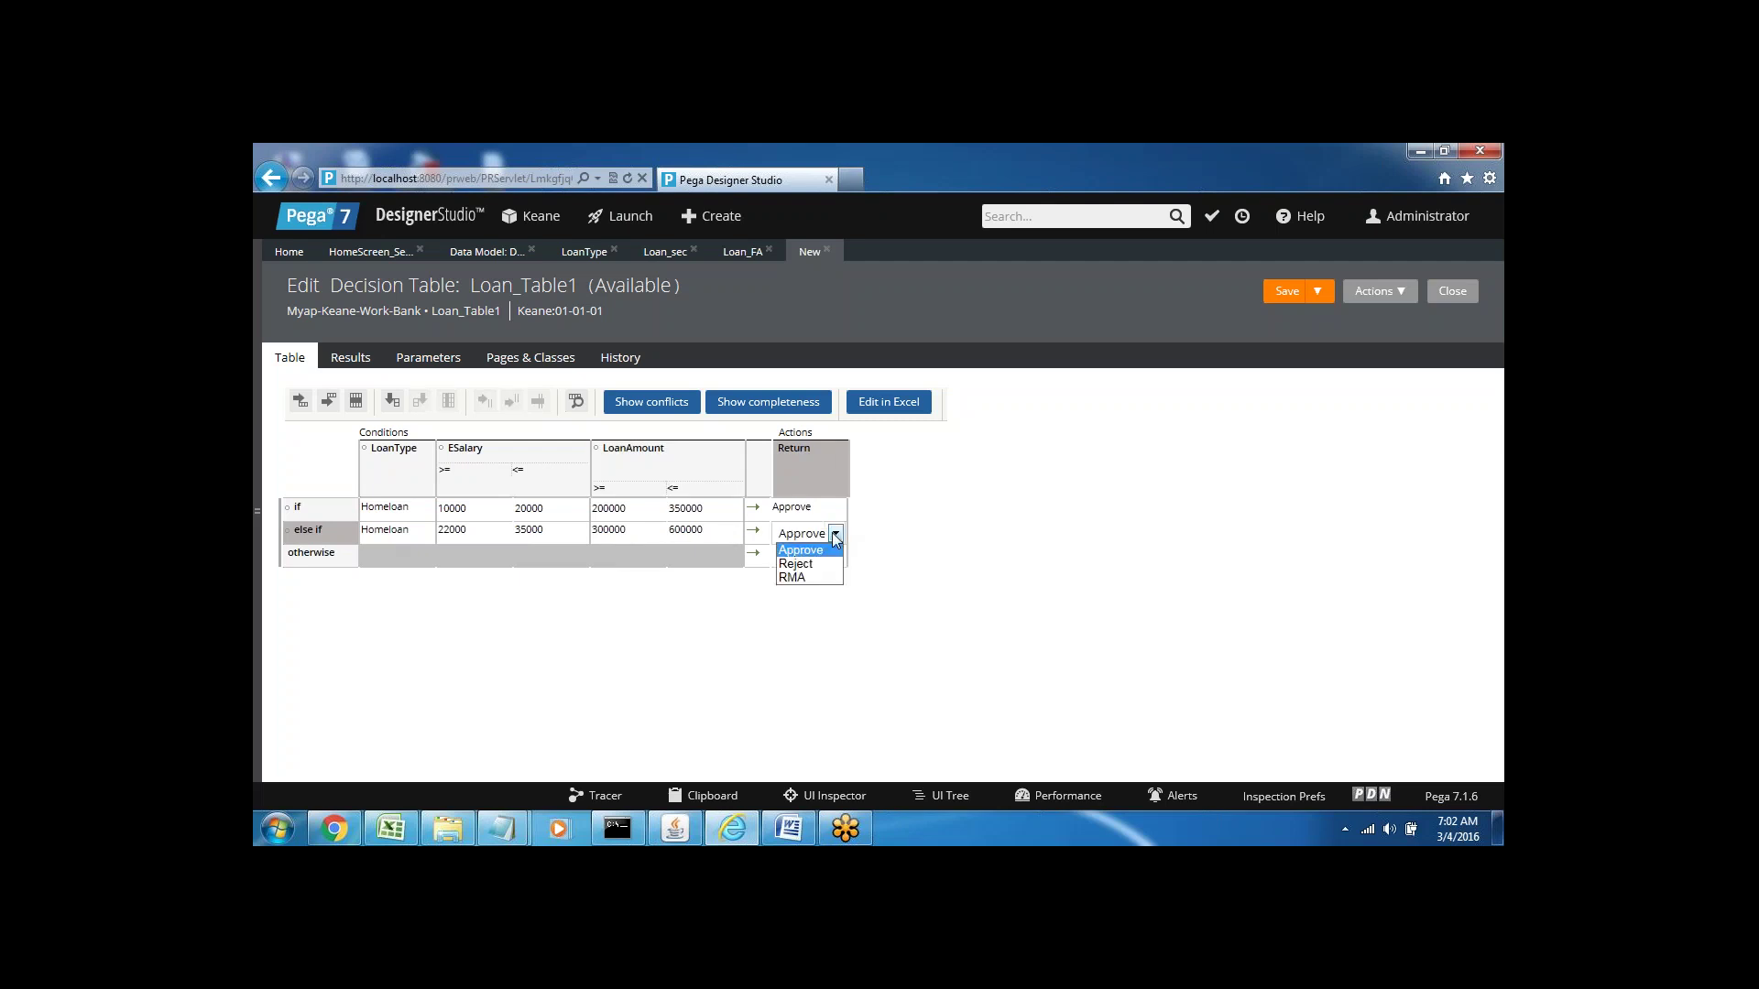
pyautogui.click(802, 578)
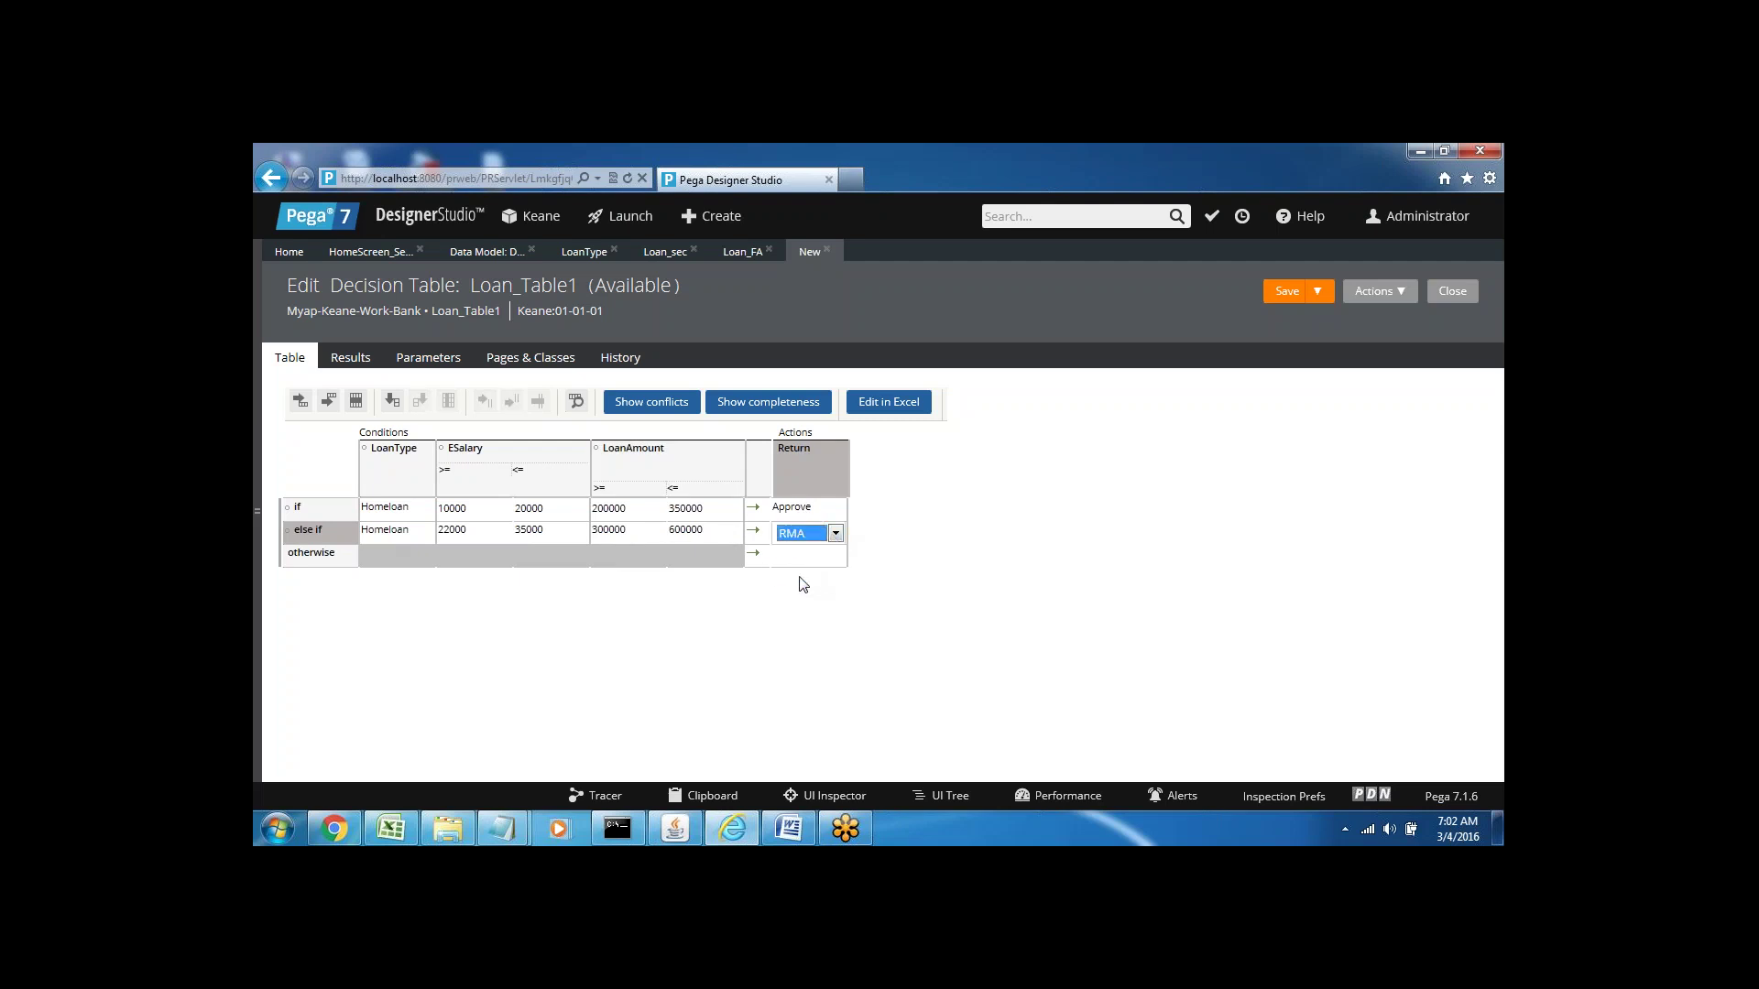
pyautogui.click(775, 617)
# - Insert a second else if row for Homeloan with an ESalary range of 45000 through 70000
pyautogui.click(329, 404)
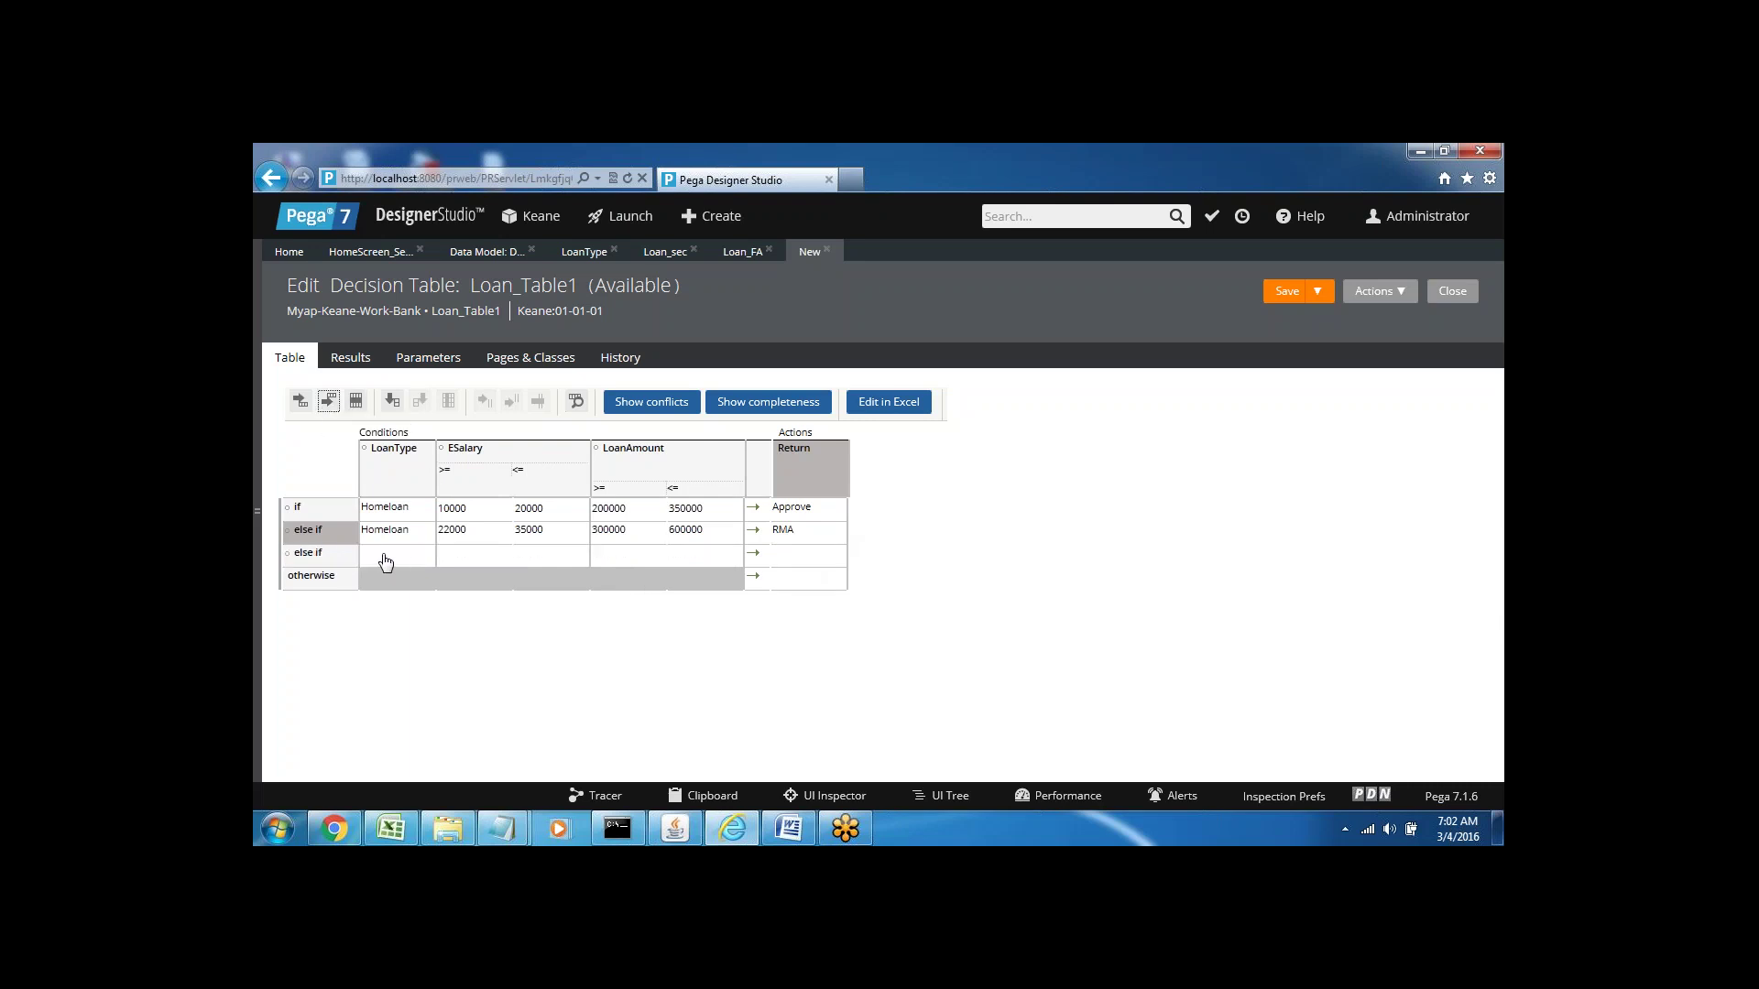
pyautogui.click(385, 560)
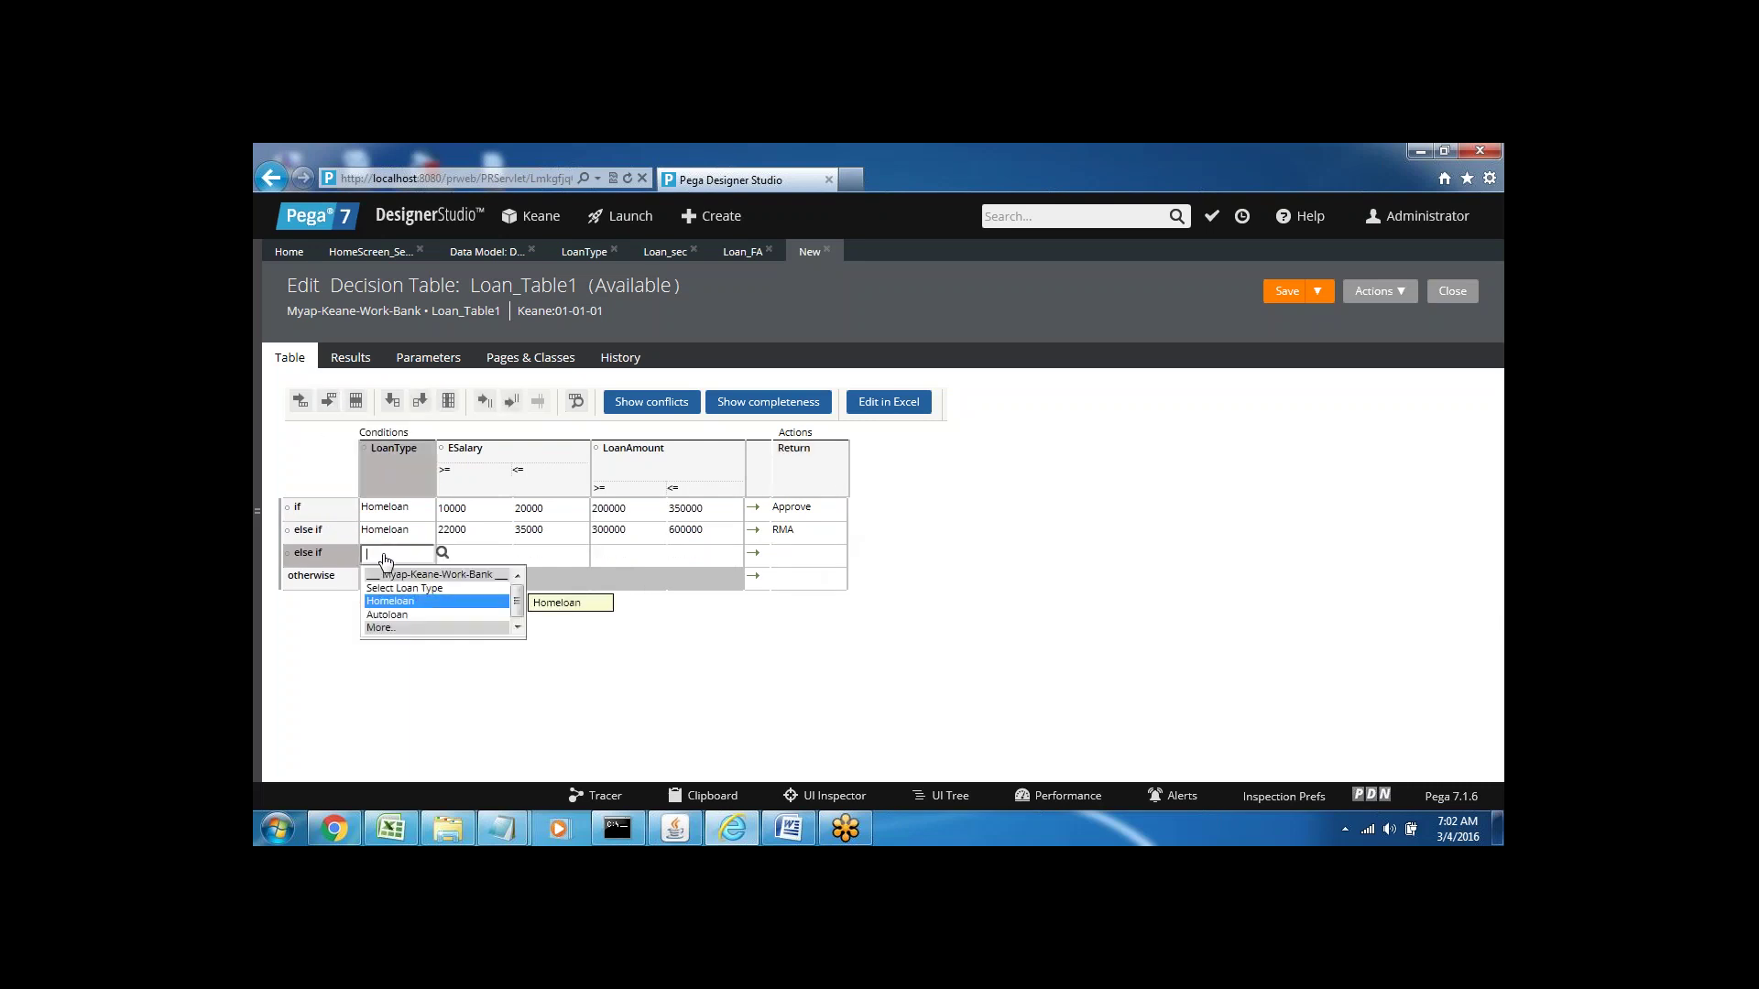
pyautogui.press('Return')
pyautogui.click(469, 559)
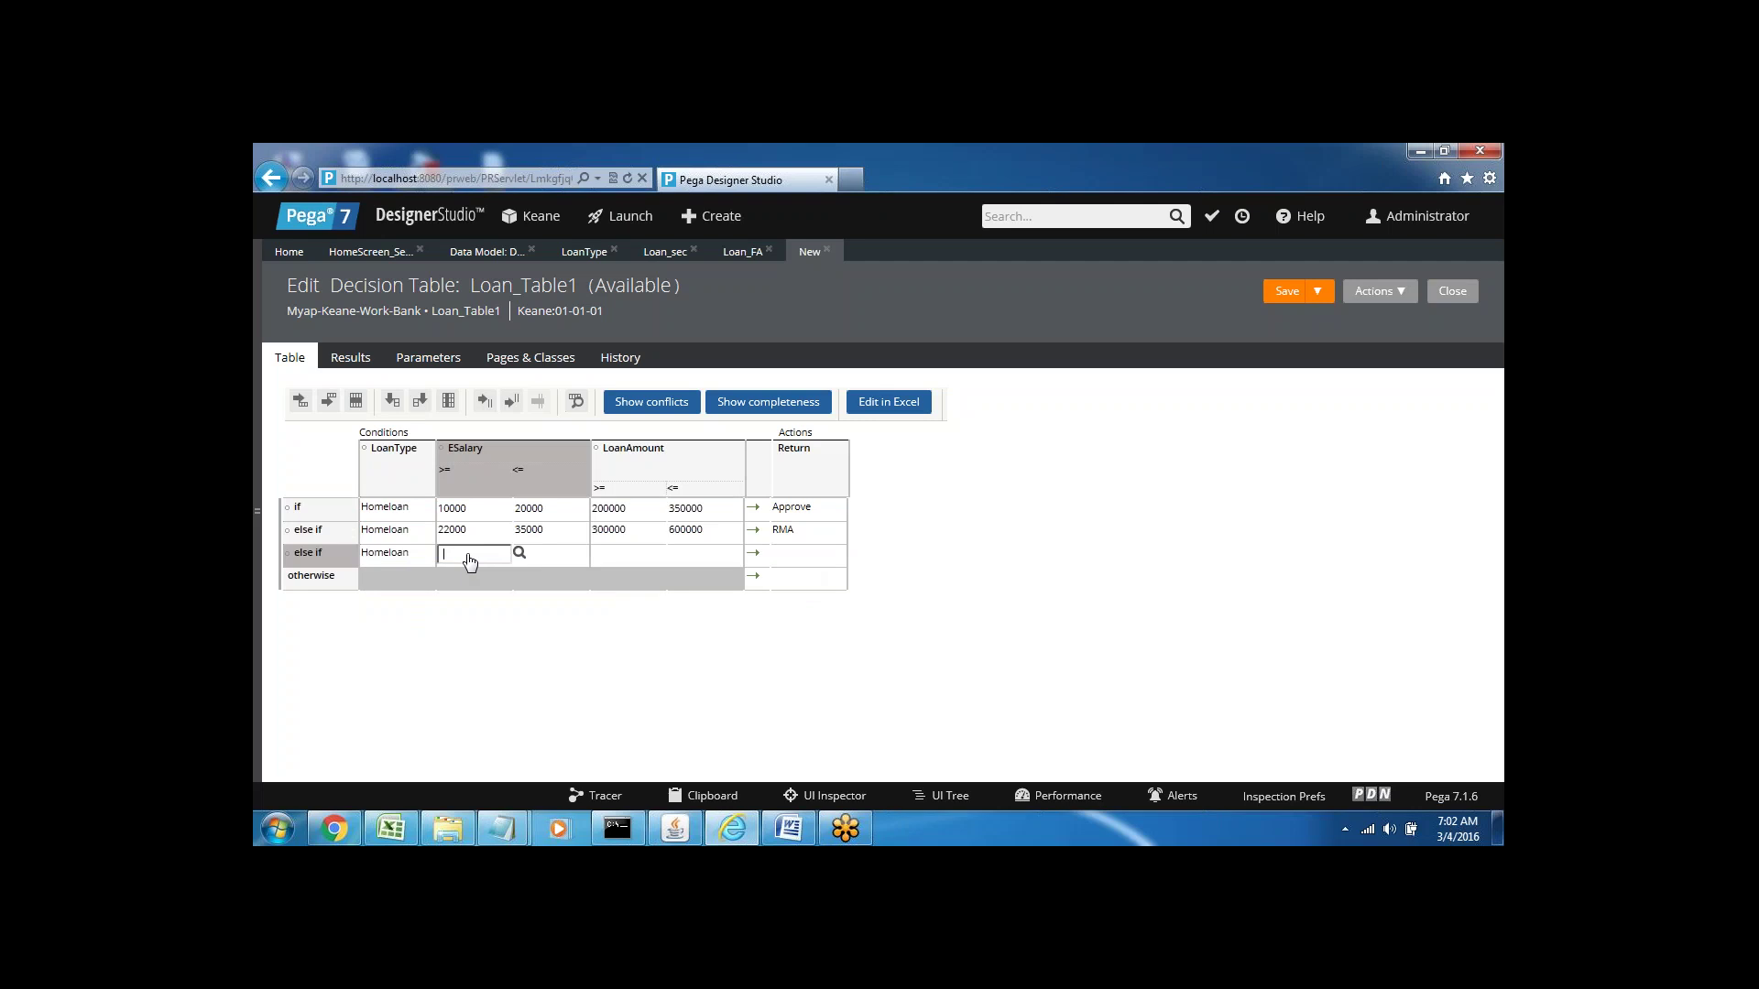
pyautogui.write('45000')
pyautogui.press('Tab')
pyautogui.write('70000')
# - Set the third Homeloan row's LoanAmount range to 700000 through 1100000 and its return value to Reject
pyautogui.click(631, 555)
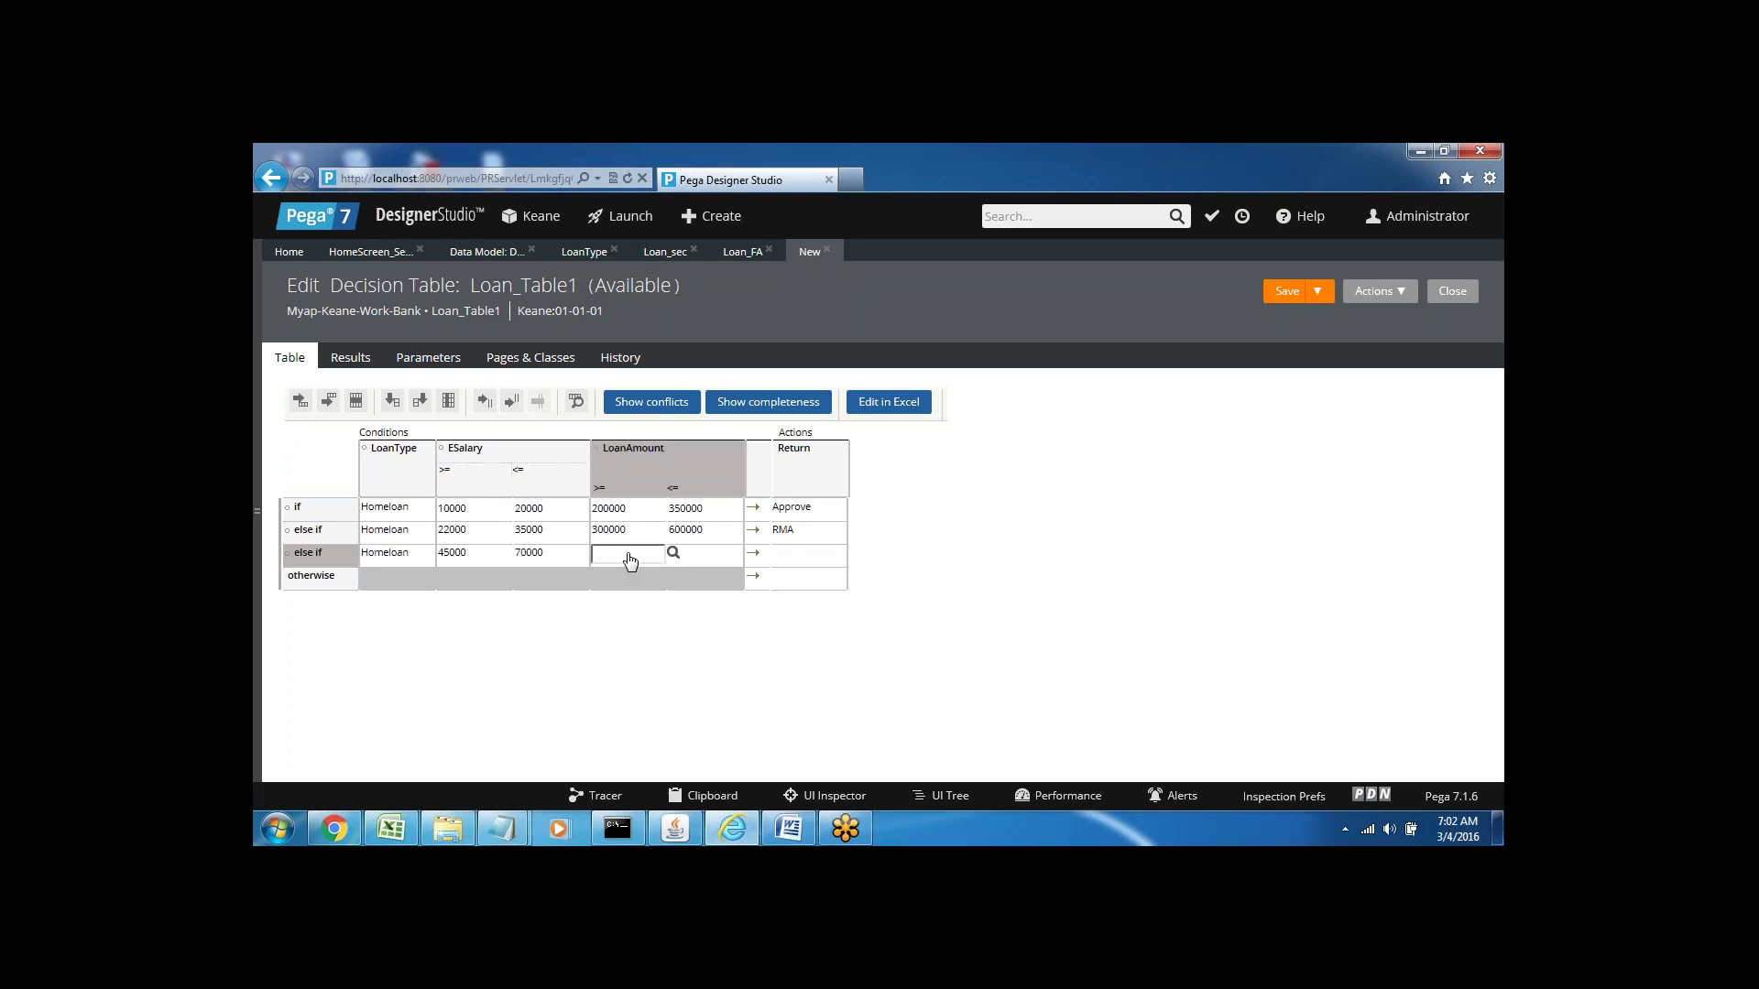
pyautogui.write('700000')
pyautogui.click(687, 555)
pyautogui.write('1100000')
pyautogui.click(795, 556)
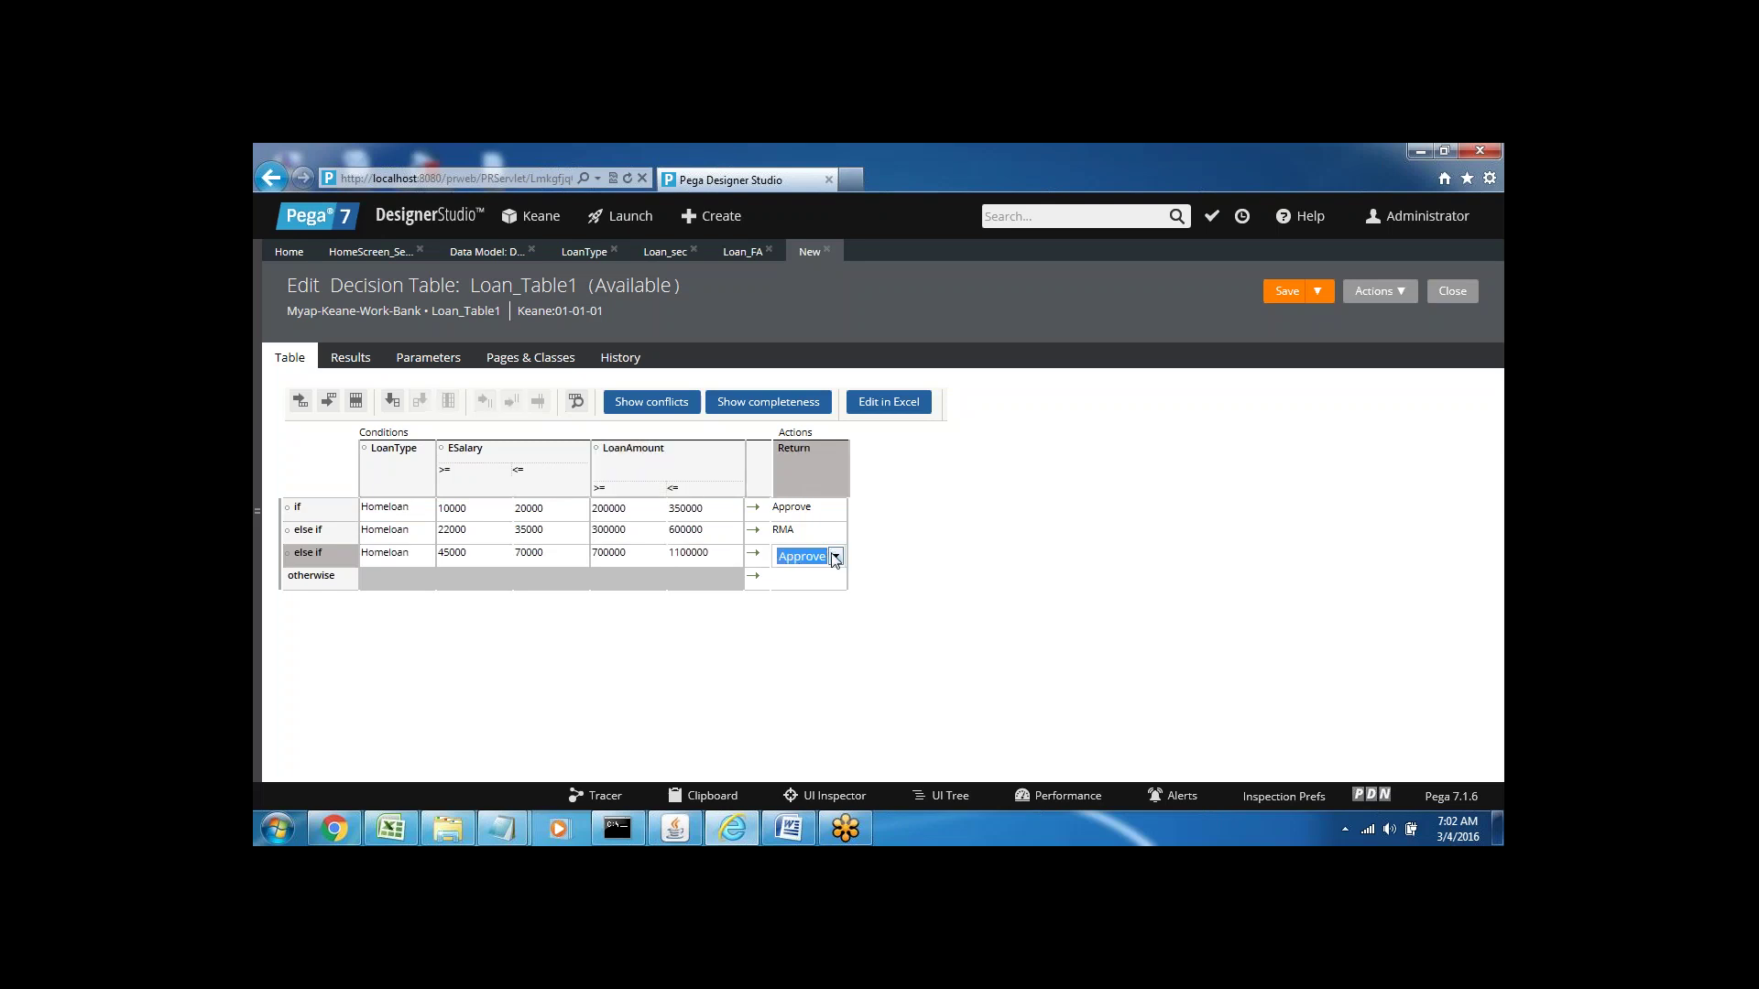
pyautogui.click(836, 556)
pyautogui.click(814, 591)
pyautogui.click(930, 531)
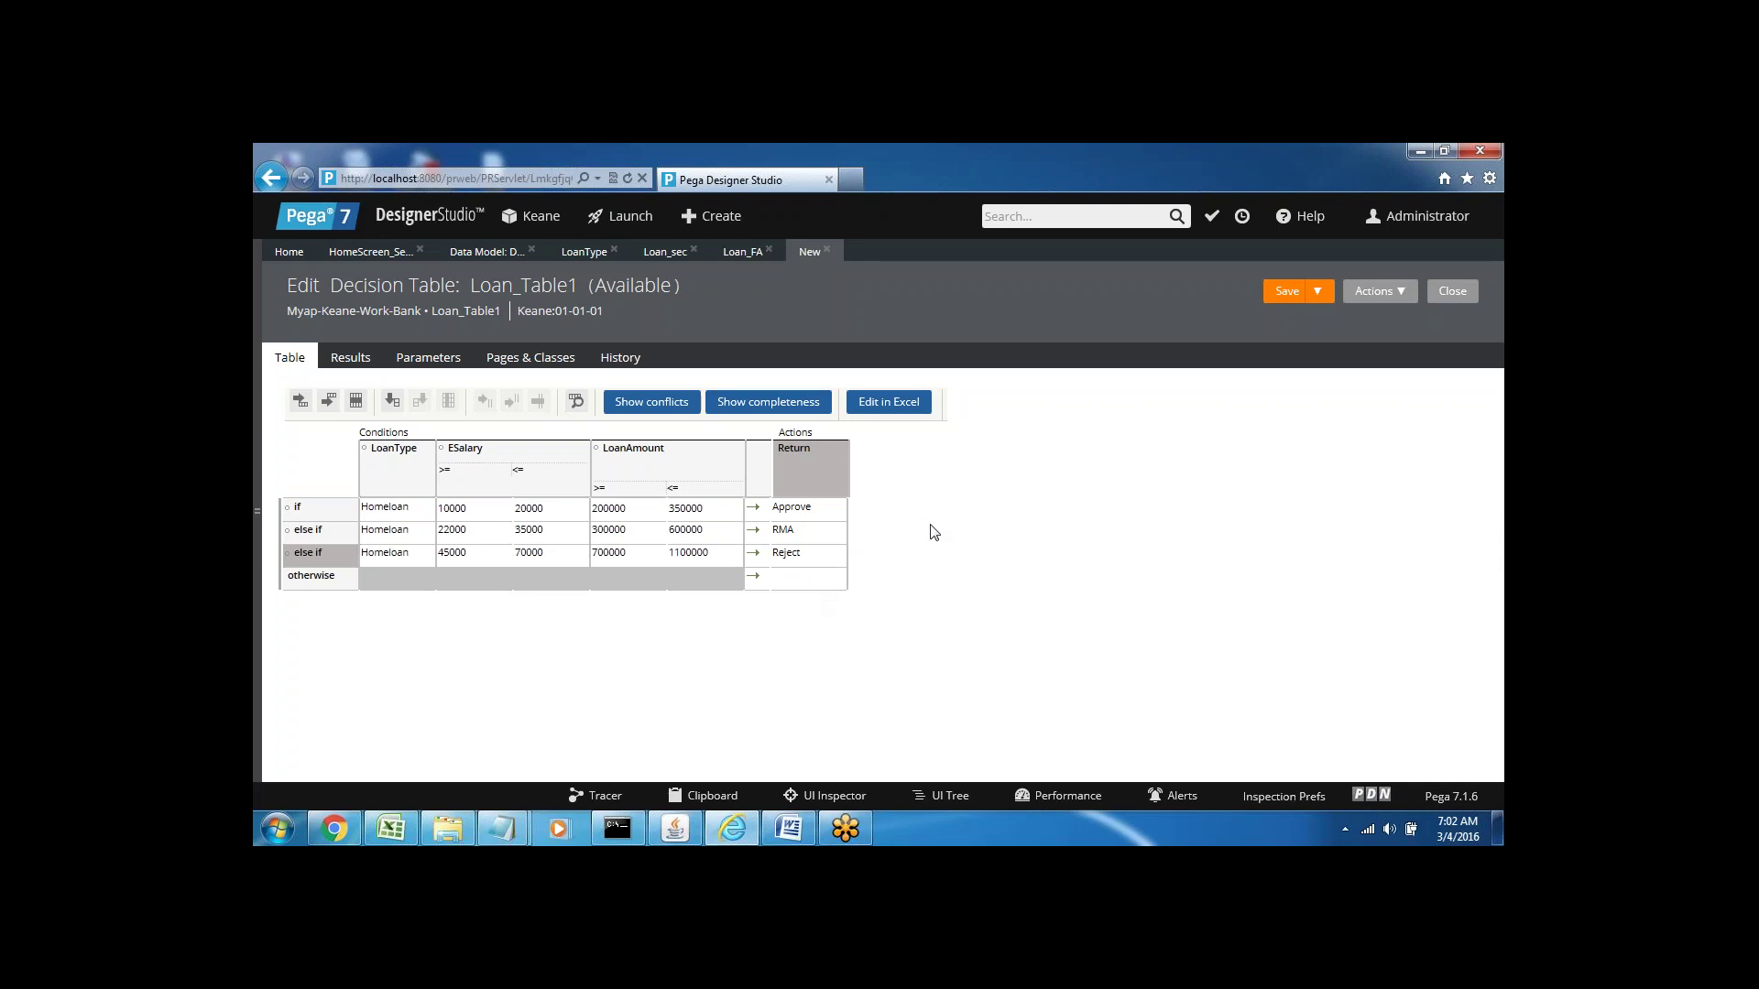
# - Insert an else if row after the Homeloan rows for Autoloan, with an ESalary range of 12000 through 24000
pyautogui.click(328, 403)
pyautogui.click(381, 586)
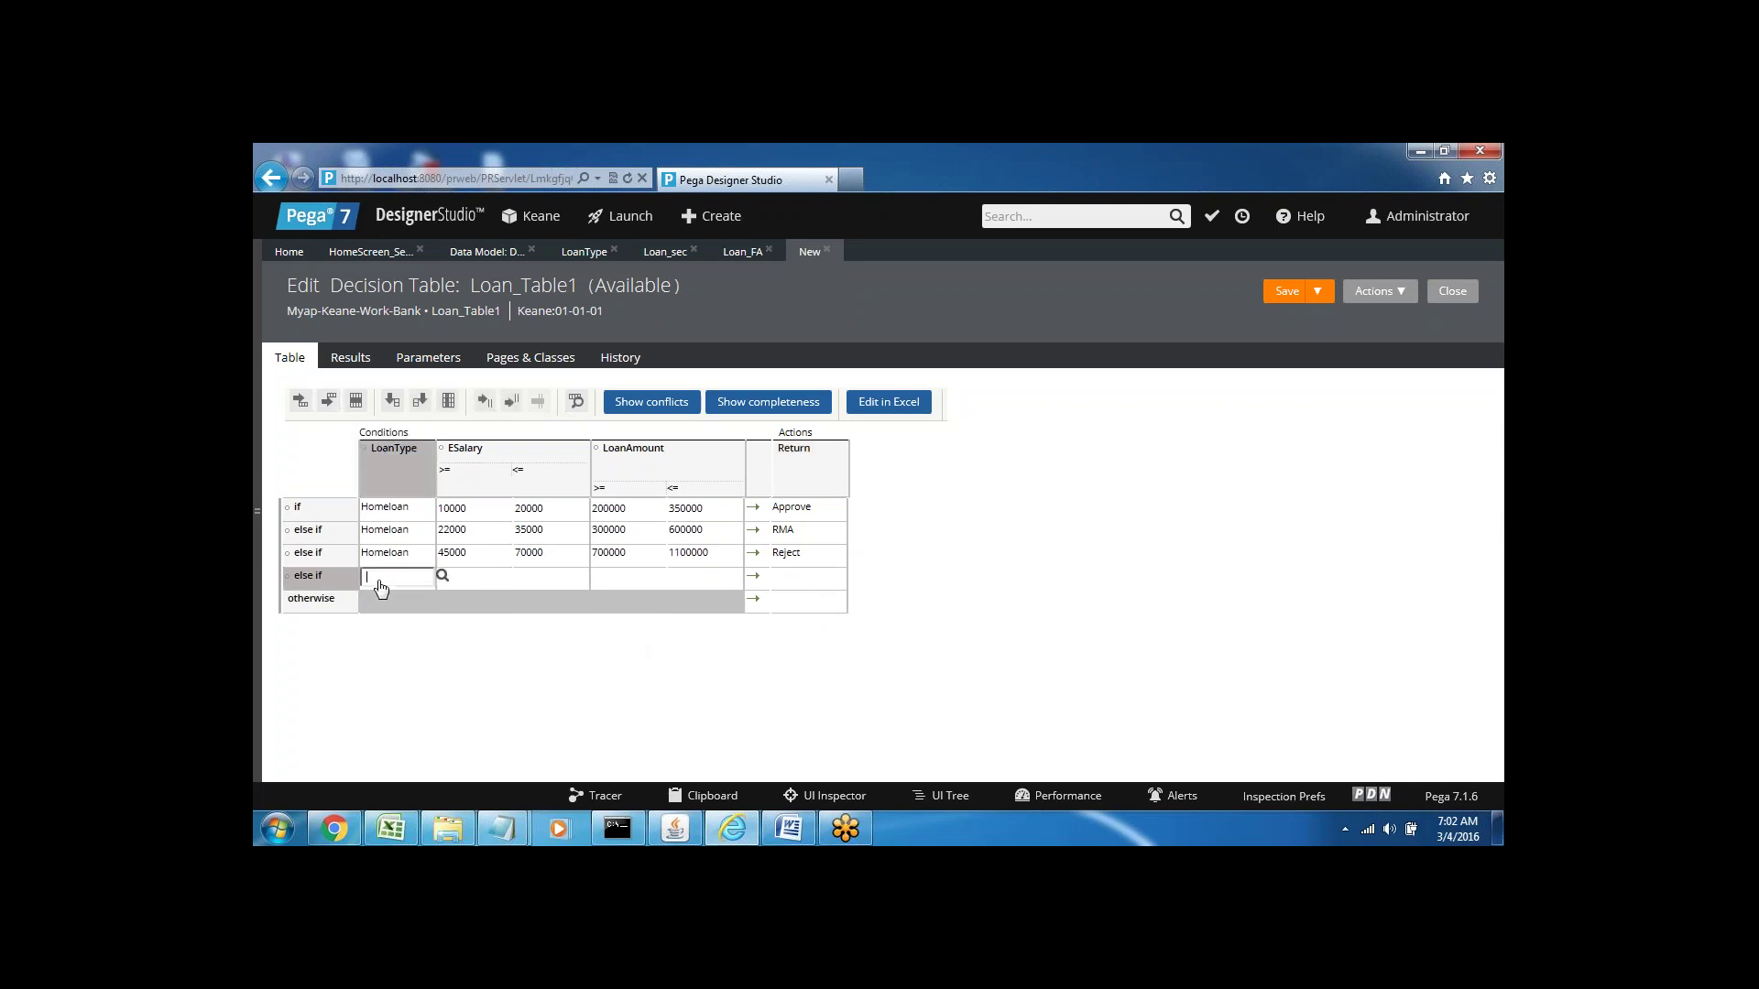
pyautogui.press('Down')
pyautogui.press('Down')
pyautogui.press('Down')
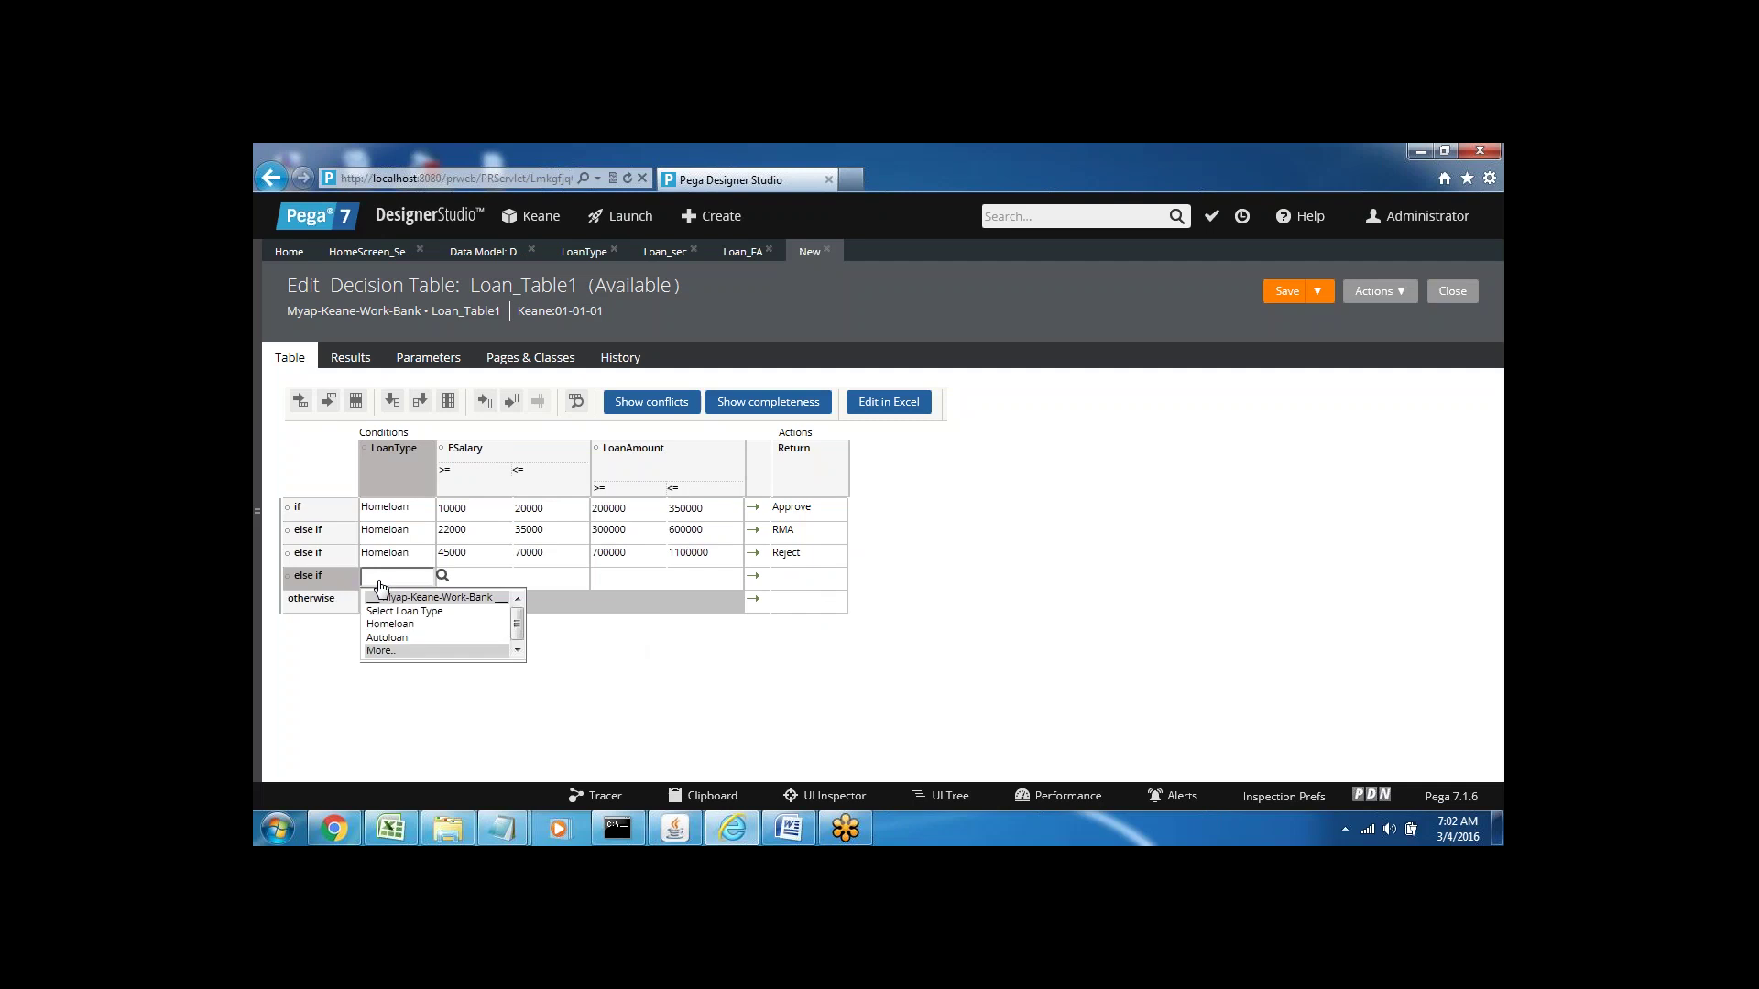
pyautogui.press('Return')
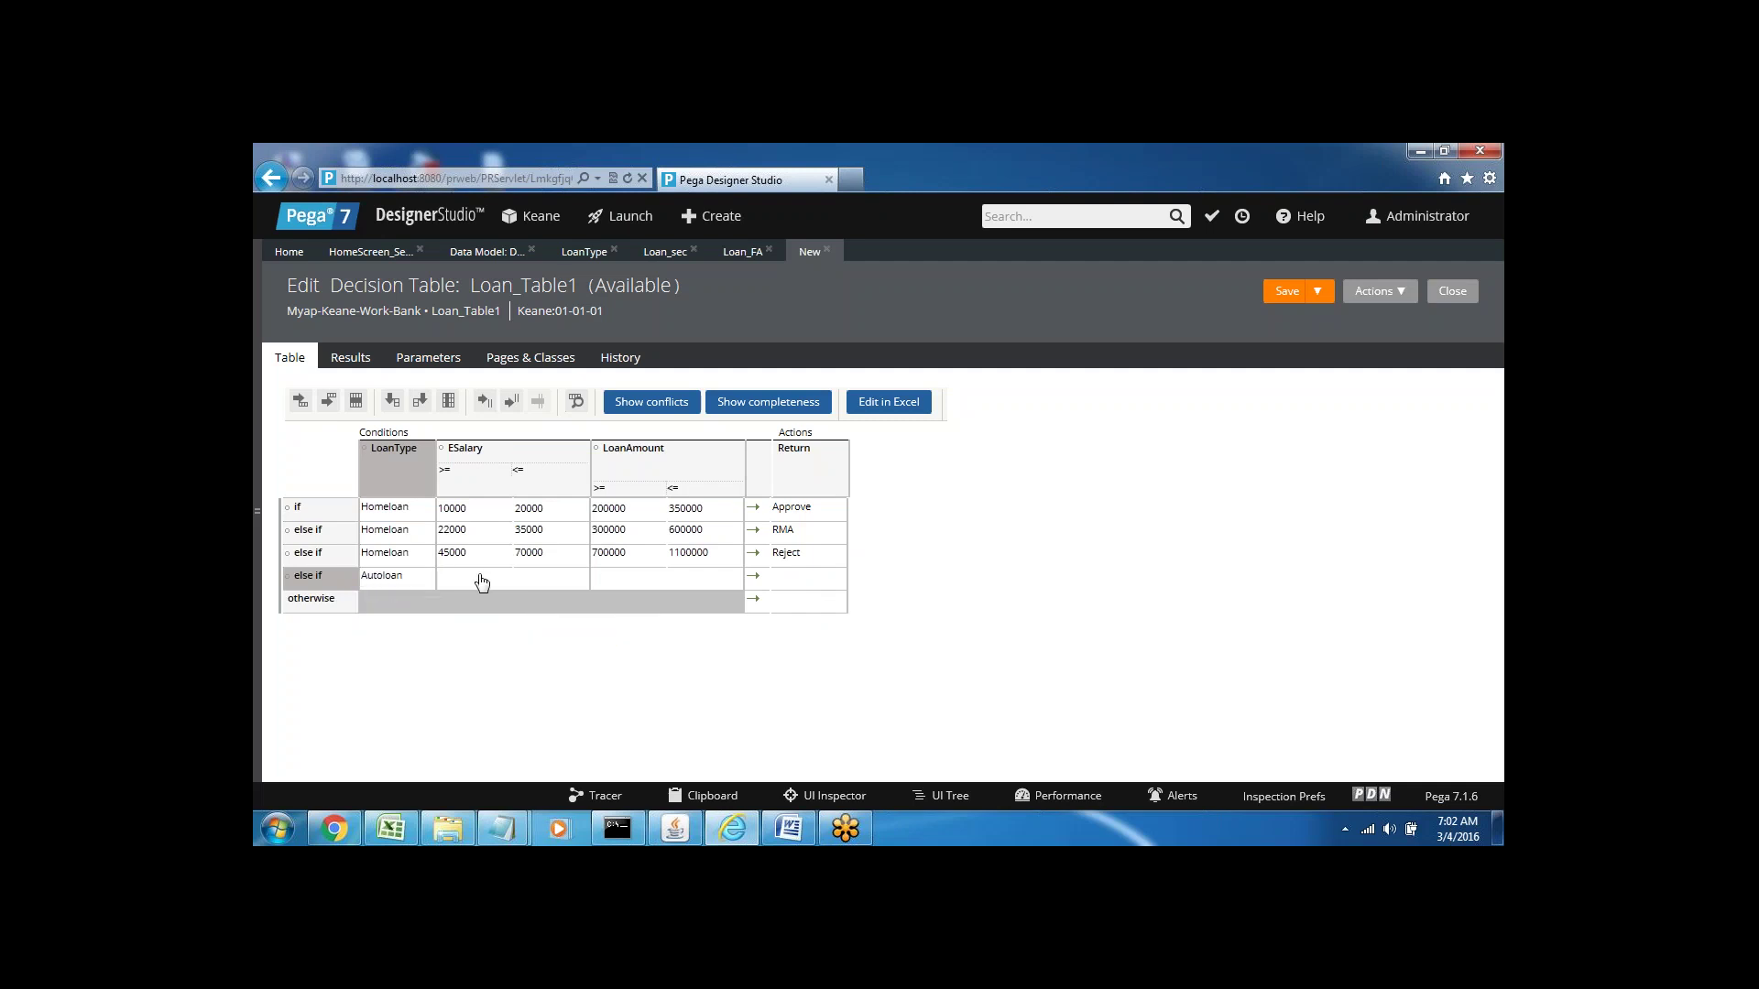
pyautogui.click(451, 583)
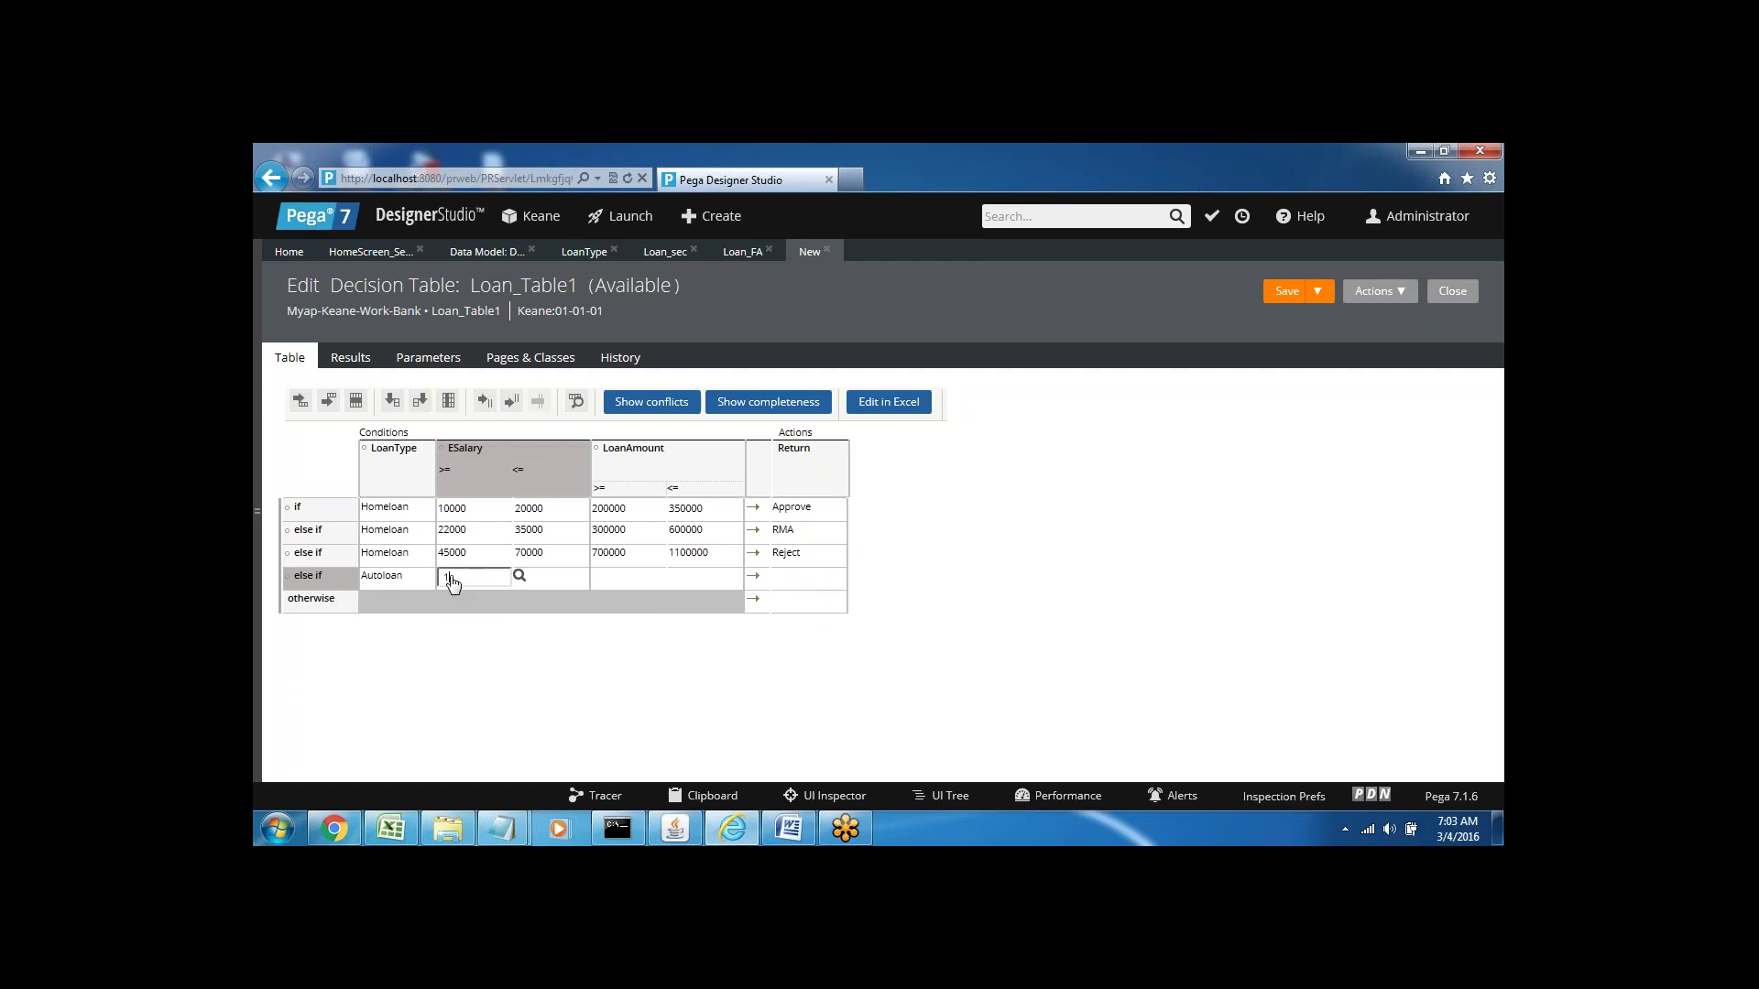
pyautogui.write('000')
pyautogui.click(549, 581)
pyautogui.write('24000')
# - Set the Autoloan row's LoanAmount range to 150000 through 400000 and its return value to Approve
pyautogui.click(621, 586)
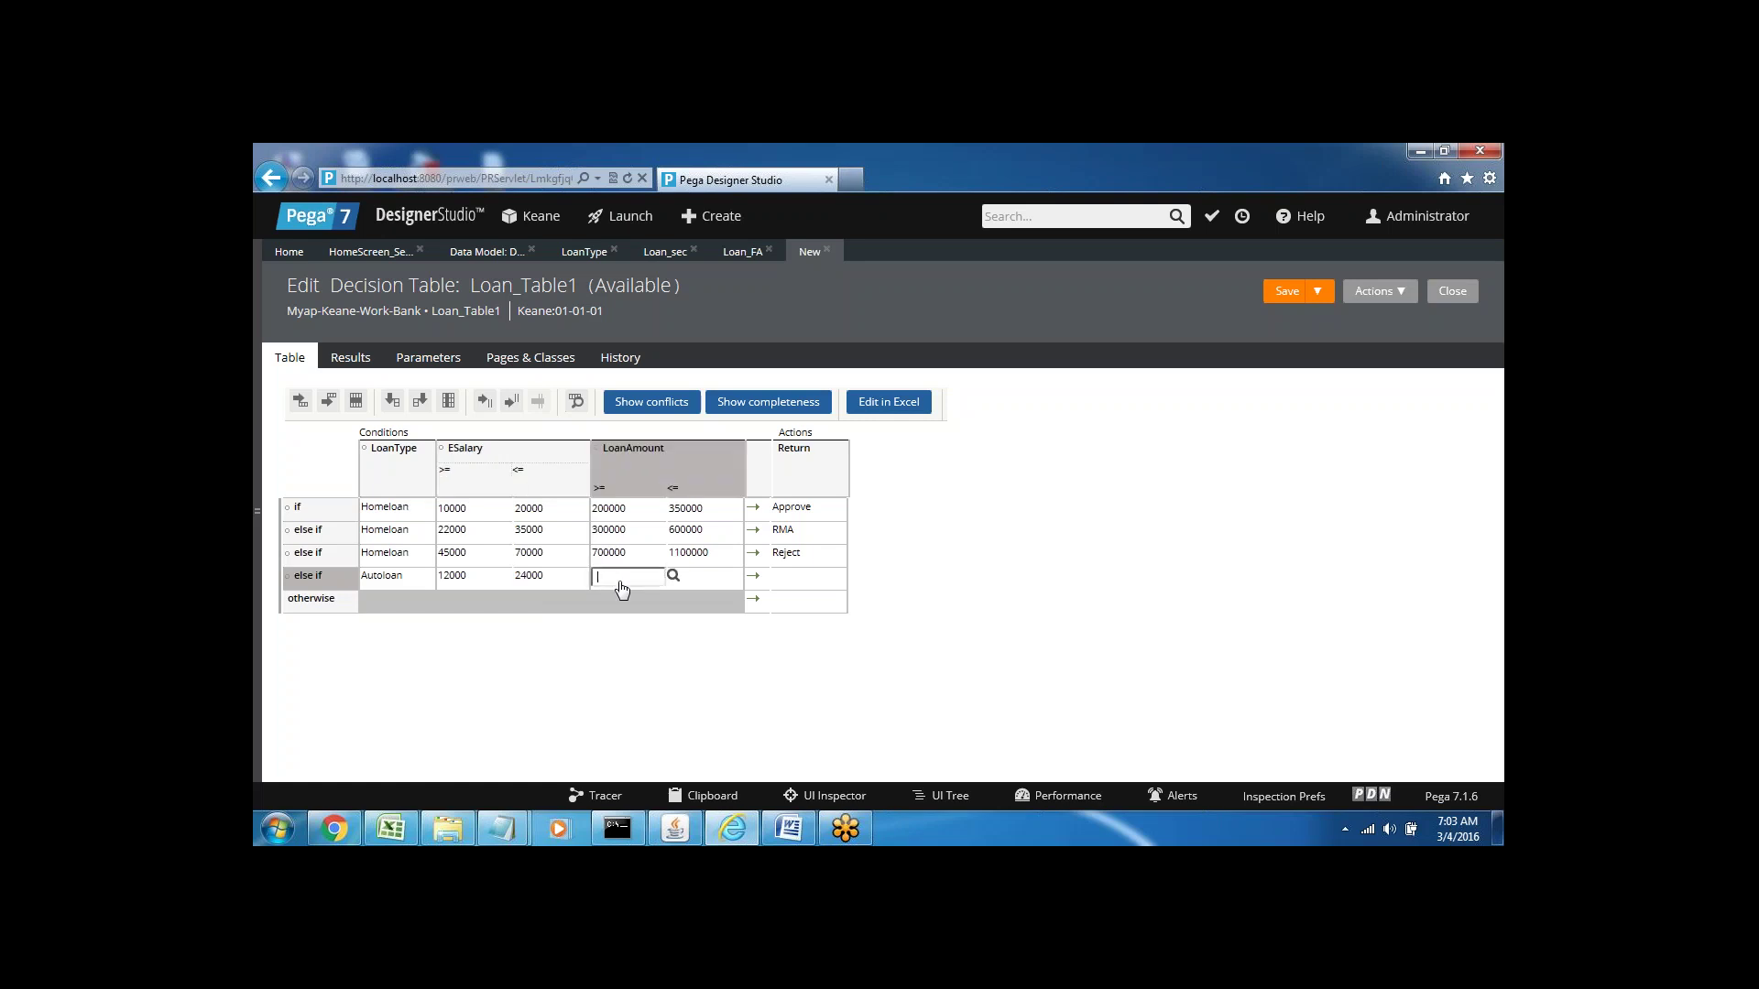
pyautogui.write('150000')
pyautogui.click(711, 586)
pyautogui.write('400000')
pyautogui.click(808, 582)
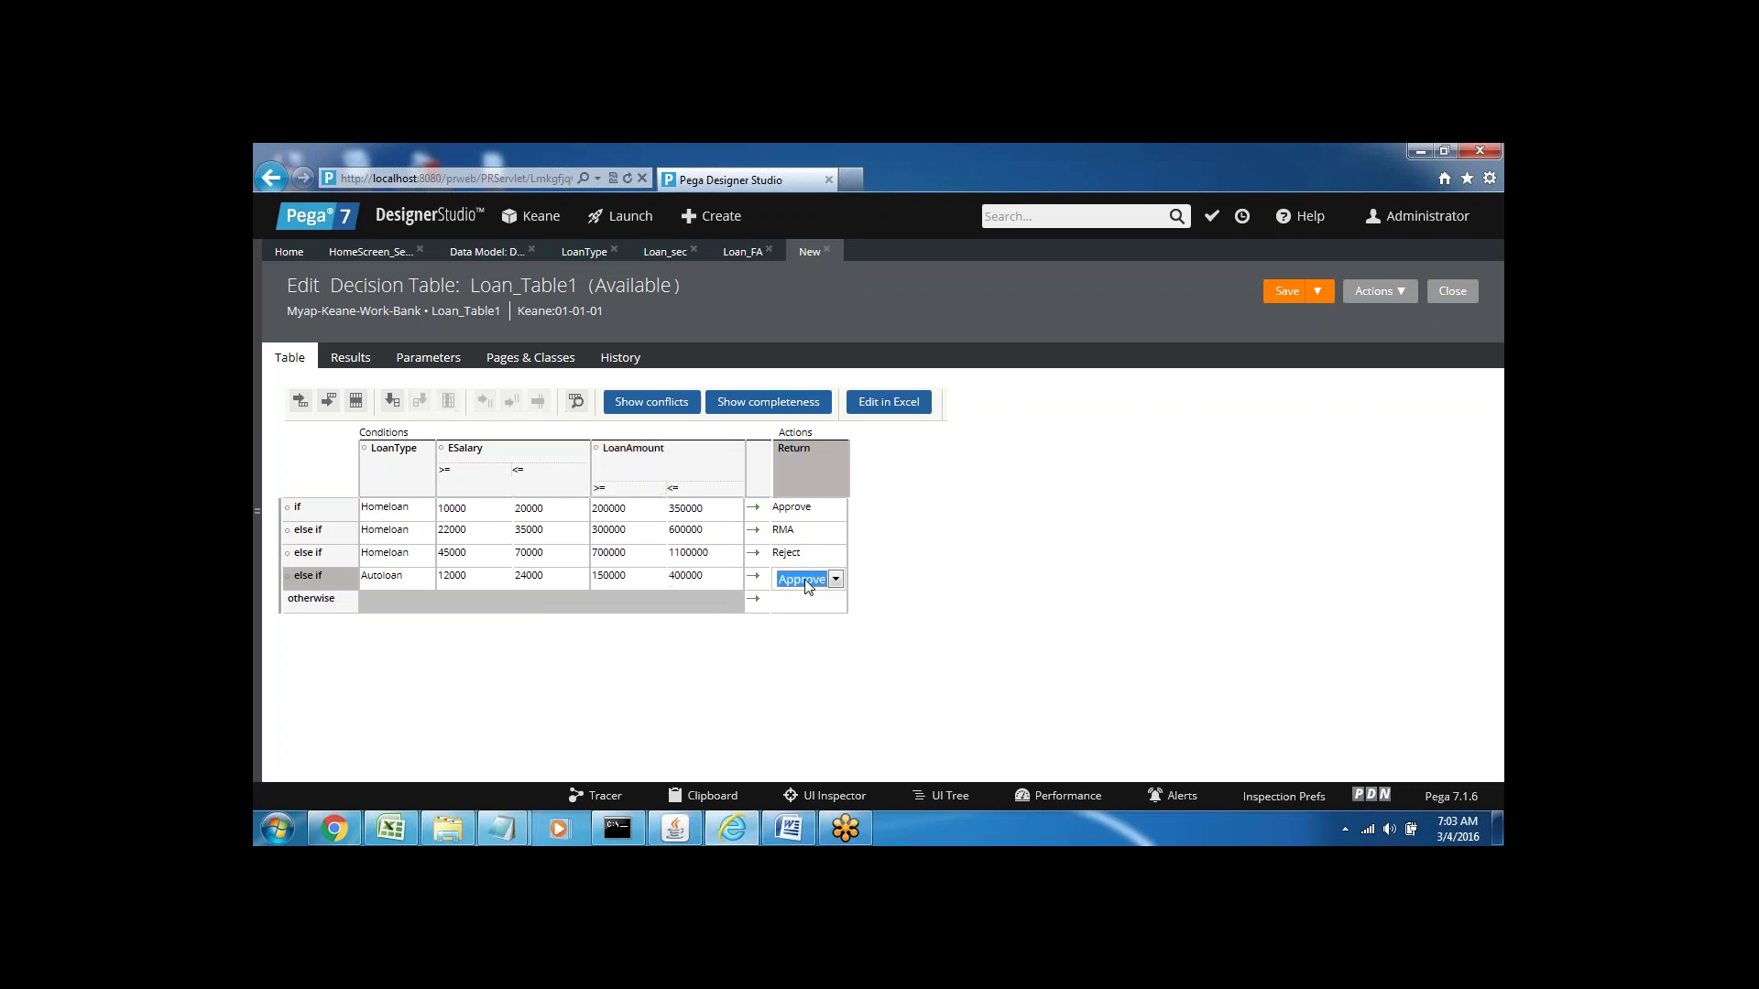
pyautogui.click(872, 586)
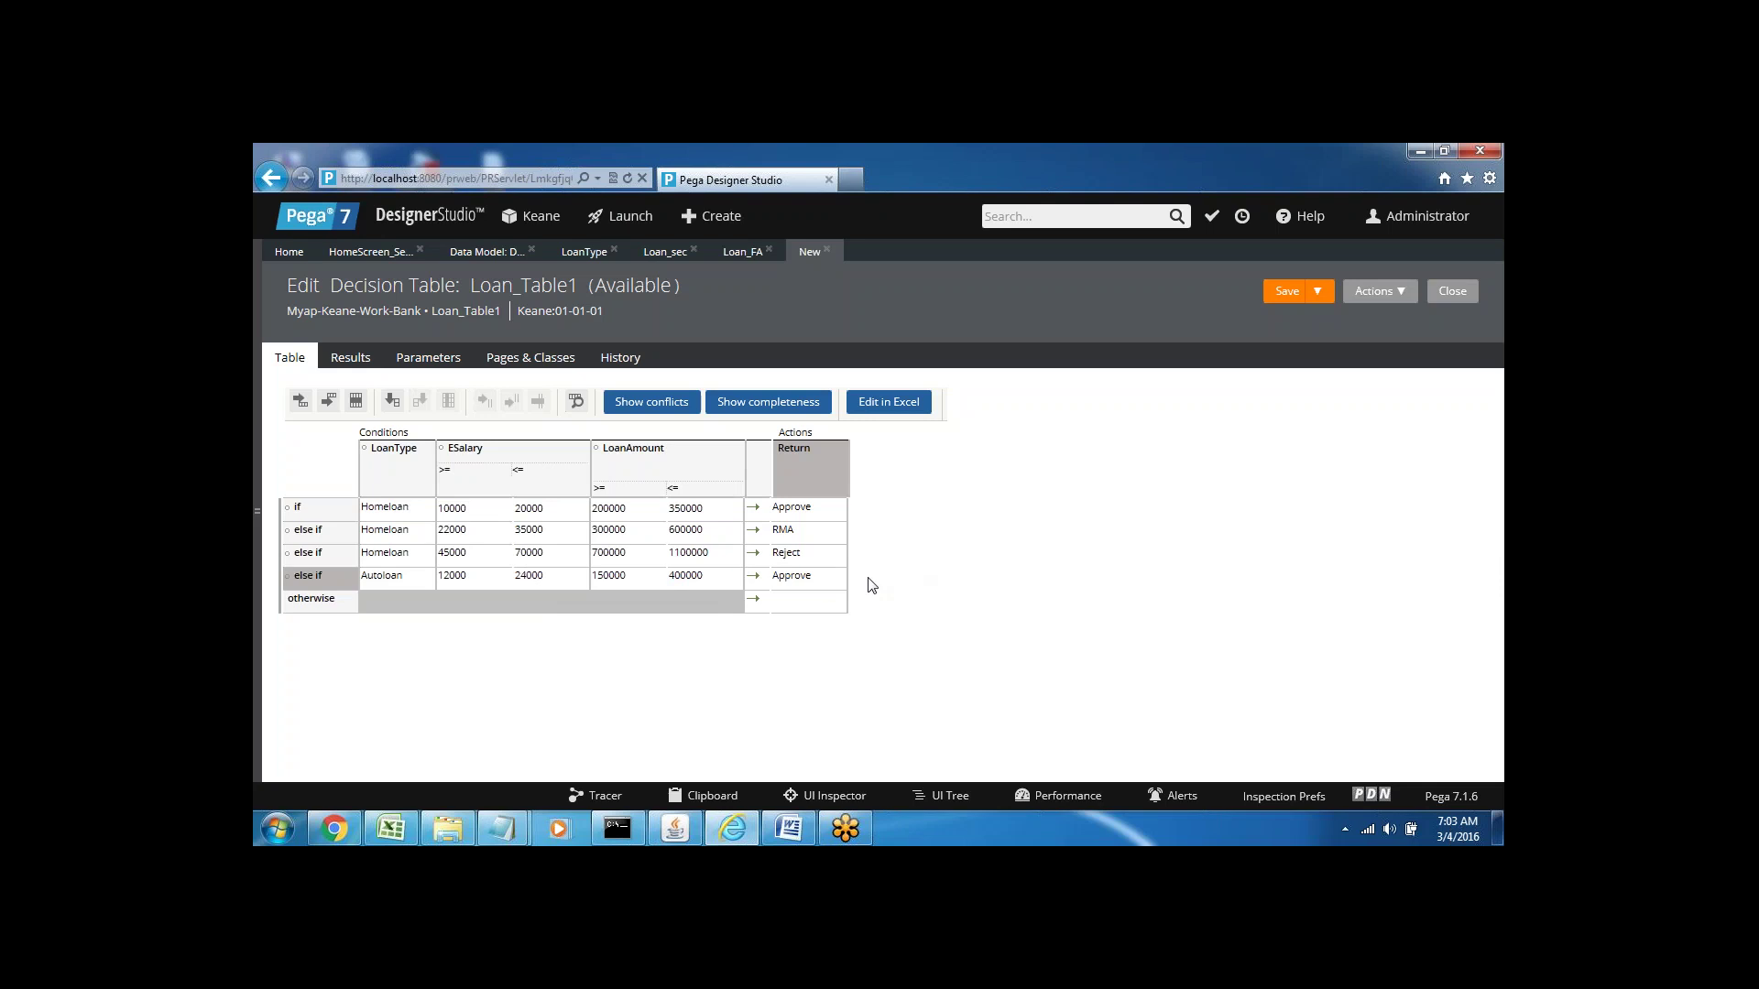
# - Insert a second Autoloan else if row with an ESalary range of 30000 through 50000
pyautogui.click(327, 405)
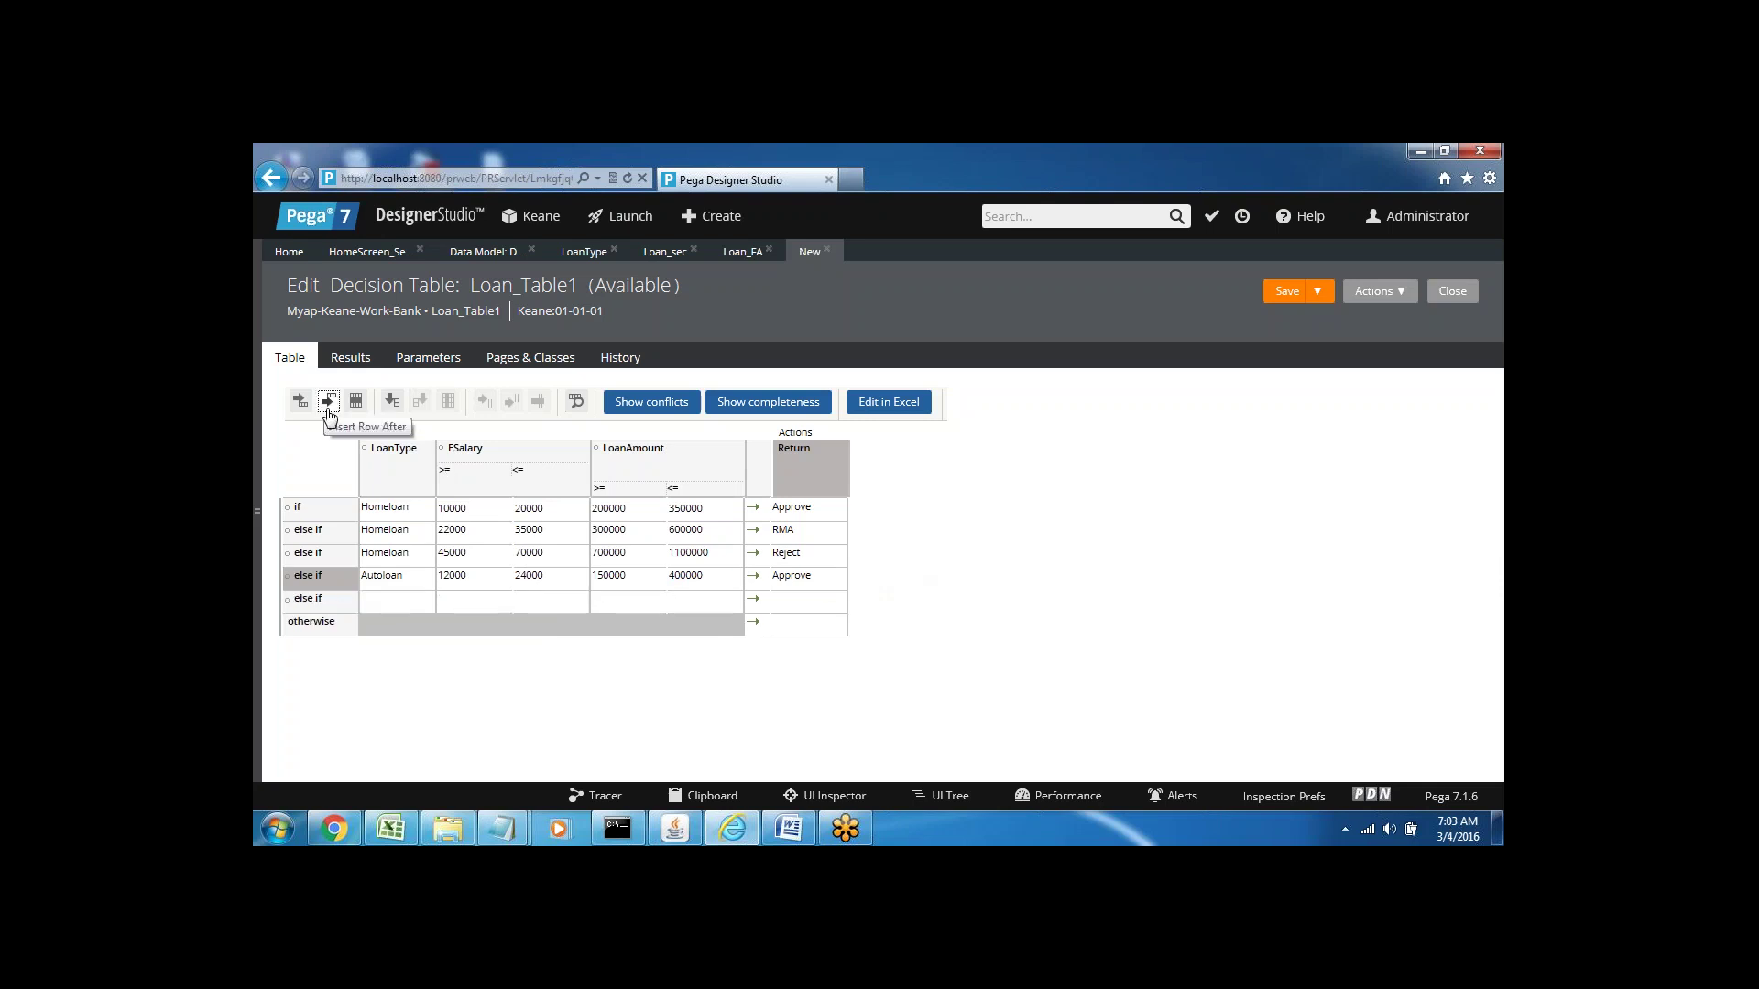
pyautogui.click(376, 604)
pyautogui.click(376, 606)
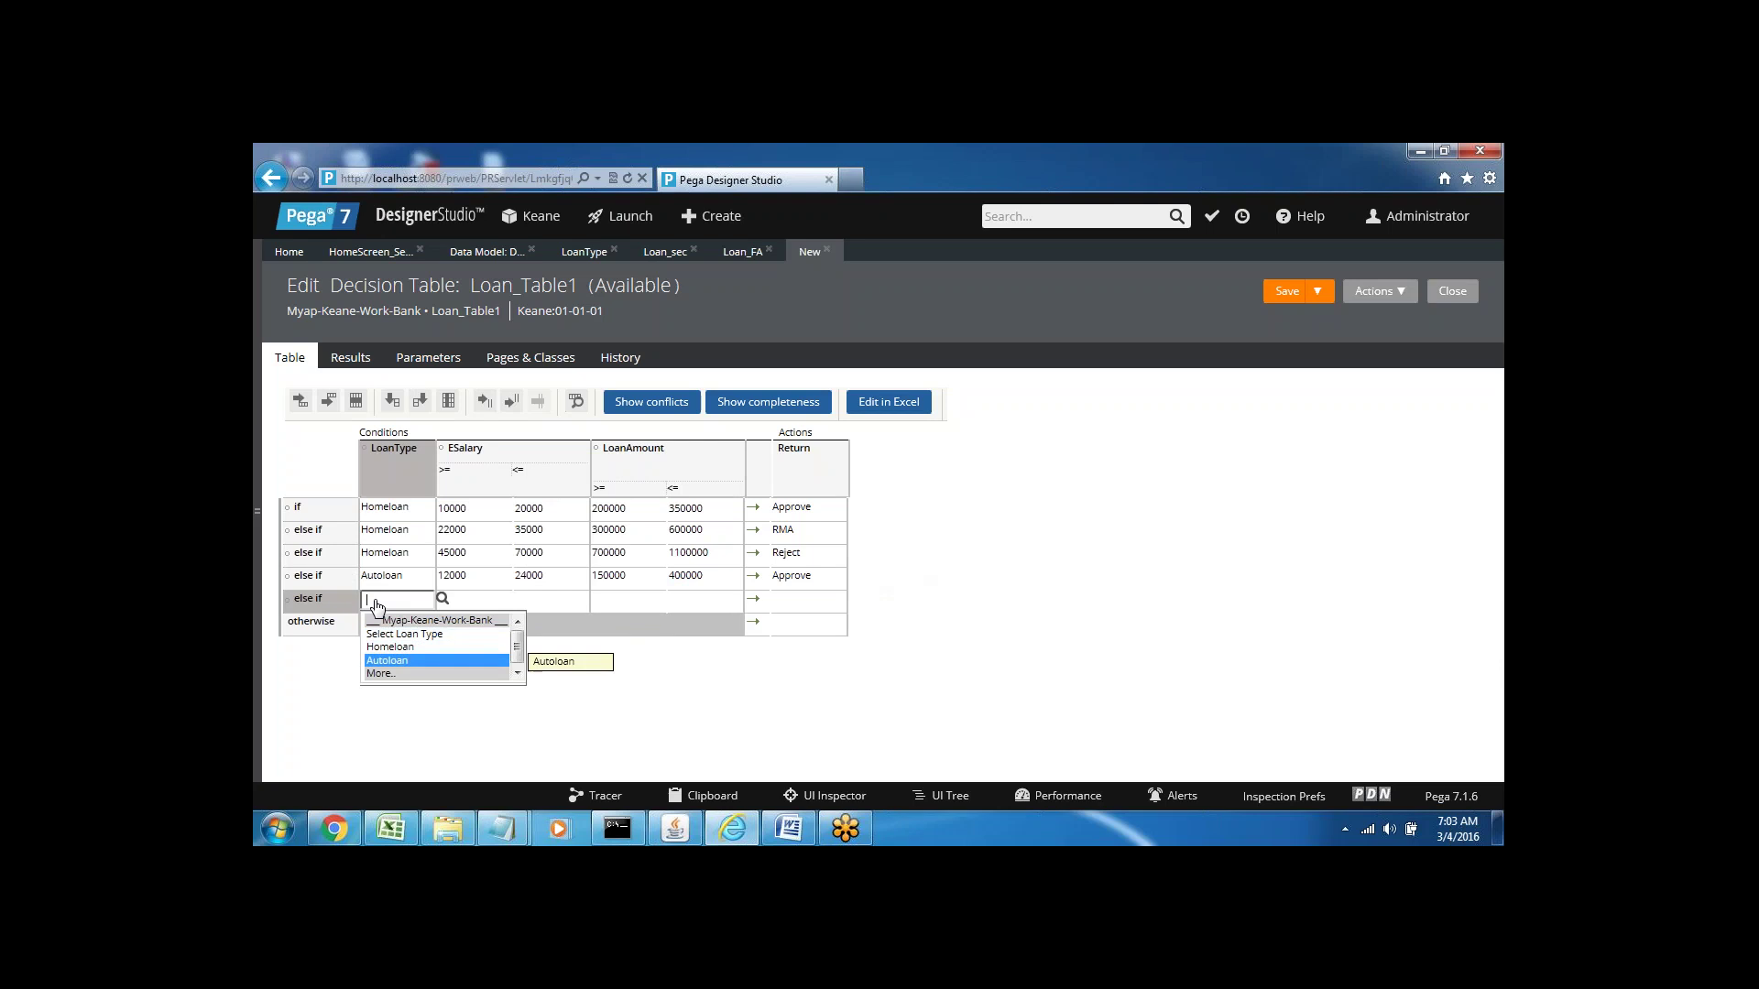
pyautogui.click(394, 664)
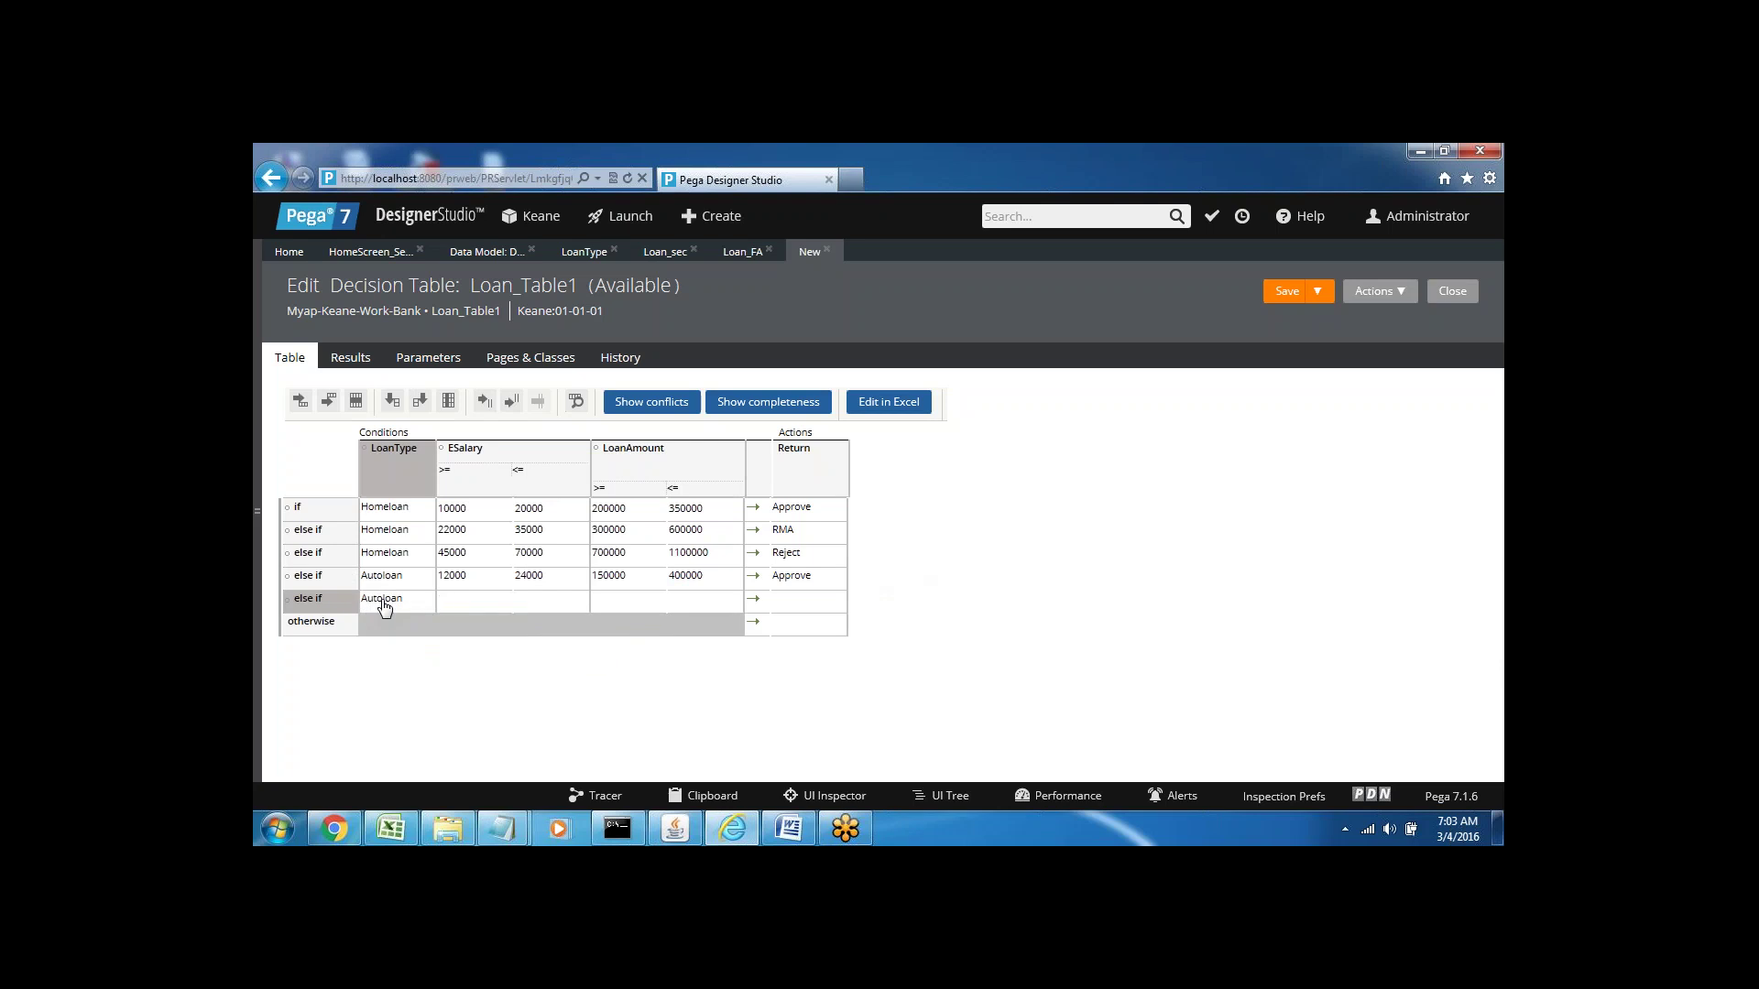
pyautogui.click(458, 604)
pyautogui.write('3')
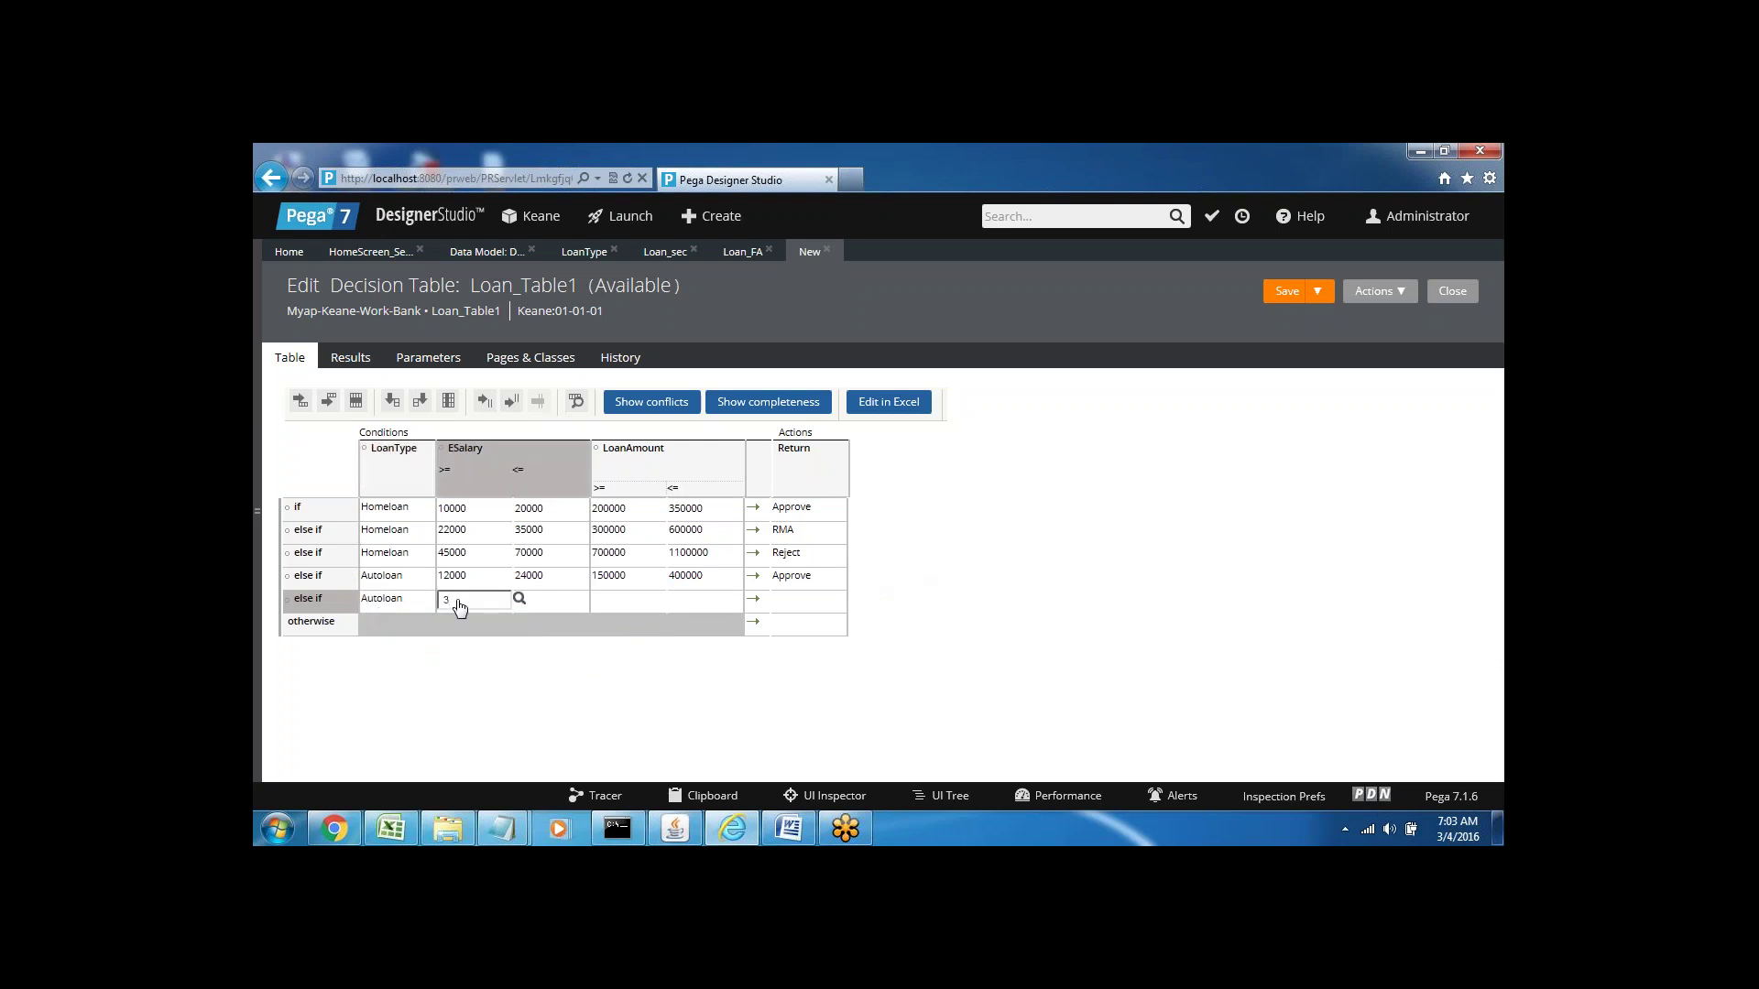
pyautogui.write('0000')
pyautogui.click(549, 604)
pyautogui.write('50000')
# - Set the second Autoloan row's LoanAmount range to 500000 through 800000 and its return value to RMA
pyautogui.click(622, 611)
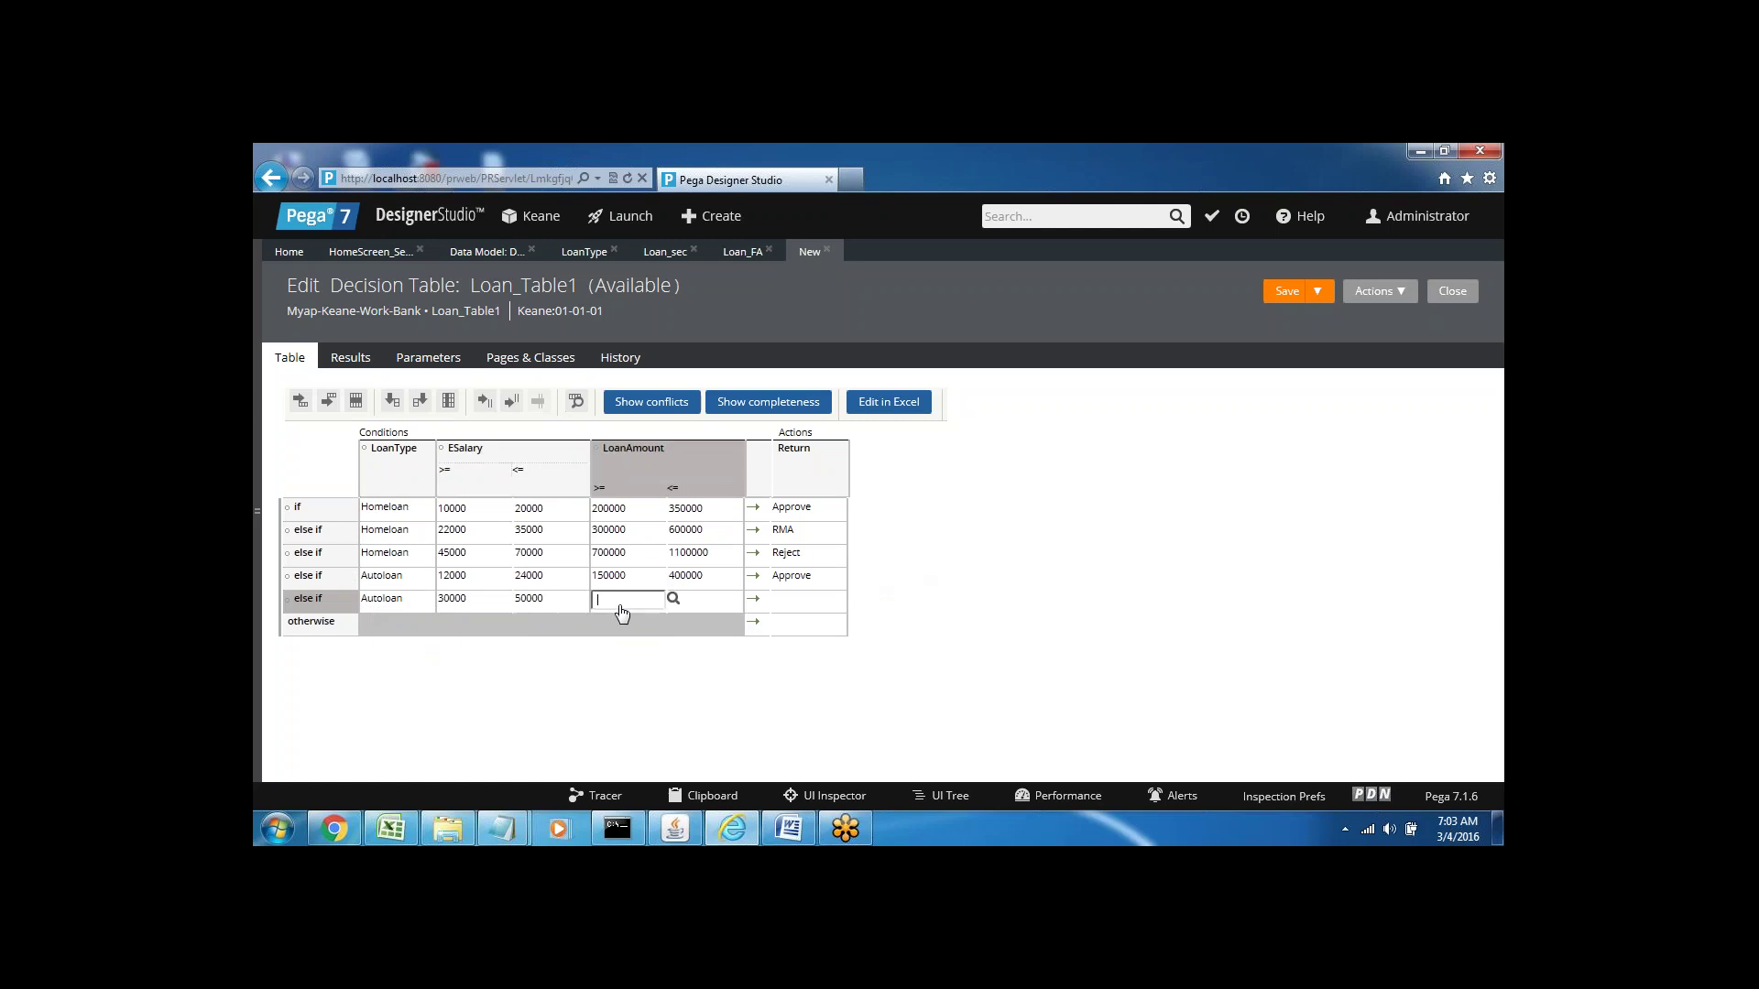
pyautogui.write('500000')
pyautogui.click(712, 610)
pyautogui.write('800000')
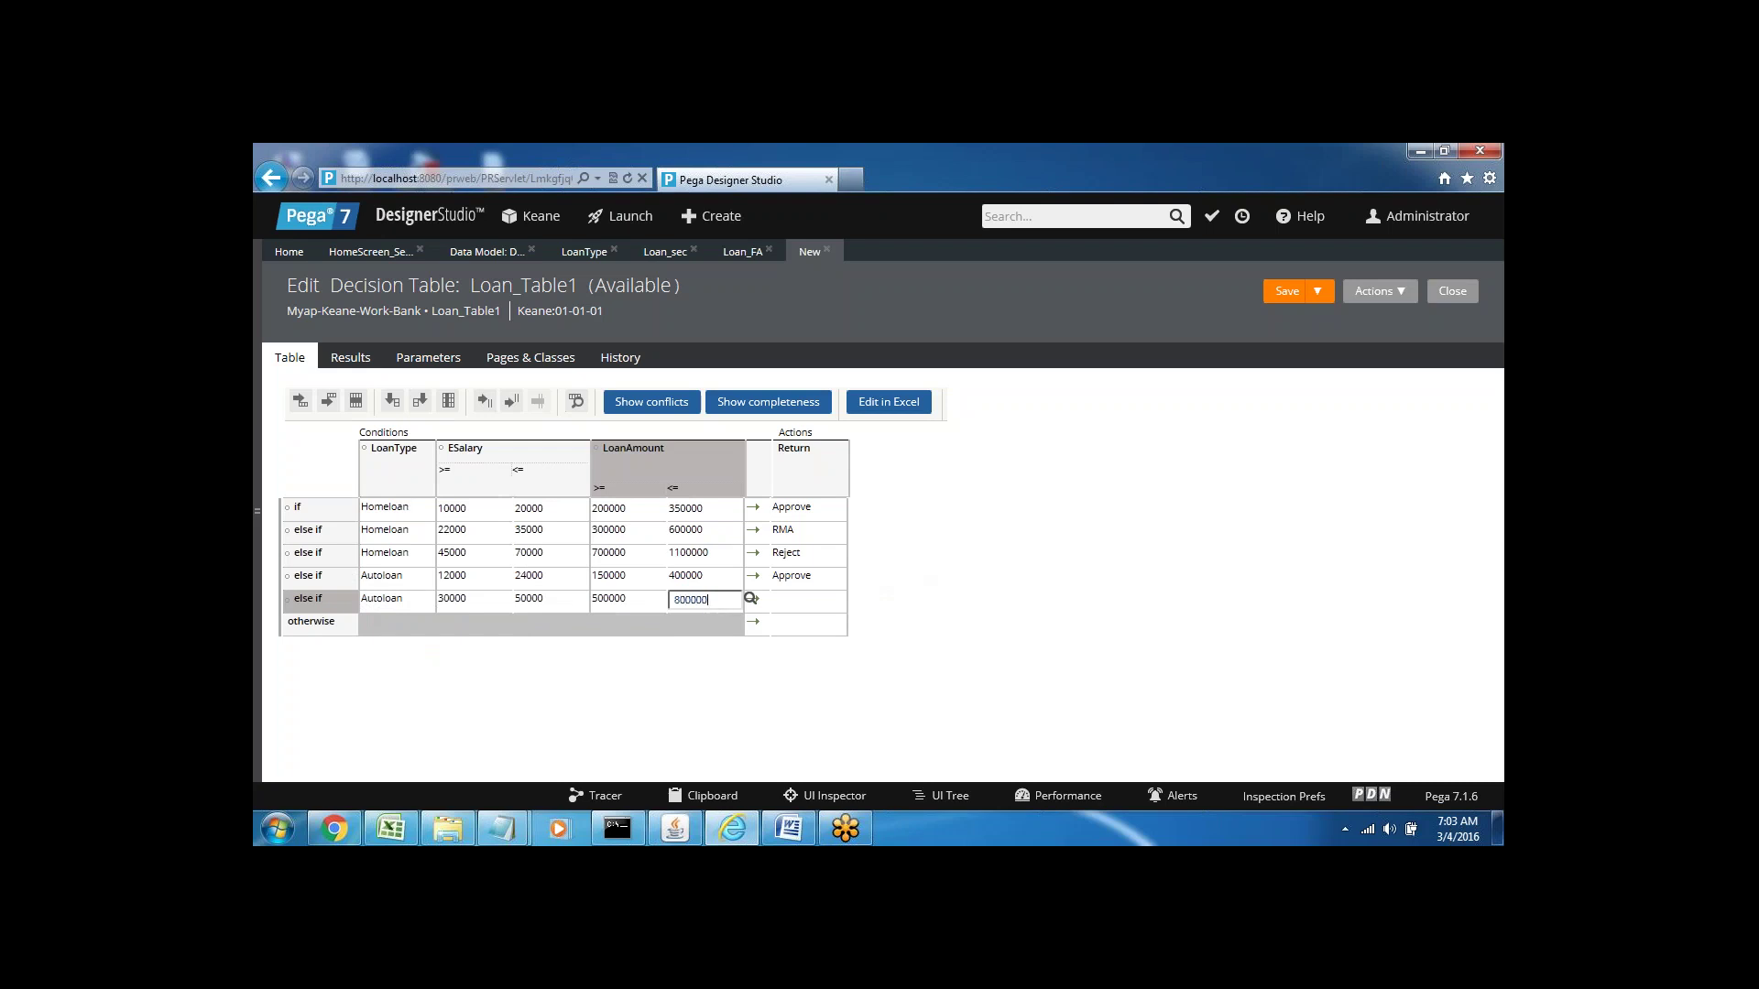
pyautogui.click(793, 603)
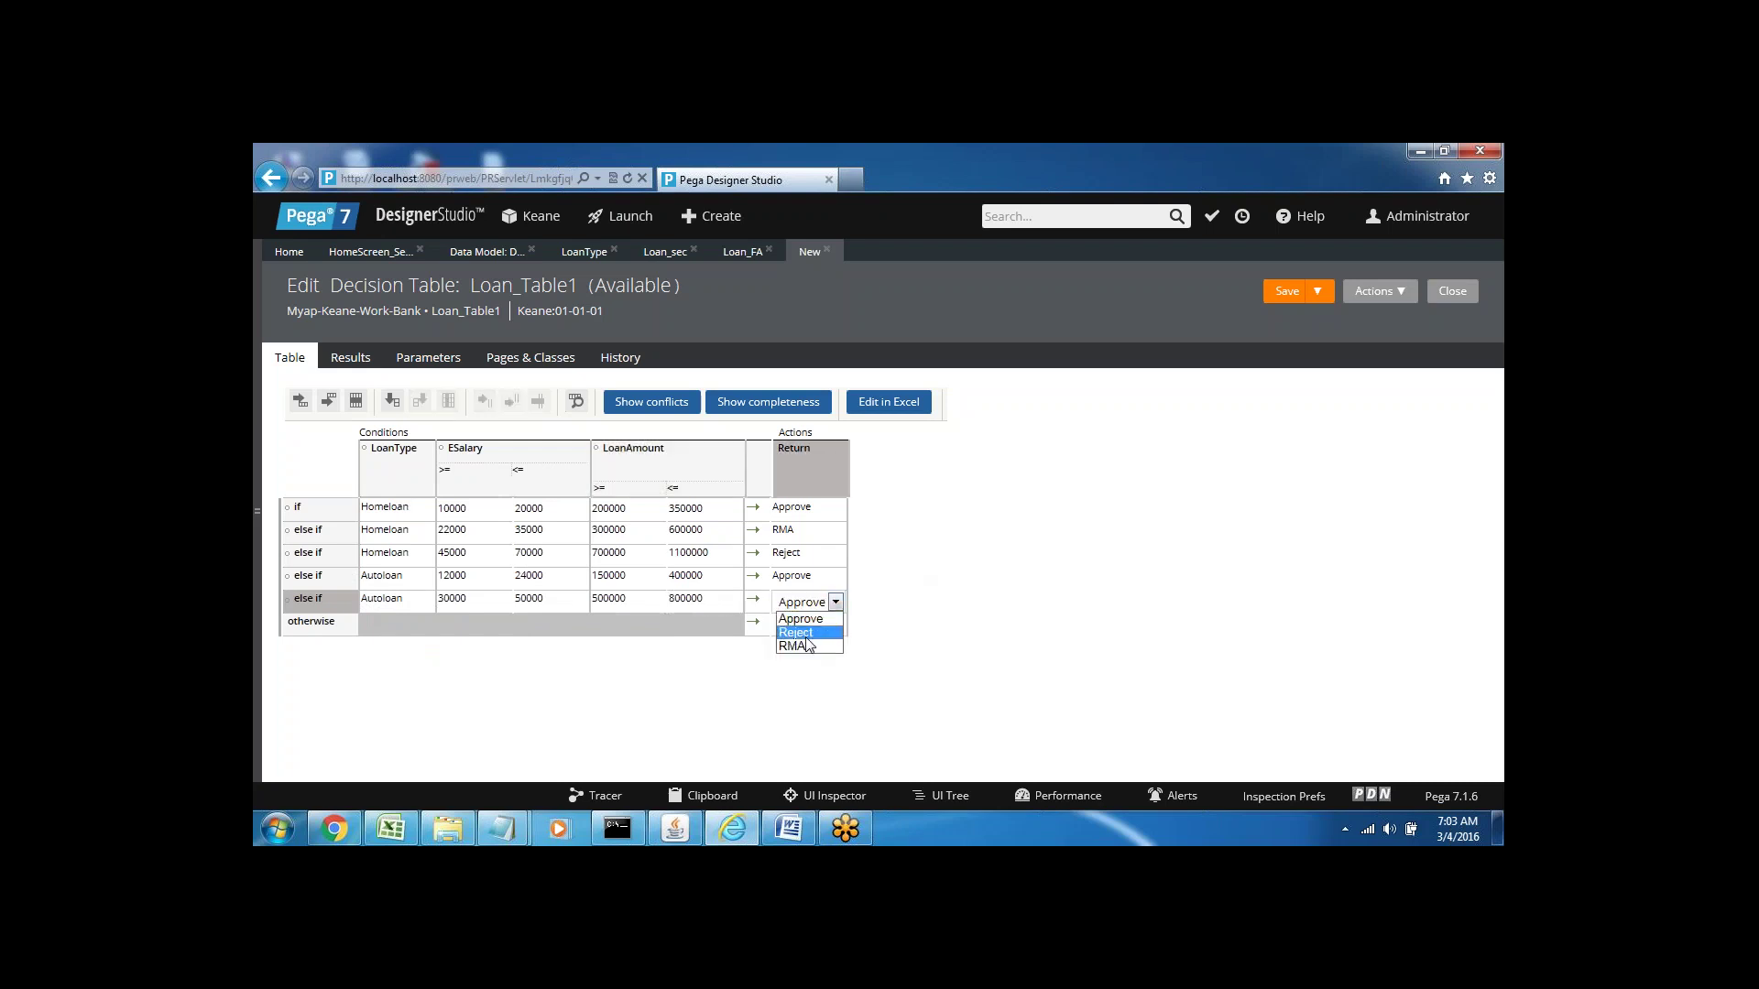
pyautogui.click(804, 646)
pyautogui.click(811, 643)
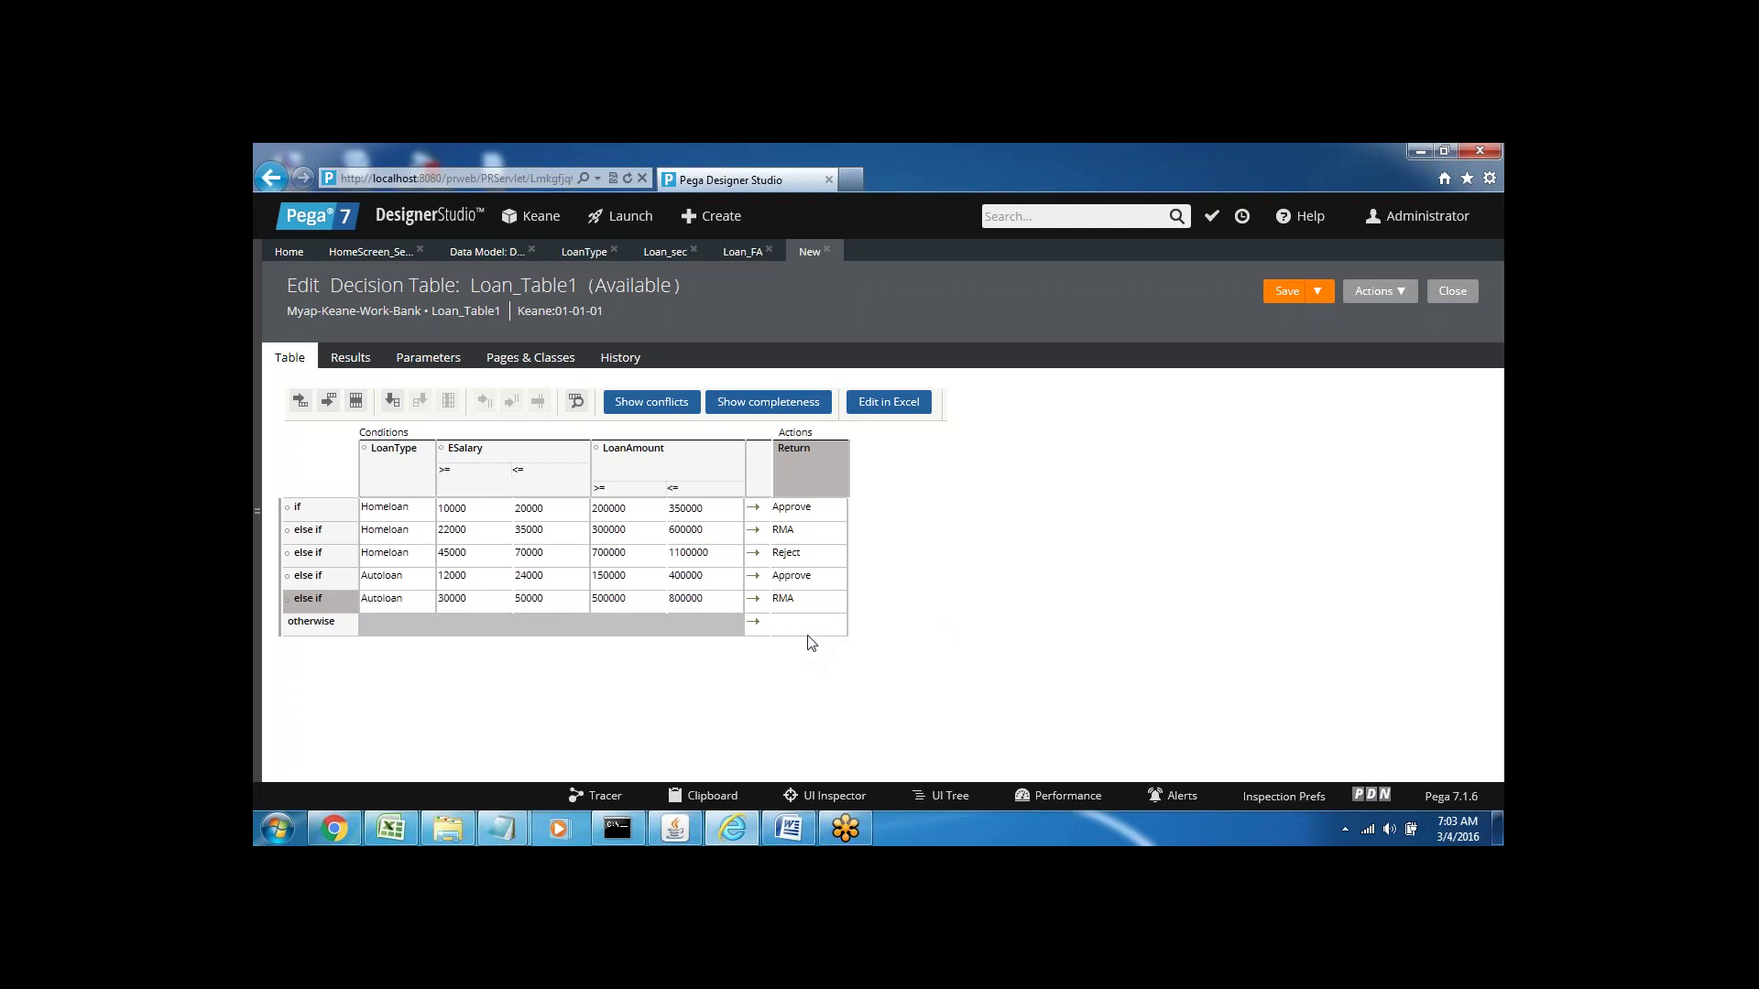
# - Set the otherwise row's return value to Reject and save the Loan_Table1 decision table
pyautogui.click(793, 634)
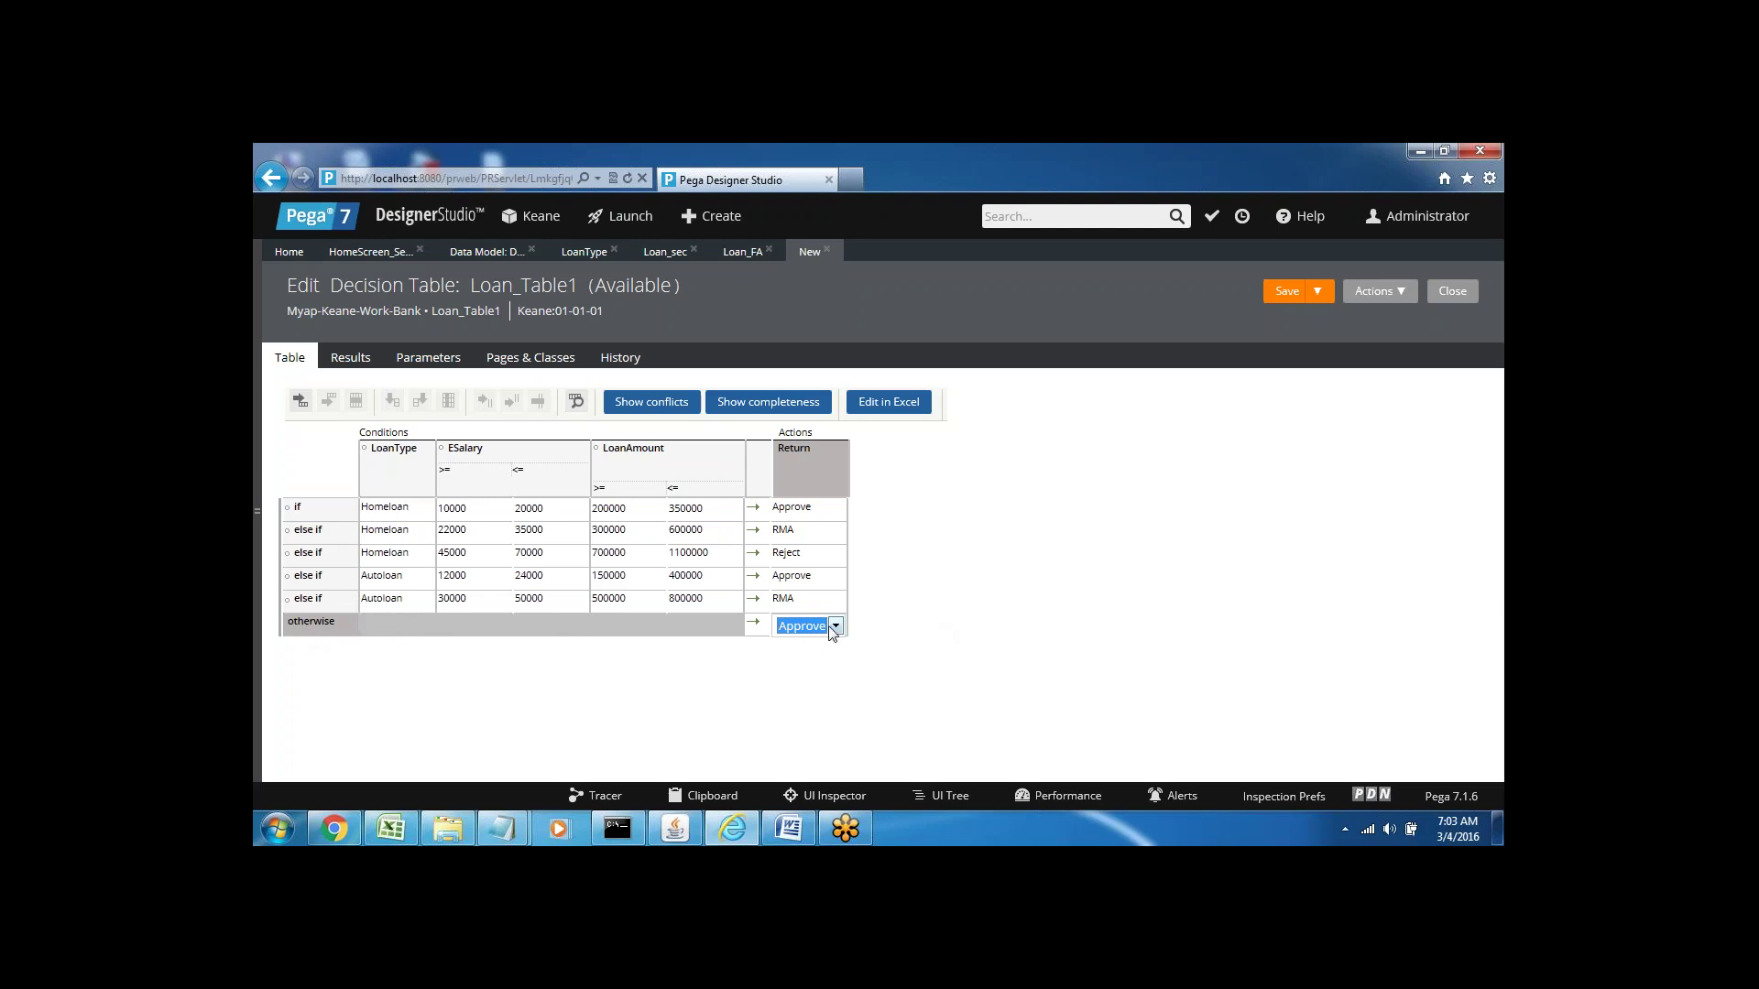
pyautogui.click(797, 658)
pyautogui.click(1290, 293)
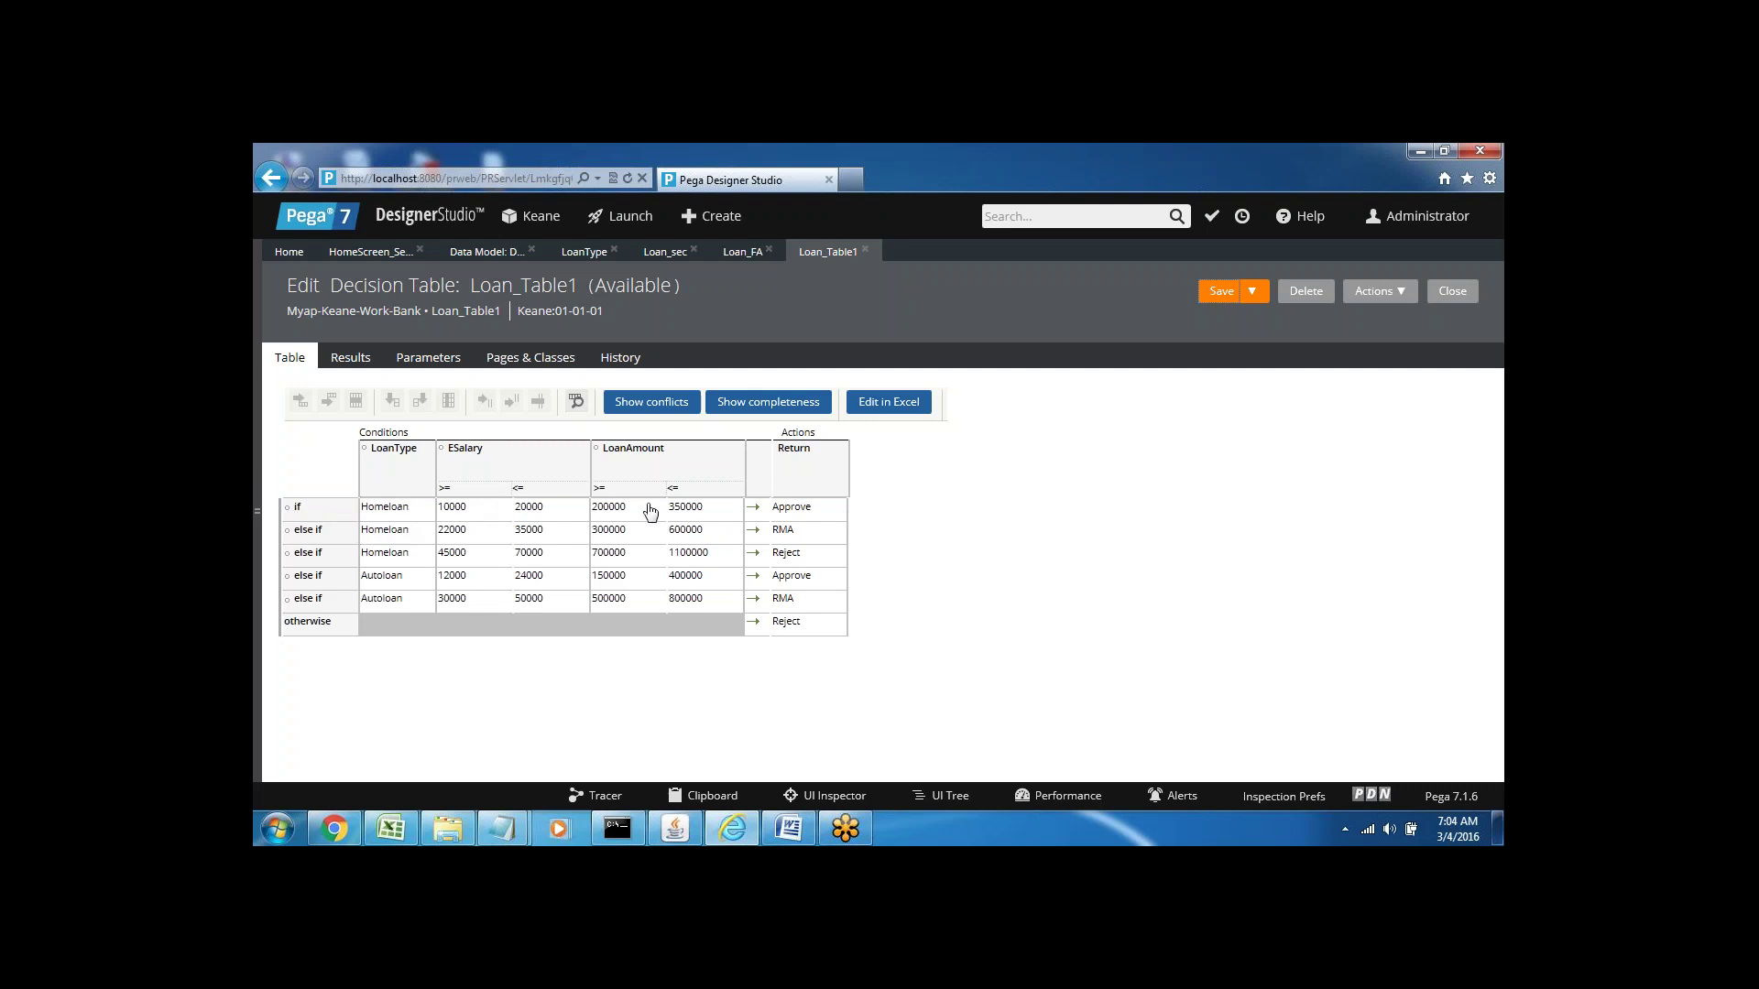
# - Review the if row's return choices without changing them and show the application explorer with the Bank class
pyautogui.click(782, 510)
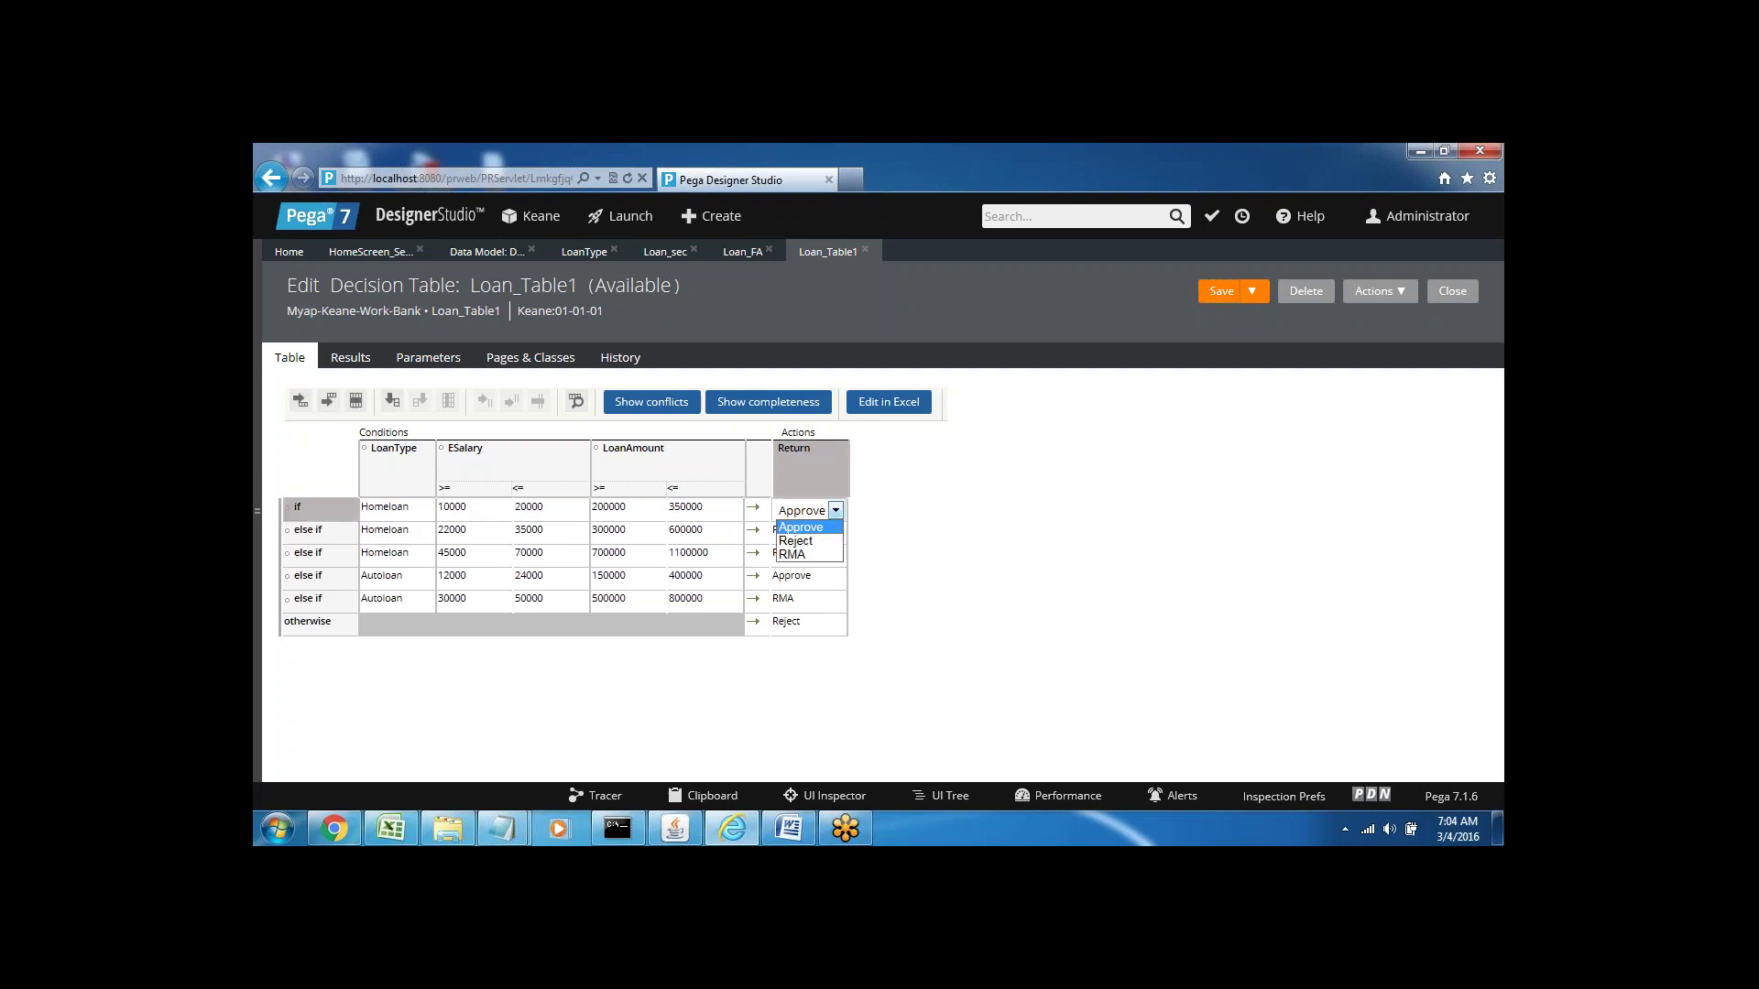
pyautogui.click(930, 502)
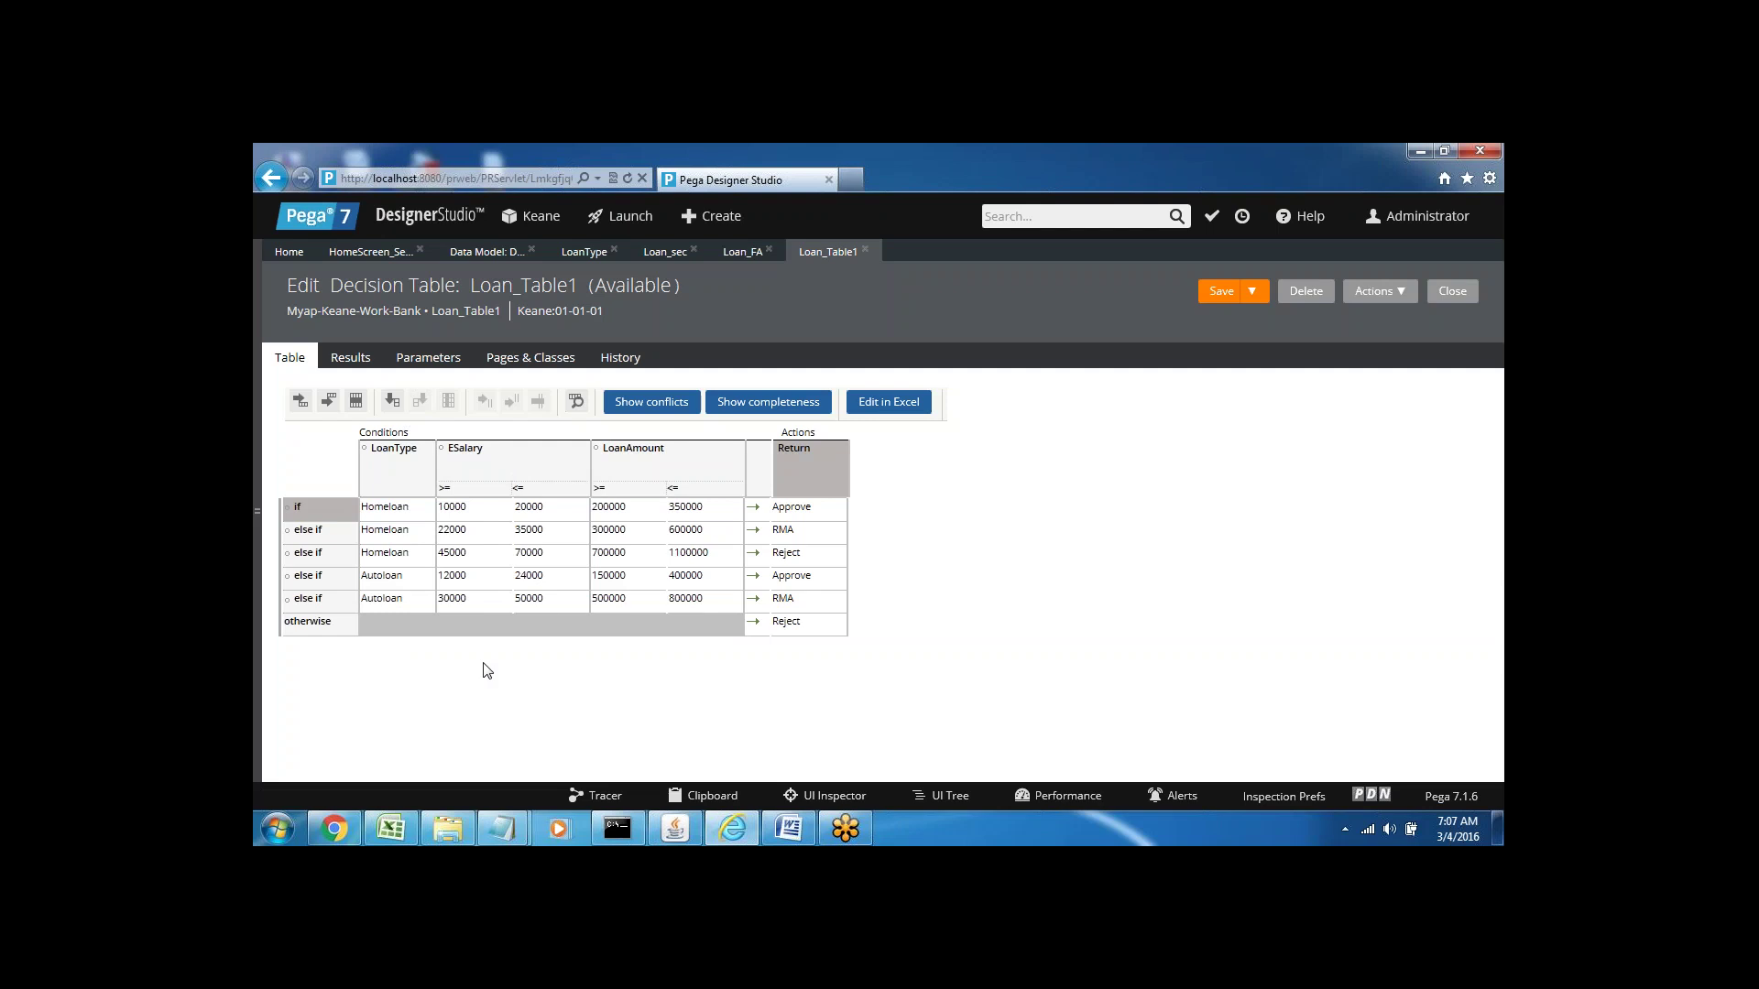
pyautogui.click(263, 512)
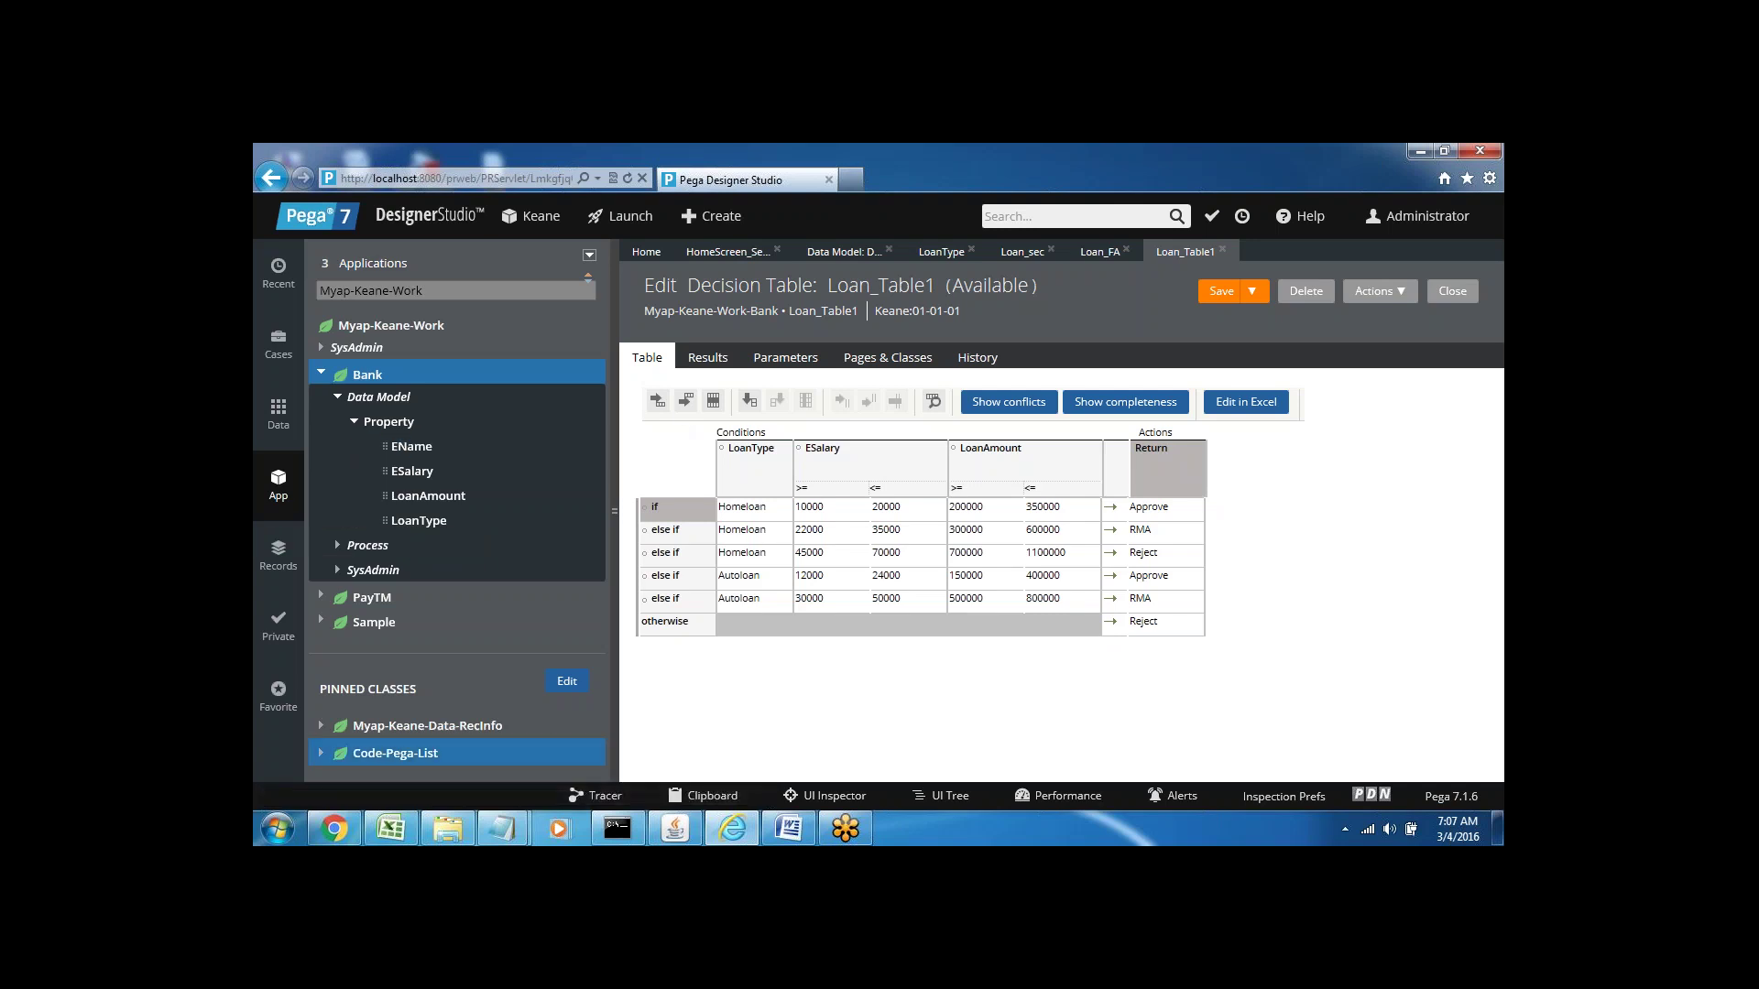
# - Switch to the Word notes, add a "Flow Diagram----" line below the Otherwise line, and return to Pega Designer Studio
pyautogui.click(788, 829)
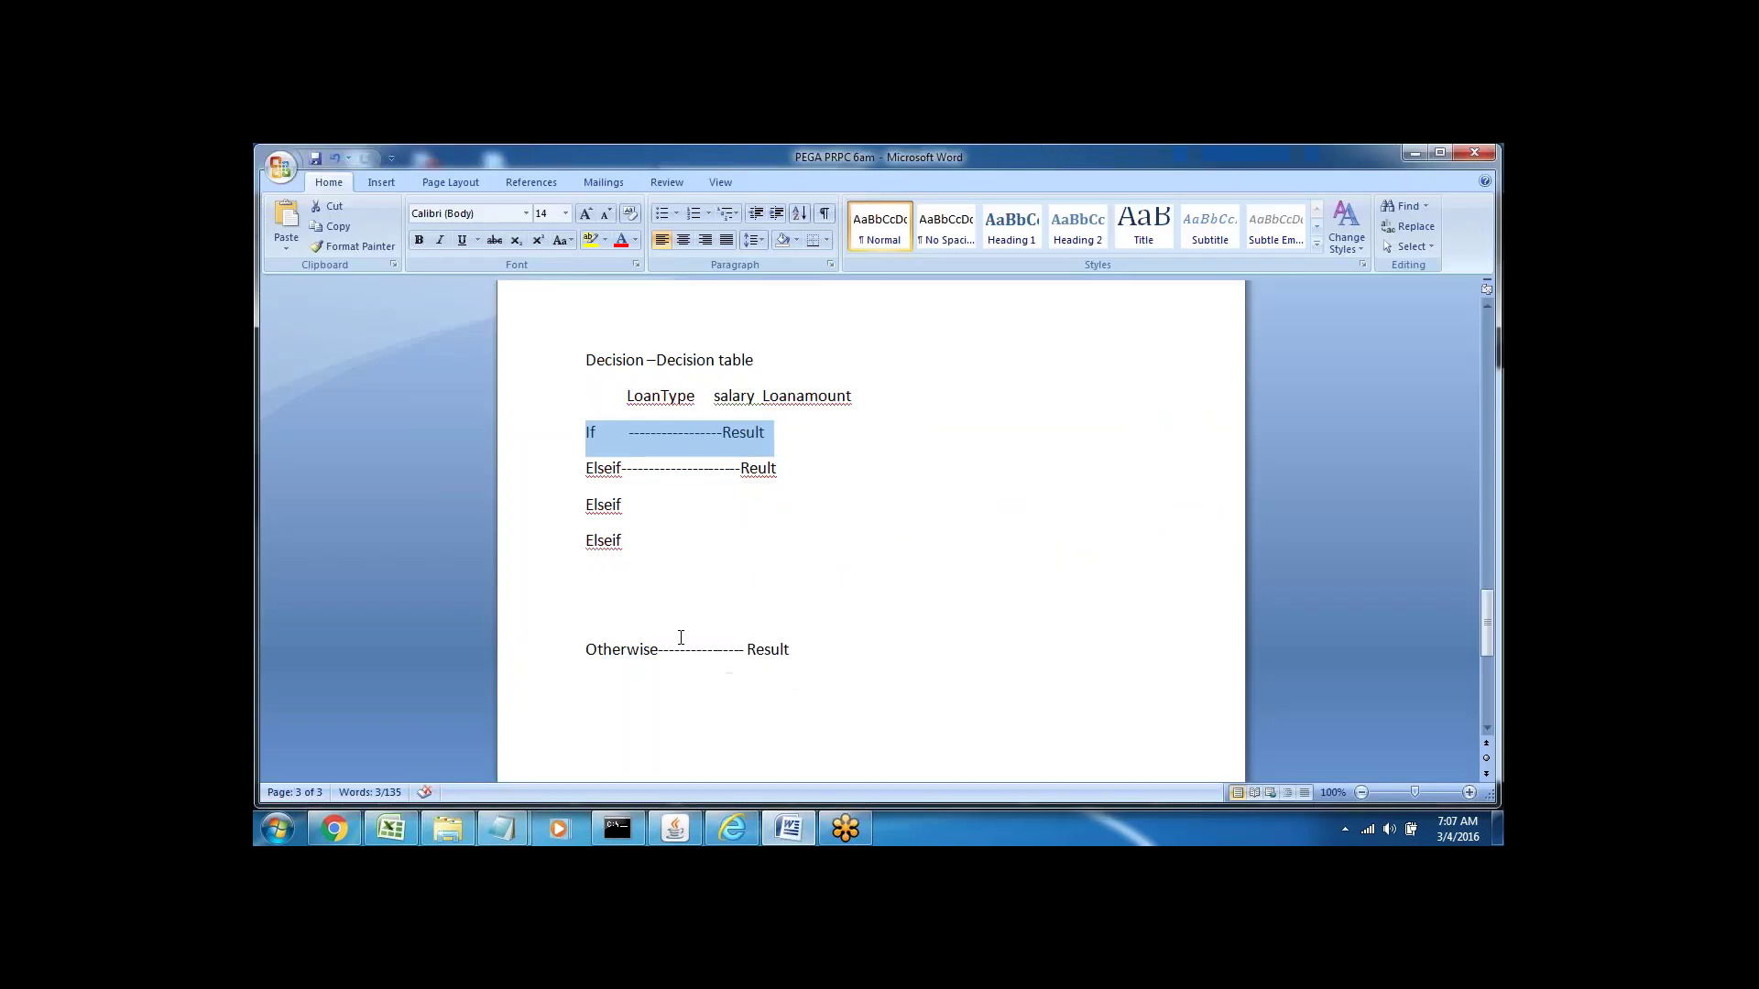
pyautogui.click(601, 701)
pyautogui.press('Return')
pyautogui.press('Return')
pyautogui.press('Return')
pyautogui.press('Return')
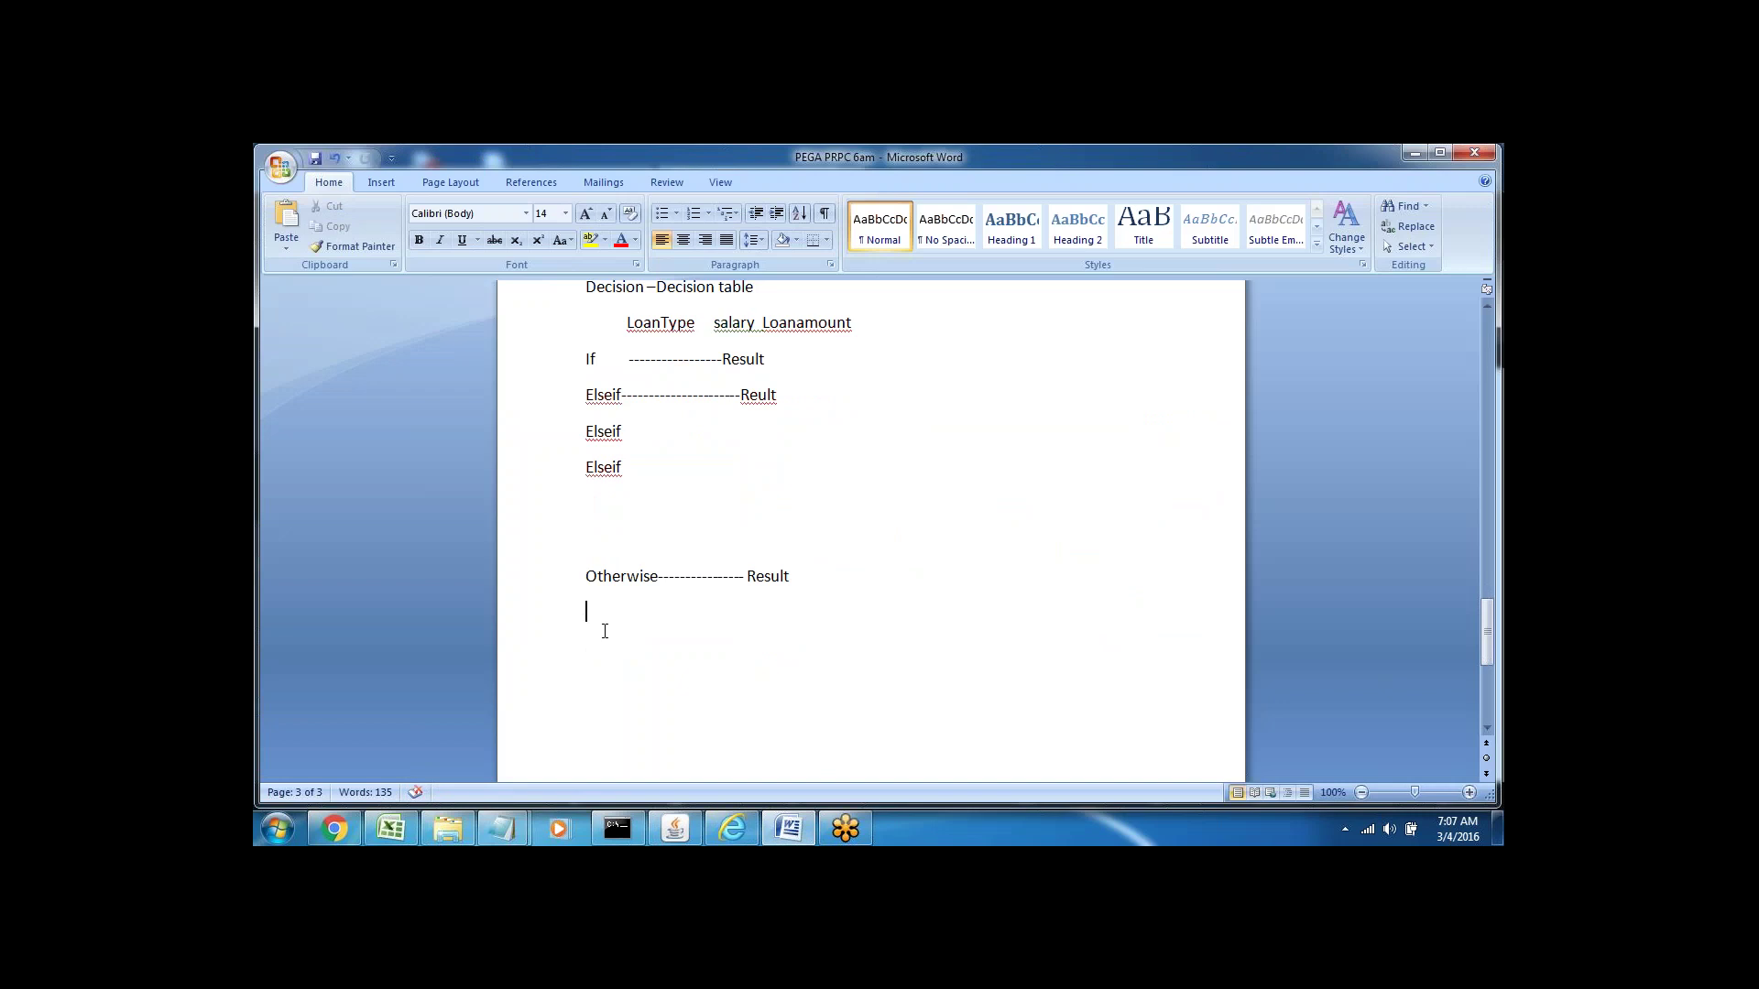
pyautogui.write('Flow Diagram----')
pyautogui.click(510, 640)
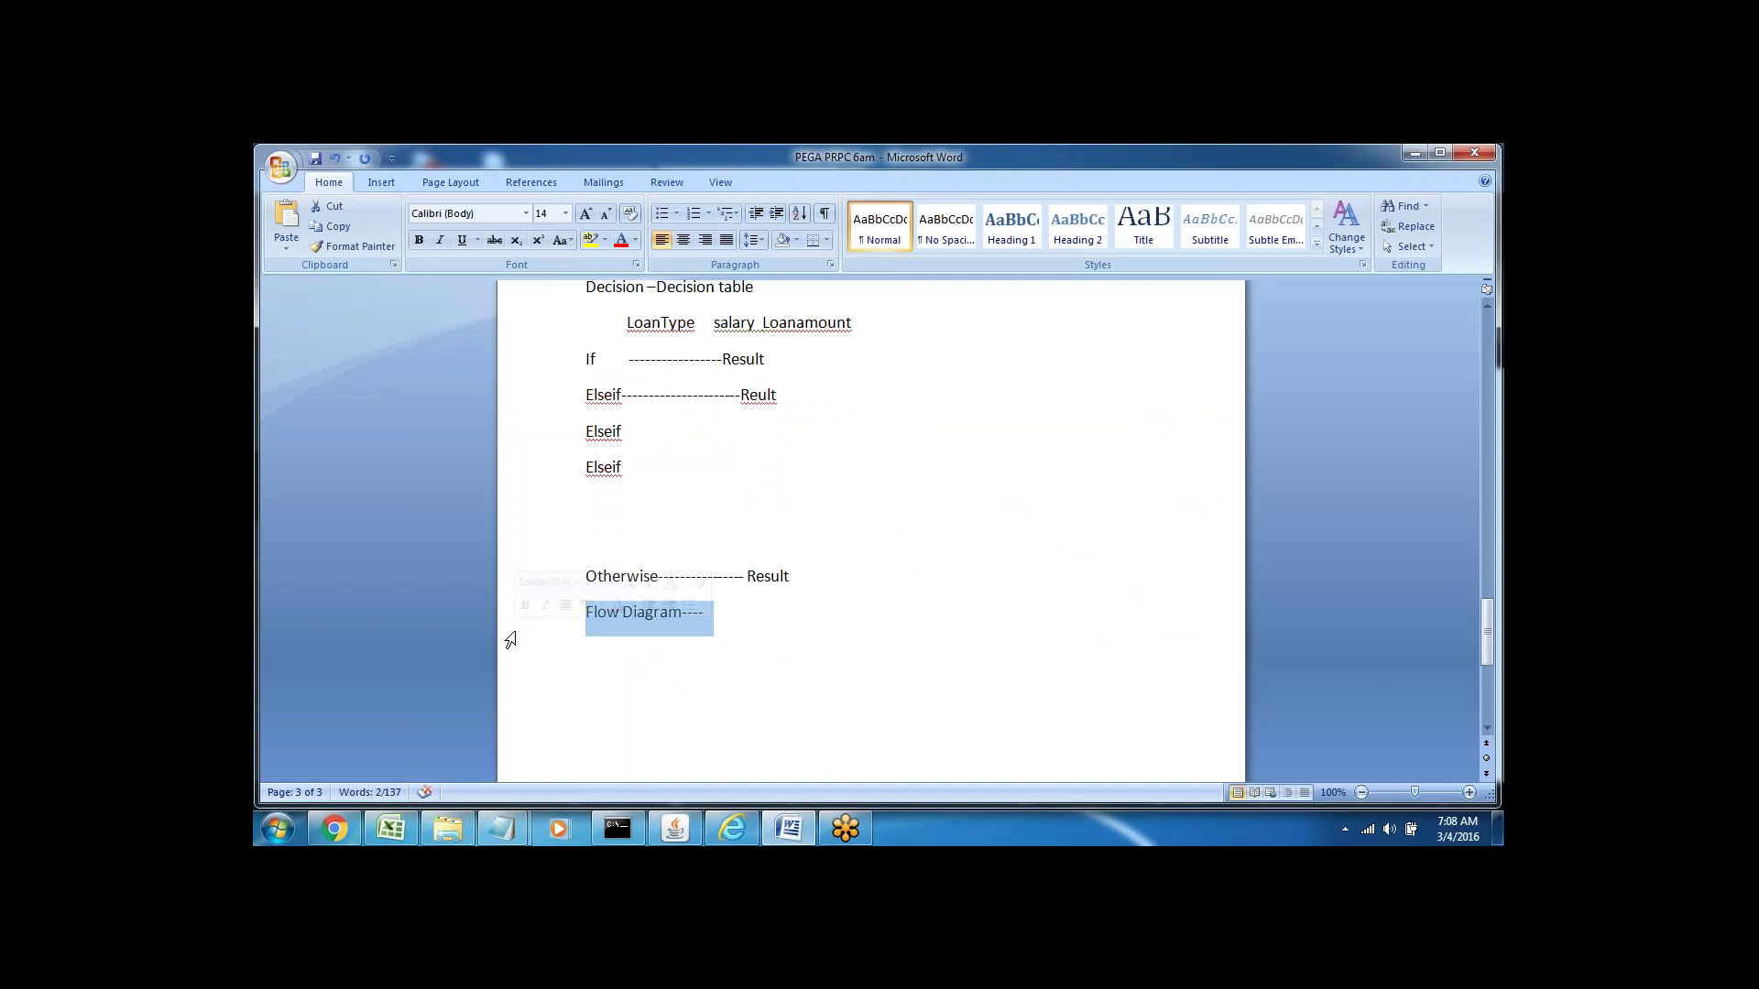
pyautogui.click(589, 683)
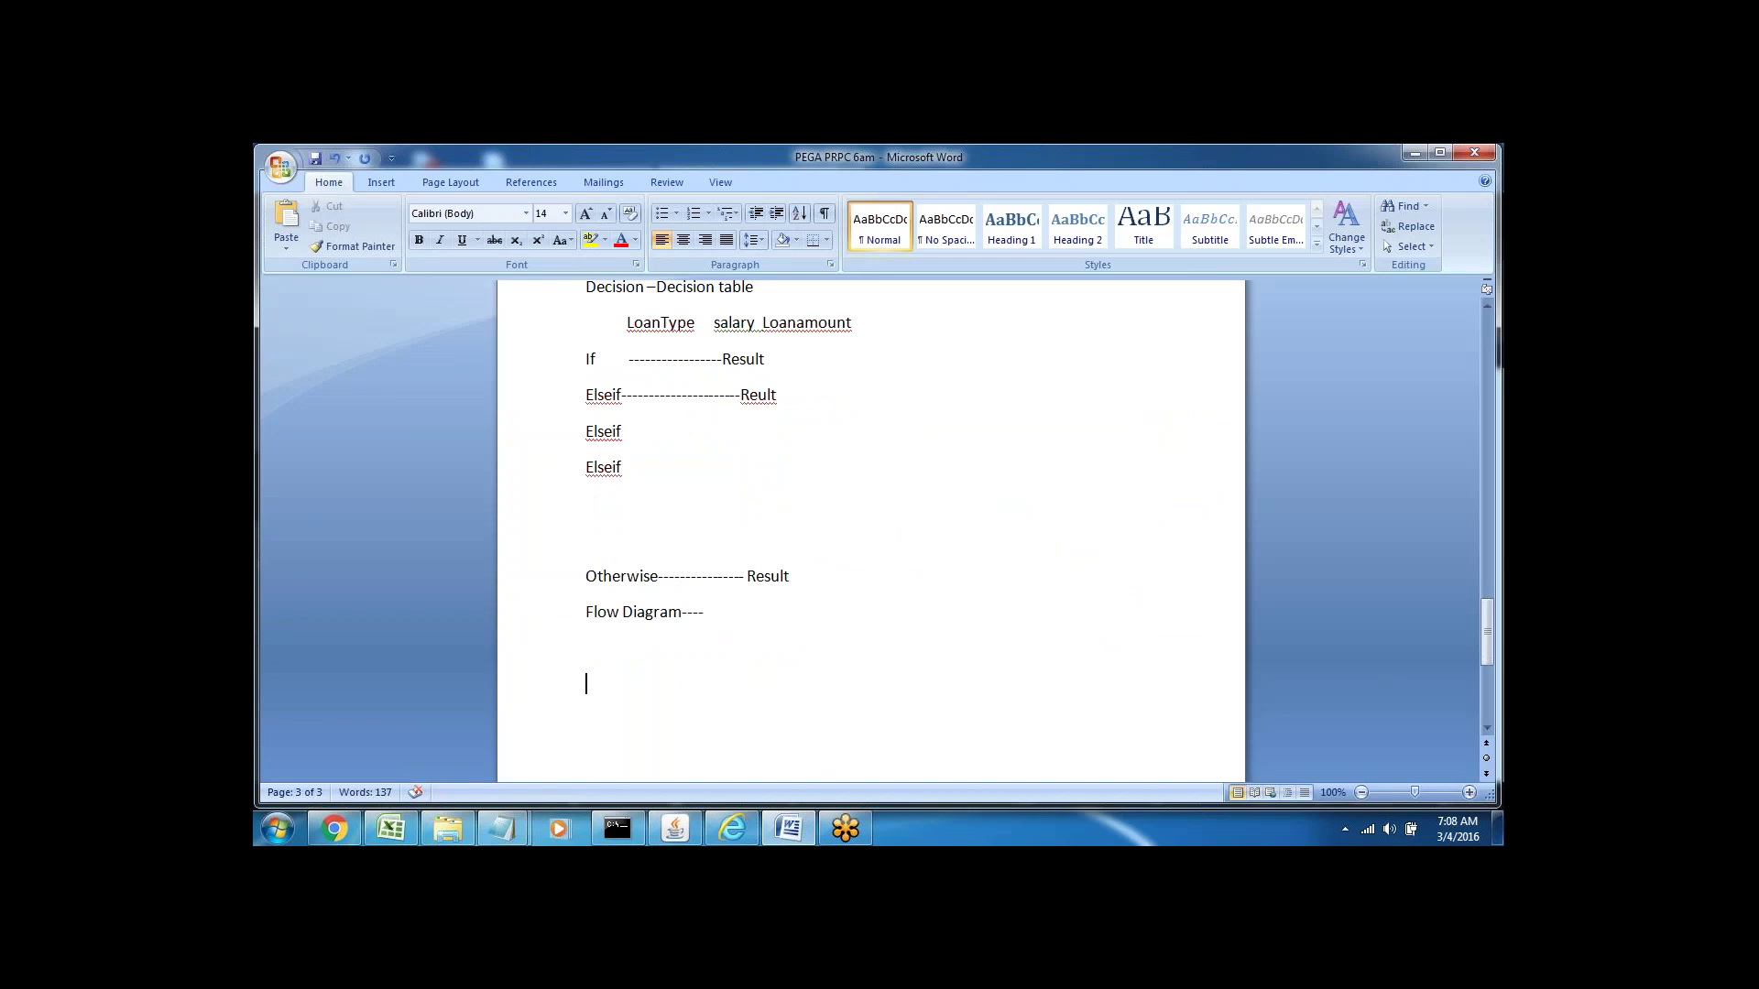
pyautogui.click(732, 828)
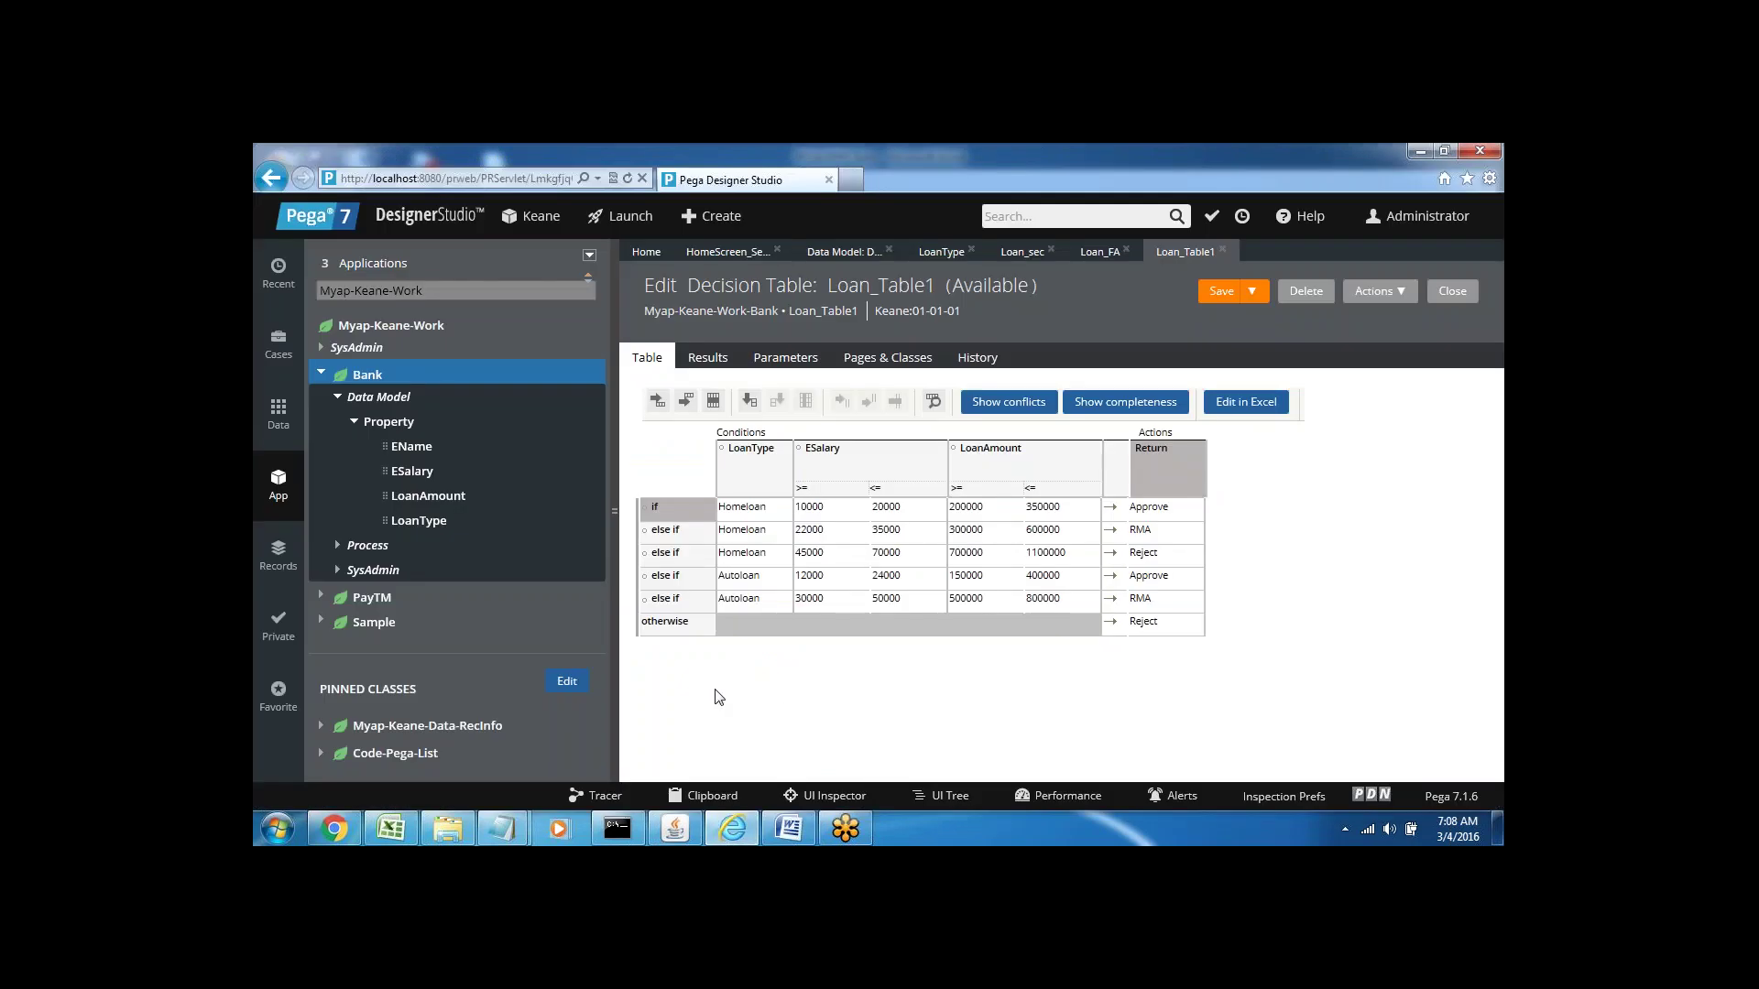